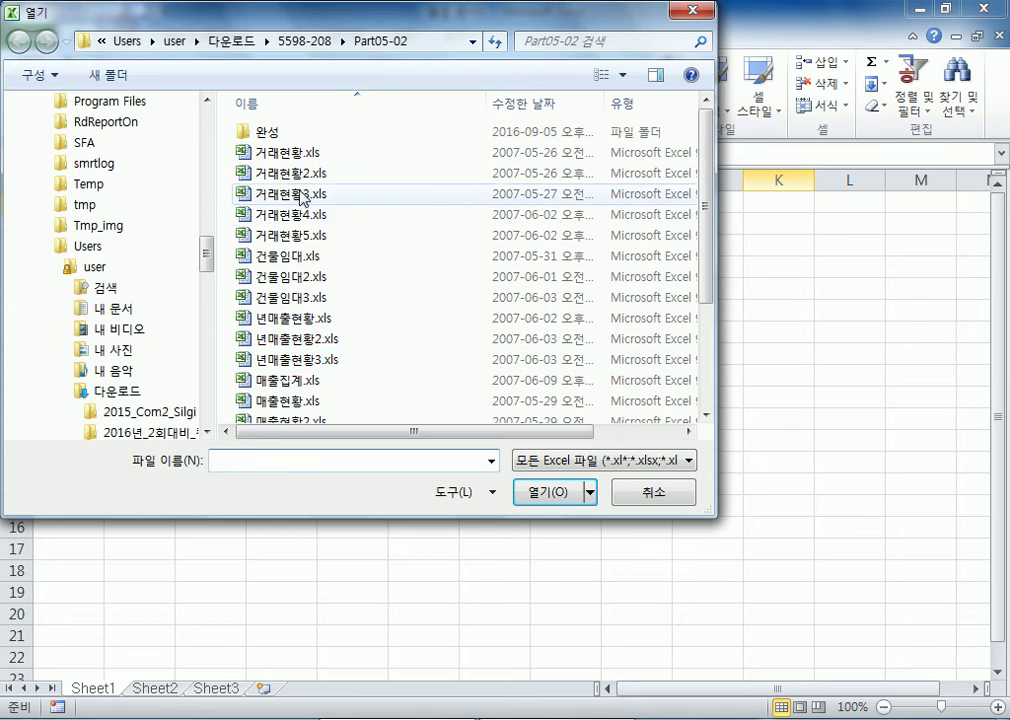
Open the workbook 거래현황.xls from the Part05-02 folder
double_click(290, 152)
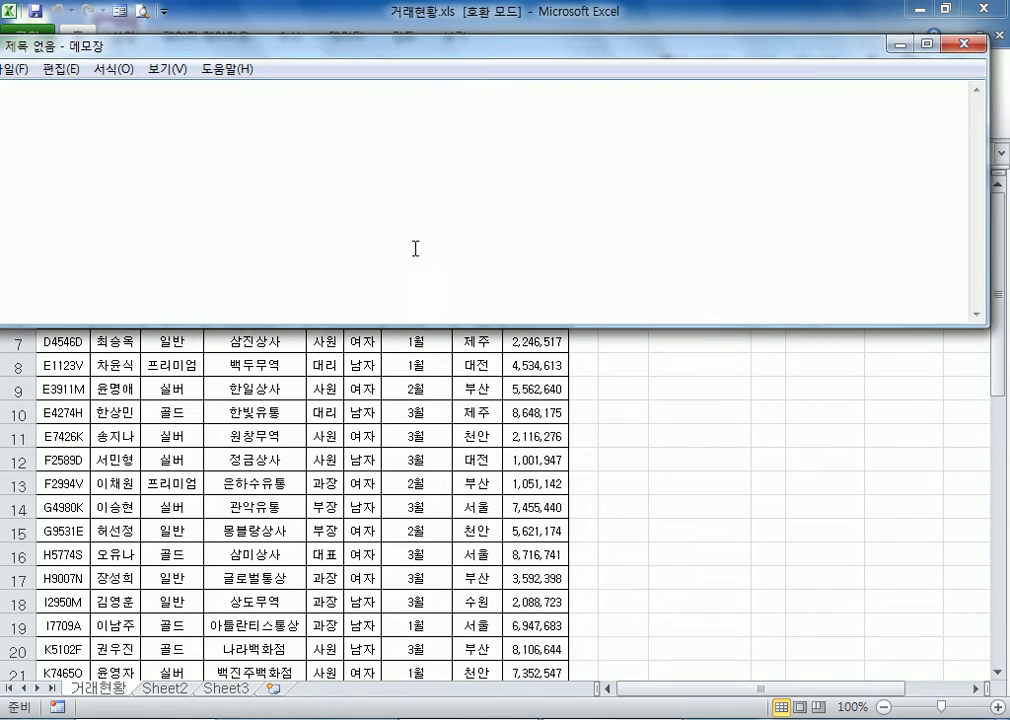
Write the note "피벗(PIBOT) : 중심축을 기준으로 회전" in the blank Notepad document
drag(467, 53, 497, 50)
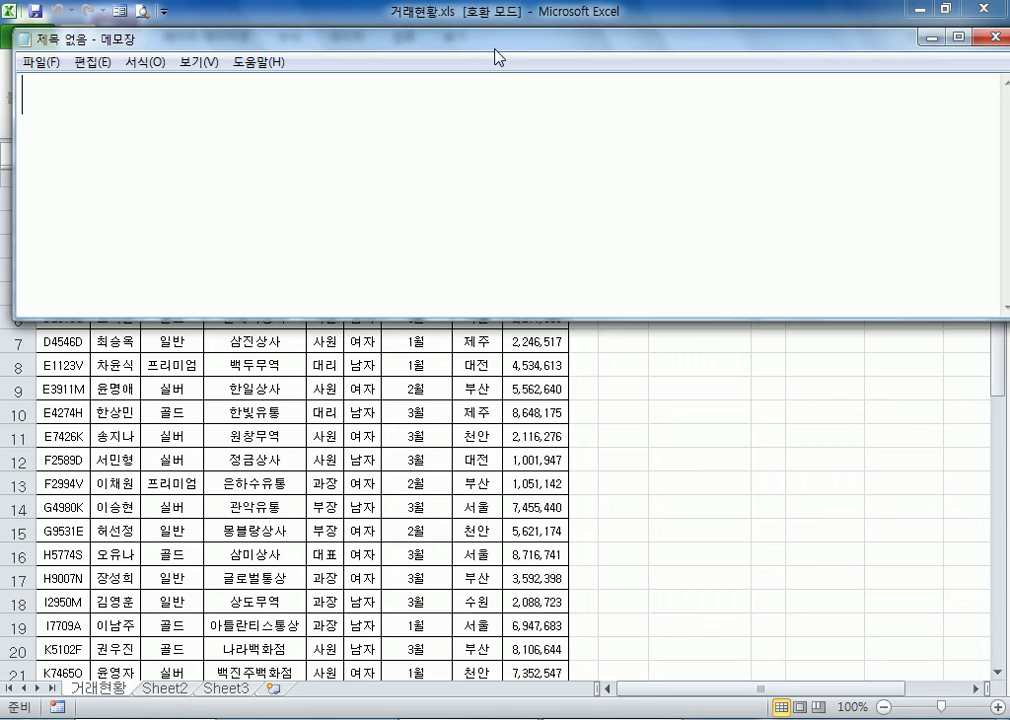
text(핍벗()
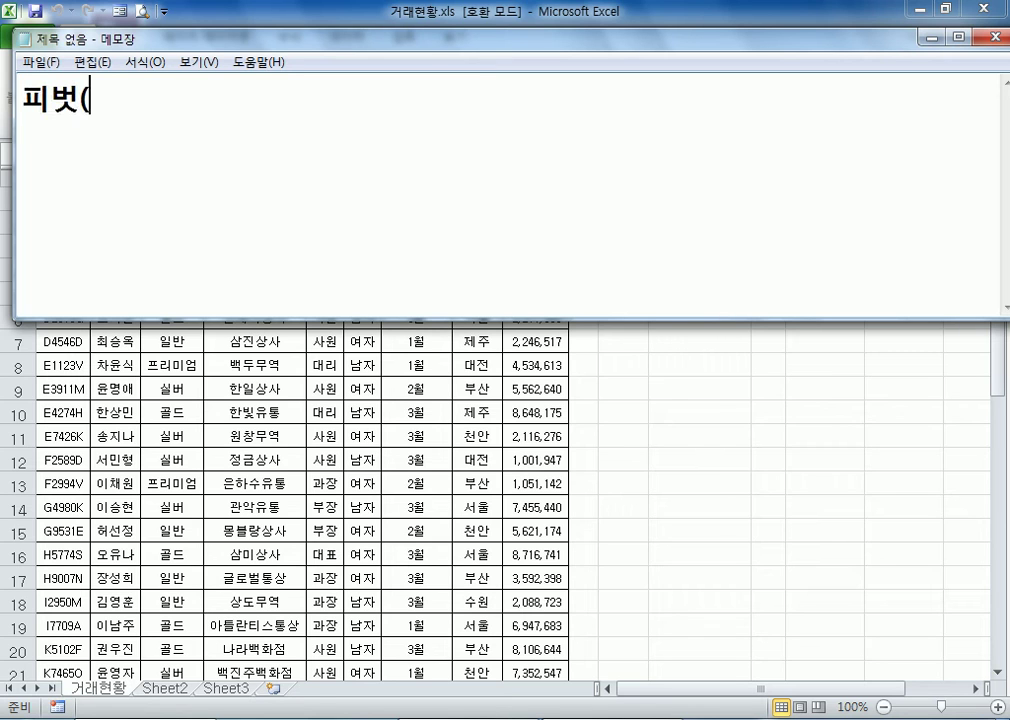
text(PIBOT)
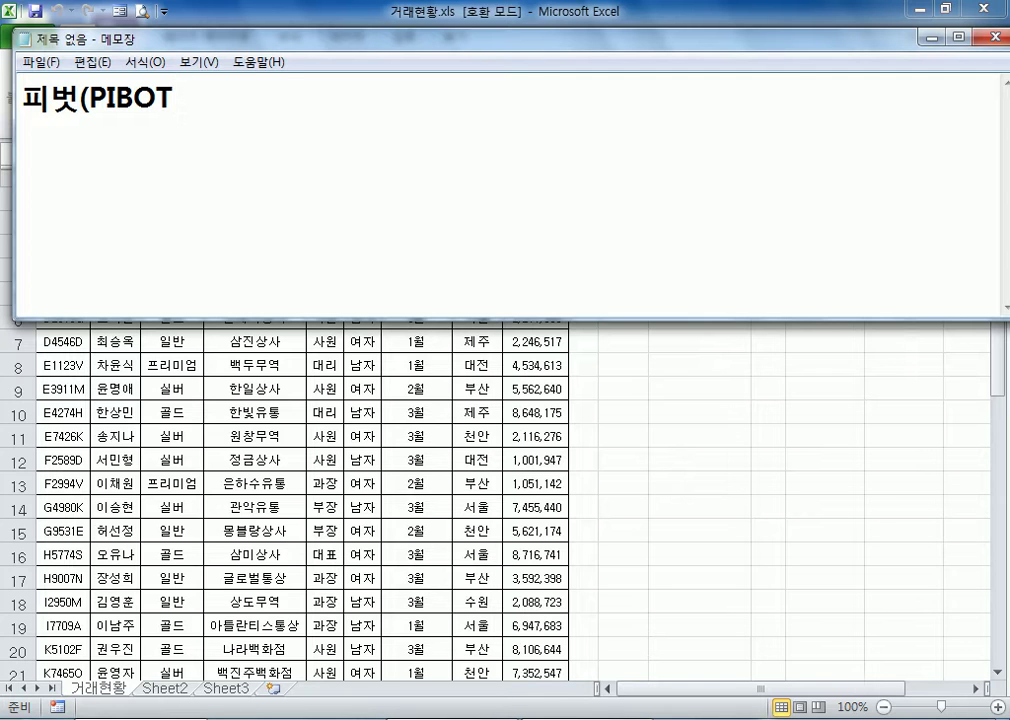
text() : 중심)
text(축을 기준으)
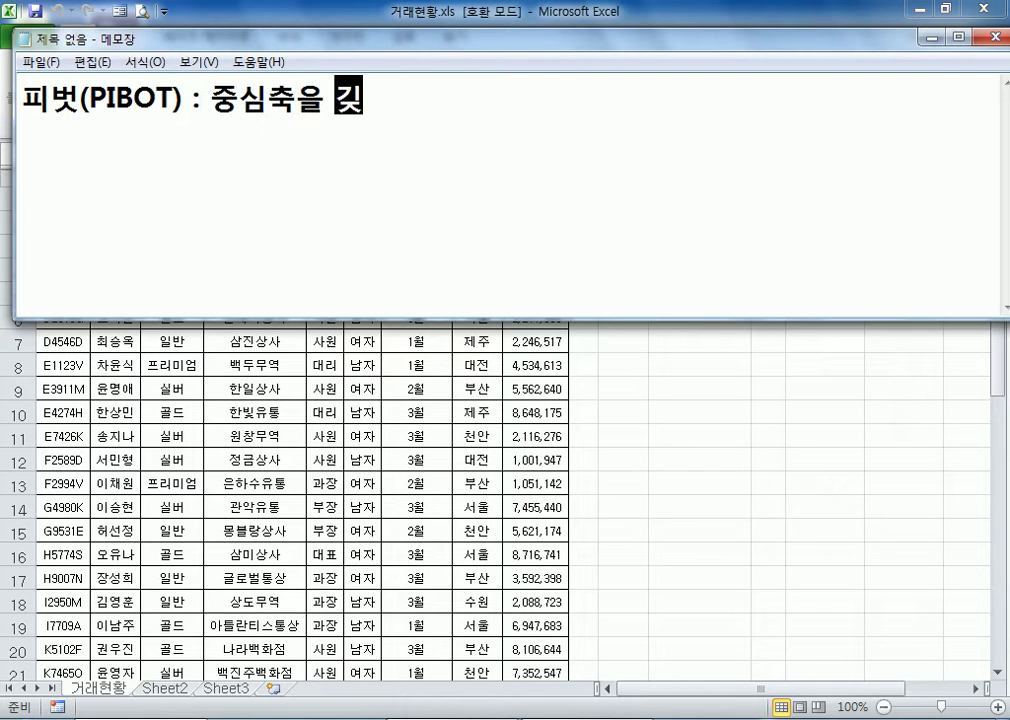
text(로 회전)
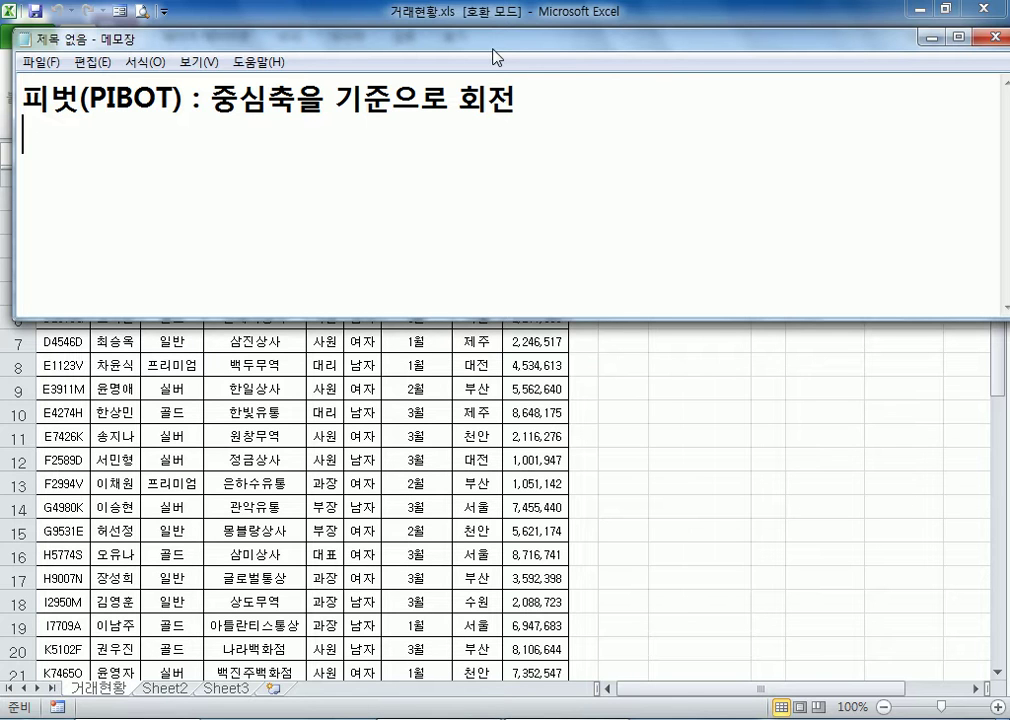
Switch back to the 거래현황.xls workbook in Excel and select cell D4 inside the data table
key(alt+Tab)
click(362, 223)
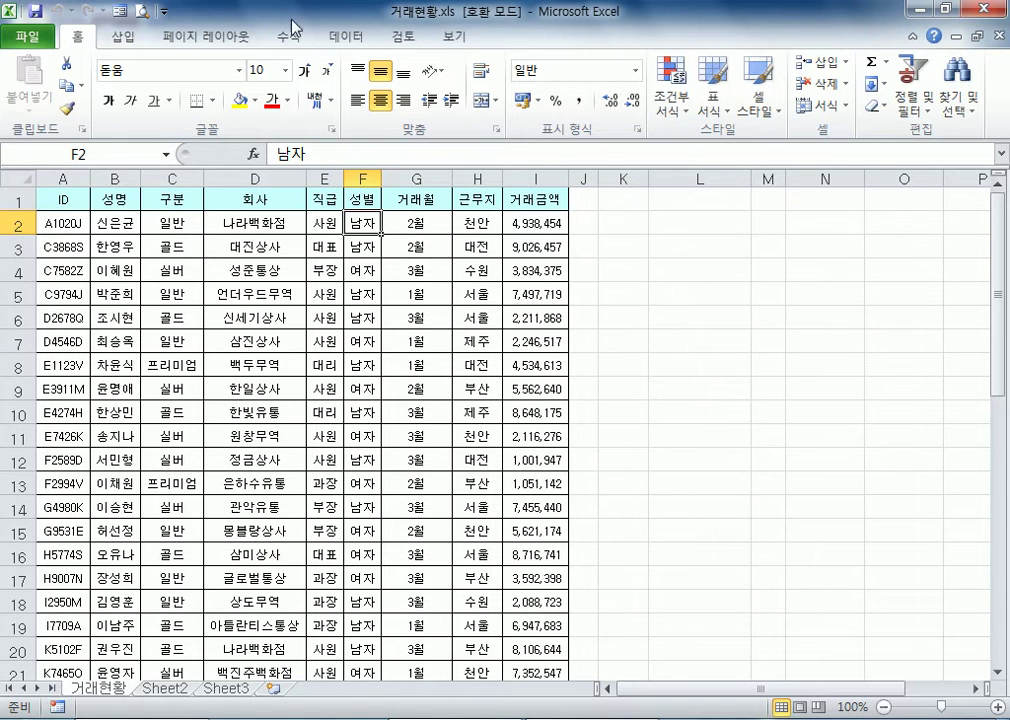
click(325, 38)
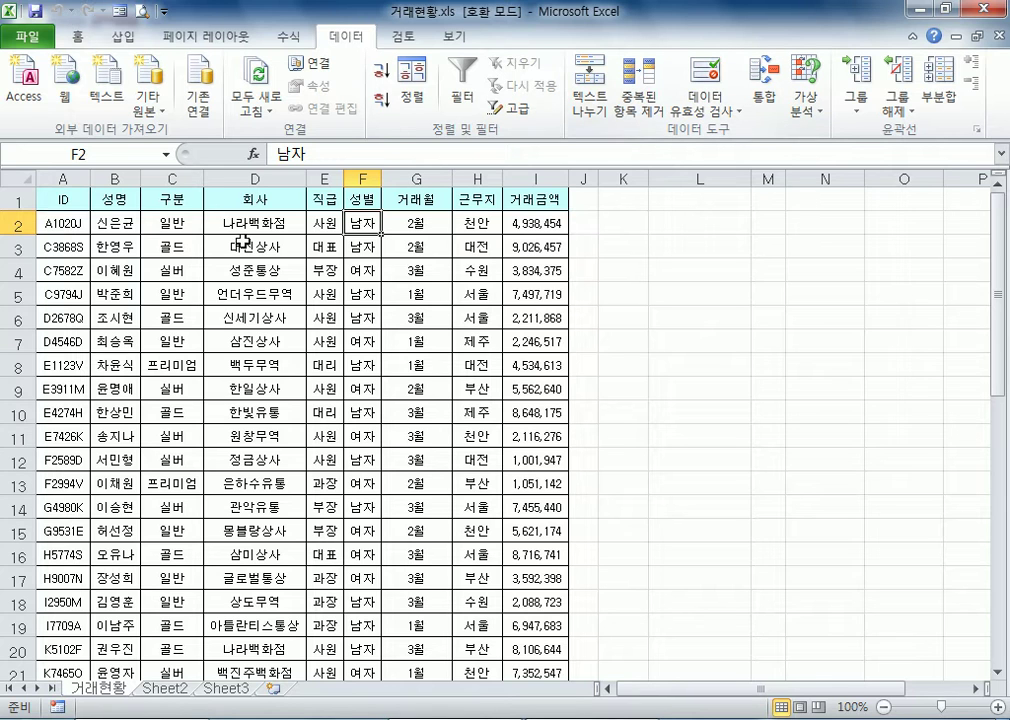
click(329, 223)
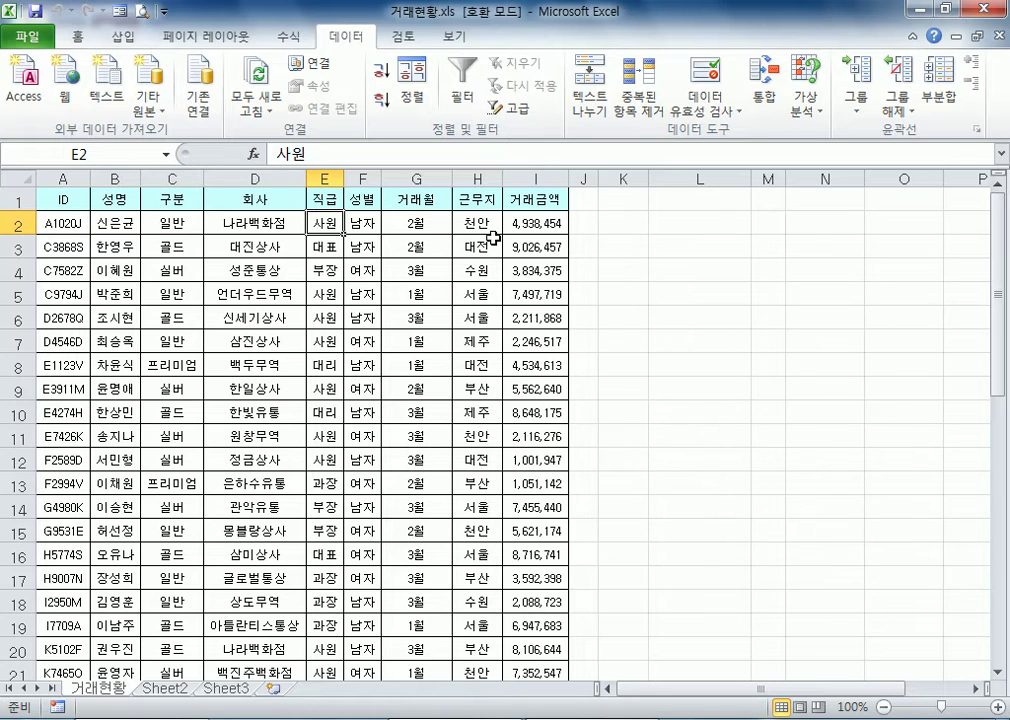
click(211, 270)
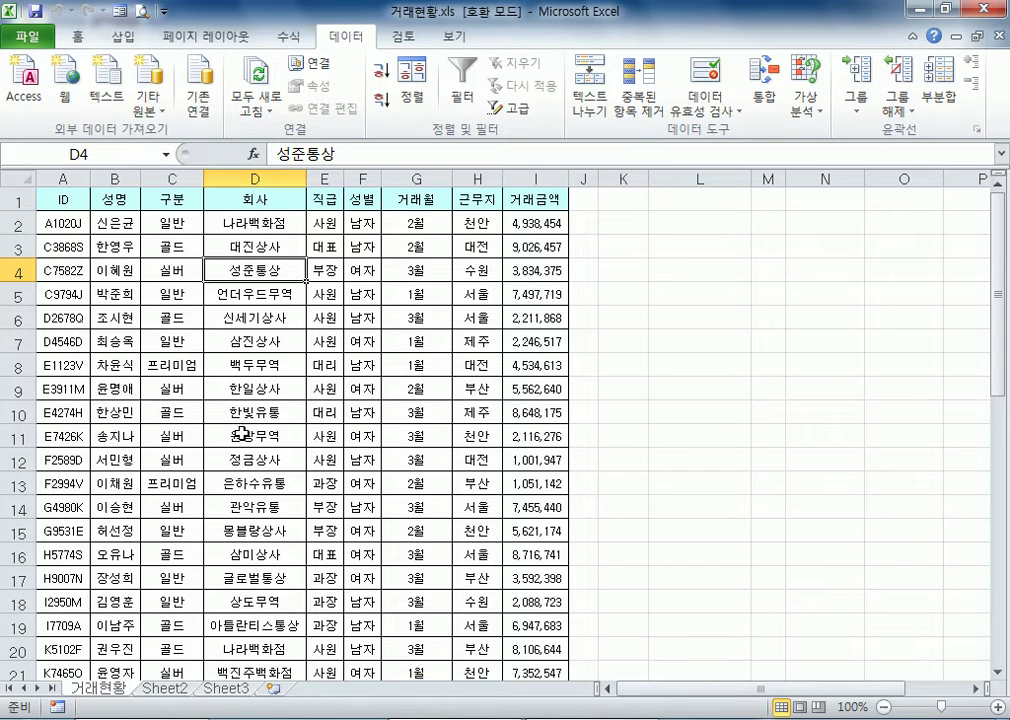
click(125, 40)
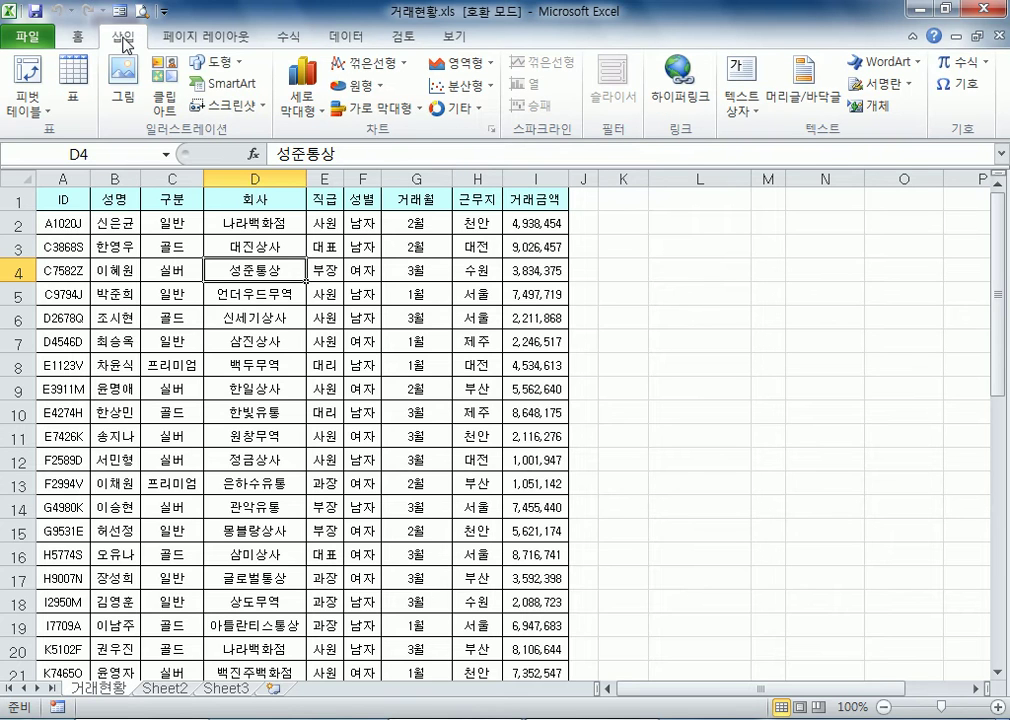
click(24, 78)
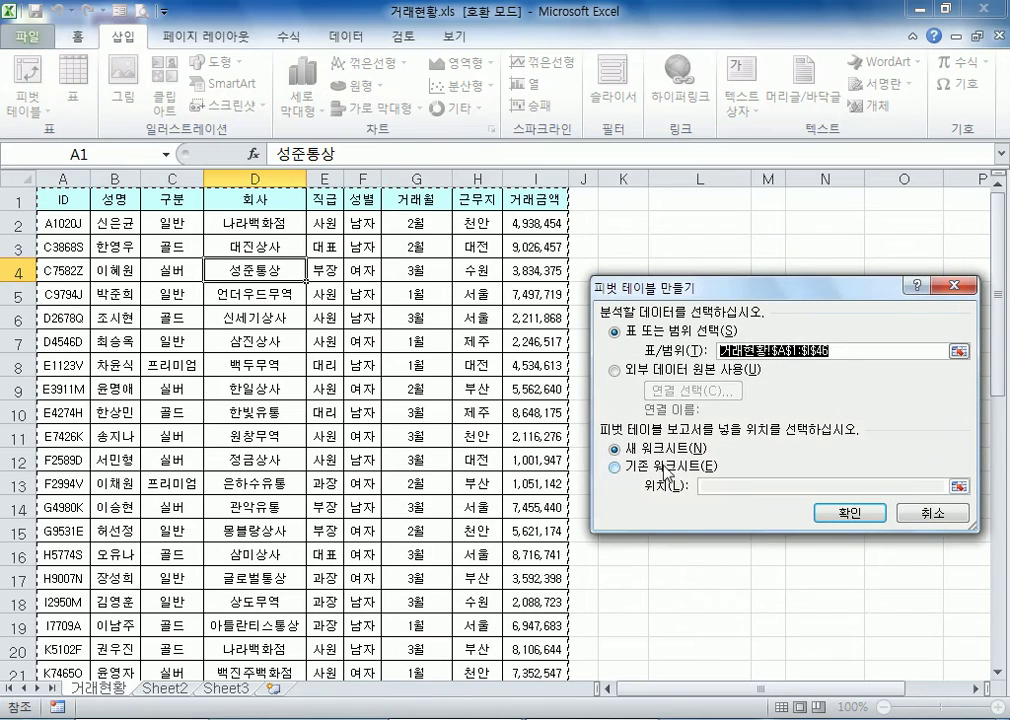
scroll(279, 347, down, 9)
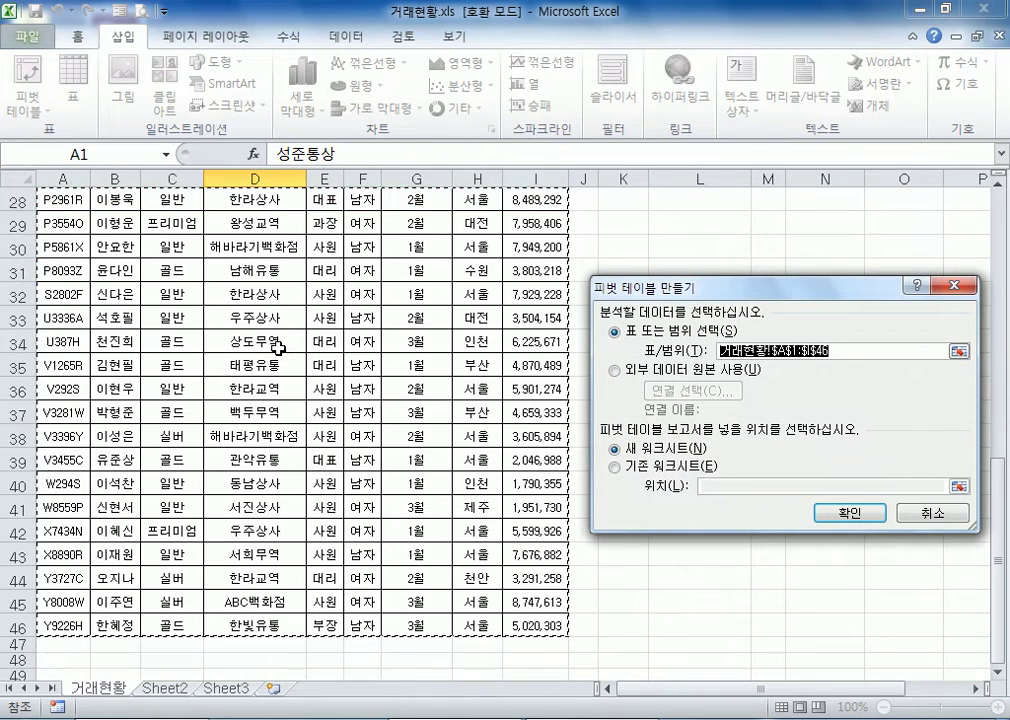
scroll(279, 347, down, 6)
scroll(277, 345, up, 3)
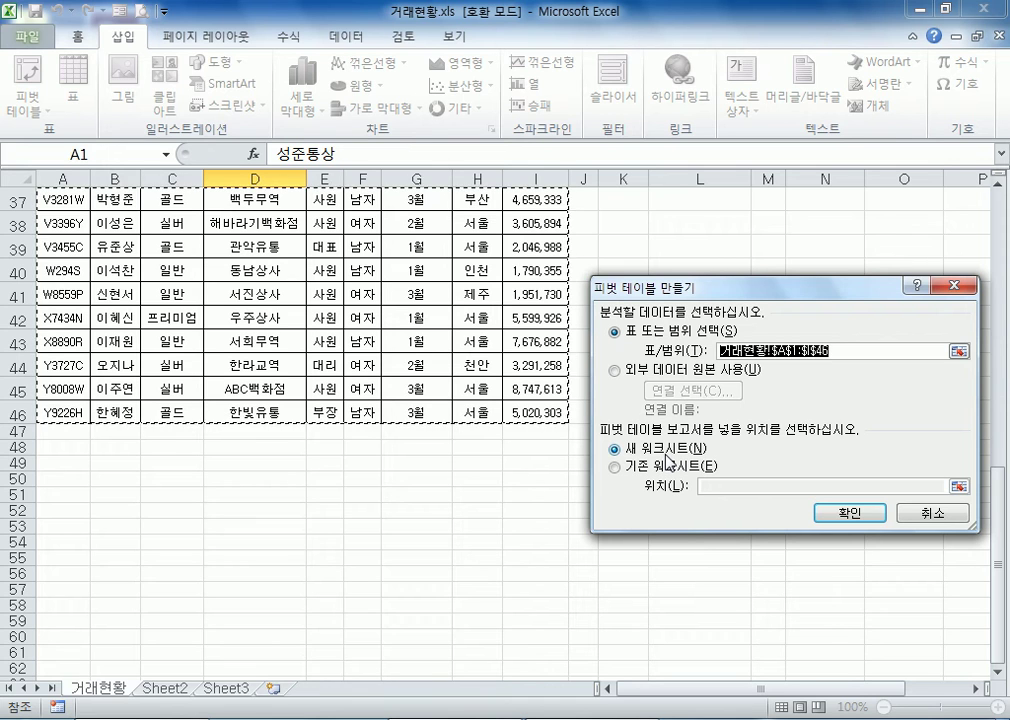
click(615, 466)
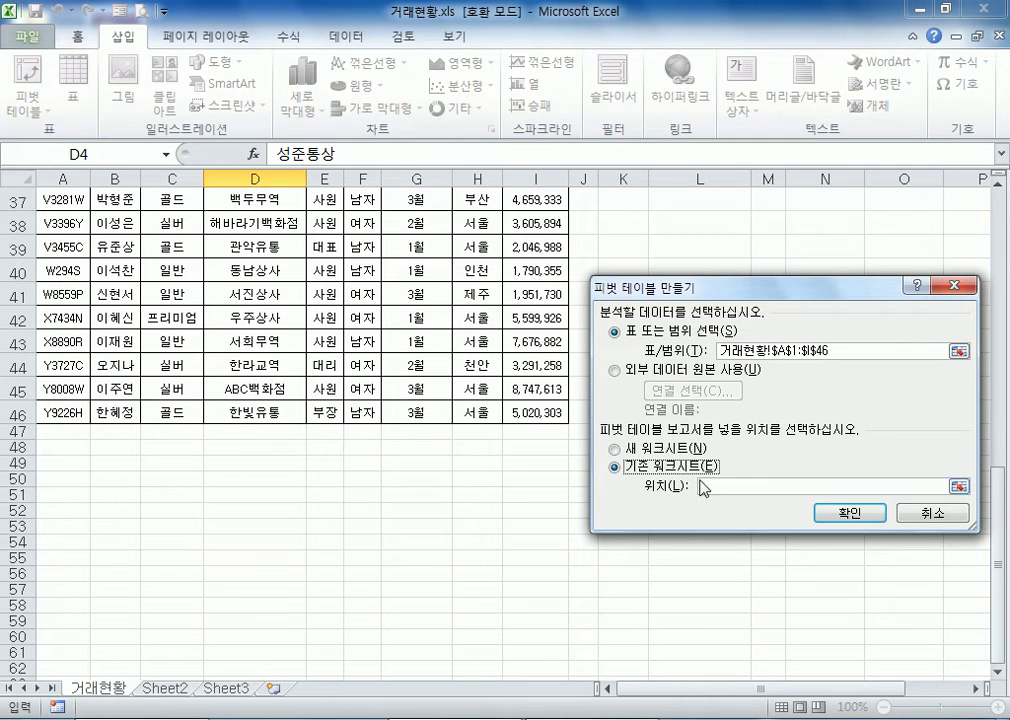
click(680, 449)
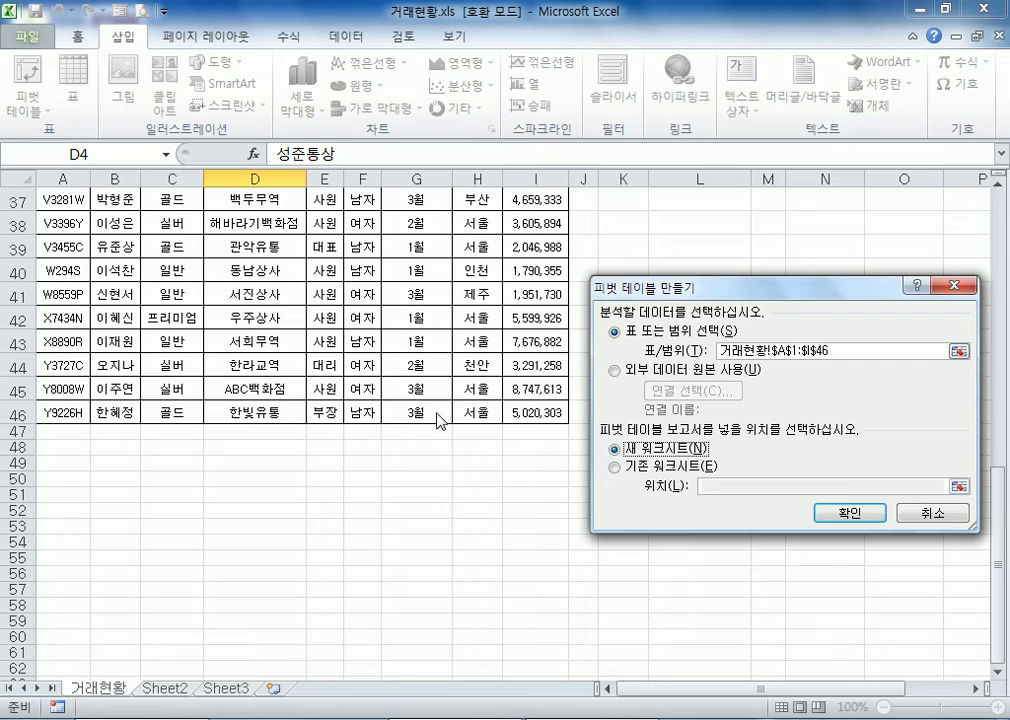
click(616, 469)
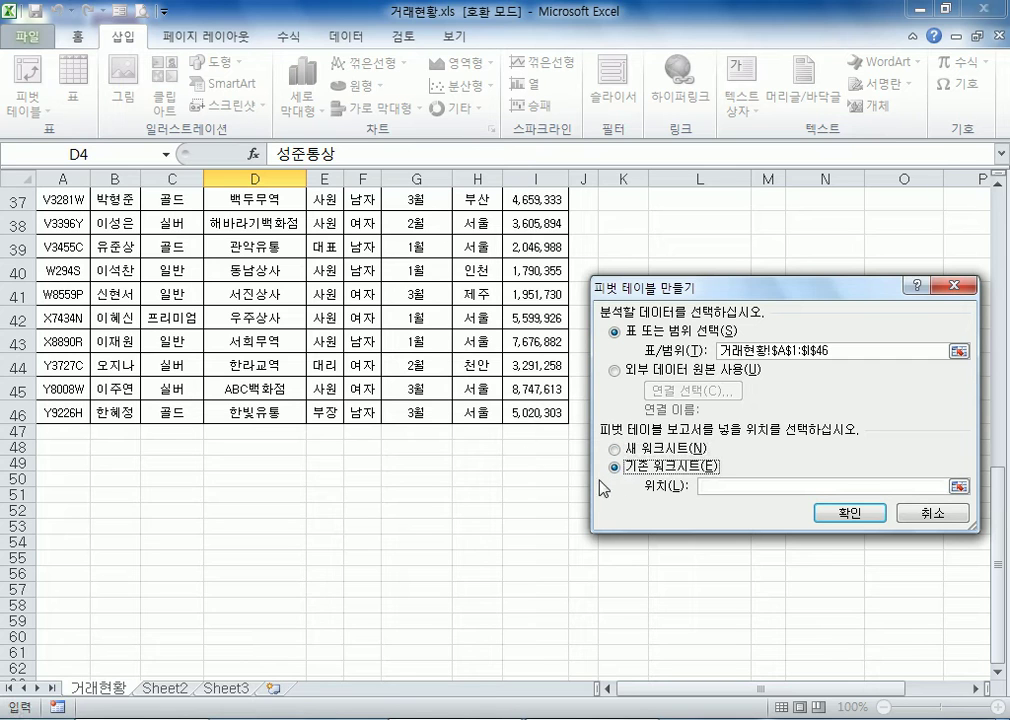
click(61, 479)
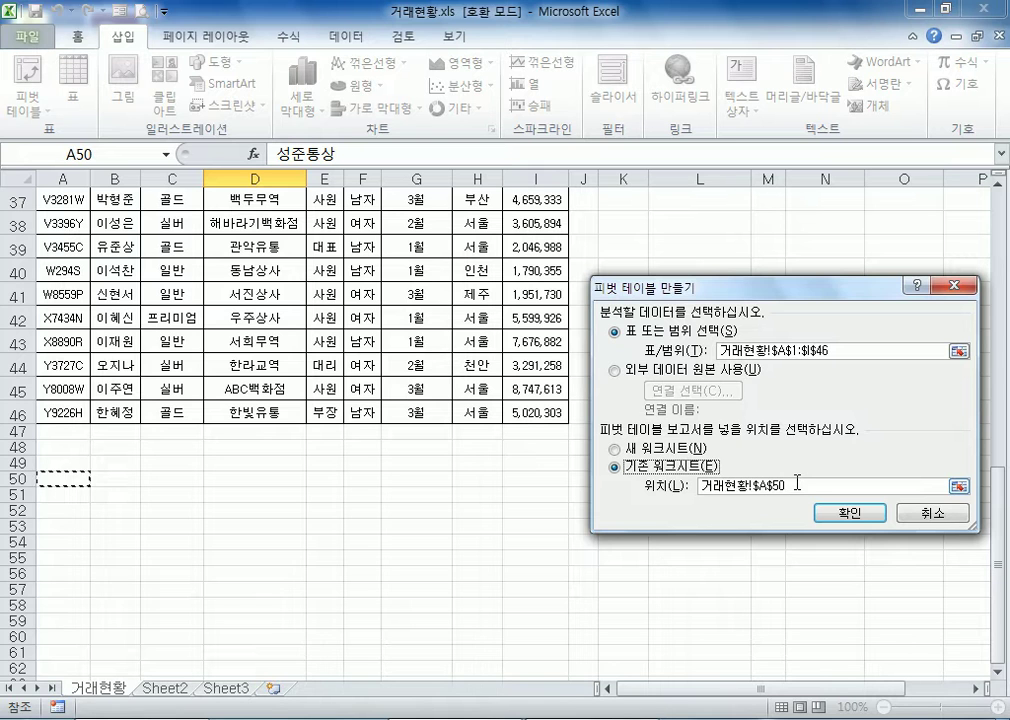
click(930, 513)
Create a pivot table from the data range A1:I46 and place it on the existing 거래현황 worksheet at cell A50
click(240, 296)
drag(140, 268, 250, 365)
click(158, 320)
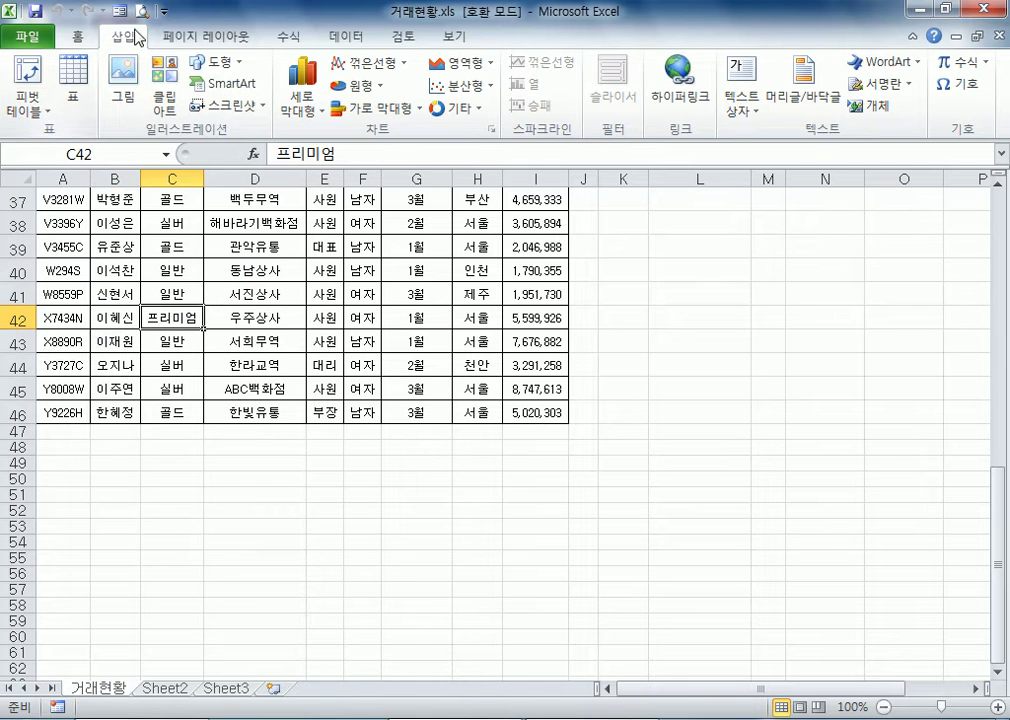
click(28, 72)
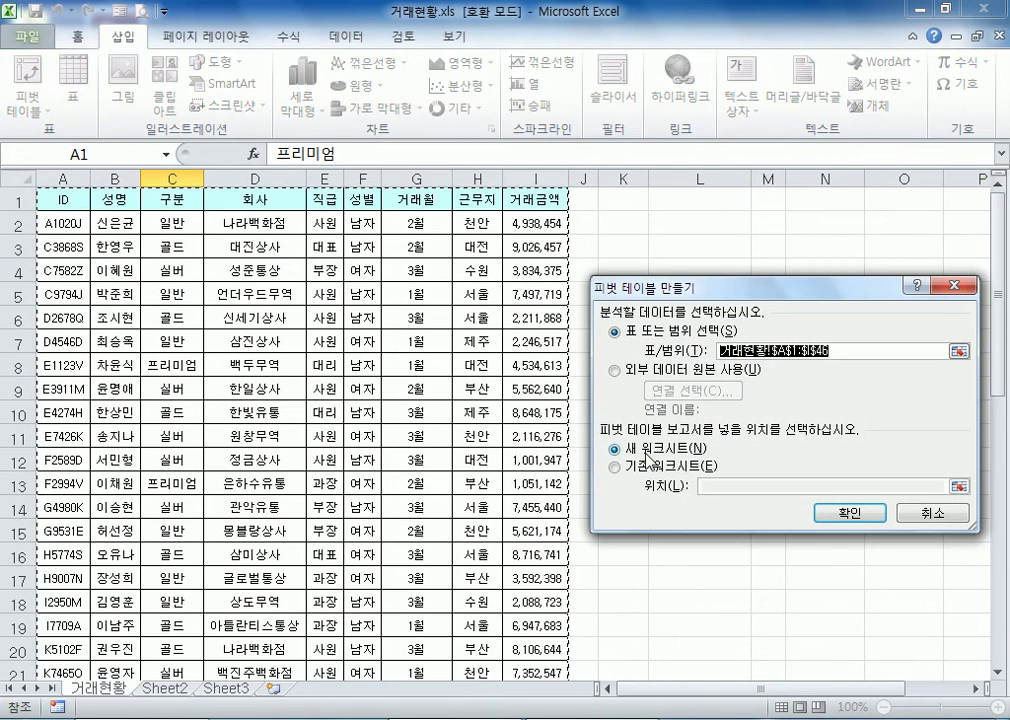
click(614, 466)
scroll(170, 447, down, 5)
scroll(170, 447, down, 10)
scroll(169, 440, up, 4)
scroll(165, 401, down, 3)
scroll(162, 400, down, 4)
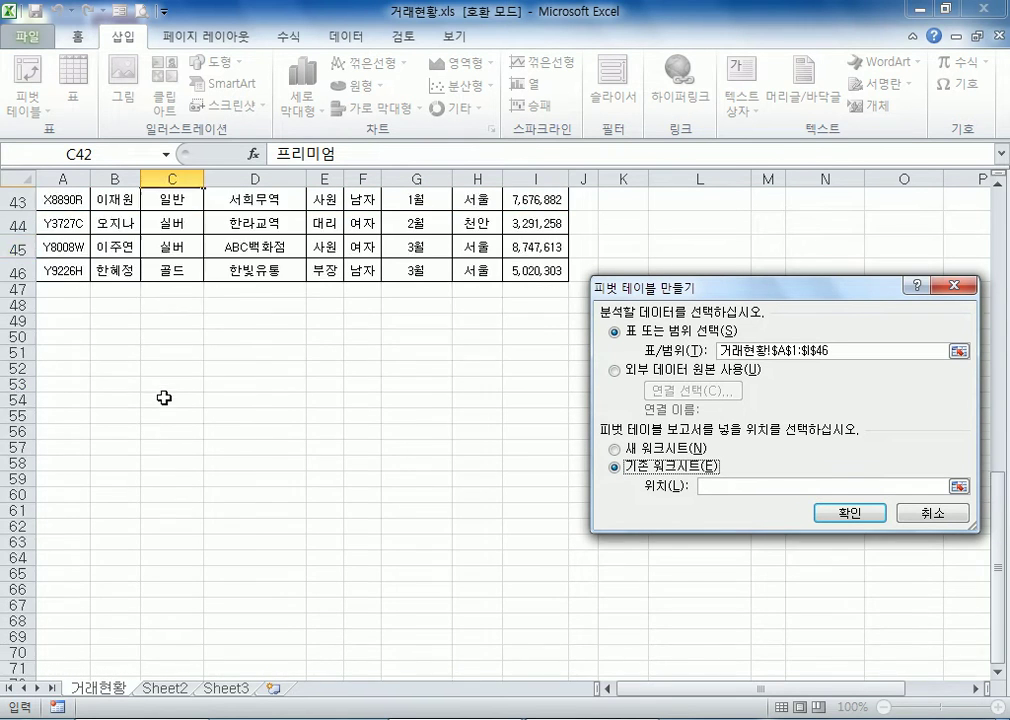
scroll(162, 397, up, 6)
scroll(57, 455, down, 1)
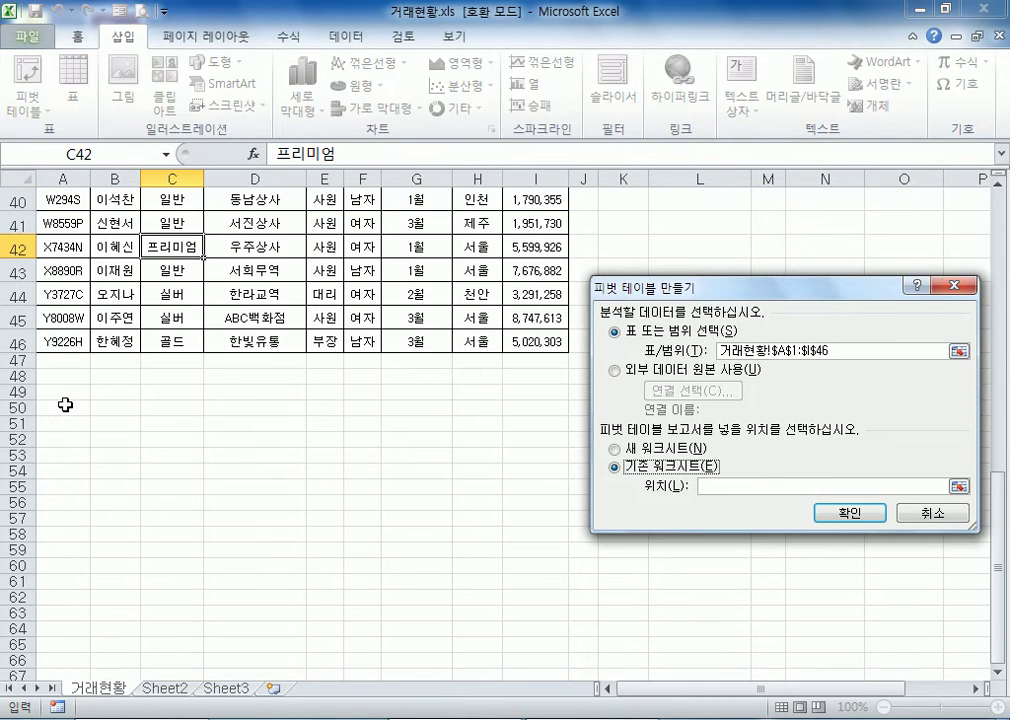
click(66, 408)
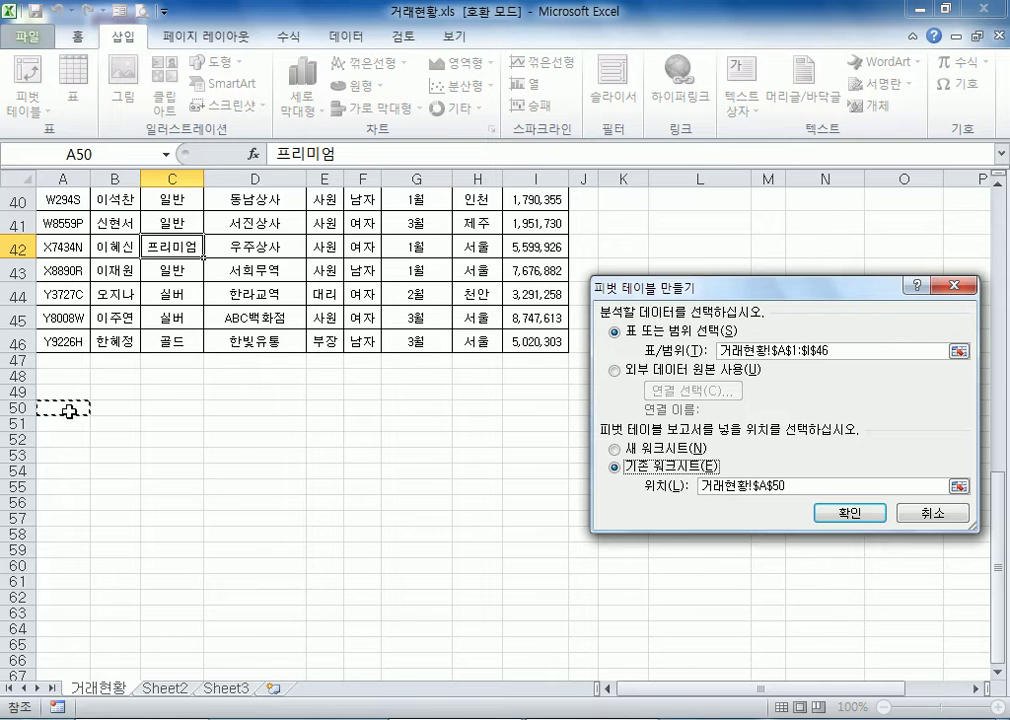
click(805, 484)
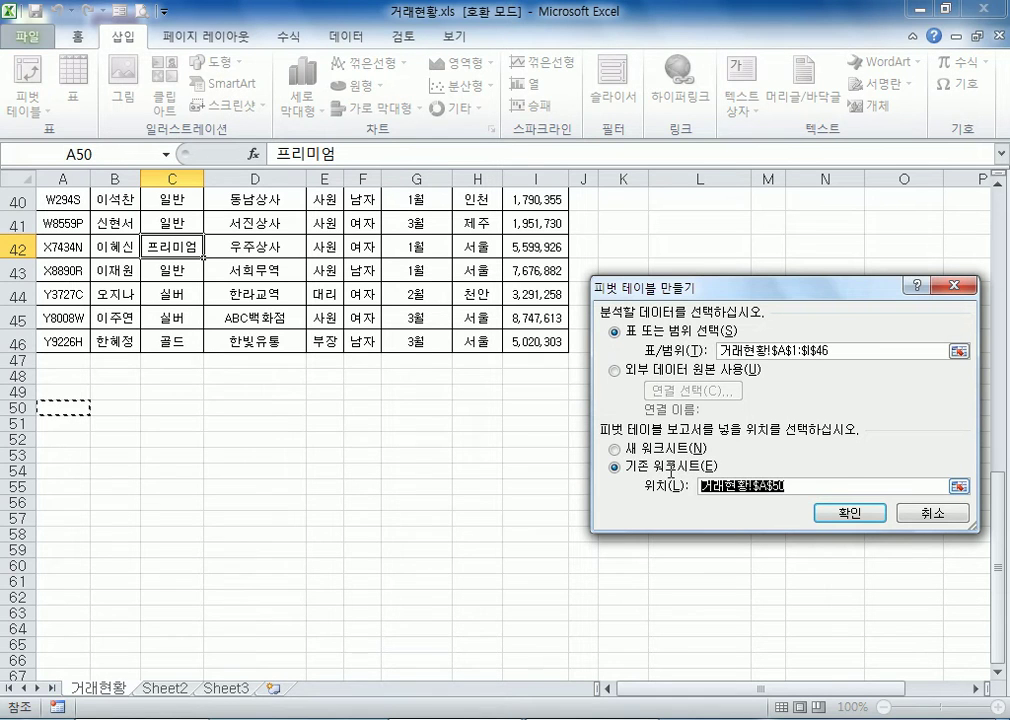
click(848, 513)
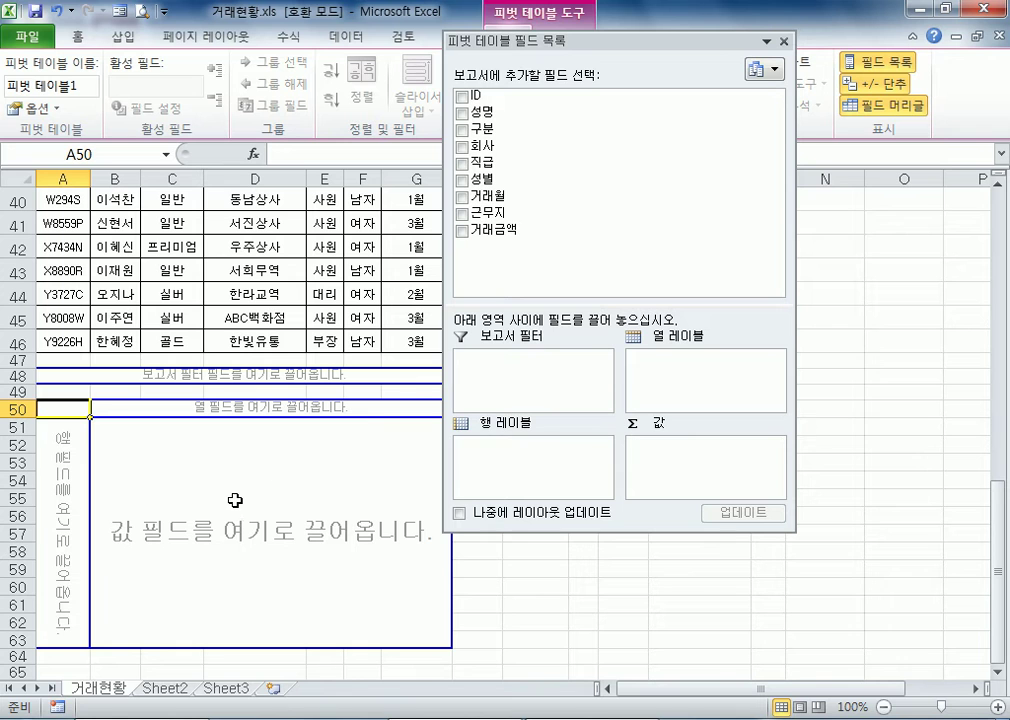
Dock the pivot table field list beside the worksheet and enlarge its section with the layout areas
drag(542, 41, 707, 160)
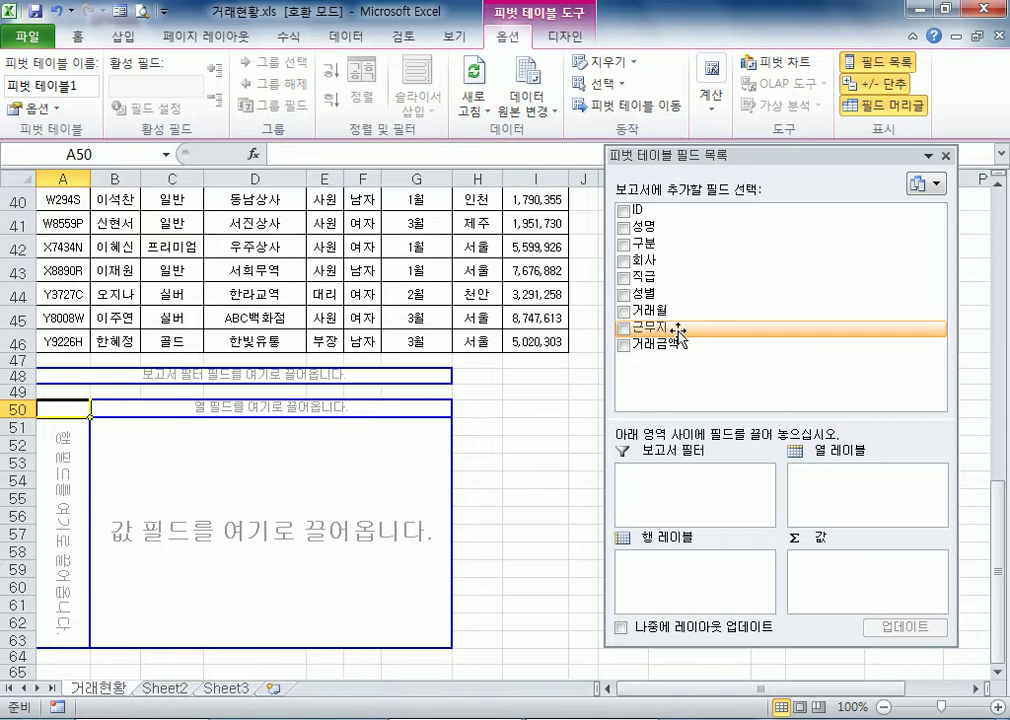
double_click(735, 158)
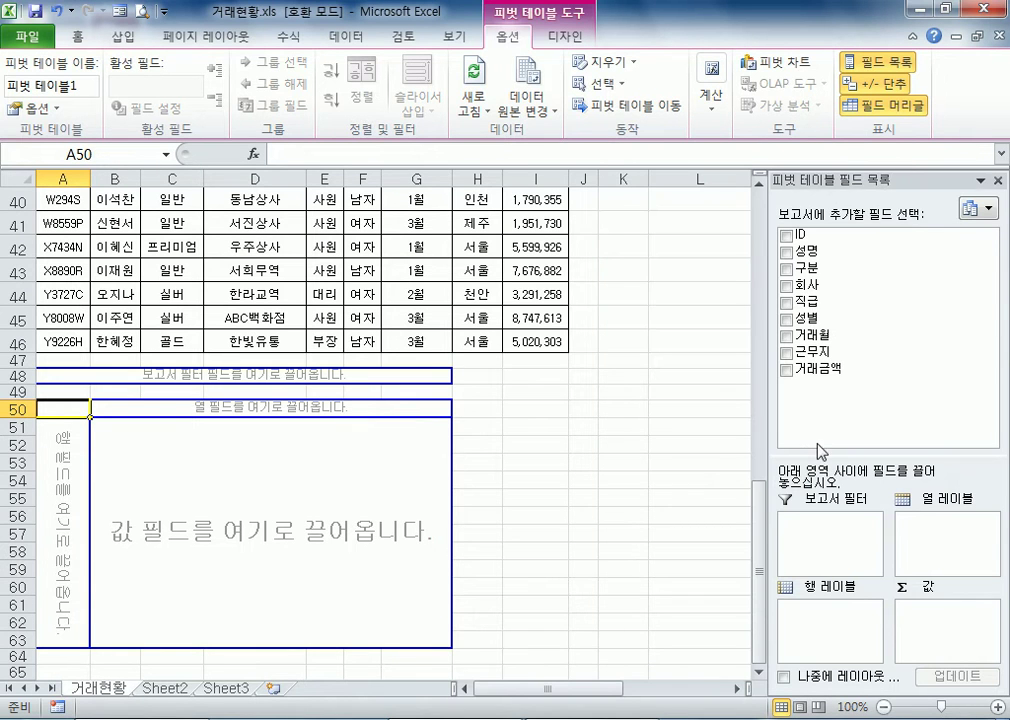
drag(822, 460, 824, 412)
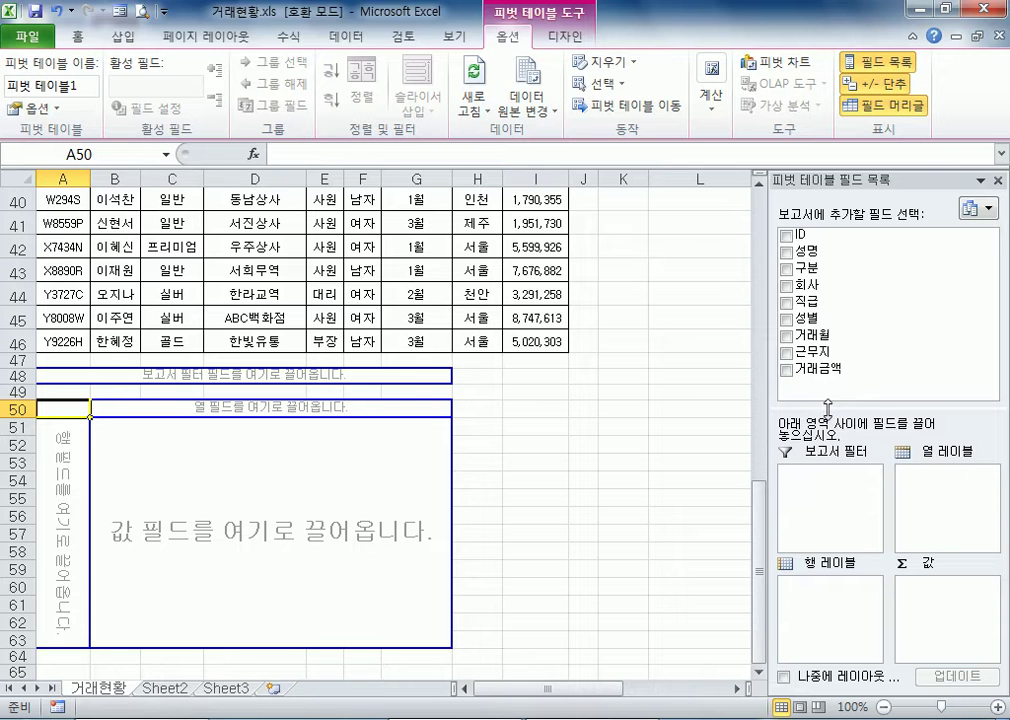
drag(827, 192, 886, 190)
Look through the source data table from its header row down to the last record to review its fields
click(300, 271)
scroll(300, 290, up, 8)
scroll(303, 300, up, 5)
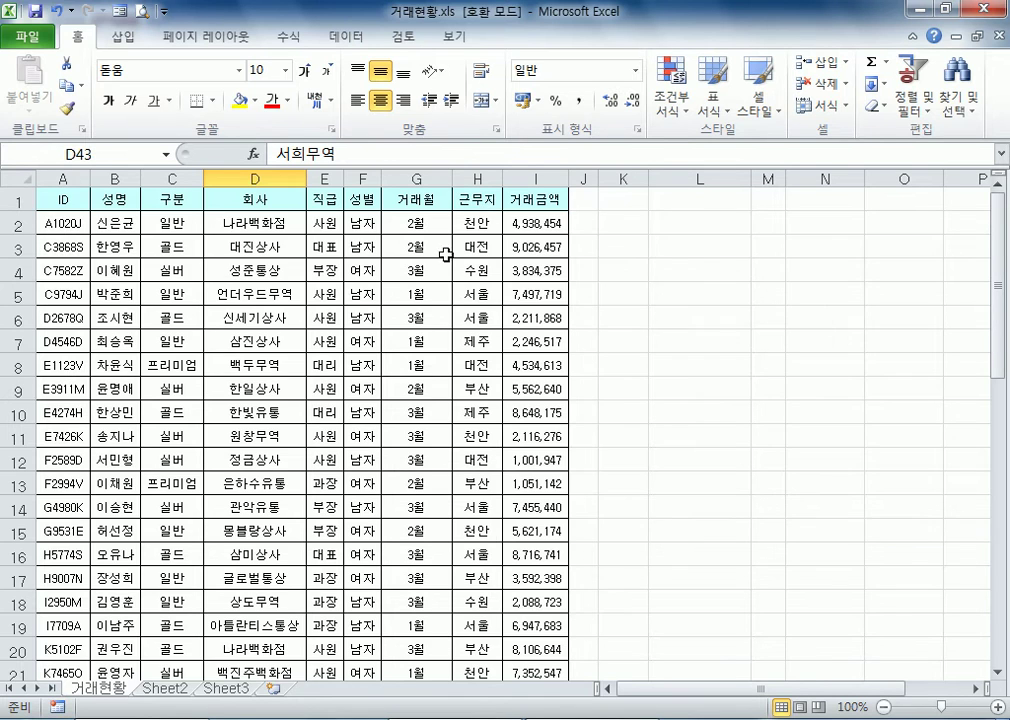
scroll(416, 357, down, 1)
scroll(416, 357, down, 5)
scroll(416, 360, up, 6)
scroll(120, 290, down, 17)
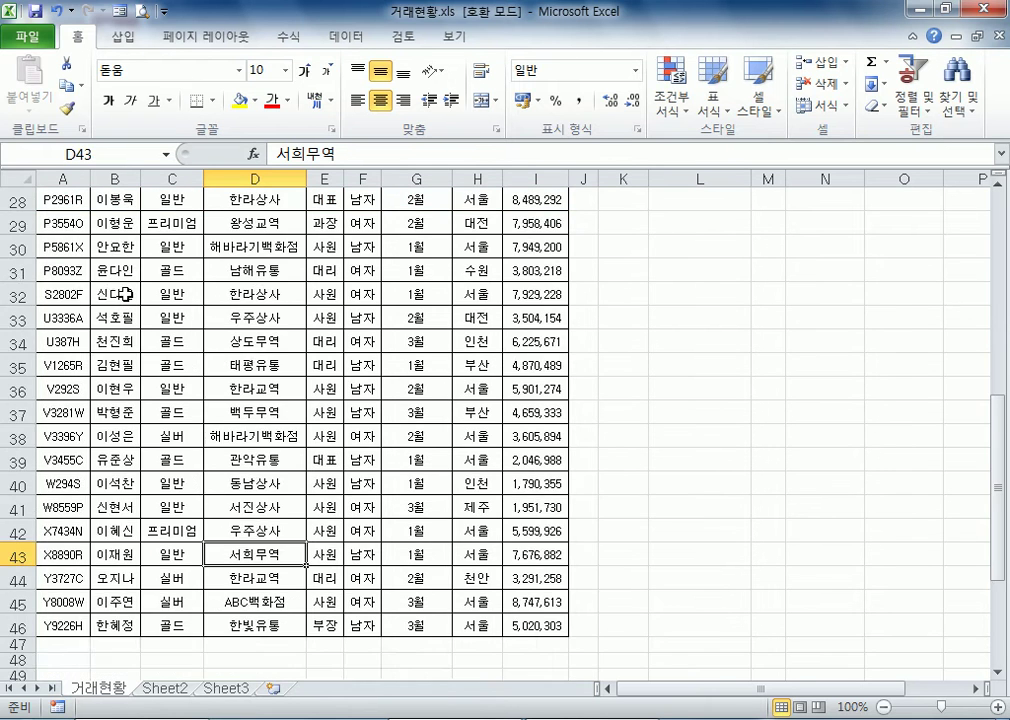
Add the 구분 field to the pivot table's row labels and undock the field list so it floats
click(145, 298)
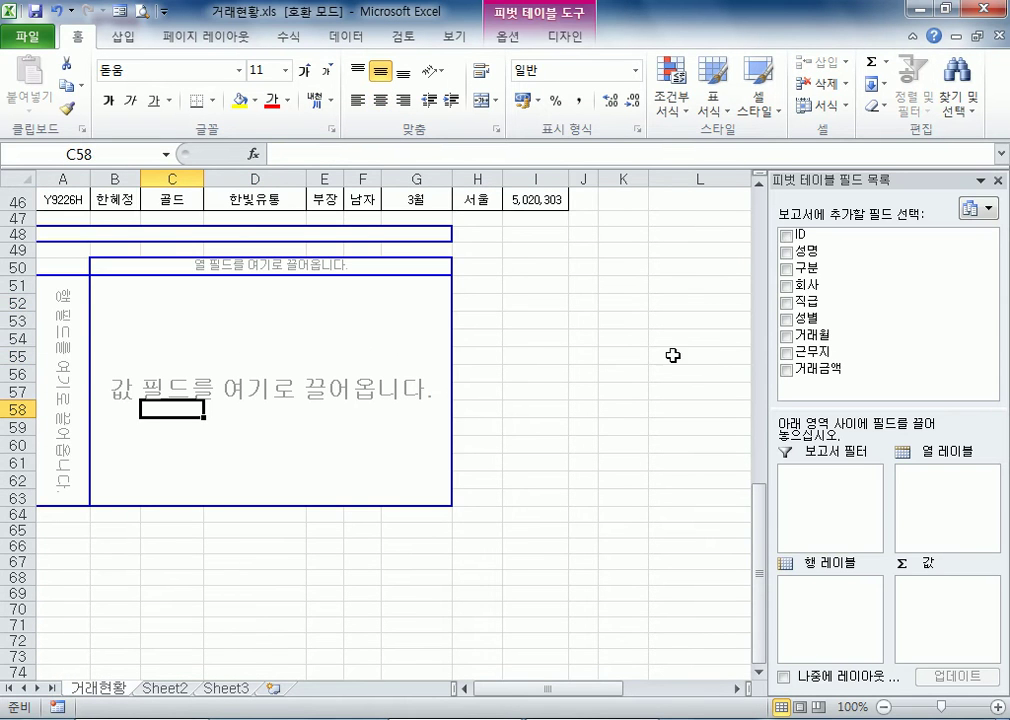
drag(820, 266, 831, 608)
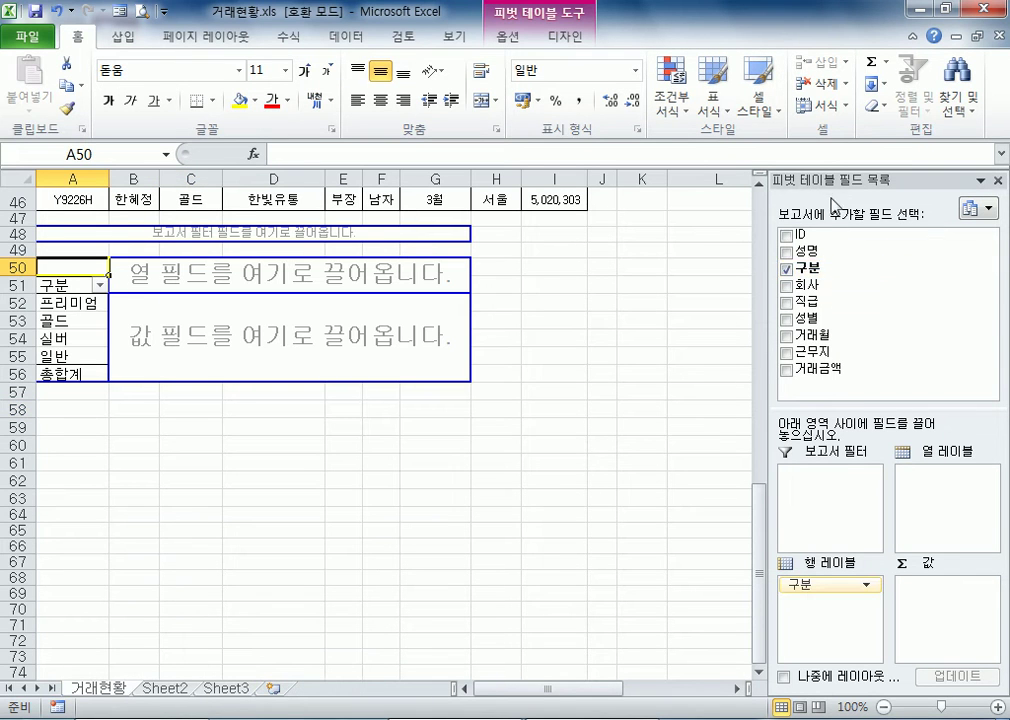
drag(843, 180, 574, 64)
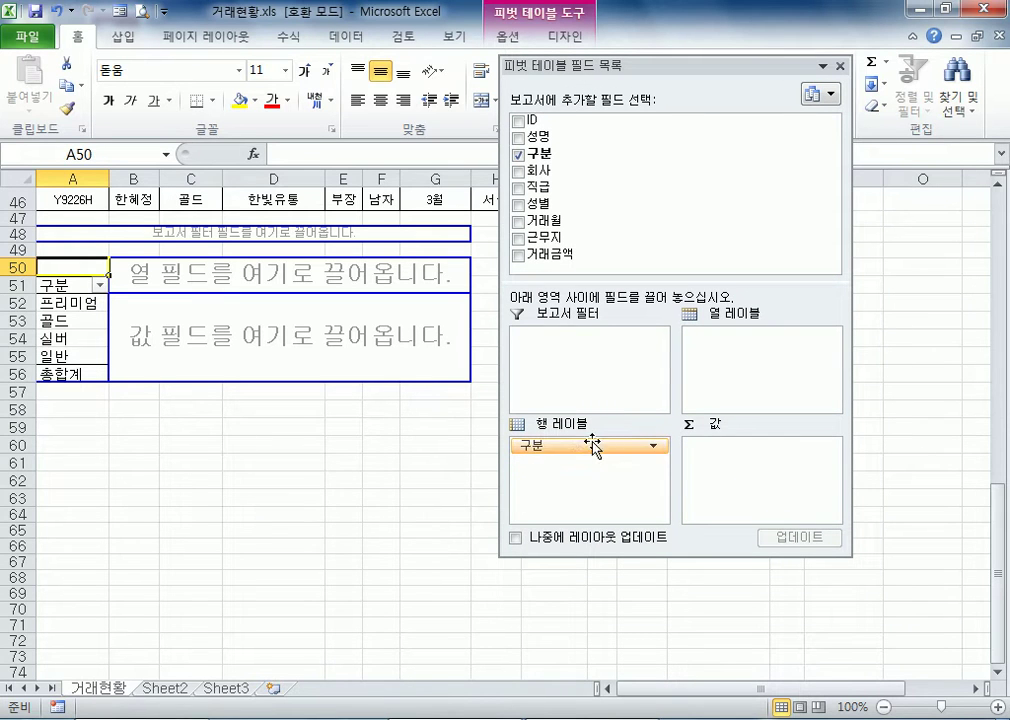
Add the 성별 field to the pivot table's report filter and the 근무지 field to its column labels
drag(545, 203, 536, 357)
scroll(482, 408, up, 2)
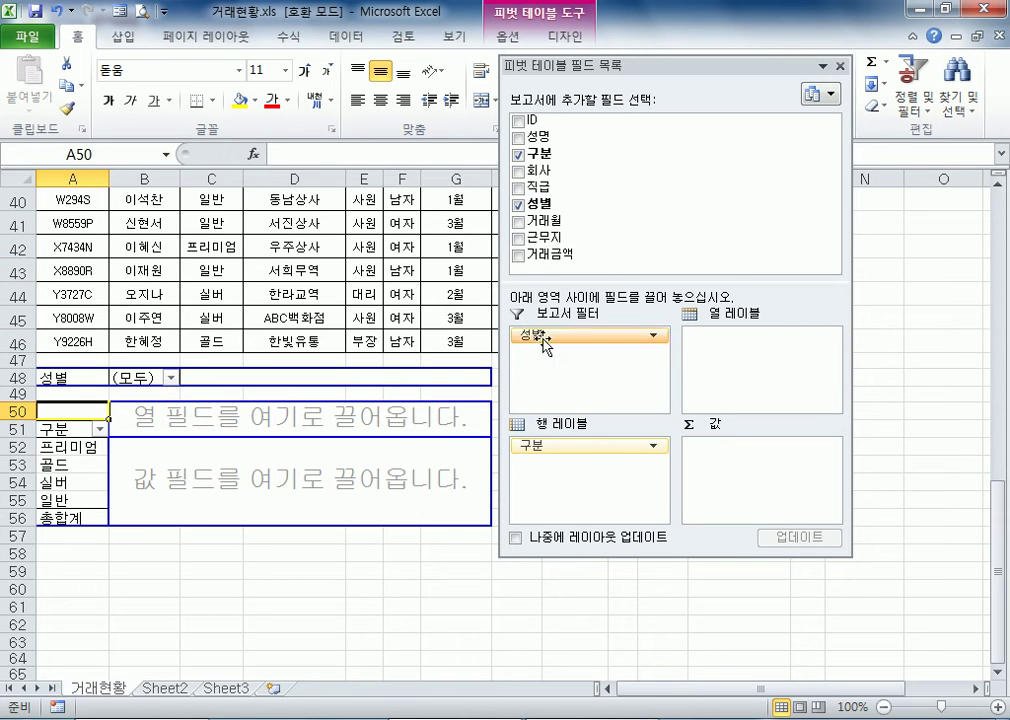
drag(540, 238, 781, 366)
drag(628, 55, 757, 55)
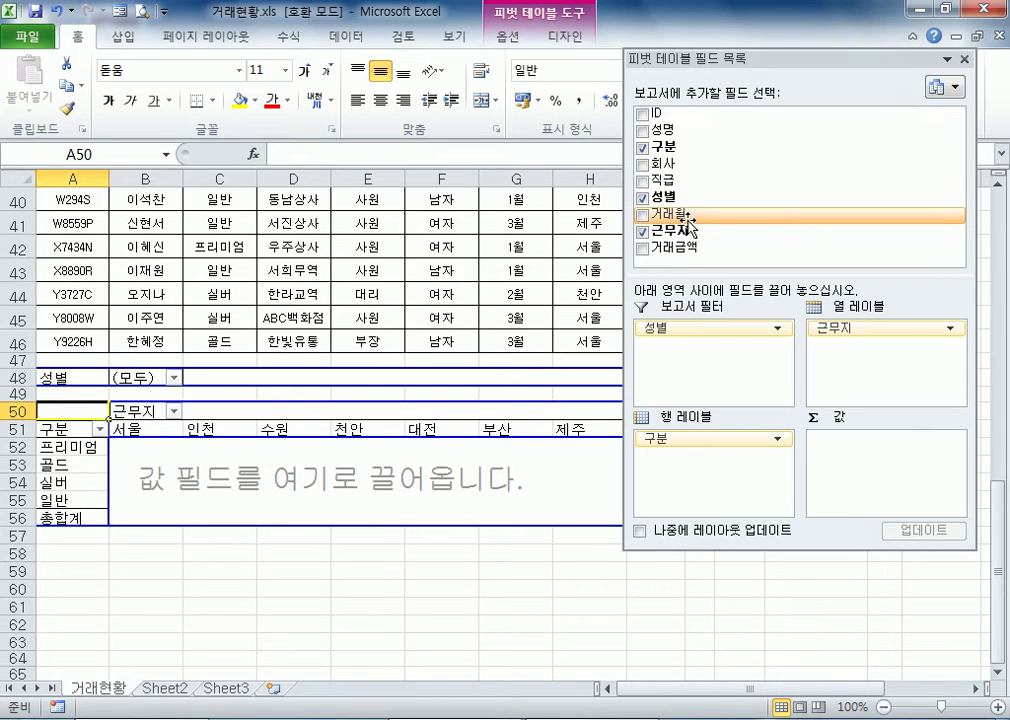
Add the 거래월 field beneath 구분 in the pivot table's row labels and the 거래금액 field to its values
drag(680, 220, 697, 465)
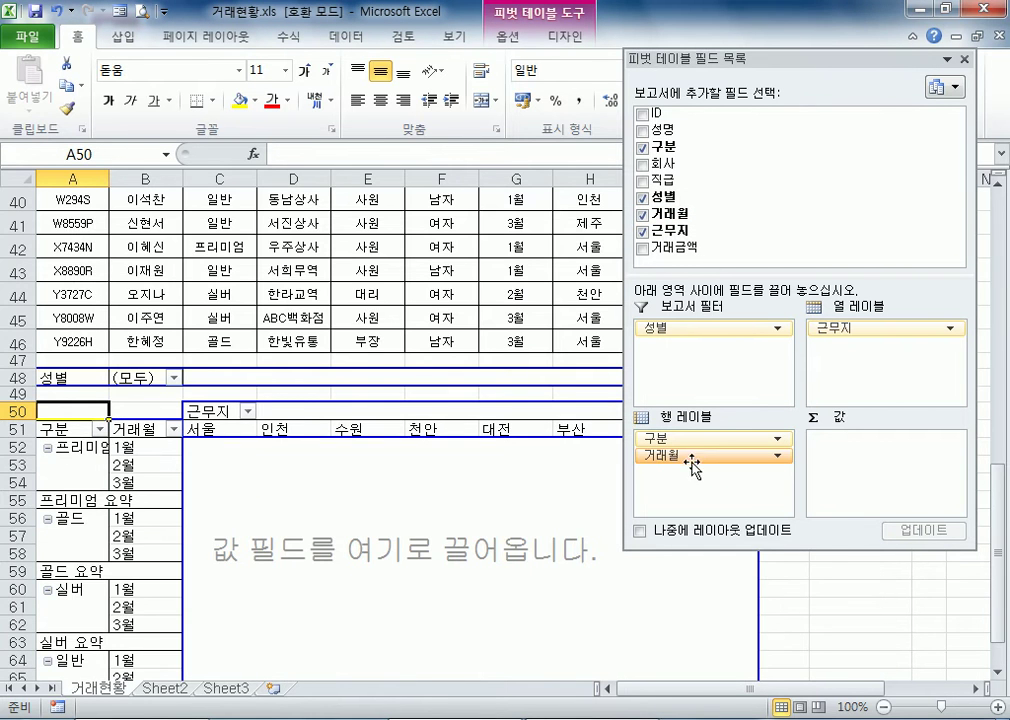
scroll(690, 470, down, 3)
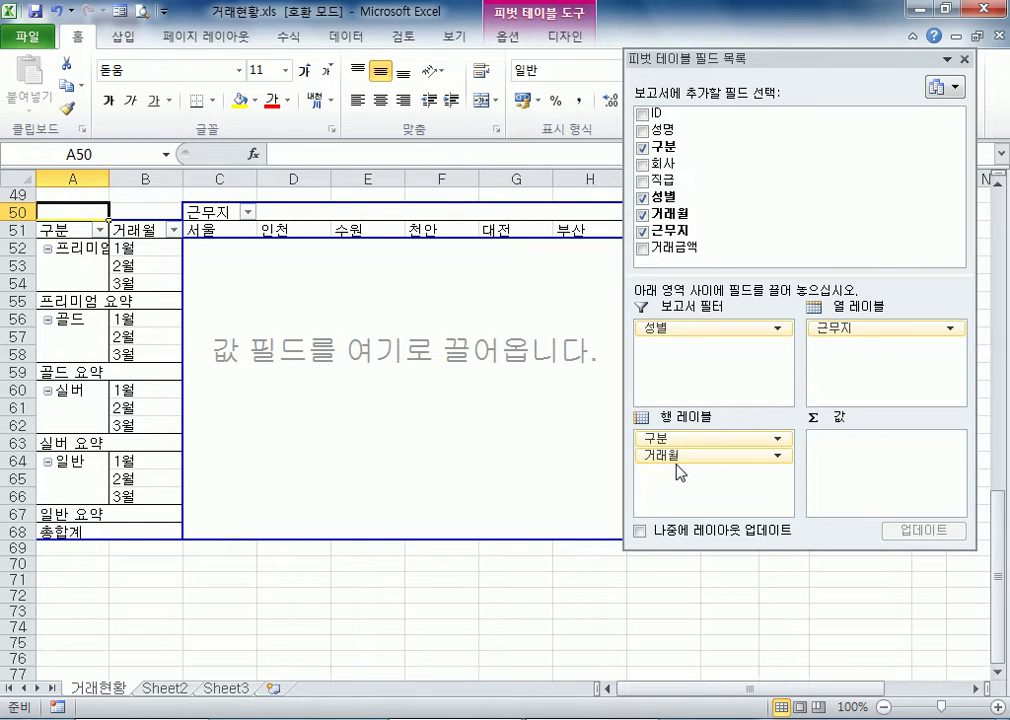
drag(686, 256, 870, 478)
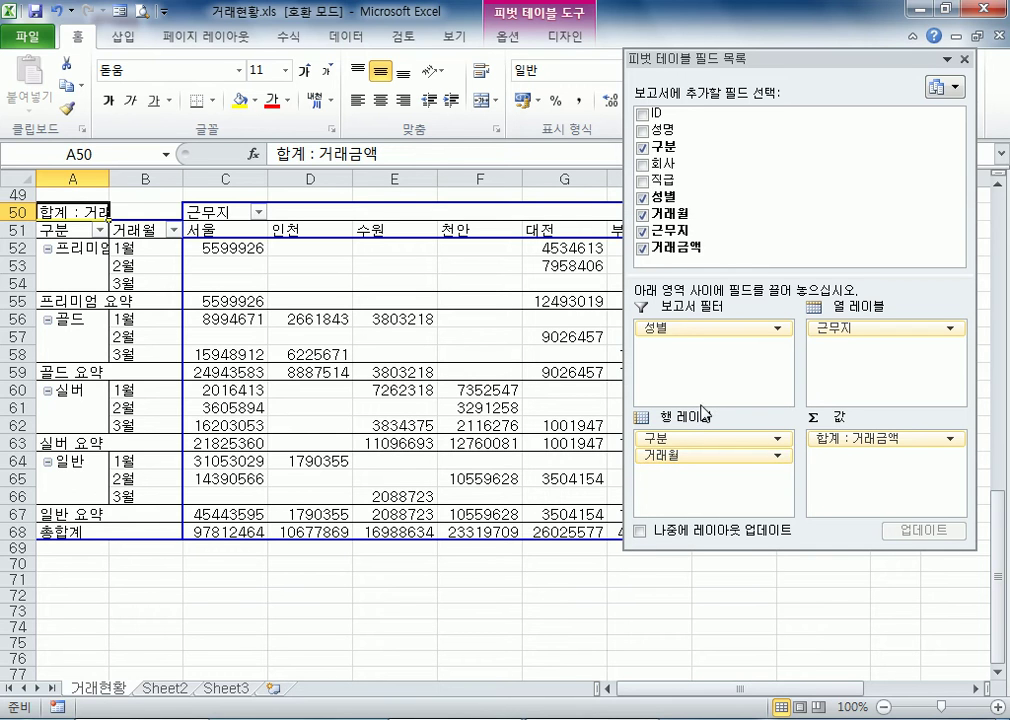
Try removing 거래월 from the row labels and placing it above 구분, and restore it beneath 구분
drag(703, 458, 405, 592)
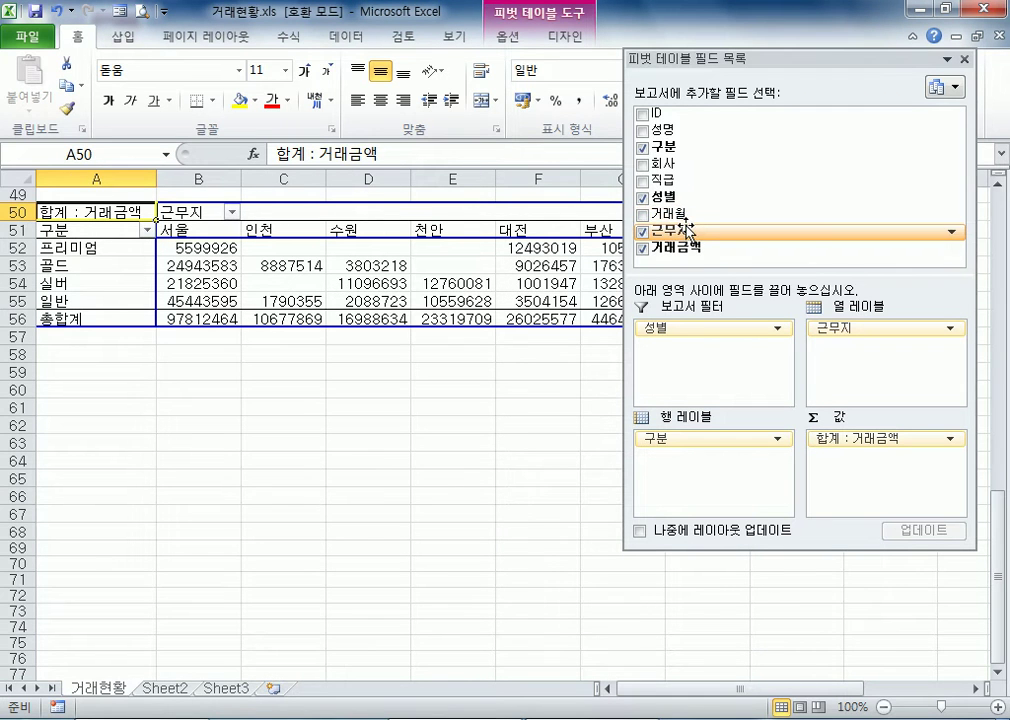
drag(683, 214, 686, 452)
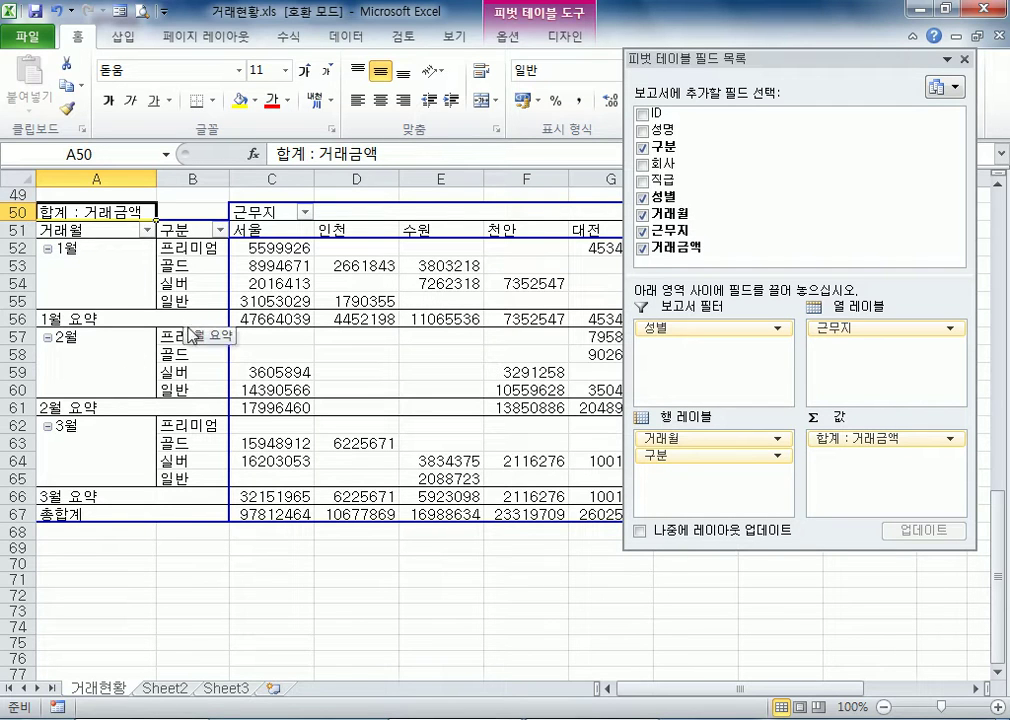
drag(705, 440, 675, 478)
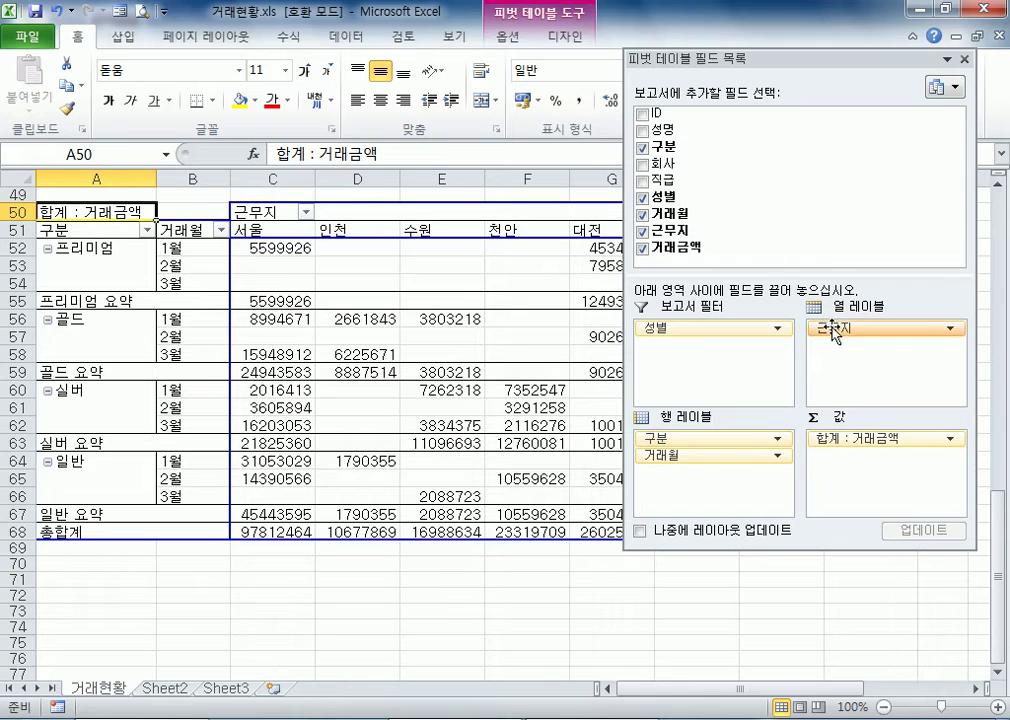
Add the 직급 field above 근무지 in the pivot table's column labels
drag(697, 181, 836, 360)
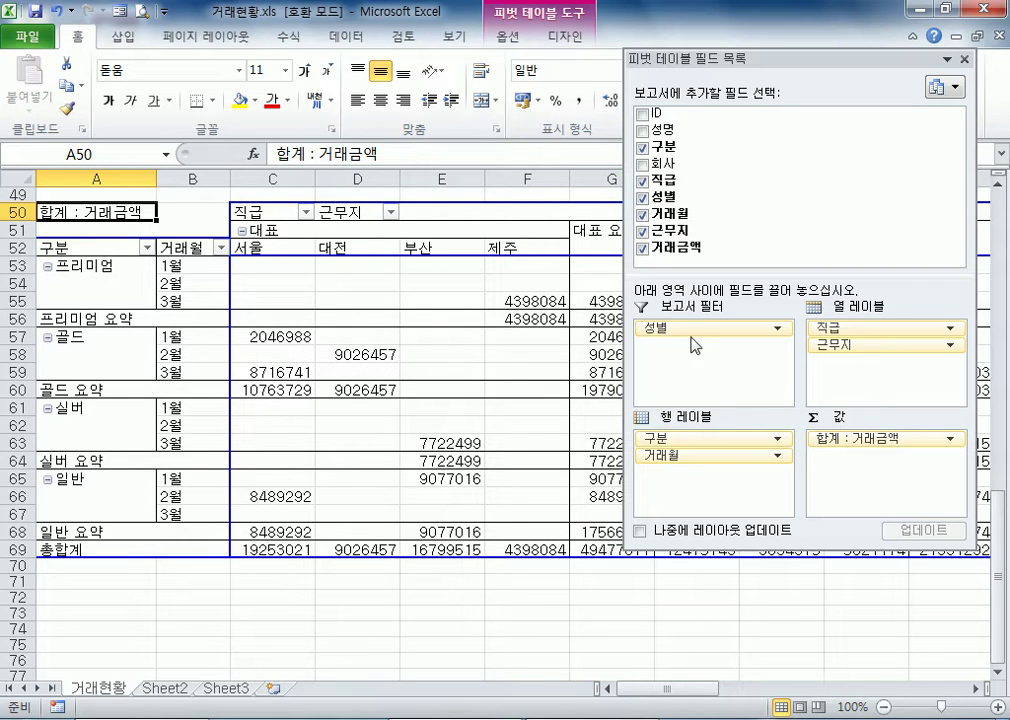
click(282, 271)
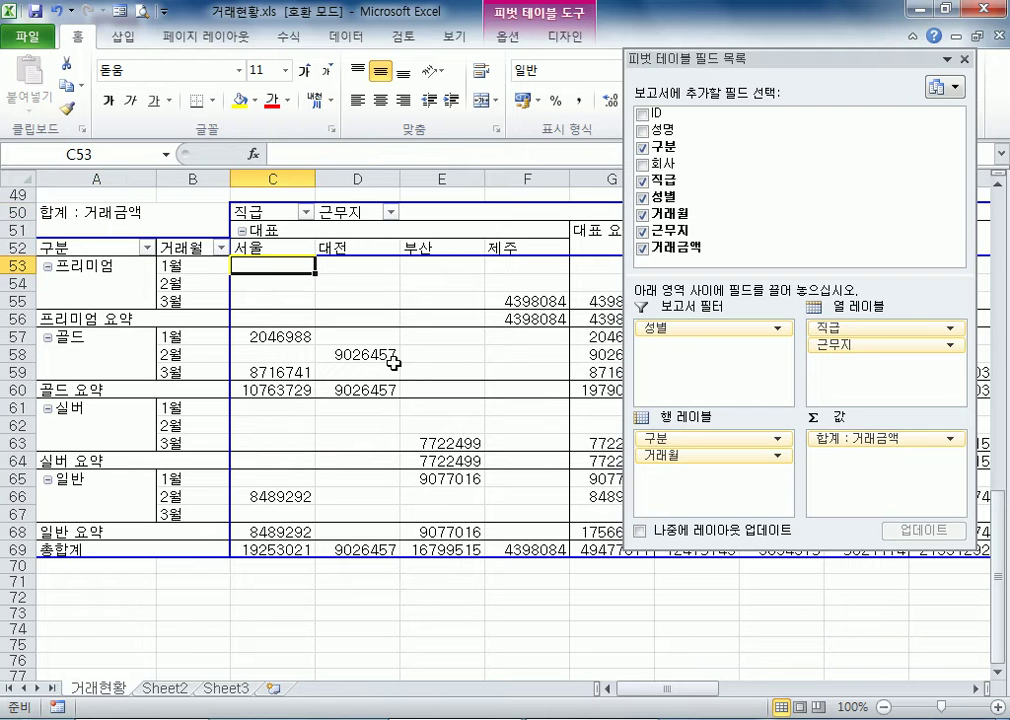
Dock the floating pivot table field list beside the worksheet and widen it so the full field names fit
drag(705, 70, 678, 192)
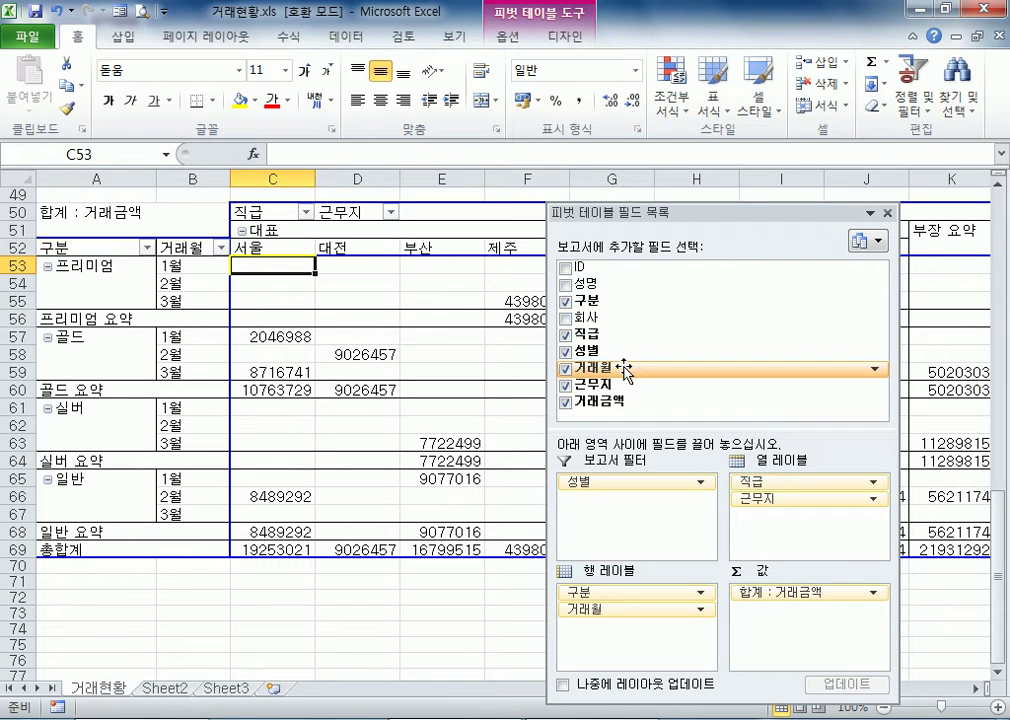
double_click(670, 210)
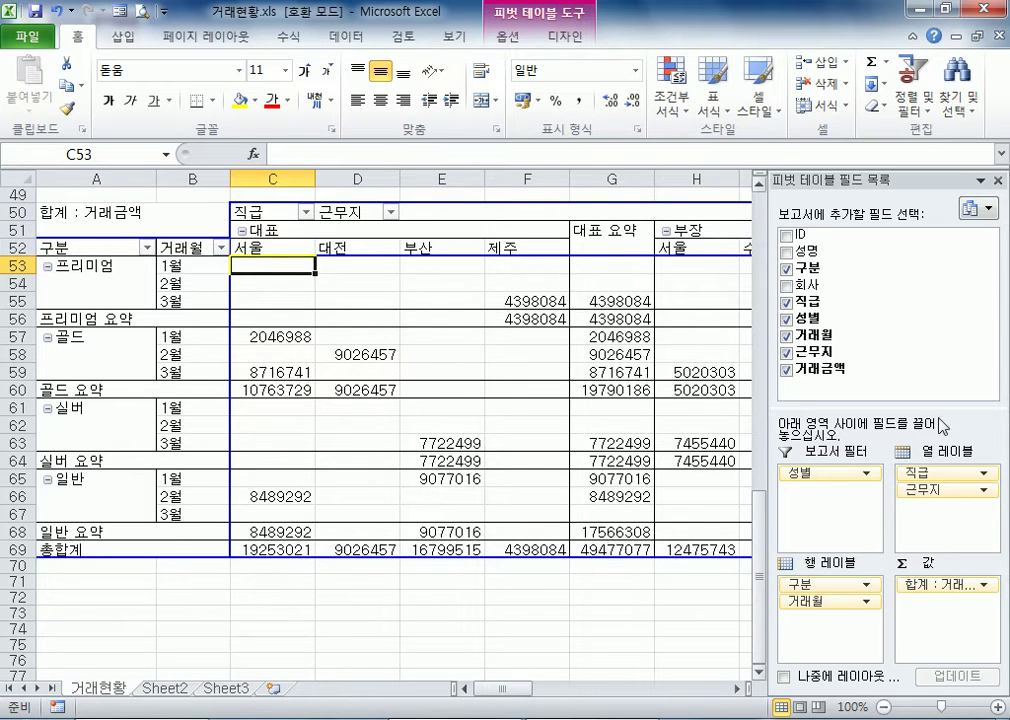
drag(769, 512, 572, 491)
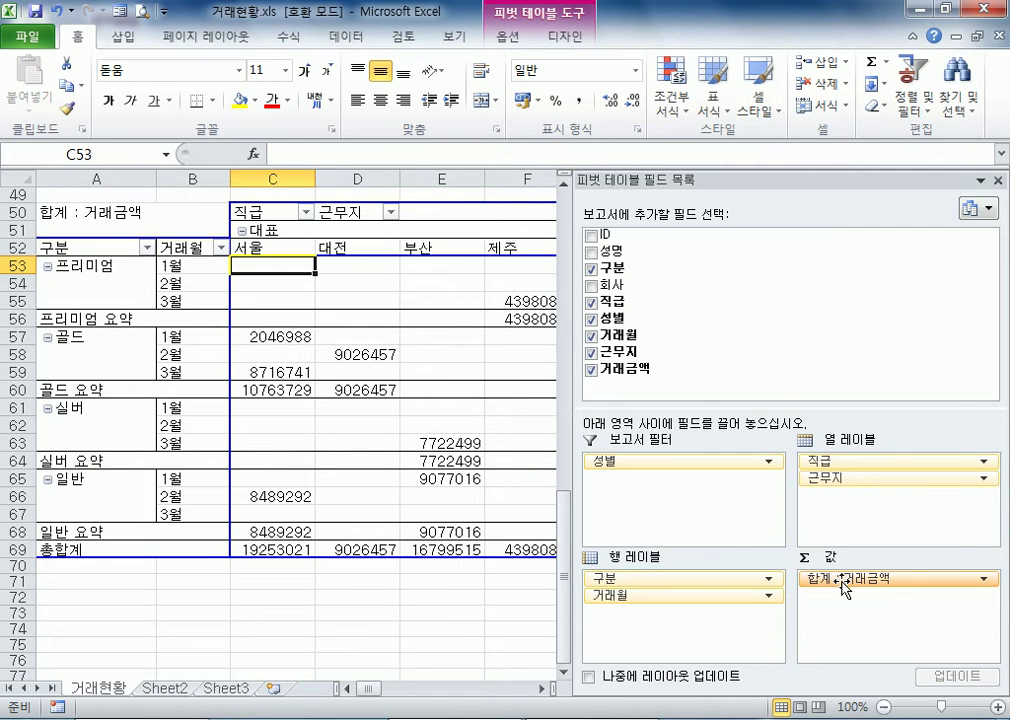
Set the 거래금액 value field to summarise by average (평균)
click(845, 580)
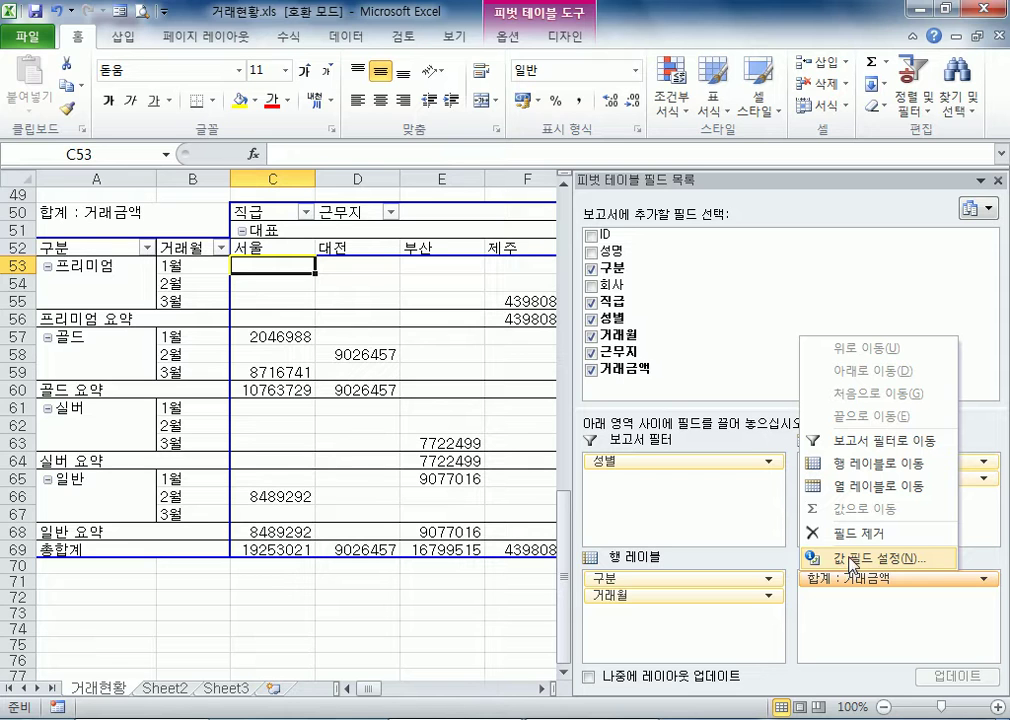
click(851, 558)
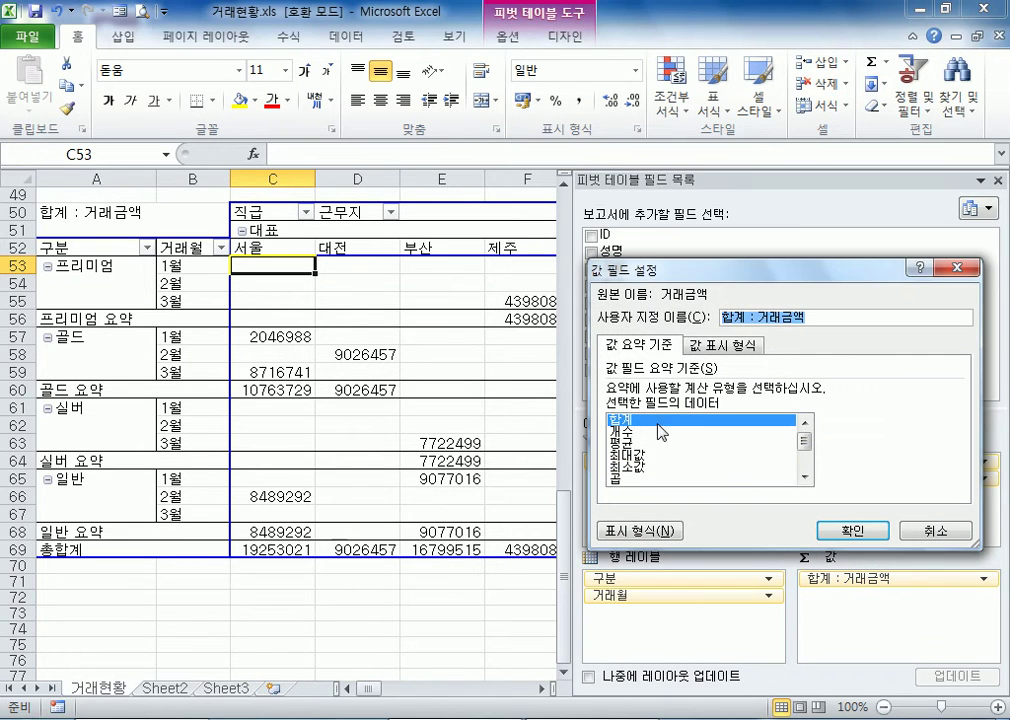
click(624, 442)
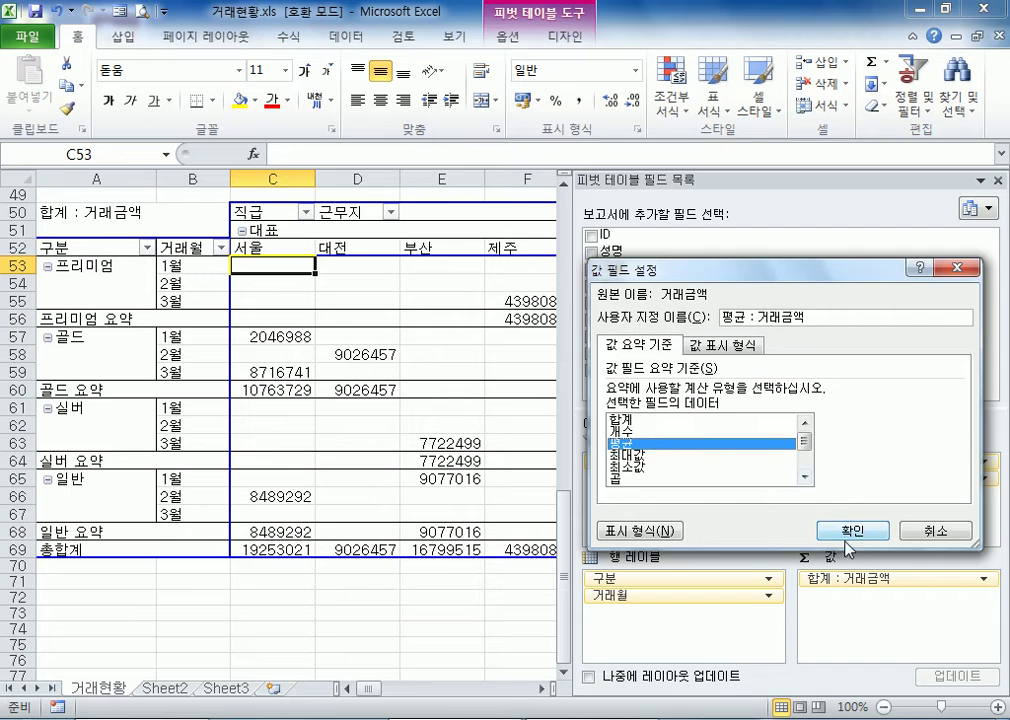
click(850, 531)
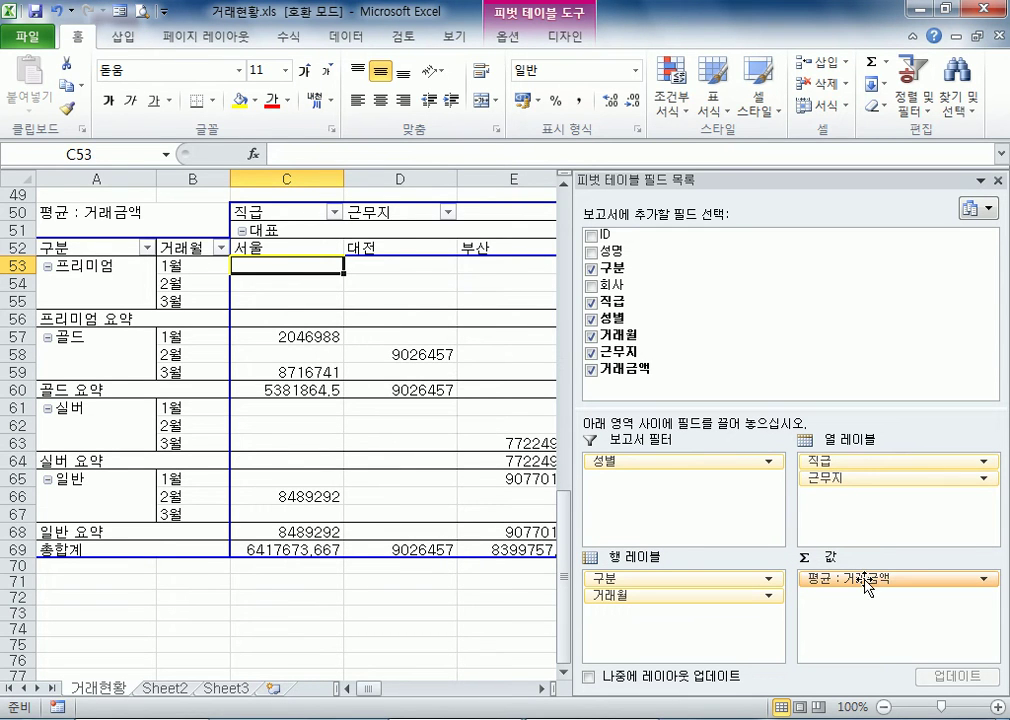
Add 거래금액 to the pivot table's values a second time and summarise this field by count (개수)
drag(640, 369, 891, 636)
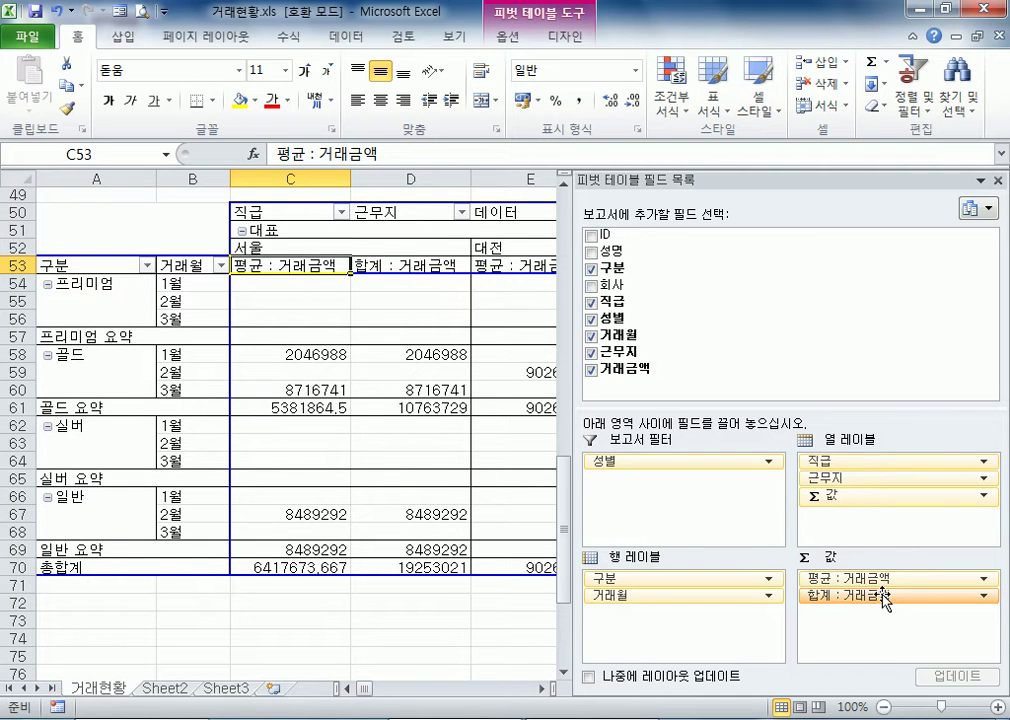
click(884, 599)
click(872, 576)
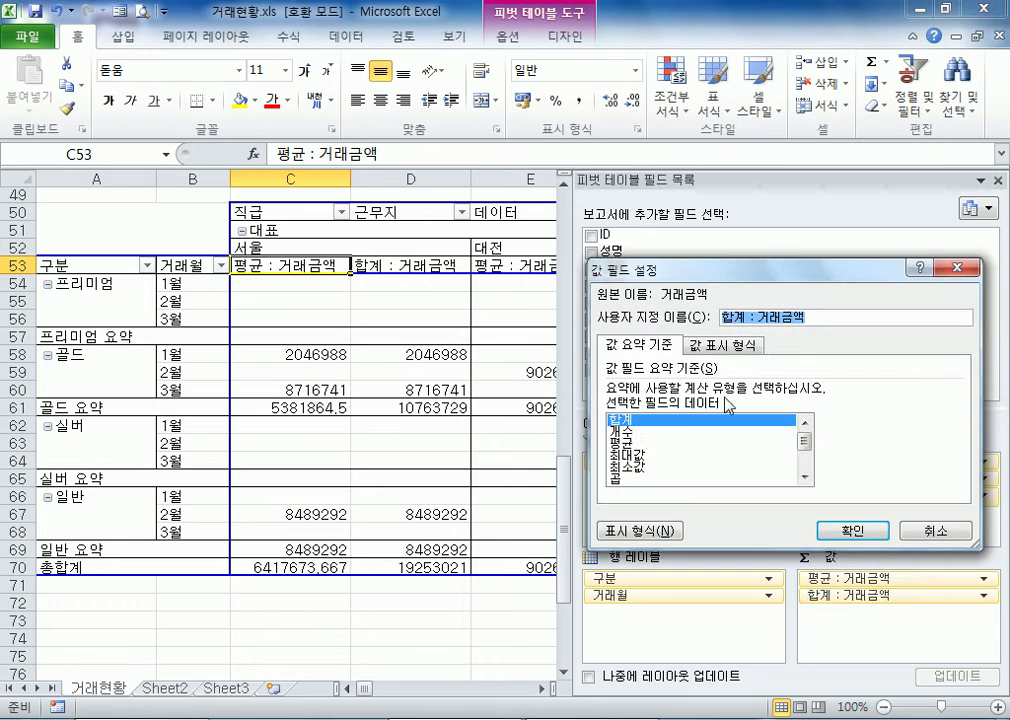
click(622, 430)
click(824, 524)
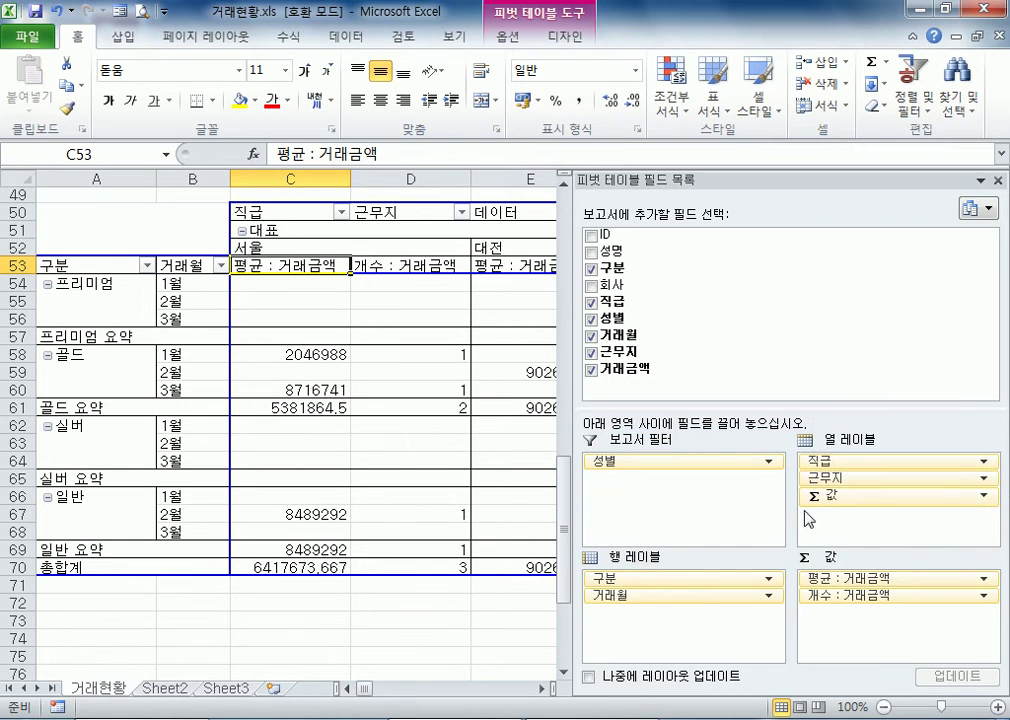
Narrow the docked field list to make more room for the pivot table's columns
click(886, 578)
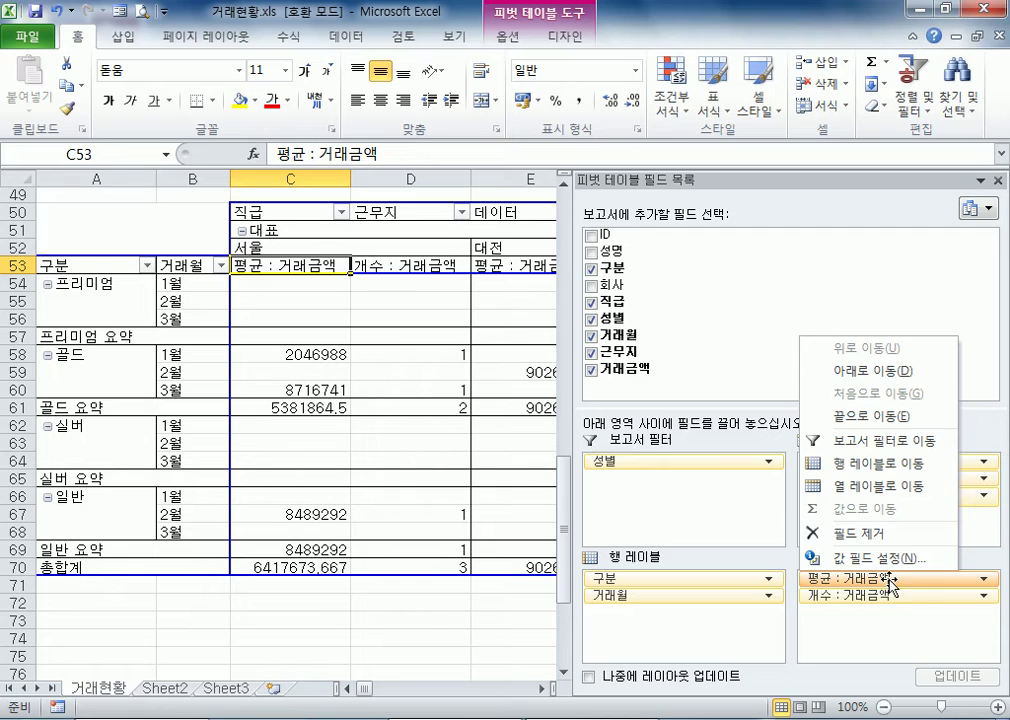
click(886, 578)
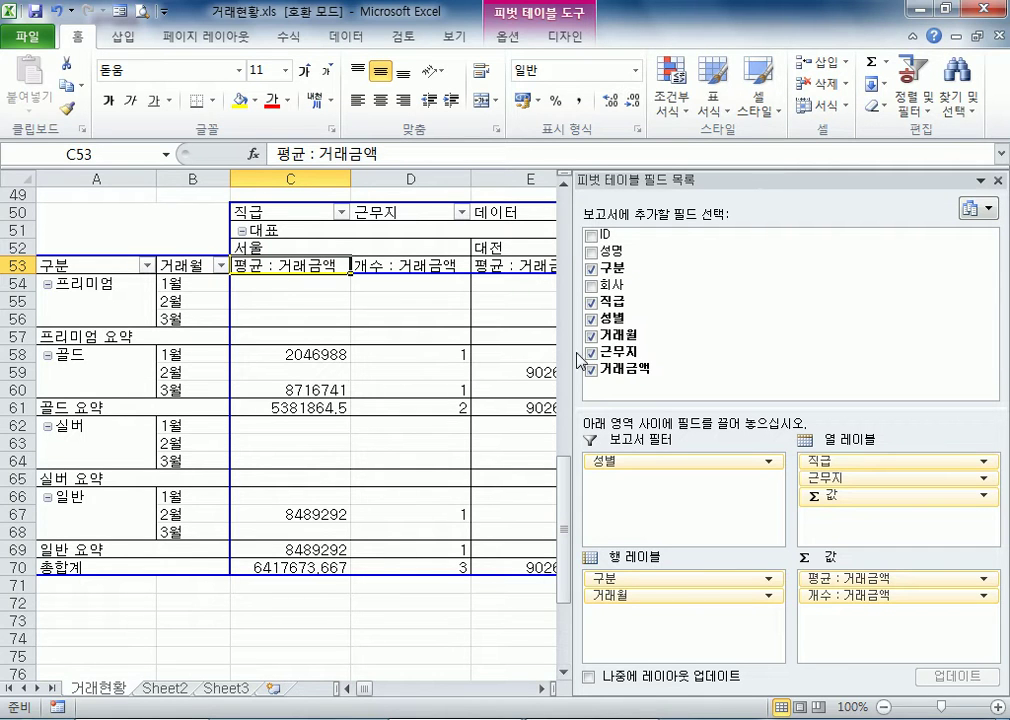
drag(580, 360, 728, 350)
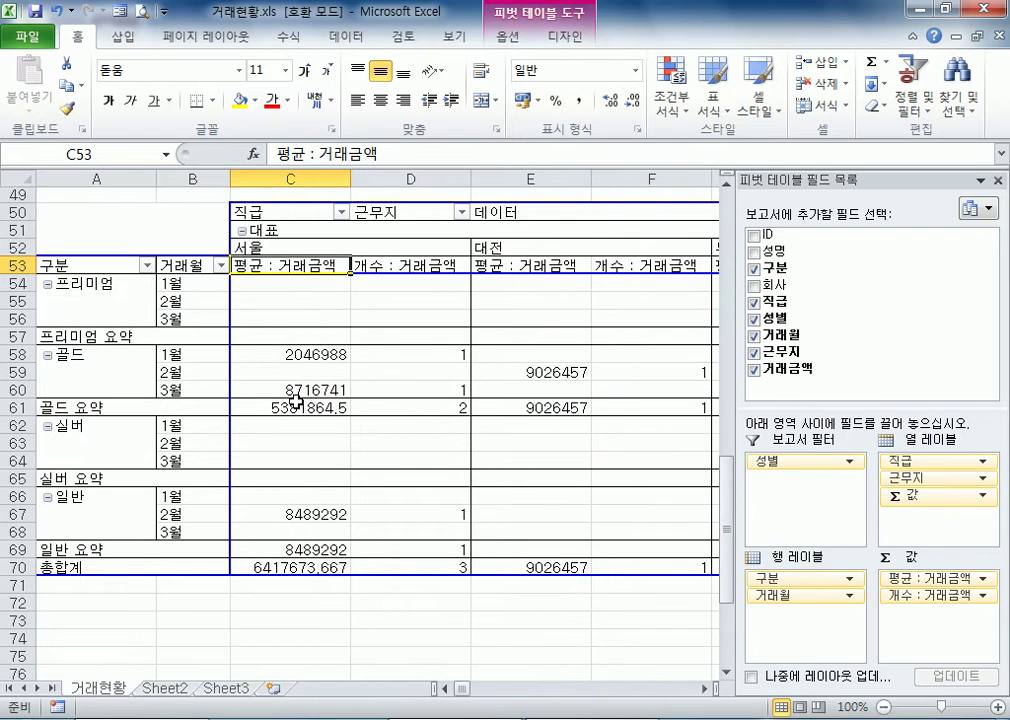
Examine the average and count of 거래금액 per 근무지, including the subtotals, the grand total row and the columns for other 직급 groups
click(278, 249)
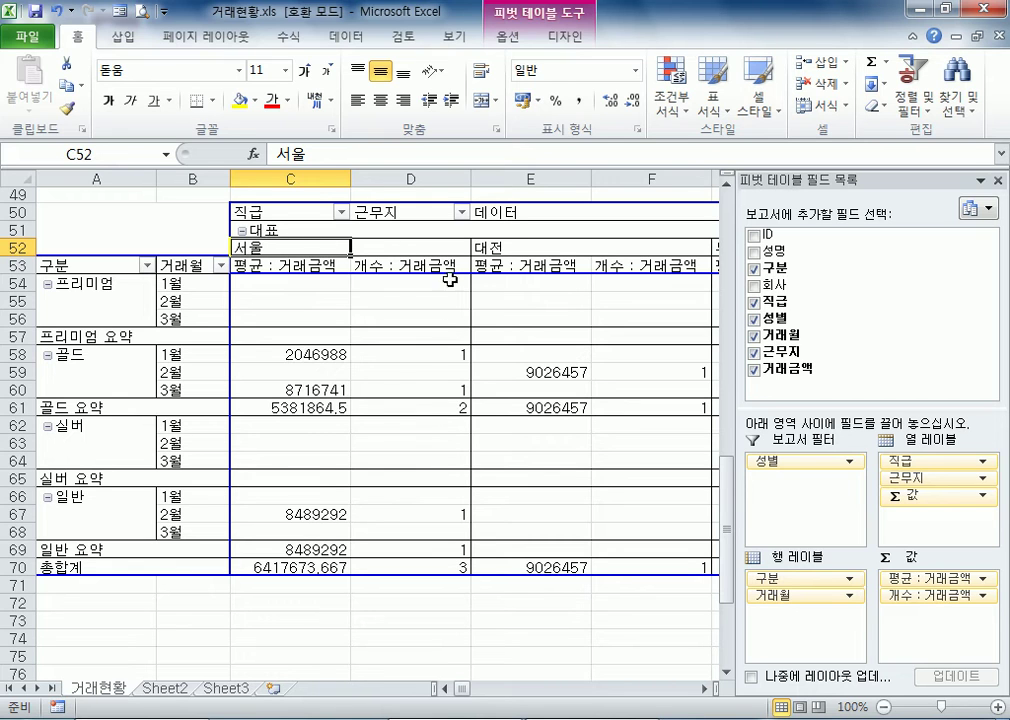
click(449, 405)
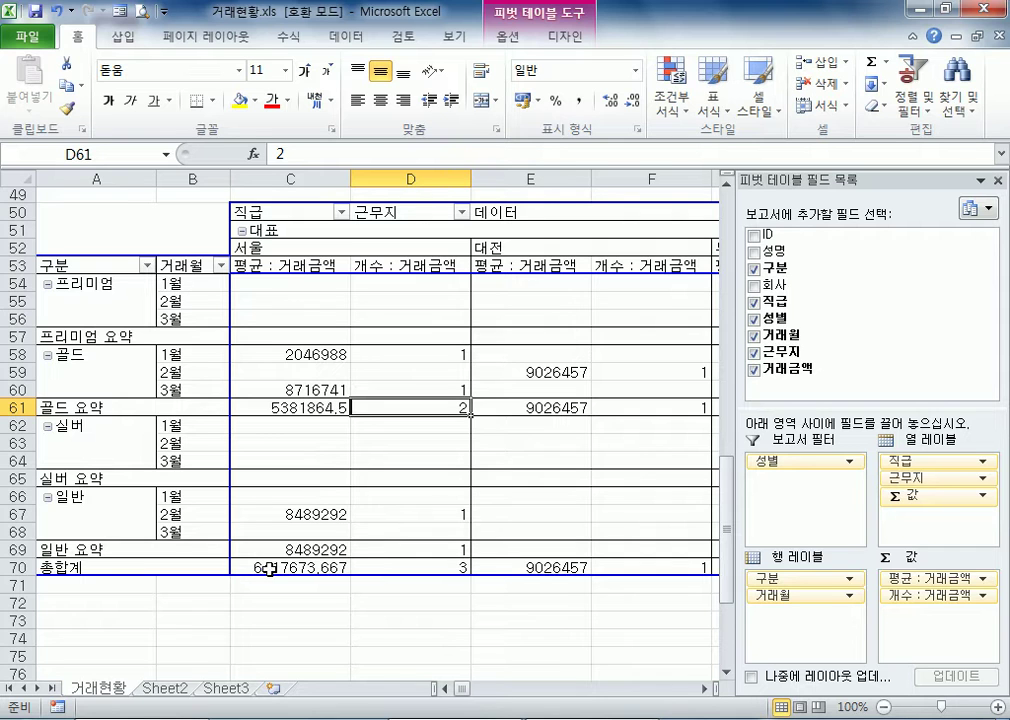
click(443, 553)
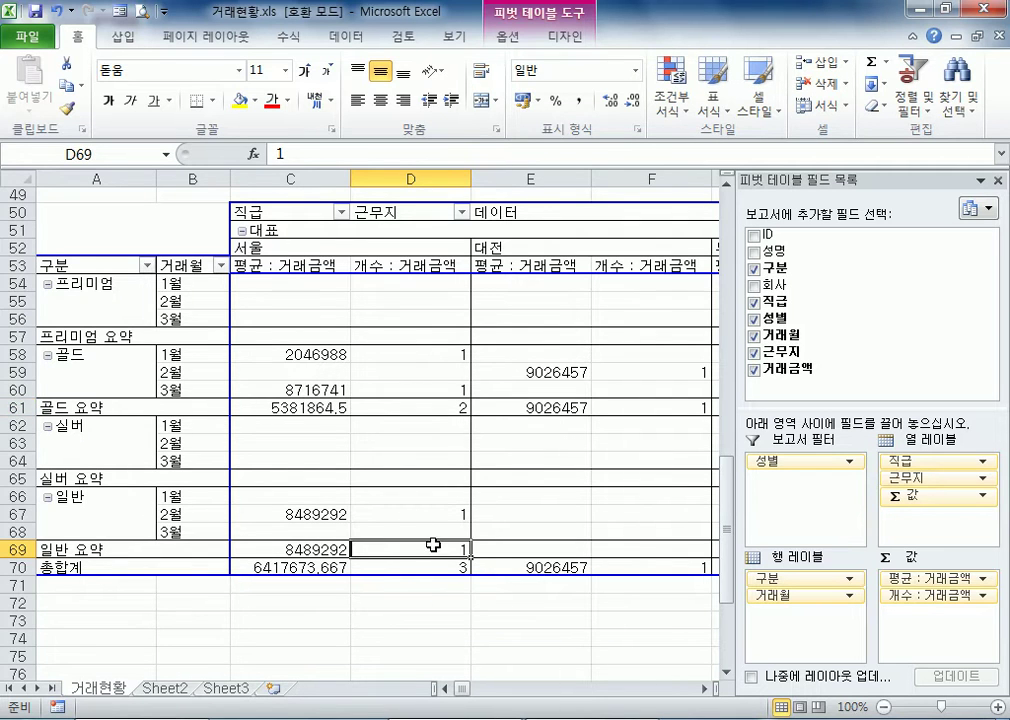
click(450, 567)
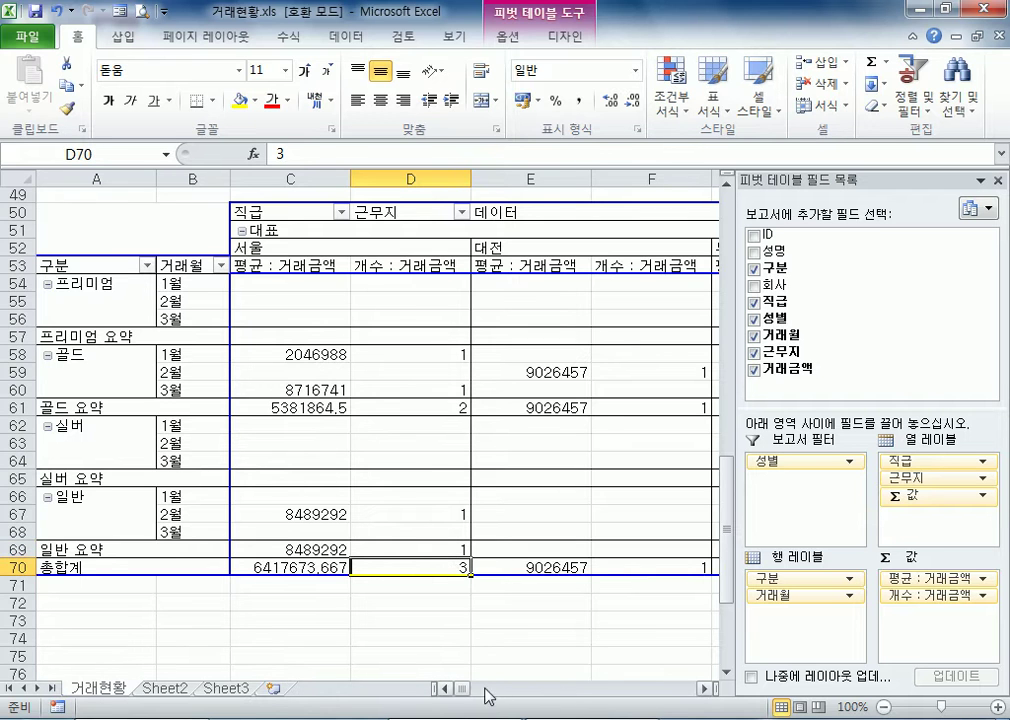
click(707, 689)
click(707, 689)
click(707, 689)
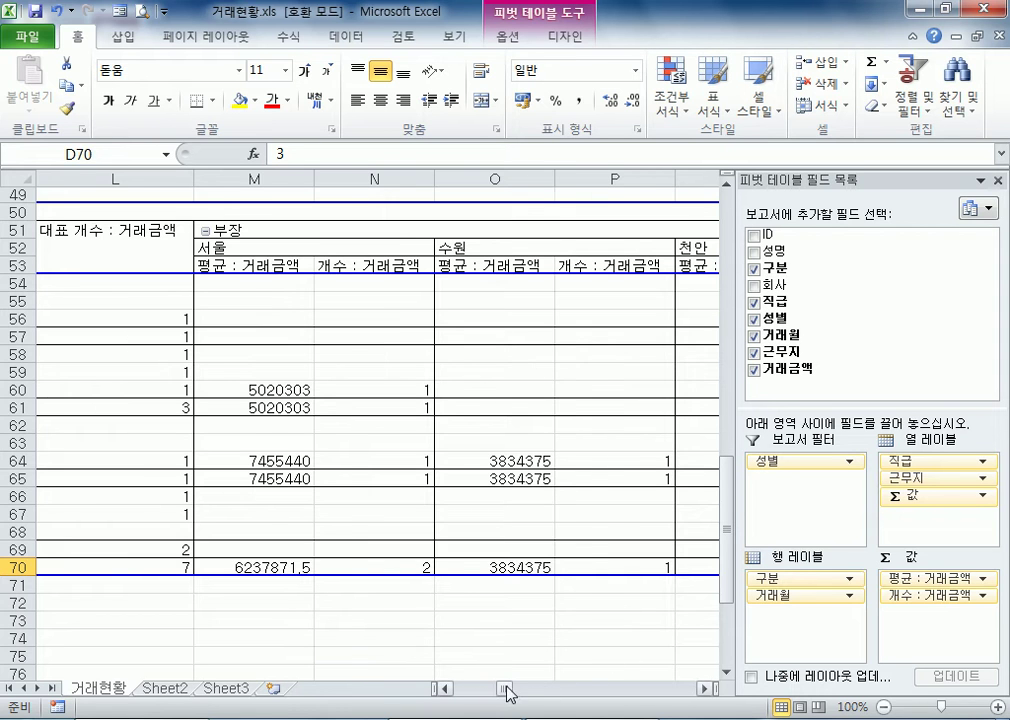
drag(506, 688, 455, 688)
Remove the average of 거래금액 from the pivot table's values and the 직급 field from its column labels
drag(955, 585, 263, 301)
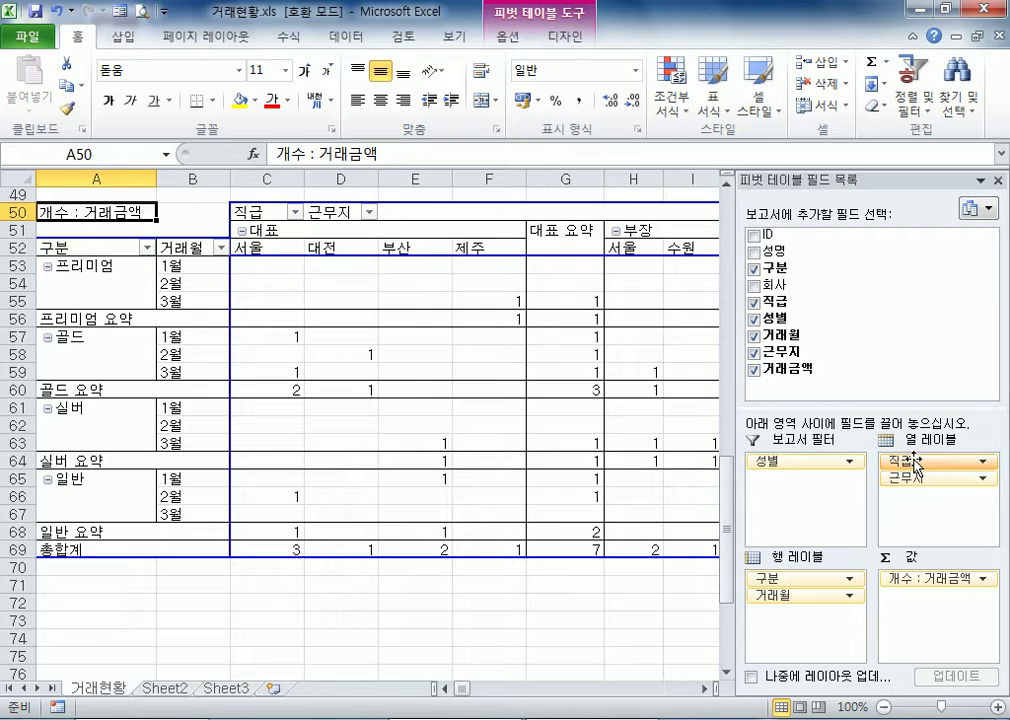
drag(914, 461, 830, 380)
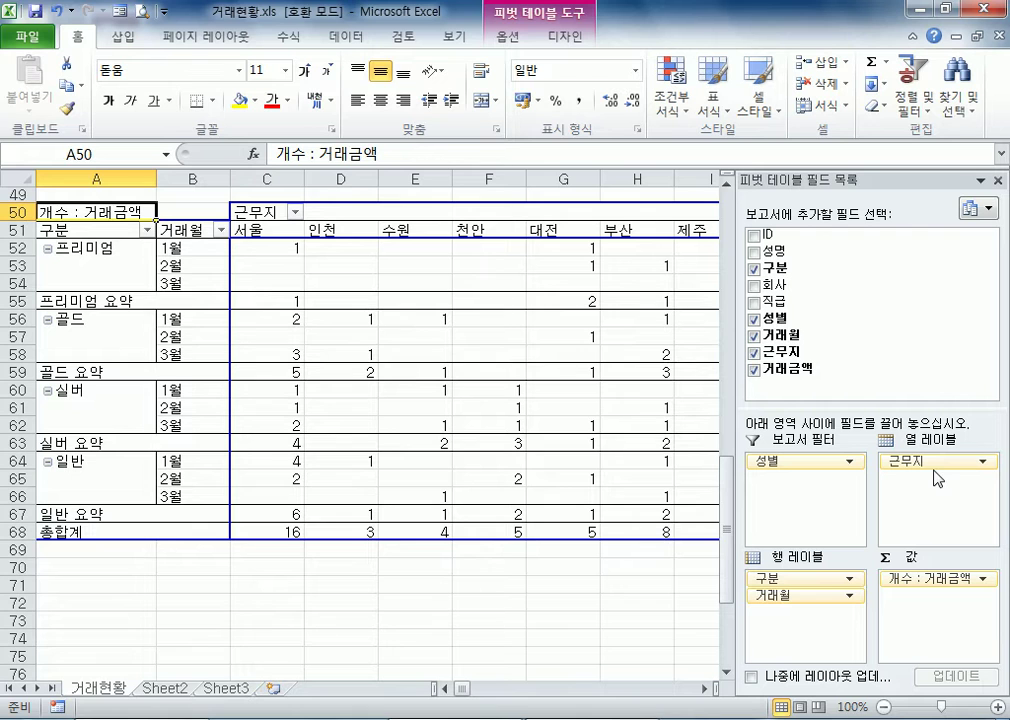
Examine the 거래금액 counts across all 근무지 columns through to the grand total column
click(703, 689)
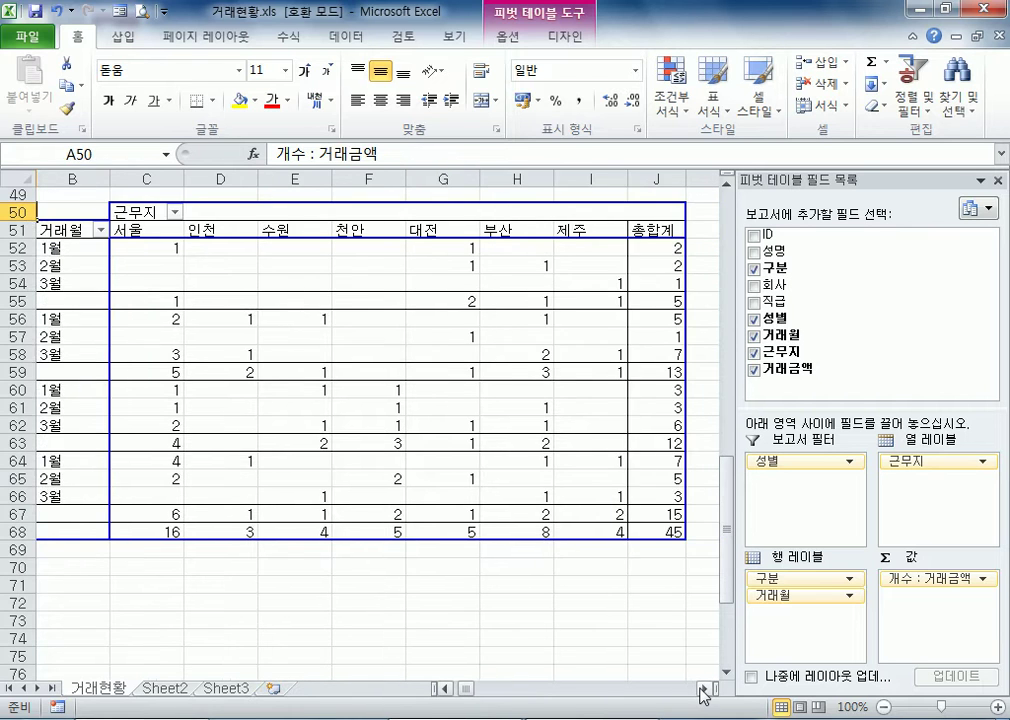
click(703, 689)
drag(469, 691, 451, 692)
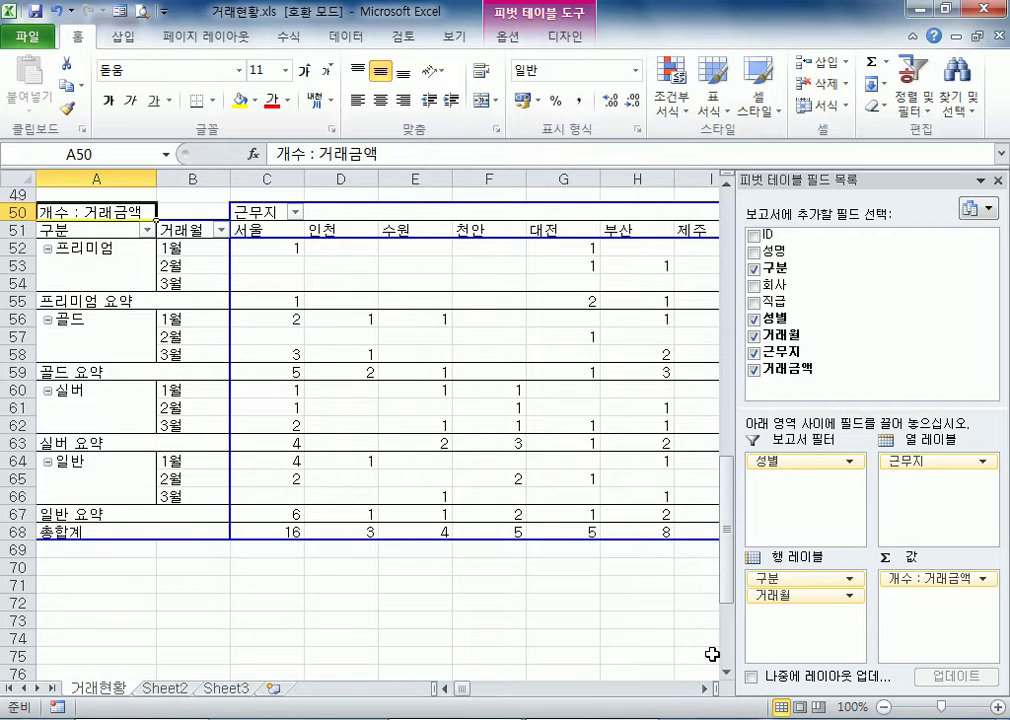
click(703, 689)
click(703, 689)
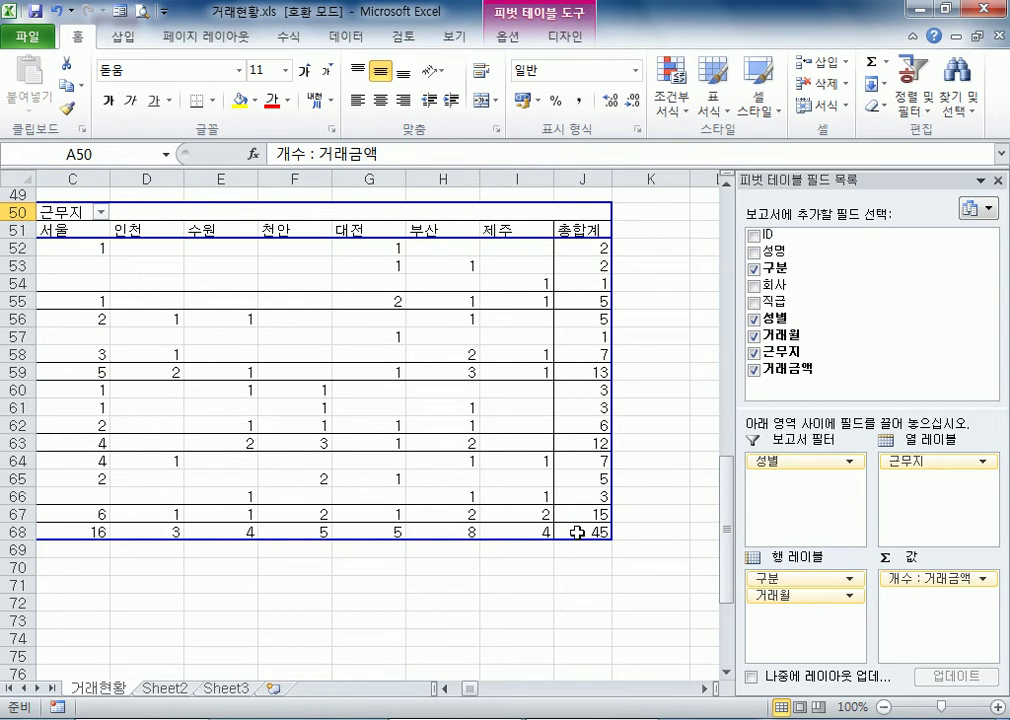
click(449, 689)
click(449, 689)
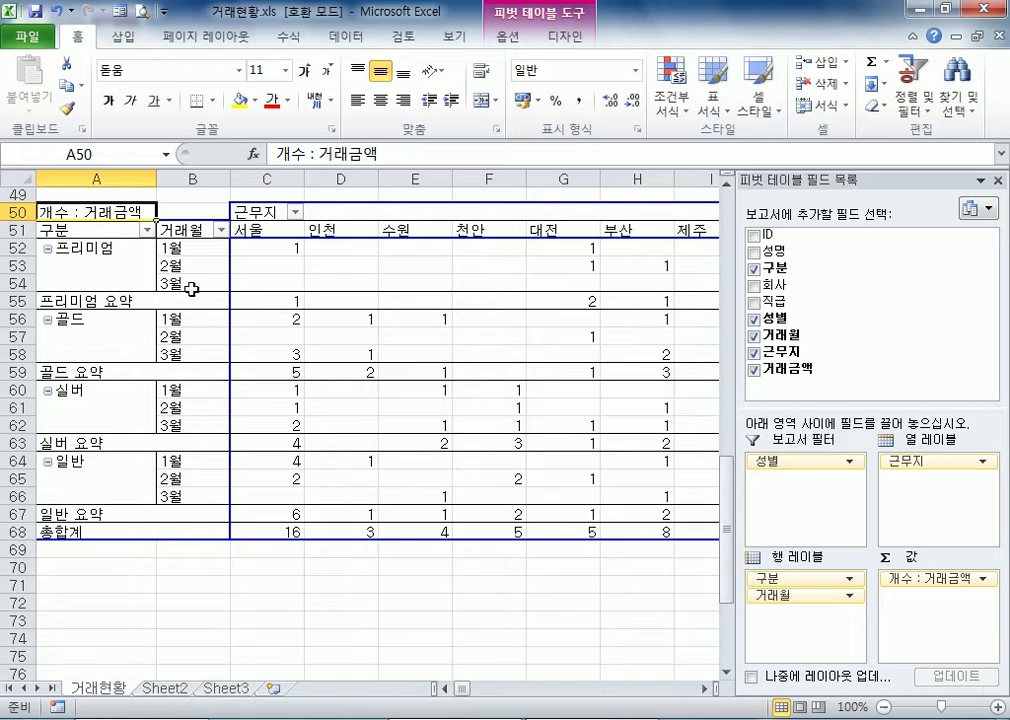
Inspect the 프리미엄 cells in D52:F55 and the 성별 report filter above the pivot table
drag(345, 244, 514, 296)
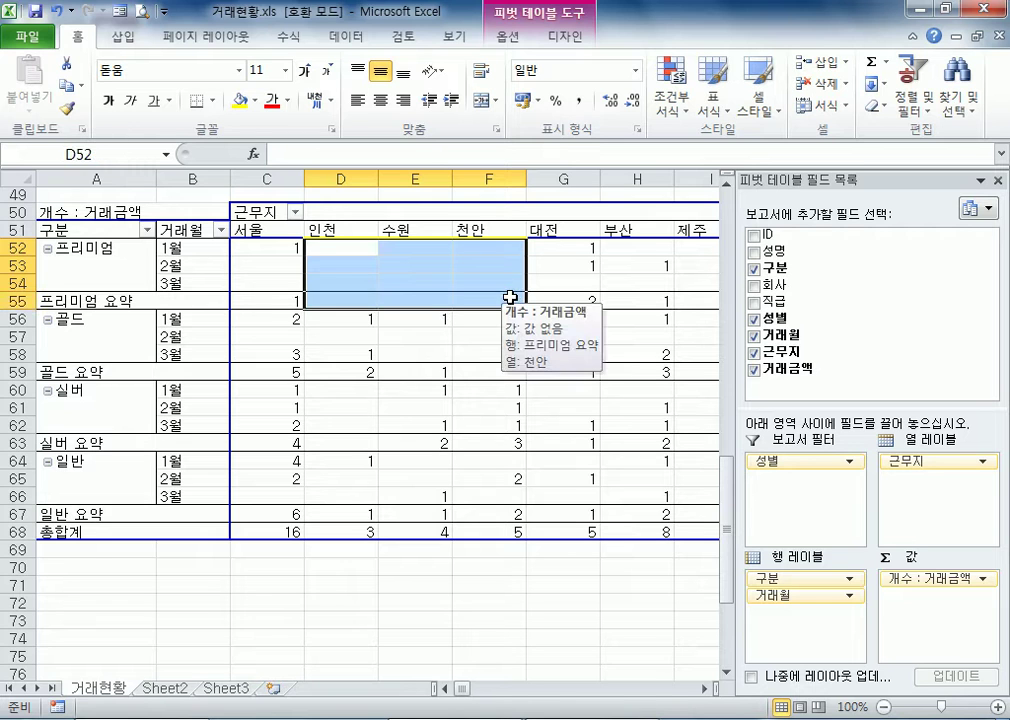
click(468, 297)
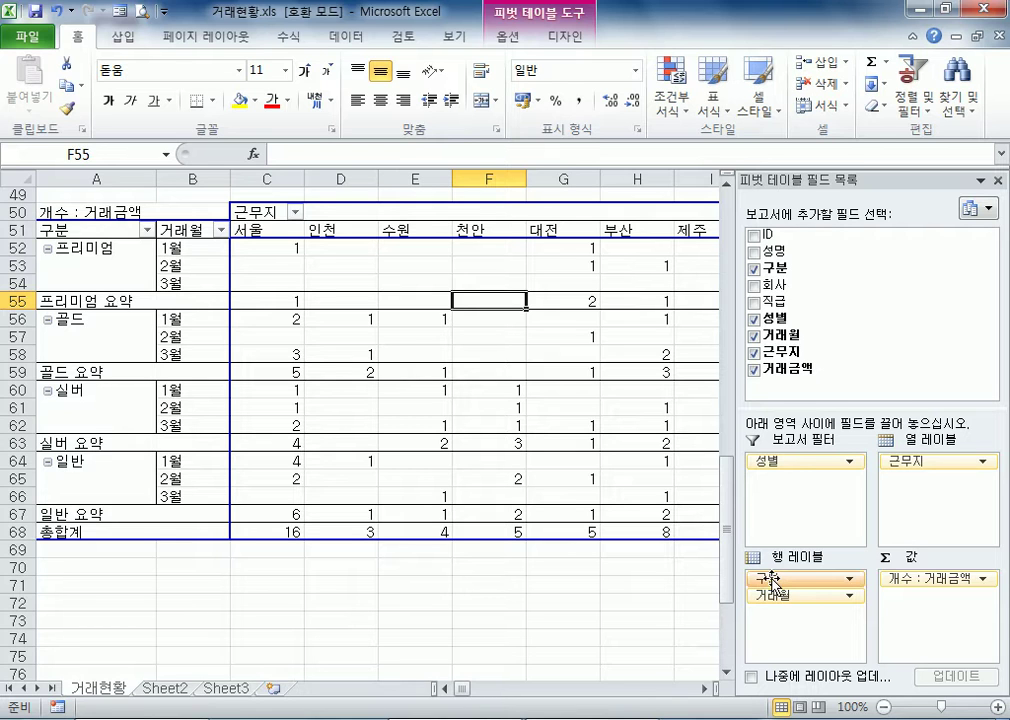
drag(796, 458, 137, 315)
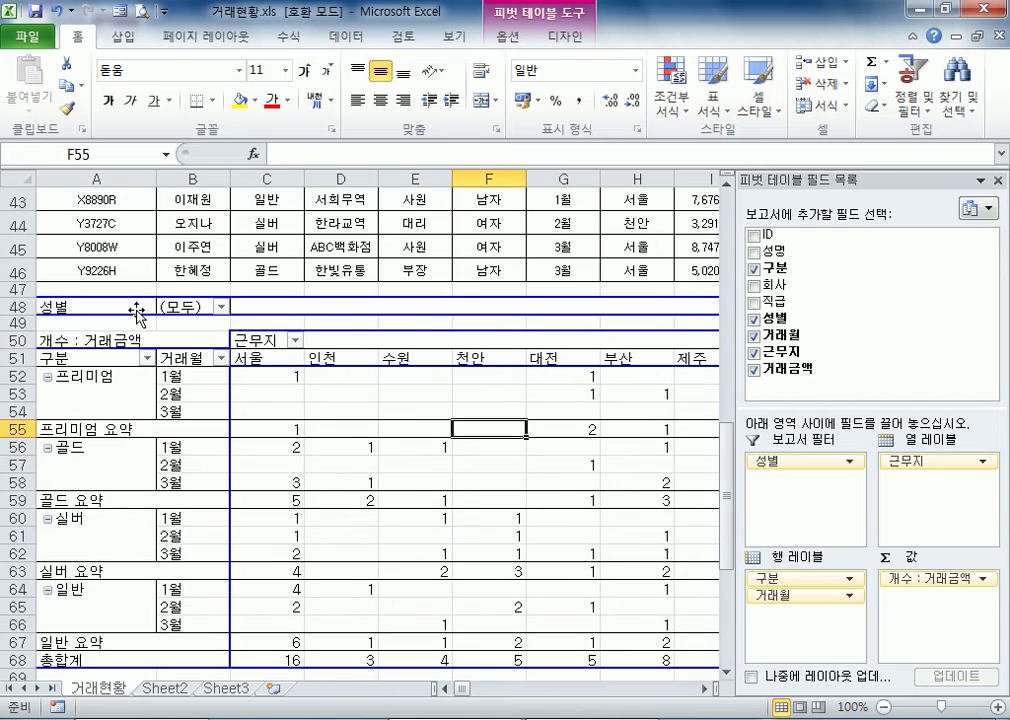
Filter the pivot table with the 성별 report filter, for 남자 and for 여자
click(220, 306)
click(44, 370)
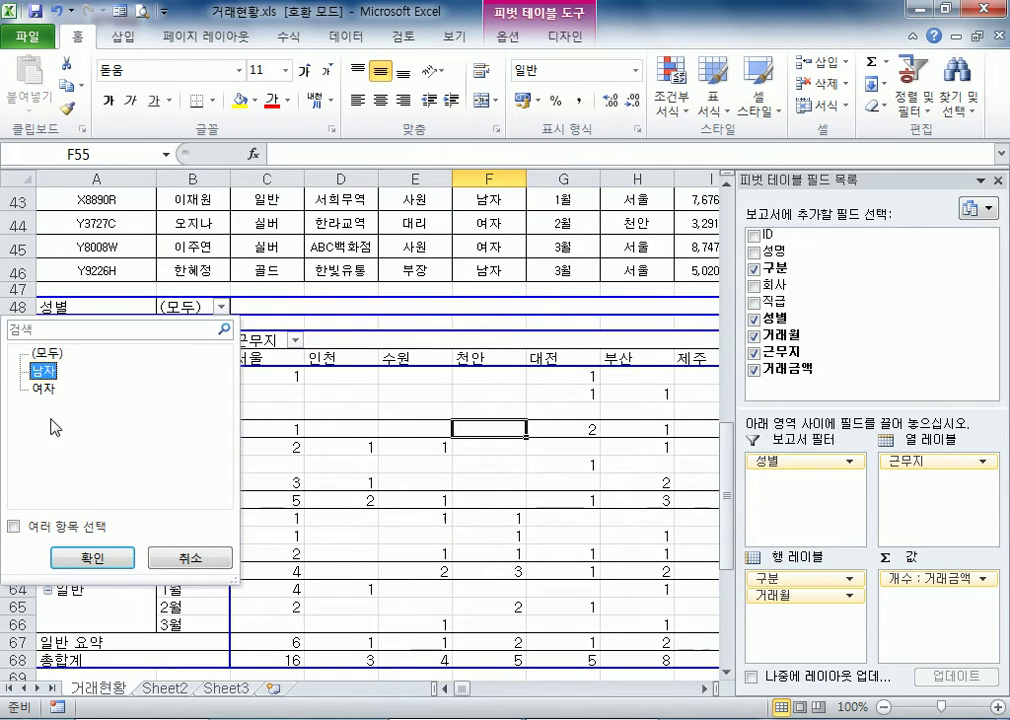
click(92, 557)
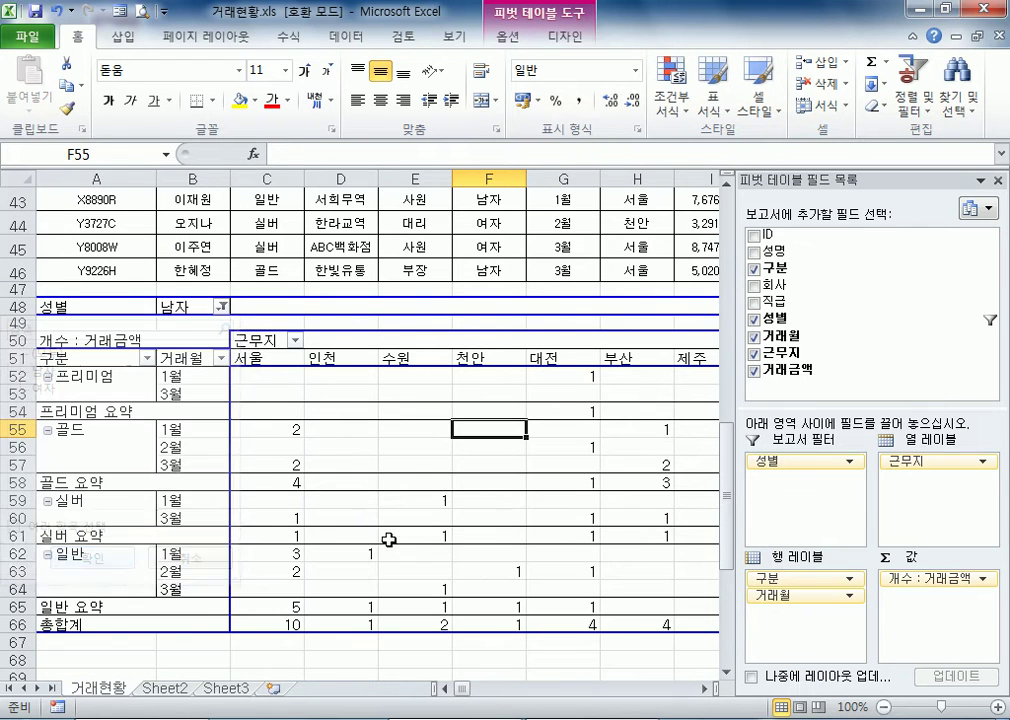
click(221, 307)
click(43, 388)
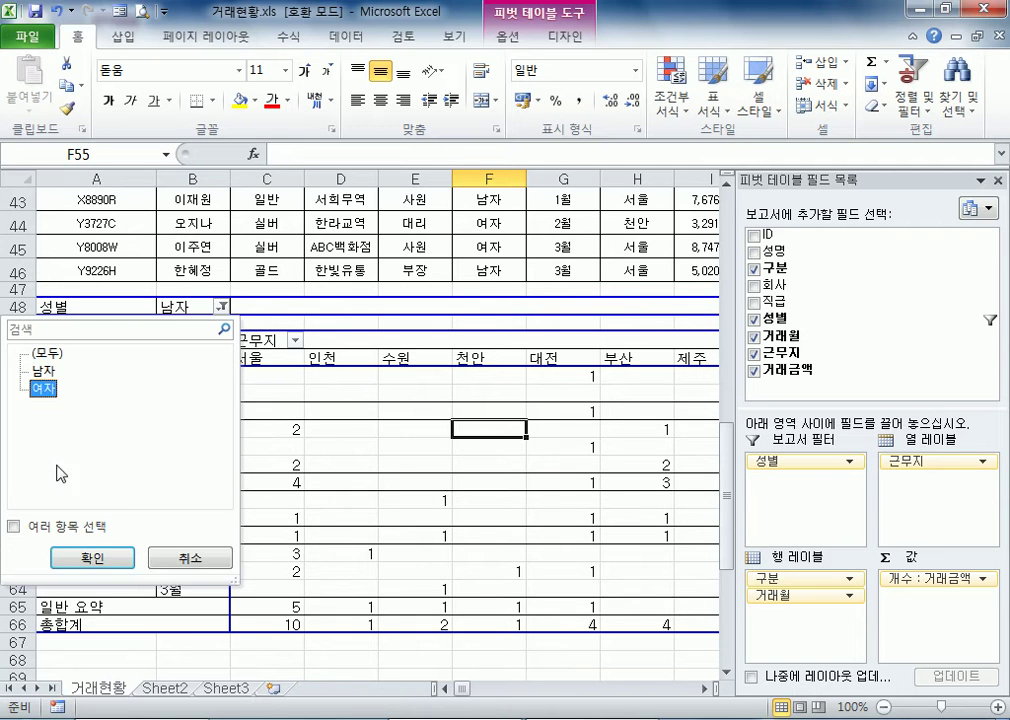
click(96, 558)
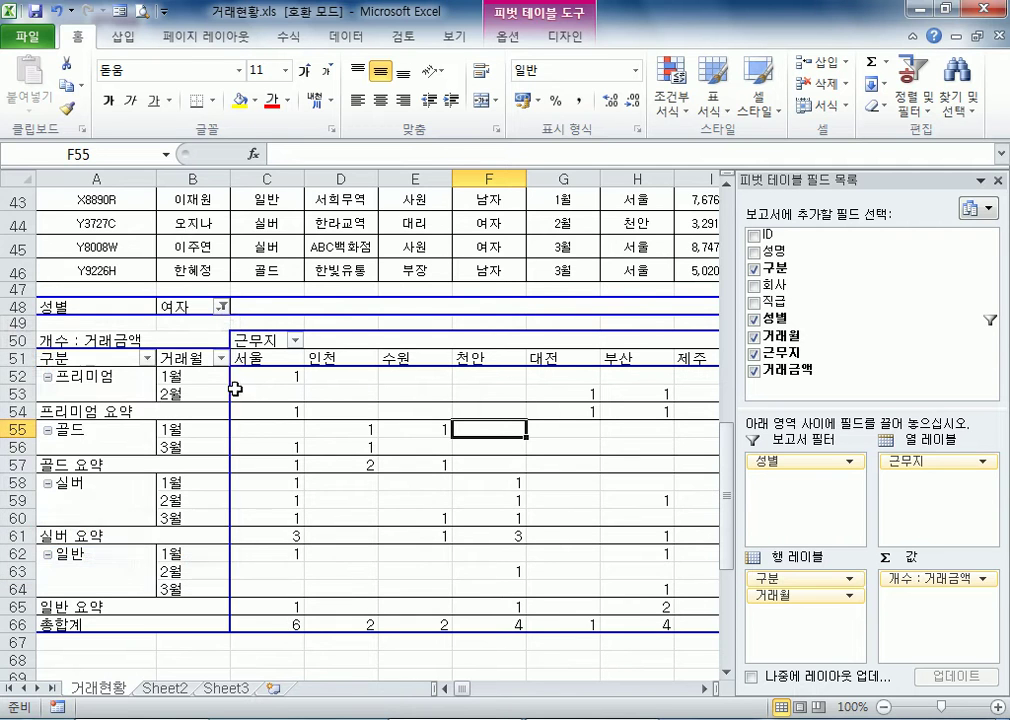
Reset the 성별 report filter to (모두)
click(221, 308)
click(46, 355)
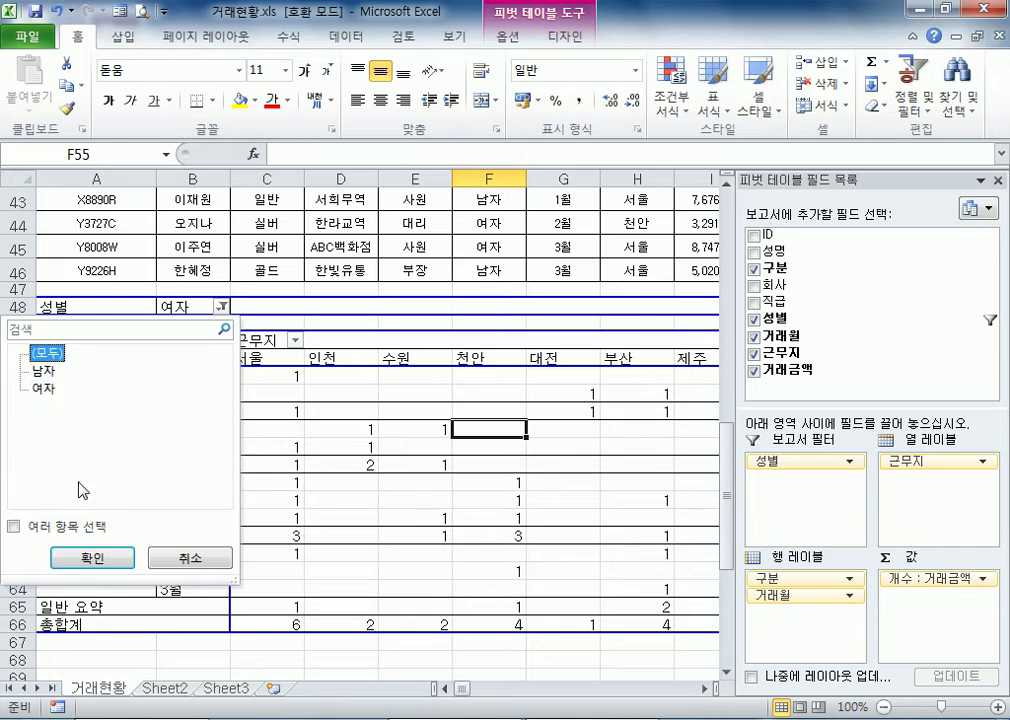
click(96, 560)
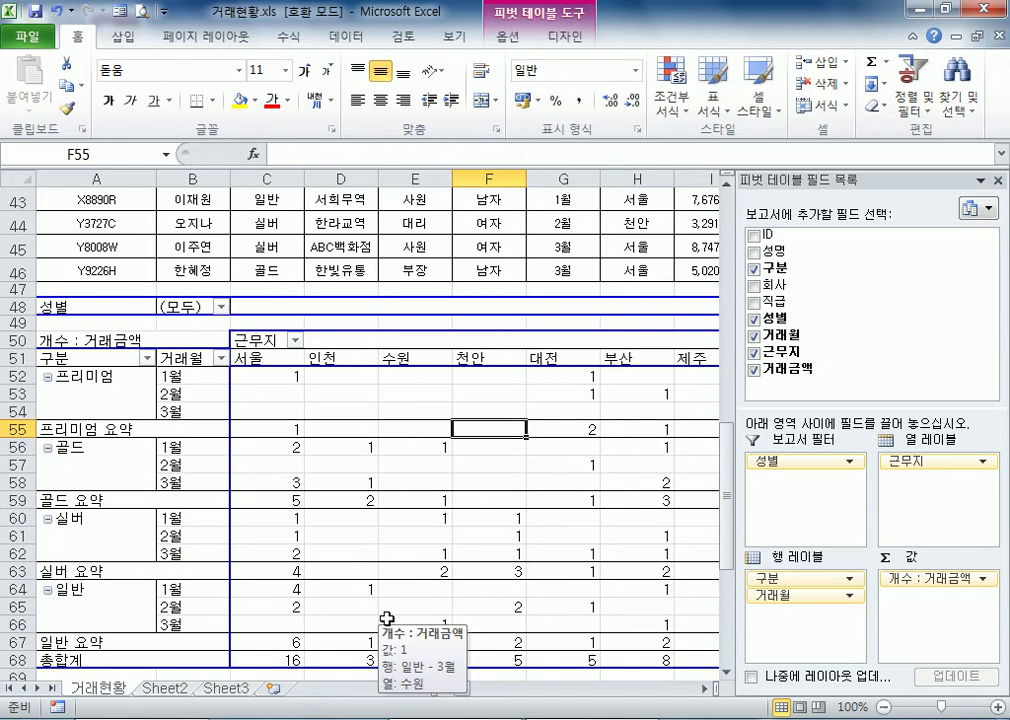
Filter the pivot table's 근무지 column labels to show only 서울 and 인천
click(295, 341)
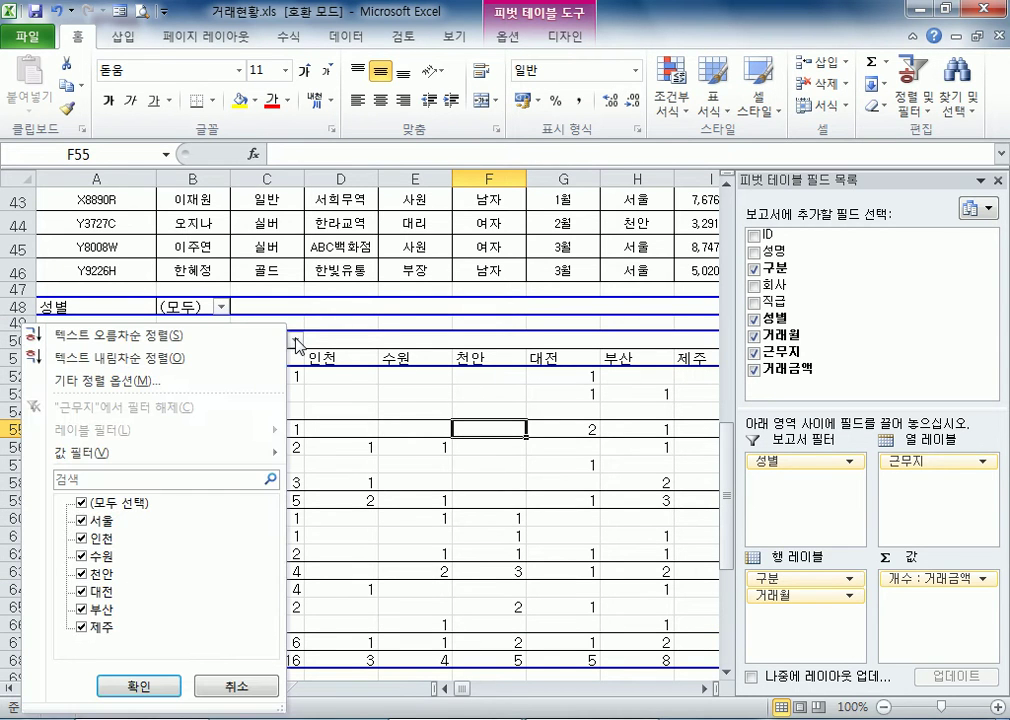
click(255, 690)
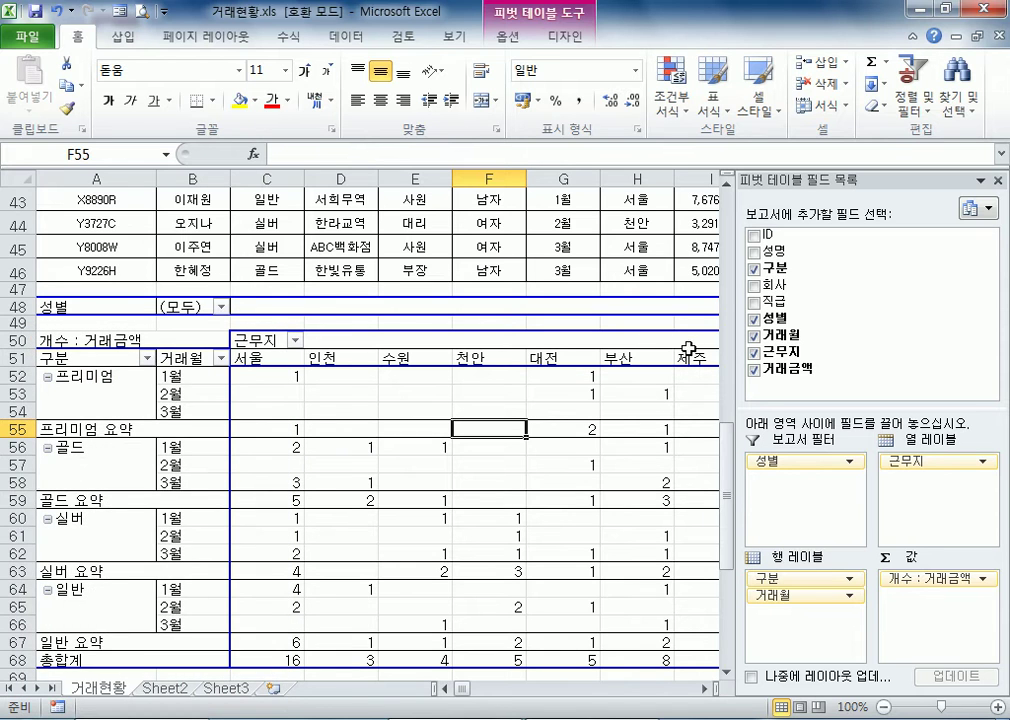
click(295, 341)
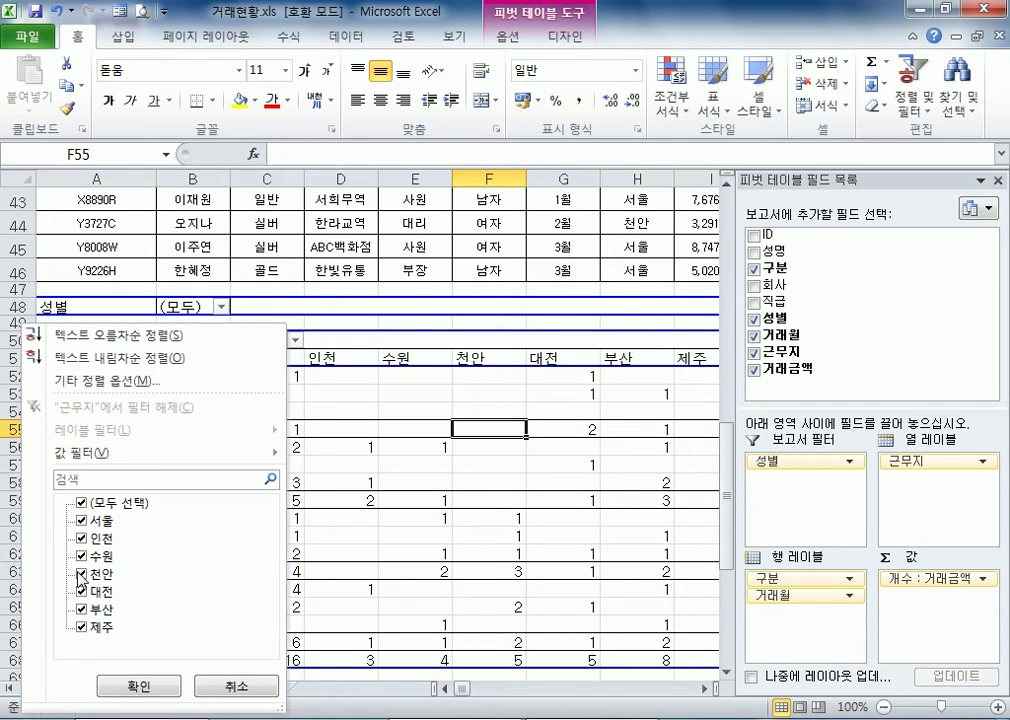
click(82, 575)
click(81, 591)
click(81, 609)
click(81, 627)
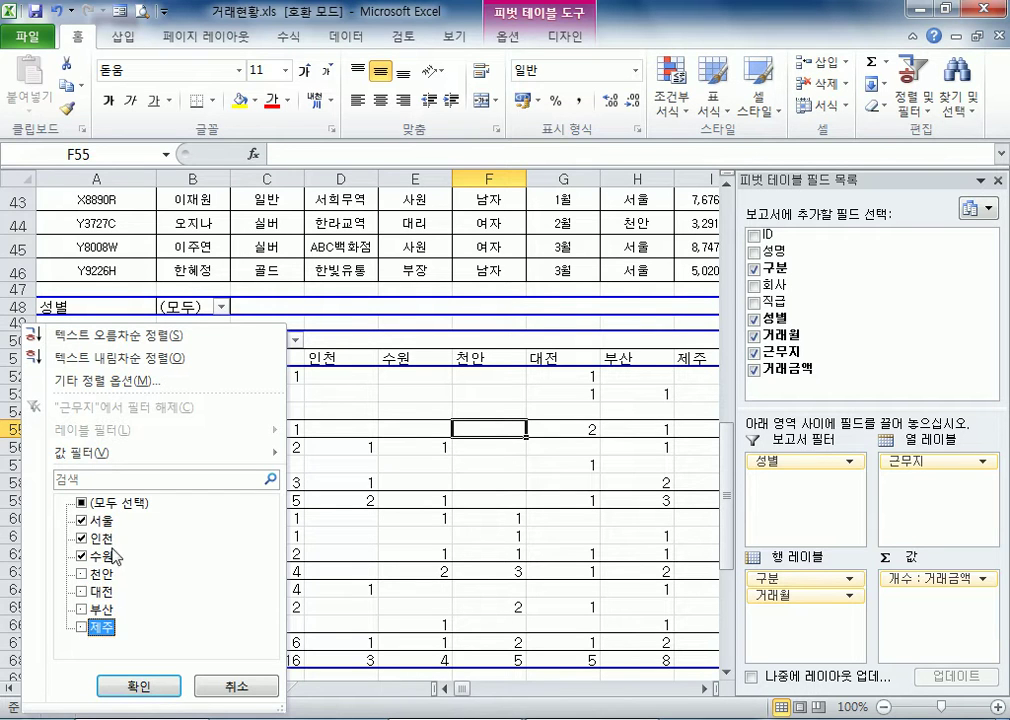
click(80, 556)
click(81, 520)
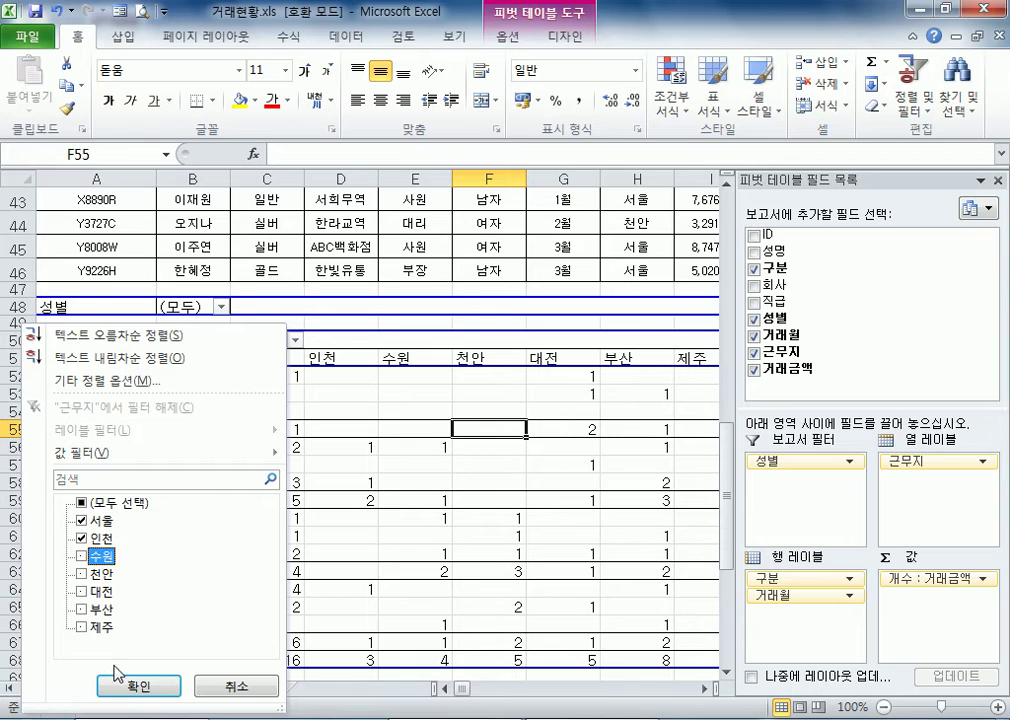
click(118, 680)
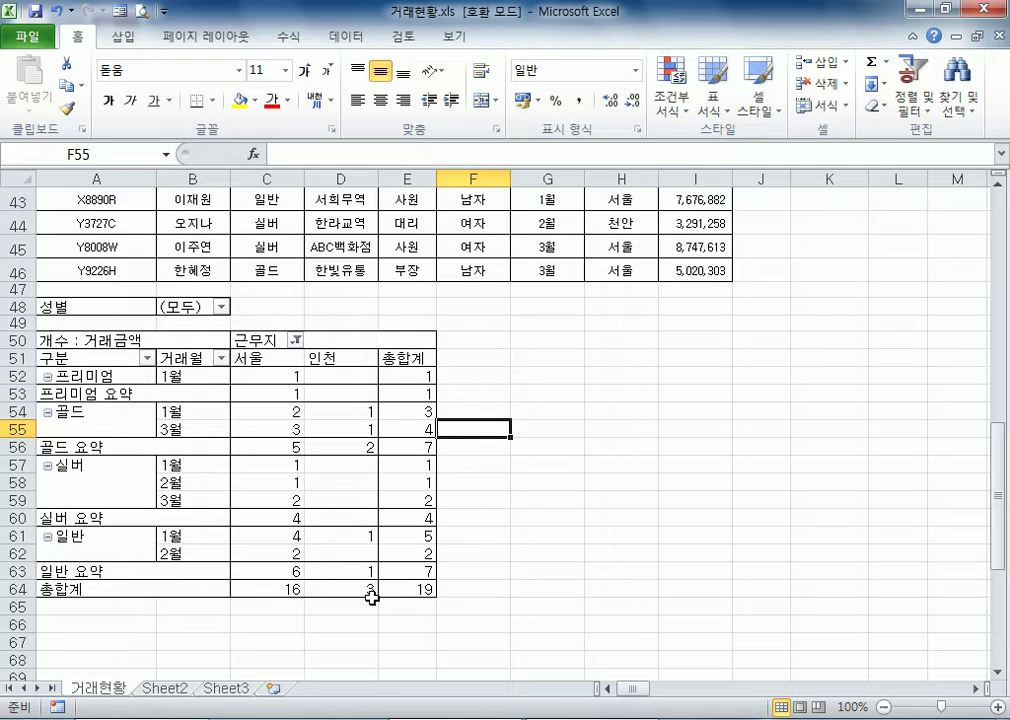
Change the 근무지 column filter to show only 수원, 천안, 대전 and 부산
click(296, 341)
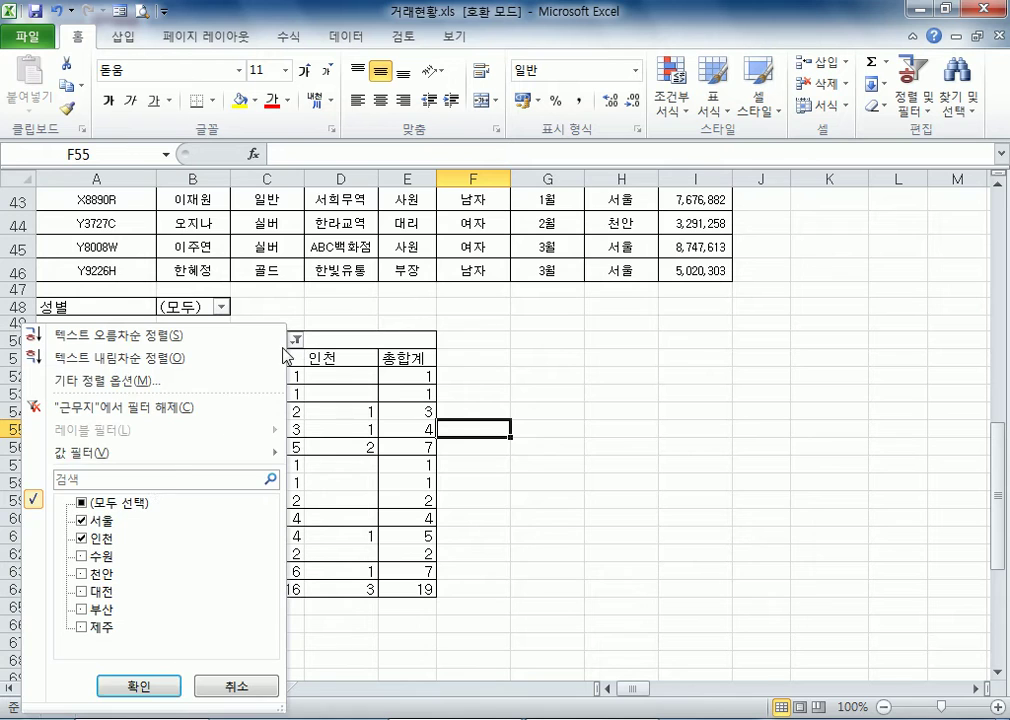
click(81, 520)
click(81, 538)
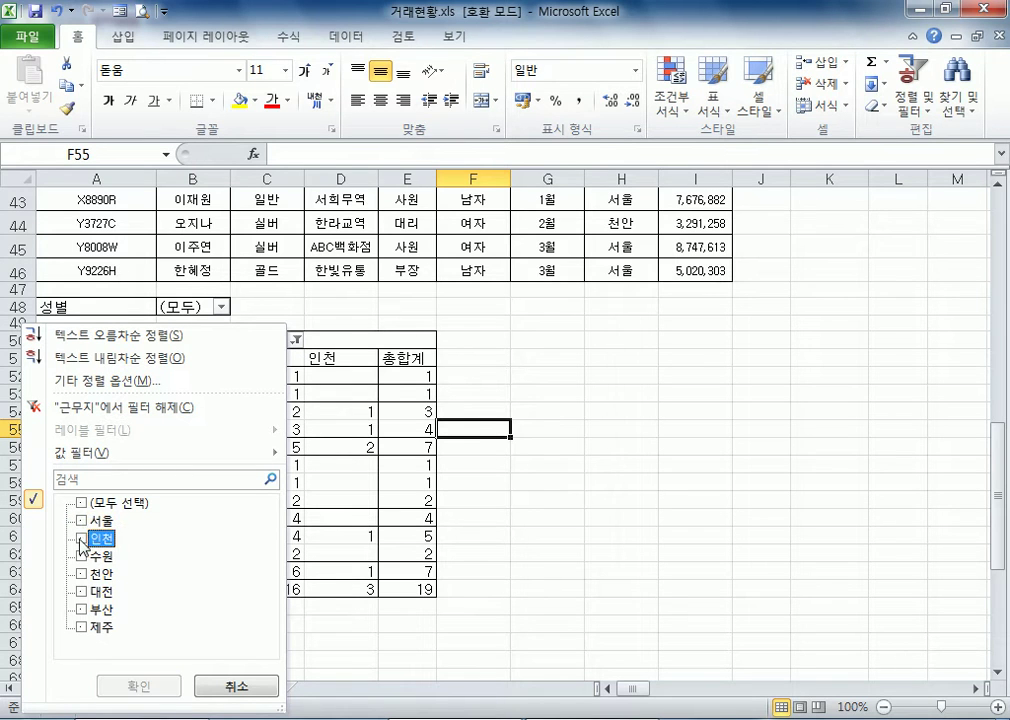
click(81, 556)
click(81, 573)
click(81, 591)
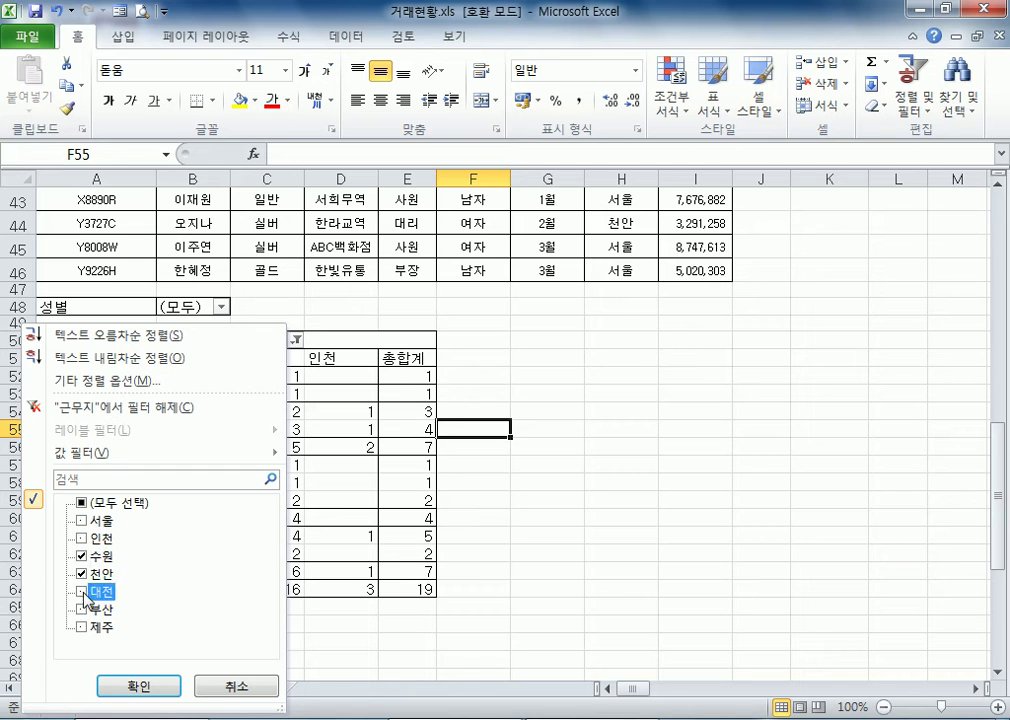
click(83, 609)
click(139, 686)
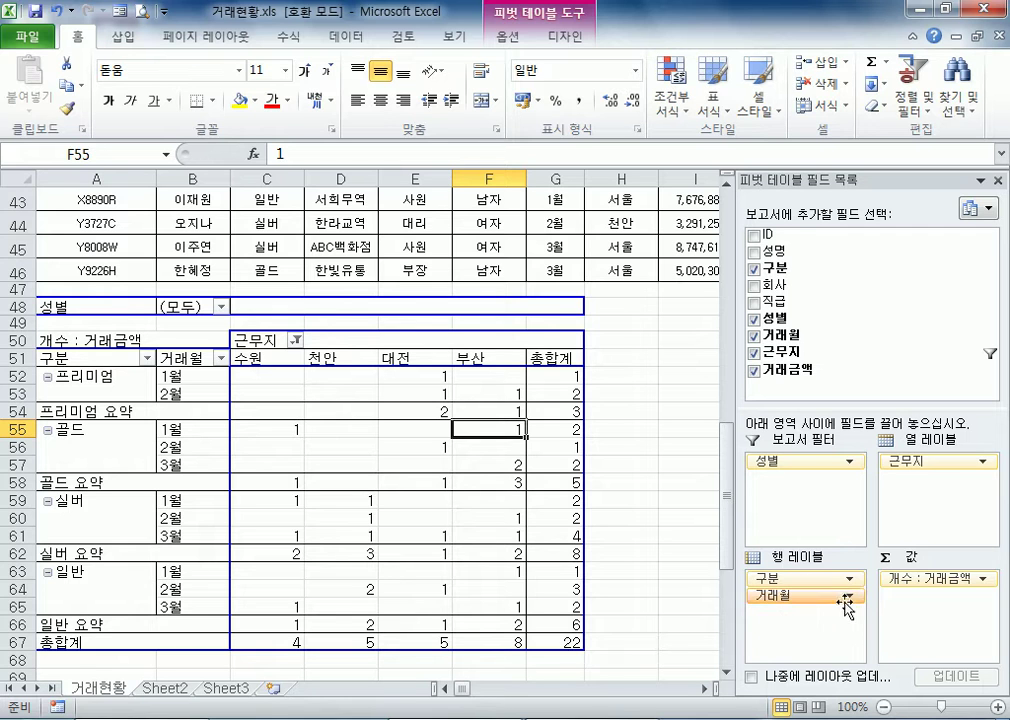
click(955, 580)
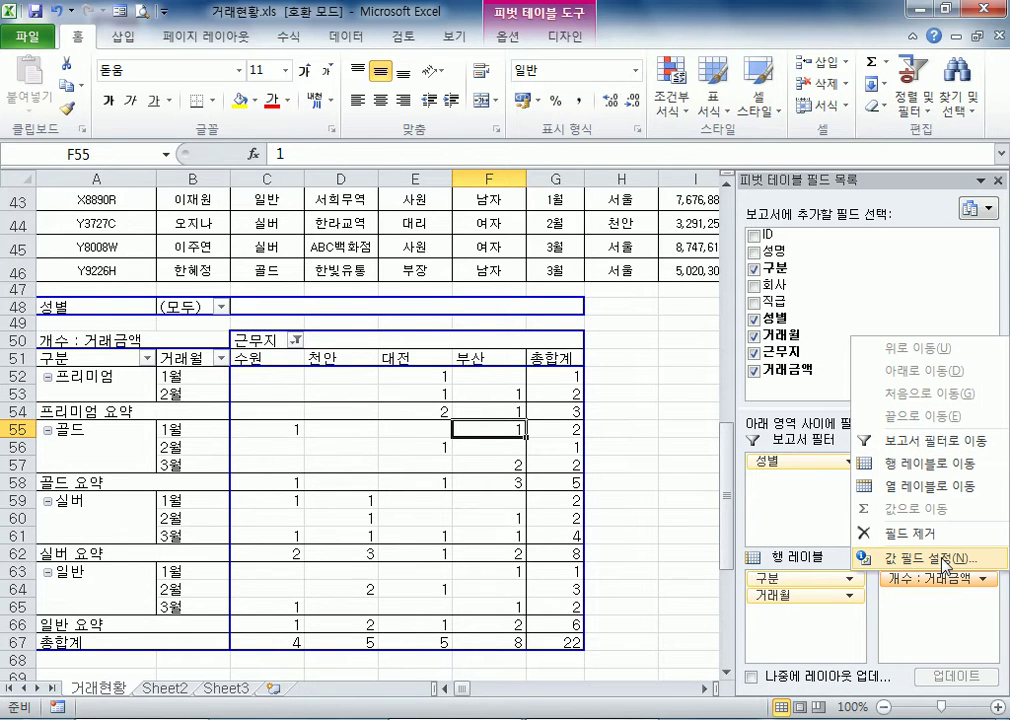
click(944, 562)
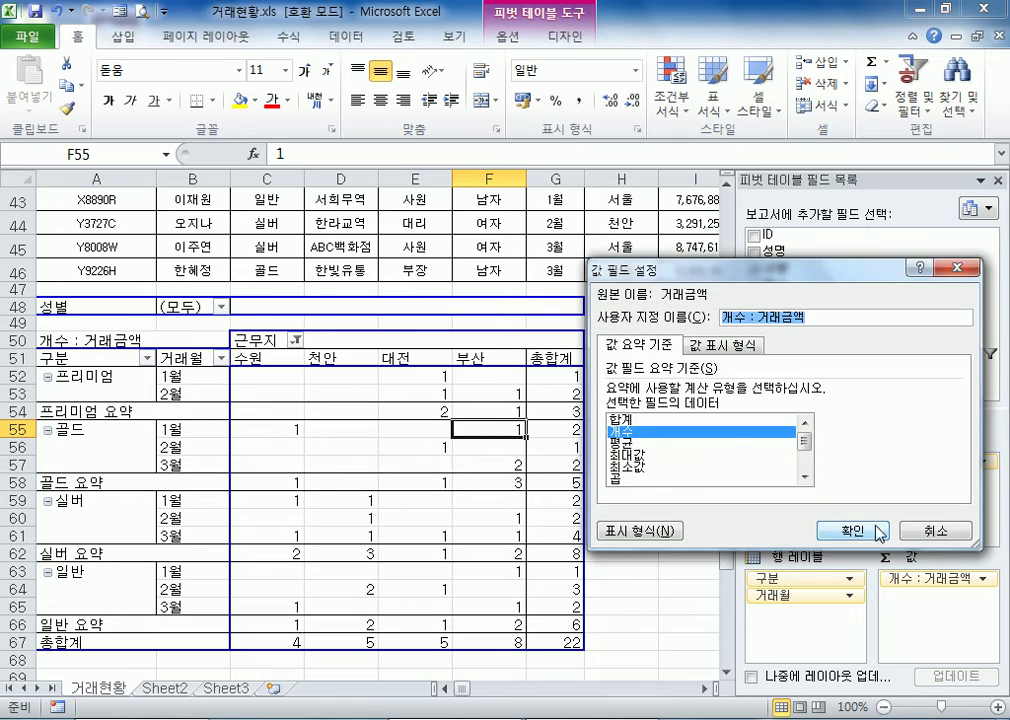
click(916, 533)
Examine the 거래금액 column of the source data above the pivot table, back up to its header row
mouse_move(535, 558)
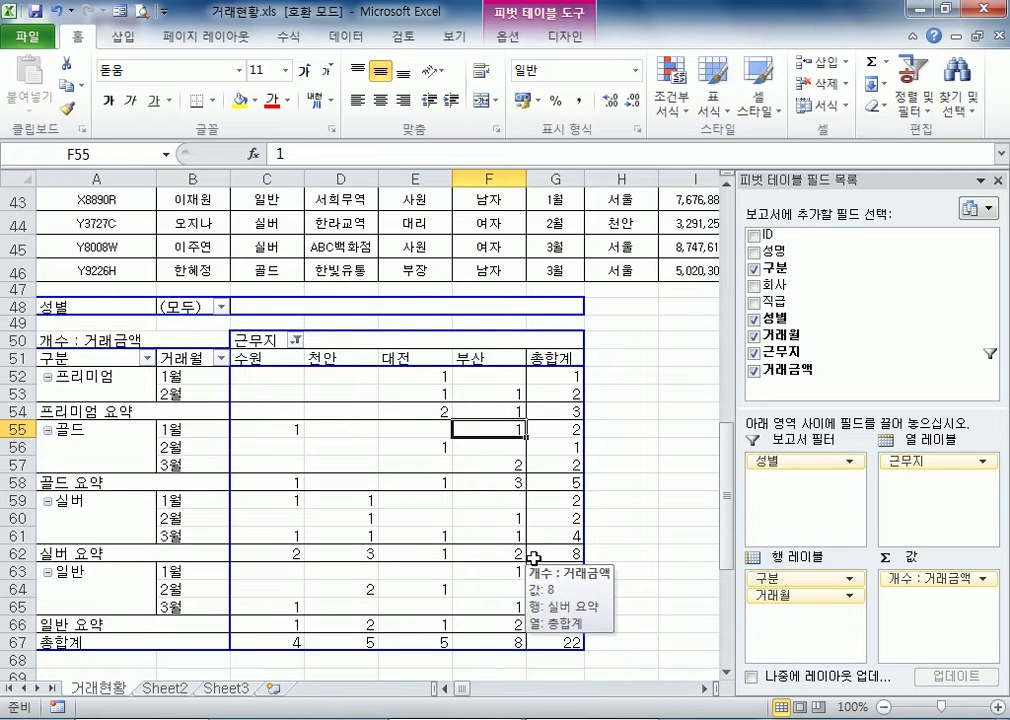
scroll(535, 558, up, 3)
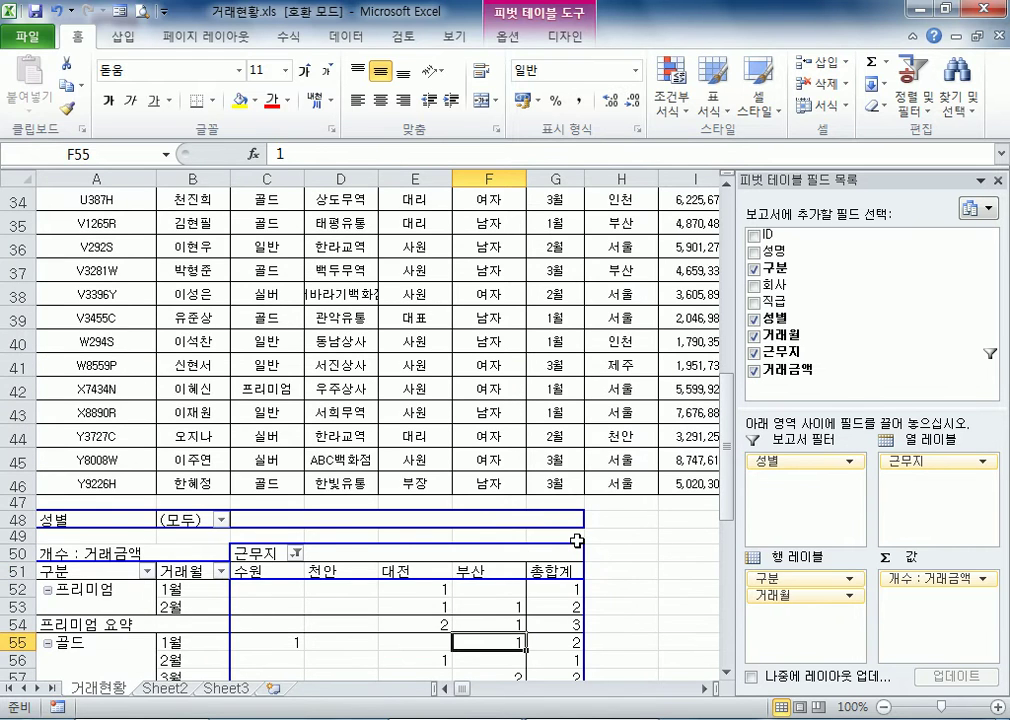
scroll(577, 541, up, 3)
click(981, 180)
click(617, 341)
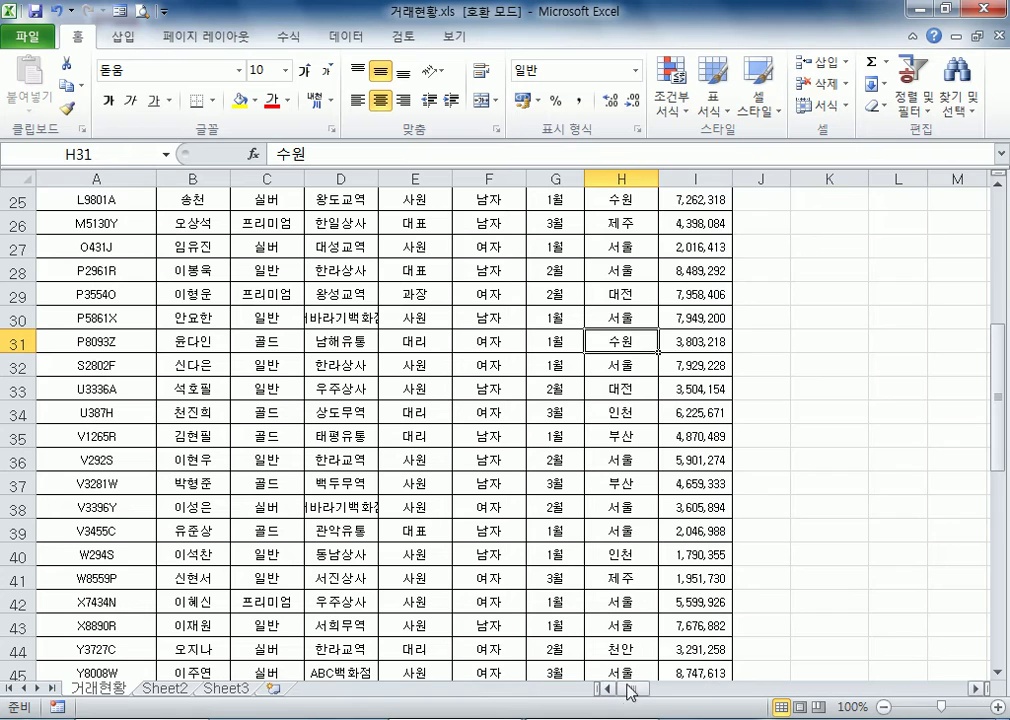
click(692, 224)
scroll(685, 220, up, 3)
drag(695, 197, 715, 483)
scroll(712, 505, up, 5)
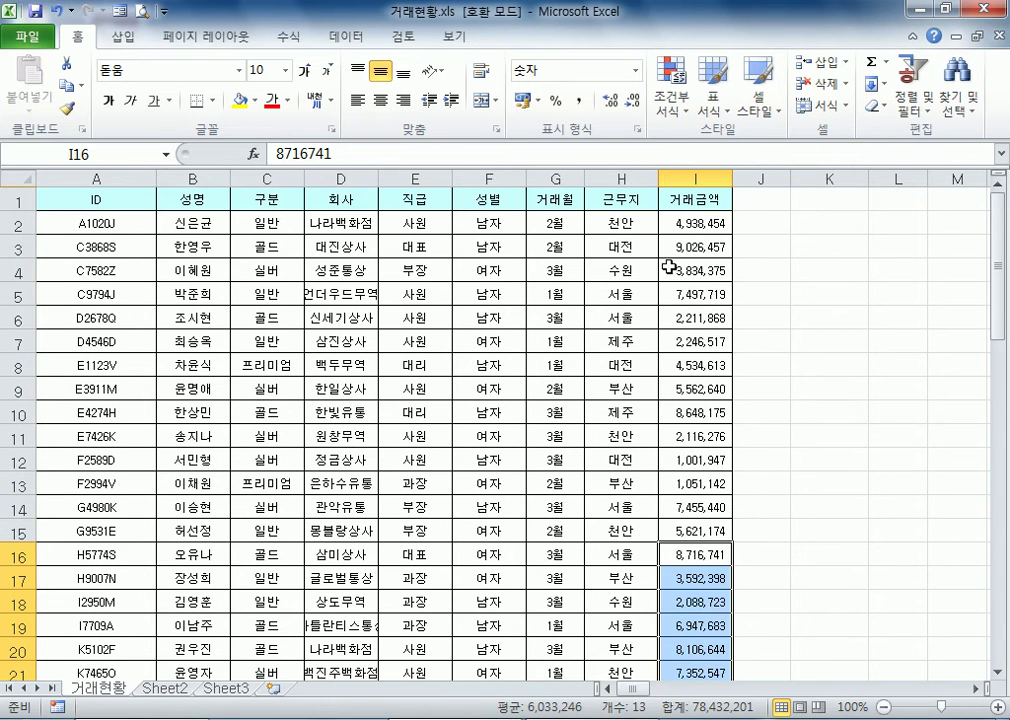
click(696, 226)
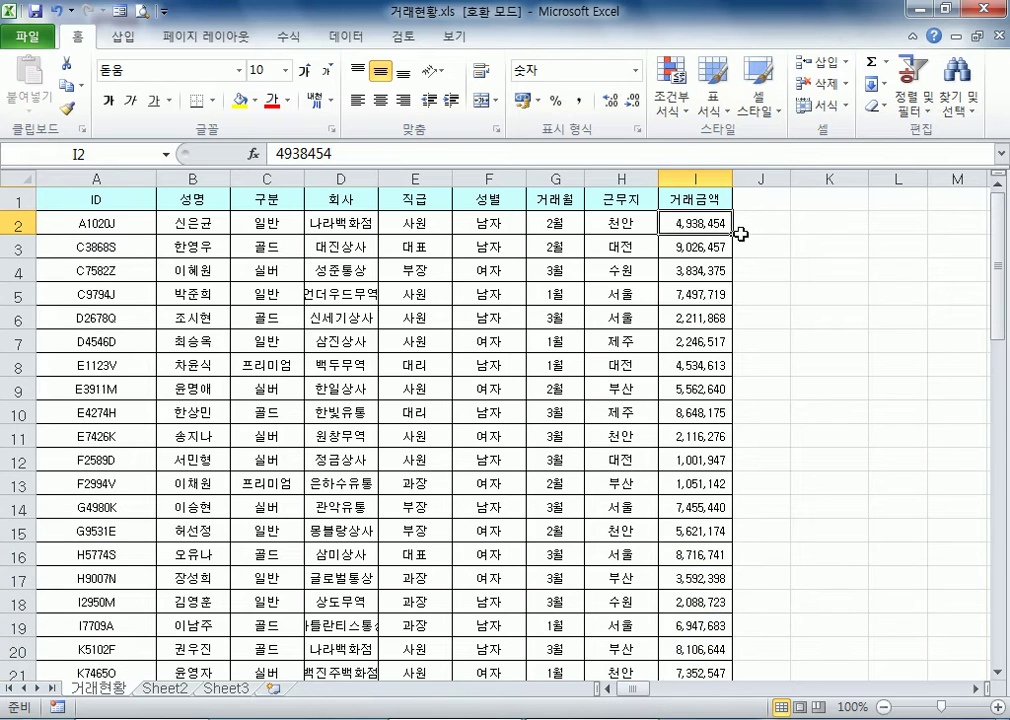
key(F2)
text(0000)
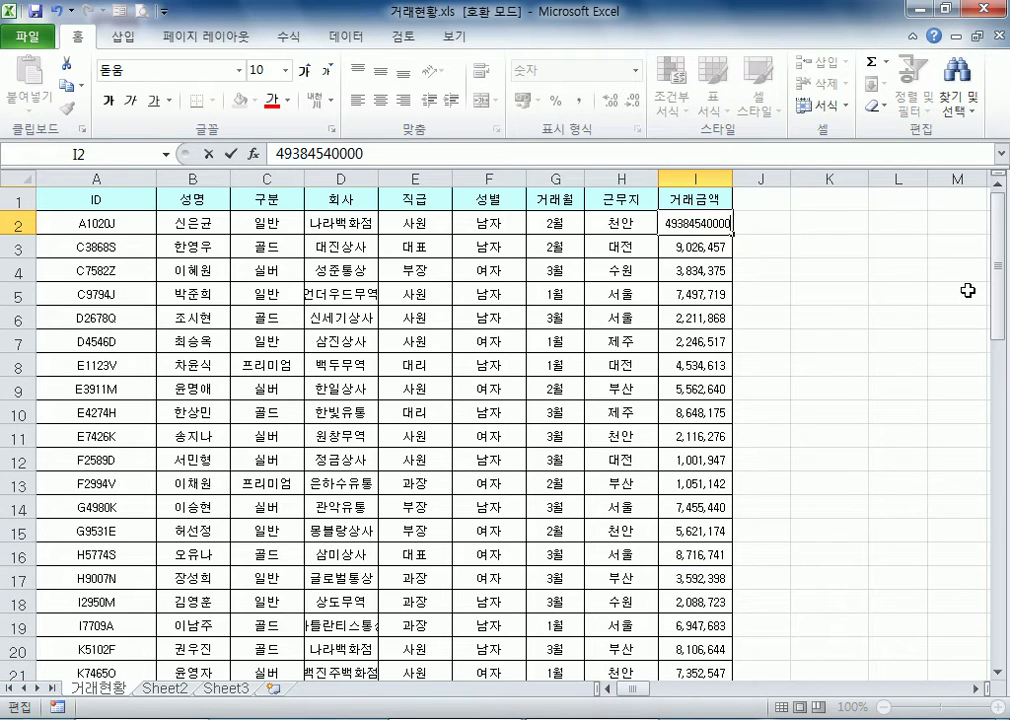
key(Return)
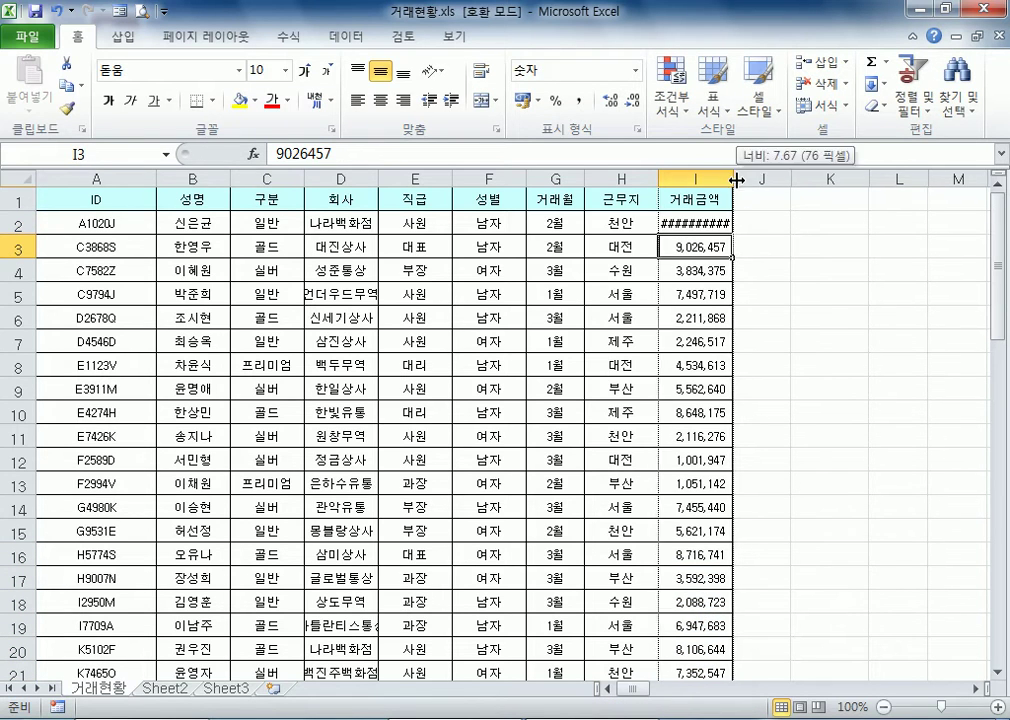
drag(735, 179, 750, 179)
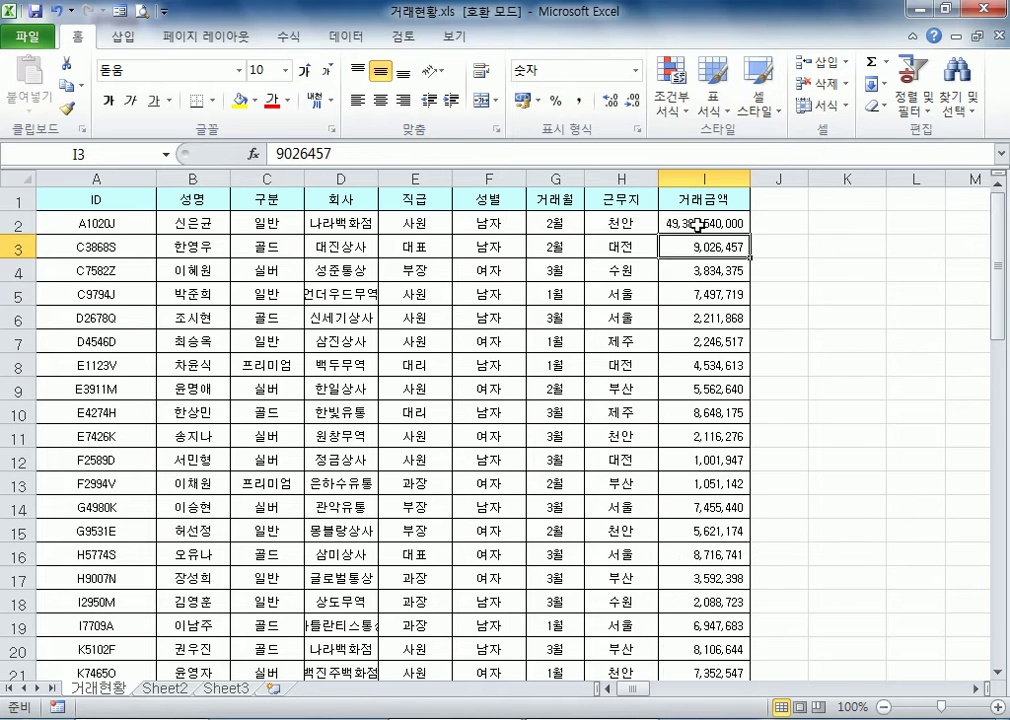
Change the summary calculation of the pivot table's 거래금액 value field to 합계
click(315, 397)
scroll(322, 410, down, 15)
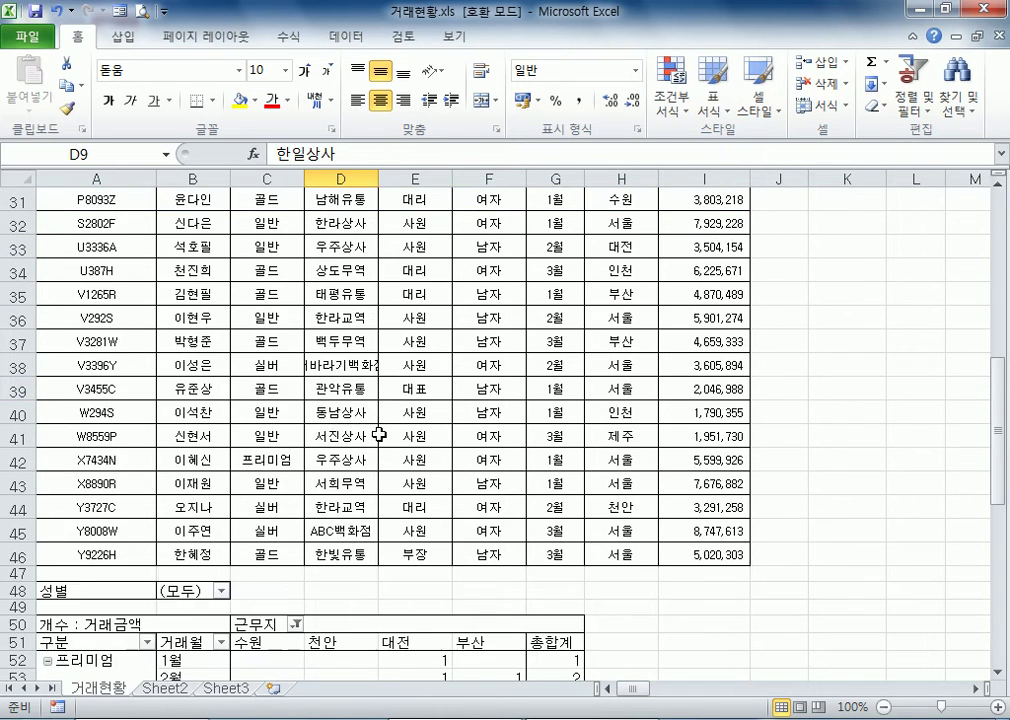
click(503, 339)
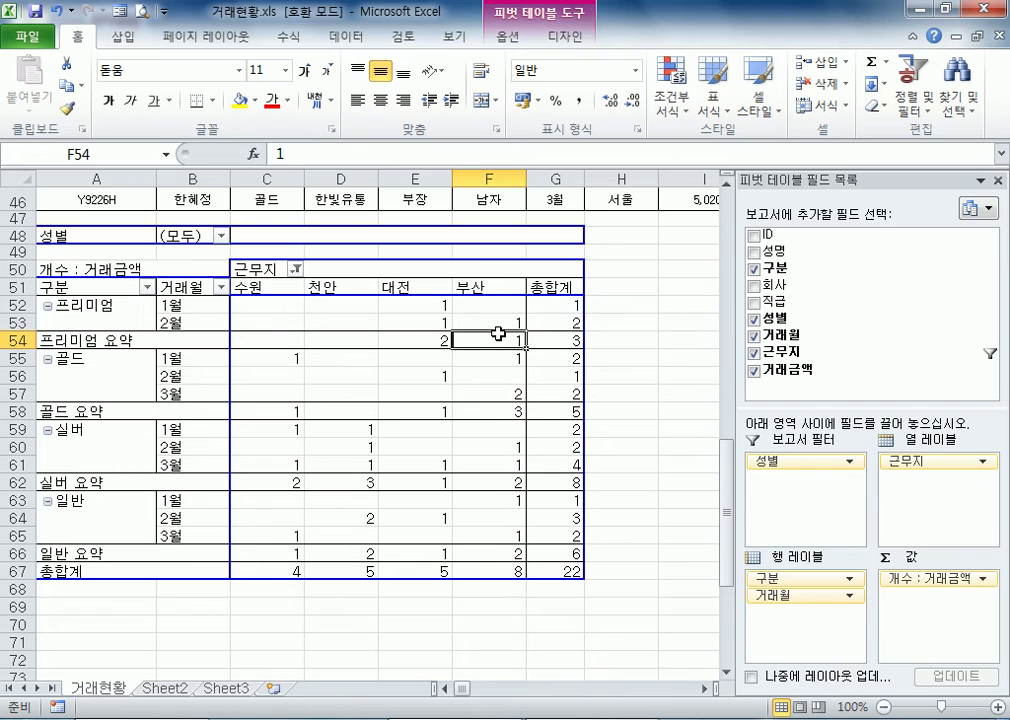
click(960, 580)
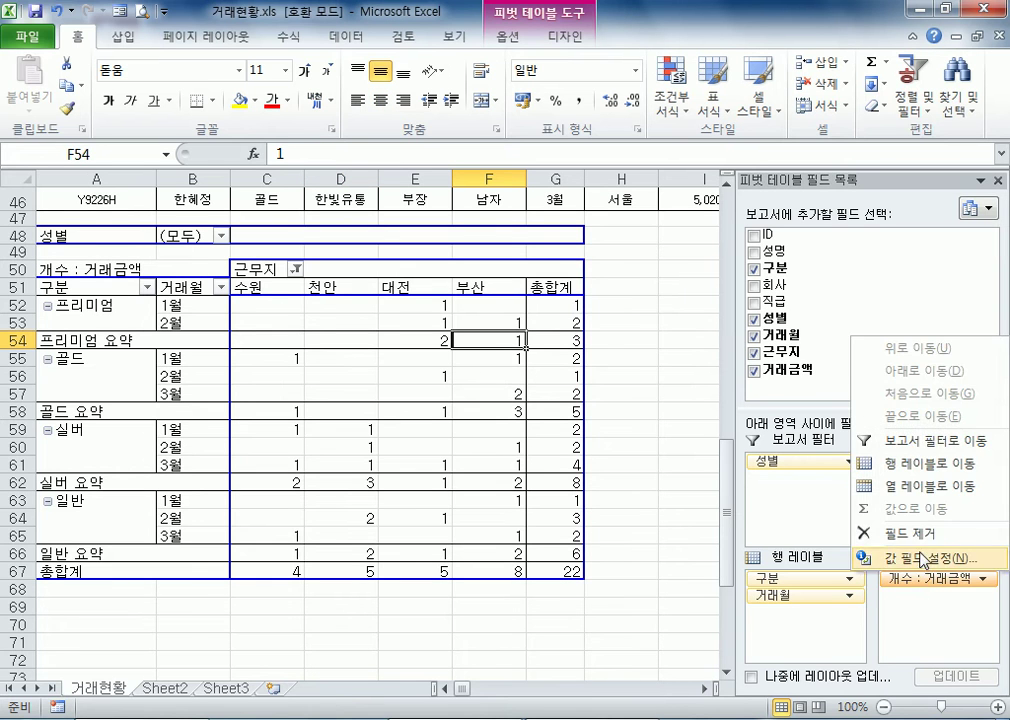
click(925, 560)
click(625, 419)
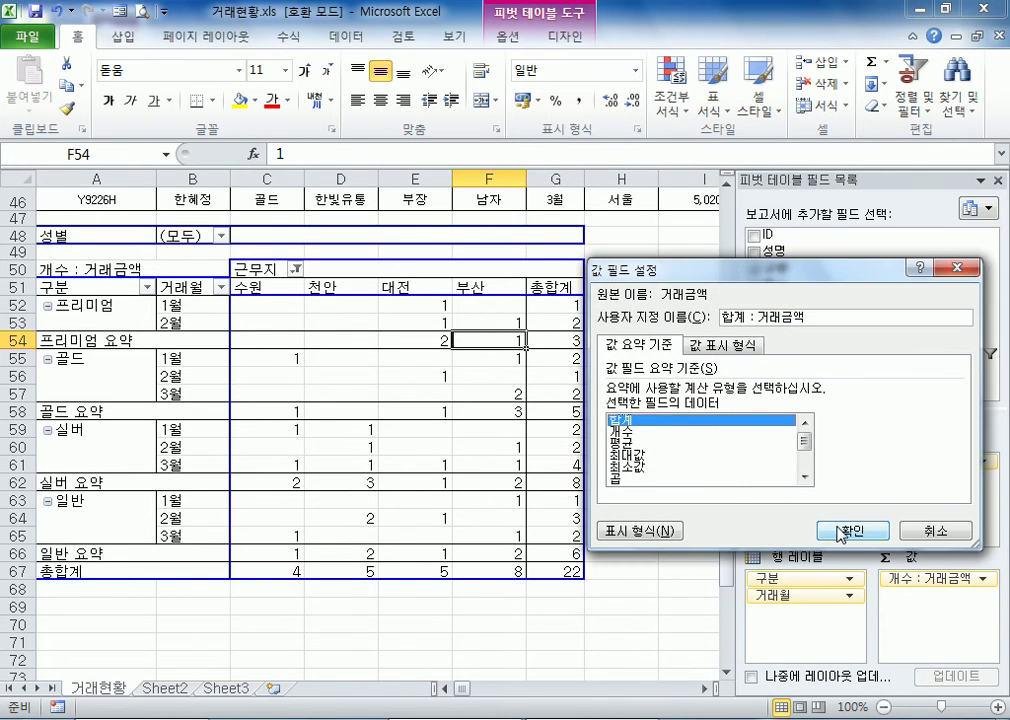
click(839, 530)
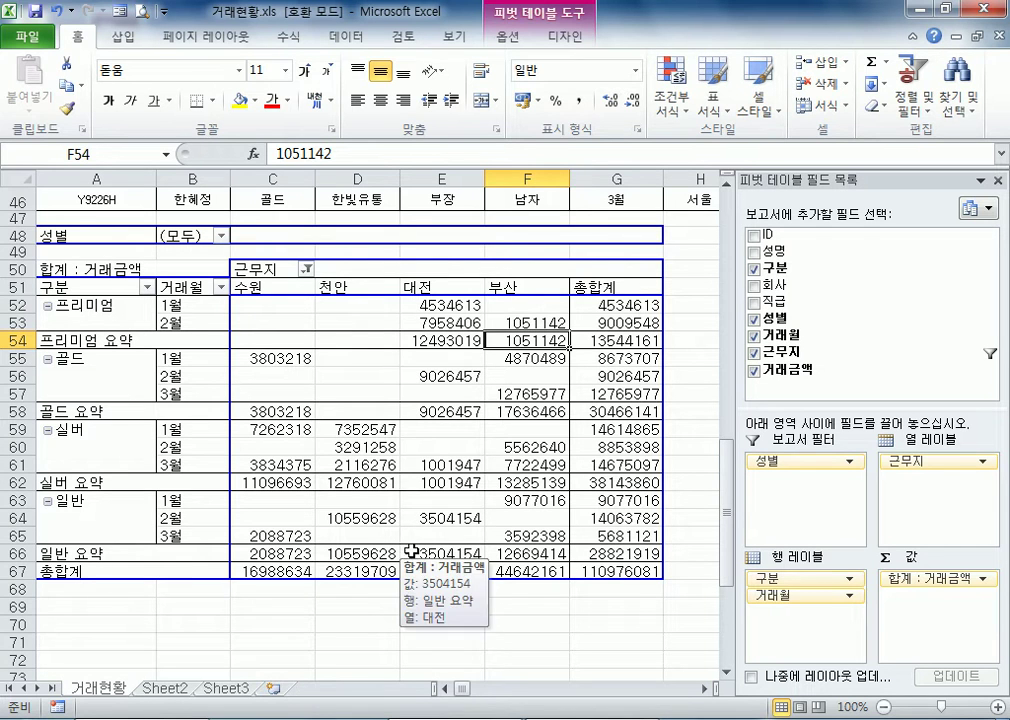
Select all 근무지 items in the column label filter to show every location again
drag(252, 303, 610, 430)
drag(818, 462, 200, 270)
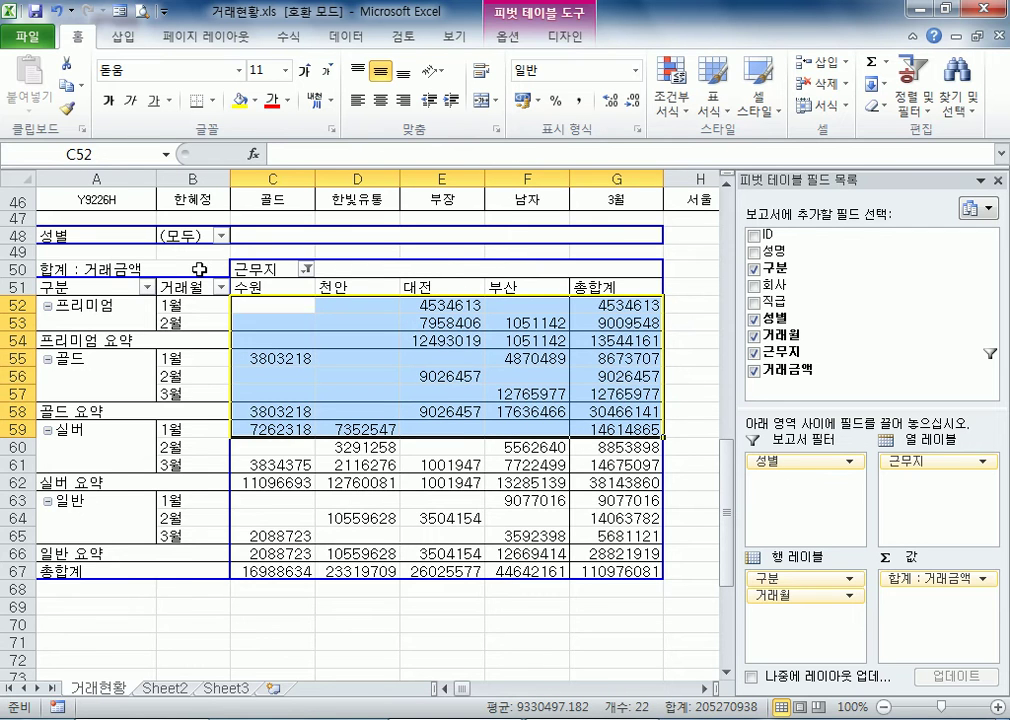
click(307, 270)
click(109, 457)
click(166, 640)
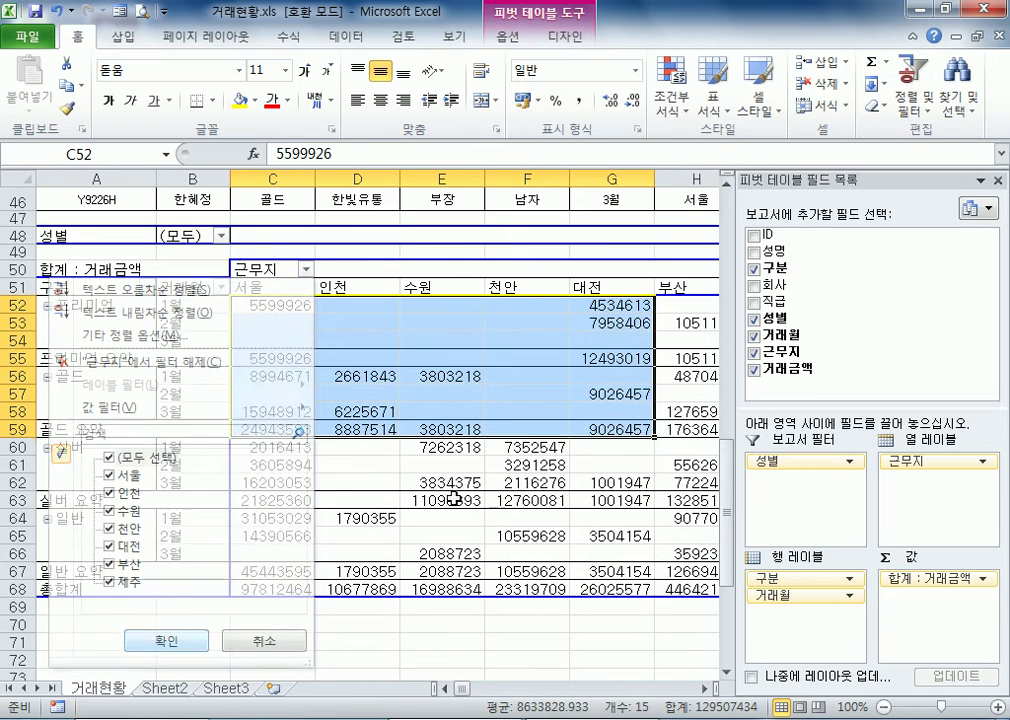
Apply the comma style to all the pivot table's values from C52 to row 68 and auto-fit every column's width
drag(300, 304, 569, 582)
click(579, 100)
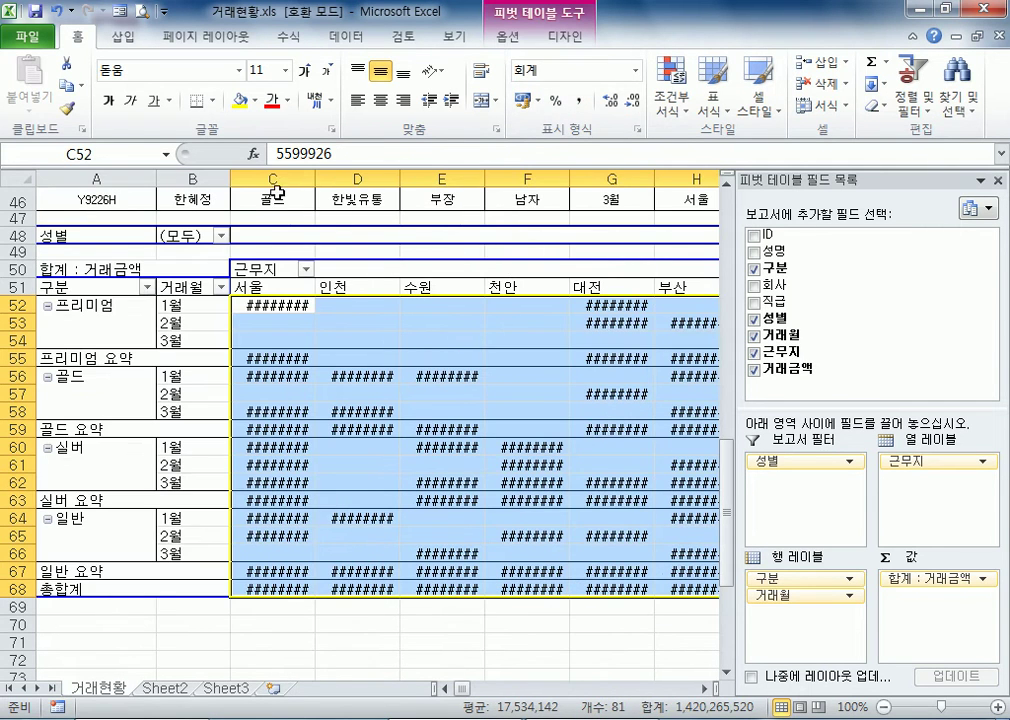
click(18, 178)
double_click(313, 181)
Select cell D57 in the pivot table and close the pivot table field list
click(400, 386)
scroll(678, 507, up, 4)
scroll(678, 507, down, 4)
click(997, 181)
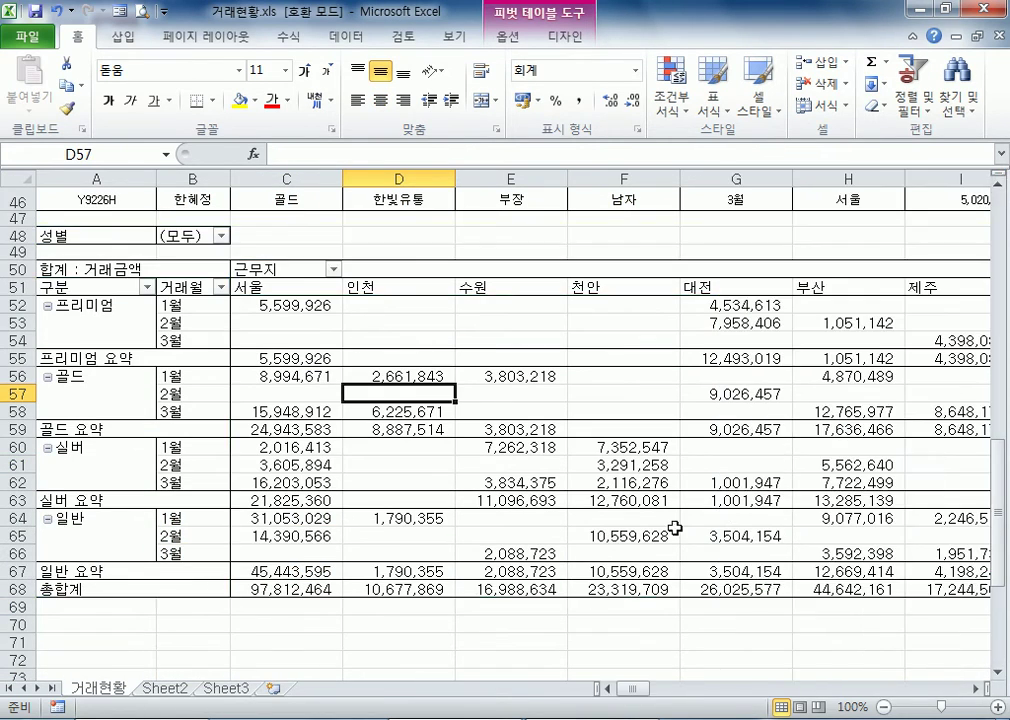
Compare the 거래금액 entry in I2 with the pivot table's 천안 sums and grand totals
mouse_move(628, 688)
mouse_down()
mouse_move(654, 690)
mouse_move(645, 686)
mouse_up()
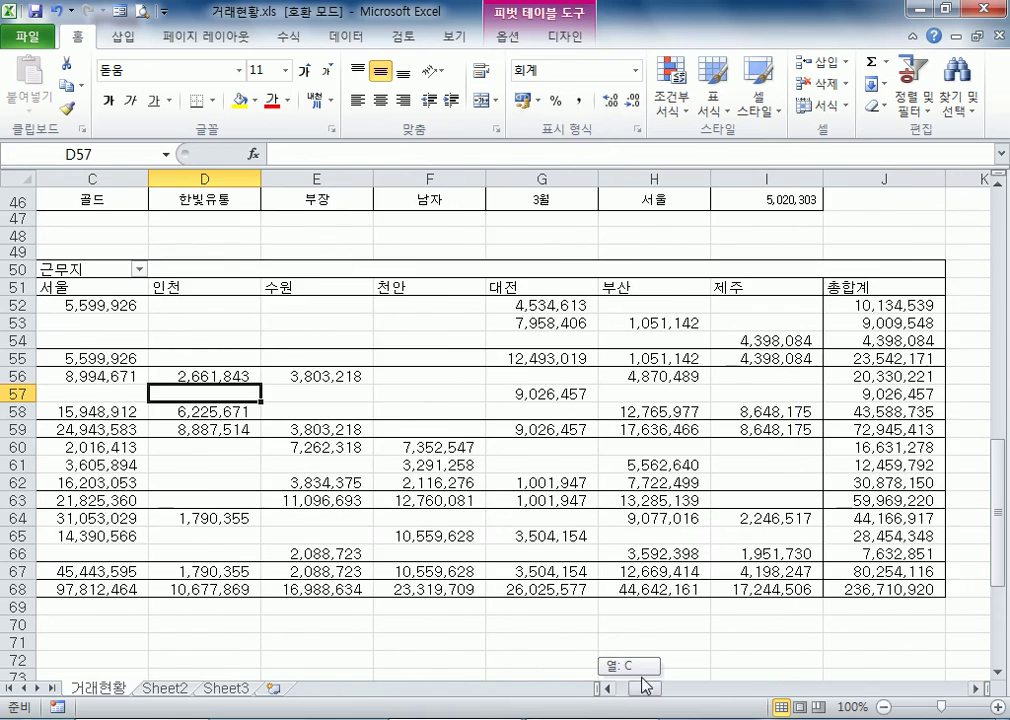
scroll(649, 399, up, 15)
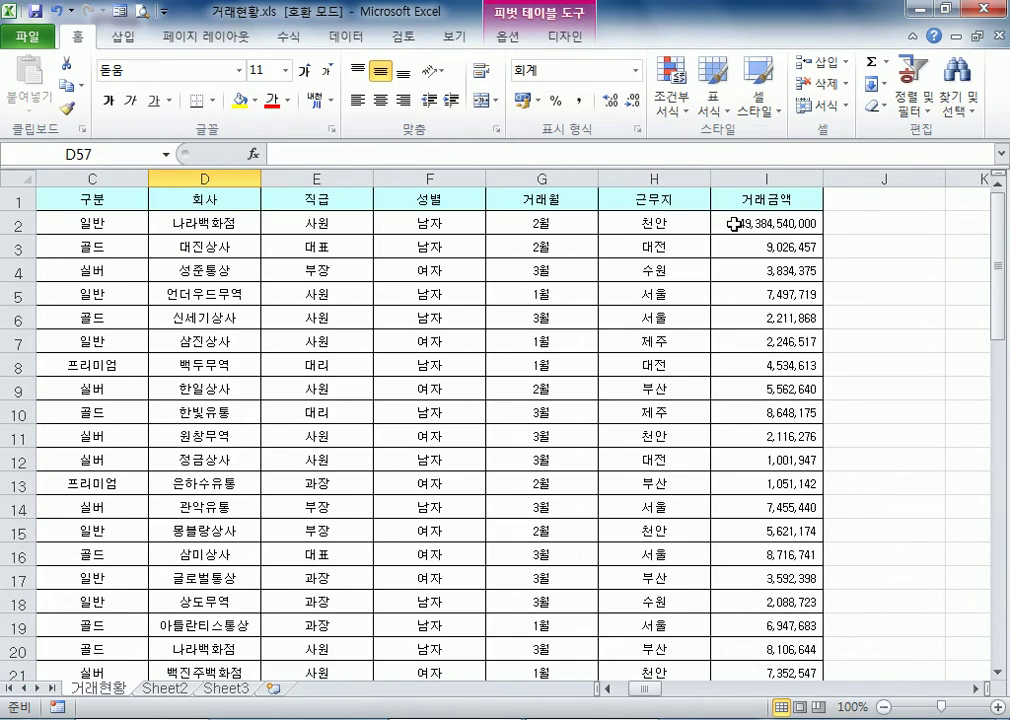
click(733, 226)
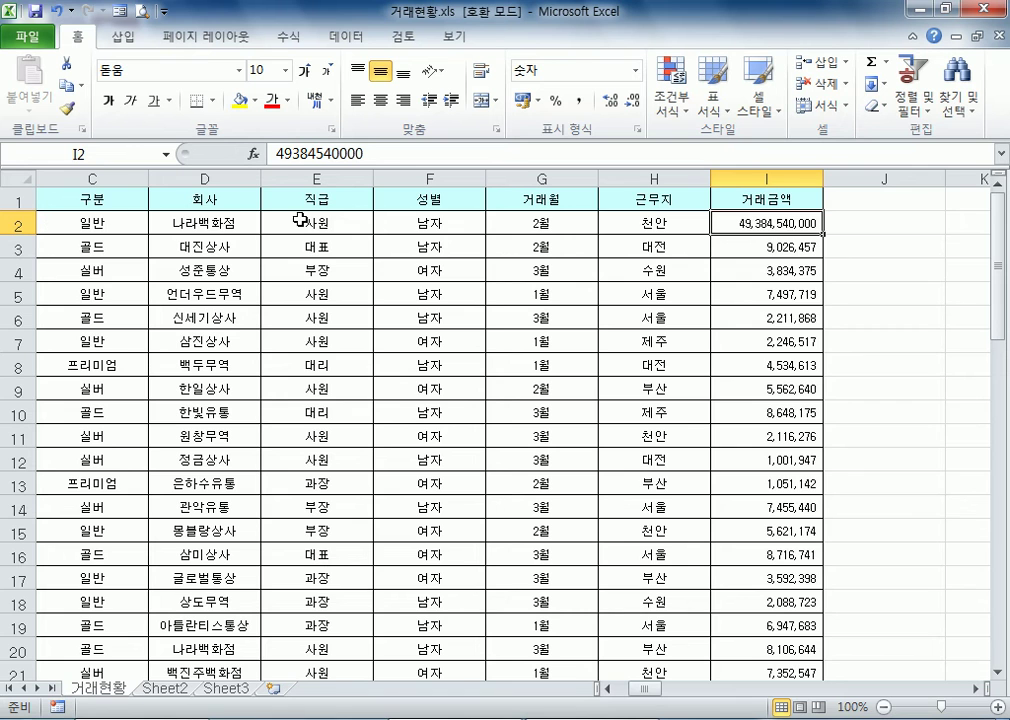
scroll(577, 509, down, 15)
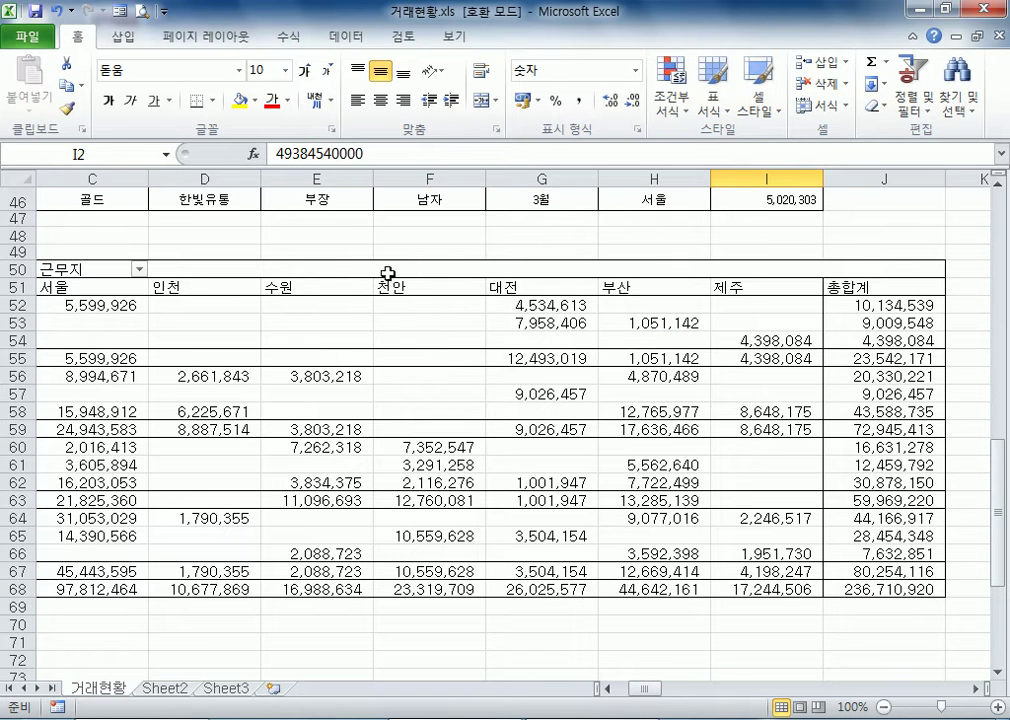
click(390, 590)
scroll(363, 618, up, 9)
scroll(372, 582, down, 9)
scroll(409, 403, up, 7)
click(347, 266)
scroll(354, 379, down, 11)
Refresh the pivot table so it picks up the current 거래금액 entry in I2
click(412, 304)
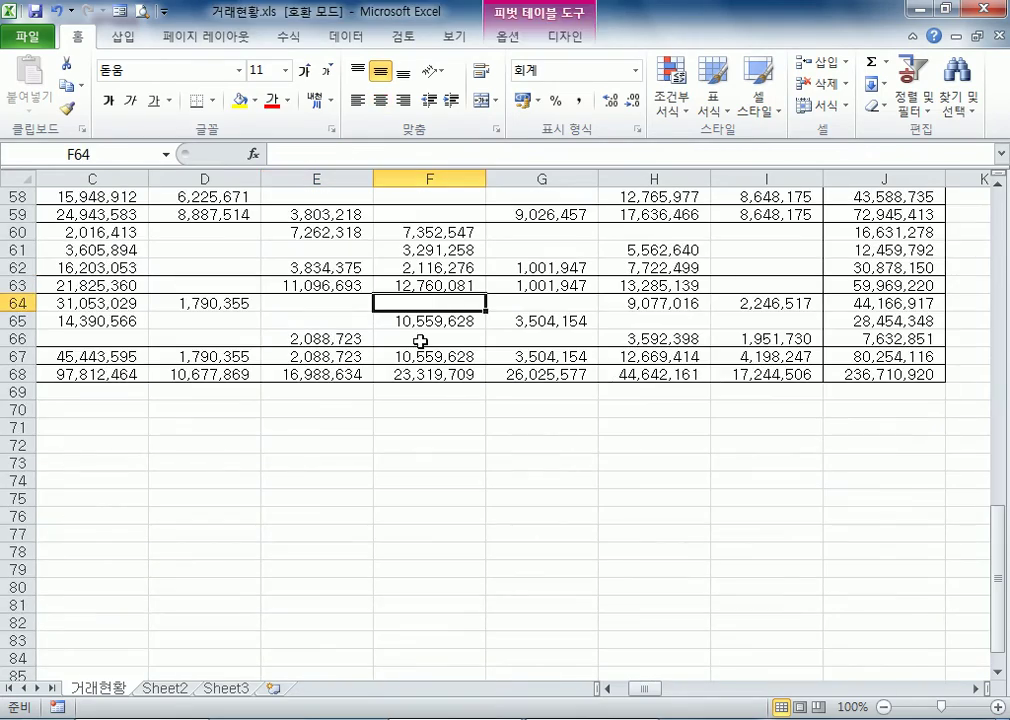
click(552, 40)
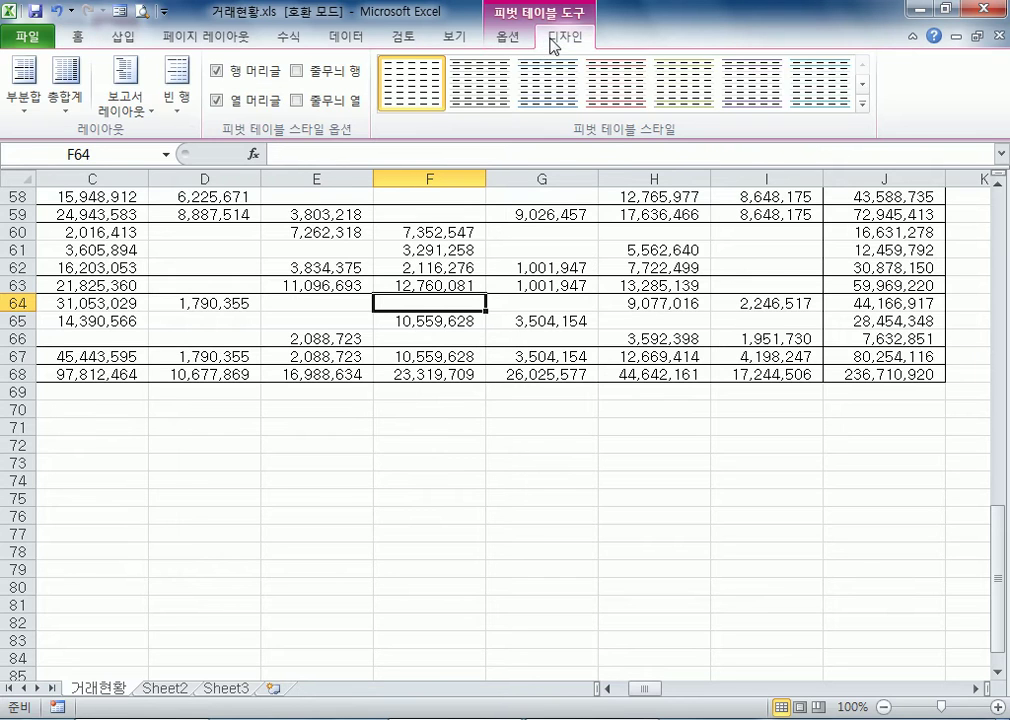
click(510, 38)
click(475, 85)
click(510, 322)
scroll(514, 399, up, 3)
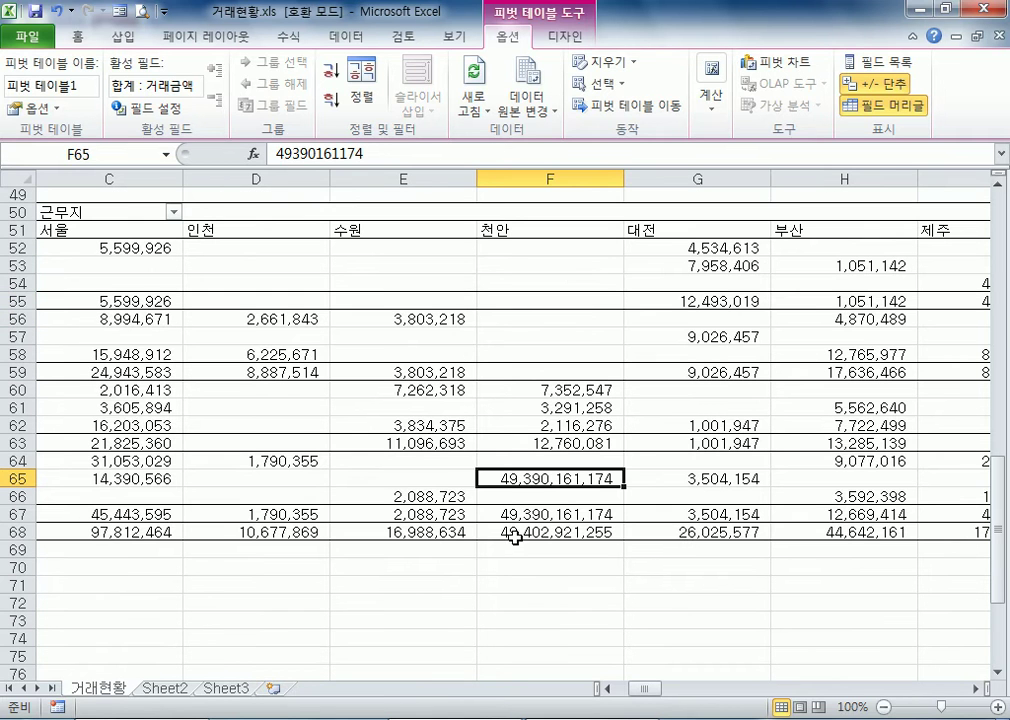
Correct the 거래금액 in I2 to 4938454 and auto-fit the width of column I
scroll(517, 530, up, 16)
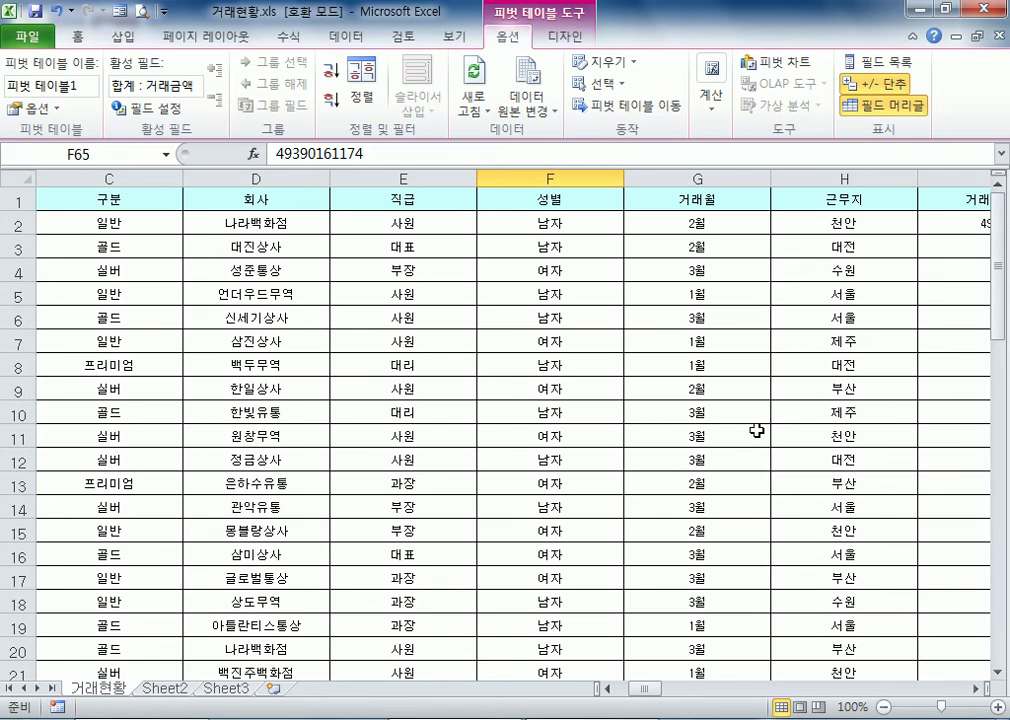
drag(638, 692, 676, 692)
click(440, 222)
drag(457, 221, 476, 222)
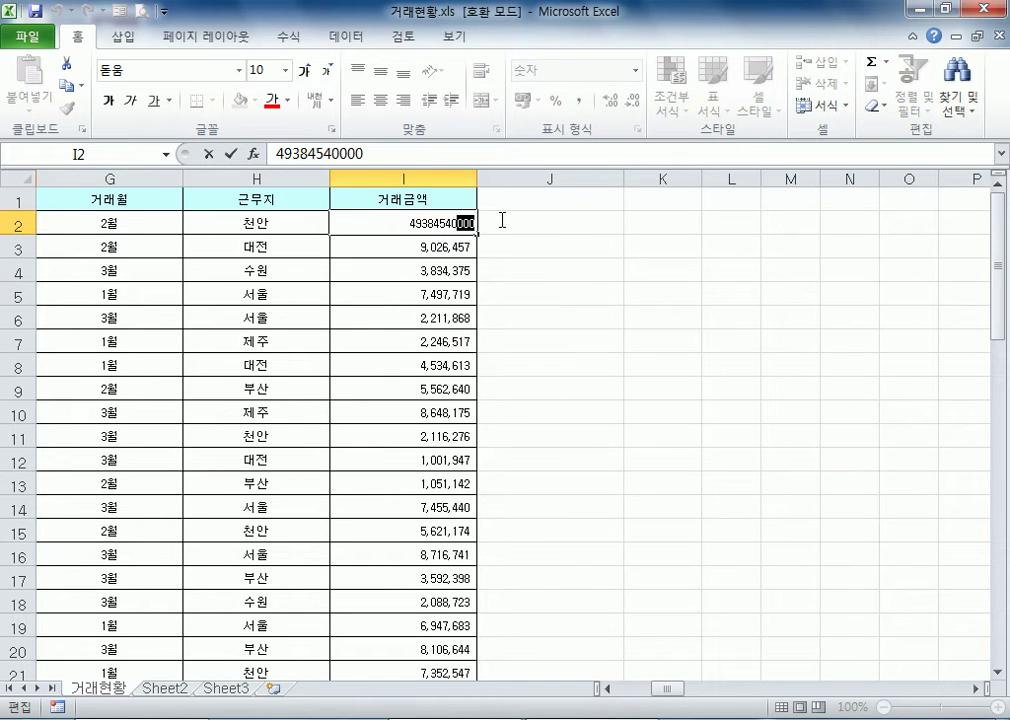
key(BackSpace)
key(BackSpace)
key(Return)
click(442, 223)
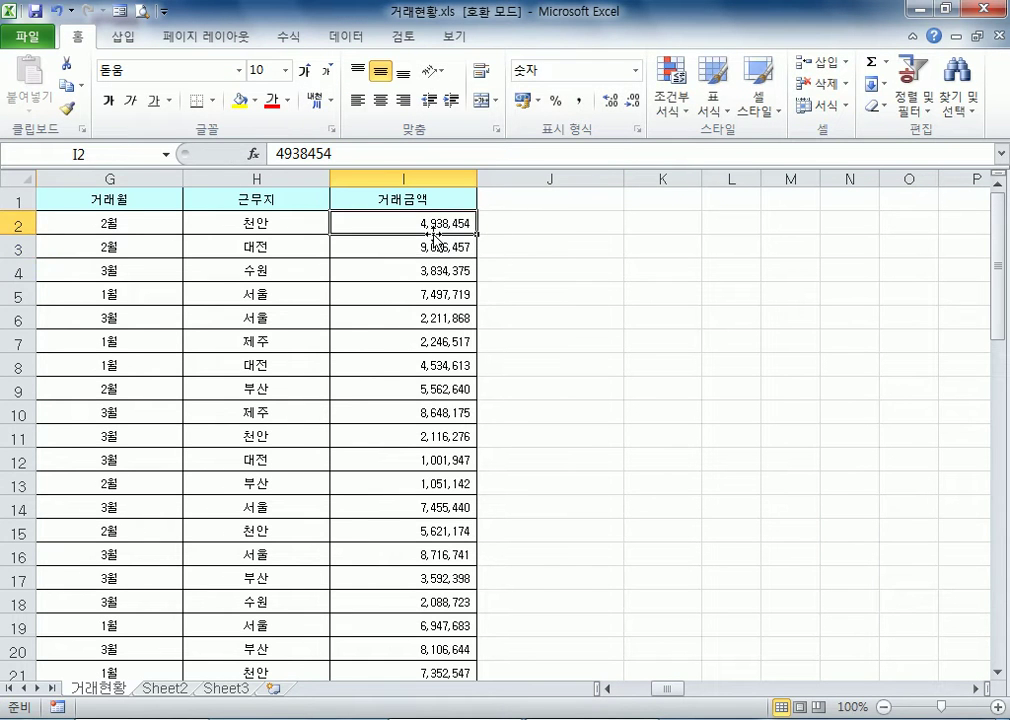
drag(475, 183, 475, 183)
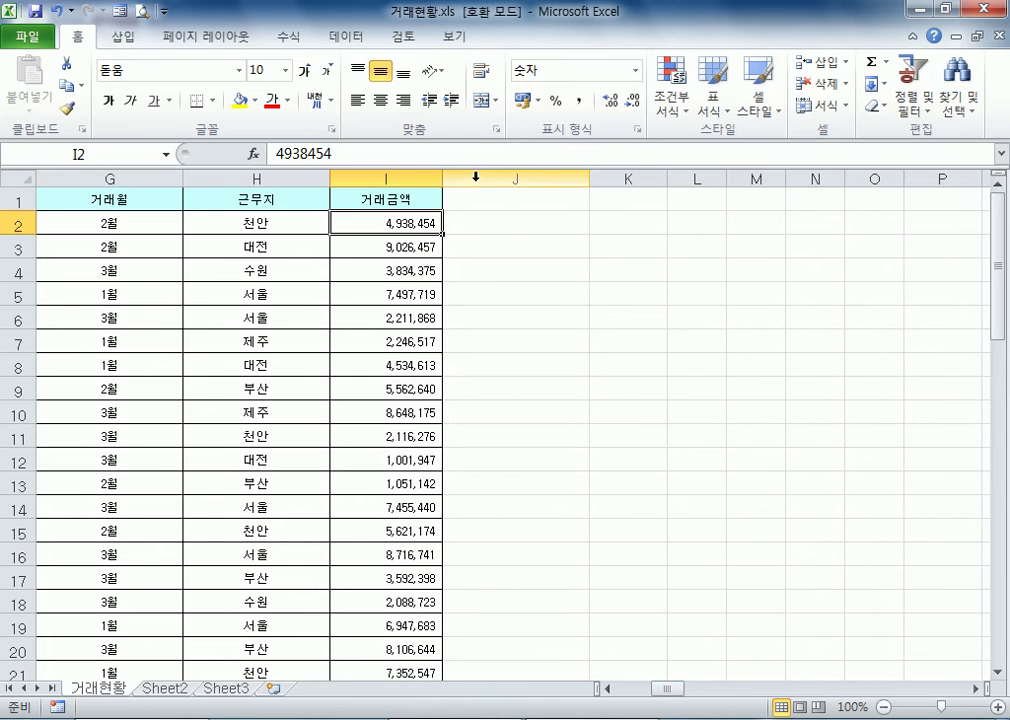
Refresh the pivot table from cell F65 to apply the corrected source amount
key(ctrl+Home)
scroll(473, 368, down, 17)
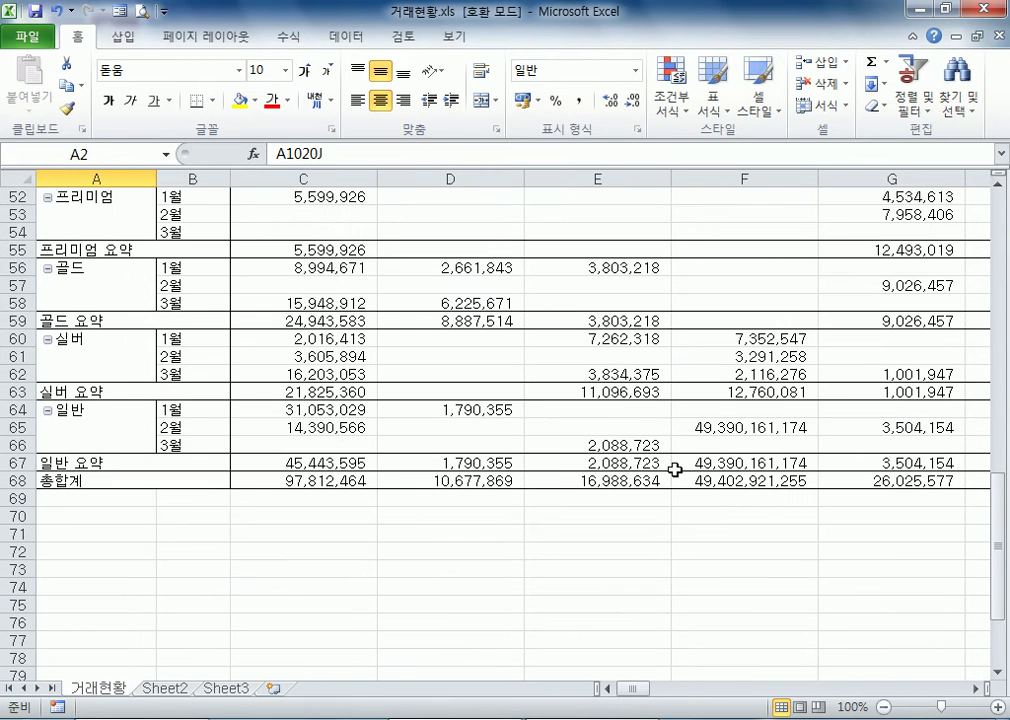
click(728, 427)
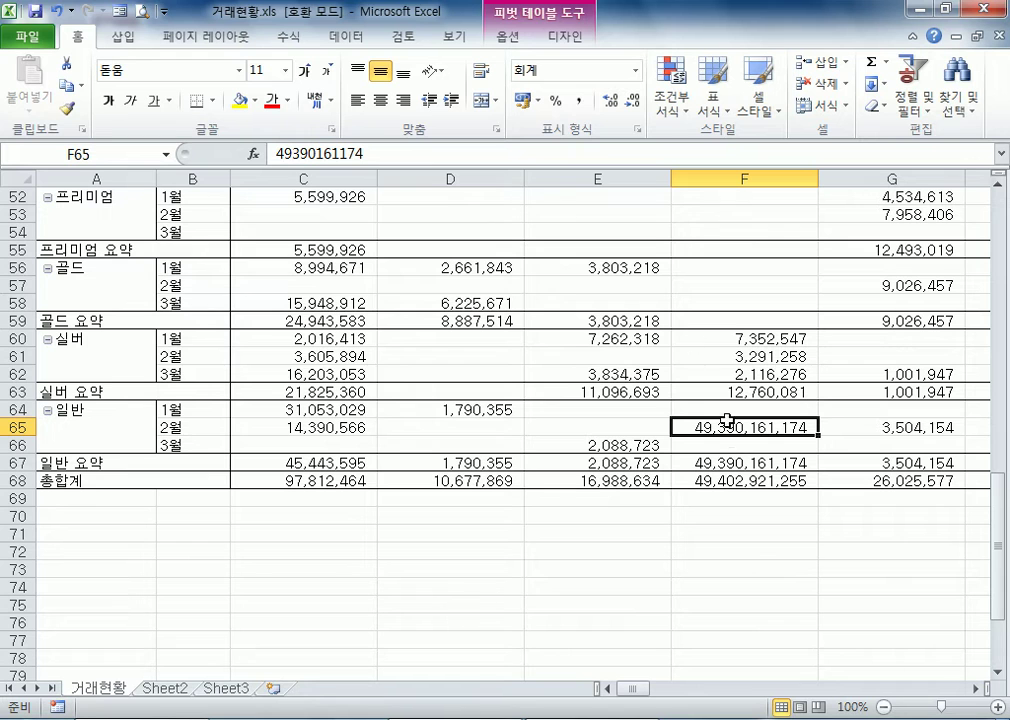
click(508, 37)
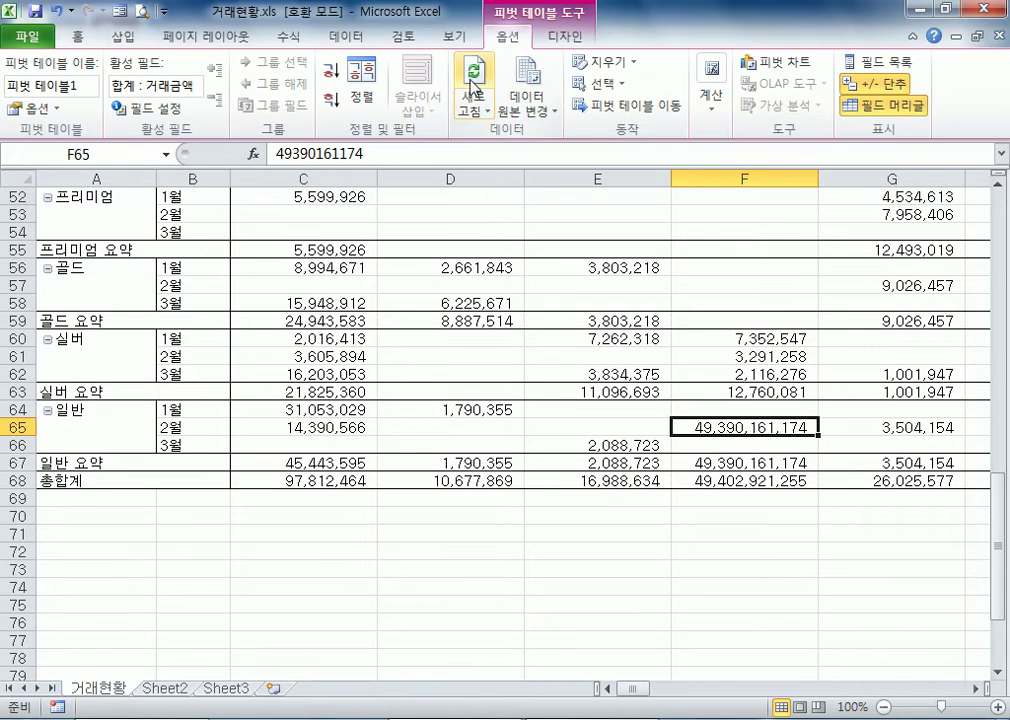
click(474, 75)
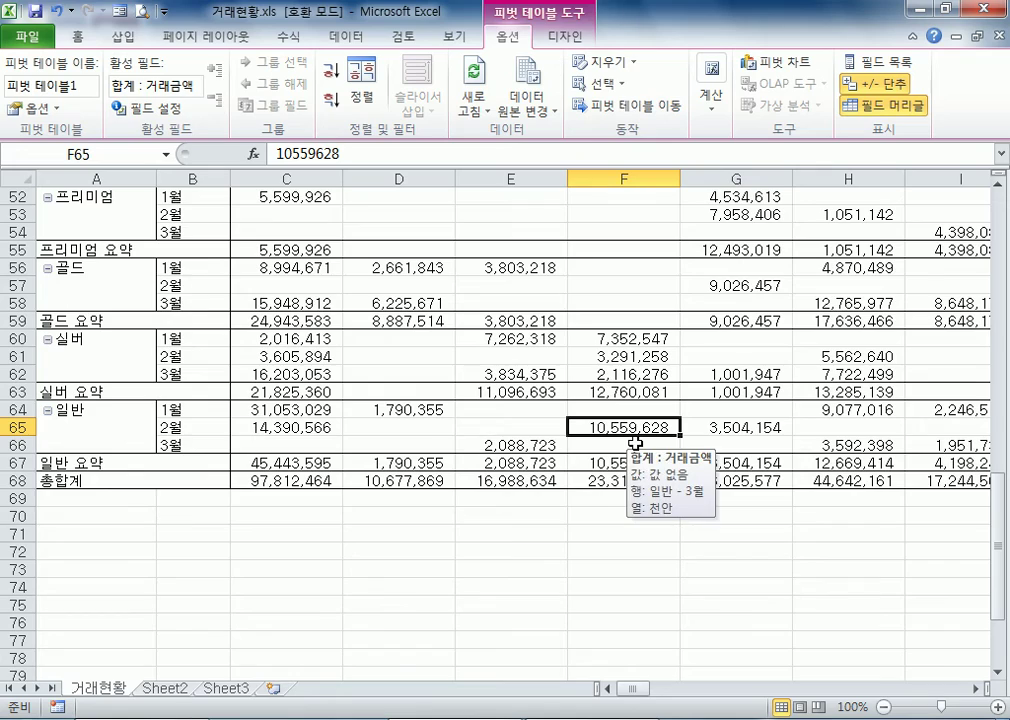
scroll(636, 440, up, 3)
scroll(640, 426, down, 1)
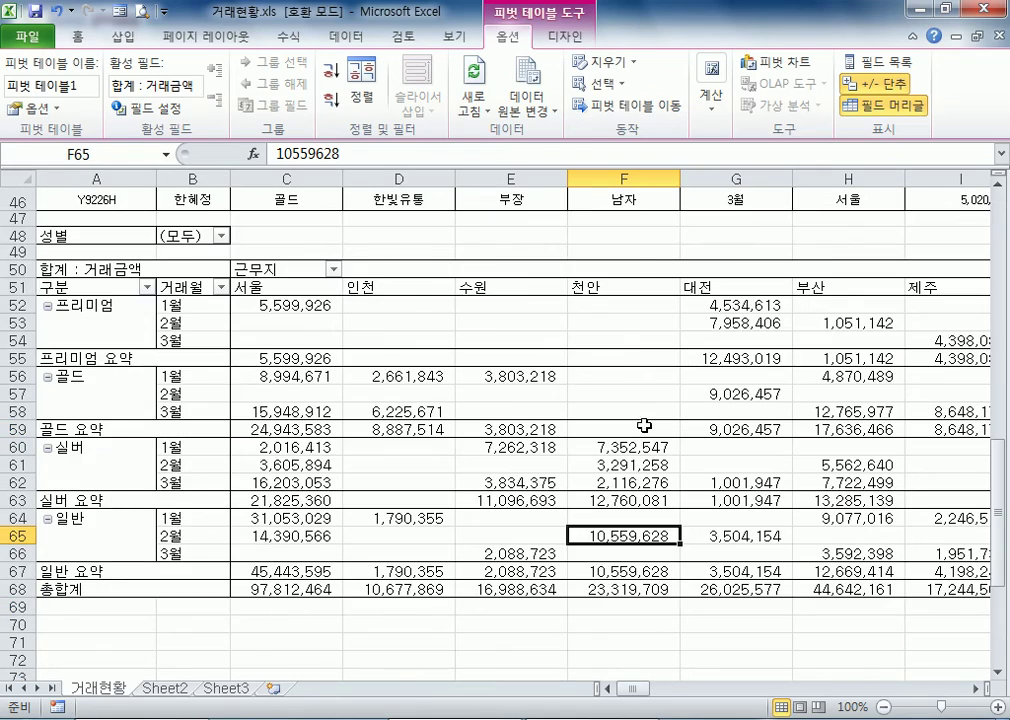
Compare the source records in the data list with the pivot table's summarized 거래금액 values
scroll(416, 331, up, 5)
drag(286, 199, 537, 406)
scroll(537, 414, down, 4)
mouse_move(695, 508)
scroll(680, 490, up, 4)
click(936, 290)
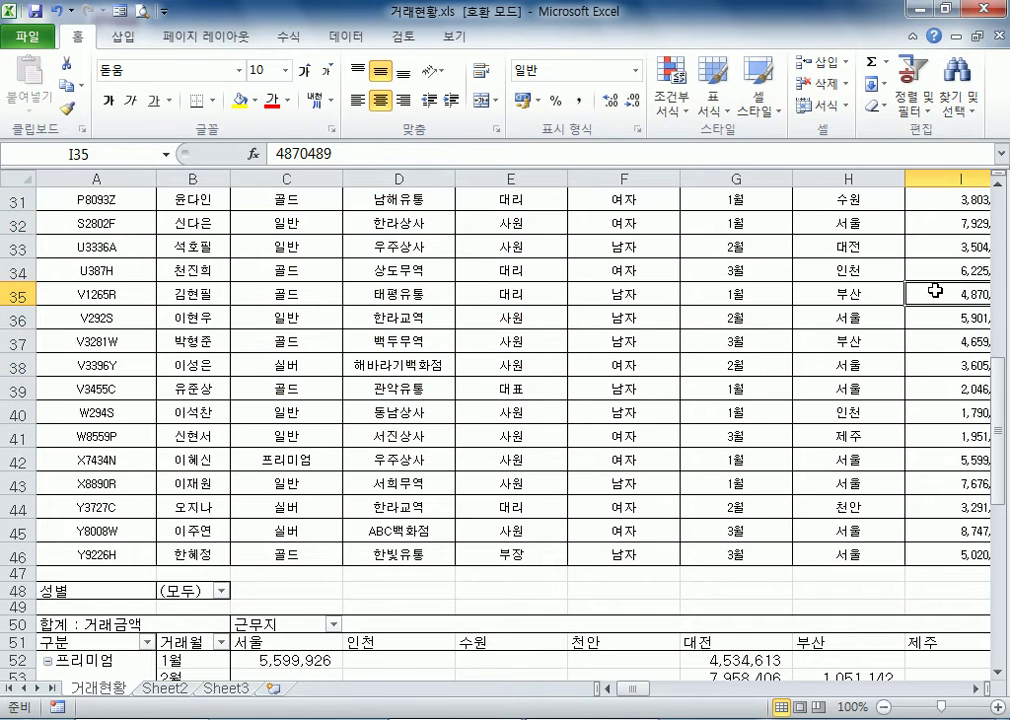
scroll(650, 480, down, 3)
scroll(650, 480, down, 2)
mouse_move(615, 553)
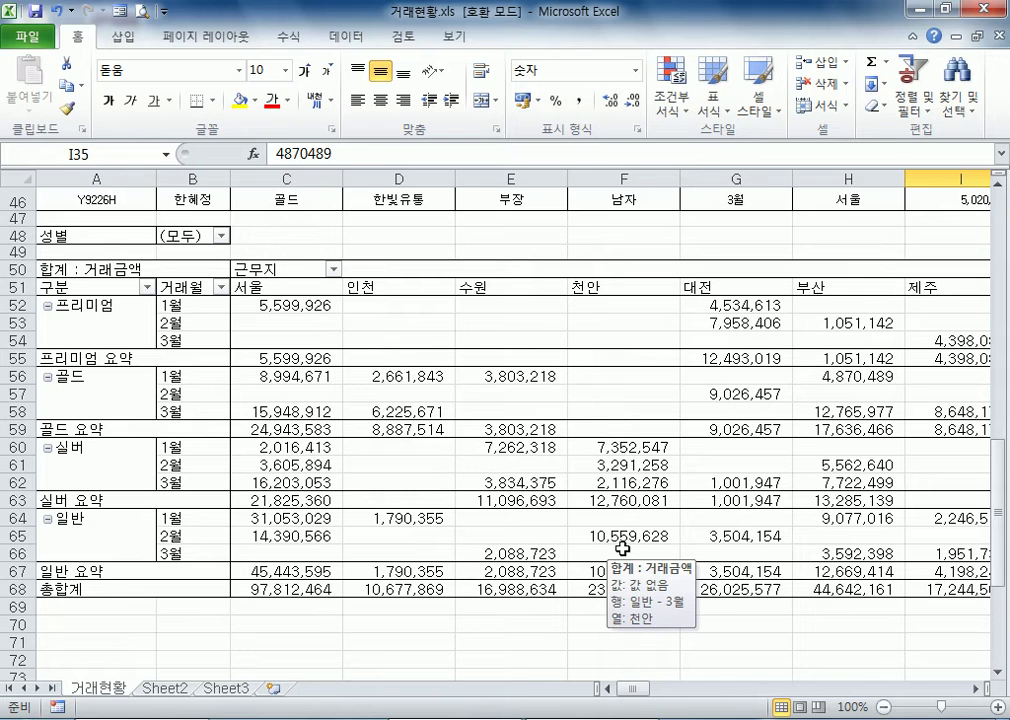
scroll(620, 540, up, 7)
scroll(644, 427, down, 3)
scroll(644, 427, down, 6)
Examine the pivot table's 실버 values and the items in the 성별 report filter, leaving the filter unchanged
click(598, 392)
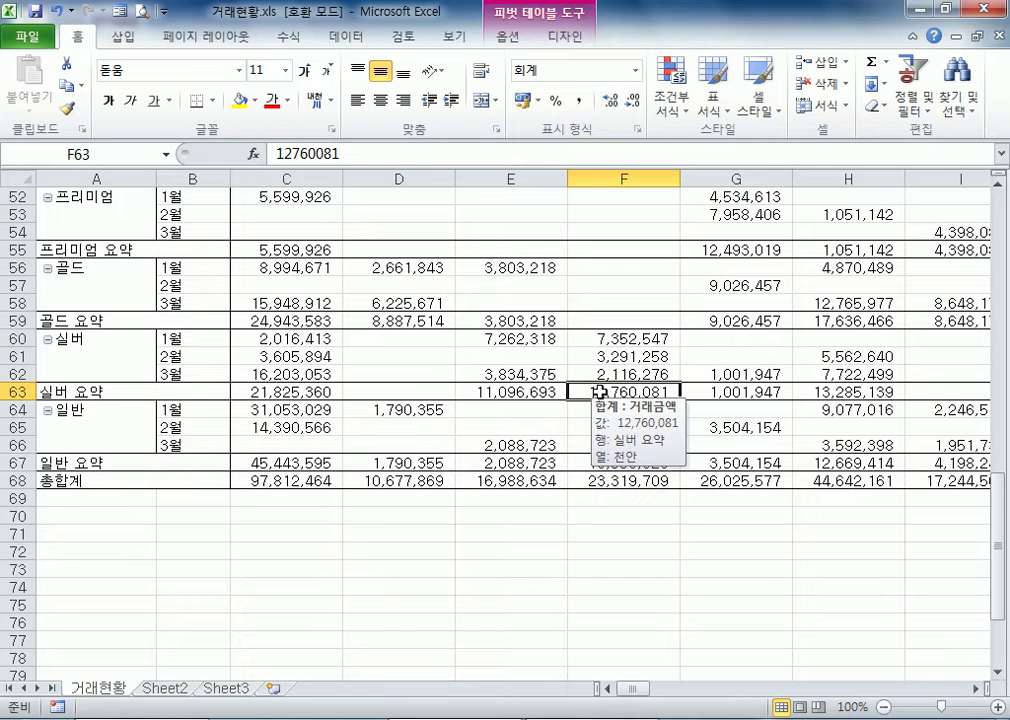
click(459, 390)
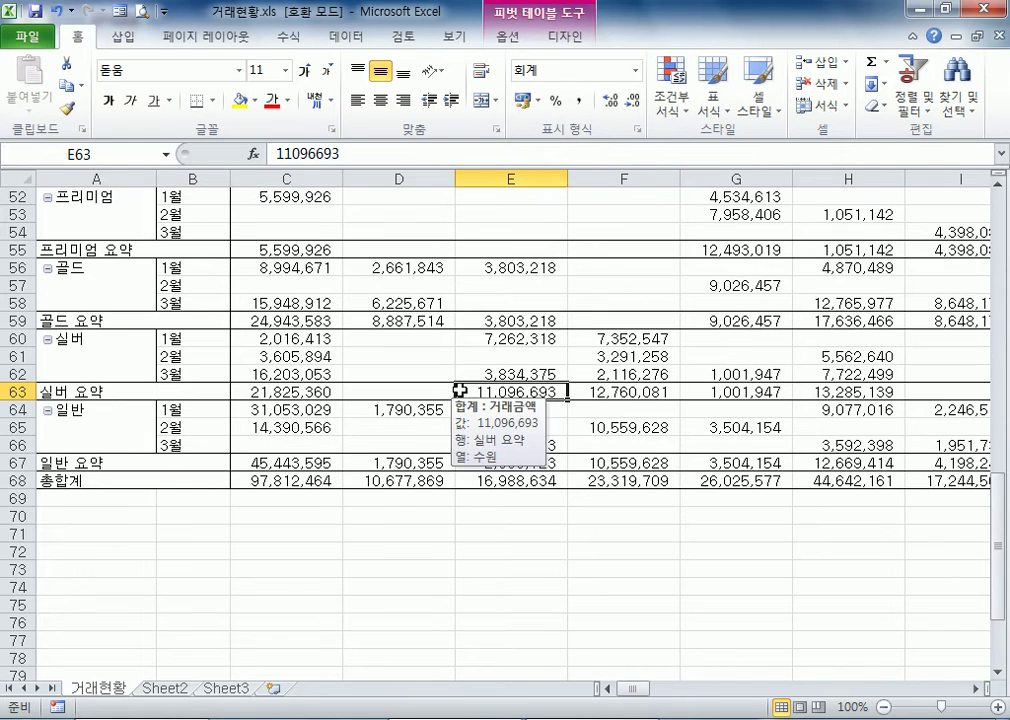
click(485, 352)
scroll(485, 330, up, 6)
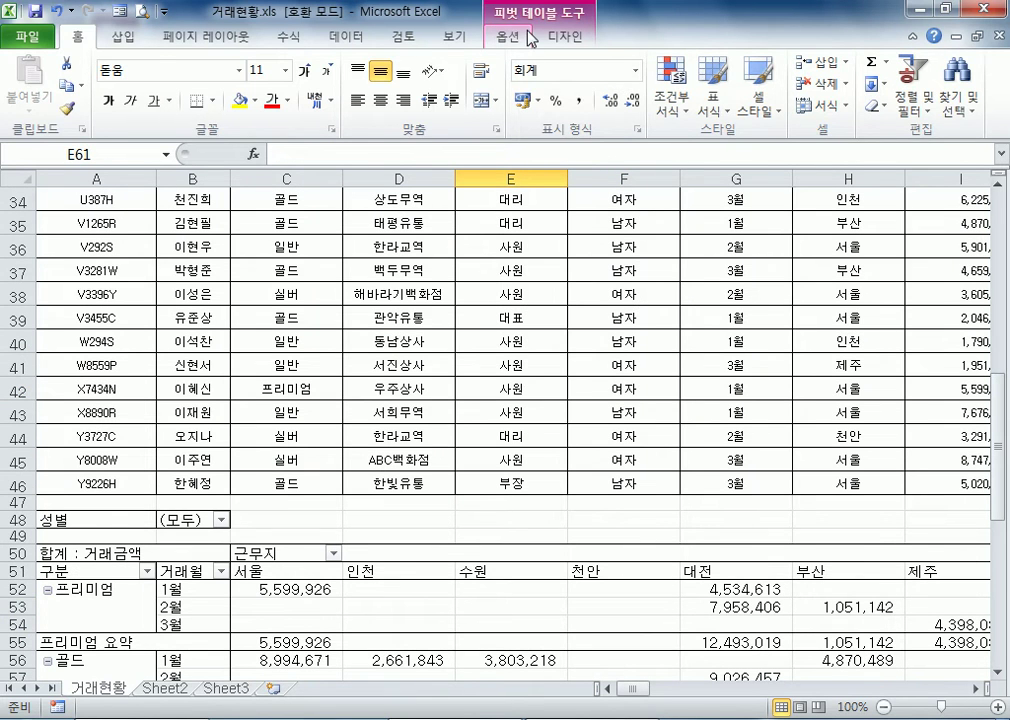
click(528, 38)
scroll(362, 502, down, 4)
click(376, 498)
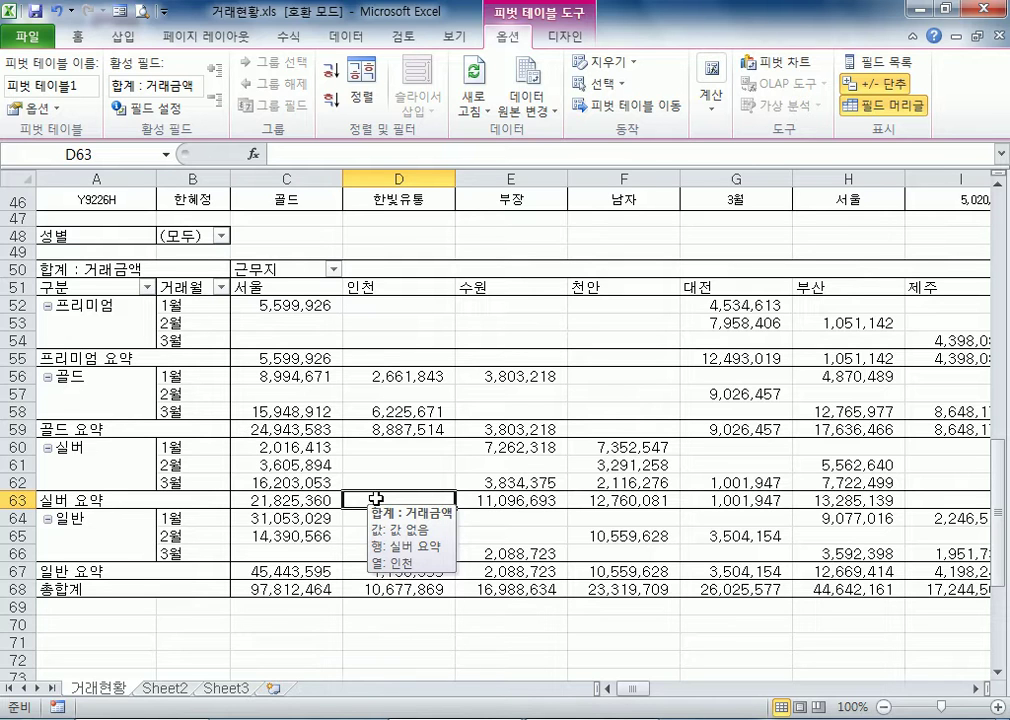
click(221, 235)
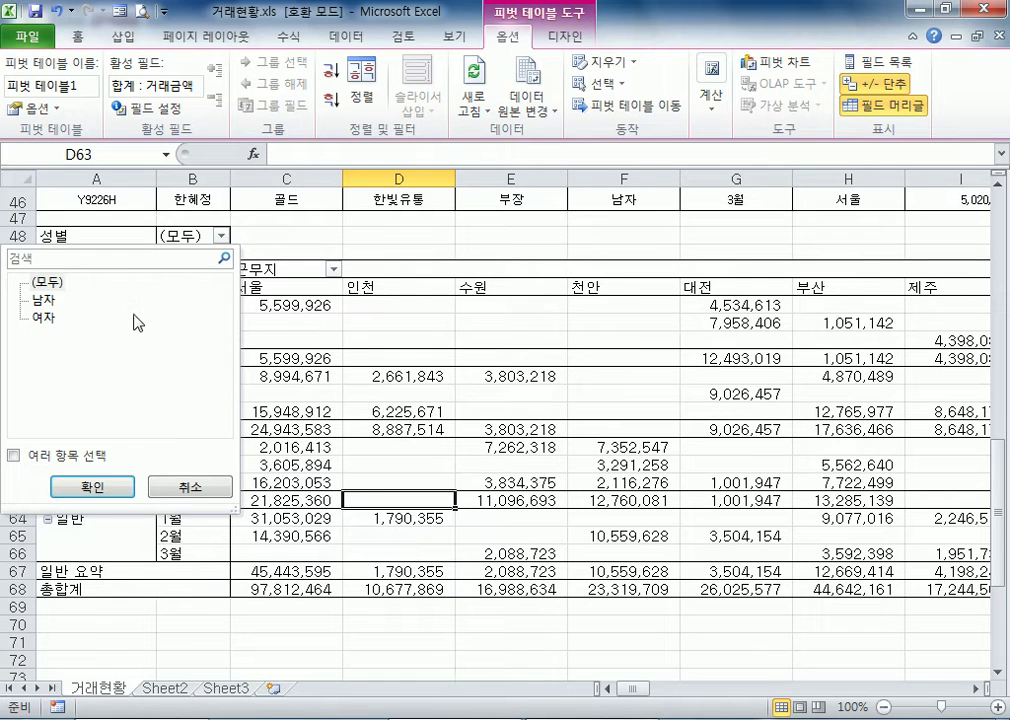
click(200, 486)
click(416, 392)
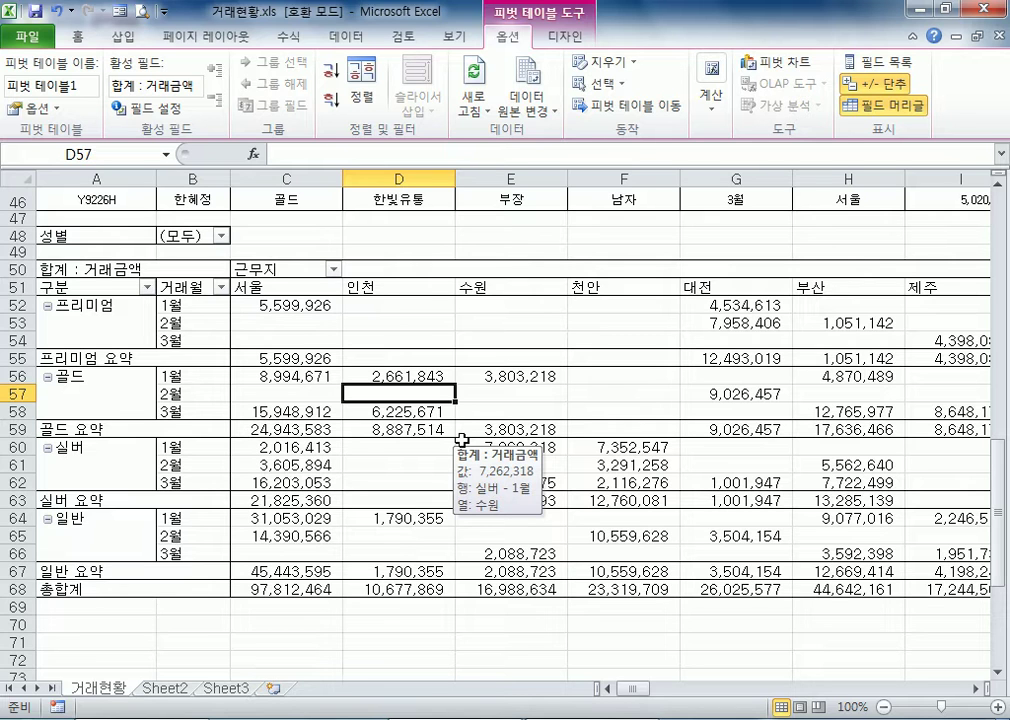
Show the pivot table field list and remove 구분 from the row labels
click(868, 70)
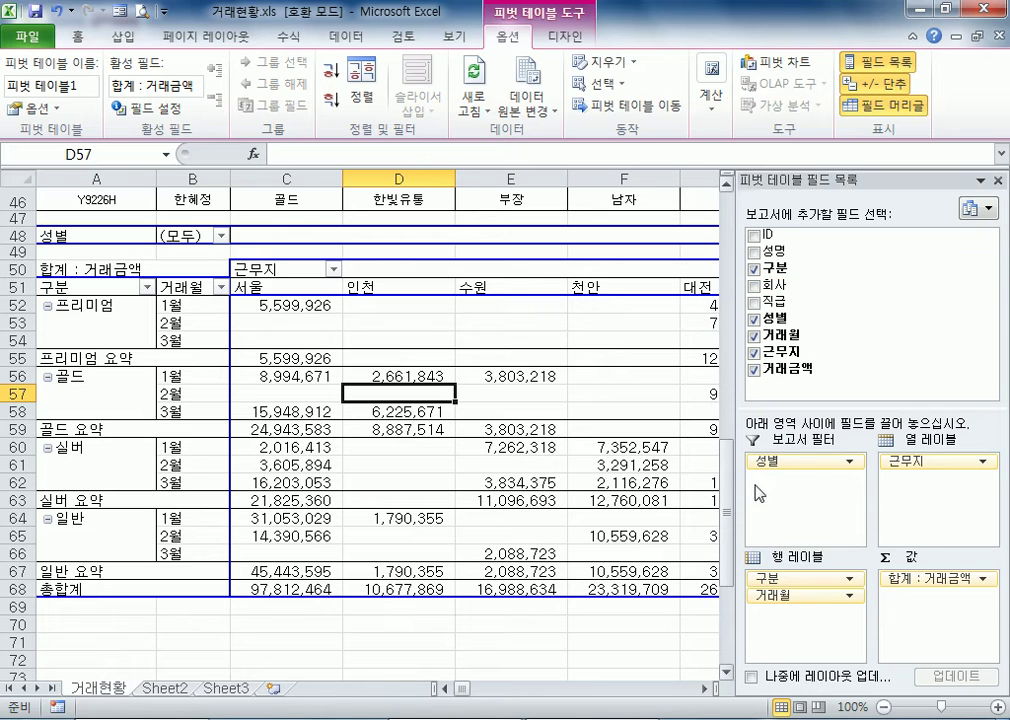
click(918, 462)
click(782, 598)
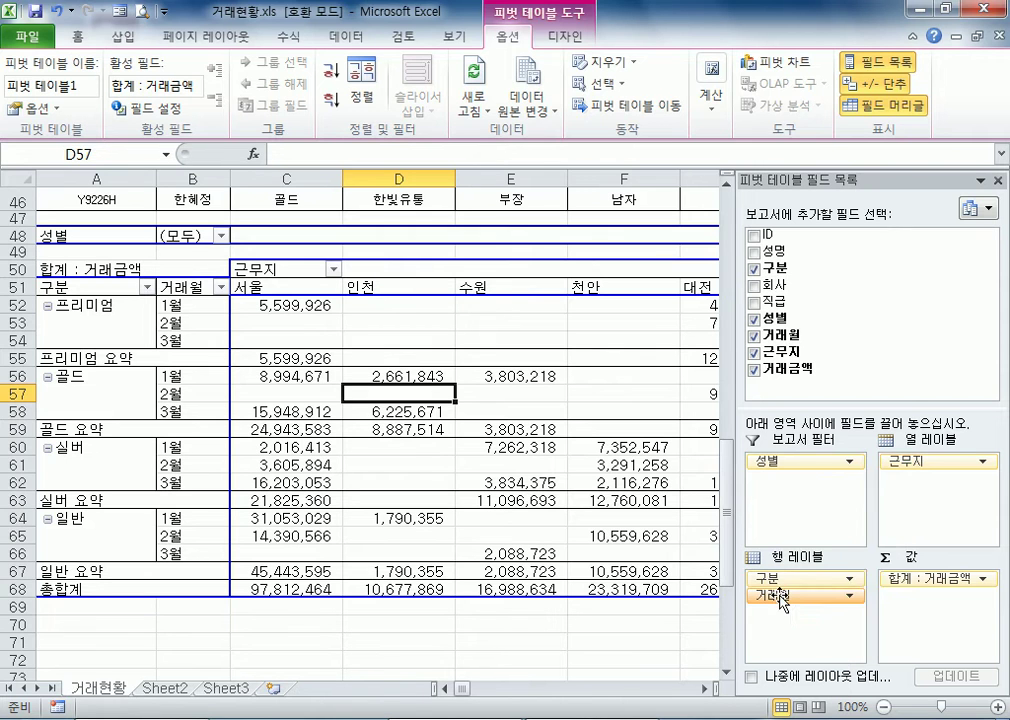
drag(795, 578, 578, 563)
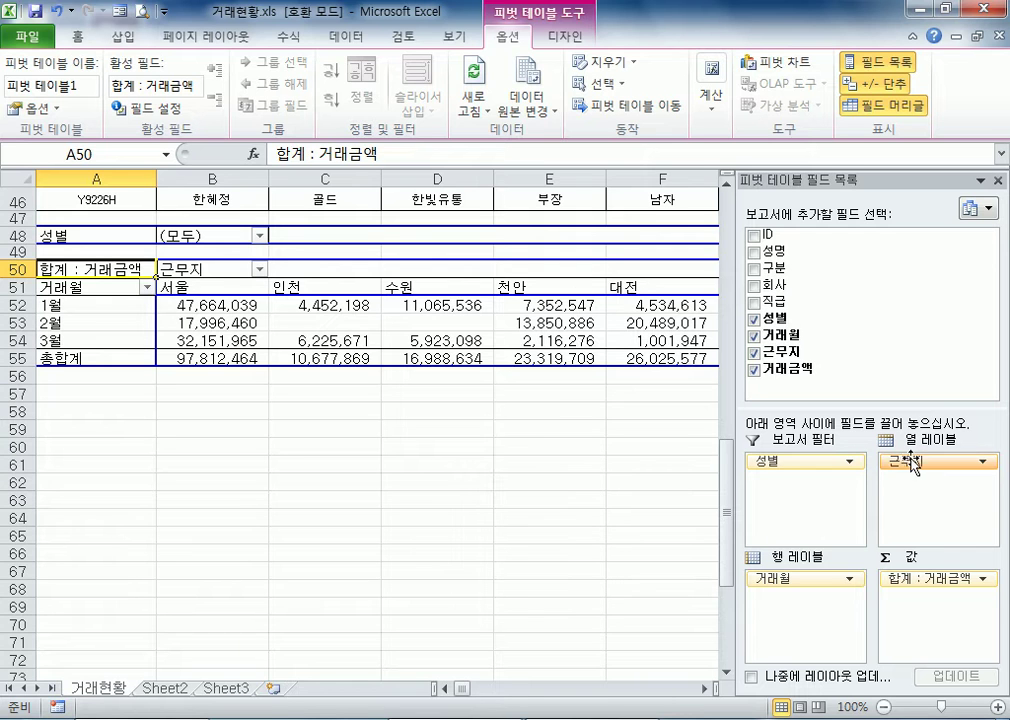
Replace 근무지 with 직급 in the pivot table's column labels, and move 직급 into the row labels below 거래월
drag(913, 465, 649, 404)
drag(765, 301, 888, 492)
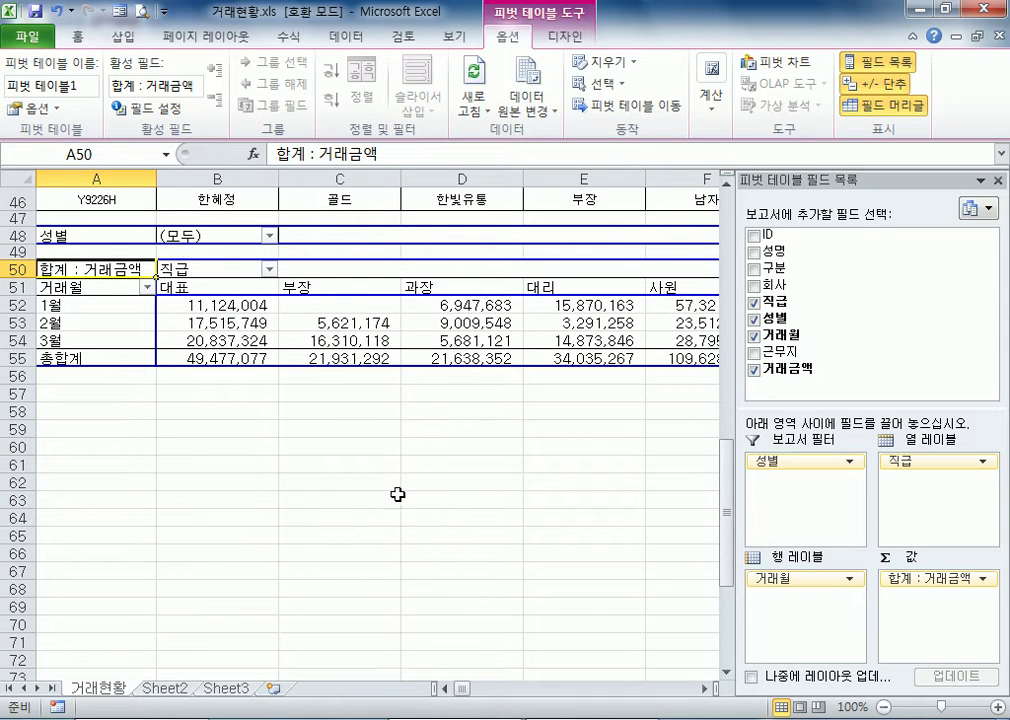
drag(925, 461, 800, 598)
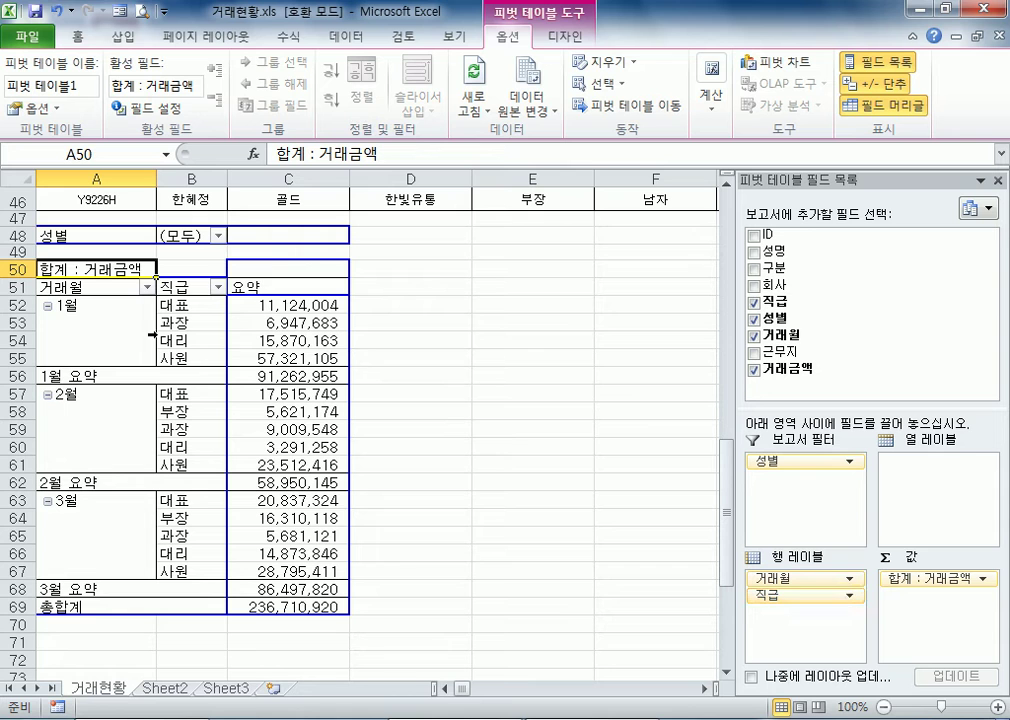
Try 직급 above 거래월 in the row labels, and put 거래월 back in first place
drag(771, 595, 775, 576)
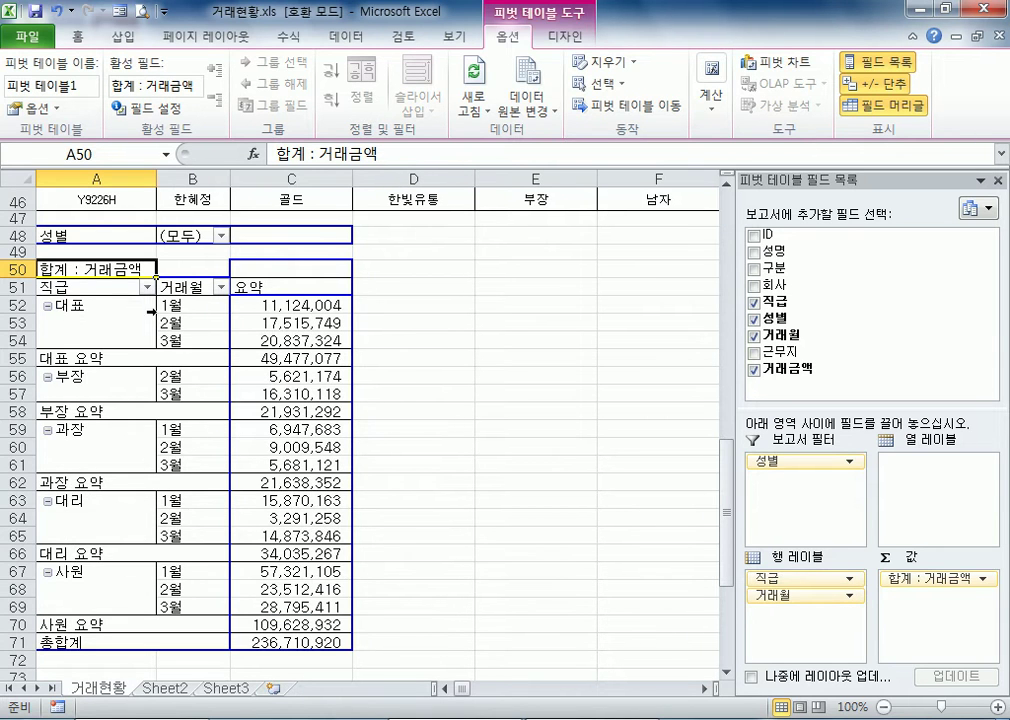
mouse_move(778, 595)
mouse_down()
mouse_move(800, 603)
mouse_move(785, 578)
mouse_up()
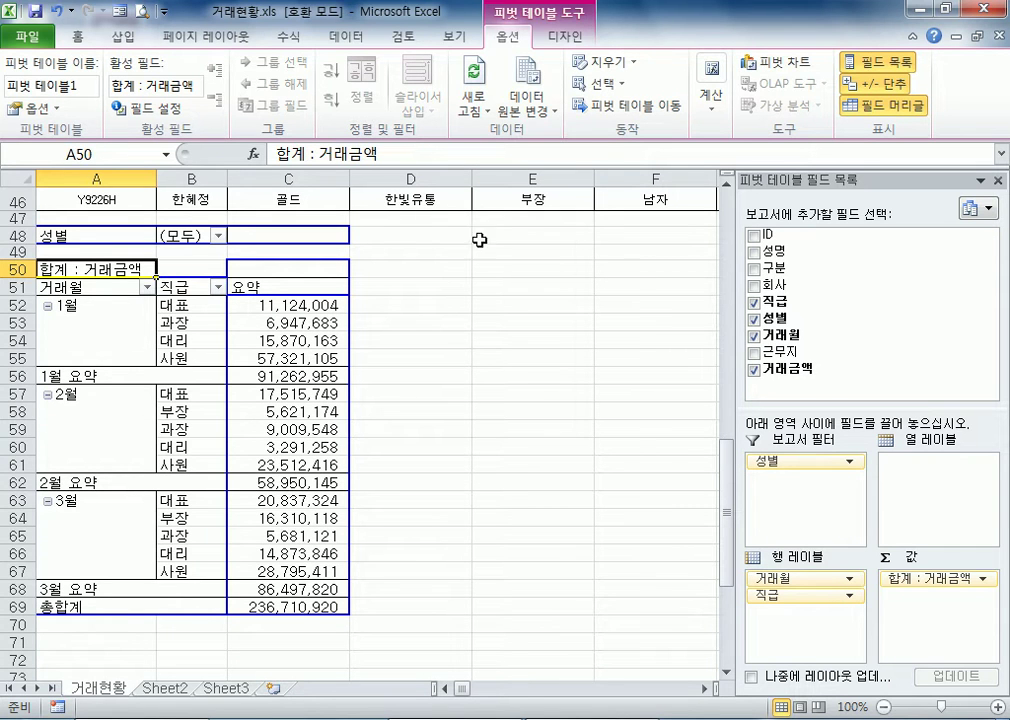
Add 근무지 to the pivot table's column labels
drag(790, 362, 920, 490)
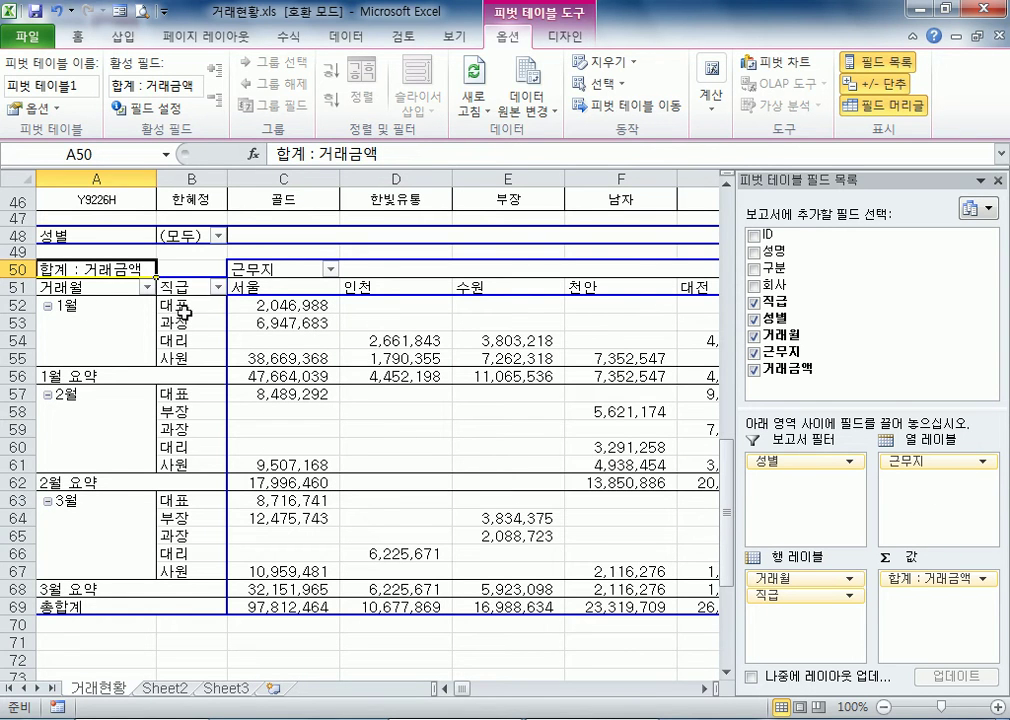
mouse_move(566, 490)
Open the workbook 매출현황2.xls from the Part05-02 folder
click(26, 36)
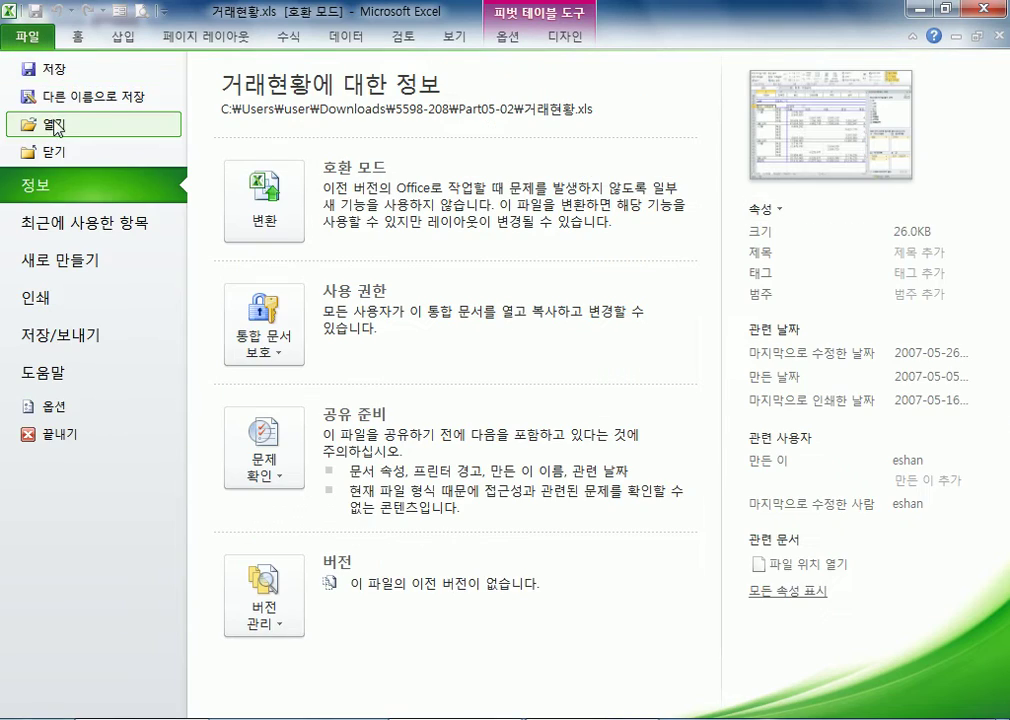
click(52, 125)
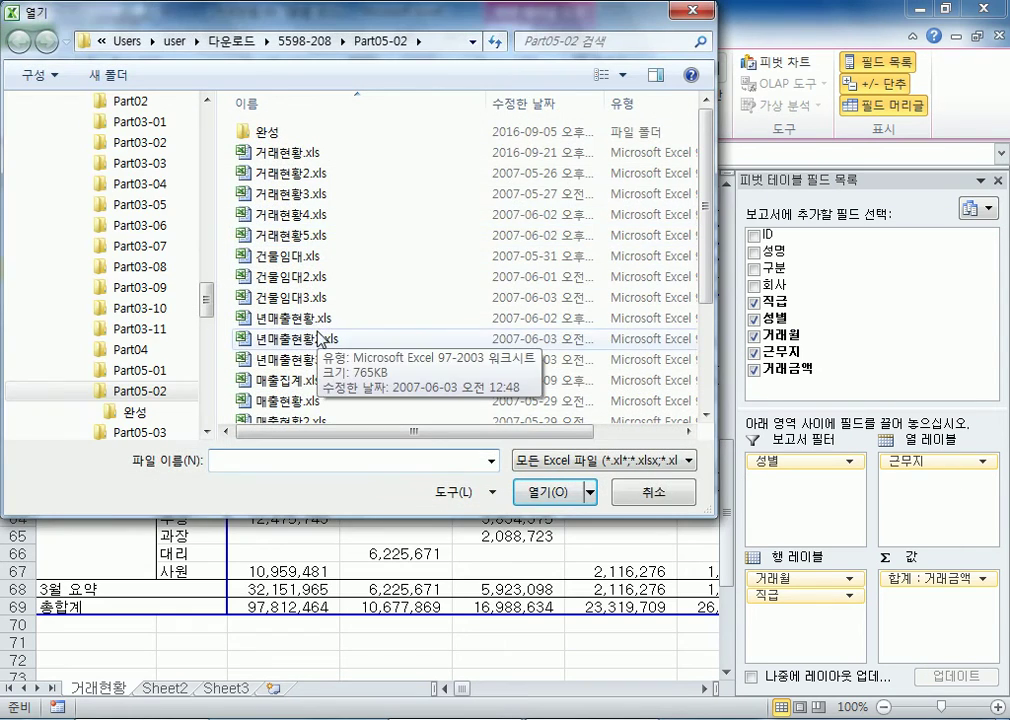
click(313, 340)
scroll(313, 345, down, 3)
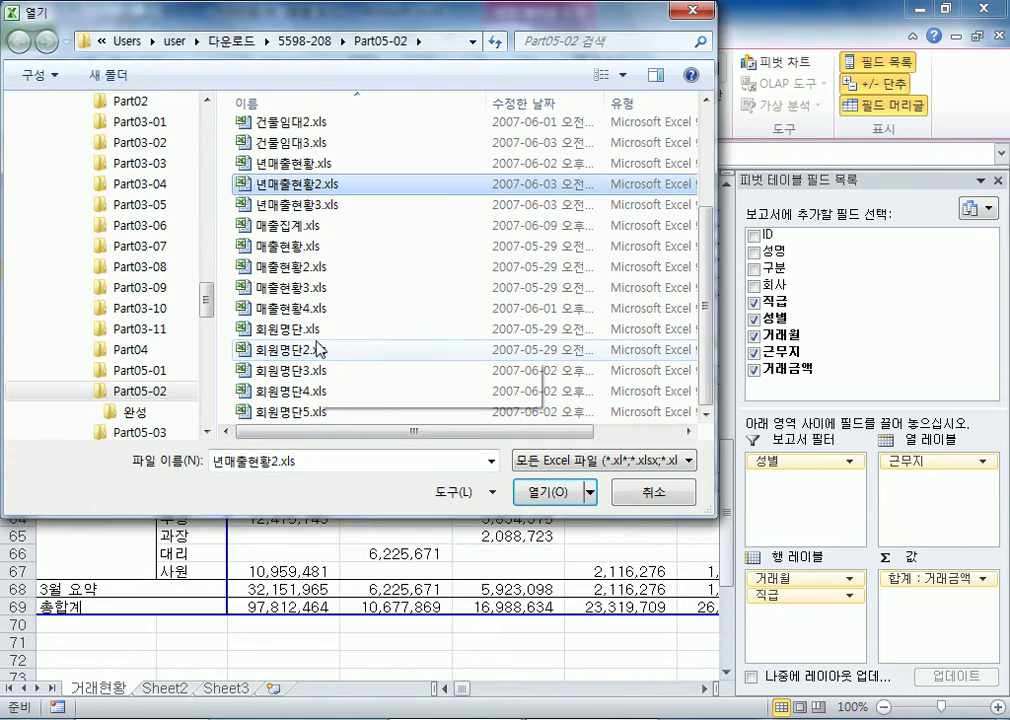
double_click(303, 267)
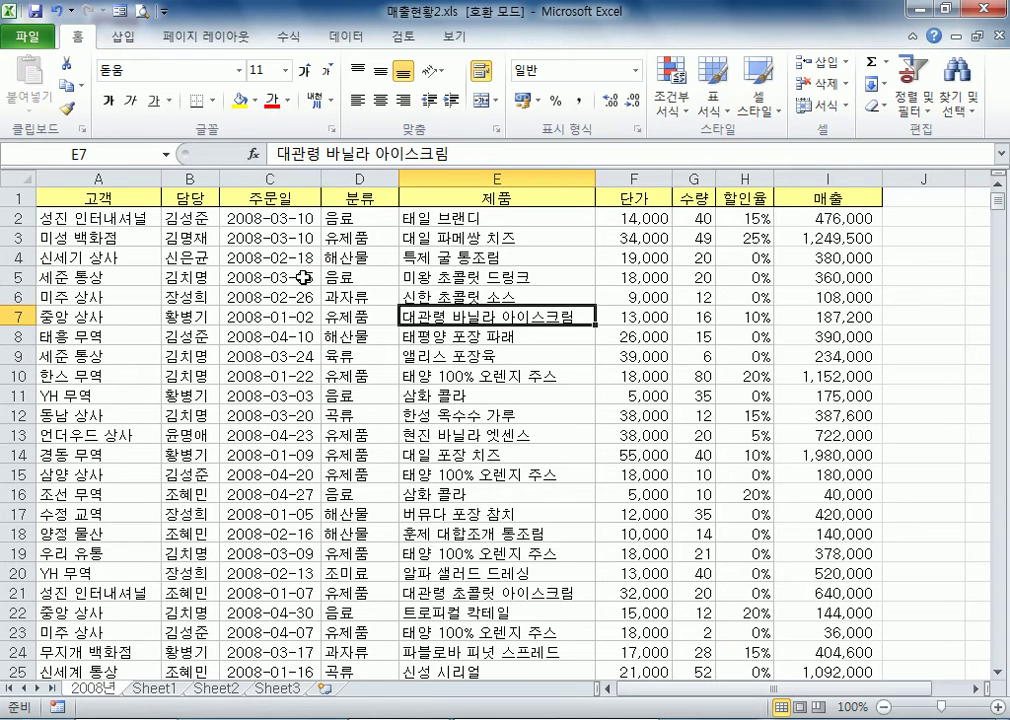
Examine the 고객, 담당, 주문일 and 분류 columns of the sales data on the 2008년 sheet
click(193, 237)
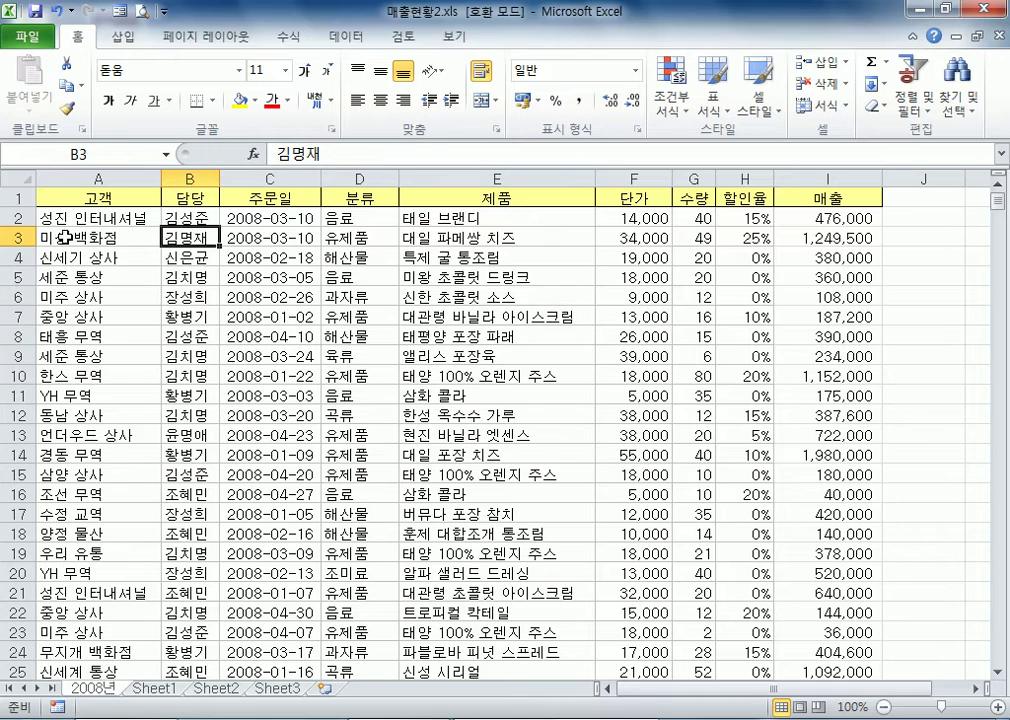
drag(98, 296, 101, 507)
drag(190, 316, 204, 455)
drag(265, 276, 265, 475)
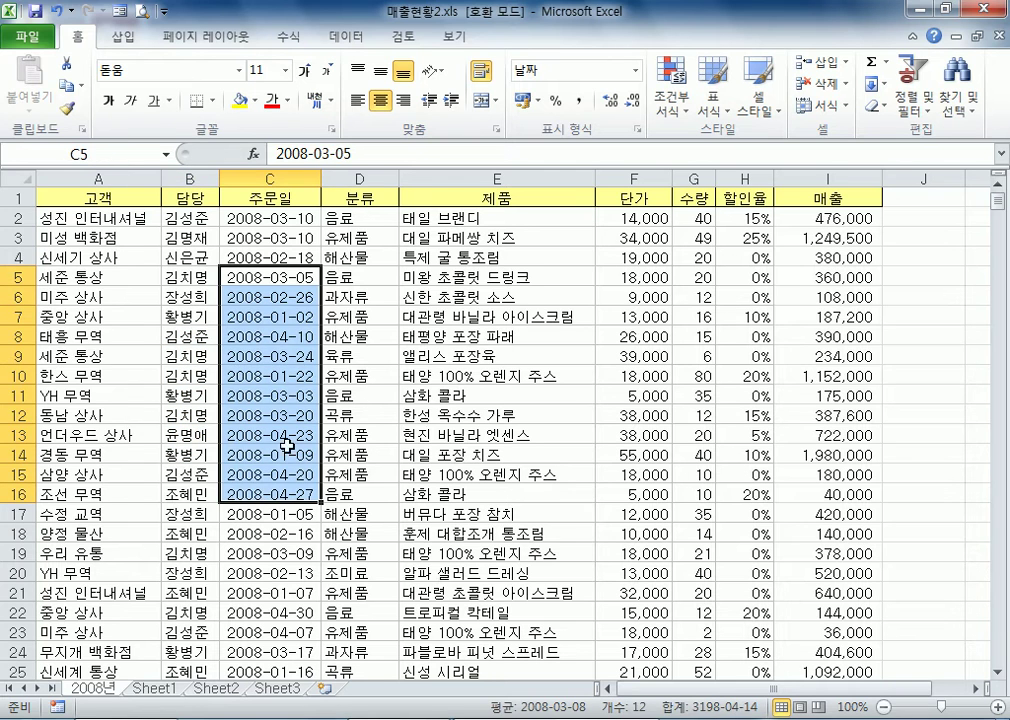
click(592, 302)
drag(265, 336, 268, 496)
click(350, 354)
click(268, 356)
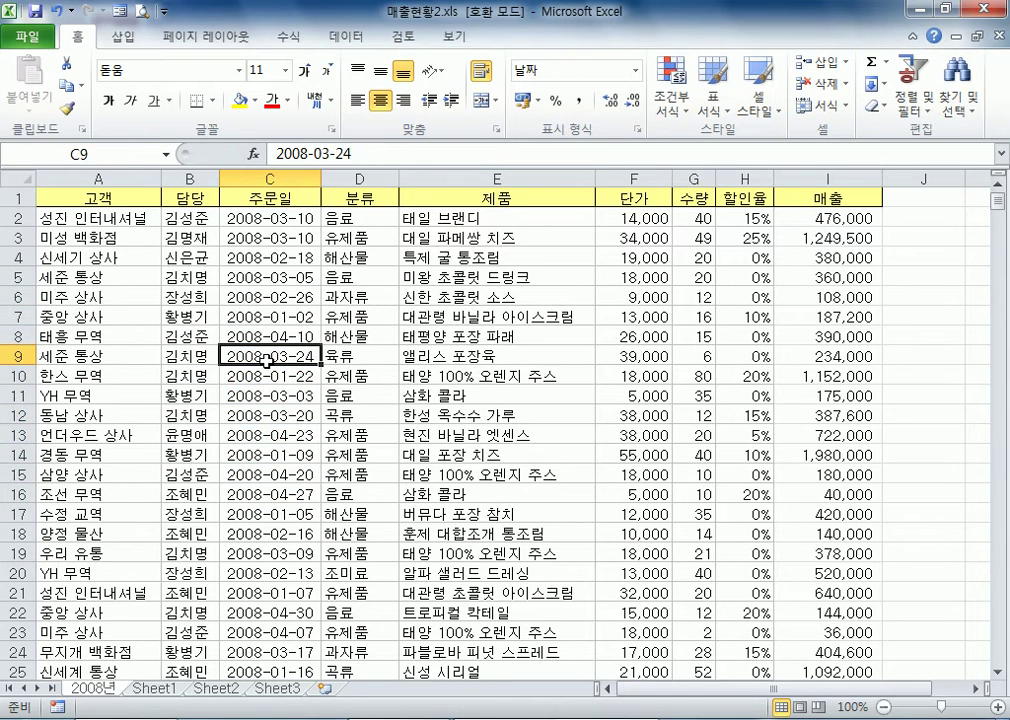
click(362, 335)
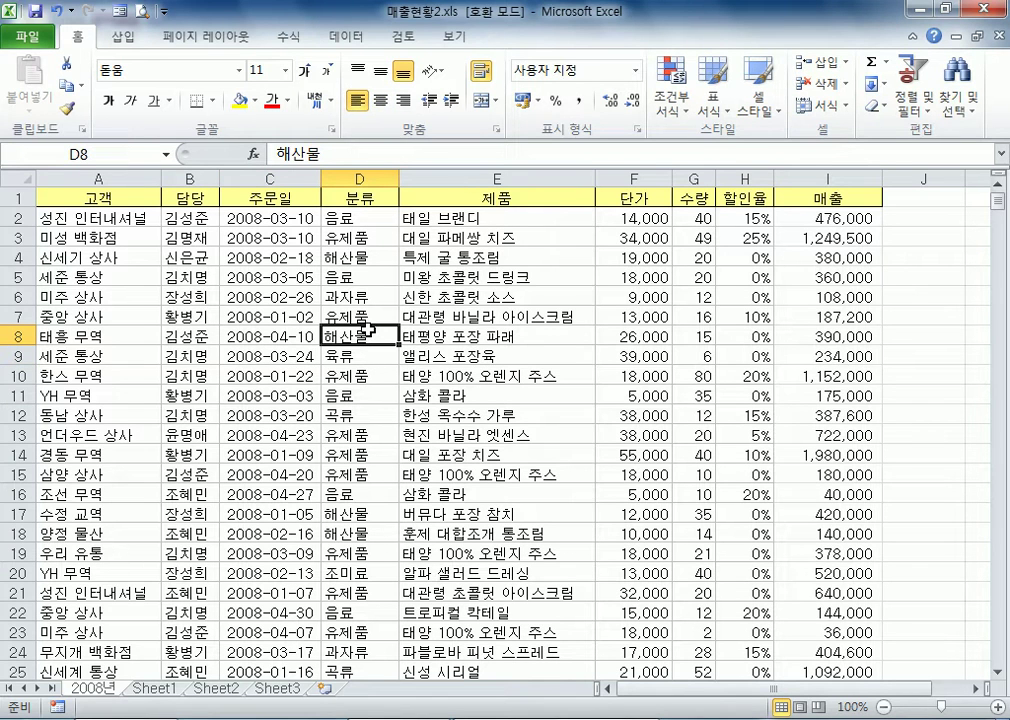
Create a pivot table from the 2008년 sheet's data range $A$1:$I$633 on a new worksheet
click(268, 334)
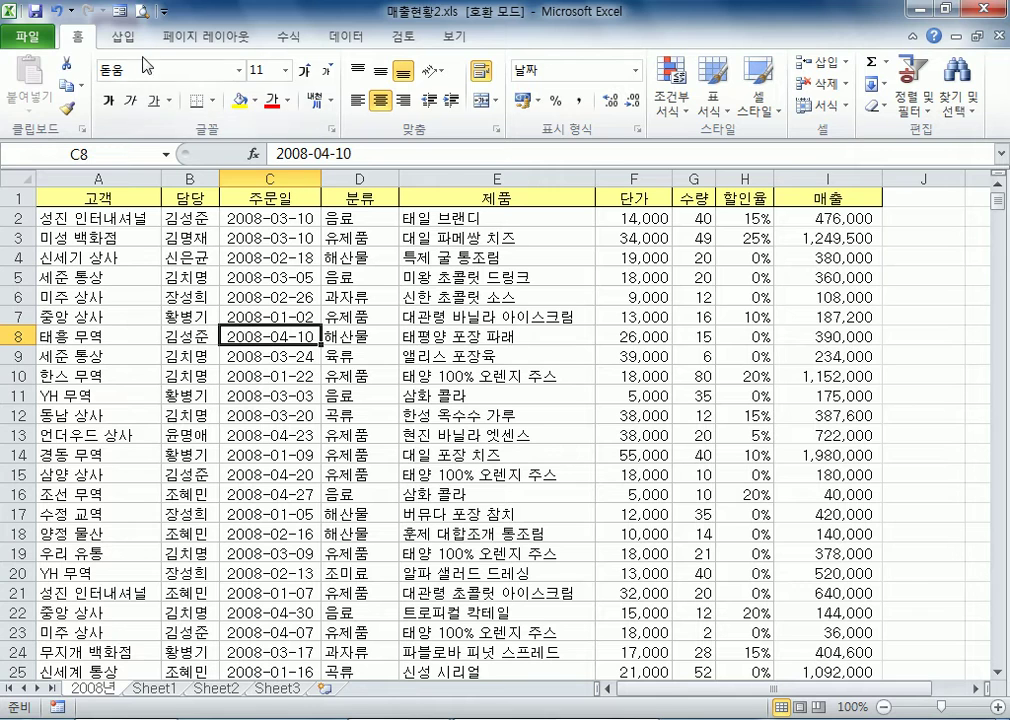
click(122, 38)
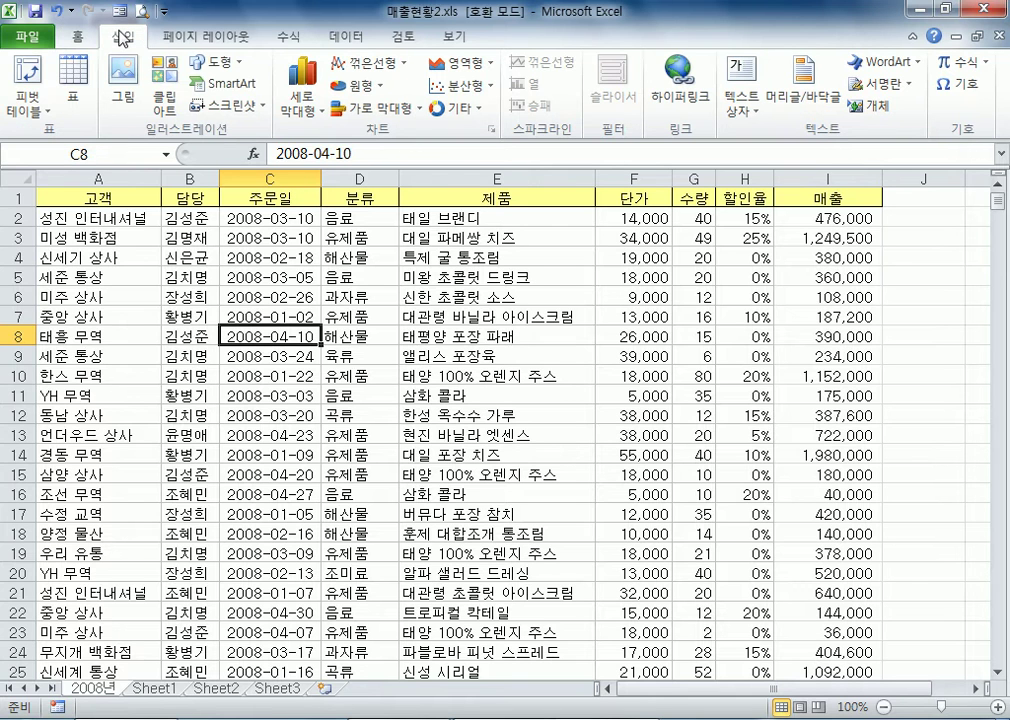
click(30, 72)
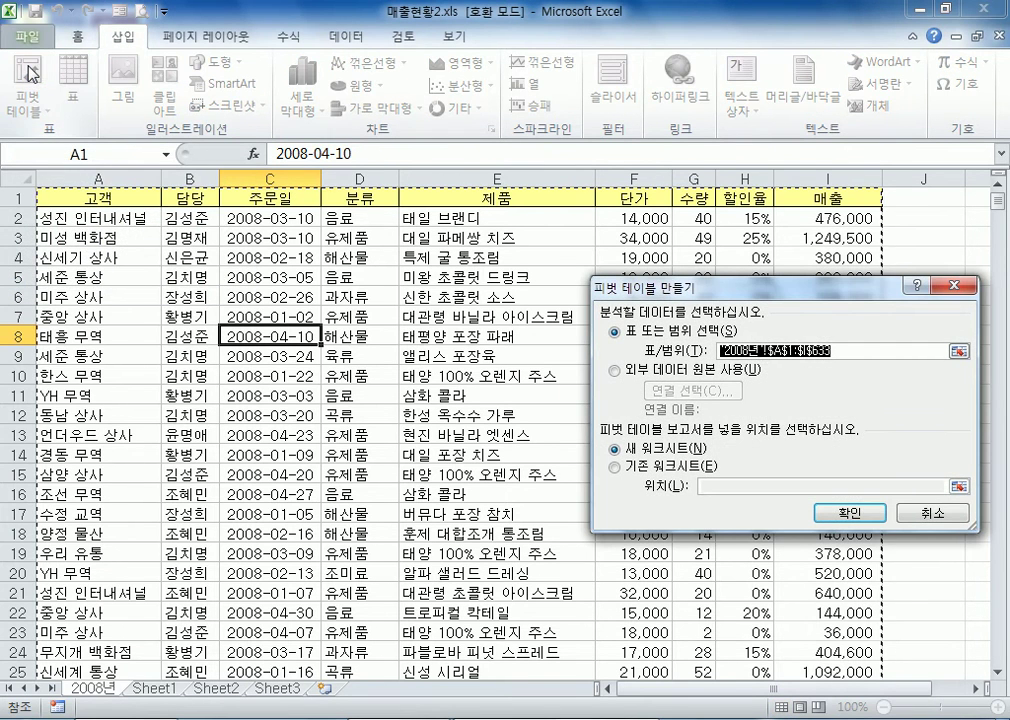
click(643, 467)
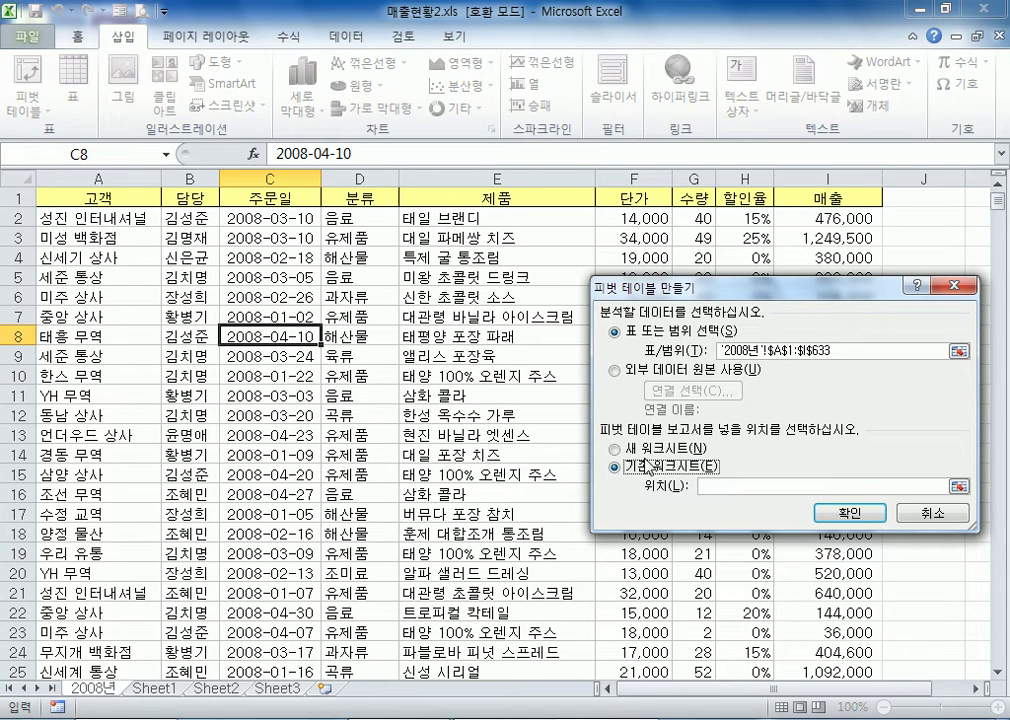
click(645, 449)
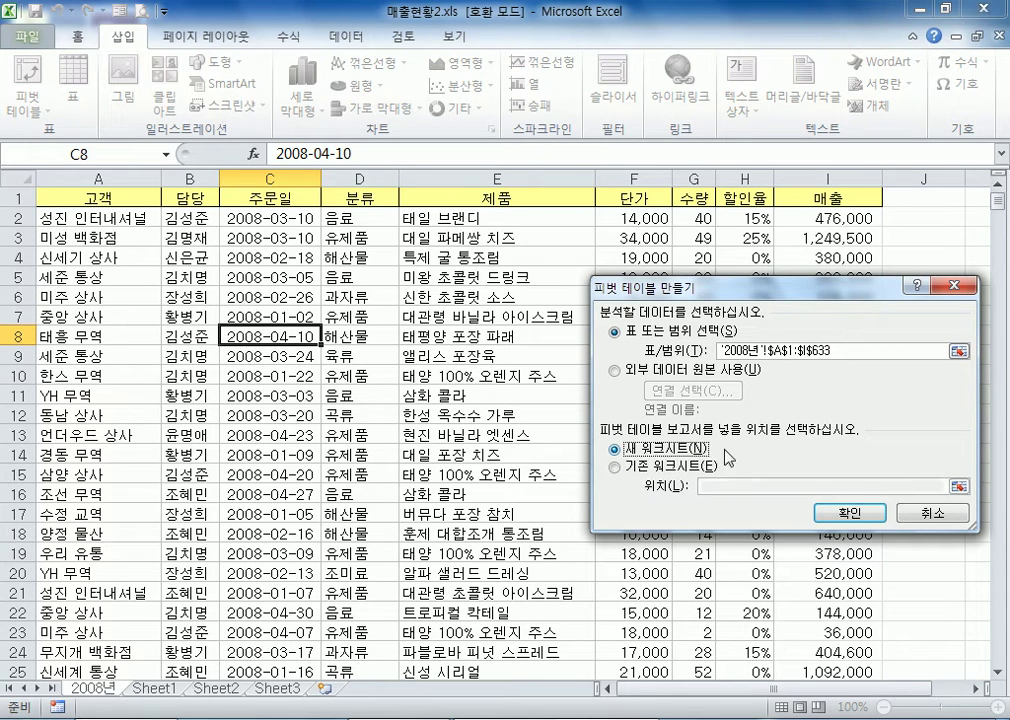
click(846, 513)
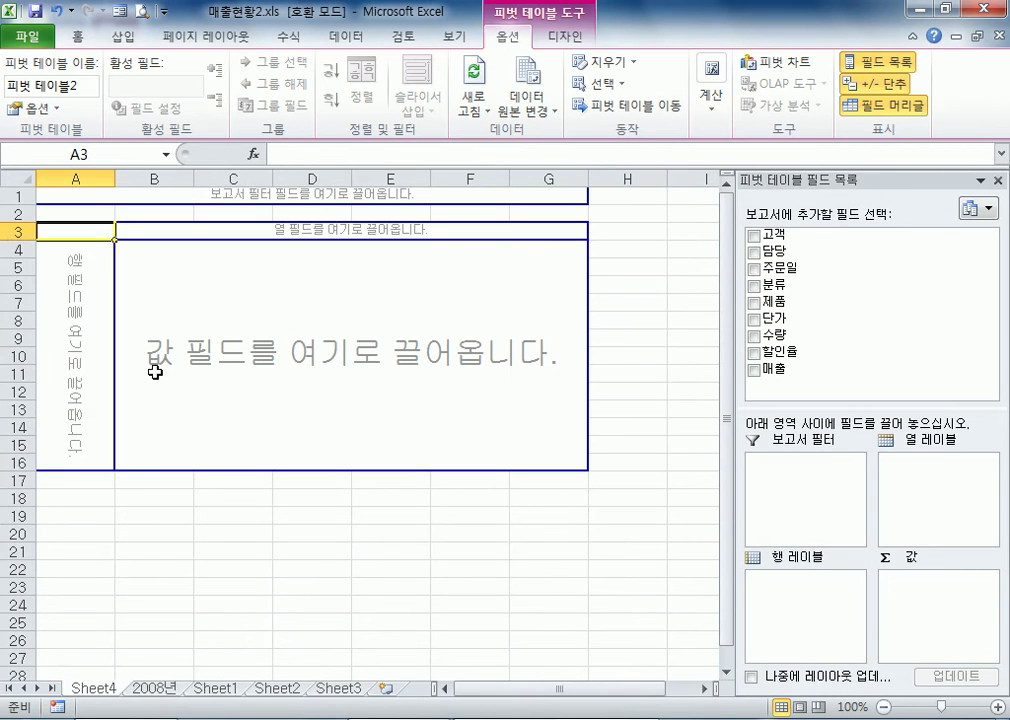
Try 주문일 in the pivot table's row labels, 분류 in the column labels, and 단가 and 매출 in the values
drag(775, 267, 785, 630)
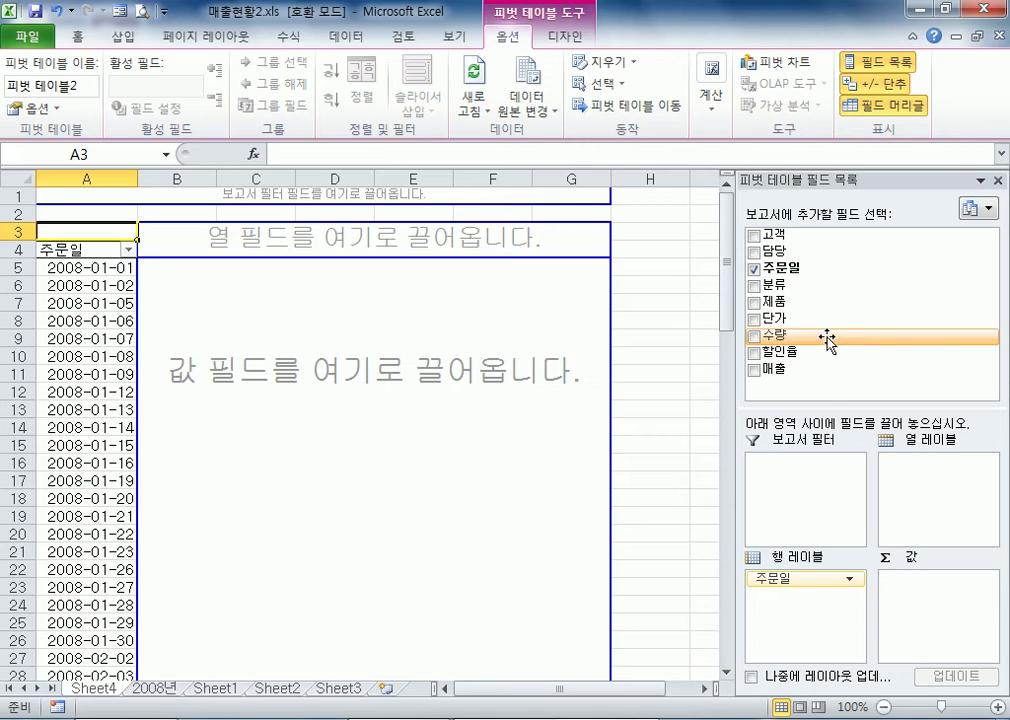
drag(797, 290, 940, 479)
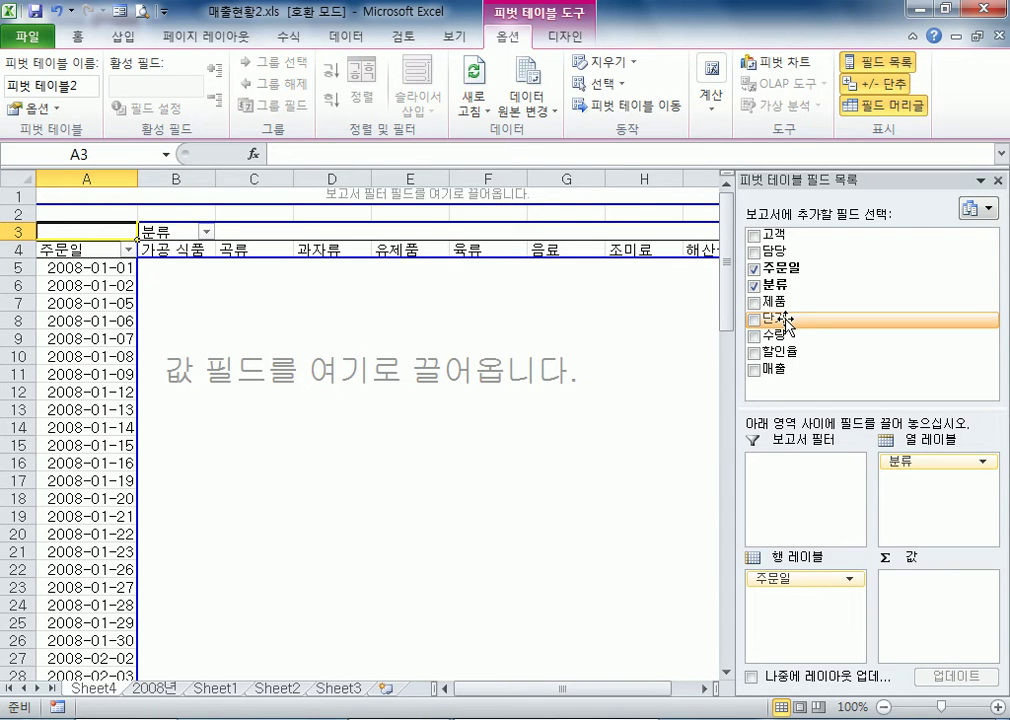
drag(785, 322, 890, 645)
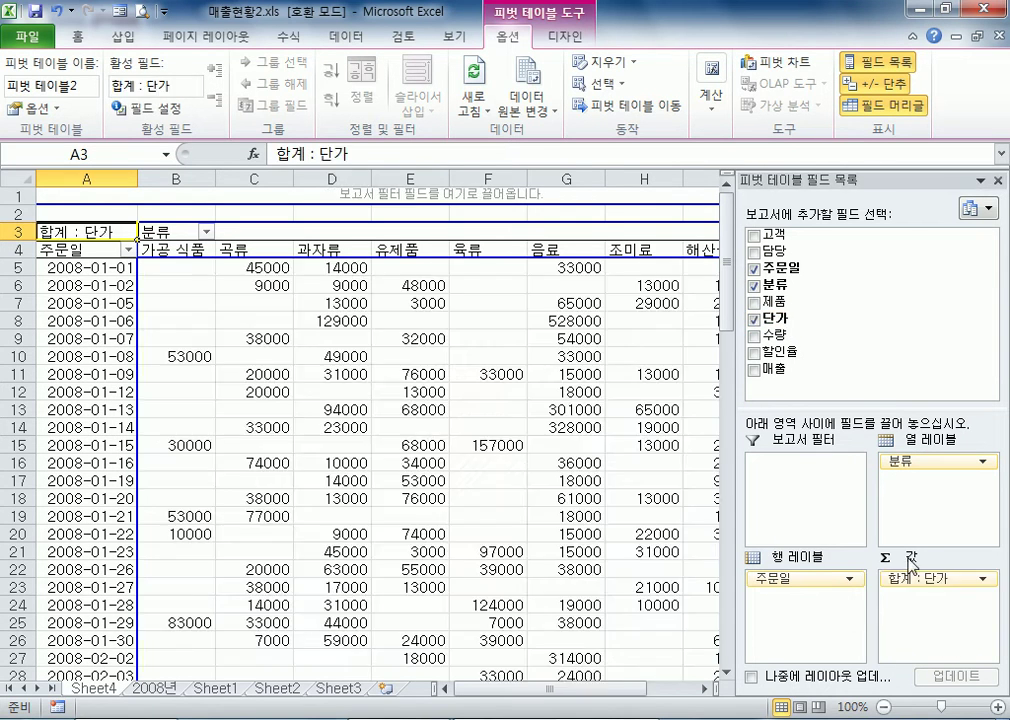
drag(772, 354, 913, 624)
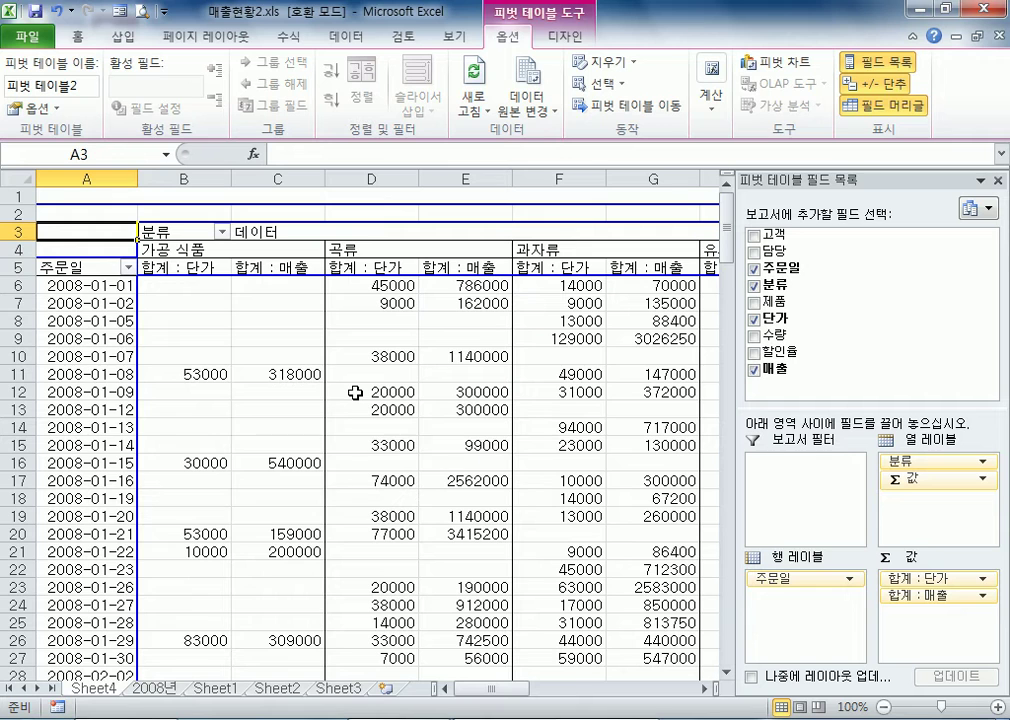
Float the pivot table field list over the sheet and remove the value fields and 분류 from the layout
mouse_move(355, 393)
drag(785, 187, 451, 104)
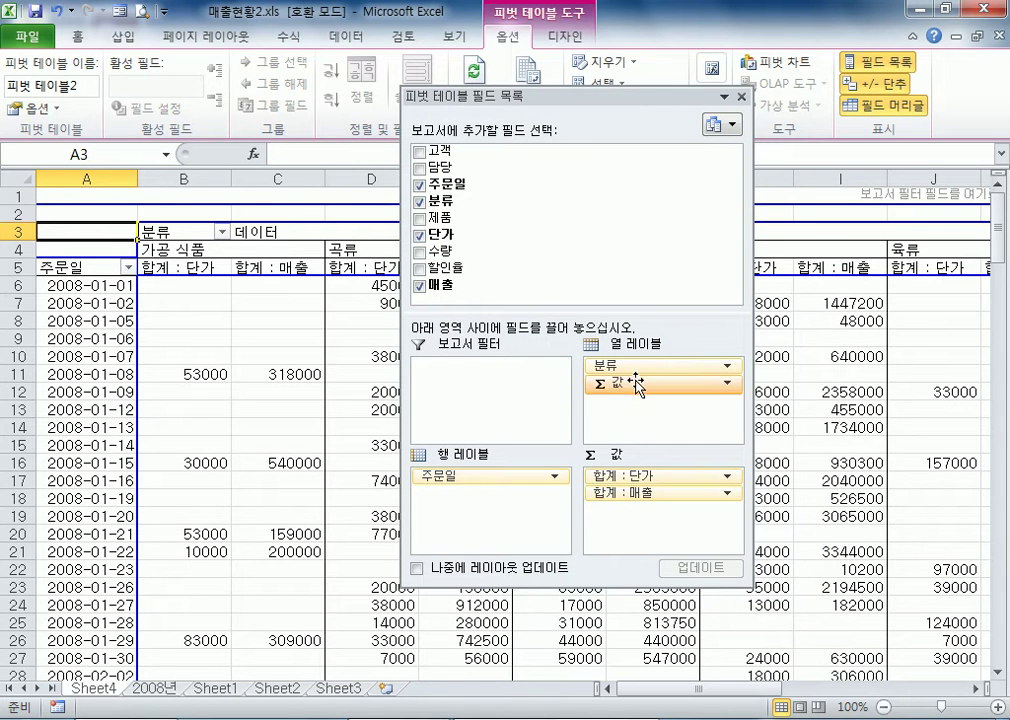
drag(636, 383, 395, 372)
drag(672, 362, 398, 452)
Place 주문일 in the row labels, 분류 in the column labels, and 수량 and 매출 in the values of the pivot table
drag(455, 185, 464, 505)
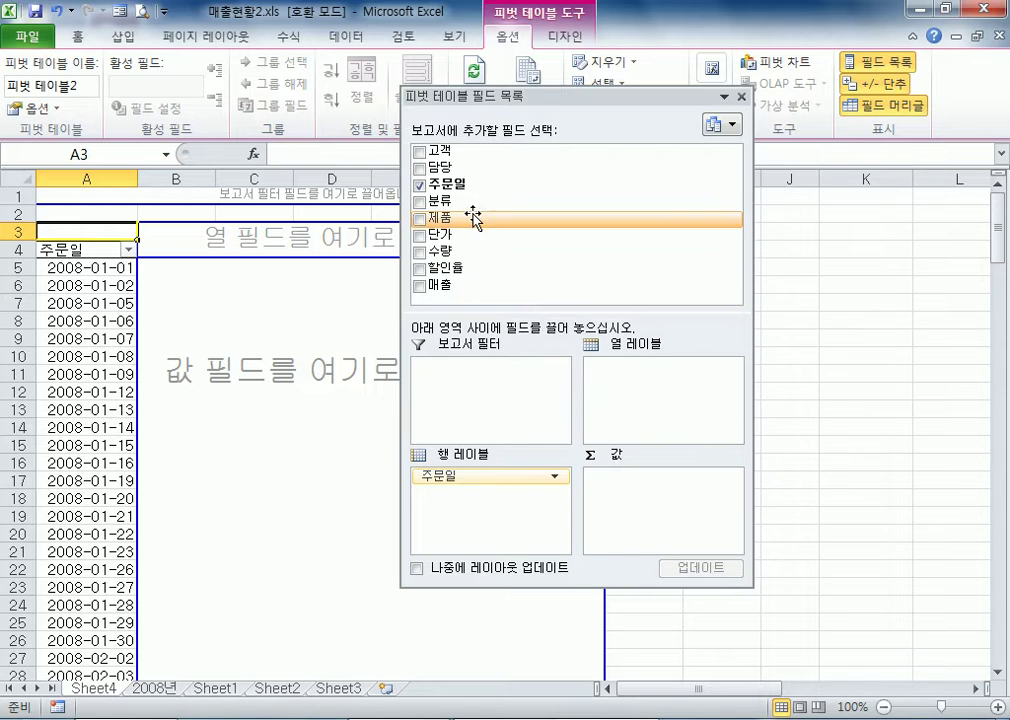
drag(460, 202, 642, 398)
drag(587, 105, 630, 346)
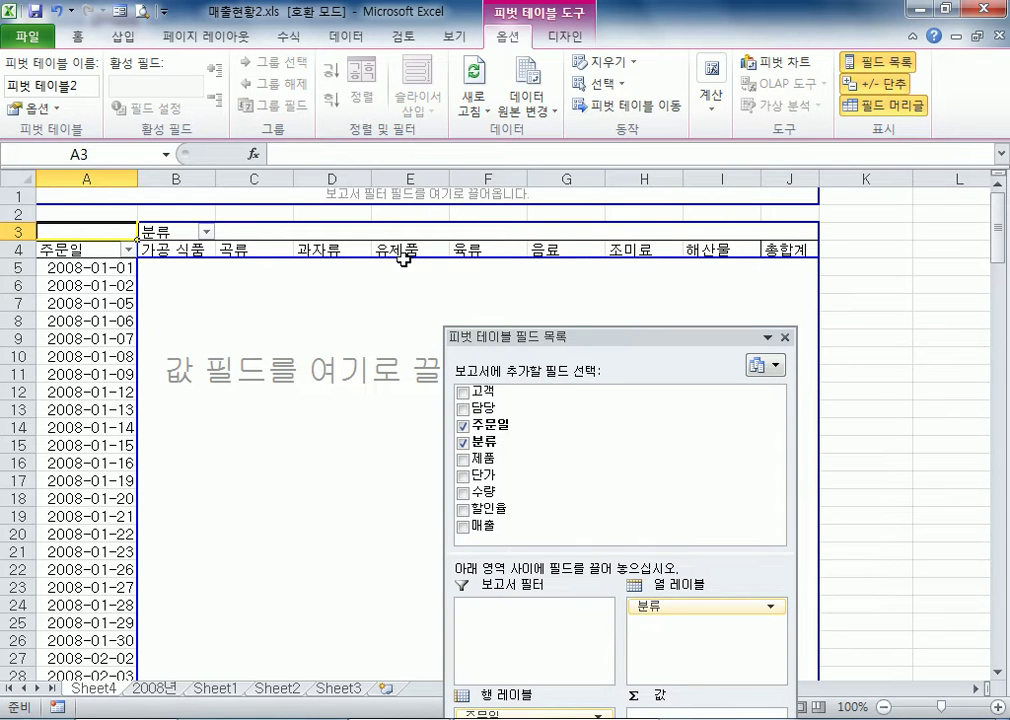
drag(538, 338, 538, 39)
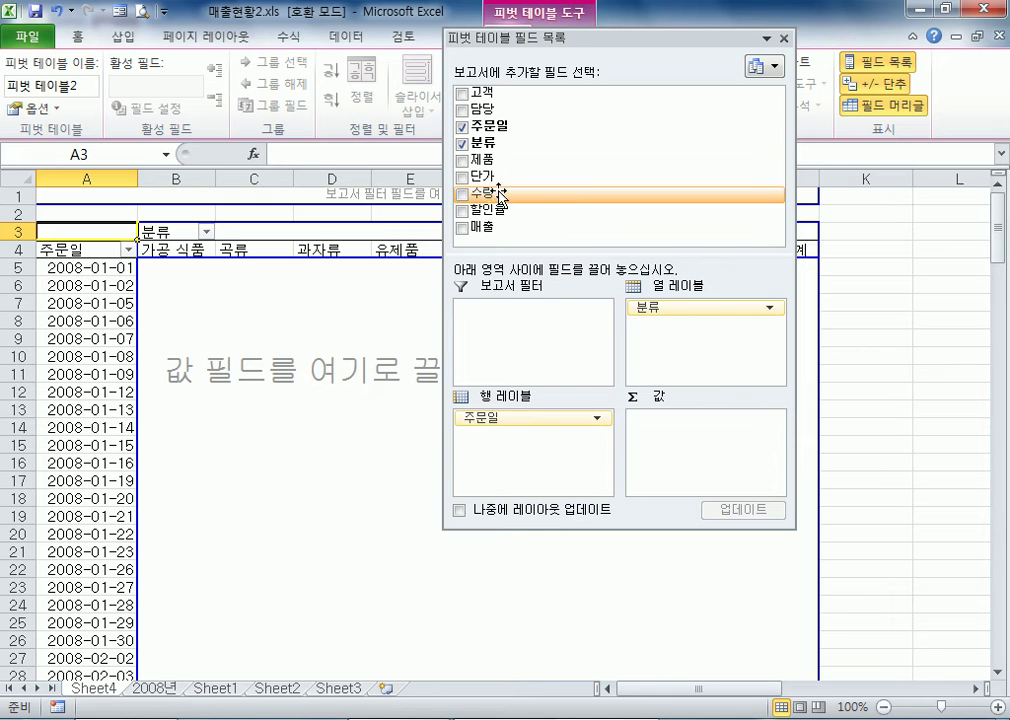
drag(493, 193, 710, 440)
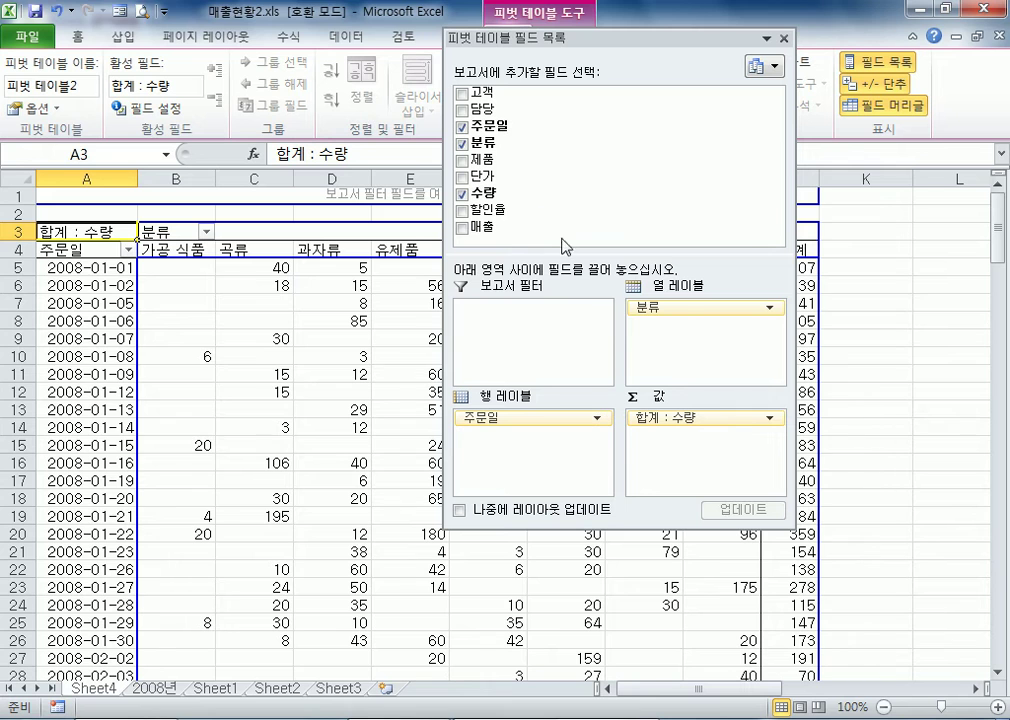
drag(505, 226, 649, 456)
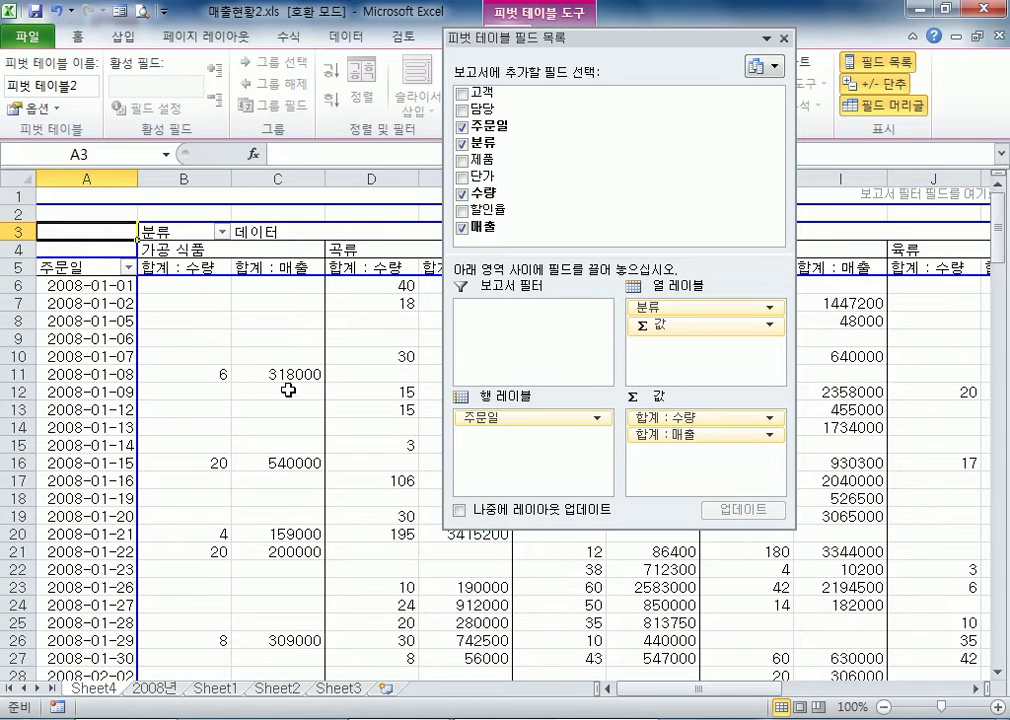
Move the floating field list aside to review the 주문일 rows, and dock it back beside the sheet
drag(655, 50, 754, 42)
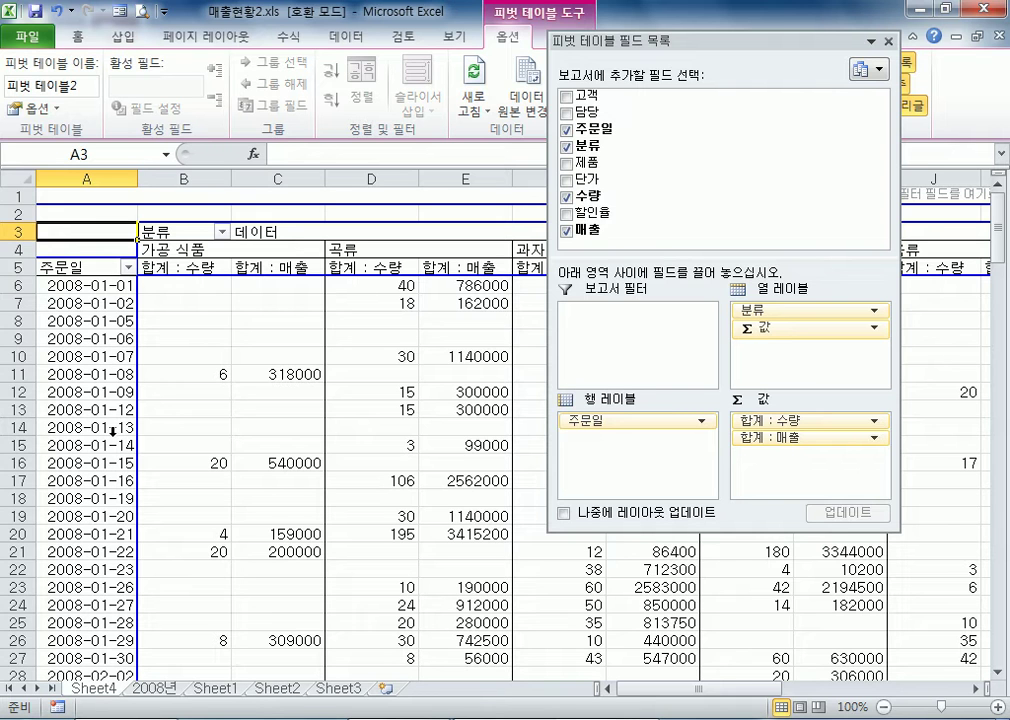
scroll(111, 430, down, 16)
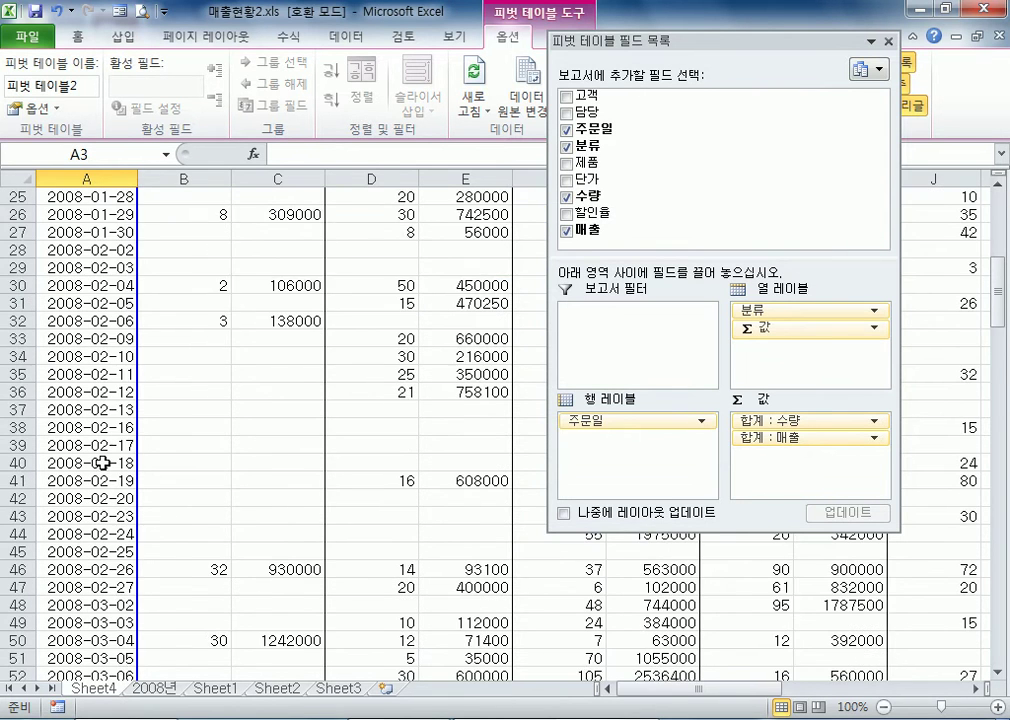
scroll(130, 469, up, 18)
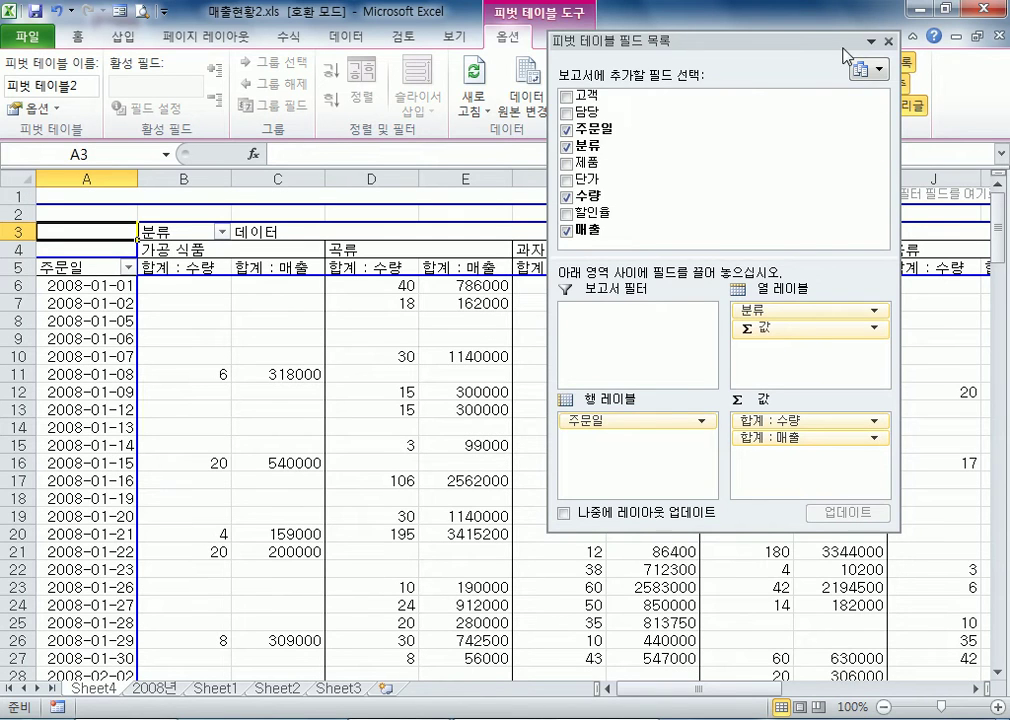
double_click(628, 41)
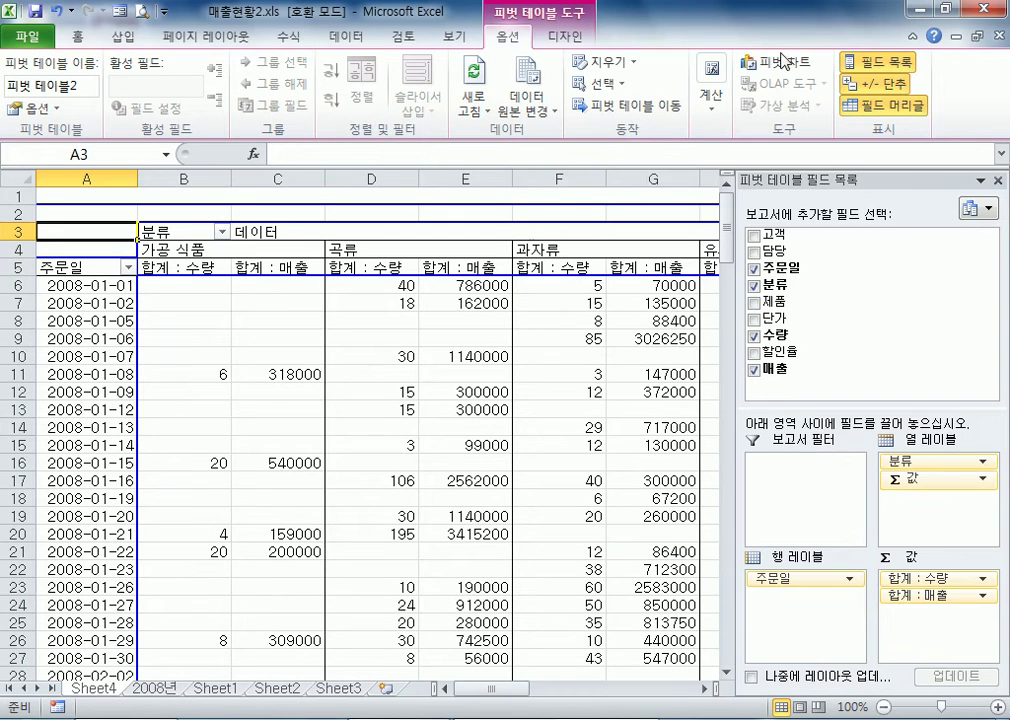
Open the grouping settings for the 주문일 dates in the pivot table's rows and move the dialog clear of them
click(92, 330)
click(96, 338)
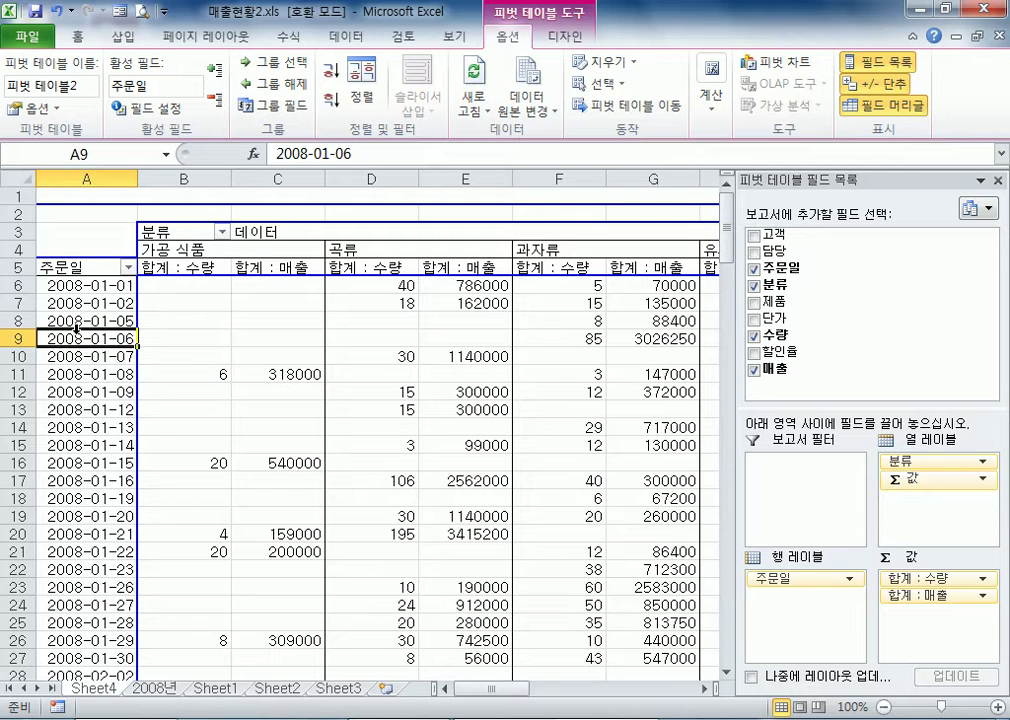
right_click(77, 338)
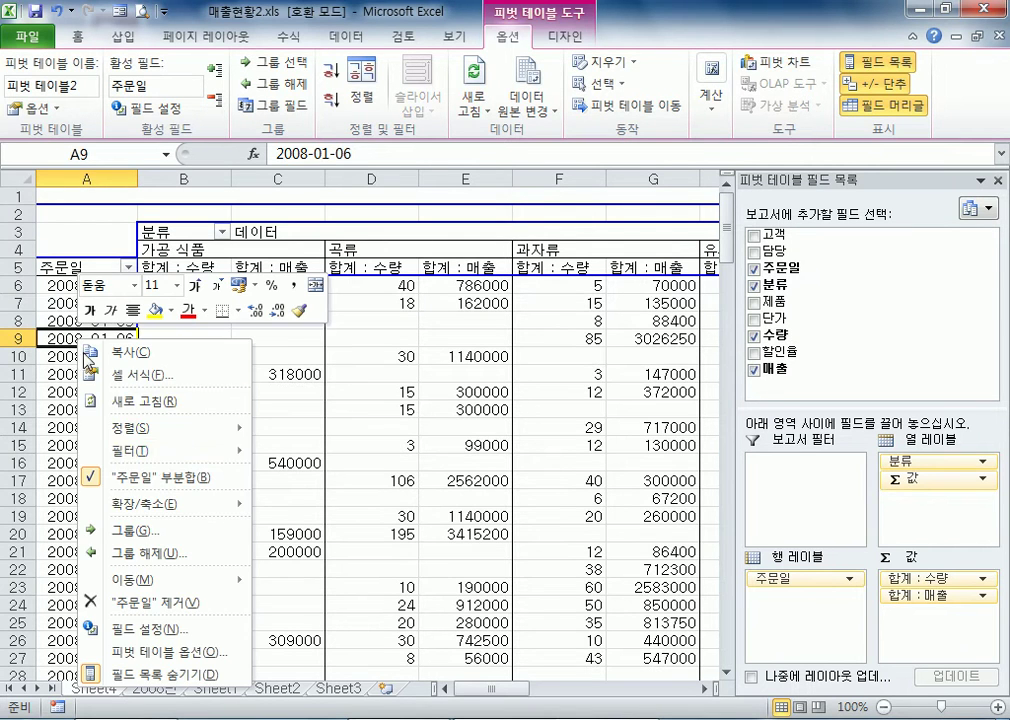
click(168, 533)
drag(152, 518, 444, 158)
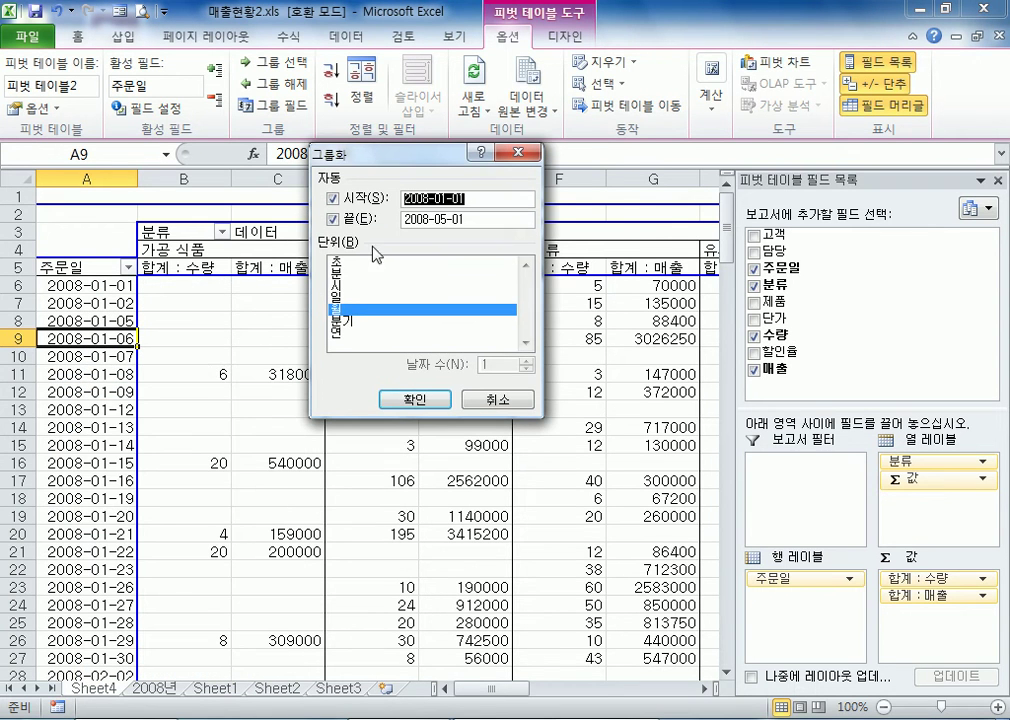
Try the month and quarter units in the grouping settings, and group the 주문일 dates by 월 only
click(345, 311)
click(345, 311)
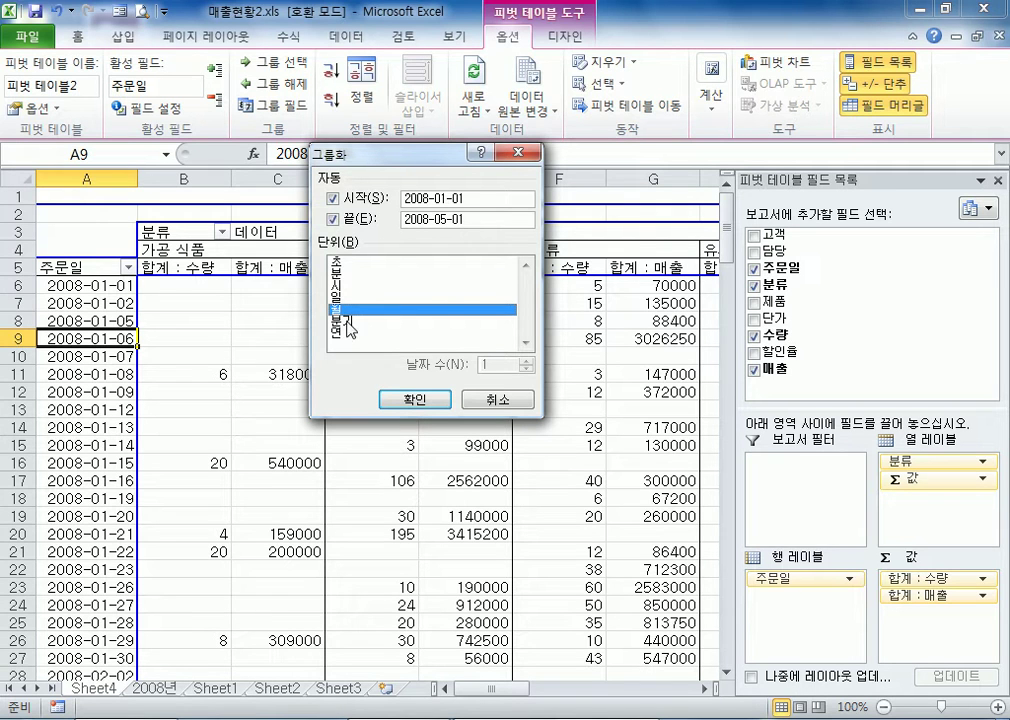
click(356, 321)
click(355, 311)
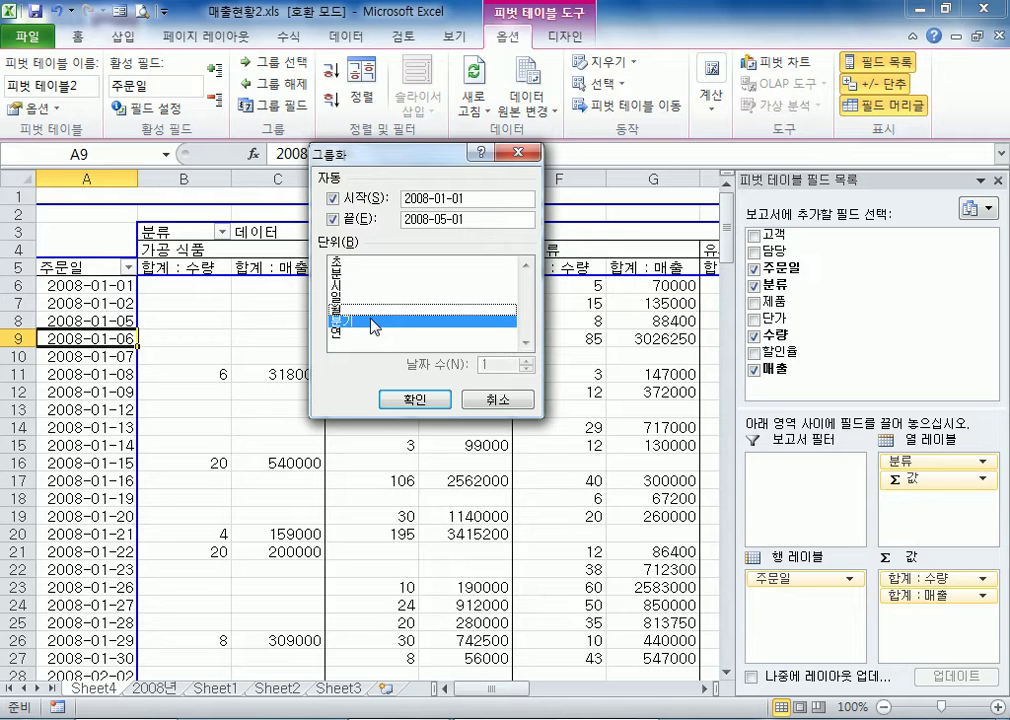
click(377, 313)
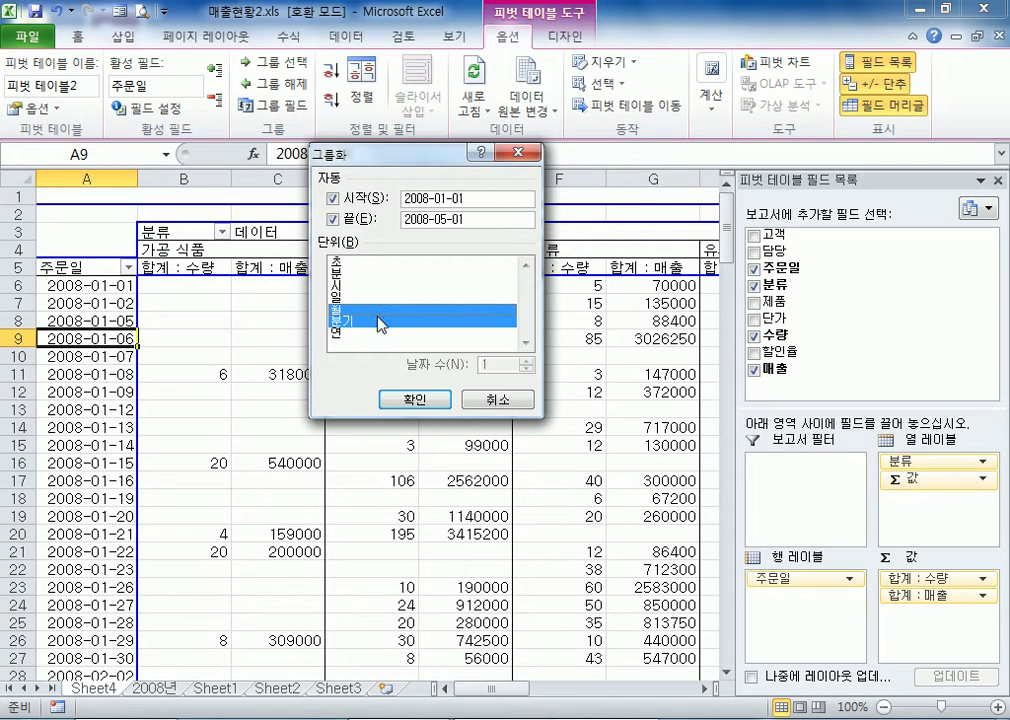
click(378, 324)
click(362, 316)
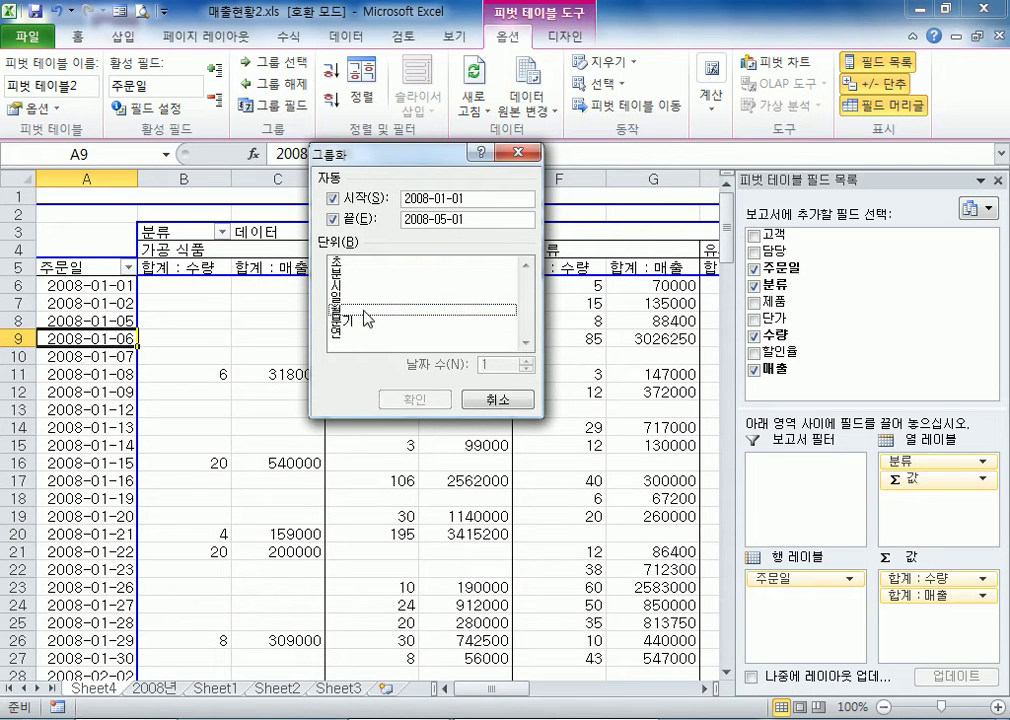
click(350, 316)
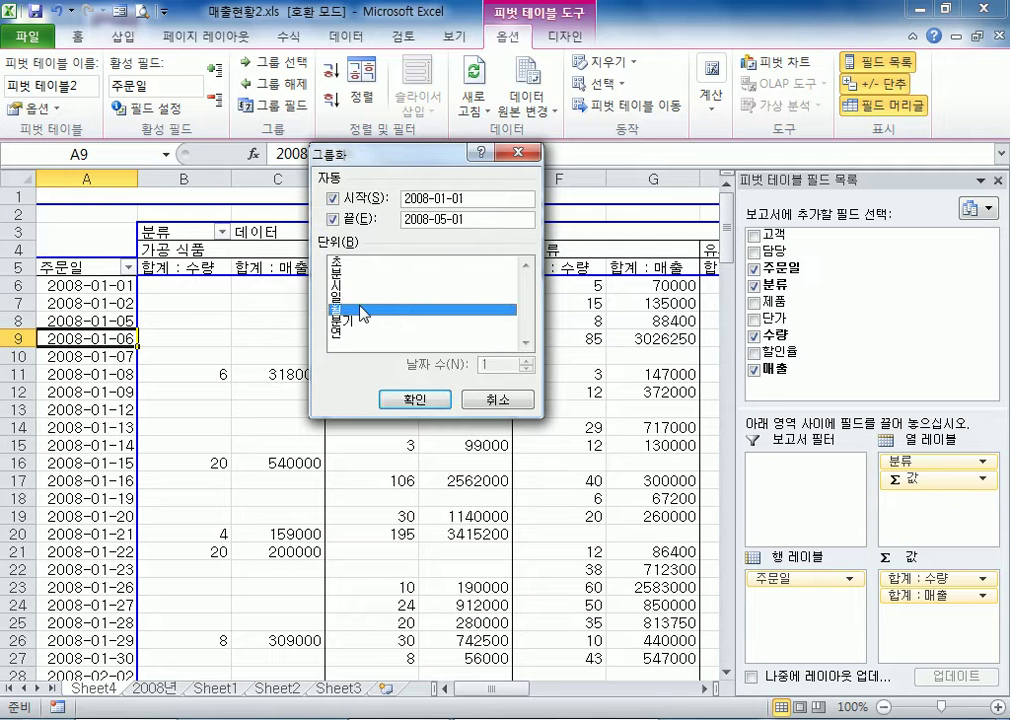
click(409, 400)
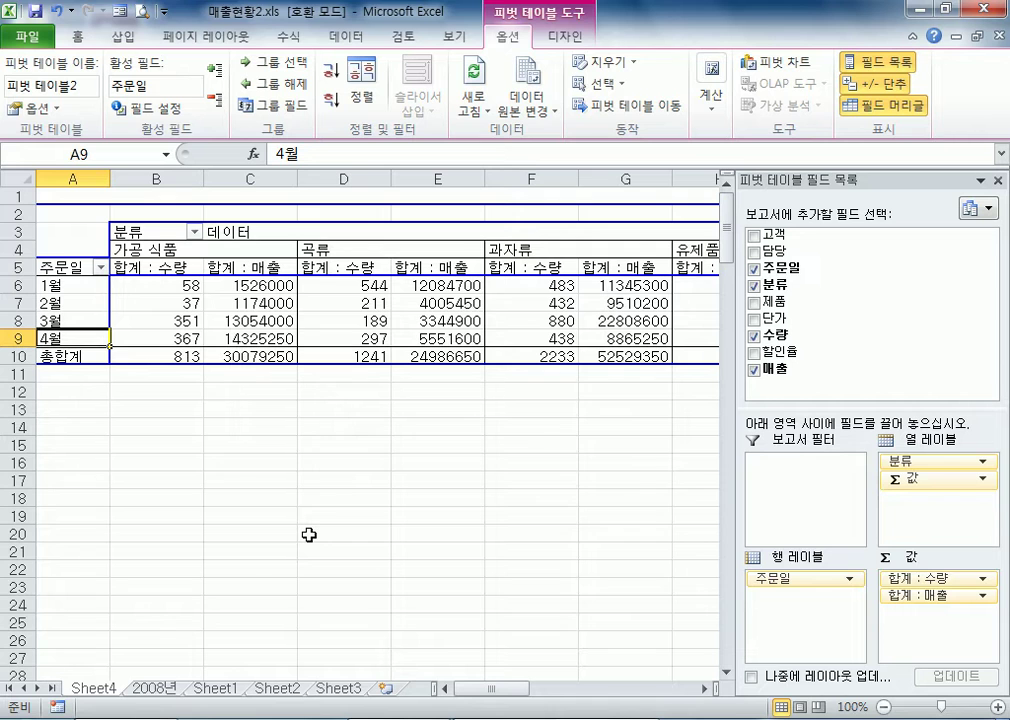
Regroup the pivot table's 주문일 dates by both 월 and 연
right_click(80, 339)
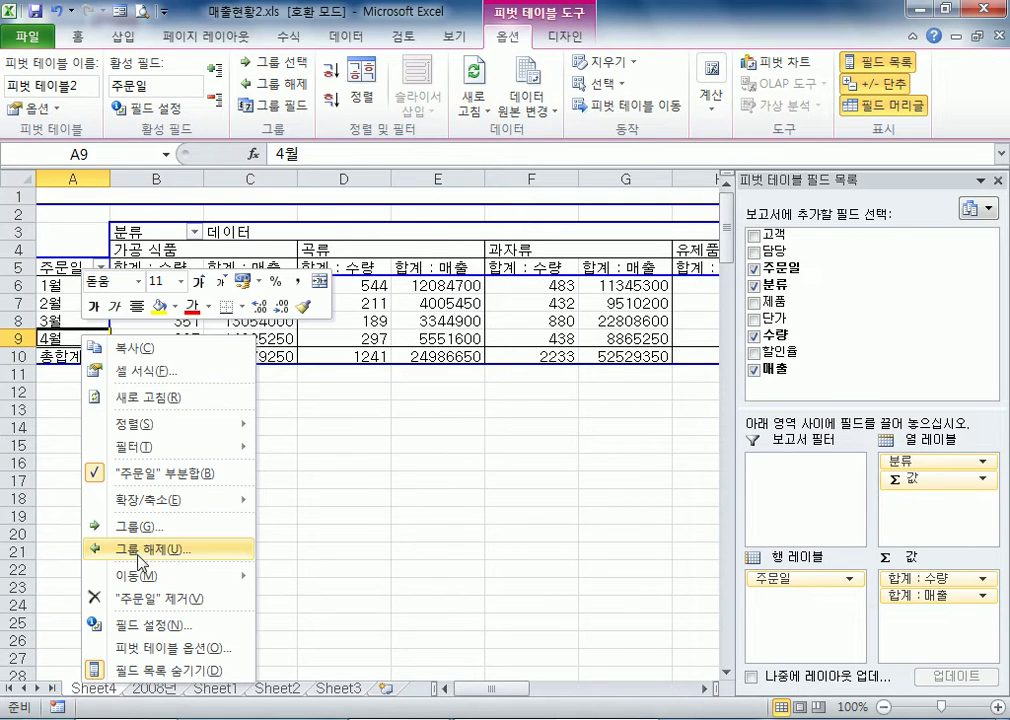
click(137, 526)
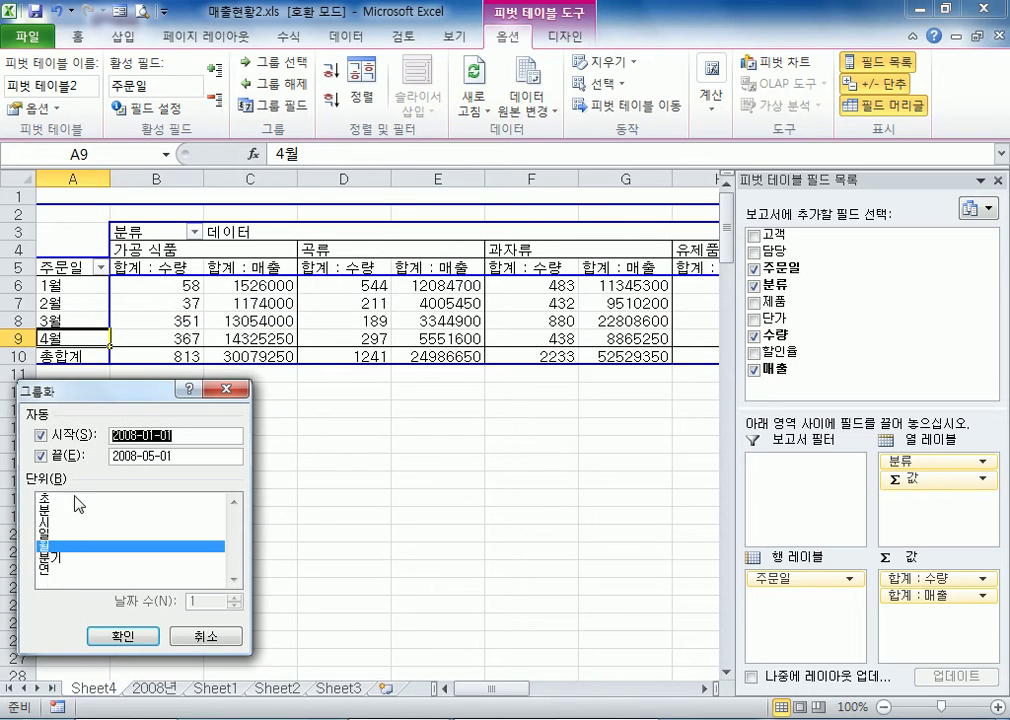
click(80, 569)
drag(100, 389, 385, 283)
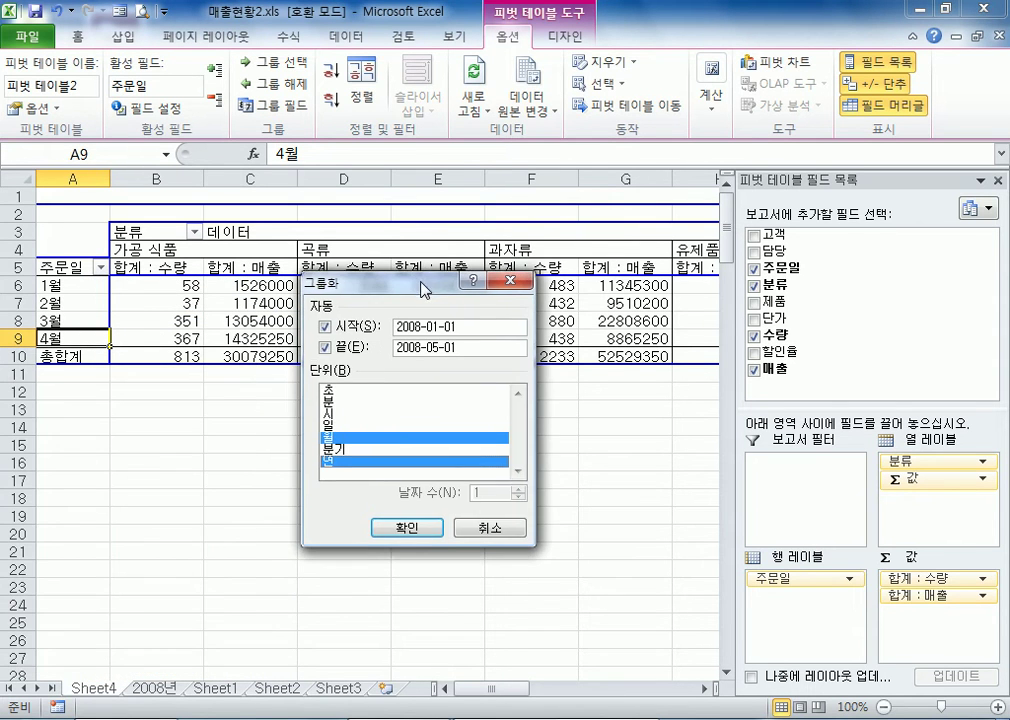
click(407, 524)
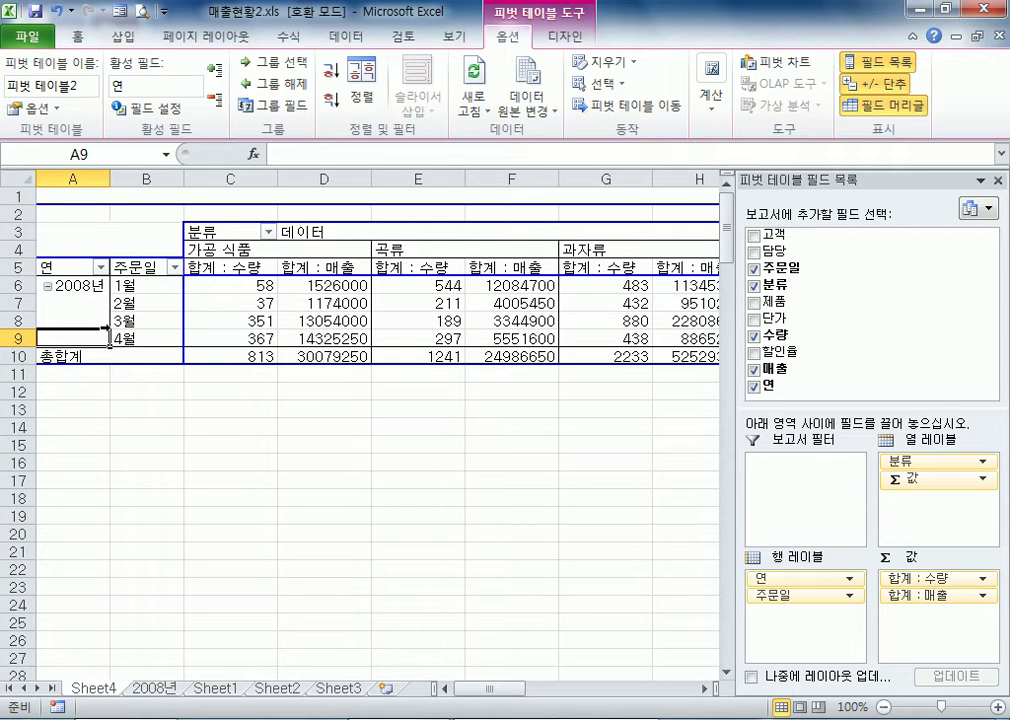
Remove the 연 unit from the 주문일 grouping so that only 월 is used
right_click(131, 286)
click(200, 477)
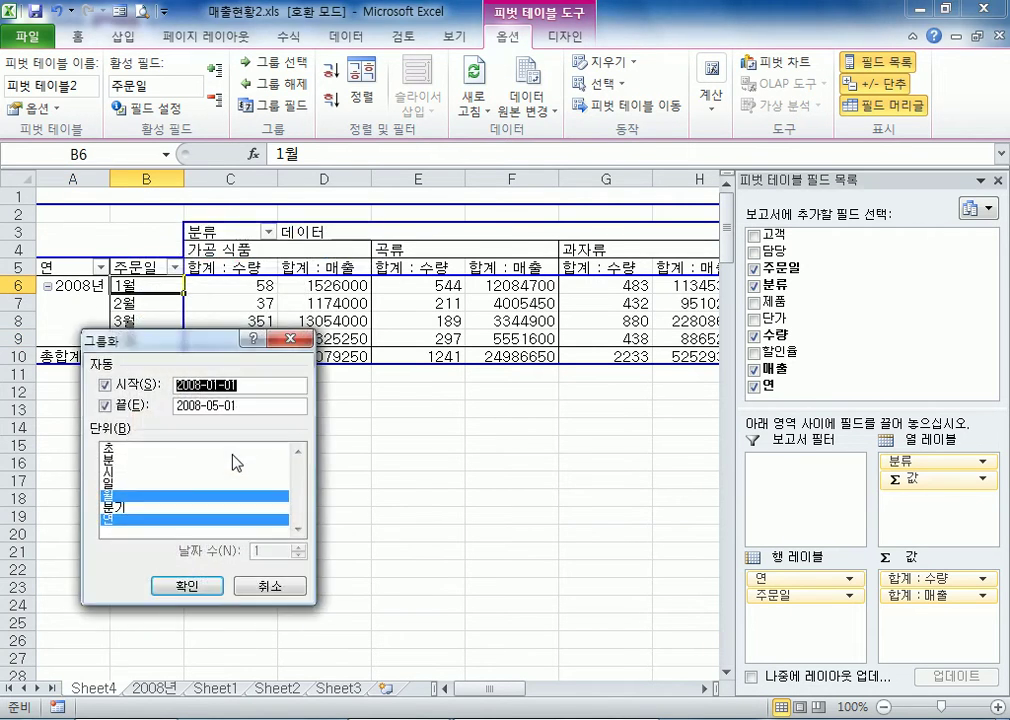
click(150, 519)
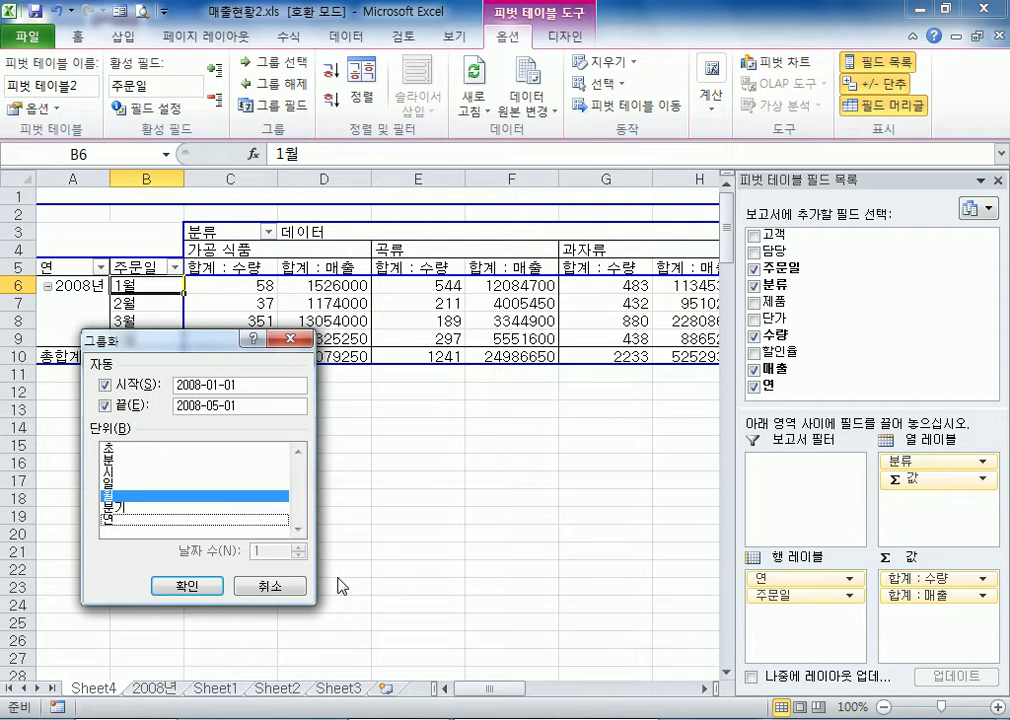
click(168, 519)
click(187, 586)
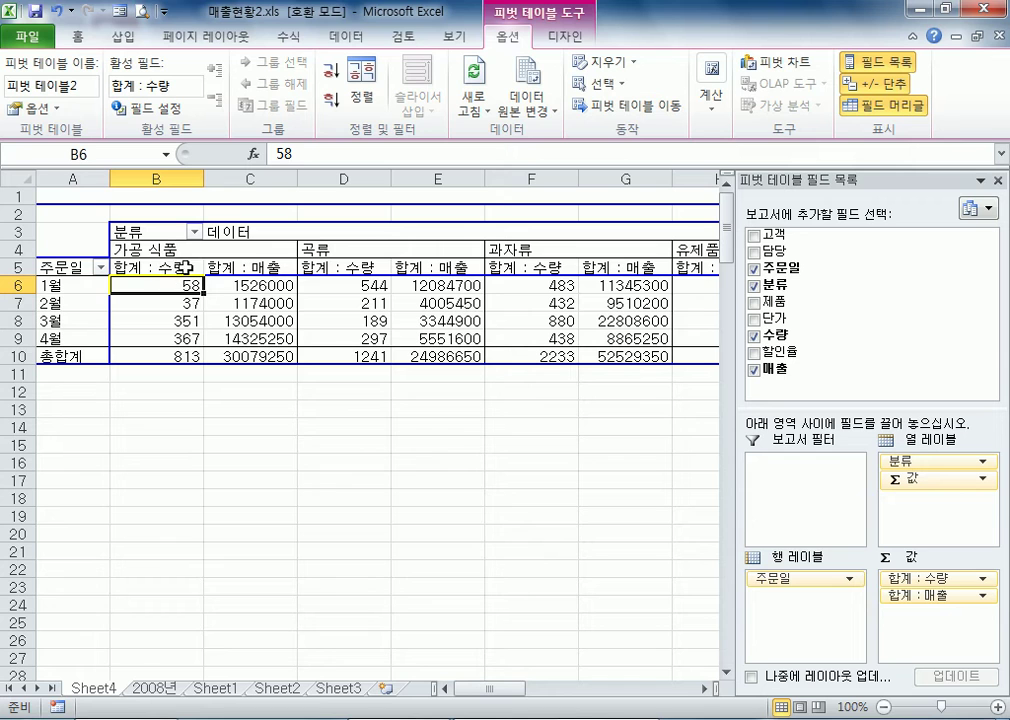
Apply the comma number style to all the pivot table's 수량 and 매출 values, including the totals in B6:S10
mouse_move(147, 283)
drag(156, 284, 162, 344)
drag(243, 285, 247, 338)
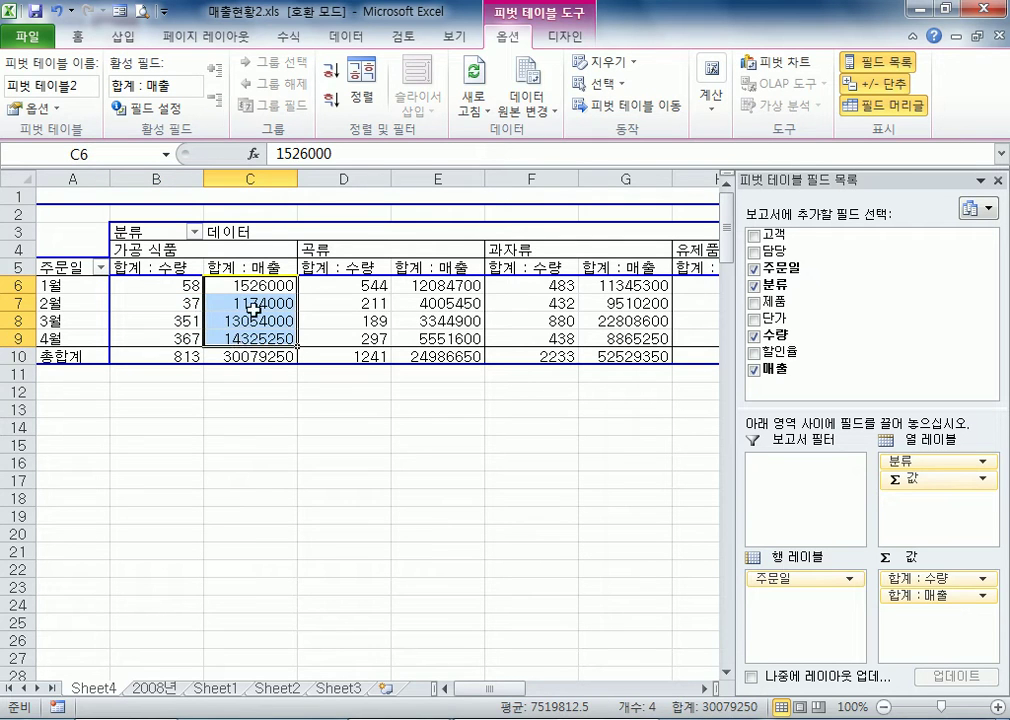
click(252, 356)
drag(147, 285, 476, 282)
click(77, 36)
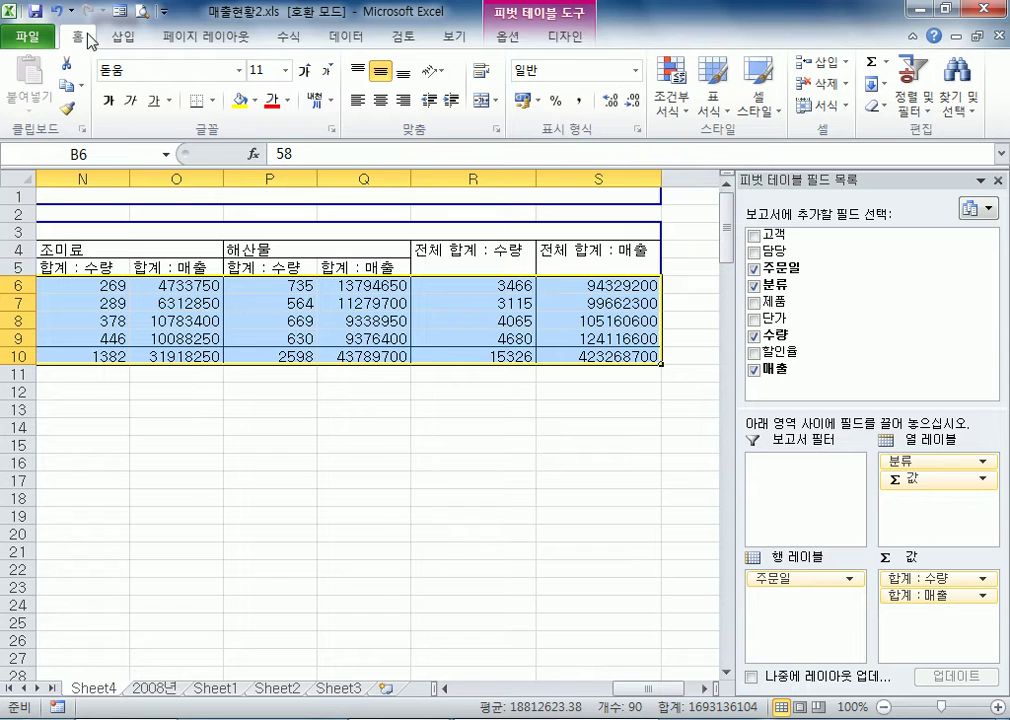
click(580, 101)
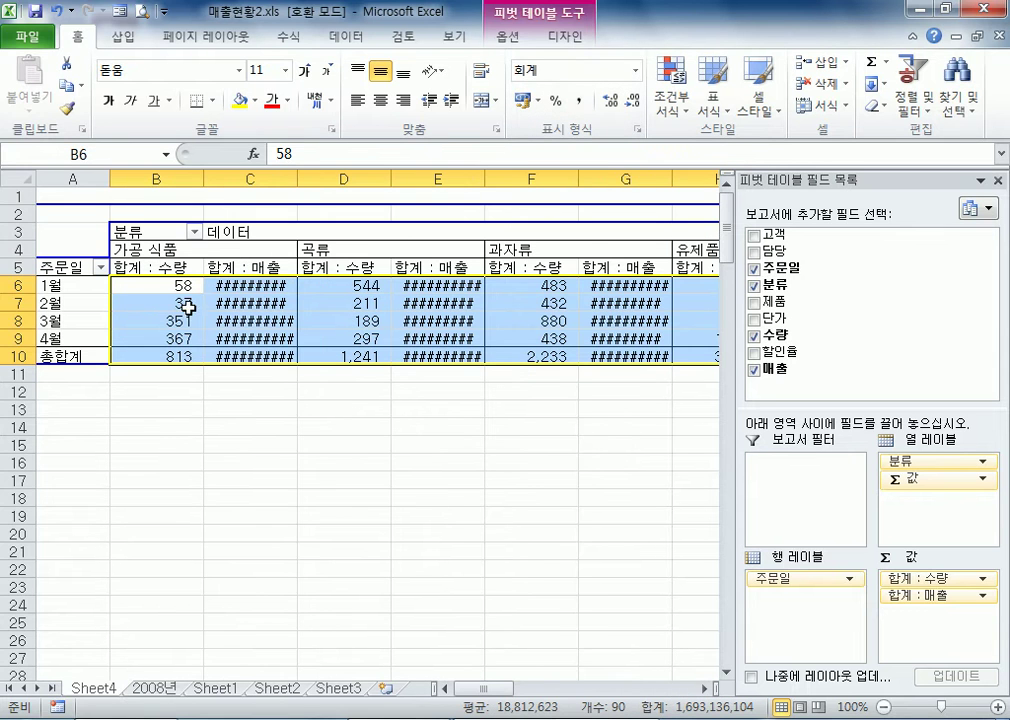
Auto-fit column C, and fit all the columns of the sheet to their contents
click(252, 303)
double_click(298, 180)
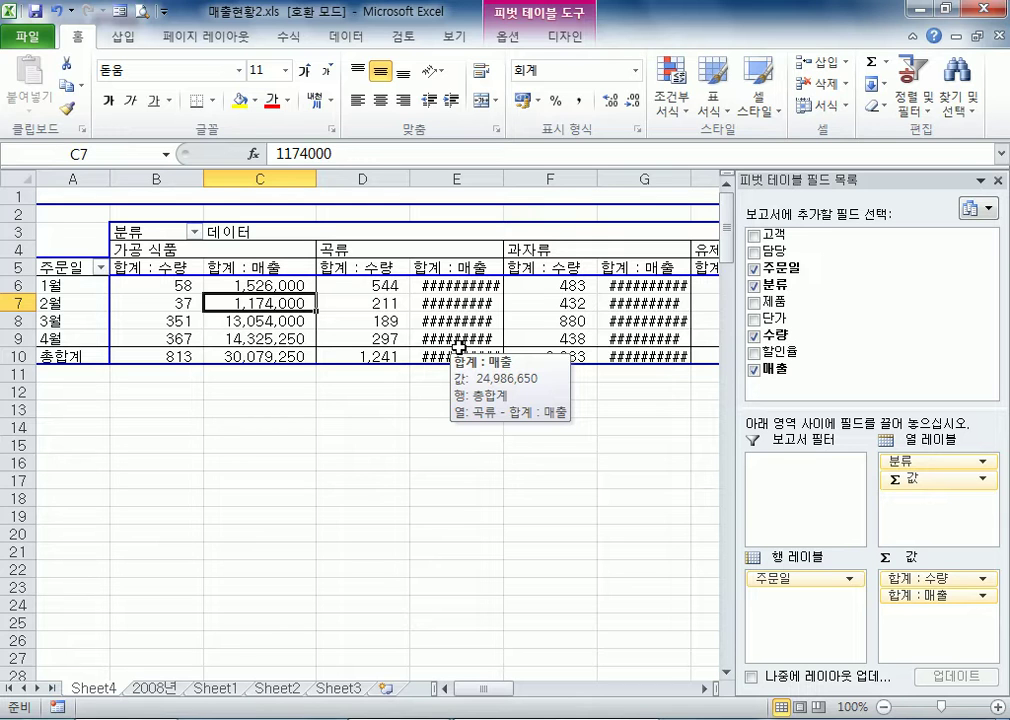
click(17, 178)
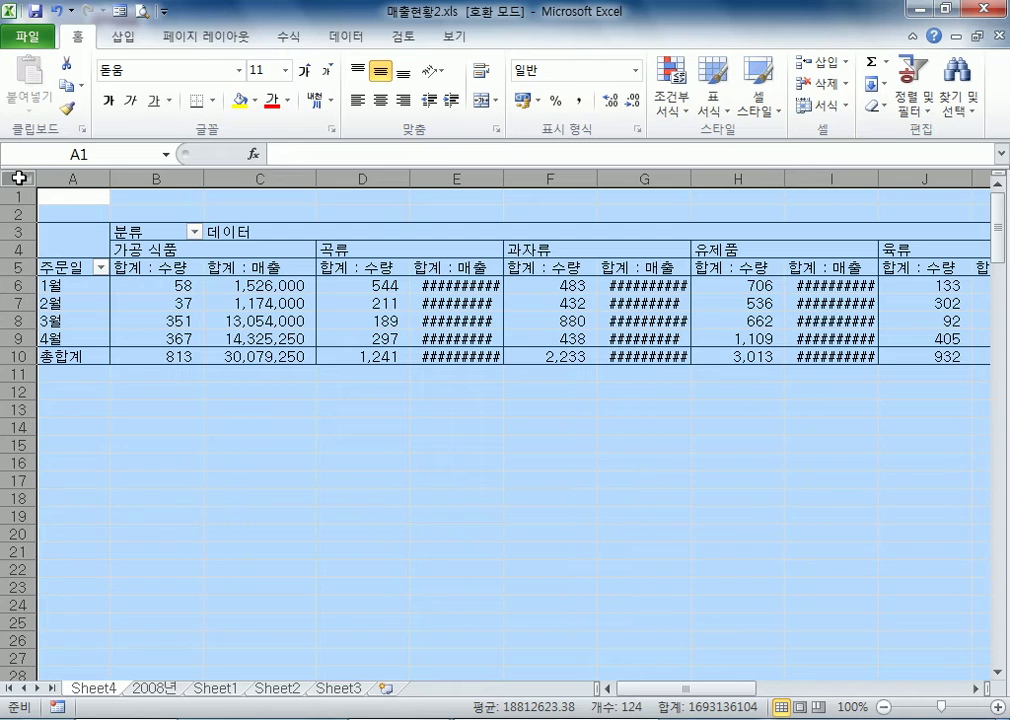
click(73, 177)
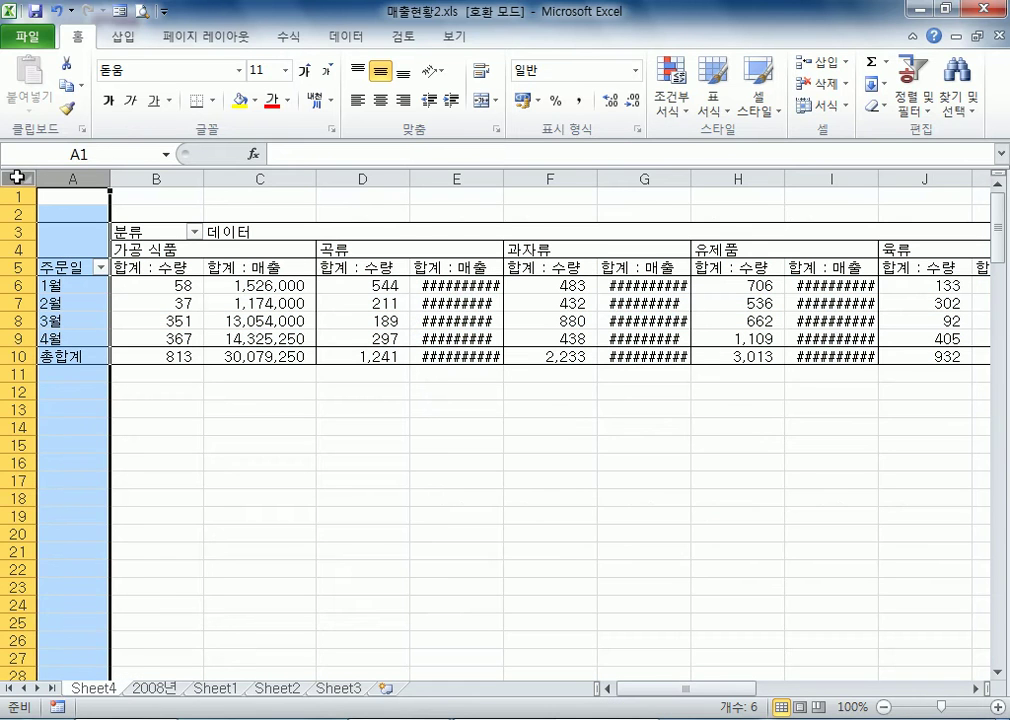
click(93, 198)
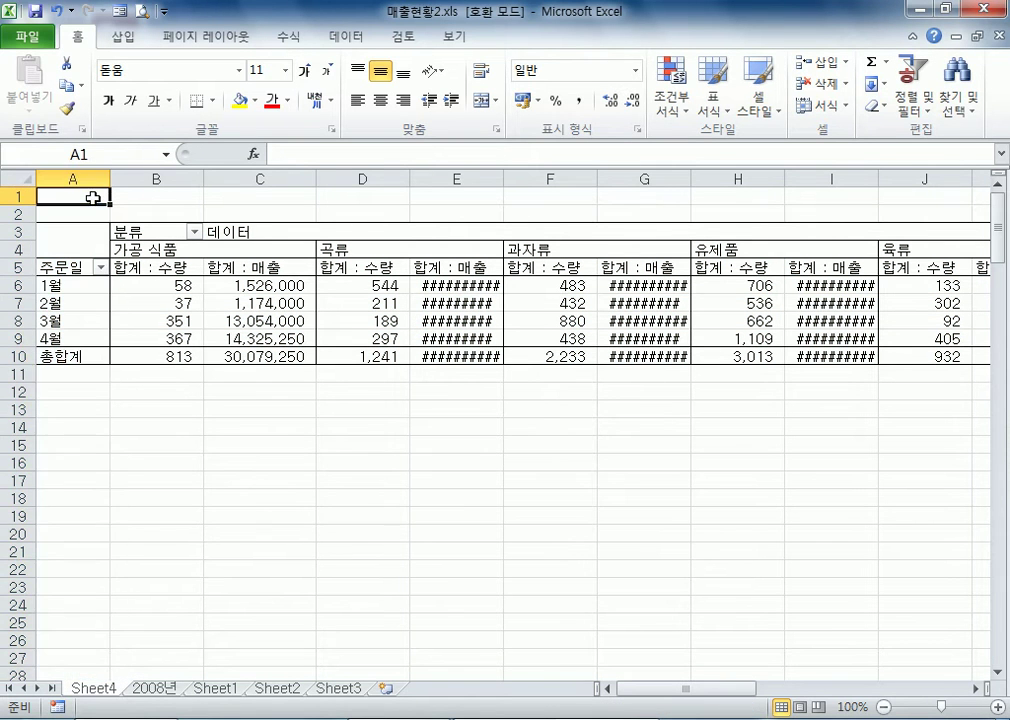
click(20, 180)
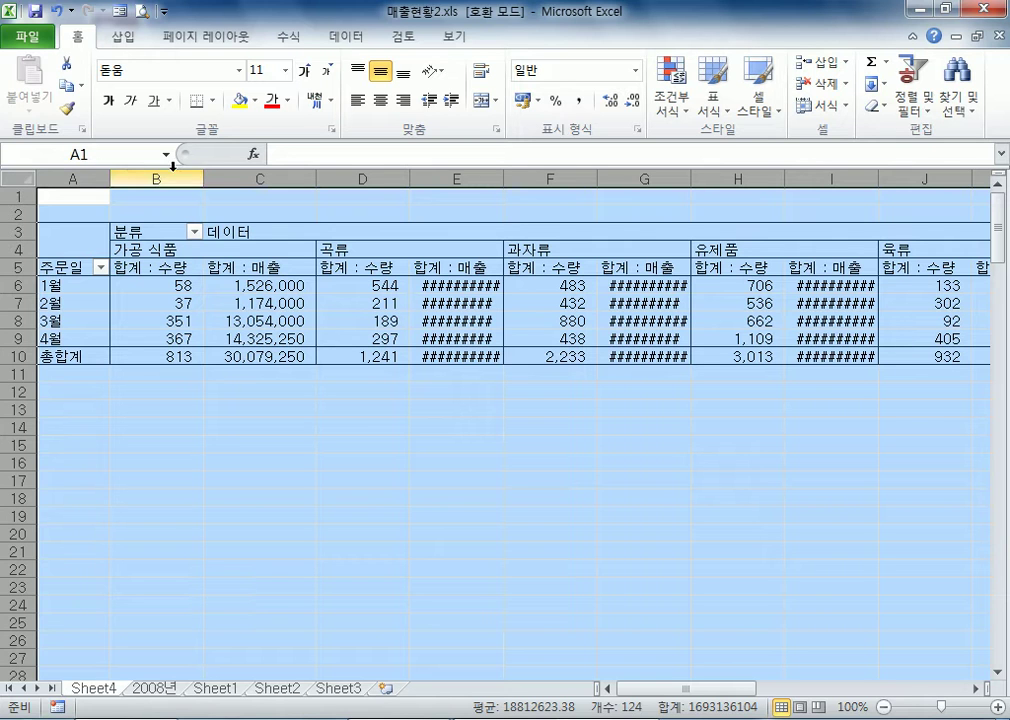
double_click(108, 177)
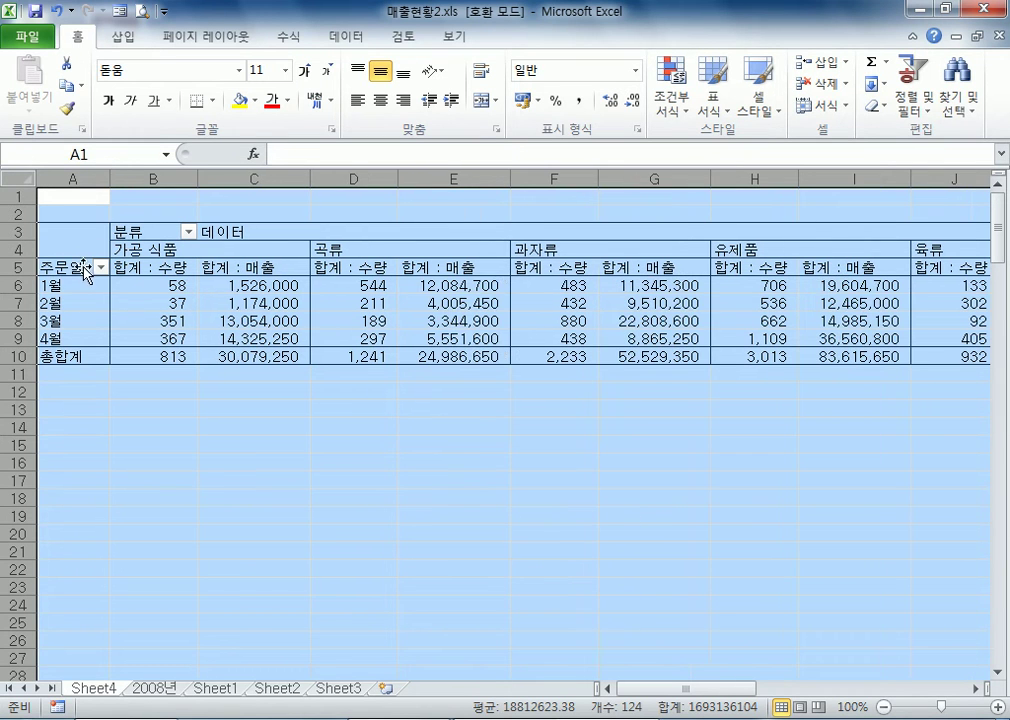
click(463, 311)
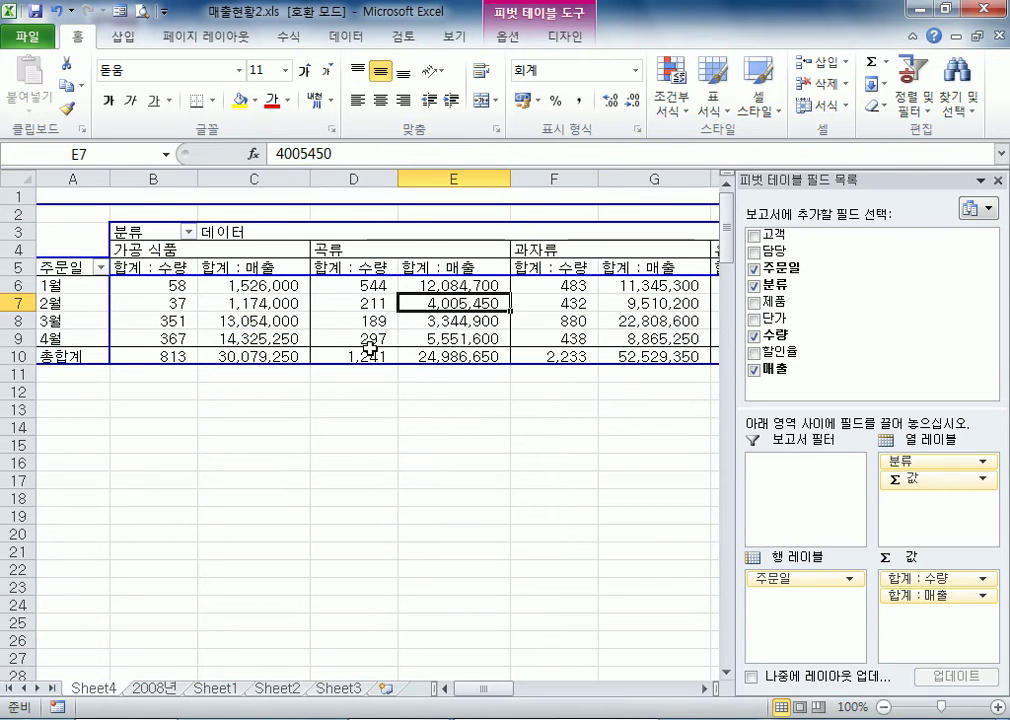
Narrow column E slightly so its eight-digit values no longer fit, and inspect the cells in that column
scroll(372, 340, down, 2)
scroll(372, 340, up, 2)
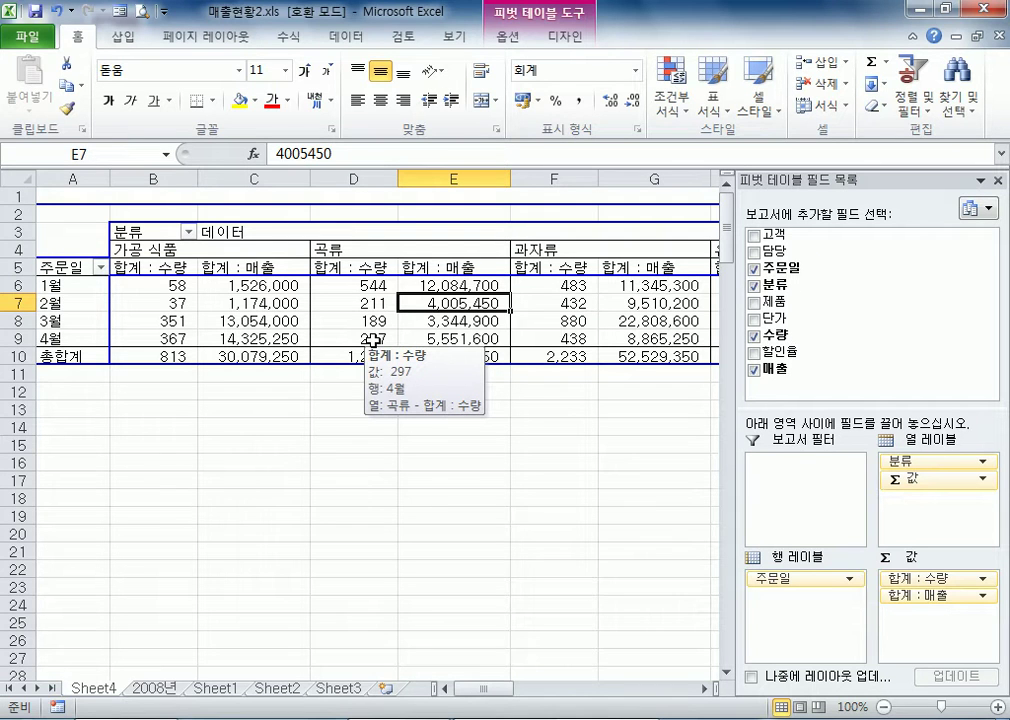
drag(514, 182, 498, 182)
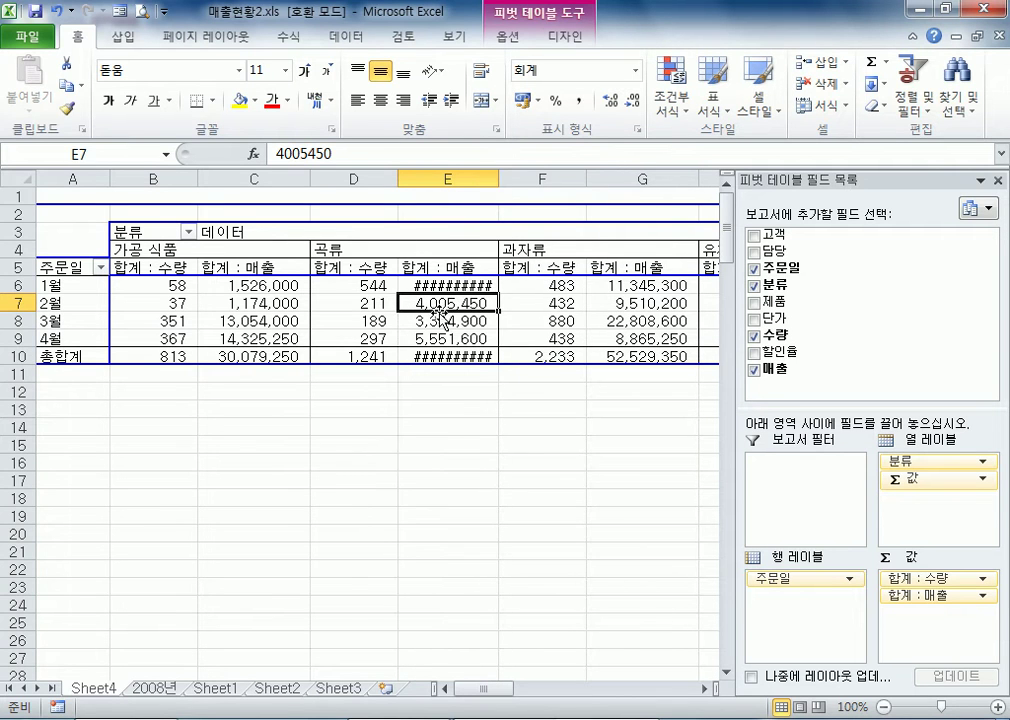
click(445, 321)
click(445, 338)
click(445, 285)
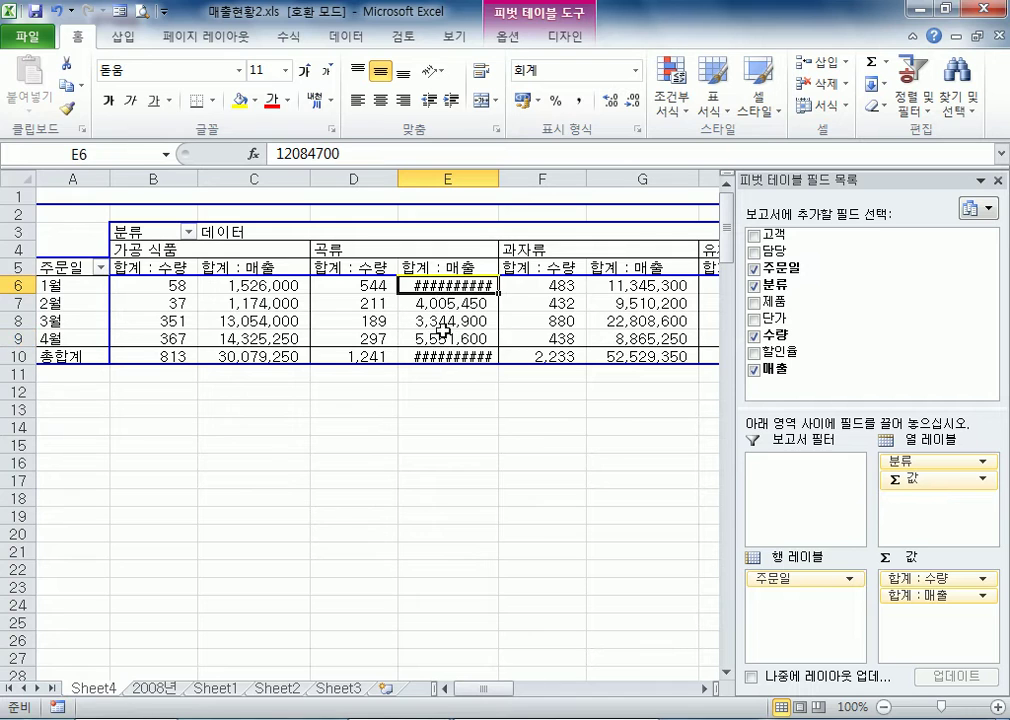
click(449, 355)
click(440, 285)
mouse_move(455, 289)
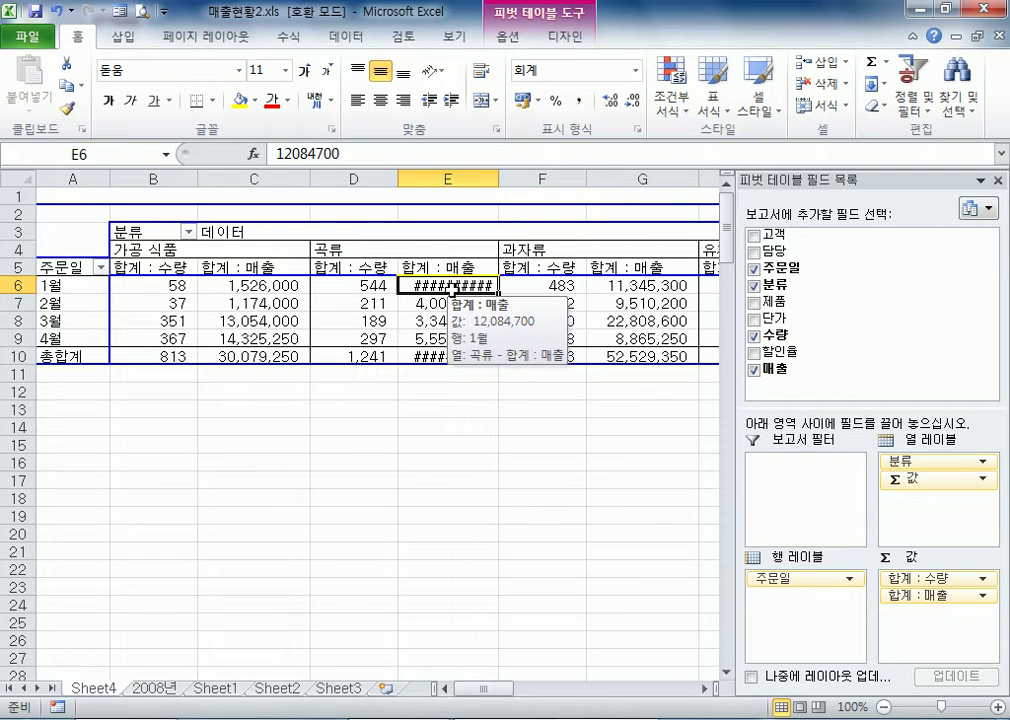
Try column E first too wide and then too narrow, auto-fitting it to its contents each time
drag(499, 179, 578, 179)
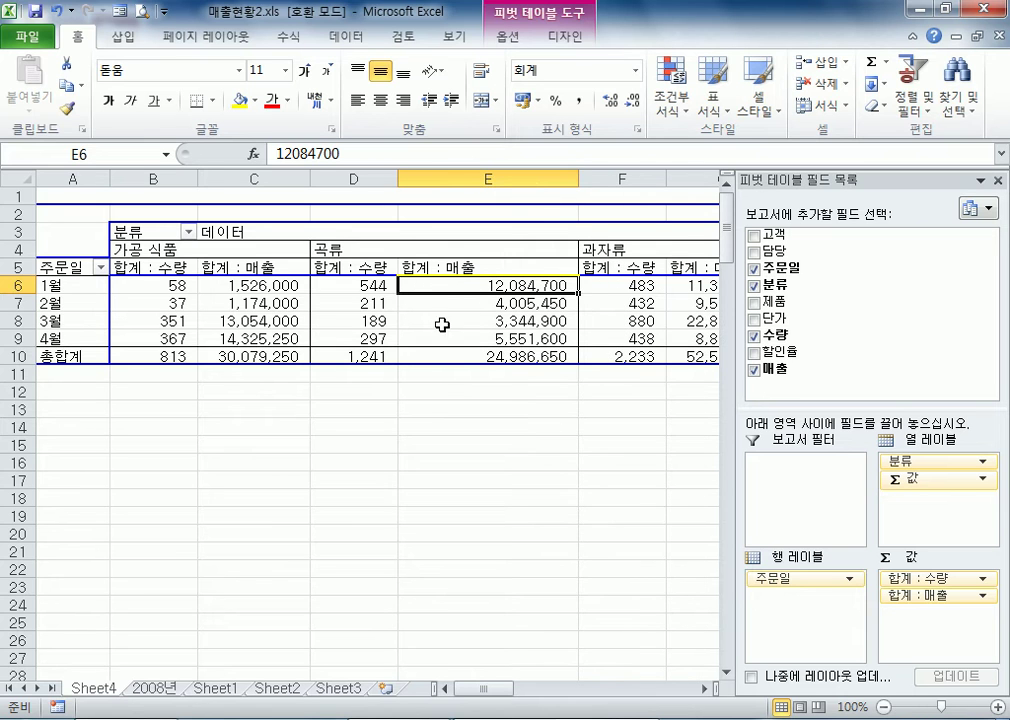
double_click(580, 178)
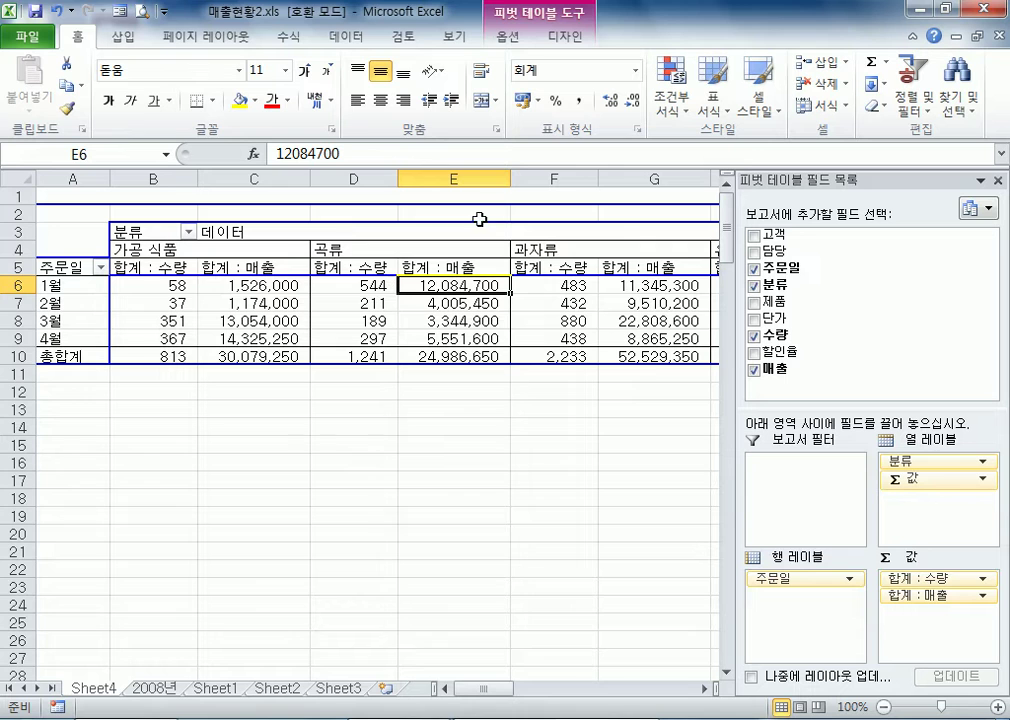
drag(510, 178, 456, 178)
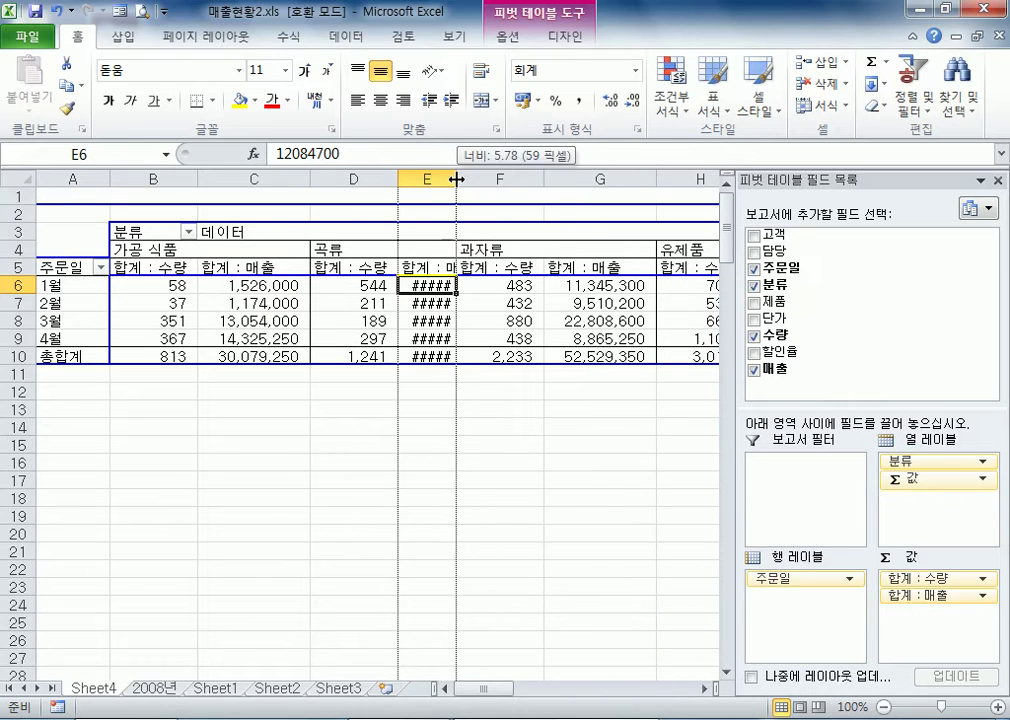
double_click(456, 178)
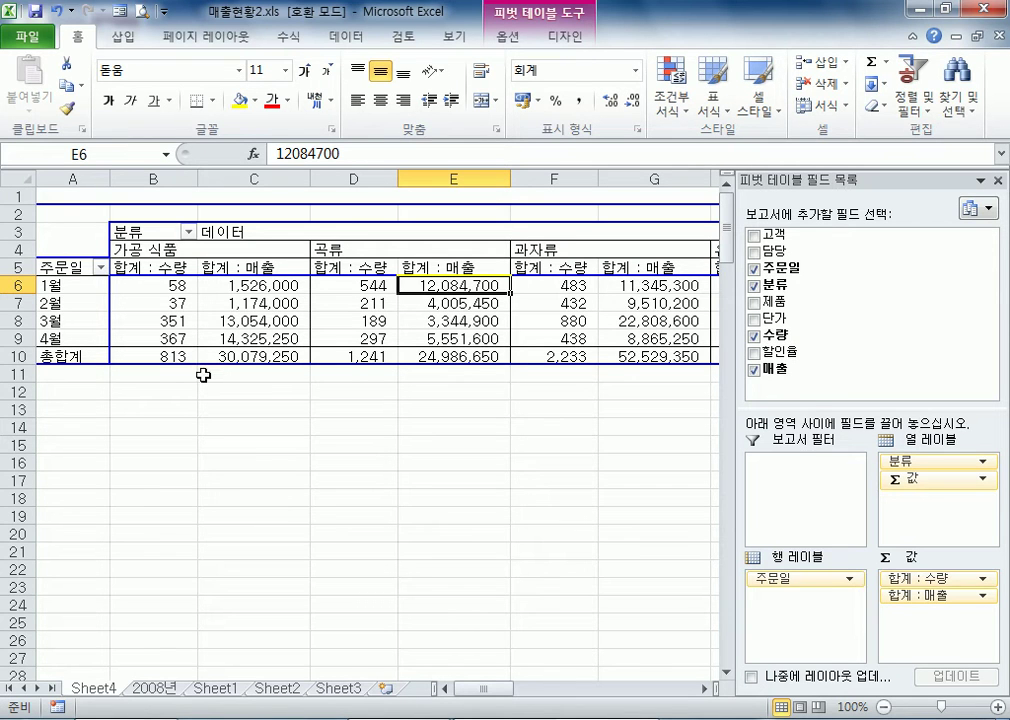
Float the field list over the sheet, remove 주문일 from the row labels, and move 매출 from the values to the row labels
drag(877, 180, 532, 50)
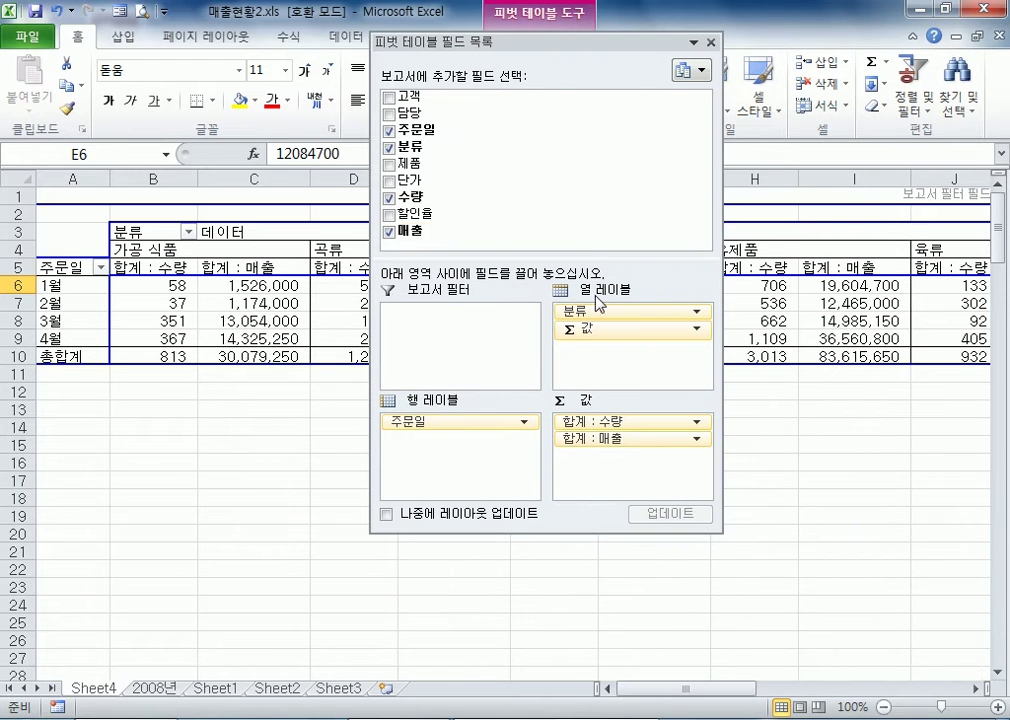
drag(402, 421, 264, 366)
drag(428, 238, 453, 250)
drag(617, 452, 400, 422)
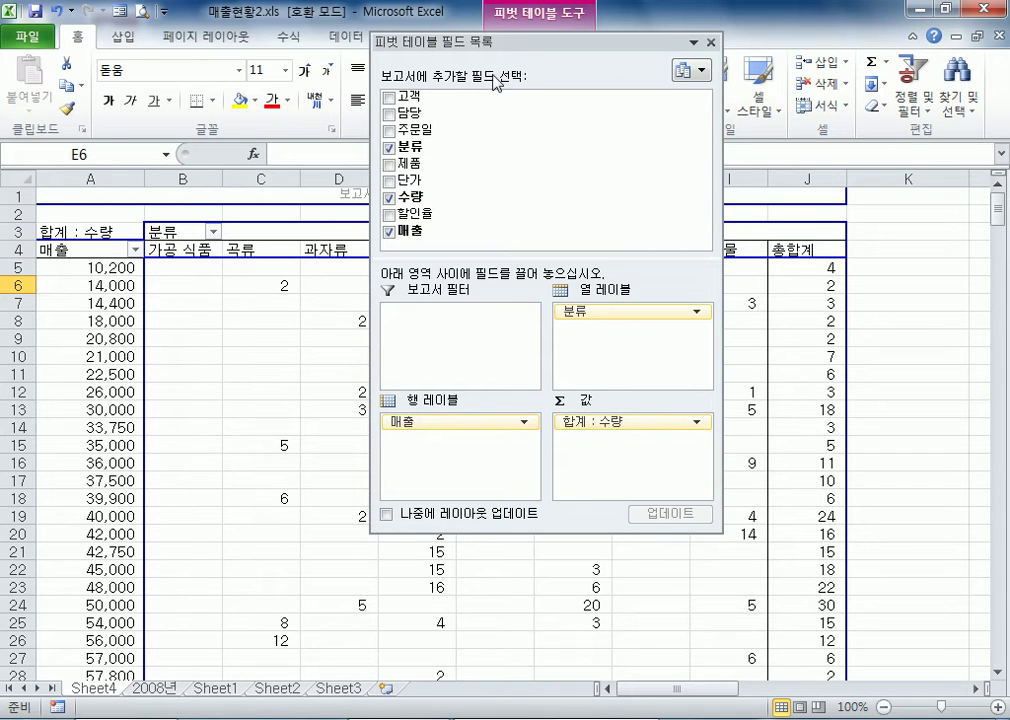
Move the floating field list aside and check the 곡류 quantity in the 14,000 매출 row
drag(503, 50, 661, 80)
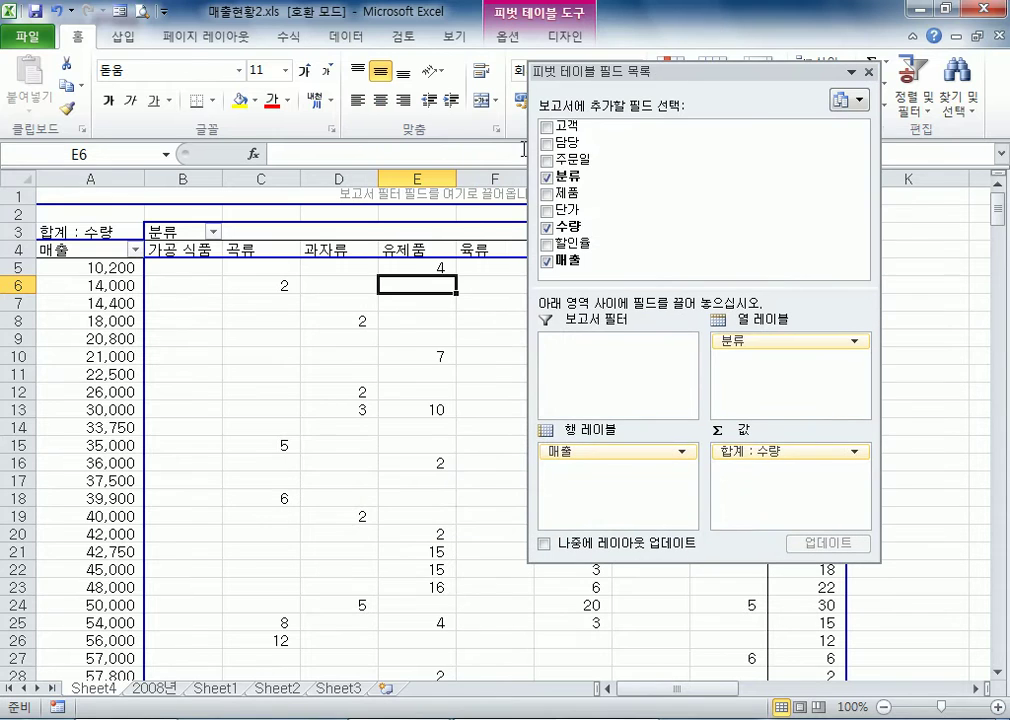
click(83, 285)
click(257, 287)
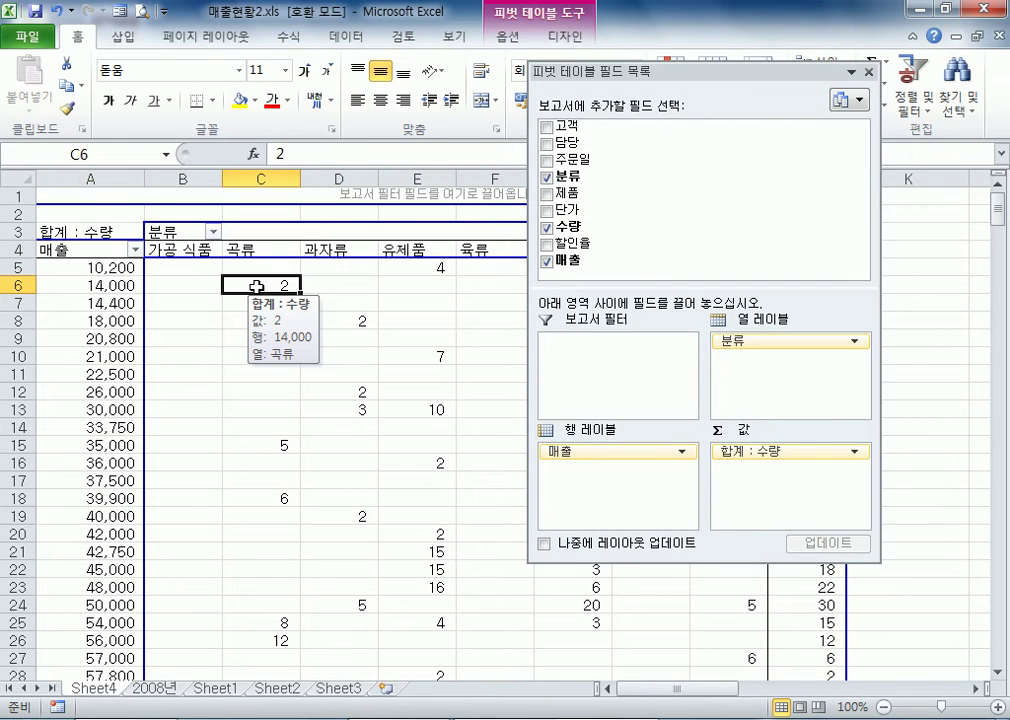
Check the 유제품 quantities in the 10,200 and 21,000 매출 rows of the pivot table
click(52, 268)
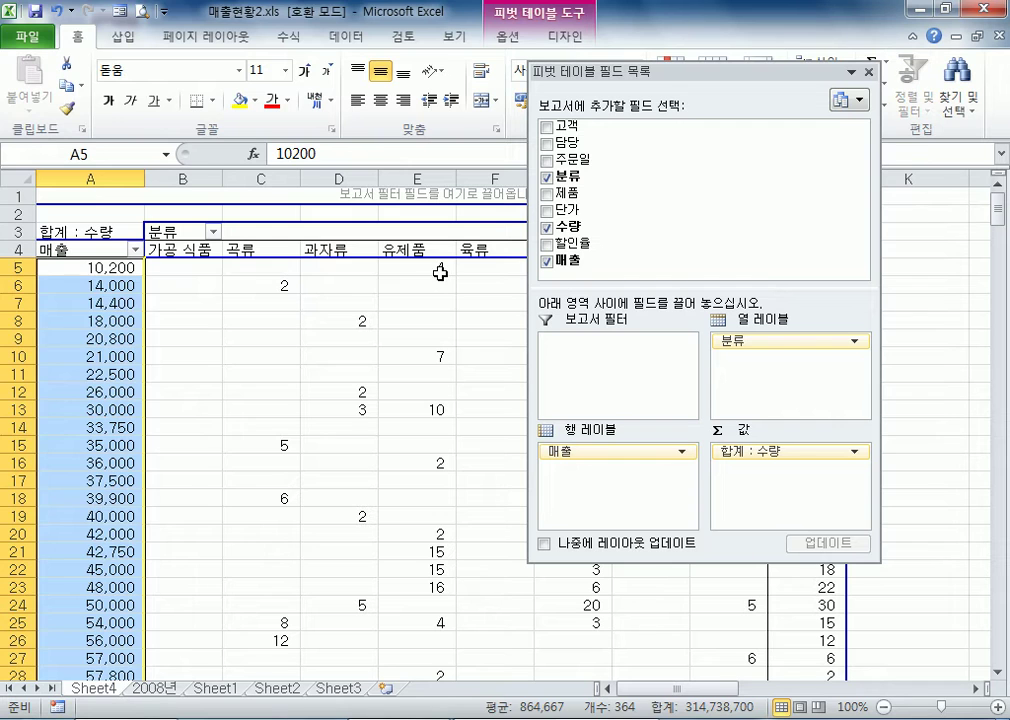
click(440, 269)
click(80, 355)
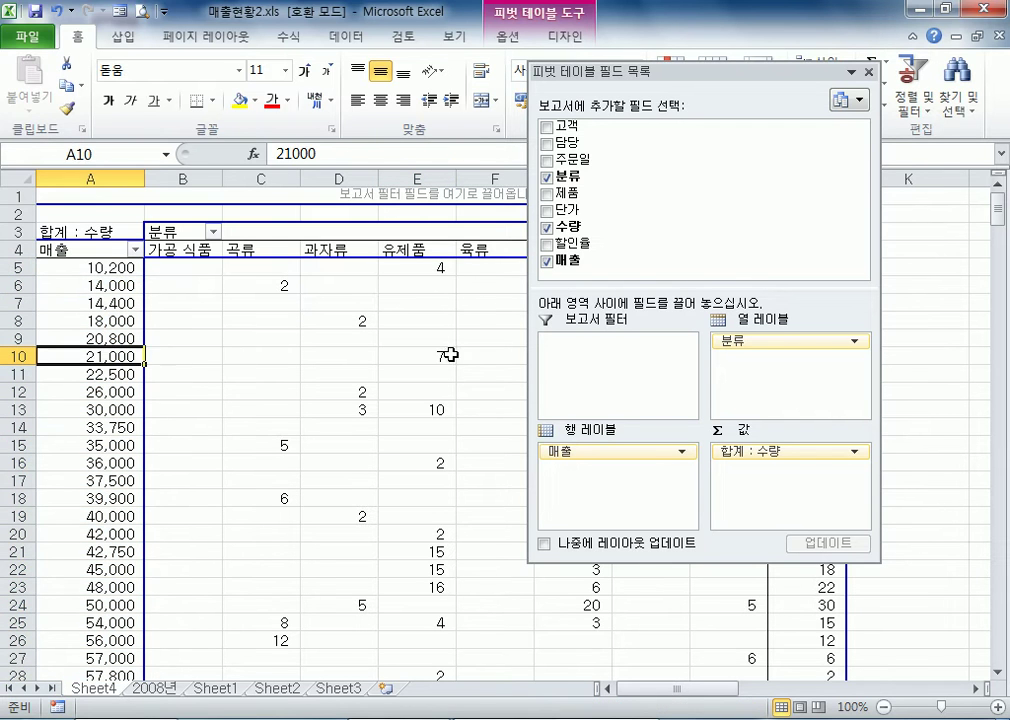
click(418, 358)
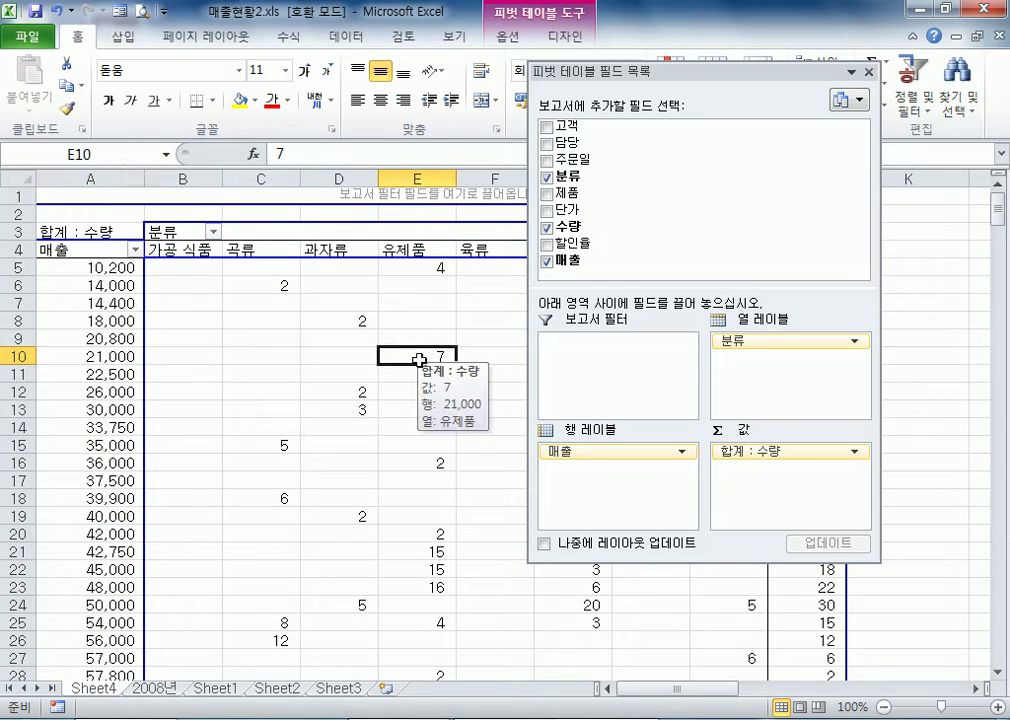
Look through the ungrouped 매출 row labels from the 21,000 row down to the 총합계 row
click(117, 355)
scroll(117, 355, down, 14)
scroll(124, 358, down, 20)
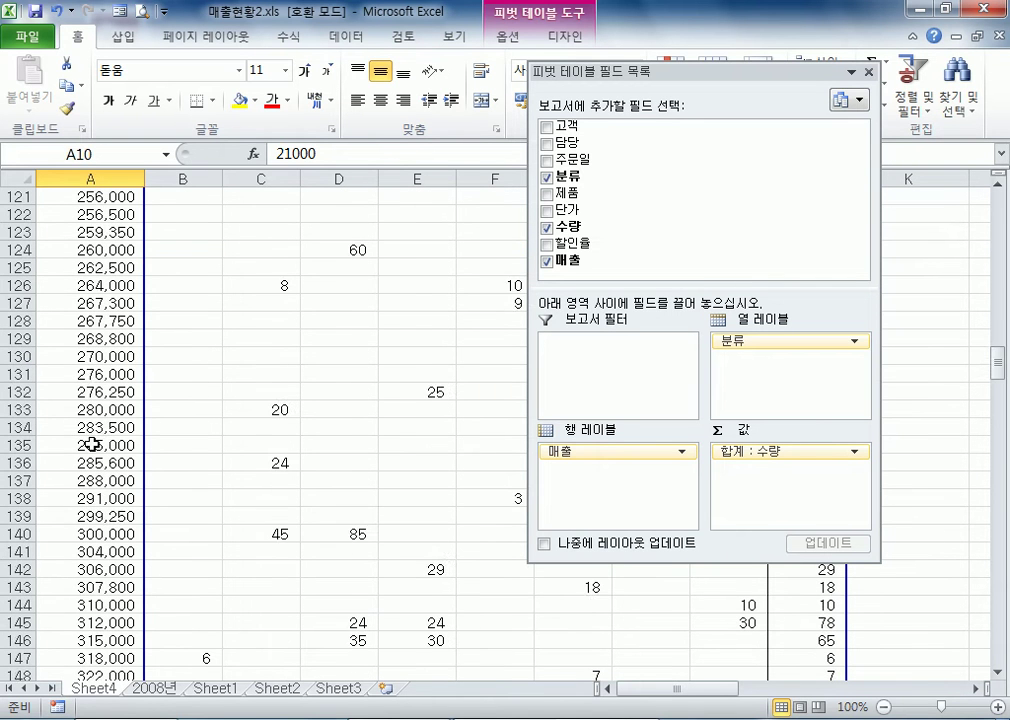
scroll(91, 444, down, 4)
click(83, 424)
scroll(84, 430, down, 5)
scroll(85, 451, down, 20)
scroll(91, 468, down, 5)
scroll(105, 460, up, 20)
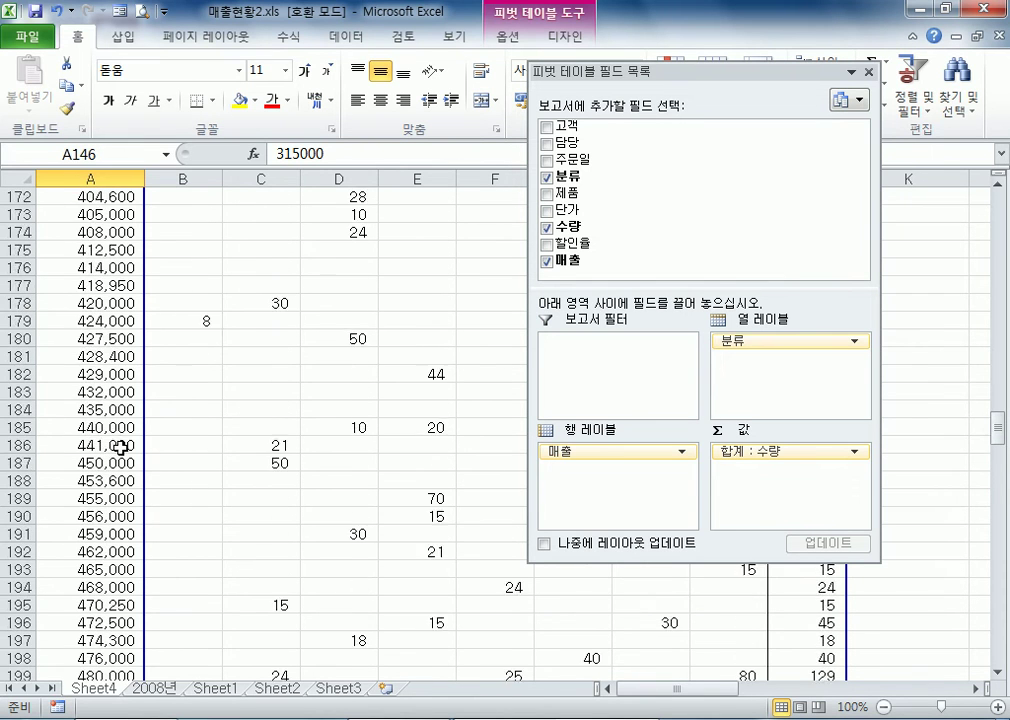
scroll(119, 445, up, 20)
scroll(131, 390, up, 20)
scroll(131, 380, up, 7)
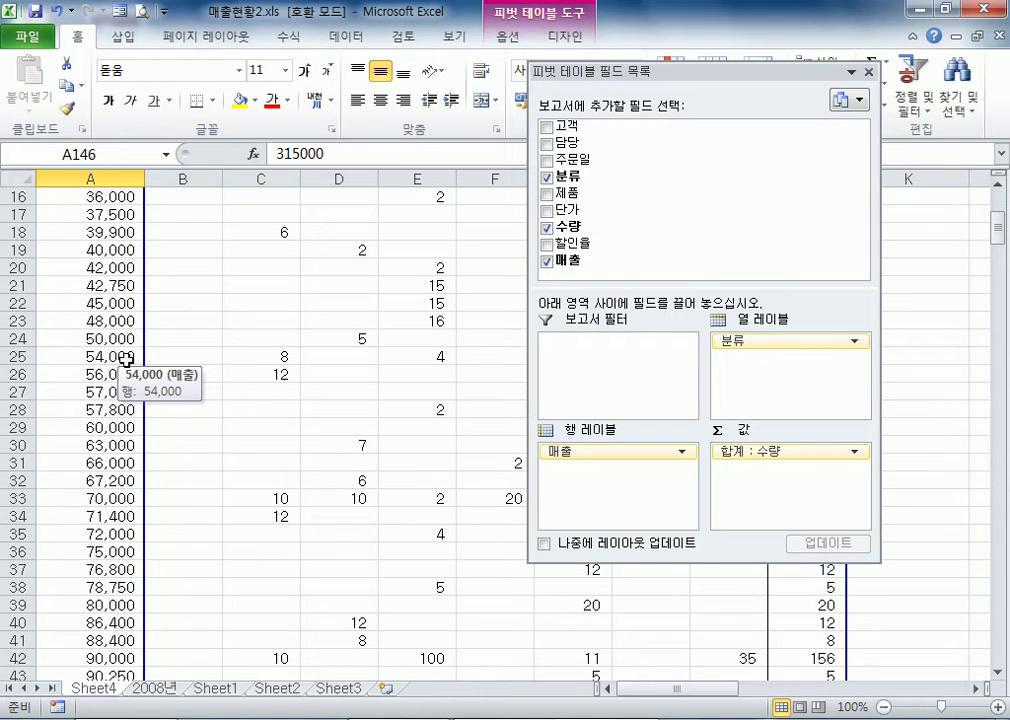
drag(996, 228, 1000, 667)
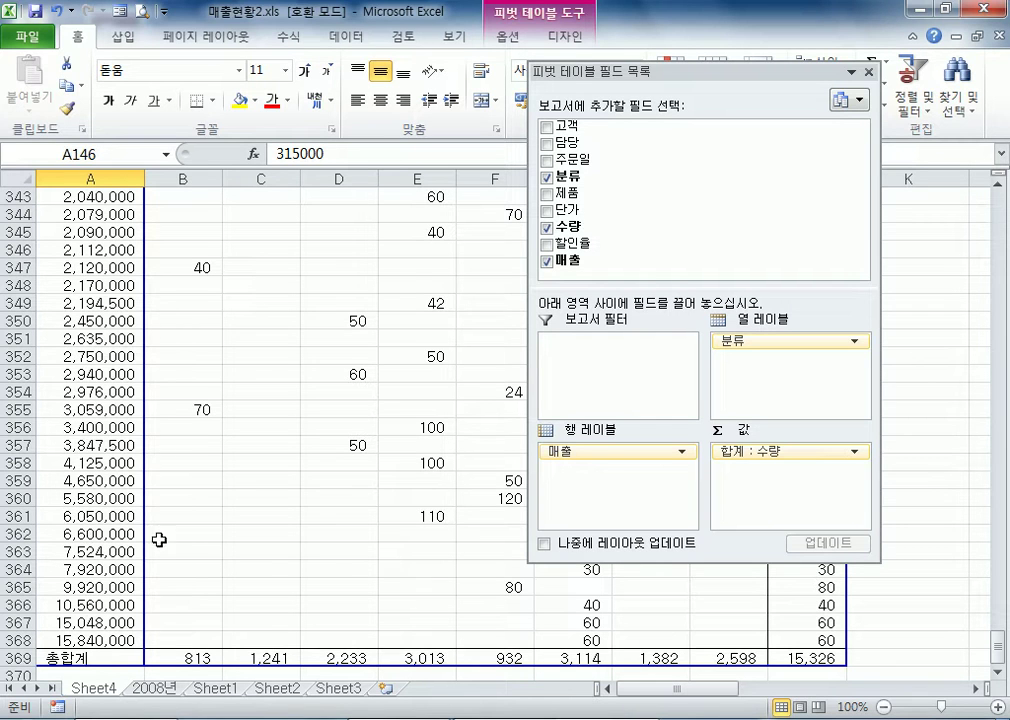
Group the 매출 row labels from 0 to 20000000 in intervals of 5000000 and return to the start of the sheet
click(106, 268)
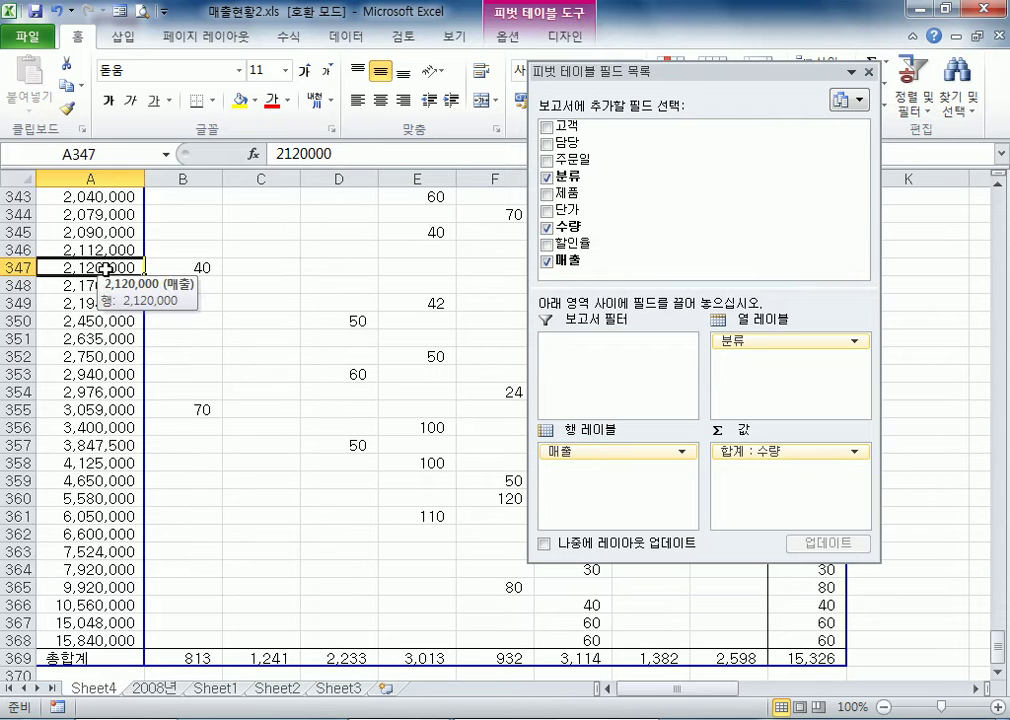
right_click(106, 268)
click(175, 458)
drag(110, 386, 213, 349)
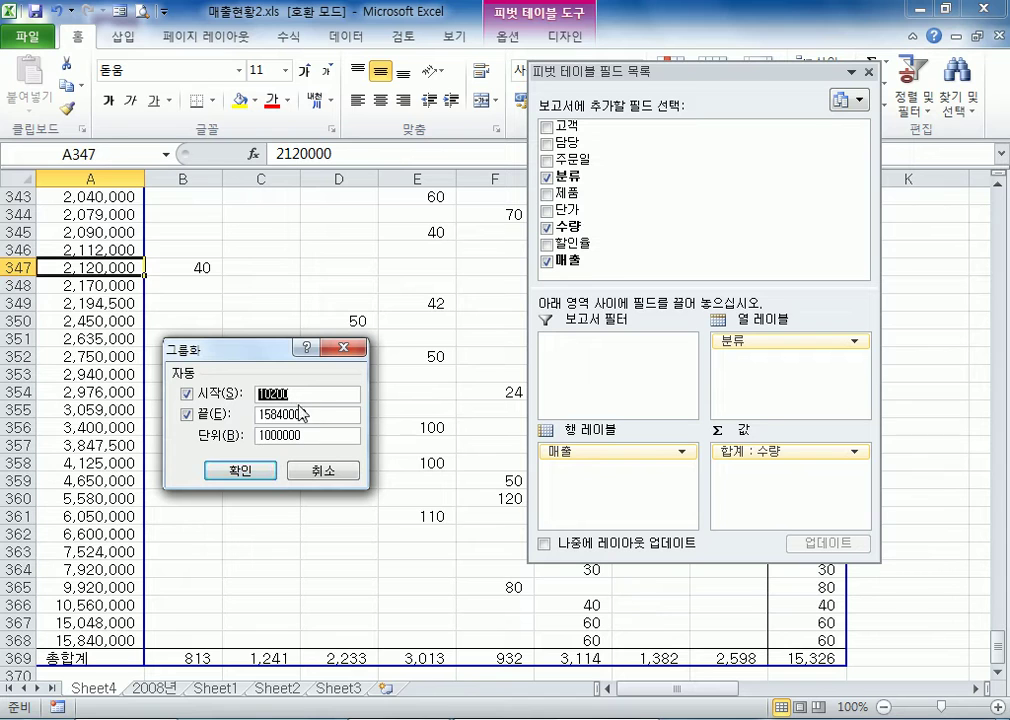
text(0)
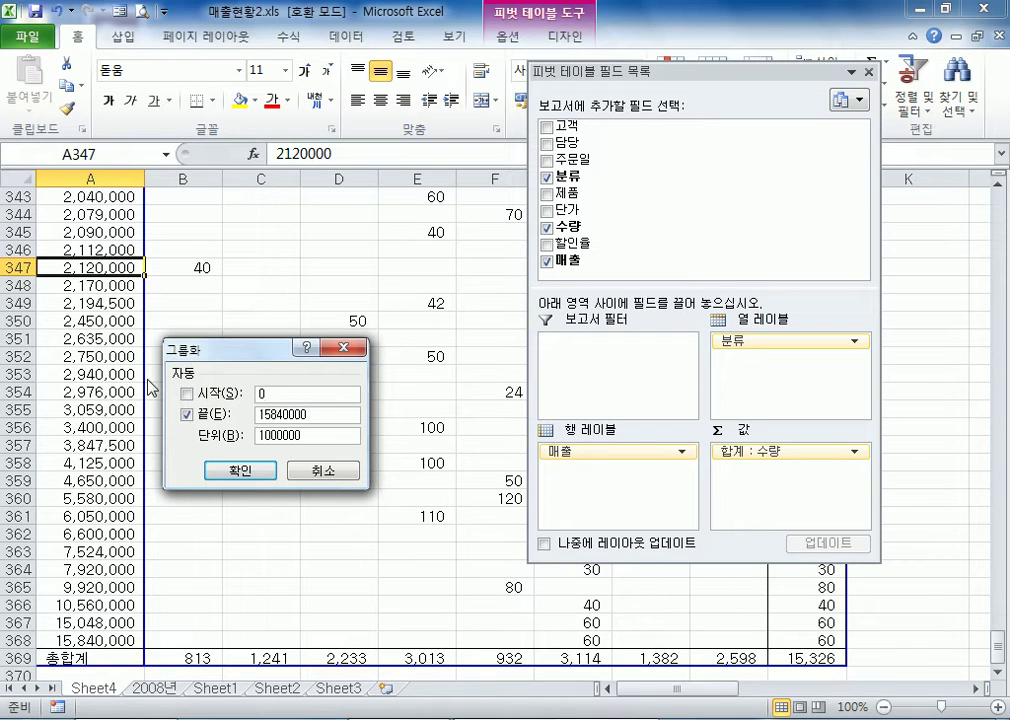
double_click(316, 414)
text(20)
drag(318, 436, 222, 434)
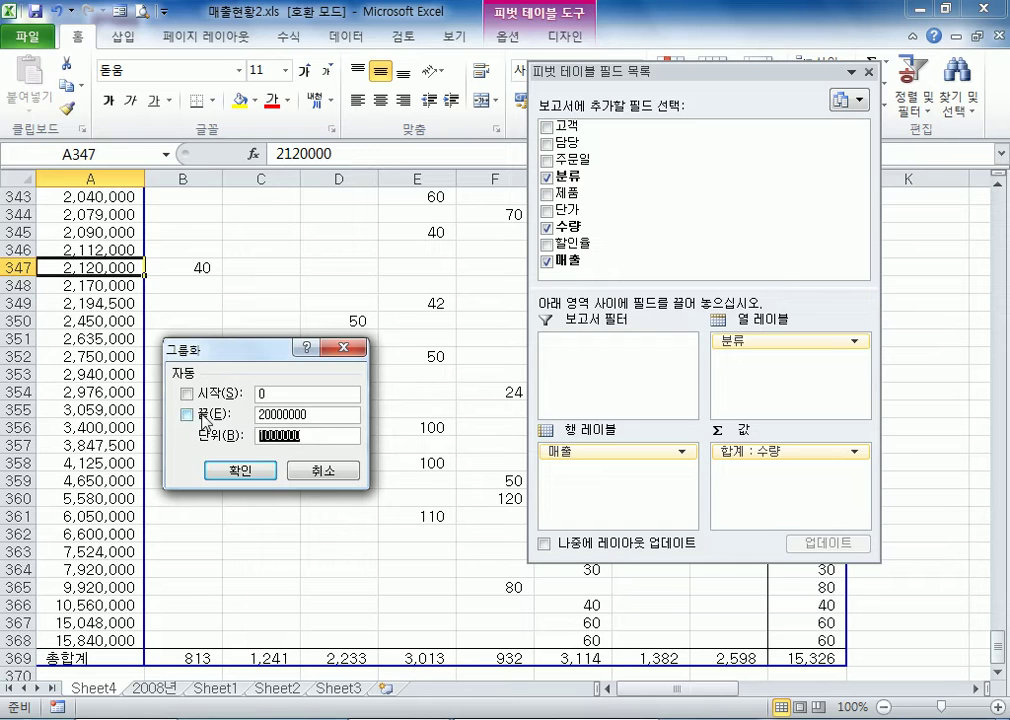
text(50)
drag(236, 358, 260, 178)
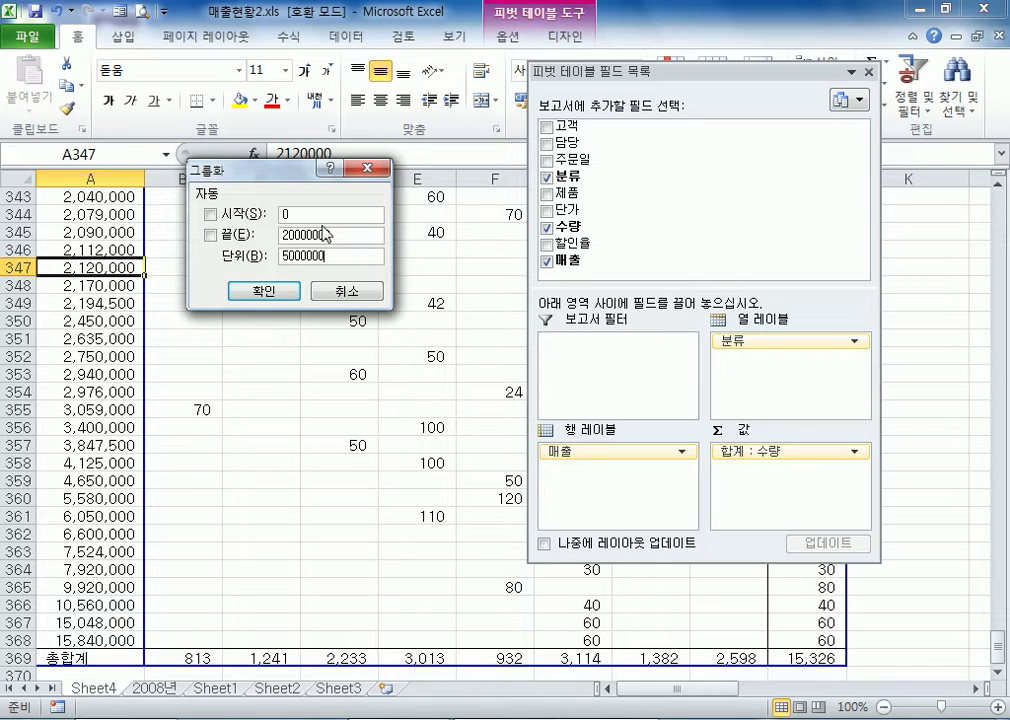
click(264, 291)
scroll(133, 257, up, 15)
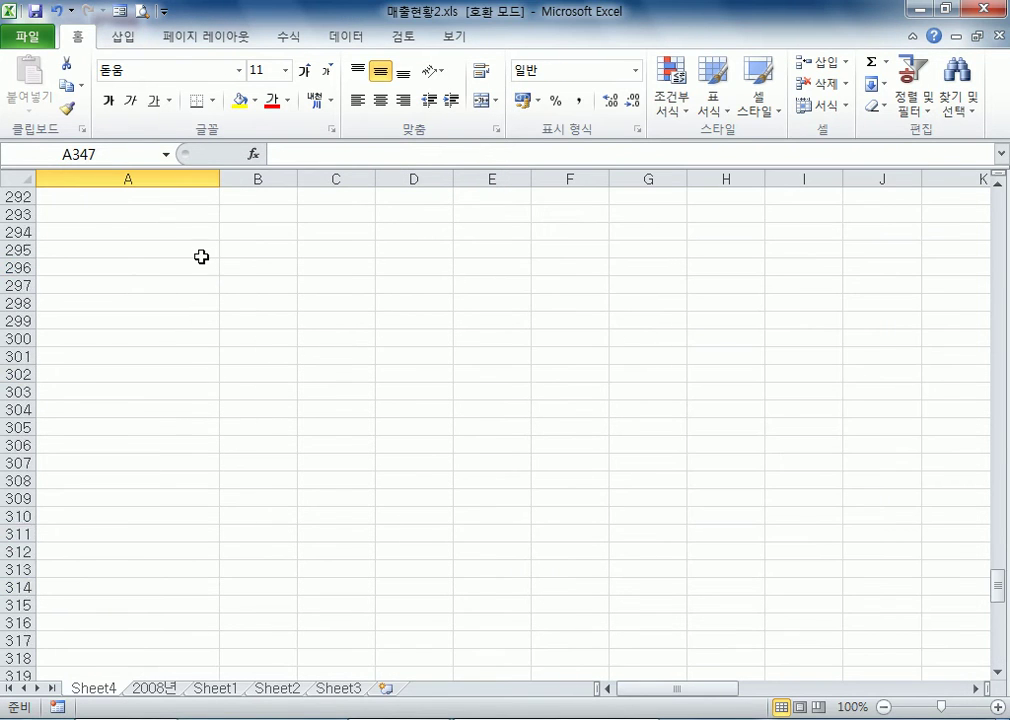
key(ctrl+Home)
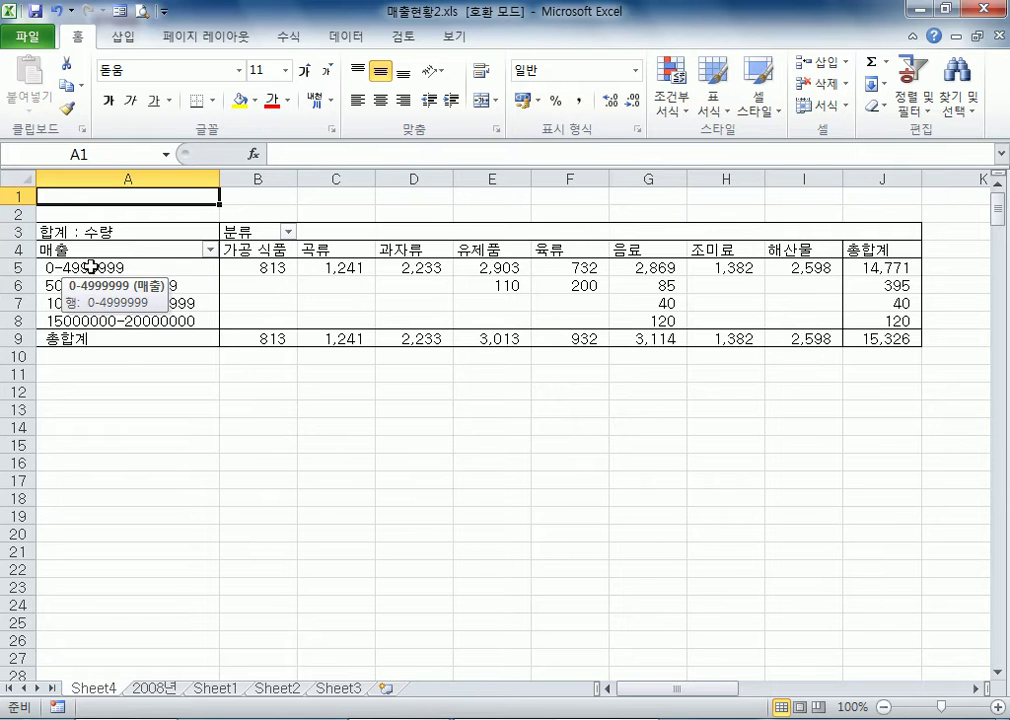
Change the starting value of the 매출 grouping to 1
right_click(133, 271)
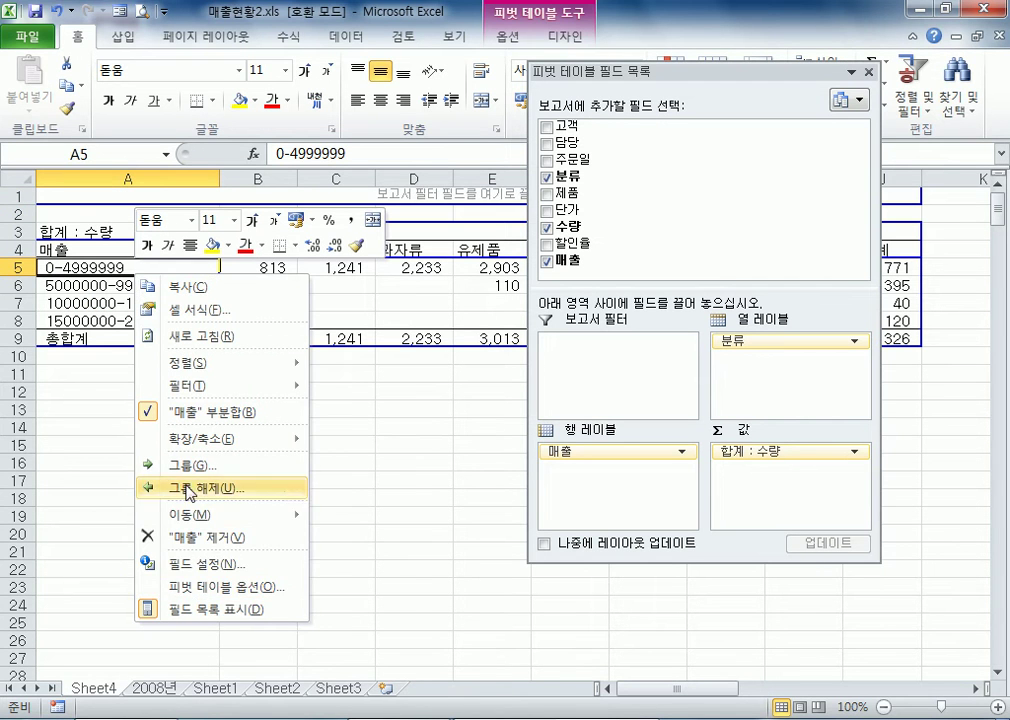
click(160, 465)
text(1)
click(160, 515)
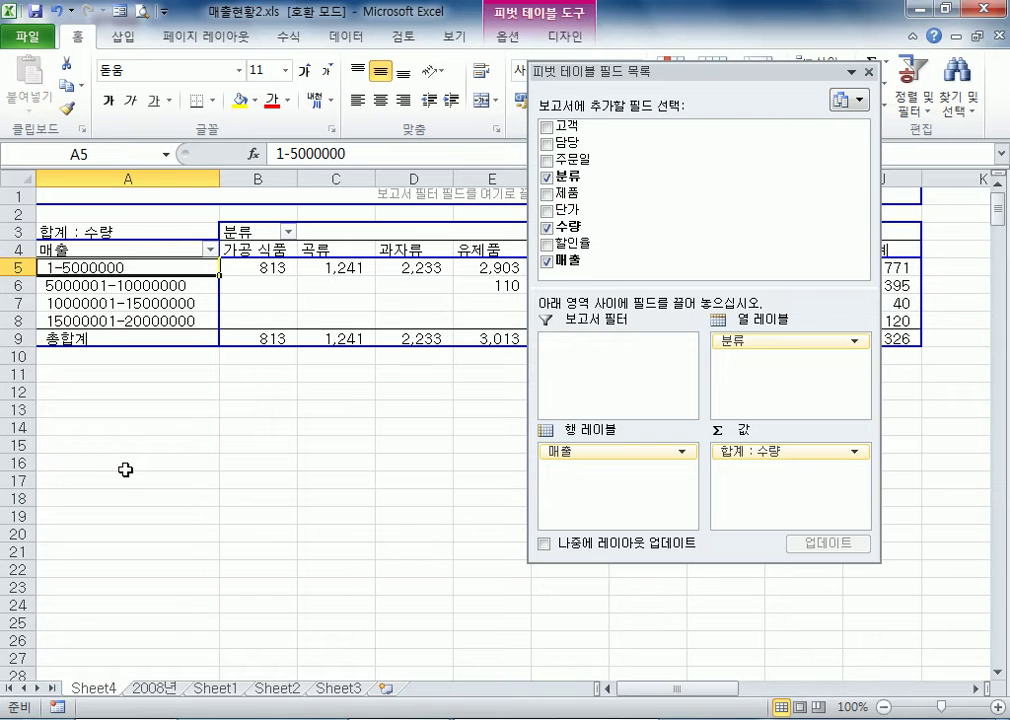
drag(705, 73, 789, 325)
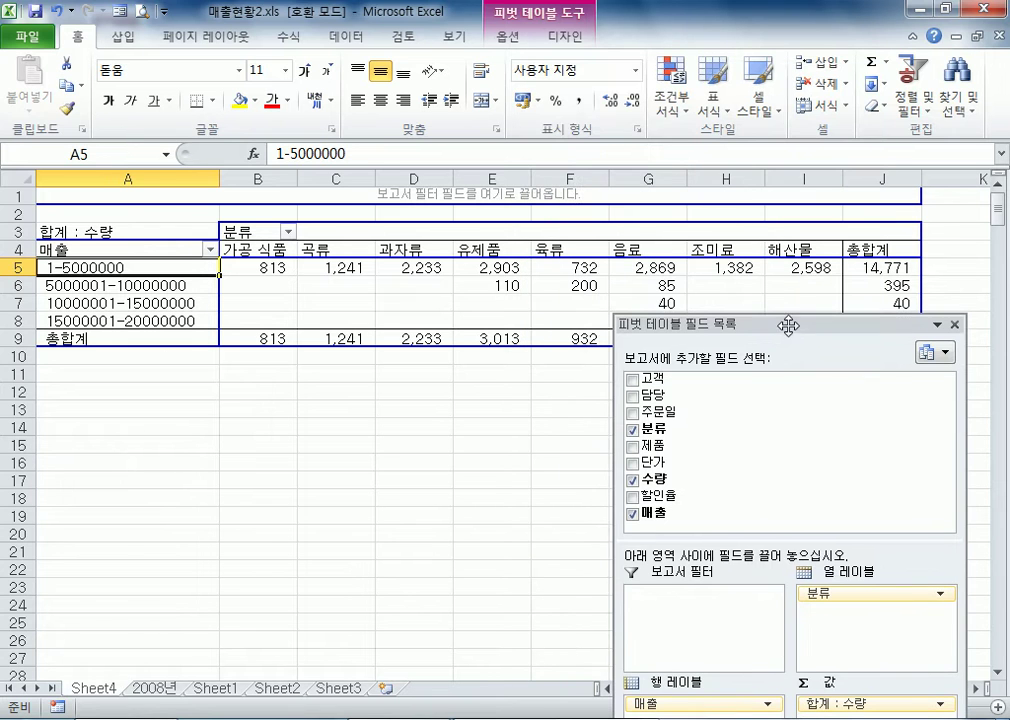
drag(717, 325, 707, 421)
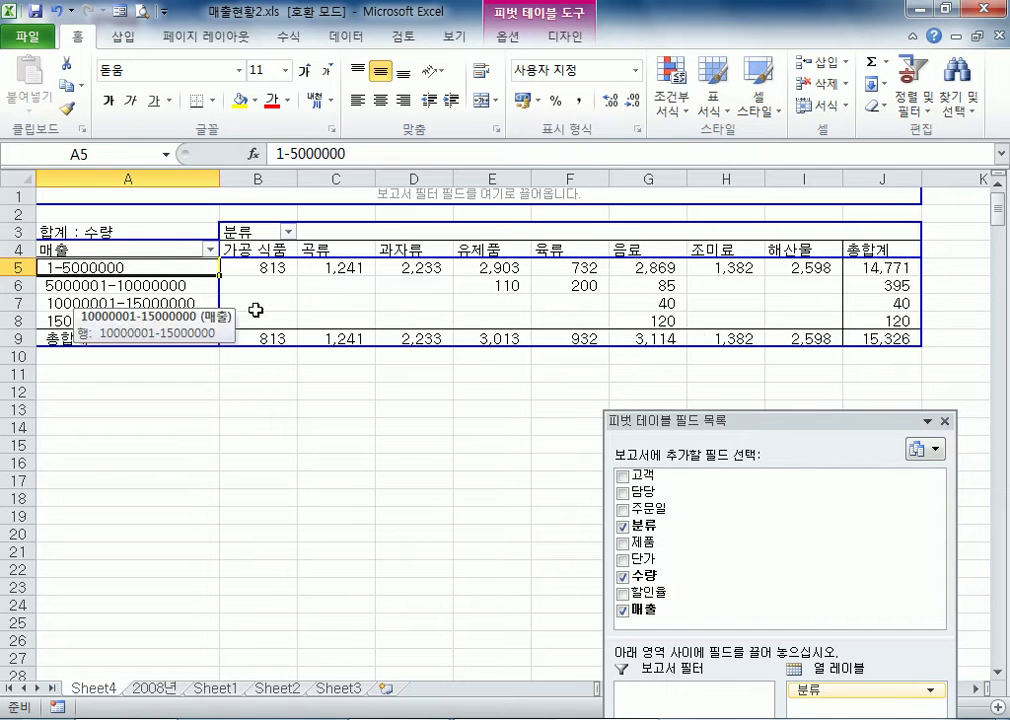
click(867, 301)
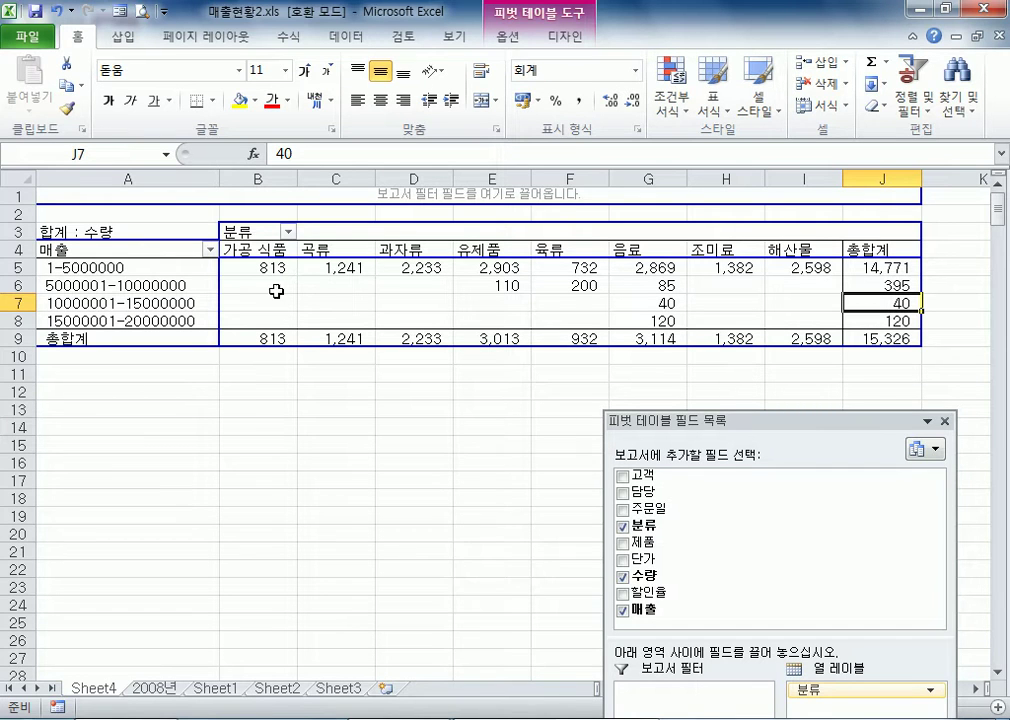
click(133, 271)
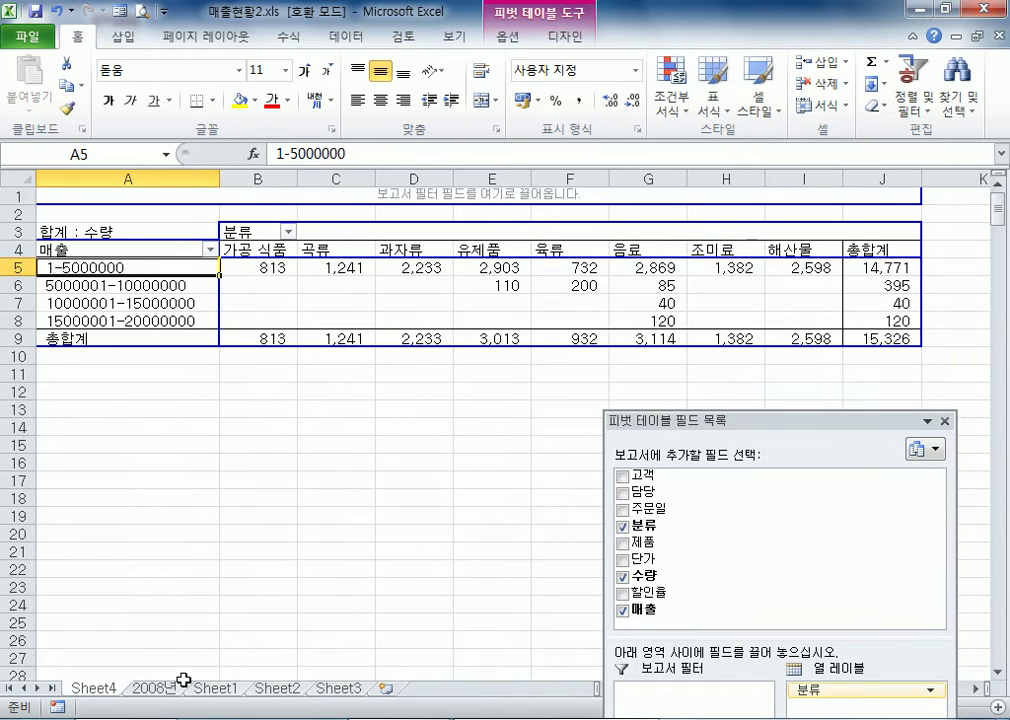
On the 2008년 sheet, examine the 매출 values and the 단가 and 수량 cells in row 2 that feed the 매출 formula
click(152, 688)
click(829, 222)
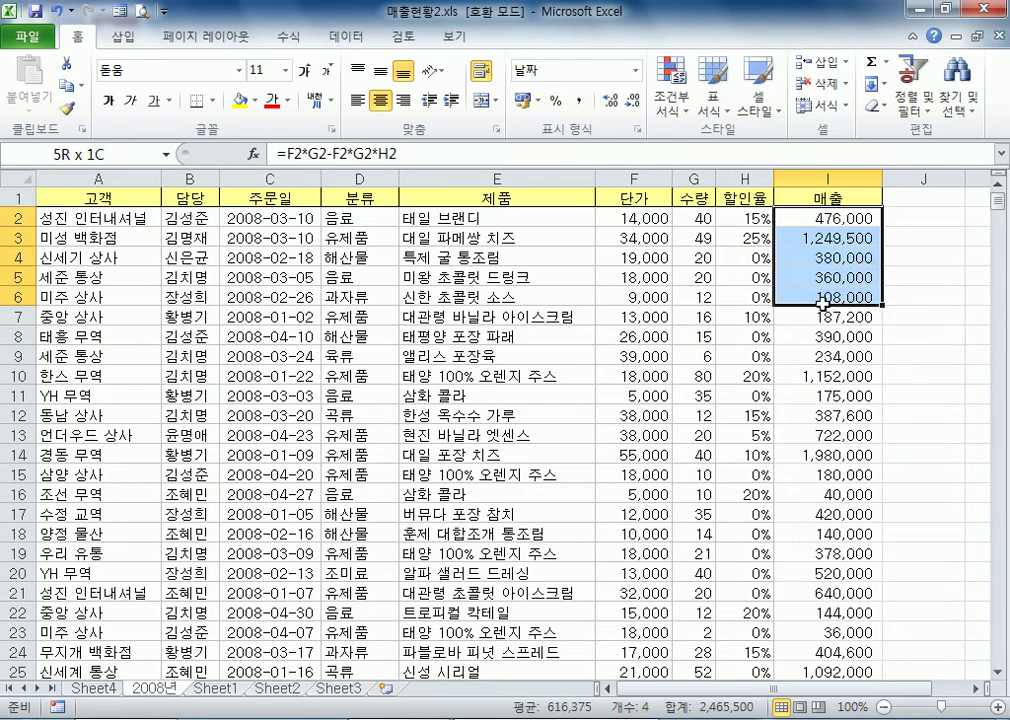
drag(829, 230, 793, 357)
click(790, 370)
key(Up)
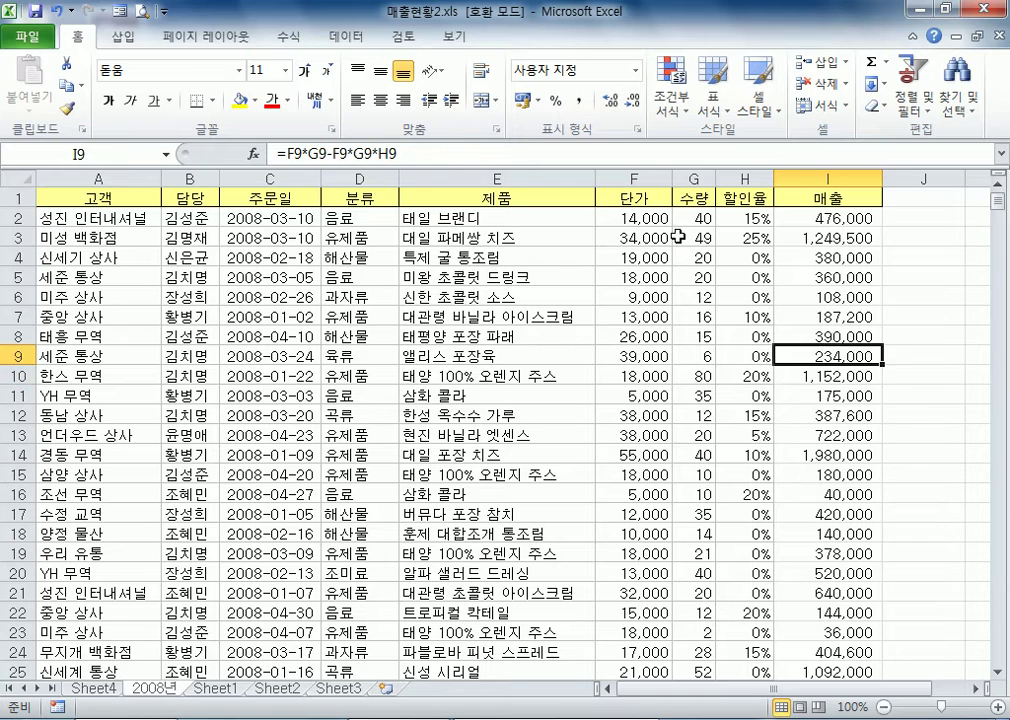
click(640, 218)
click(695, 218)
click(830, 218)
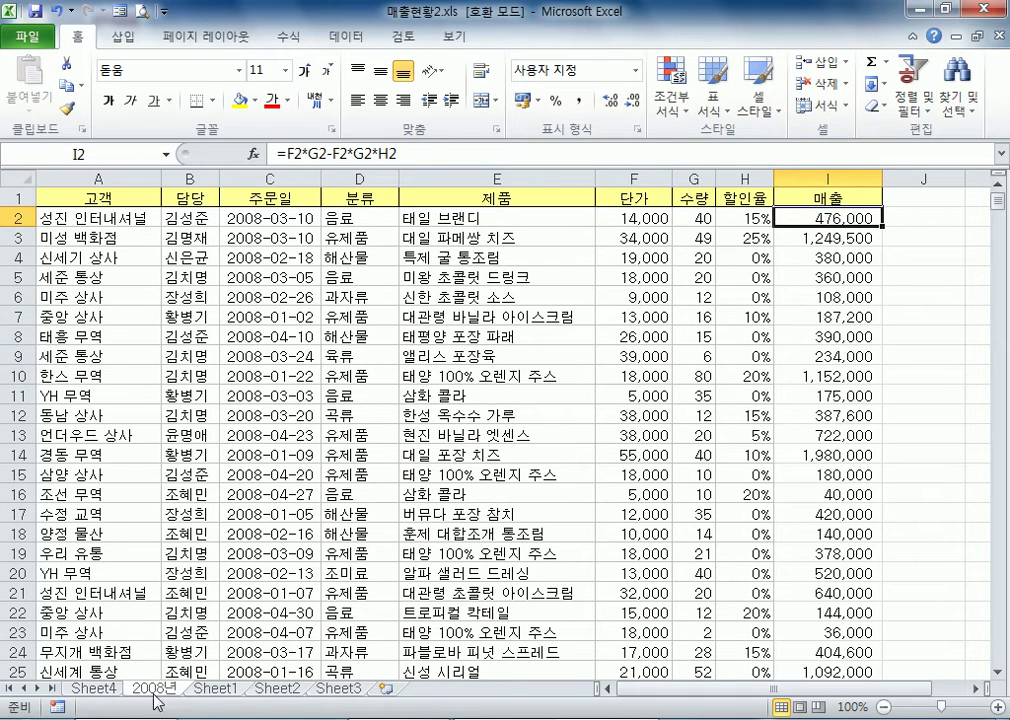
Return to Sheet4, compare the 총합계 values of the 매출 ranges, and dock the field list beside the sheet
click(93, 688)
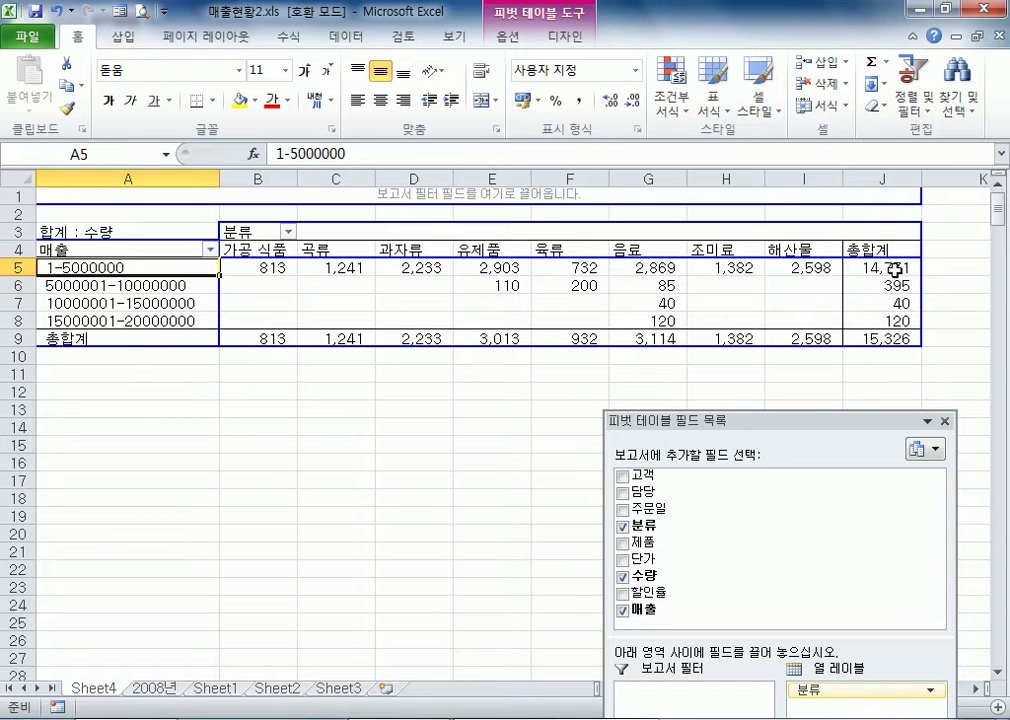
drag(868, 292, 863, 323)
drag(784, 413, 897, 176)
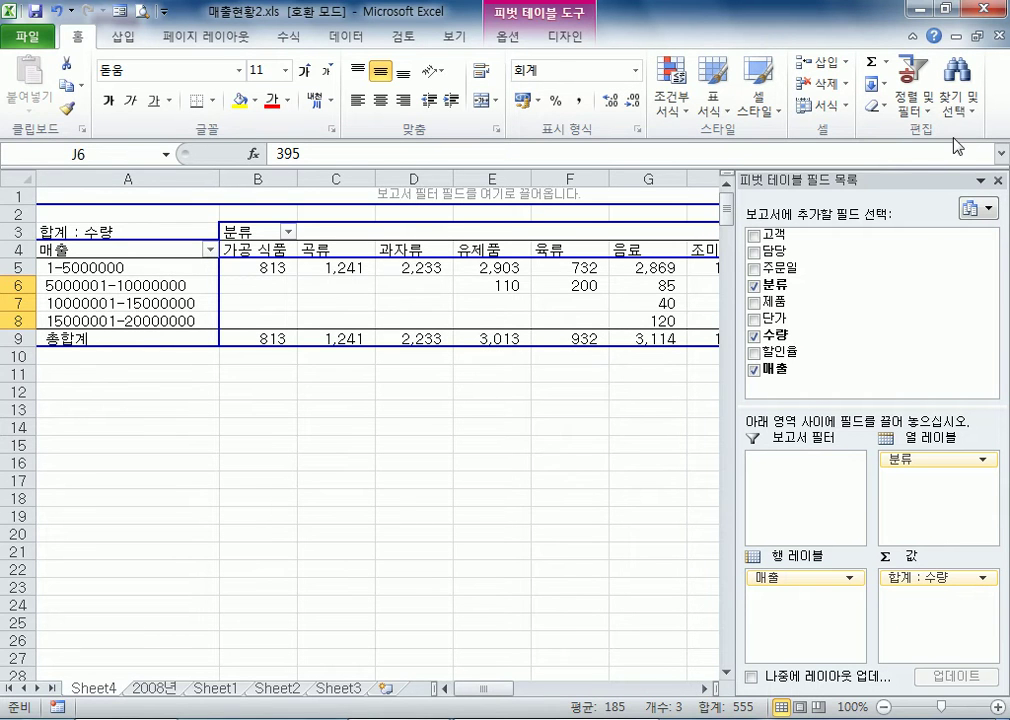
drag(790, 181, 381, 390)
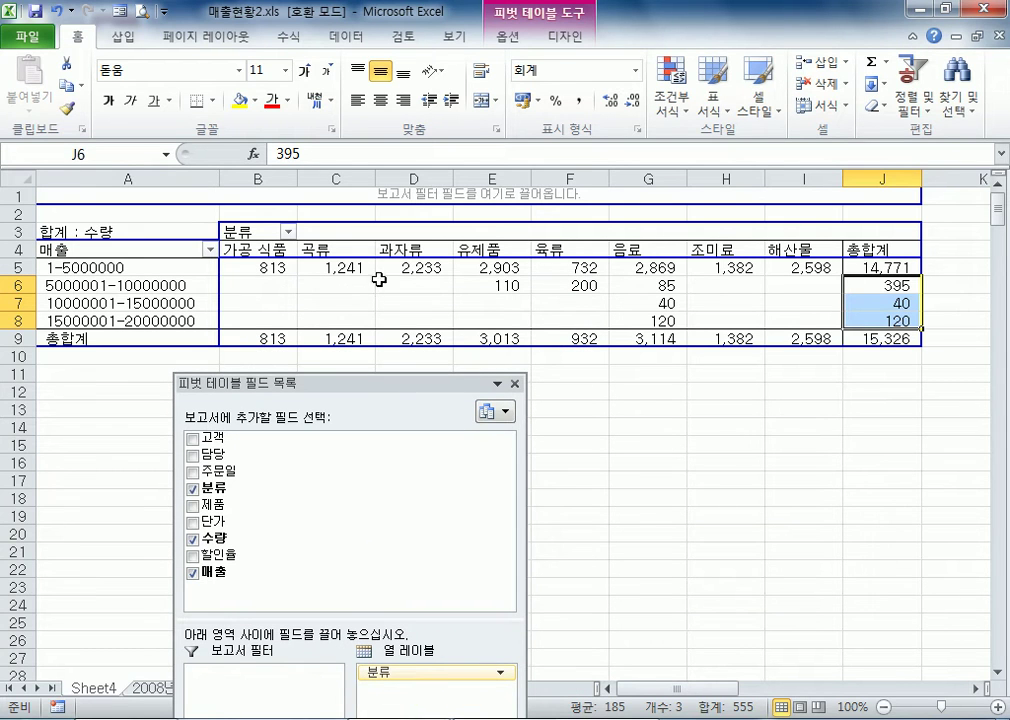
click(868, 263)
drag(886, 286, 876, 320)
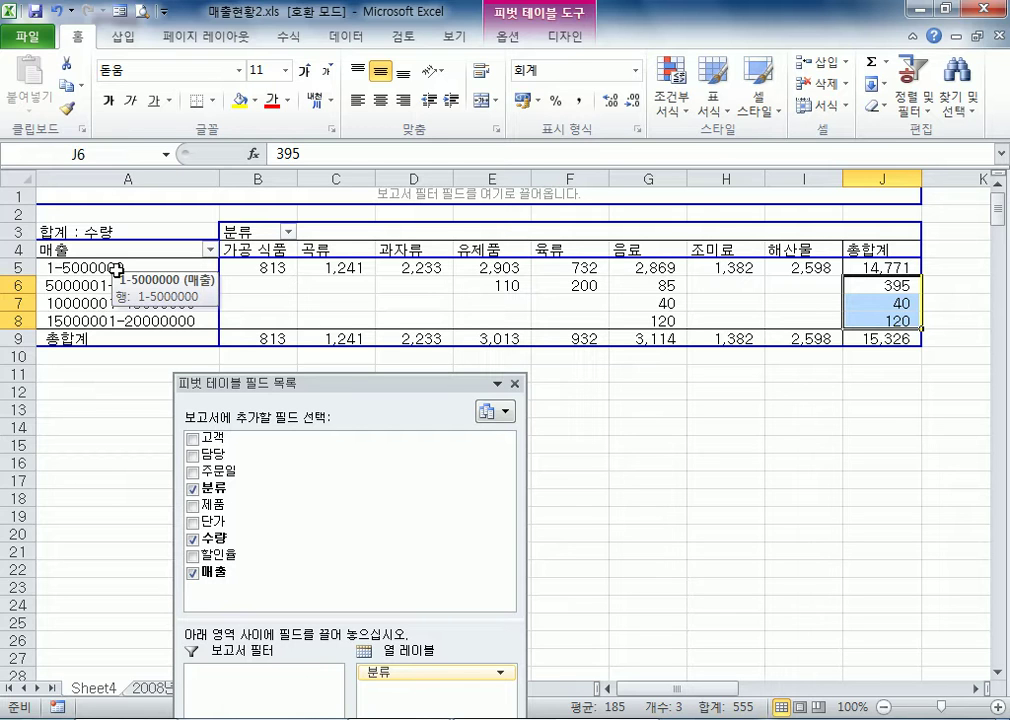
drag(340, 383, 988, 140)
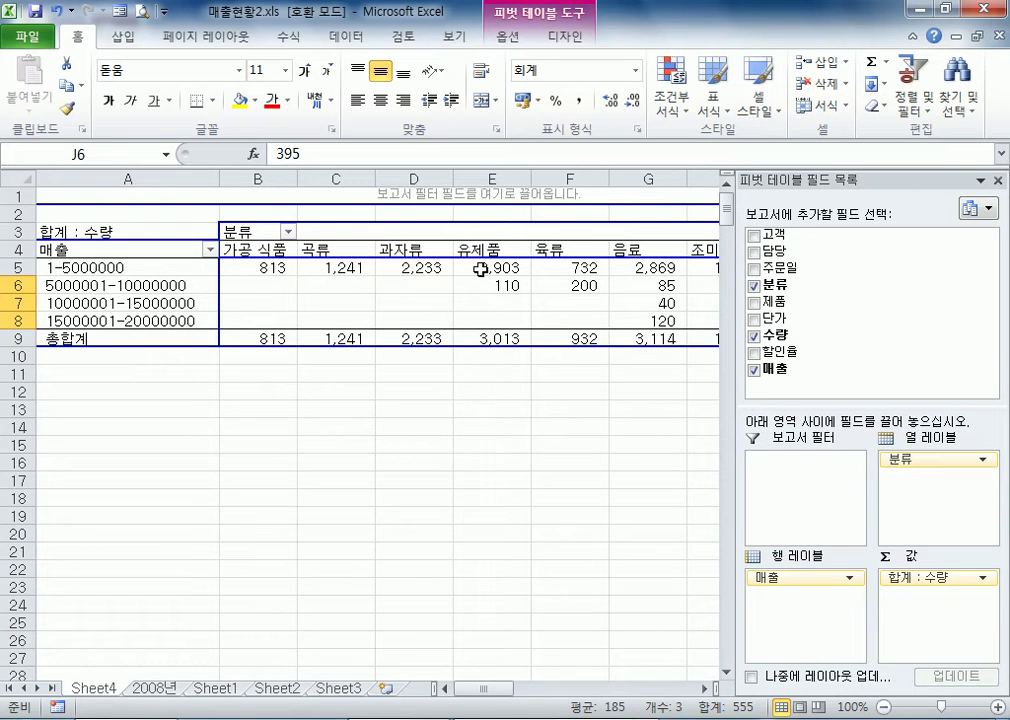
click(480, 268)
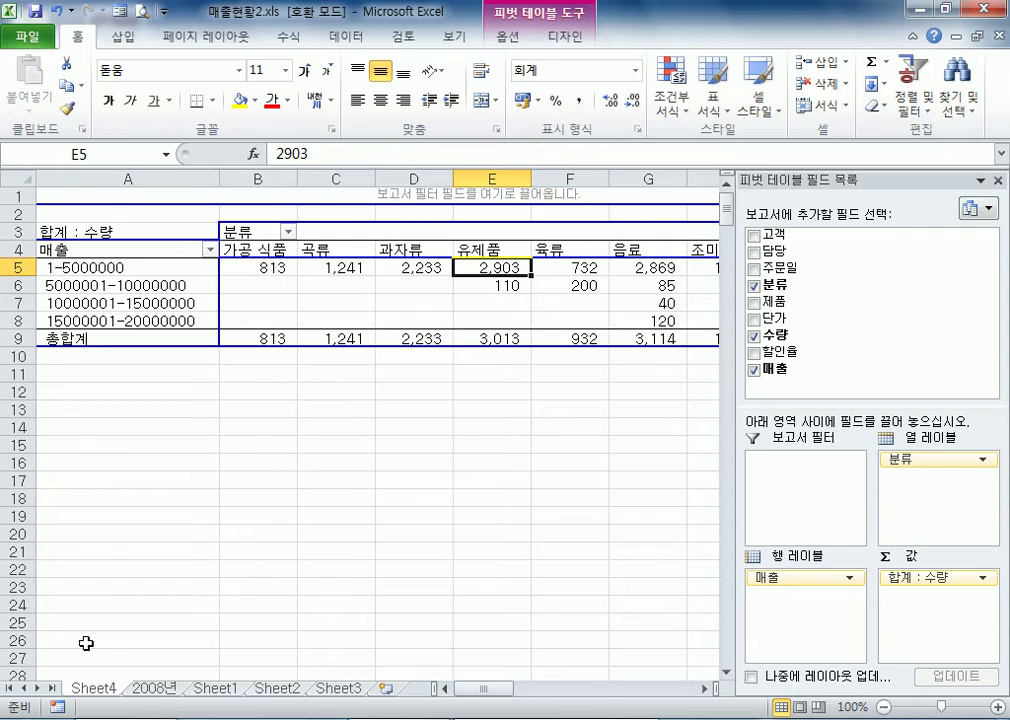
Look through the 매출 column on the 2008년 sheet and inspect the 매출 formula in I34
click(154, 689)
click(843, 242)
scroll(807, 442, down, 7)
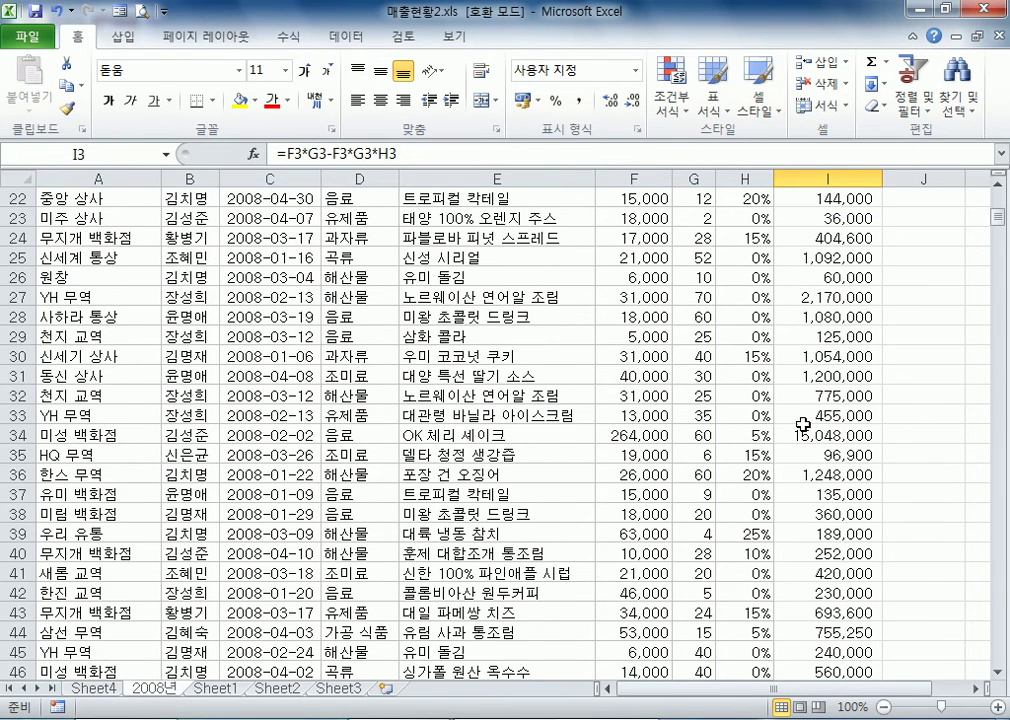
click(808, 435)
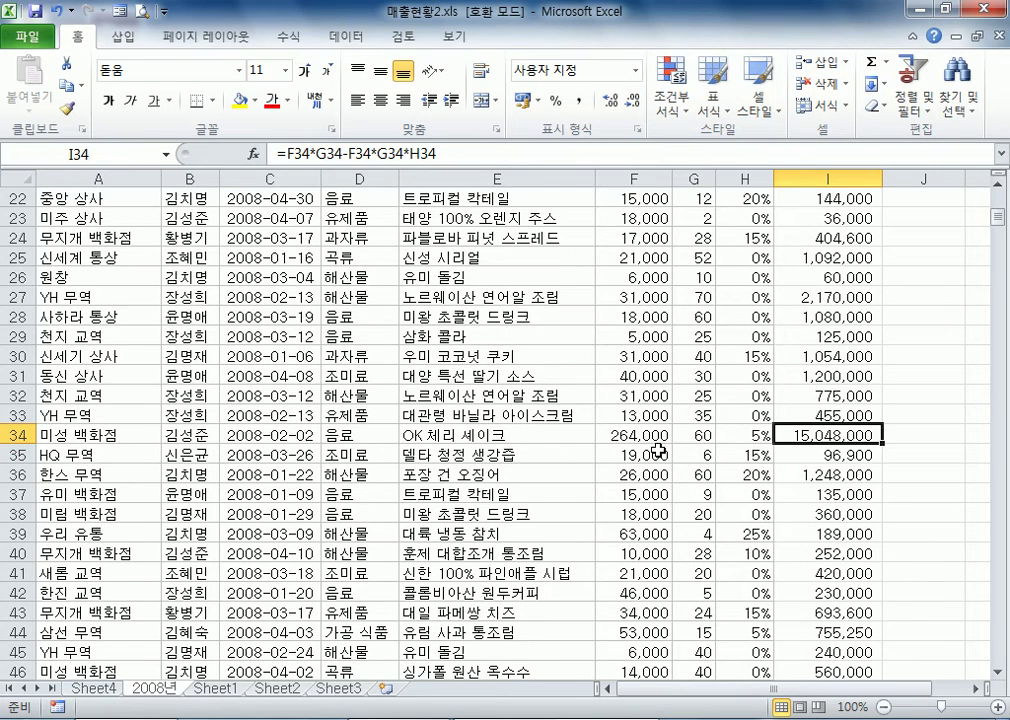
scroll(708, 482, down, 8)
scroll(789, 533, down, 4)
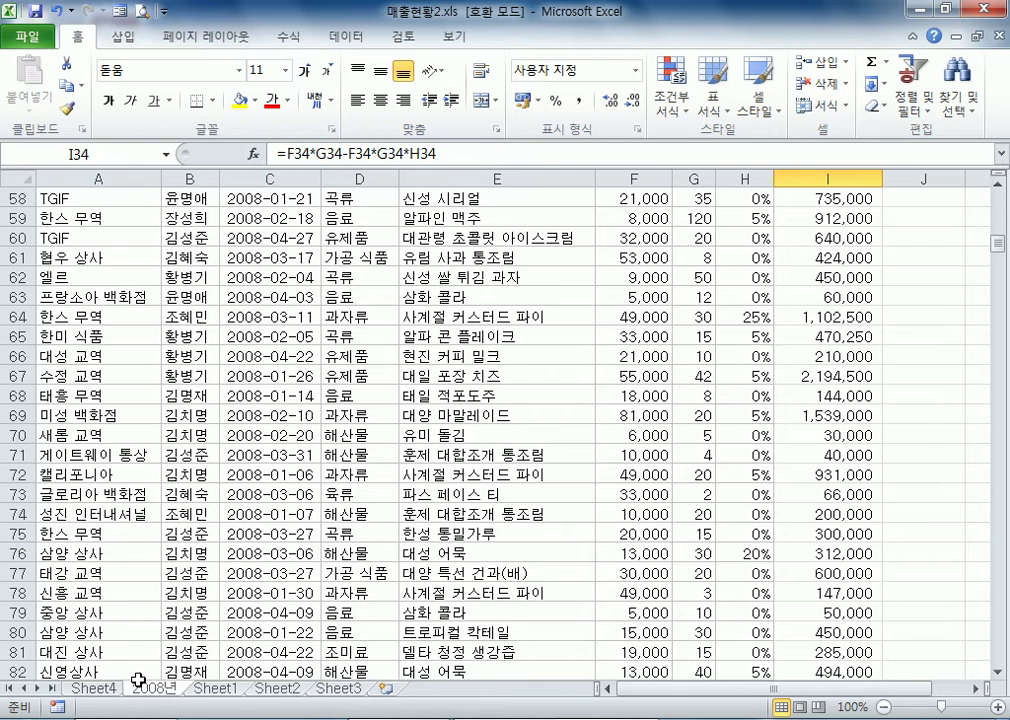
Return to Sheet4 and regroup the 매출 row field into ranges with an interval of 1000000
click(90, 688)
right_click(119, 289)
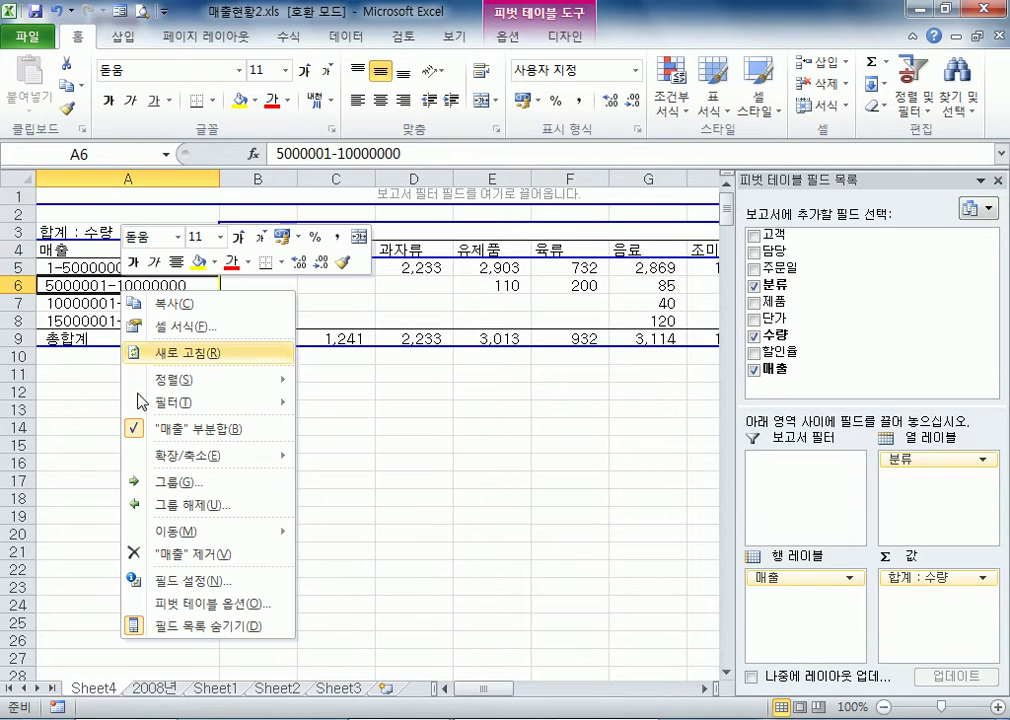
click(170, 481)
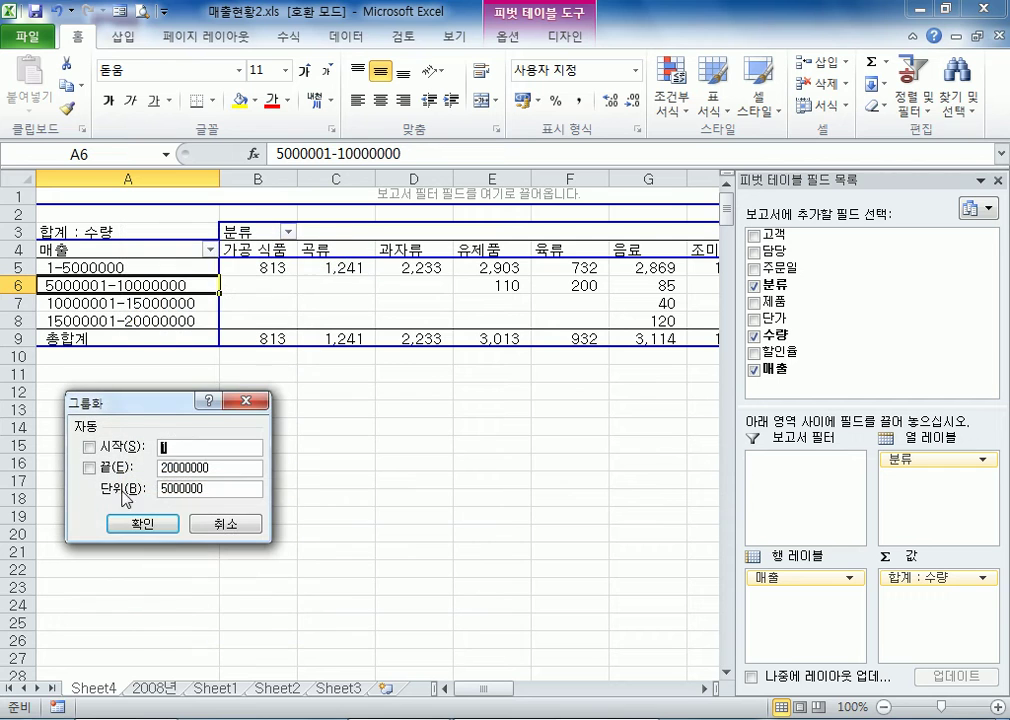
click(159, 489)
key(Delete)
text(1)
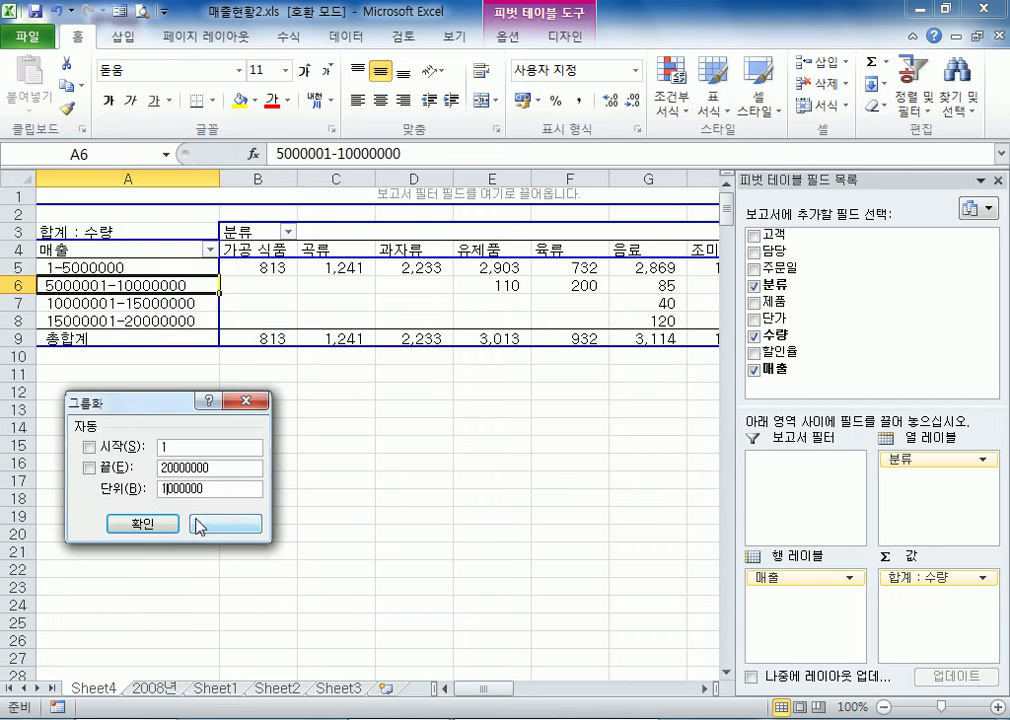
click(143, 524)
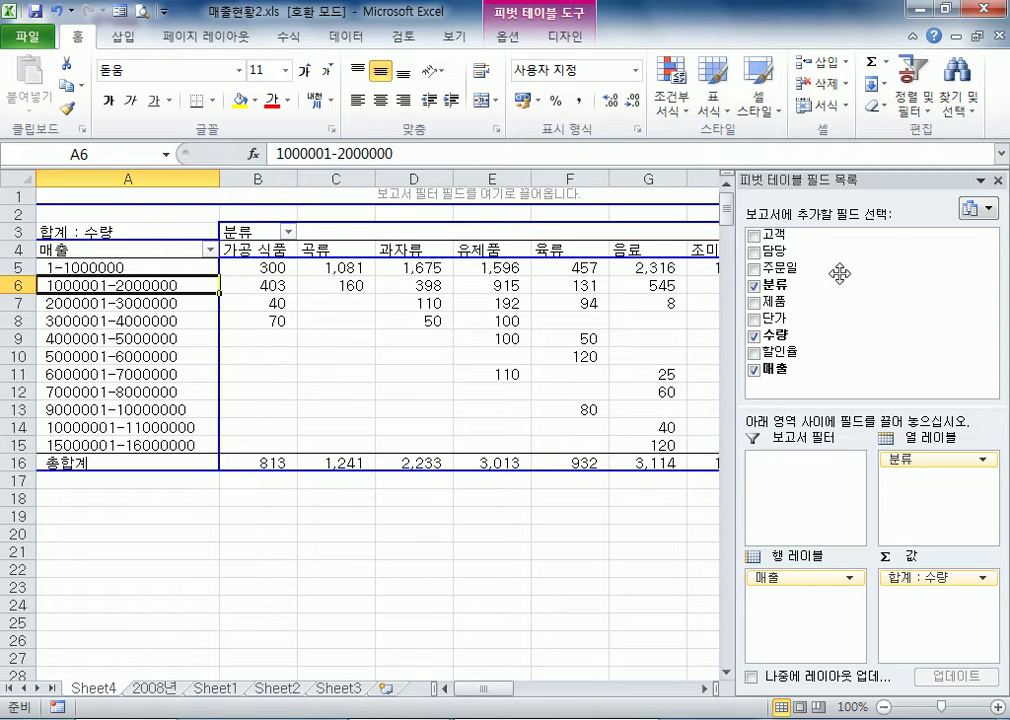
Float the field list below the pivot table and review the grouping settings of the 매출 field
drag(890, 185, 593, 559)
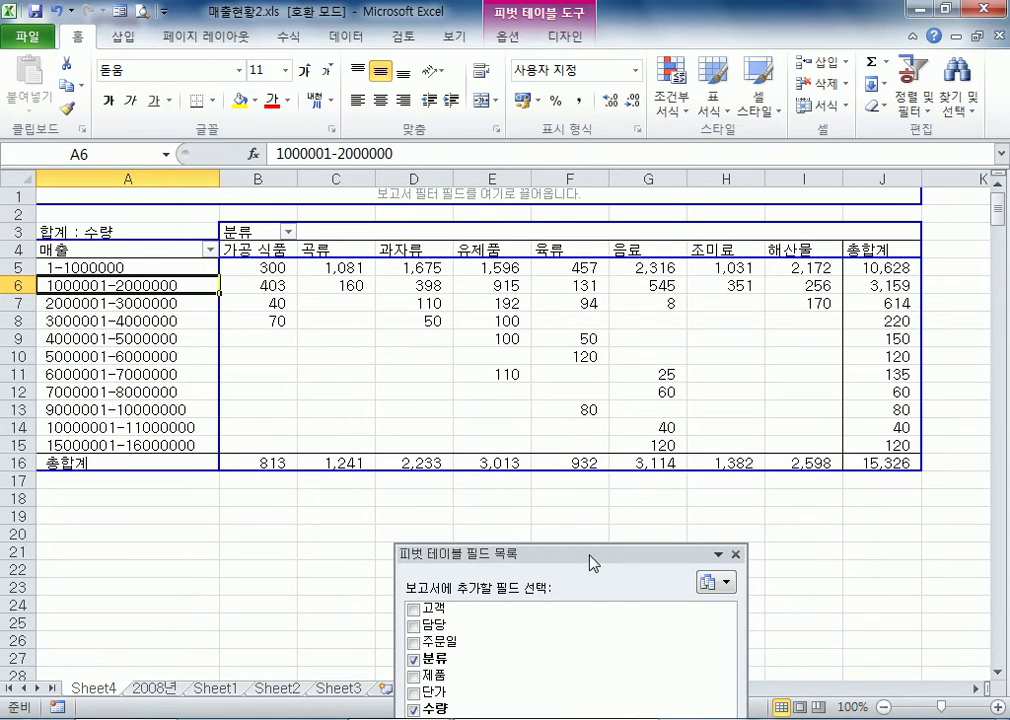
click(160, 268)
right_click(130, 270)
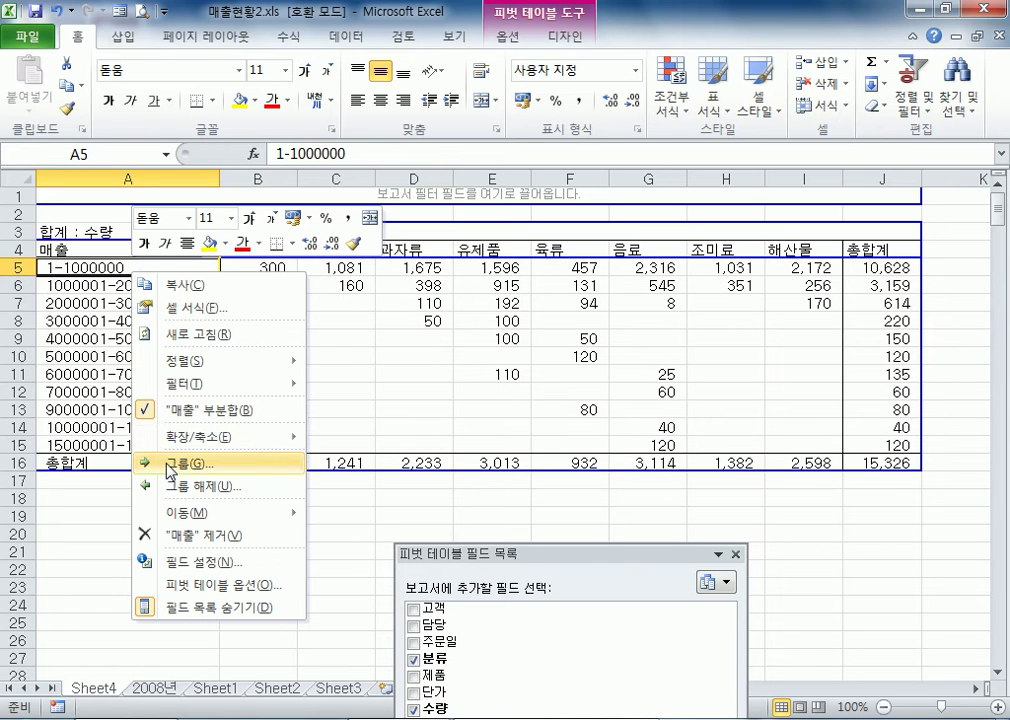
click(172, 459)
click(158, 474)
click(145, 510)
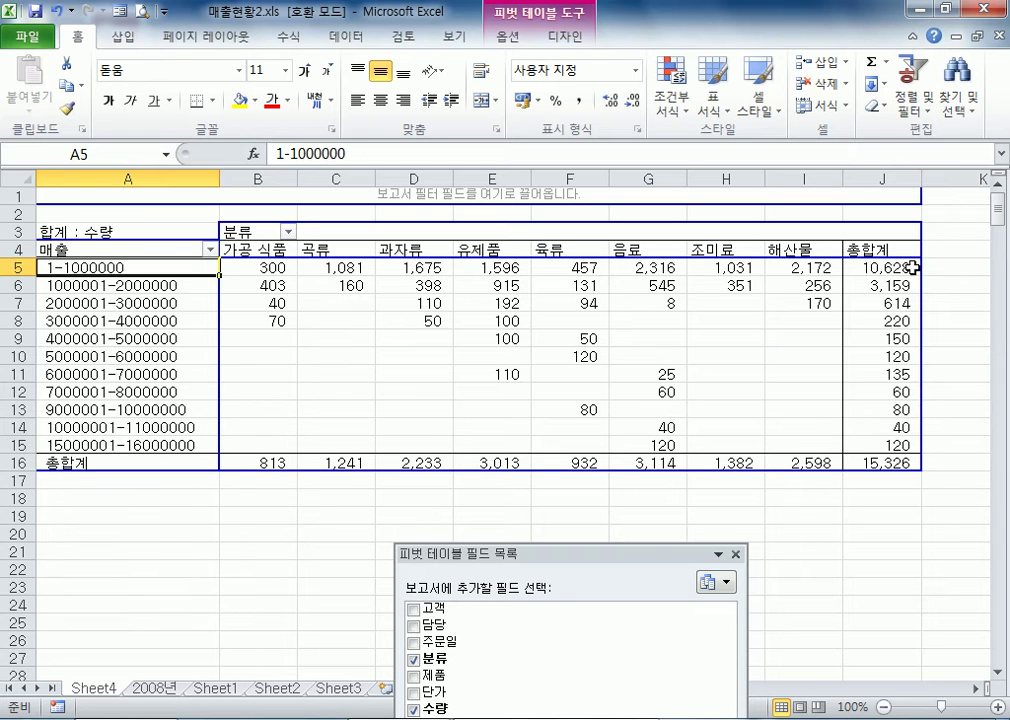
Compare the 총합계 values of the 매출 ranges, selecting J7:J15, and dock the field list beside the sheet
mouse_move(916, 276)
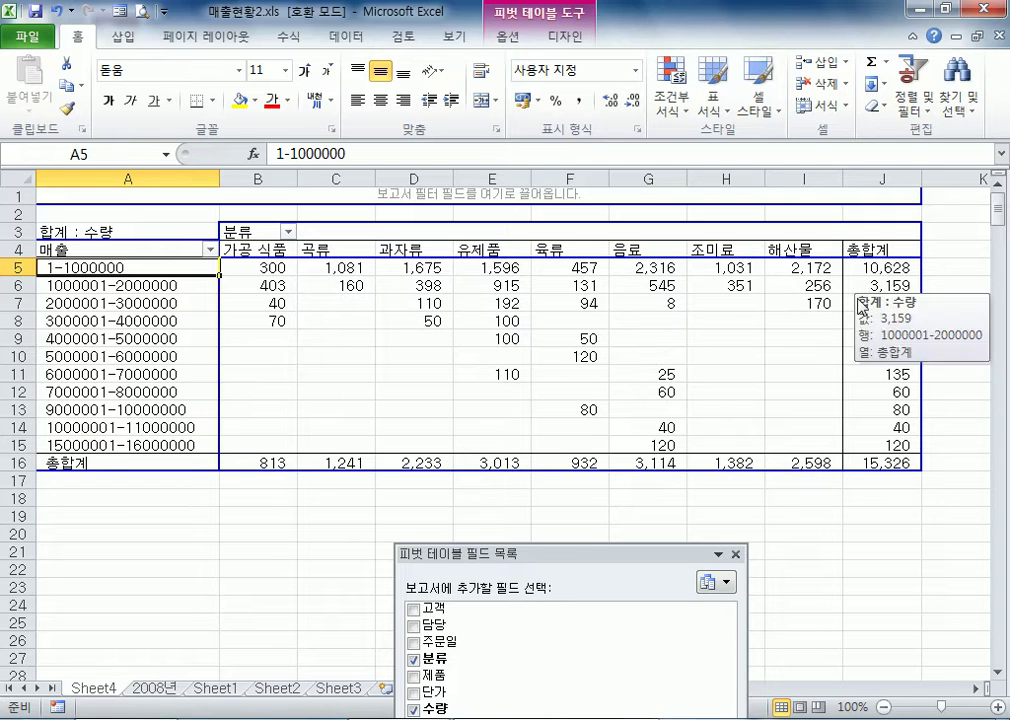
drag(878, 375, 880, 438)
drag(612, 553, 512, 528)
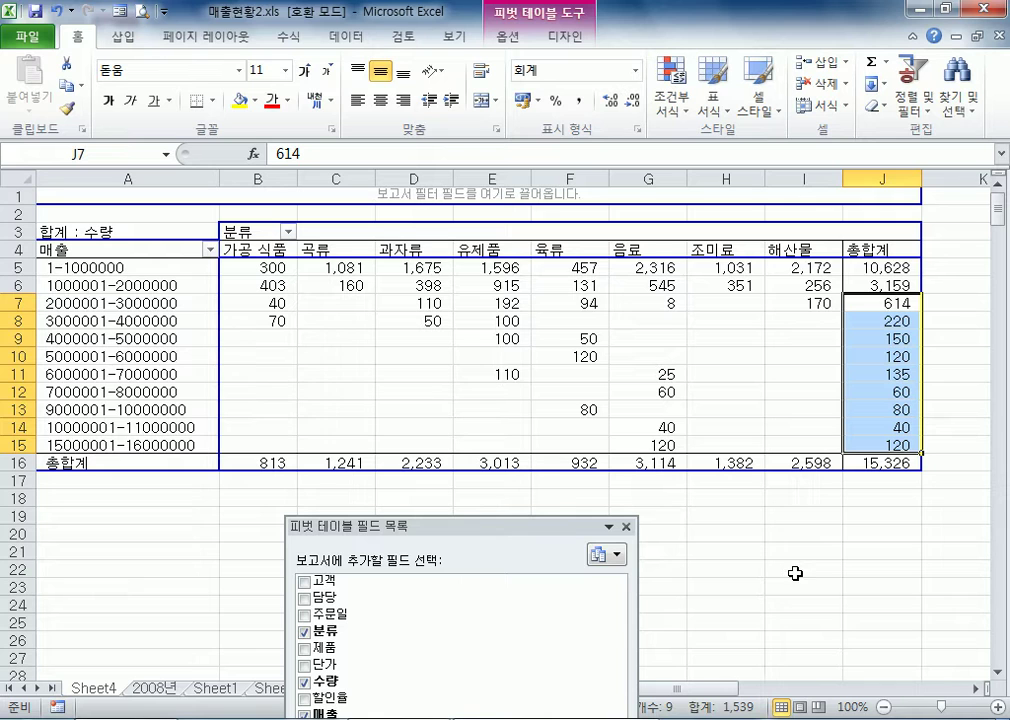
click(459, 339)
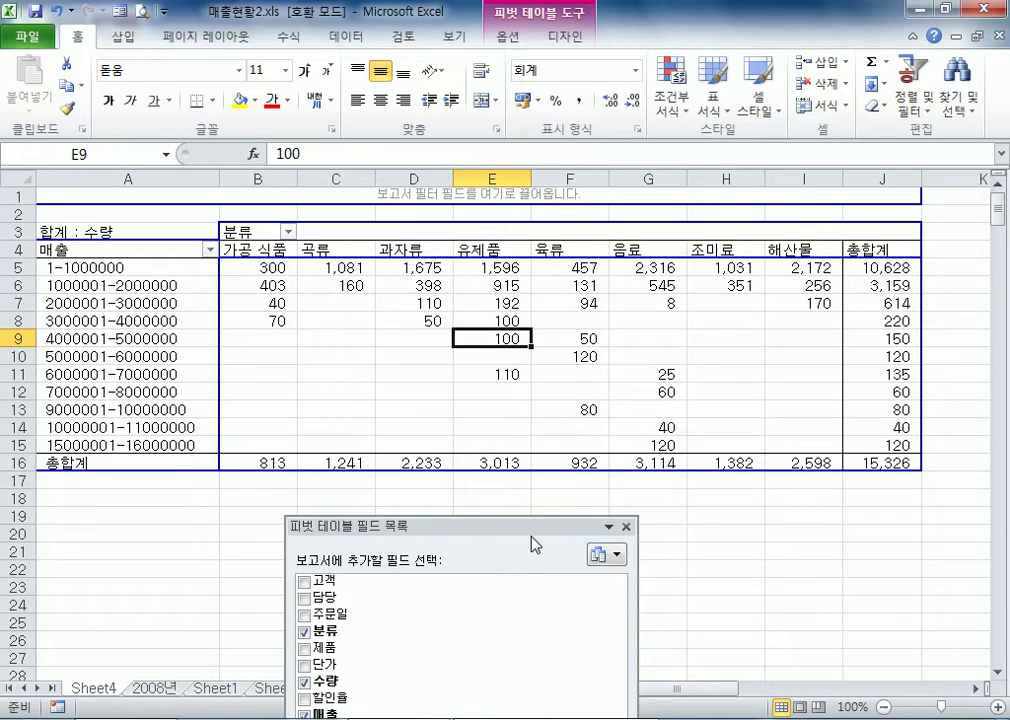
drag(460, 523, 938, 150)
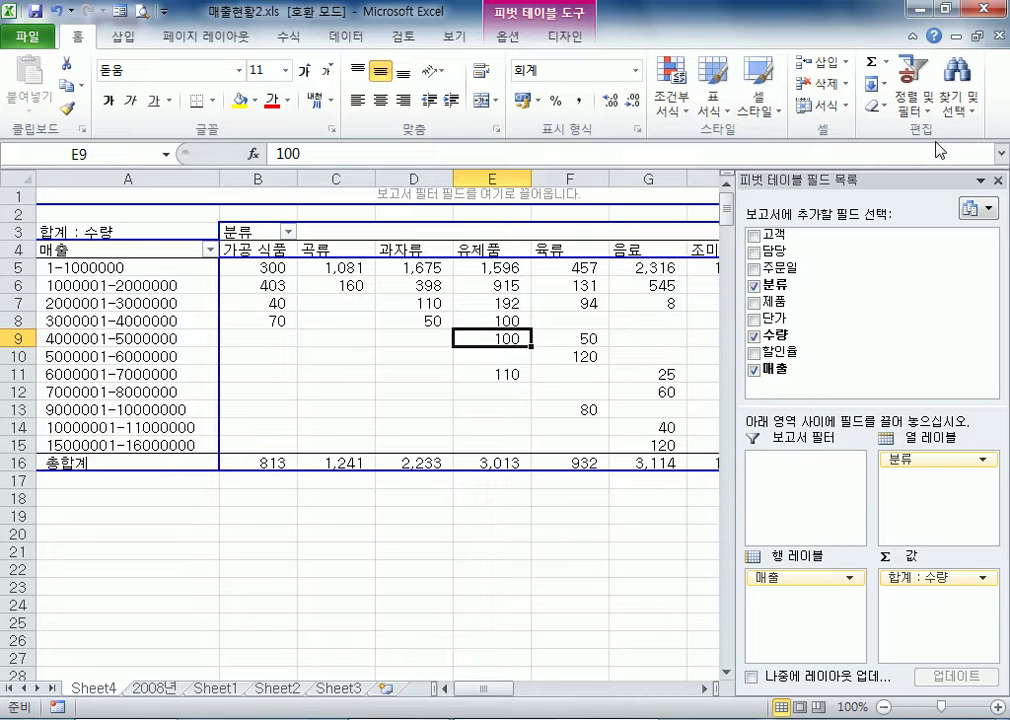
click(401, 319)
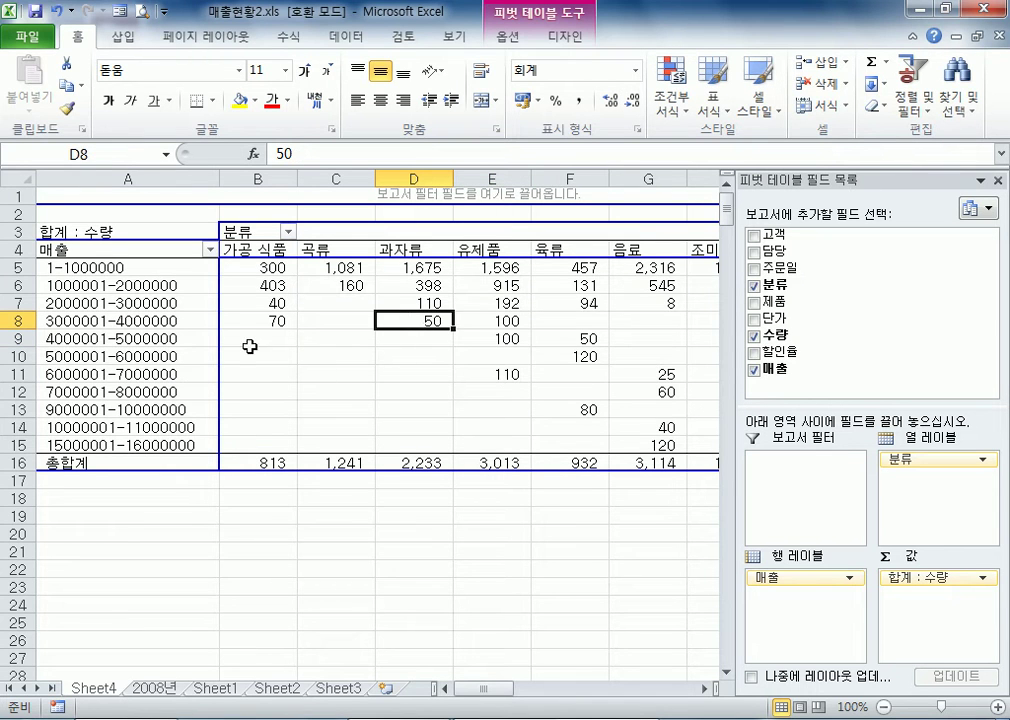
mouse_move(321, 409)
click(155, 688)
click(270, 355)
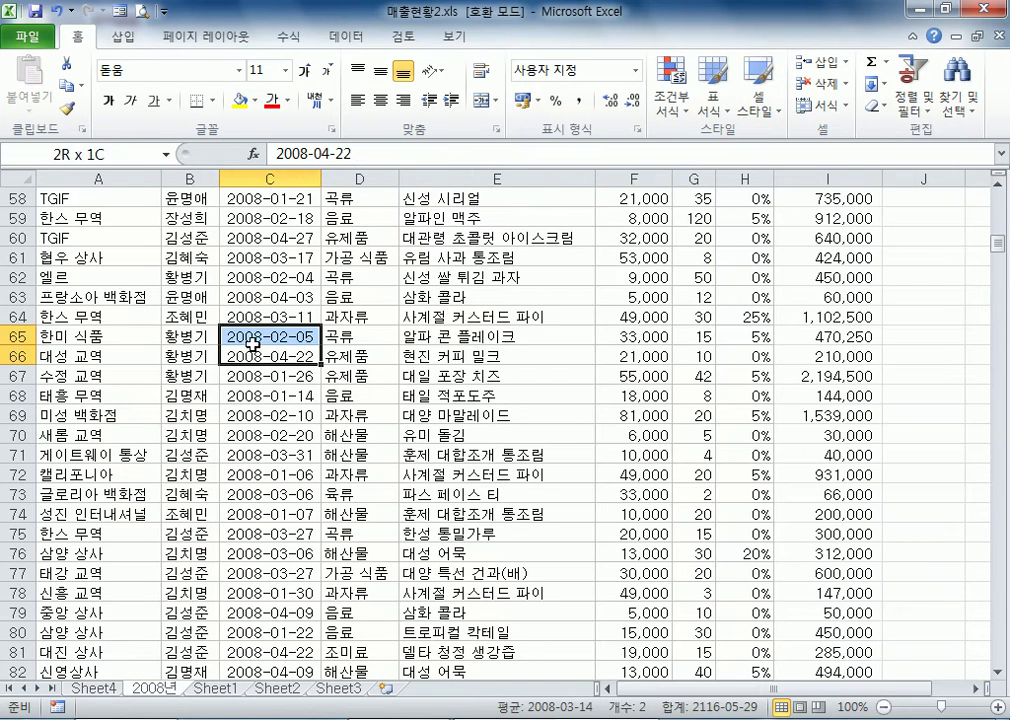
drag(270, 355, 270, 336)
click(192, 276)
click(120, 37)
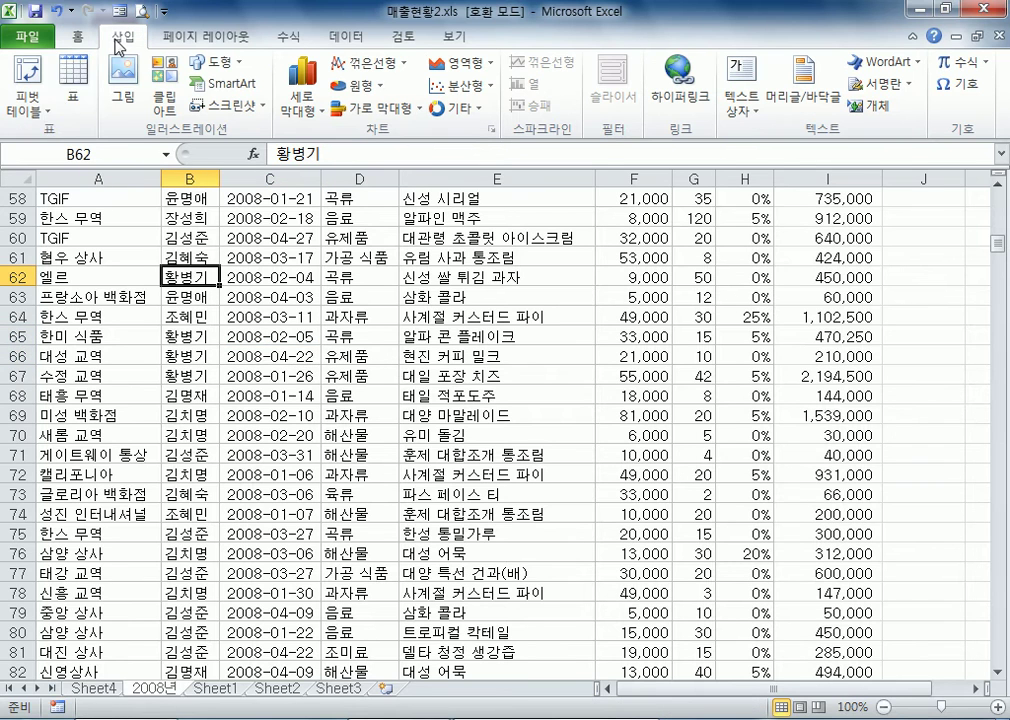
click(48, 120)
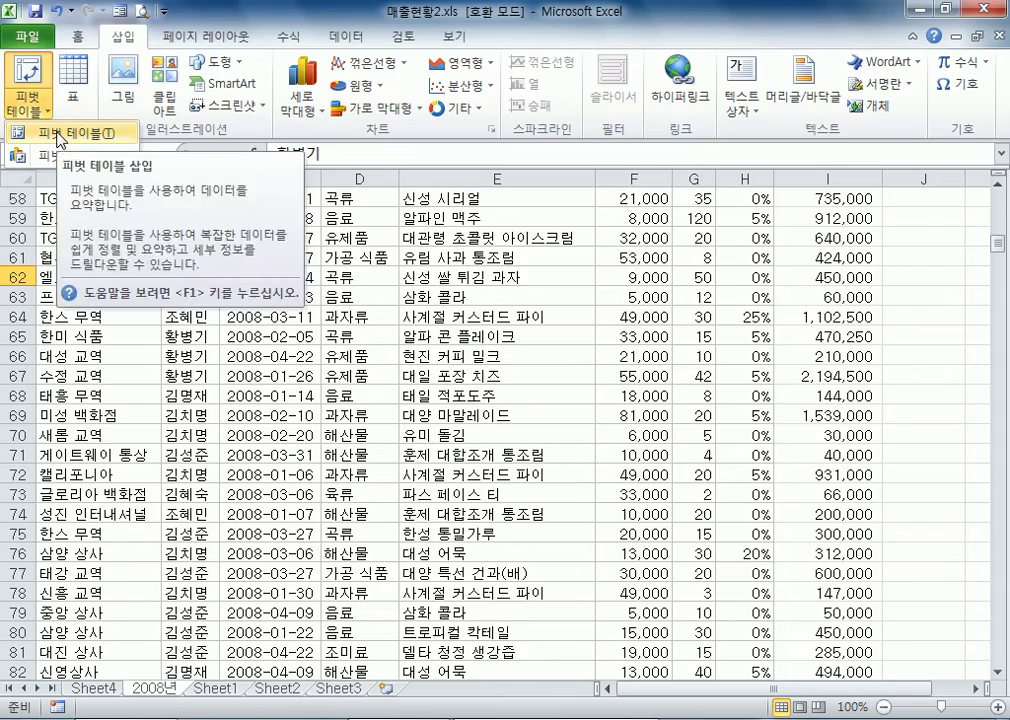
click(58, 133)
key(Escape)
click(50, 110)
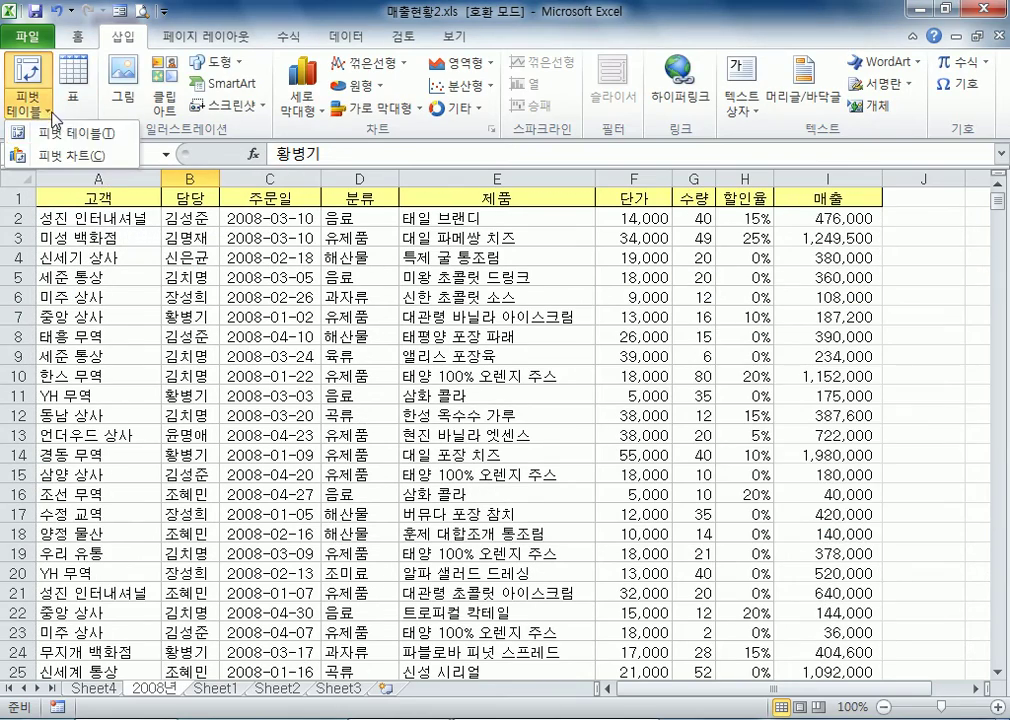
click(72, 155)
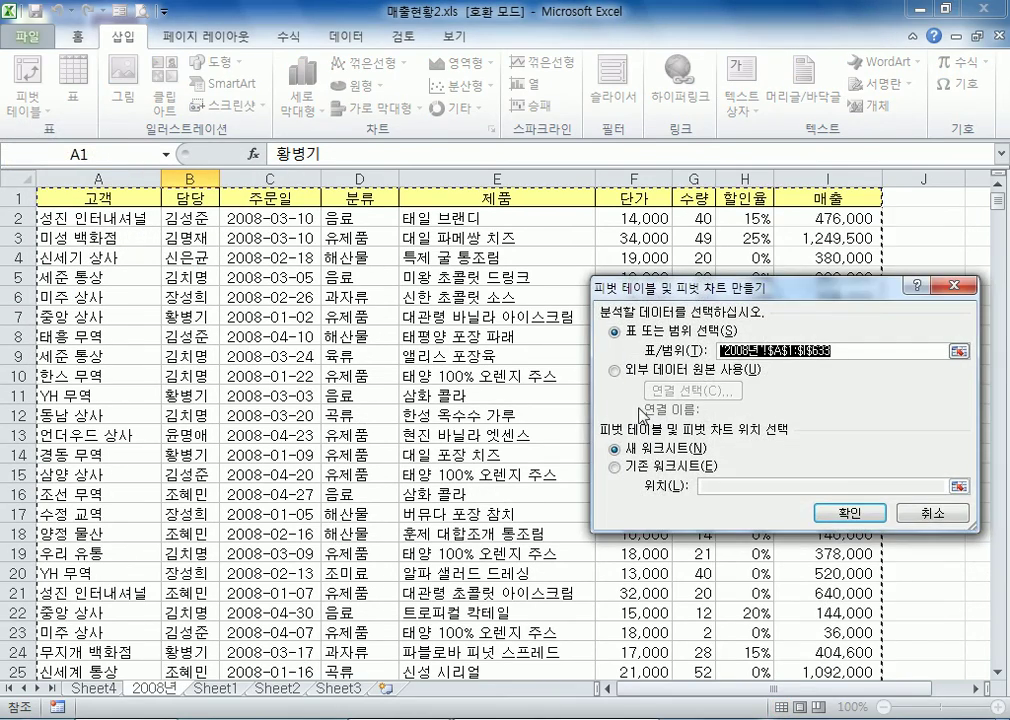
key(Escape)
Insert a 2-D clustered column pivot chart from the 매출 pivot table on Sheet4
click(93, 688)
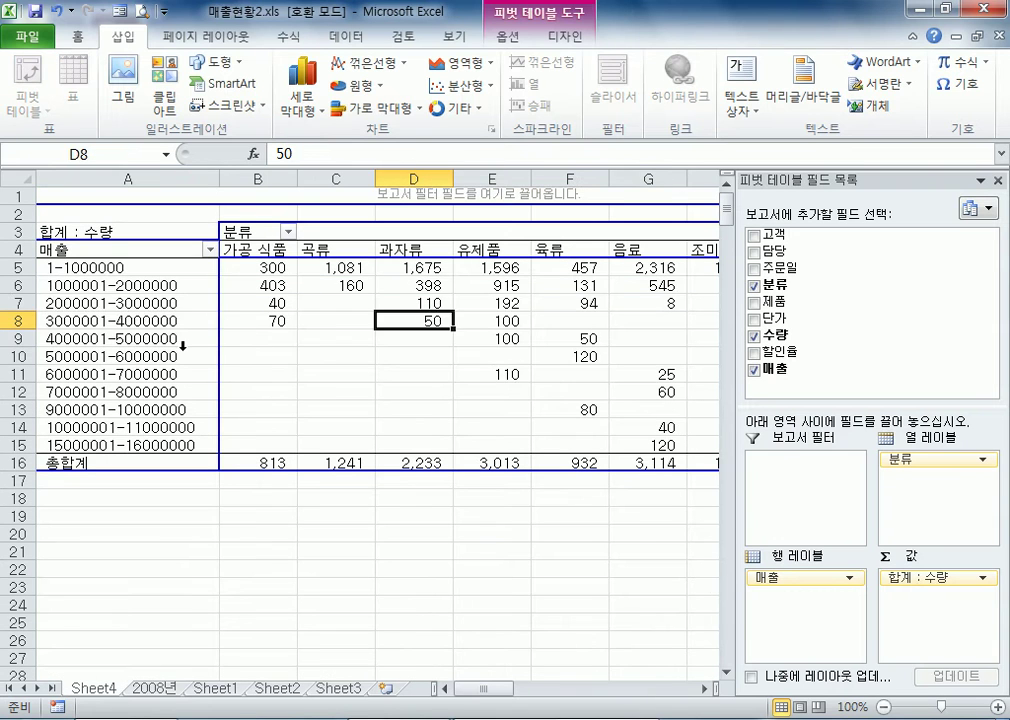
click(186, 321)
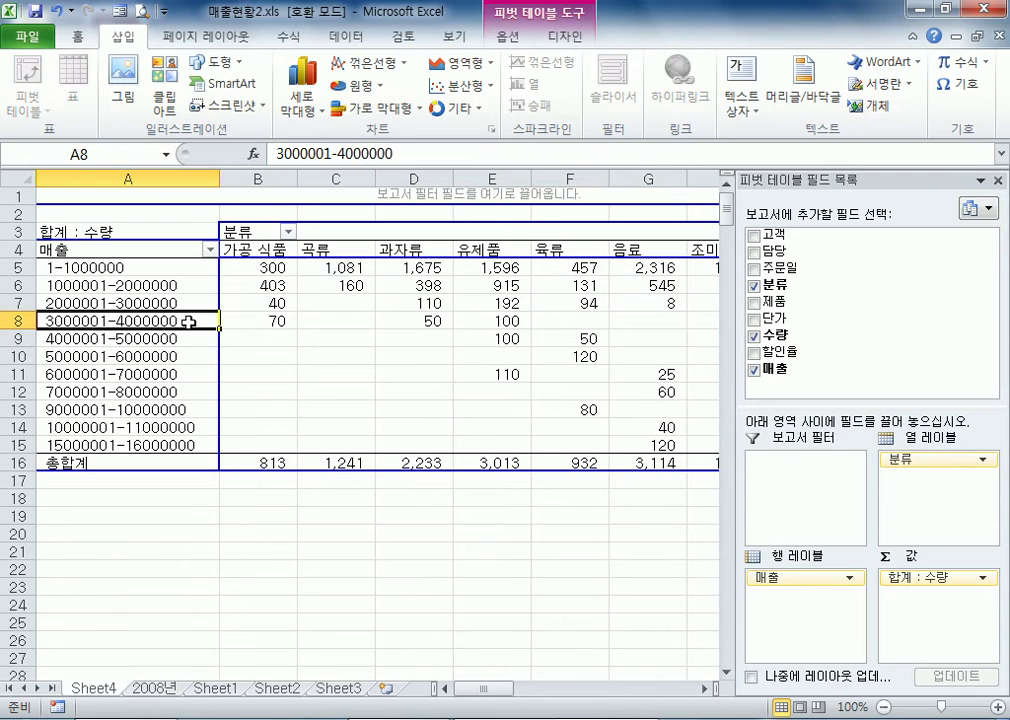
click(309, 87)
click(304, 170)
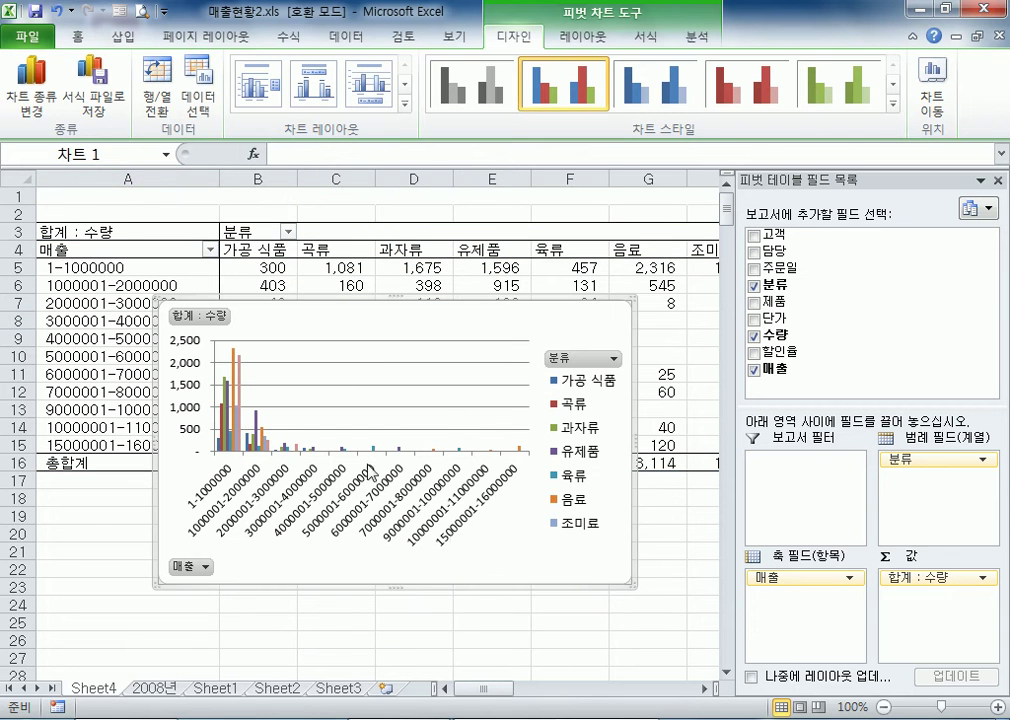
Widen the pivot chart and reposition it over the pivot table, starting near row 3
drag(397, 320, 319, 364)
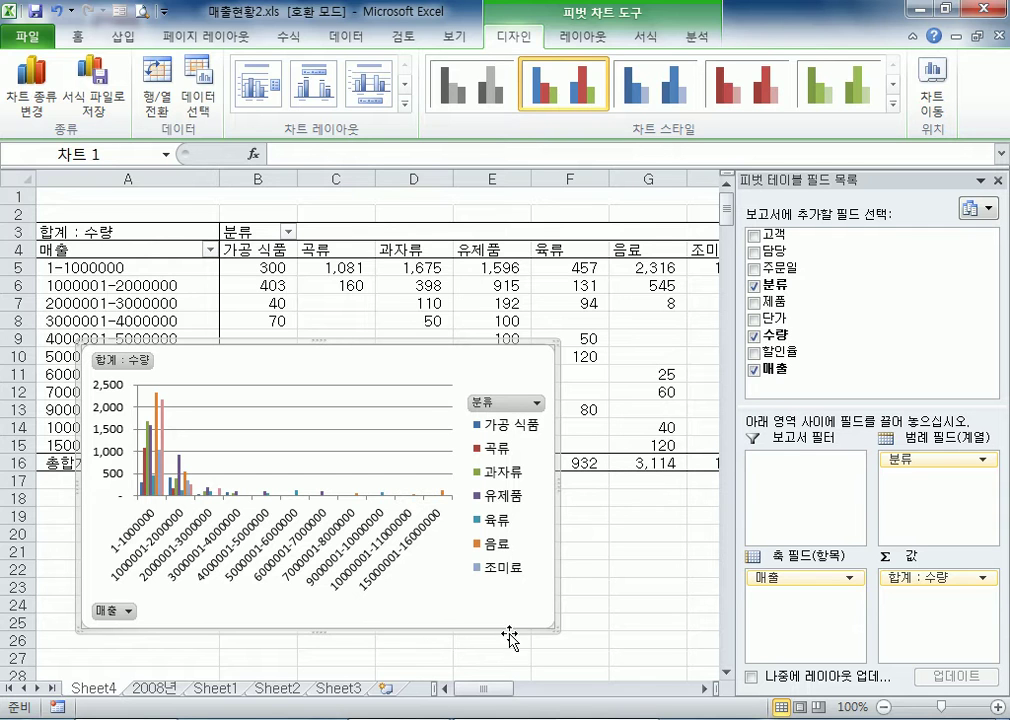
drag(458, 351, 511, 289)
drag(397, 293, 488, 300)
drag(307, 289, 235, 282)
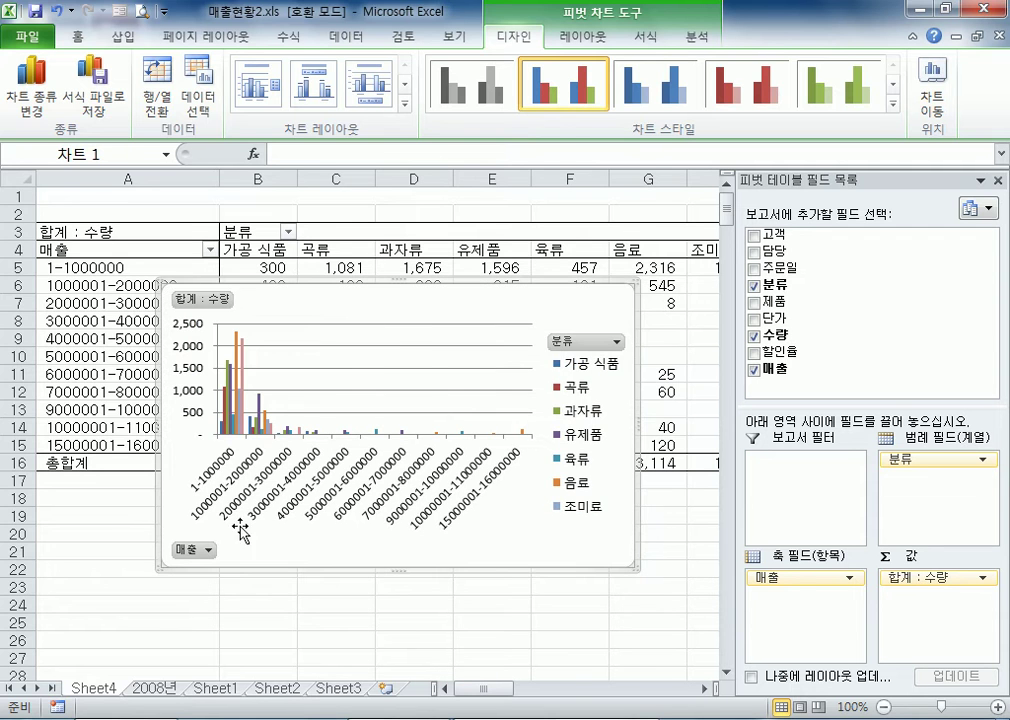
drag(401, 293, 333, 301)
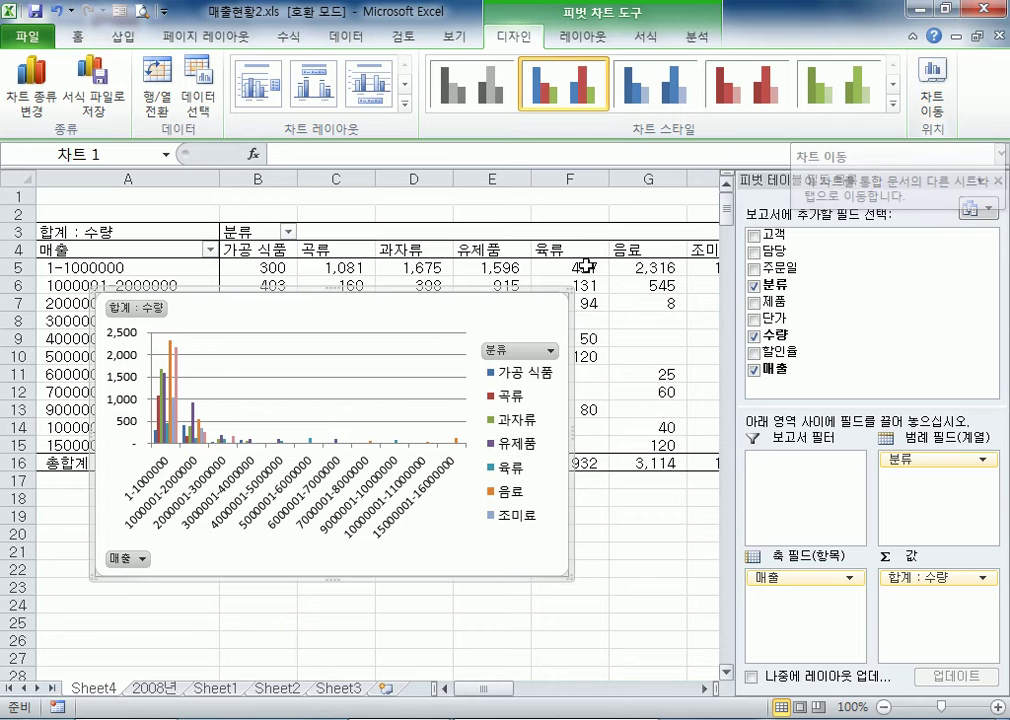
right_click(469, 311)
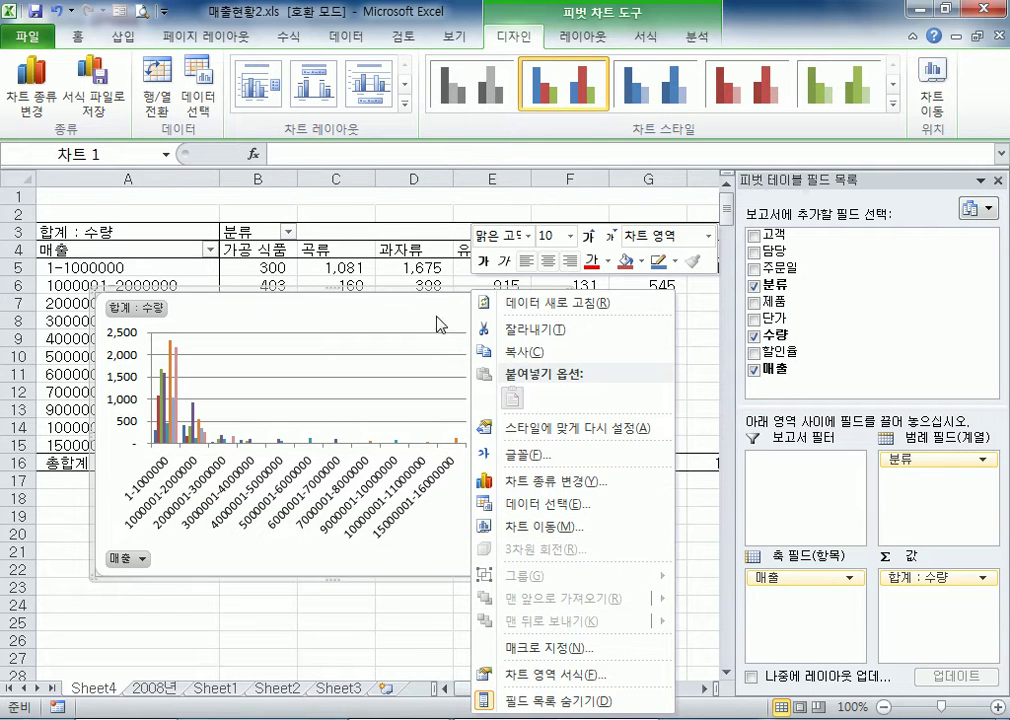
click(471, 311)
drag(471, 311, 487, 211)
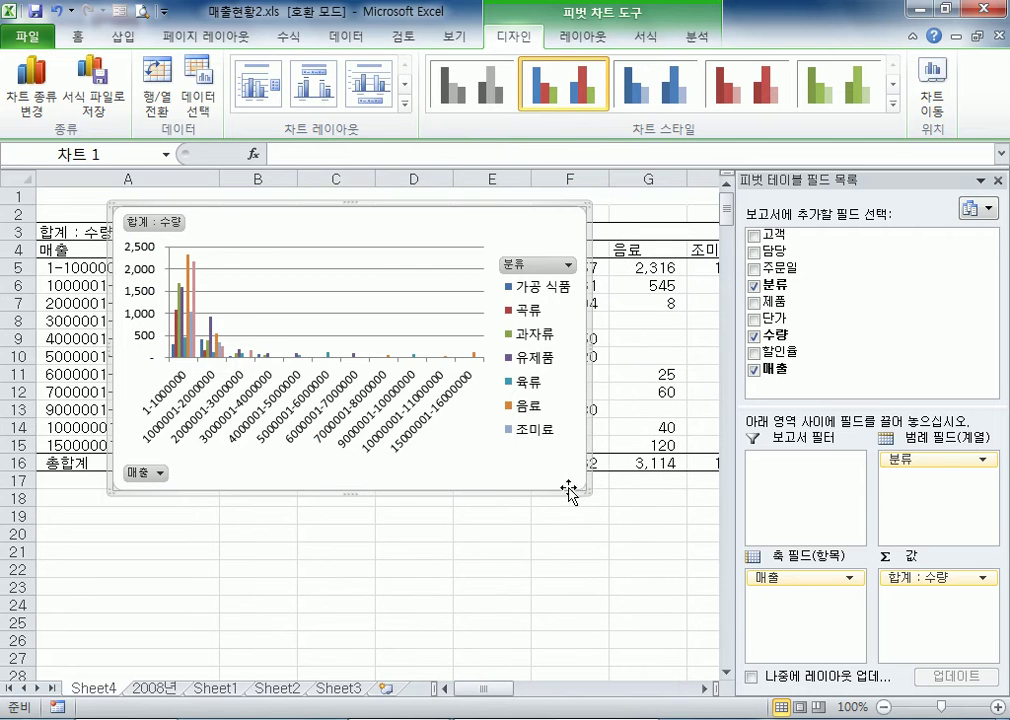
drag(561, 490, 688, 488)
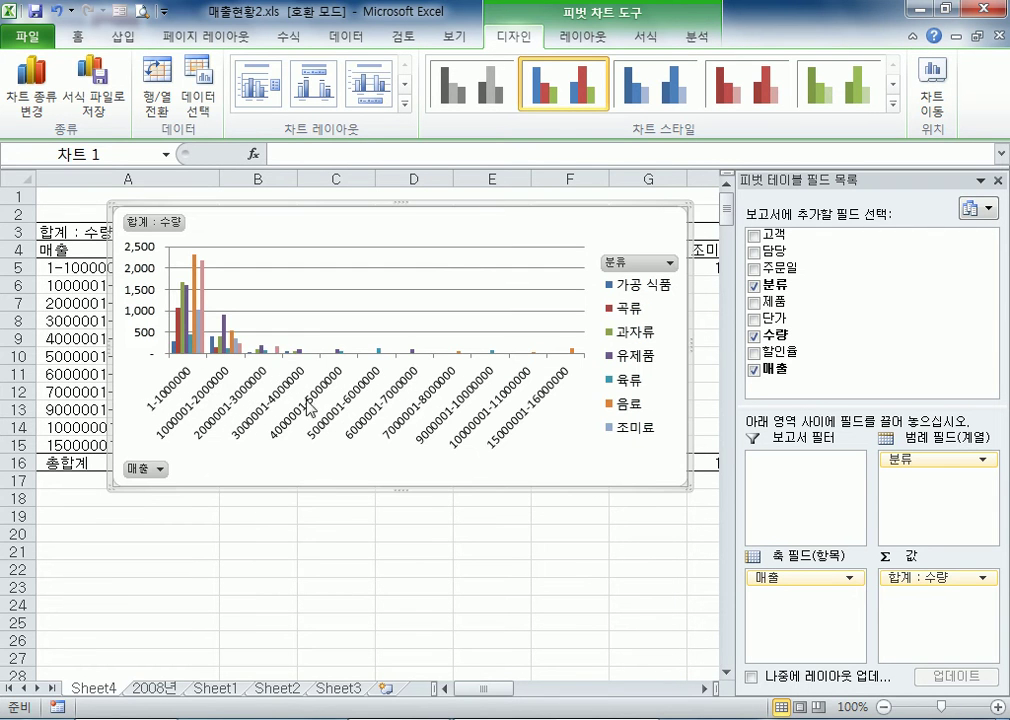
drag(390, 205, 386, 245)
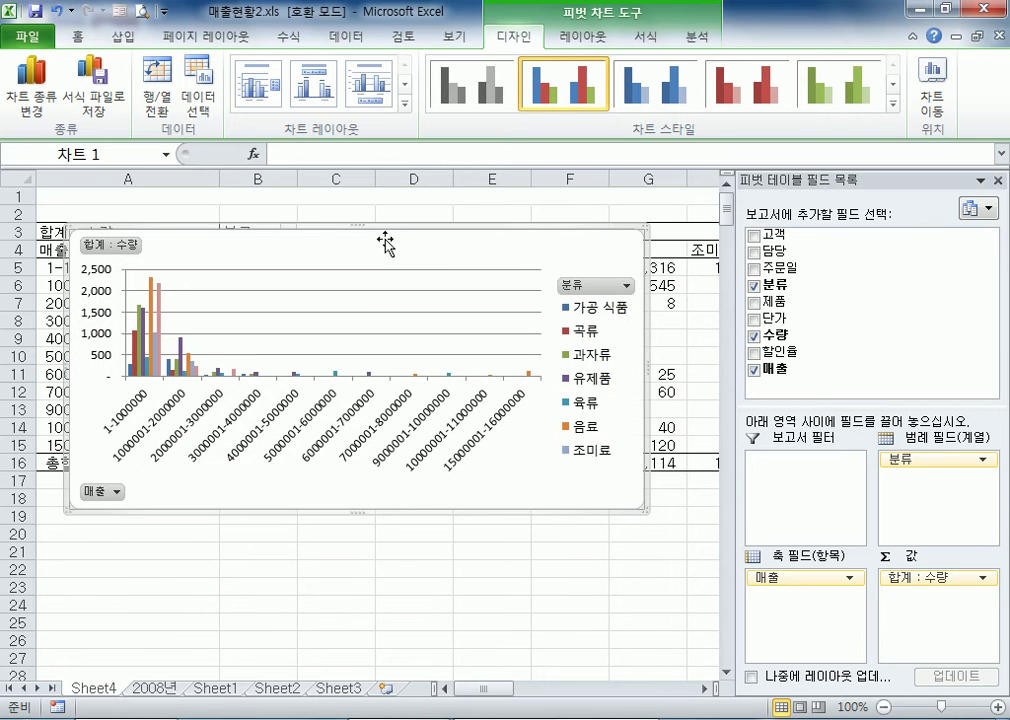
Try the clustered bar type on the pivot chart and change it back to clustered column
click(38, 82)
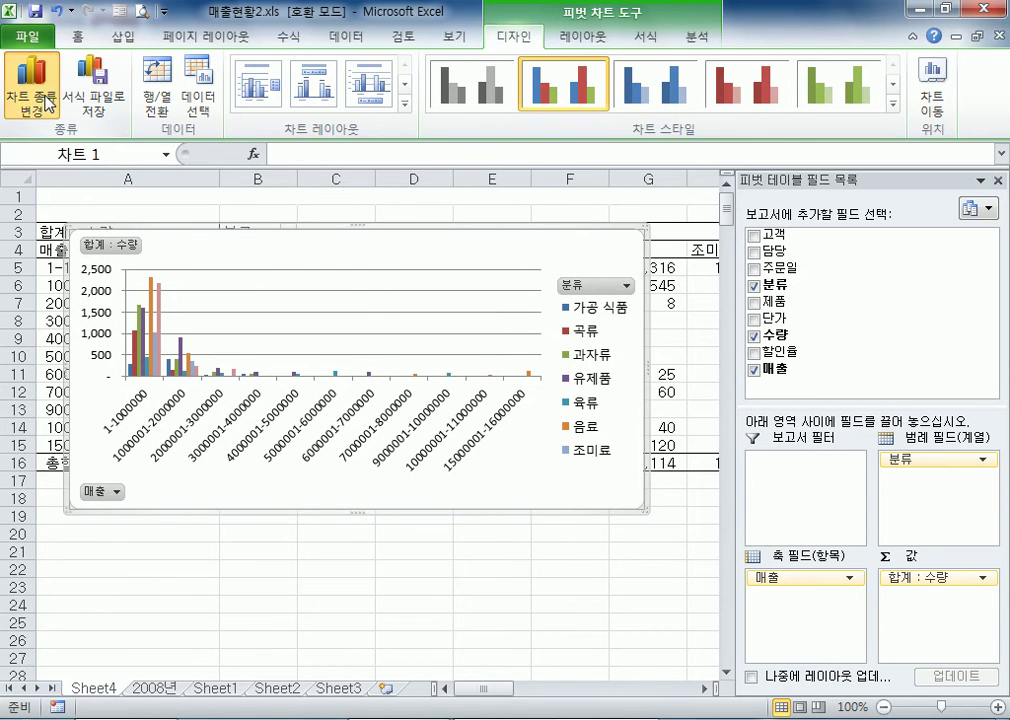
click(496, 458)
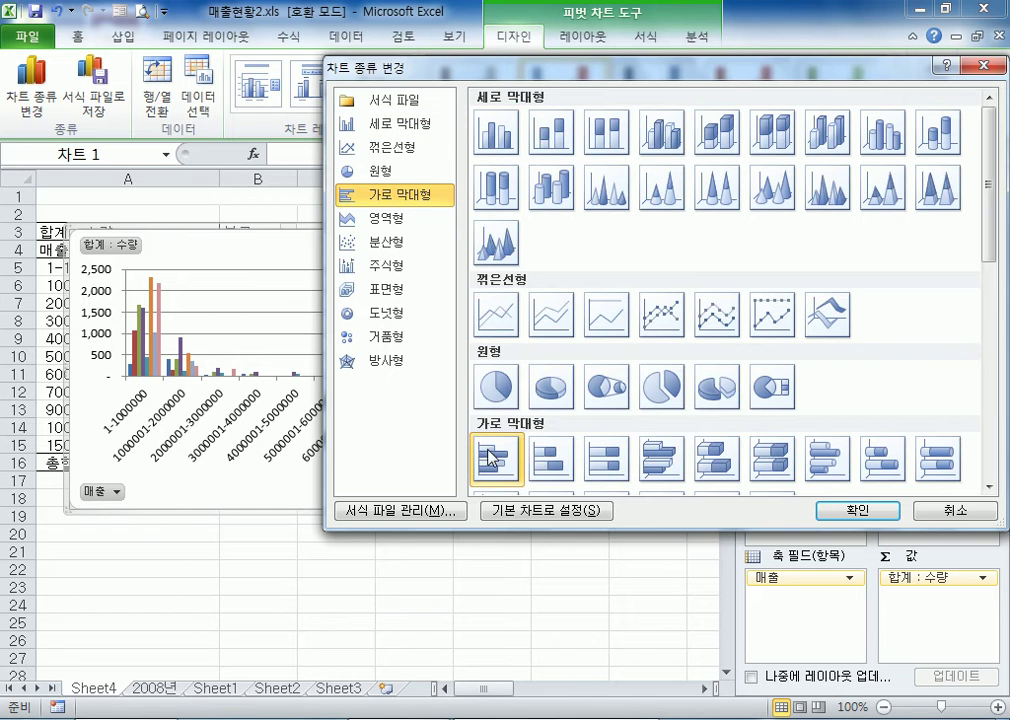
click(840, 510)
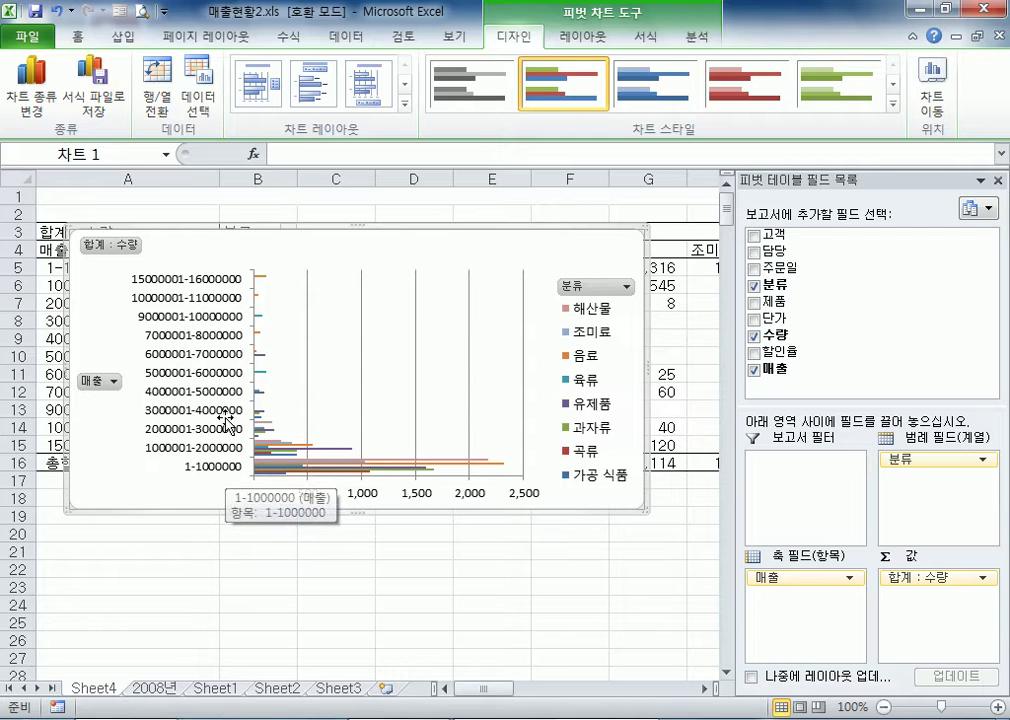
click(58, 96)
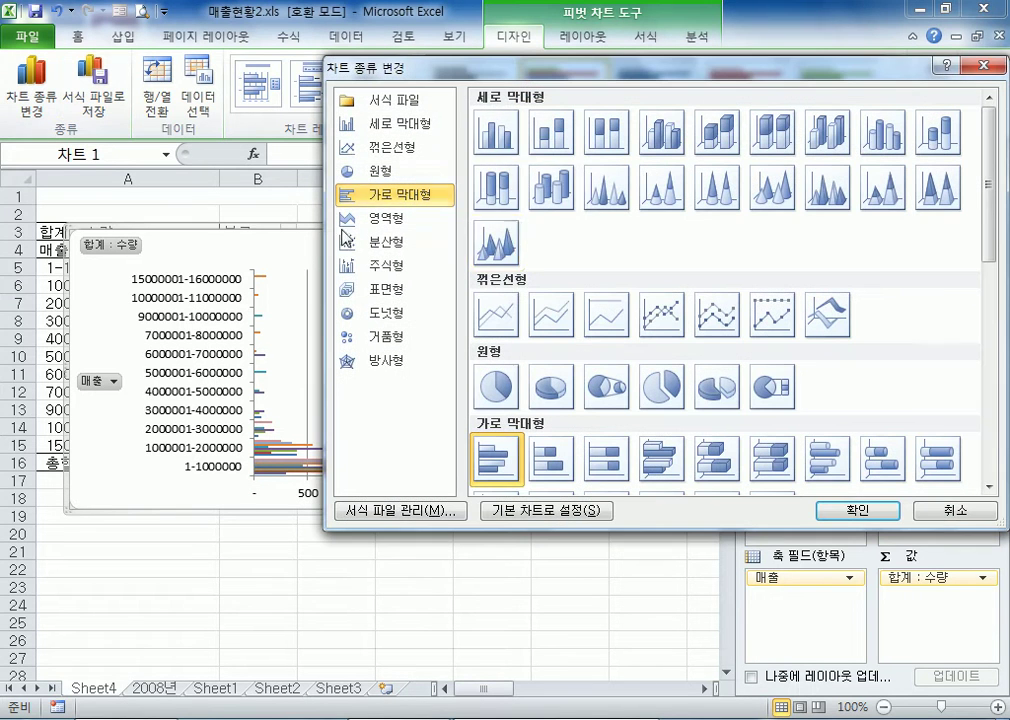
click(497, 131)
click(857, 511)
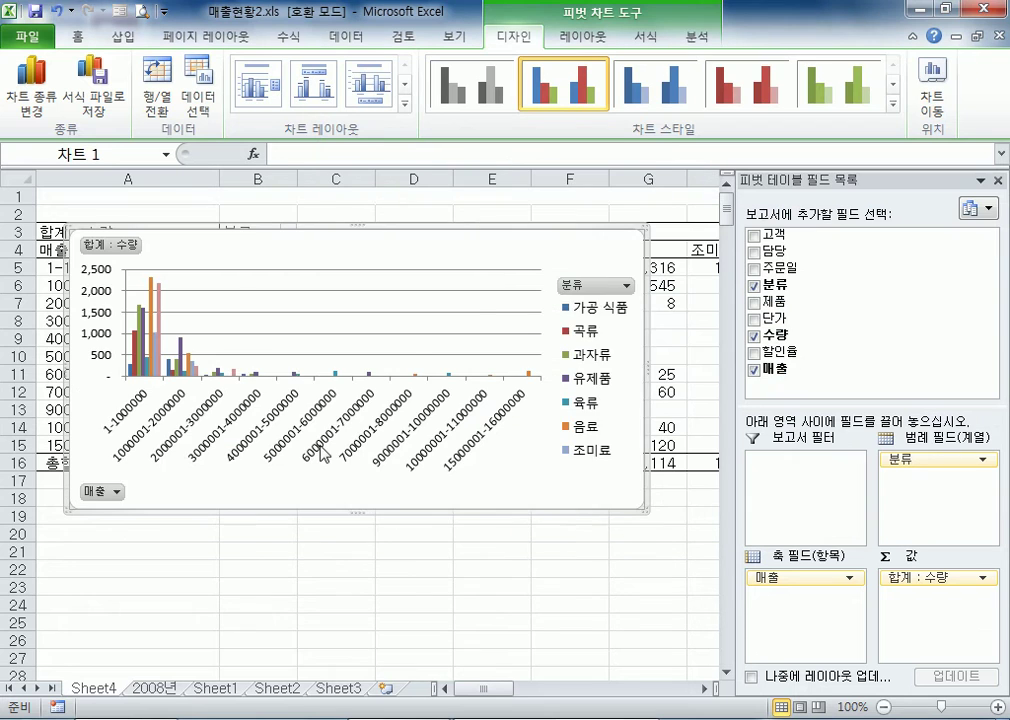
Move the pivot chart from Sheet4 to a new chart sheet named Chart1 and close the pivot field list
drag(545, 249, 513, 316)
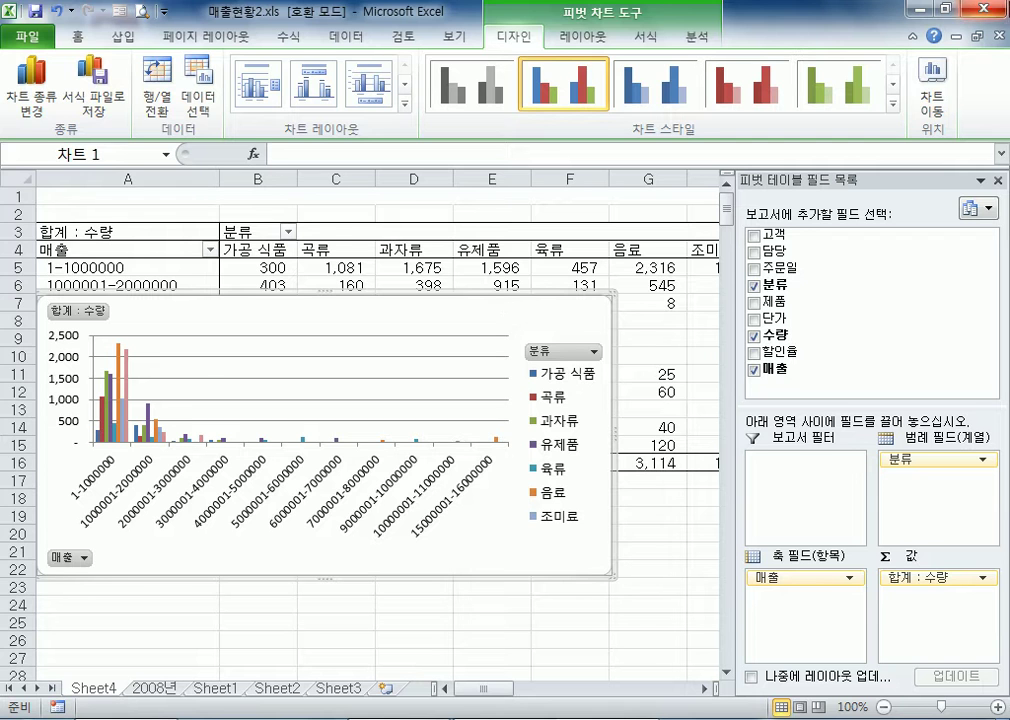
click(940, 105)
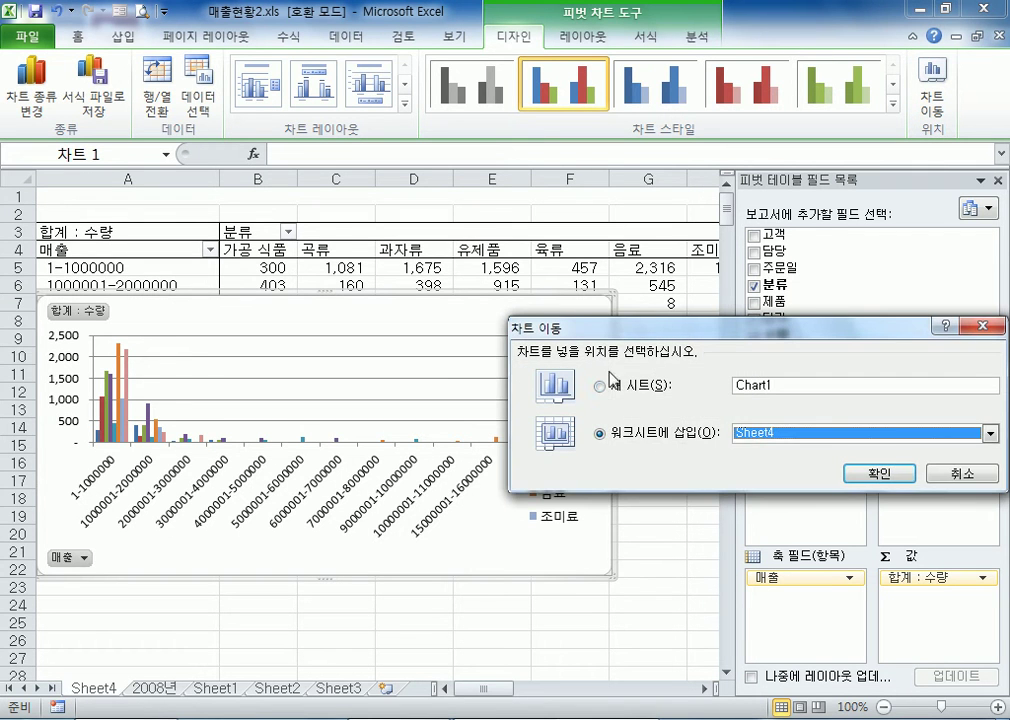
click(599, 385)
drag(655, 340, 596, 231)
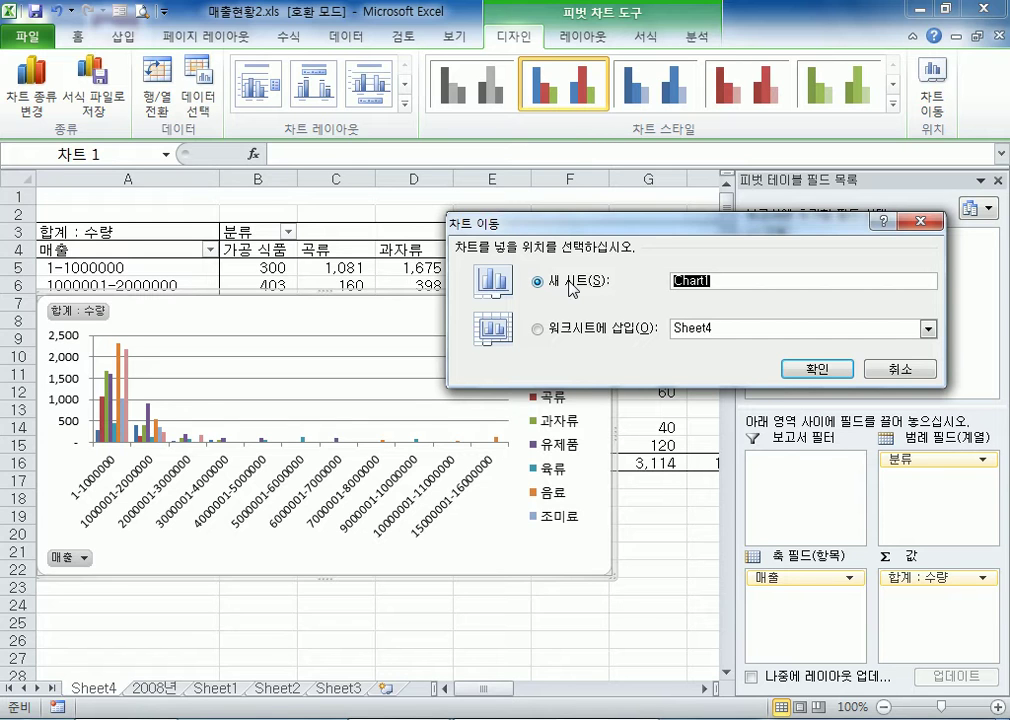
click(800, 370)
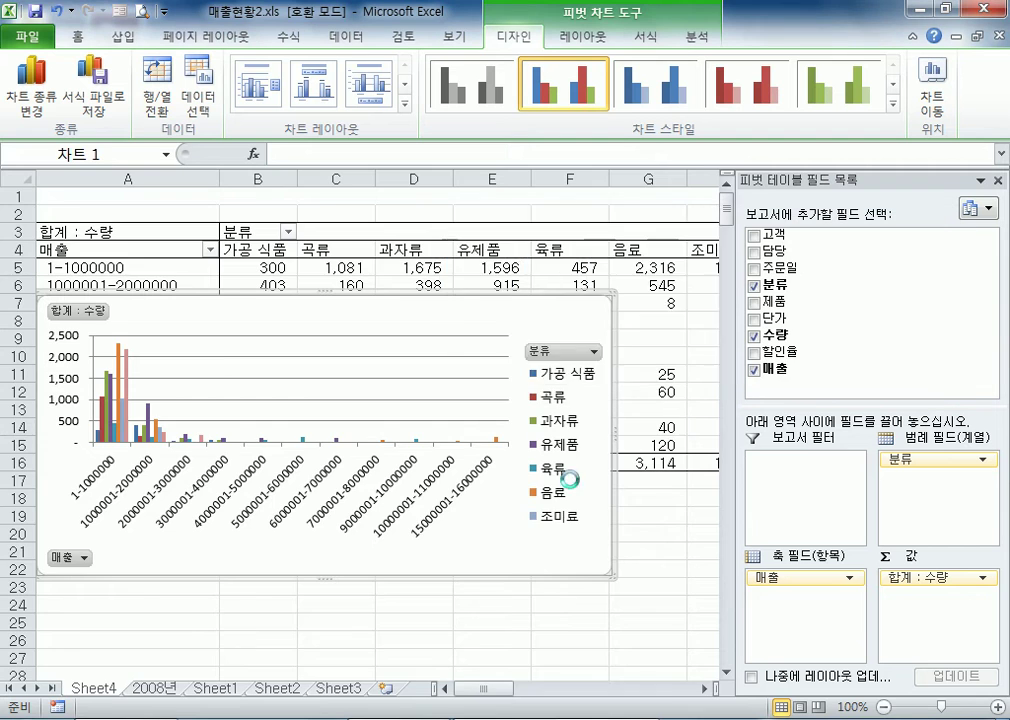
click(997, 181)
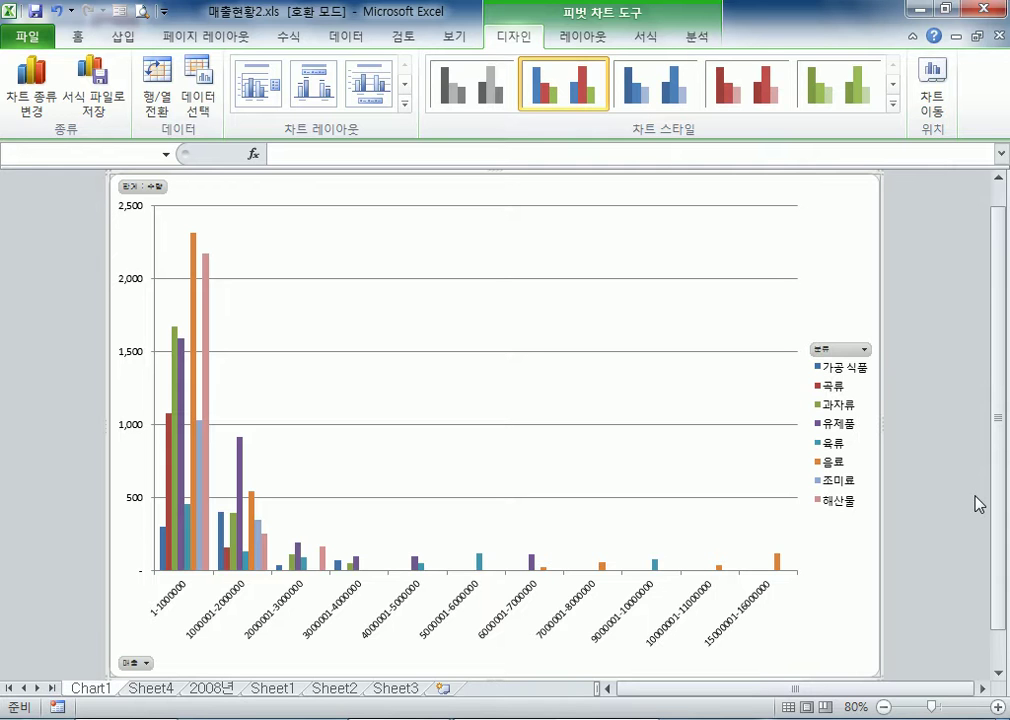
Try inserting a 2-D clustered column chart directly from the source data on the 2008년 sheet
click(197, 690)
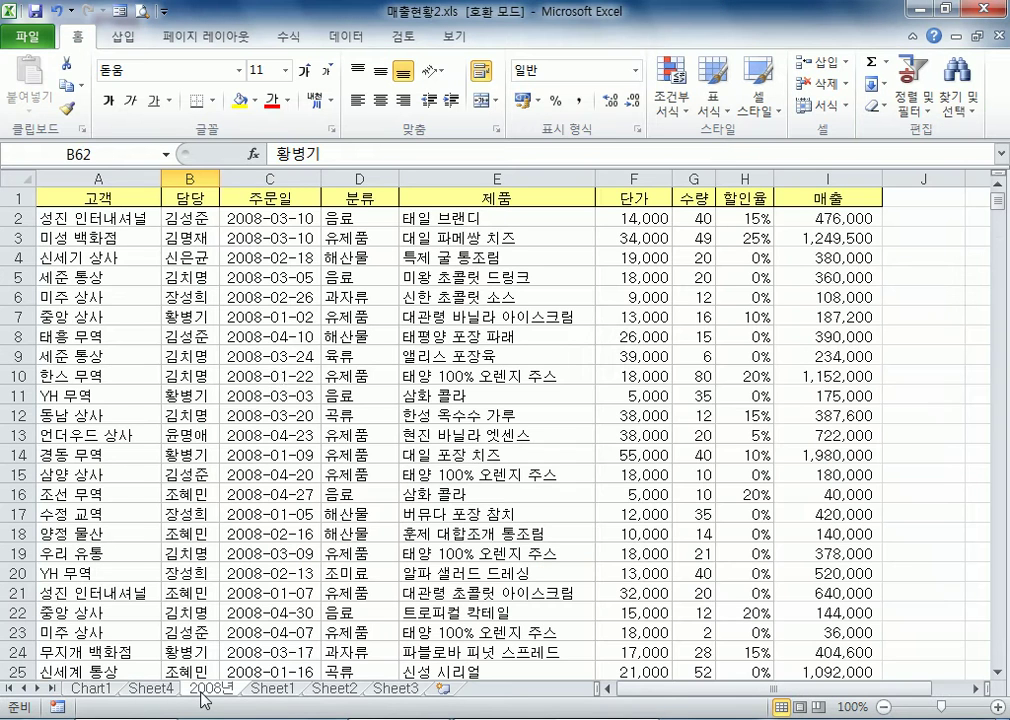
click(334, 272)
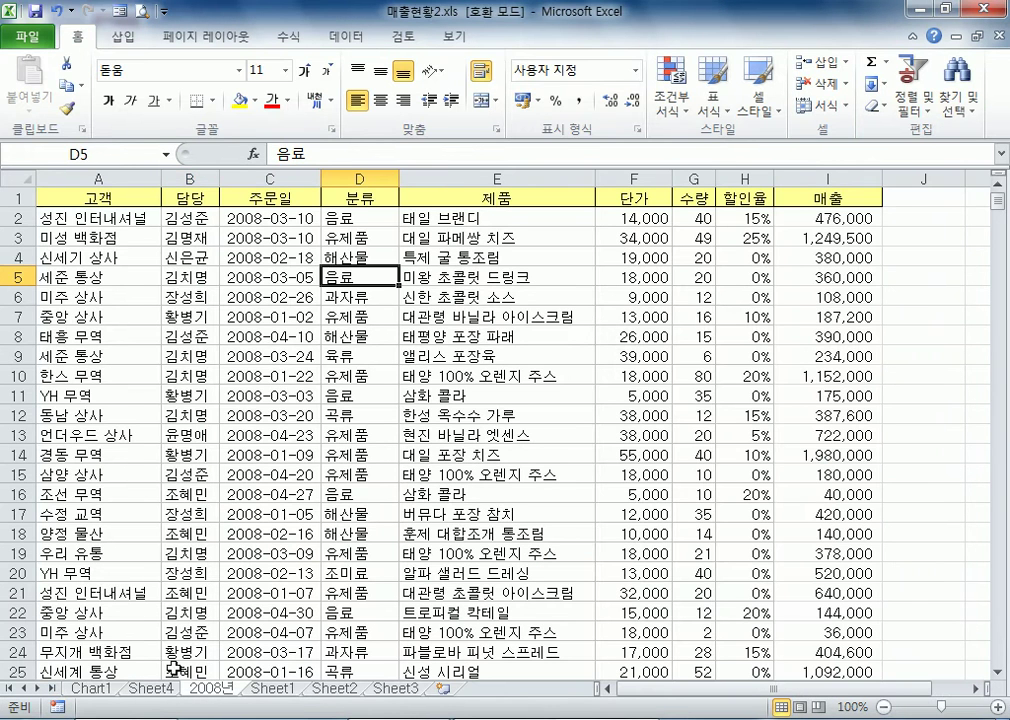
click(158, 689)
click(276, 688)
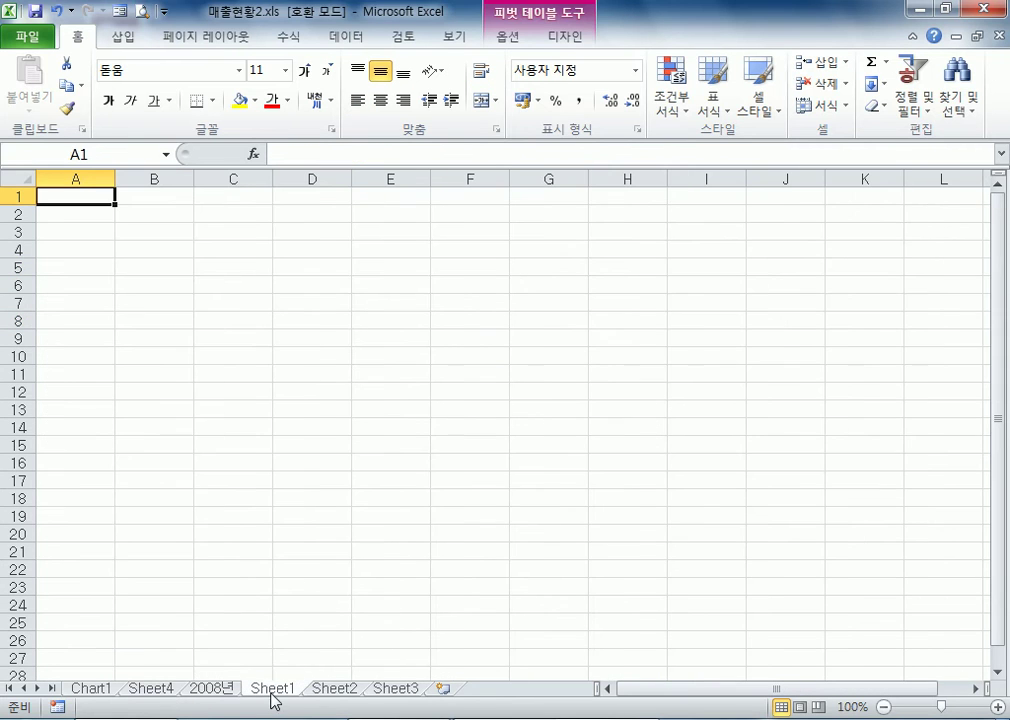
click(201, 690)
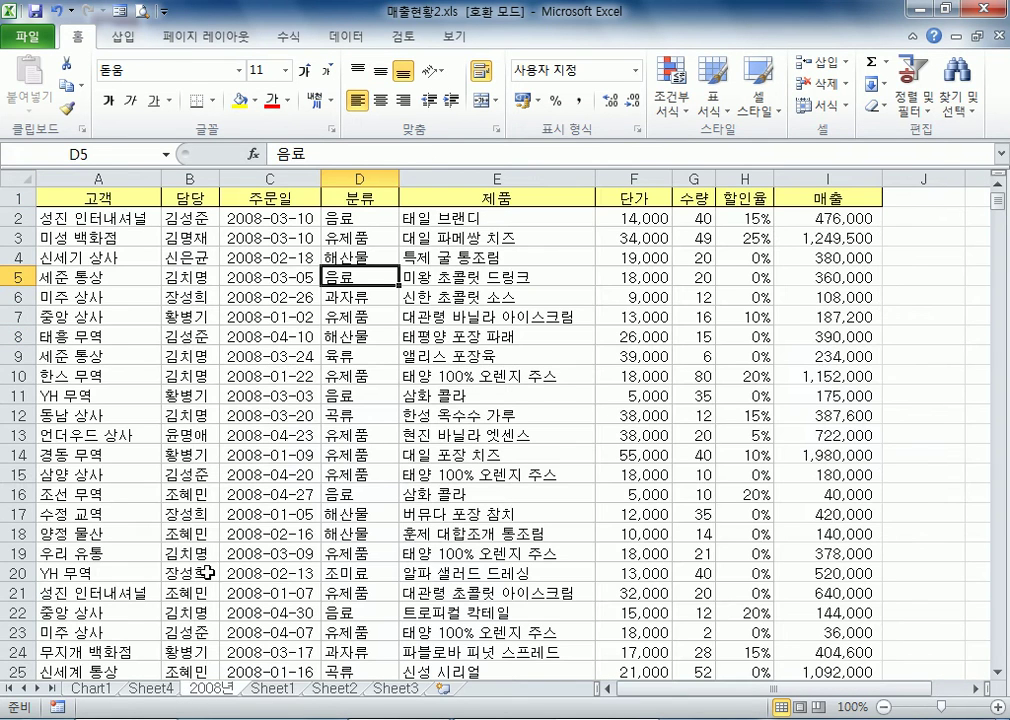
click(118, 40)
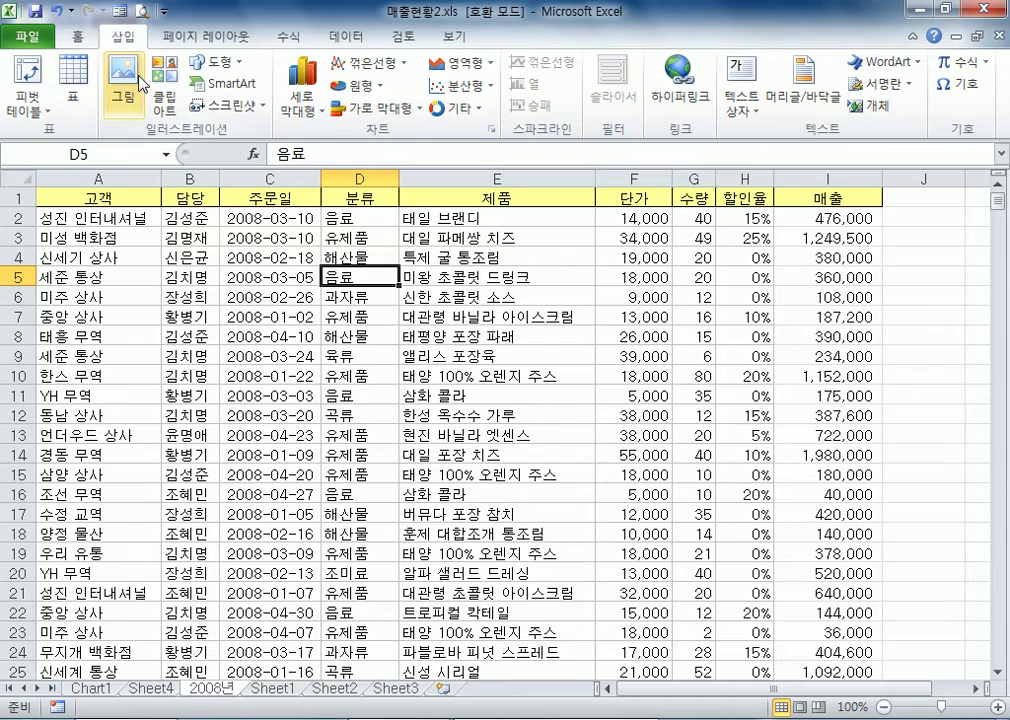
click(303, 92)
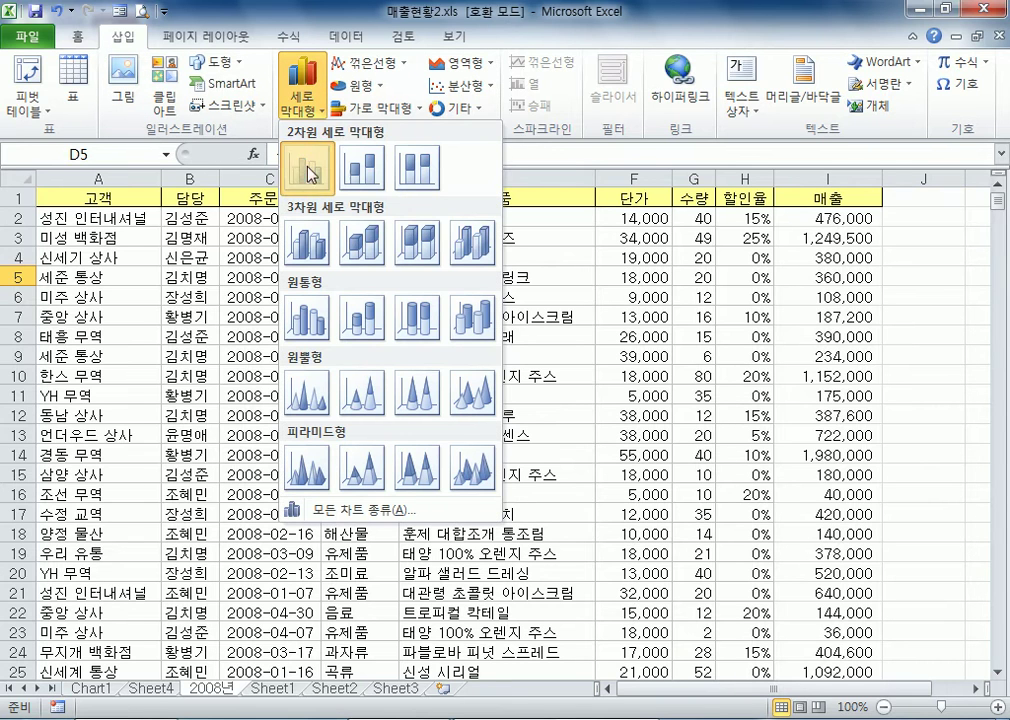
click(446, 246)
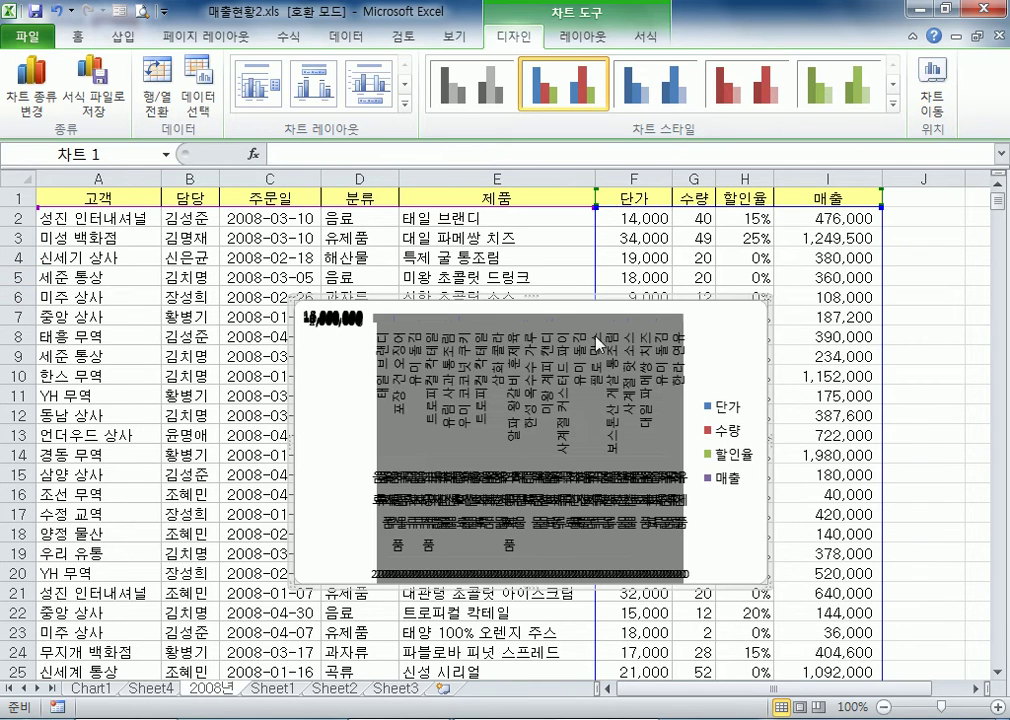
Reposition and enlarge the chart over the 2008년 source data, and delete it from the sheet
drag(288, 299, 144, 259)
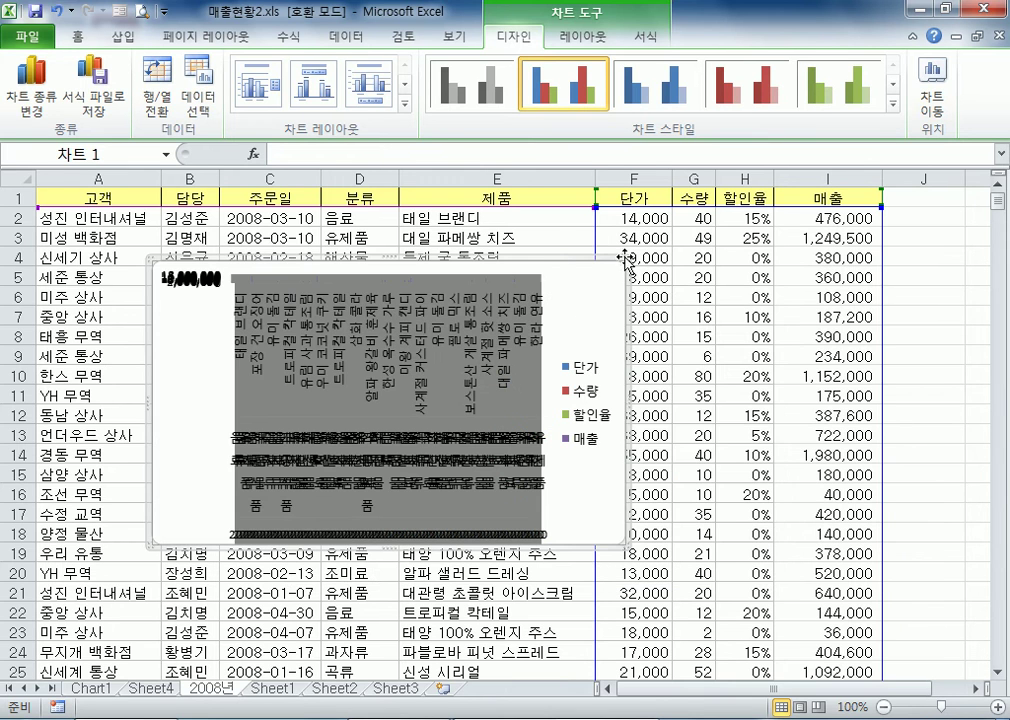
drag(626, 259, 706, 233)
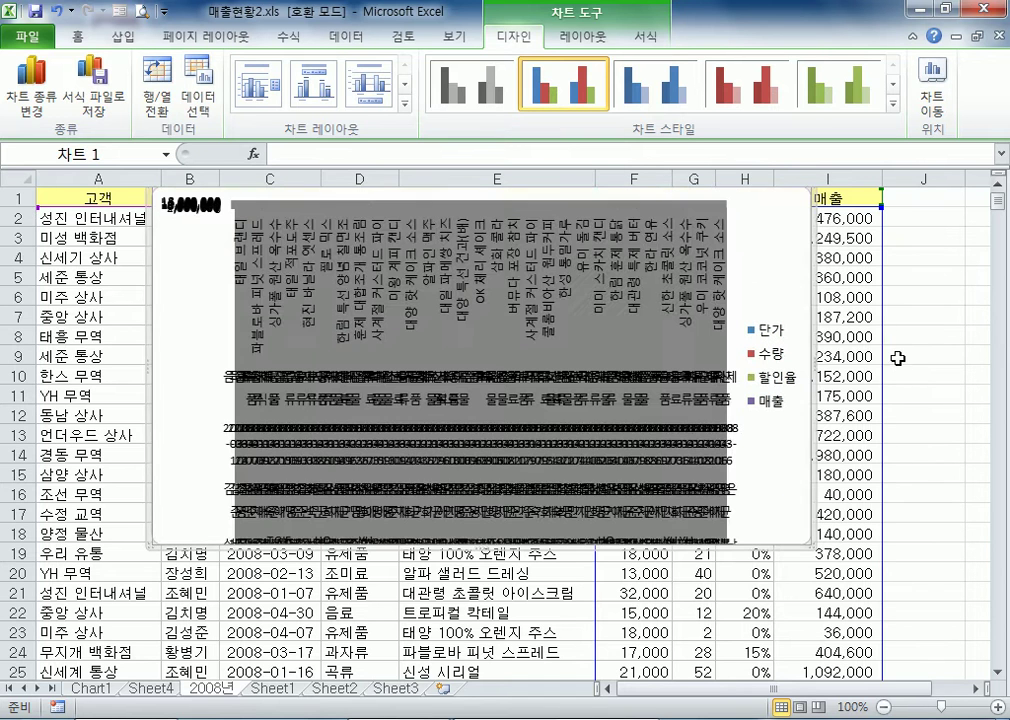
key(Delete)
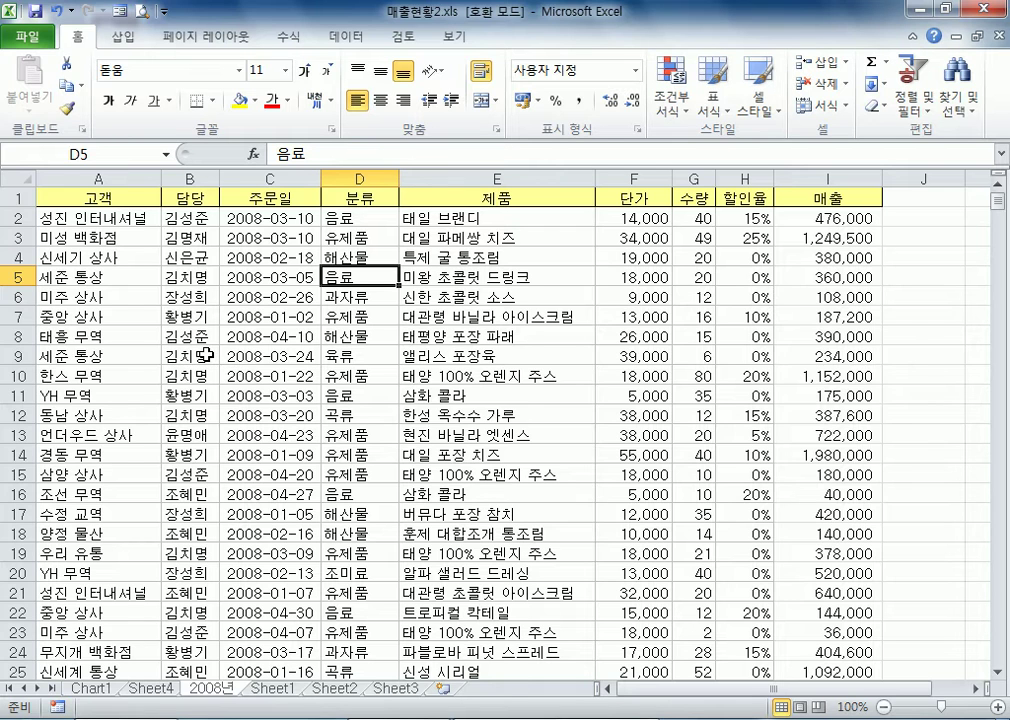
drag(497, 316, 633, 474)
click(270, 336)
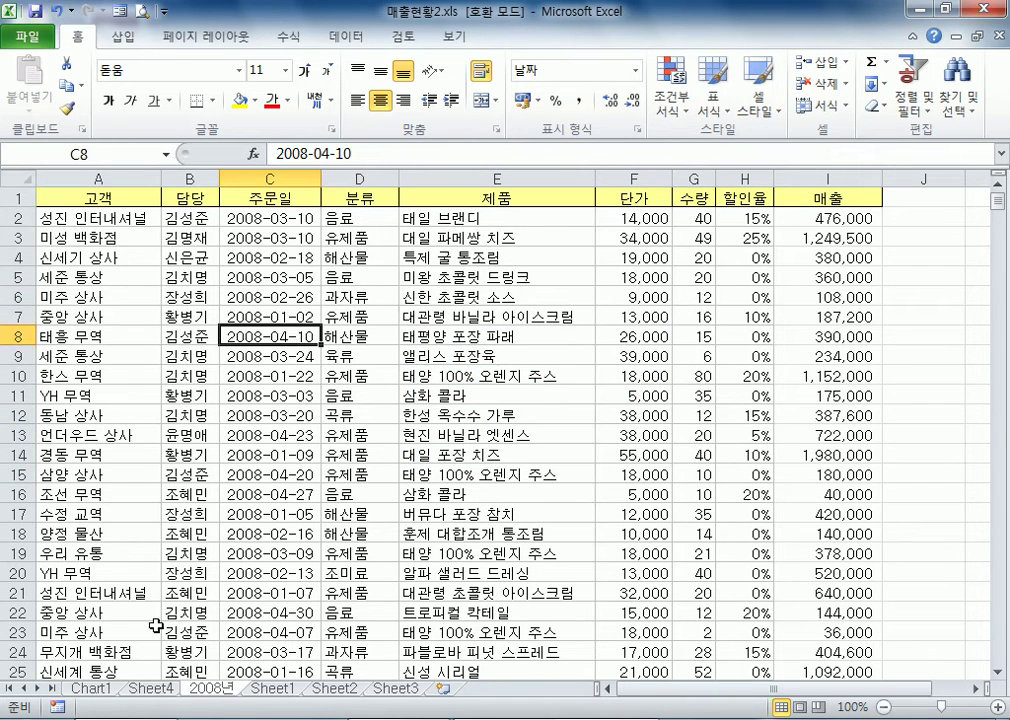
Change the pivot chart on the Chart1 sheet to the 2-D clustered bar type
click(97, 691)
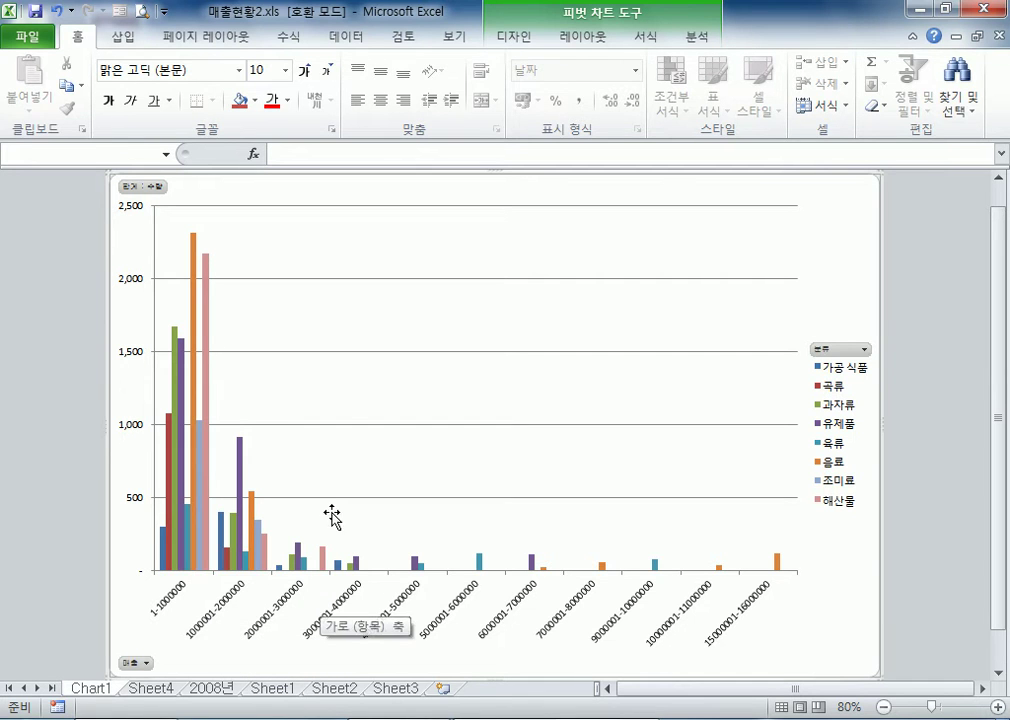
click(518, 40)
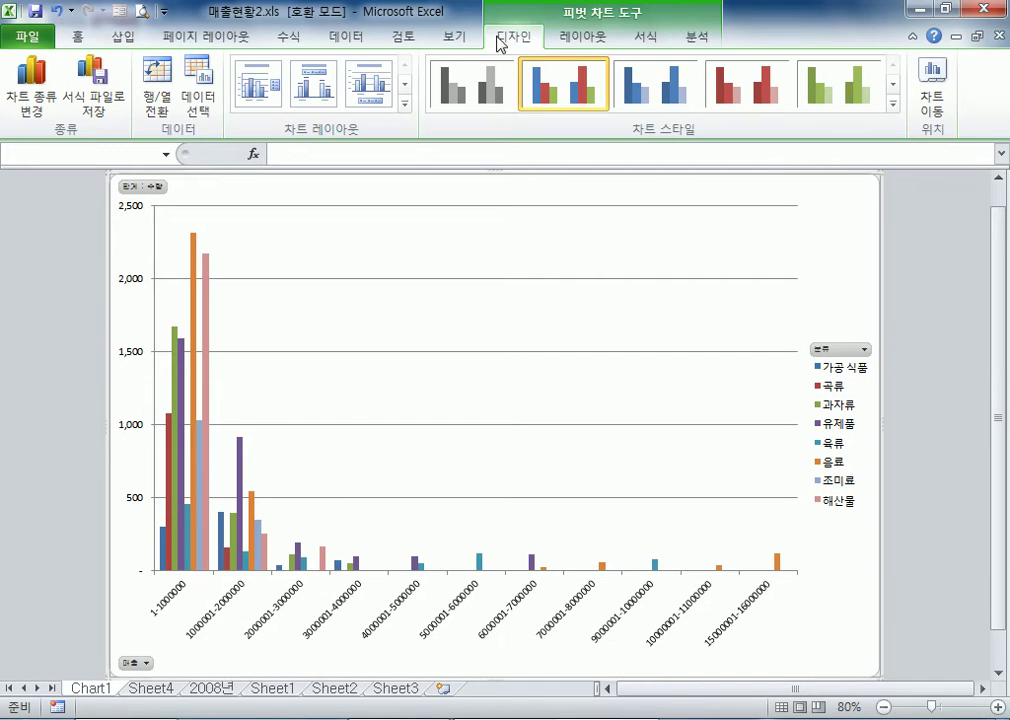
click(18, 78)
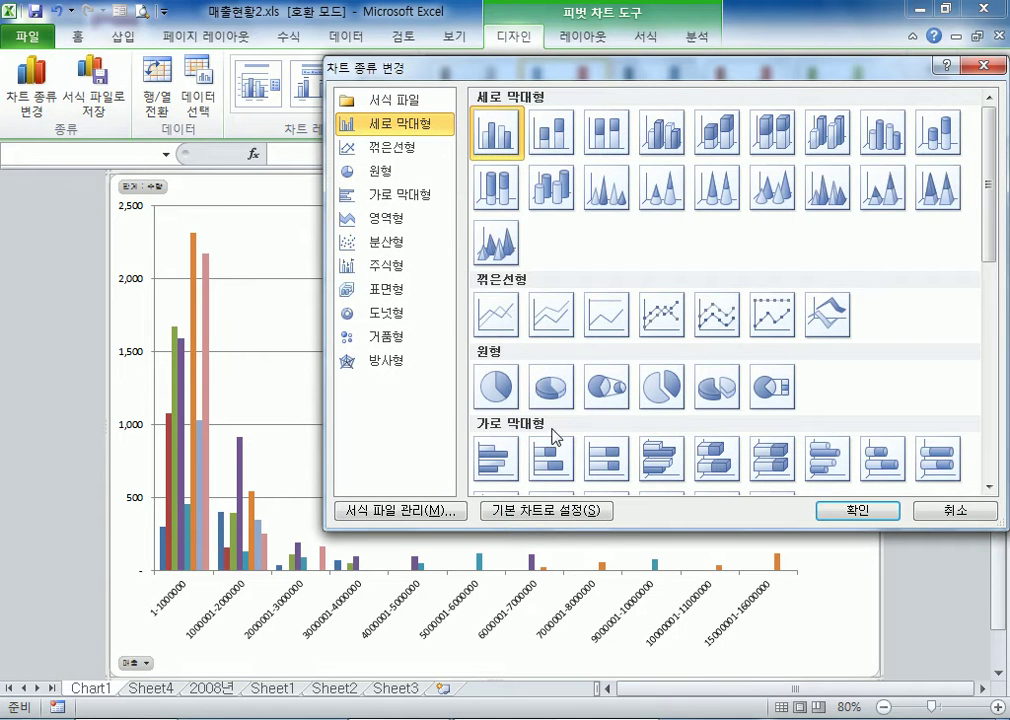
click(502, 470)
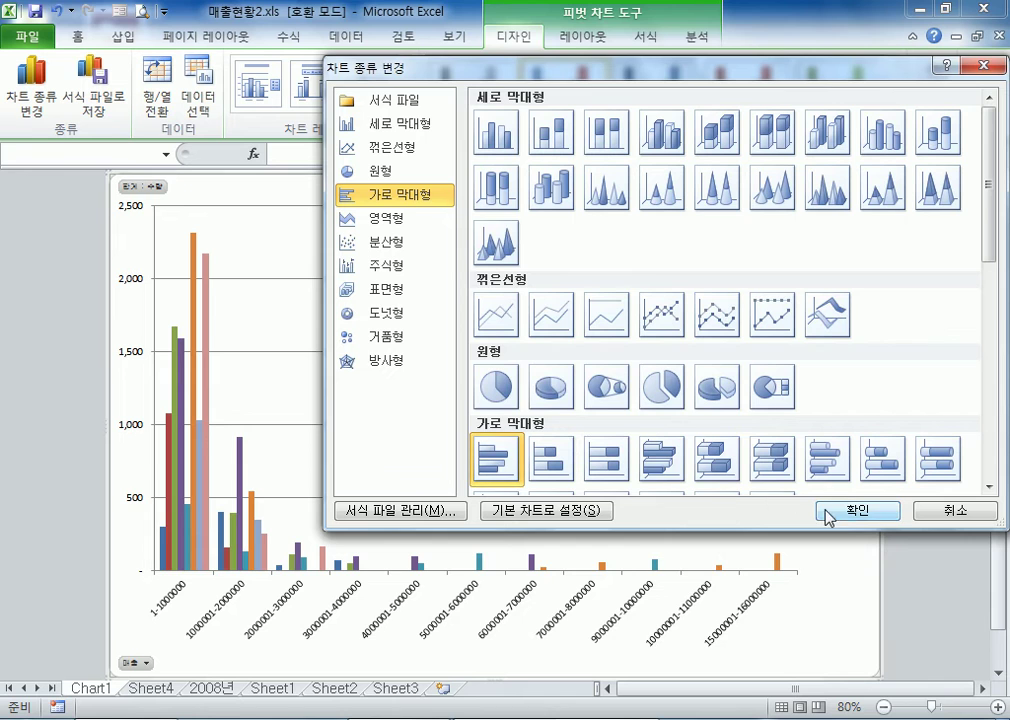
click(855, 512)
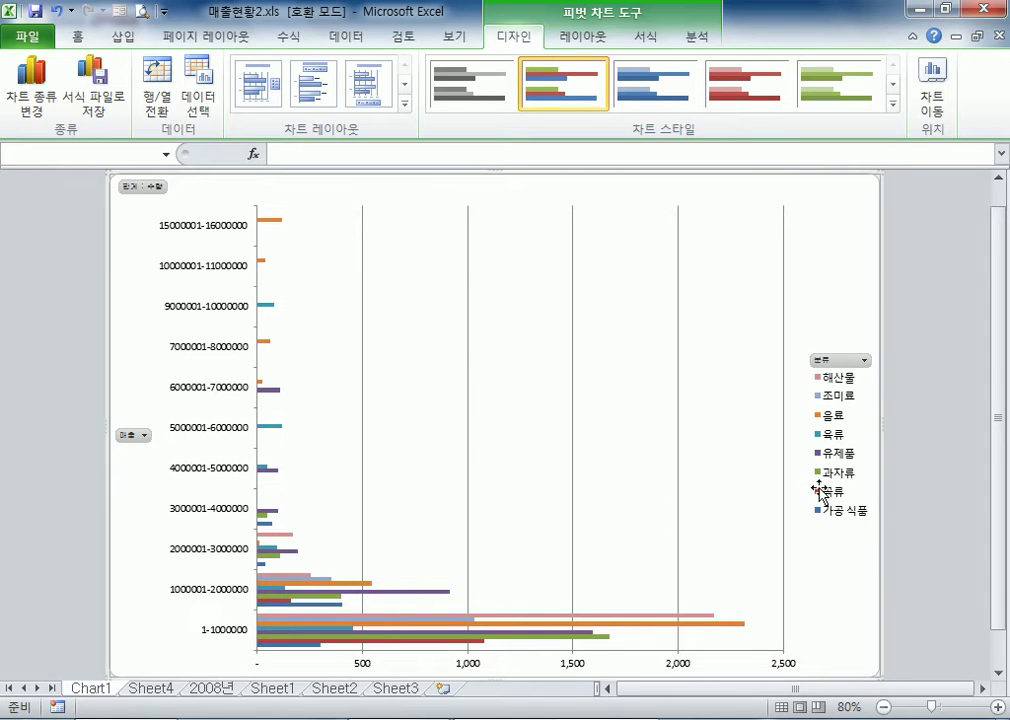
Examine the bars of each 매출 range on Chart1 and compare them with the 2008년 source data and the Sheet4 pivot table
click(741, 628)
click(690, 470)
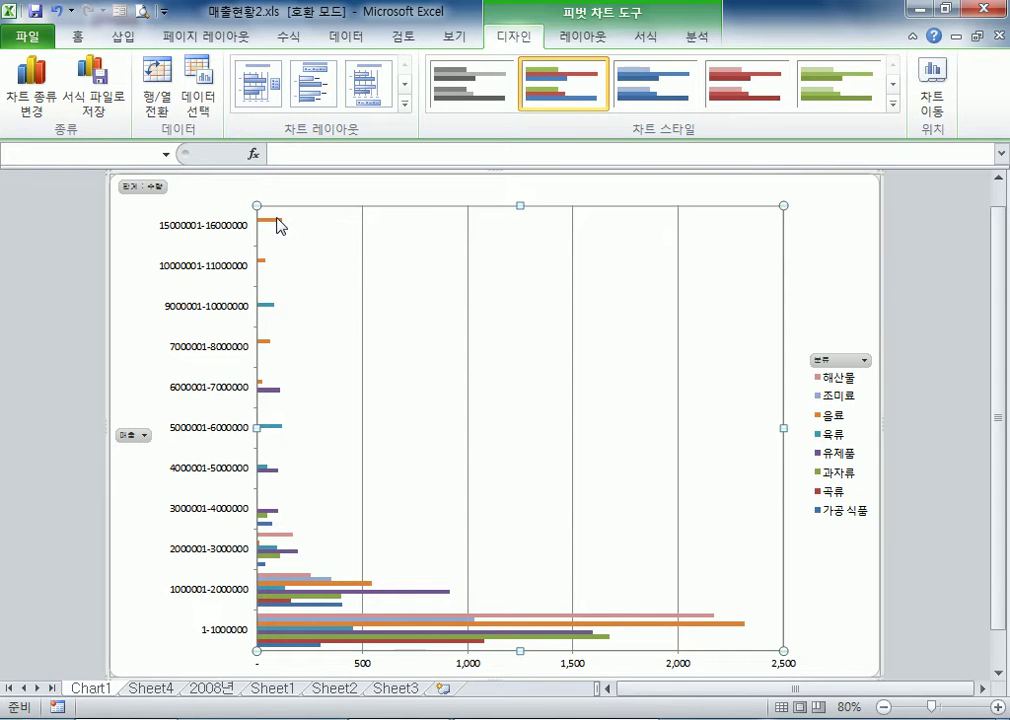
mouse_move(277, 227)
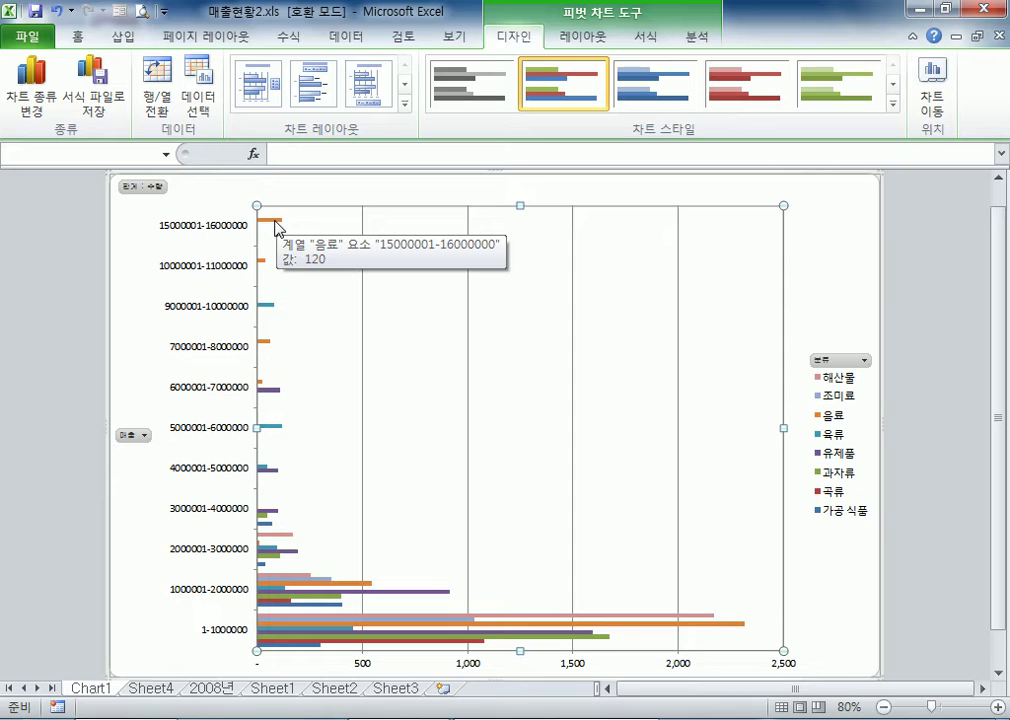
click(278, 227)
click(419, 275)
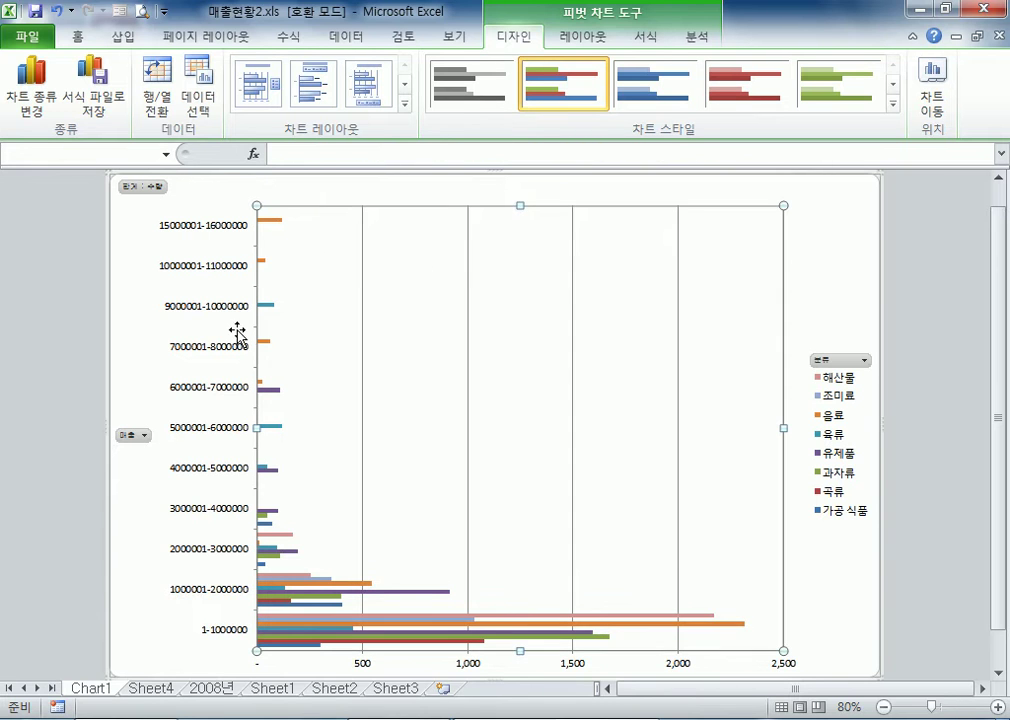
mouse_move(268, 312)
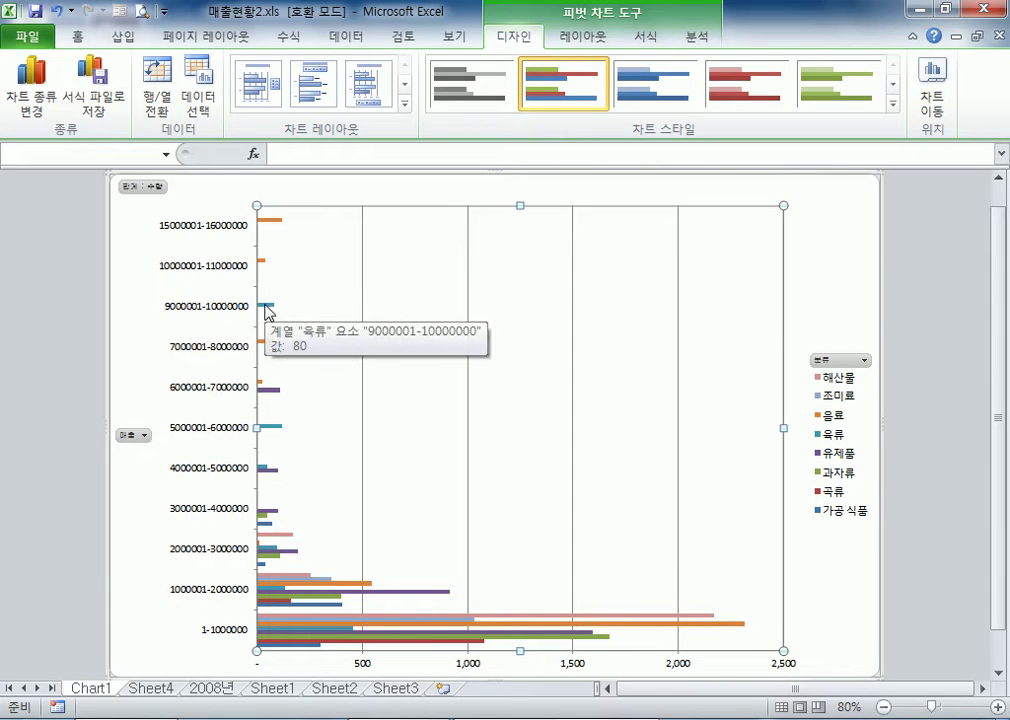
click(208, 193)
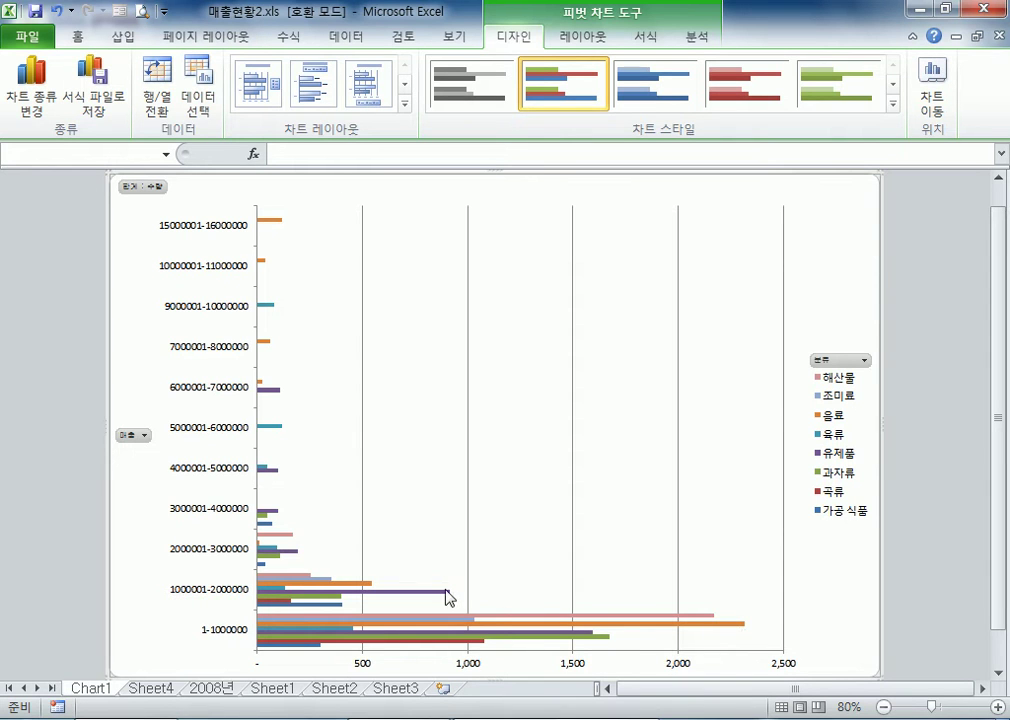
mouse_move(446, 597)
click(212, 689)
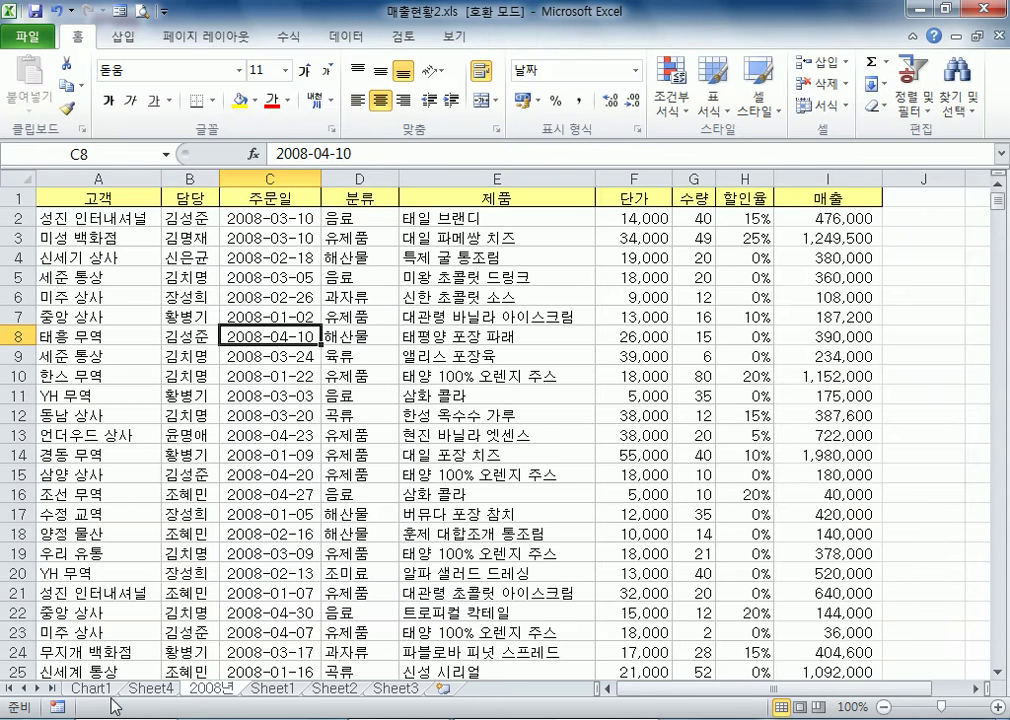
click(160, 690)
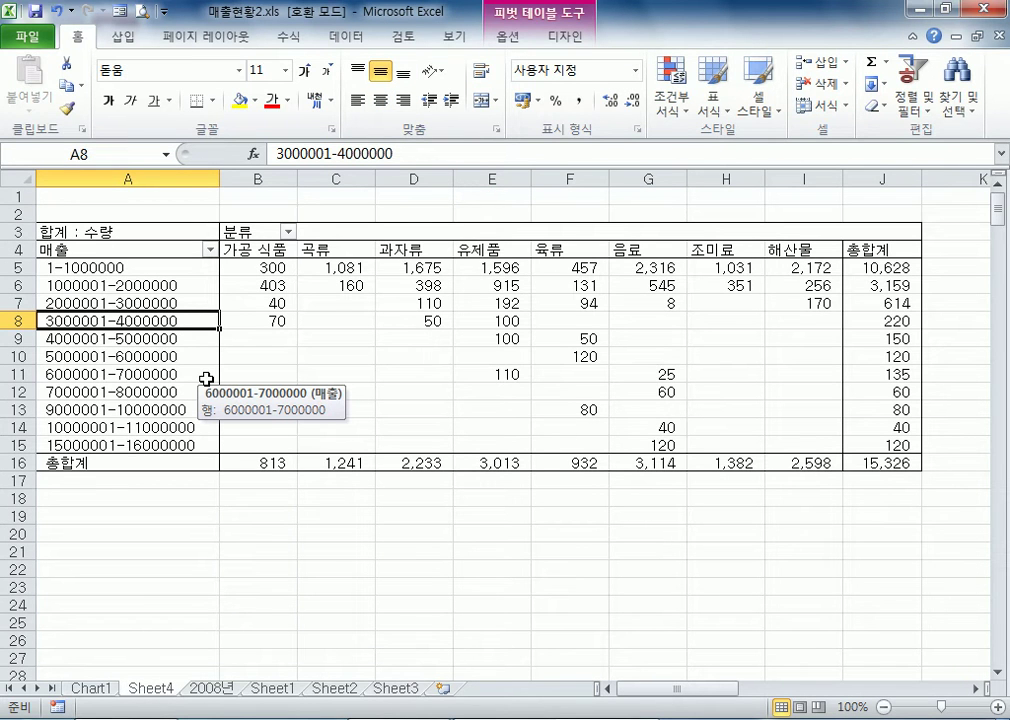
click(91, 688)
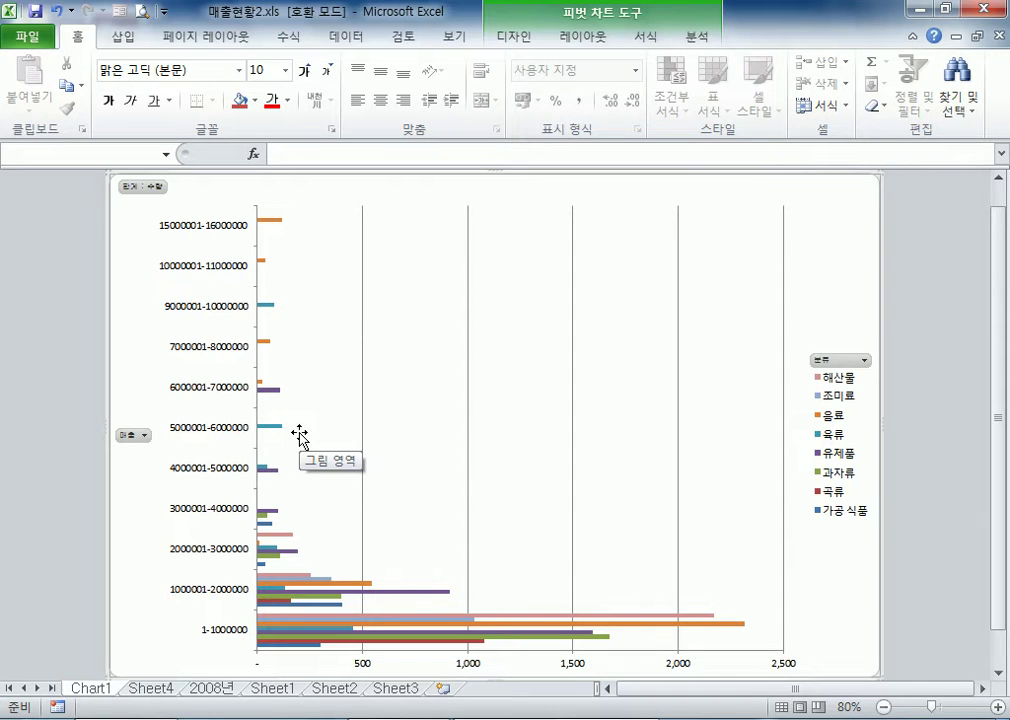
Open the workbook 신입사원명단.xls from the Part05-03 folder
click(27, 36)
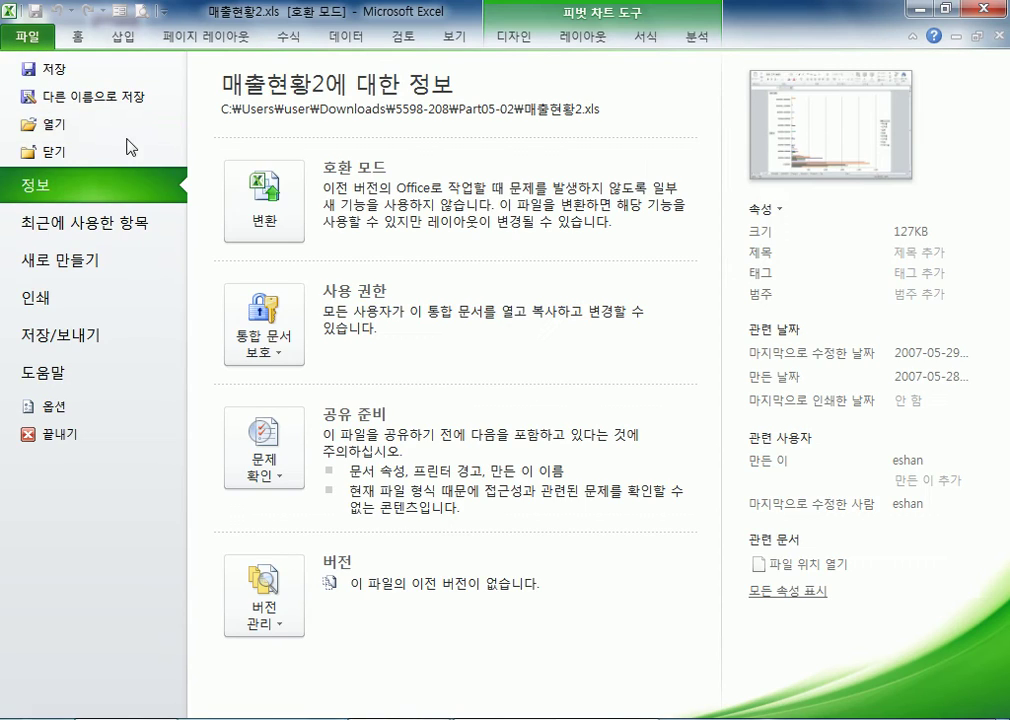
click(85, 126)
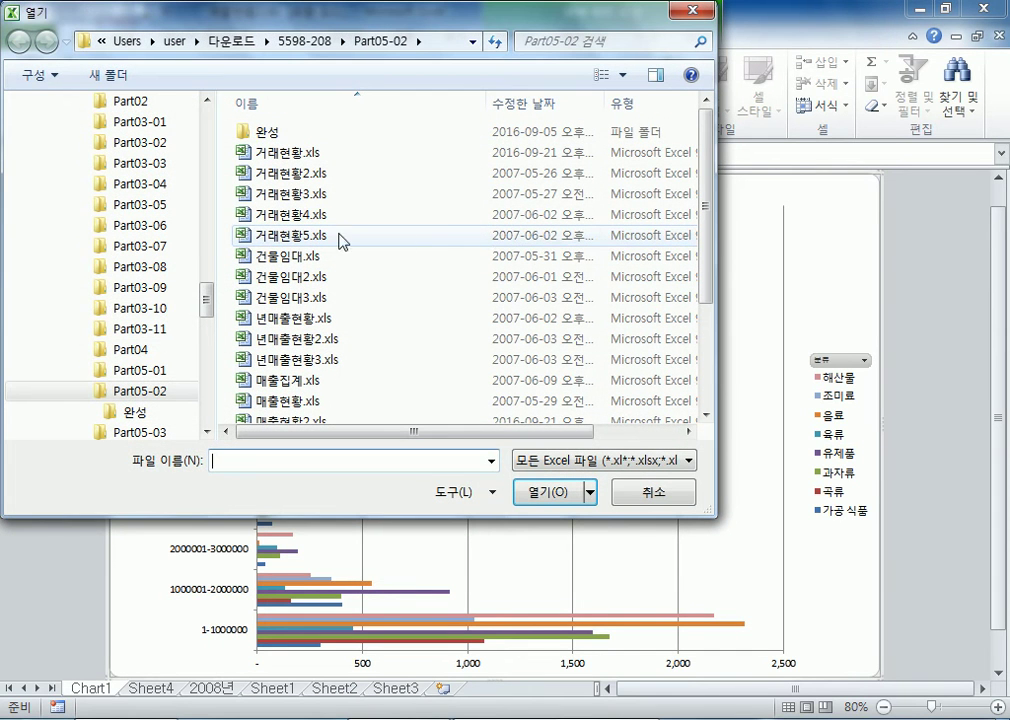
scroll(155, 436, down, 1)
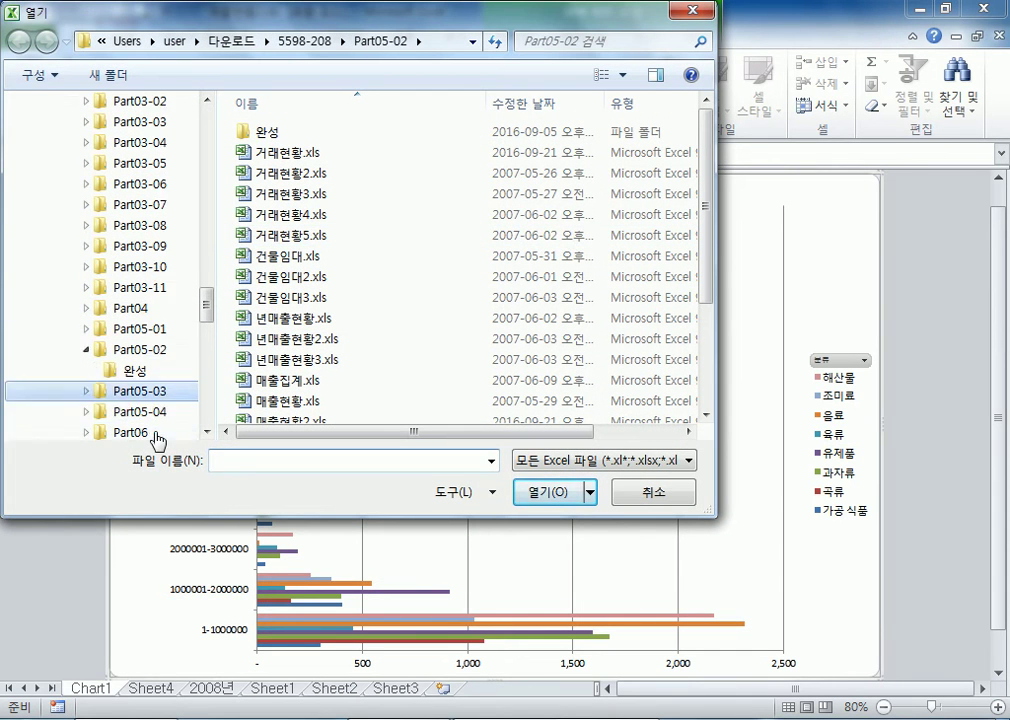
click(155, 392)
click(86, 349)
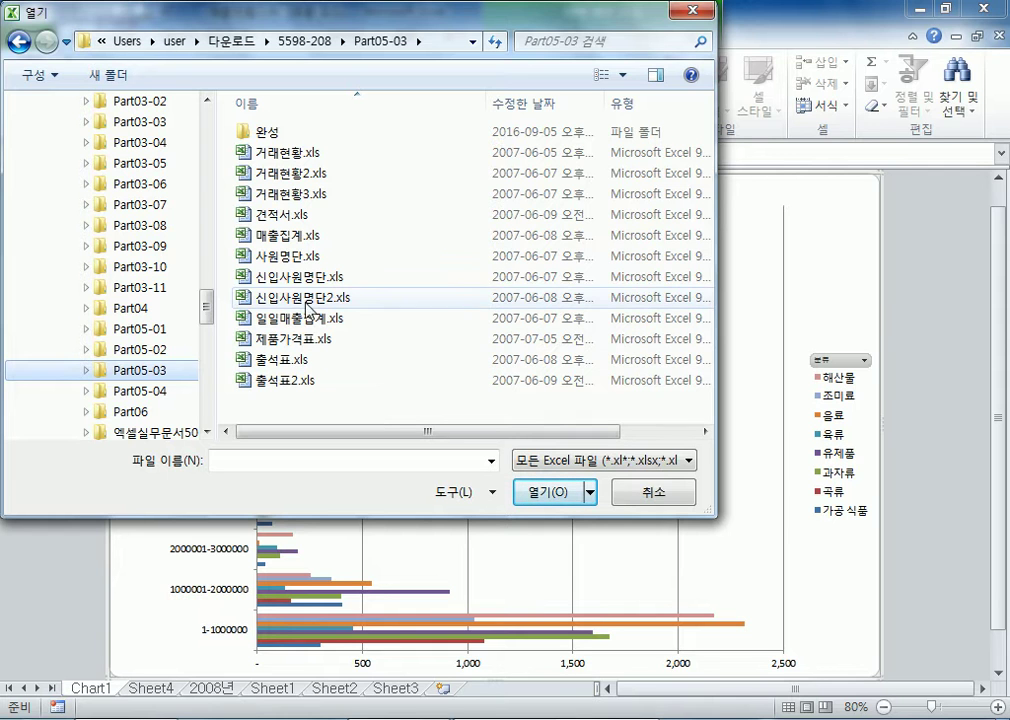
click(288, 262)
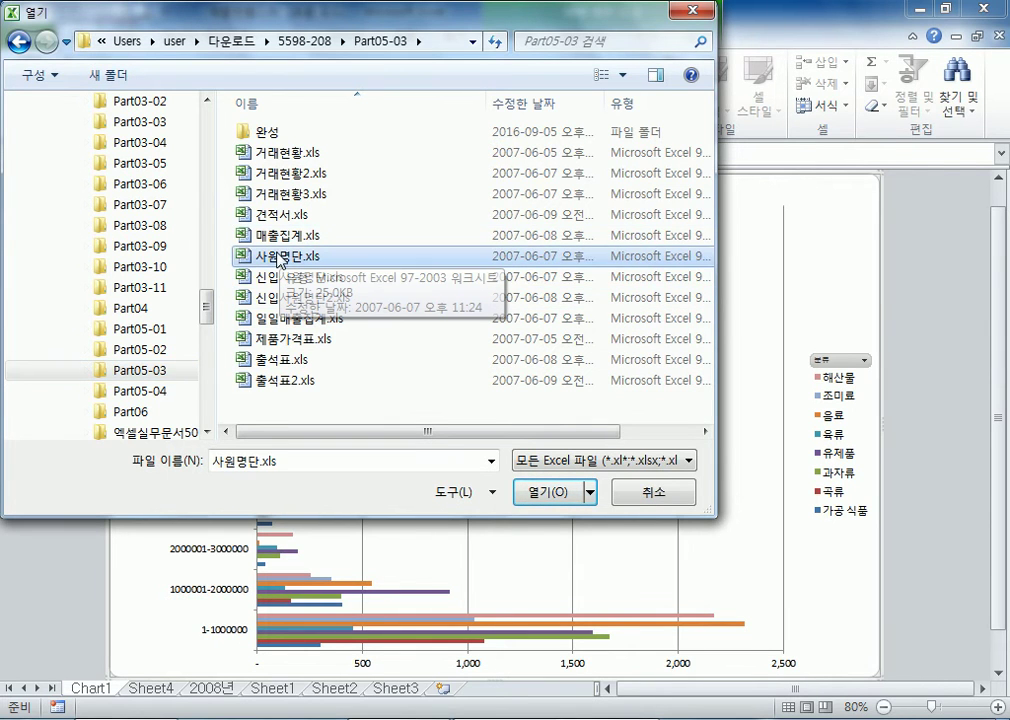
double_click(285, 277)
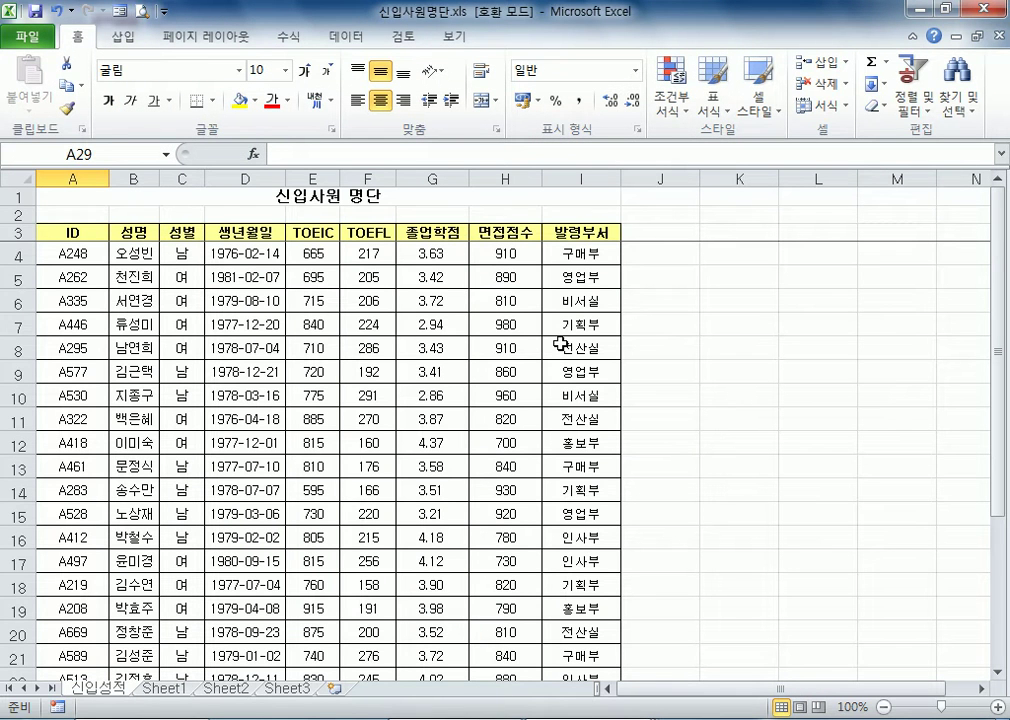
Examine the employee list on the 신입성적 sheet down to empty row 29, focusing on the 발령부서 and 면접점수 columns
click(325, 257)
scroll(504, 330, down, 8)
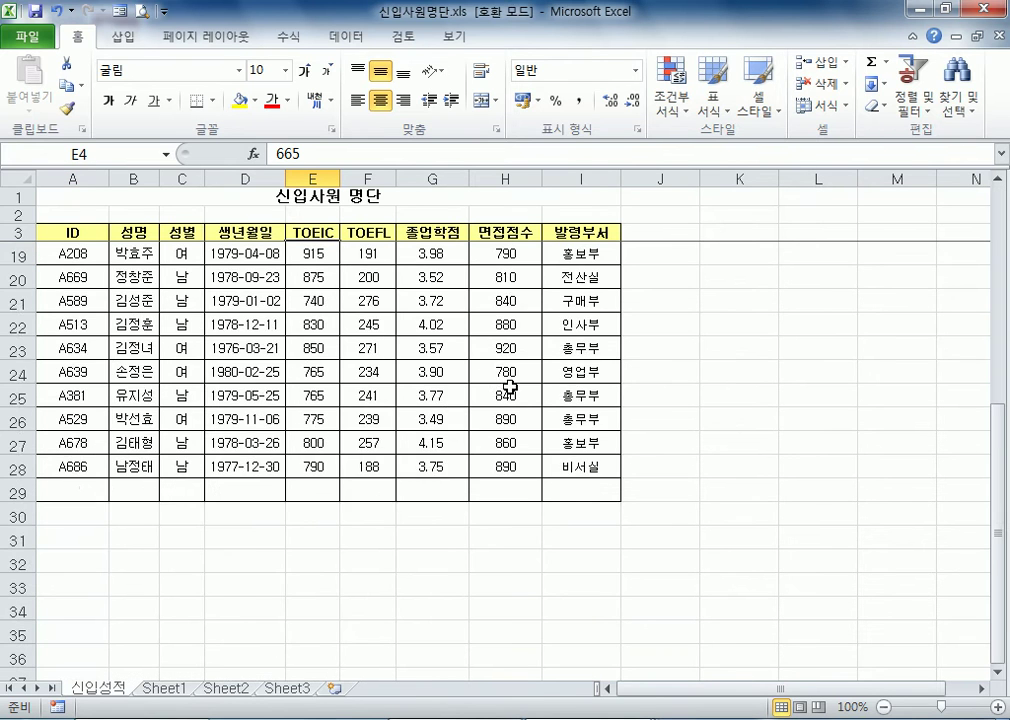
scroll(500, 418, up, 4)
scroll(500, 420, up, 4)
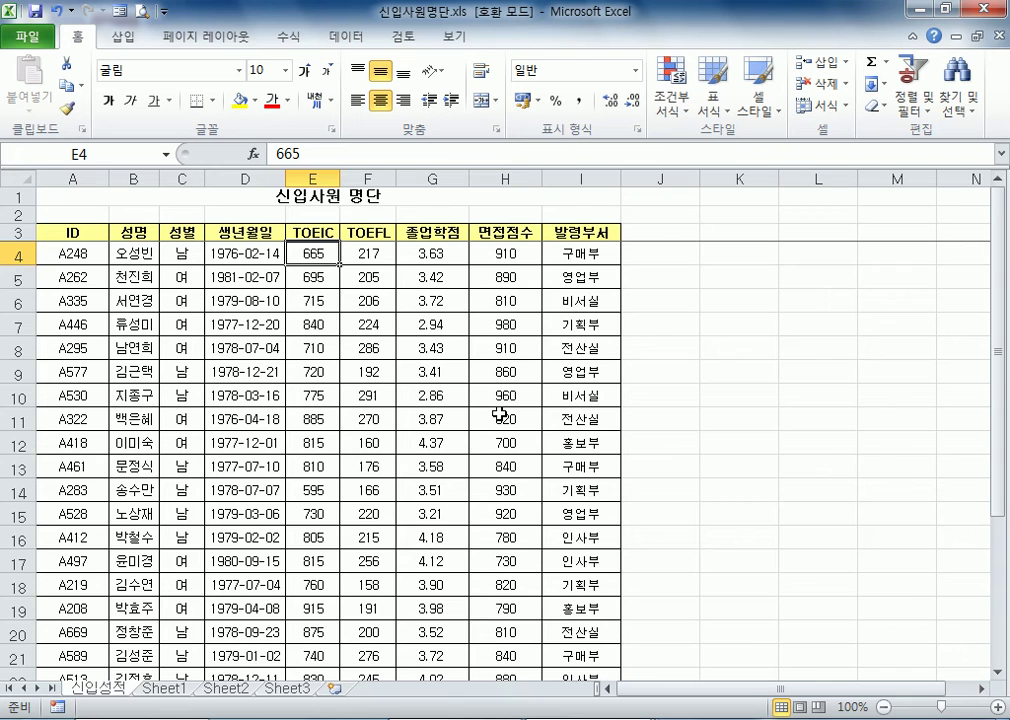
scroll(500, 415, down, 5)
scroll(500, 415, up, 5)
scroll(383, 410, down, 3)
scroll(390, 411, up, 3)
drag(591, 257, 600, 450)
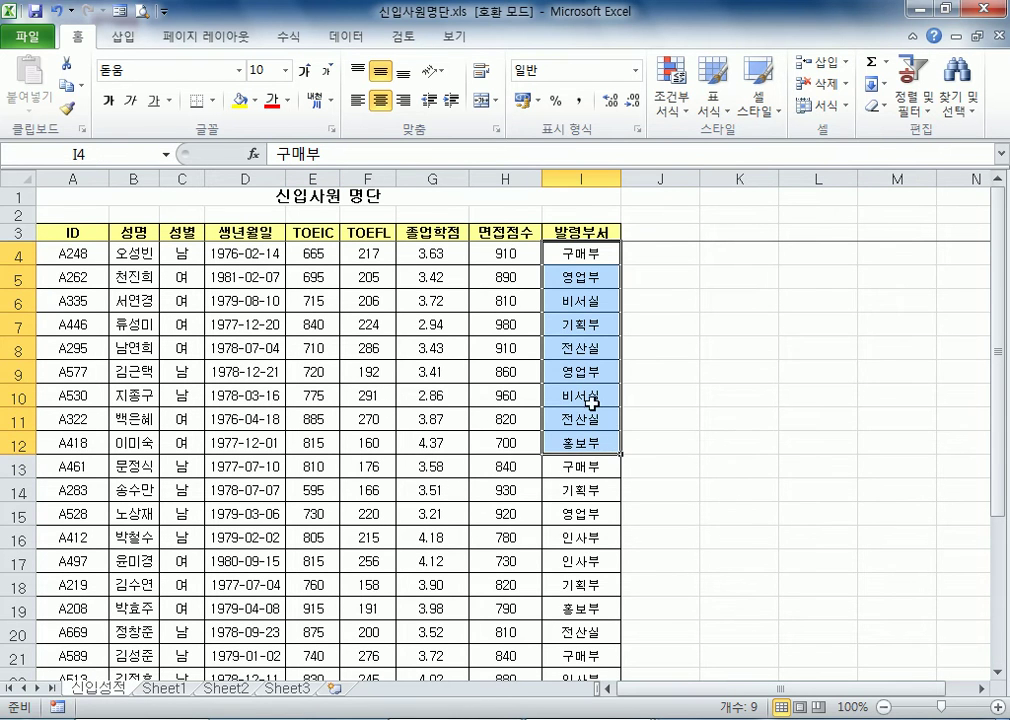
click(570, 255)
scroll(572, 460, down, 4)
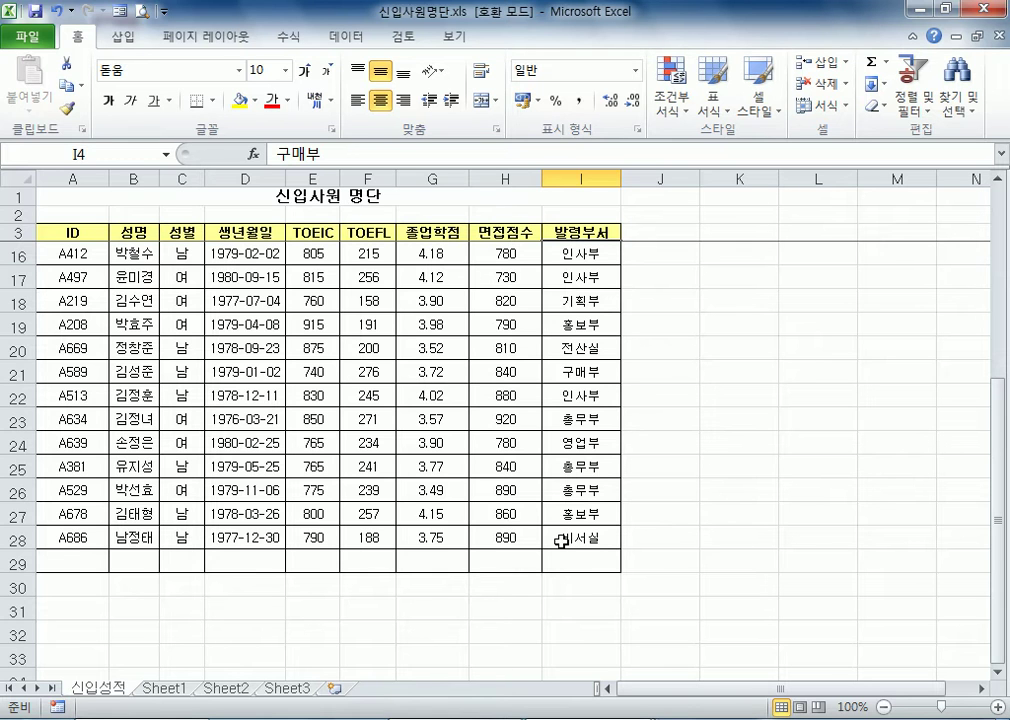
scroll(562, 540, up, 4)
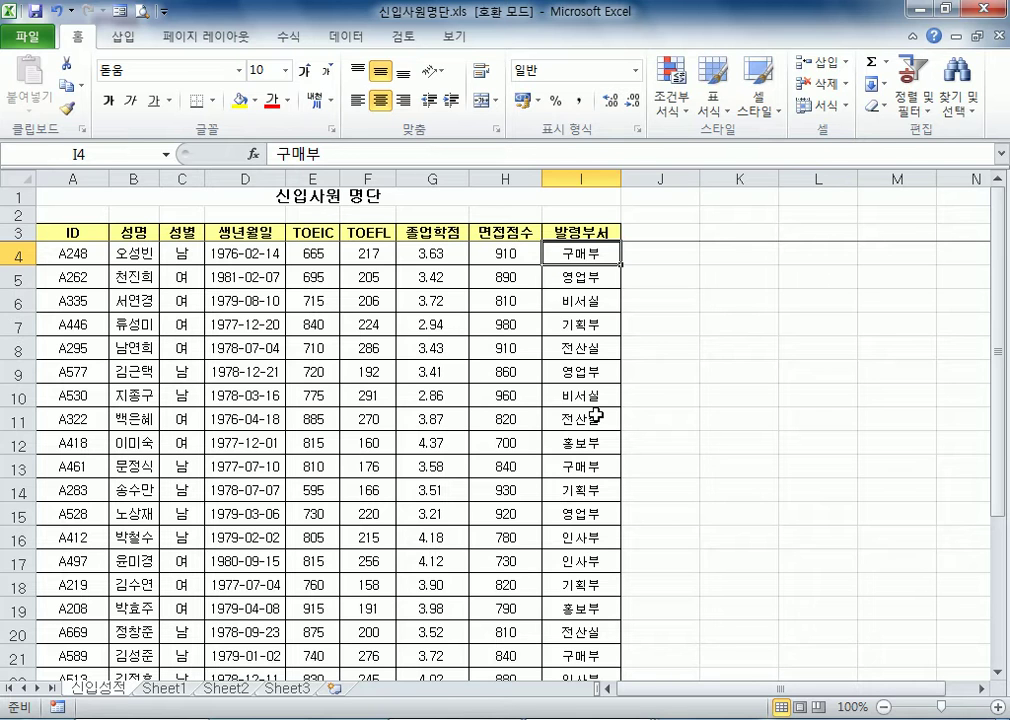
scroll(560, 405, down, 5)
click(505, 491)
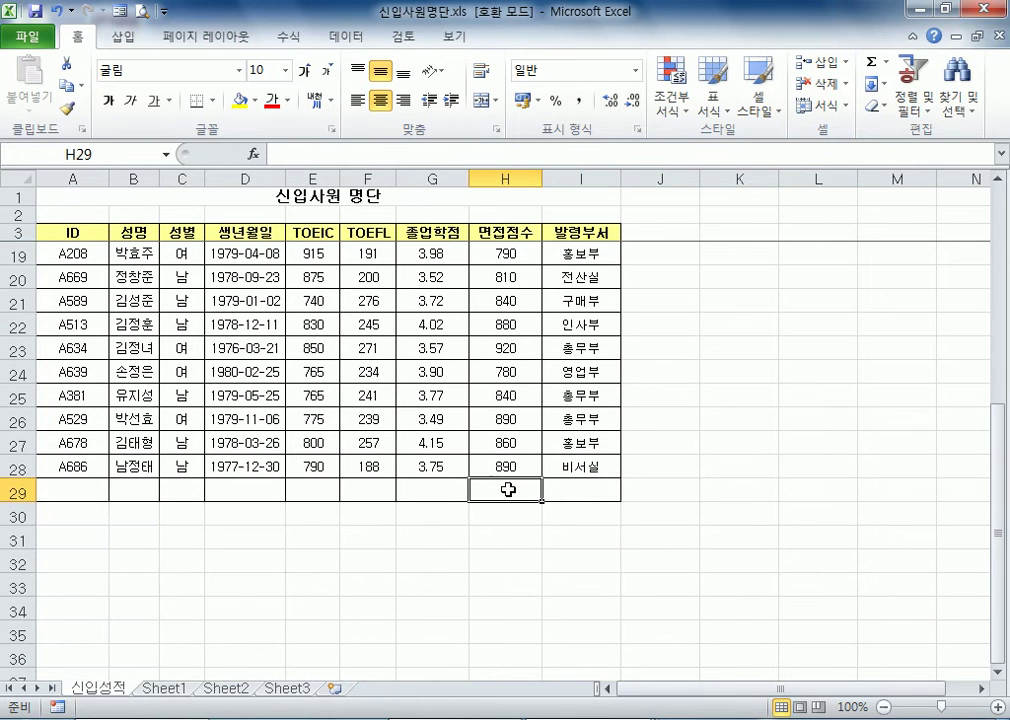
click(516, 467)
scroll(523, 428, up, 5)
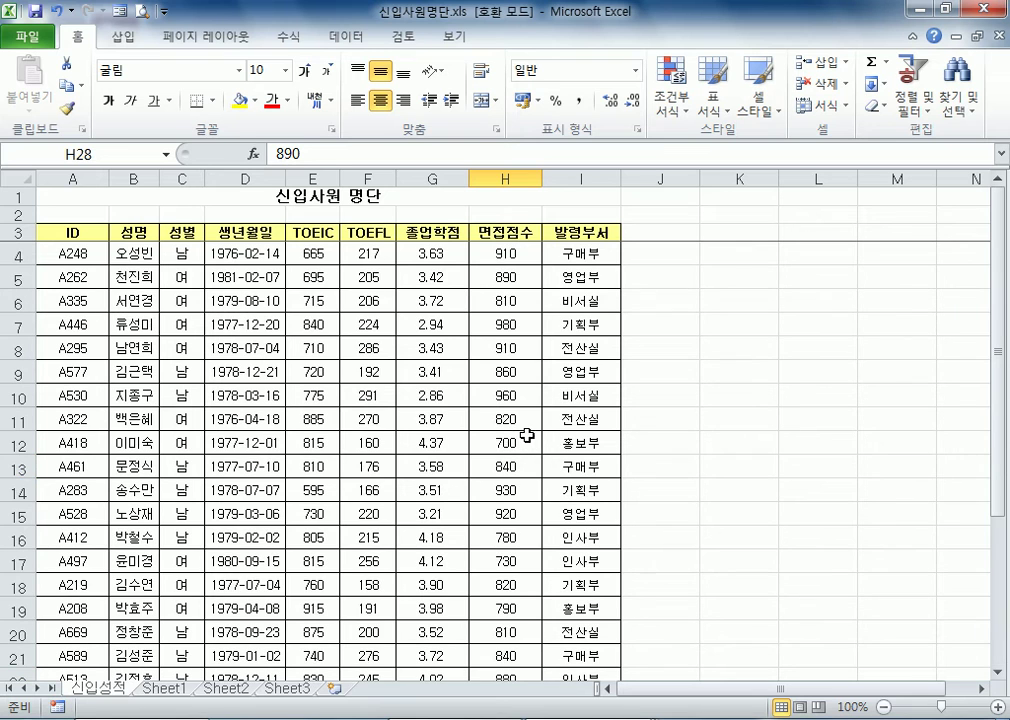
Enter 1500 as the 면접점수 in cell H29 of the empty row below the list
click(517, 326)
scroll(523, 410, down, 4)
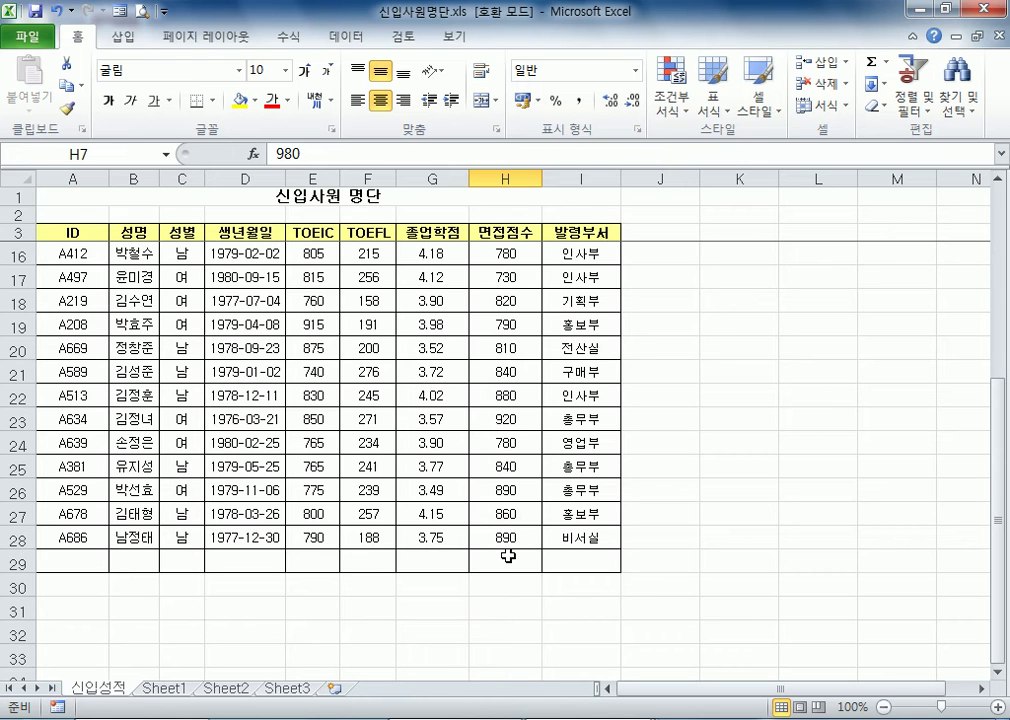
click(509, 557)
text(1500)
key(Return)
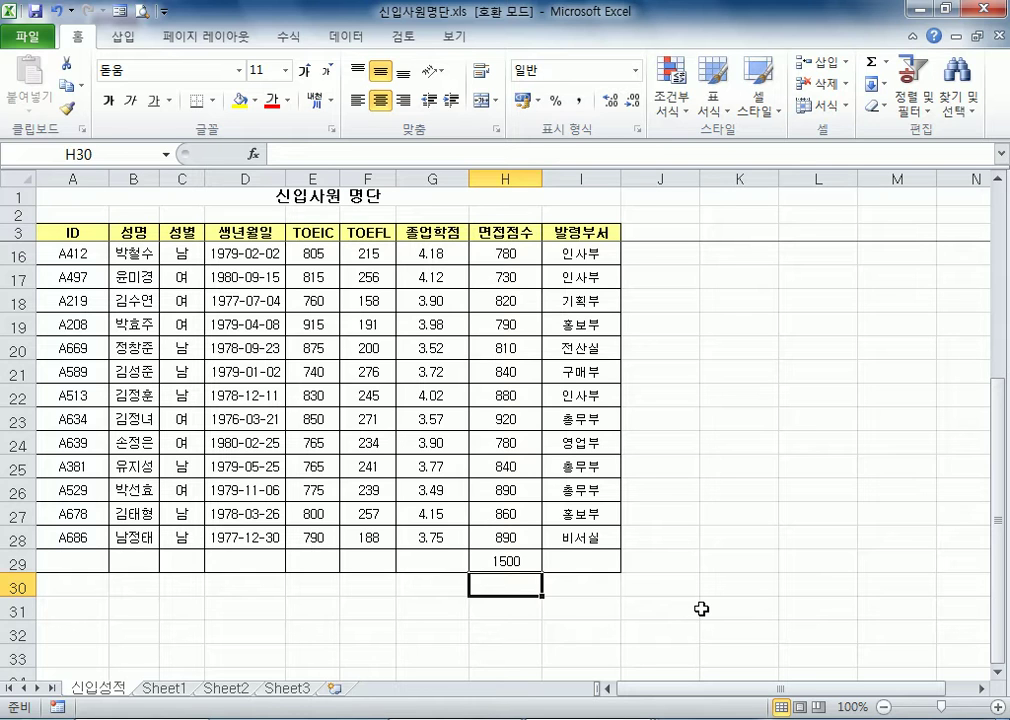
key(Up)
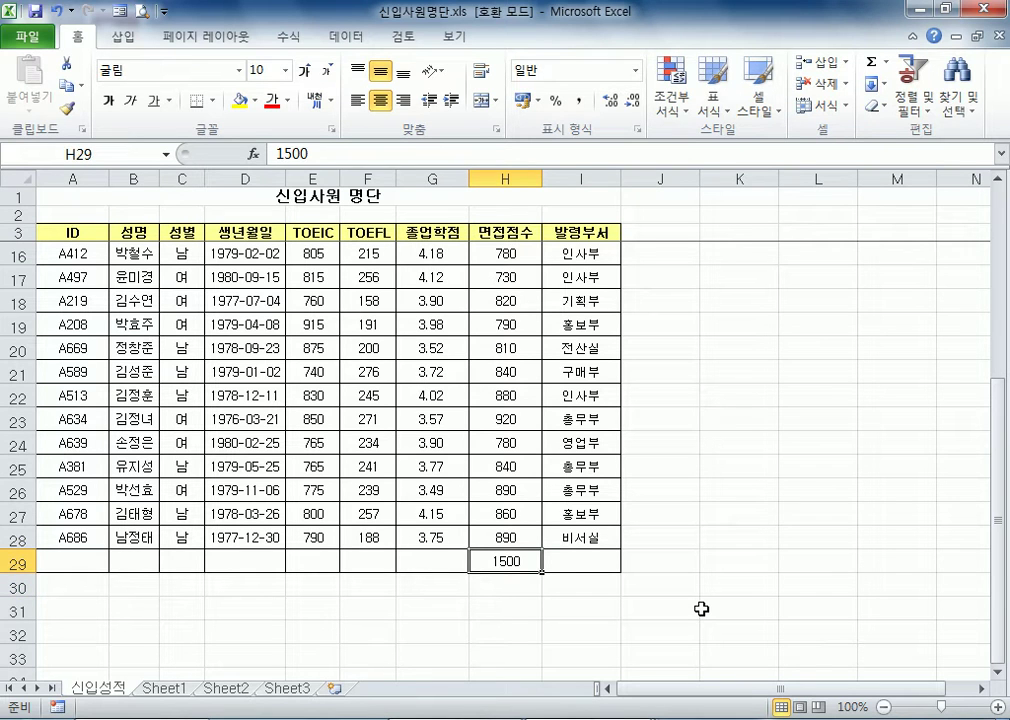
Examine the TOEIC and TOEFL score columns from the first employee down to the empty row 29
key(Left)
key(Left)
key(Left)
key(Right)
key(Left)
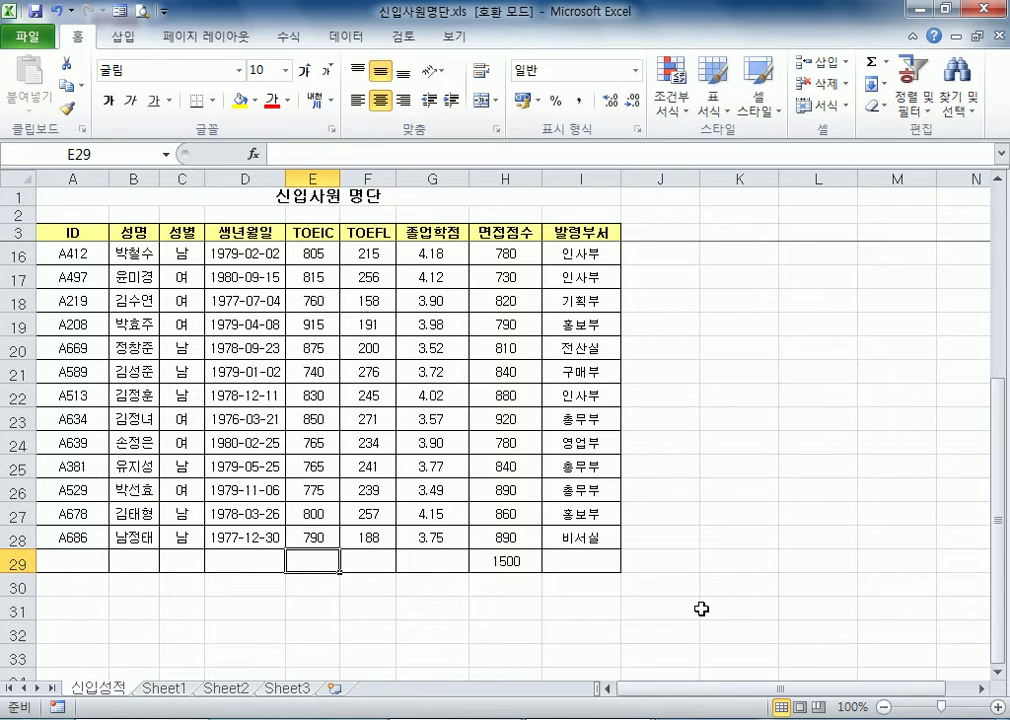
key(Right)
key(Up)
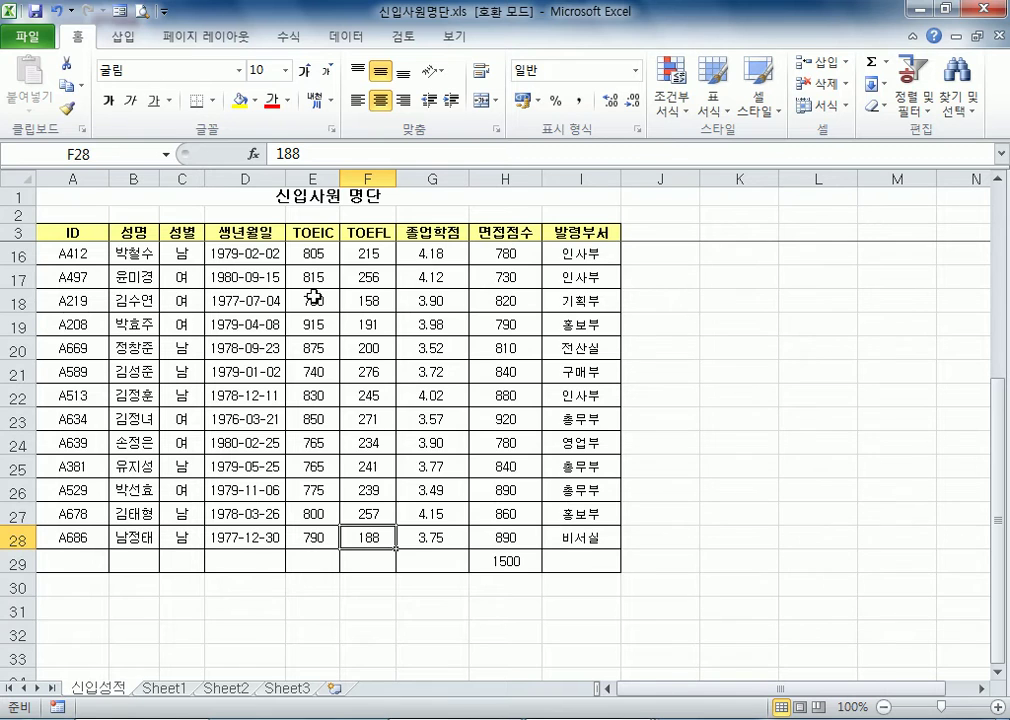
scroll(346, 270, up, 4)
scroll(316, 390, down, 3)
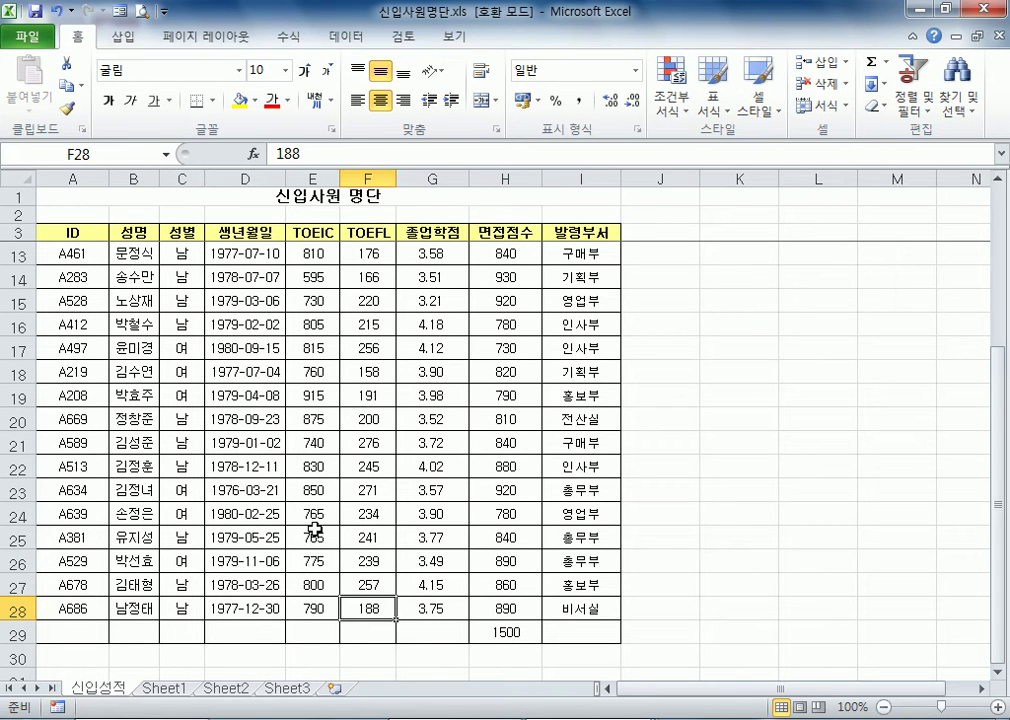
scroll(315, 530, up, 3)
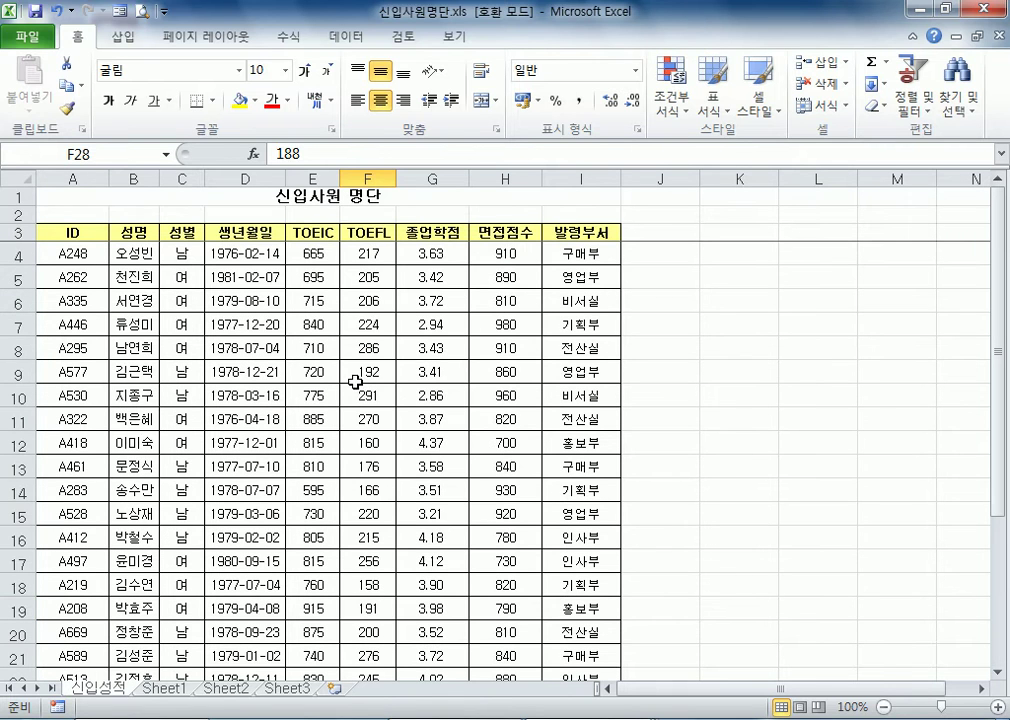
click(320, 398)
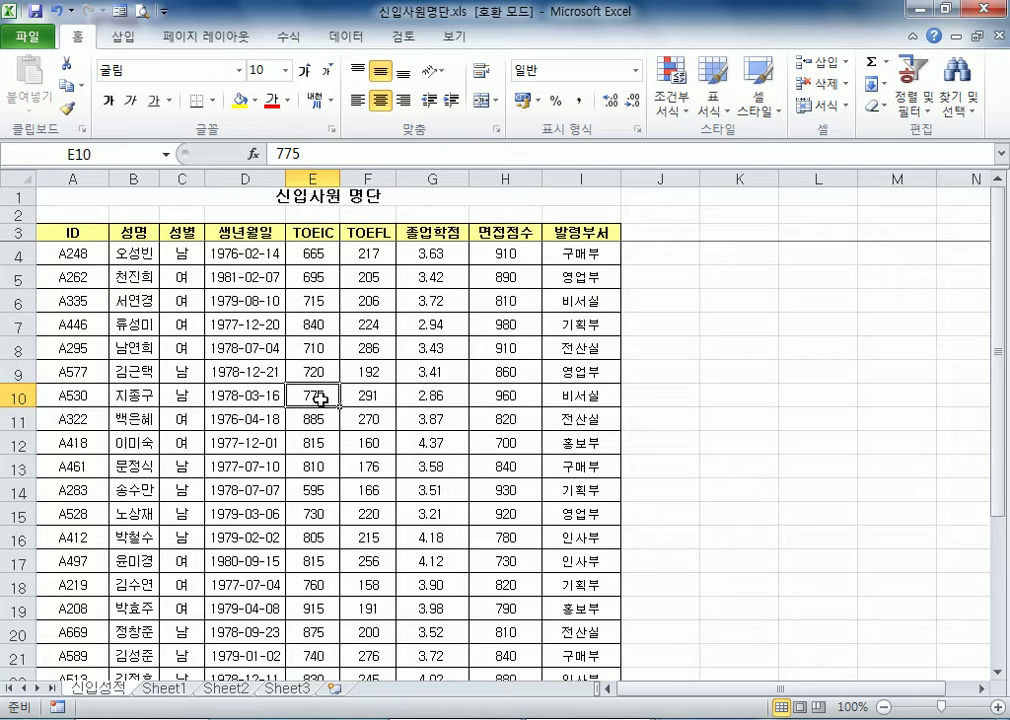
click(372, 443)
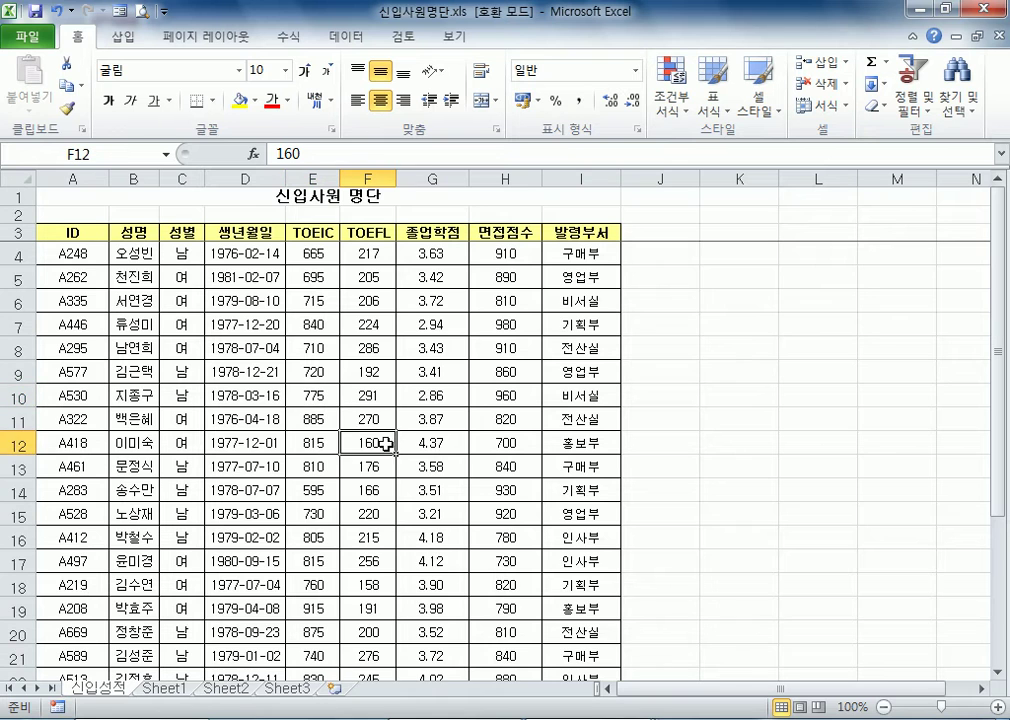
scroll(383, 537, down, 4)
scroll(383, 537, up, 4)
scroll(390, 380, down, 3)
scroll(374, 477, down, 2)
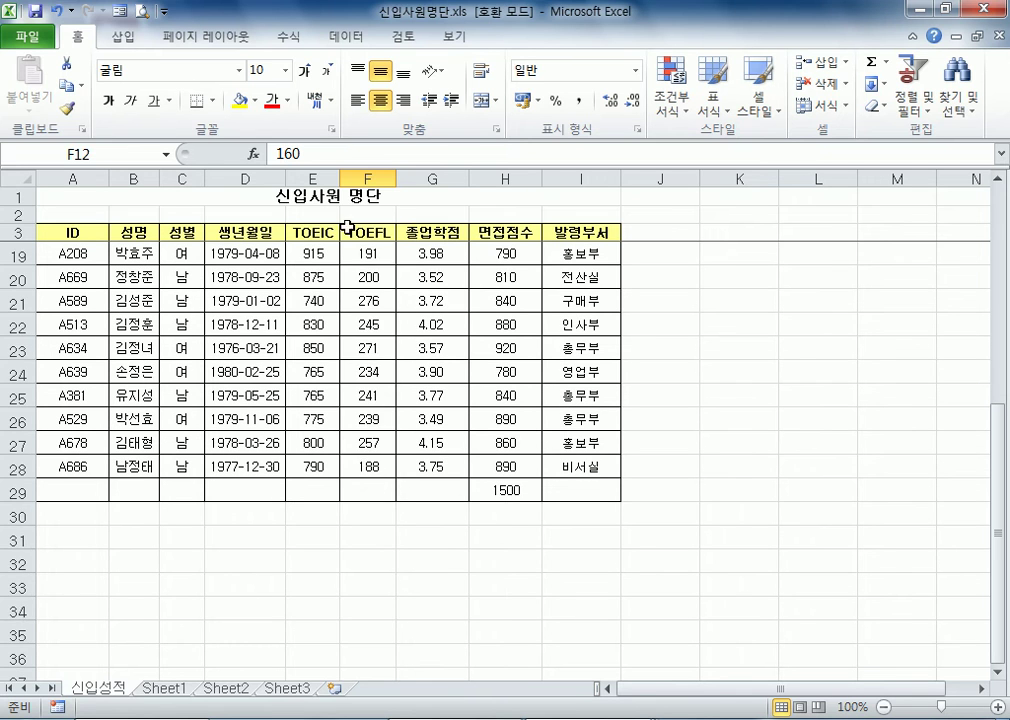
click(350, 178)
click(315, 178)
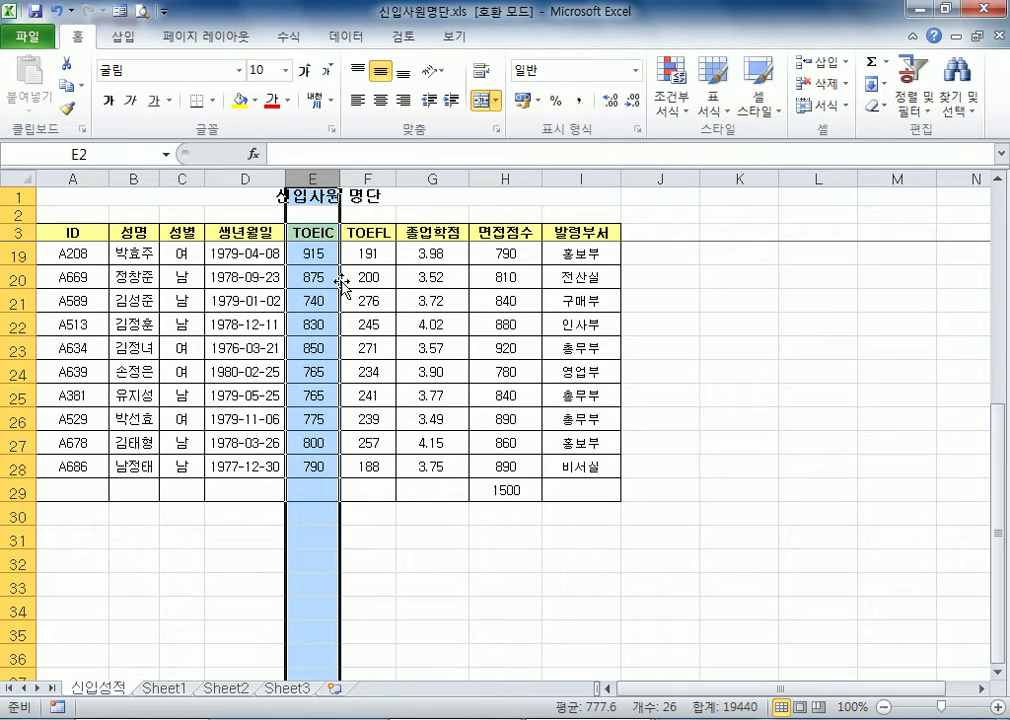
click(386, 494)
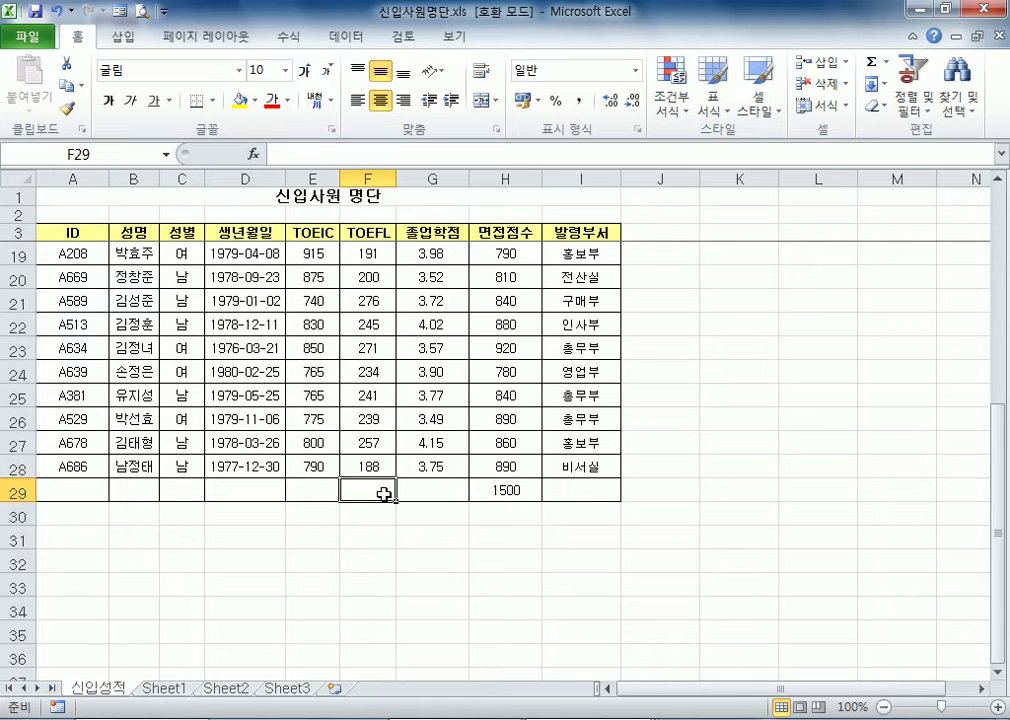
Enter 남자 in cell C29 of the 성별 column and 남 in cell C30 below it
click(196, 468)
click(189, 488)
text(ska)
key(Escape)
text(남자)
key(Return)
text(남)
key(Return)
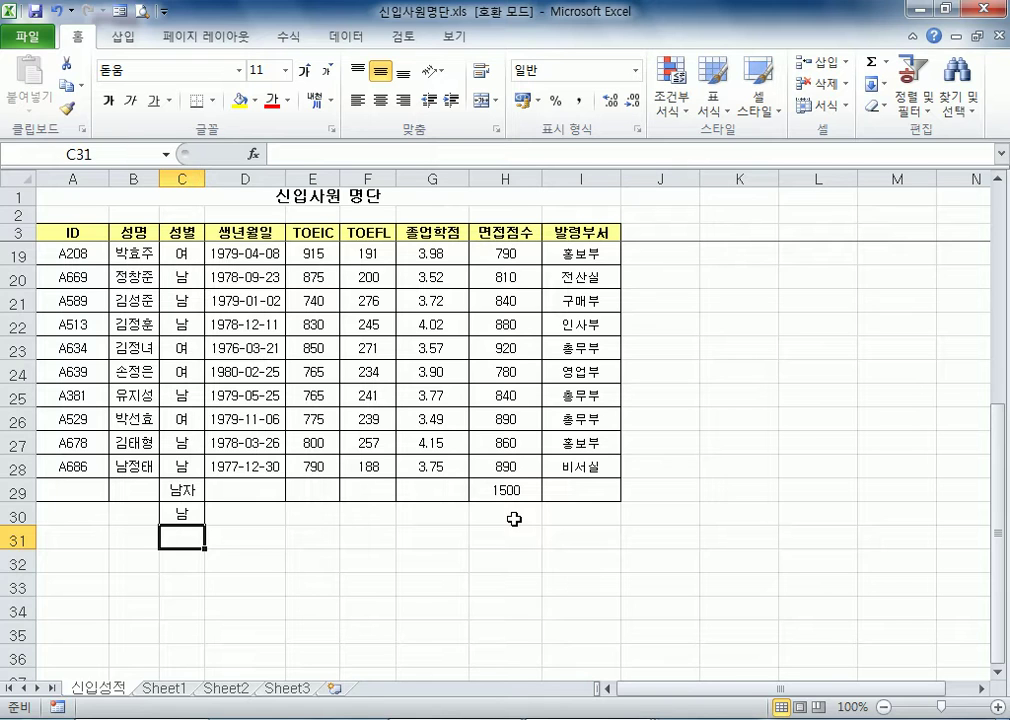
Undo the two 성별 entries below the list and clear the 면접점수 value in cell H29
key(ctrl+z)
key(ctrl+z)
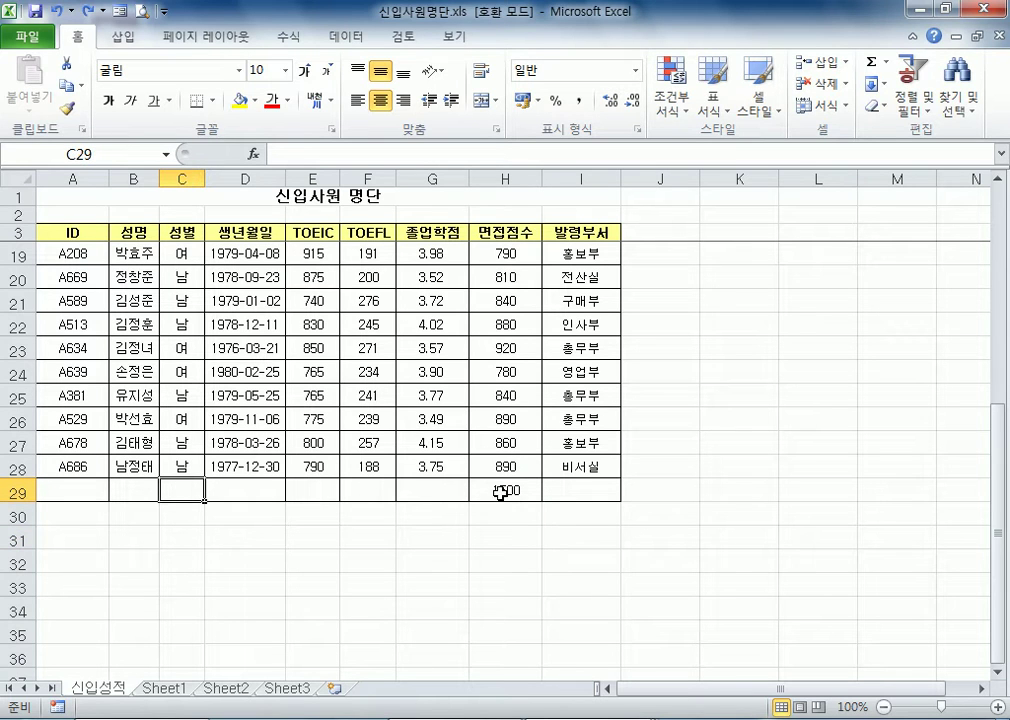
click(500, 491)
key(Delete)
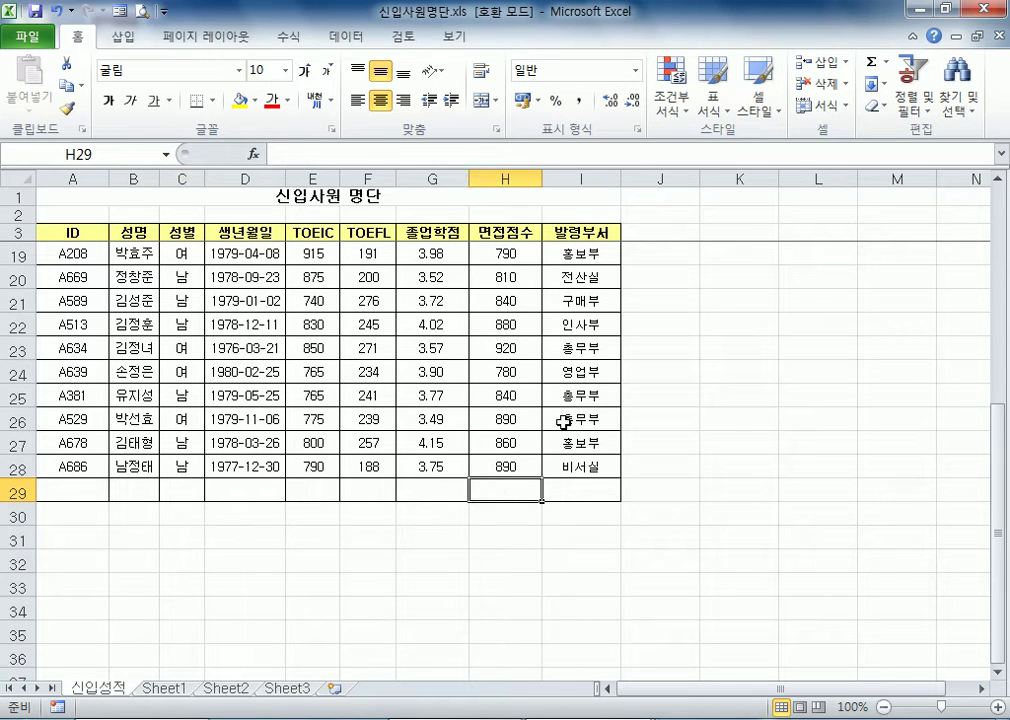
Select the entire 성별 column C and look through its entries from the first employee to the last
scroll(563, 422, up, 5)
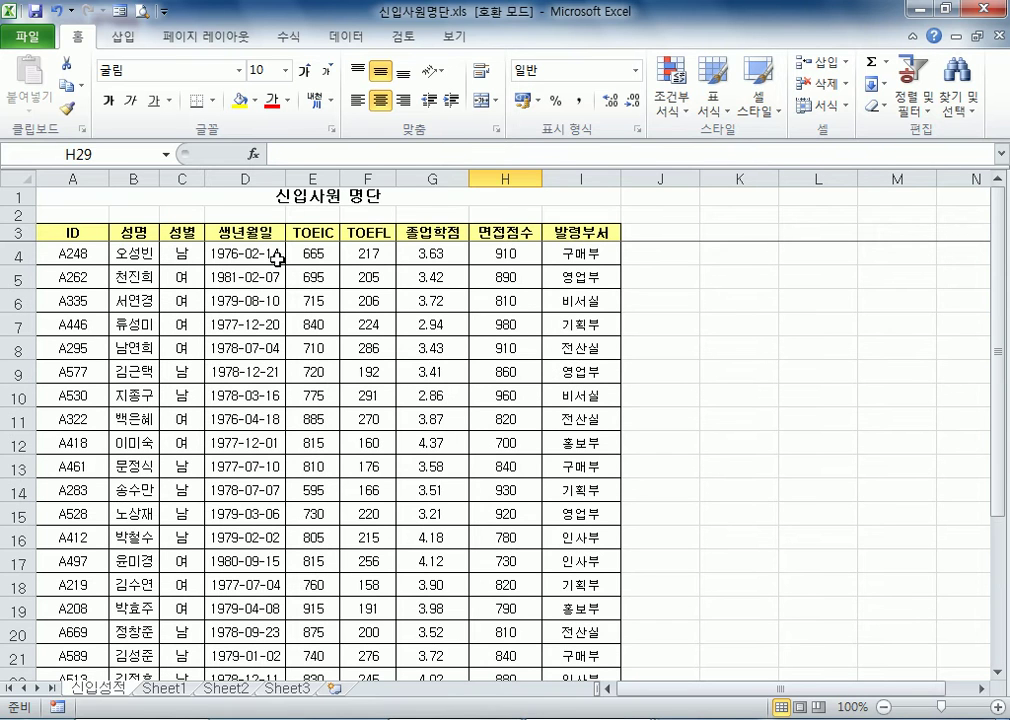
click(180, 254)
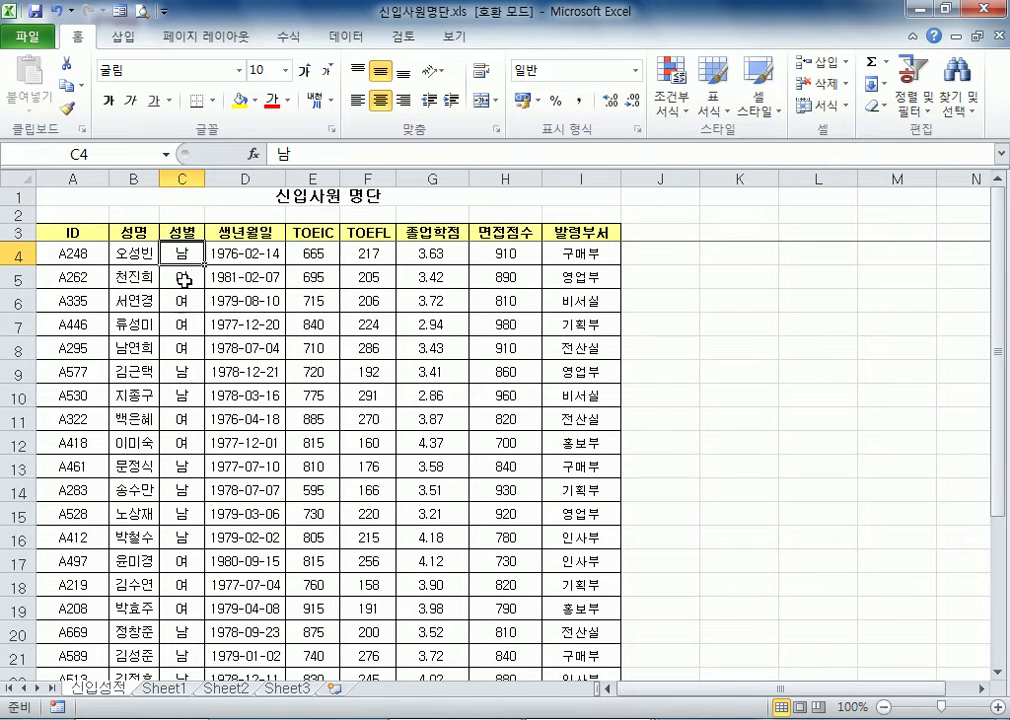
click(182, 178)
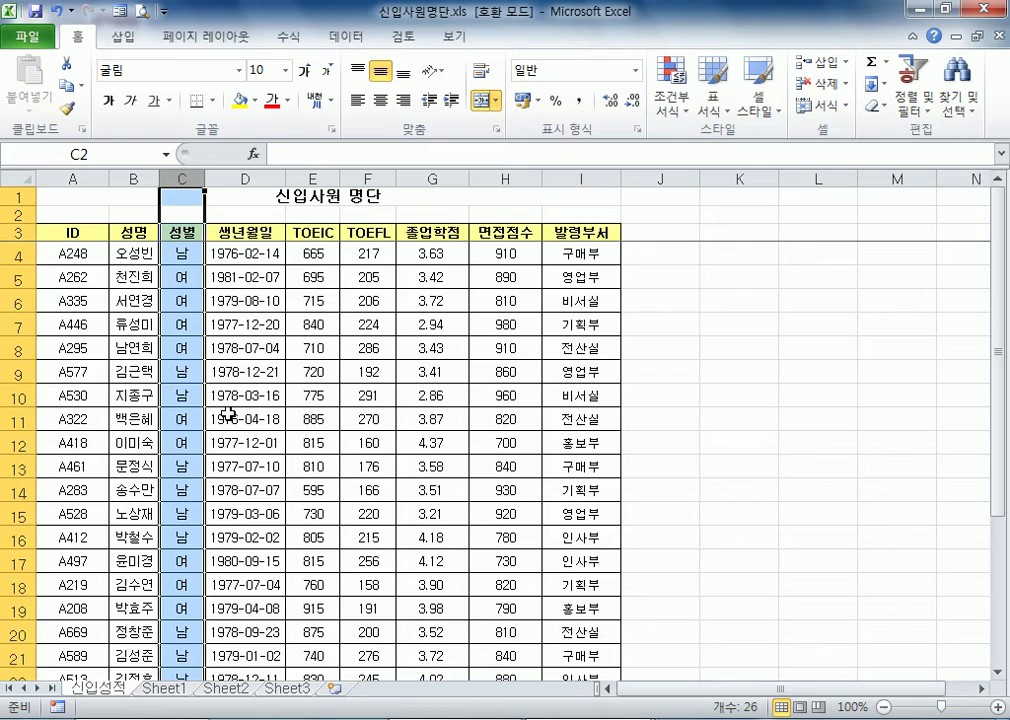
scroll(189, 331, down, 10)
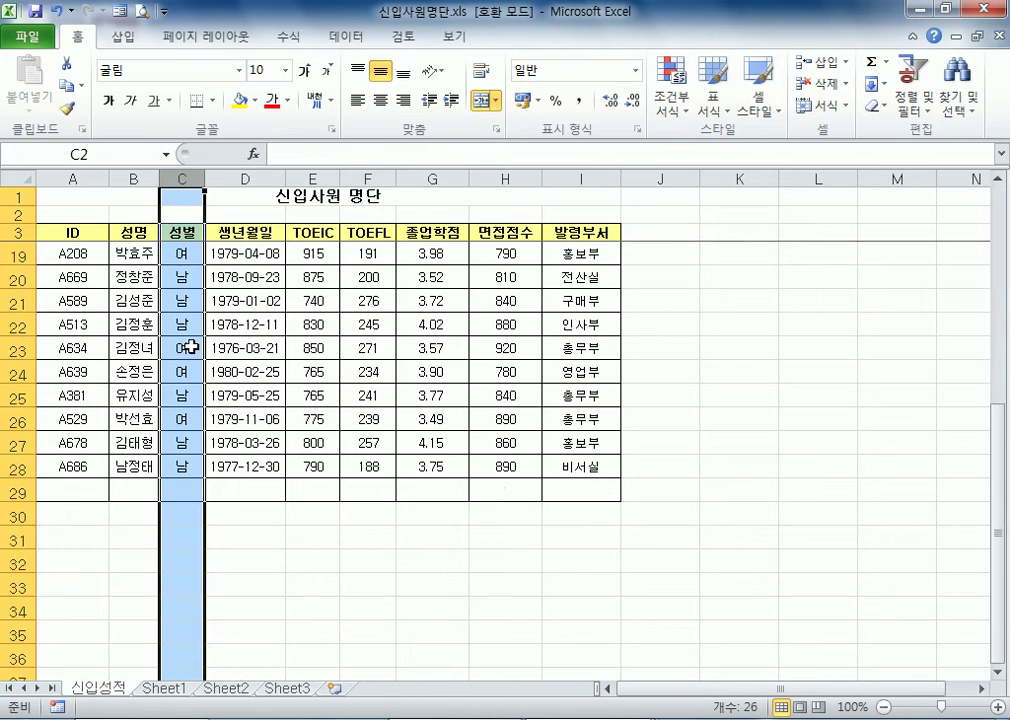
scroll(190, 378, up, 4)
scroll(190, 378, down, 4)
scroll(188, 371, up, 5)
scroll(190, 340, up, 3)
scroll(187, 379, down, 4)
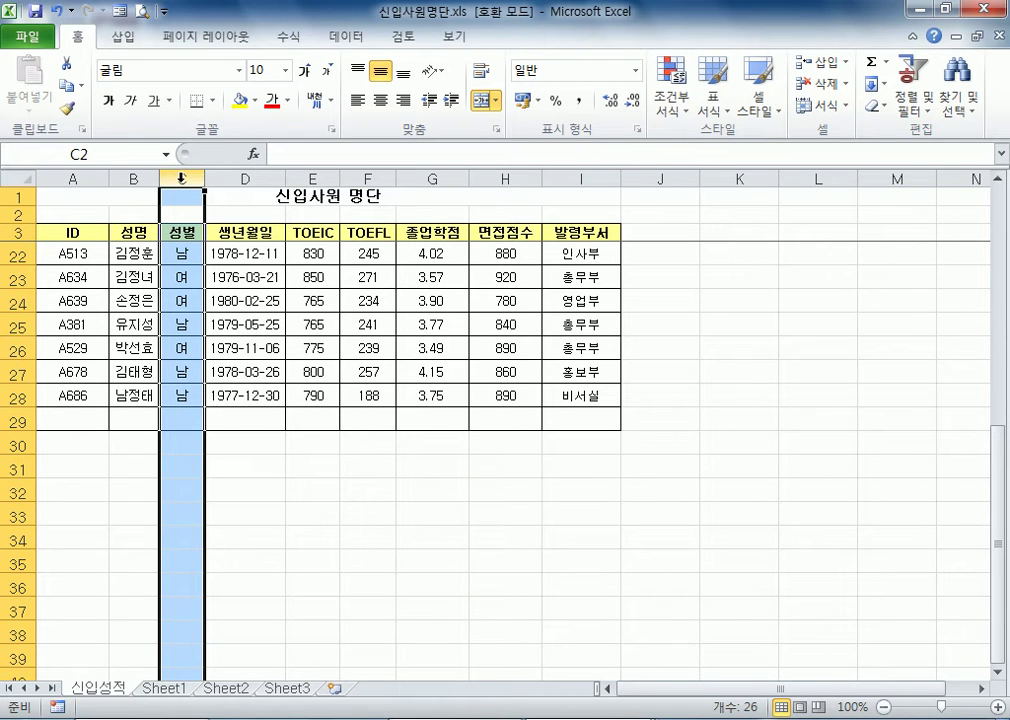
Open the data validation settings for the selected 성별 column
click(344, 38)
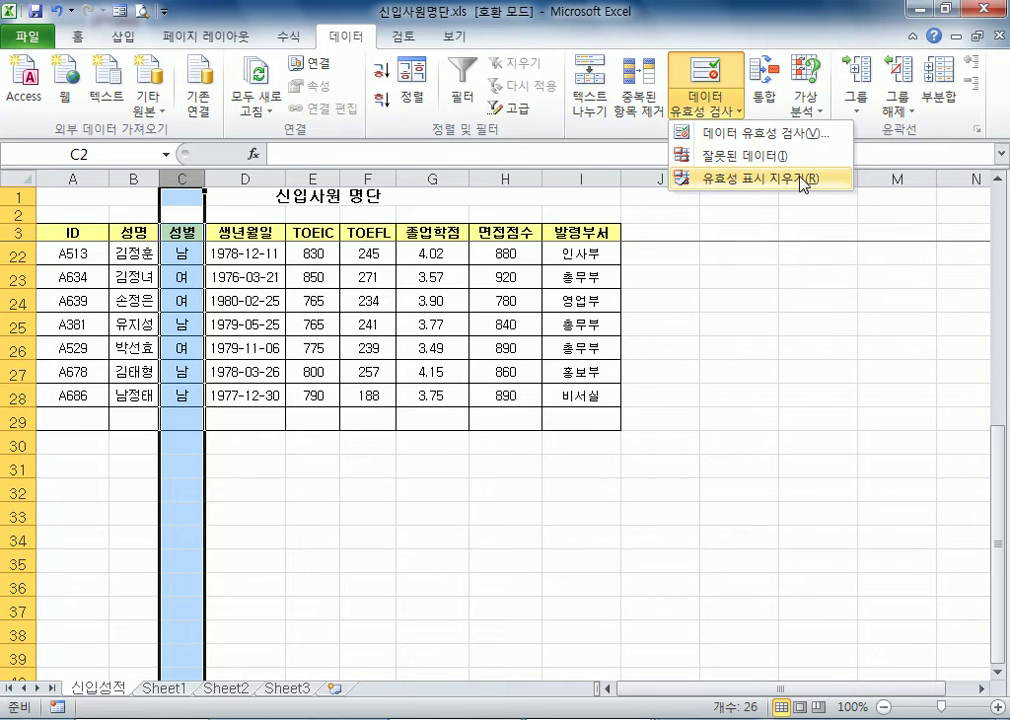
click(270, 115)
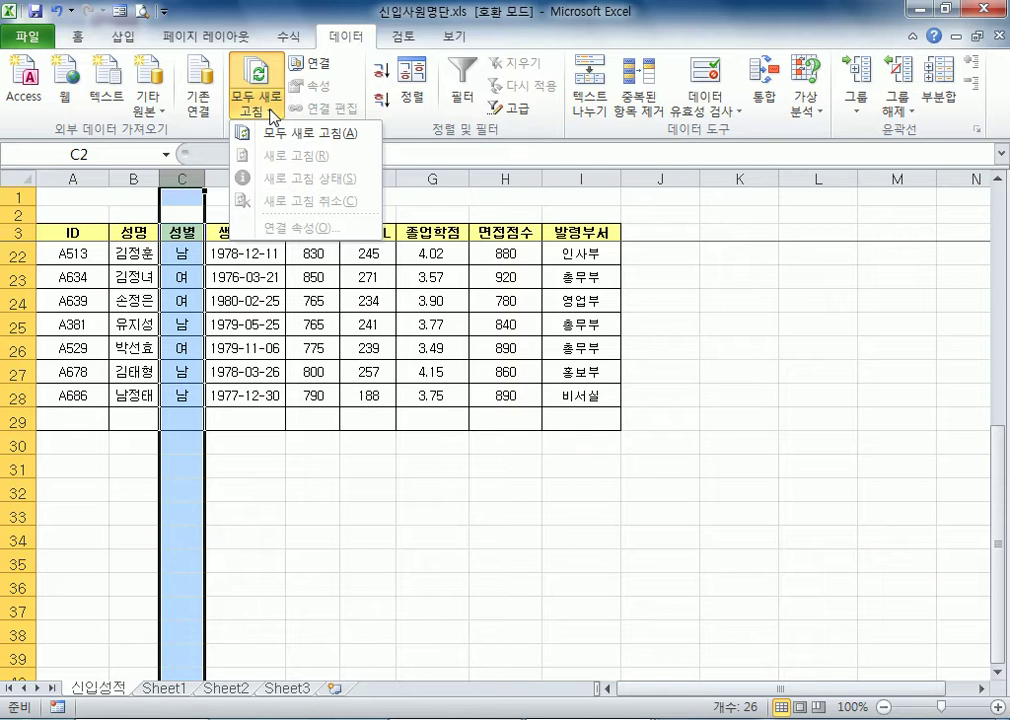
click(272, 112)
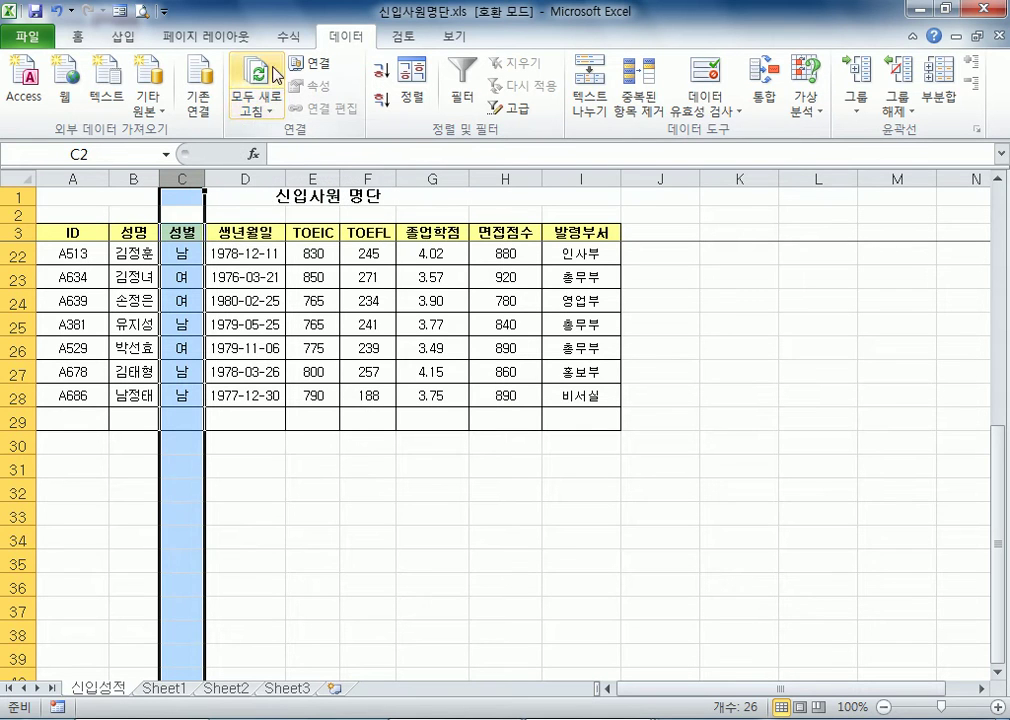
click(730, 112)
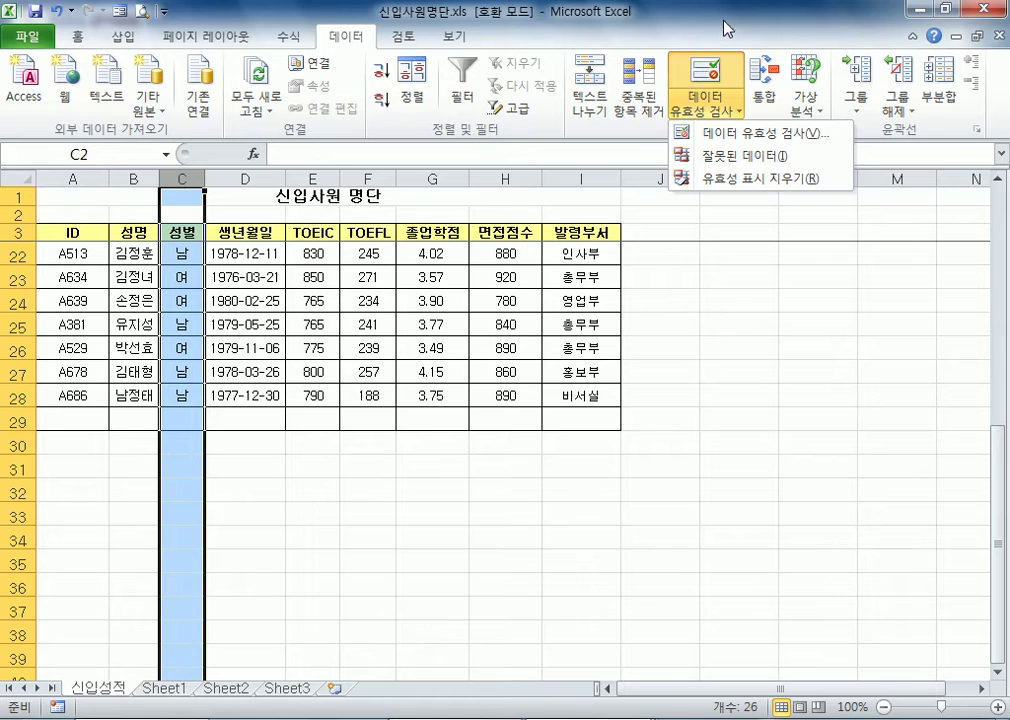
click(710, 84)
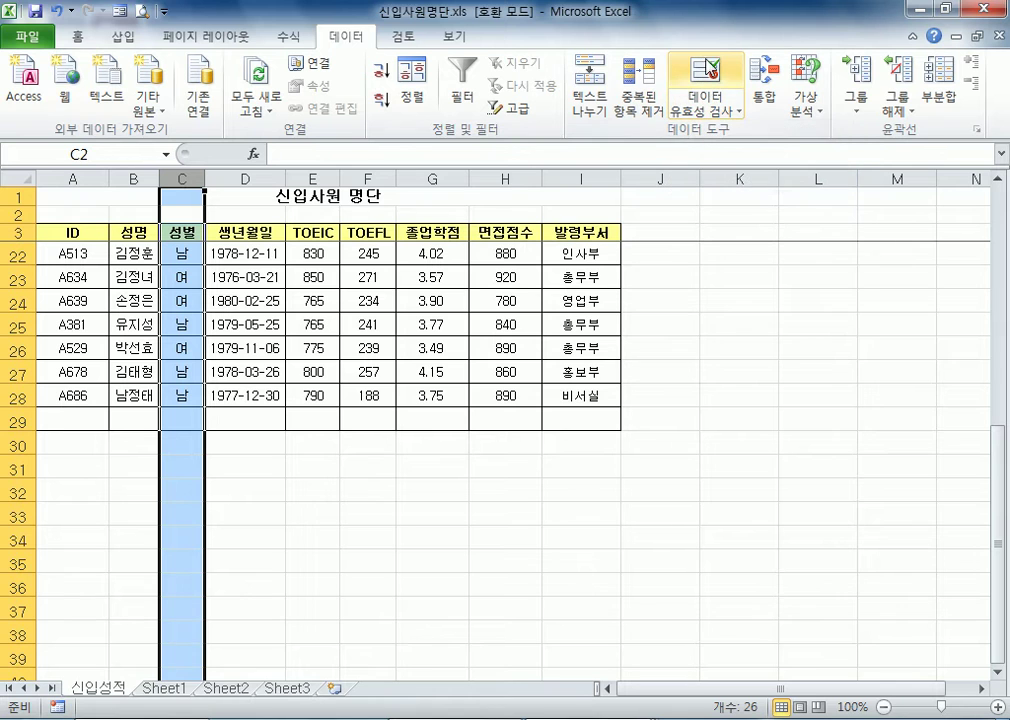
click(716, 112)
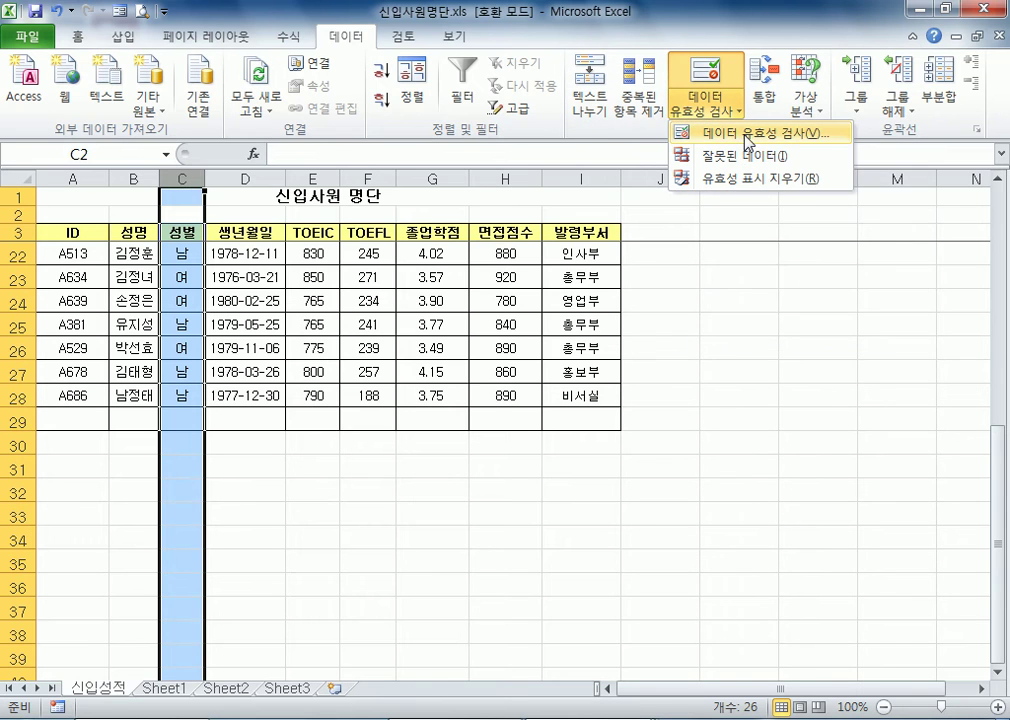
click(708, 80)
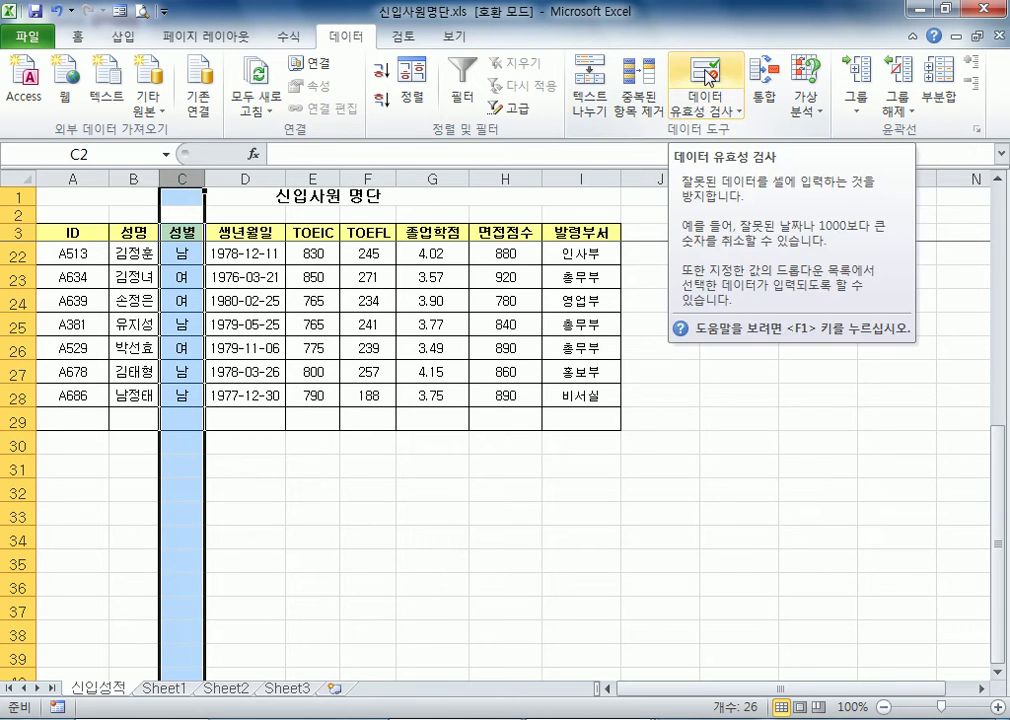
click(707, 75)
drag(600, 167, 369, 72)
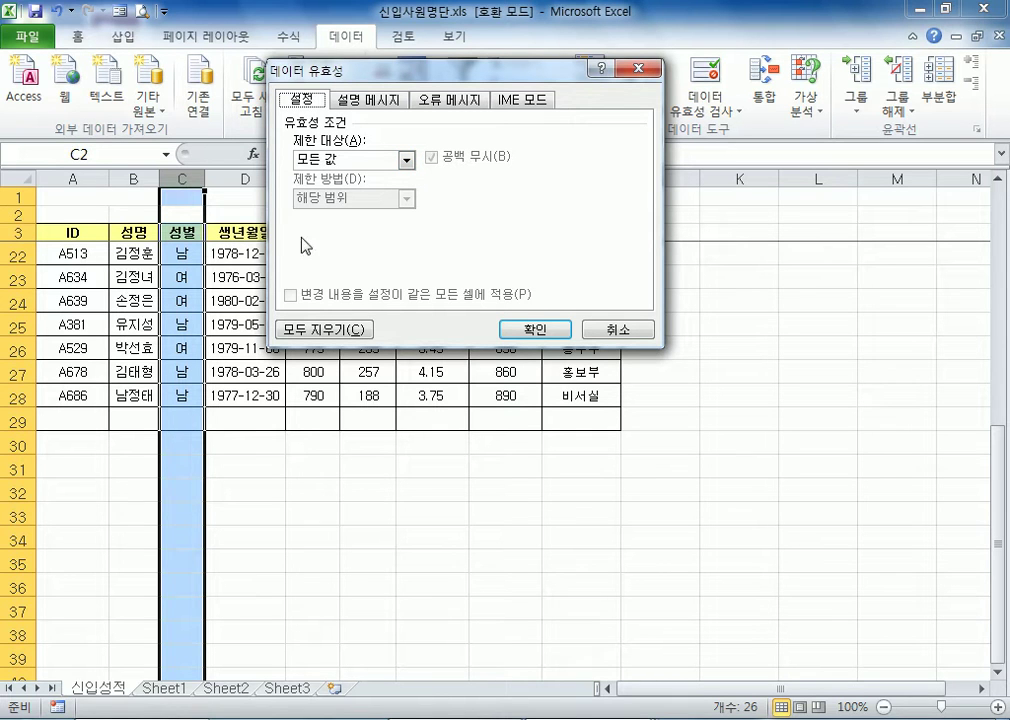
Restrict the 성별 column to a 목록 (list) validation with the source 남,여 and apply it
click(328, 160)
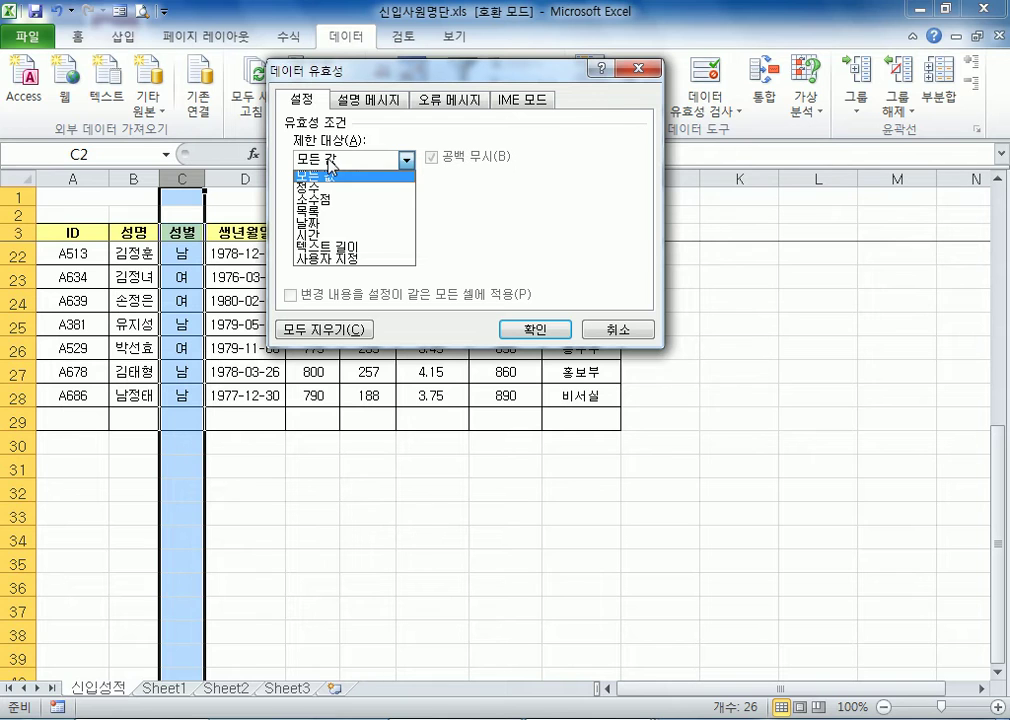
click(321, 213)
drag(289, 71, 331, 117)
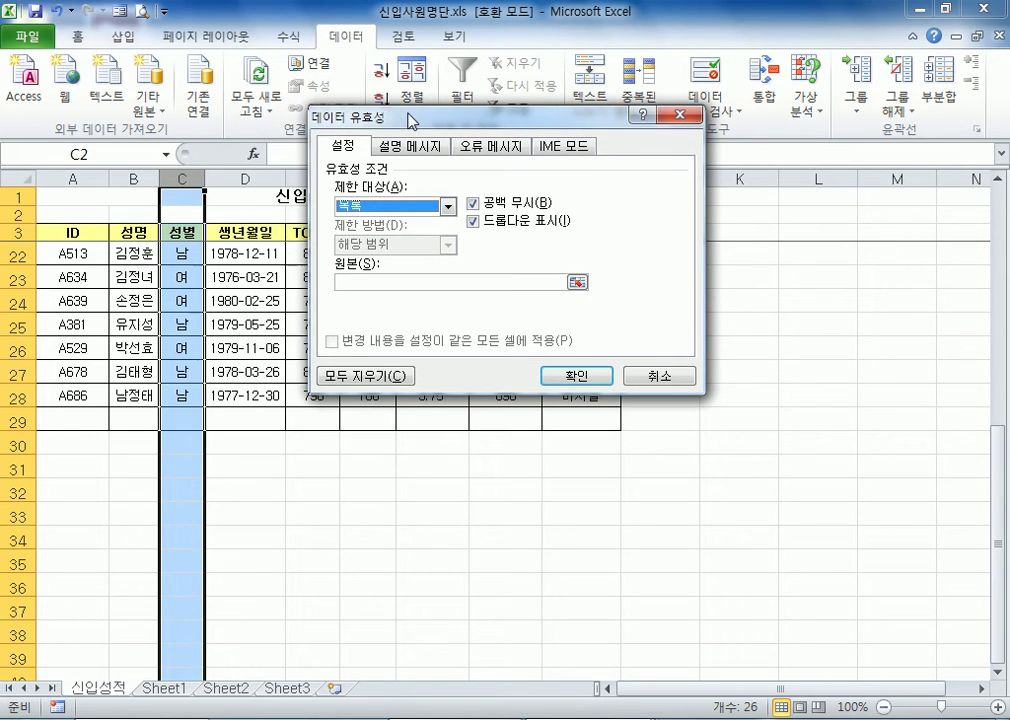
click(357, 287)
text(ㄴ)
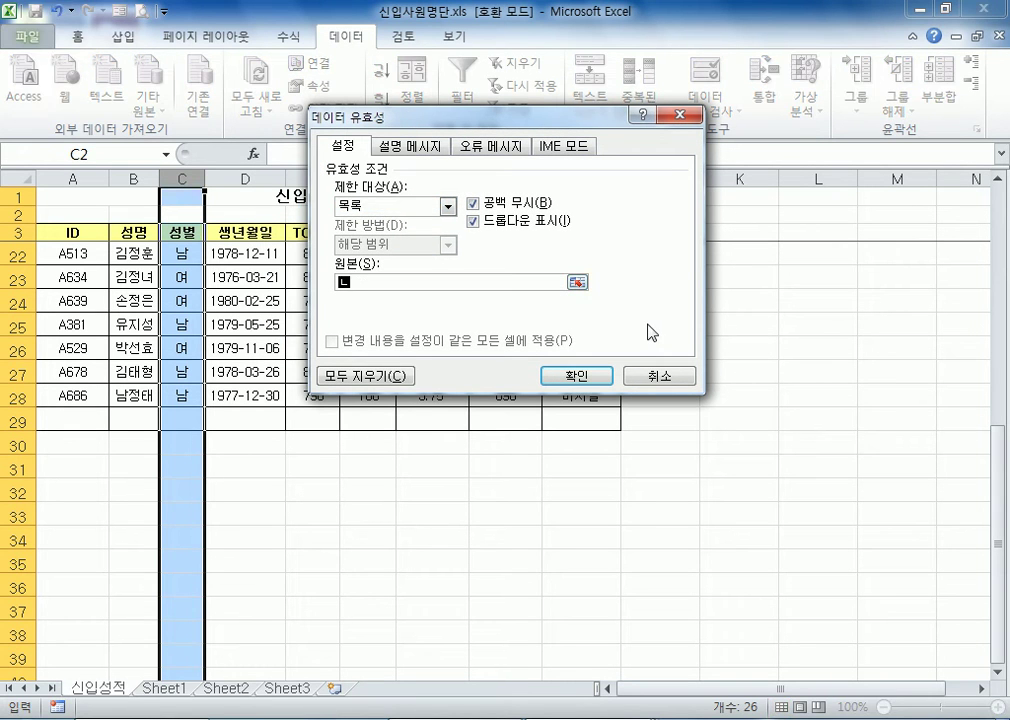
text(,여)
click(578, 378)
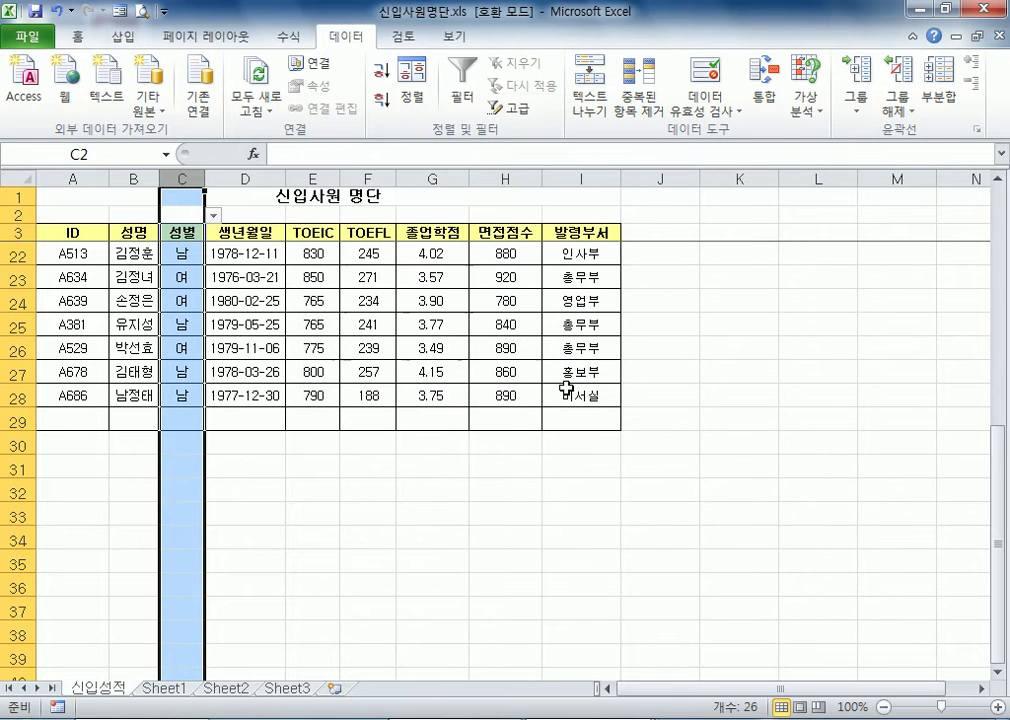
Try to enter 남자 in cell C29 of the 성별 column to test the validation, and cancel the entry
click(302, 512)
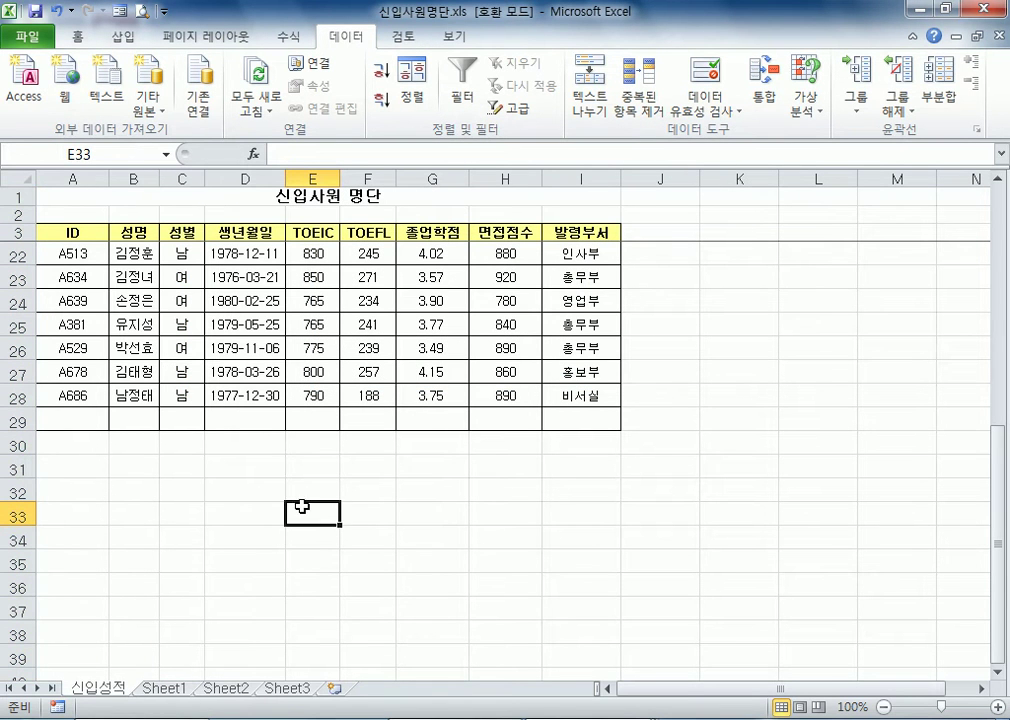
click(187, 233)
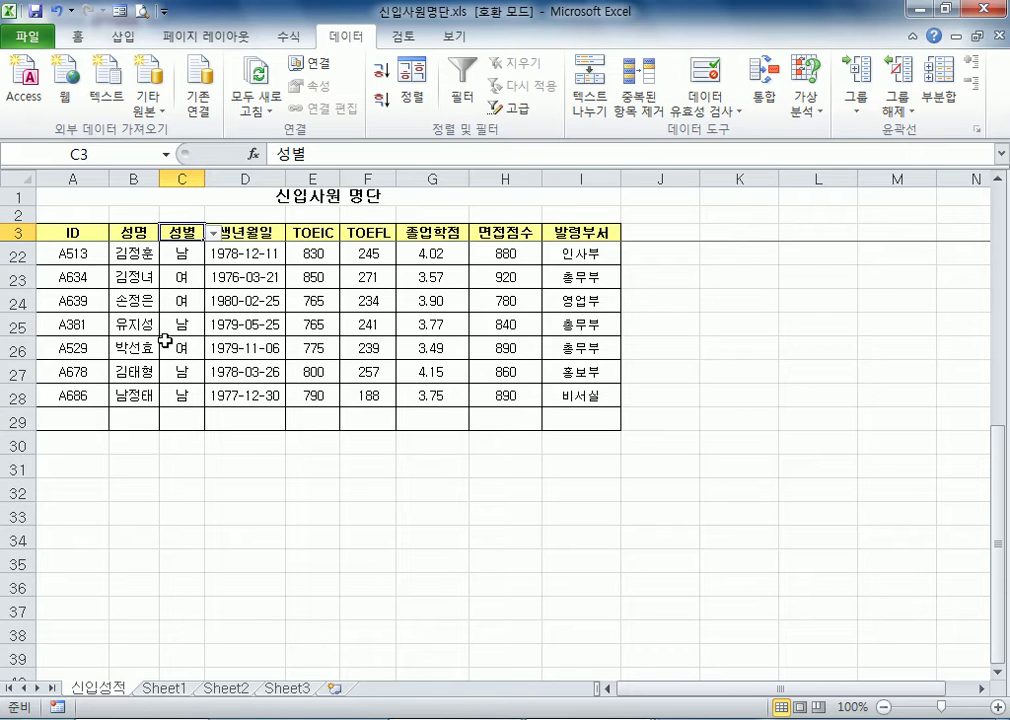
click(170, 418)
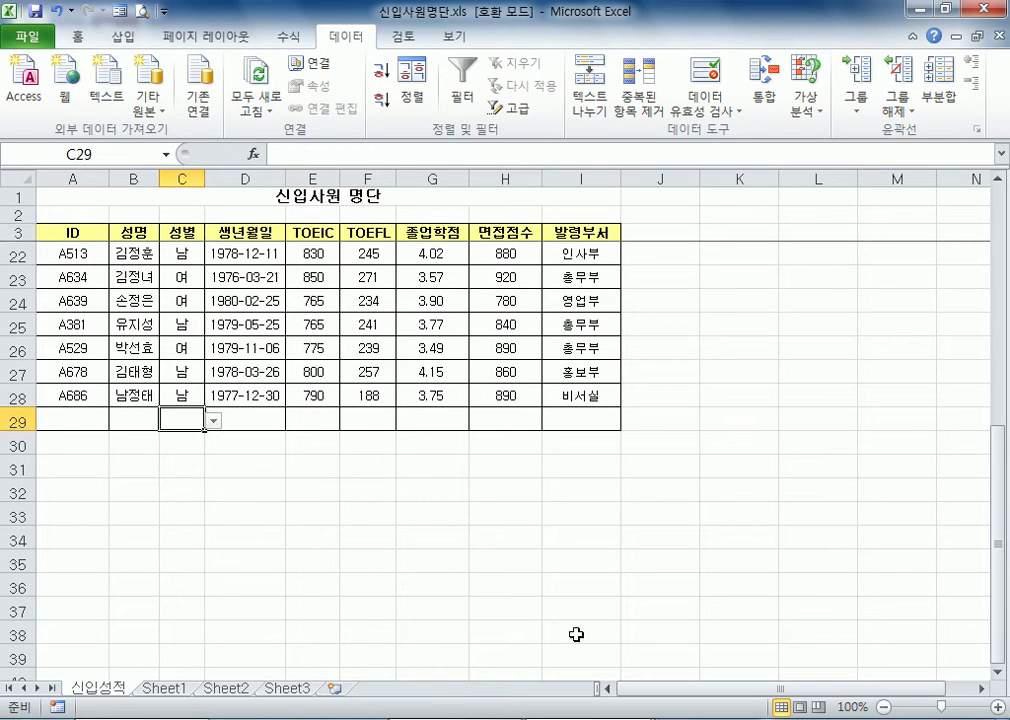
text(남자)
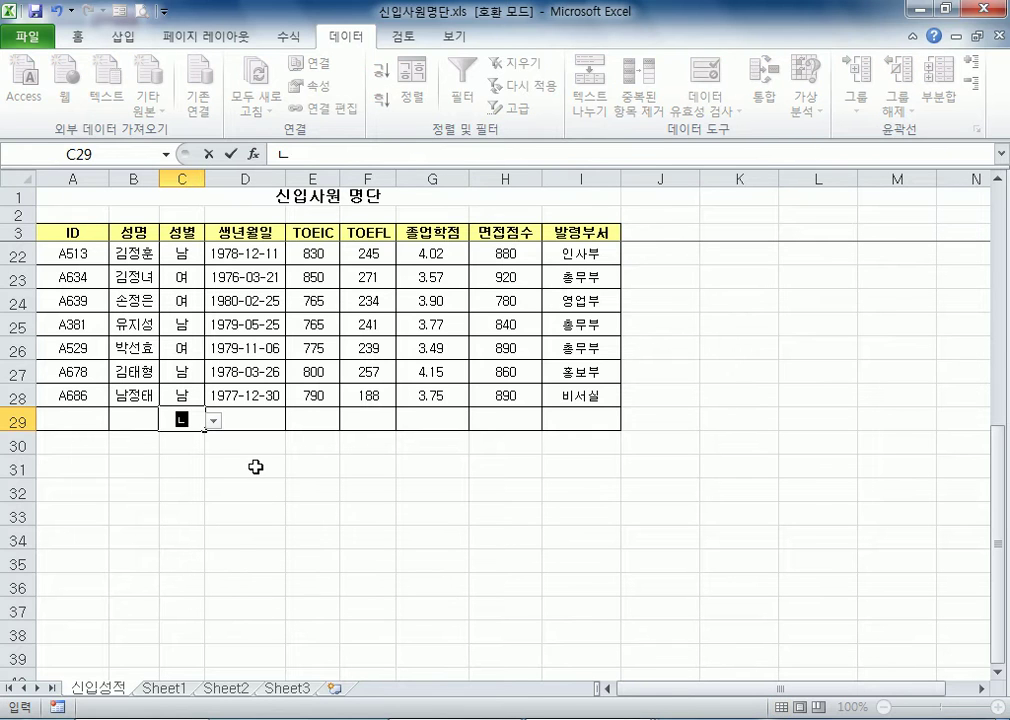
key(Return)
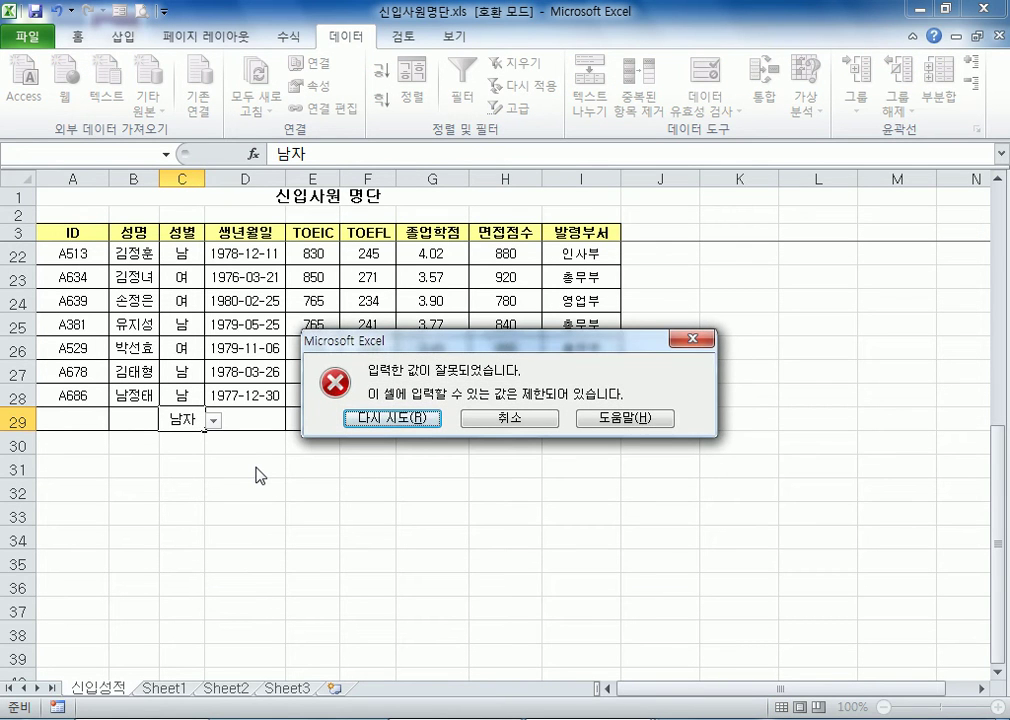
key(Escape)
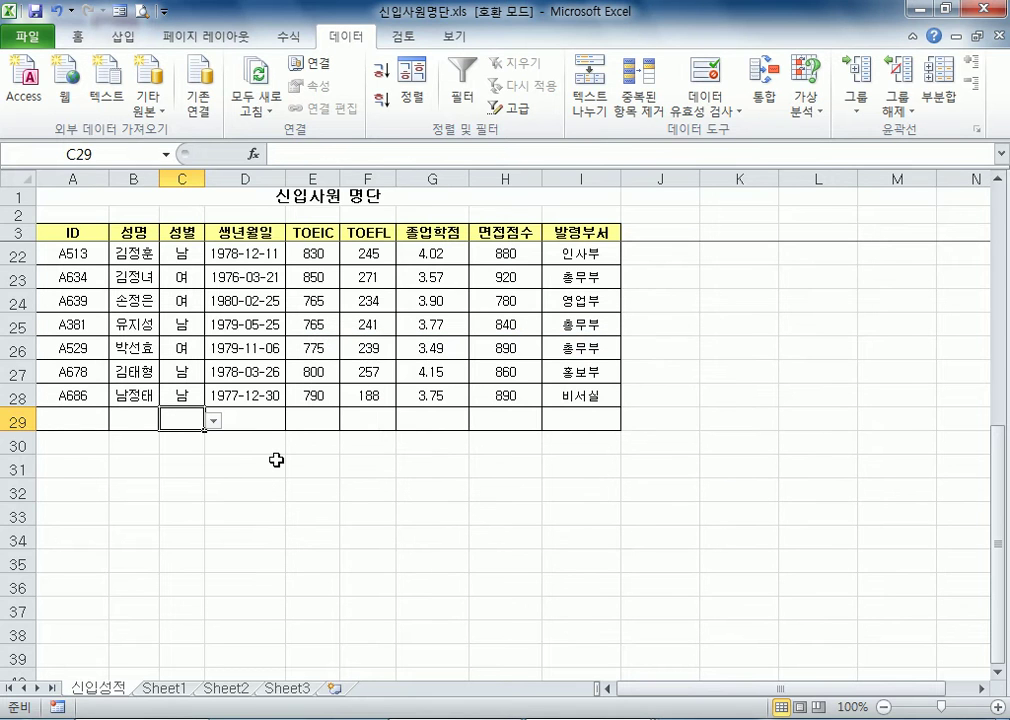
Choose 남 for cell C29 and 여 for cell C30 from the 성별 validation list
click(213, 421)
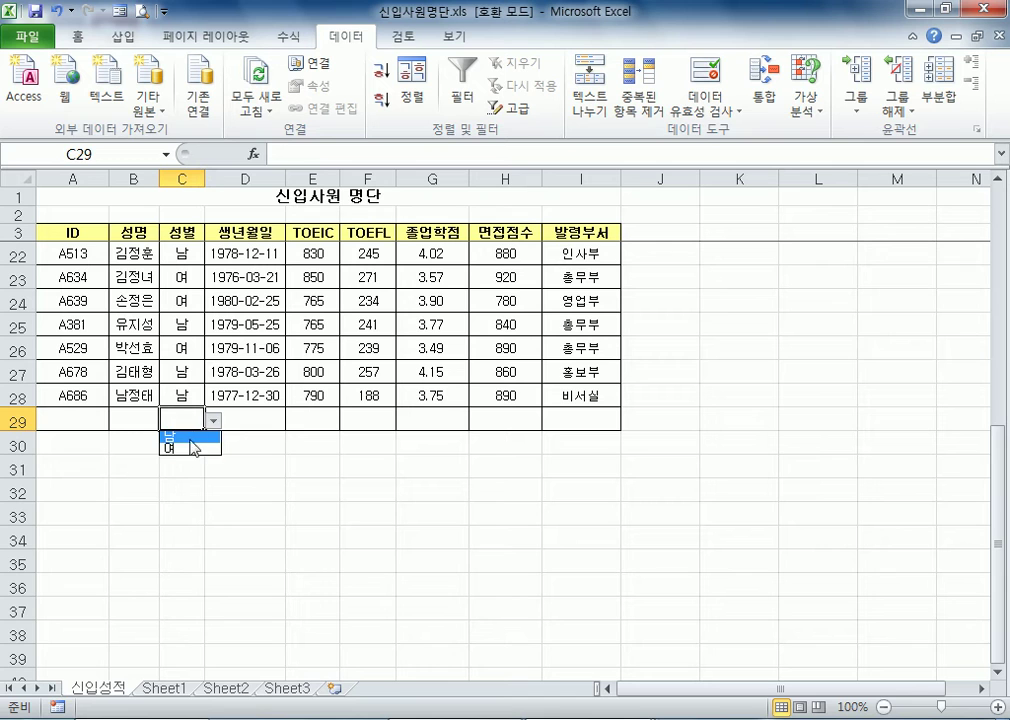
click(190, 439)
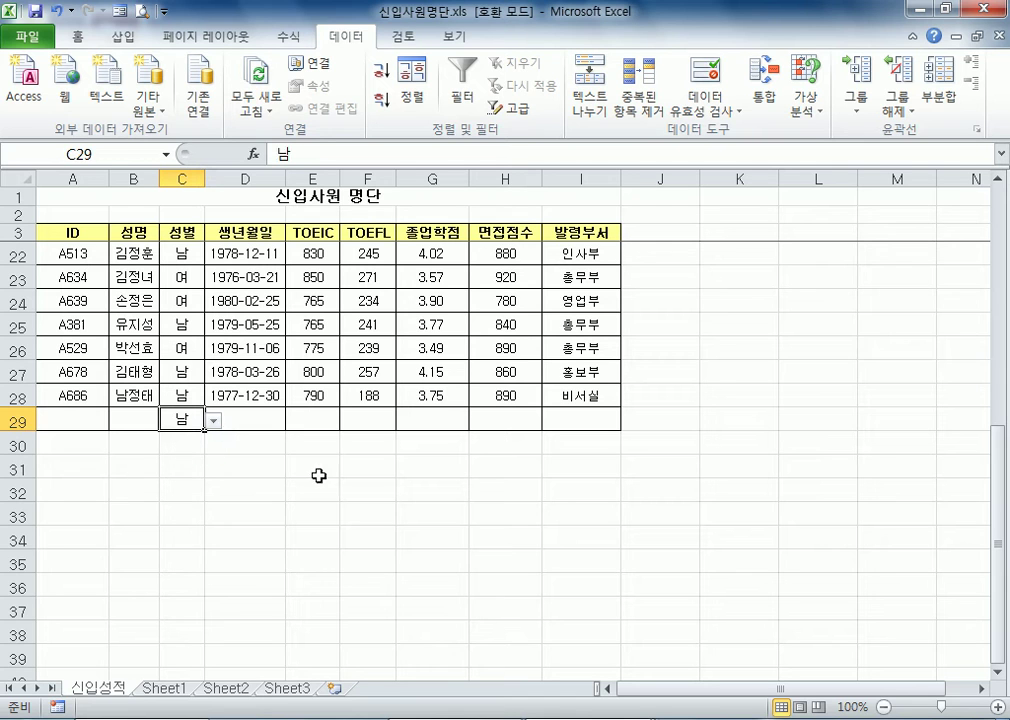
click(182, 444)
click(213, 444)
click(180, 471)
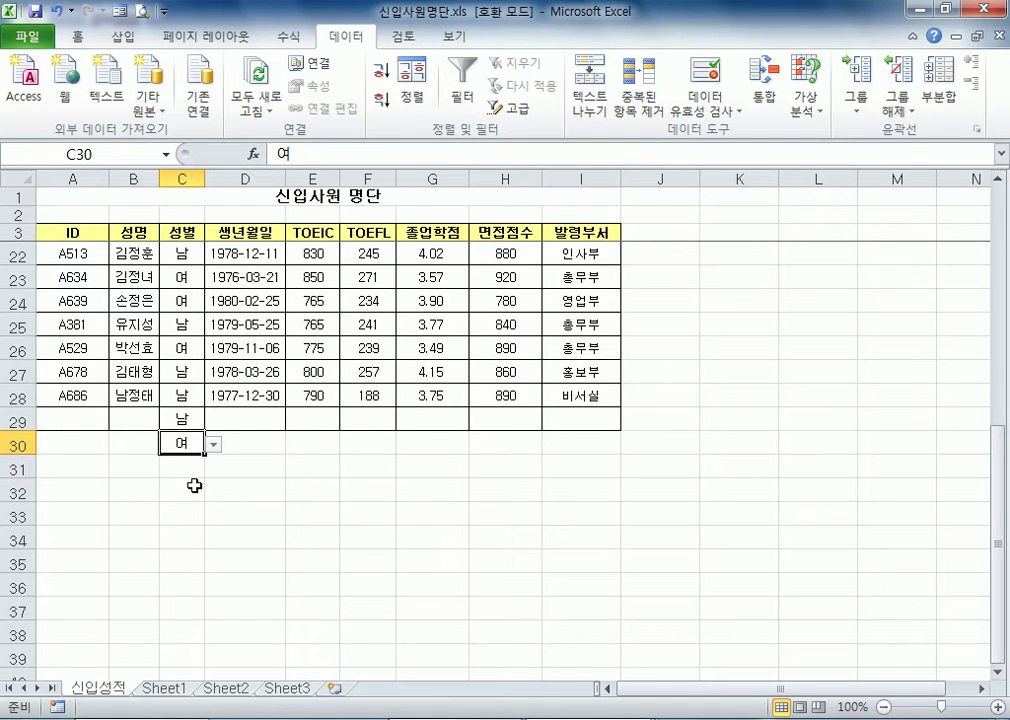
Look through the department entries of the 발령부서 column from the empty row 29 up to the header cell I3
scroll(196, 483, up, 2)
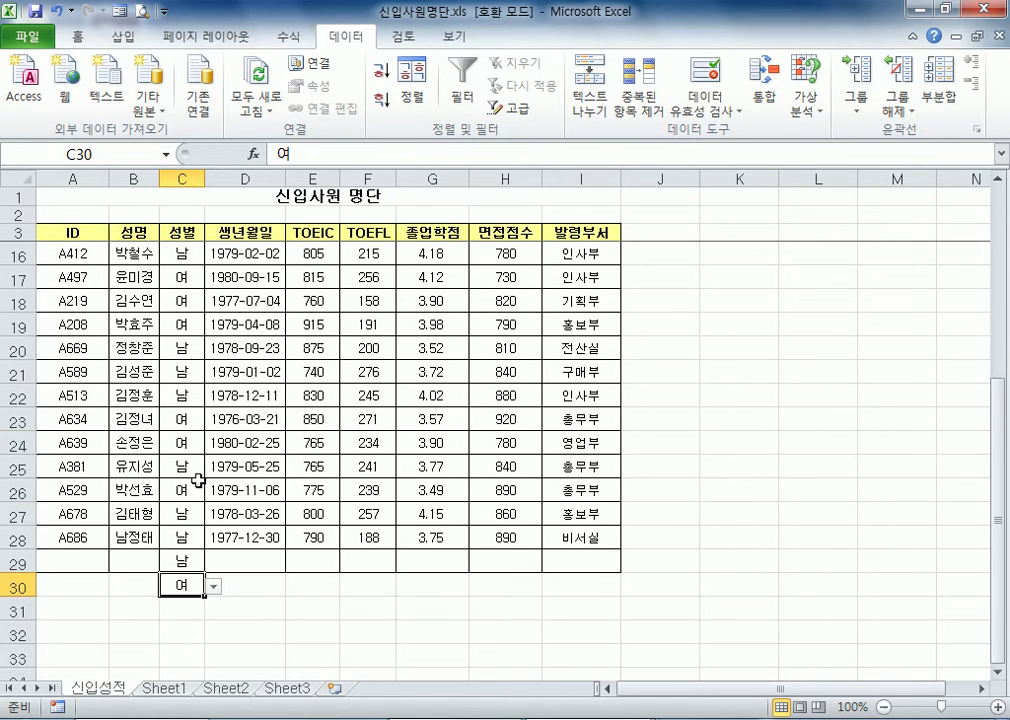
click(588, 569)
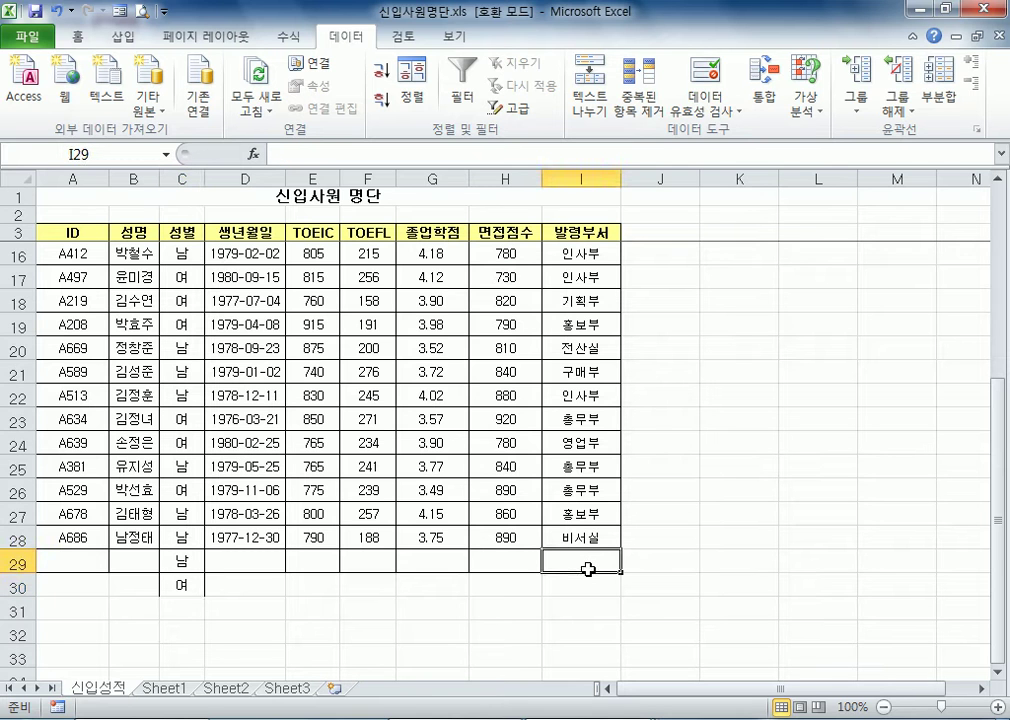
scroll(588, 569, up, 4)
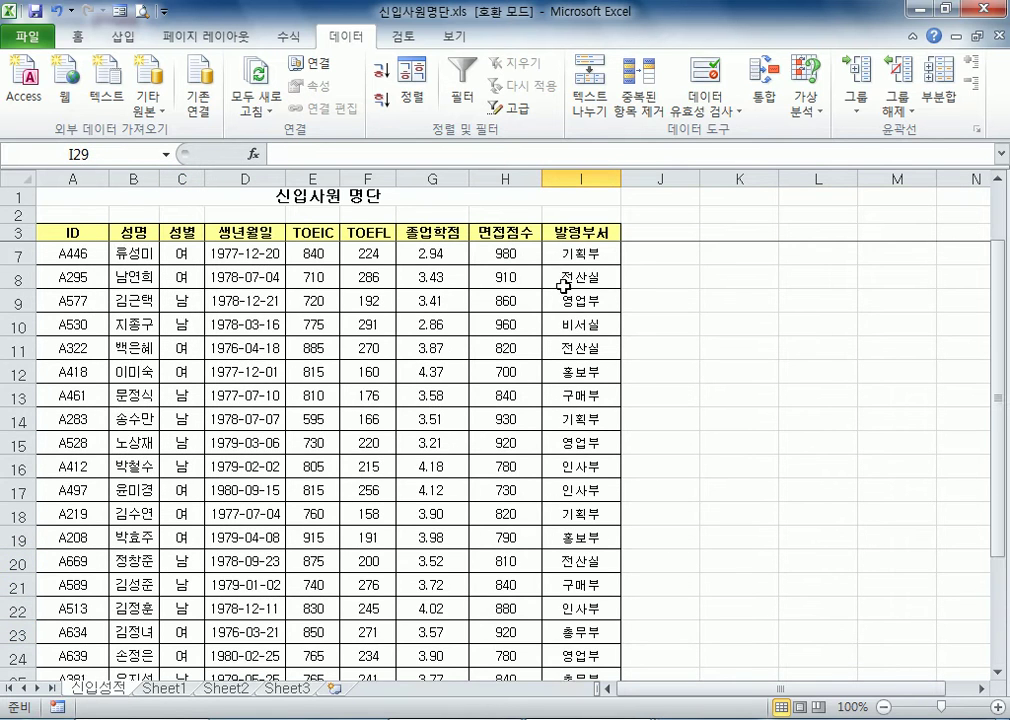
scroll(578, 268, down, 8)
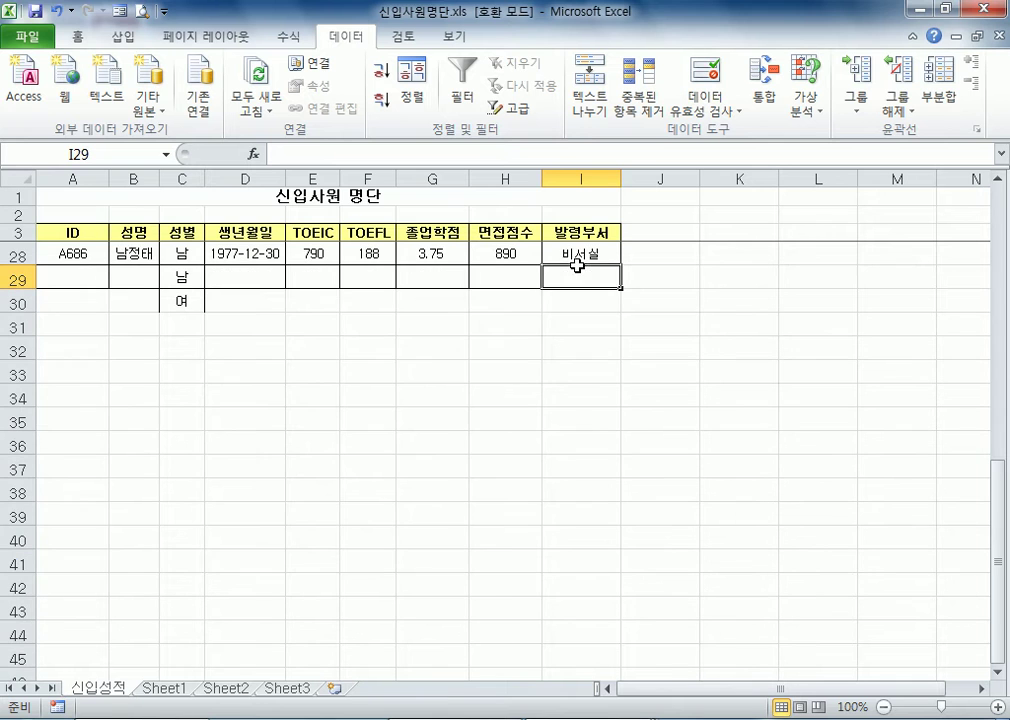
scroll(578, 268, up, 5)
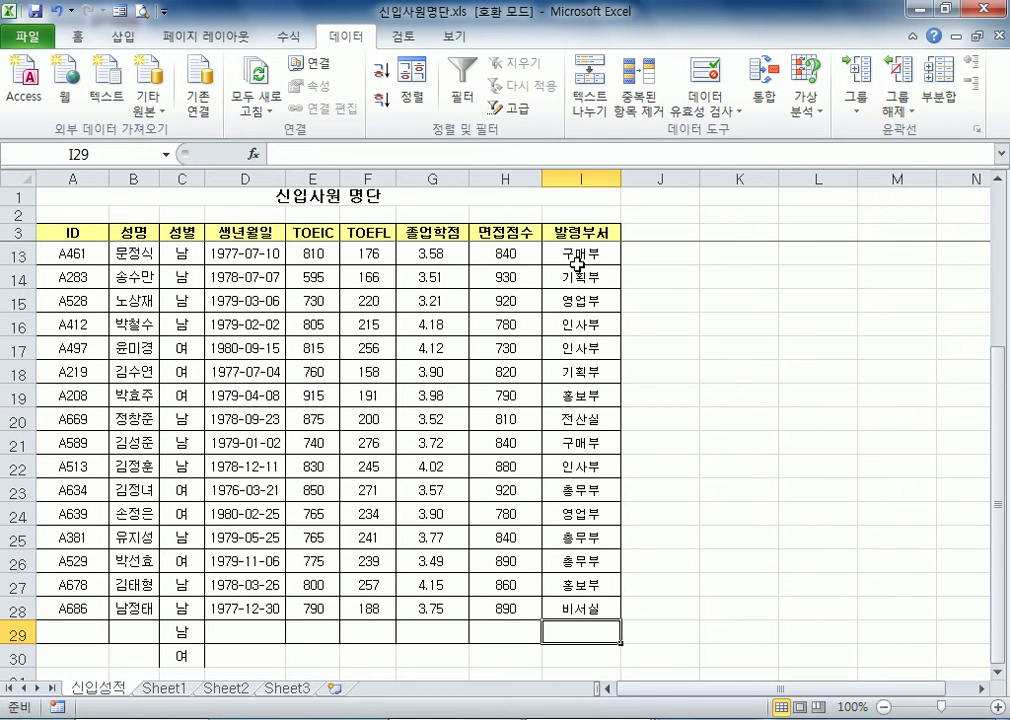
scroll(578, 263, up, 3)
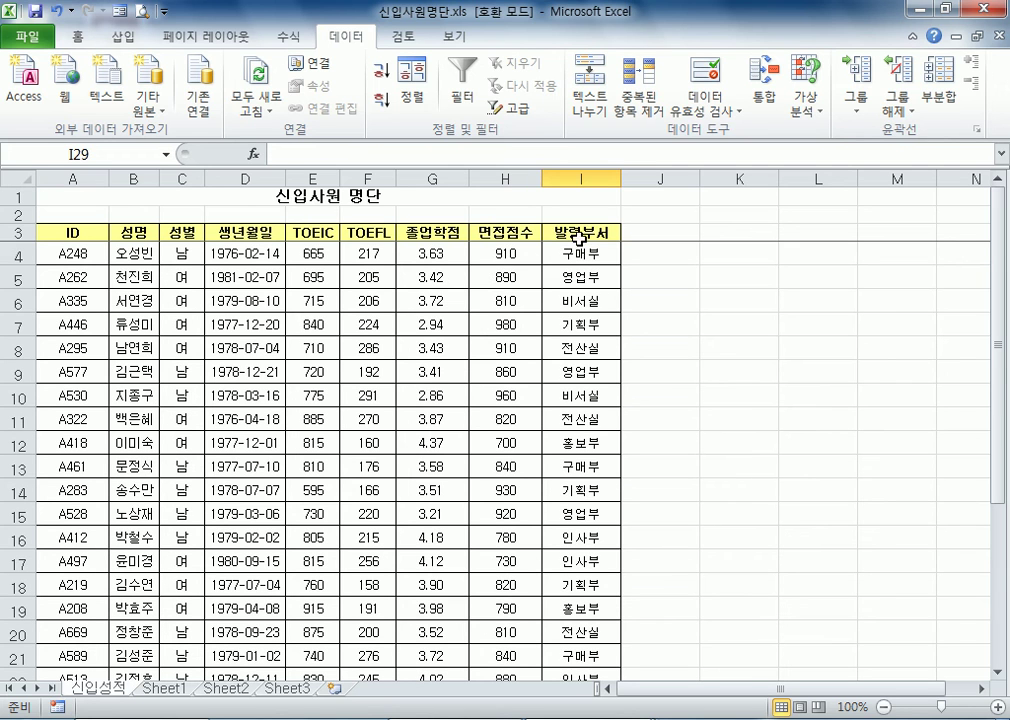
click(579, 232)
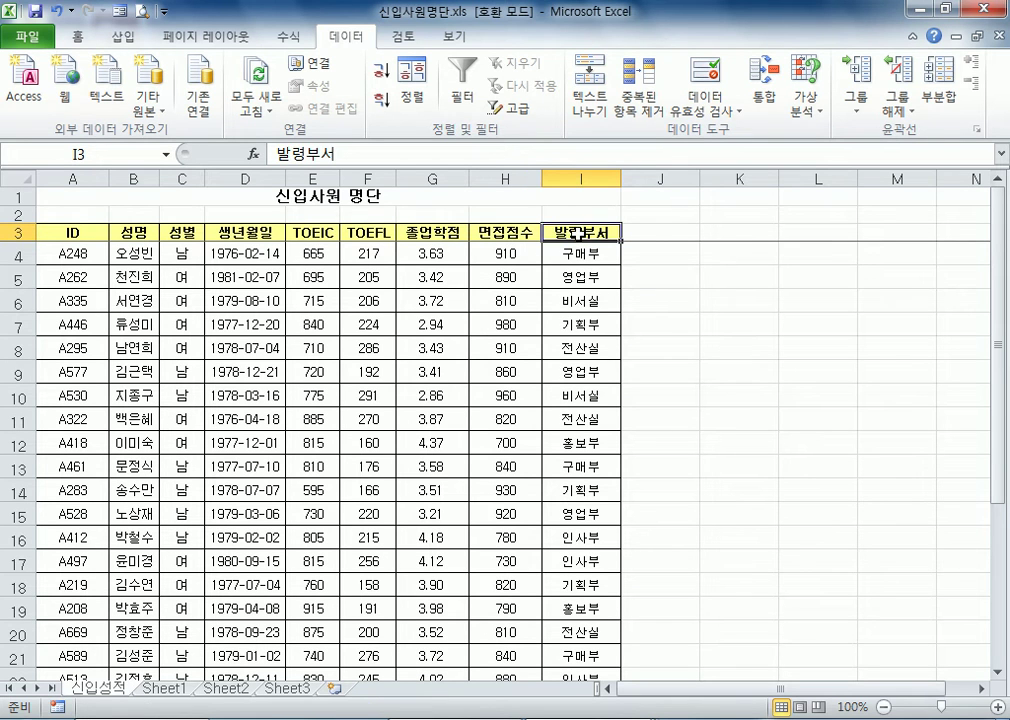
Copy the 발령부서 header from cell I3 into cell K3
key(ctrl+c)
click(745, 233)
key(ctrl+v)
key(Escape)
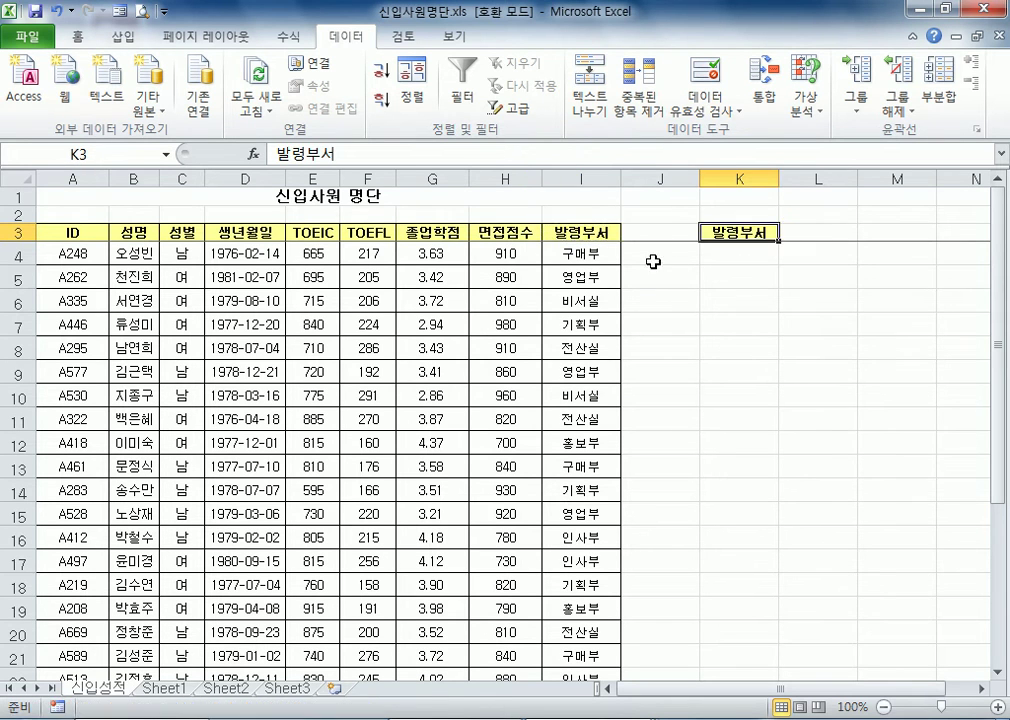
Run an advanced filter on $A$3:$I$28 with criteria range I3, copying unique records only to K3
click(595, 232)
click(514, 108)
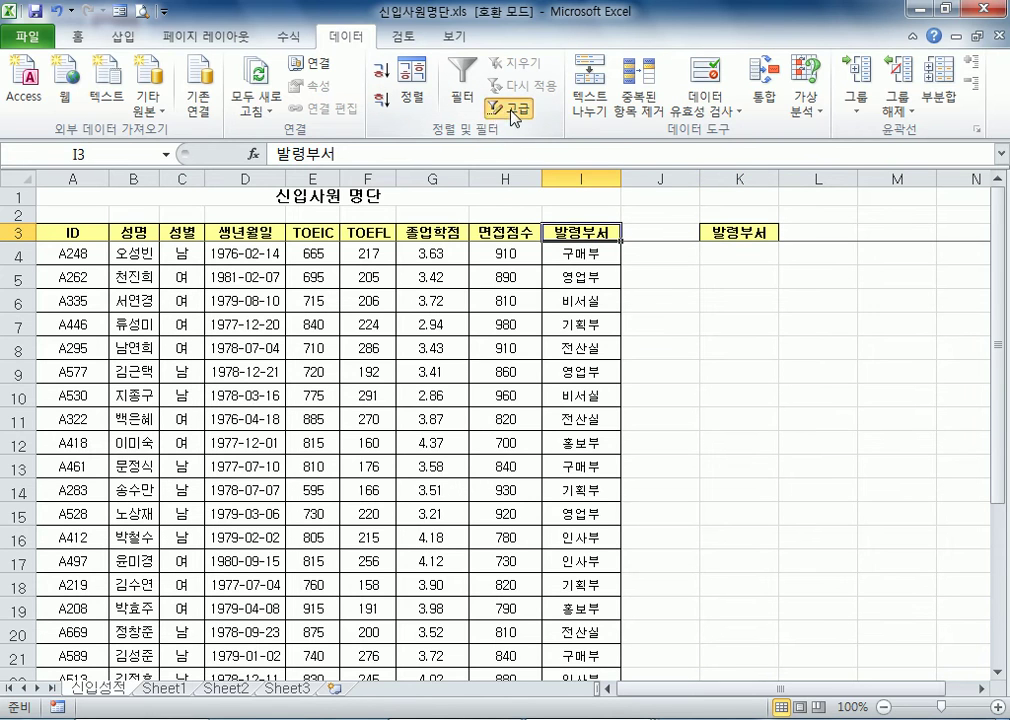
click(440, 216)
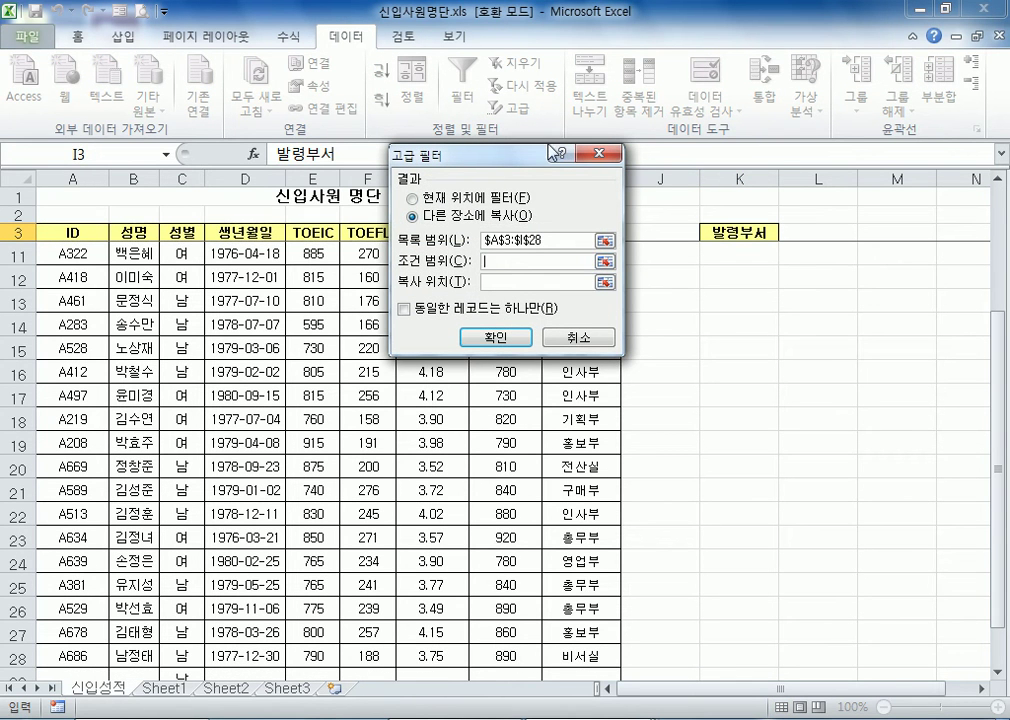
drag(462, 157, 337, 183)
click(556, 232)
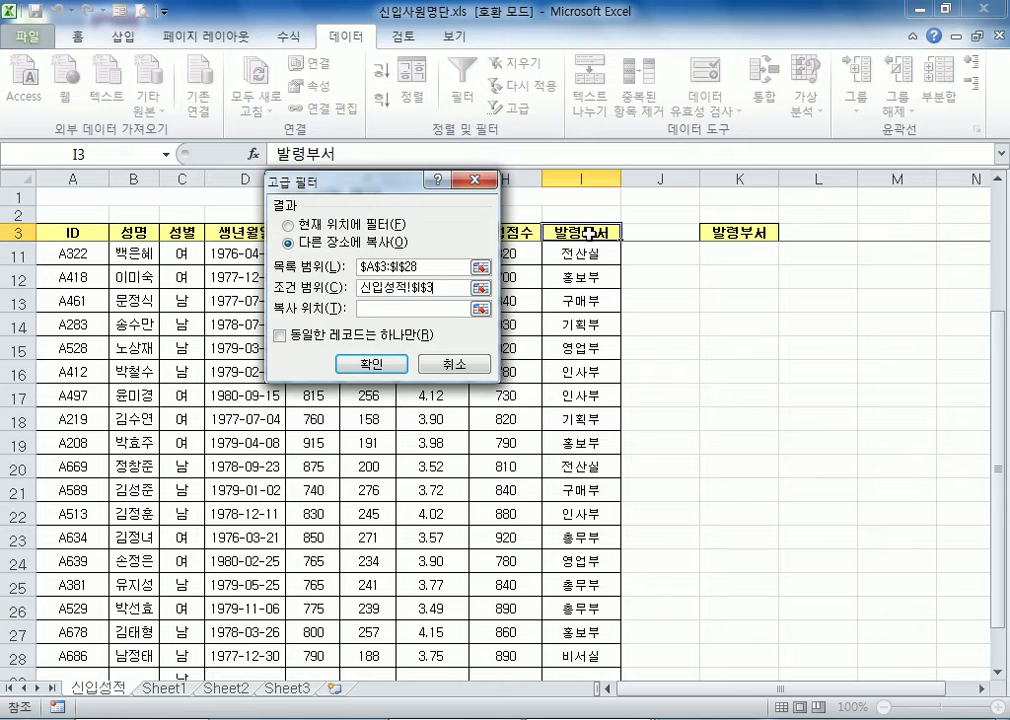
click(355, 336)
click(412, 308)
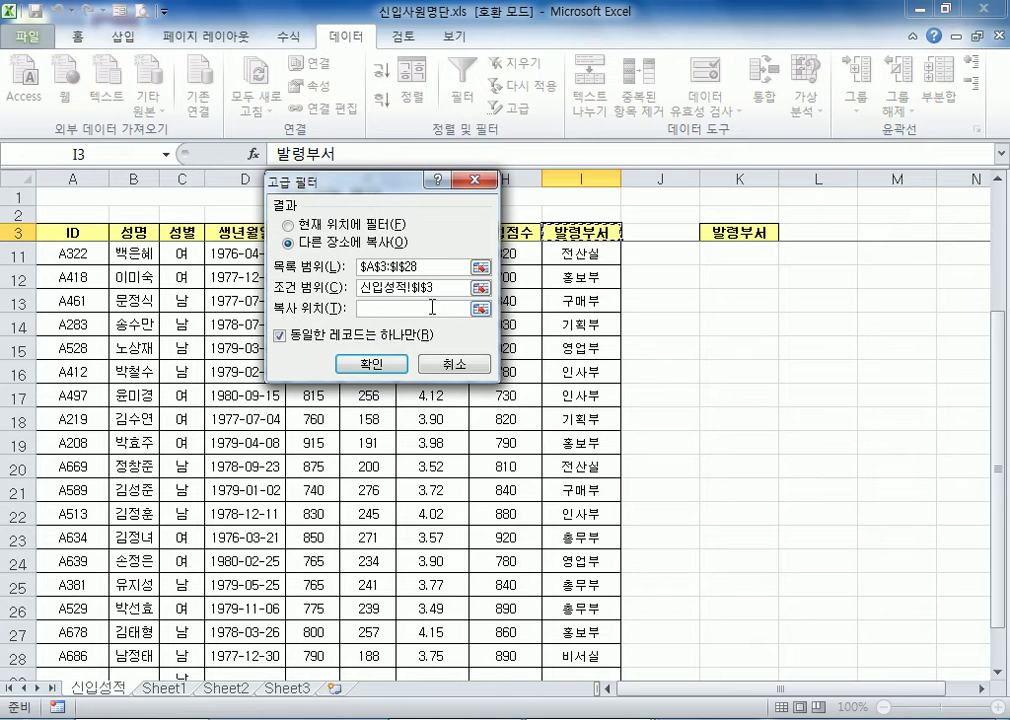
click(740, 232)
click(367, 366)
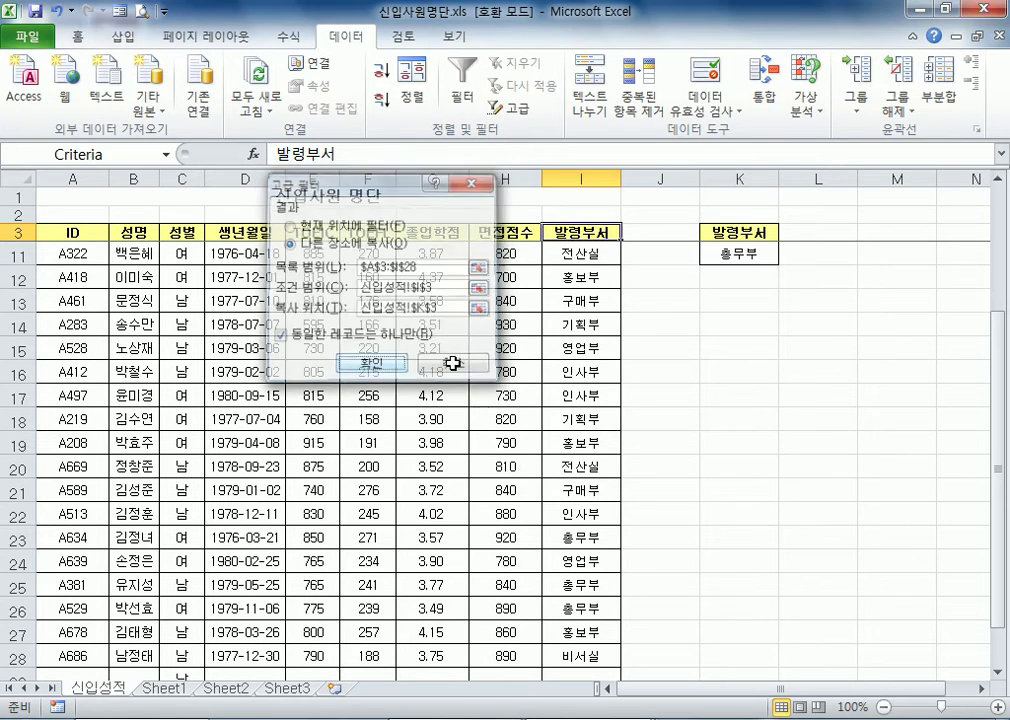
Sort the extracted department list under the K3 header in ascending order
scroll(690, 300, up, 3)
drag(733, 254, 715, 418)
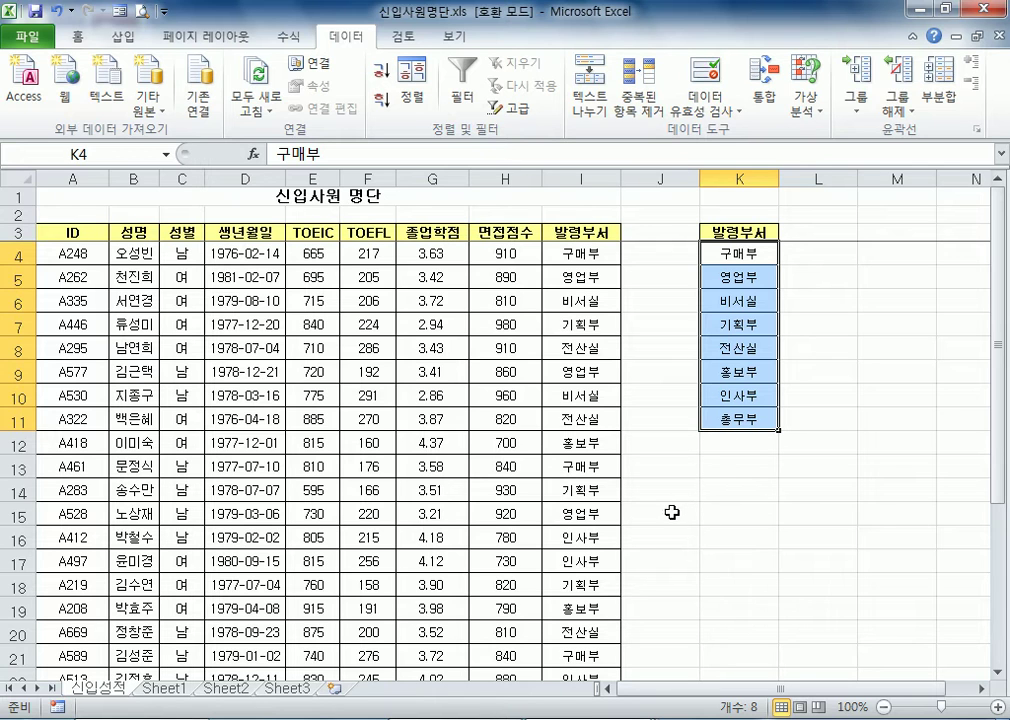
click(735, 255)
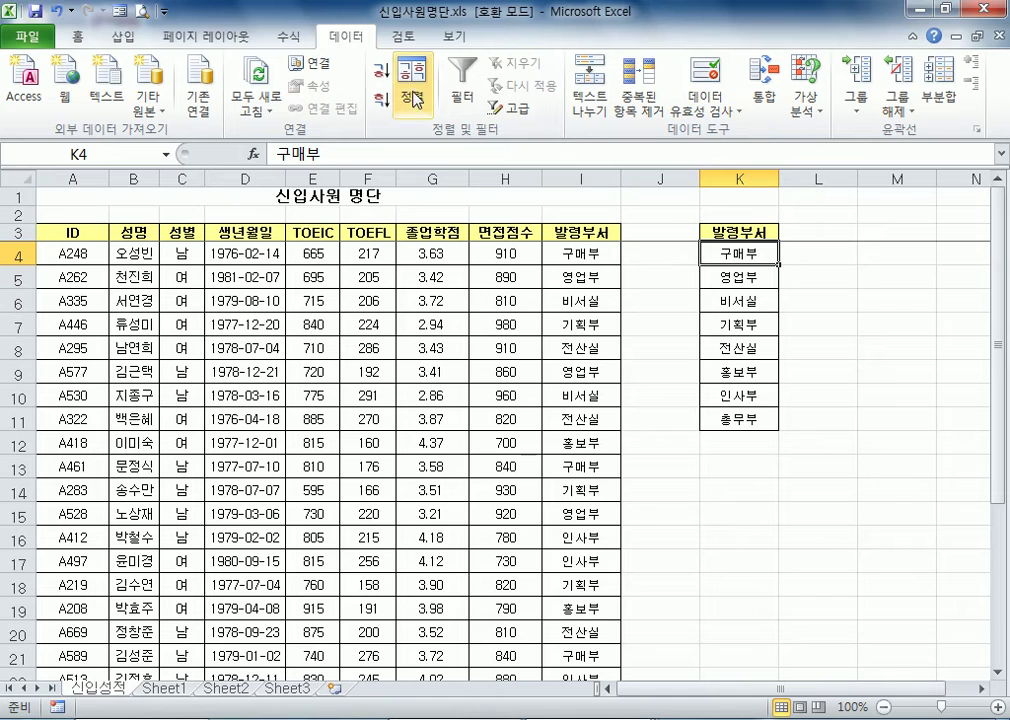
click(381, 70)
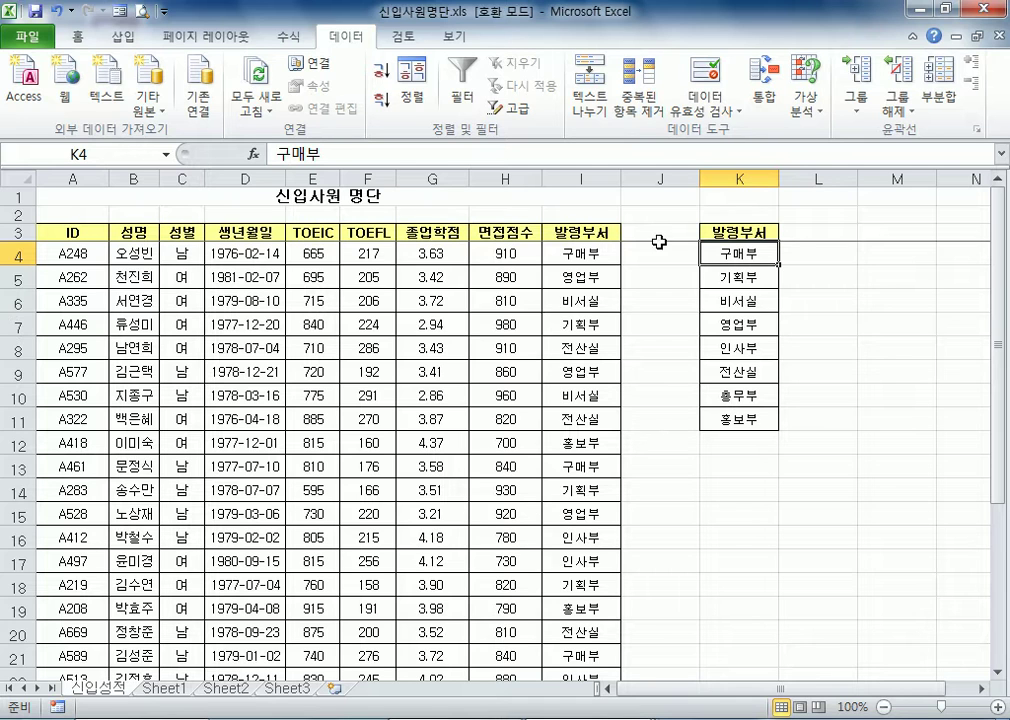
Examine the 발령부서 list in column K and the empty cells below it
click(733, 446)
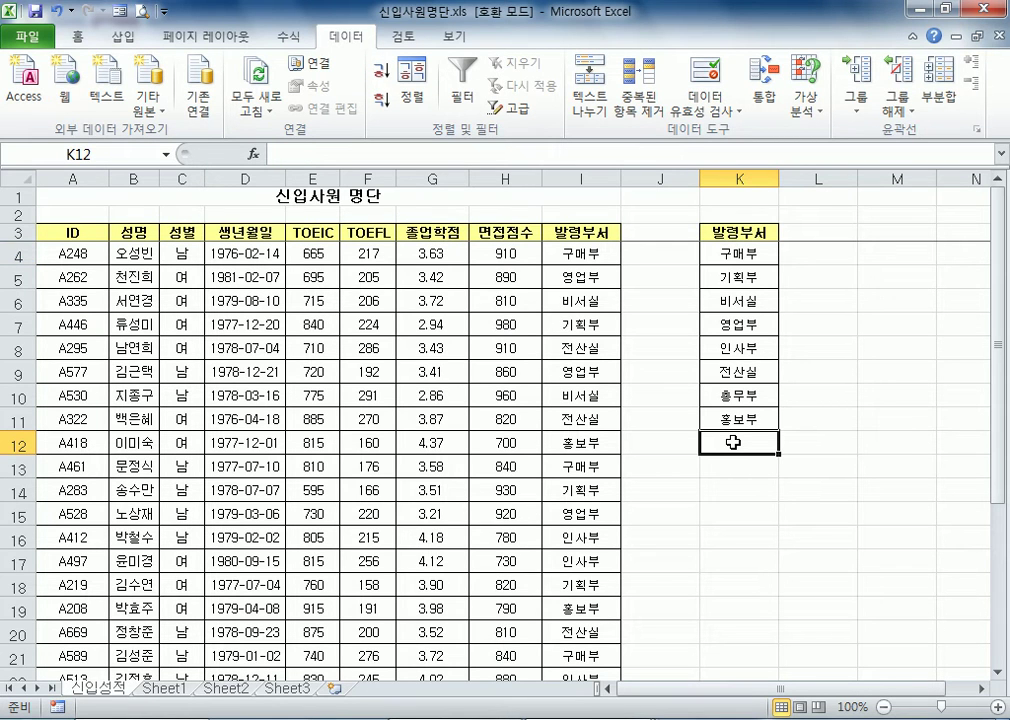
scroll(470, 400, down, 3)
scroll(600, 430, up, 3)
drag(754, 262, 739, 420)
click(742, 450)
scroll(629, 444, down, 4)
scroll(604, 452, down, 3)
click(738, 178)
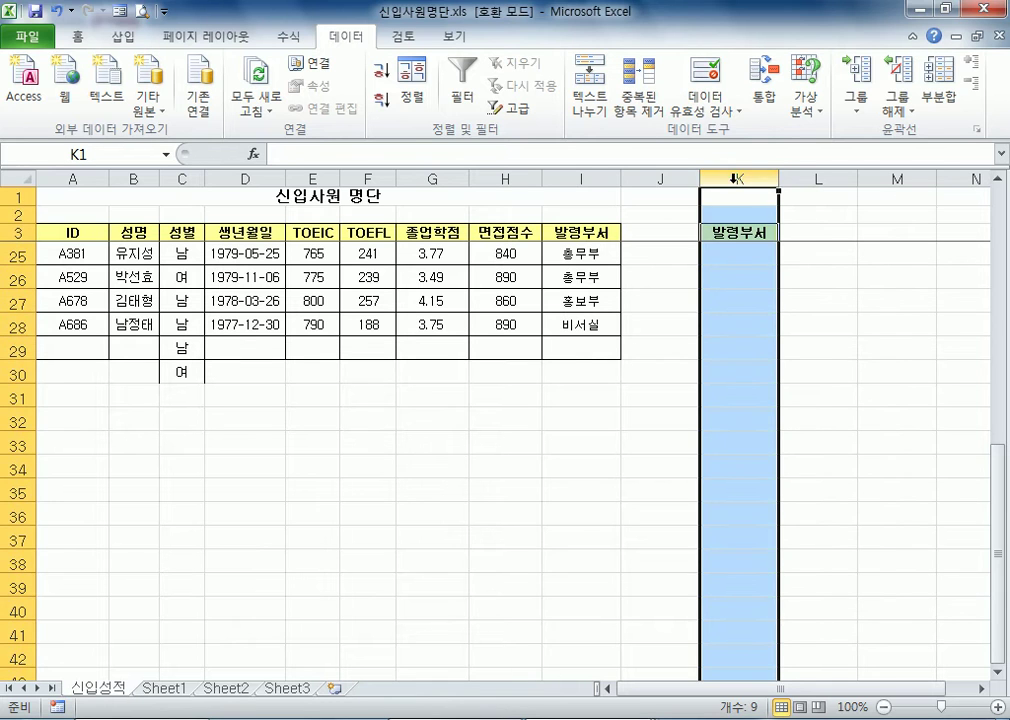
Fill cell I29 with 인사부, chosen from the pick list of existing column entries
click(582, 346)
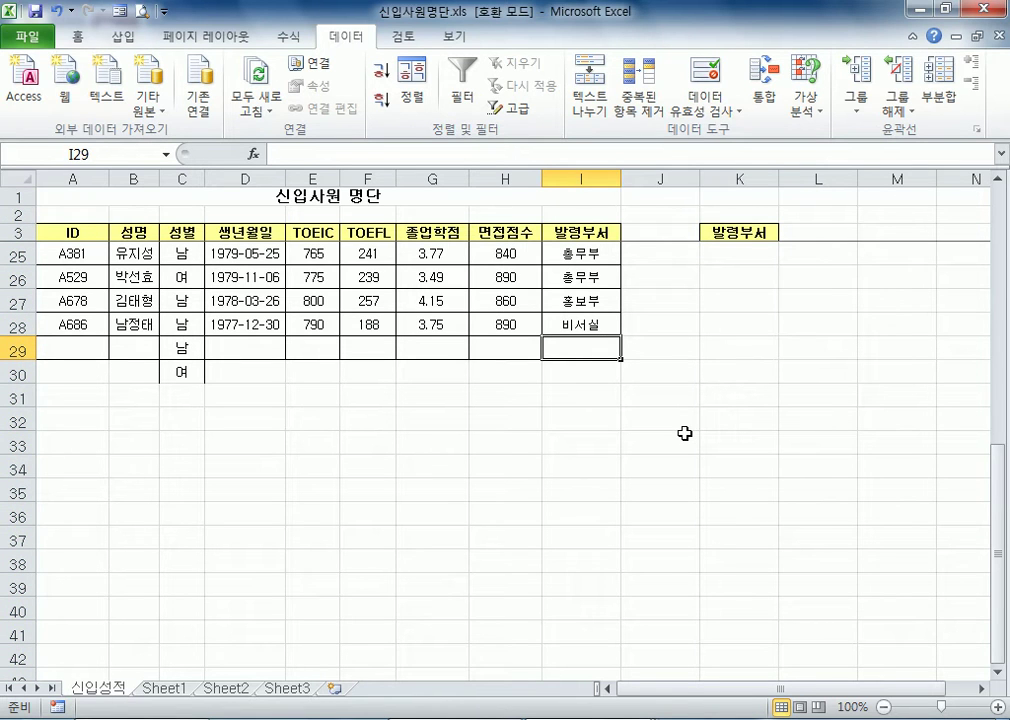
key(alt+Down)
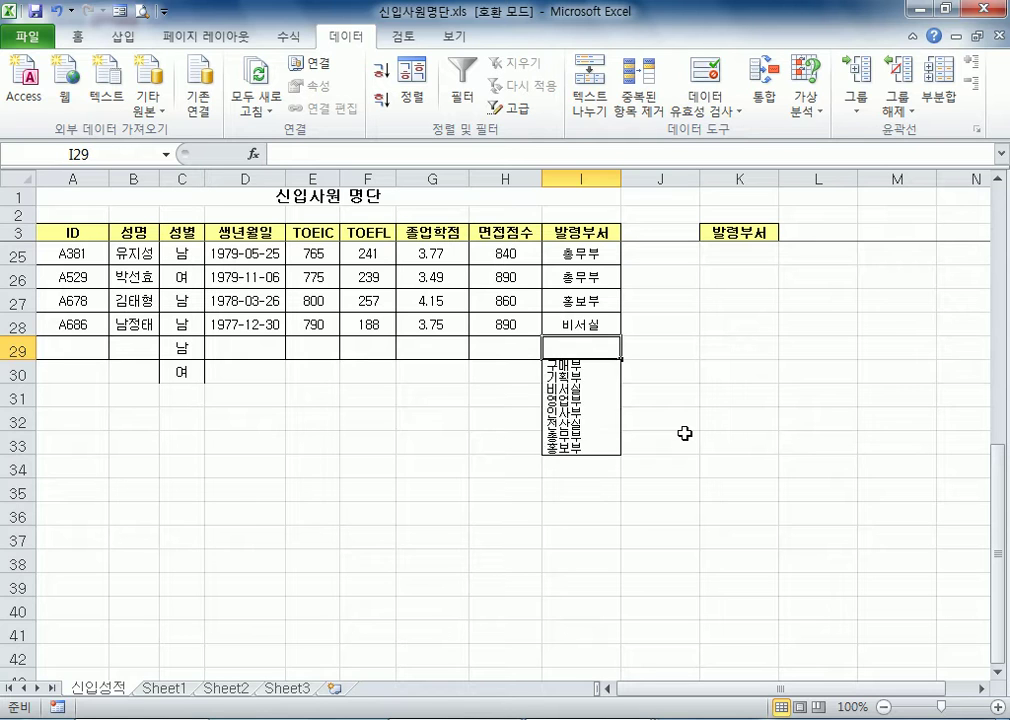
key(Escape)
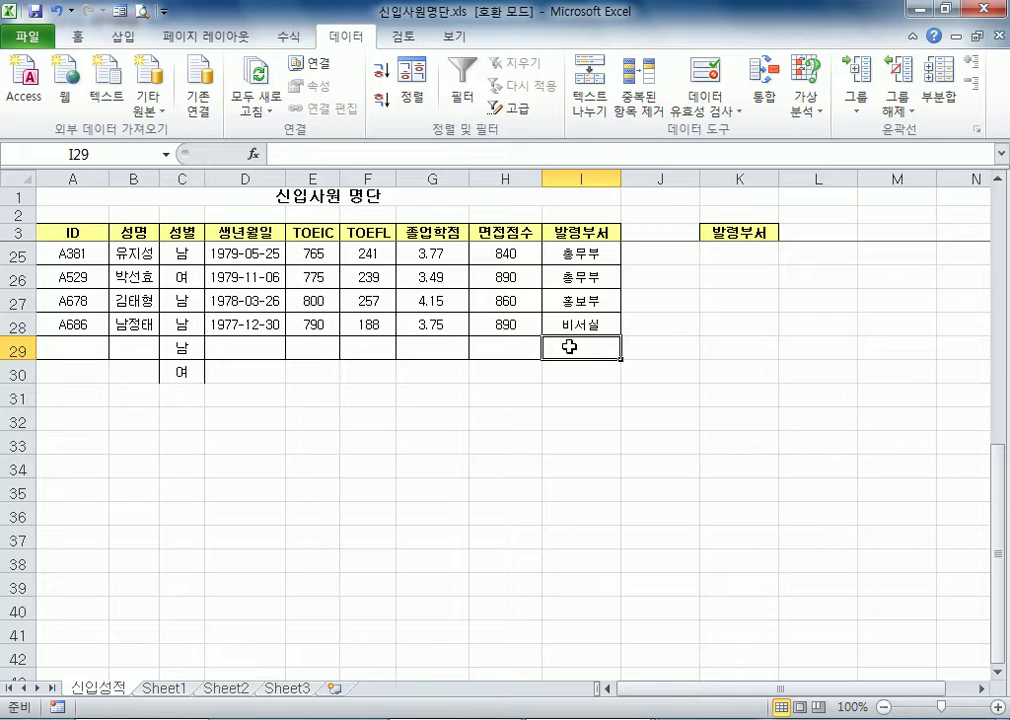
key(alt+Down)
key(Down)
key(Down)
key(Down)
key(Down)
key(Down)
key(Down)
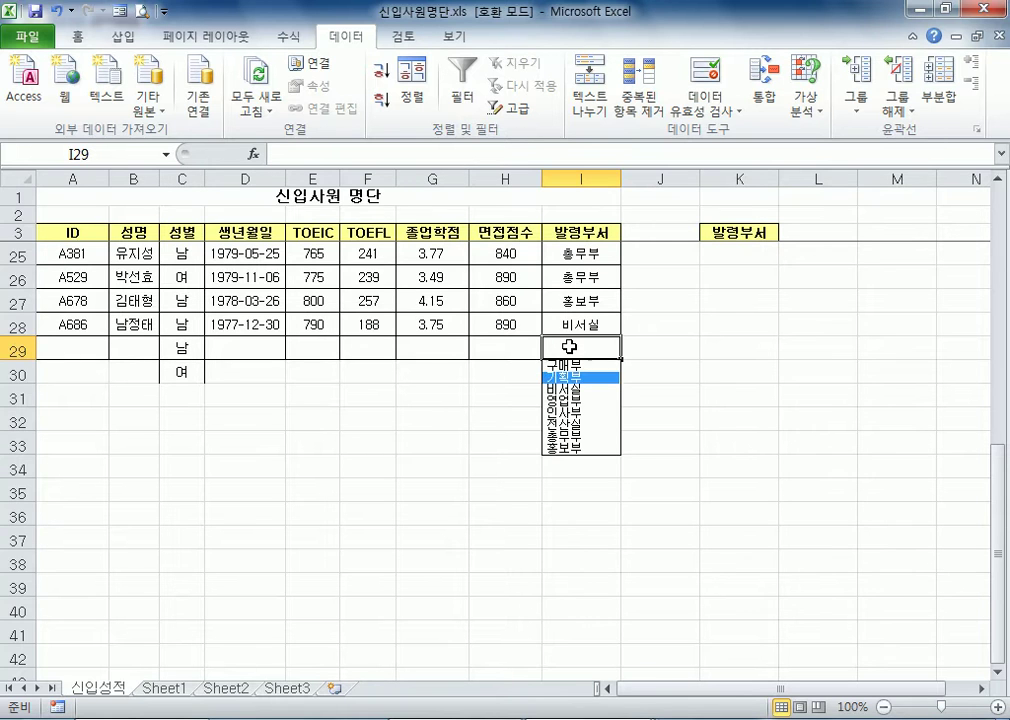
key(Up)
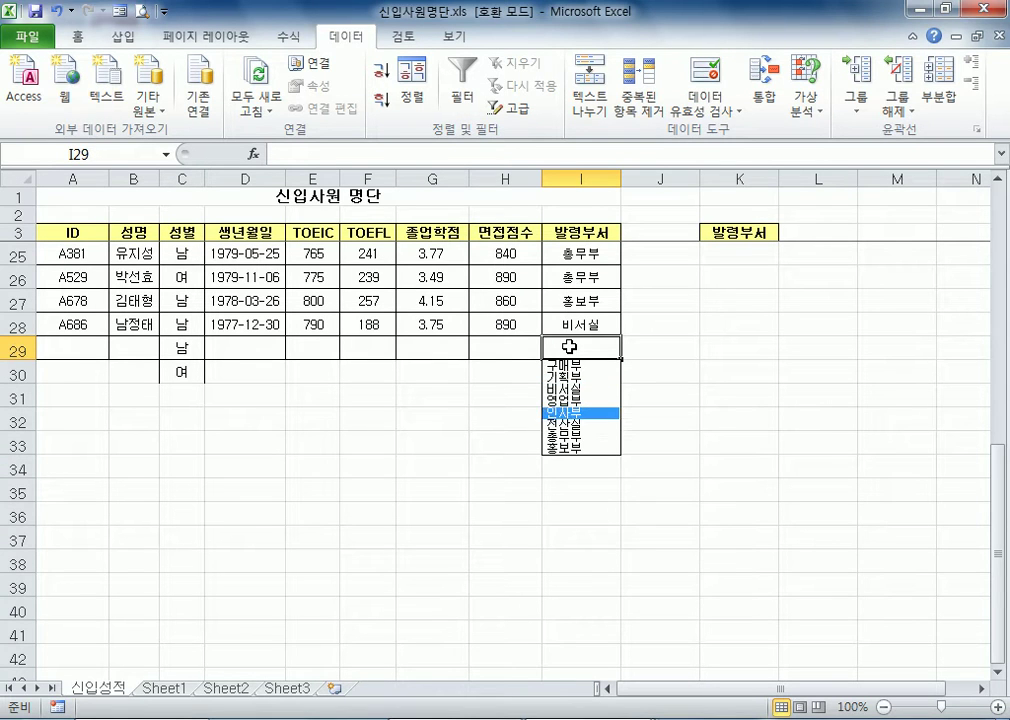
key(Return)
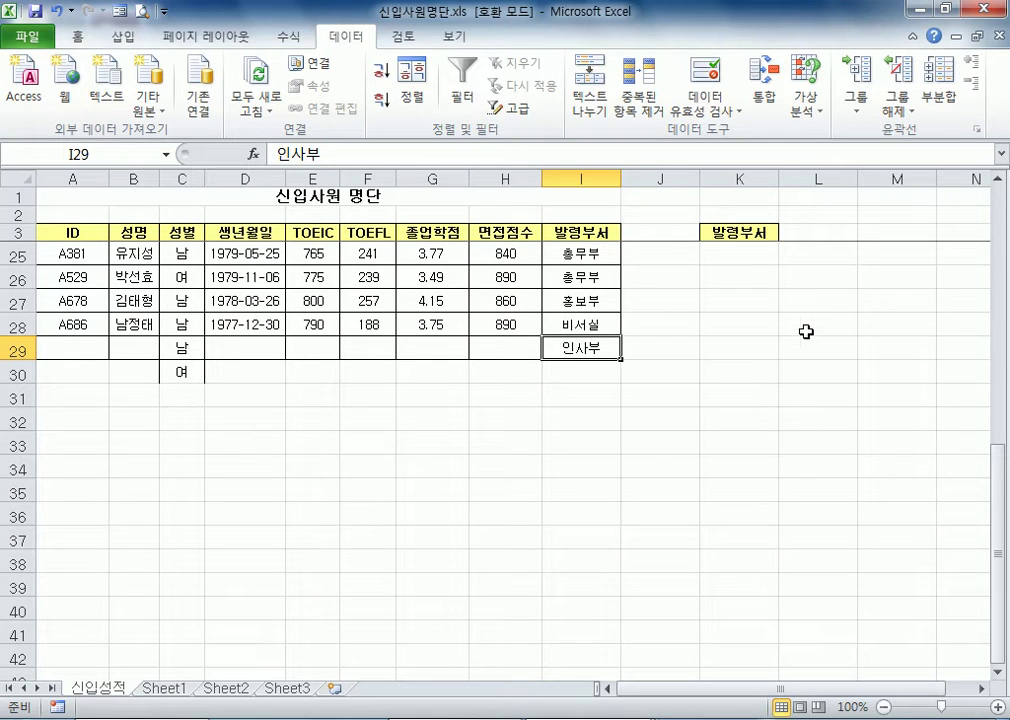
Replace the entry in cell I29 with 구매부 from the pick list of existing column entries
key(alt+Down)
key(Down)
key(Down)
key(Down)
key(Down)
key(Down)
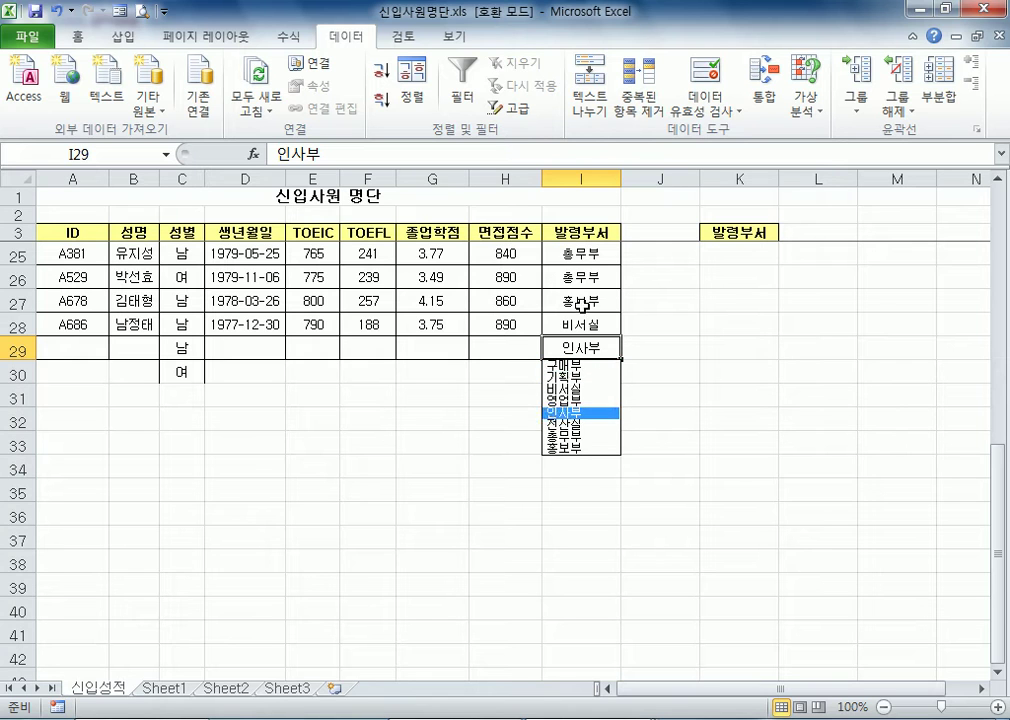
click(565, 367)
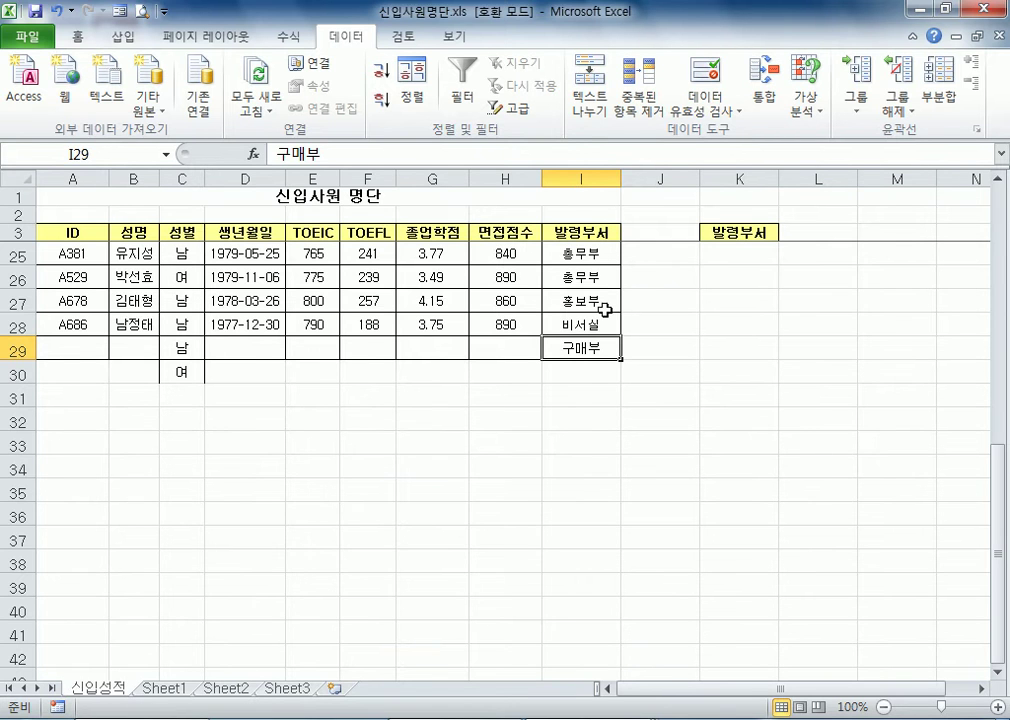
Apply 목록 (list) data validation to the whole 발령부서 column I with the source =$K$4:$K$11
scroll(604, 311, up, 7)
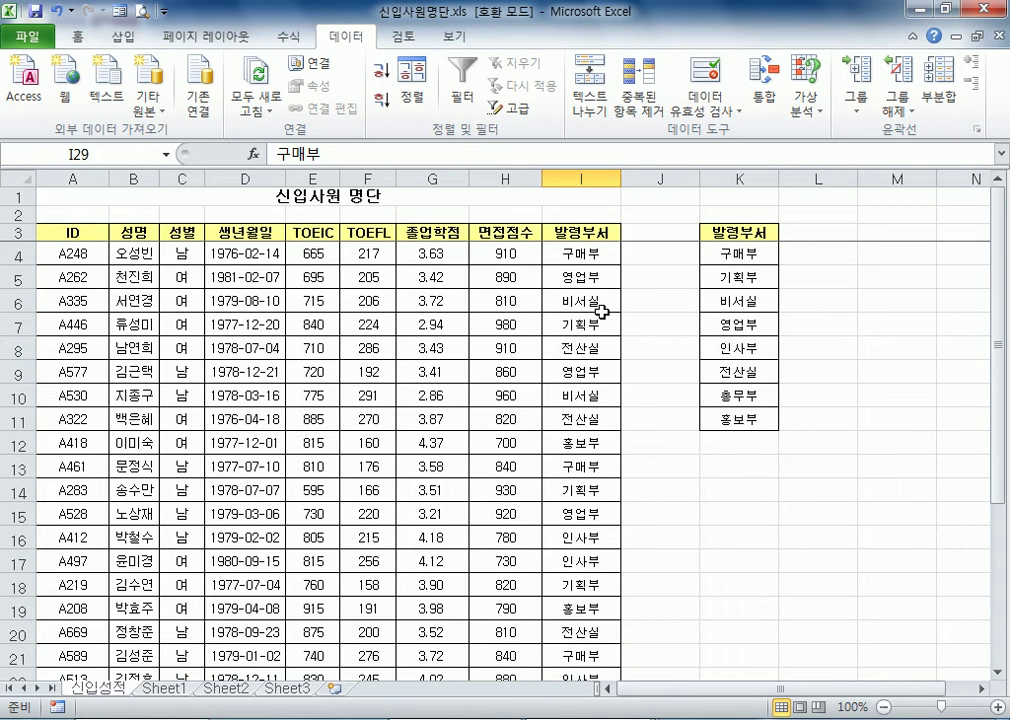
click(588, 177)
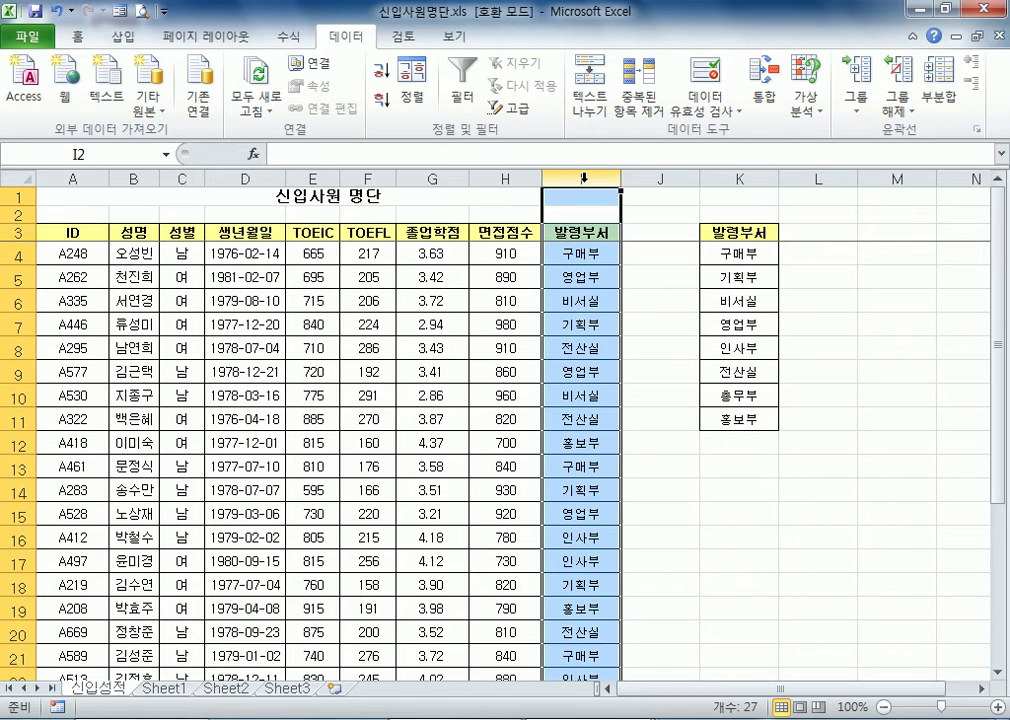
click(705, 78)
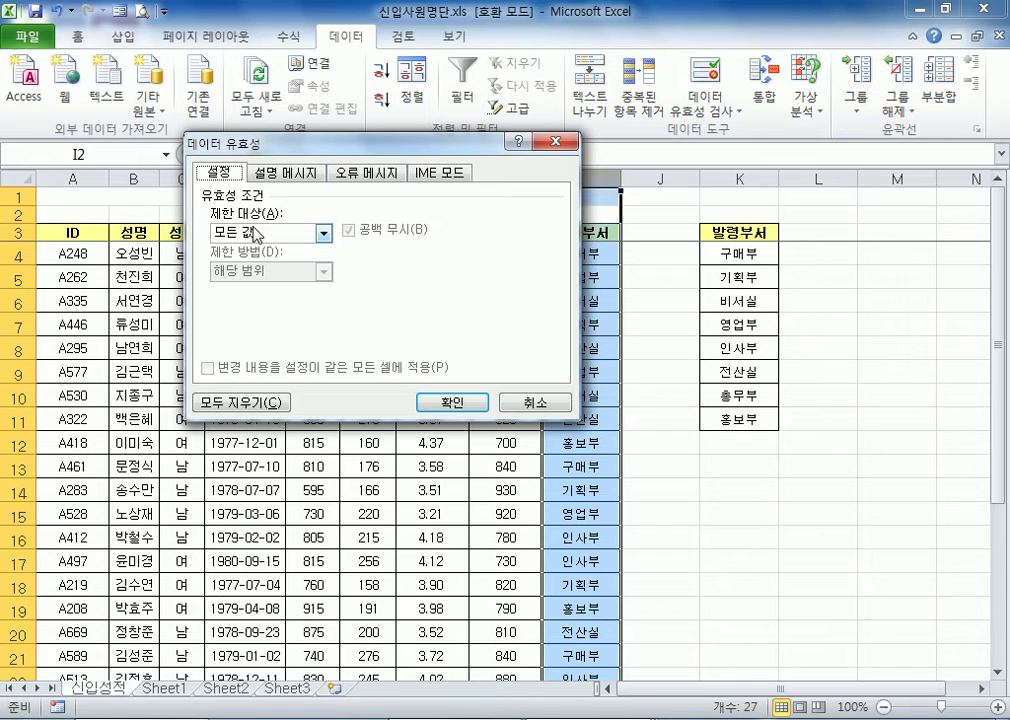
click(256, 233)
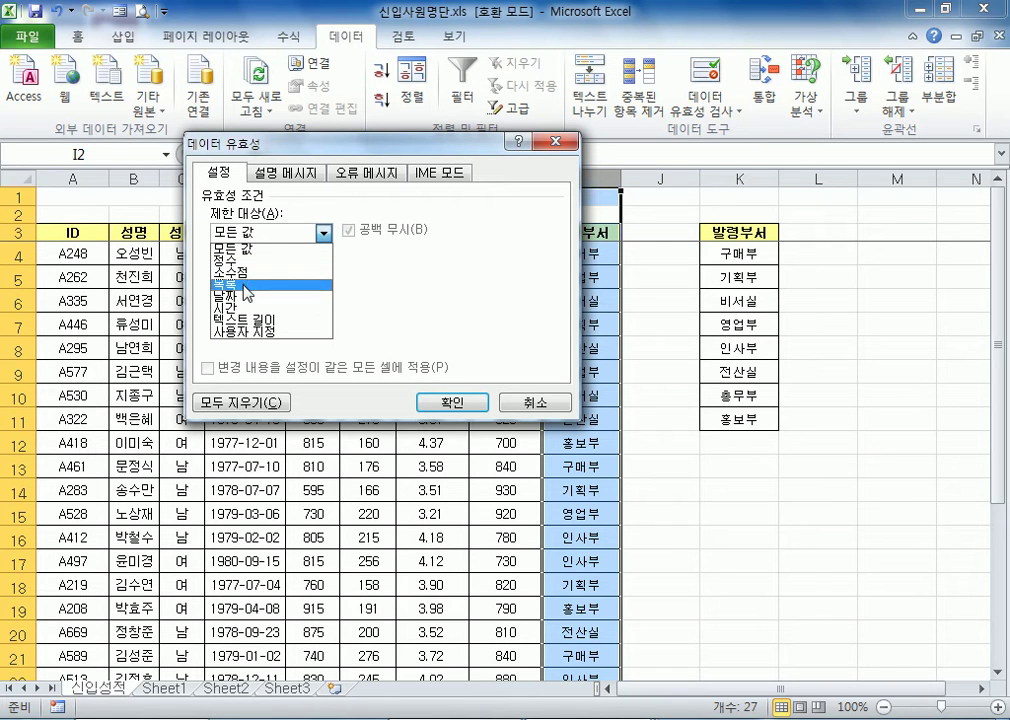
click(247, 284)
click(246, 305)
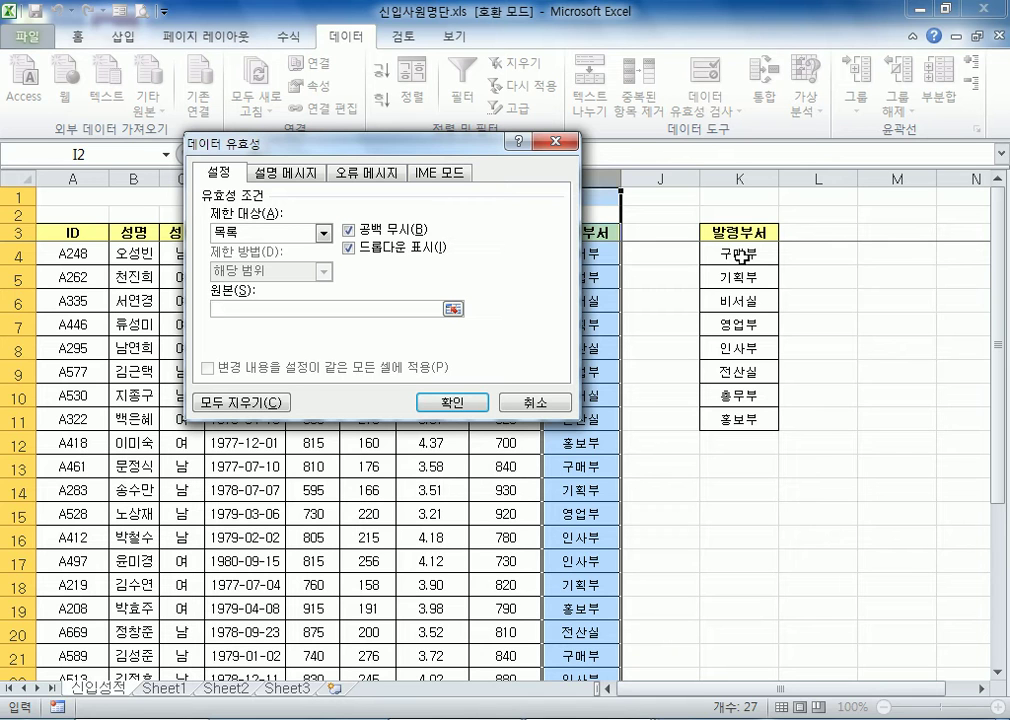
drag(738, 255, 733, 420)
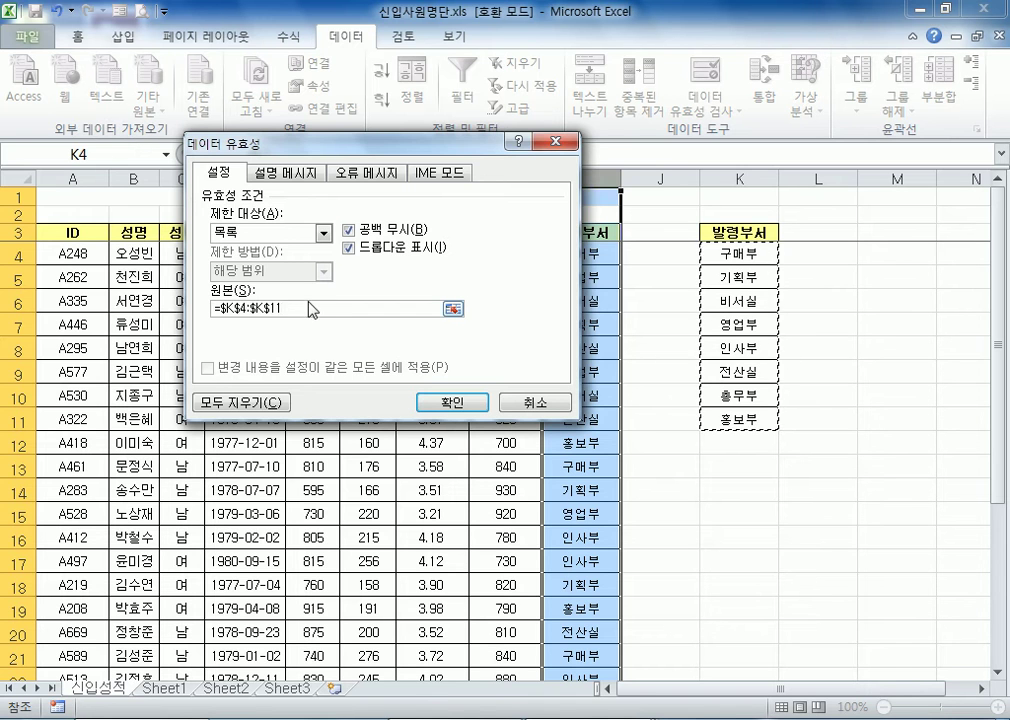
click(433, 403)
Clear the department entry in cell I29
scroll(575, 418, down, 9)
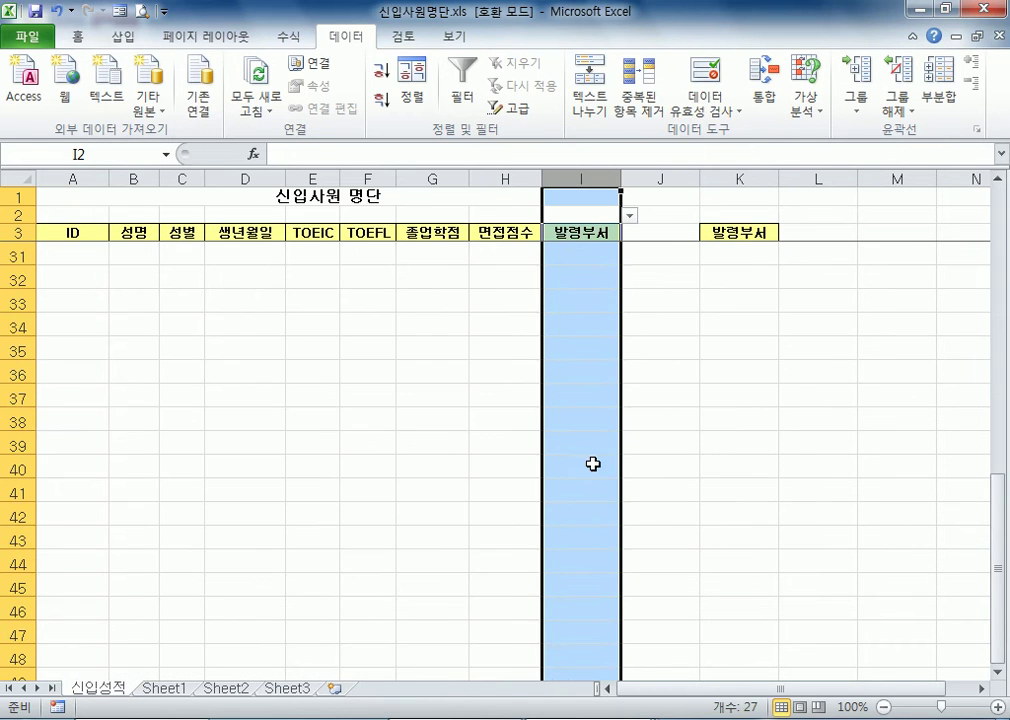
click(583, 255)
scroll(570, 400, up, 4)
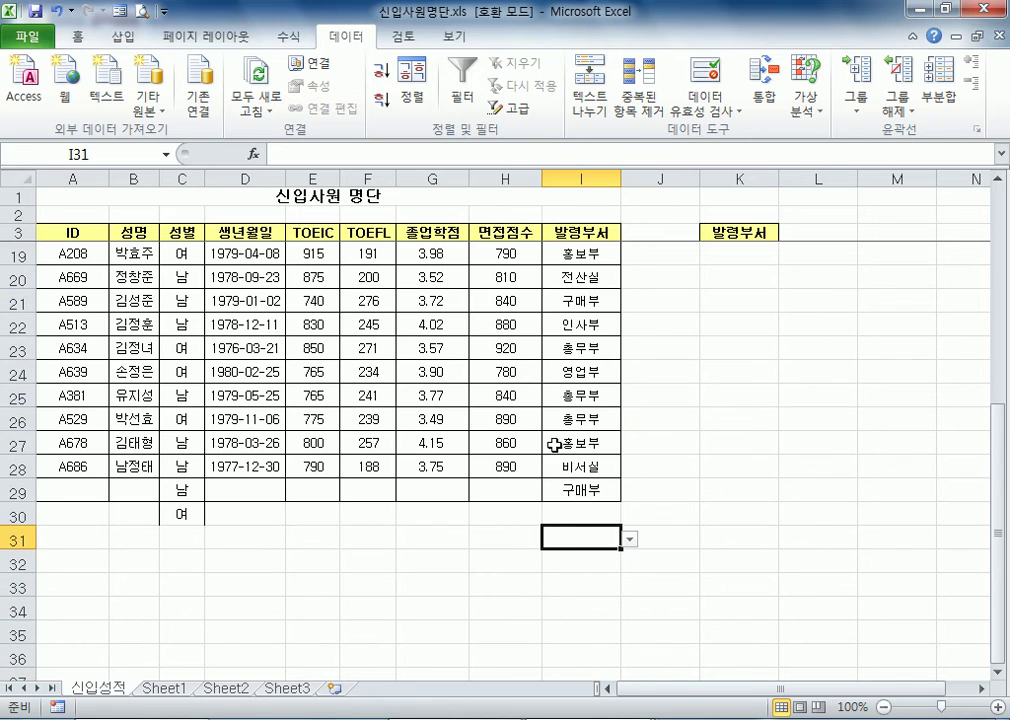
click(588, 490)
key(Delete)
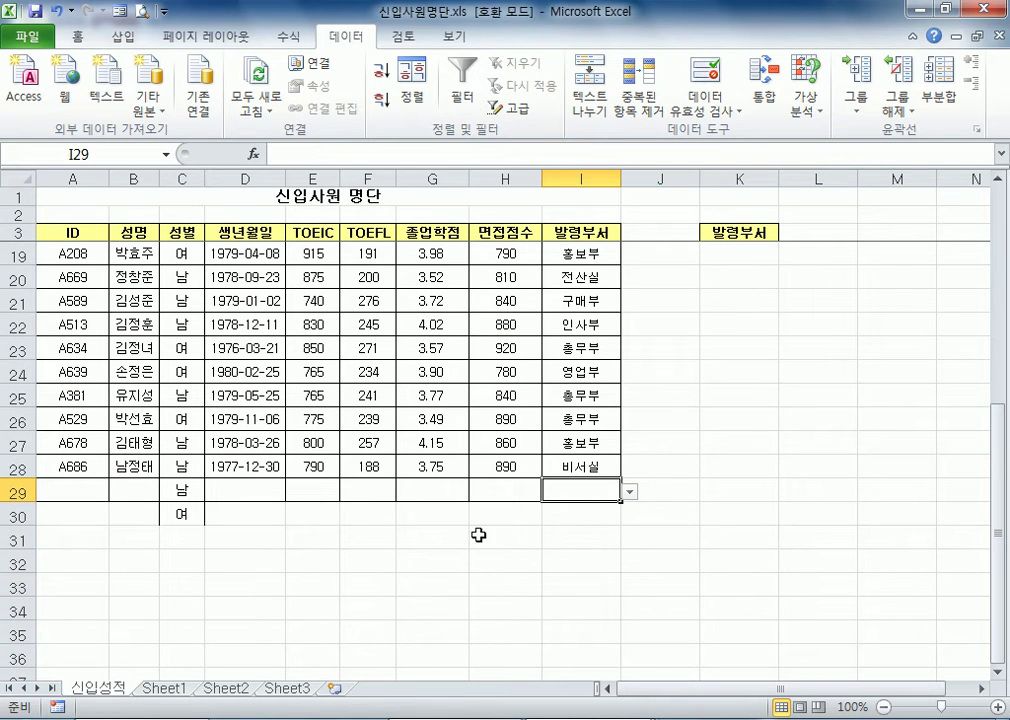
Choose 비서실 from the validation list in cell I29 and change the choice to 영업부
click(630, 489)
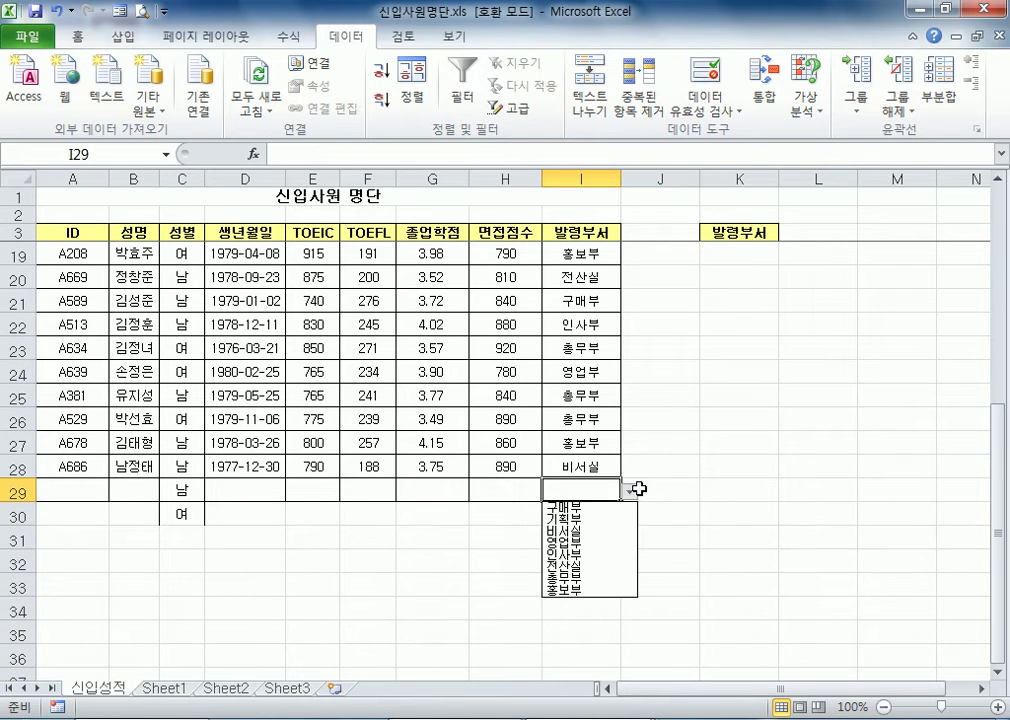
click(631, 489)
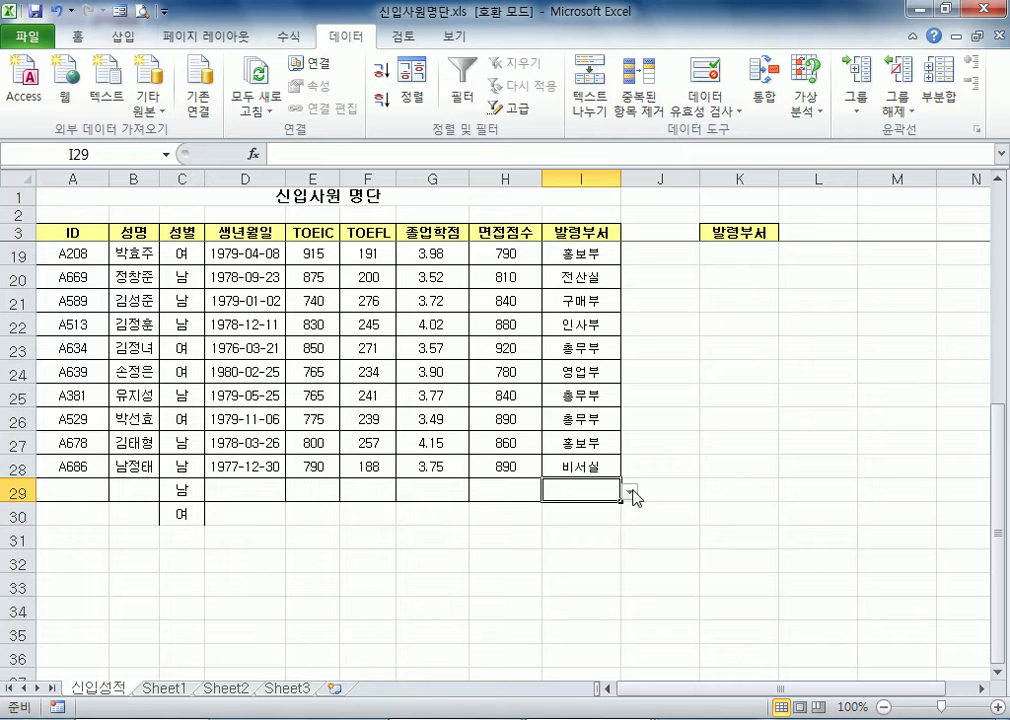
click(630, 490)
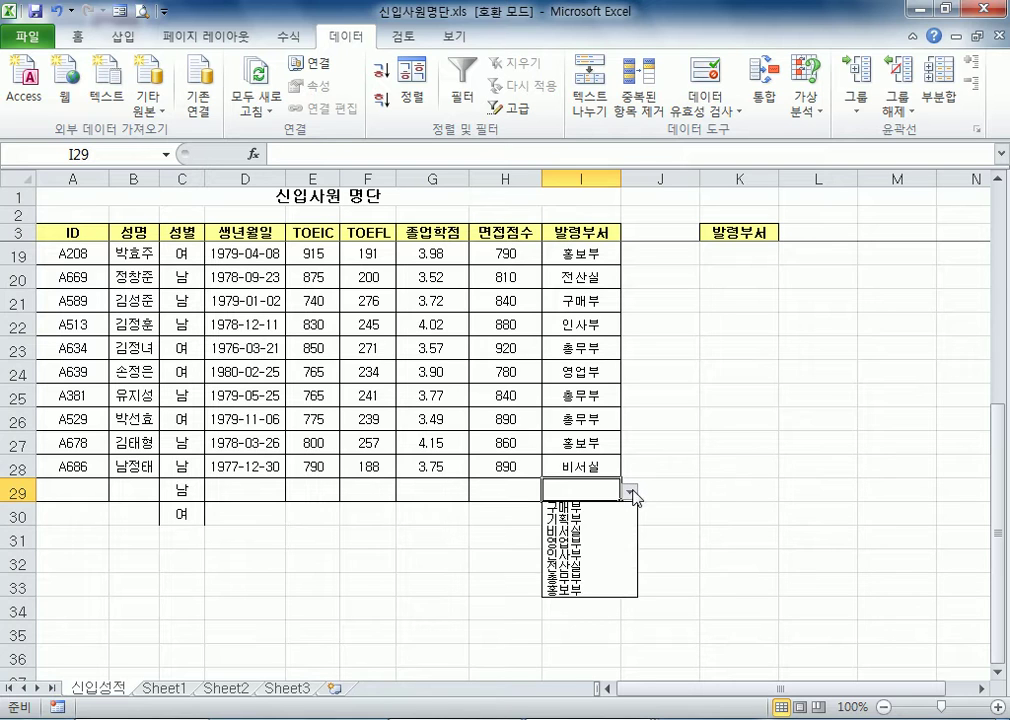
click(590, 541)
click(631, 492)
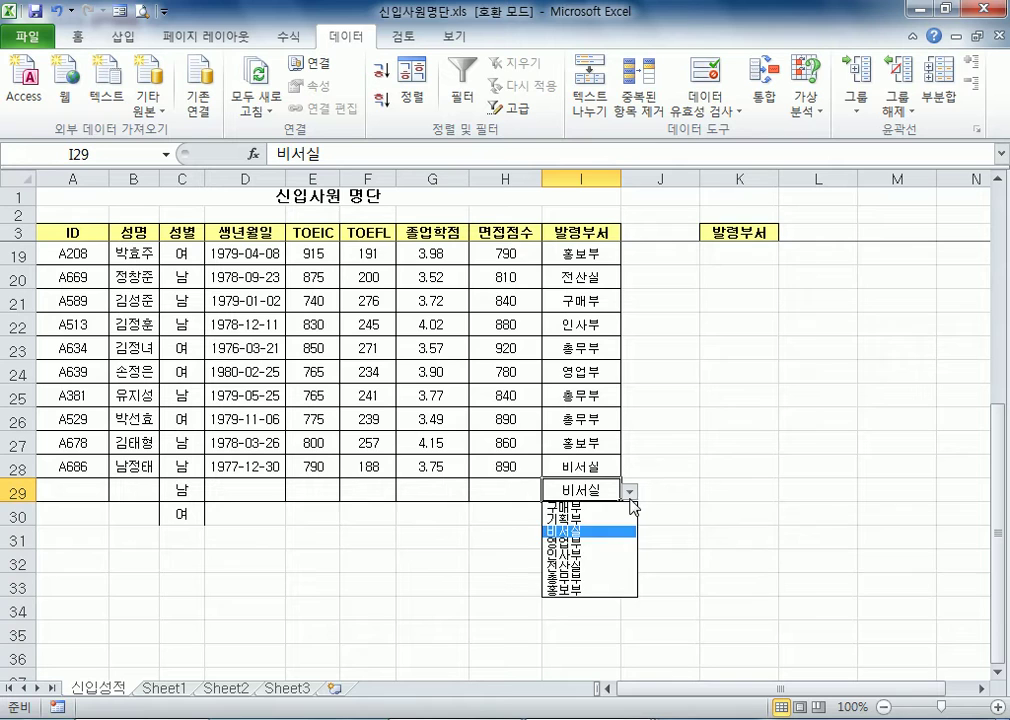
click(590, 543)
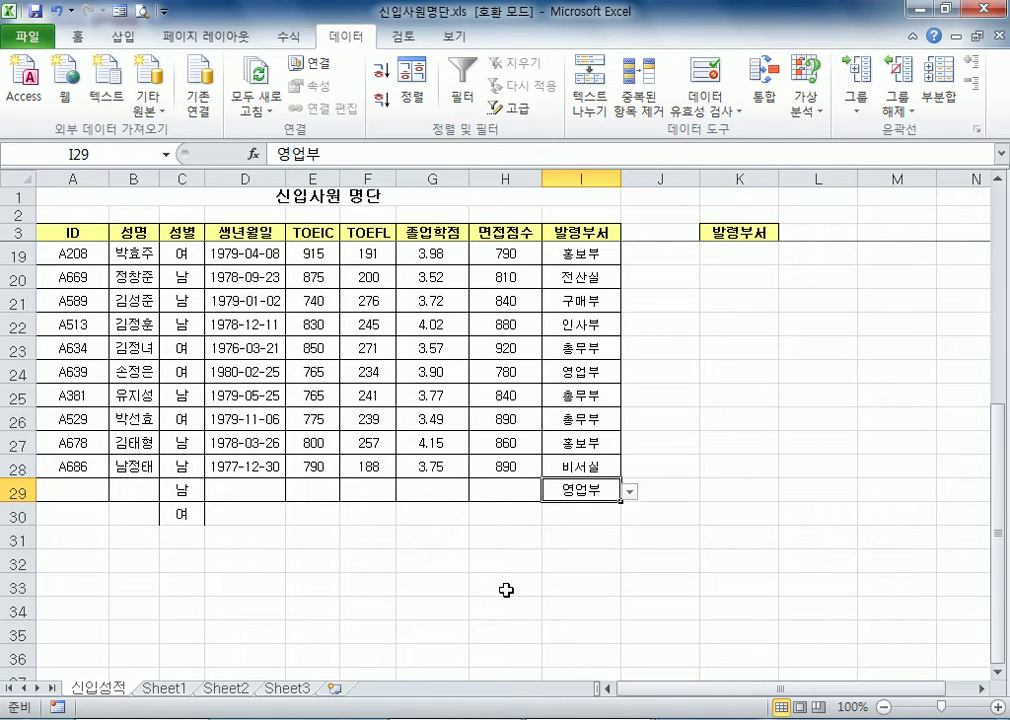
Apply 정수 (whole number) data validation to the whole 면접점수 column H, with a minimum of 0 and a maximum of 999
click(510, 178)
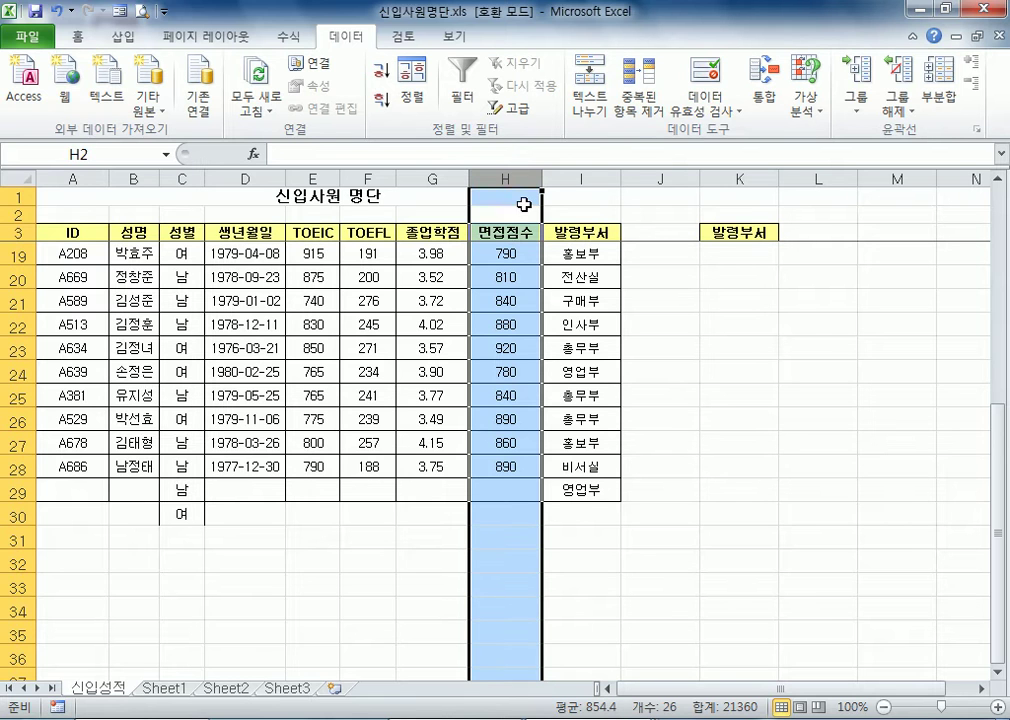
click(705, 72)
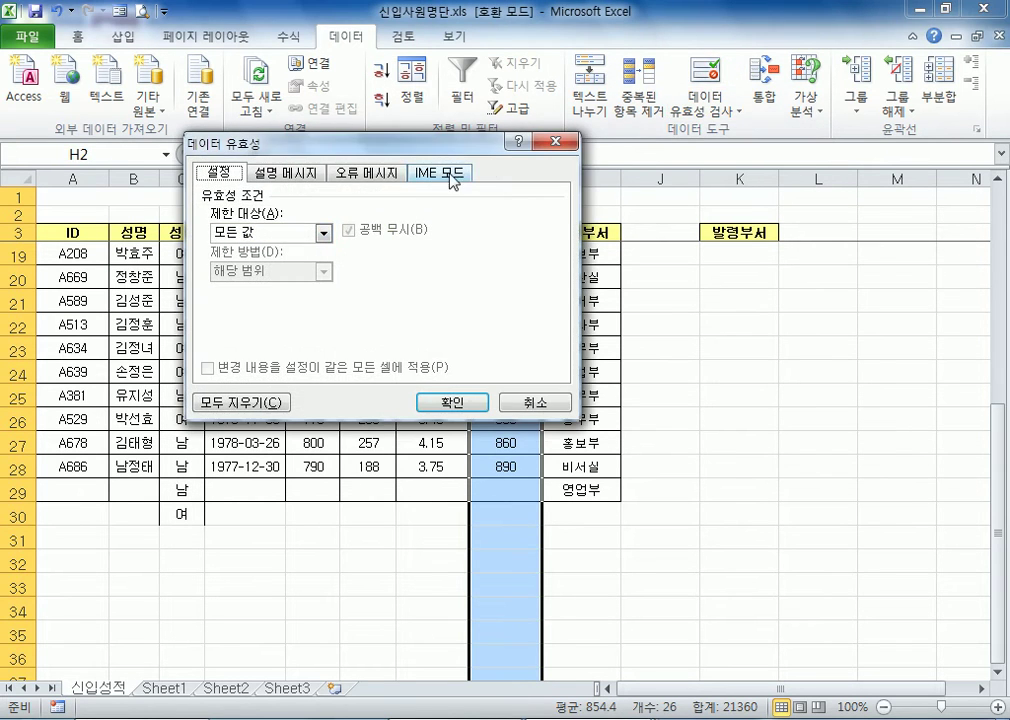
click(300, 236)
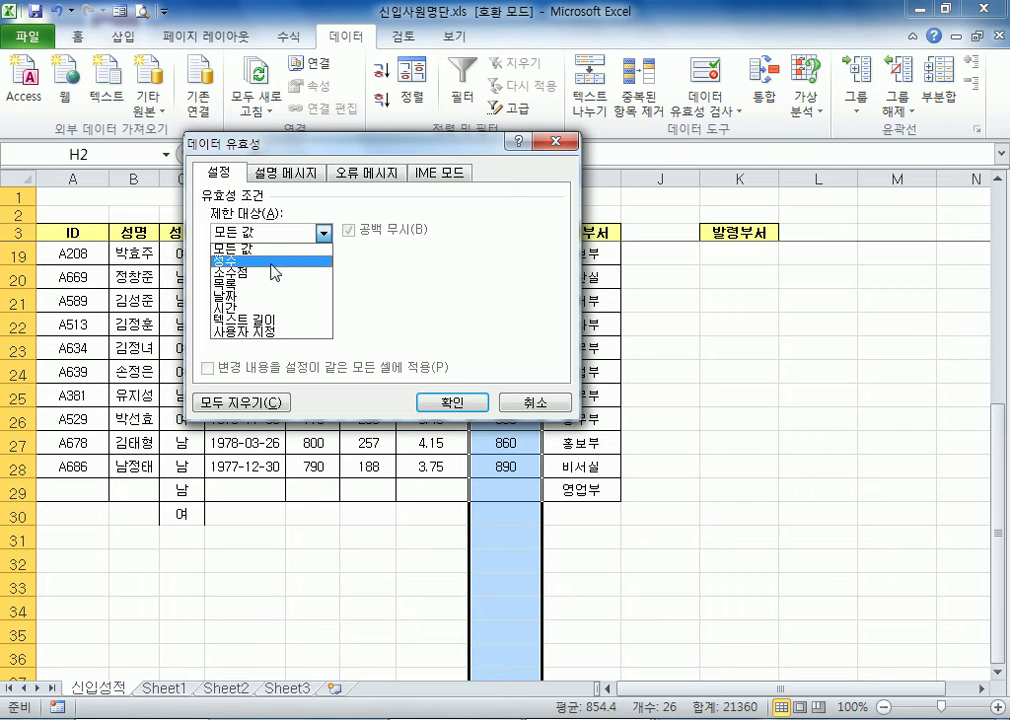
click(300, 258)
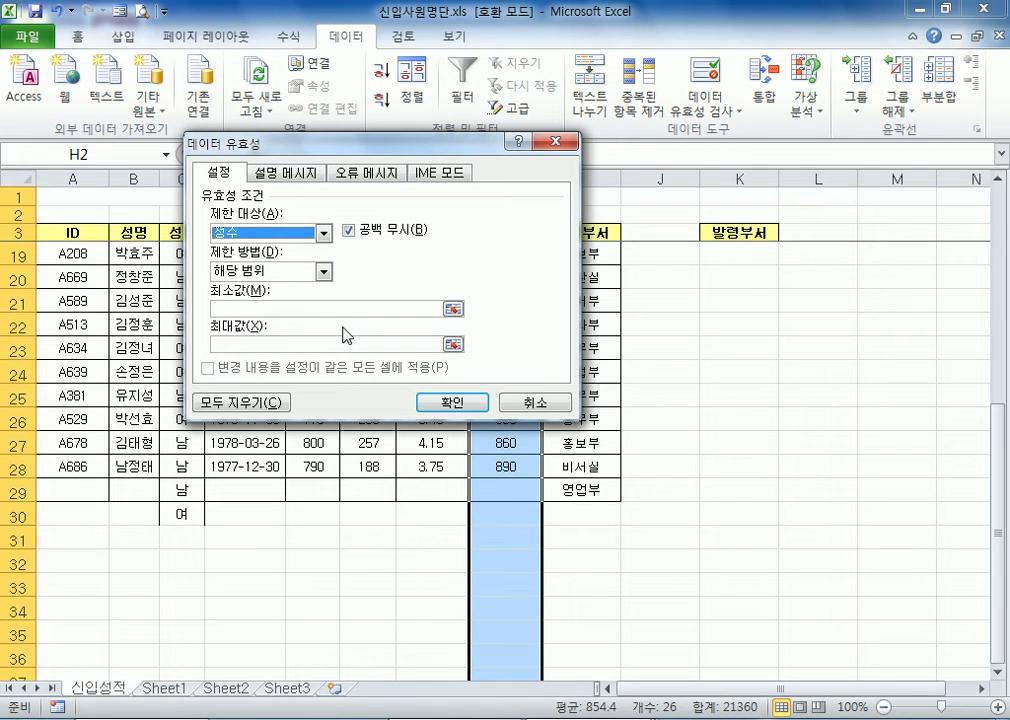
drag(277, 137, 253, 53)
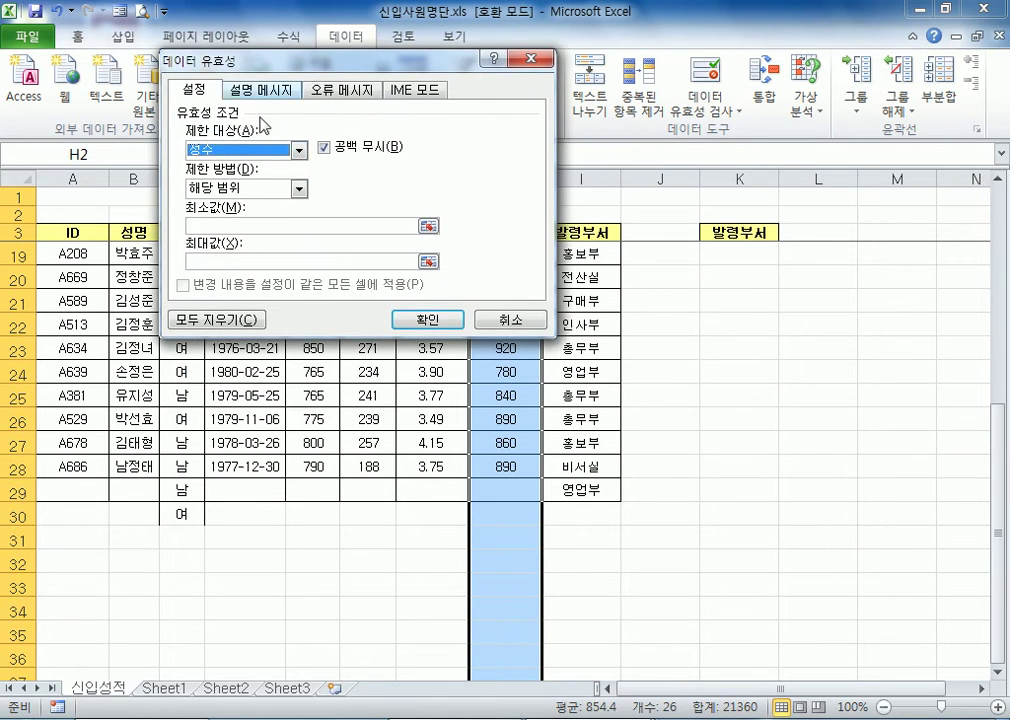
click(225, 229)
text(0)
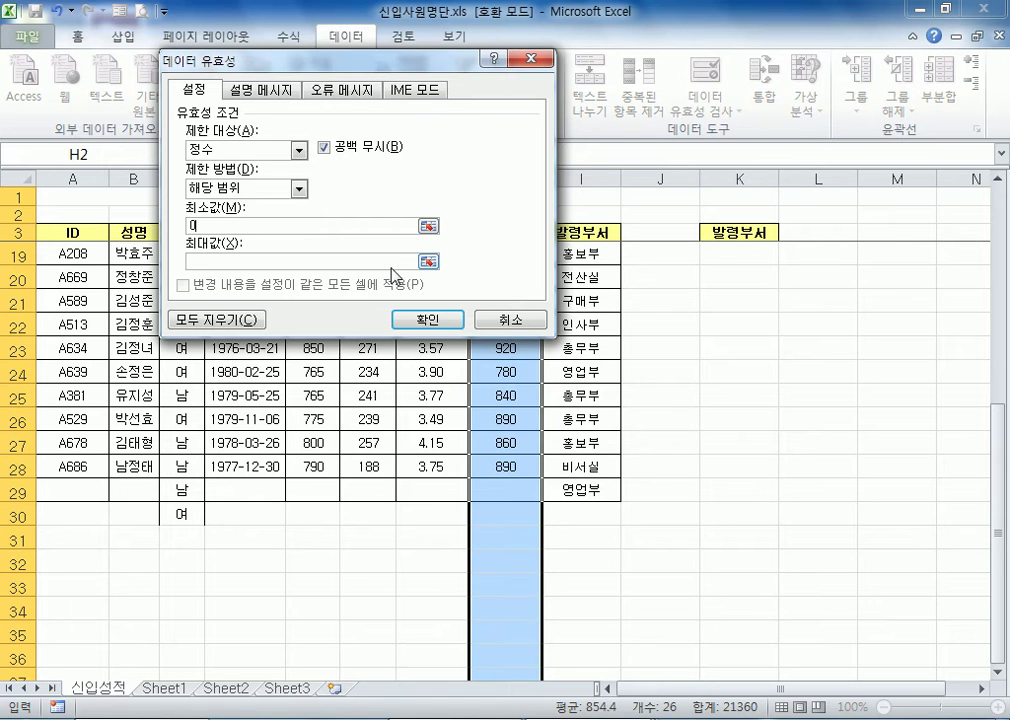
click(276, 262)
text(999)
click(428, 319)
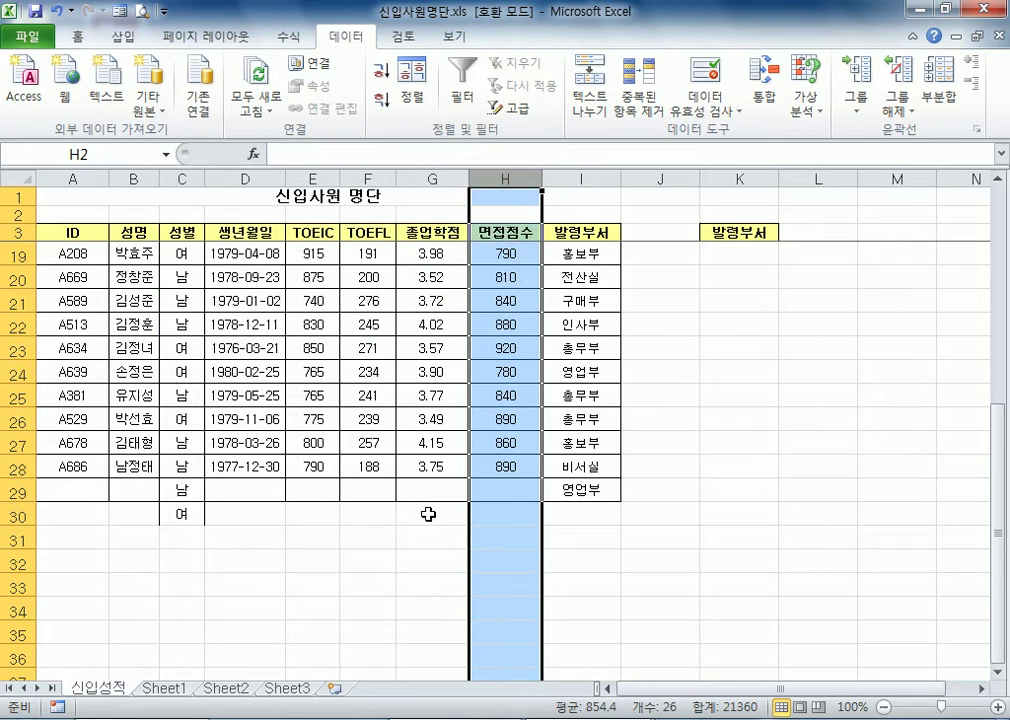
Test the score limit in cell H29 by trying 1000, and enter 999 instead
click(505, 492)
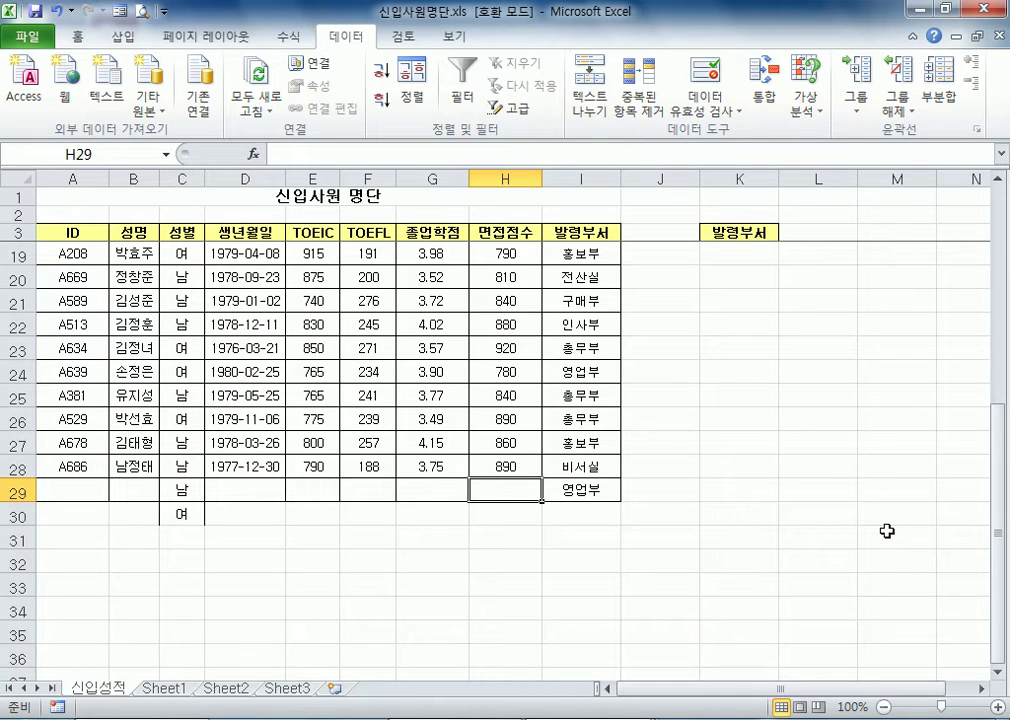
text(1000)
key(Return)
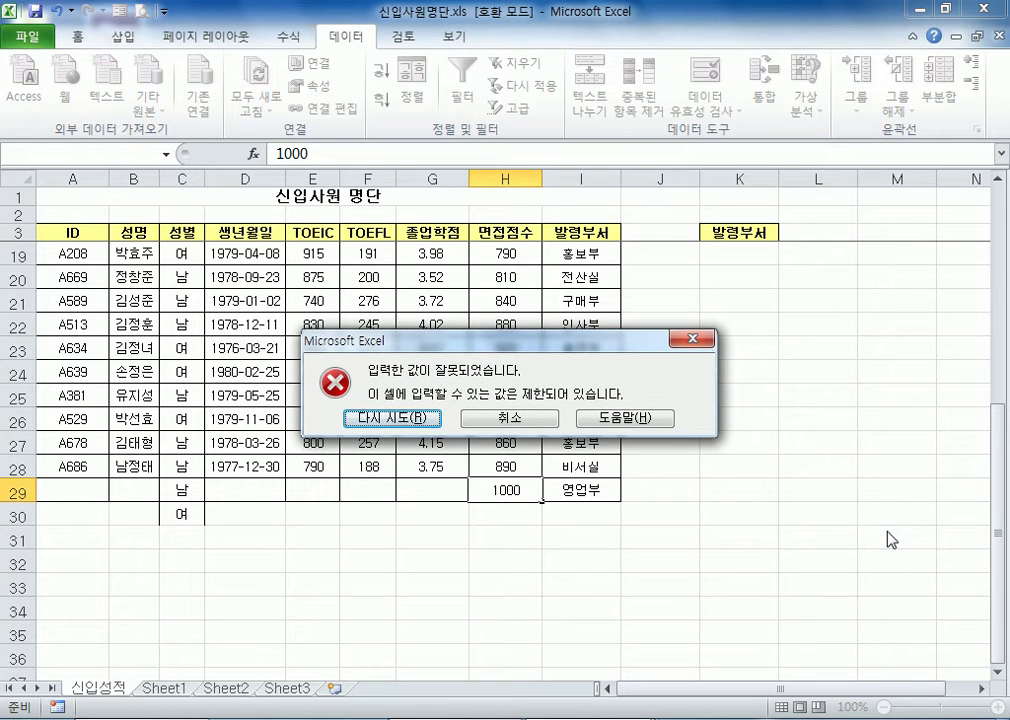
key(Return)
text(999)
key(Return)
Try to overwrite the score in cell H29 with 1000 and cancel the entry
key(Up)
text(1000)
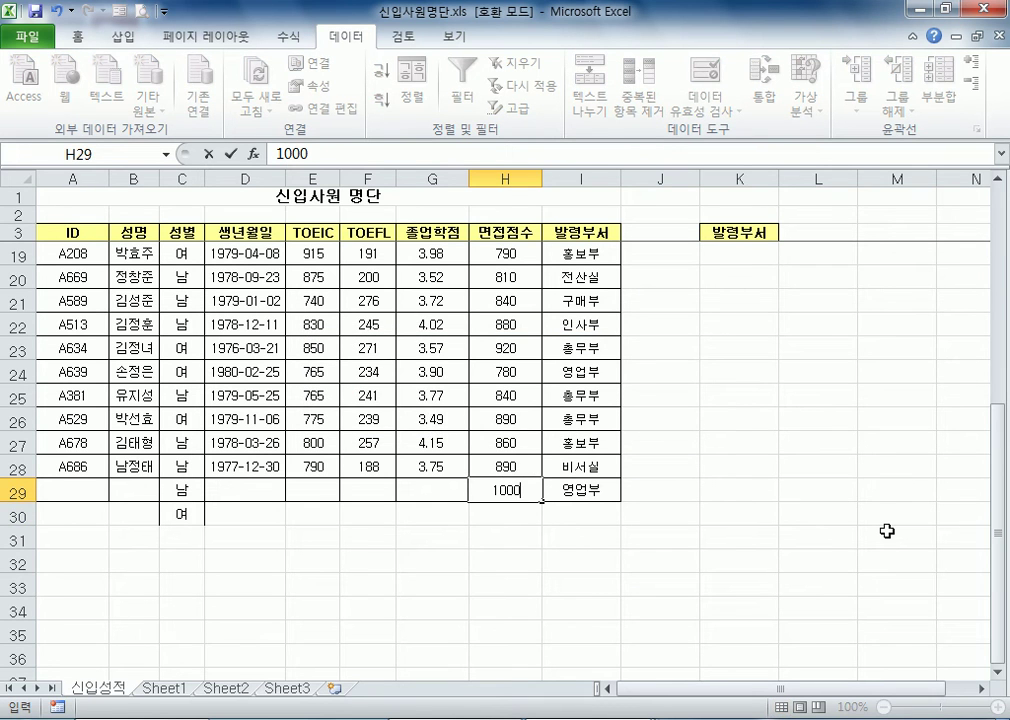
key(Return)
key(Escape)
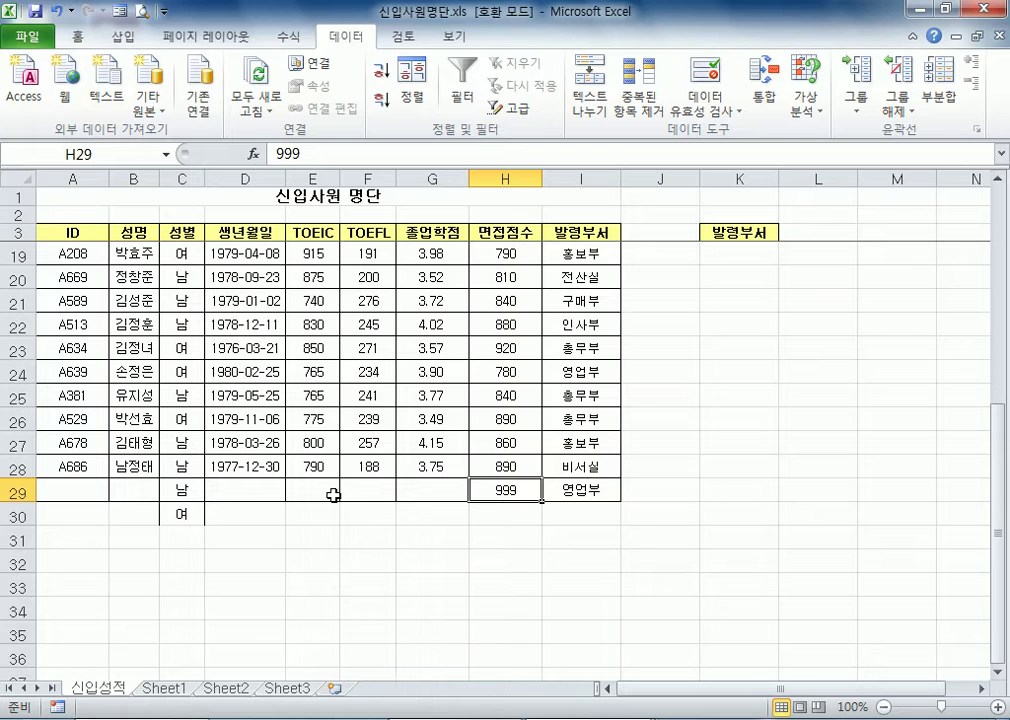
Move the floating language bar to just below the table and toggle the Korean/English input mode back and forth for cell B29
click(80, 172)
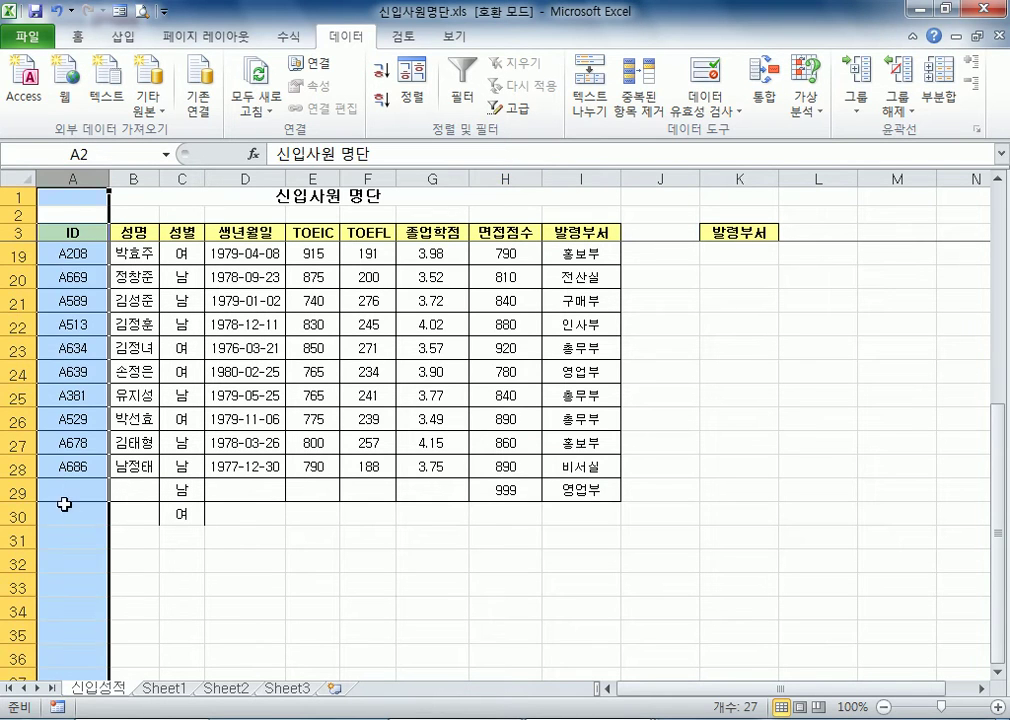
click(133, 176)
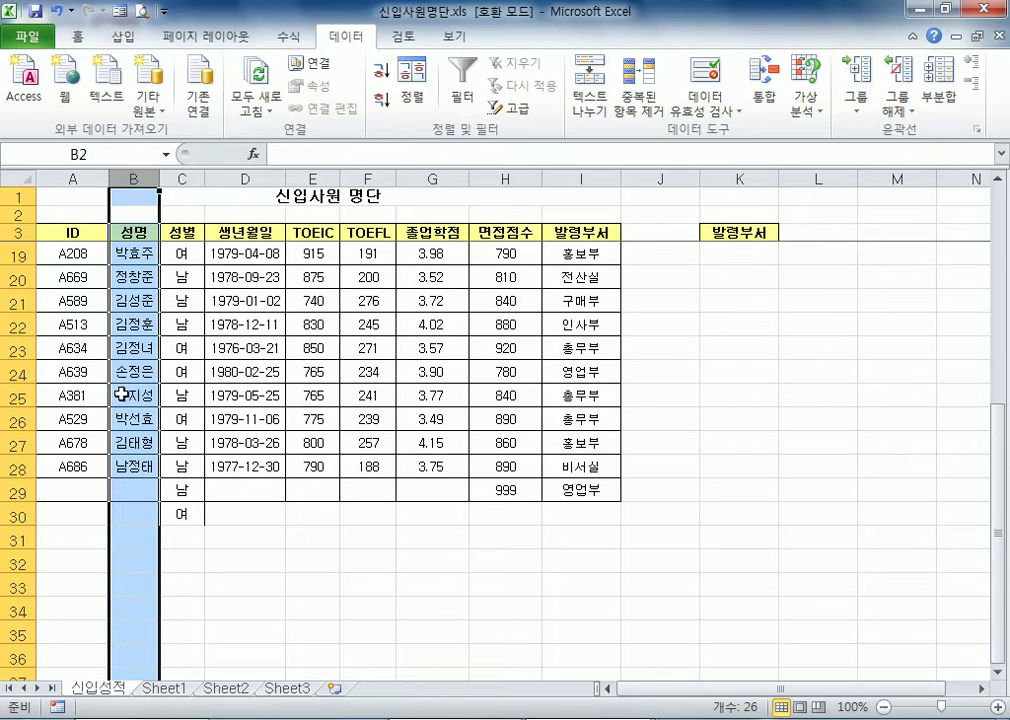
click(134, 490)
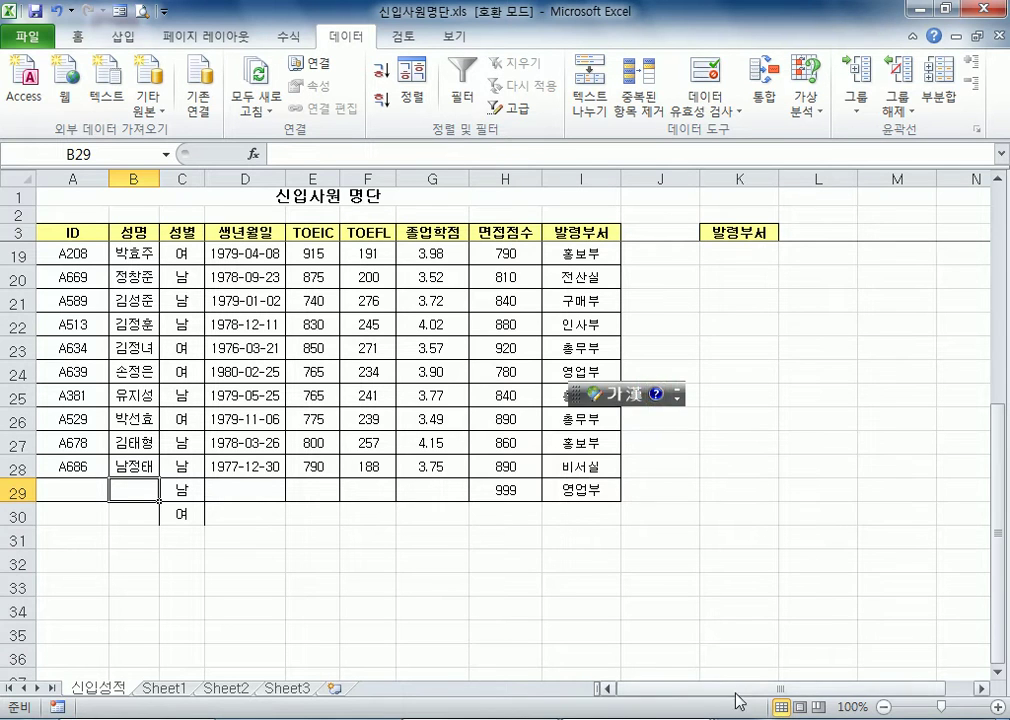
drag(572, 390, 413, 527)
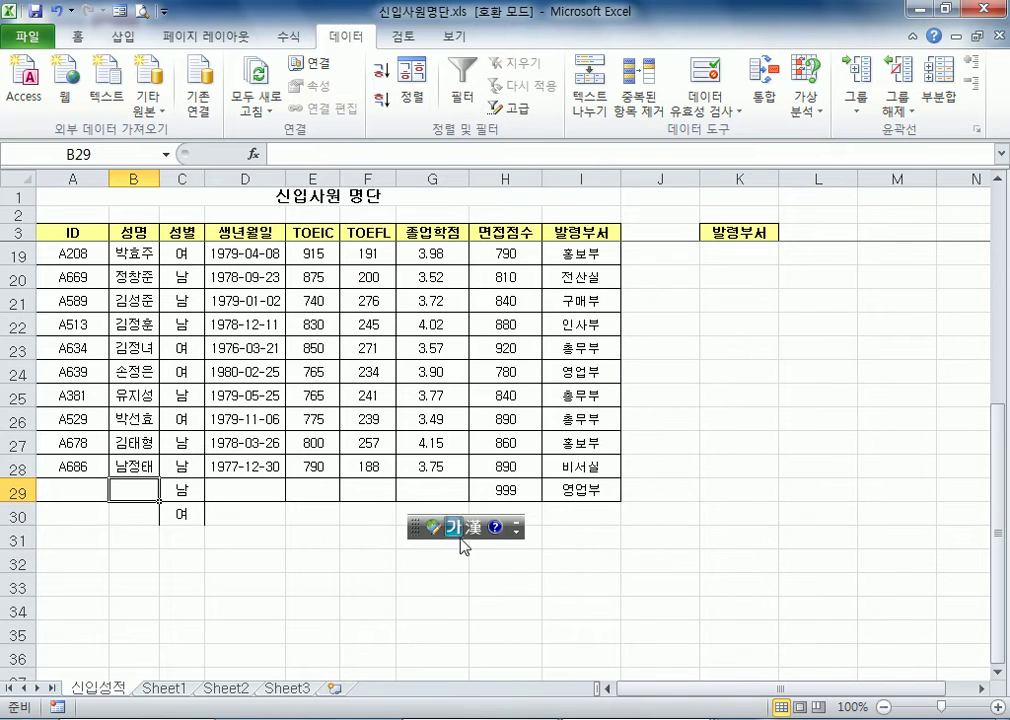
click(455, 527)
click(458, 528)
click(133, 178)
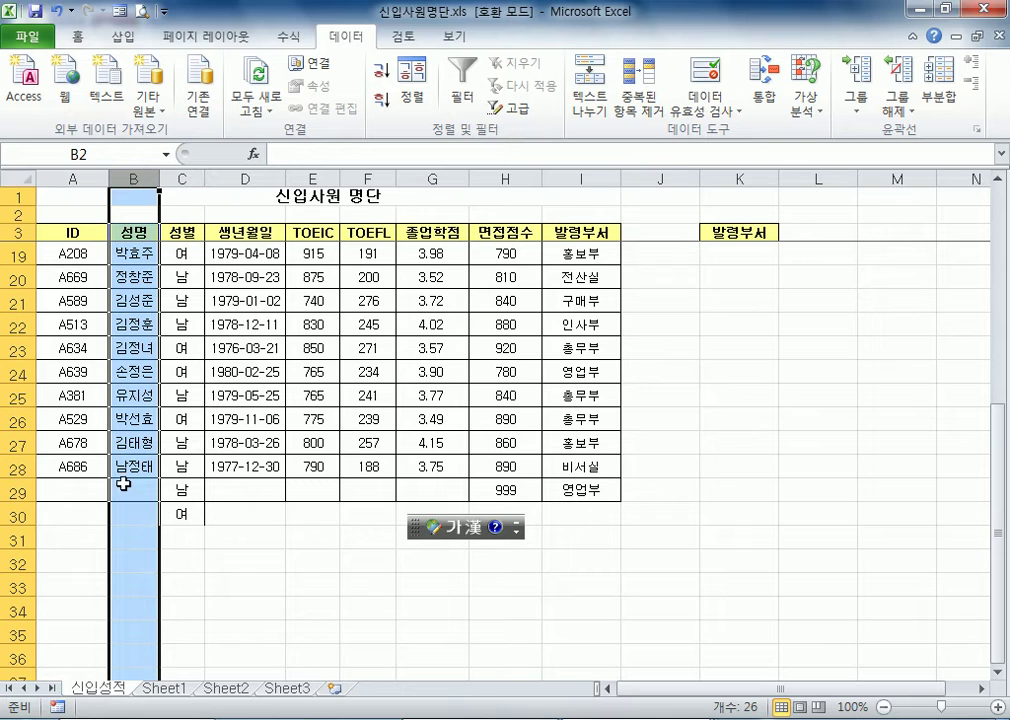
Set the data validation IME mode of the whole ID column A to 영문
click(68, 177)
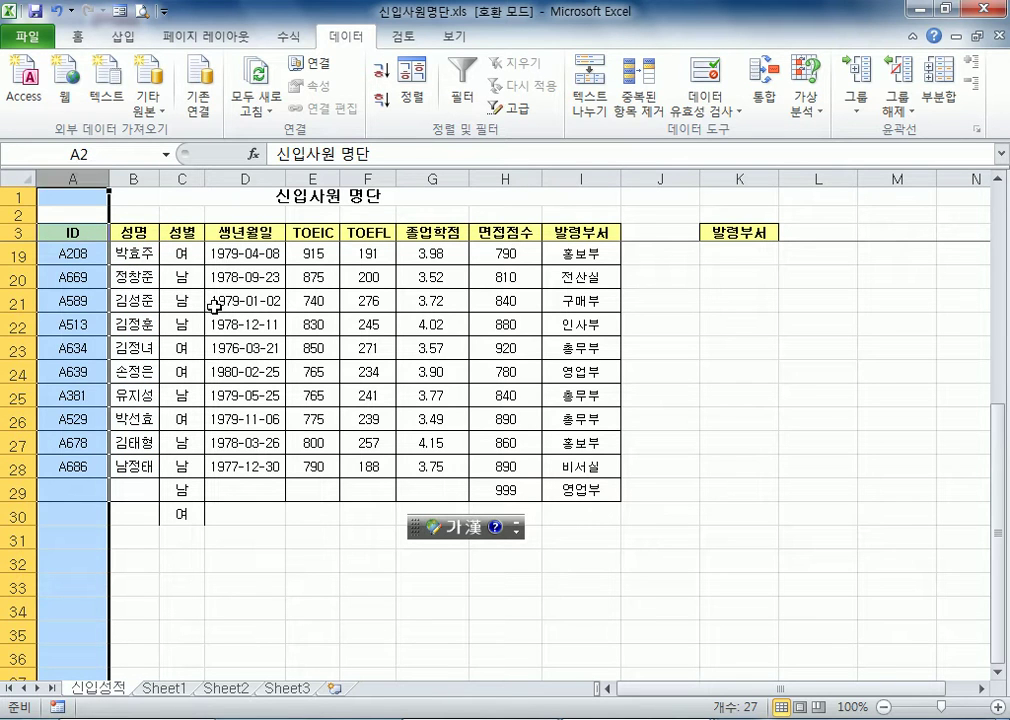
drag(75, 177, 78, 180)
click(697, 84)
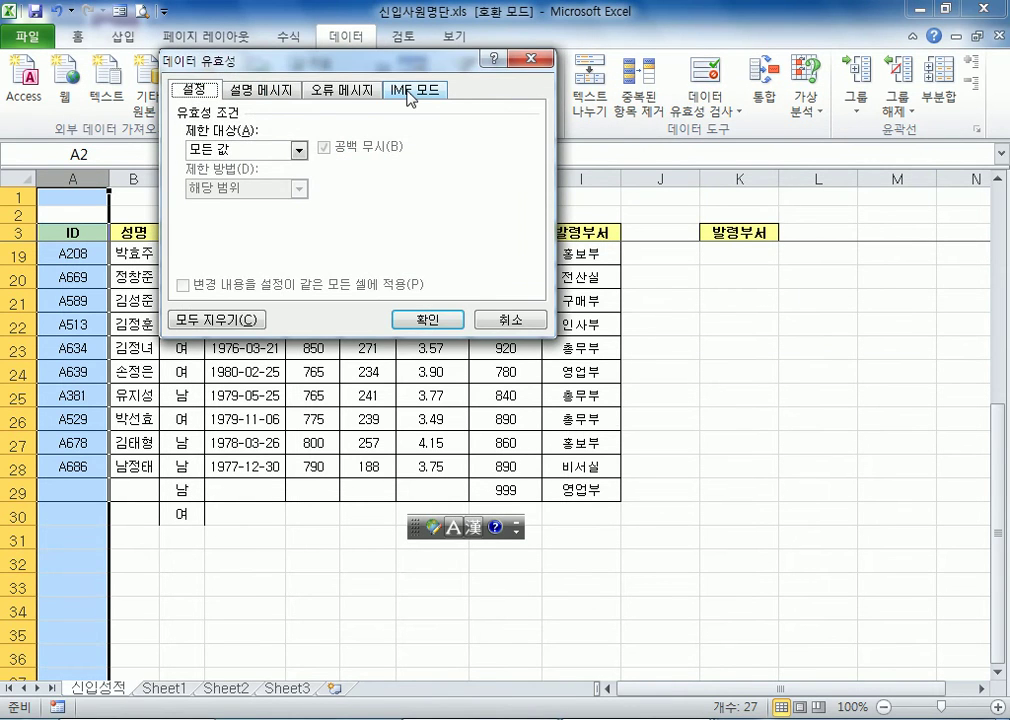
click(410, 97)
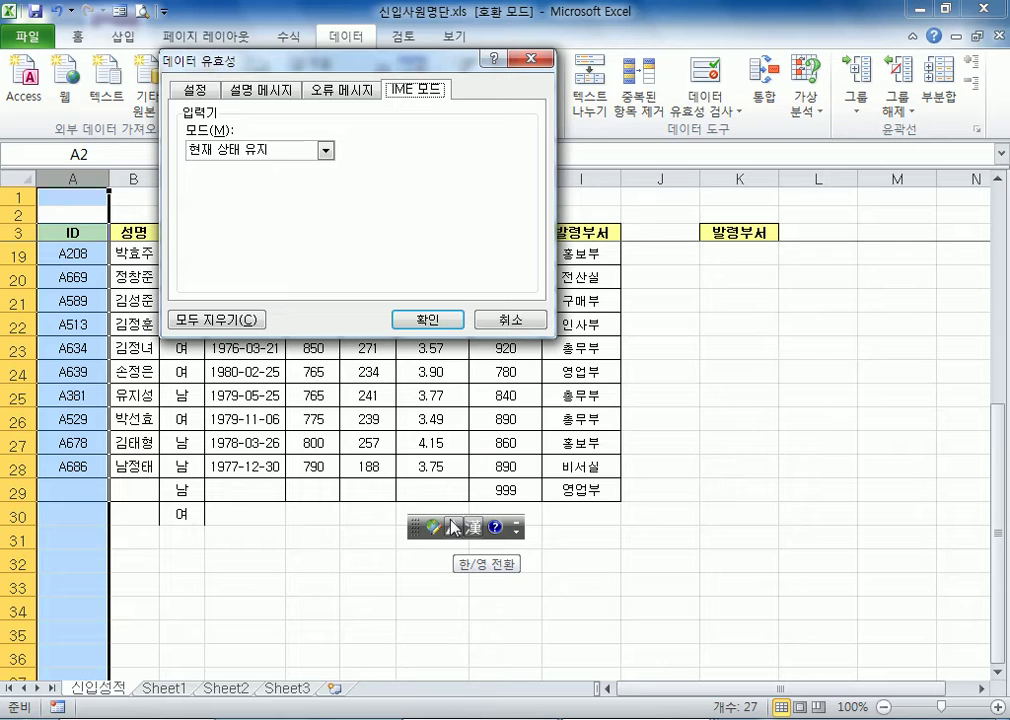
click(264, 152)
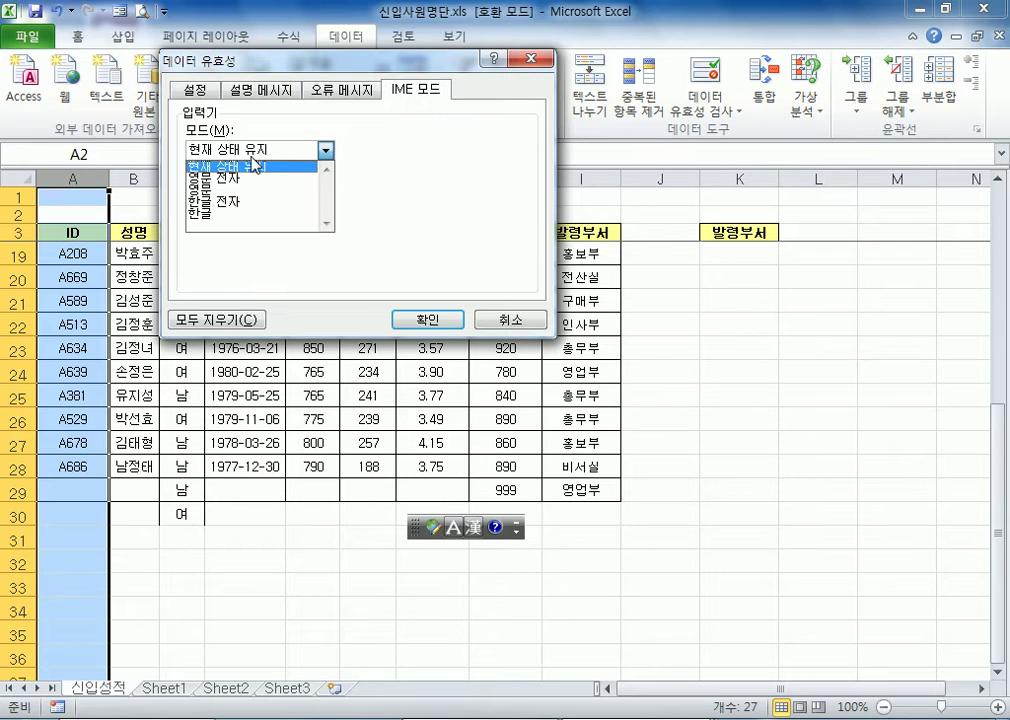
click(228, 188)
click(227, 153)
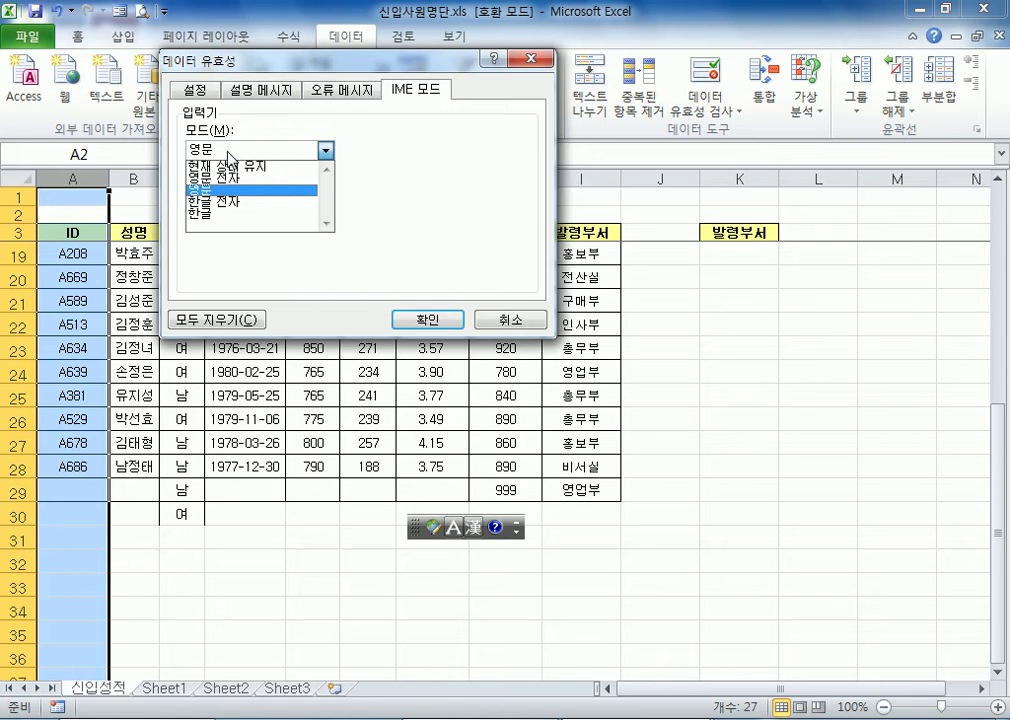
click(183, 127)
click(428, 319)
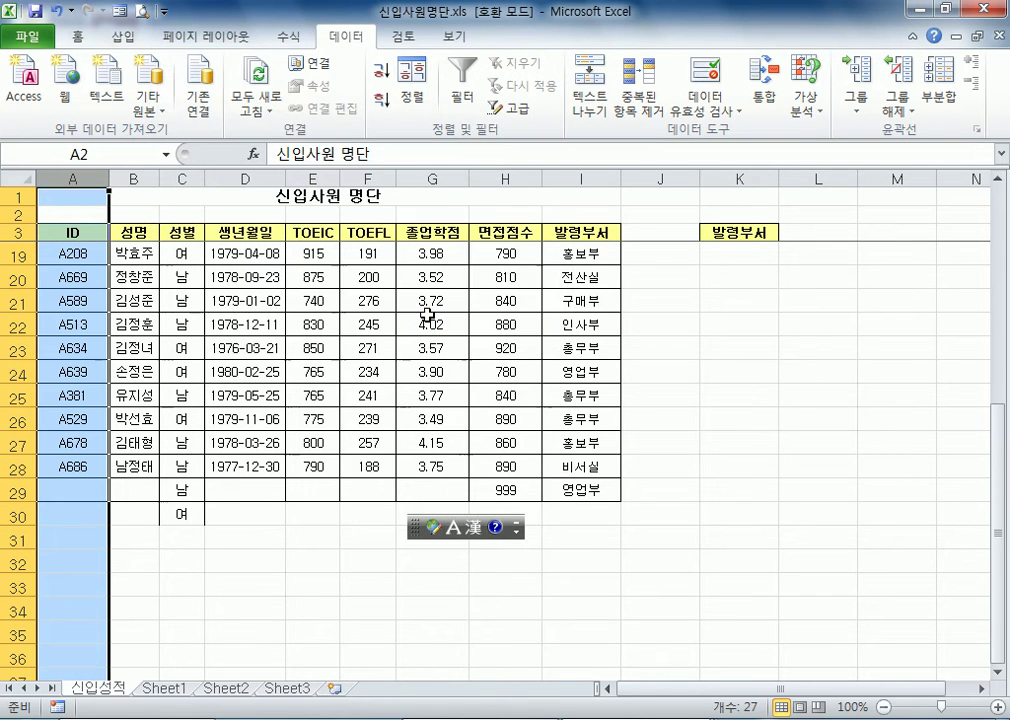
Set the data validation IME mode of the whole 성명 column B to 한글
click(133, 178)
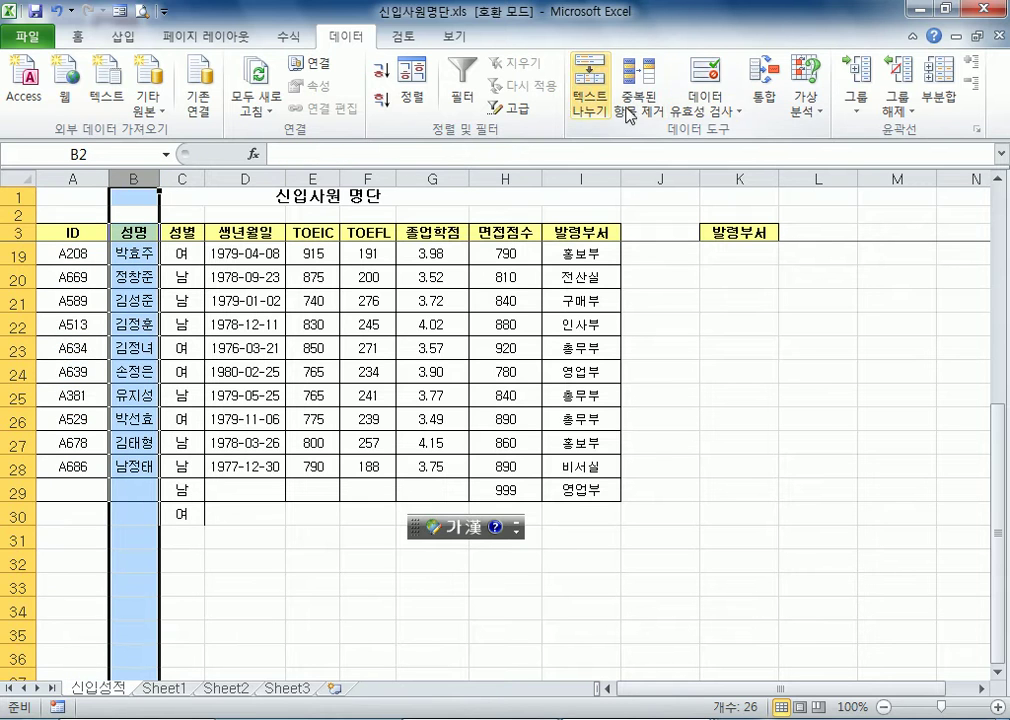
click(714, 82)
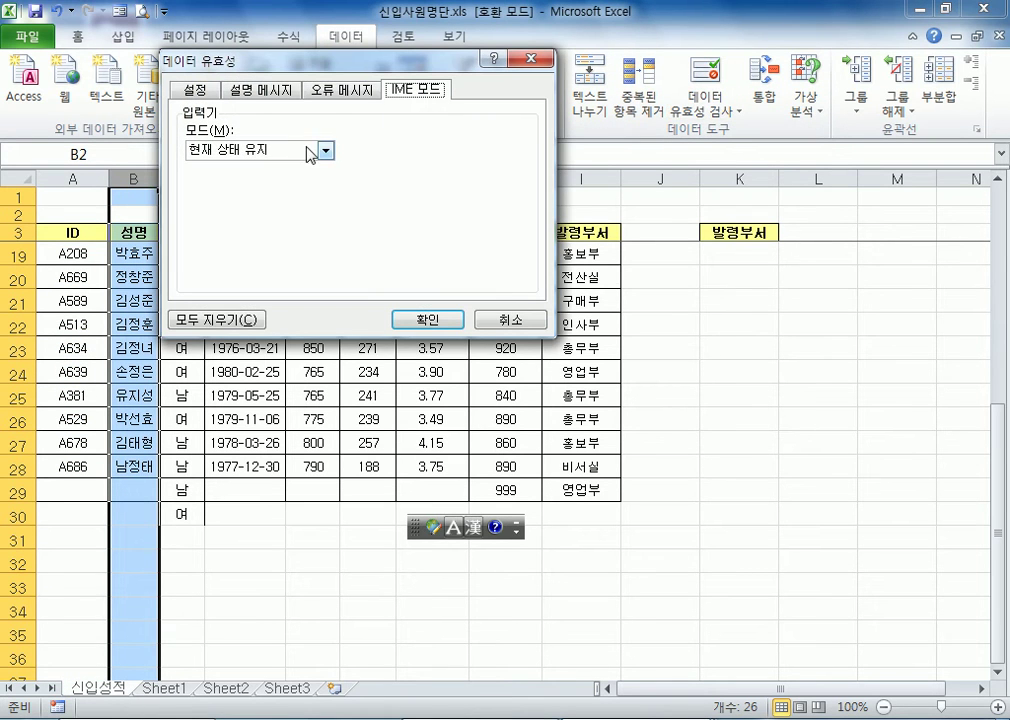
click(318, 150)
click(258, 213)
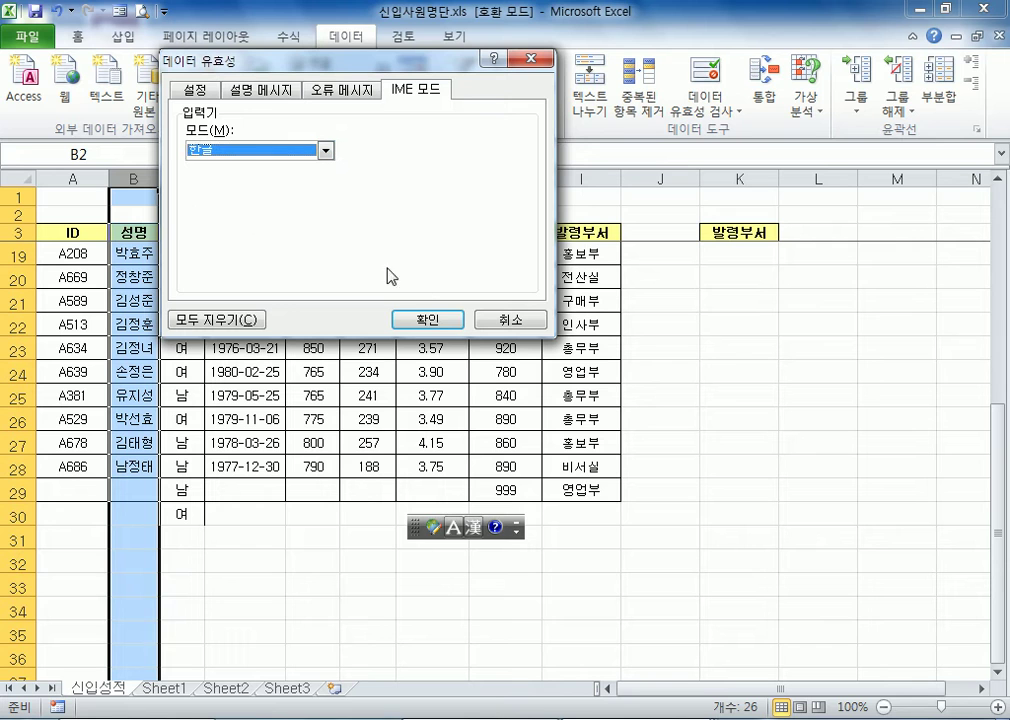
click(425, 320)
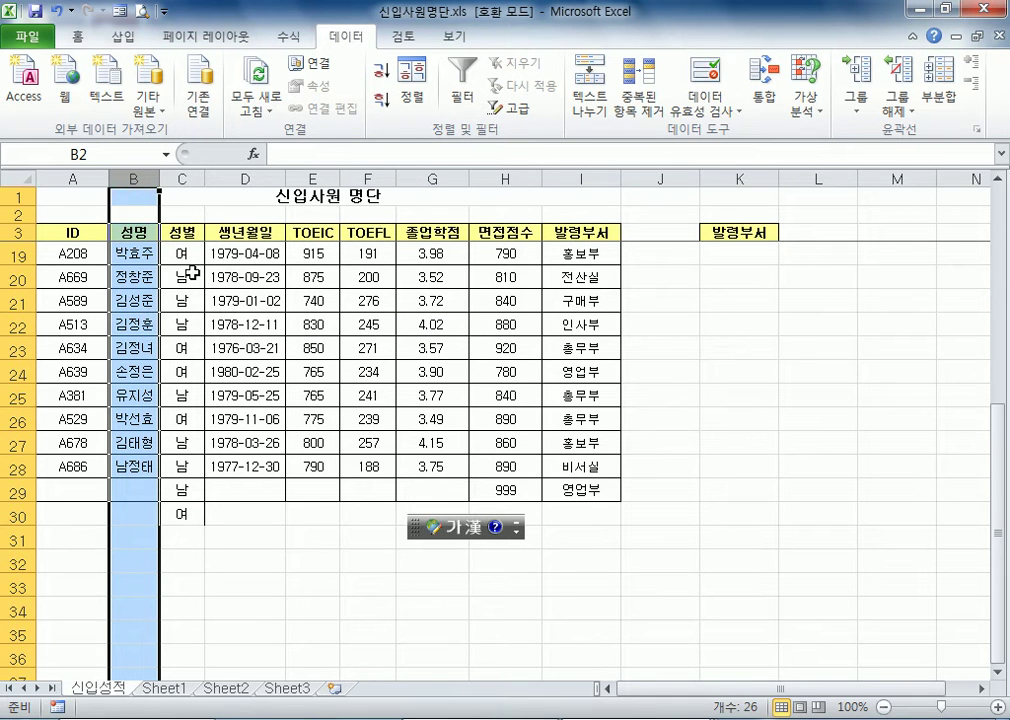
Choose 남 from the validation list in cell C30 and view the department choices offered in cell I29
click(188, 510)
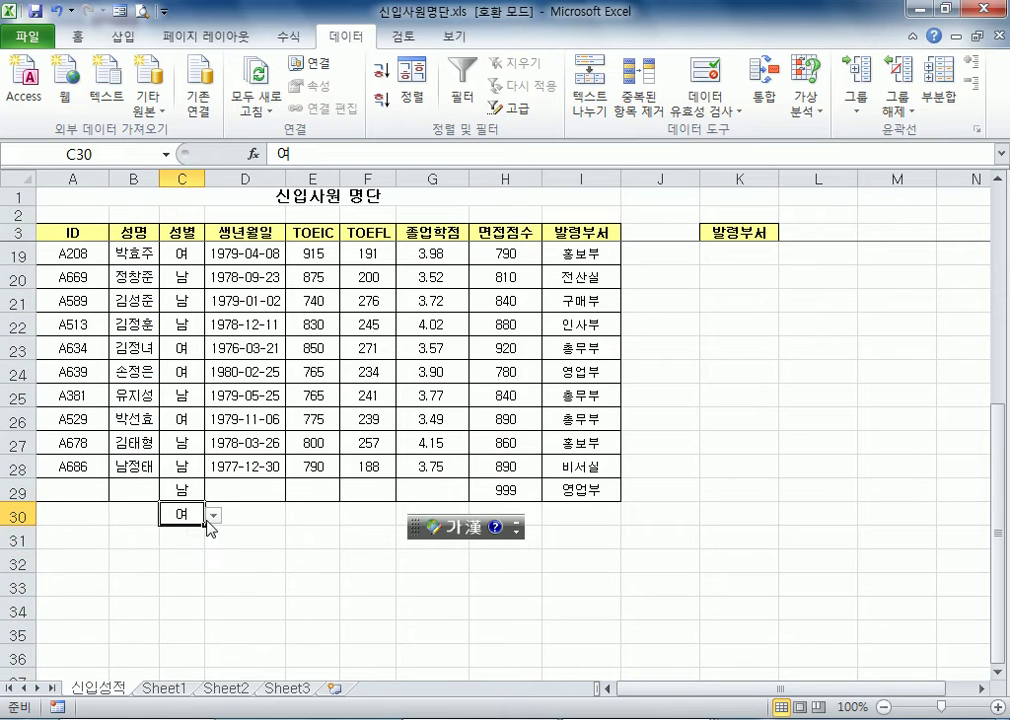
click(214, 514)
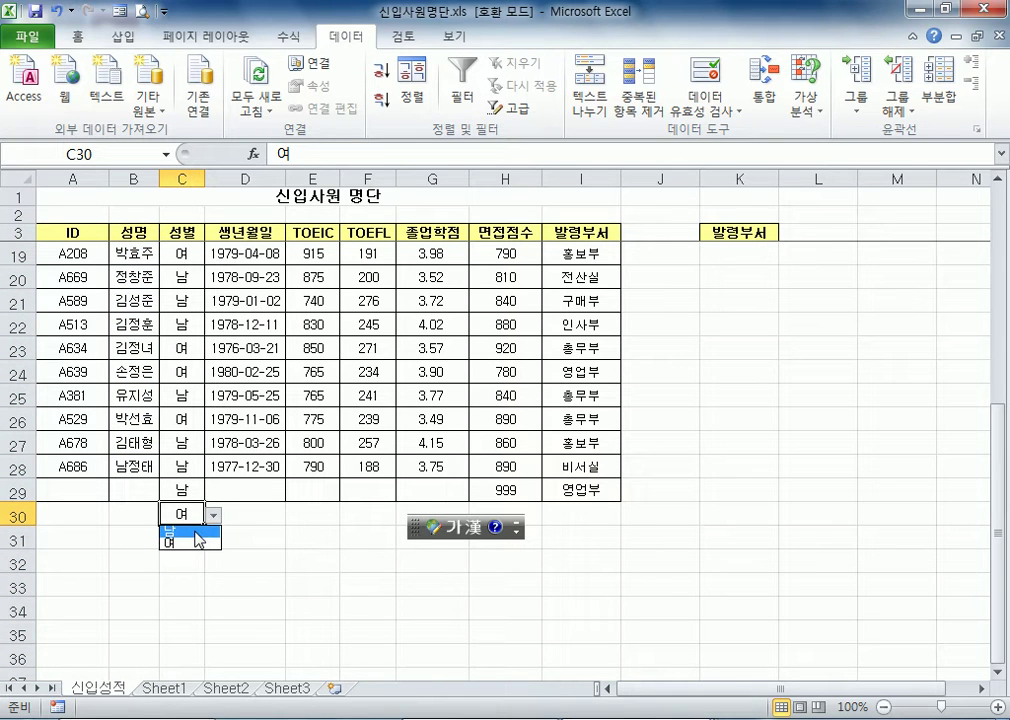
click(196, 533)
click(570, 488)
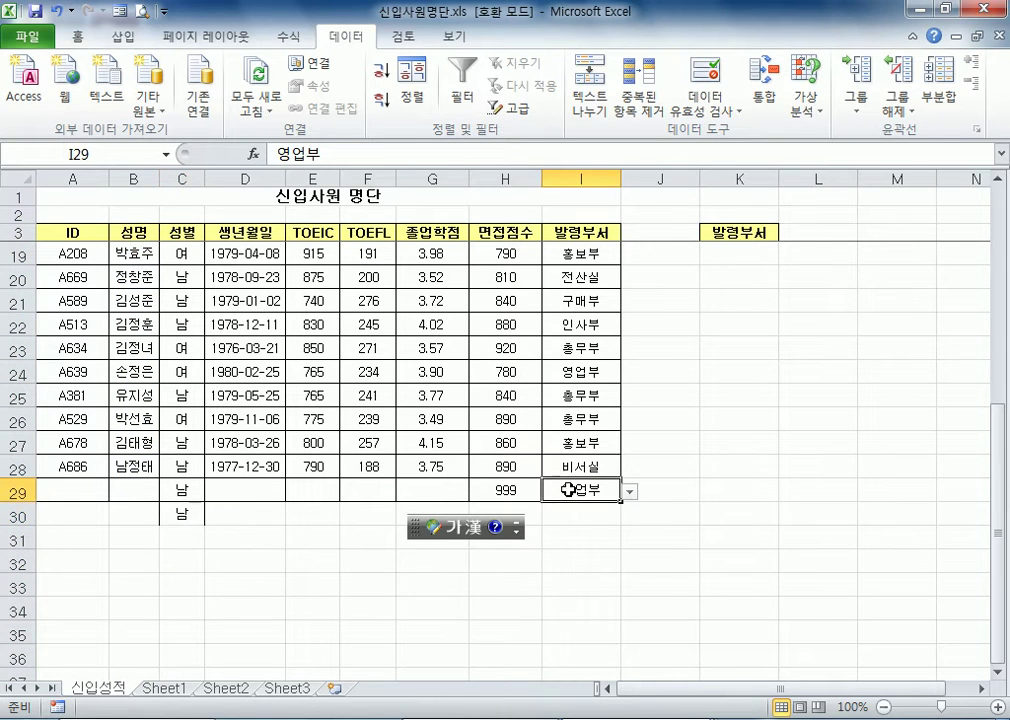
click(630, 491)
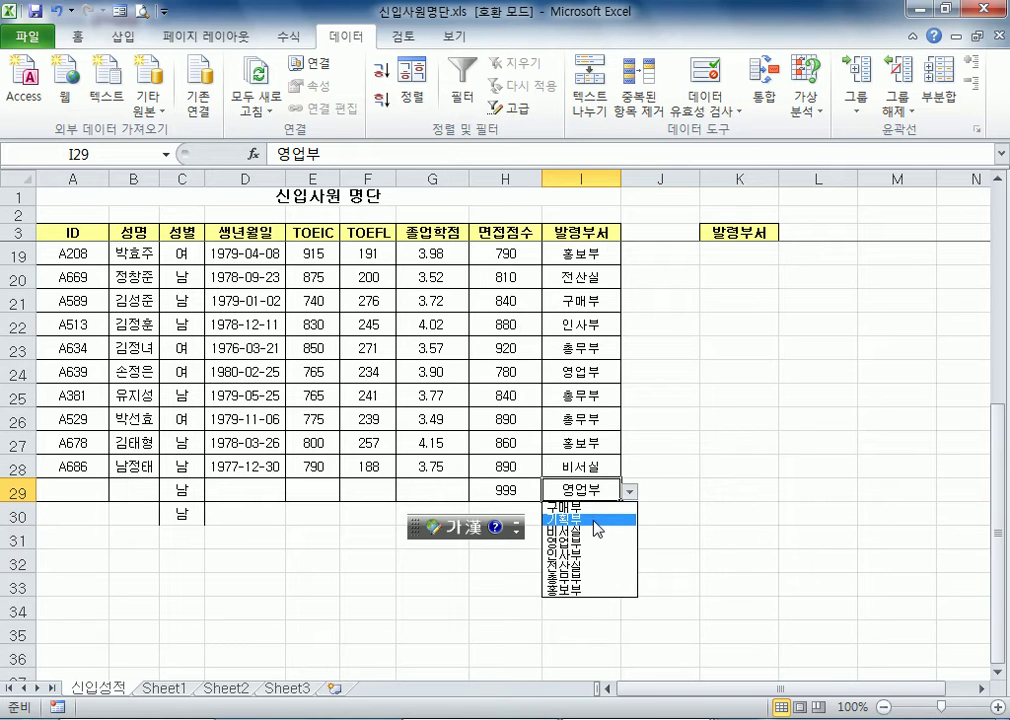
key(Escape)
click(498, 172)
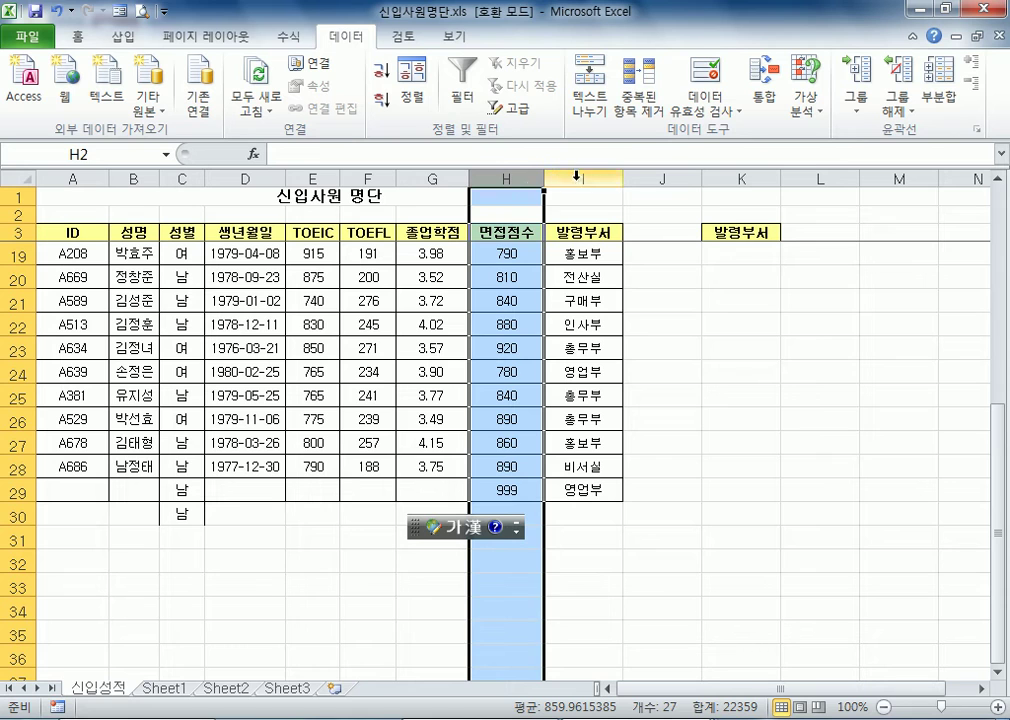
Place the language bar below the 성명 column and compare the input mode in the ID, 성명 and other columns' empty cells
click(135, 490)
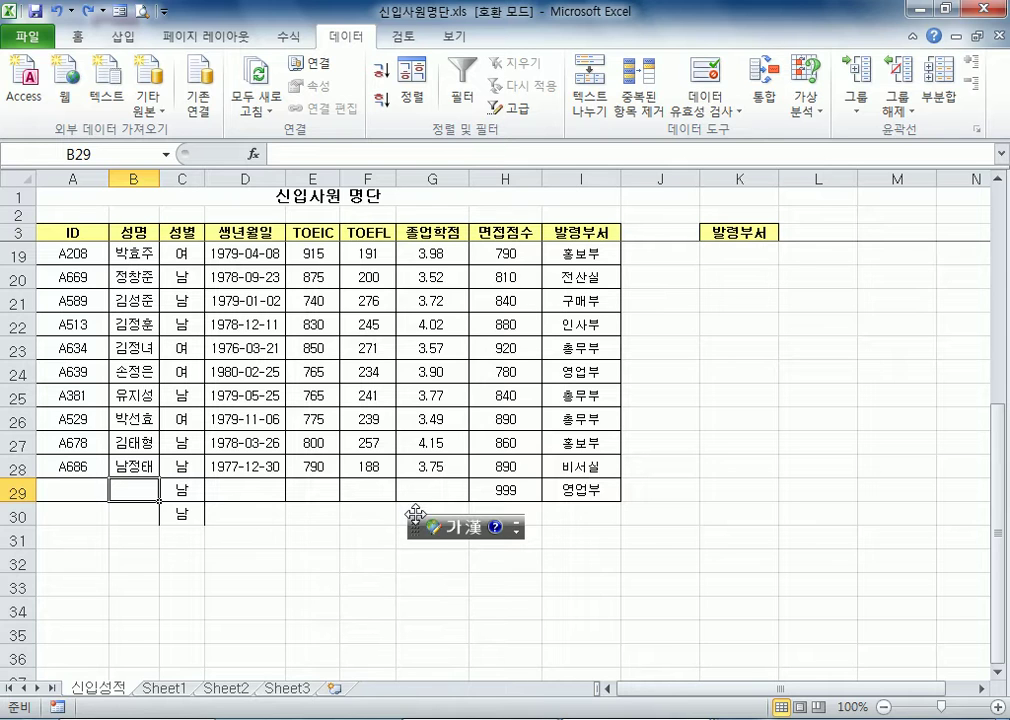
drag(412, 523, 111, 543)
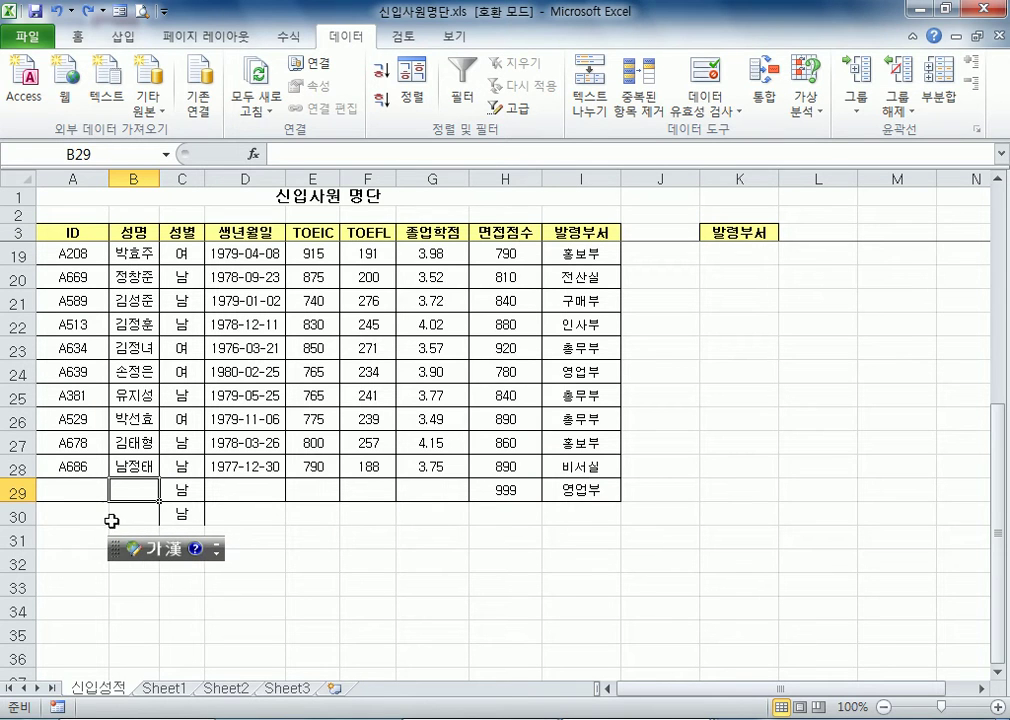
click(61, 490)
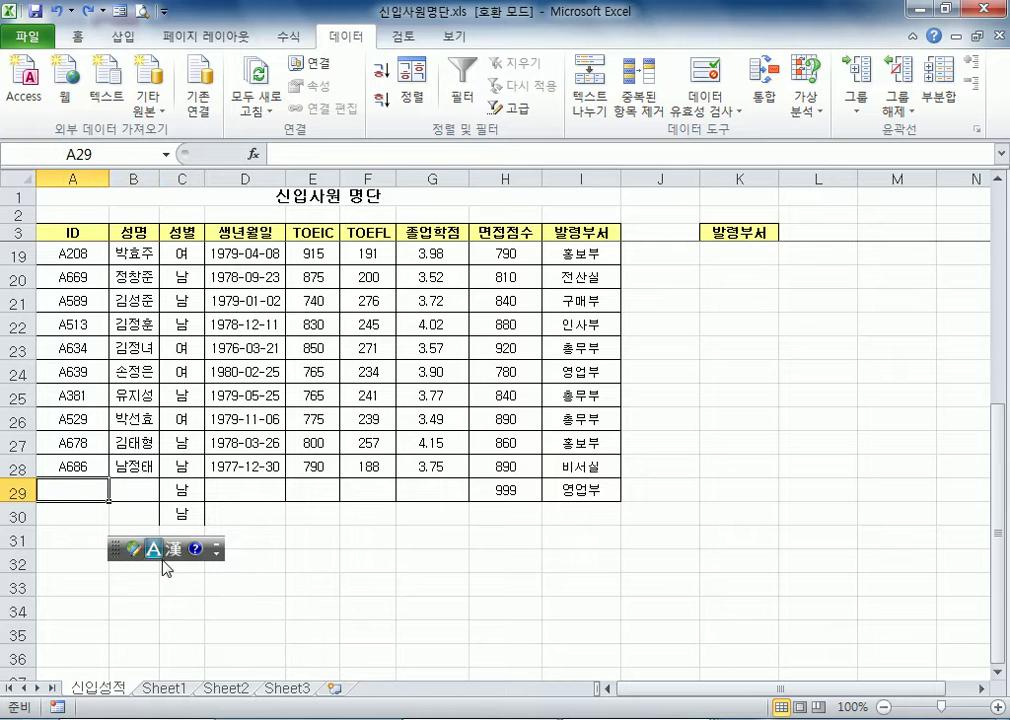
click(155, 552)
click(78, 514)
click(300, 512)
click(428, 517)
click(330, 562)
click(386, 514)
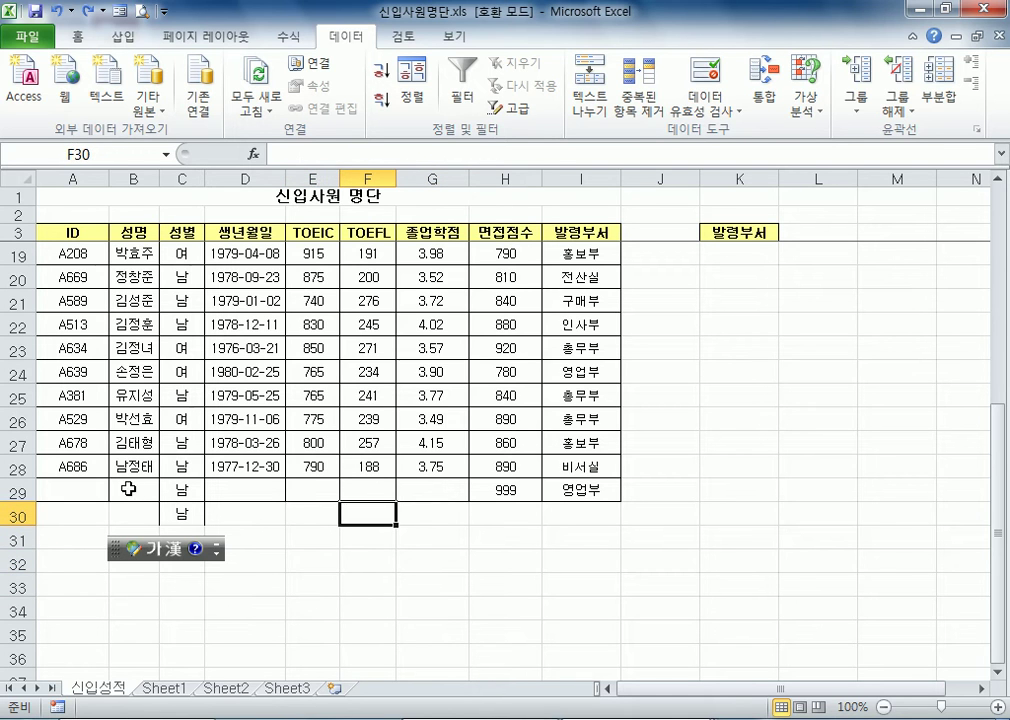
Enter the ID A999 in cell A29 and the employee's name in Korean in cell B29
click(50, 490)
click(140, 487)
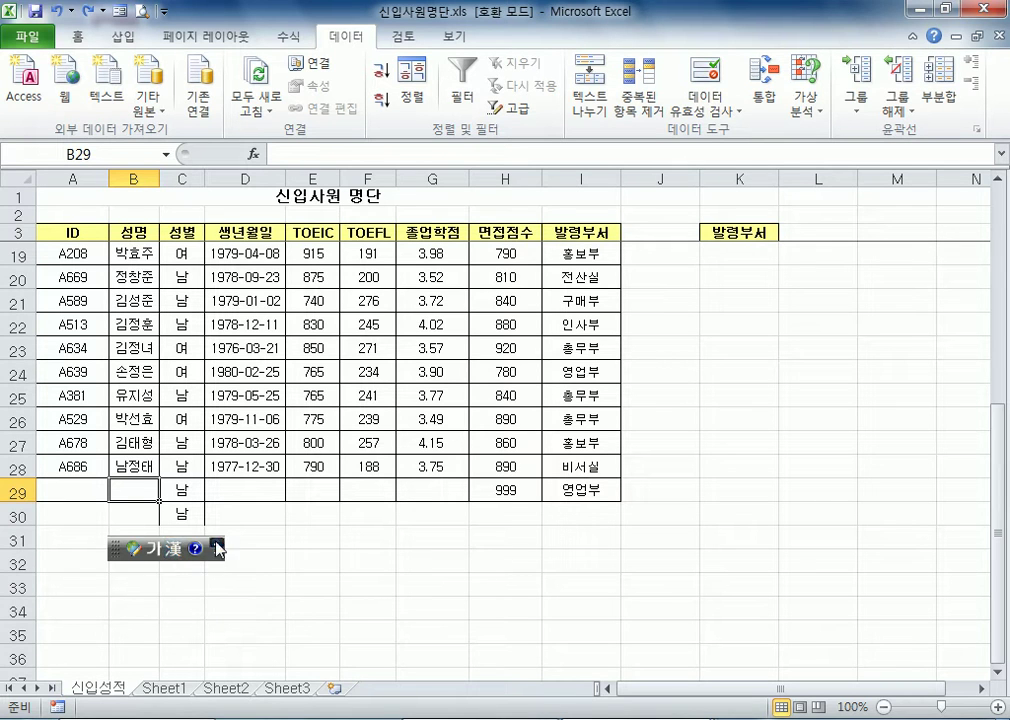
click(100, 491)
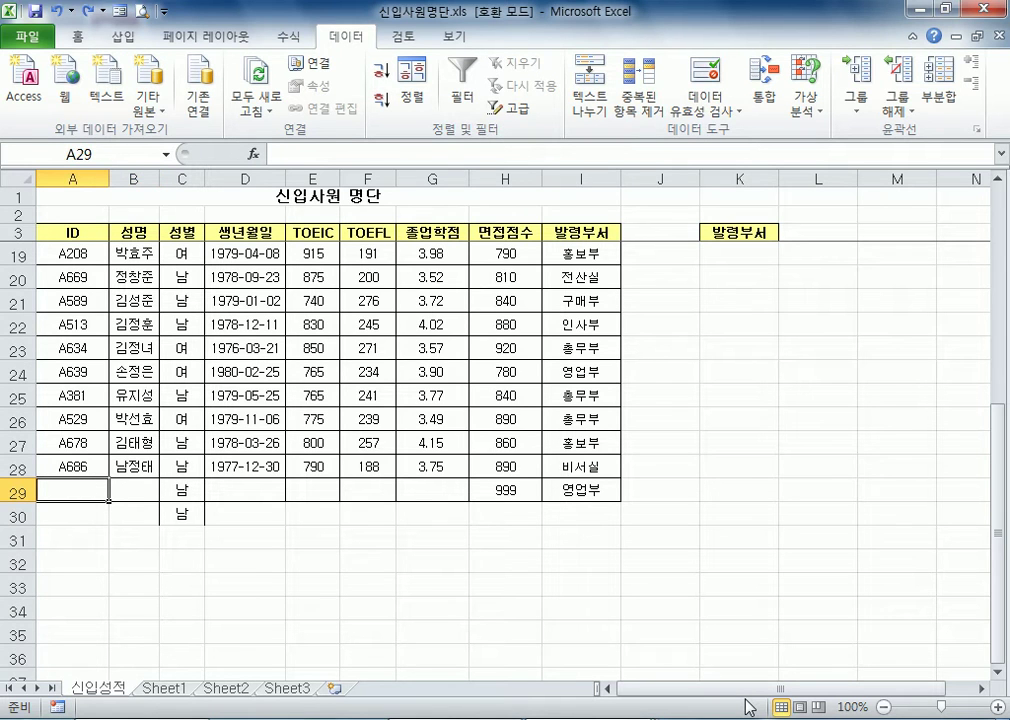
text(A)
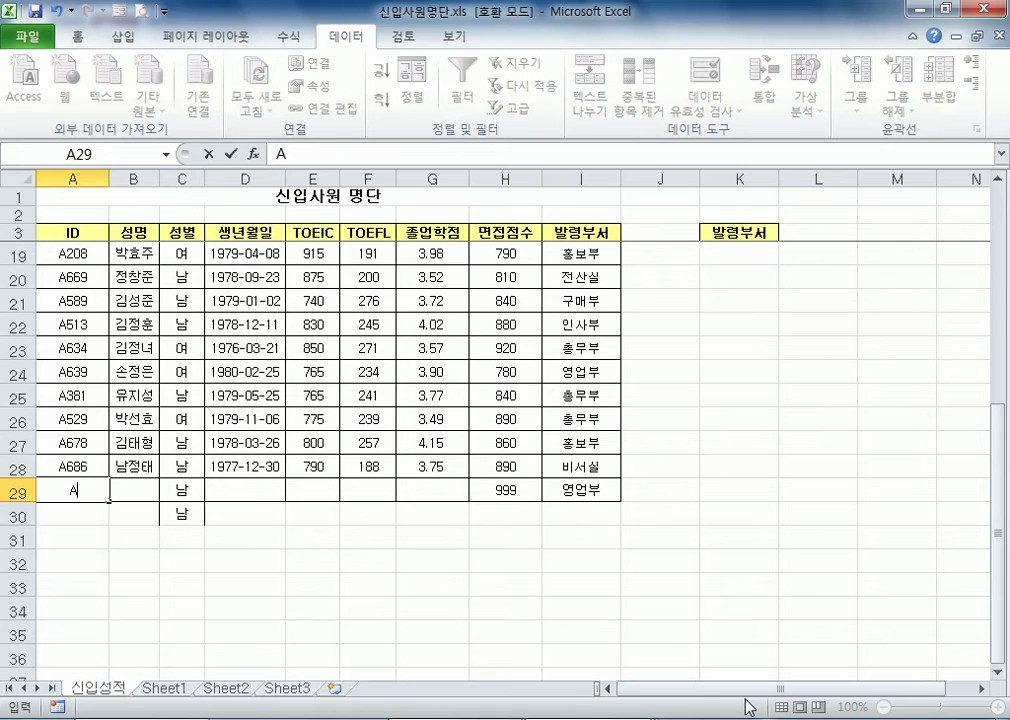
text(999)
key(Tab)
text(홍기ㄹ동)
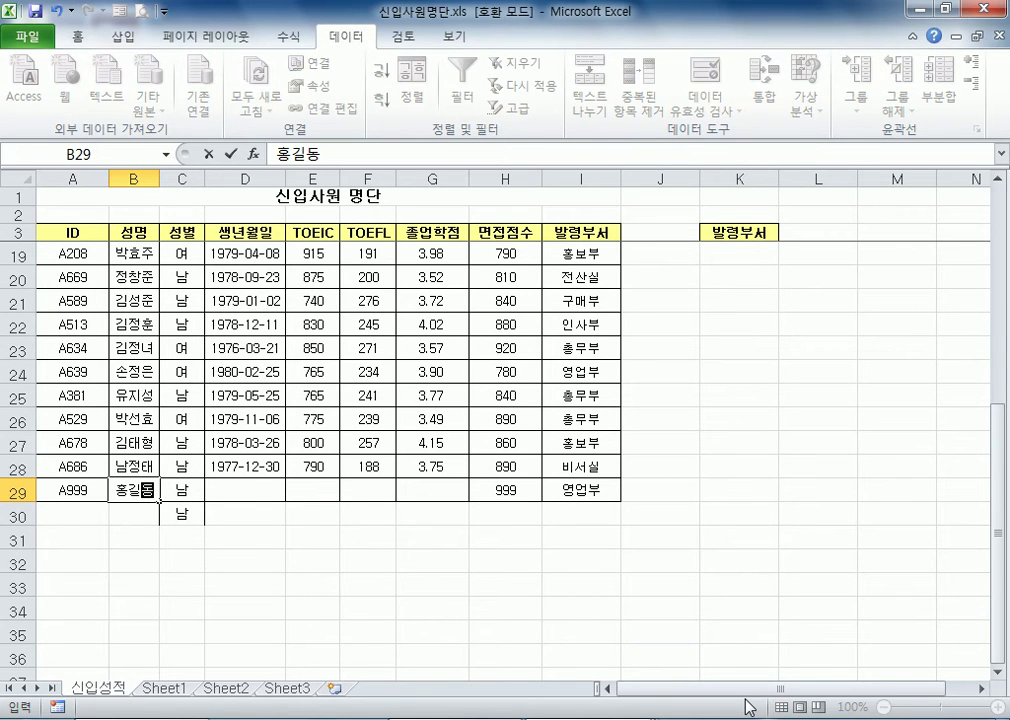
key(Return)
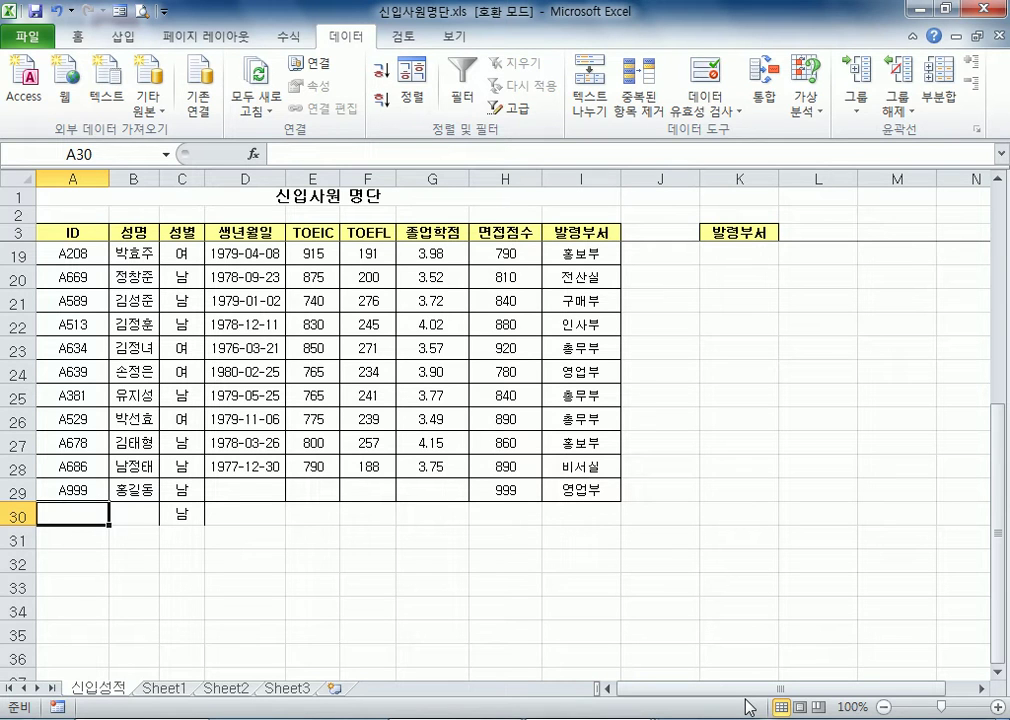
Compare the input mode of the cells across row 29, from the ID column to the 졸업학점 column
key(Up)
key(Right)
key(Left)
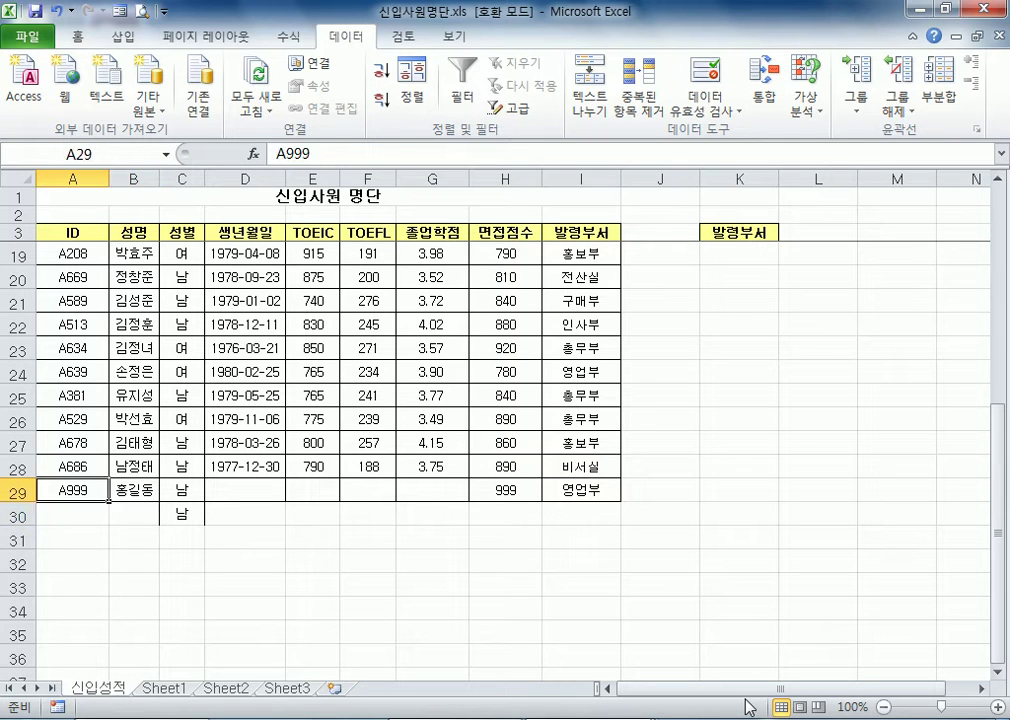
key(Right)
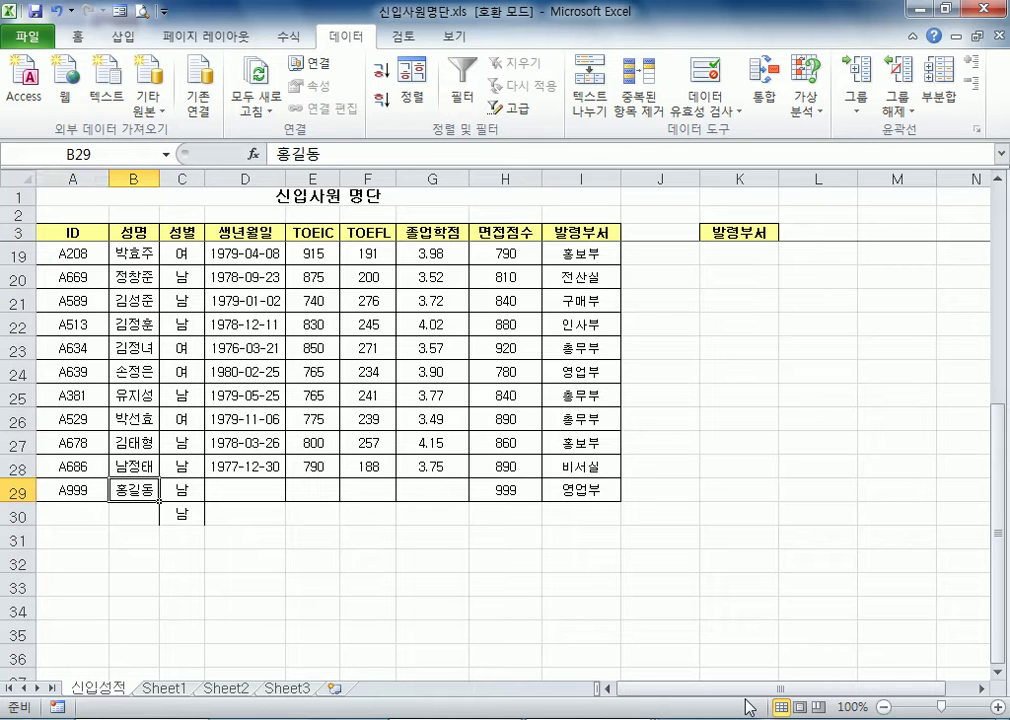
key(Right)
key(Right)
key(Right)
key(Right)
key(Right)
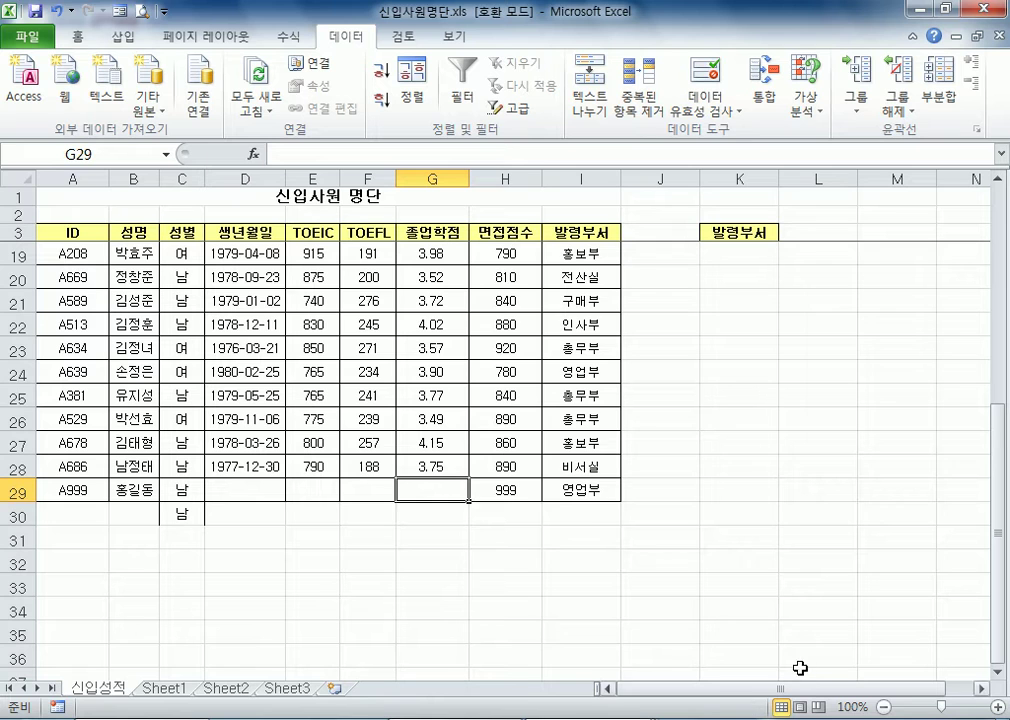
Review the data validation criteria of the whole 면접점수 column H and leave them without applying a change
click(512, 490)
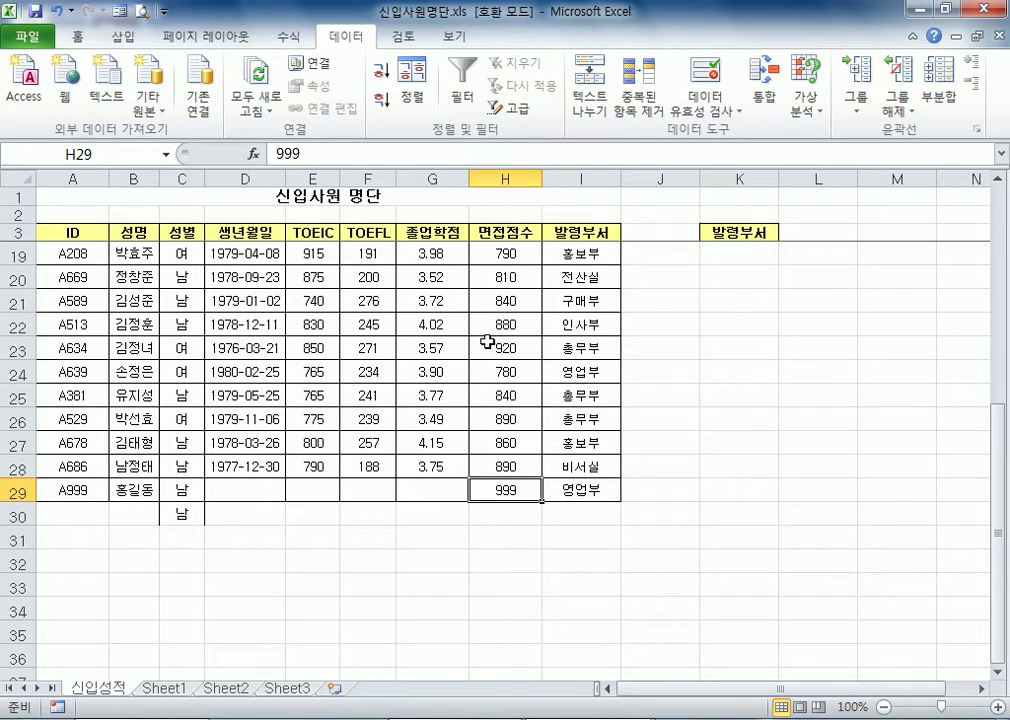
click(515, 178)
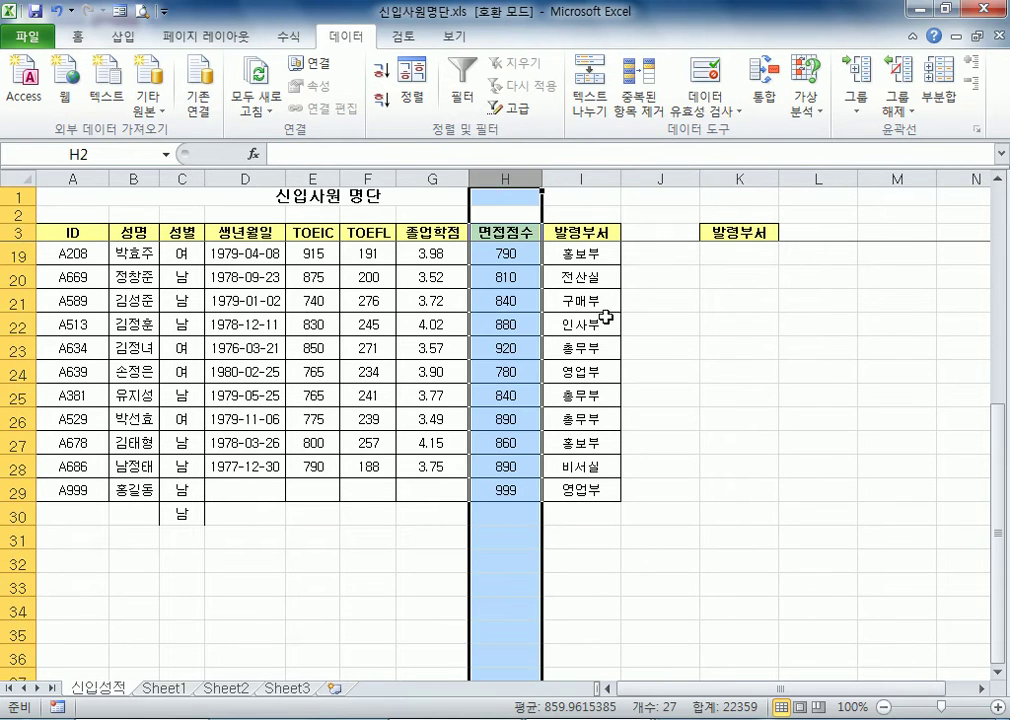
click(711, 99)
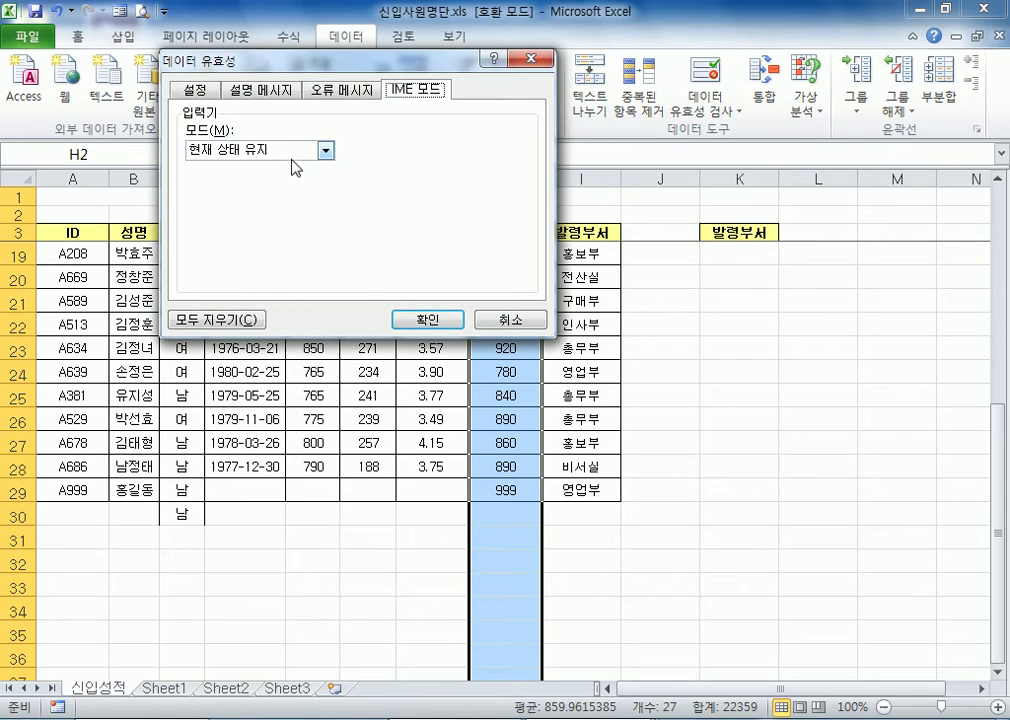
click(228, 89)
click(203, 91)
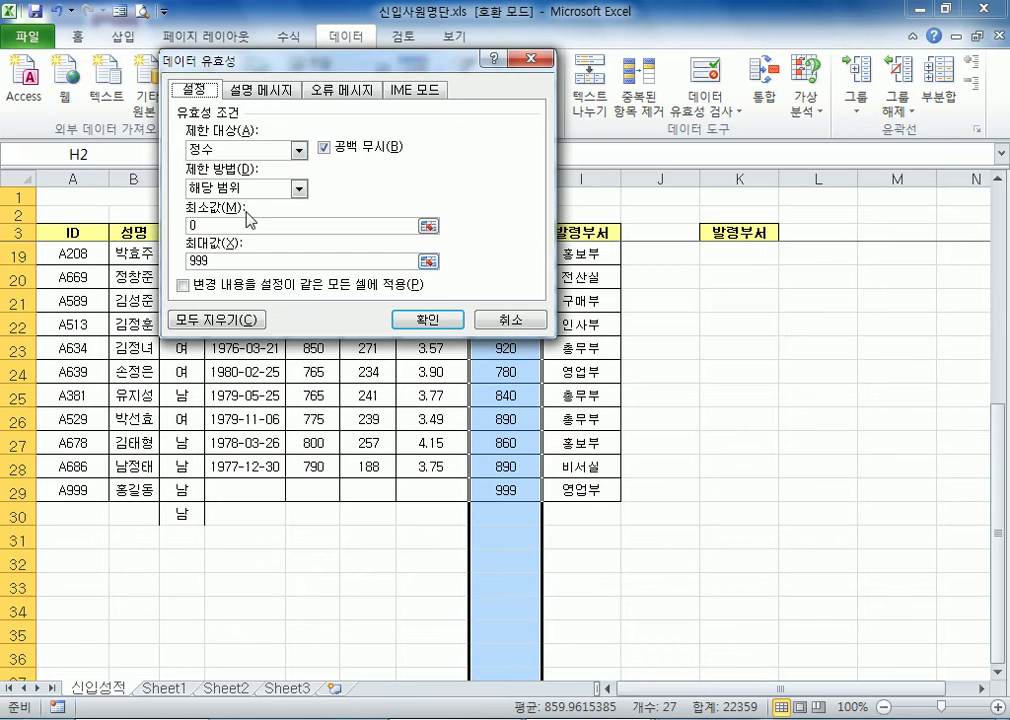
drag(220, 58, 676, 166)
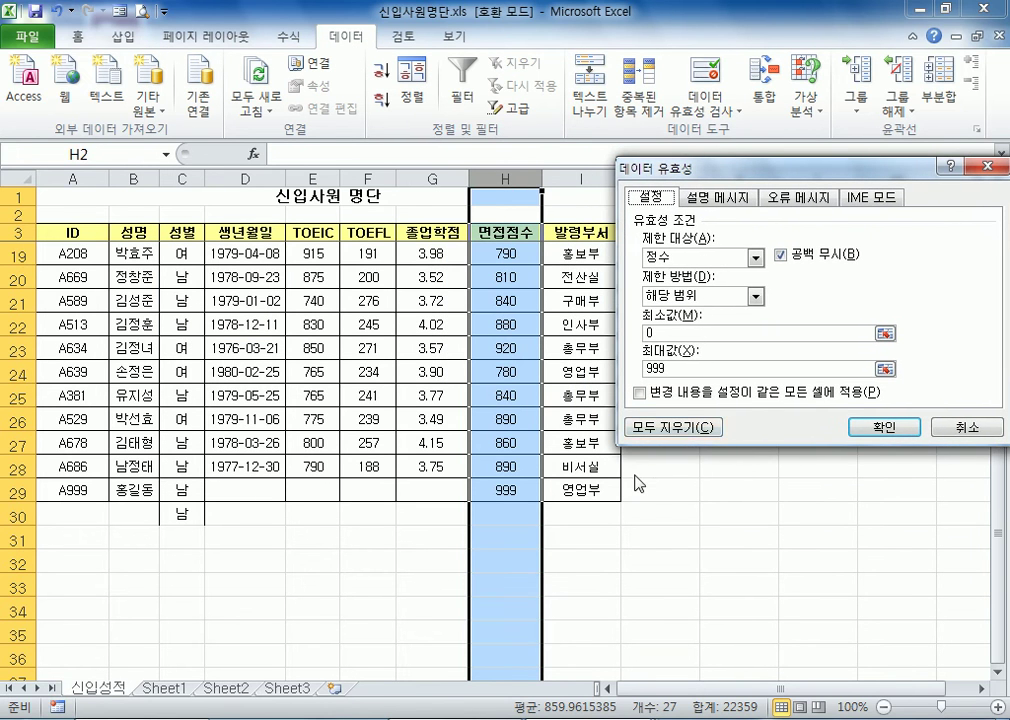
click(966, 427)
click(510, 510)
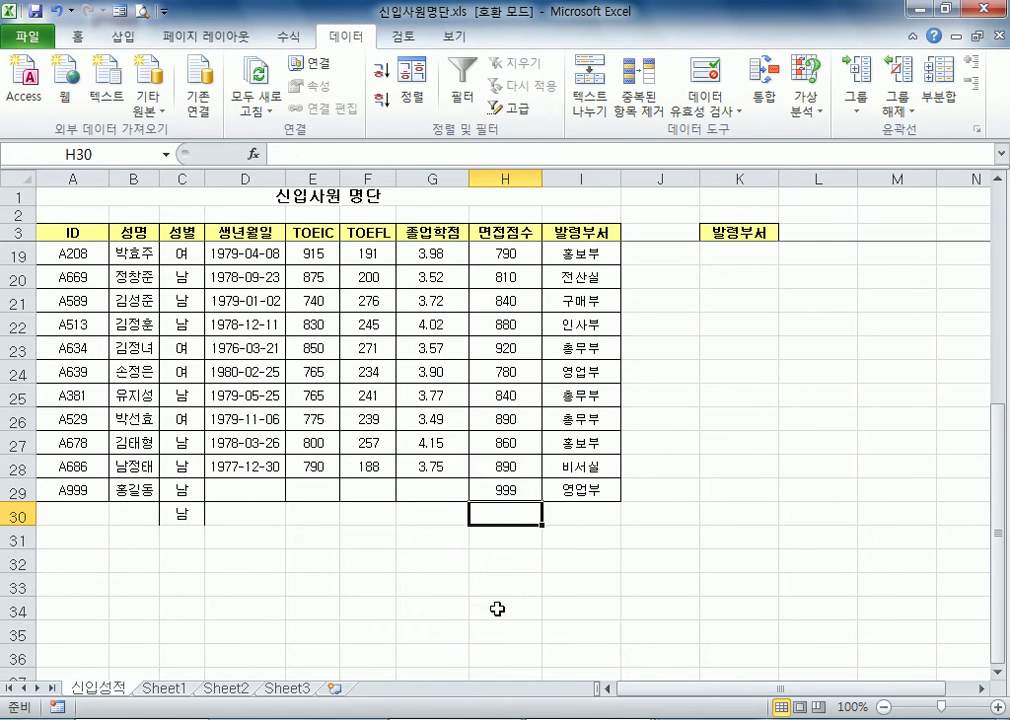
Give the data validation of the whole 면접점수 column H an input message titled 면접점수 입력요령
click(490, 178)
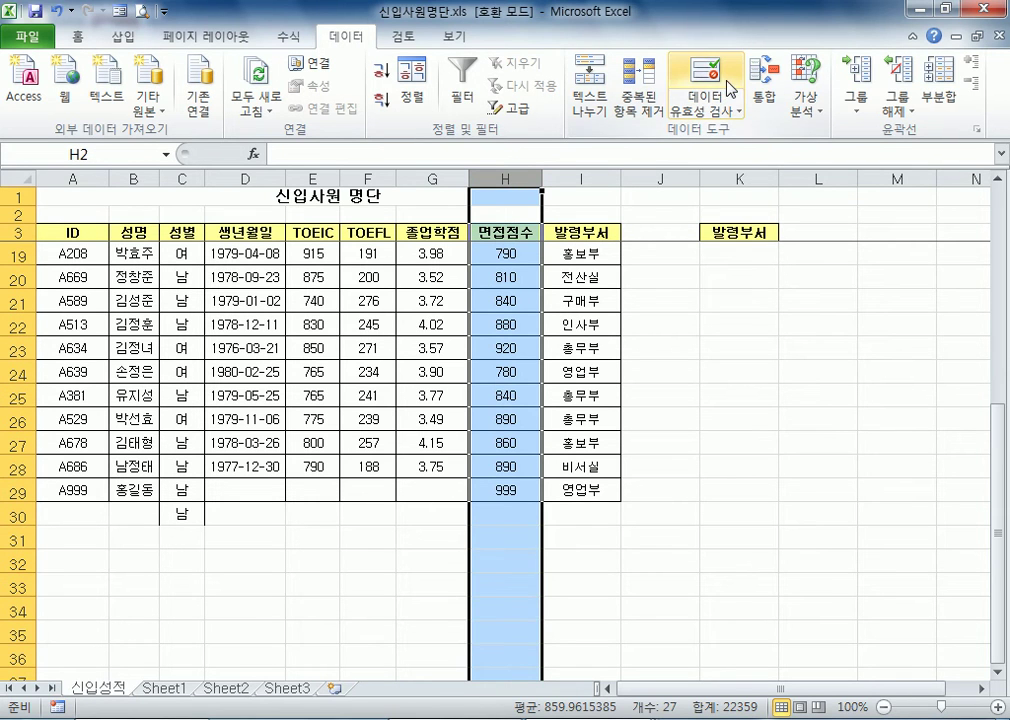
click(700, 80)
click(713, 198)
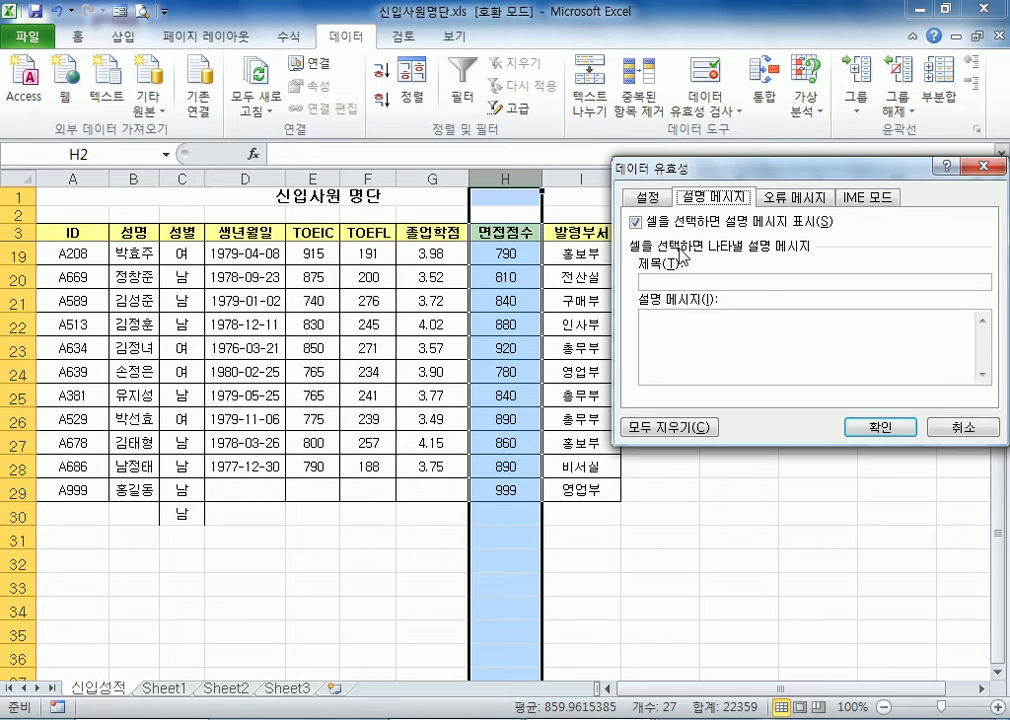
click(875, 314)
text(면접점수 입력요령)
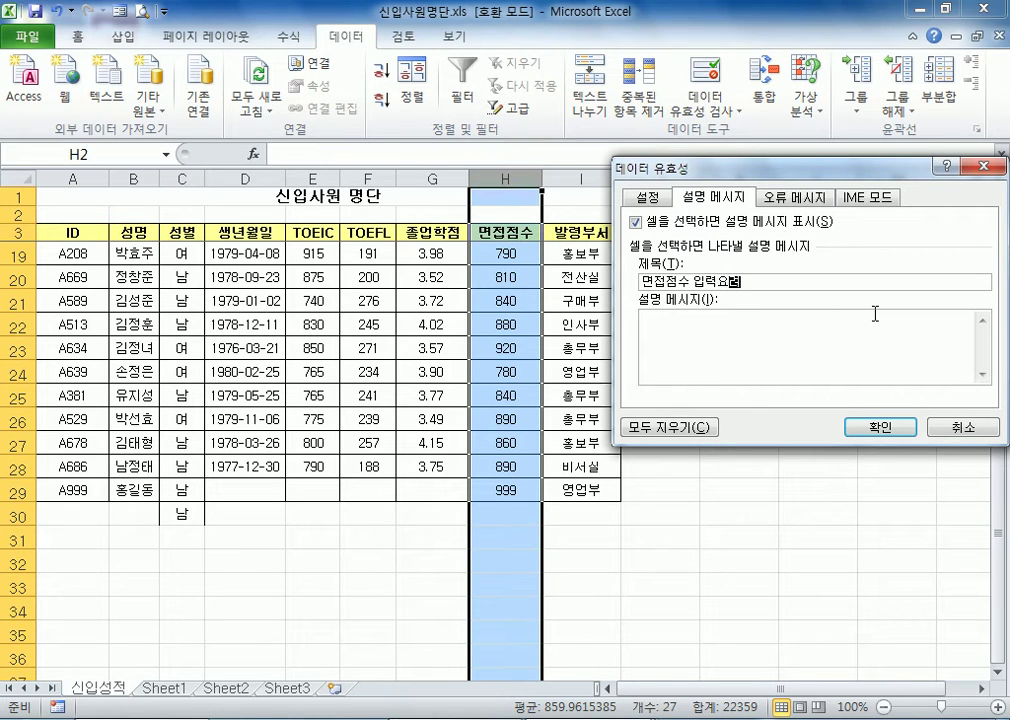
Write the input message text 이곳은 0점~ 999점 사이에 입력하세요~ for the 면접점수 column
click(722, 325)
text(이곳은)
text( 면)
text(~)
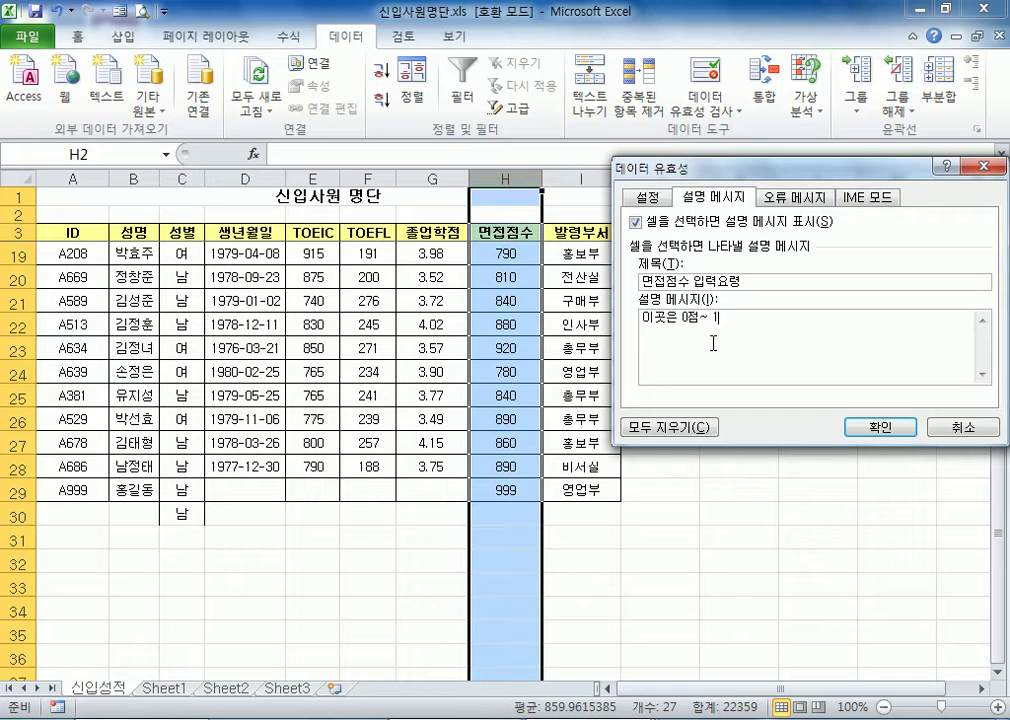
text( 999점 사이에 입력)
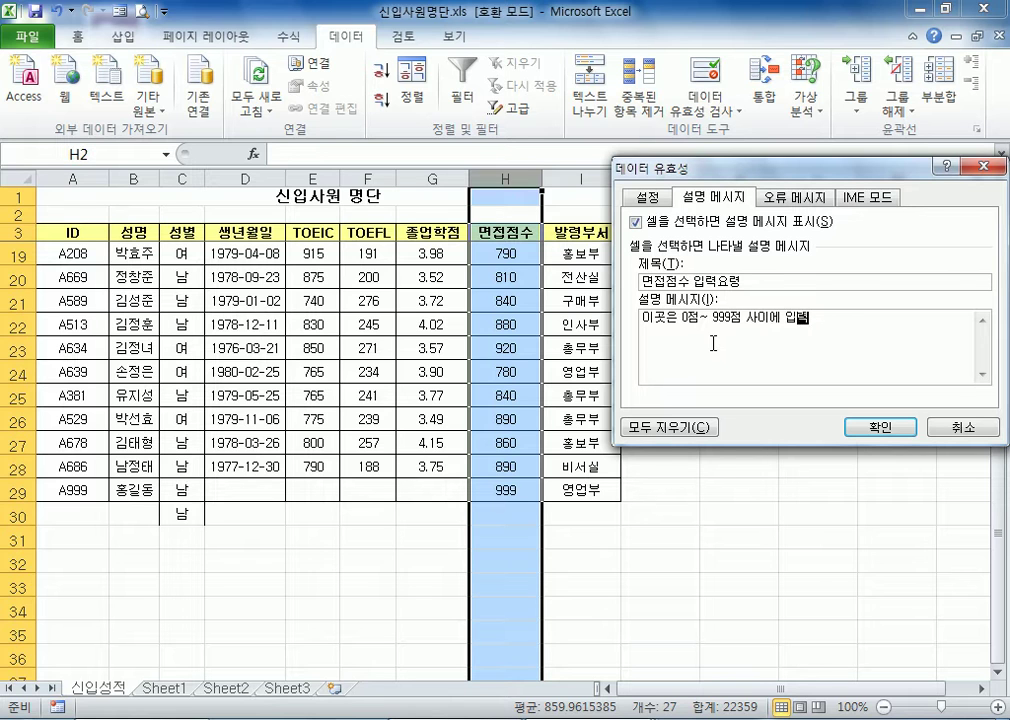
text(하세요~)
drag(757, 282, 641, 282)
click(660, 282)
Define the 면접점수 column's error alert with the title 바보야~ and the message 정신차려 이 친구야~
click(799, 199)
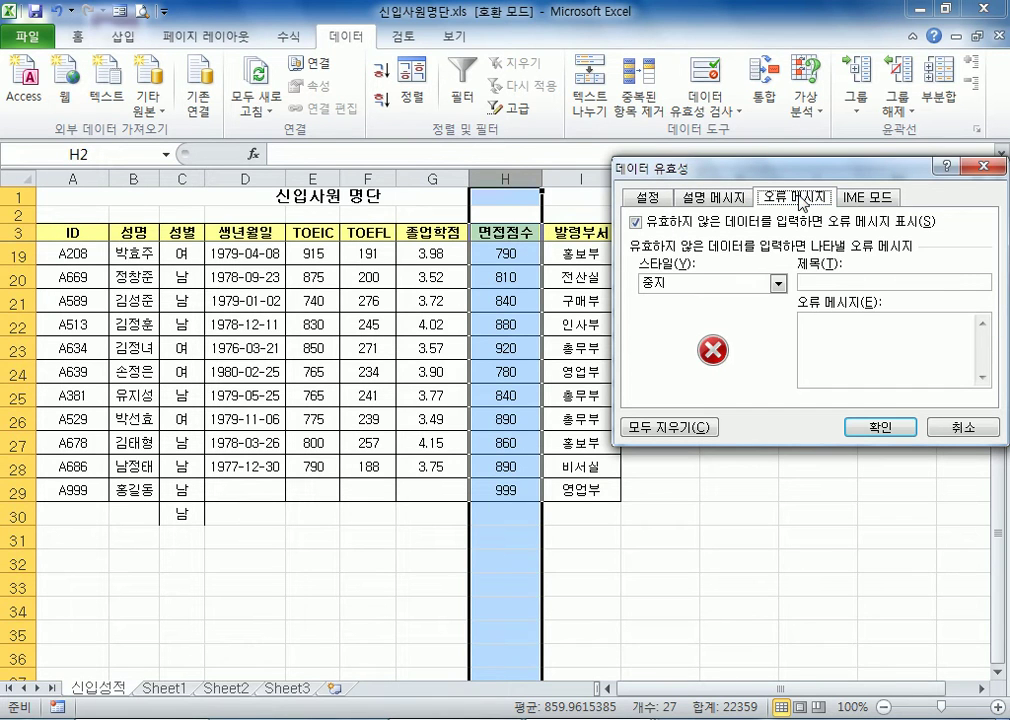
drag(795, 179, 773, 205)
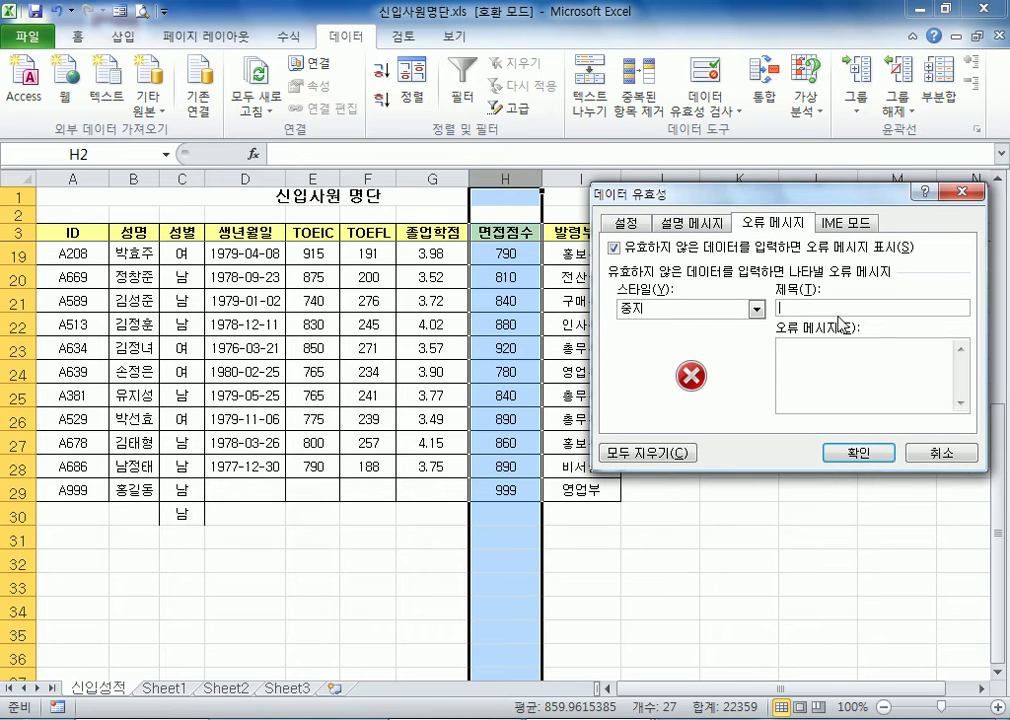
text(바보야~)
click(886, 387)
text(멍)
text(차려 ㅁ)
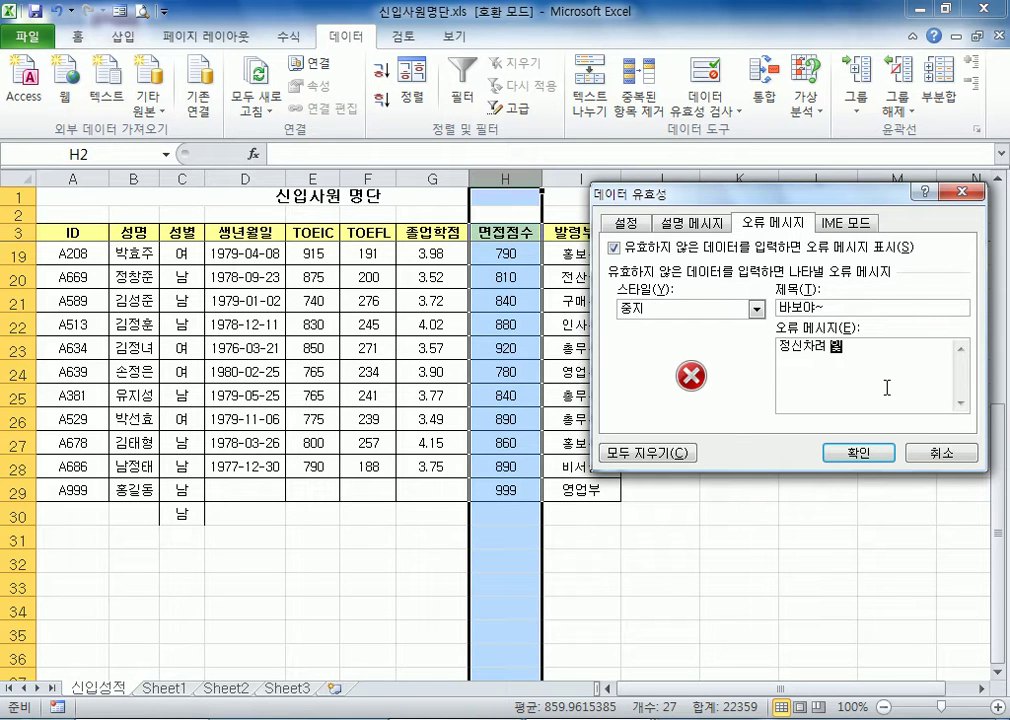
text(챔)
text(친구야~)
Review the 면접점수 column's criteria, input message and error alert, and apply the data validation
click(689, 224)
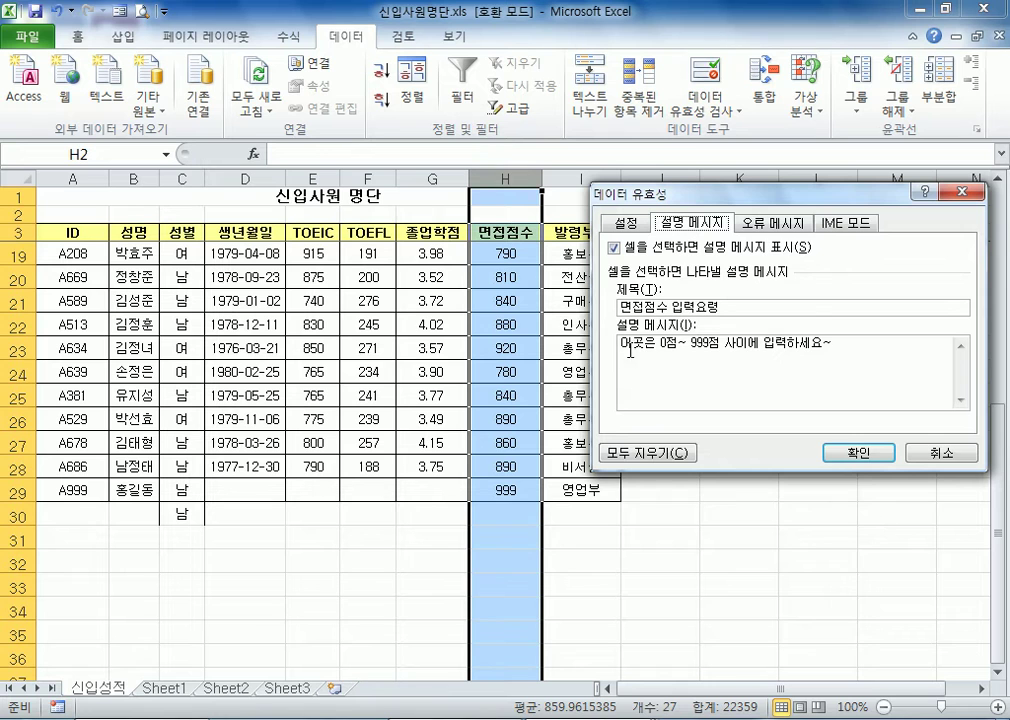
click(771, 224)
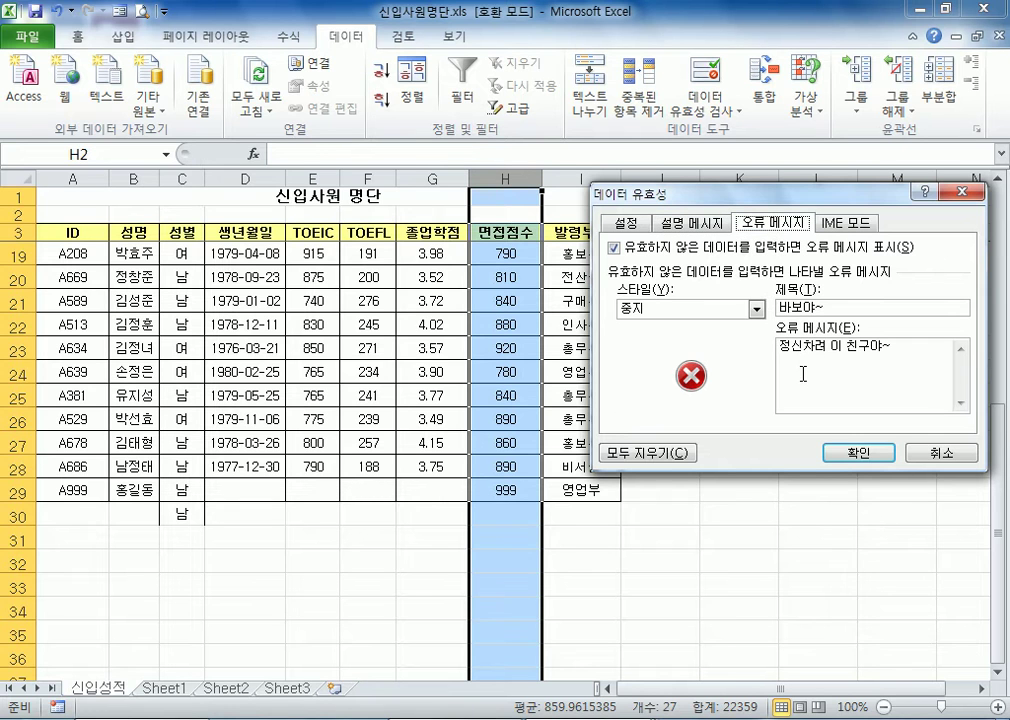
click(689, 222)
click(773, 222)
click(625, 223)
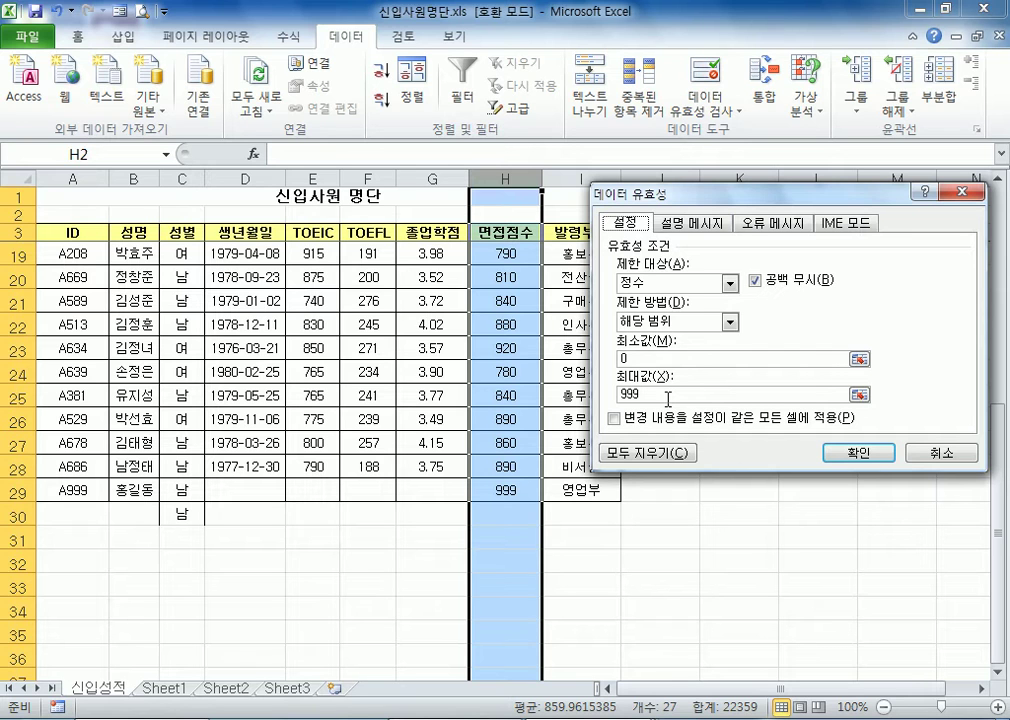
click(692, 223)
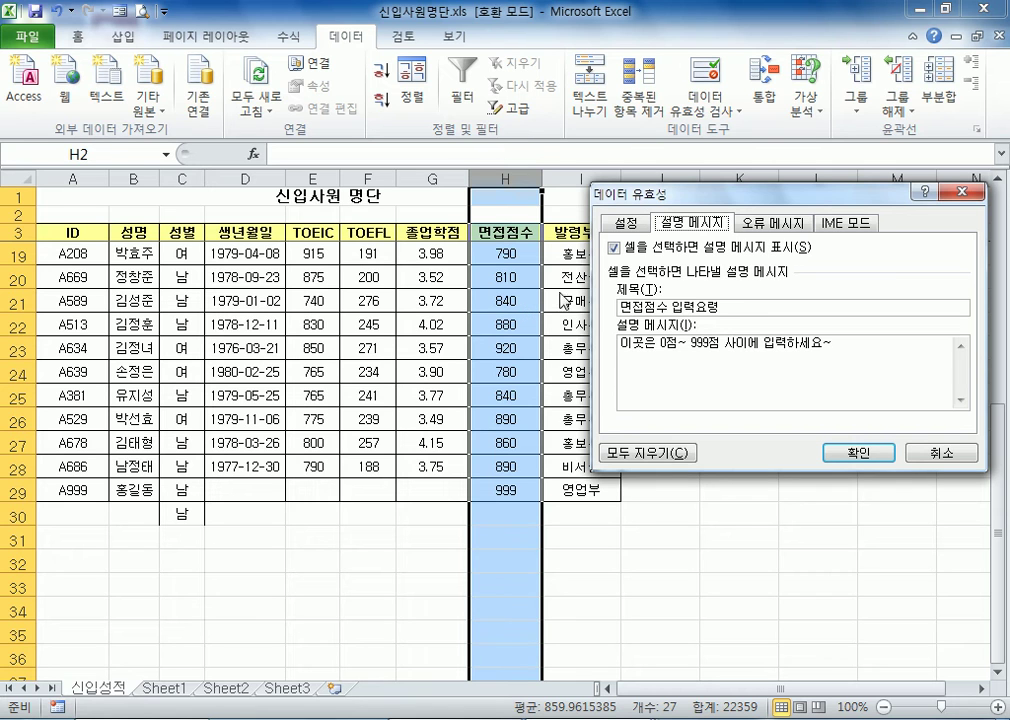
click(773, 223)
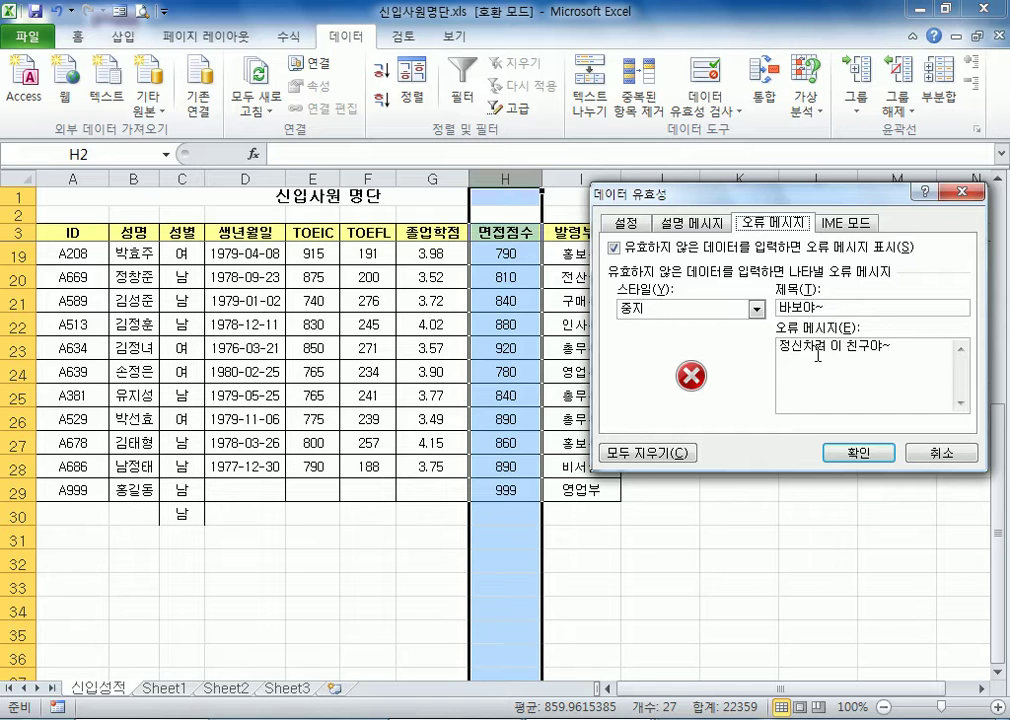
click(833, 450)
click(886, 624)
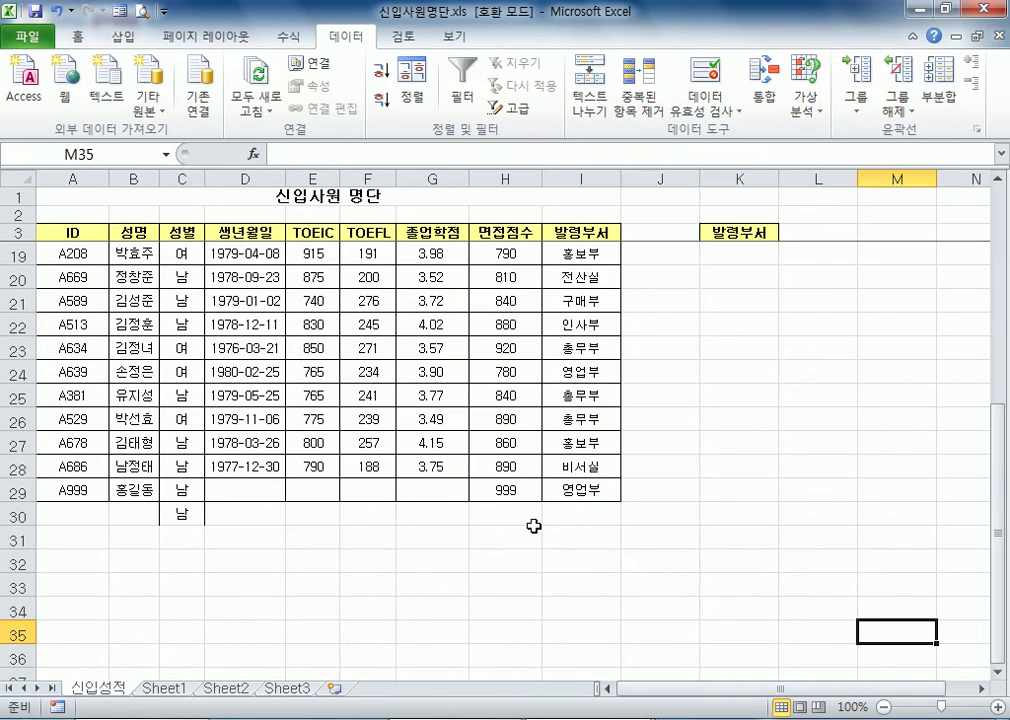
Test the interview score limit in cell H30 by entering 1000, and retry with 950
click(498, 517)
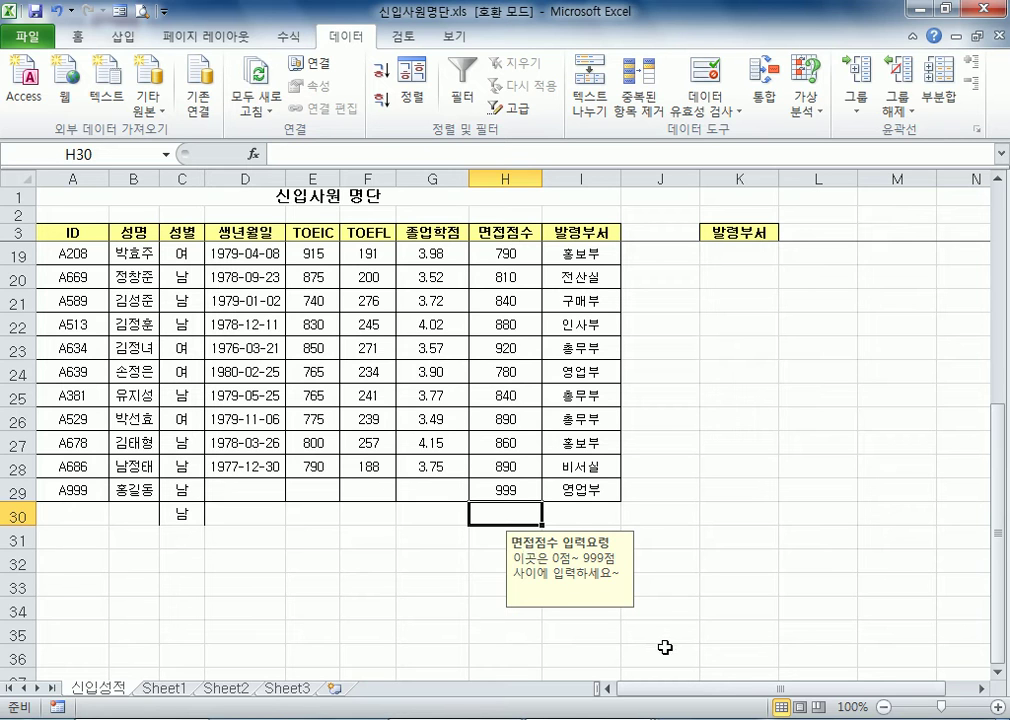
text(1000)
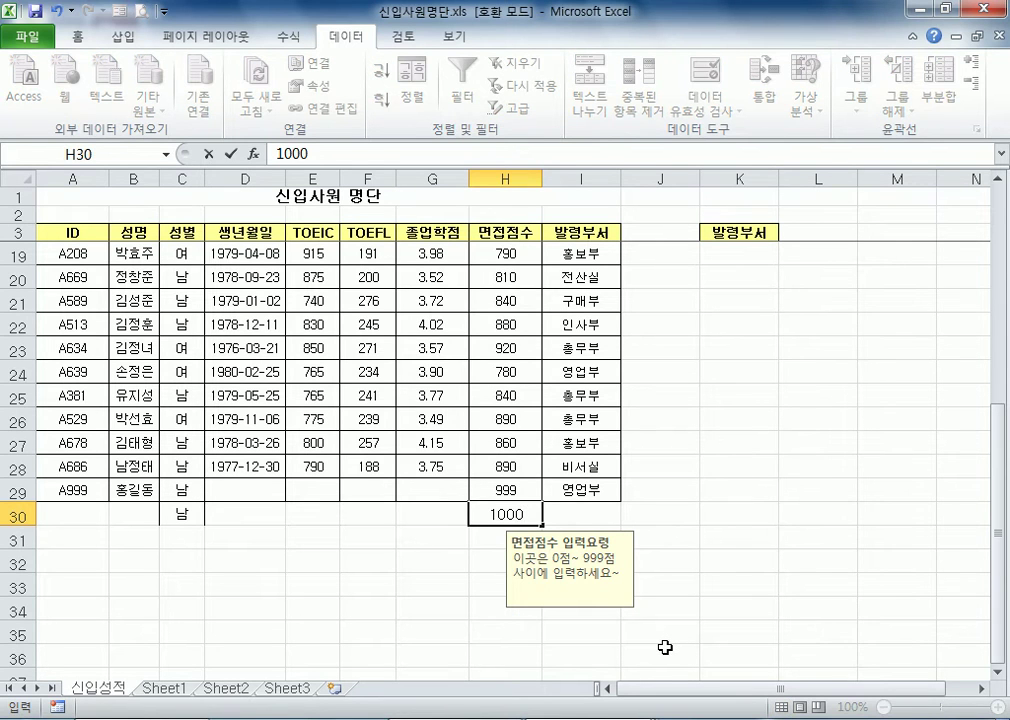
key(Return)
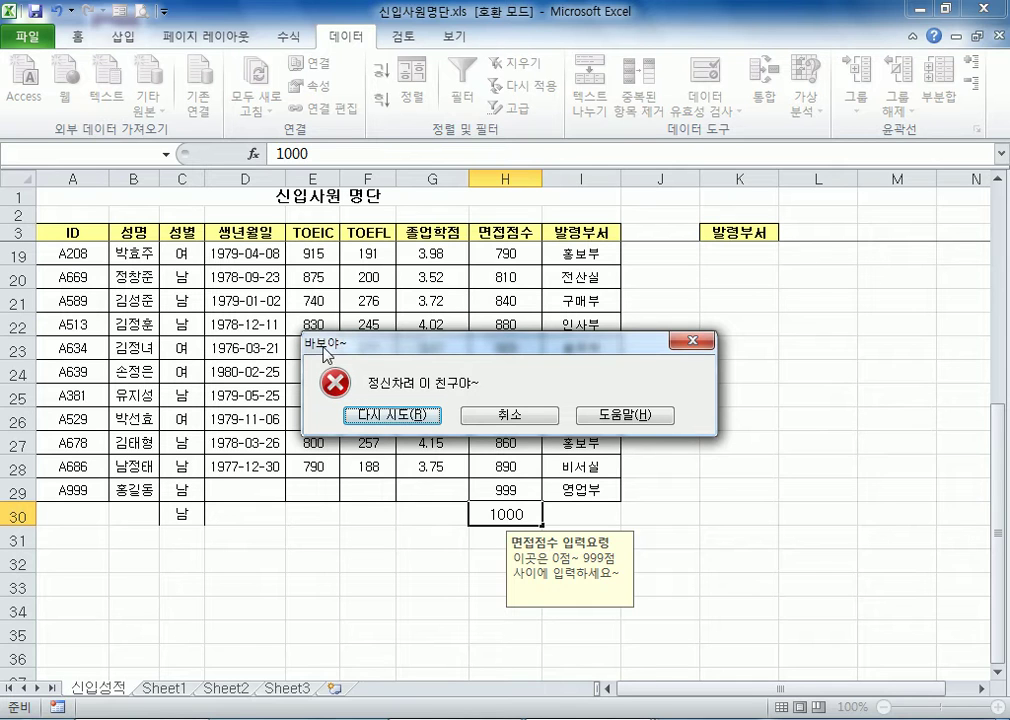
click(375, 415)
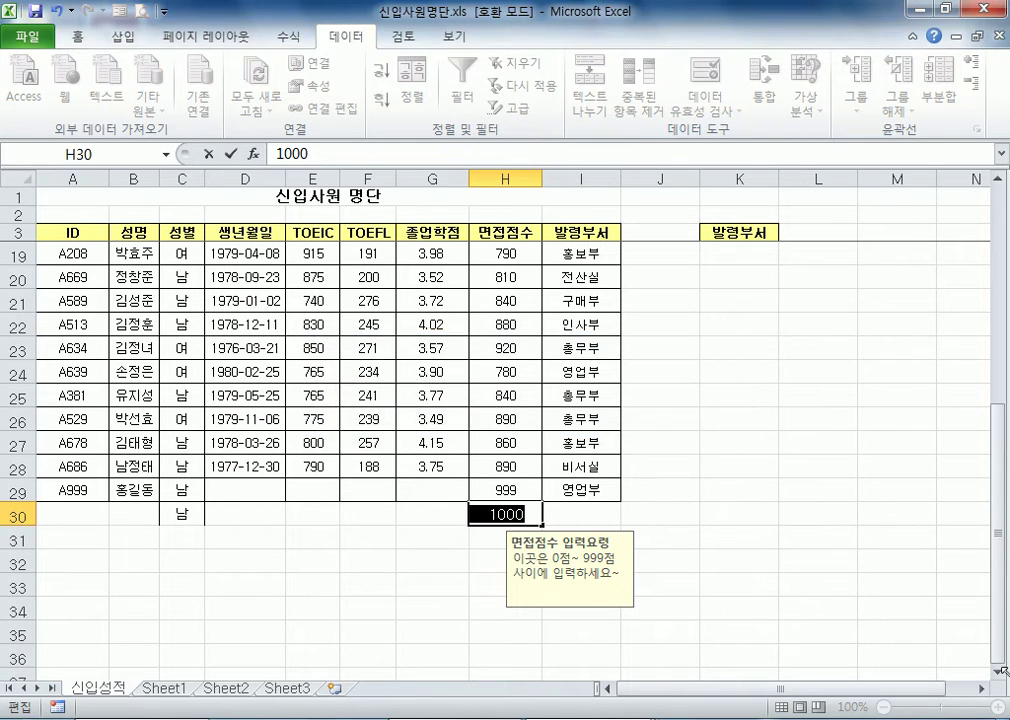
text(950)
key(Return)
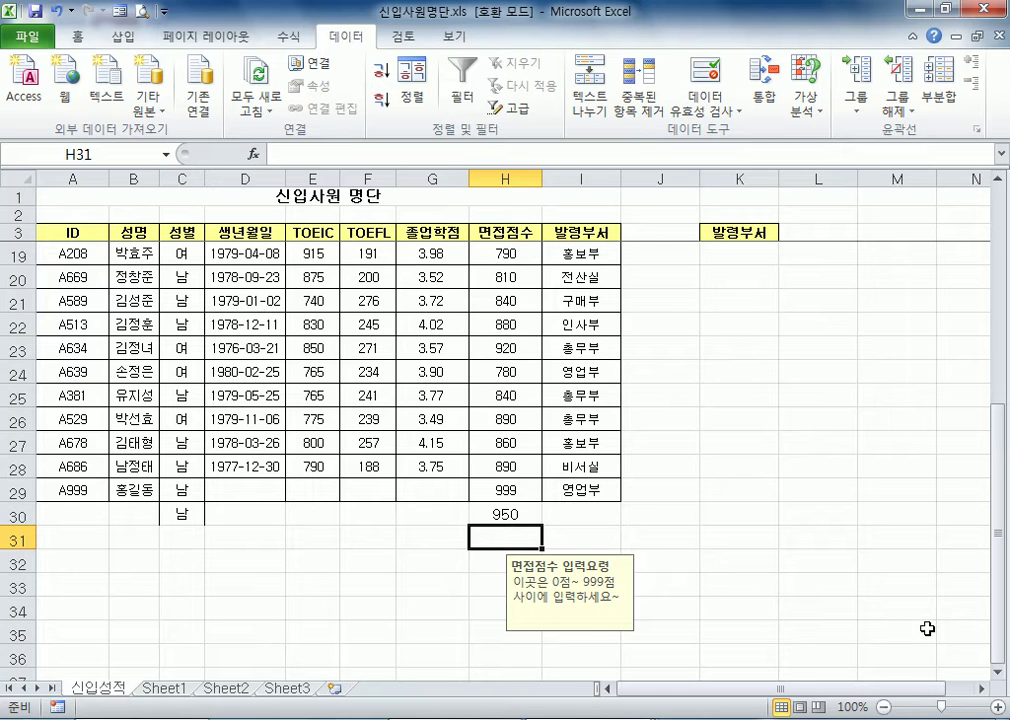
click(713, 84)
click(624, 223)
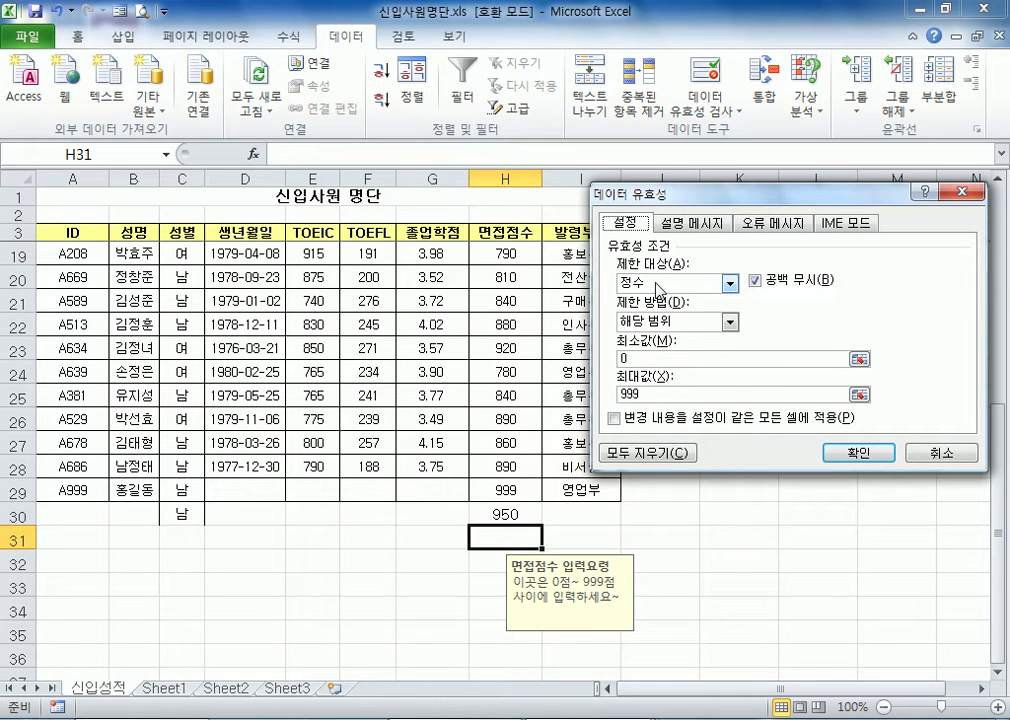
click(657, 287)
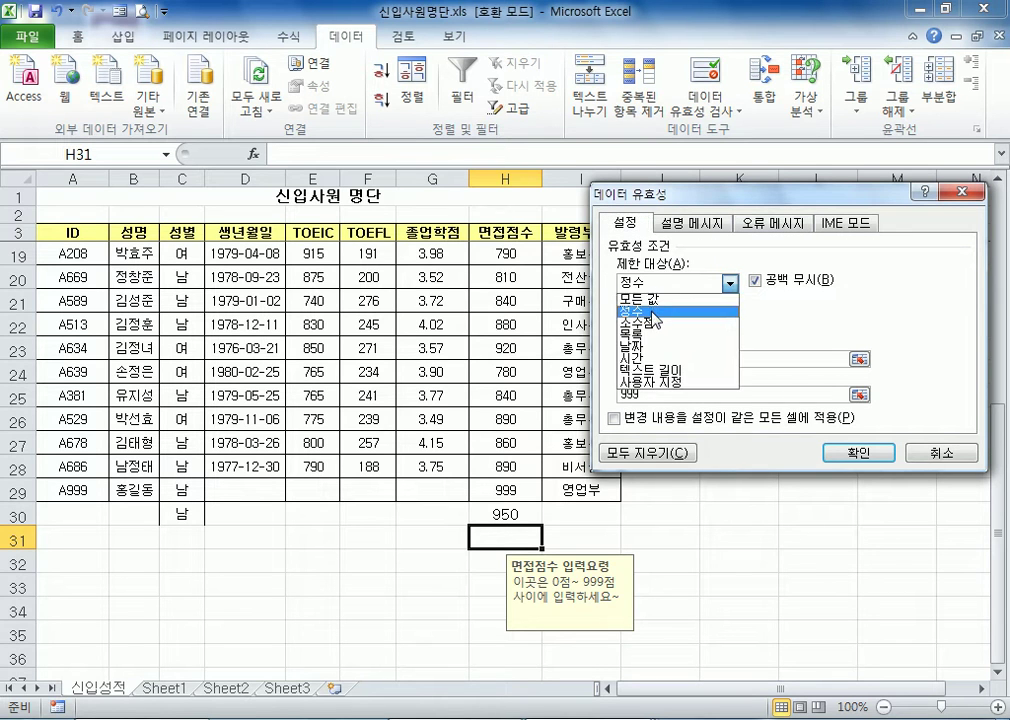
click(657, 370)
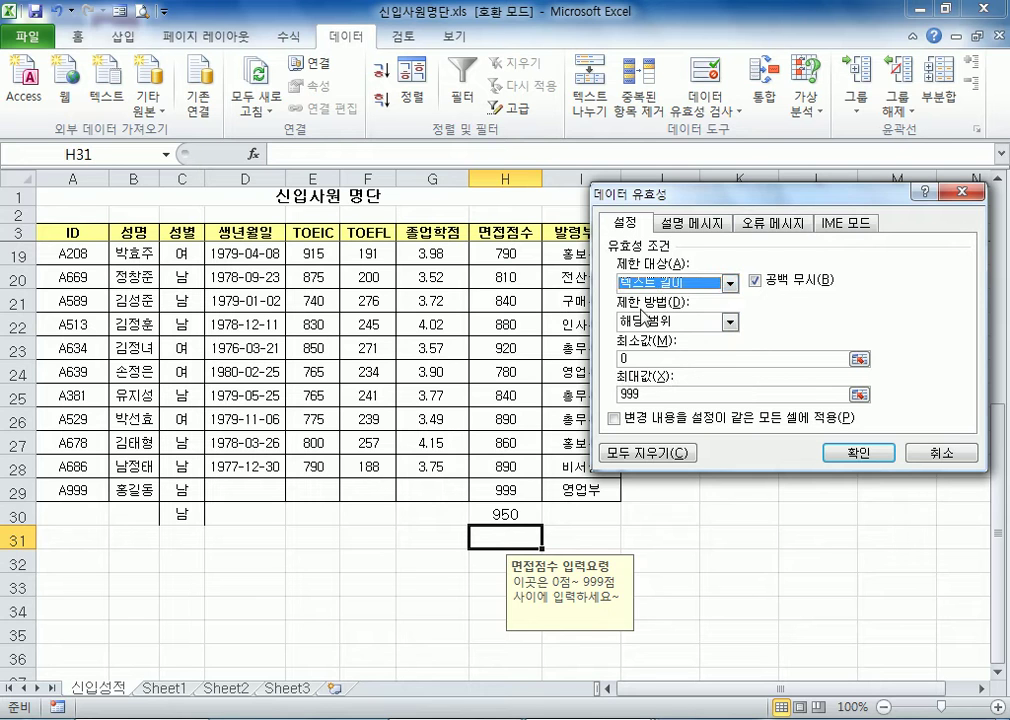
click(912, 455)
click(911, 453)
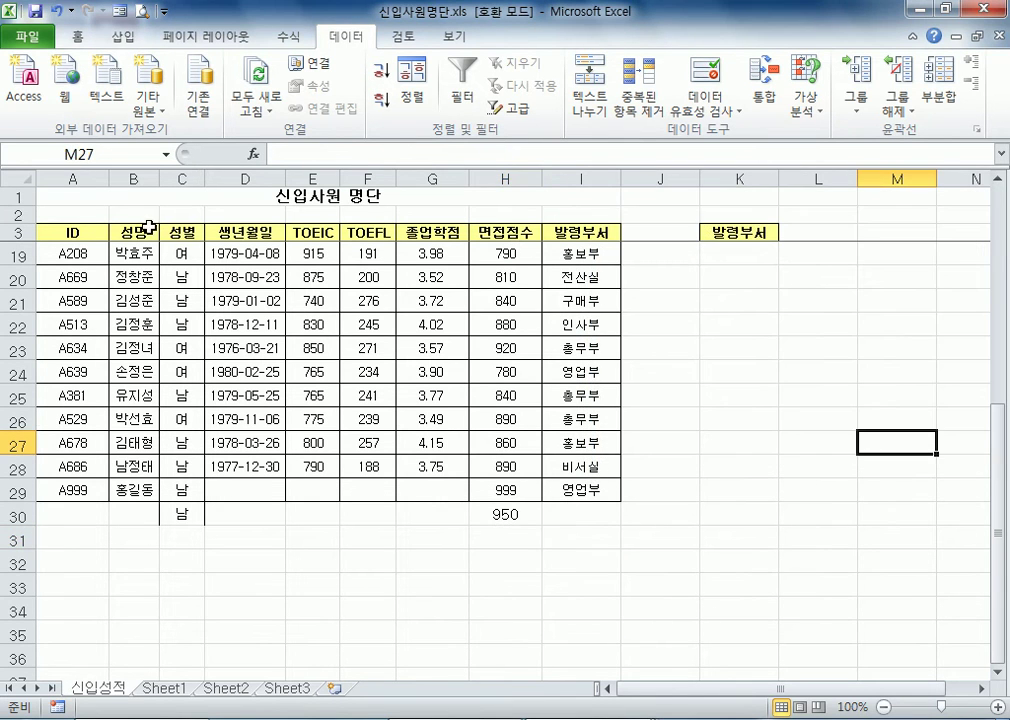
Restrict the 성명 column (B) with data validation to a text length between 1 and 4 characters
click(125, 178)
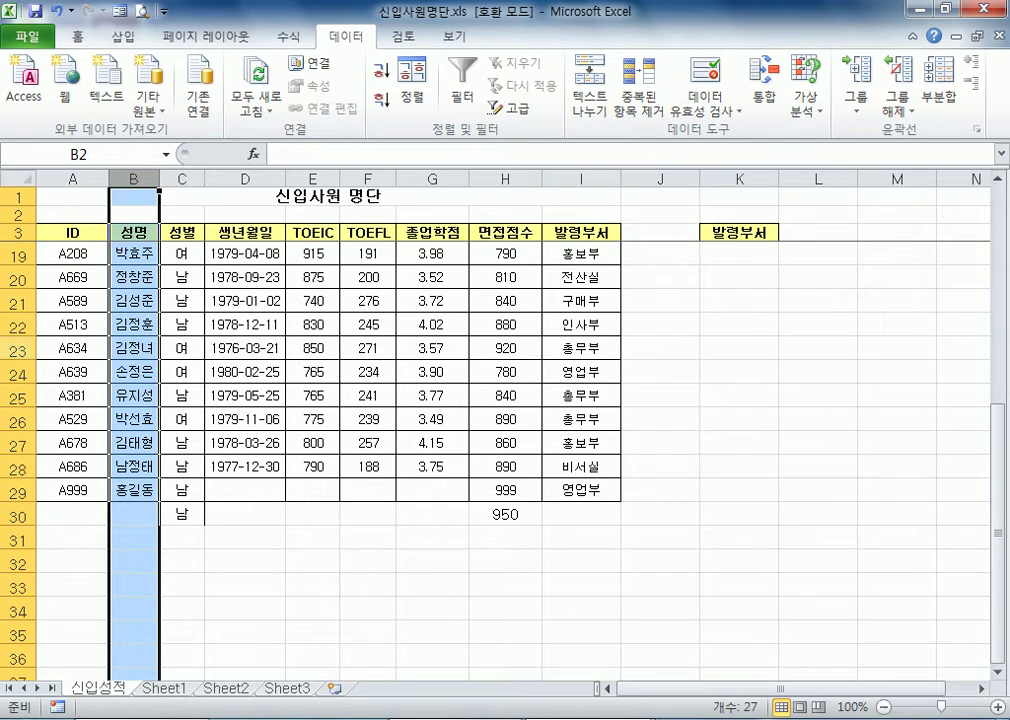
click(713, 92)
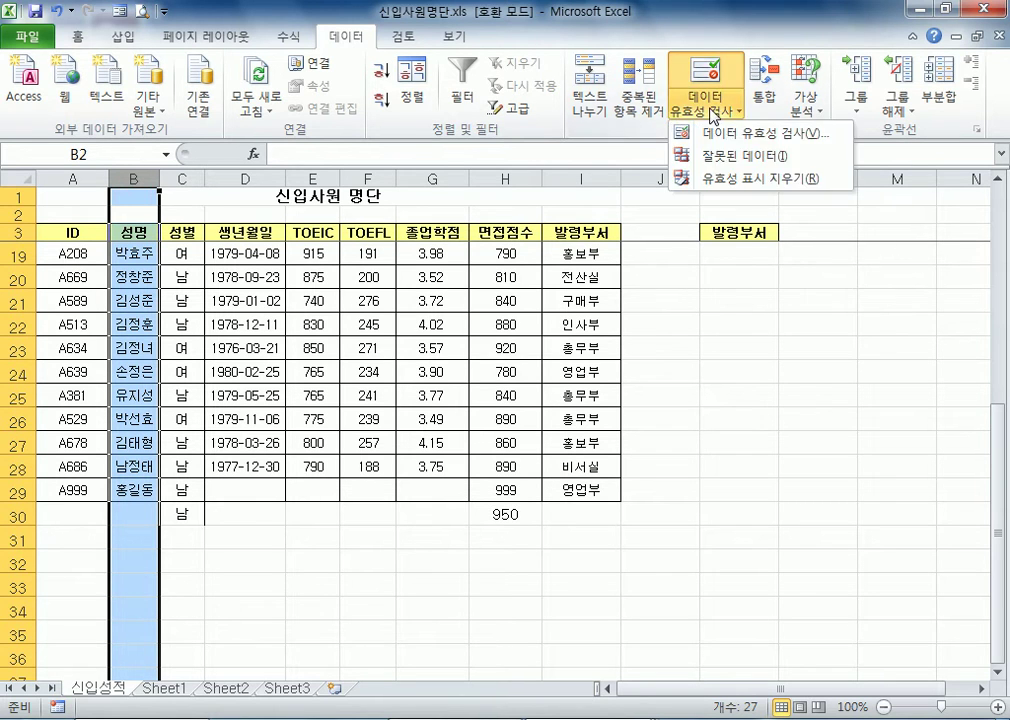
click(720, 131)
click(660, 283)
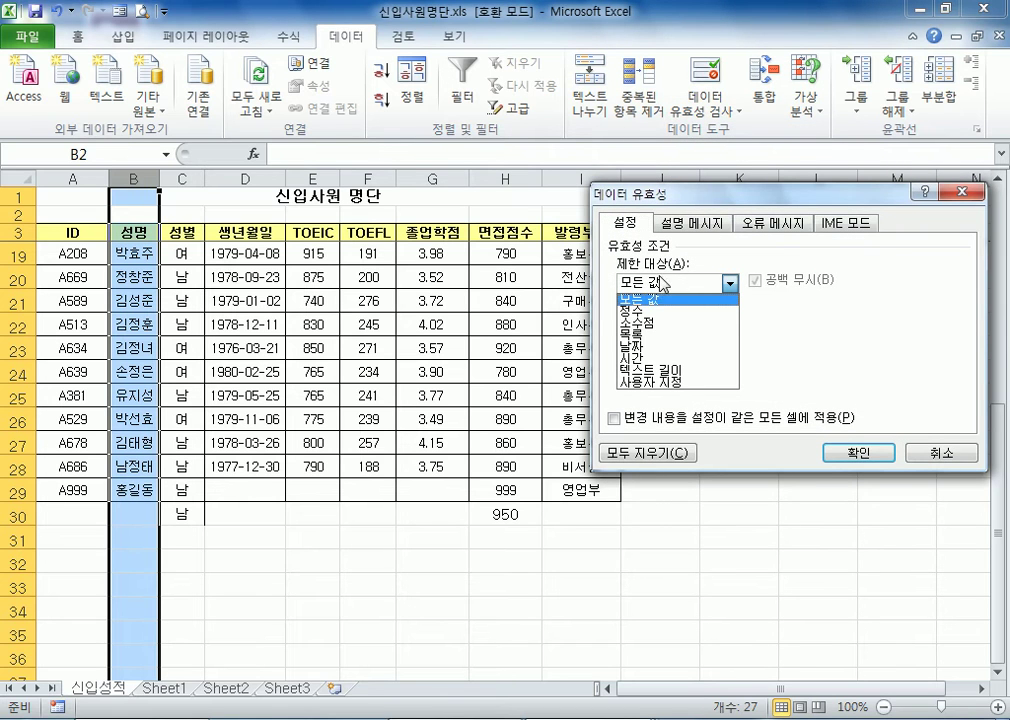
click(648, 370)
click(673, 360)
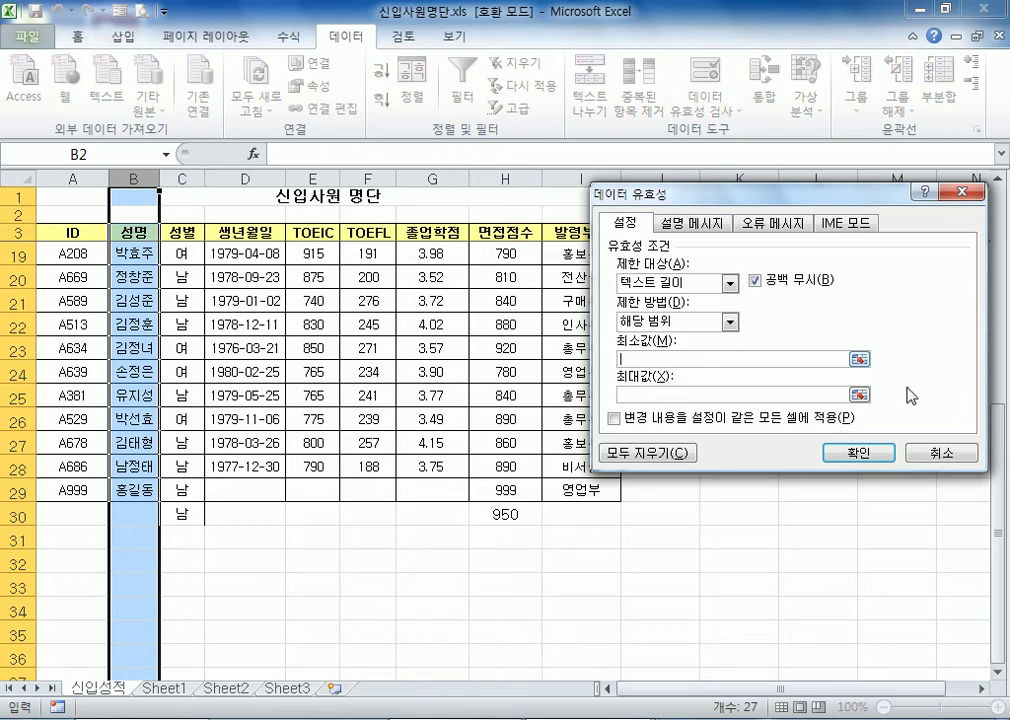
text(1)
click(833, 395)
text(4)
click(858, 452)
Test the name length limit in cell B30 with a seven-character name, retry with its first four characters, and autofit column B's width
click(145, 514)
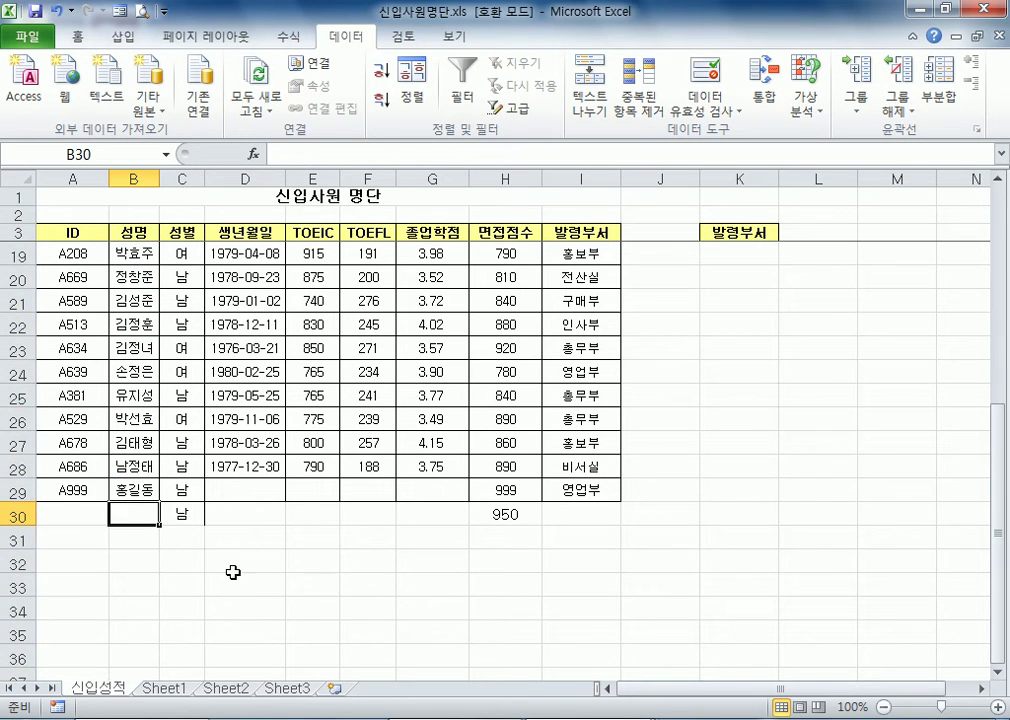
text(김수한)
text(무거북이)
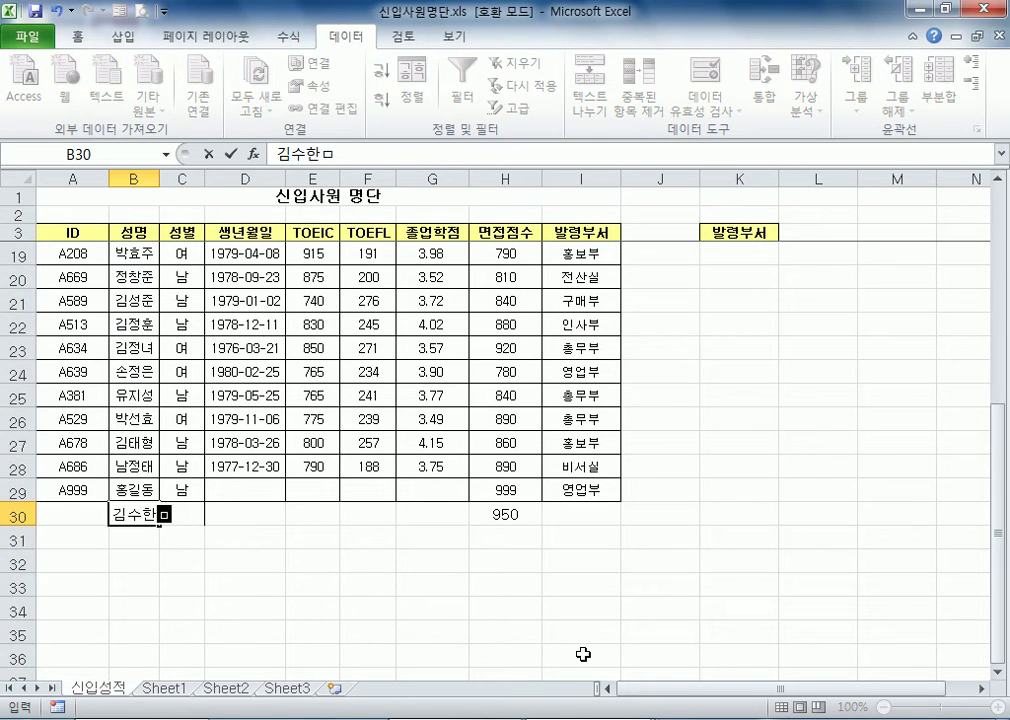
key(Return)
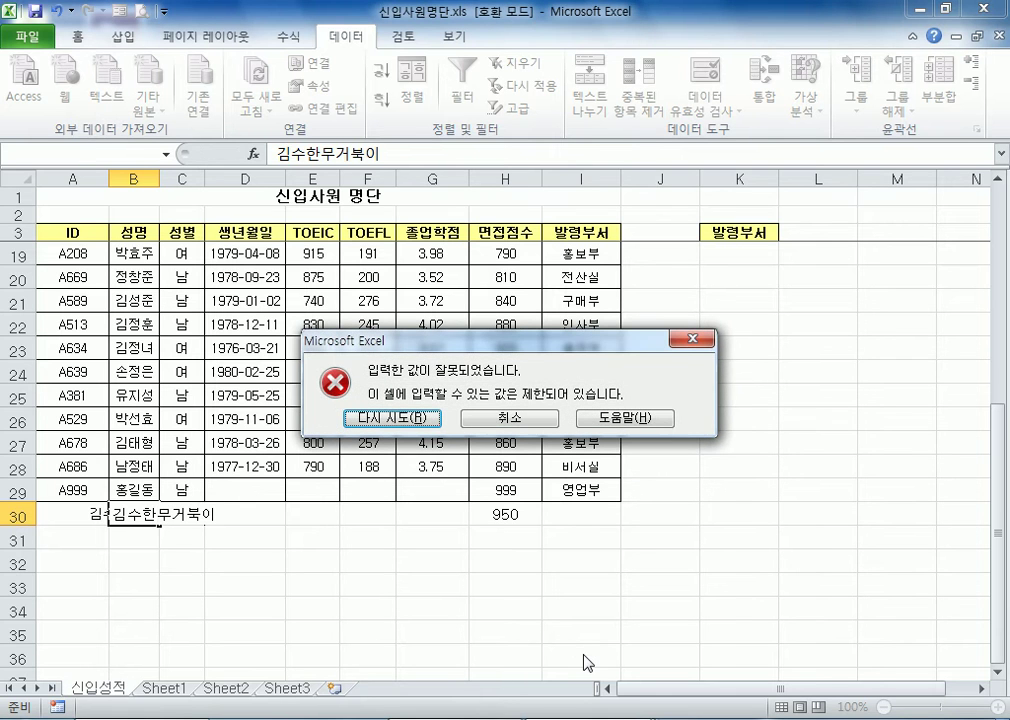
key(Return)
text(김수한무)
key(Return)
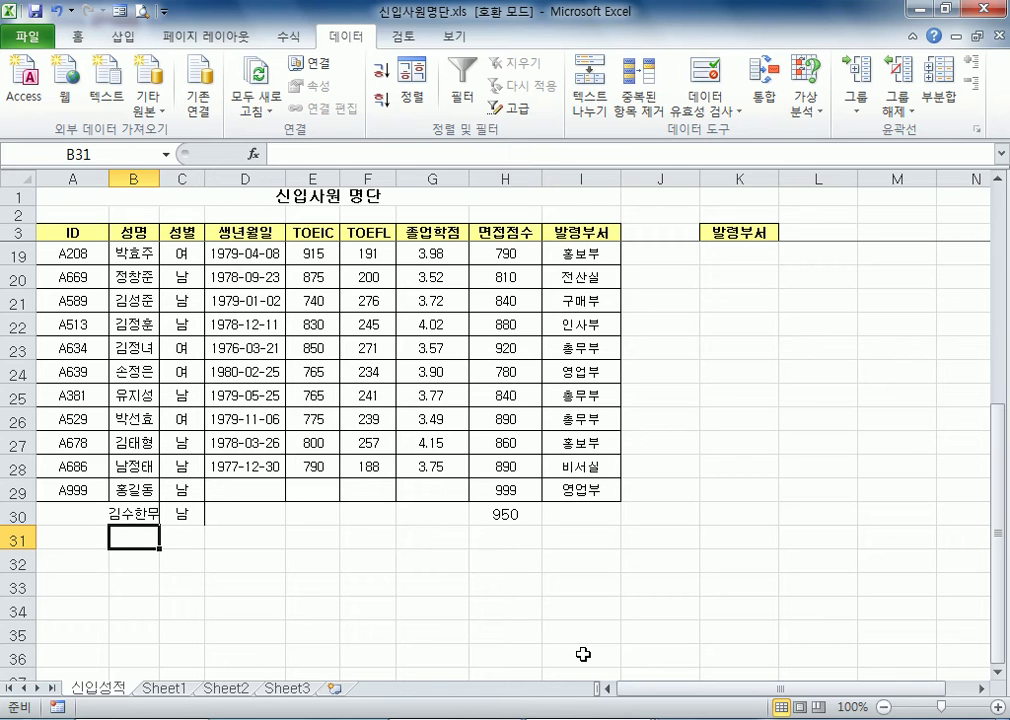
double_click(160, 178)
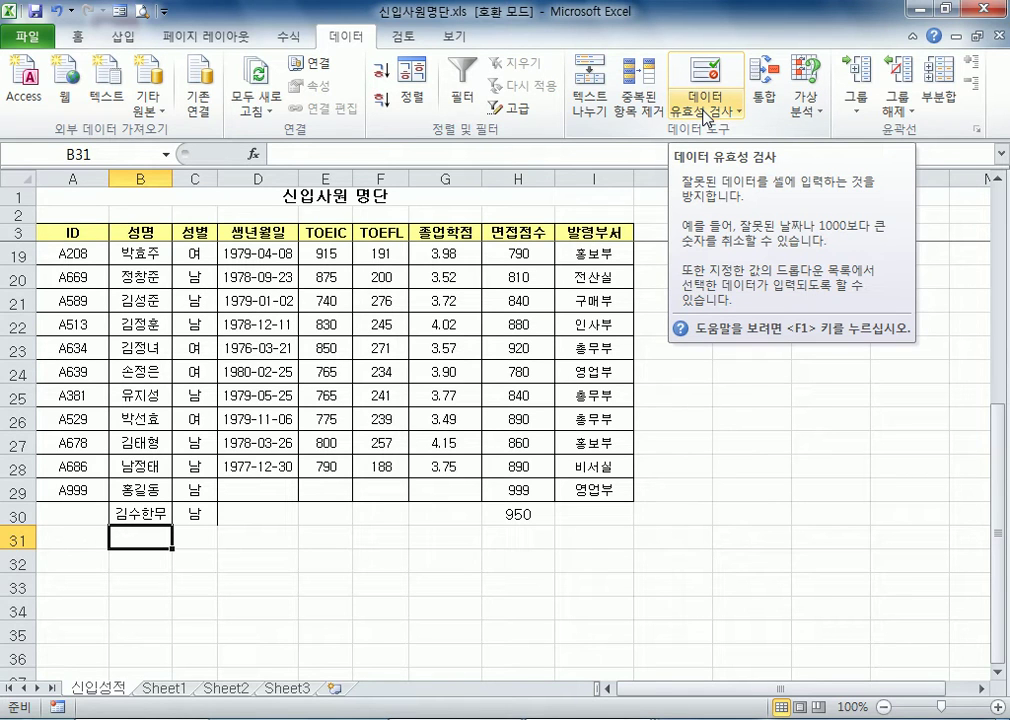
Try to change the header text in cell H3 to 면접 점수
click(122, 299)
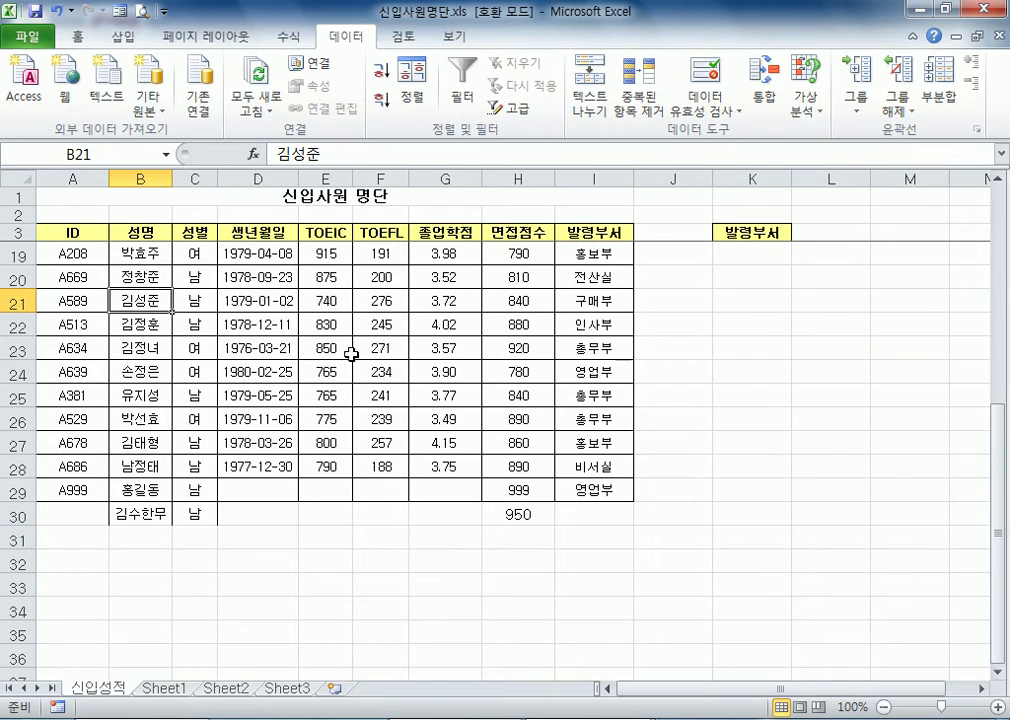
scroll(135, 338, up, 5)
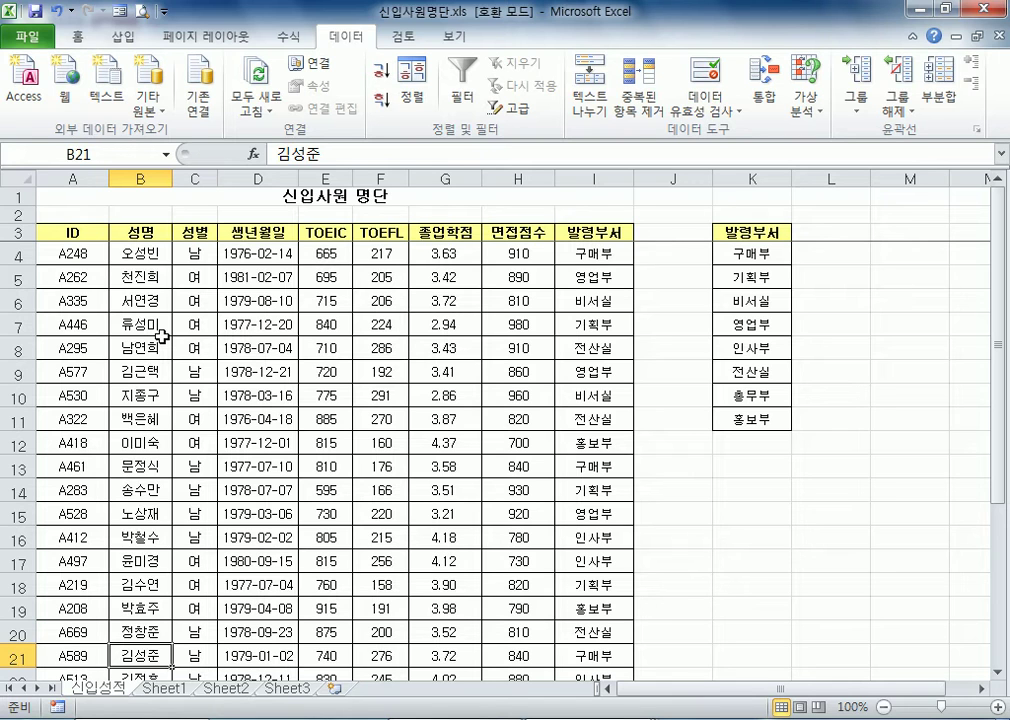
double_click(527, 234)
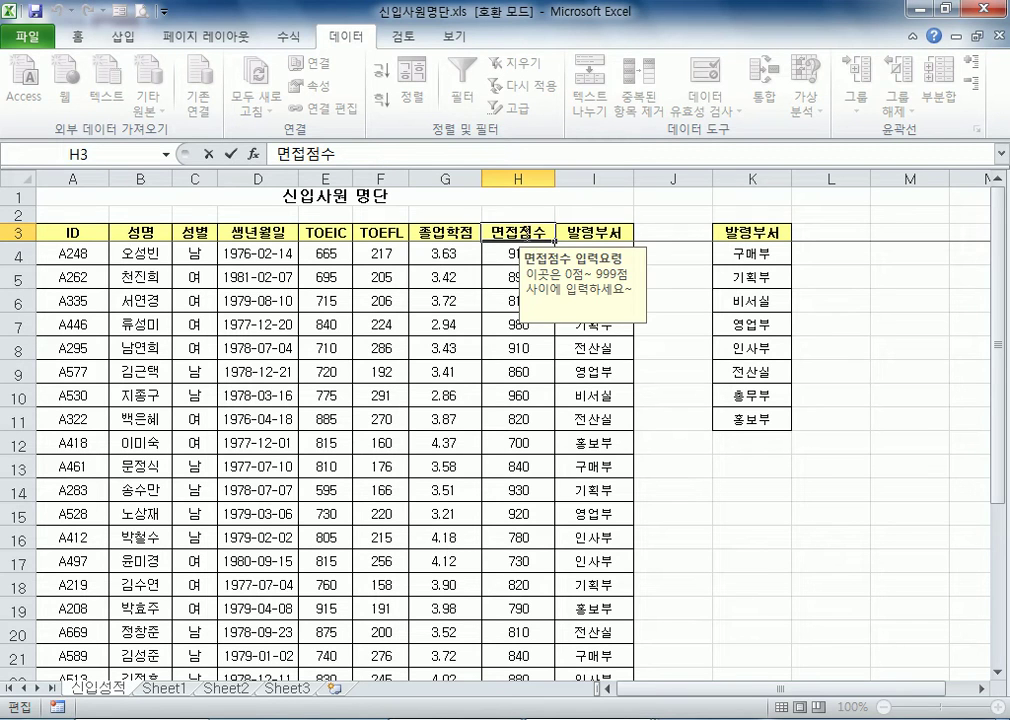
key(Return)
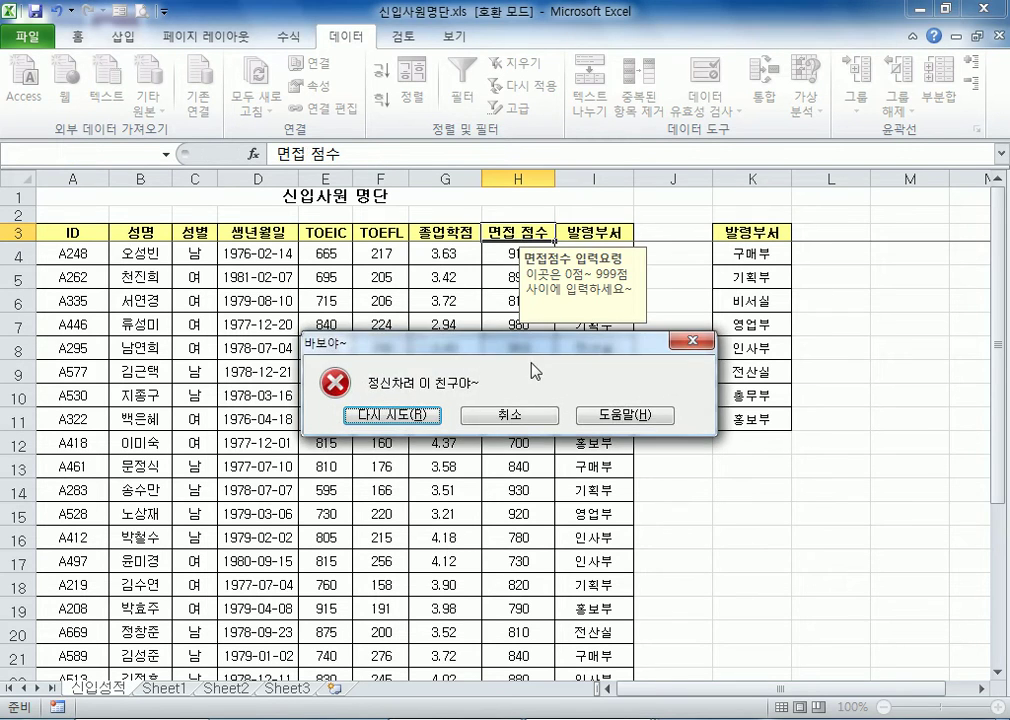
click(512, 417)
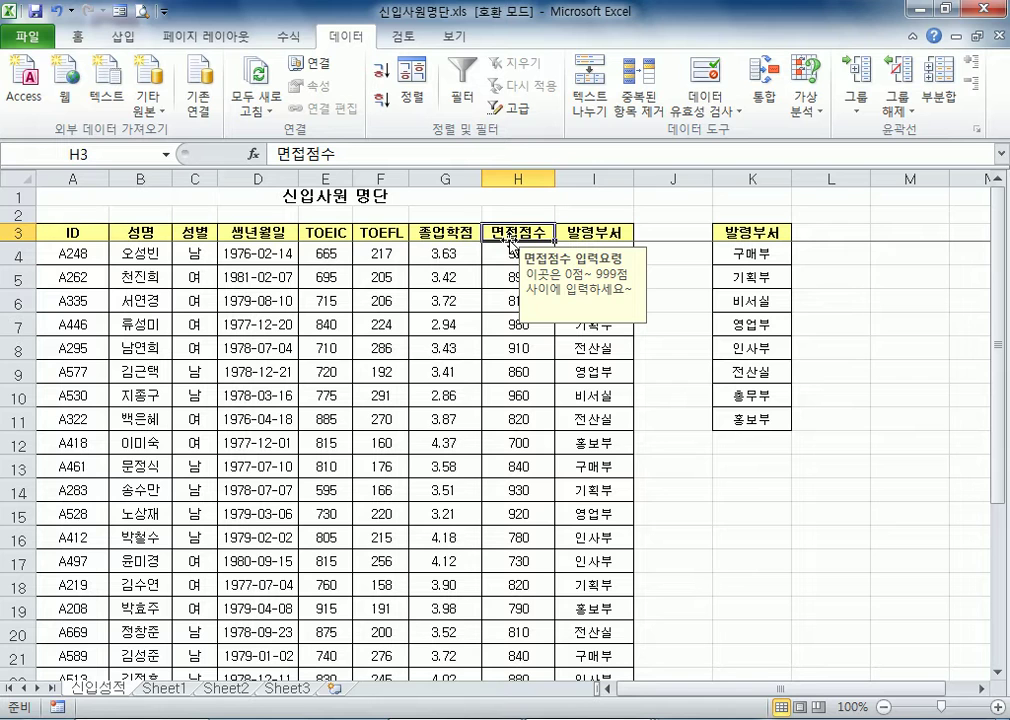
Set the data validation of header cell H3 to allow 모든 값 (any value)
click(712, 111)
click(712, 140)
click(650, 284)
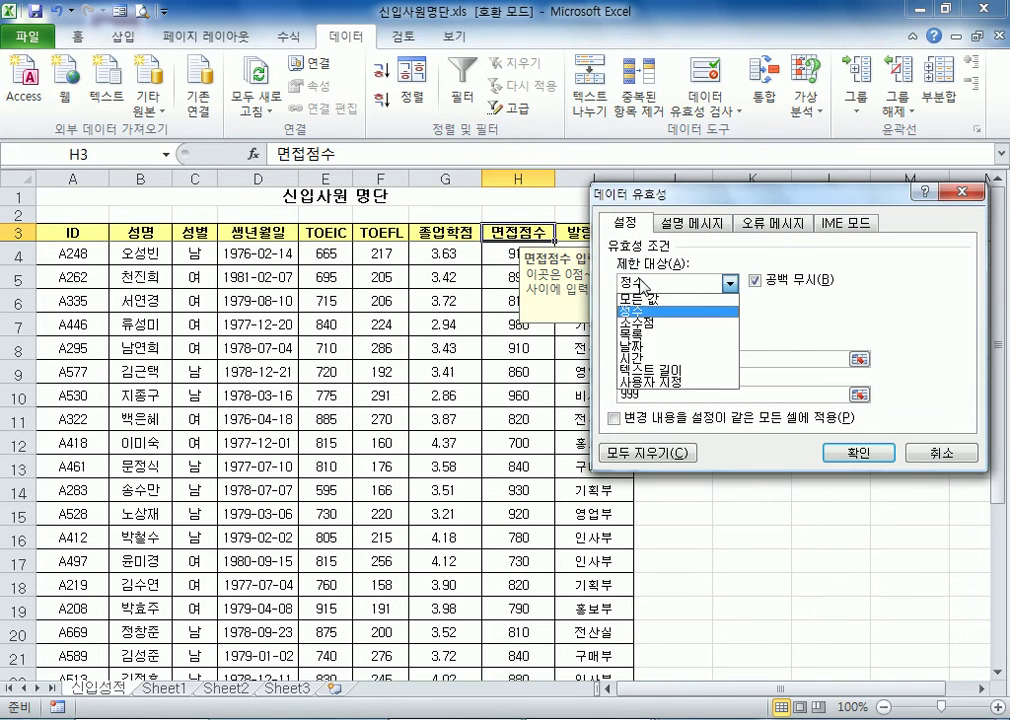
click(641, 299)
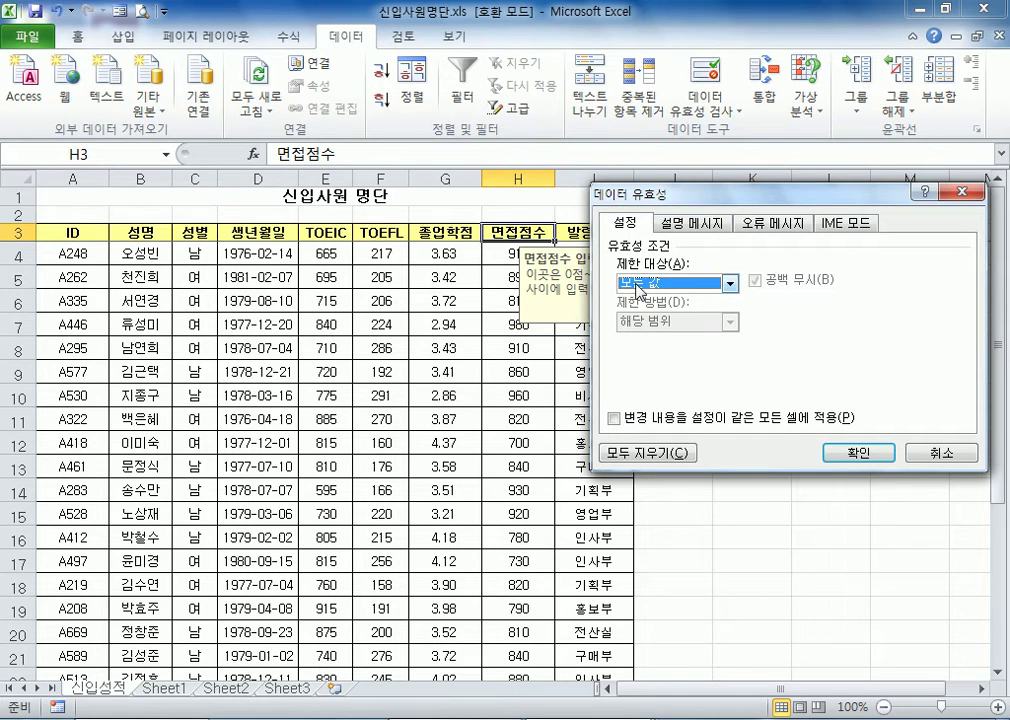
click(860, 453)
Test editing the header in H3 by changing it to 면접 점수, and restore it to 면접점수
double_click(513, 236)
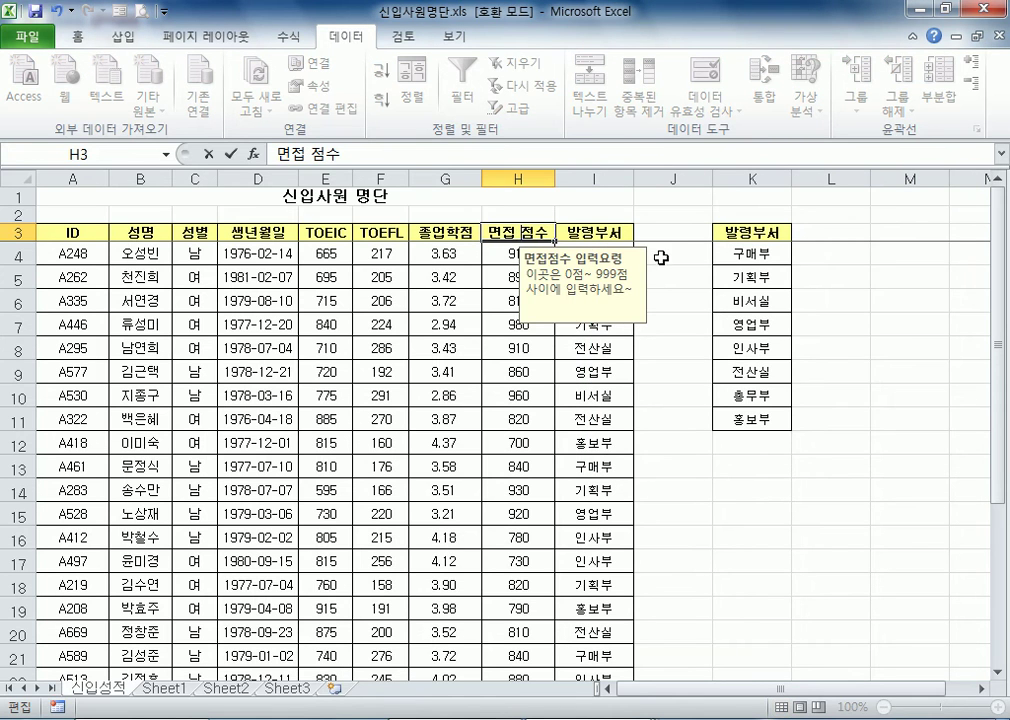
key(Return)
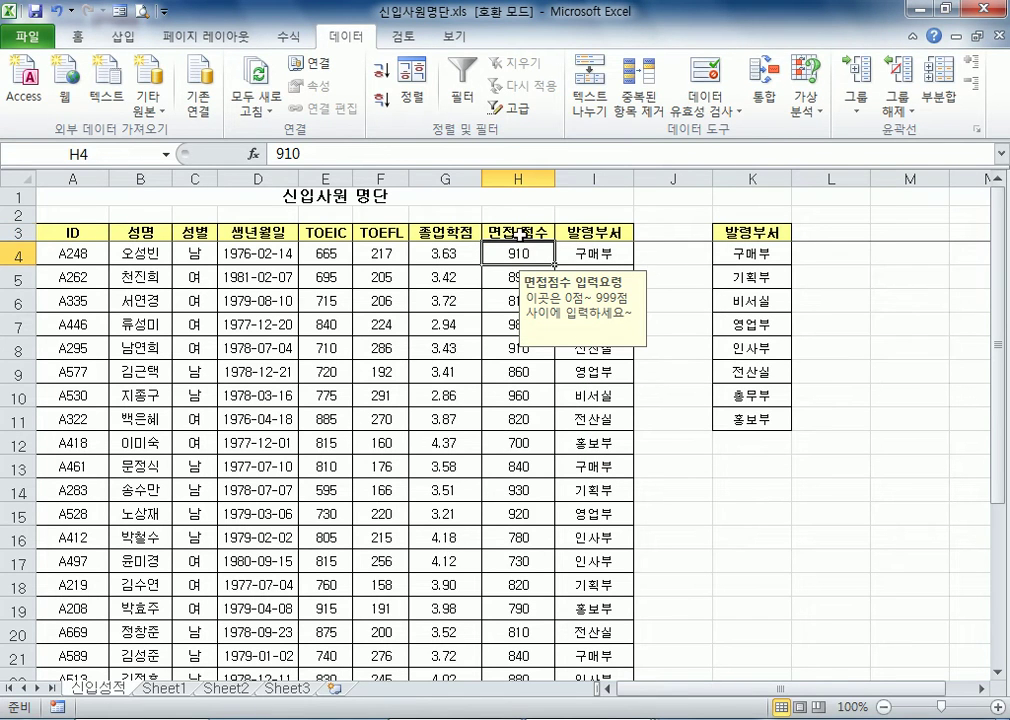
double_click(515, 232)
key(BackSpace)
key(Return)
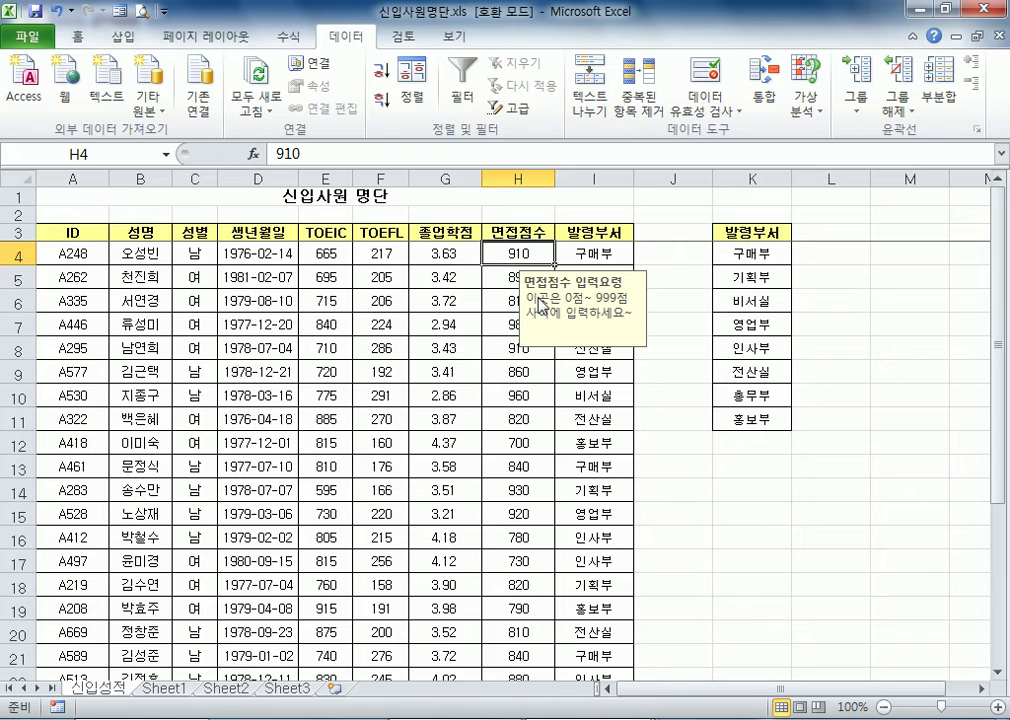
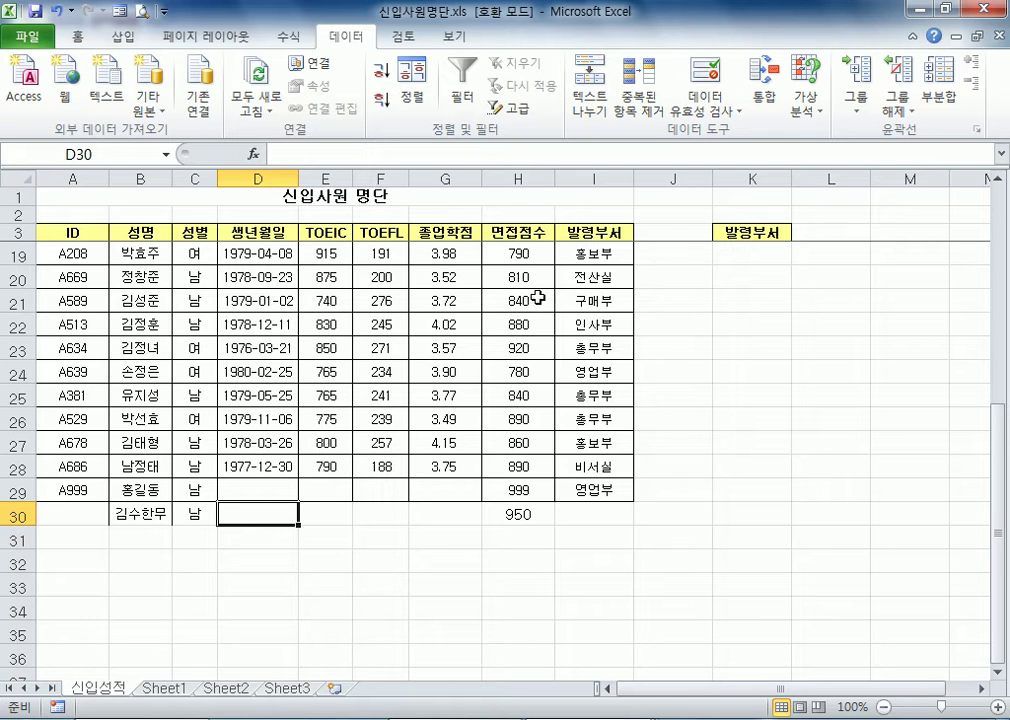
Open the workbook 가중평균.xls from the Part05-04 folder
click(28, 37)
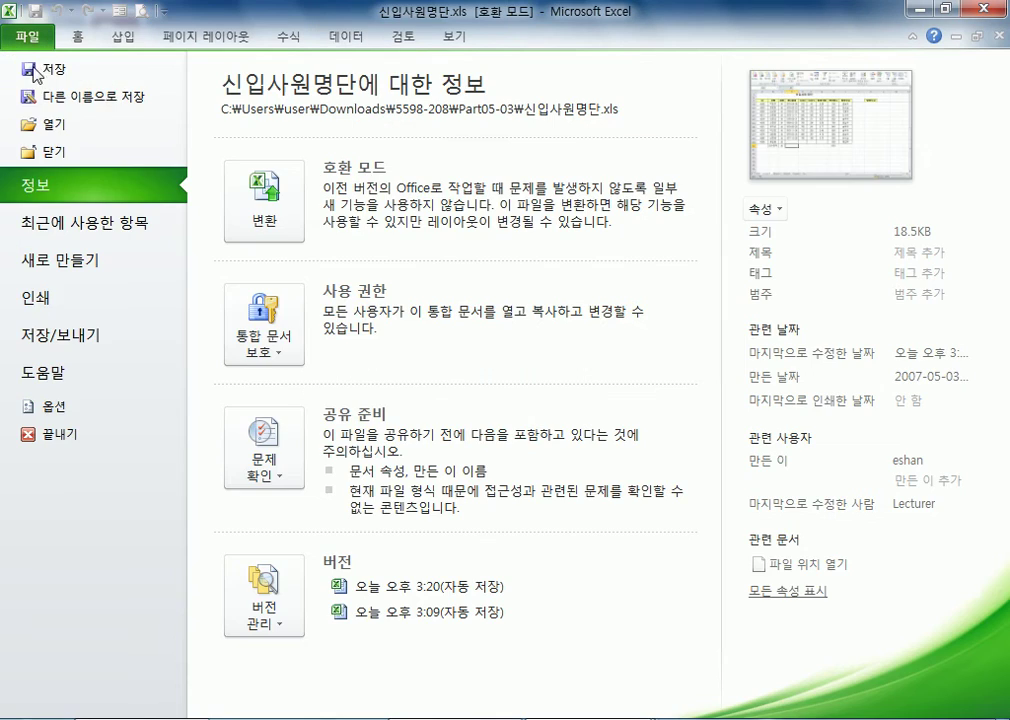
click(47, 127)
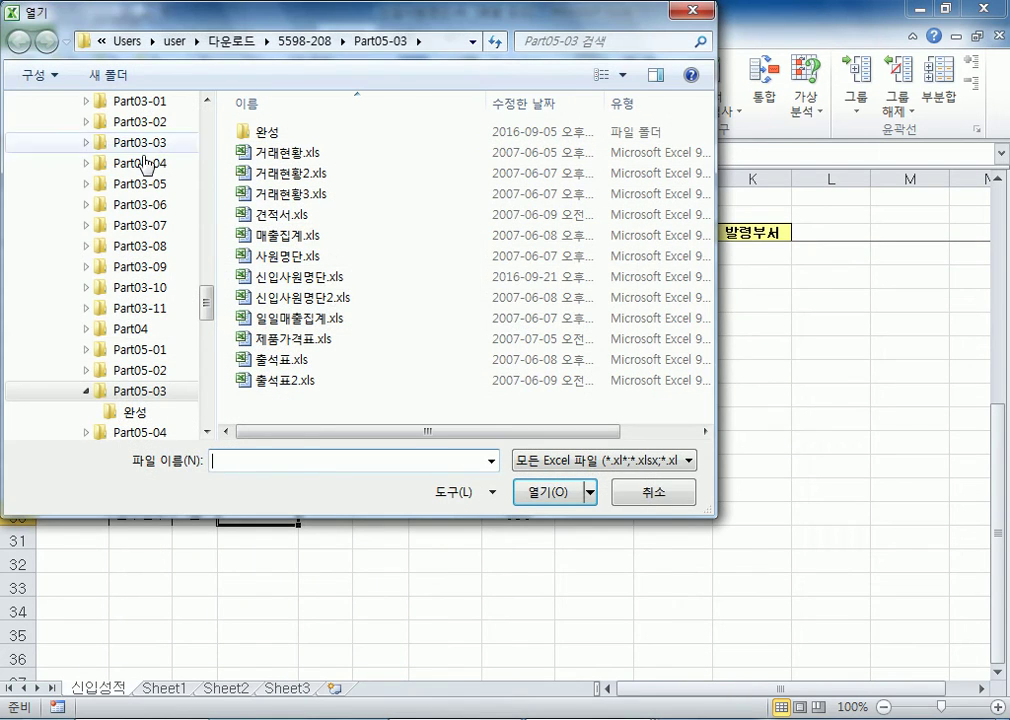
click(87, 393)
click(110, 412)
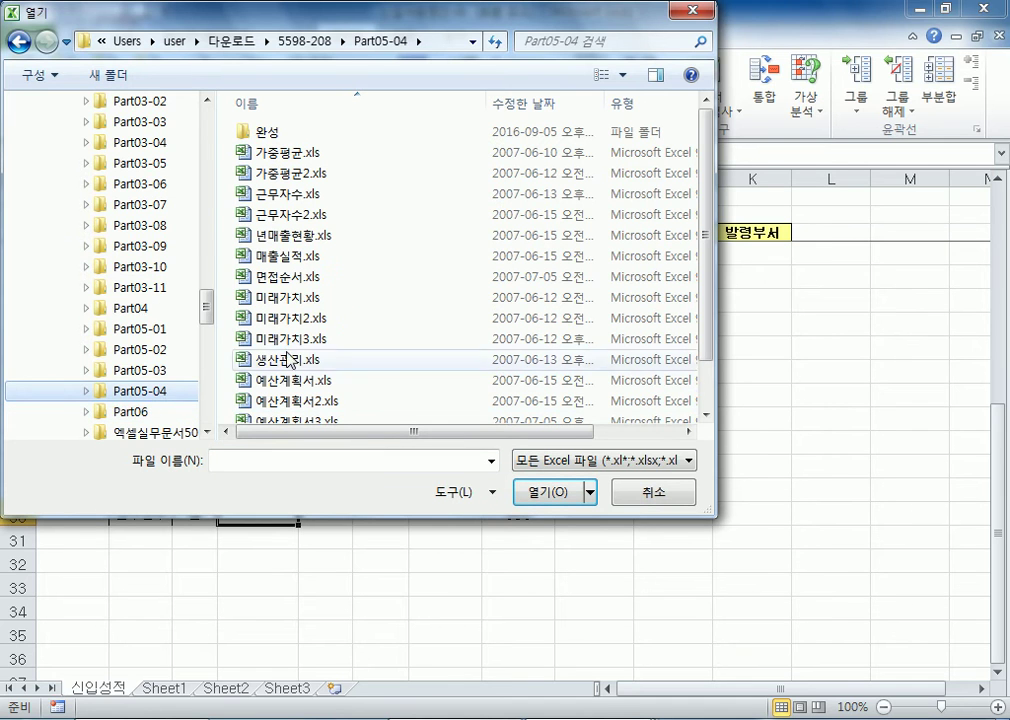
scroll(178, 355, down, 2)
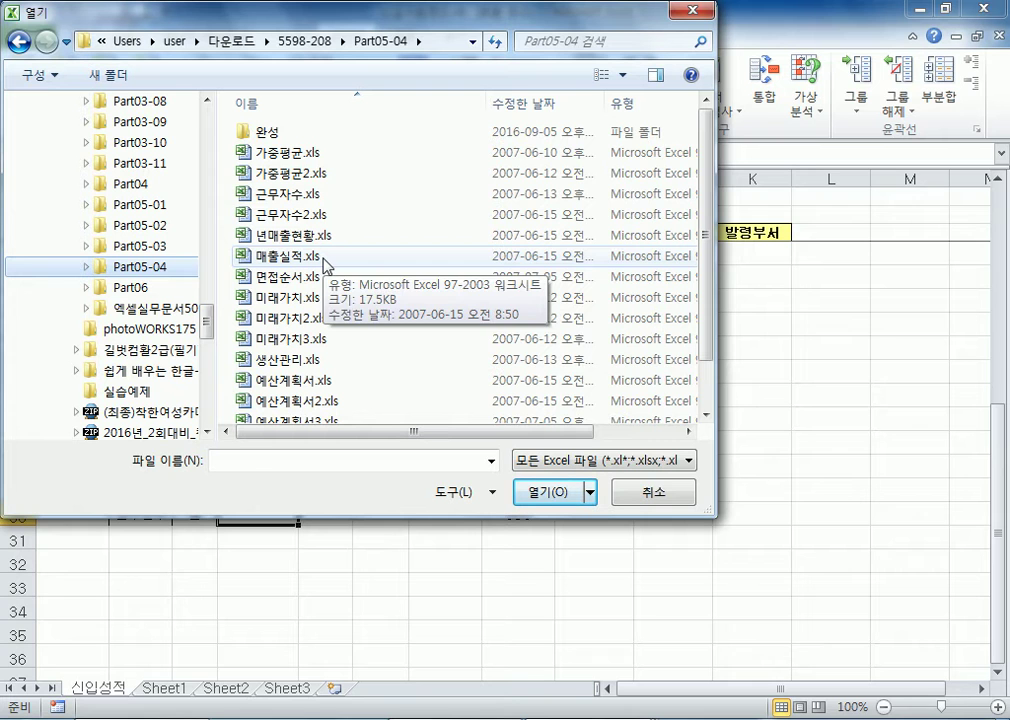
click(293, 157)
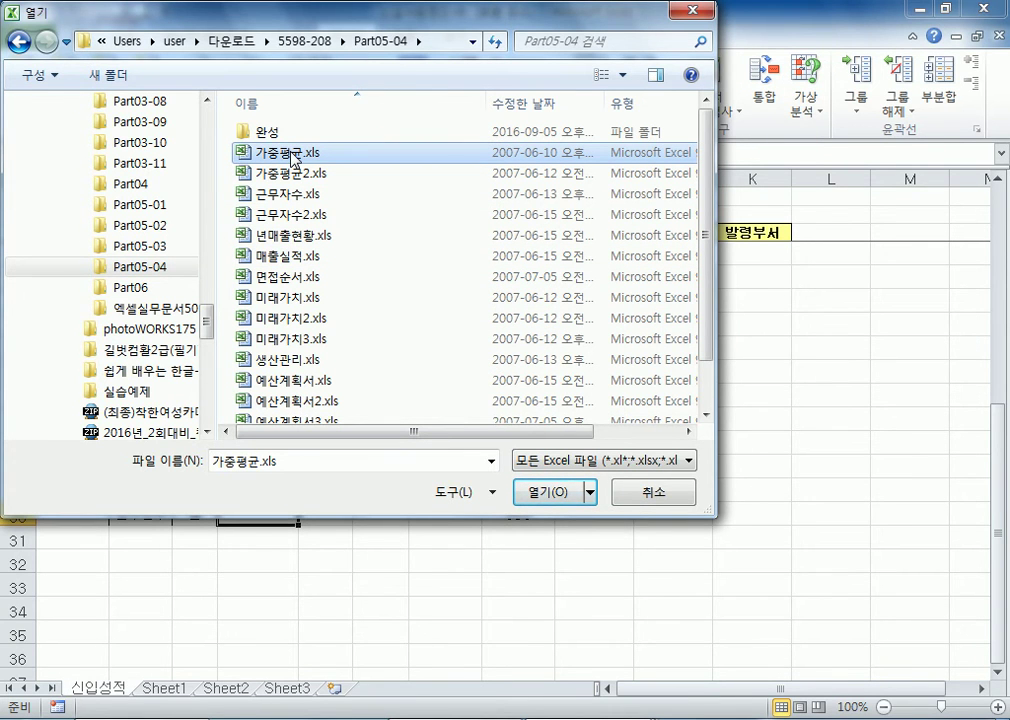
double_click(293, 157)
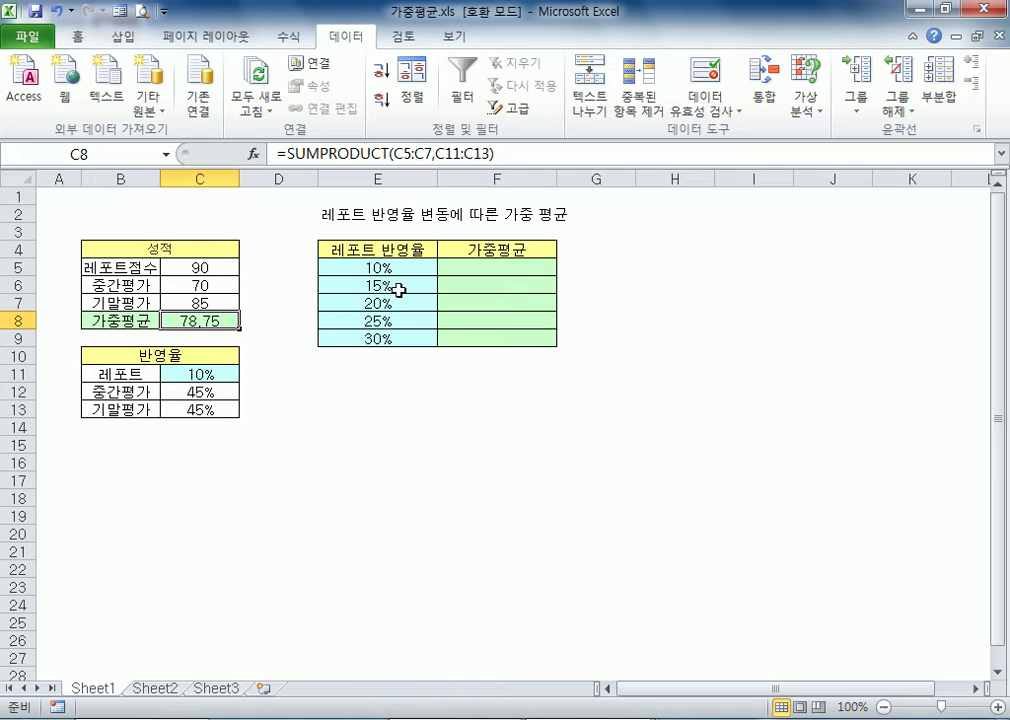
Examine the first report weighting in E5 and the report, midterm and final scores in C5:C7
click(411, 268)
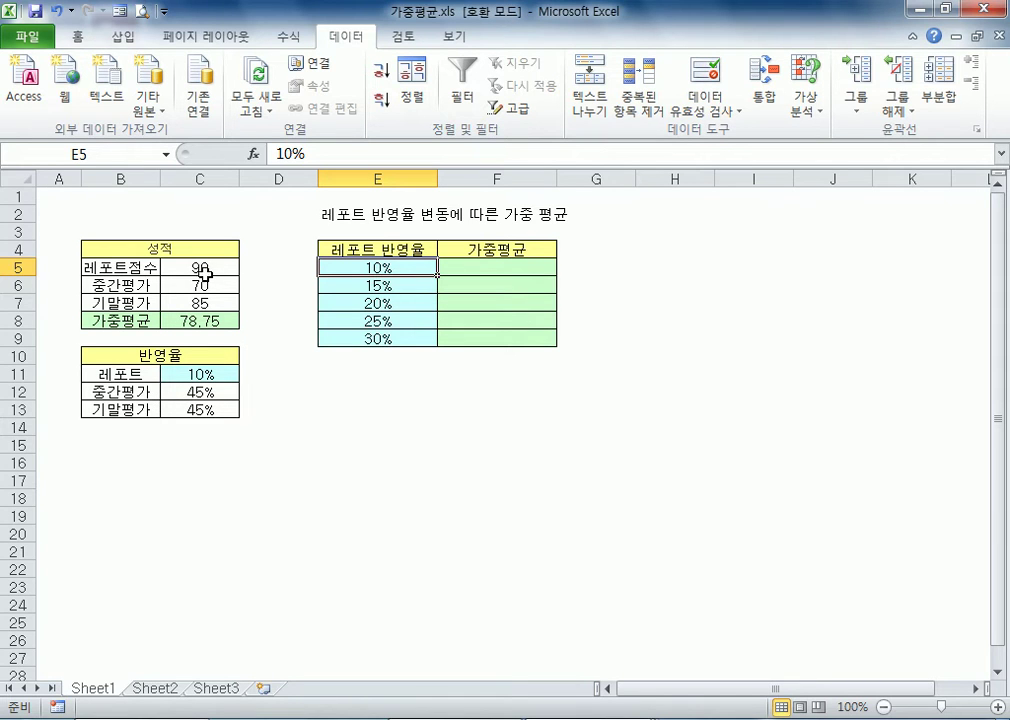
ctrl+scroll(100, 270, up, 2)
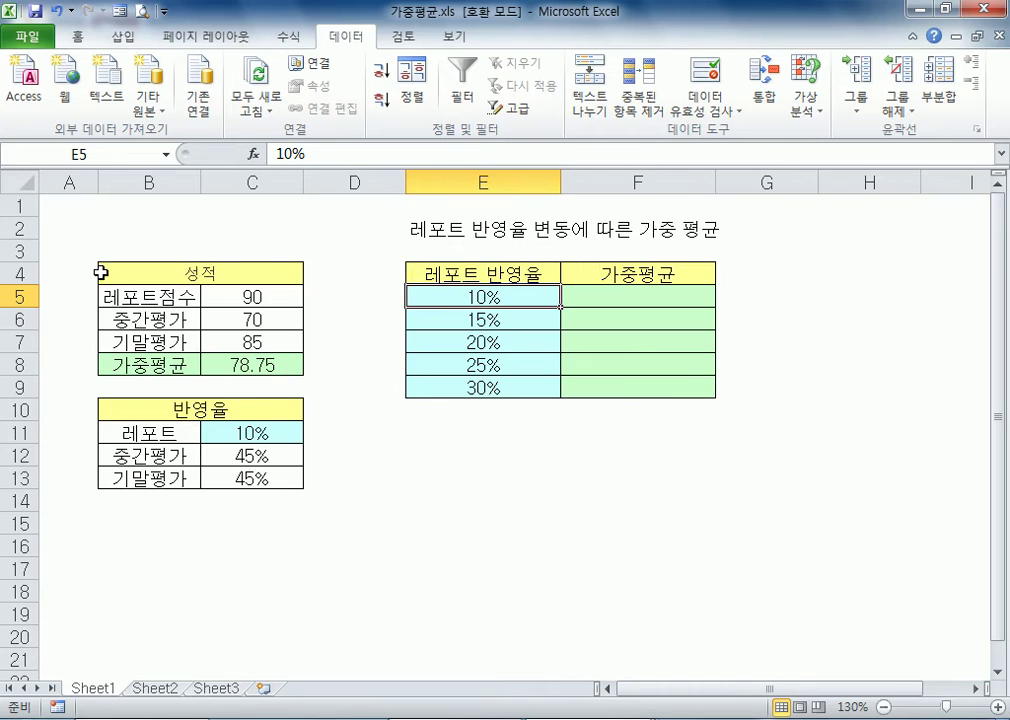
click(240, 290)
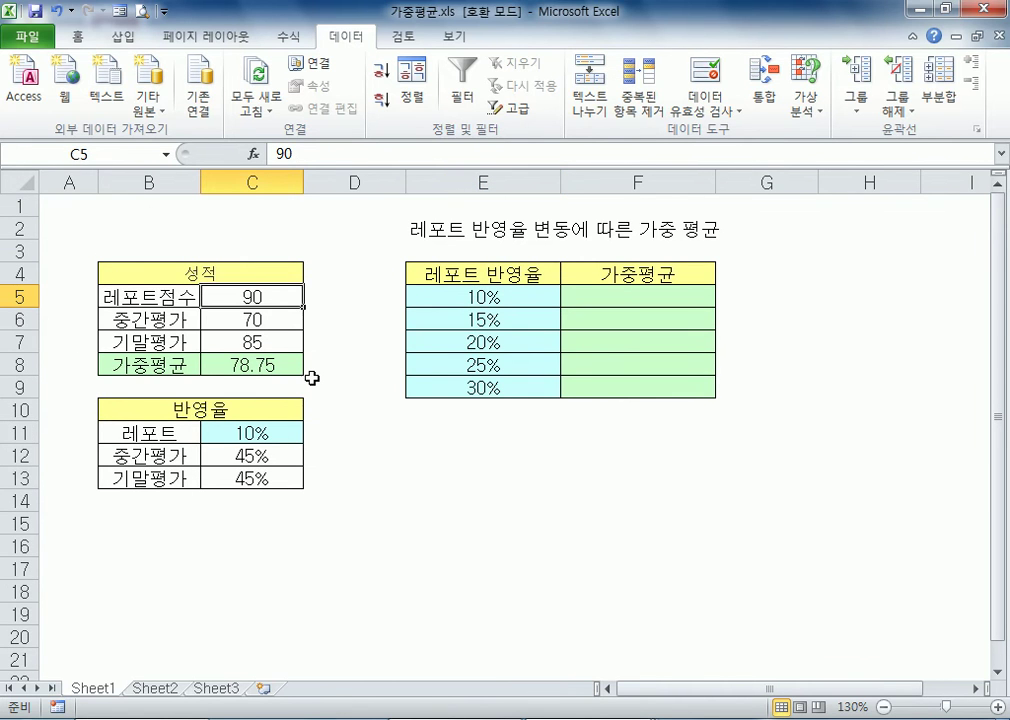
key(Down)
key(Down)
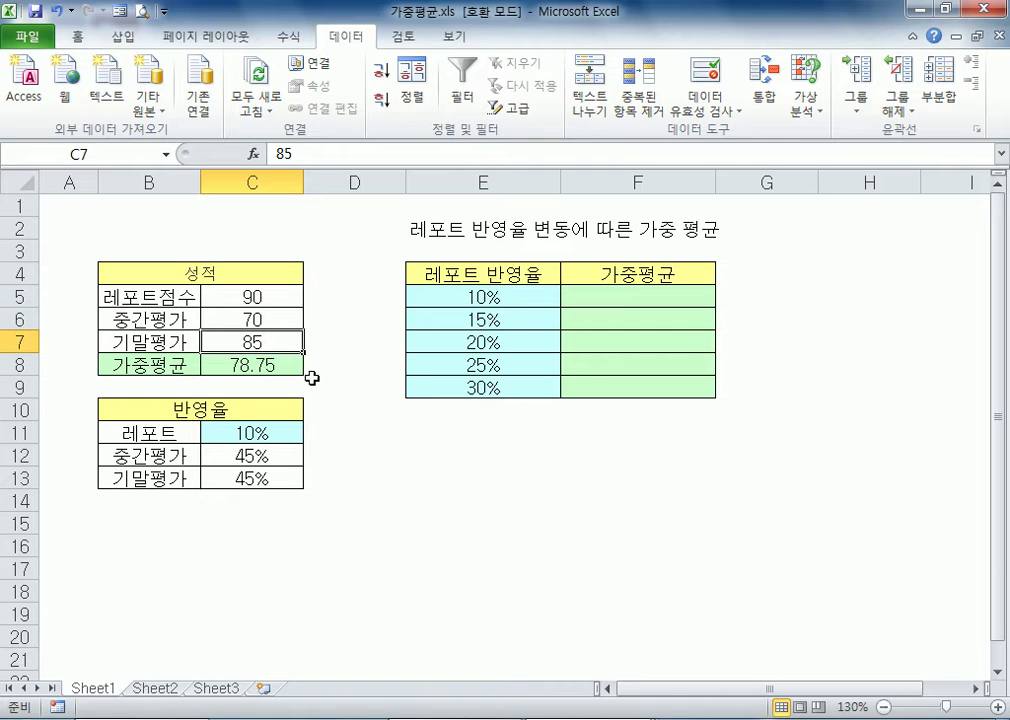
key(Up)
key(Up)
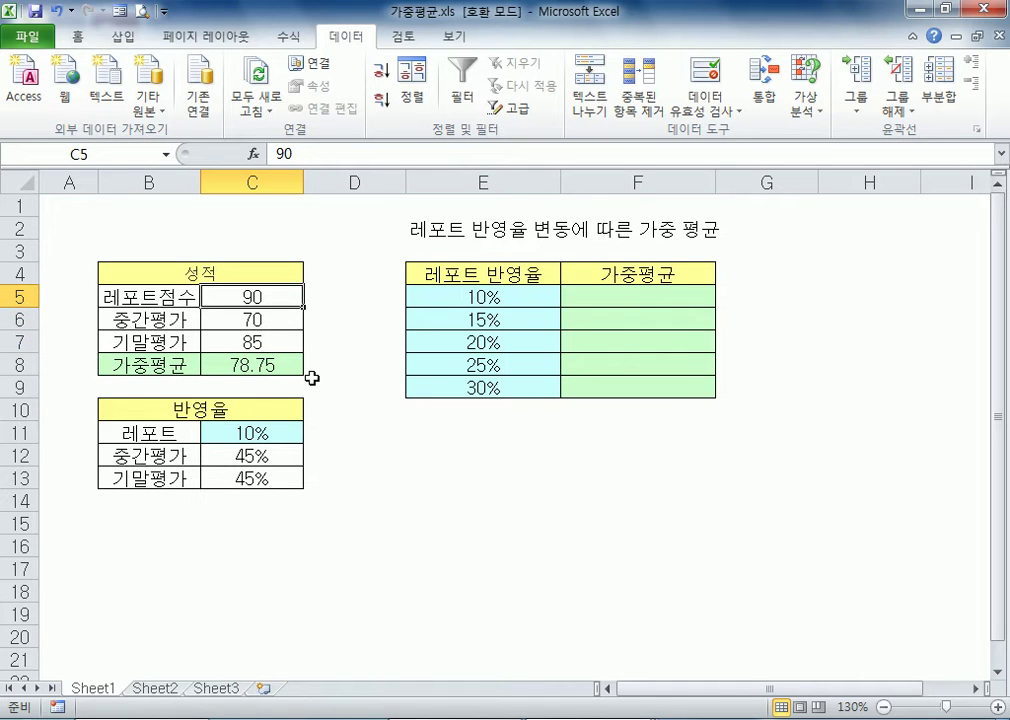
Compare the scores in C5:C7 with their weightings in C11:C13 and inspect the weighted-average formula in C8
key(shift+Down)
key(shift+Down)
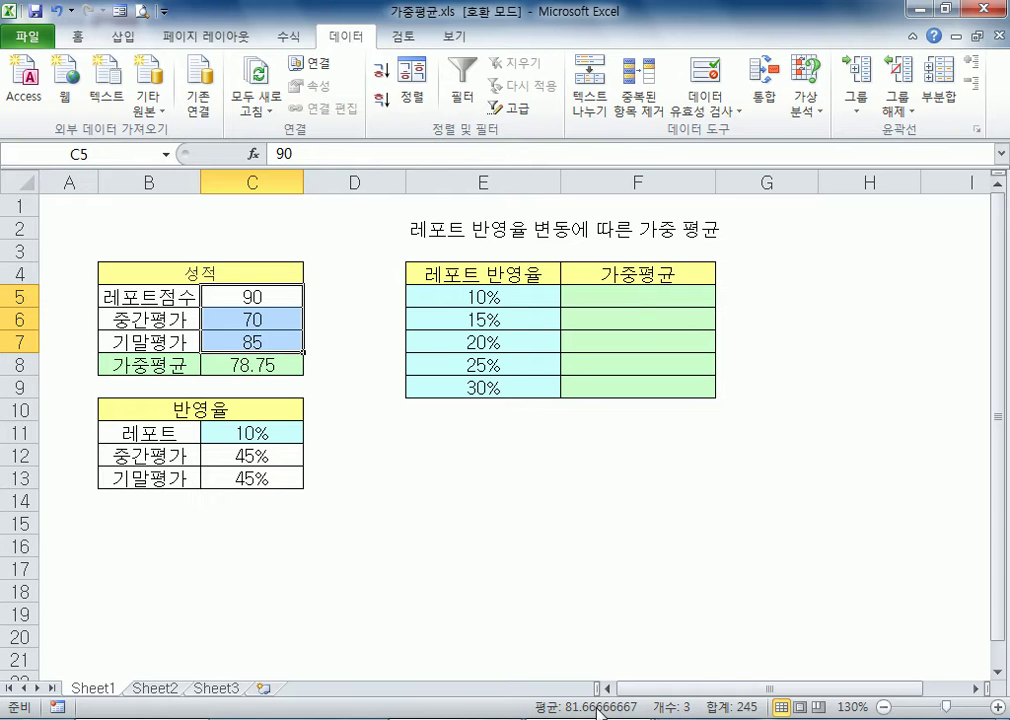
drag(228, 293, 236, 338)
click(232, 295)
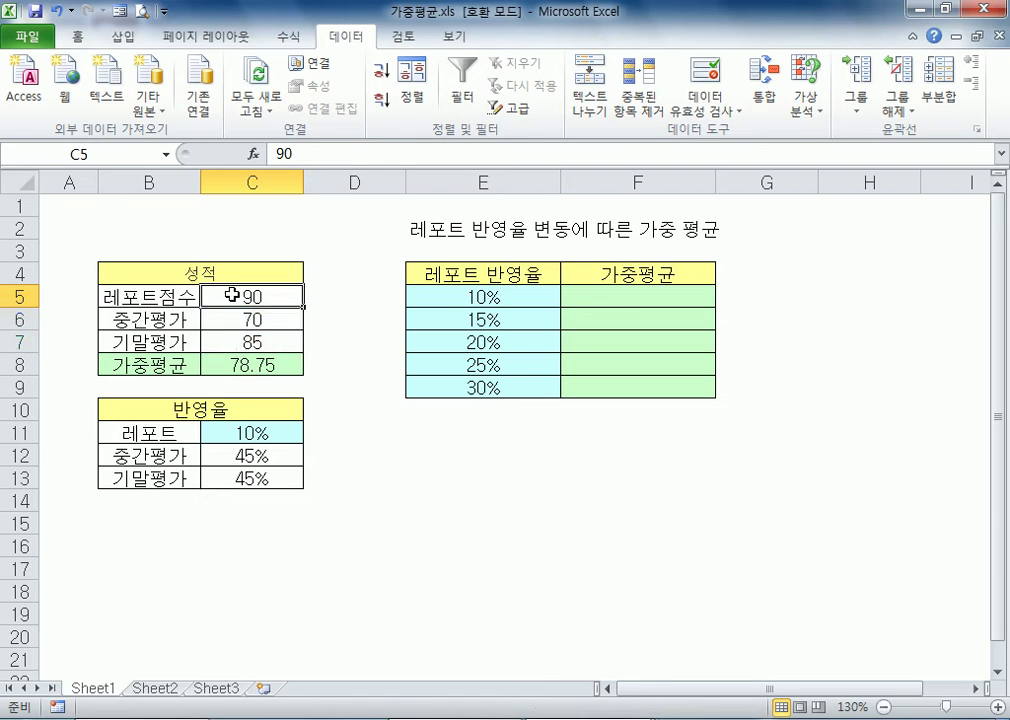
click(212, 433)
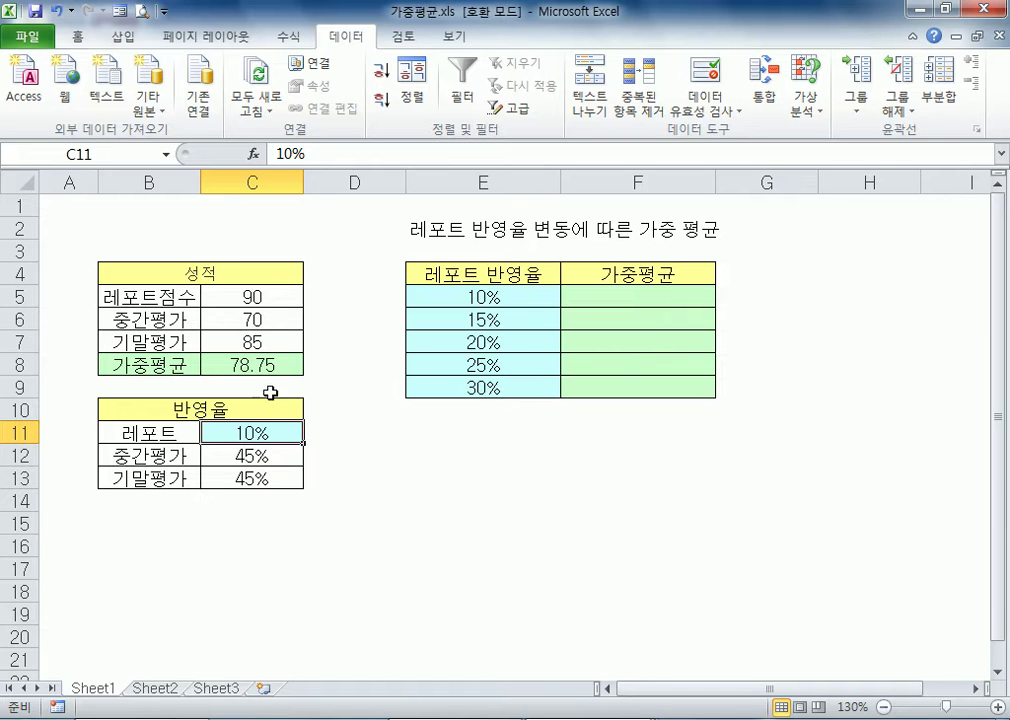
click(277, 297)
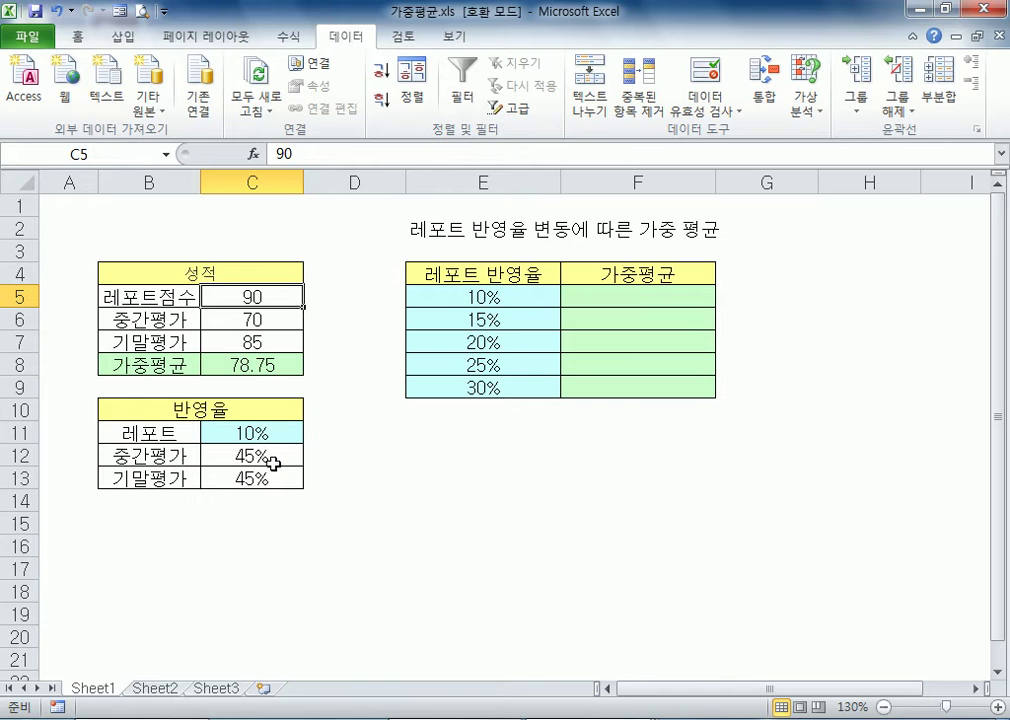
drag(271, 463, 273, 481)
drag(263, 314, 265, 342)
click(265, 320)
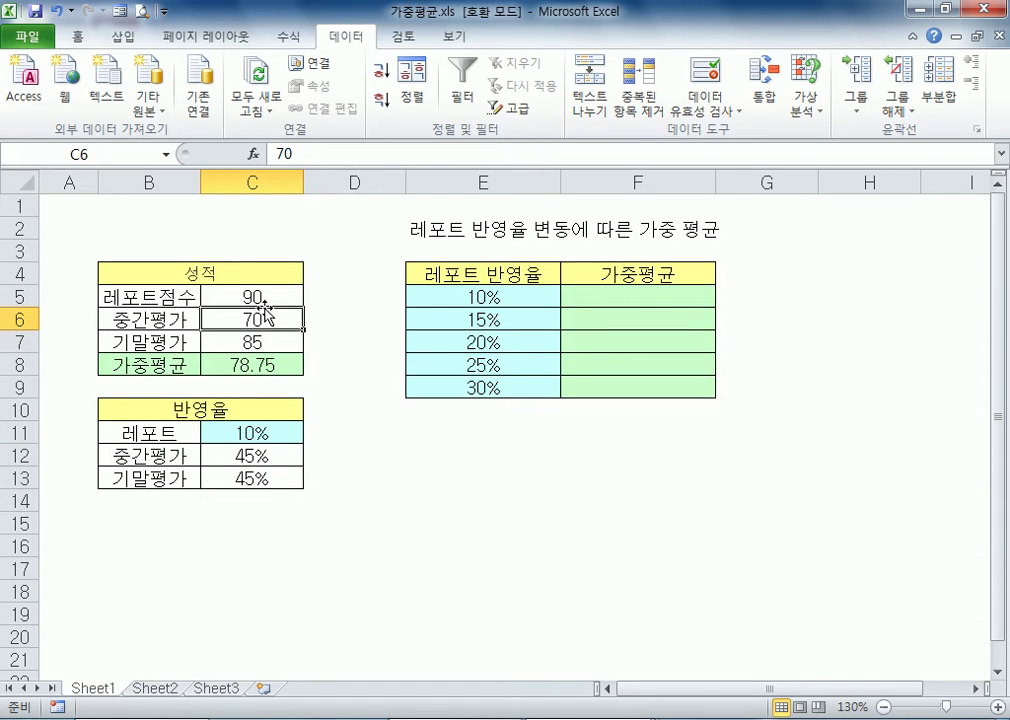
click(257, 296)
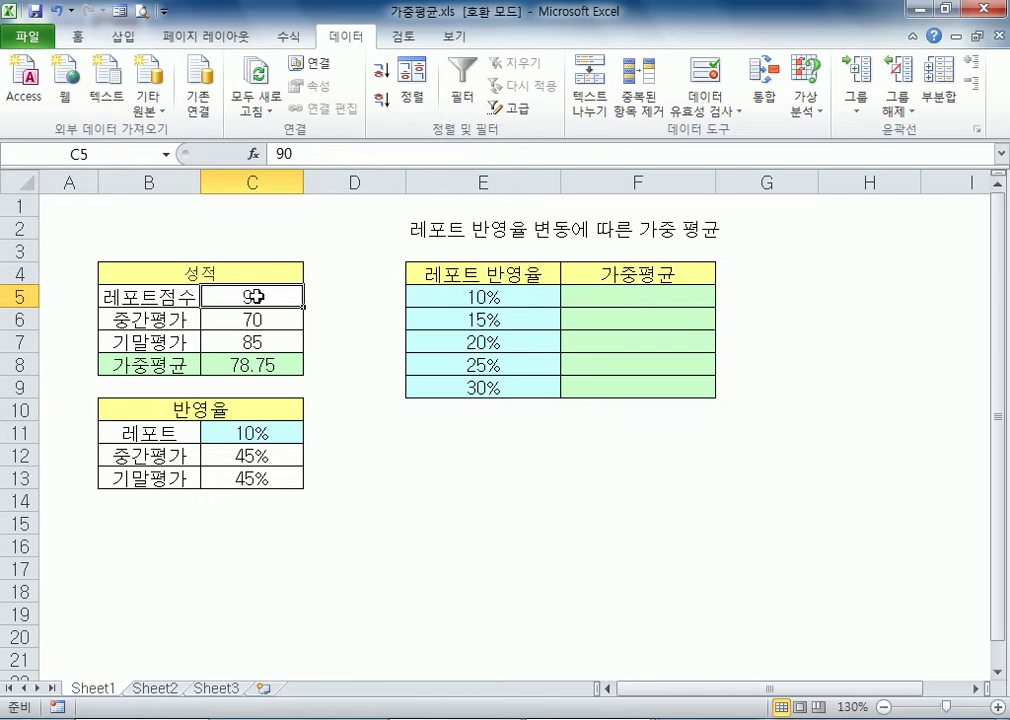
click(242, 365)
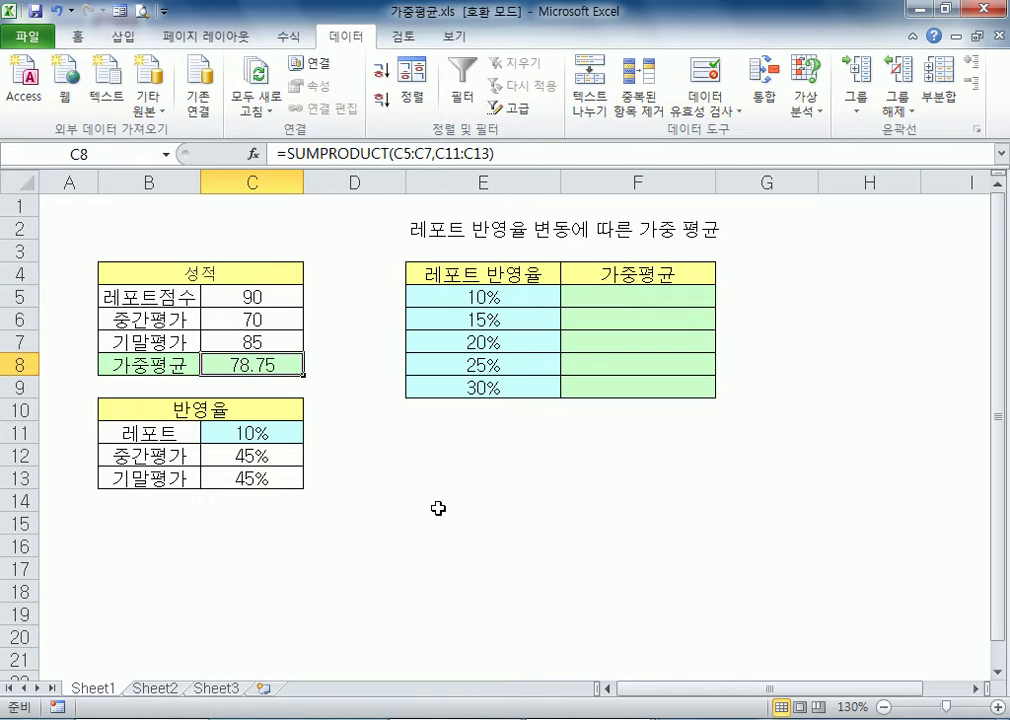
Review the varying report weightings listed in E5:E9
click(530, 300)
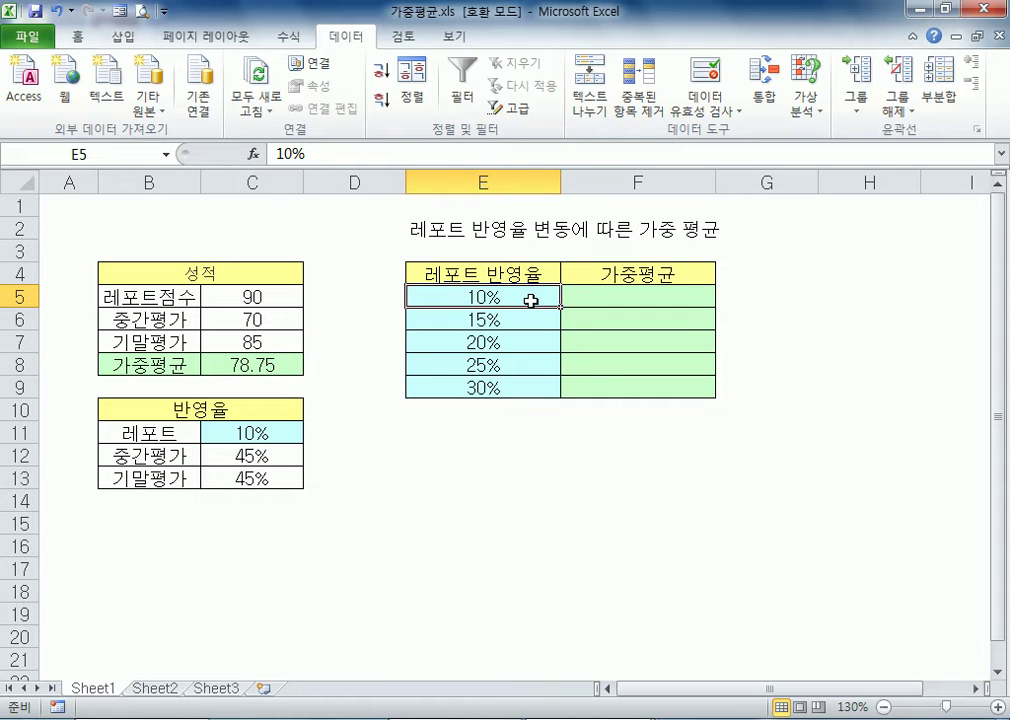
drag(485, 387, 481, 297)
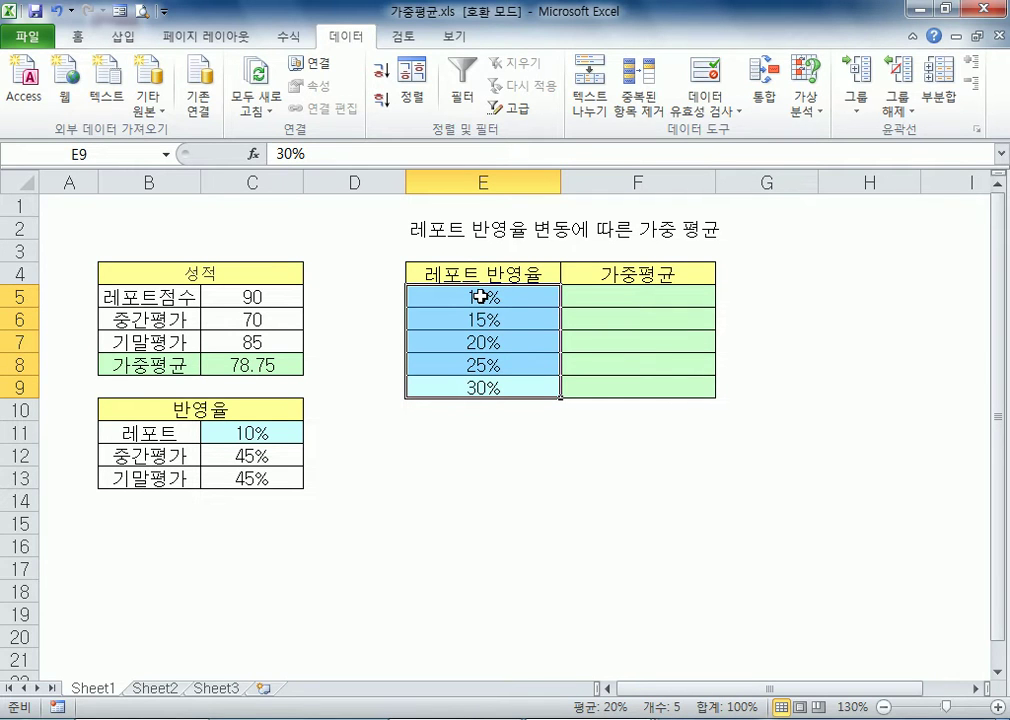
click(474, 452)
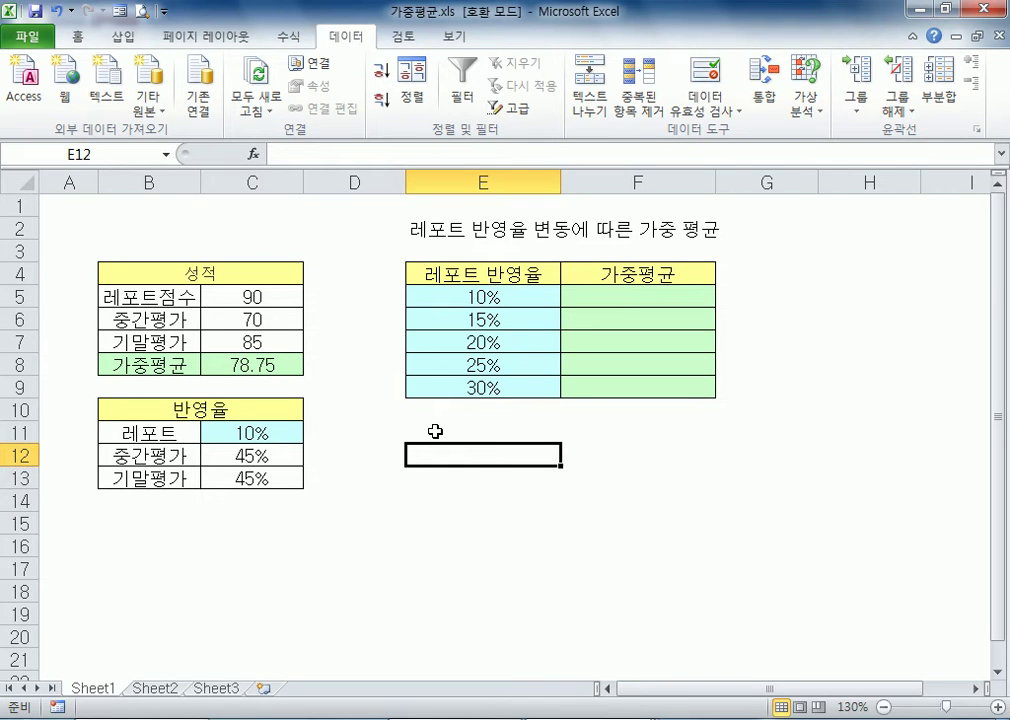
Test the report weighting in C11 with 15% and with 20%
click(268, 437)
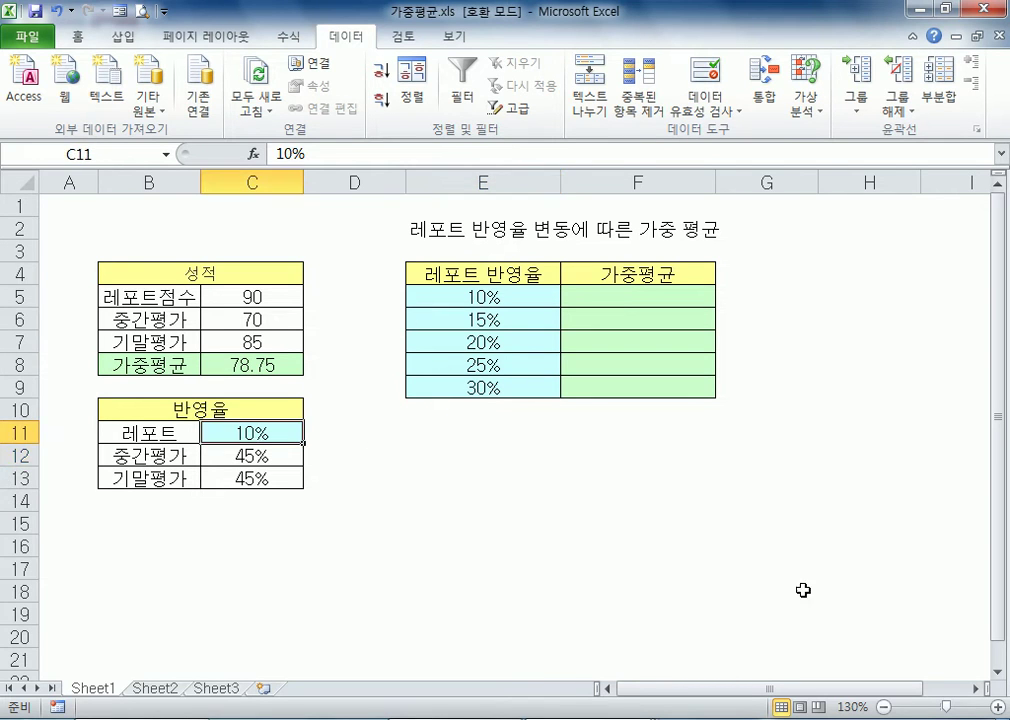
text(15)
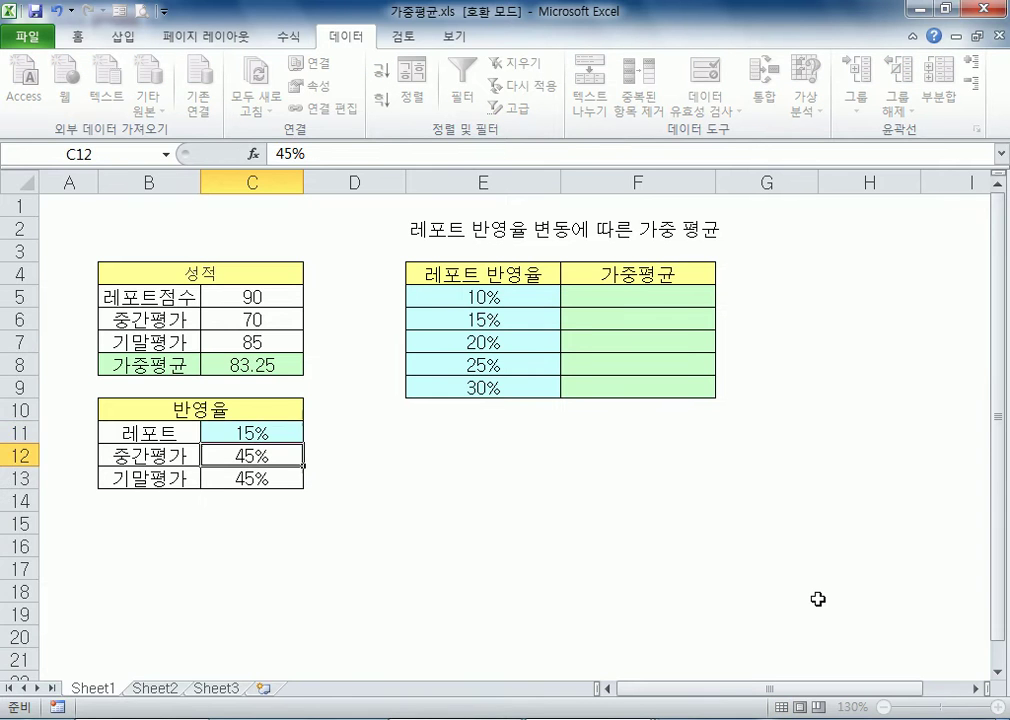
key(Up)
key(Up)
key(Up)
key(Down)
key(Down)
key(Down)
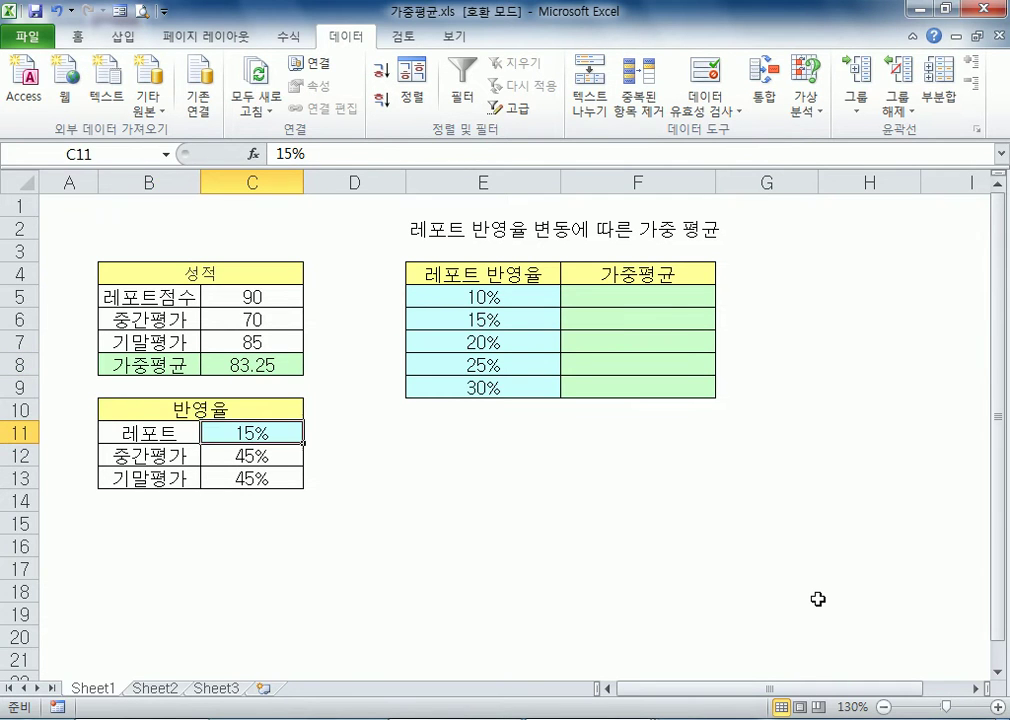
text(20)
key(Return)
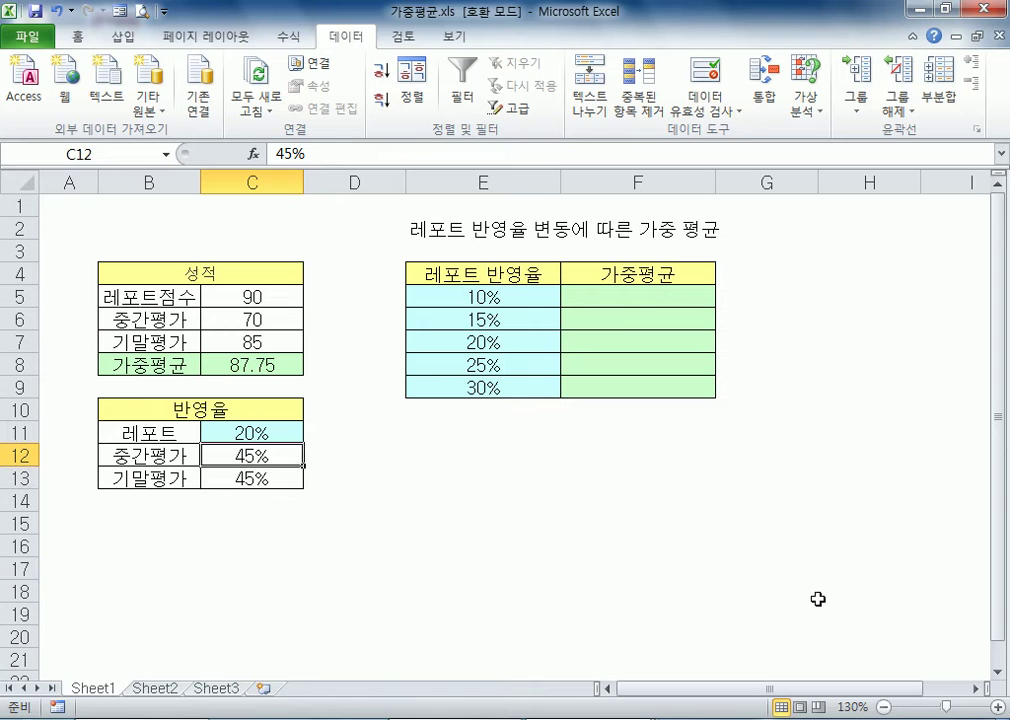
Test the report weighting in C11 with 30%, then restore it to 10% and check the weighted average in C8
key(Up)
text(30%)
key(Return)
key(Up)
text(10%)
key(Return)
click(256, 366)
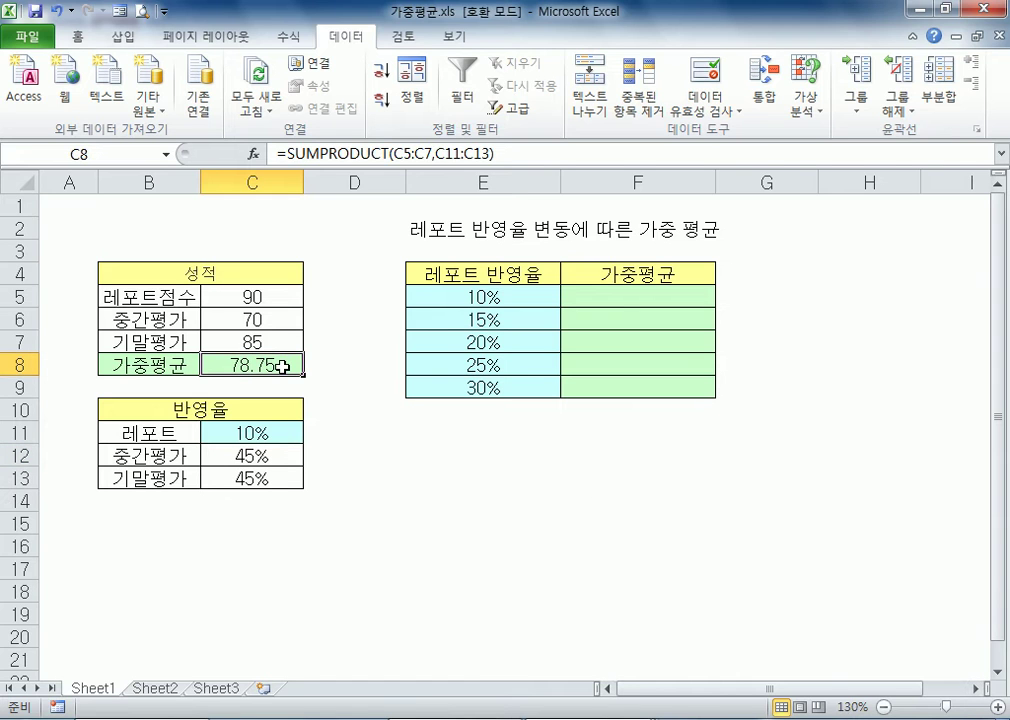
Review the empty weighted-average cells F5:F9 and the whole table range E5:F9
drag(615, 298, 627, 387)
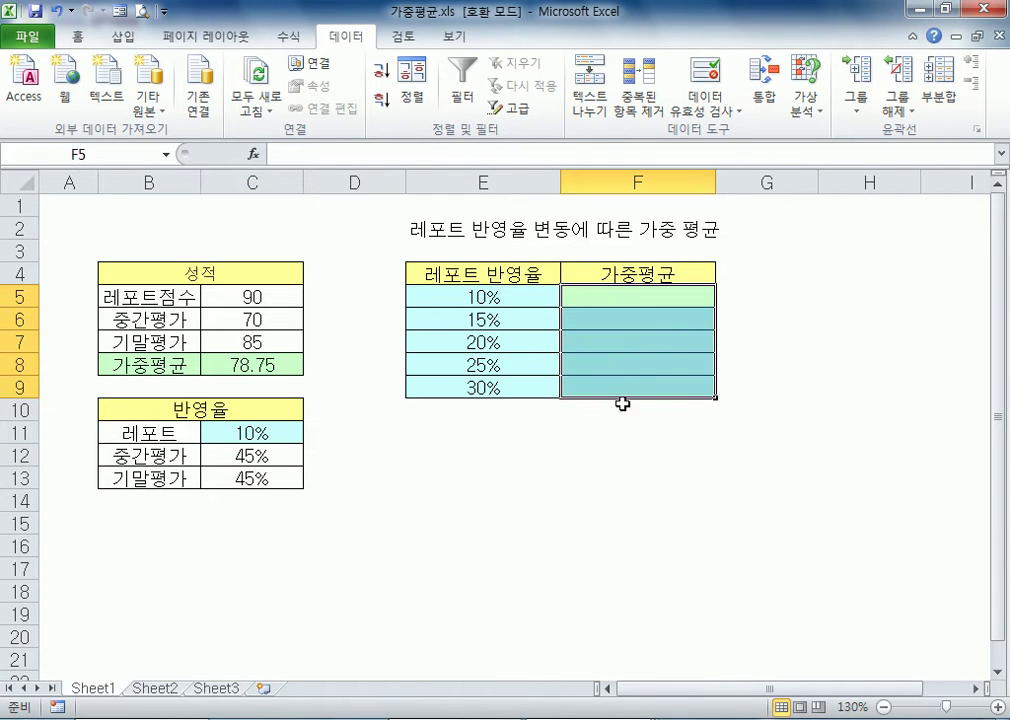
click(614, 427)
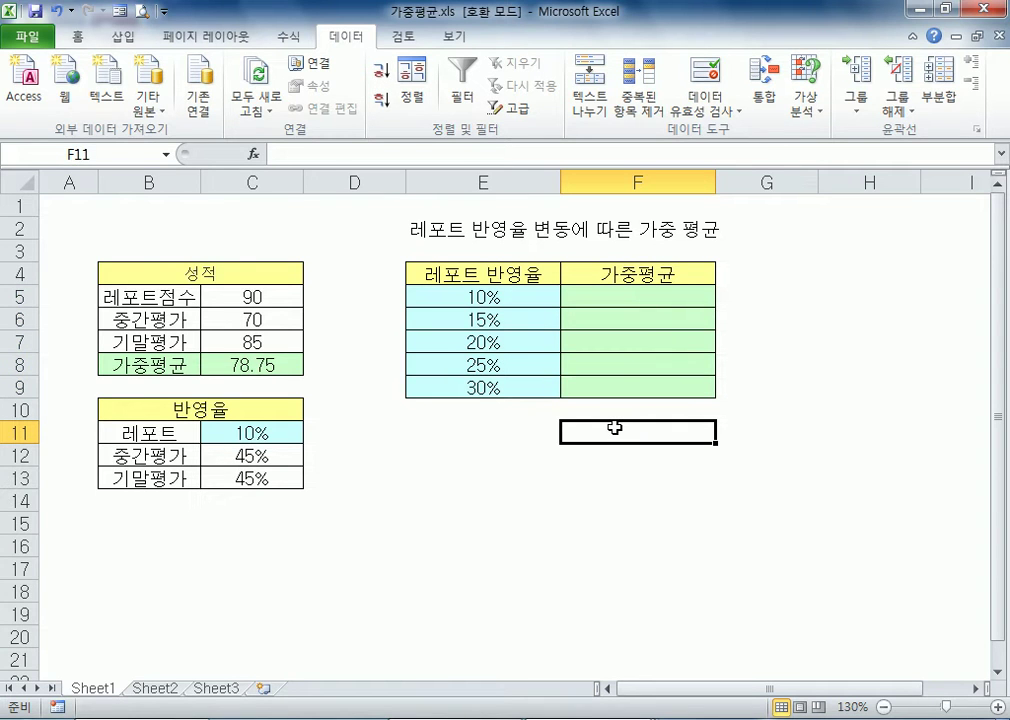
drag(514, 294, 613, 385)
click(724, 522)
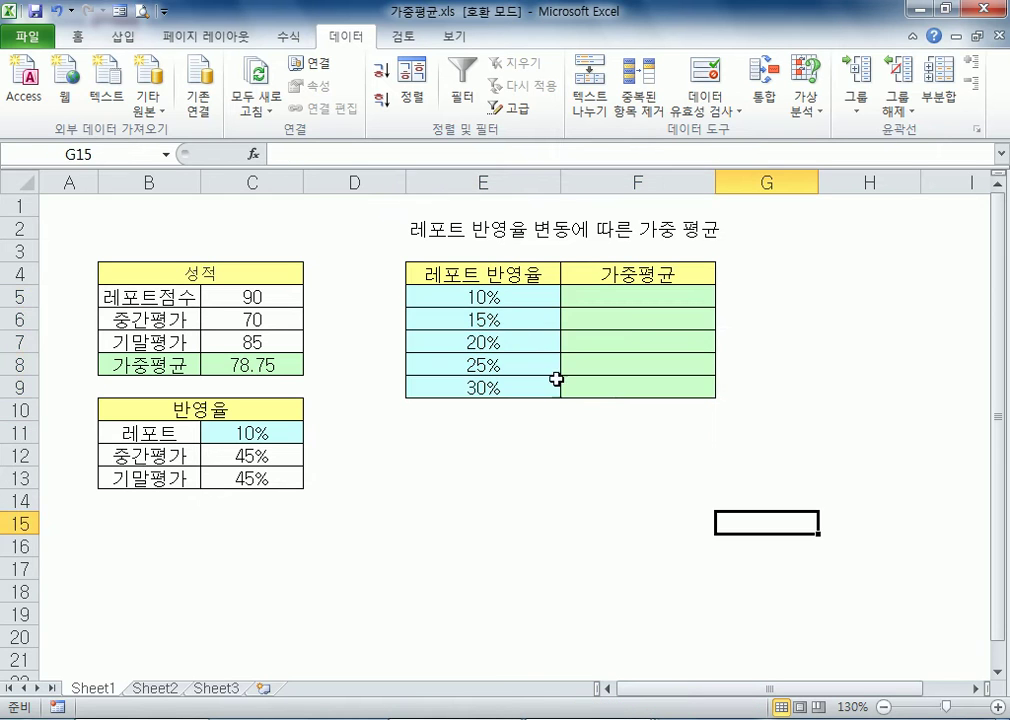
Try a what-if data table on E5:F9 with C11 as the column input cell, and undo it
drag(494, 291, 591, 379)
drag(489, 295, 598, 383)
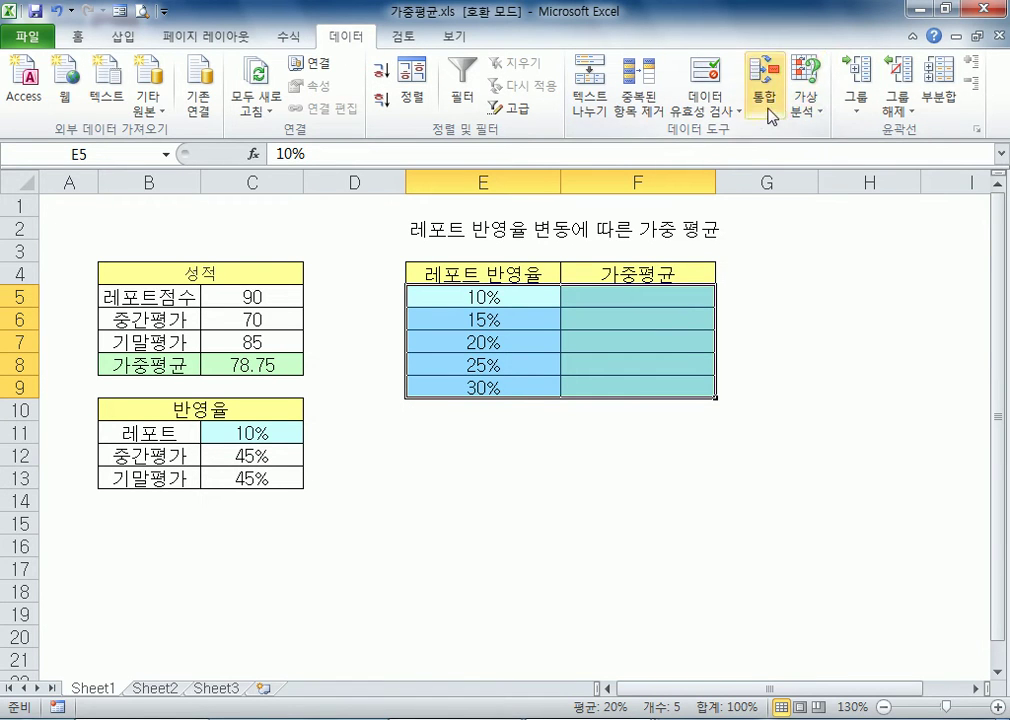
click(808, 113)
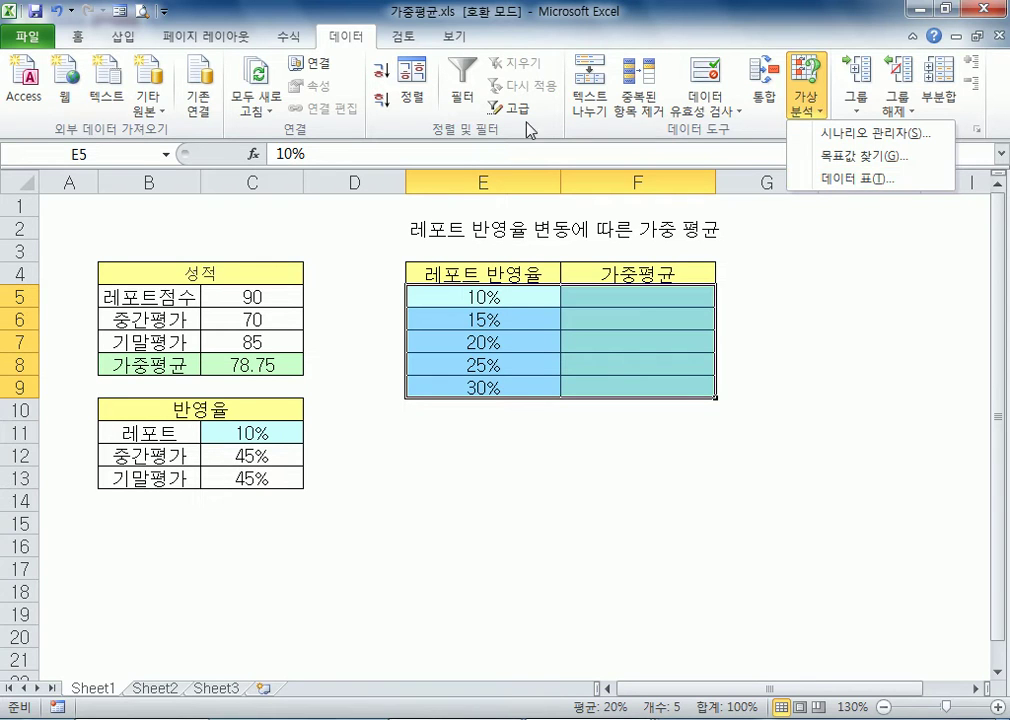
click(712, 133)
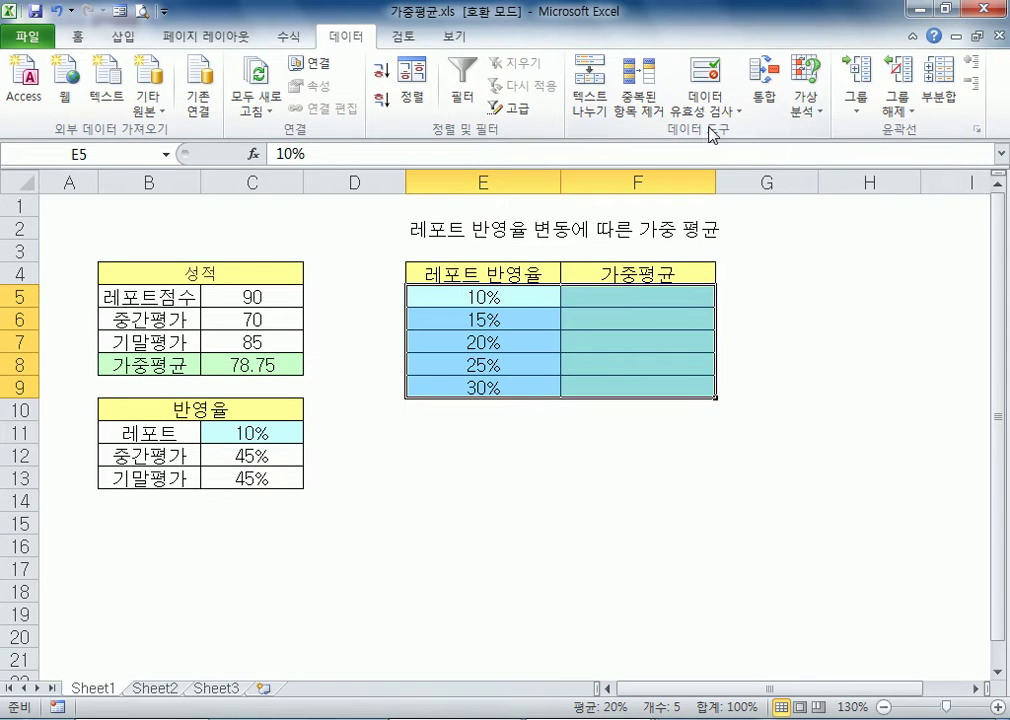
click(808, 110)
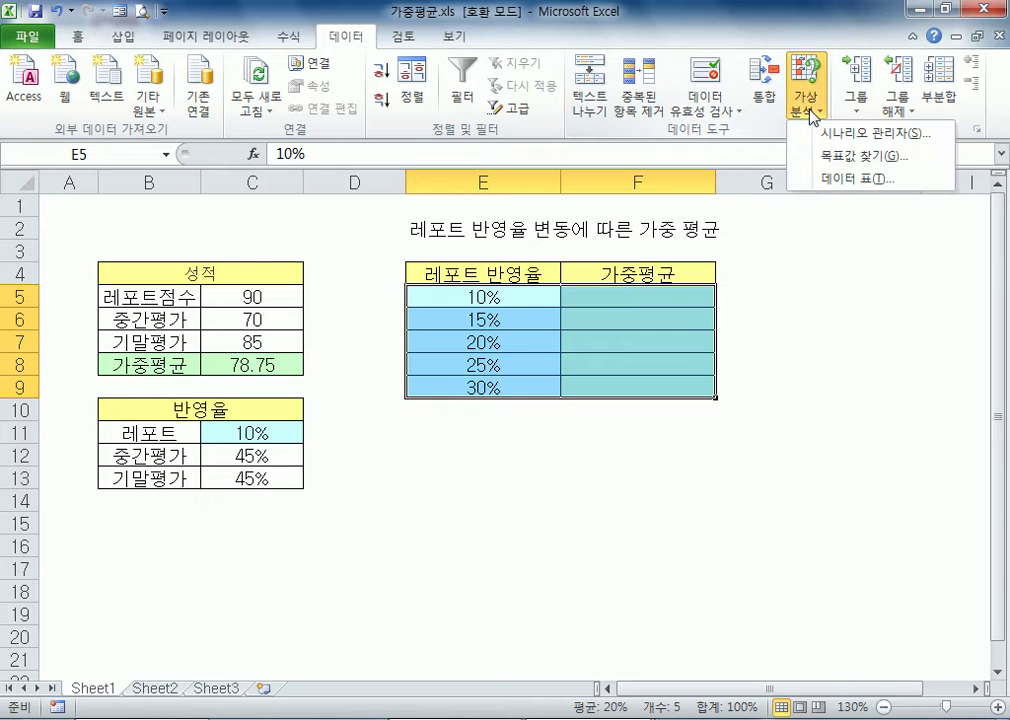
click(815, 180)
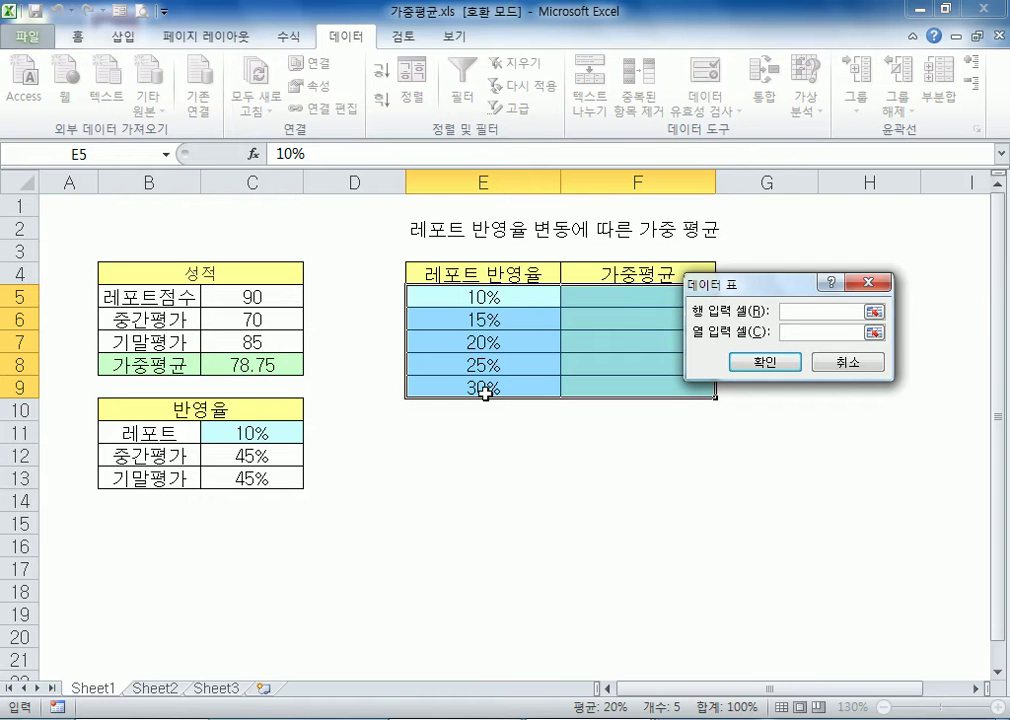
click(210, 432)
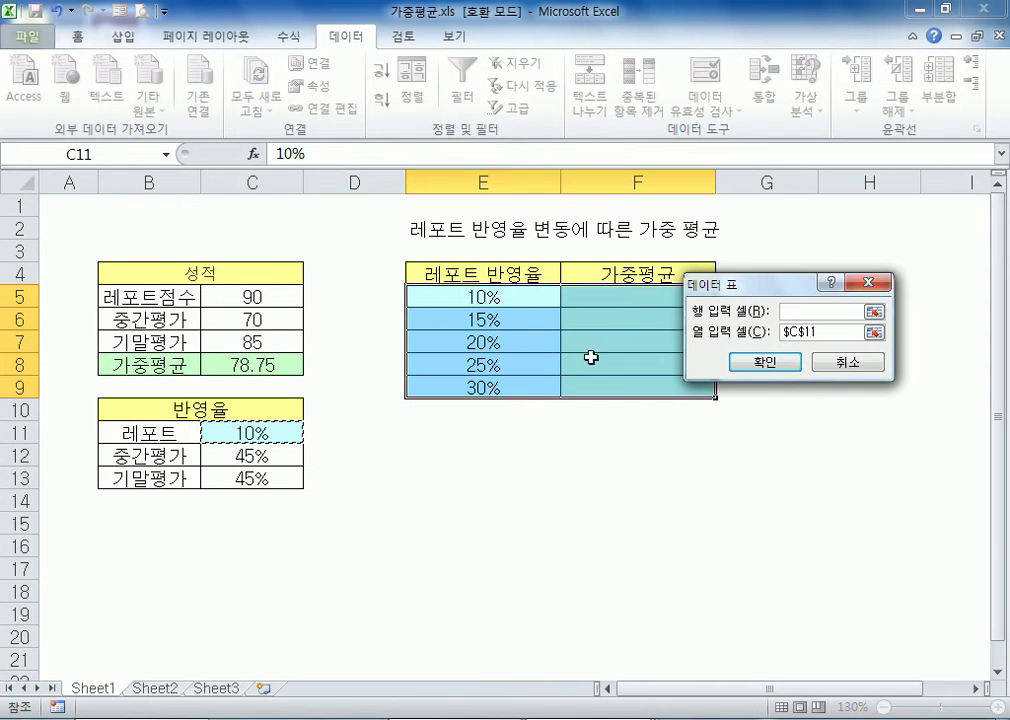
click(836, 311)
click(789, 361)
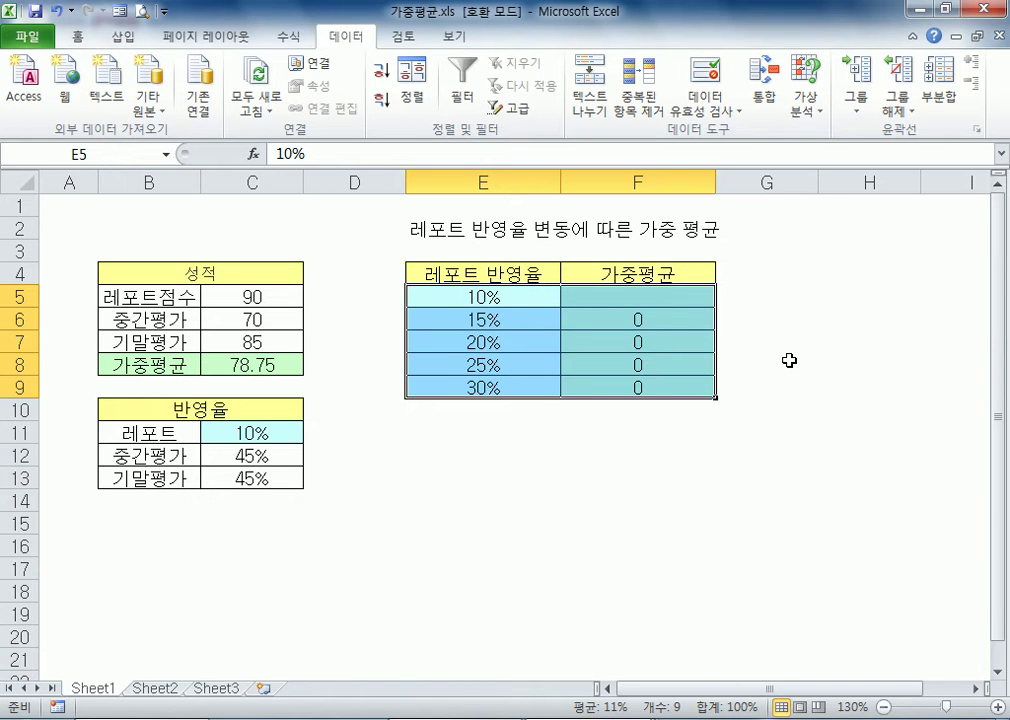
key(ctrl+z)
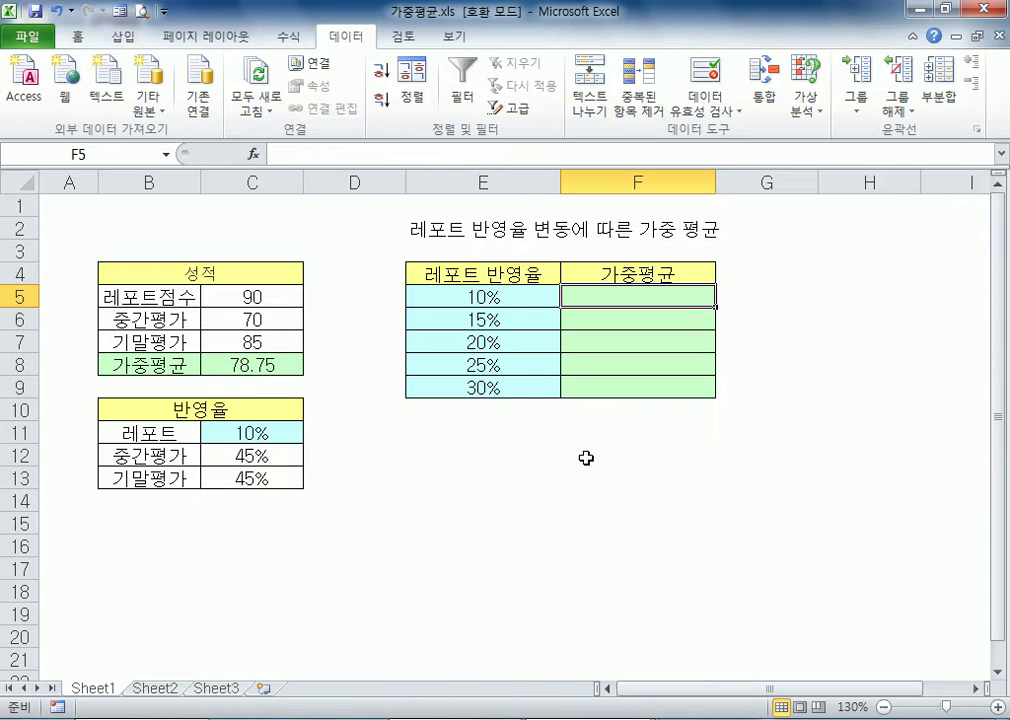
Try linking F5 to the weighted average with the formula =C8, and cancel the entry
click(268, 363)
click(608, 296)
click(277, 372)
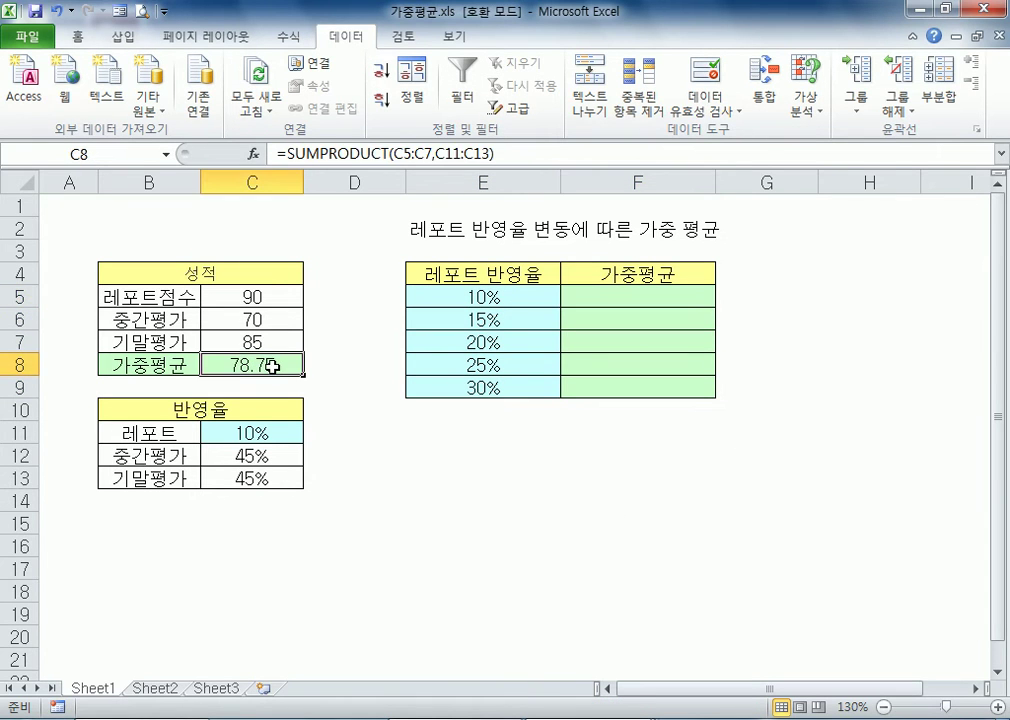
click(600, 298)
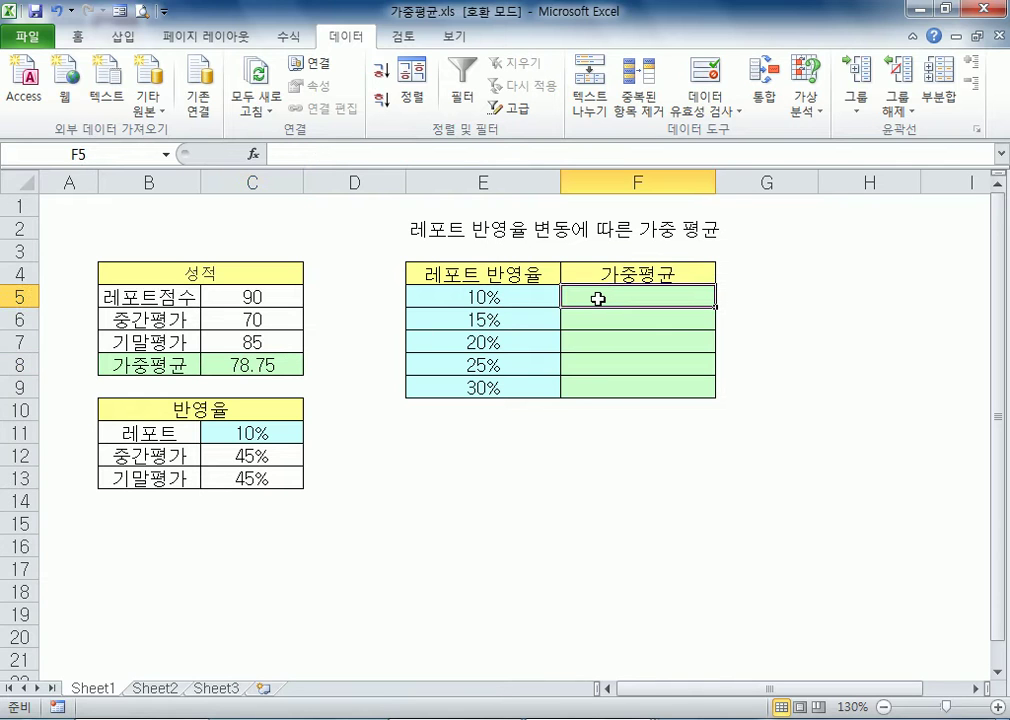
text(=)
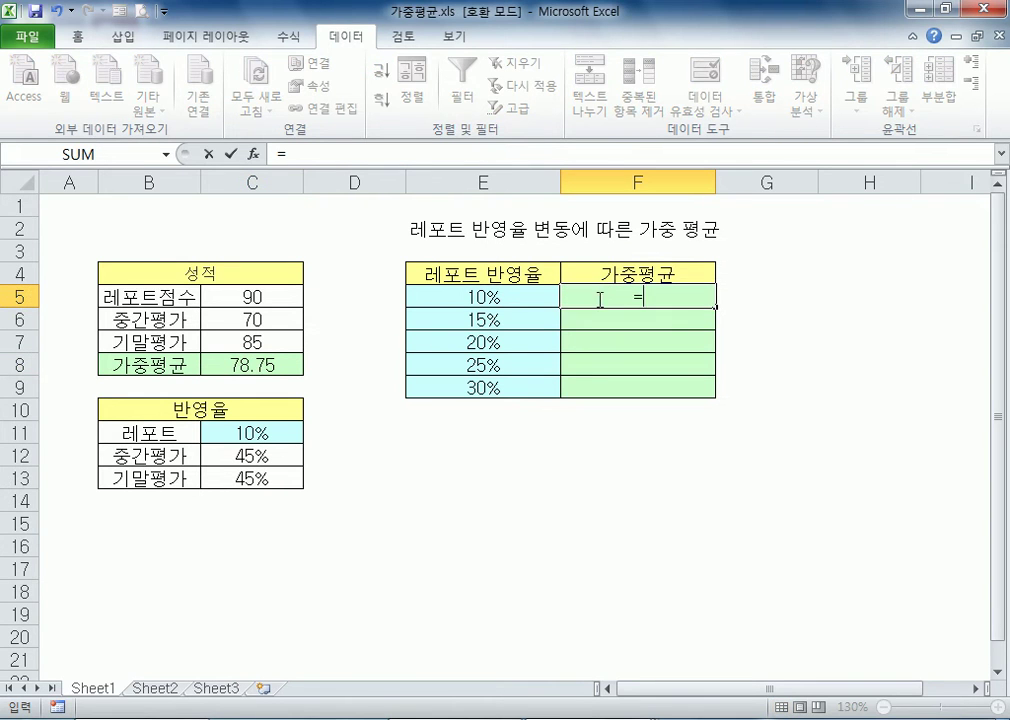
click(230, 362)
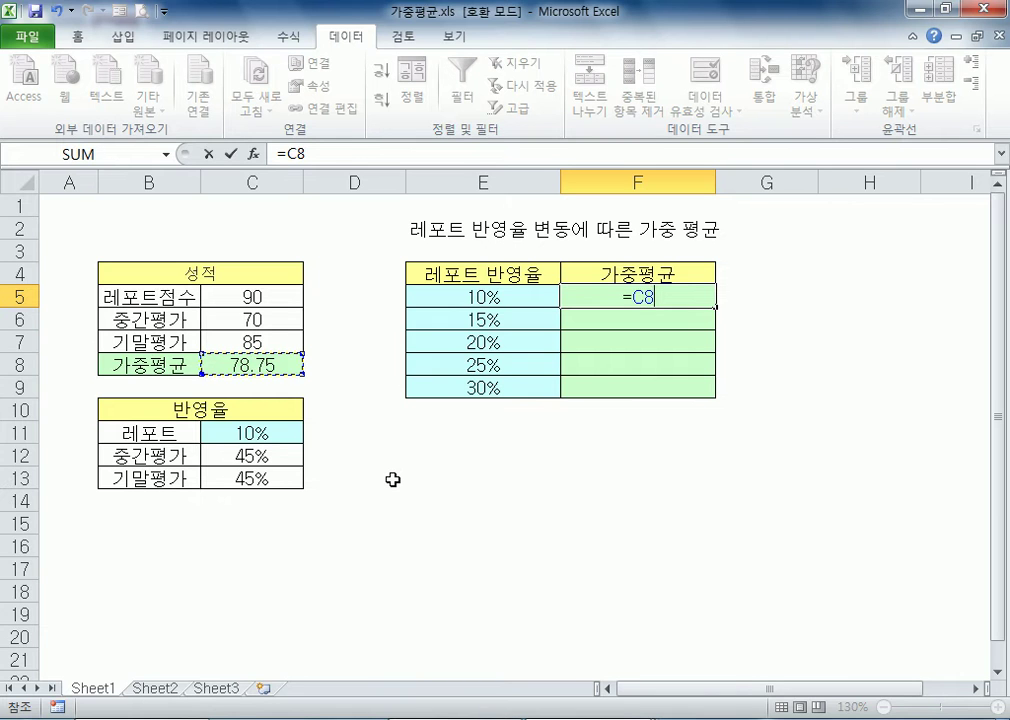
key(Escape)
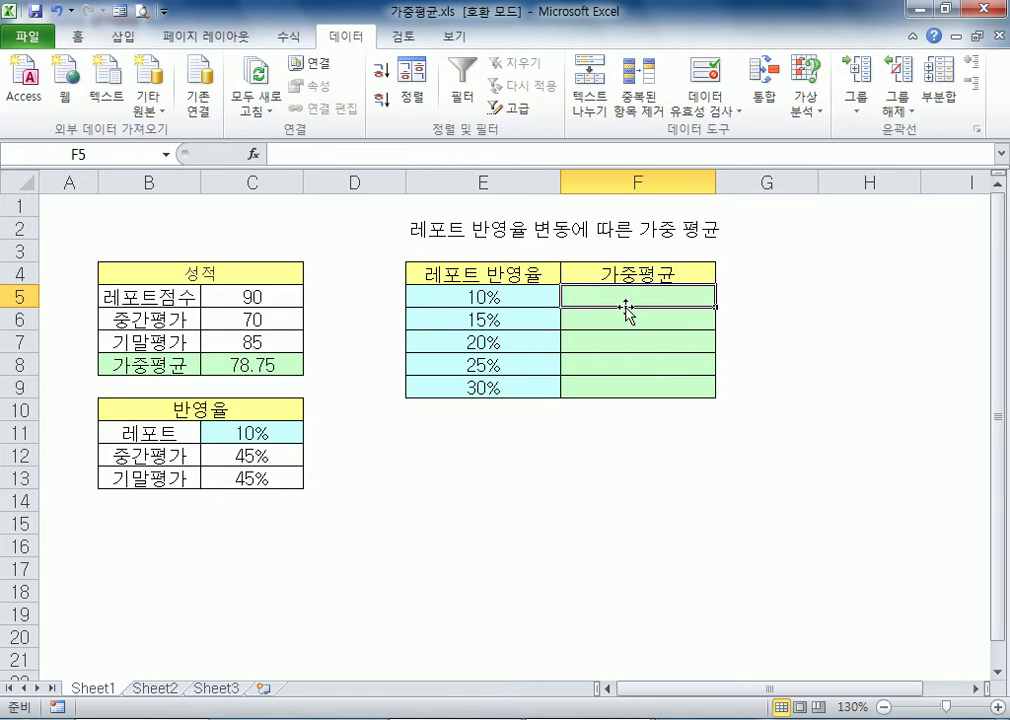
Inspect the SUMPRODUCT formula in C8 and its referenced ranges without changing it, and return to F5
click(262, 364)
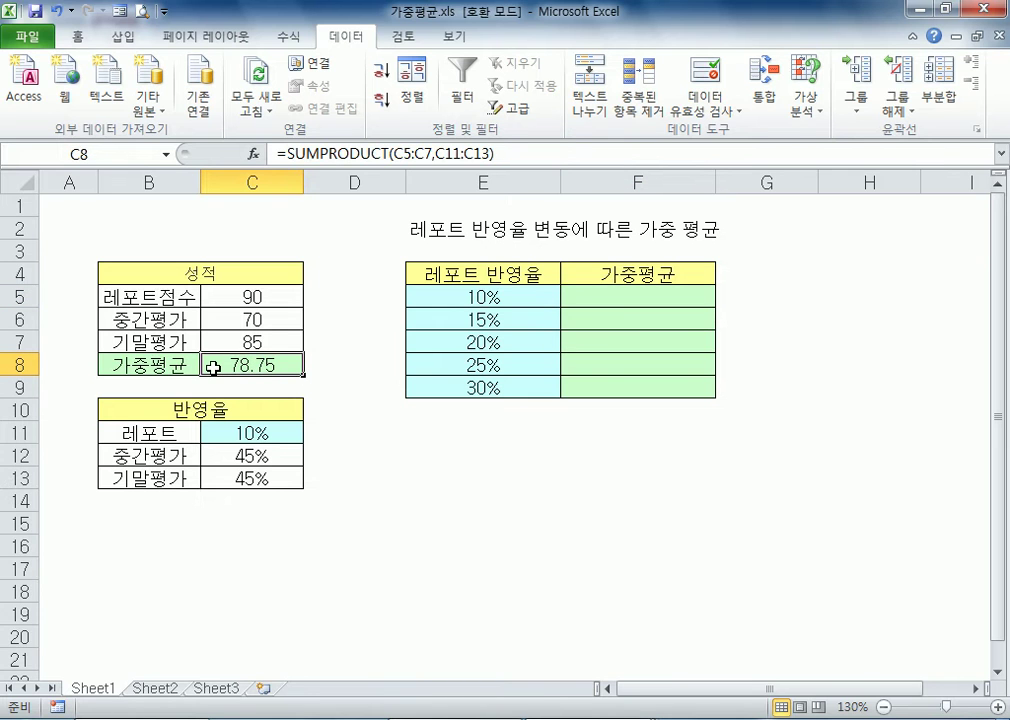
key(F2)
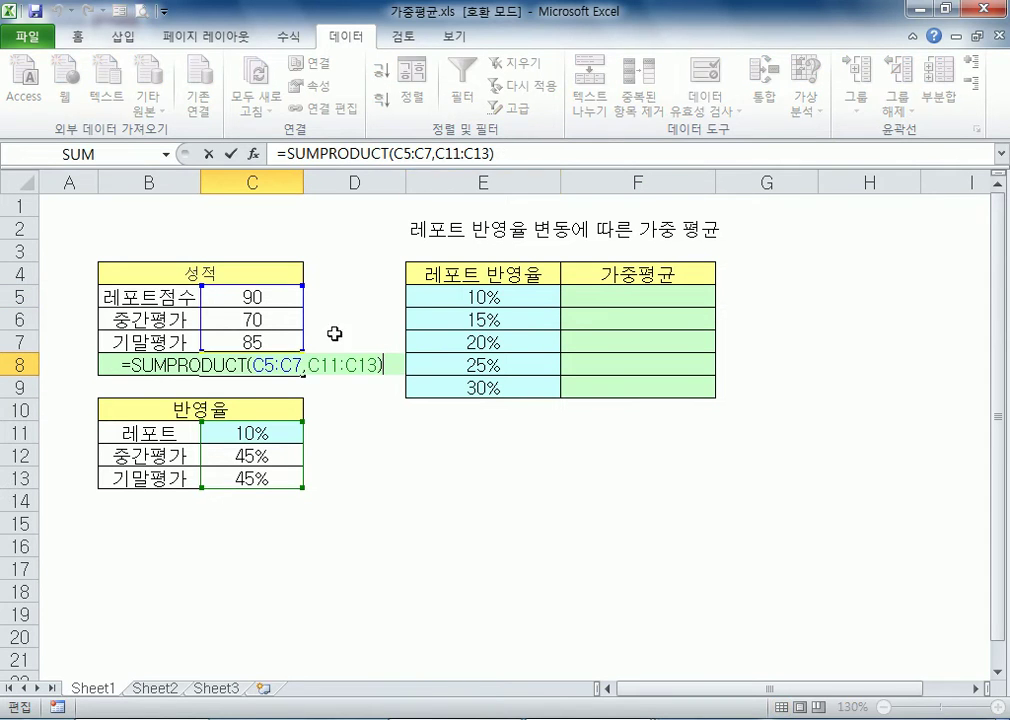
drag(122, 364, 392, 361)
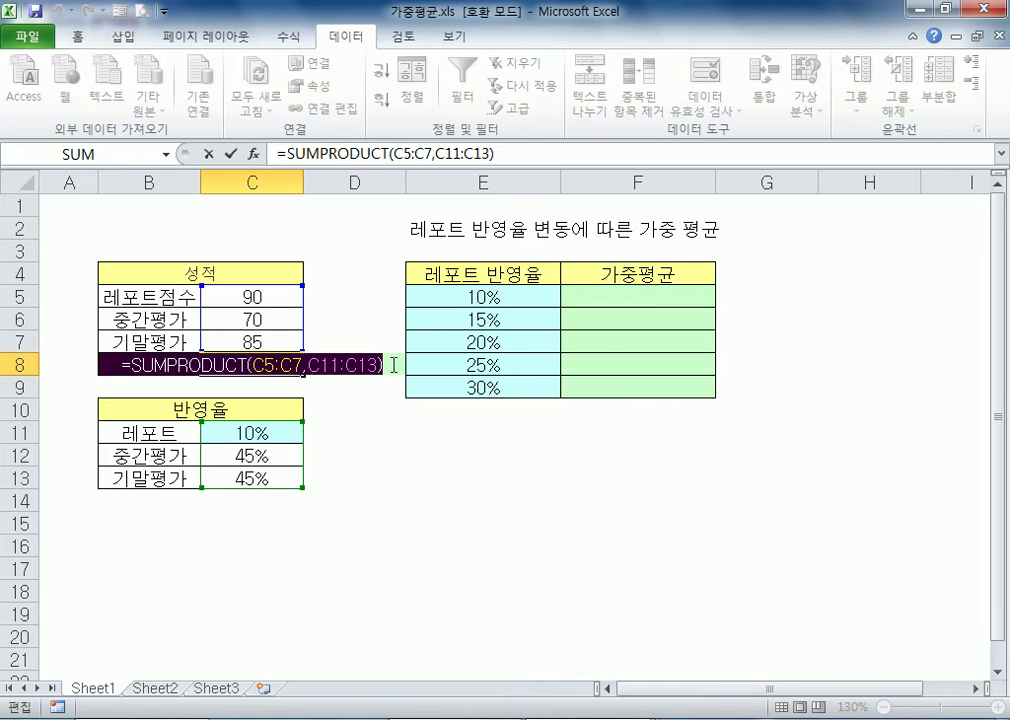
key(Escape)
click(623, 296)
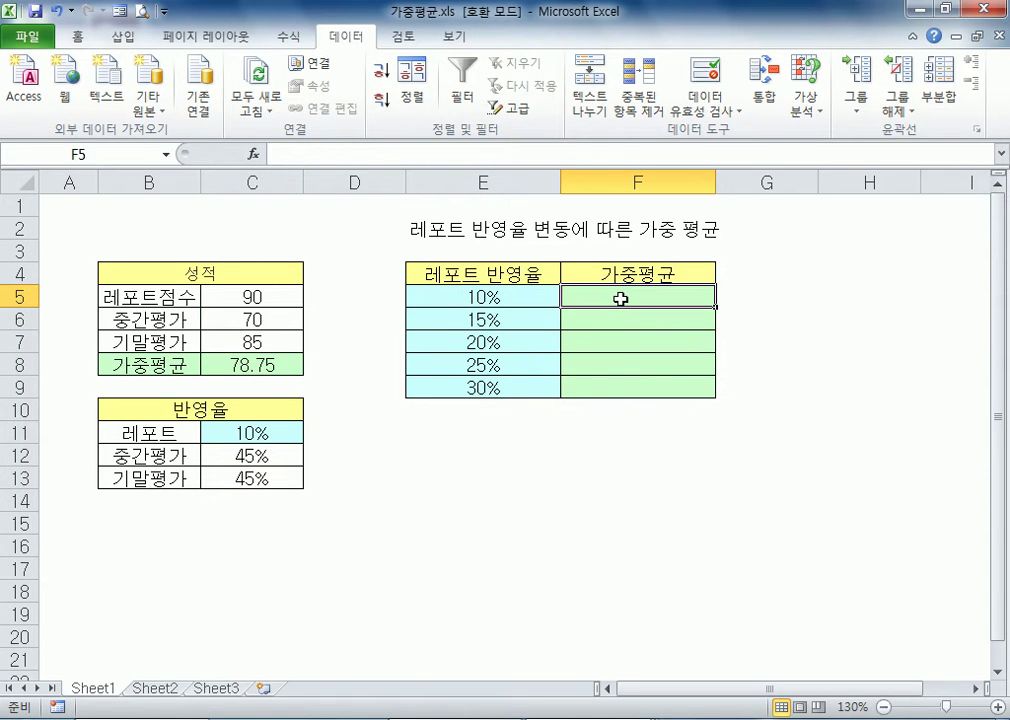
Link F5 to the weighted average with the formula =C8
text(=)
click(226, 365)
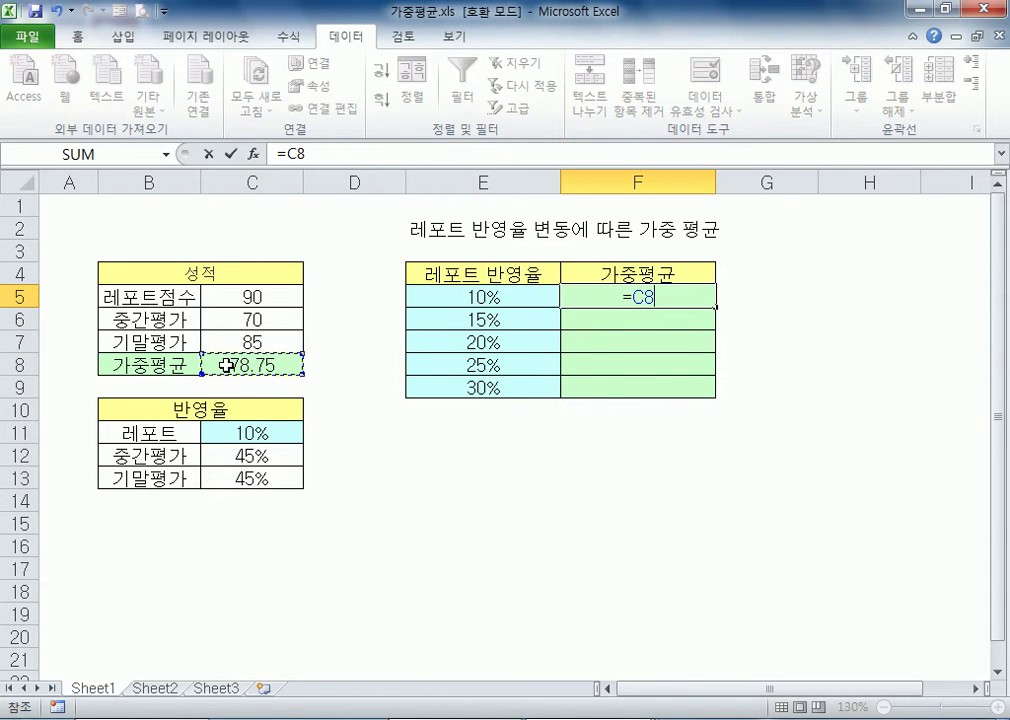
key(Return)
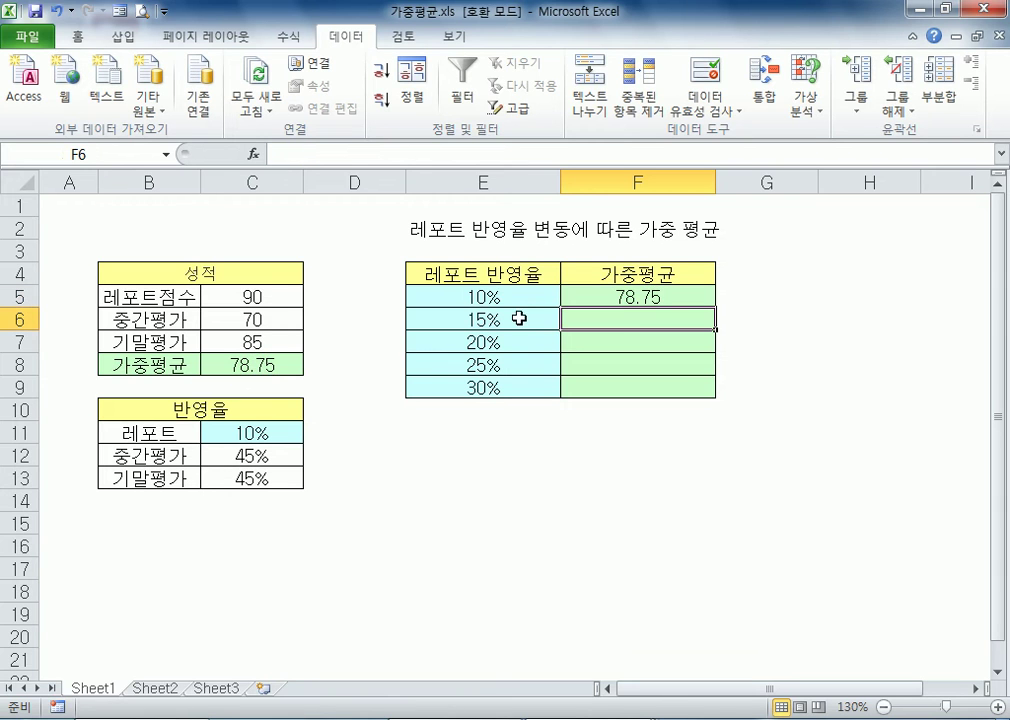
Create a what-if data table on E5:F9 with C11 as the column input cell
drag(453, 293, 660, 385)
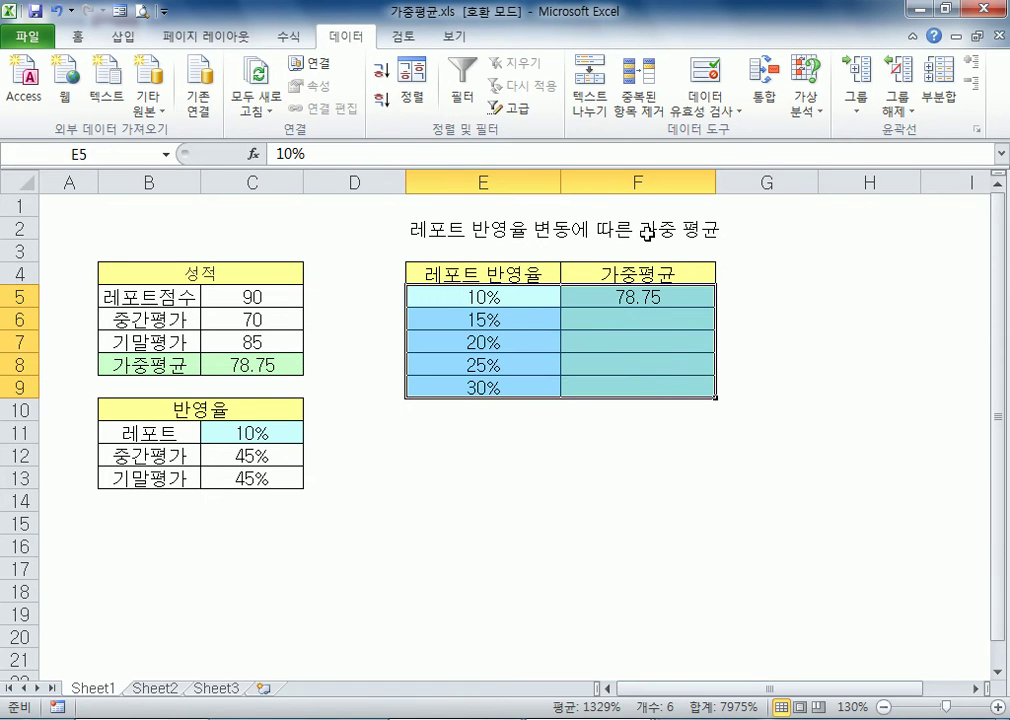
click(803, 112)
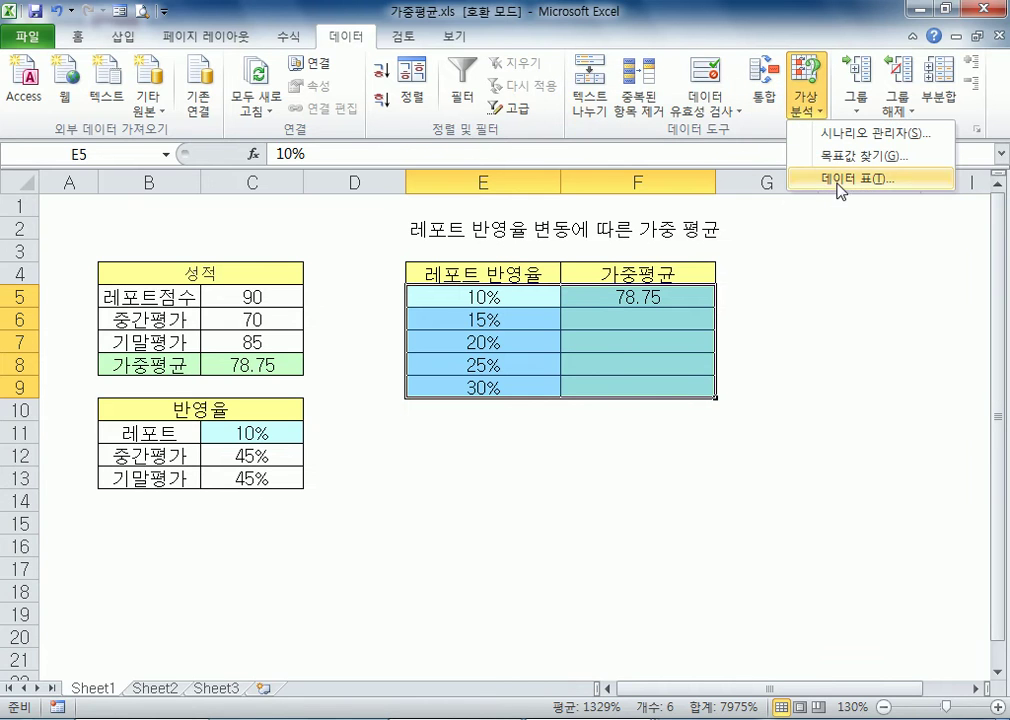
click(830, 180)
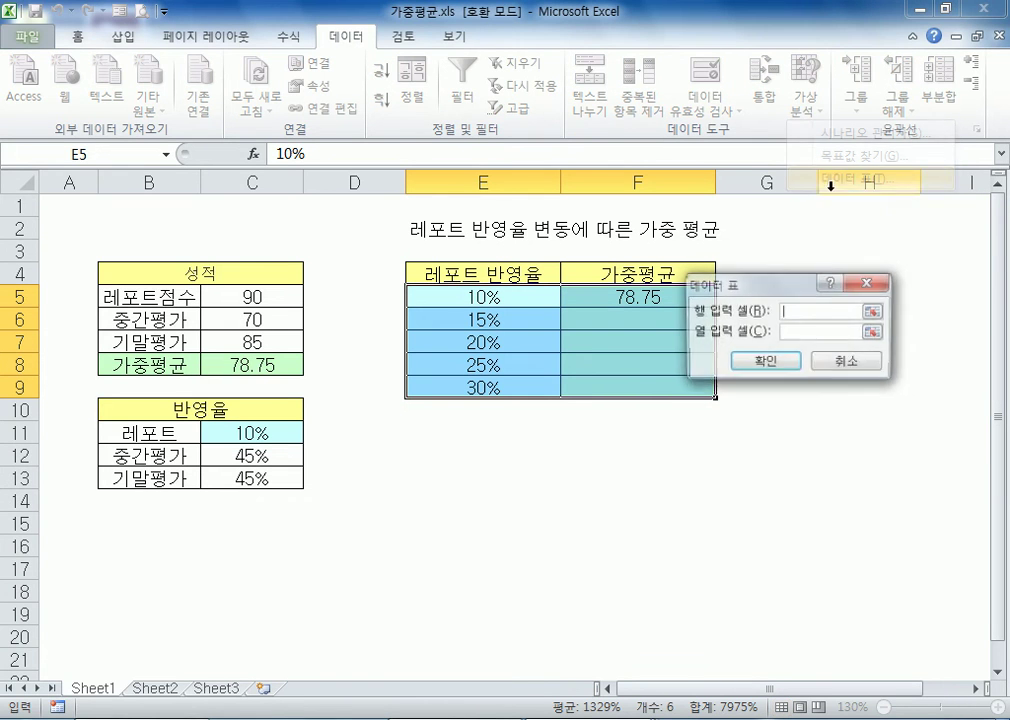
click(250, 432)
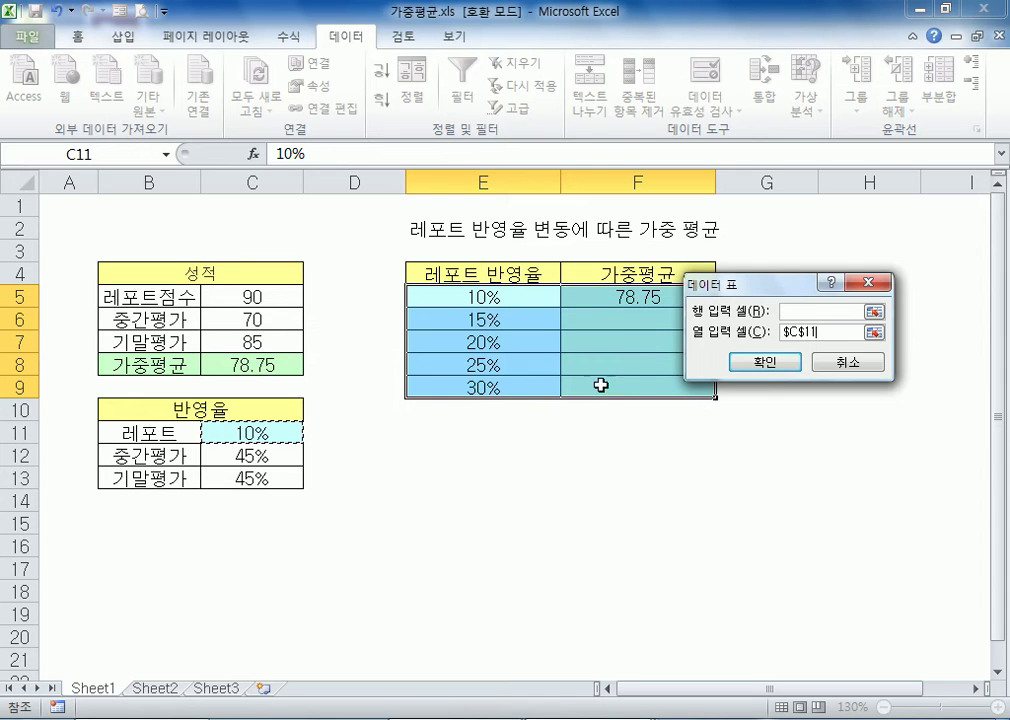
click(761, 364)
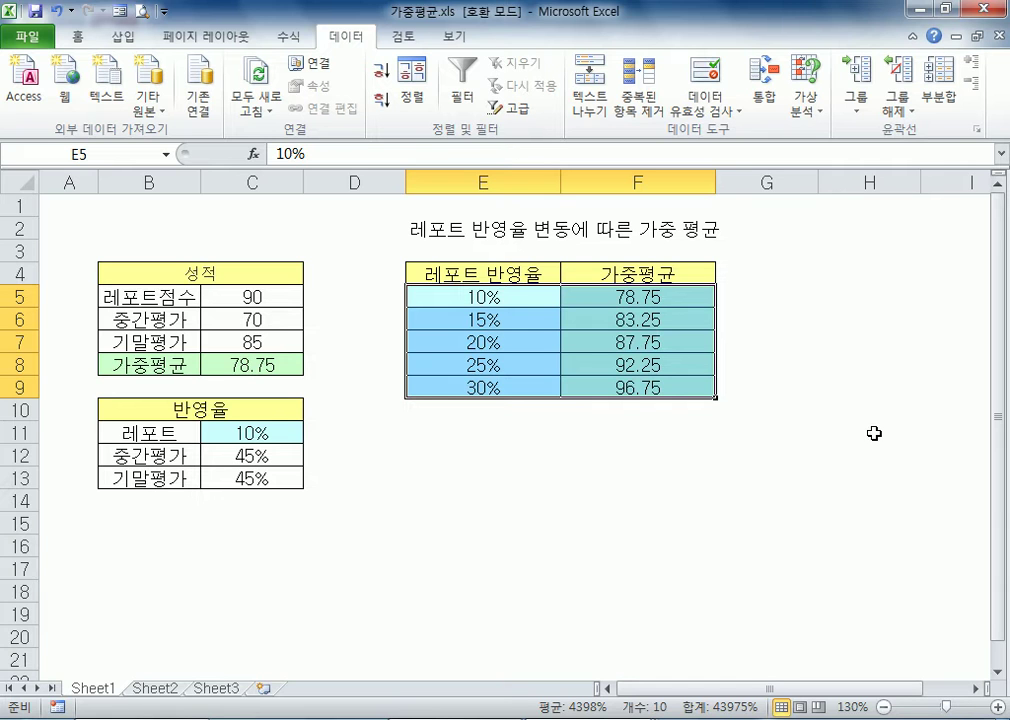
click(494, 452)
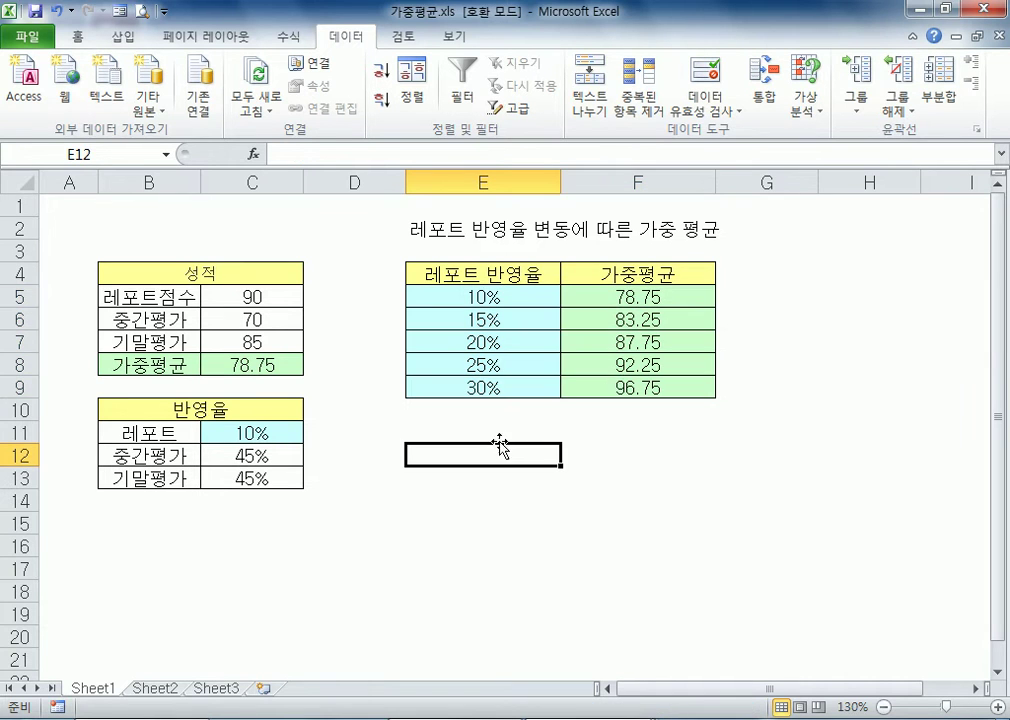
Open the workbook 가중평균2.xls from the Part05-04 folder
click(805, 102)
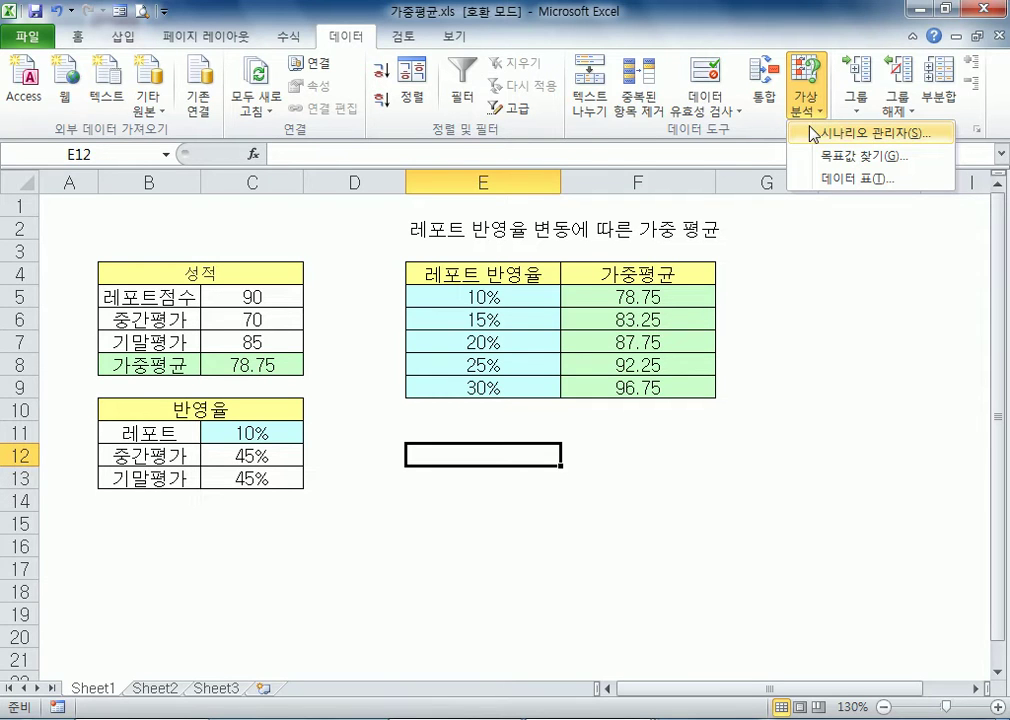
click(40, 34)
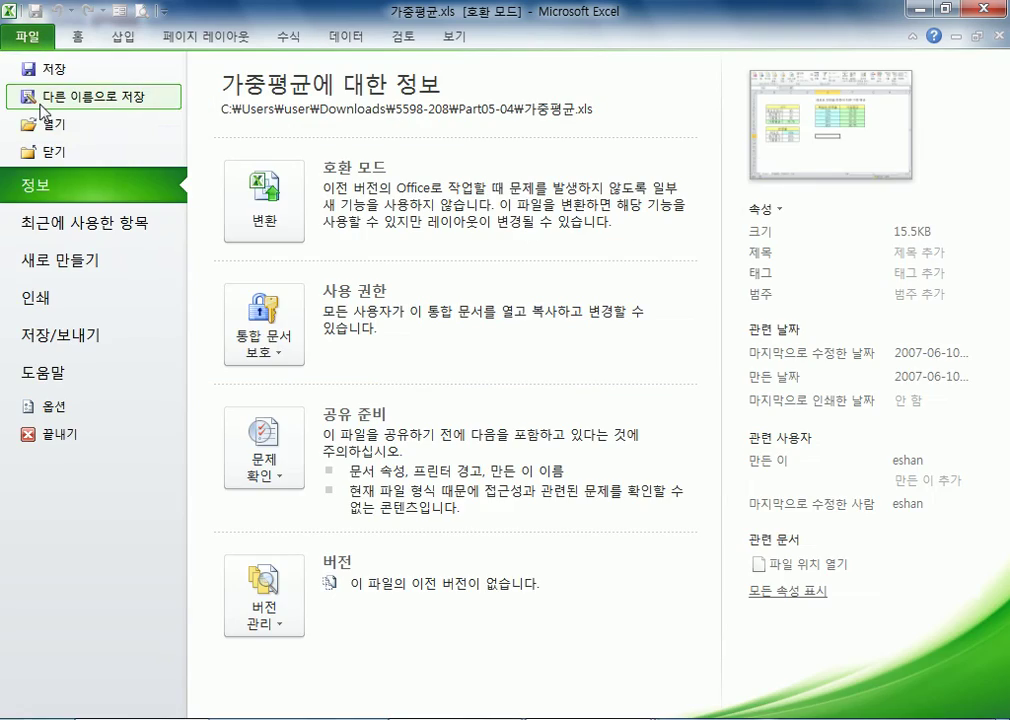
key(Escape)
key(ctrl+o)
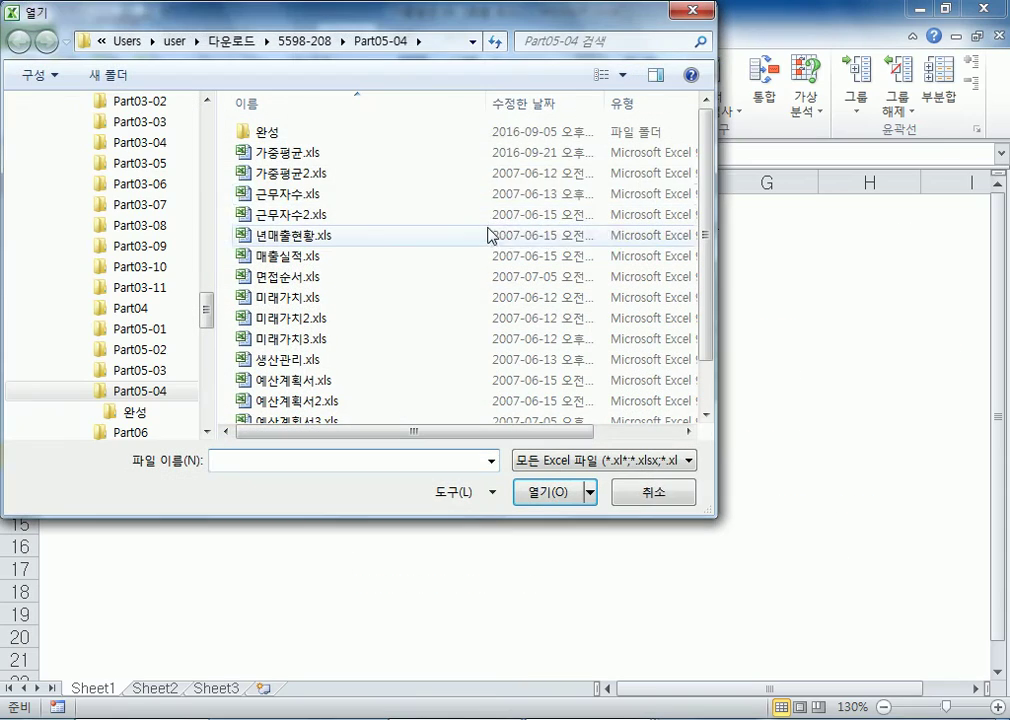
click(293, 174)
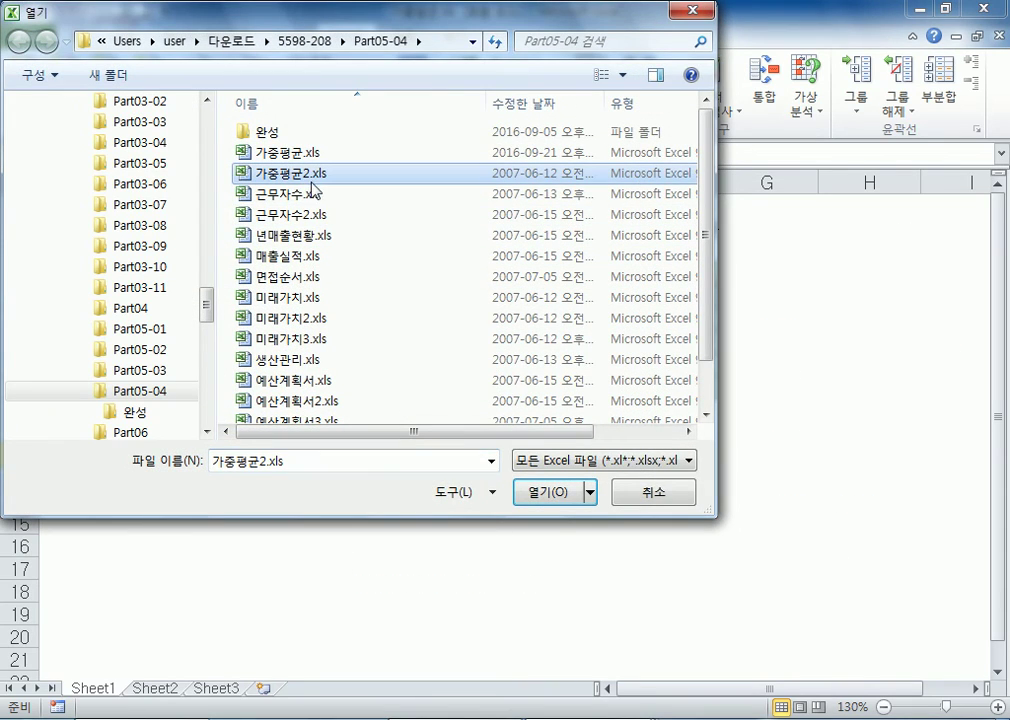
click(548, 498)
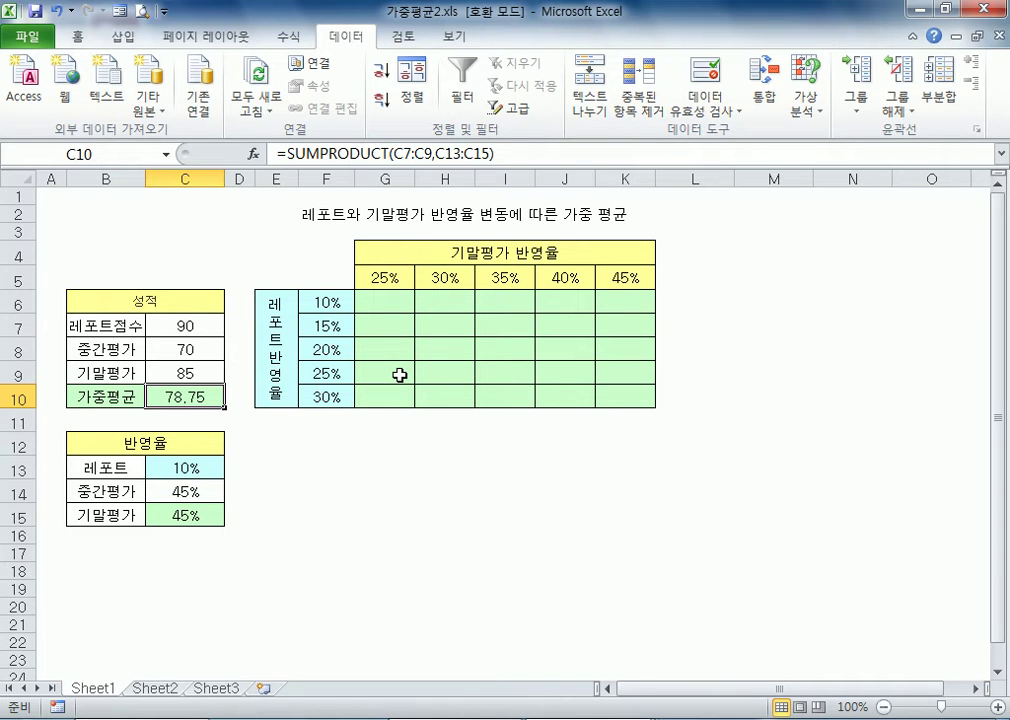
Examine the report weightings F6:F10, the final-exam weightings G5:K5, their source cells C13 and C15, the formula in C10 and the corner cell F5
drag(325, 312, 325, 398)
click(179, 466)
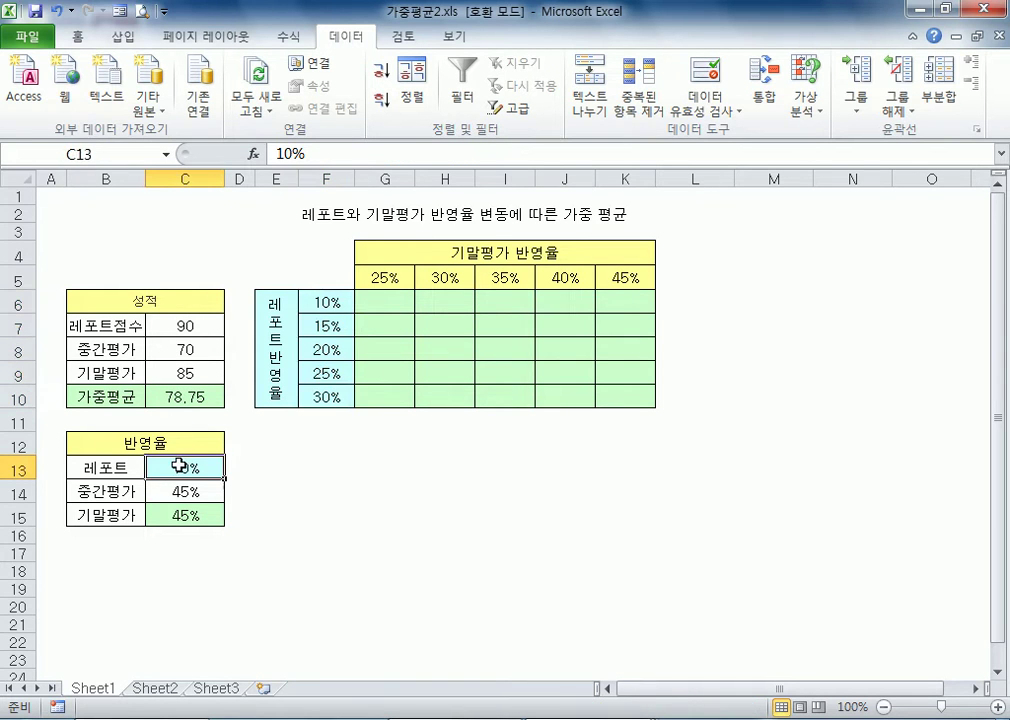
drag(327, 304, 316, 396)
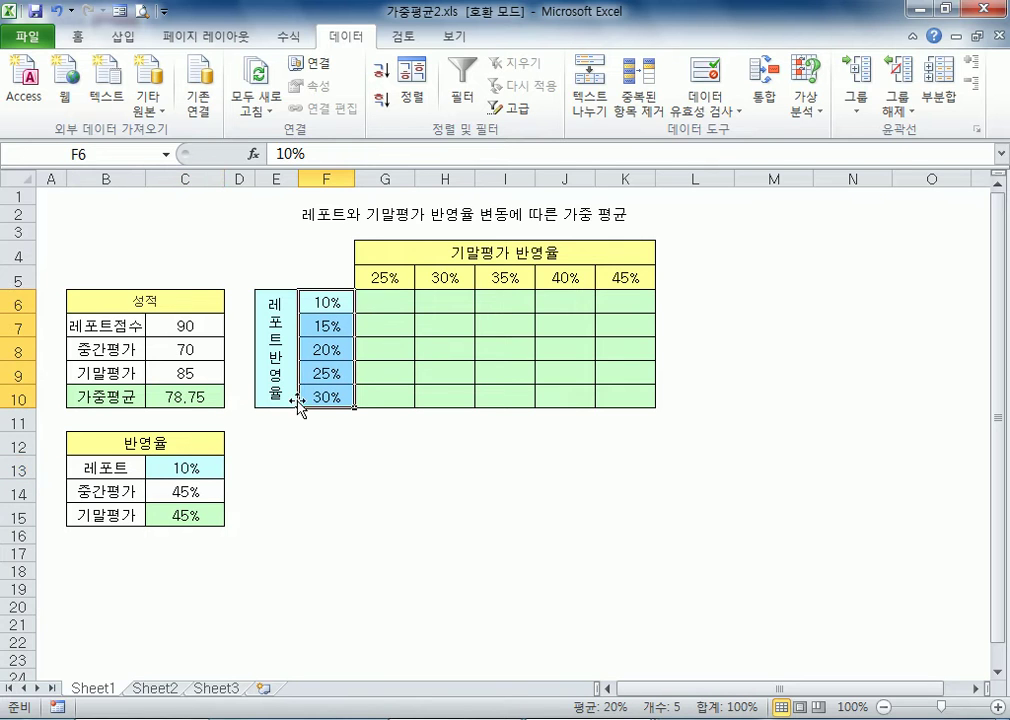
click(193, 519)
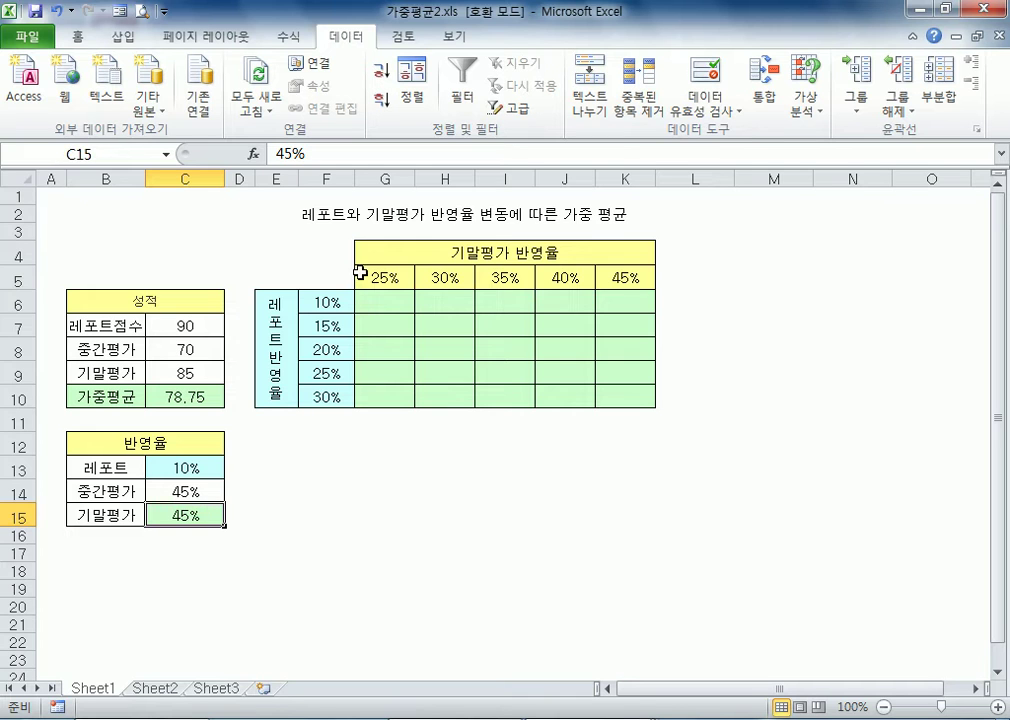
drag(395, 272, 622, 275)
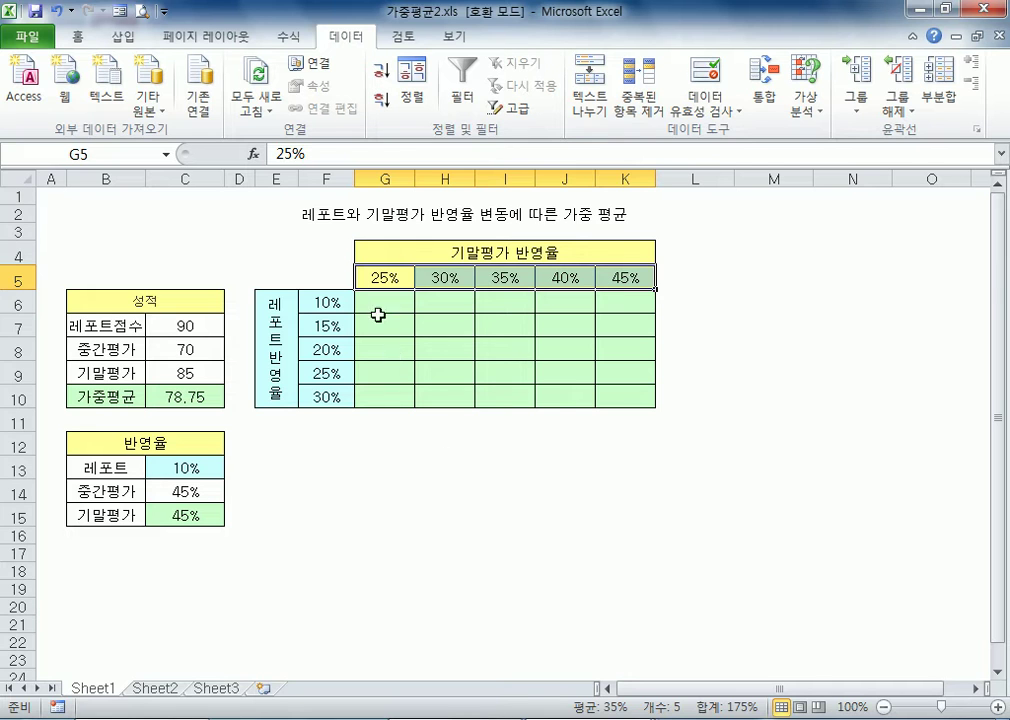
drag(326, 277, 620, 401)
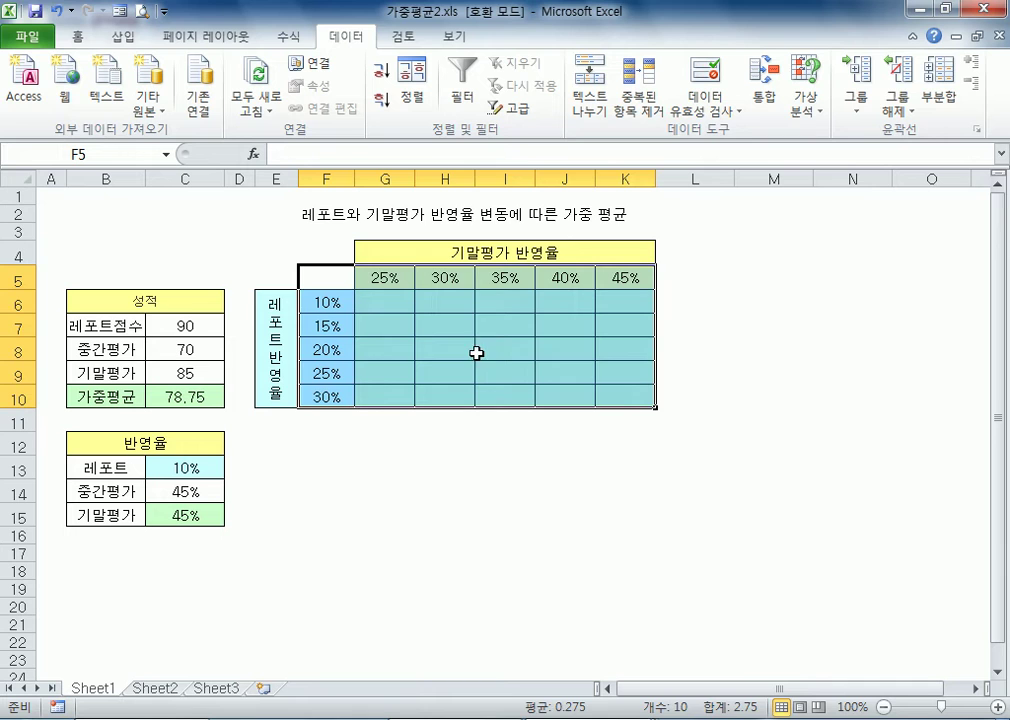
click(325, 281)
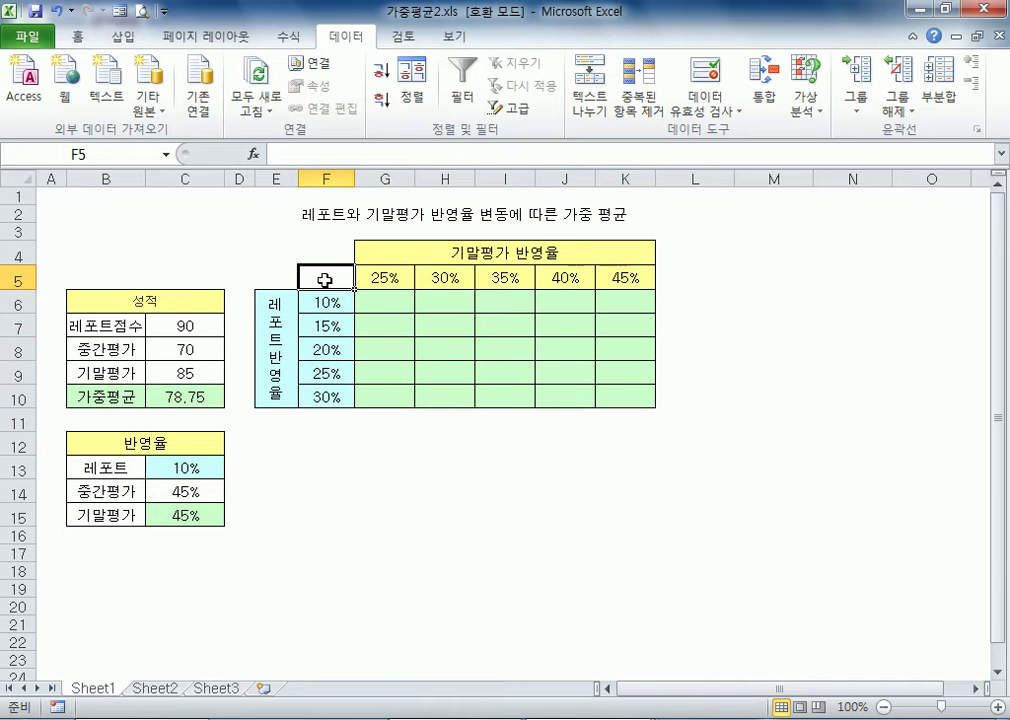
click(168, 397)
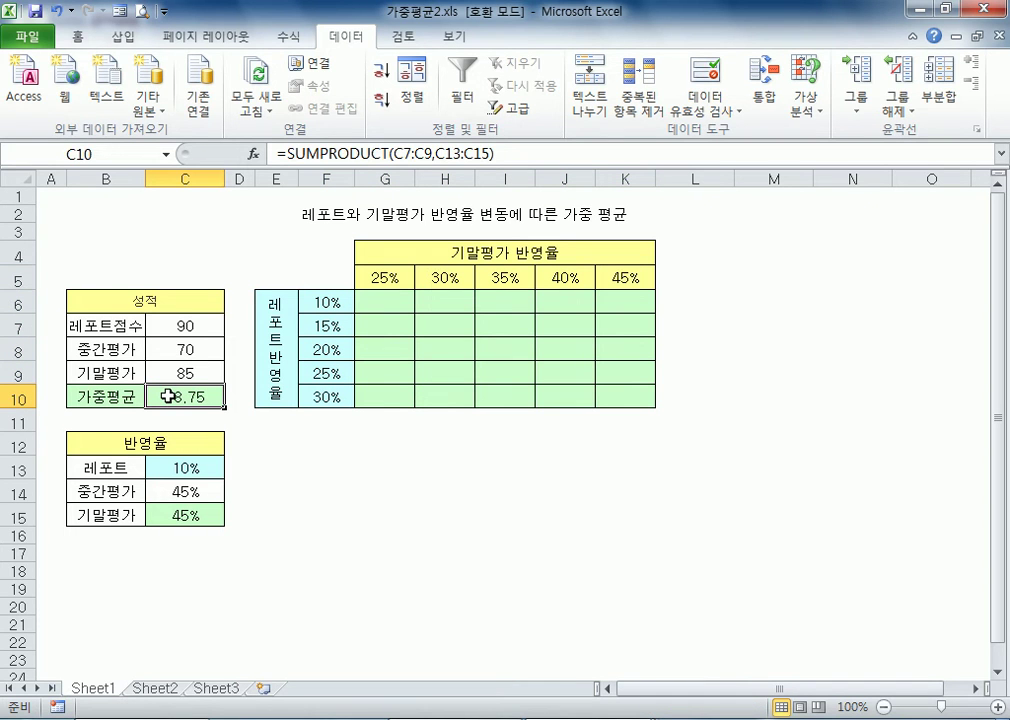
click(327, 278)
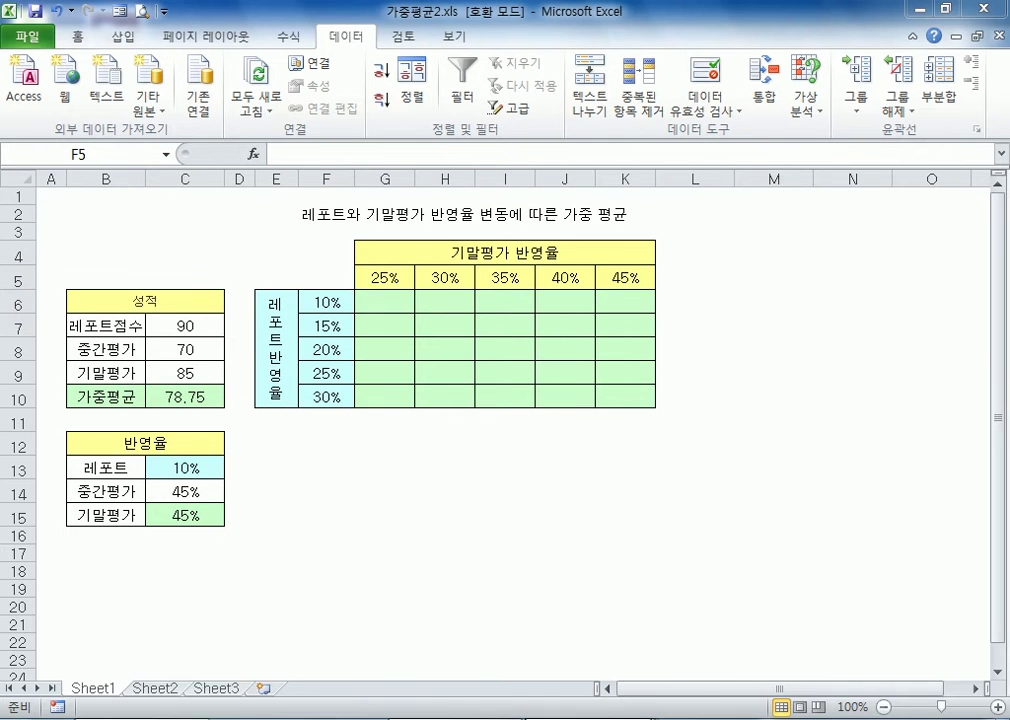
Switch back to 가중평균.xls and clear the weighted-average cells F5:F9
click(667, 652)
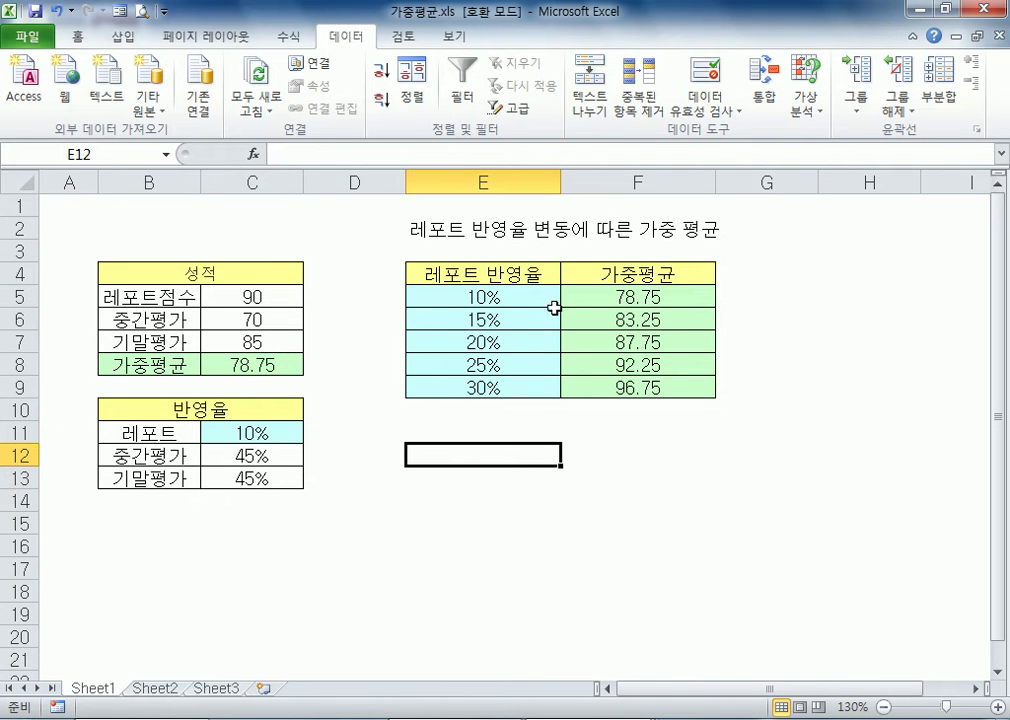
drag(606, 296, 612, 386)
key(Delete)
click(607, 298)
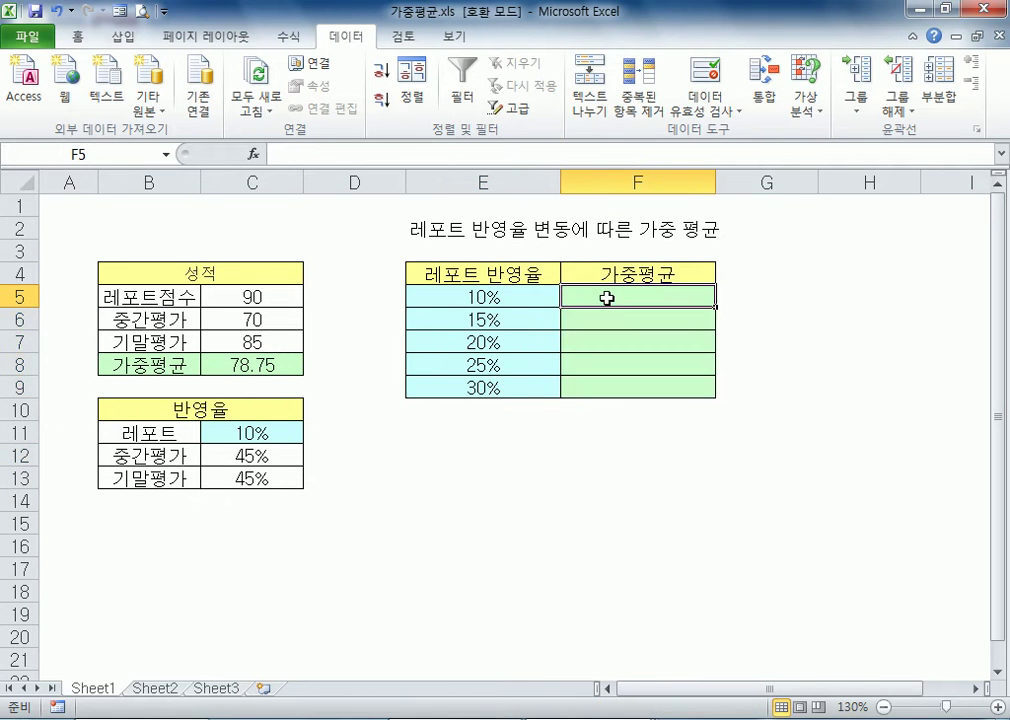
click(255, 362)
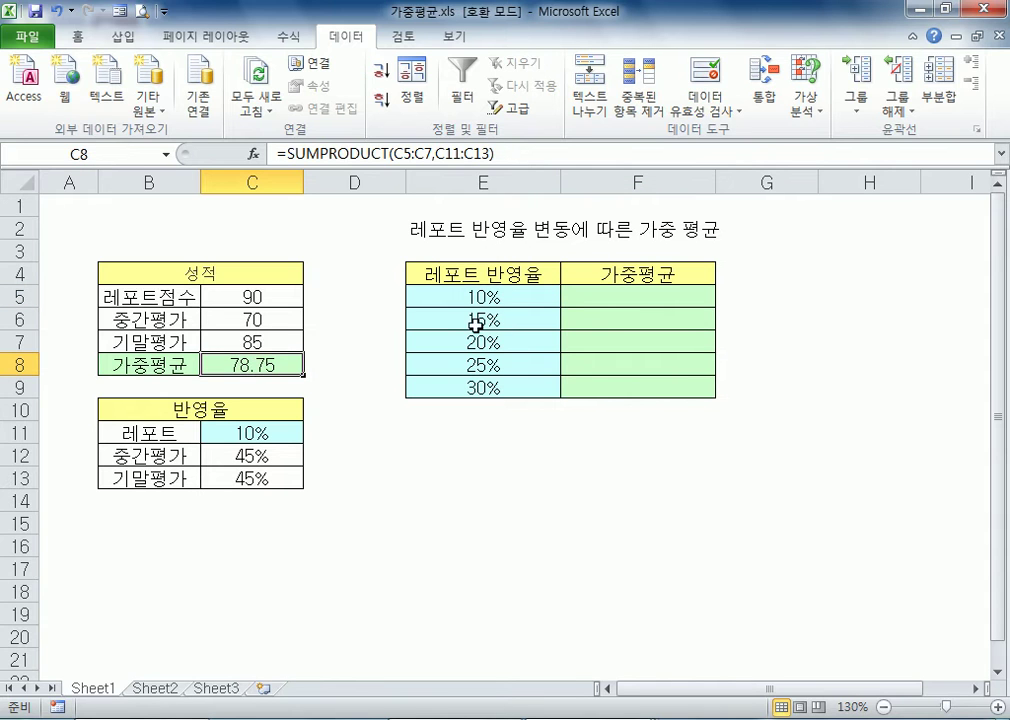
click(608, 297)
text(=)
click(257, 362)
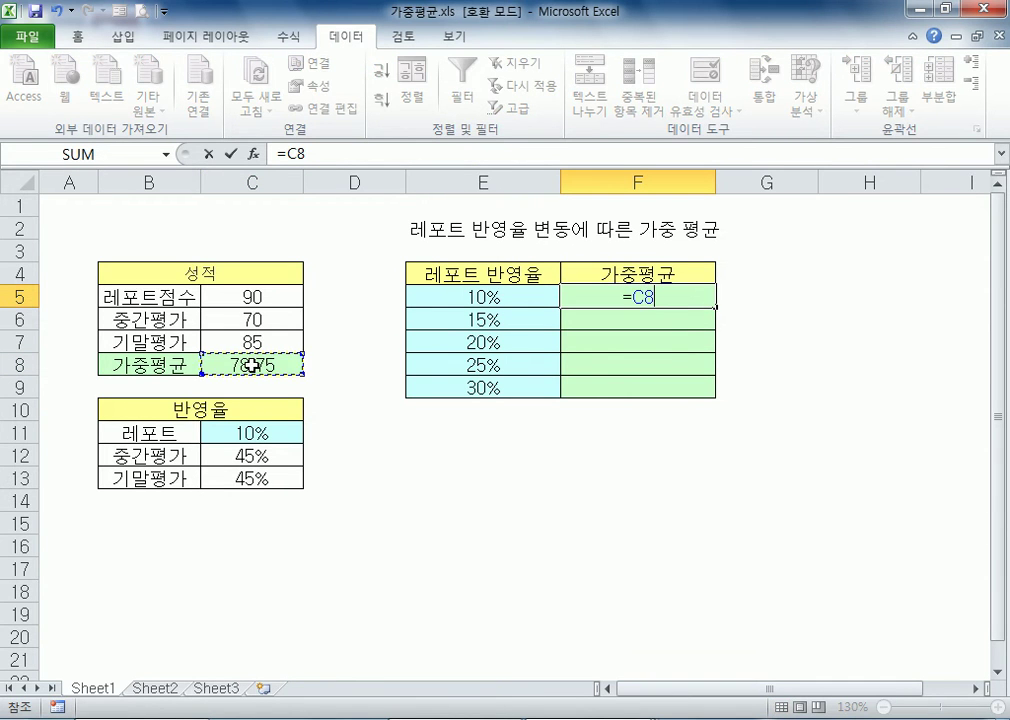
key(Escape)
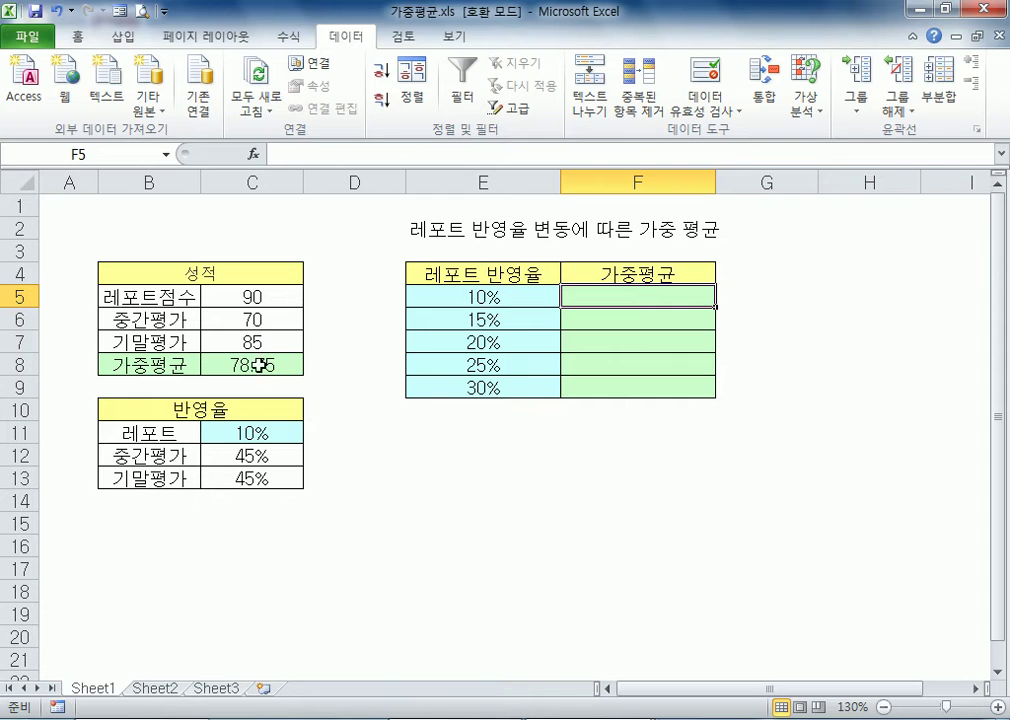
Copy the formula text =SUMPRODUCT(C5:C7,C11:C13) from C8 and enter it unchanged in F5
click(260, 360)
click(516, 149)
drag(516, 149, 274, 153)
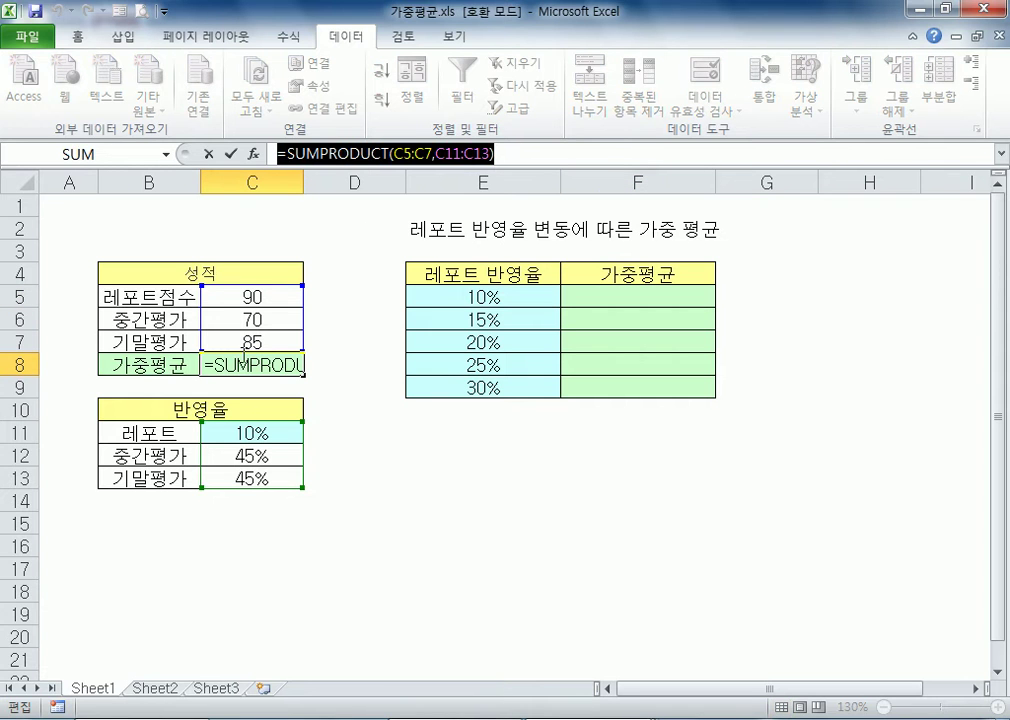
key(ctrl+c)
key(Escape)
click(640, 297)
key(ctrl+v)
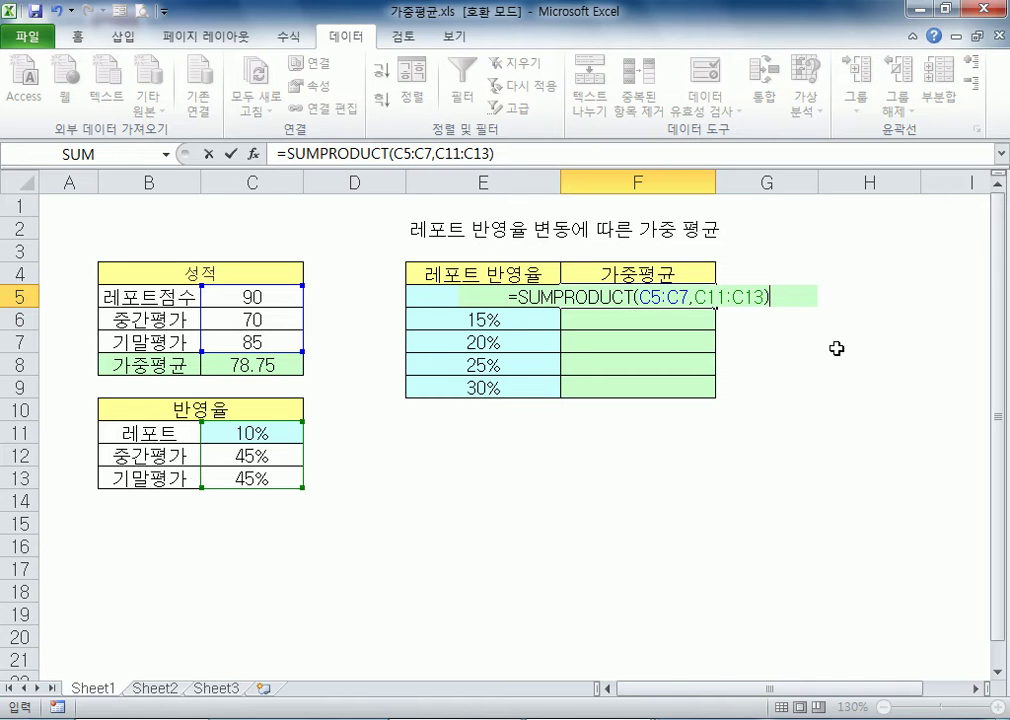
key(Return)
Replace the formula in F5 with the direct reference =C8
click(620, 288)
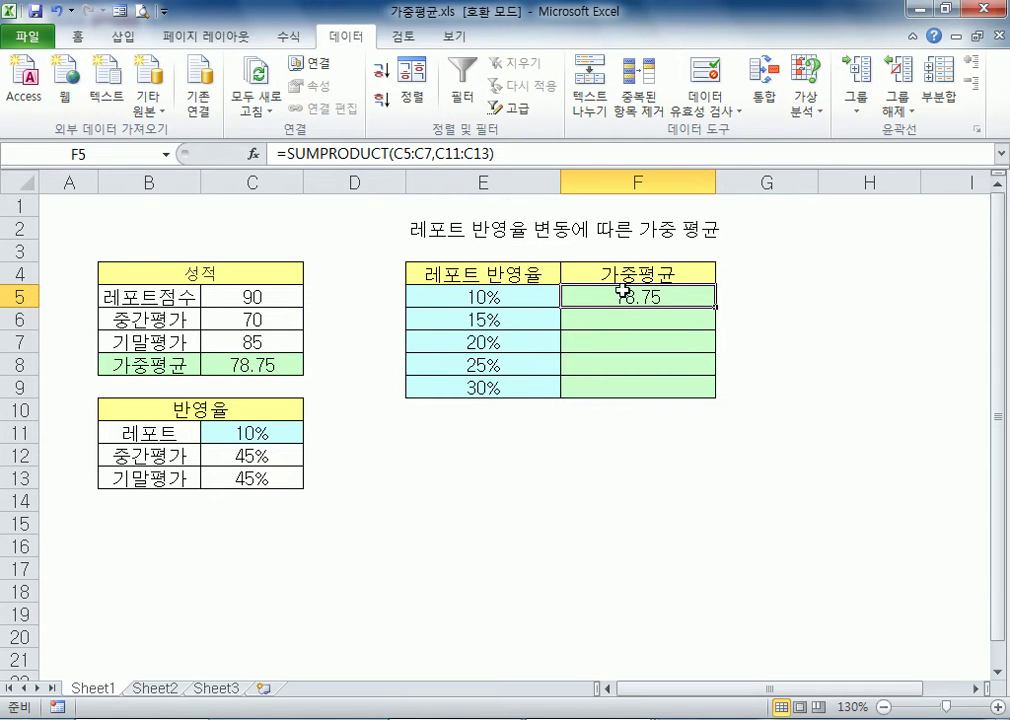
text(=)
click(269, 365)
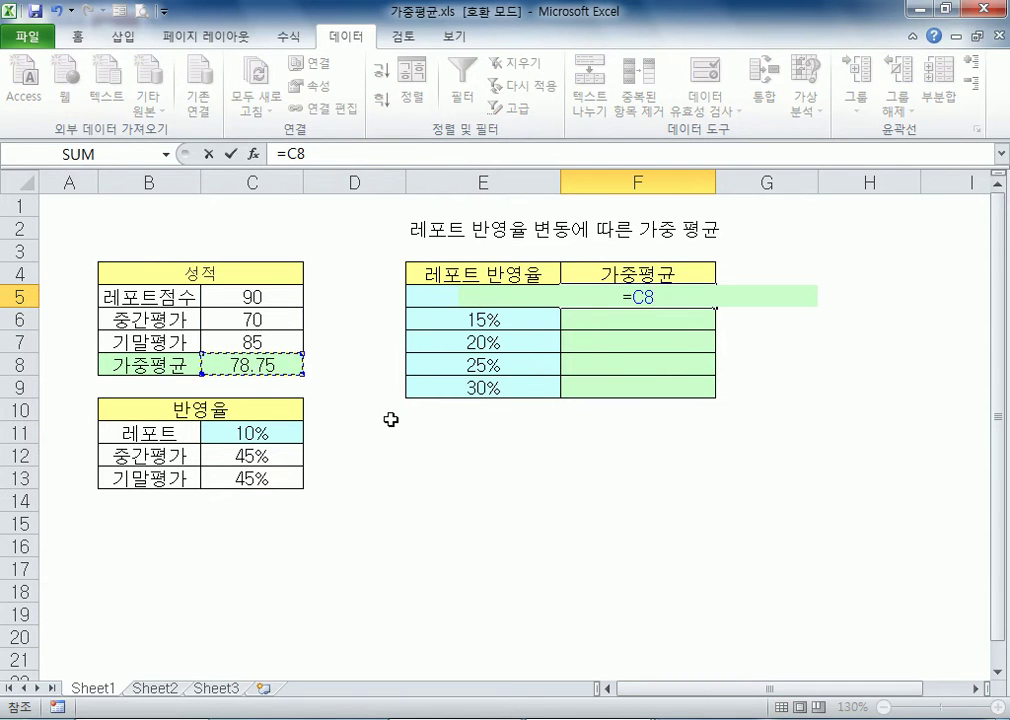
key(Return)
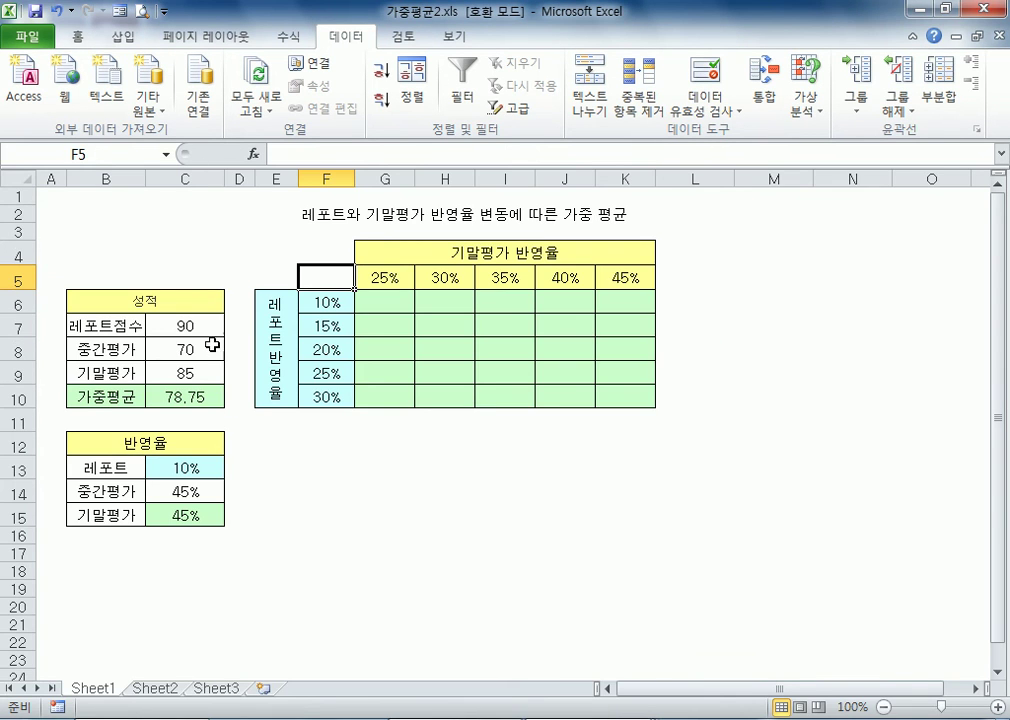
Switch to 가중평균2.xls and link the table's corner cell F5 to the weighted average with =C10
click(859, 657)
click(202, 399)
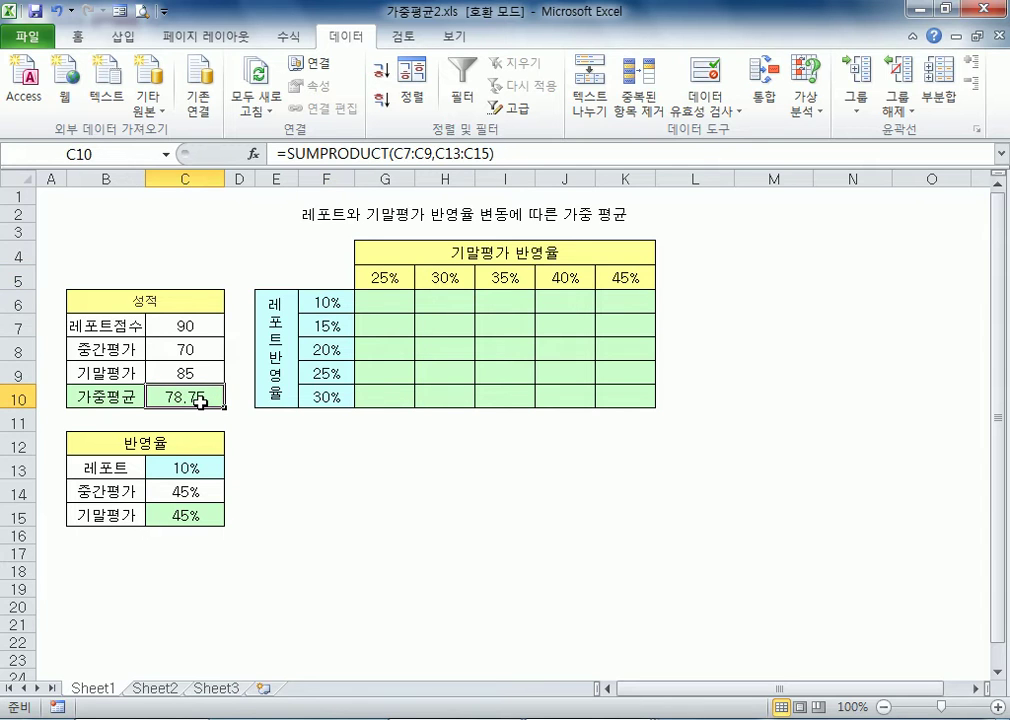
click(330, 277)
text(=)
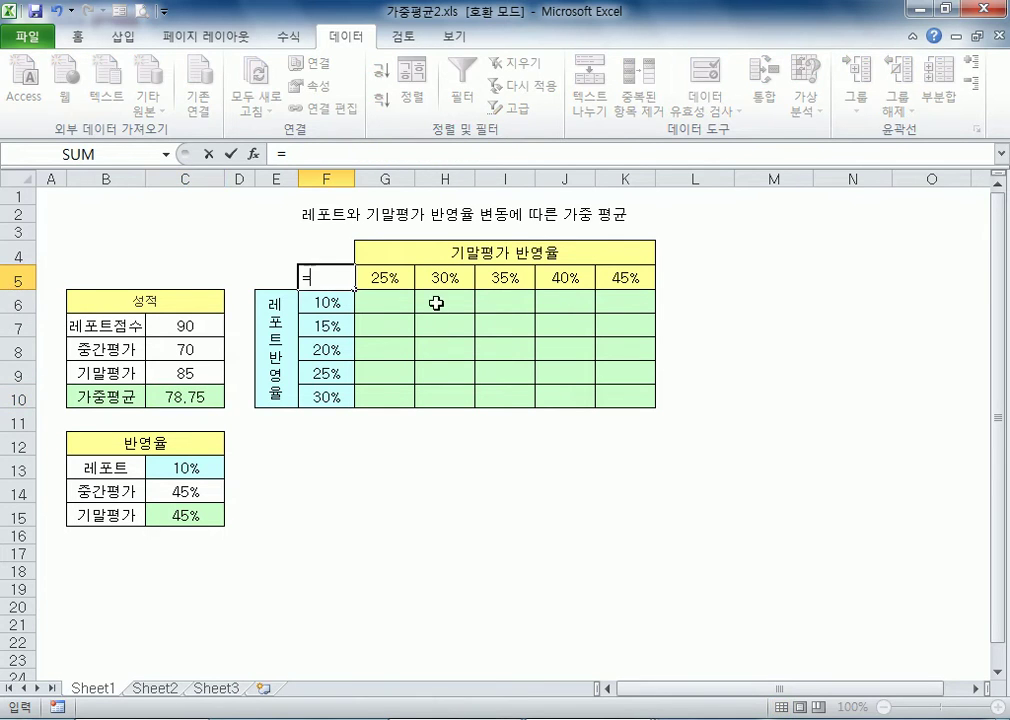
click(150, 397)
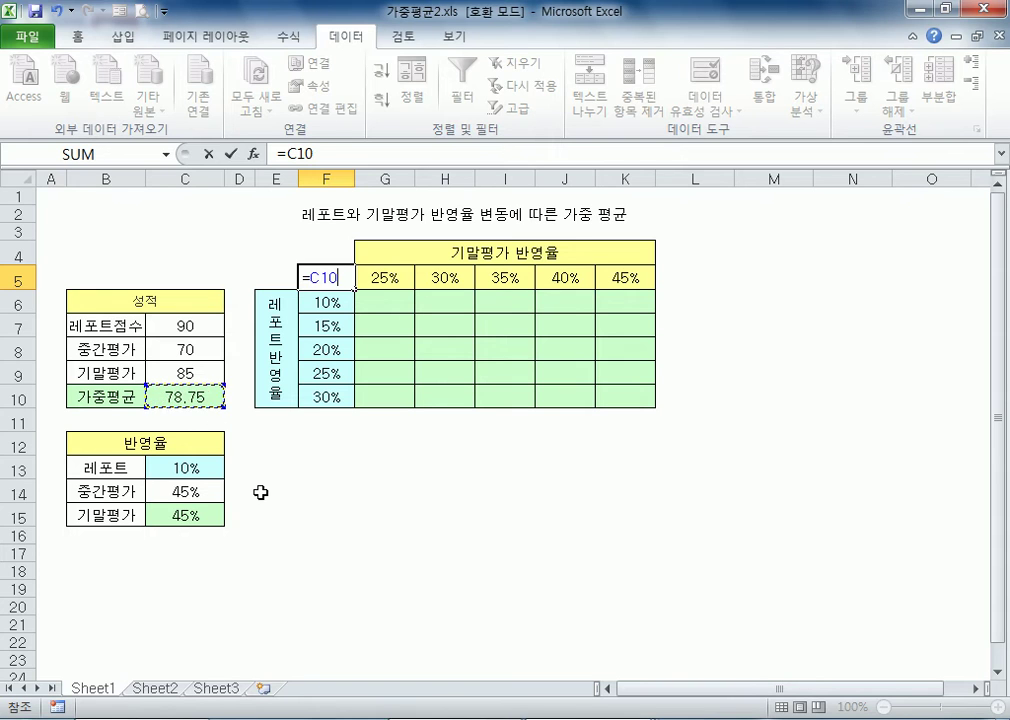
key(Return)
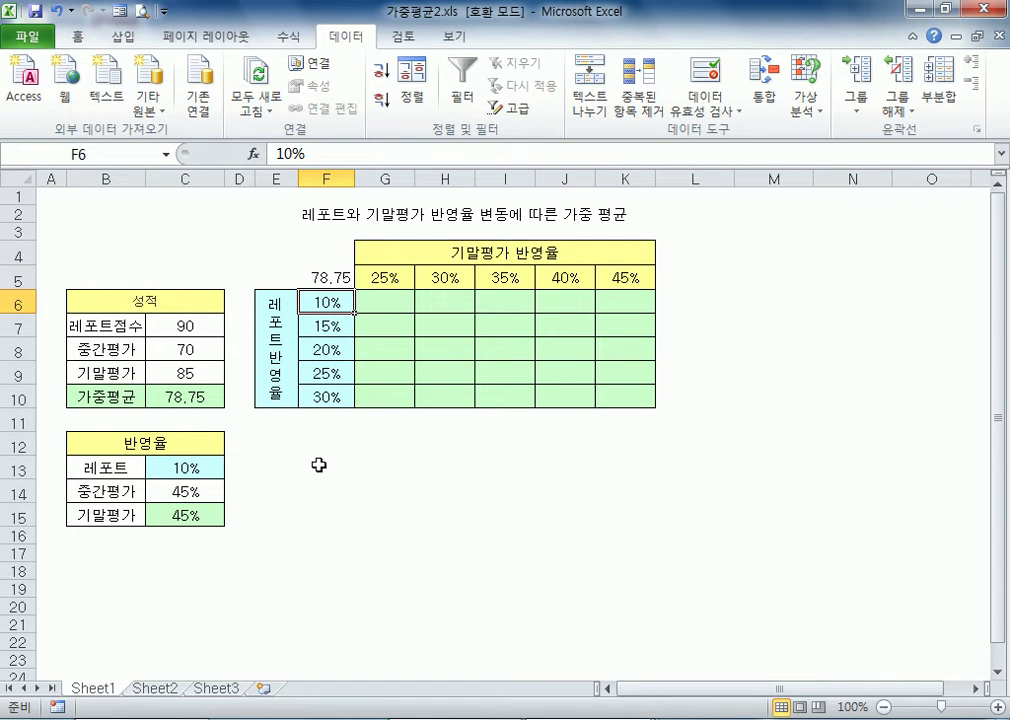
Try a white font colour on the table's corner cell F5 to hide its value, and undo the change
click(341, 279)
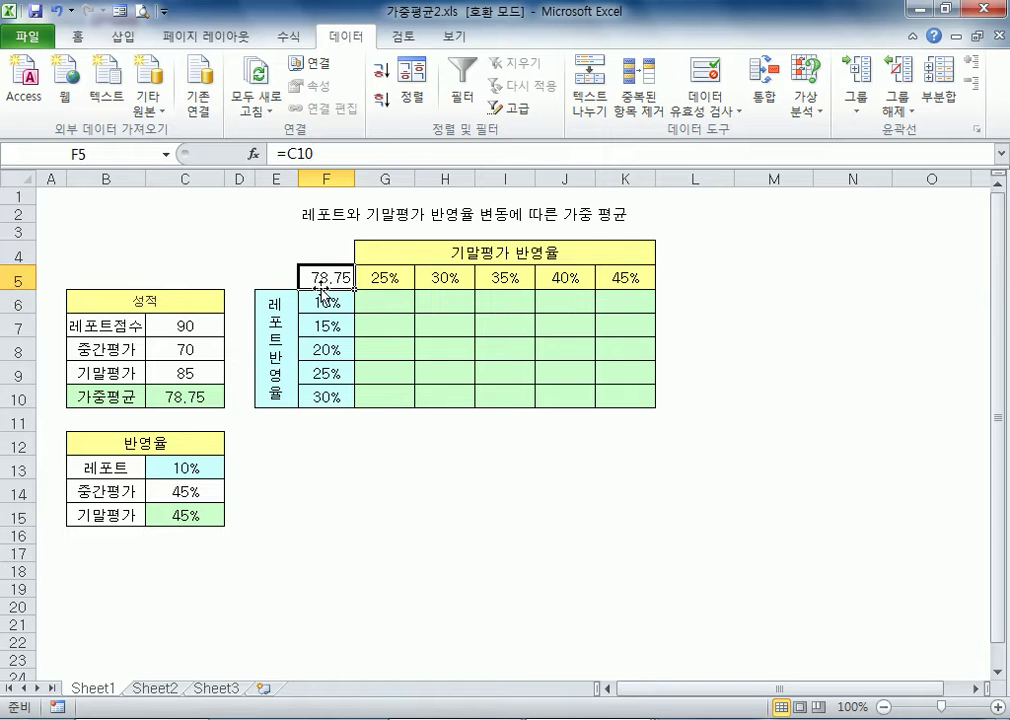
click(74, 38)
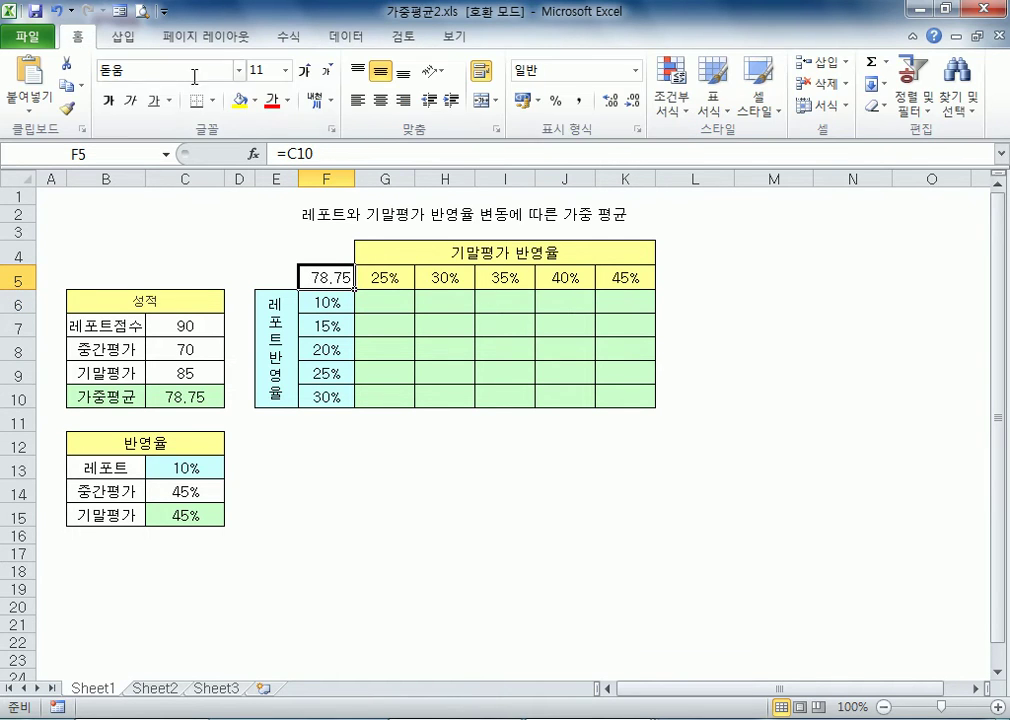
click(287, 100)
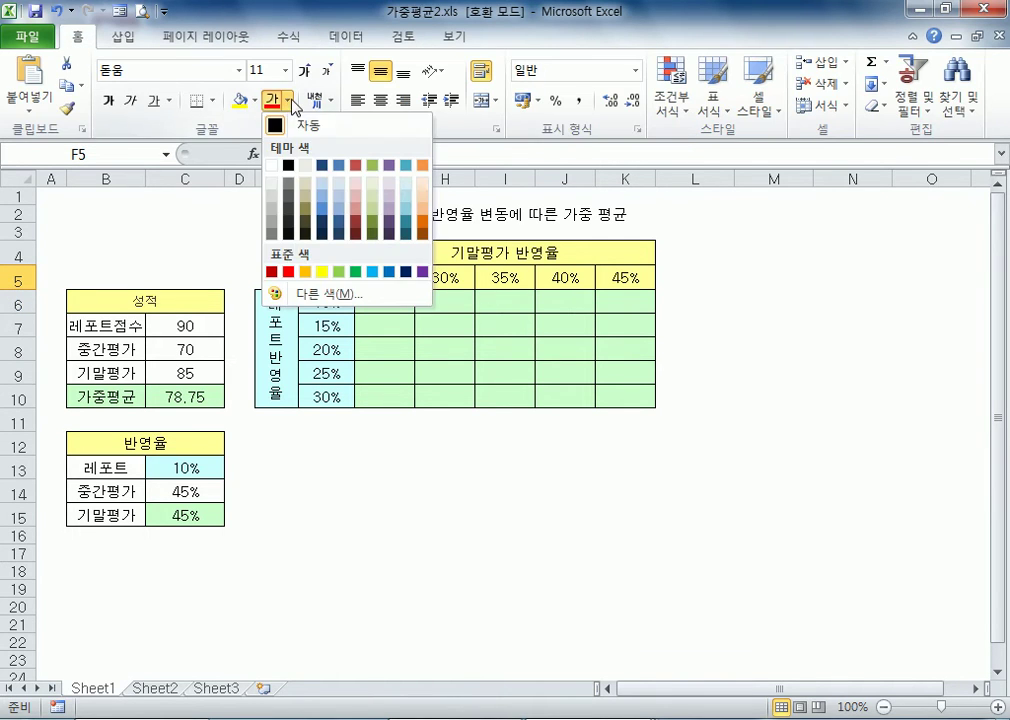
click(271, 165)
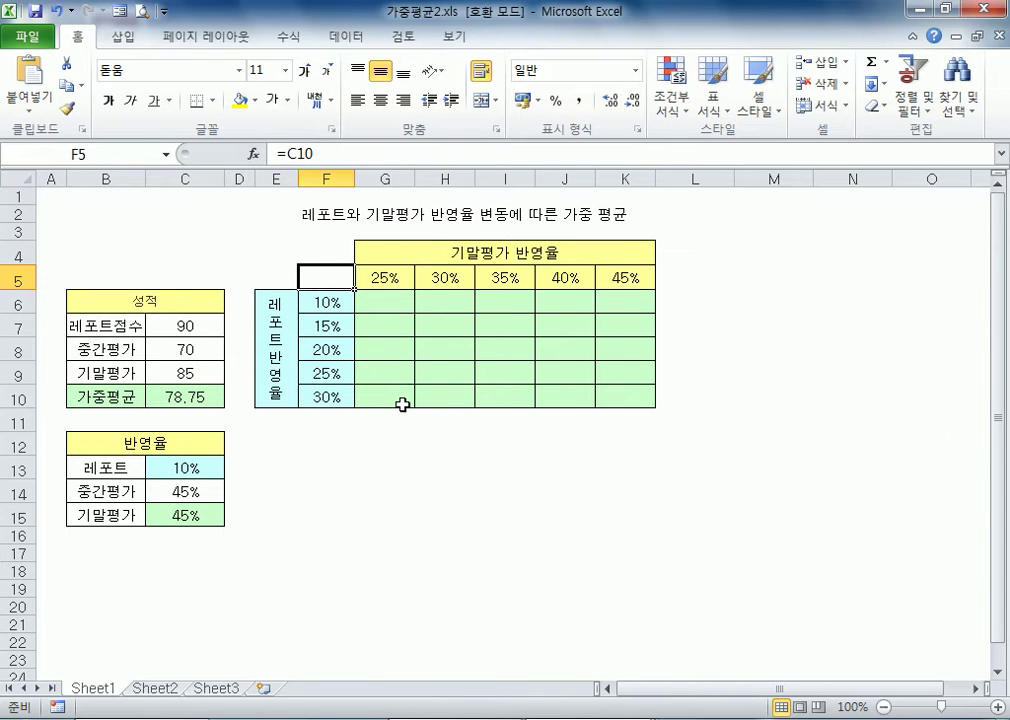
key(ctrl+z)
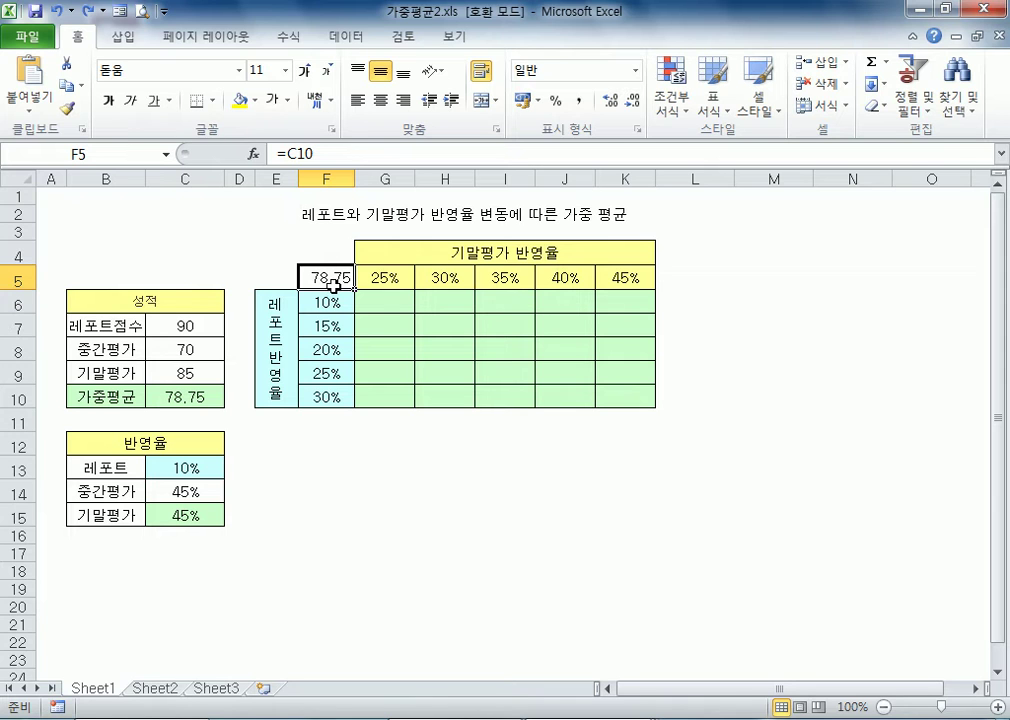
Create a two-variable data table over F5:K10 with row input cell $C$15 and column input cell $C$13
drag(325, 277, 626, 402)
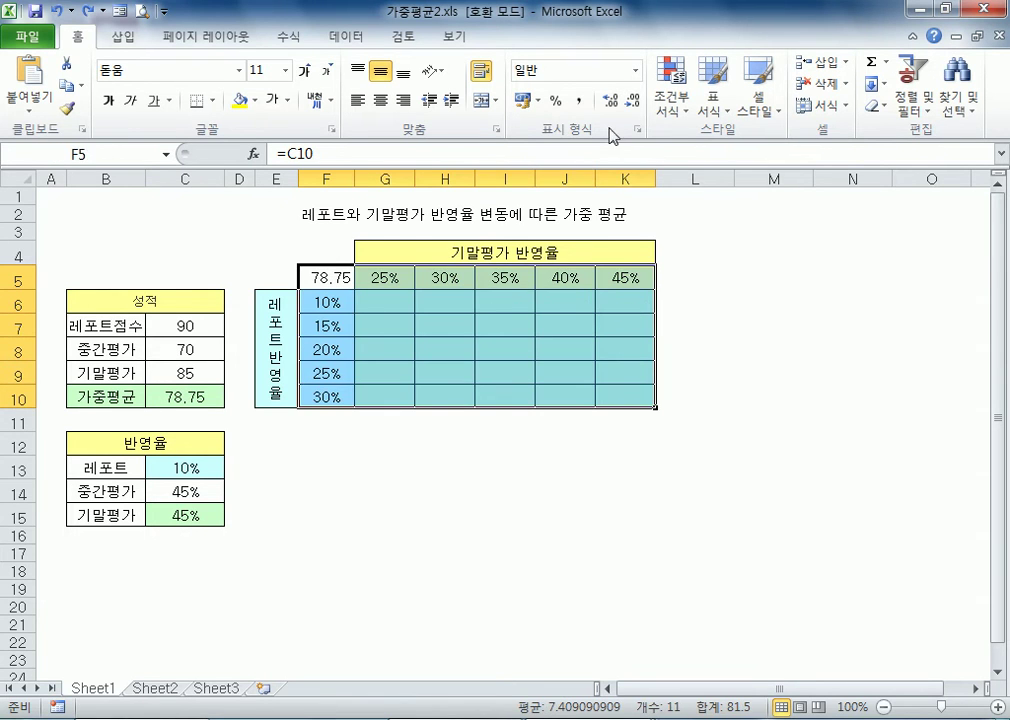
click(371, 41)
click(805, 112)
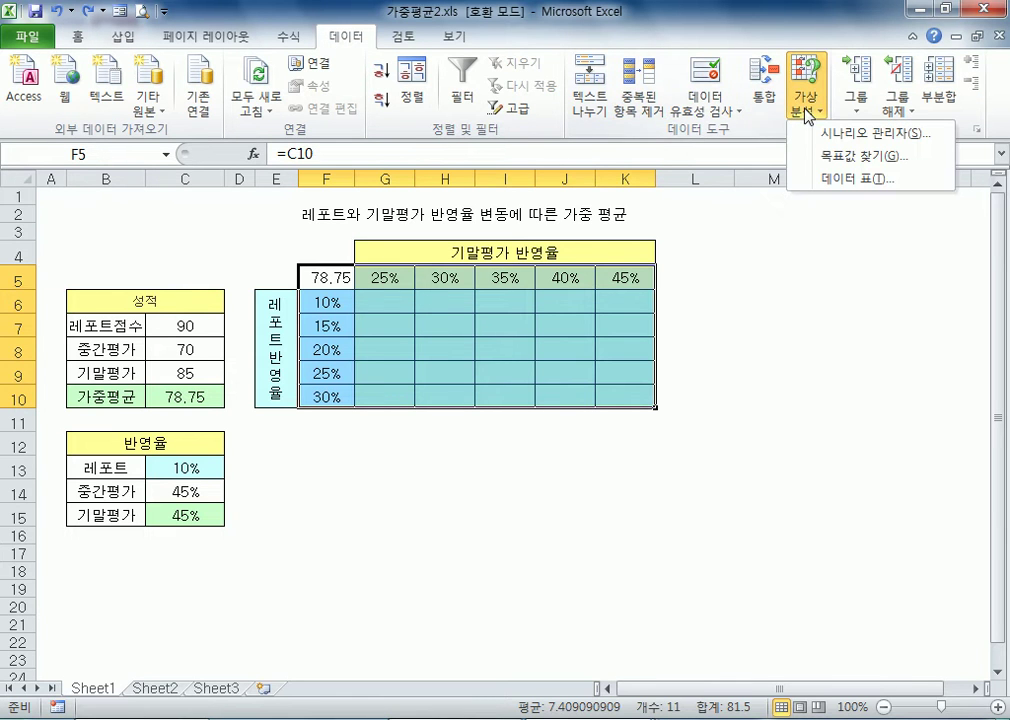
click(866, 182)
drag(739, 264, 440, 320)
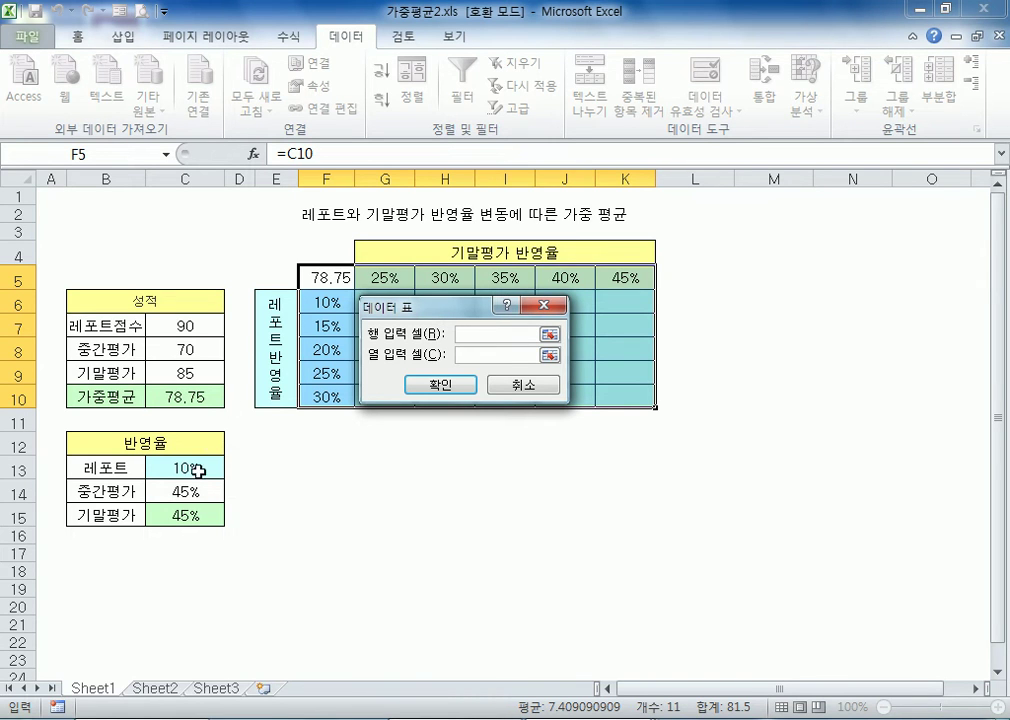
click(152, 508)
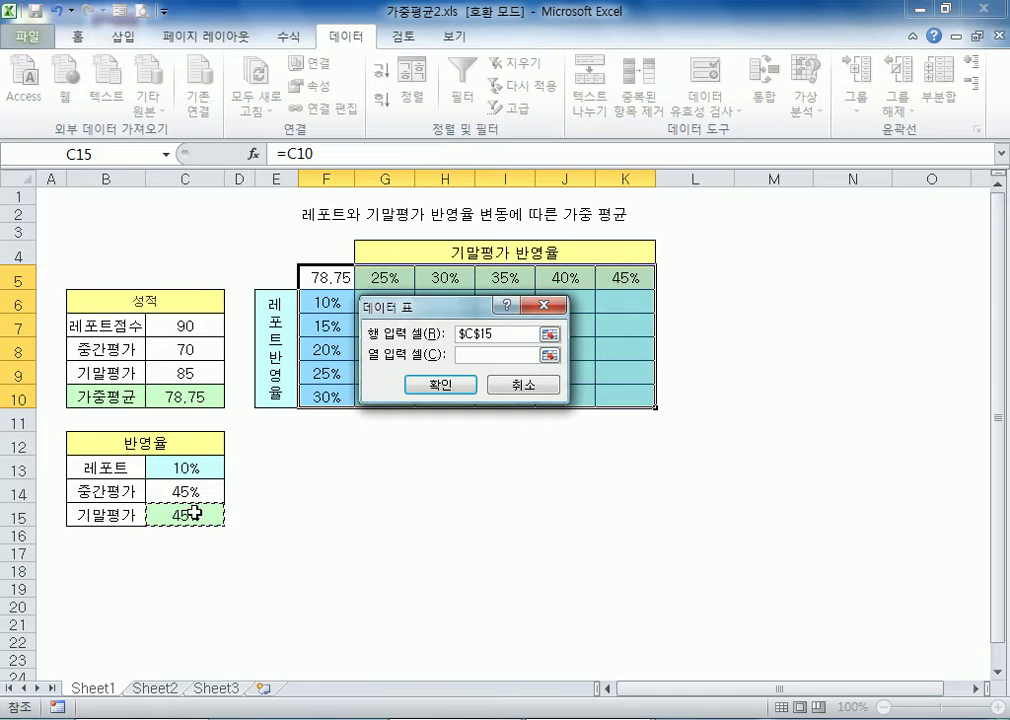
click(483, 354)
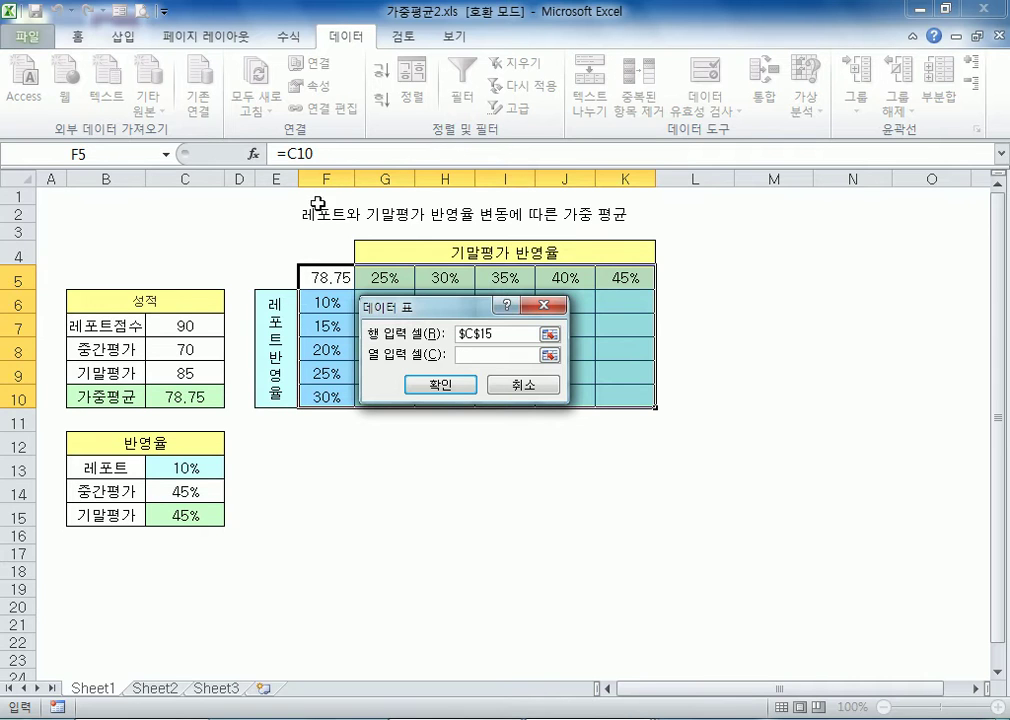
click(180, 465)
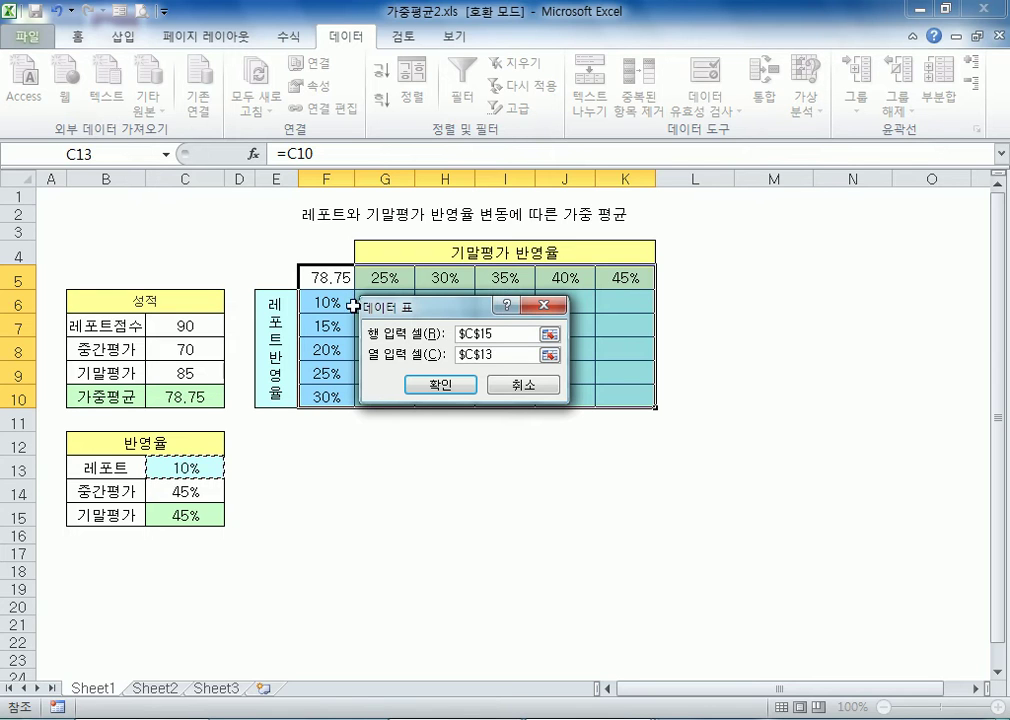
drag(453, 304, 509, 372)
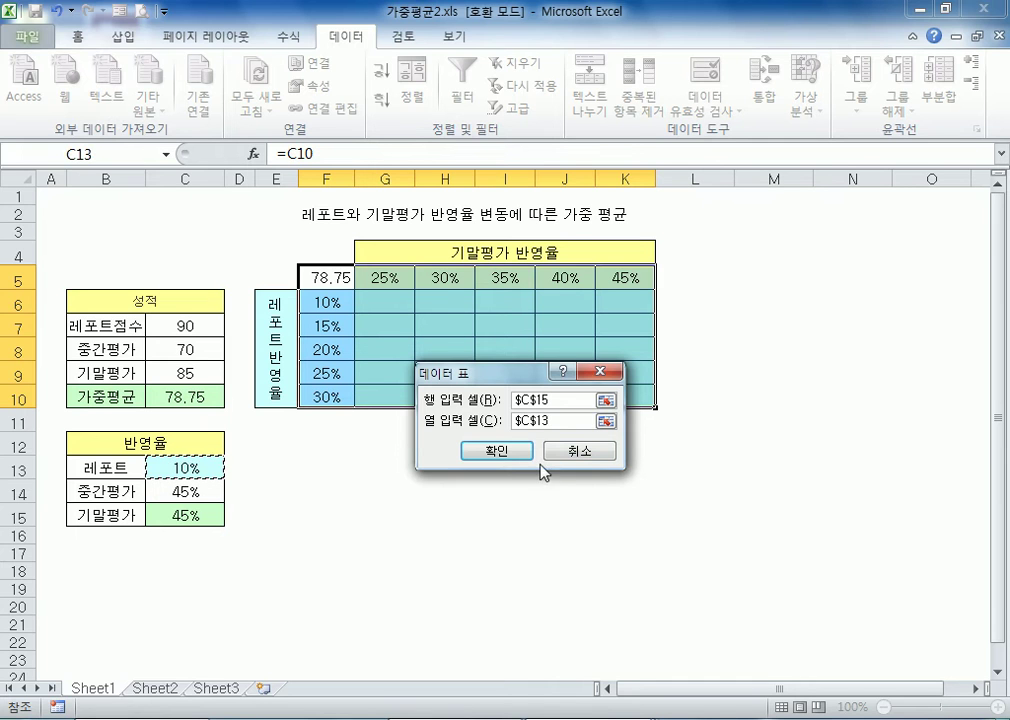
click(498, 450)
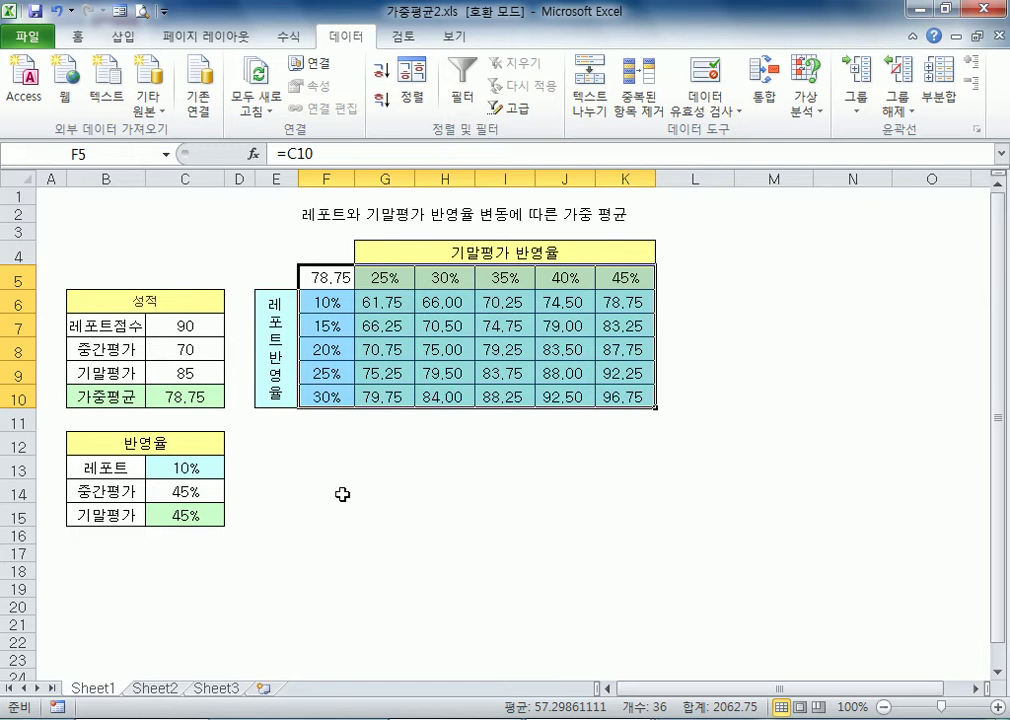
click(324, 429)
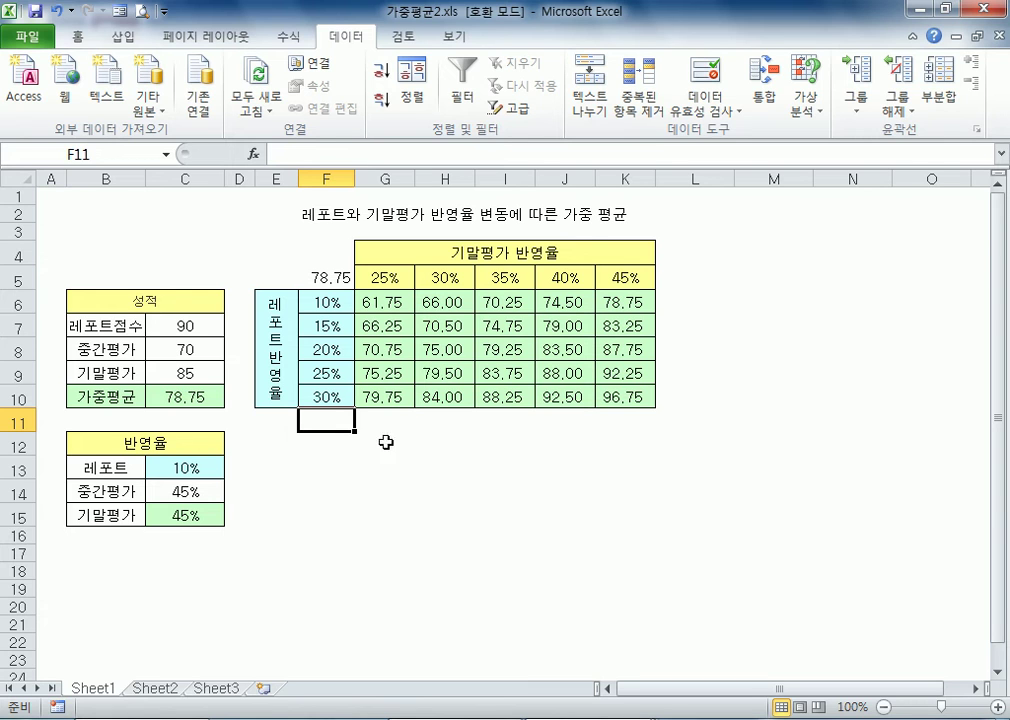
click(326, 465)
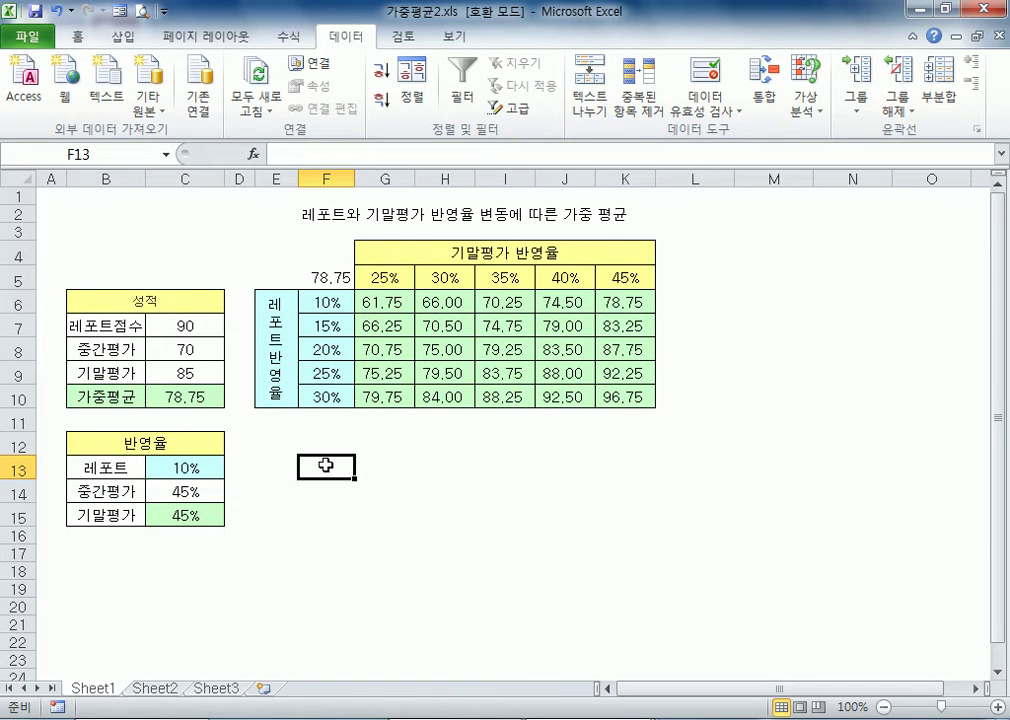
Switch to Notepad and add the line "은행 대출 : 1억원, 3.5%, 10년" below the pivot note, after a blank line
key(alt+Tab)
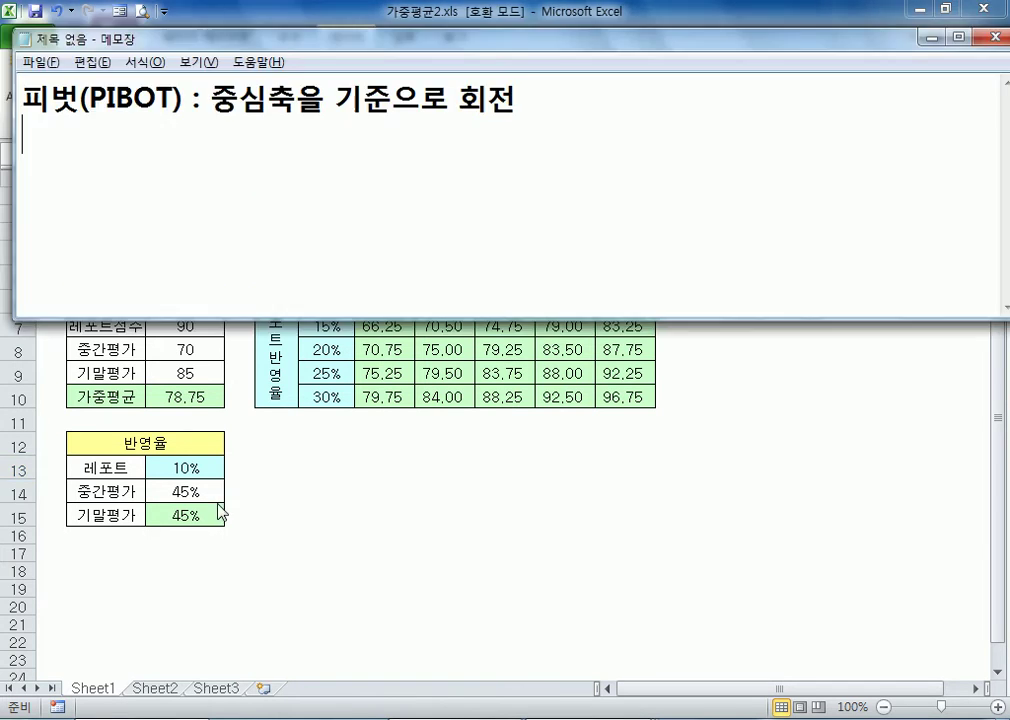
key(Return)
text(은해)
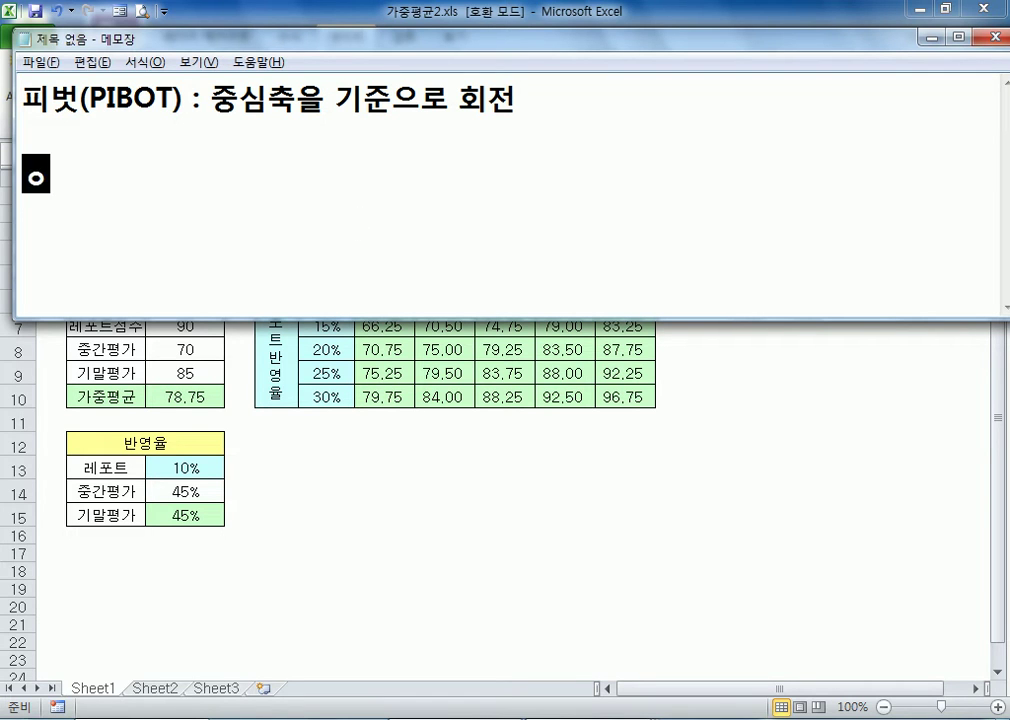
text(ㅇ 대출 :)
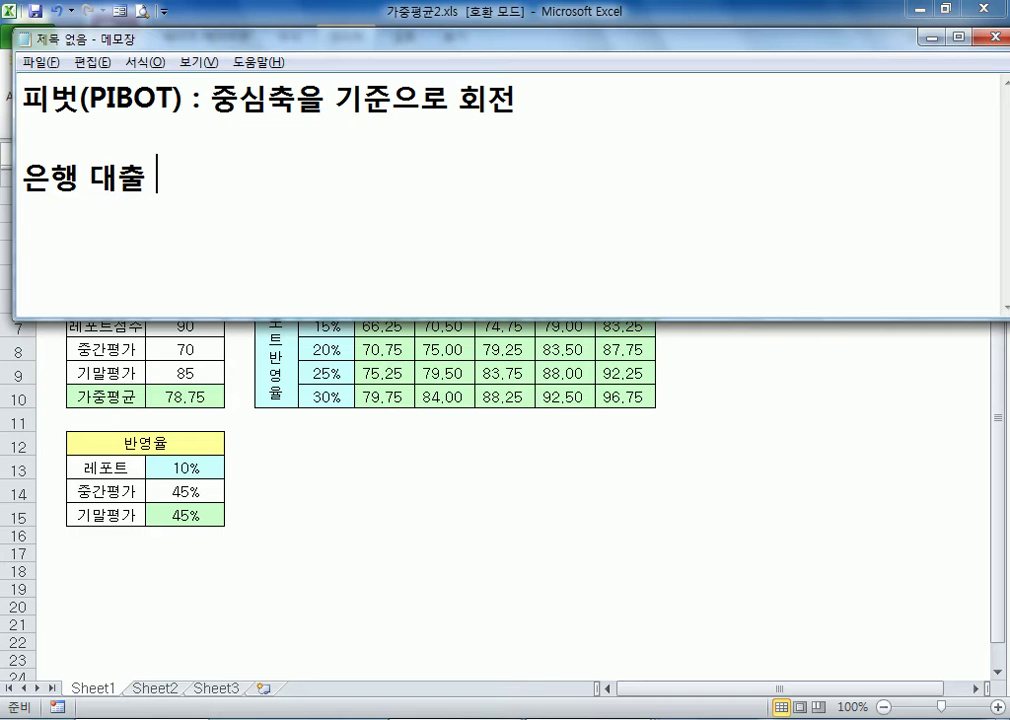
text( 1억)
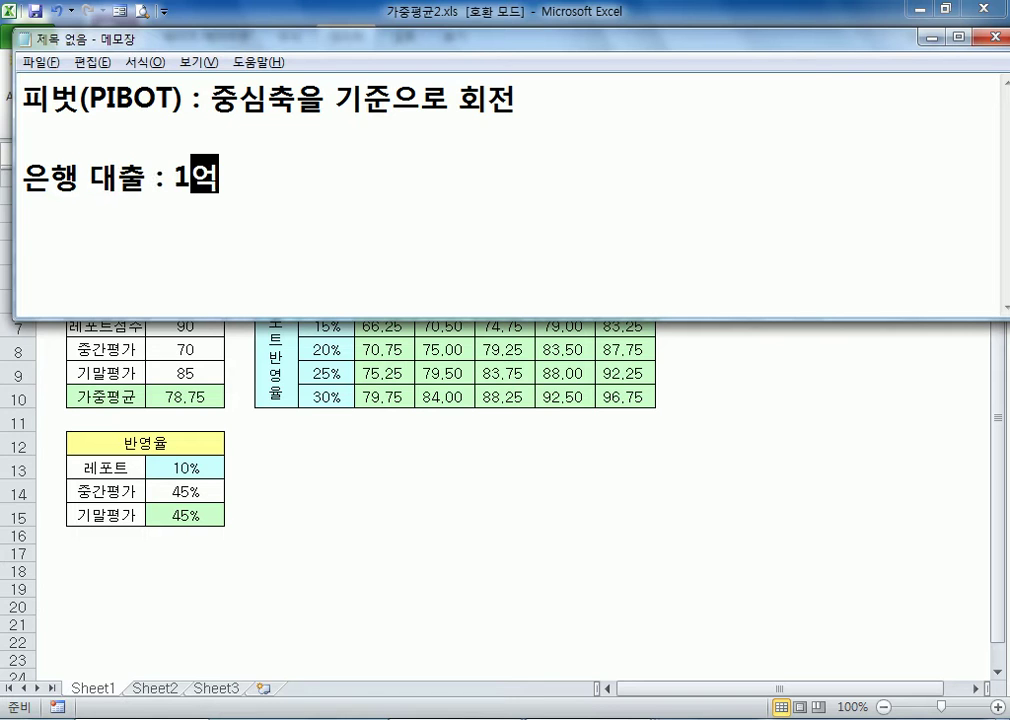
text(ㅇ원,)
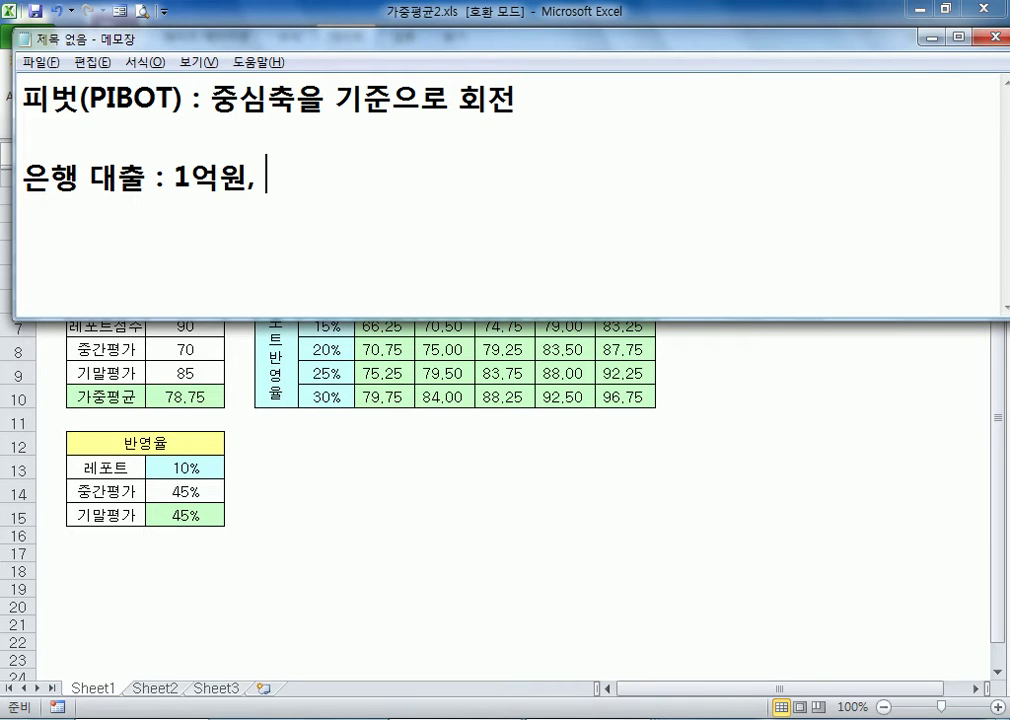
text( 3.5)
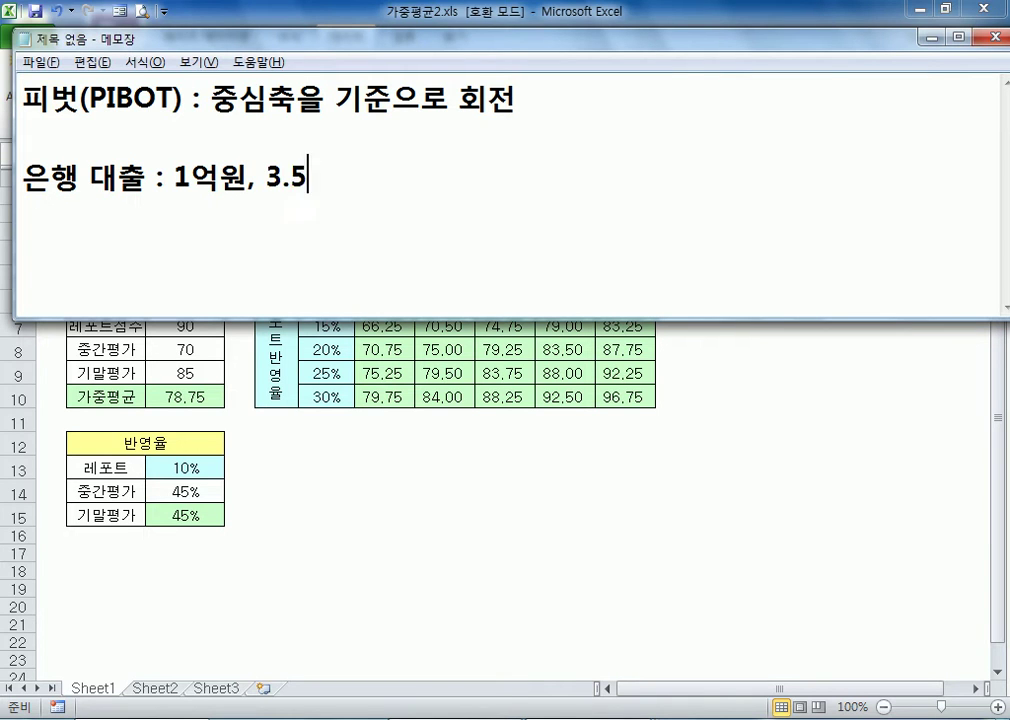
text(%, 10년)
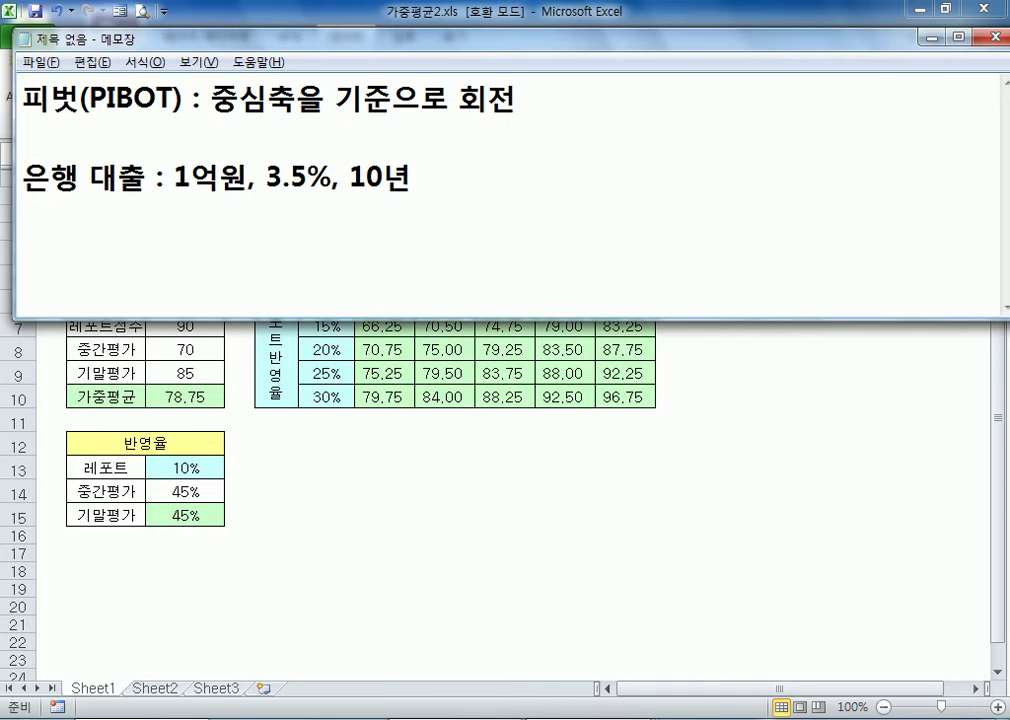
Return to the Excel workbook 가중평균2.xls and inspect the ranges used by the weighted-average formula in C10
click(208, 401)
click(206, 397)
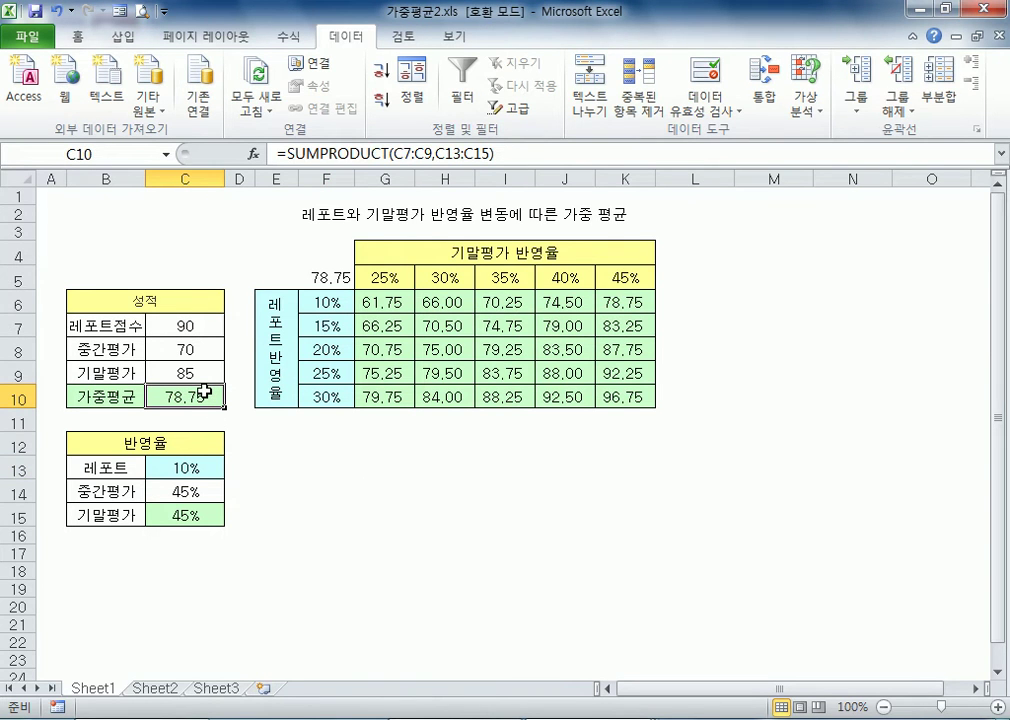
key(F2)
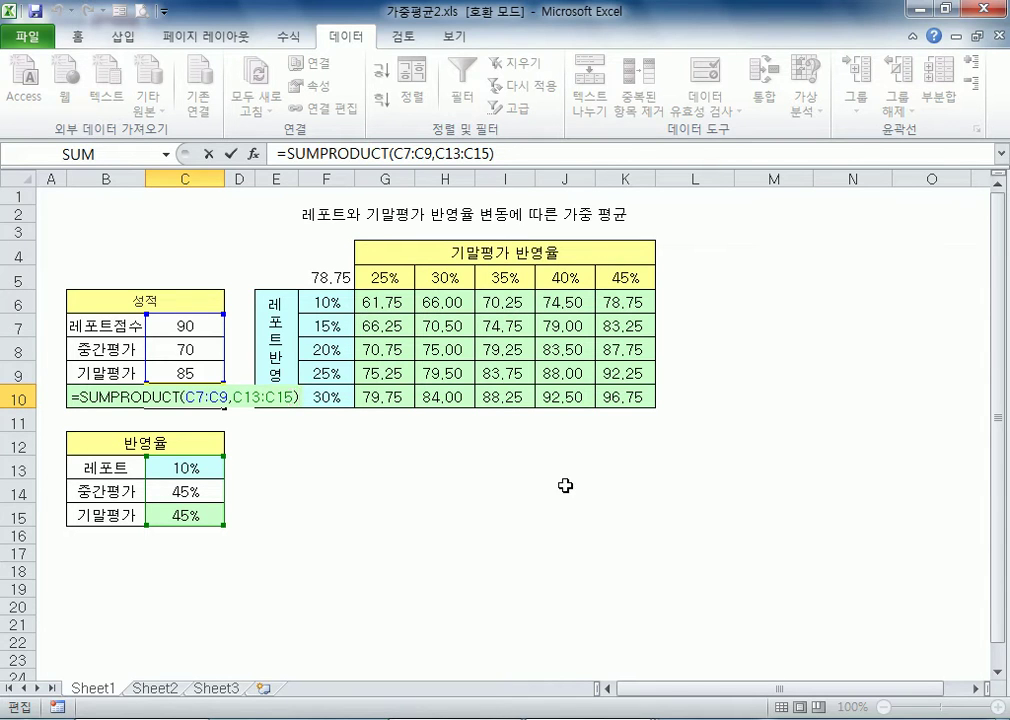
text(`)
key(Return)
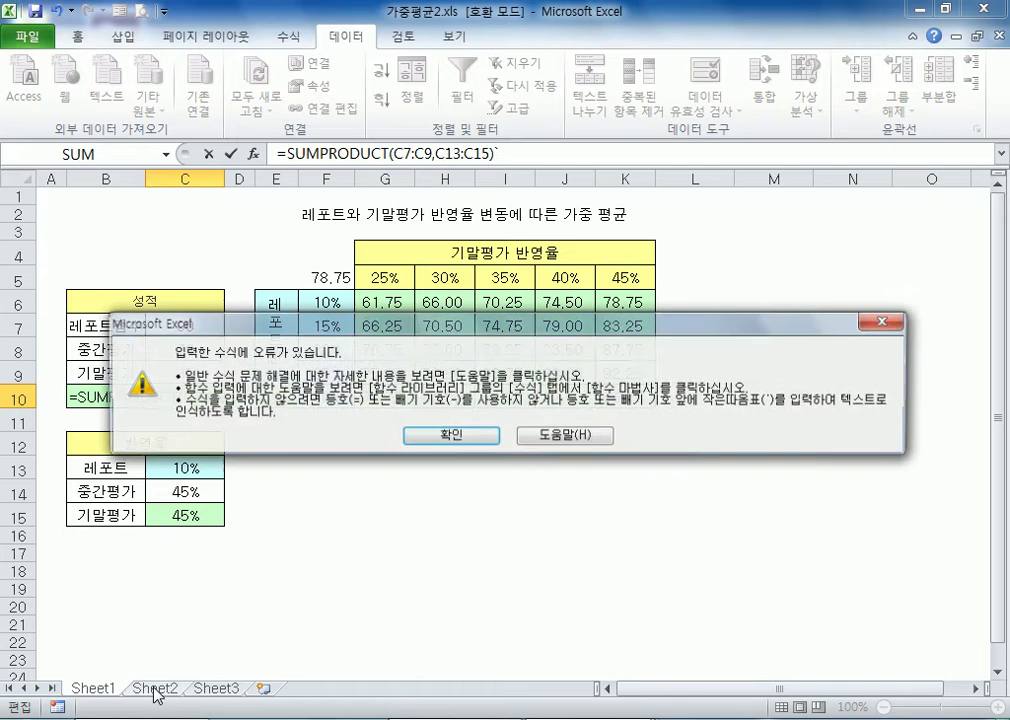
key(Return)
key(Escape)
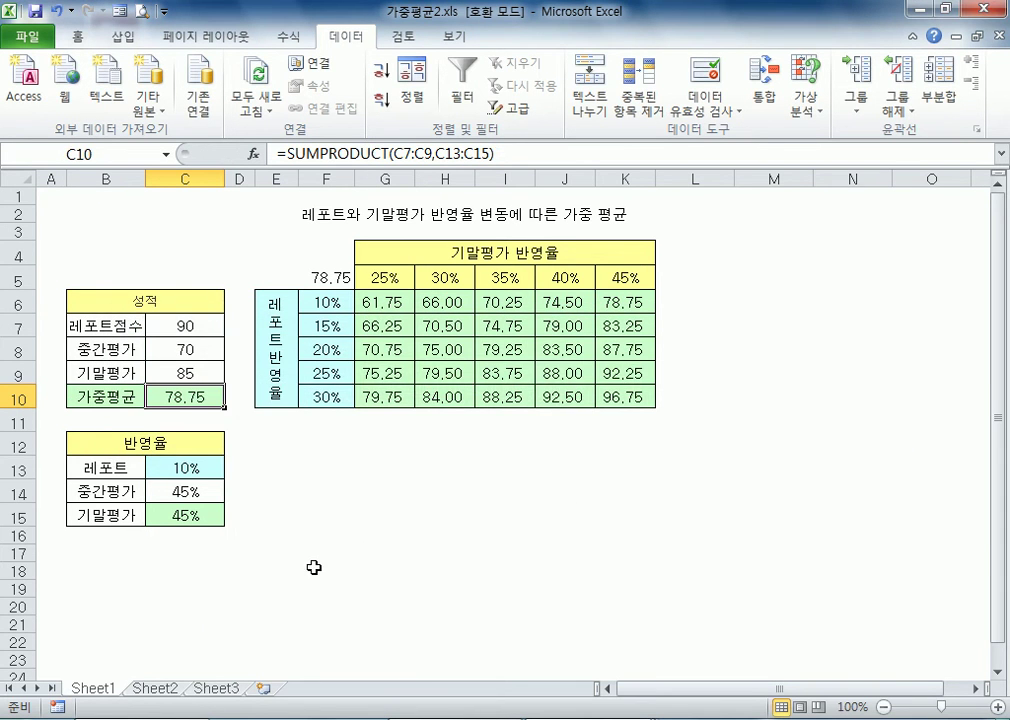
On Sheet2, enter the column headings 기관, 인원수, 기간 and 시급 in B2:E2
click(155, 688)
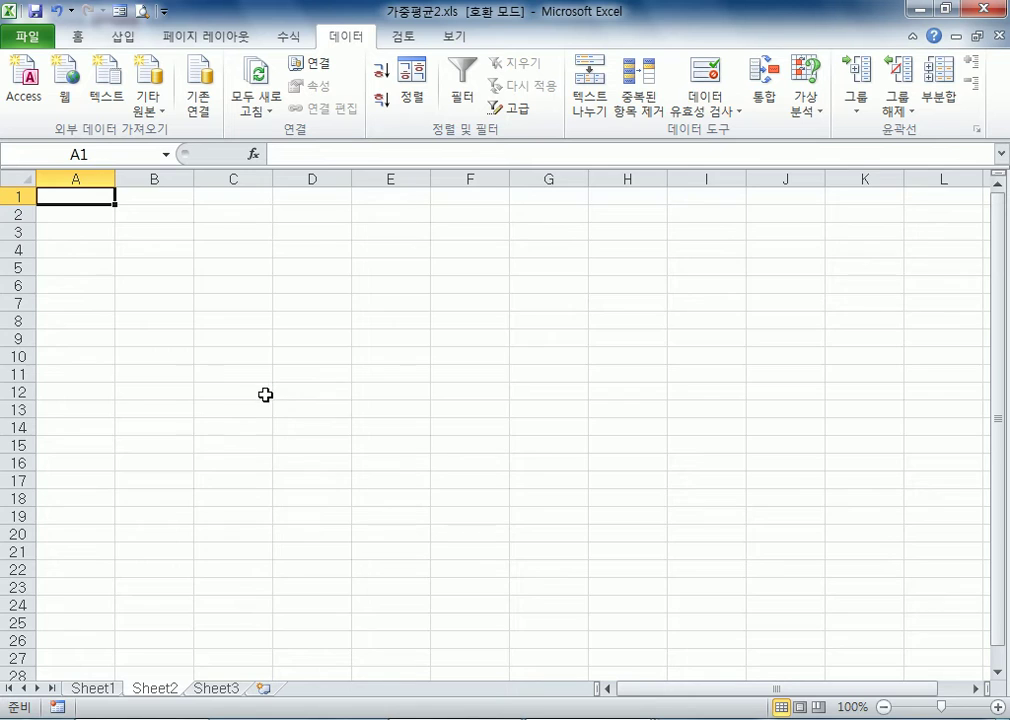
scroll(264, 394, up, 4)
click(230, 247)
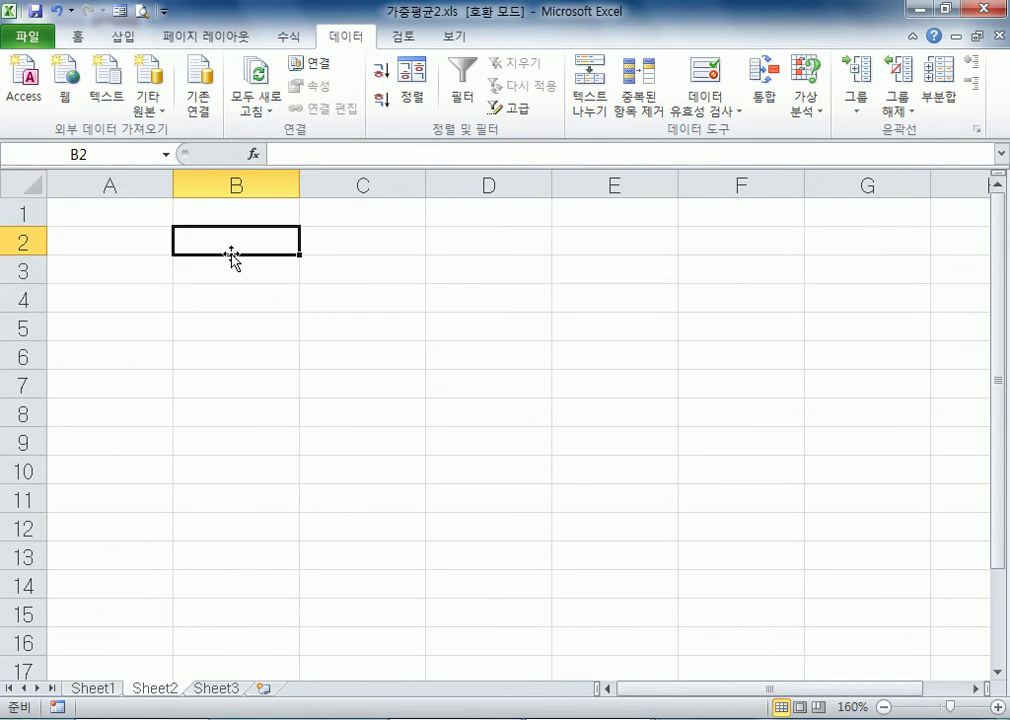
text(기관)
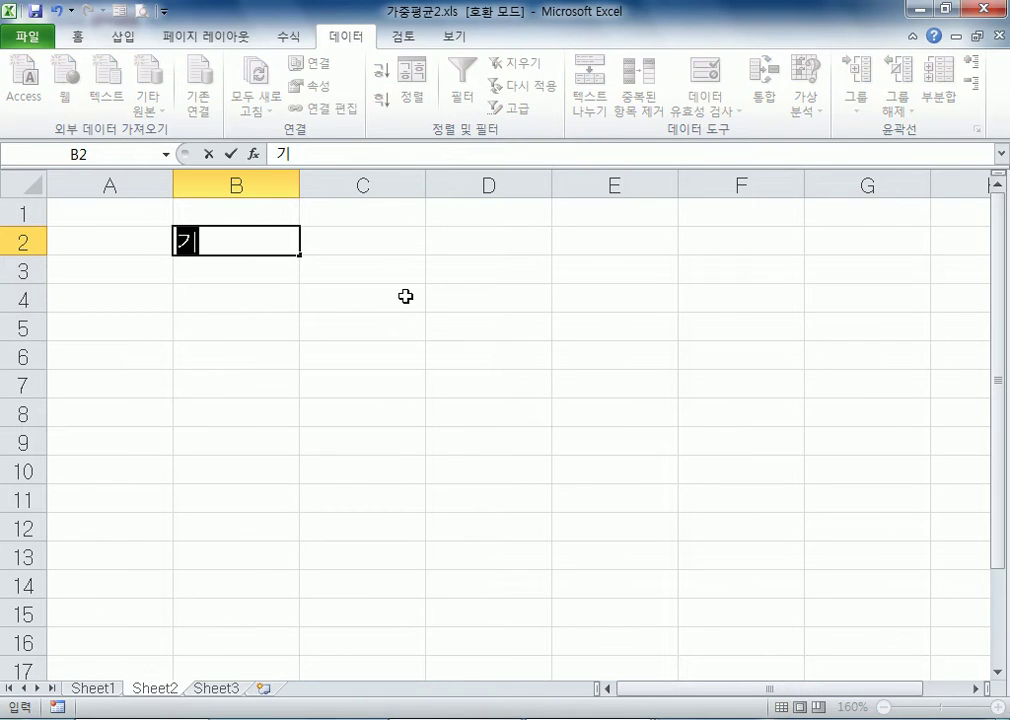
key(Tab)
text(인원수)
key(Tab)
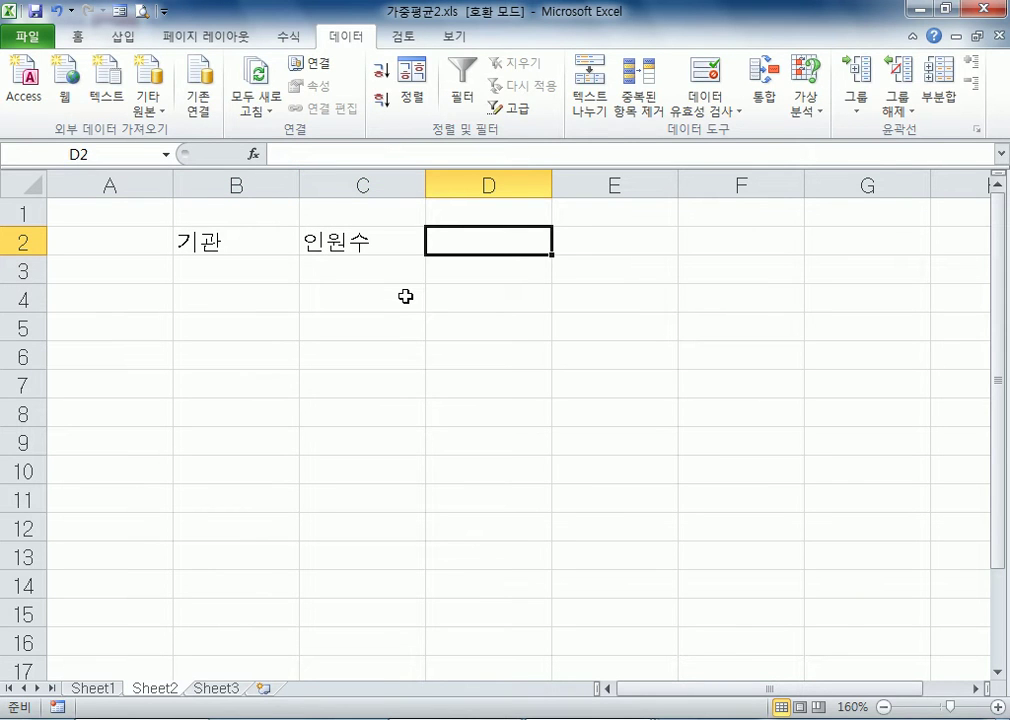
text(기간)
key(Tab)
text(시급)
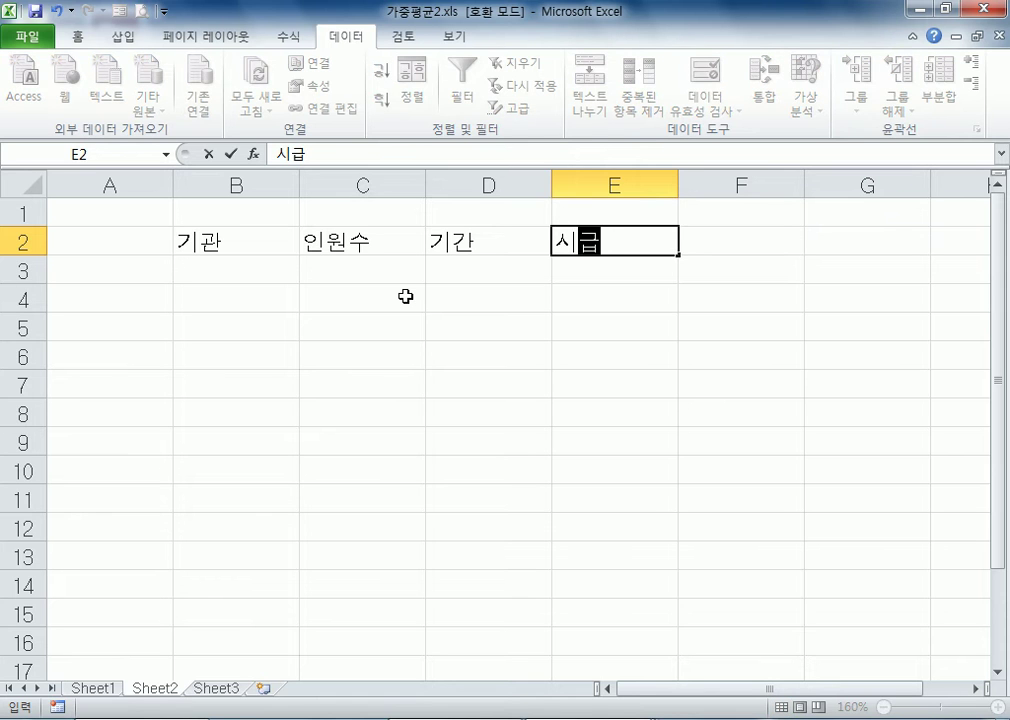
key(Tab)
text(ㅇ)
key(Escape)
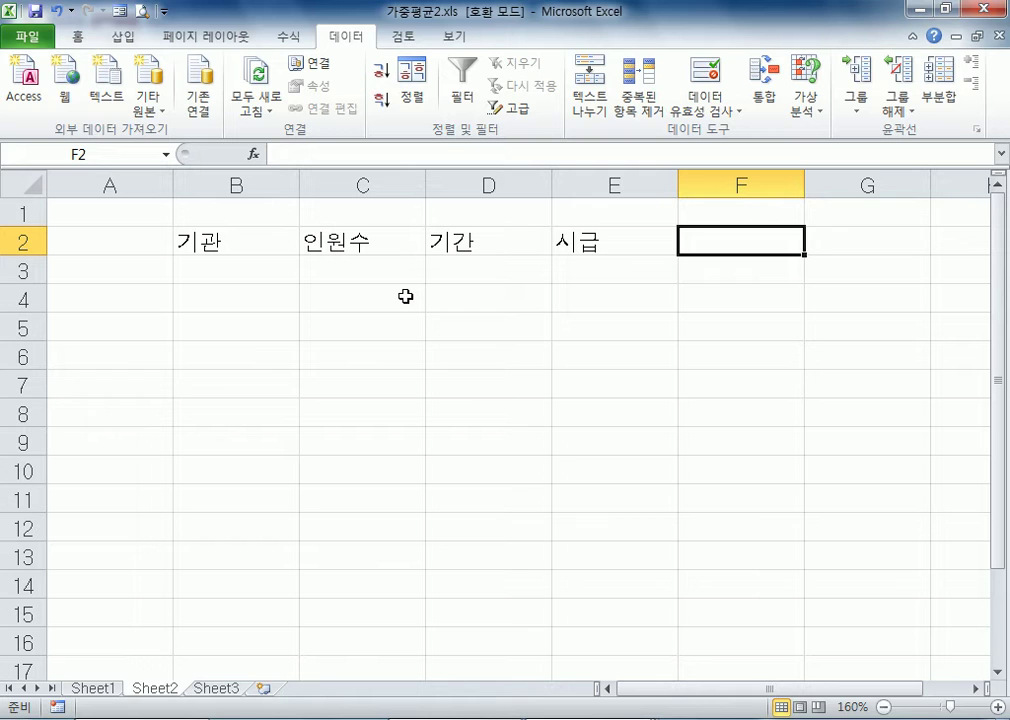
List the institutions 마포구청, 서초구청 and 양천구청 under the 기관 heading in B3:B5
key(Down)
key(Left)
key(Left)
key(Left)
key(Left)
text(마포구청)
key(Return)
text(소)
key(BackSpace)
text(서초구청)
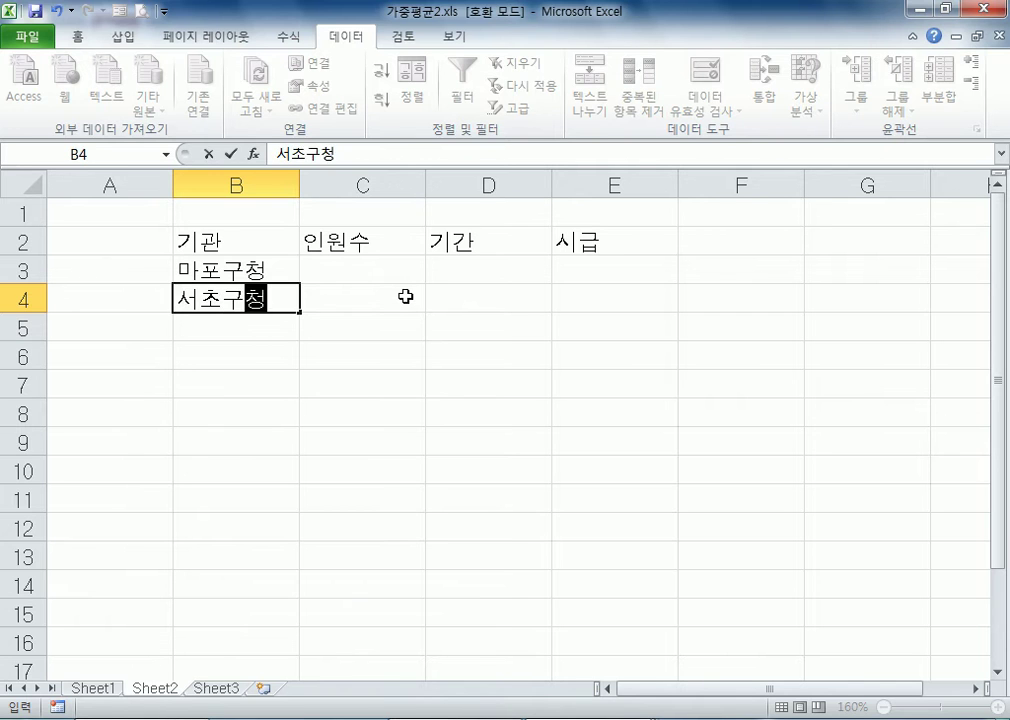
key(Return)
text(천구청)
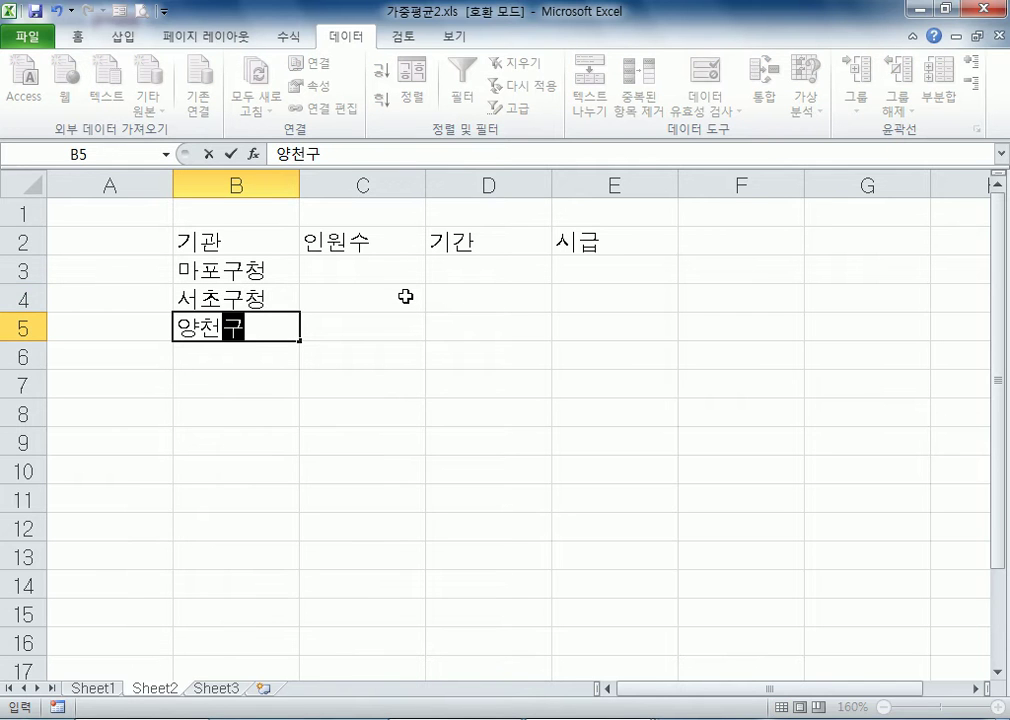
key(Return)
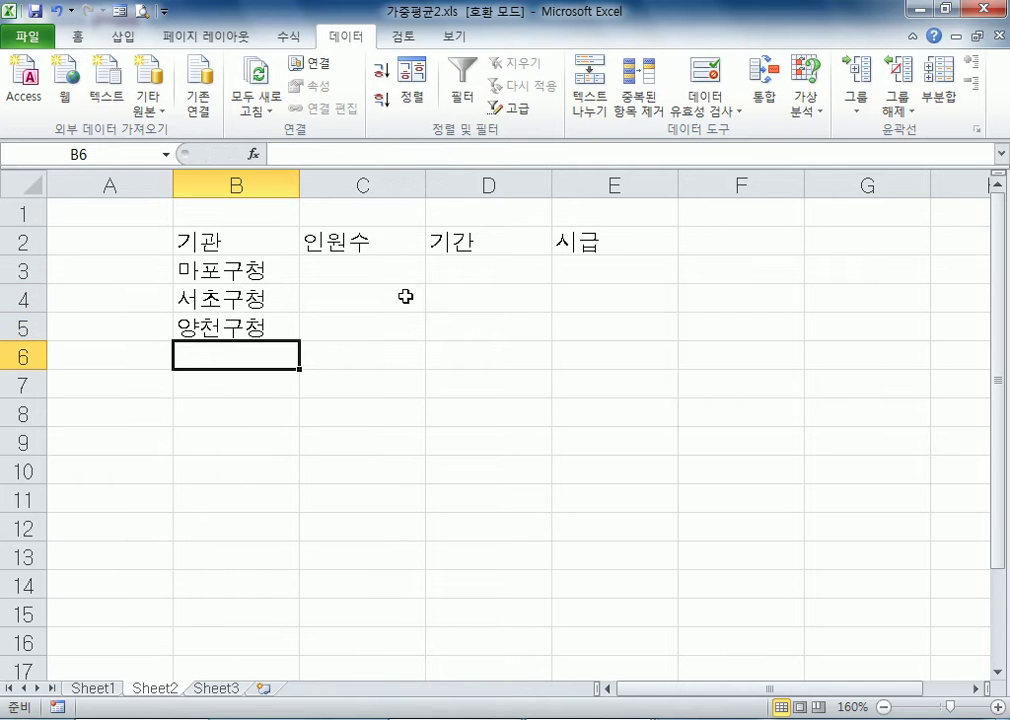
Add 서대문구청 as the institution in B6 and enter the headcounts 50, 40, 35 and 45 in C3:C6
text(서대문구청)
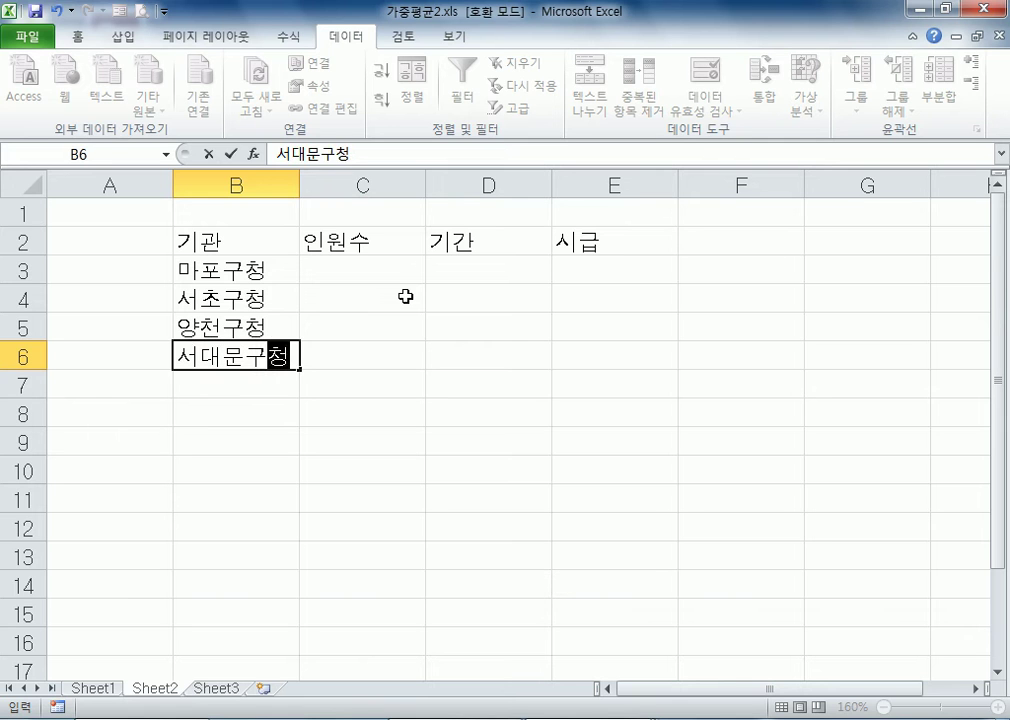
key(Up)
key(Up)
key(Up)
key(Right)
text(50)
key(Return)
text(40)
key(Return)
text(35)
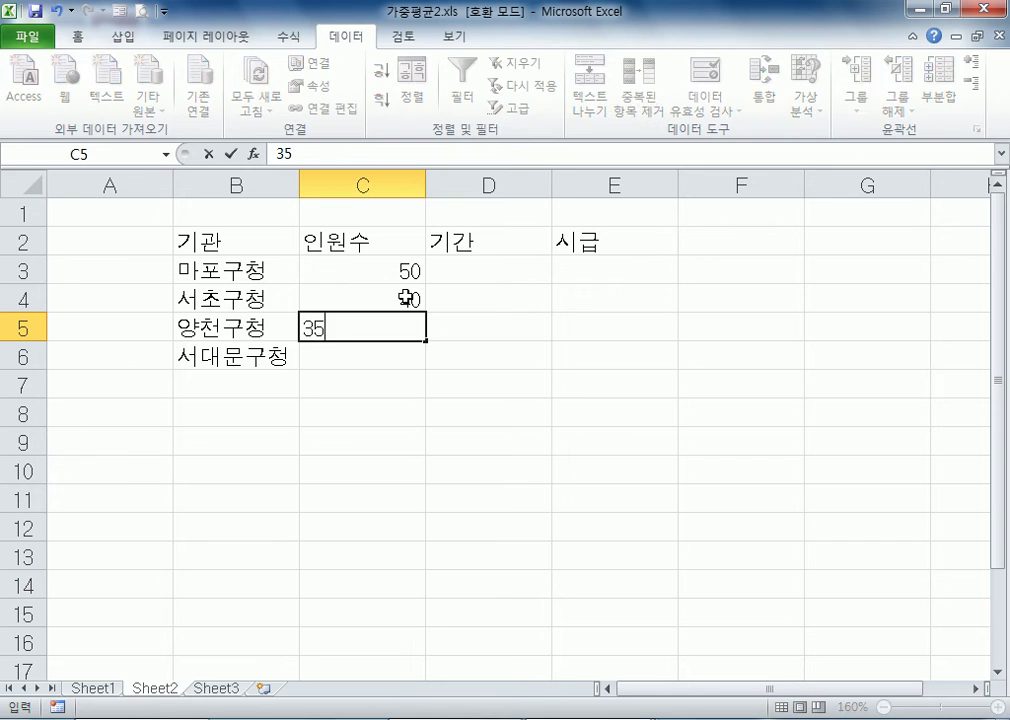
key(Return)
text(45)
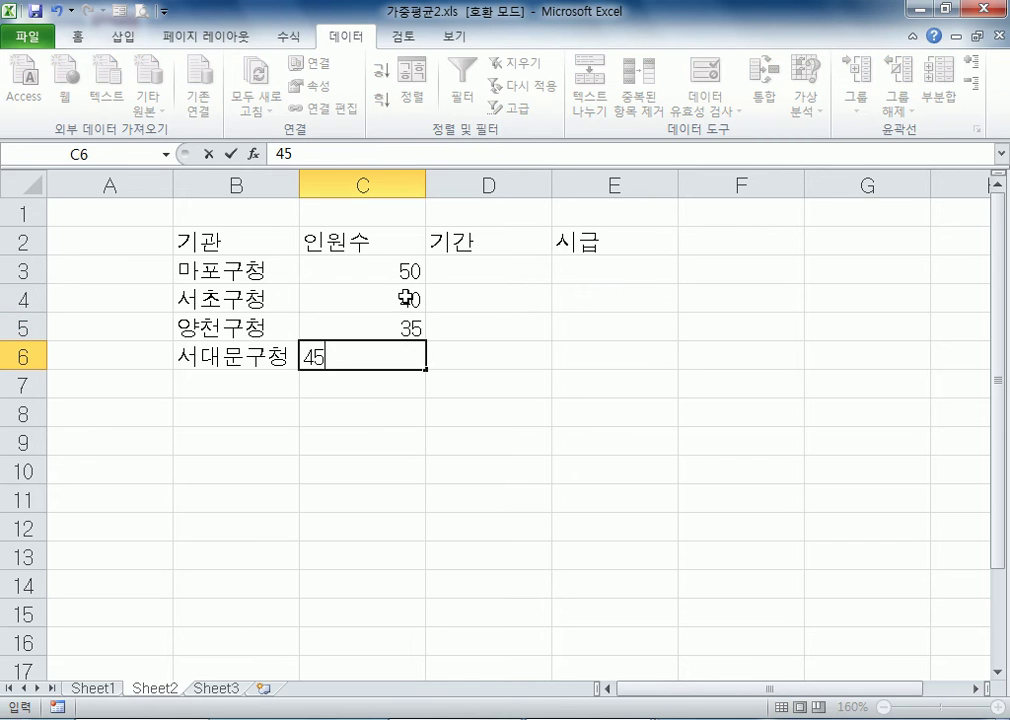
Enter the periods 12, 17, 20 and 10 under the 기간 heading in D3:D6
key(Right)
key(Up)
key(Up)
key(Up)
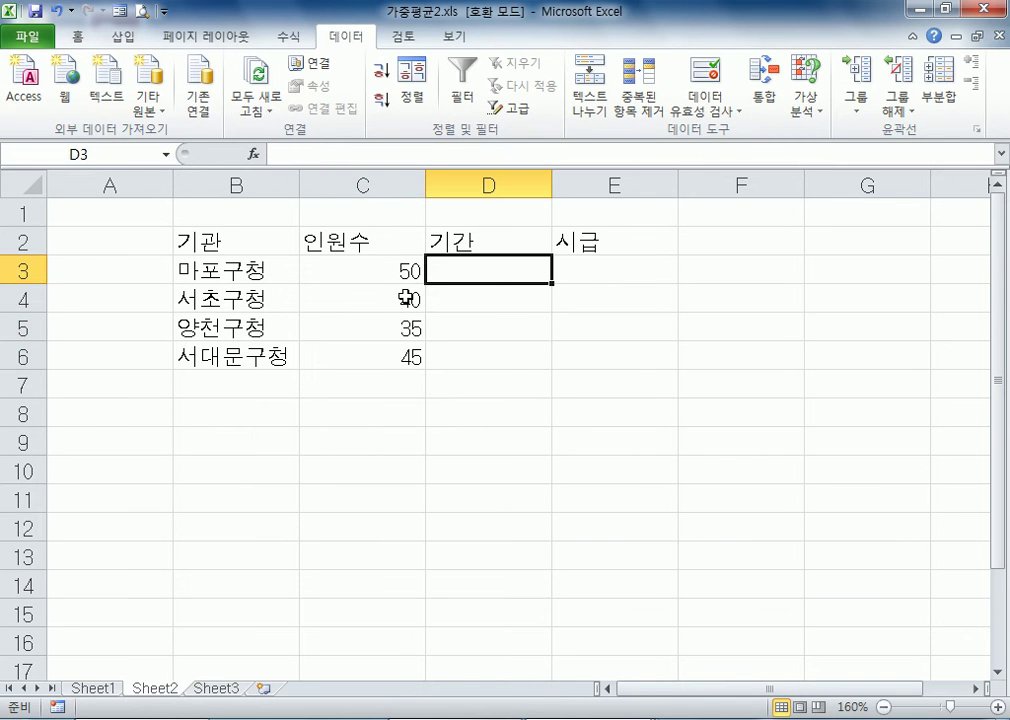
text(12)
key(Return)
text(17)
key(Return)
text(20)
key(Return)
text(100)
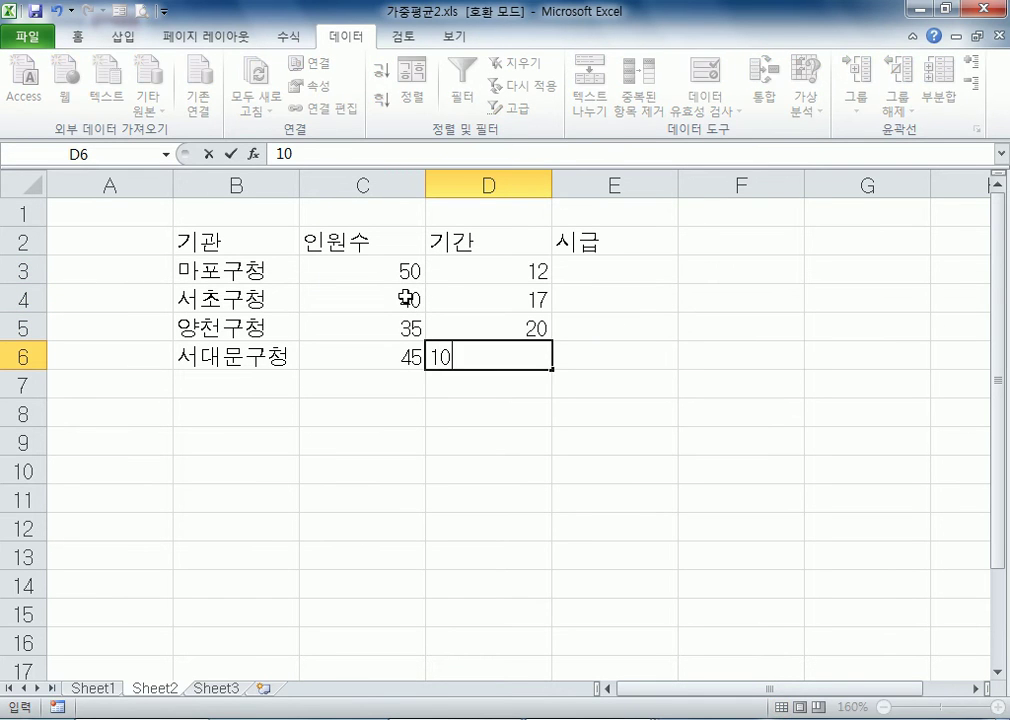
key(BackSpace)
Replace the heading in E2 with 시간 and enter 시급 as the heading in F2
key(Right)
key(Up)
key(Up)
key(Up)
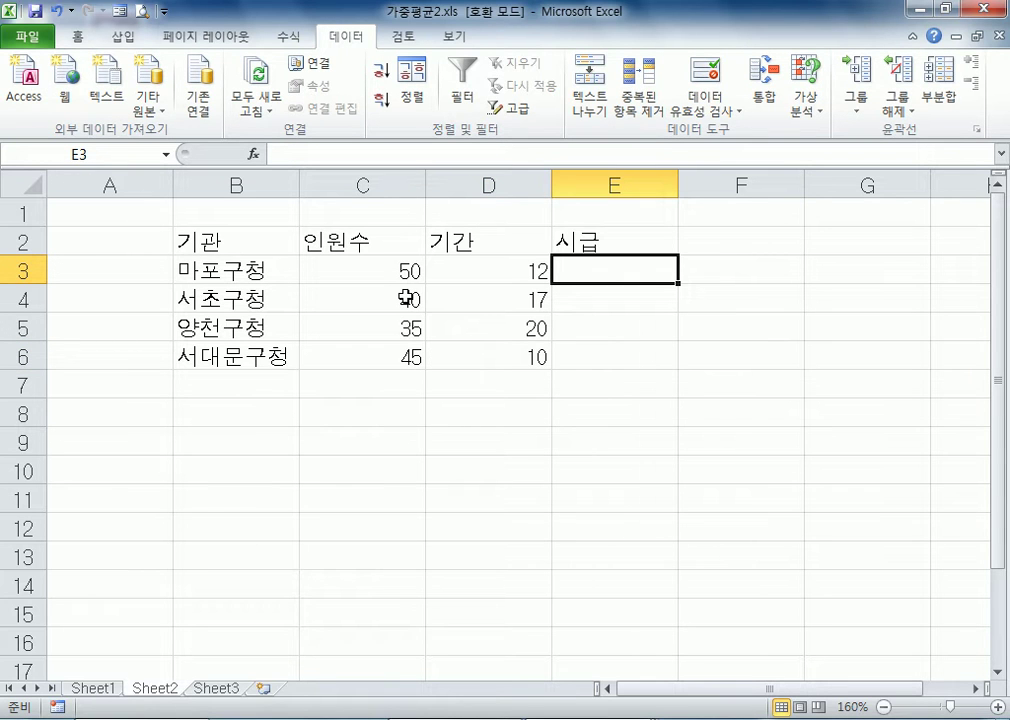
key(Up)
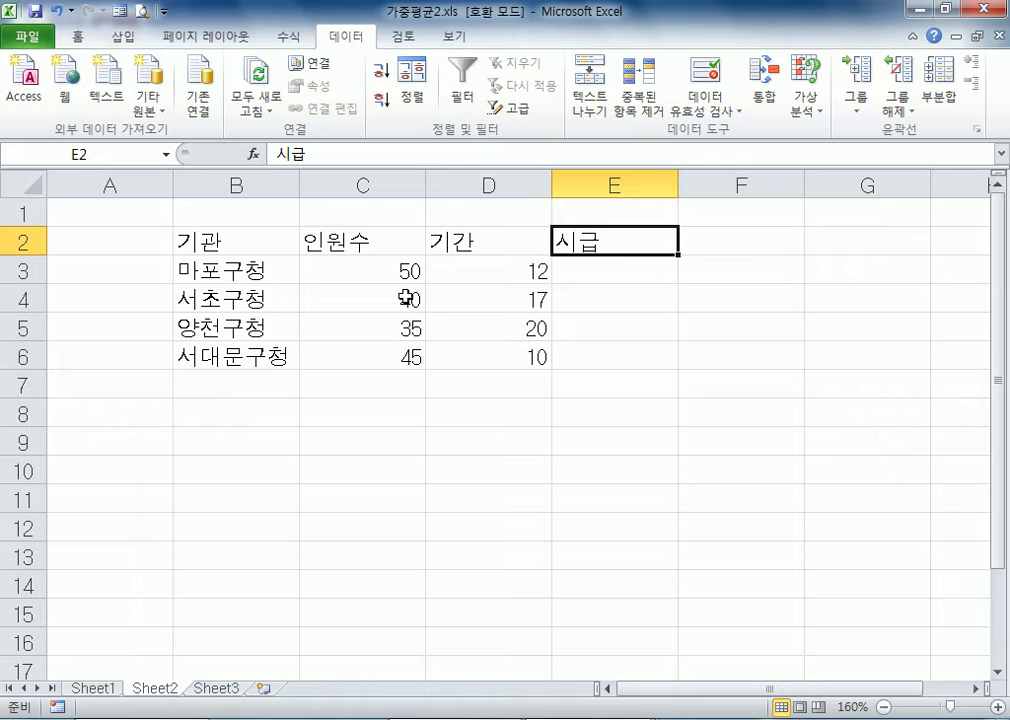
text(일당)
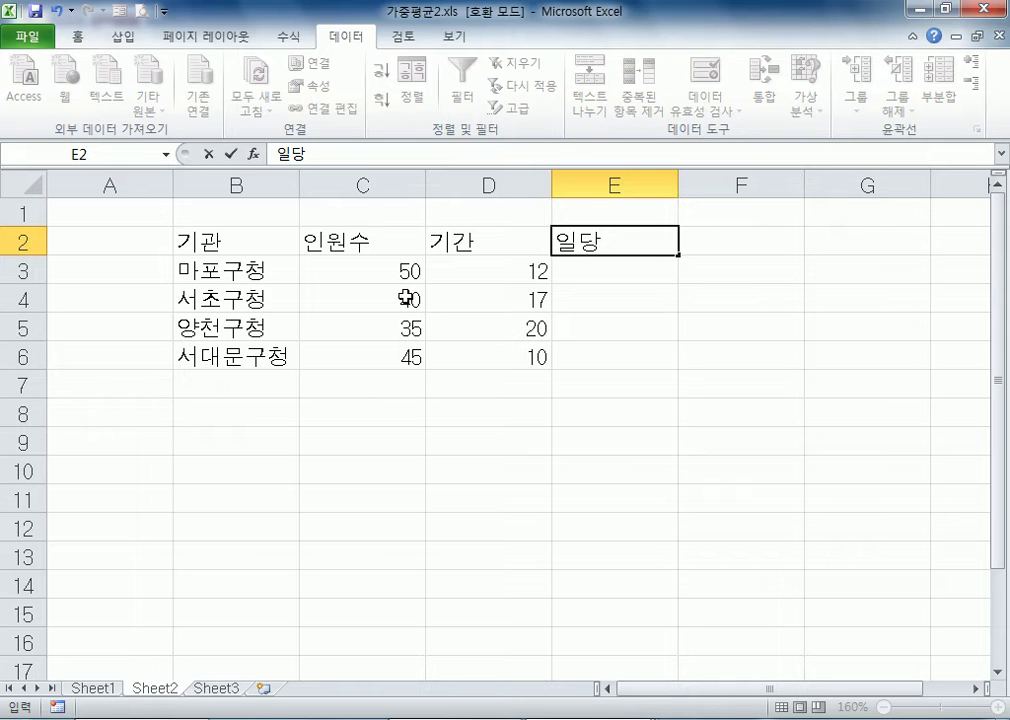
key(Escape)
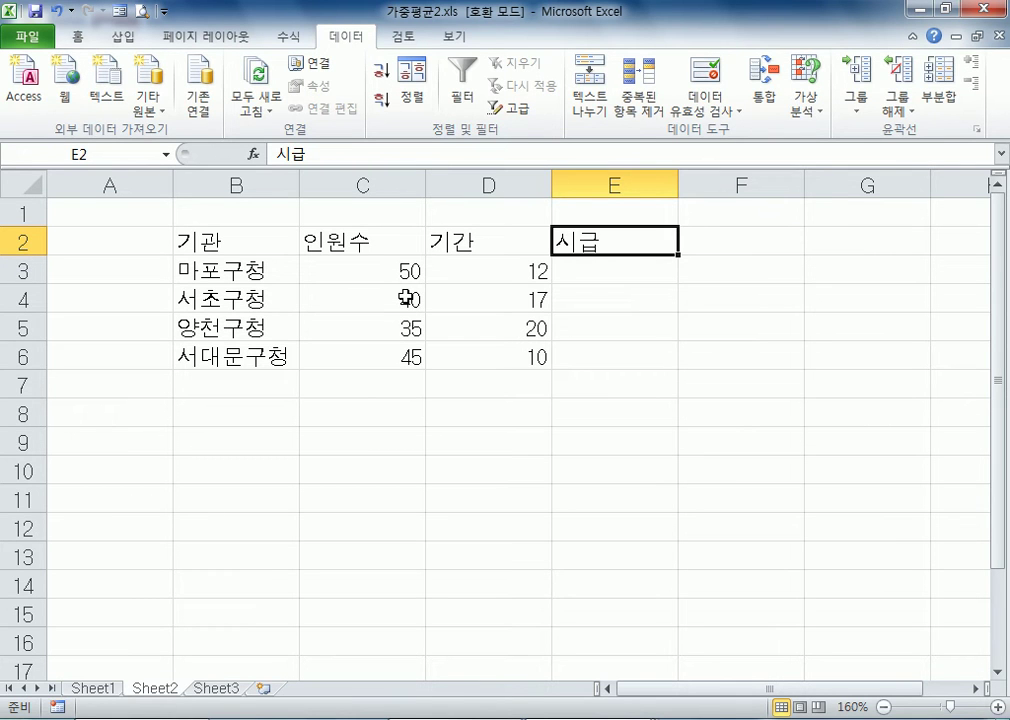
text(시간)
key(Tab)
text(기)
key(BackSpace)
key(BackSpace)
text(시급)
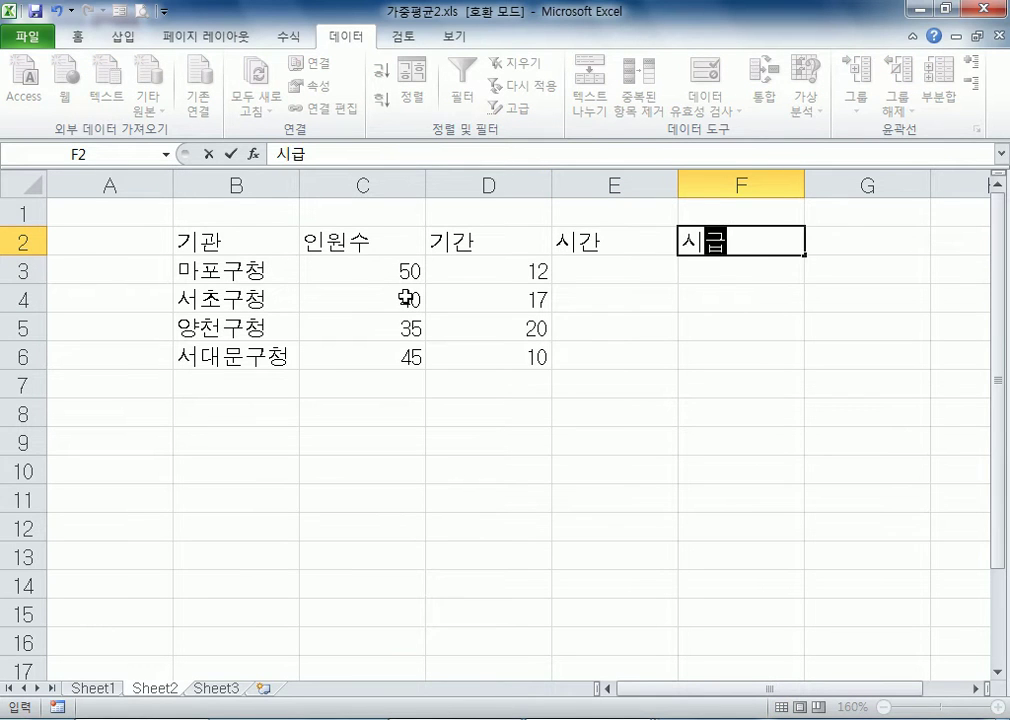
key(Return)
Enter the hours 4, 3, 5 and 4 under the 시간 heading in E3:E6
text(4)
key(Return)
text(3)
key(Return)
text(5)
key(Return)
text(4)
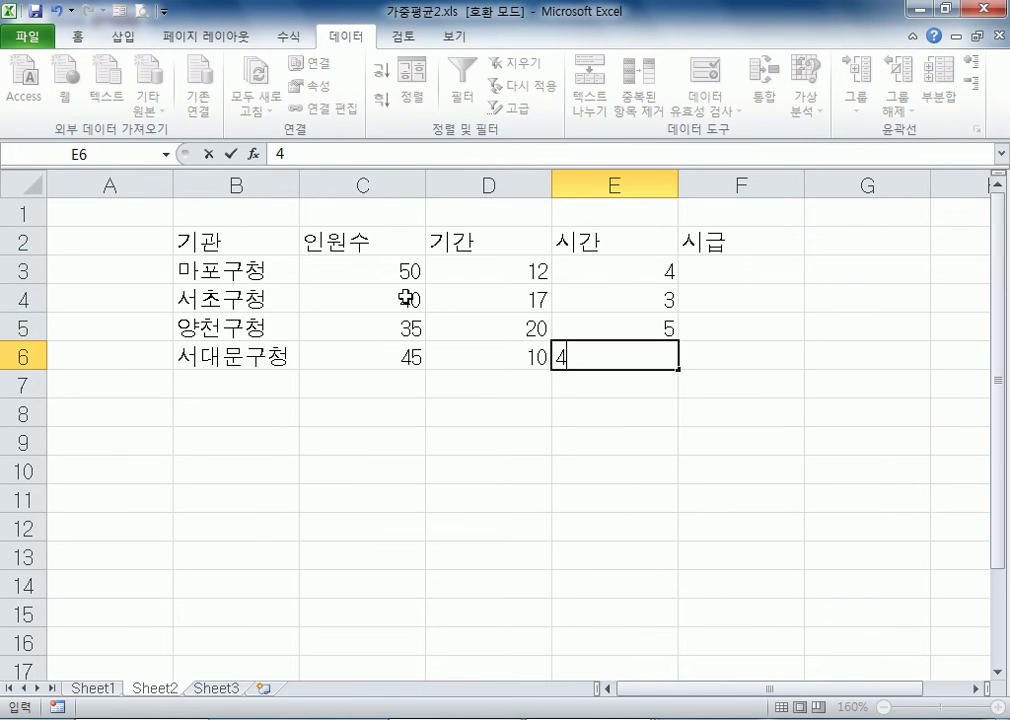
Enter the hourly pay values 6500, 8500, 7000 and 6200 under the 시급 heading in F3:F6
key(Right)
key(Up)
key(Up)
key(Up)
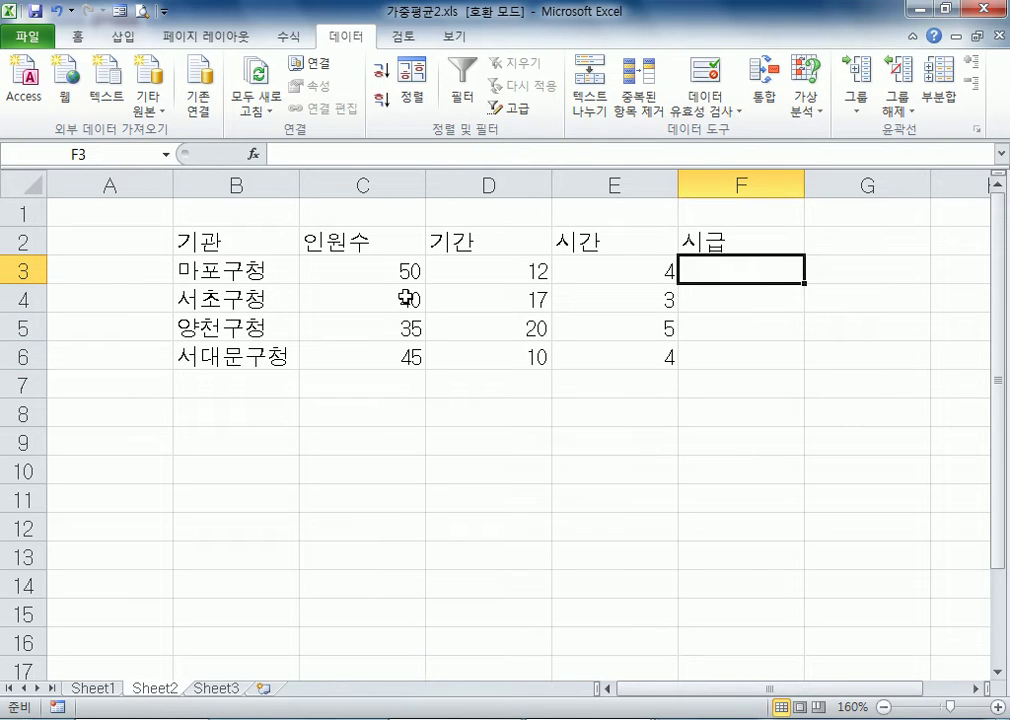
text(6500)
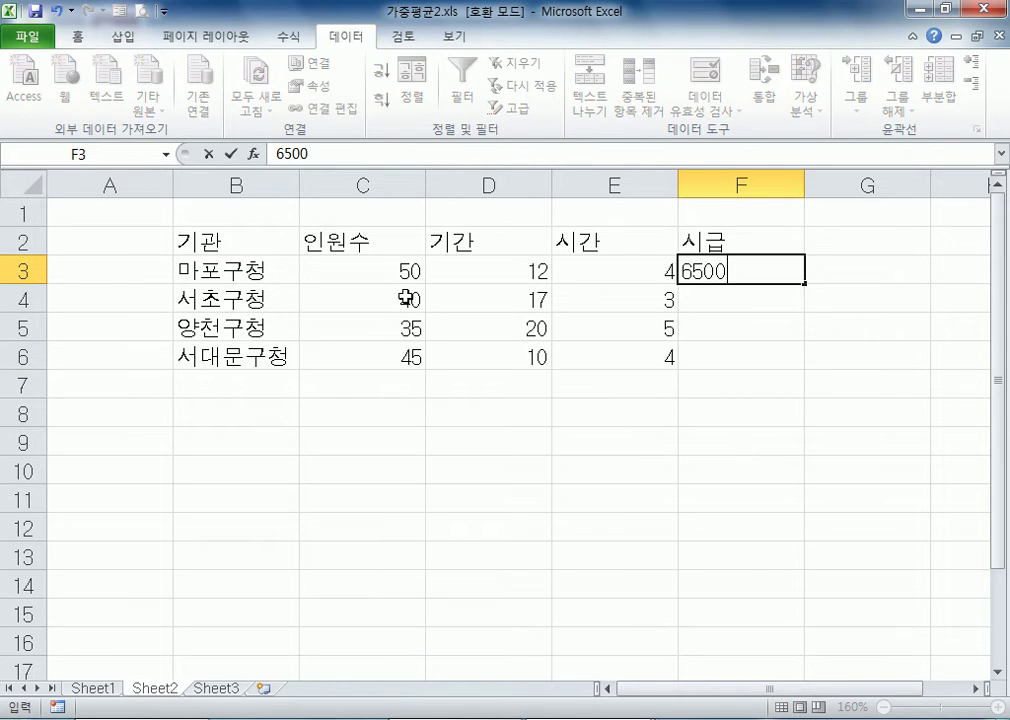
key(Return)
text(8500)
key(Return)
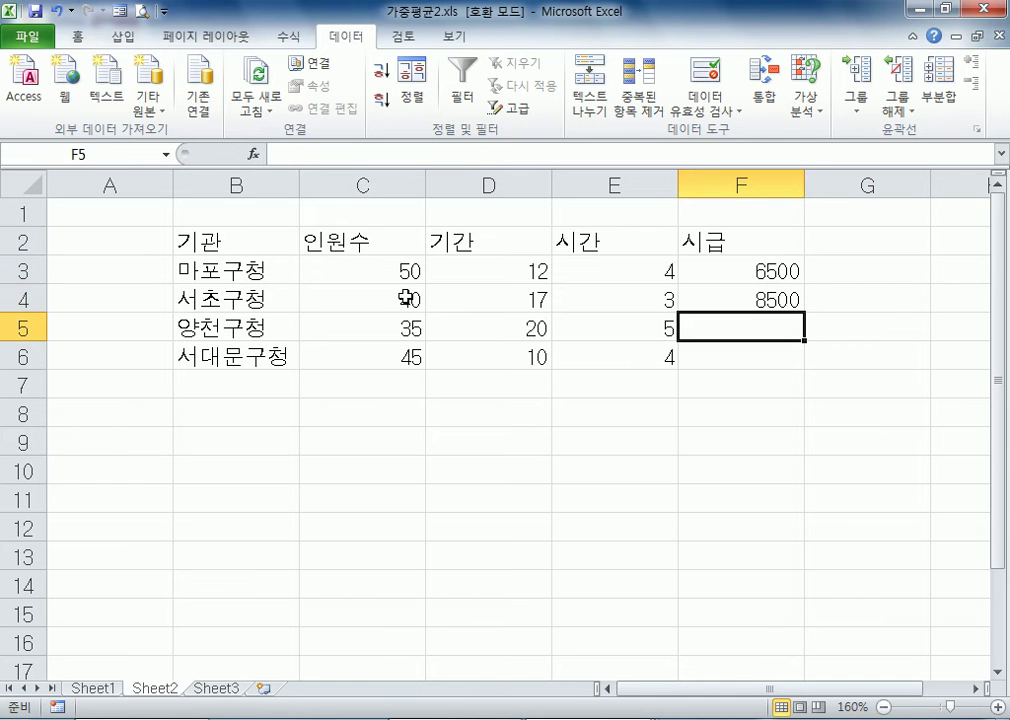
text(7000)
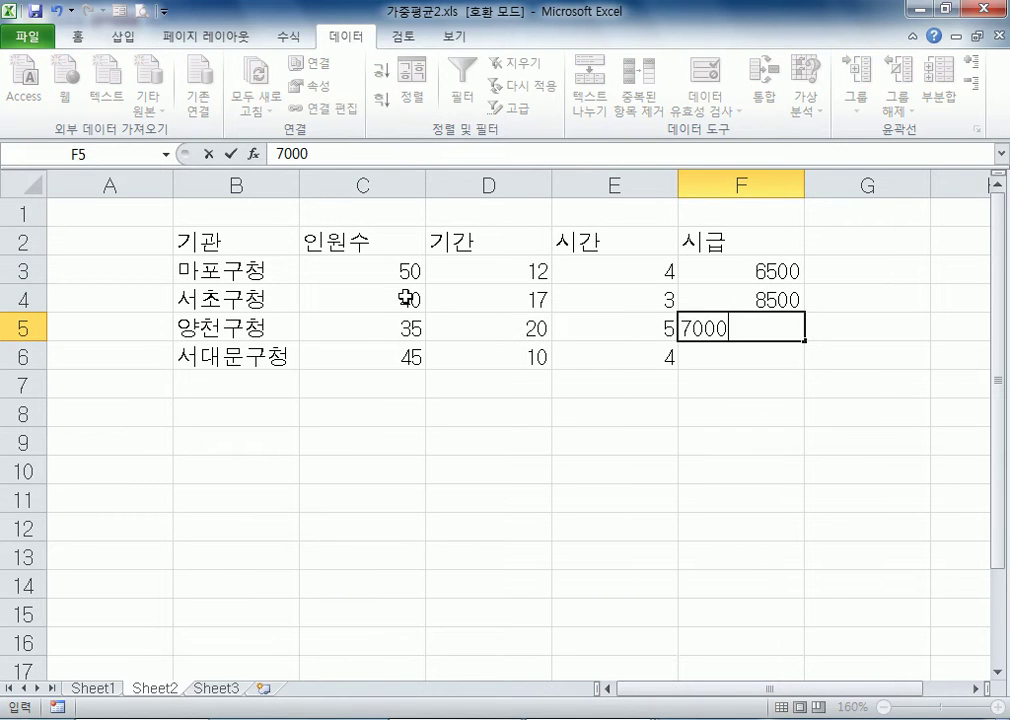
key(Return)
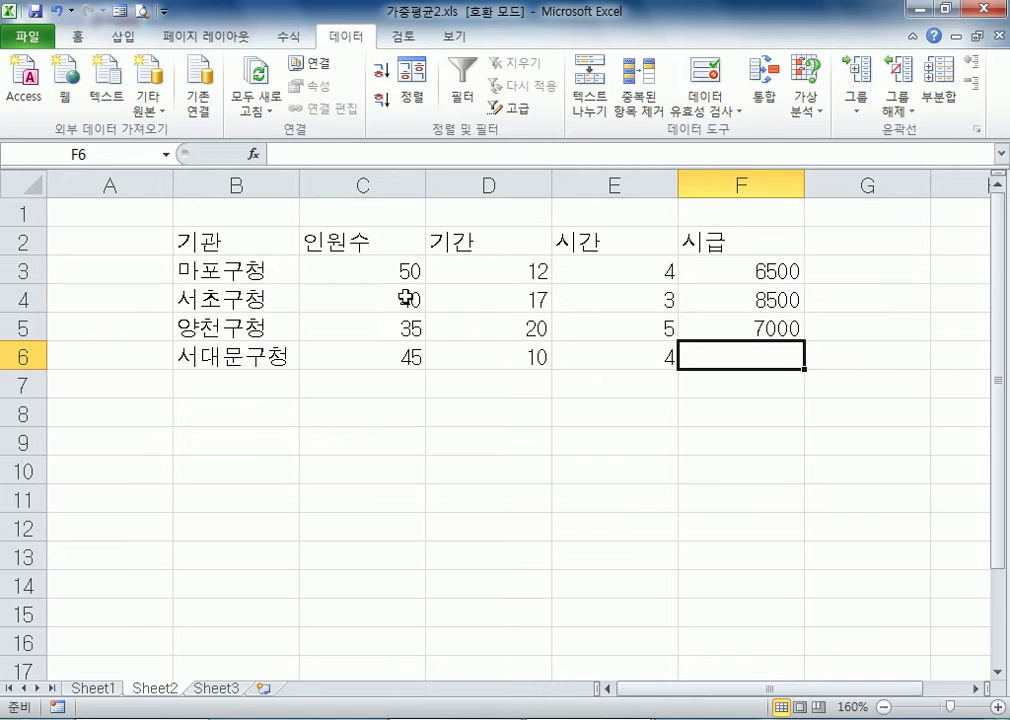
text(6200)
key(Return)
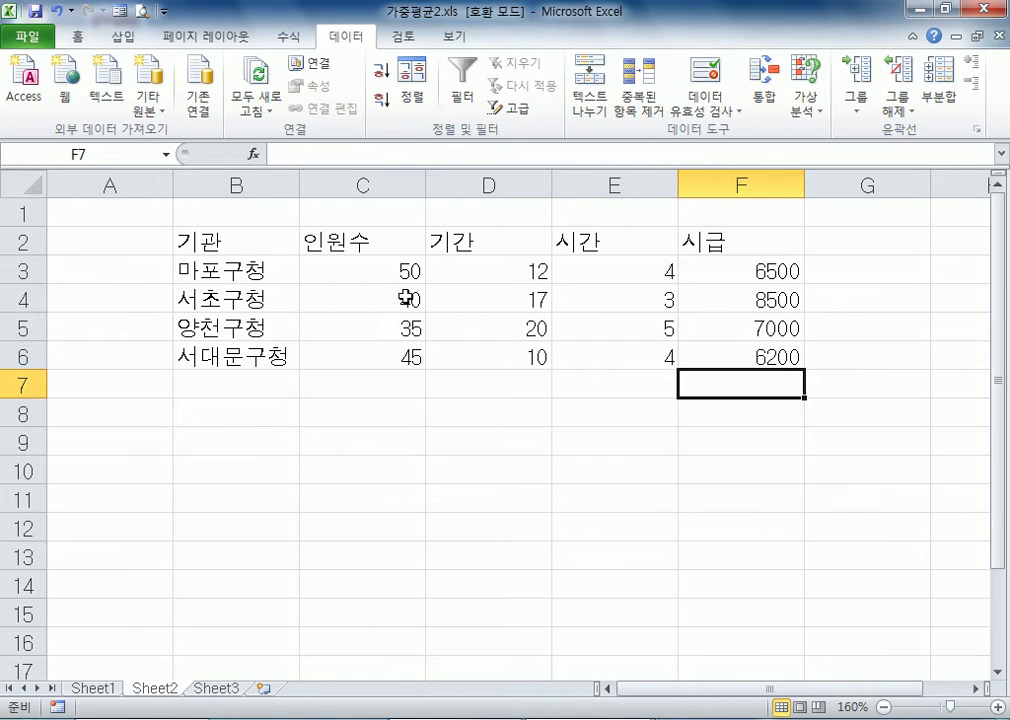
Enter the label 예산합계 in B9, below the institutions table
key(Left)
key(Left)
key(Left)
key(Left)
key(Down)
key(Down)
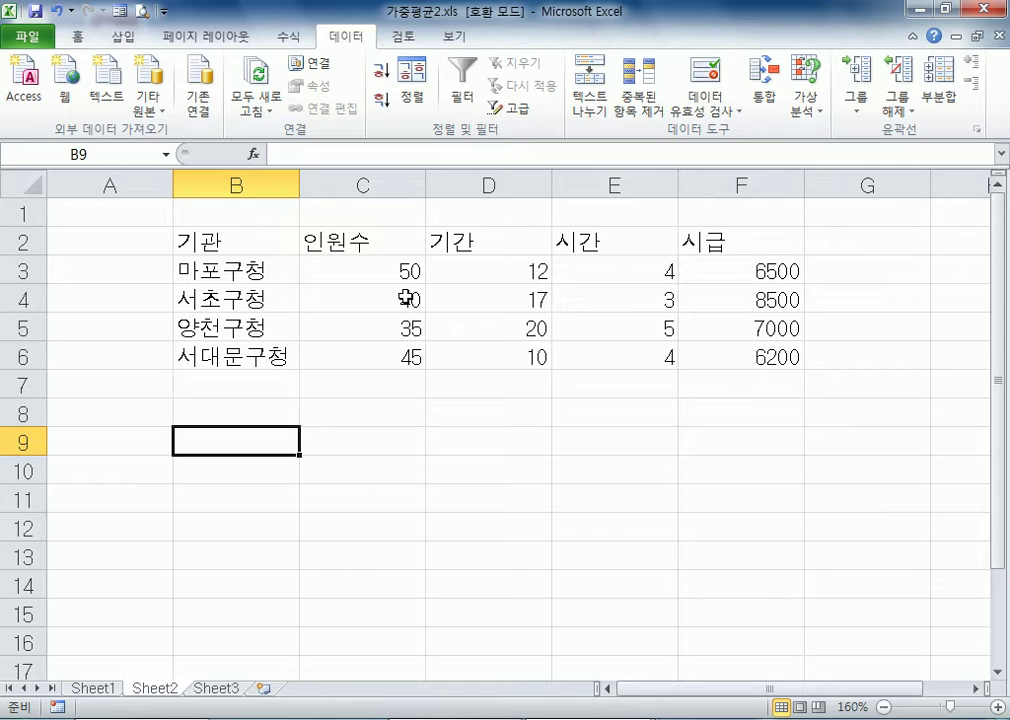
text(예산)
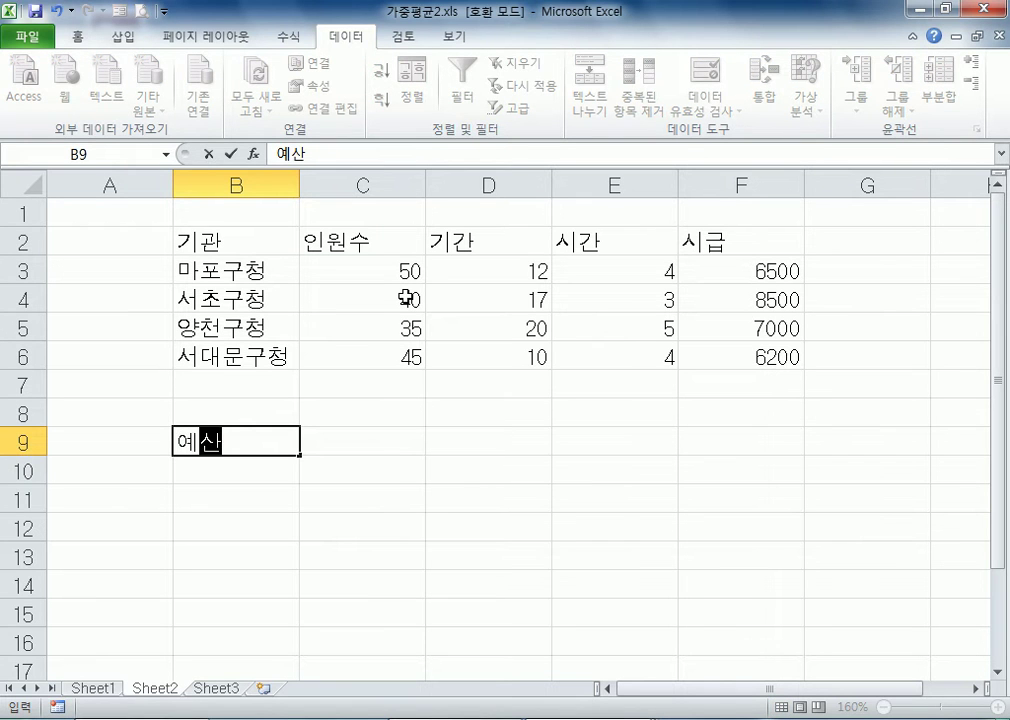
text(합계)
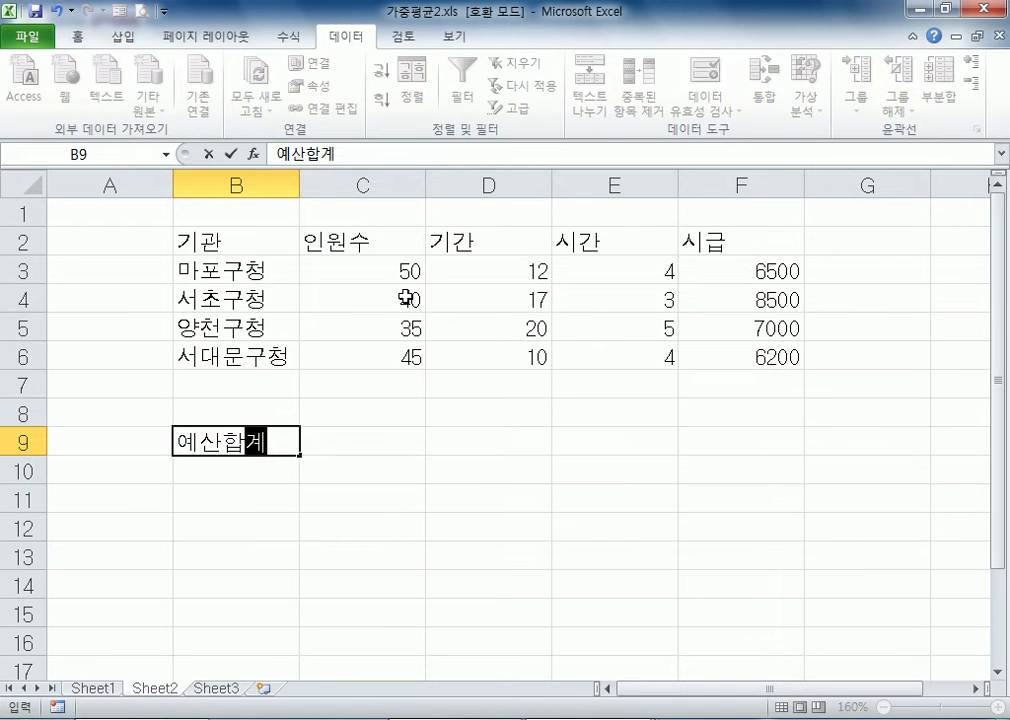
key(Return)
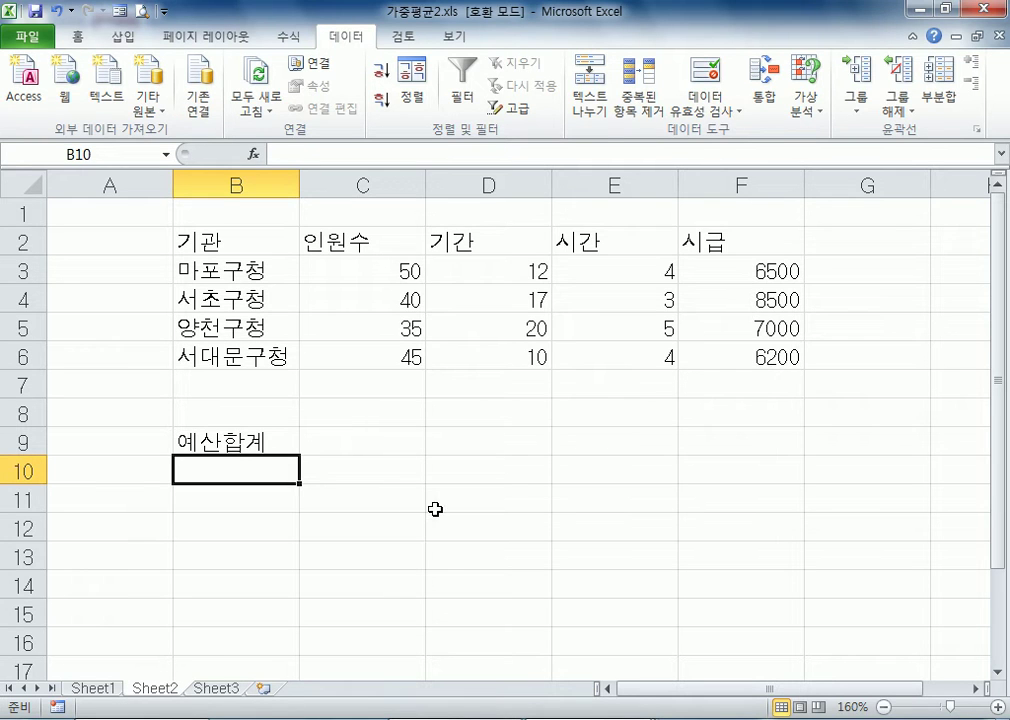
text(=sum()
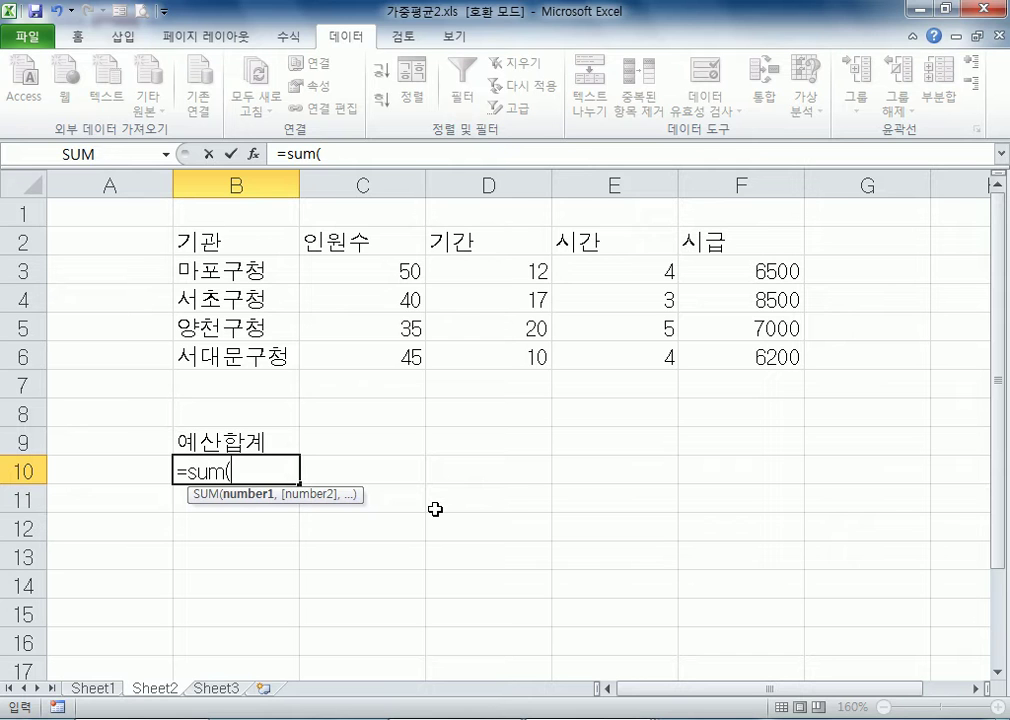
drag(336, 268, 728, 350)
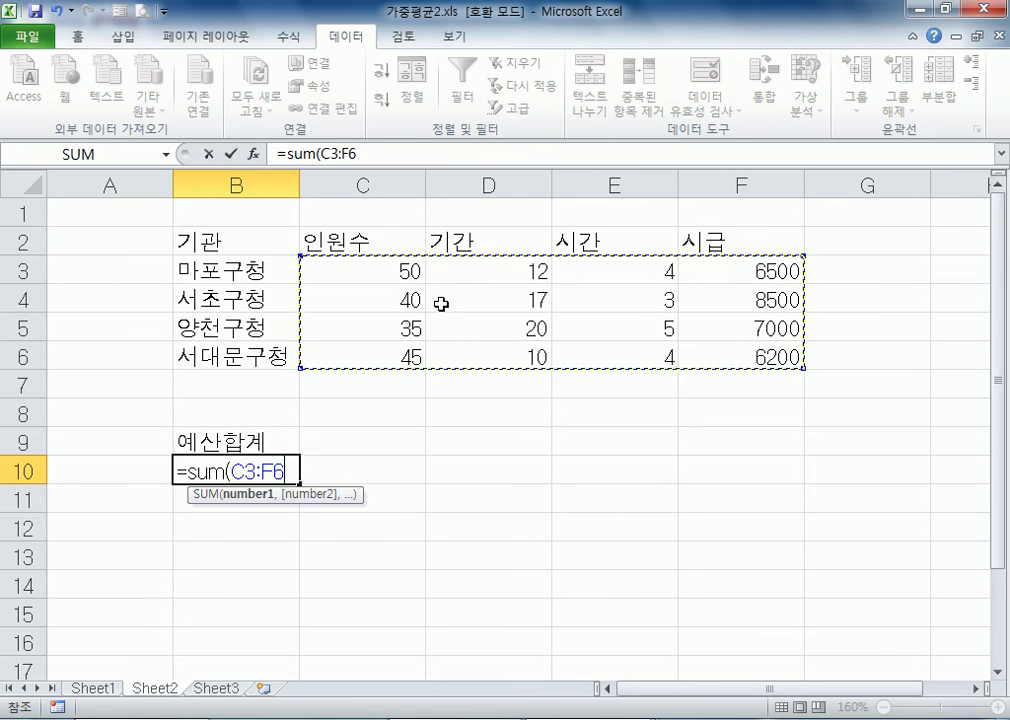
key(Escape)
drag(381, 271, 776, 267)
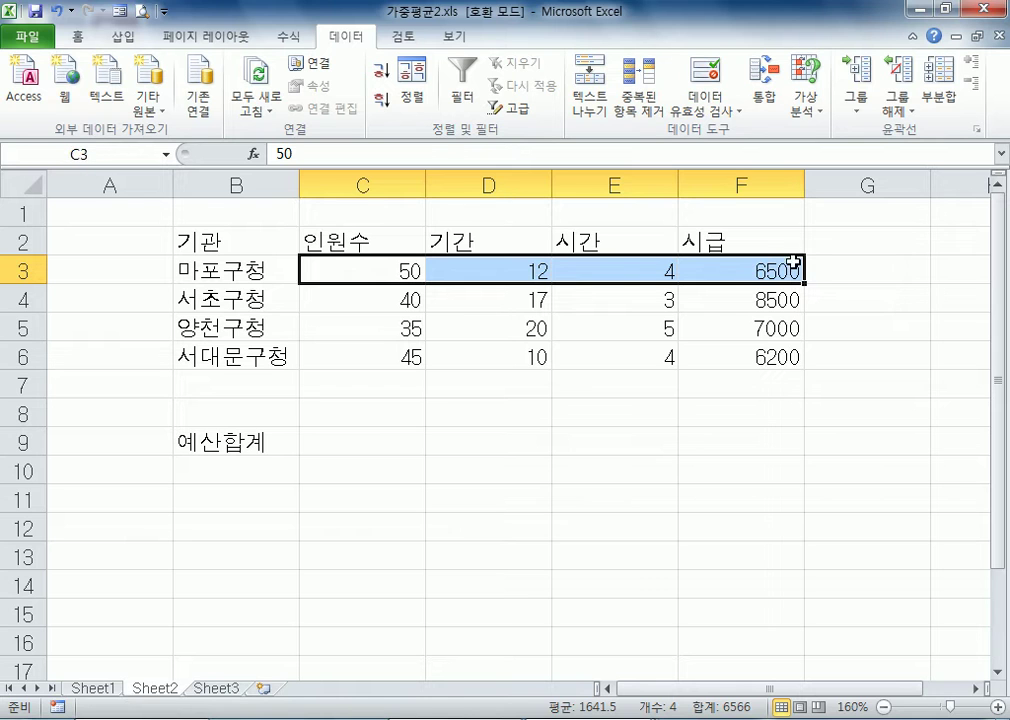
Add the column heading 금액 in G2, beside the 시급 heading
click(857, 272)
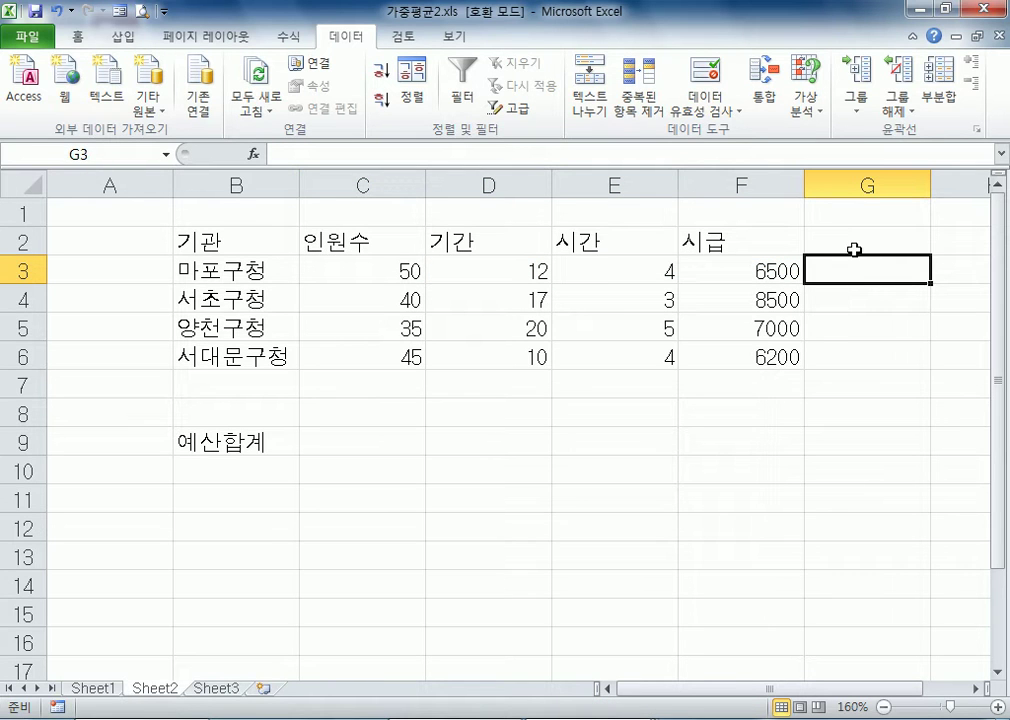
click(855, 250)
text(rmador)
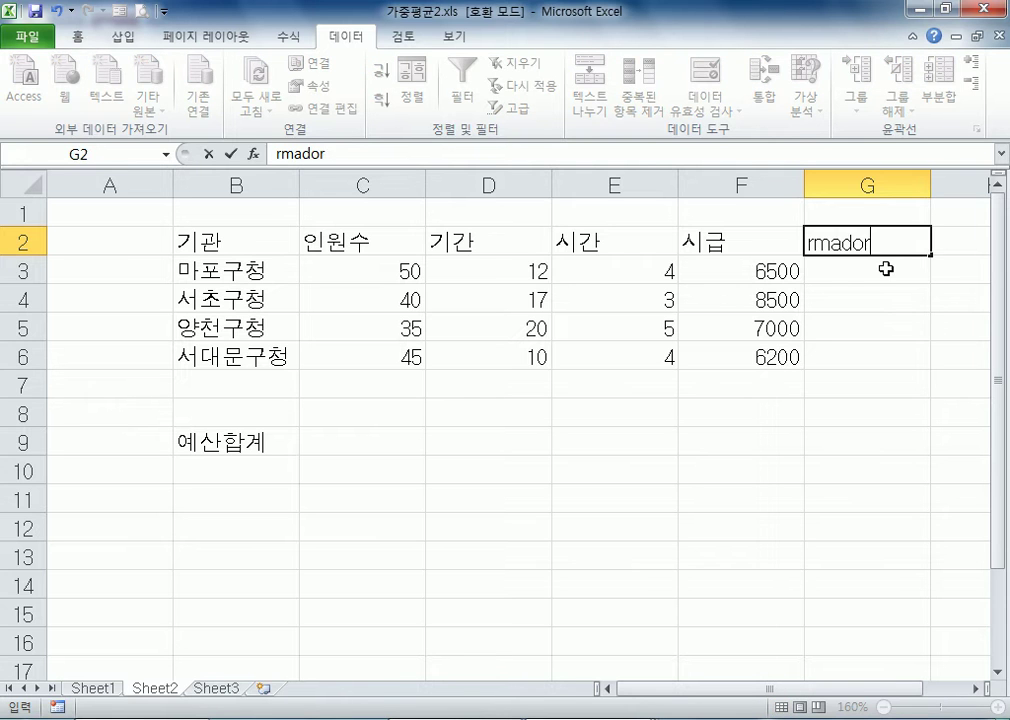
key(Return)
Calculate the amount for 마포구청 in G3 with the formula =PRODUCT(C3:F3)
text(=)
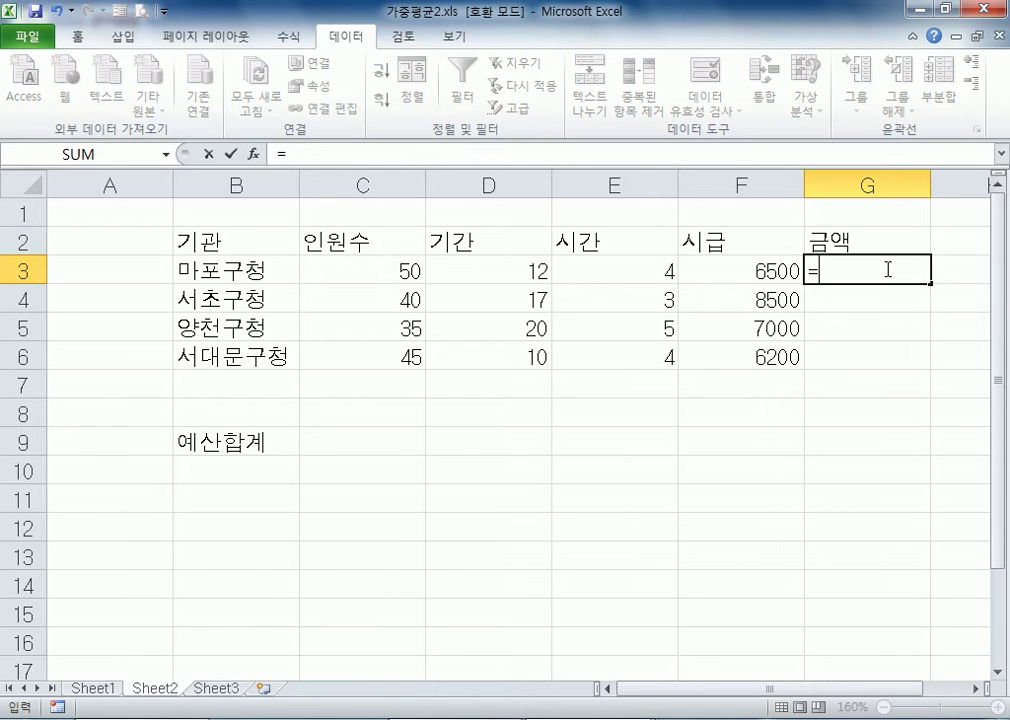
text(pr)
key(BackSpace)
key(BackSpace)
key(Hangul)
text(PRO)
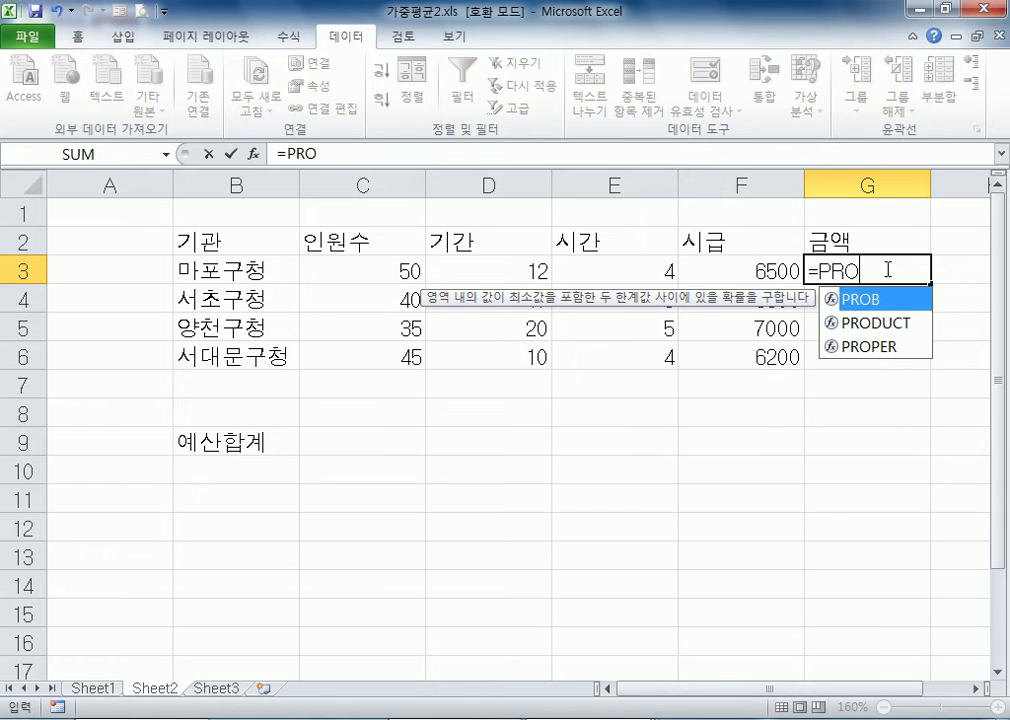
key(Down)
key(Tab)
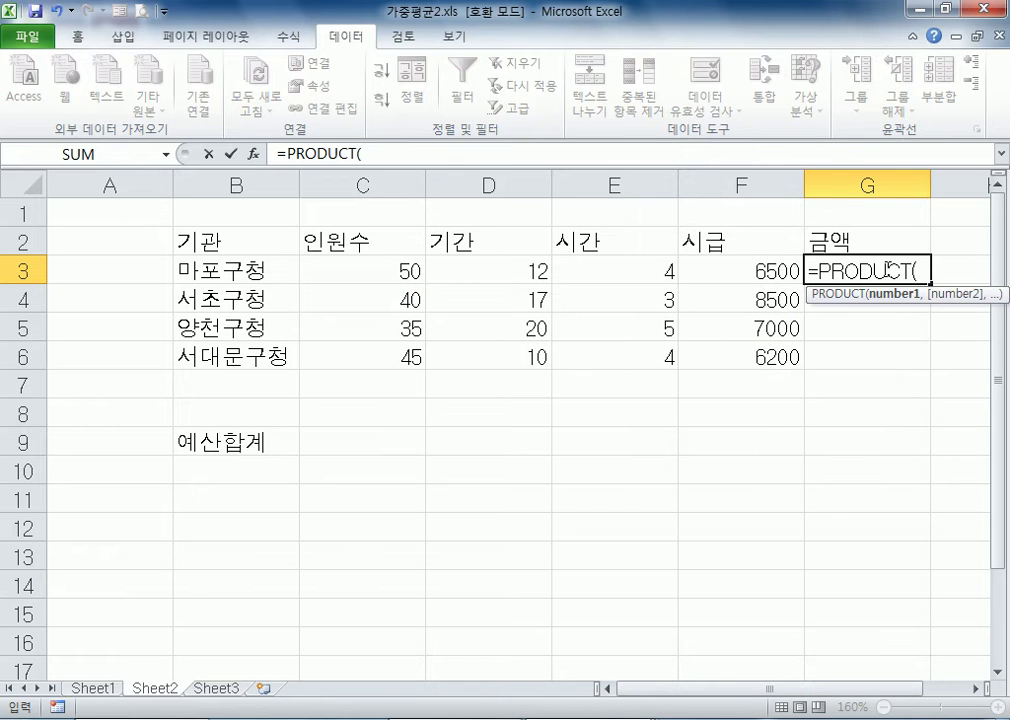
drag(371, 267, 712, 266)
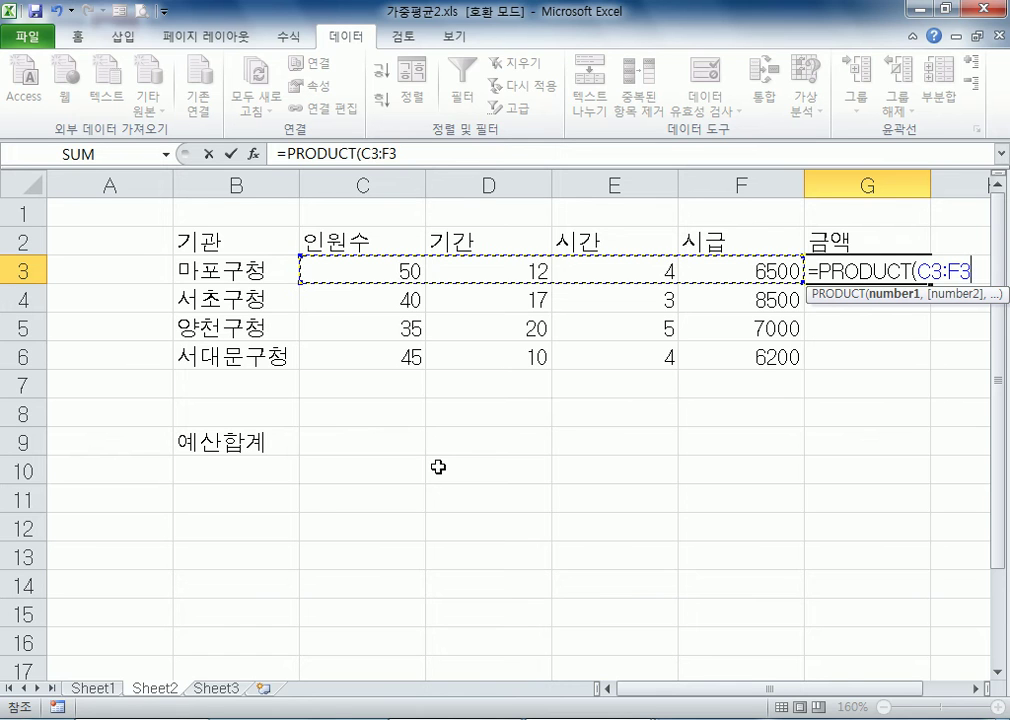
key(Return)
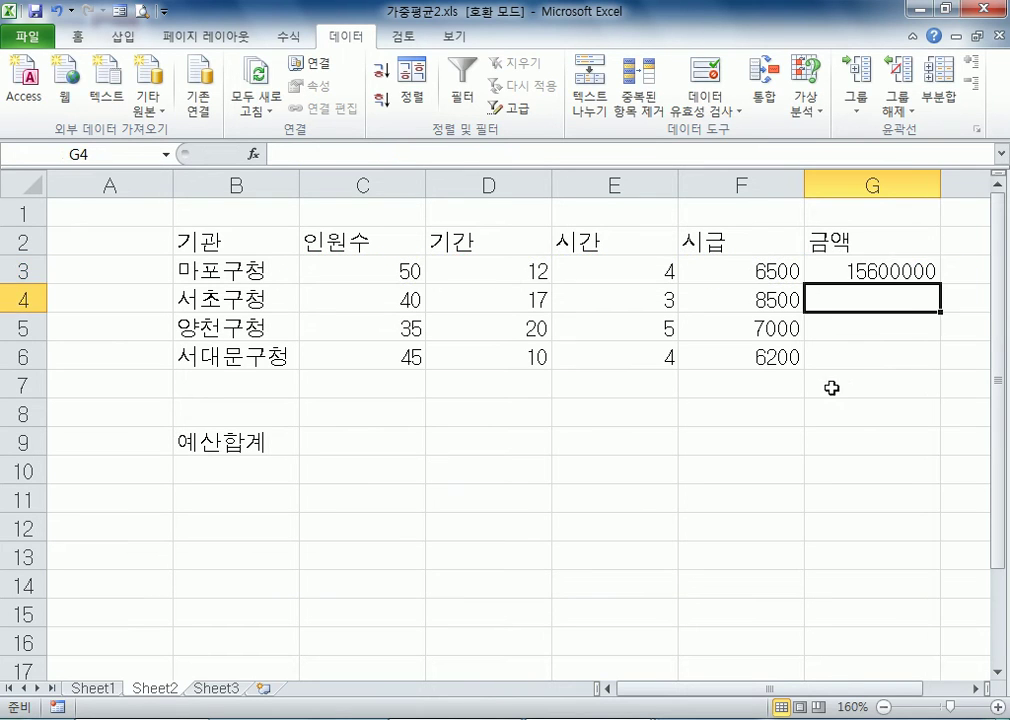
Copy the PRODUCT formula from G3 down through G6 and inspect the range that G3 references
click(905, 274)
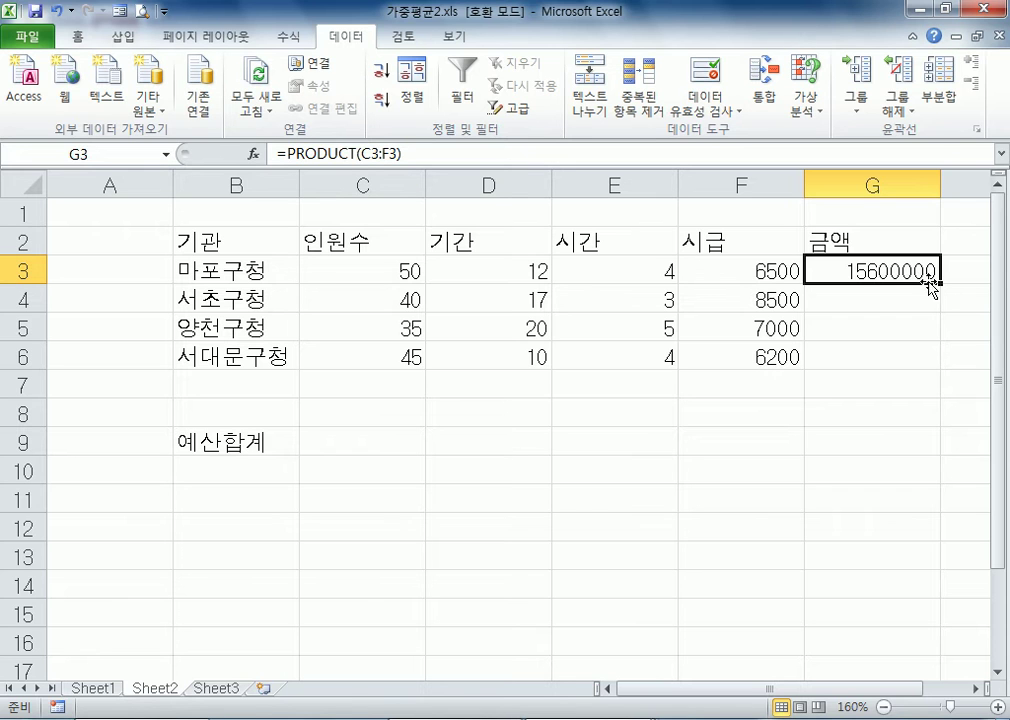
drag(941, 283, 935, 360)
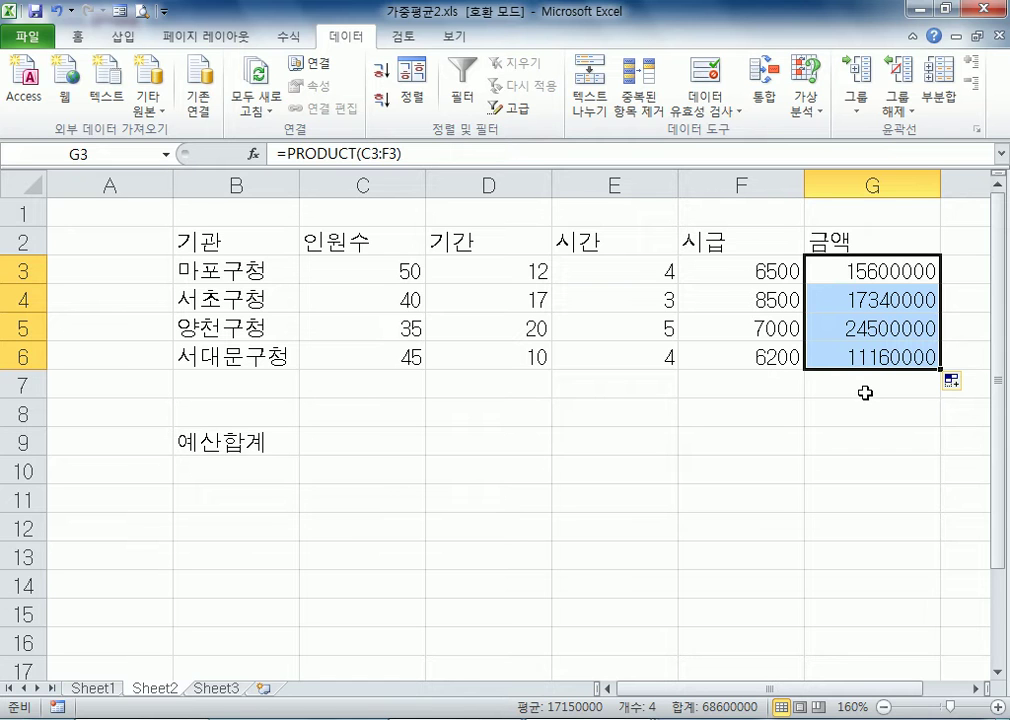
click(893, 270)
key(F2)
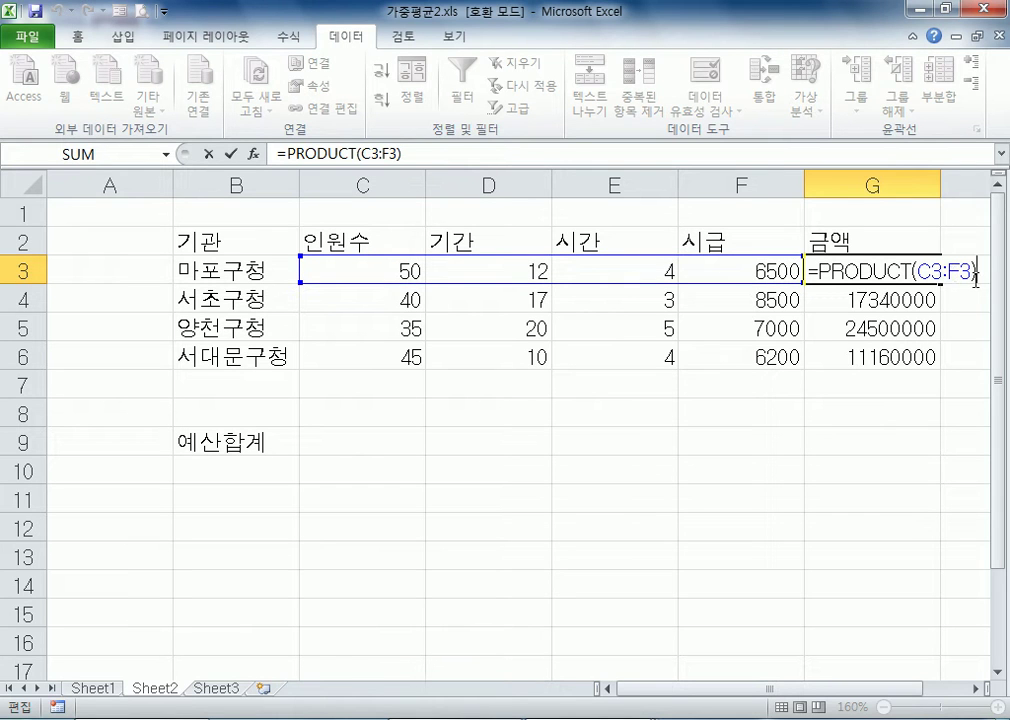
Apply the comma number style to the values in C3:G6
drag(345, 279, 880, 352)
click(73, 37)
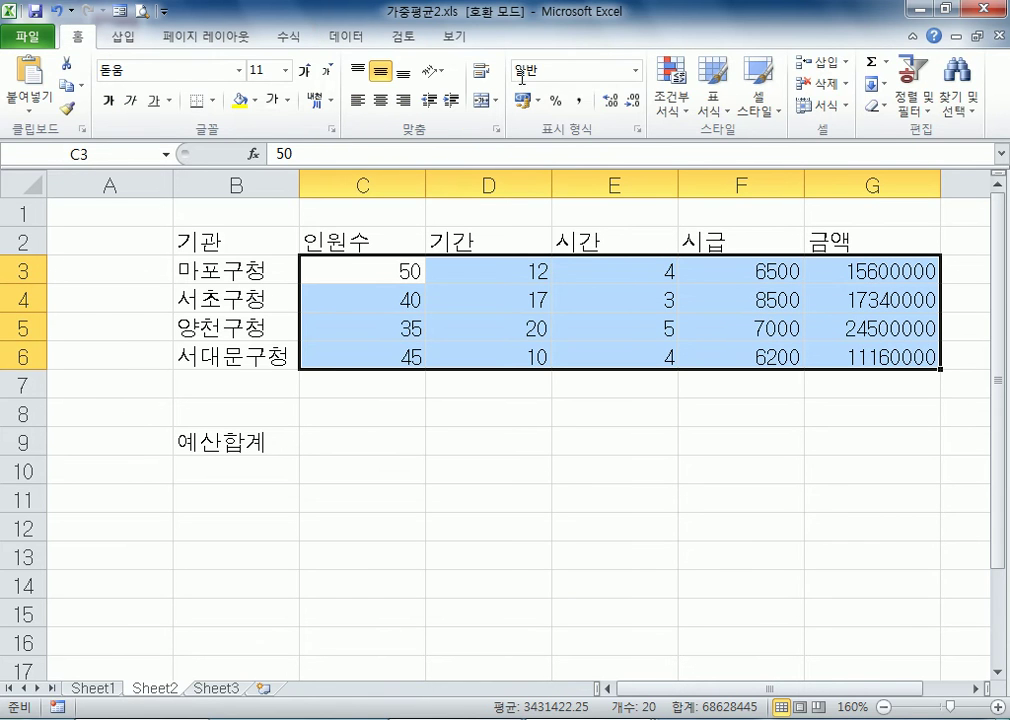
click(581, 103)
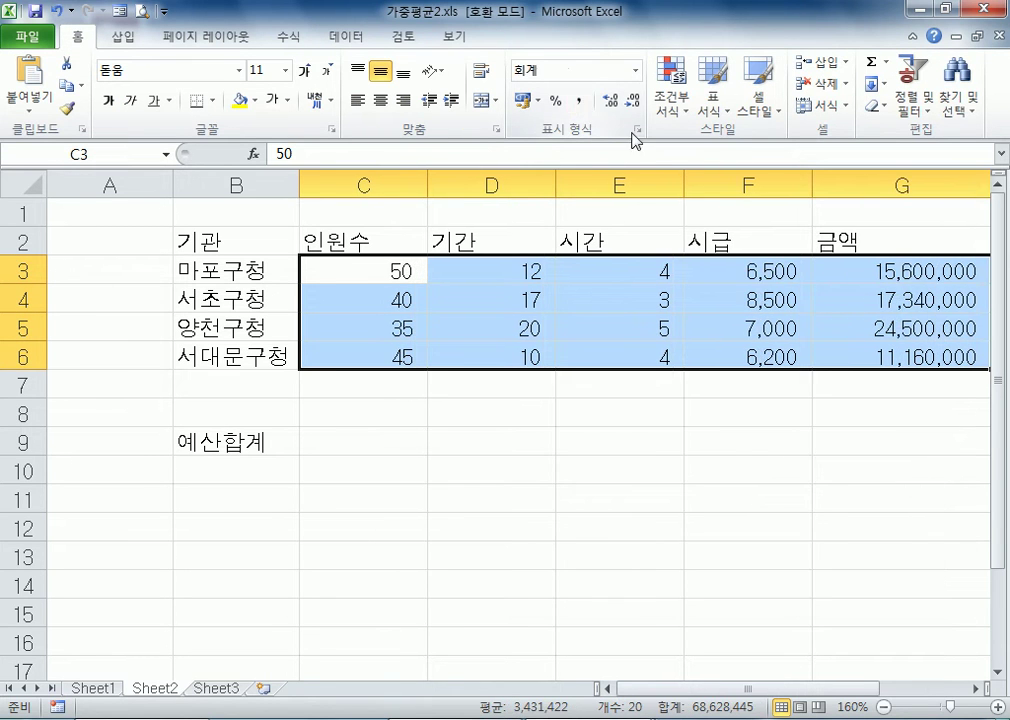
Autofit the widths of columns C, D, E and F to their contents
double_click(684, 181)
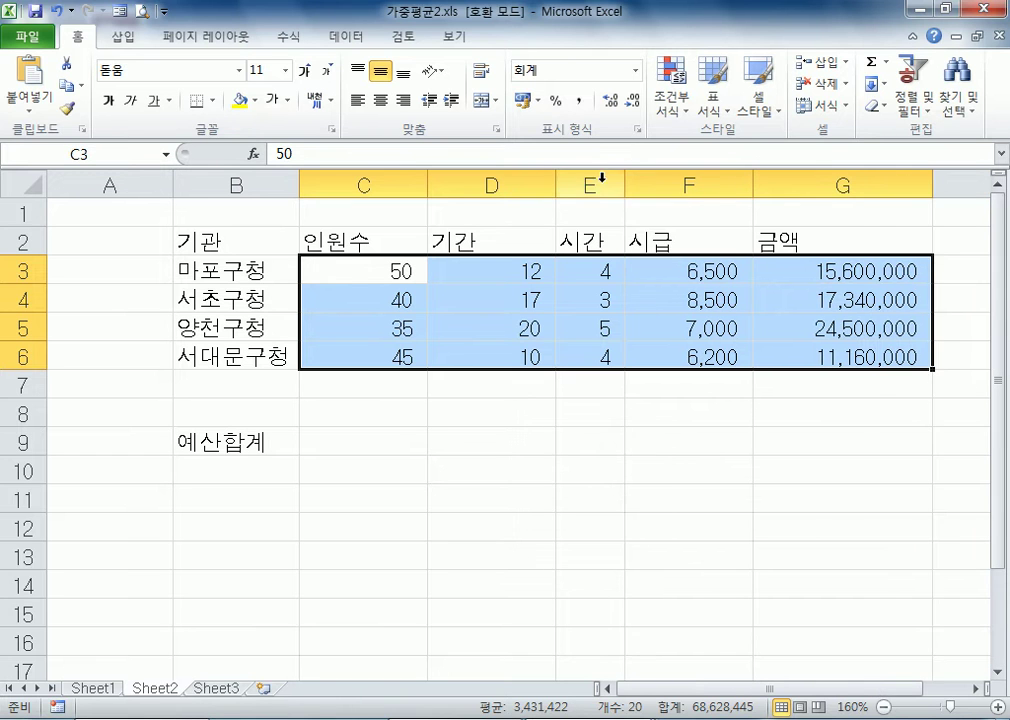
double_click(423, 180)
drag(541, 185, 541, 185)
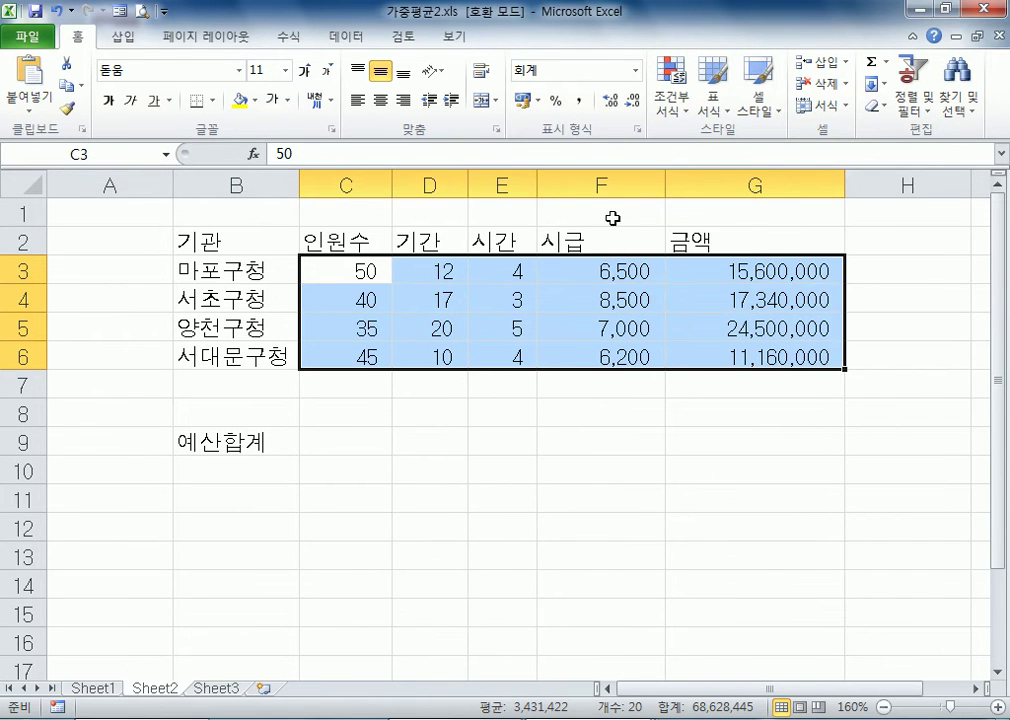
double_click(666, 181)
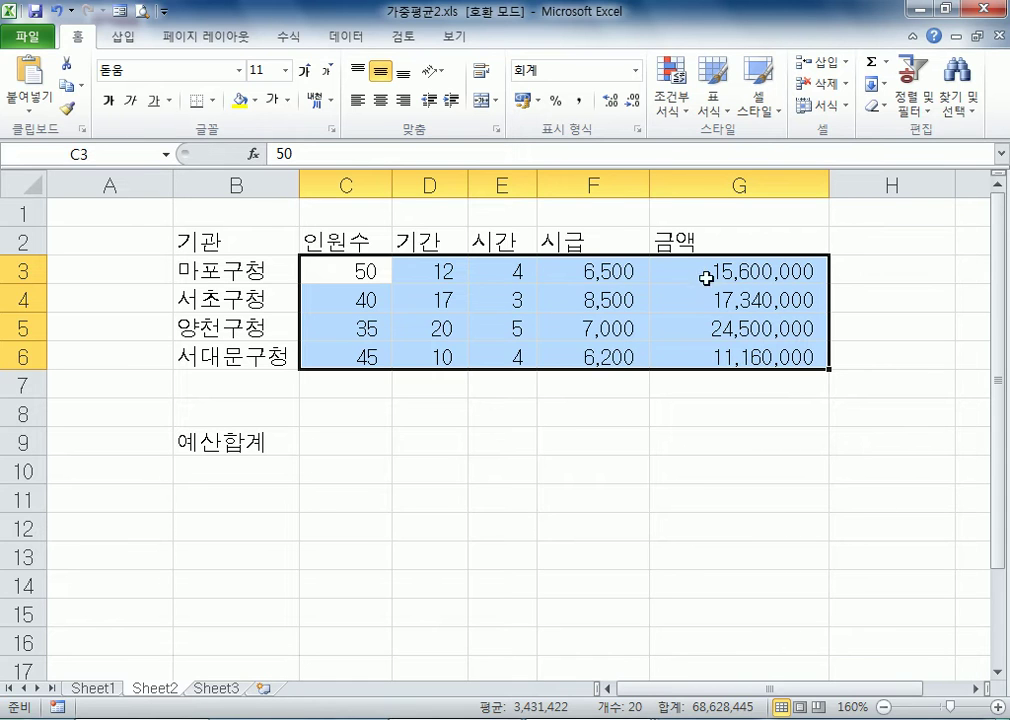
Total the 금액 values in G7 with AutoSum, using the formula =SUM(G3:G6)
click(659, 266)
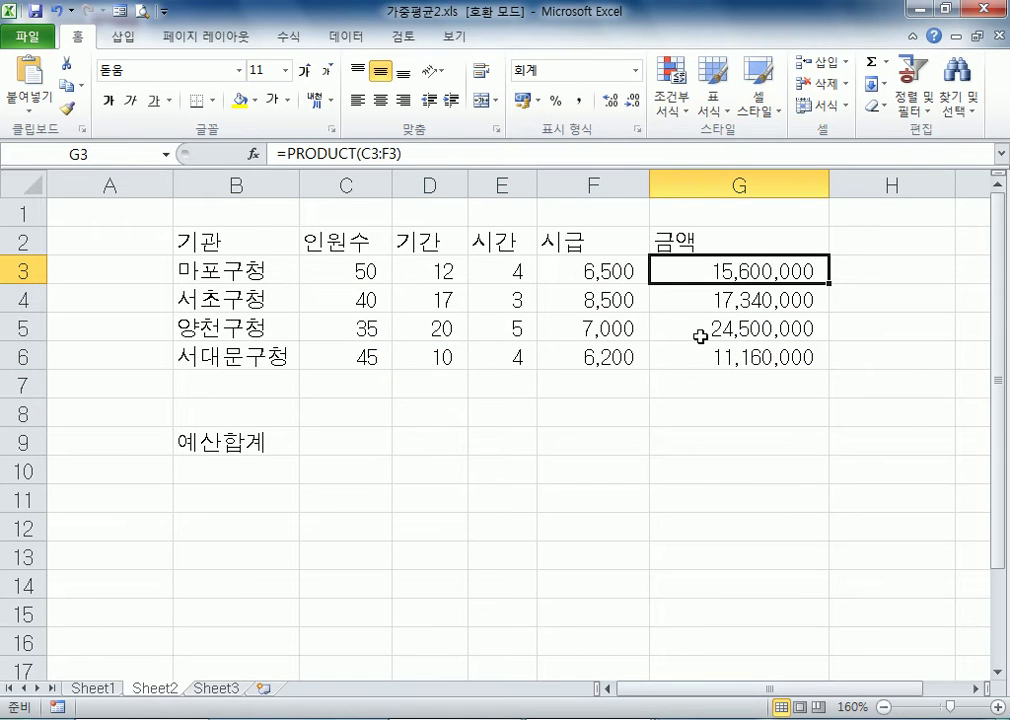
drag(679, 267, 694, 386)
click(702, 384)
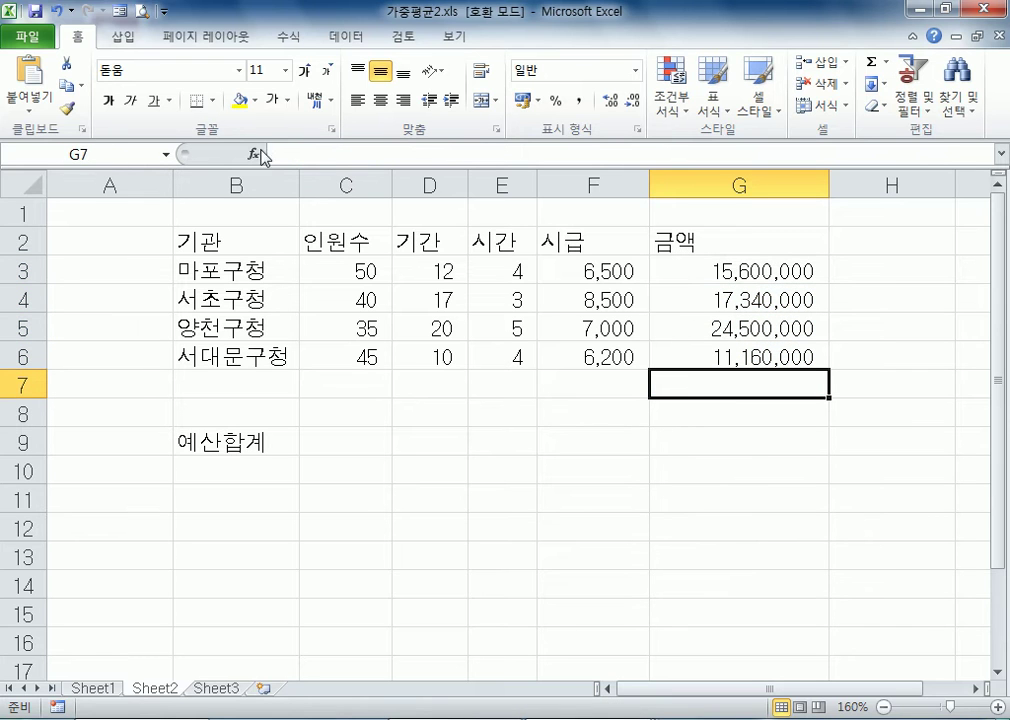
click(287, 38)
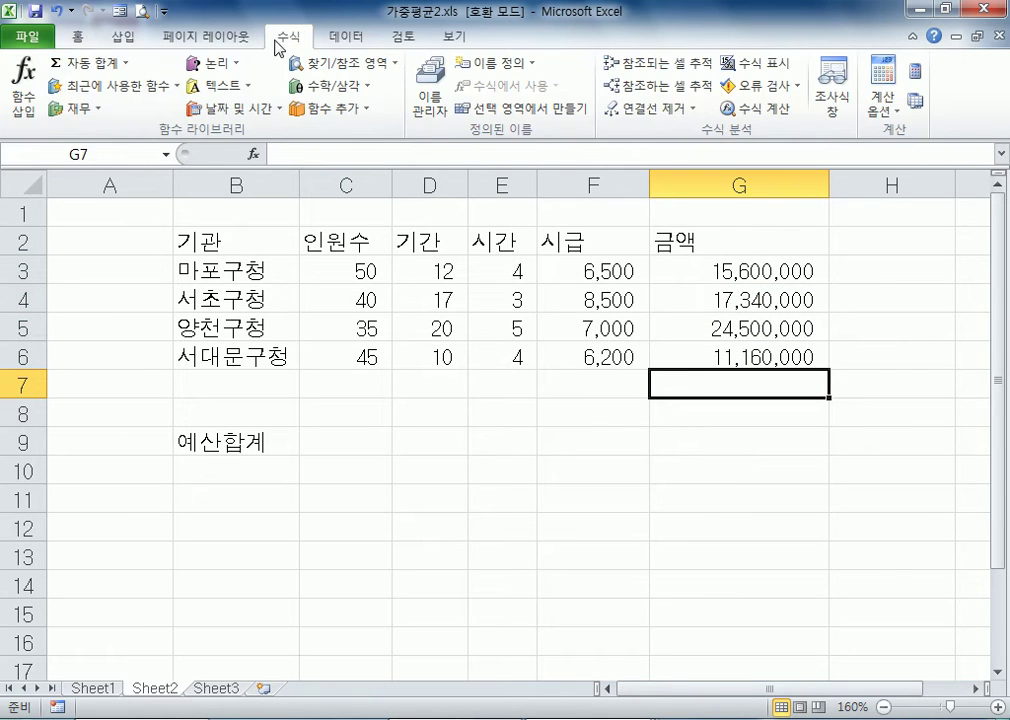
click(75, 64)
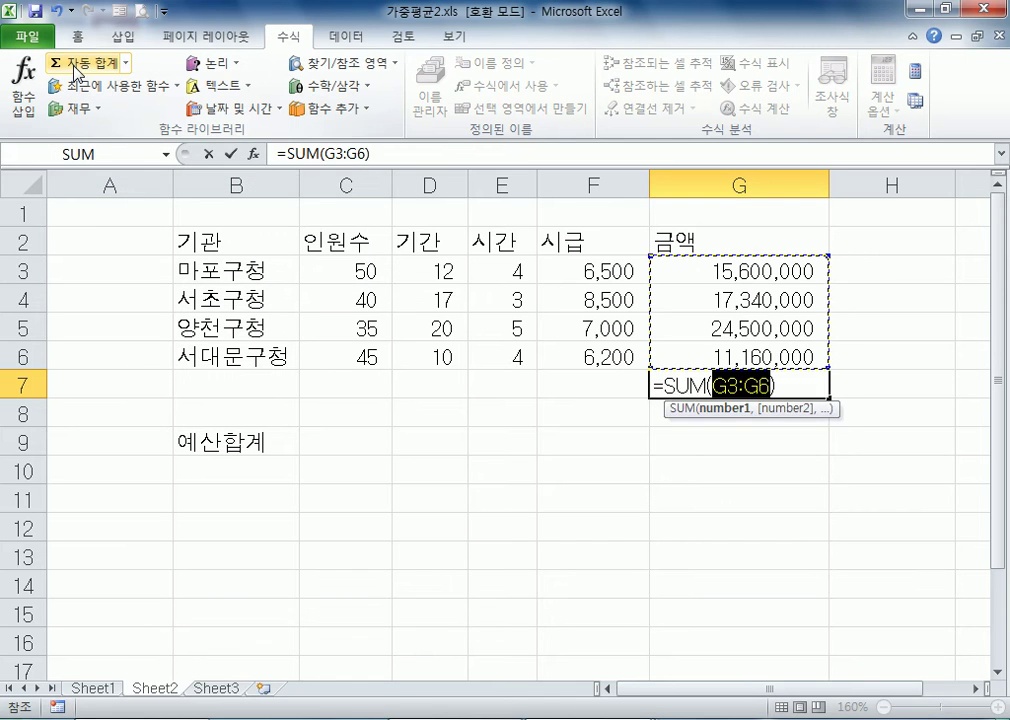
key(Return)
click(685, 387)
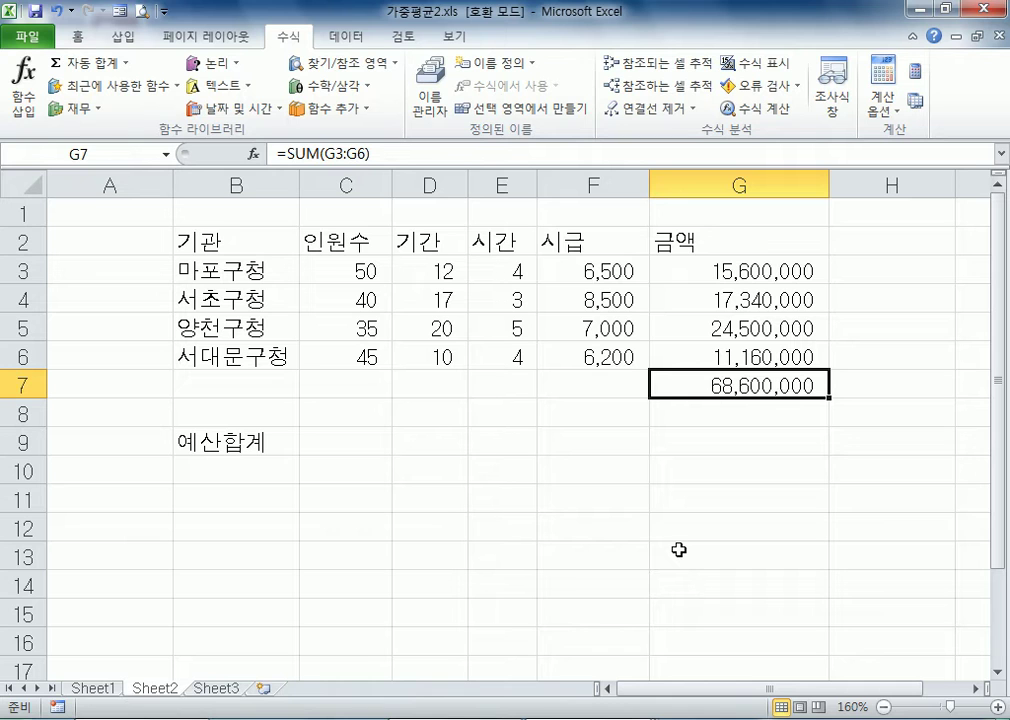
Re-enter the range C3:F3 in the PRODUCT formula of G3 and copy the formula down through G6
double_click(652, 271)
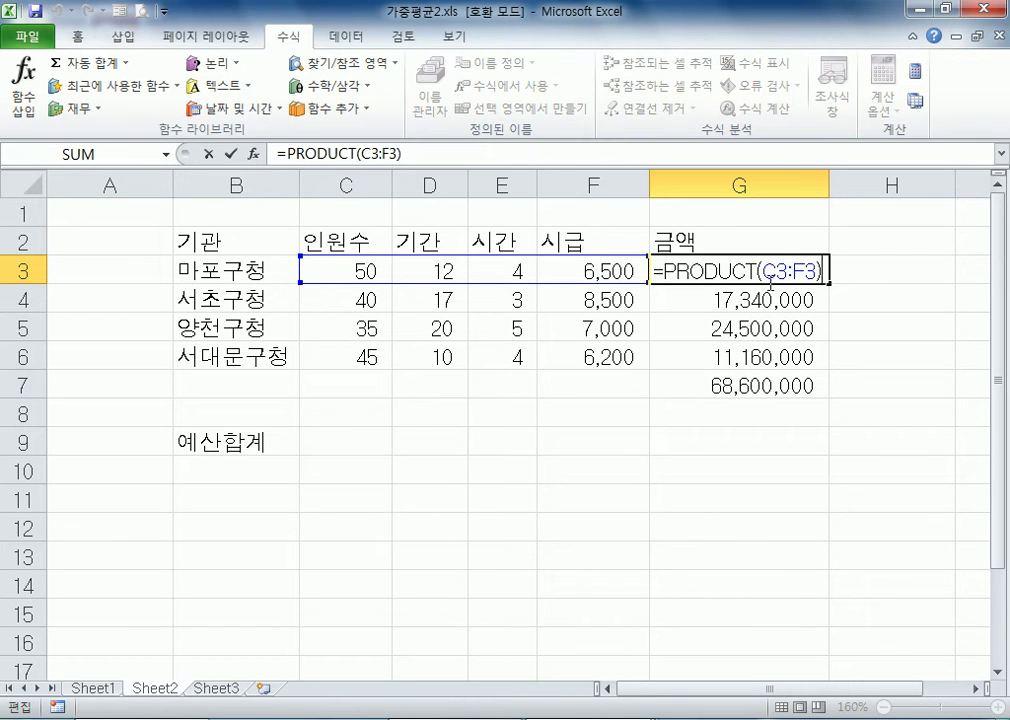
drag(763, 271, 828, 271)
key(BackSpace)
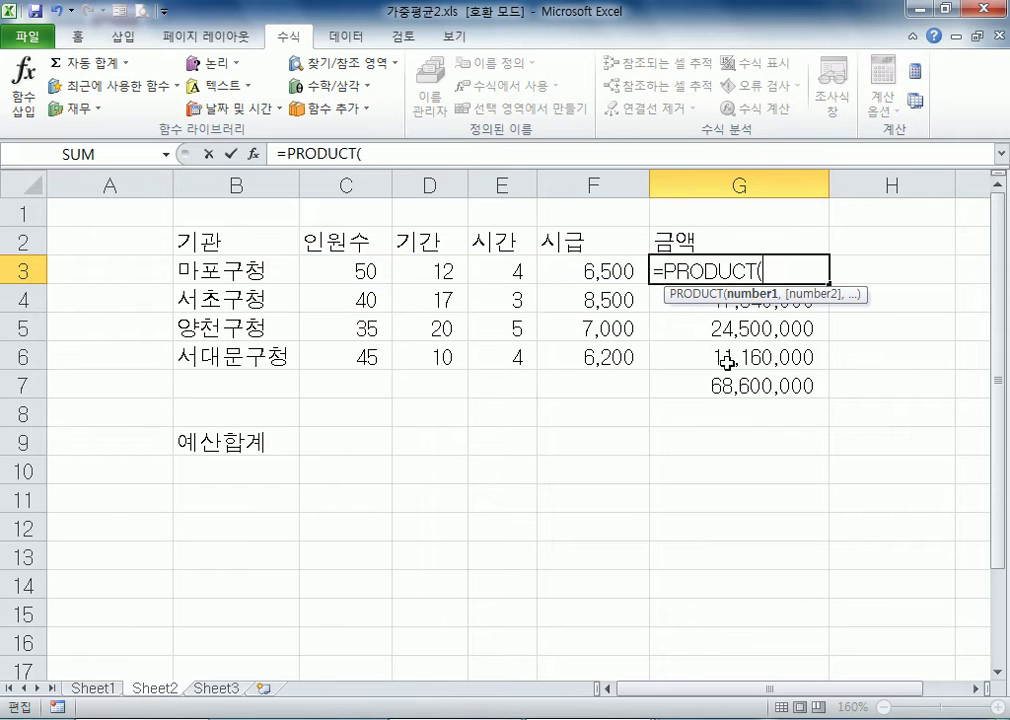
drag(370, 271, 569, 271)
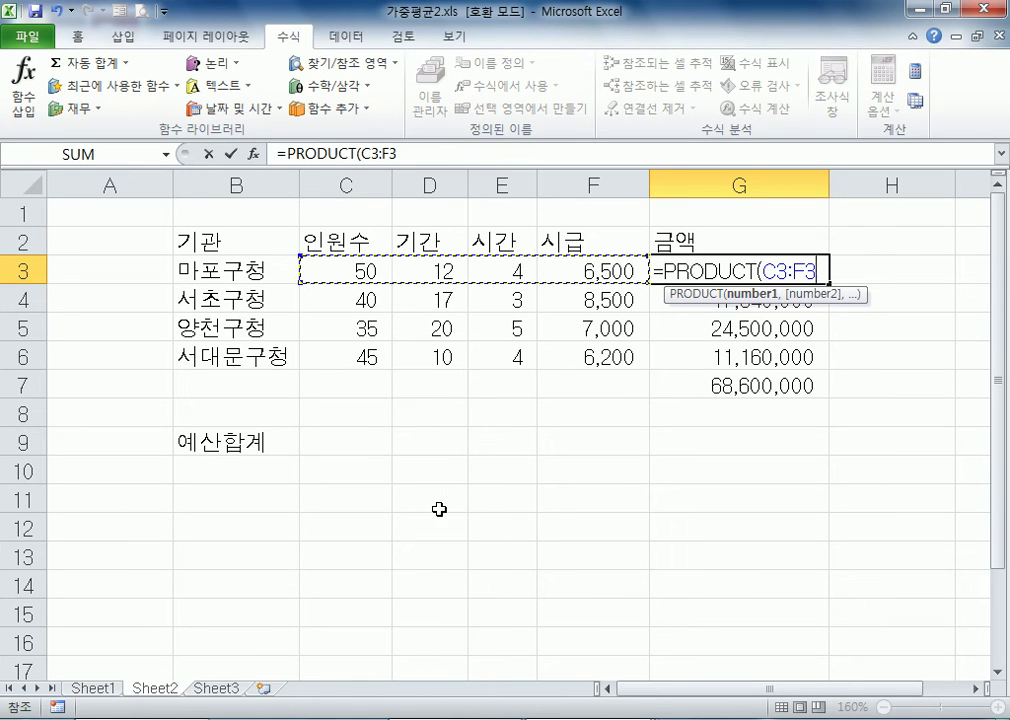
key(Return)
click(826, 272)
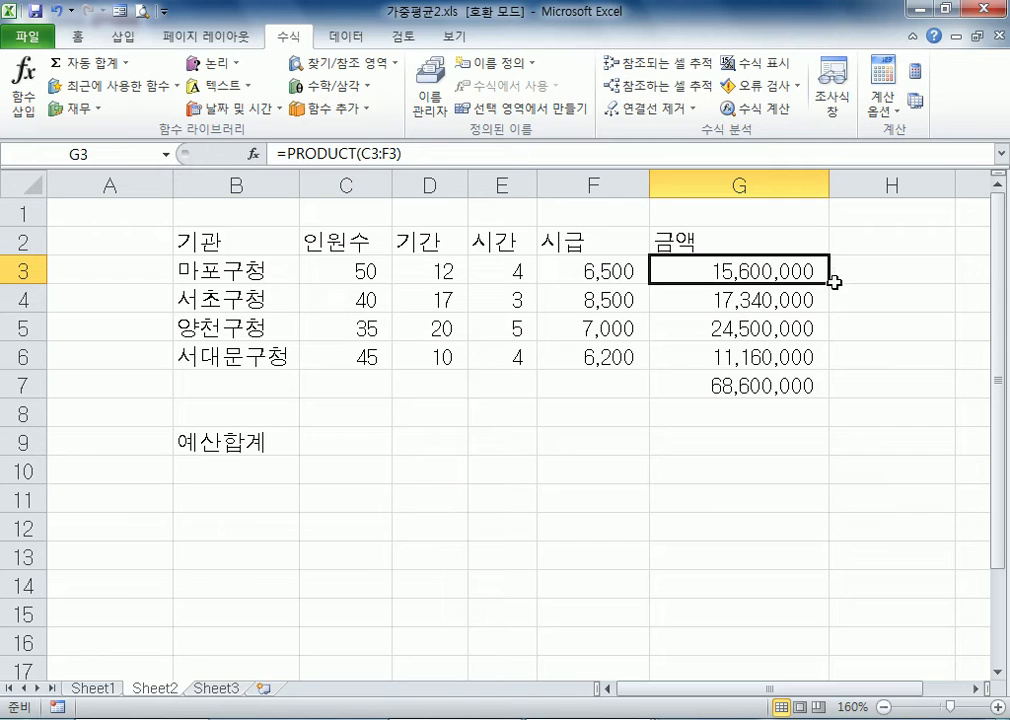
drag(830, 285, 832, 370)
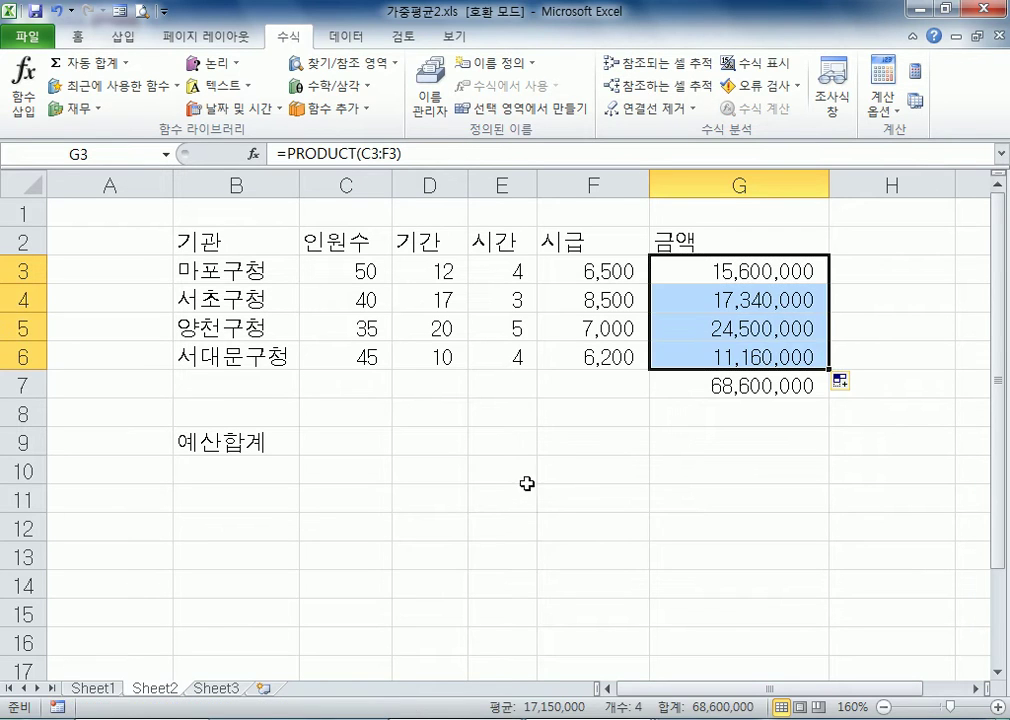
click(449, 462)
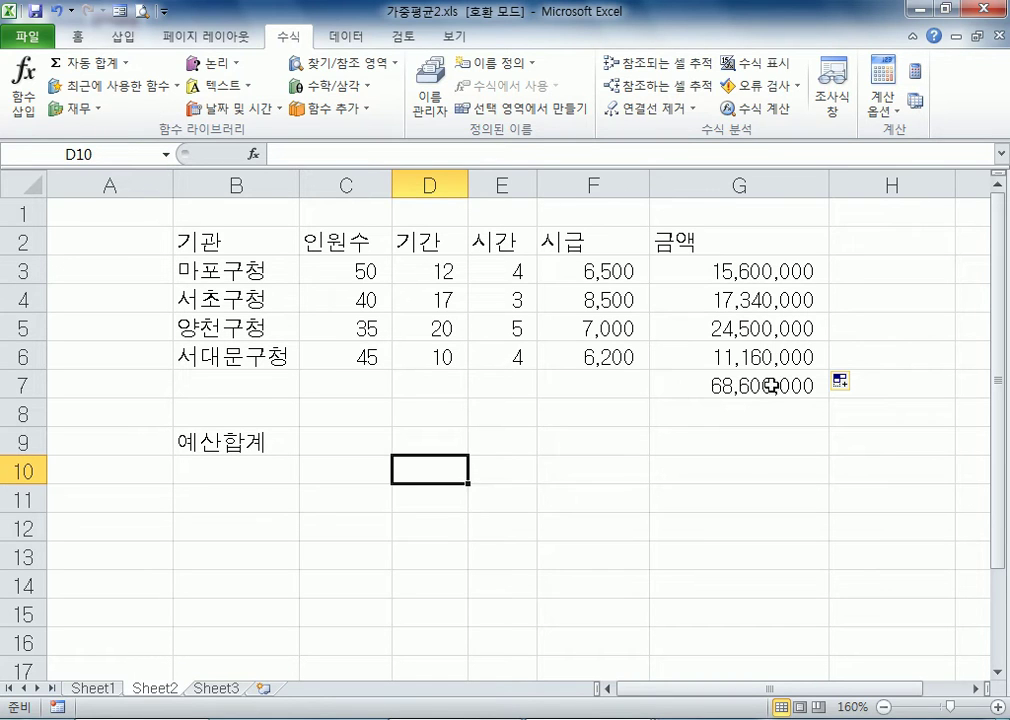
click(708, 386)
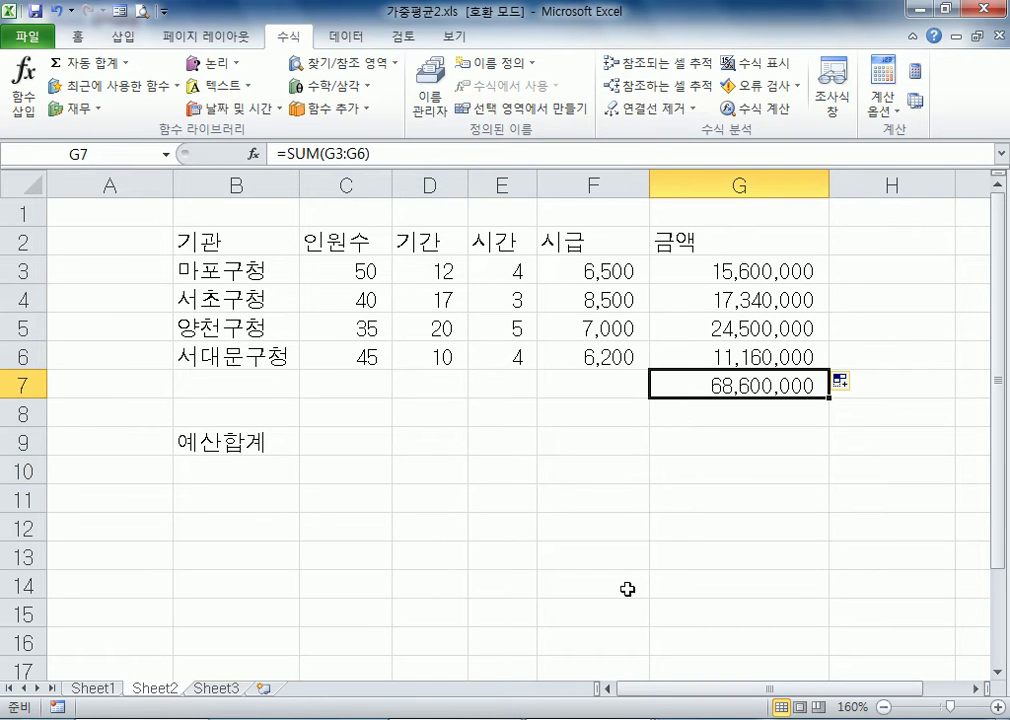
click(720, 184)
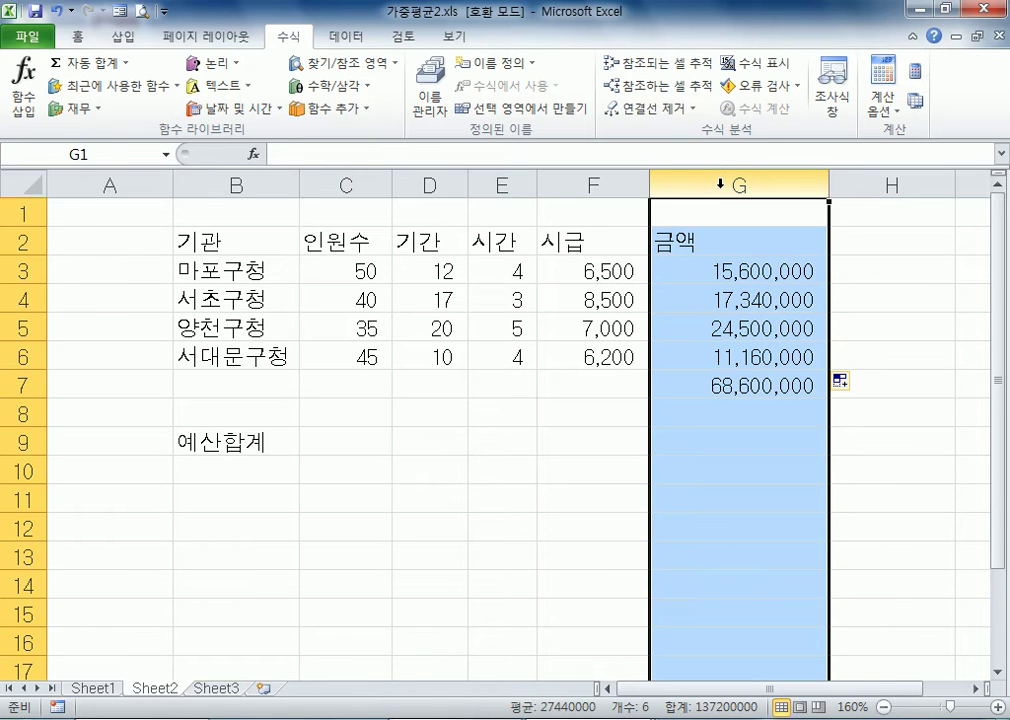
click(710, 384)
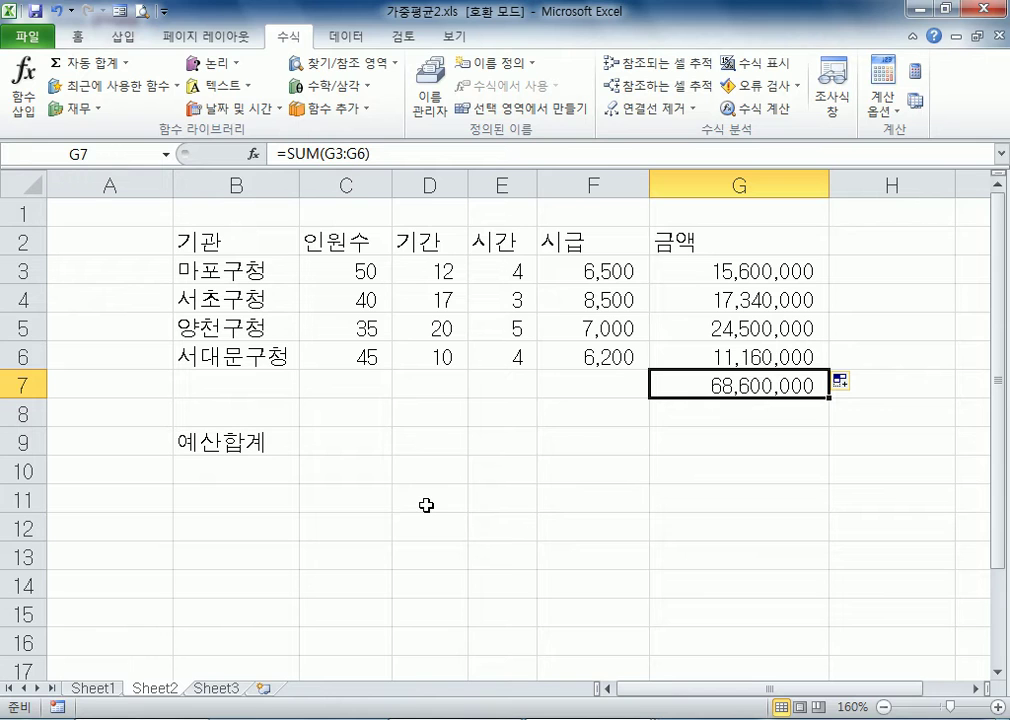
Try calculating the total budget in B10 from the row ranges with =SUMPRODUCT(C3:F3,C4:F4,C5:F5,C6:F6)
click(239, 476)
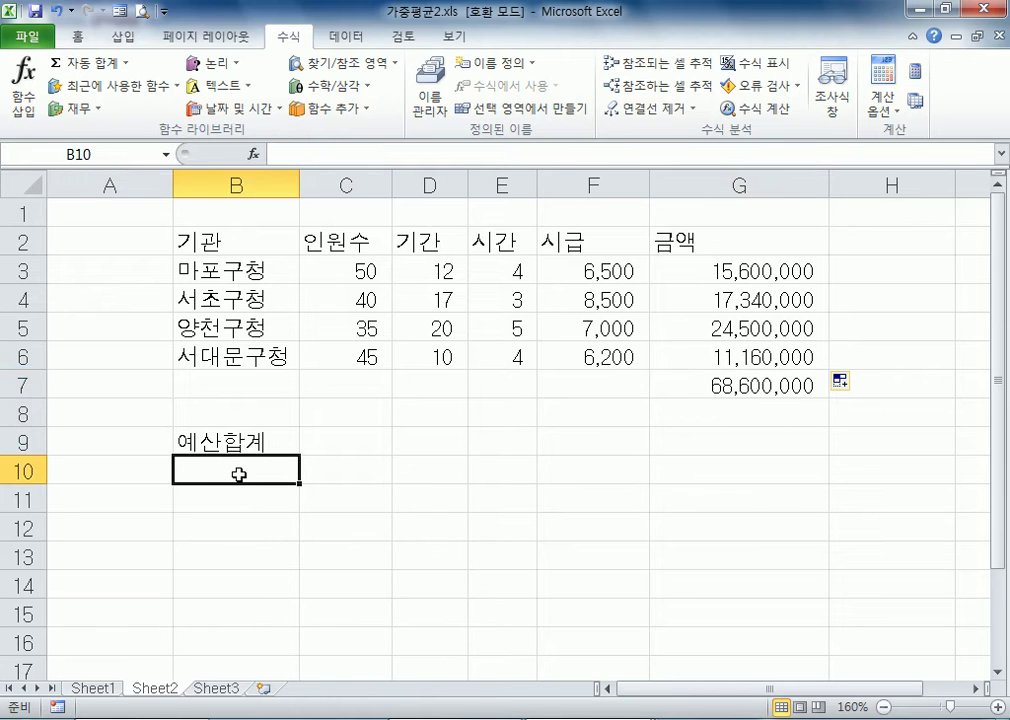
text(=)
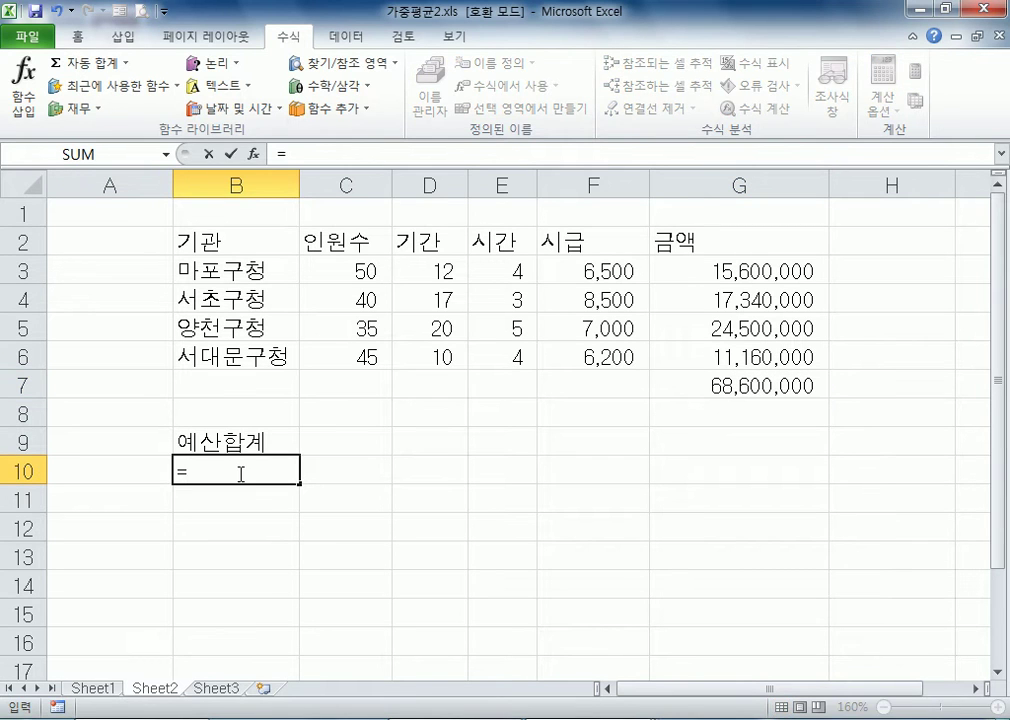
text(SUM)
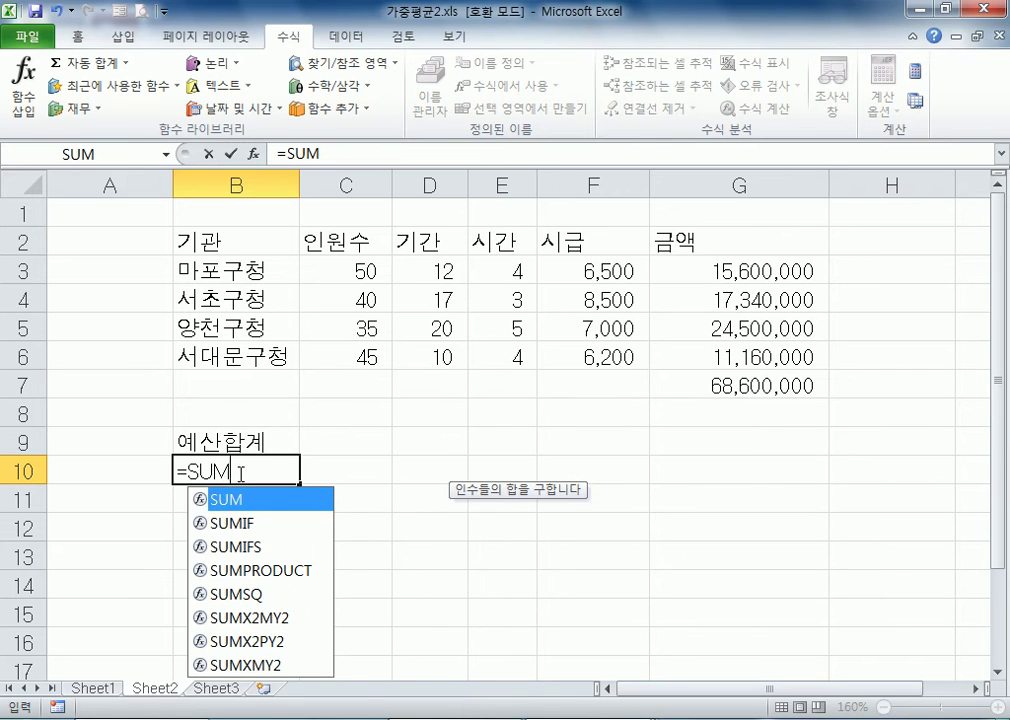
text(PROD)
key(Tab)
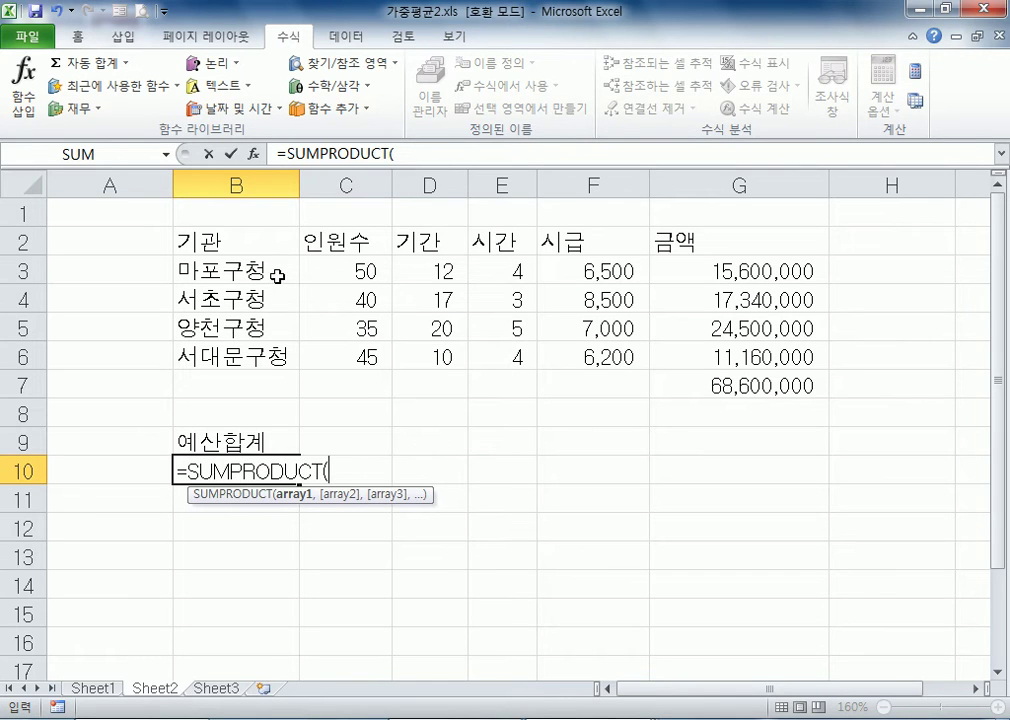
drag(329, 268, 597, 276)
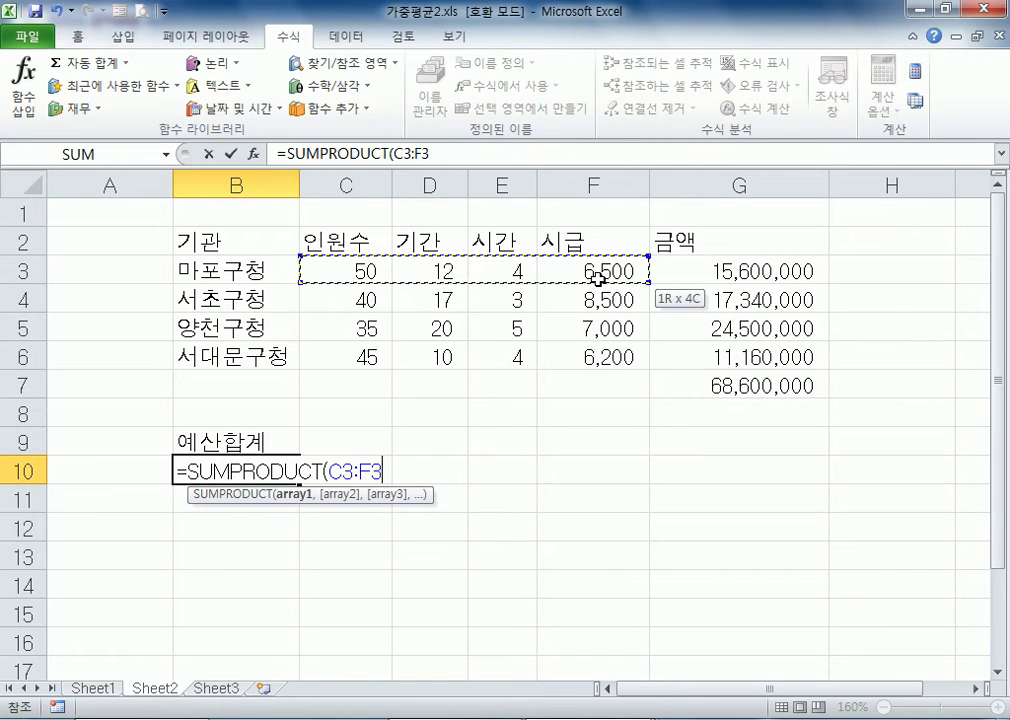
text(,)
drag(354, 293, 645, 293)
text(,)
drag(383, 334, 569, 328)
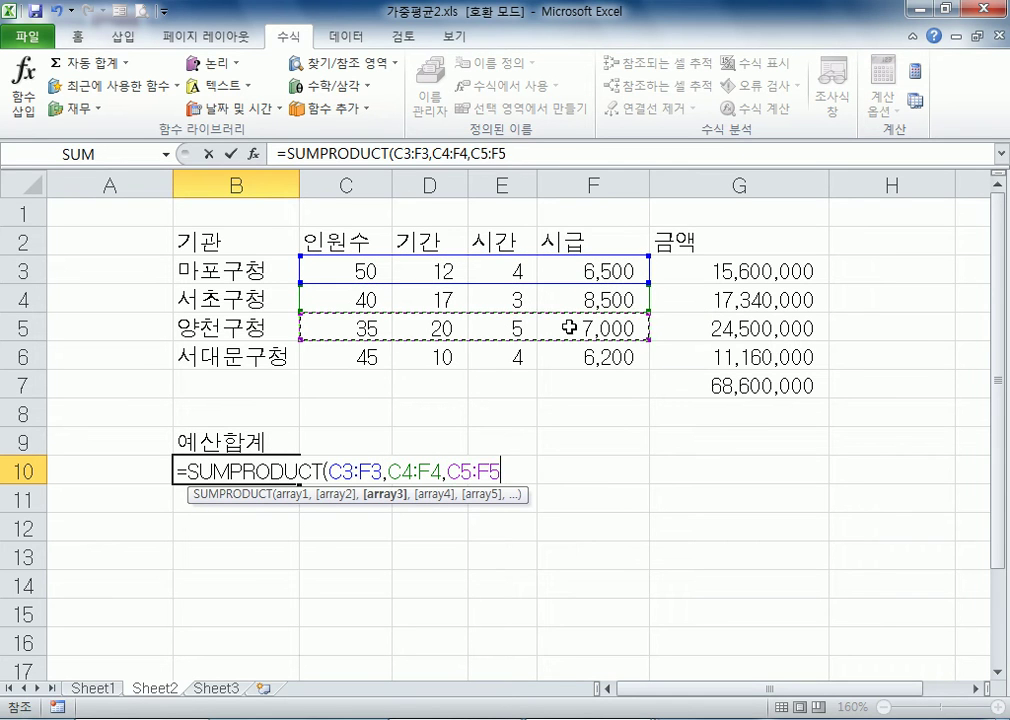
text(,)
drag(345, 355, 595, 356)
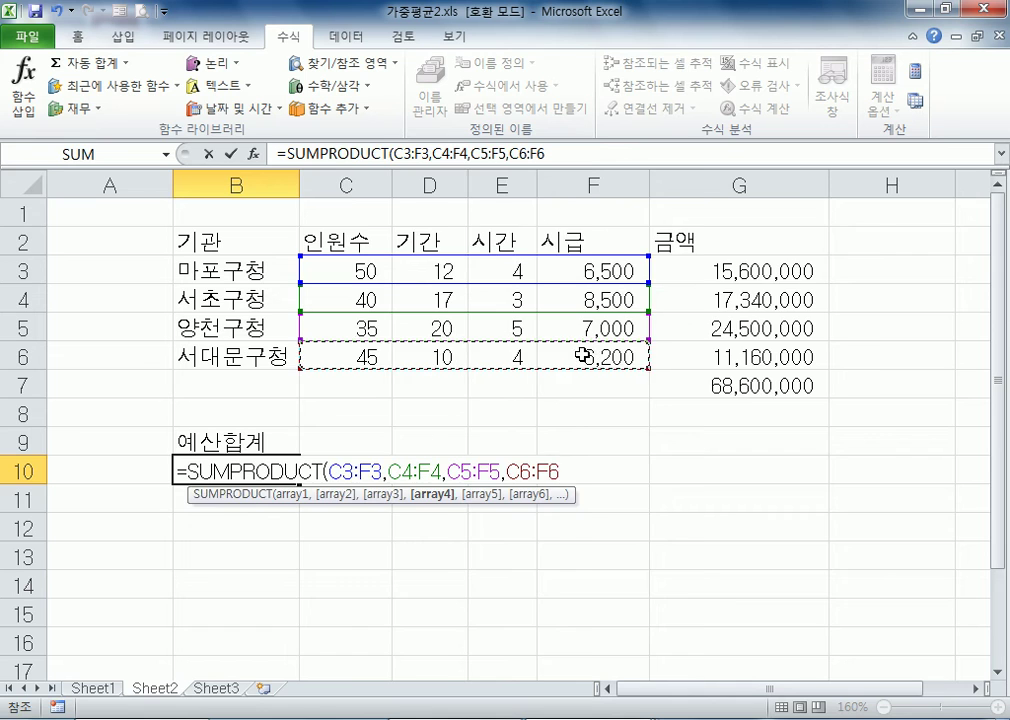
key(Return)
Calculate the total budget in B10 from the column ranges with =SUMPRODUCT(C3:C6,D3:D6,E3:E6,F3:F6)
click(290, 470)
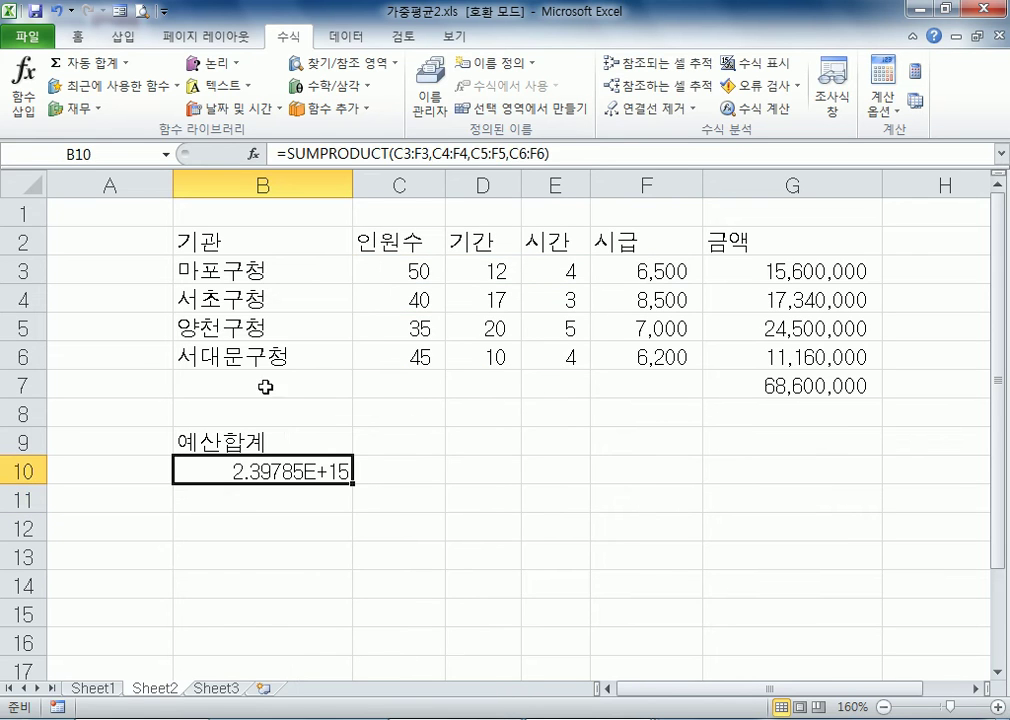
text(=)
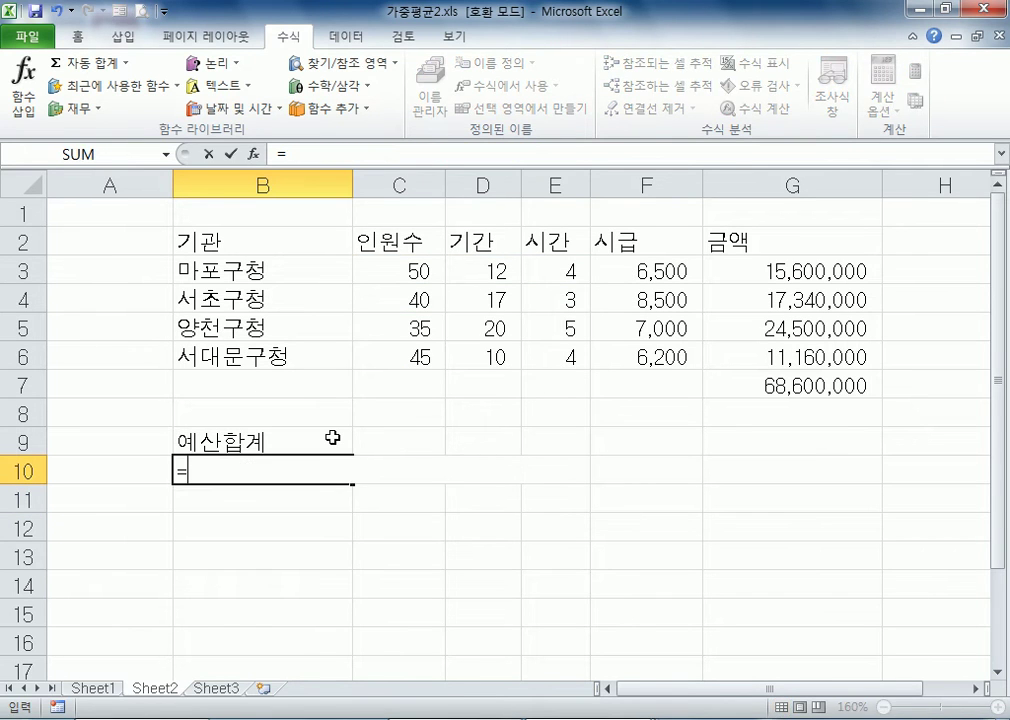
text(SUMP)
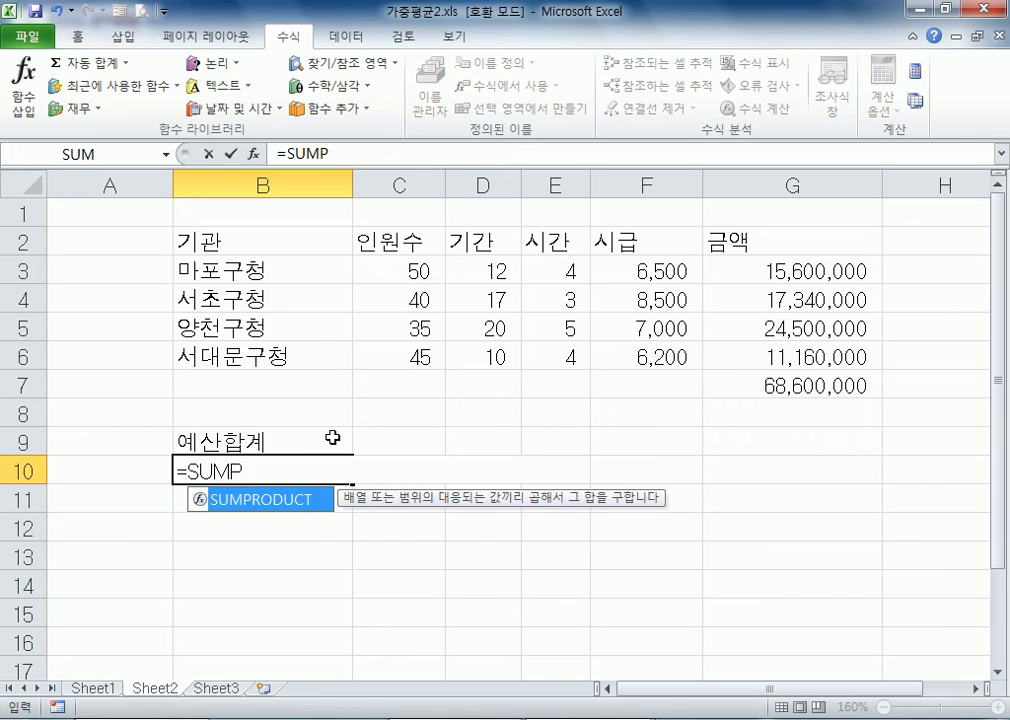
key(Tab)
drag(400, 270, 412, 352)
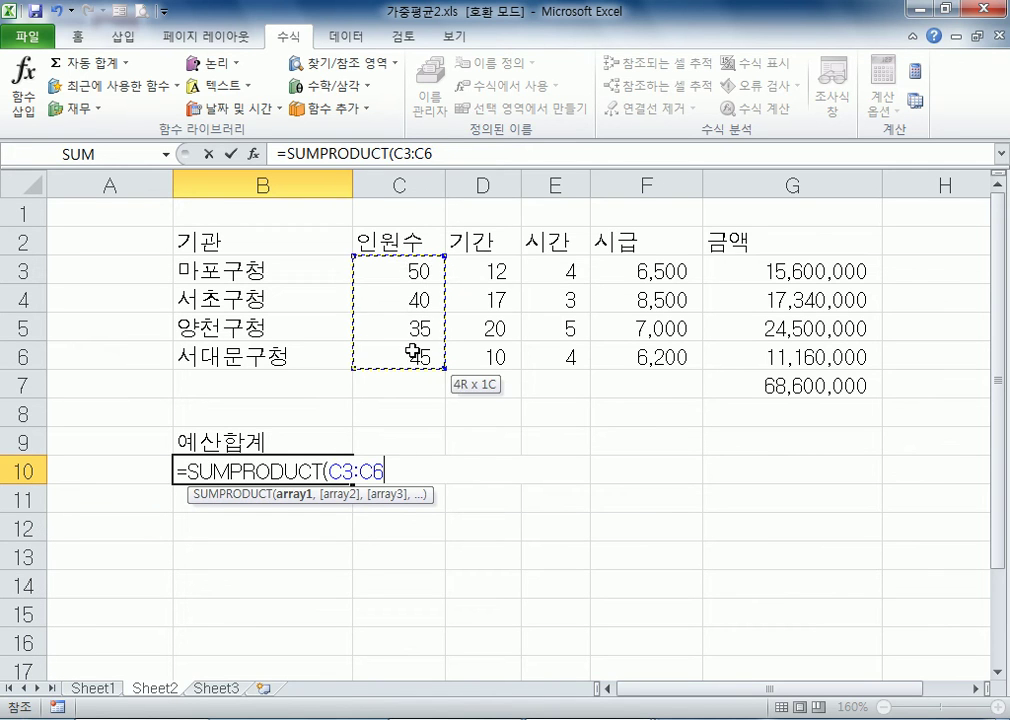
text(,)
drag(462, 271, 474, 358)
text(,)
drag(540, 272, 559, 345)
text(,)
drag(640, 272, 635, 356)
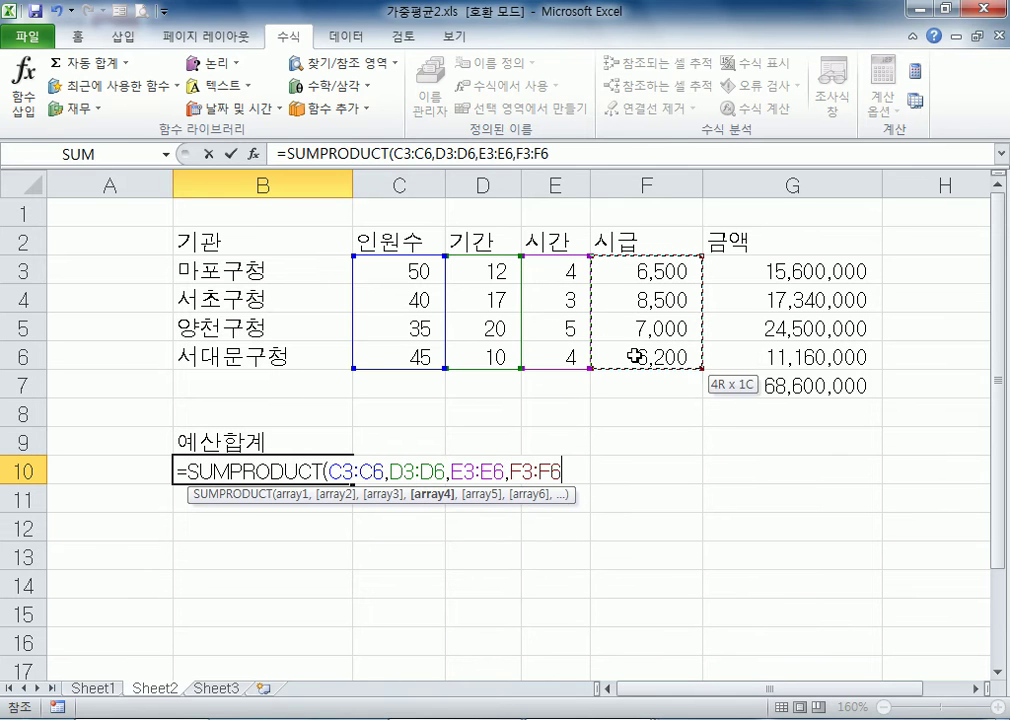
key(Return)
Apply the comma number style to the budget total in B10
click(285, 473)
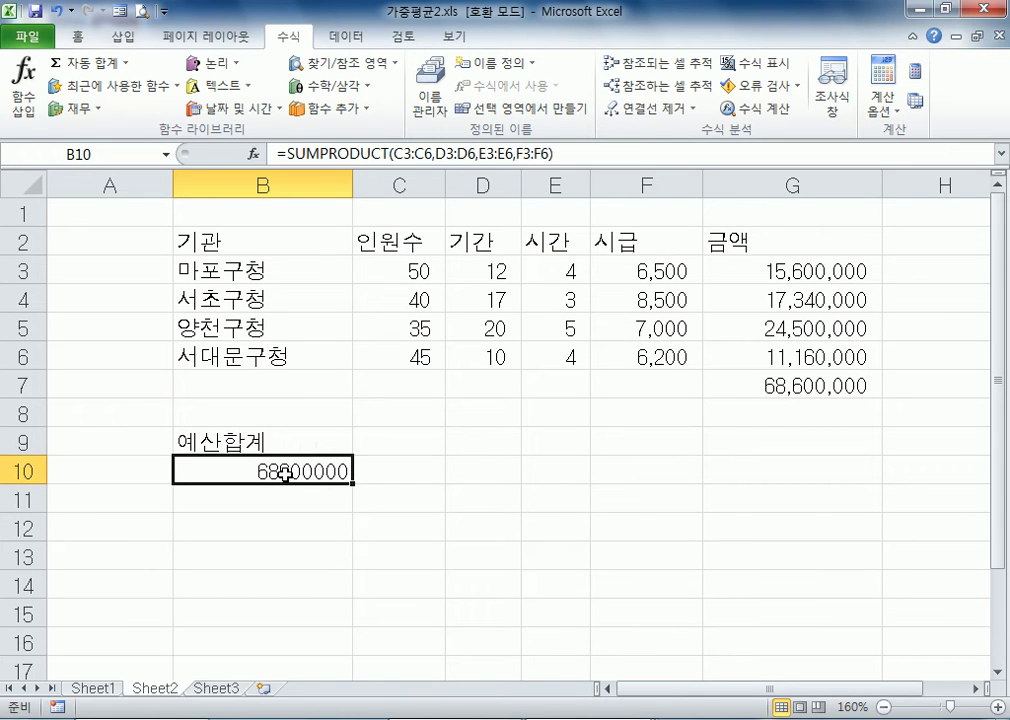
click(72, 37)
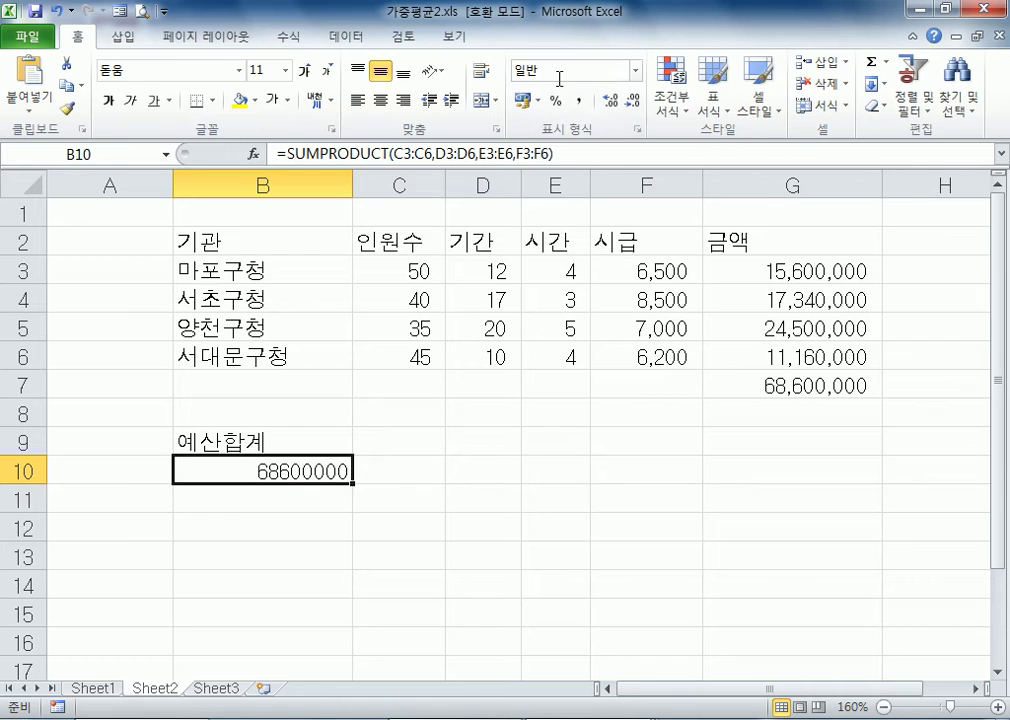
click(579, 101)
Examine the formulas and referenced ranges of G3, G7 and B10 to compare the two ways of totalling the budget
click(710, 386)
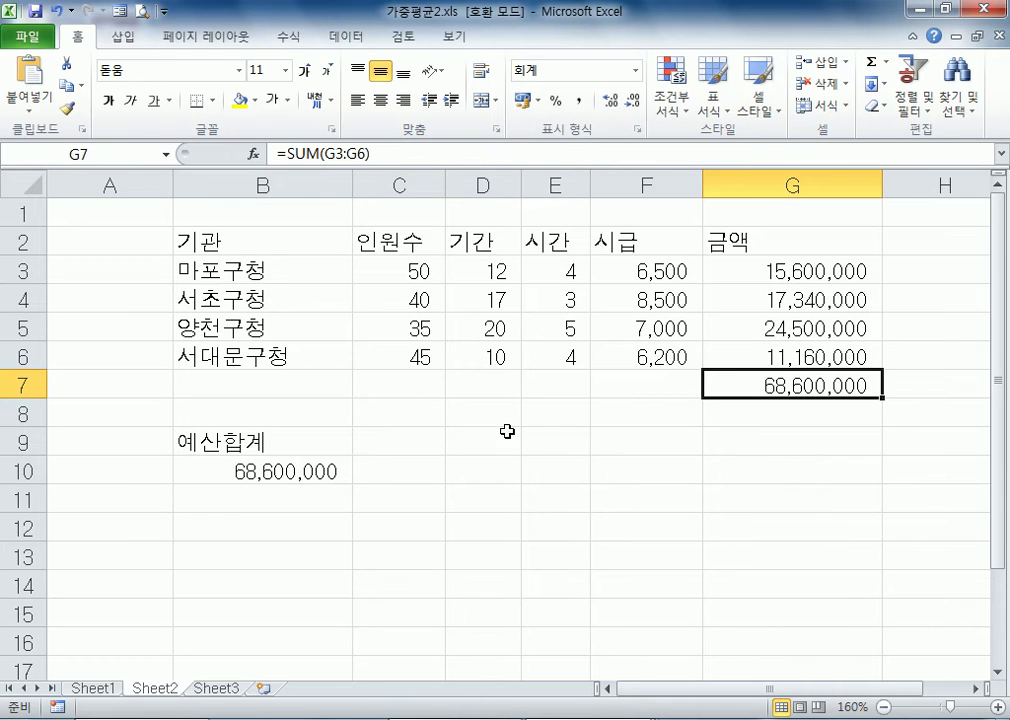
click(726, 270)
key(F2)
key(Escape)
click(780, 392)
key(F2)
key(Escape)
double_click(318, 471)
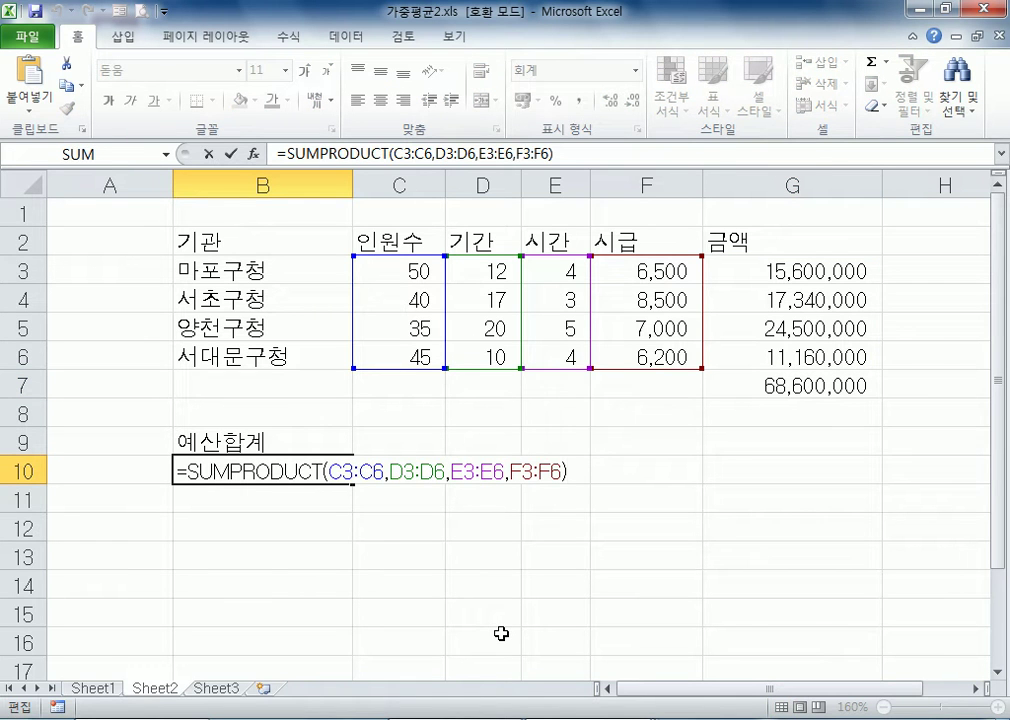
Re-enter the ranges of the total budget formula in B10 so it reads =SUMPRODUCT(C3:C6,D3:D6,E3:E6,F3:F6)
drag(336, 471, 582, 478)
key(BackSpace)
drag(399, 281, 409, 354)
text(,)
drag(480, 282, 516, 352)
text(,)
drag(568, 269, 564, 357)
text(,)
drag(640, 271, 647, 354)
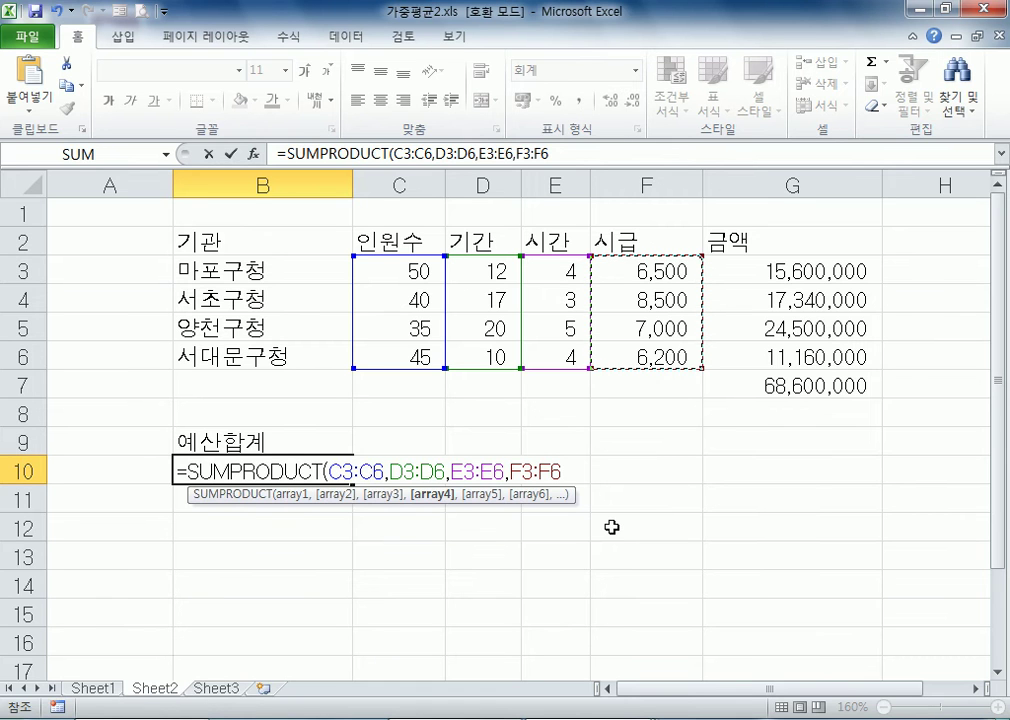
key(Return)
Check the PRODUCT formula in G3 and fill it down through G6 for all institutions
double_click(793, 266)
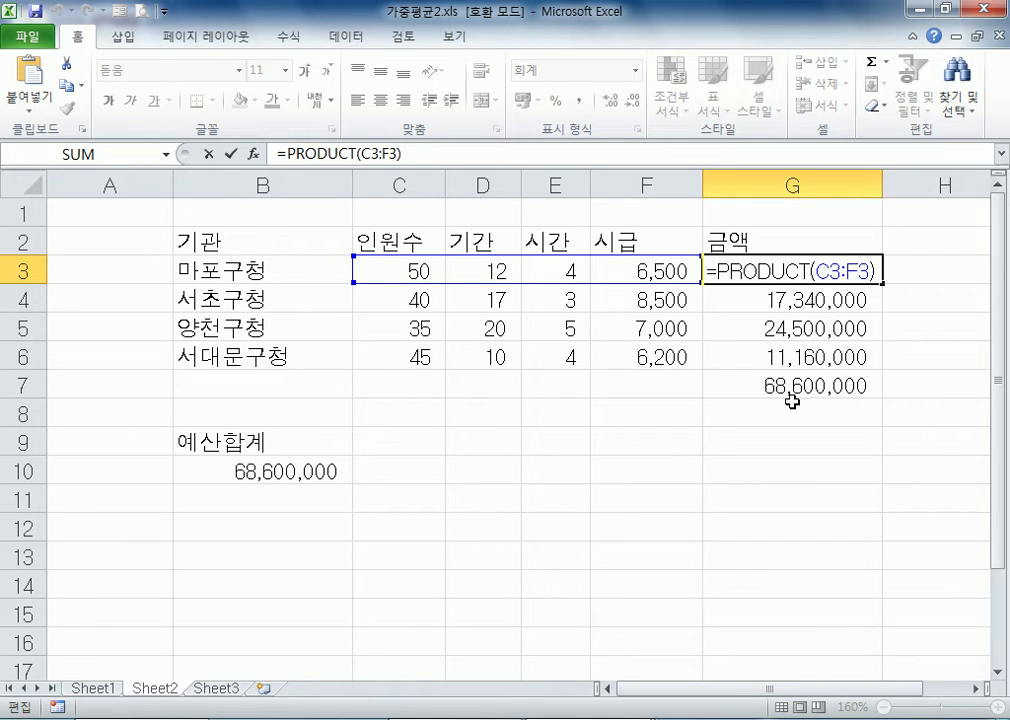
key(Escape)
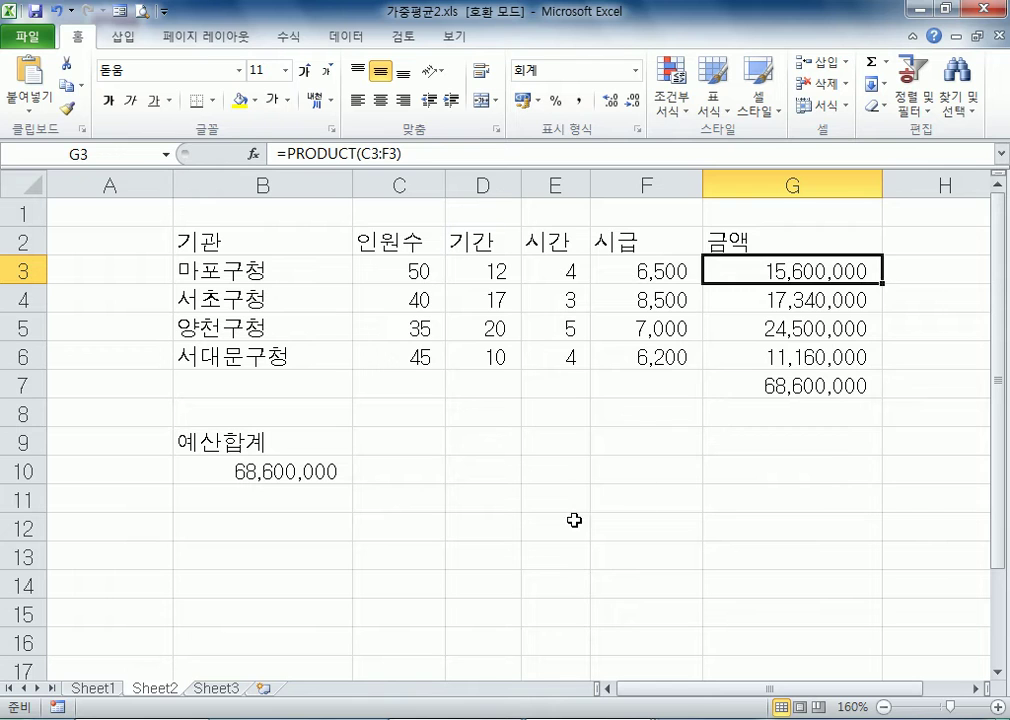
click(640, 419)
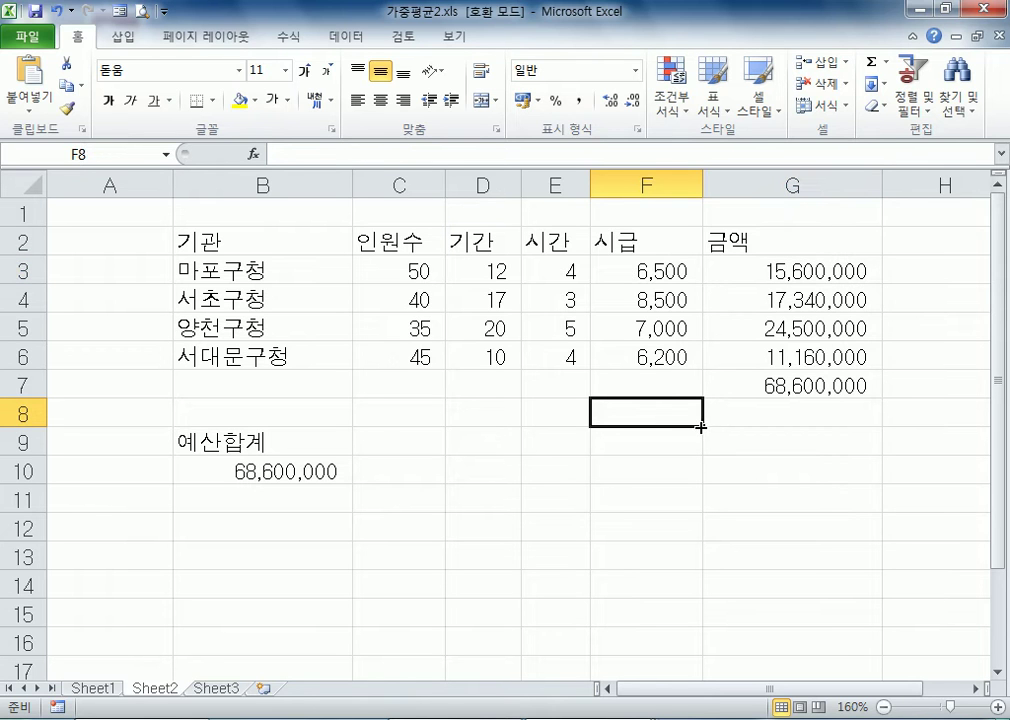
click(830, 270)
drag(884, 283, 884, 364)
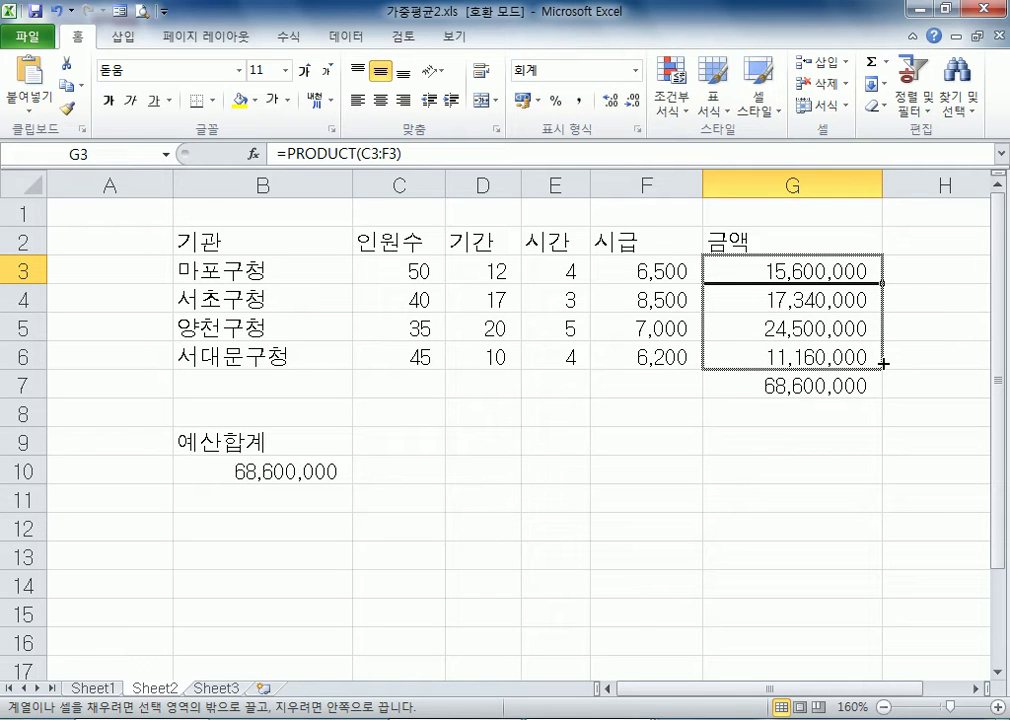
drag(884, 364, 884, 364)
Review the formulas in G4, G7 and B10 against the institution list in B3:B6
click(780, 294)
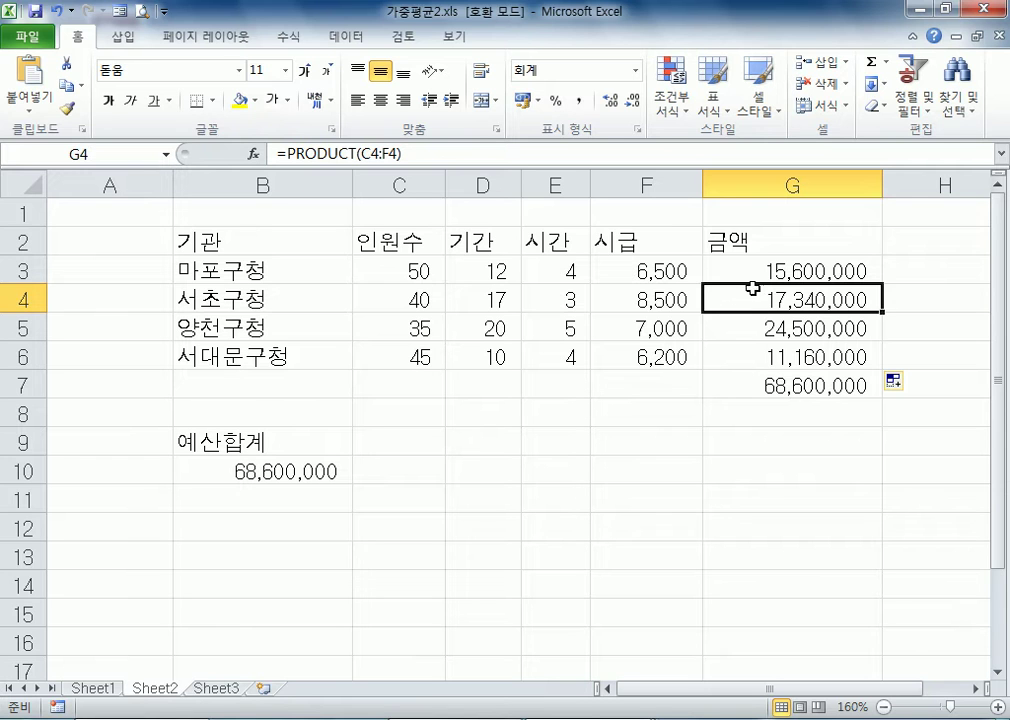
drag(284, 265, 277, 358)
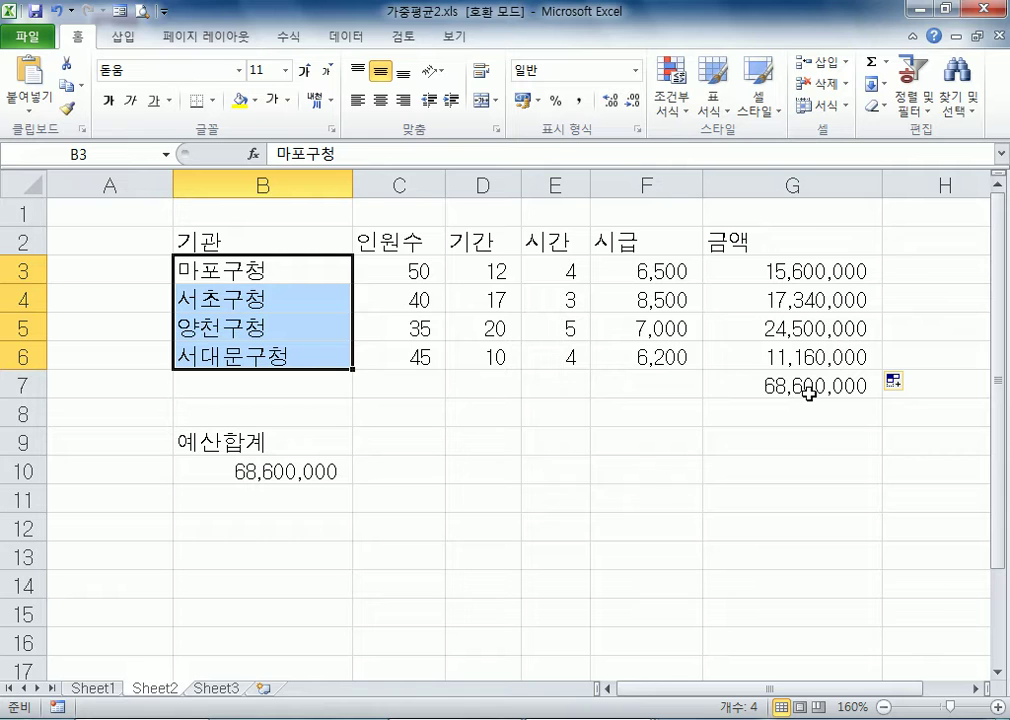
click(738, 382)
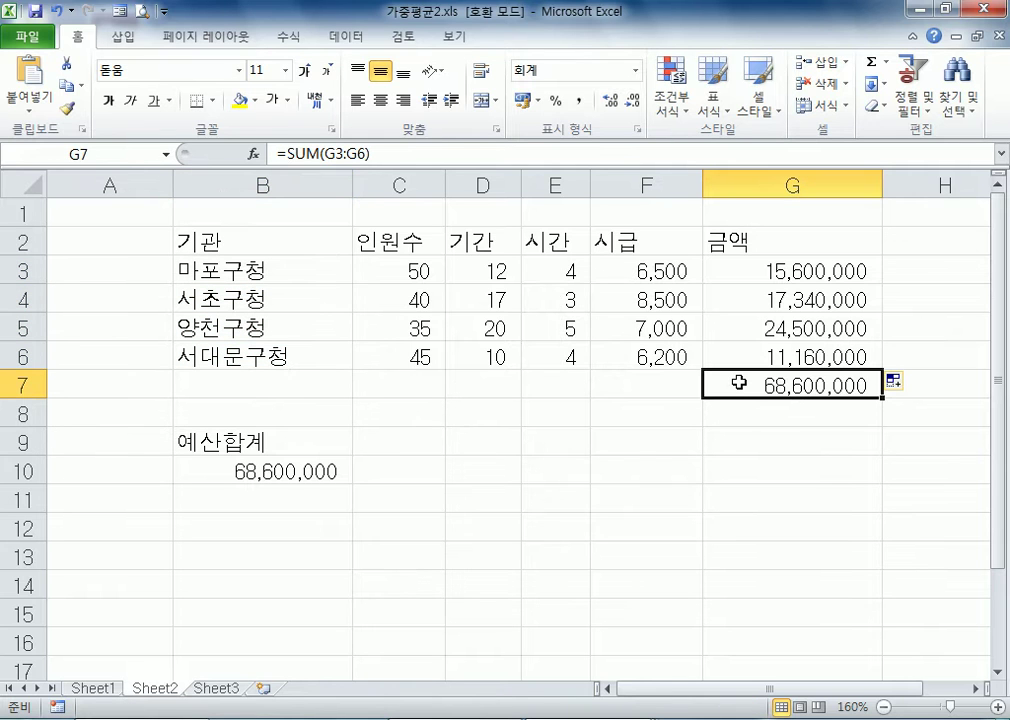
click(196, 471)
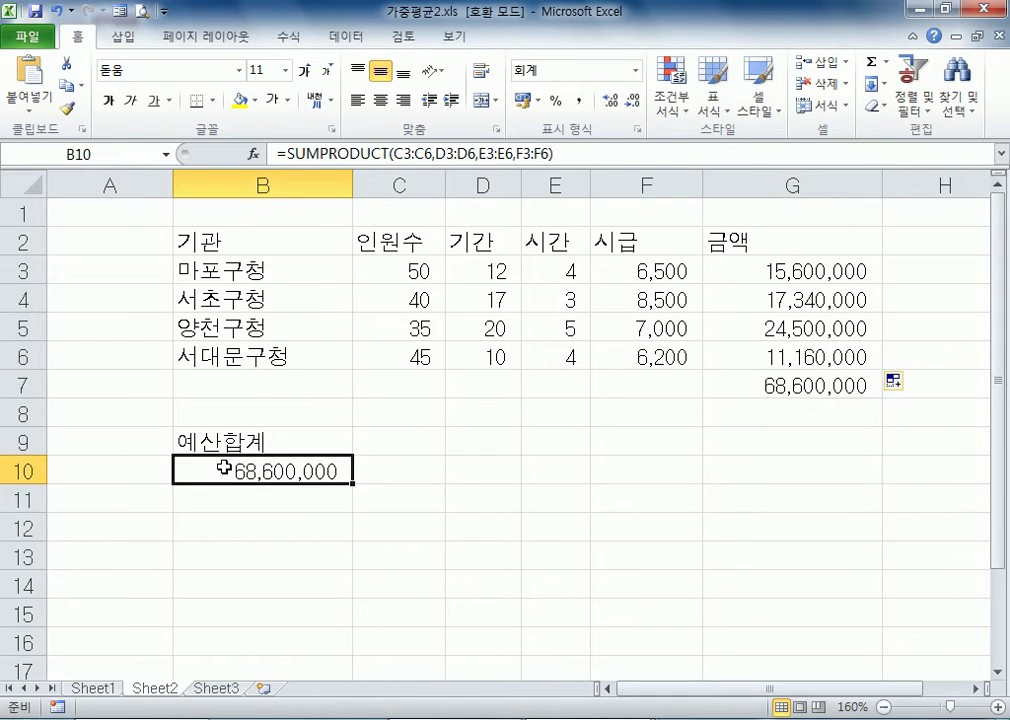
key(F2)
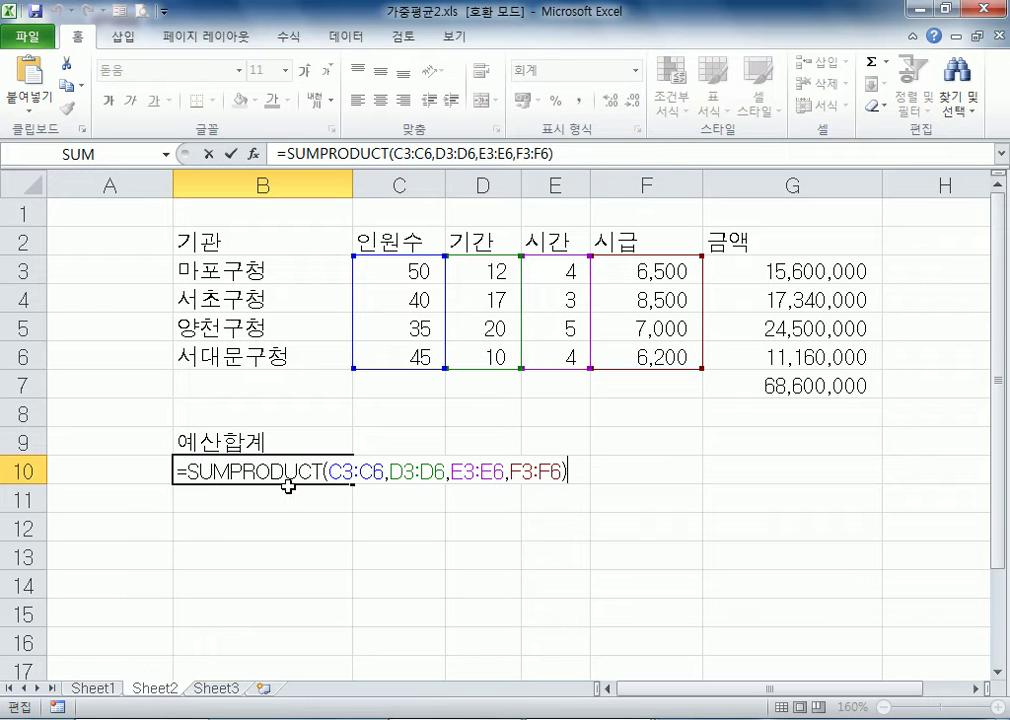
key(ctrl+Return)
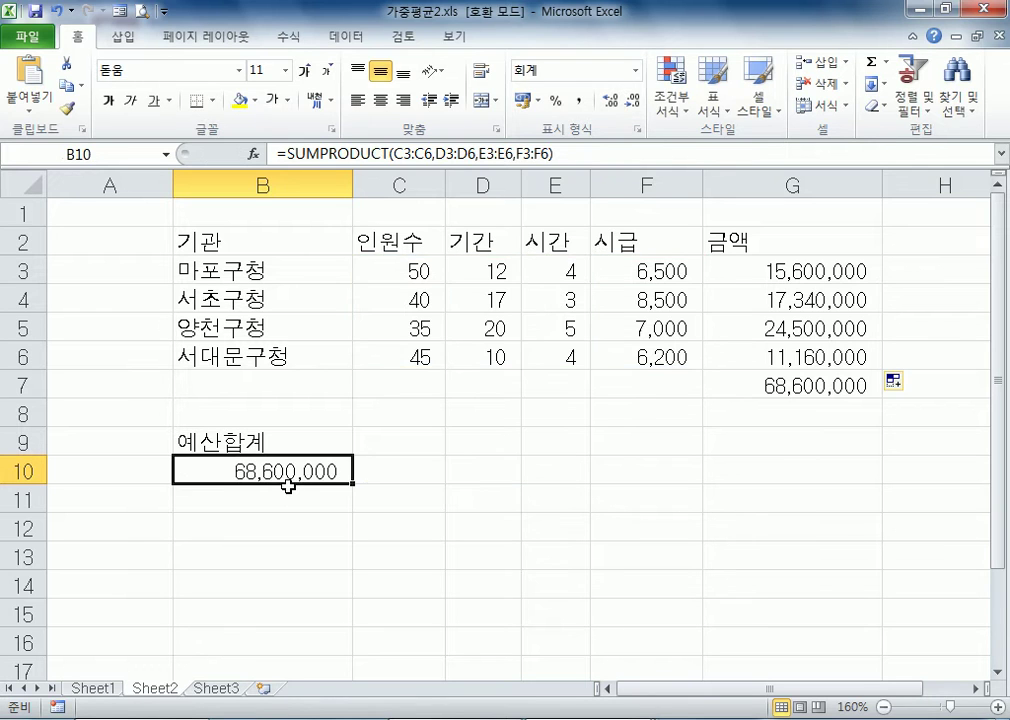
Switch to Notepad and add the line "함수 : 기능(이미 만들어져 있는 기능)" below the bank loan note
key(alt+Tab)
click(377, 255)
text(함수 :)
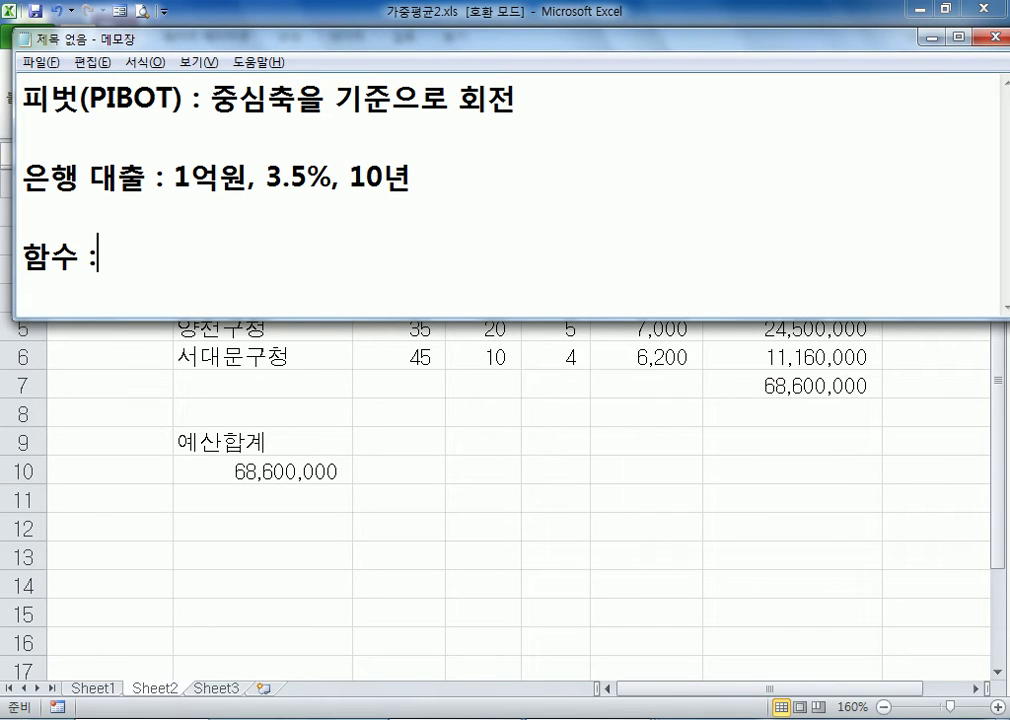
text( 기능)
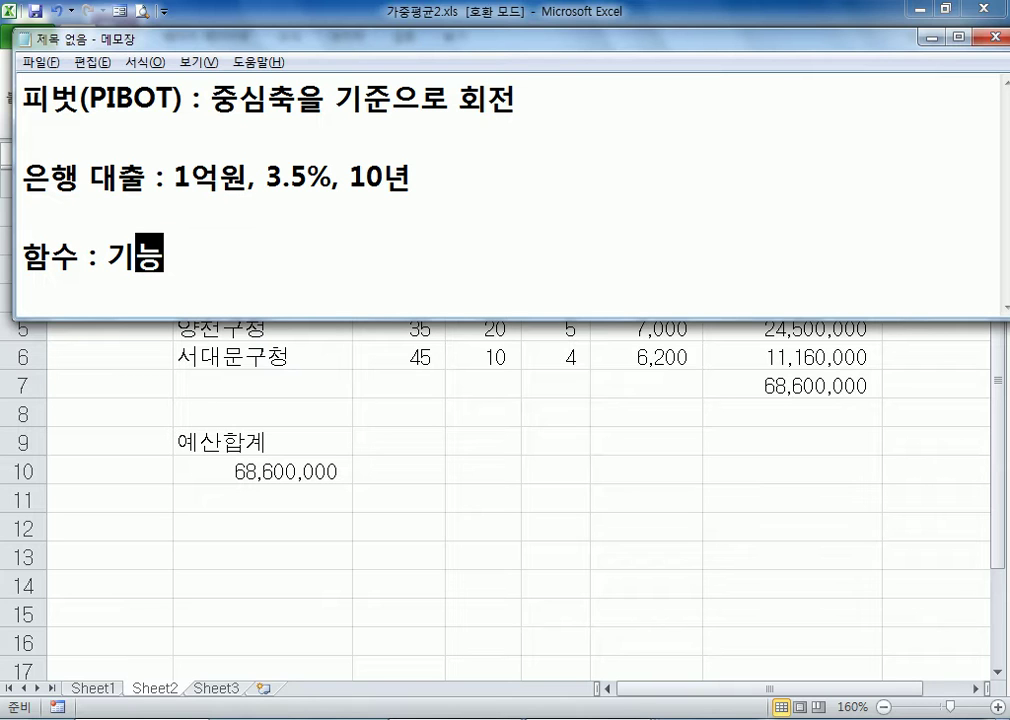
text(()
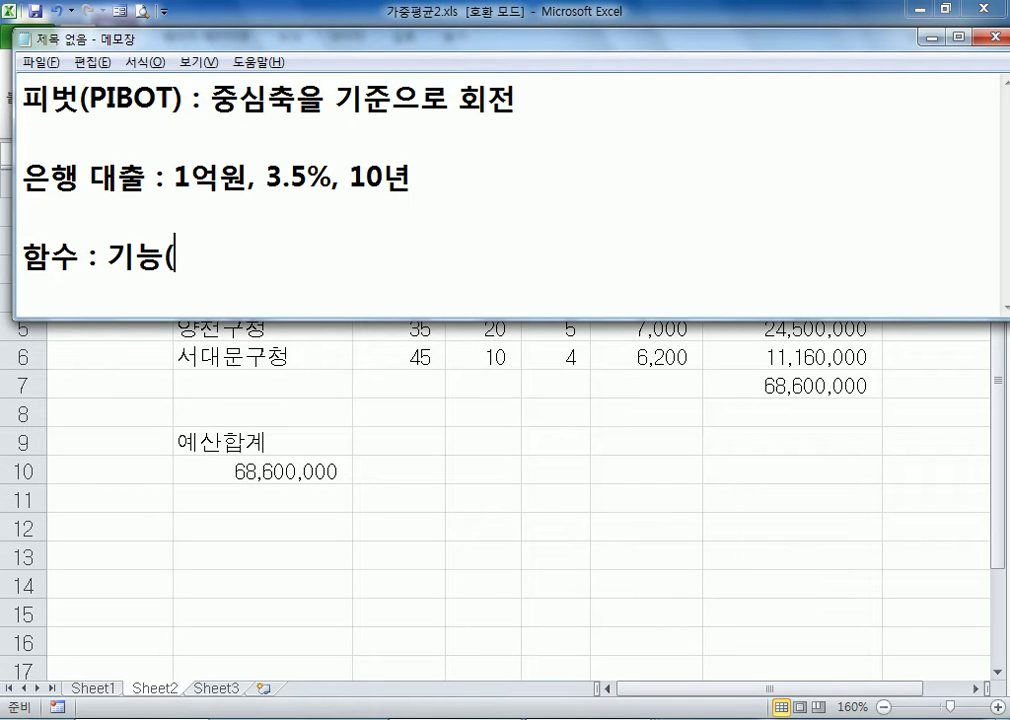
text(이미 만)
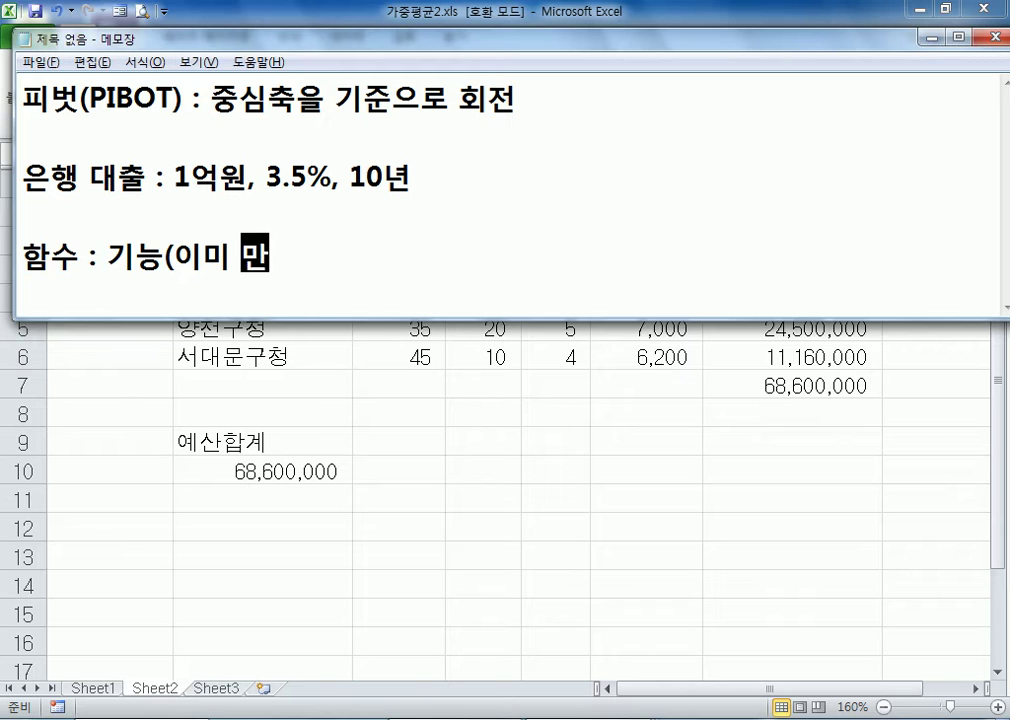
text(들어져 있는 긴)
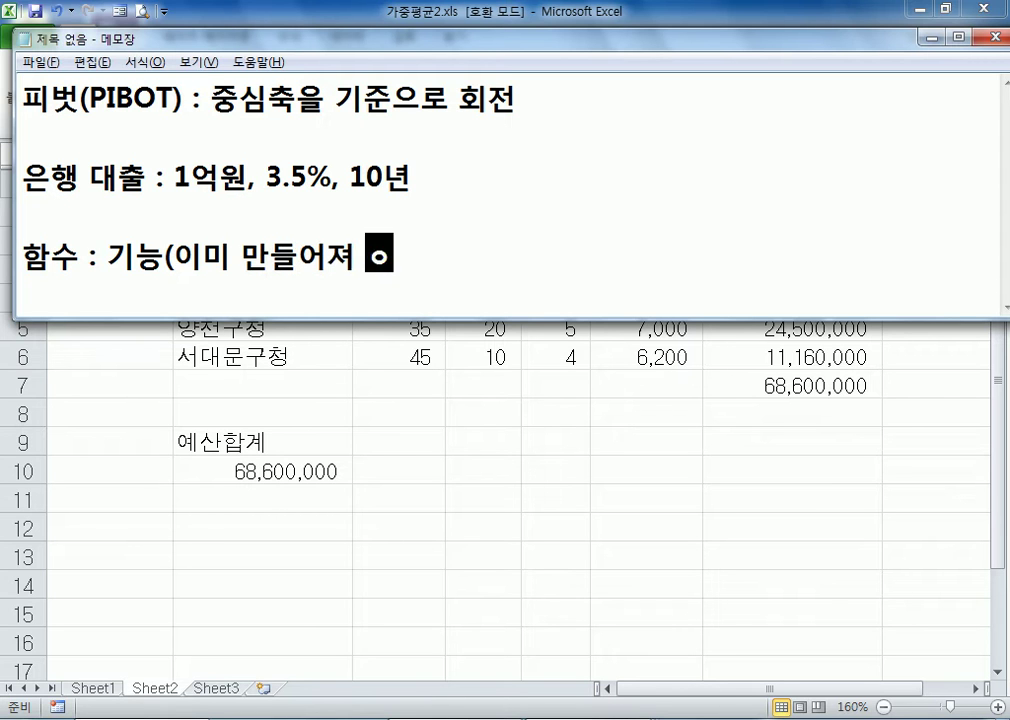
text(능))
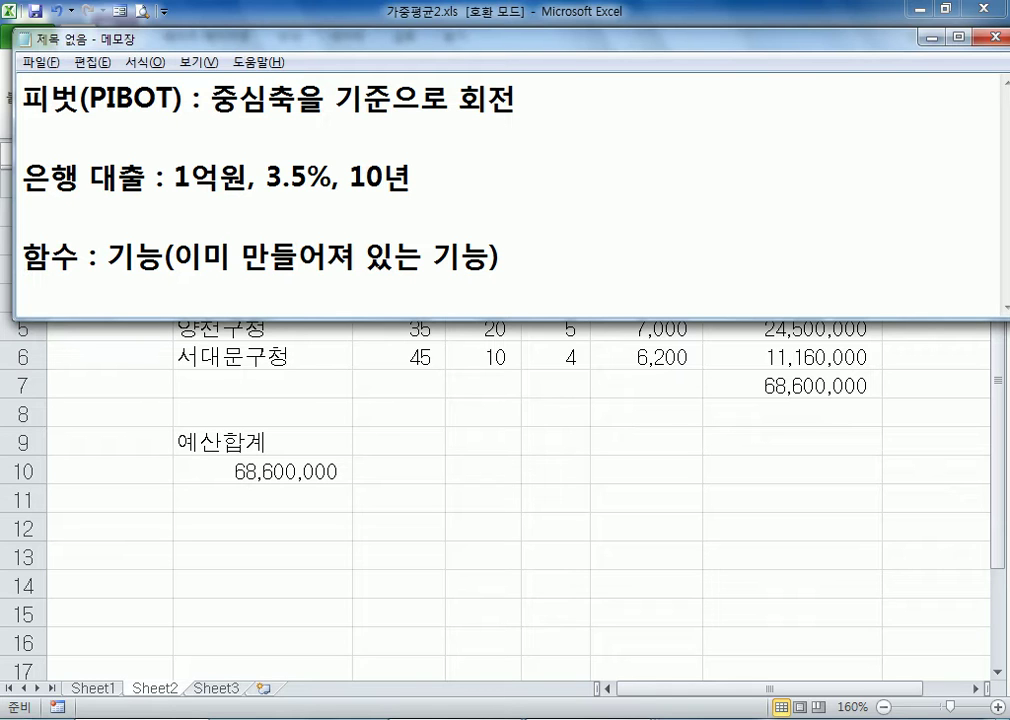
Add the example line "=SQRT(7) : 루트 7의 값" below the function definition and start a new line
text(=SRT)
key(Left)
key(Left)
text(W)
key(BackSpace)
key(BackSpace)
key(BackSpace)
text(QRT(7)
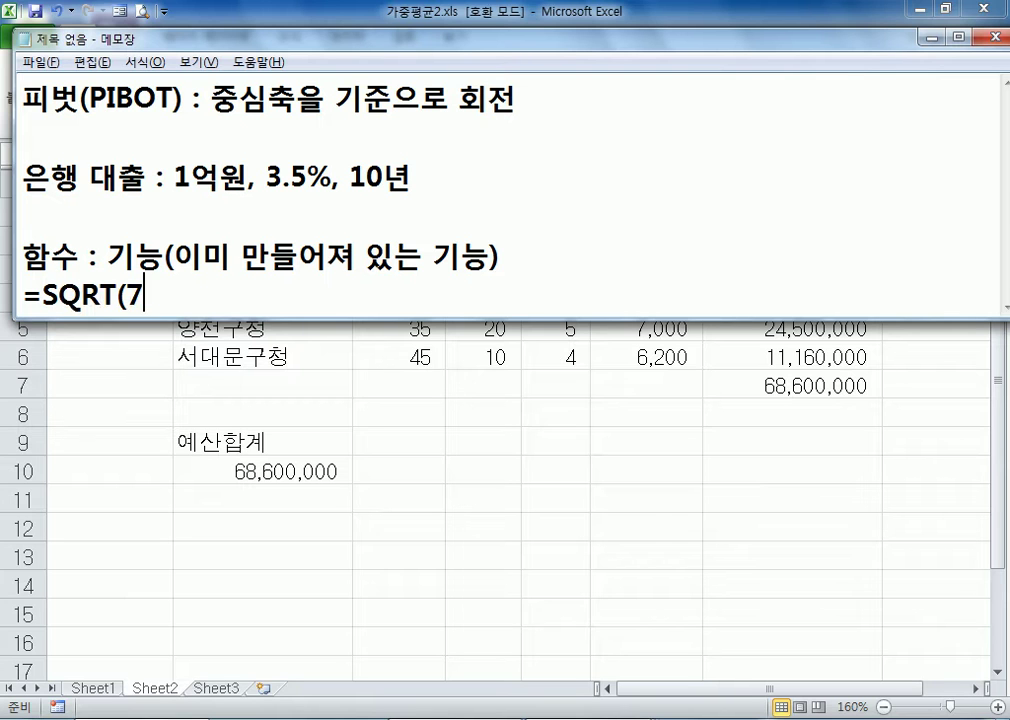
text() : FNXM)
key(BackSpace)
key(BackSpace)
key(BackSpace)
key(BackSpace)
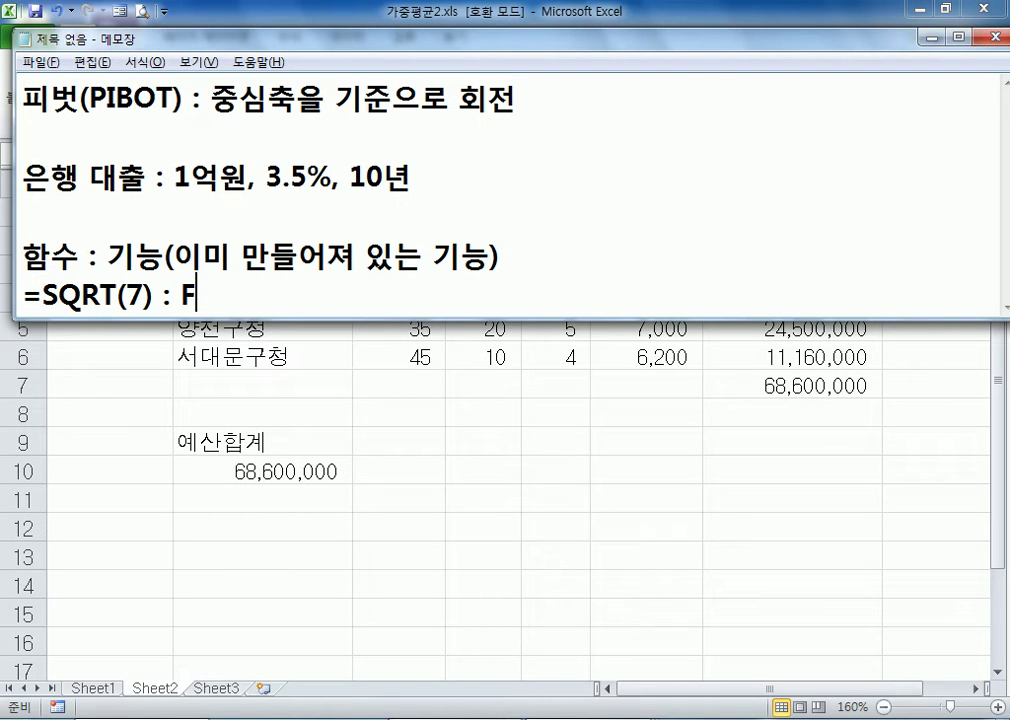
key(Hangul)
text(루트 )
text(7DML)
key(BackSpace)
key(BackSpace)
key(BackSpace)
key(BackSpace)
key(Hangul)
text(의 값)
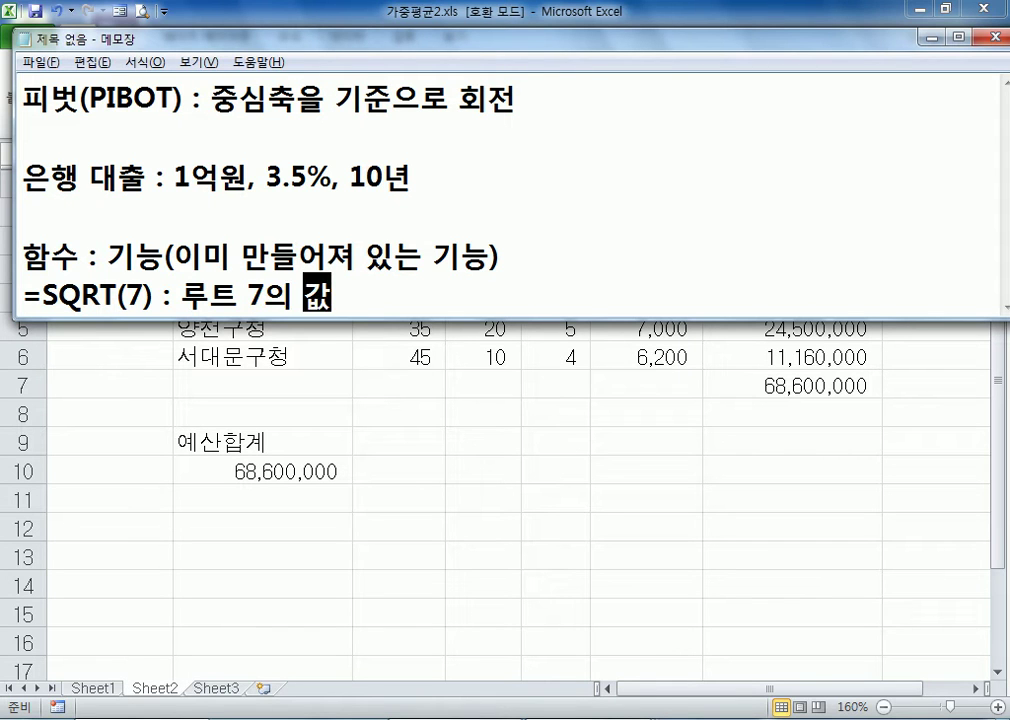
key(Return)
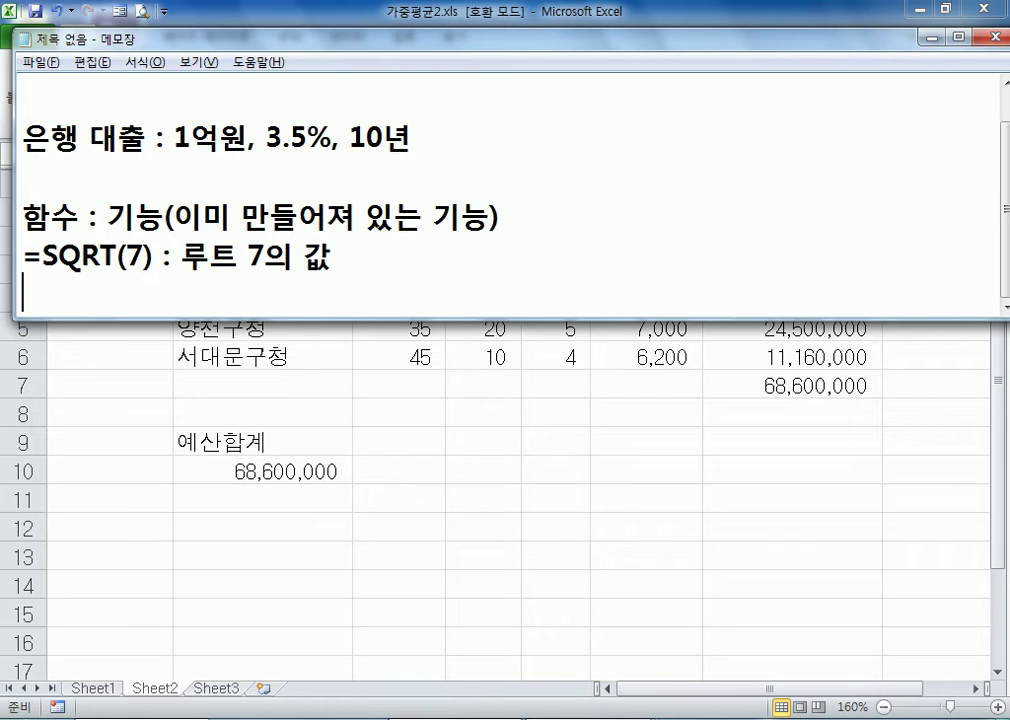
Return to the Excel workbook and compare the amount formulas in column G and the SUM in G7 with the SUMPRODUCT formula in B10
click(354, 449)
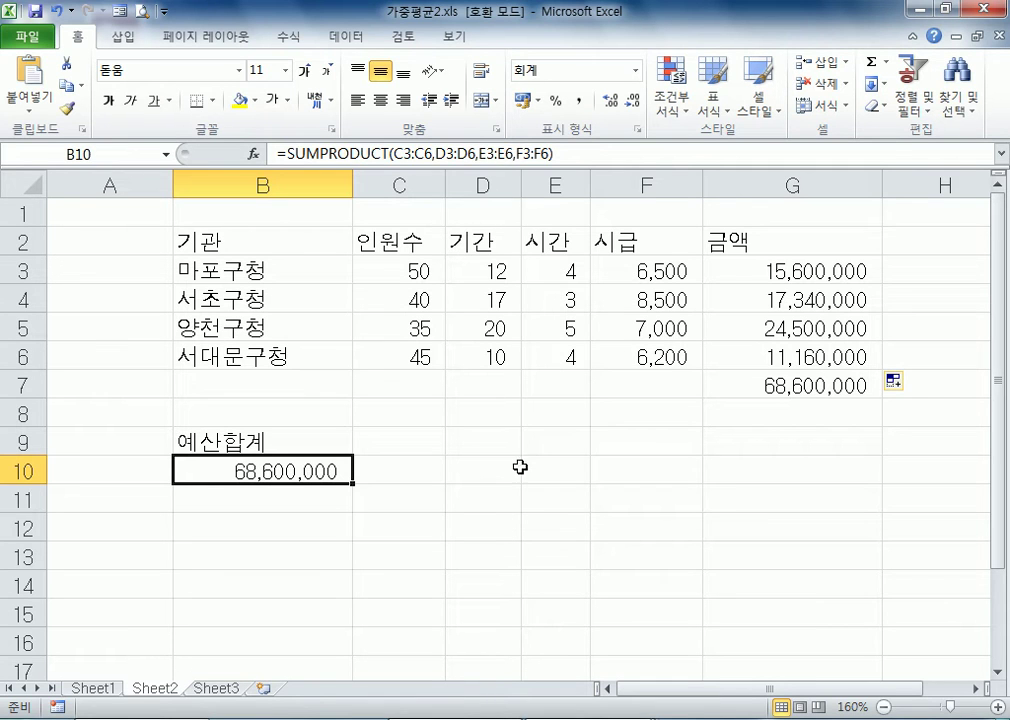
click(845, 269)
drag(430, 268, 680, 268)
click(766, 262)
click(712, 293)
click(745, 338)
click(717, 383)
double_click(737, 392)
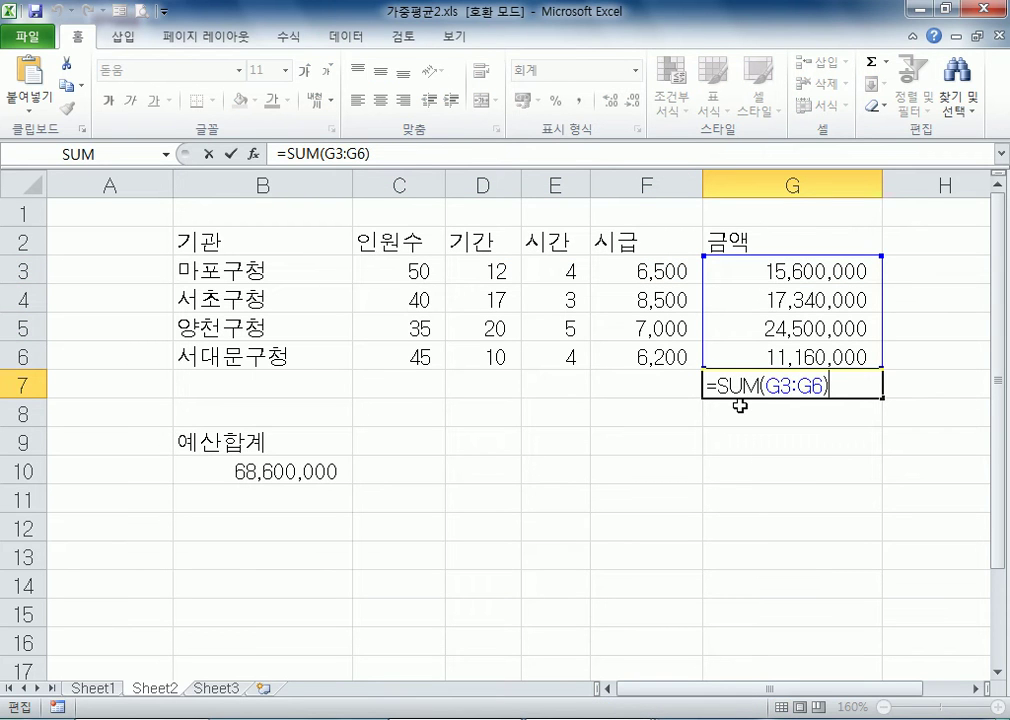
key(Escape)
click(309, 472)
double_click(309, 472)
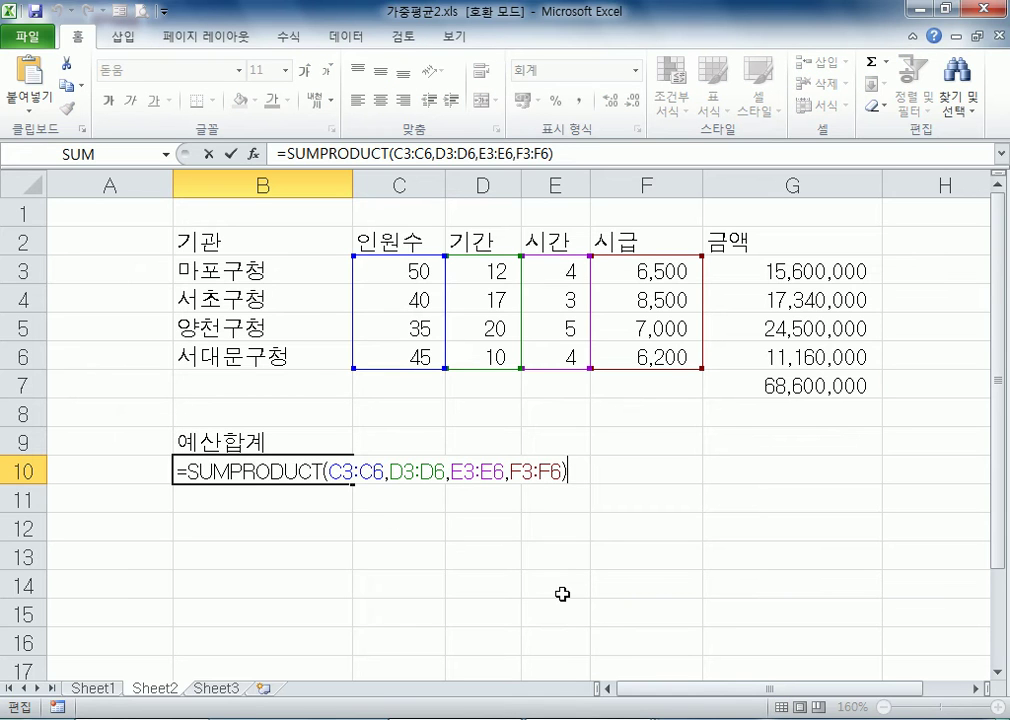
key(Escape)
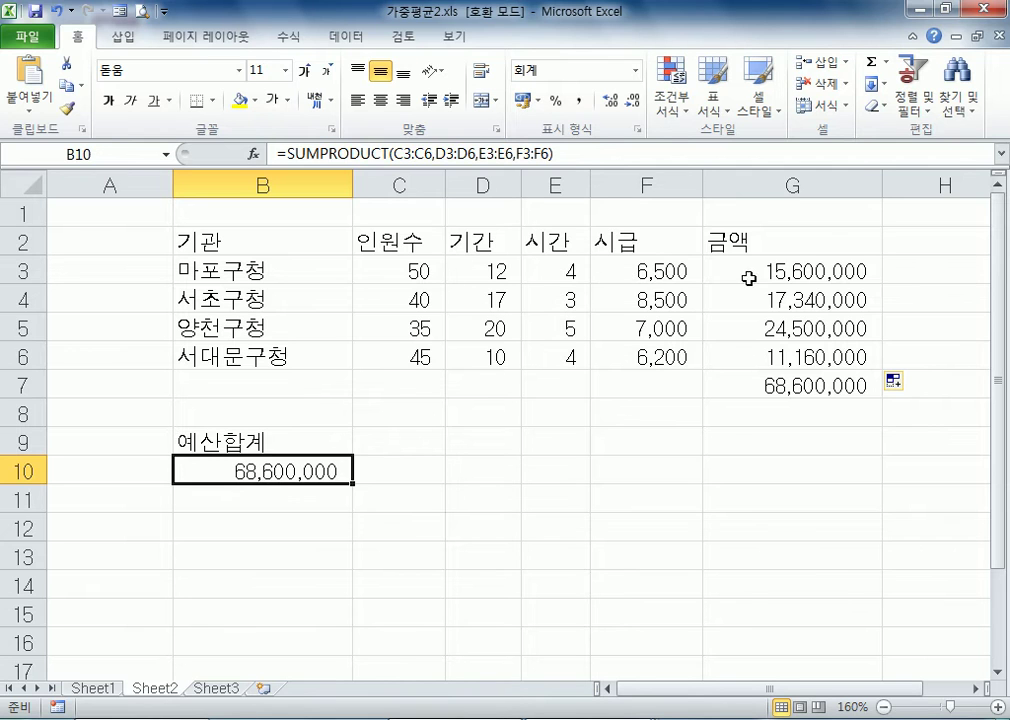
Re-enter the total of the institution amounts in G7 as =SUM(G3:G6) and check the formula
drag(809, 268, 809, 354)
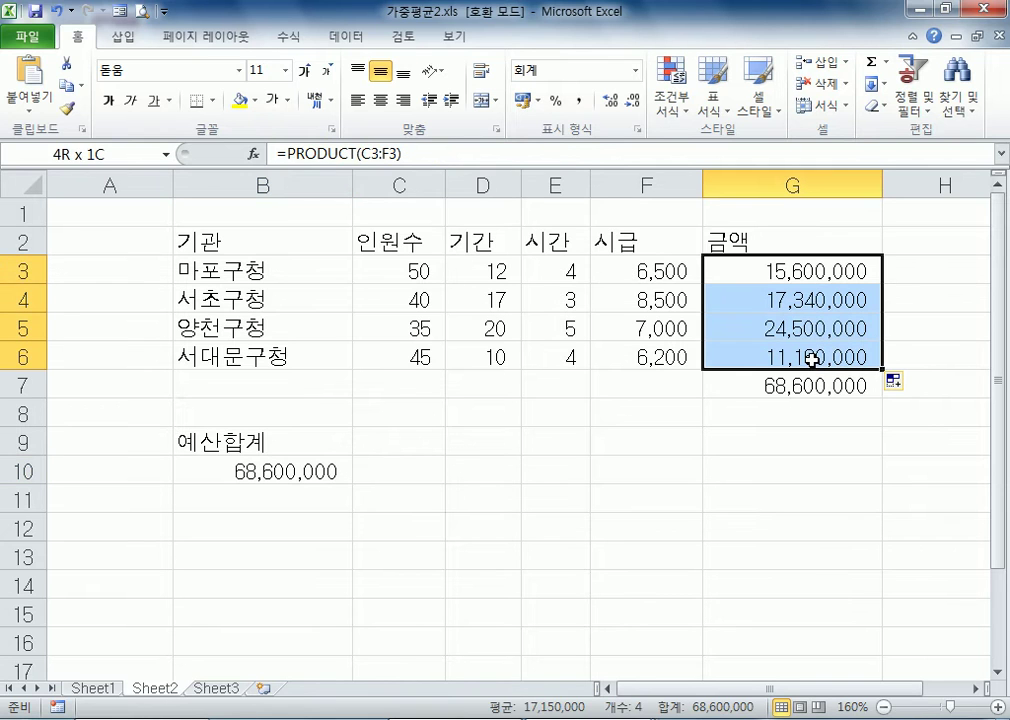
click(751, 440)
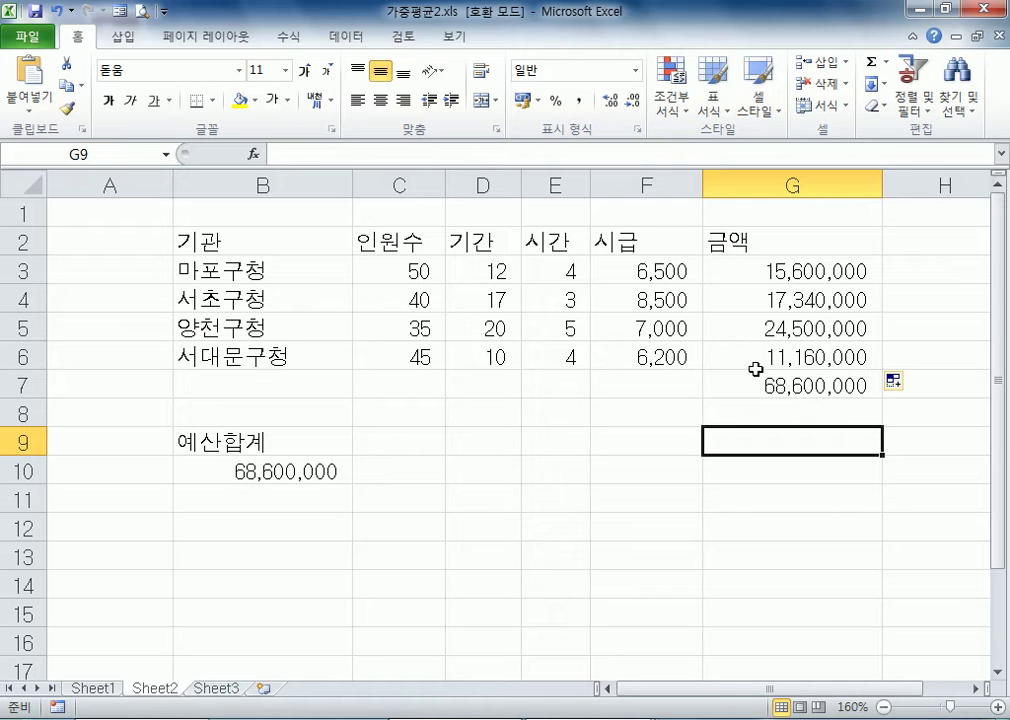
click(800, 384)
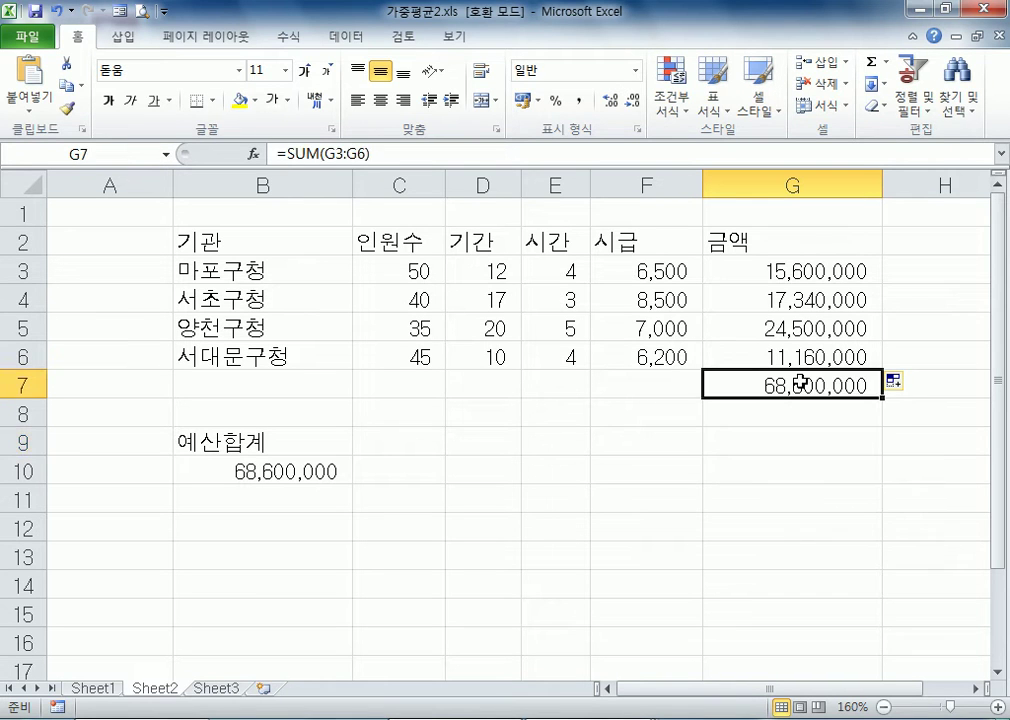
text(=SUM()
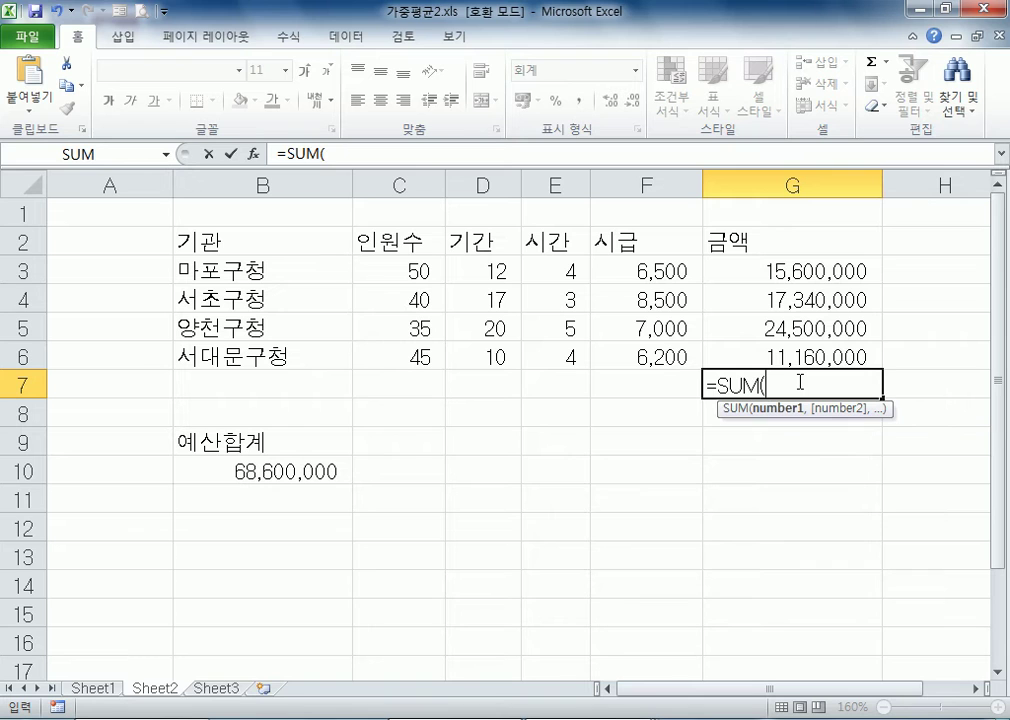
drag(751, 273, 764, 354)
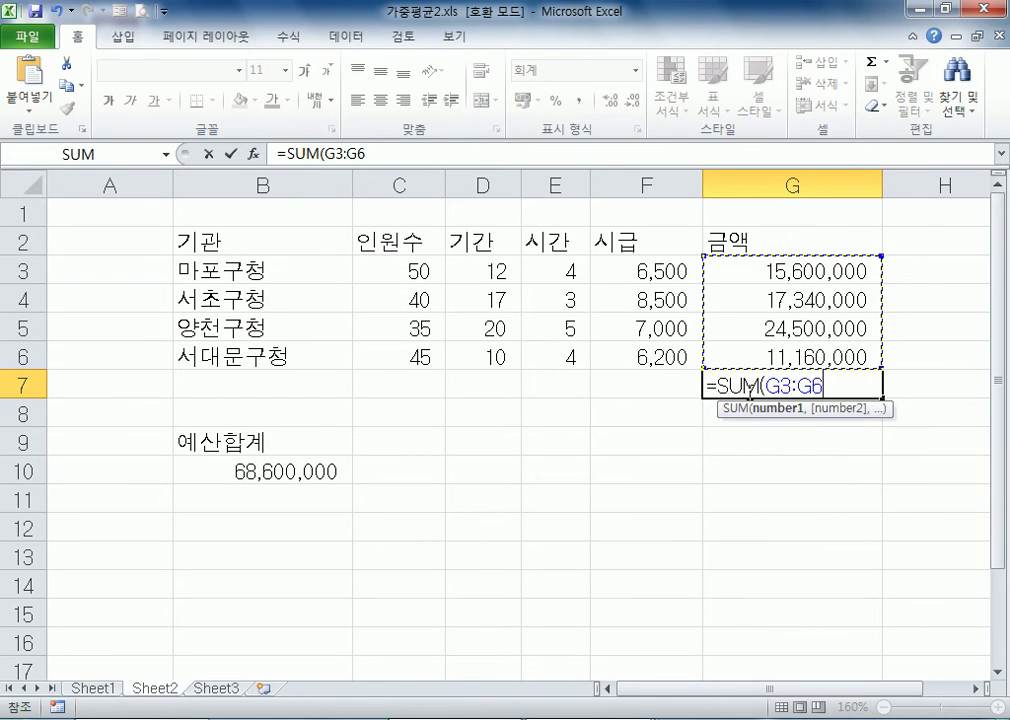
key(Return)
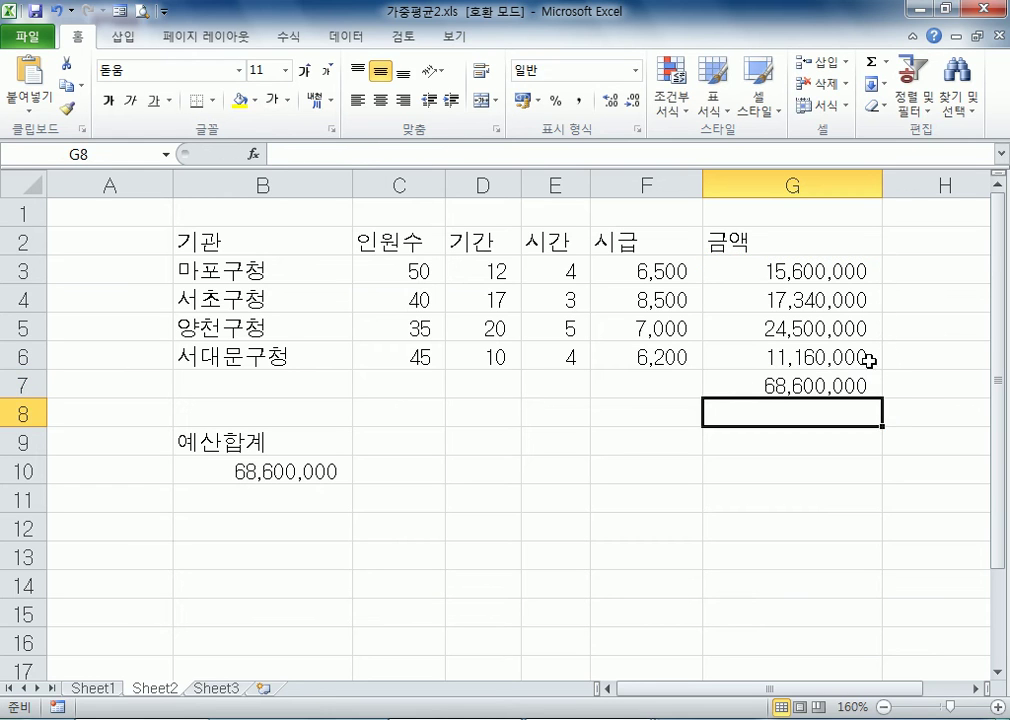
click(810, 386)
double_click(810, 386)
key(Escape)
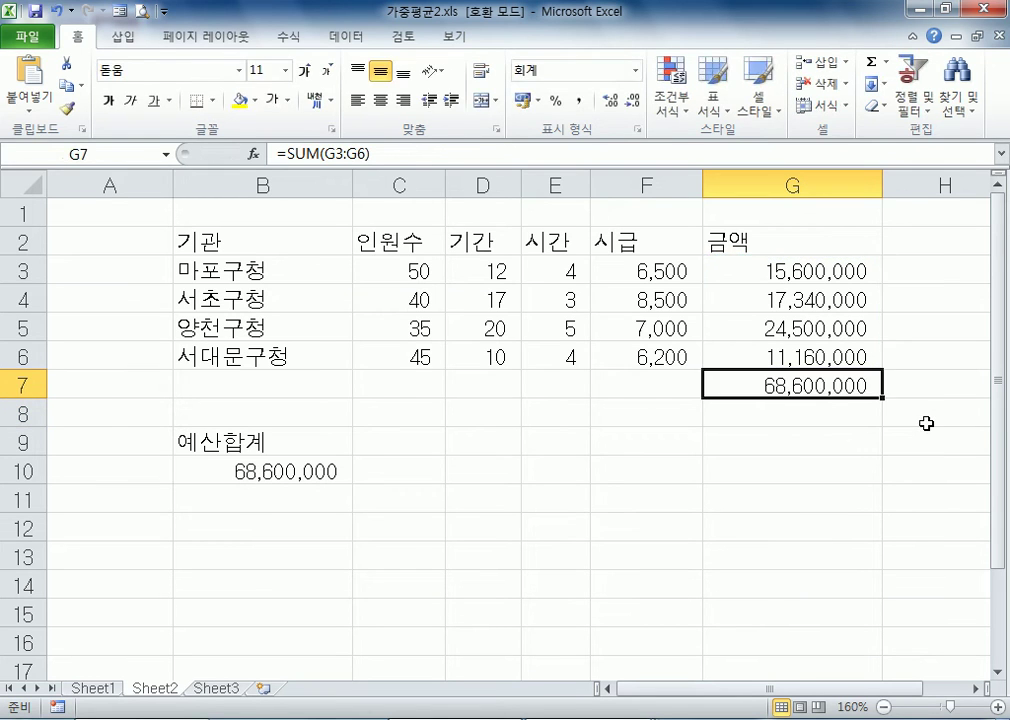
Switch to Notepad and insert "Function, " before "기능" in the 함수 definition line
key(alt+Tab)
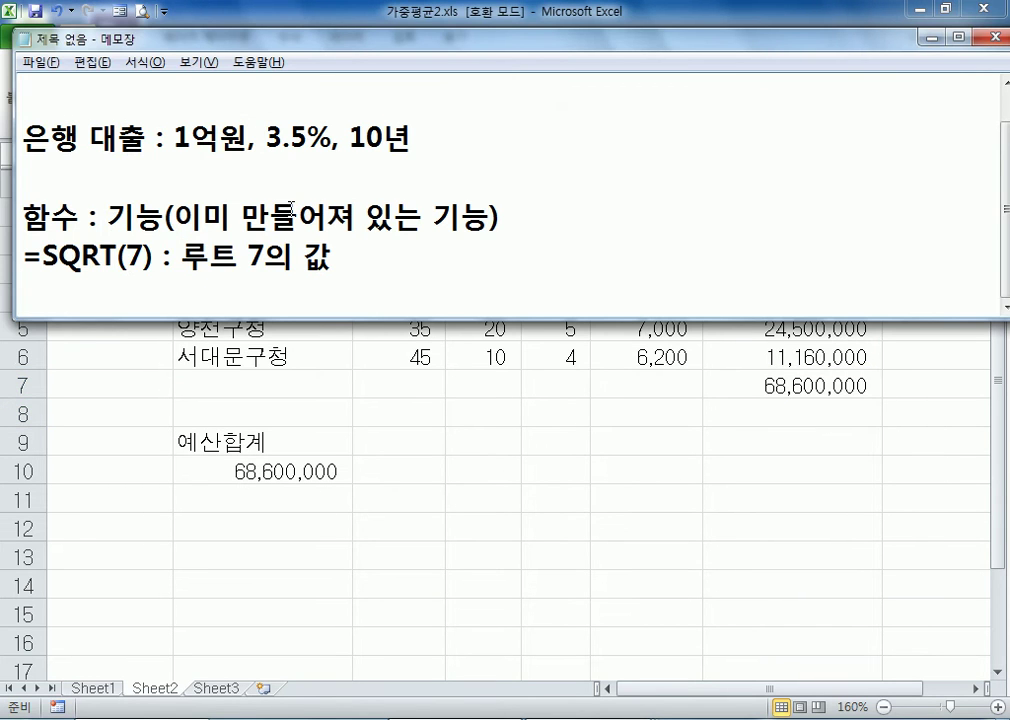
click(108, 217)
text(f)
key(BackSpace)
text(Function,)
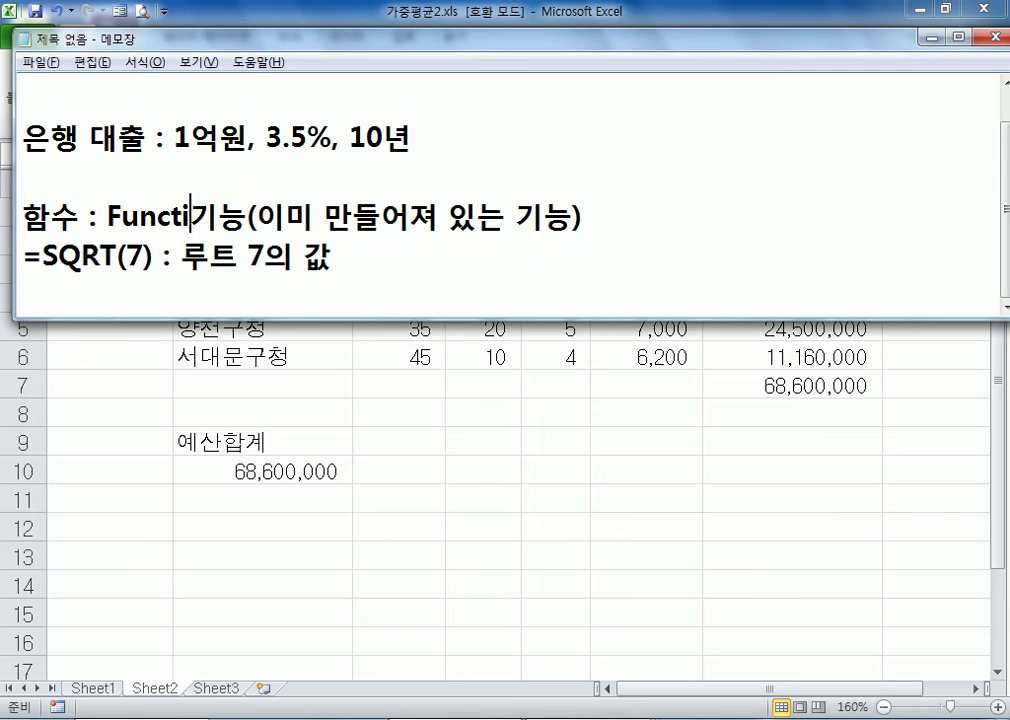
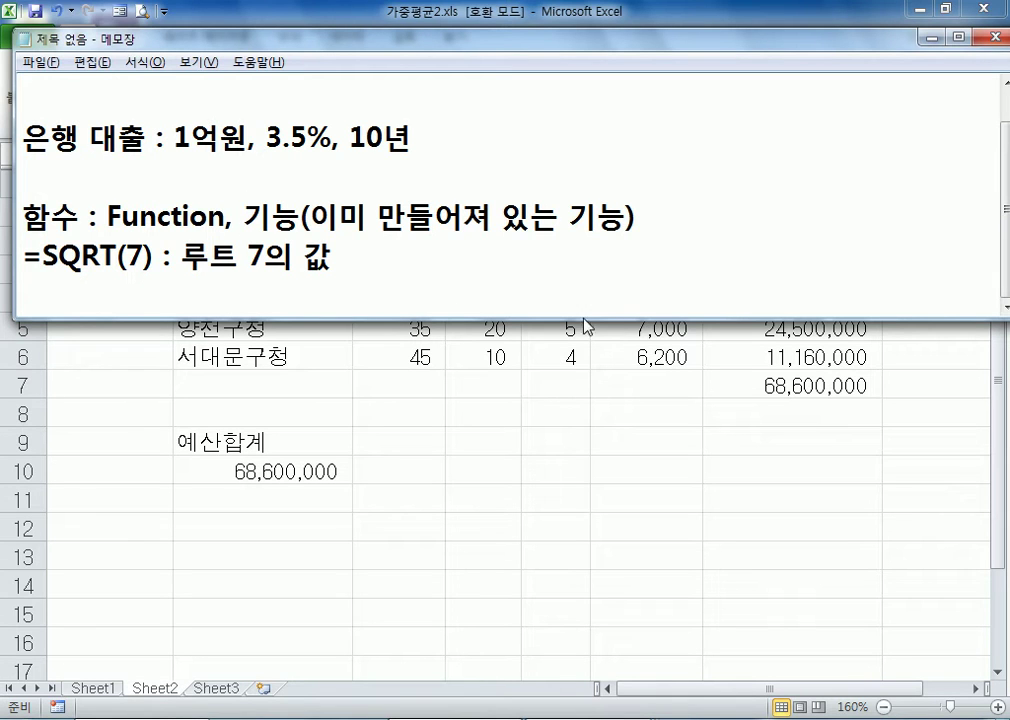
Add the example line "=PI() : 원주율" directly below the SQRT example in the notes and start a new line
click(396, 307)
key(Return)
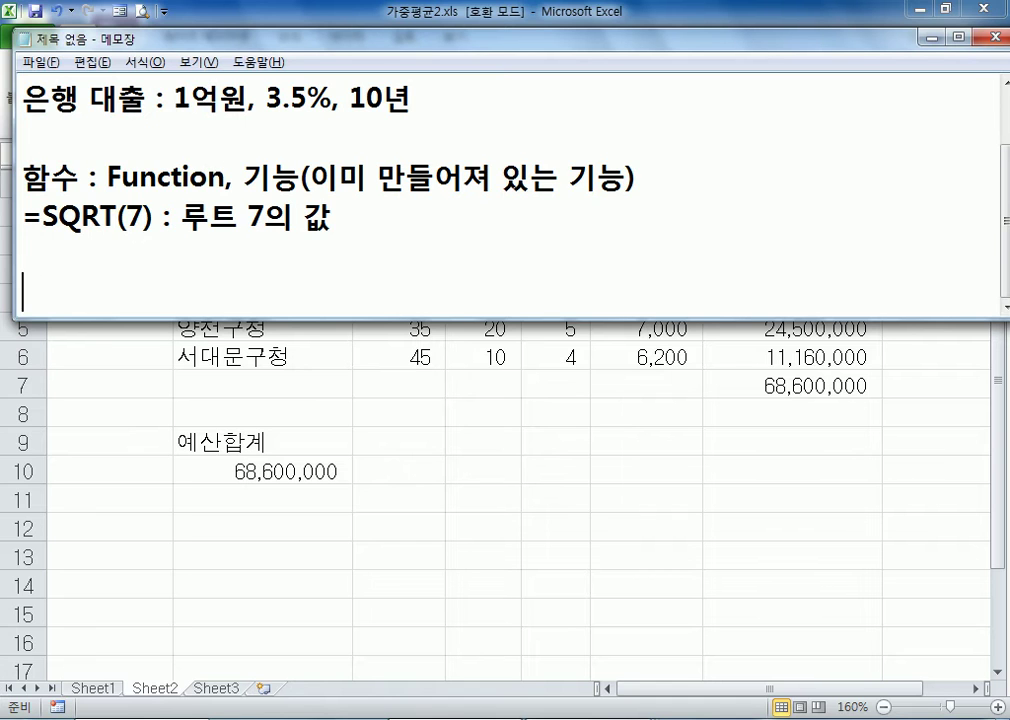
key(alt+Tab)
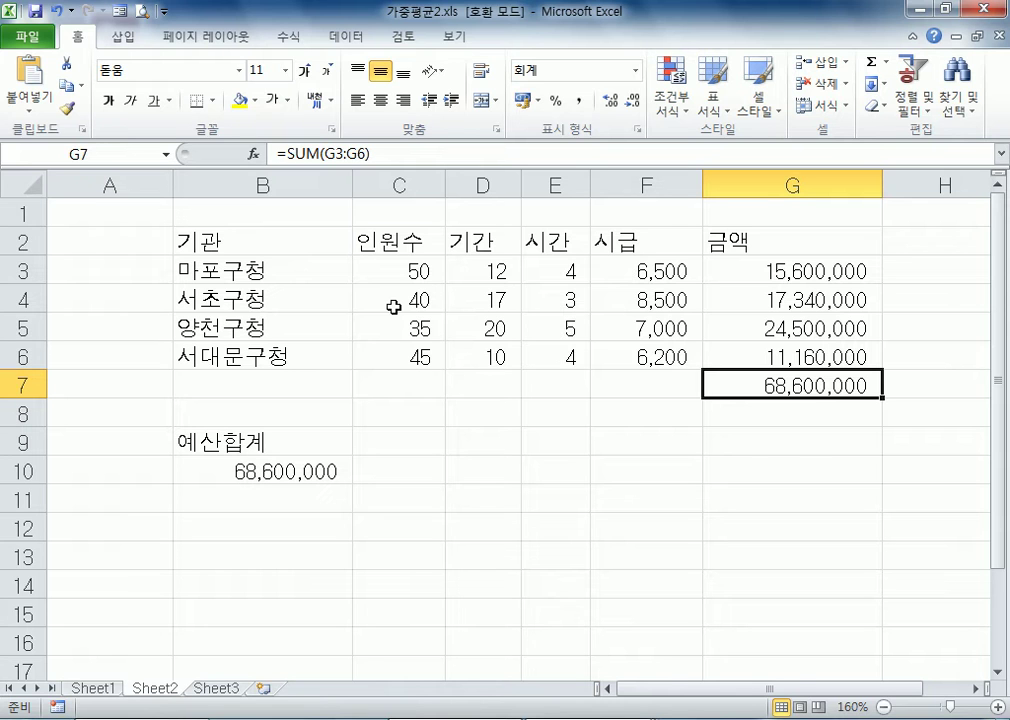
key(alt+Tab)
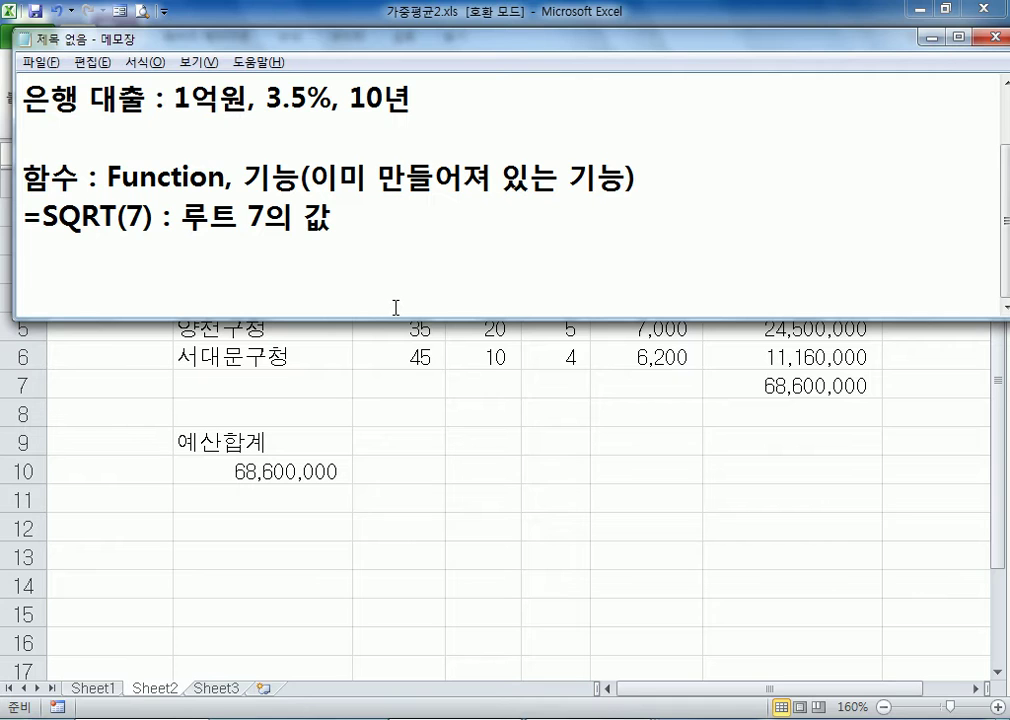
text(=ㅔㅑ())
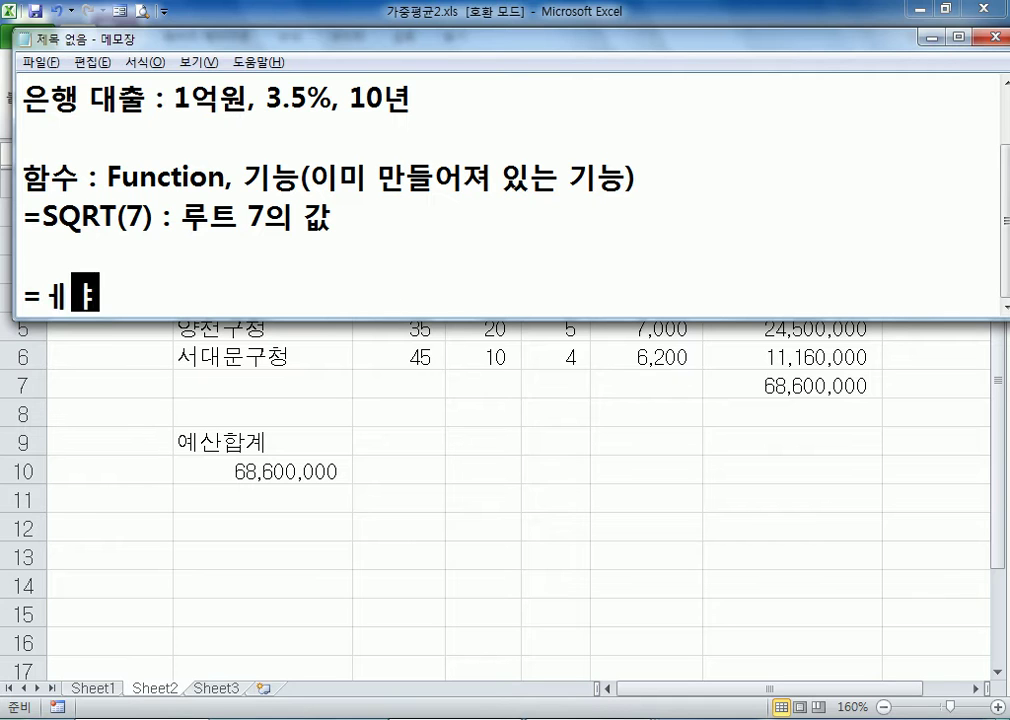
key(BackSpace)
key(BackSpace)
key(BackSpace)
key(BackSpace)
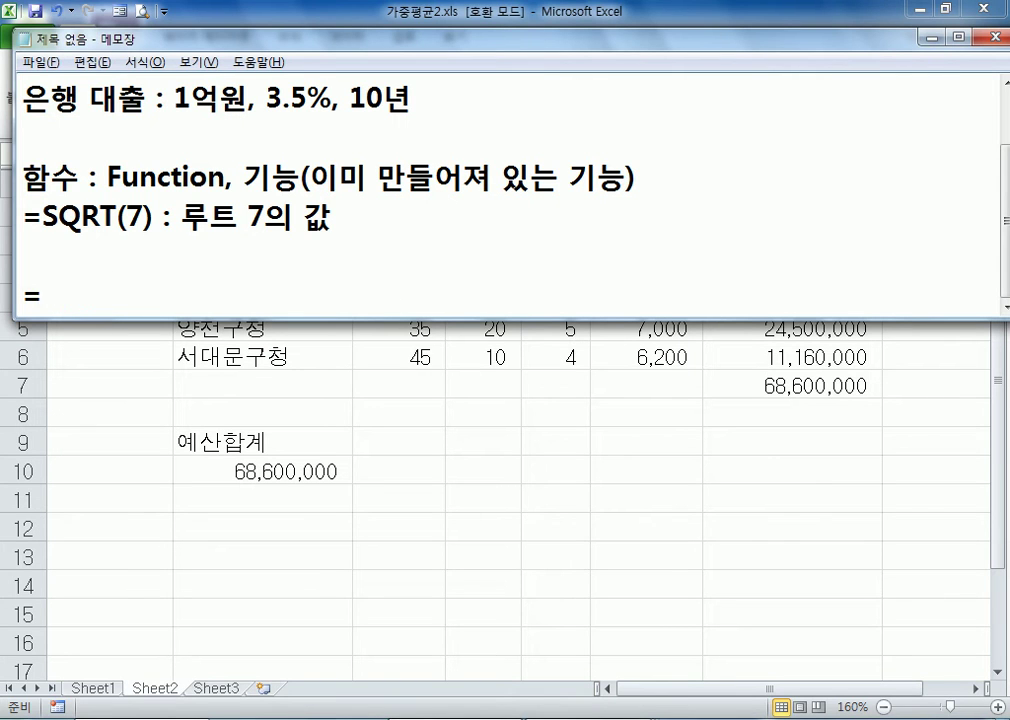
text(PI() : 원주율)
key(Up)
key(BackSpace)
key(ctrl+End)
key(Return)
key(BackSpace)
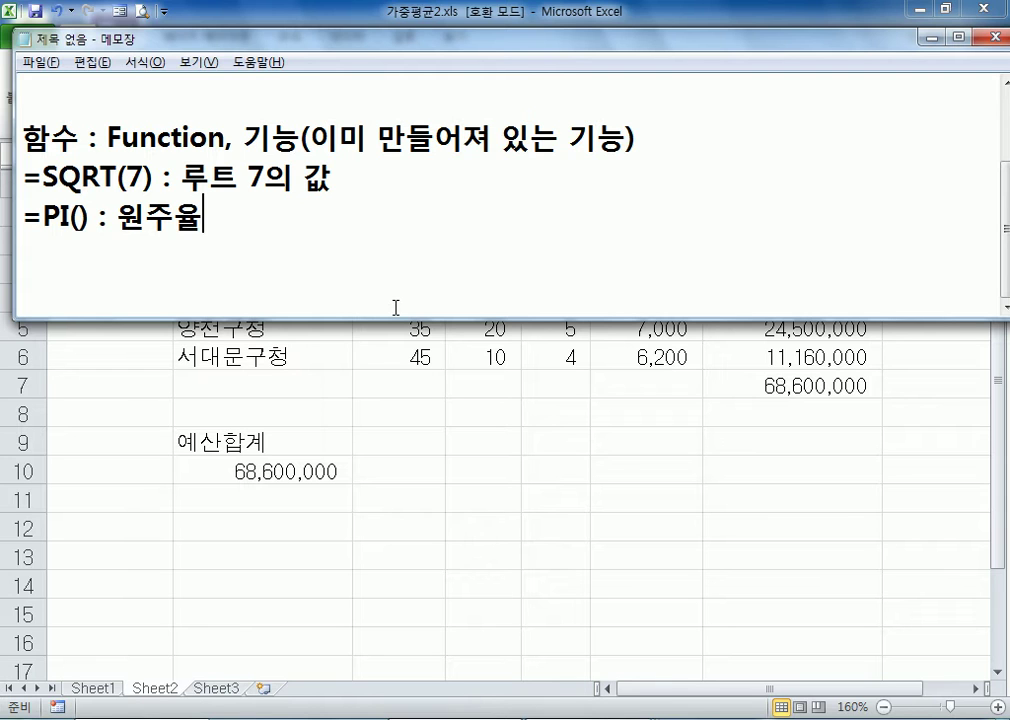
key(Return)
key(Return)
Switch back to Excel and open the workbook 미래가치.xls
key(alt+Tab)
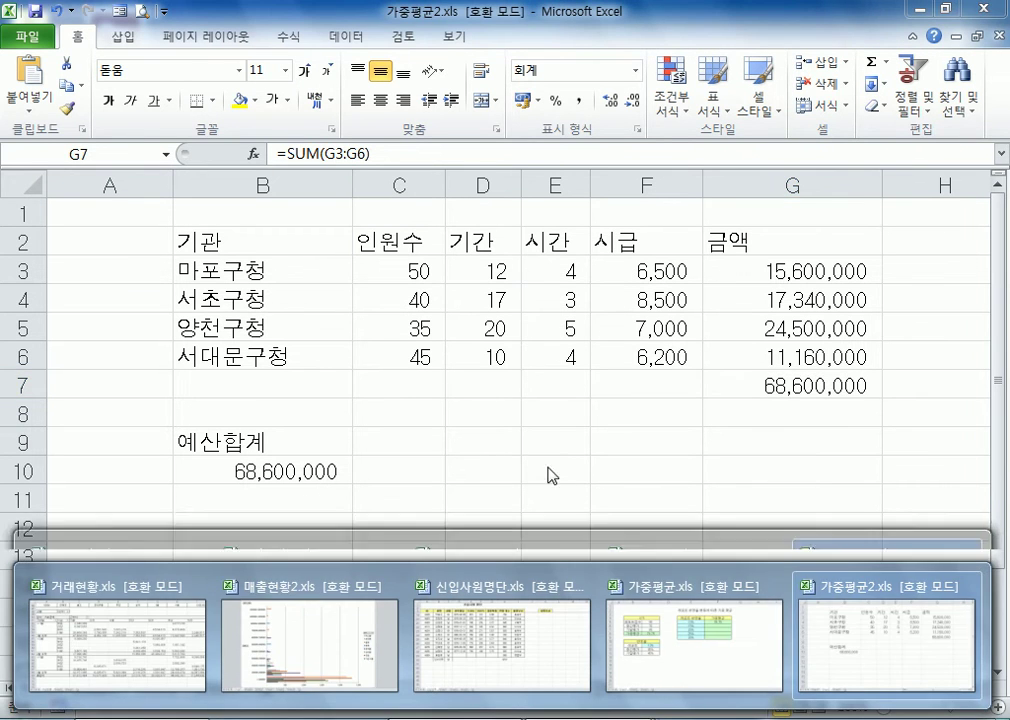
click(41, 162)
click(25, 40)
click(50, 128)
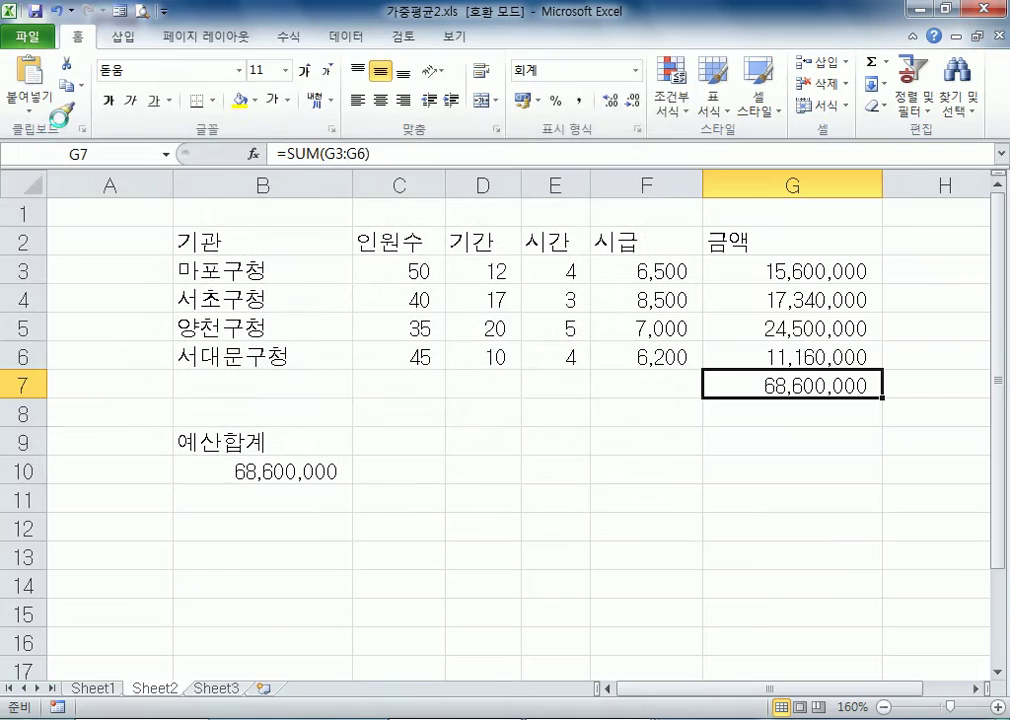
double_click(290, 297)
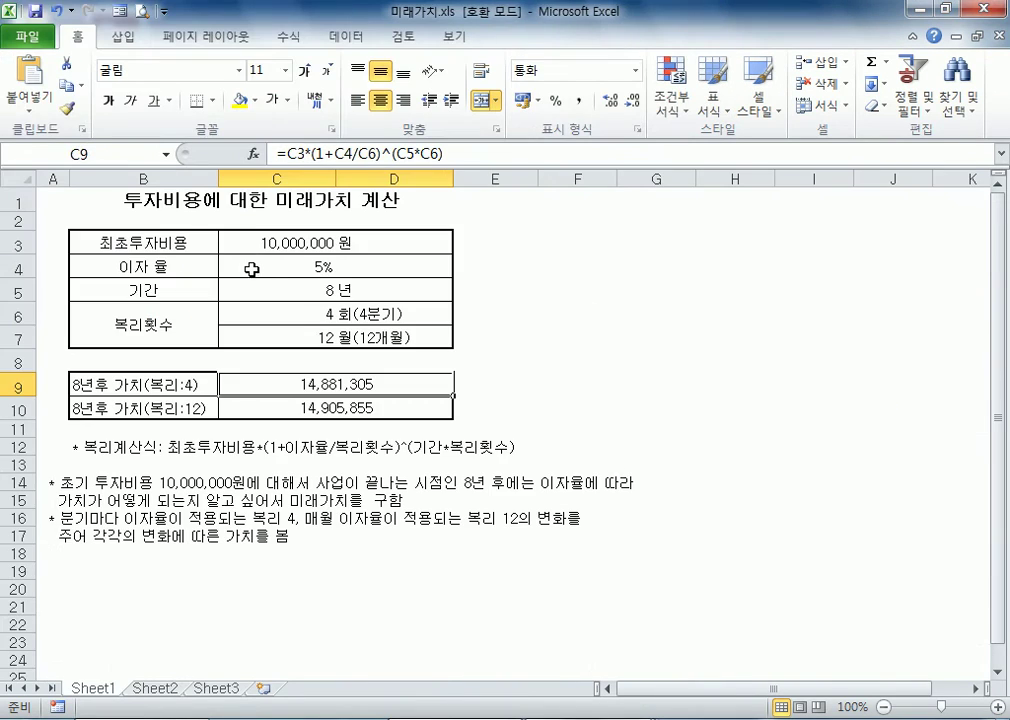
Examine the compound-interest formulas for the 8-year future values in C9 and C10 and the initial investment in C3
click(305, 410)
click(299, 384)
click(300, 407)
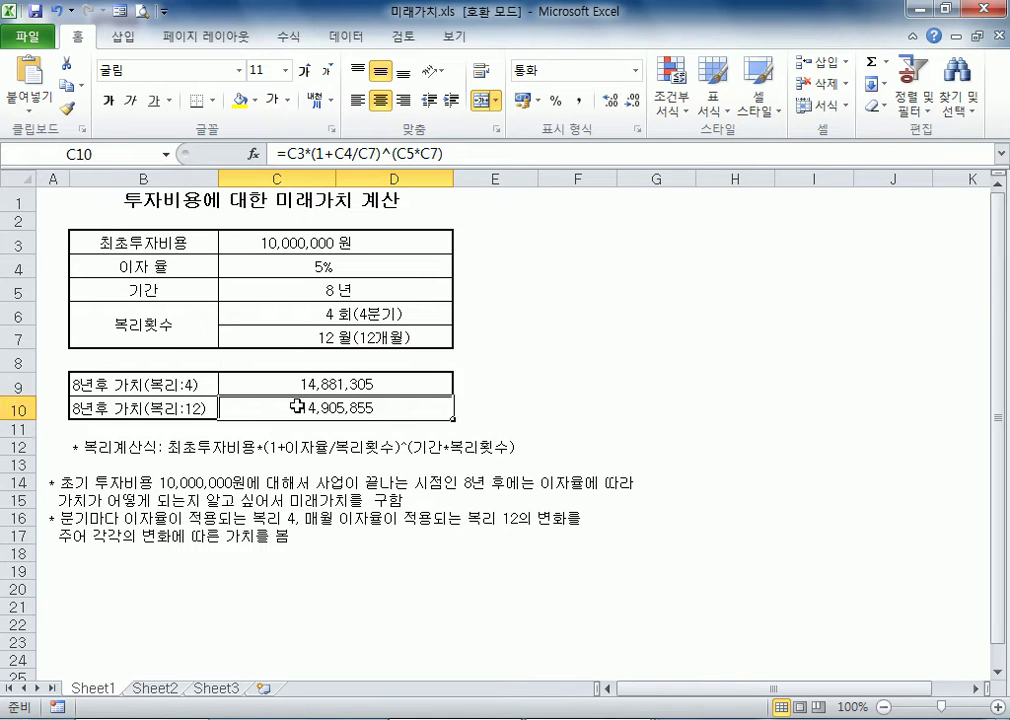
click(265, 237)
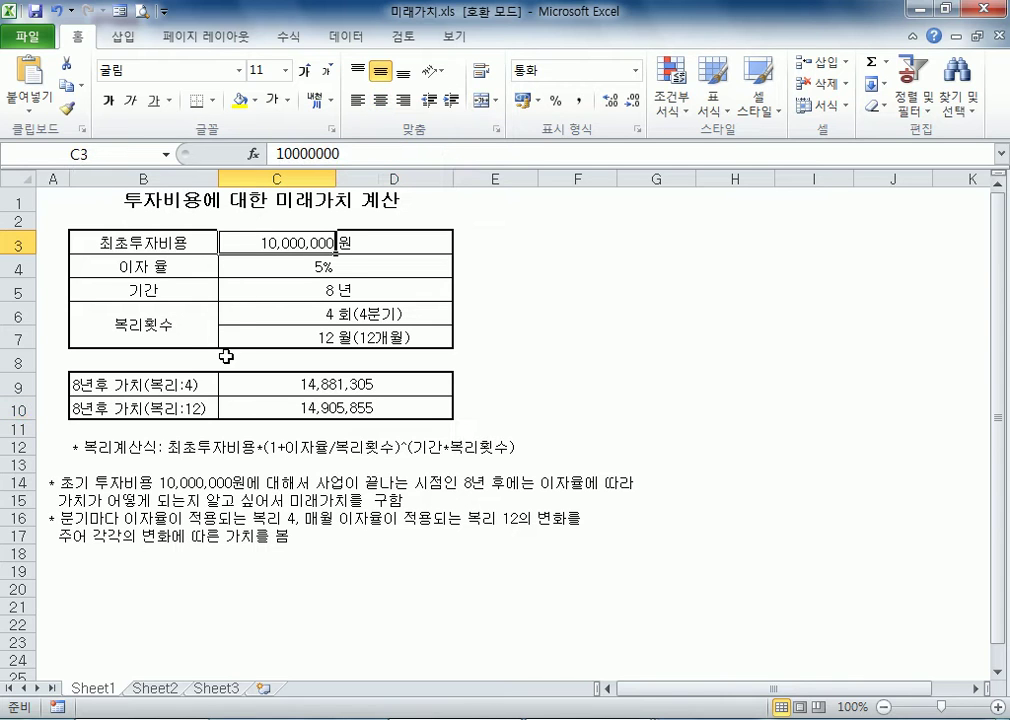
click(593, 336)
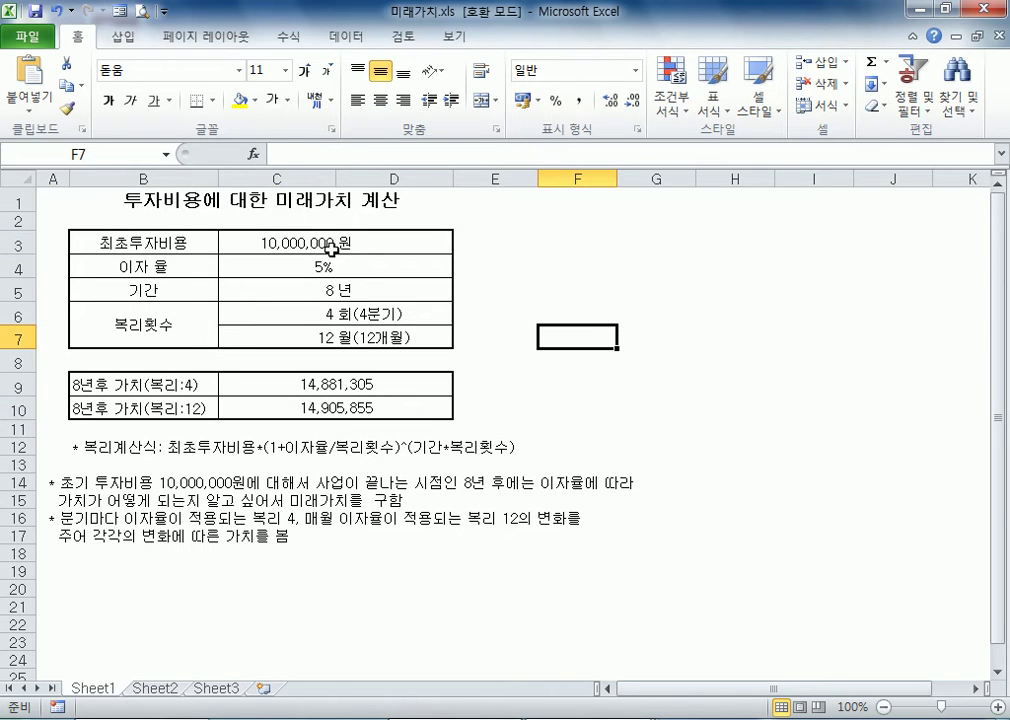
Examine the interest rate and period inputs and the future-value formulas in C9 and C10
click(334, 288)
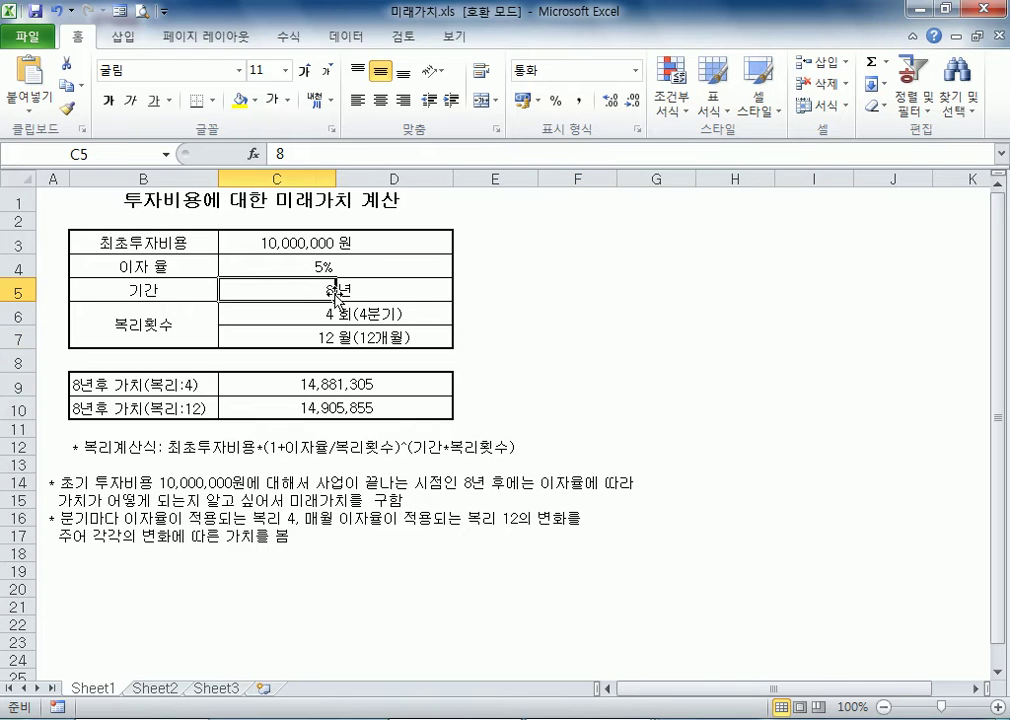
click(542, 310)
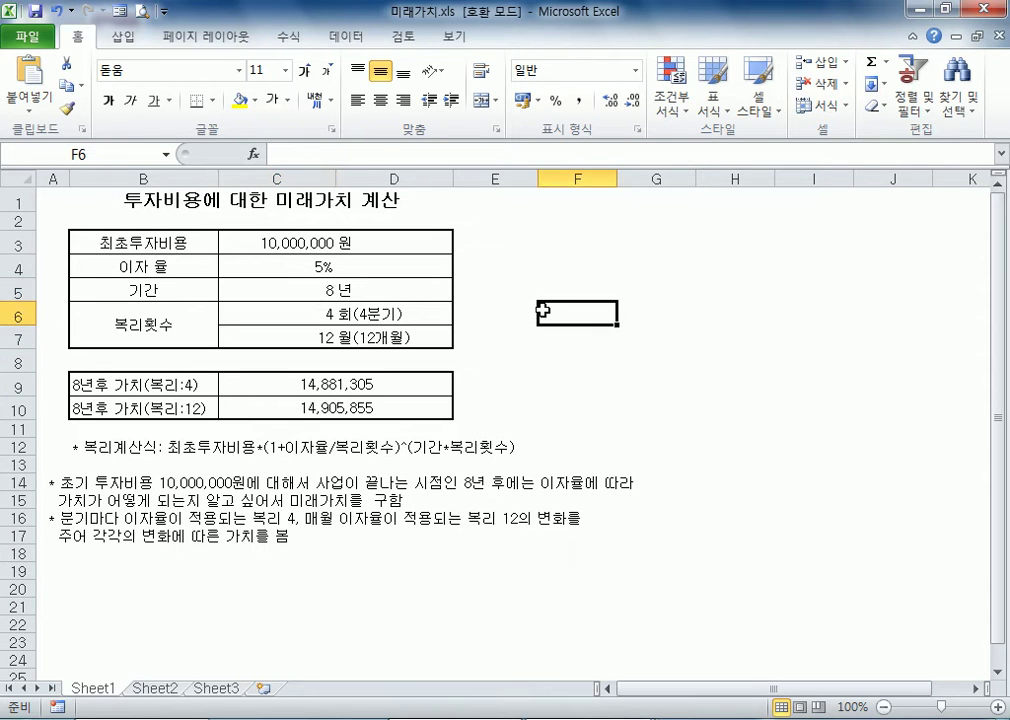
click(302, 268)
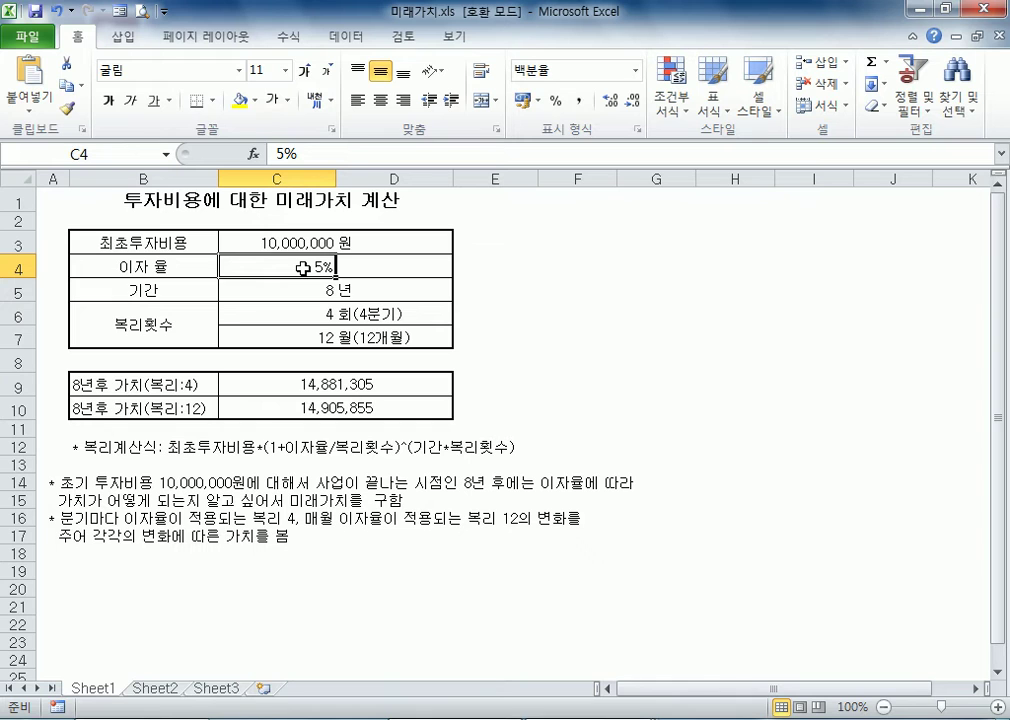
click(309, 289)
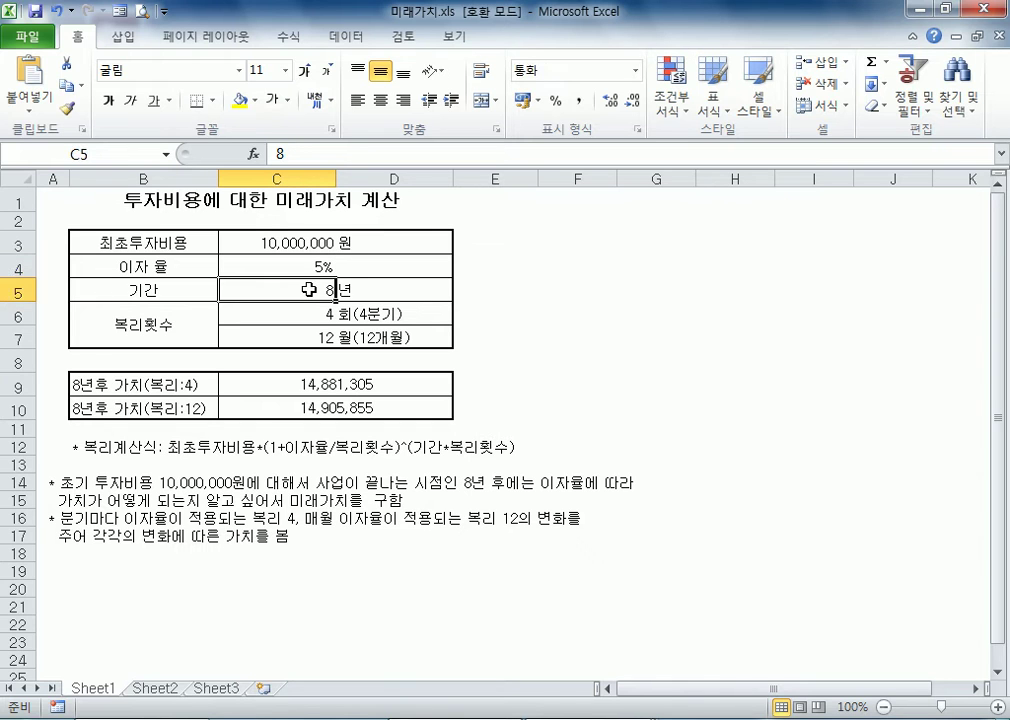
click(572, 344)
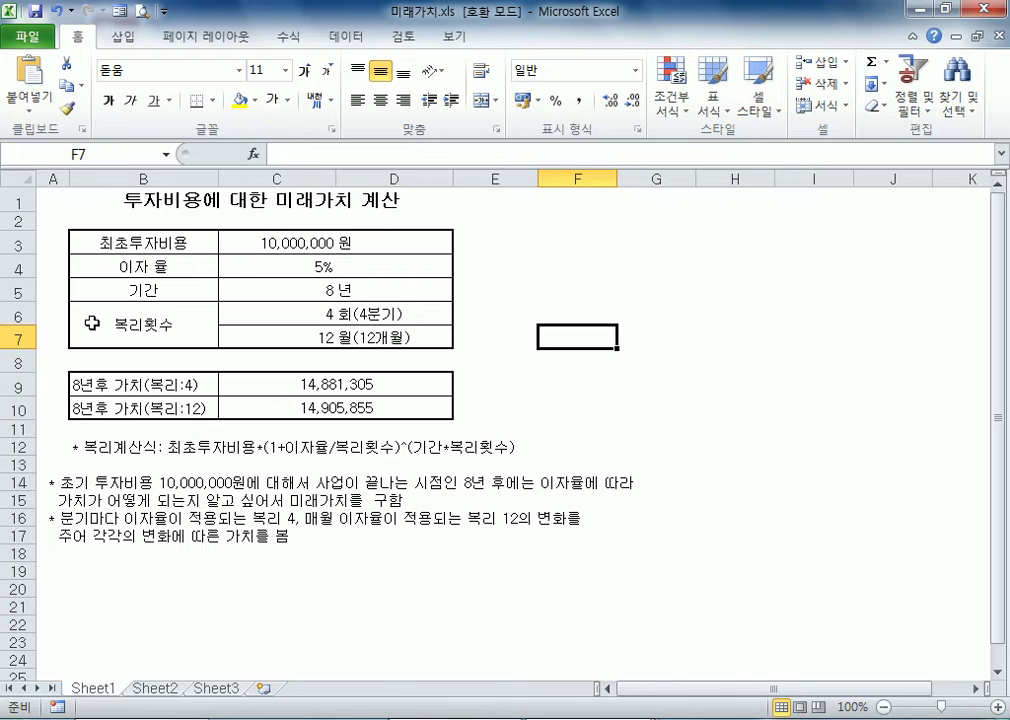
click(270, 383)
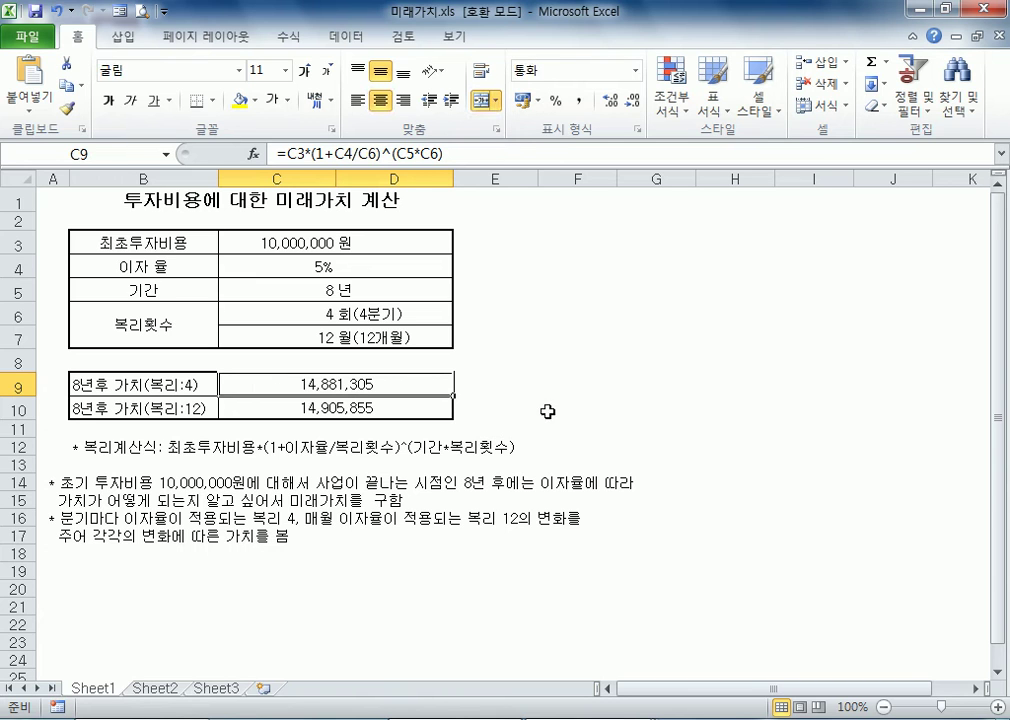
key(F2)
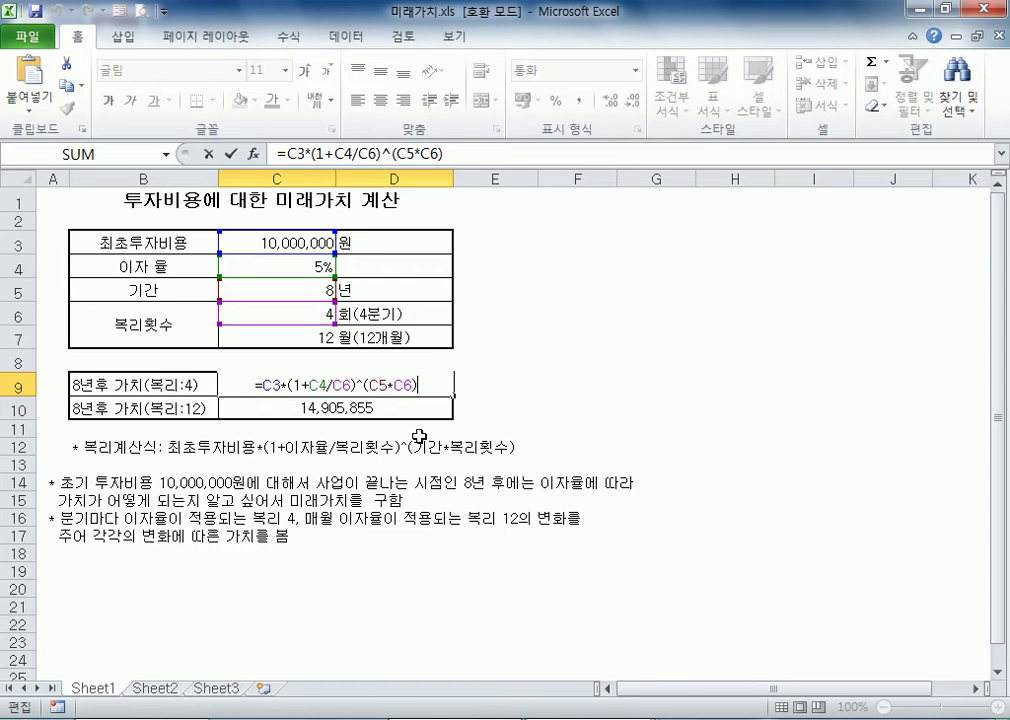
click(334, 410)
key(F2)
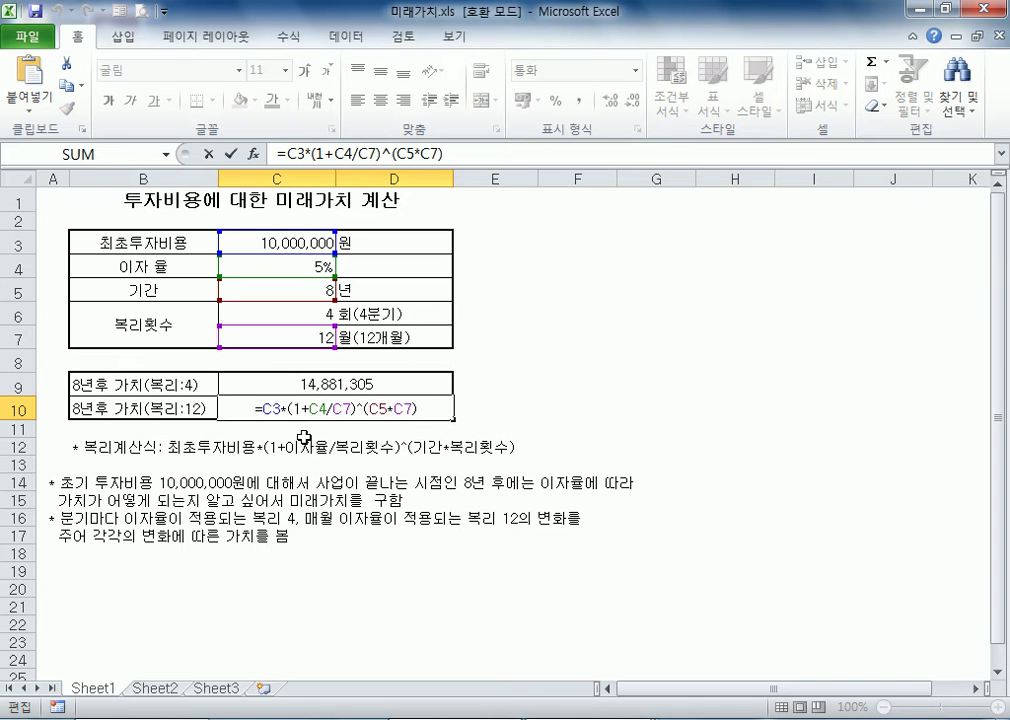
key(Escape)
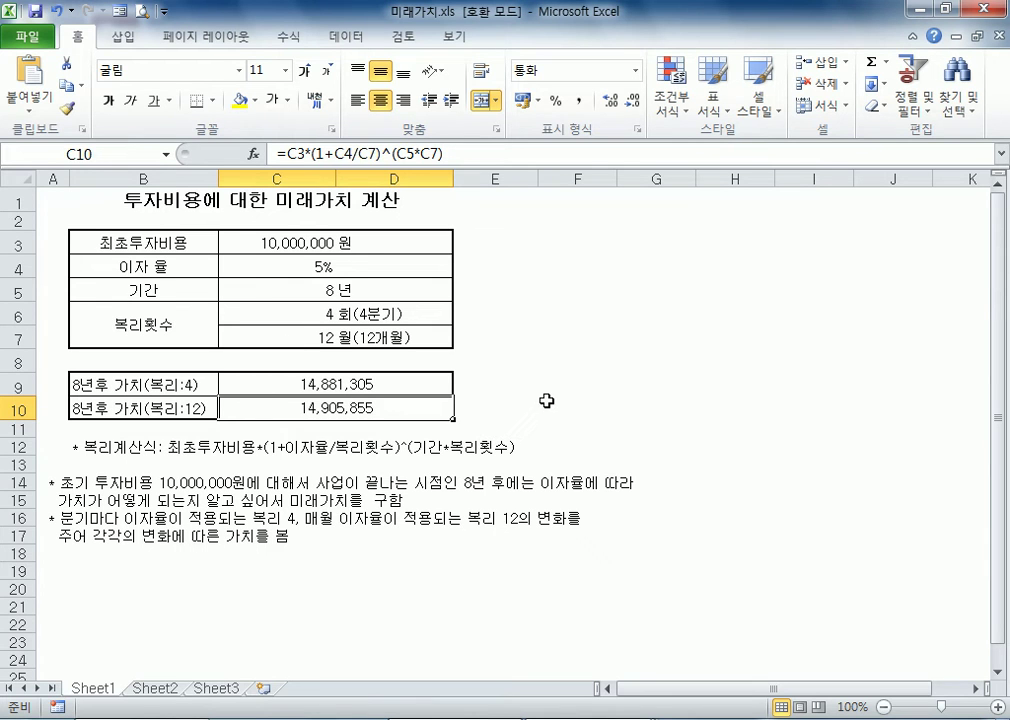
click(501, 385)
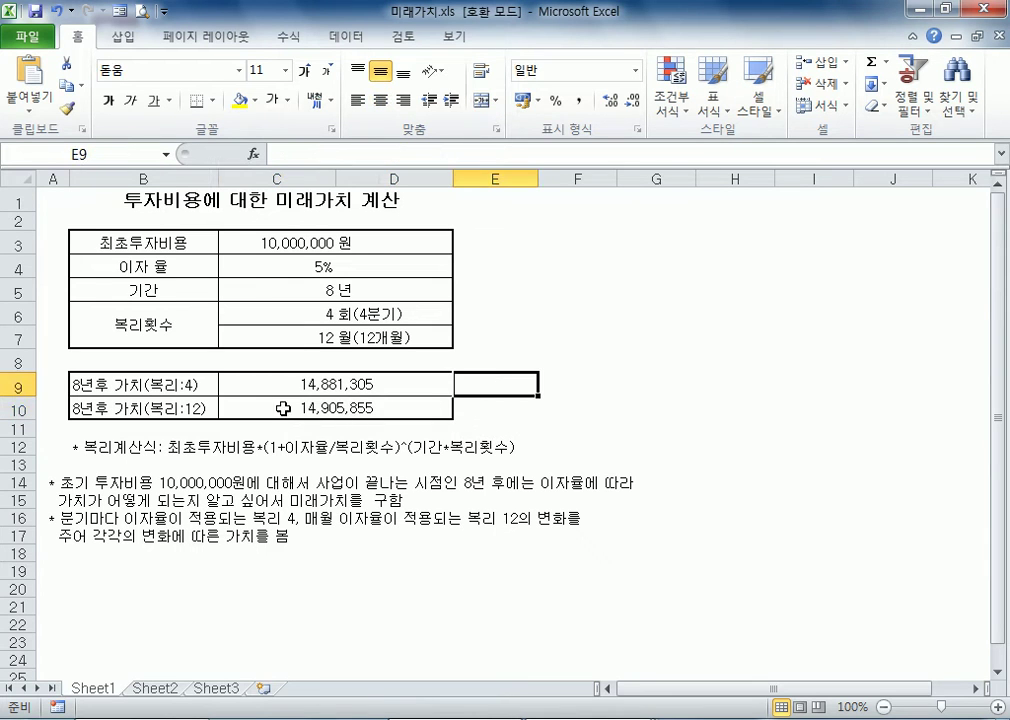
click(86, 408)
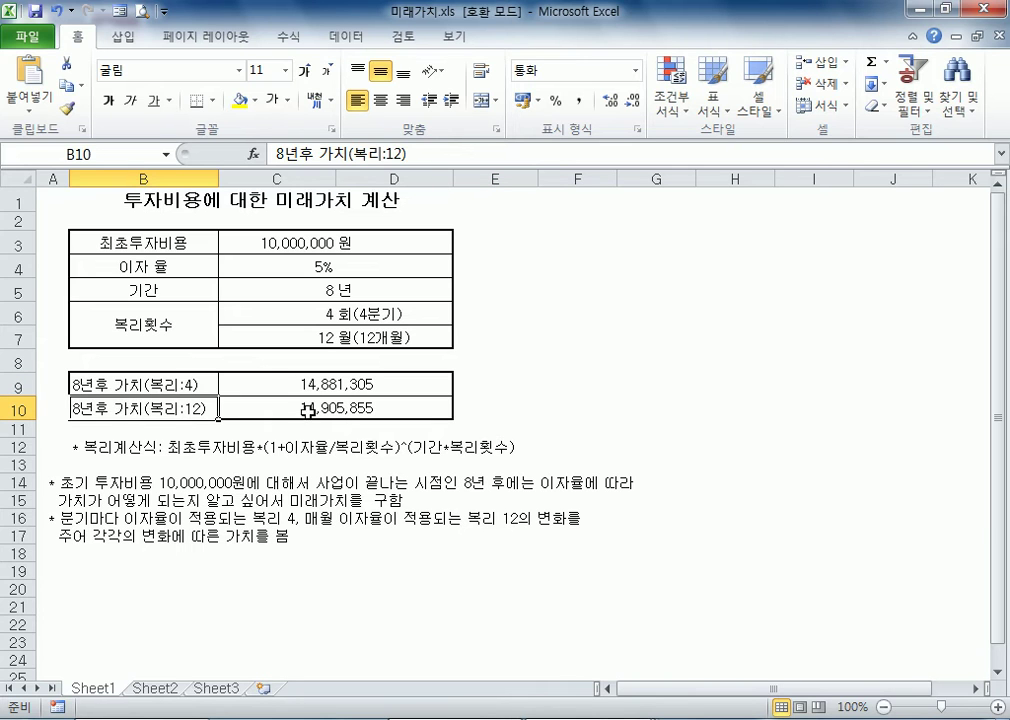
click(307, 409)
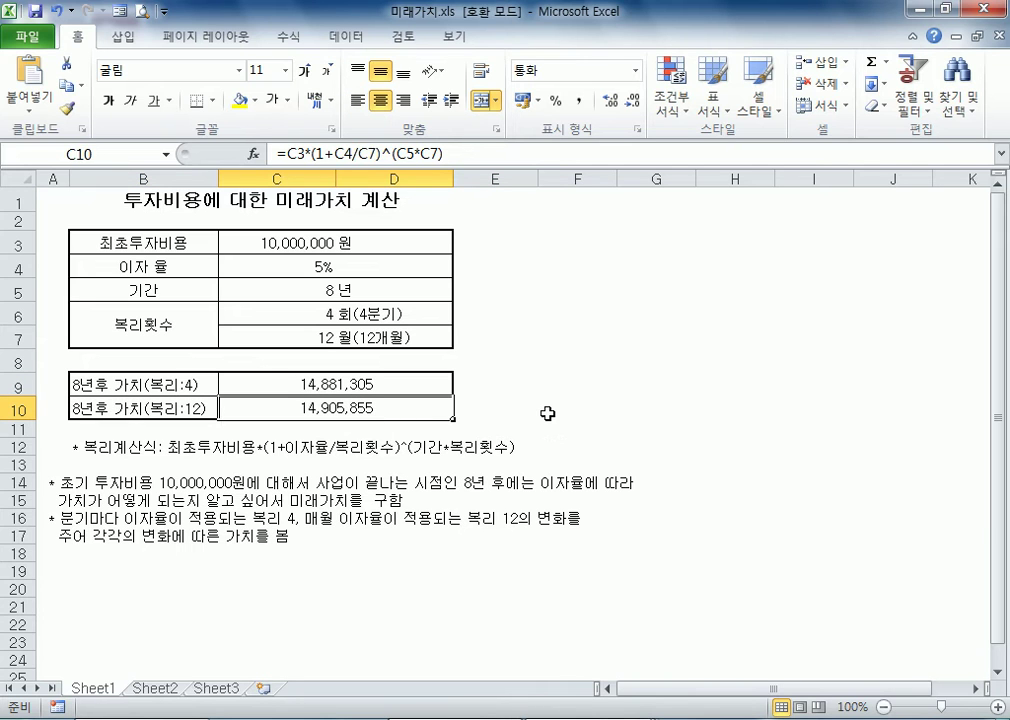
click(465, 407)
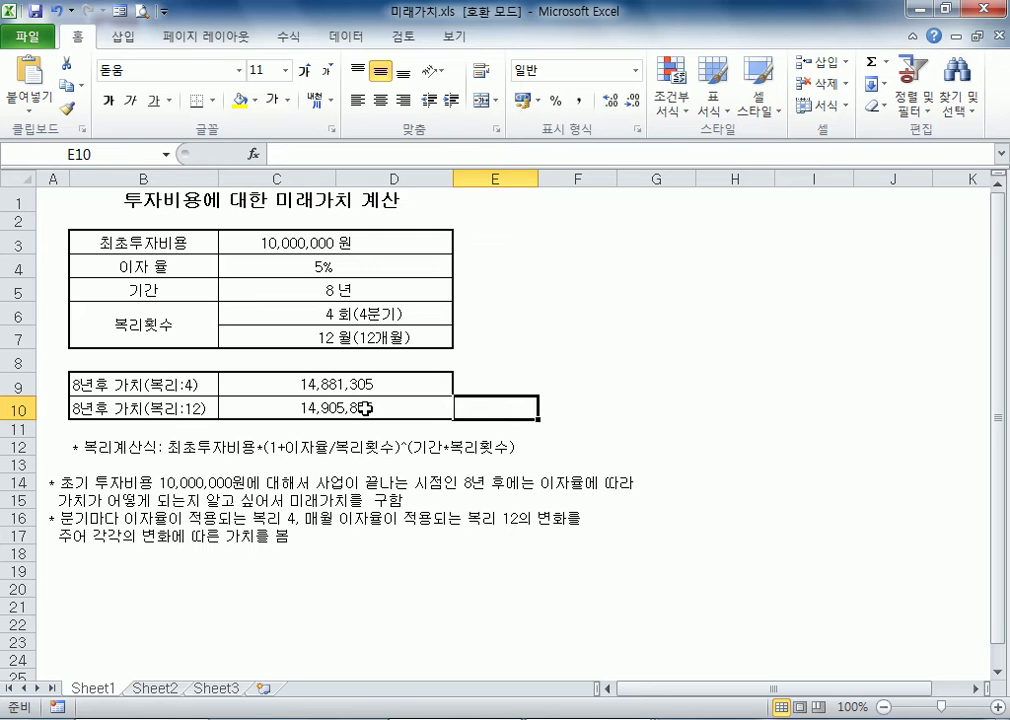
Enter the target amount 15000000 in cell F10 and format it with thousands separators
click(570, 408)
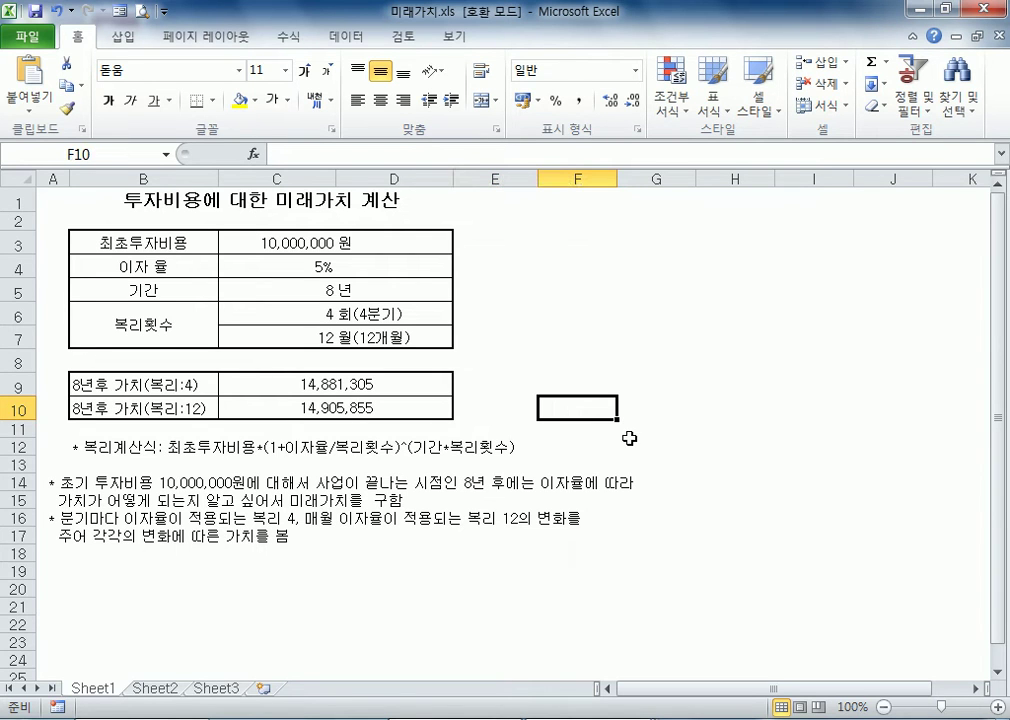
text(1)
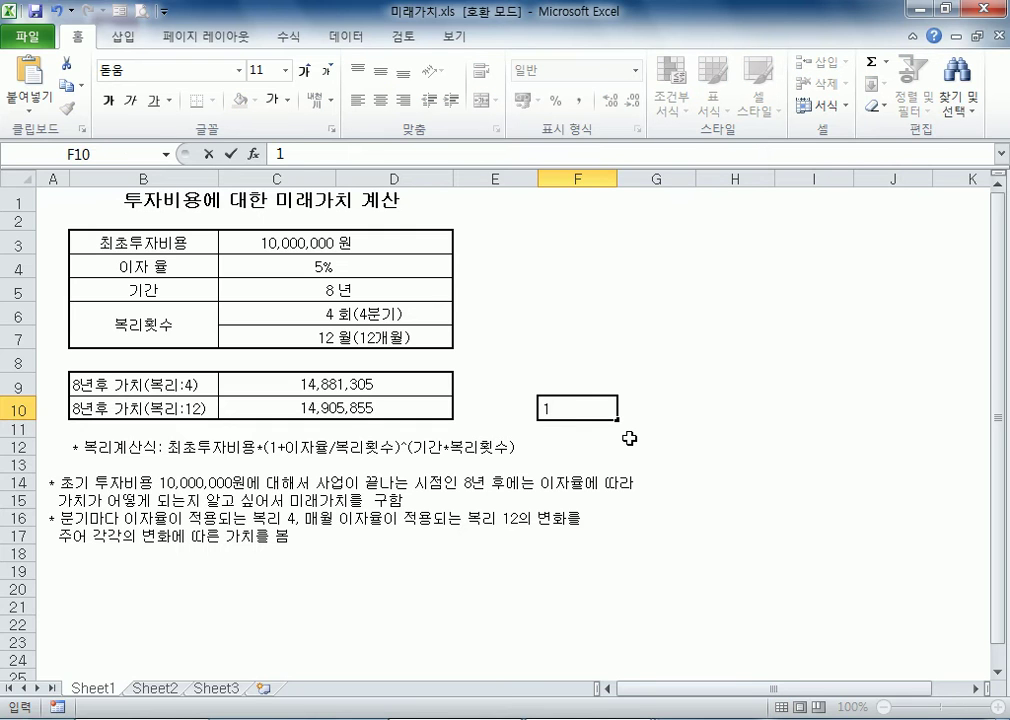
text(5000000)
key(Return)
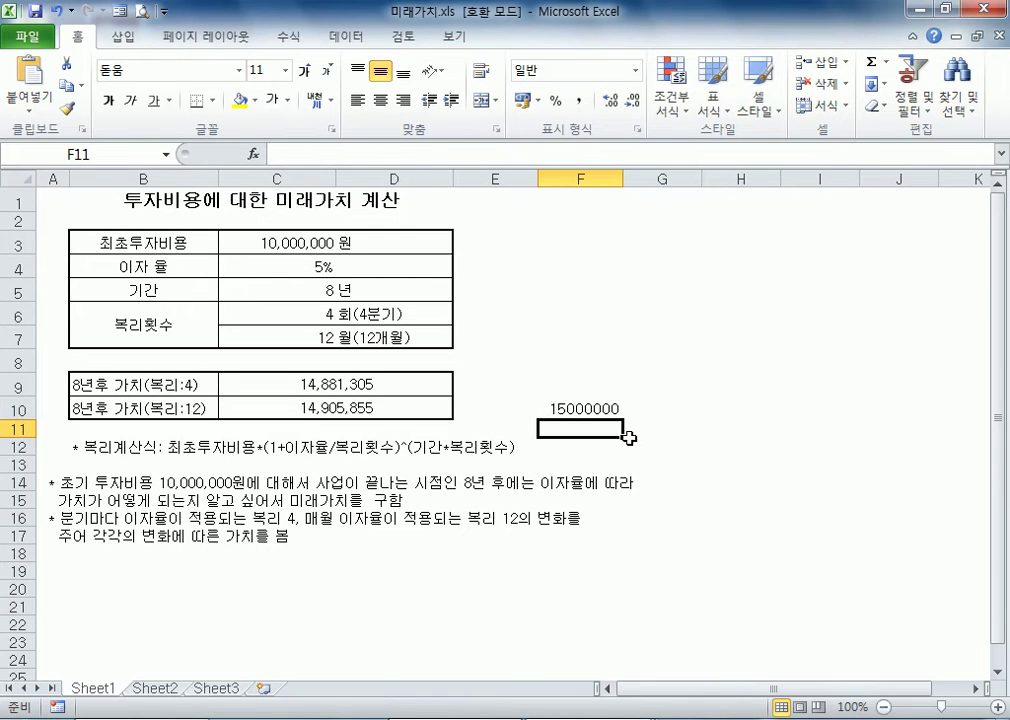
click(604, 406)
click(578, 100)
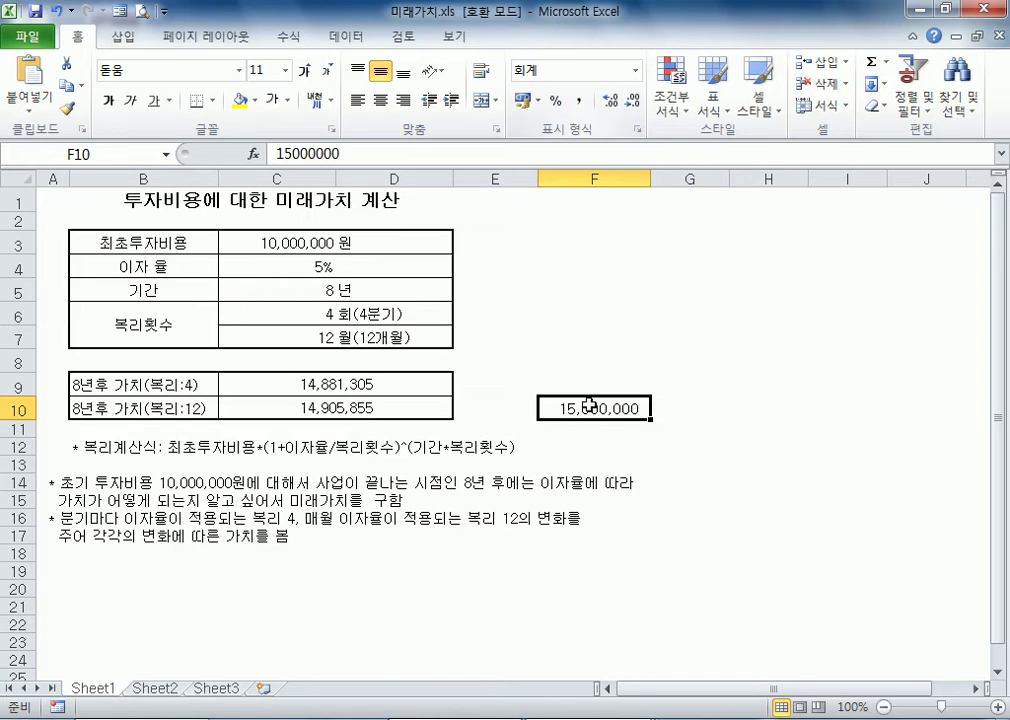
Try an interest rate of 5.1% in cell C4 to bring the future value in C10 towards the target
click(338, 405)
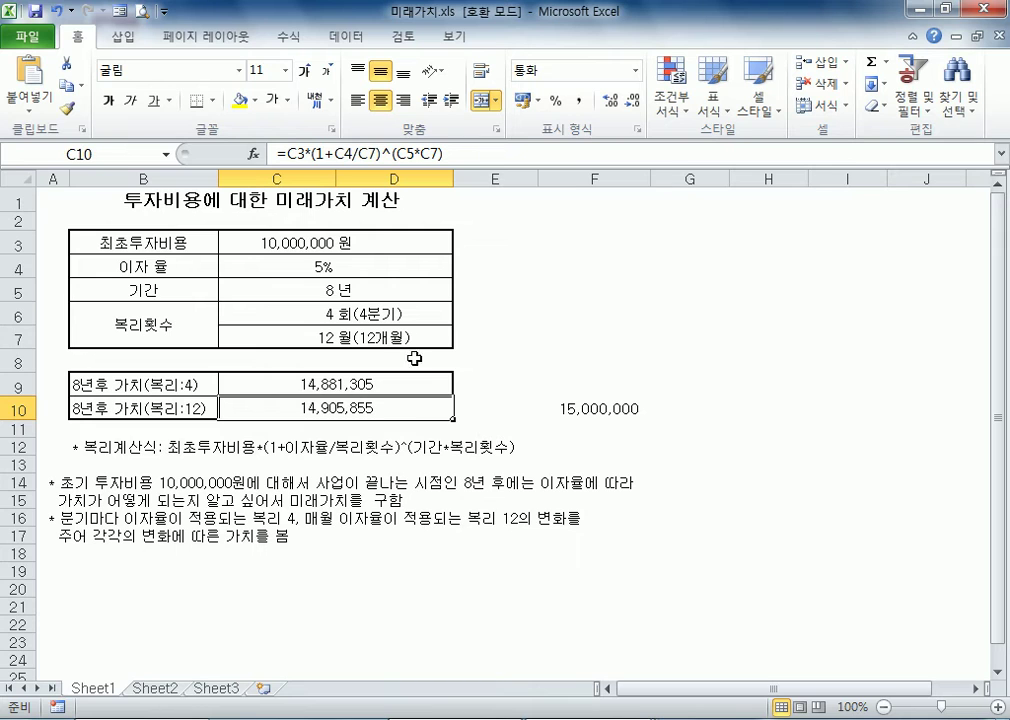
click(302, 267)
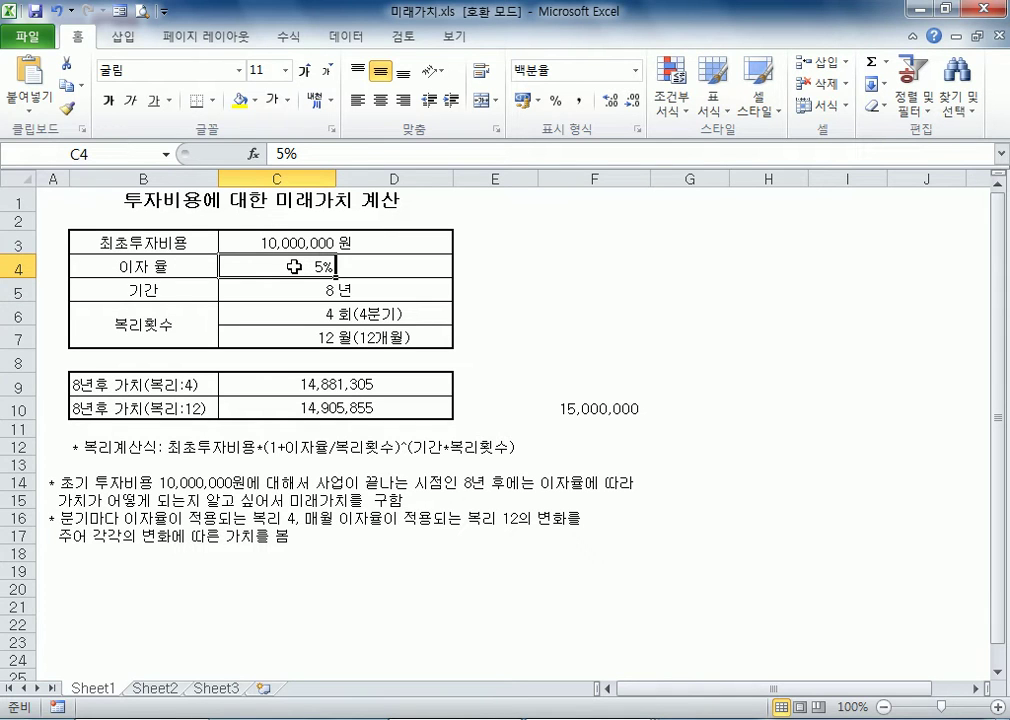
text(5.1)
click(336, 290)
Try interest rates of 5.05% and 5.06% in cell C4
key(Up)
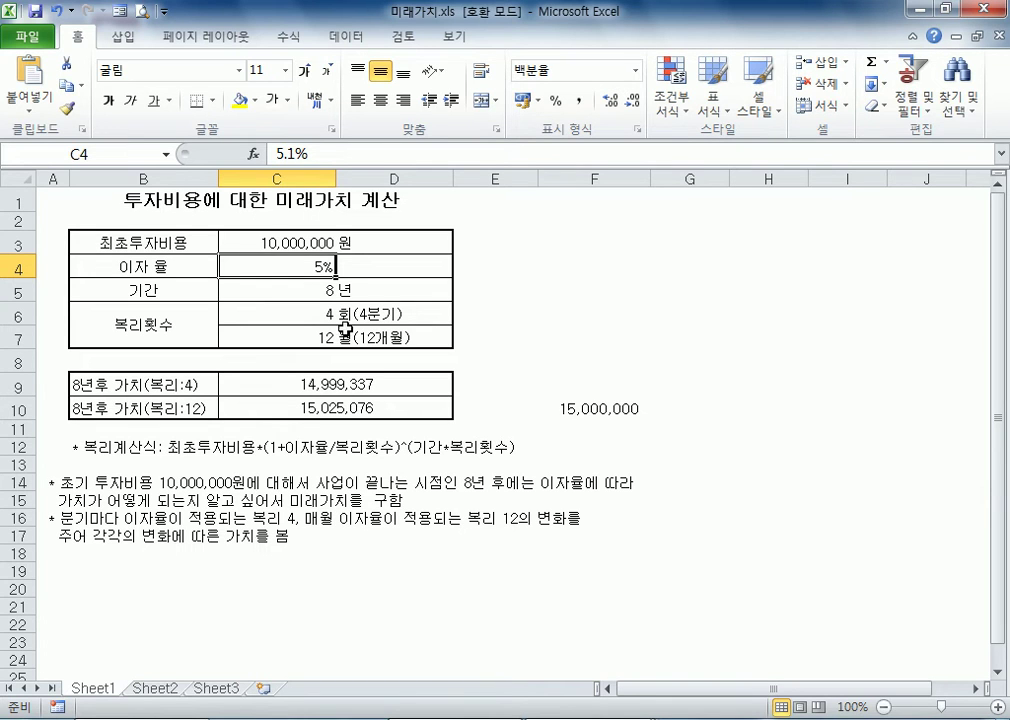
text(5.05)
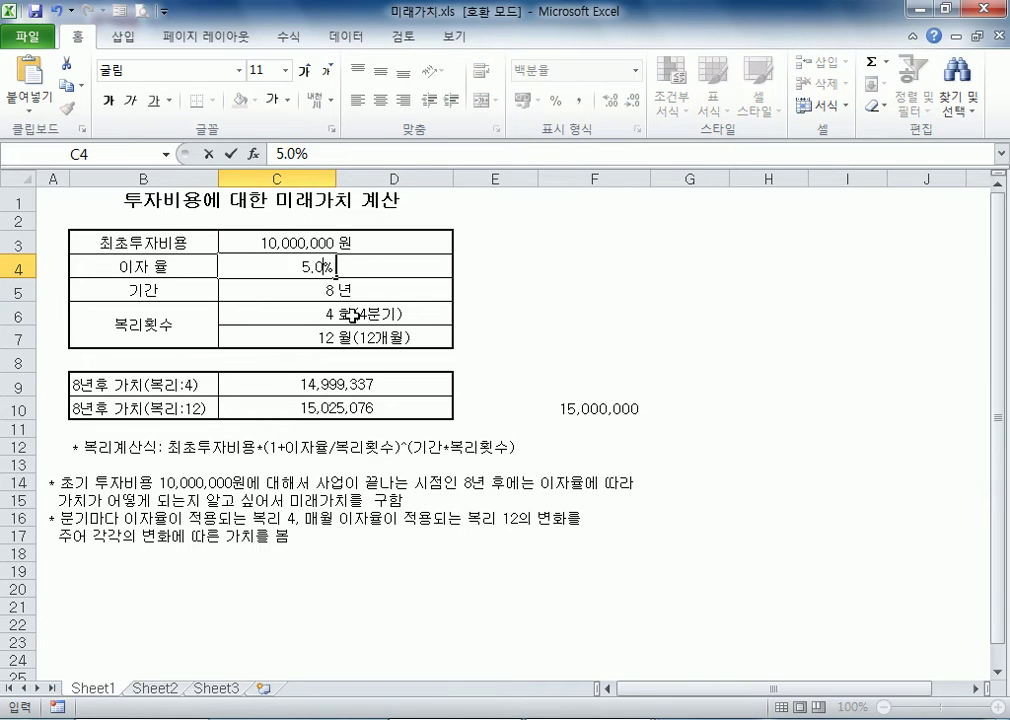
key(Return)
key(Up)
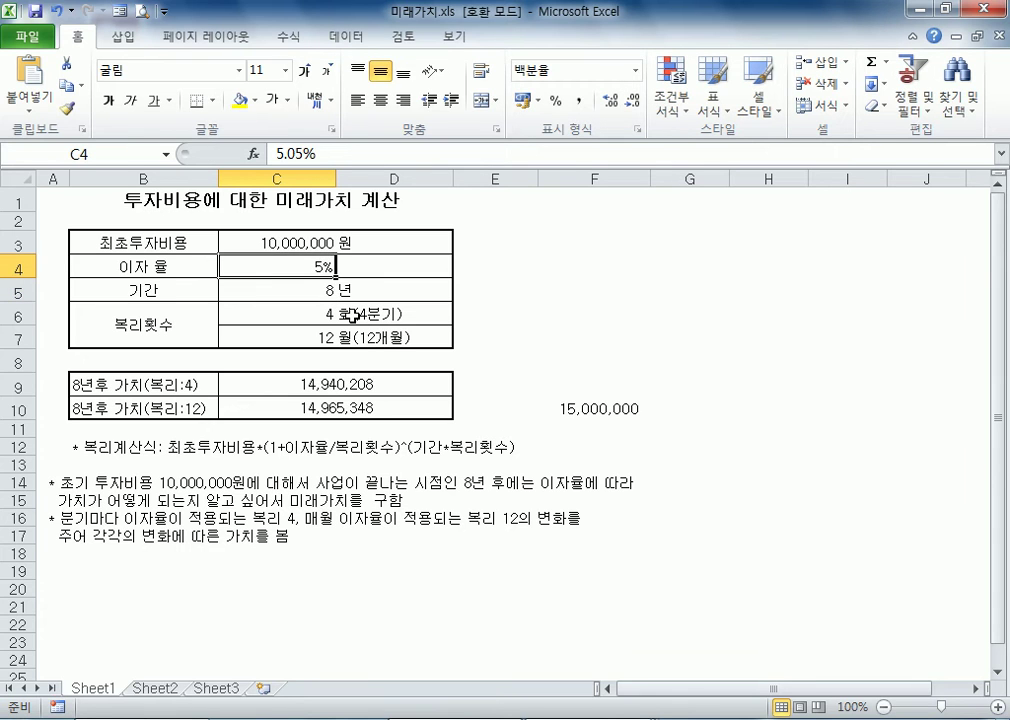
text(5.06)
key(Return)
Continue testing slightly higher interest rates in cell C4, up to 5.08%
key(Up)
text(0.)
key(Escape)
text(5.0)
key(Return)
key(Up)
text(5.08)
key(Return)
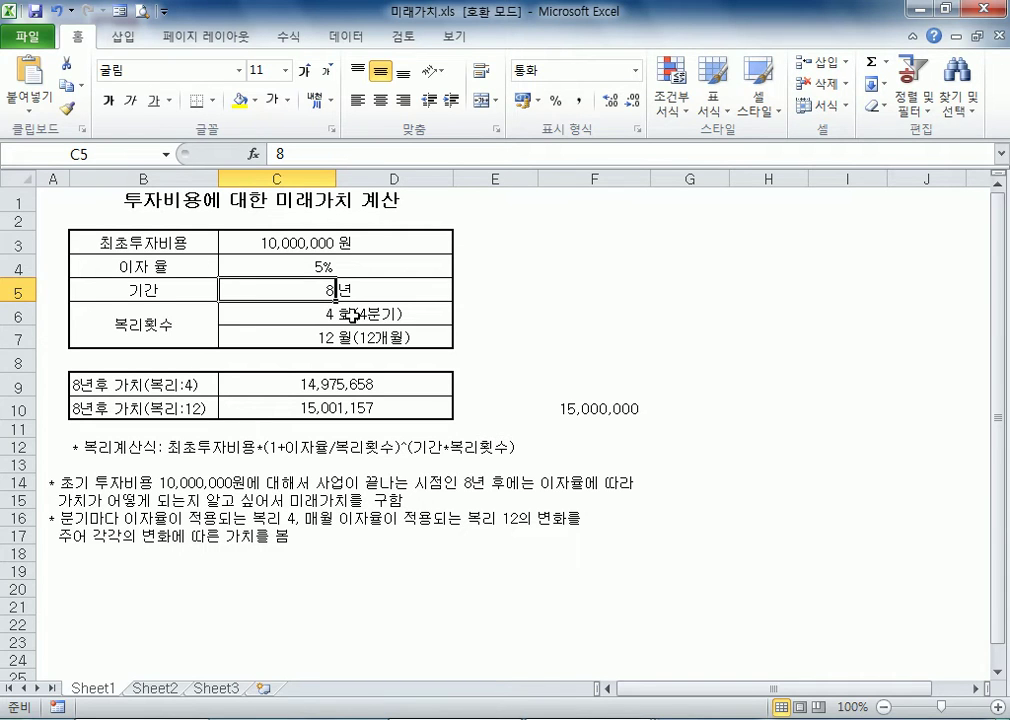
Restore the interest rate in cell C4 to 5%
key(Up)
text(5)
key(Return)
Compare the future value in C10 with the target in F10 and review the investment, rate and period inputs
click(322, 266)
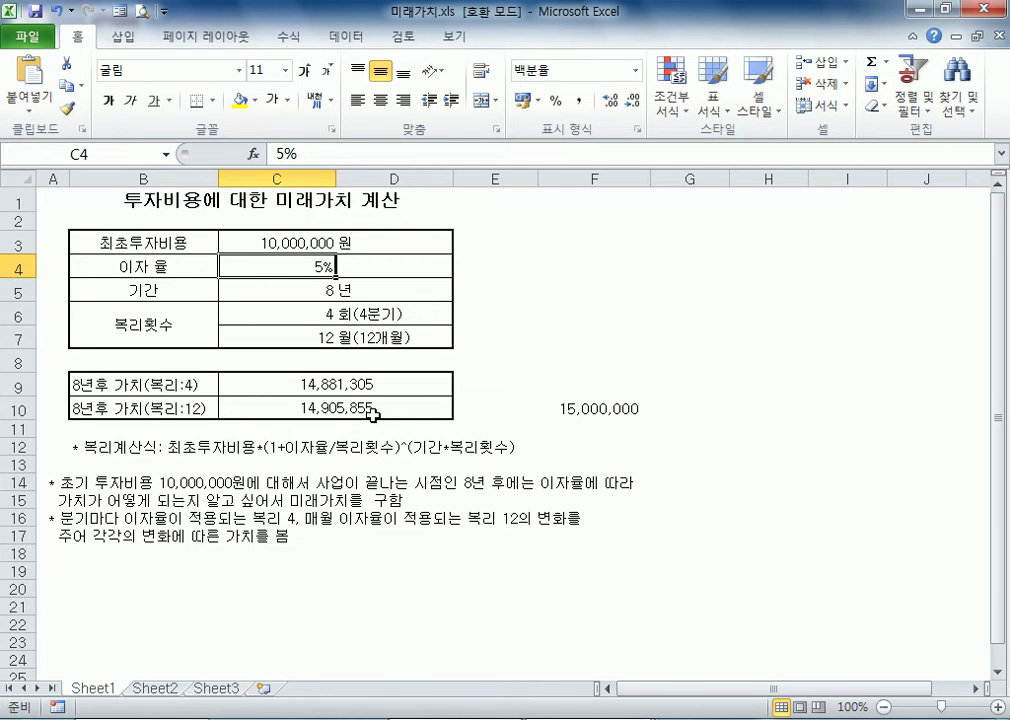
click(589, 412)
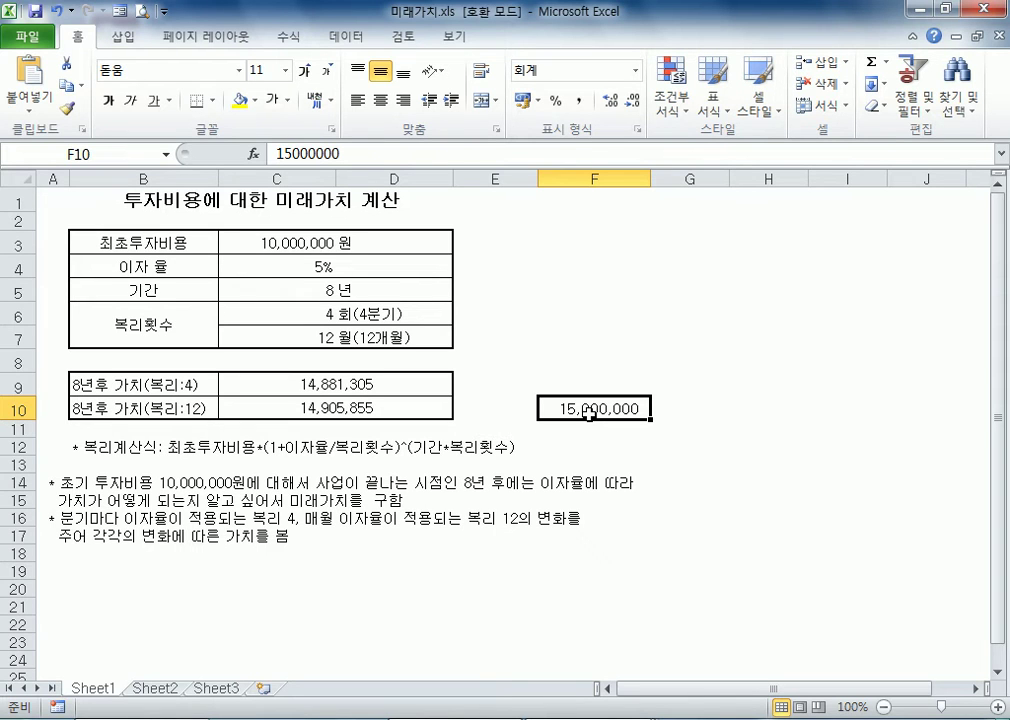
click(298, 268)
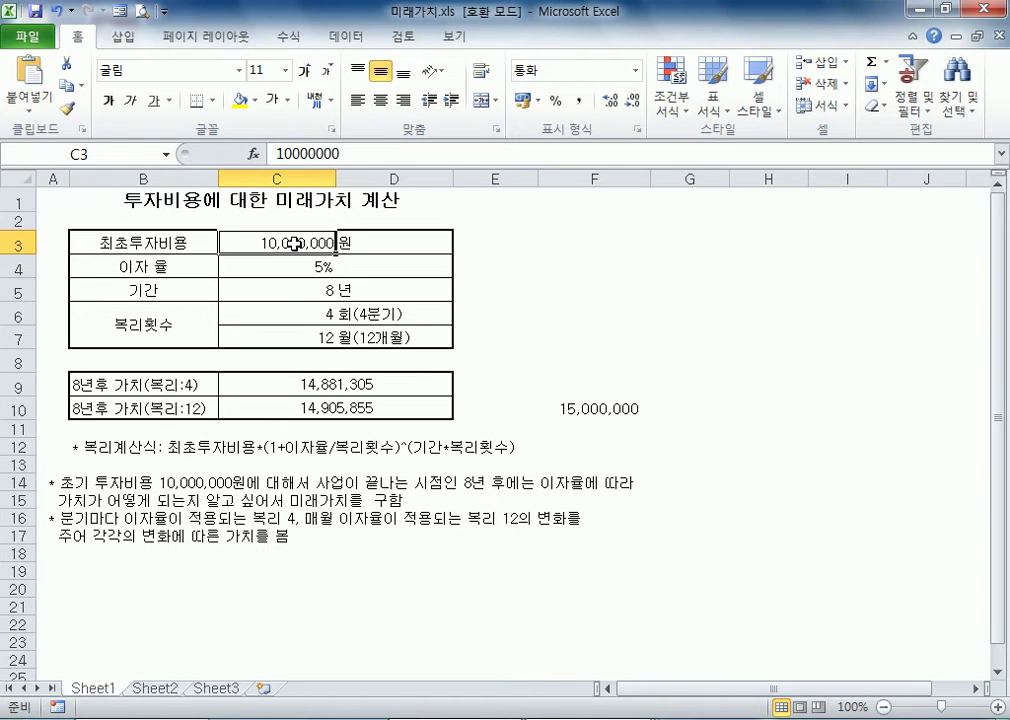
click(310, 290)
click(301, 266)
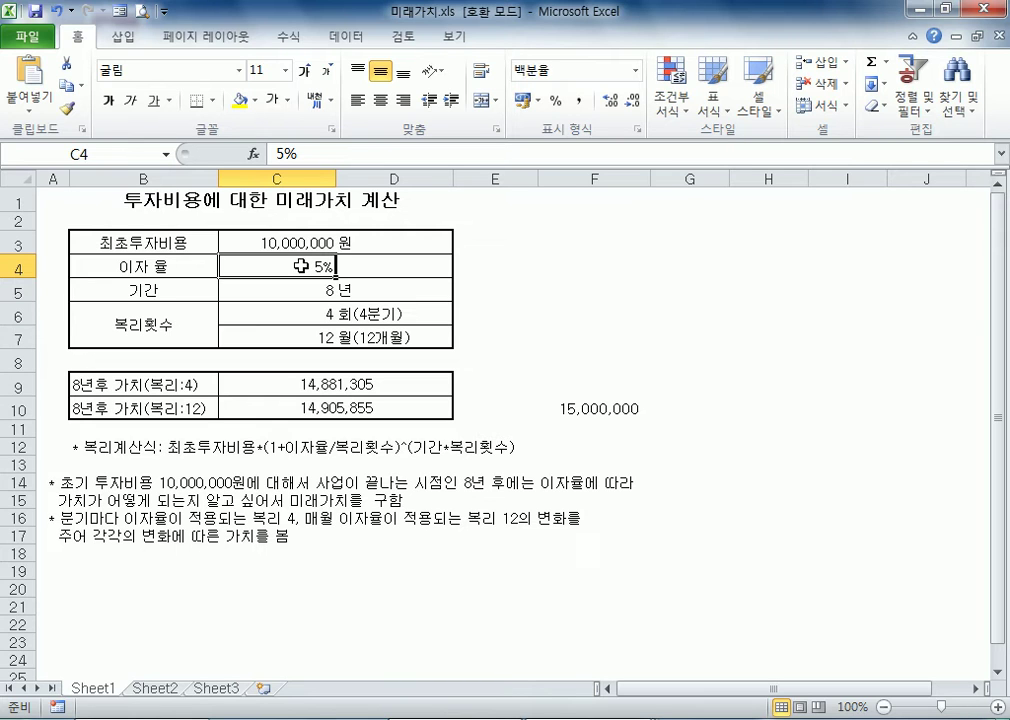
click(293, 288)
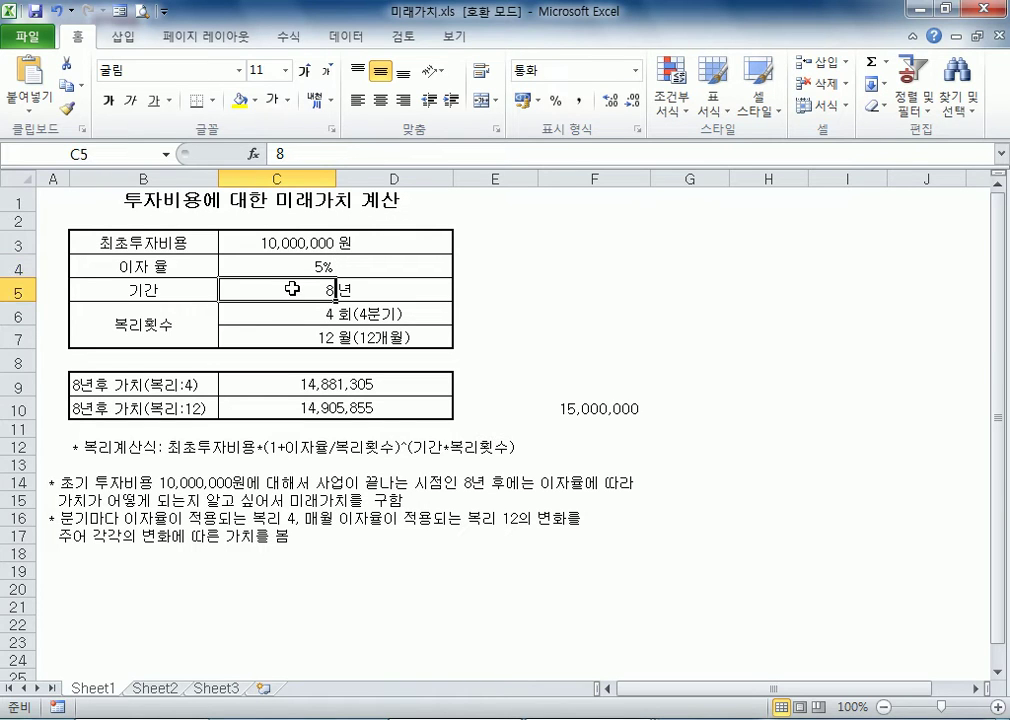
click(296, 268)
click(582, 342)
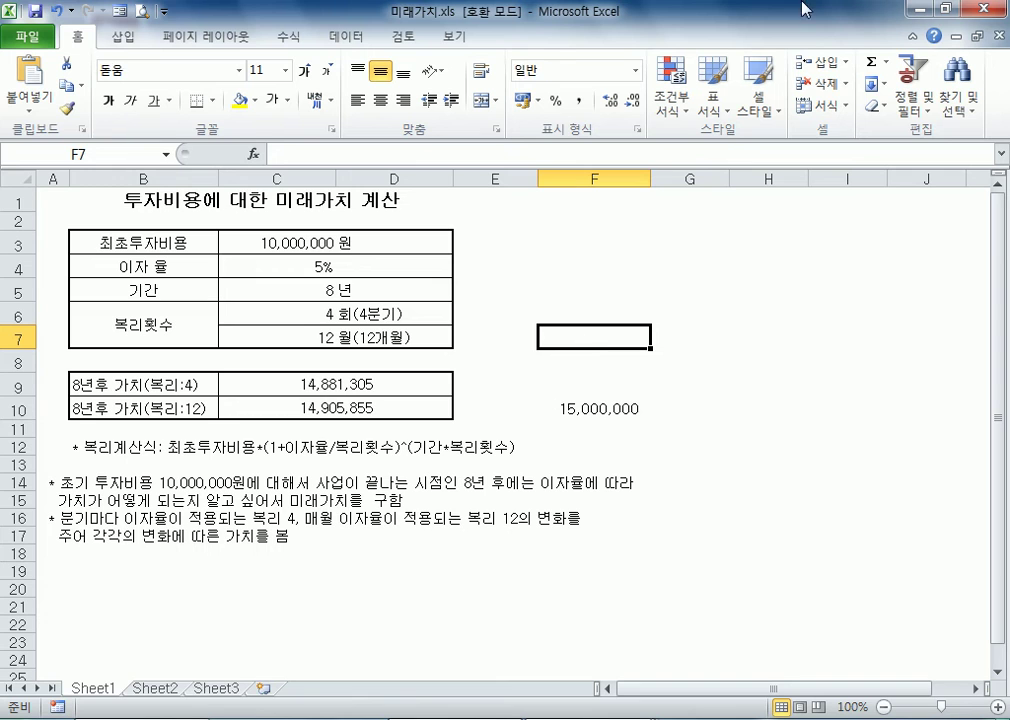
click(573, 295)
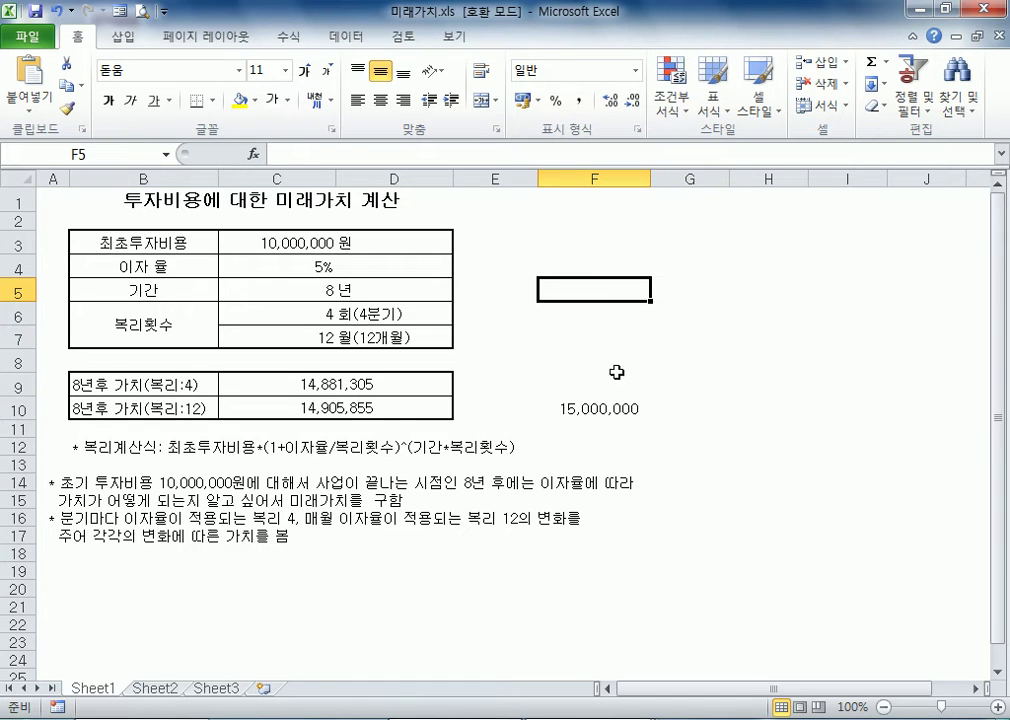
click(566, 410)
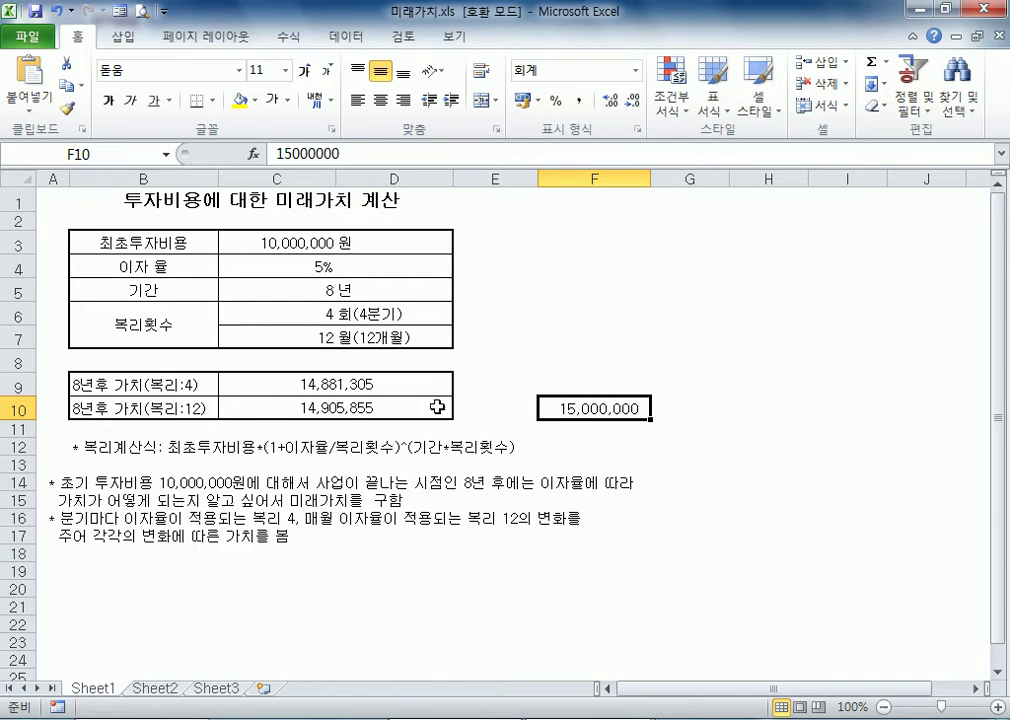
click(518, 361)
click(334, 406)
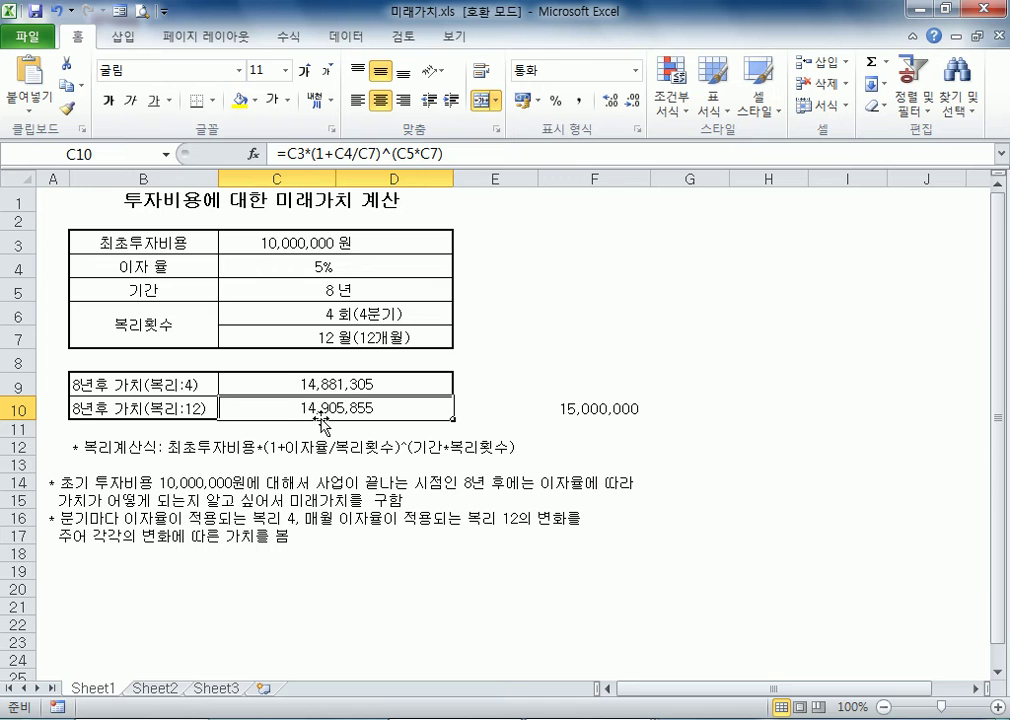
click(528, 368)
Open Goal Seek and set the monthly-compounded future value in C10 as the formula cell
click(594, 338)
click(345, 37)
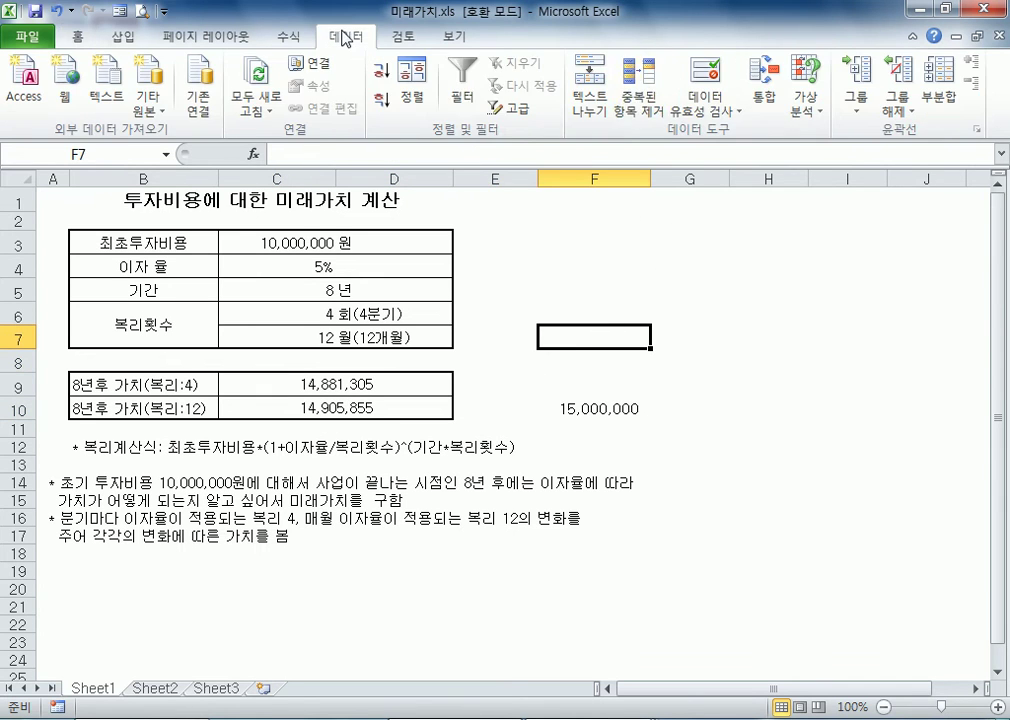
click(804, 112)
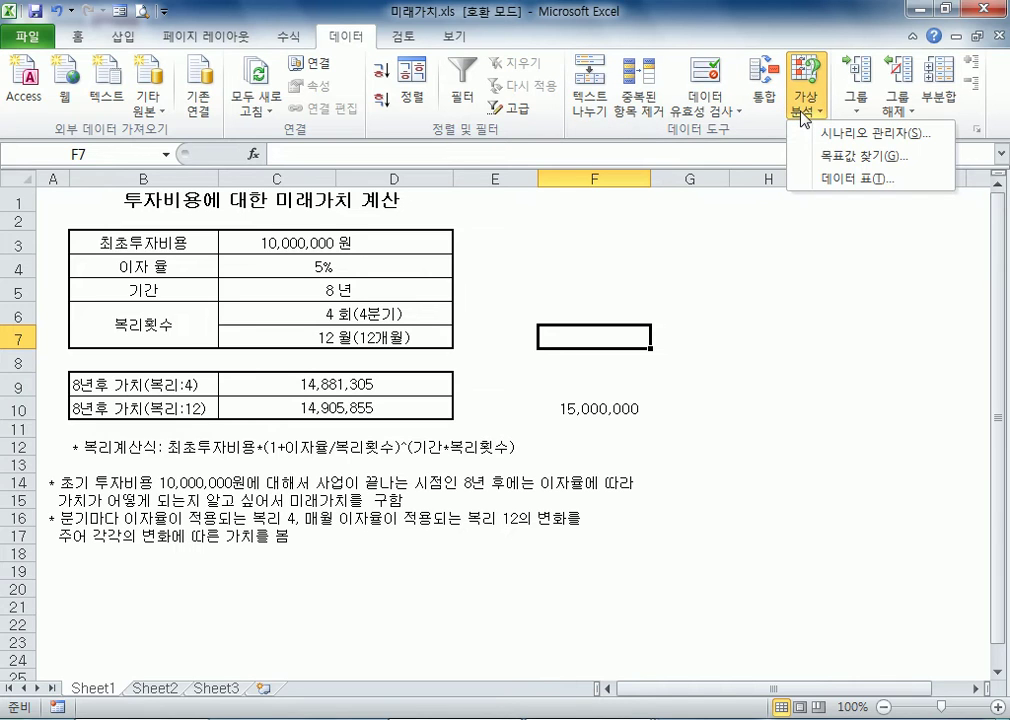
click(843, 157)
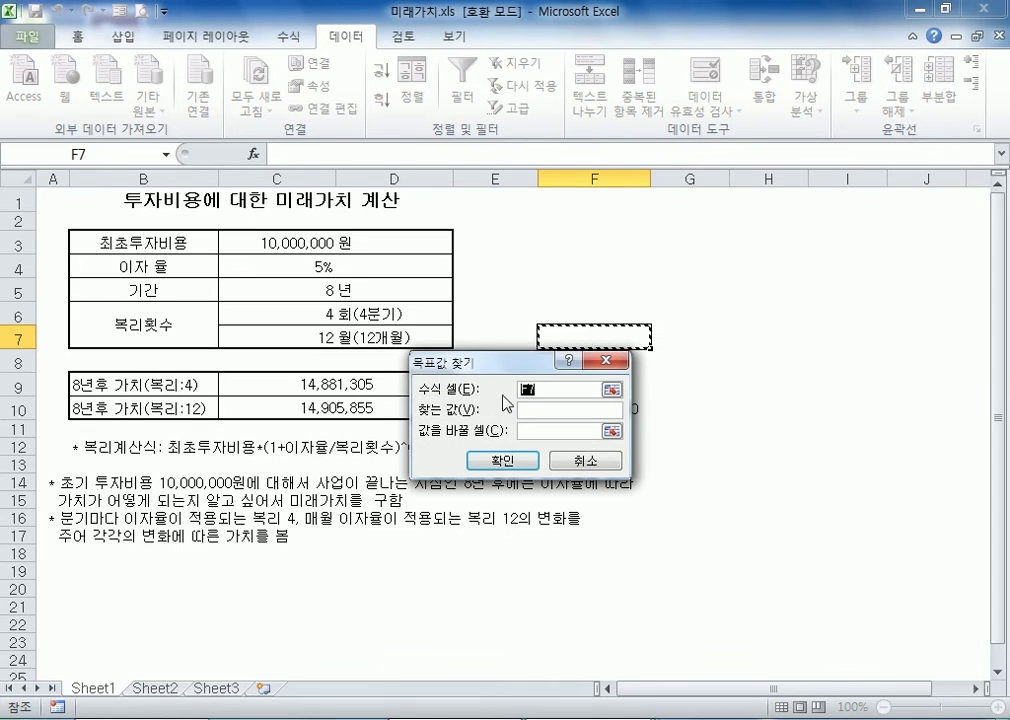
drag(461, 359, 513, 312)
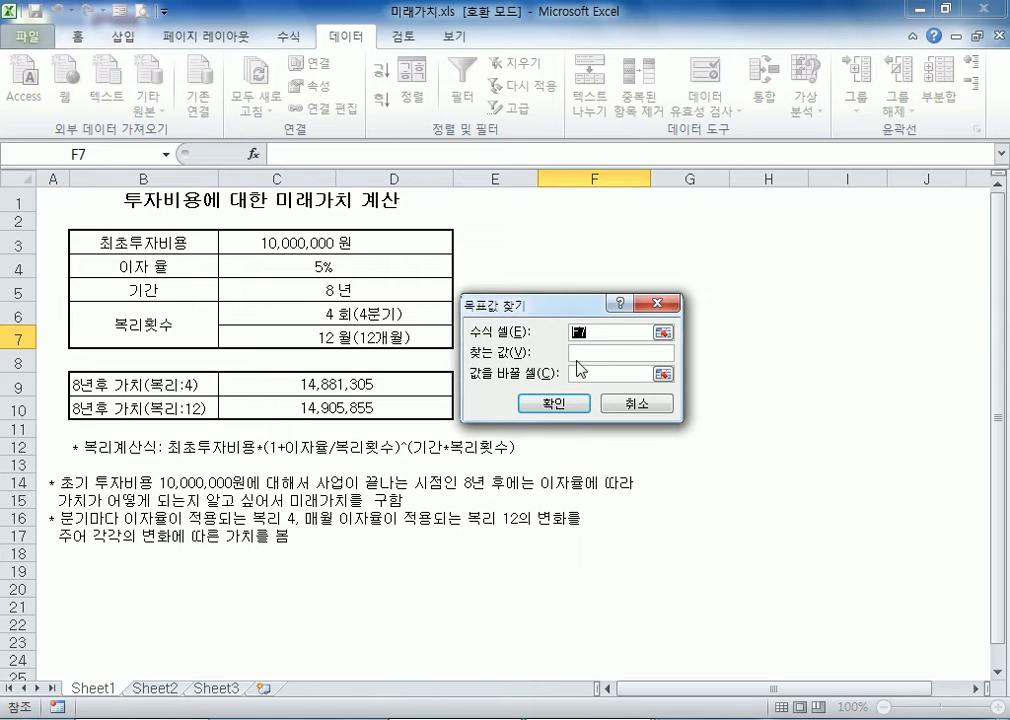
click(369, 408)
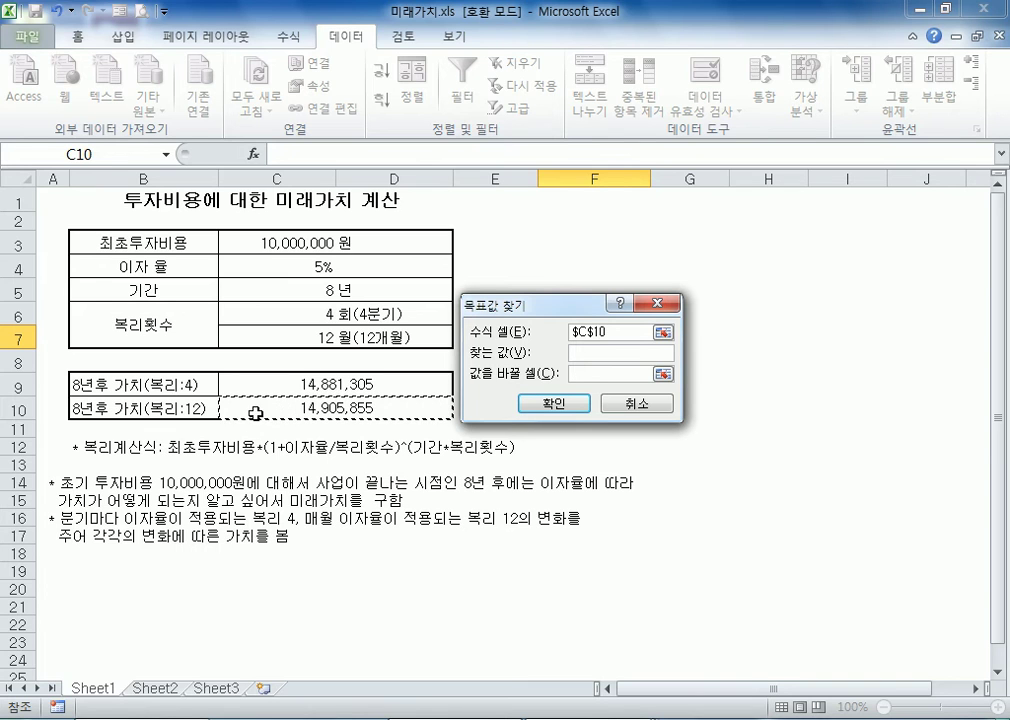
Seek a target value of 15000000 by changing the interest rate in C4, and accept the solution
click(582, 352)
text(15000000)
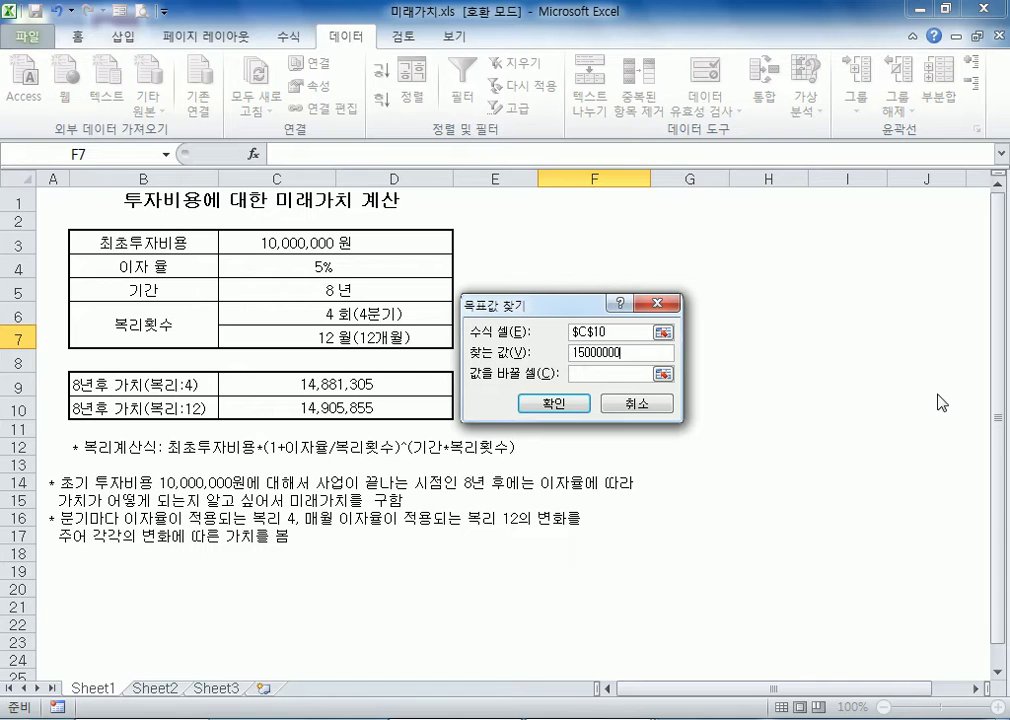
click(601, 373)
click(308, 263)
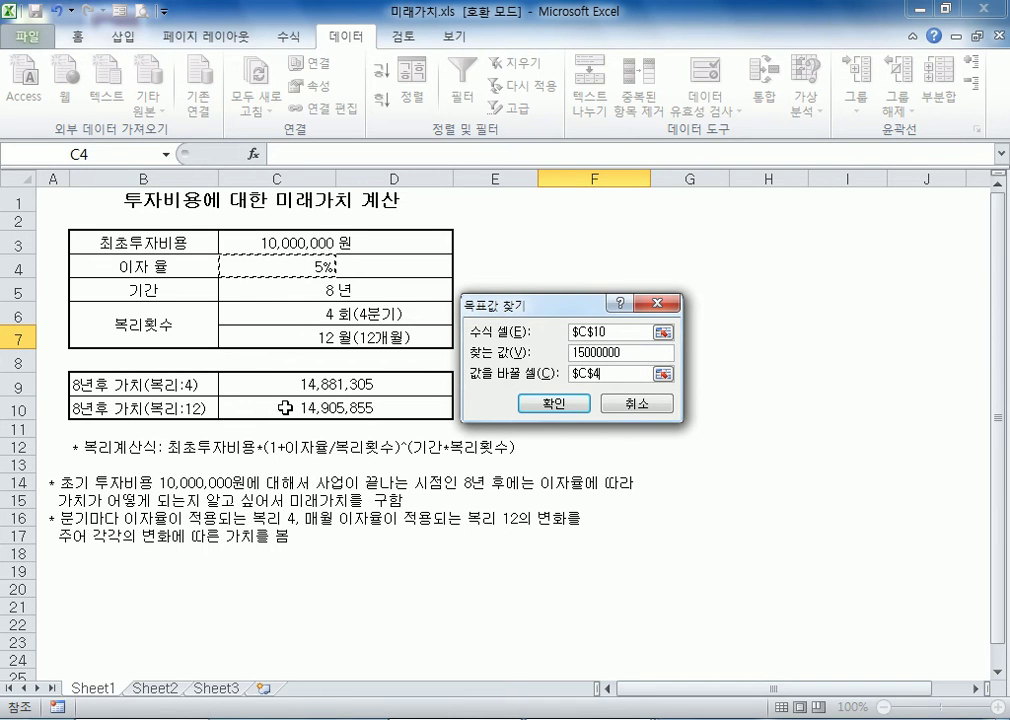
click(572, 410)
click(536, 408)
Examine the future value in C10 and the full-precision interest rate stored in C4
click(330, 404)
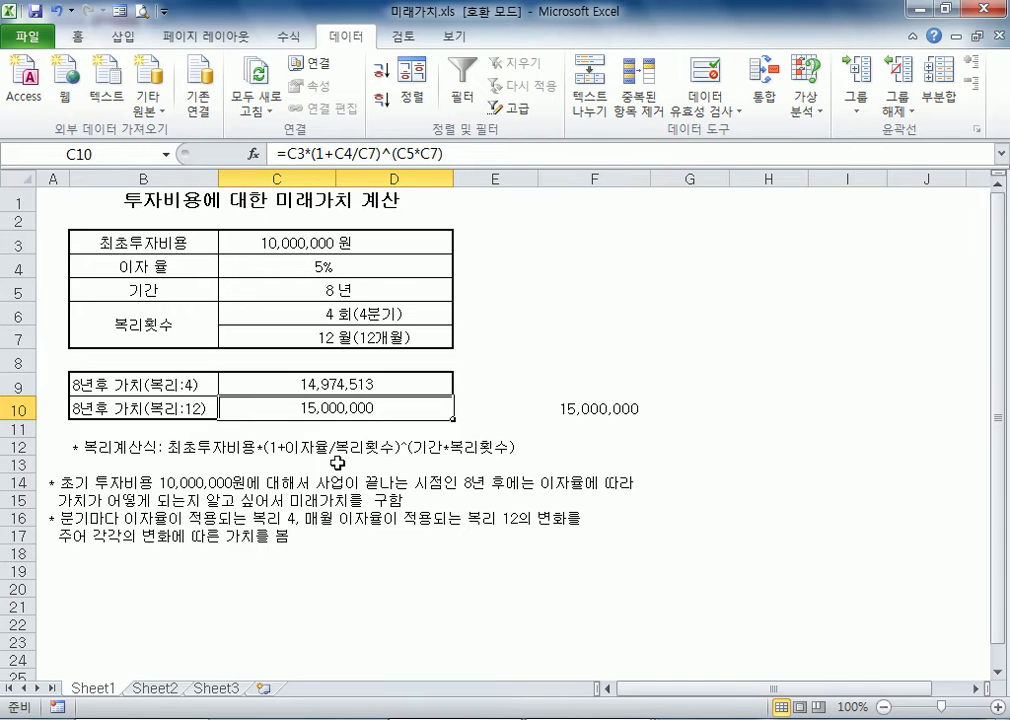
click(284, 265)
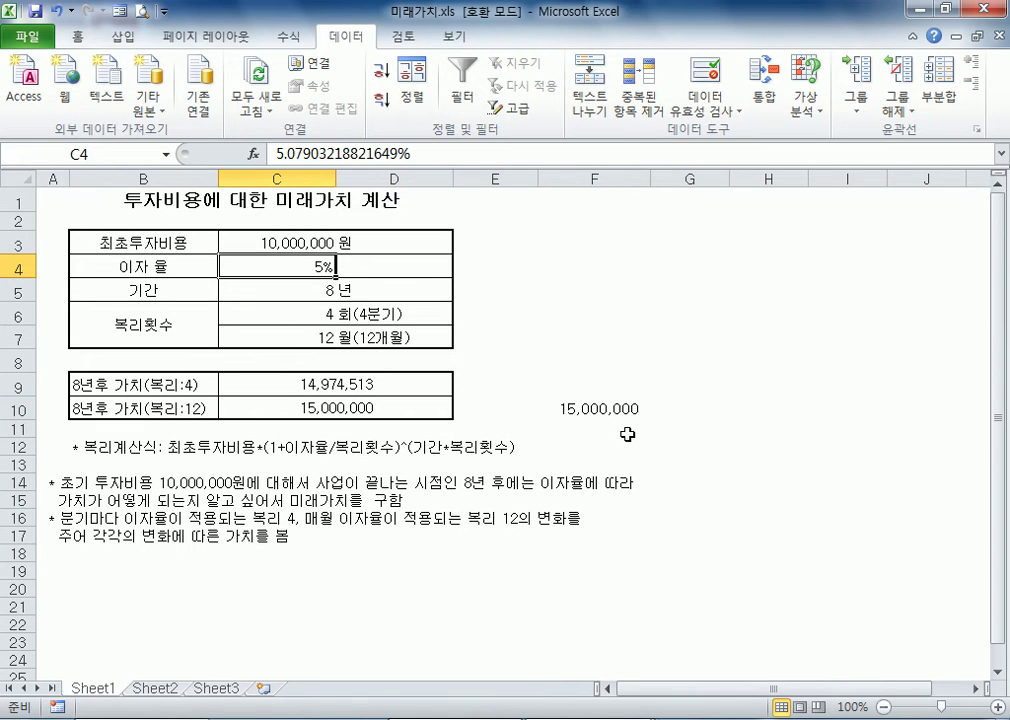
key(F2)
key(Escape)
double_click(213, 265)
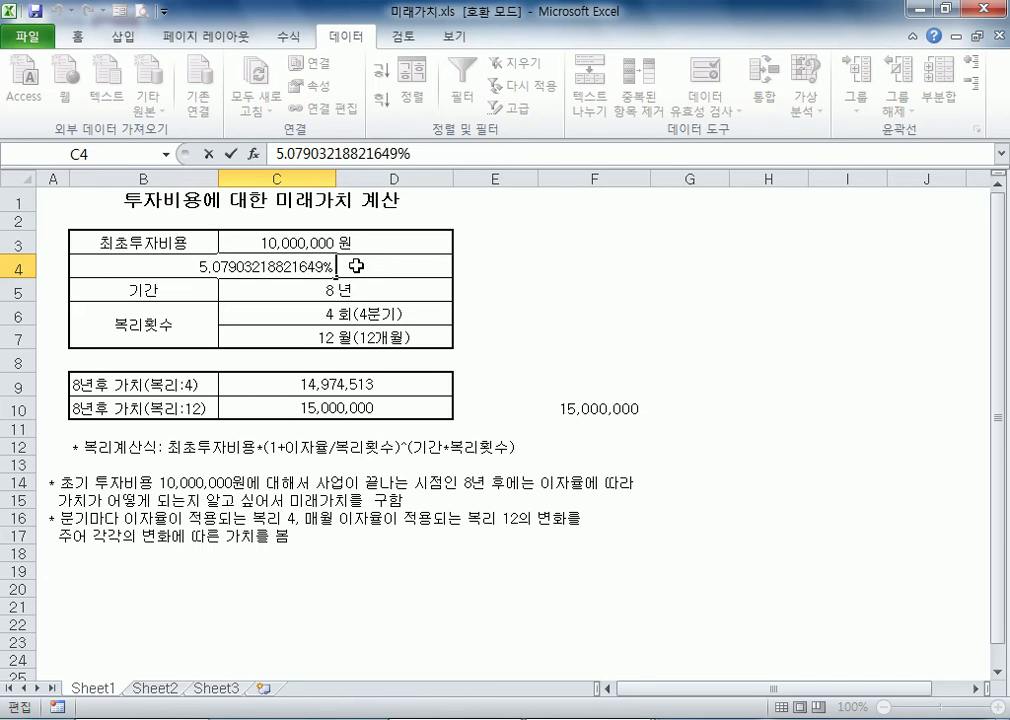
key(Escape)
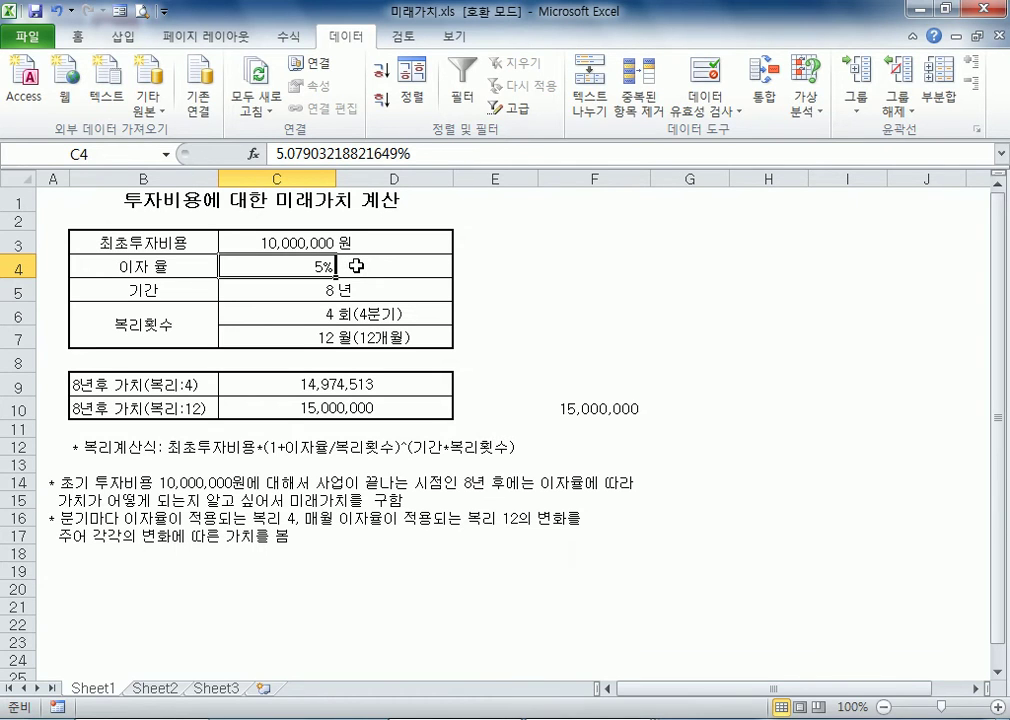
Reset the interest rate in cell C4 to 5%
click(316, 408)
click(282, 271)
text(5%)
key(Return)
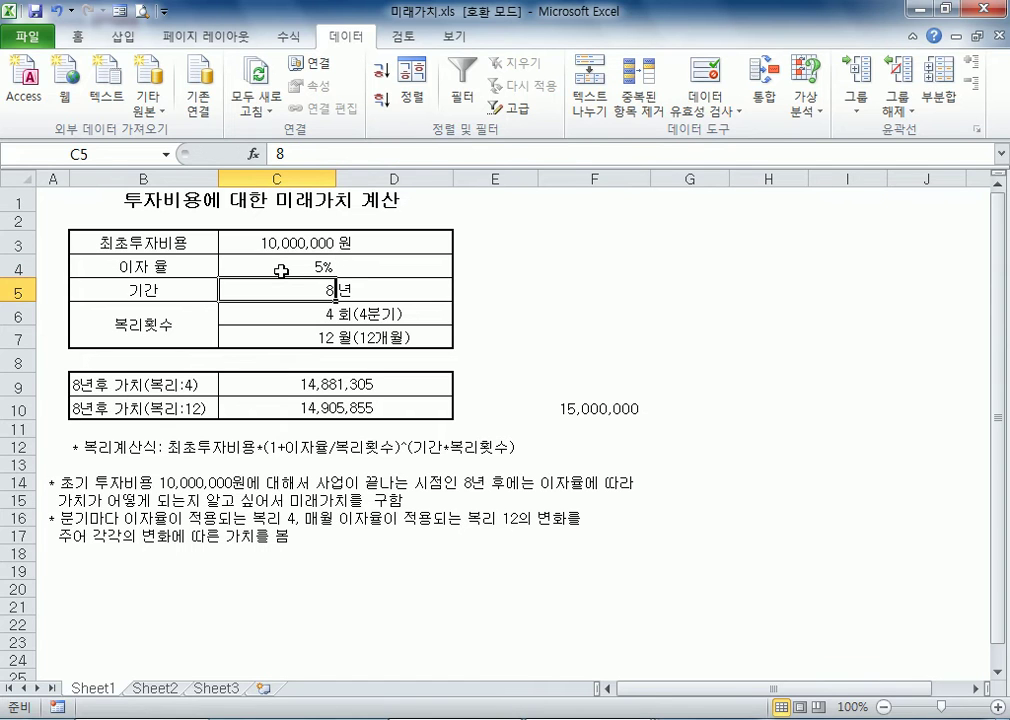
click(282, 271)
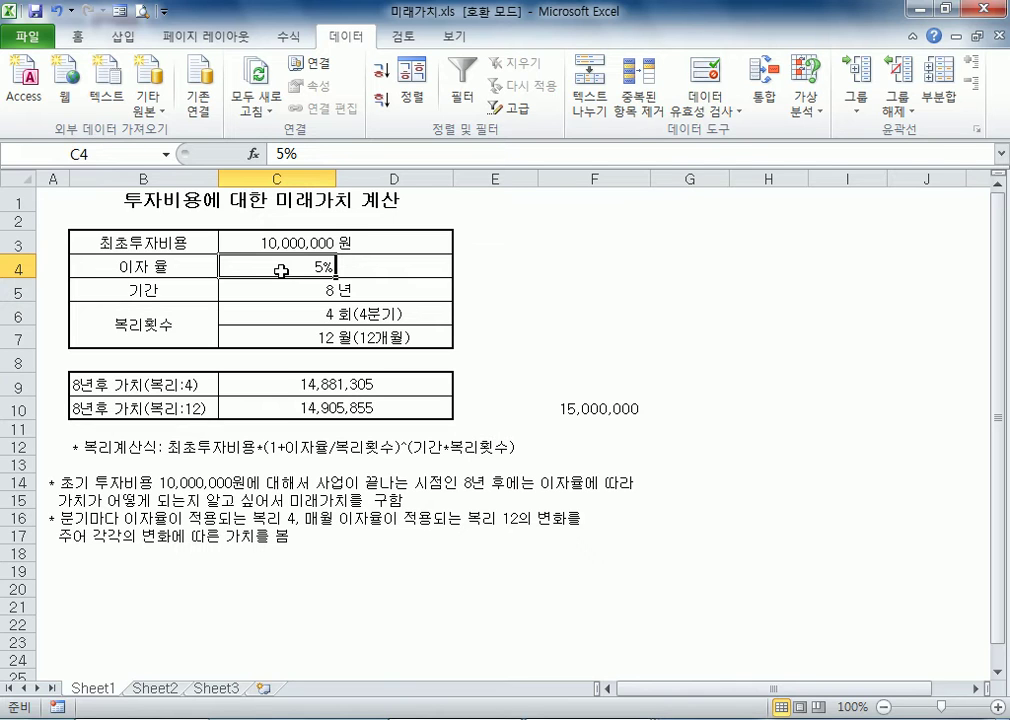
click(300, 243)
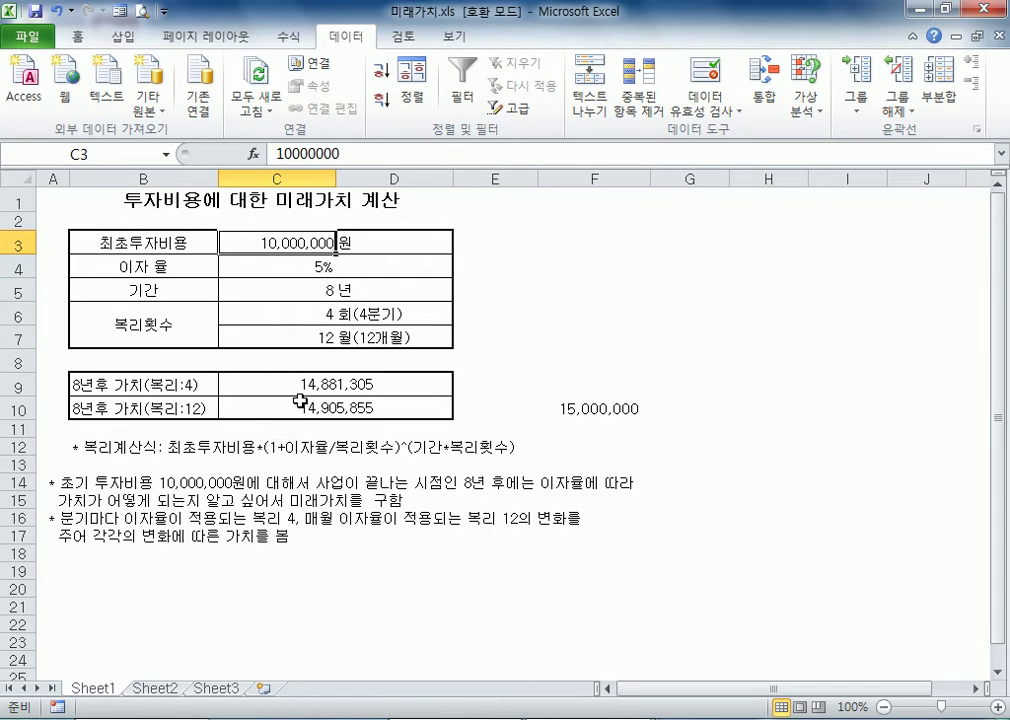
Open Goal Seek with C10 as the formula cell and 15000000 as the target value
click(575, 316)
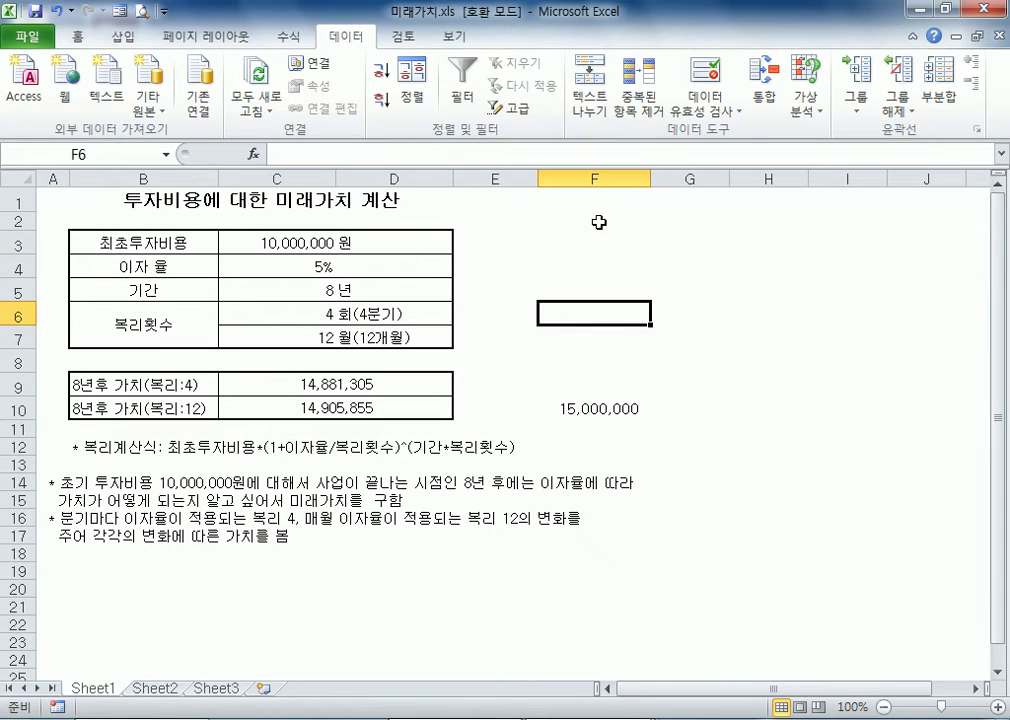
click(803, 100)
click(831, 158)
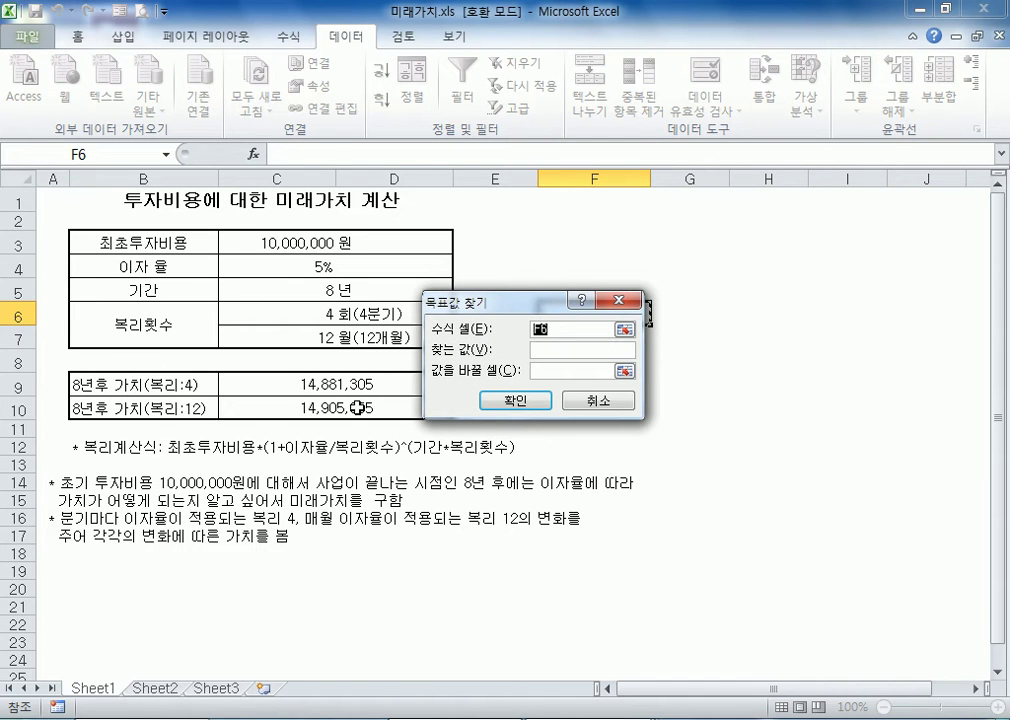
click(362, 404)
click(605, 350)
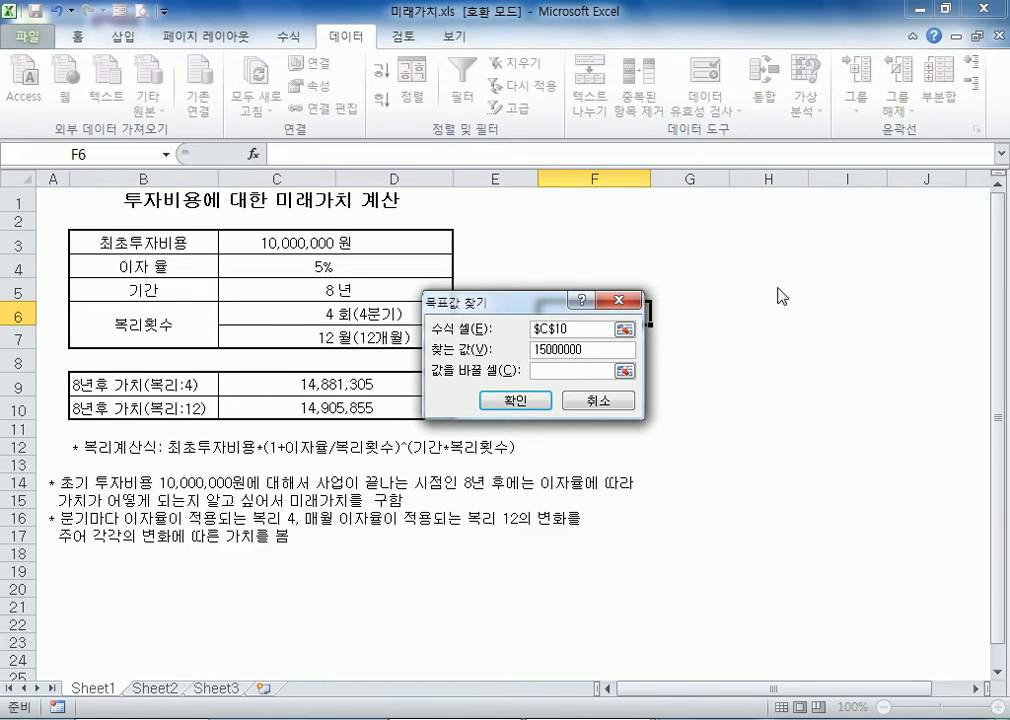
Make the initial investment in C3 the changing cell, run the goal seek and accept the solution
click(584, 370)
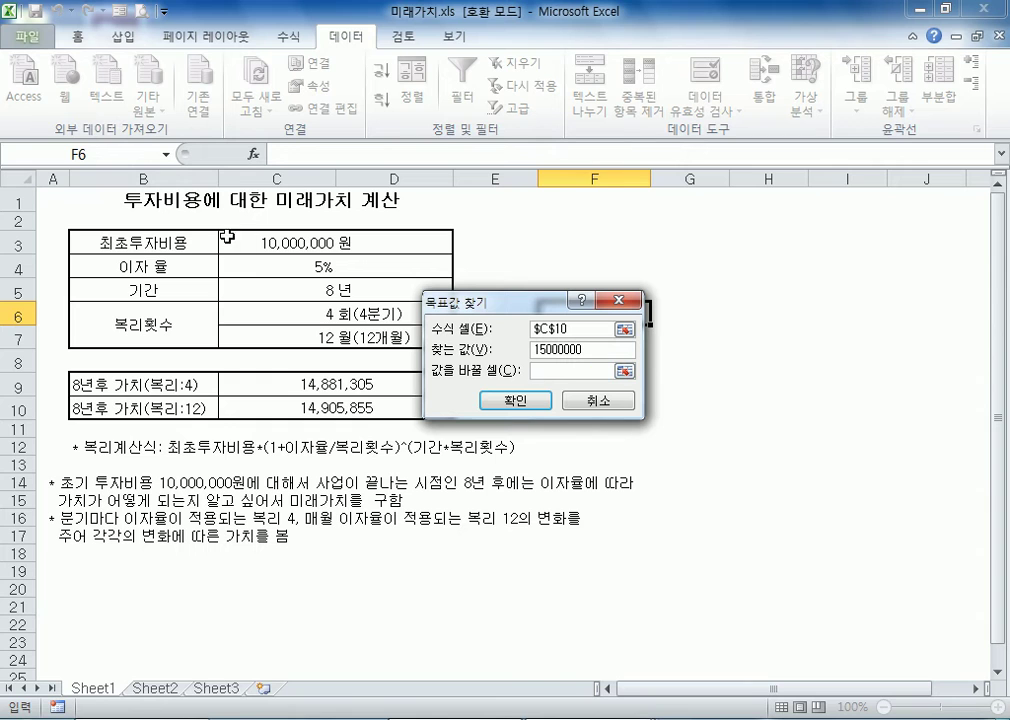
click(284, 265)
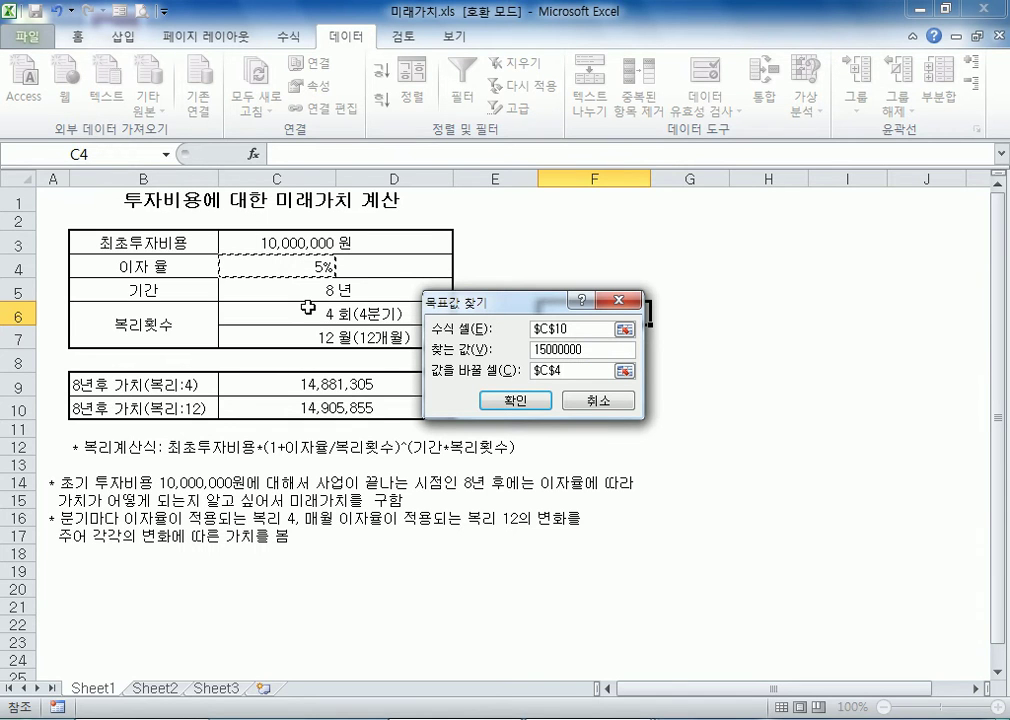
click(295, 247)
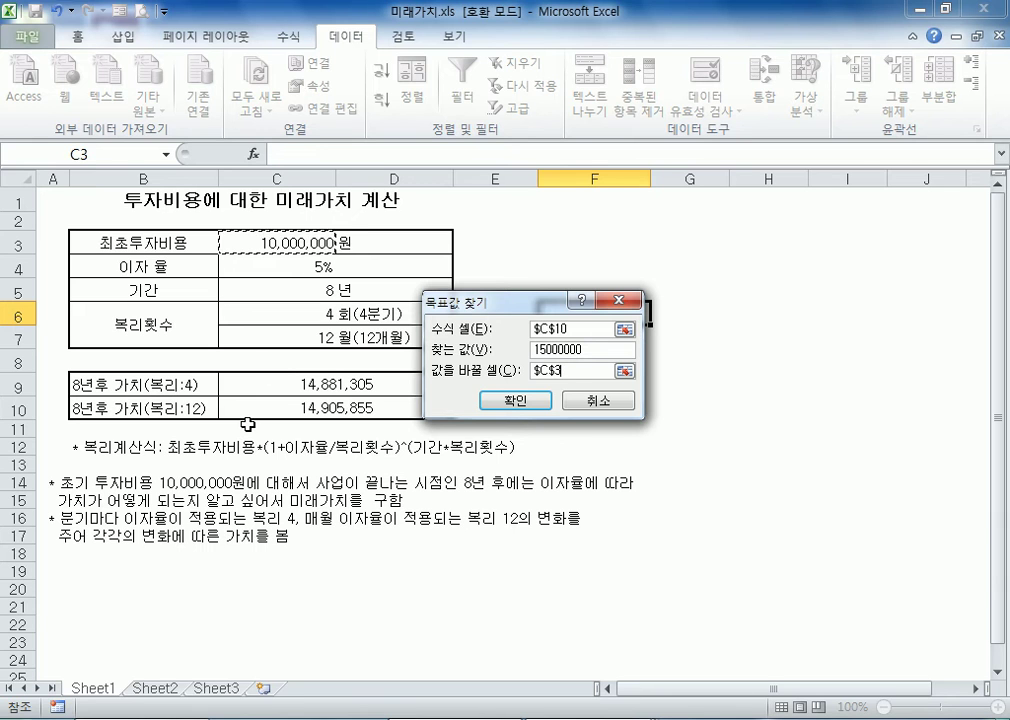
click(521, 404)
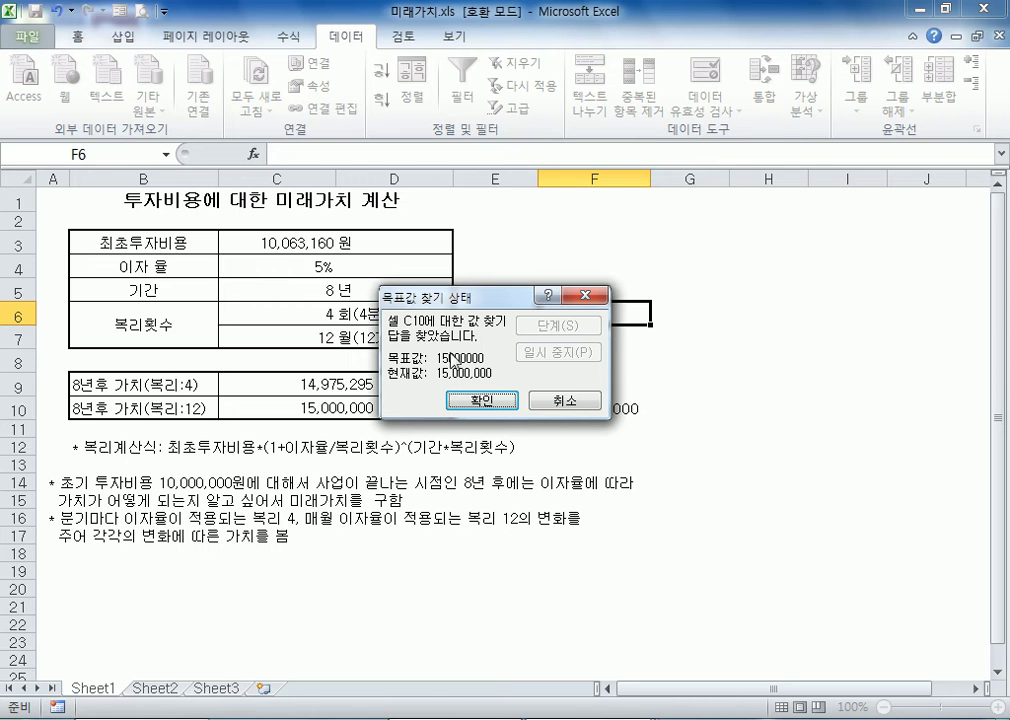
click(484, 401)
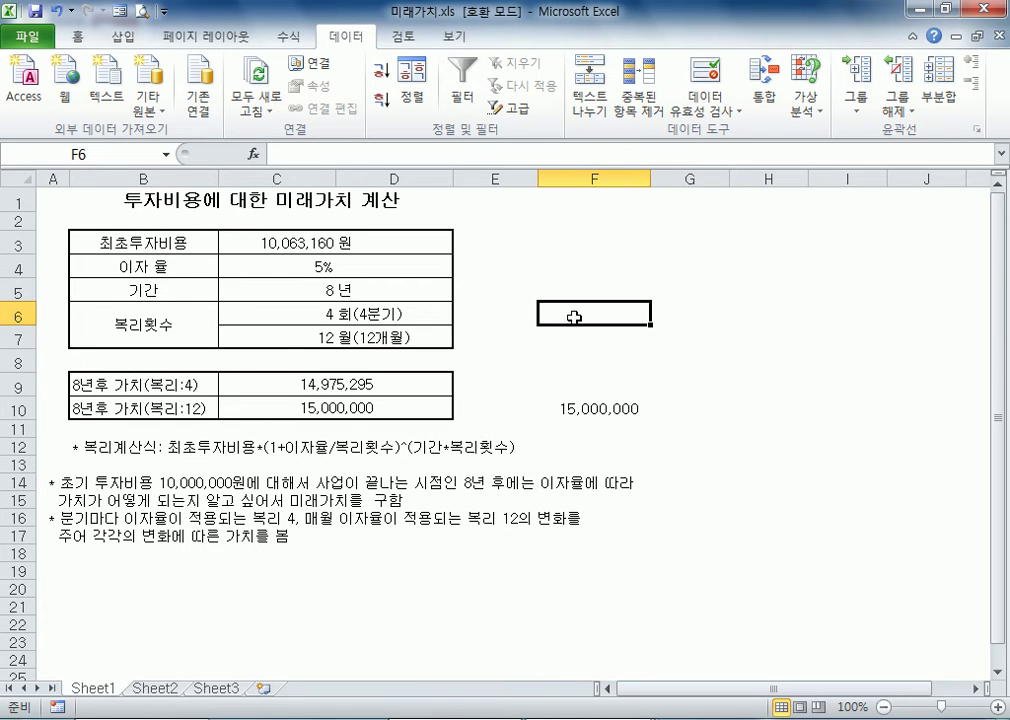
Reset the initial investment in cell C3 to 10,000,000
click(808, 104)
click(295, 238)
click(295, 238)
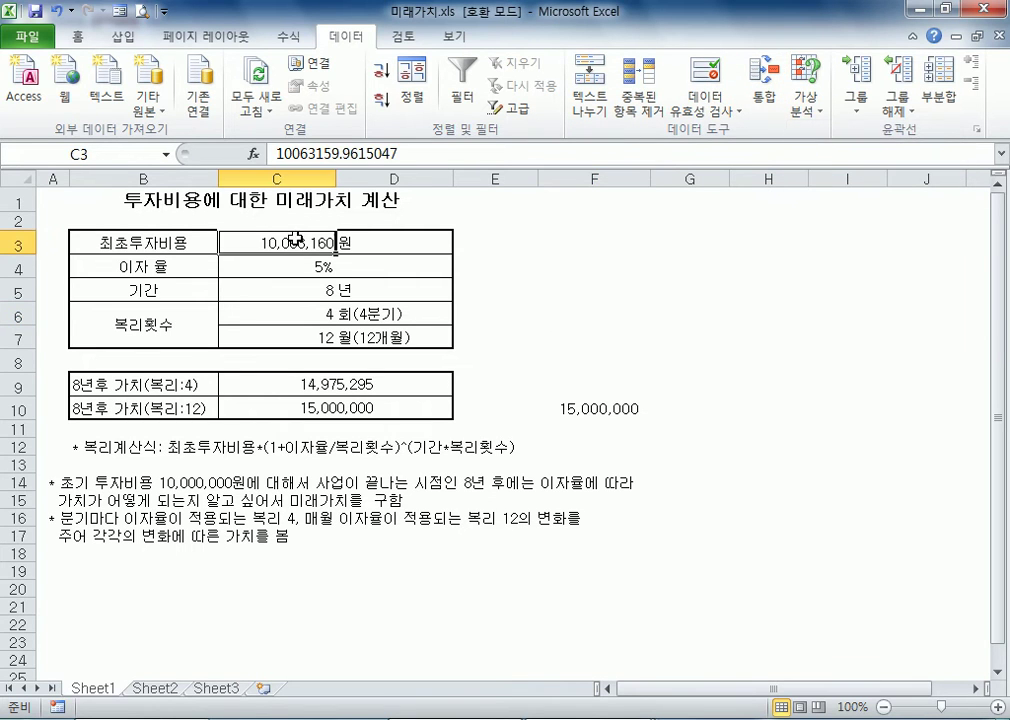
text(10,000,000)
key(Return)
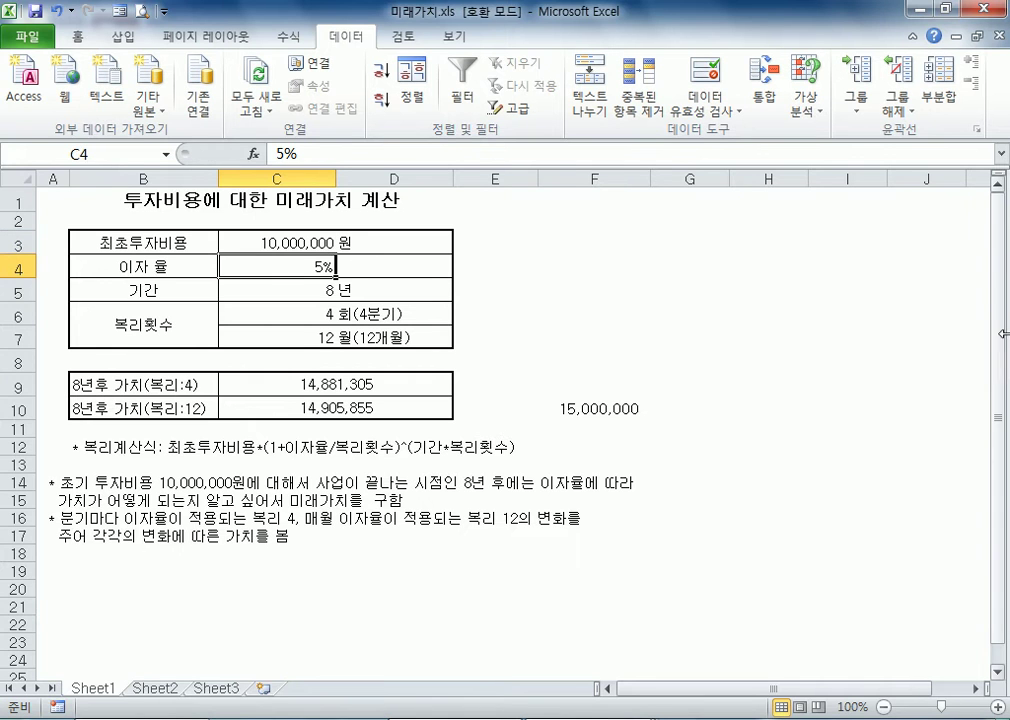
Open Goal Seek again and set C10 as the formula cell, keeping the dialog clear of the table
click(566, 314)
click(806, 104)
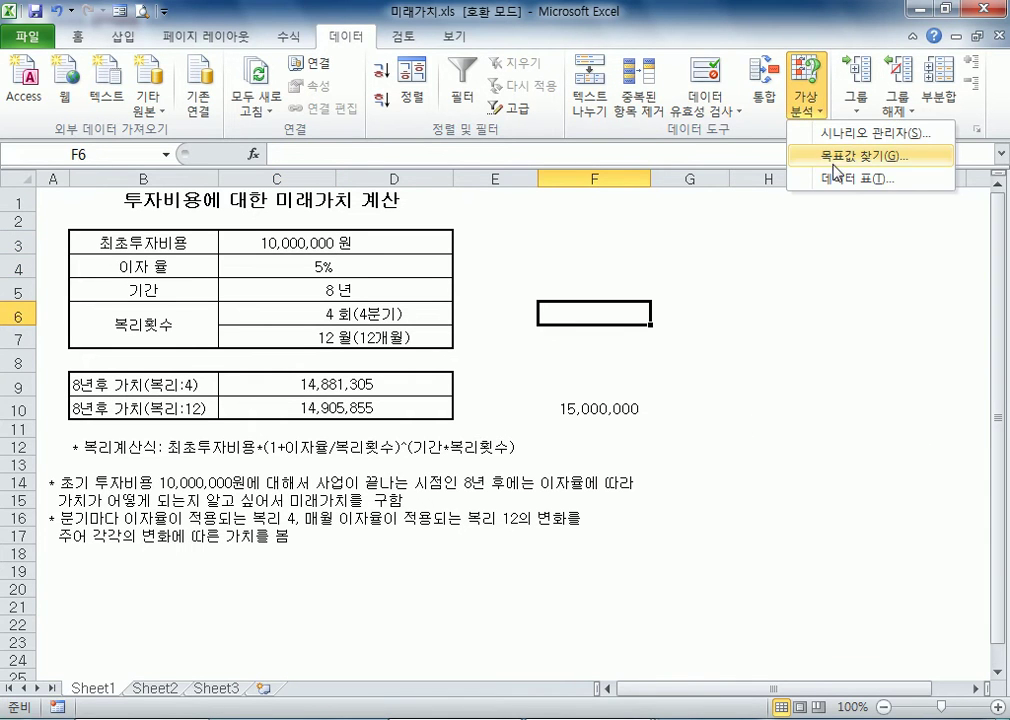
click(833, 160)
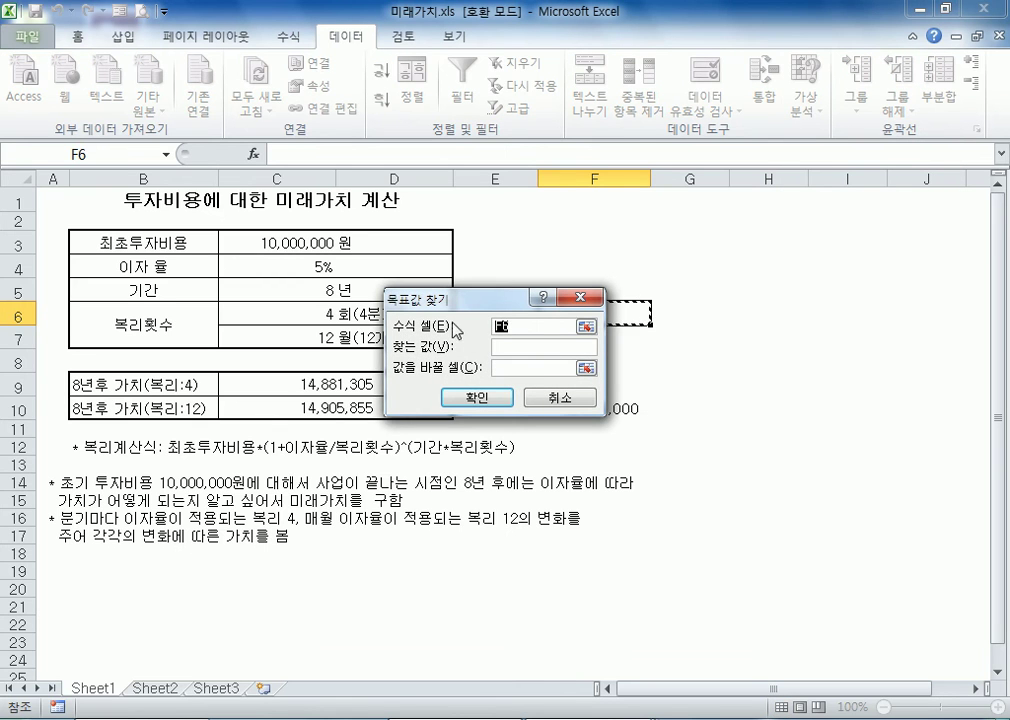
click(331, 408)
drag(451, 302, 513, 321)
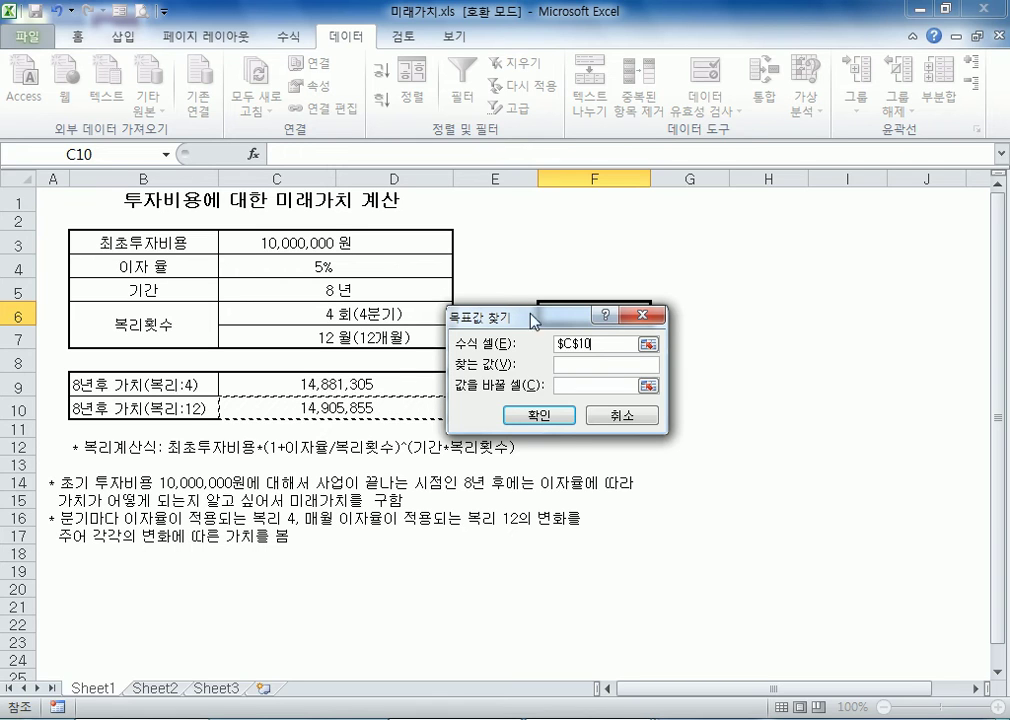
Seek a target value of 15000000 by changing the initial investment in C3, and accept the solution
click(595, 366)
text(10000000)
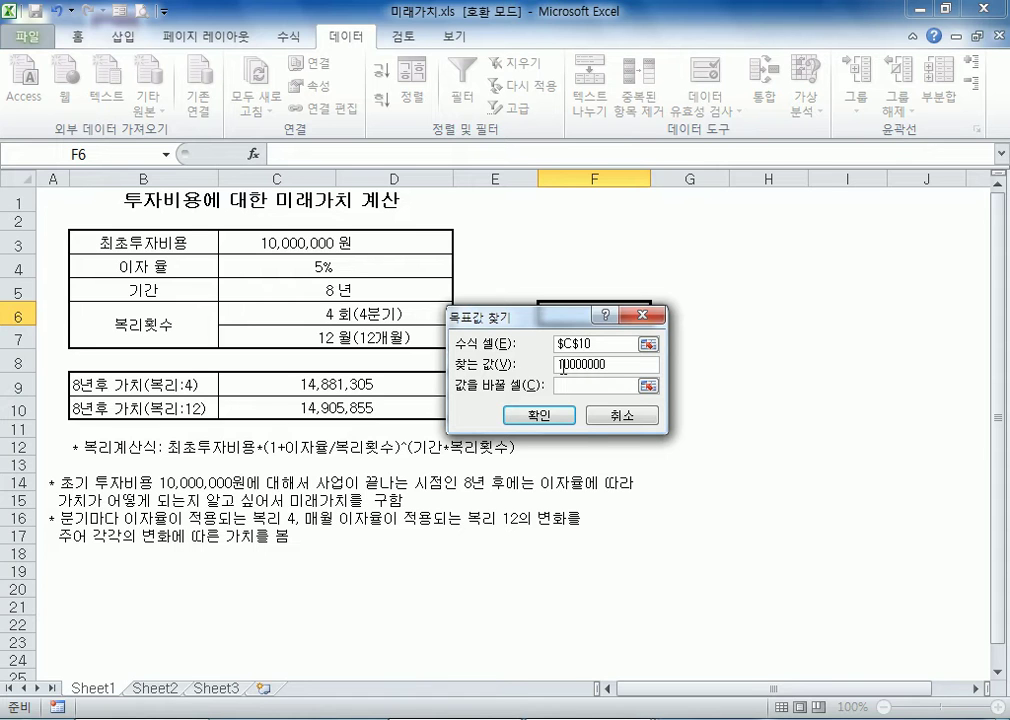
click(589, 388)
click(263, 250)
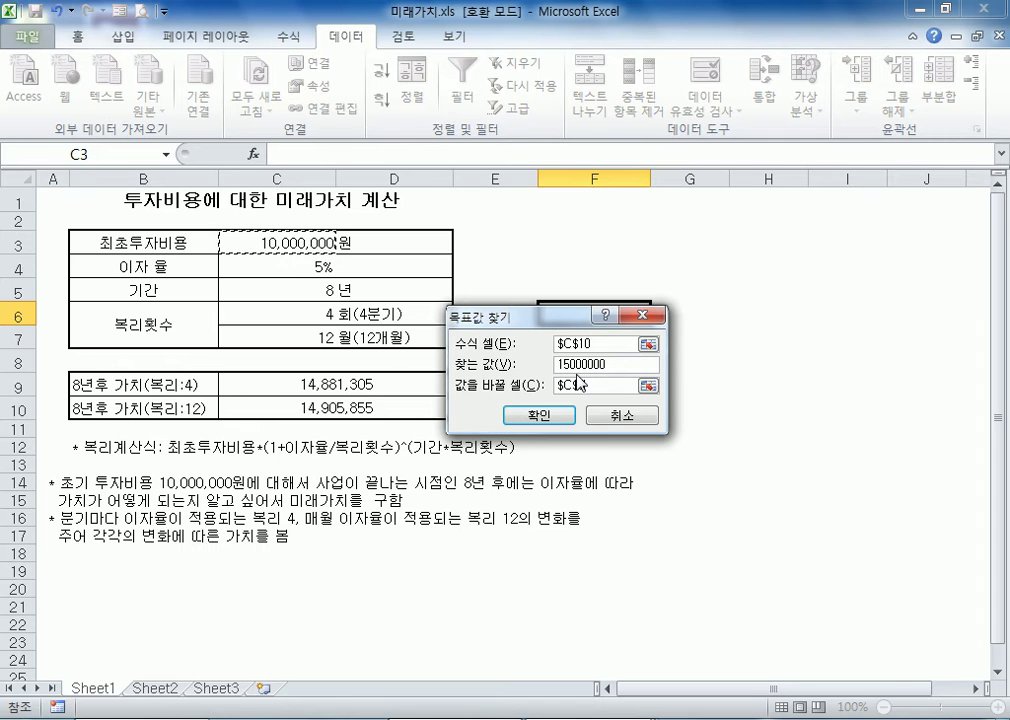
click(565, 418)
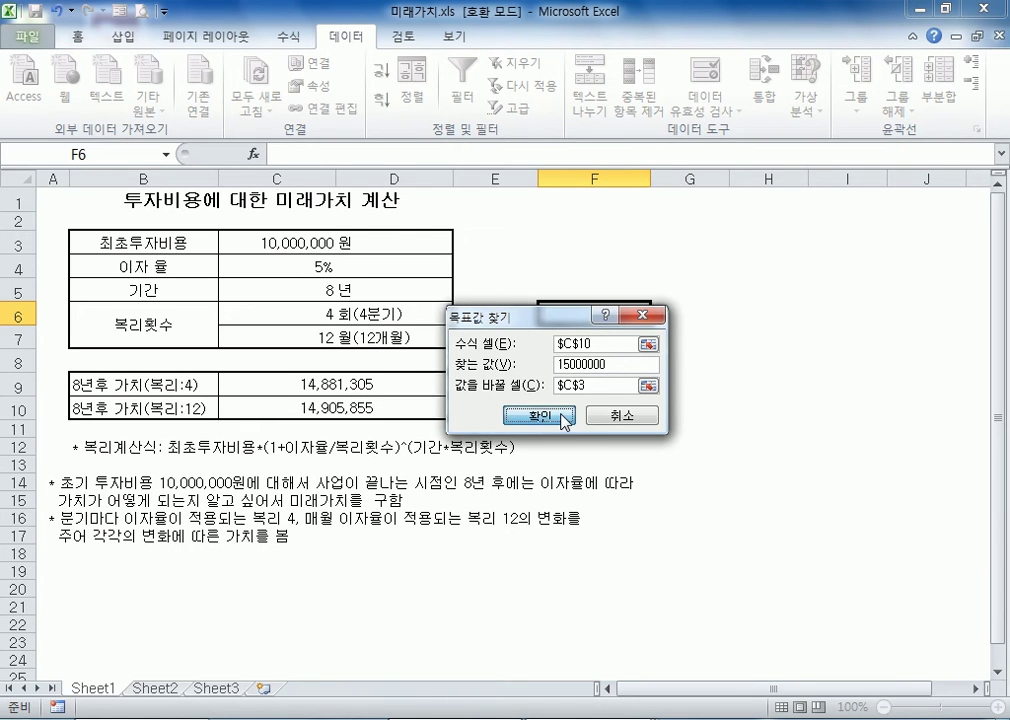
click(507, 415)
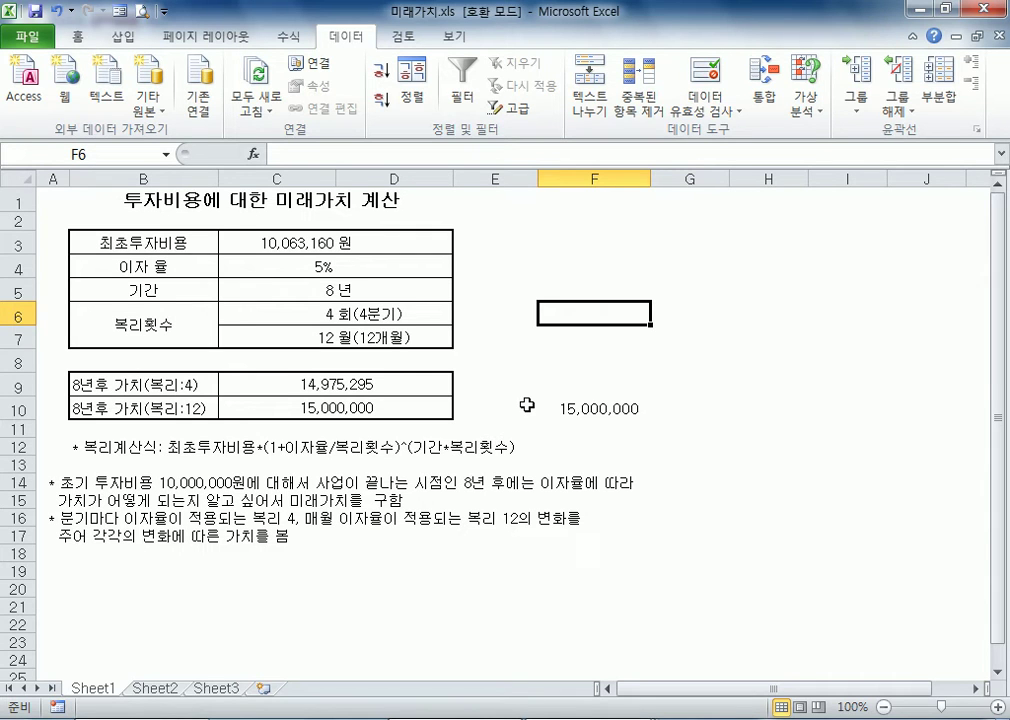
Goal seek C10 to 20000000 by changing the initial investment in C3, and accept the solution
click(807, 106)
click(825, 155)
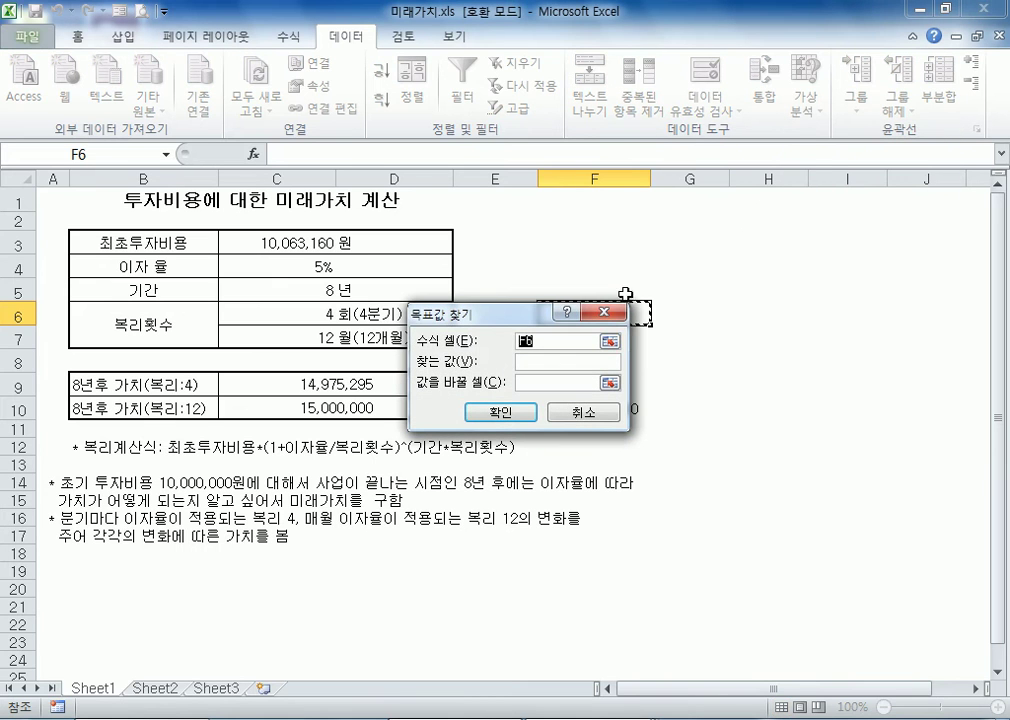
click(347, 408)
key(Tab)
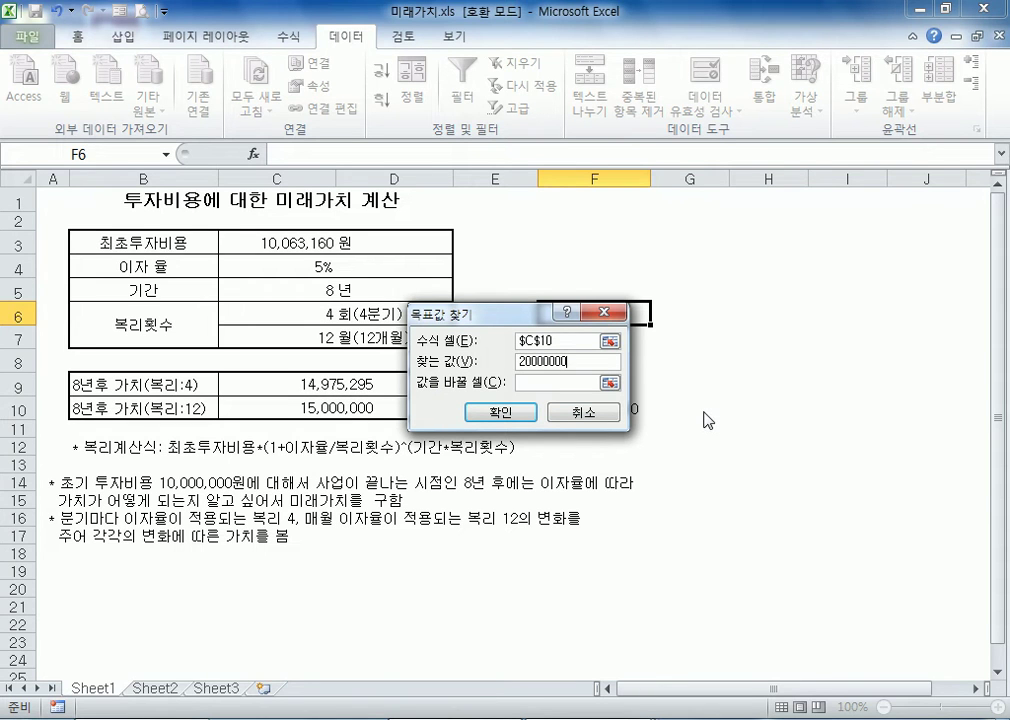
click(556, 384)
click(299, 250)
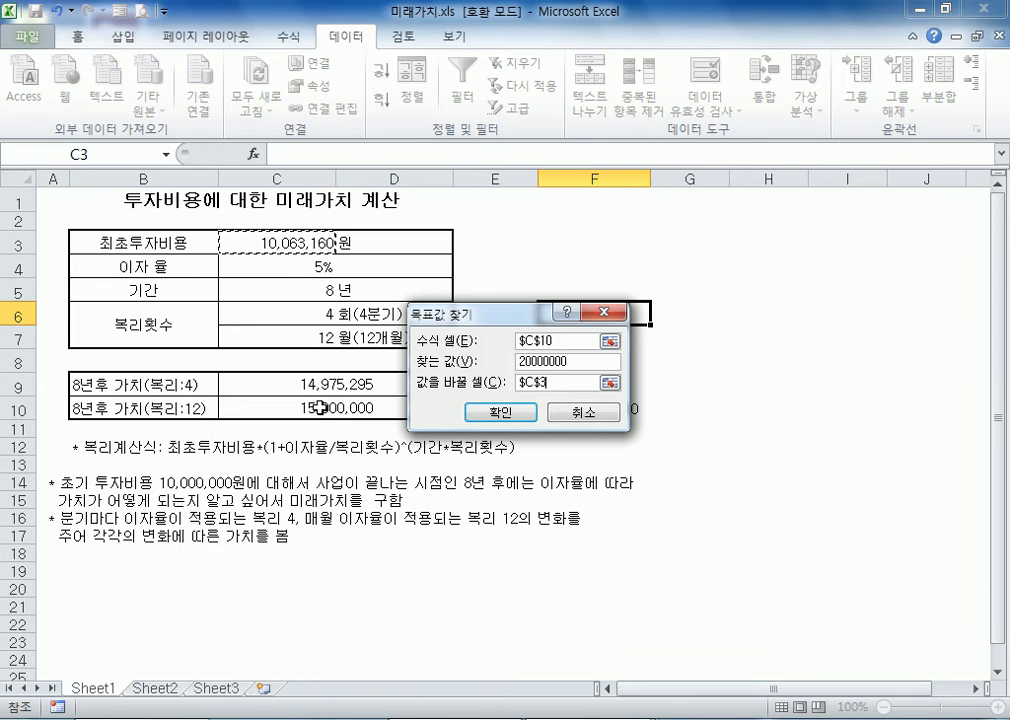
click(500, 412)
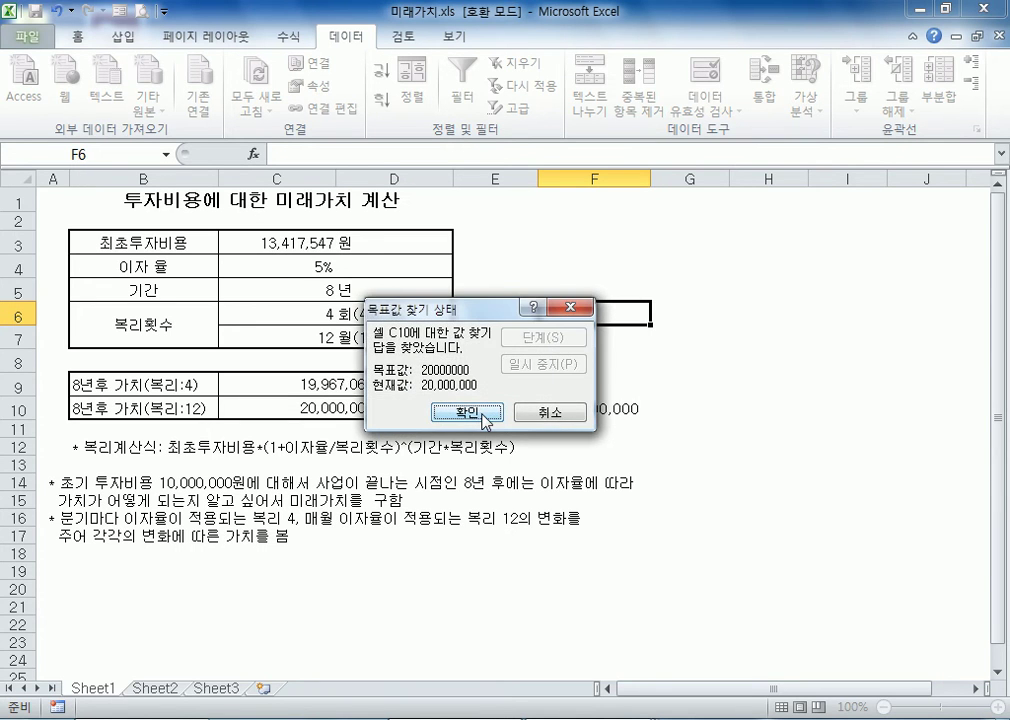
click(470, 412)
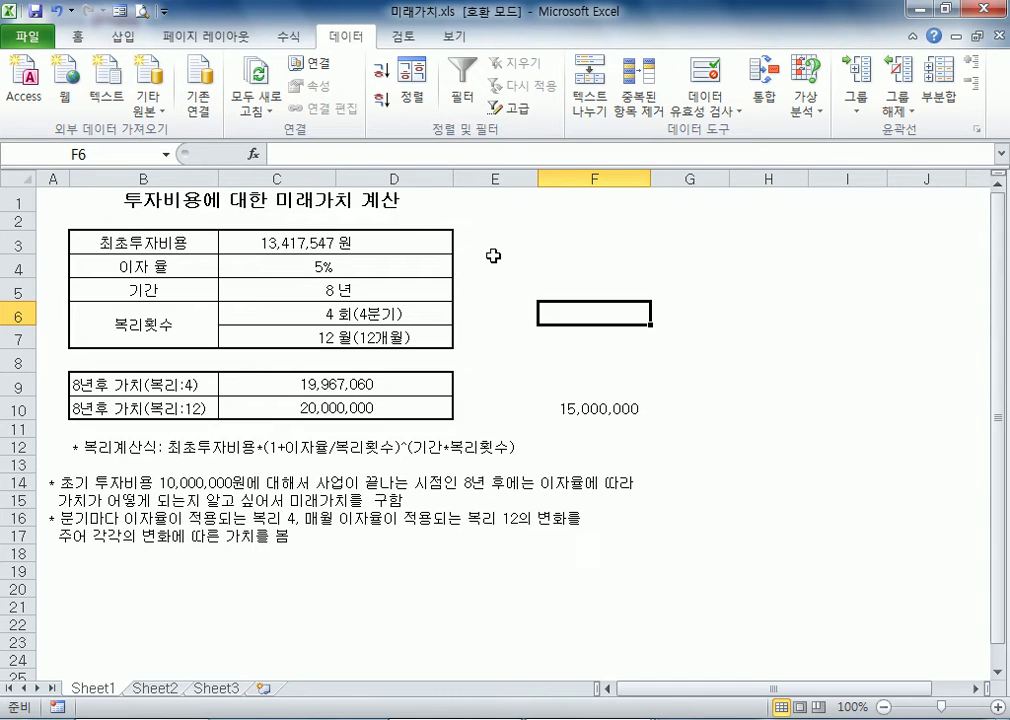
Switch to Notepad and add the heading "엑셀의 연산자" below the existing notes
key(alt+Tab)
text(엑셀의 )
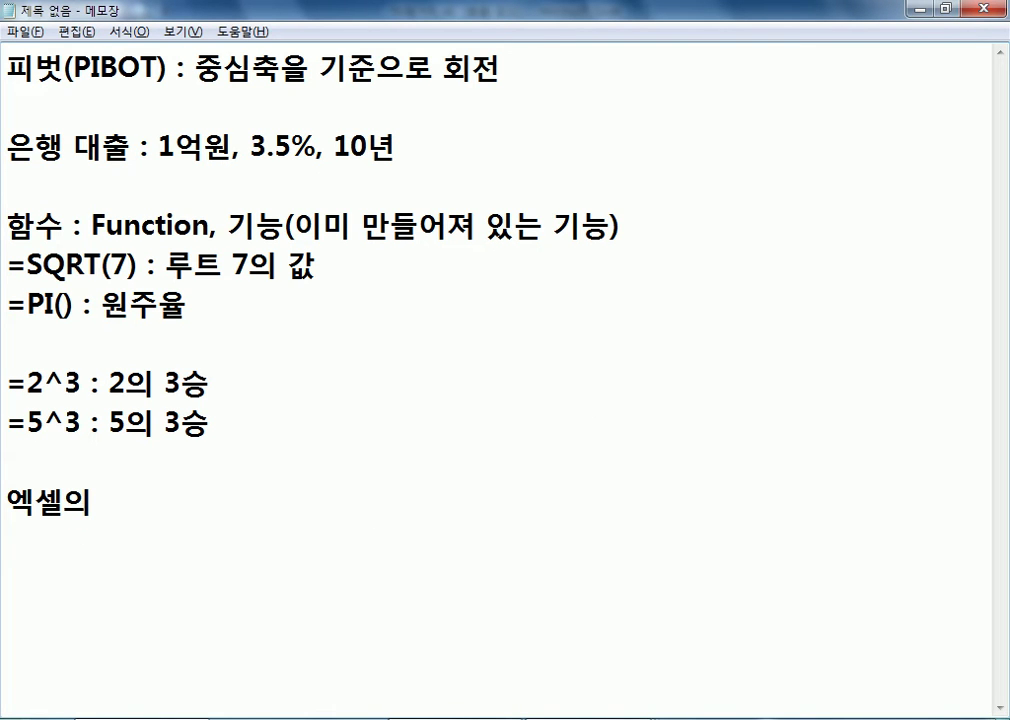
text(연산자)
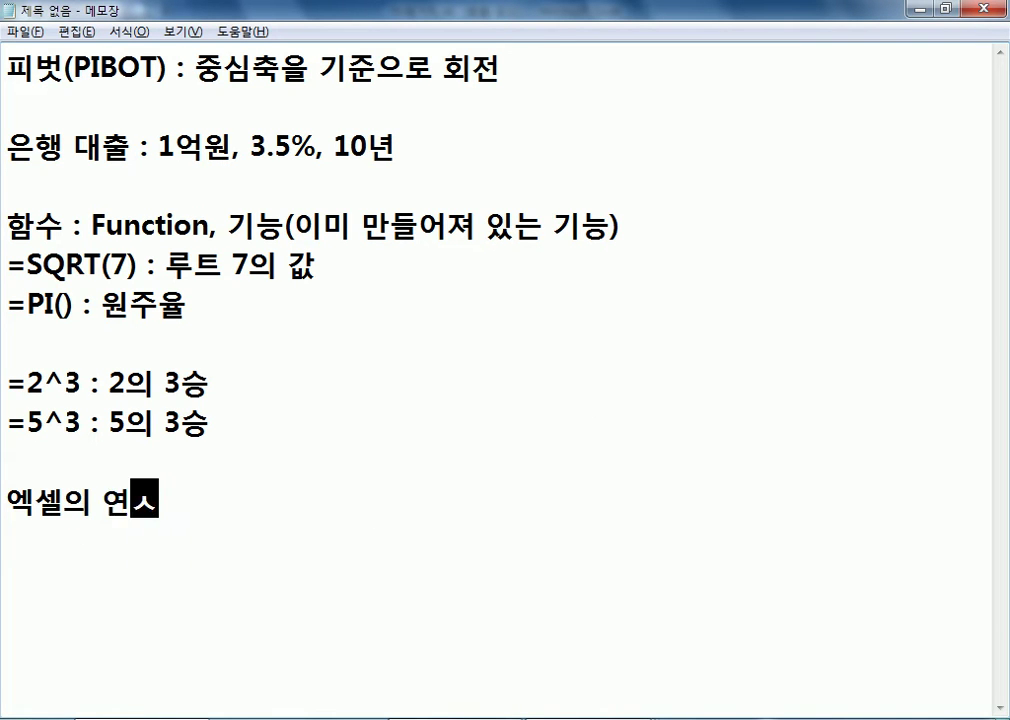
key(Return)
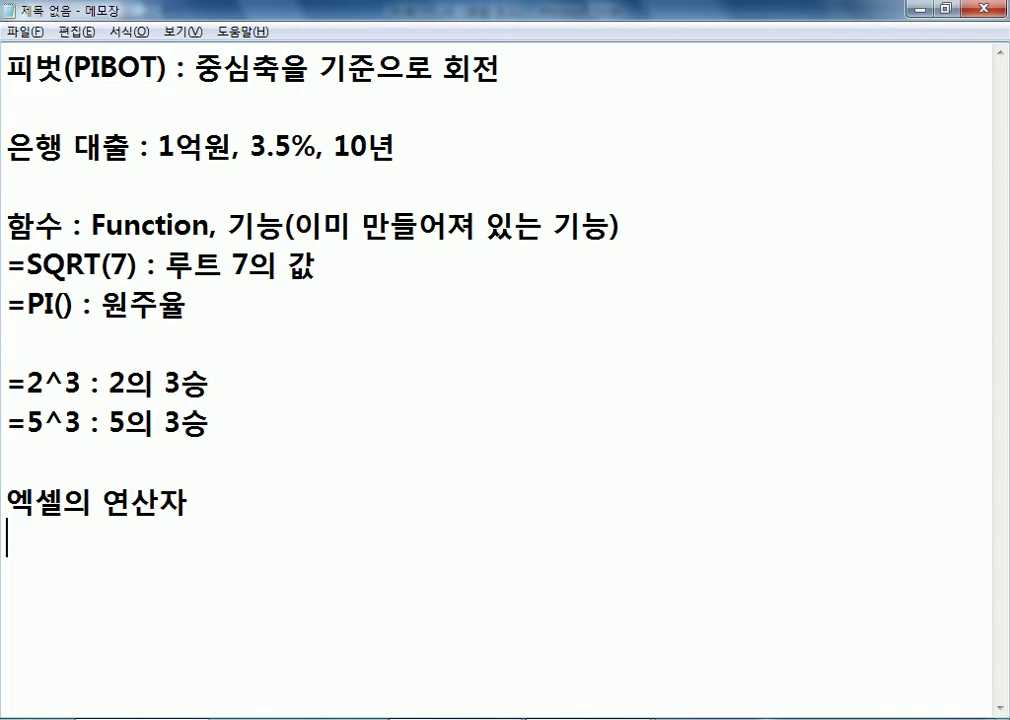
List "산술연산자" and "관계연산자" on separate lines under the heading
text(산술)
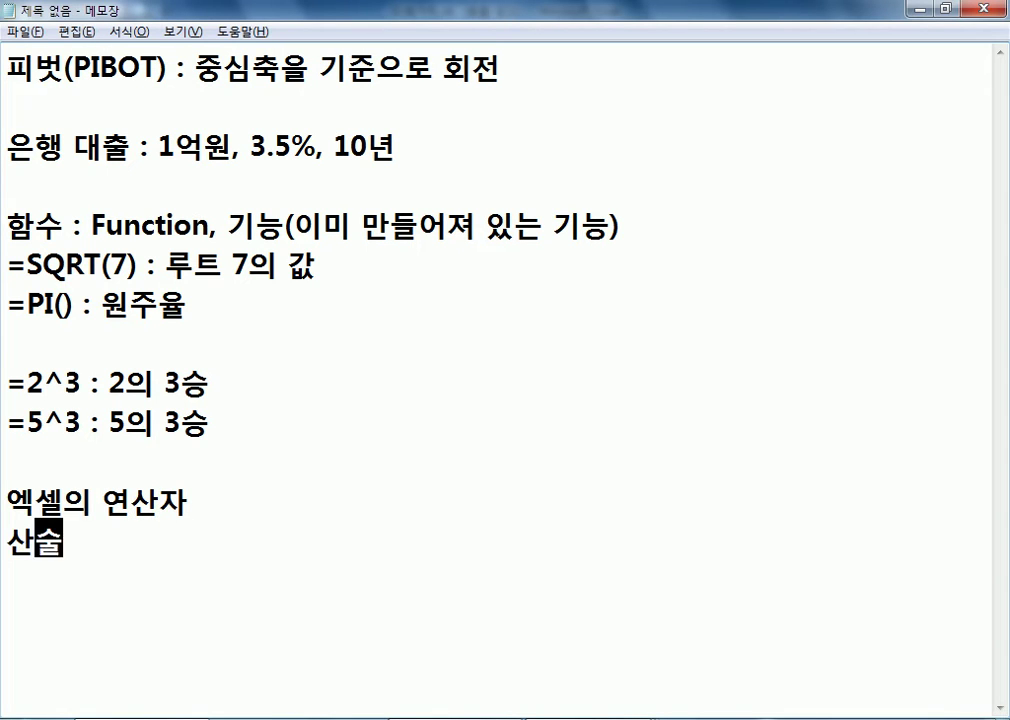
text(연산ㄱㅈ)
key(BackSpace)
text(ㅏ)
key(Return)
text(관계)
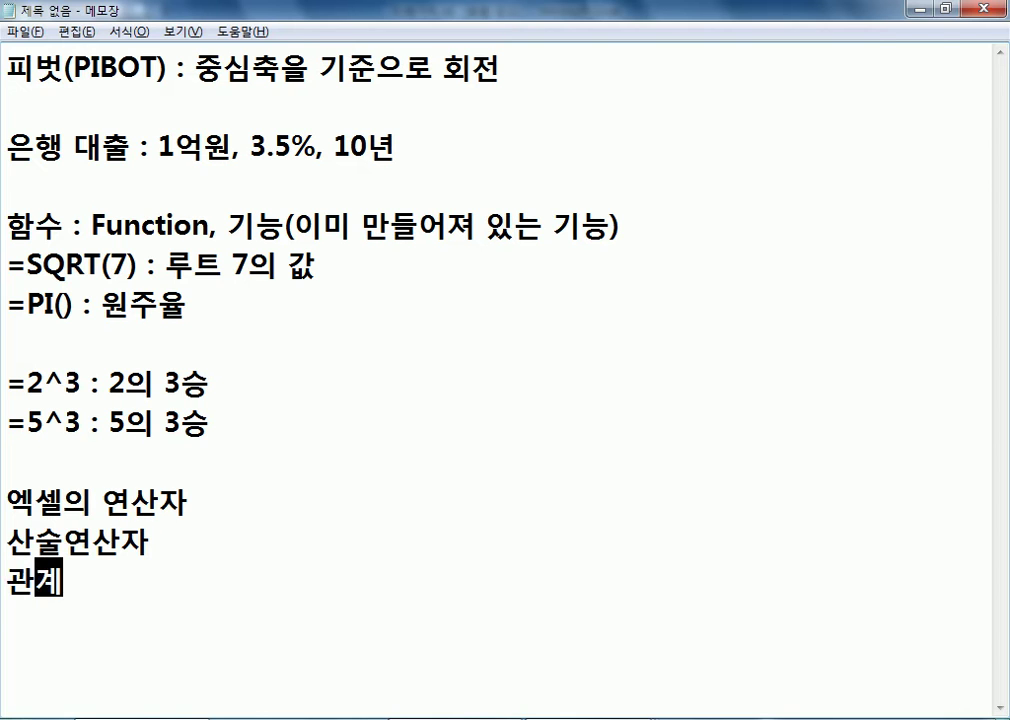
text(연산자)
key(Return)
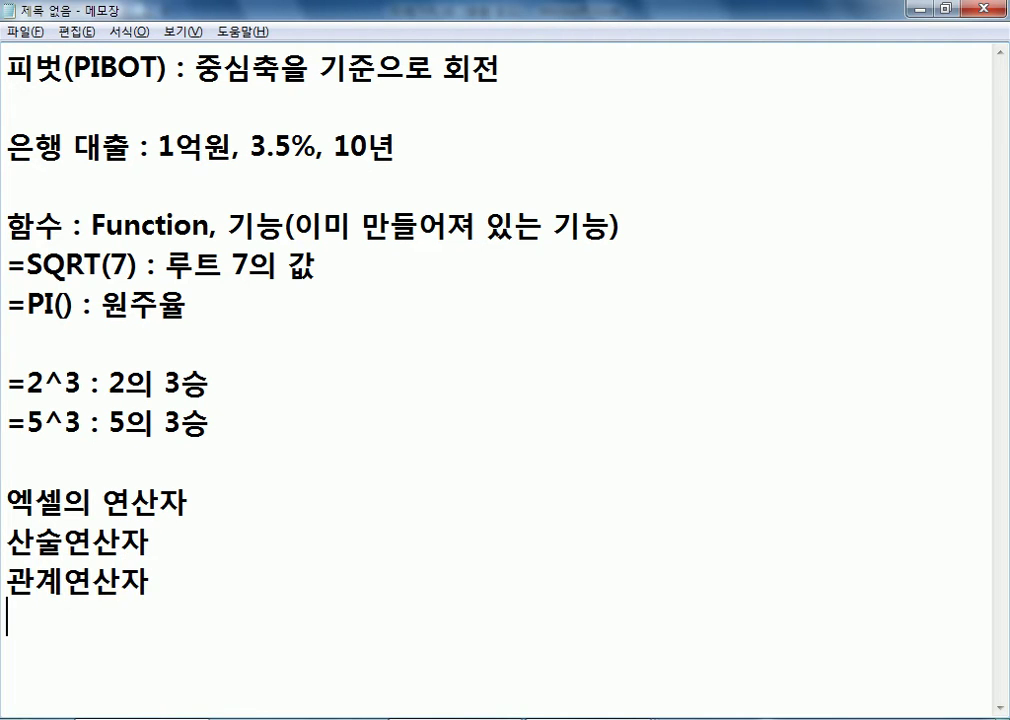
Add "논리연산자" and "결합연산자" on separate lines, followed by several blank lines
text(논리연산자)
key(Return)
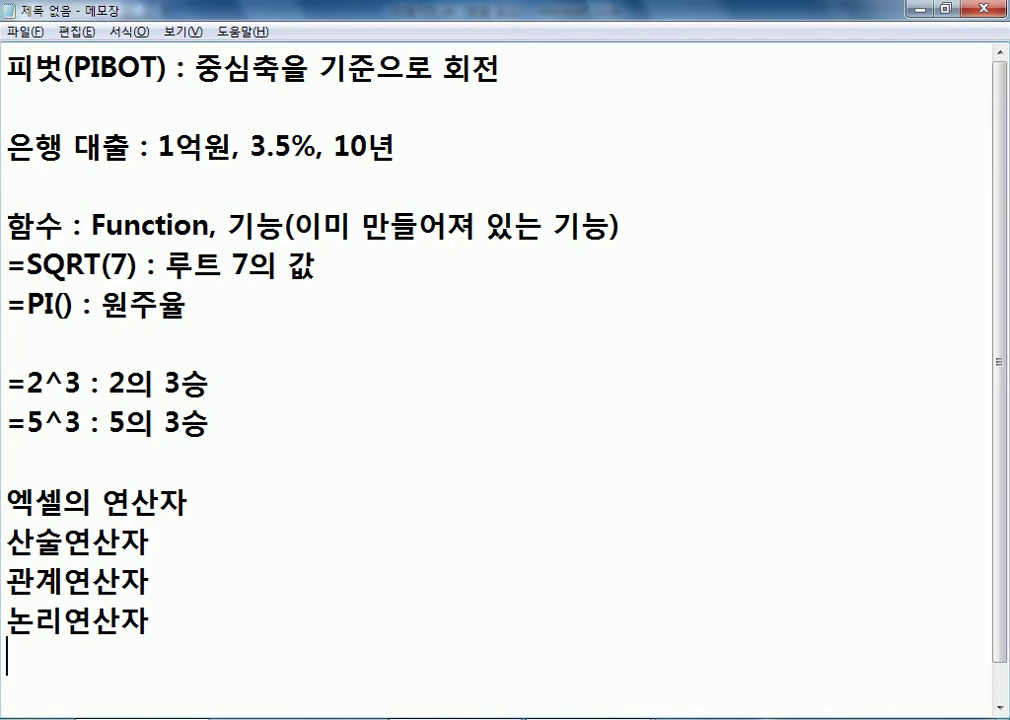
text(결합연산자)
key(Return)
key(Return)
key(Return)
key(Return)
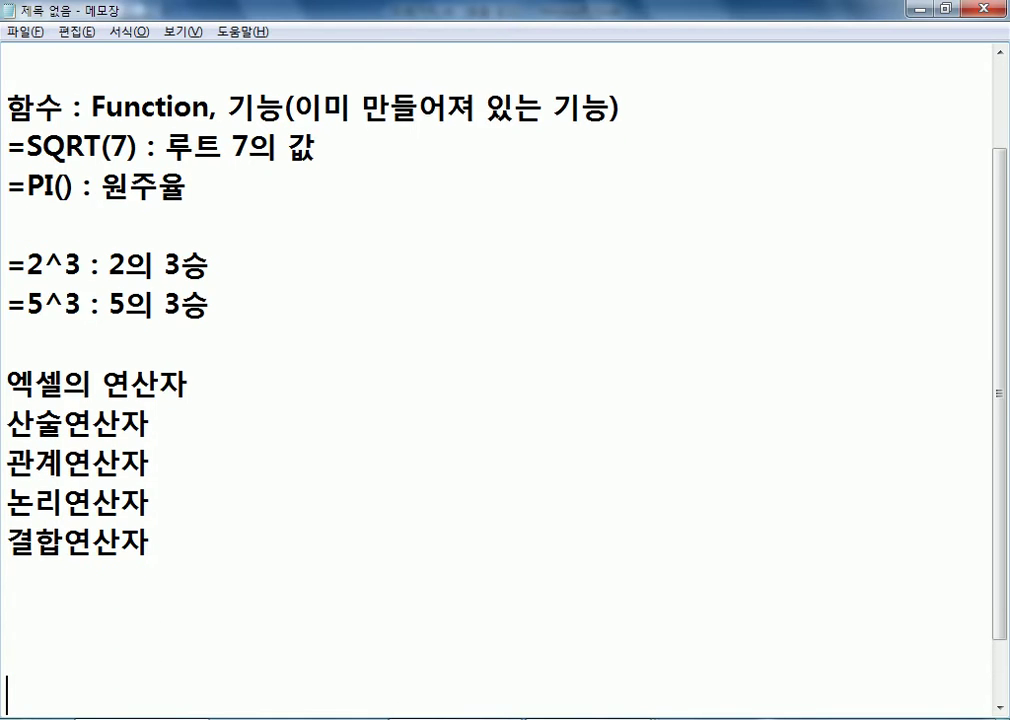
key(Return)
Complete the 산술연산자 line with a colon and the operators +, -, *, /, ^
key(Up)
key(Up)
key(Up)
key(Up)
key(Up)
key(Up)
key(Up)
key(Up)
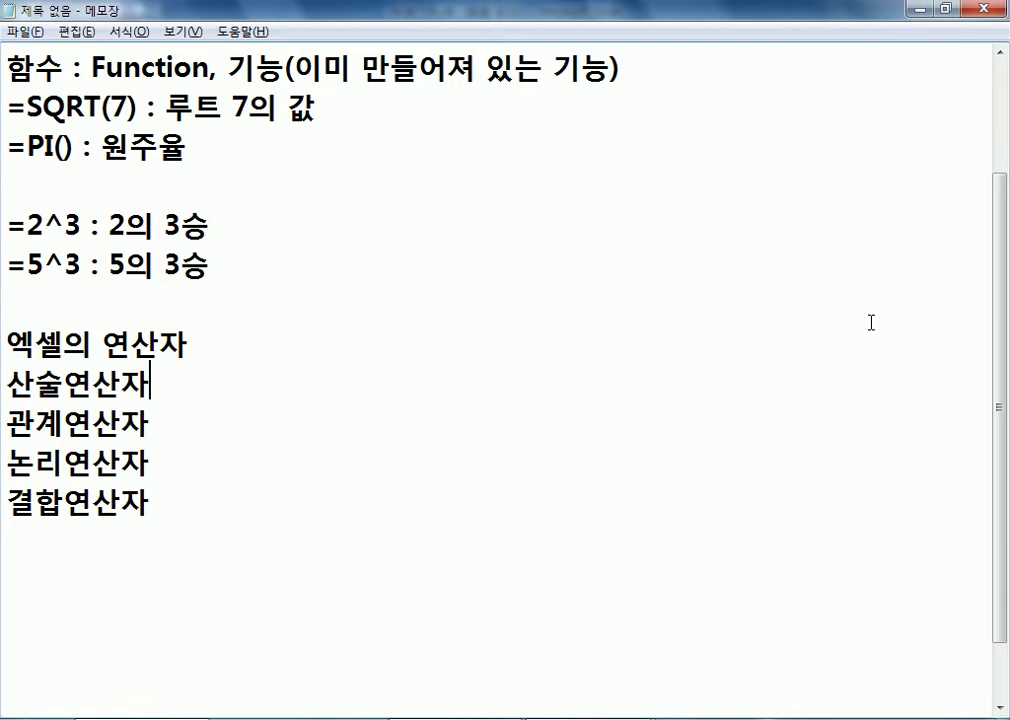
key(End)
text(: +, - , *,)
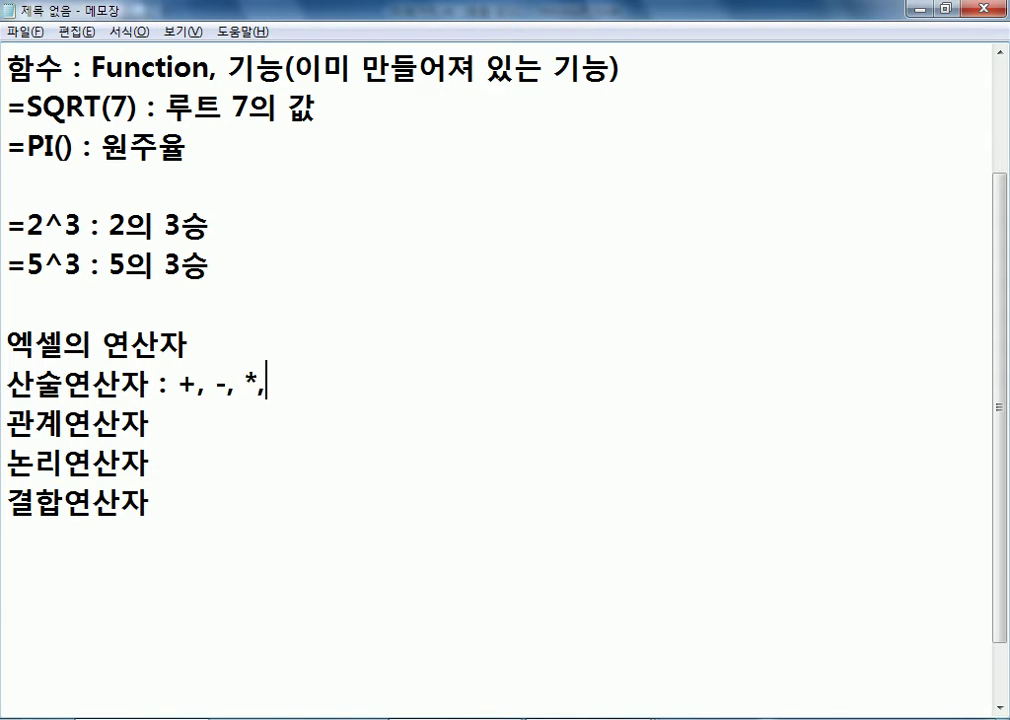
text( /, ^)
Complete the 관계연산자 line with a colon and the operators >, >=, <, <=, =, <>
key(Down)
text(:)
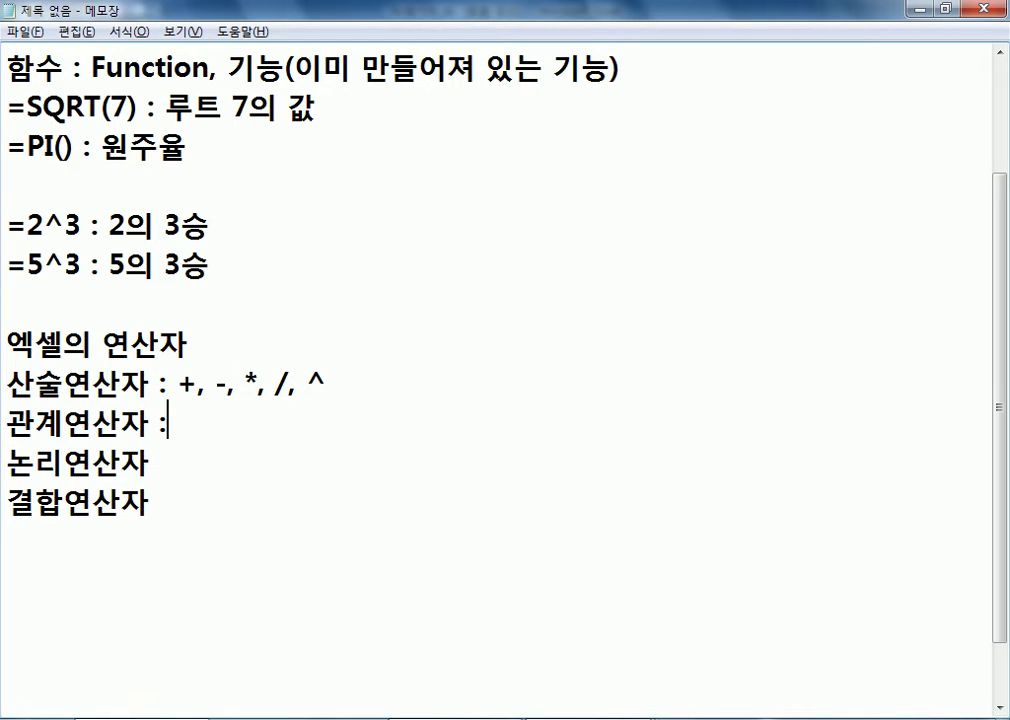
text( >, >=, )
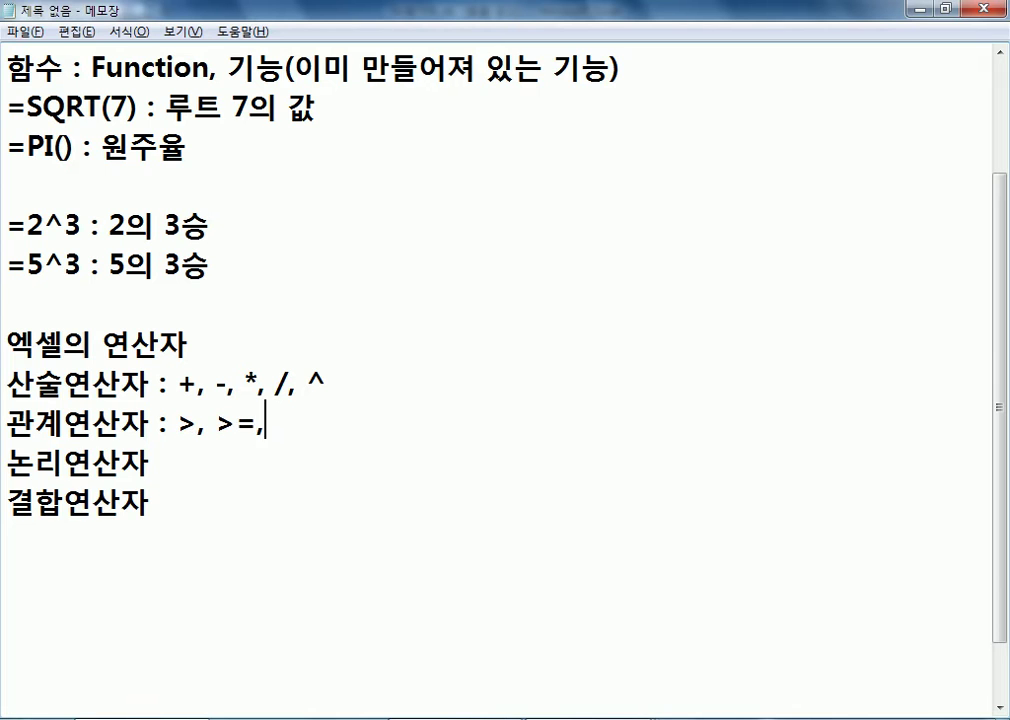
text(<, <=, =, <>)
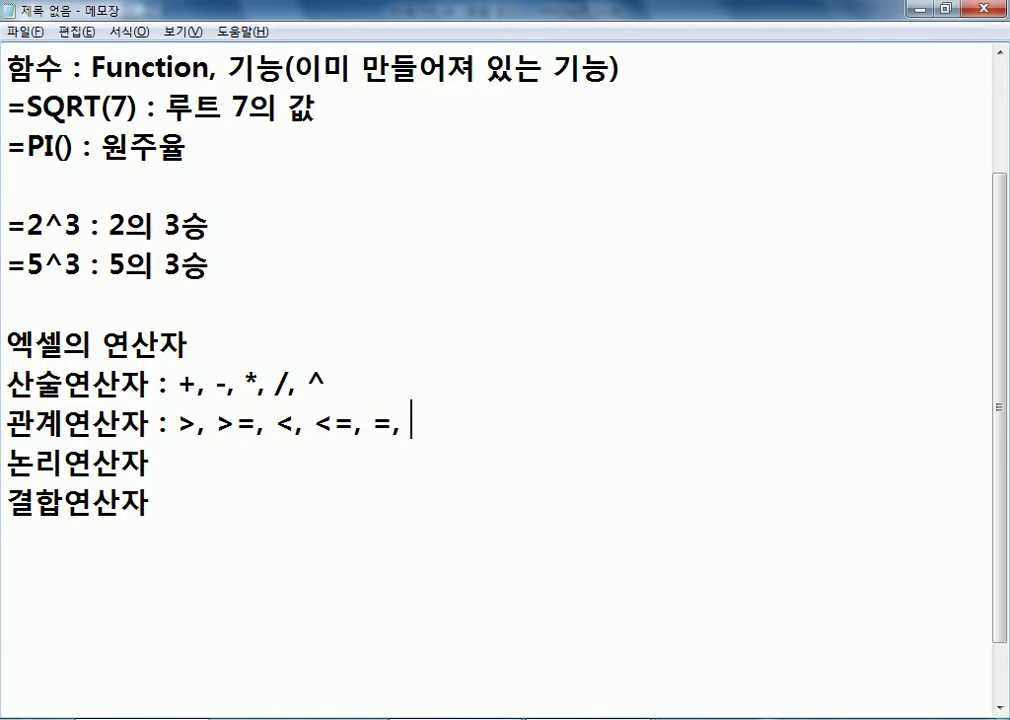
Complete the 논리연산자 line with ": AND, OR, NOT" and the 결합연산자 line with ": &"
key(Down)
text(: AND, OR)
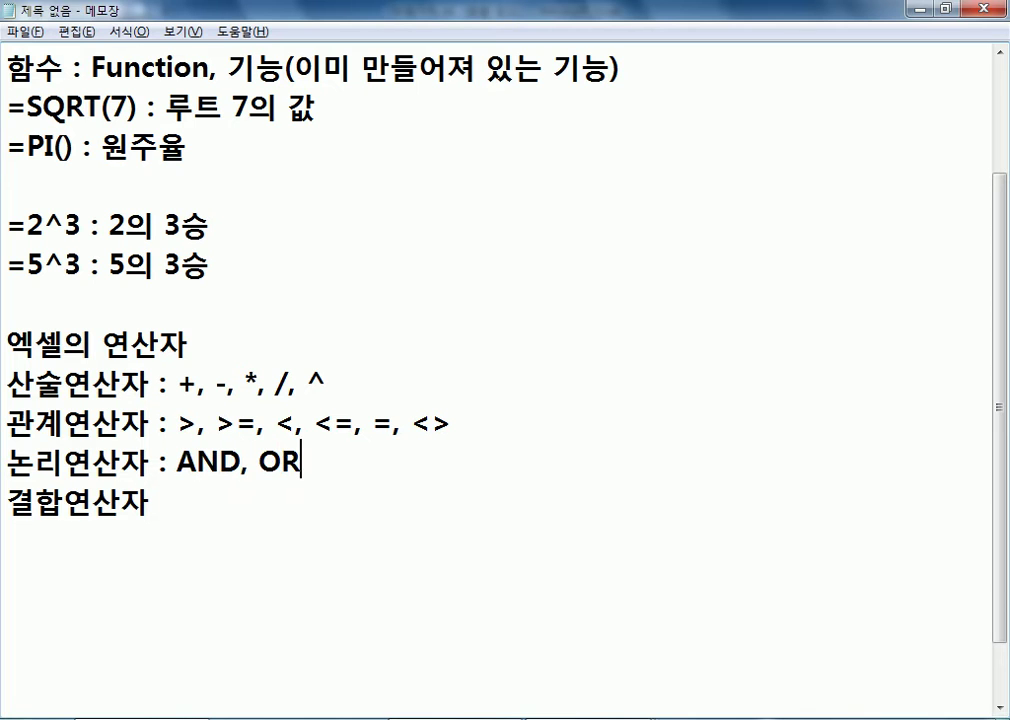
text(, B)
key(BackSpace)
text(NOT)
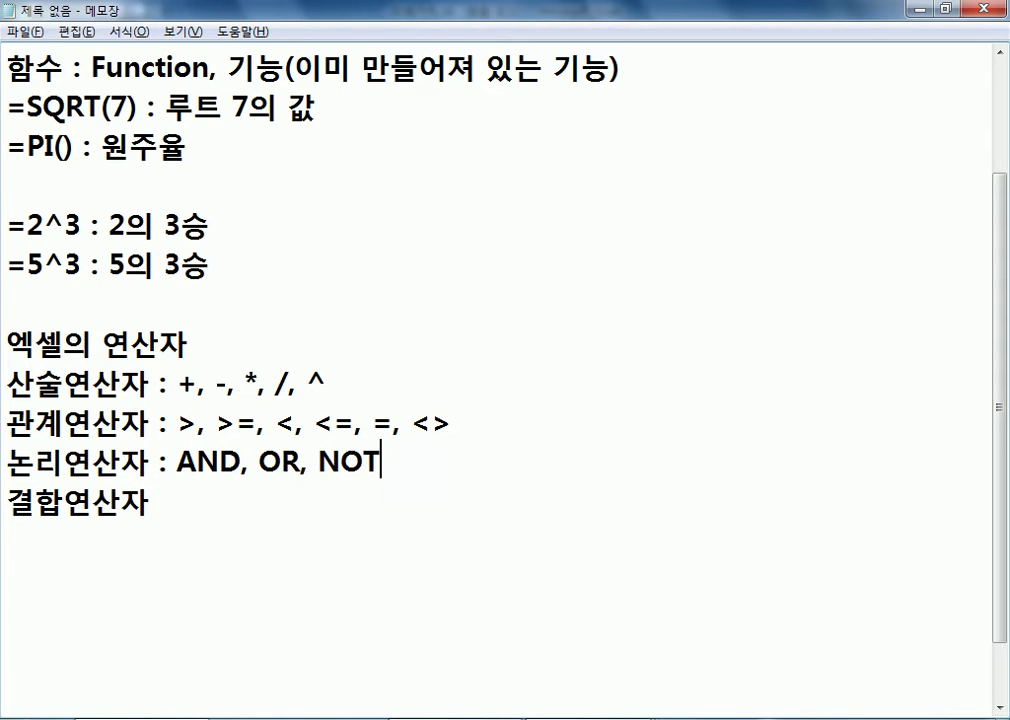
key(Down)
text(: &)
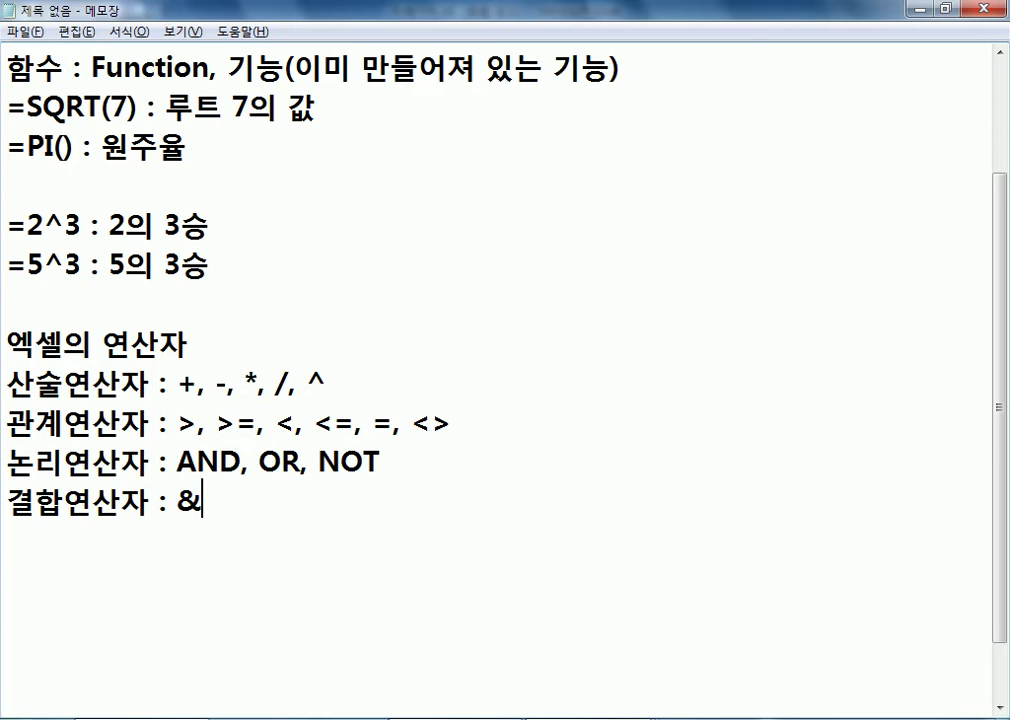
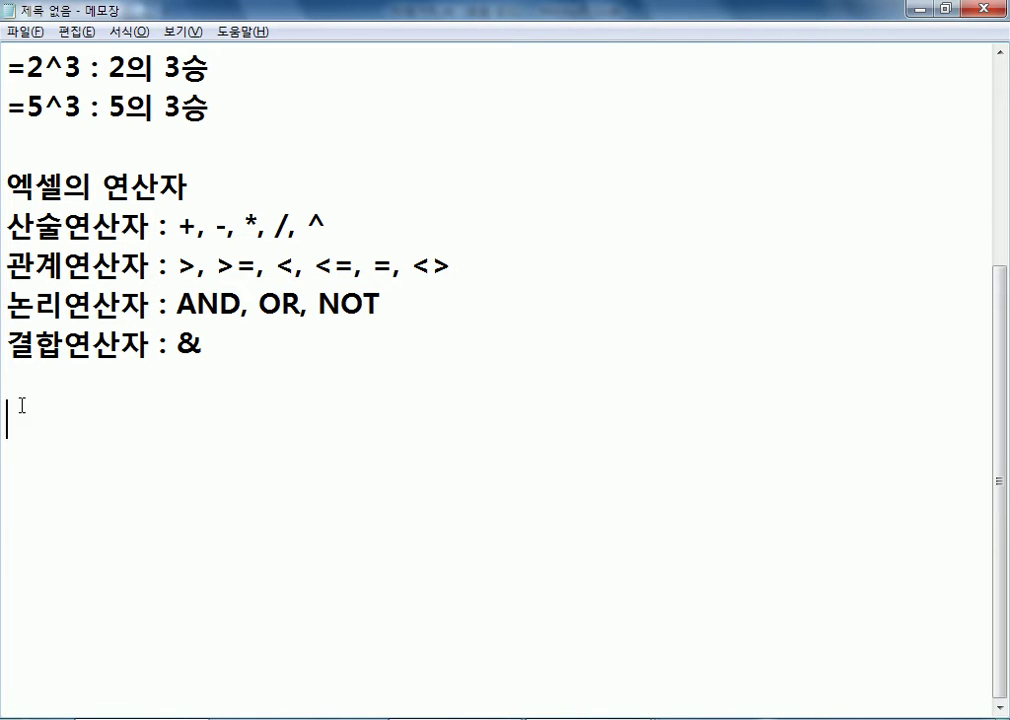
Switch back to Excel, check the formula in C10, and open Goal Seek with its dialog clear of the table
key(alt+Tab)
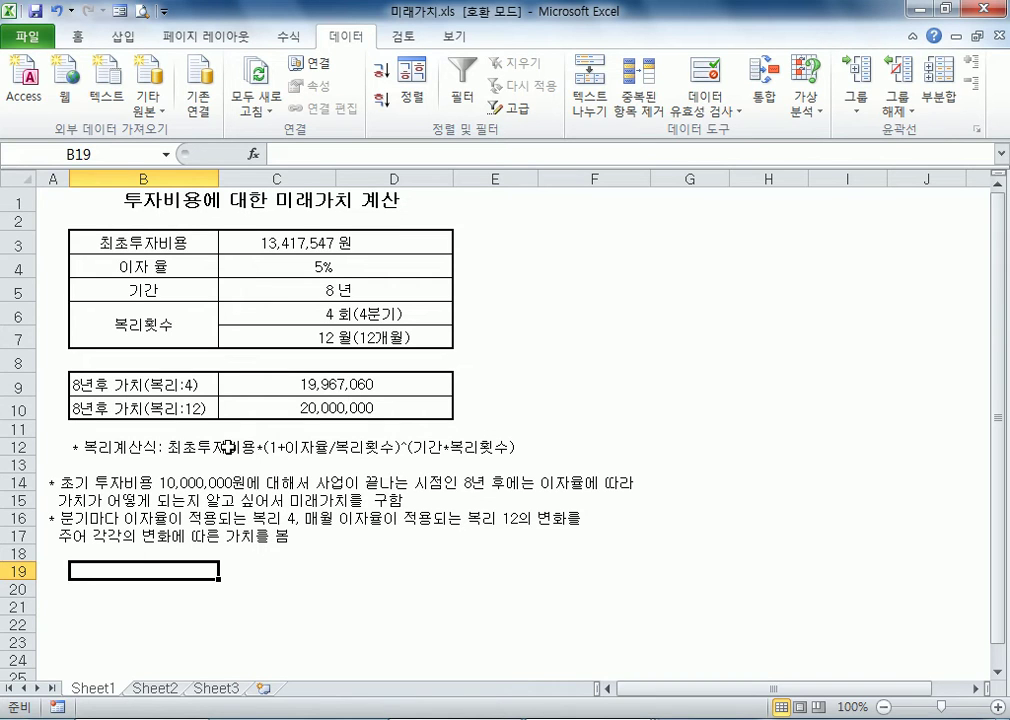
click(402, 409)
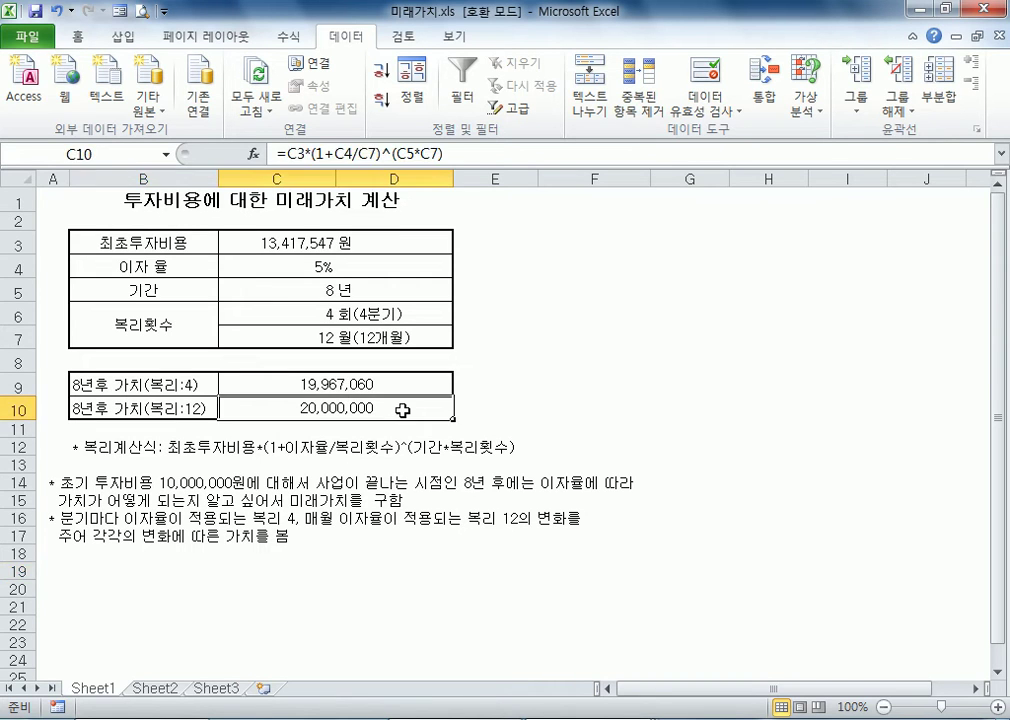
click(527, 386)
click(806, 105)
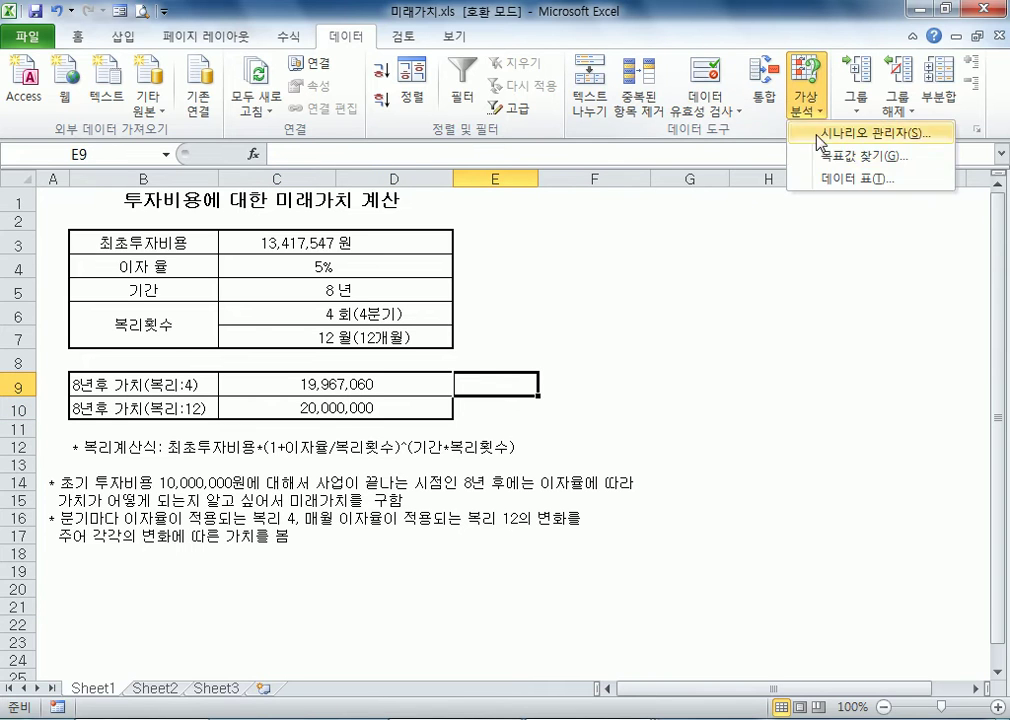
click(850, 124)
drag(486, 317, 643, 280)
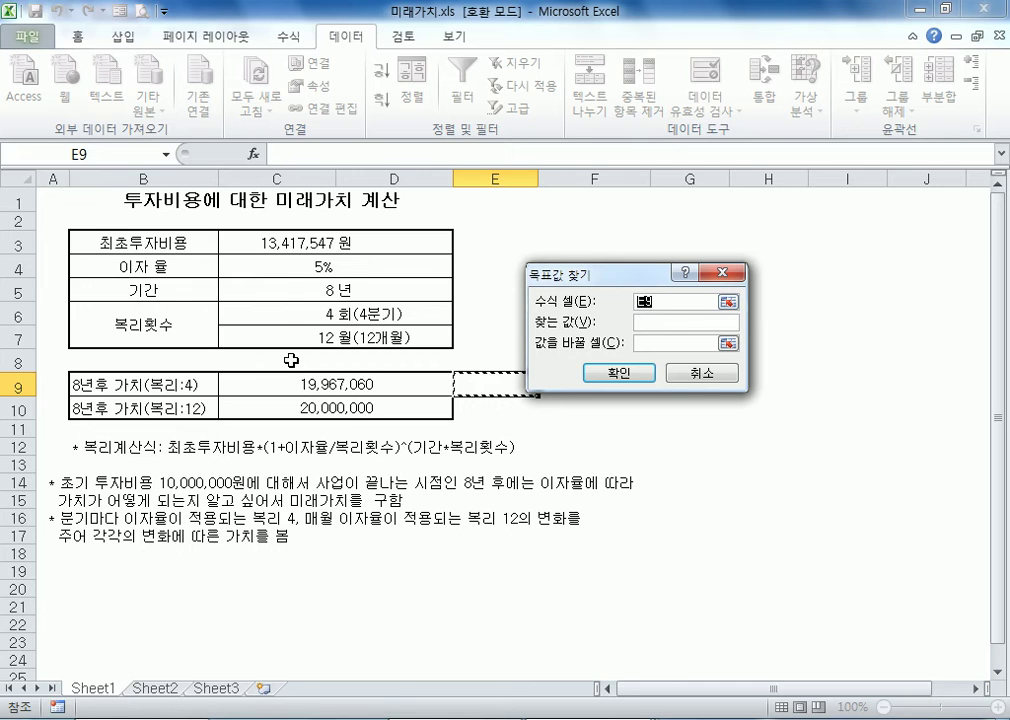
Point the formula cell reference at the input cells and C9 in turn, and finish by choosing C10
click(265, 242)
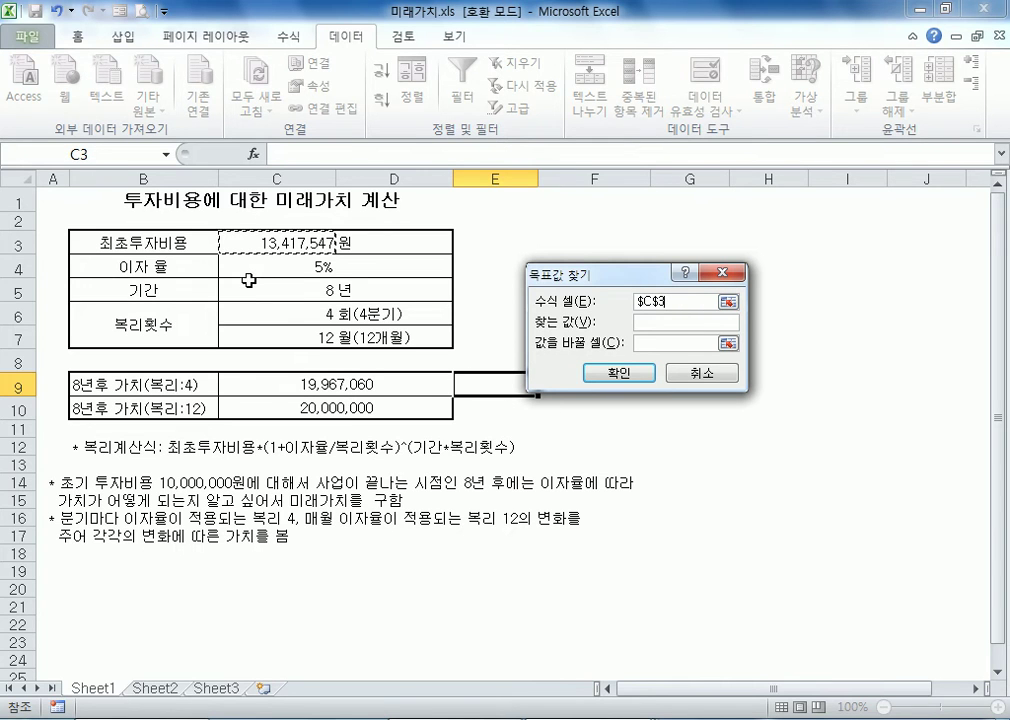
click(255, 266)
click(283, 294)
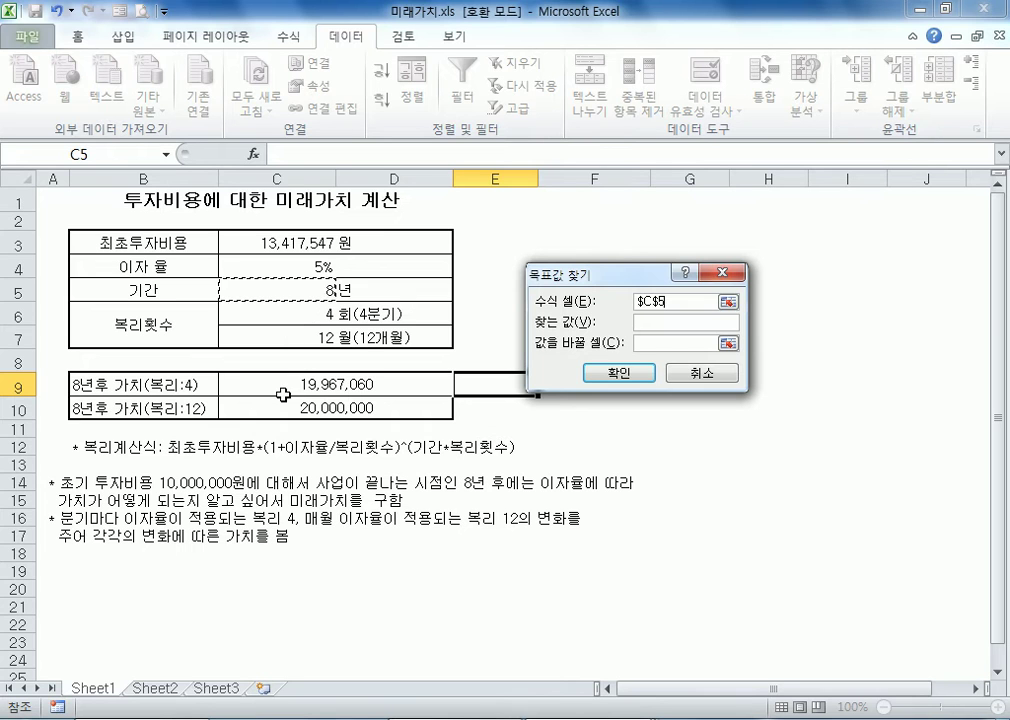
click(286, 315)
click(313, 337)
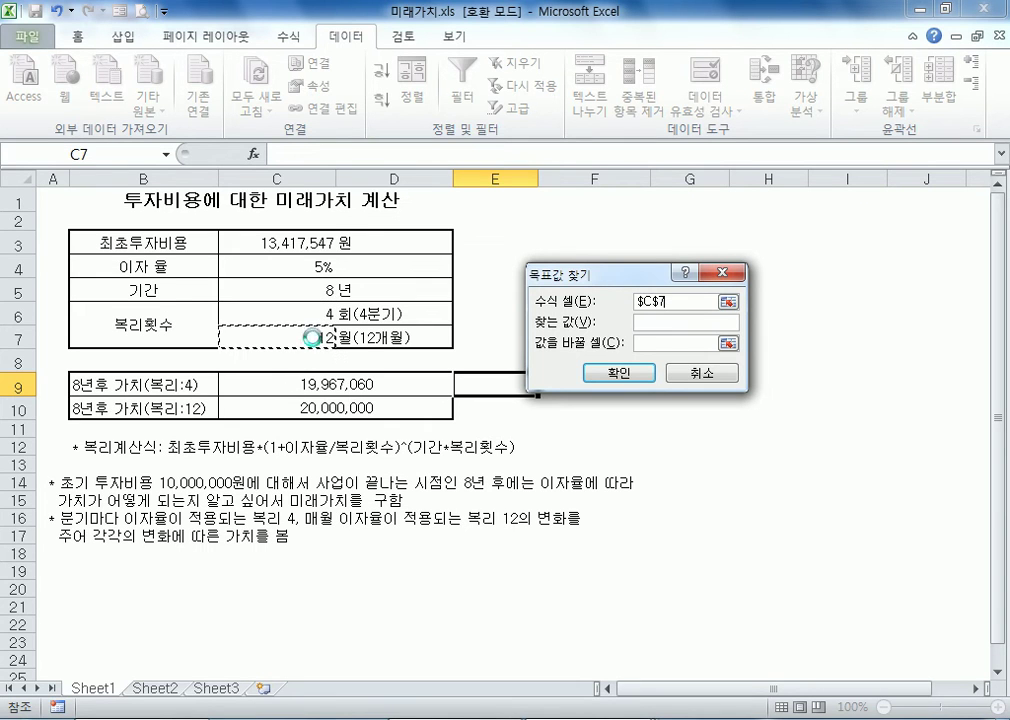
click(285, 386)
click(289, 407)
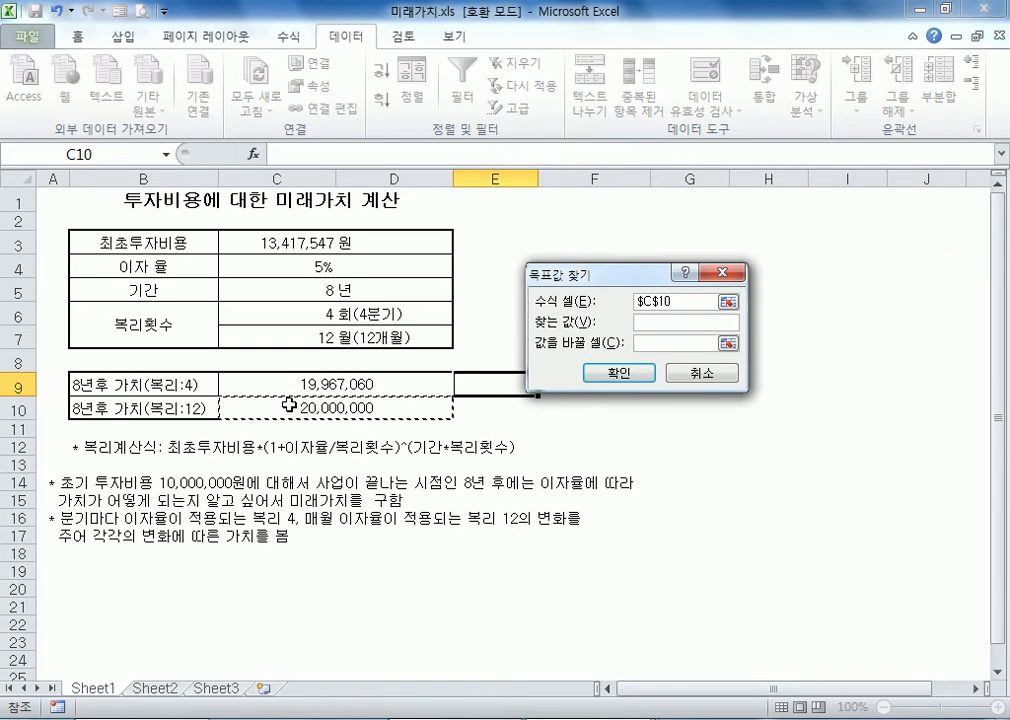
Seek 15000000 for C10 by changing the initial investment in C3, and accept the solution
click(647, 322)
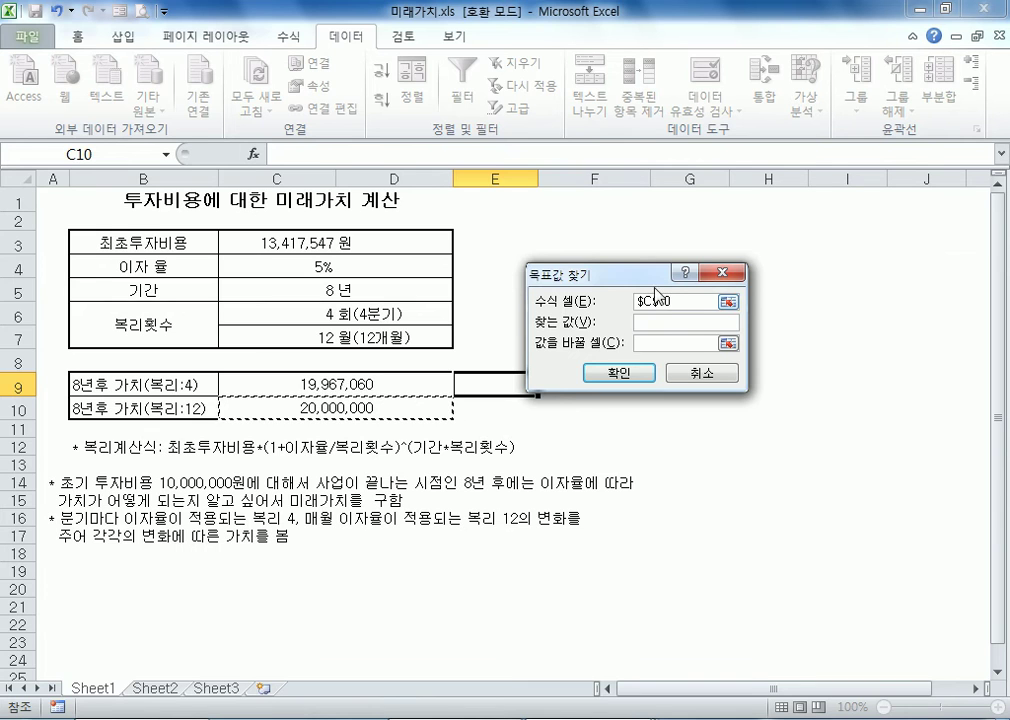
drag(640, 273, 611, 294)
text(15000000)
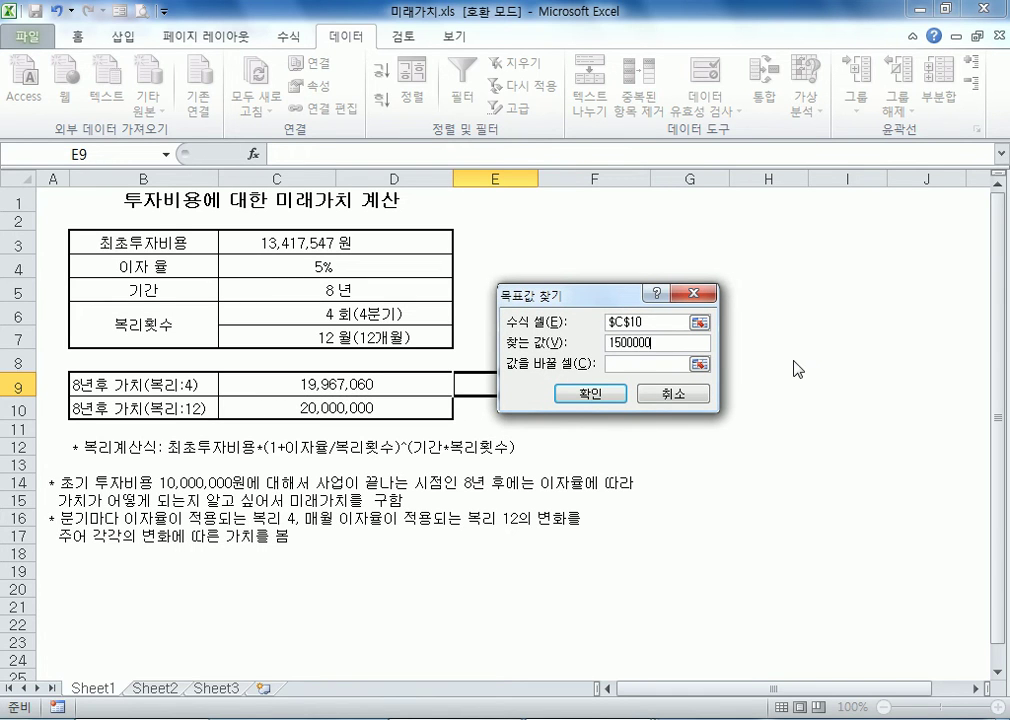
key(BackSpace)
text(0)
click(632, 362)
click(262, 243)
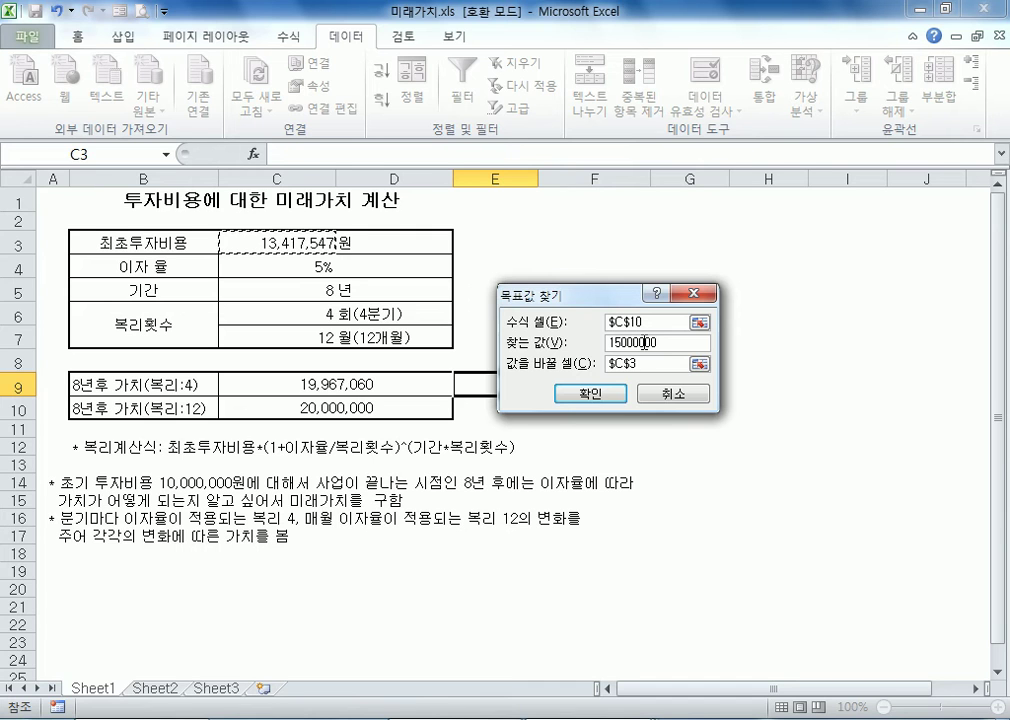
click(575, 396)
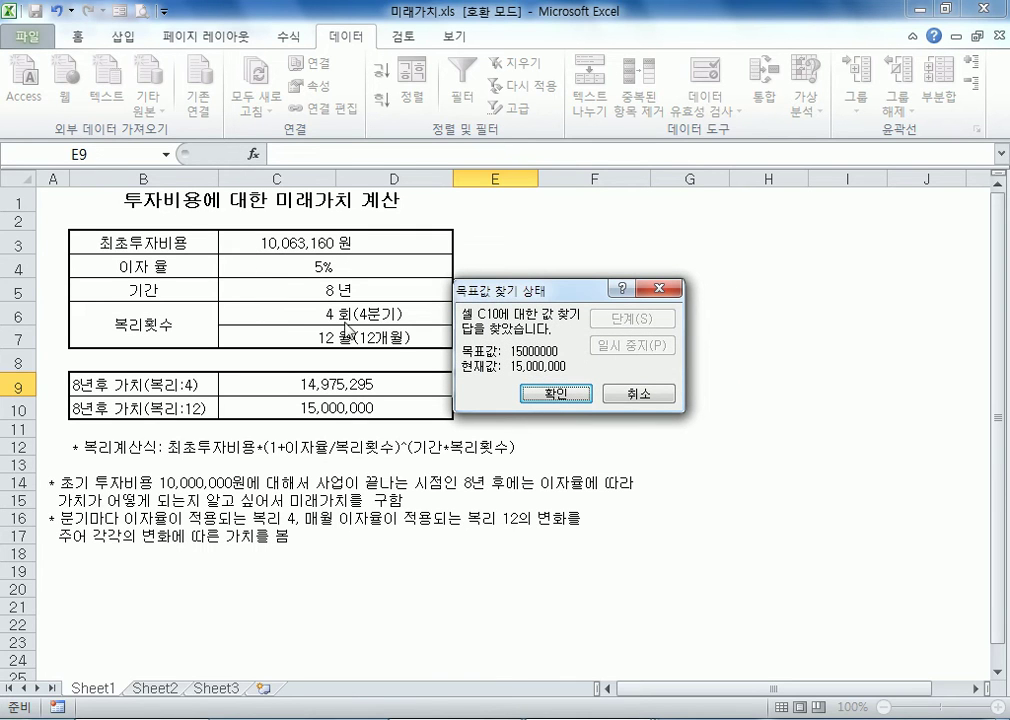
click(554, 396)
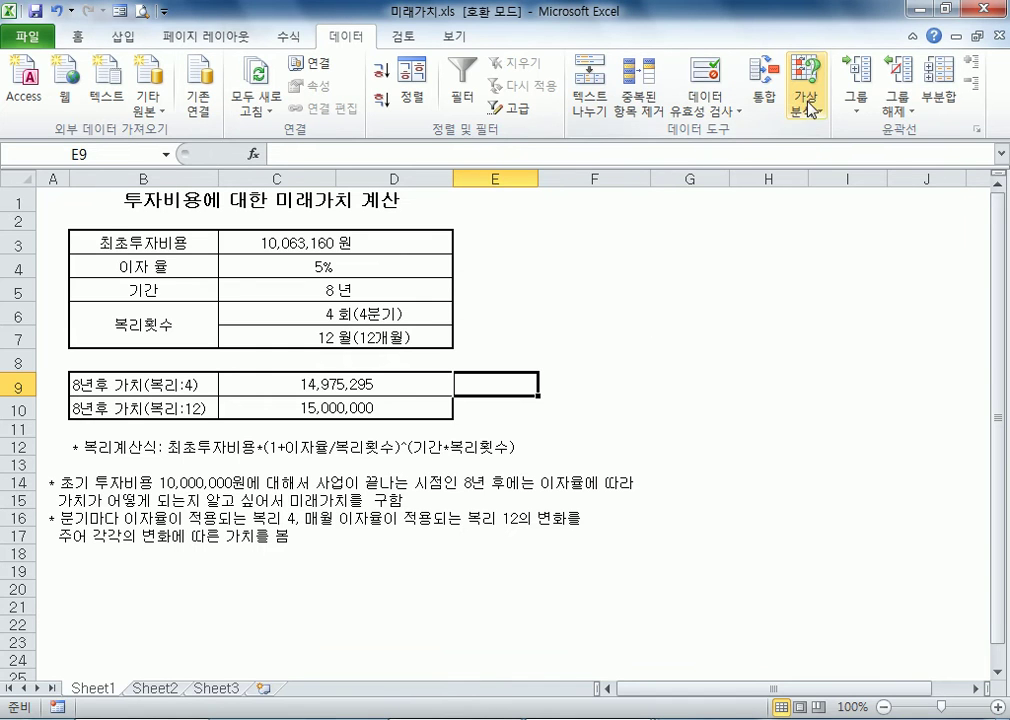
click(805, 100)
click(825, 165)
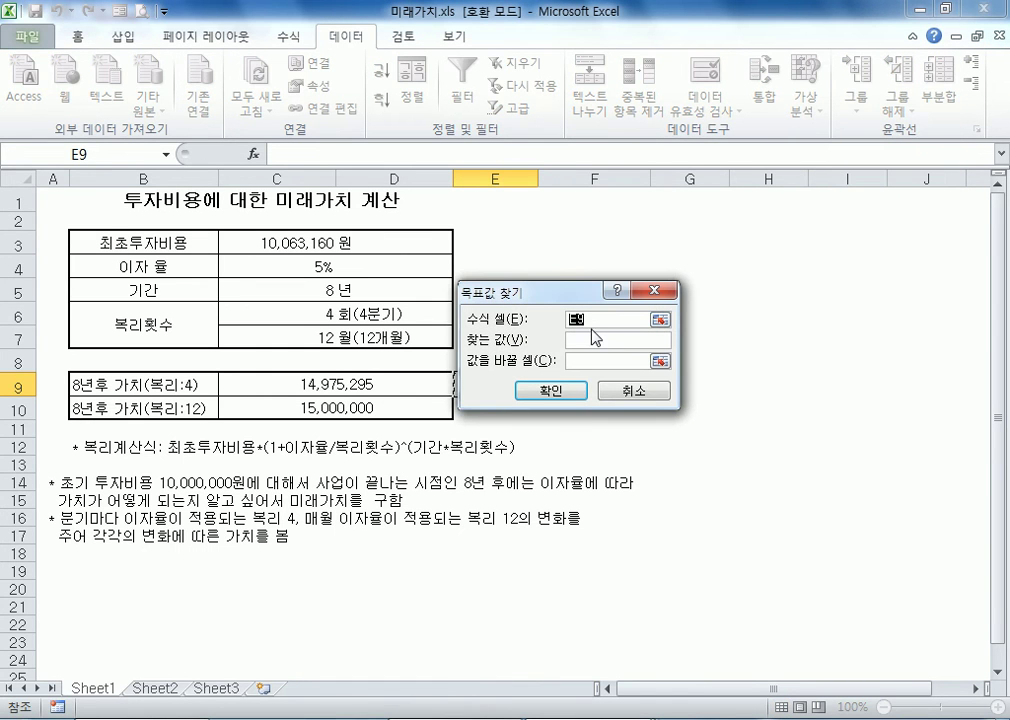
click(619, 355)
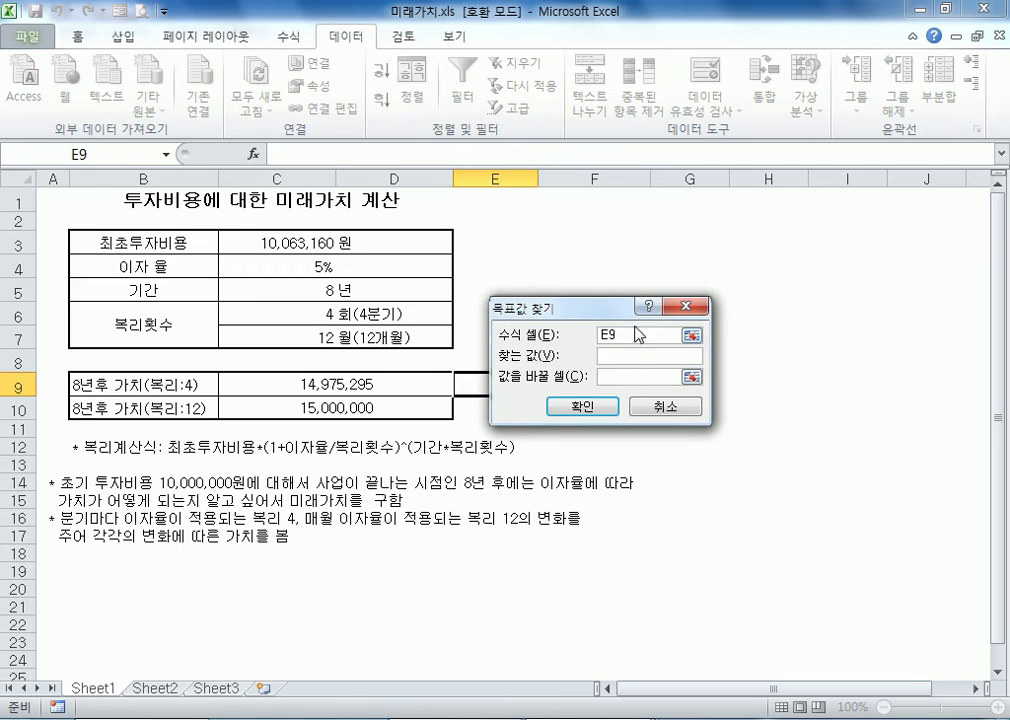
drag(601, 314, 562, 313)
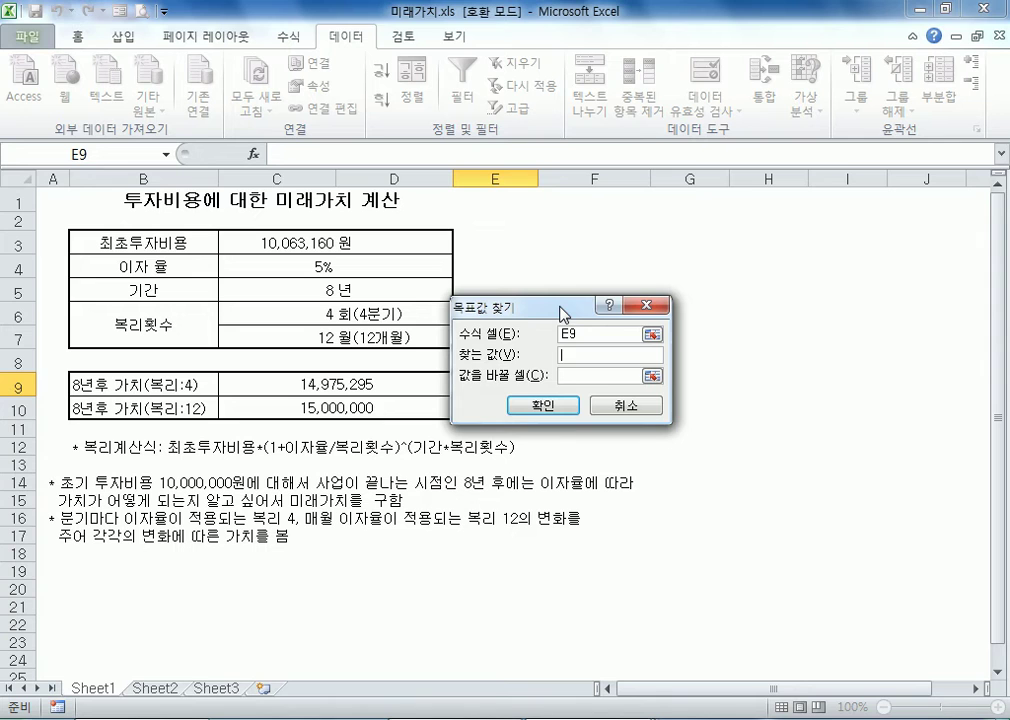
key(Escape)
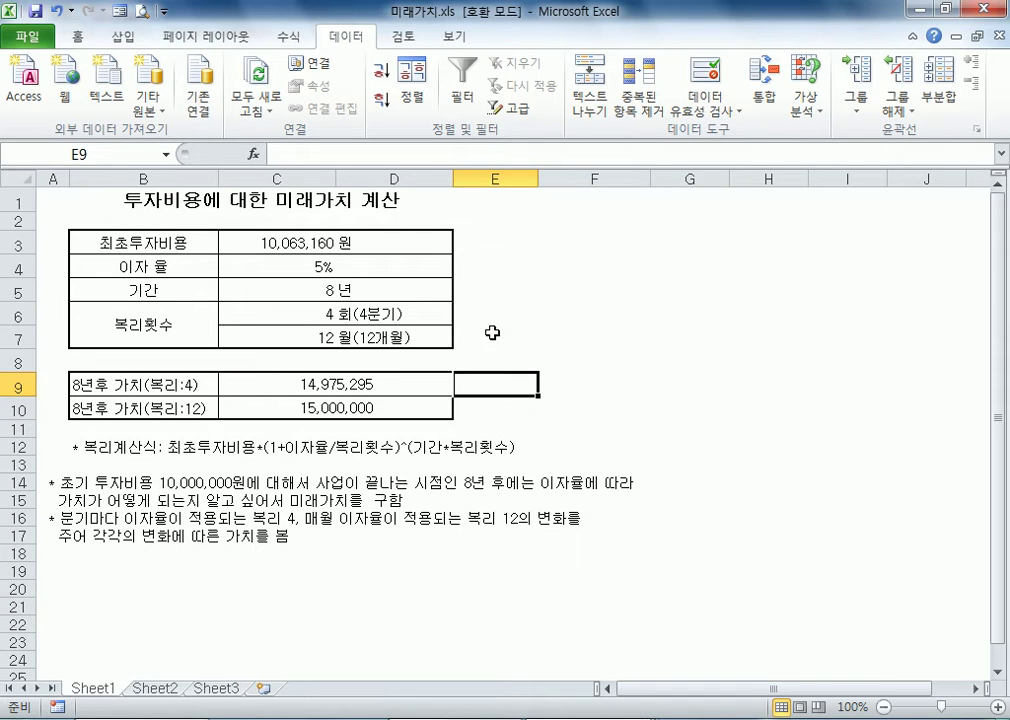
click(806, 106)
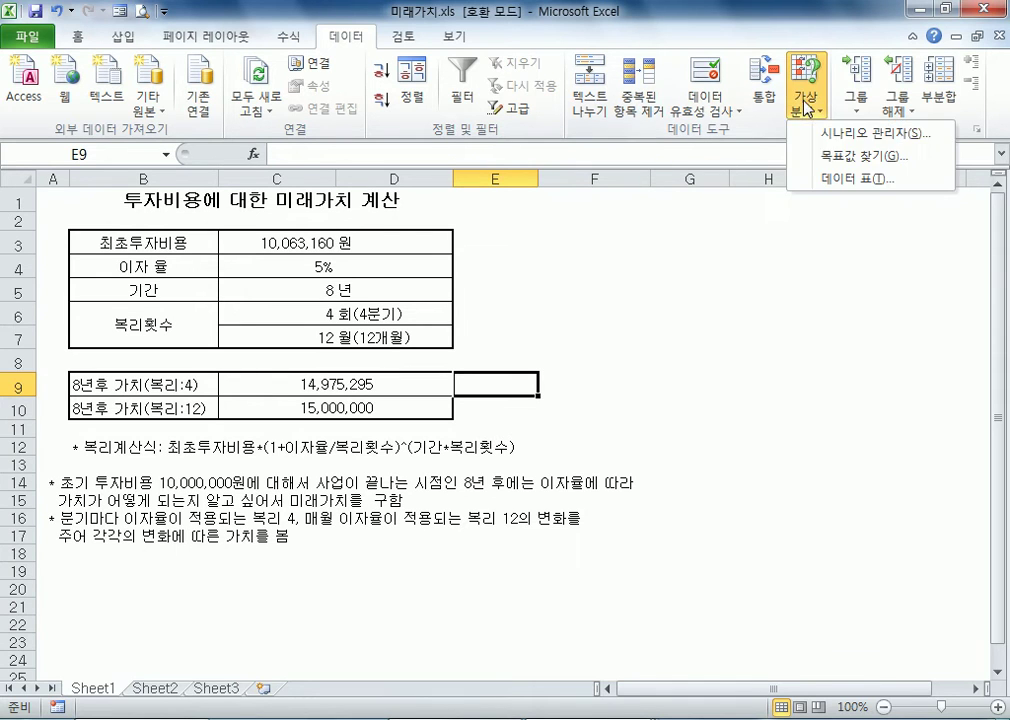
click(800, 156)
drag(517, 313, 545, 294)
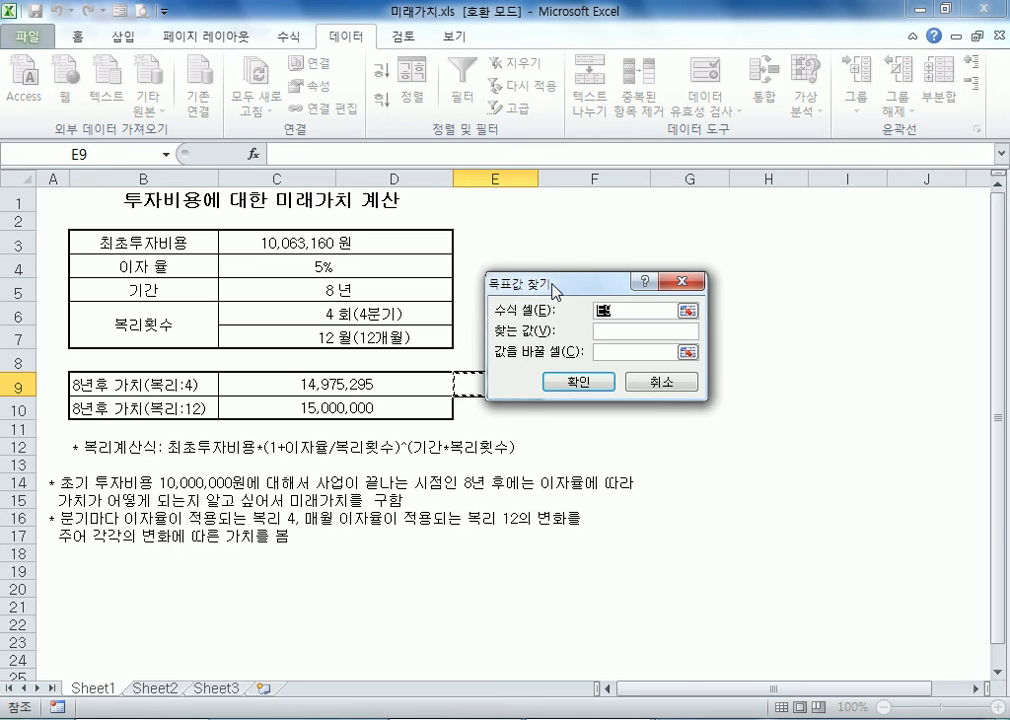
click(561, 385)
Enter 20000000 in the empty cell F8 and apply the comma number style
click(541, 362)
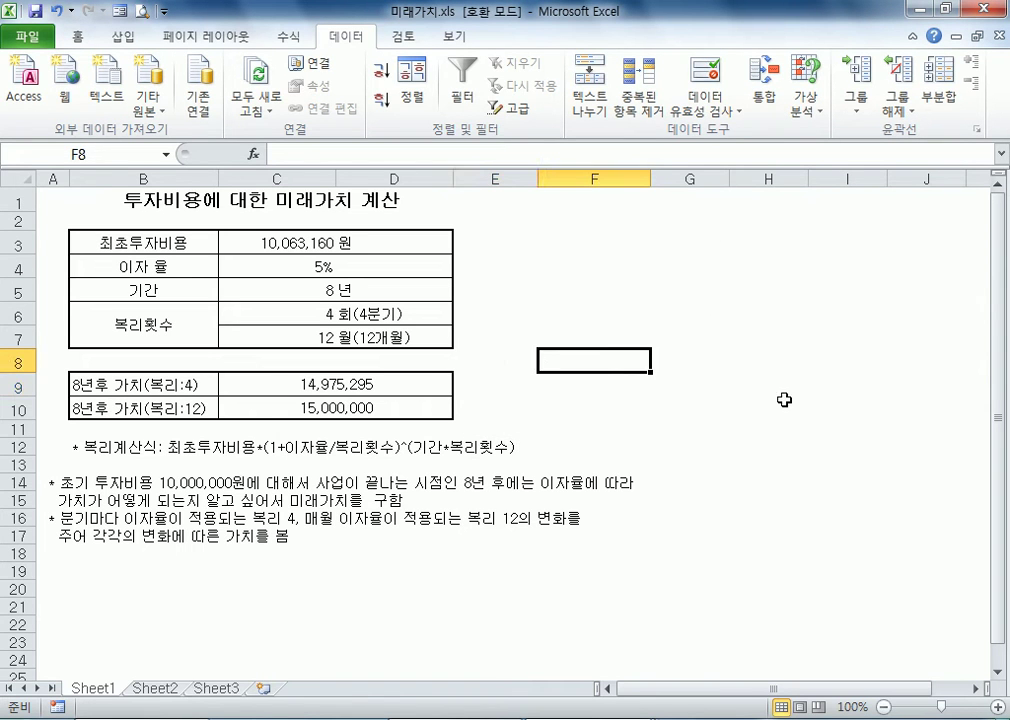
text(20000000)
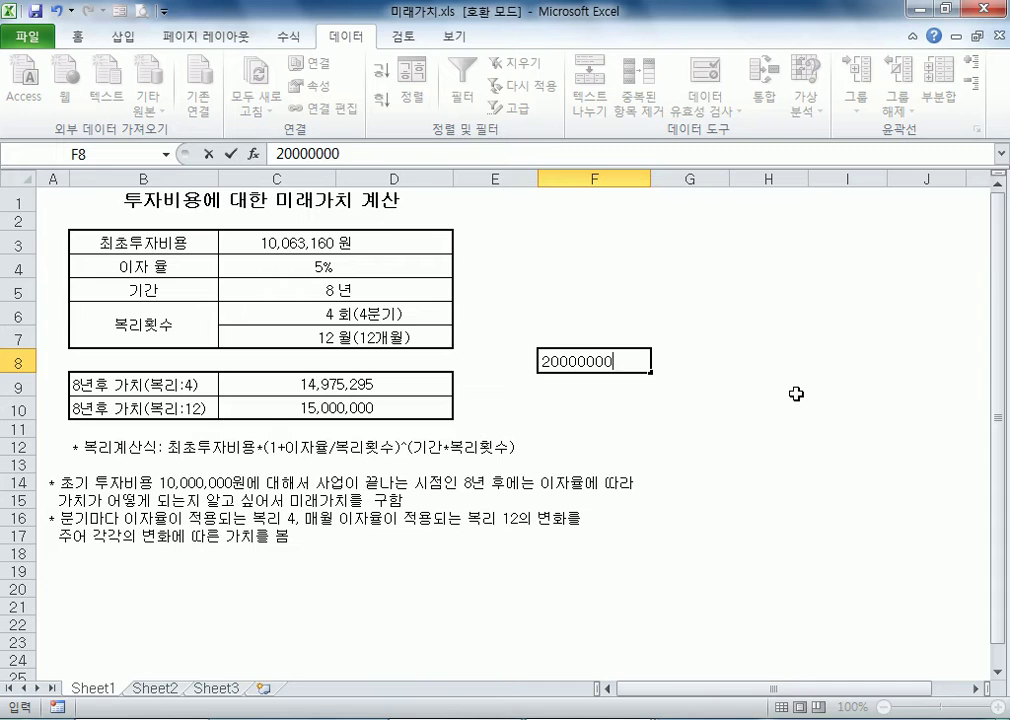
key(Return)
click(591, 362)
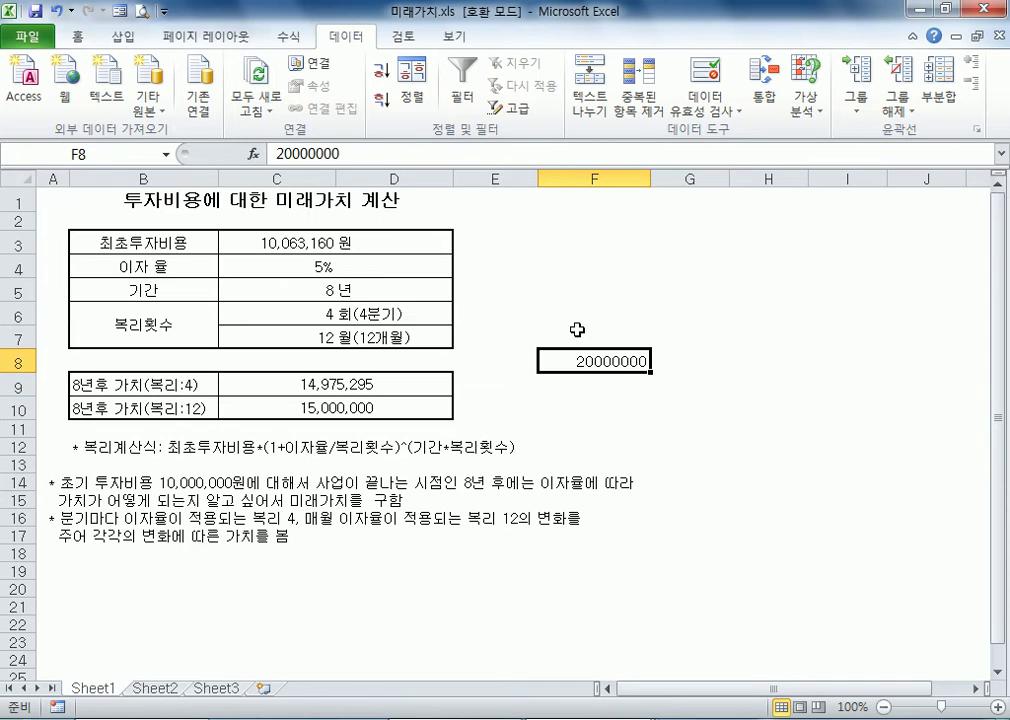
click(77, 36)
click(578, 100)
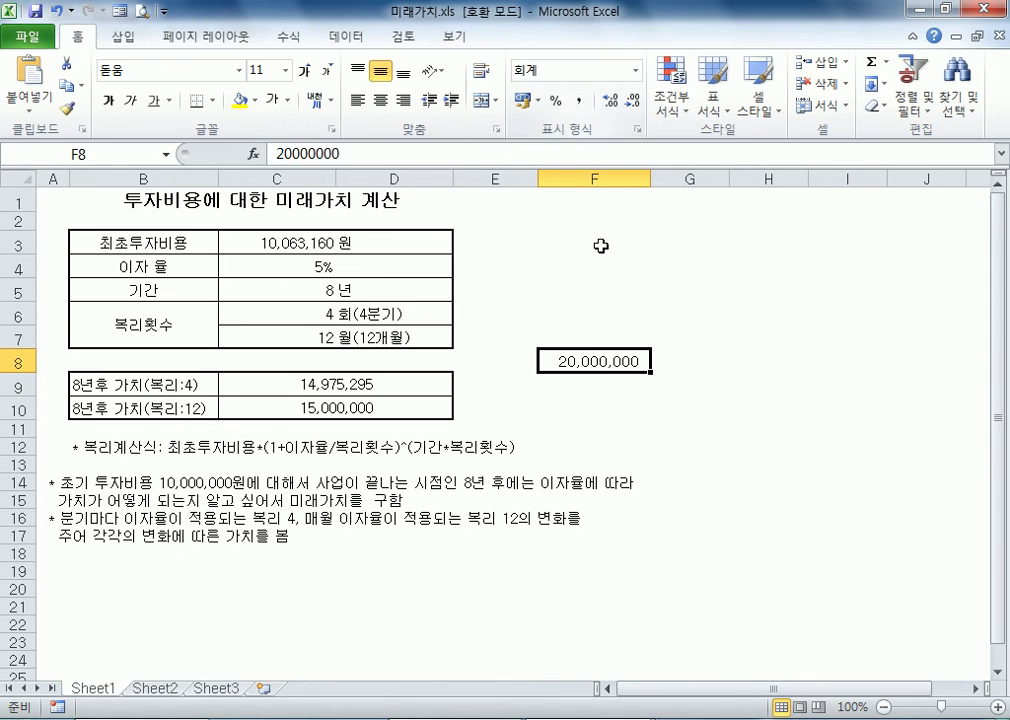
Try to run Goal Seek on the constant in F8 with a target of 30000000, changing the initial investment in C3
click(340, 40)
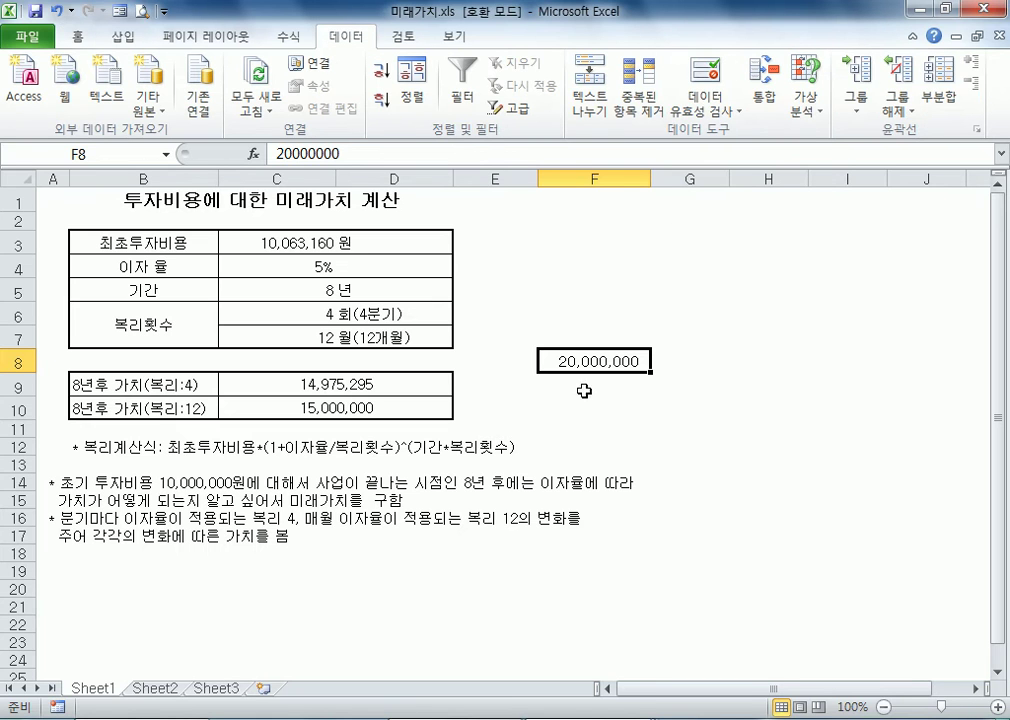
click(798, 88)
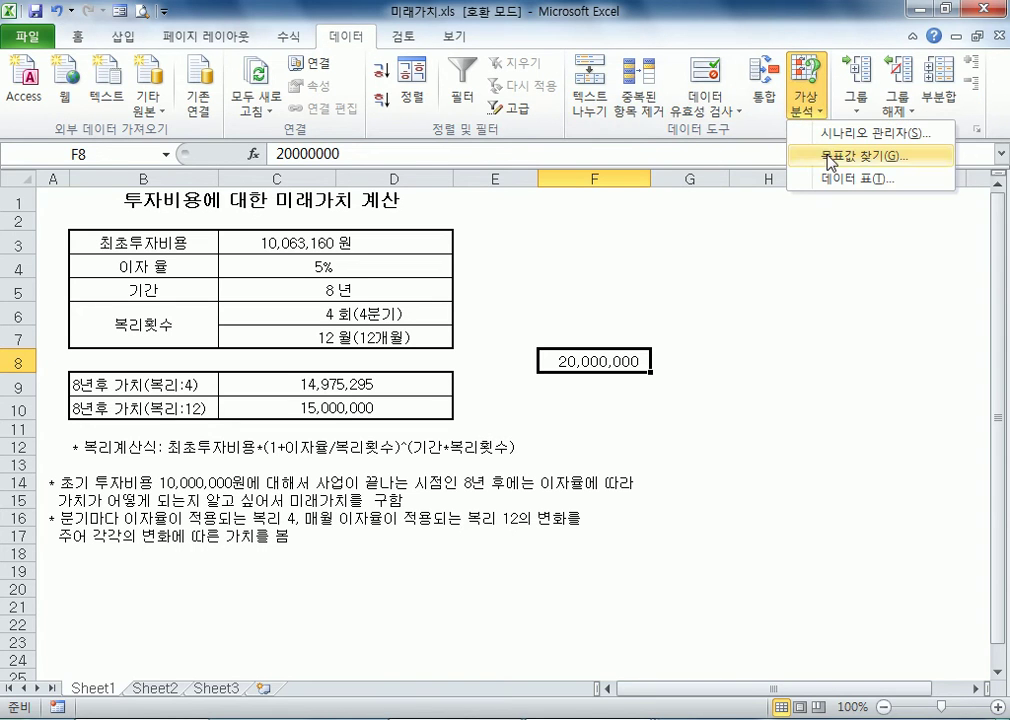
click(860, 156)
drag(882, 271, 590, 188)
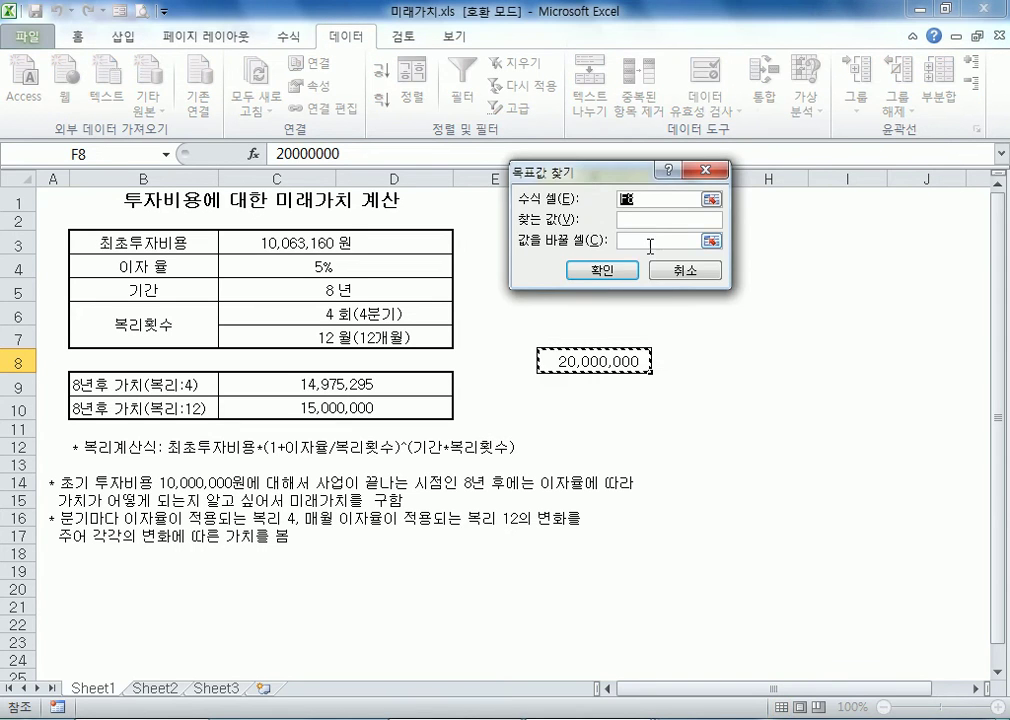
click(645, 219)
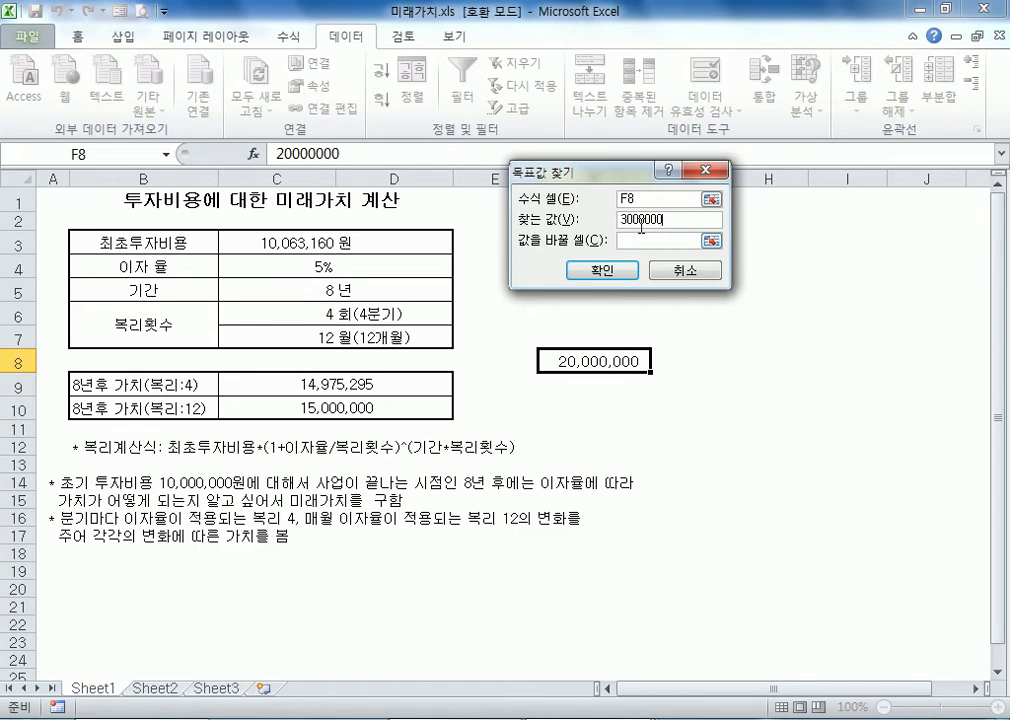
text(30000000)
click(647, 240)
click(266, 246)
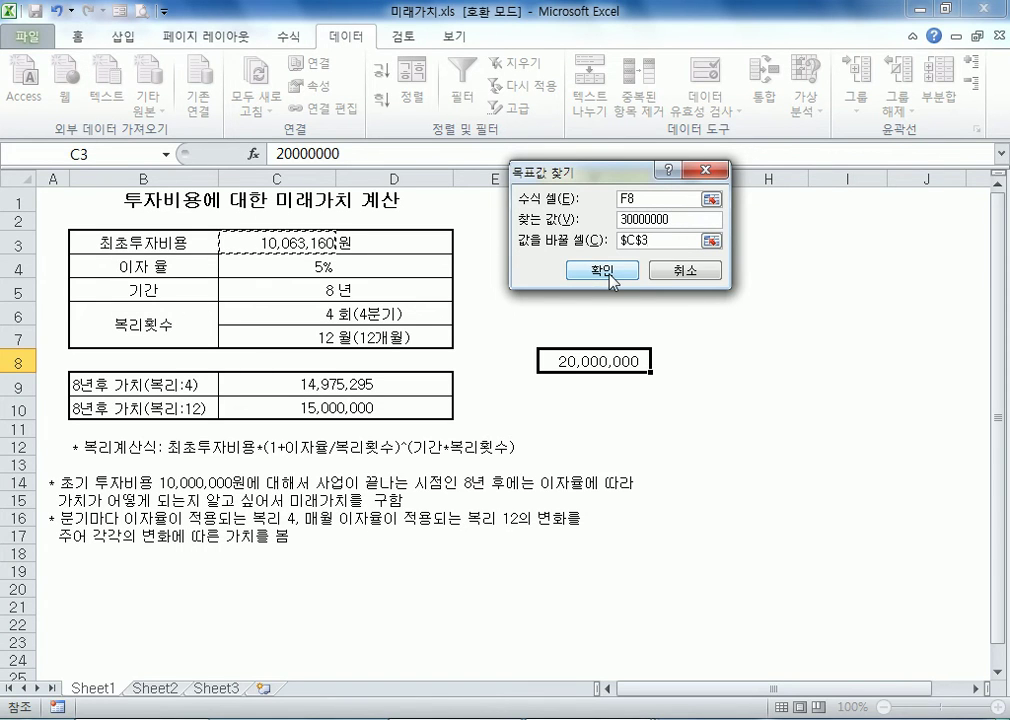
key(shift+Tab)
key(shift+Tab)
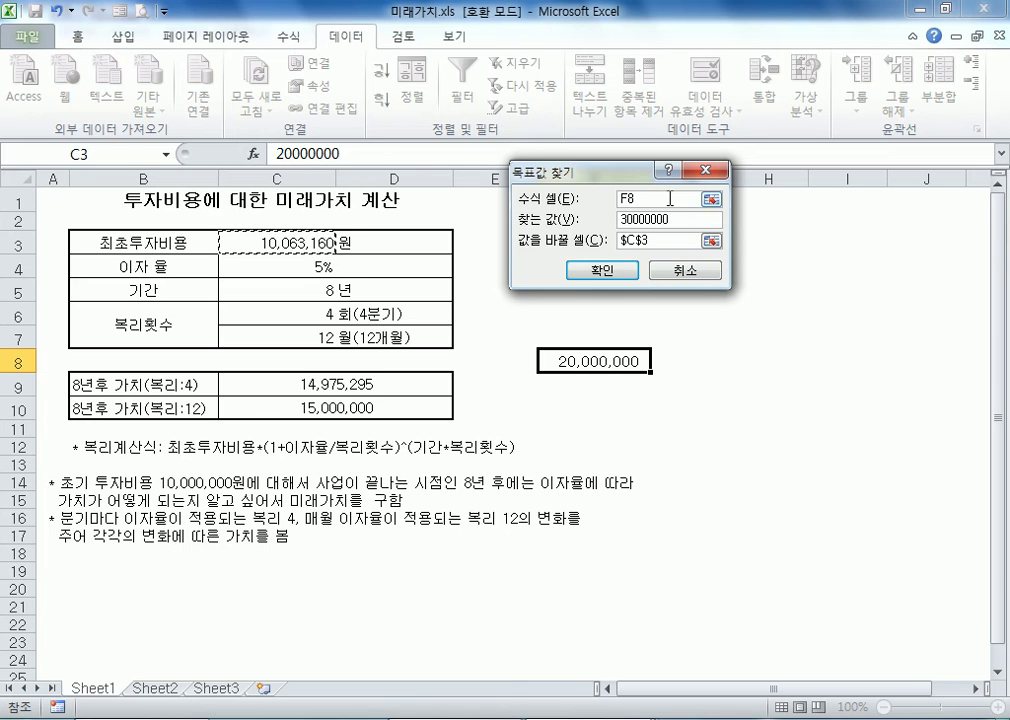
click(604, 272)
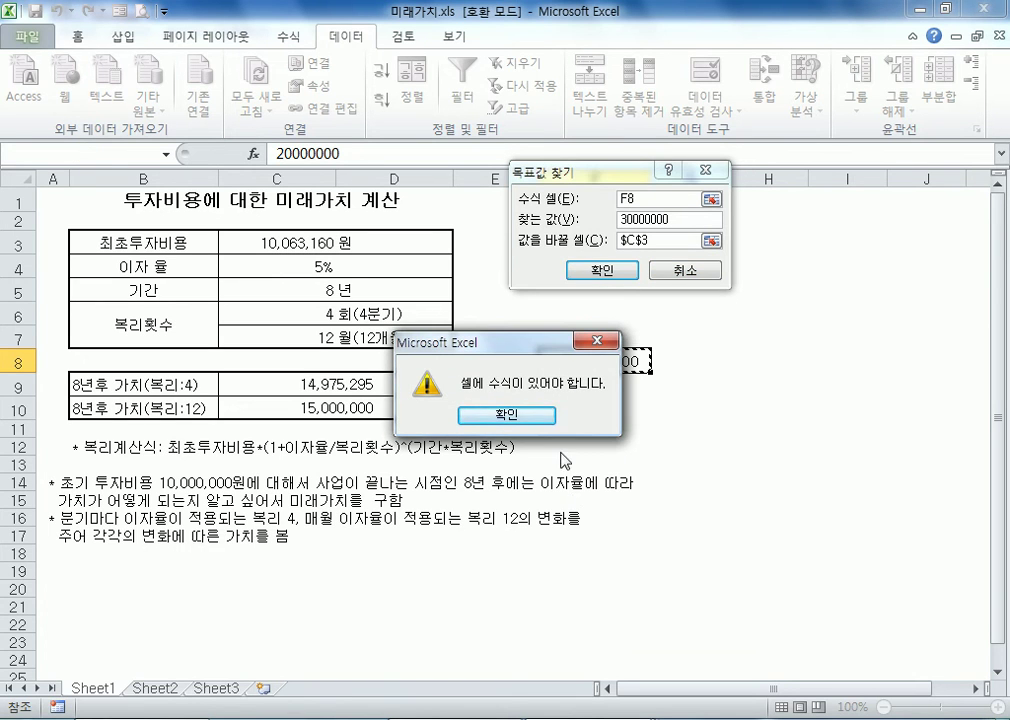
click(507, 414)
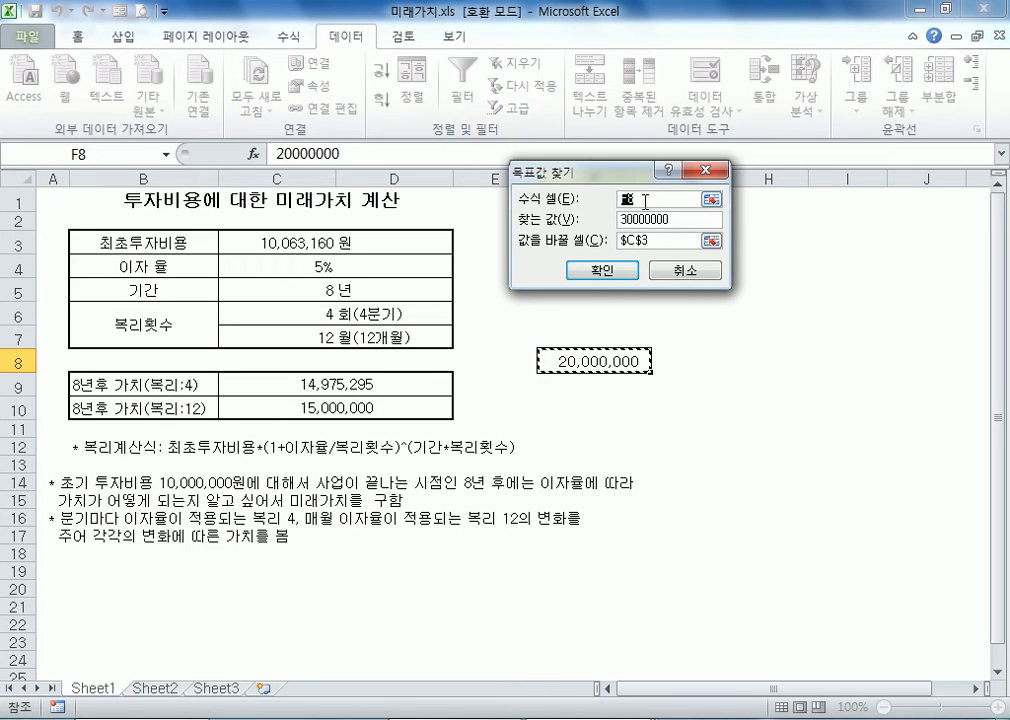
Point the changing cell reference at C9, and cancel Goal Seek
double_click(680, 240)
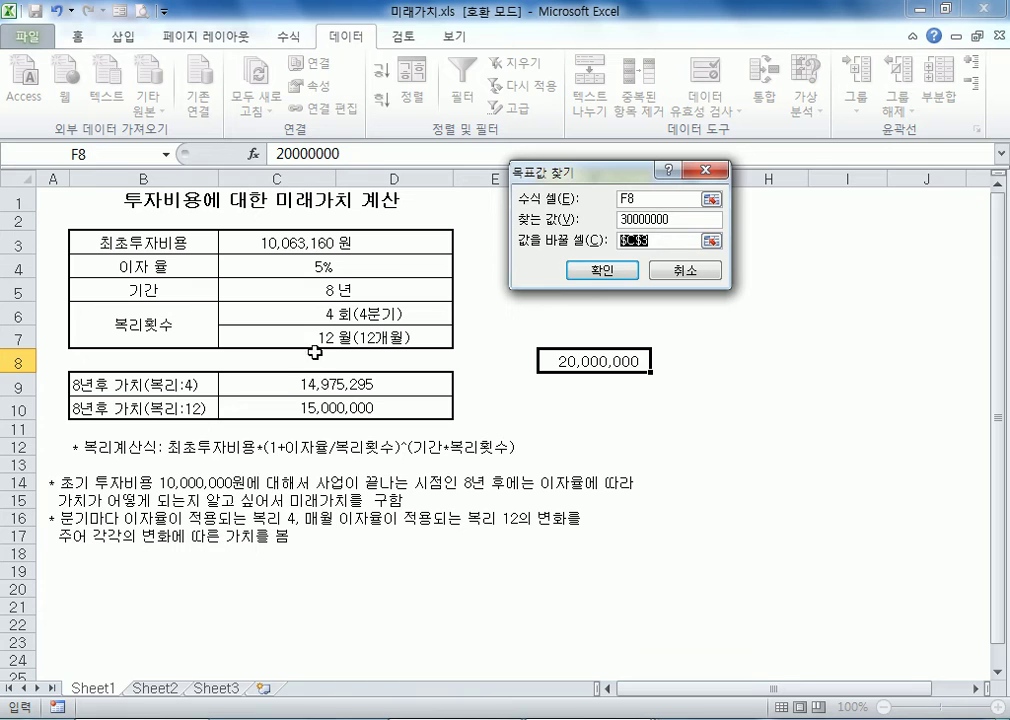
click(334, 384)
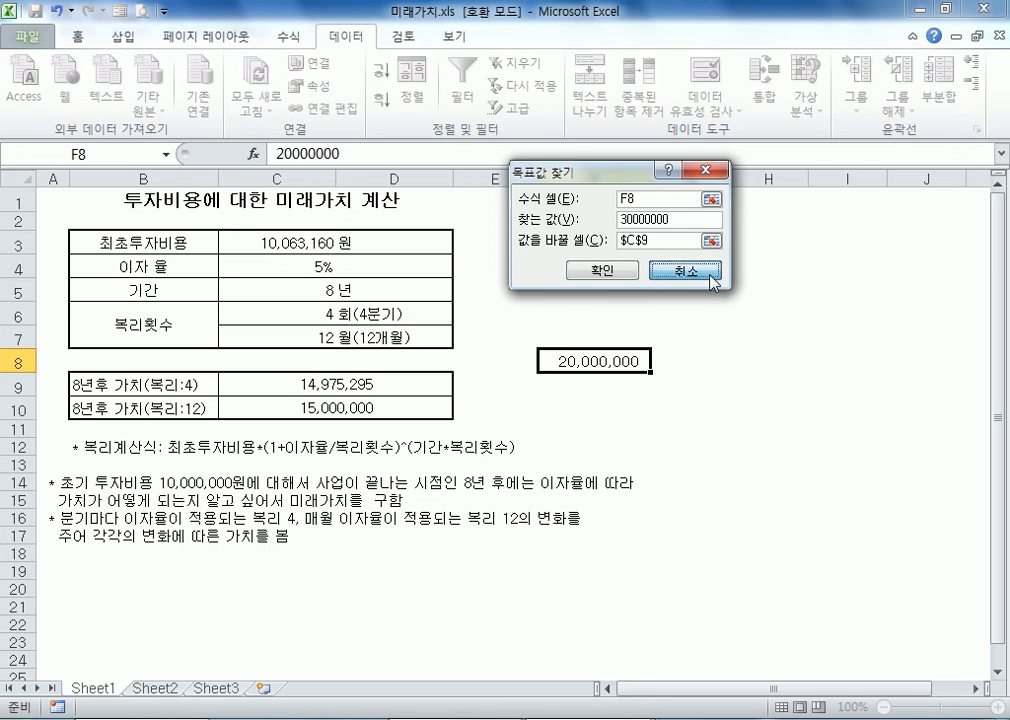
click(690, 271)
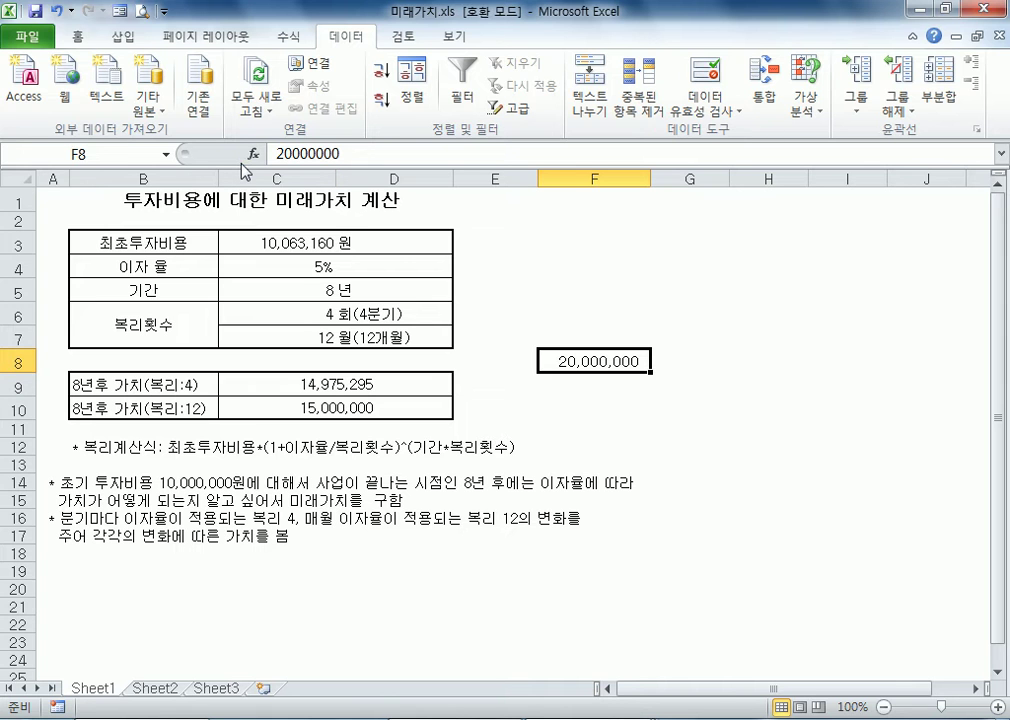
Open the workbook 예산계획서.xls from the Part05-04 folder and select the 회원수 value in A4
click(27, 37)
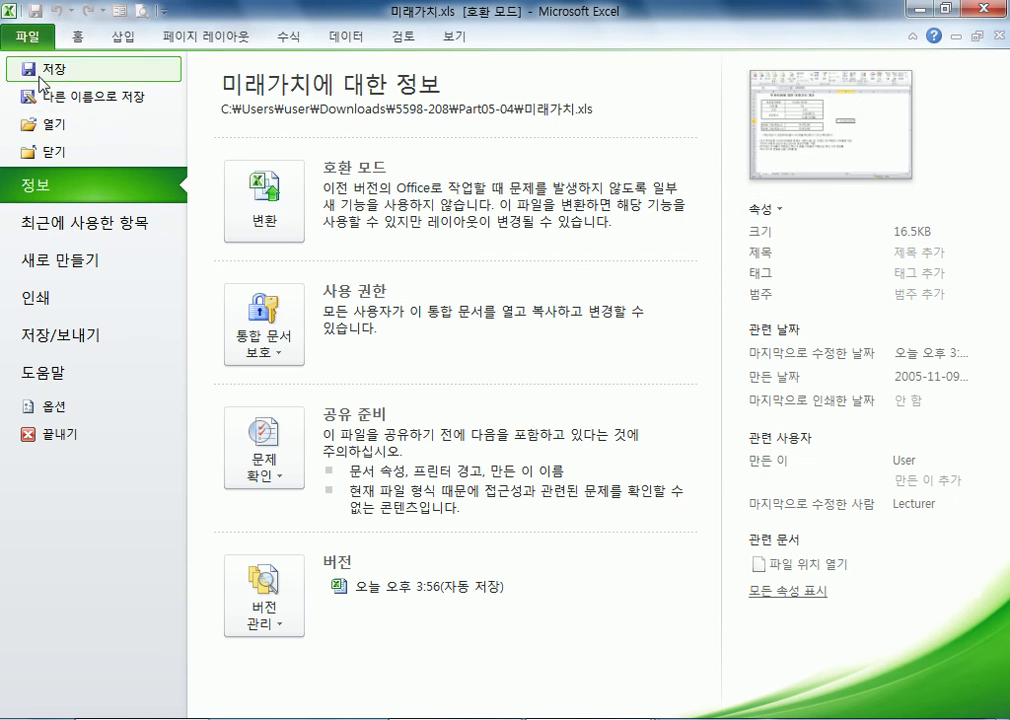
click(50, 128)
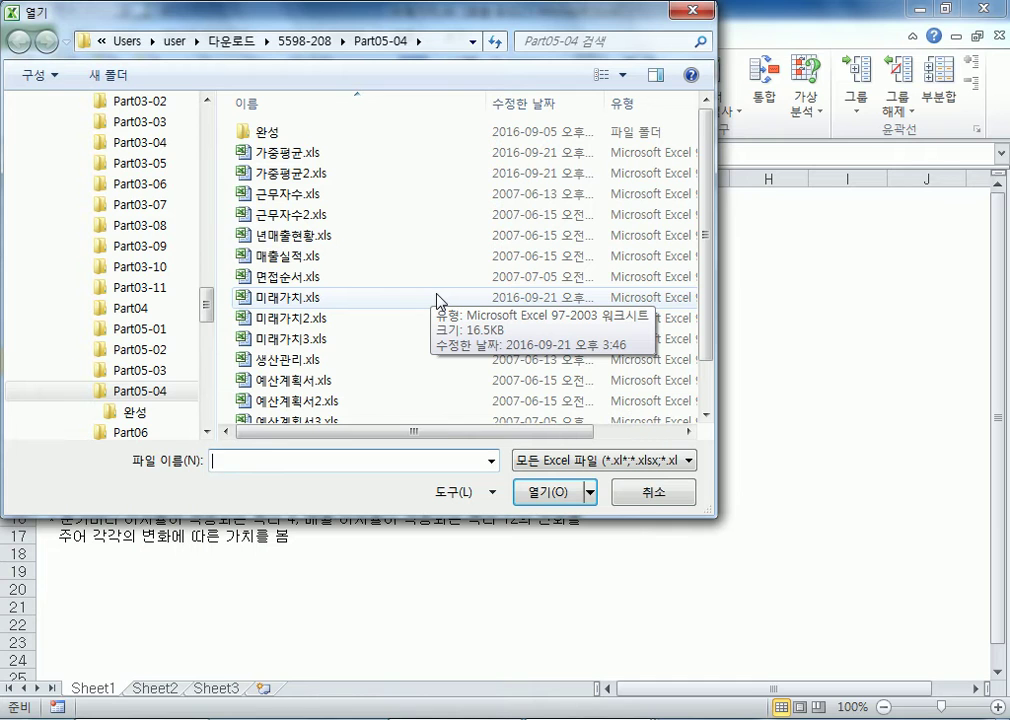
click(334, 386)
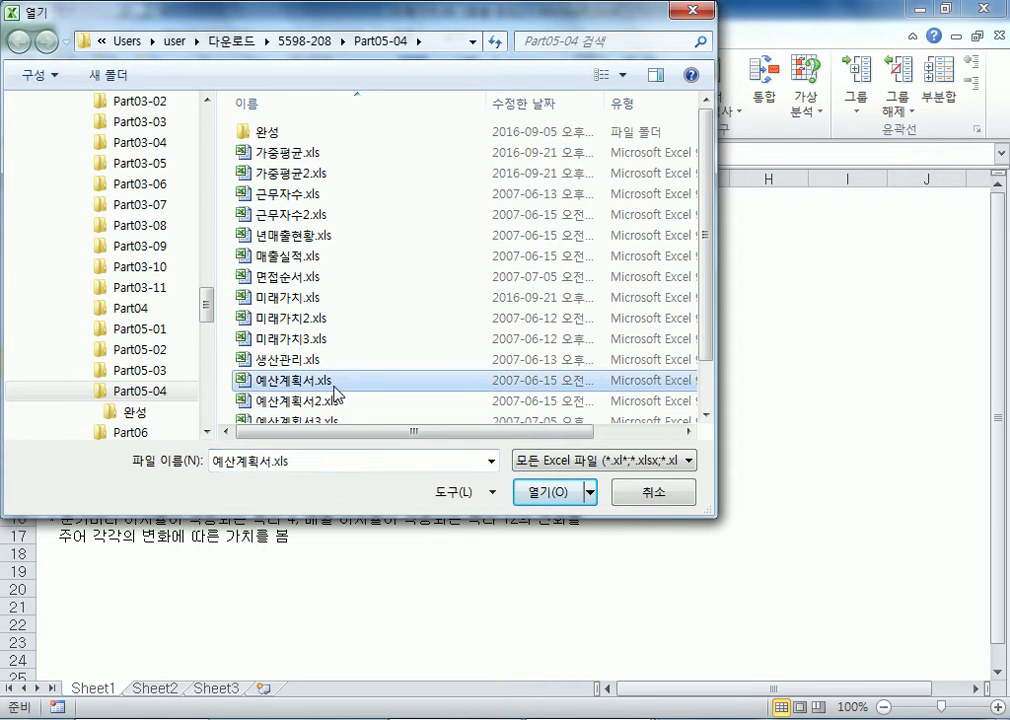
double_click(334, 390)
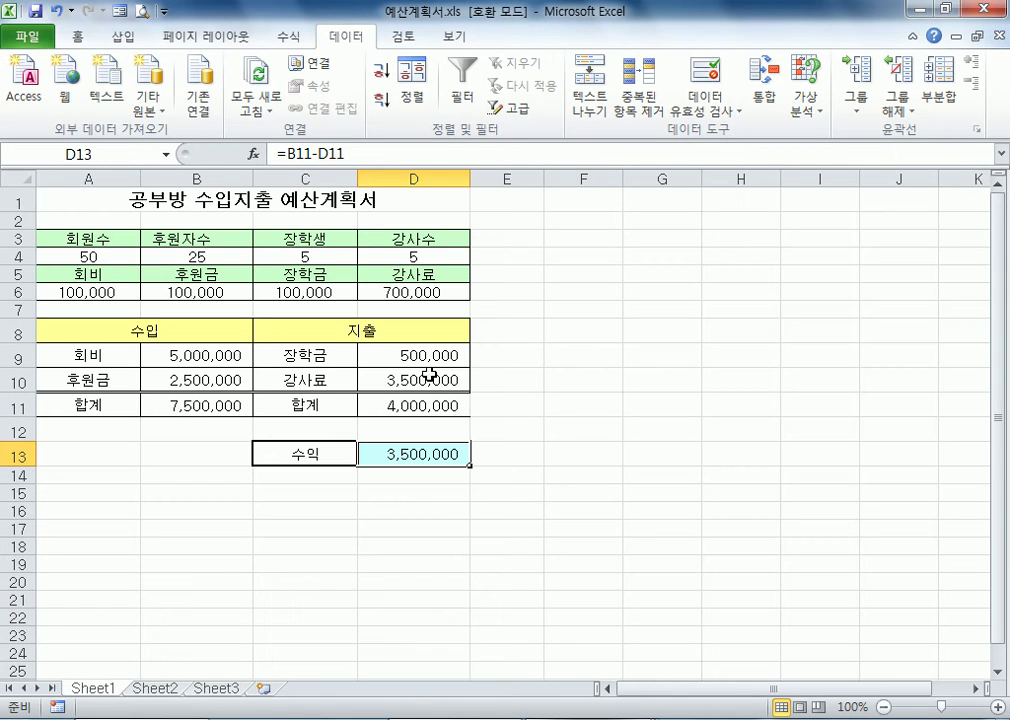
click(110, 491)
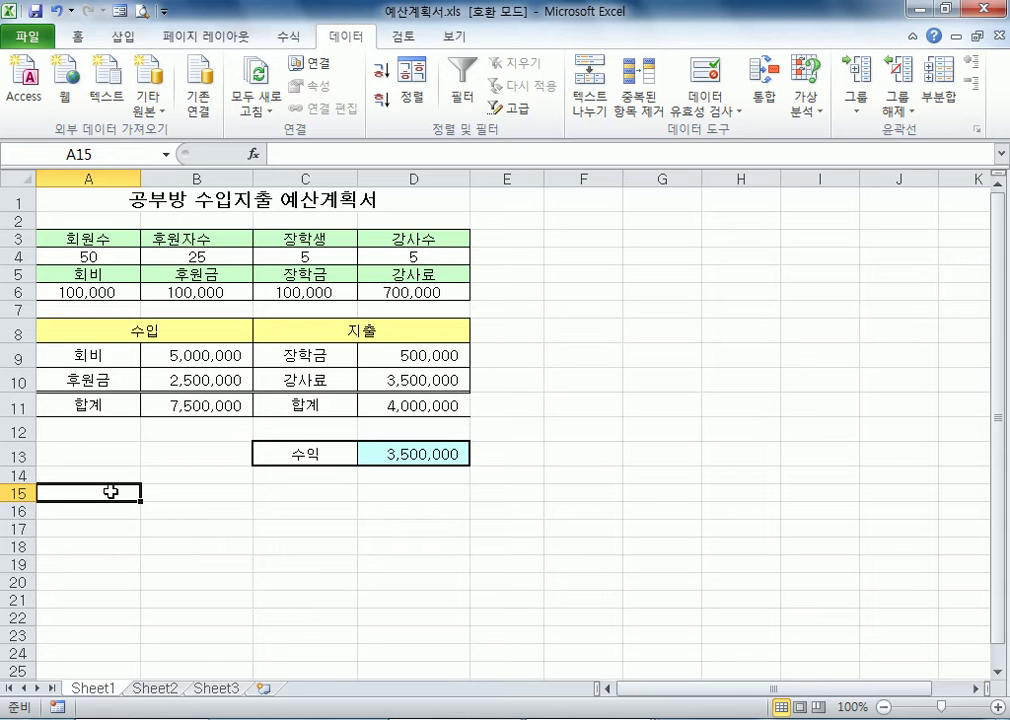
click(106, 259)
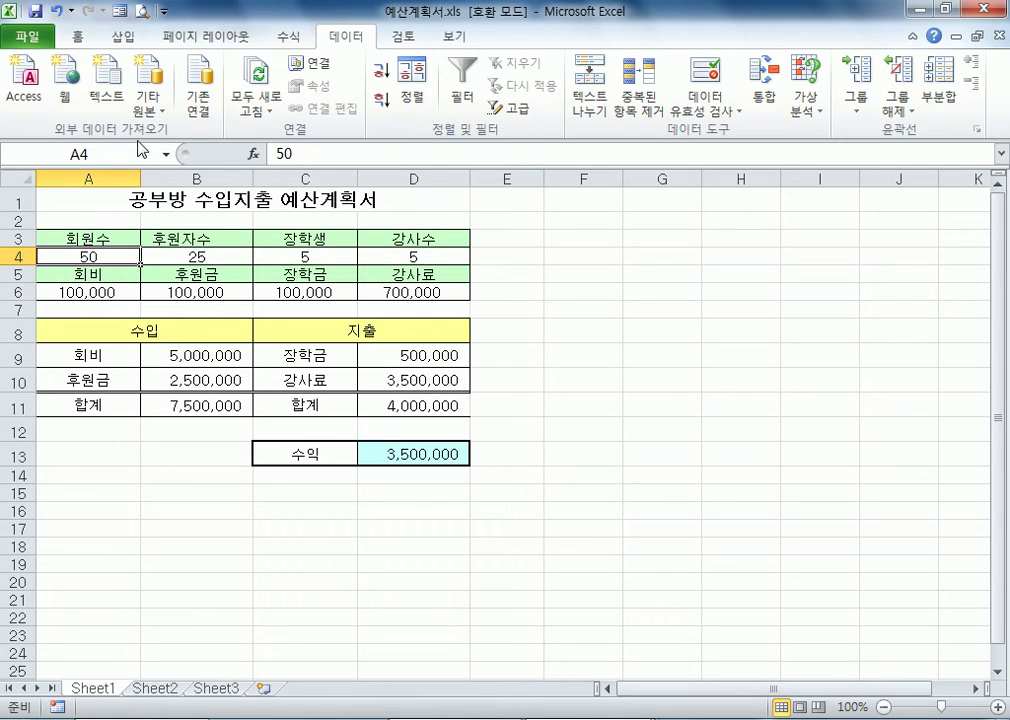
click(40, 52)
click(45, 124)
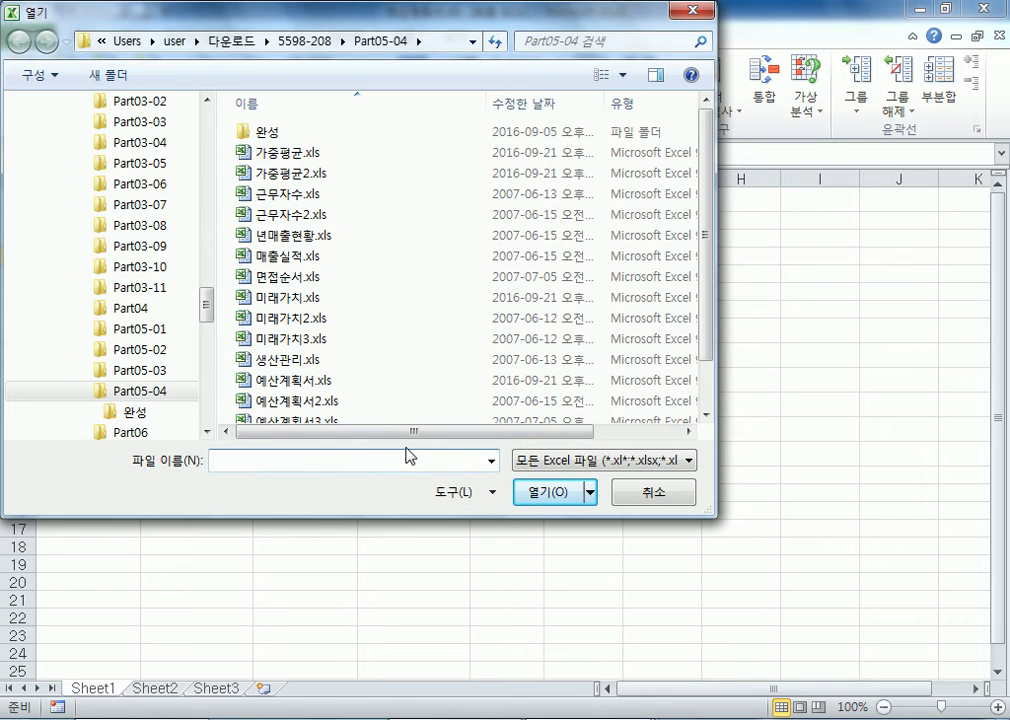
click(656, 500)
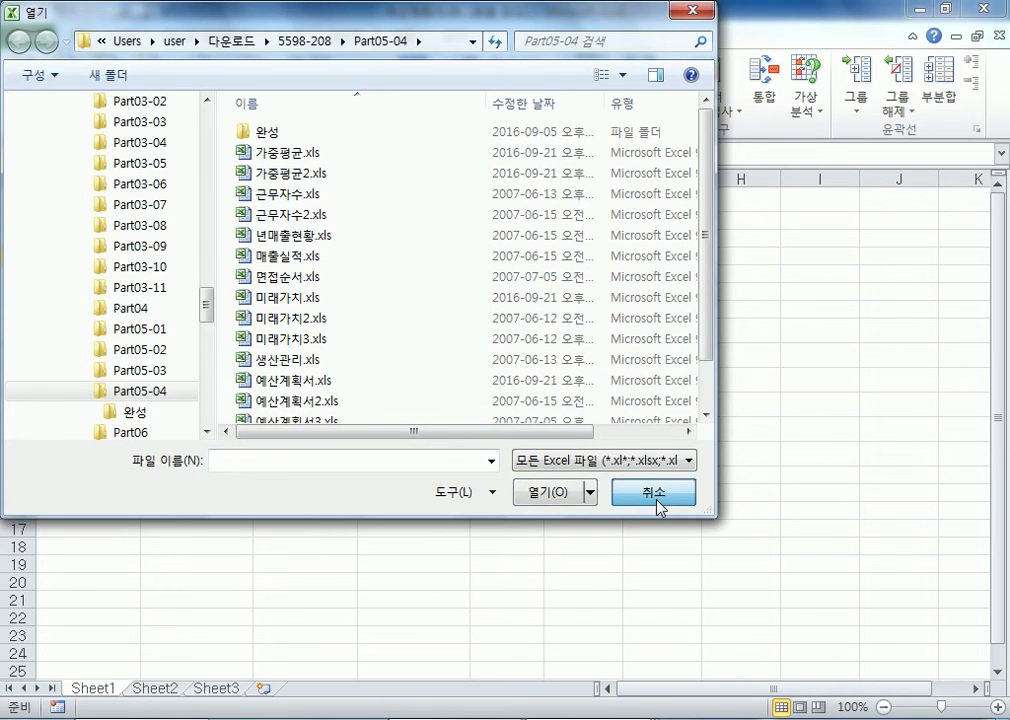
Examine the headcounts in row 4 and the 회비 and 후원금 amounts in row 6 of the budget plan
key(shift+Right)
key(shift+Right)
key(shift+Right)
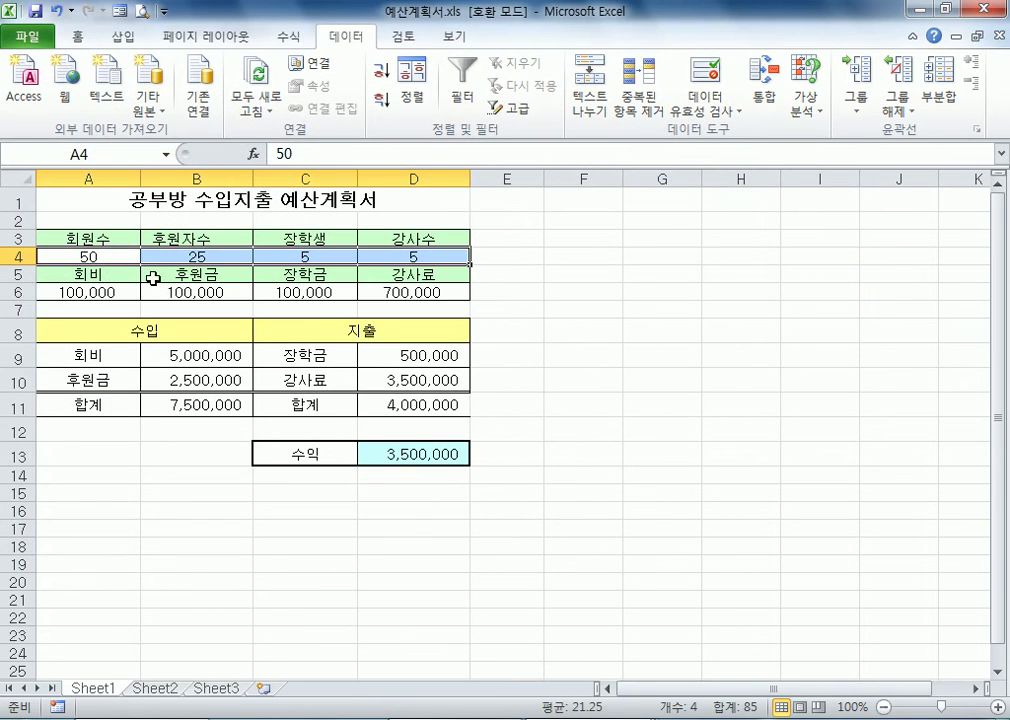
click(107, 256)
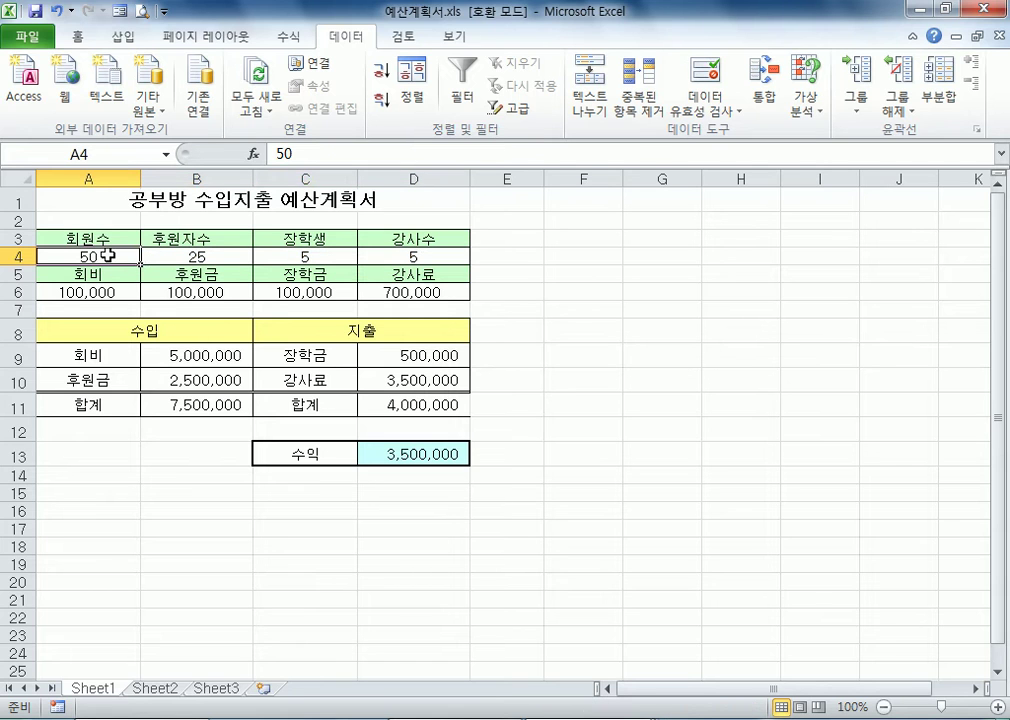
click(115, 296)
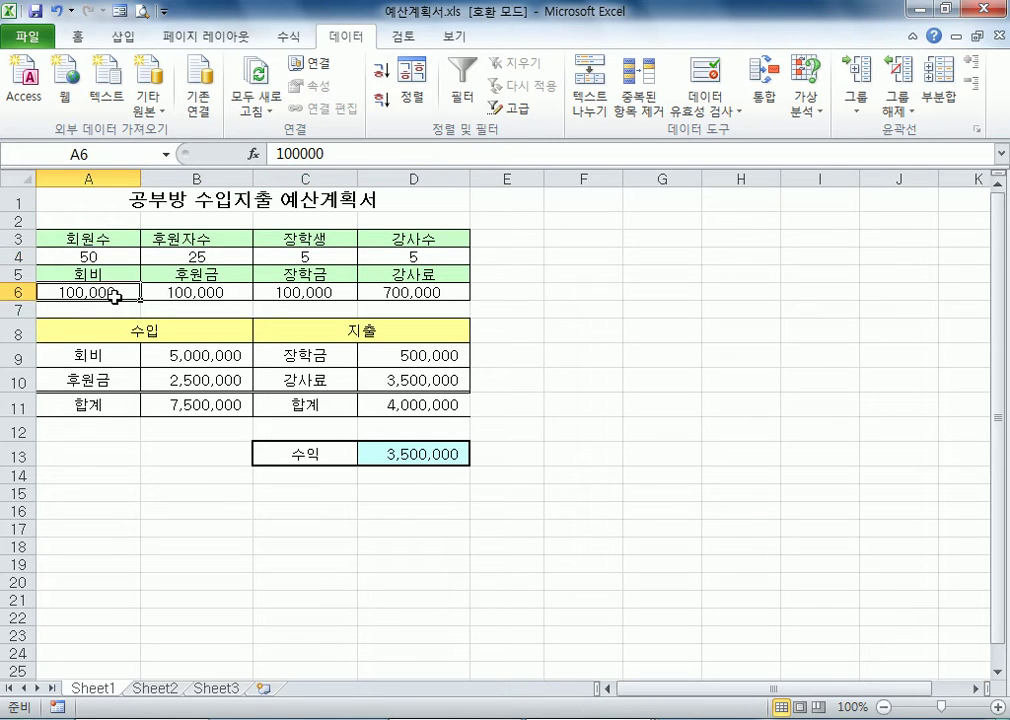
click(165, 256)
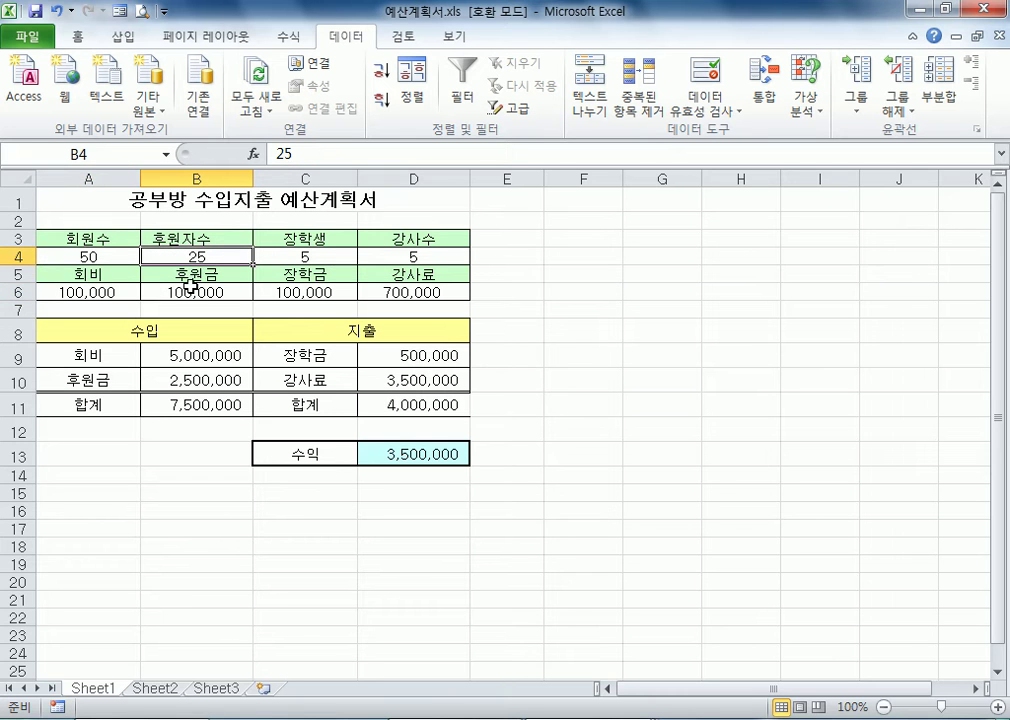
click(192, 290)
click(204, 257)
drag(88, 256, 164, 288)
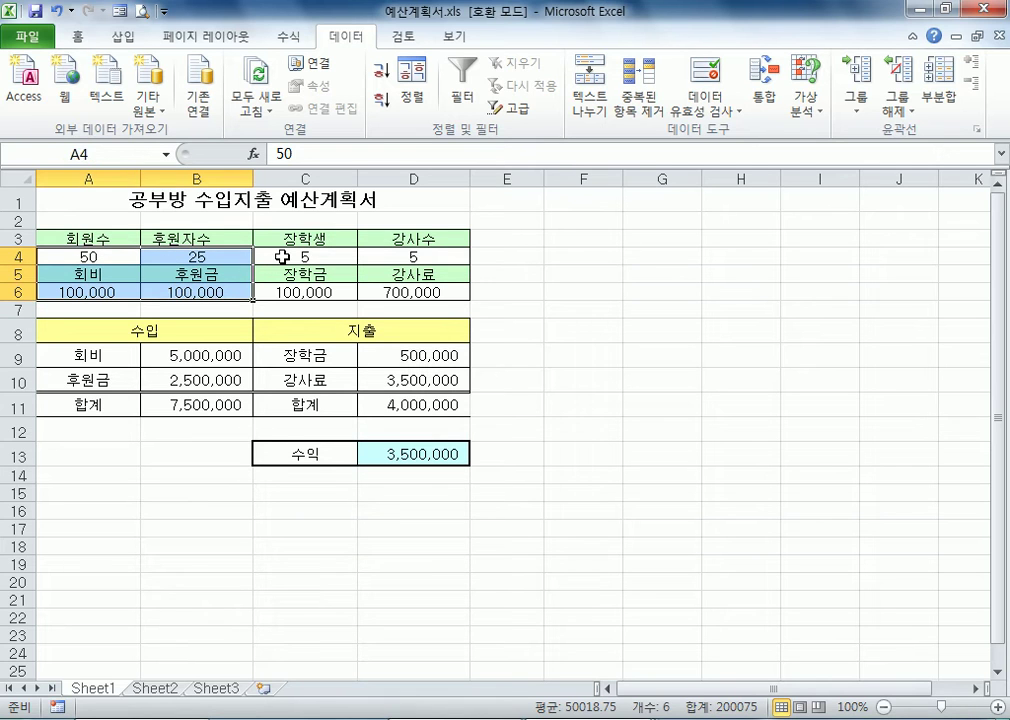
click(283, 257)
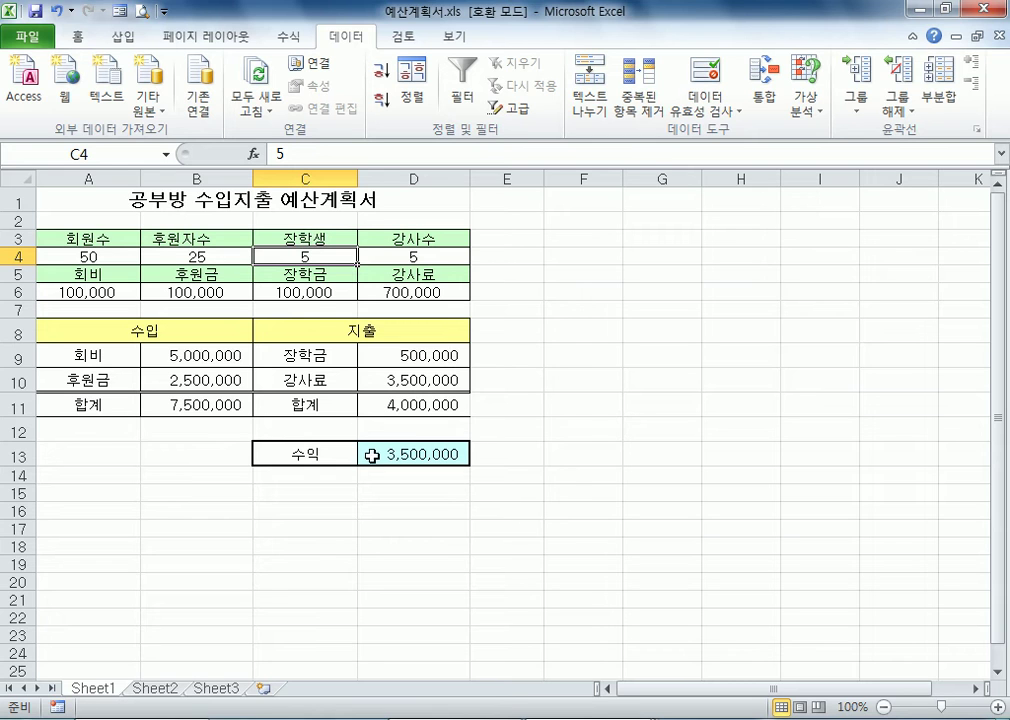
Set the 강사수 value in D4 to 10 and undo that change
click(410, 257)
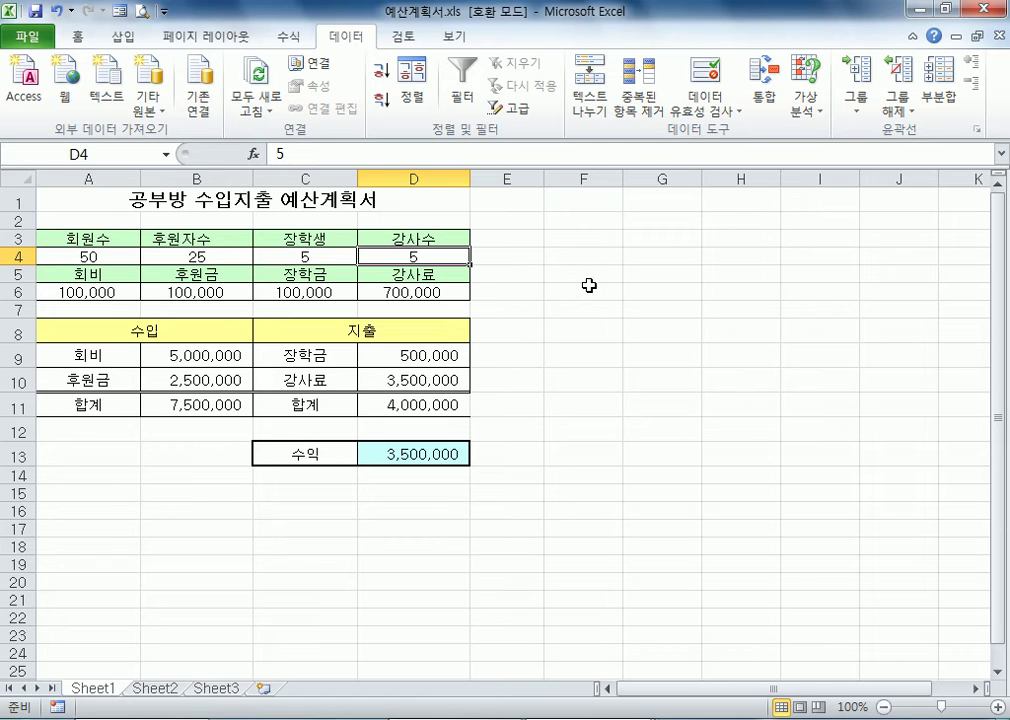
text(10)
key(Return)
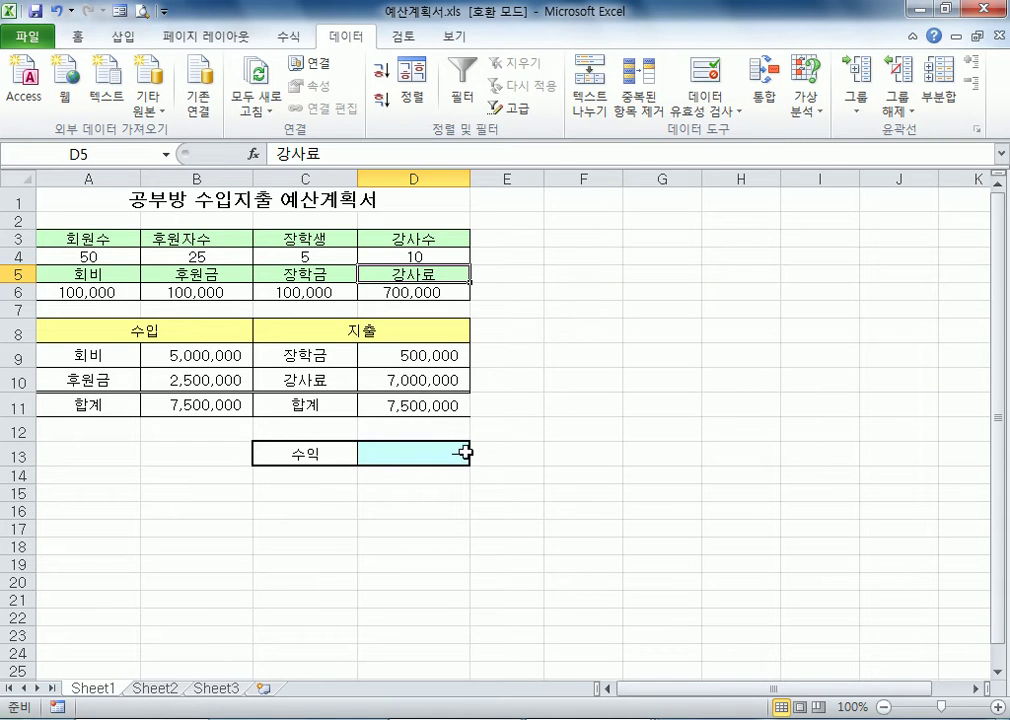
key(ctrl+z)
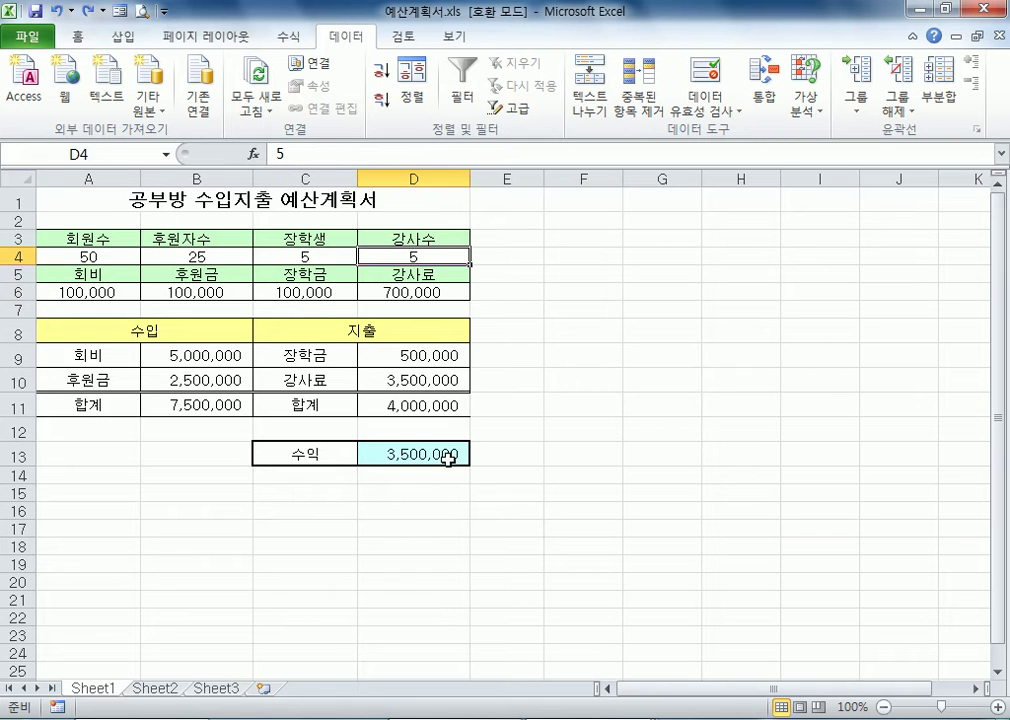
Examine the 강사료 amount in D6 and the 회원수, 후원자수, 장학생 and 강사수 headcounts in A4:D4
click(455, 293)
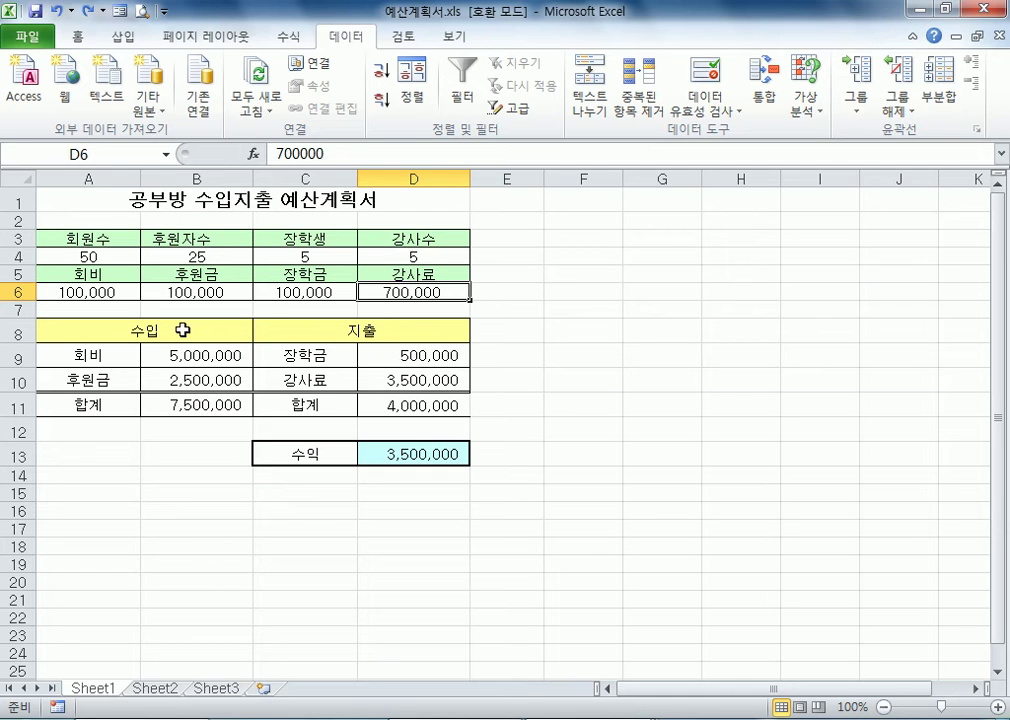
click(648, 234)
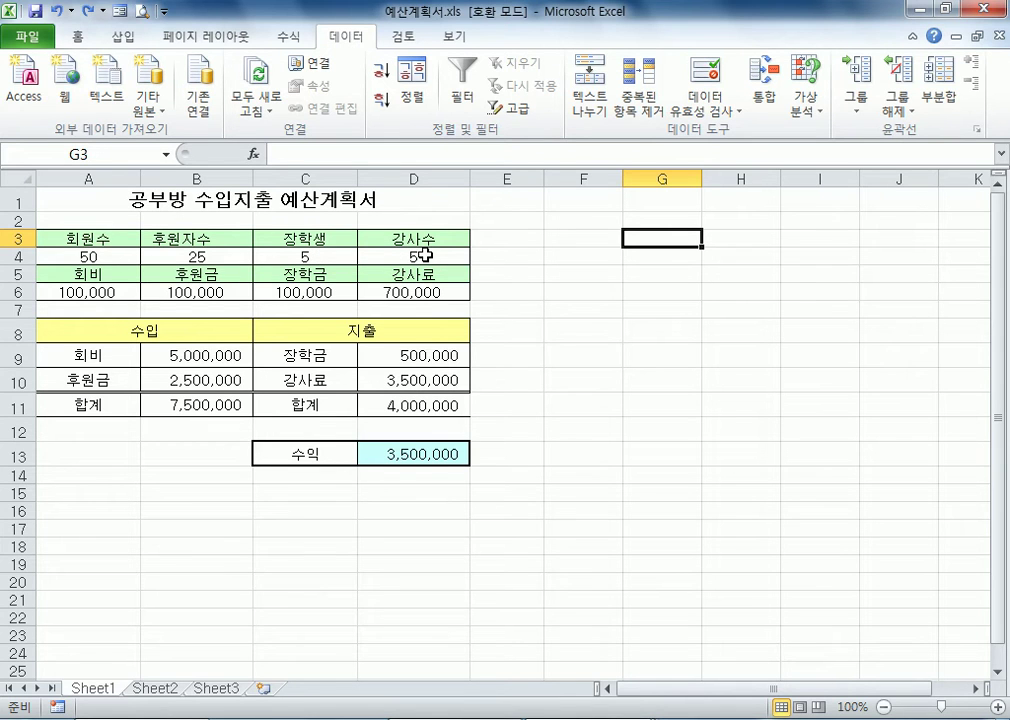
click(118, 256)
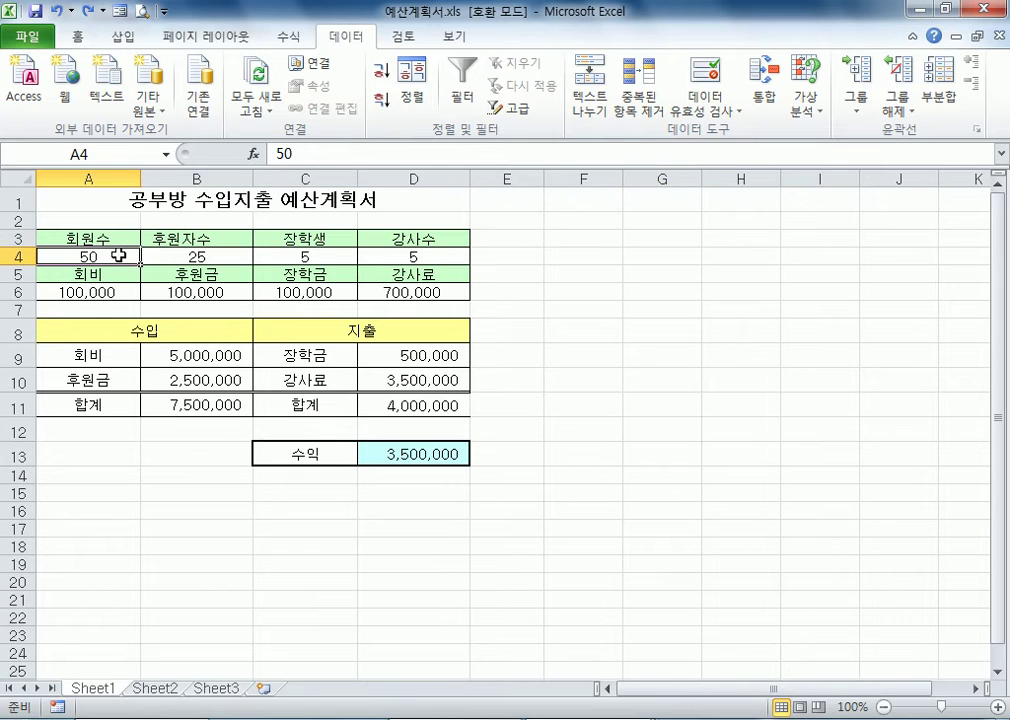
click(211, 258)
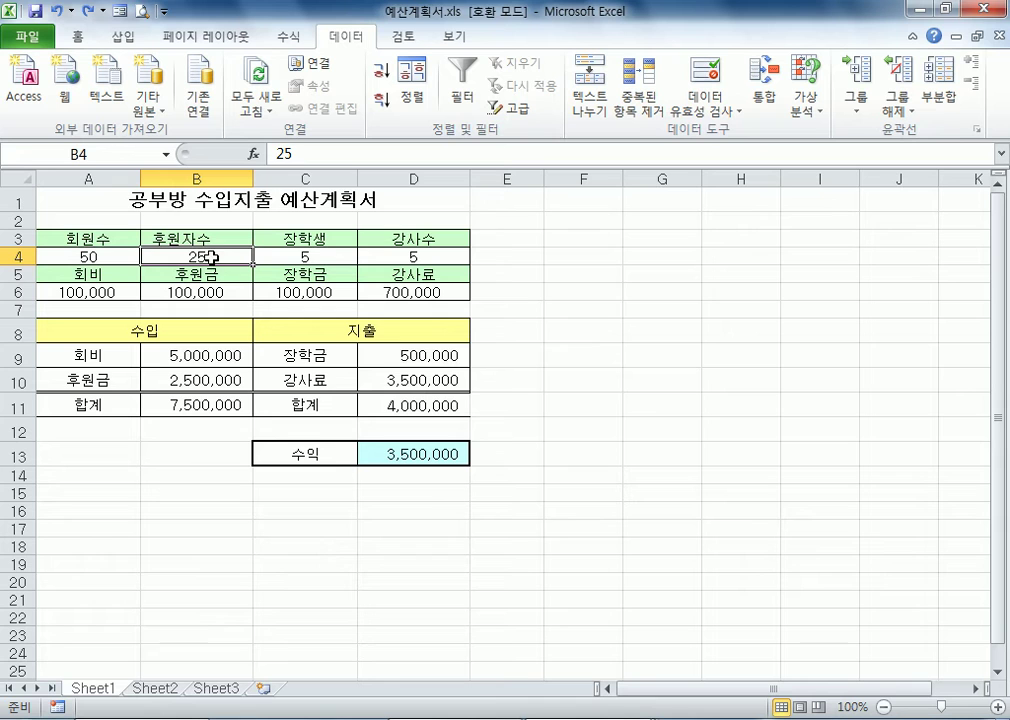
click(310, 255)
click(401, 254)
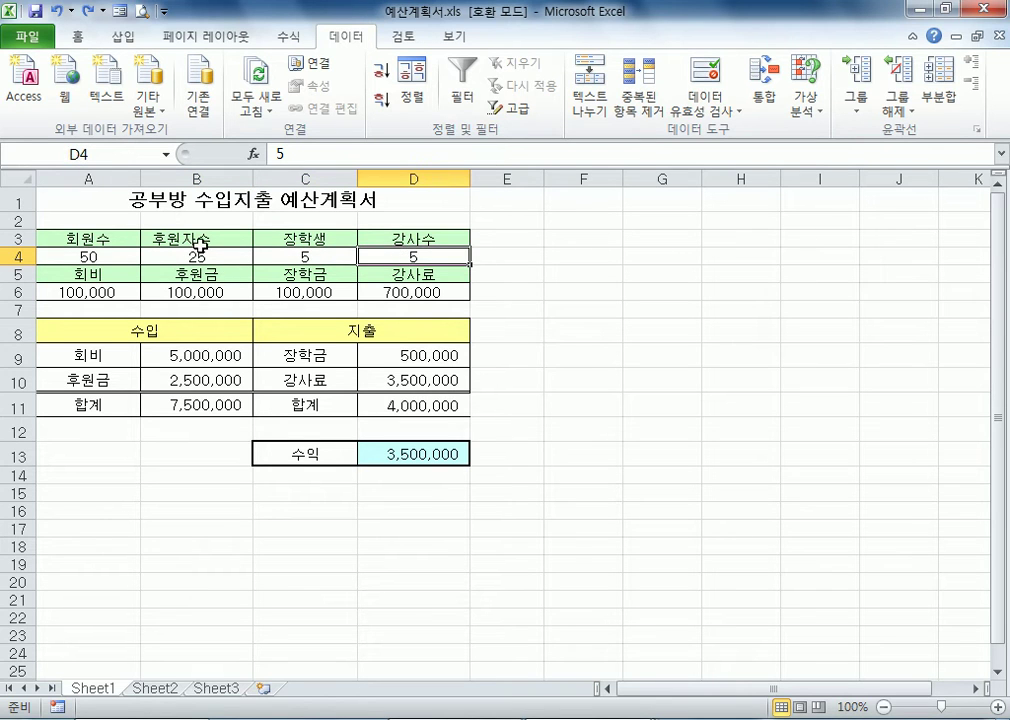
click(92, 254)
drag(92, 254, 194, 257)
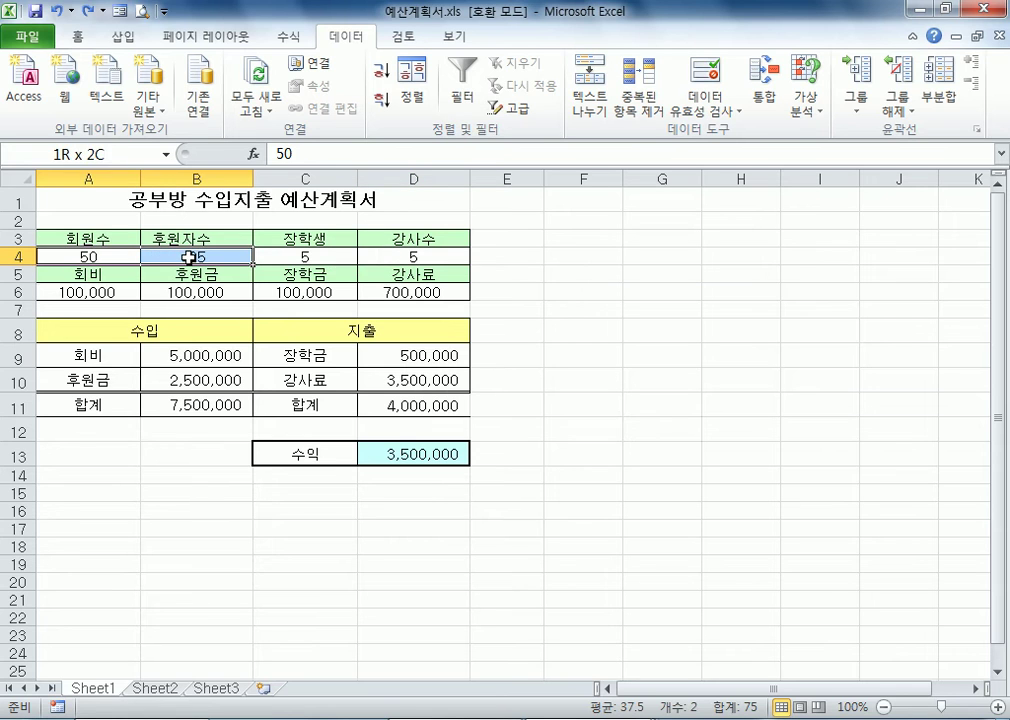
click(318, 258)
drag(318, 258, 413, 266)
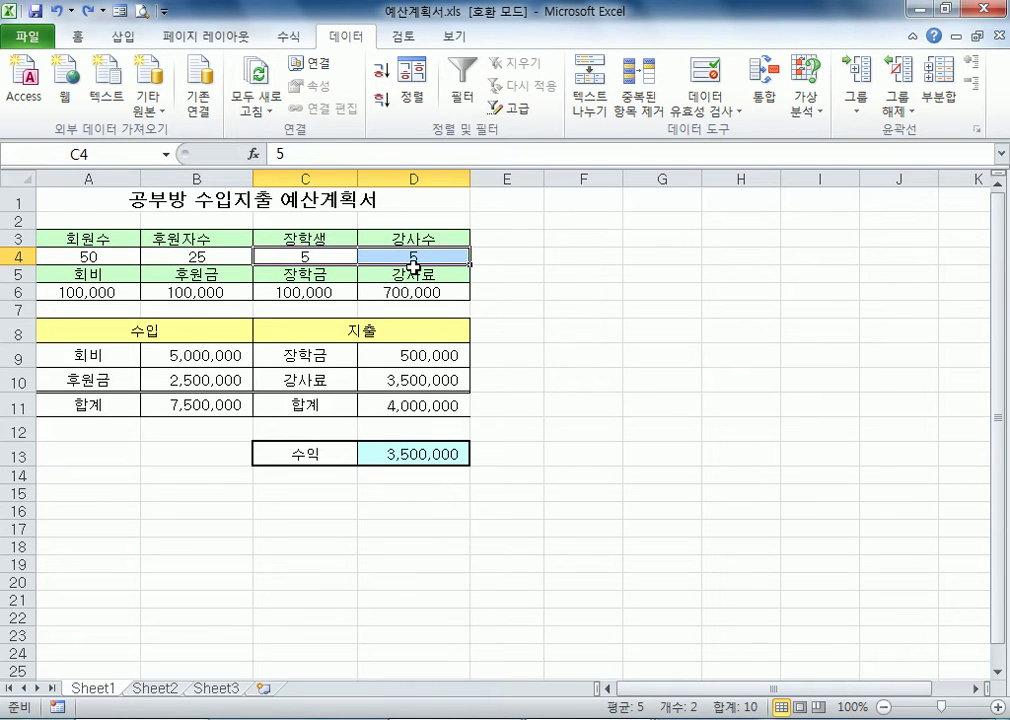
click(584, 221)
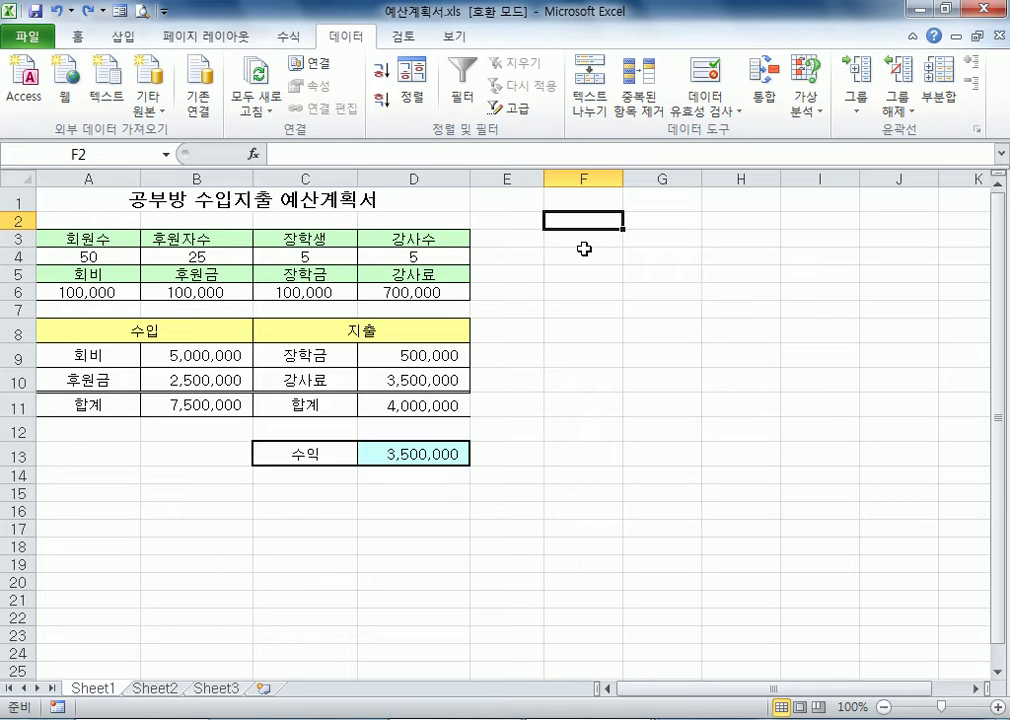
click(65, 256)
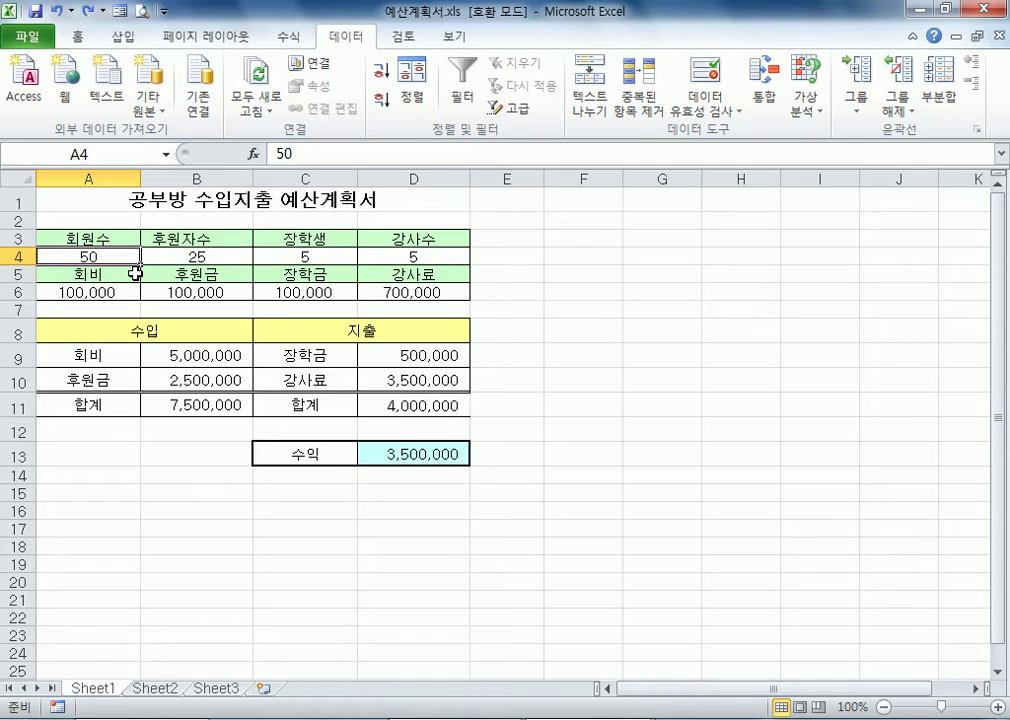
click(188, 256)
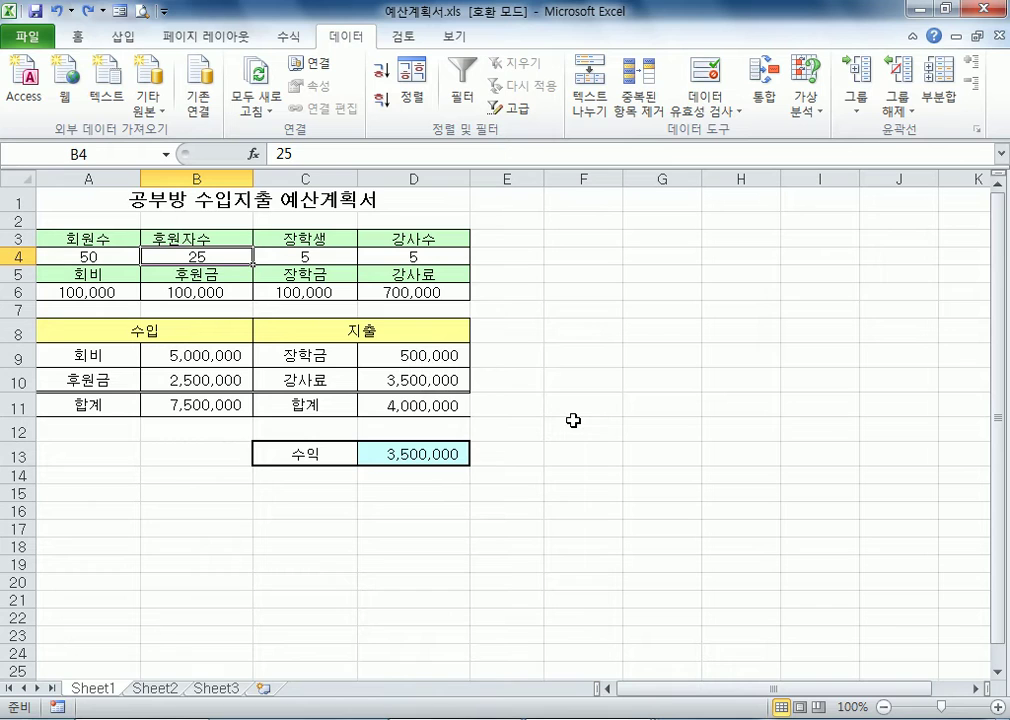
click(300, 257)
click(441, 259)
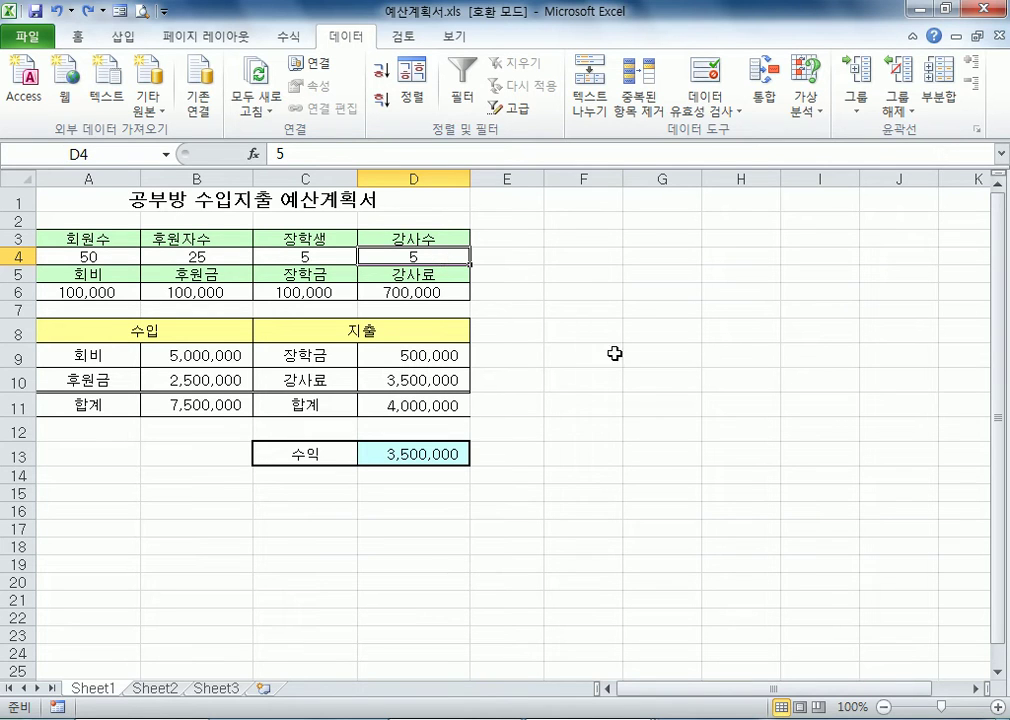
Start a new scenario in the Scenario Manager and name it 인원증가
click(580, 241)
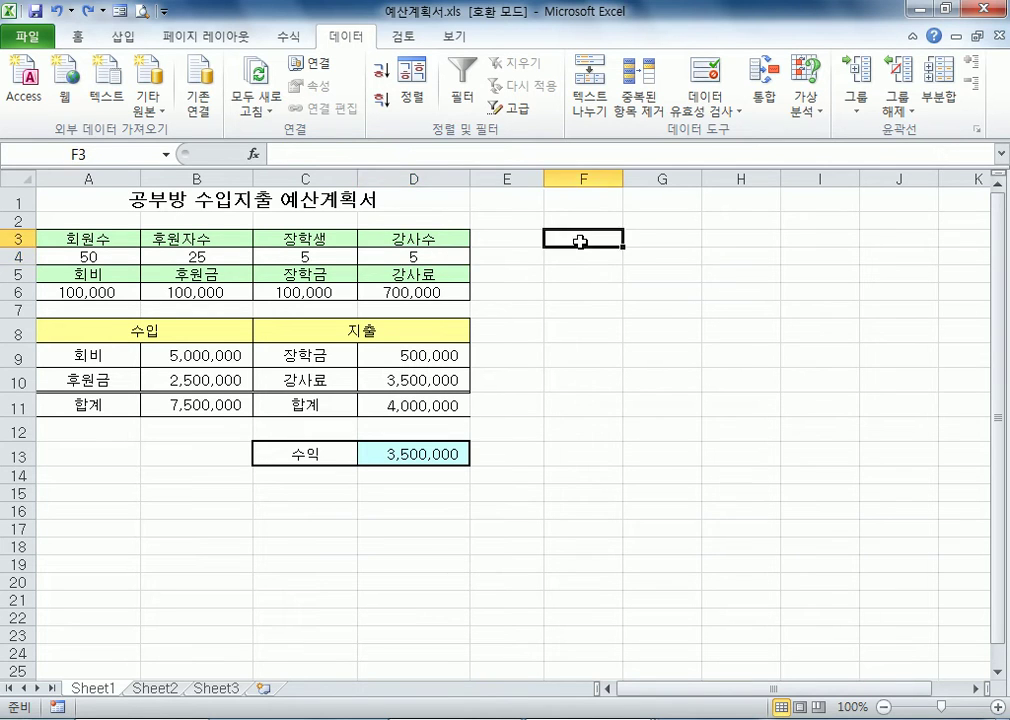
click(796, 110)
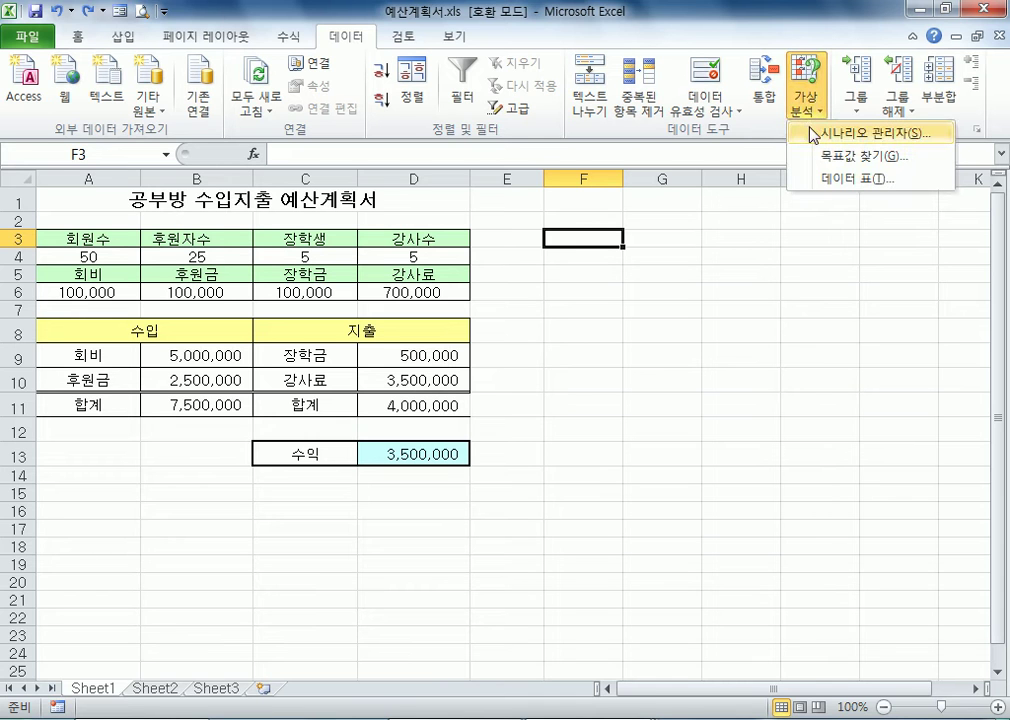
click(812, 134)
drag(516, 70, 600, 176)
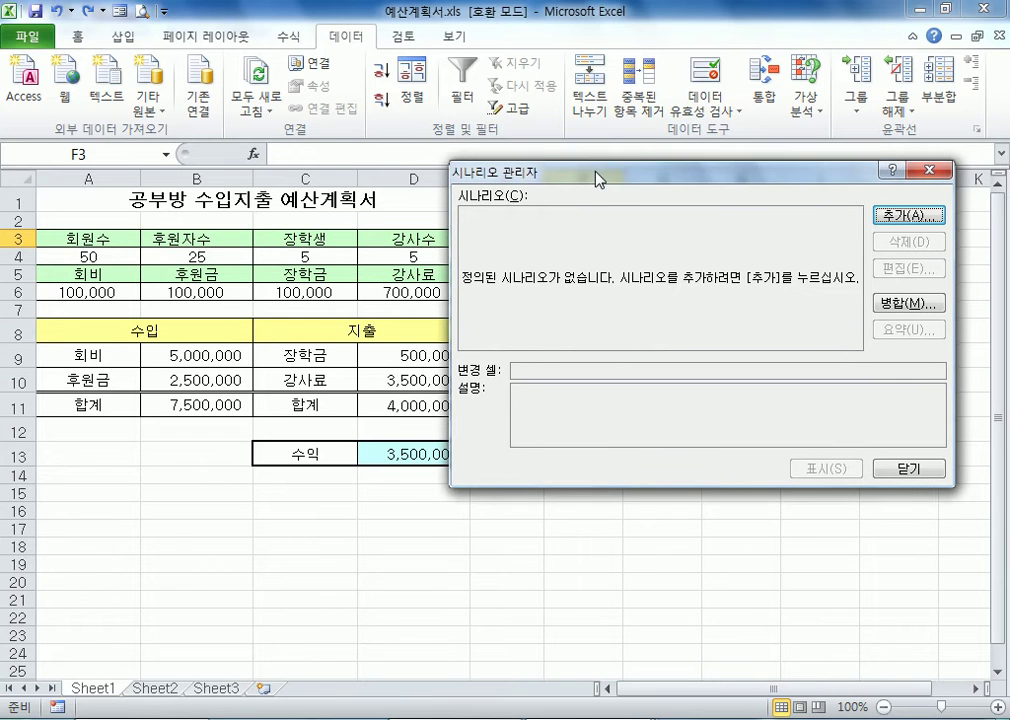
click(882, 215)
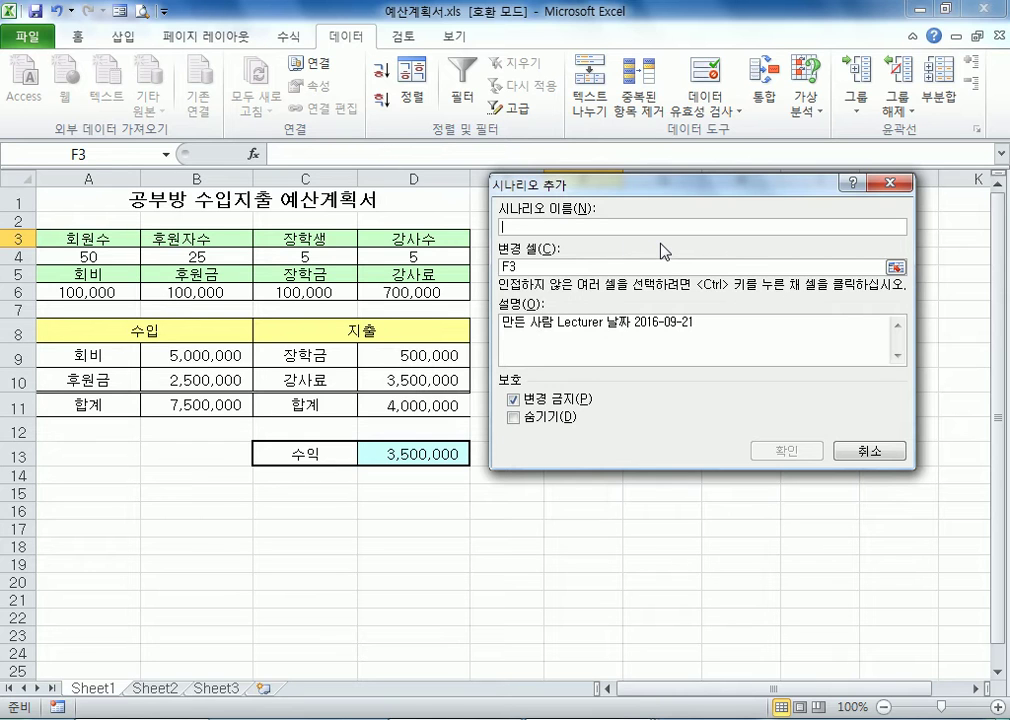
text(DLS)
key(shift+Home)
text(인부)
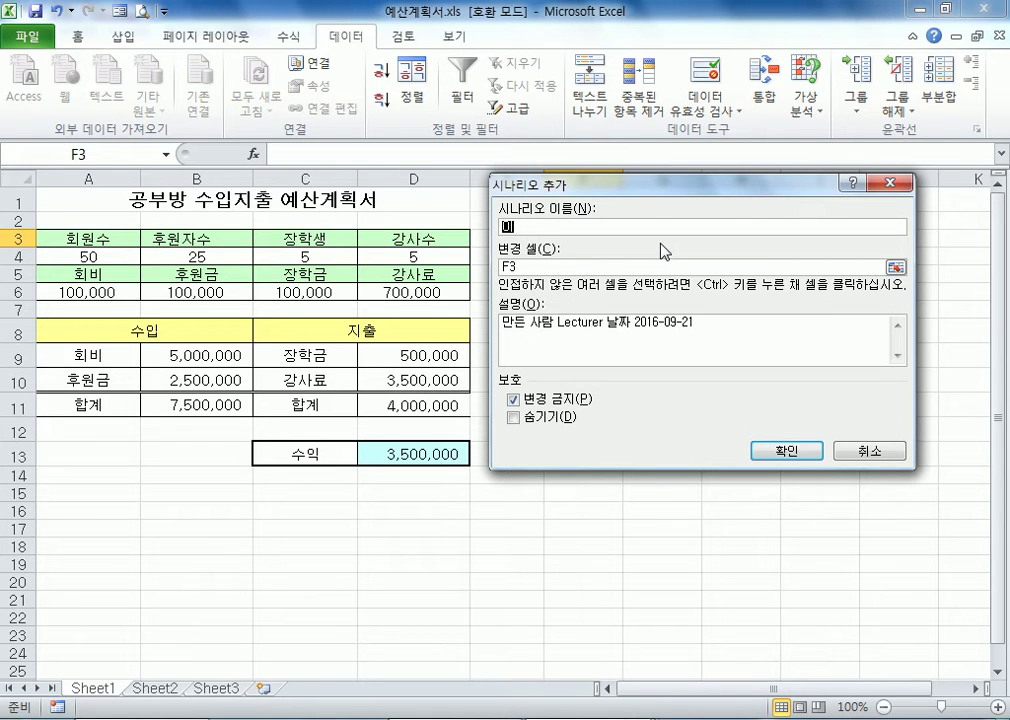
text(증가)
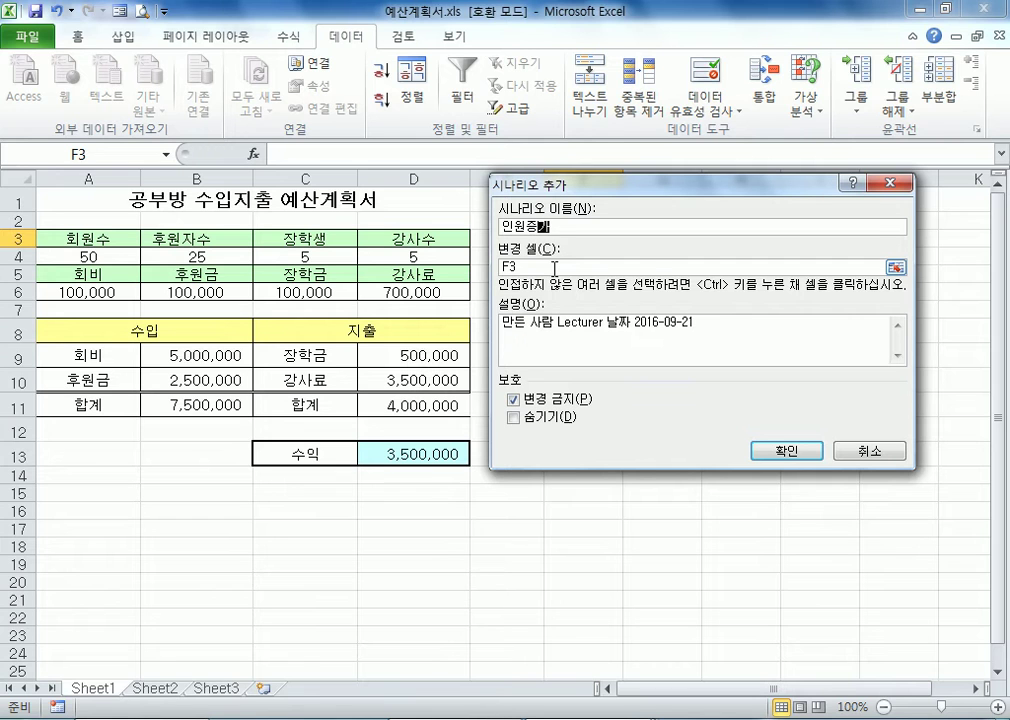
Set the scenario's changing cells to the headcounts A4:D4, keep the default description, and accept the definition
click(655, 268)
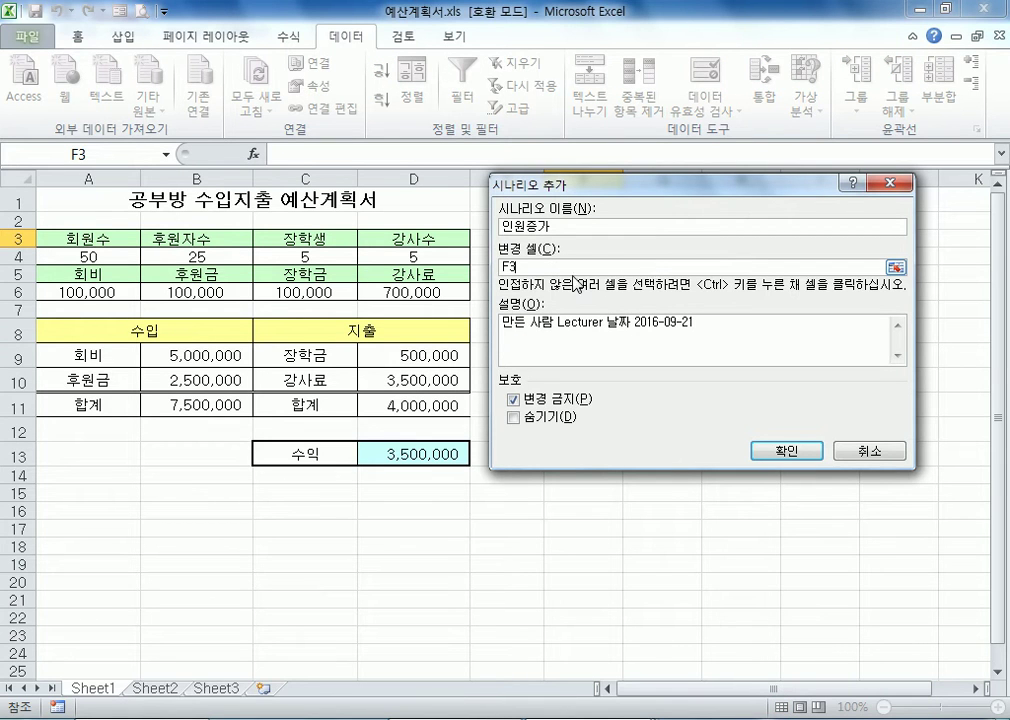
click(90, 255)
drag(90, 255, 400, 258)
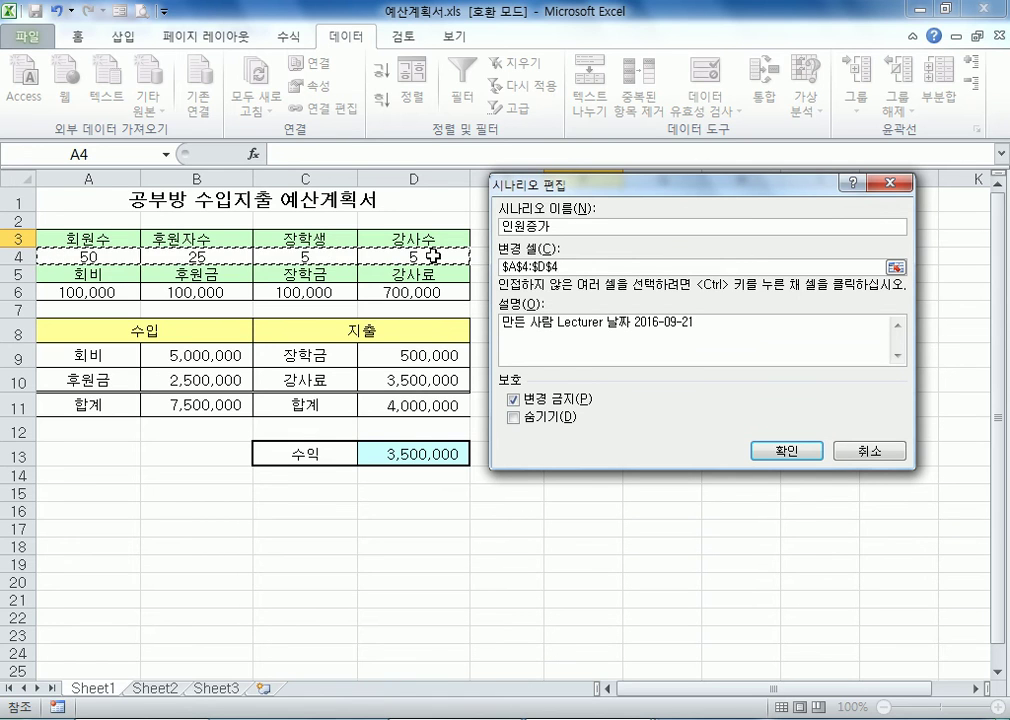
click(766, 340)
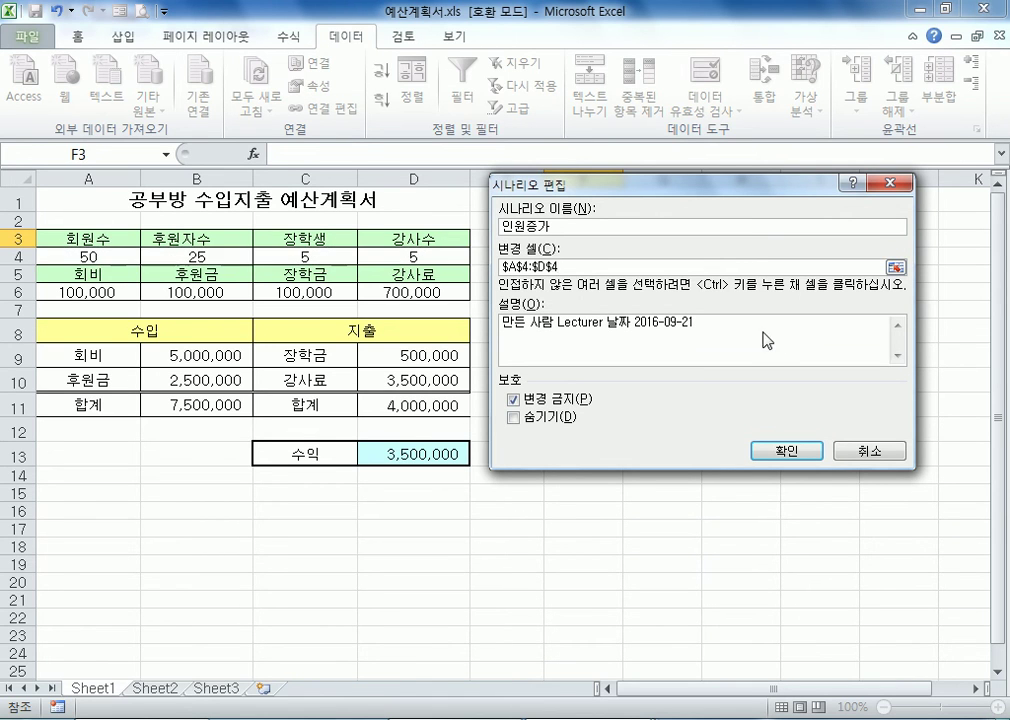
drag(696, 326, 512, 310)
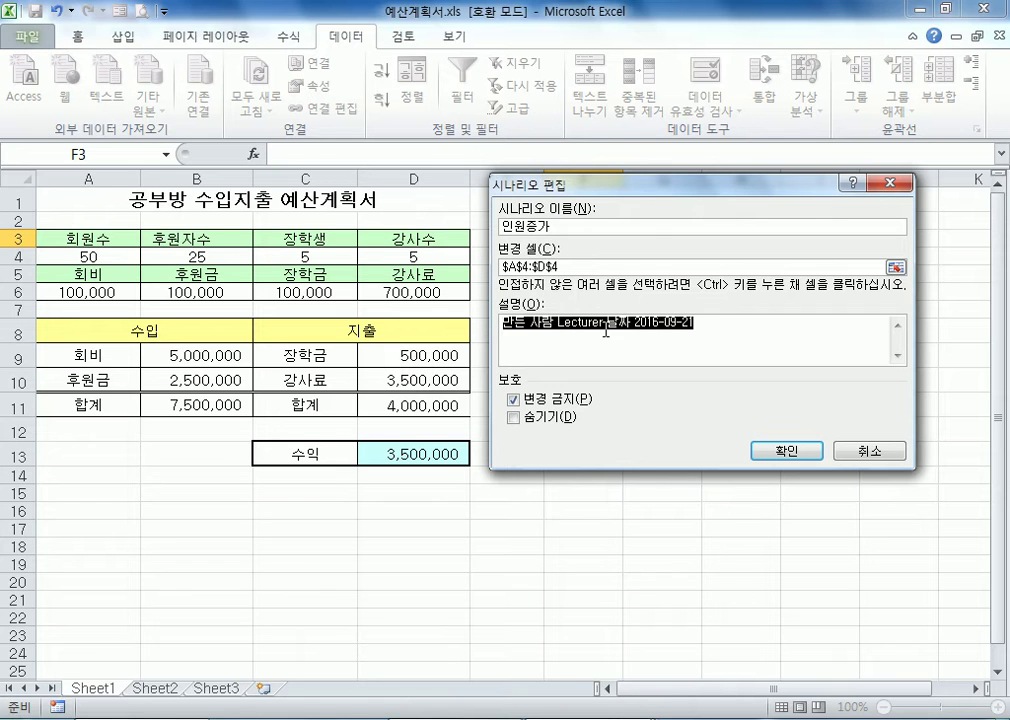
mouse_move(633, 190)
mouse_down()
mouse_move(642, 185)
mouse_move(630, 180)
mouse_up()
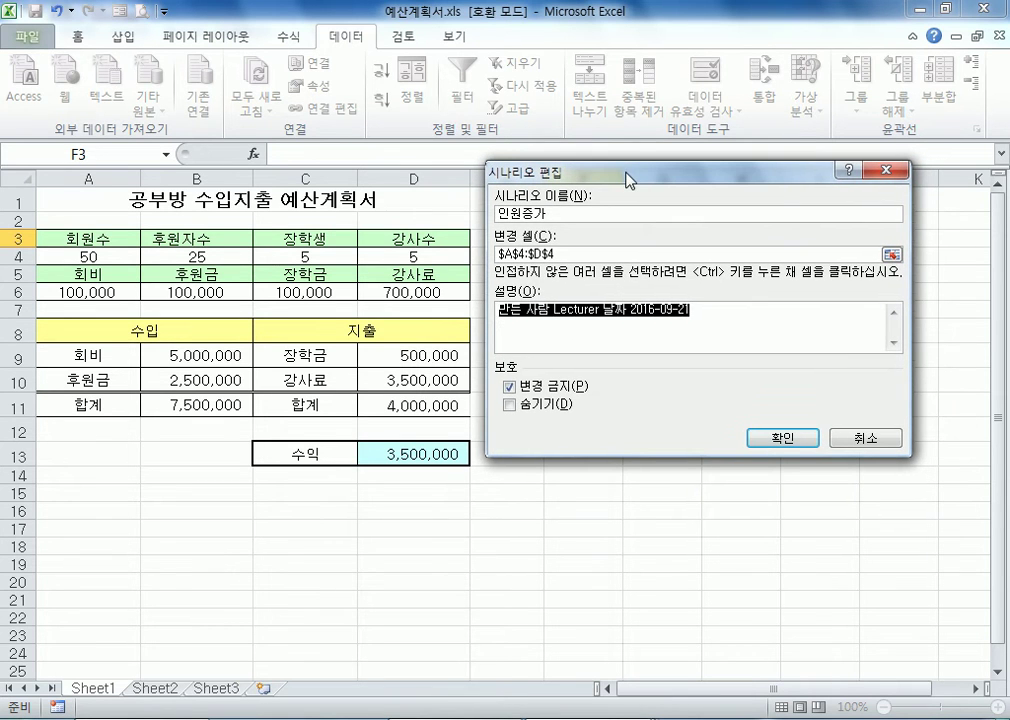
click(720, 318)
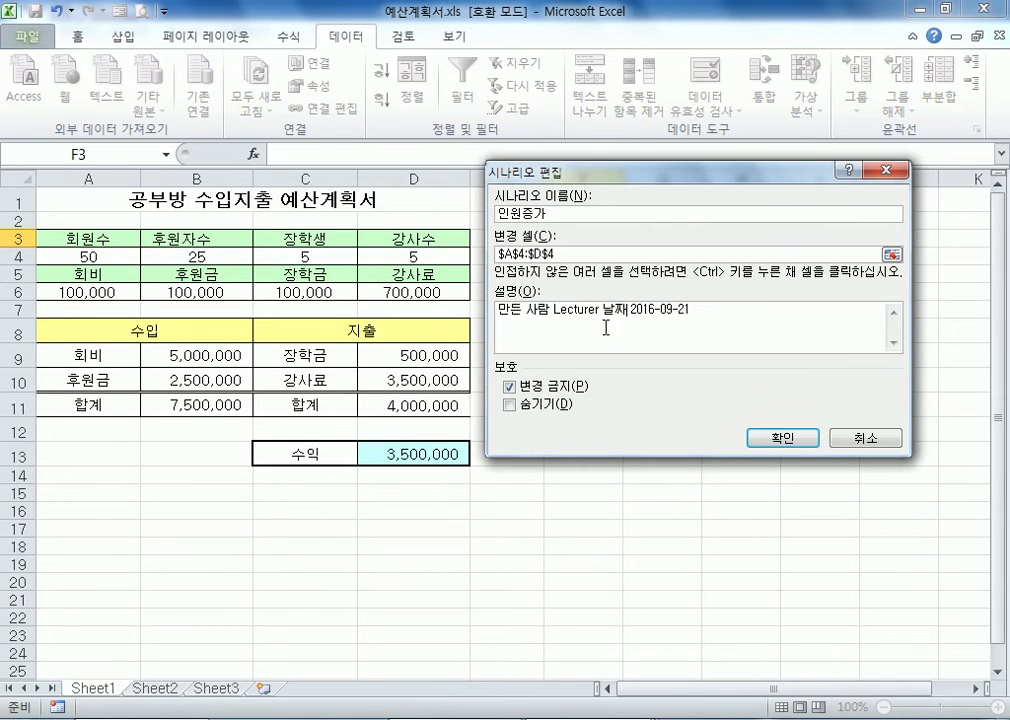
click(782, 440)
Enter the scenario values 30 for A4, 15 for B4, 3 for C4 and 3 for D4, and save the scenario
drag(628, 231, 564, 183)
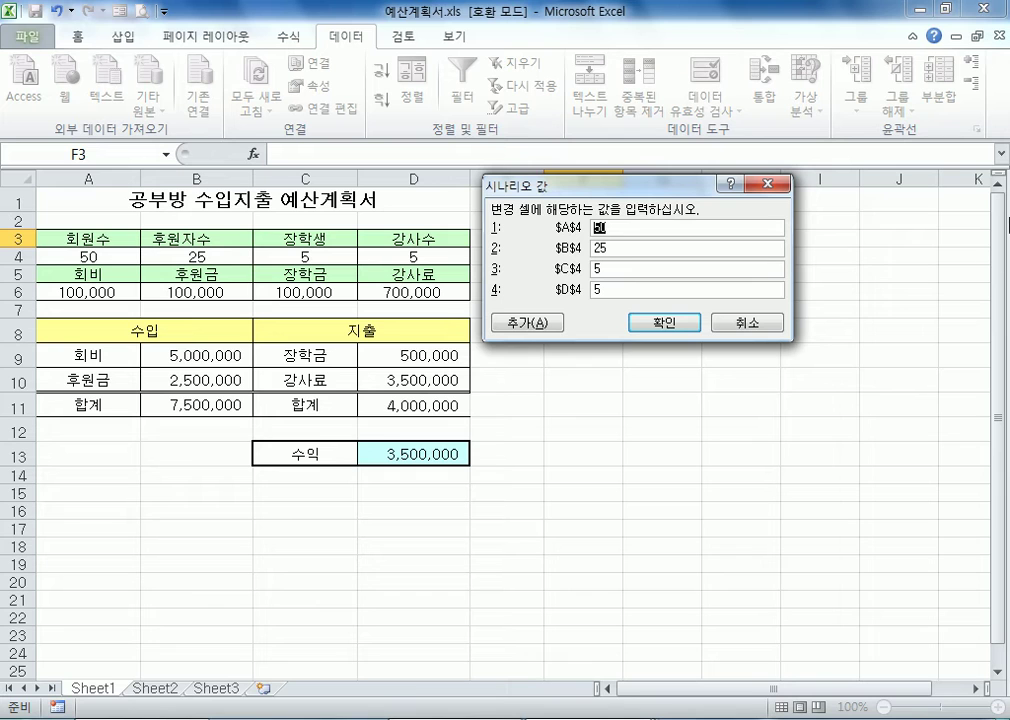
text(30)
key(Tab)
text(15)
key(Tab)
text(3)
key(Tab)
text(3)
click(665, 323)
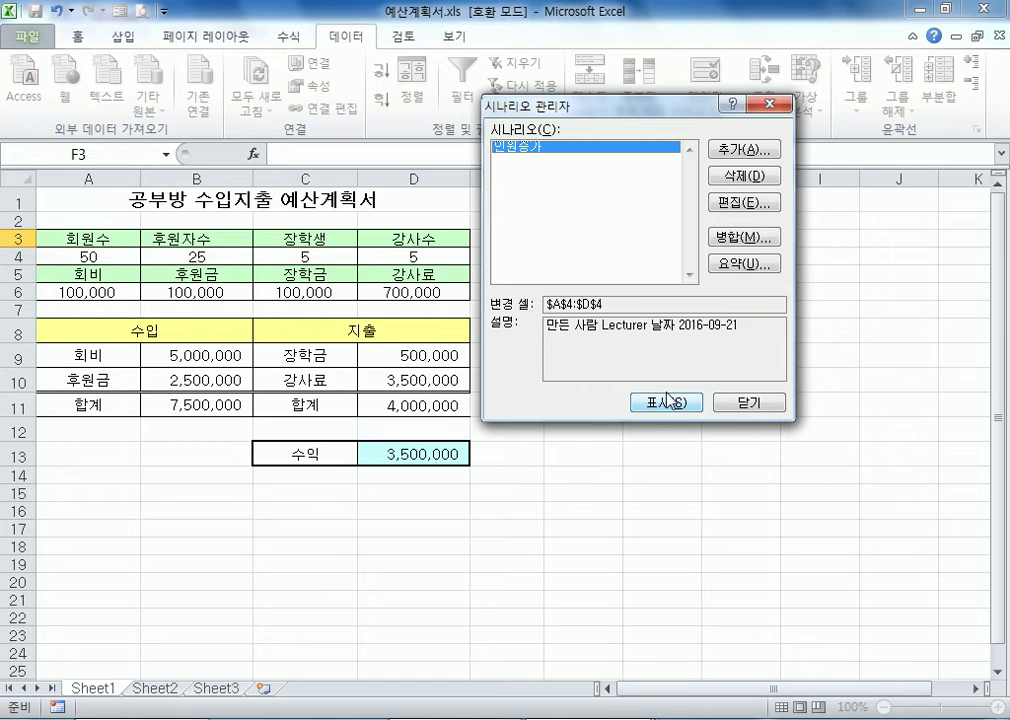
Try to add a second scenario named 인원증가 with changing cells A4:D4
click(754, 156)
text(ㅇ인원증ㄱ)
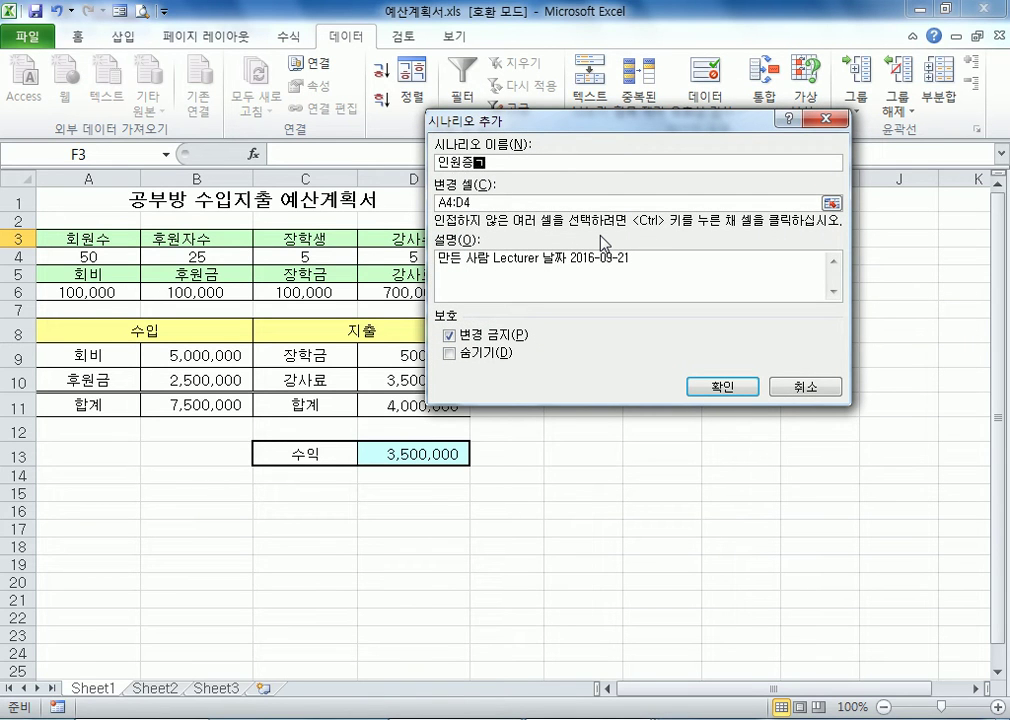
text(ㅏ)
drag(508, 127, 555, 168)
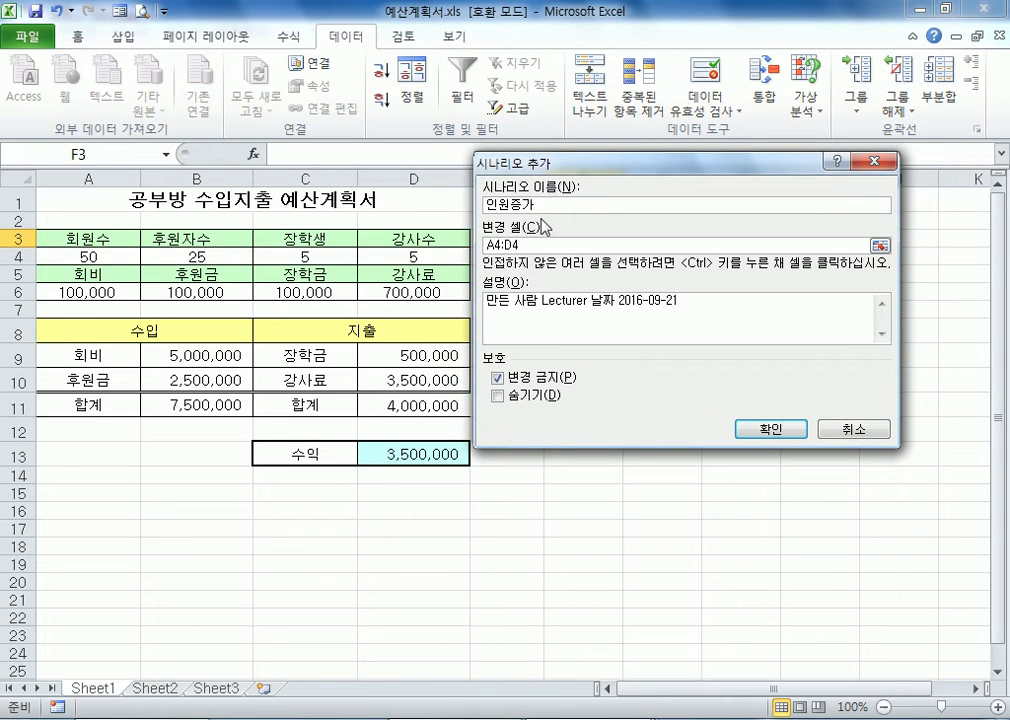
double_click(499, 244)
triple_click(502, 244)
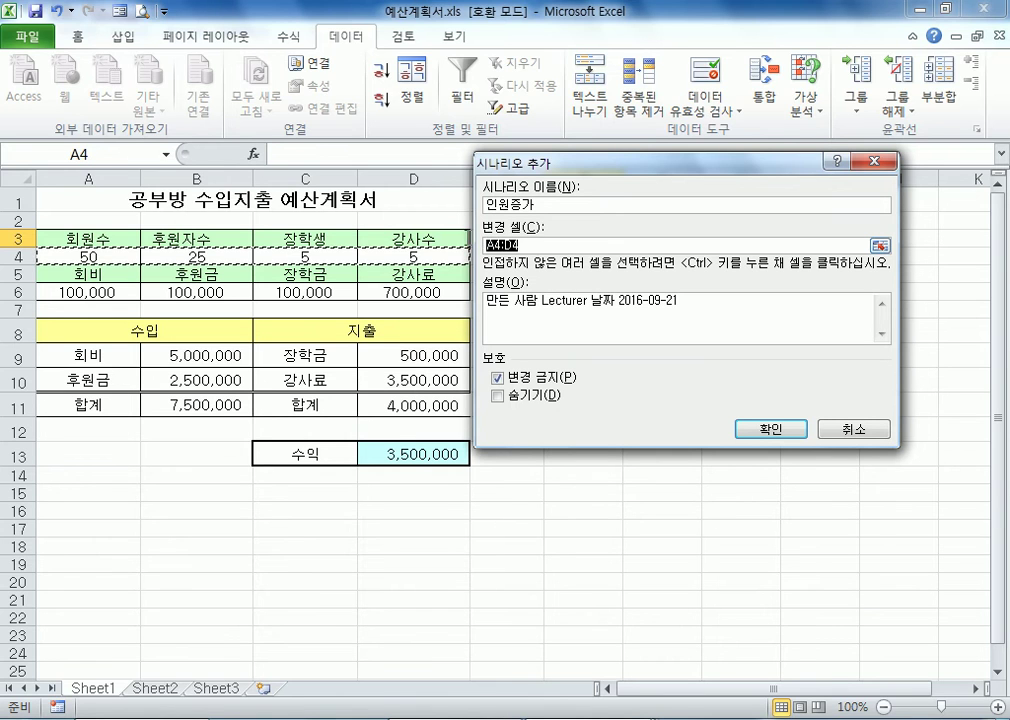
click(535, 248)
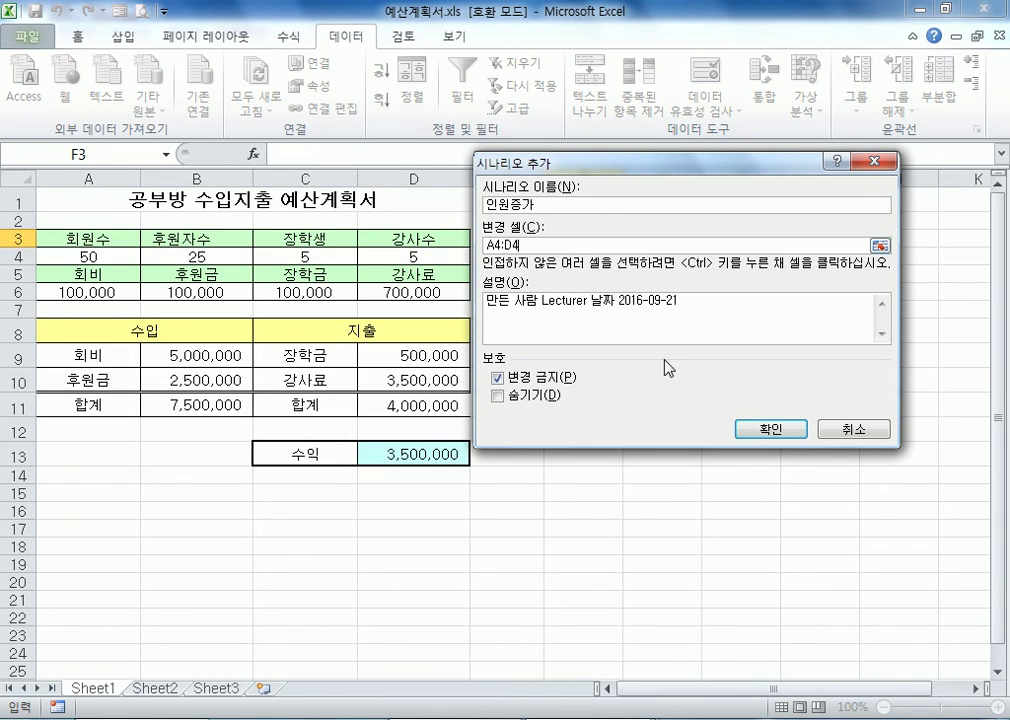
click(771, 437)
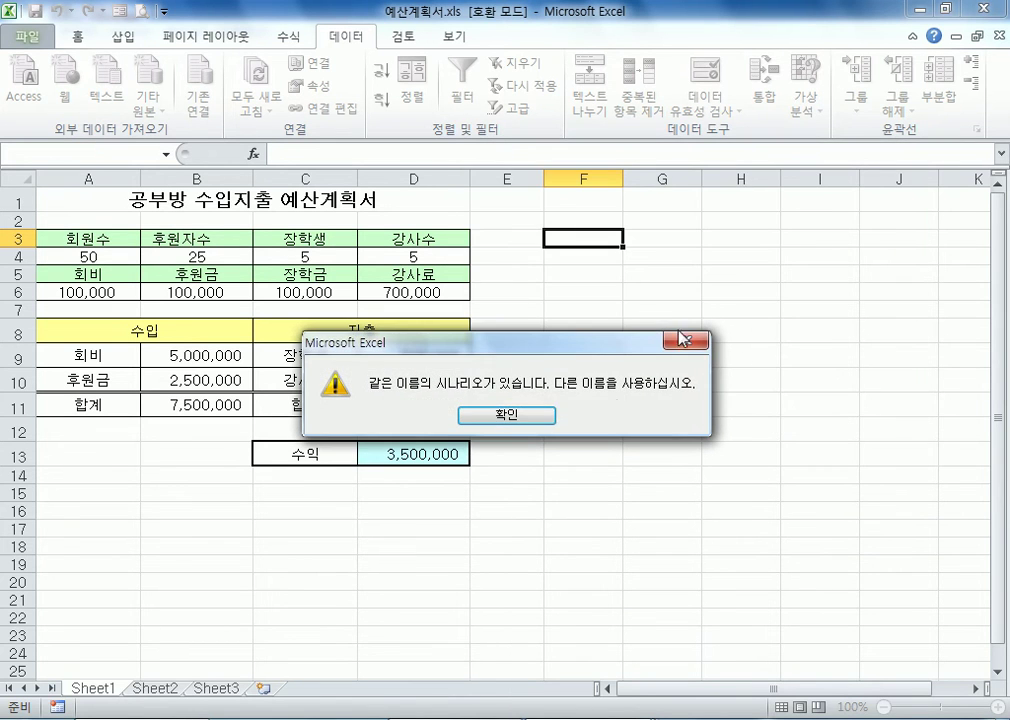
click(512, 418)
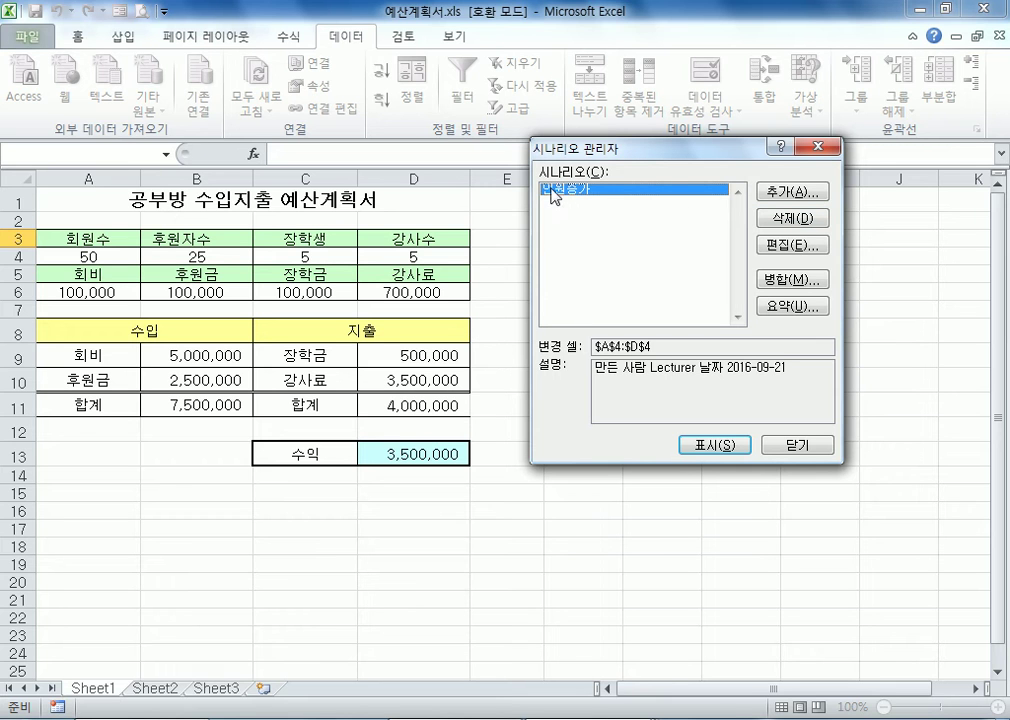
Rename the existing 인원증가 scenario as 인원감소, keeping its changing cells A4:D4 and its stored headcount values
click(788, 246)
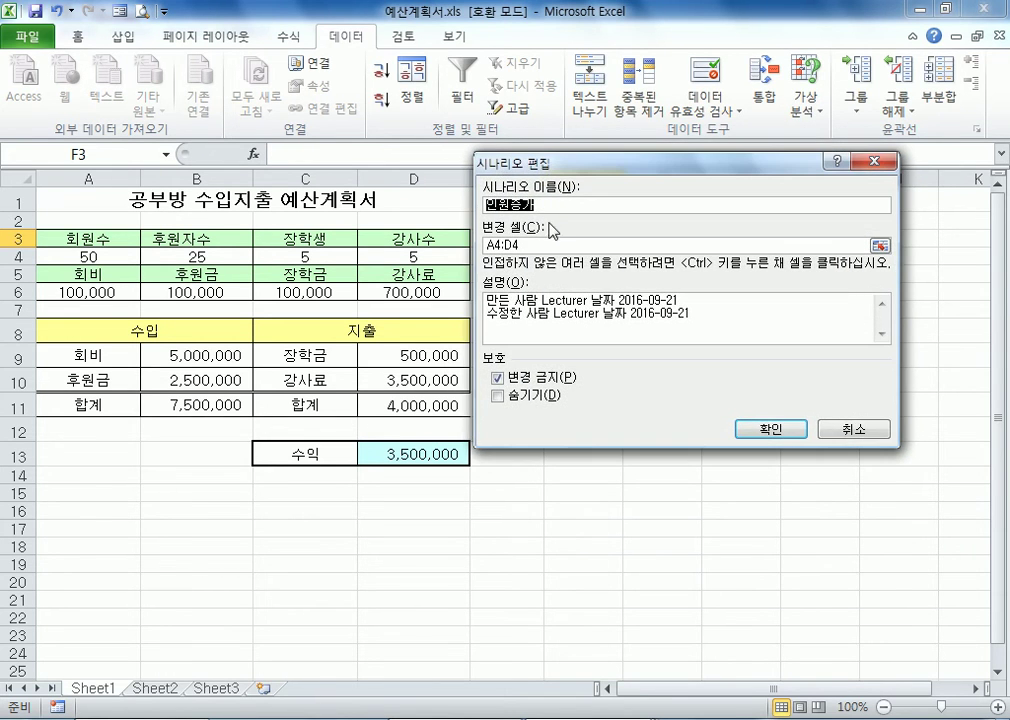
key(End)
key(shift+Left)
key(shift+Left)
text(감소)
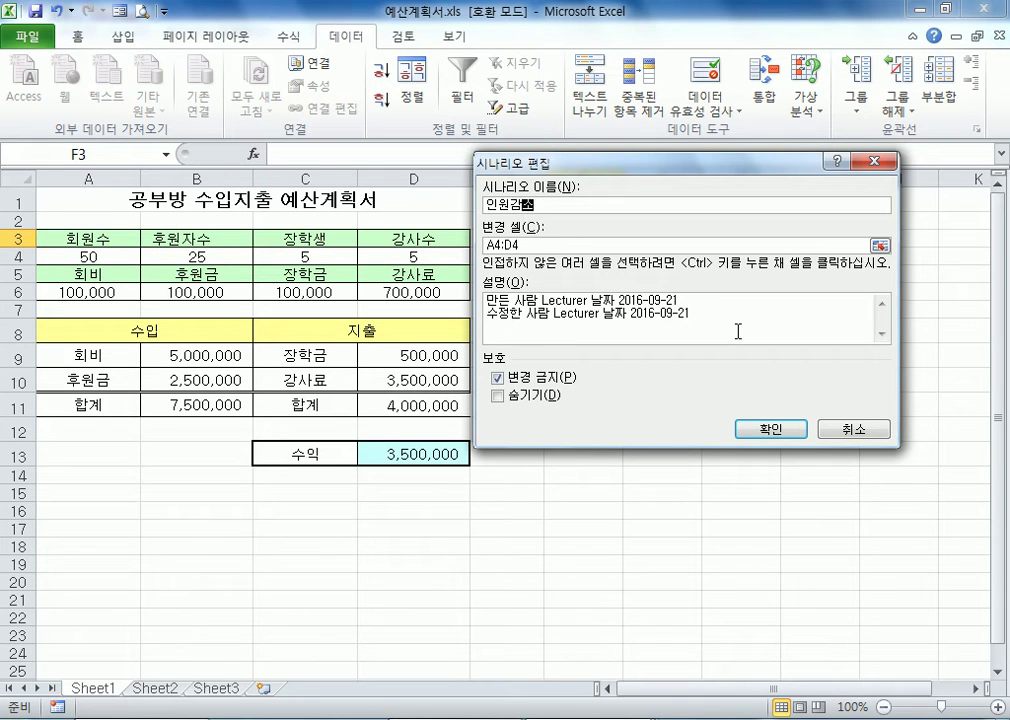
click(768, 433)
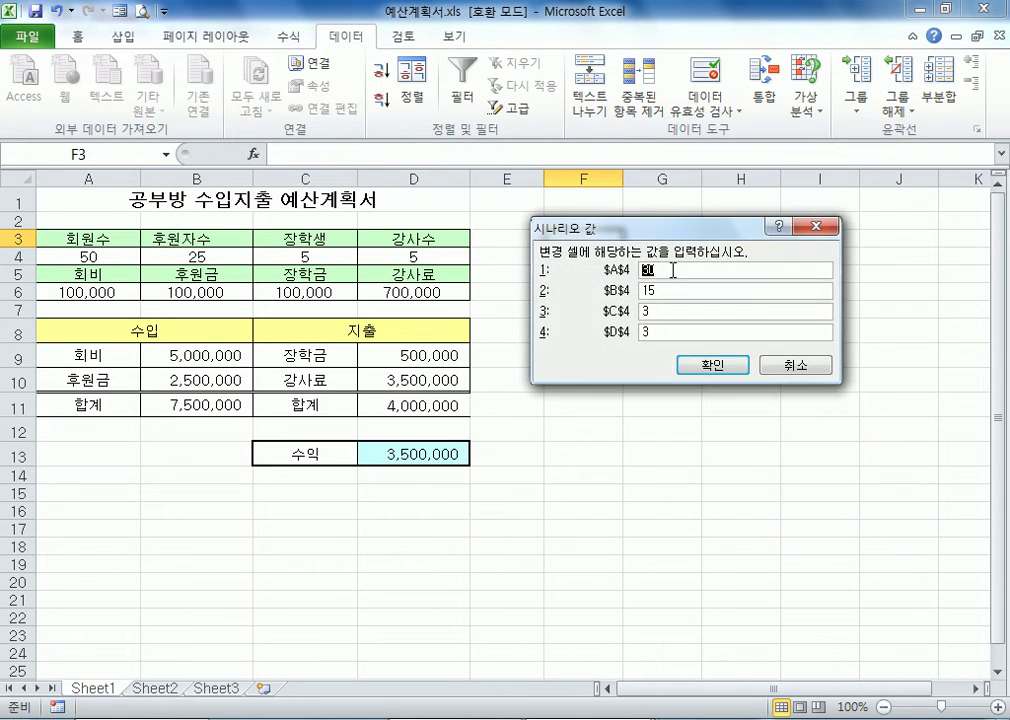
click(711, 361)
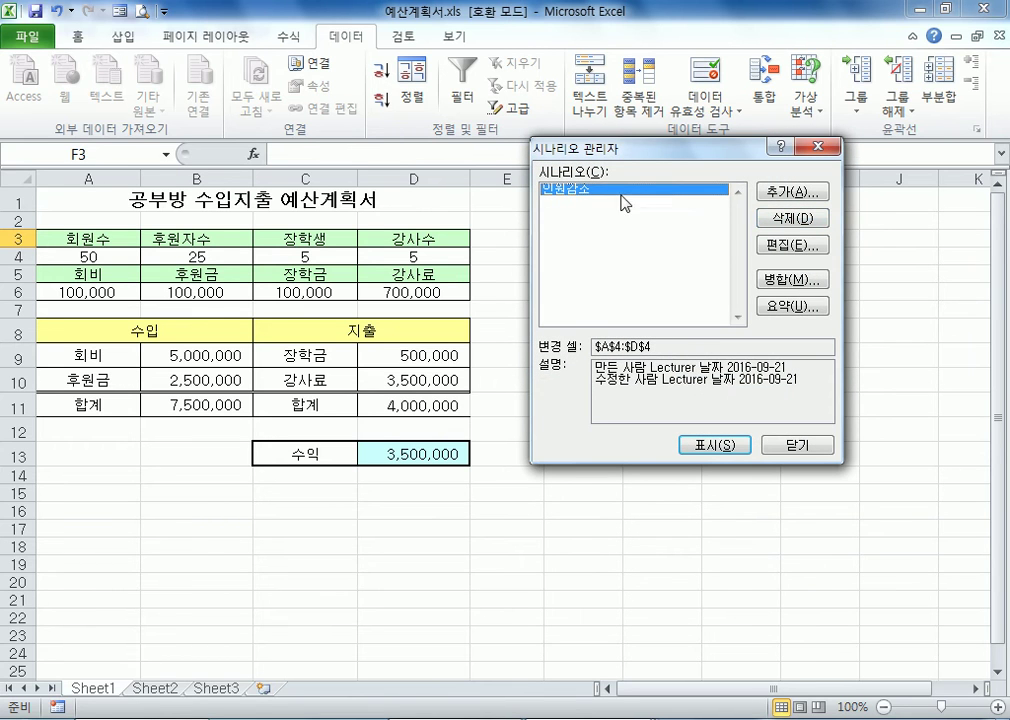
click(800, 246)
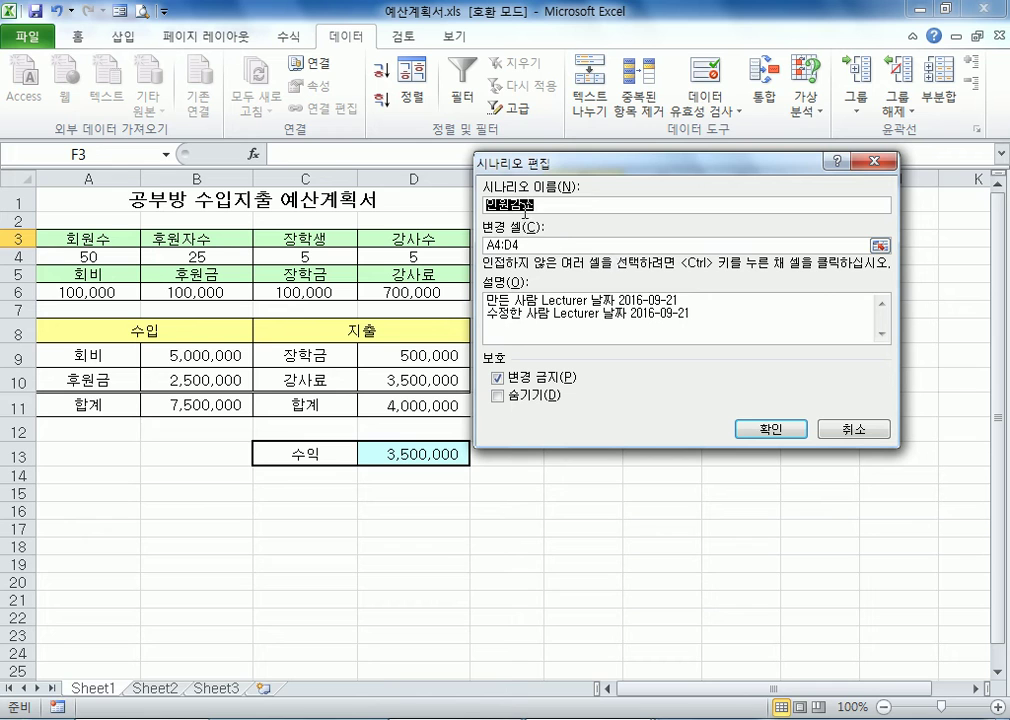
click(771, 429)
click(690, 362)
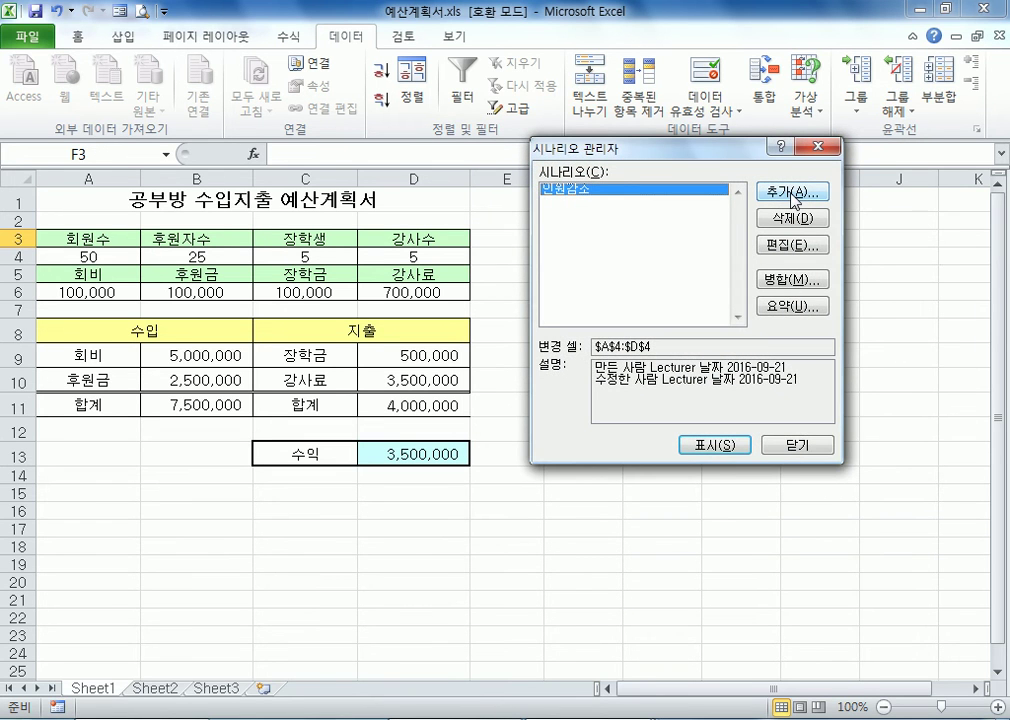
Add a new scenario named 인원증가 with A4:D4 as its changing cells and accept the definition
click(792, 193)
text(인원)
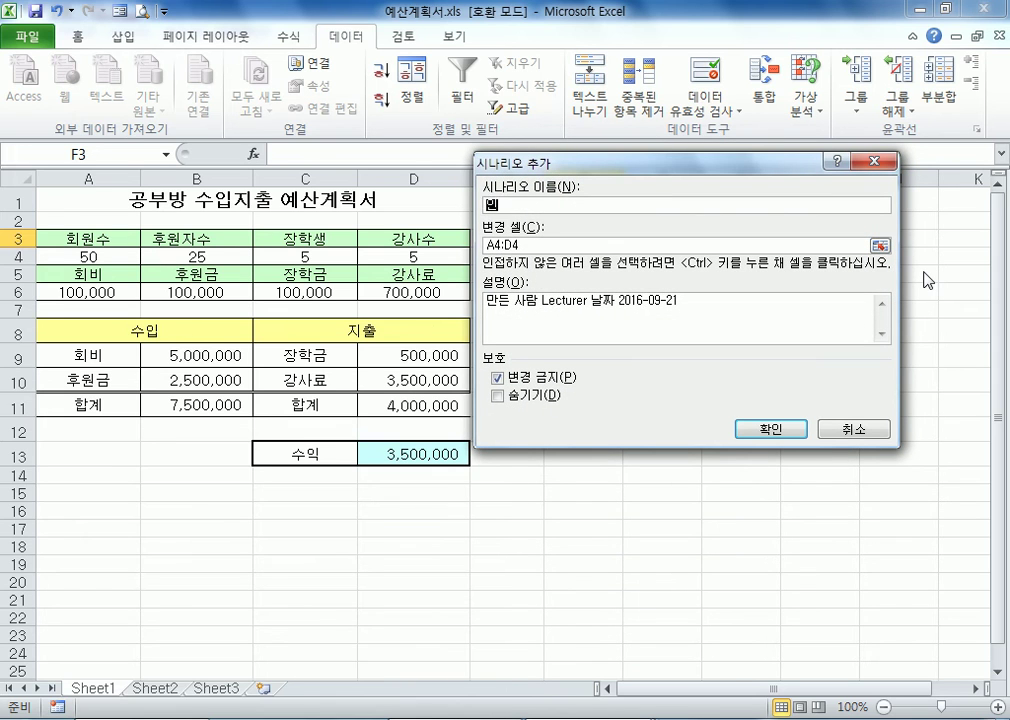
text(증가)
click(564, 244)
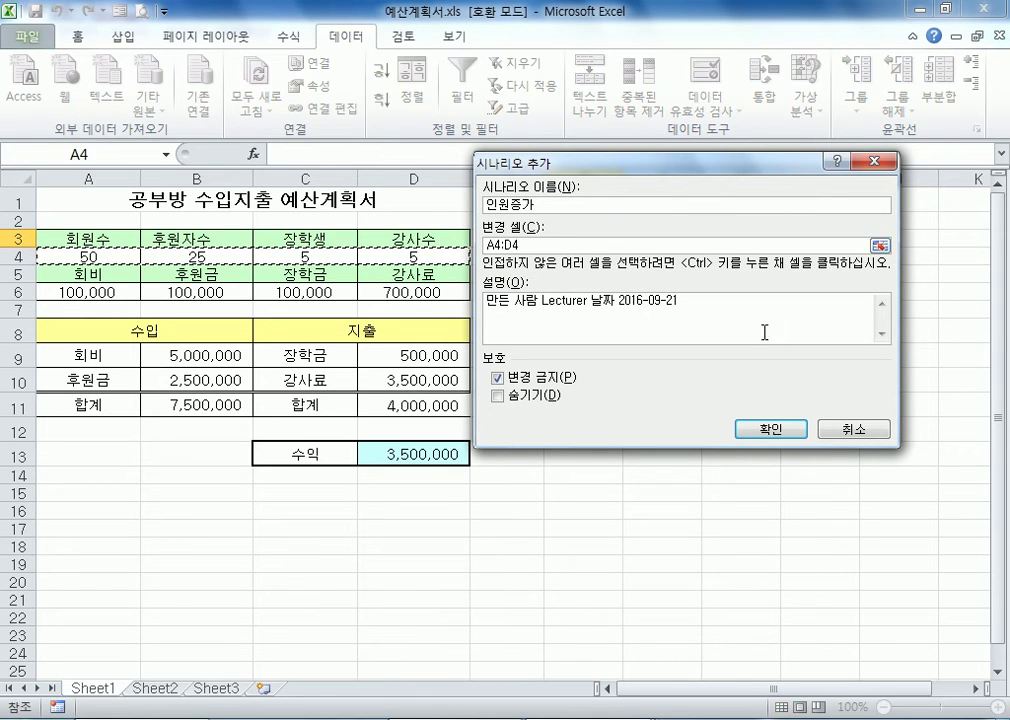
click(771, 430)
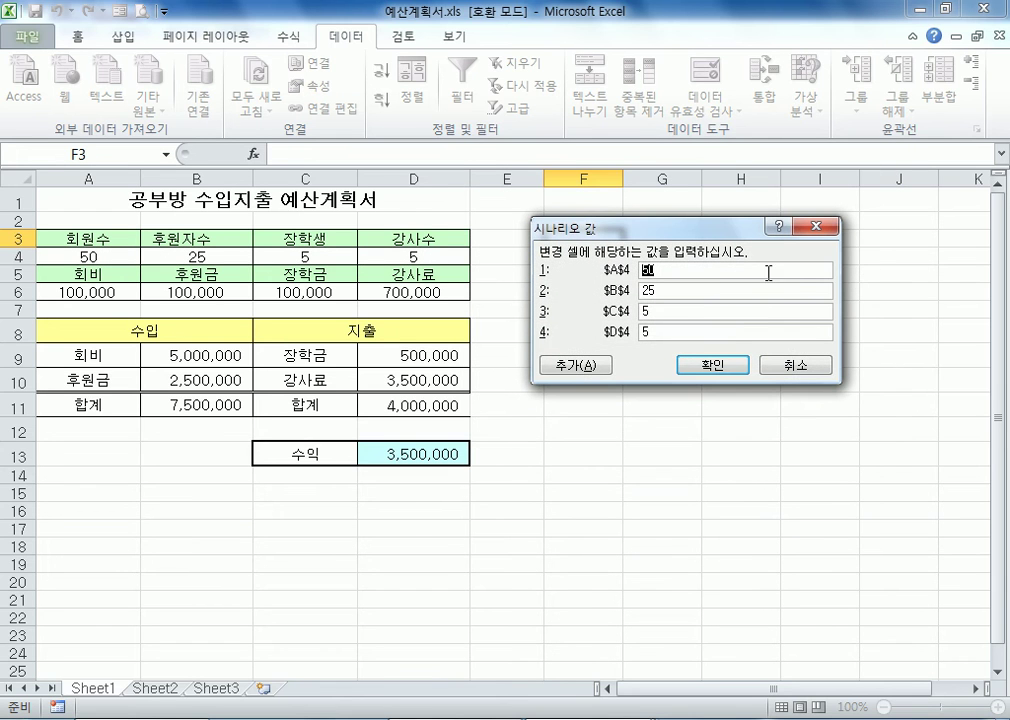
Enter the scenario values 100 for A4, 50 for B4, 10 for C4 and 10 for D4, save the scenario and close the Scenario Manager
text(100)
key(Tab)
text(50)
key(Tab)
text(10)
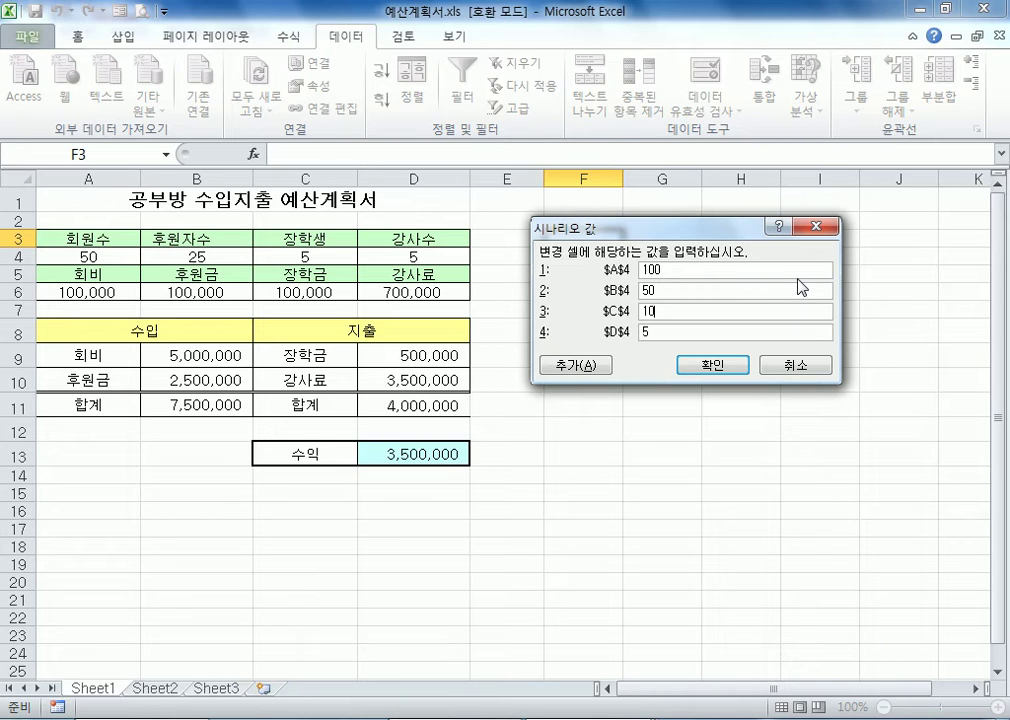
key(Tab)
text(10)
click(717, 367)
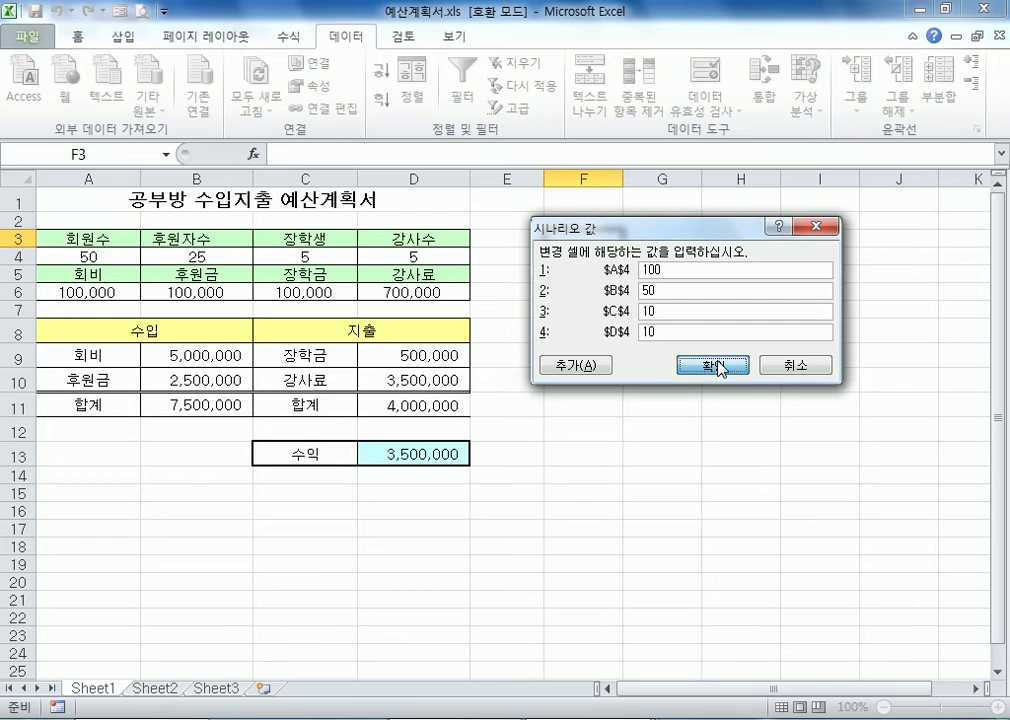
click(709, 367)
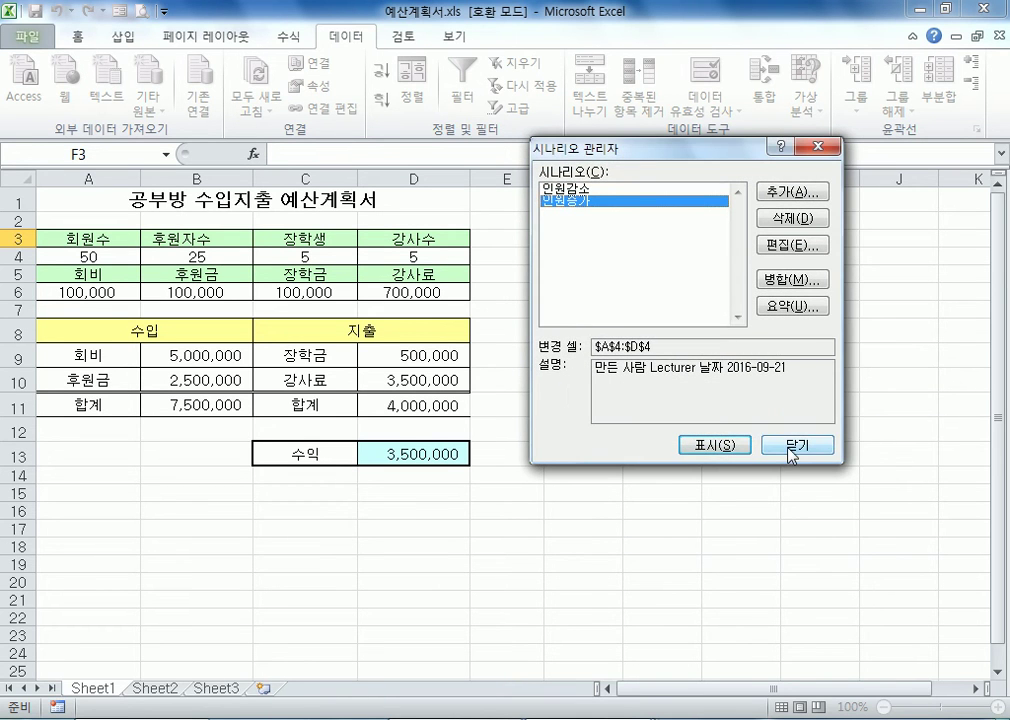
click(795, 447)
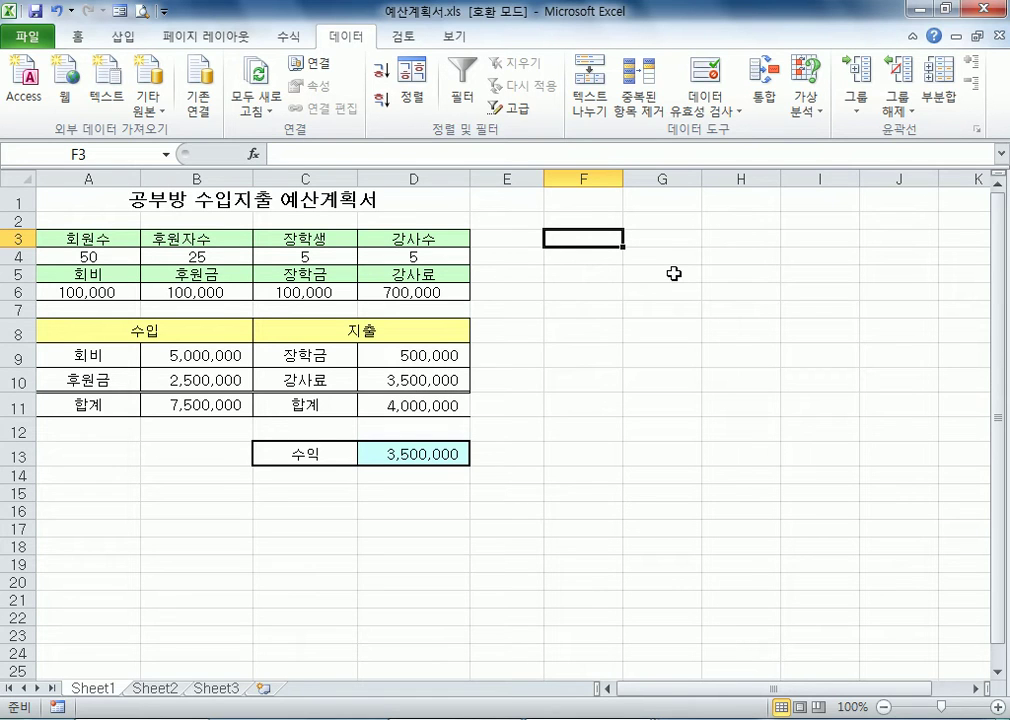
Generate a scenario summary report from the Scenario Manager with the profit cell D13 as the result cell
click(816, 106)
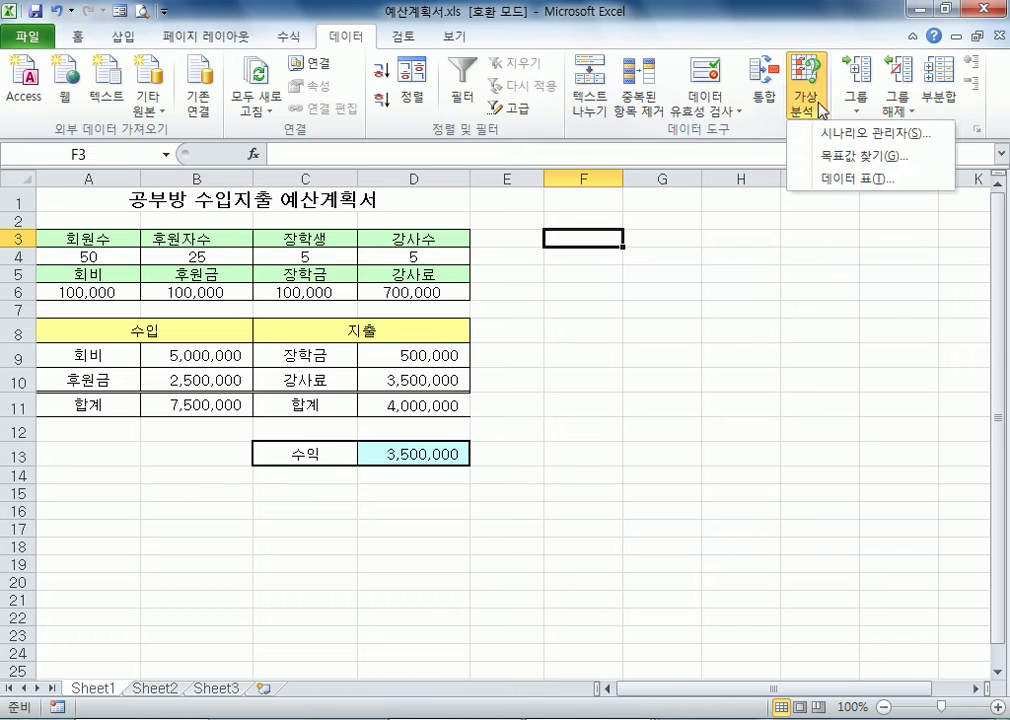
click(822, 135)
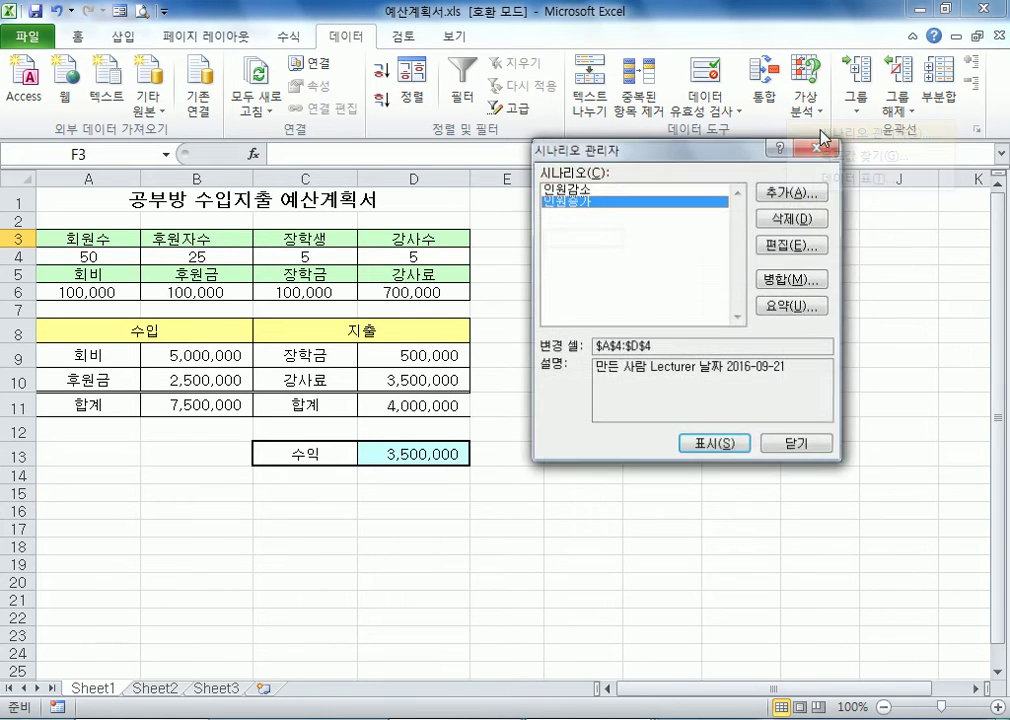
click(593, 201)
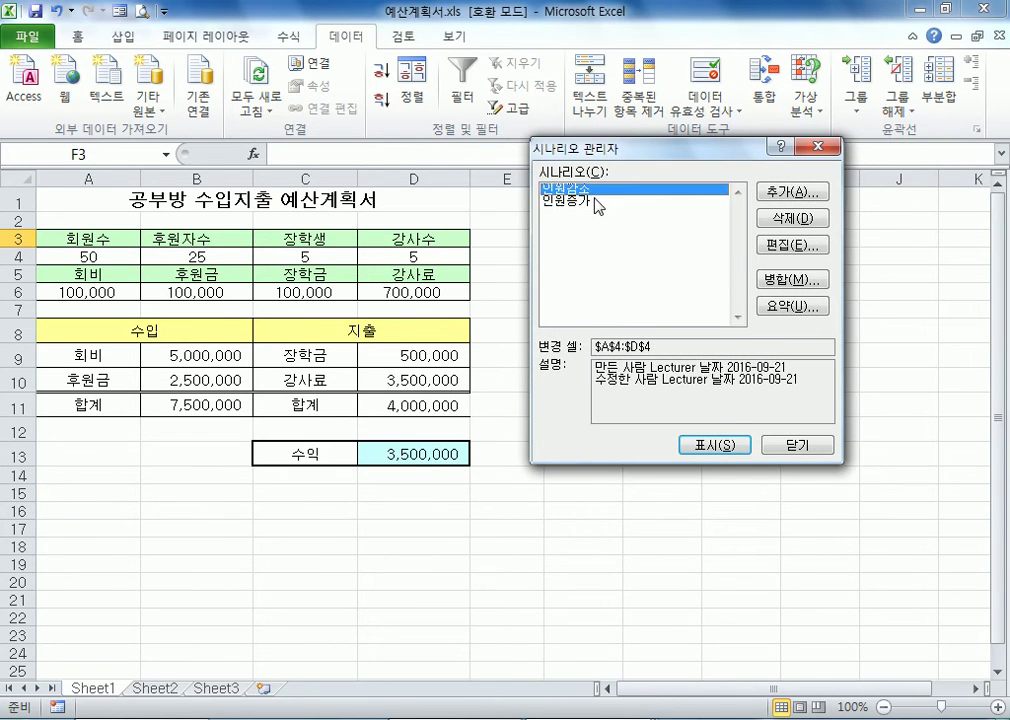
click(786, 309)
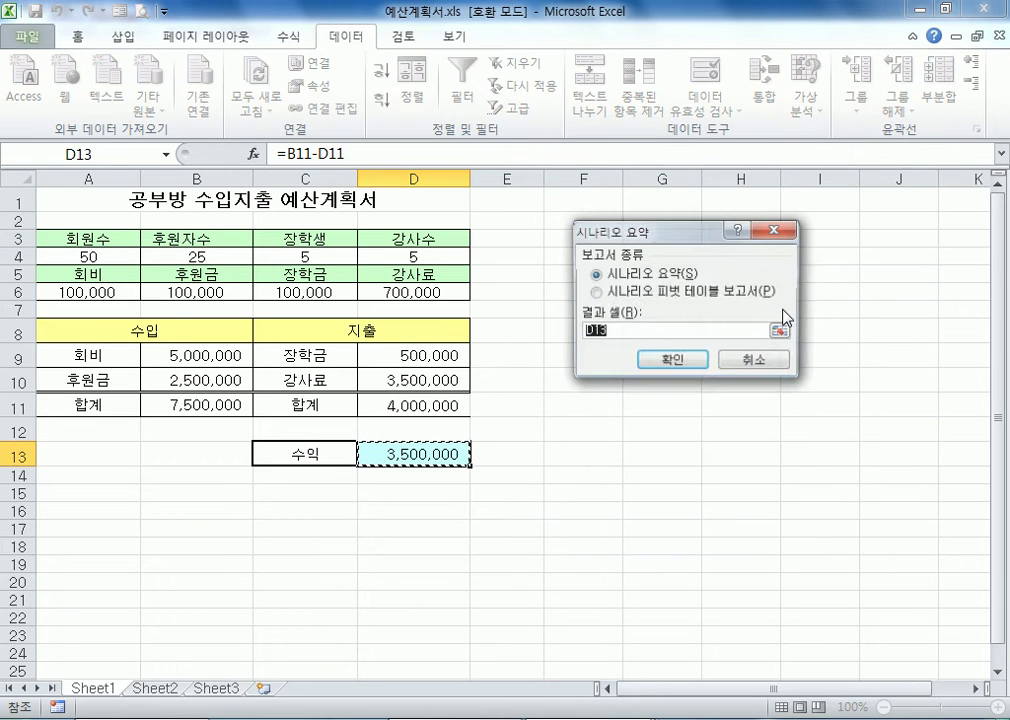
click(779, 364)
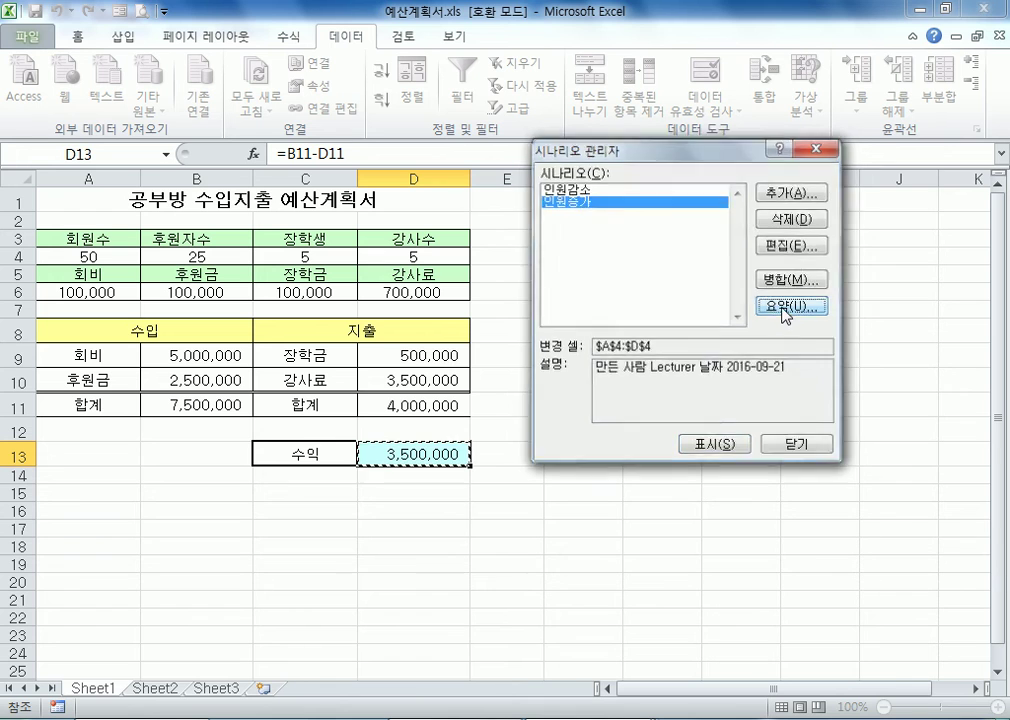
click(786, 309)
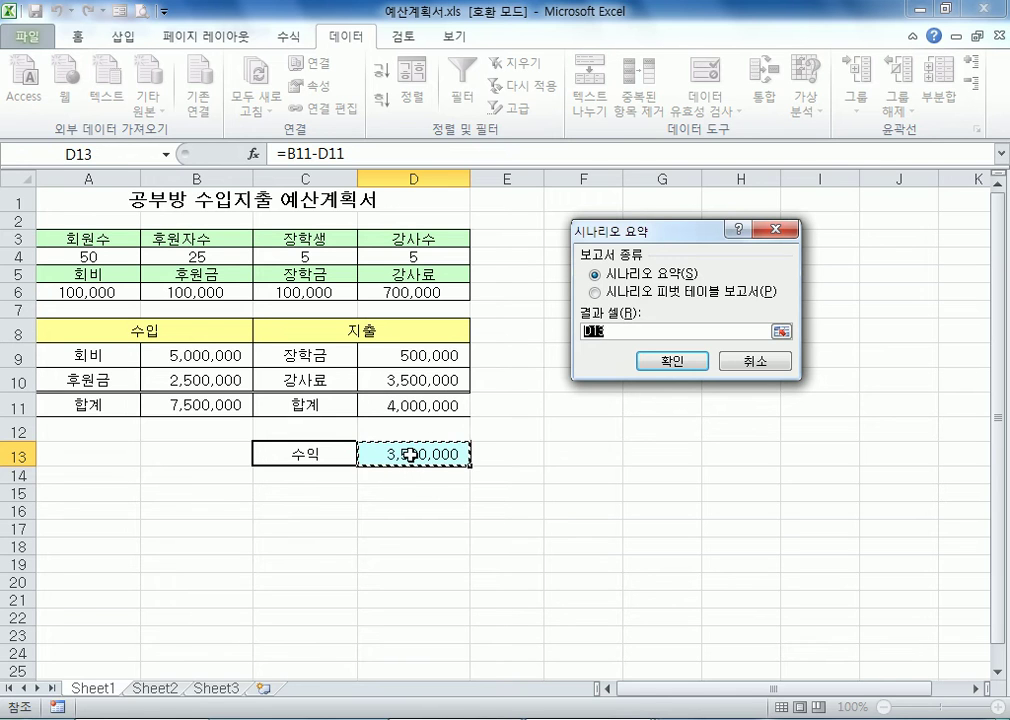
click(696, 366)
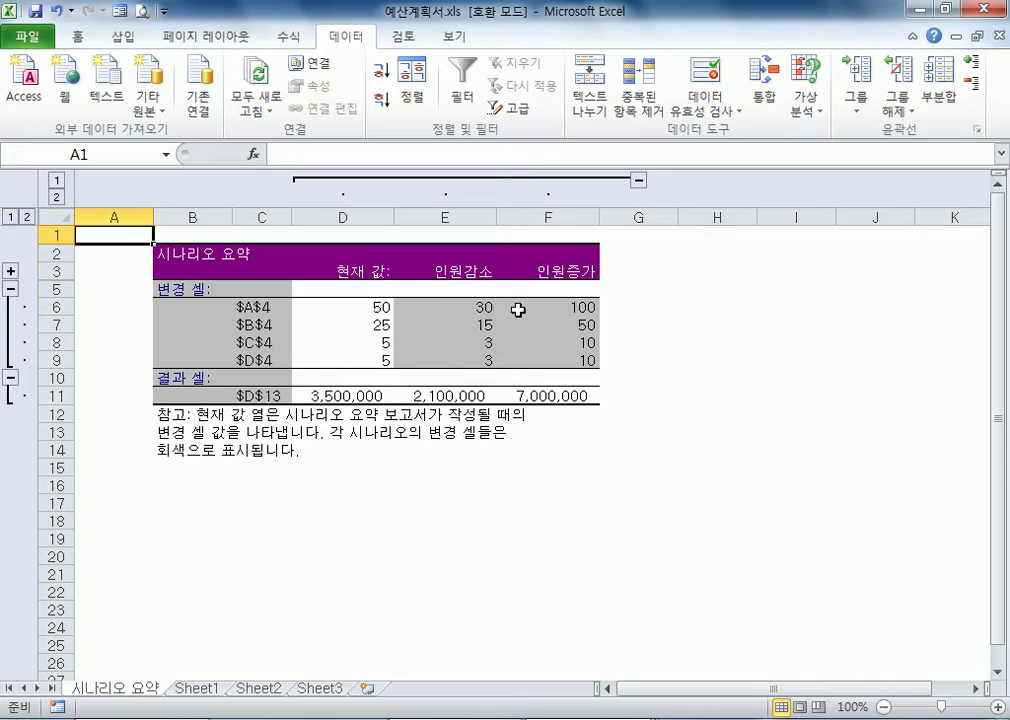
Examine the changing-cell values and profit results for the current values, 인원감소 and 인원증가 in the scenario summary
click(360, 304)
drag(360, 304, 366, 360)
click(338, 396)
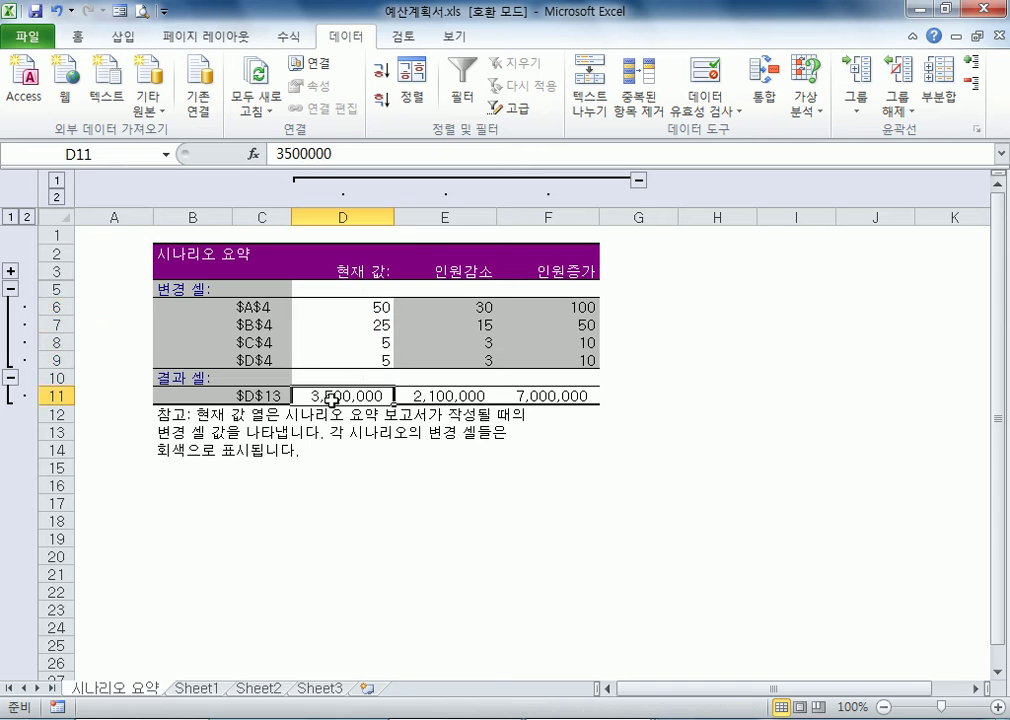
click(437, 309)
click(444, 328)
click(445, 345)
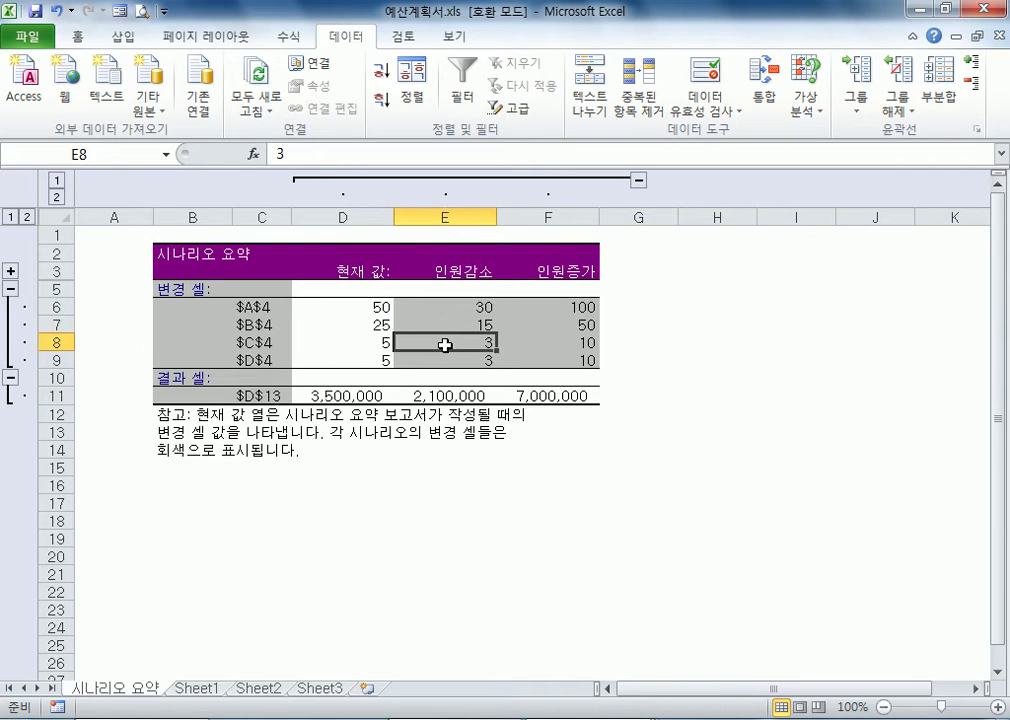
click(446, 360)
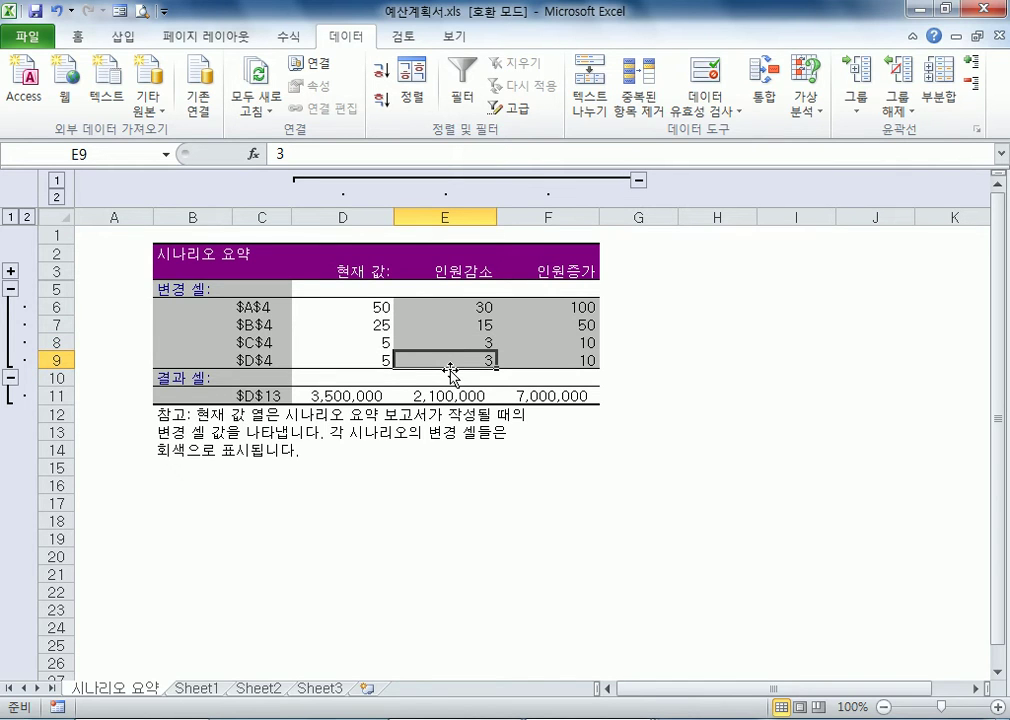
click(452, 342)
click(453, 395)
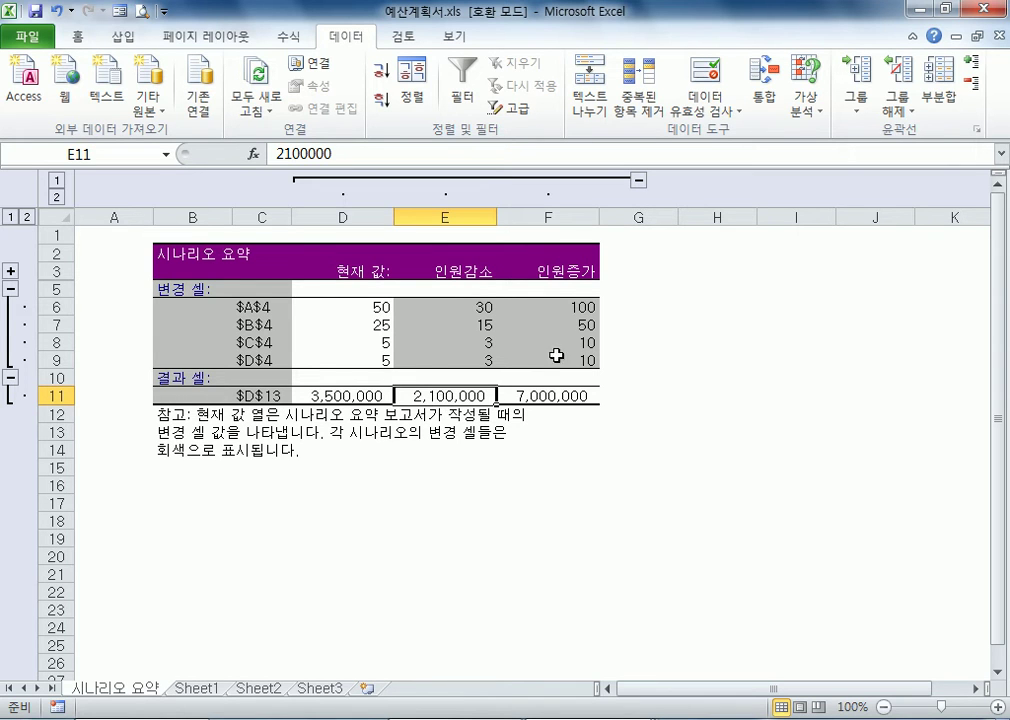
click(561, 311)
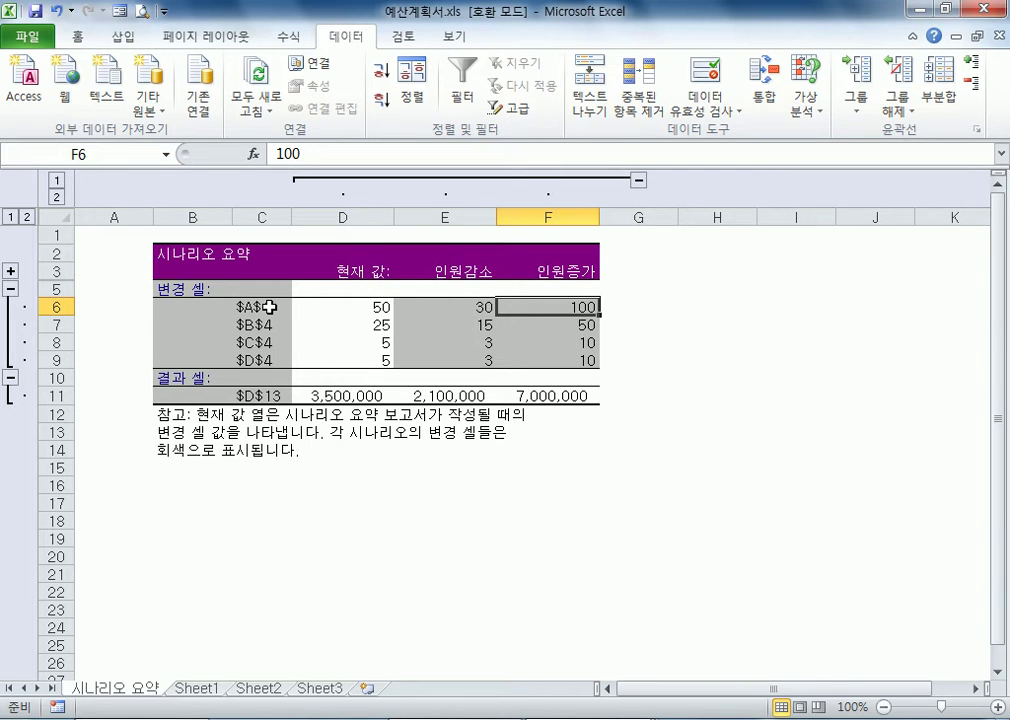
Compare the changing-cell and result-cell references in the scenario summary with the headcount cells on Sheet1
click(195, 689)
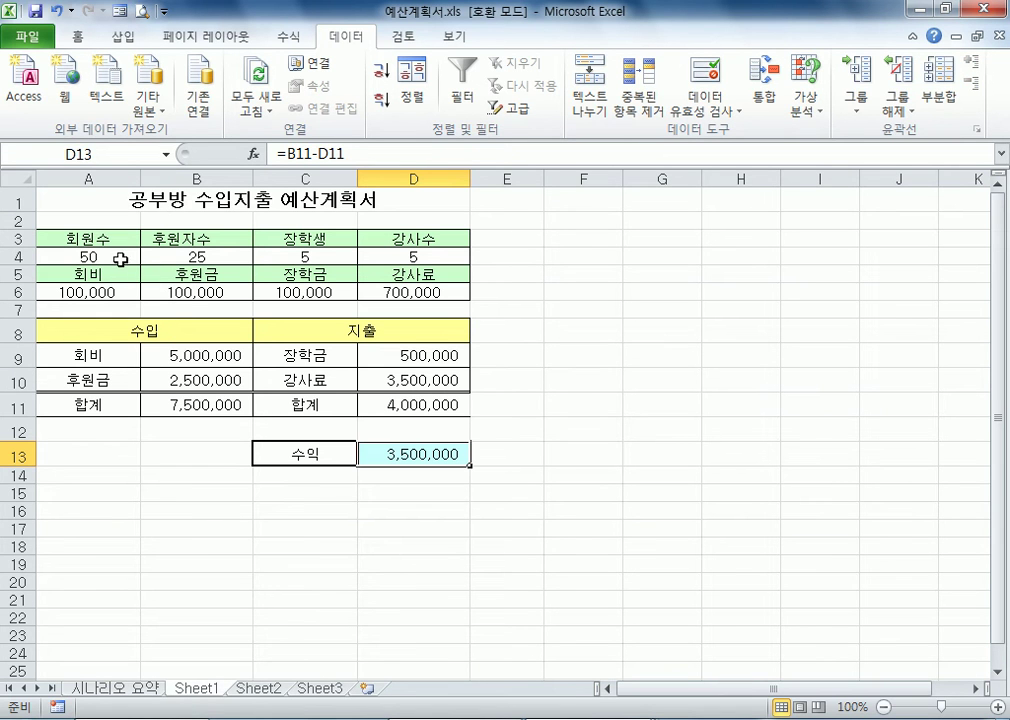
click(116, 258)
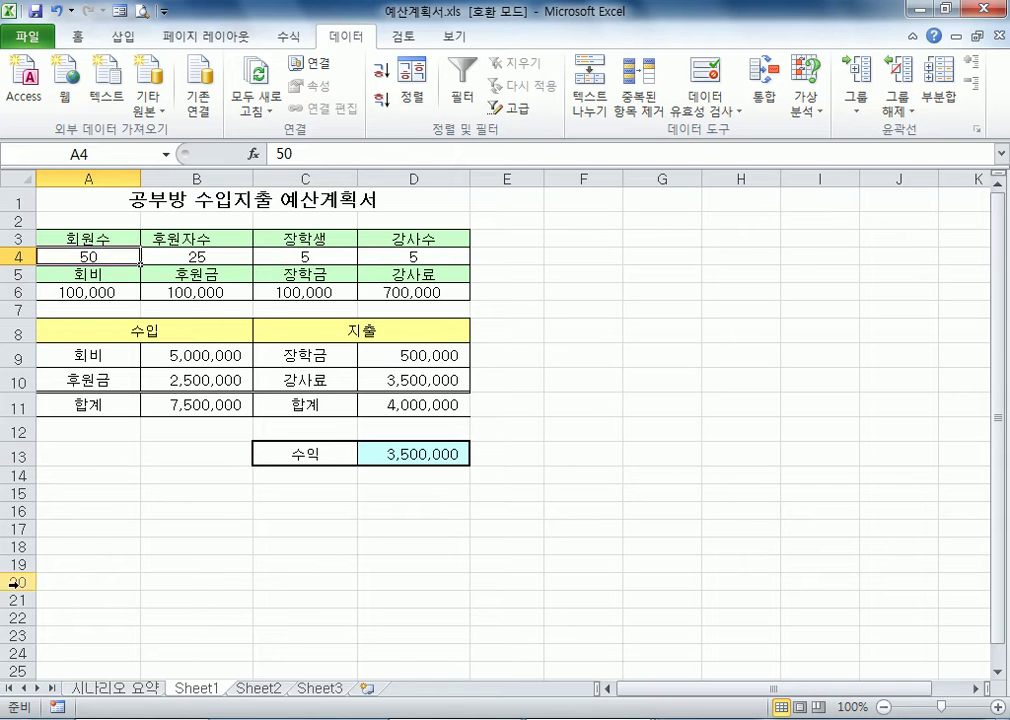
click(104, 689)
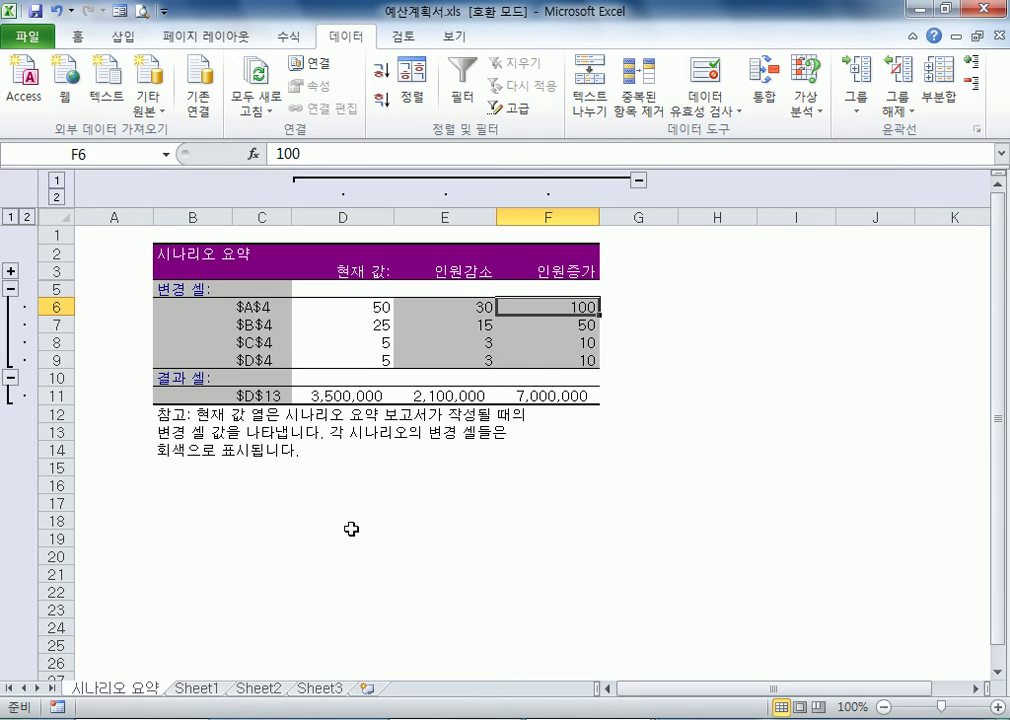
click(539, 392)
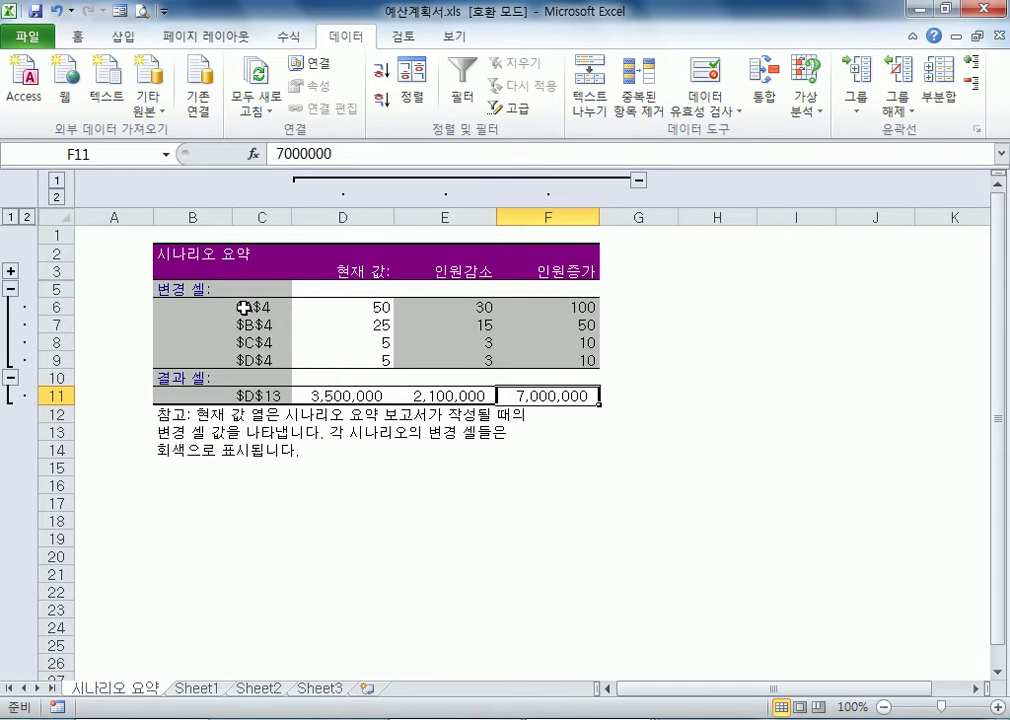
click(277, 307)
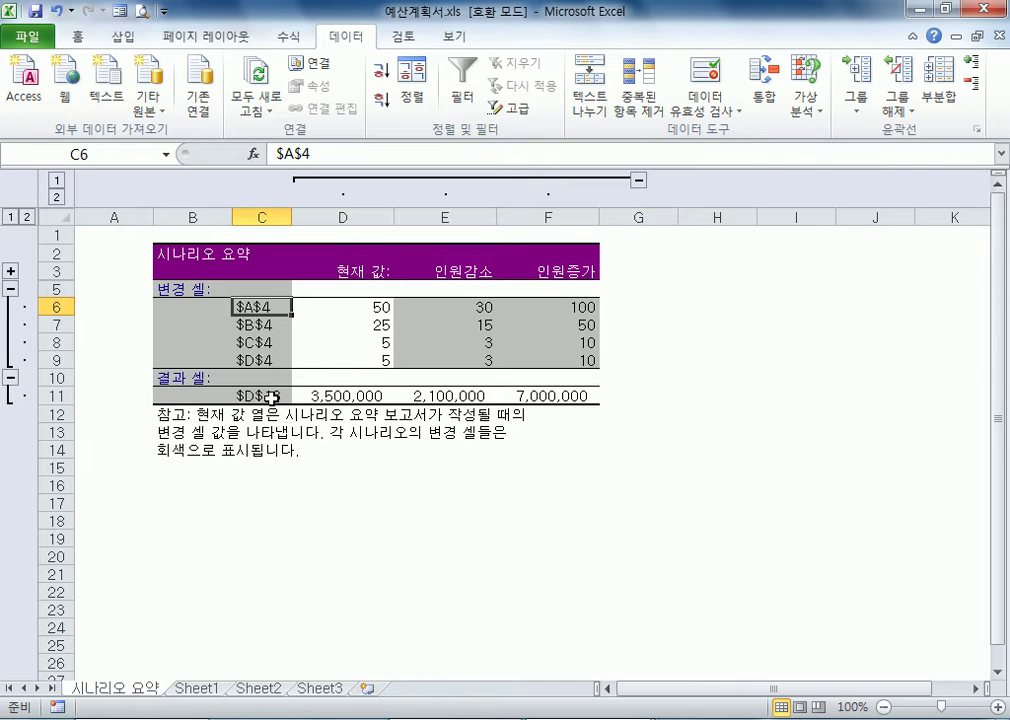
click(266, 342)
click(273, 389)
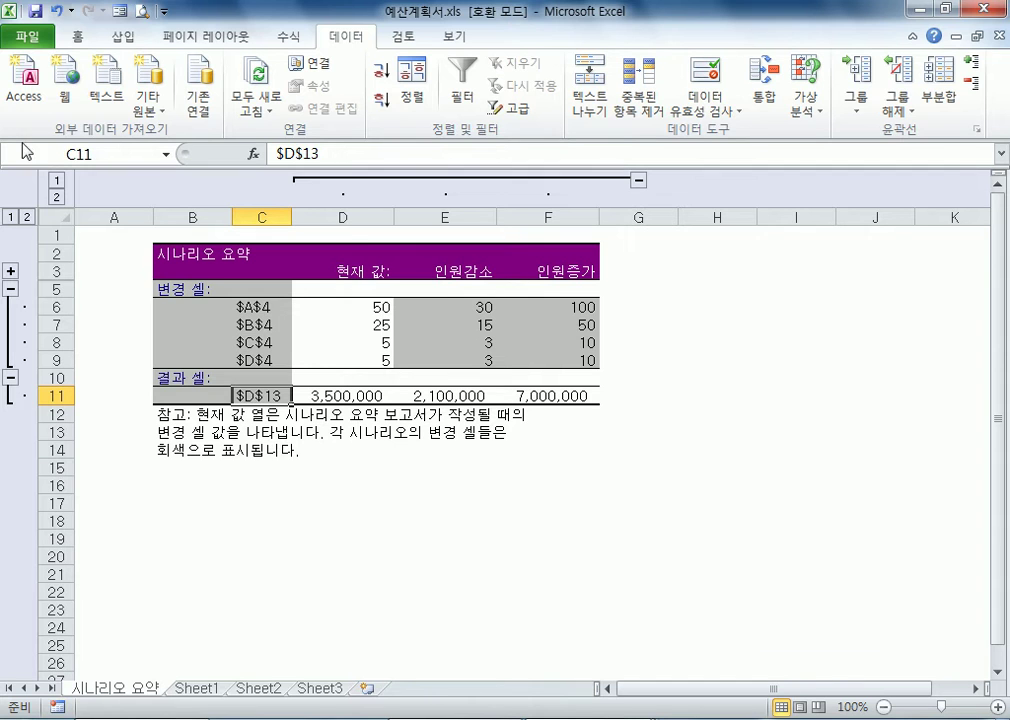
click(247, 489)
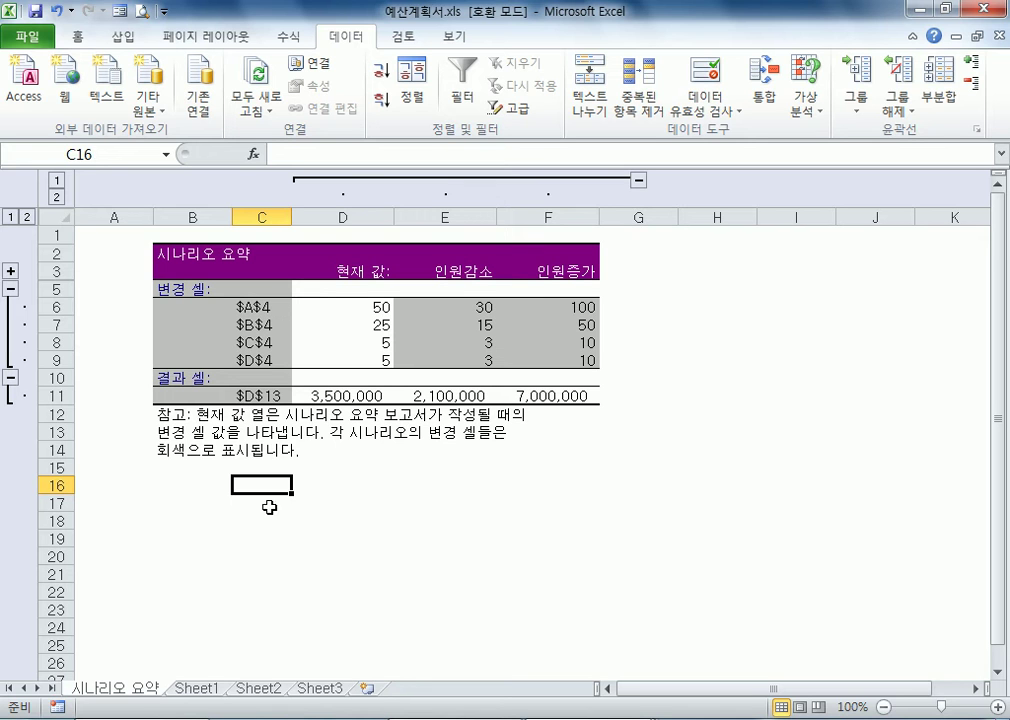
click(199, 689)
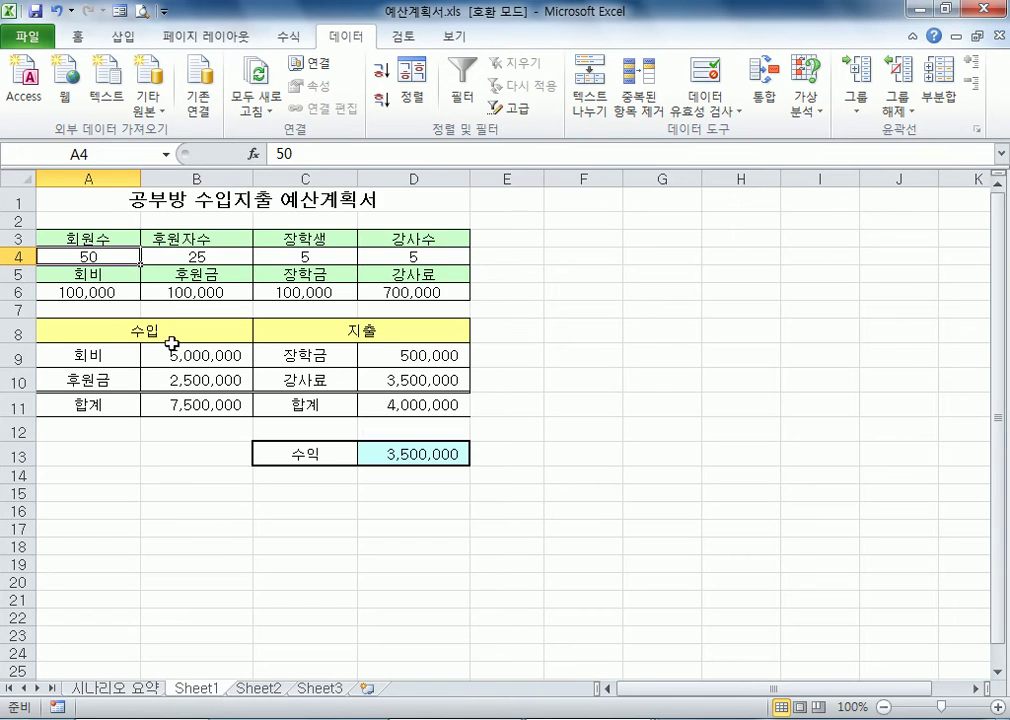
click(105, 690)
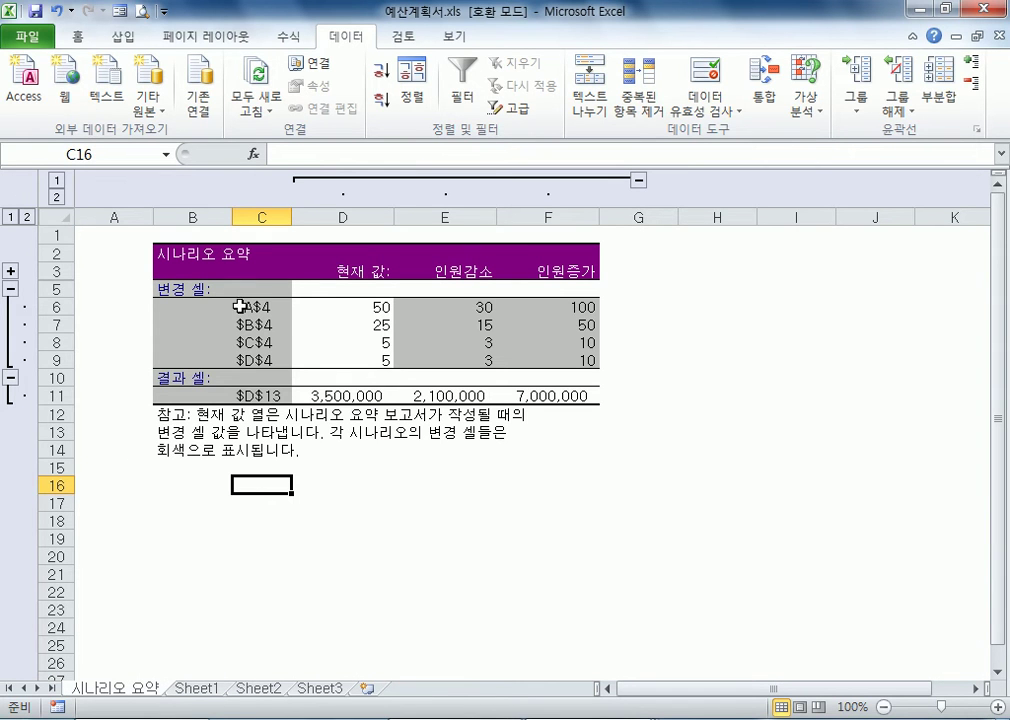
click(272, 306)
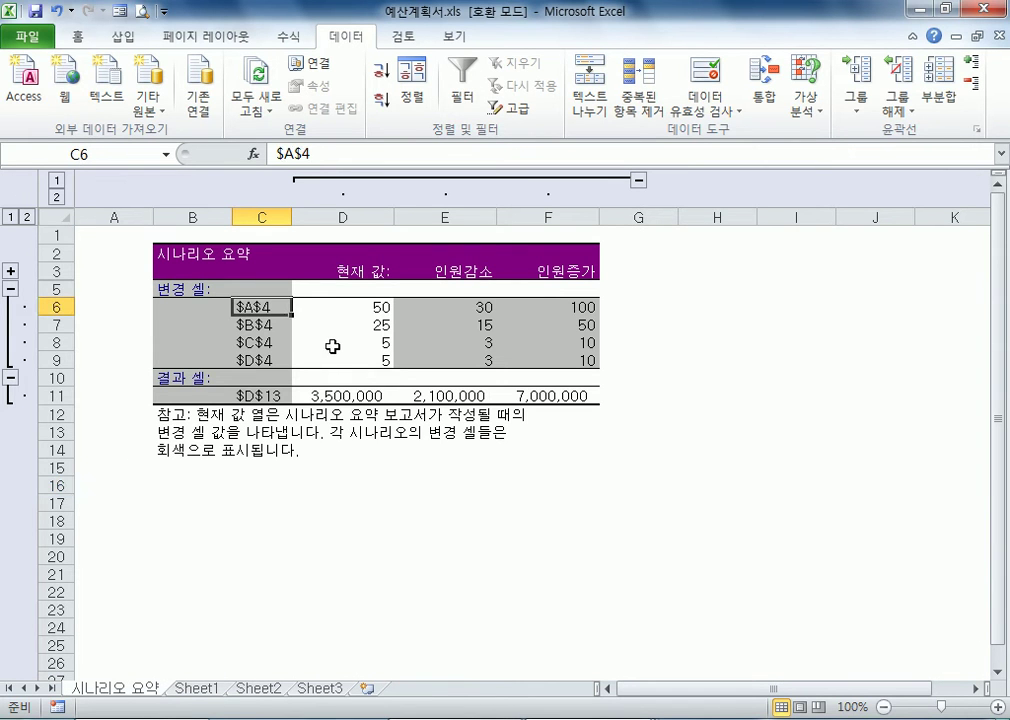
Relabel the $A$4 changing cell in the scenario summary as 회원수 and delete the whole 시나리오 요약 sheet
text(회원수)
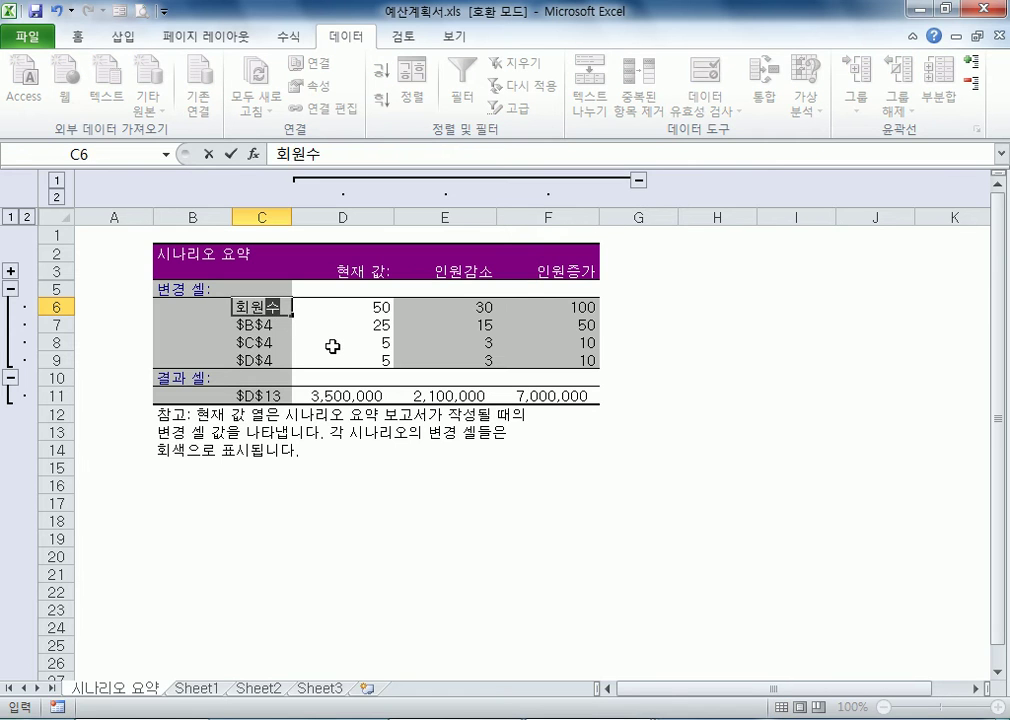
key(Return)
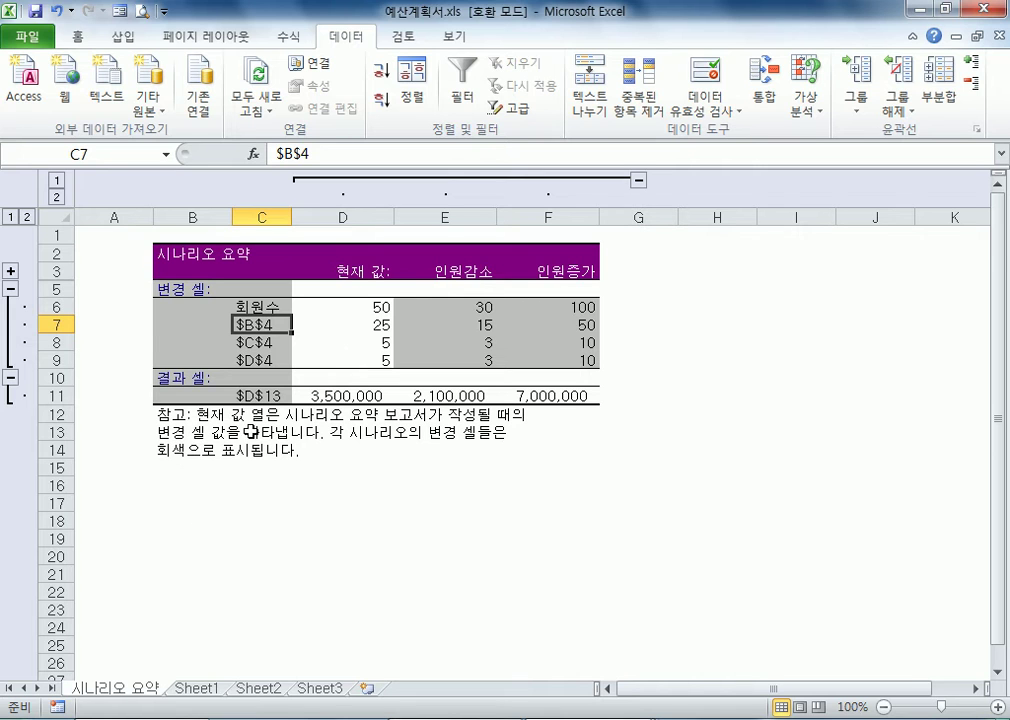
right_click(137, 701)
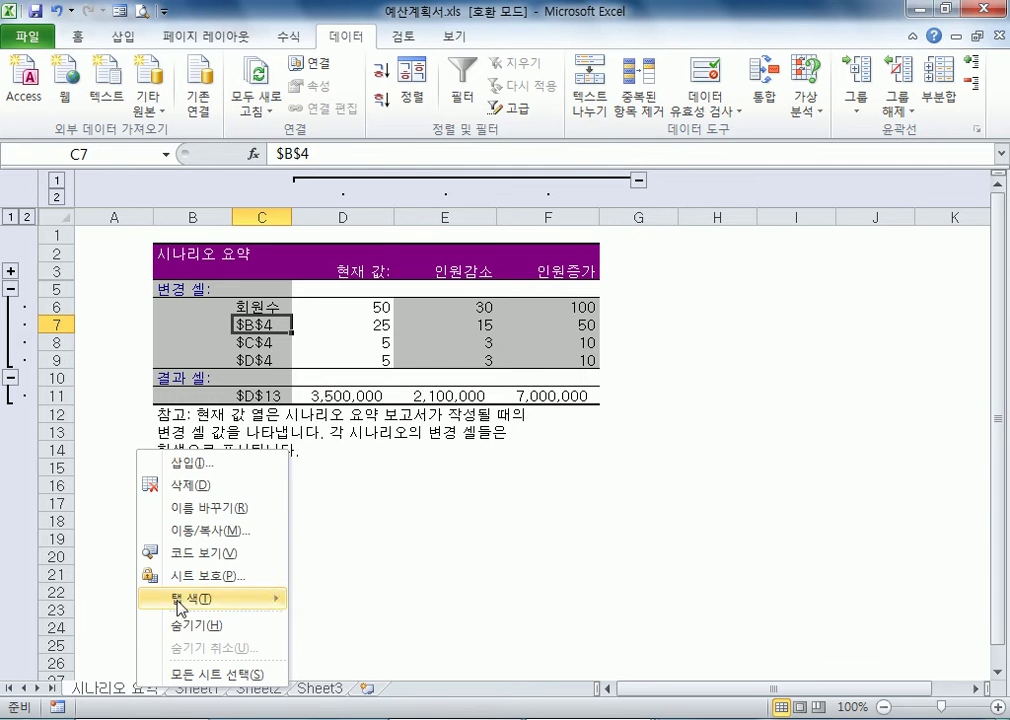
click(203, 487)
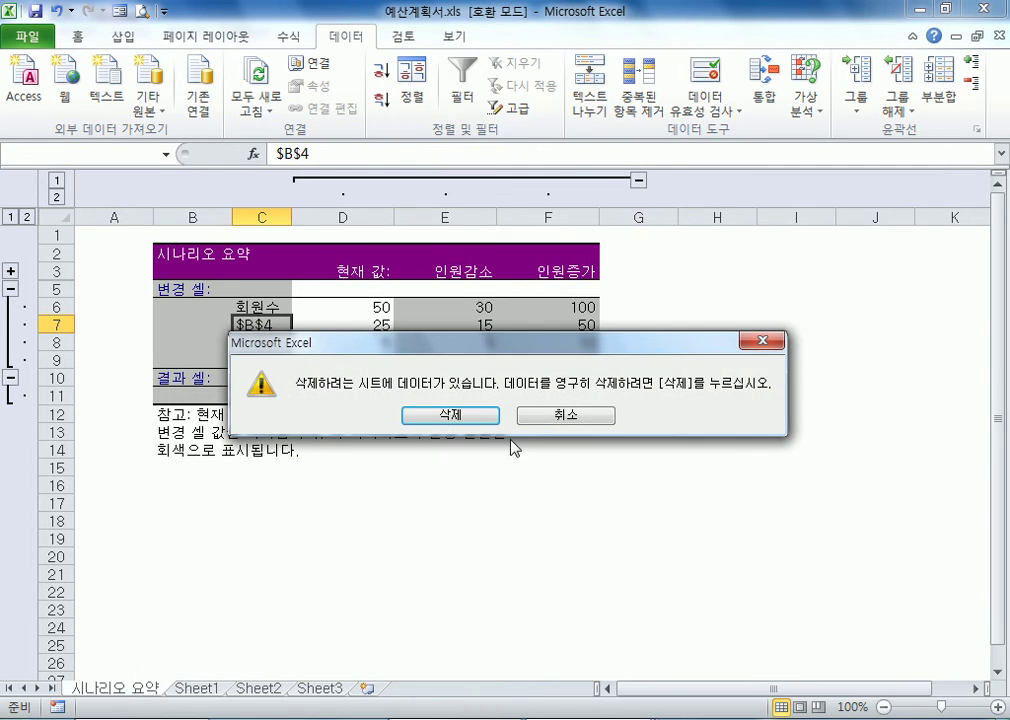
click(468, 420)
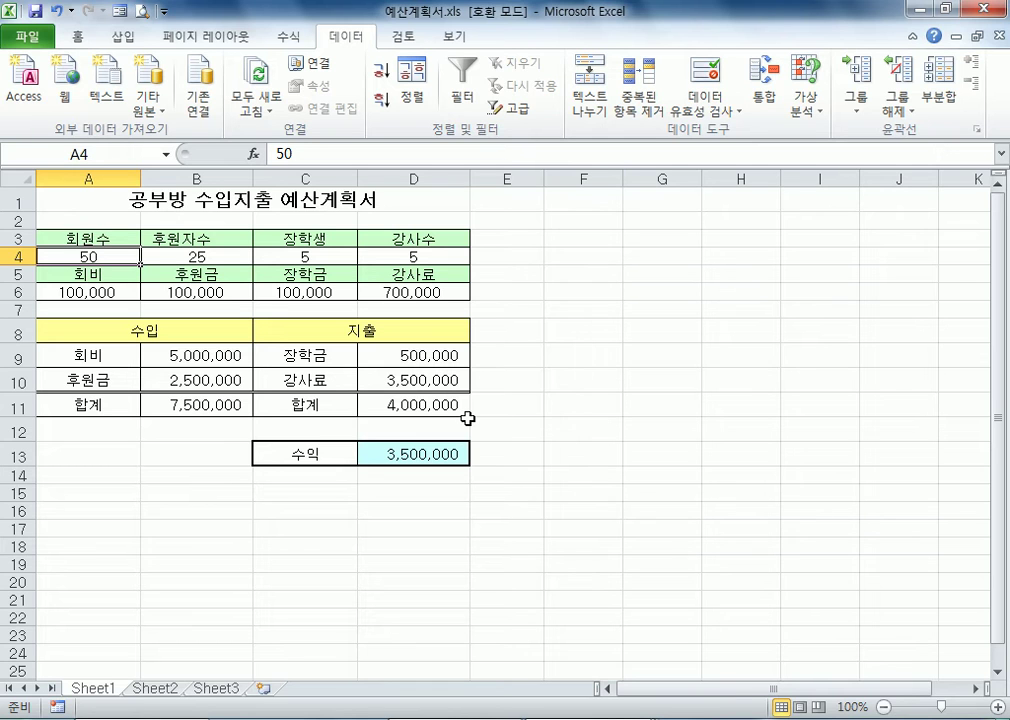
Add a scenario named 현재값 for A4:D4 with the values 50, 25, 5 and 5
click(583, 220)
click(803, 104)
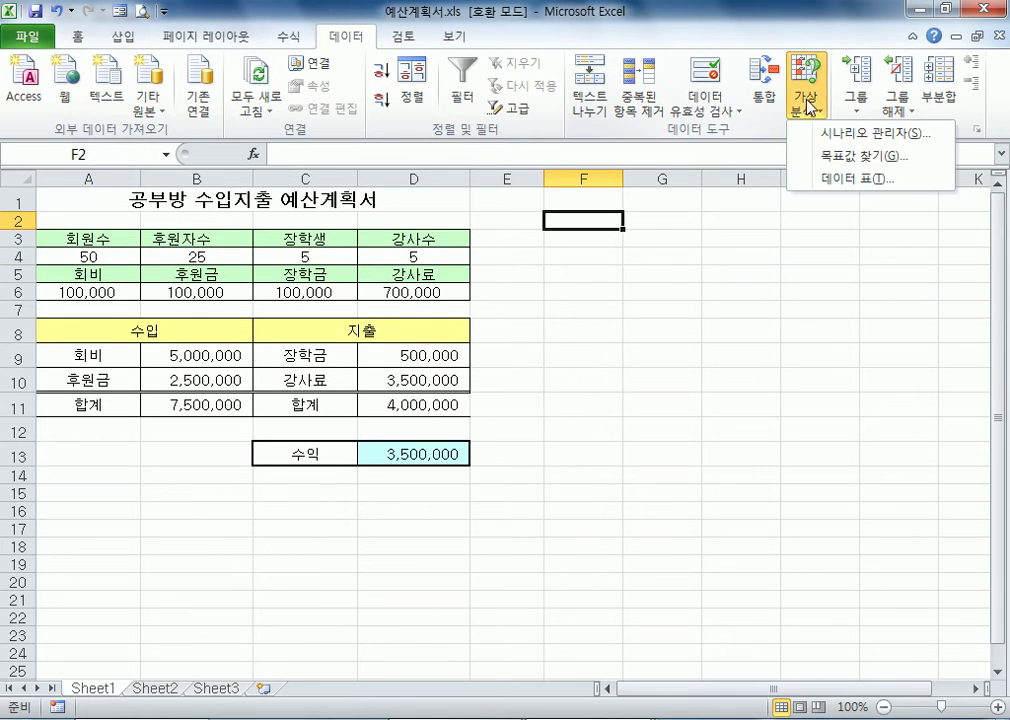
click(796, 133)
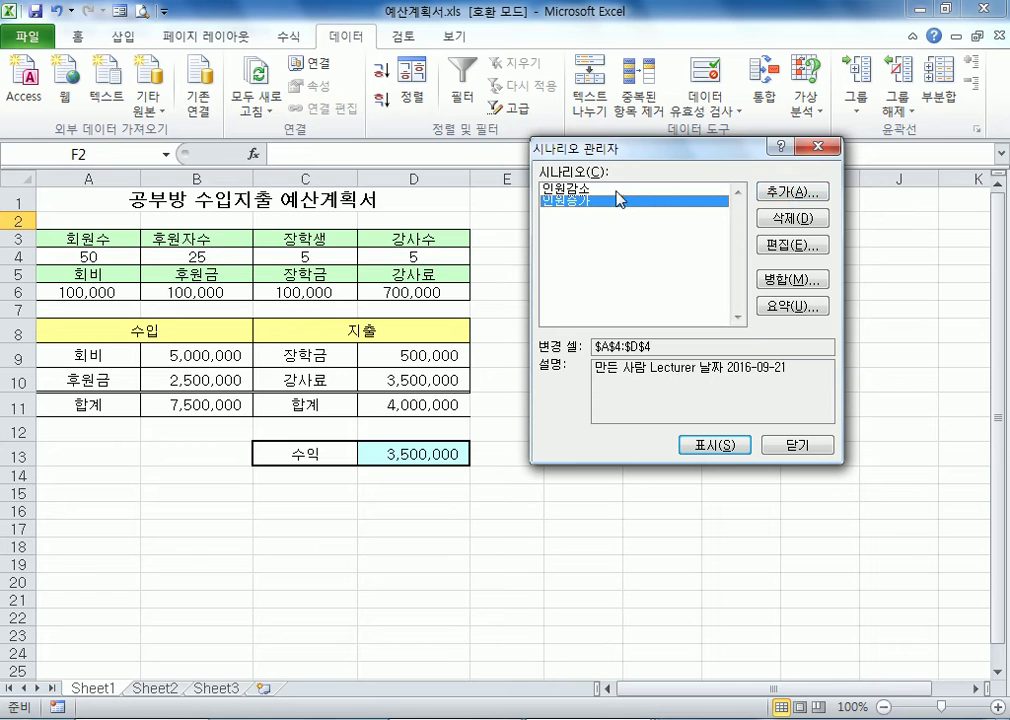
click(800, 205)
text(현재값)
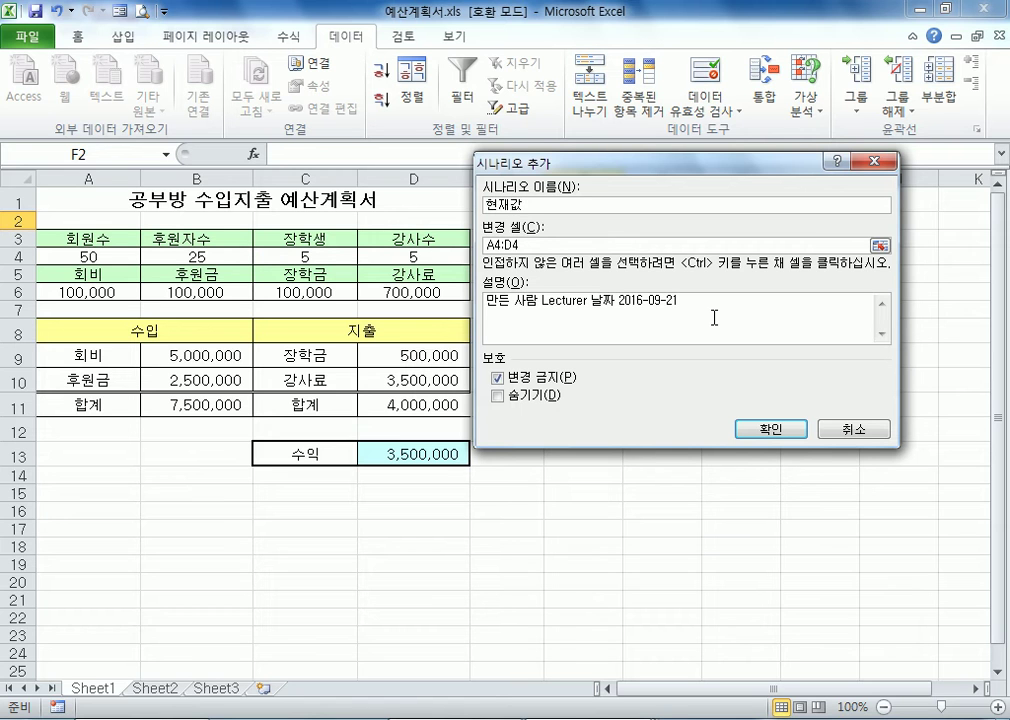
click(769, 431)
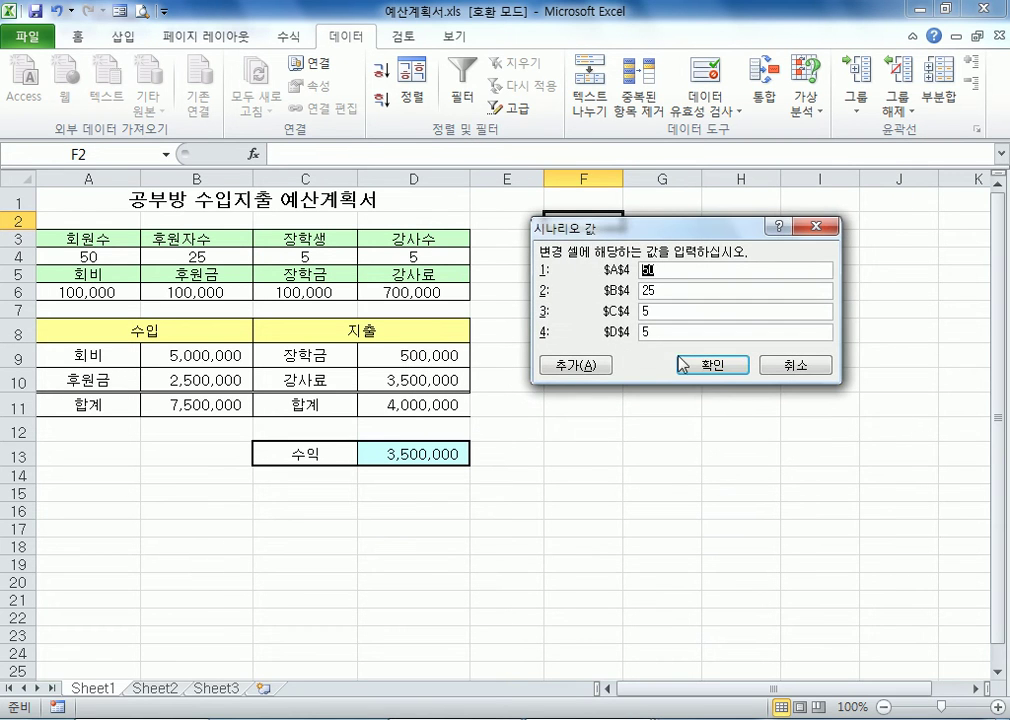
click(703, 368)
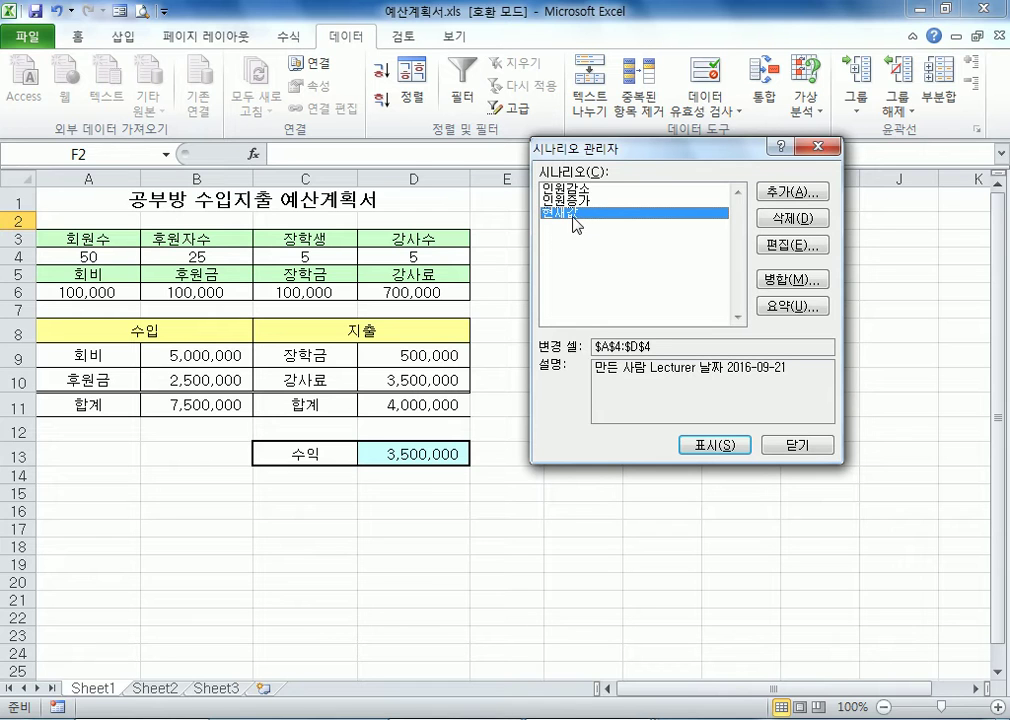
click(795, 192)
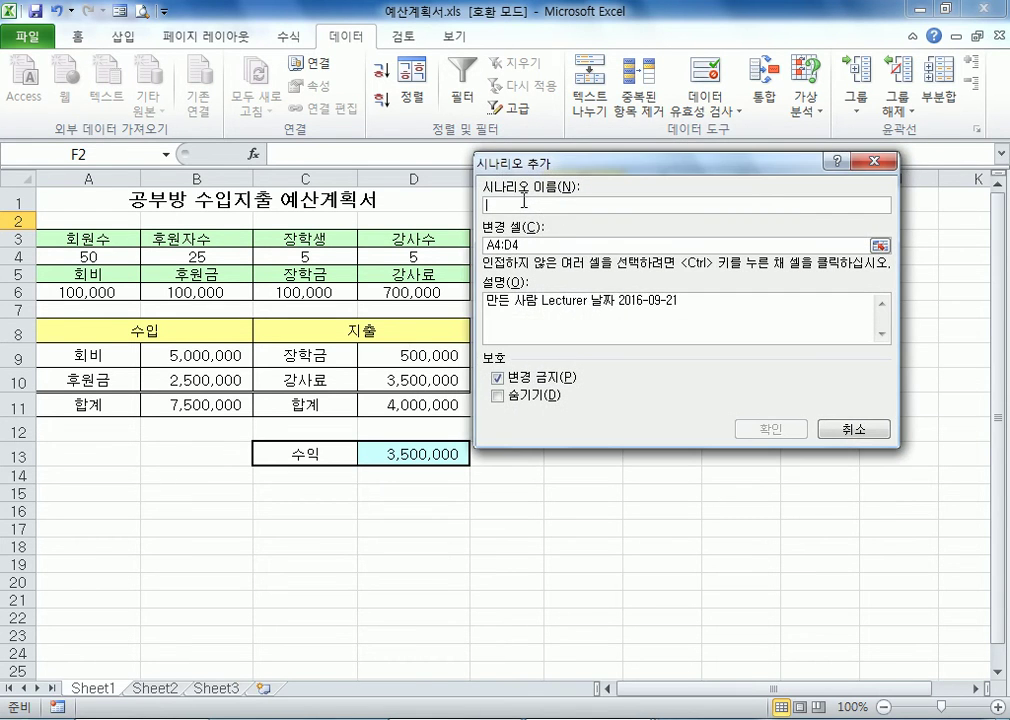
click(515, 244)
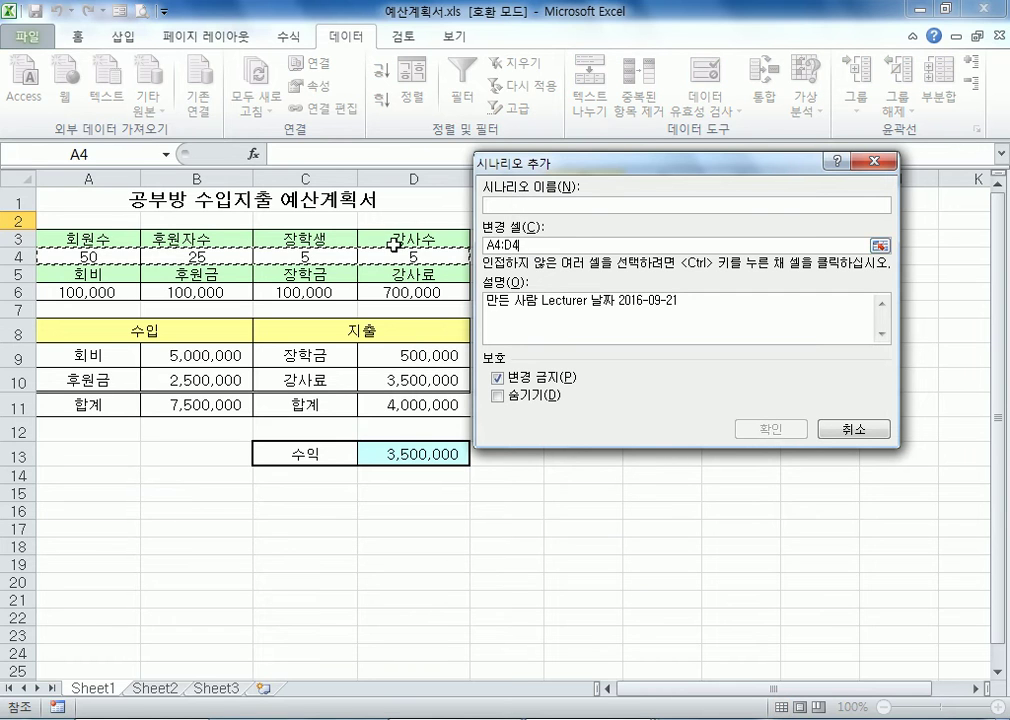
click(852, 429)
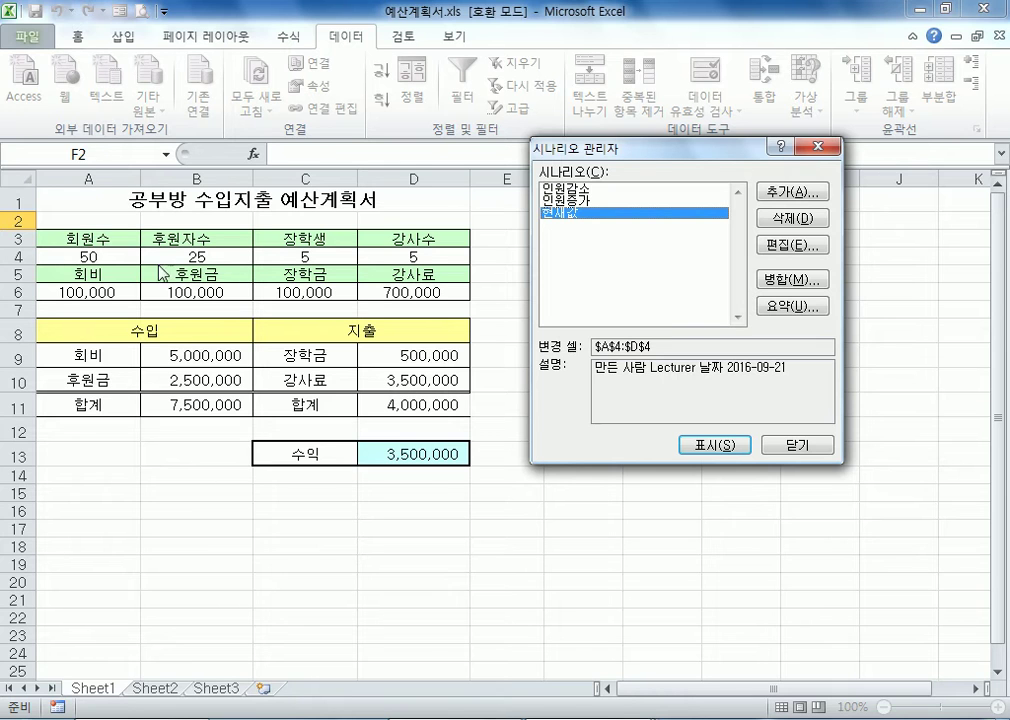
Show the 인원감소, 인원증가 and 현재값 scenarios on Sheet1 one after another to compare their effect on profit
click(620, 189)
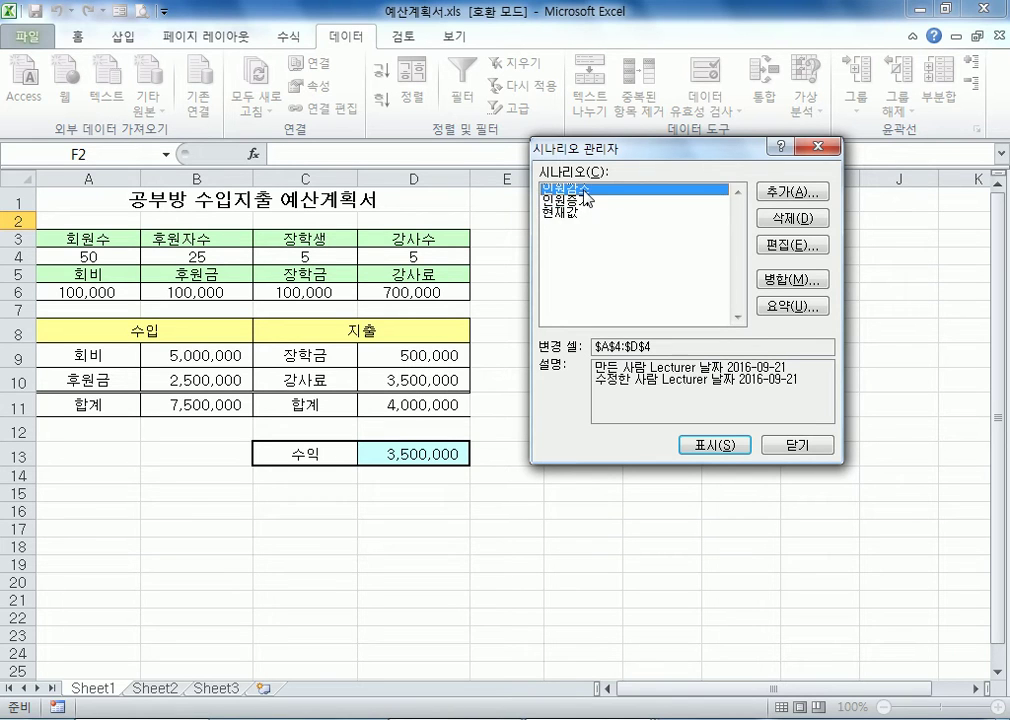
click(710, 445)
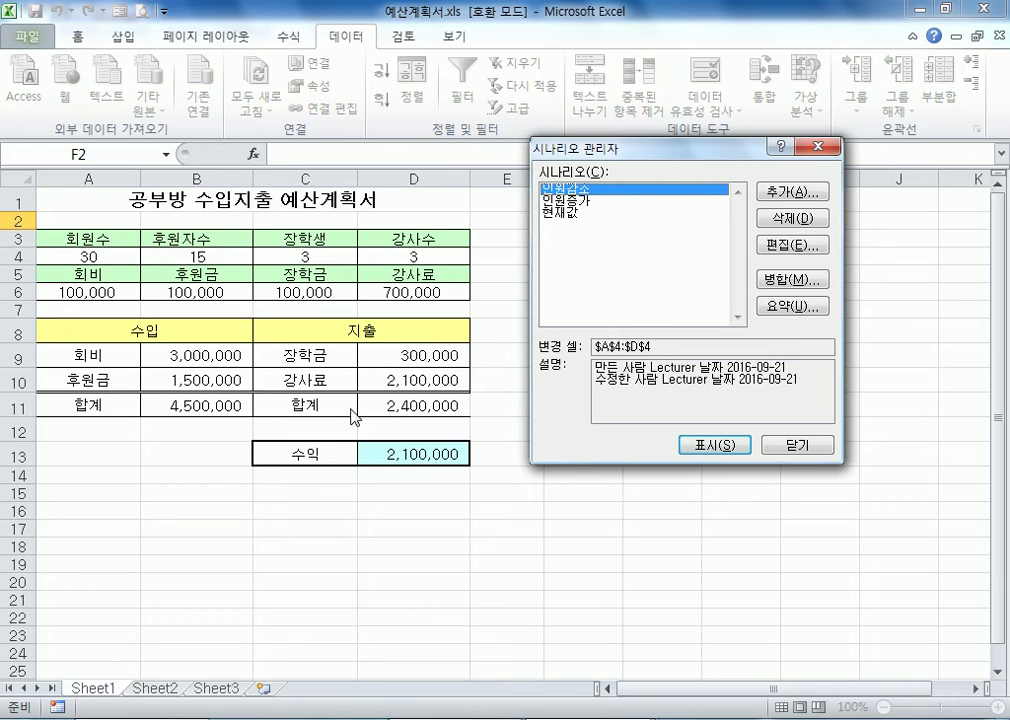
click(570, 201)
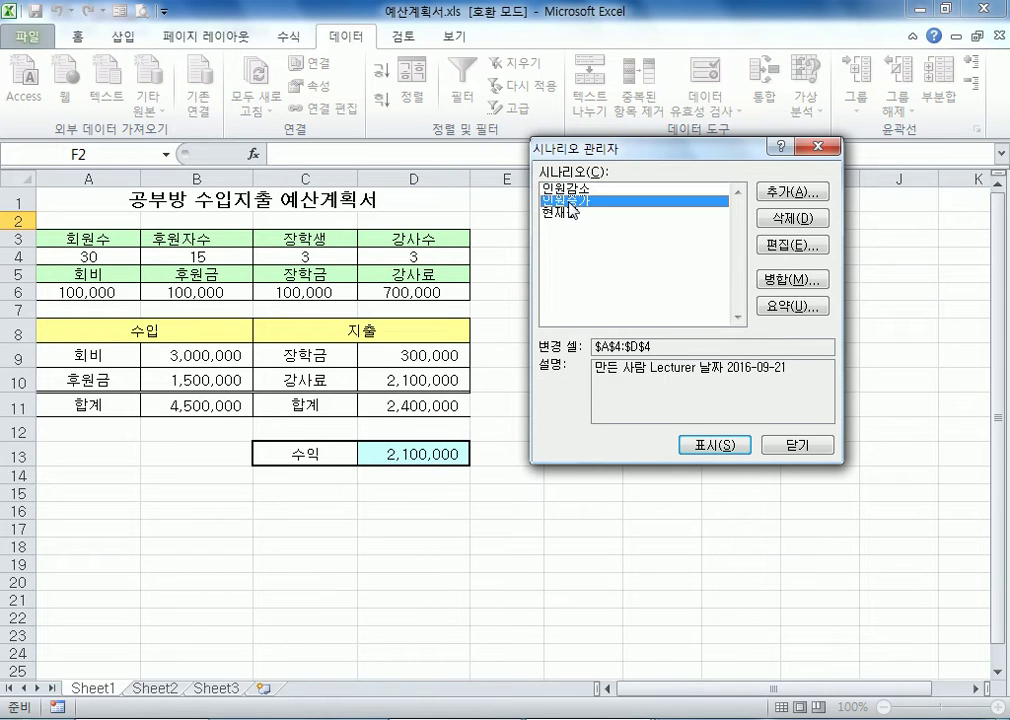
click(712, 445)
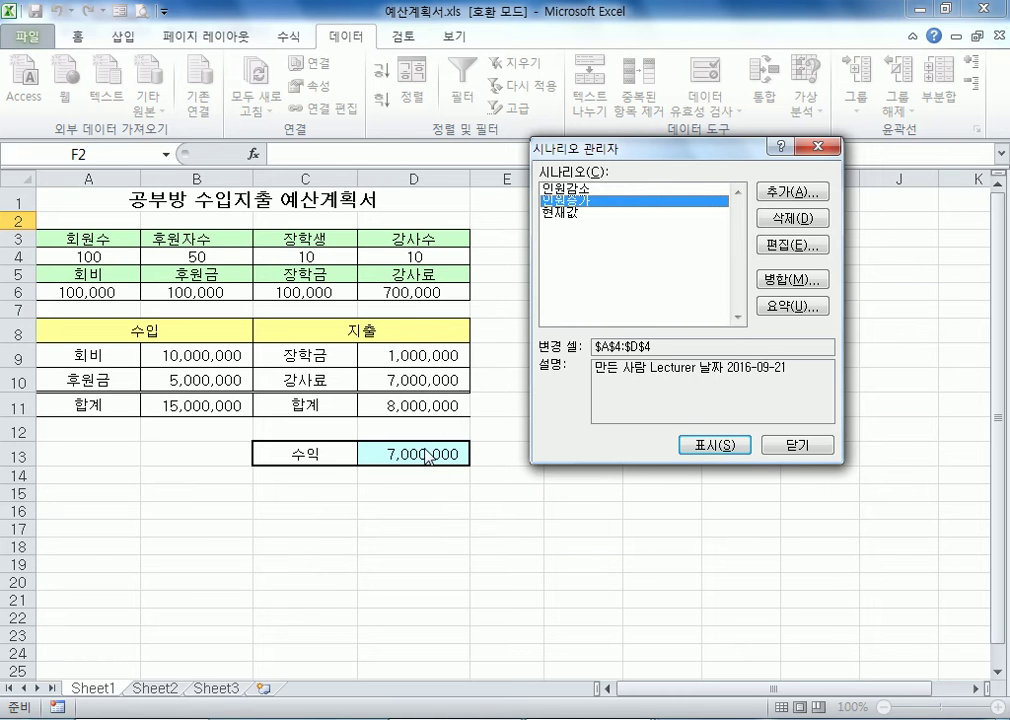
click(558, 213)
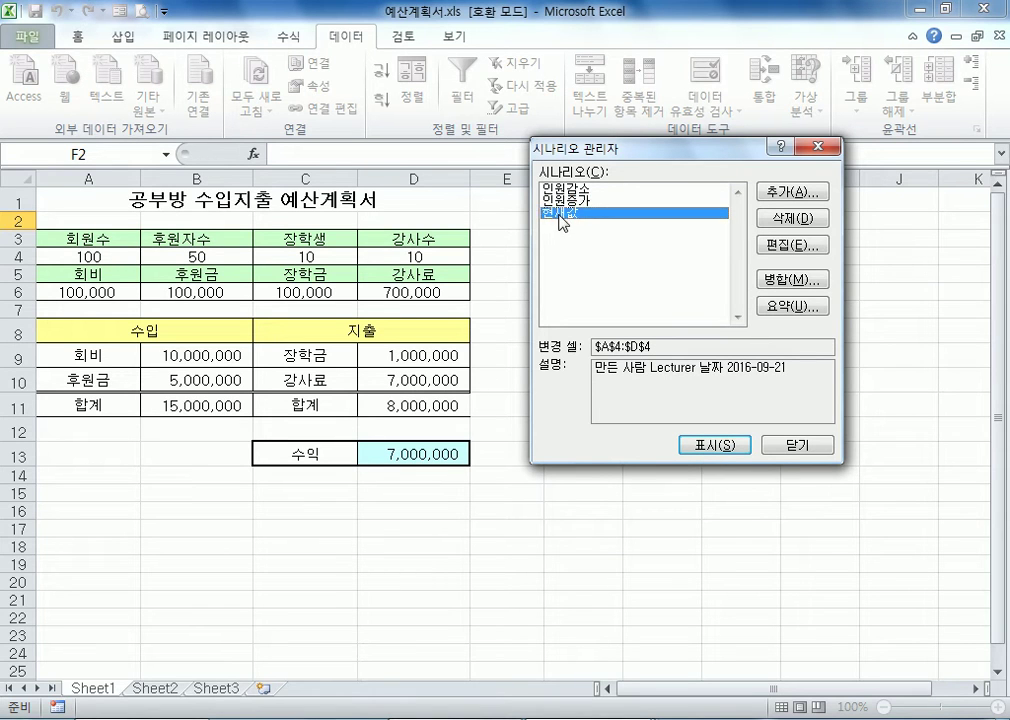
click(706, 446)
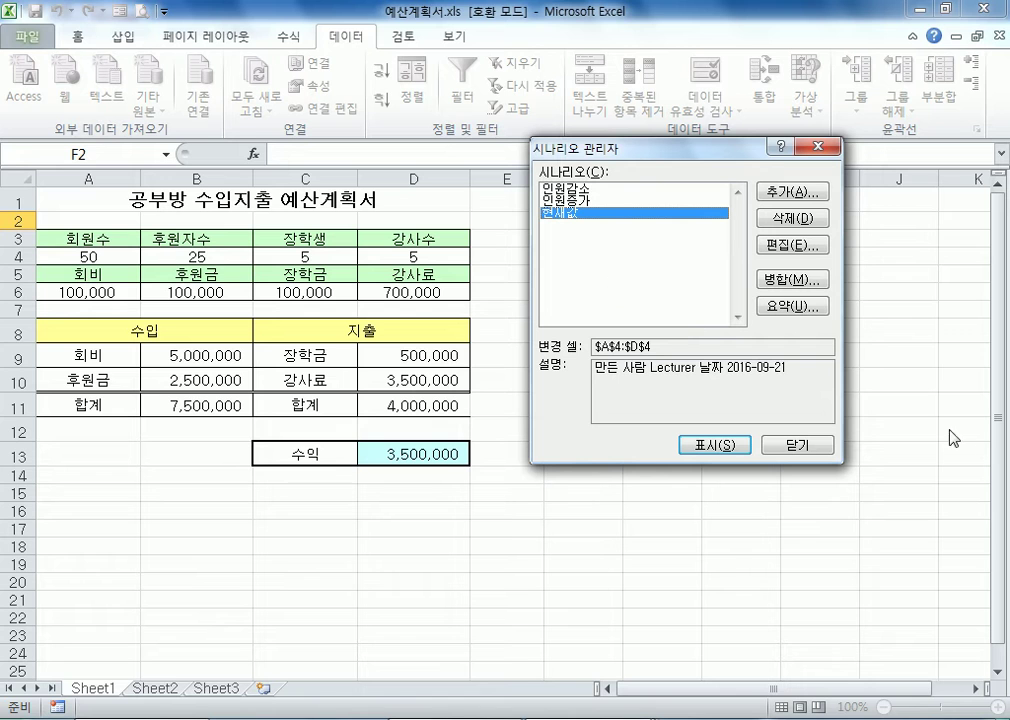
Generate a scenario summary report with D13 as the result cell, and delete the resulting 시나리오 요약 sheet after checking its cell references
click(783, 307)
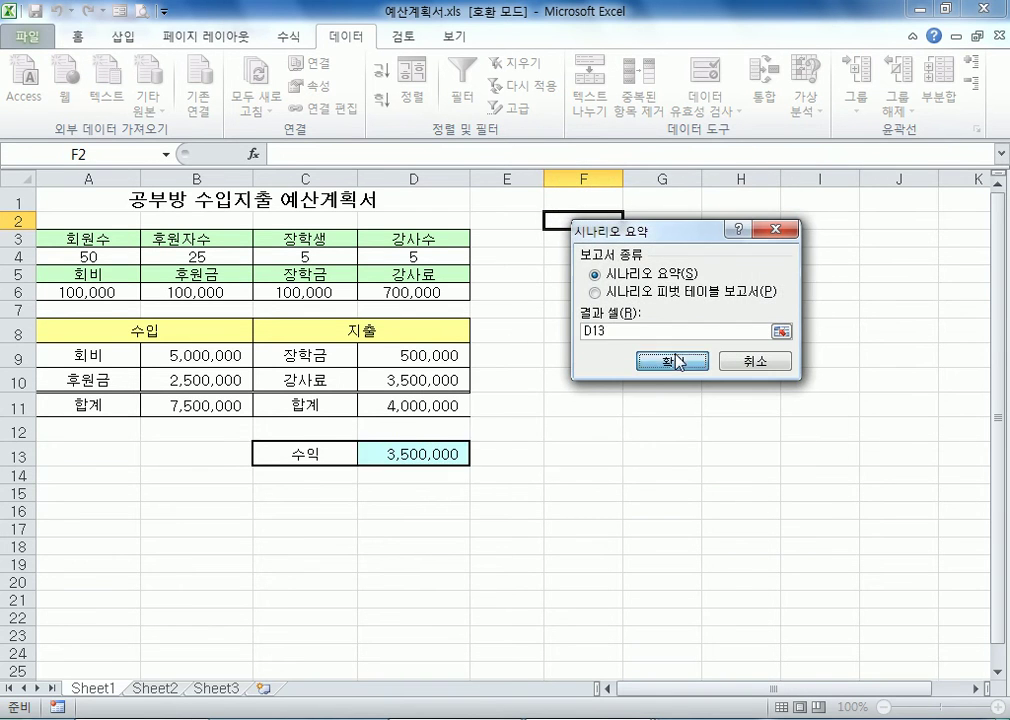
click(672, 360)
drag(259, 312, 266, 397)
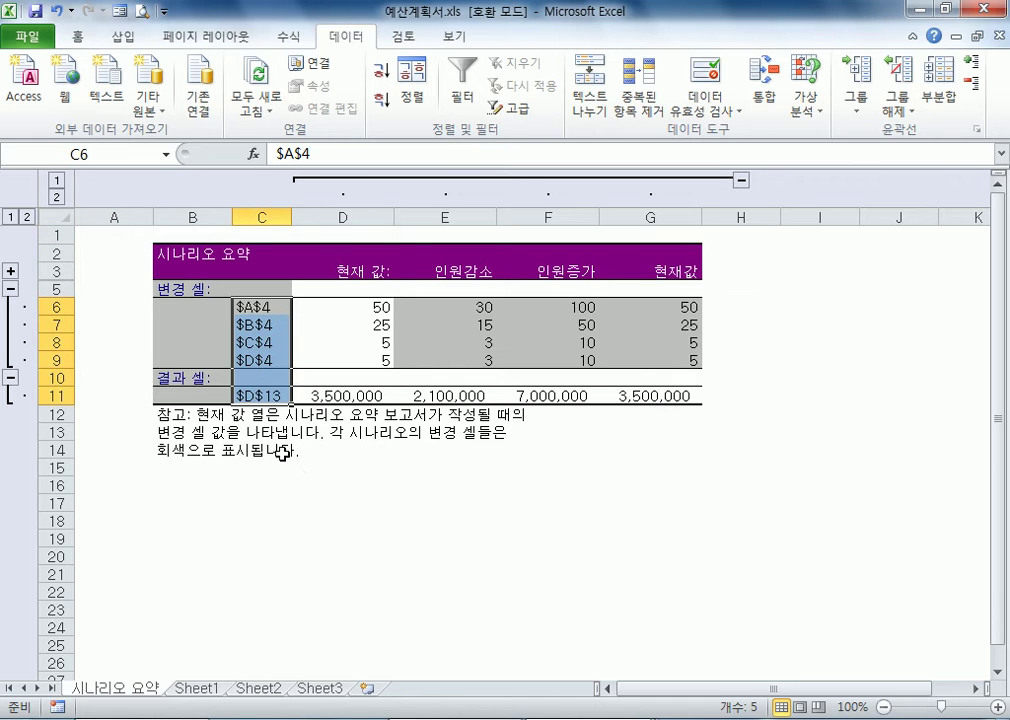
click(245, 308)
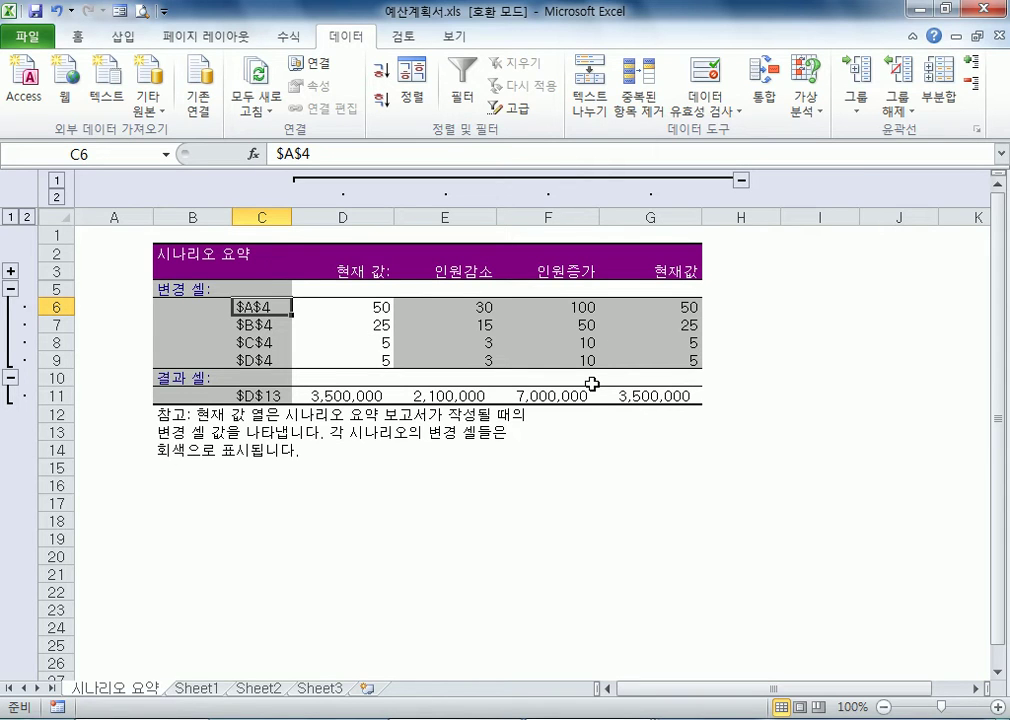
right_click(131, 688)
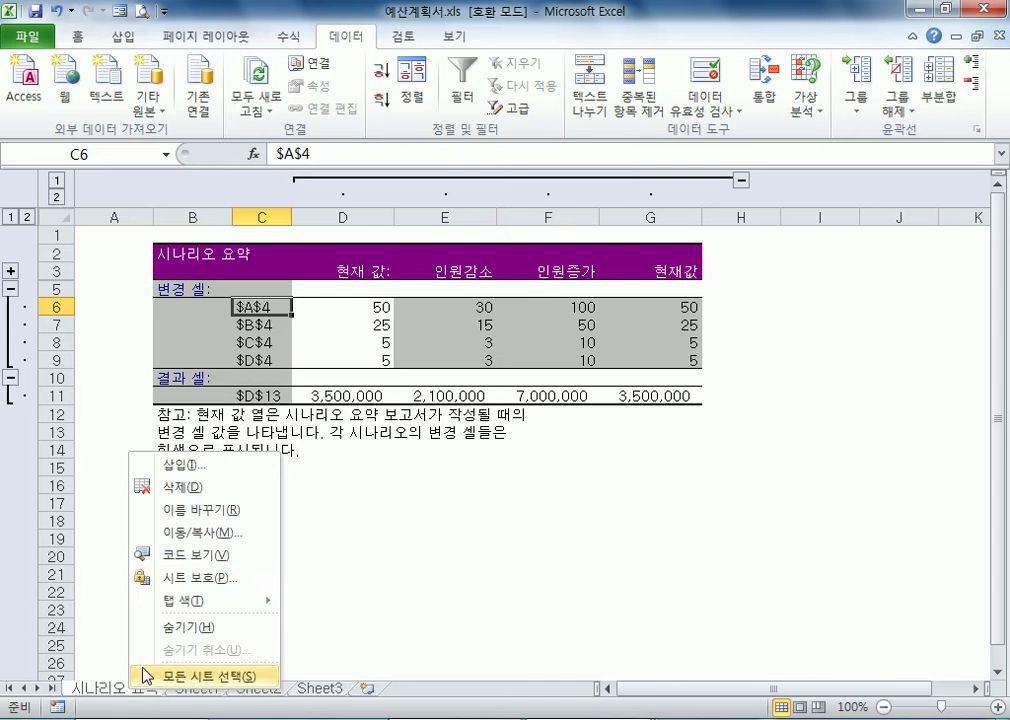
click(196, 488)
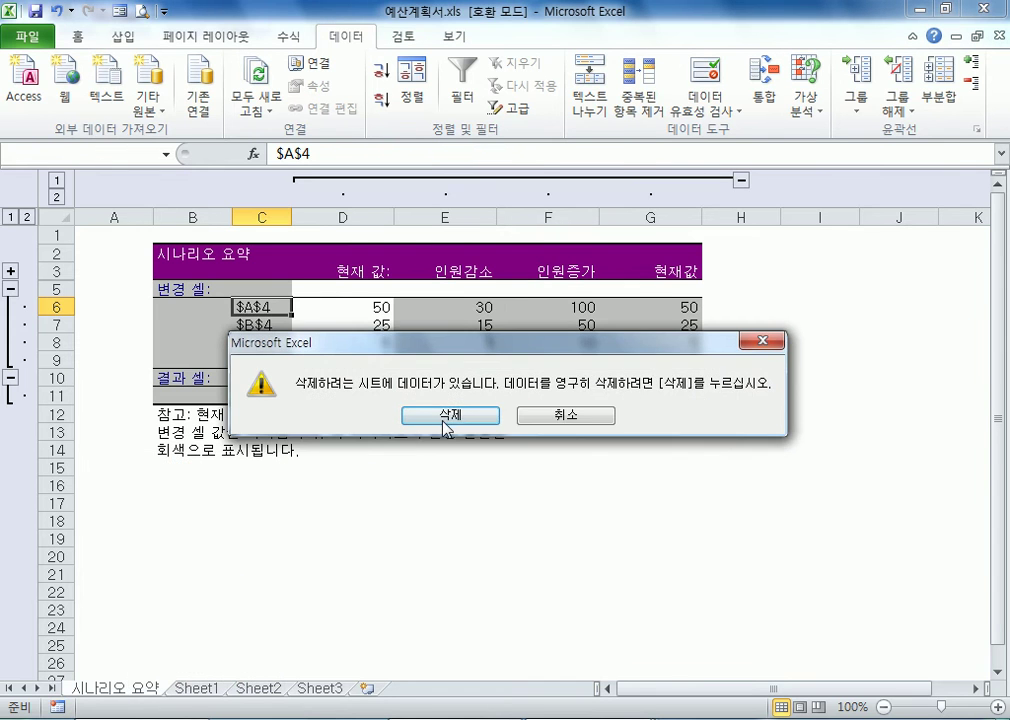
click(448, 416)
Define the name 회원수 for the member count cell A4 on Sheet1
click(806, 108)
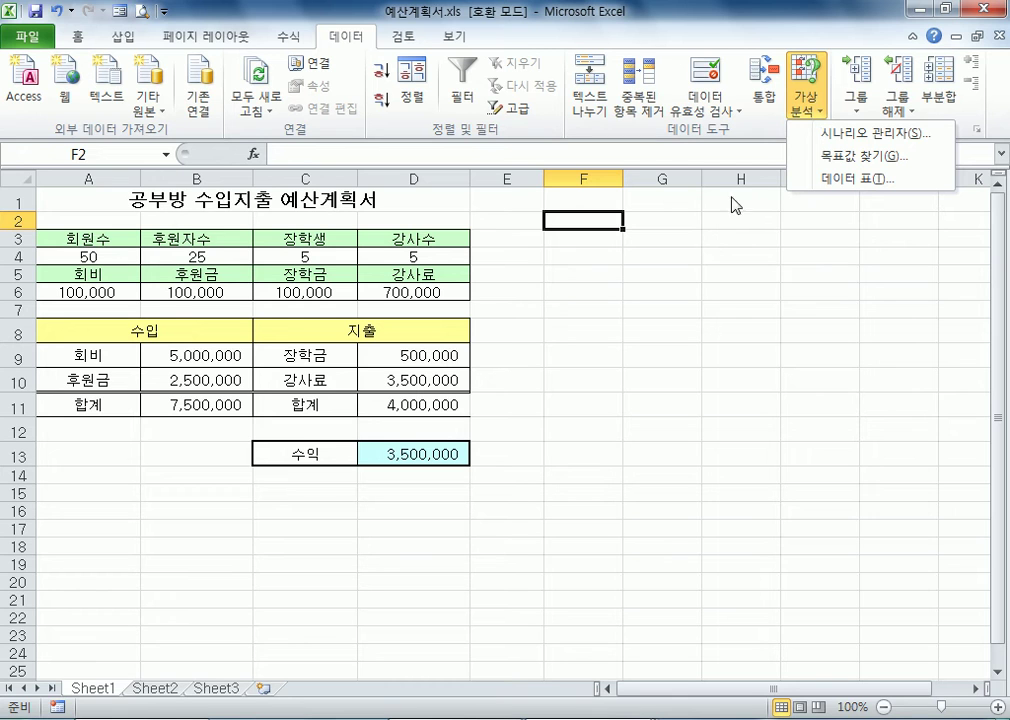
click(86, 258)
click(84, 256)
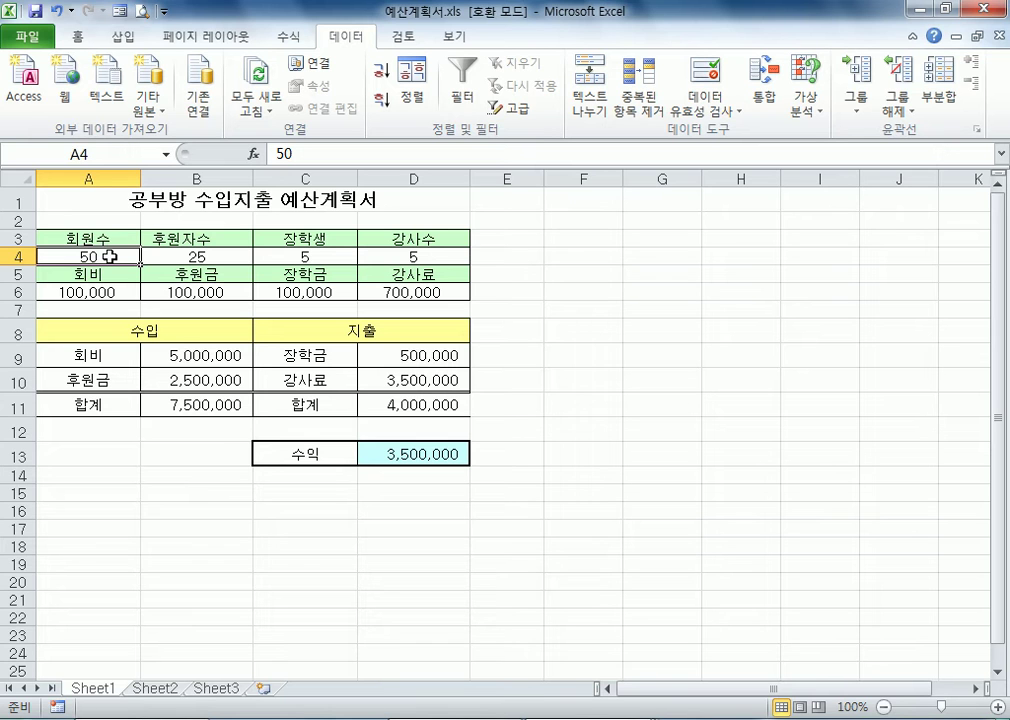
scroll(110, 256, up, 4)
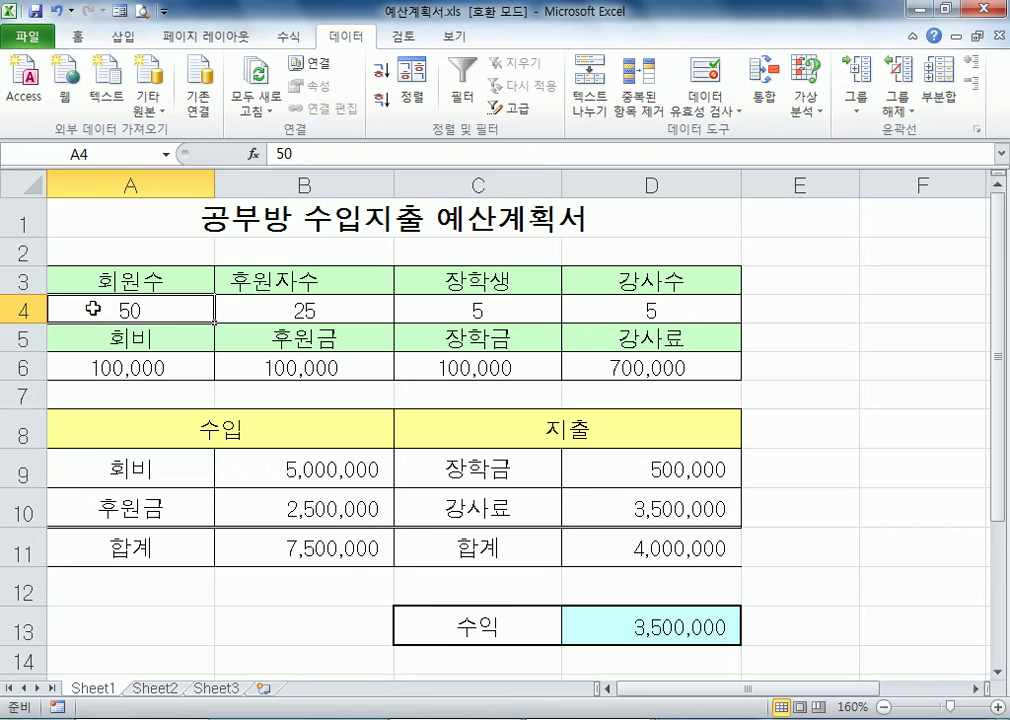
click(104, 150)
text(ㅎ)
text(원수)
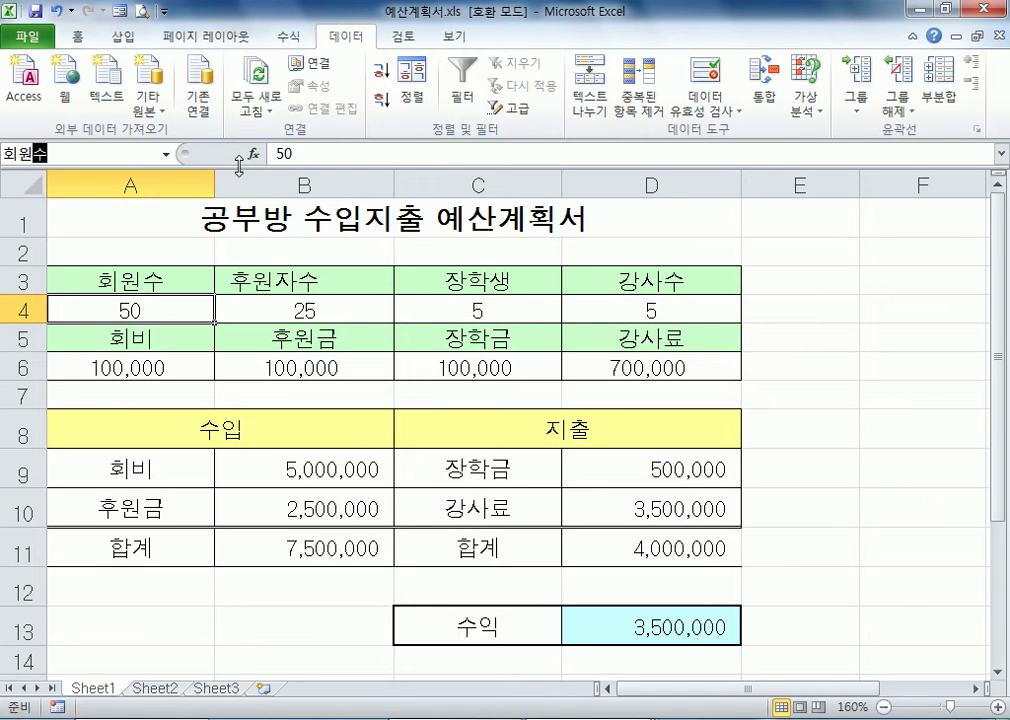
key(Return)
click(157, 302)
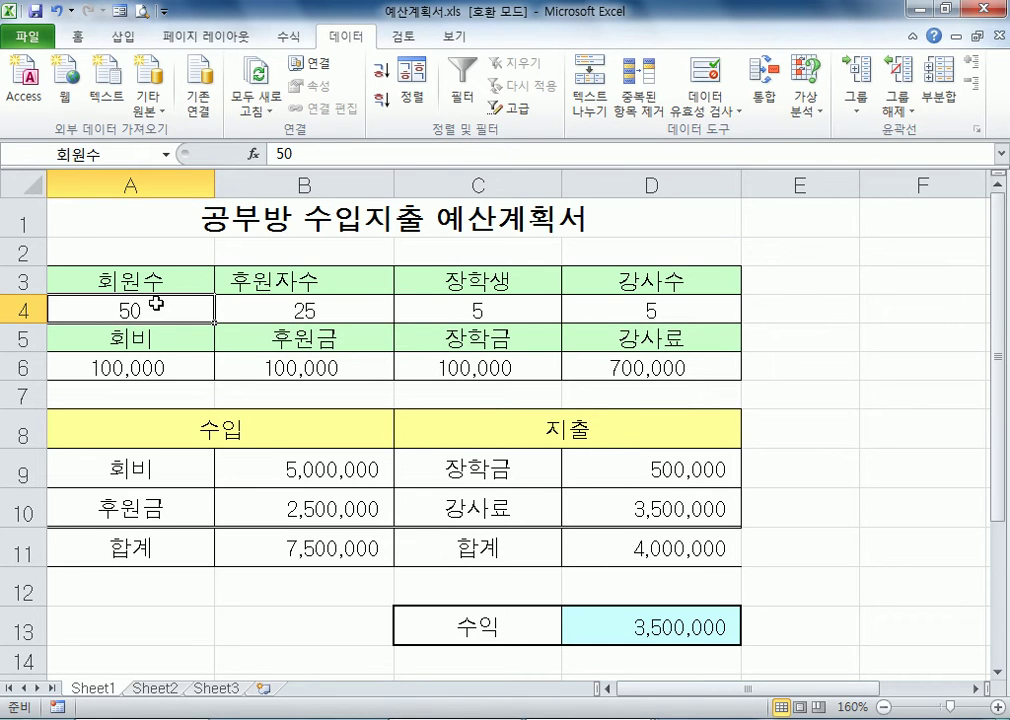
Define the name 후원자수 for the sponsor count cell B4
click(279, 309)
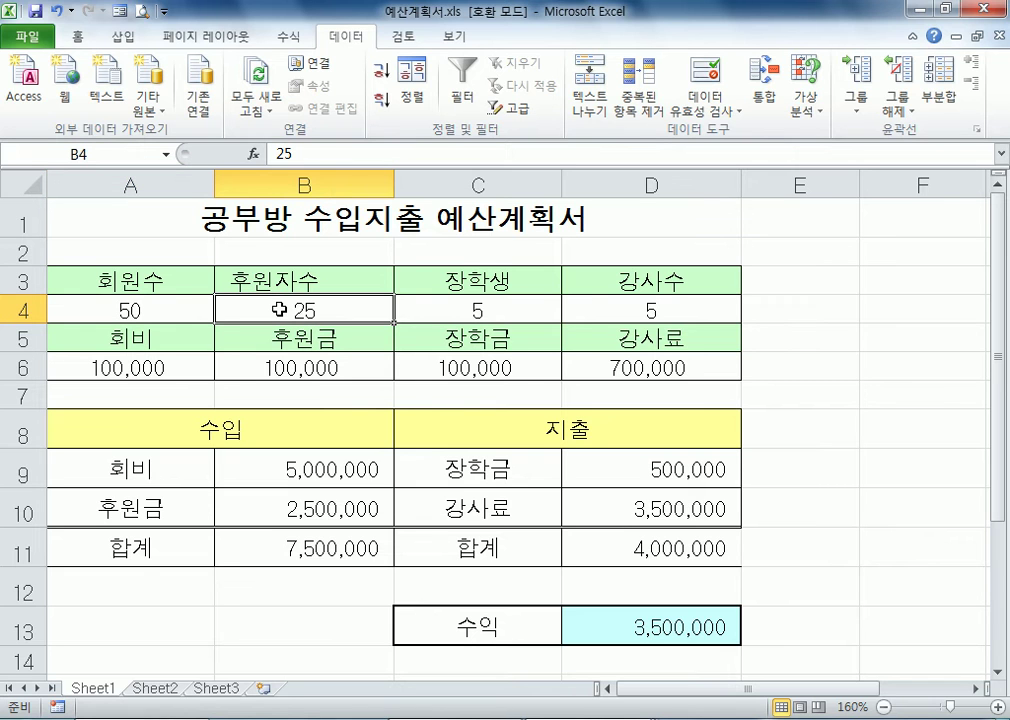
click(118, 152)
text(후원자수)
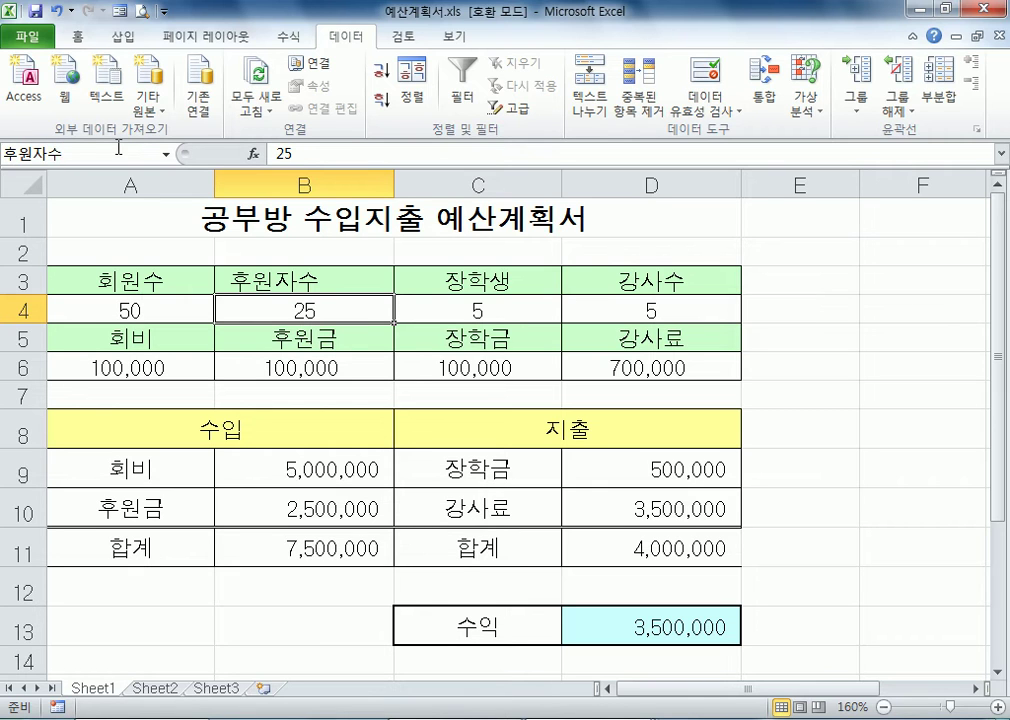
key(Return)
Define the name 장학생수 for the scholarship student count cell C4
click(469, 310)
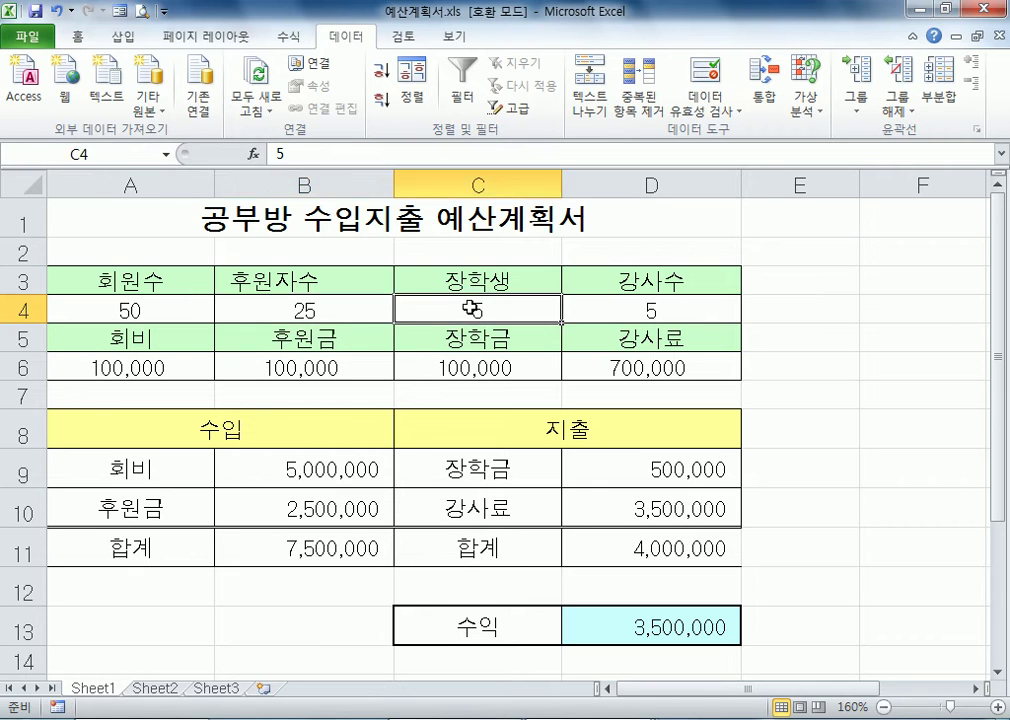
click(113, 153)
text(장ㅎ)
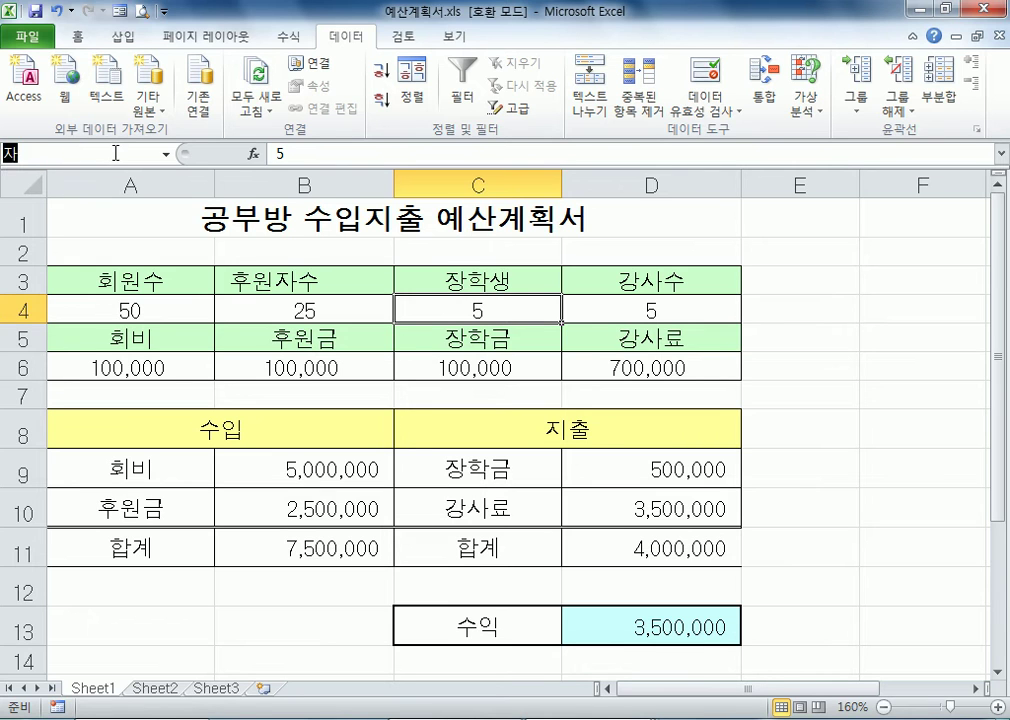
text(생수)
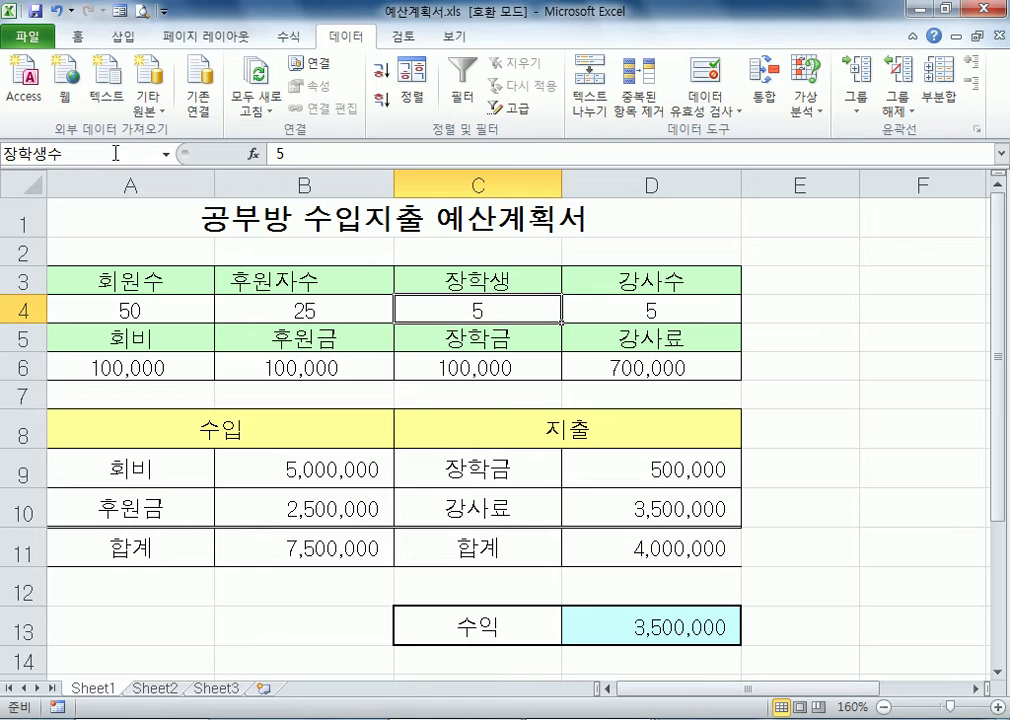
key(Return)
Define the name 강사수 for the instructor count cell D4
click(660, 312)
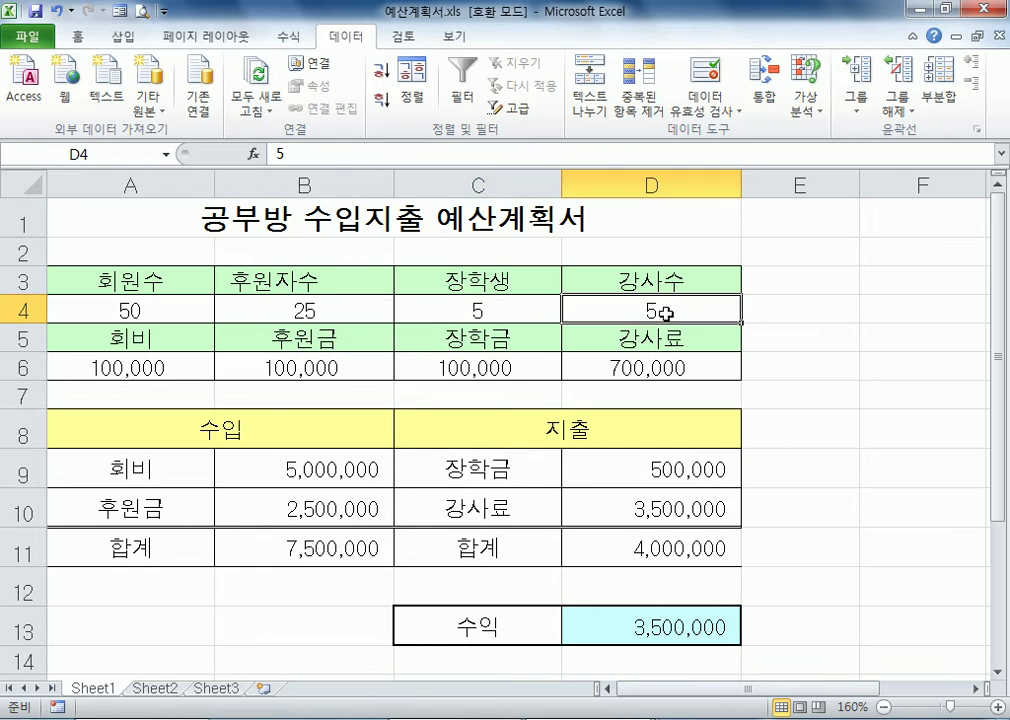
click(107, 153)
text(강사수)
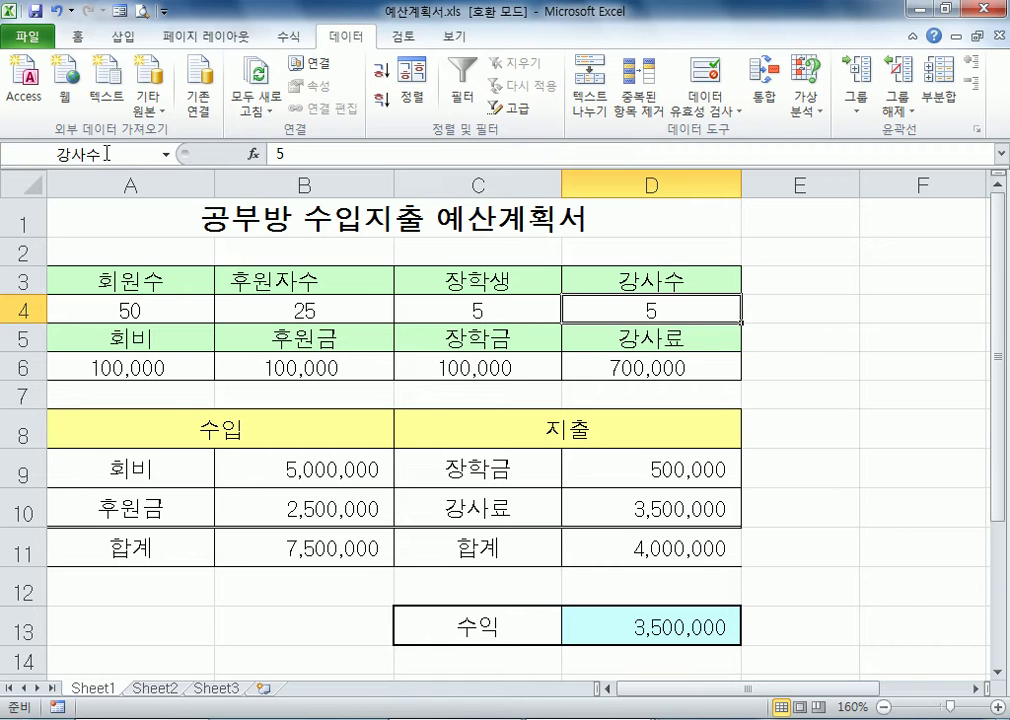
key(Return)
click(146, 307)
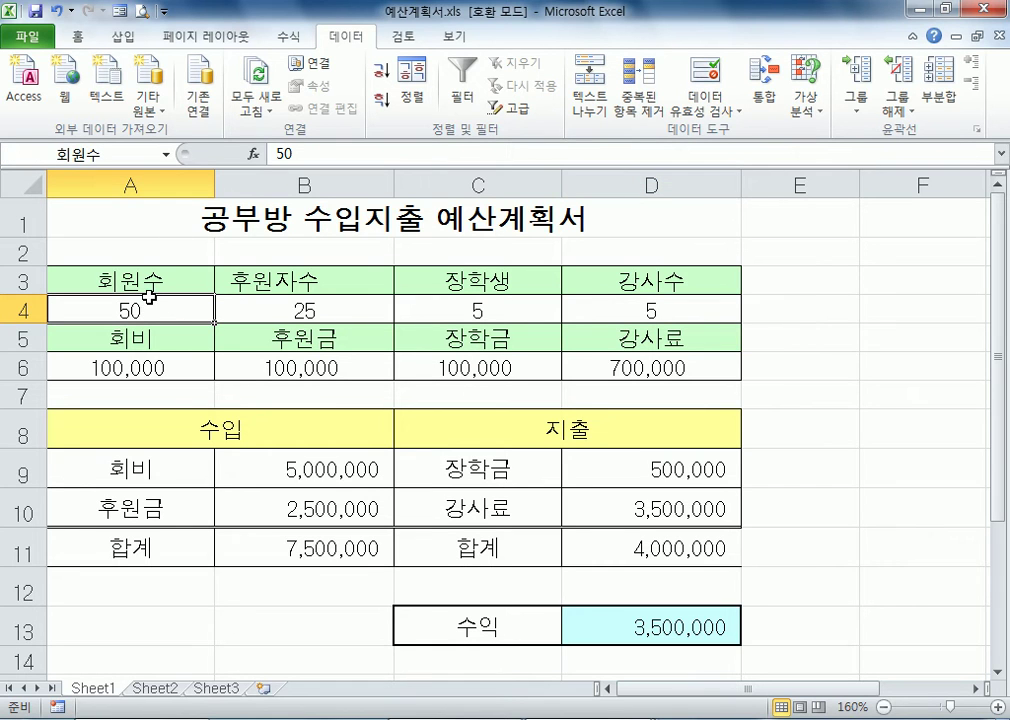
Define the name 수익금총액 for the profit cell D13
click(587, 621)
scroll(600, 600, down, 3)
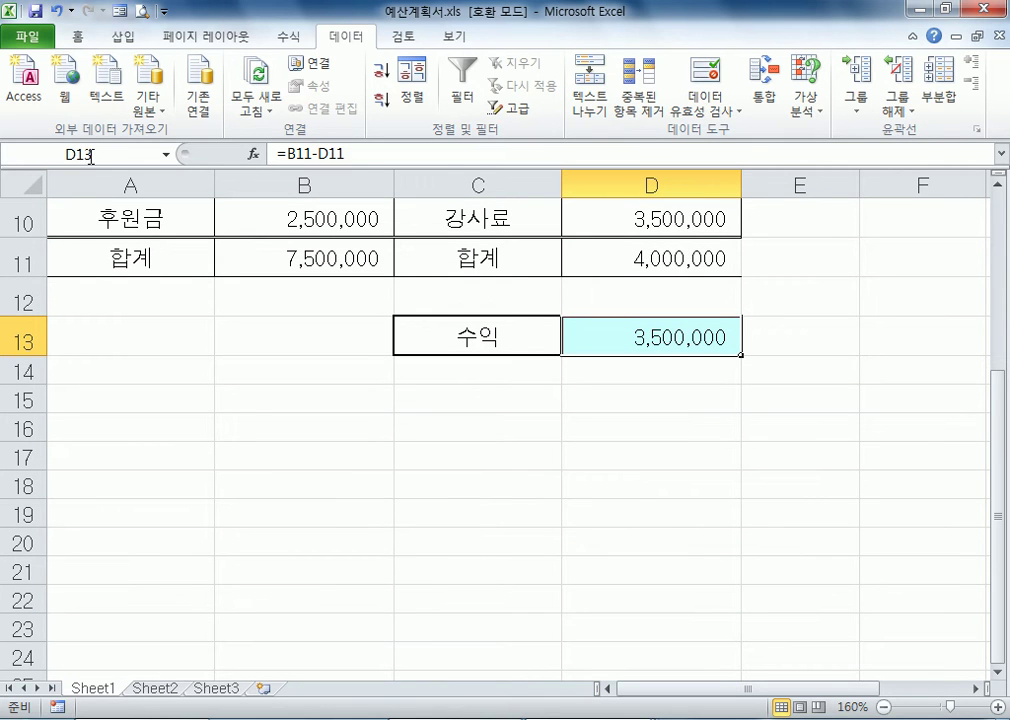
click(121, 157)
text(수익)
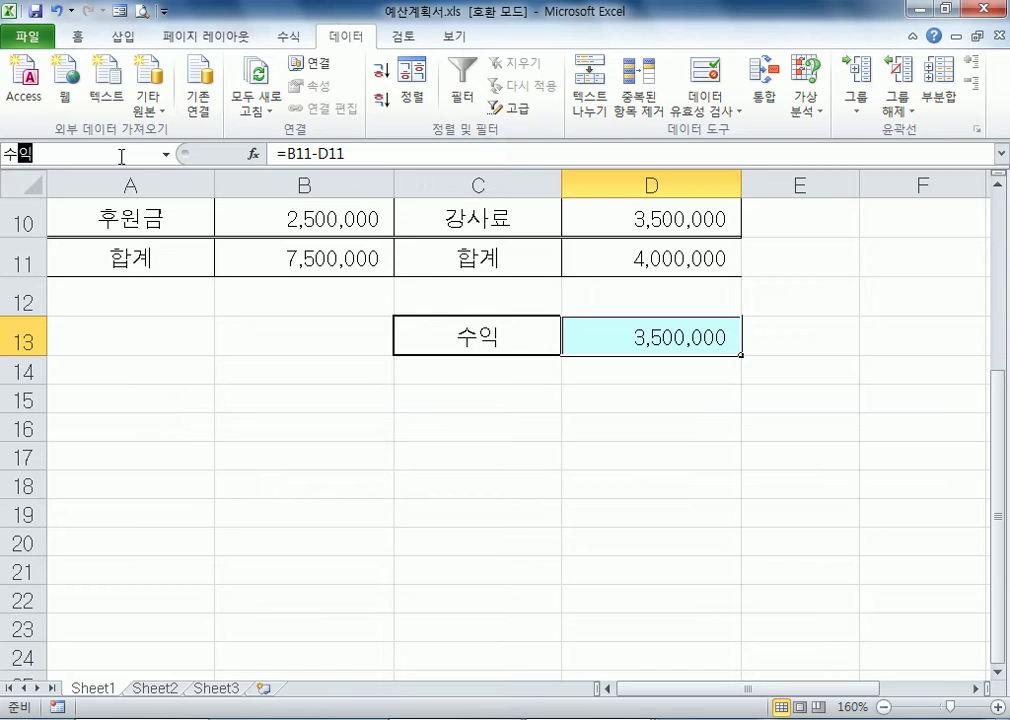
text(금종액)
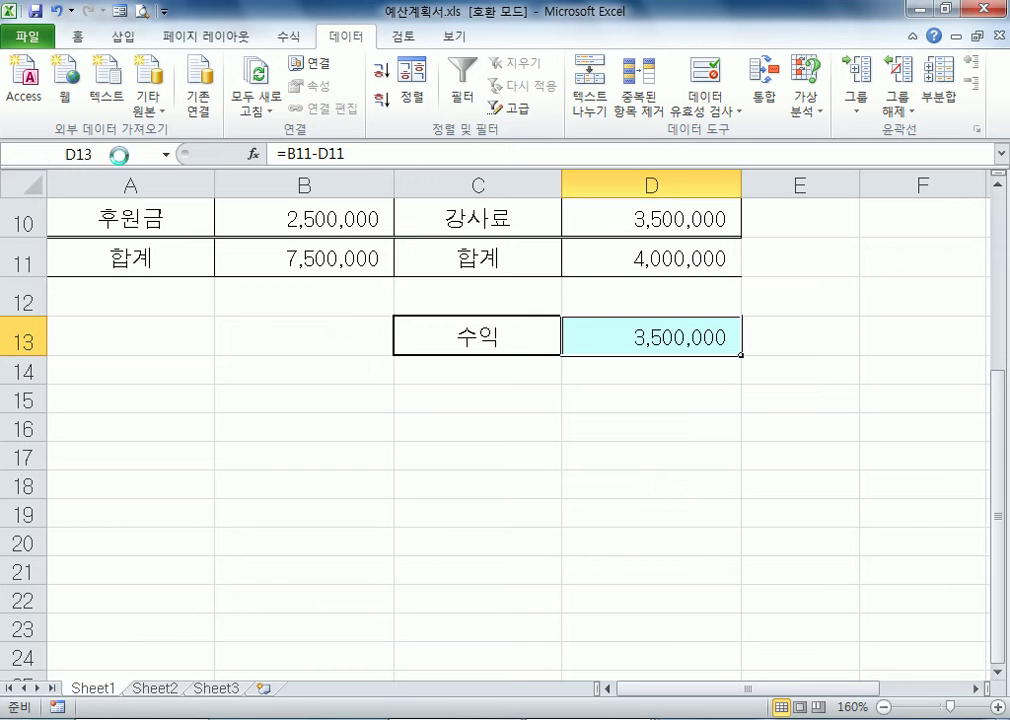
key(Return)
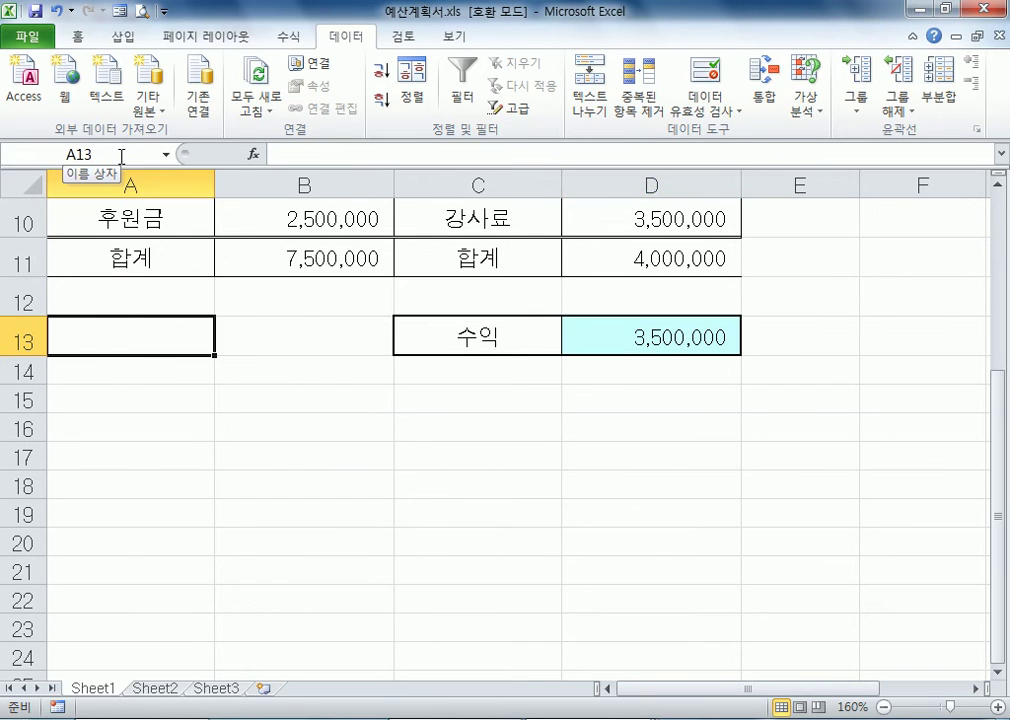
scroll(136, 308, up, 3)
click(645, 622)
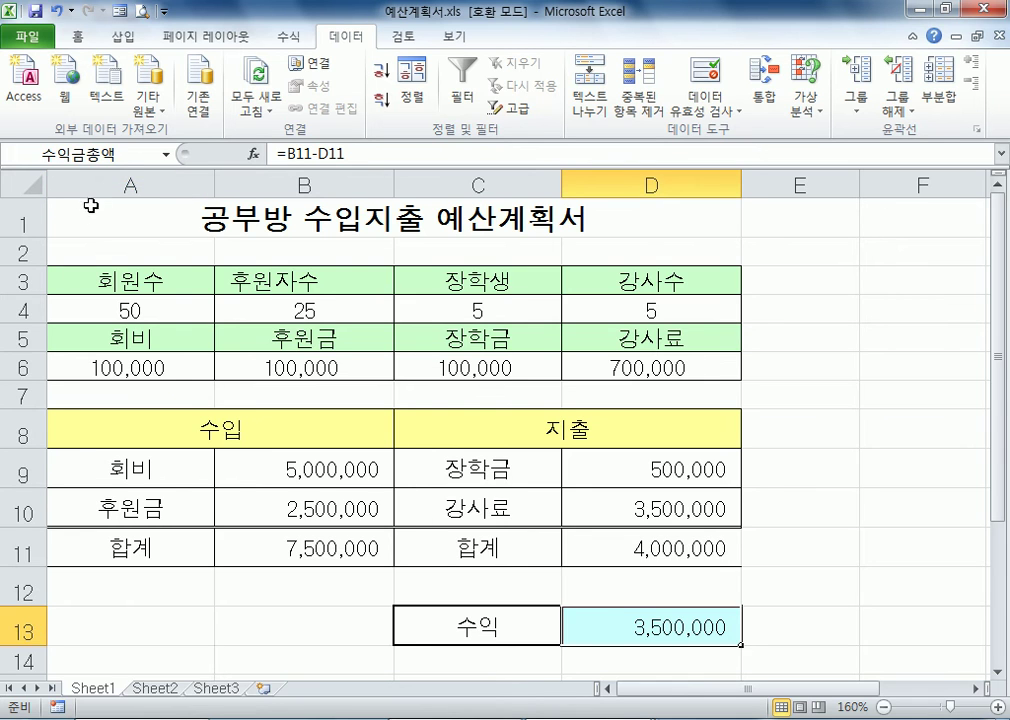
scroll(96, 125, down, 2)
click(126, 157)
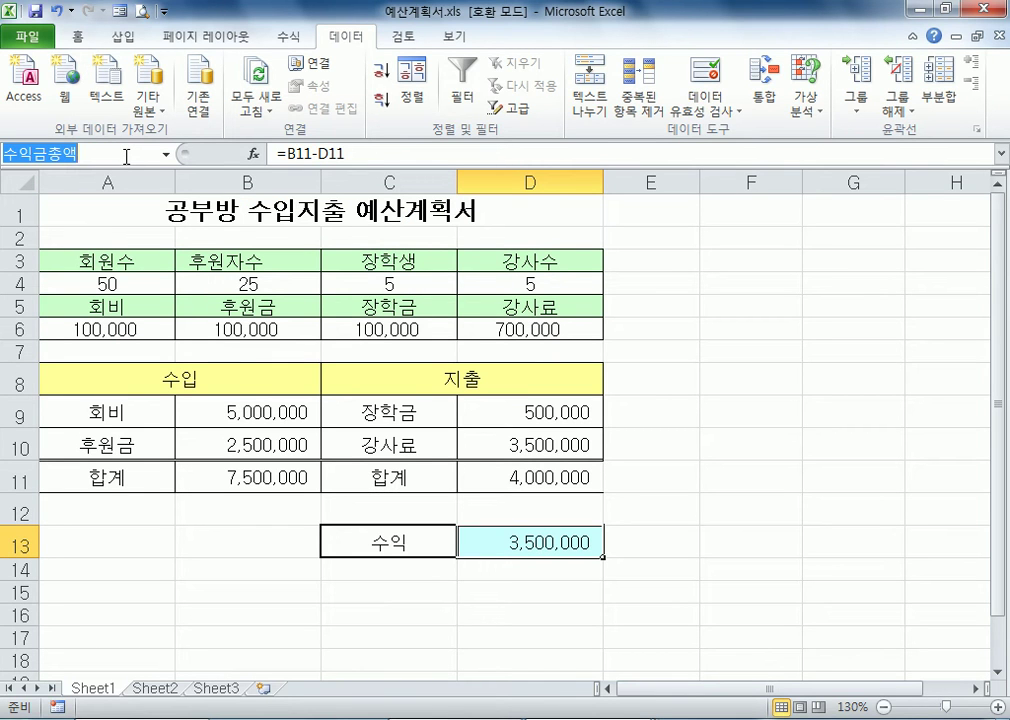
click(522, 545)
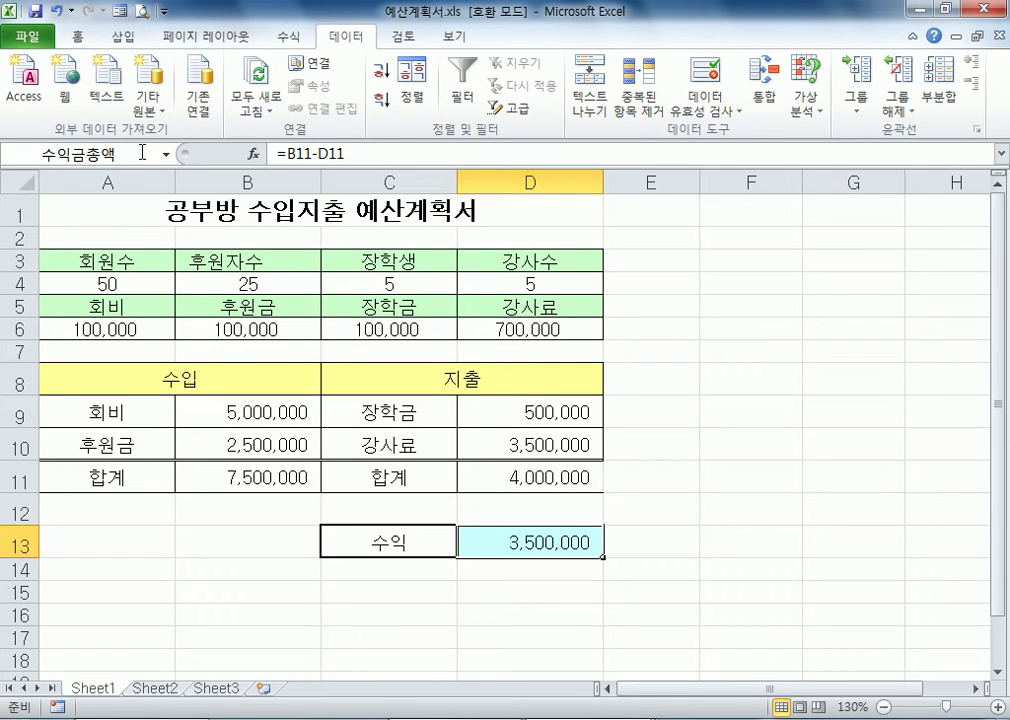
Review the workbook's defined names and the cells they refer to in the Name Manager
click(292, 40)
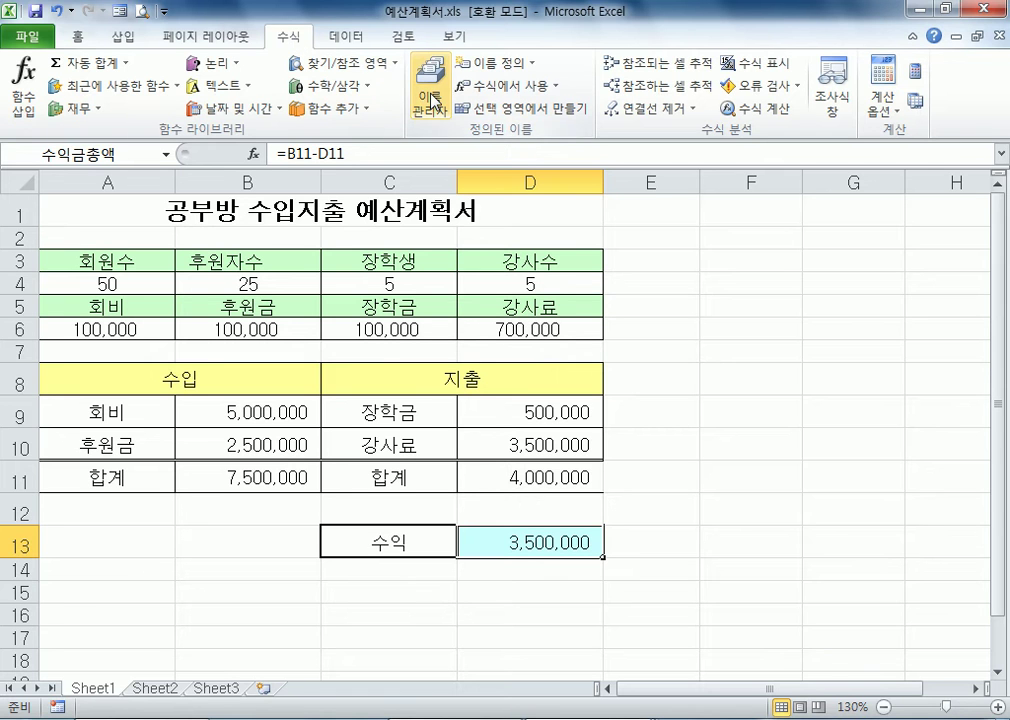
click(433, 100)
click(470, 230)
click(468, 205)
click(466, 181)
click(468, 205)
click(461, 277)
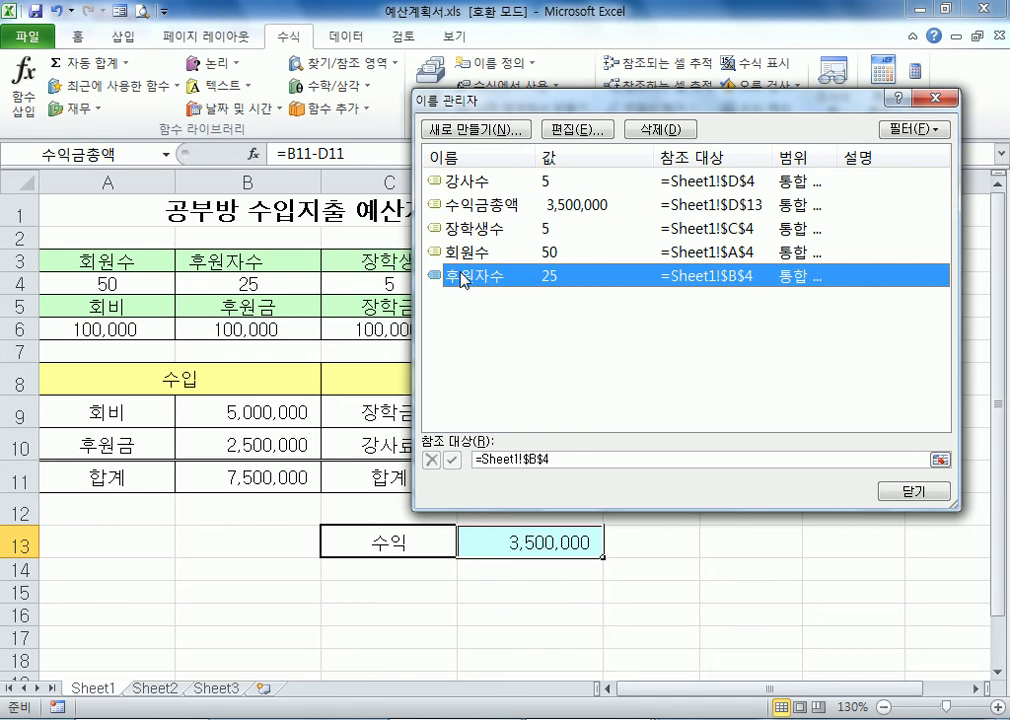
click(468, 205)
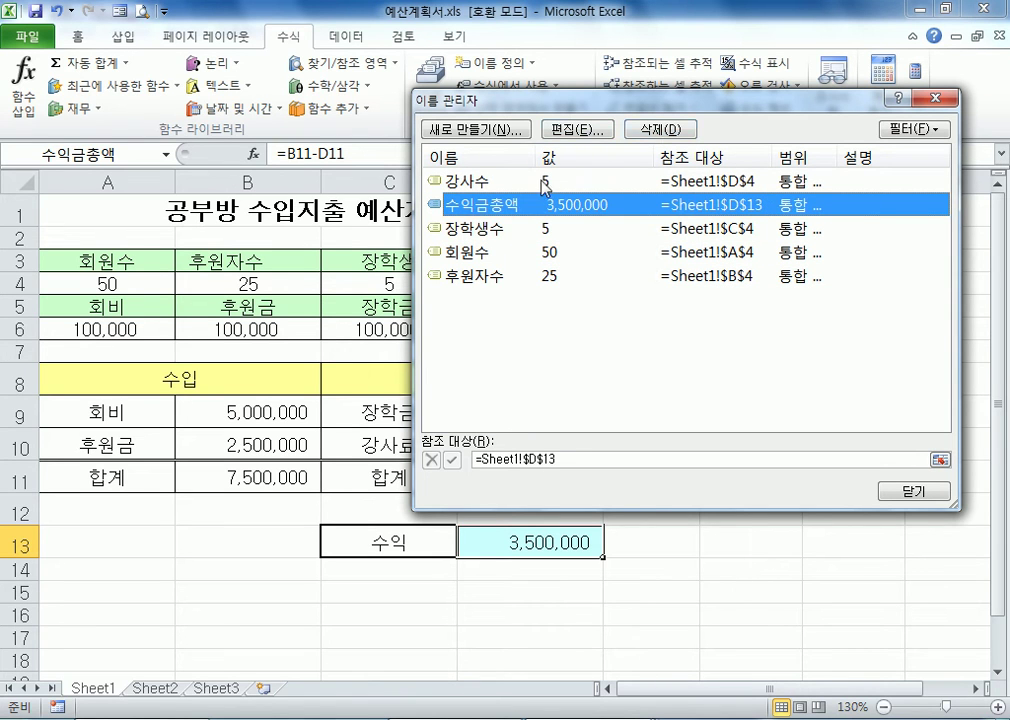
Inspect the name 수익금총액 and its cell reference in the name editor, then return to the sheet
click(578, 129)
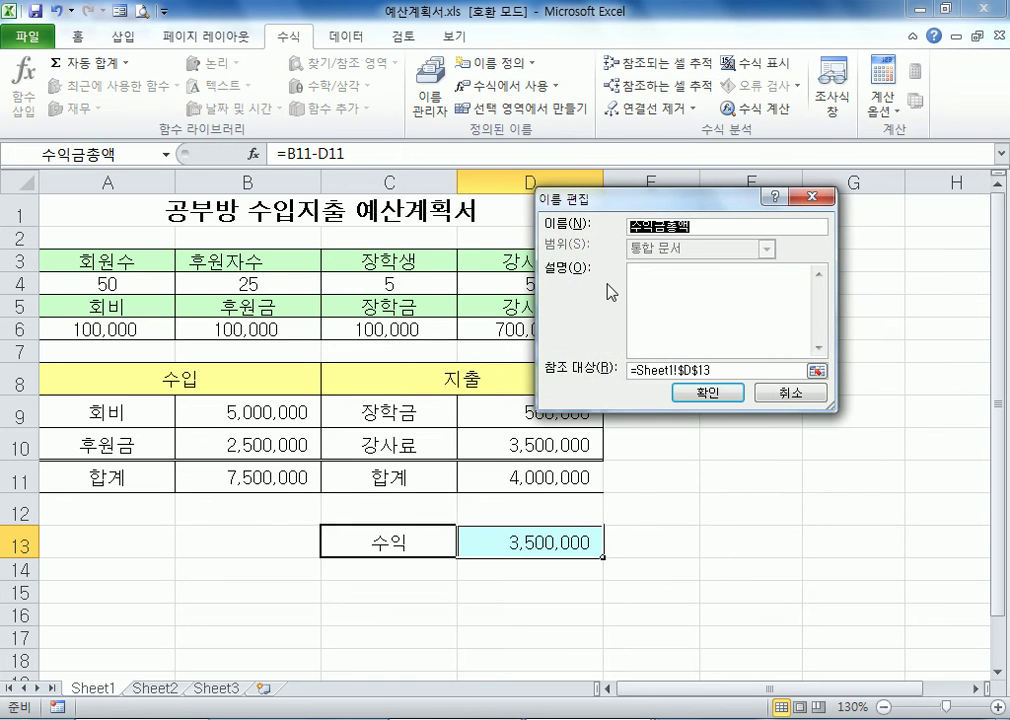
click(729, 367)
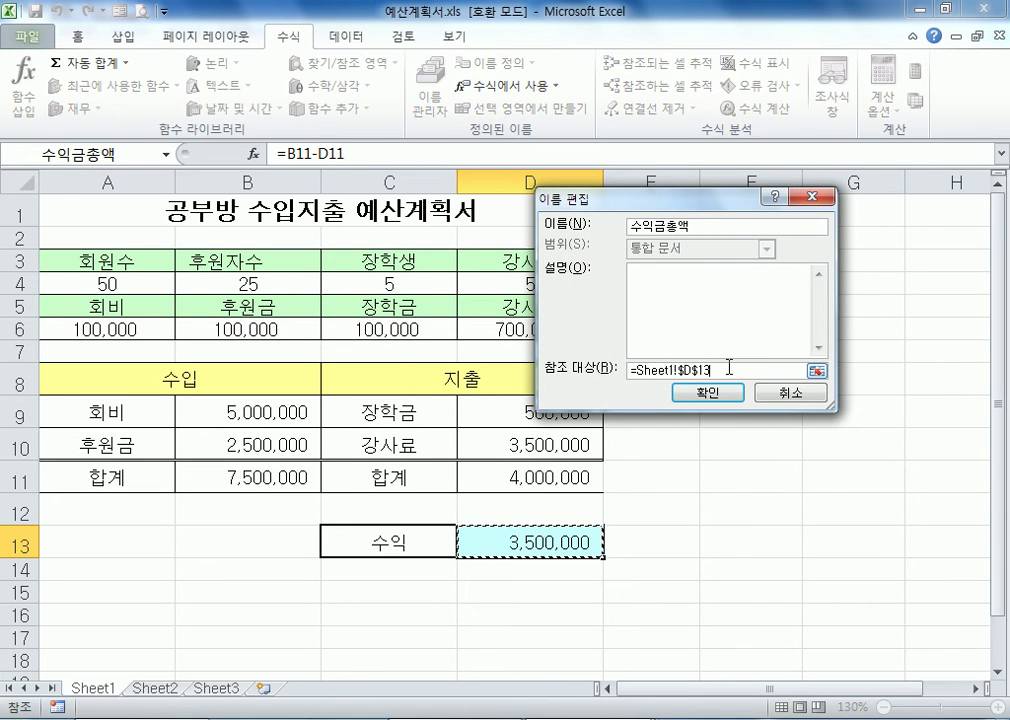
click(714, 396)
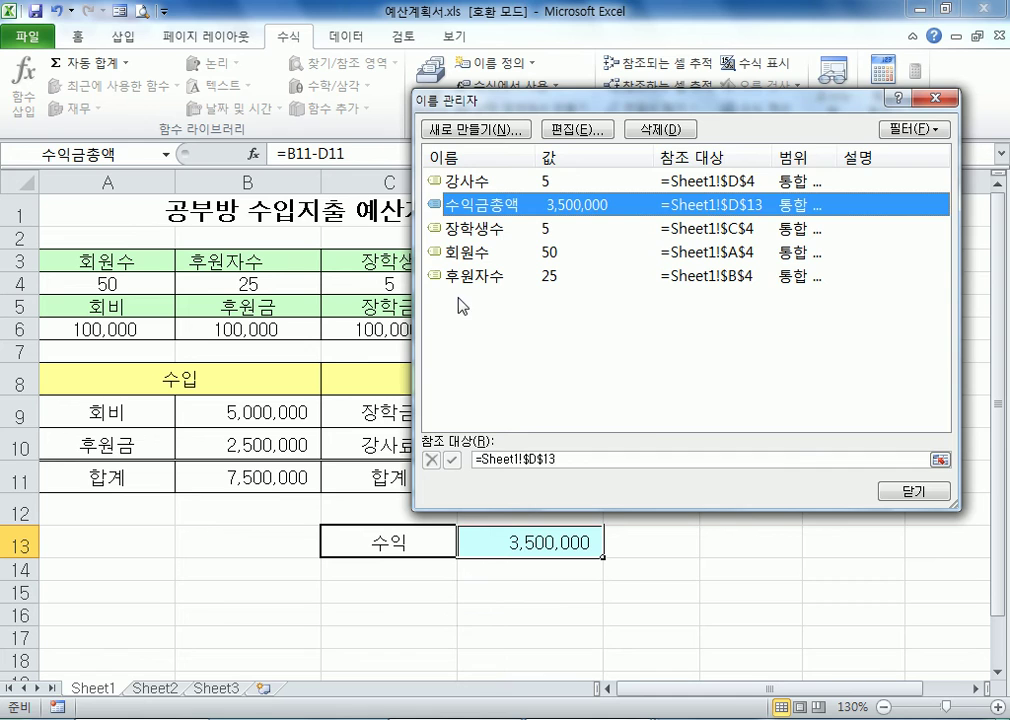
click(916, 490)
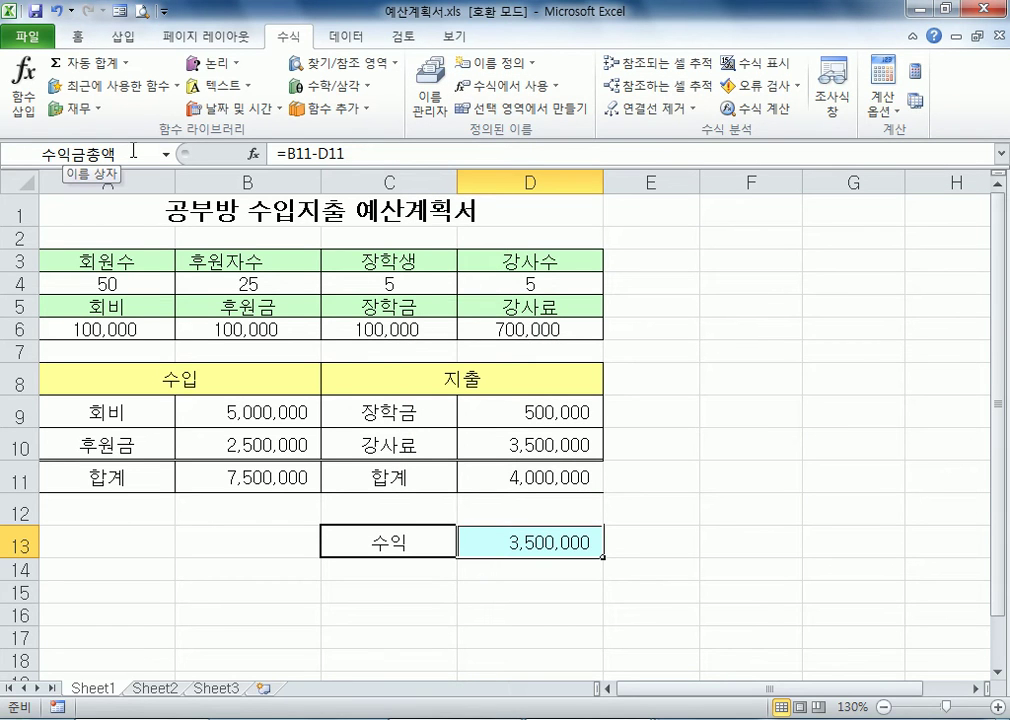
Switch to Notepad and add the note line "이름상자 : 셀주소를 대신해서 기억시킨다." at the end
click(100, 719)
text(DLFMAT)
key(shift+Home)
key(Hangul)
text(이름상자 : )
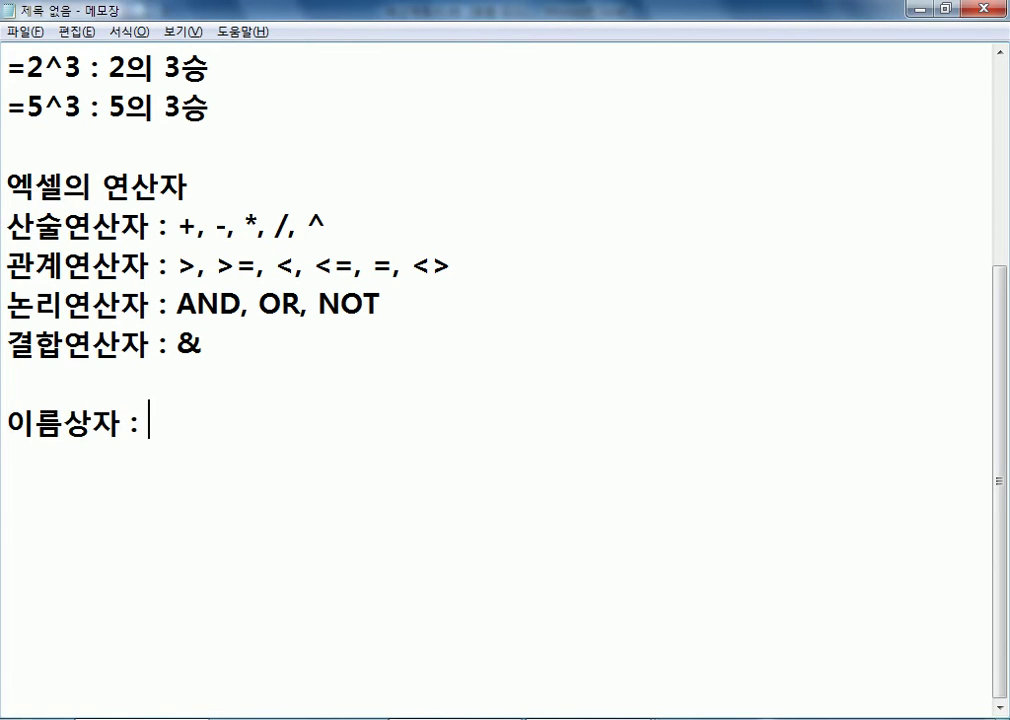
text(셀주소를 대신해서 기억ㅎ)
key(BackSpace)
text(ㅅ시킨다.)
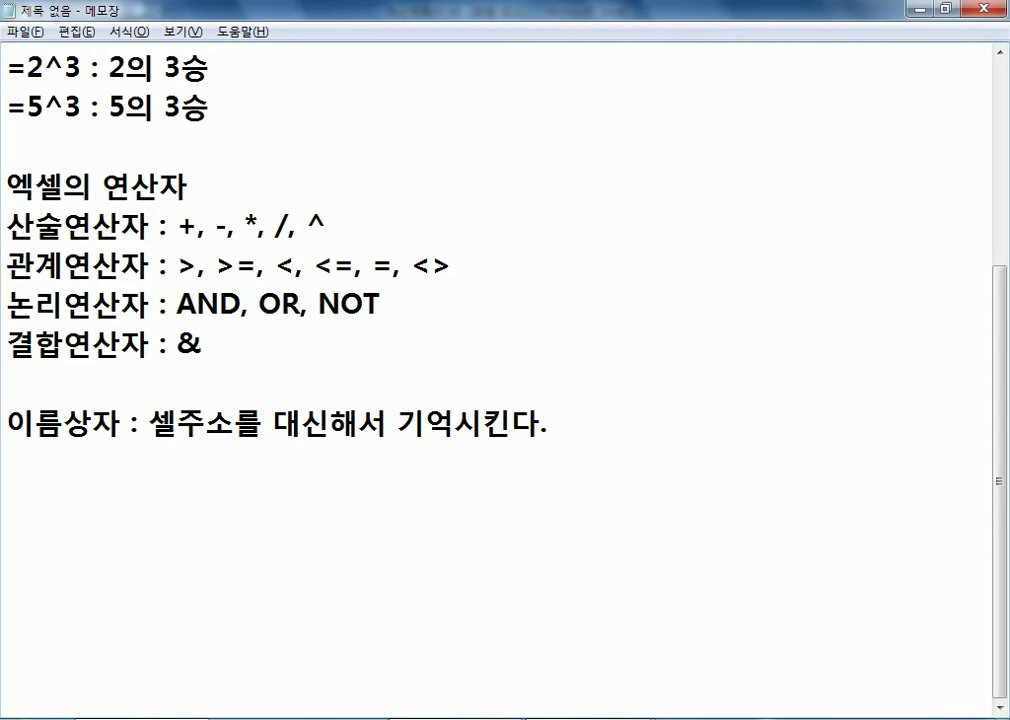
Add the line "셀주소 1개을 이름상자로 등록" below the 이름상자 note
key(Return)
text(셀)
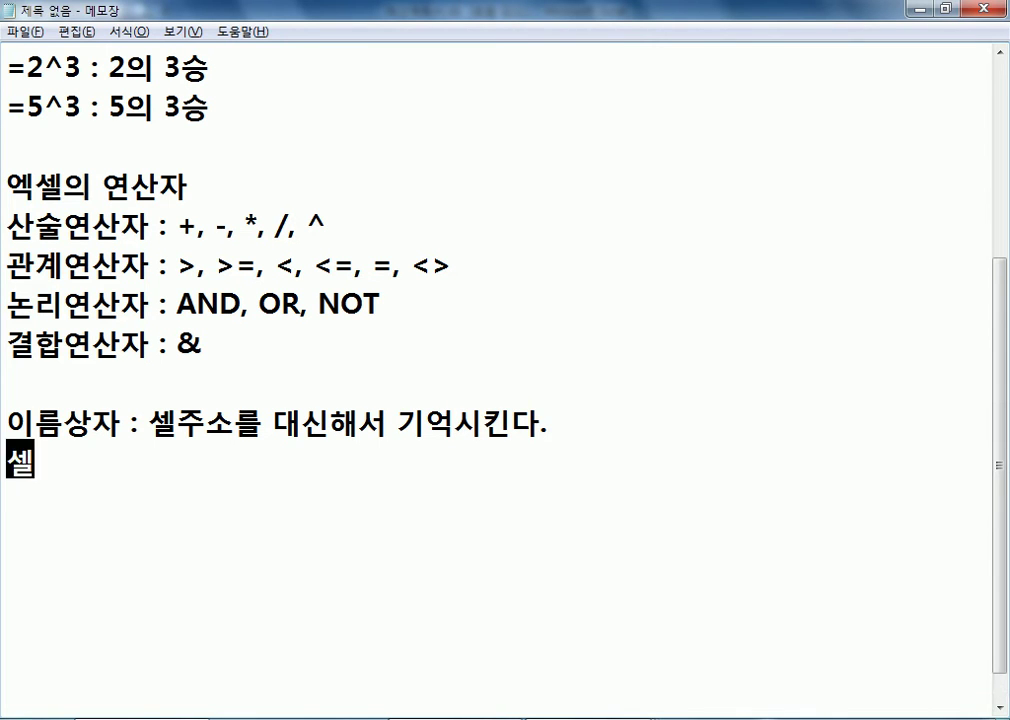
text(주소 1개)
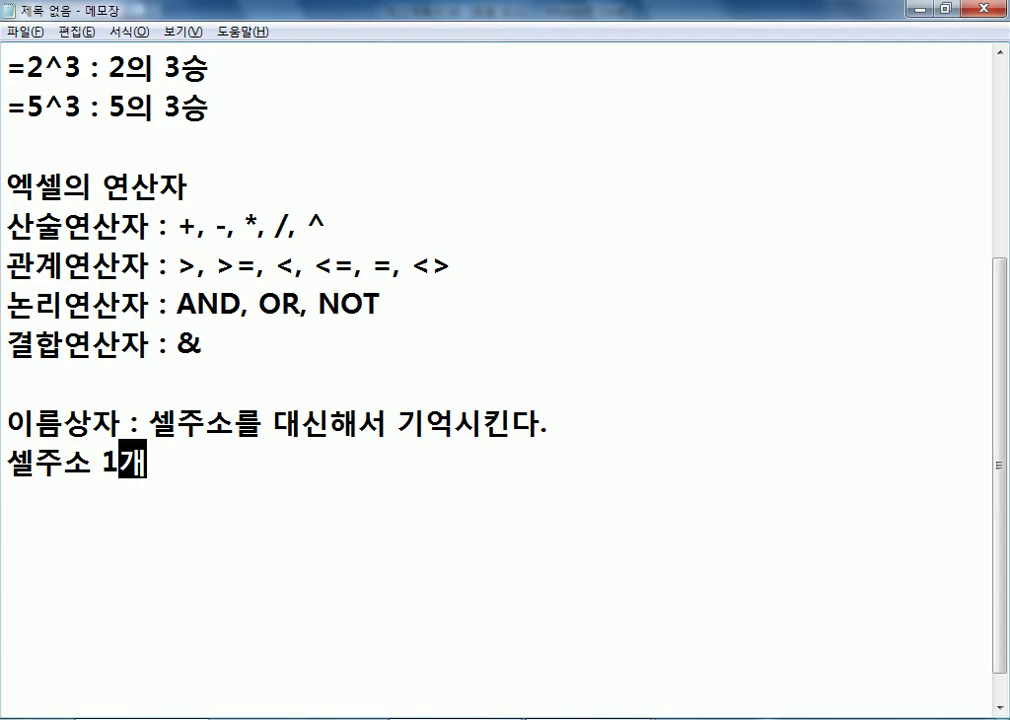
text(을 이름상)
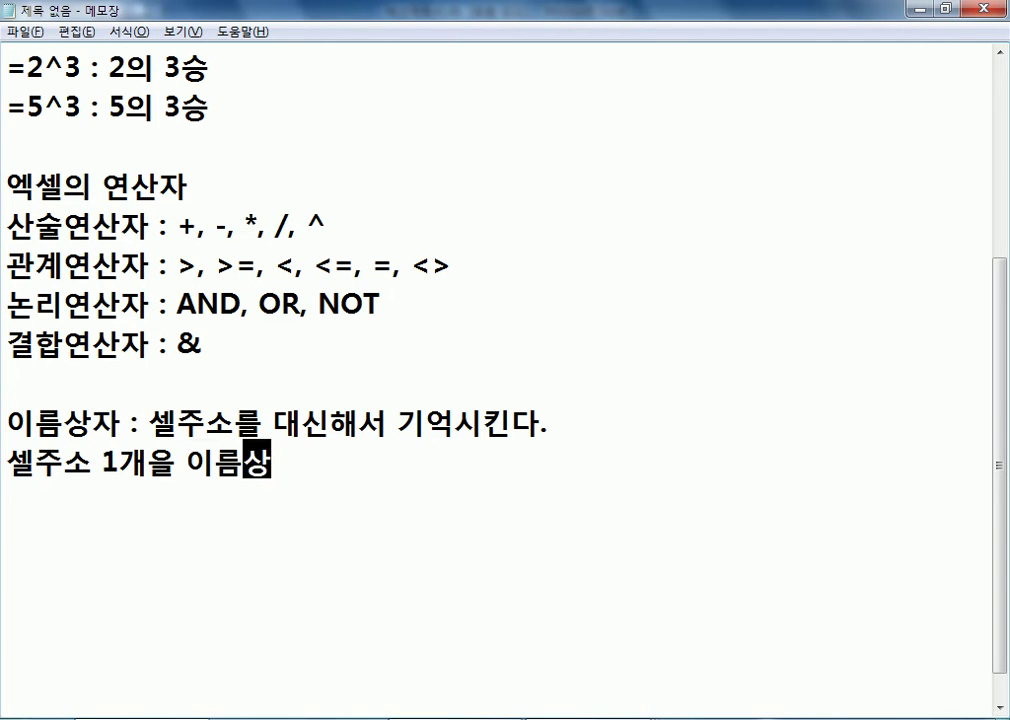
text(자로 ㄷ등록)
Add another note line reading "셀주소 여러개를 이름상자로 등록" and leave a new empty line after it
key(Return)
text(셀주소)
key(space)
text(여러개를 일)
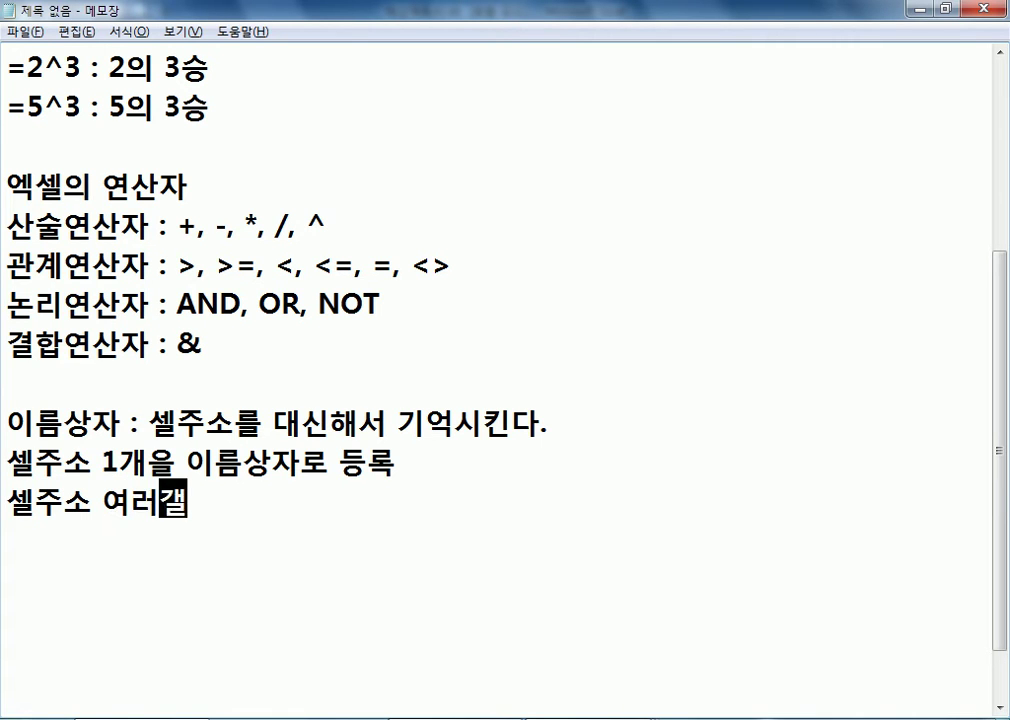
text(름상자로 등록)
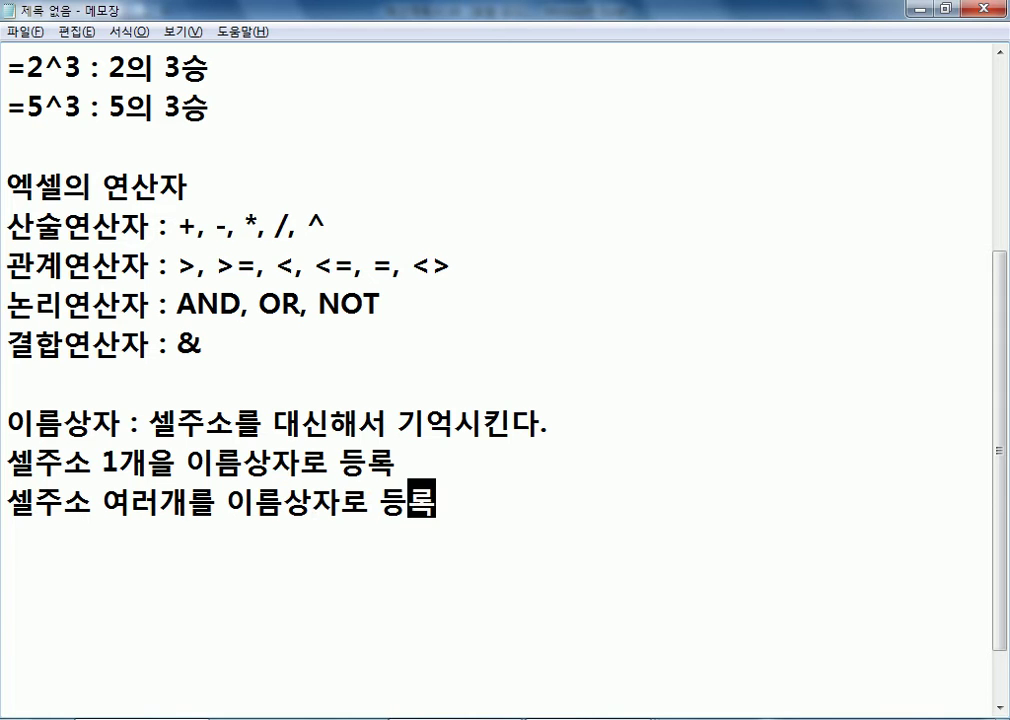
key(Return)
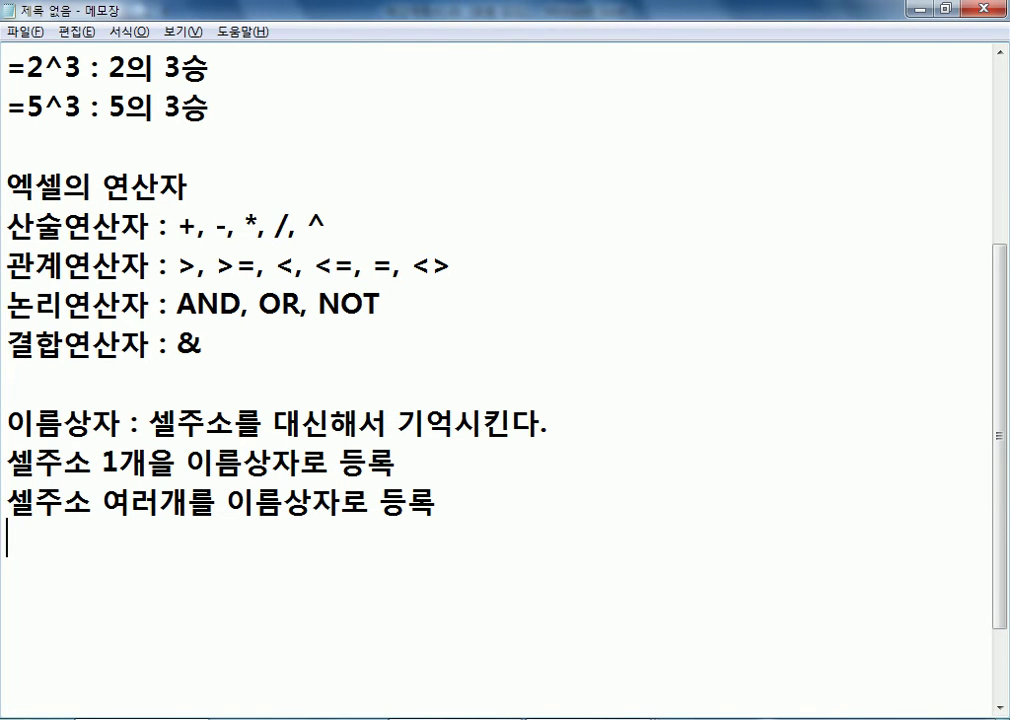
Return to Excel, generate a 시나리오 요약 report with D13 as the result cell, and check its cell names
key(alt+Tab)
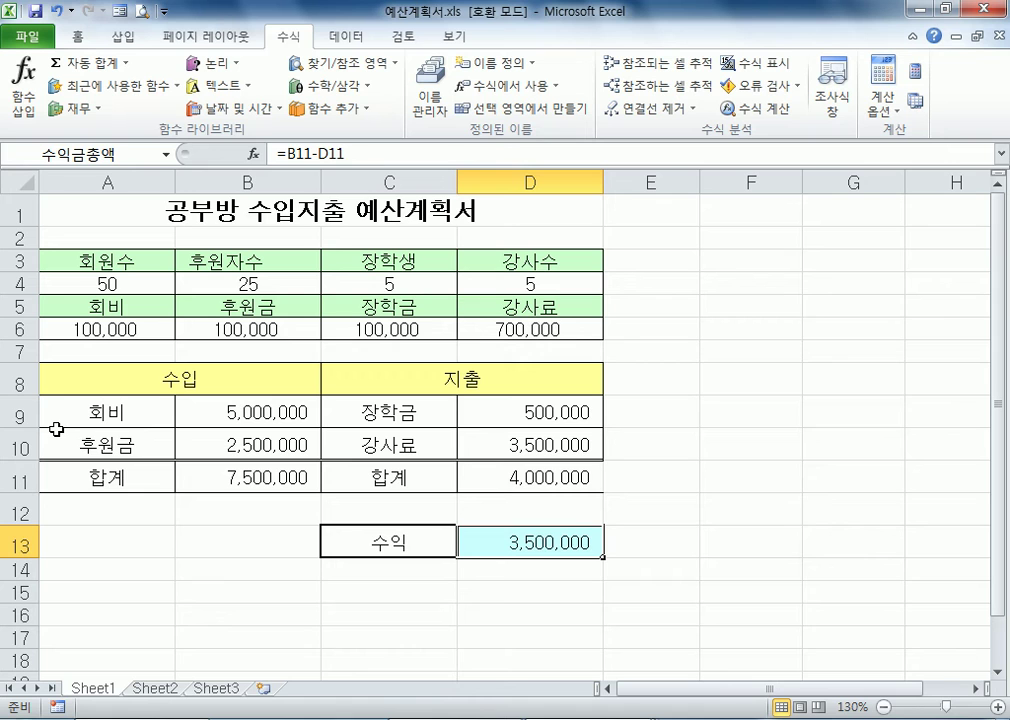
click(690, 369)
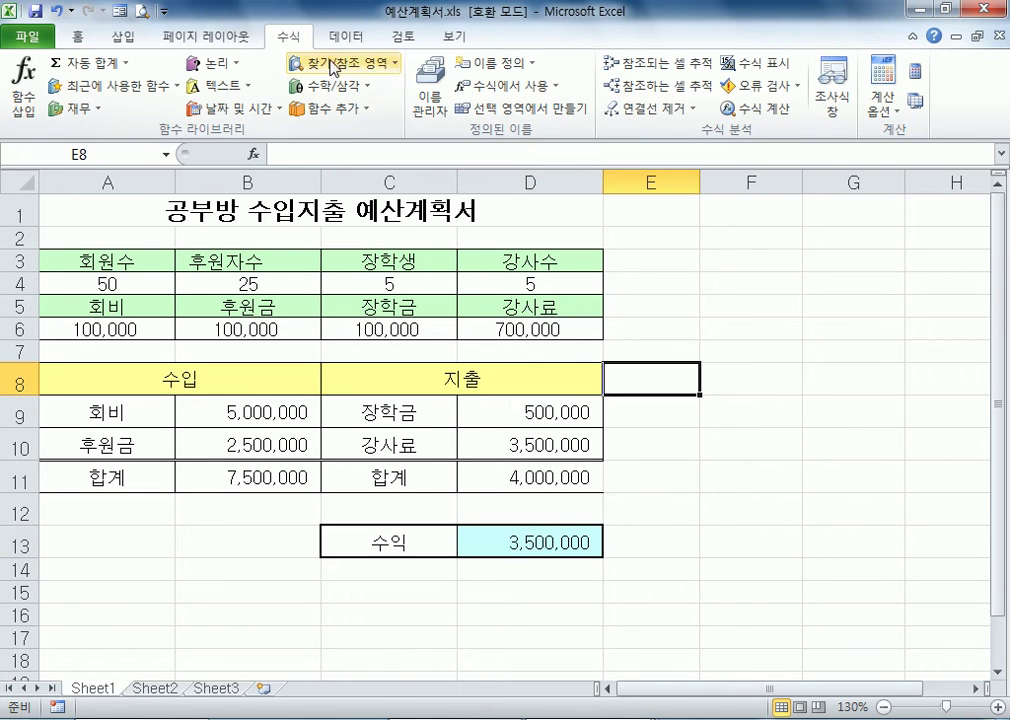
click(345, 36)
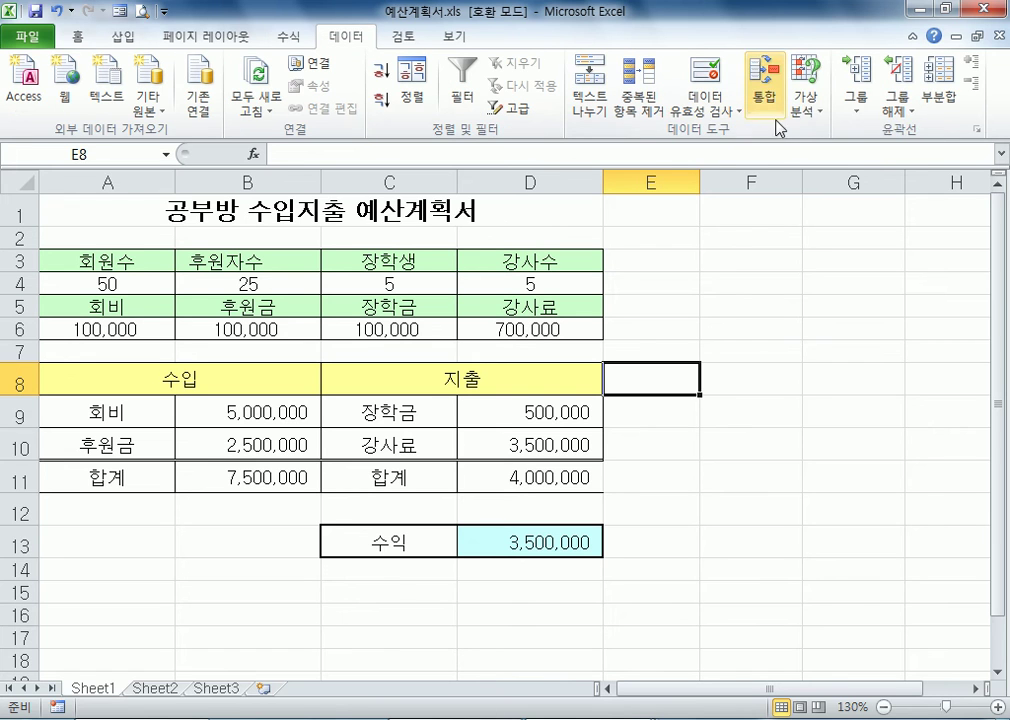
click(806, 108)
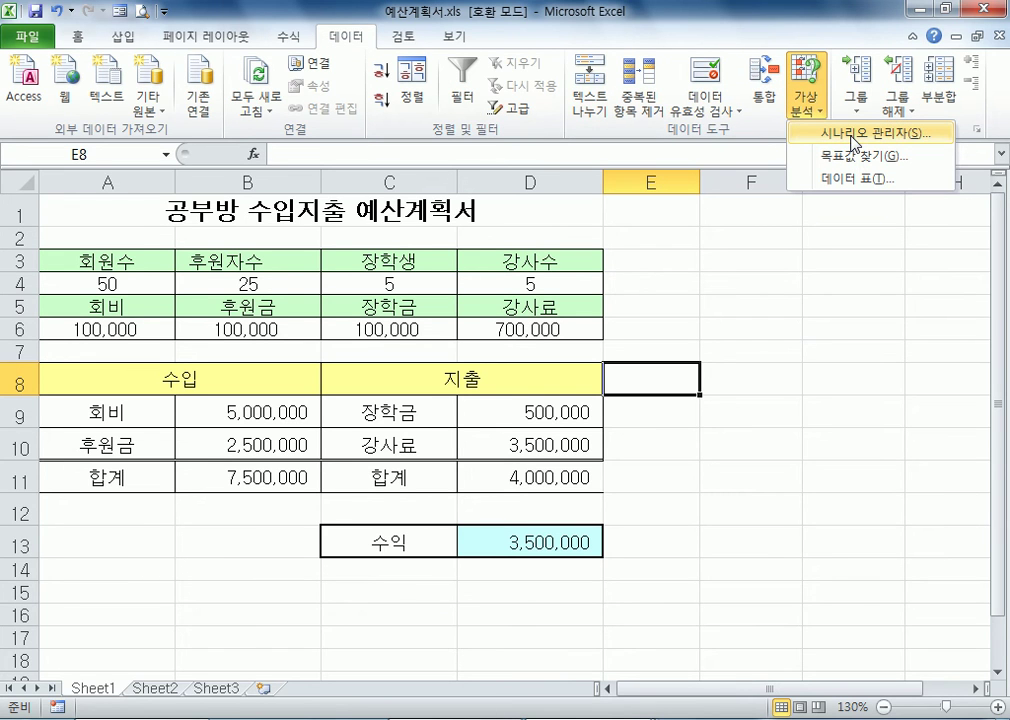
click(853, 141)
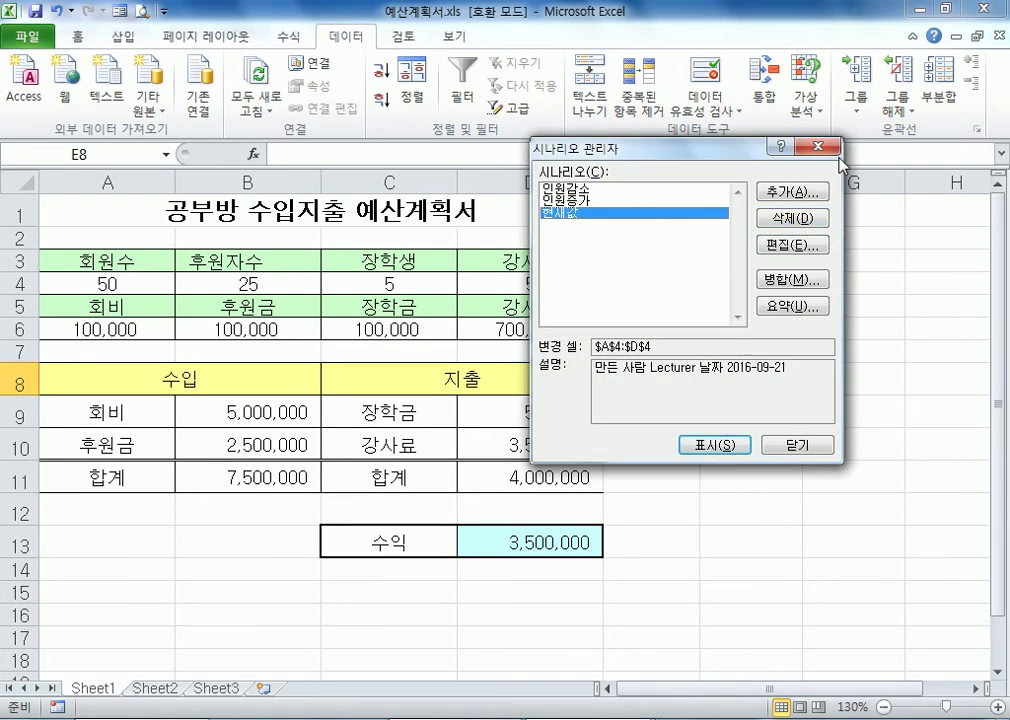
click(787, 310)
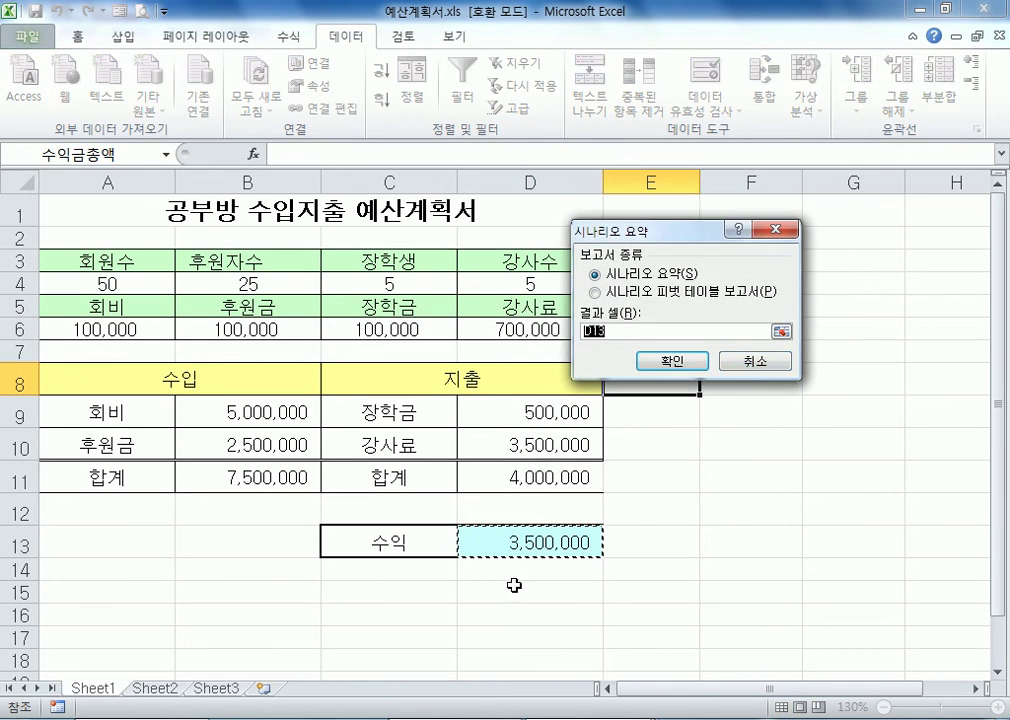
click(672, 361)
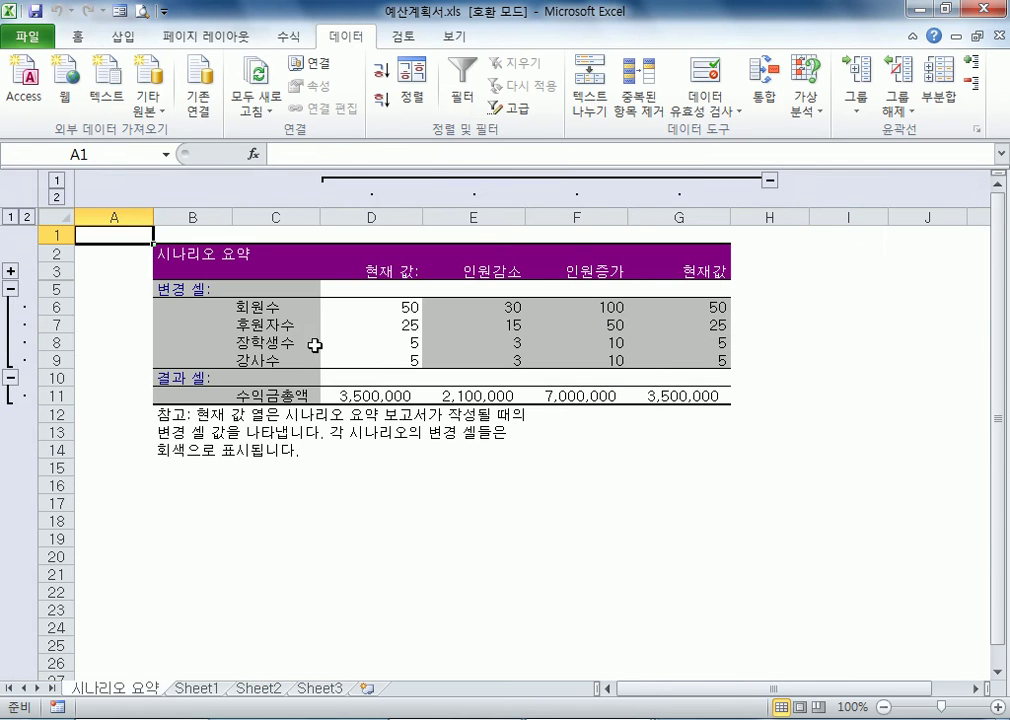
click(230, 310)
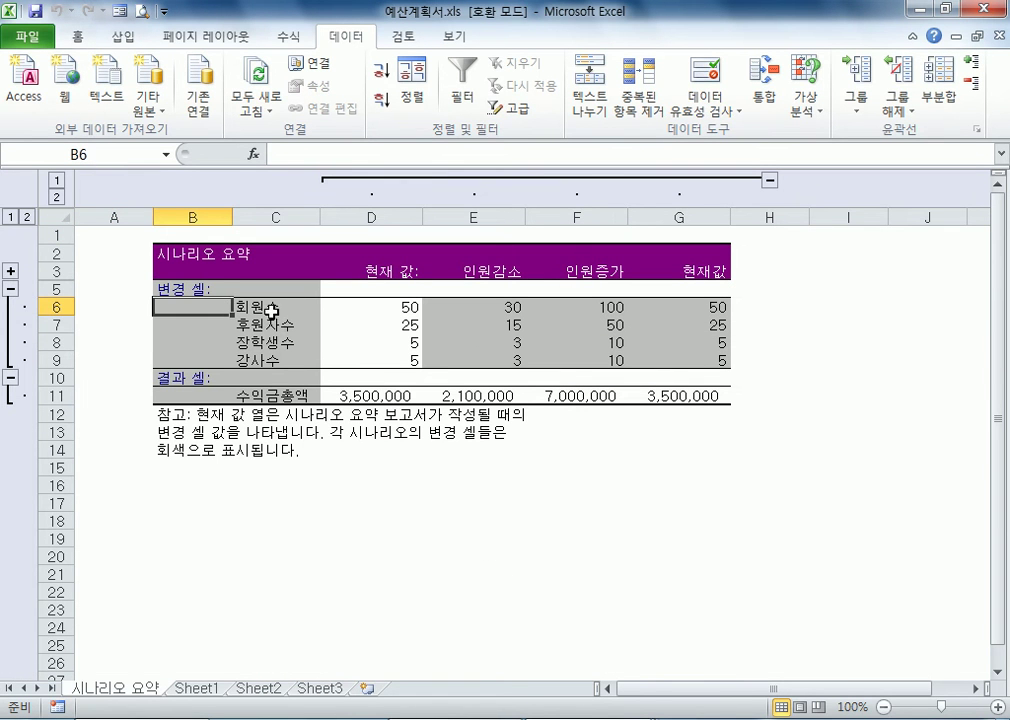
click(272, 311)
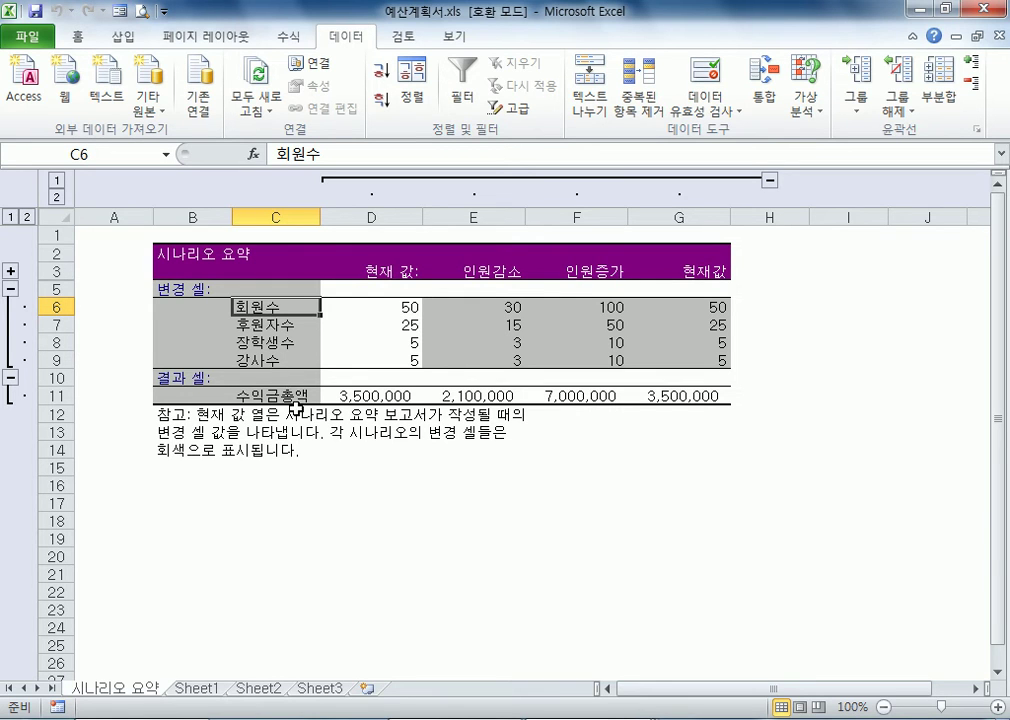
click(124, 343)
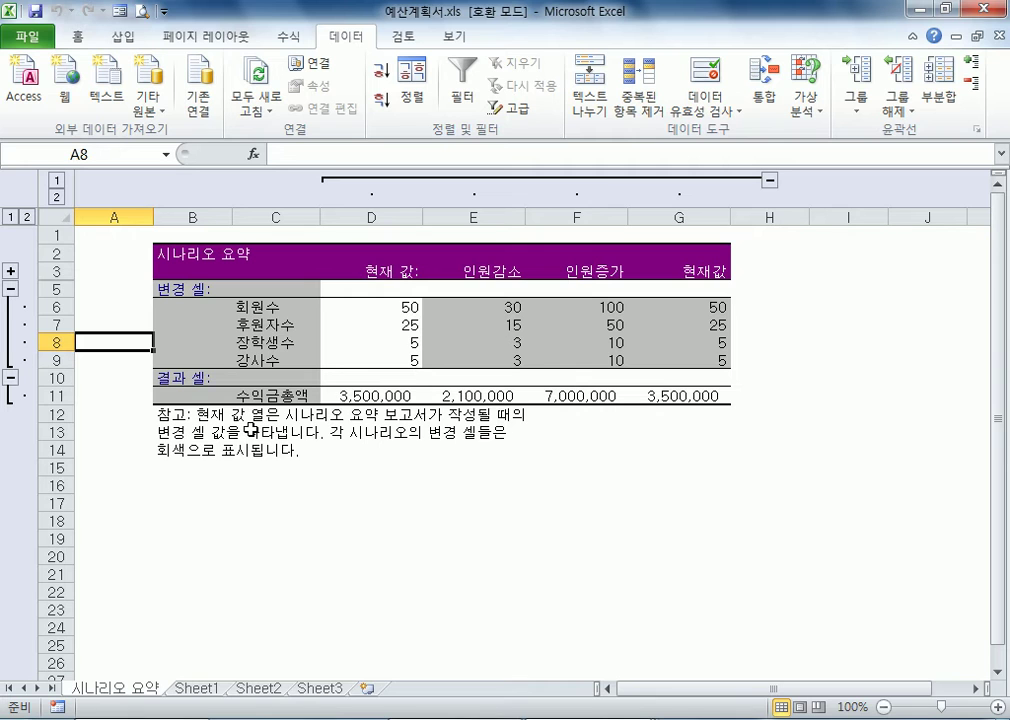
Expand the hidden author and date details row of the scenario summary and collapse it again
click(384, 309)
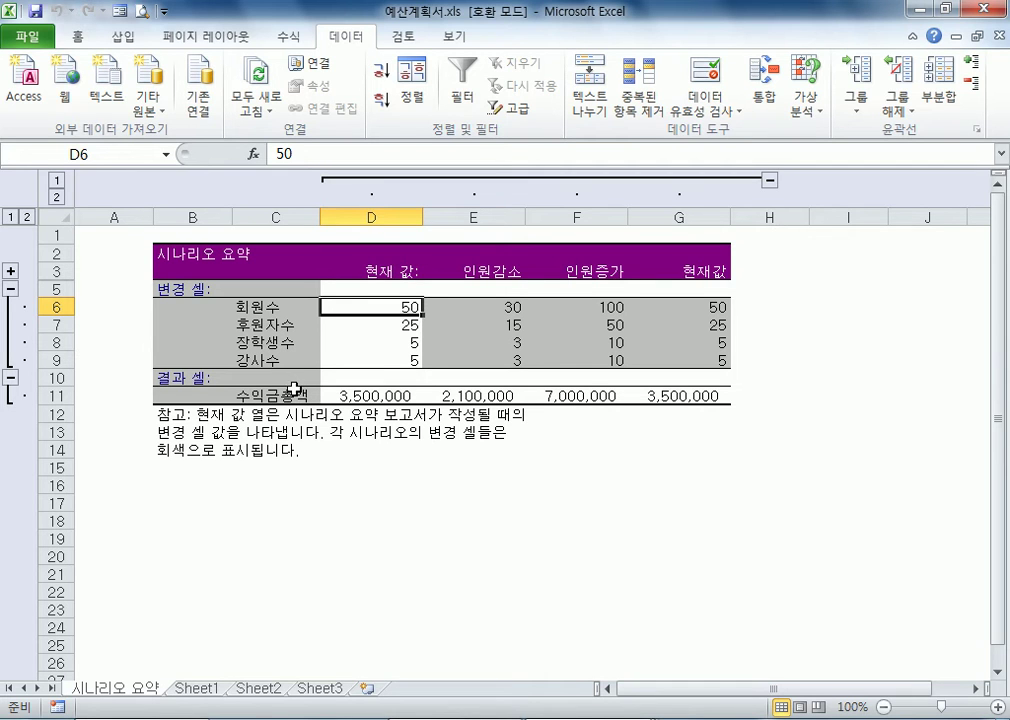
click(10, 271)
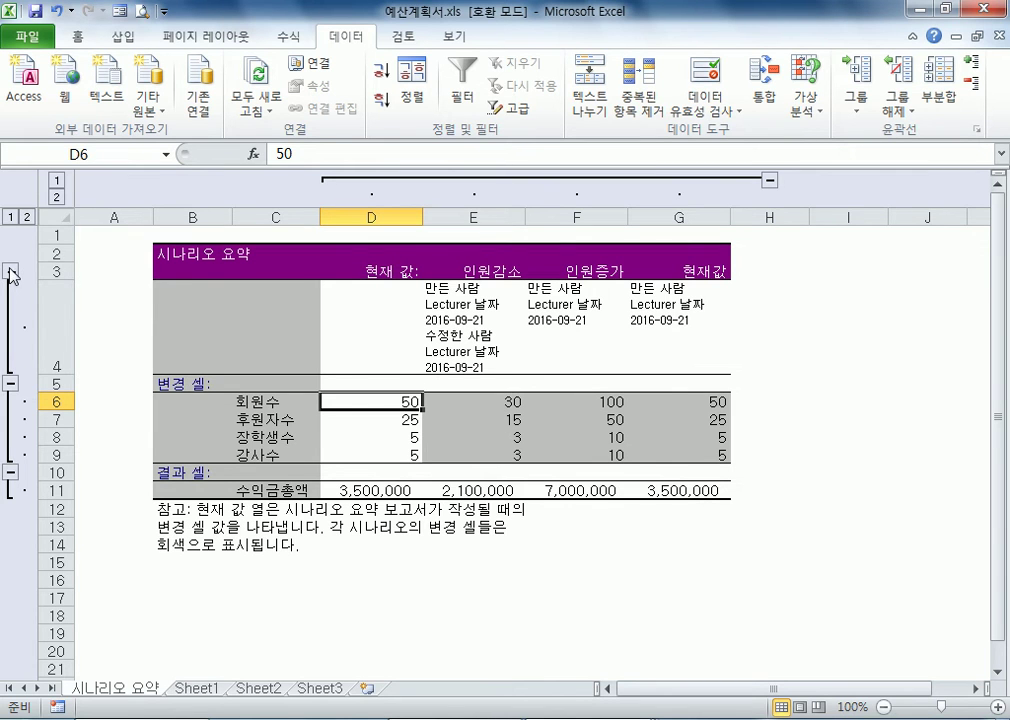
click(10, 271)
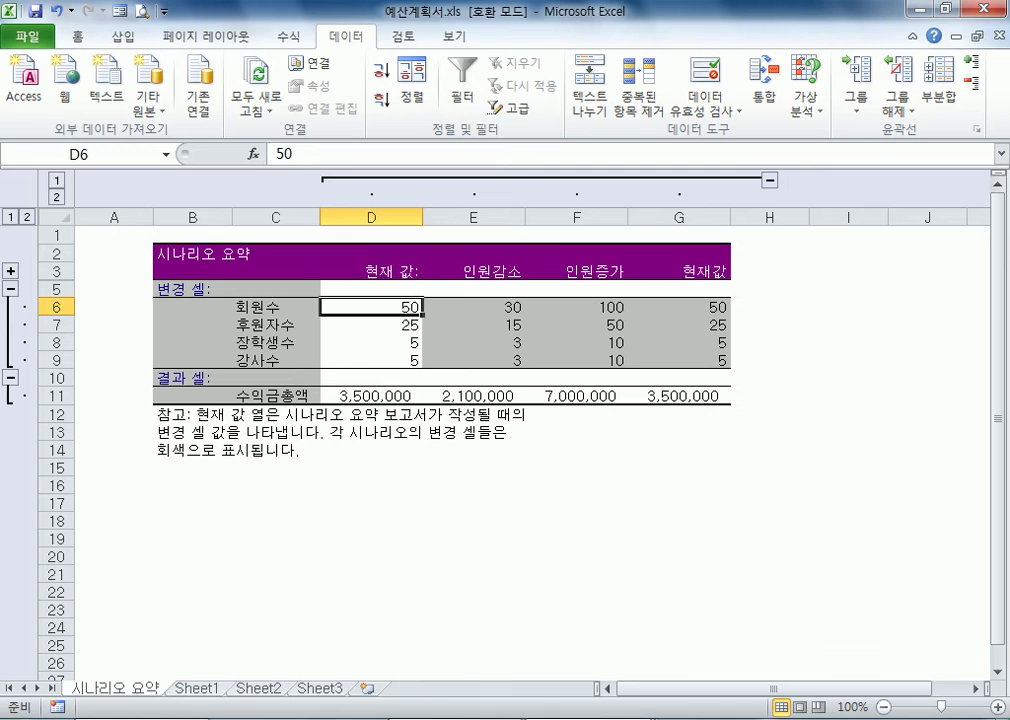
Review the saved scenarios in the Scenario Manager on Sheet1, close it, and return to the 시나리오 요약 sheet
click(186, 690)
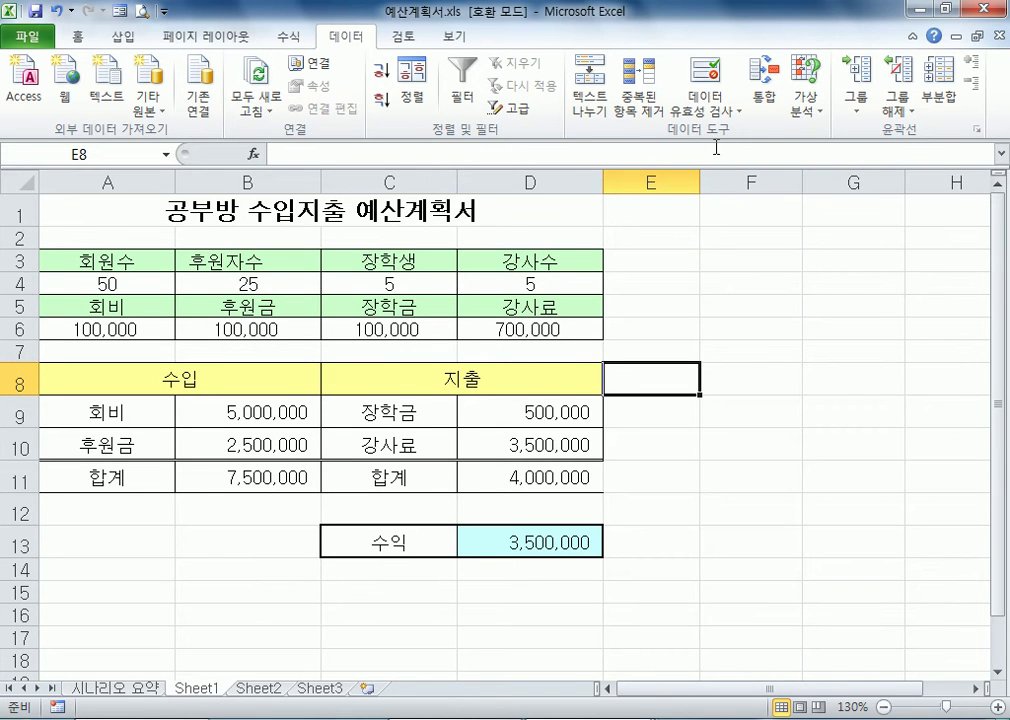
click(806, 110)
click(826, 133)
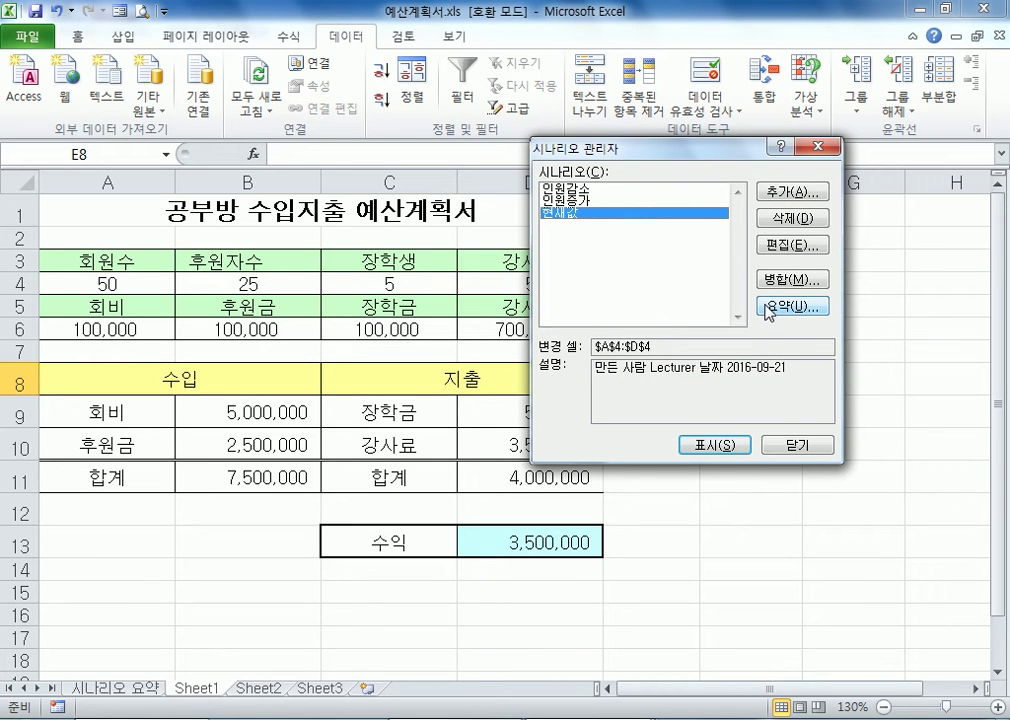
click(794, 447)
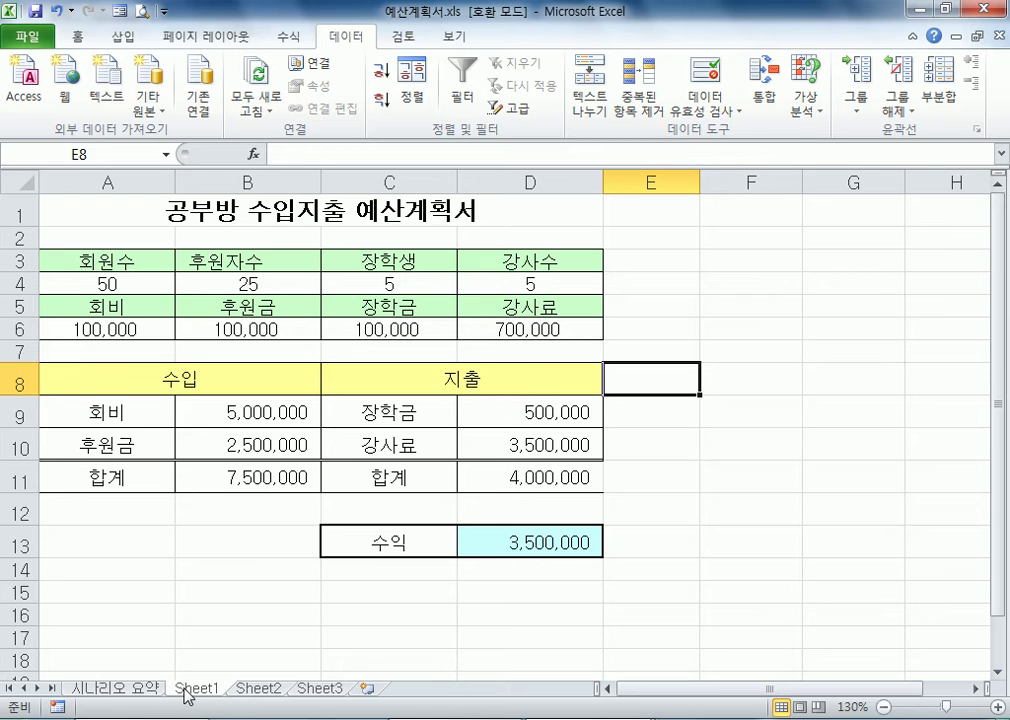
click(131, 690)
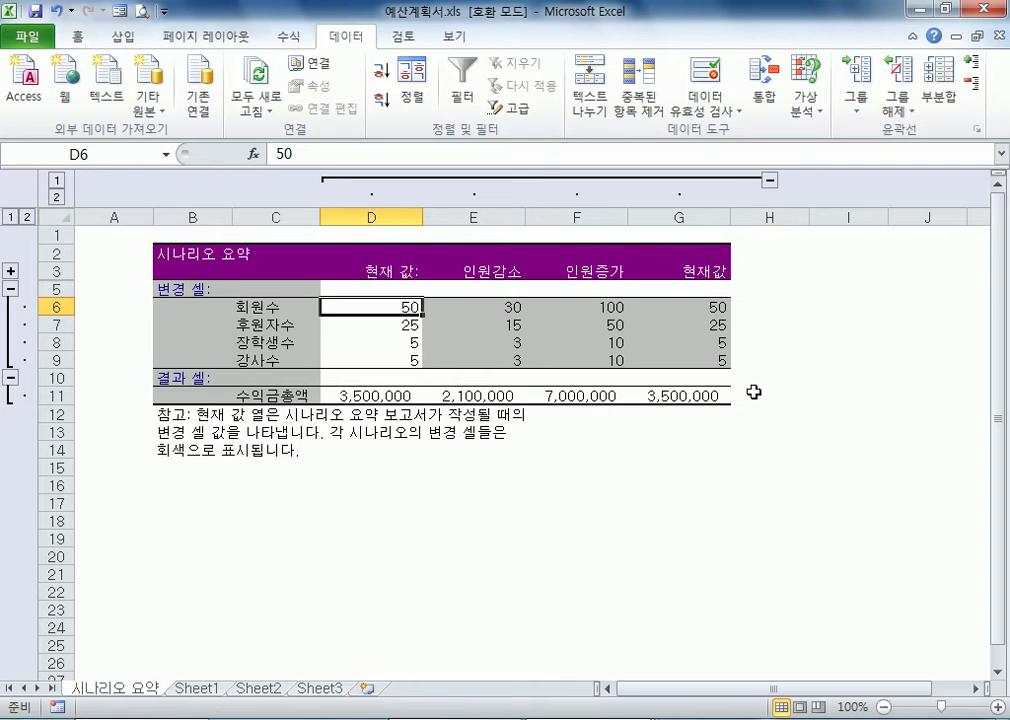
Restore the Excel window to its smaller size and set Sheet1's zoom to 100%
click(945, 8)
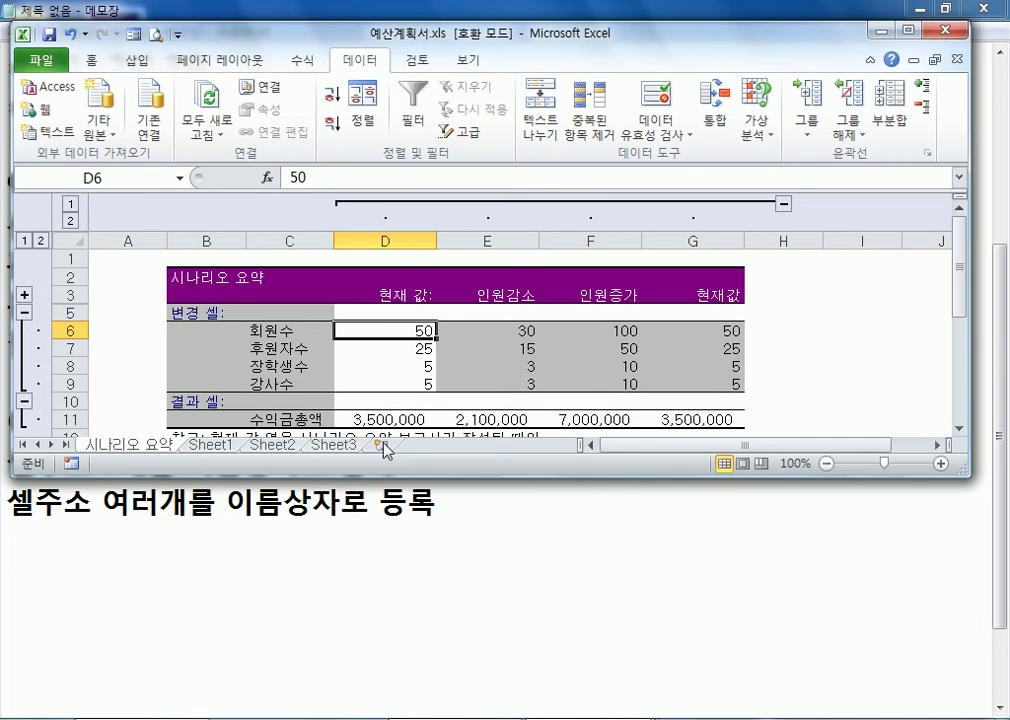
scroll(259, 408, down, 2)
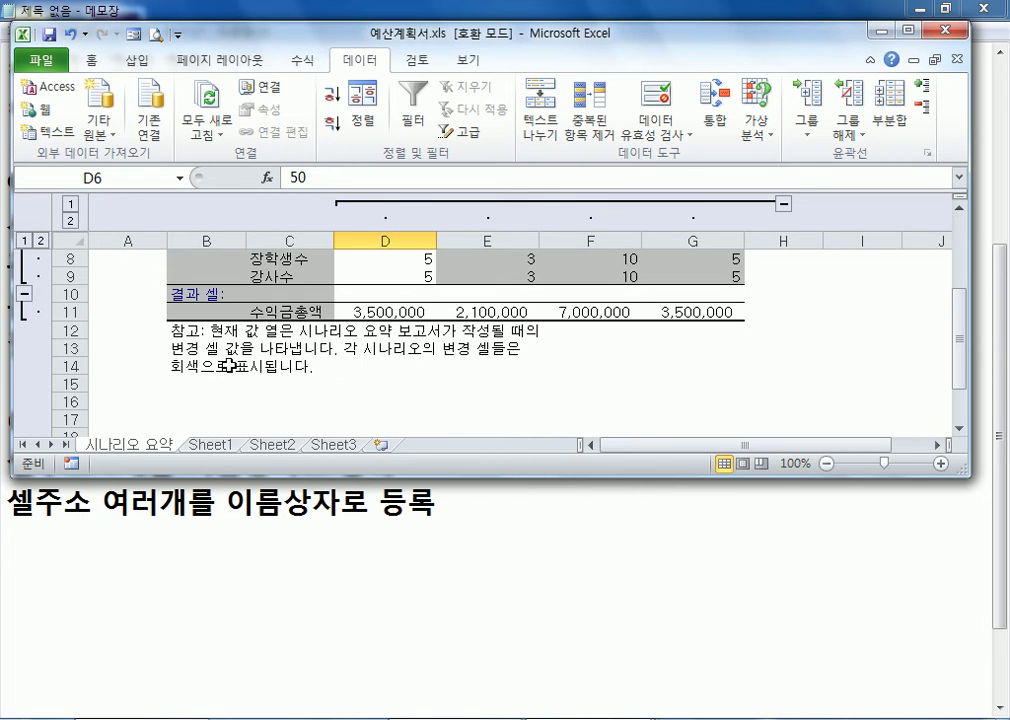
click(210, 444)
scroll(283, 390, down, 3)
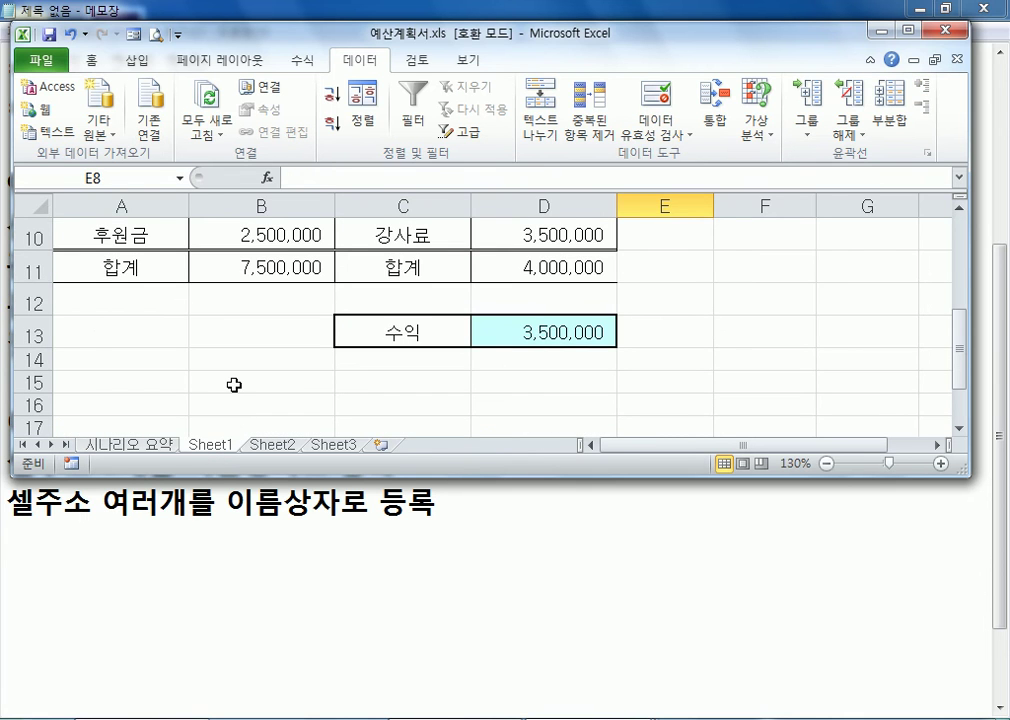
ctrl+scroll(239, 381, down, 2)
scroll(243, 381, down, 1)
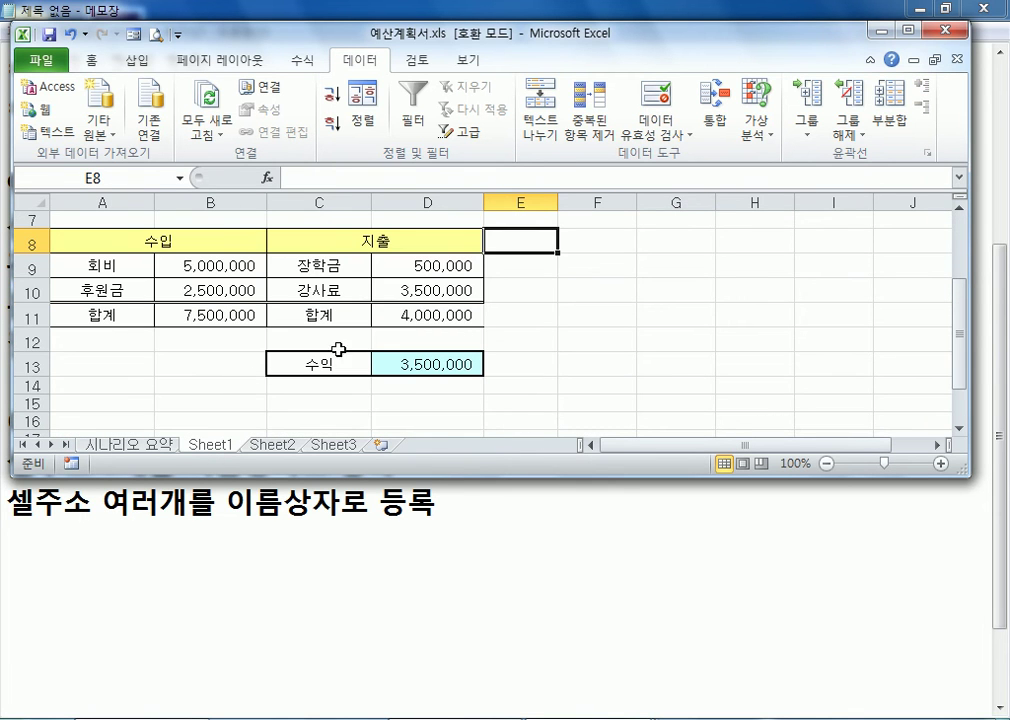
Move the 시나리오 요약 sheet between Sheet1 and Sheet2, and go through the sheets to check their order
click(144, 450)
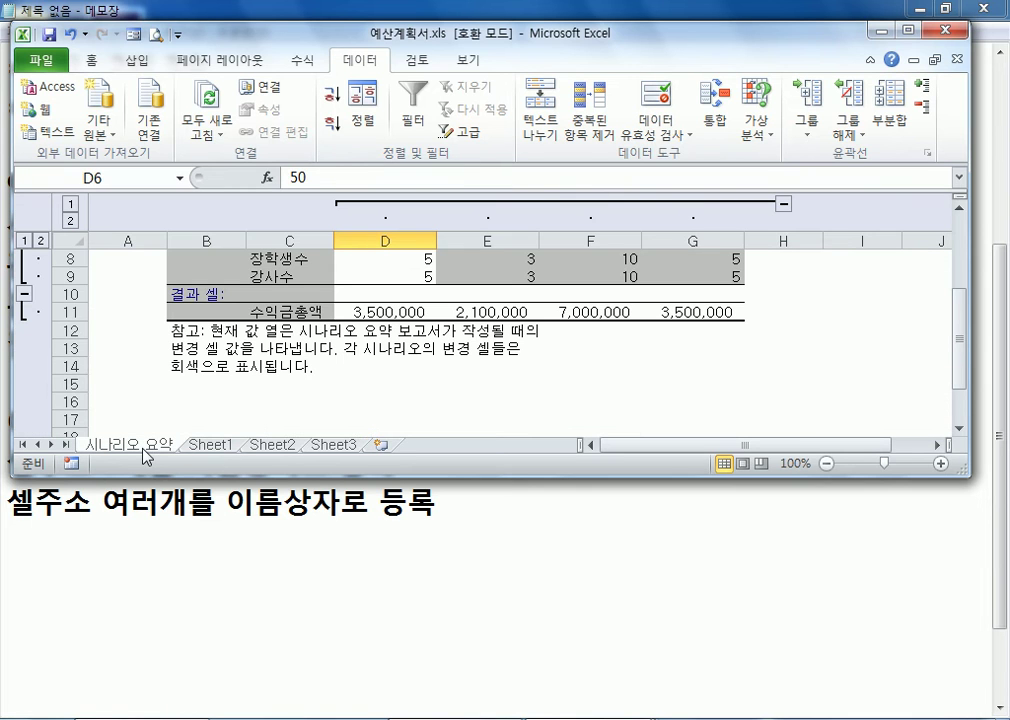
click(212, 446)
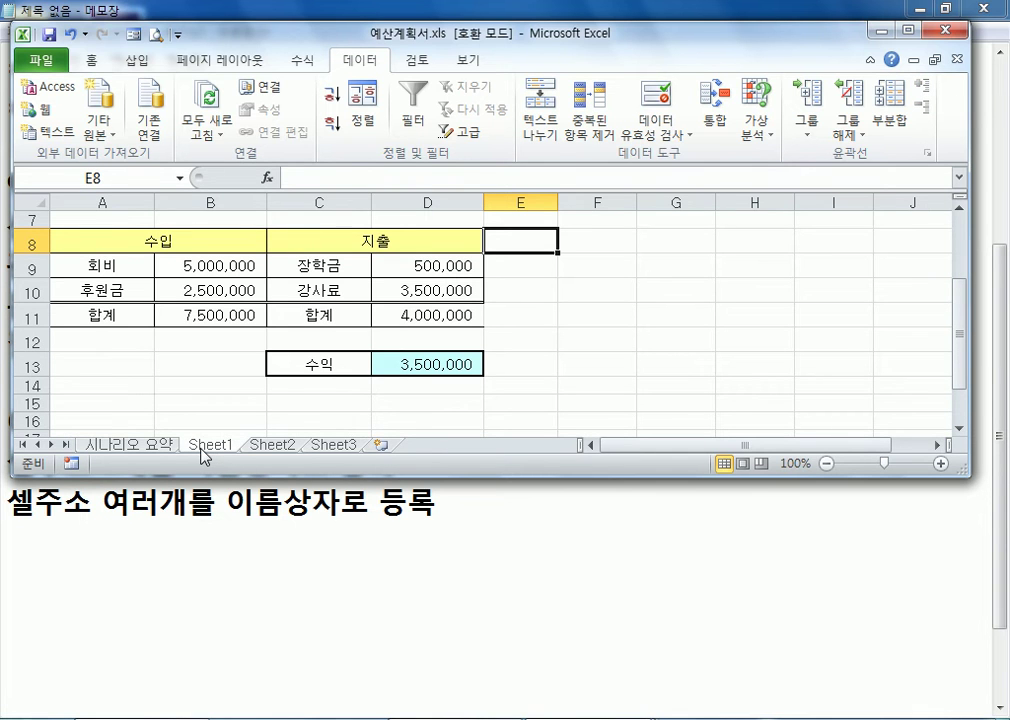
click(126, 446)
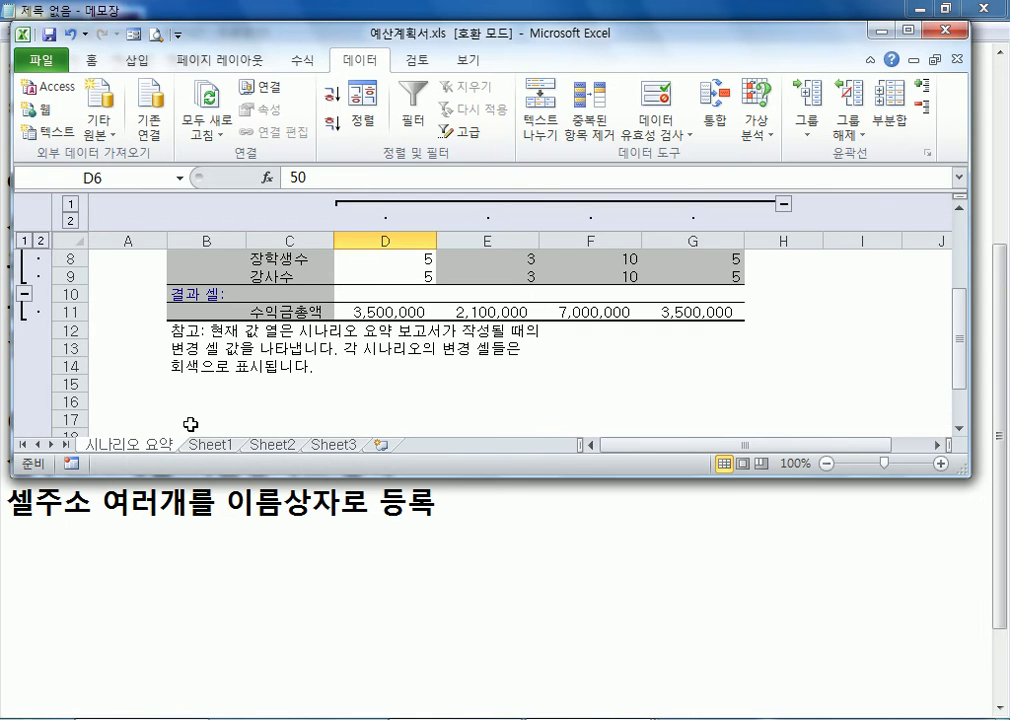
click(223, 449)
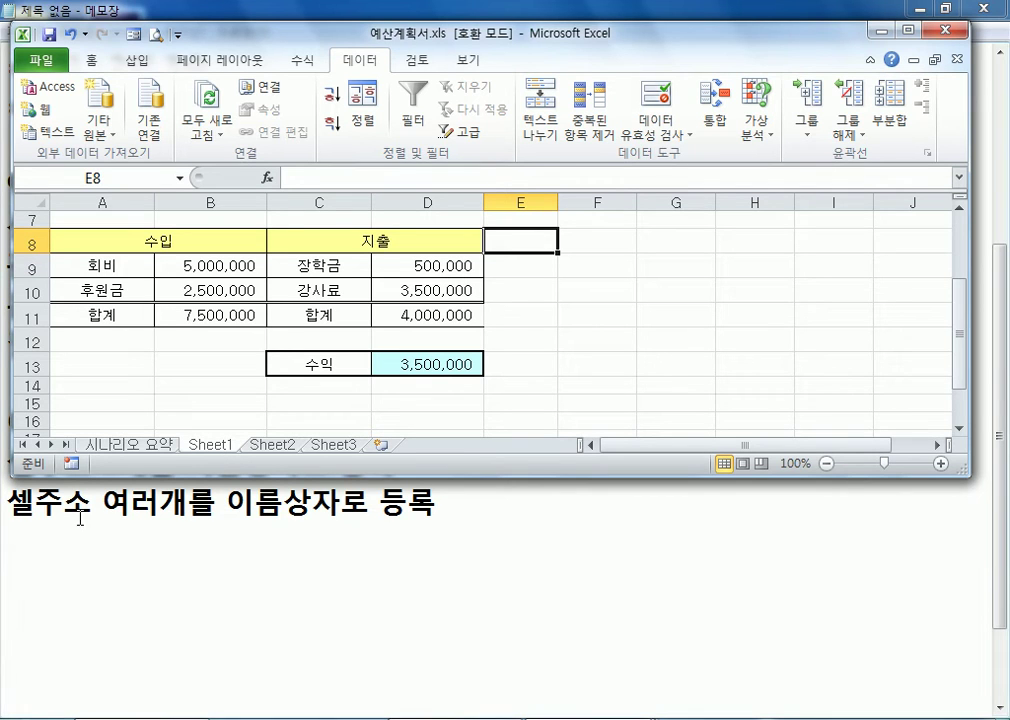
click(134, 448)
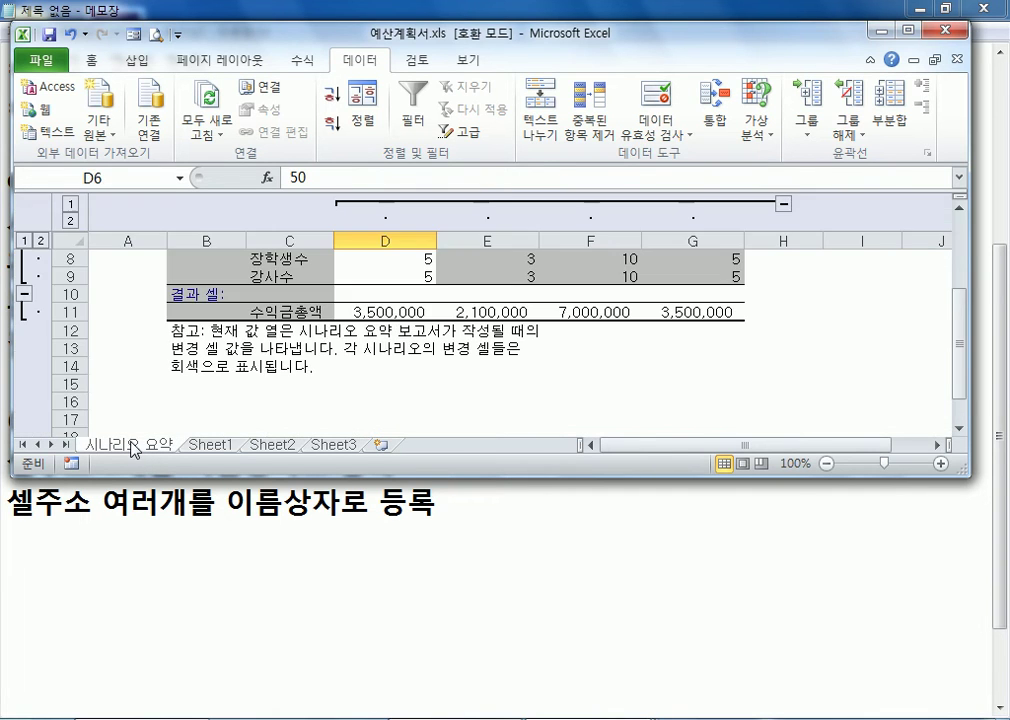
mouse_move(146, 456)
mouse_down()
mouse_move(145, 446)
mouse_move(256, 444)
mouse_up()
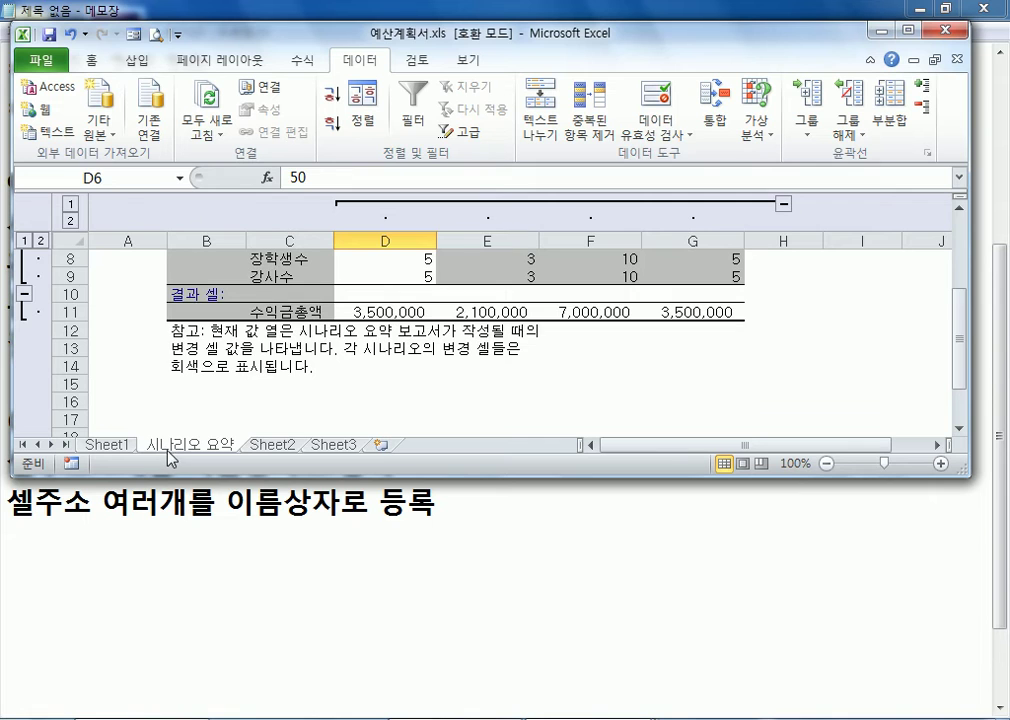
click(262, 445)
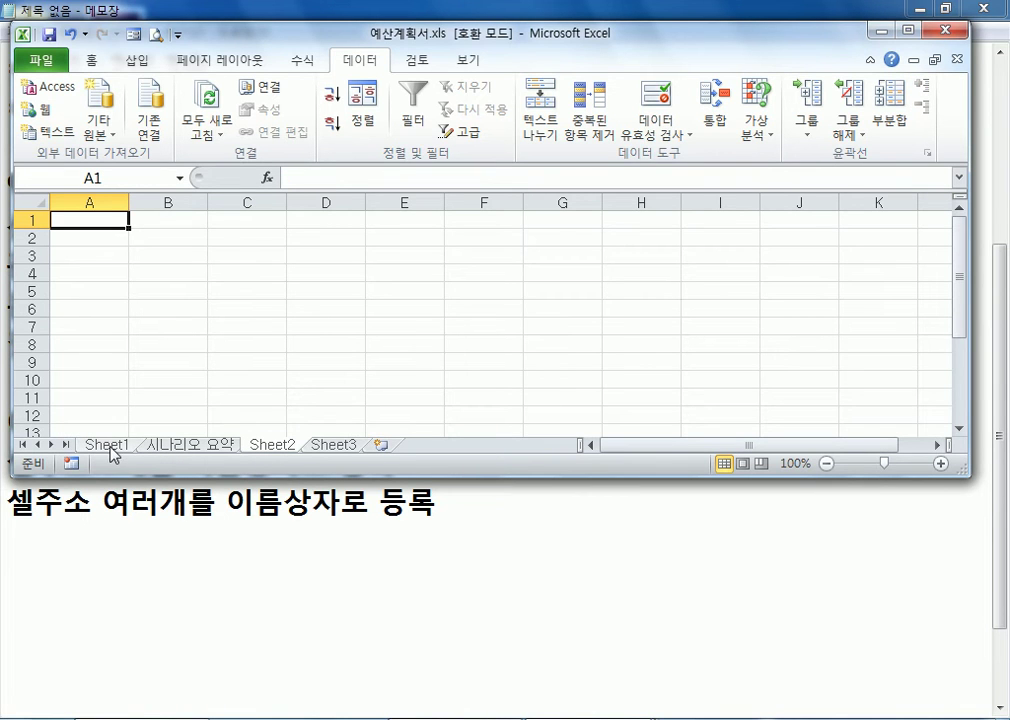
click(110, 447)
click(190, 446)
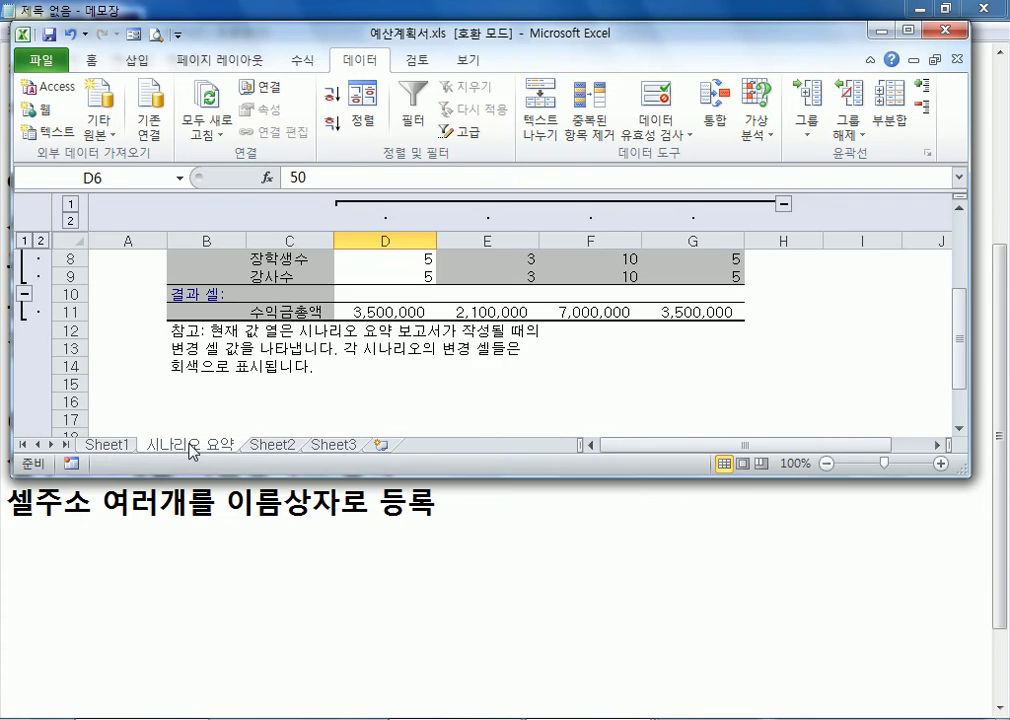
click(283, 451)
click(217, 448)
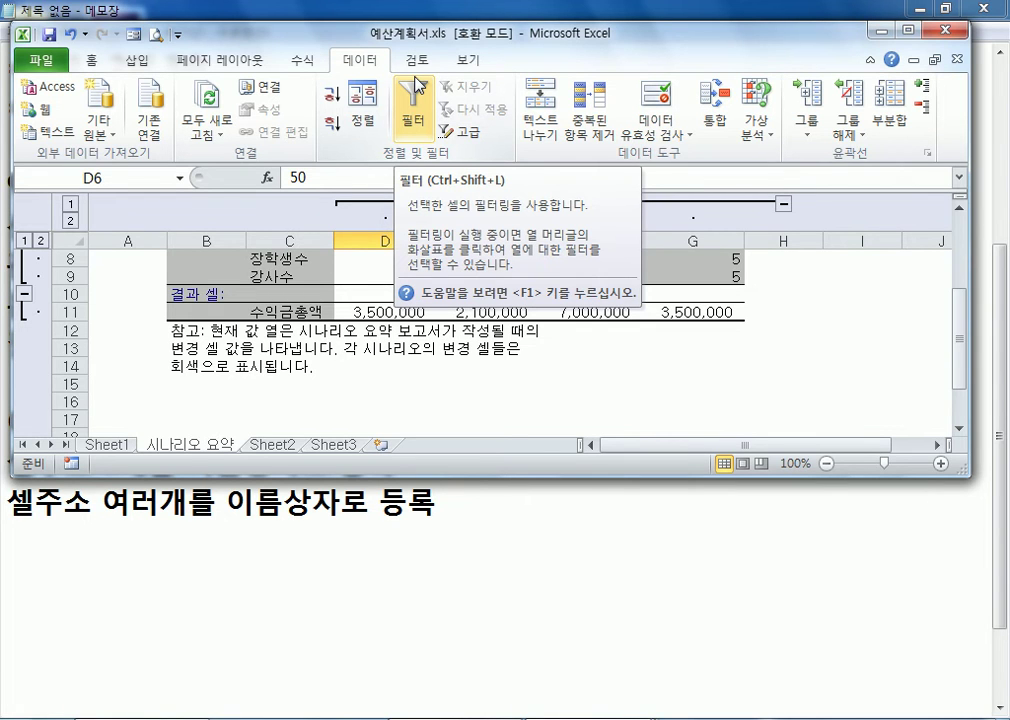
Color the 시나리오 요약 and Sheet1 sheet tabs with the standard light blue
right_click(212, 443)
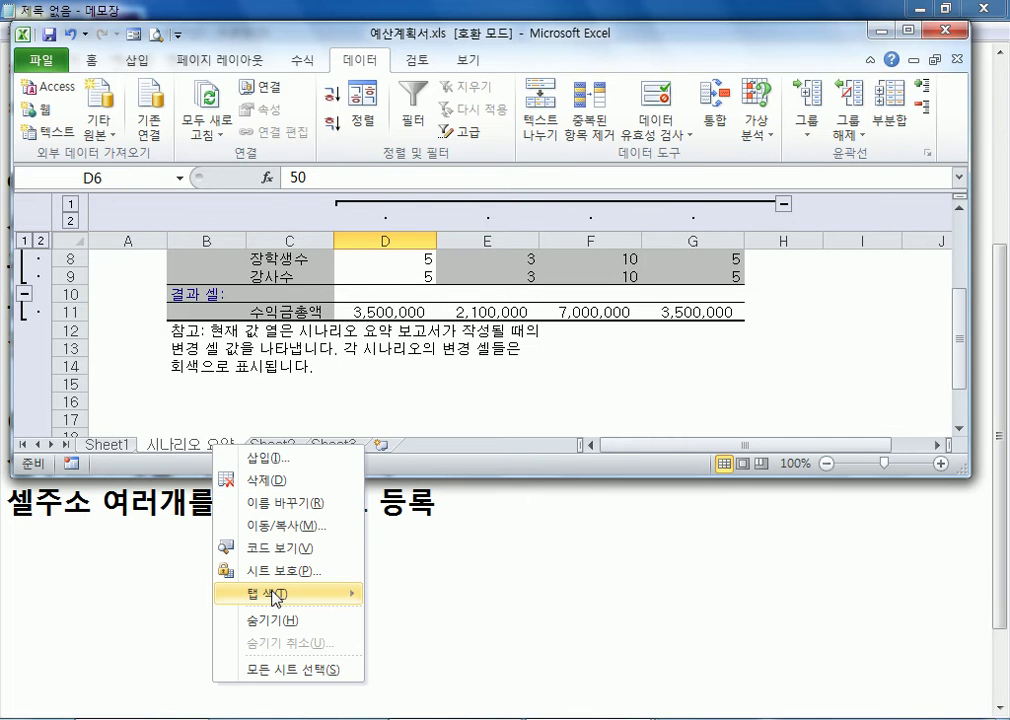
mouse_move(274, 598)
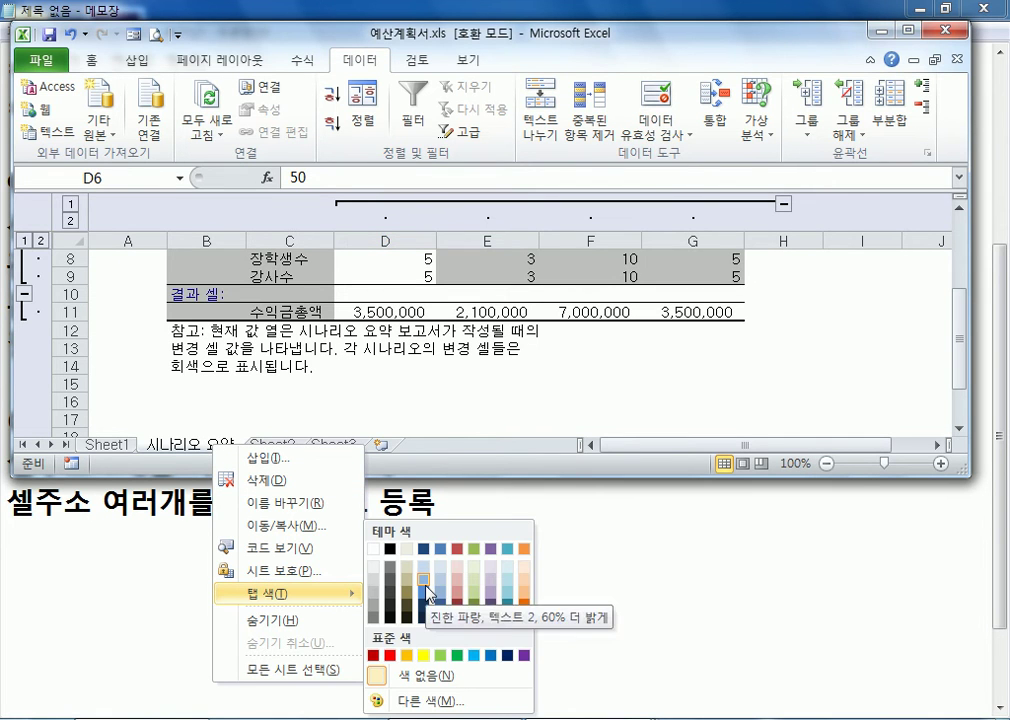
click(478, 658)
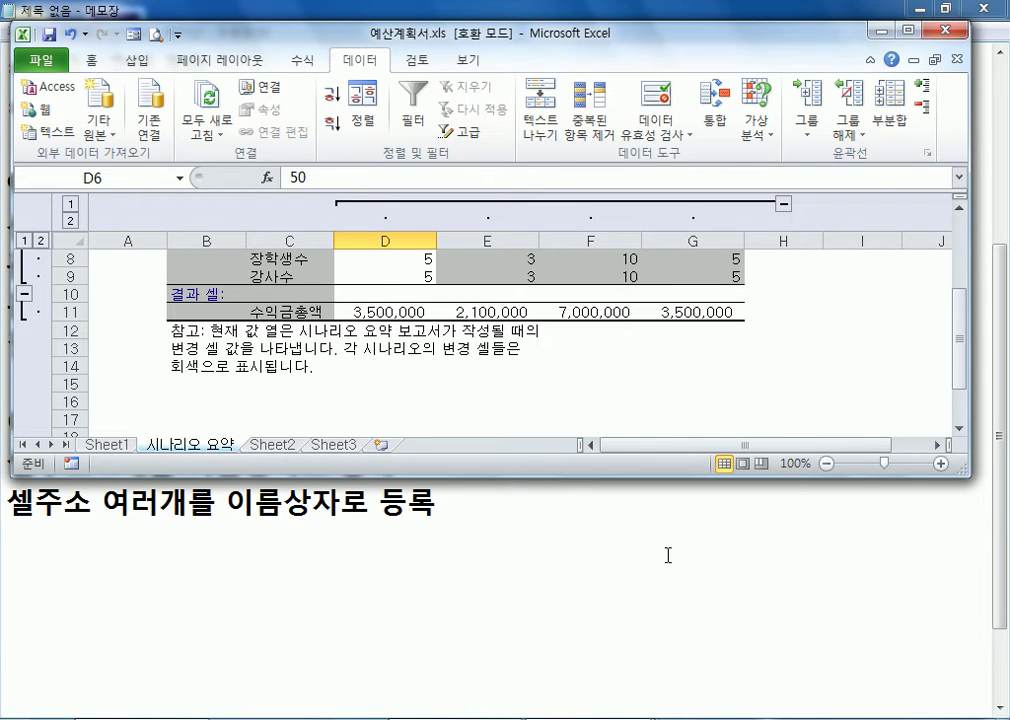
right_click(118, 447)
mouse_move(222, 592)
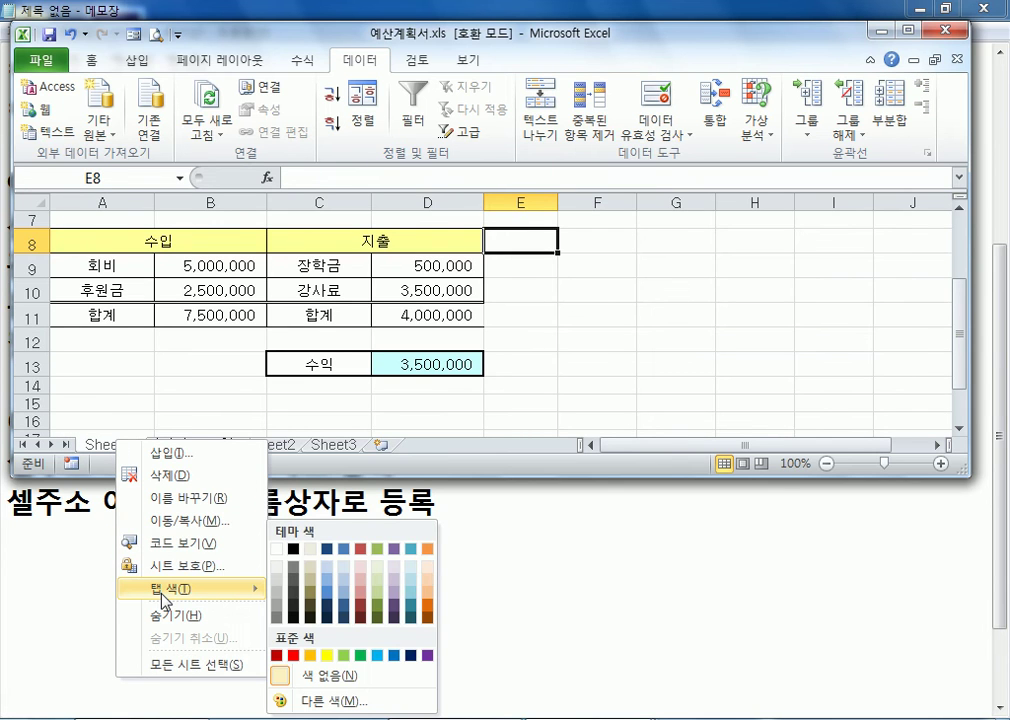
click(380, 655)
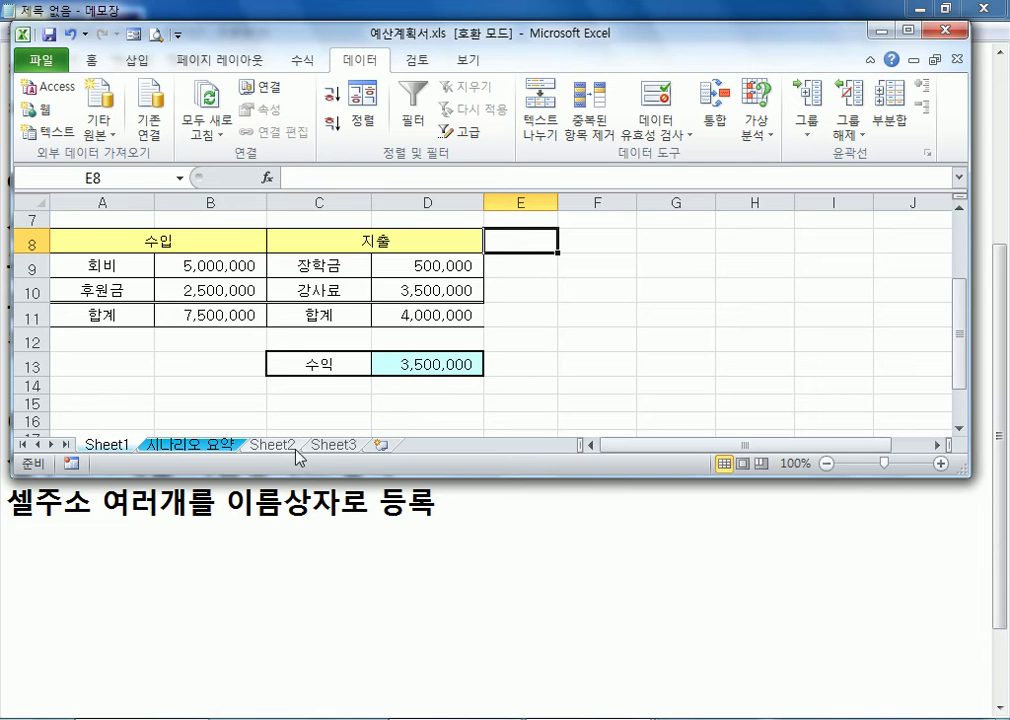
Color the Sheet2 tab red and the Sheet3 tab orange
right_click(298, 452)
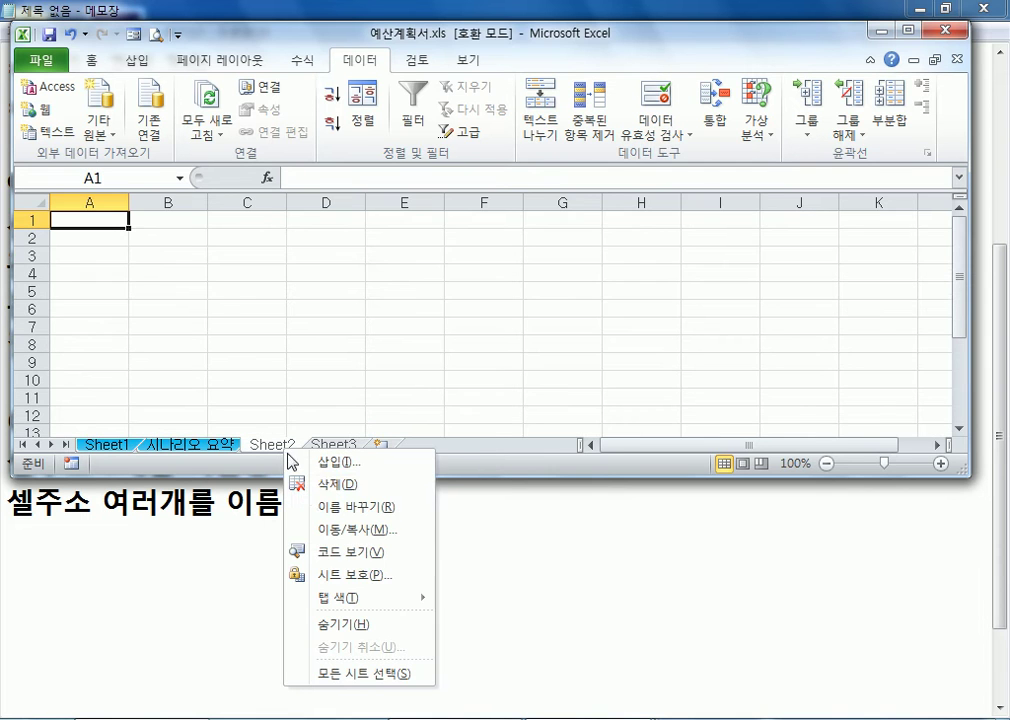
mouse_move(333, 607)
click(463, 590)
right_click(334, 446)
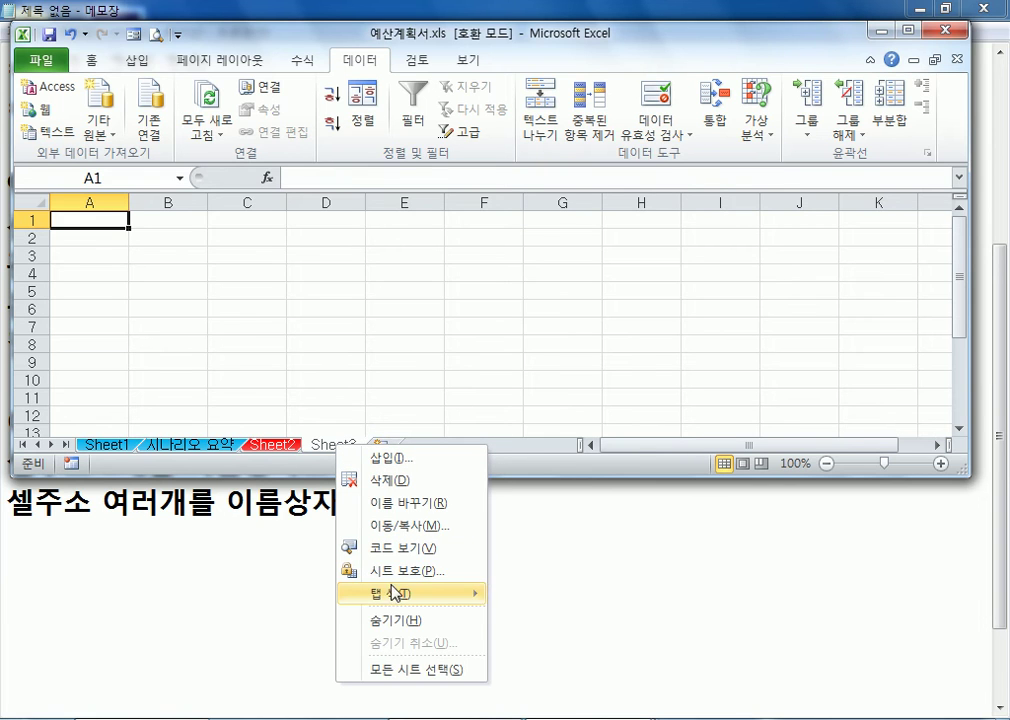
mouse_move(396, 598)
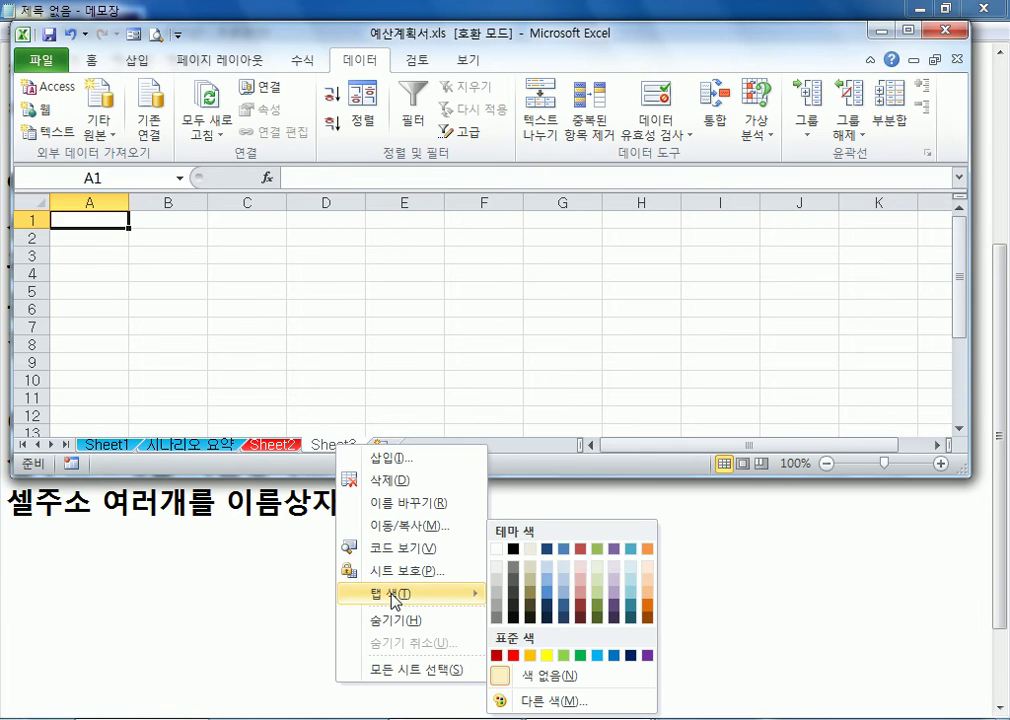
click(548, 655)
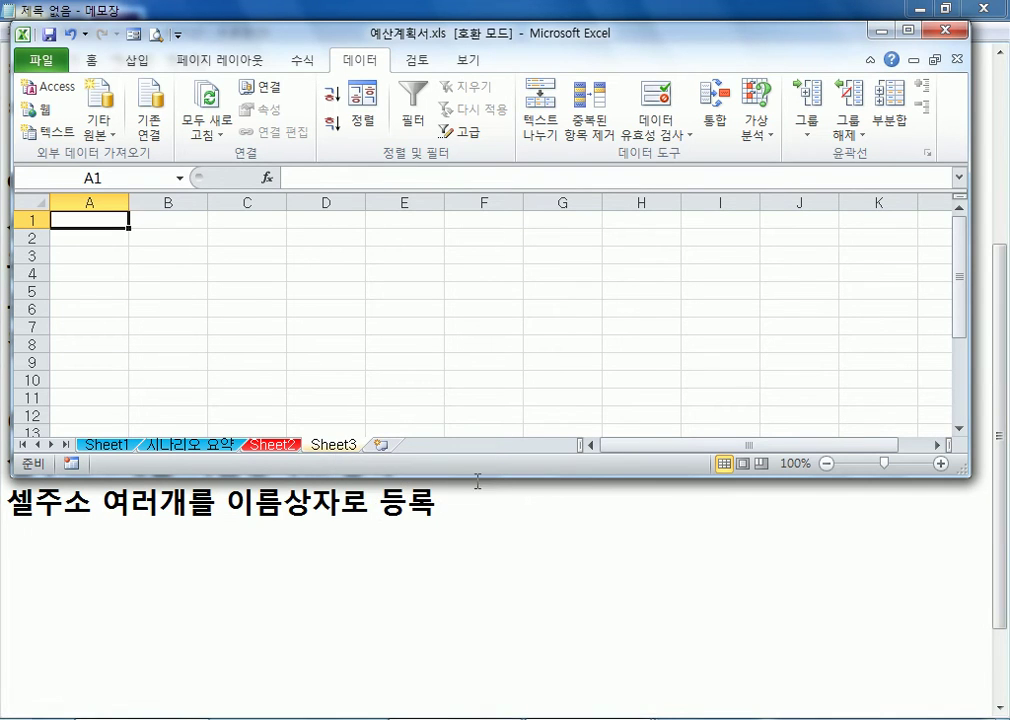
Switch between all four sheets to examine how active and inactive tab colors appear, ending on Sheet2
click(193, 446)
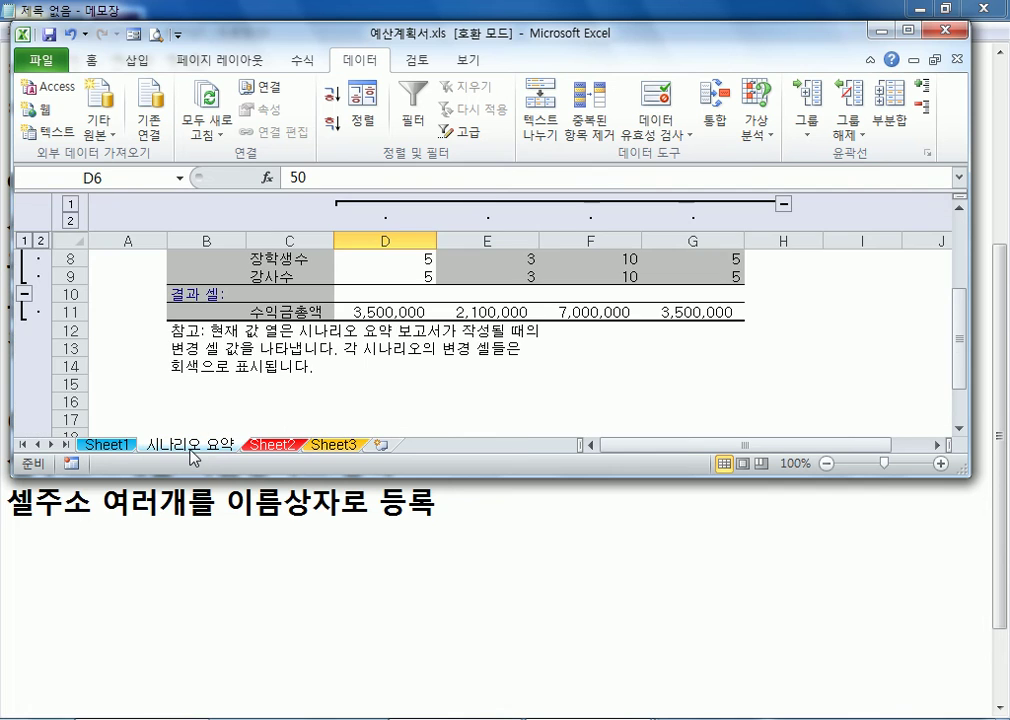
click(271, 446)
click(330, 446)
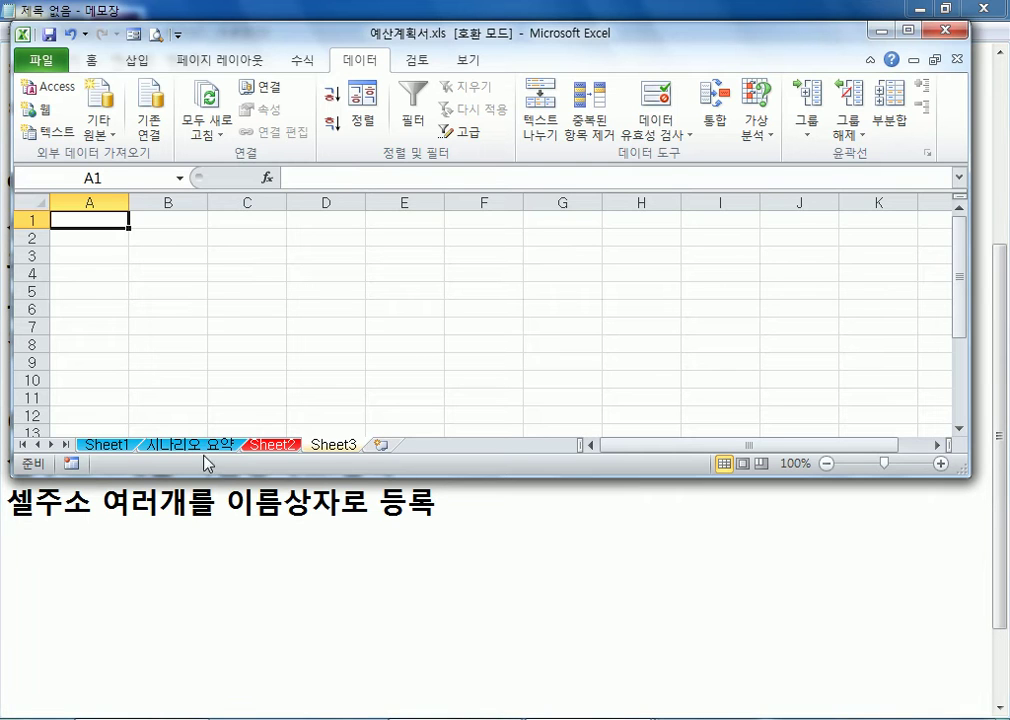
click(128, 446)
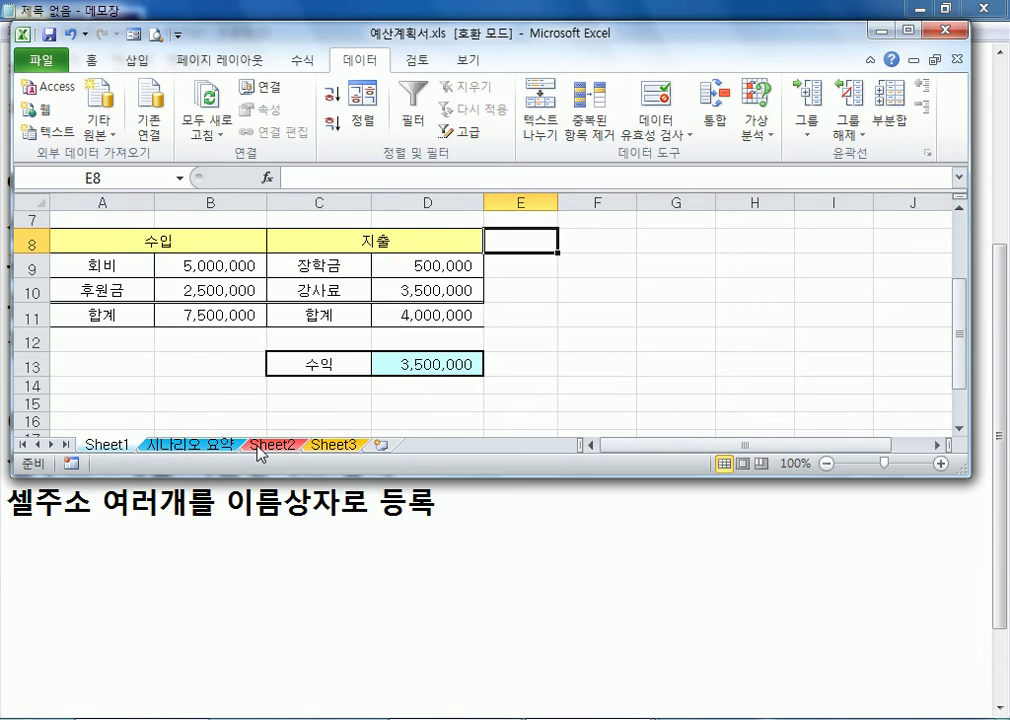
click(258, 447)
click(130, 446)
click(272, 446)
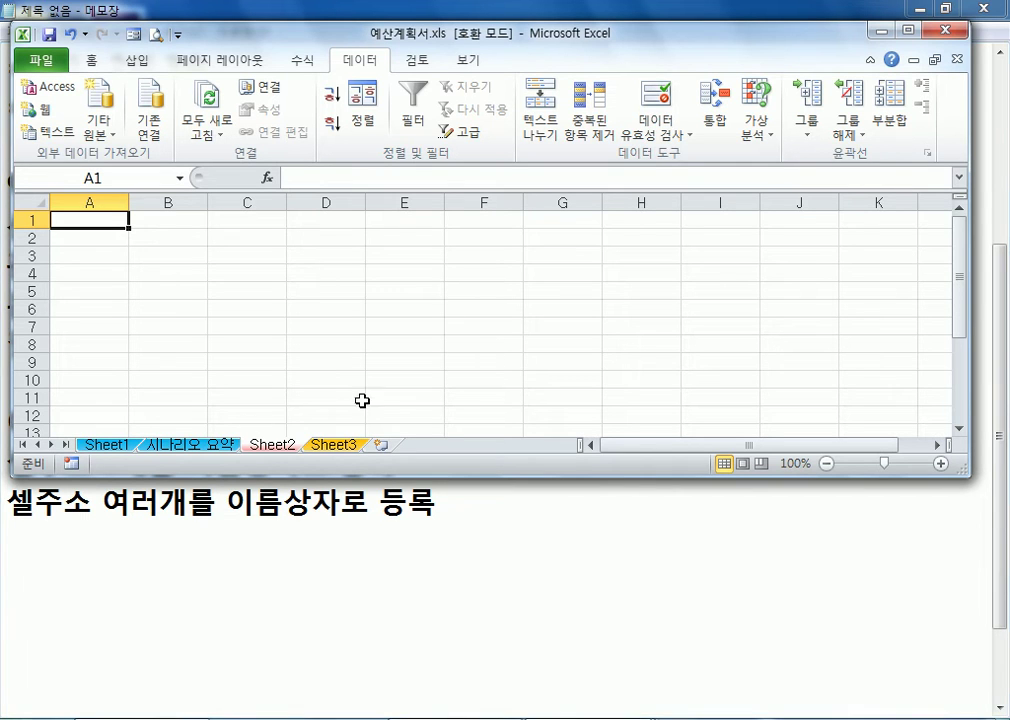
drag(608, 38, 598, 23)
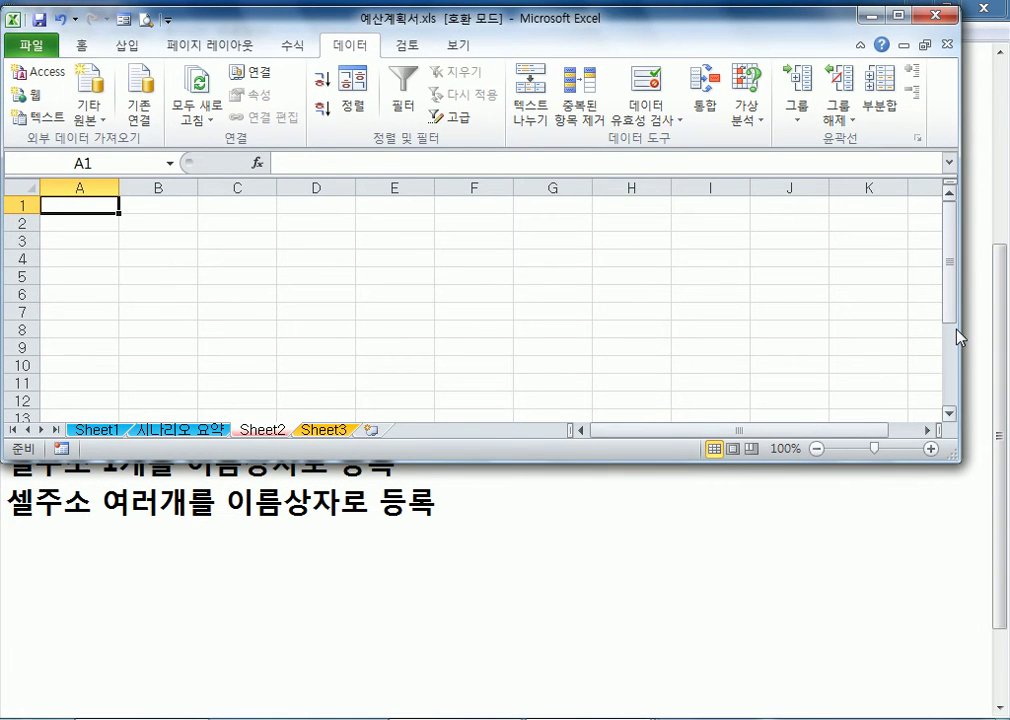
scroll(958, 327, down, 4)
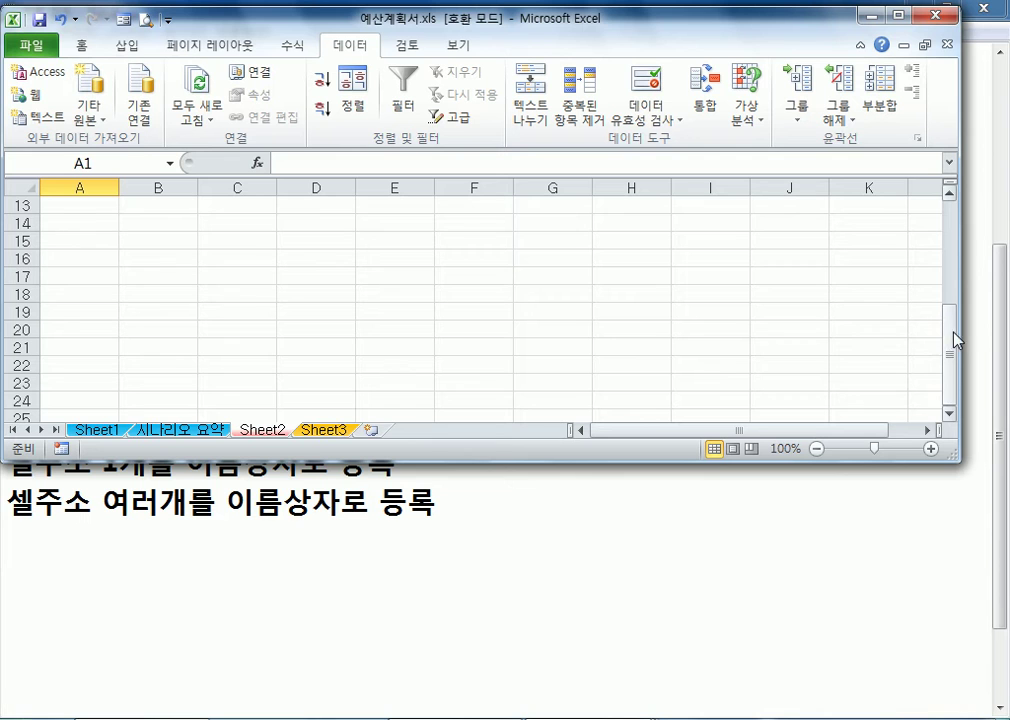
Rename the Sheet1 tab as 시나리오 데이터
drag(958, 327, 1003, 316)
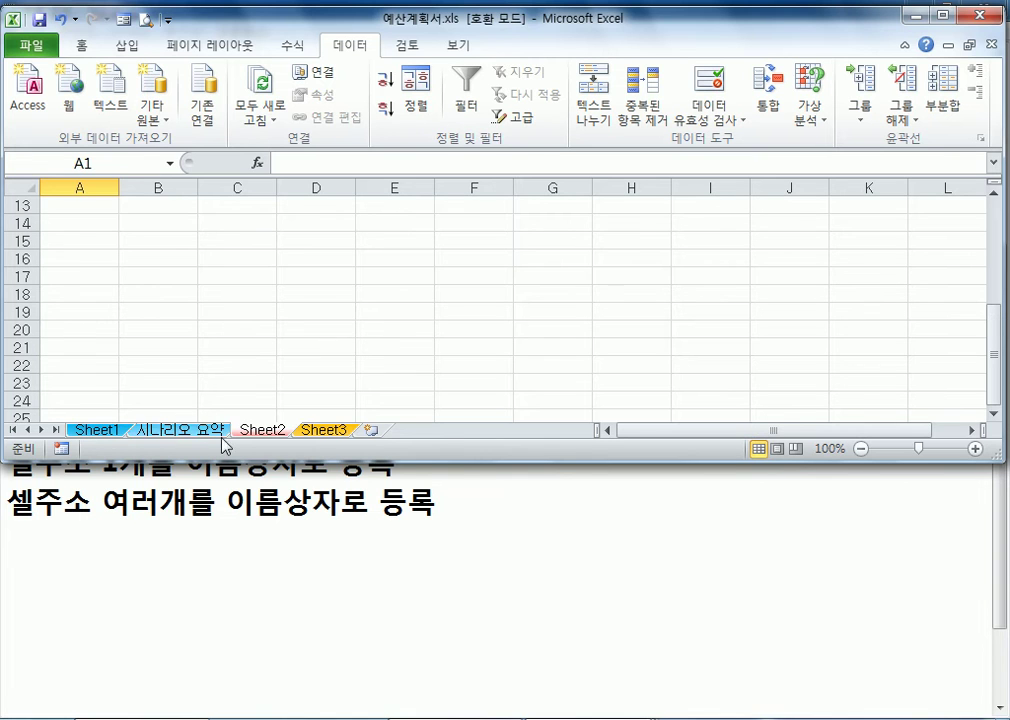
click(345, 433)
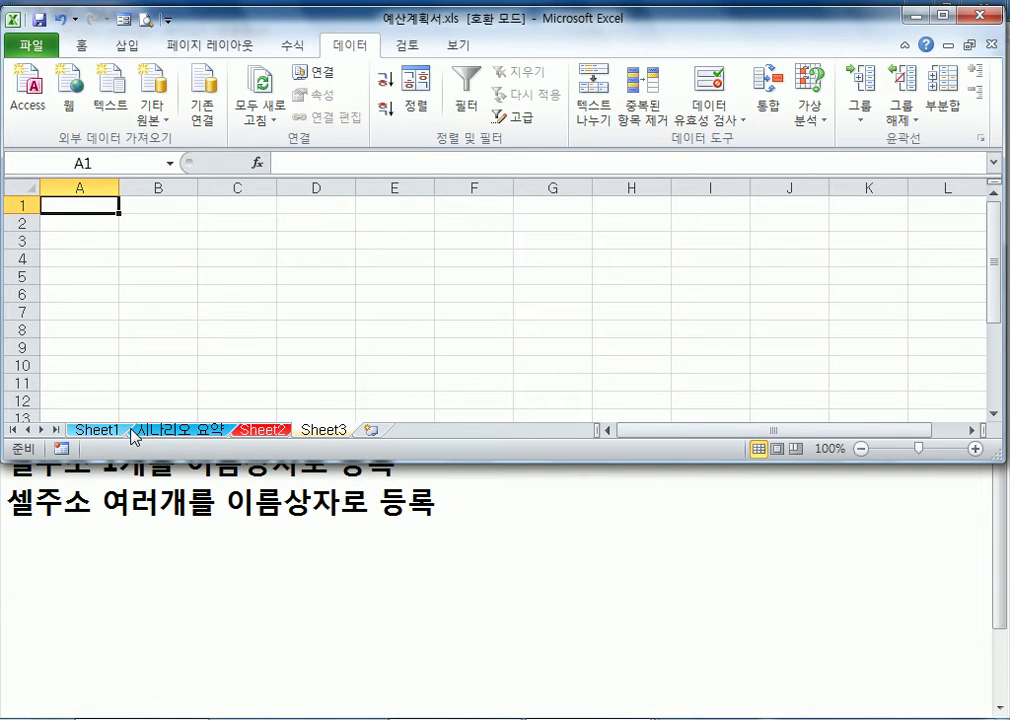
click(97, 430)
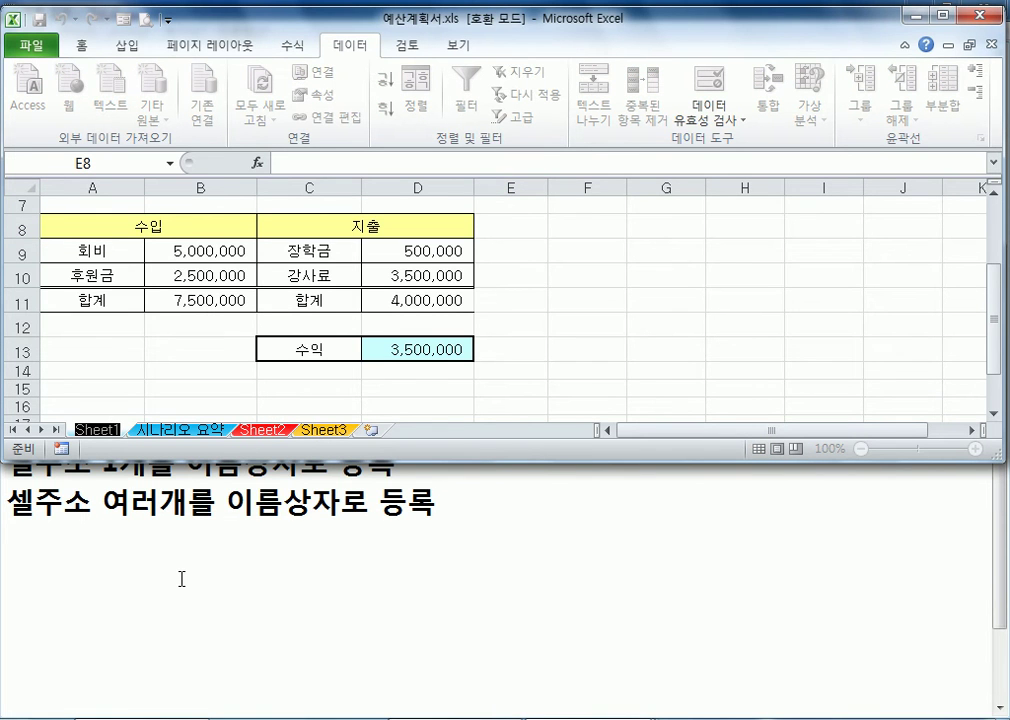
click(262, 431)
click(192, 432)
click(100, 431)
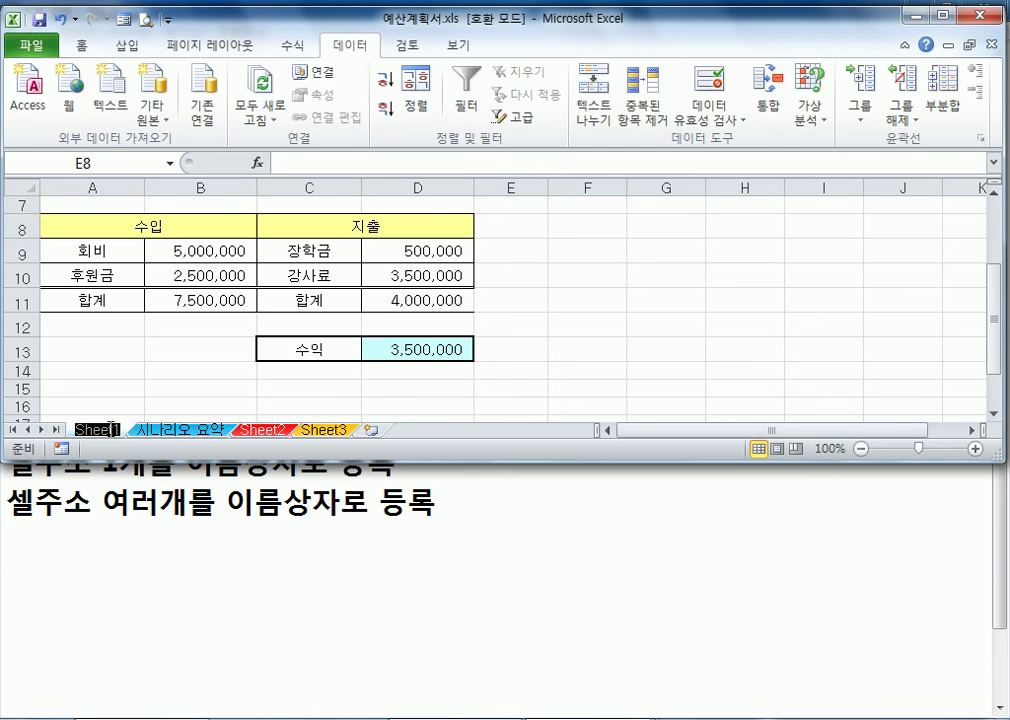
text(시나리오 데이)
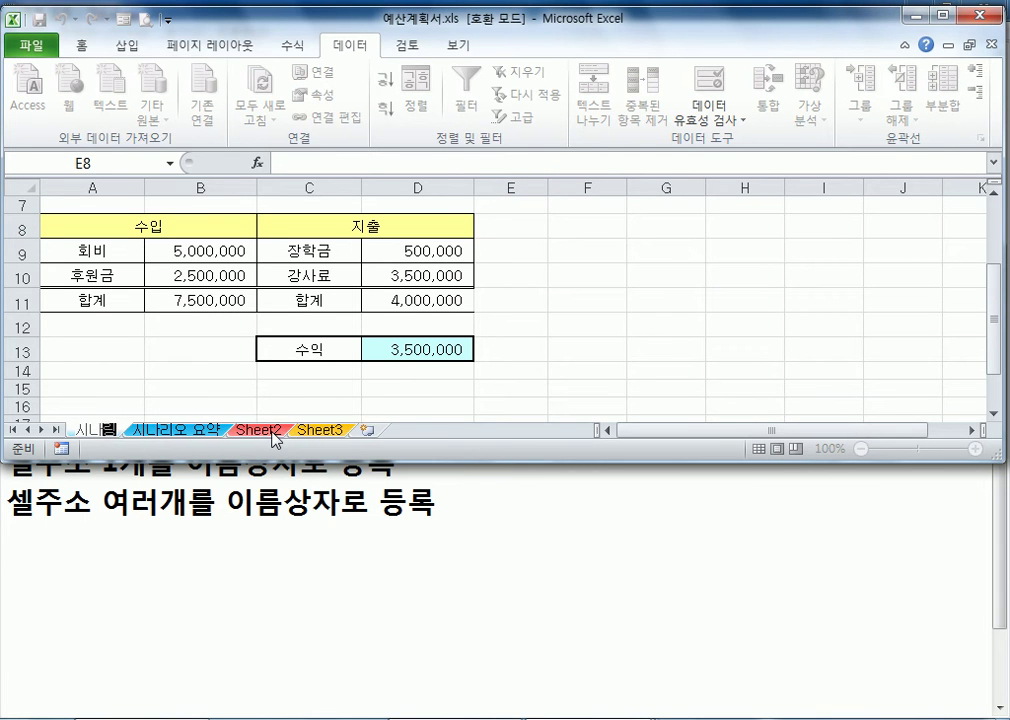
text(터)
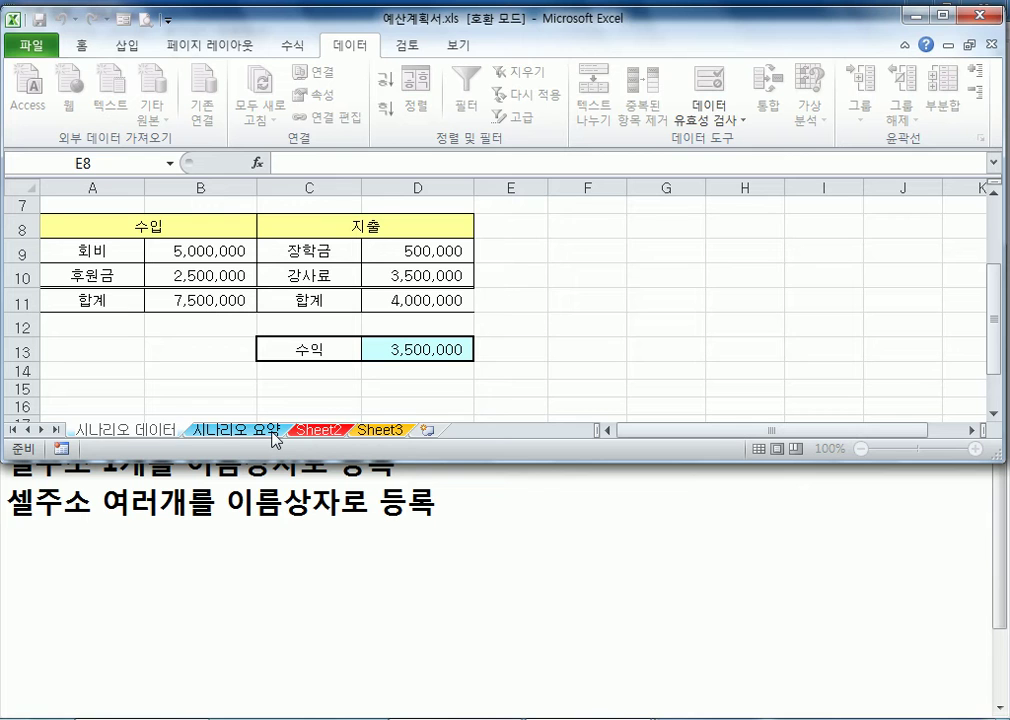
key(Return)
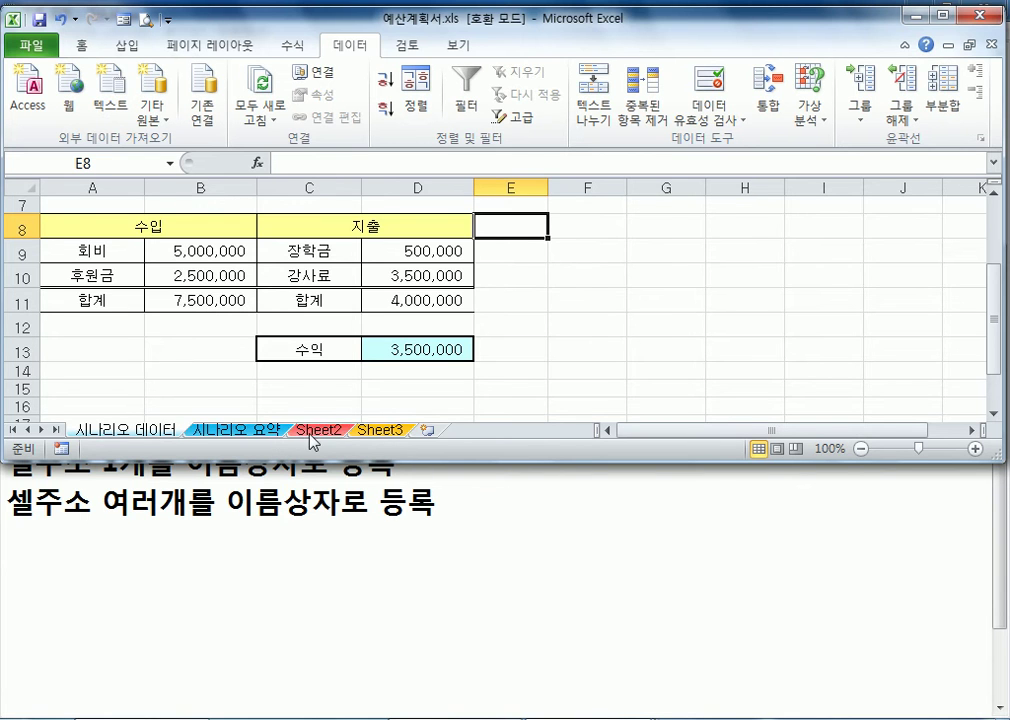
Switch between the sheets and examine the whole budget plan in a full-size window, ending on 시나리오 데이터
click(316, 432)
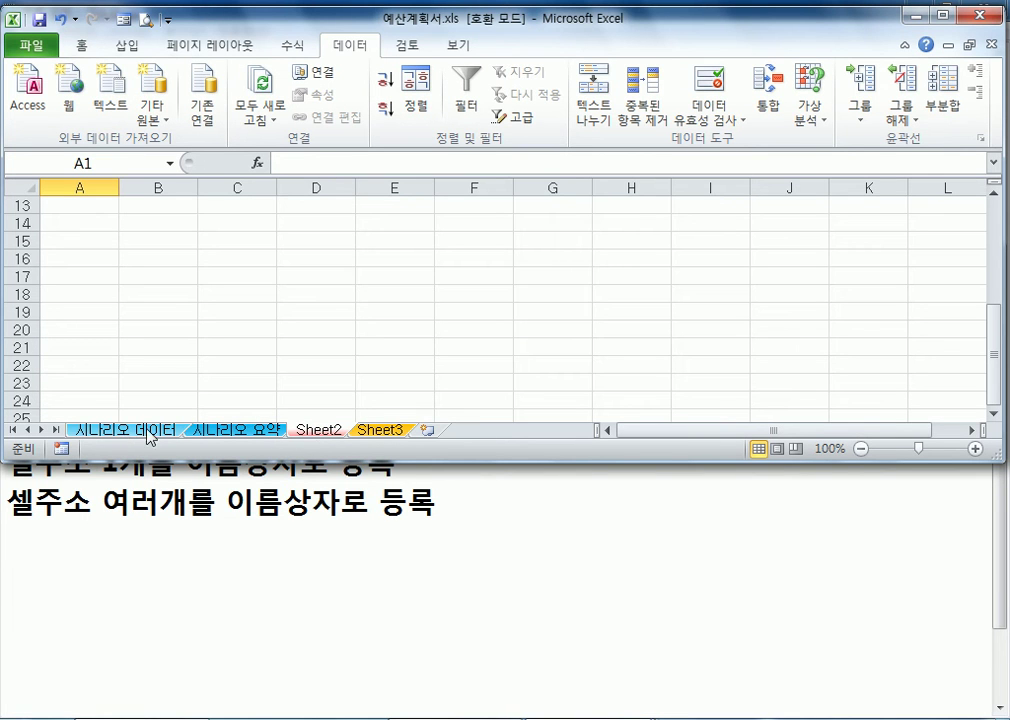
click(212, 432)
click(163, 432)
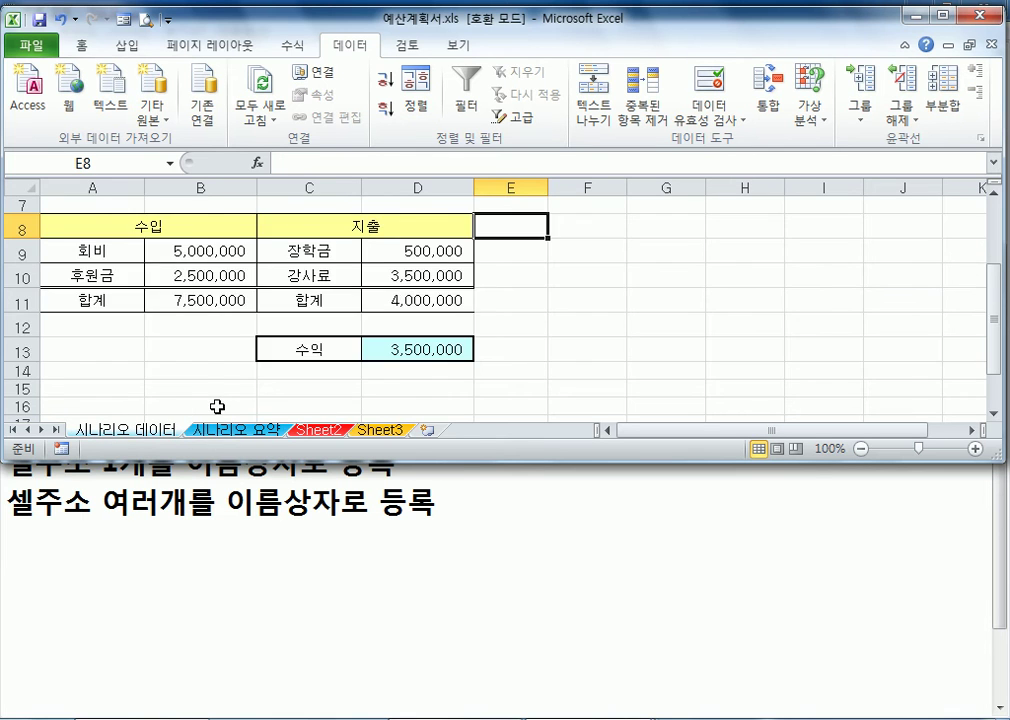
scroll(219, 400, up, 2)
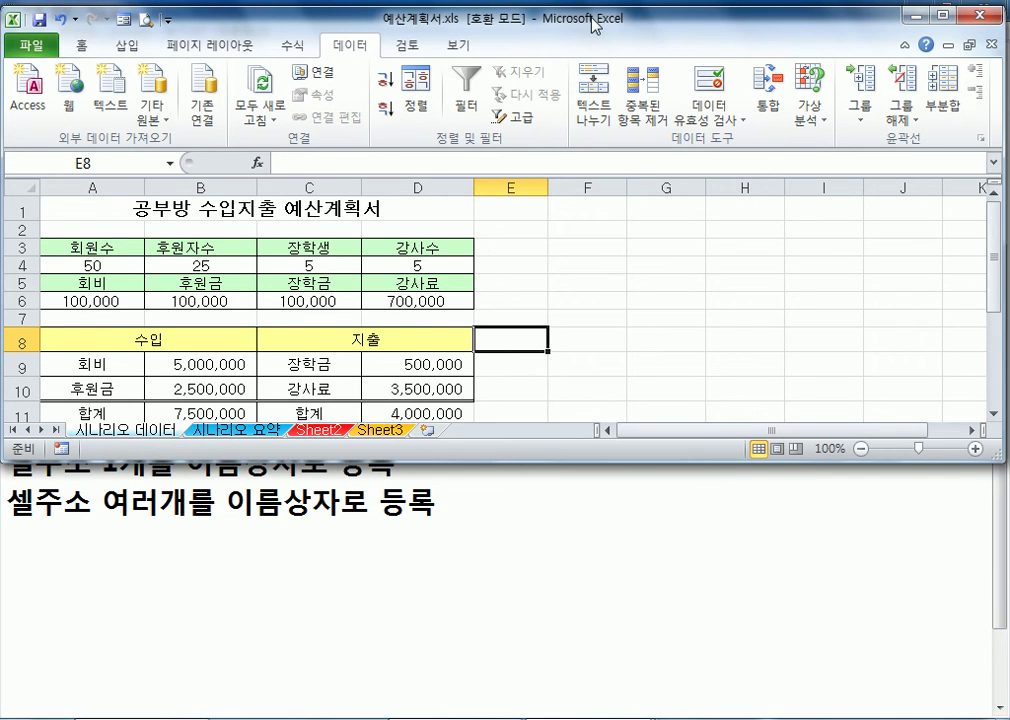
double_click(468, 18)
scroll(175, 648, down, 2)
scroll(175, 648, up, 2)
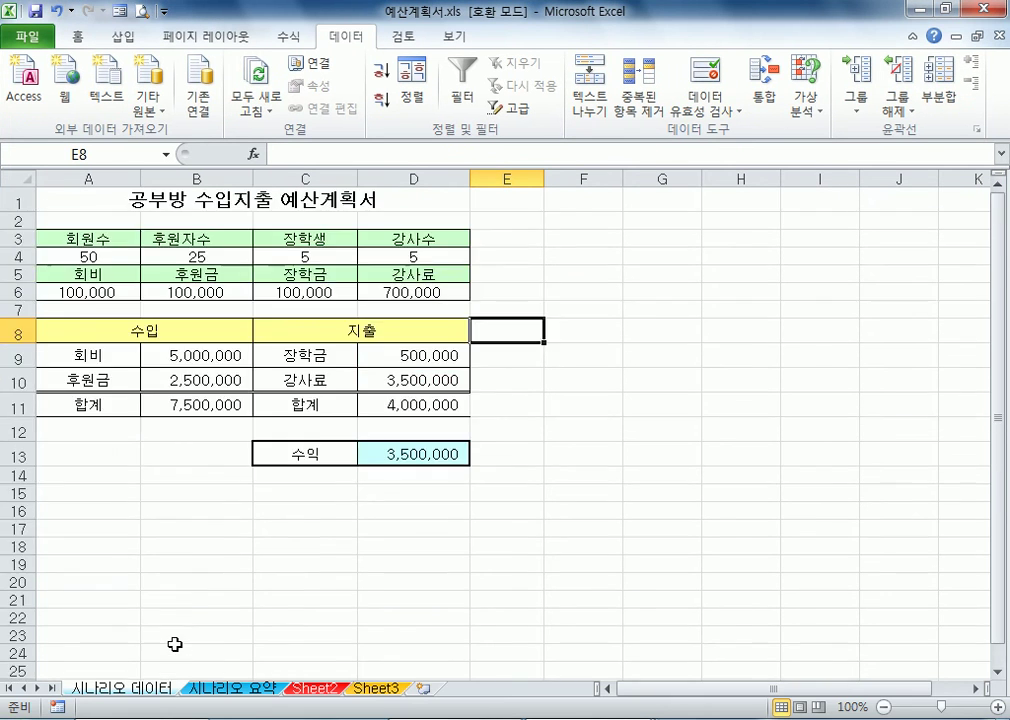
click(316, 689)
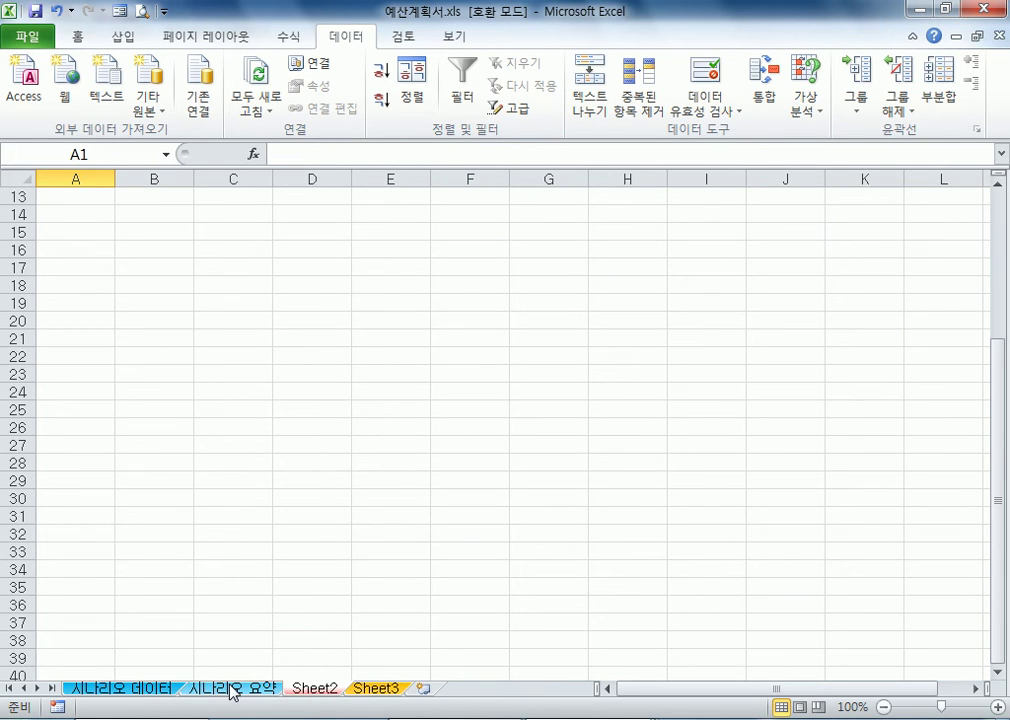
click(155, 689)
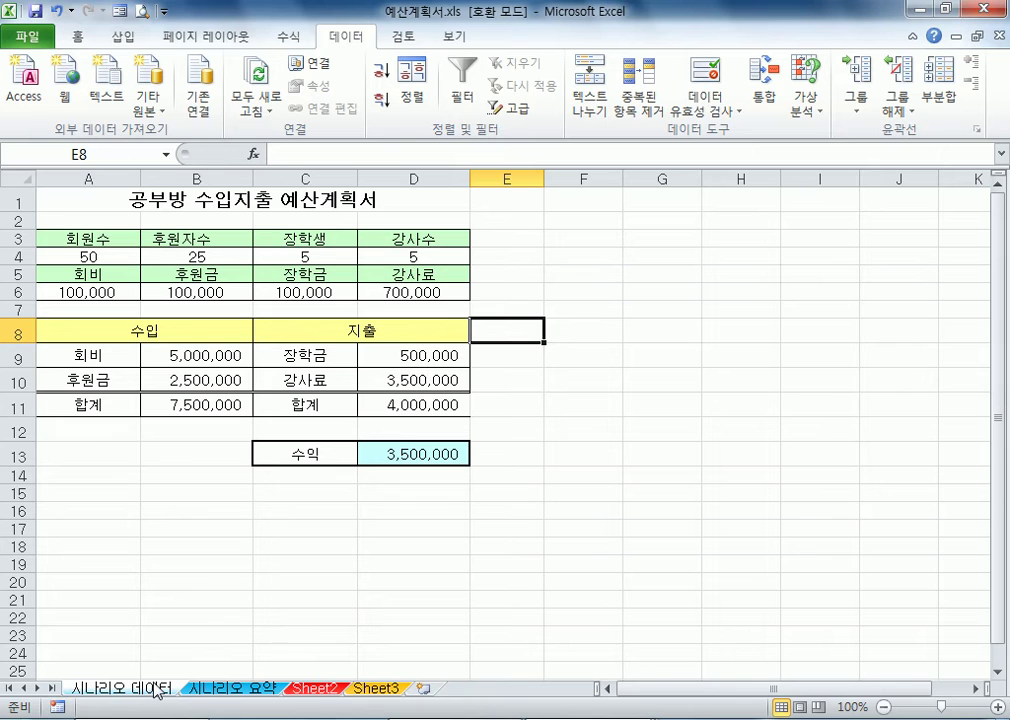
Restore the smaller window and rename the 시나리오 데이터 sheet as 예산계획서
click(943, 8)
double_click(158, 432)
text(ㅇ예산계획)
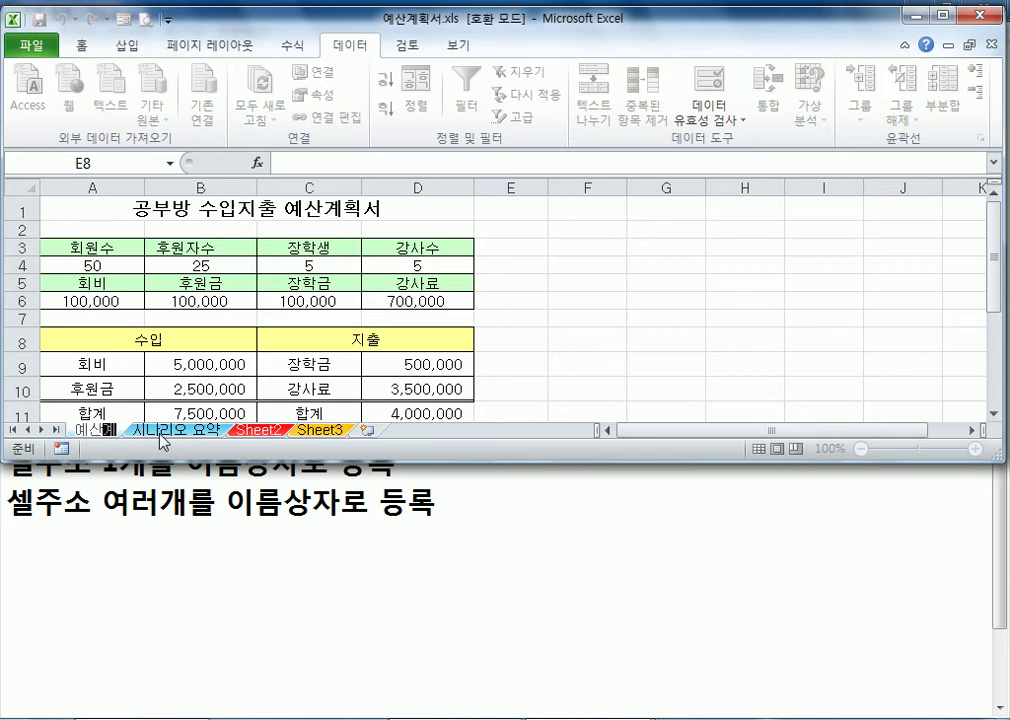
text(서)
key(Return)
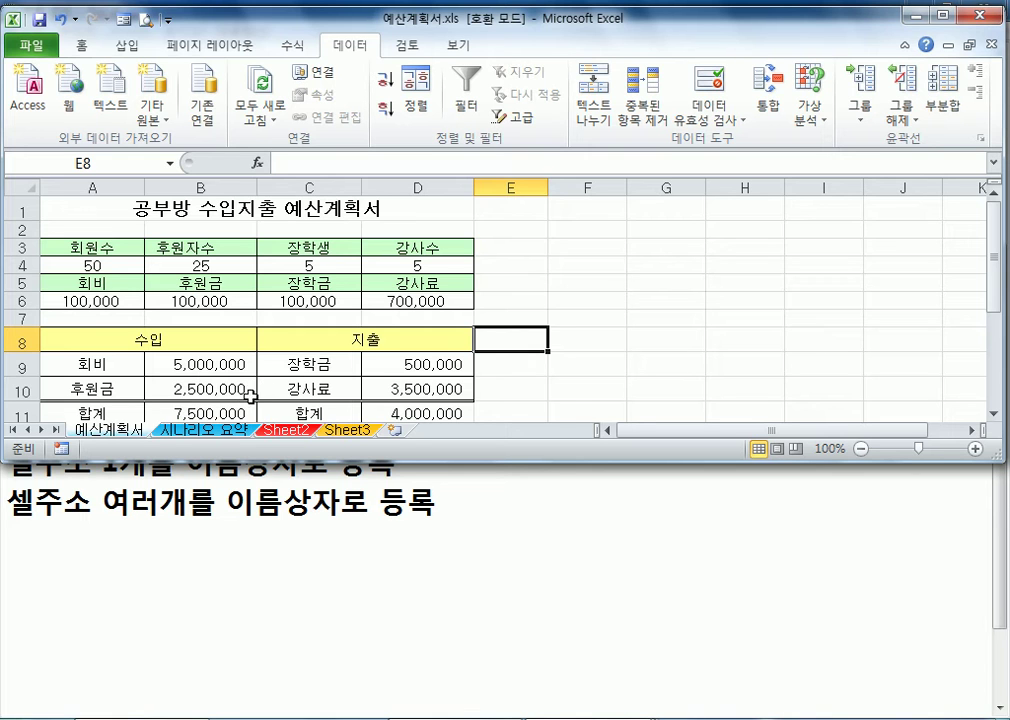
Go through the colored sheets from 예산계획서 to Sheet3, and examine the complete scenario table on the 시나리오 요약 sheet
click(238, 433)
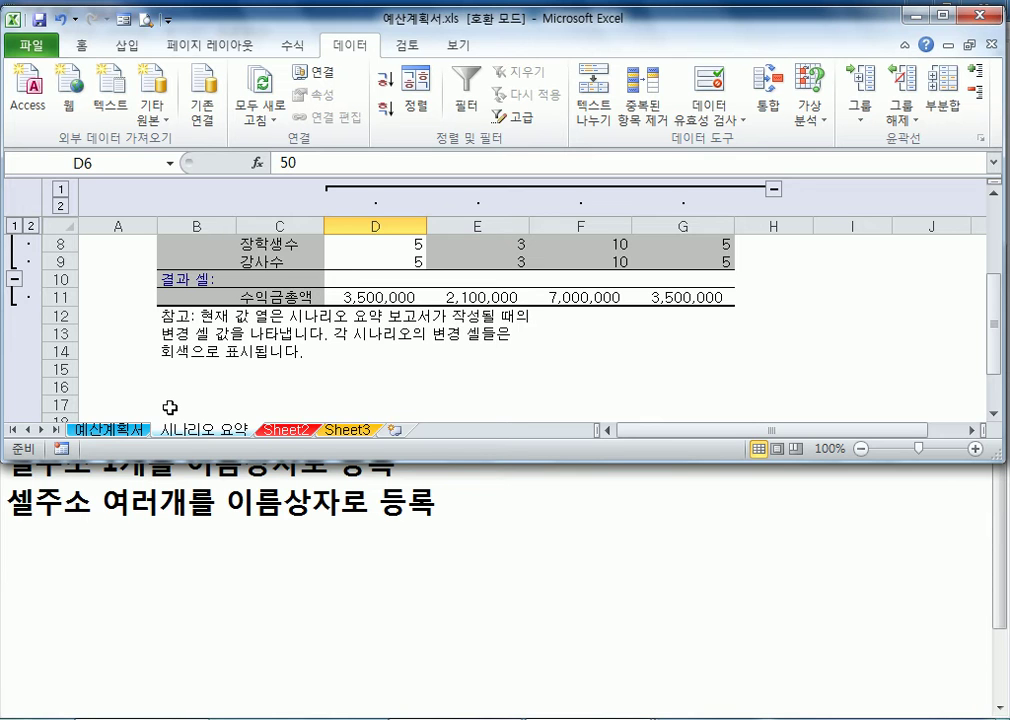
click(331, 430)
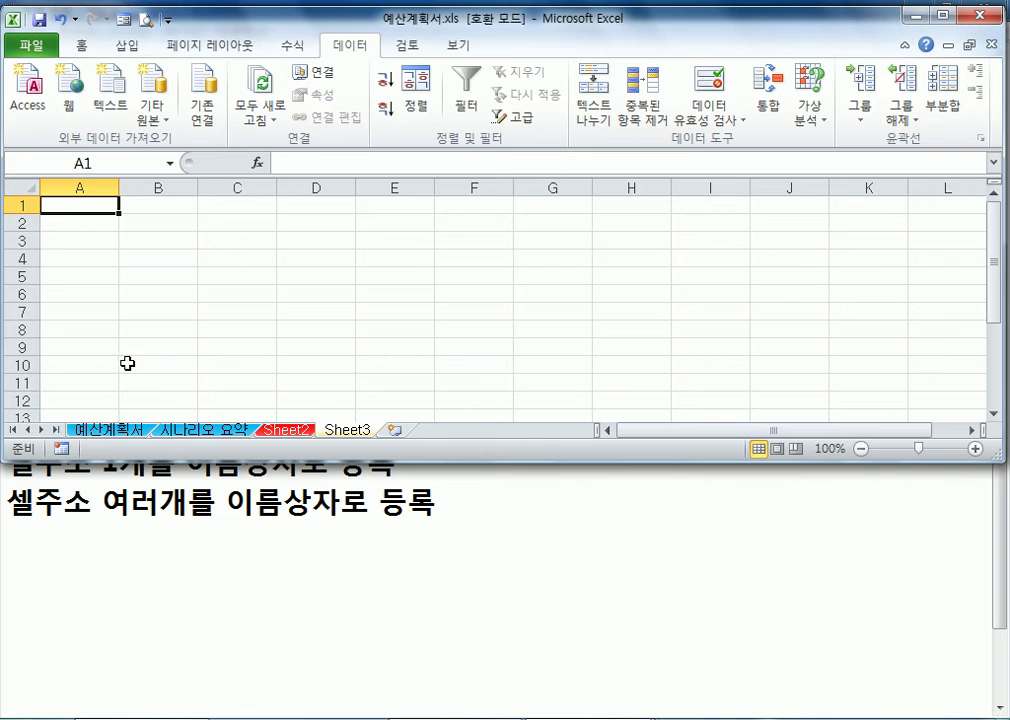
key(ctrl+Page_Up)
key(ctrl+Page_Up)
key(ctrl+Page_Up)
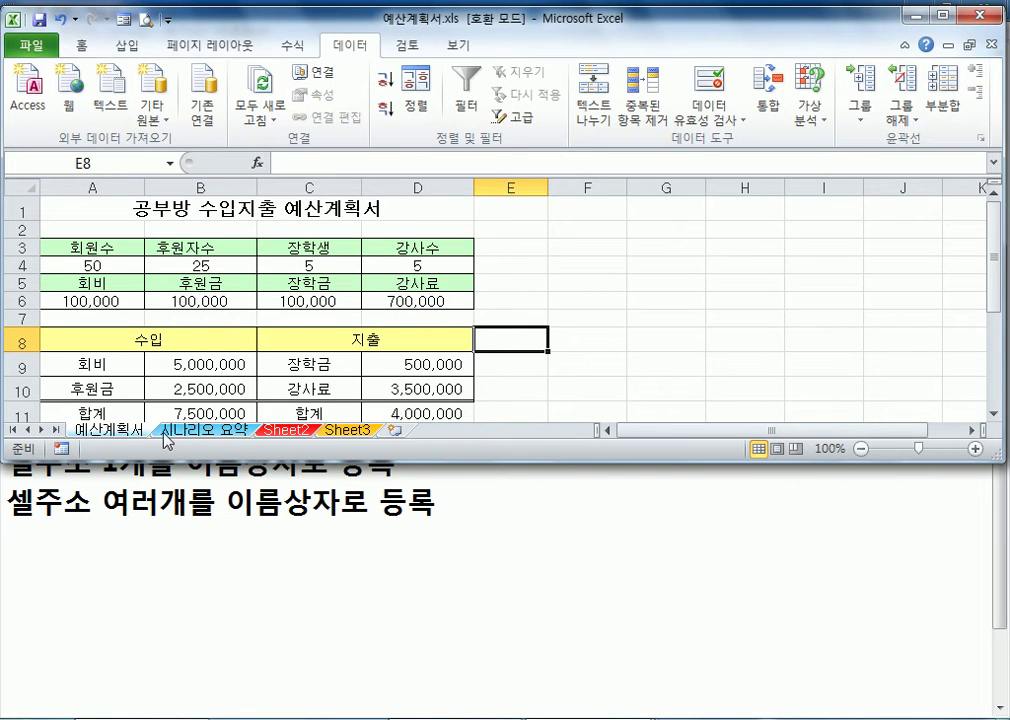
click(198, 431)
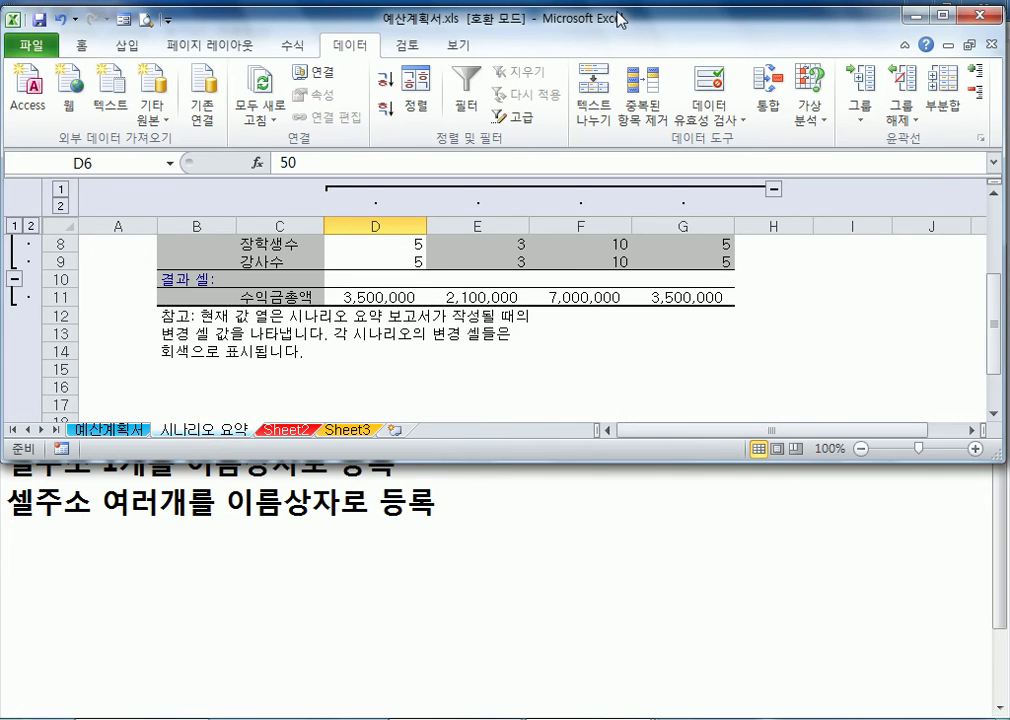
double_click(491, 15)
scroll(143, 538, up, 3)
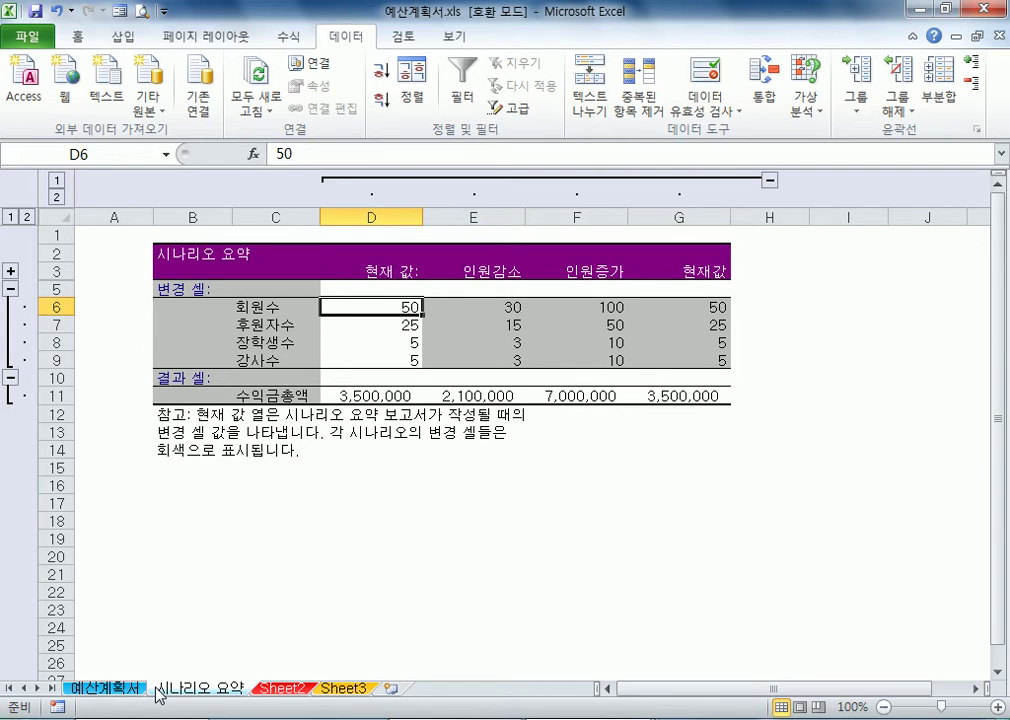
Open the workbook 면접순서.xls
click(26, 34)
click(45, 122)
double_click(288, 276)
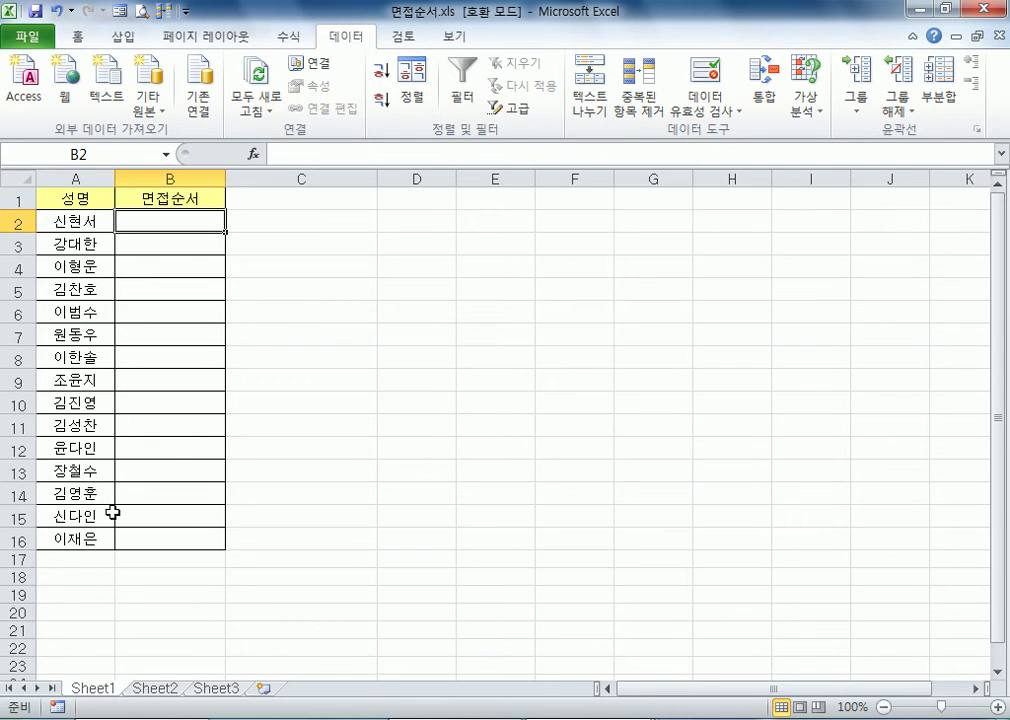
Highlight the 성명 list in A2:A16 and the 면접순서 cells in B2:B16 to examine the ranges involved
drag(201, 221, 184, 532)
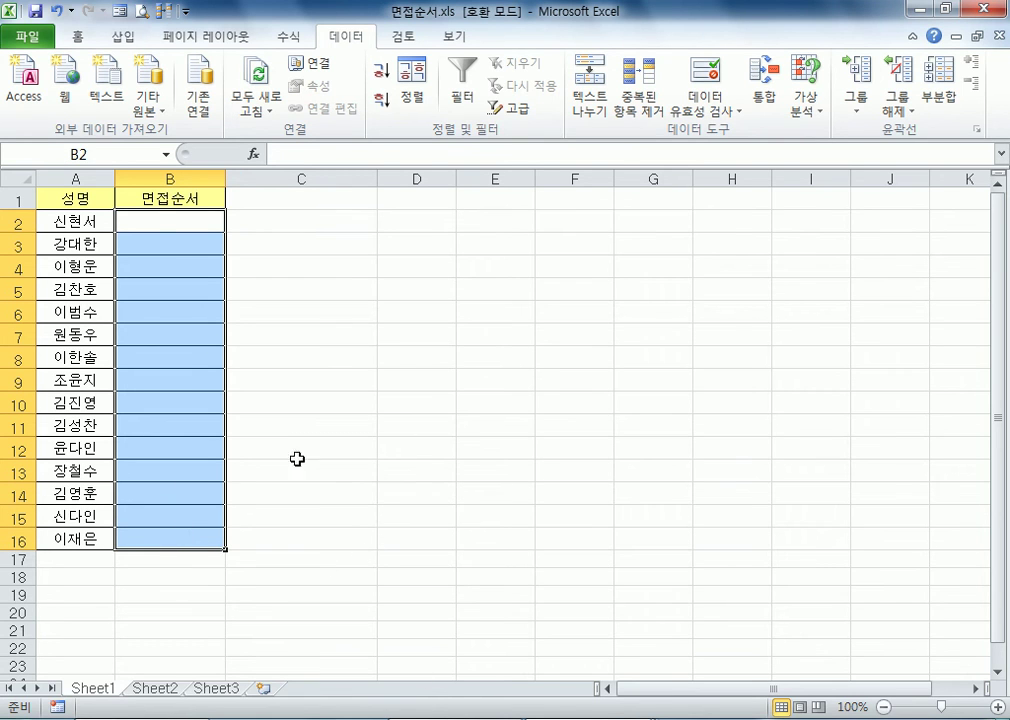
drag(157, 222, 147, 539)
drag(70, 221, 50, 535)
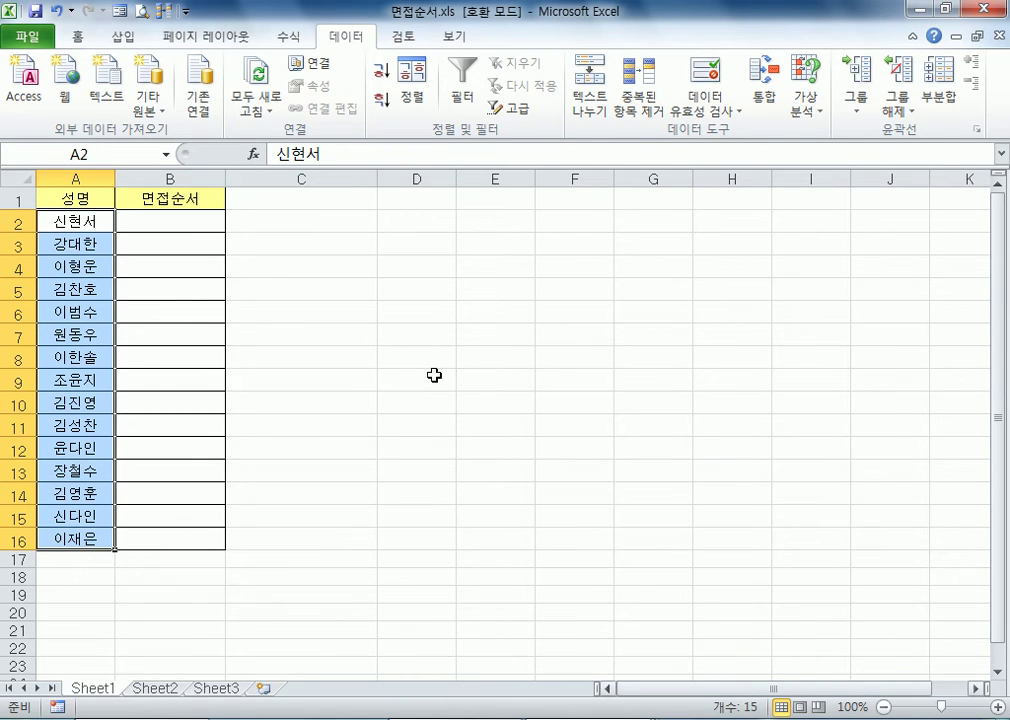
drag(172, 213, 150, 541)
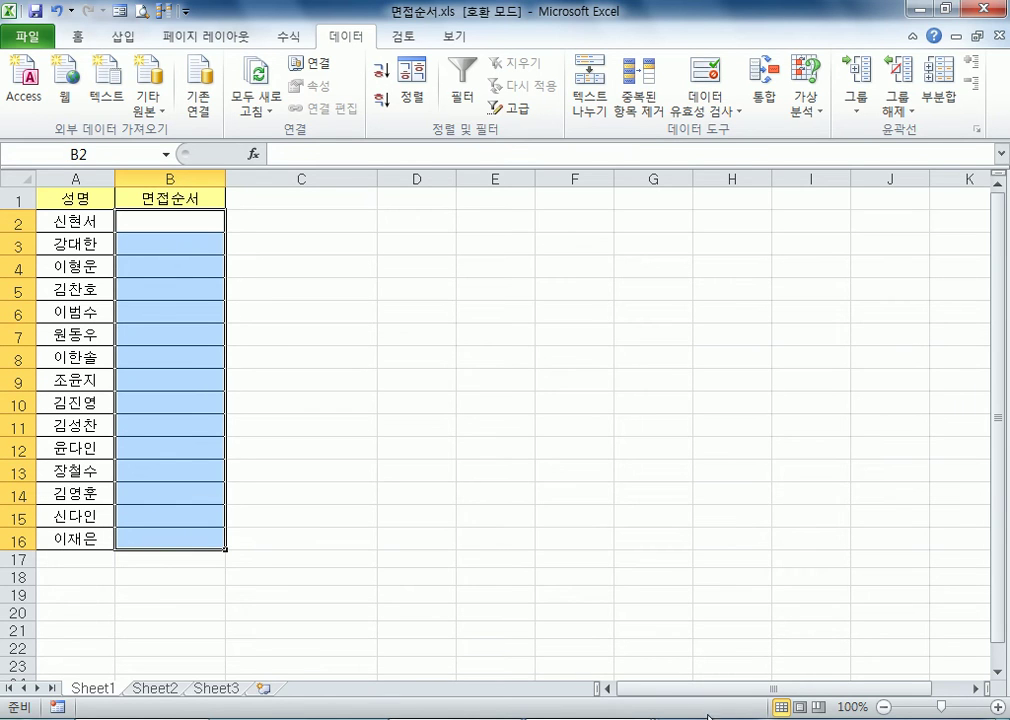
drag(202, 230, 174, 534)
click(318, 285)
drag(158, 223, 205, 538)
drag(76, 220, 61, 546)
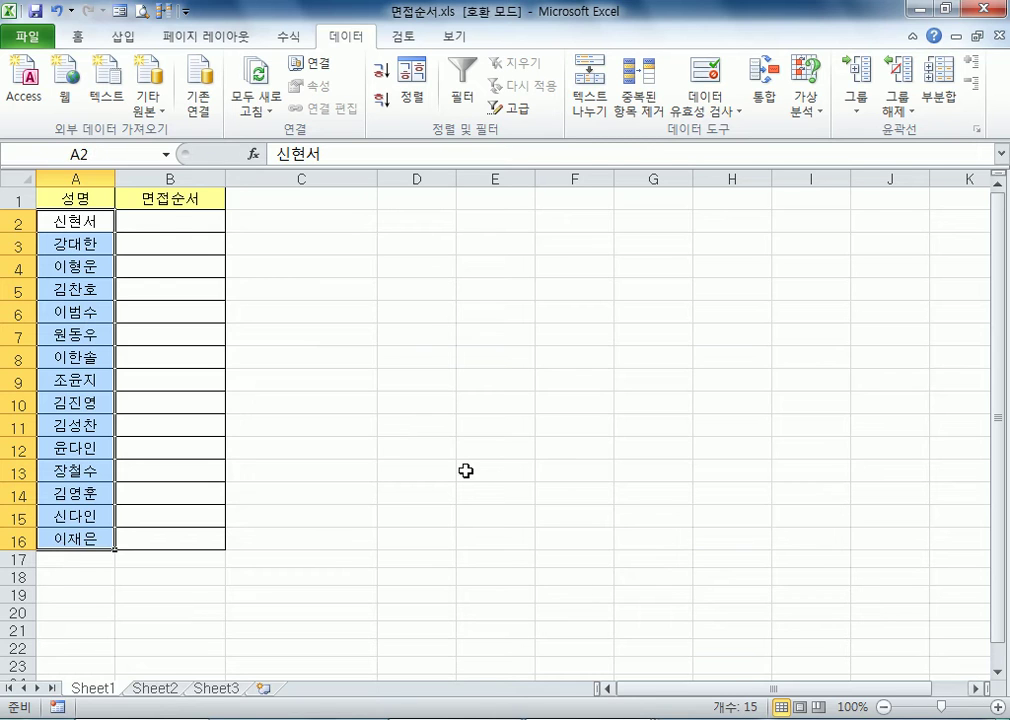
click(180, 227)
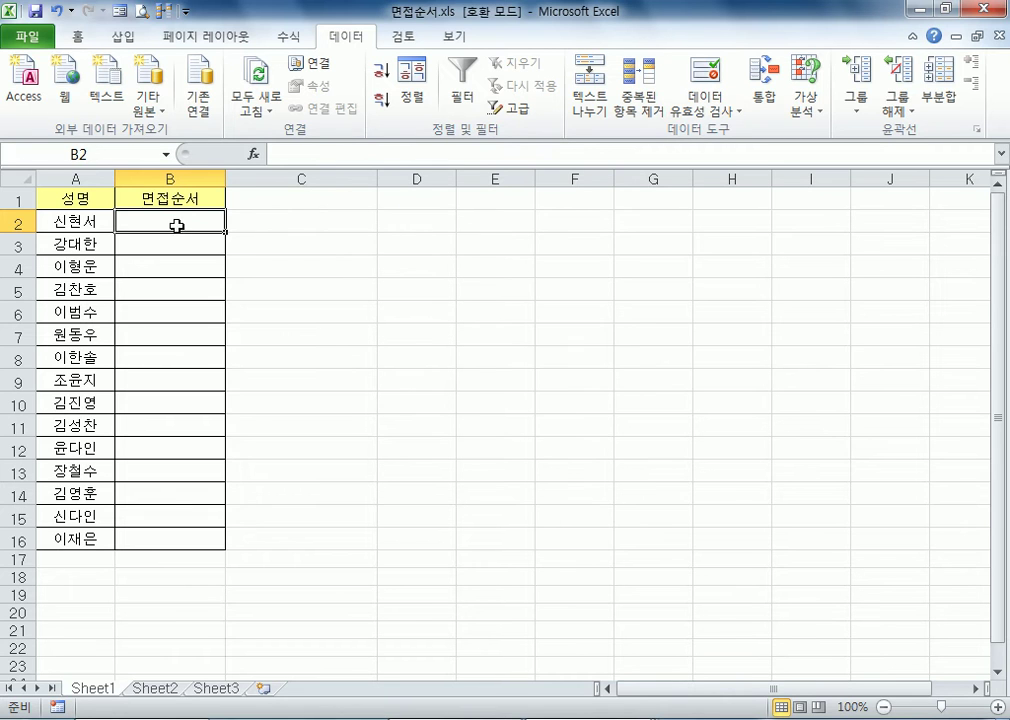
text(=)
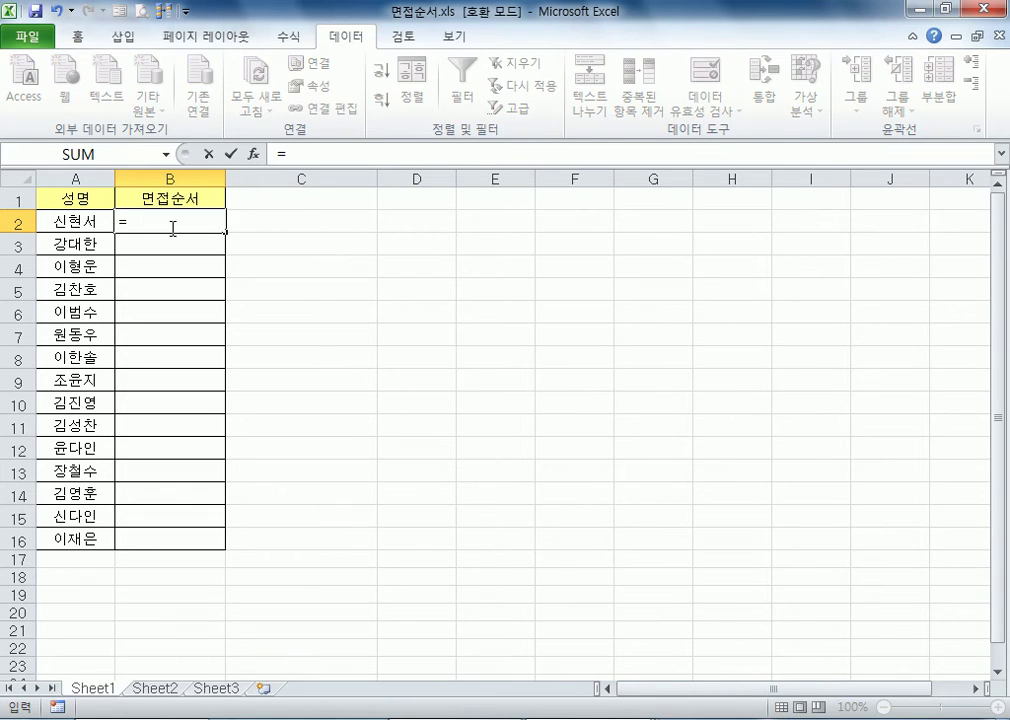
key(Escape)
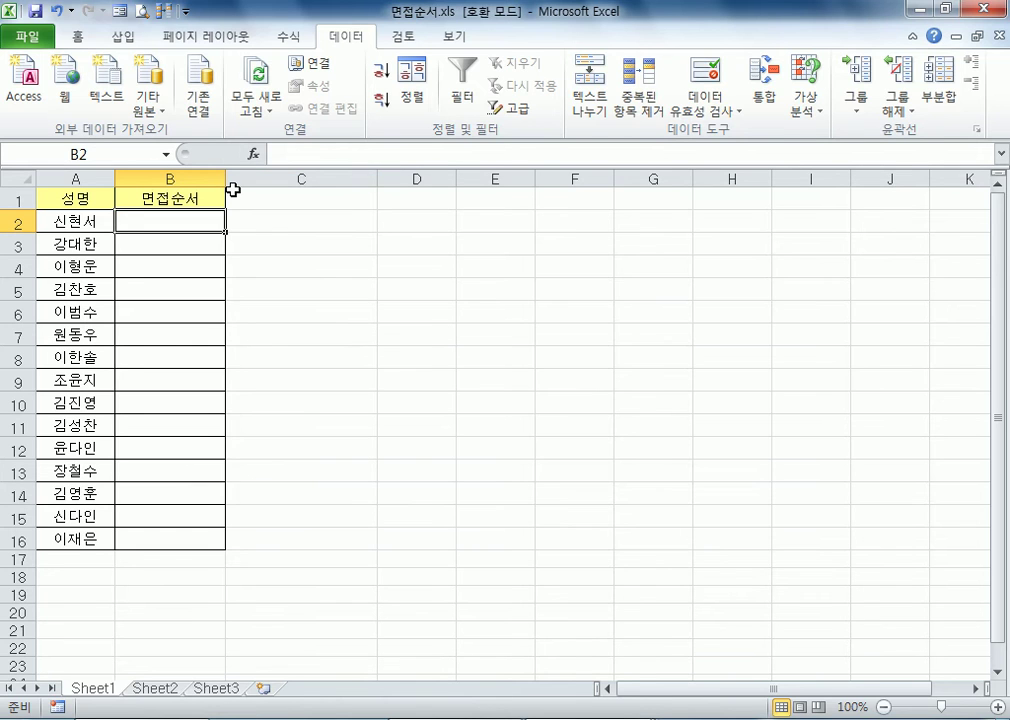
text(=ㄱ)
key(BackSpace)
key(Hangul)
text(RAND)
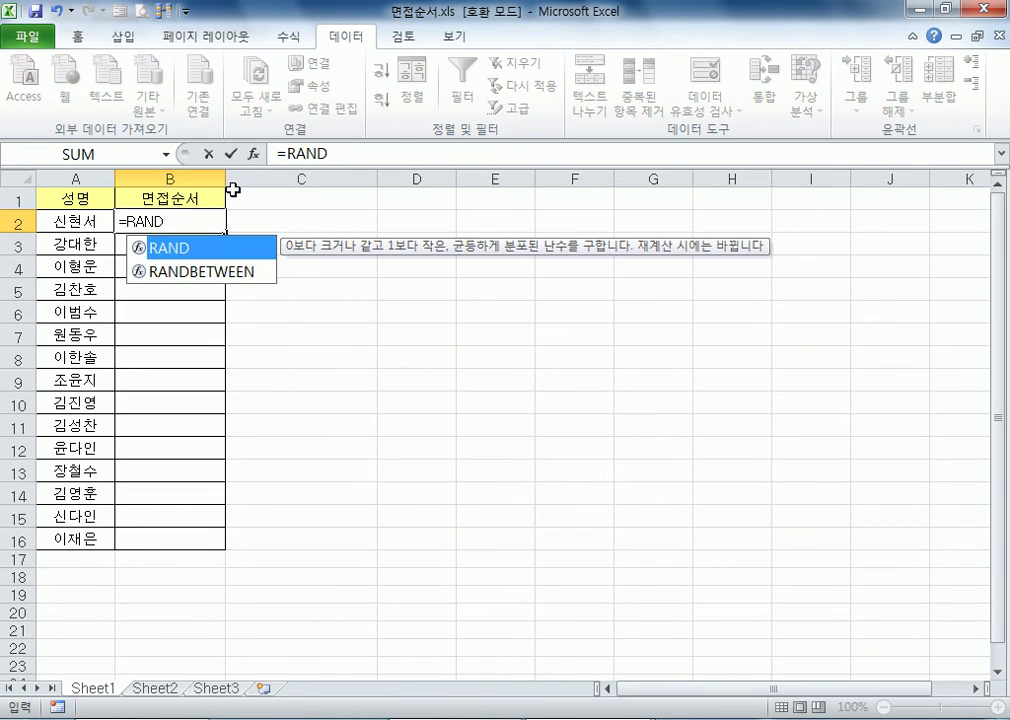
text(()
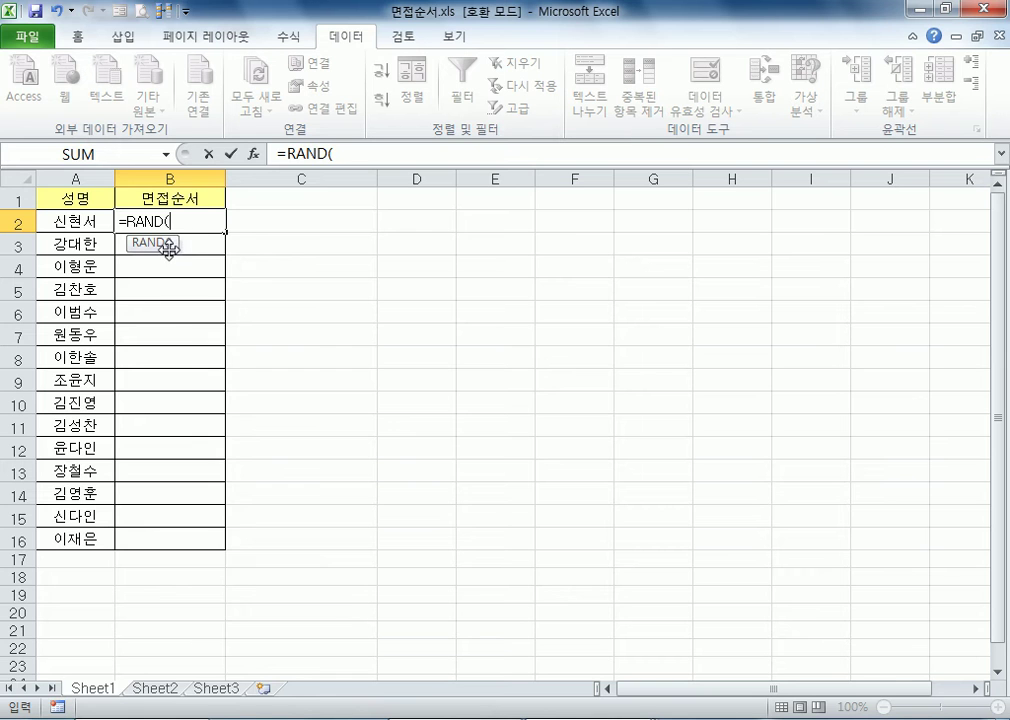
key(Escape)
Enter the formula =RAND() in cell B2, confirming it through the function arguments dialog
ctrl+scroll(310, 374, up, 4)
ctrl+scroll(310, 374, up, 3)
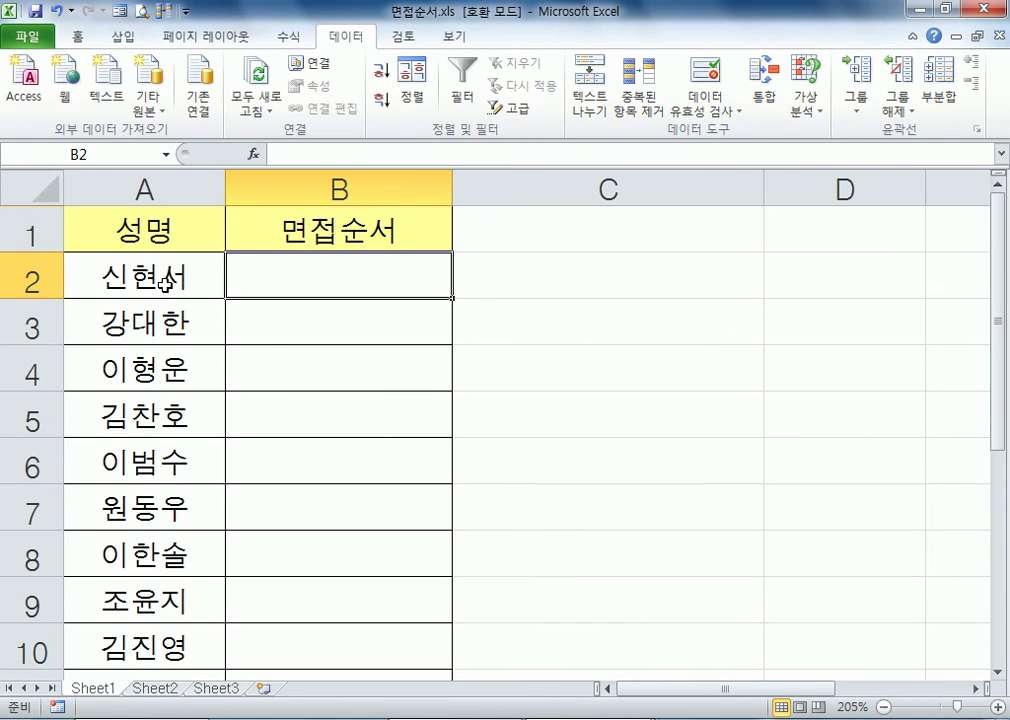
text(=)
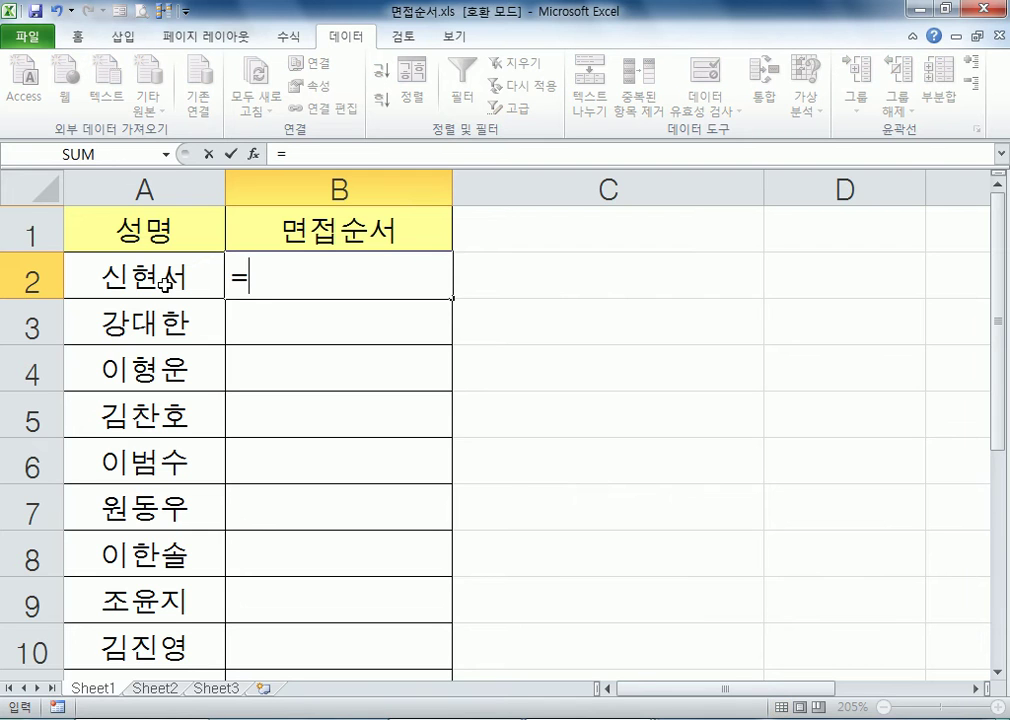
text(R)
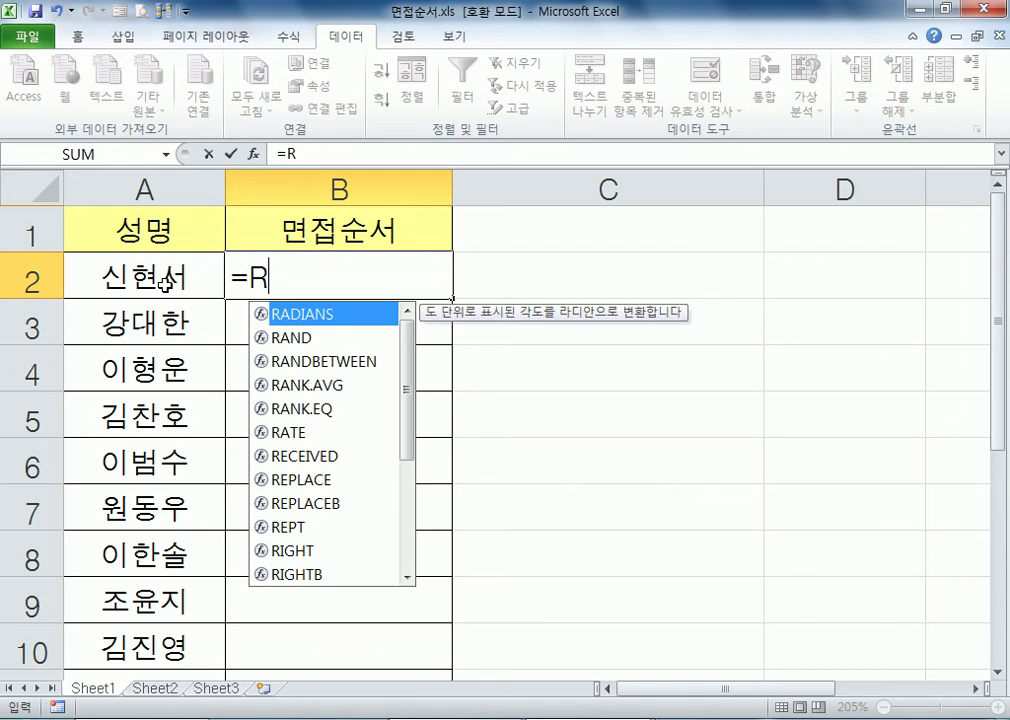
text(AND()
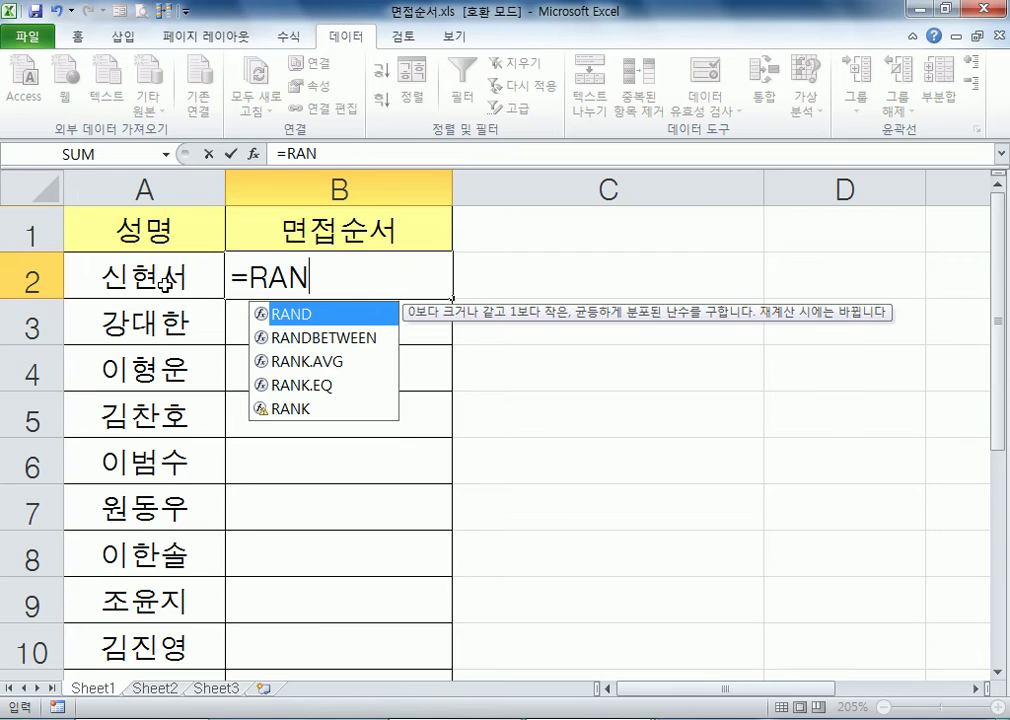
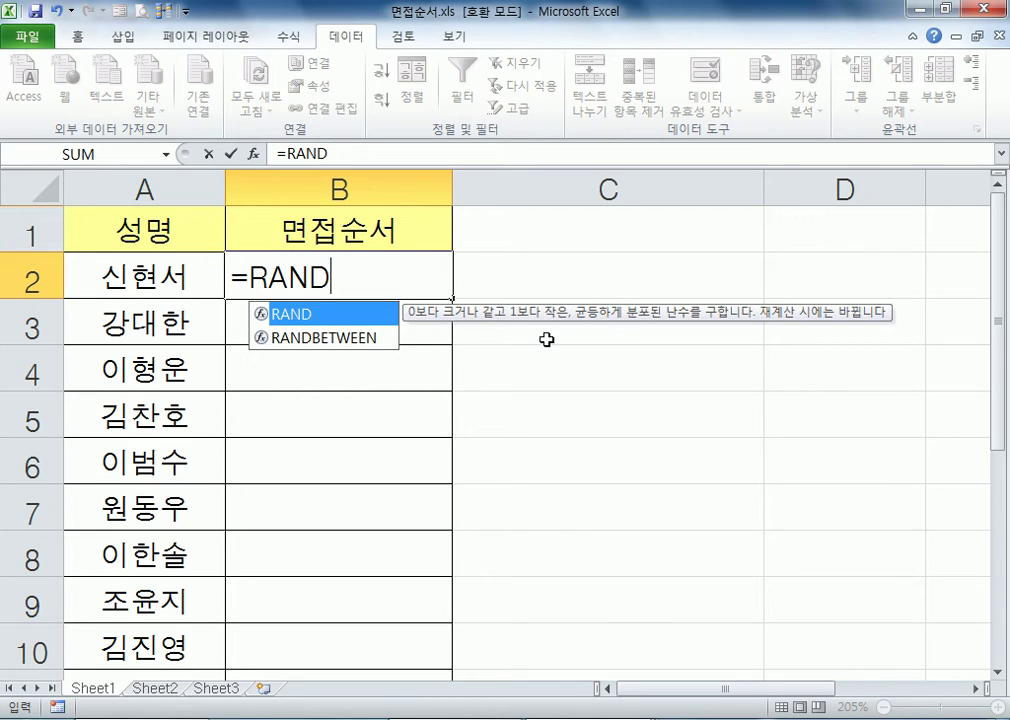
text(()
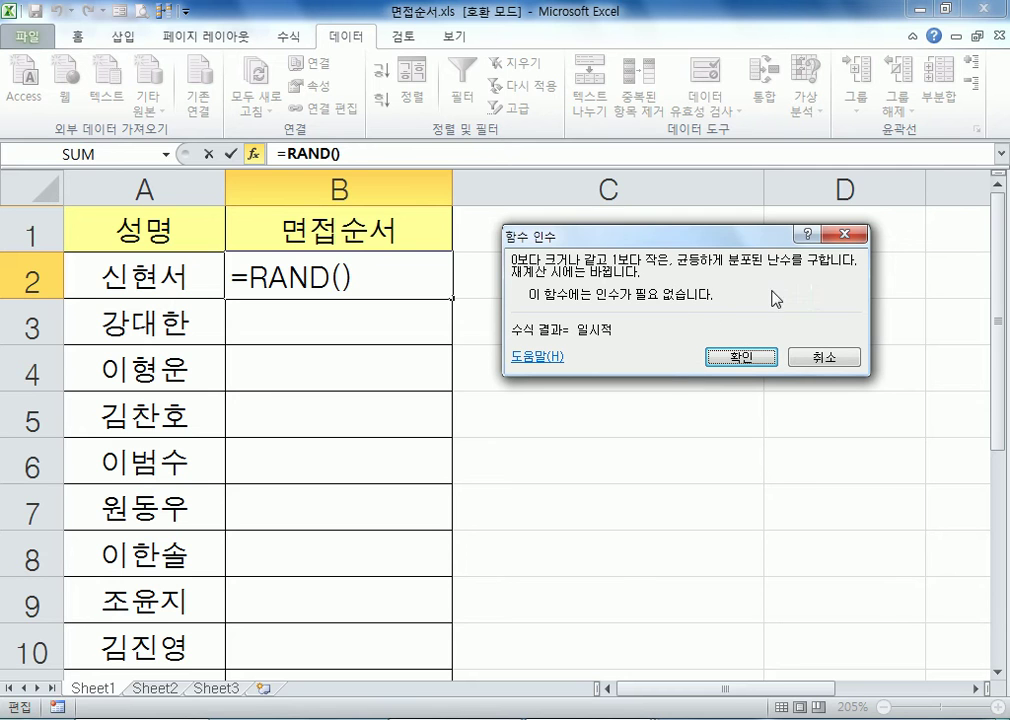
click(740, 357)
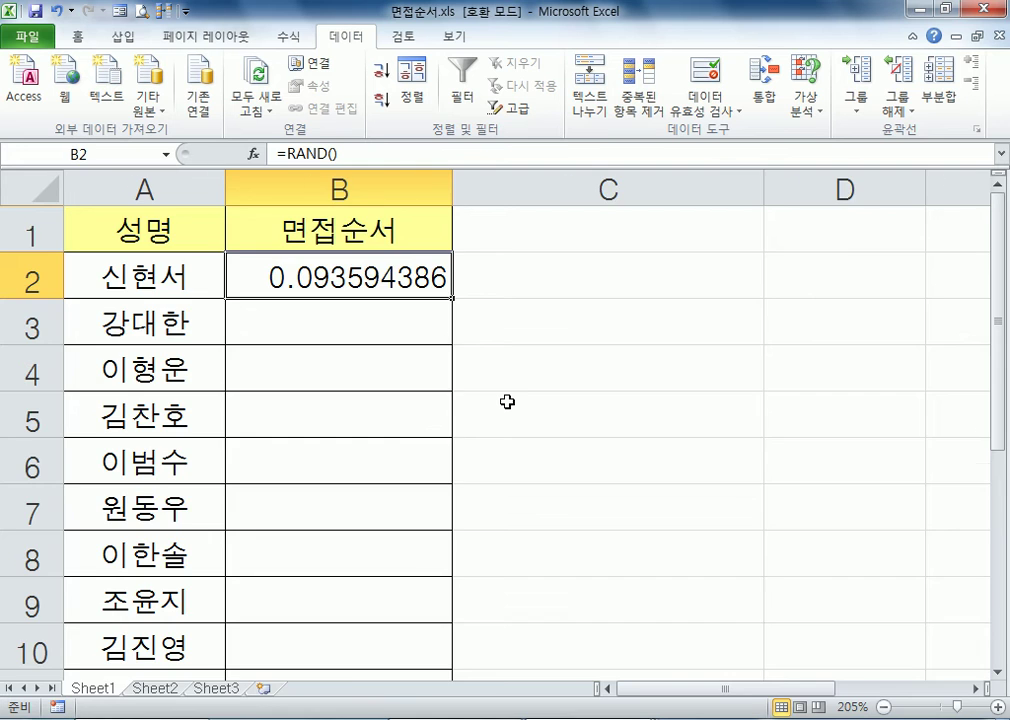
Fill the RAND formula from B2 down through B16 so every candidate gets a random number
ctrl+scroll(507, 401, down, 5)
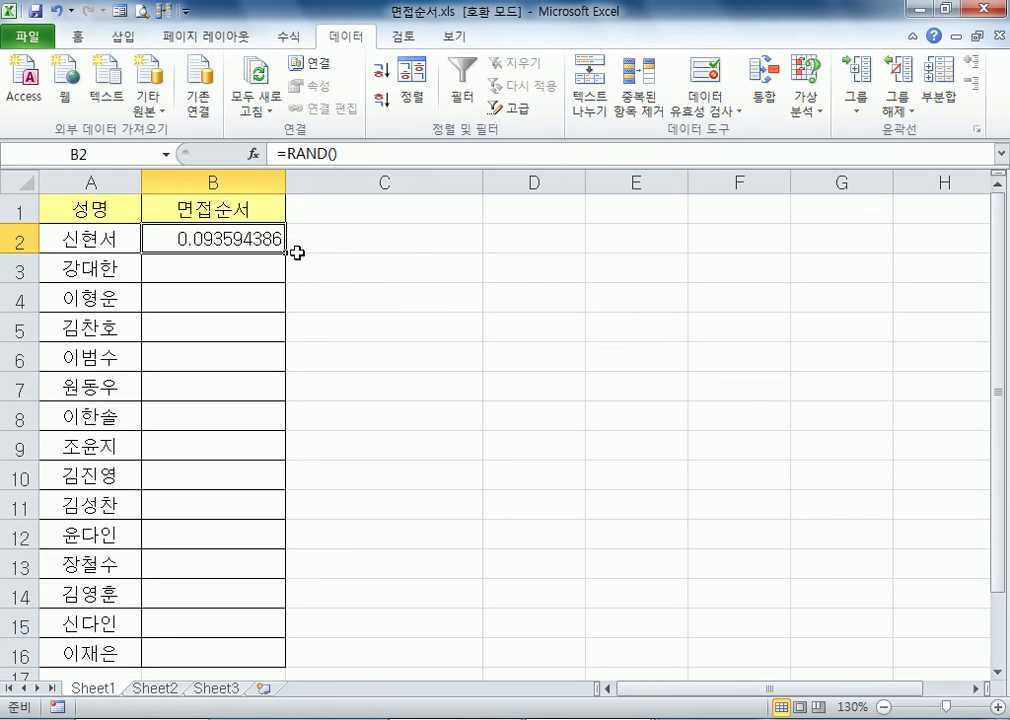
drag(285, 252, 277, 661)
click(507, 257)
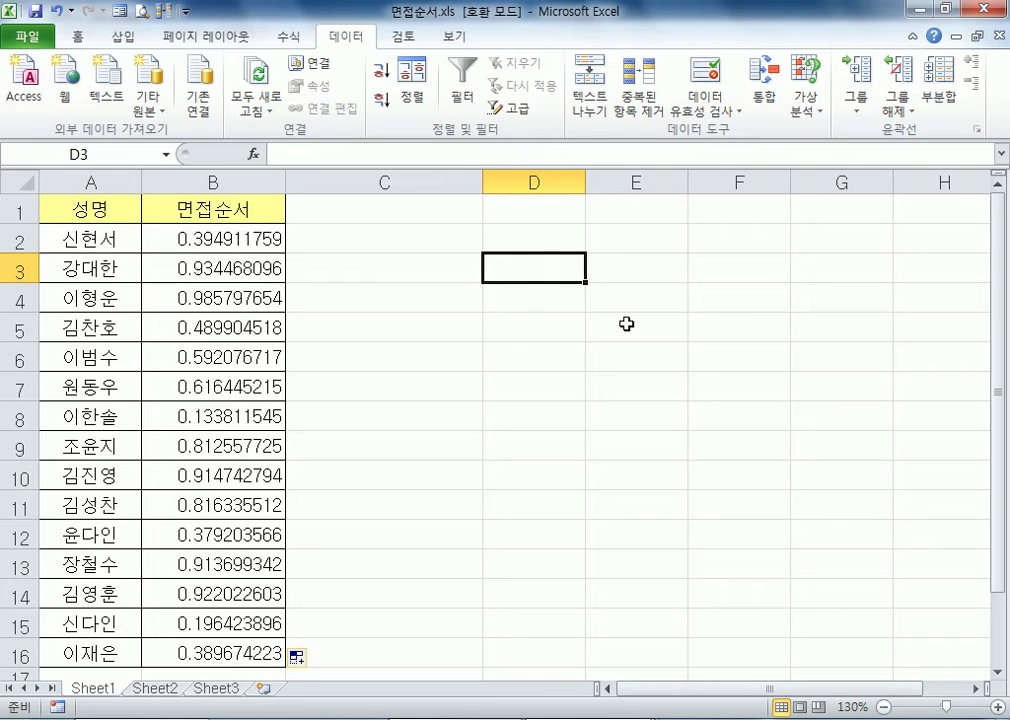
Re-enter the formula in B2 unchanged to recalculate the random numbers, and reselect B2
click(255, 239)
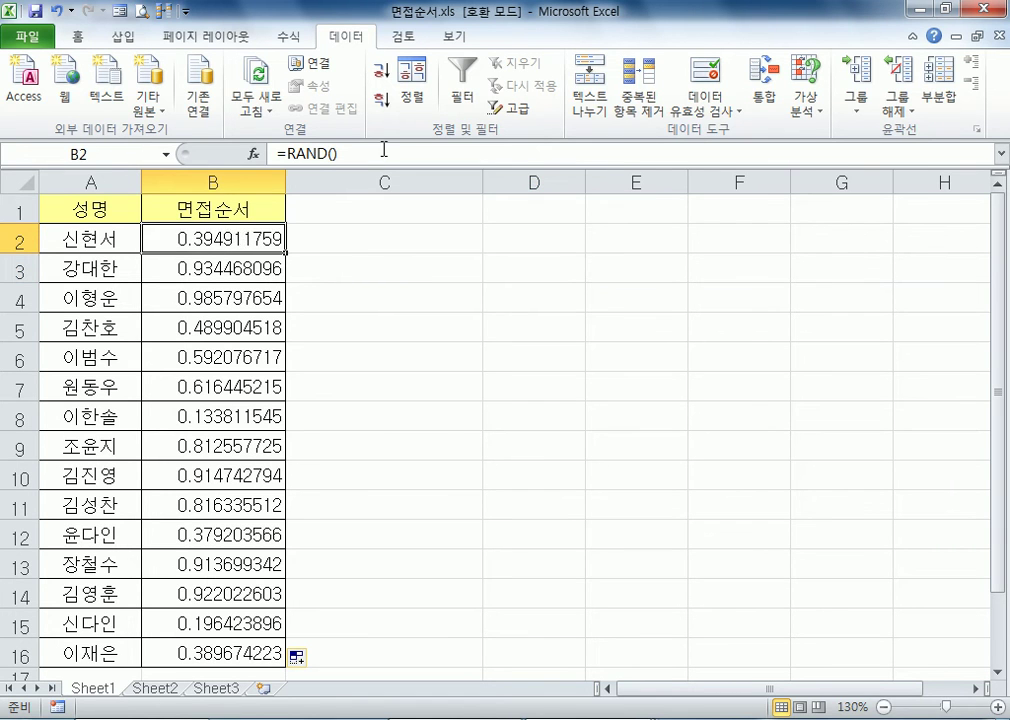
click(376, 159)
key(Return)
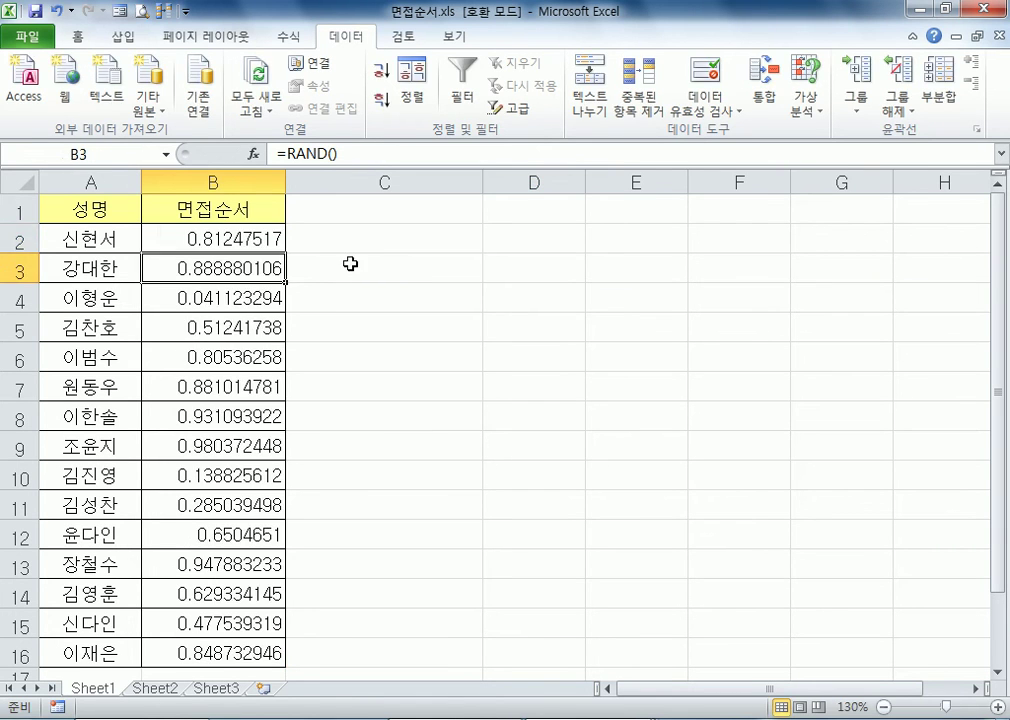
click(265, 239)
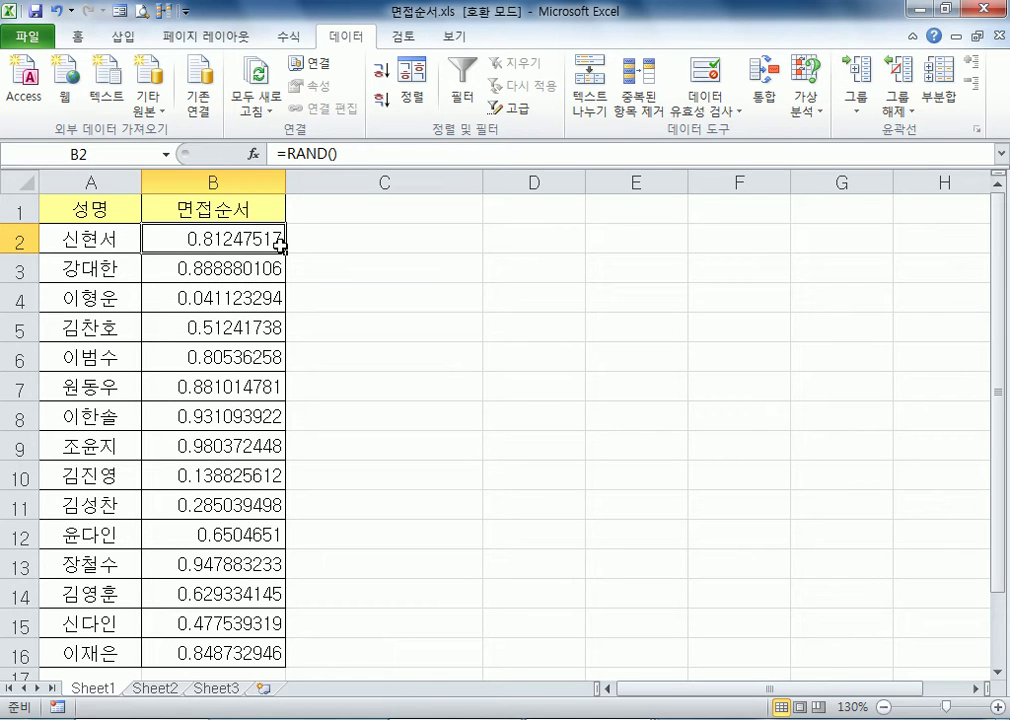
Switch to the Notepad notes and add the line "1~15사이의 난수를 발생" at the end
key(super)
key(super)
key(alt+Tab)
scroll(331, 491, down, 1)
text(1~15사이의 난수르를 발생)
key(Return)
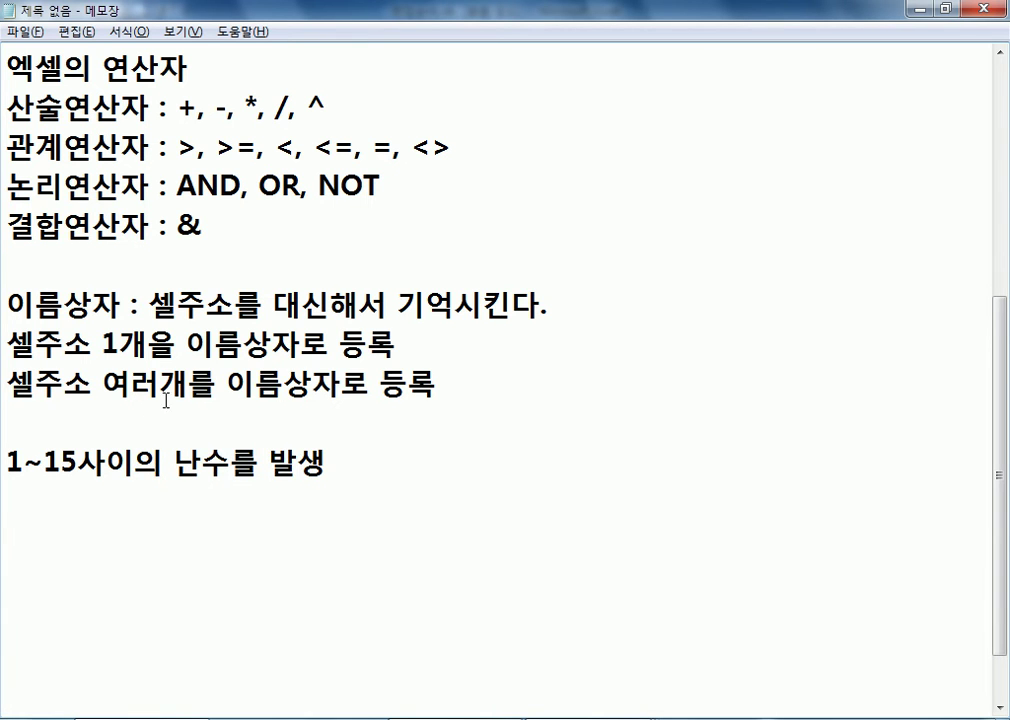
Add the note line "=RAND() : 0~1사이의 실수" below the random number heading
scroll(147, 408, down, 1)
text(=RAND() : )
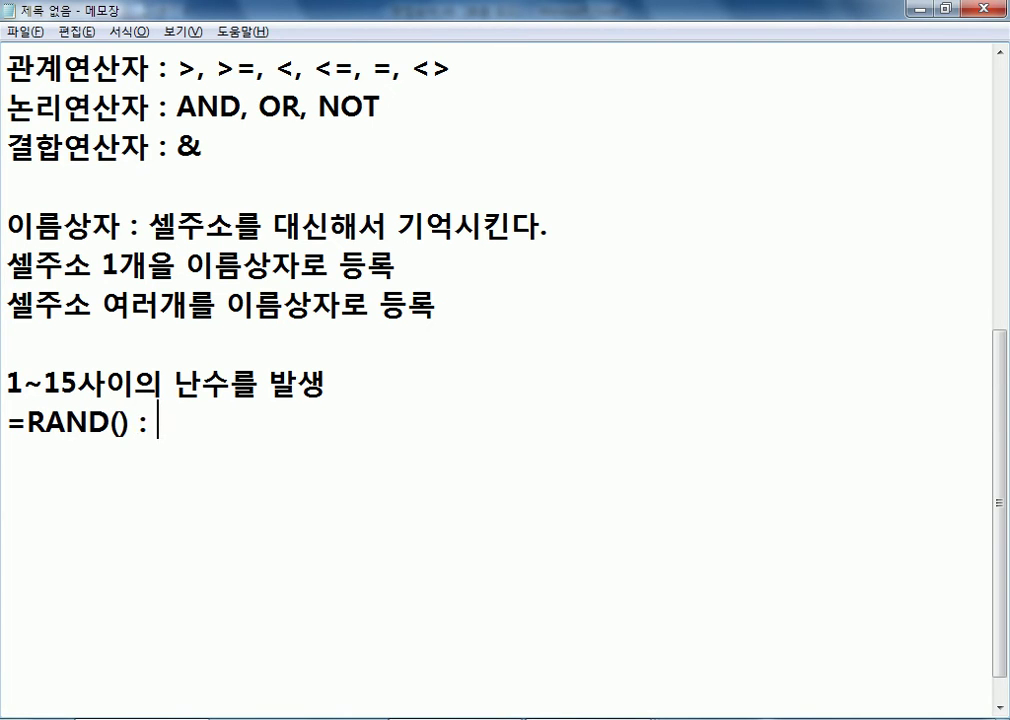
text(0~1TK)
key(BackSpace)
key(BackSpace)
text(사)
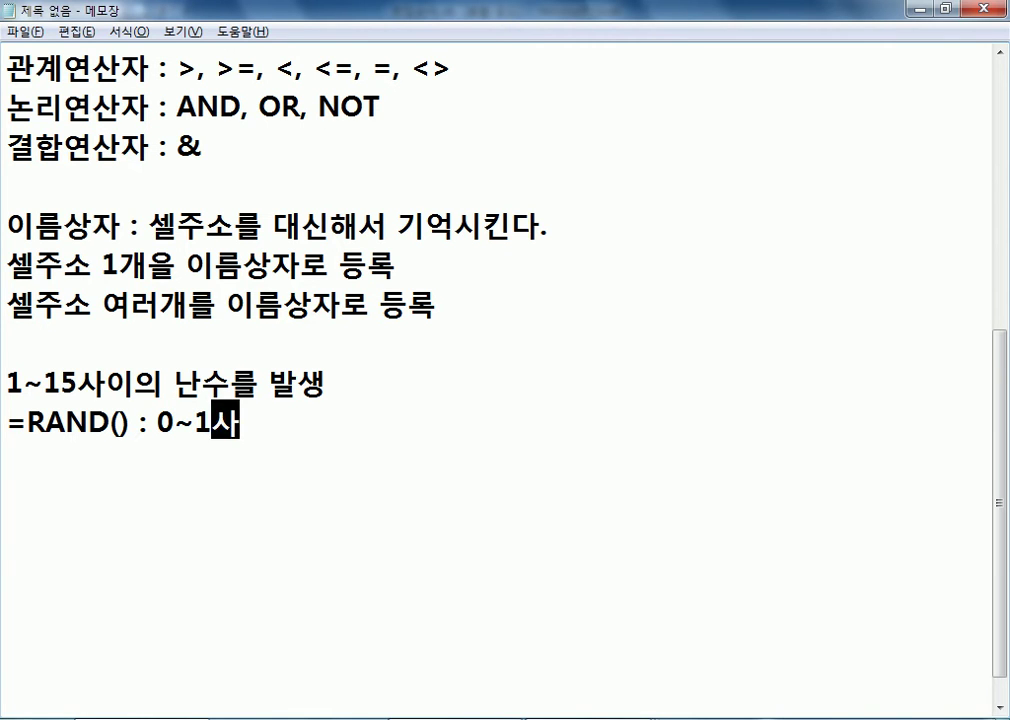
text(이의 시ㄹ수)
key(Return)
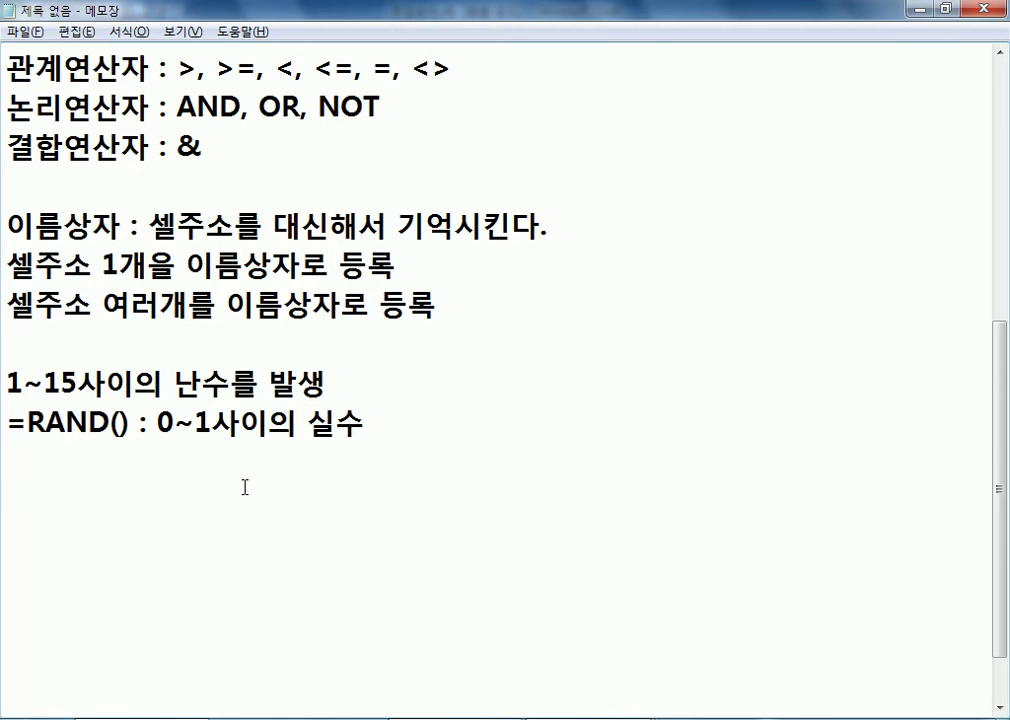
Add the note line "난수중에서 가장 작은 수 : 0.00000000~~0001" below the RAND description
text(RKWK)
key(BackSpace)
key(BackSpace)
key(BackSpace)
key(BackSpace)
text(난수)
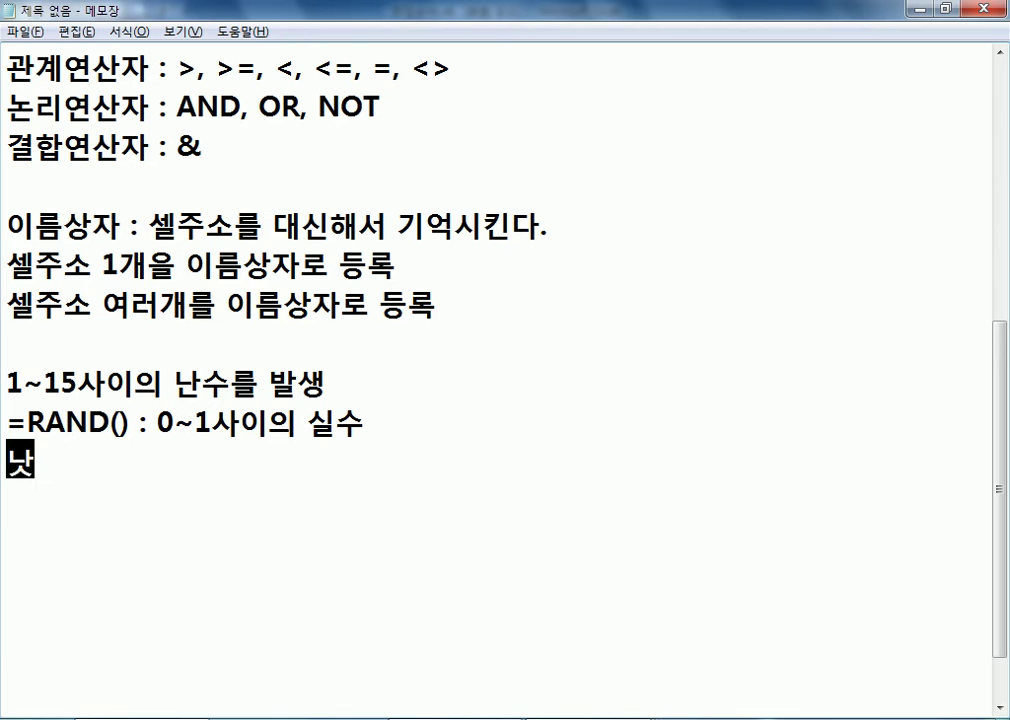
text(중에서 가장 자)
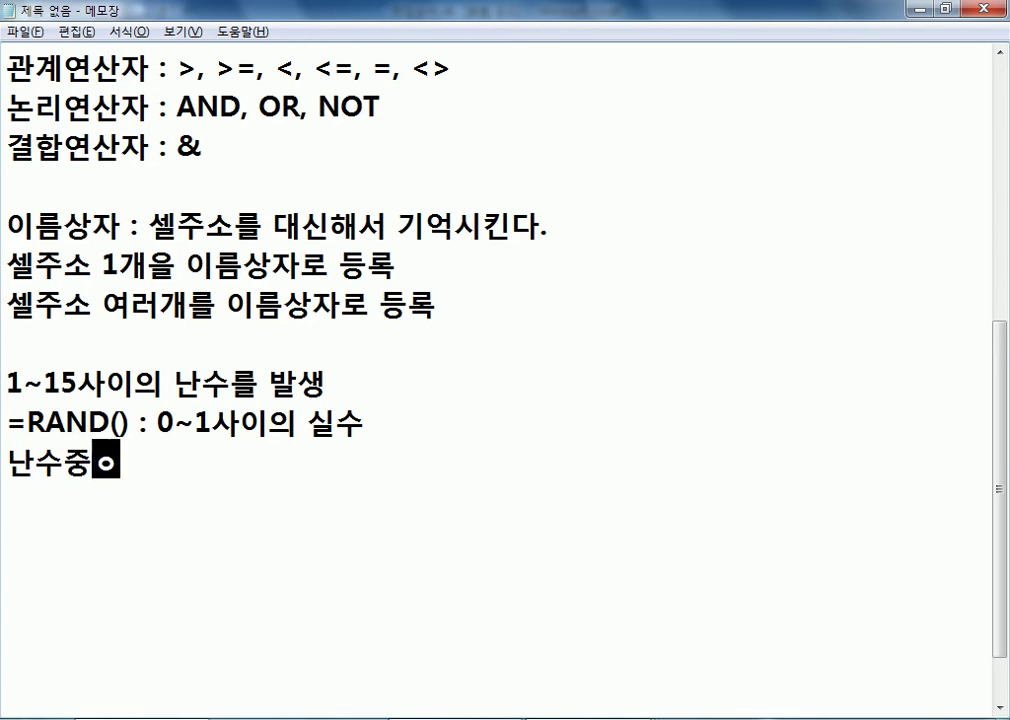
text(작은 수 :)
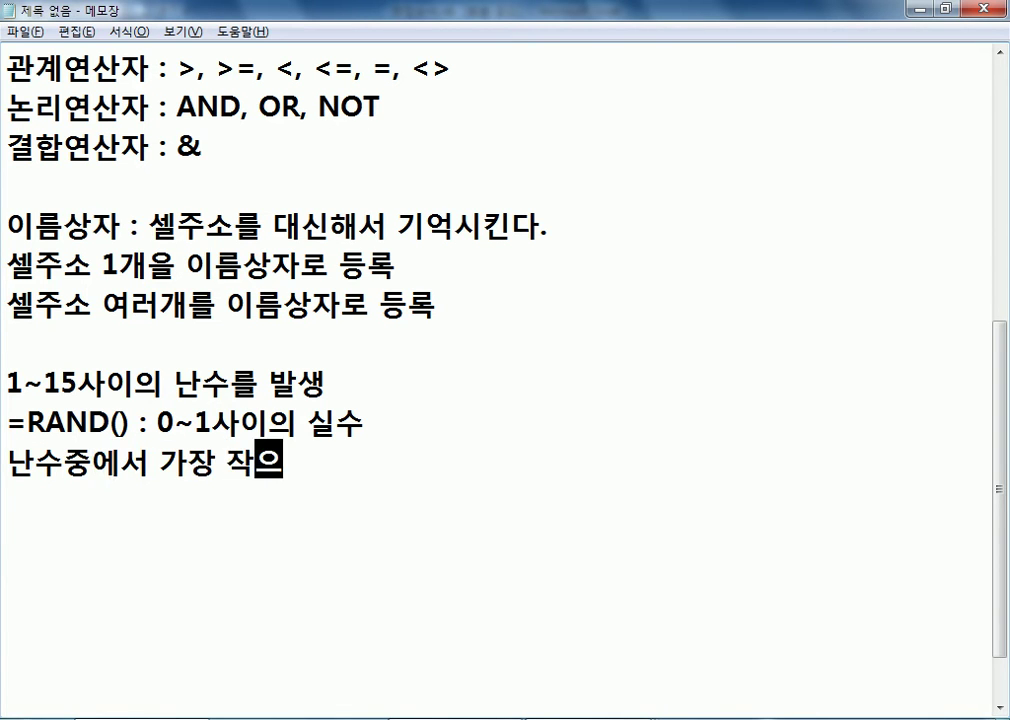
text( 0.00000)
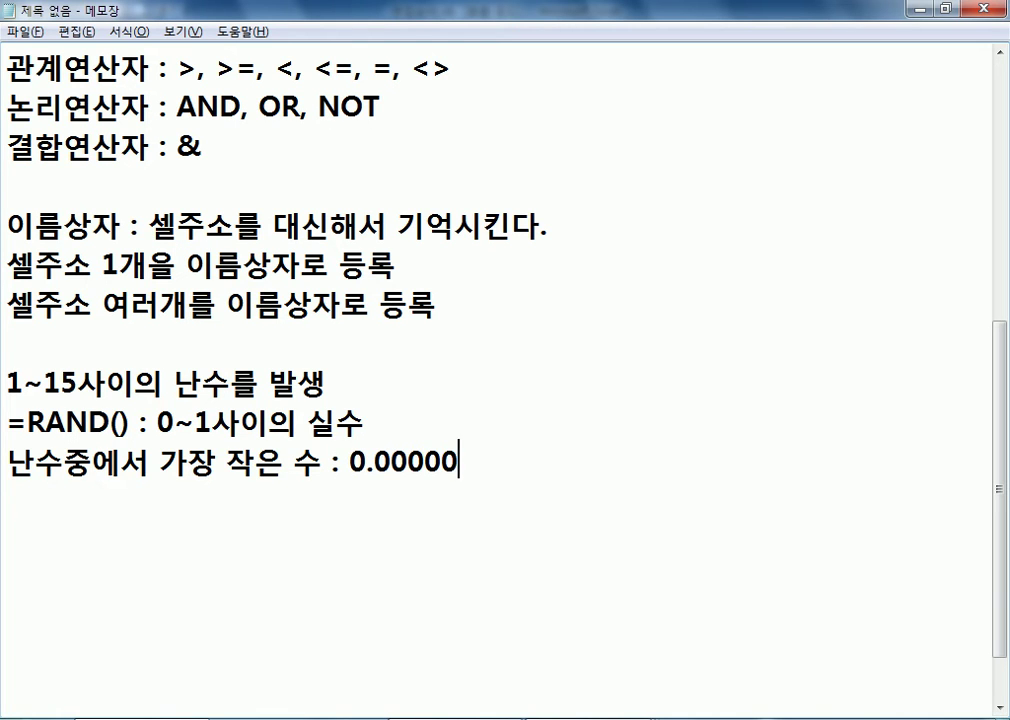
text(000`)
key(BackSpace)
text(1)
key(Left)
text(~~000)
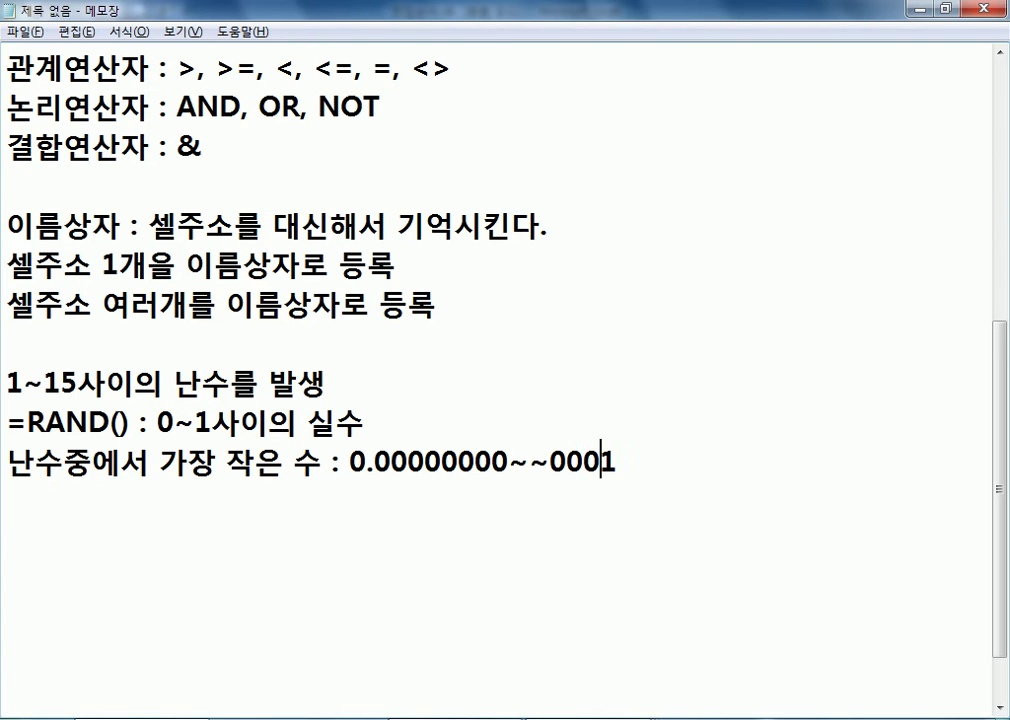
Duplicate the "난수중에서 가장 작은 수" line directly below and change "작은" to "큰" in the copy
click(252, 478)
key(shift+Up)
key(ctrl+c)
key(ctrl+v)
key(Left)
key(Left)
key(Left)
key(Left)
key(Left)
key(Left)
key(Left)
key(Left)
key(Left)
key(Left)
key(Left)
key(Left)
key(Left)
key(Left)
key(Left)
key(Left)
key(Left)
key(Left)
key(Left)
key(Left)
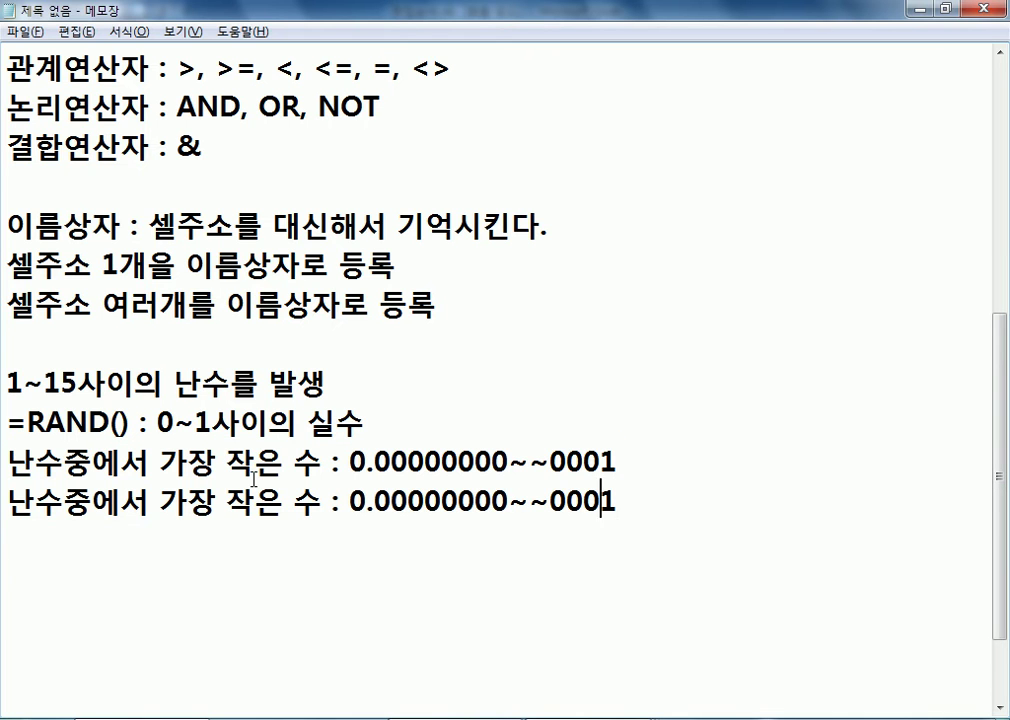
key(Left)
key(Left)
key(Left)
key(Right)
key(Delete)
key(Delete)
text(큰)
Replace the number in the "가장 큰 수" line with 0.999999999~~9999
key(Right)
key(Right)
key(Right)
key(Right)
key(Right)
key(Right)
key(Right)
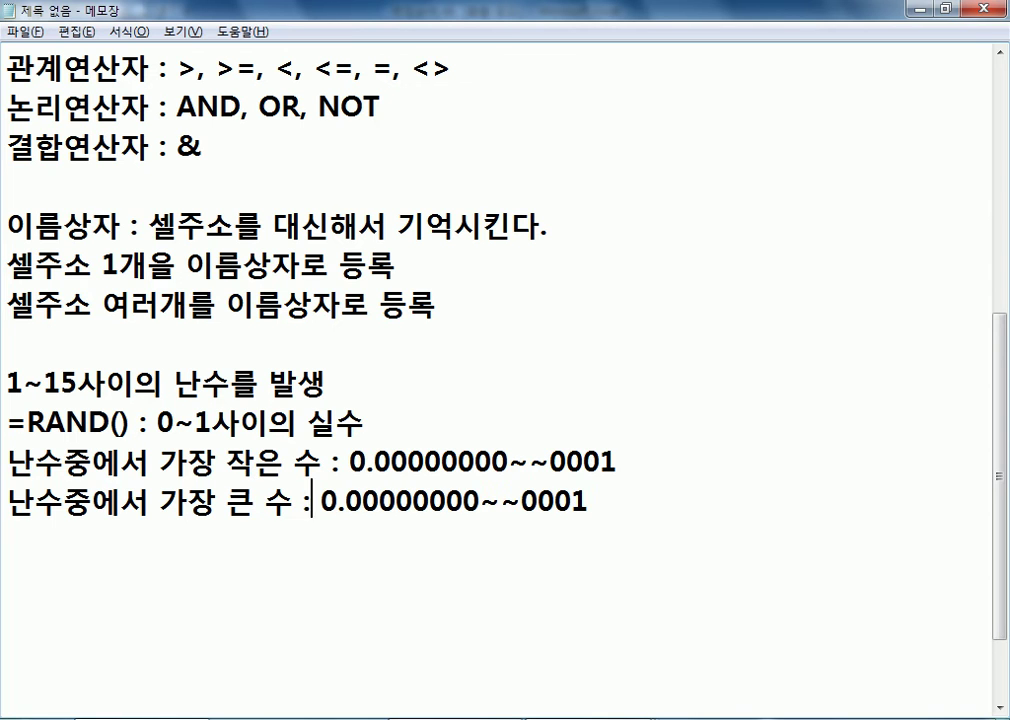
key(shift+End)
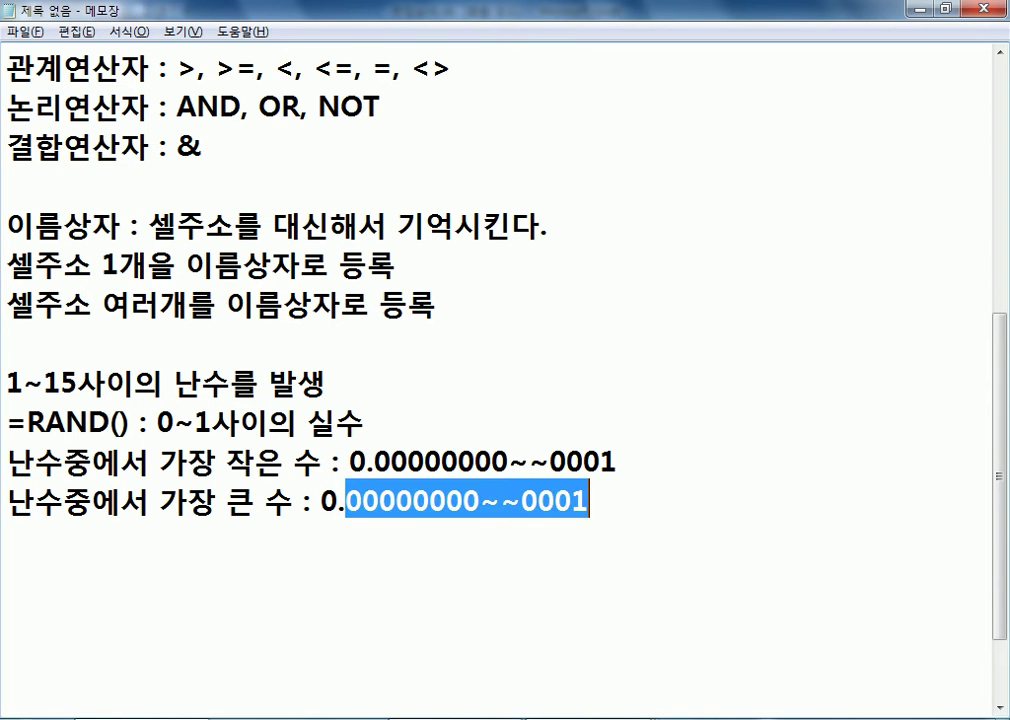
text(99999999)
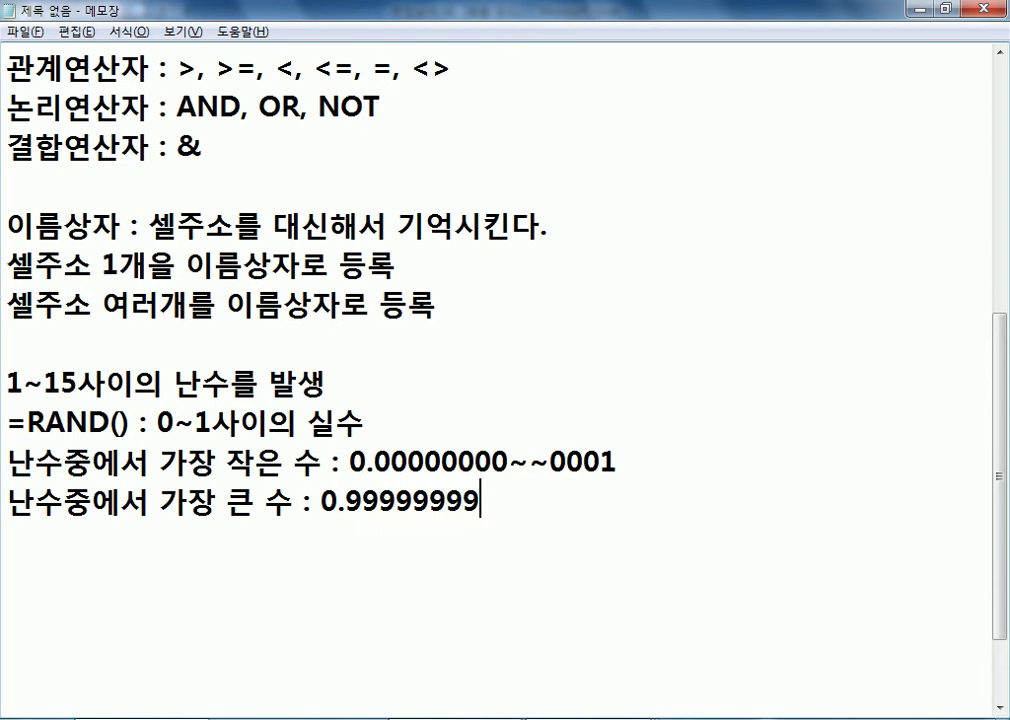
text(99~~)
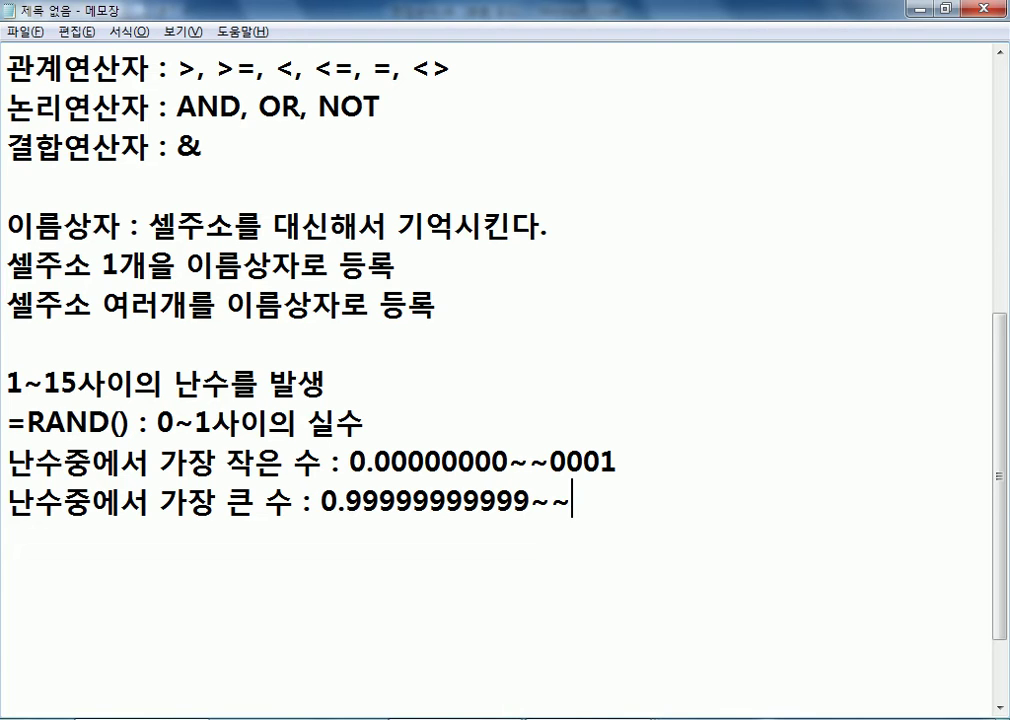
text(9999)
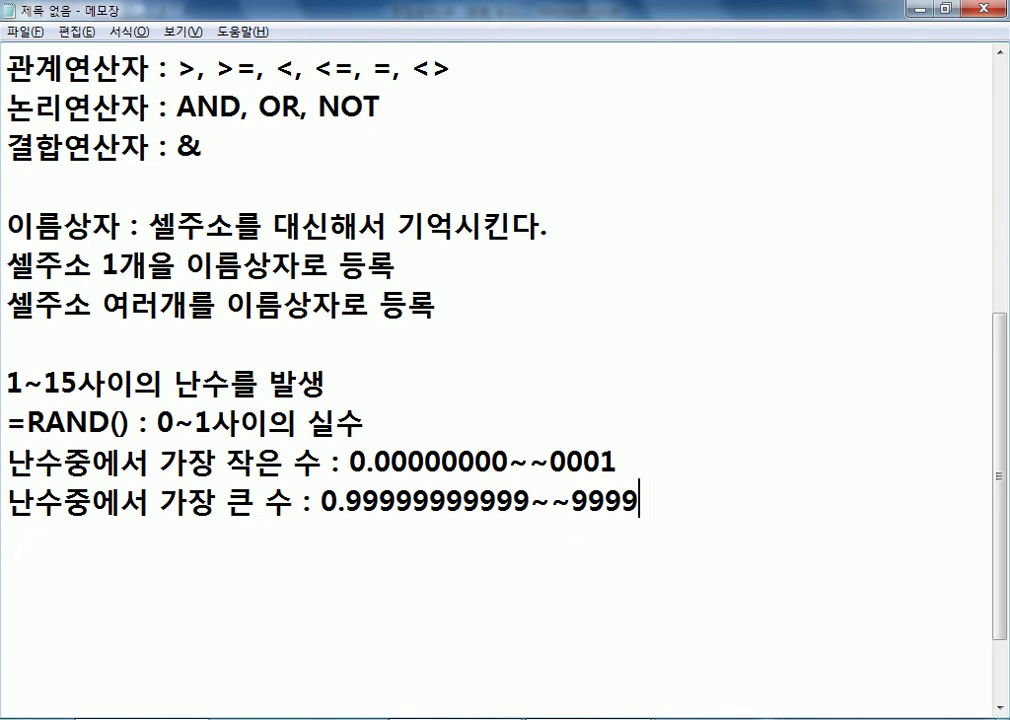
key(Left)
key(Left)
key(Left)
key(Left)
key(Left)
key(Left)
key(Left)
key(Left)
key(Left)
key(Left)
key(Delete)
key(Delete)
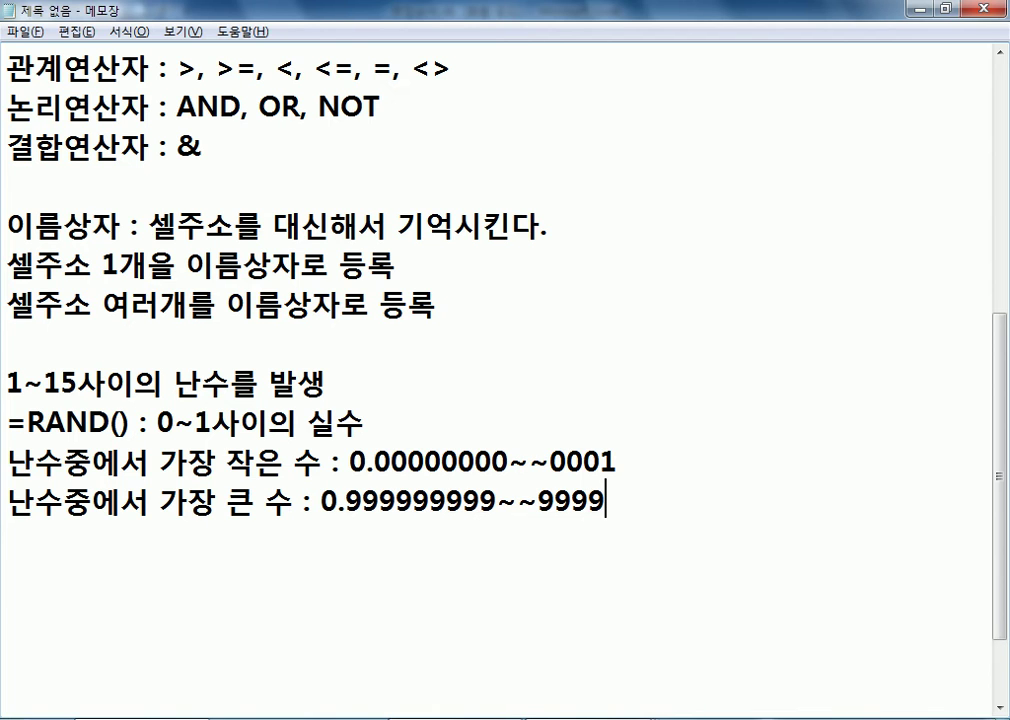
key(Up)
text(0)
key(Delete)
key(BackSpace)
text(1)
Write the formula =RAND()*15 on the line below the "가장 큰 수" note
key(Down)
key(Down)
text(=RAND()*)
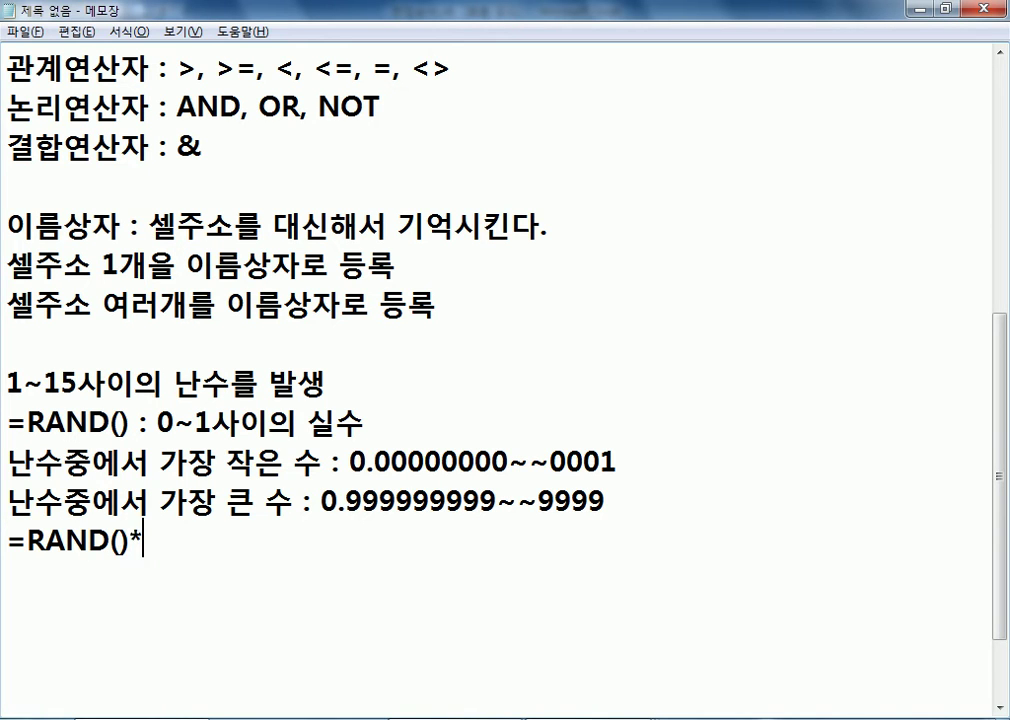
text(15)
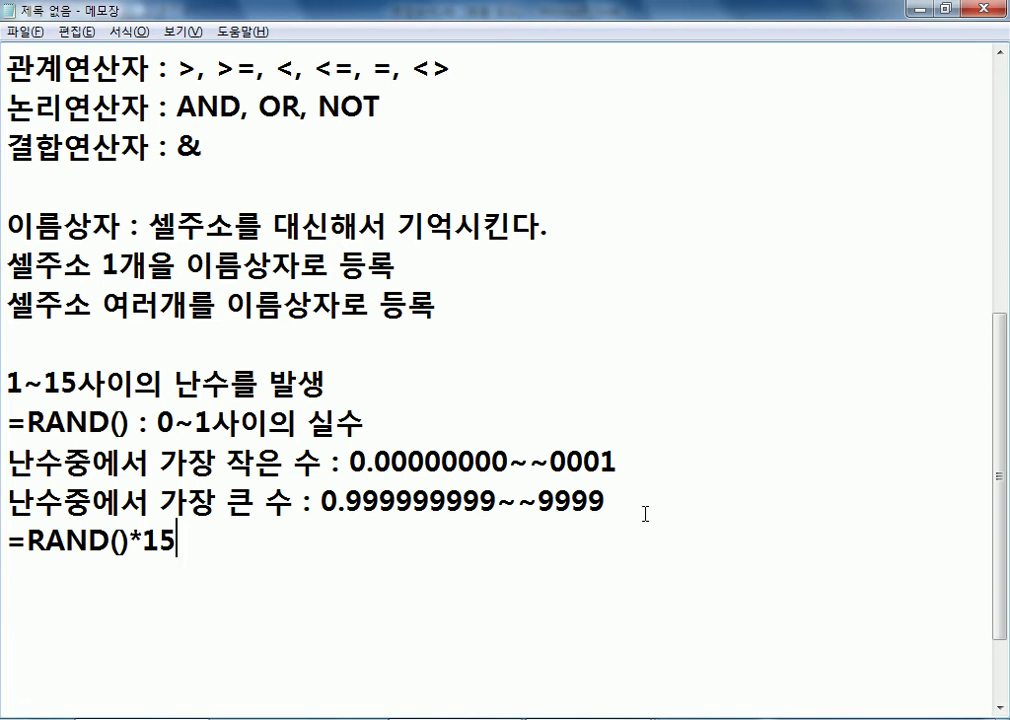
Wrap RAND()*15 in the INT function so the line reads =INT(RAND()*15)
drag(321, 500, 607, 500)
click(234, 541)
click(26, 541)
text(INT()
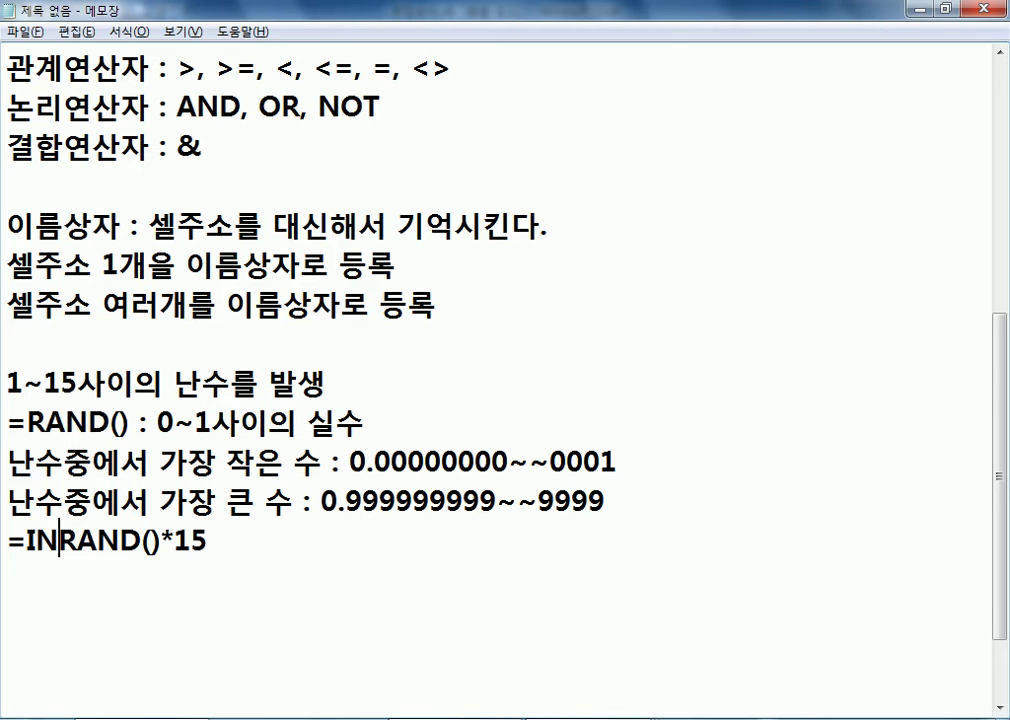
key(shift+End)
text())
key(ctrl+z)
key(End)
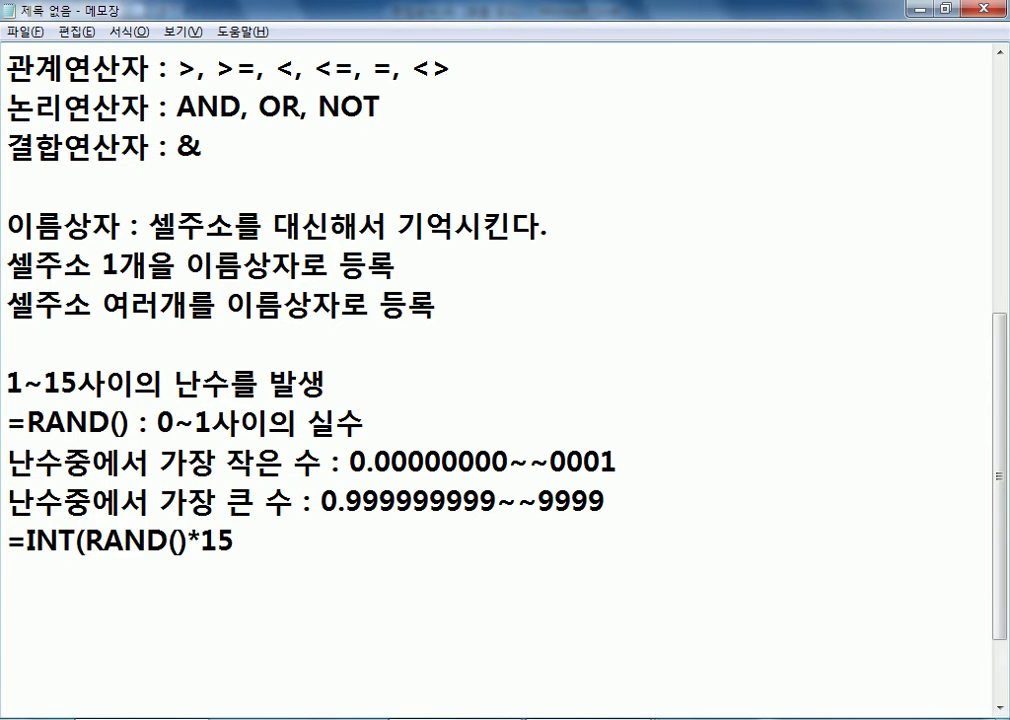
text())
Annotate the =INT(RAND()*15) line with its range " : 0~14" and start a new line
click(78, 543)
drag(78, 543, 26, 543)
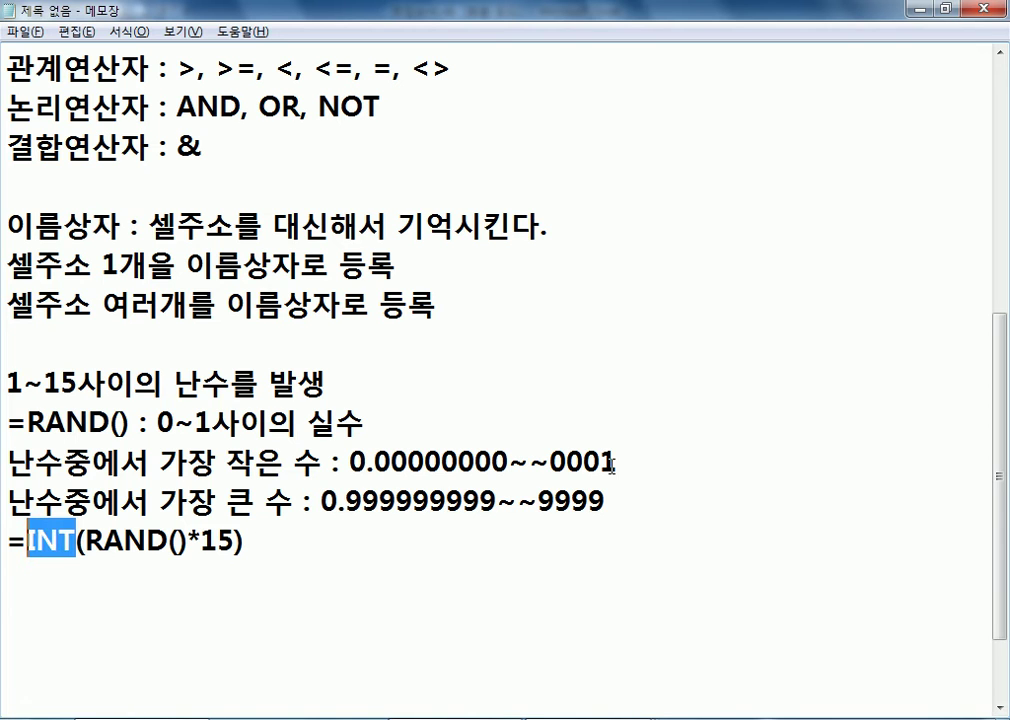
click(446, 540)
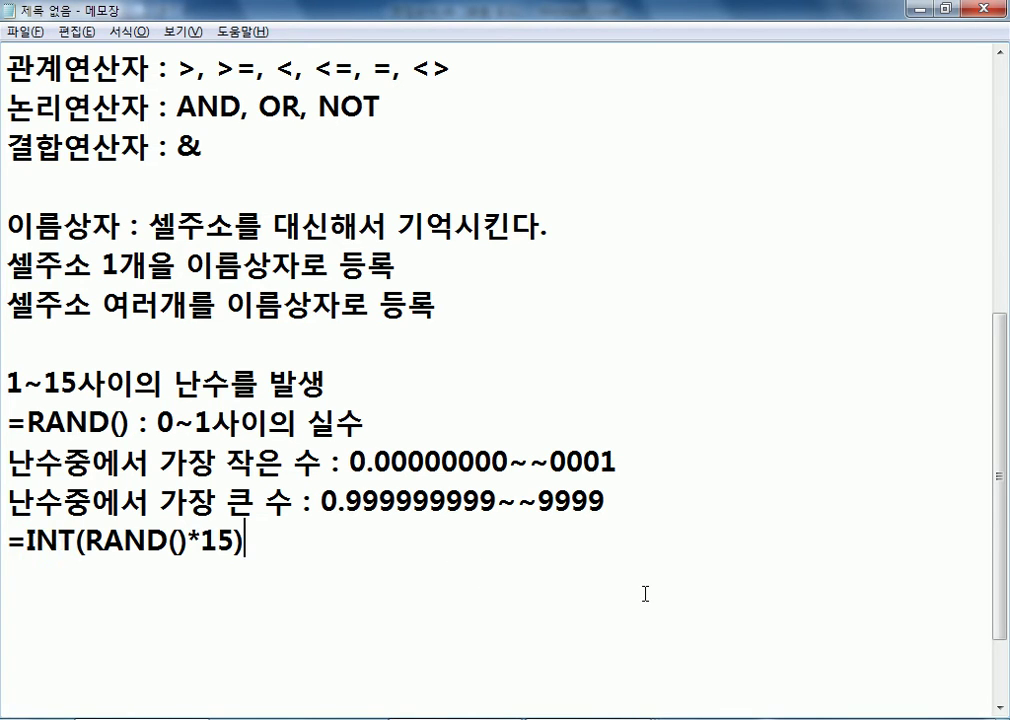
text(: 0~ 14)
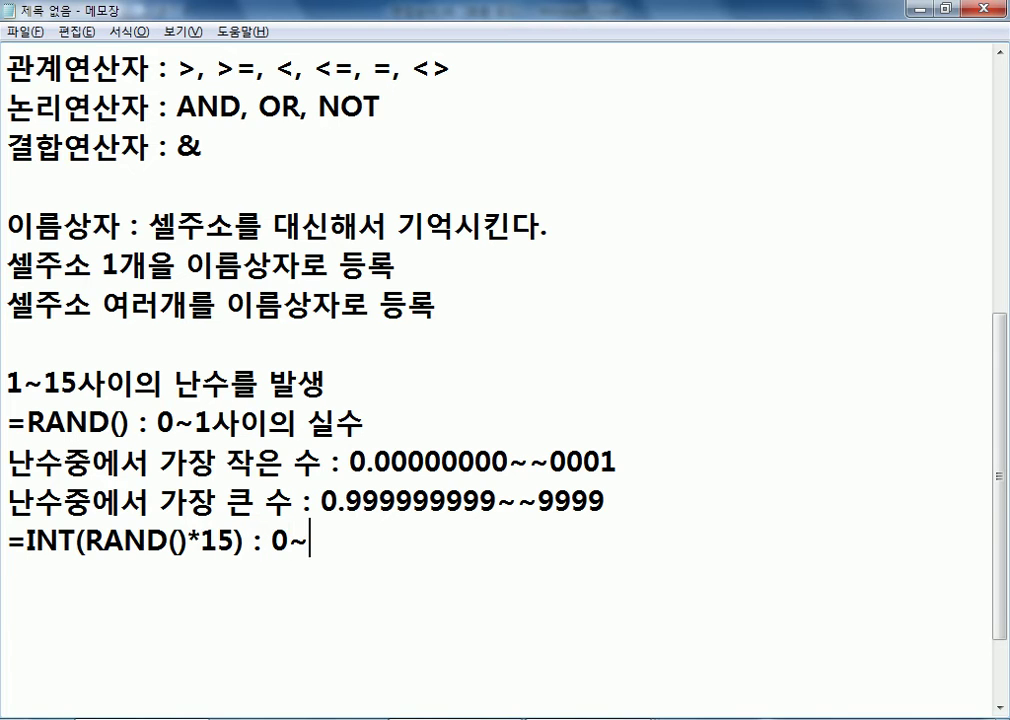
key(Left)
key(Left)
key(Left)
key(Delete)
key(End)
key(Return)
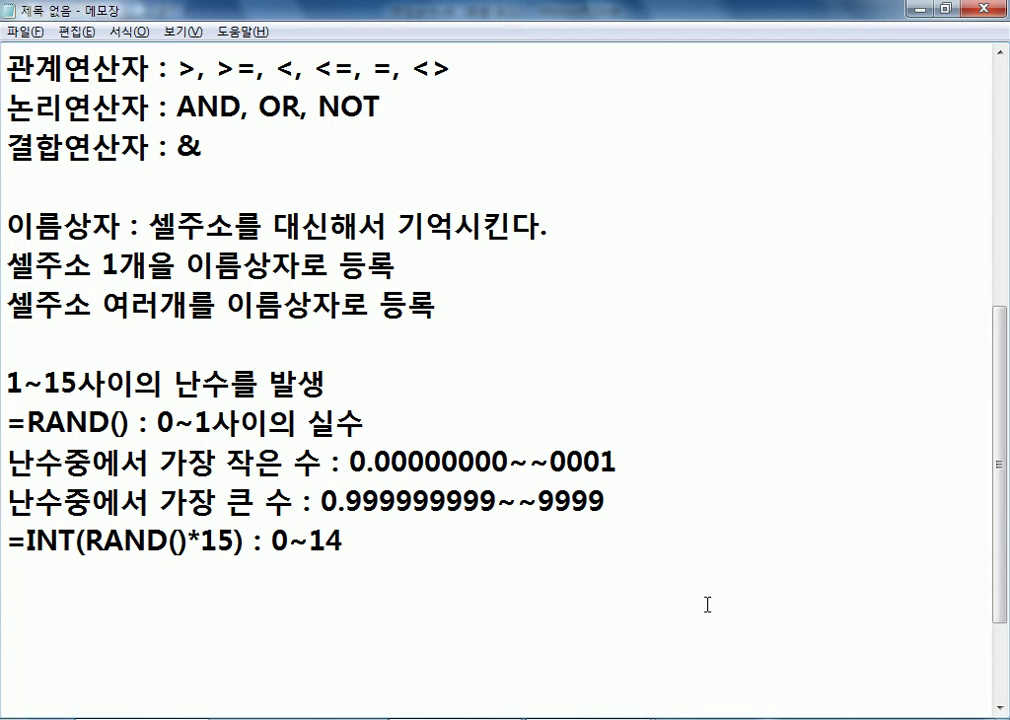
Write the line "=INT(RAND()*15)+1 : 1~15" and end it with a line break
text(=)
key(BackSpace)
text(IN)
key(Home)
text(=)
key(End)
text(T(RANK)
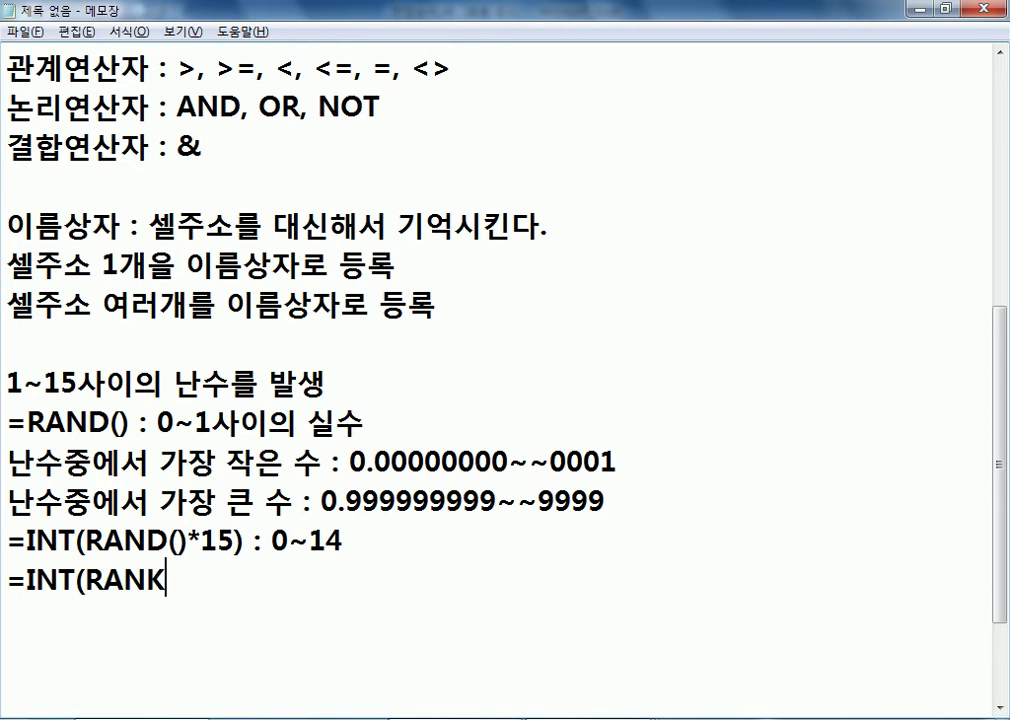
key(BackSpace)
text(D()*15))
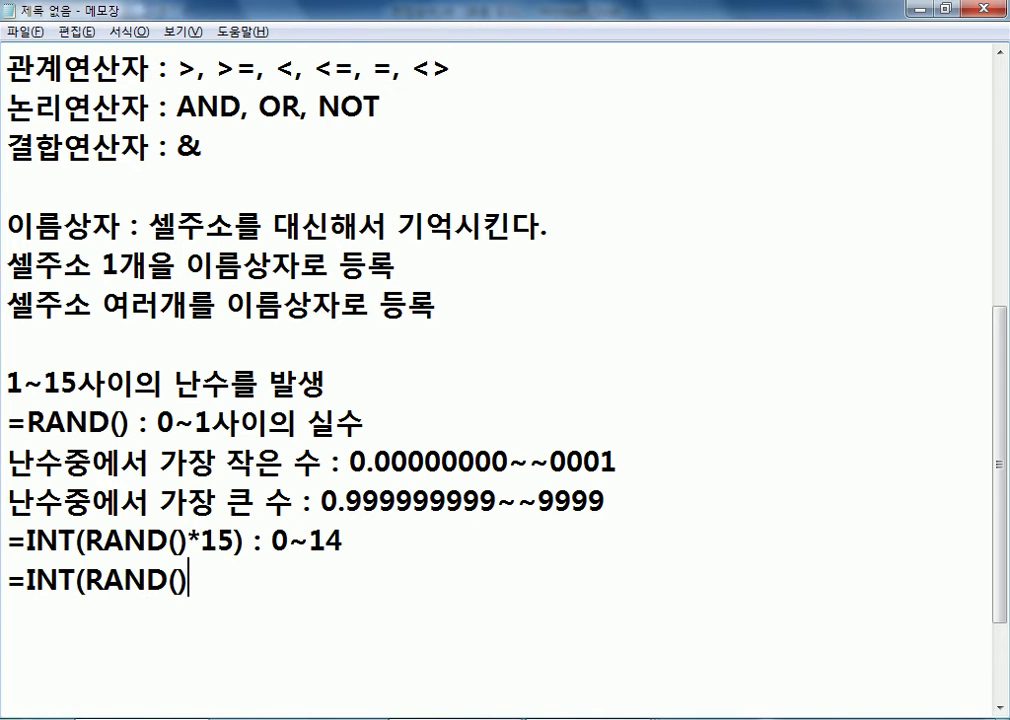
text(+1)
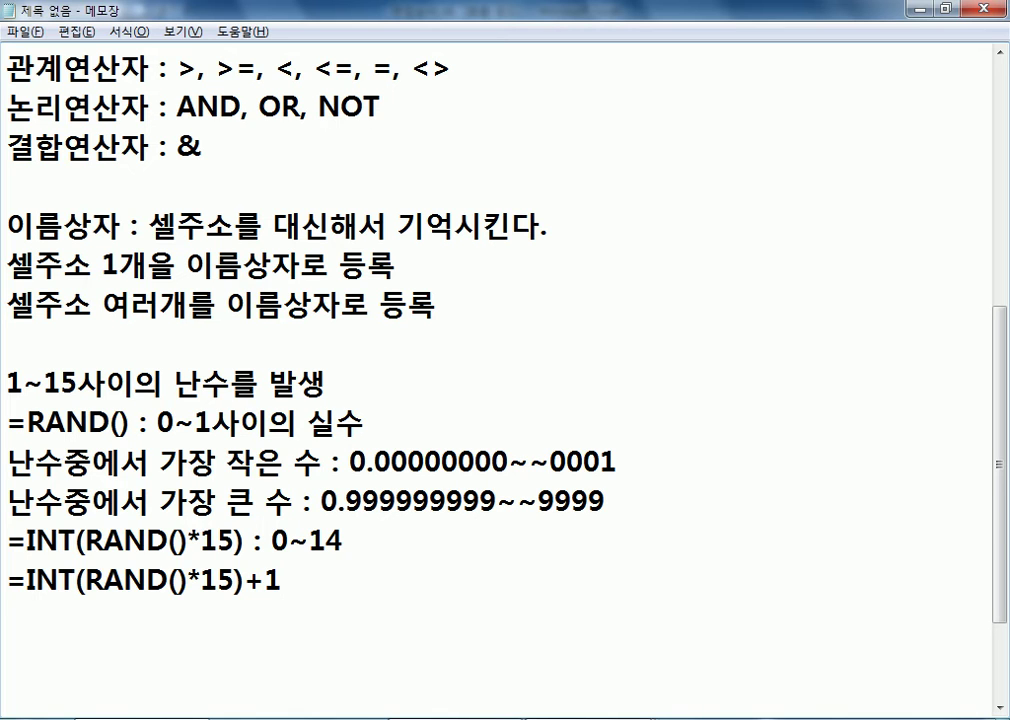
text(: 1~15)
key(Return)
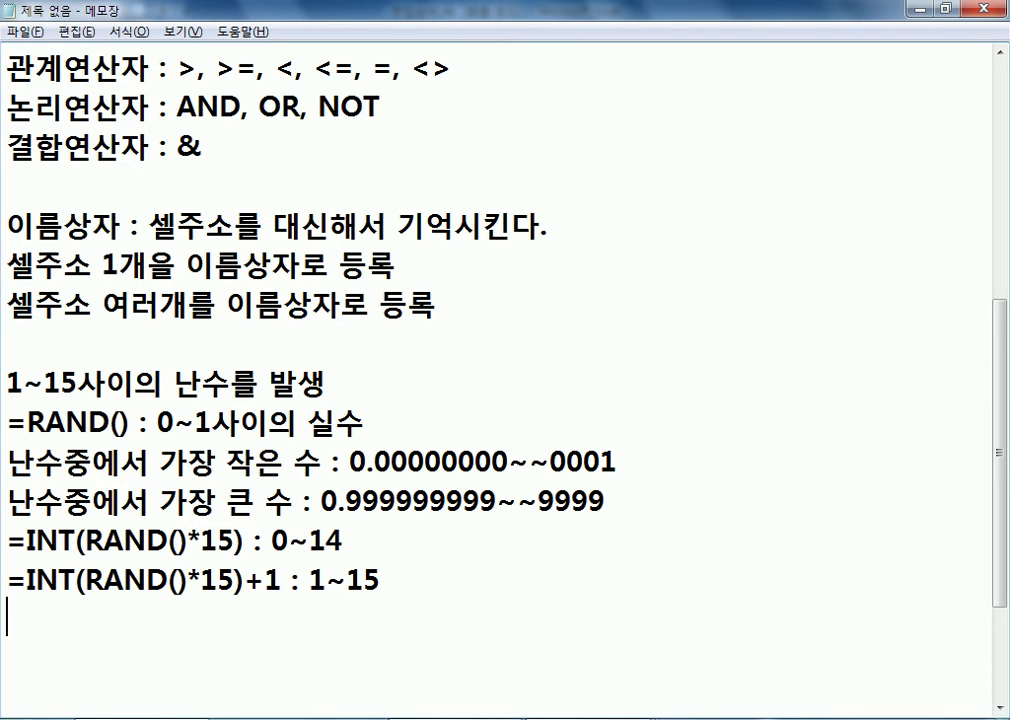
Leave a blank line and write the label "LOTTO 645"
key(Return)
text(LOT)
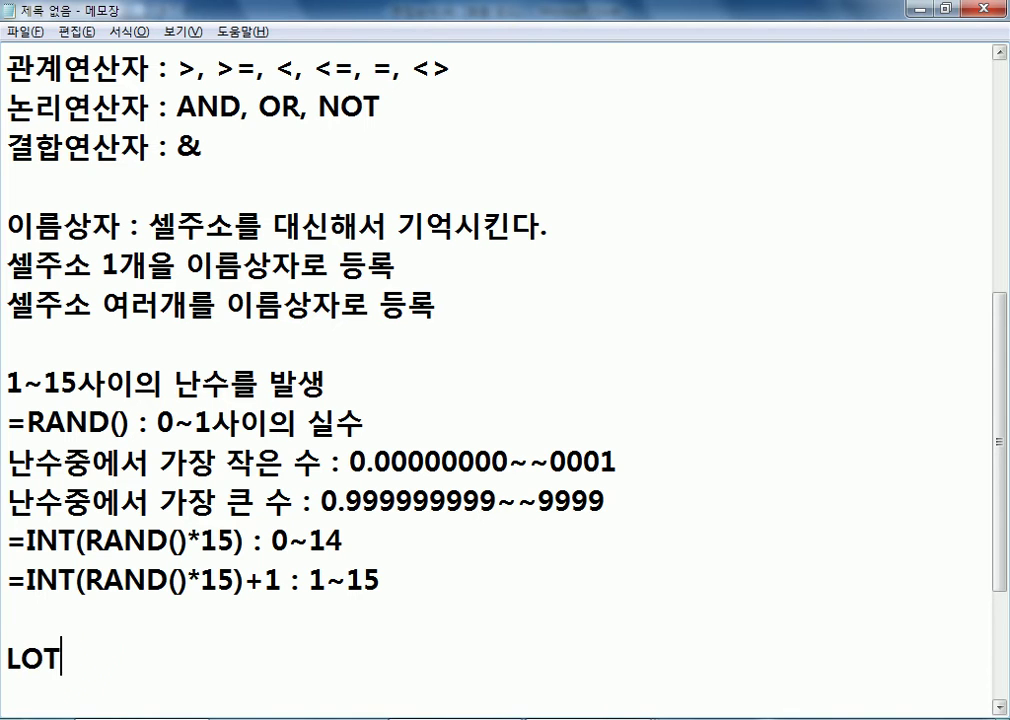
text(TO 645 )
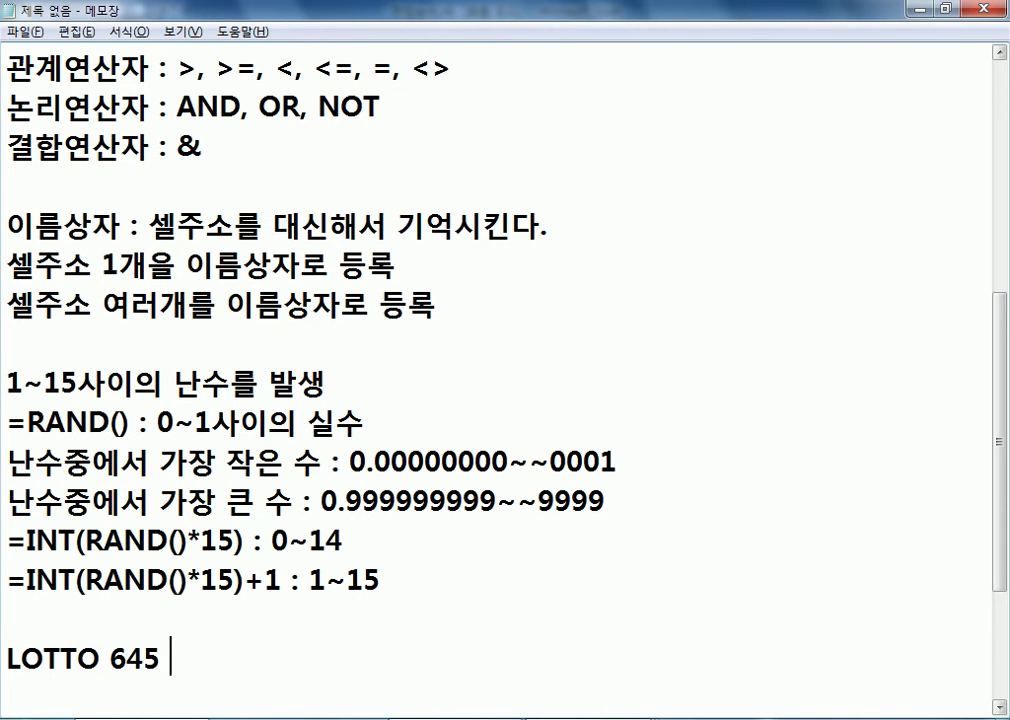
Complete the LOTTO 645 line with a colon and the formula =INT(RAND()*45)+1
text(: =ㅑㅜㅅ)
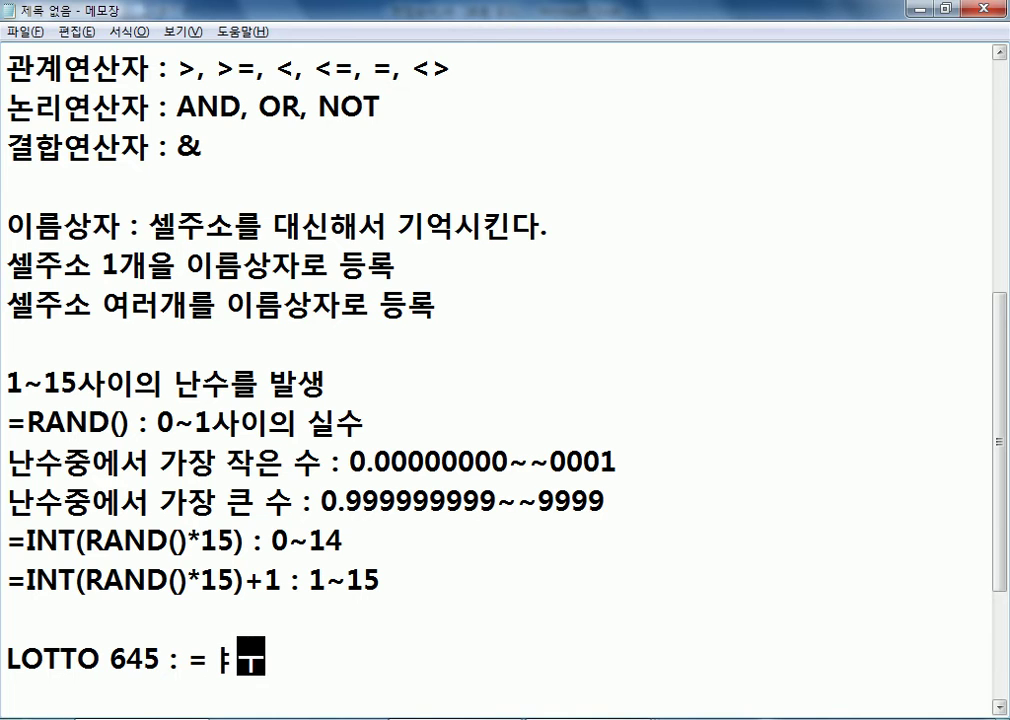
key(BackSpace)
key(BackSpace)
key(BackSpace)
text(ㅑㅜㅅ)
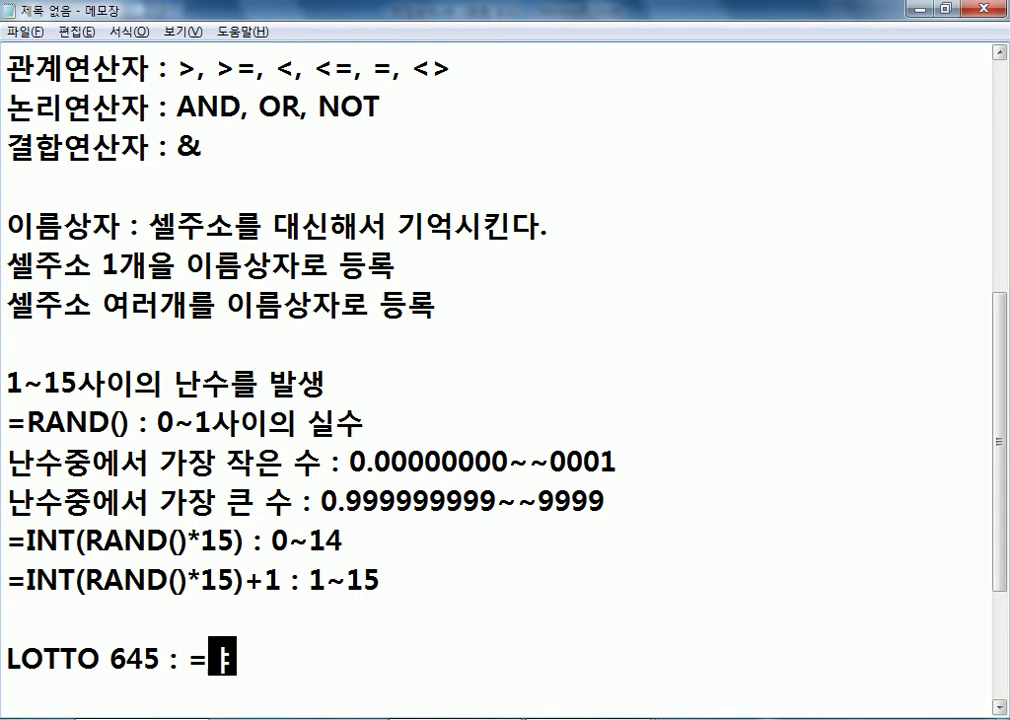
key(BackSpace)
key(BackSpace)
key(BackSpace)
key(Hangul)
text(INT()
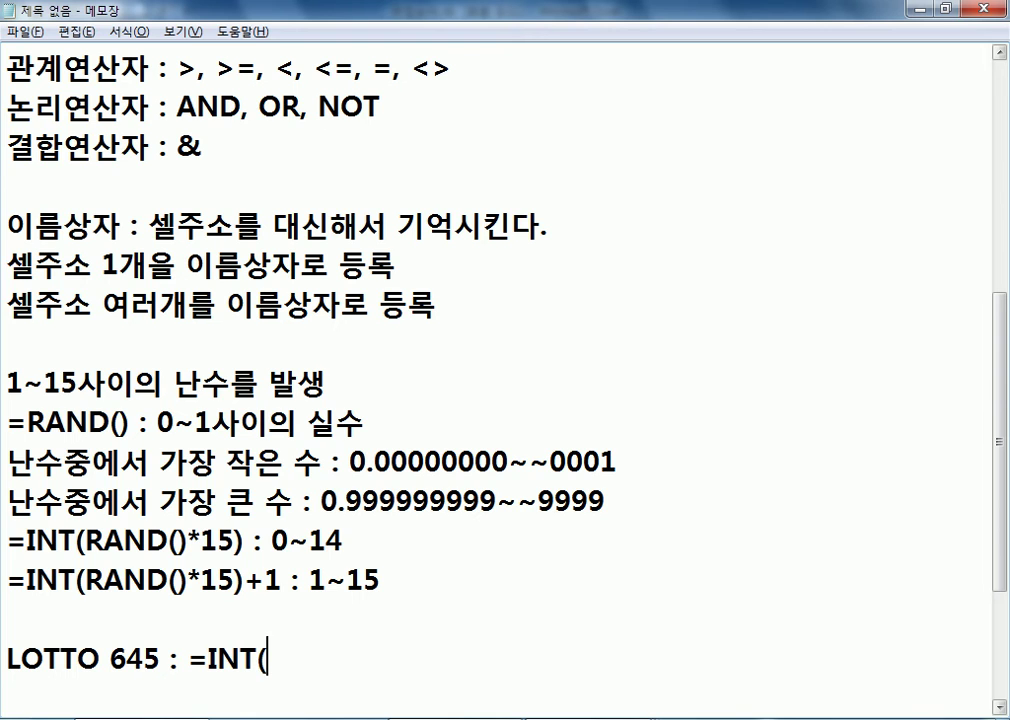
scroll(500, 380, down, 3)
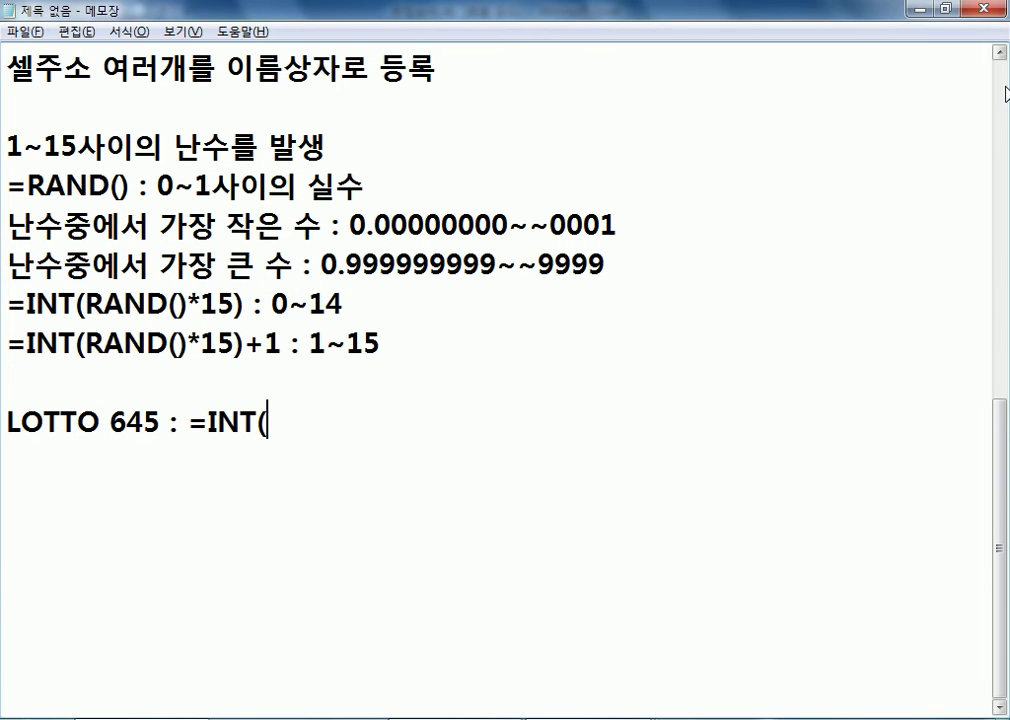
text(RAND()
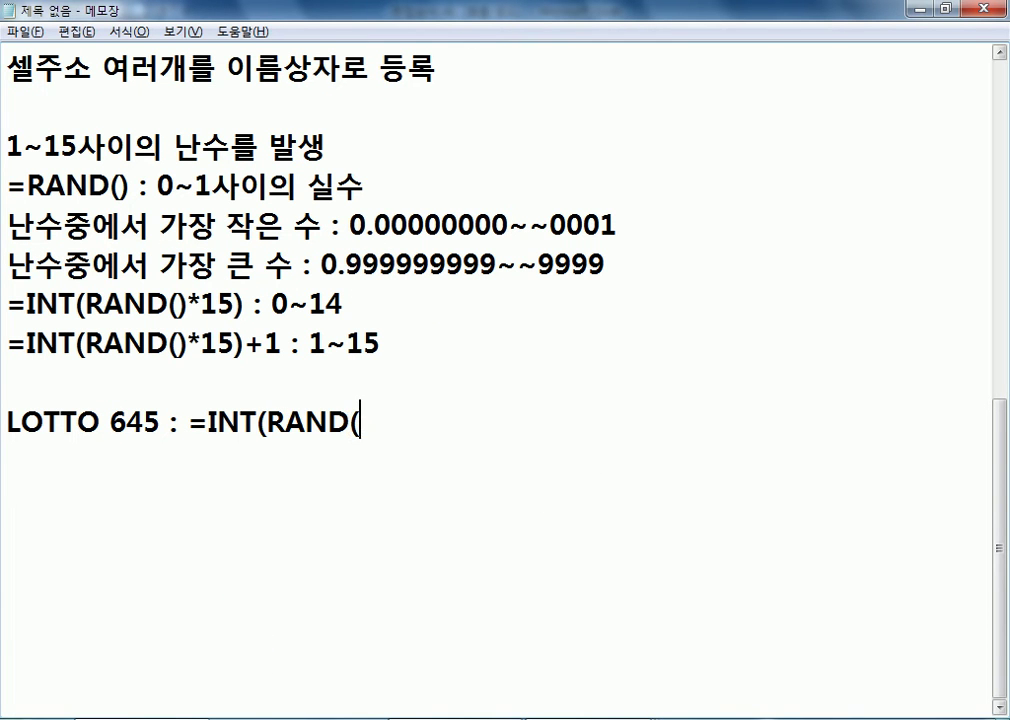
text()*44)
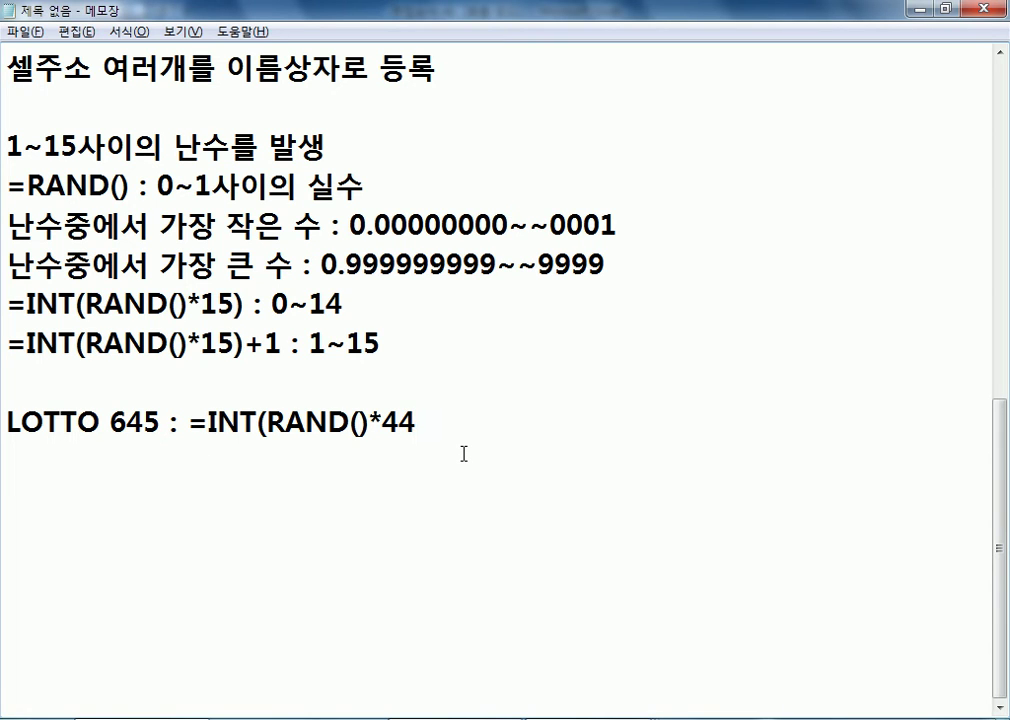
key(BackSpace)
text(5)+1)
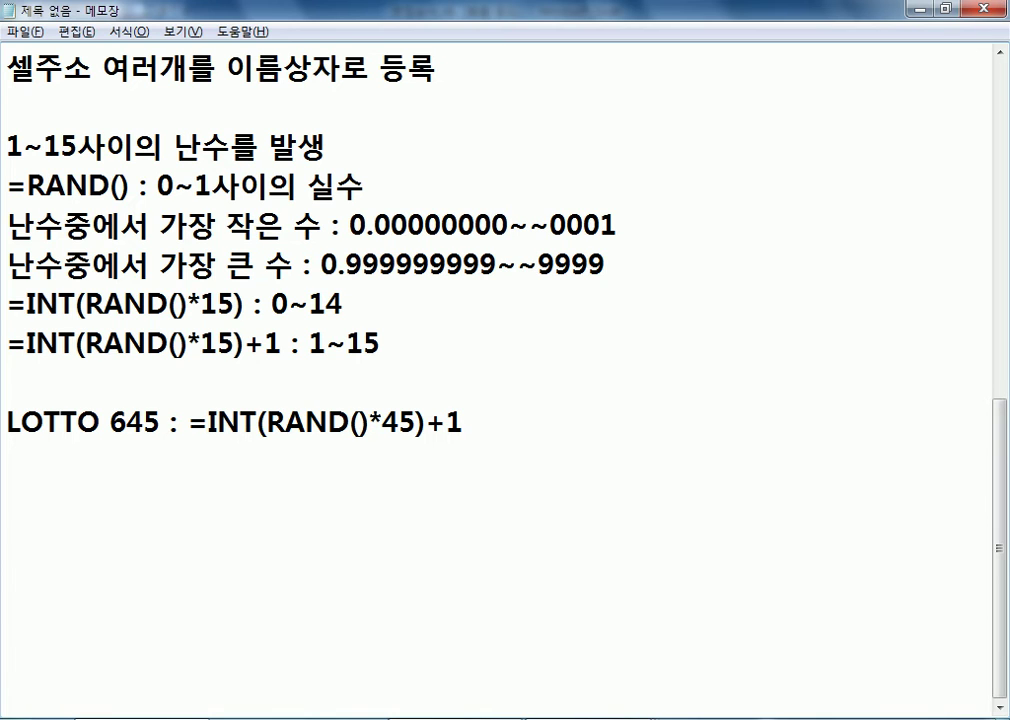
Copy the formula =INT(RAND()*45)+1 from the LOTTO line and switch to Excel
drag(200, 343, 282, 343)
click(282, 388)
drag(464, 420, 187, 420)
key(ctrl+c)
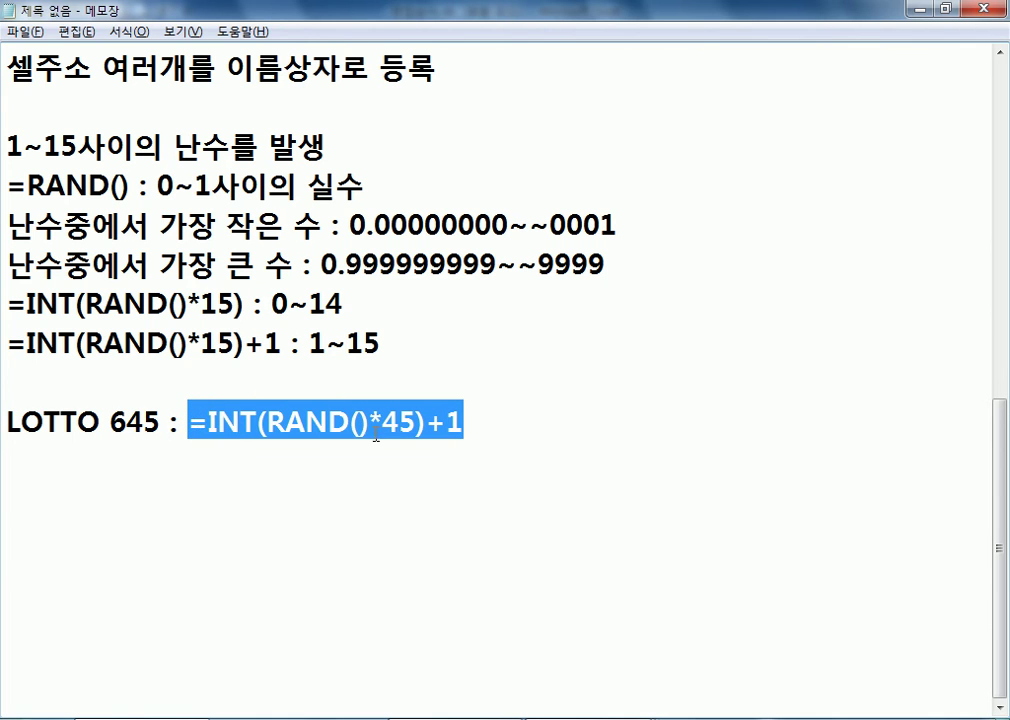
key(alt+Tab)
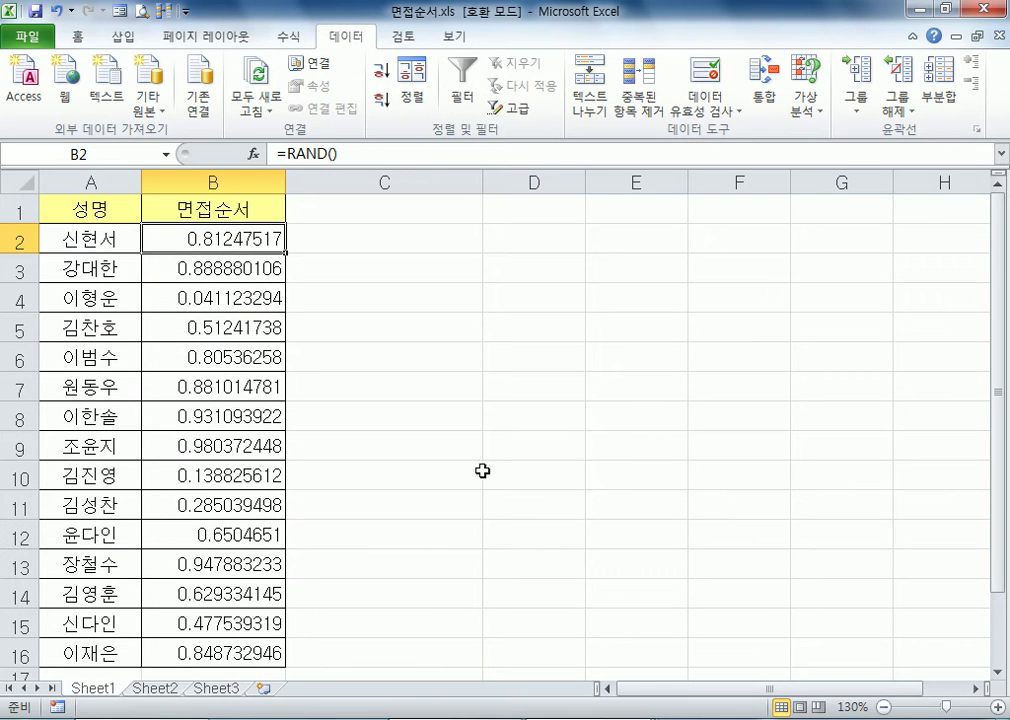
Paste the formula into cell A1 of Sheet2 and fill it across the range A1:H25
click(155, 688)
key(ctrl+v)
drag(114, 205, 696, 620)
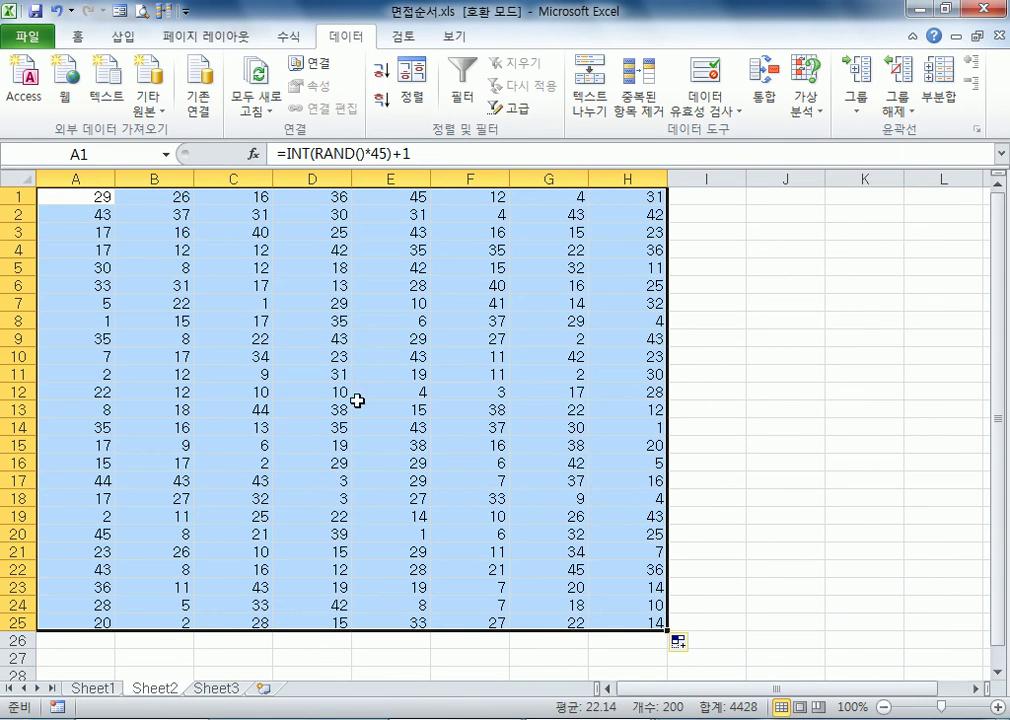
Re-enter the unchanged formula in cell A1 to regenerate all the random numbers
click(102, 204)
key(F2)
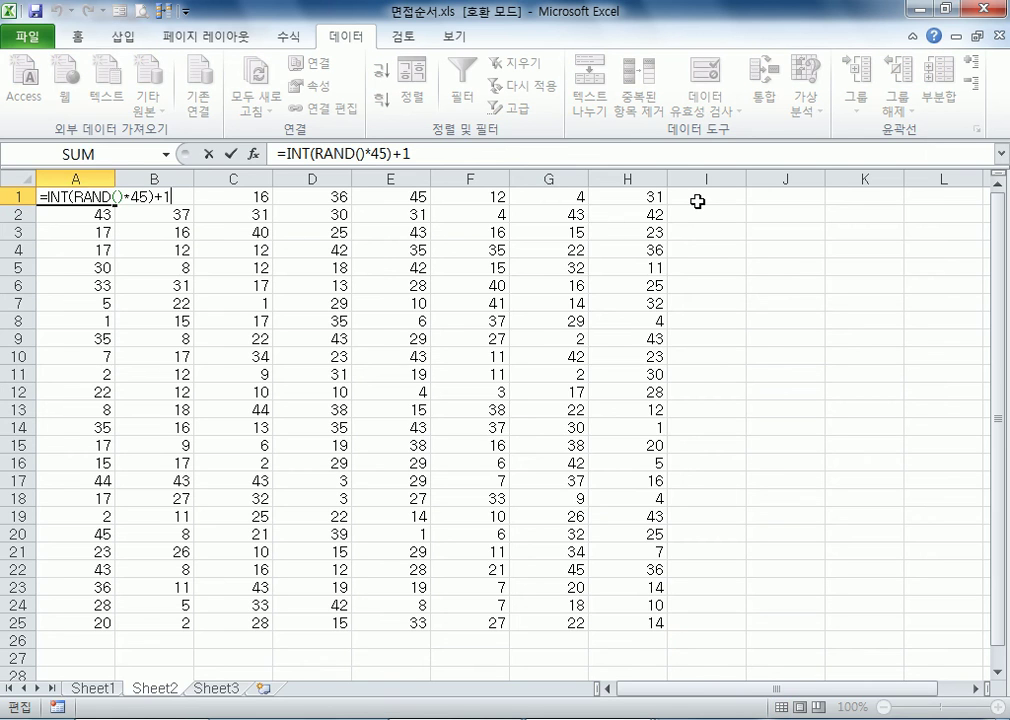
key(Return)
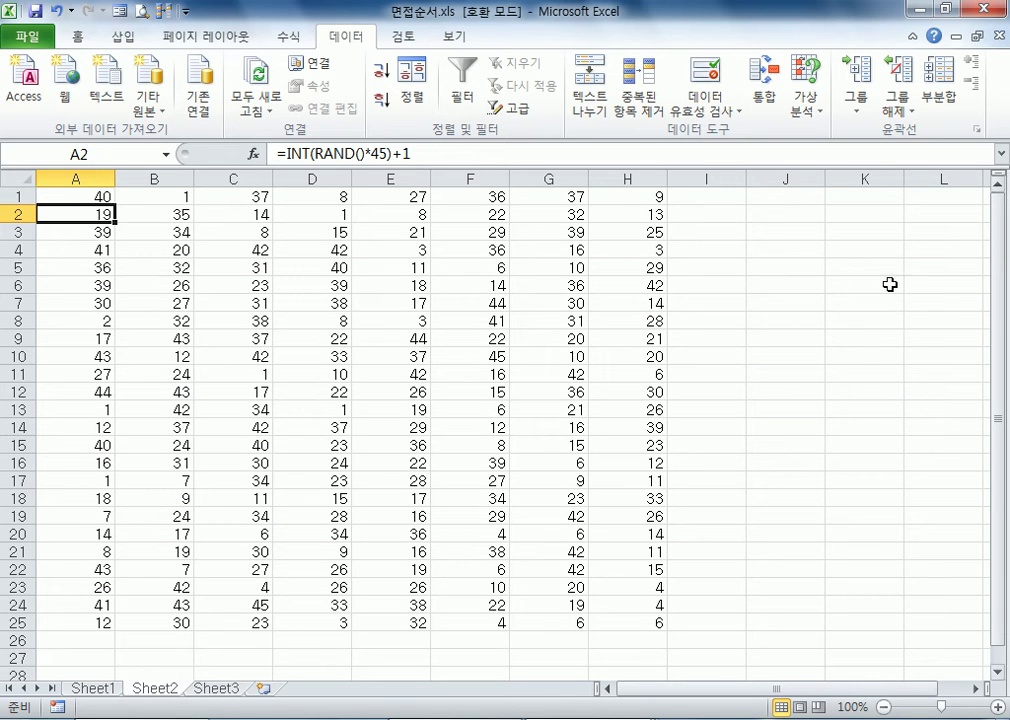
Return to Sheet1 of the workbook and switch back to the Notepad notes
click(810, 196)
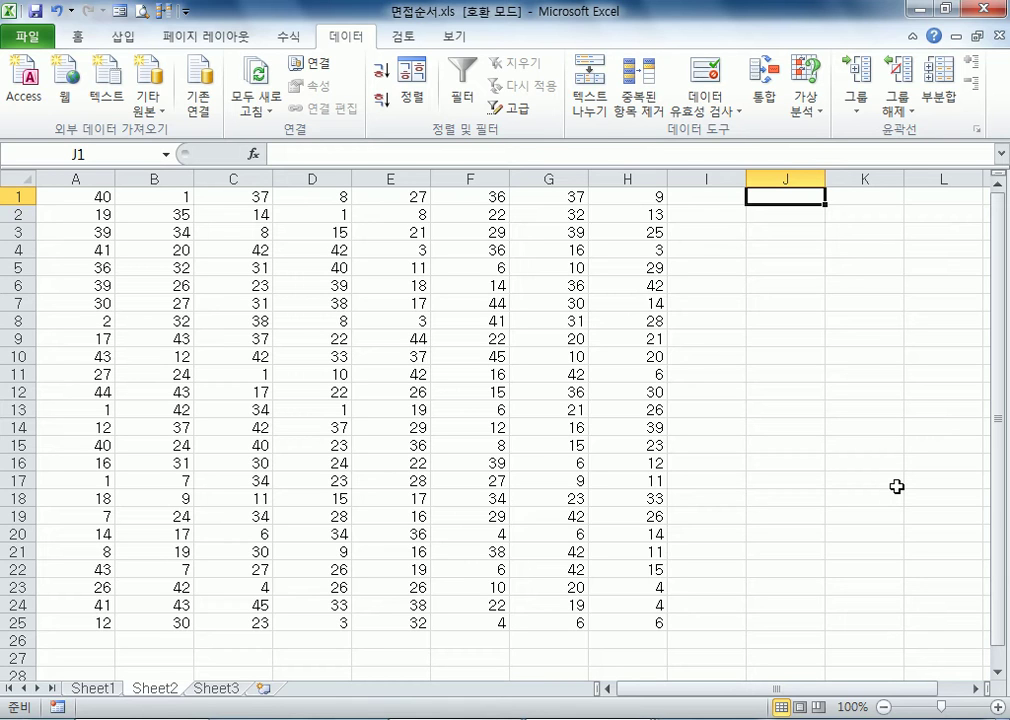
click(100, 689)
key(alt+Tab)
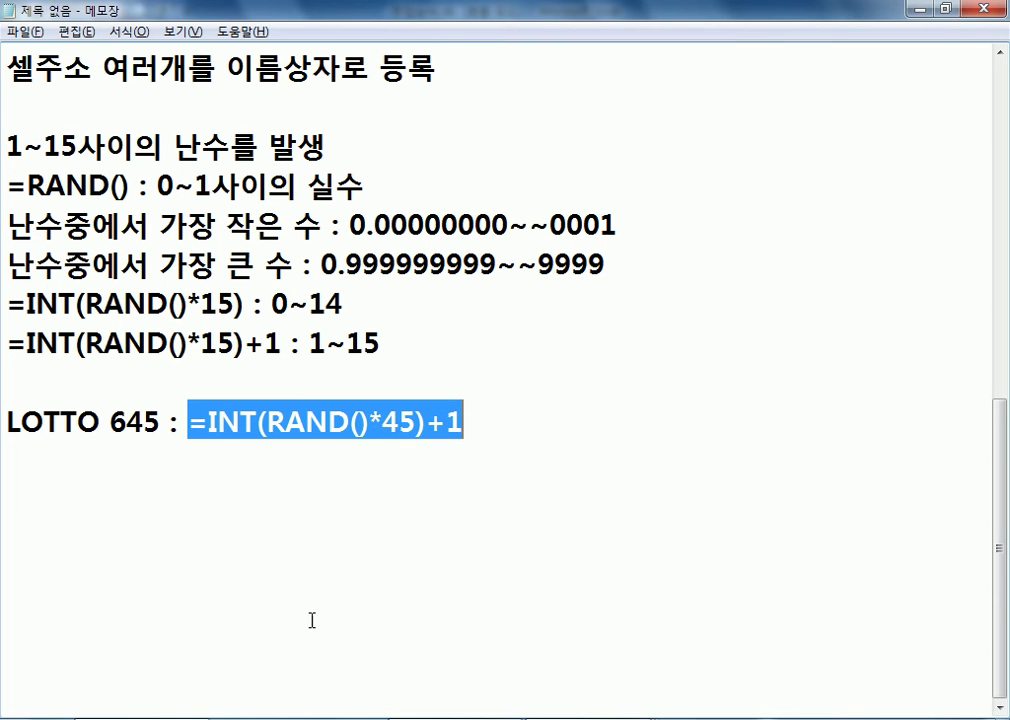
Copy the formula =INT(RAND()*15)+1 from the 1~15 line of the notes and switch to Excel
click(395, 345)
drag(281, 343, 5, 343)
key(ctrl+c)
key(alt+Tab)
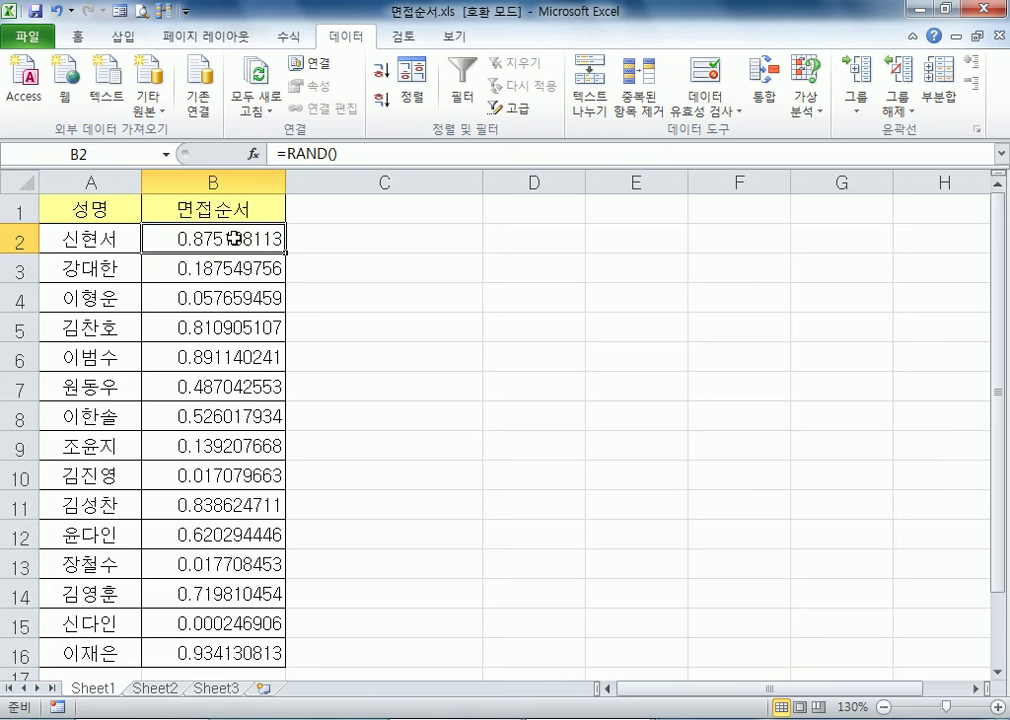
Replace the formula in cell B2 of Sheet1 with =INT(RAND()*15)+1 and fill it down through B16
double_click(270, 236)
drag(212, 238, 45, 240)
key(ctrl+v)
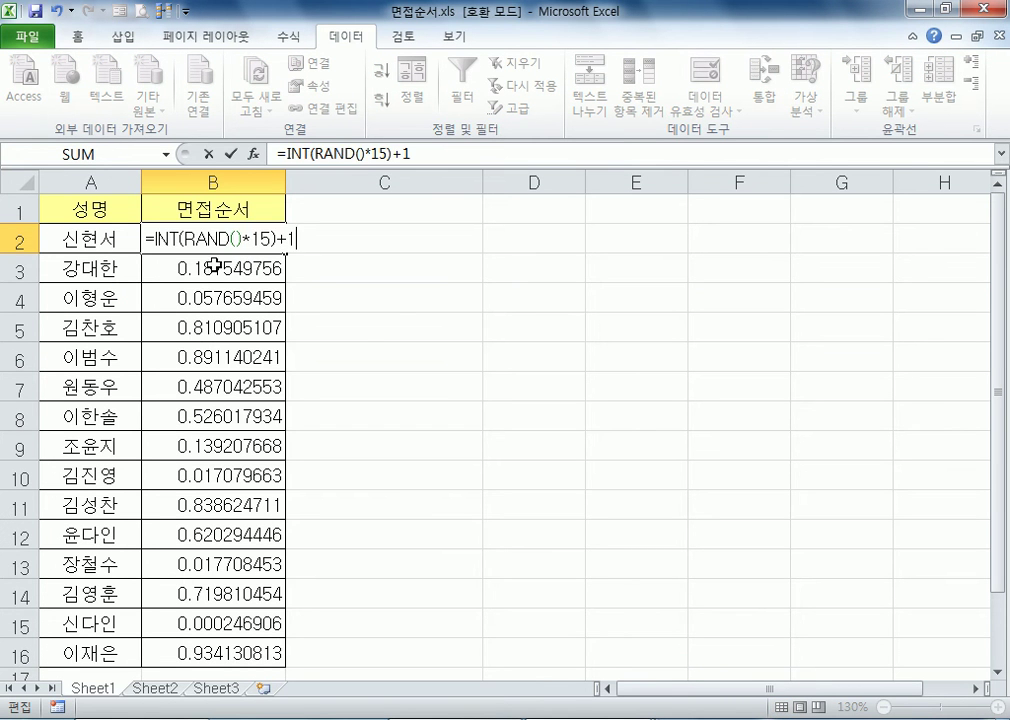
key(Return)
click(246, 236)
drag(286, 253, 299, 661)
click(431, 412)
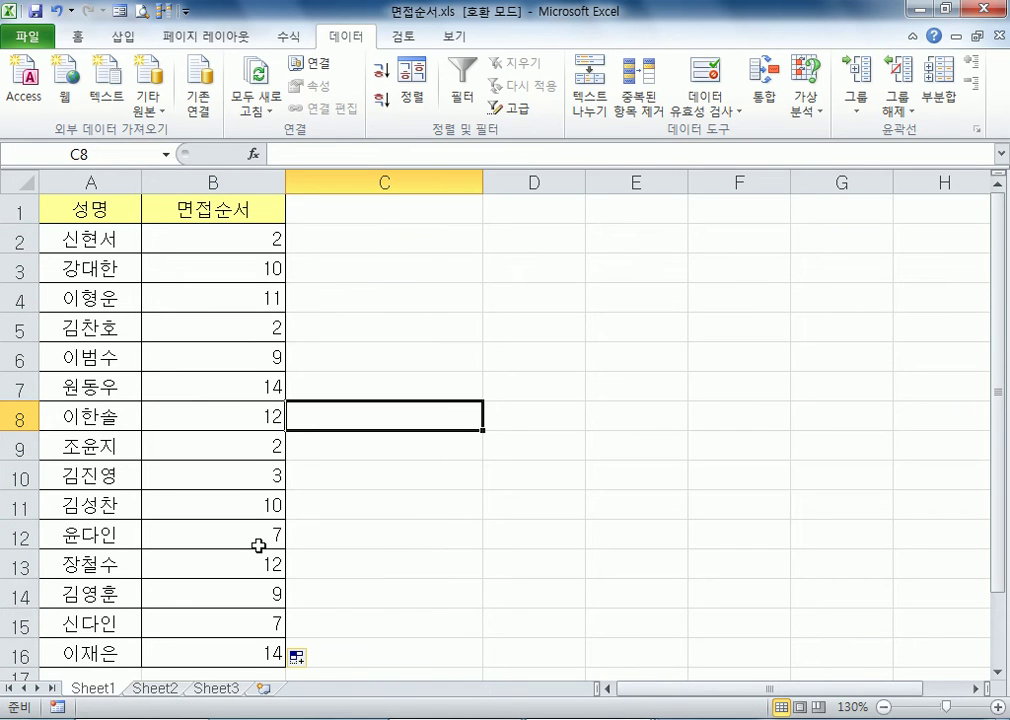
Compare the random numbers in cells B2 and B9 for duplicates and recalculate the sheet
click(262, 449)
click(241, 237)
click(251, 452)
click(257, 237)
click(236, 450)
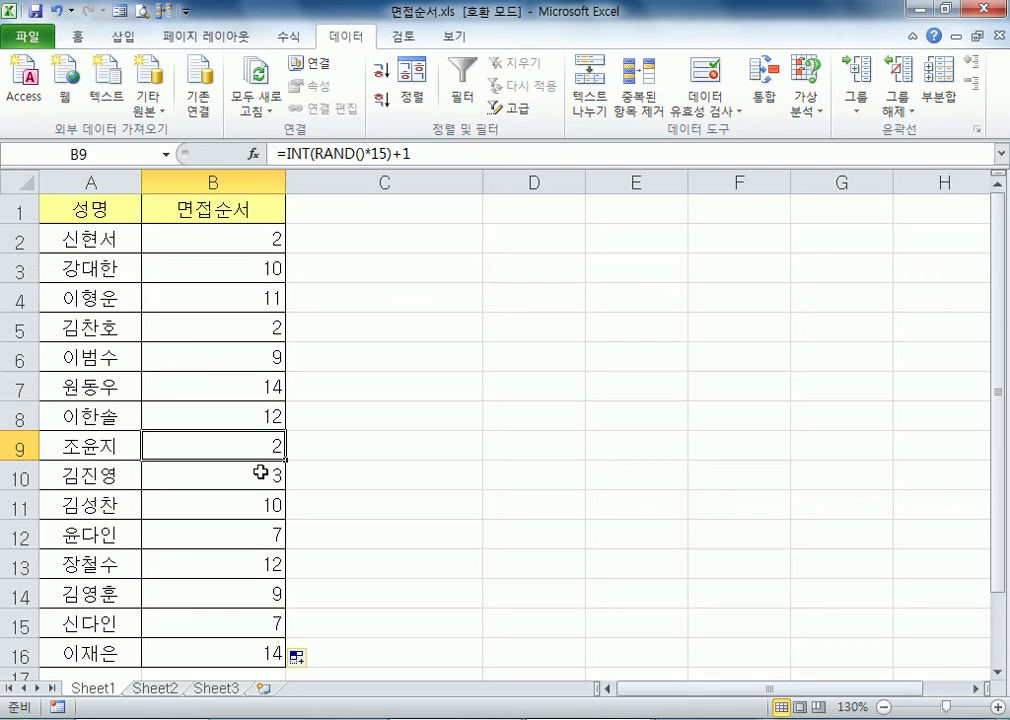
key(F9)
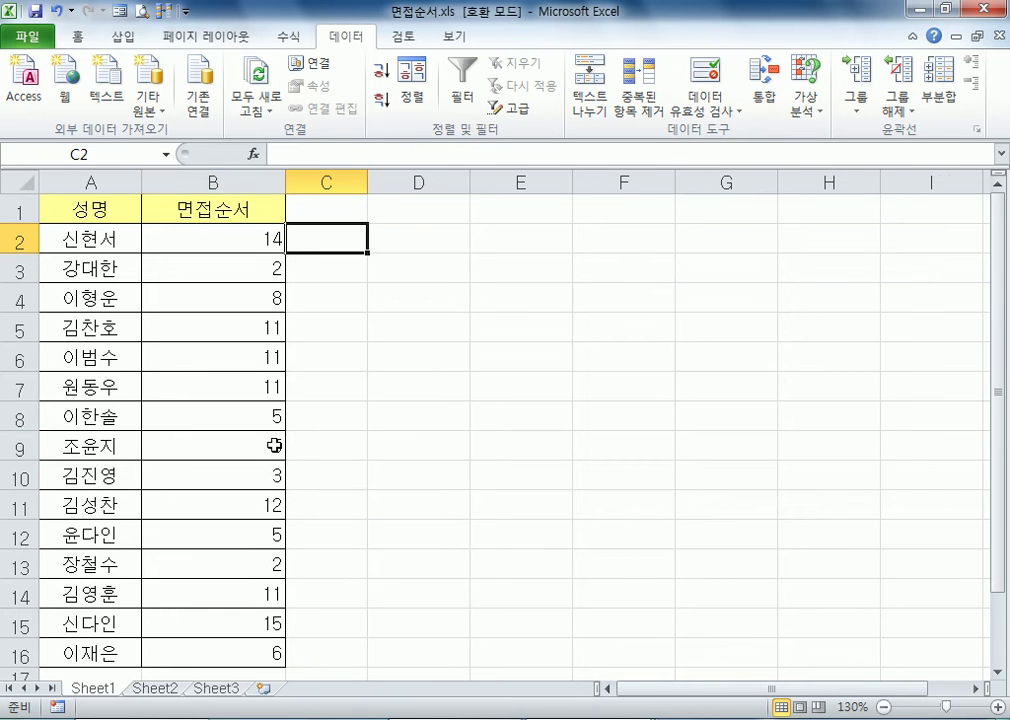
Review the formula in cell B2 without changing it and switch back to the Notepad notes
click(284, 239)
key(F2)
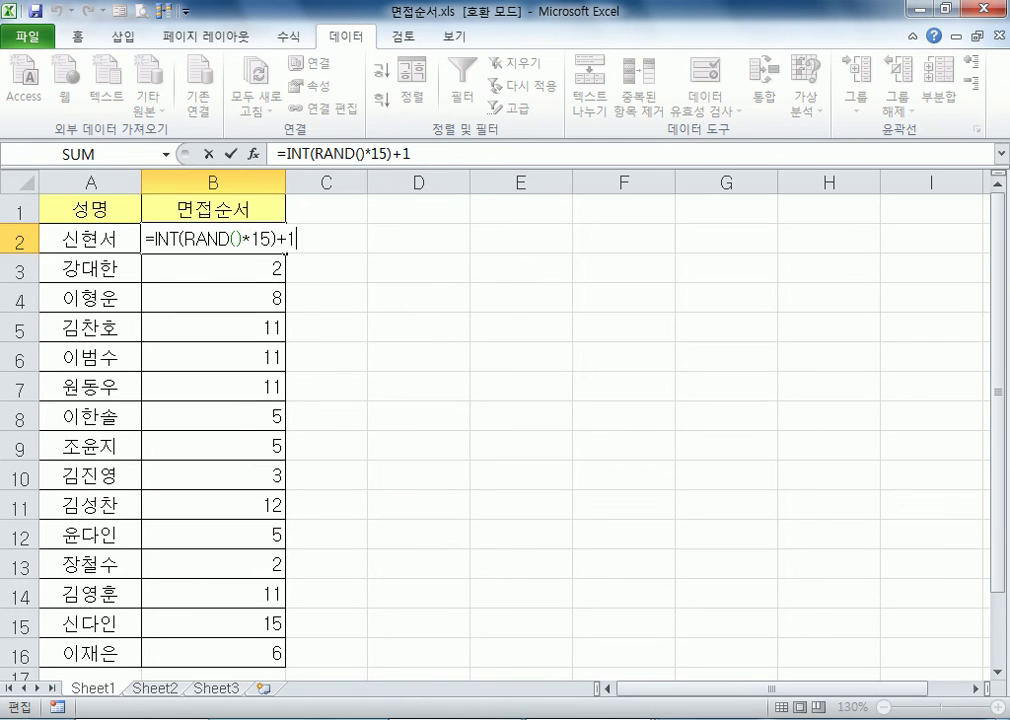
key(Escape)
key(alt+Tab)
Add several blank lines below the LOTTO 645 line in the notes
click(101, 397)
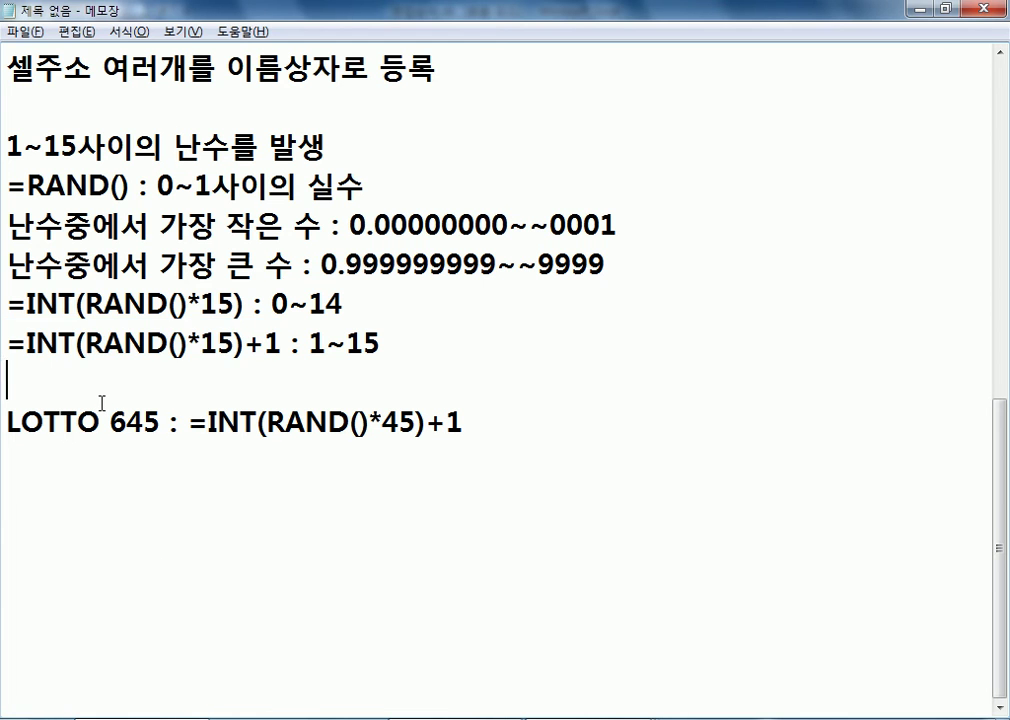
click(174, 494)
key(Return)
key(Return)
key(Return)
key(Return)
key(Return)
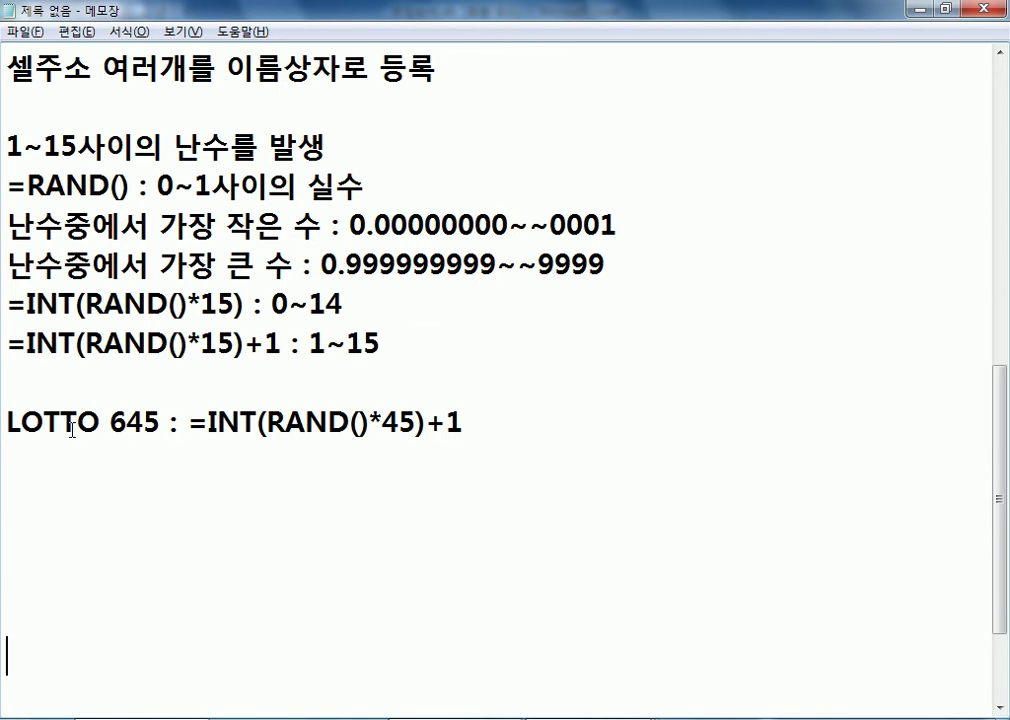
Write the formula =RANDBETWEEN(1, 15) in the notes, leaving one blank line below the LOTTO 645 line
click(29, 487)
scroll(238, 474, down, 2)
text(=RAB)
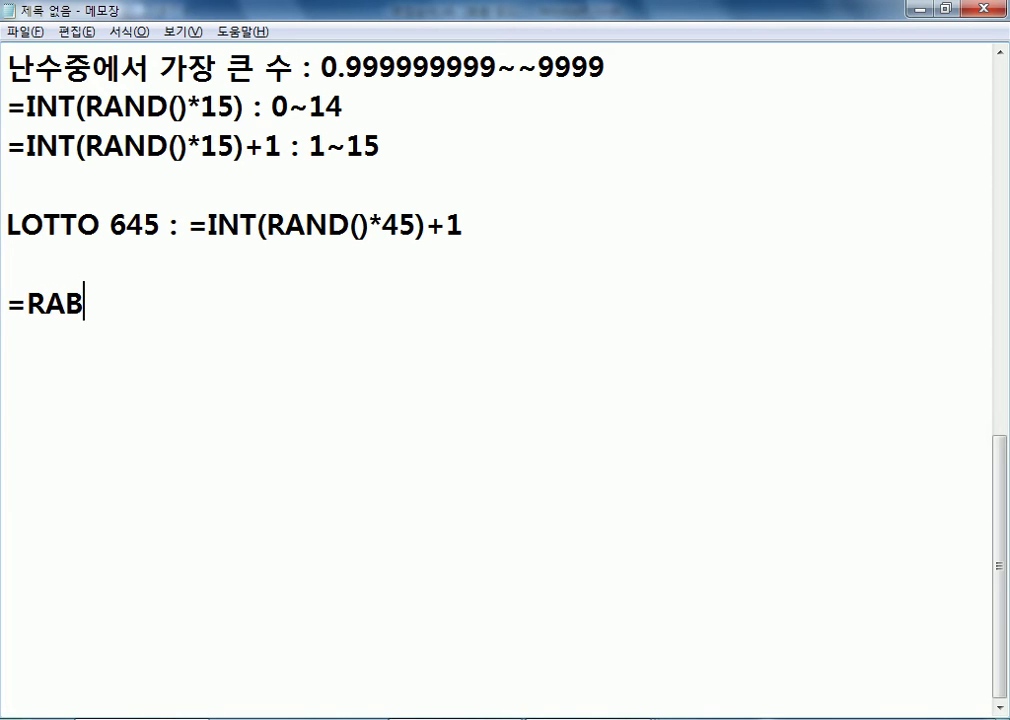
key(BackSpace)
text(ND)
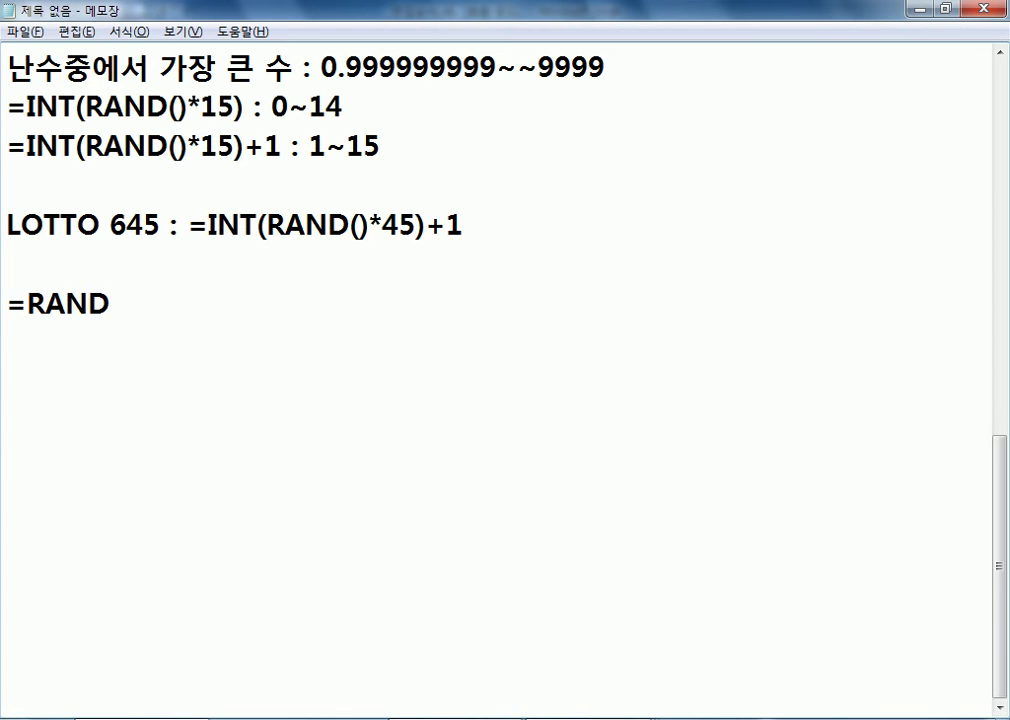
text(BETWEEN(1)
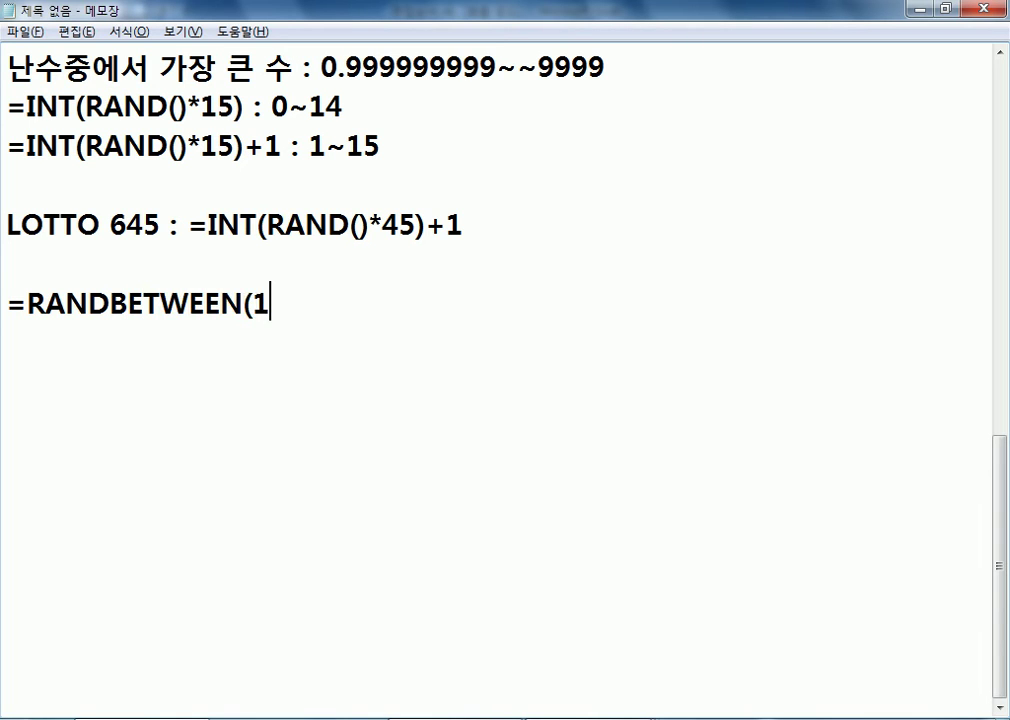
text(, 15))
key(Return)
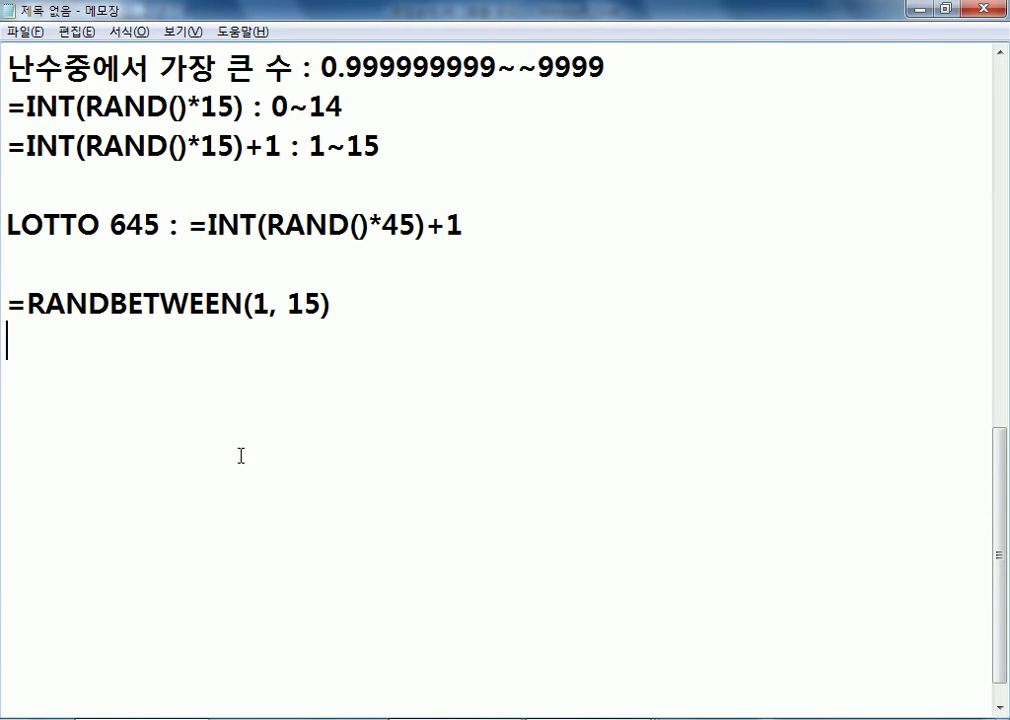
scroll(248, 487, up, 1)
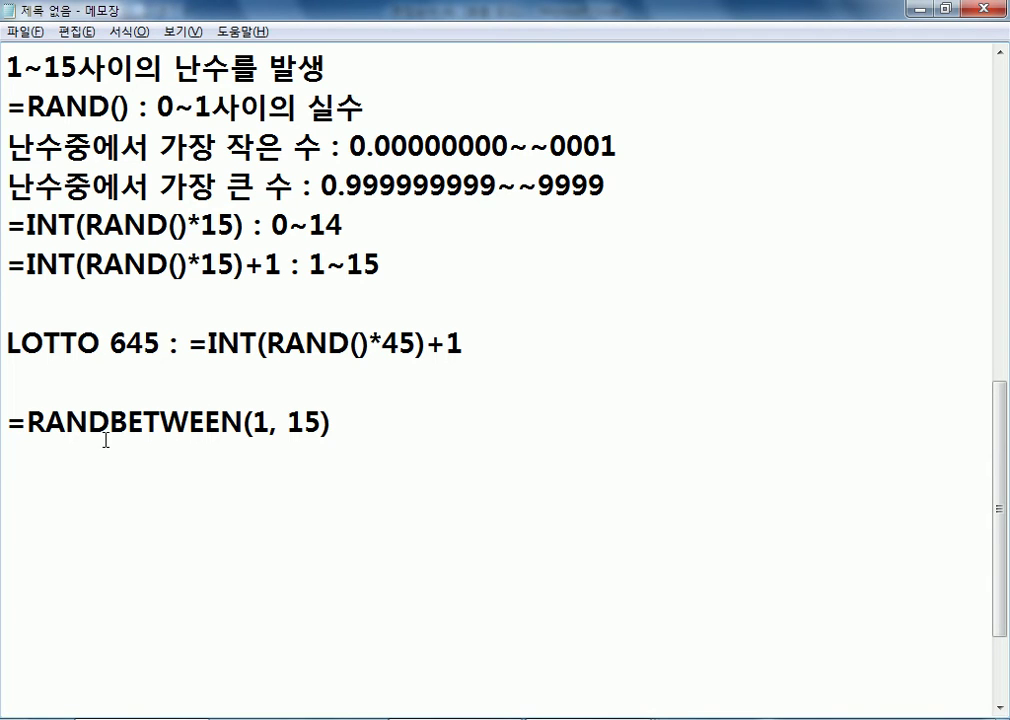
Switch to Excel and enter =RANDBETWEEN(1,15) in cell B2 of Sheet1, replacing the existing formula
key(alt+Tab)
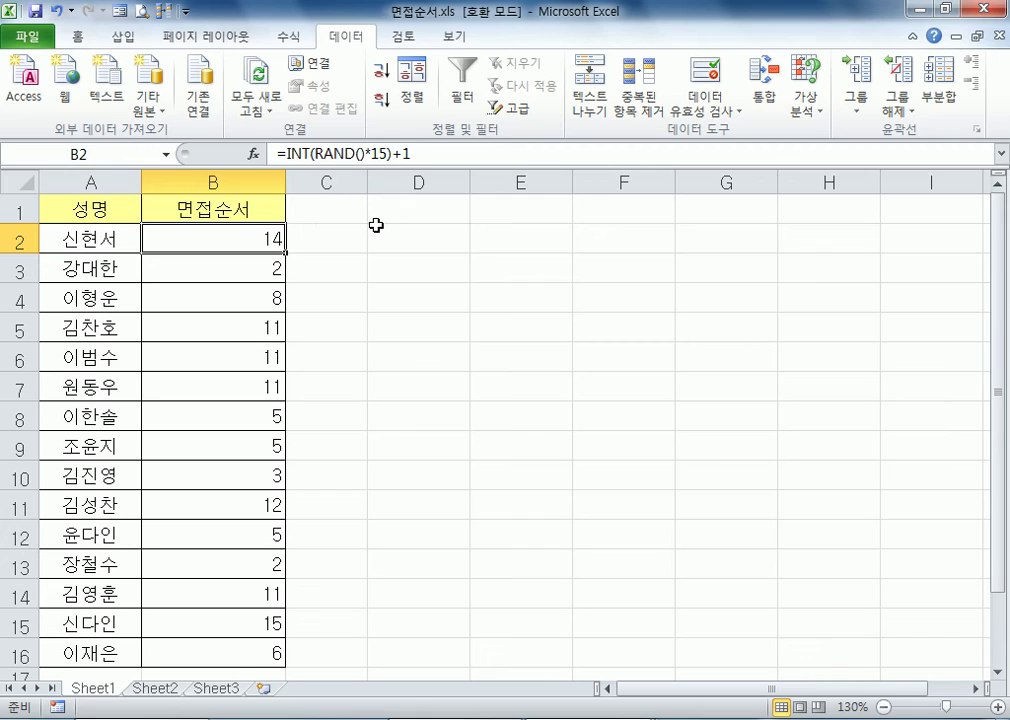
click(345, 238)
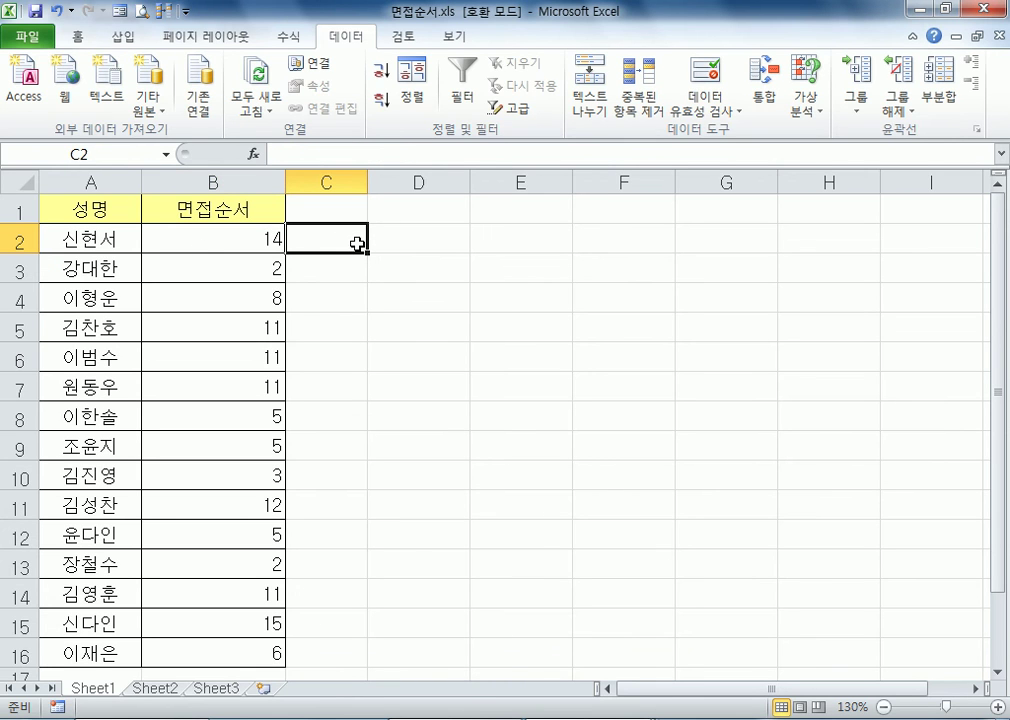
key(Left)
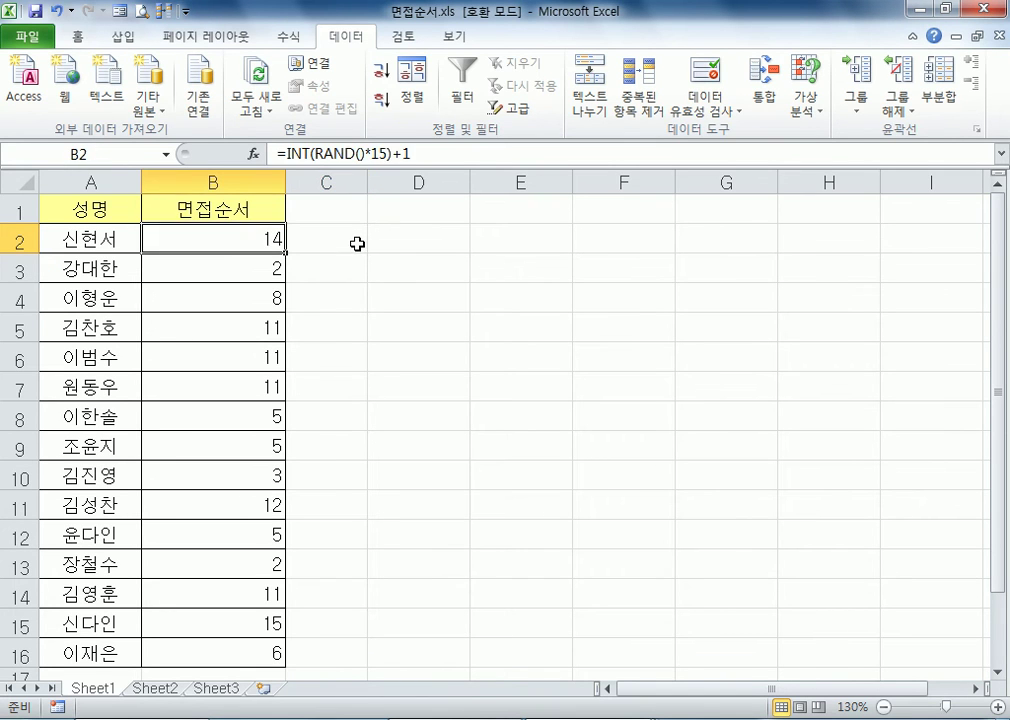
text(=RAND)
key(Down)
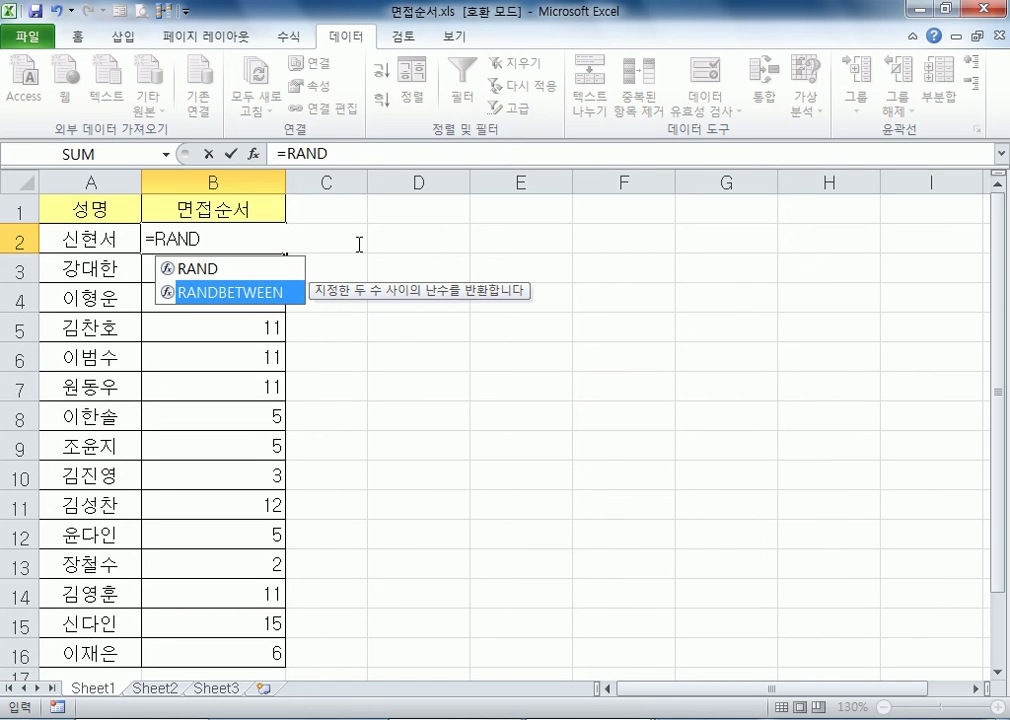
double_click(288, 289)
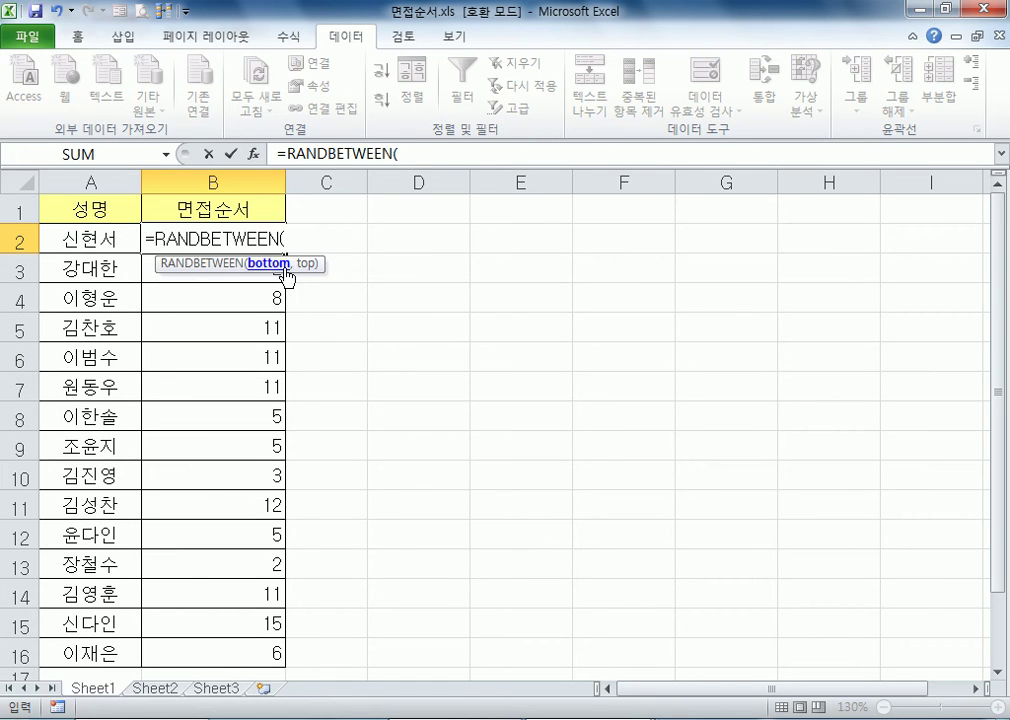
text(1,)
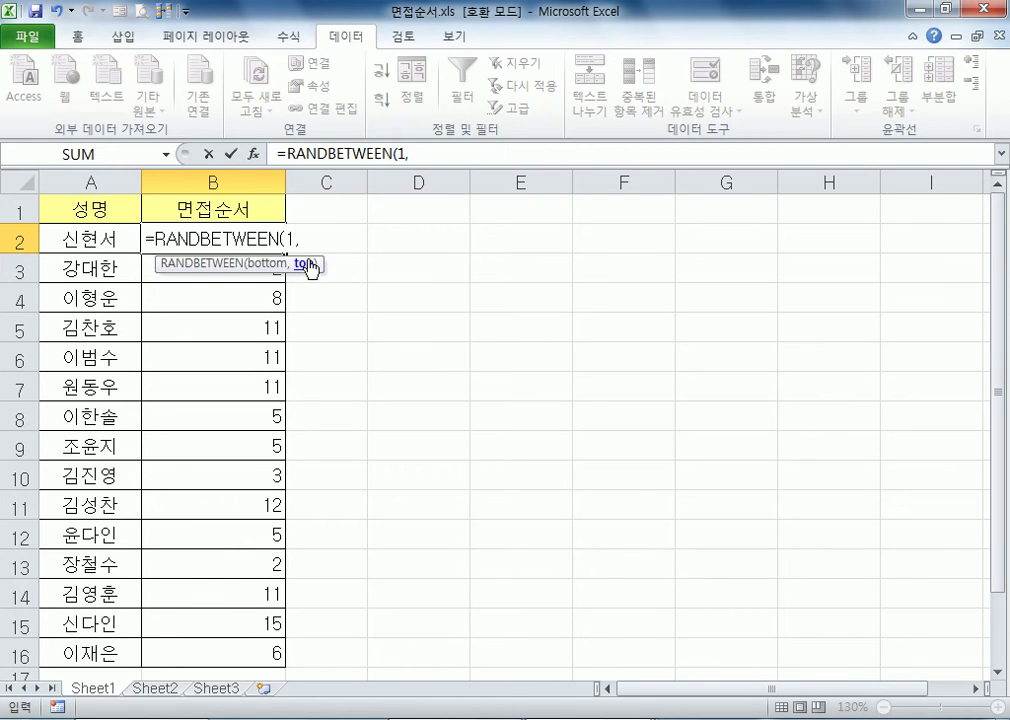
text(15))
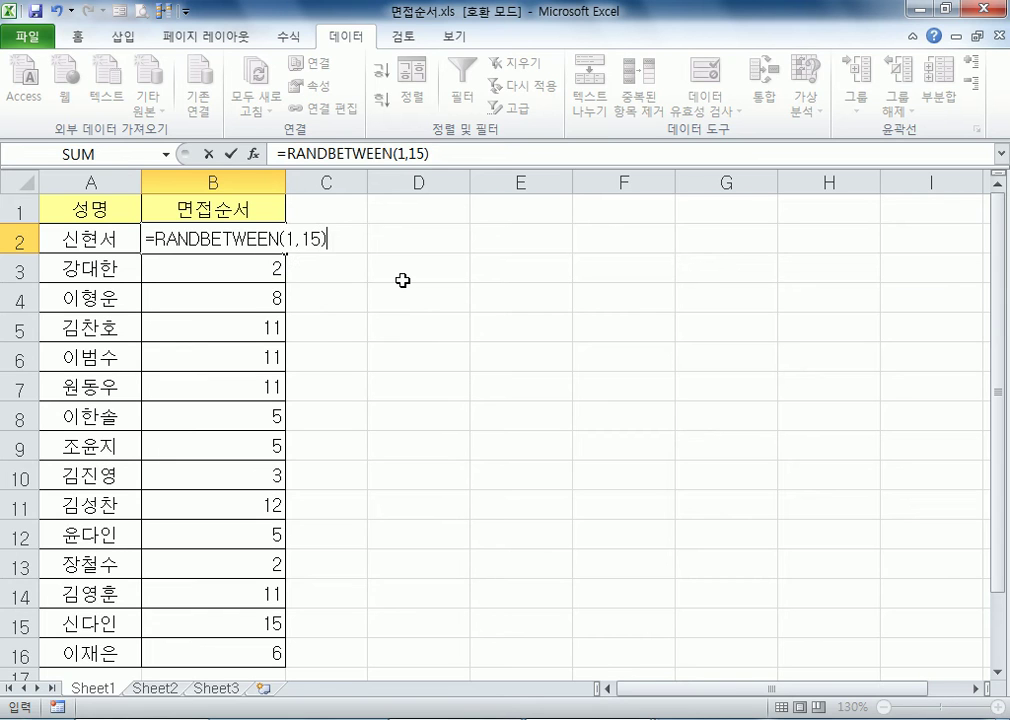
key(Return)
Fill the RANDBETWEEN formula from B2 down through B16
click(255, 237)
click(255, 268)
click(257, 237)
double_click(288, 254)
scroll(316, 349, down, 2)
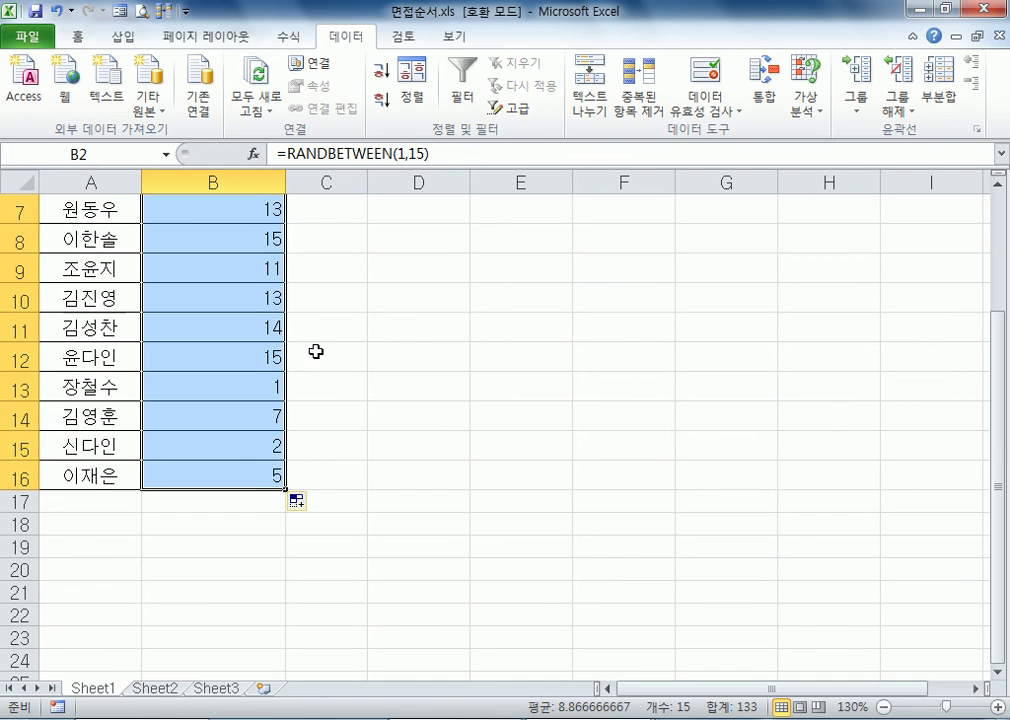
Check the generated numbers in B2:B16 for duplicate interview orders
click(251, 378)
scroll(251, 378, up, 2)
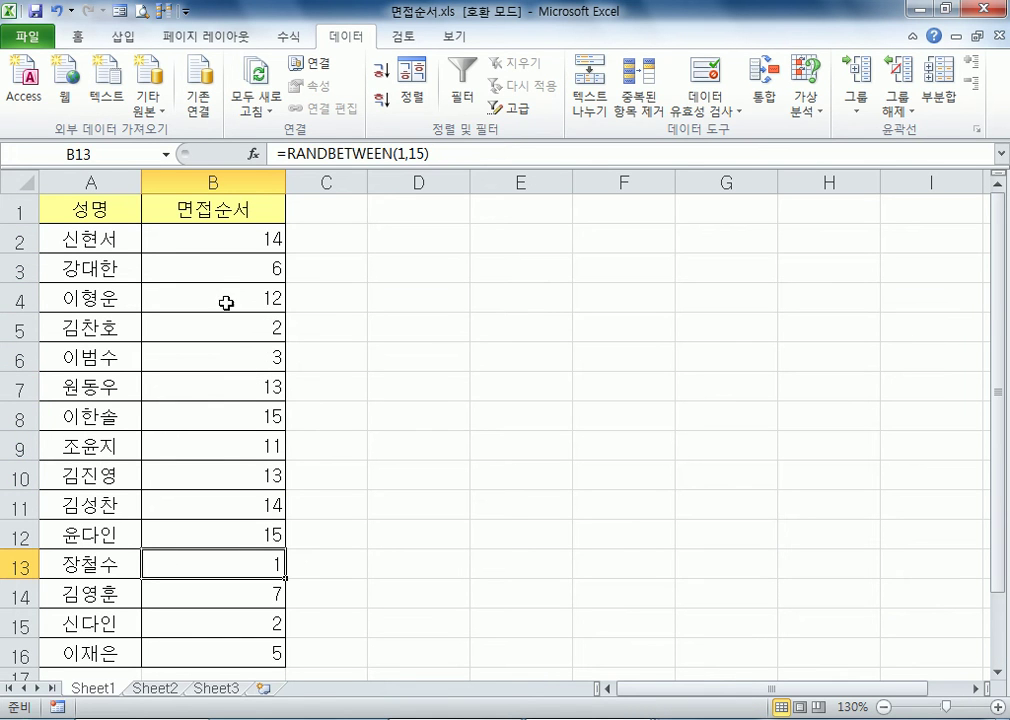
click(219, 471)
click(255, 380)
click(254, 487)
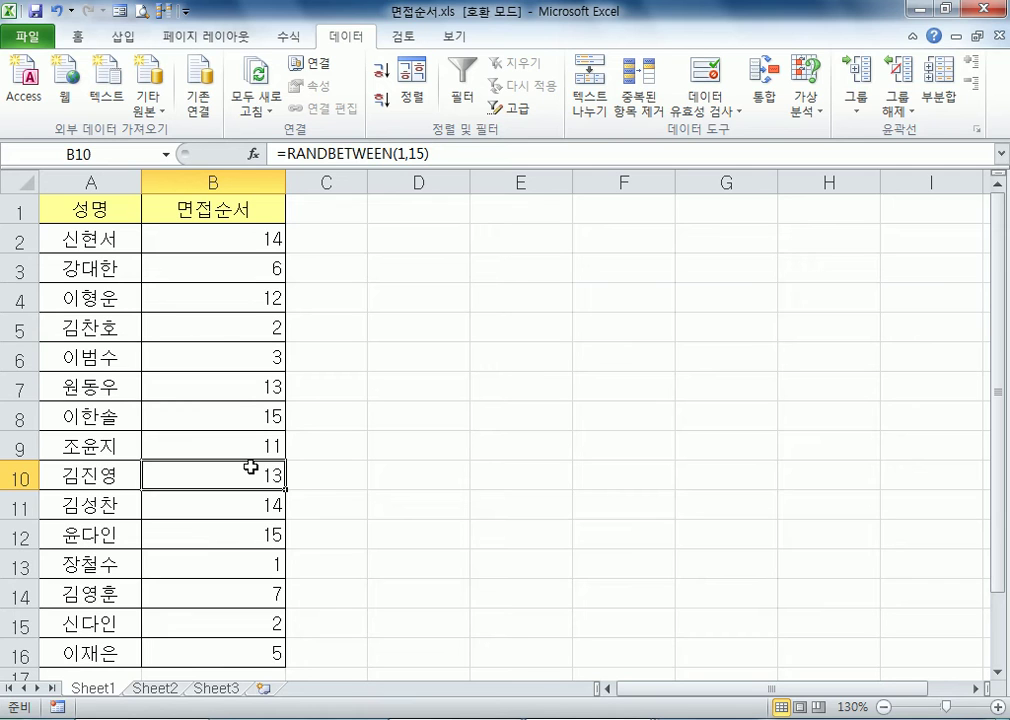
drag(261, 236, 254, 659)
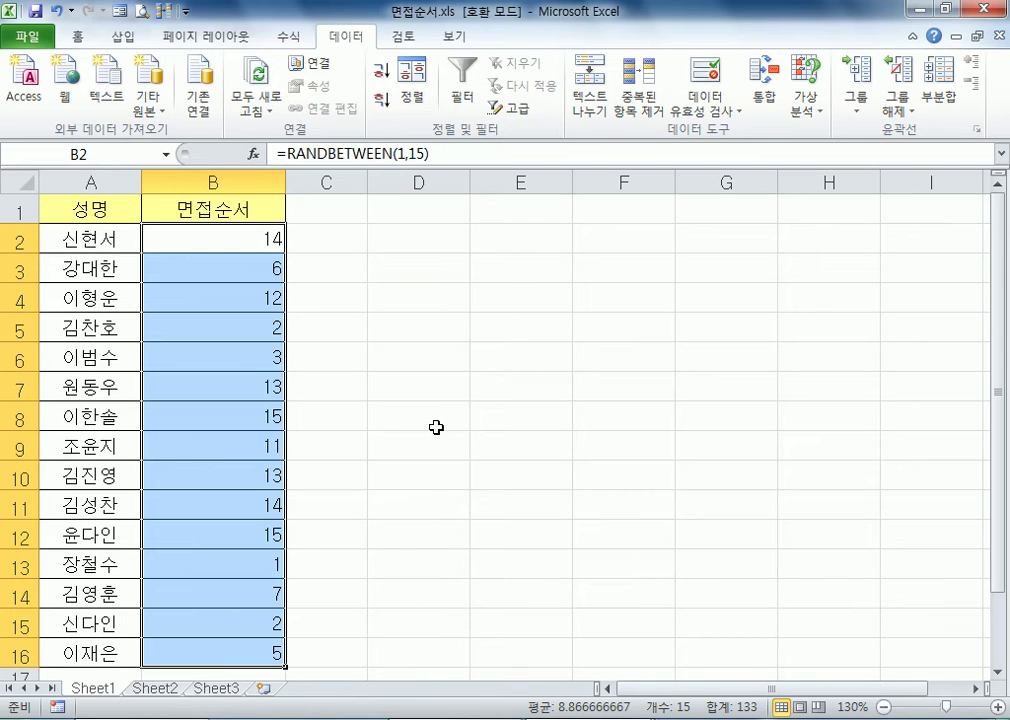
Sort the list in ascending order by the 면접순서 column several times to reshuffle it
click(234, 234)
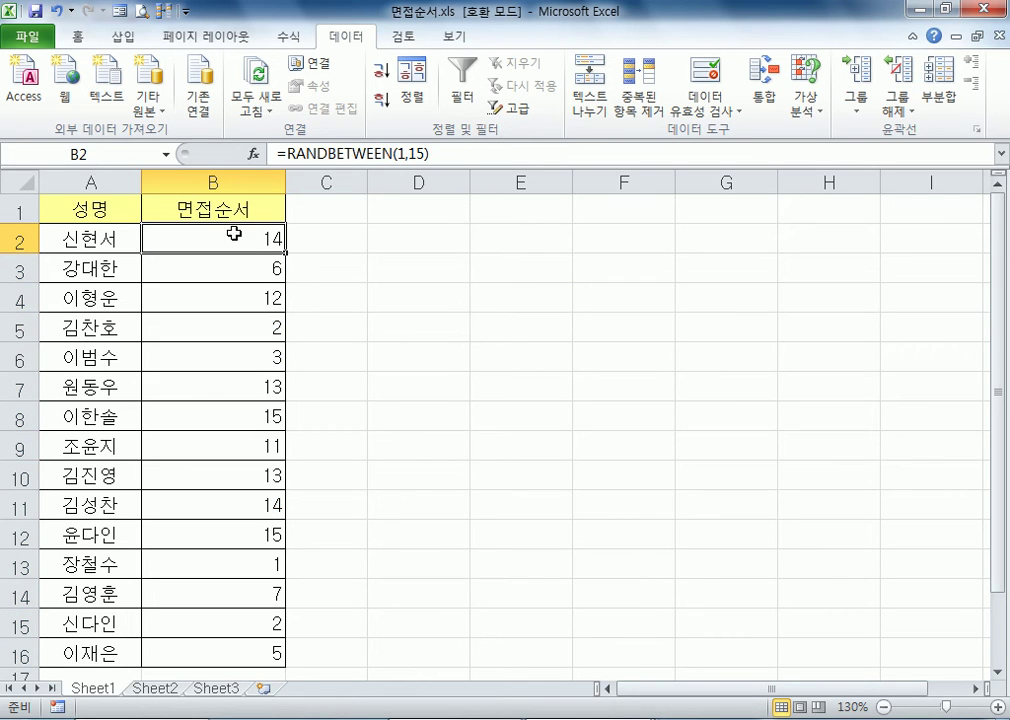
click(381, 72)
click(381, 72)
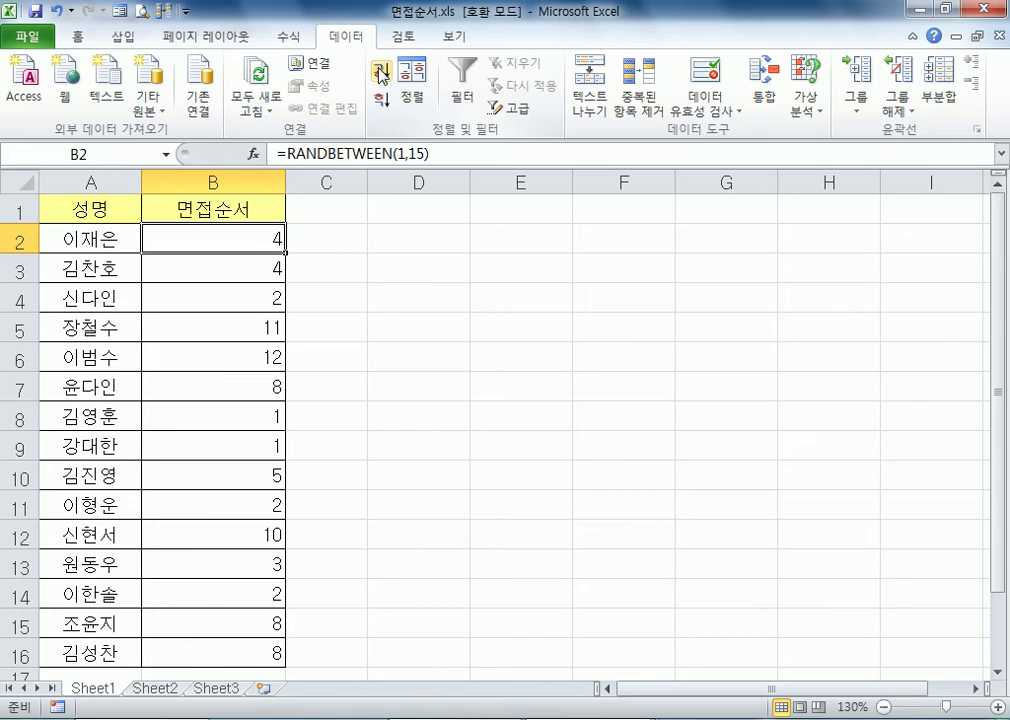
click(381, 72)
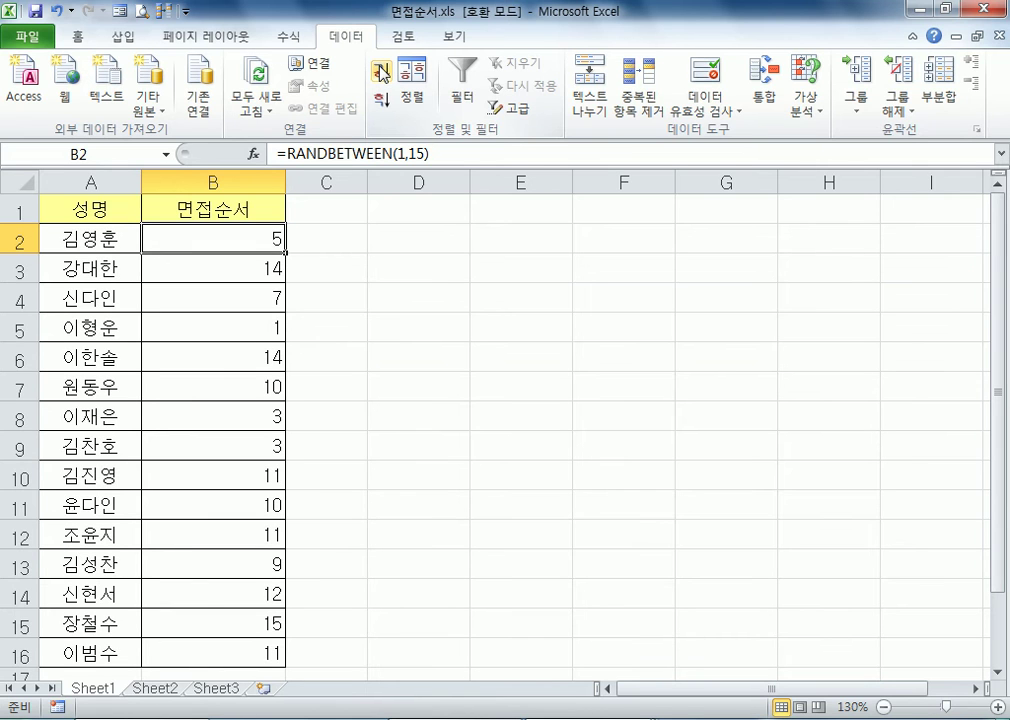
click(381, 72)
click(381, 72)
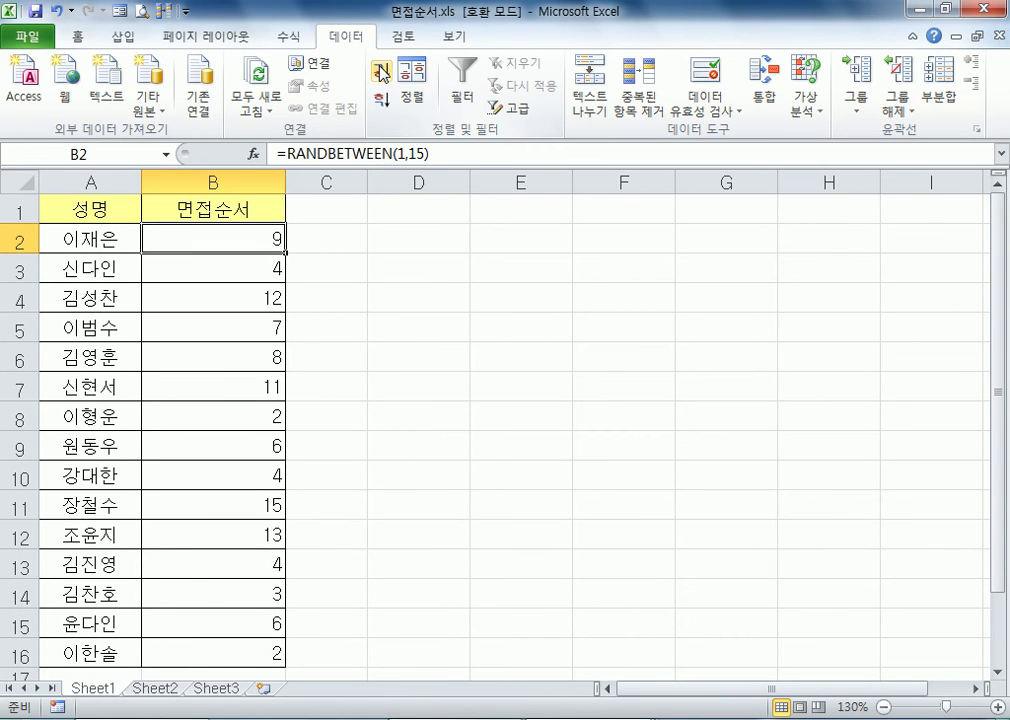
Sort the list in ascending order by the 성명 column
click(131, 241)
click(381, 72)
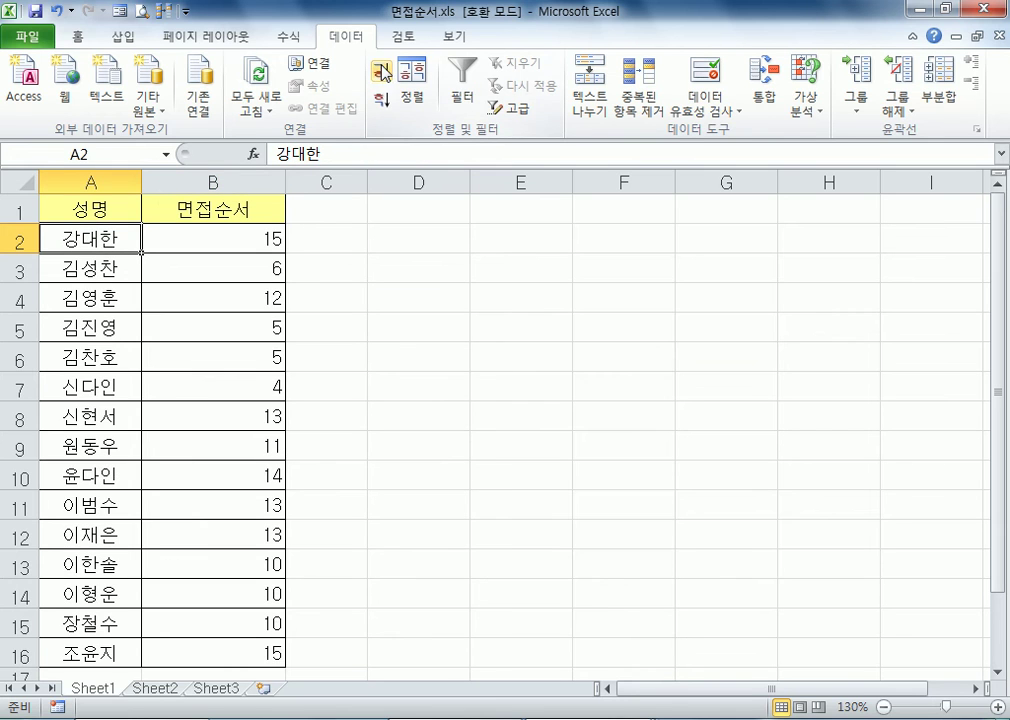
click(381, 72)
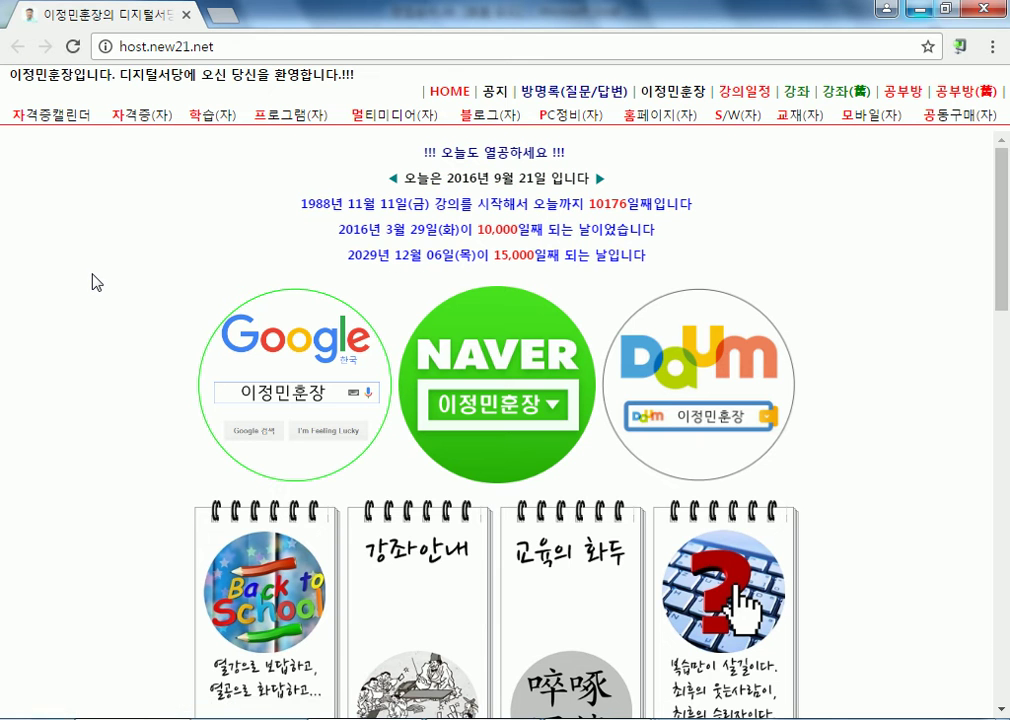
Open Google from the 포털 links in the site directory of the host.new21.net page
scroll(95, 283, down, 5)
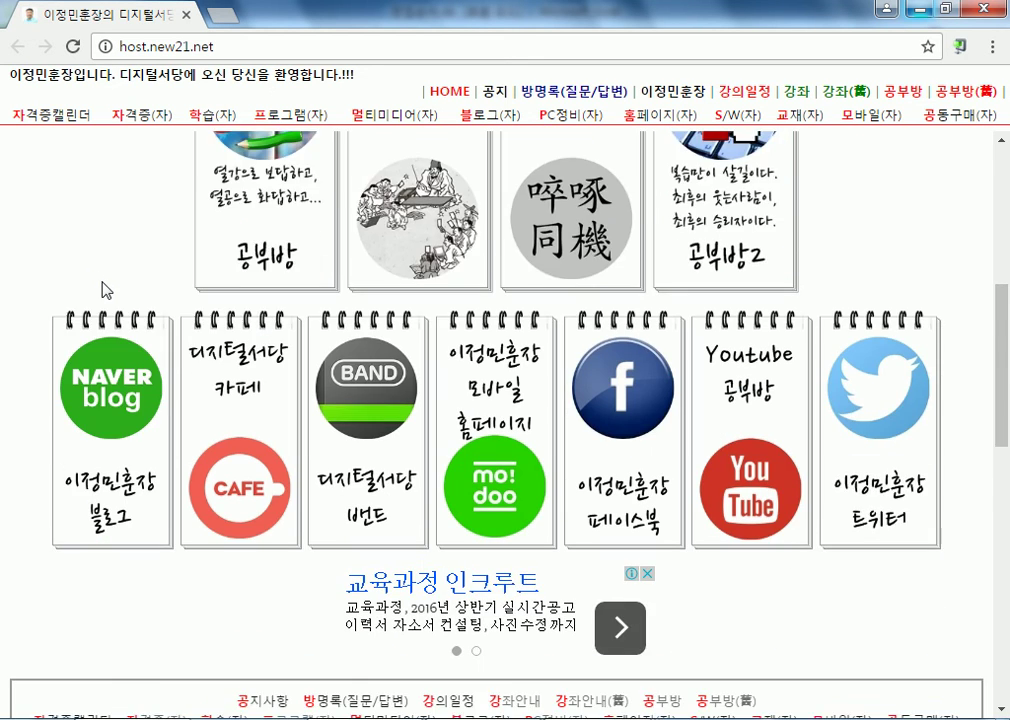
scroll(92, 287, down, 2)
scroll(92, 285, up, 7)
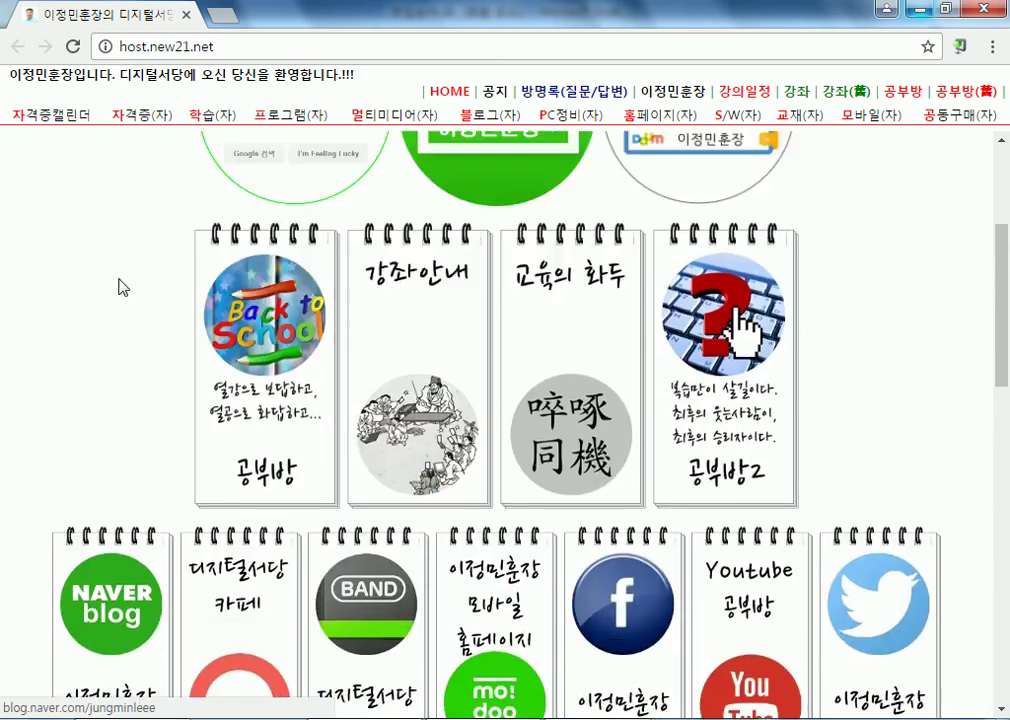
scroll(128, 286, down, 3)
scroll(133, 293, down, 9)
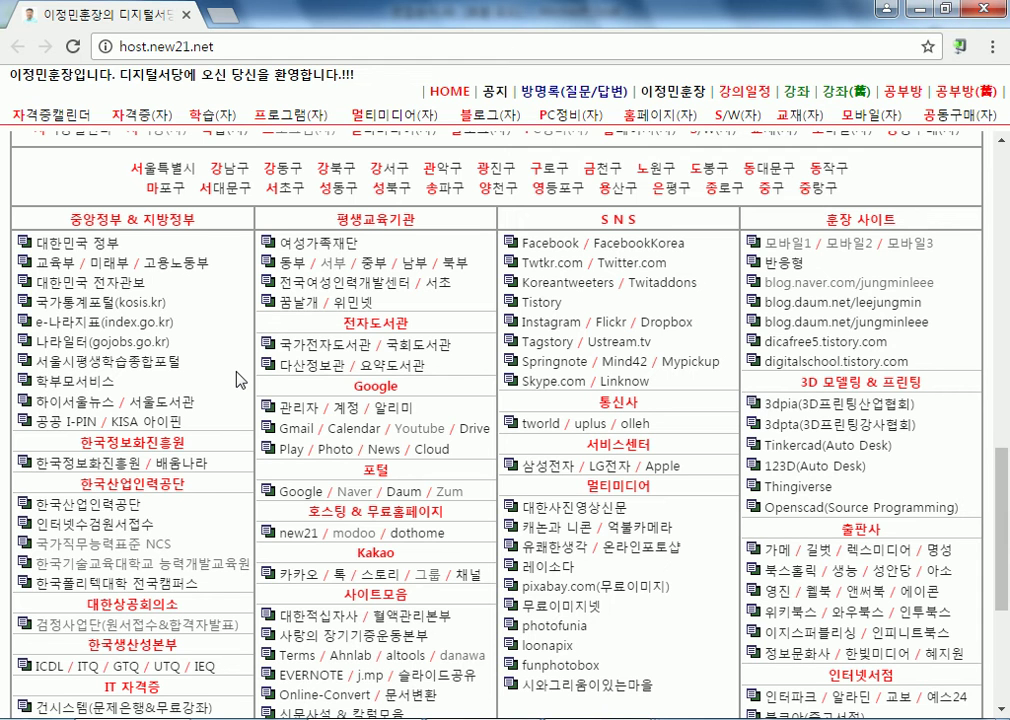
scroll(245, 385, down, 3)
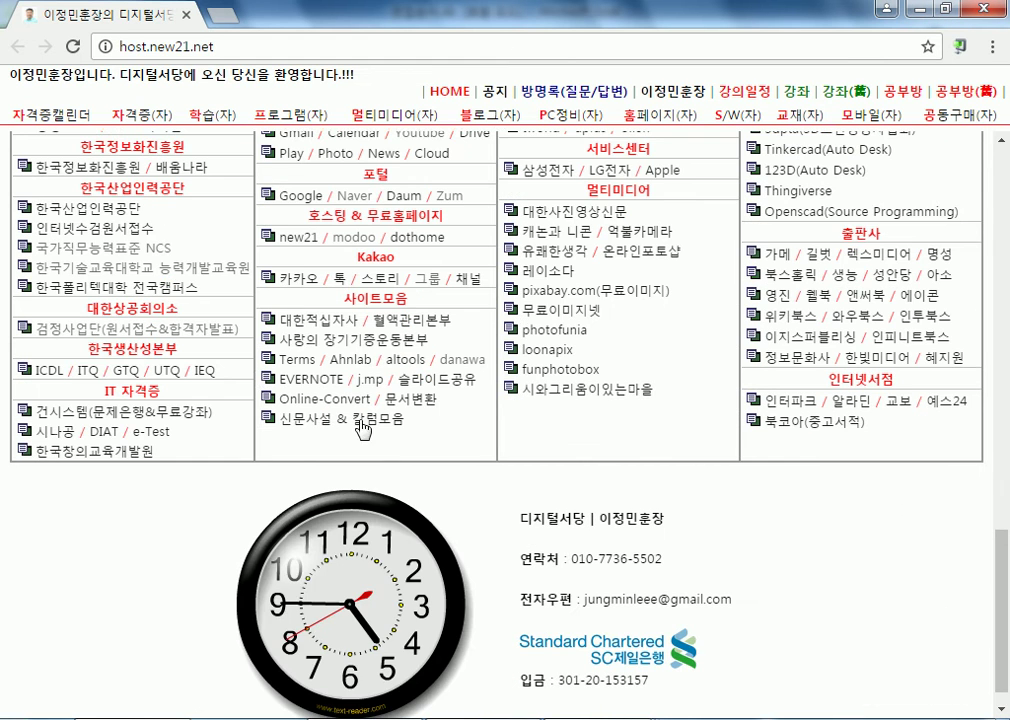
click(280, 195)
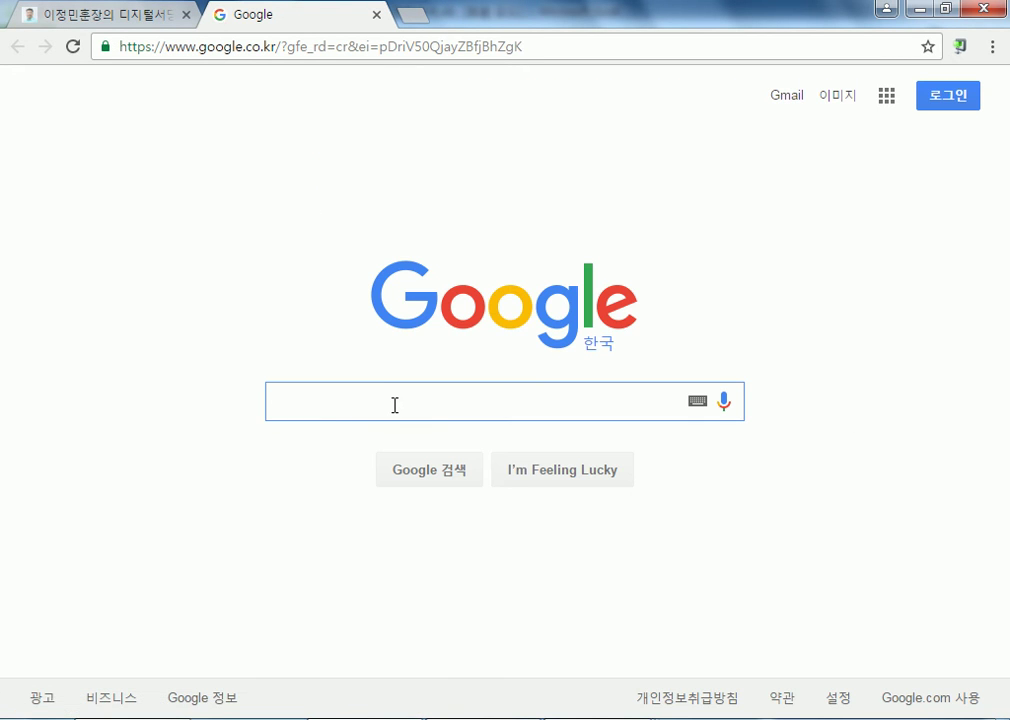
Search Google for "난수발생 함수"
text(난수발생)
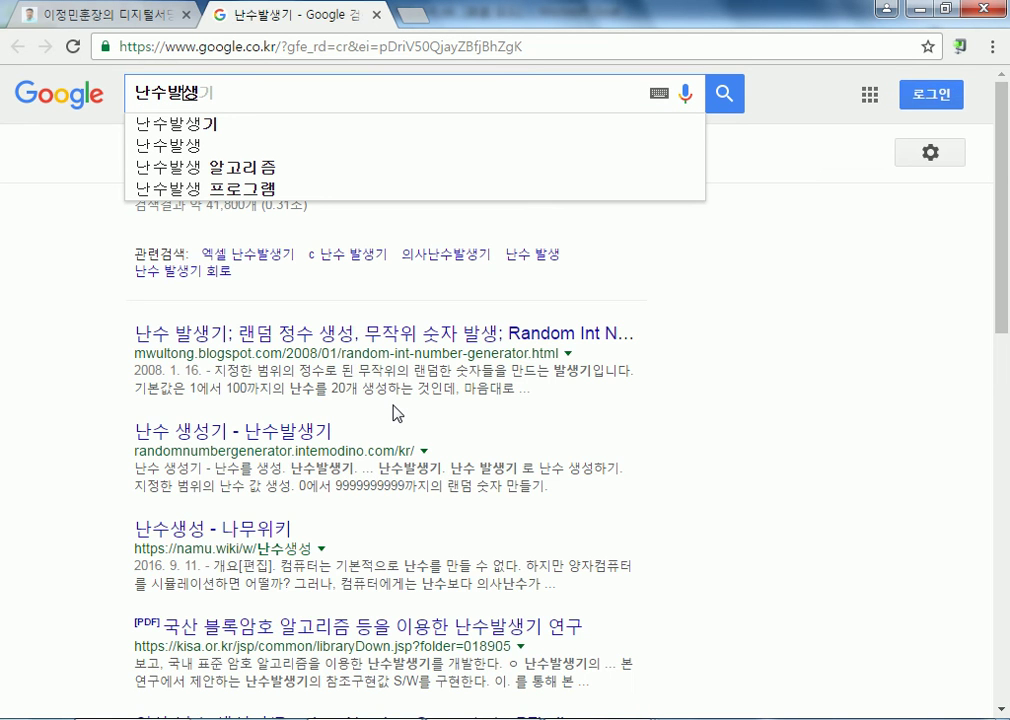
text( 함수)
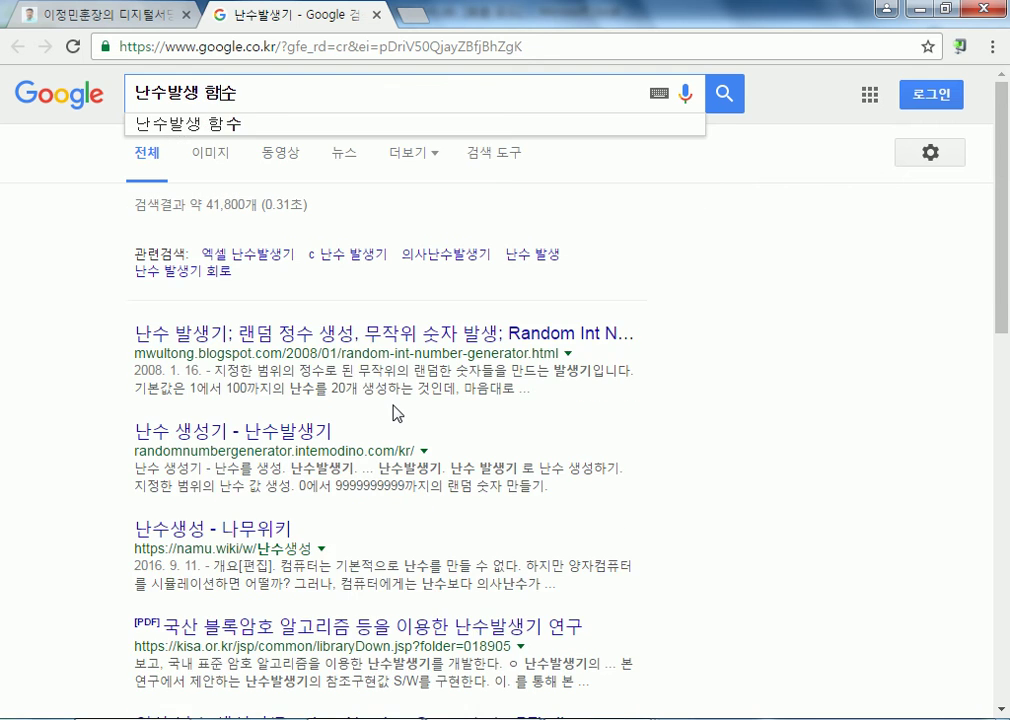
key(Return)
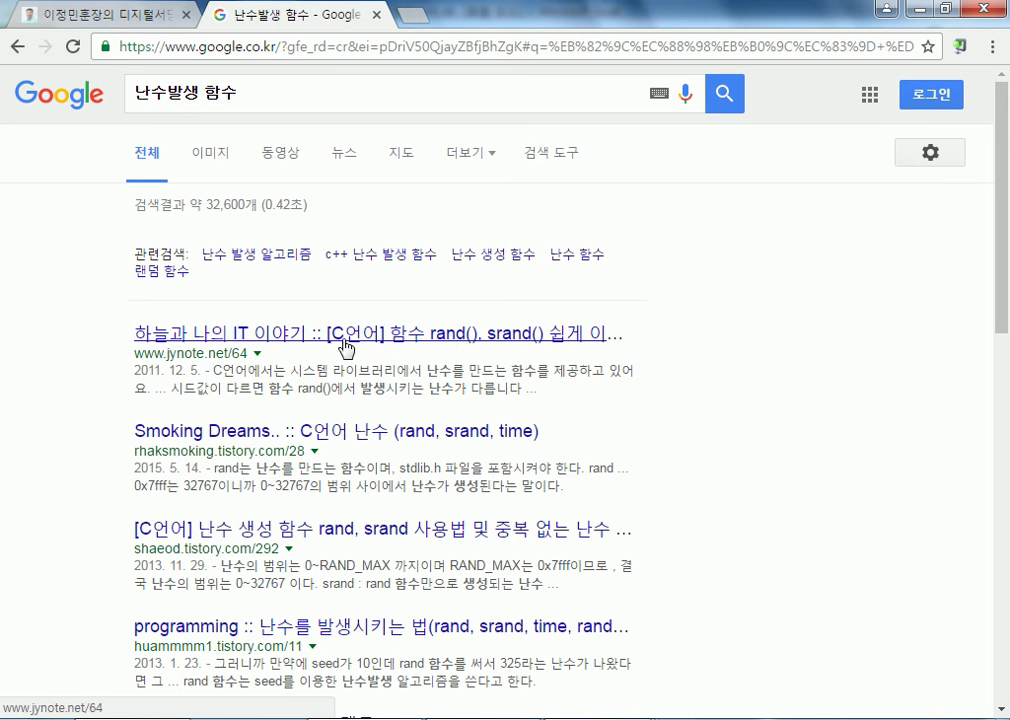
Refine the Google search to "엑셀의 난수발생"
click(132, 92)
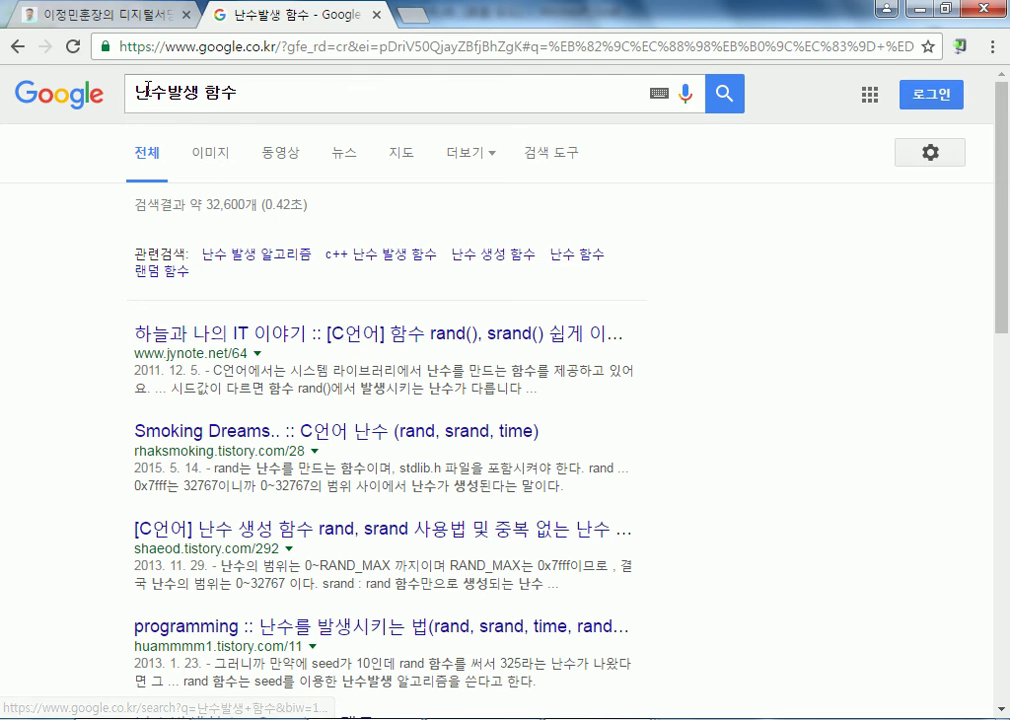
text(ㅇ엑셀의)
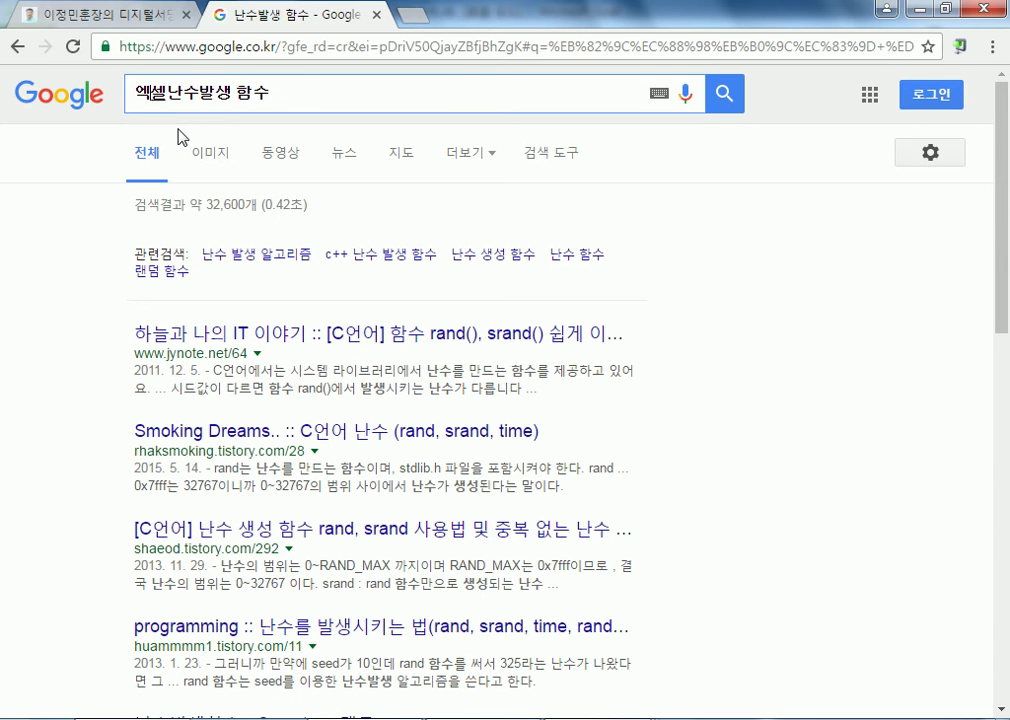
key(Delete)
key(Delete)
key(Delete)
key(Return)
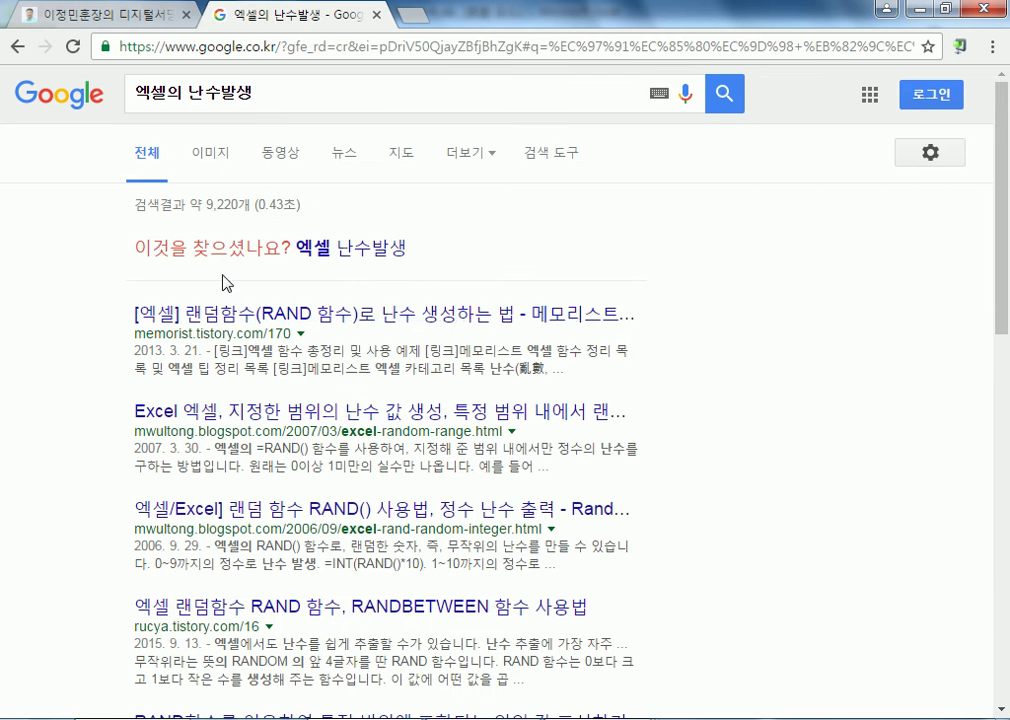
Open the memorist.tistory.com result on the RAND function and examine its 난수 발생 공식 section with the INT(RAND()) example table
click(388, 318)
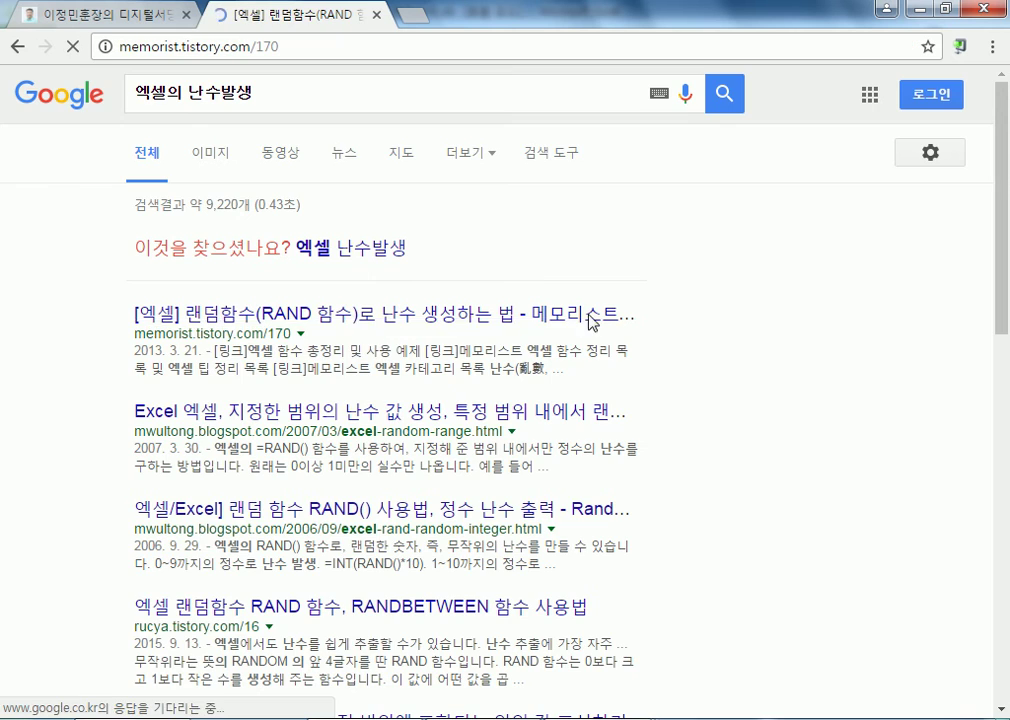
scroll(298, 465, down, 7)
scroll(243, 358, down, 3)
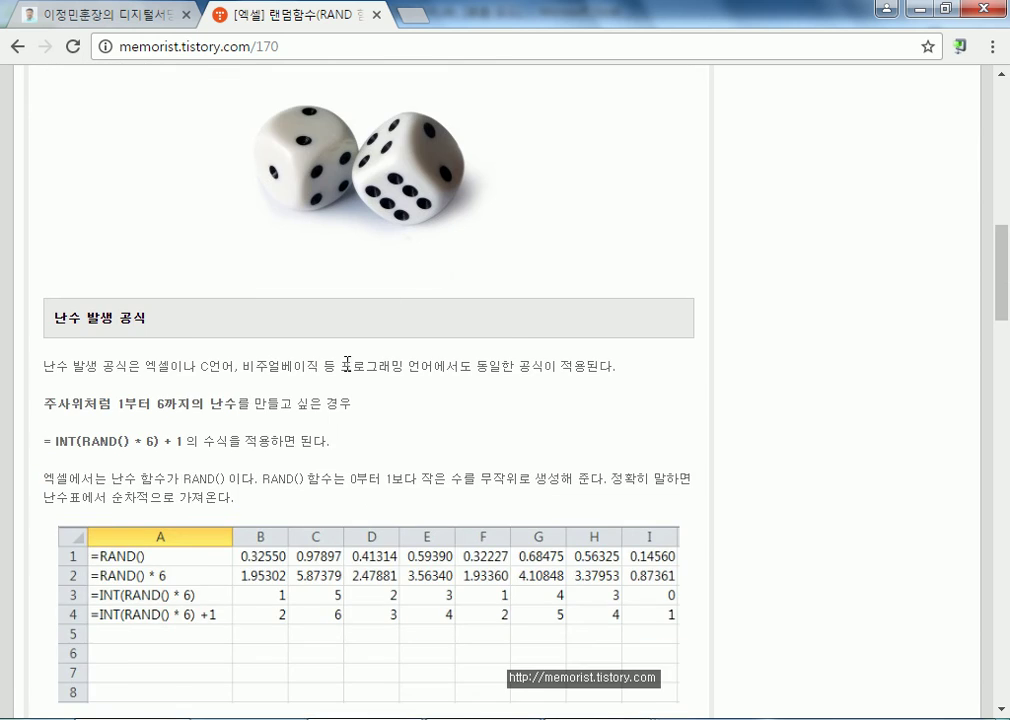
scroll(370, 225, down, 2)
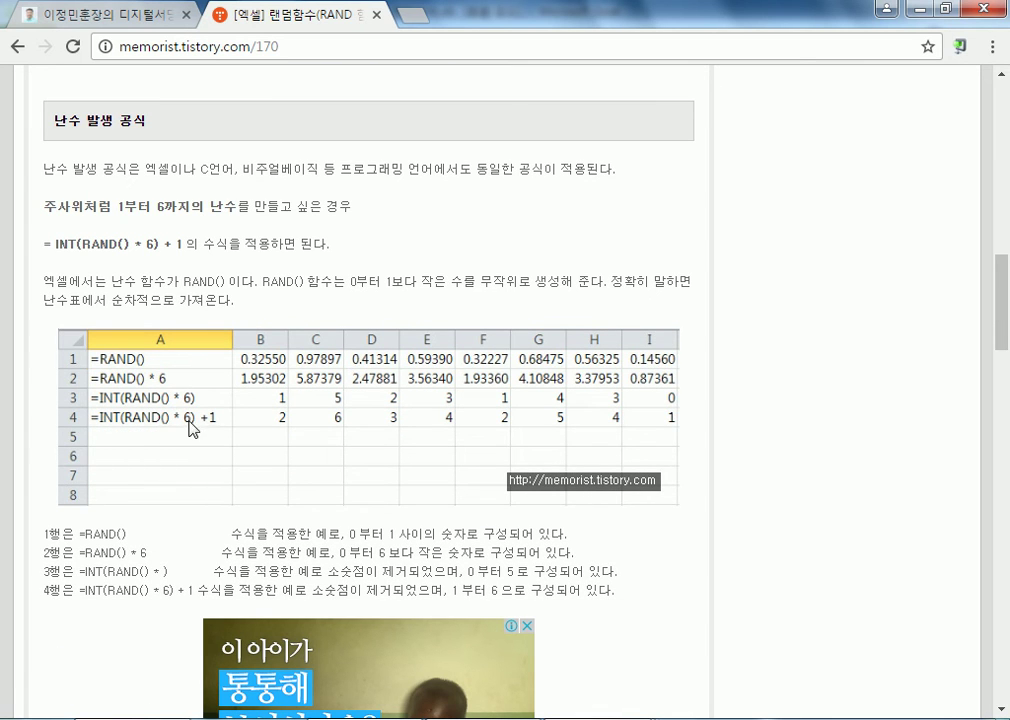
scroll(212, 420, down, 3)
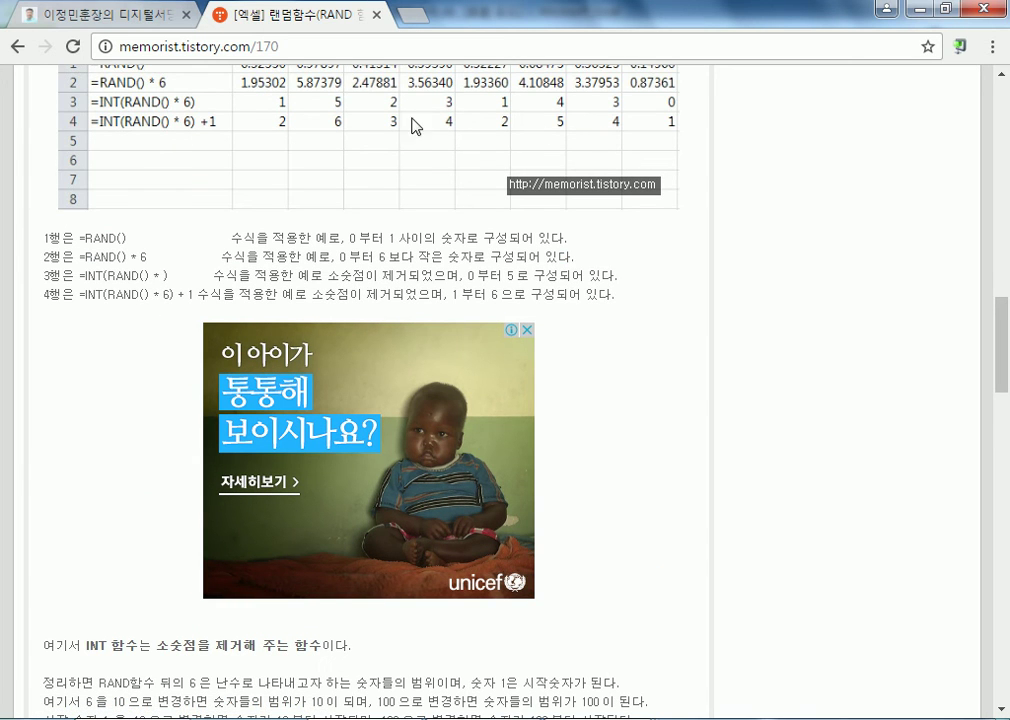
scroll(321, 161, up, 1)
scroll(321, 161, up, 2)
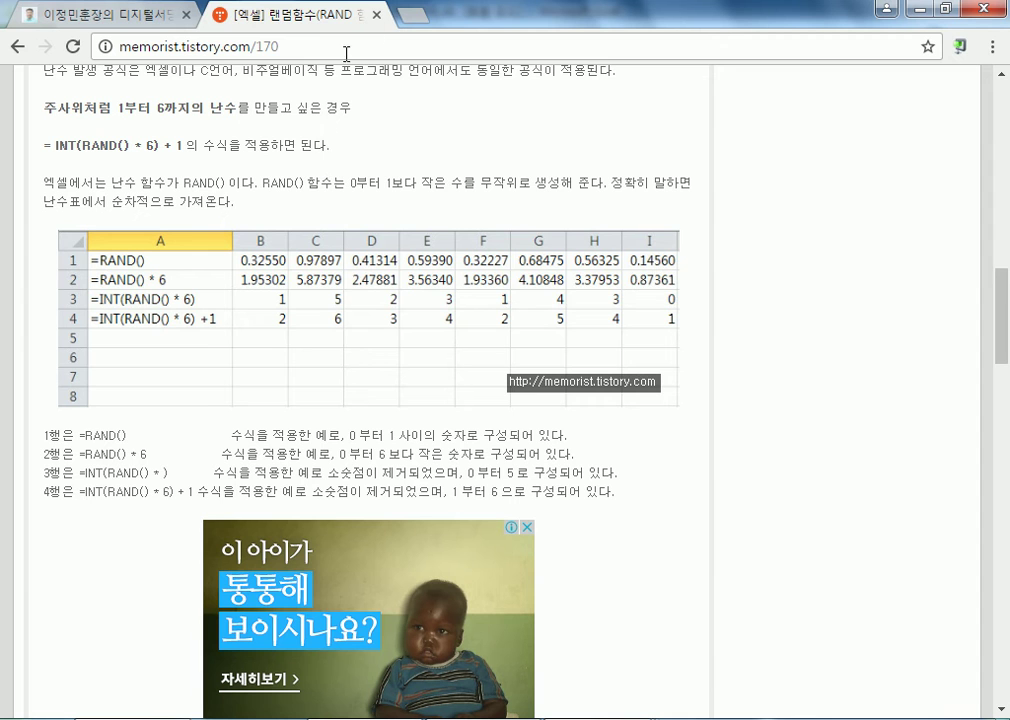
Return to the search results, search for "엑셀의 난수발생 중복배제" and accept the suggested query "엑셀 난수발생 중복배제"
click(17, 46)
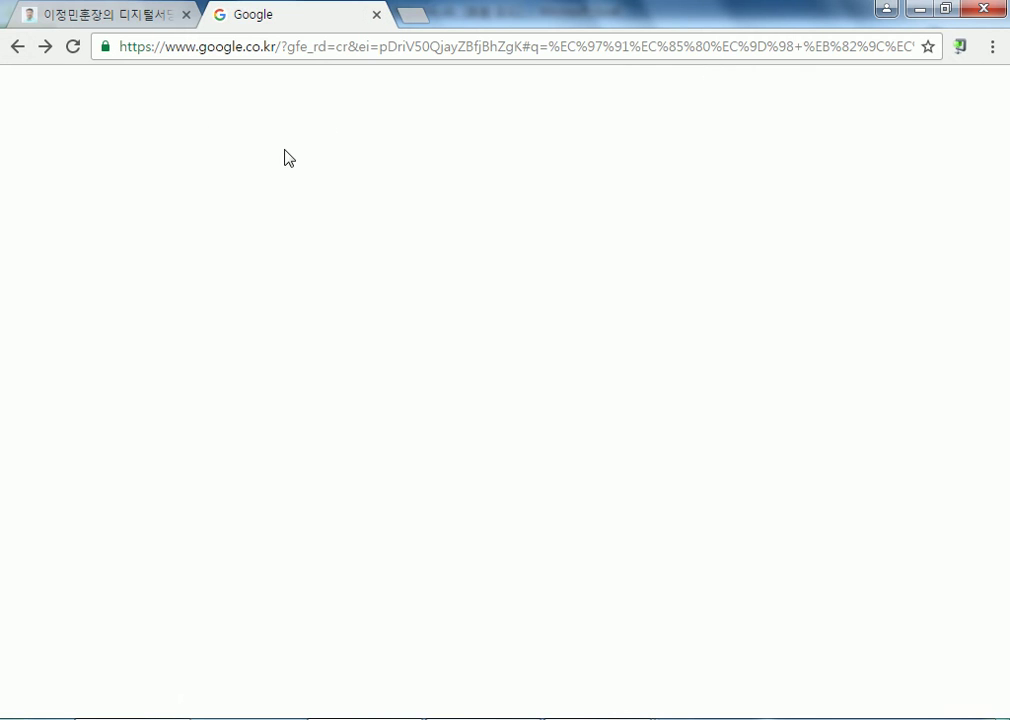
click(371, 88)
text(중복배제)
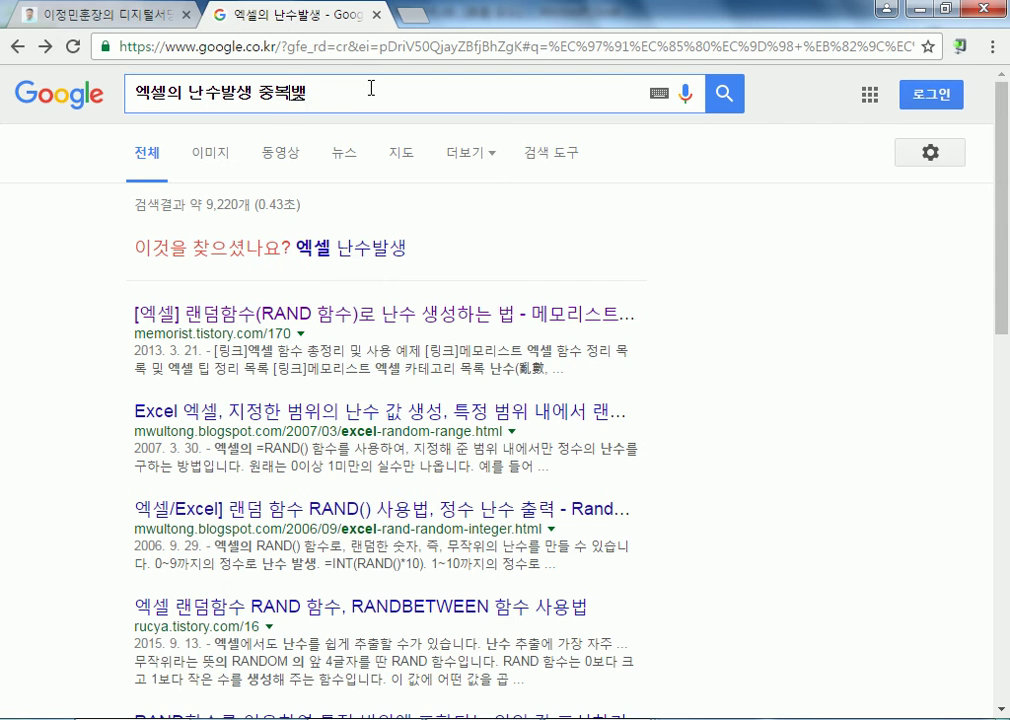
key(Return)
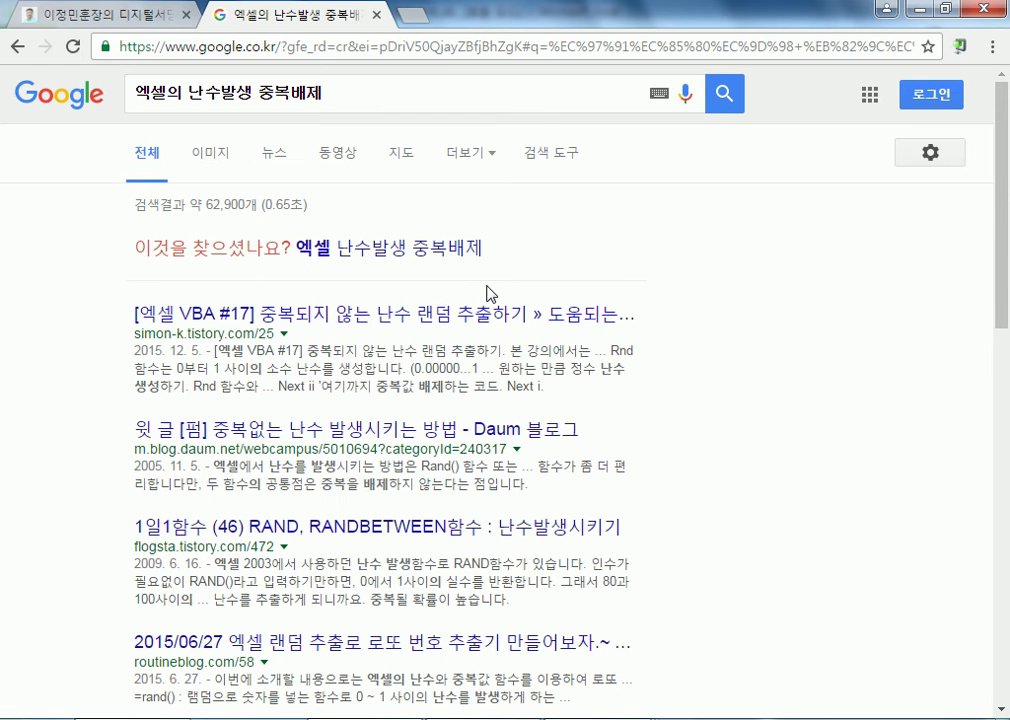
click(417, 254)
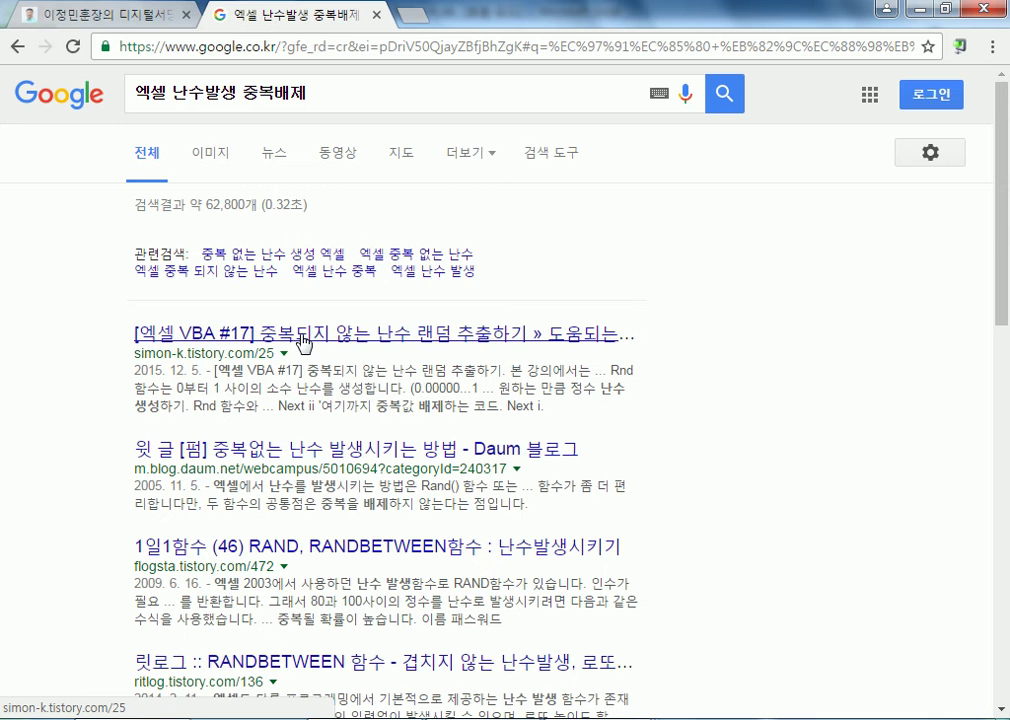
Open the Daum blog result on 중복없는 난수 발생시키는 방법 and read its explanation and numbered steps for drawing numbers without duplicates
click(355, 457)
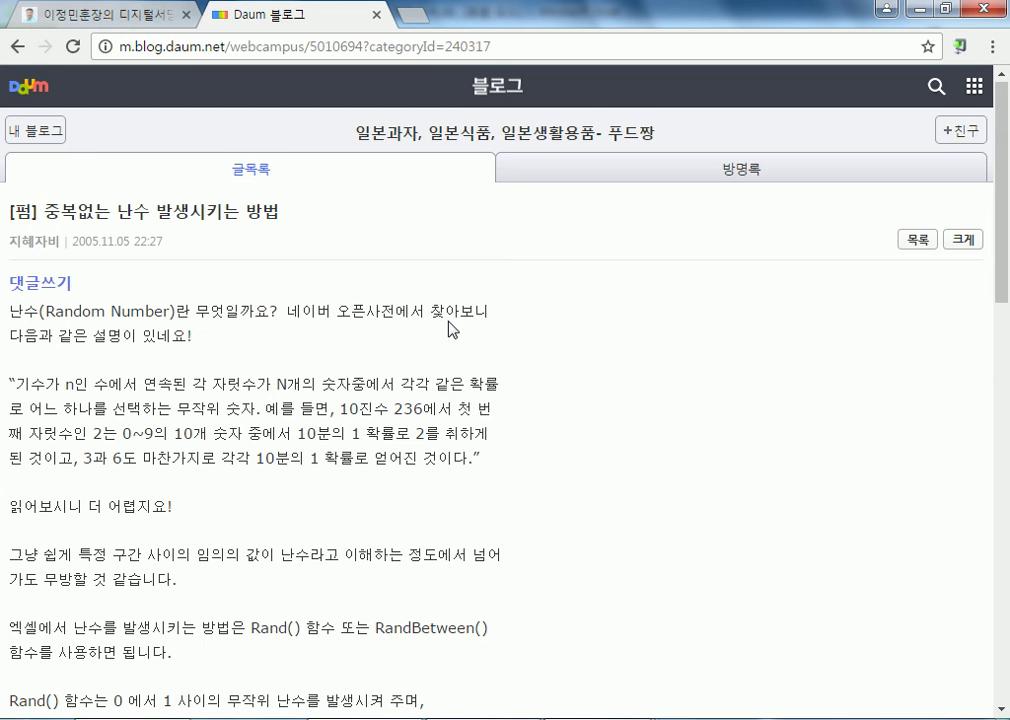
scroll(449, 330, down, 2)
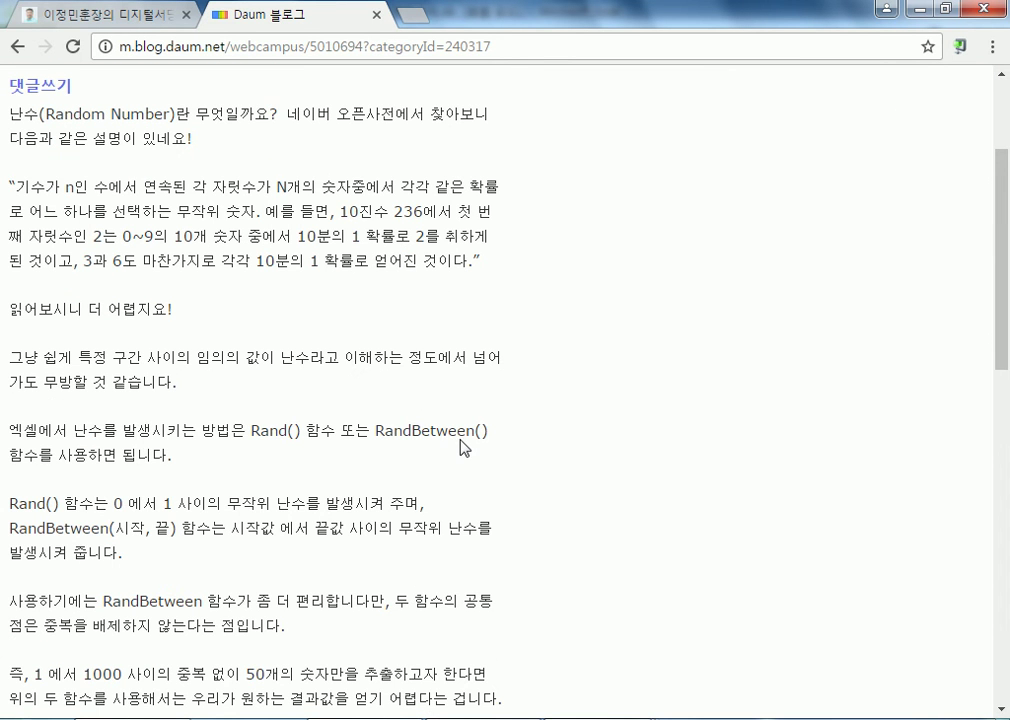
scroll(259, 383, down, 2)
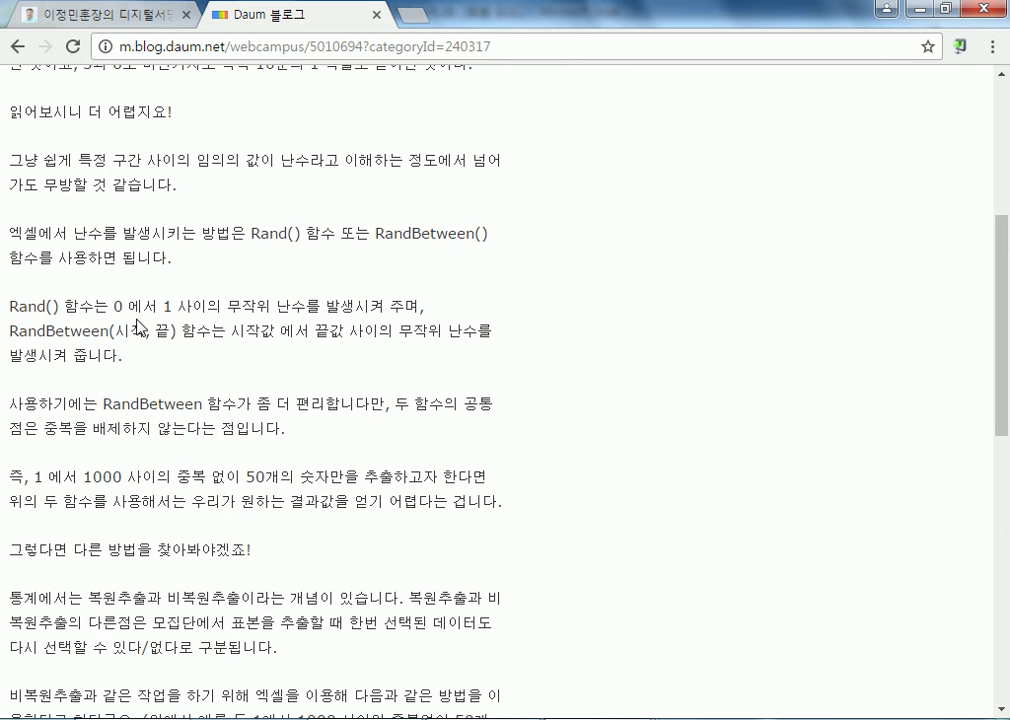
scroll(255, 323, down, 3)
scroll(254, 322, down, 2)
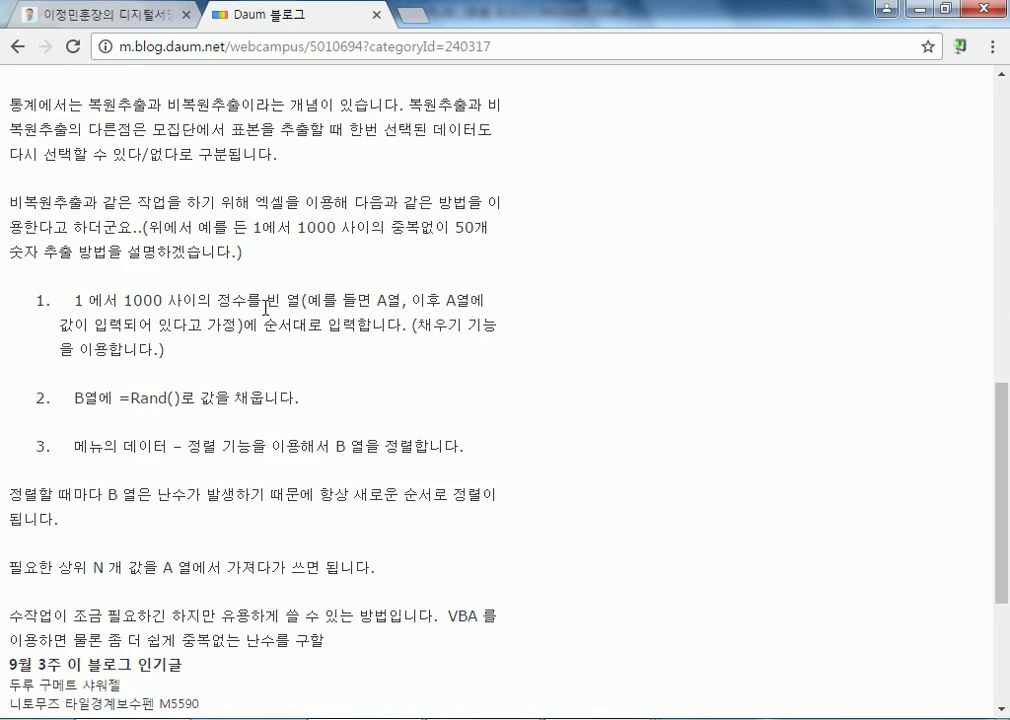
scroll(427, 318, down, 3)
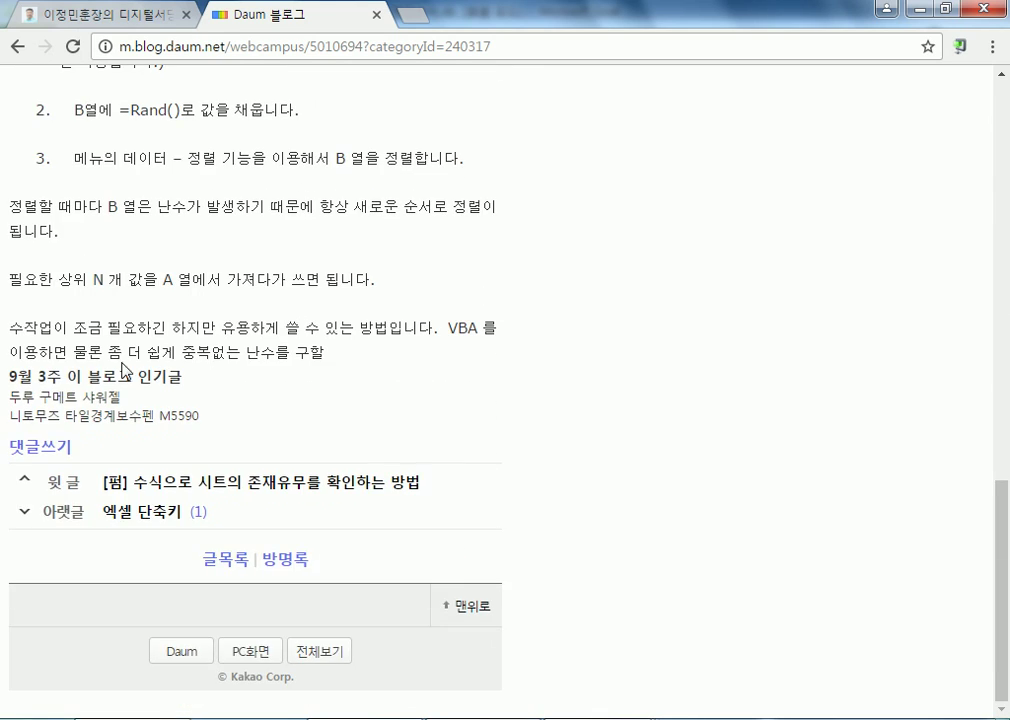
scroll(158, 420, up, 12)
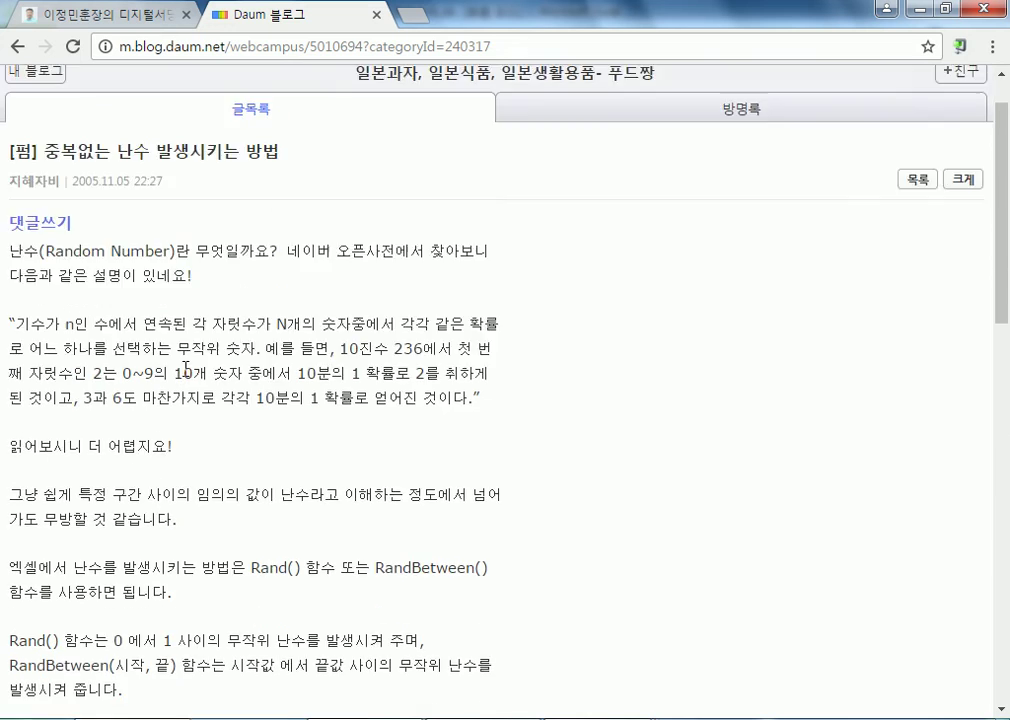
scroll(183, 382, up, 1)
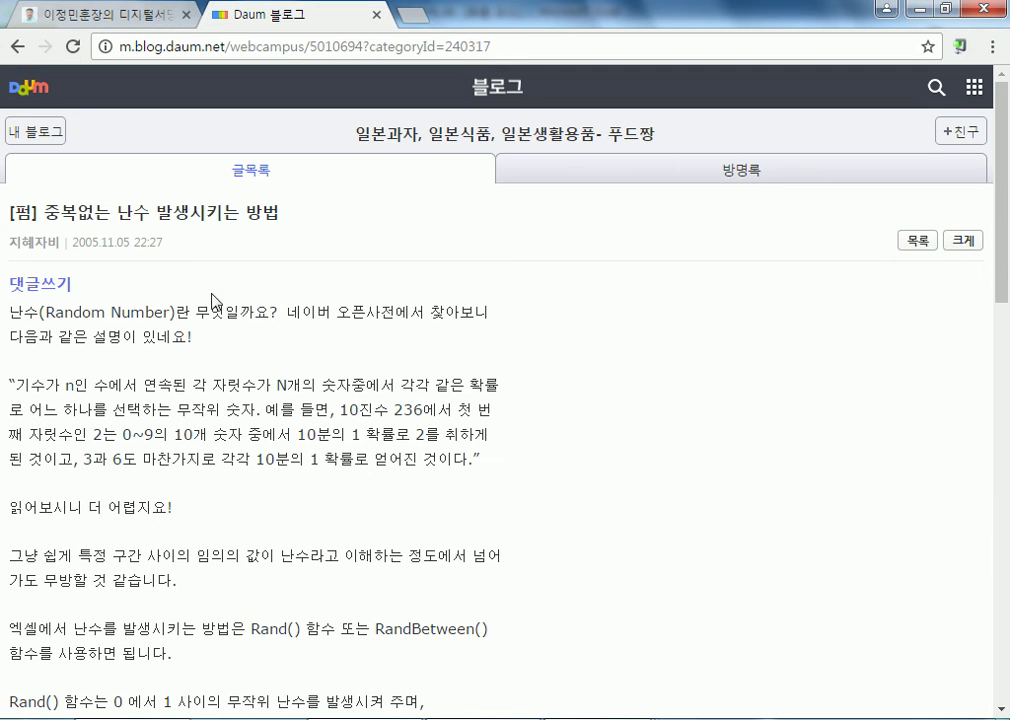
scroll(218, 374, down, 3)
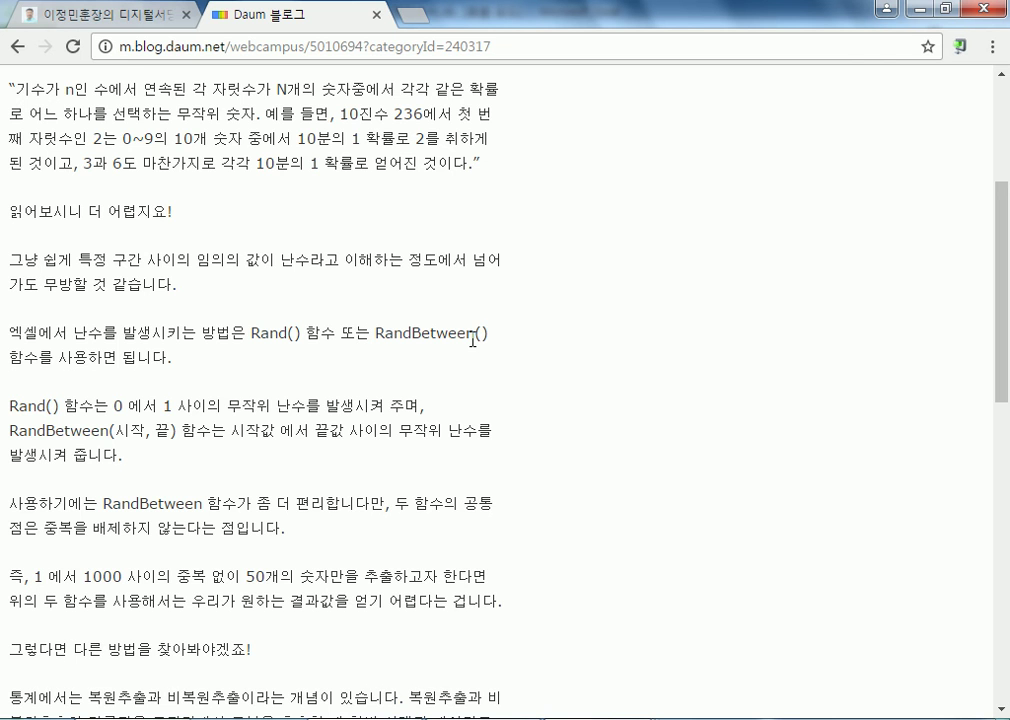
scroll(472, 340, down, 3)
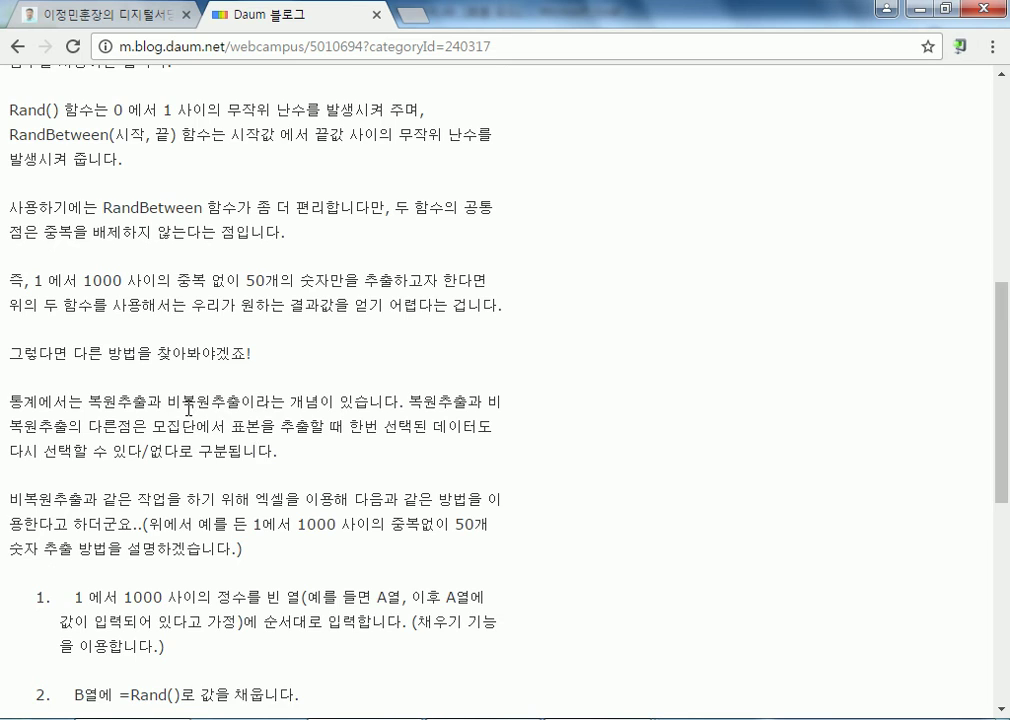
scroll(103, 327, down, 2)
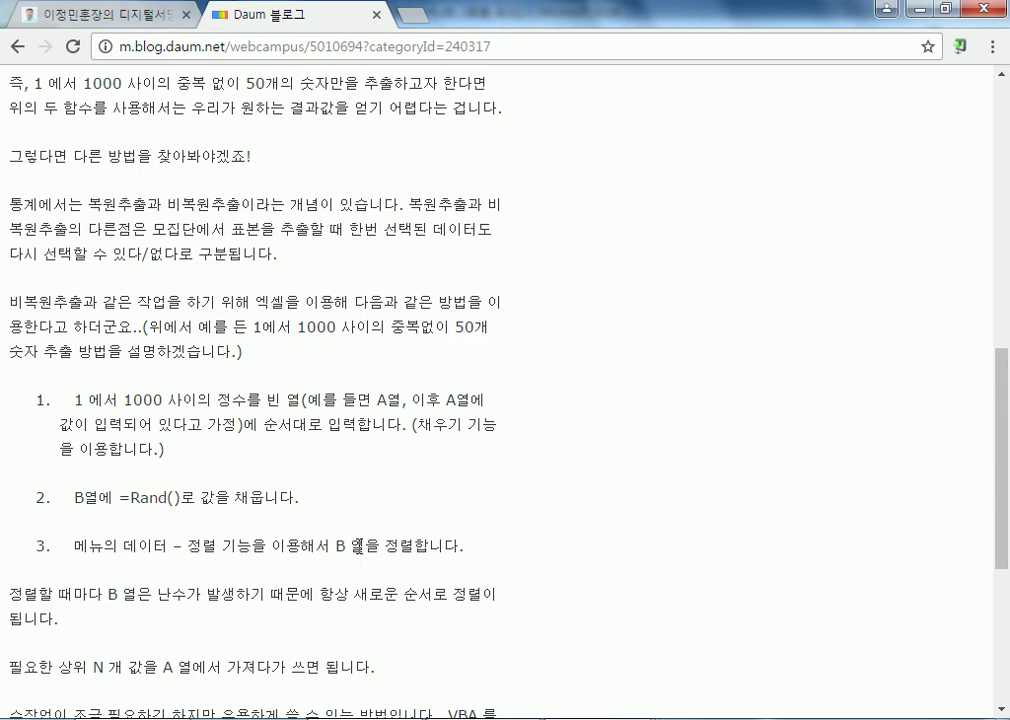
Return to the results, open the [엑셀 VBA #17] 중복되지 않는 난수 랜덤 추출하기 post and examine its Rnd/Int explanation and lotto example code
click(17, 46)
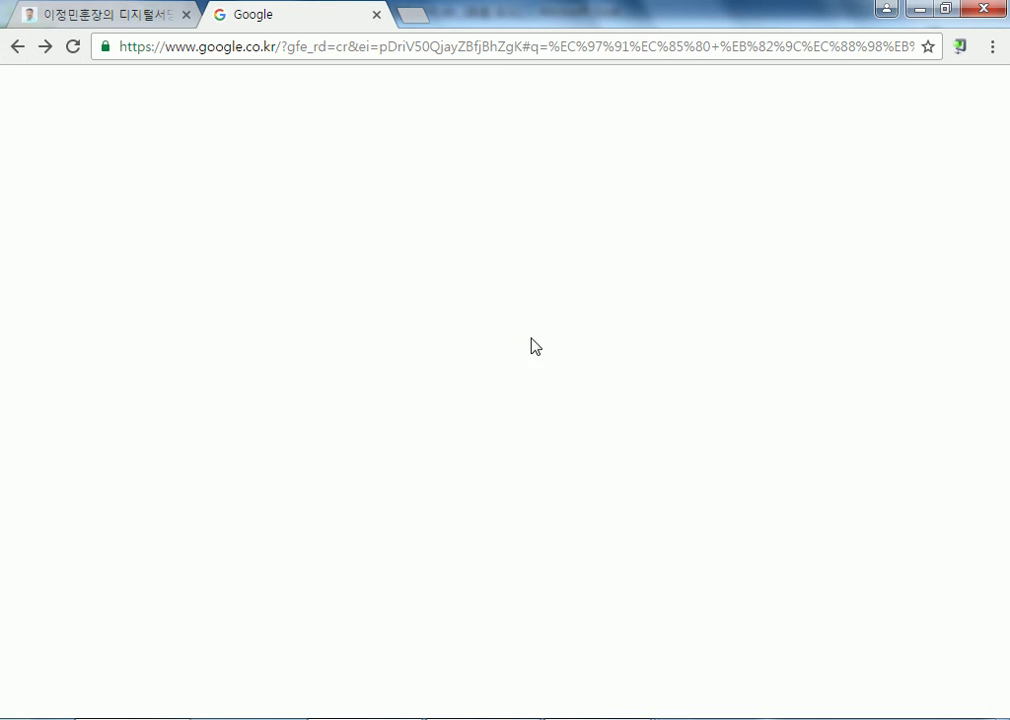
click(368, 339)
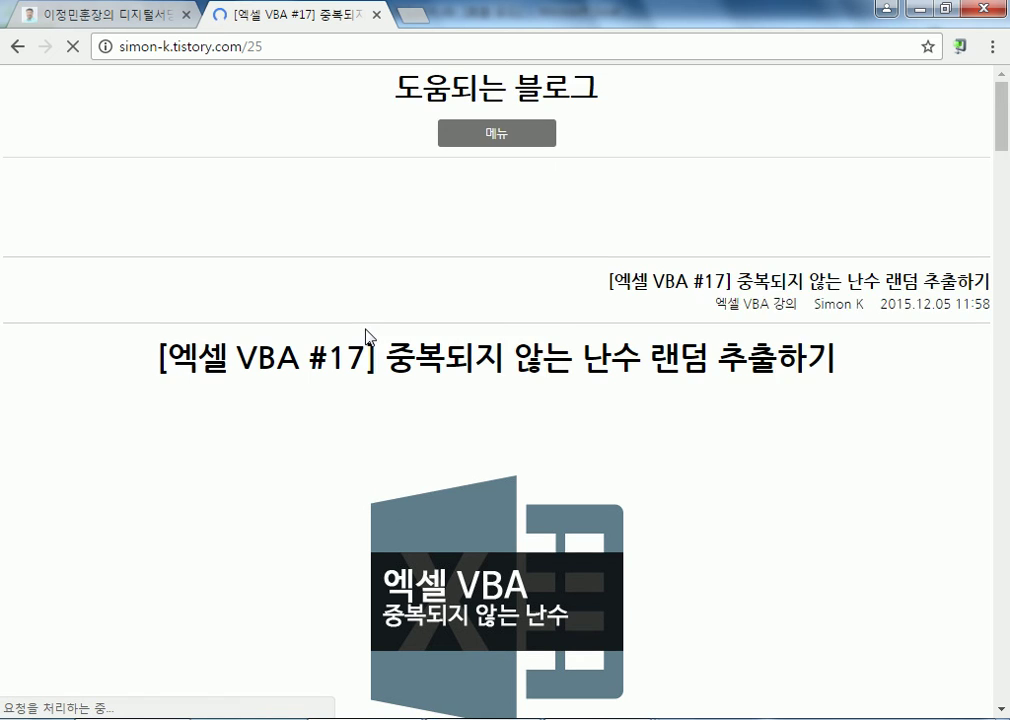
scroll(368, 339, down, 2)
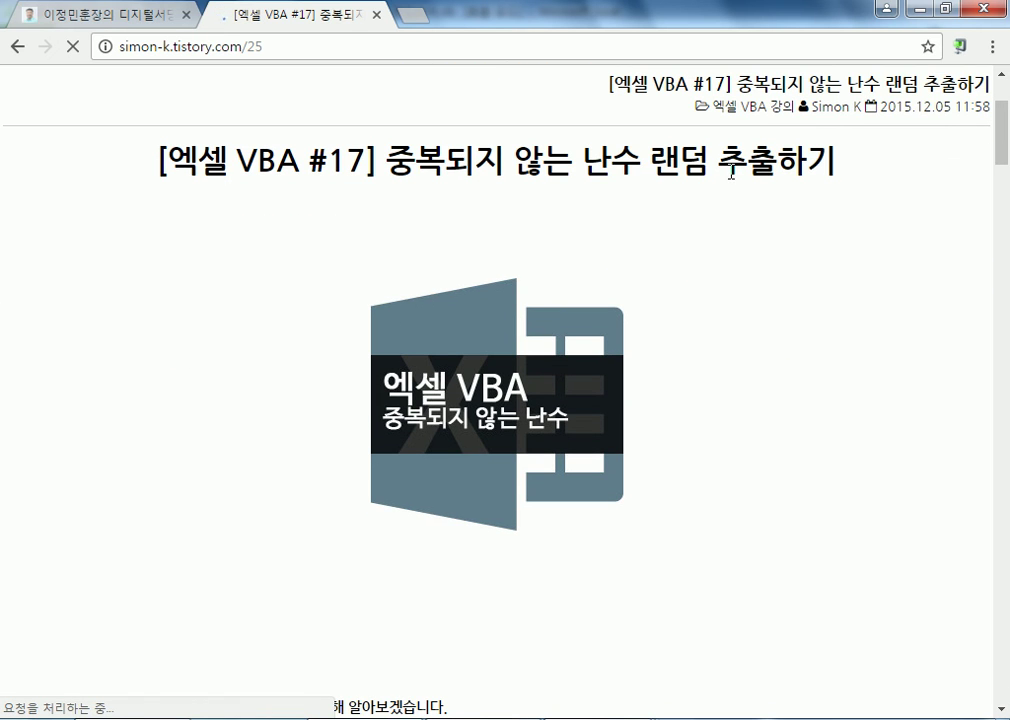
scroll(675, 190, down, 3)
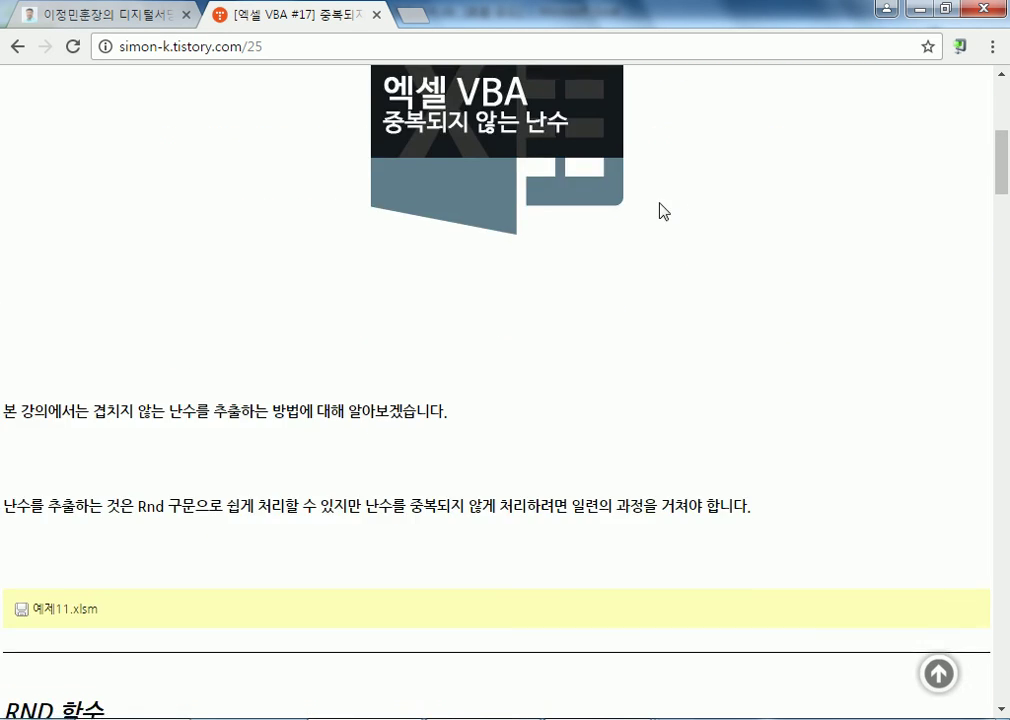
scroll(640, 222, down, 2)
scroll(460, 308, down, 2)
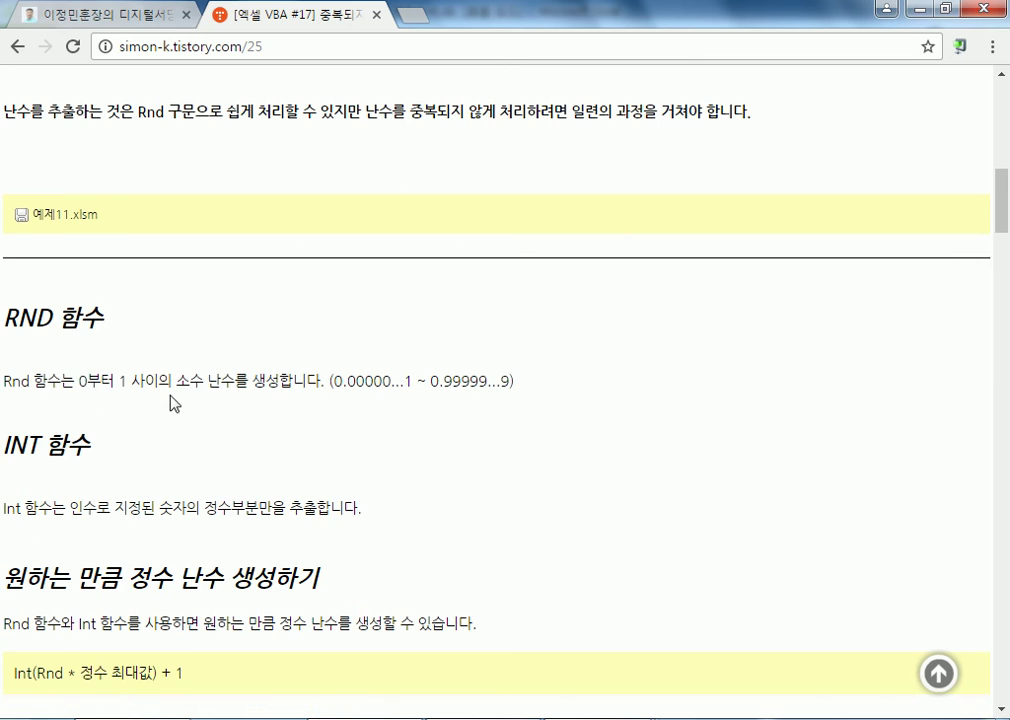
scroll(340, 395, down, 3)
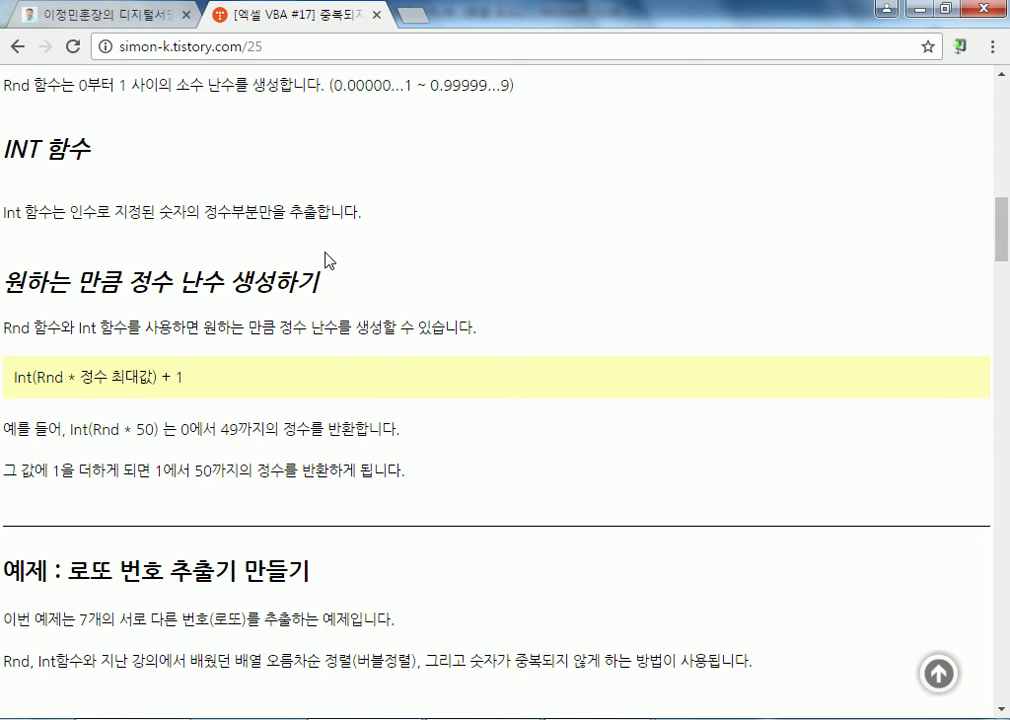
scroll(325, 260, up, 1)
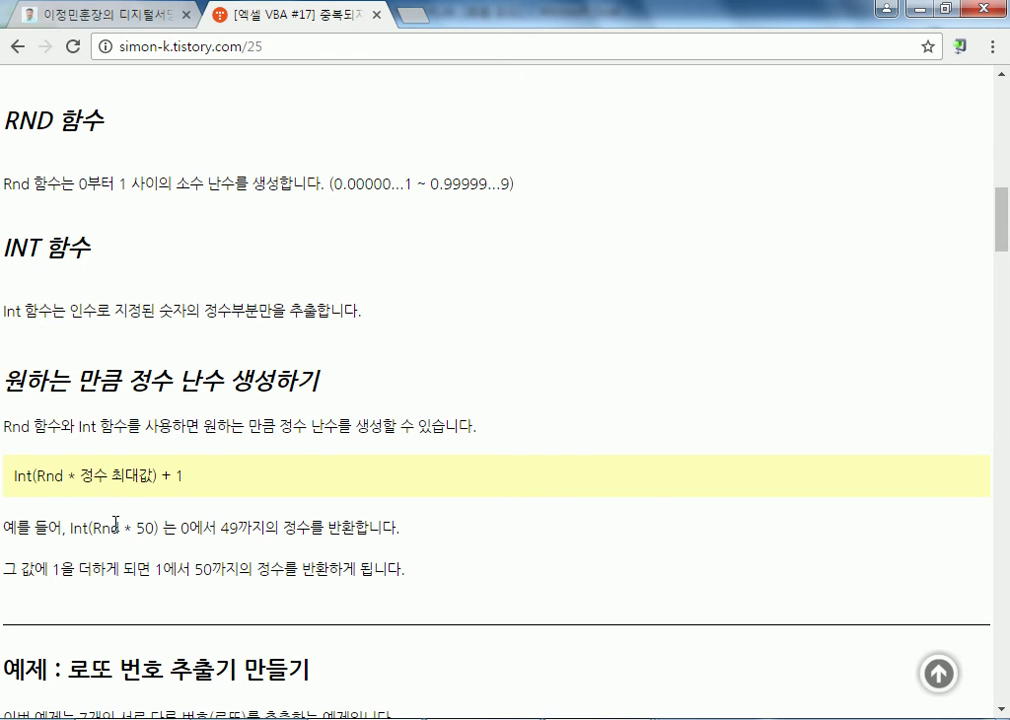
scroll(117, 521, down, 4)
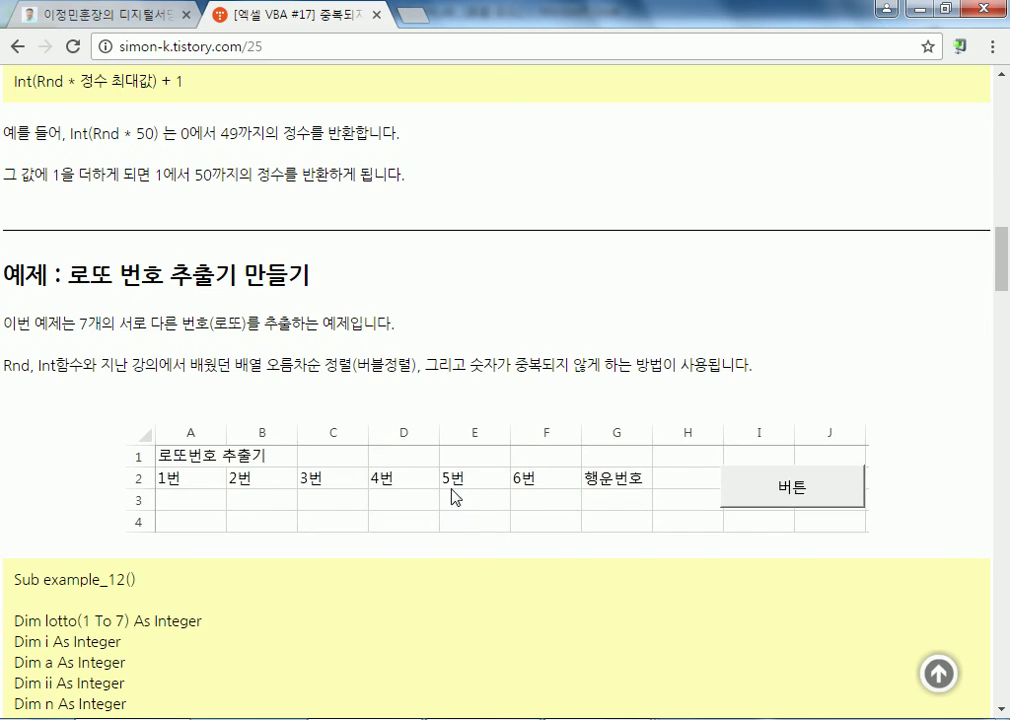
scroll(410, 491, down, 2)
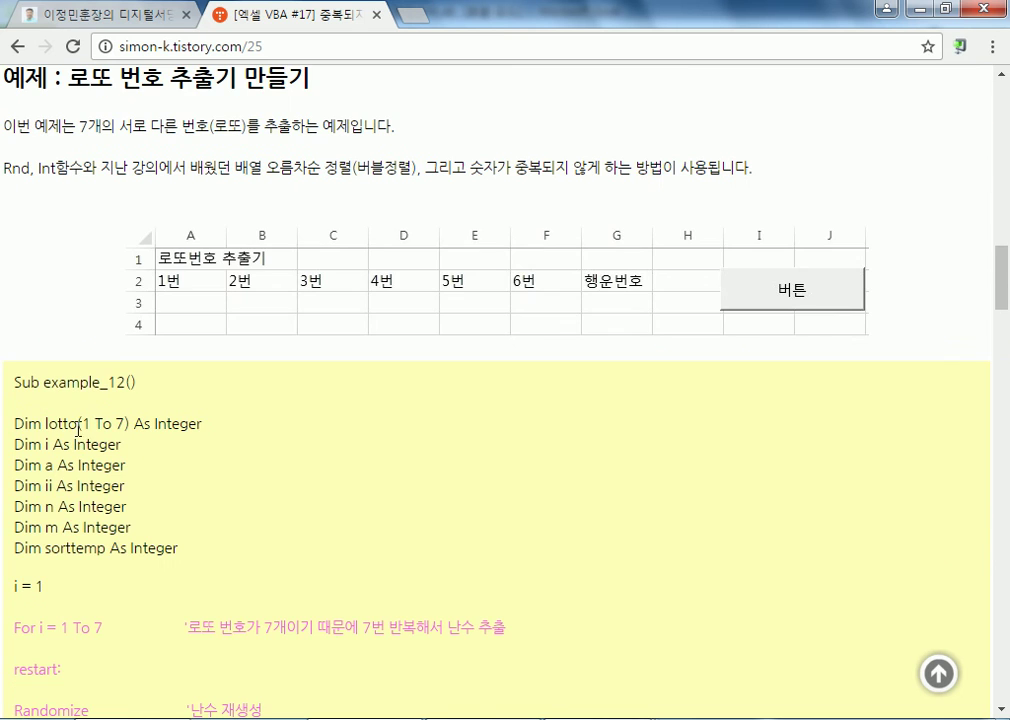
scroll(135, 394, down, 3)
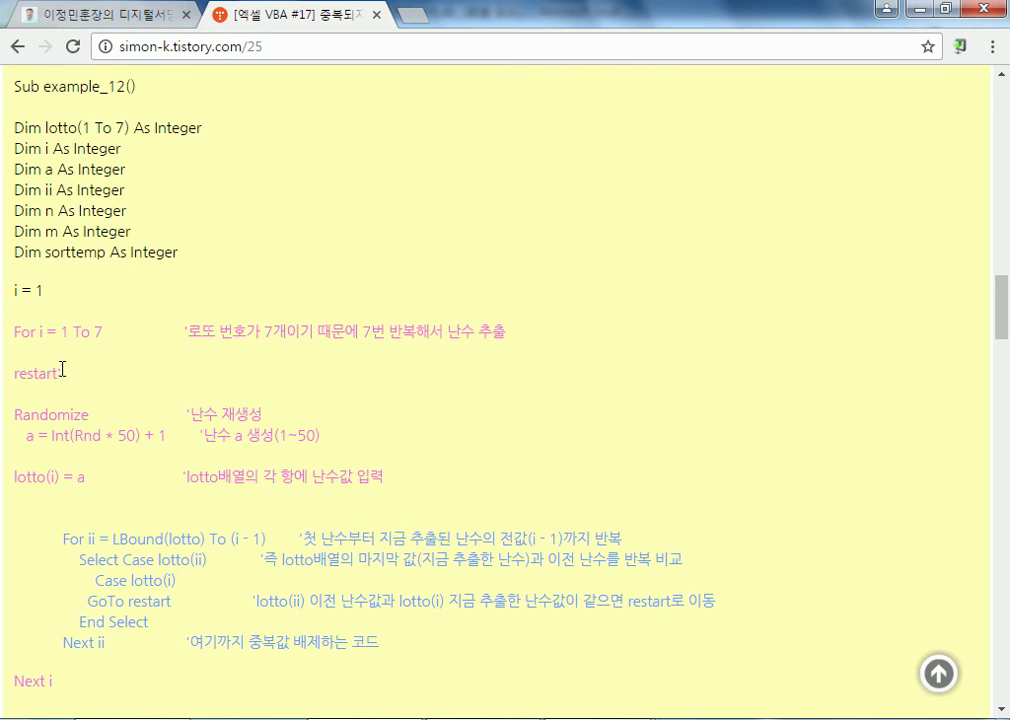
Review the VBA post's title and its introduction to the RND and INT functions
scroll(61, 373, up, 20)
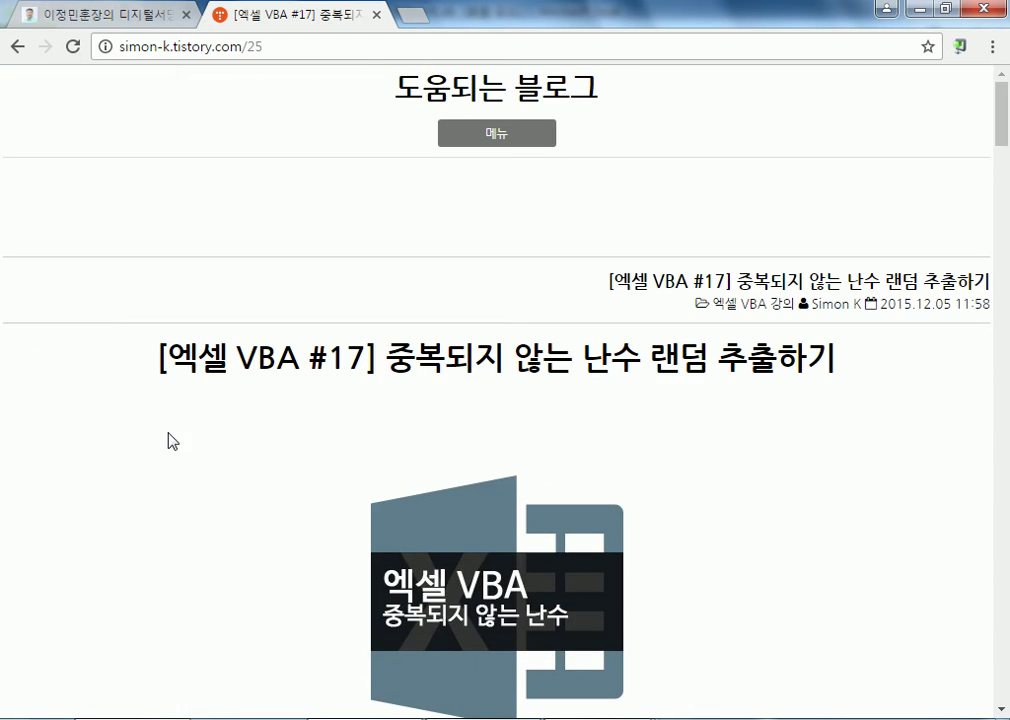
drag(240, 355, 288, 358)
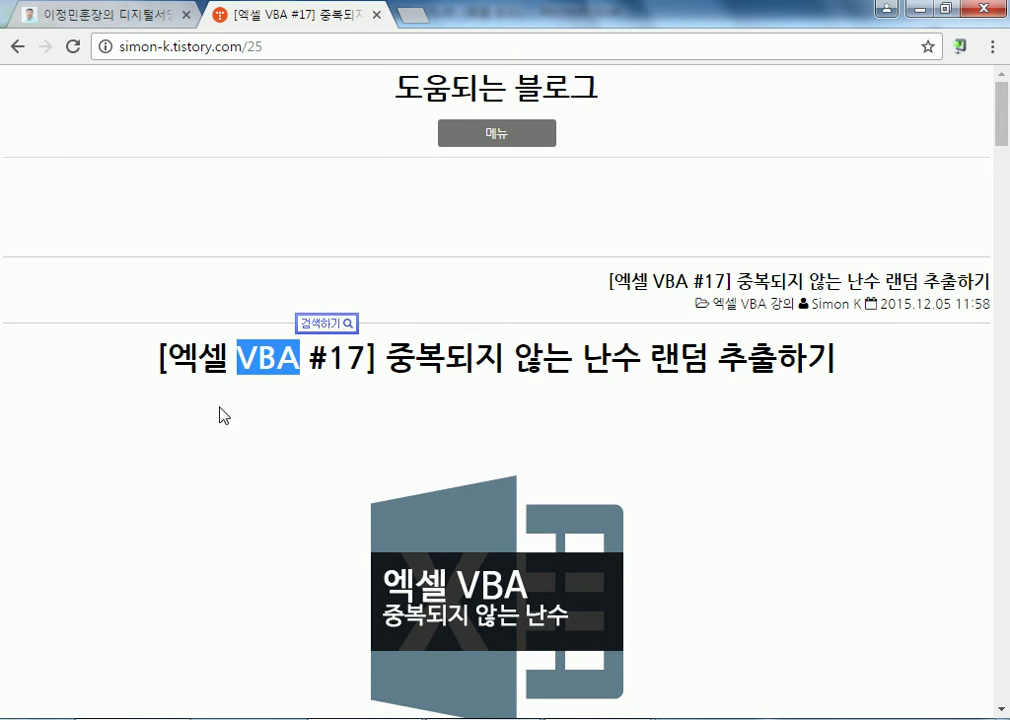
scroll(200, 425, down, 4)
scroll(140, 445, down, 4)
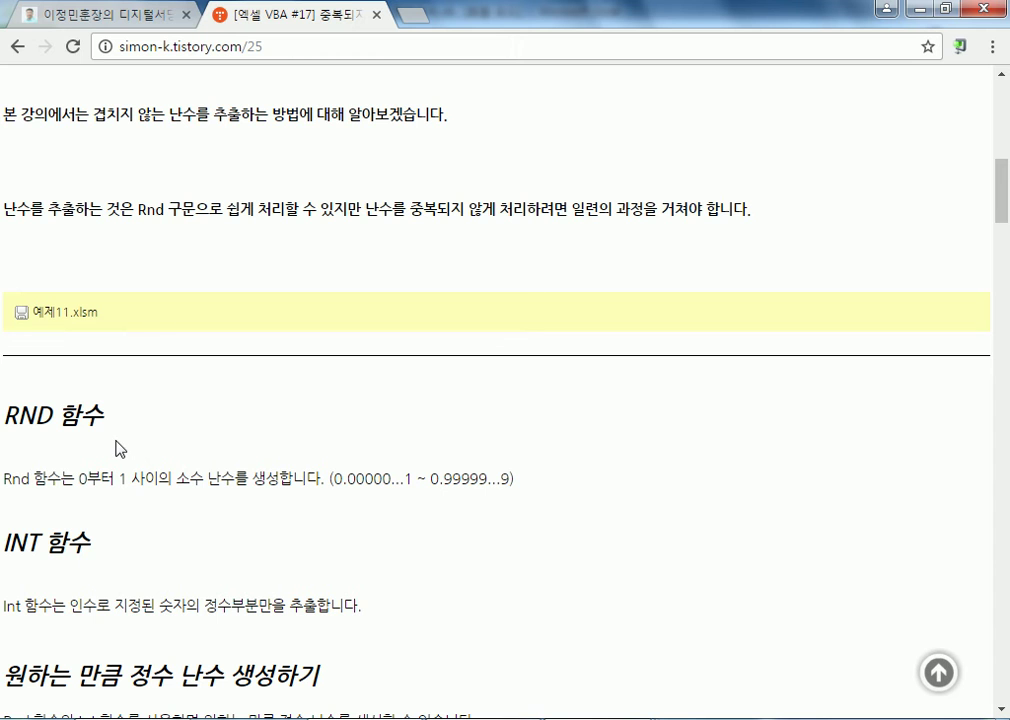
scroll(97, 330, up, 8)
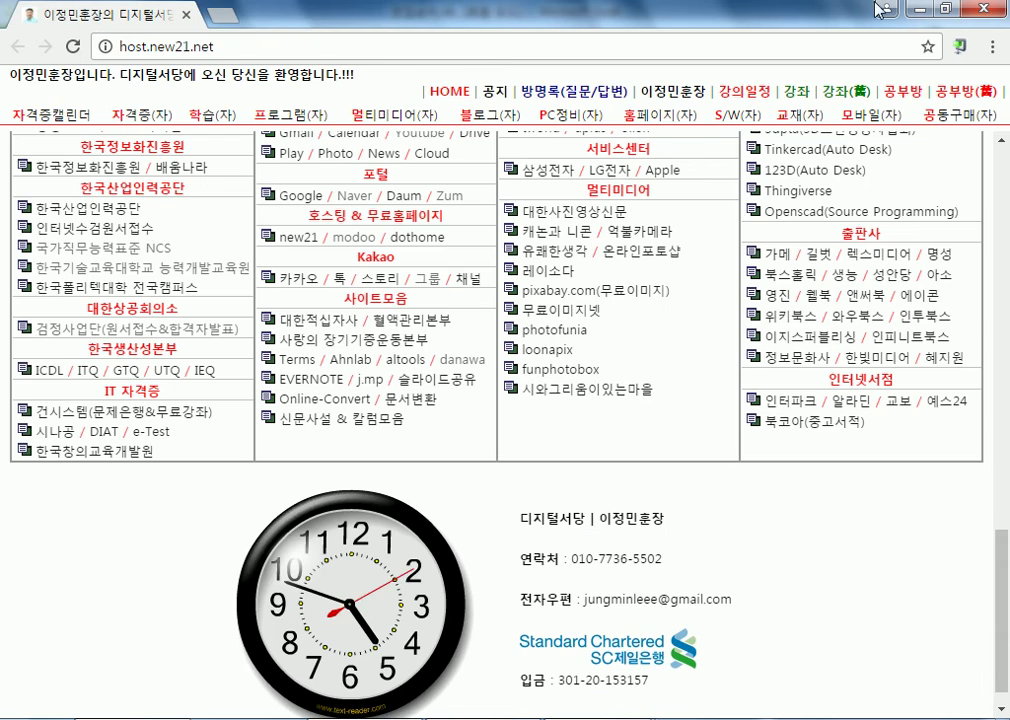
Close the VBA blog post and switch back to the 면접순서.xls workbook in Excel
click(377, 14)
click(917, 12)
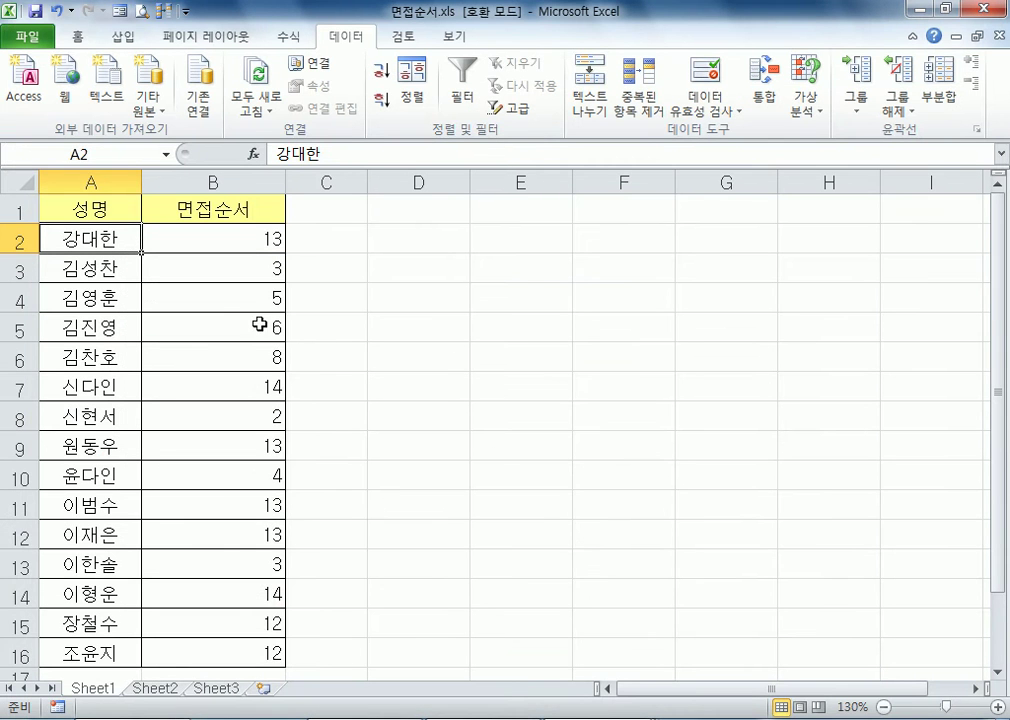
click(330, 243)
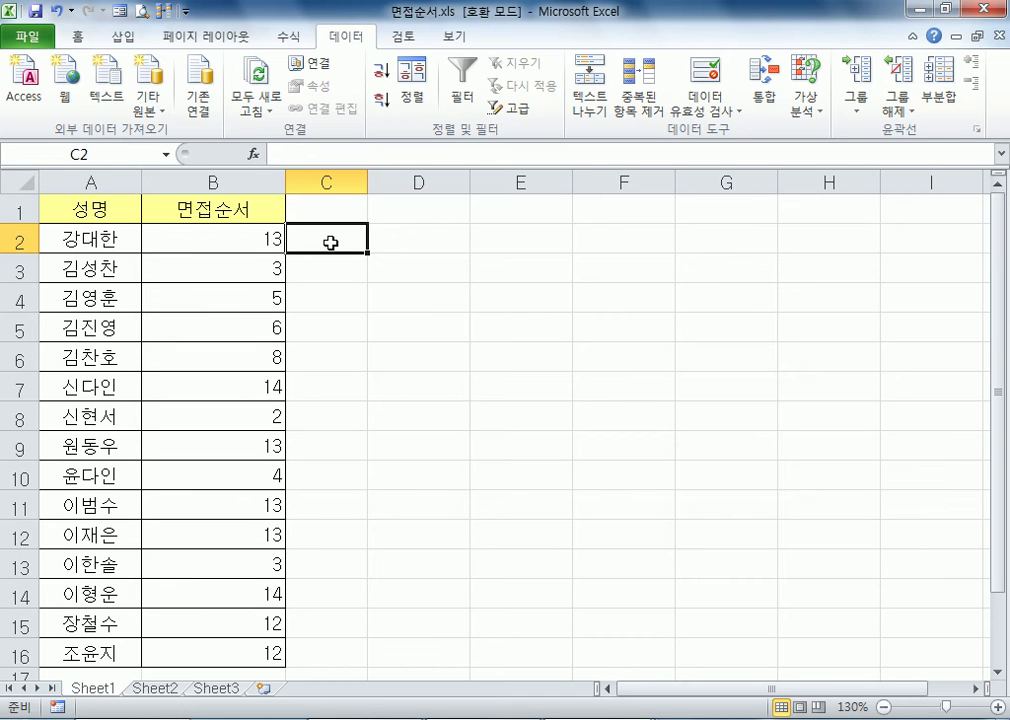
Change the formula in B2 to =RANDBETWEEN(1,1000) and fill it down the 면접순서 column to B16
click(245, 243)
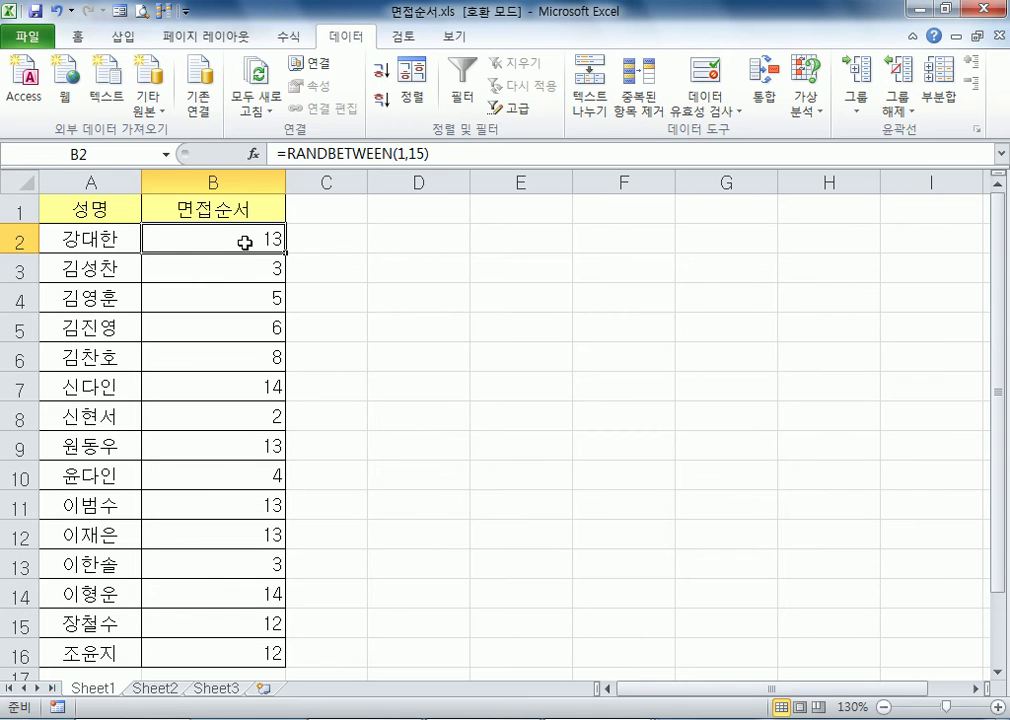
key(F2)
key(Left)
key(shift+Left)
text(000)
key(Return)
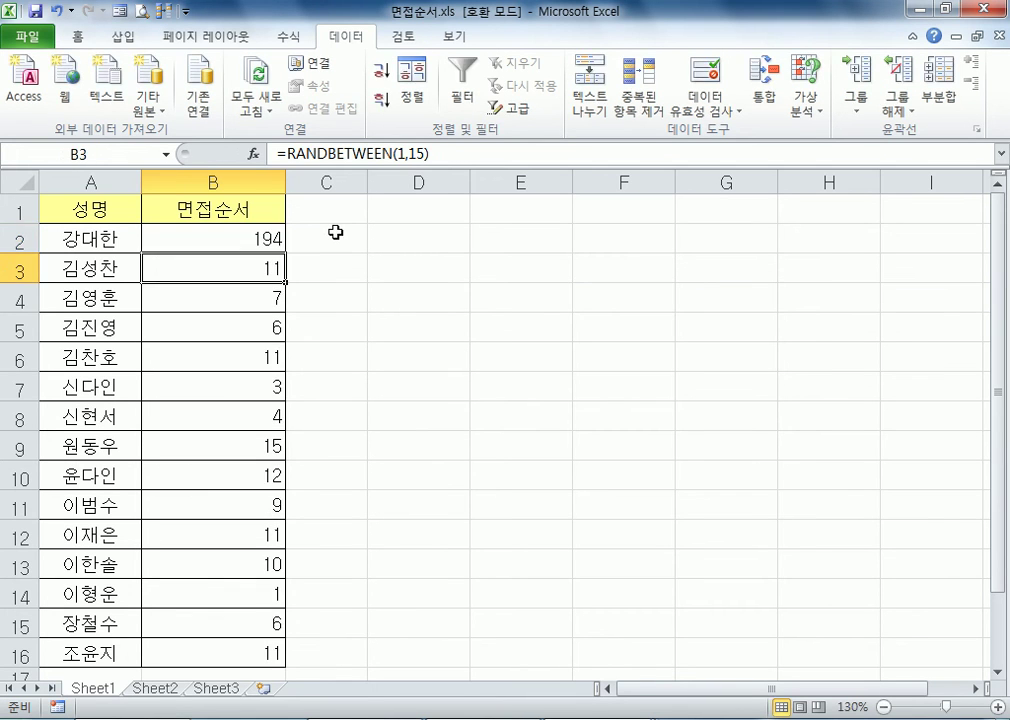
click(272, 234)
double_click(285, 254)
Look through the generated numbers in B2:B16 to check for duplicates
click(343, 365)
scroll(343, 406, down, 4)
scroll(284, 463, up, 3)
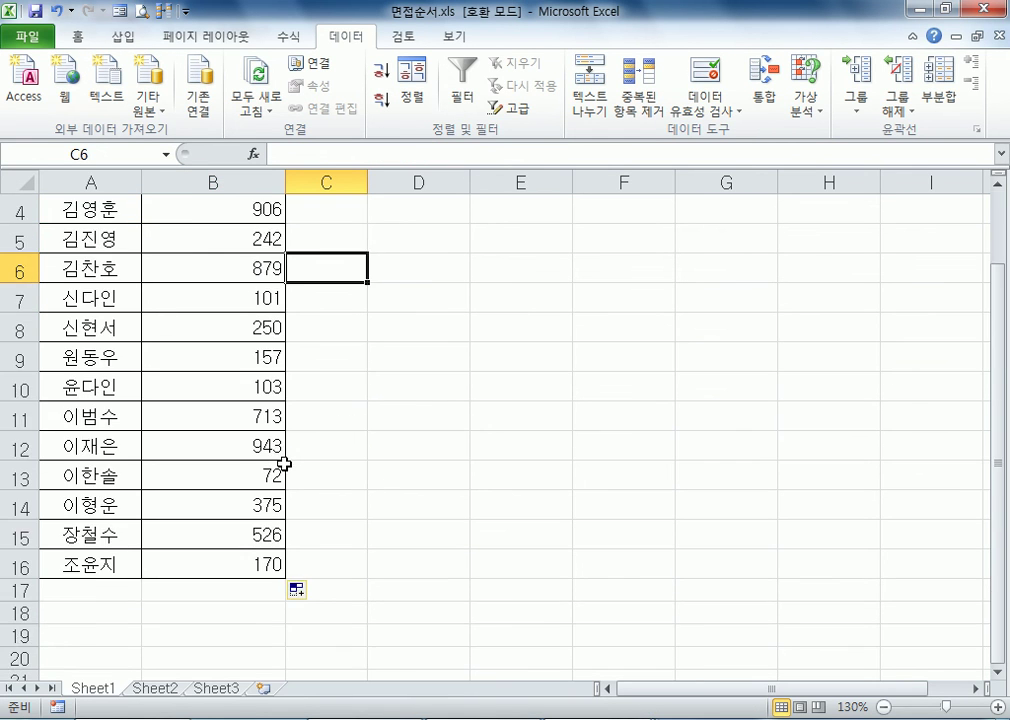
scroll(162, 370, up, 1)
scroll(165, 491, down, 3)
scroll(165, 492, up, 2)
scroll(165, 492, up, 1)
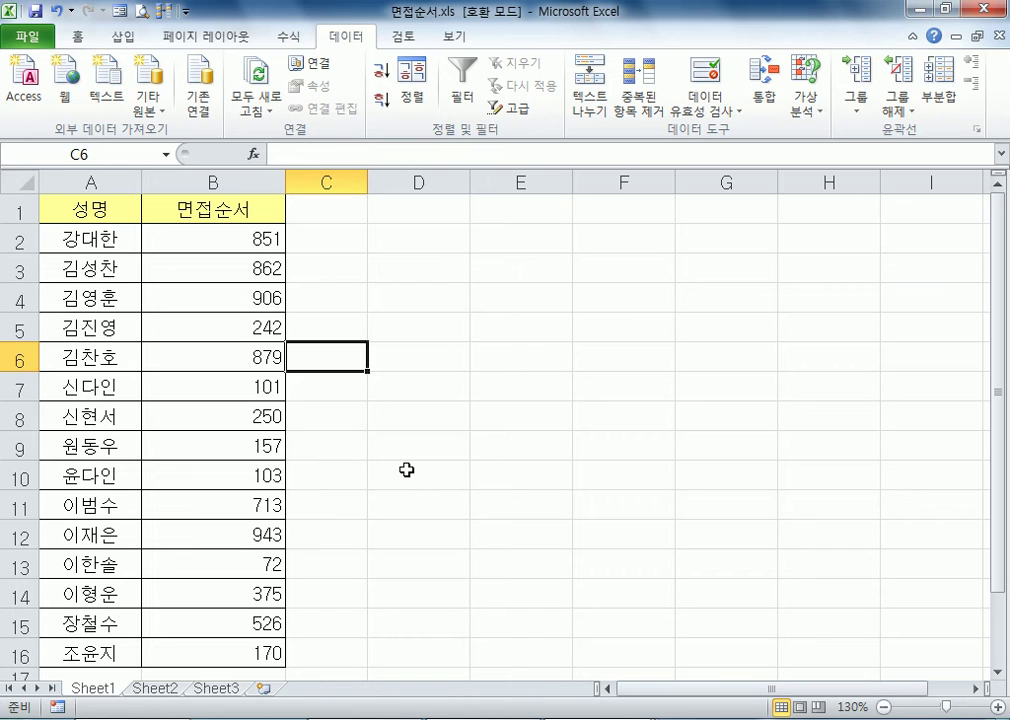
click(341, 235)
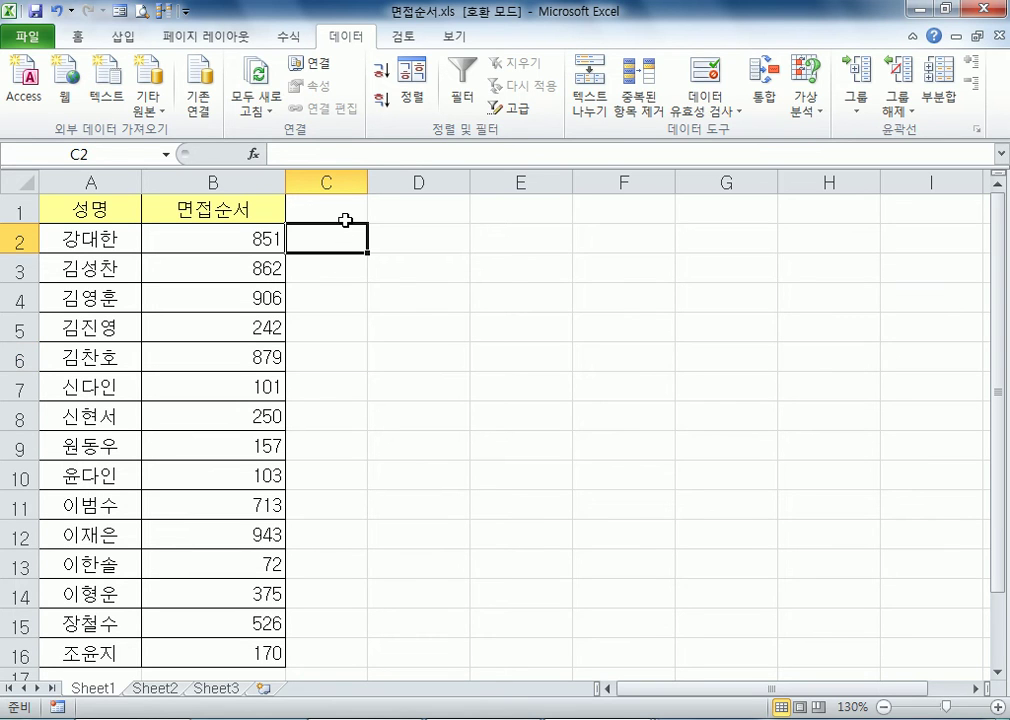
text(=INT()
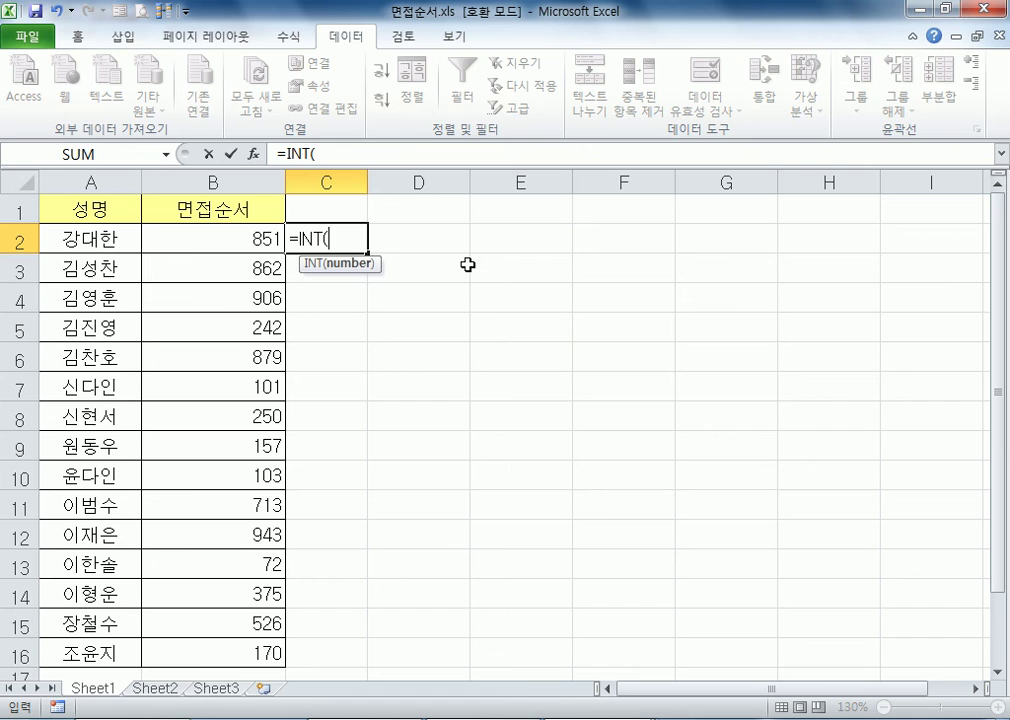
key(Left)
key(Escape)
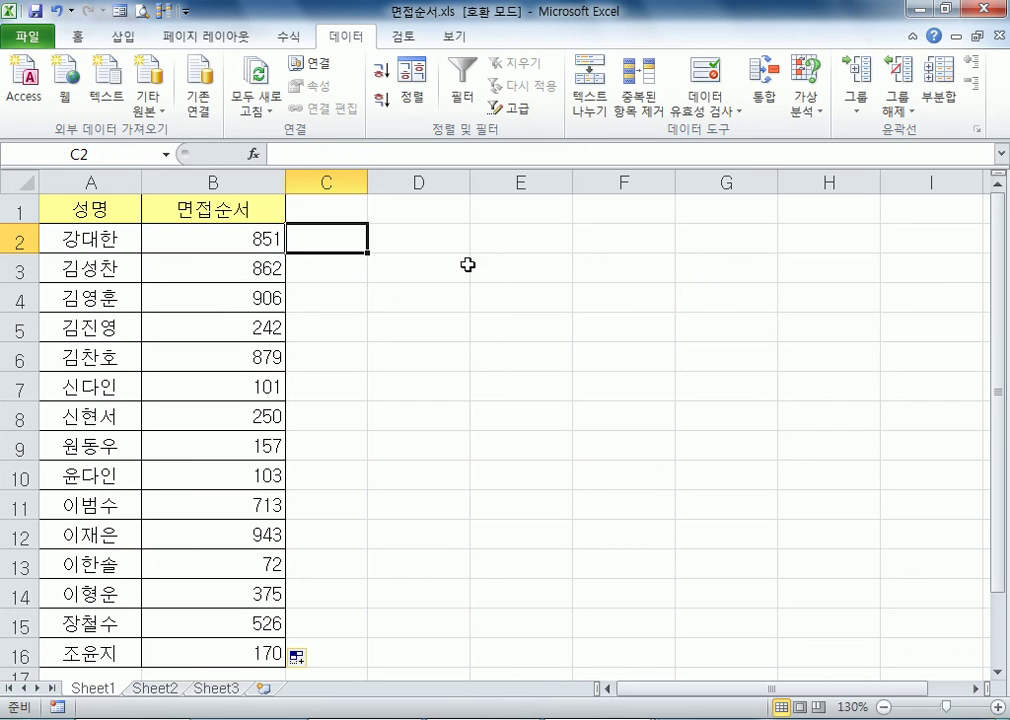
Divide the random formula in B2 by 10 and wrap it in INT, giving =INT(RANDBETWEEN(1,1000)/10)
double_click(215, 245)
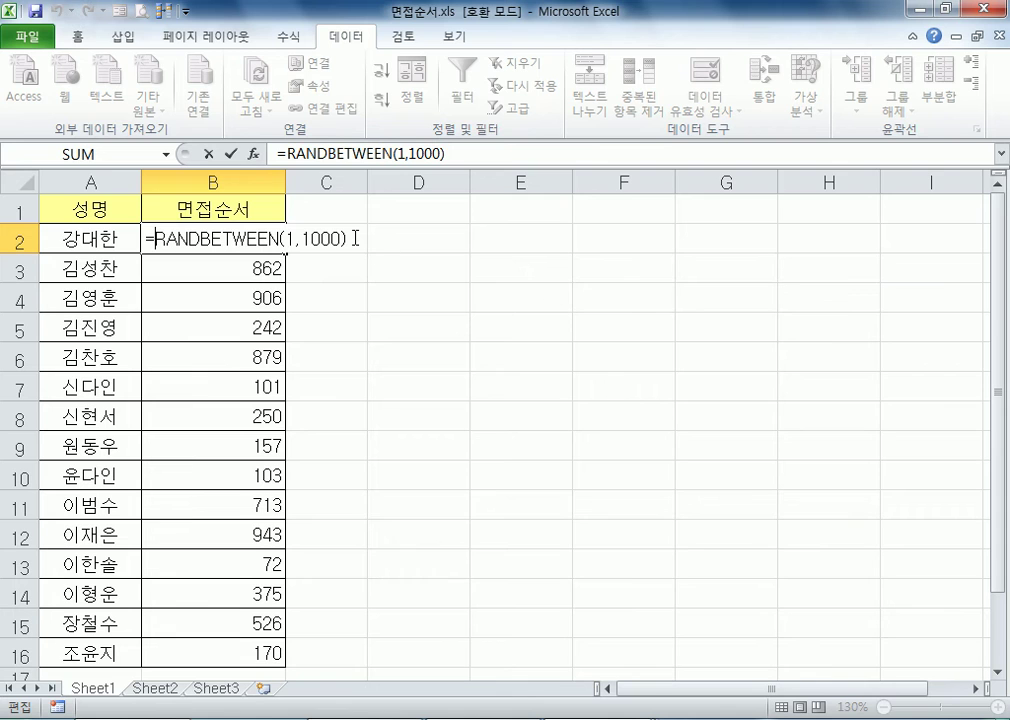
text(/10)
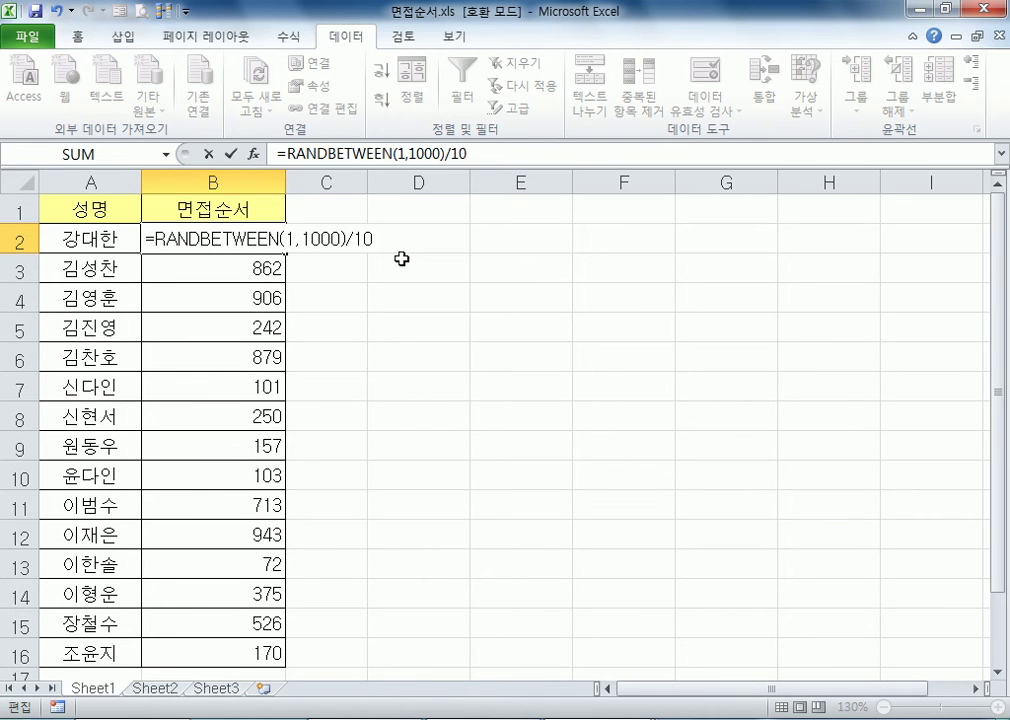
key(Return)
key(Up)
key(F2)
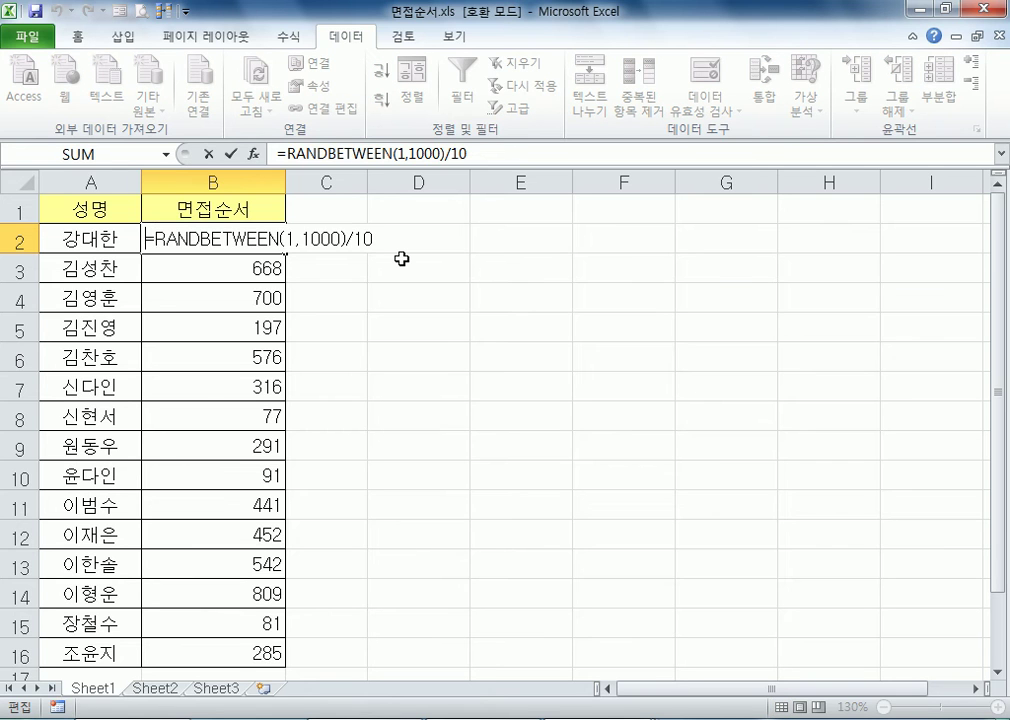
text(INT()
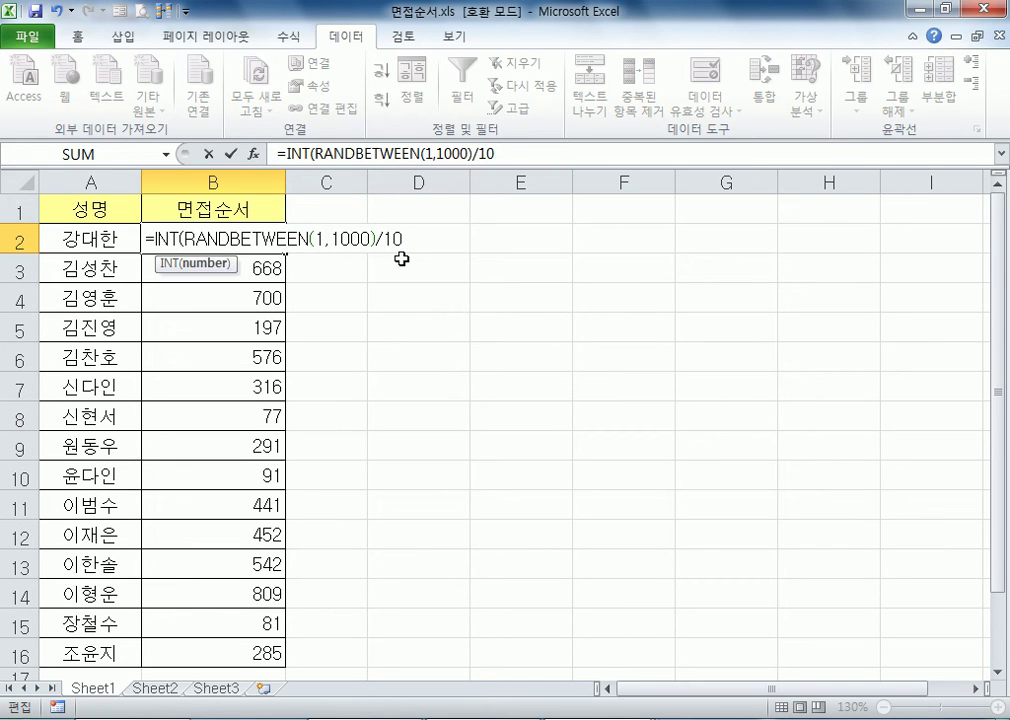
key(Return)
key(Up)
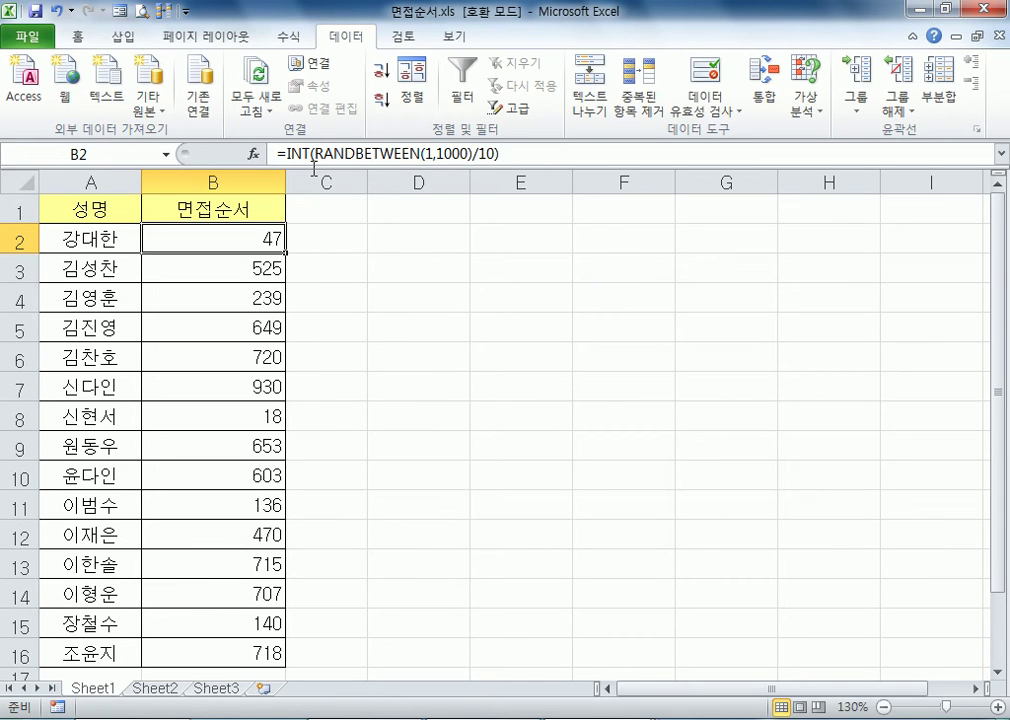
Fill the INT formula from B2 down to B16 and review the column for repeated numbers
double_click(288, 252)
click(234, 236)
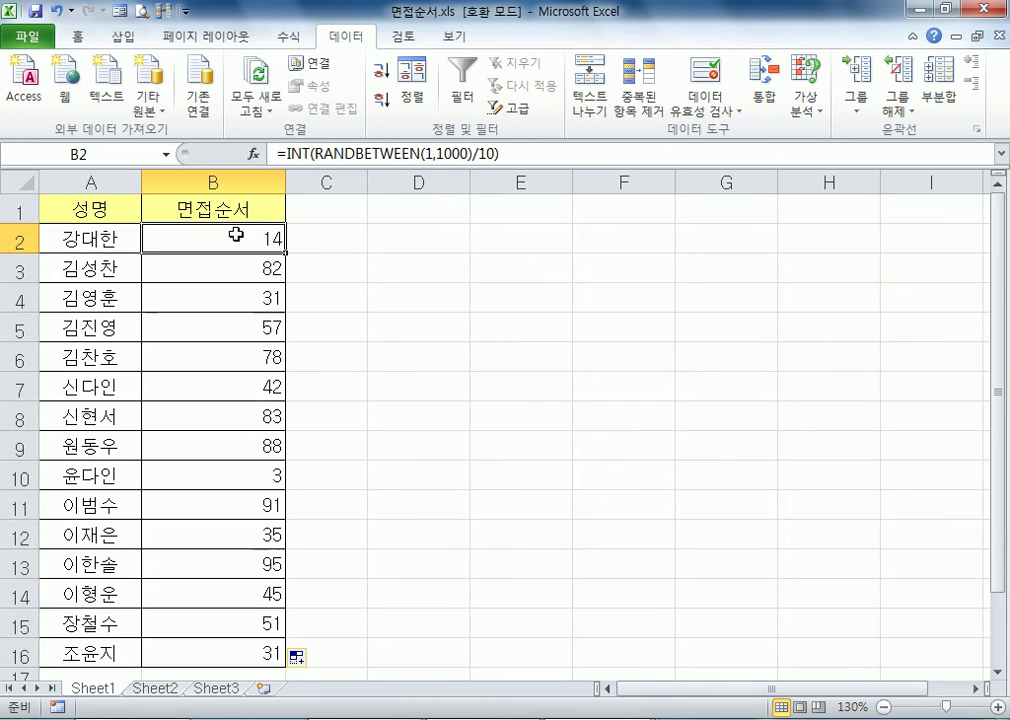
scroll(465, 476, down, 4)
scroll(467, 470, up, 4)
key(F2)
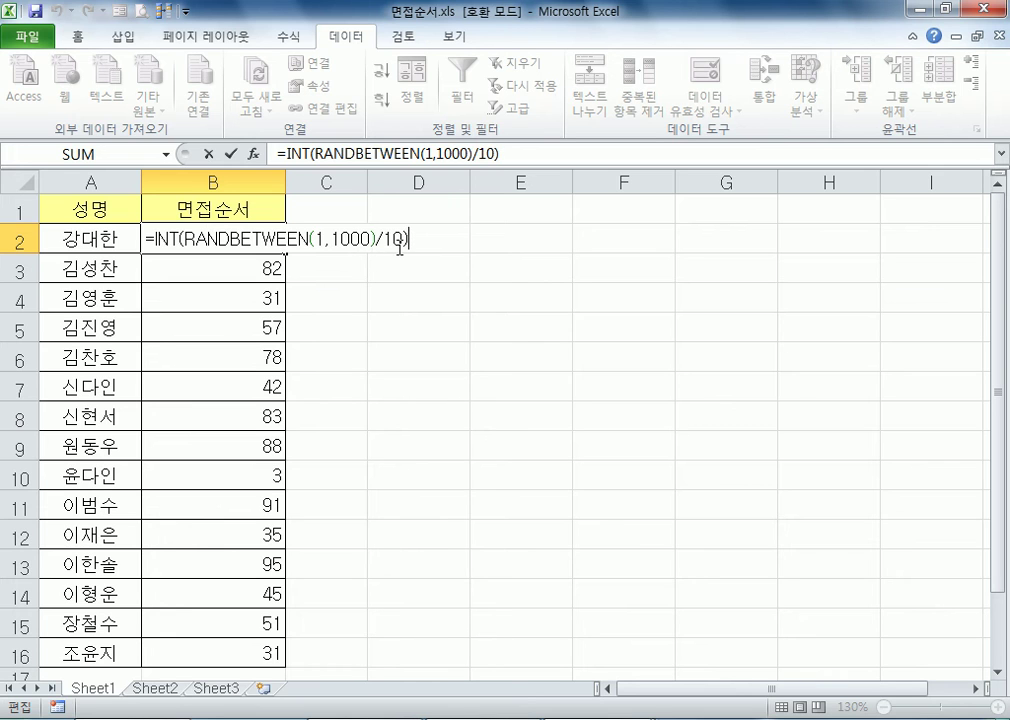
key(ctrl+Return)
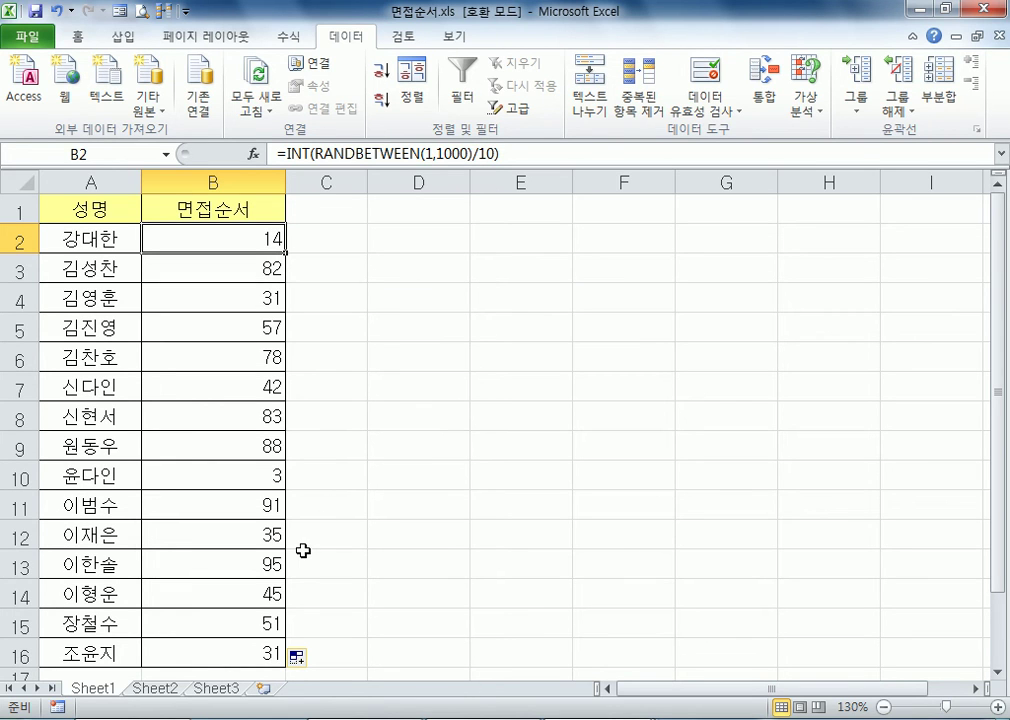
scroll(301, 552, down, 1)
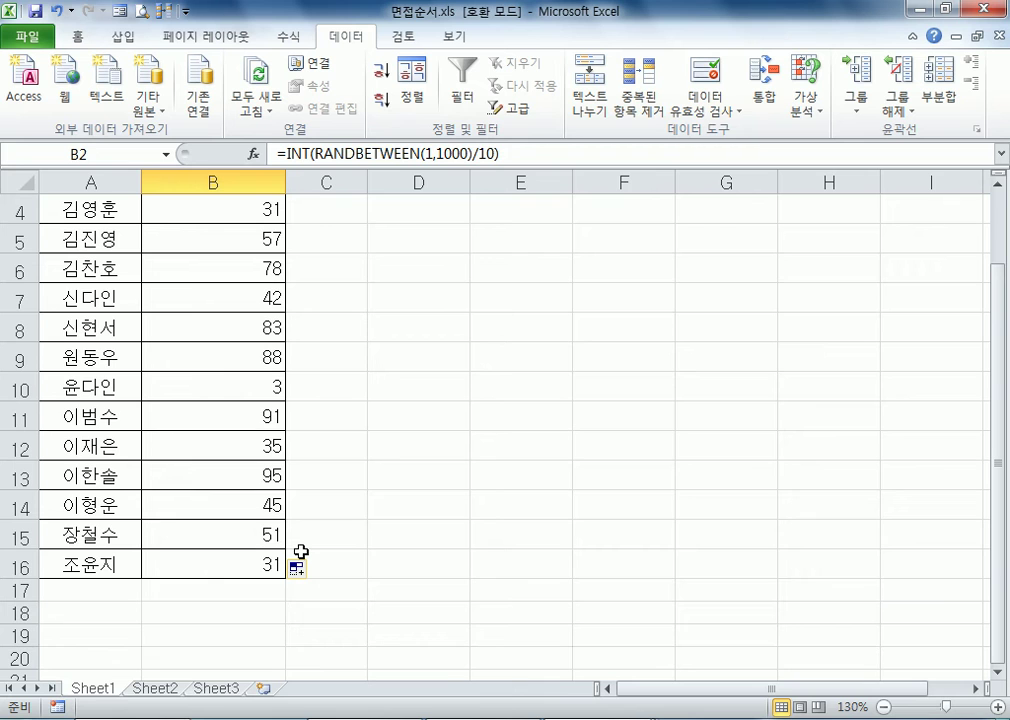
click(252, 558)
Remove the INT wrapper and the division by 10 from B4, leaving =RANDBETWEEN(1,1000)
click(216, 206)
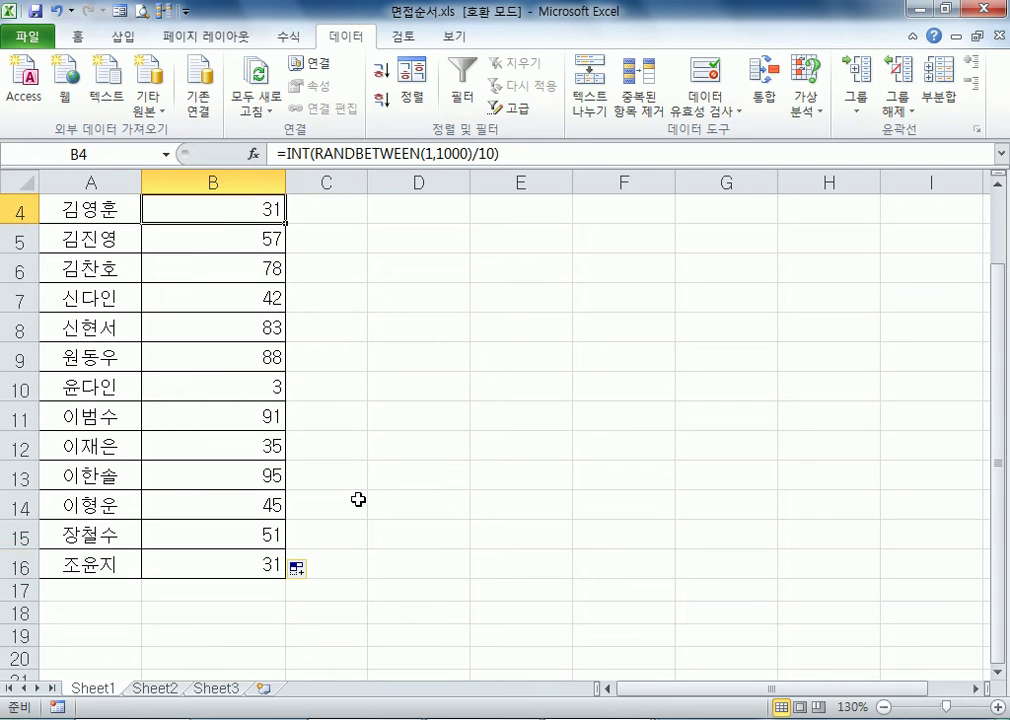
key(F2)
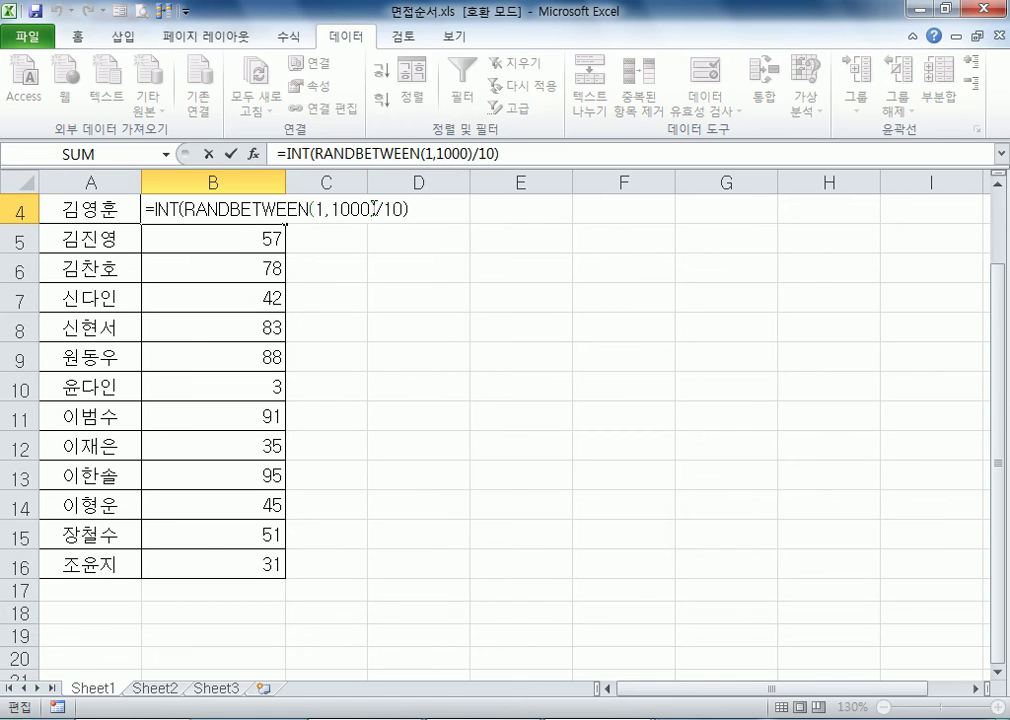
click(391, 213)
key(Delete)
key(Delete)
key(BackSpace)
click(150, 209)
key(Delete)
key(Delete)
key(Delete)
key(Delete)
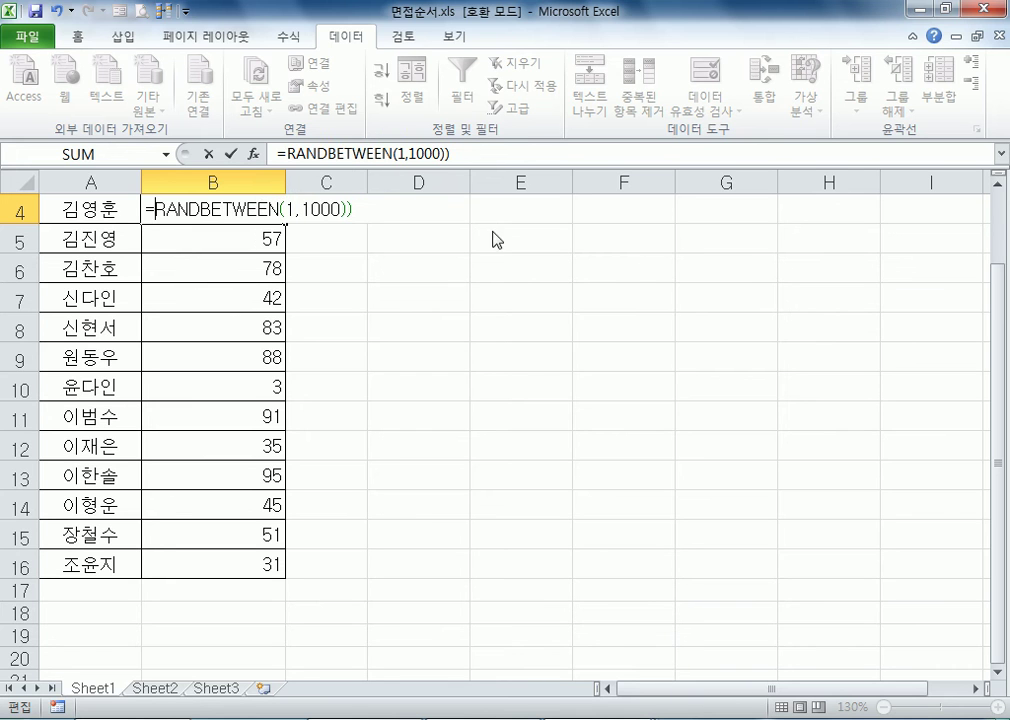
key(Return)
key(Return)
click(258, 216)
scroll(258, 216, up, 1)
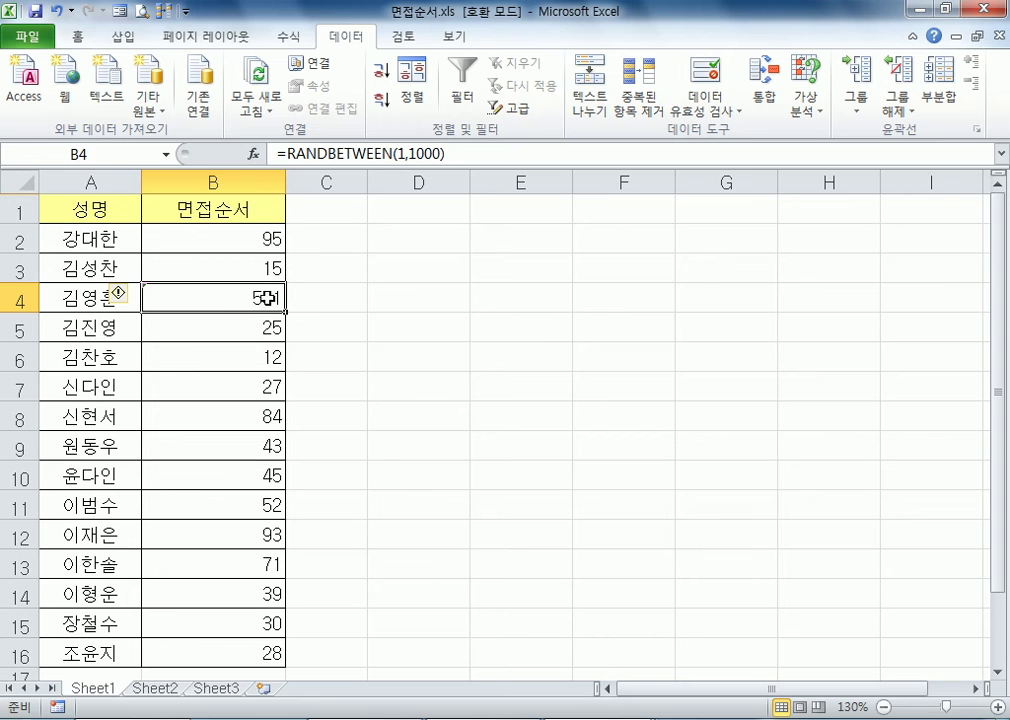
Move B4's formula onto B2, replacing its contents, then fill it down to B16
drag(267, 297, 250, 245)
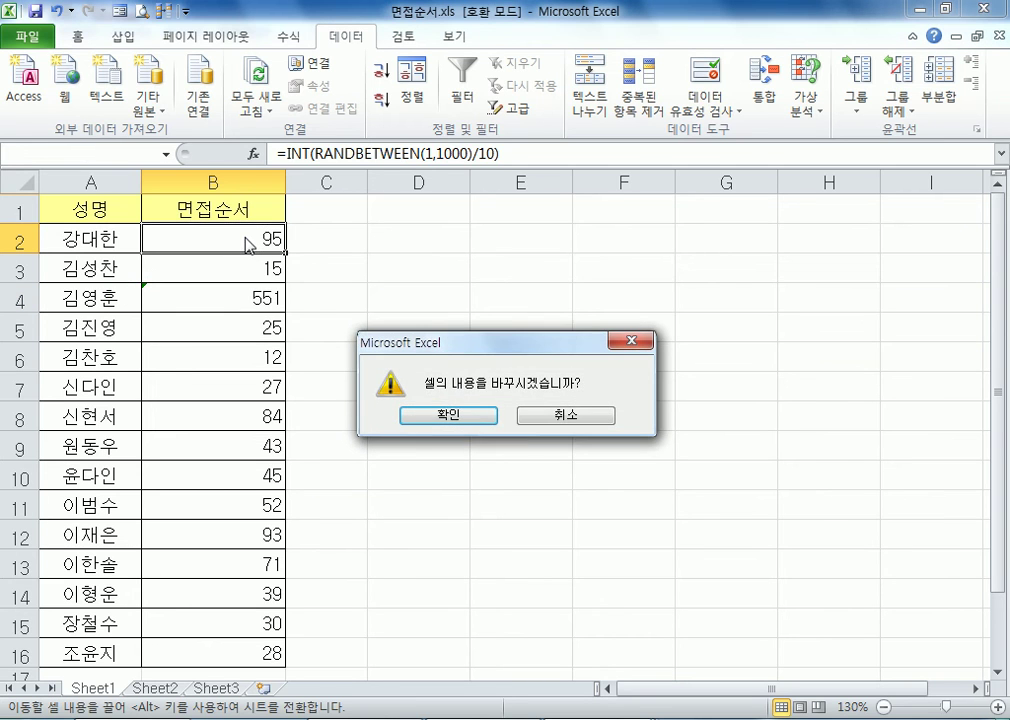
key(Return)
click(288, 253)
click(264, 237)
drag(286, 256, 283, 488)
scroll(300, 470, up, 2)
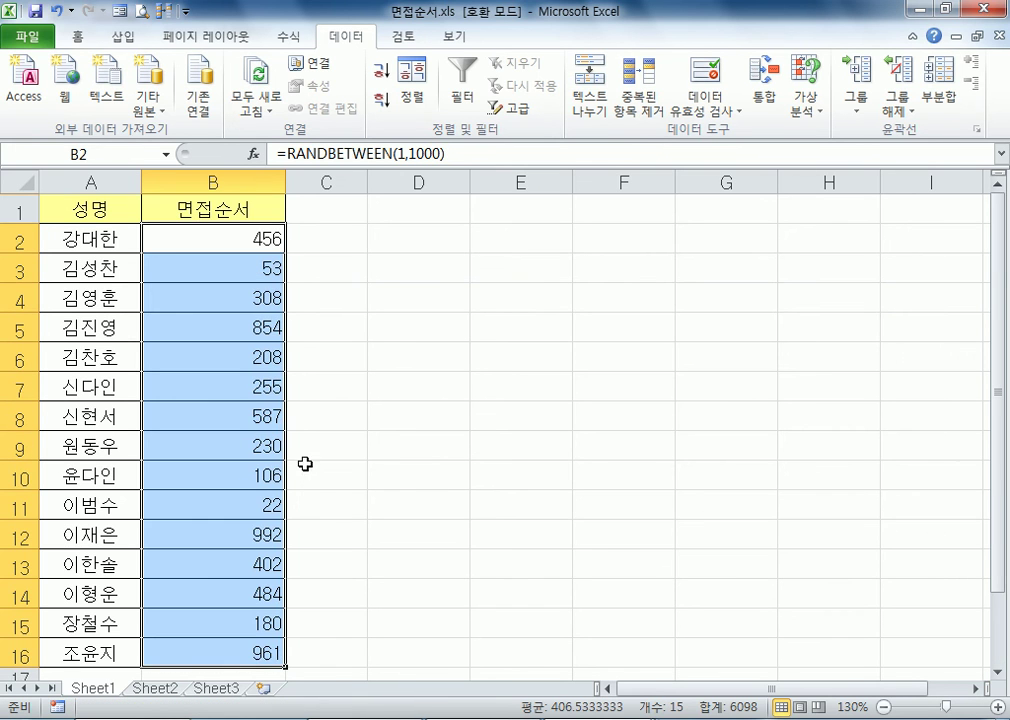
click(239, 248)
scroll(354, 424, down, 3)
scroll(252, 424, up, 2)
scroll(246, 416, up, 1)
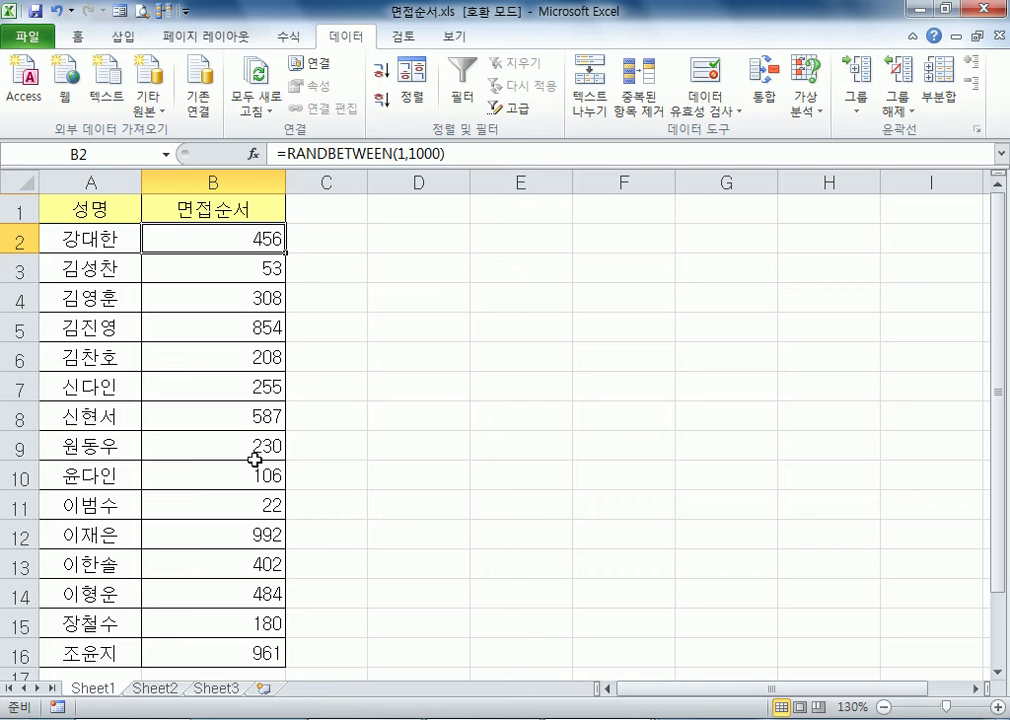
Enter =5+3 in D9 to trigger a recalculation of the random numbers, and check the cell's formula
click(439, 440)
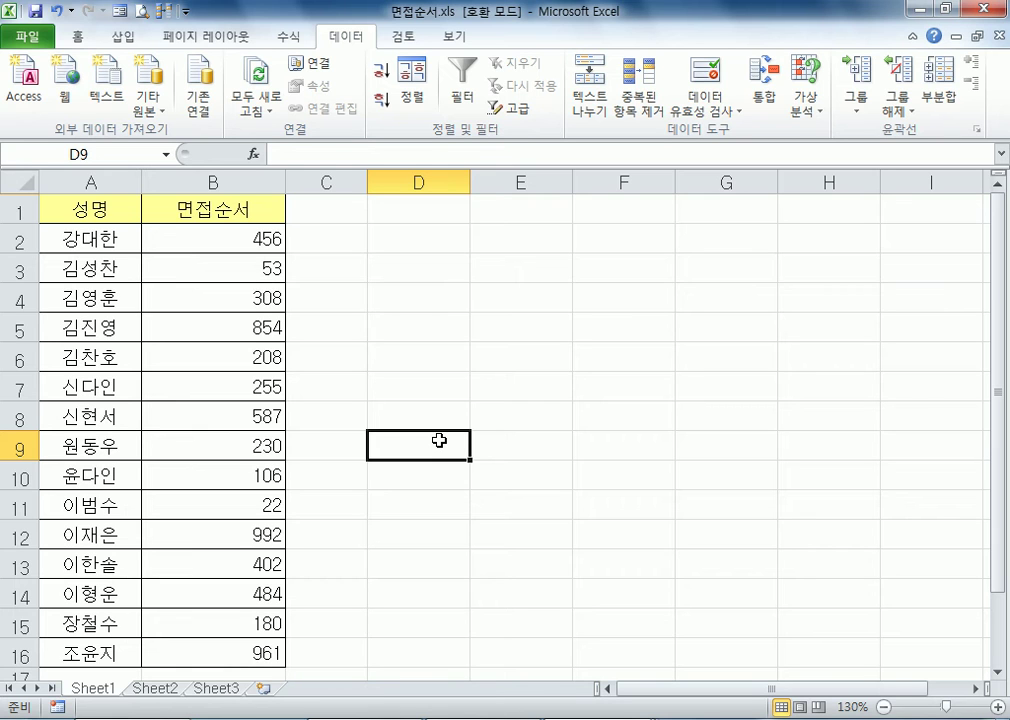
text(=5+3)
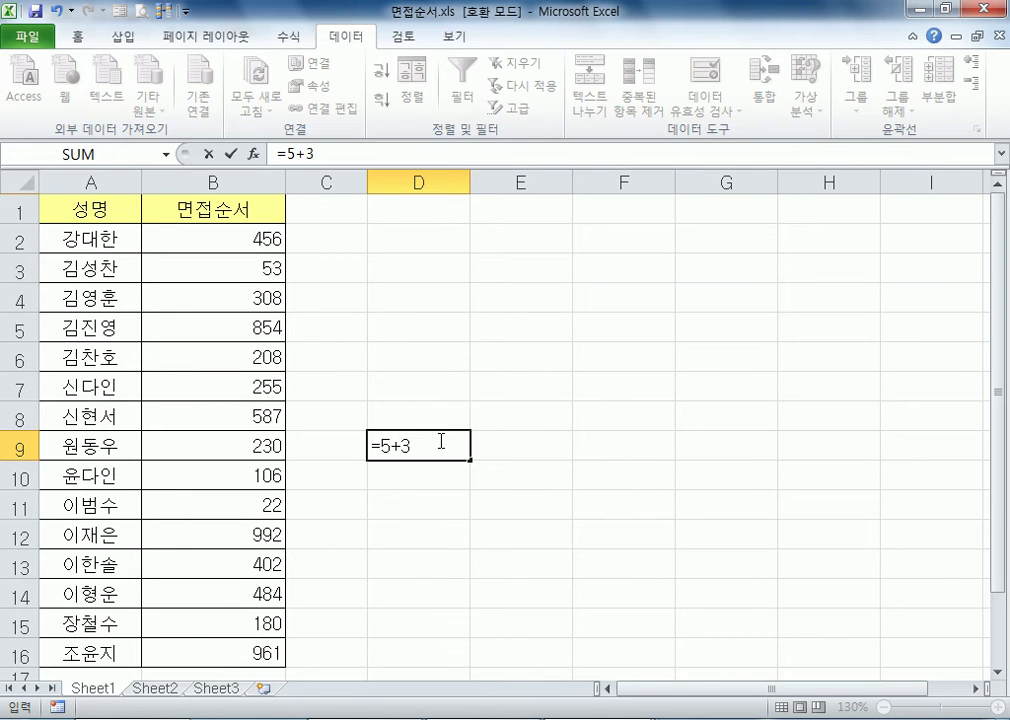
key(Return)
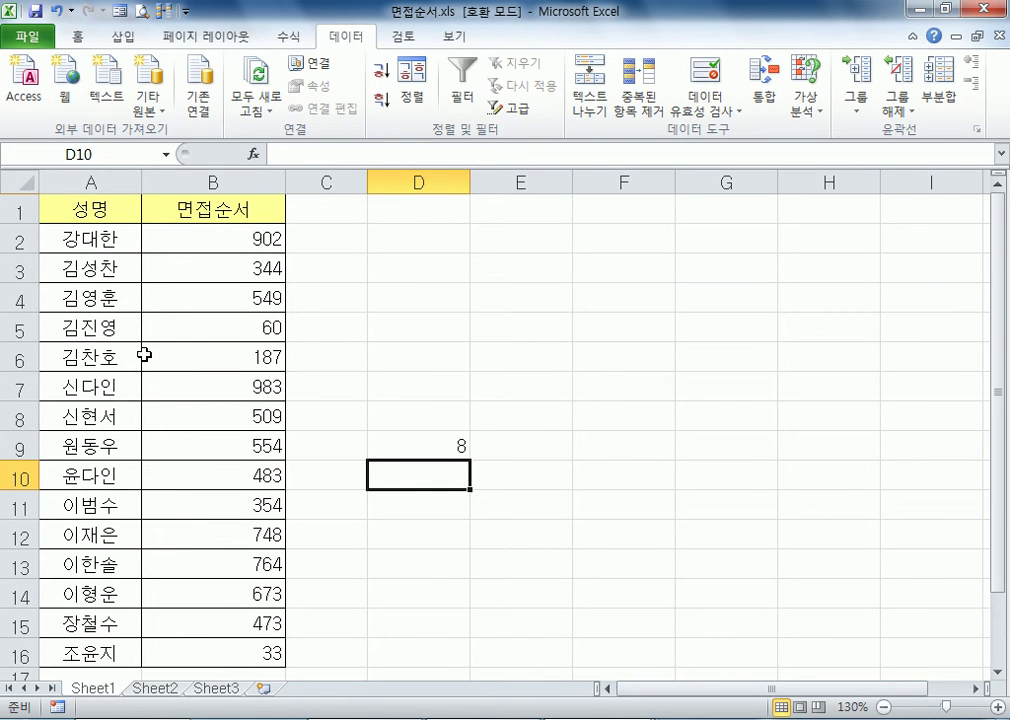
click(450, 445)
double_click(419, 444)
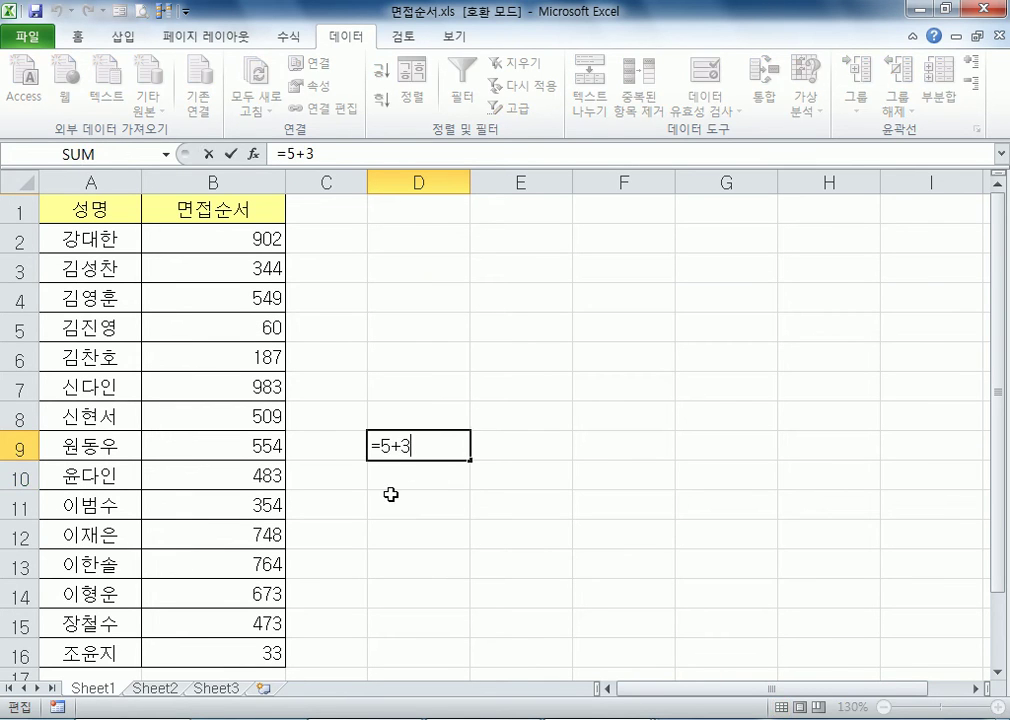
key(Escape)
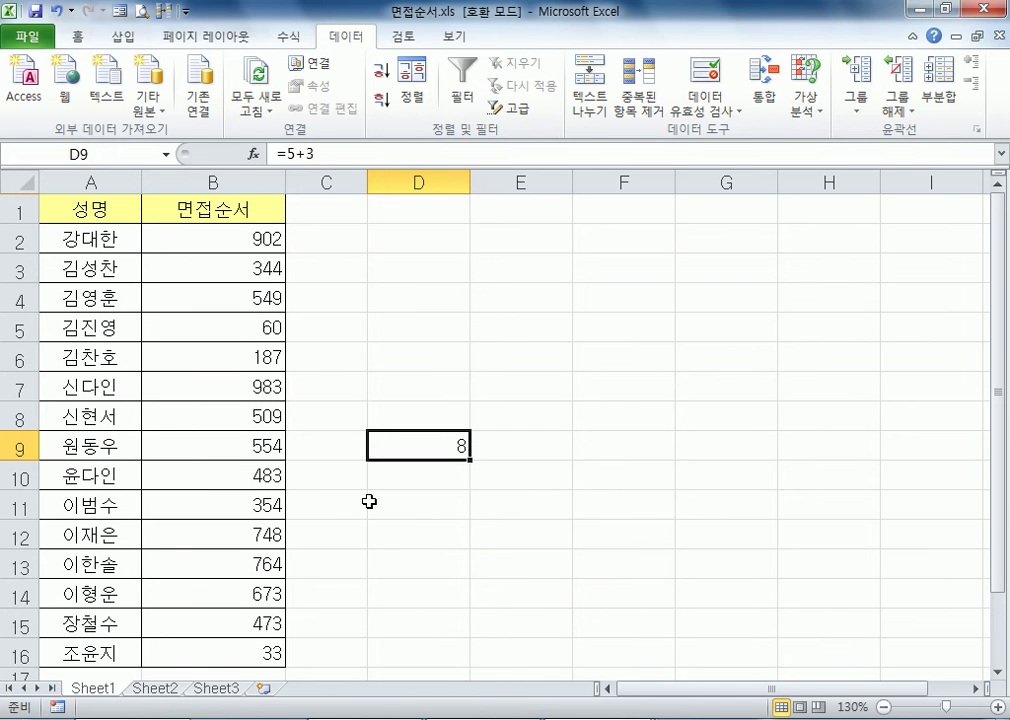
Open the Windows Calculator (계산기), move it clear of the data columns, and enter 5
click(20, 719)
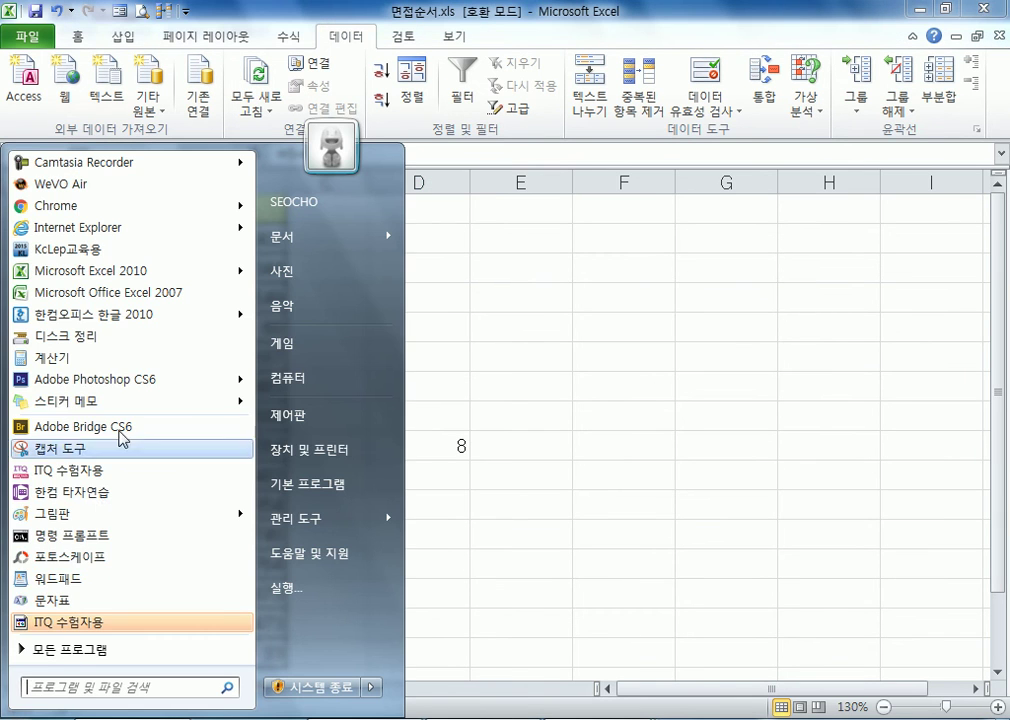
click(52, 357)
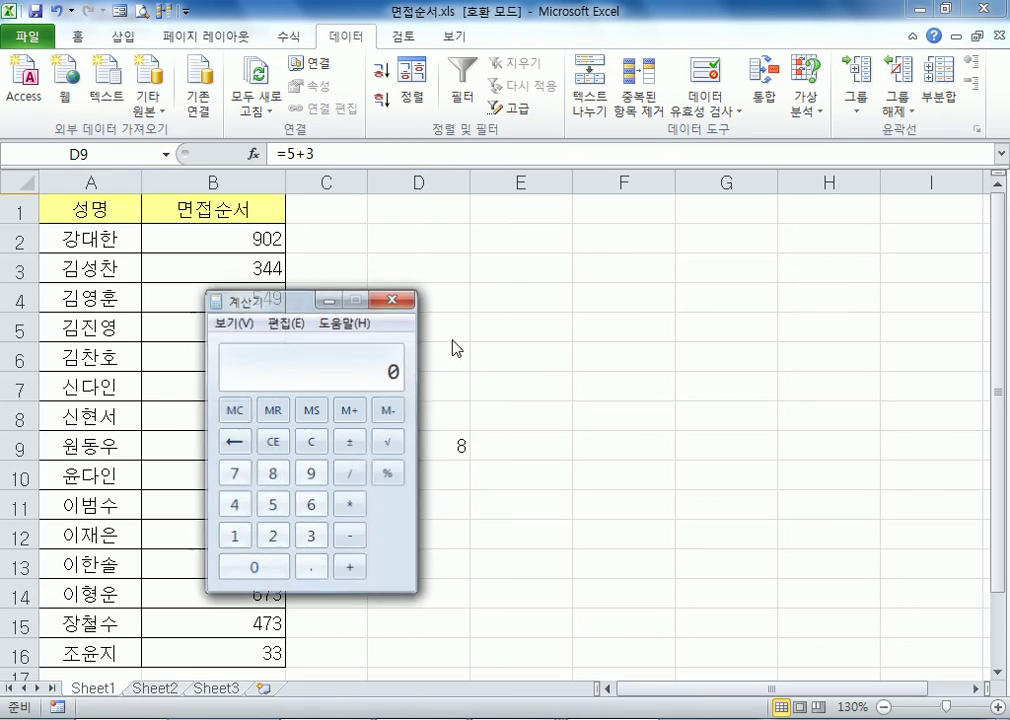
drag(305, 306, 450, 226)
key(5)
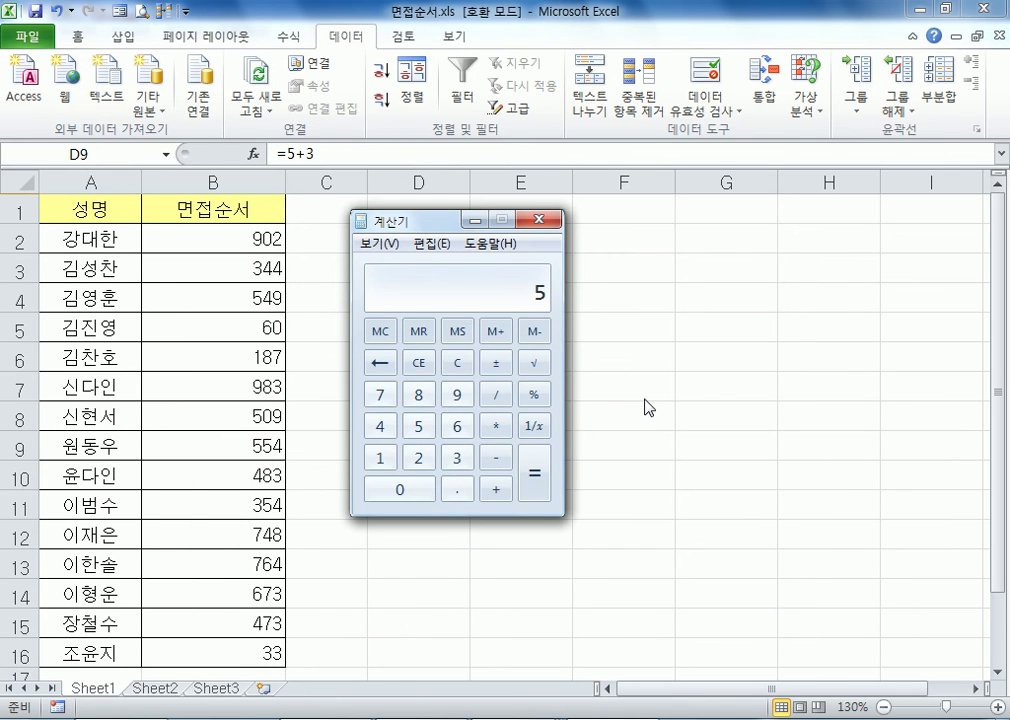
key(Return)
View the calculator's statistics (통계용), scientific (공학용) and programmer (프로그래머용) modes, and close it
click(395, 246)
click(410, 333)
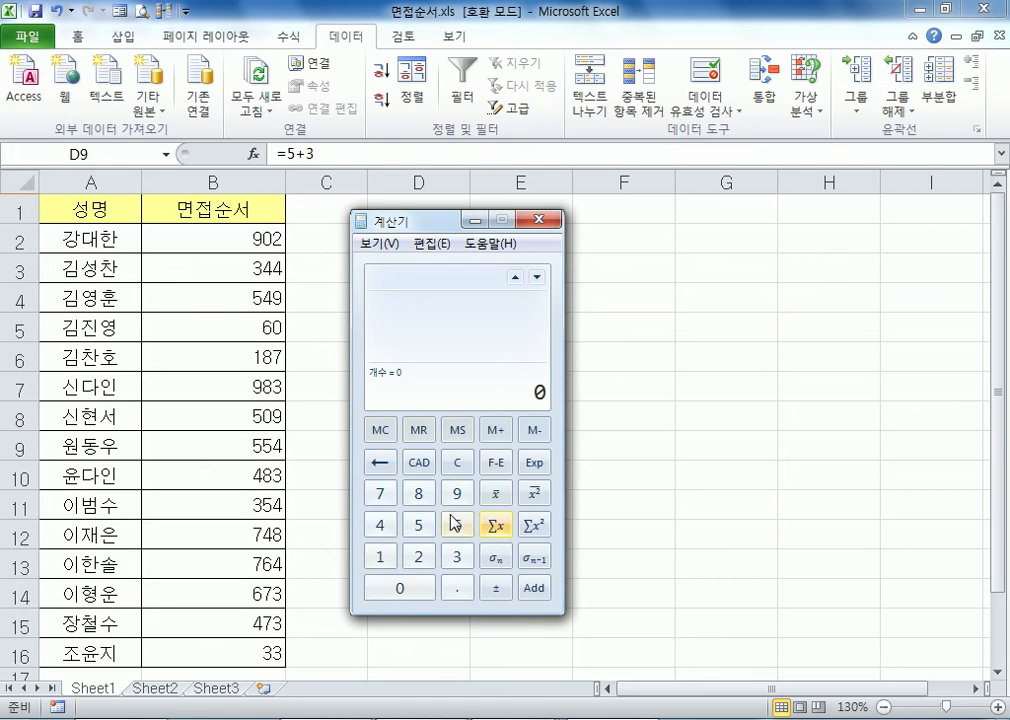
click(381, 245)
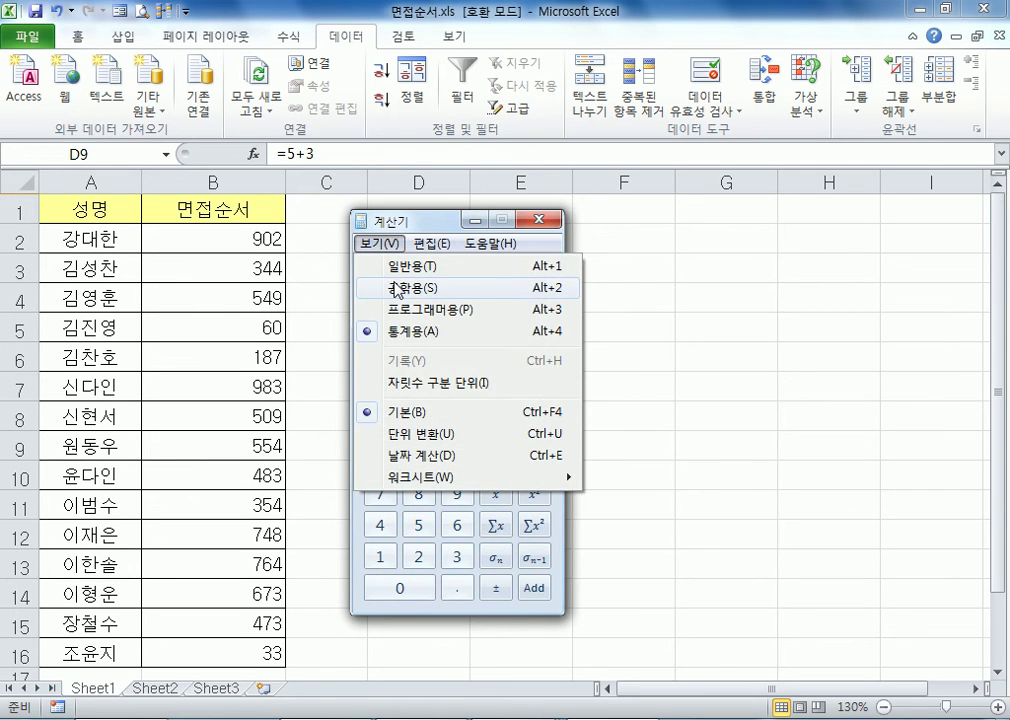
click(400, 288)
click(381, 245)
click(428, 311)
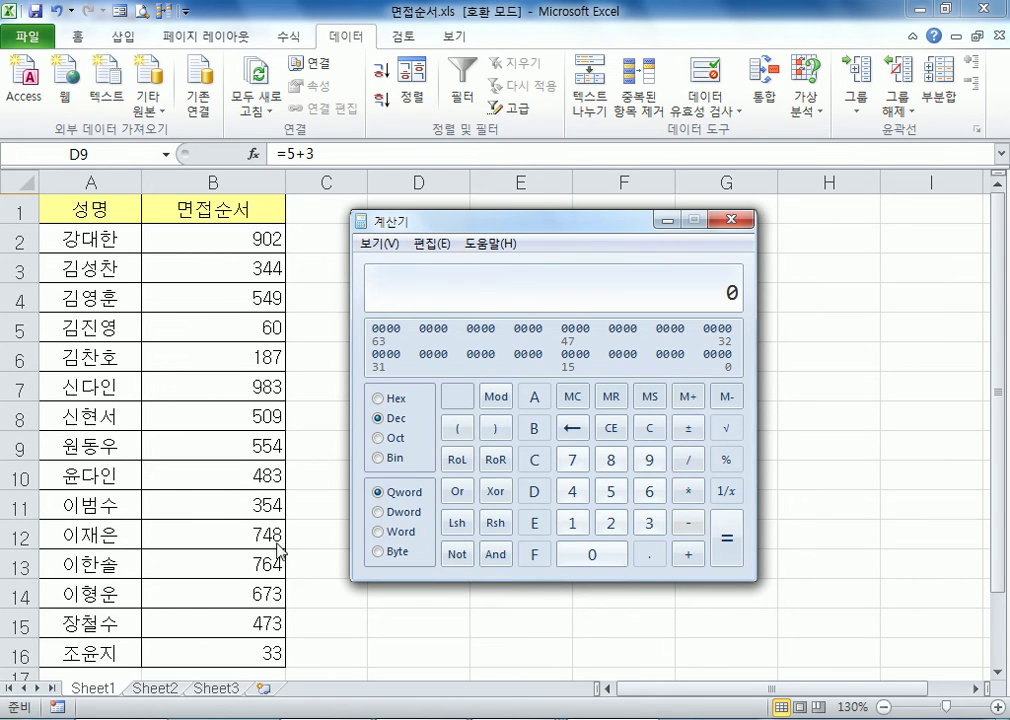
click(733, 219)
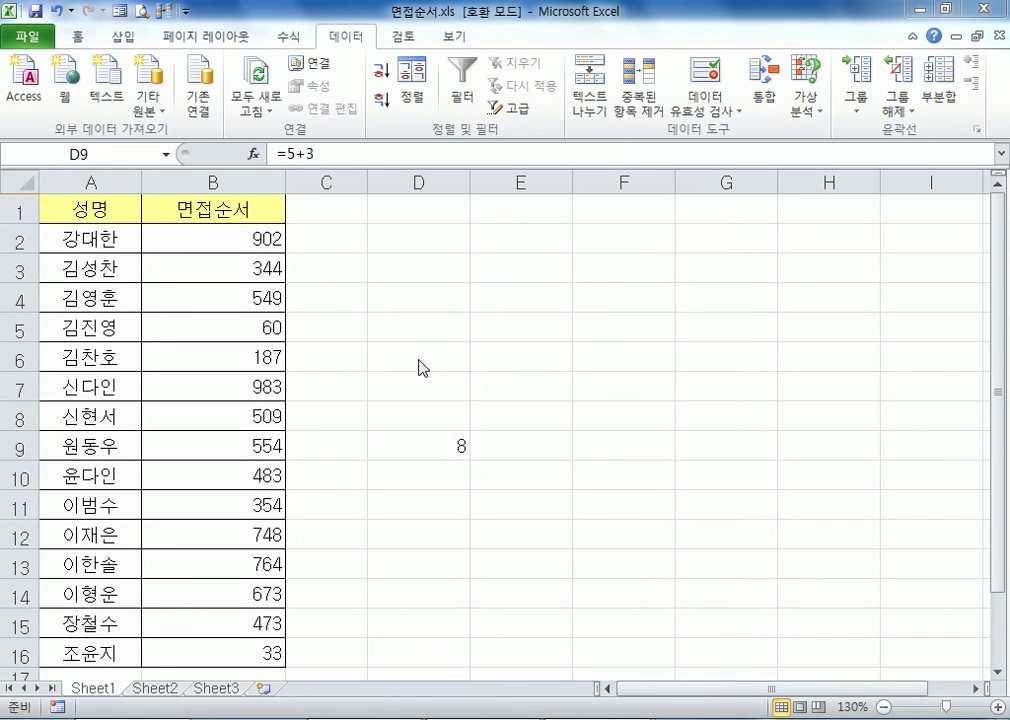
Clear the formula from D9 to recalculate the random numbers, and select D4
key(Delete)
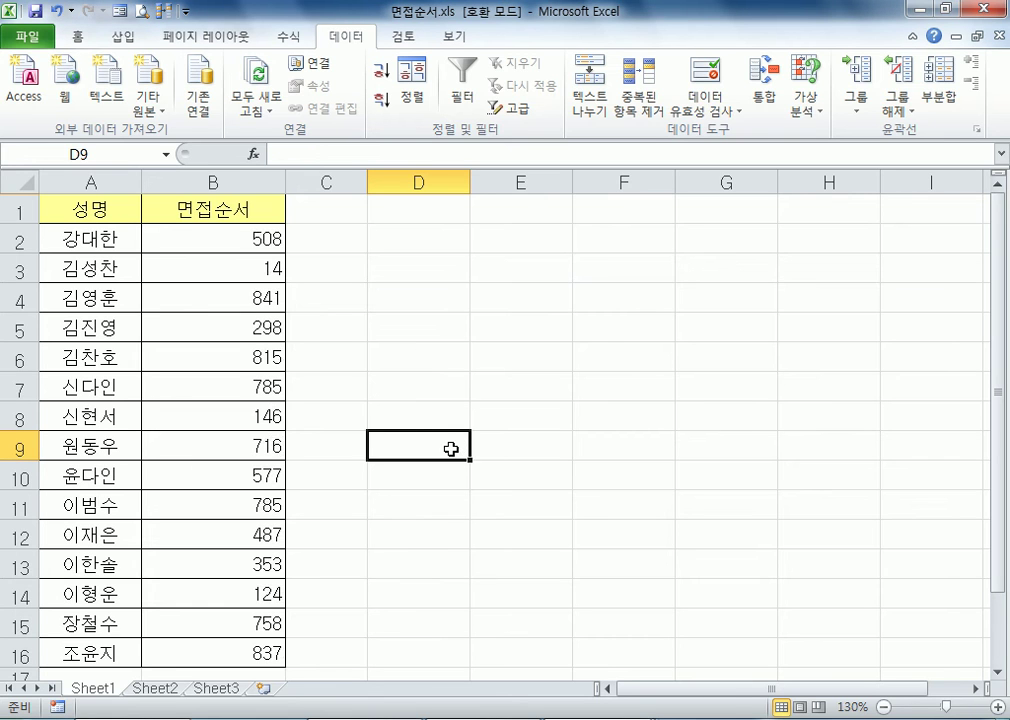
click(466, 301)
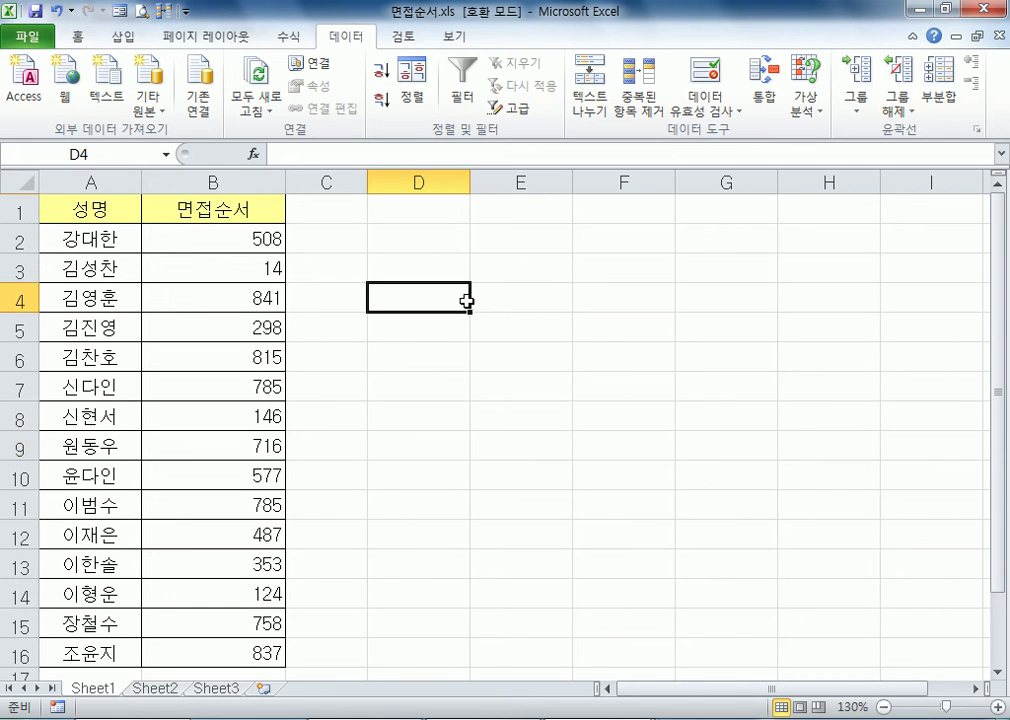
Open the Insert Function dialog for D4 and read the AVERAGE description among the recently used functions
click(286, 37)
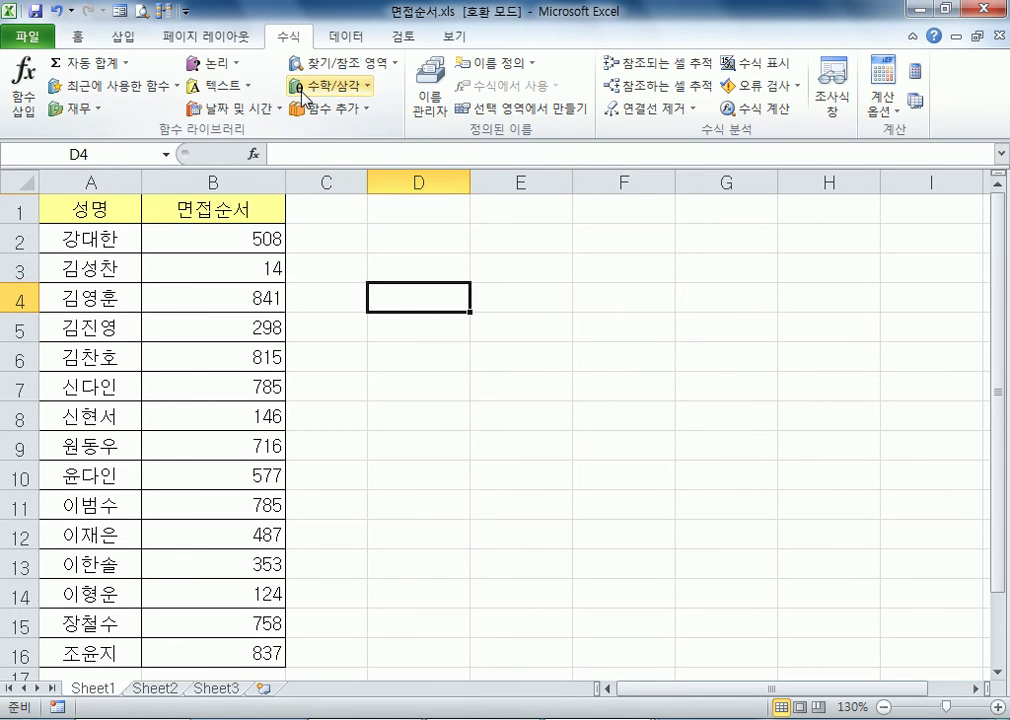
click(254, 156)
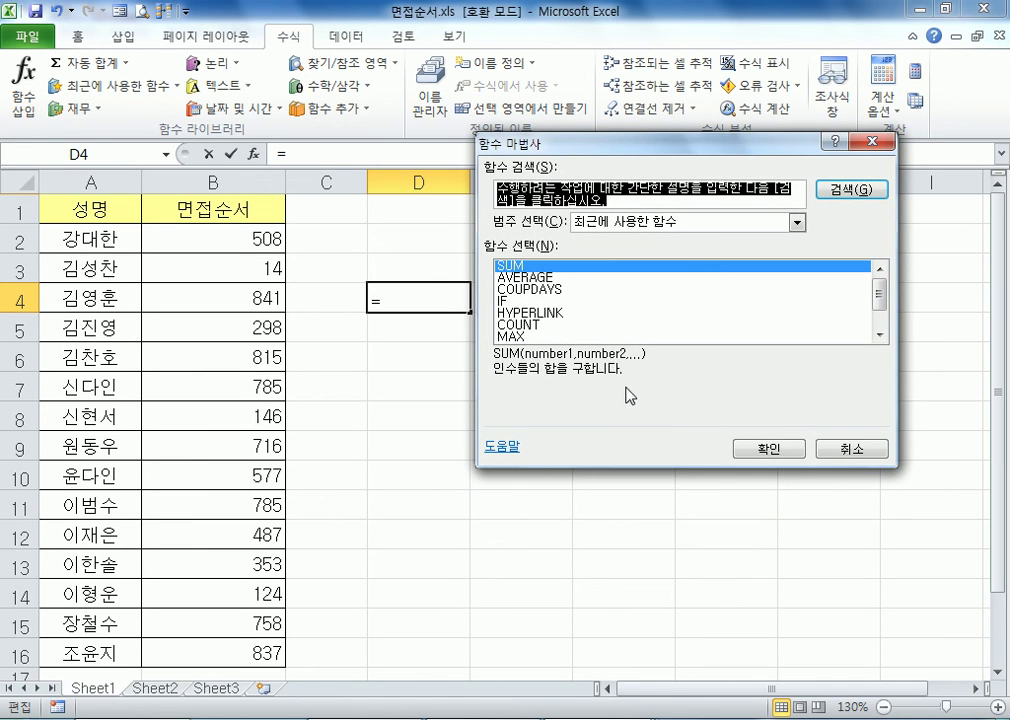
click(852, 451)
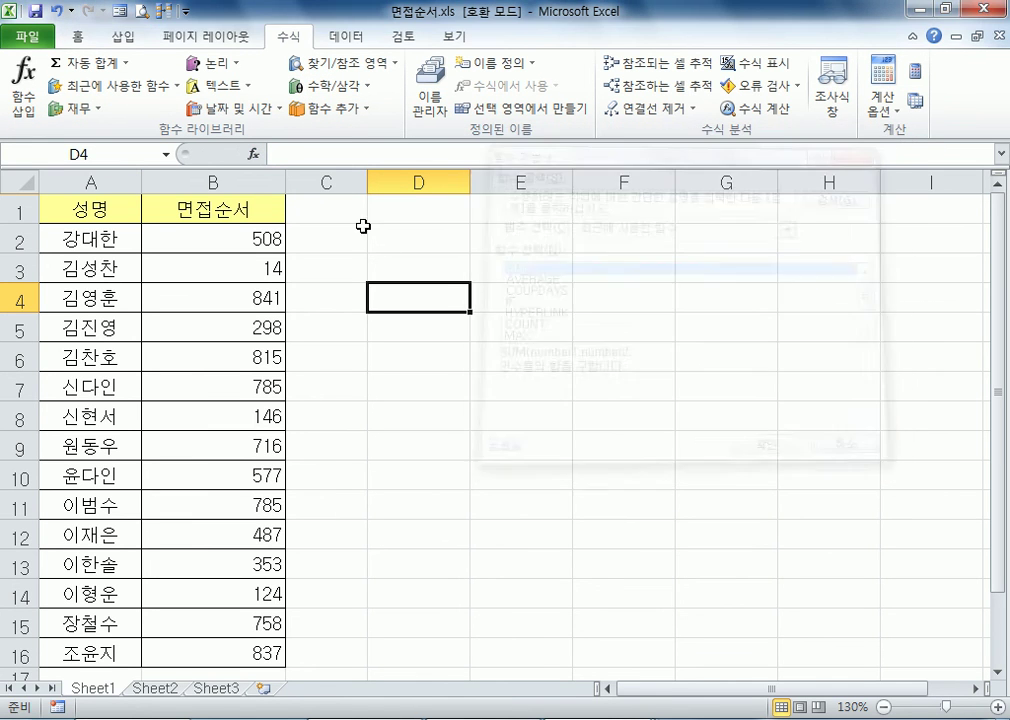
click(255, 155)
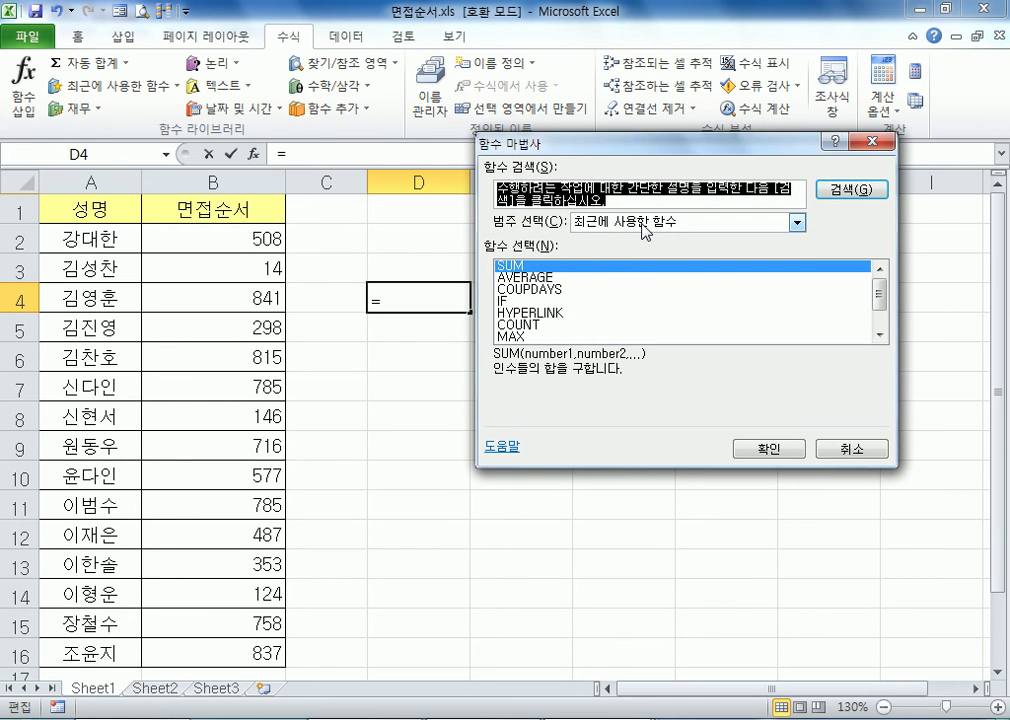
click(560, 277)
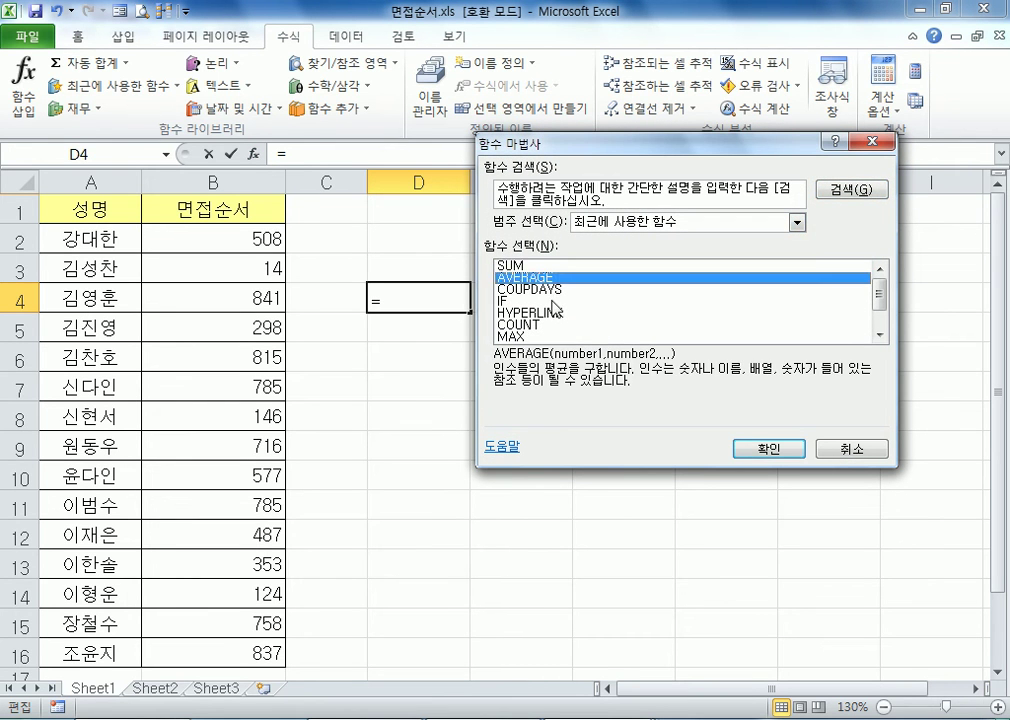
scroll(556, 308, down, 1)
scroll(570, 306, up, 1)
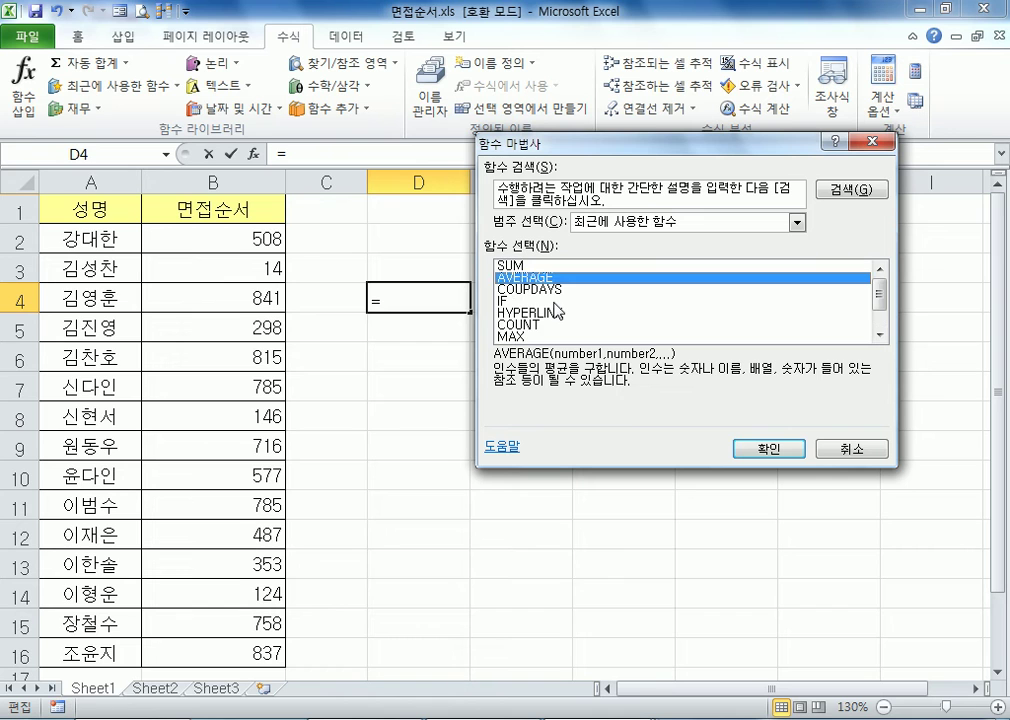
List the financial (재무) functions and read the description of COUPDAYS
click(613, 229)
click(590, 261)
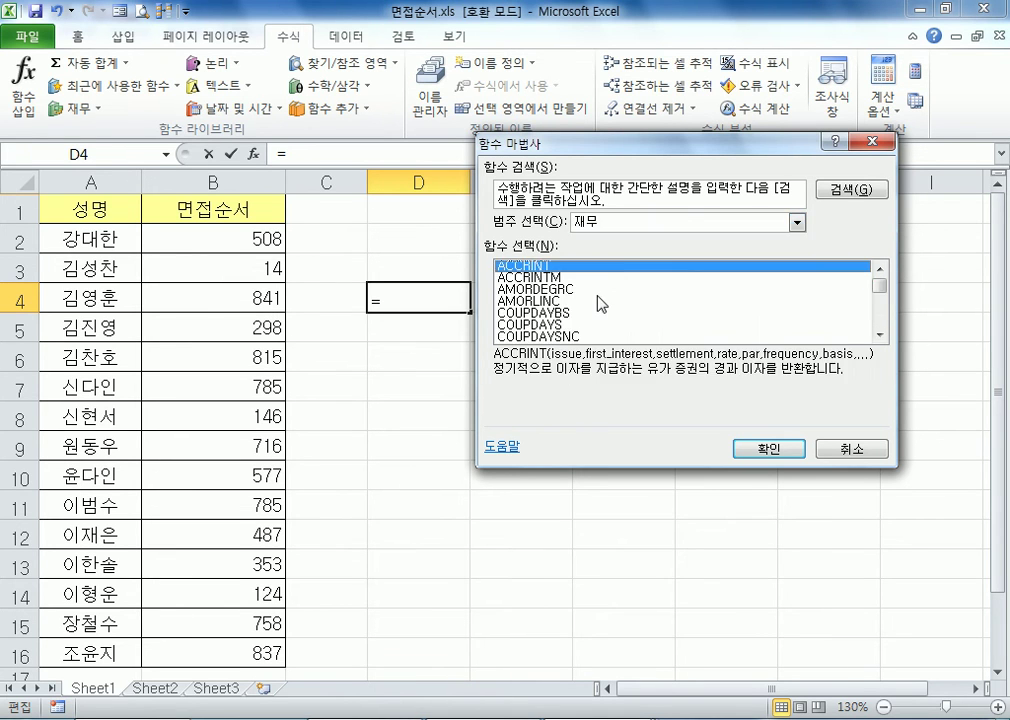
drag(519, 281, 540, 332)
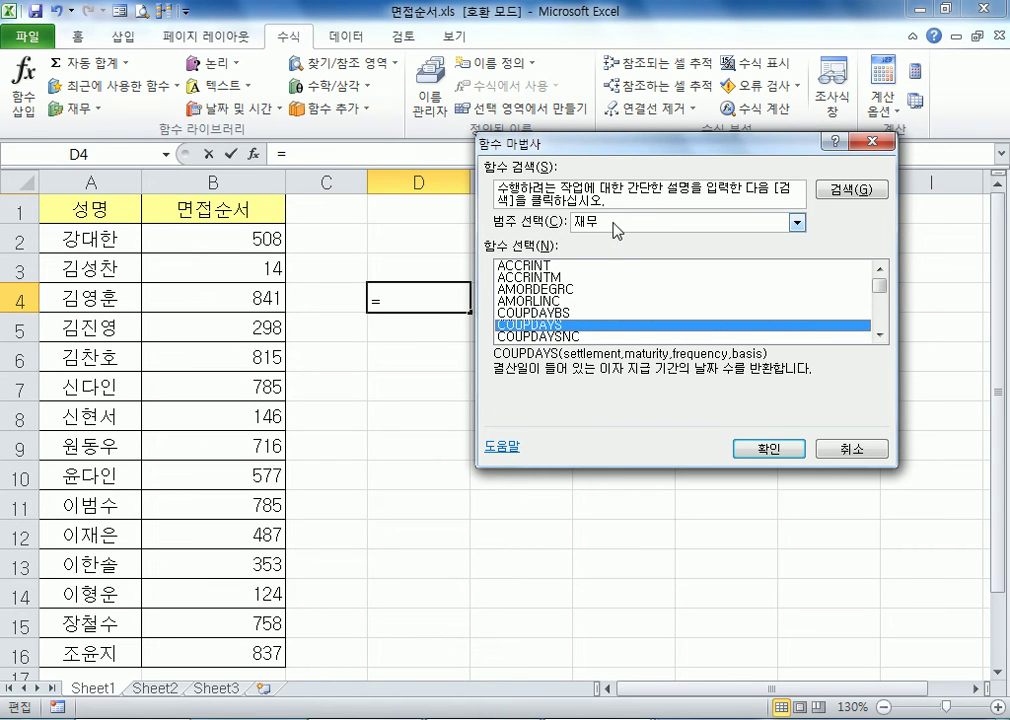
List the date/time (날짜/시간) functions, read the DAYS360 description, and look through the remaining functions
click(797, 222)
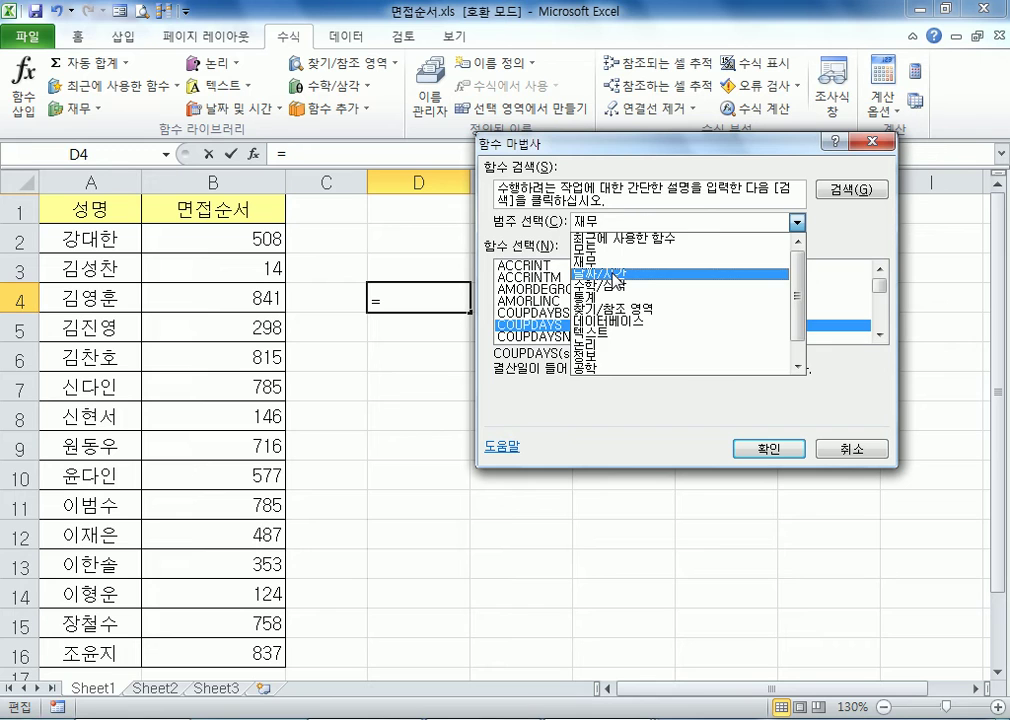
click(613, 277)
drag(548, 287, 535, 292)
click(531, 301)
scroll(535, 315, down, 3)
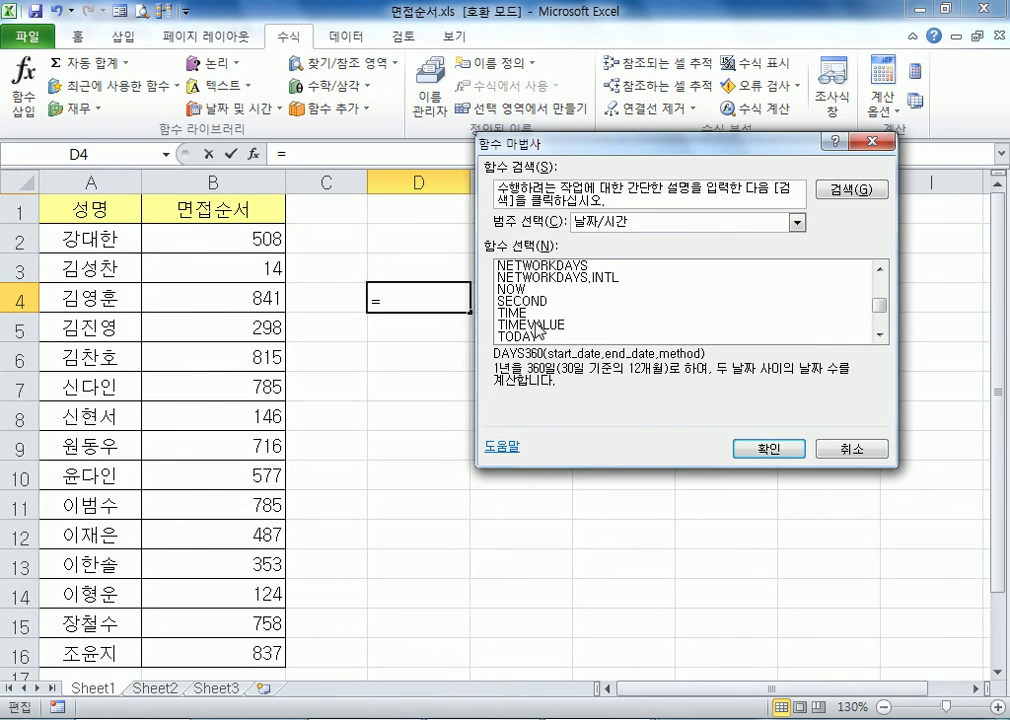
scroll(537, 331, up, 1)
List the statistical (통계) functions and look through their descriptions, including AVEDEV and BETA.INV
click(640, 222)
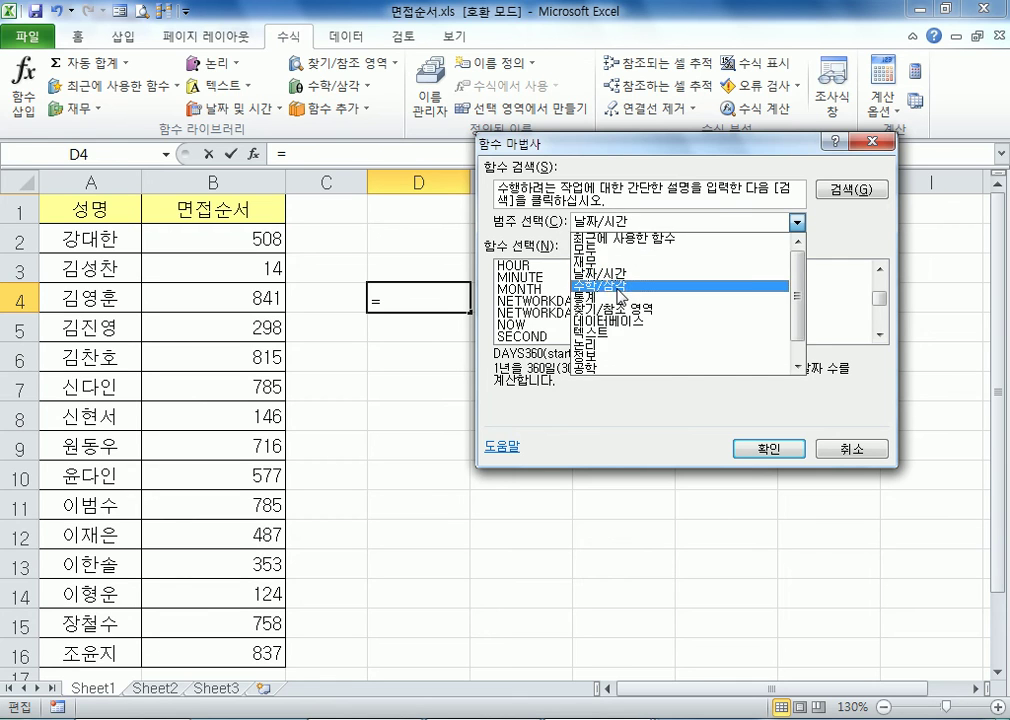
click(618, 298)
click(527, 277)
click(533, 266)
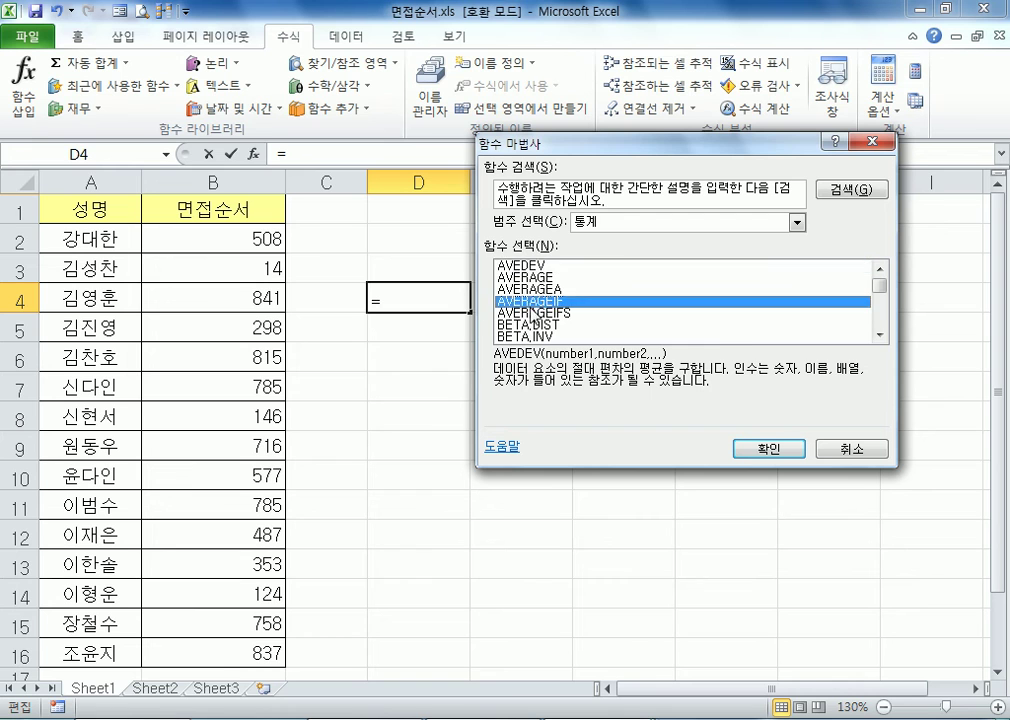
click(547, 300)
scroll(547, 301, down, 2)
scroll(549, 310, down, 1)
scroll(545, 300, up, 2)
click(533, 301)
scroll(537, 310, down, 3)
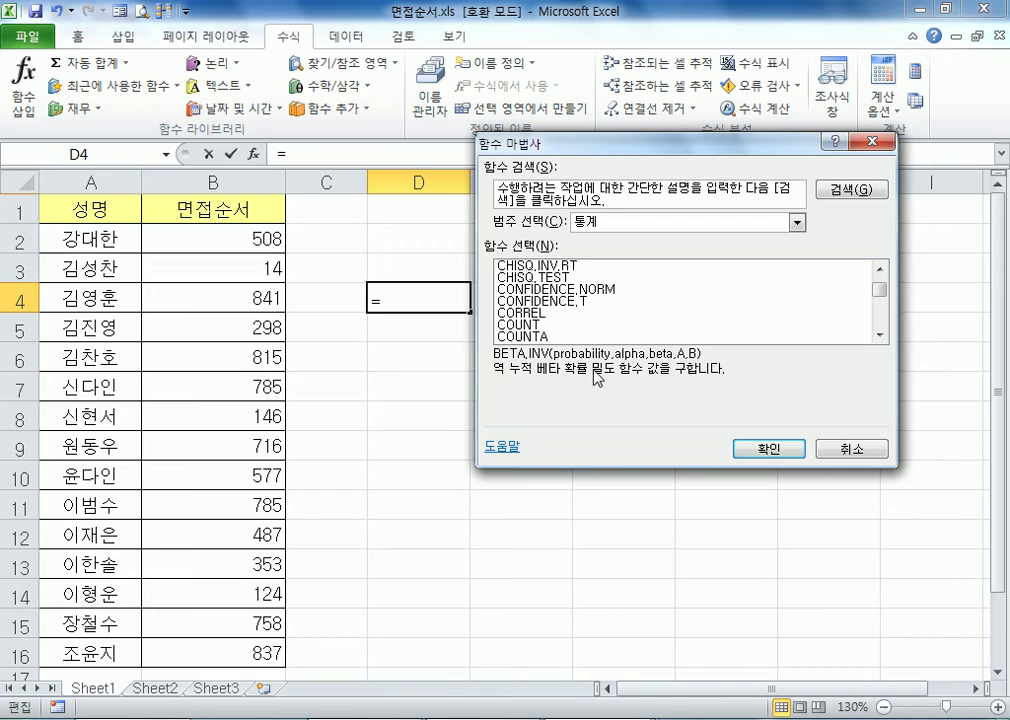
Read the descriptions of the statistical functions CONFIDENCE.NORM, CORREL and COUNT, returning to CORREL
click(530, 292)
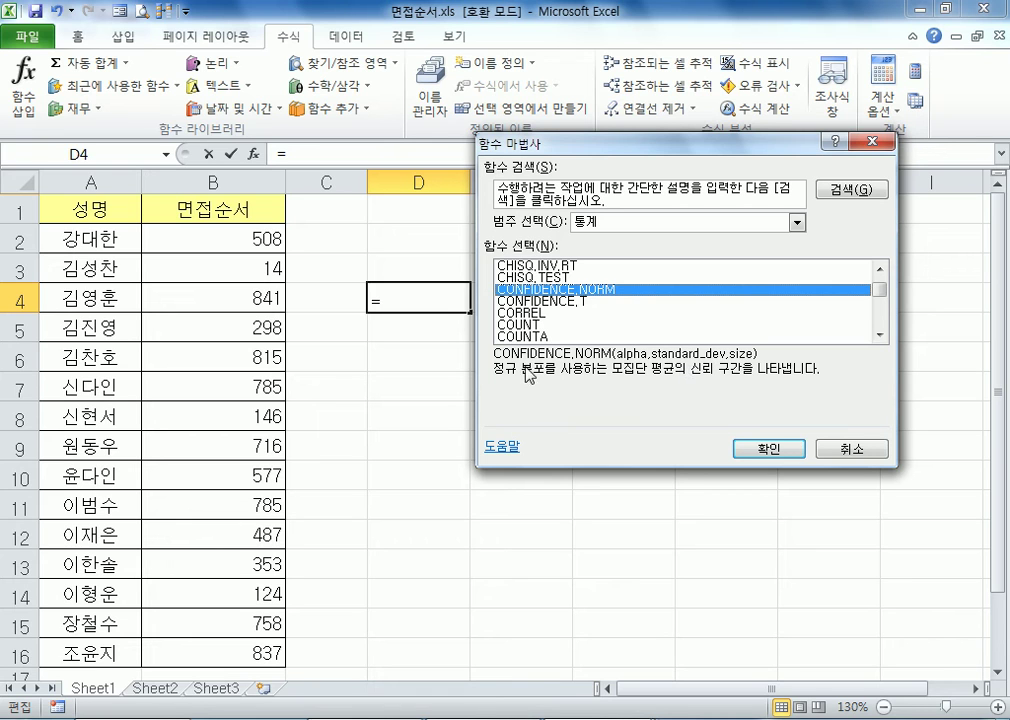
click(521, 313)
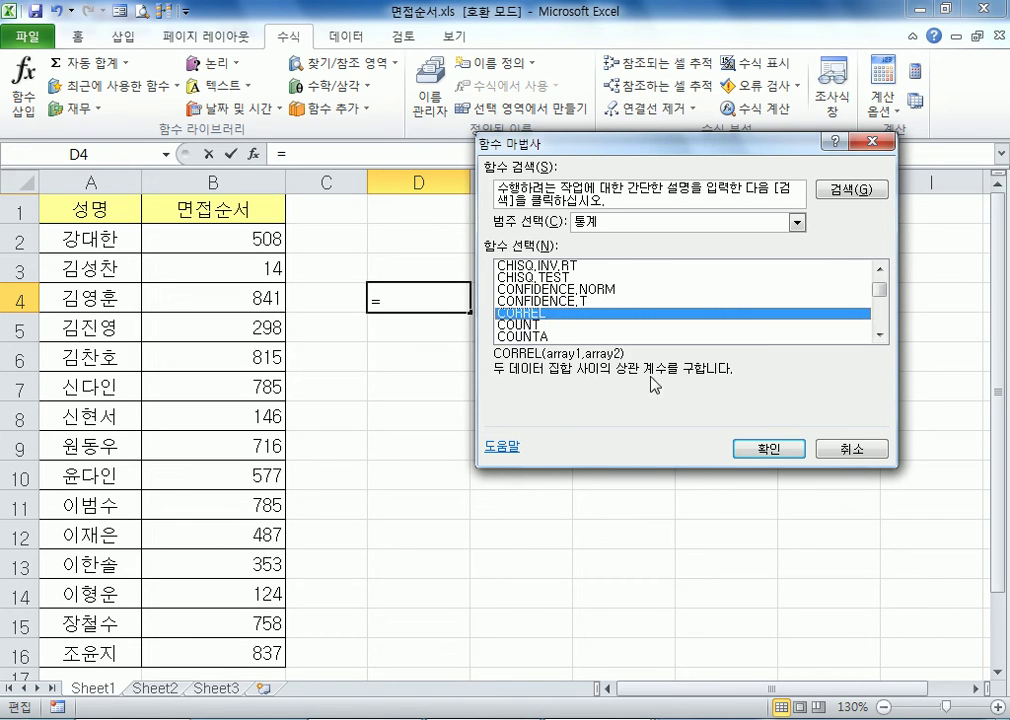
click(520, 327)
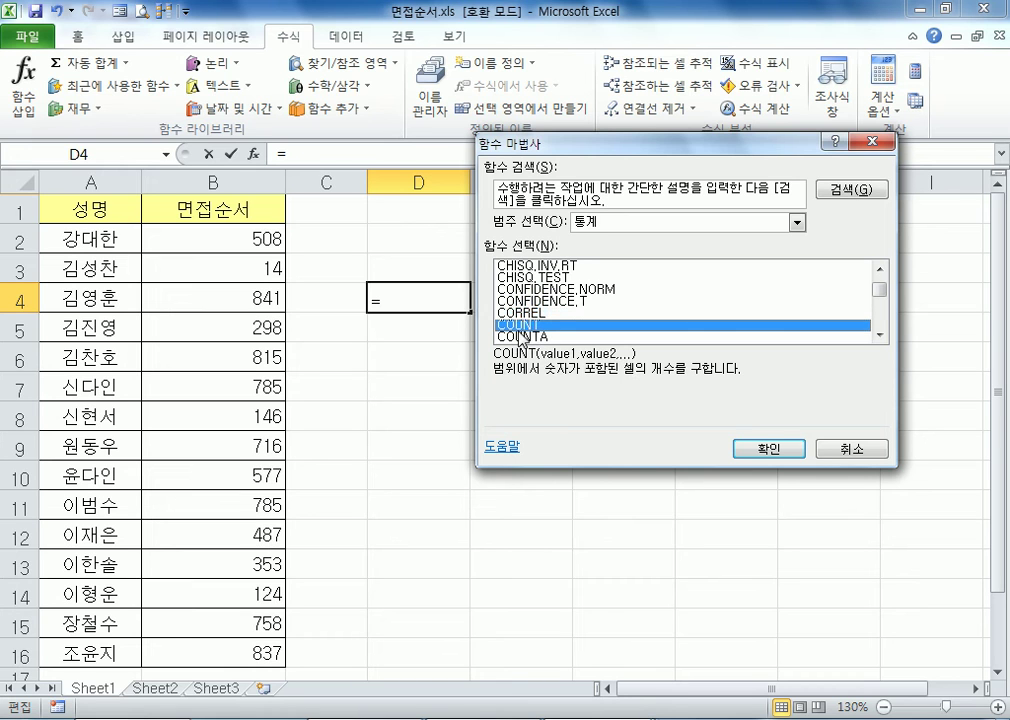
click(535, 313)
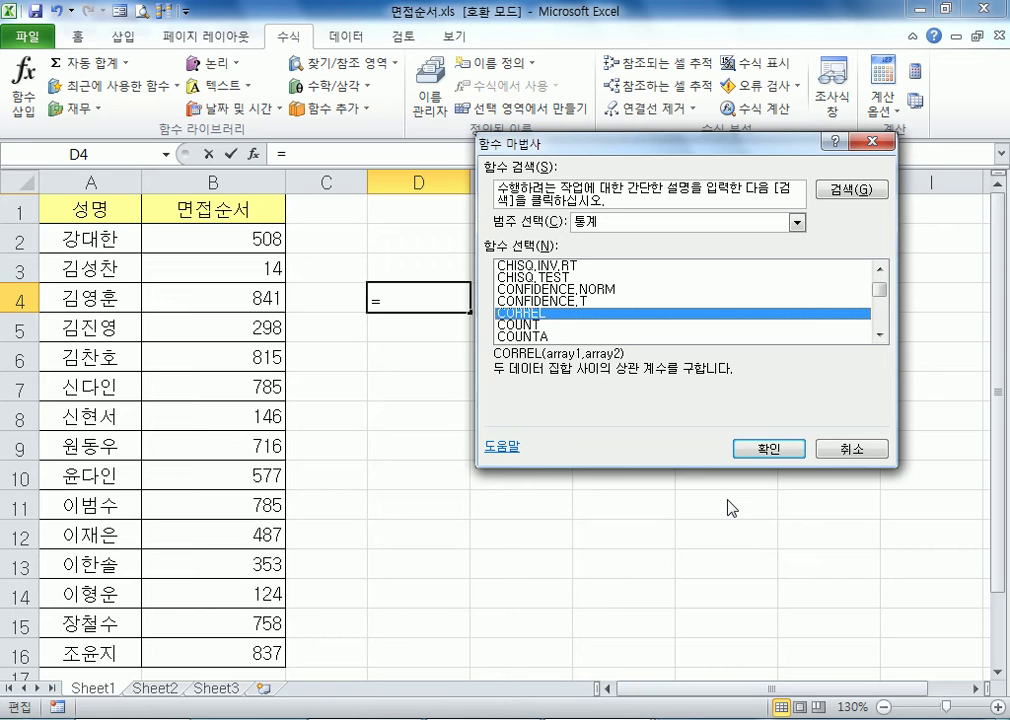
Look through the database (데이터베이스), logical (논리) and information (정보) function categories
click(619, 224)
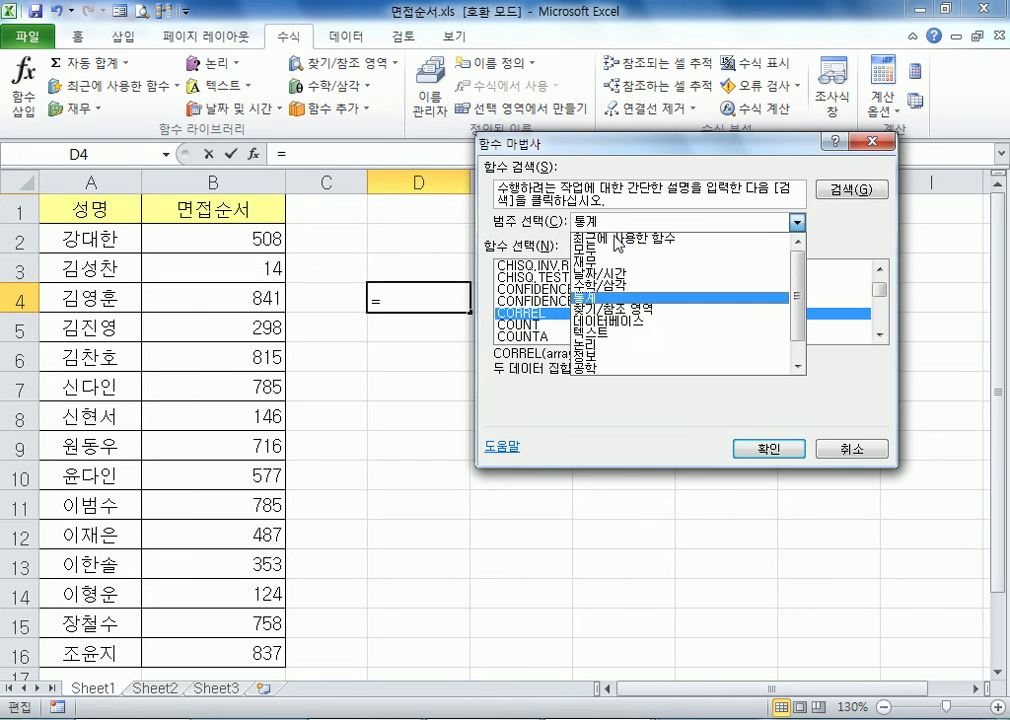
click(605, 321)
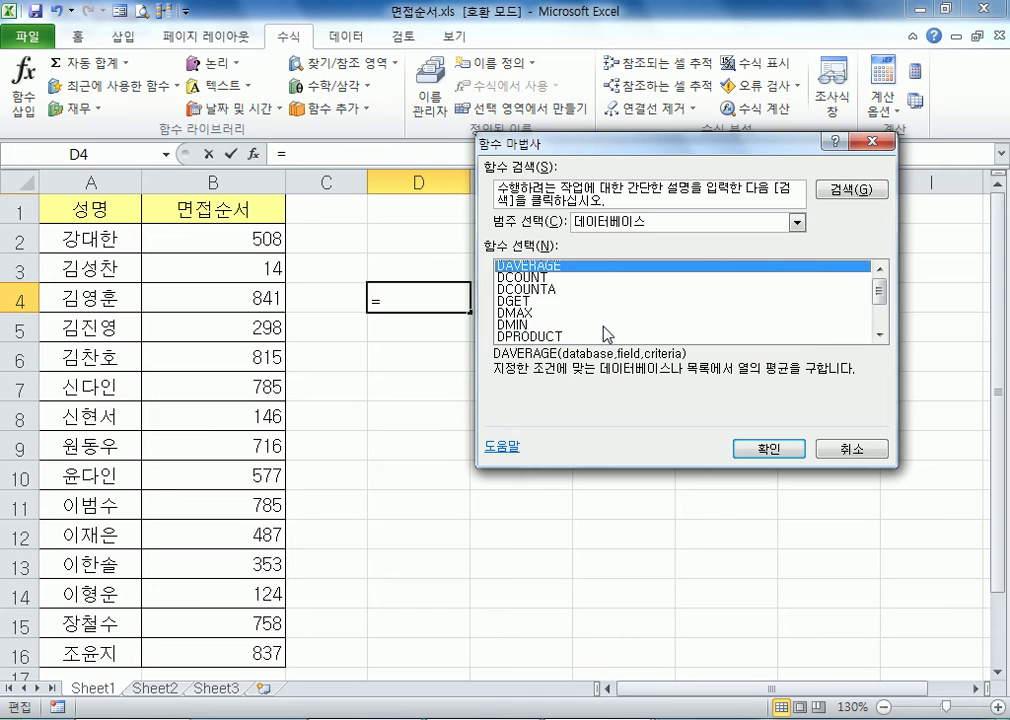
scroll(603, 332, down, 2)
click(676, 224)
click(608, 343)
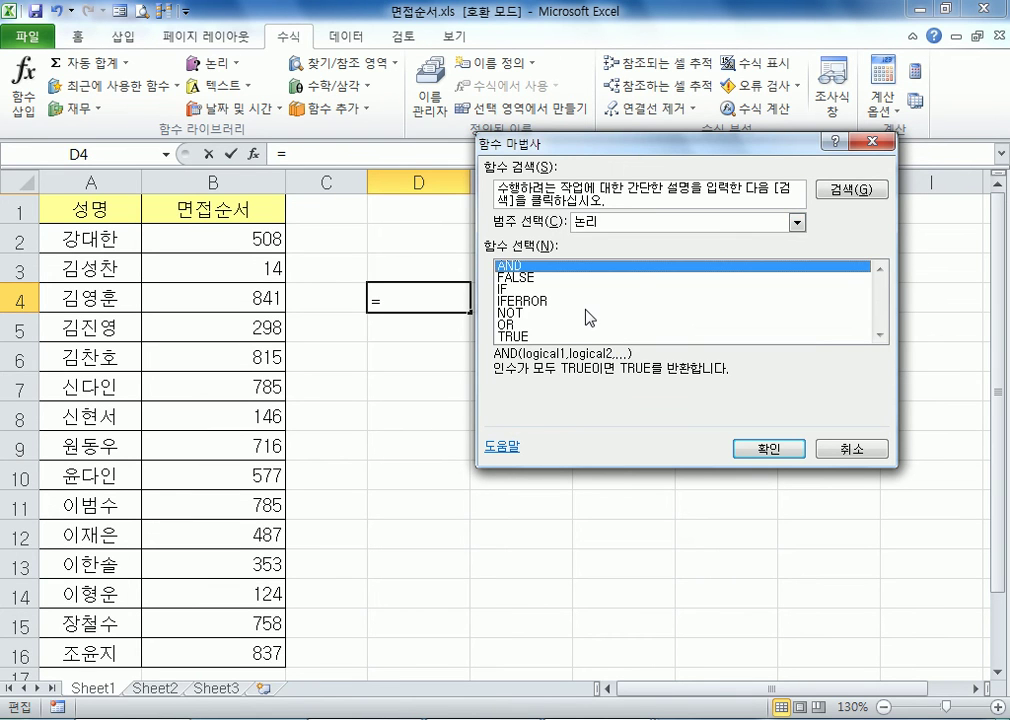
click(640, 222)
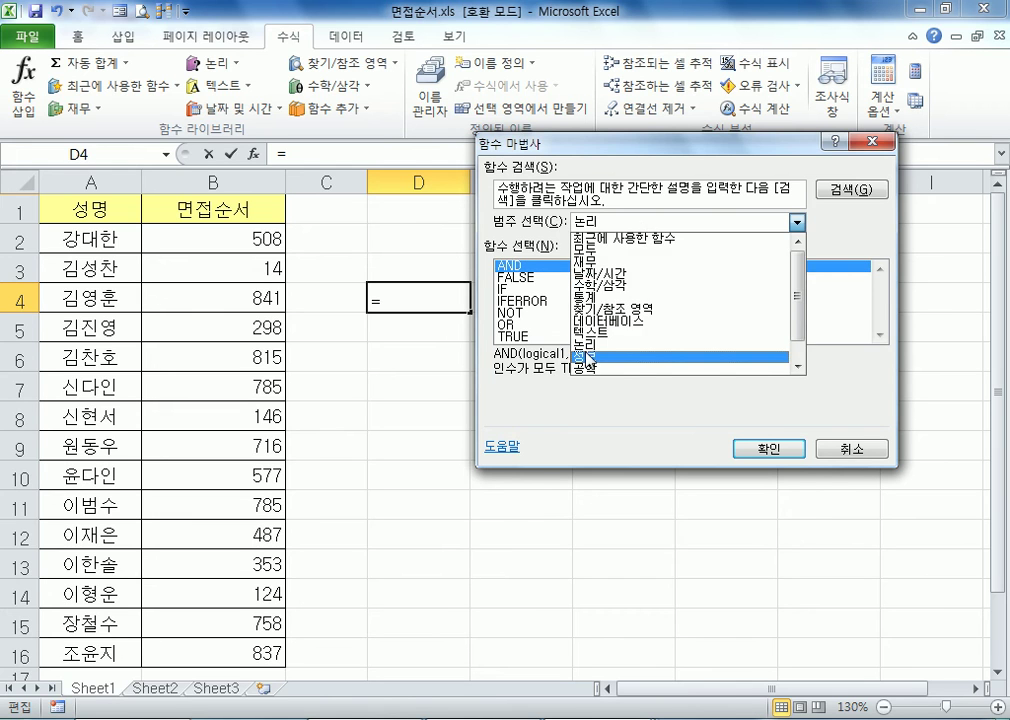
click(588, 358)
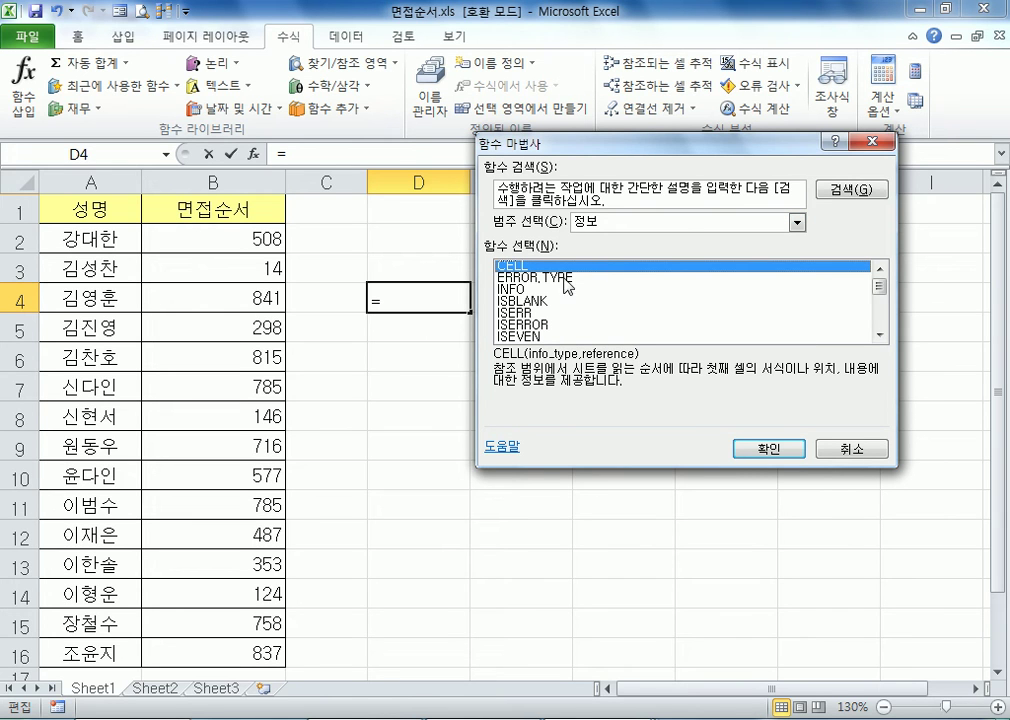
List the engineering (공학) functions and read the descriptions of several, ending on BIN2OCT
click(600, 222)
click(600, 352)
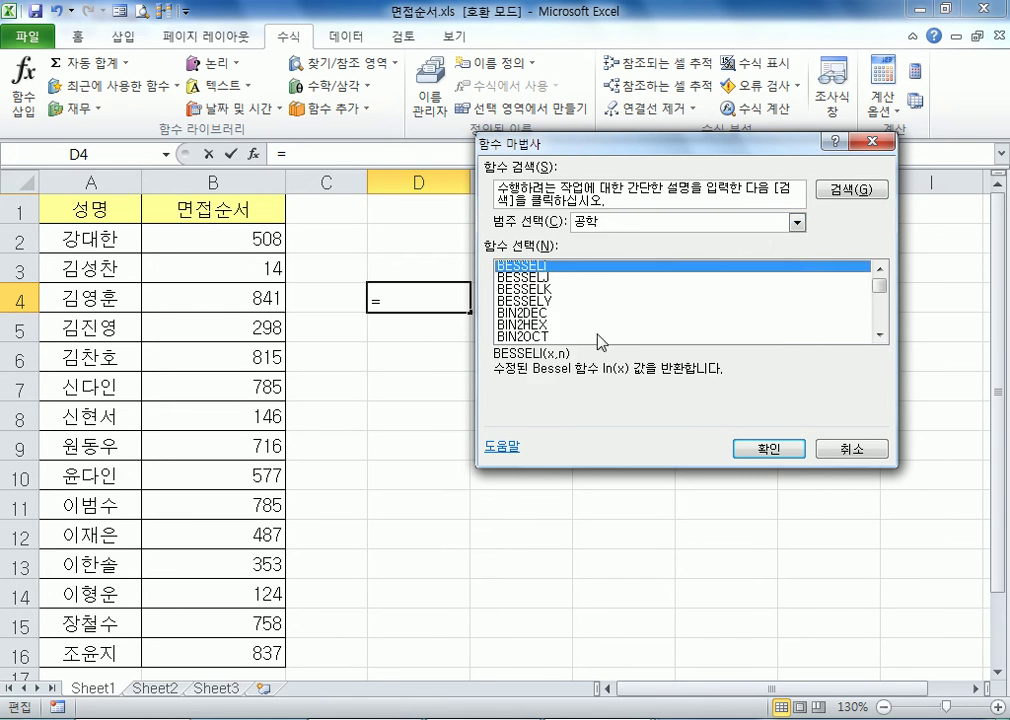
click(523, 289)
click(523, 301)
click(523, 313)
click(528, 337)
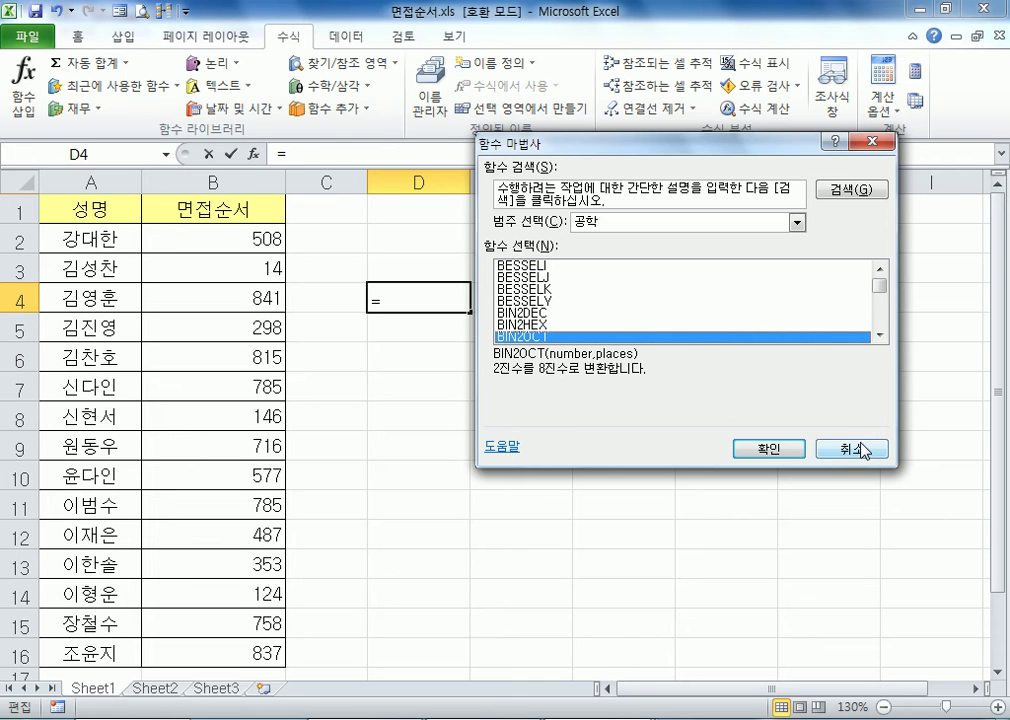
List all functions (모두) and read the description of ACCRINTM
click(680, 222)
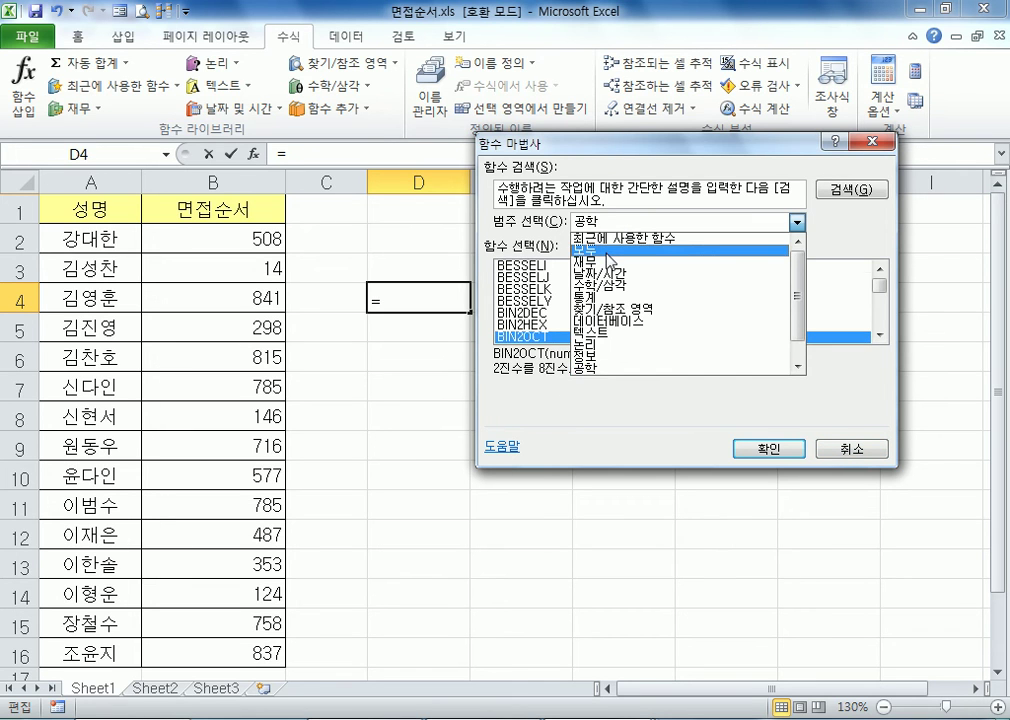
click(600, 255)
click(530, 289)
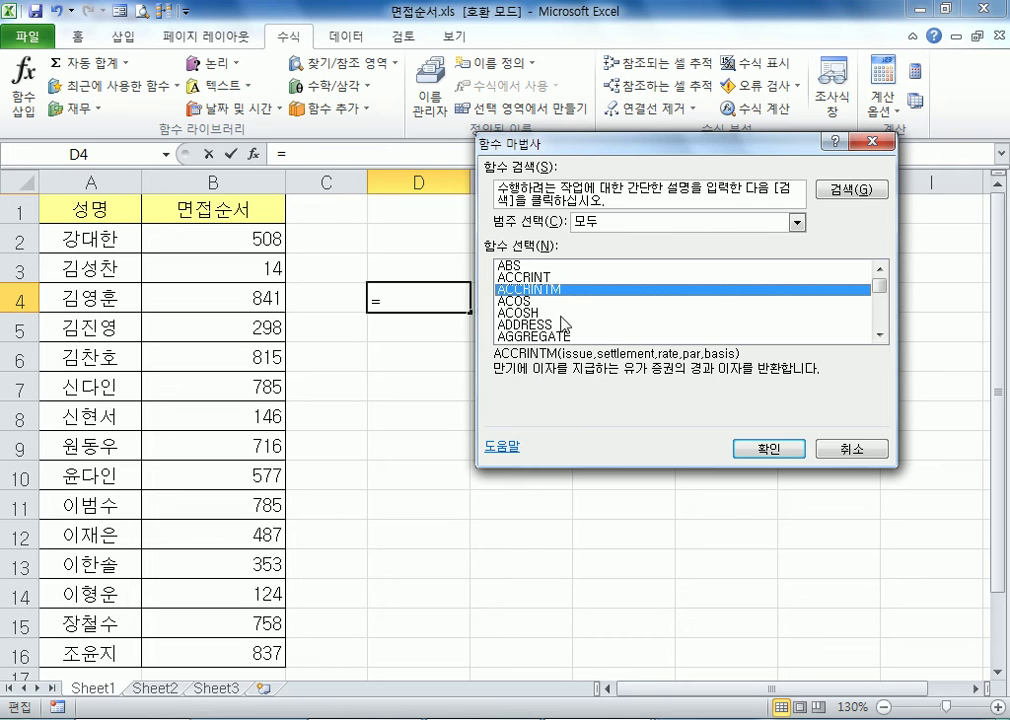
Look through the full function list, jumping from ACCRINT to the K, G and T entries and reading their descriptions
click(541, 281)
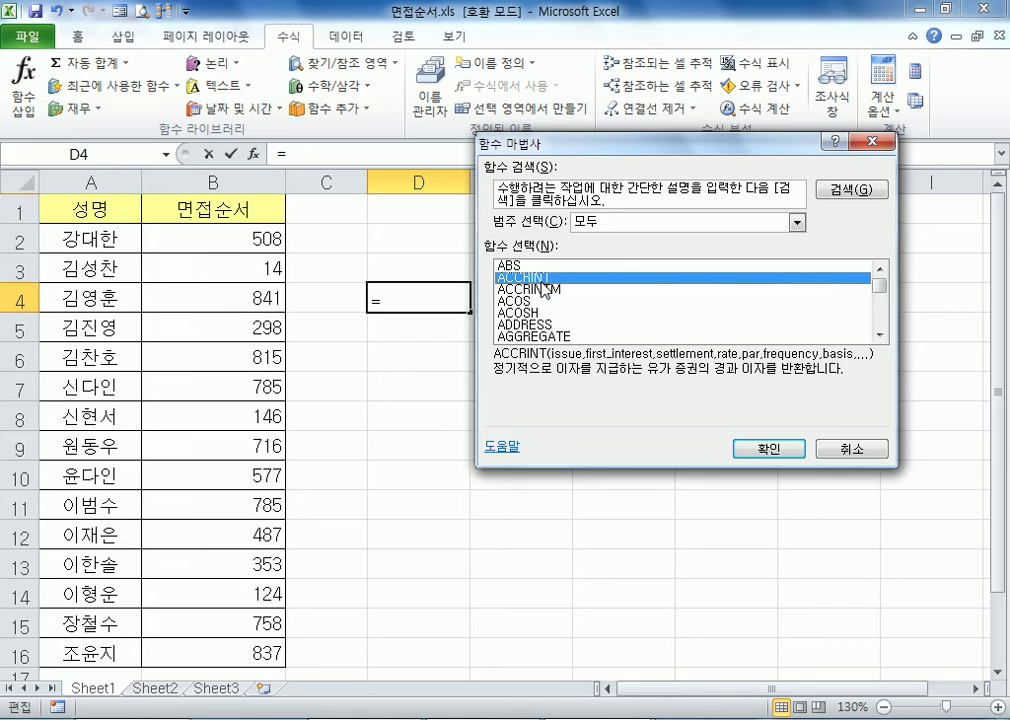
key(k)
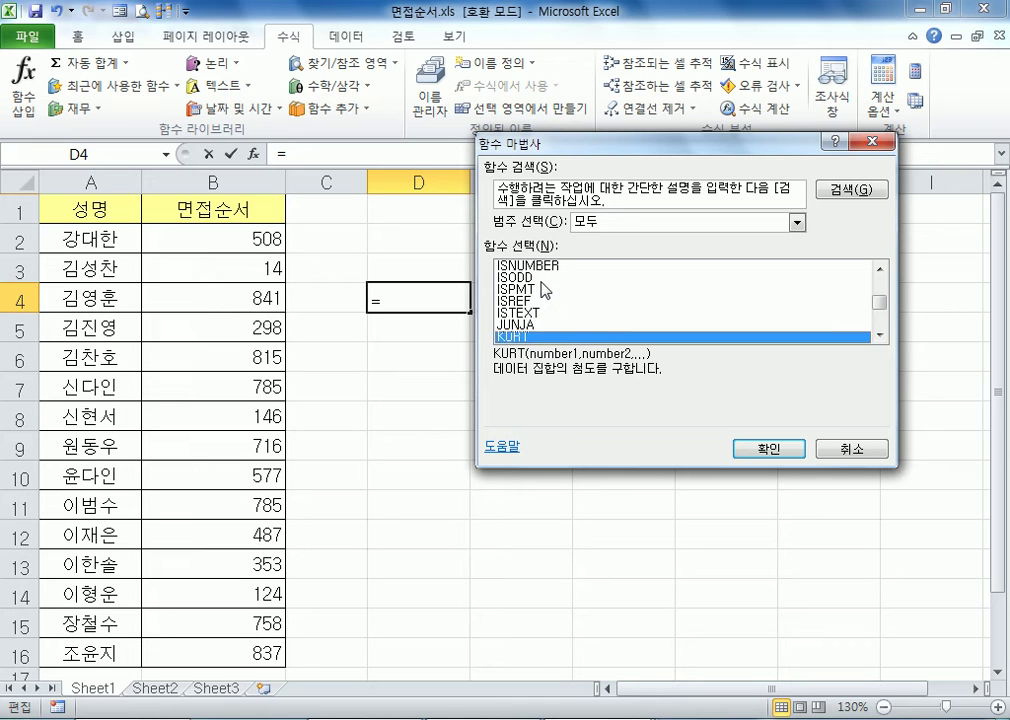
scroll(541, 289, down, 1)
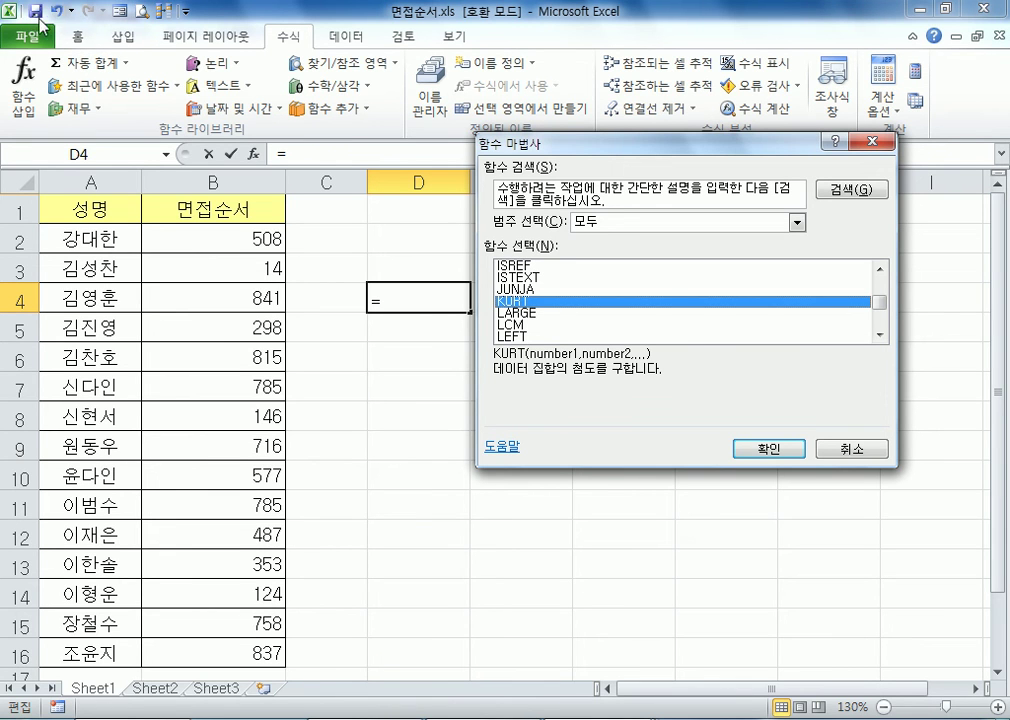
key(g)
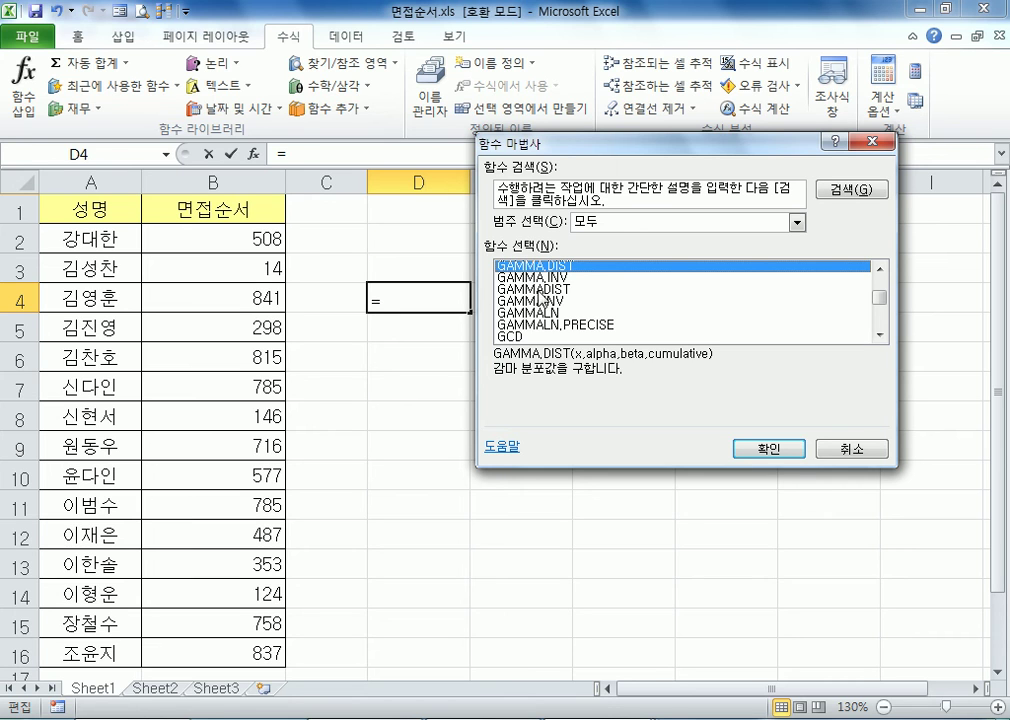
key(k)
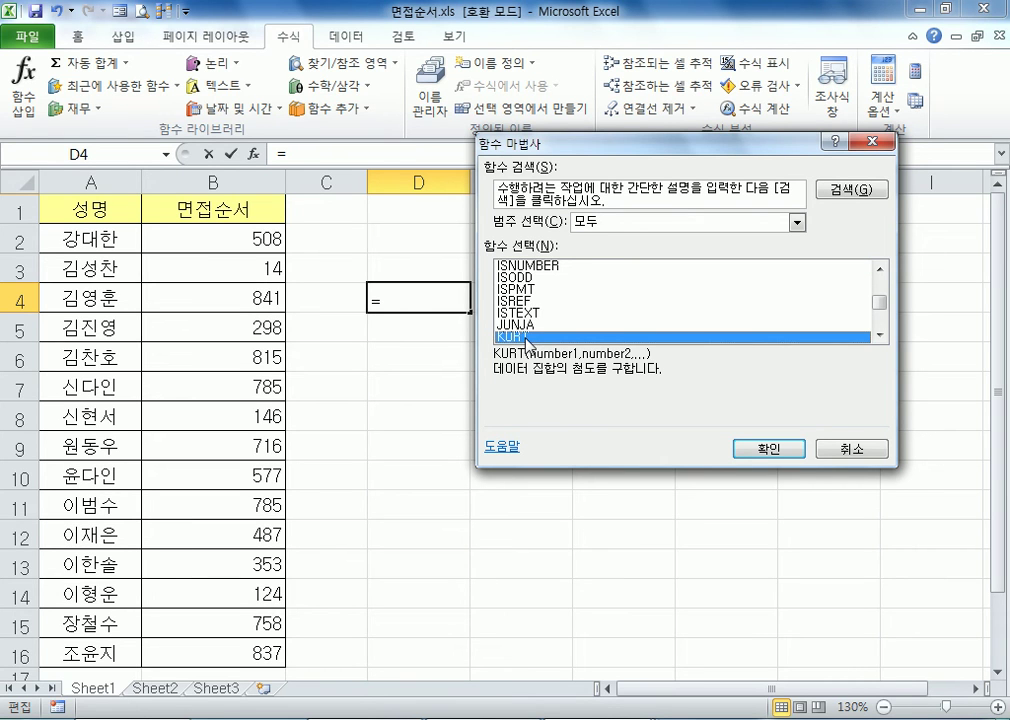
key(t)
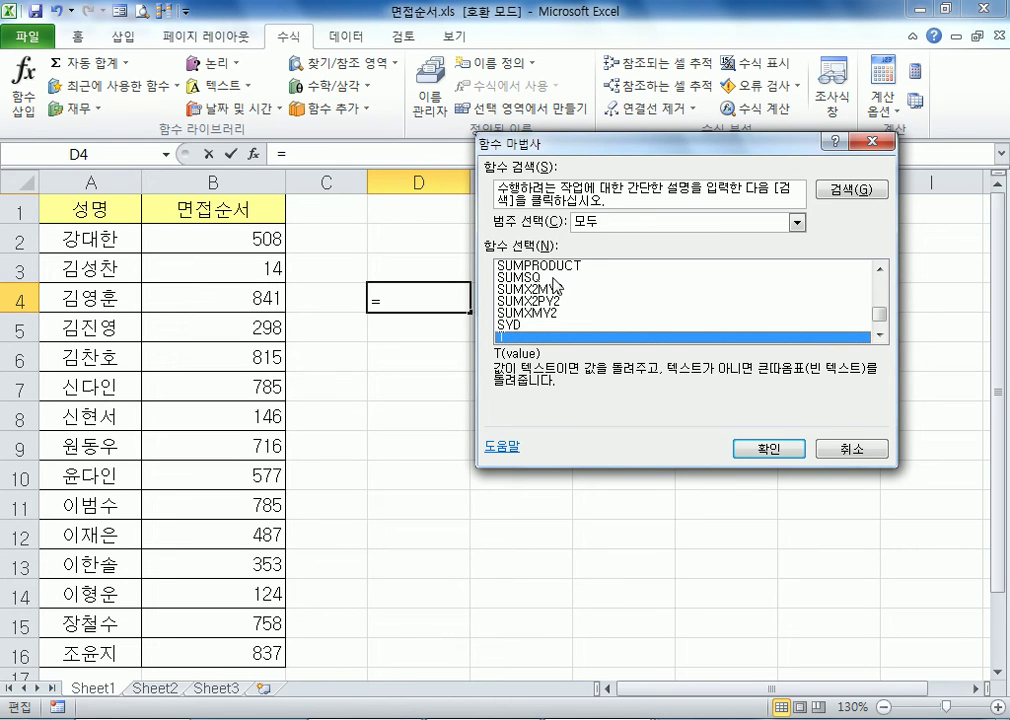
scroll(628, 332, down, 1)
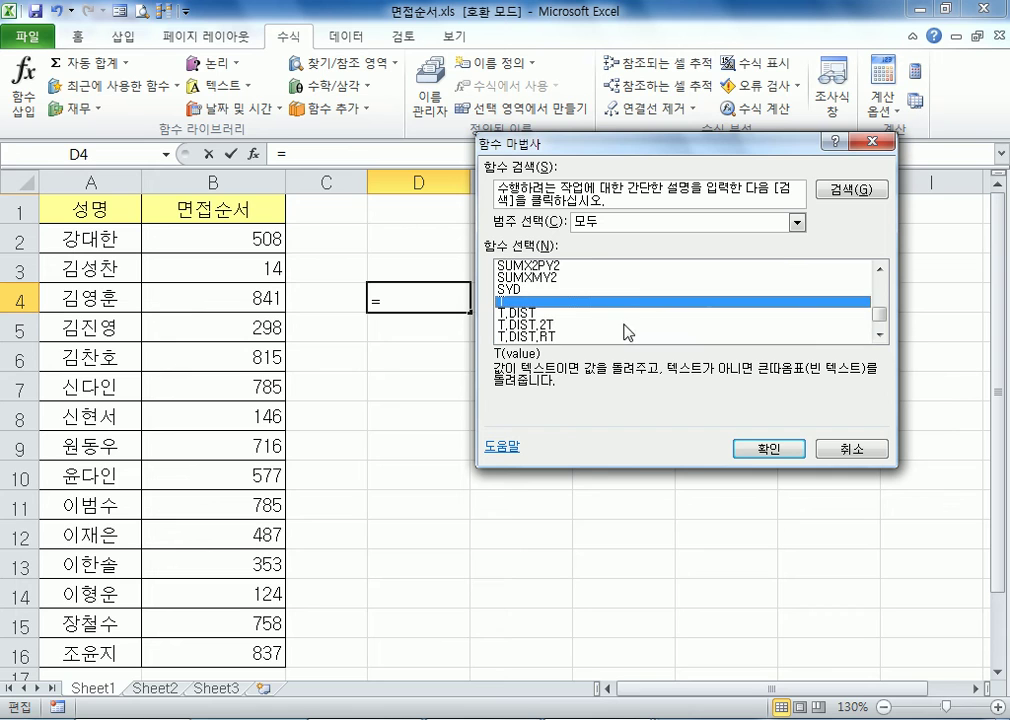
Insert the SIN function into D4 with 30 as its Number argument
scroll(622, 328, up, 8)
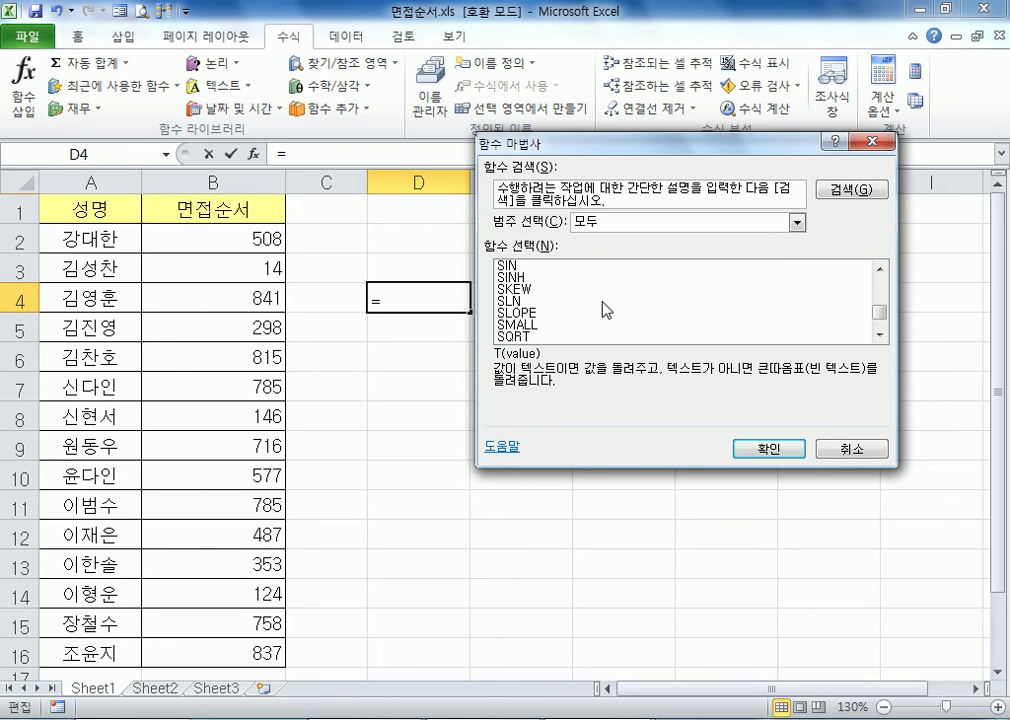
click(516, 268)
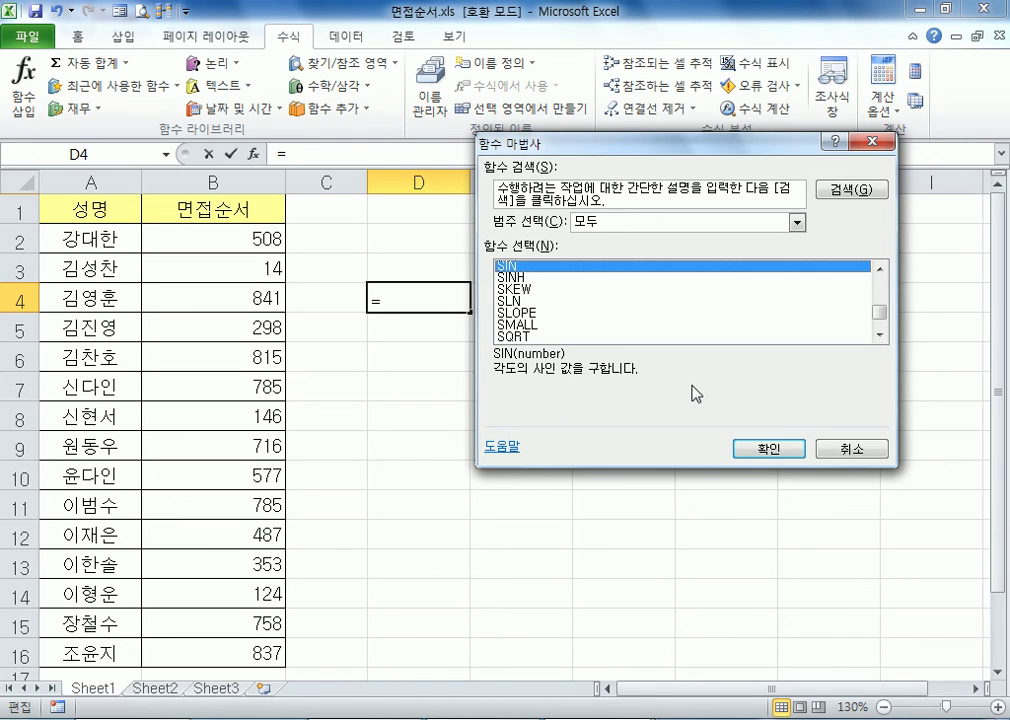
click(769, 450)
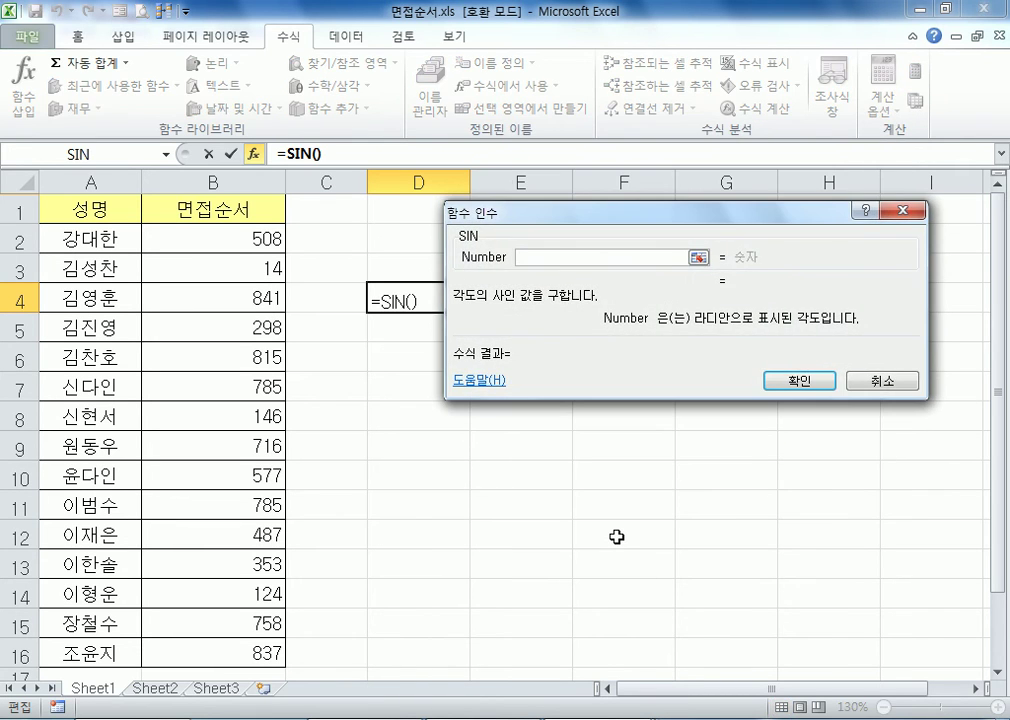
text(60)
key(BackSpace)
key(BackSpace)
text(30)
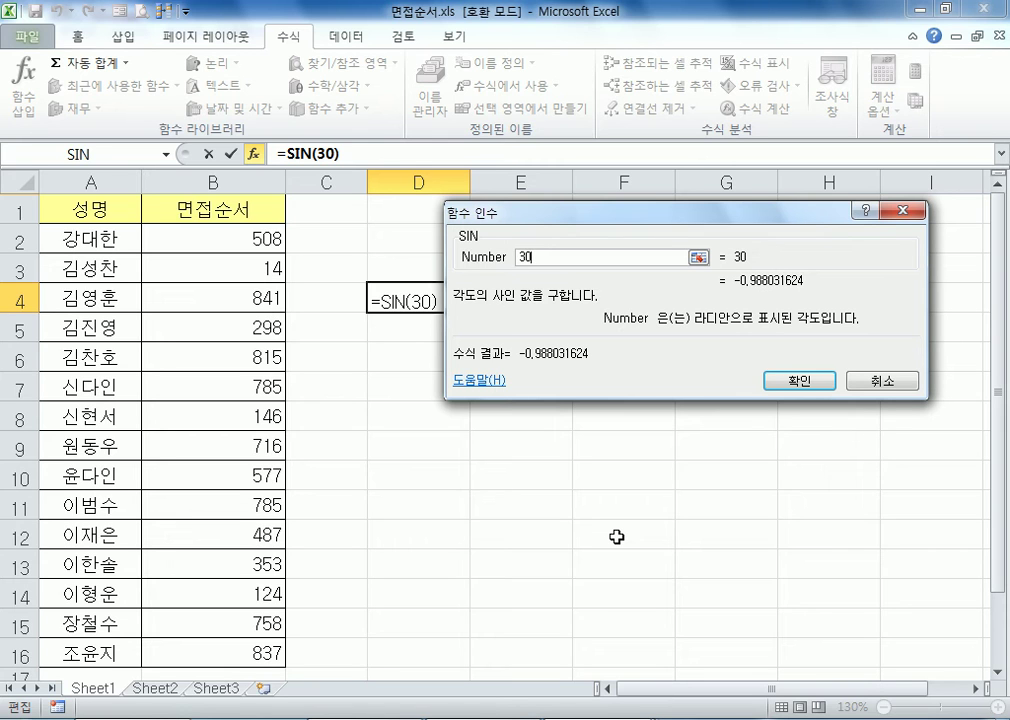
click(799, 380)
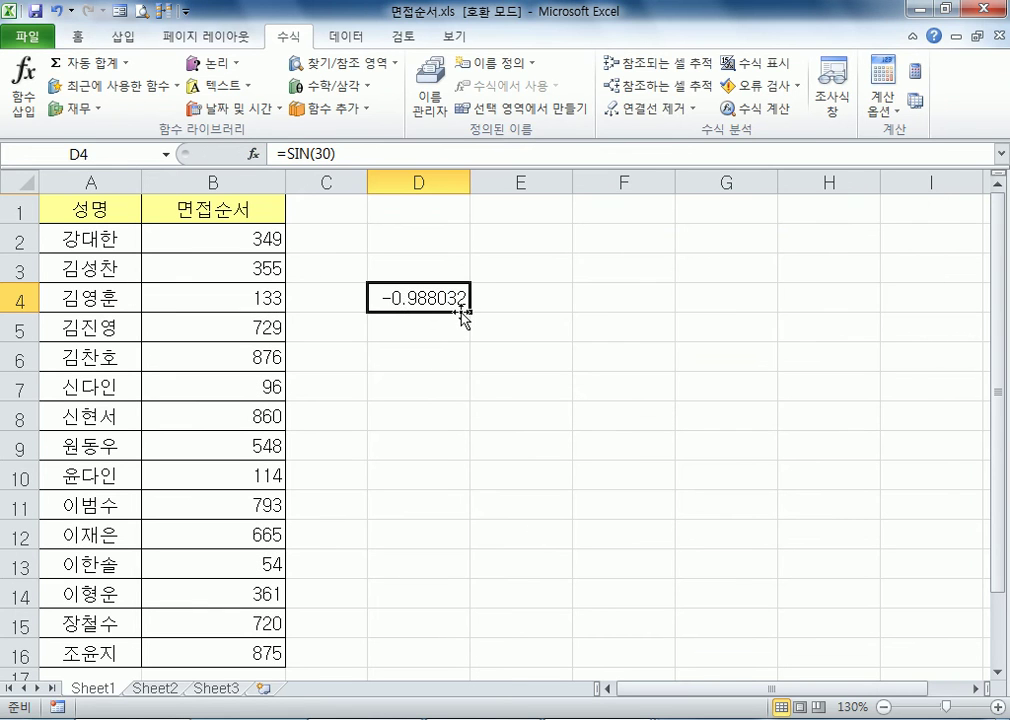
Extend the formula in D4 to =SIN(30*180/PI())
key(F2)
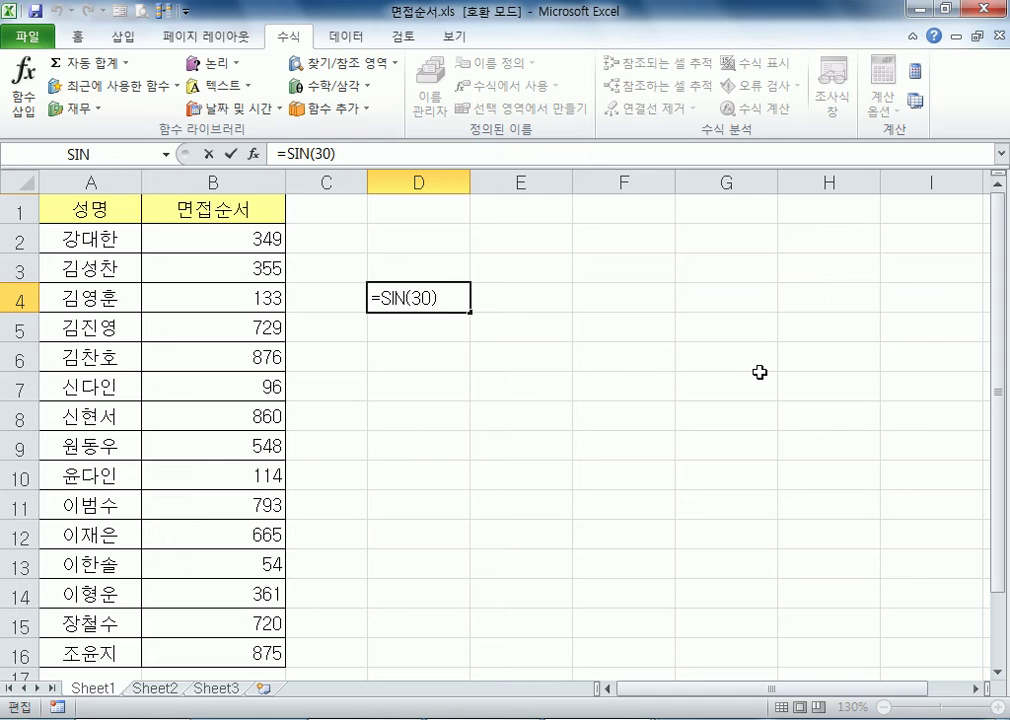
key(Return)
click(469, 293)
key(F2)
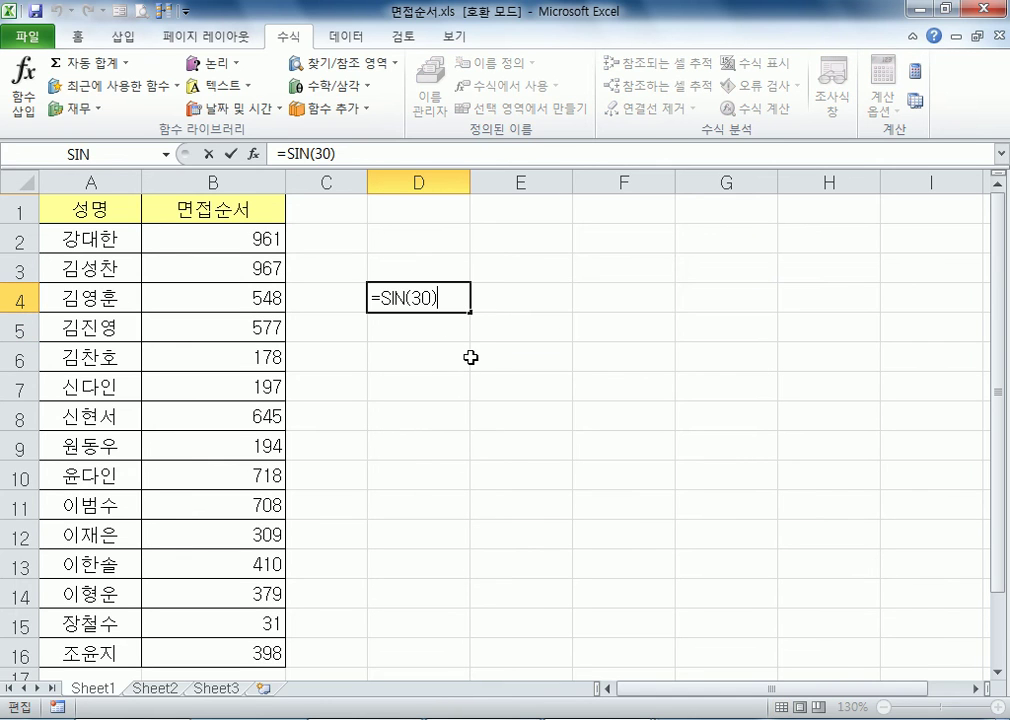
click(433, 295)
text(*)
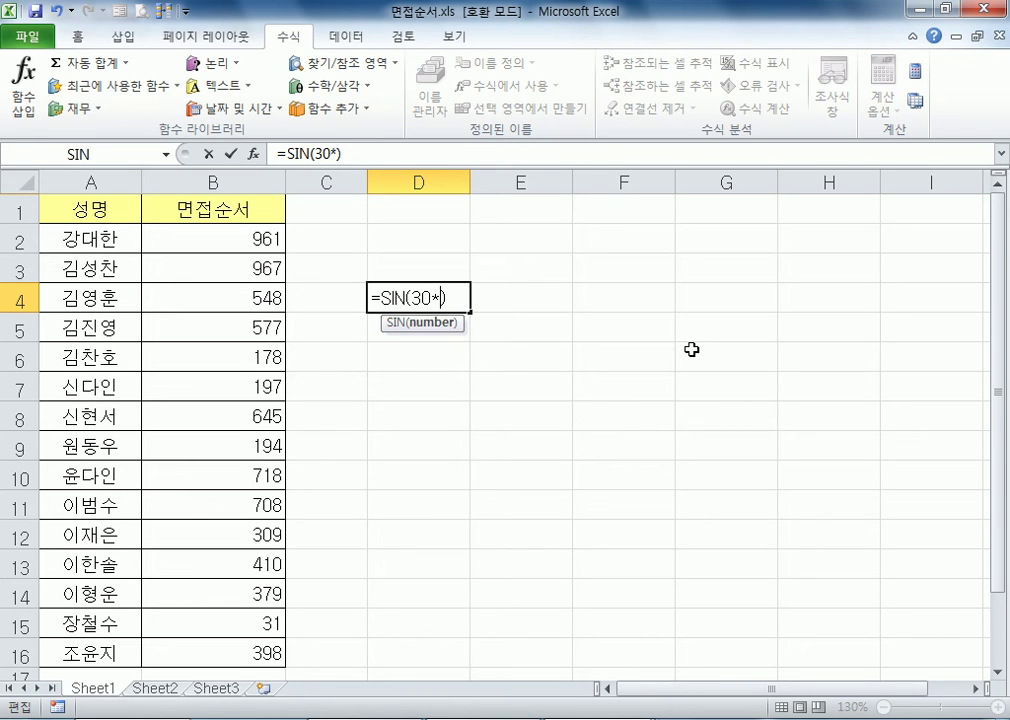
text(180)
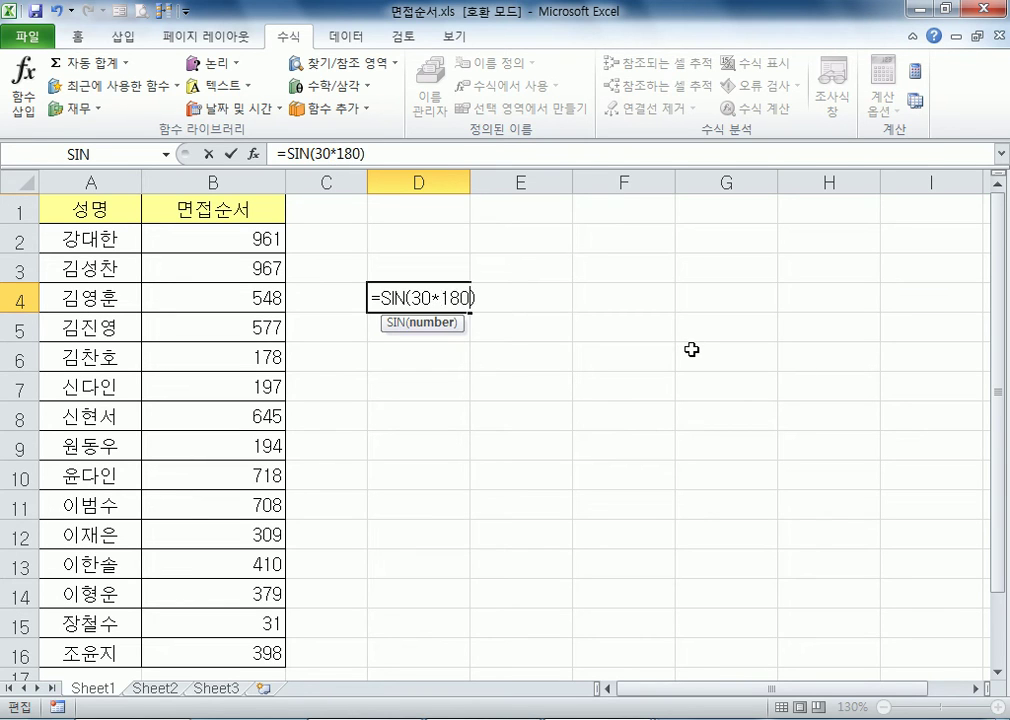
text(/PI())
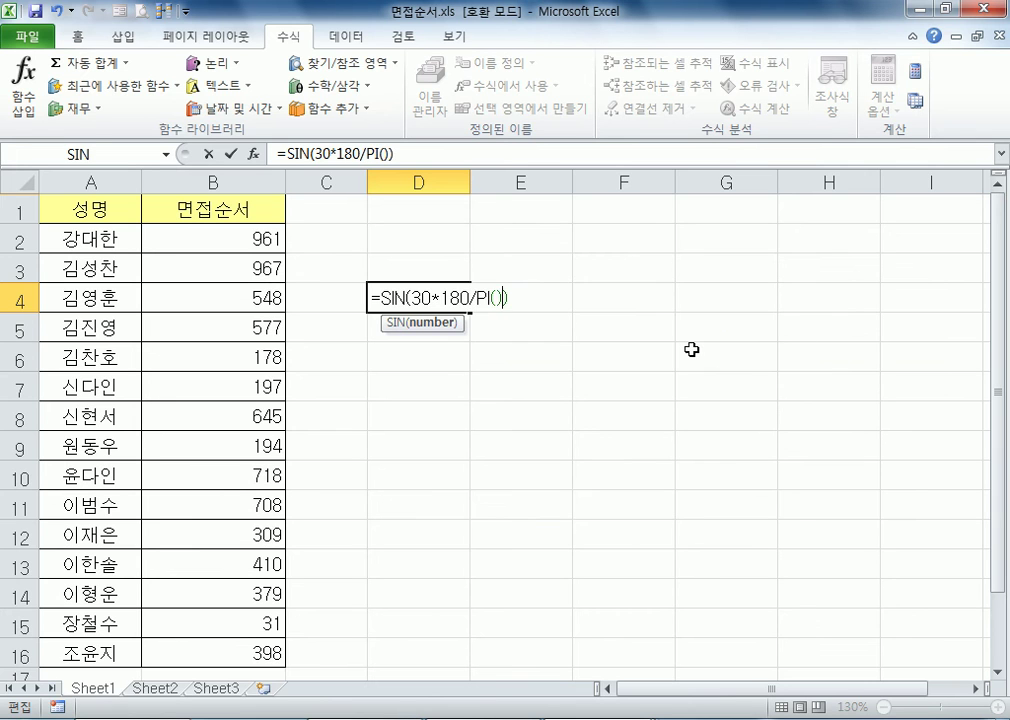
key(Return)
Swap the multiplication and division in D4's formula so it reads =SIN(30/180*PI())
key(Up)
key(F2)
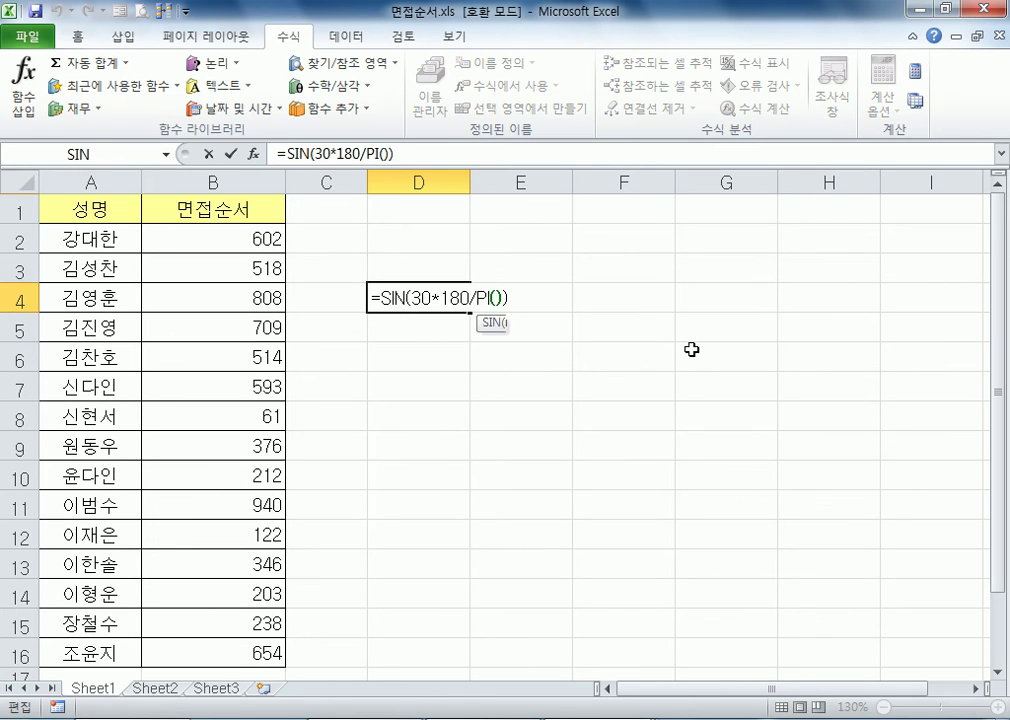
key(Left)
key(Left)
key(Left)
key(Left)
key(Left)
key(Left)
key(Left)
text(/)
key(Delete)
key(Right)
key(Right)
key(Right)
key(Delete)
text(*)
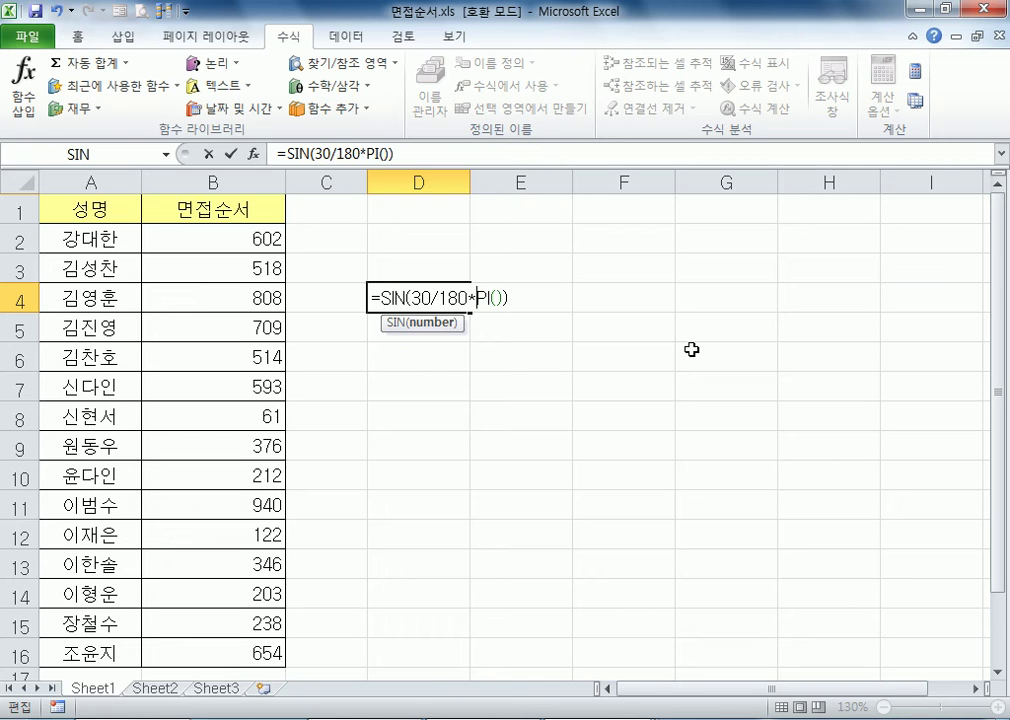
key(Return)
key(Up)
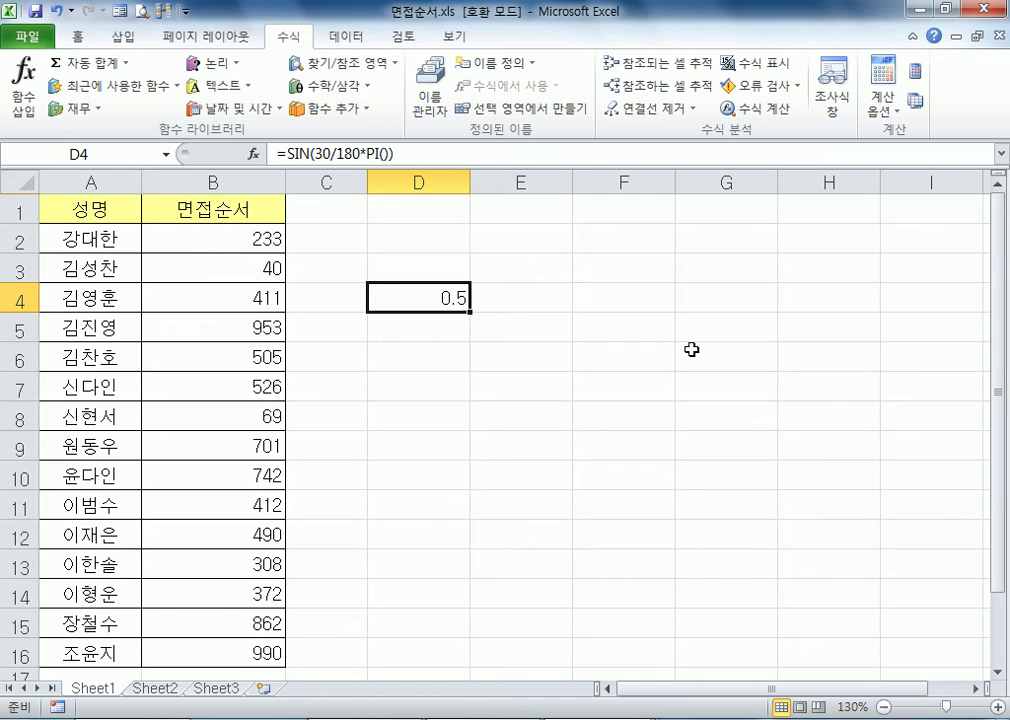
Copy the whole formula text from D4 and paste it into the Notepad notes below the RANDBETWEEN line
key(F2)
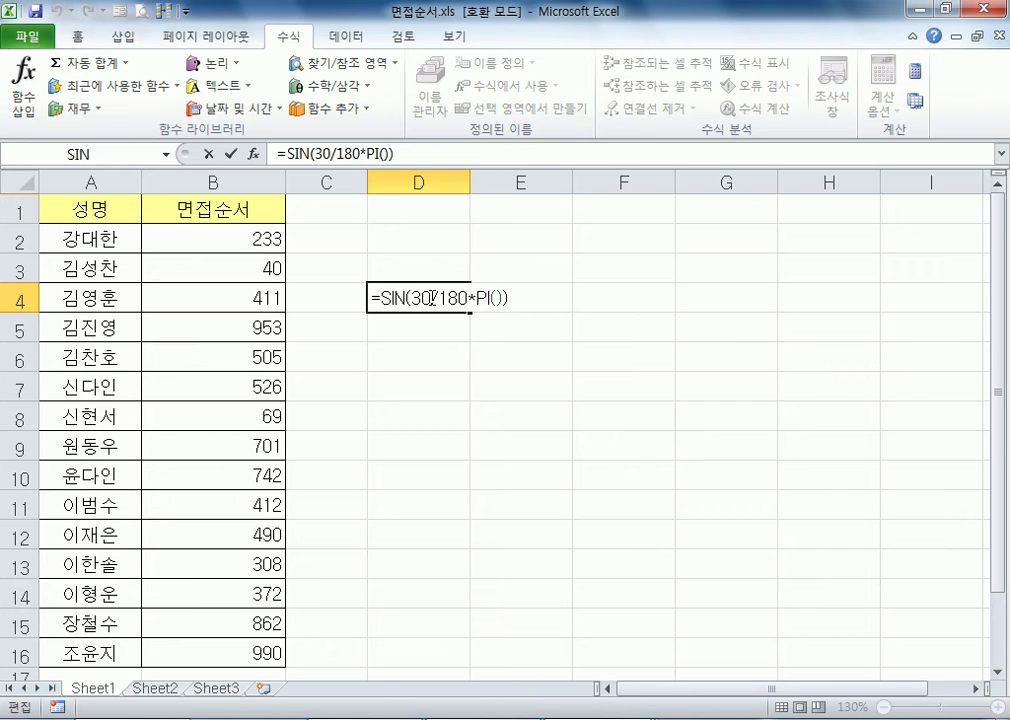
drag(440, 299, 472, 302)
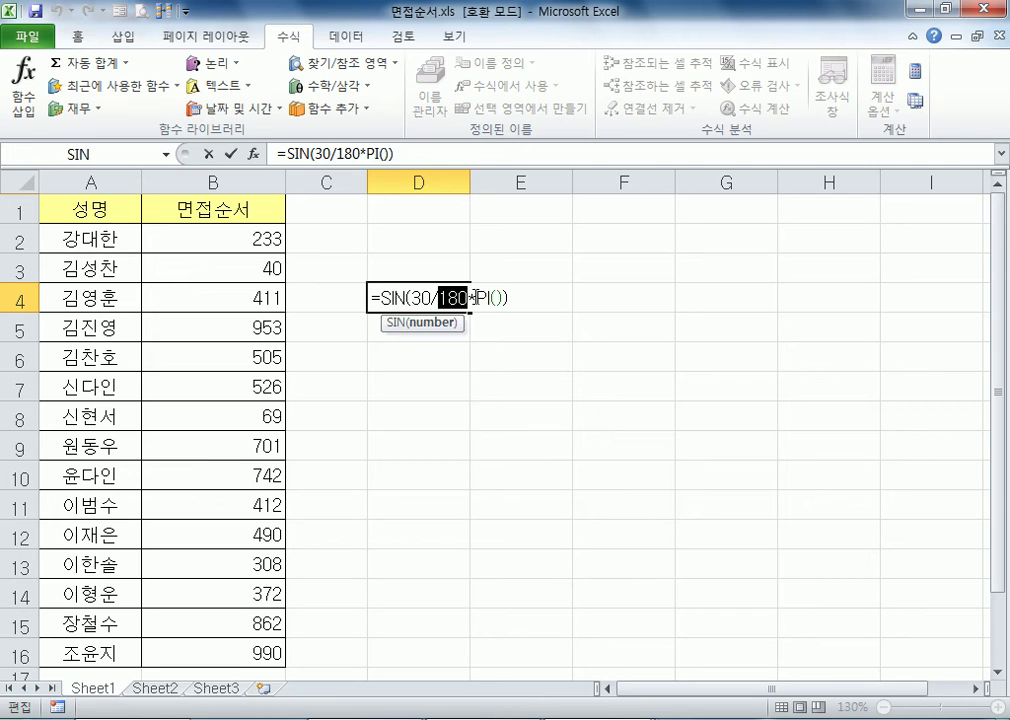
click(506, 298)
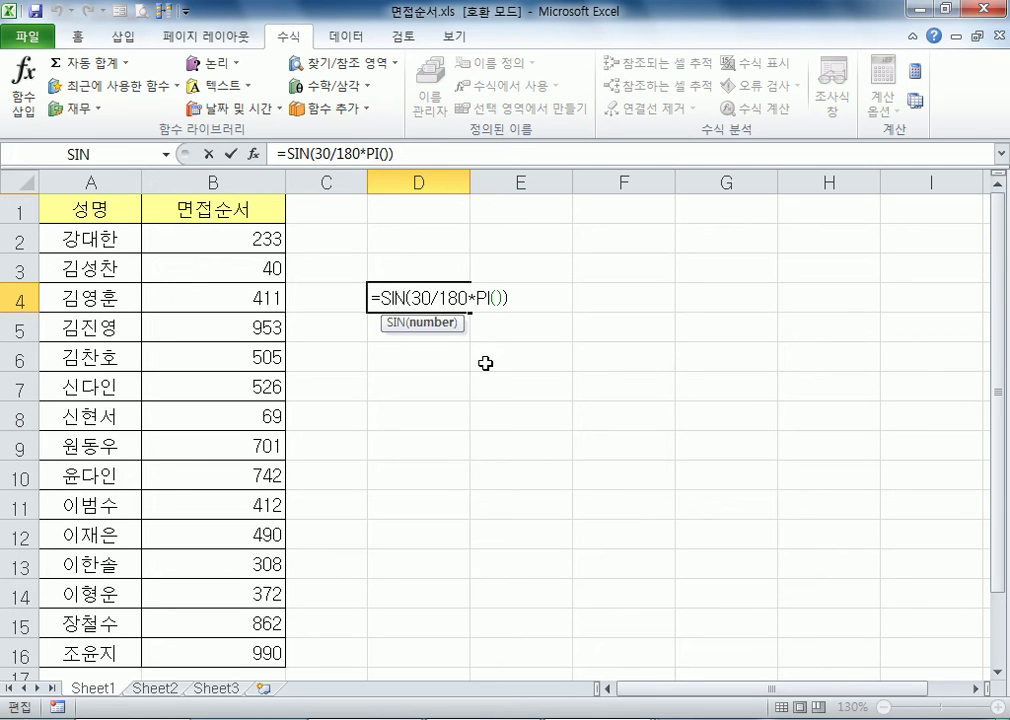
drag(371, 298, 521, 298)
key(ctrl+c)
key(alt+Tab)
scroll(120, 340, down, 1)
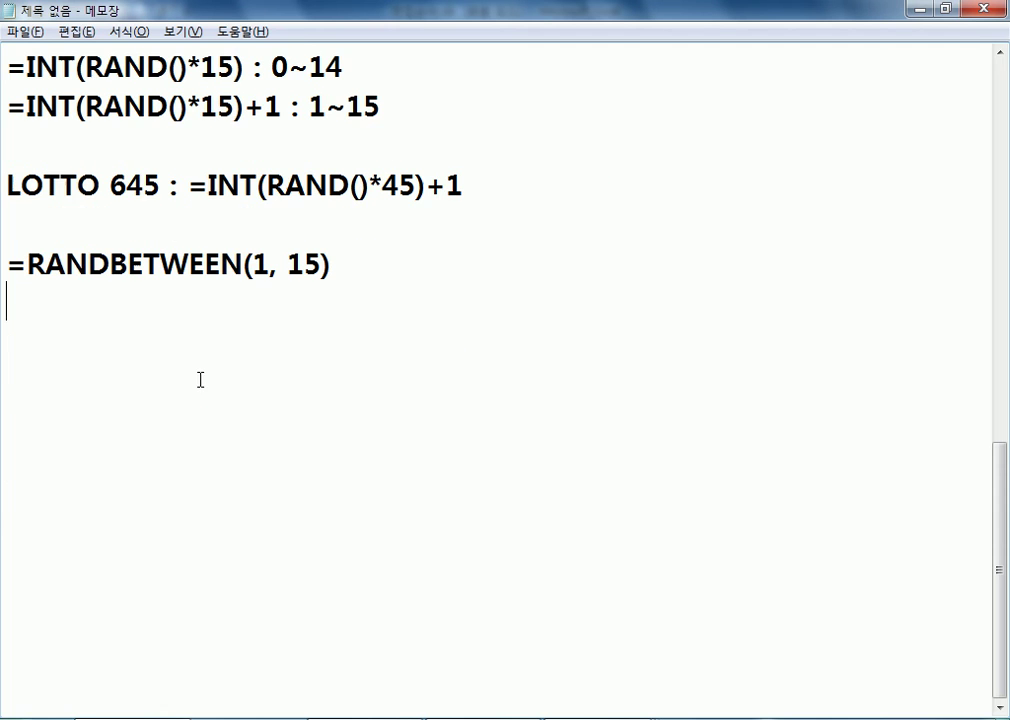
key(ctrl+v)
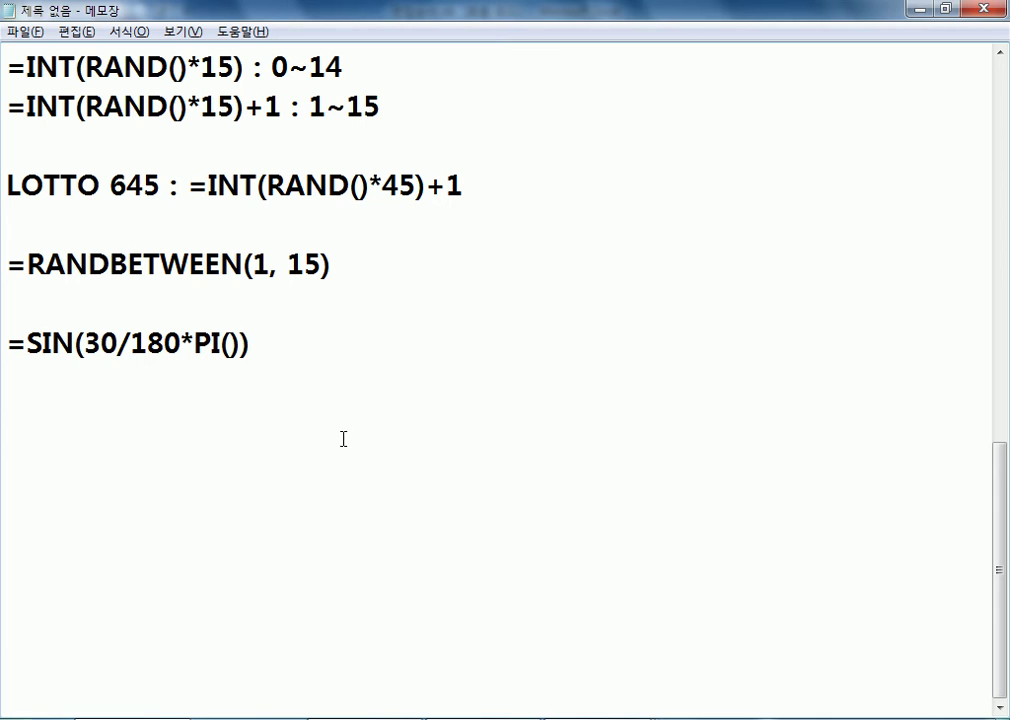
Add a second copy of the SIN formula on a new line and edit it to read "=SIN(30) : 0.5"
key(Return)
key(ctrl+v)
key(Left)
key(Left)
key(Left)
key(Left)
key(Left)
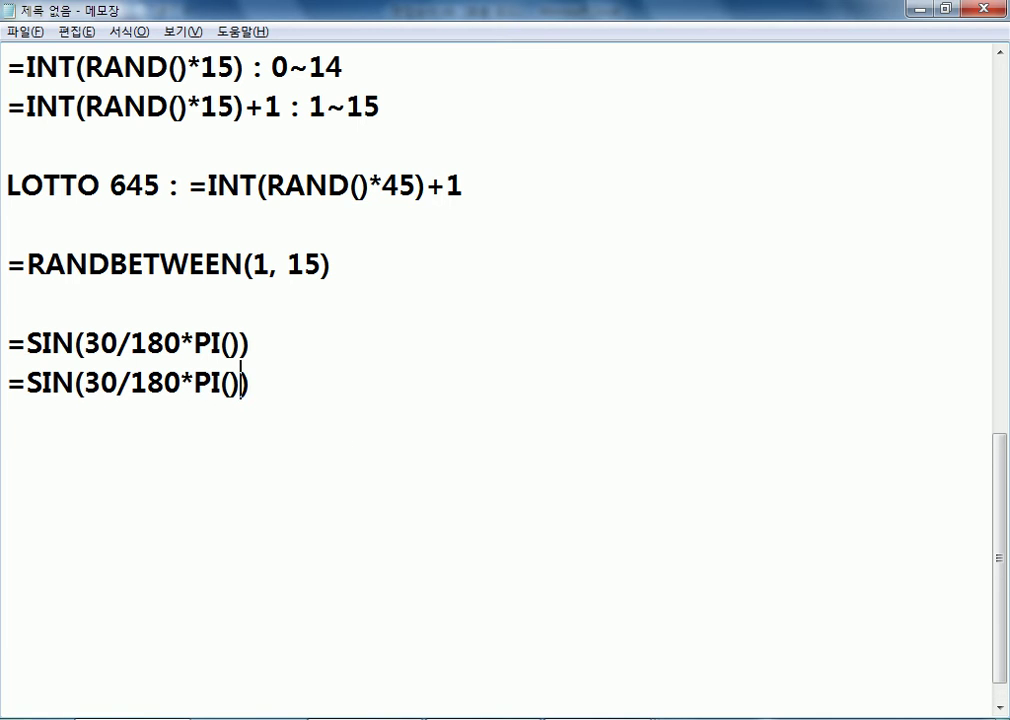
key(Left)
key(Left)
key(Left)
key(Left)
key(Left)
key(shift+End)
key(shift+Left)
key(Delete)
key(End)
text(: )
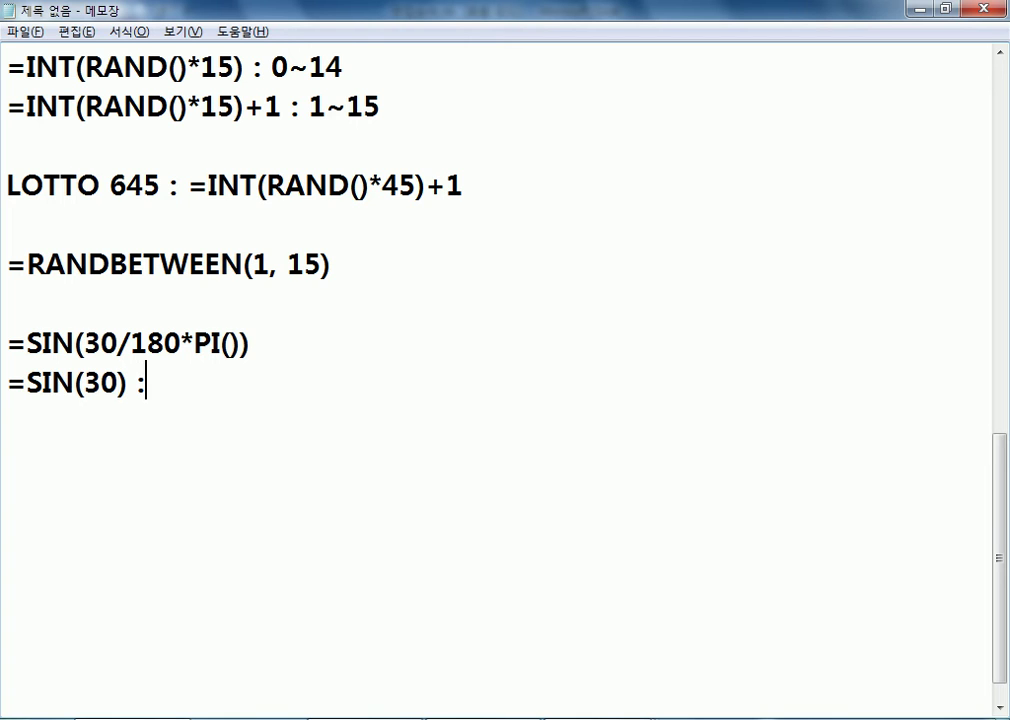
text(0.5)
Move the =SIN(30/180*PI()) line below the "=SIN(30) : 0.5" line
key(Up)
key(Home)
key(shift+Down)
key(ctrl+x)
key(Down)
key(ctrl+v)
Reword the start of the "=SIN(30) : 0.5" line so it reads "수학 sin(30) : 0.5"
key(Up)
key(Up)
key(Right)
key(Right)
key(Home)
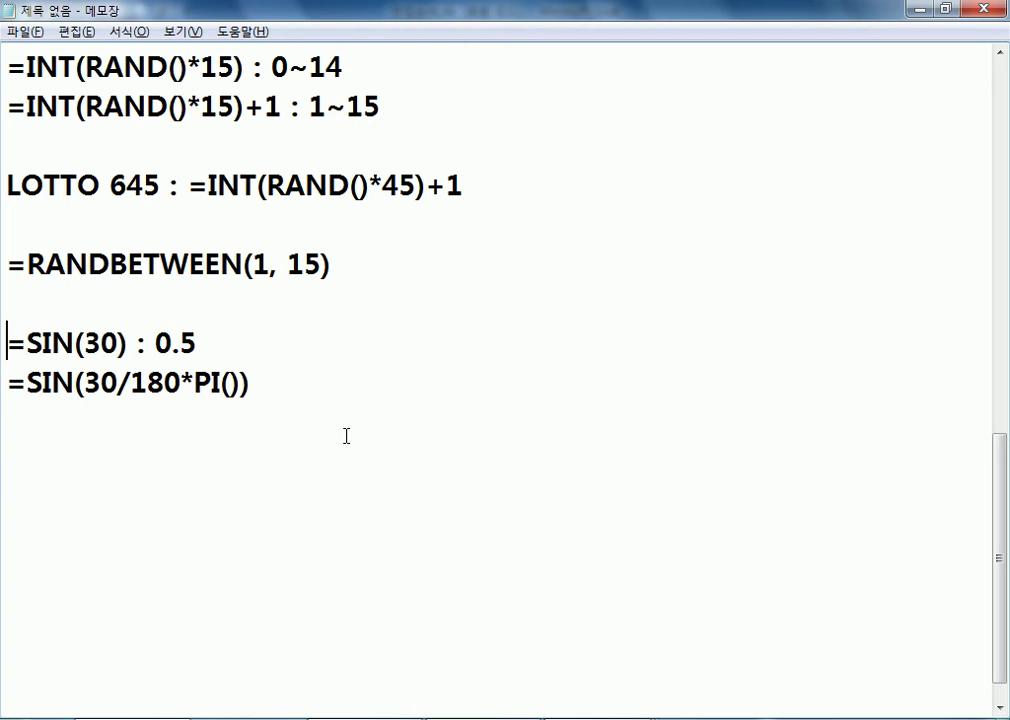
text(수학)
key(Delete)
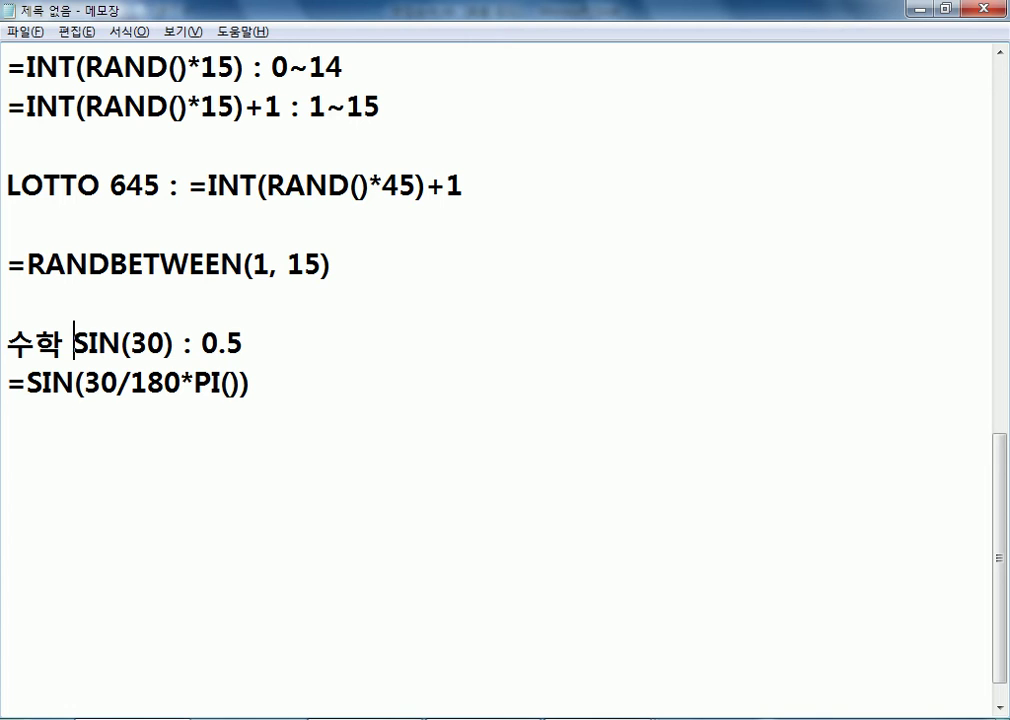
text(SIN)
key(BackSpace)
key(BackSpace)
key(BackSpace)
text(sin)
key(Delete)
key(Delete)
key(Delete)
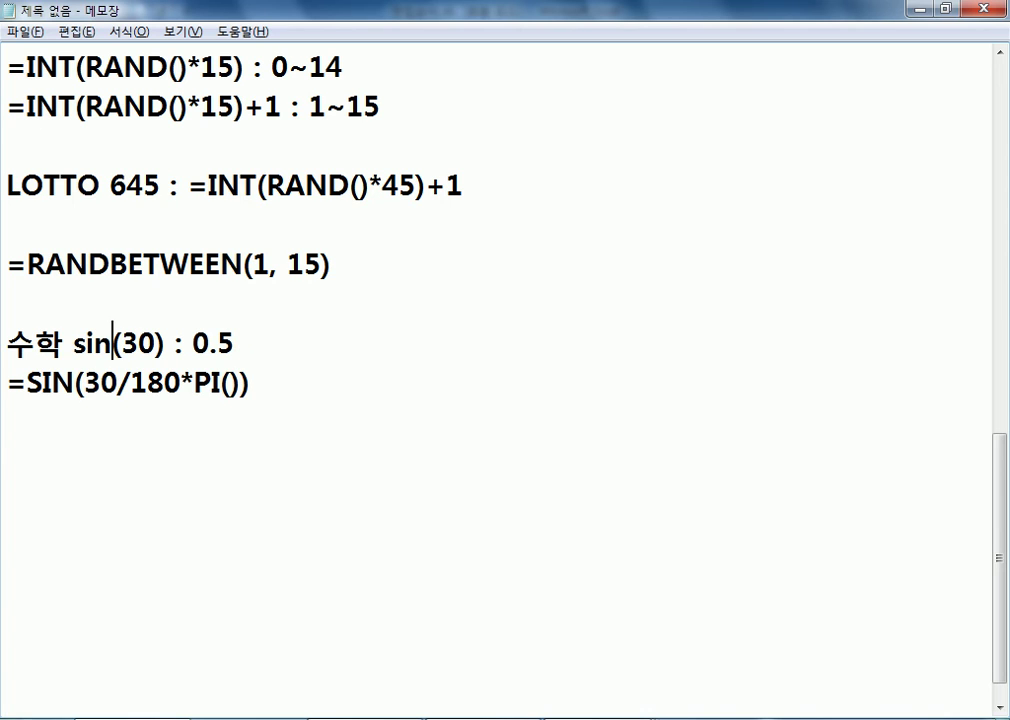
Switch back to Excel and leave the formula editing of D4 without changes
key(Down)
key(Home)
click(336, 389)
click(116, 447)
key(alt+Tab)
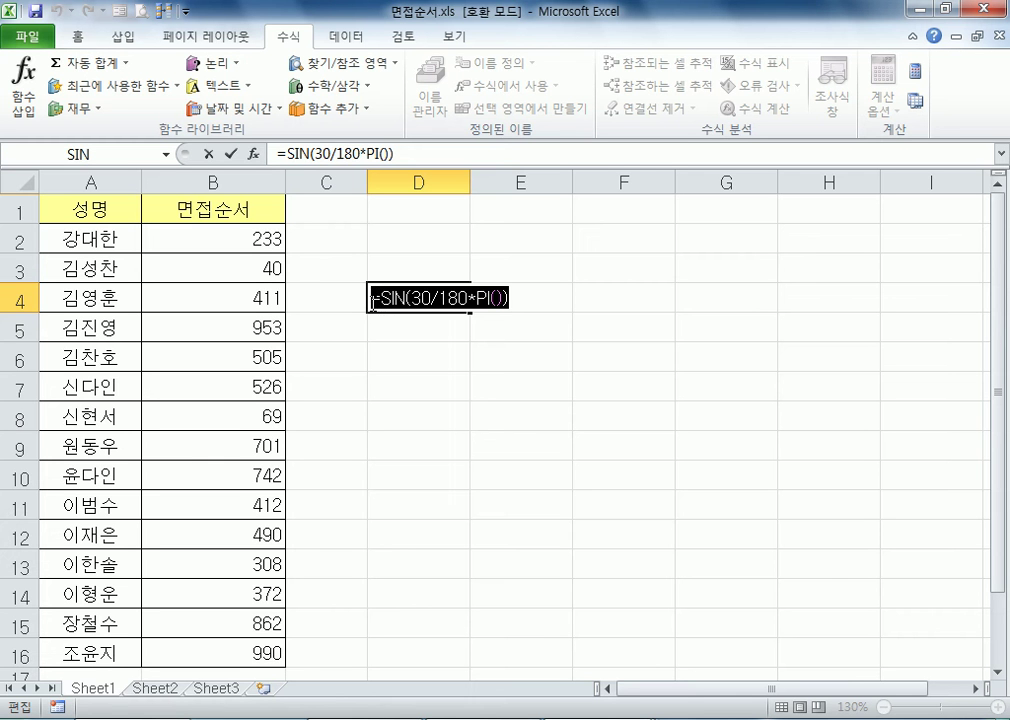
key(Escape)
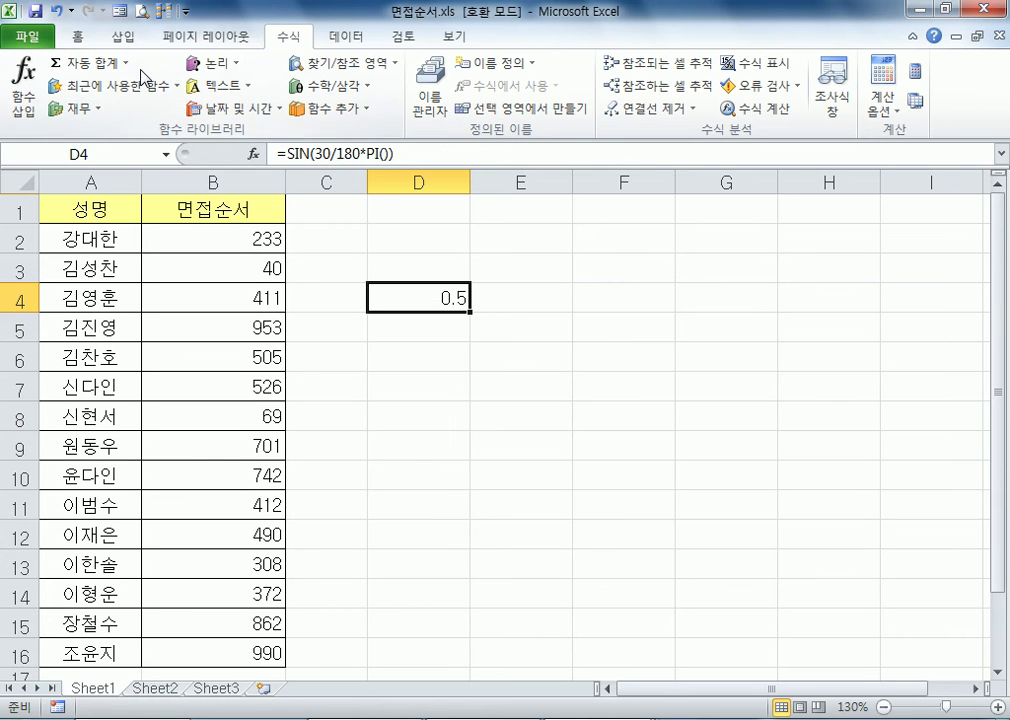
Look through the financial (재무) and logical (논리) function lists in the function library
click(76, 108)
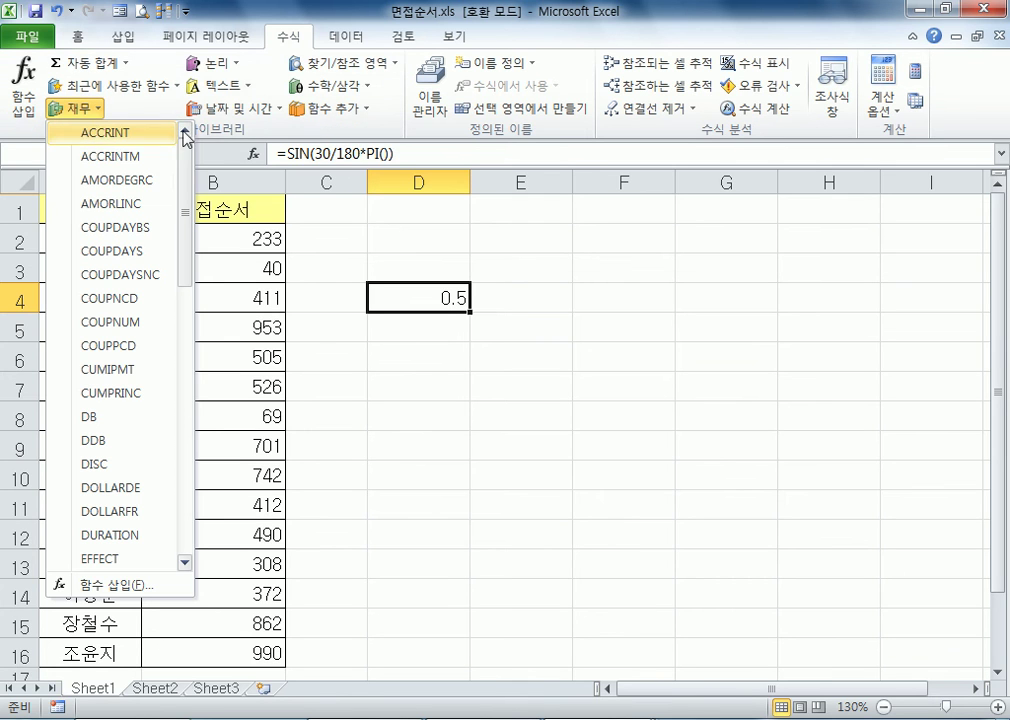
click(215, 63)
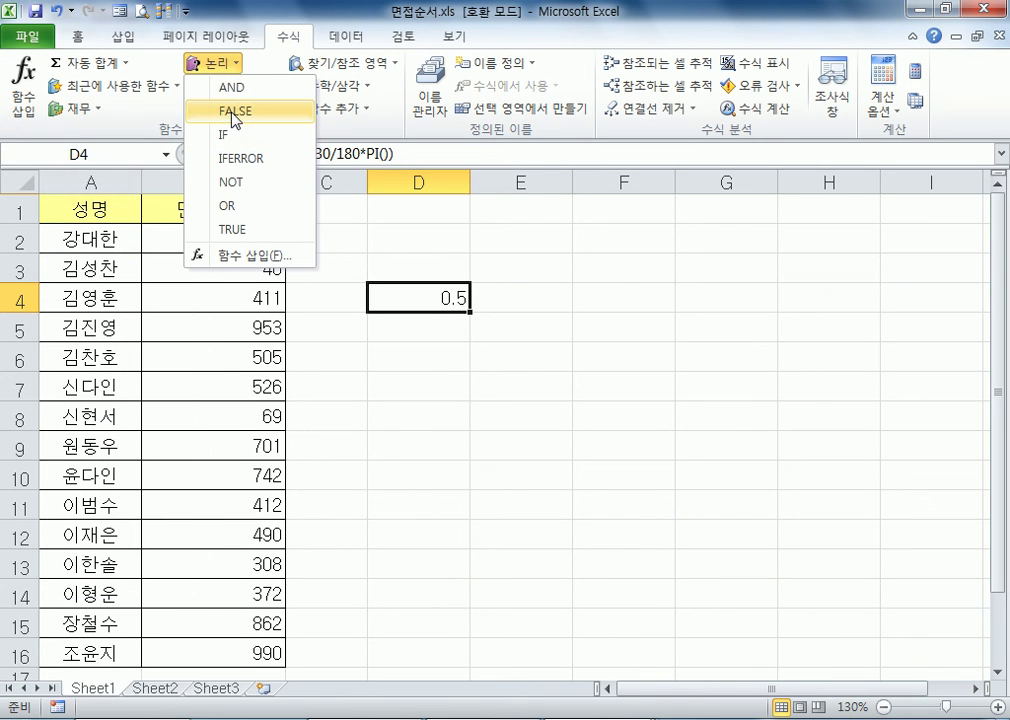
key(Escape)
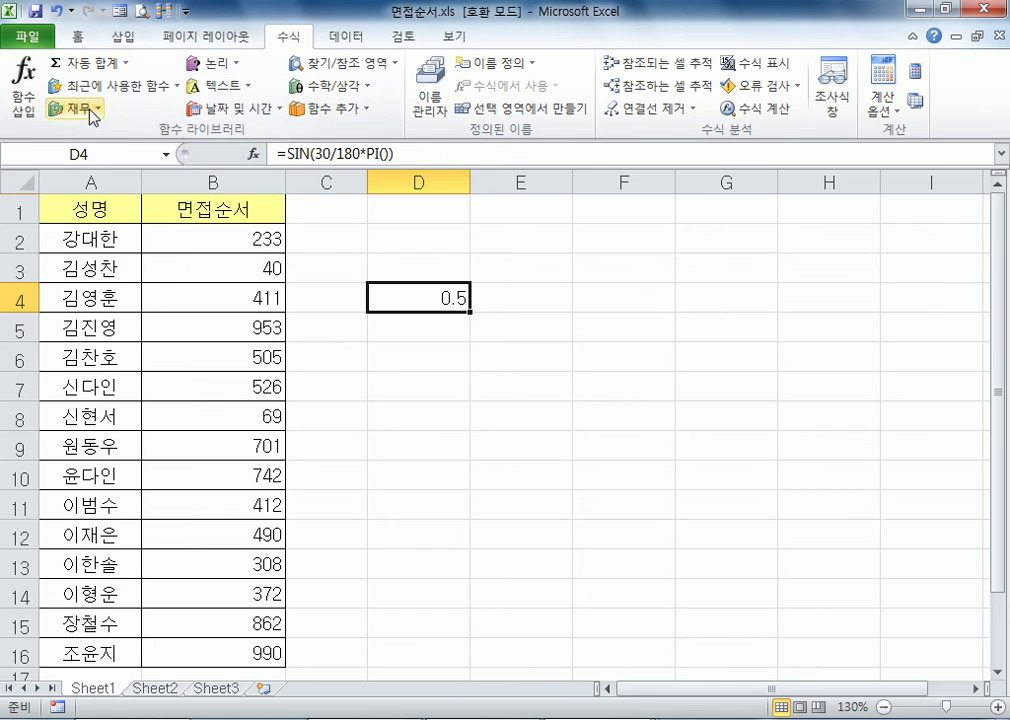
Look through the financial (재무) function list and open the arguments dialog for the PMT function
click(89, 111)
scroll(128, 470, down, 11)
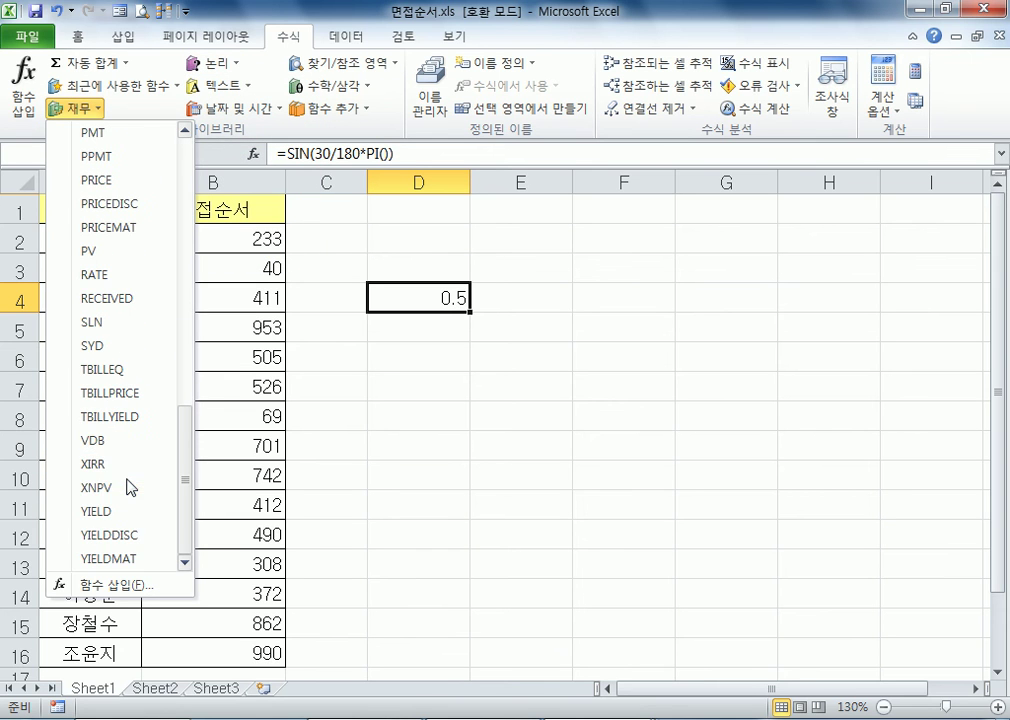
scroll(133, 470, up, 10)
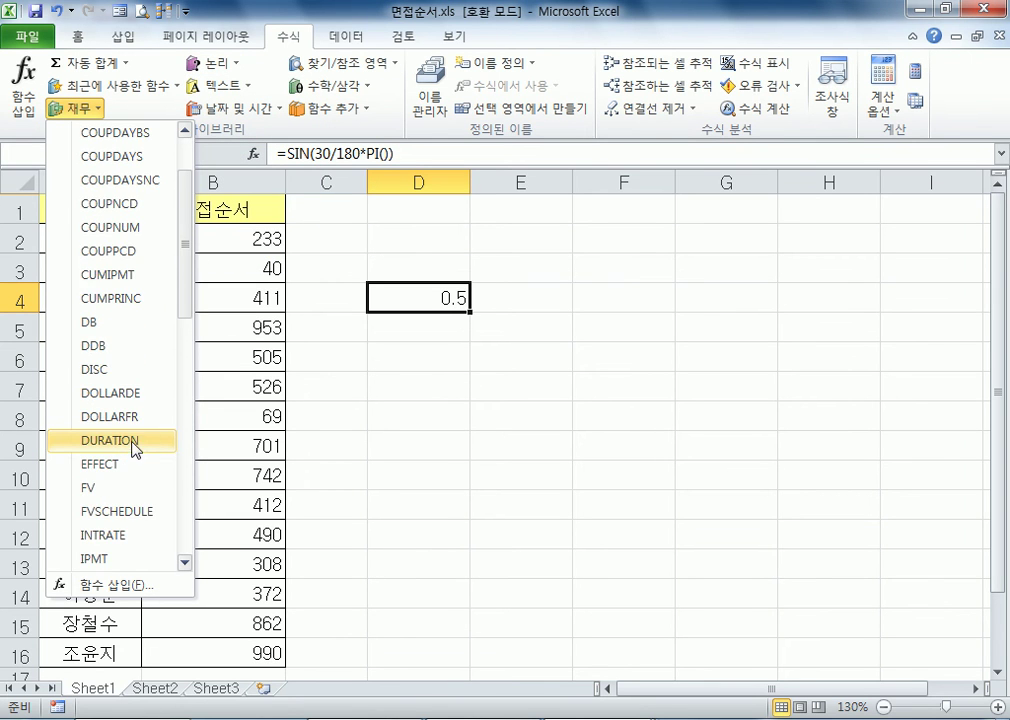
scroll(135, 450, down, 4)
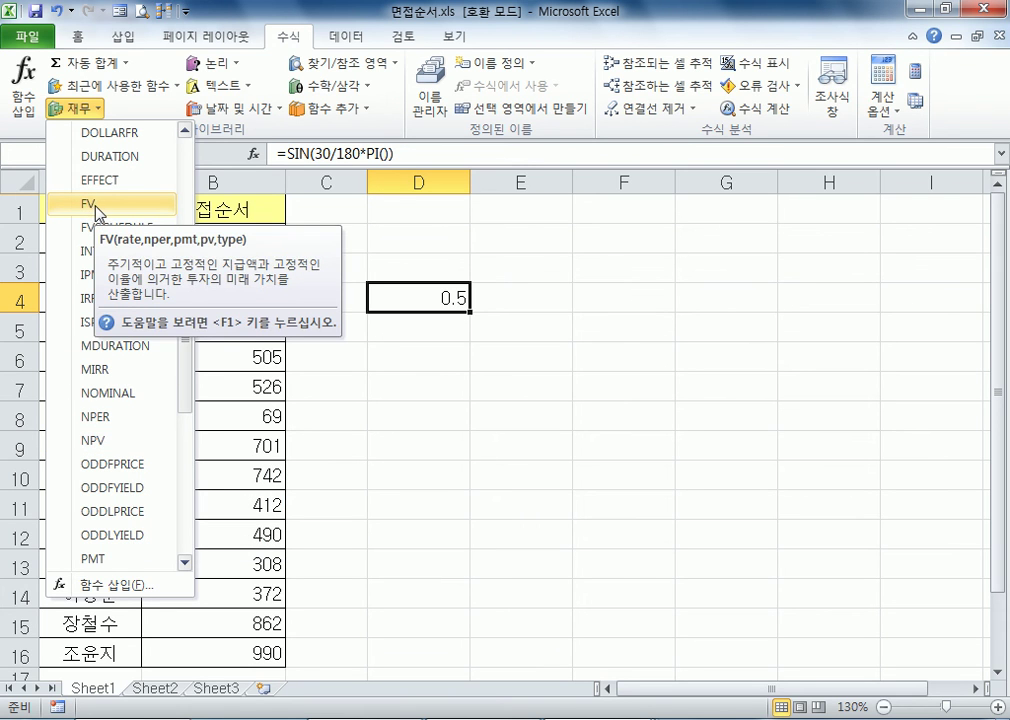
scroll(95, 210, up, 2)
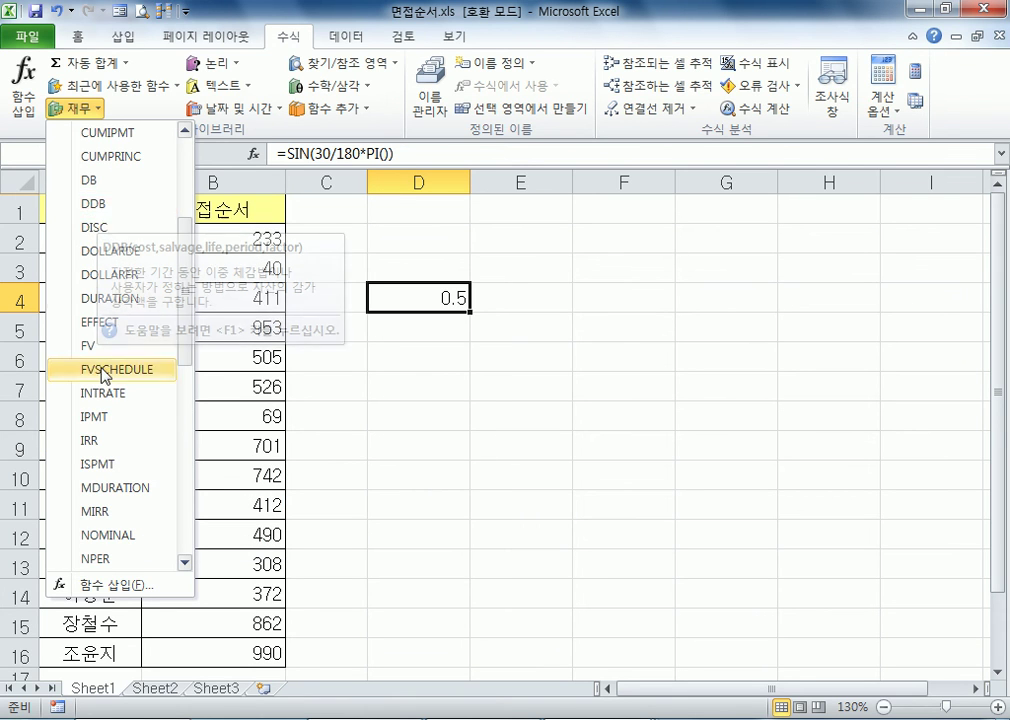
scroll(103, 350, down, 7)
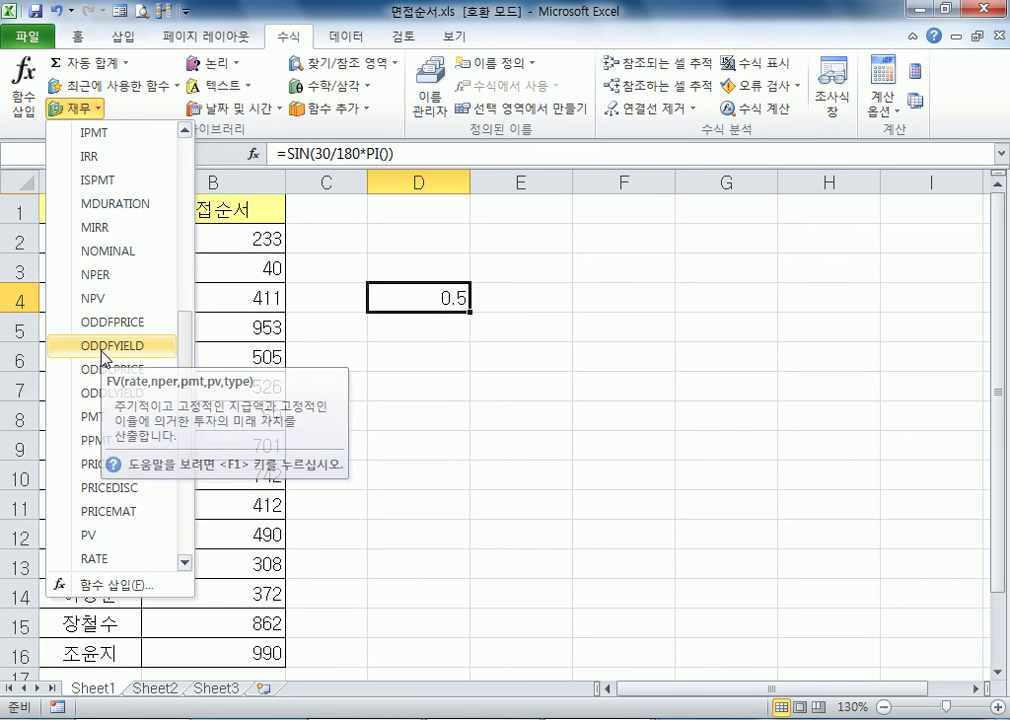
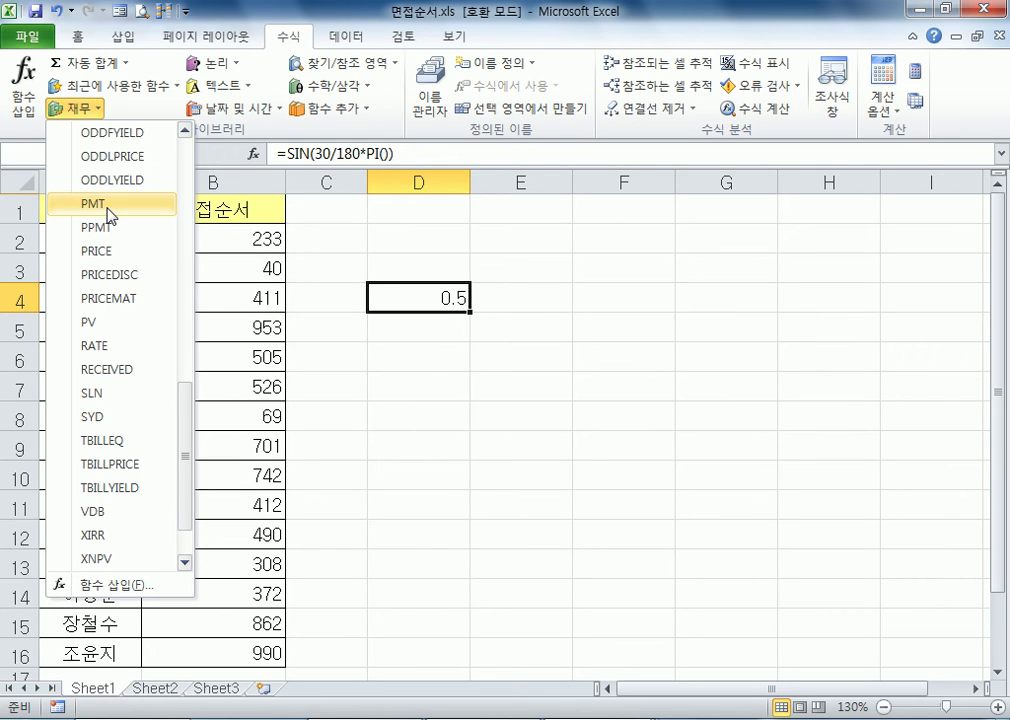
click(110, 204)
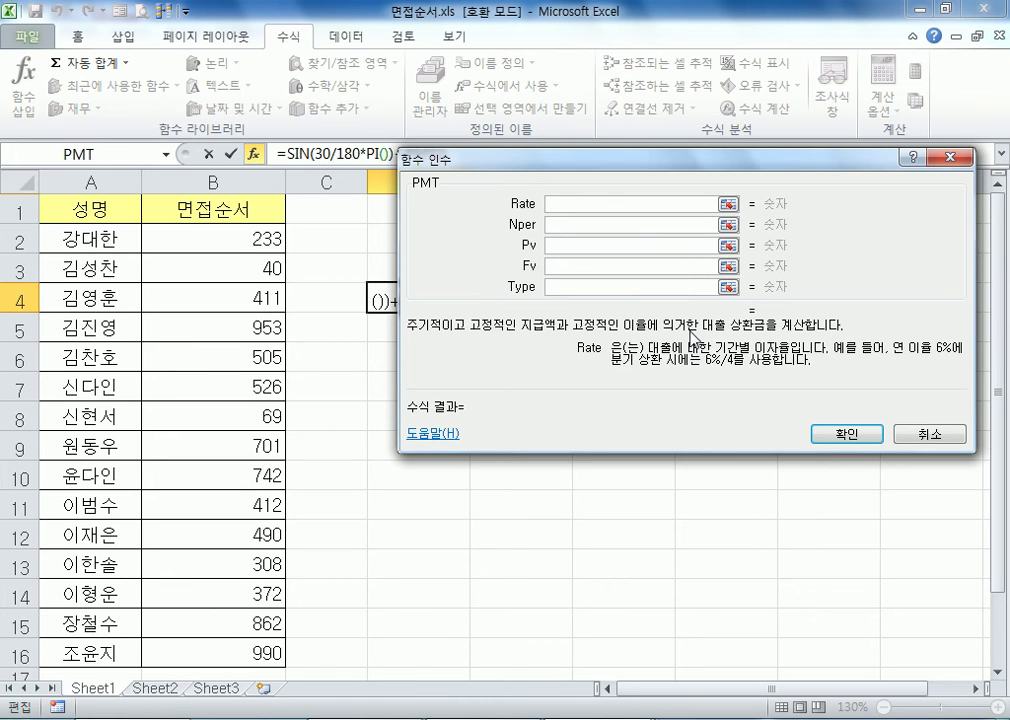
Read the descriptions of PMT's Nper, Pv, Fv and Type arguments, and close the dialog without inserting the function
click(588, 225)
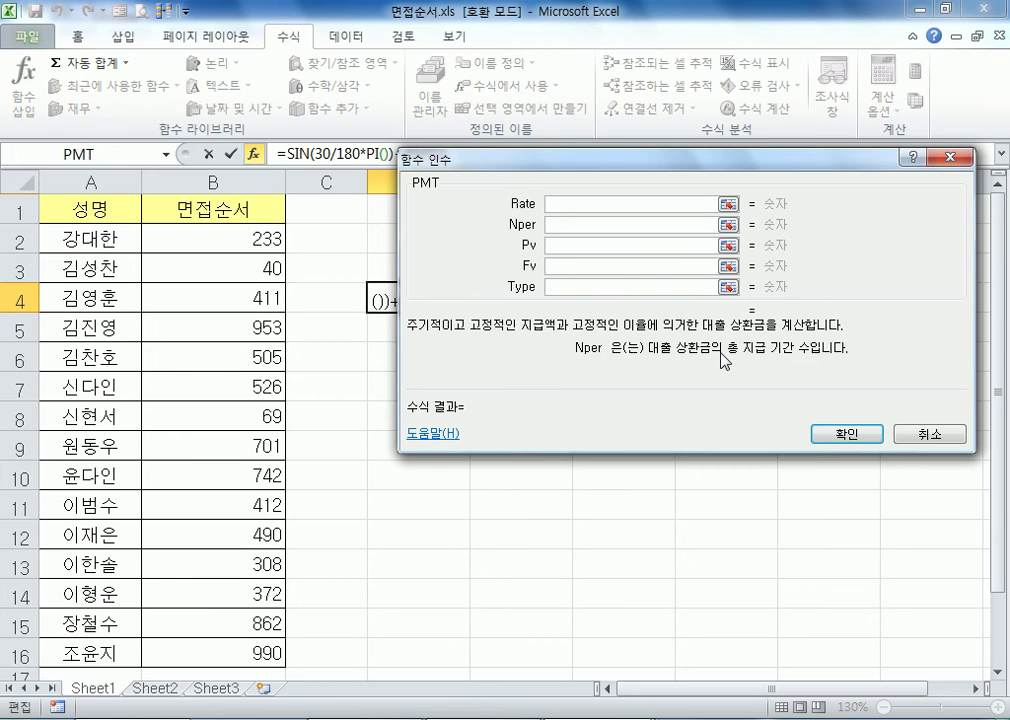
click(599, 247)
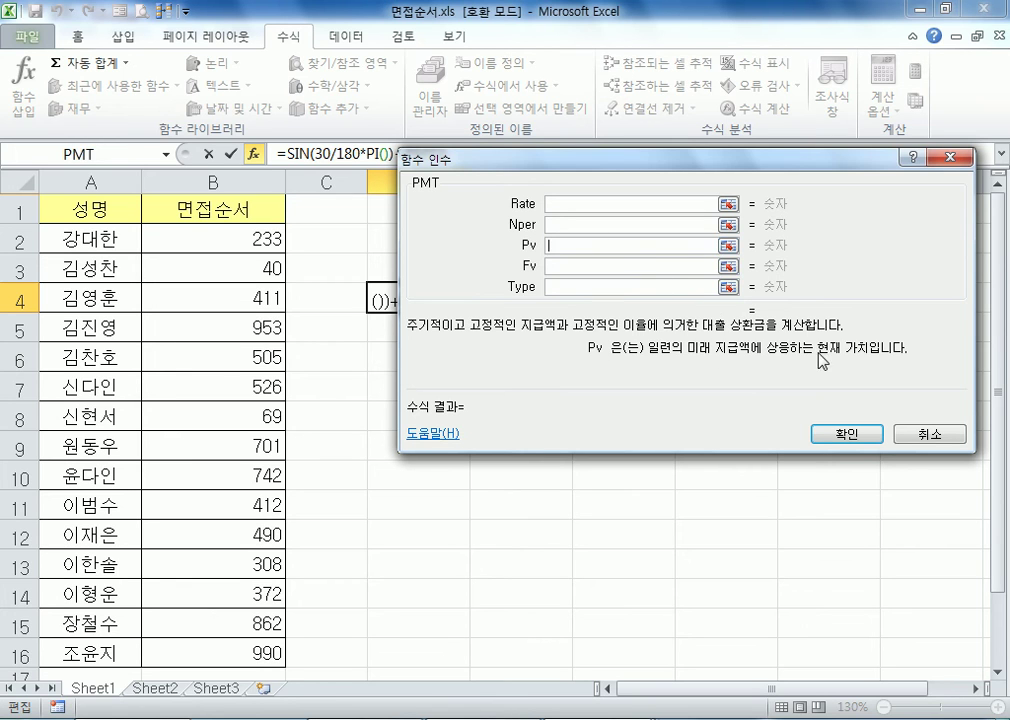
click(586, 267)
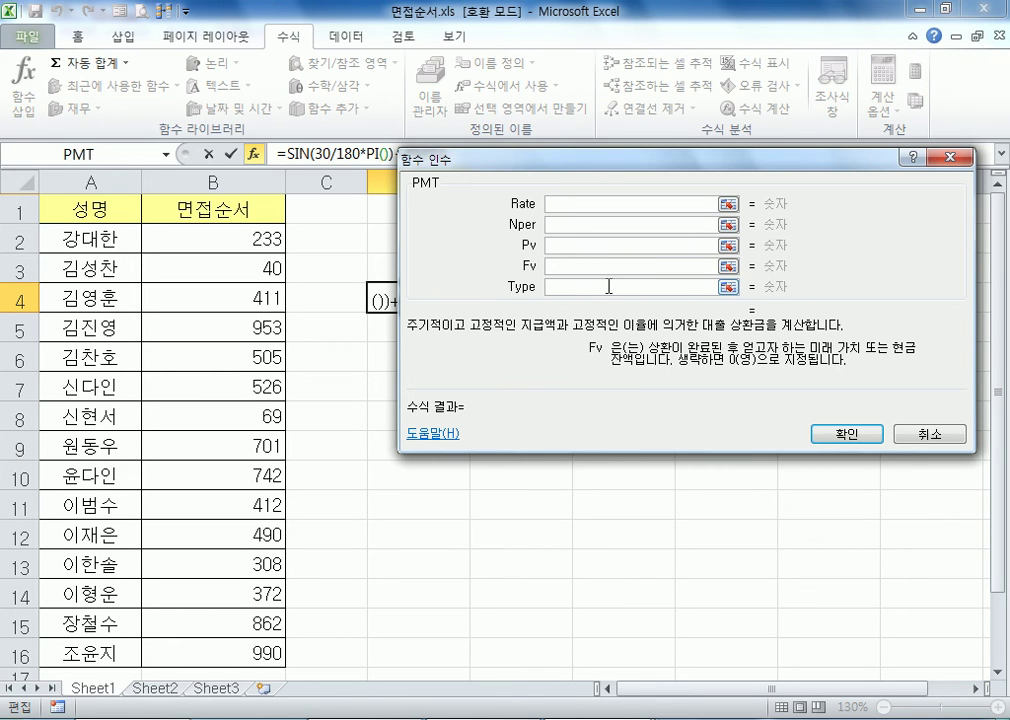
click(609, 287)
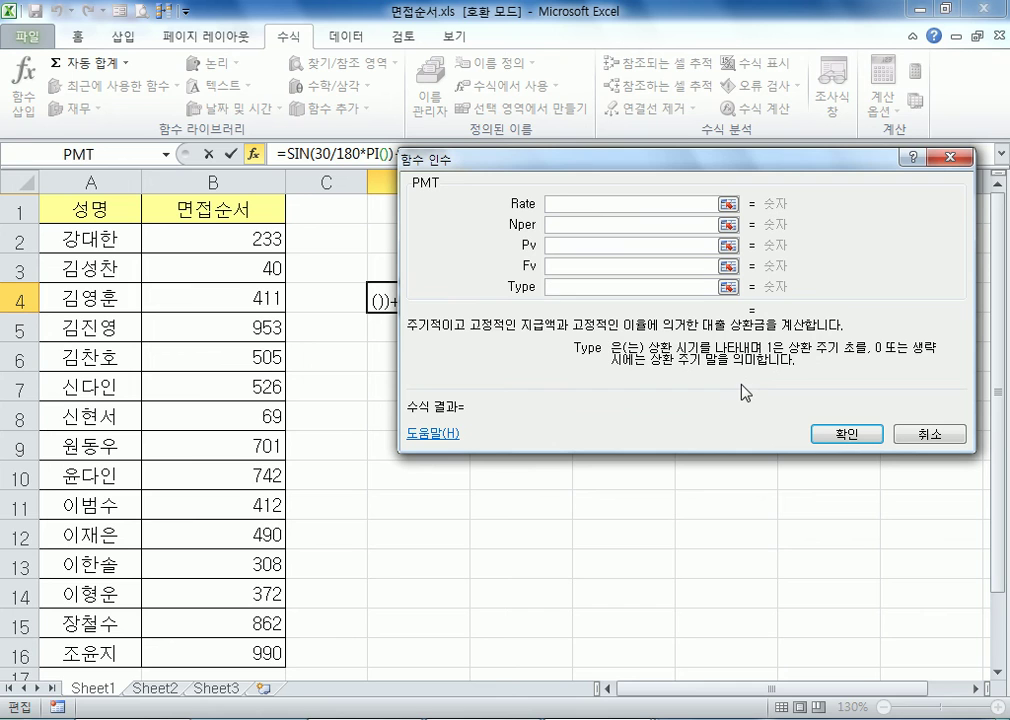
click(930, 434)
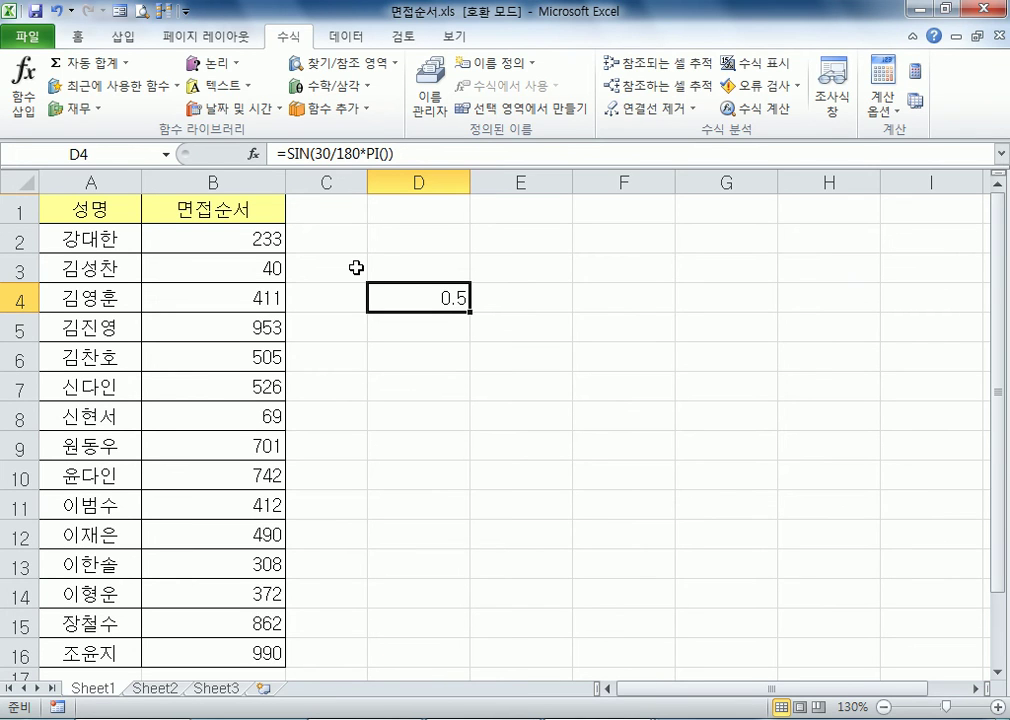
Select cell D6 and look through the financial (재무), text (텍스트) and lookup/reference (찾기/참조 영역) function lists
click(434, 356)
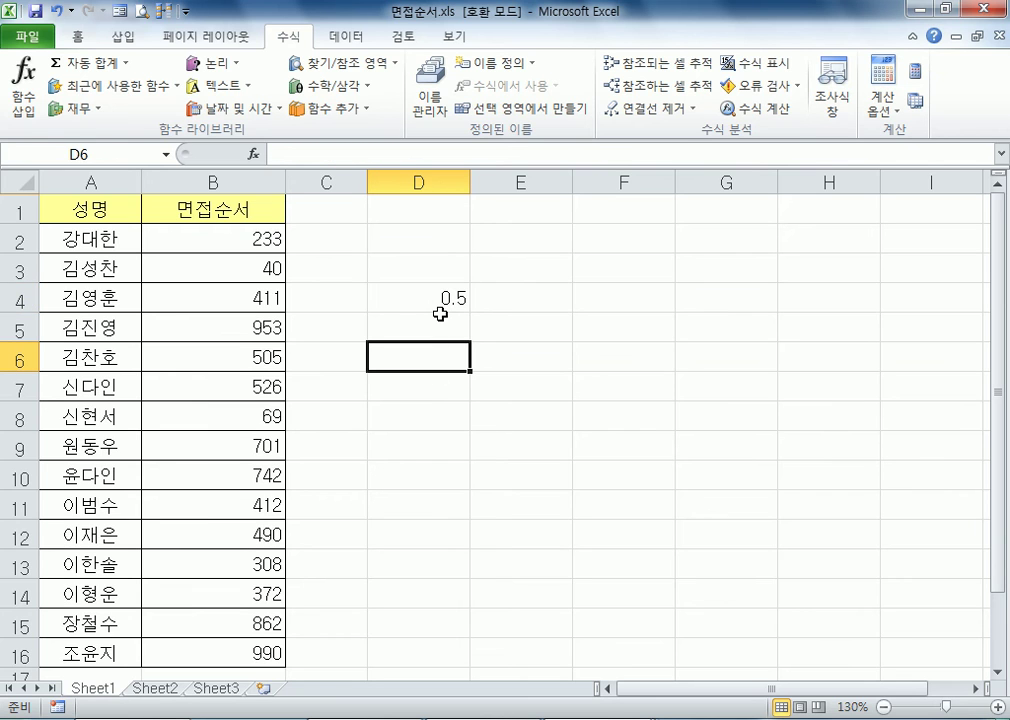
click(76, 108)
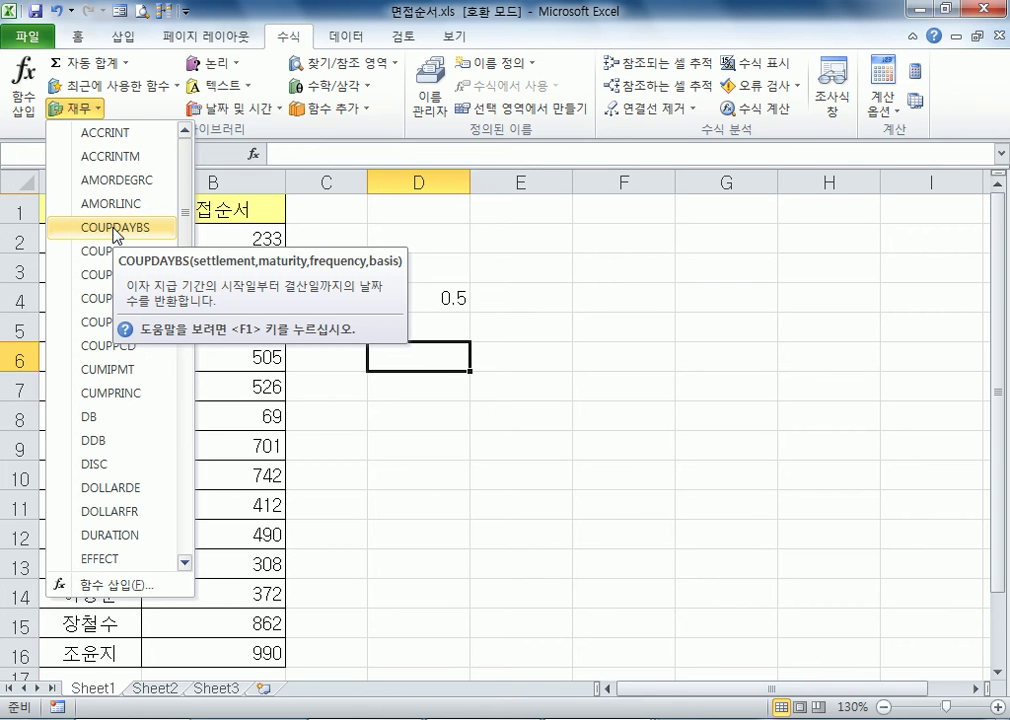
click(240, 88)
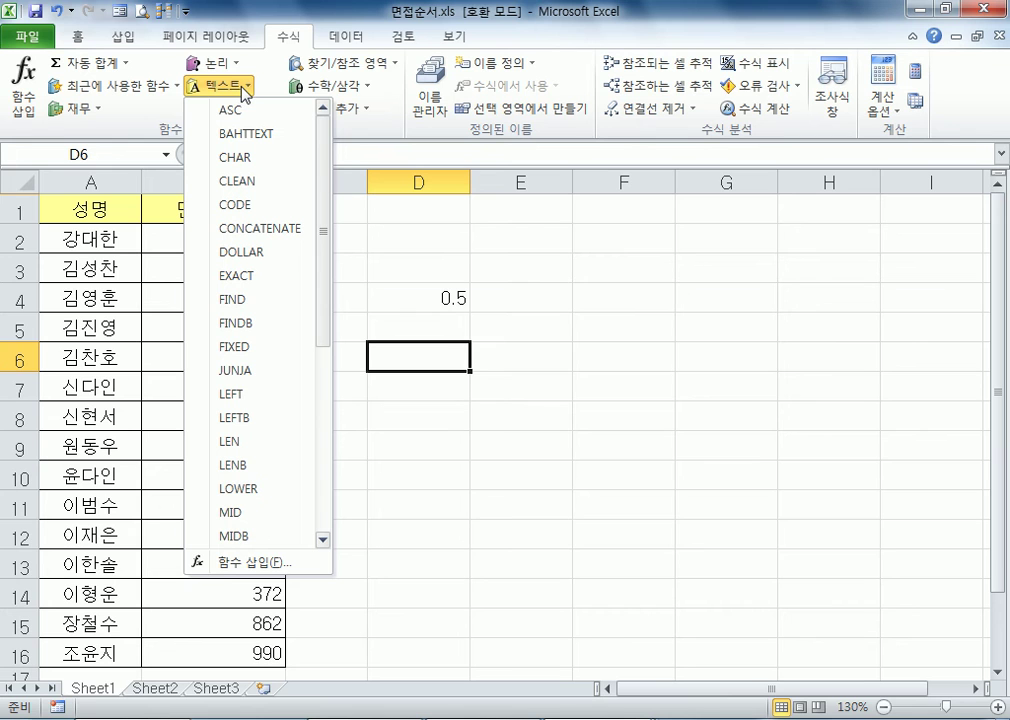
click(380, 66)
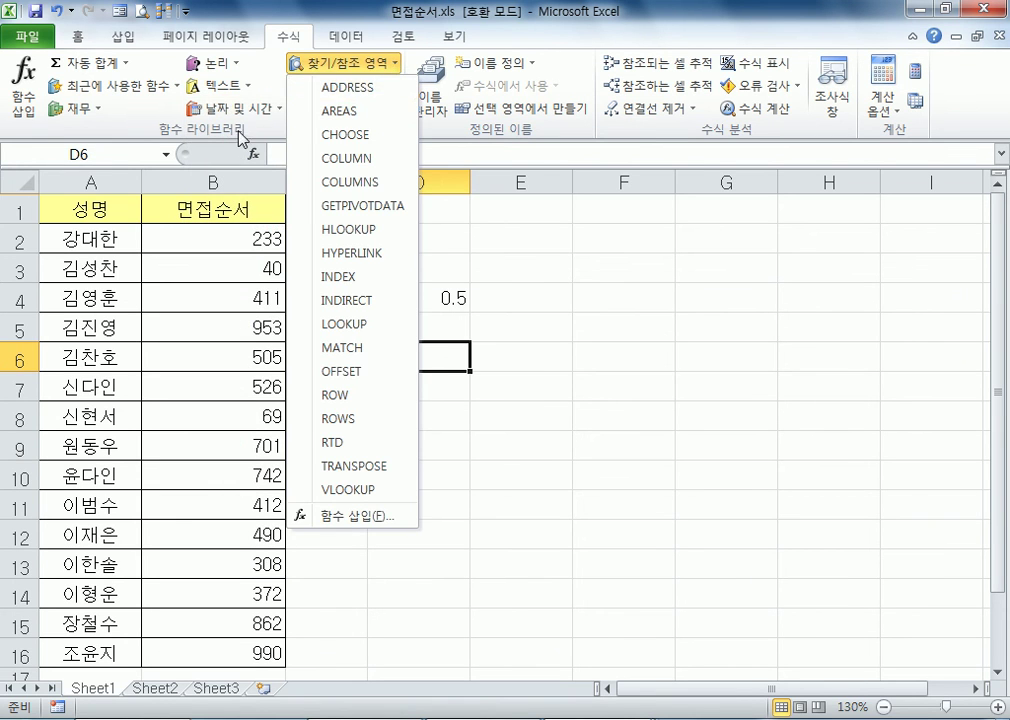
Look through the additional function categories, including the statistical (통계) list, and the logical (논리) functions
click(330, 108)
click(352, 110)
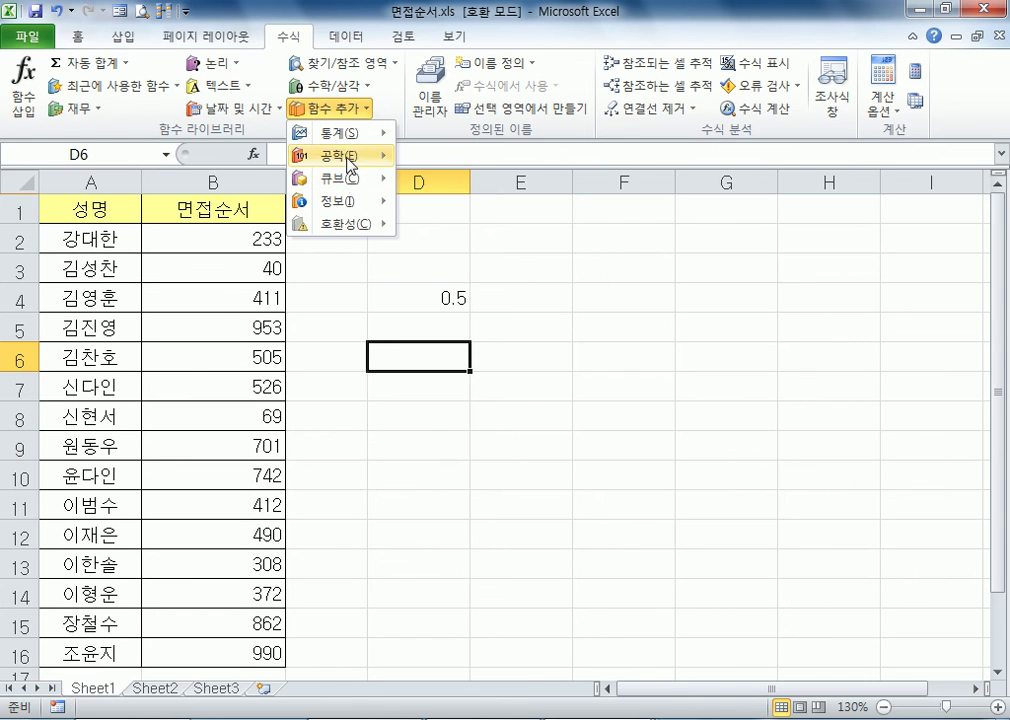
mouse_move(352, 133)
scroll(494, 250, down, 3)
scroll(494, 268, down, 4)
scroll(496, 278, down, 7)
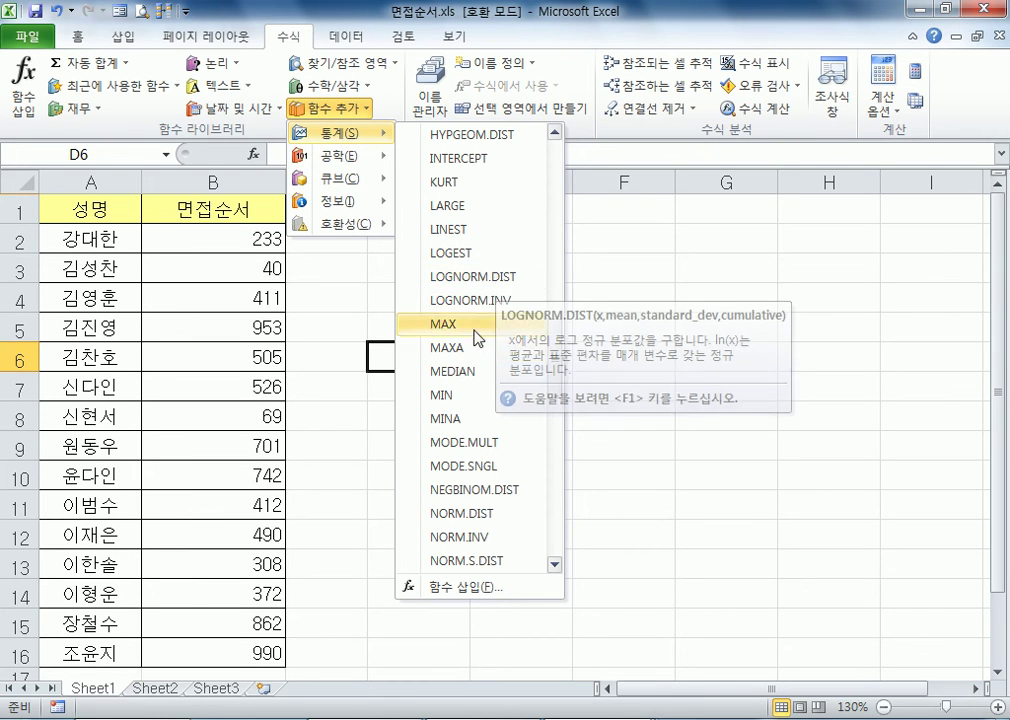
scroll(463, 372, down, 5)
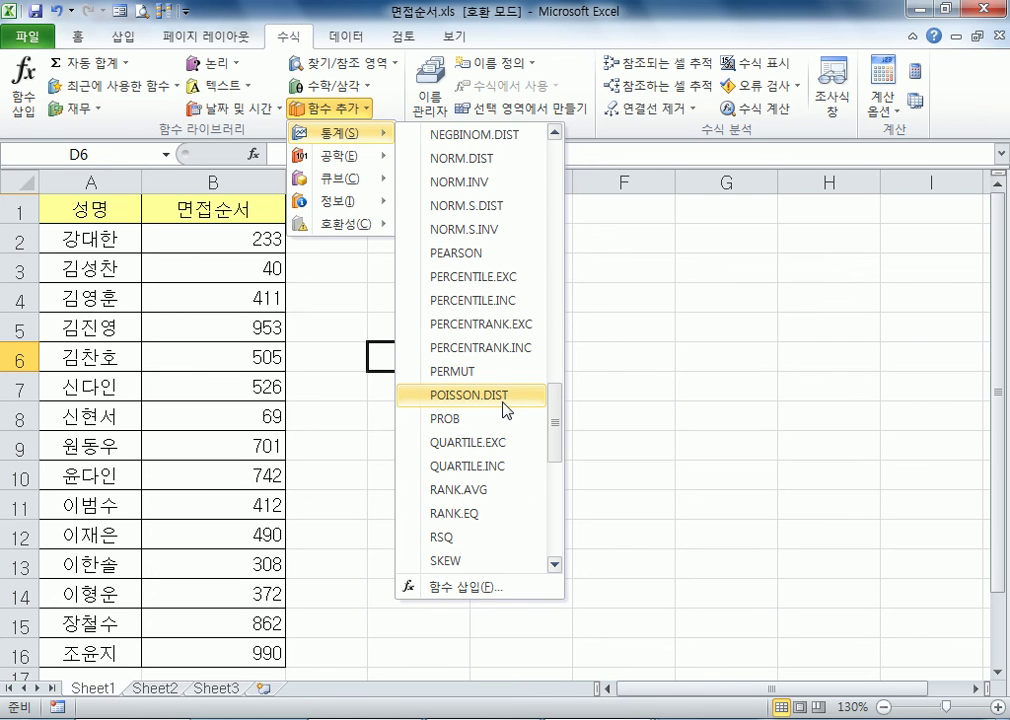
scroll(503, 410, up, 2)
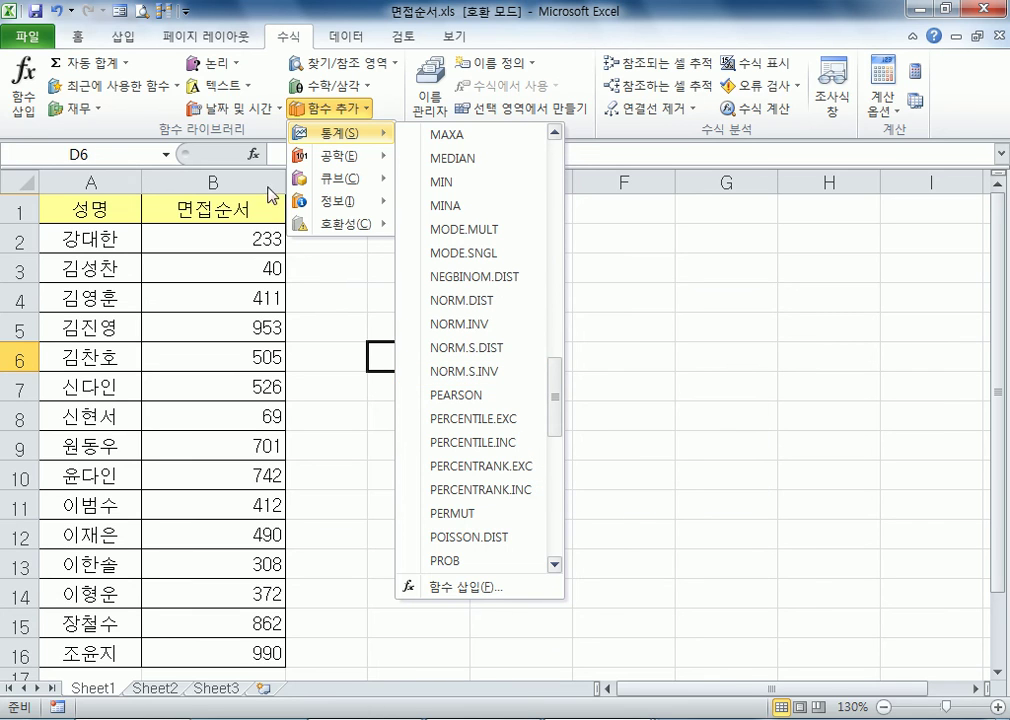
click(224, 72)
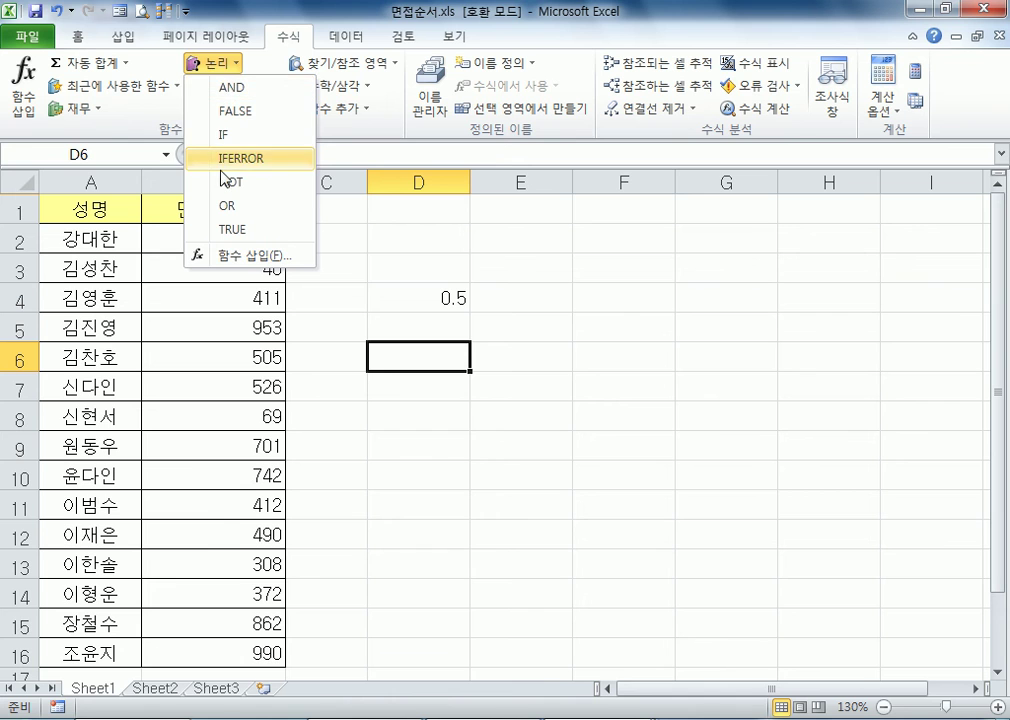
click(403, 10)
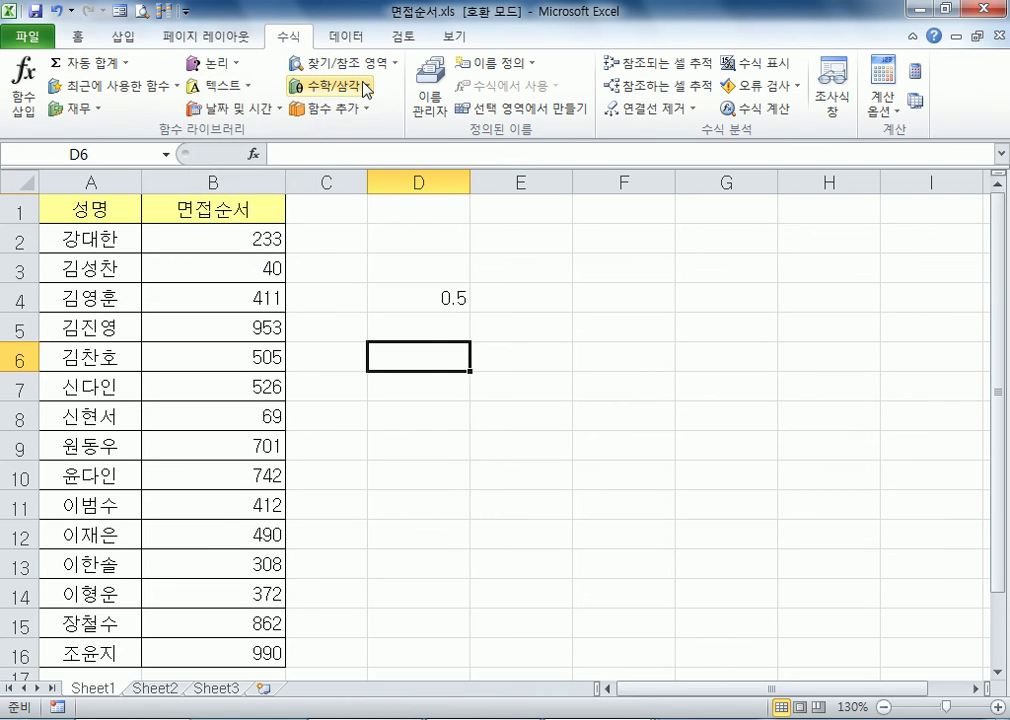
Choose POWER from the math and trigonometry (수학/삼각) functions for cell D6, with Number 4 and Power 3
click(355, 88)
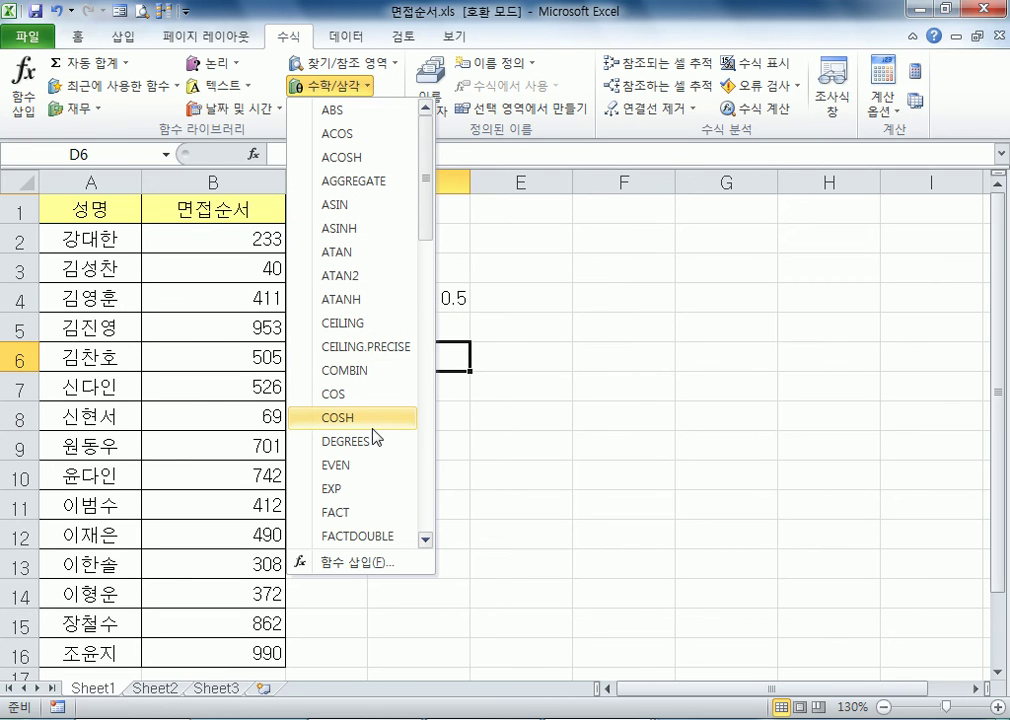
scroll(370, 412, down, 1)
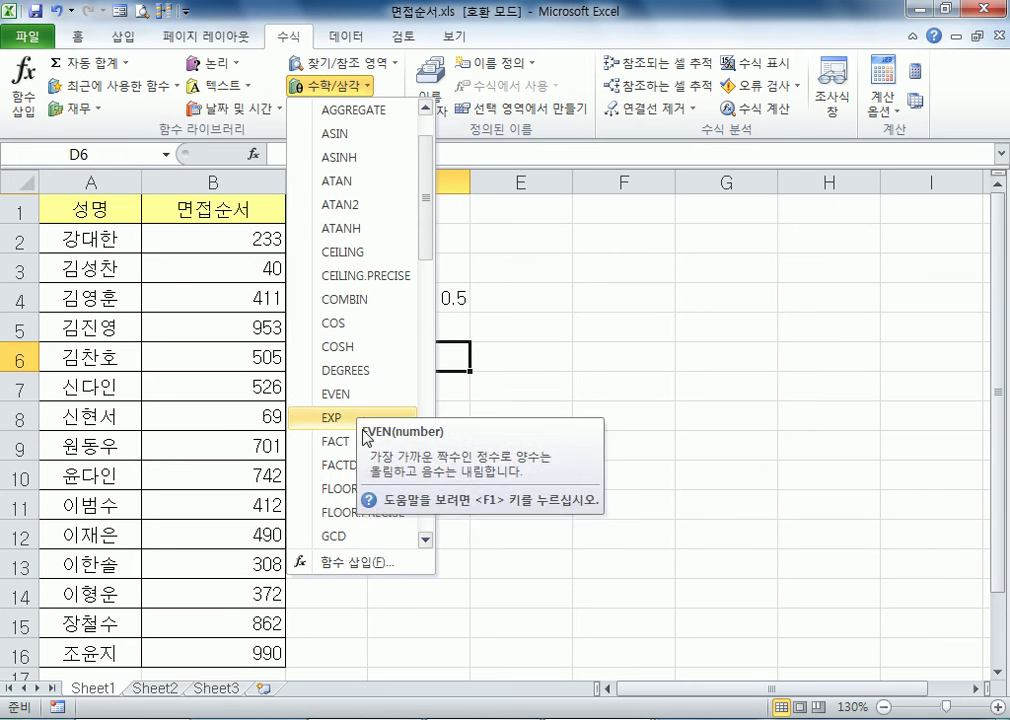
scroll(365, 455, down, 2)
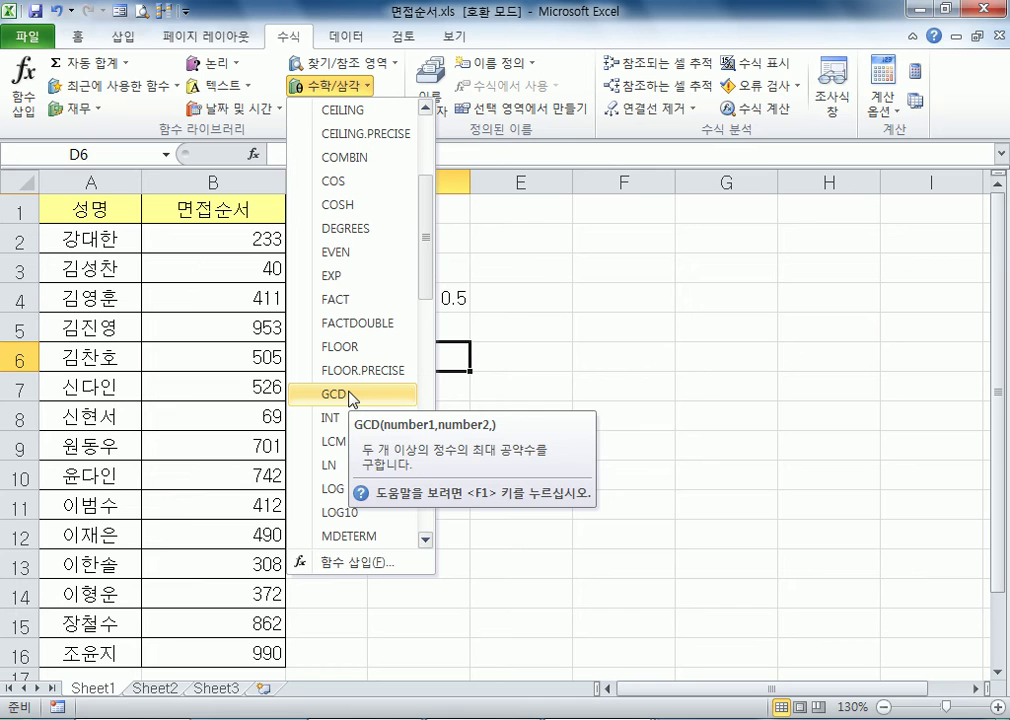
scroll(352, 397, down, 4)
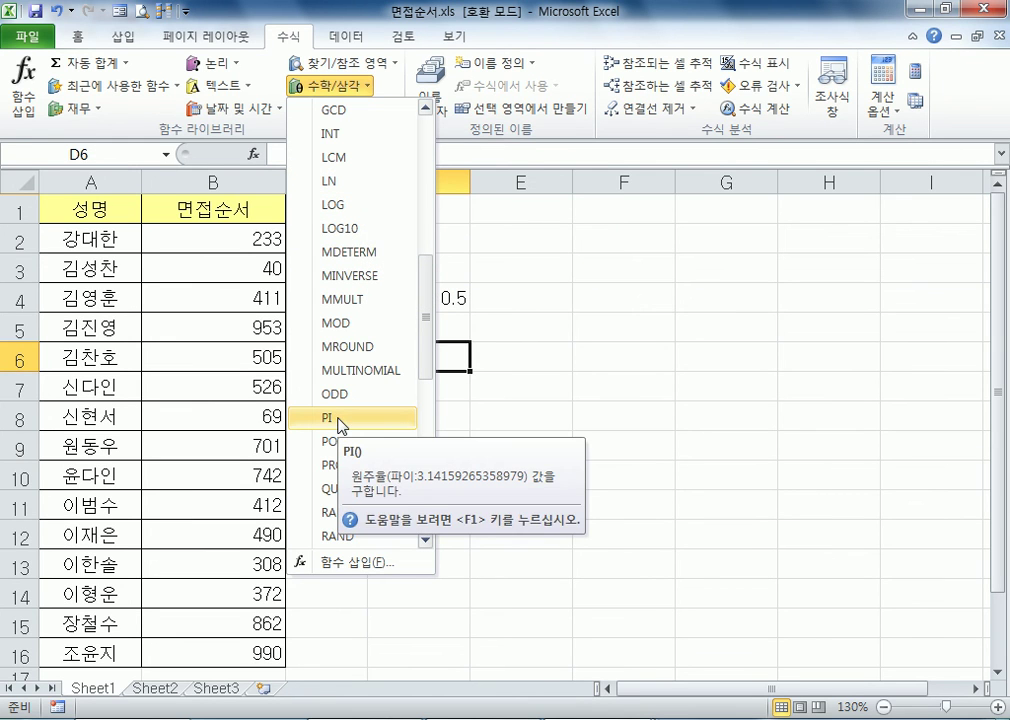
scroll(390, 455, down, 1)
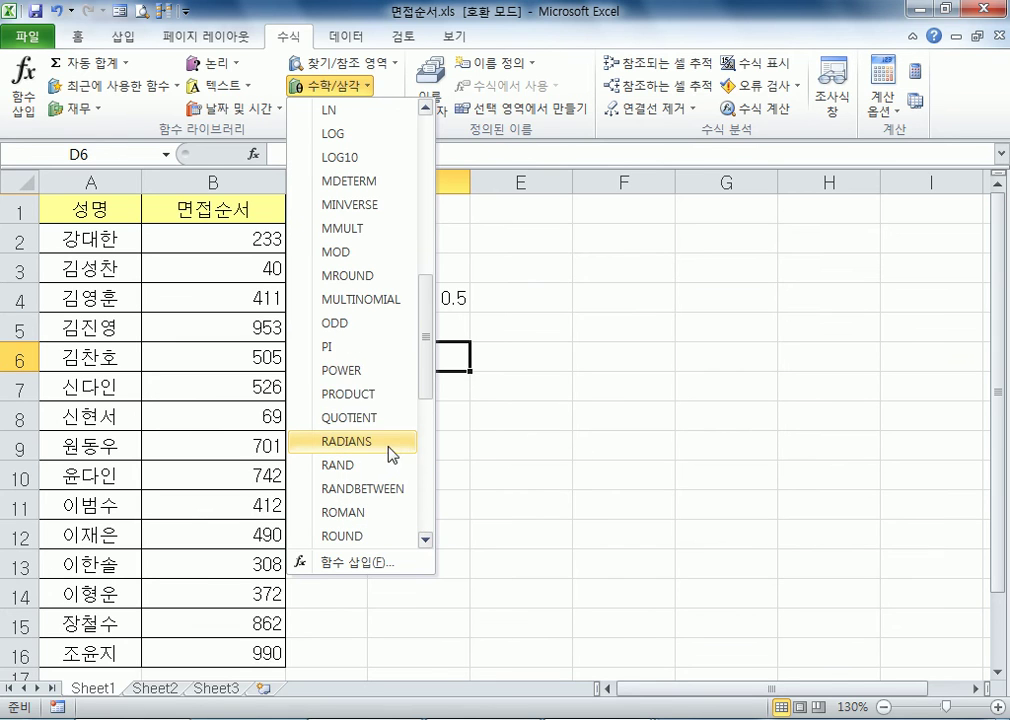
click(372, 385)
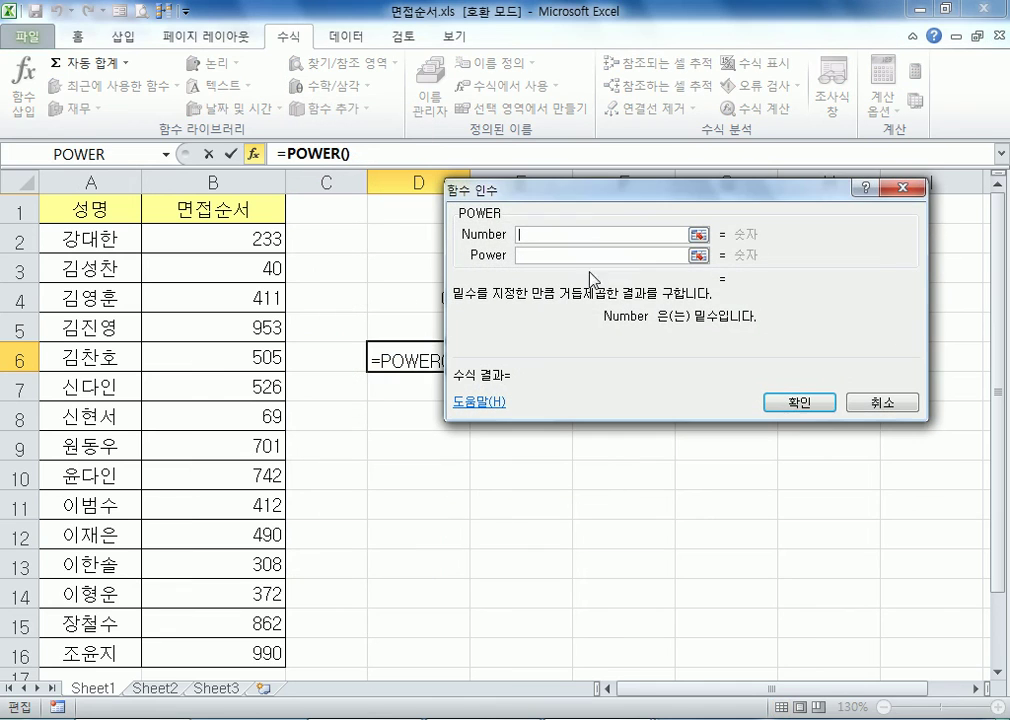
text(4)
click(551, 255)
text(3)
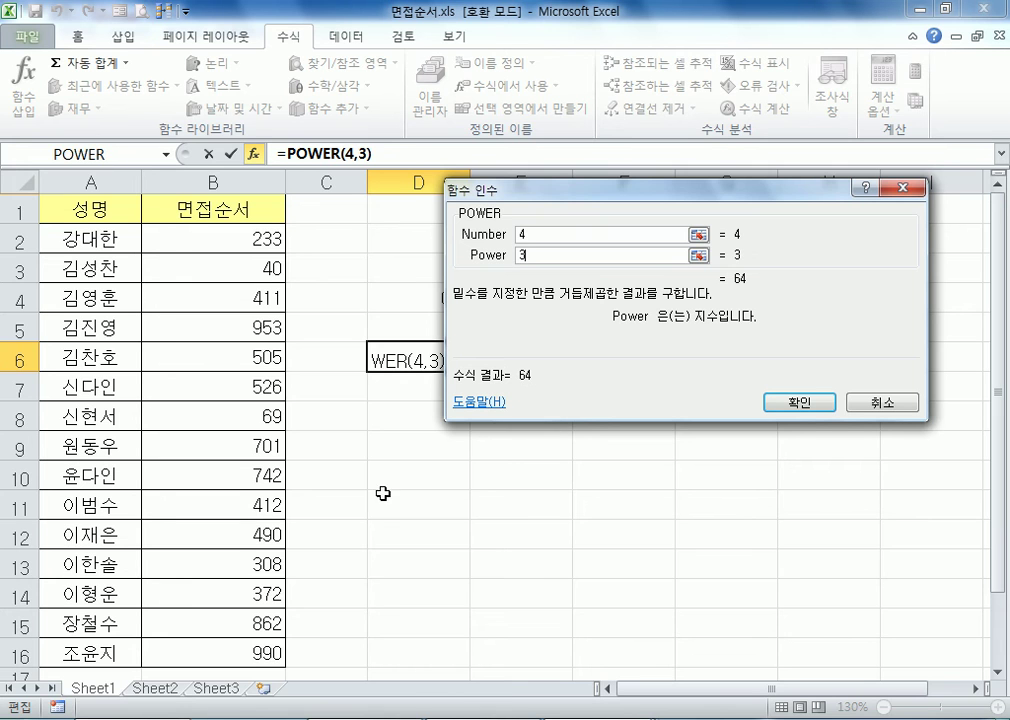
Switch to Notepad and highlight the ^ operator in the arithmetic operator (산술연산자) line
key(alt+Tab)
scroll(142, 290, up, 6)
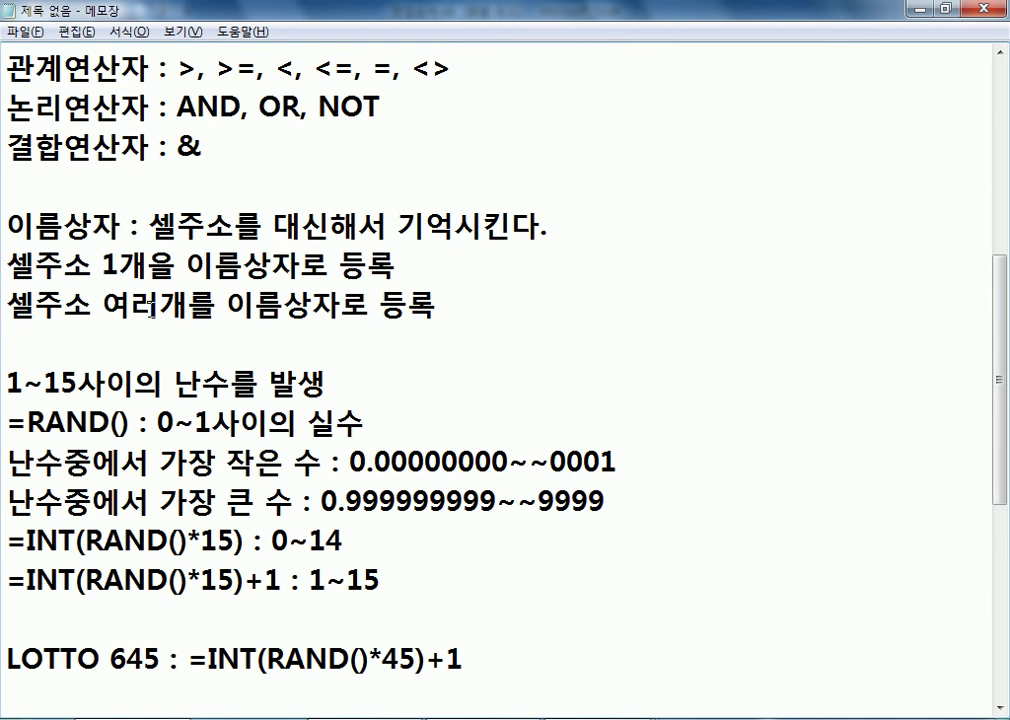
drag(308, 146, 327, 146)
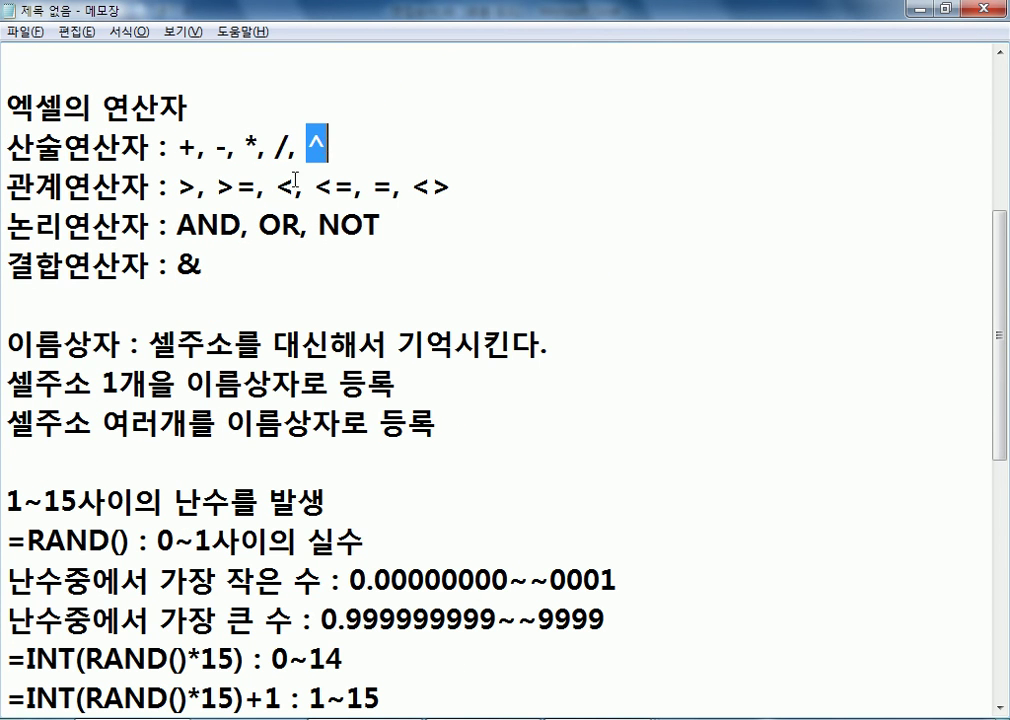
Add the note line "=POWER(5, 3) : =5^3" below the "=5^3 : 5의 3승" line
scroll(186, 263, up, 2)
click(74, 293)
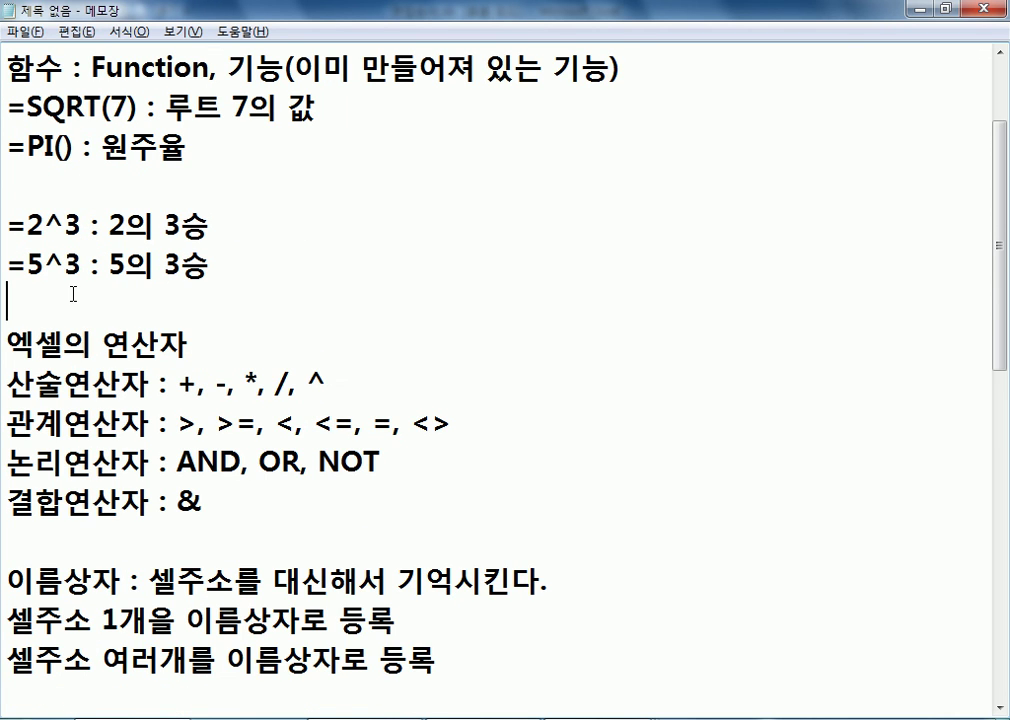
key(Return)
key(Up)
text(=P)
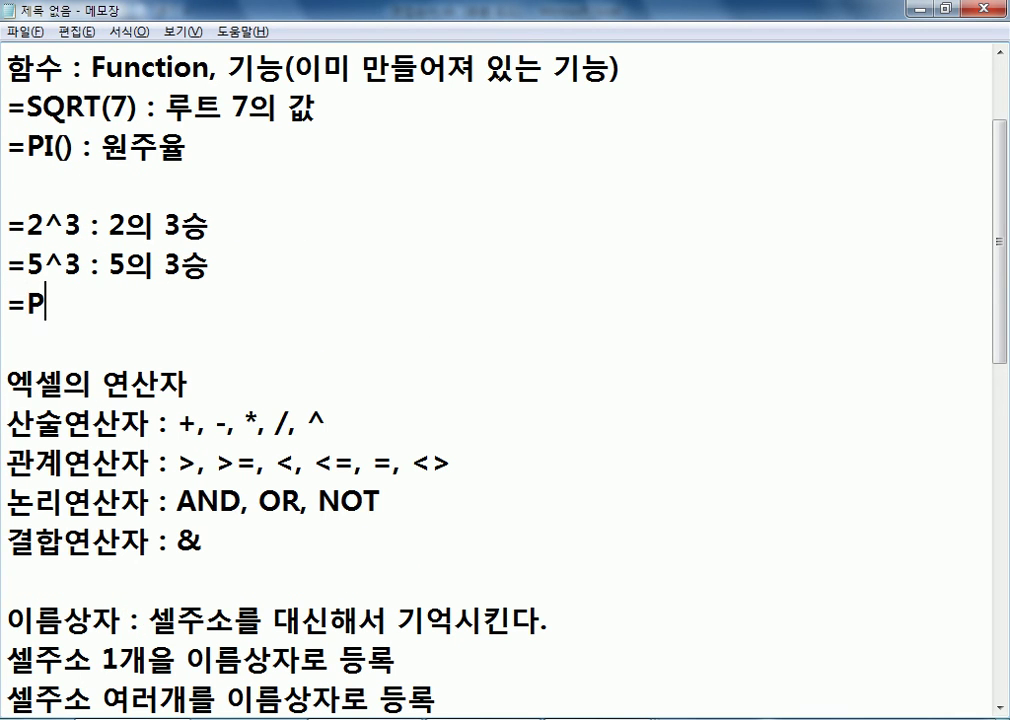
text(OWER(5)
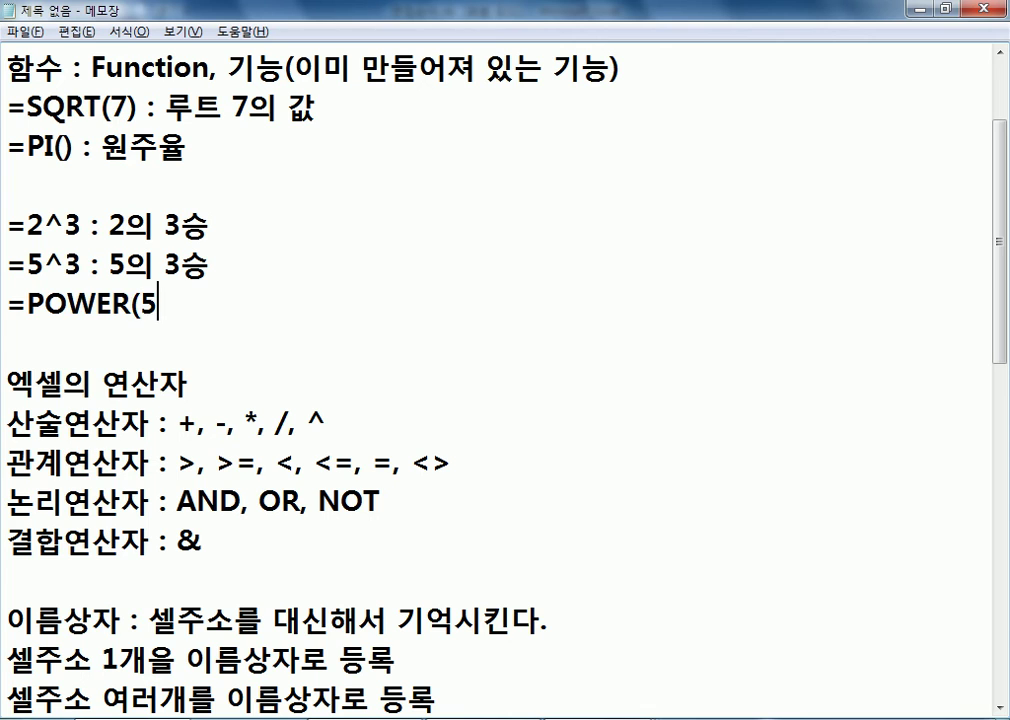
text(, 3)
key(BackSpace)
text() : =5)
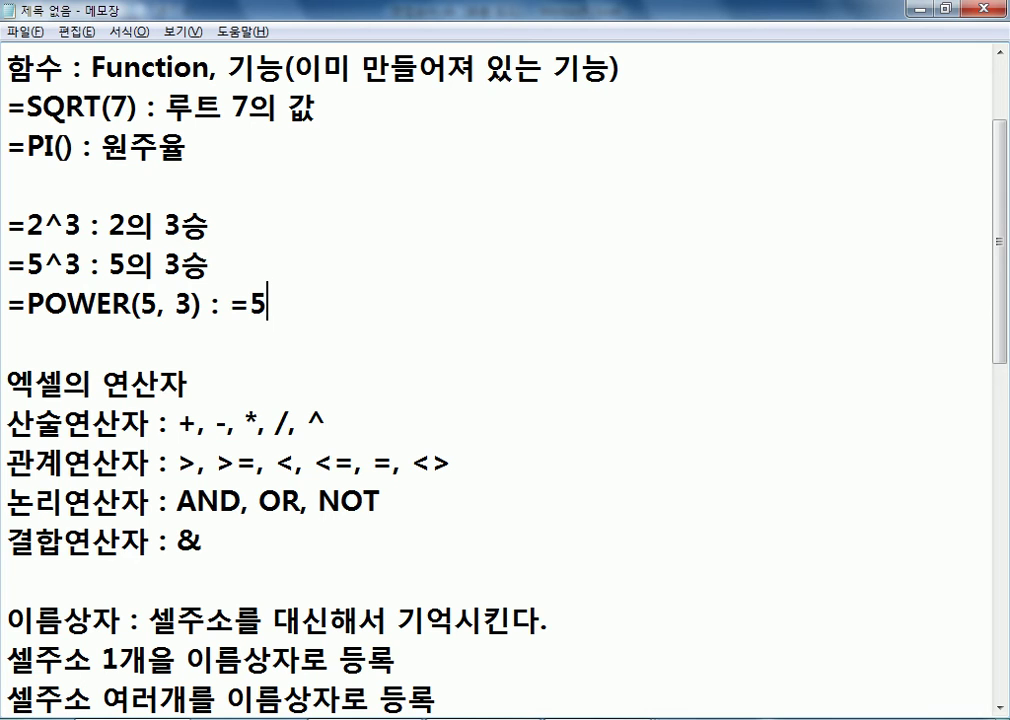
text(^3)
Highlight "=5^3" and "=POWER" in the note line to compare the two notations
drag(233, 303, 338, 302)
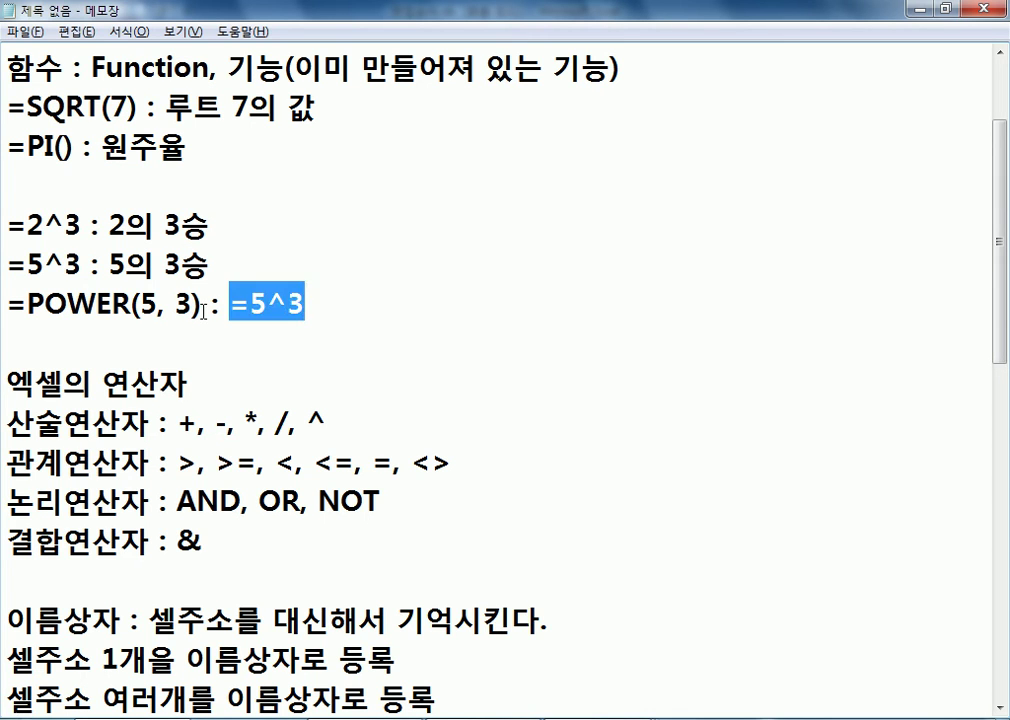
drag(8, 303, 128, 303)
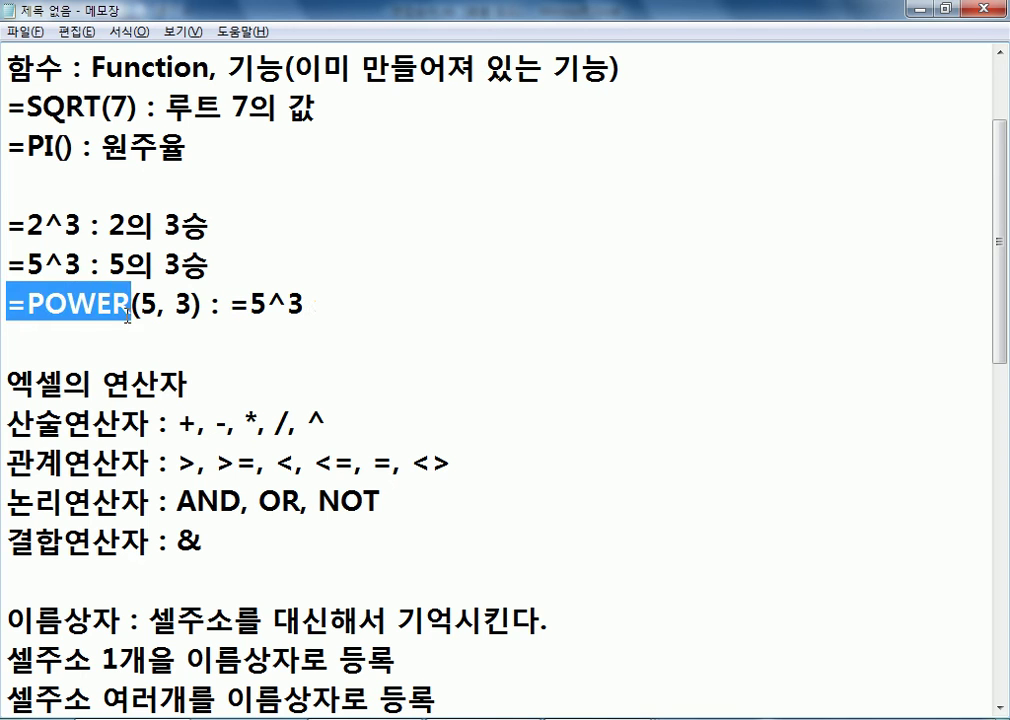
click(119, 344)
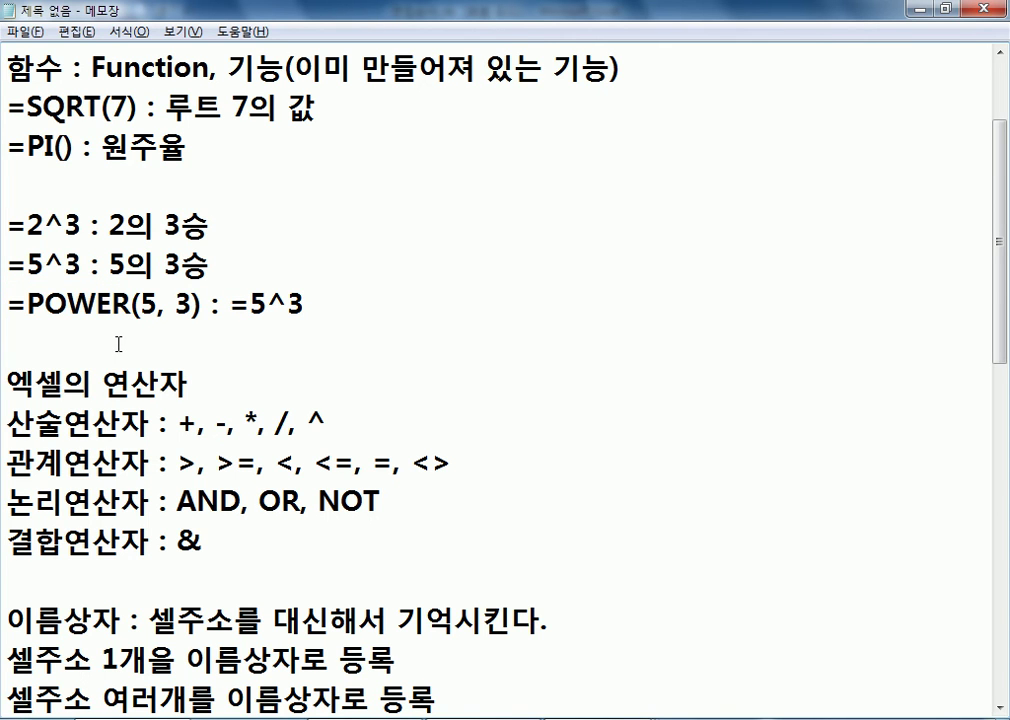
Switch back to Excel and accept the POWER function arguments for cell D6
key(alt+Tab)
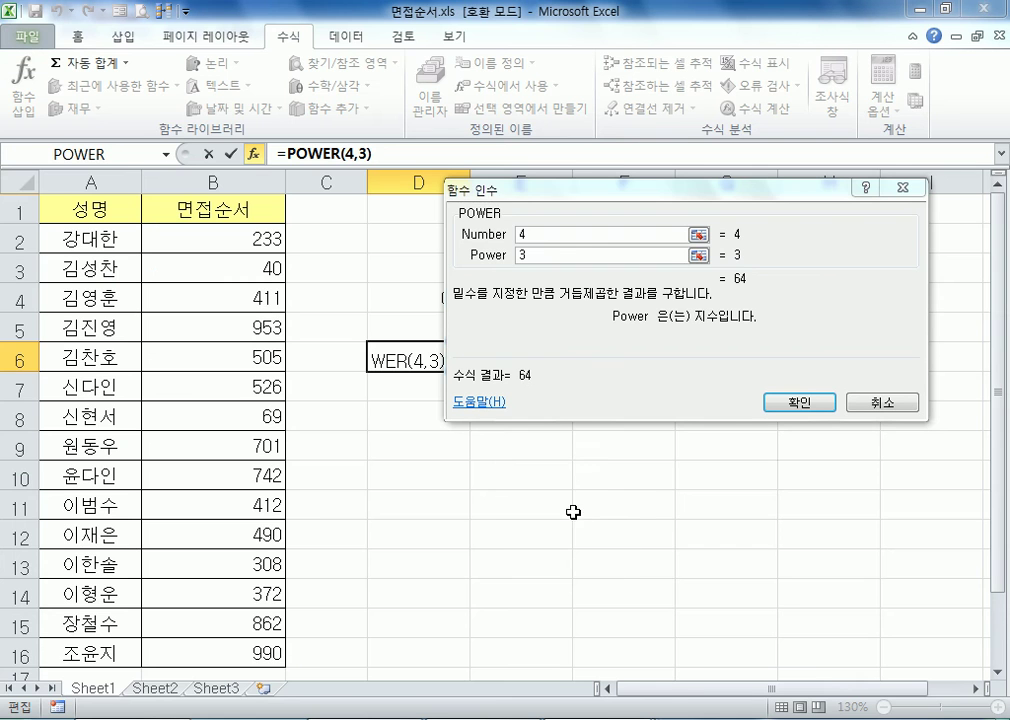
click(780, 402)
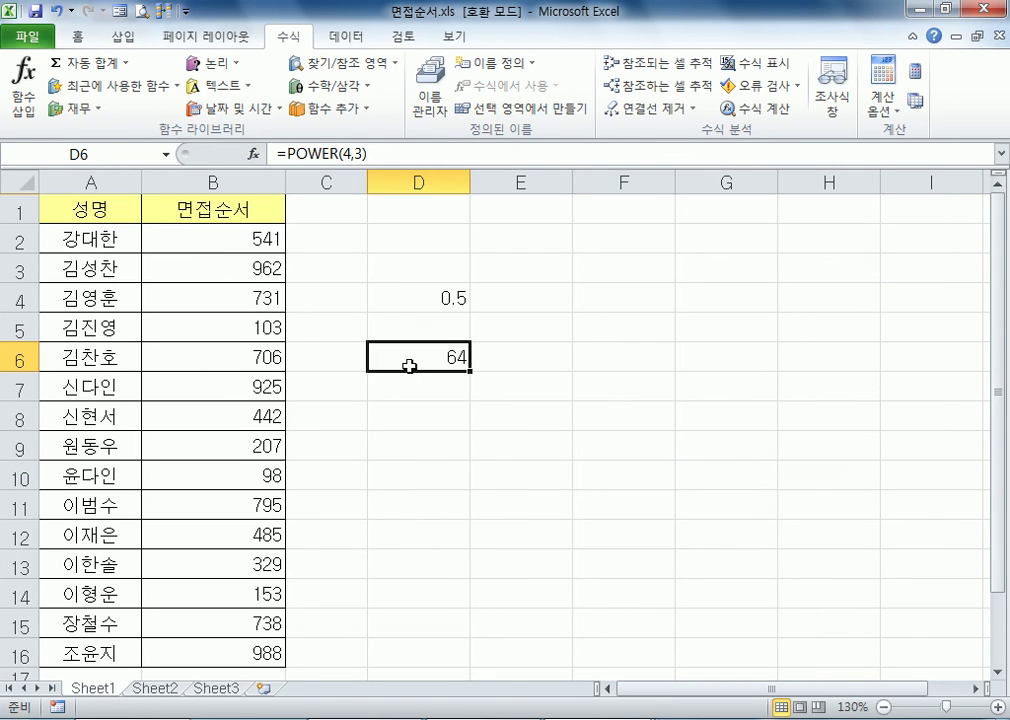
Look through the additional function categories, including cube (큐브), statistical (통계) and engineering (공학) functions such as BIN2DEC
click(345, 110)
mouse_move(380, 180)
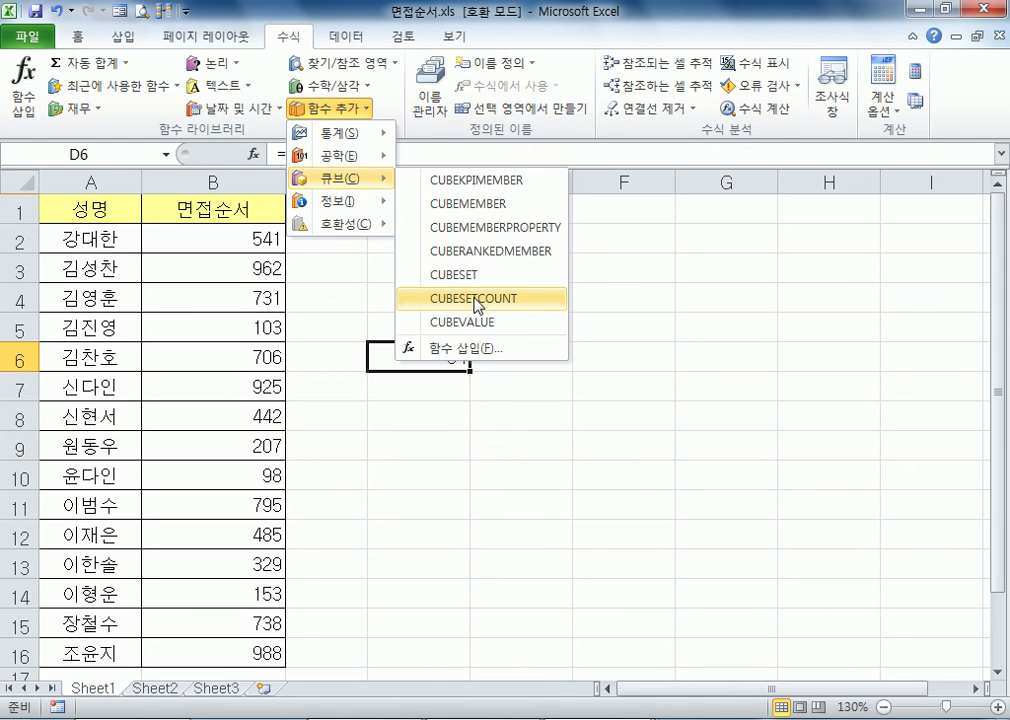
mouse_move(360, 205)
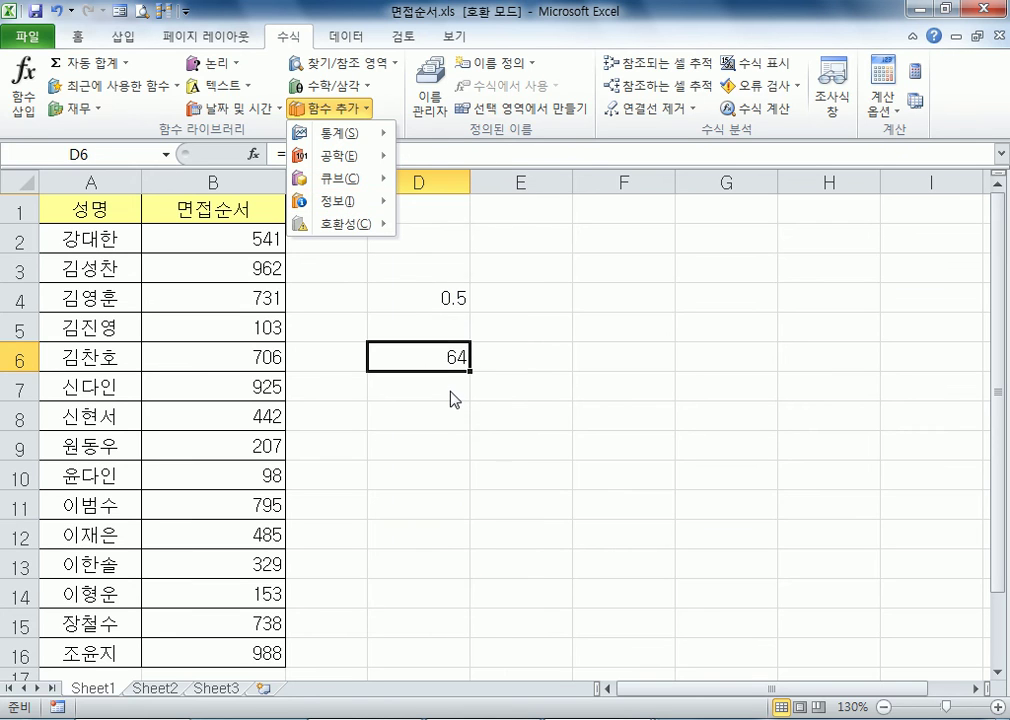
mouse_move(357, 143)
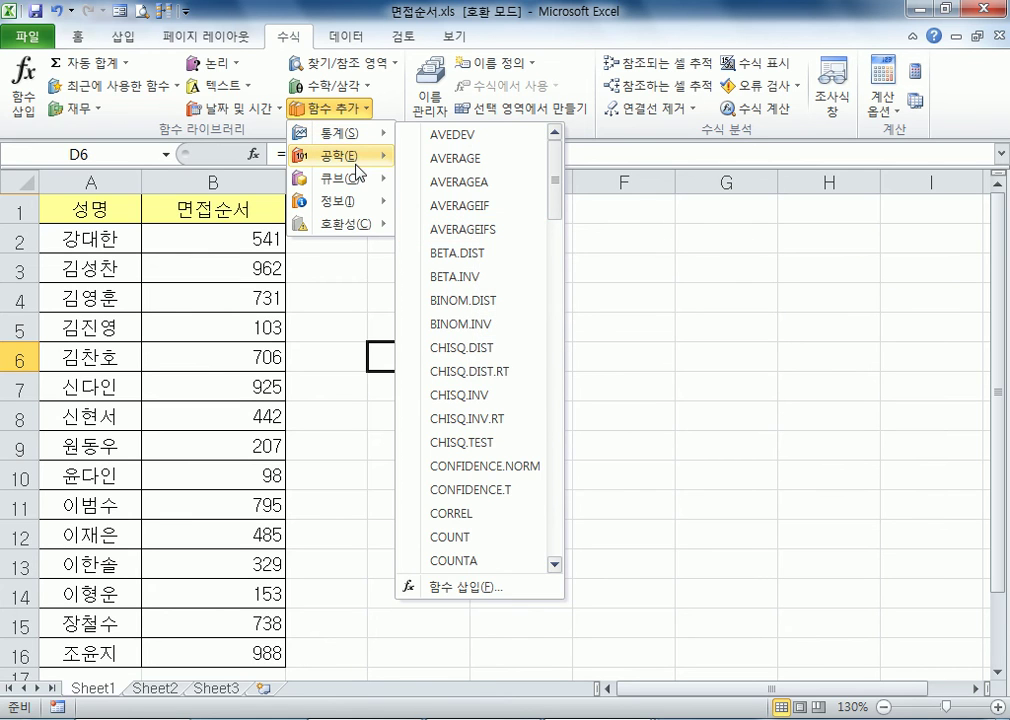
mouse_move(357, 172)
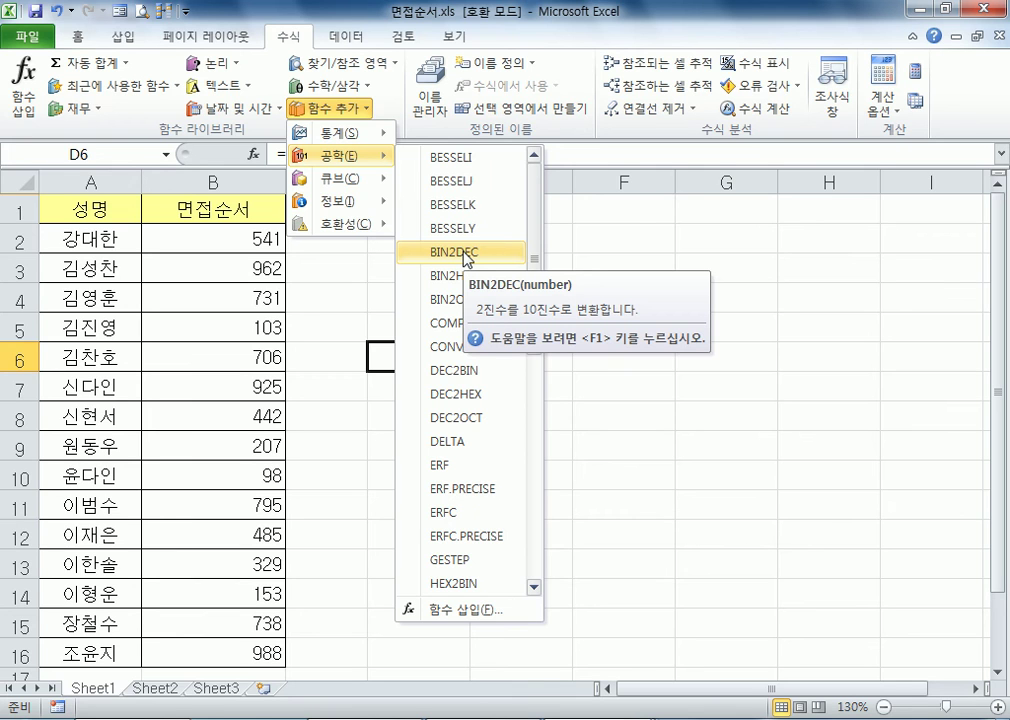
click(365, 370)
click(362, 302)
click(398, 261)
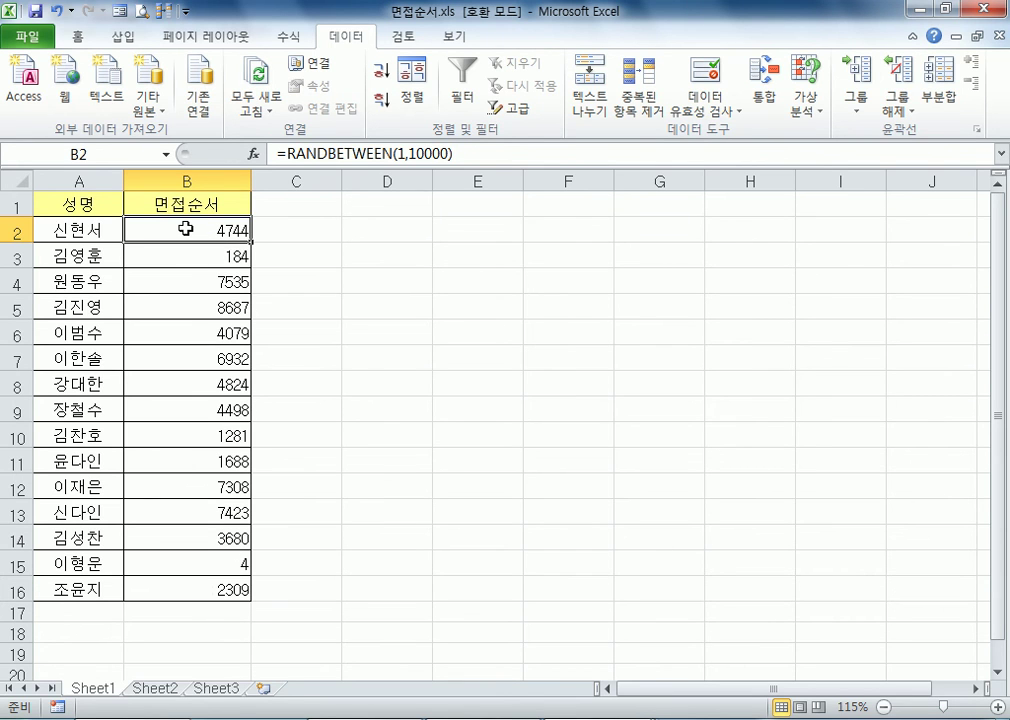
Enter the heading 순번 in cell C1
click(300, 205)
text(TNQ)
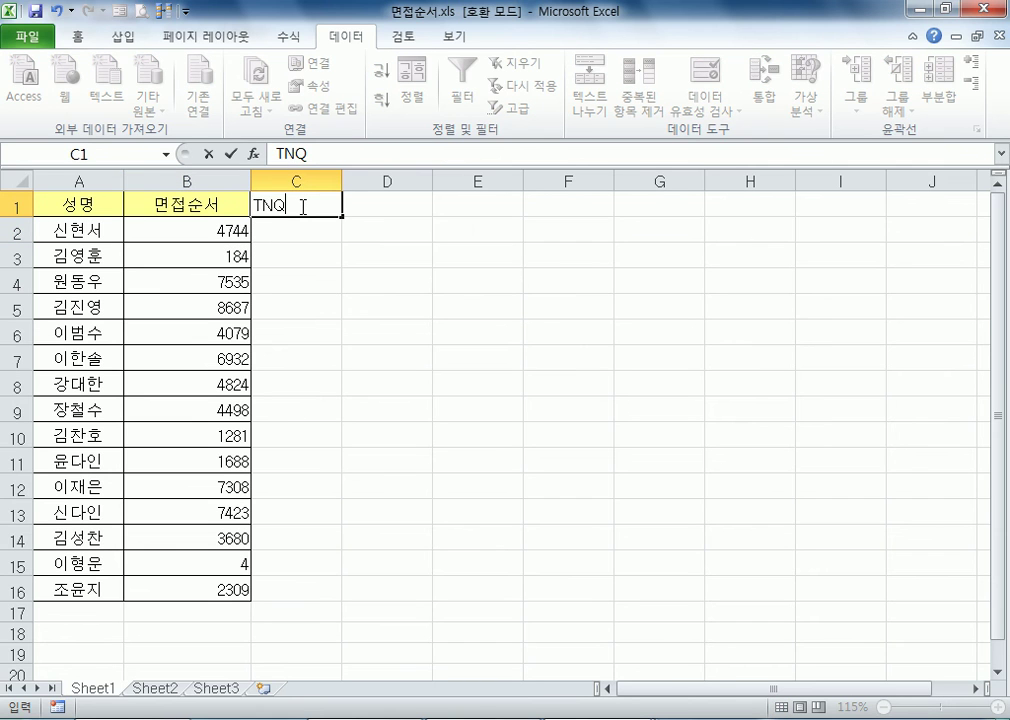
key(BackSpace)
key(BackSpace)
key(BackSpace)
text(순번)
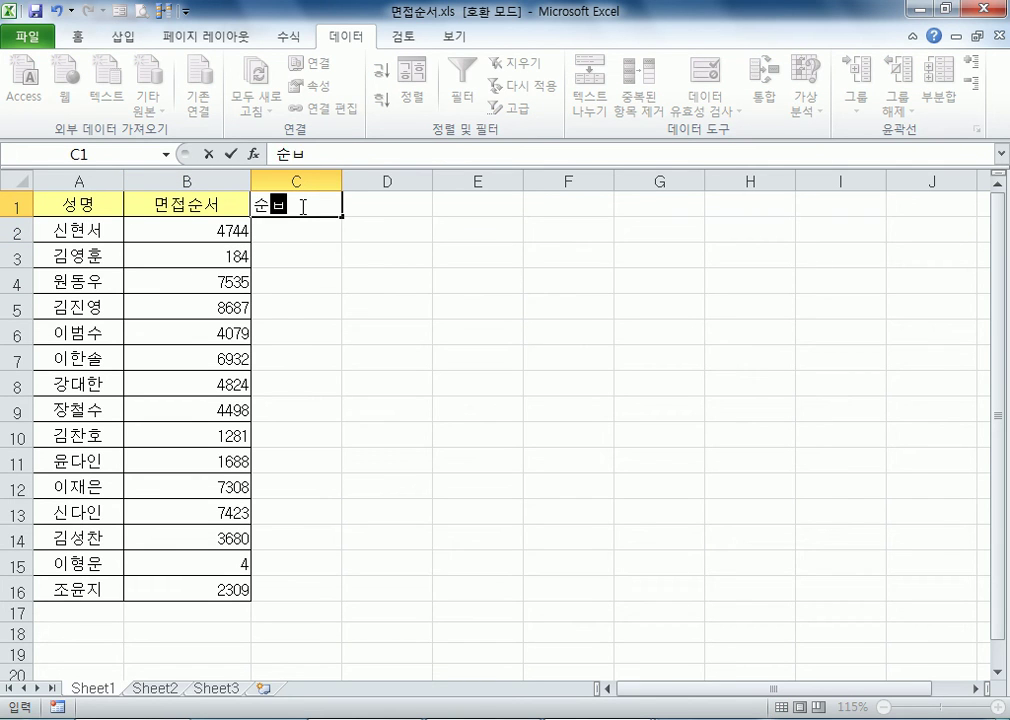
key(Return)
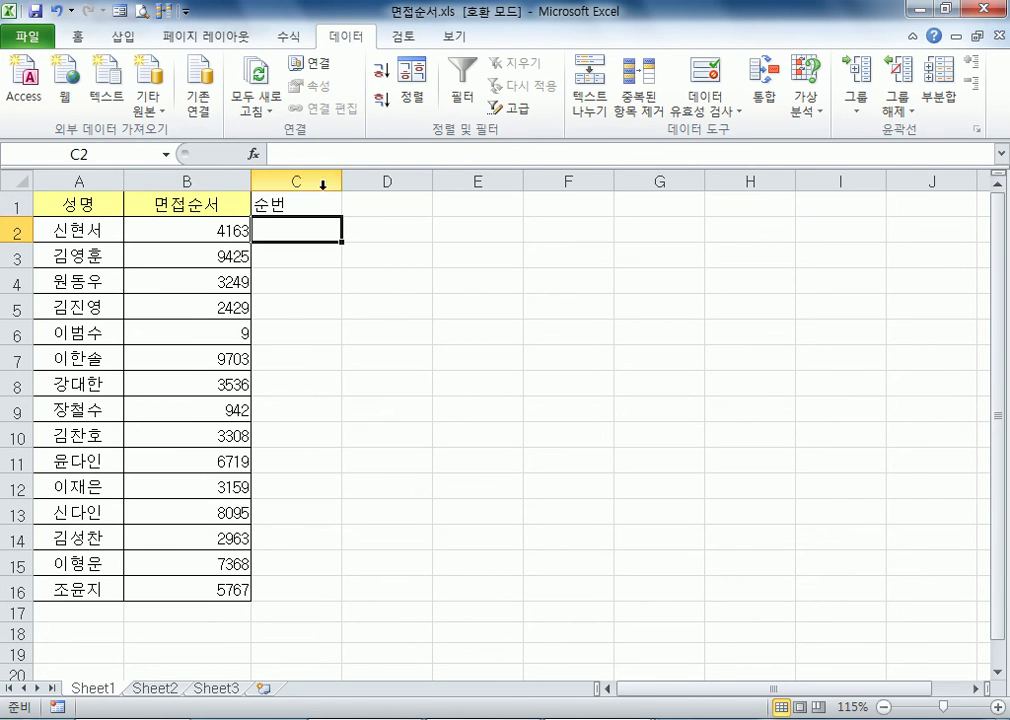
Enter 1 in cell C2 as the first sequence number
click(293, 588)
click(275, 225)
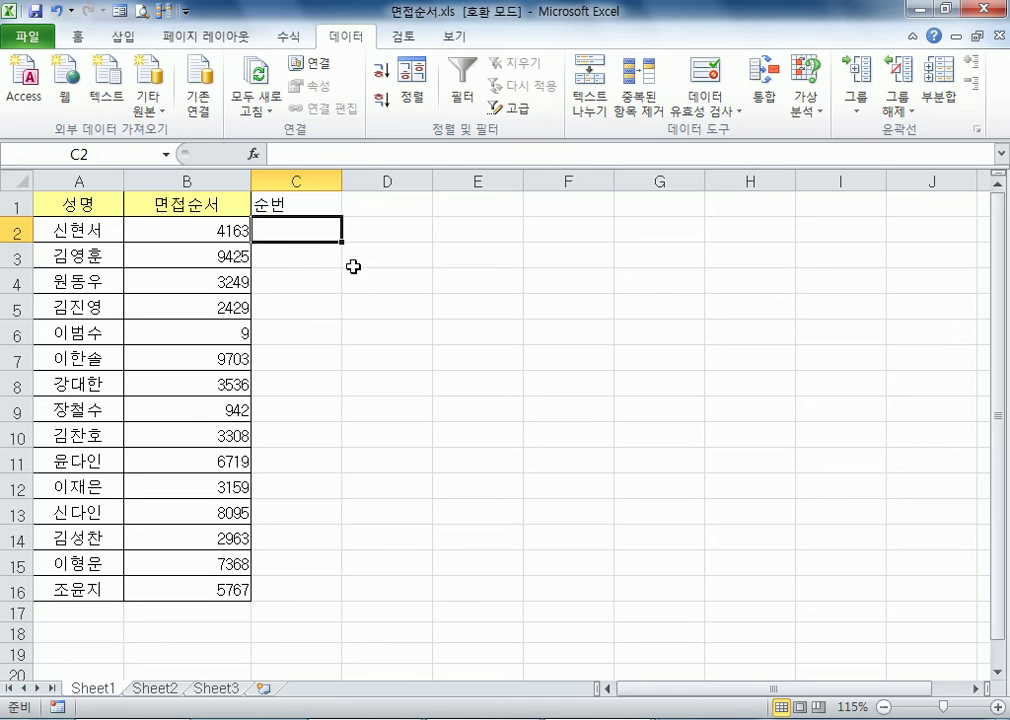
text(=)
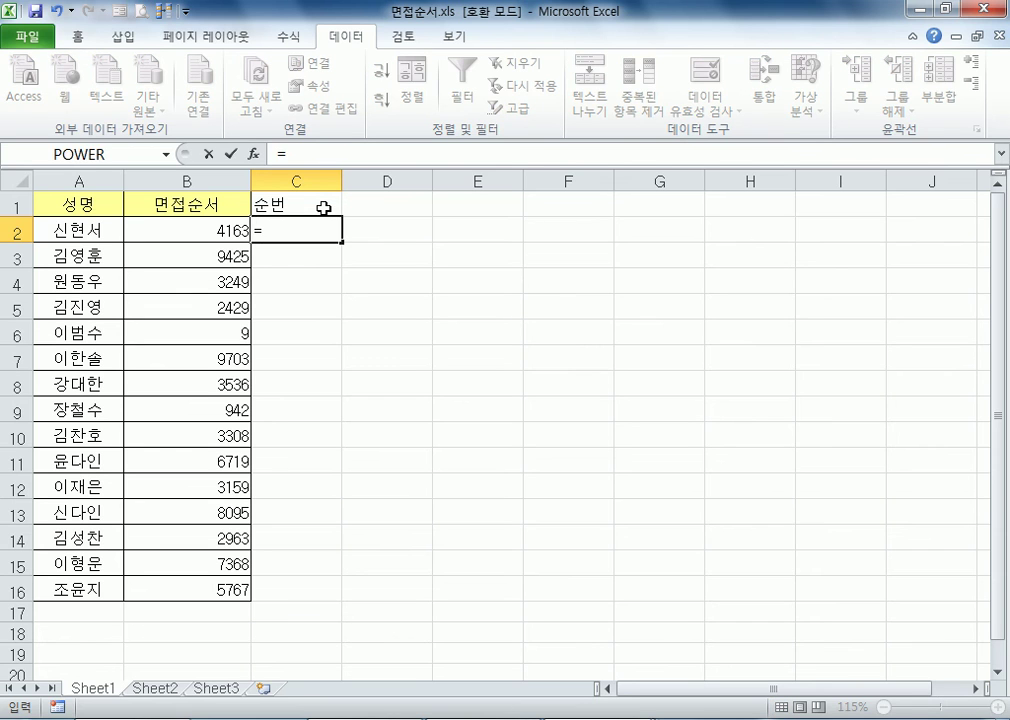
key(Escape)
text(2)
key(Escape)
text(1)
key(Return)
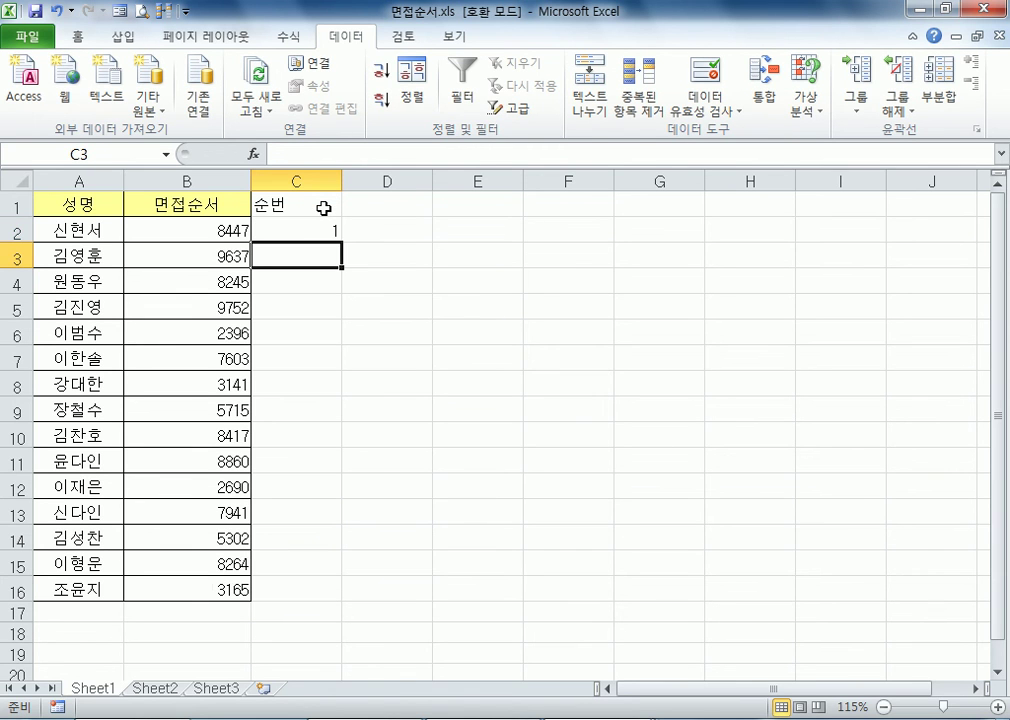
Examine how the name in A2, the random numbers in B2:B16 and row 2 relate to sequence cell C2
click(74, 231)
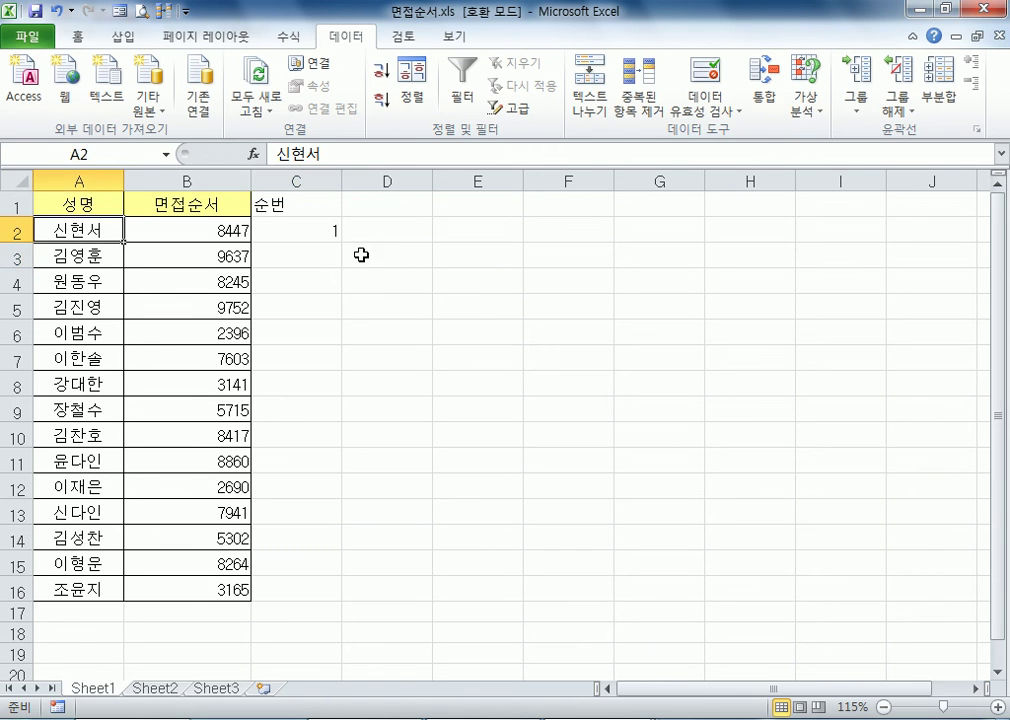
drag(207, 228, 219, 588)
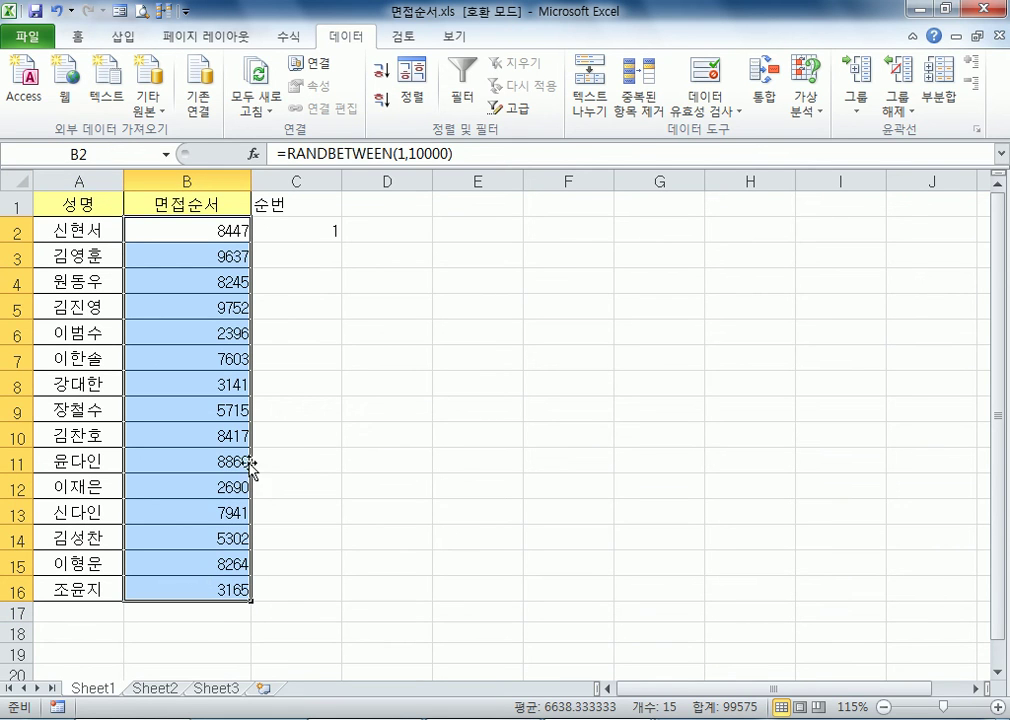
click(291, 229)
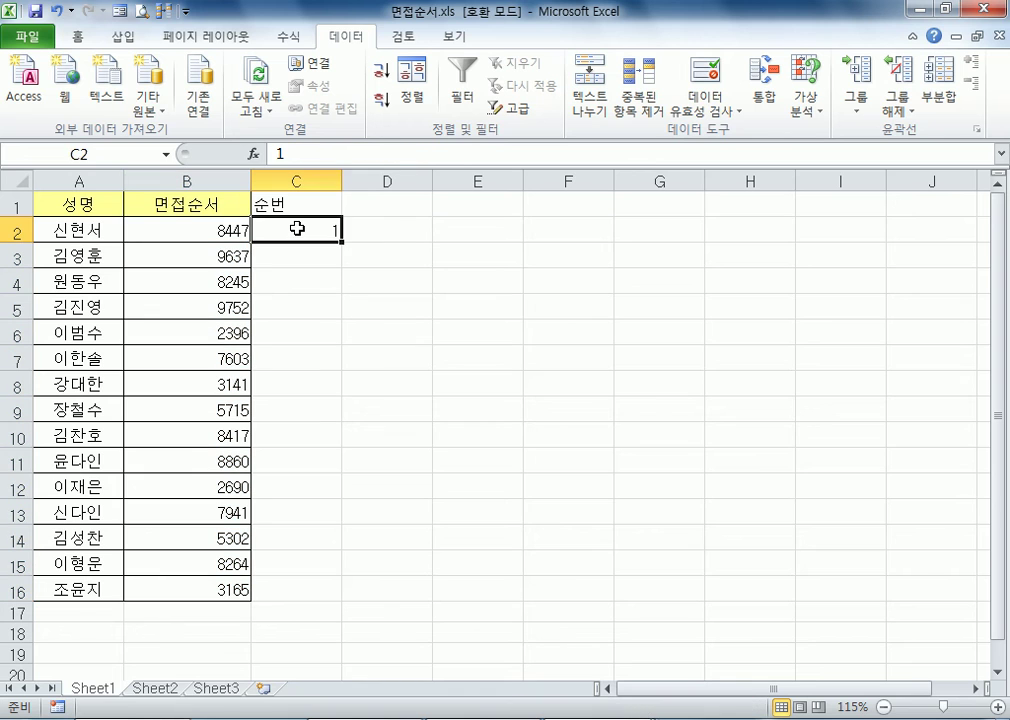
click(105, 229)
click(327, 221)
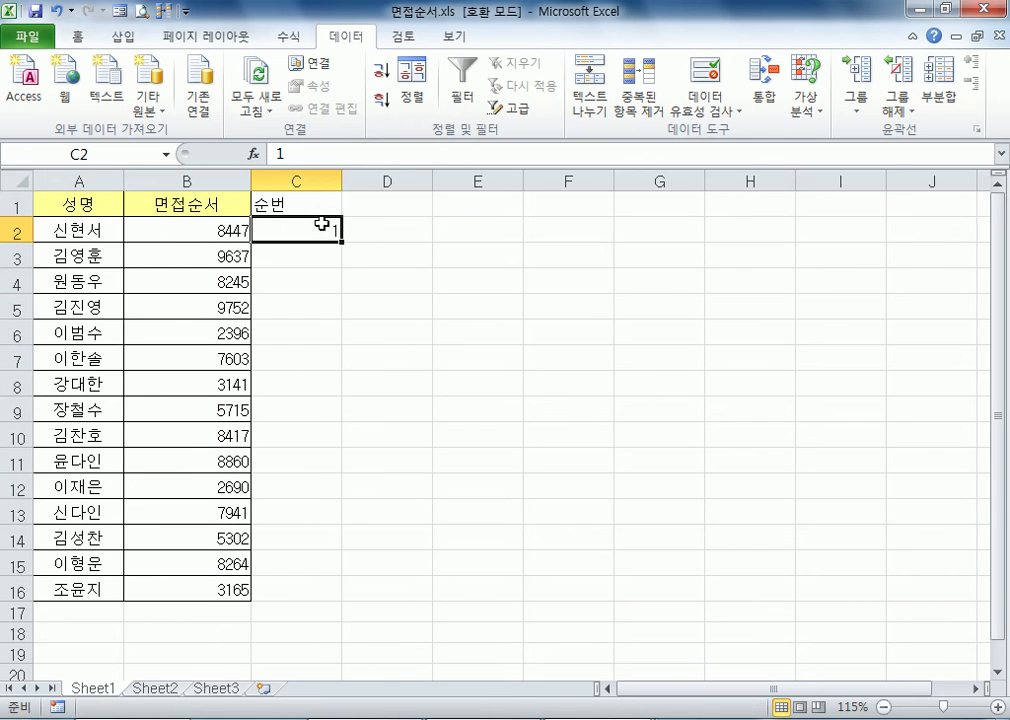
click(12, 230)
click(331, 232)
click(86, 228)
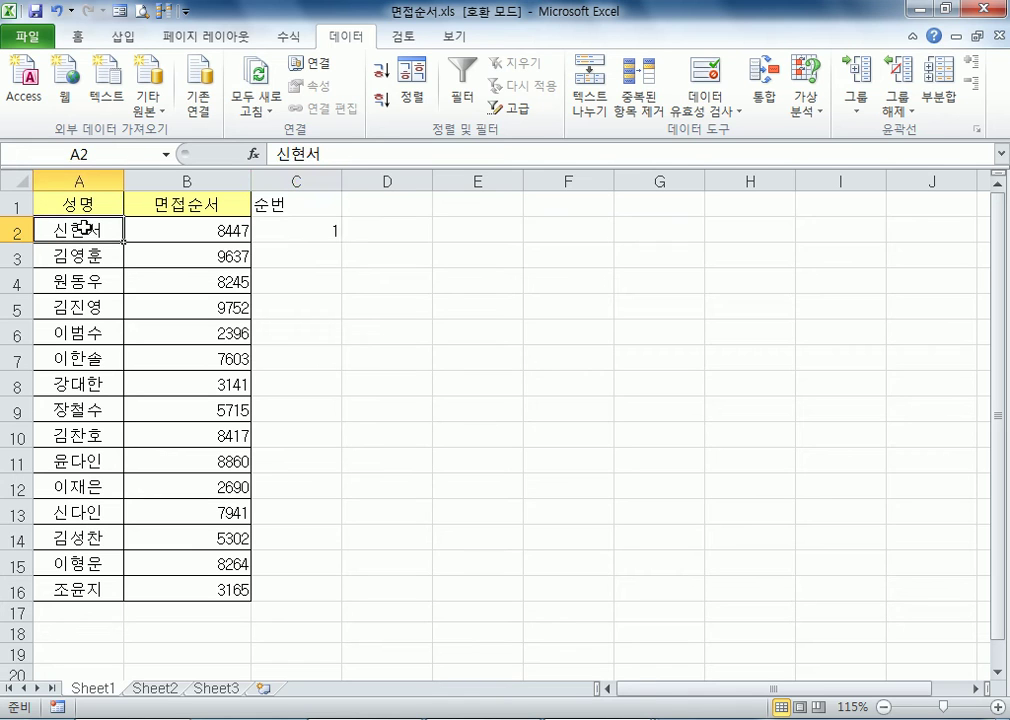
click(311, 229)
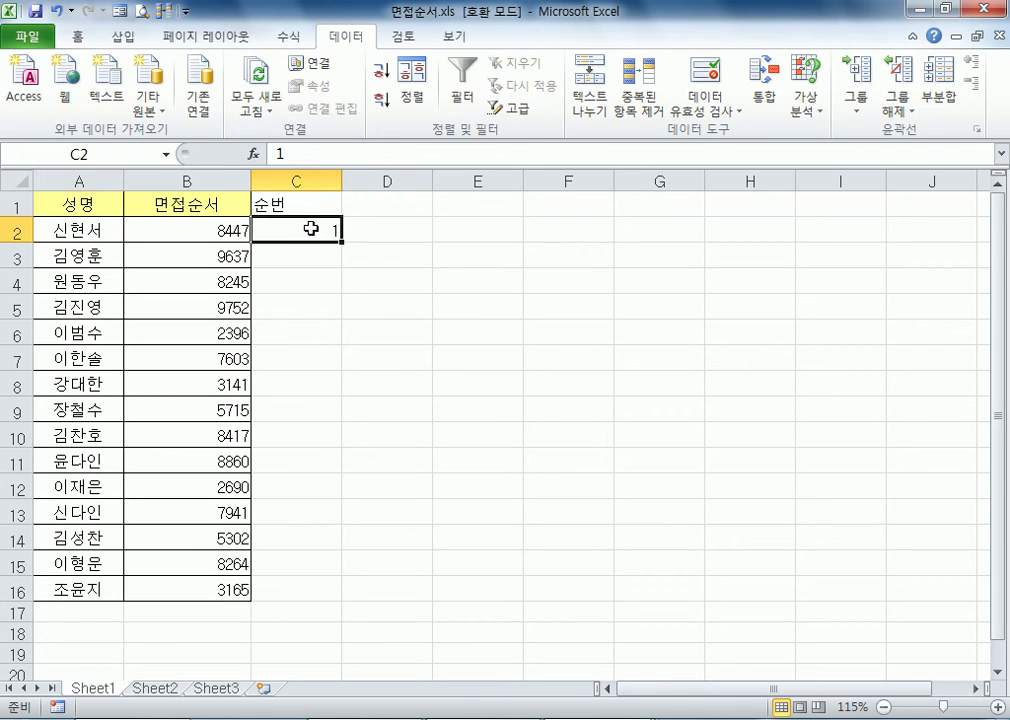
text(=-)
key(BackSpace)
text(ㄱ)
key(BackSpace)
key(Hangul)
text(ROW)
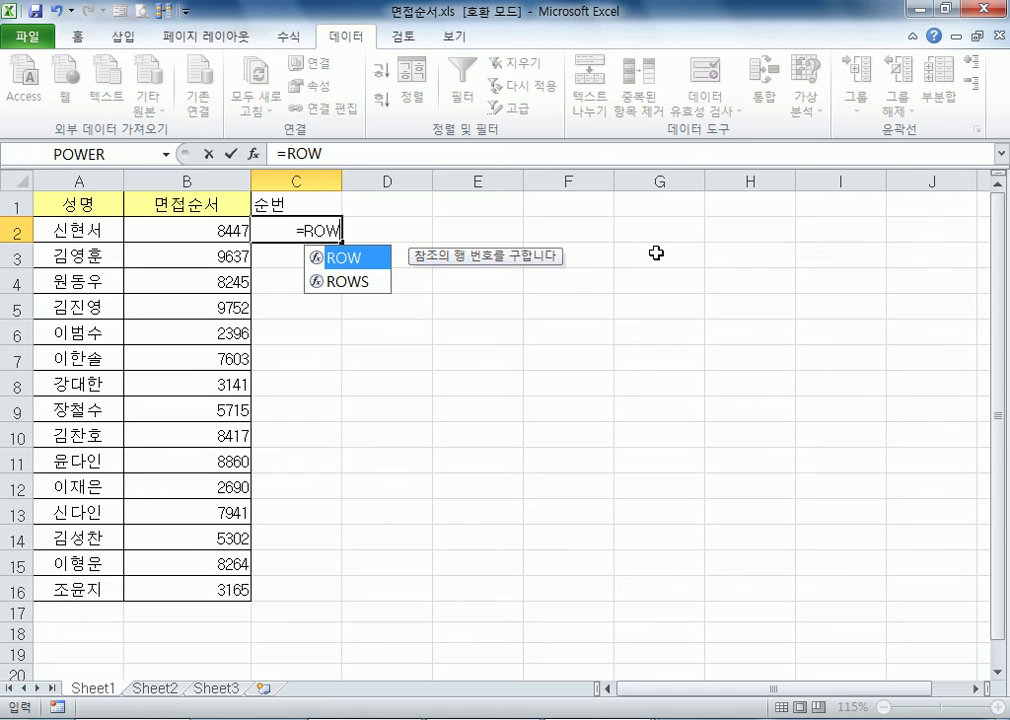
key(Escape)
key(Escape)
Enter the formula =ROW() in cell C2
ctrl+scroll(453, 295, up, 4)
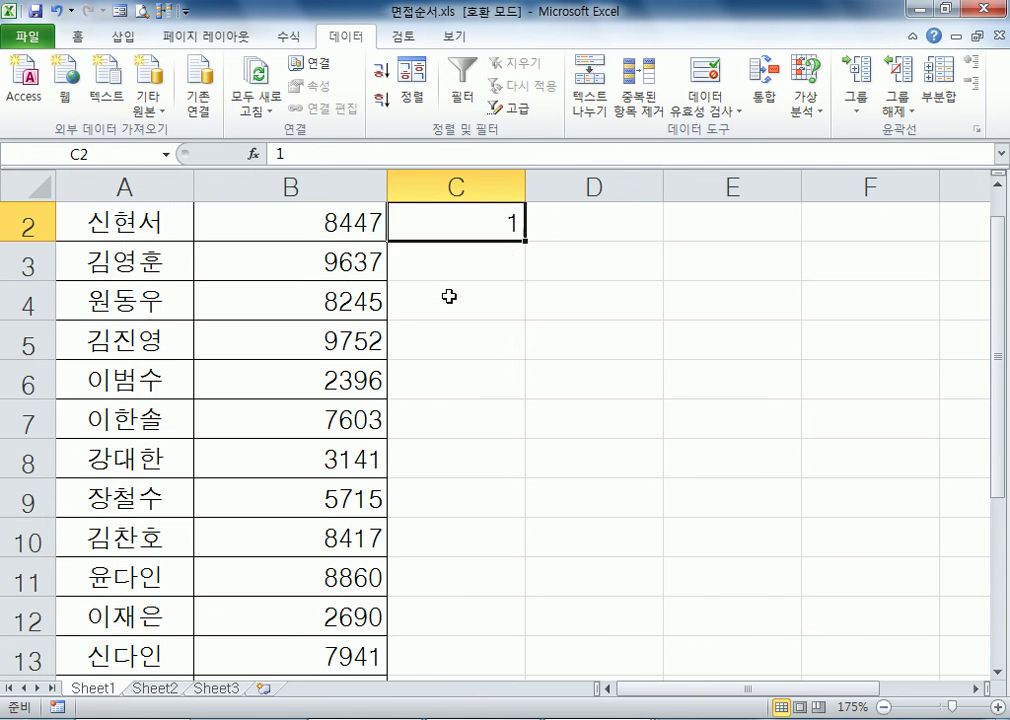
scroll(450, 295, up, 1)
text(=ROW())
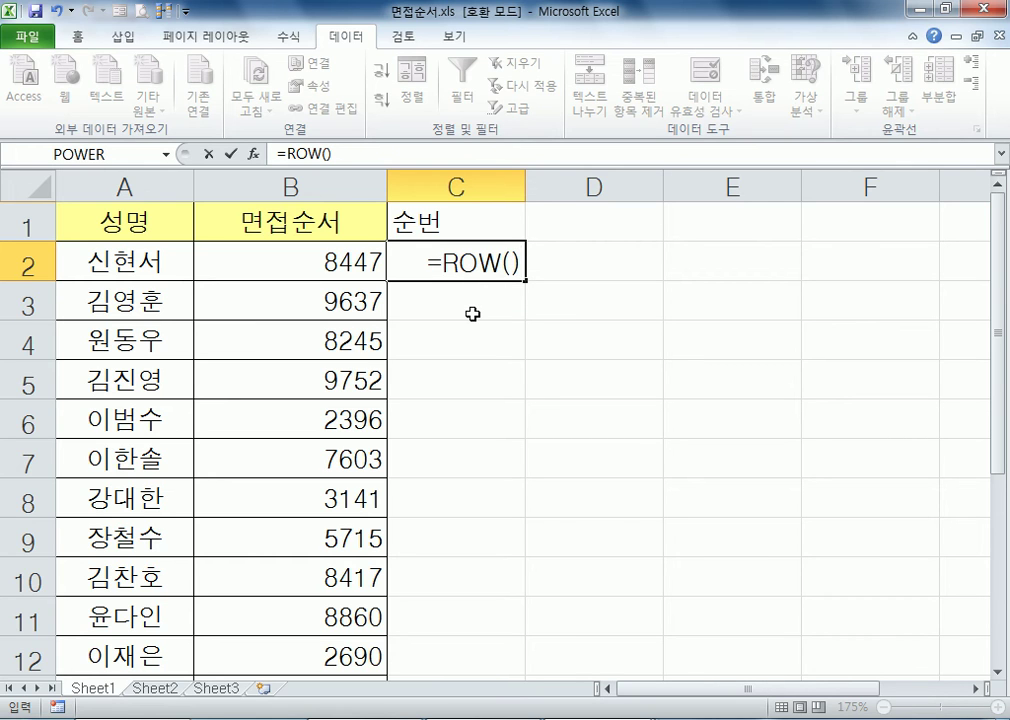
key(Return)
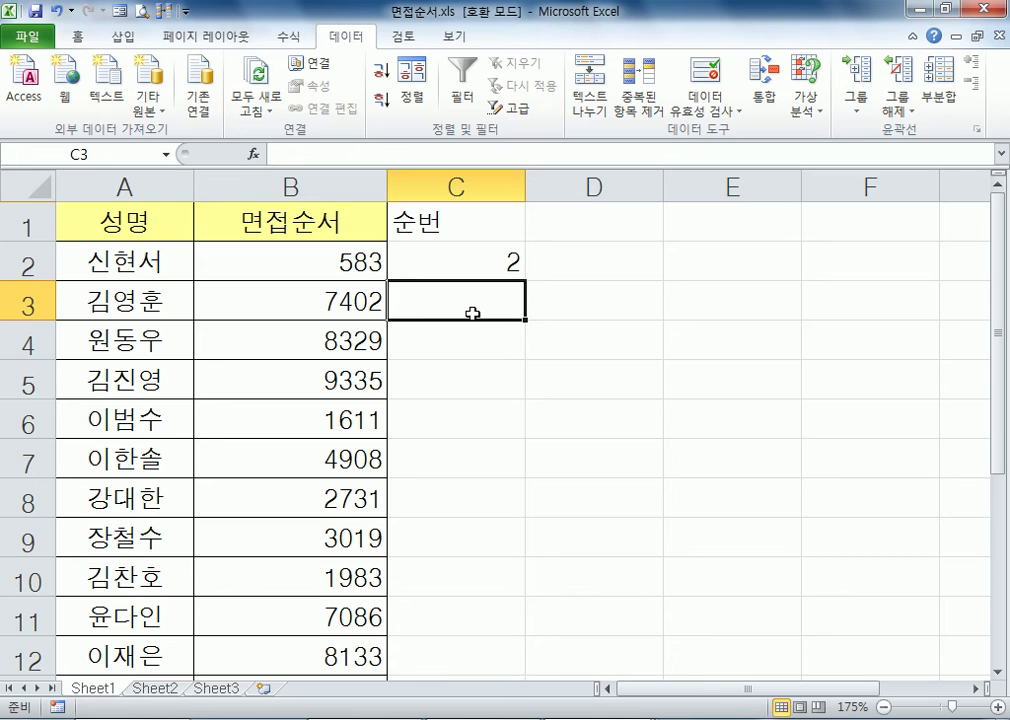
Extend the formula in cell C2 to =ROW()-1
key(Up)
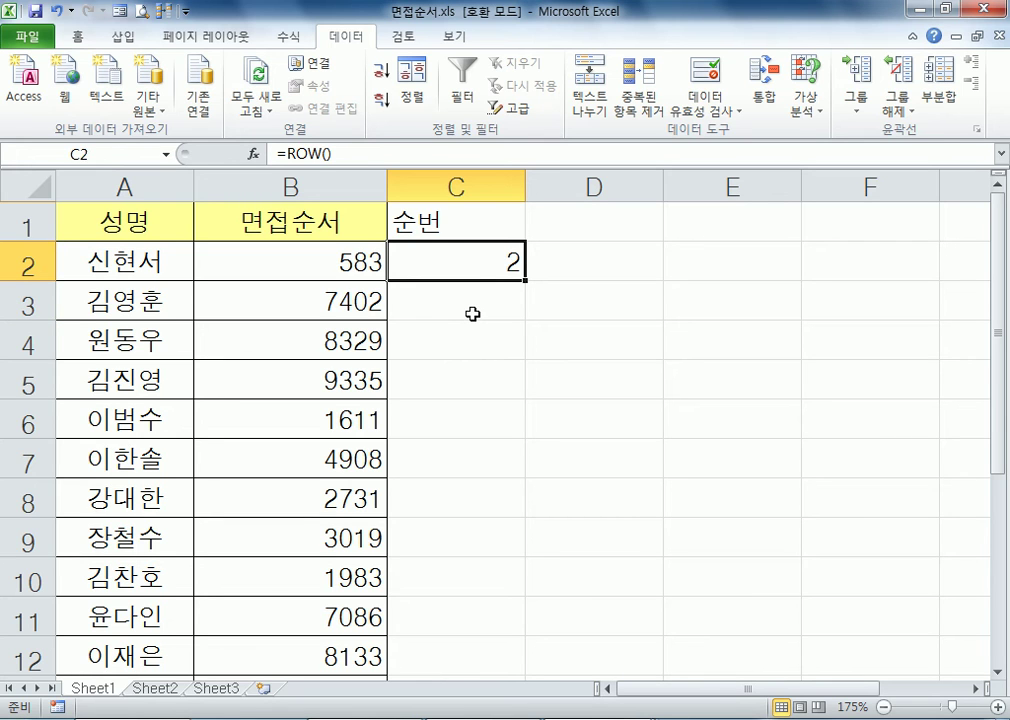
key(F2)
text(-1)
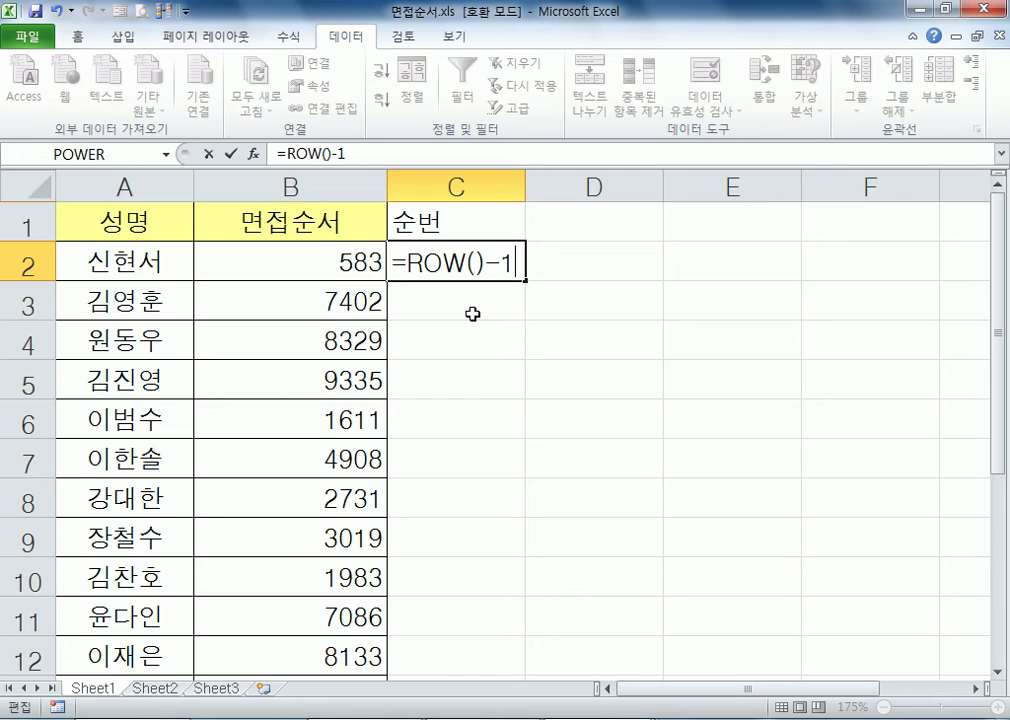
key(Return)
click(469, 266)
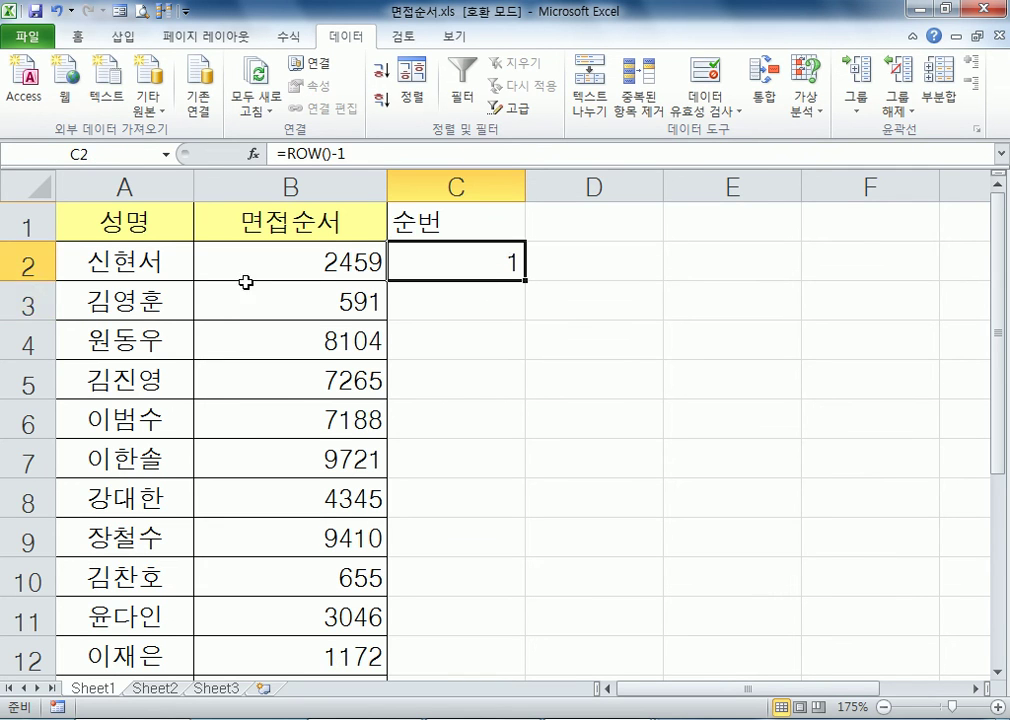
Compare the row 2 heading with cell C2 and bring the whole name table into view
click(14, 266)
click(493, 263)
scroll(490, 268, down, 2)
scroll(470, 277, down, 1)
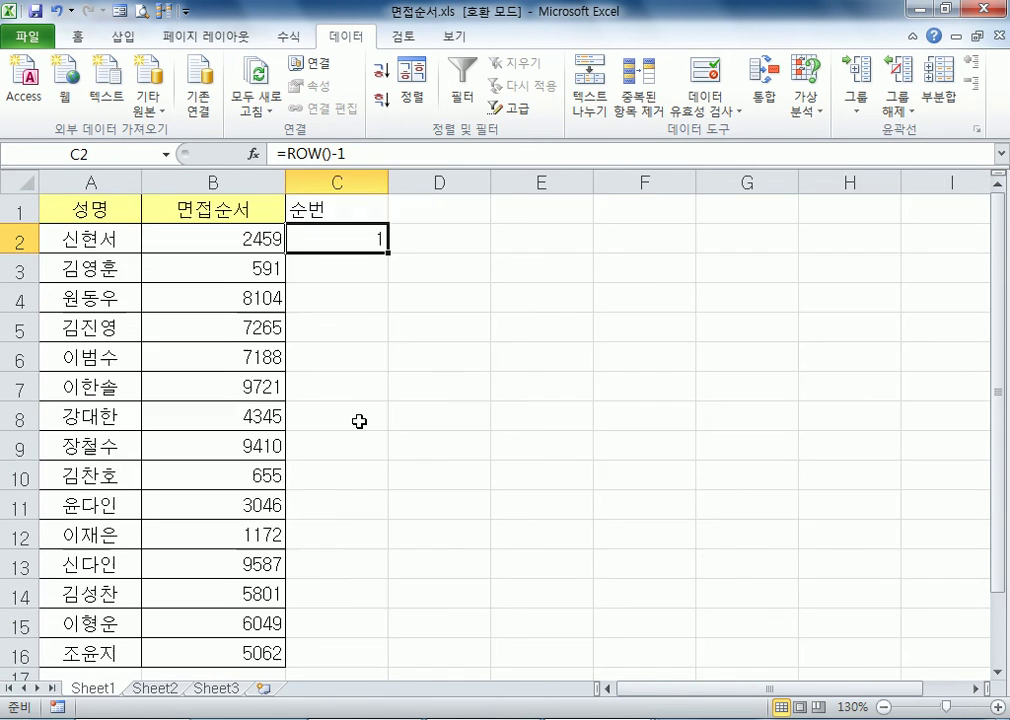
scroll(373, 409, down, 2)
scroll(373, 409, up, 1)
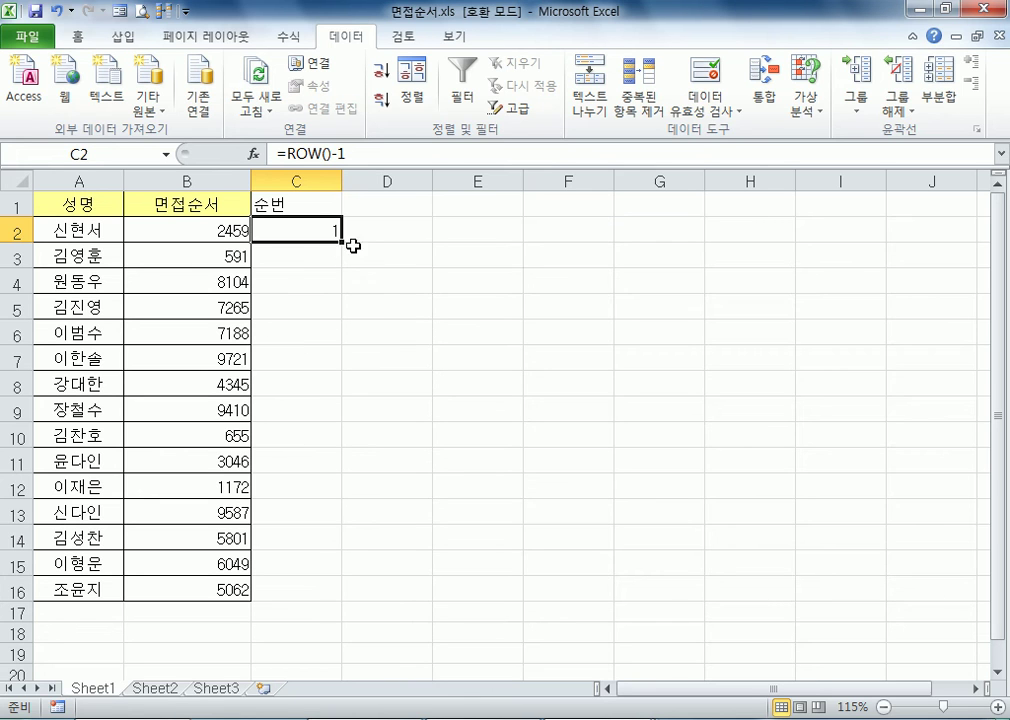
Fill the =ROW()-1 formula from C2 down to C16 beside the names
mouse_move(342, 242)
mouse_down()
mouse_move(345, 489)
mouse_move(341, 243)
mouse_up()
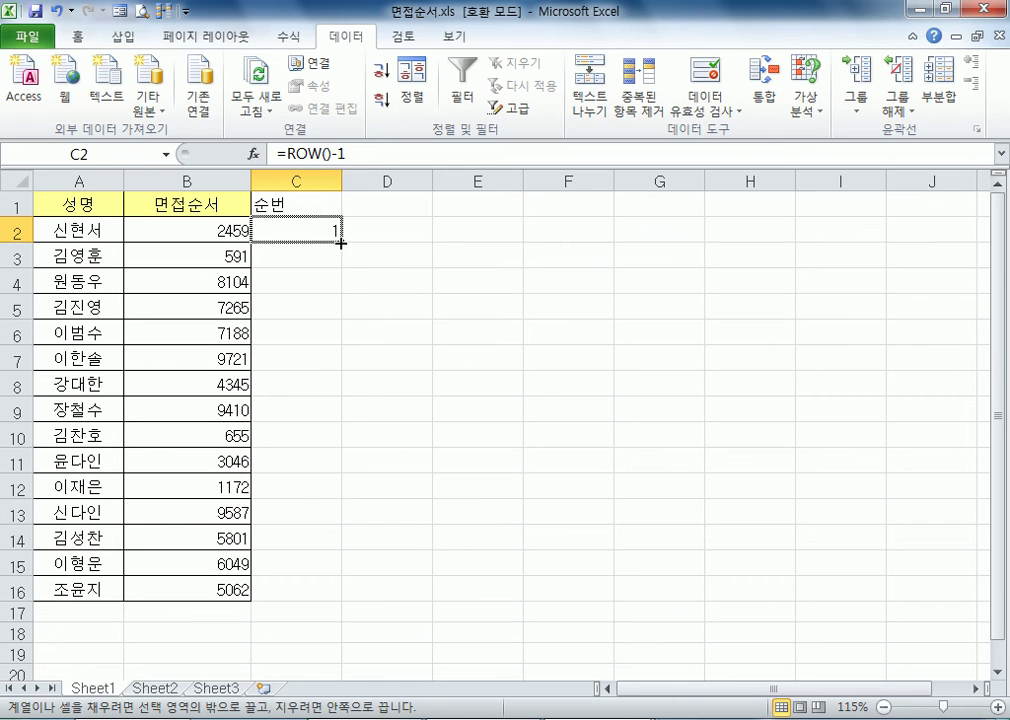
double_click(341, 243)
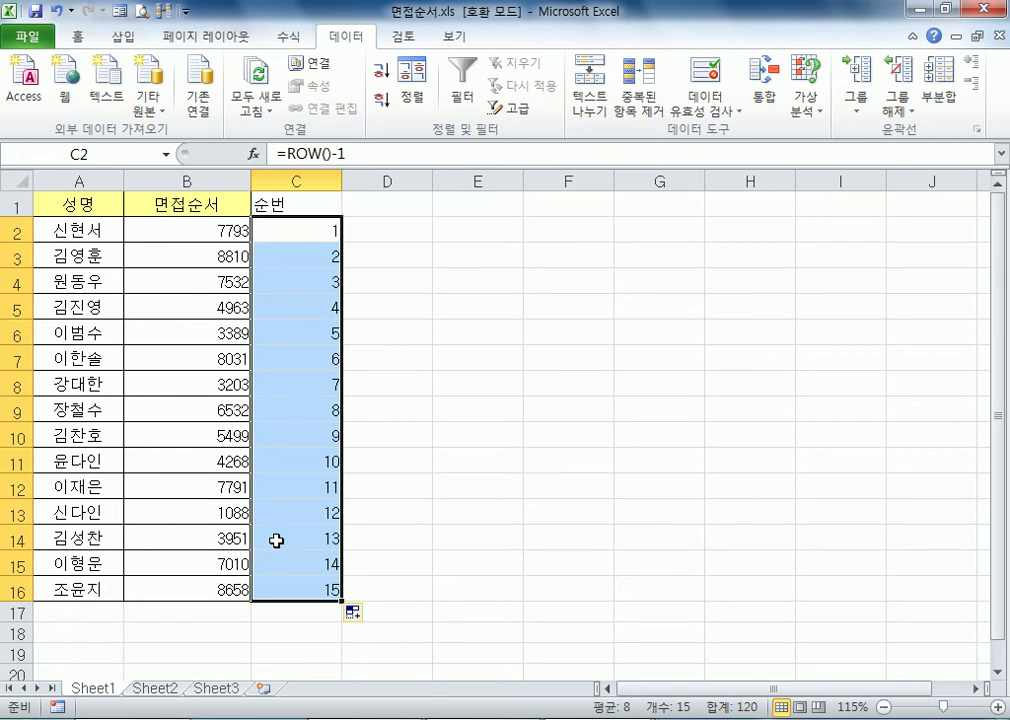
Copy the formatting of the 면접순서 column B onto the 순번 column C
click(286, 204)
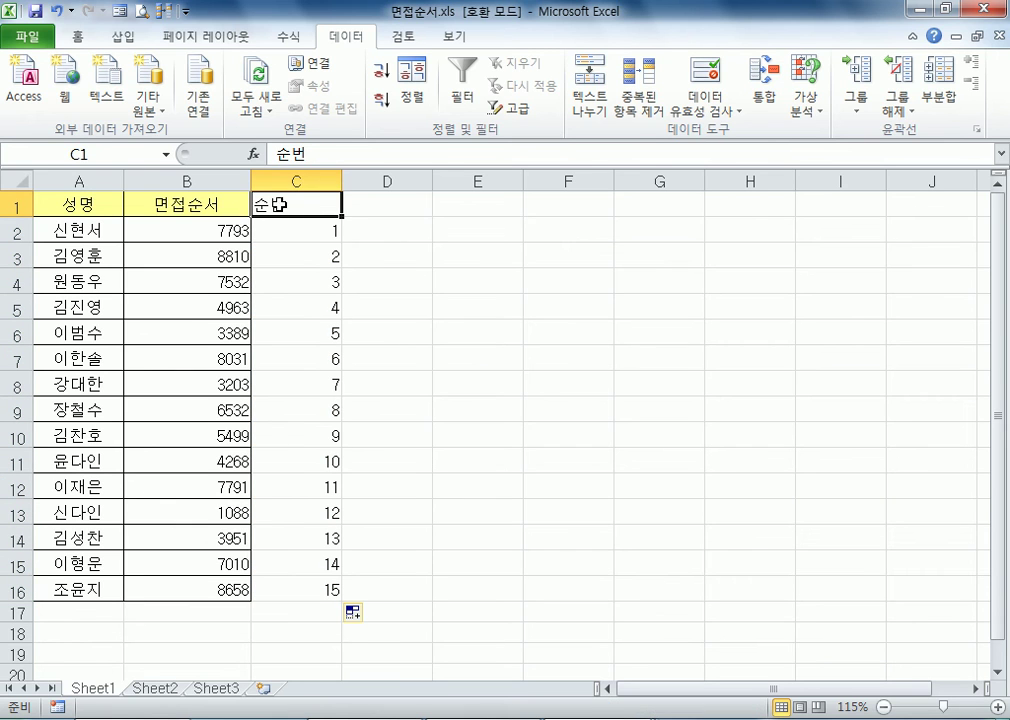
click(156, 204)
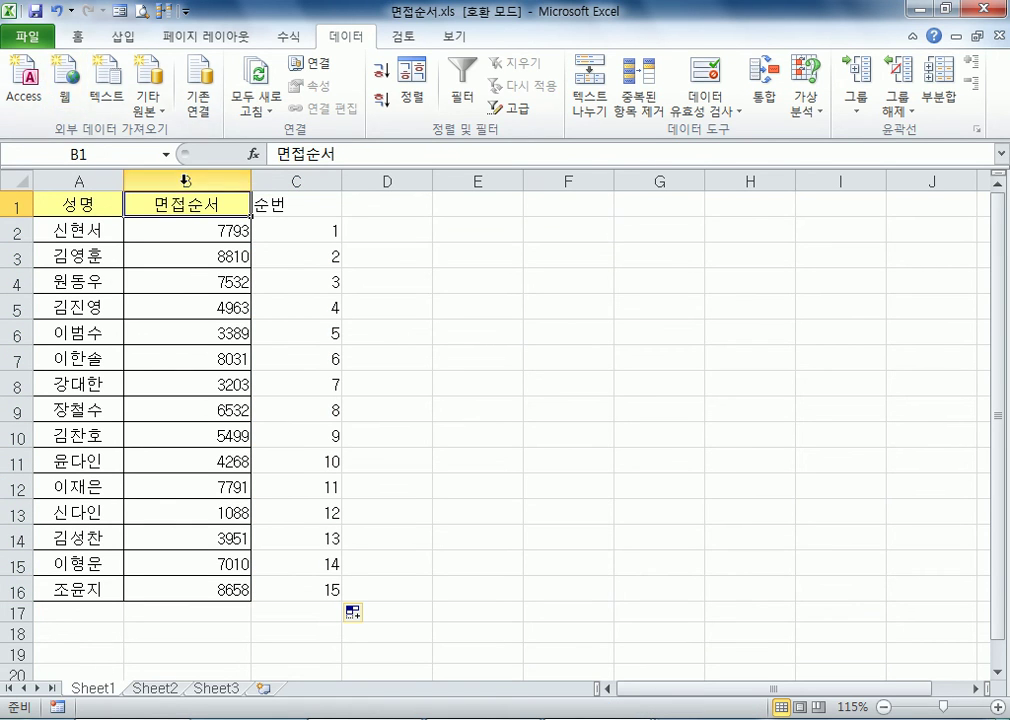
click(185, 184)
click(77, 37)
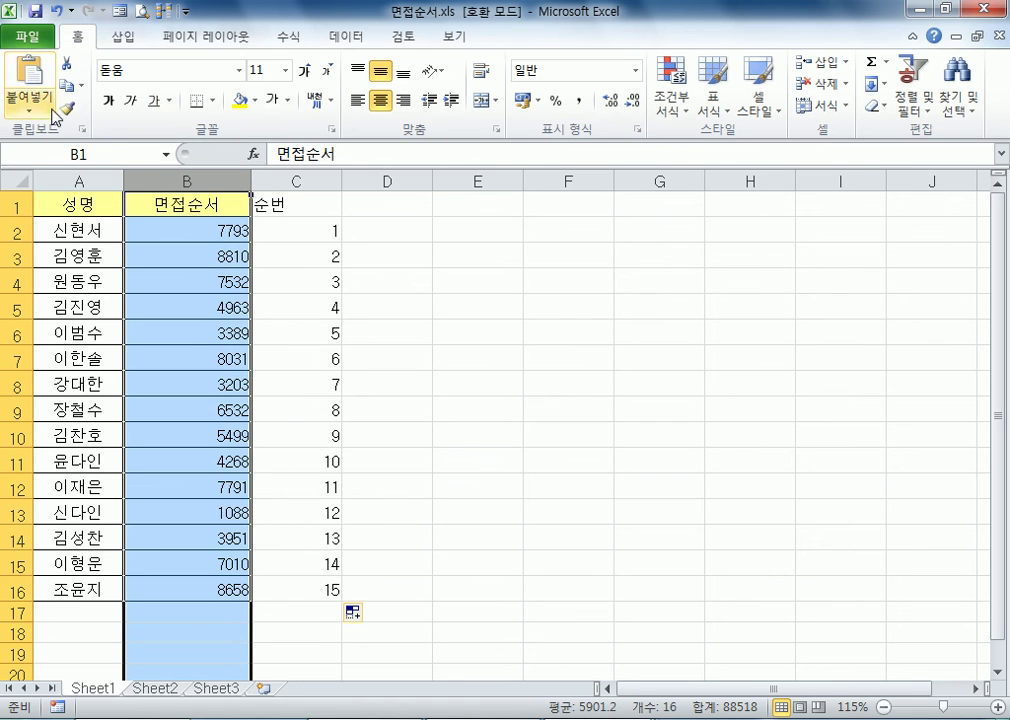
click(66, 108)
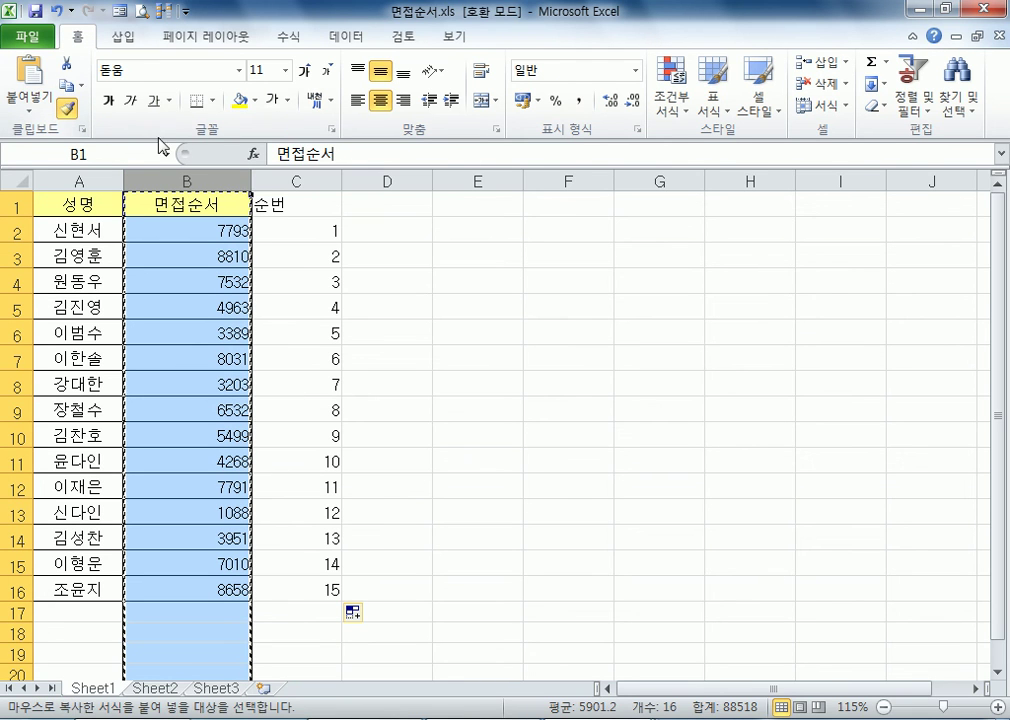
click(282, 181)
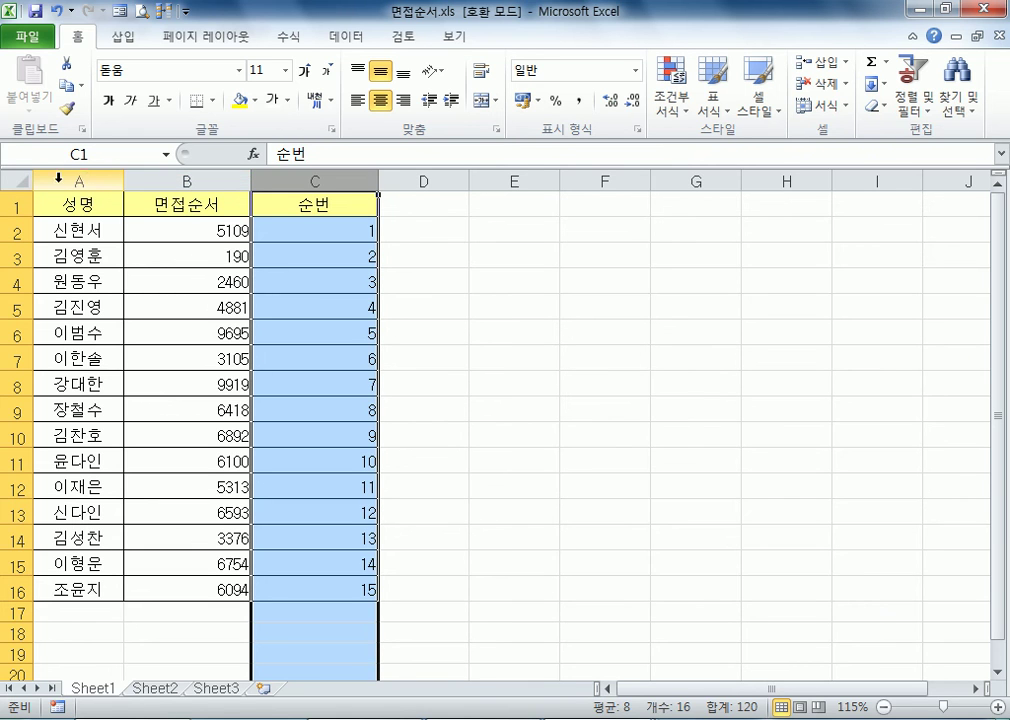
Centre the contents of all cells on the sheet horizontally
click(16, 180)
click(380, 100)
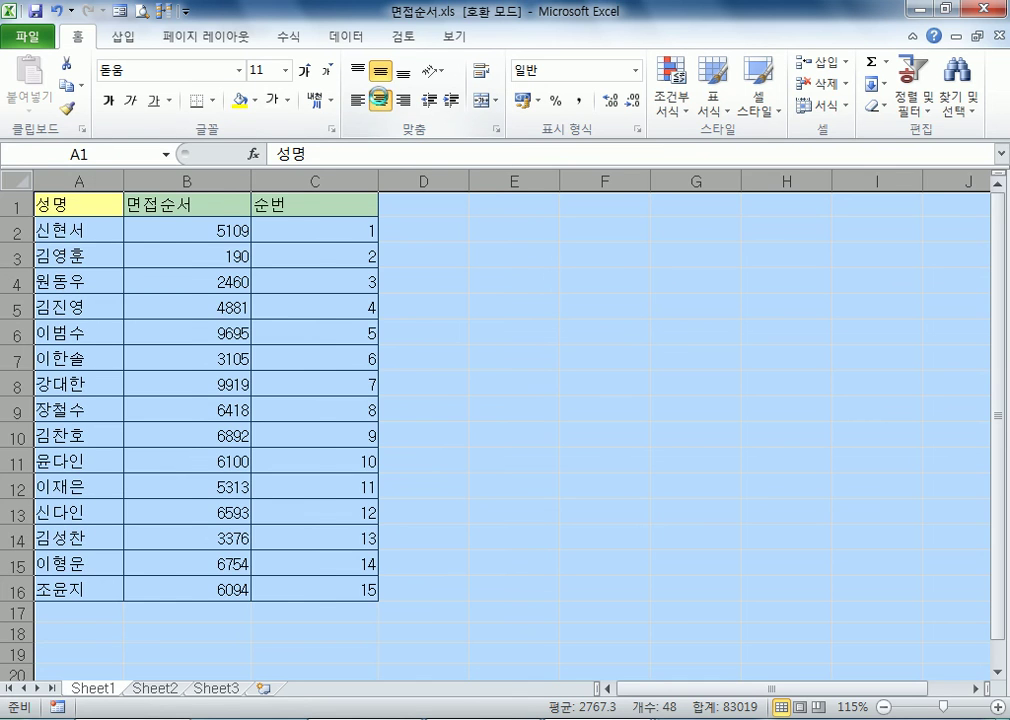
click(380, 100)
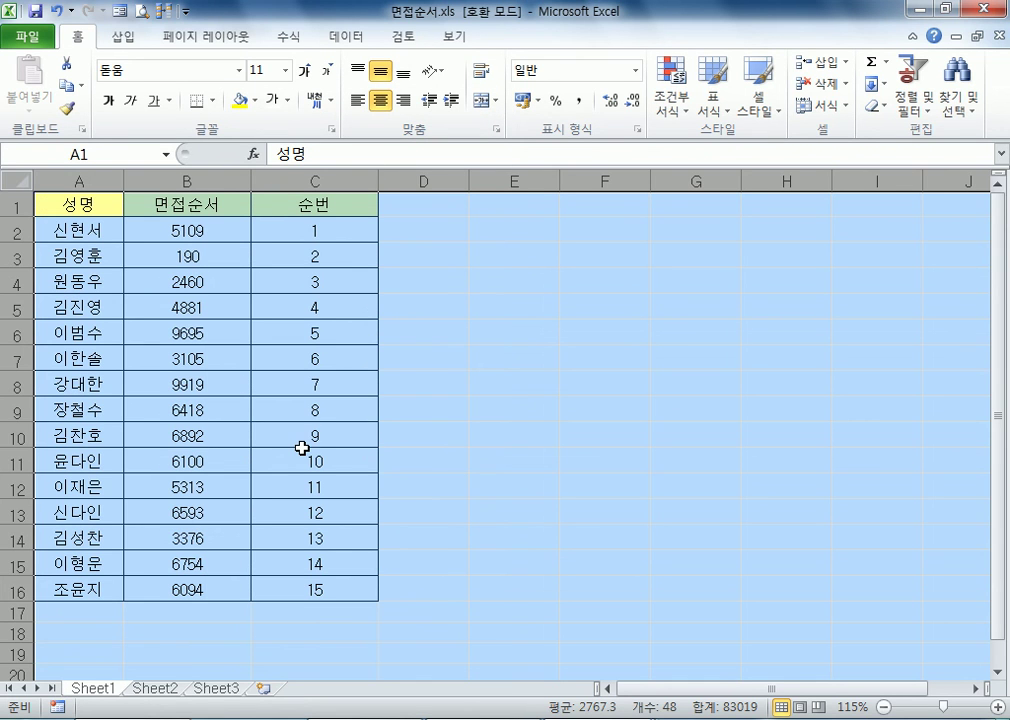
Inspect the RANDBETWEEN formula in B2 and re-enter it as is to recalculate the random numbers
click(195, 231)
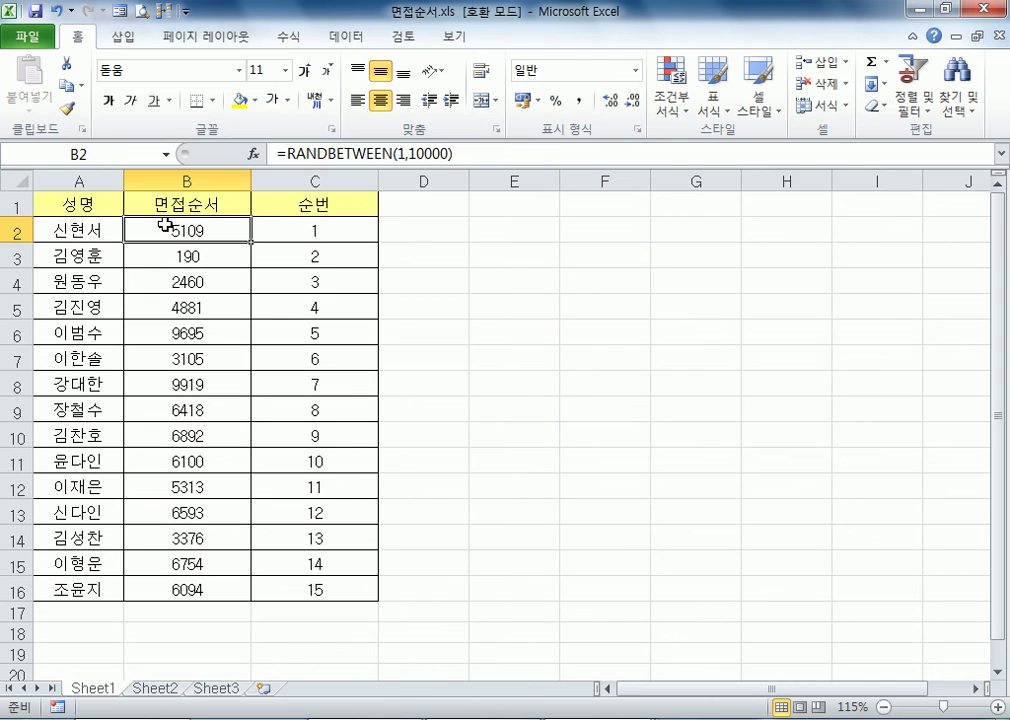
key(F2)
key(Return)
Sort the name table in ascending order by the 면접순서 column repeatedly to reshuffle the names
click(232, 234)
click(298, 40)
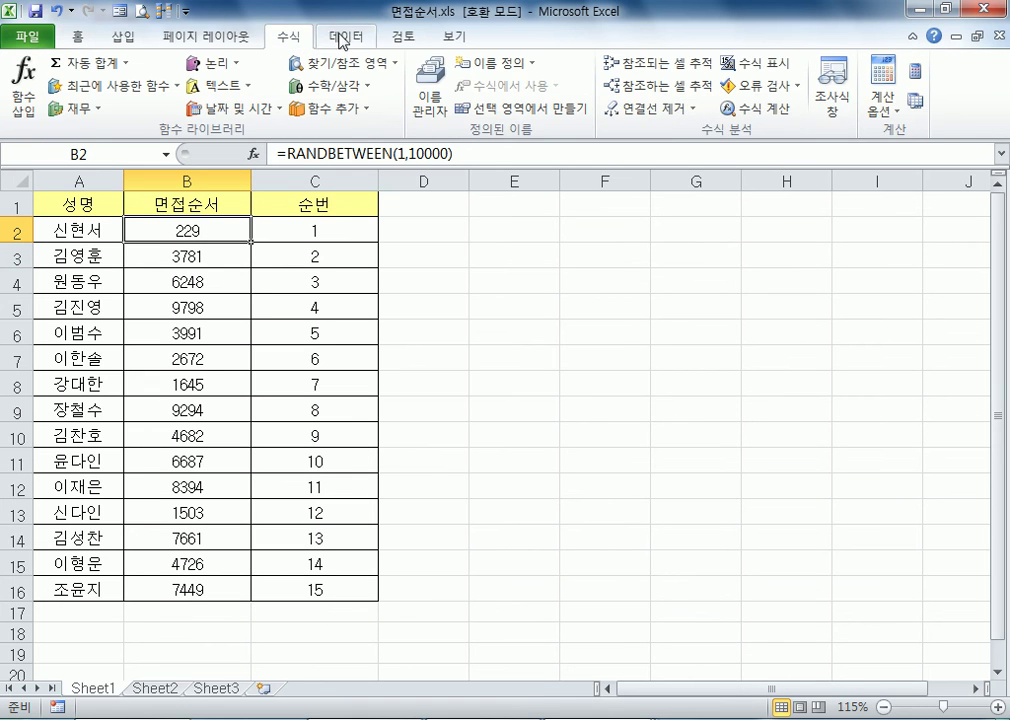
click(346, 37)
click(384, 70)
click(390, 72)
click(390, 72)
click(390, 72)
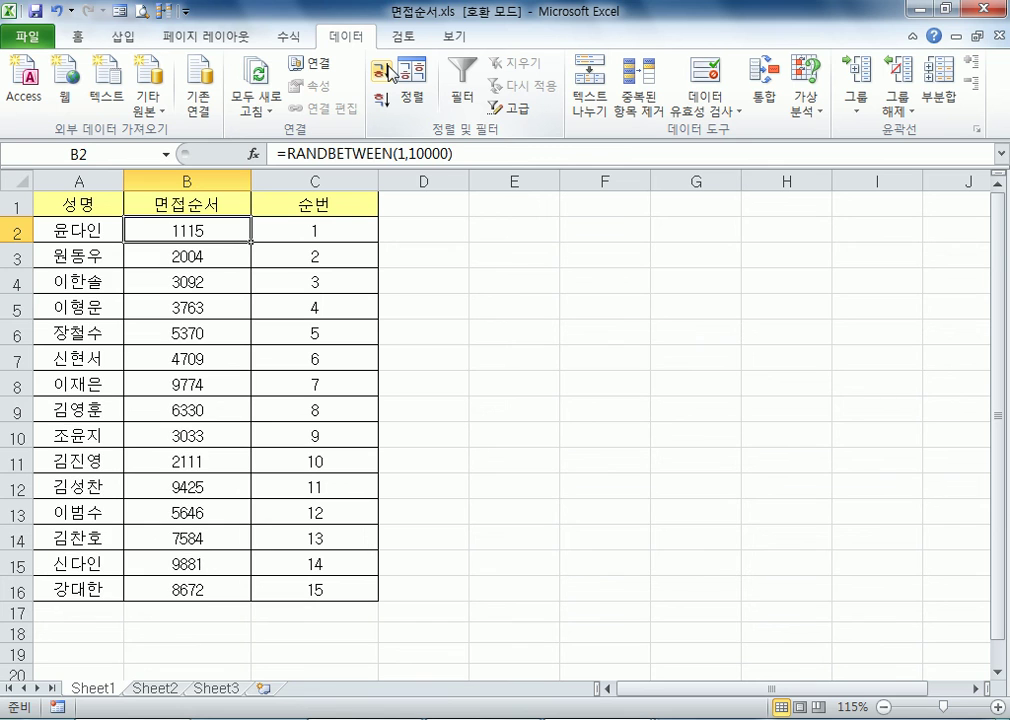
click(390, 72)
click(390, 72)
click(390, 72)
click(390, 72)
click(390, 72)
click(390, 72)
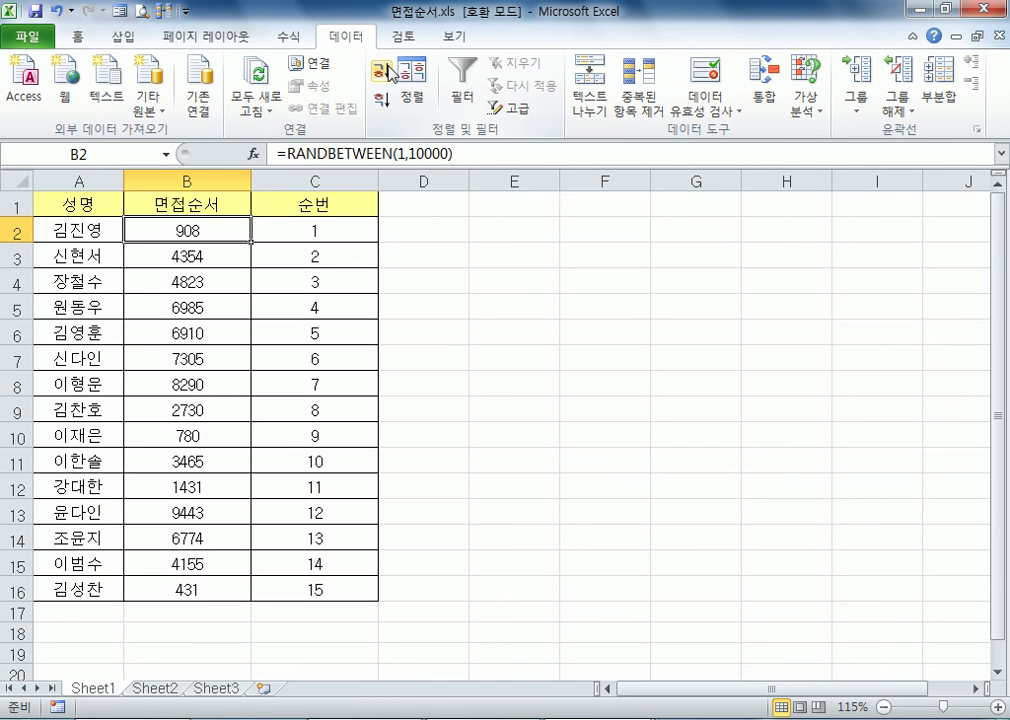
Replace the RANDBETWEEN formulas in B2:B16 with their values using Paste Special with the 값 option
drag(153, 228, 172, 582)
key(ctrl+c)
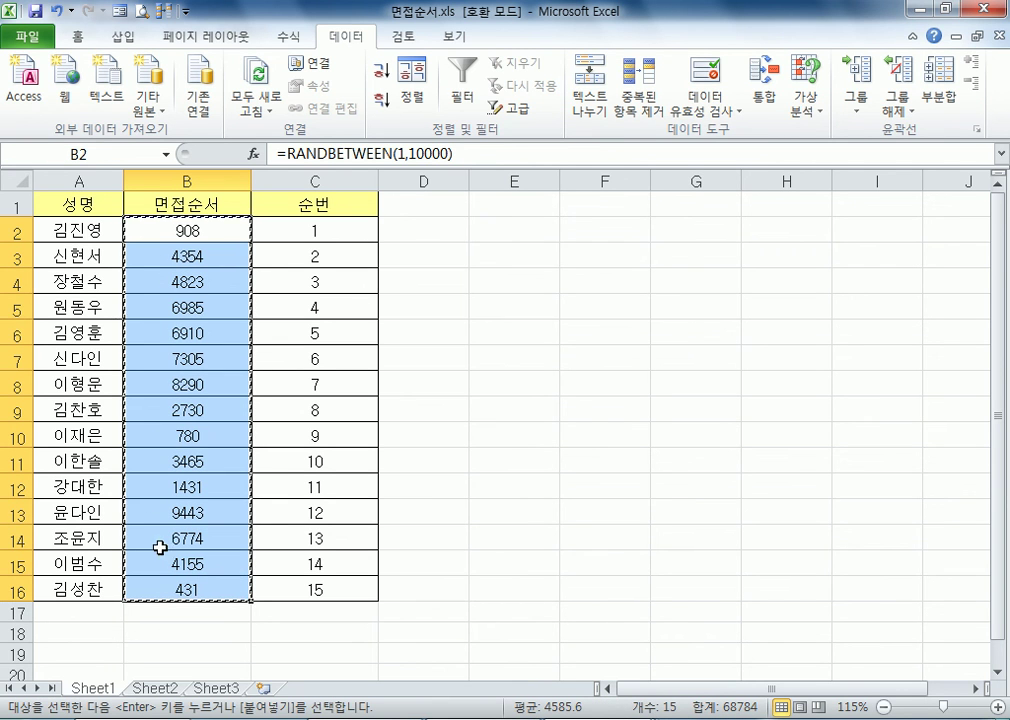
right_click(176, 231)
mouse_move(264, 344)
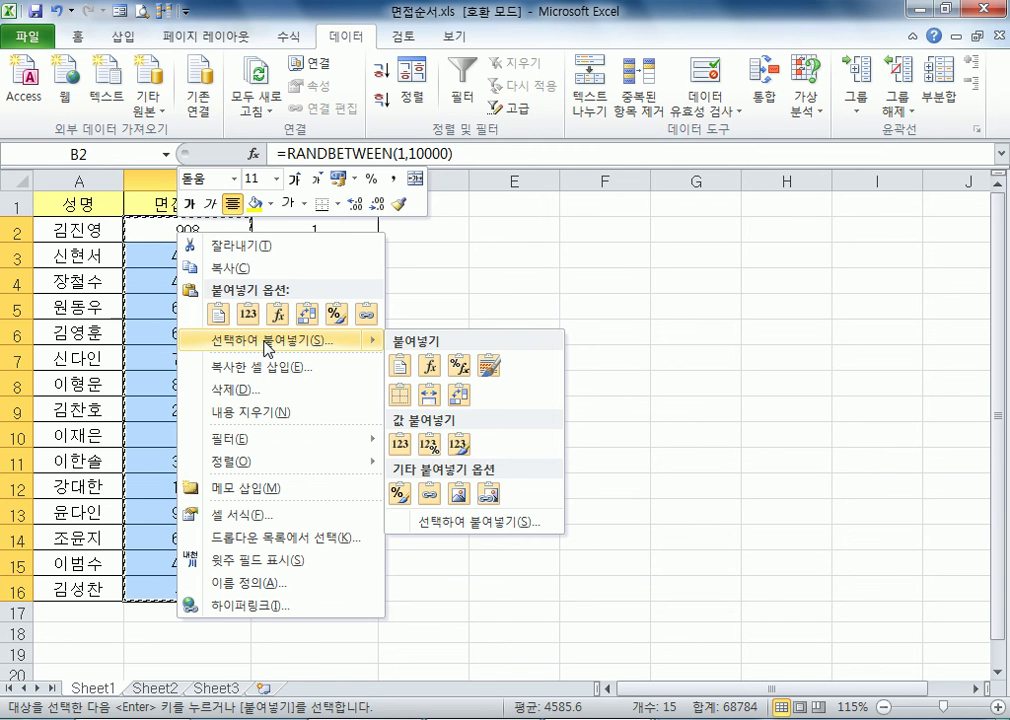
click(264, 344)
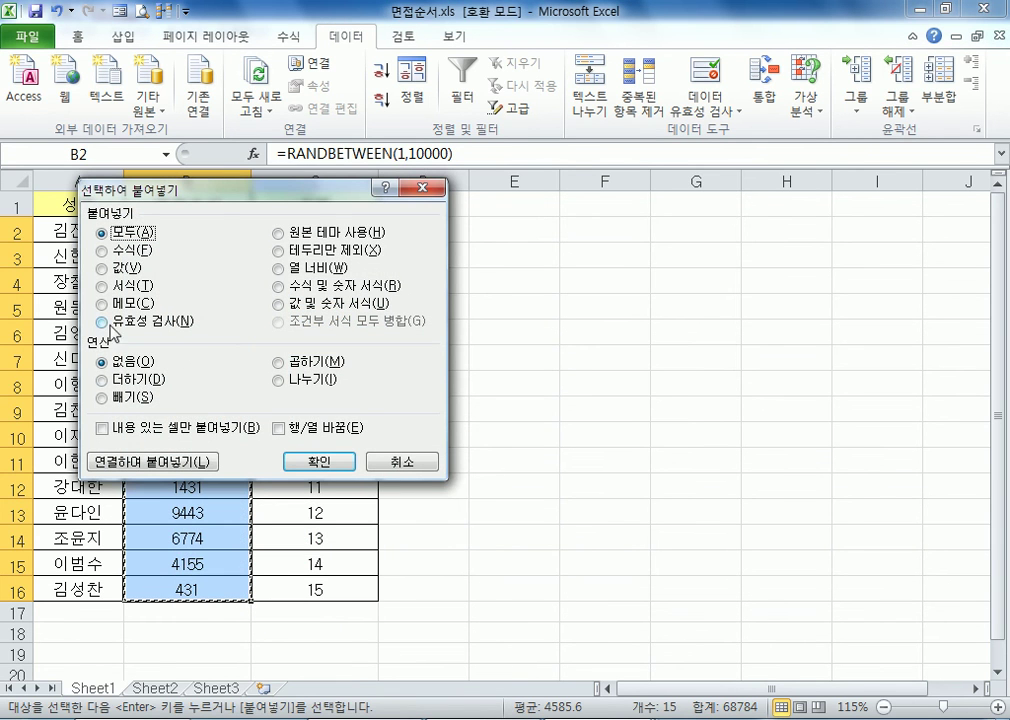
click(125, 268)
drag(215, 190, 509, 150)
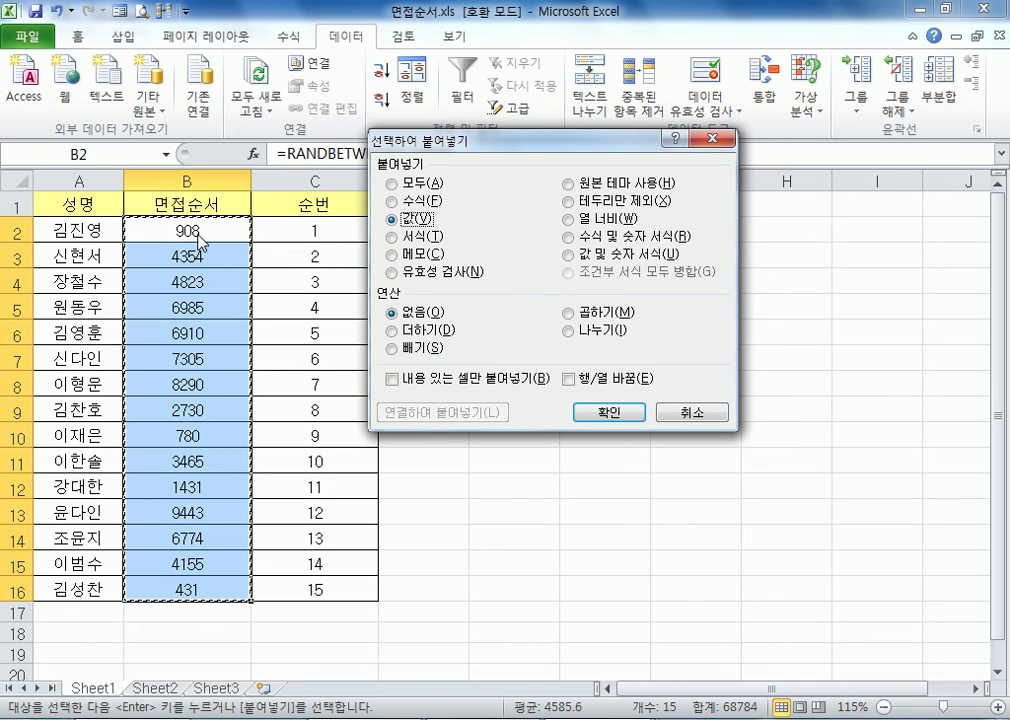
drag(372, 140, 288, 223)
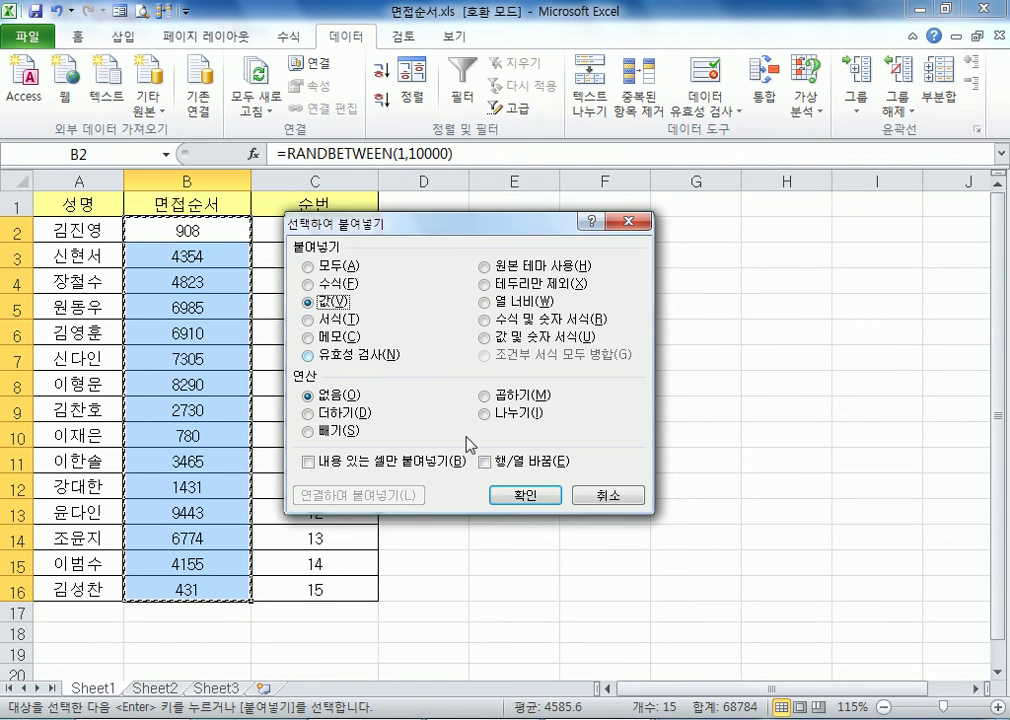
click(526, 495)
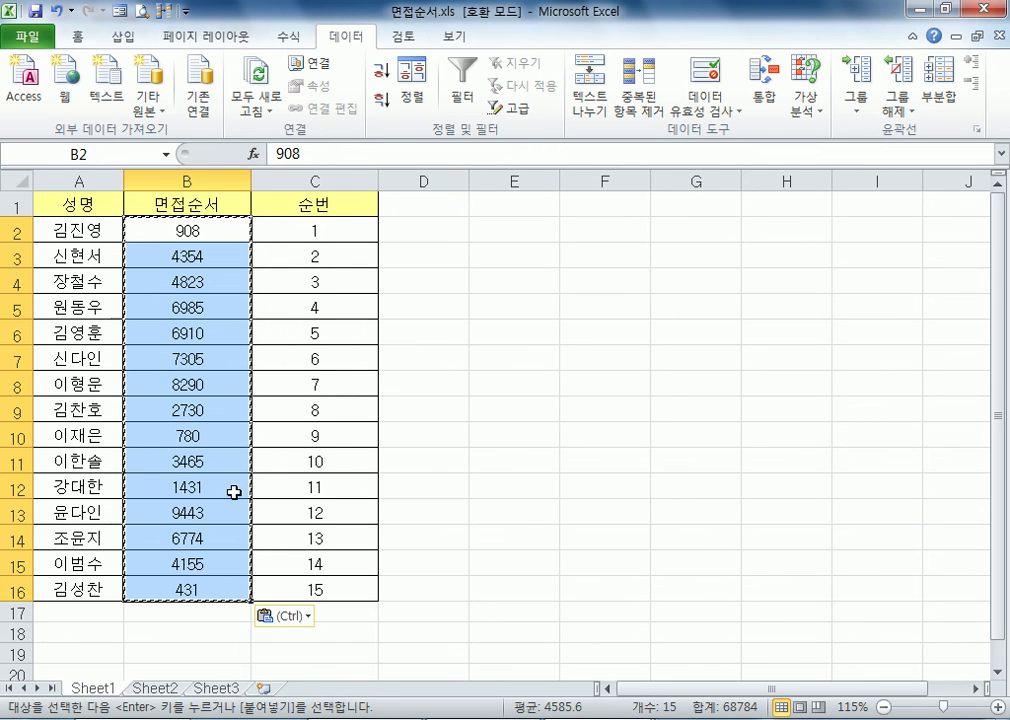
Inspect the contents of B2 and B3 to check whether they hold fixed numbers instead of formulas
double_click(228, 229)
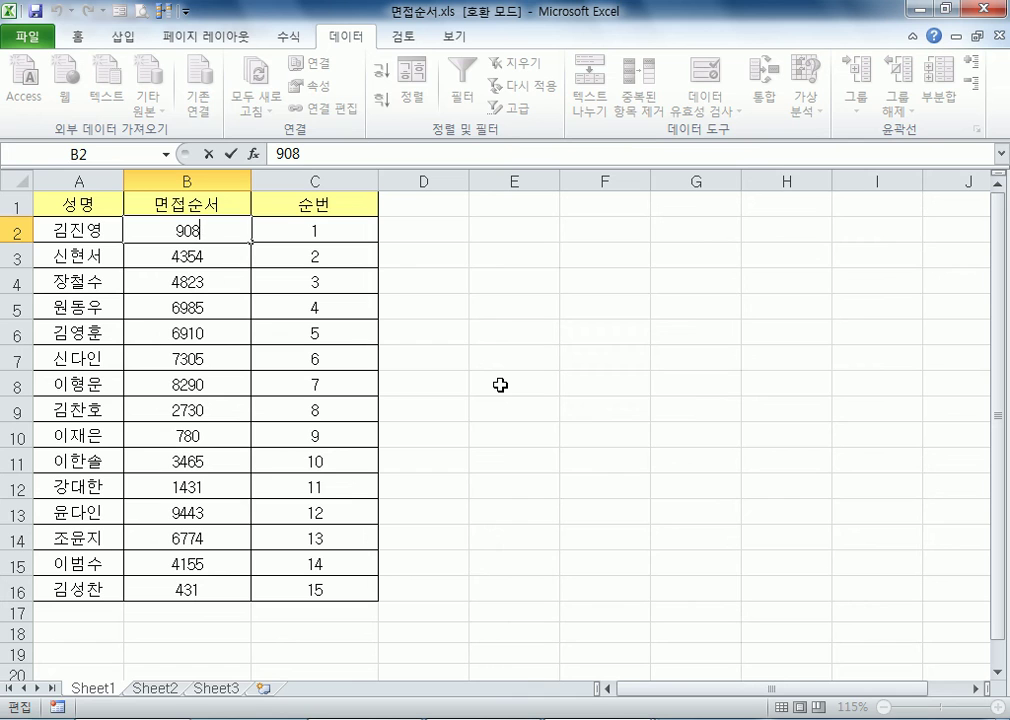
double_click(248, 256)
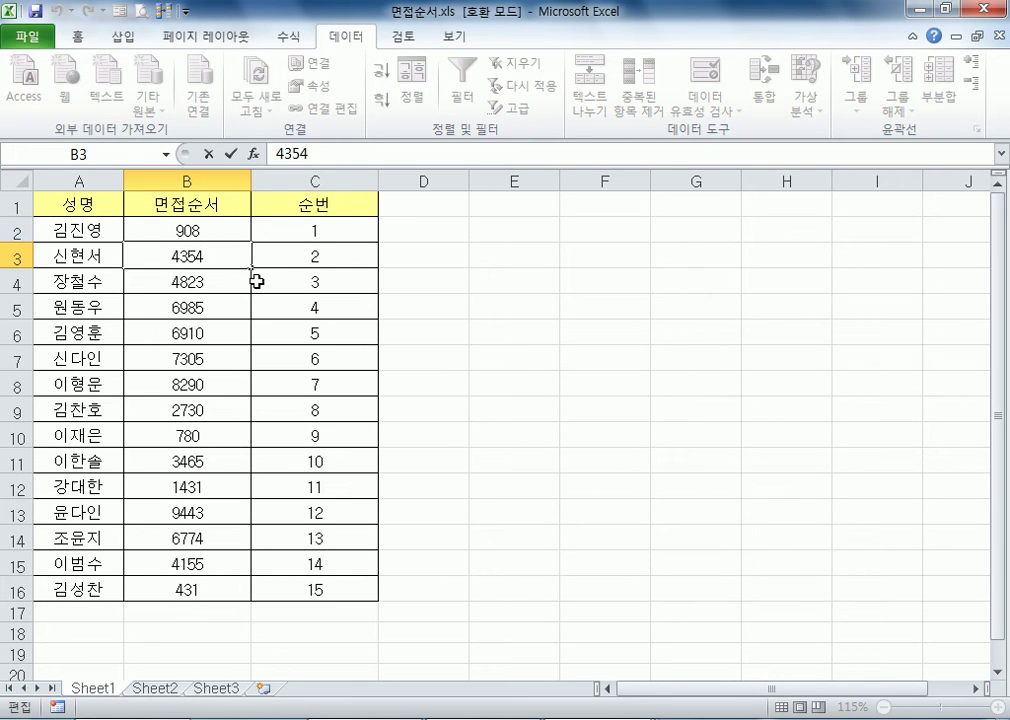
key(Escape)
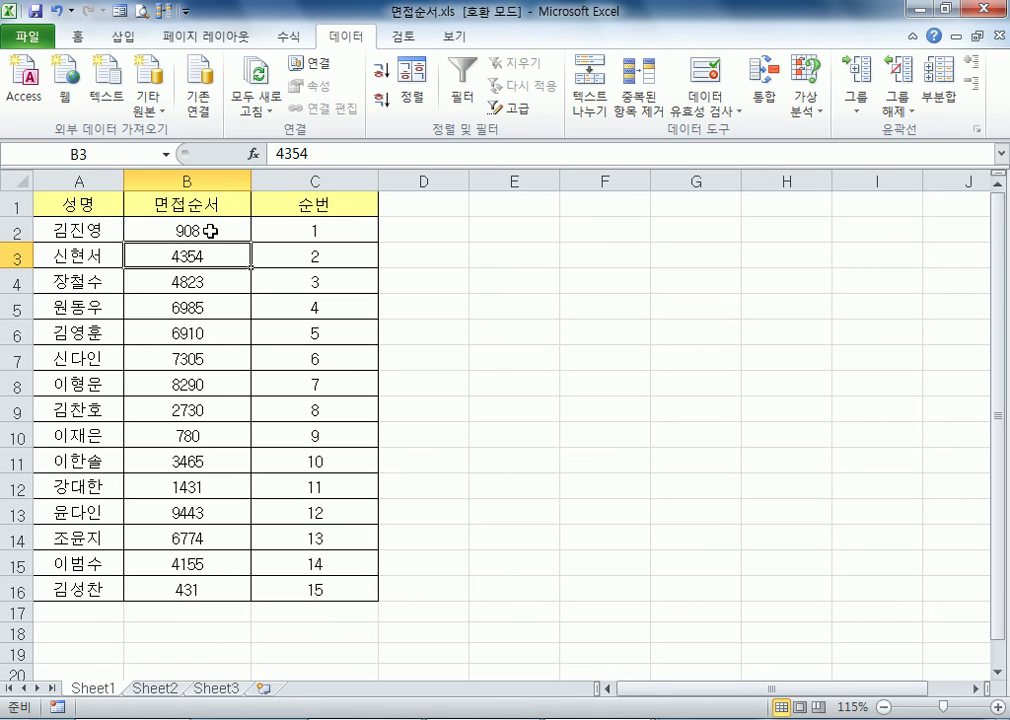
Sort the name table by 면접순서 in ascending order, try descending order, and return to ascending
click(210, 231)
click(378, 80)
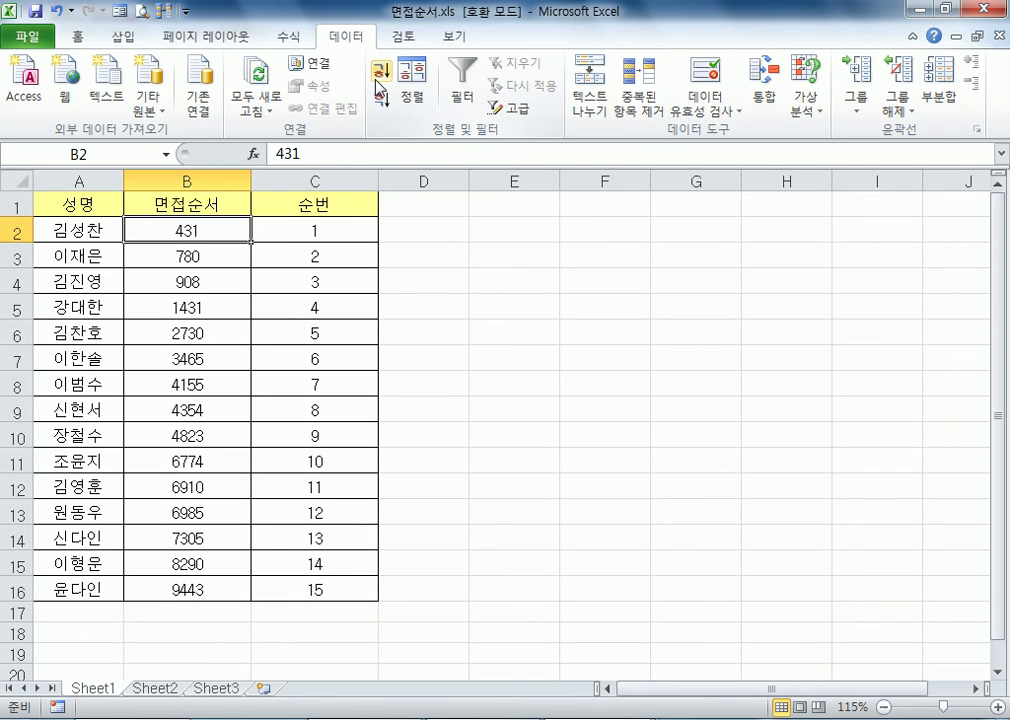
click(380, 99)
key(ctrl+z)
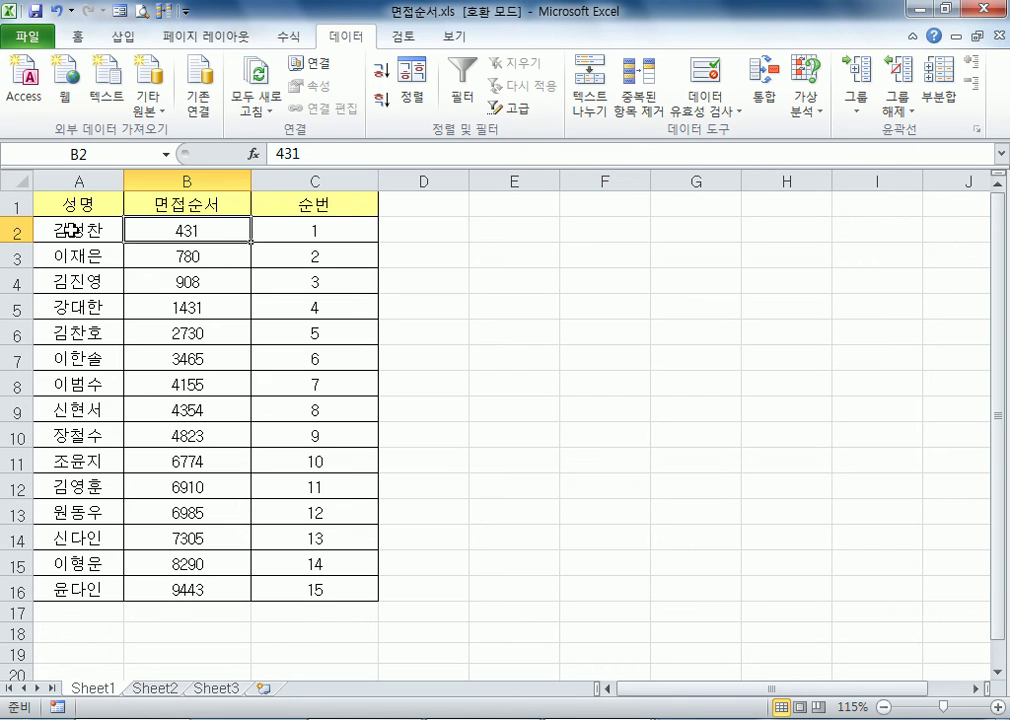
Sort the name table by the 면접순서 column in descending order
click(316, 229)
click(201, 233)
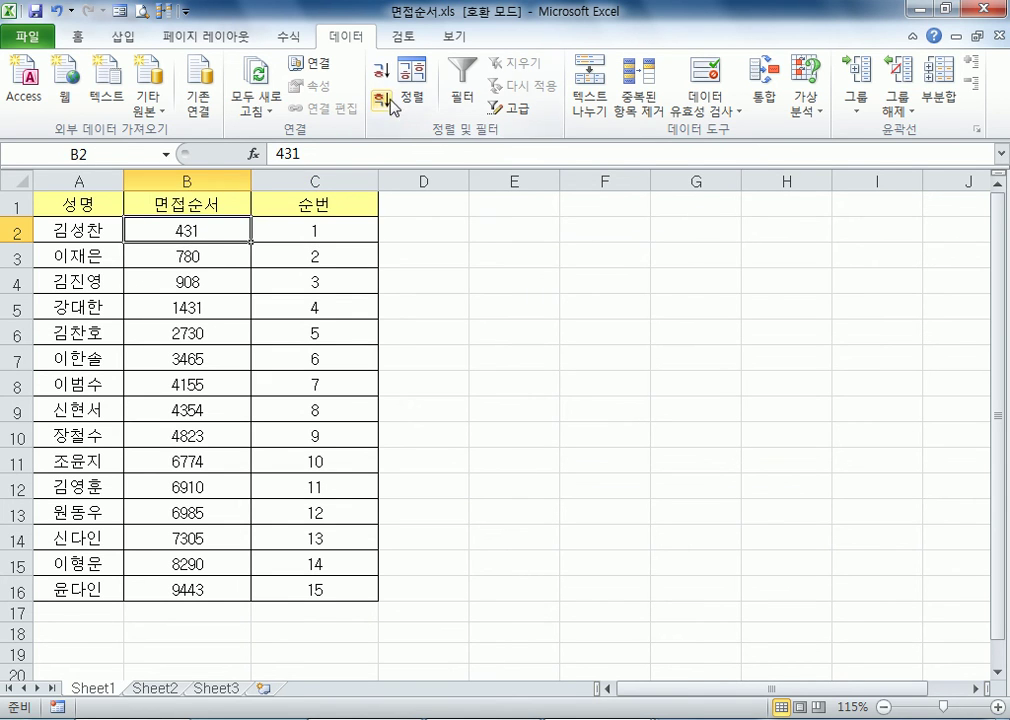
click(381, 100)
Compare the first name in A2 with the sequence formula in C2, leaving the formula intact
click(101, 226)
click(318, 232)
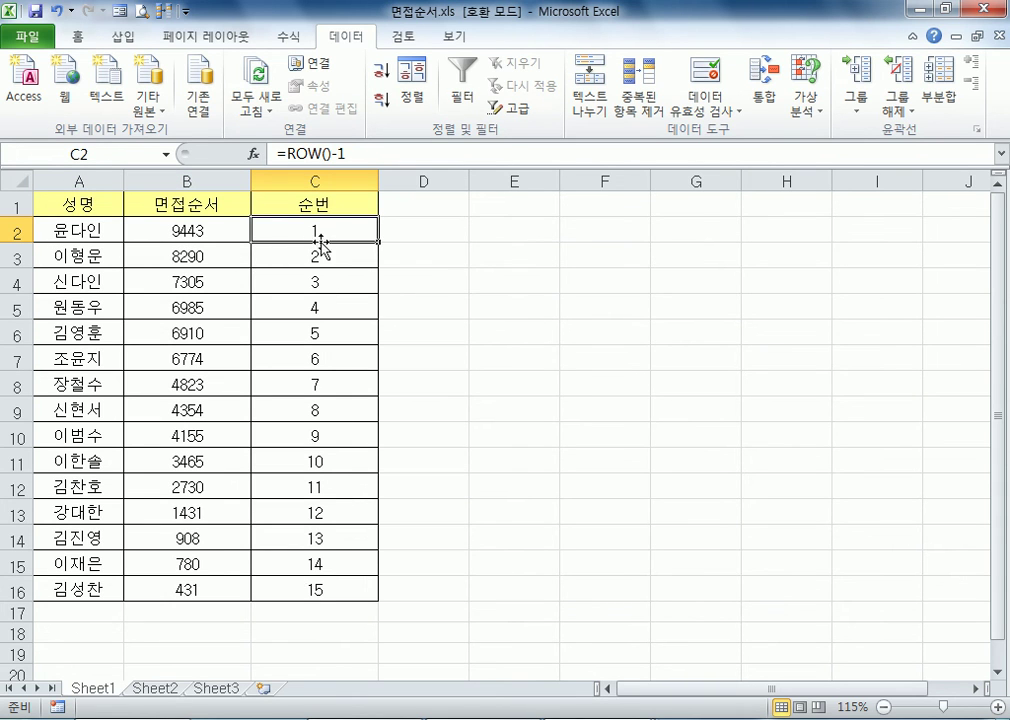
text(1)
key(Escape)
click(80, 230)
click(308, 232)
Enter the heading No in cell D1 for a manually numbered comparison column
click(453, 207)
text(nO)
key(Return)
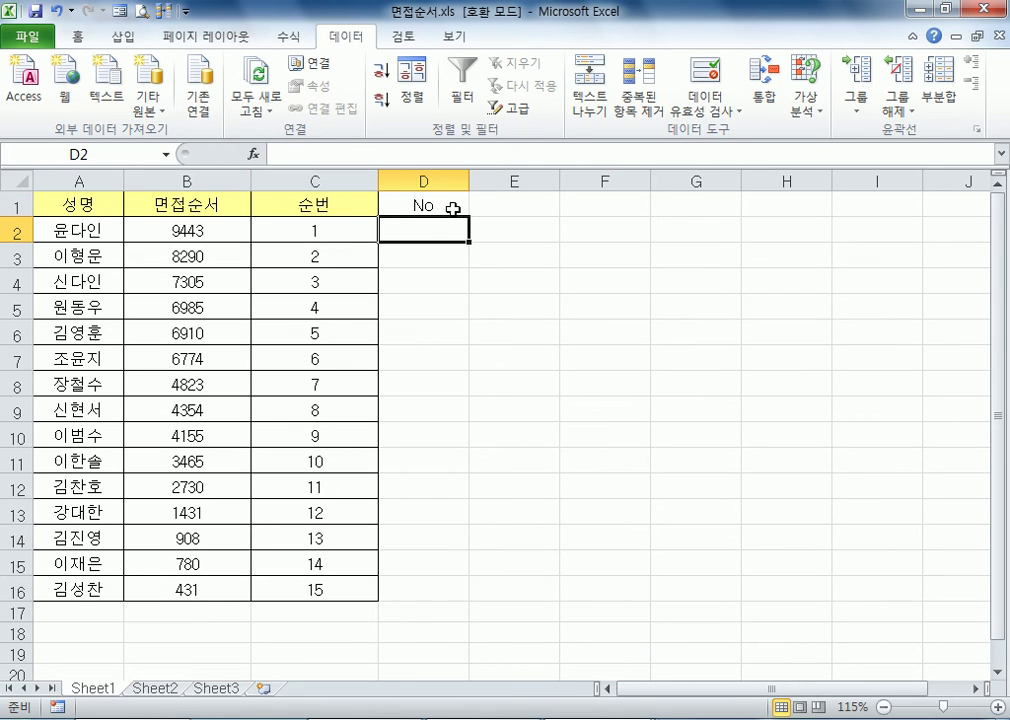
Enter 1 in D2 and 2 in D3, and fill the number series down to 15 in D16
text(12)
double_click(428, 241)
text(1)
key(Return)
text(2)
click(406, 230)
drag(406, 230, 473, 600)
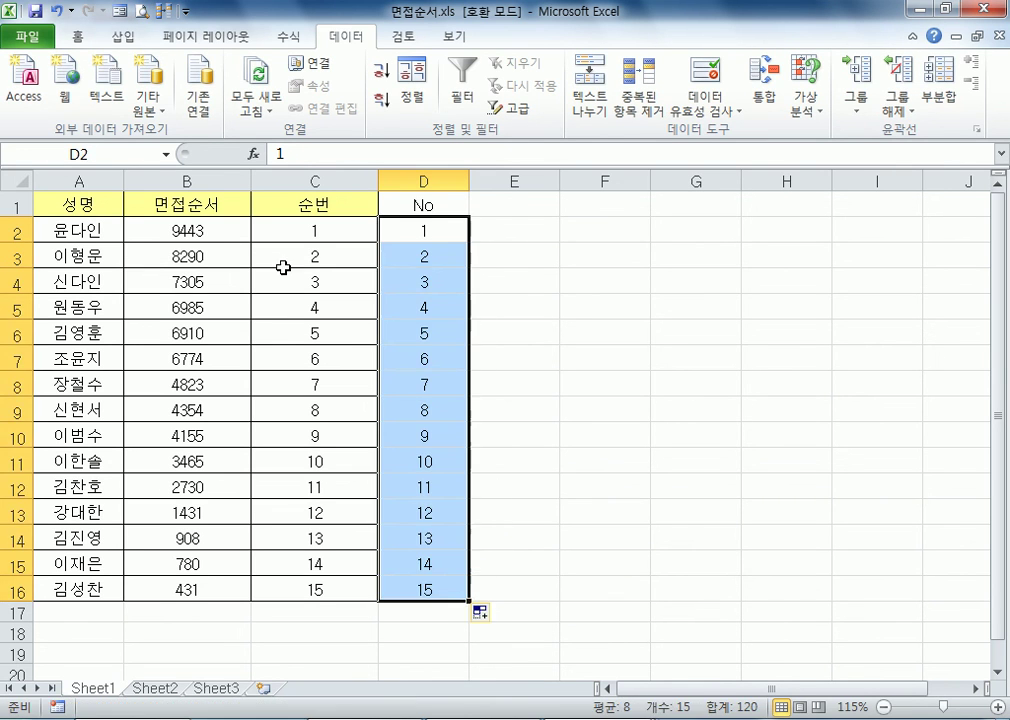
Sort the table by 면접순서 in ascending and again in descending order to test the numbering columns
click(200, 252)
click(204, 237)
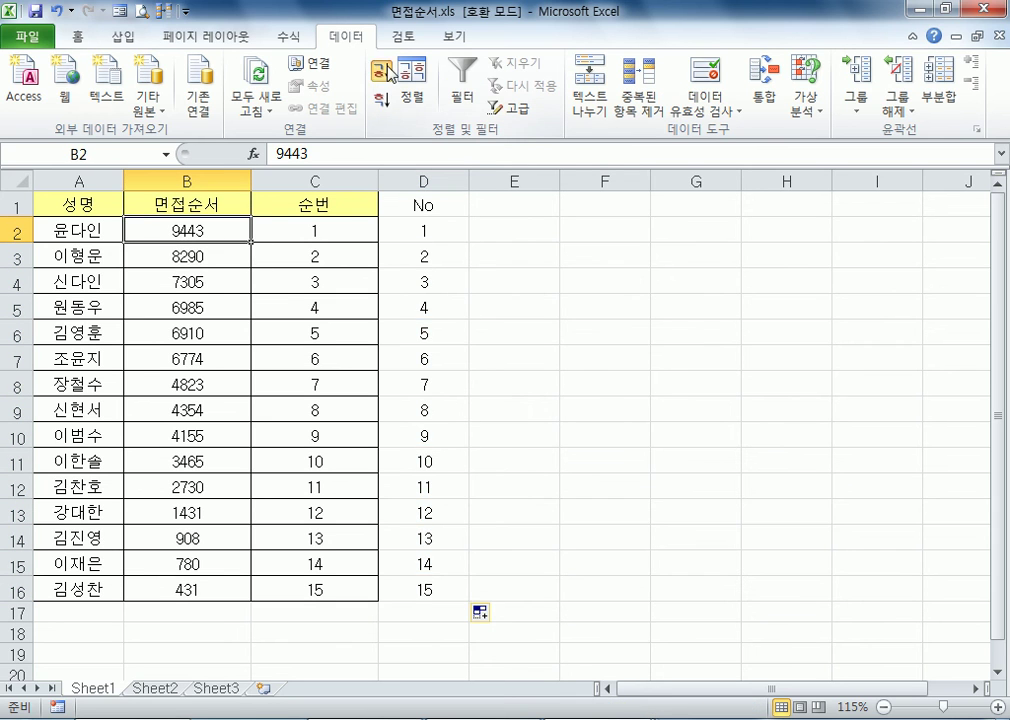
click(381, 72)
click(392, 96)
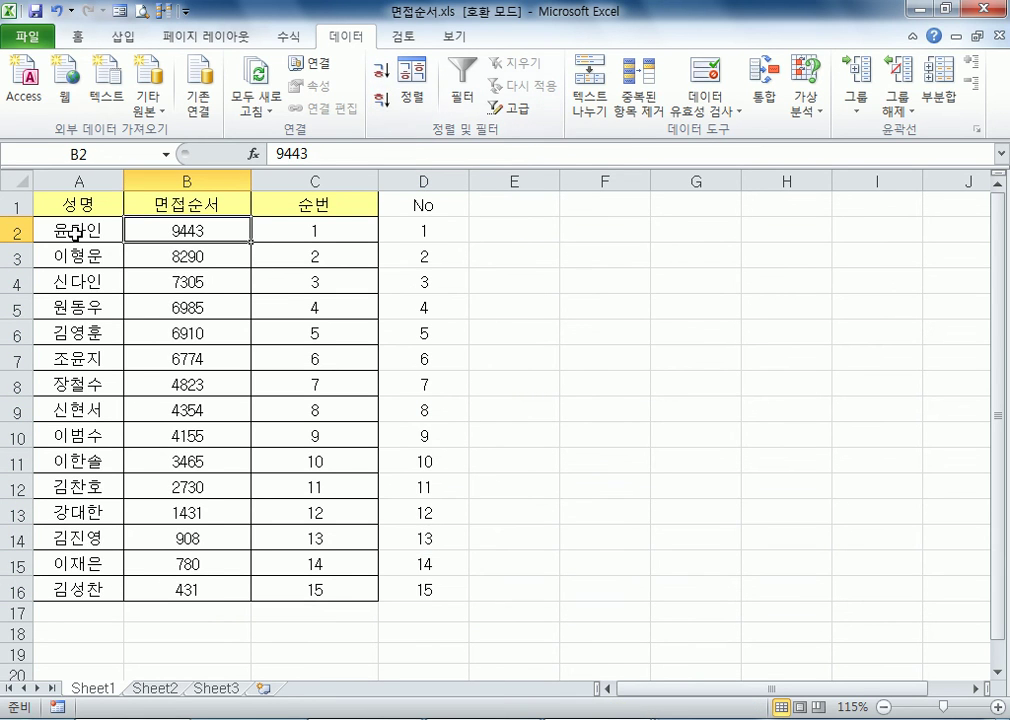
Sort the table by the 성명 column, switching between ascending and descending and ending in ascending order
click(70, 230)
click(382, 73)
click(382, 98)
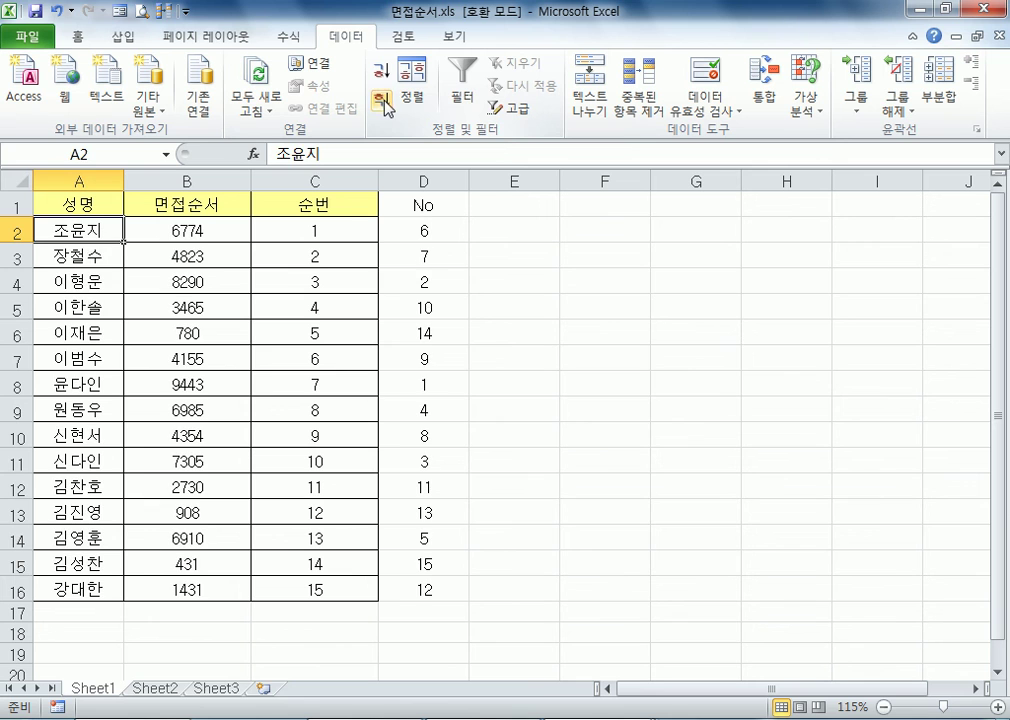
click(382, 73)
Compare the typed numbers in D2:D16 with the 순번 column and inspect the contents of C2 and D2
drag(424, 230, 440, 590)
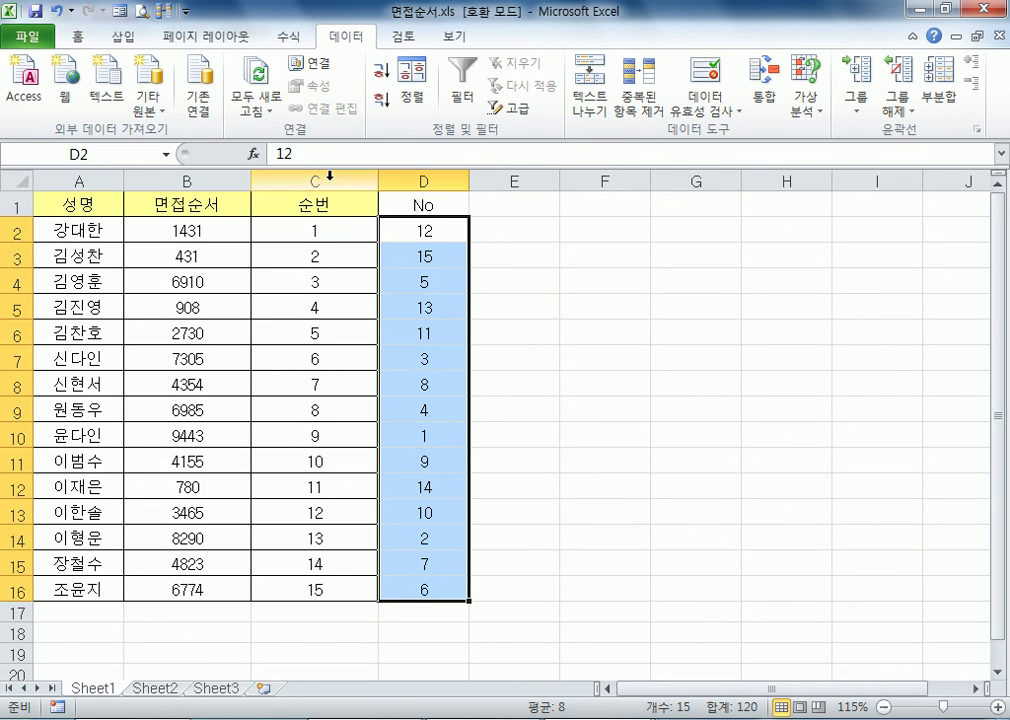
click(320, 181)
click(298, 366)
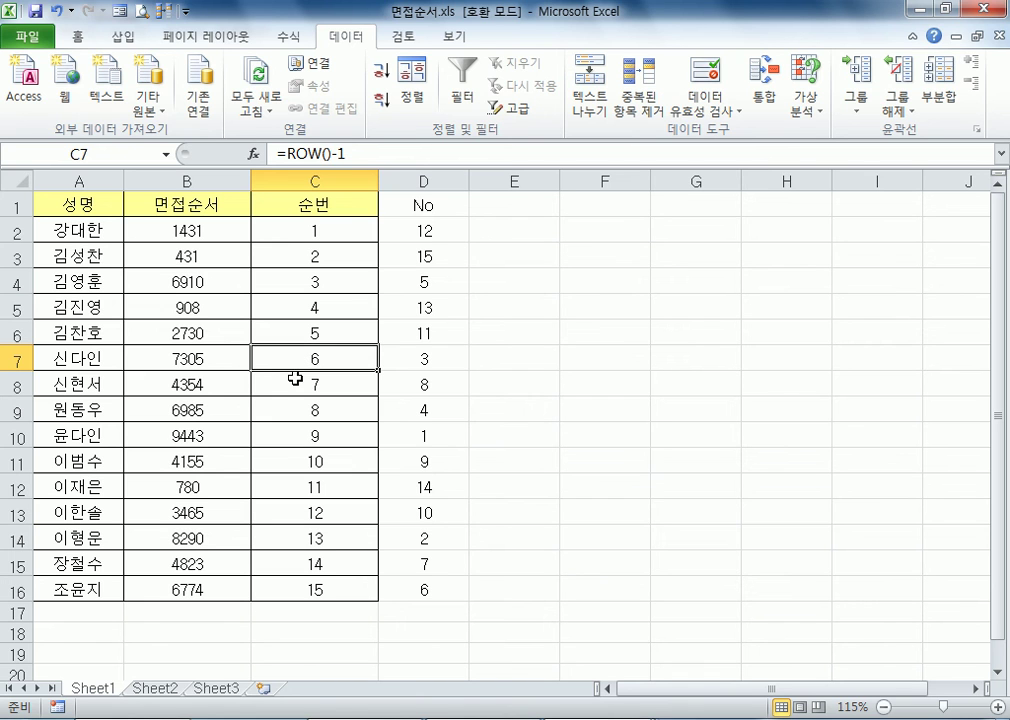
double_click(322, 230)
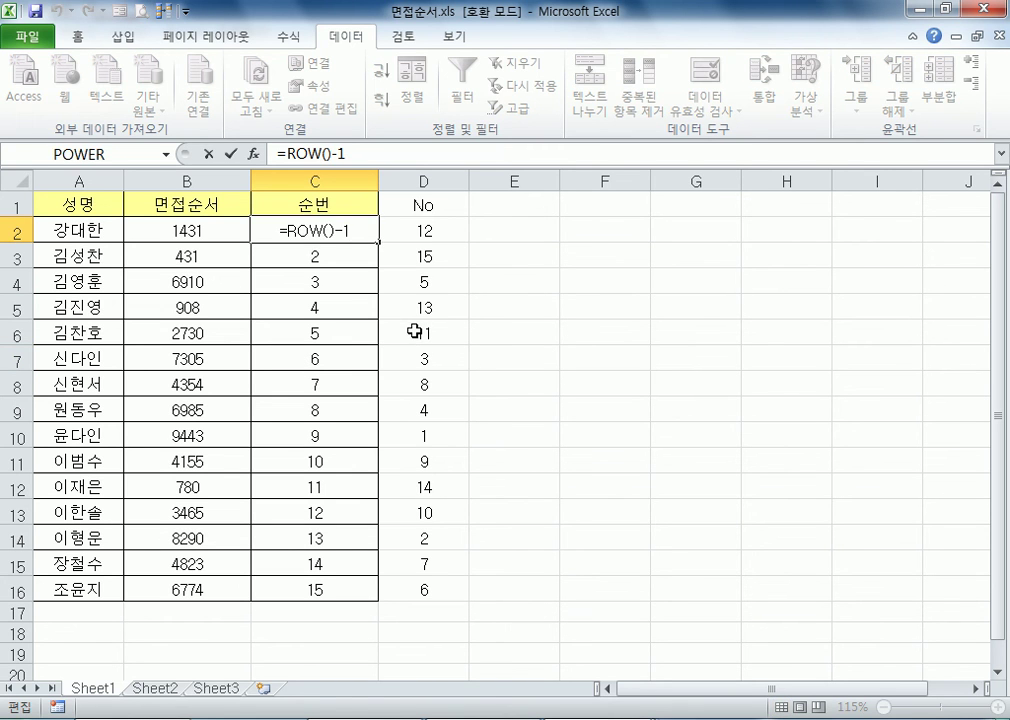
key(ctrl+Return)
click(452, 230)
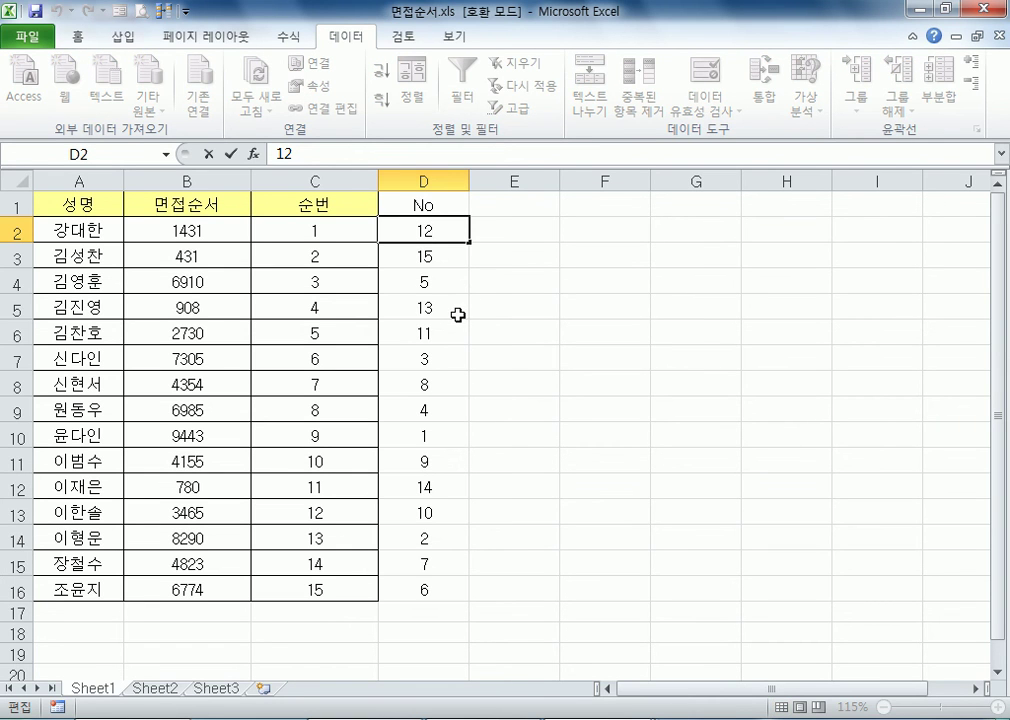
Inspect the formula in C2 without changing it, and delete the whole No column D
double_click(348, 232)
key(Escape)
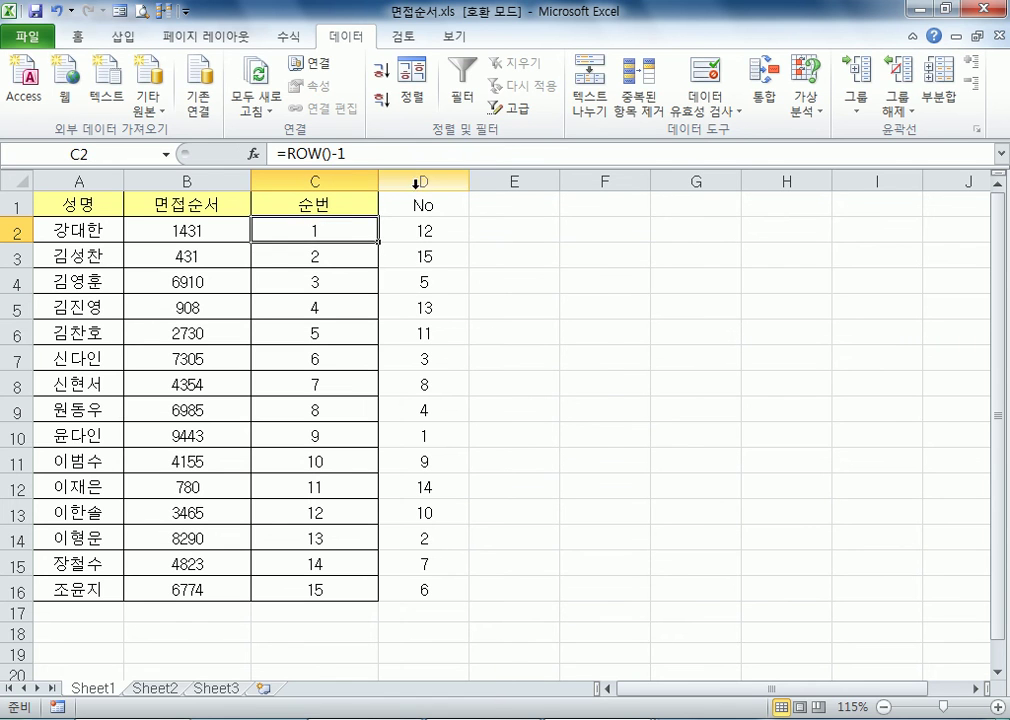
right_click(421, 181)
click(466, 338)
Sort the table by 면접순서, switching between ascending and descending and ending in ascending order
click(170, 255)
click(385, 74)
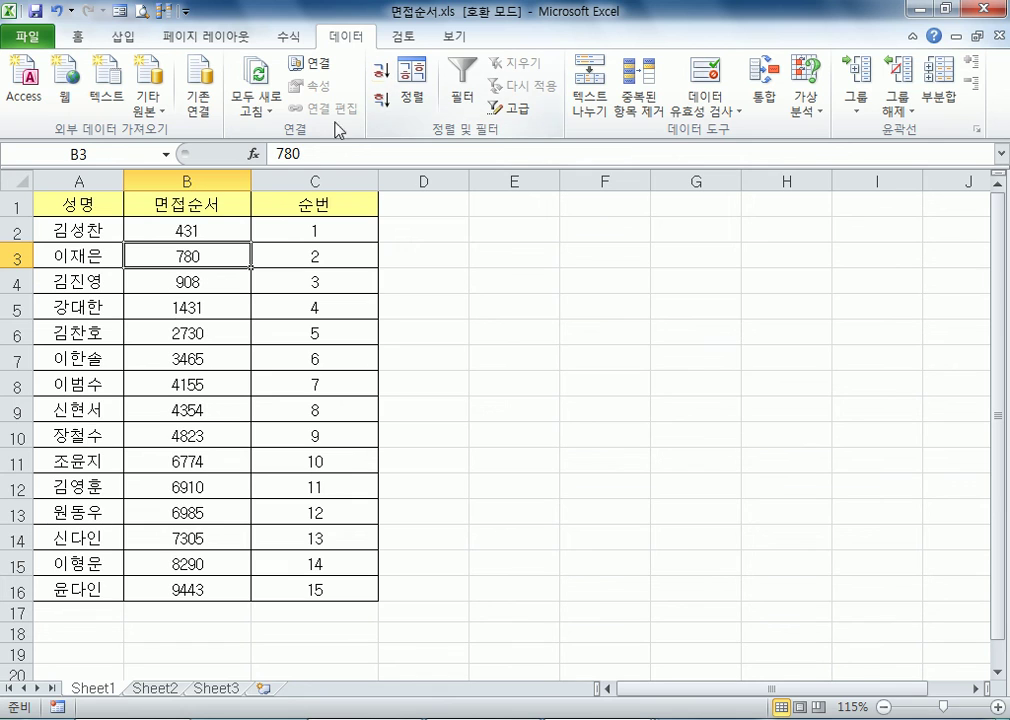
click(222, 227)
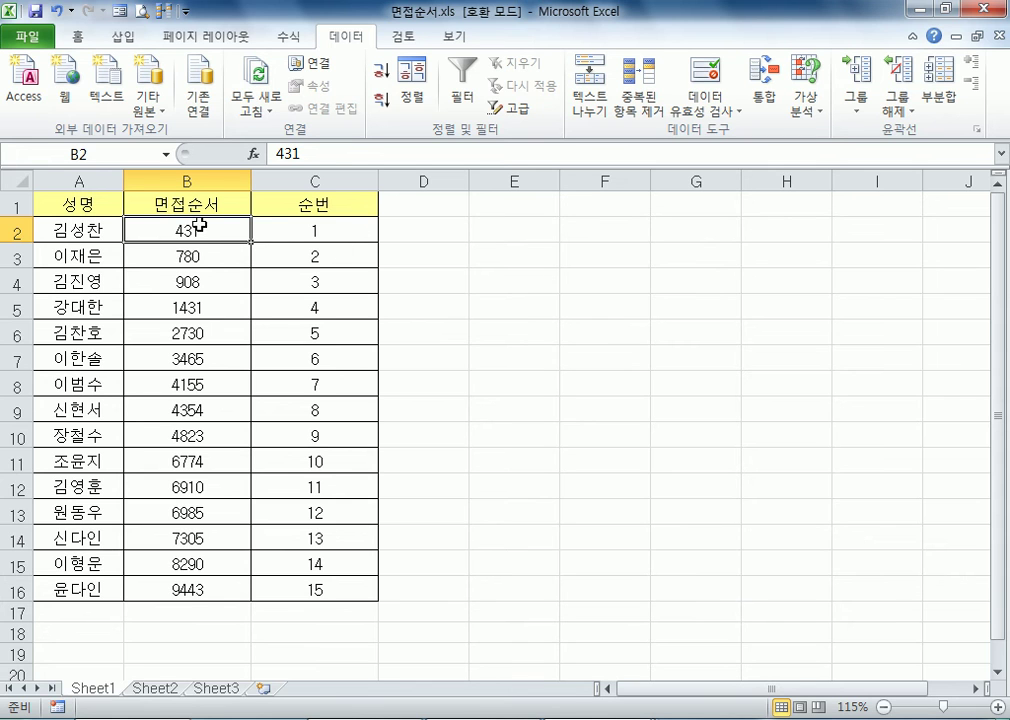
click(381, 101)
click(381, 70)
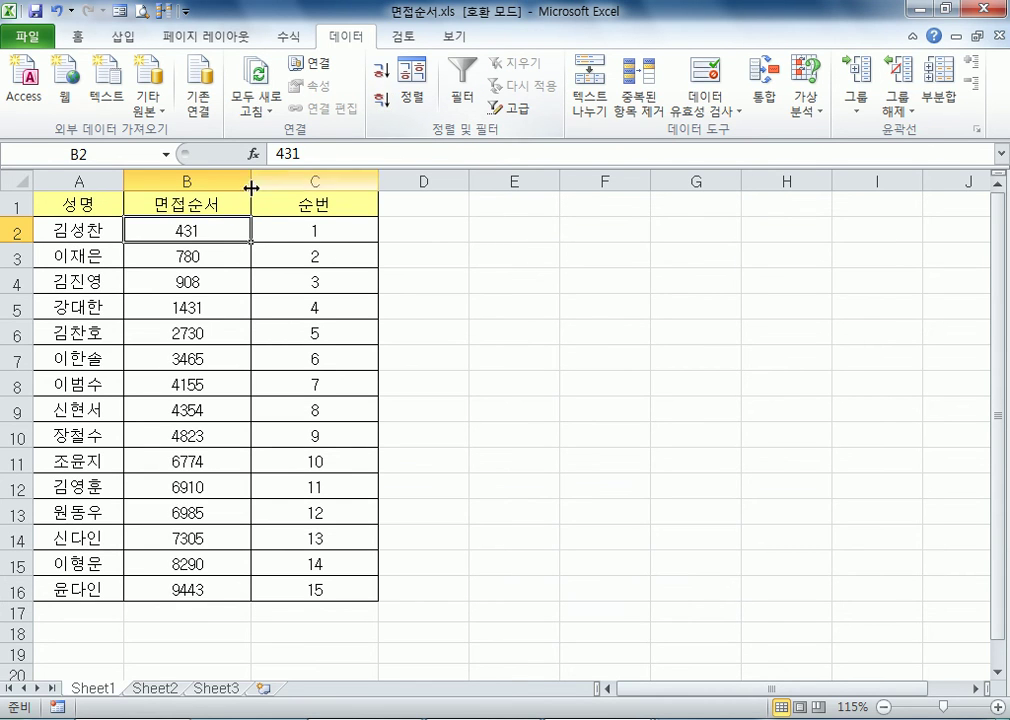
Replace the ROW formulas in C2:C16 with their values using Paste Special with the 값 option, and check the contents of C3
drag(300, 230, 310, 590)
key(ctrl+c)
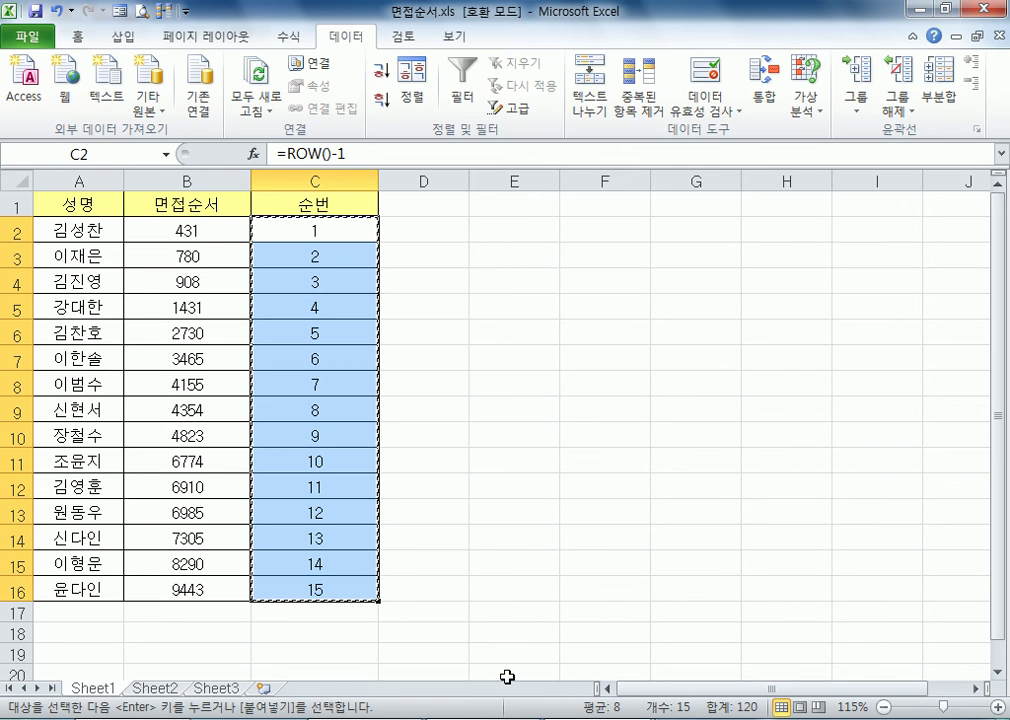
right_click(329, 231)
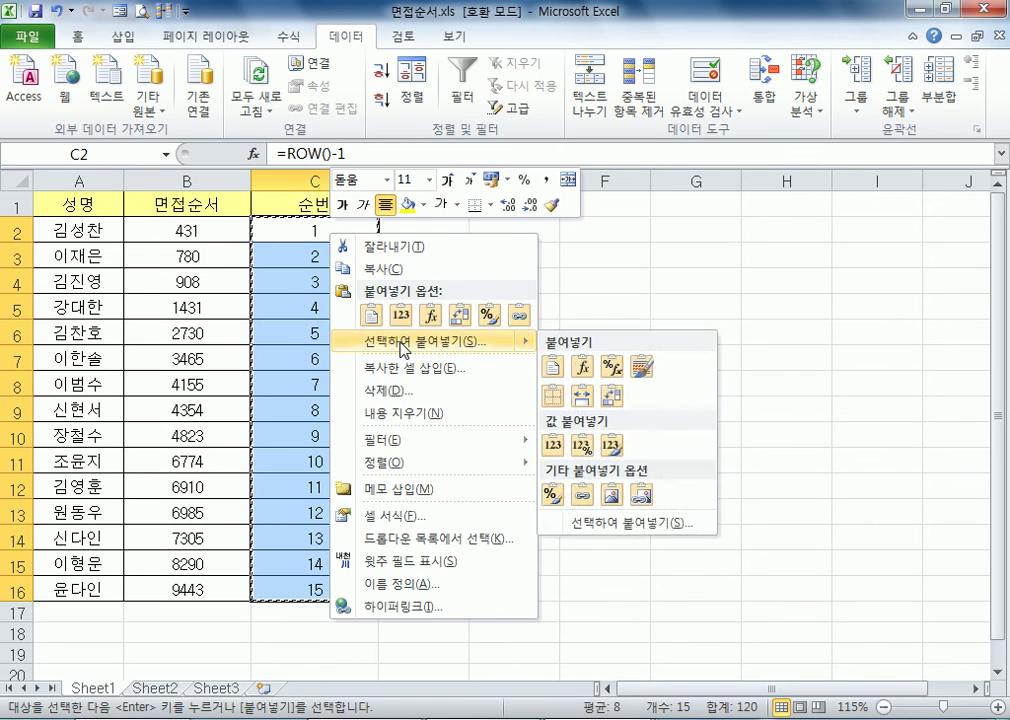
click(404, 350)
click(250, 269)
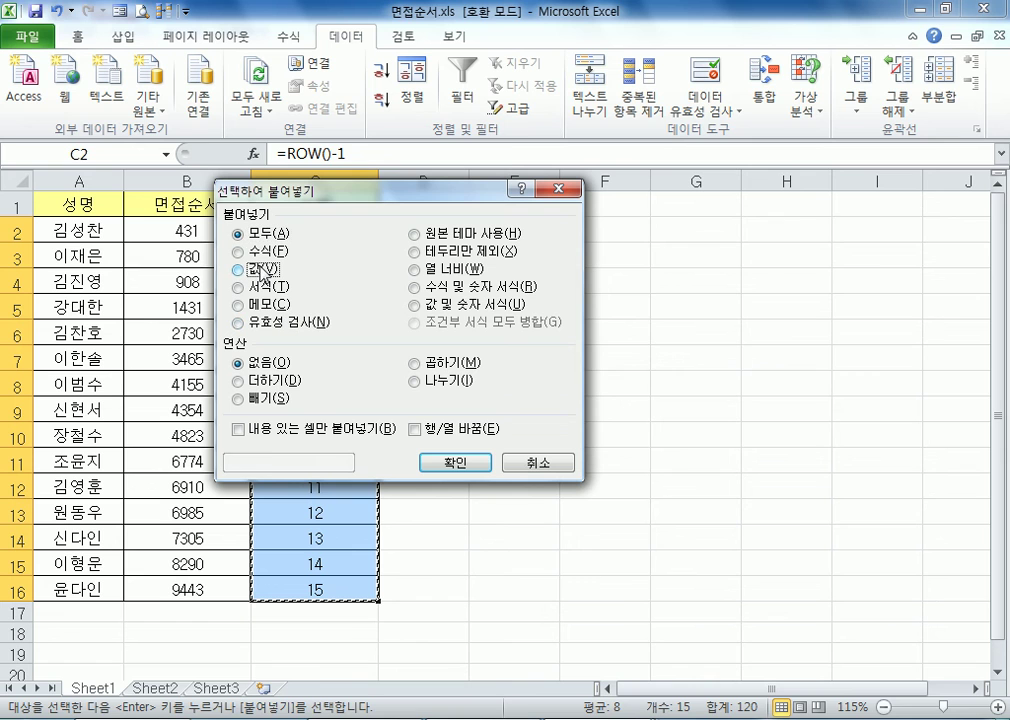
click(471, 464)
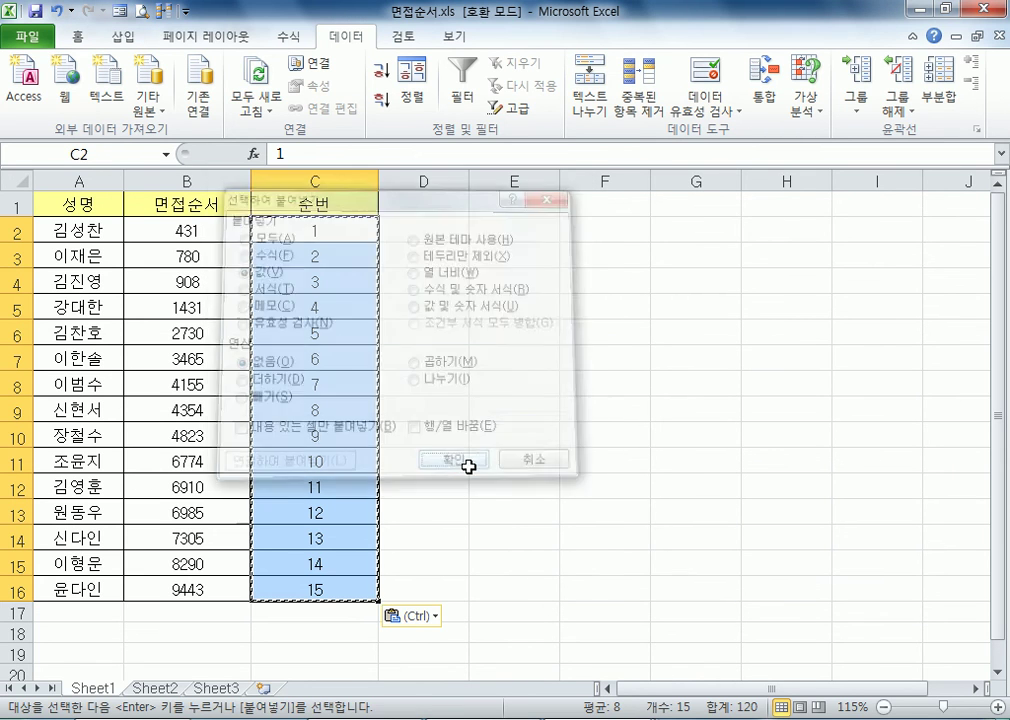
double_click(316, 256)
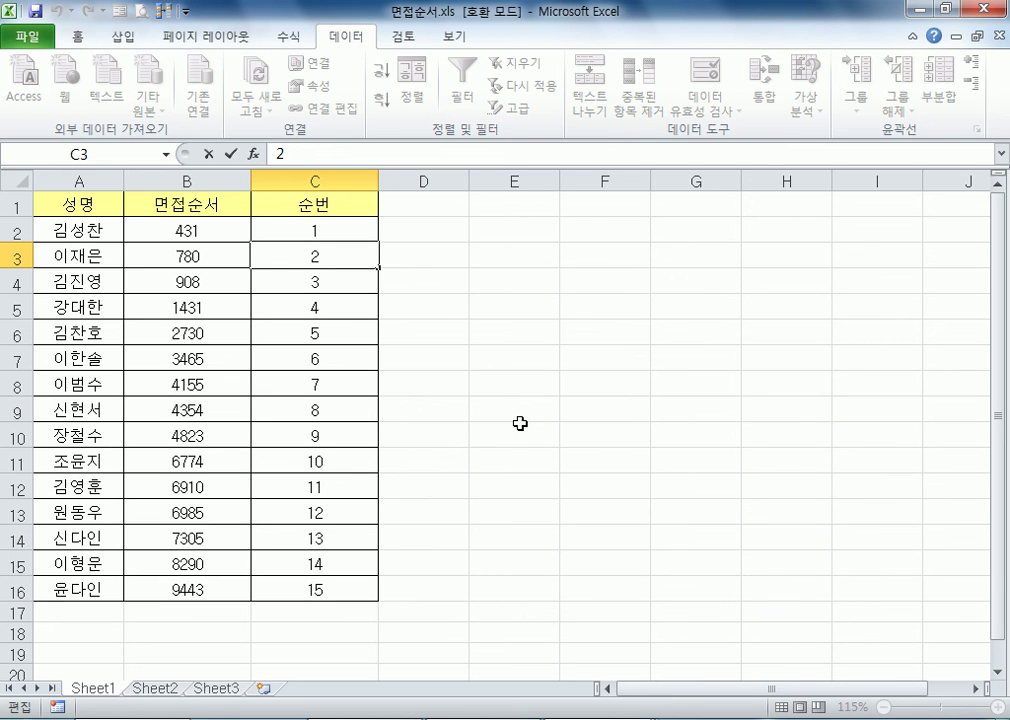
Sort the table by 성명 in ascending order and compare the names with their fixed 순번 numbers
click(79, 229)
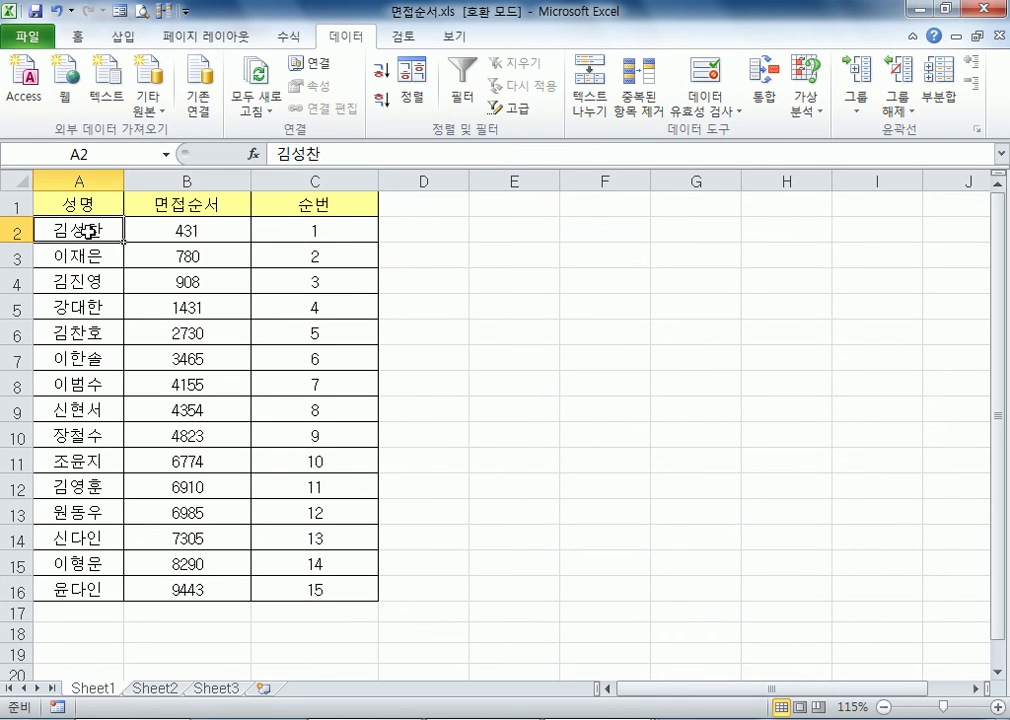
click(383, 72)
drag(95, 230, 90, 586)
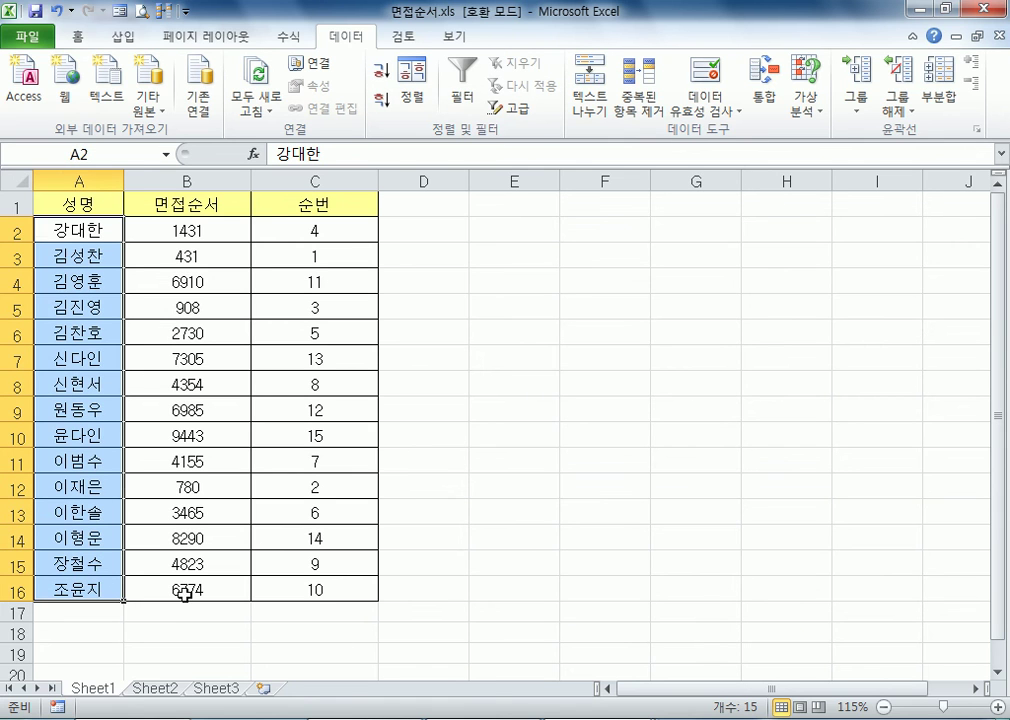
click(61, 228)
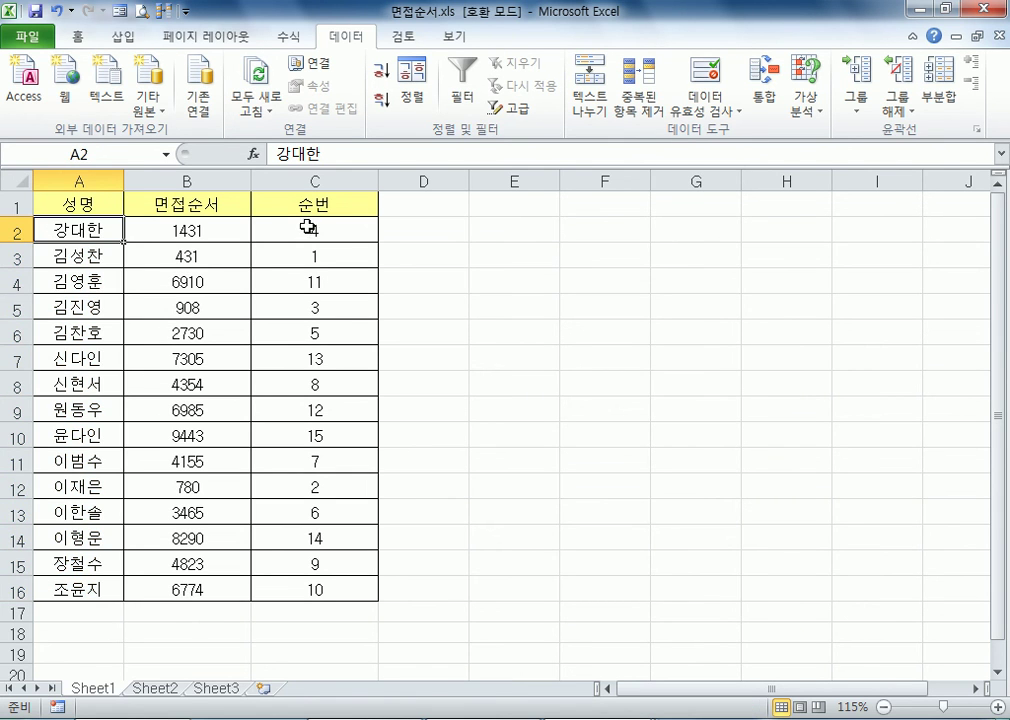
click(268, 233)
click(88, 262)
click(309, 256)
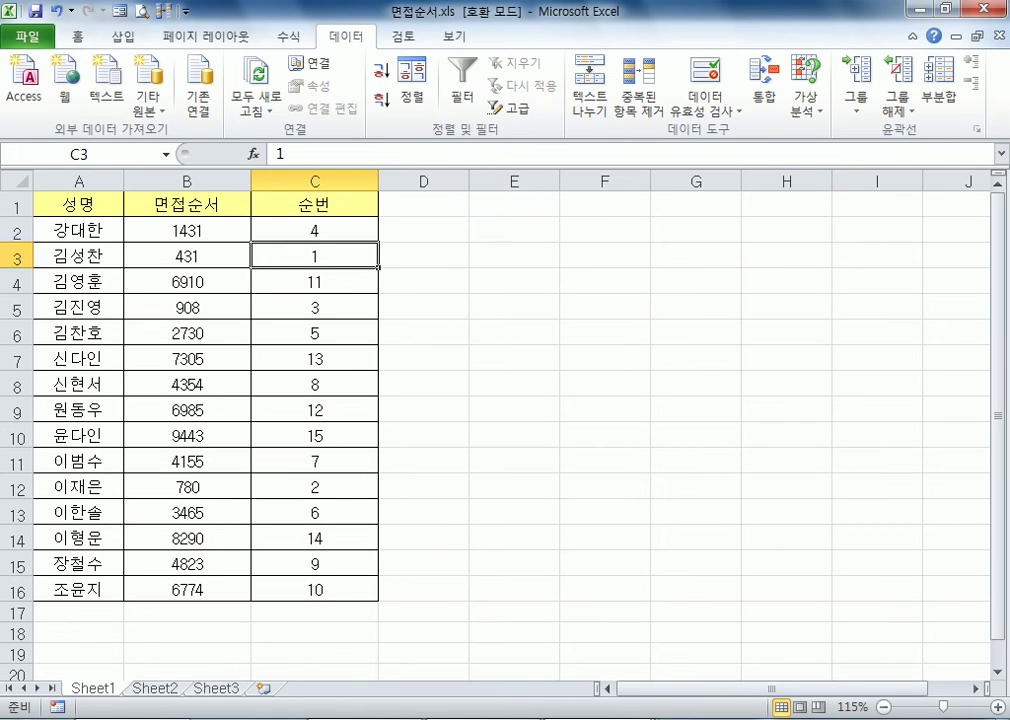
Switch to the Notepad notes, place the window beside the worksheet and go to the end of the text
key(alt+Tab)
drag(503, 14, 743, 40)
key(super+Right)
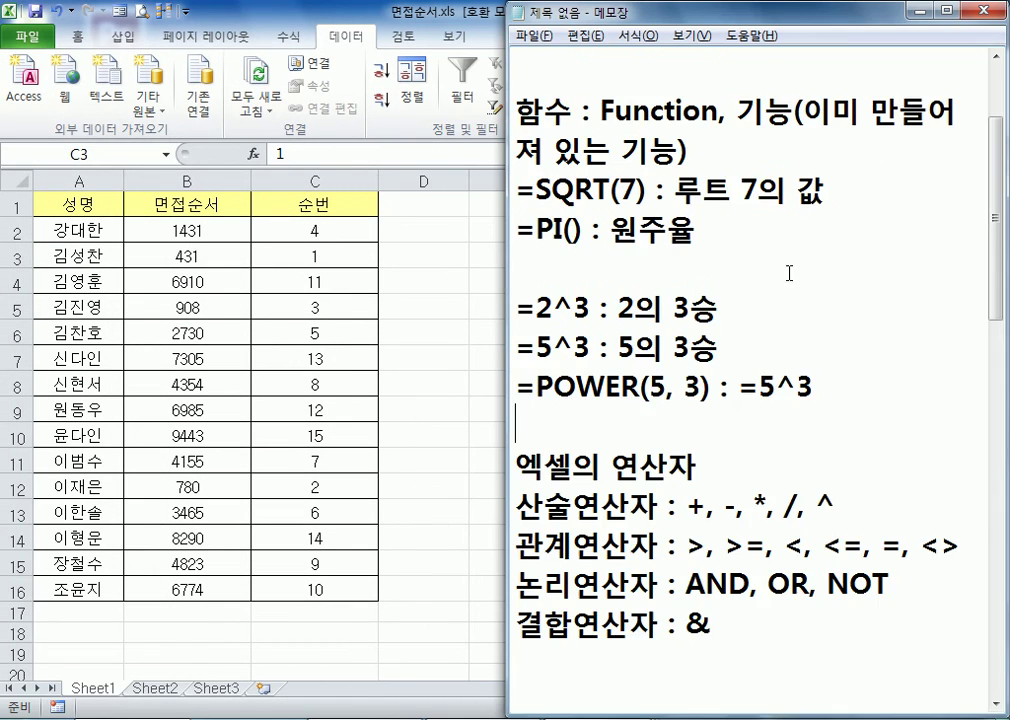
scroll(722, 474, down, 8)
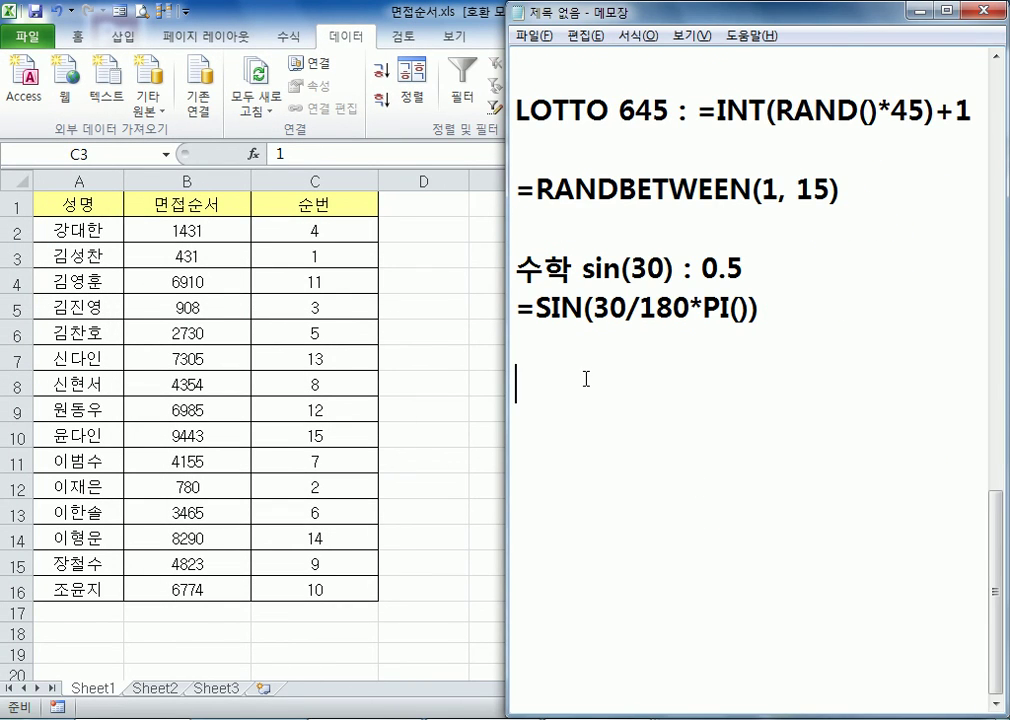
Write the note "면접점수 : 난수발생하는 함수를 사용(" on the empty line below the SIN formula
text(su)
key(BackSpace)
key(BackSpace)
key(Hangul)
text(녀)
key(BackSpace)
text(면접점수)
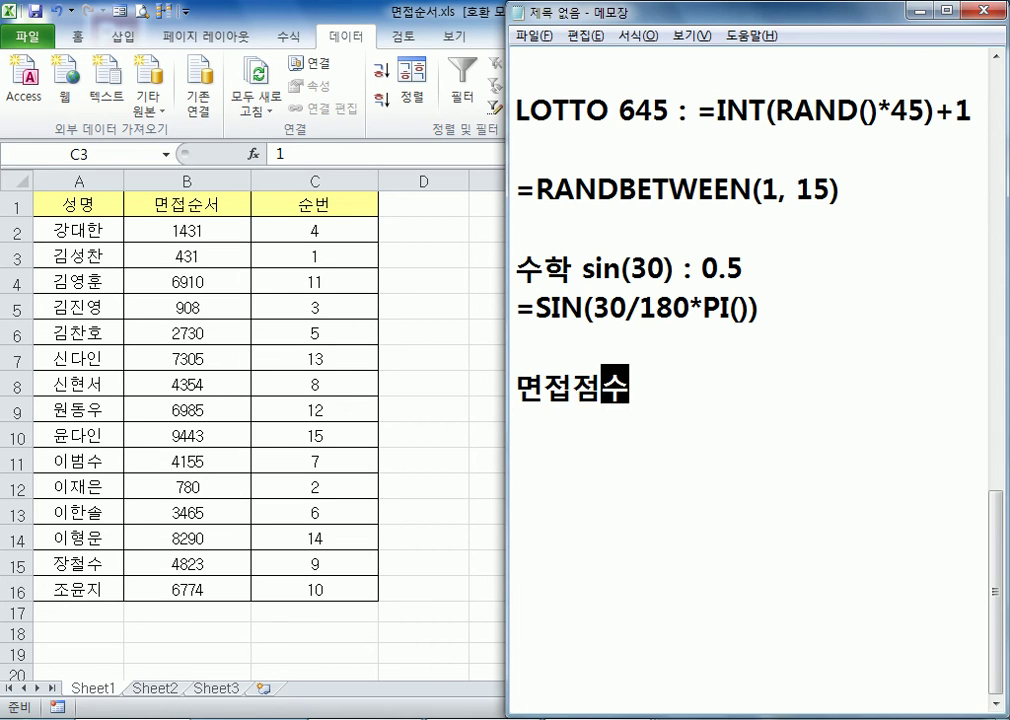
text( : ㄴ)
text(난수발생하)
text(는 함수를 ㅅ)
text(ㅏ용()
Complete the 면접점수 note with the function name "RANDBETWEEN)"
text(r)
text(a)
key(BackSpace)
key(BackSpace)
text(RANDW)
key(BackSpace)
text(BE)
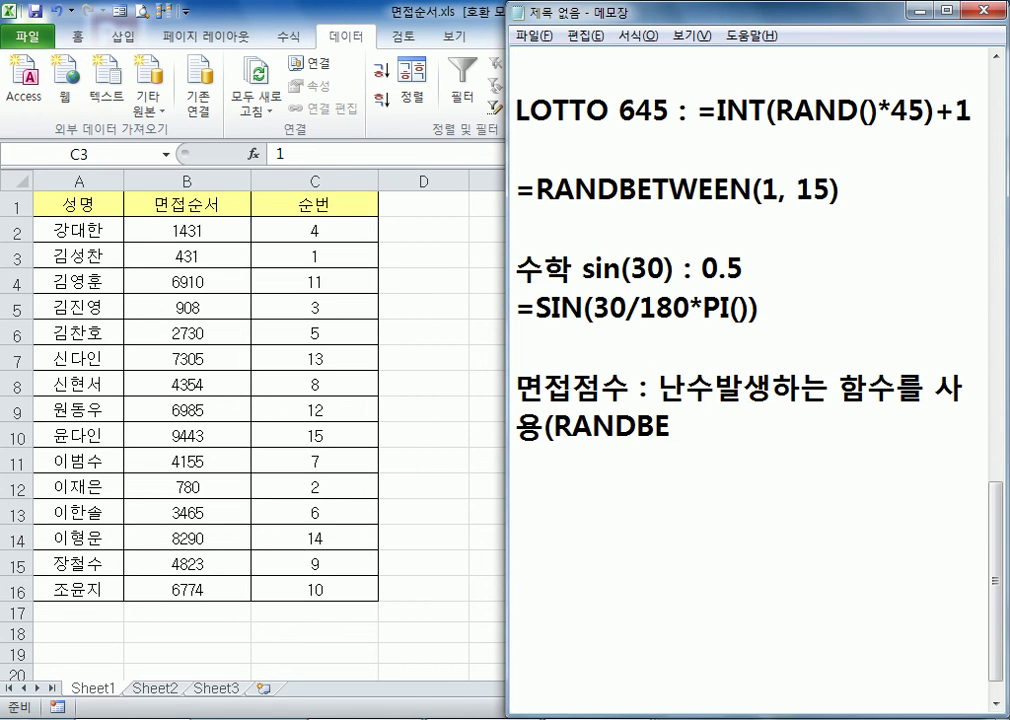
text(TWWN)
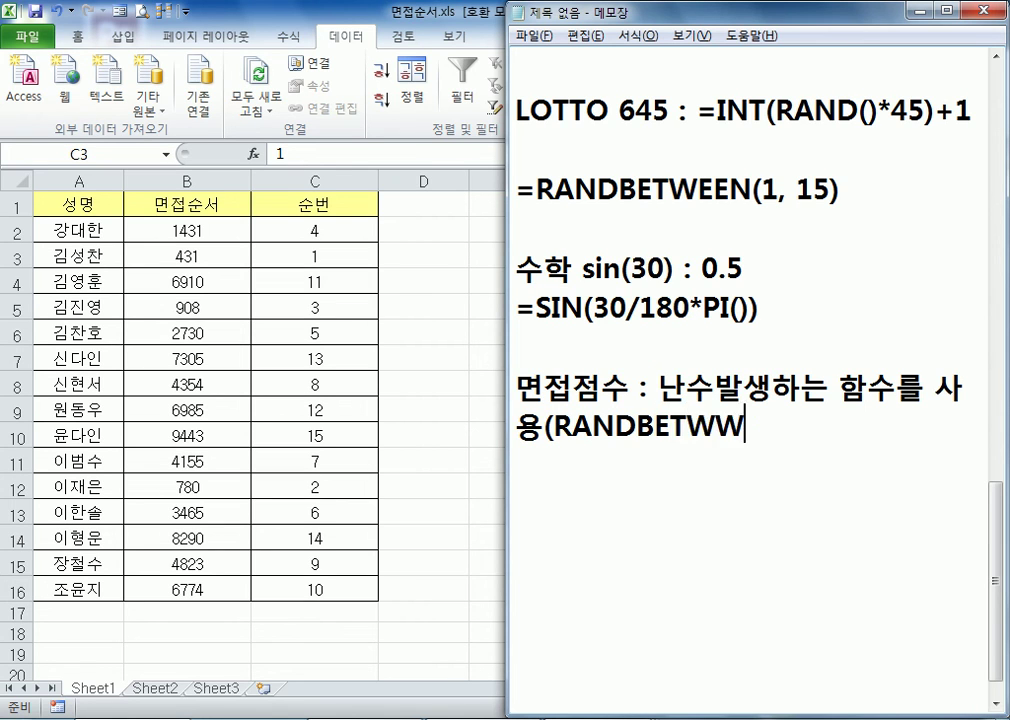
key(BackSpace)
key(BackSpace)
text(ㄷㄷ)
key(BackSpace)
key(BackSpace)
key(Hangul)
text(EEN))
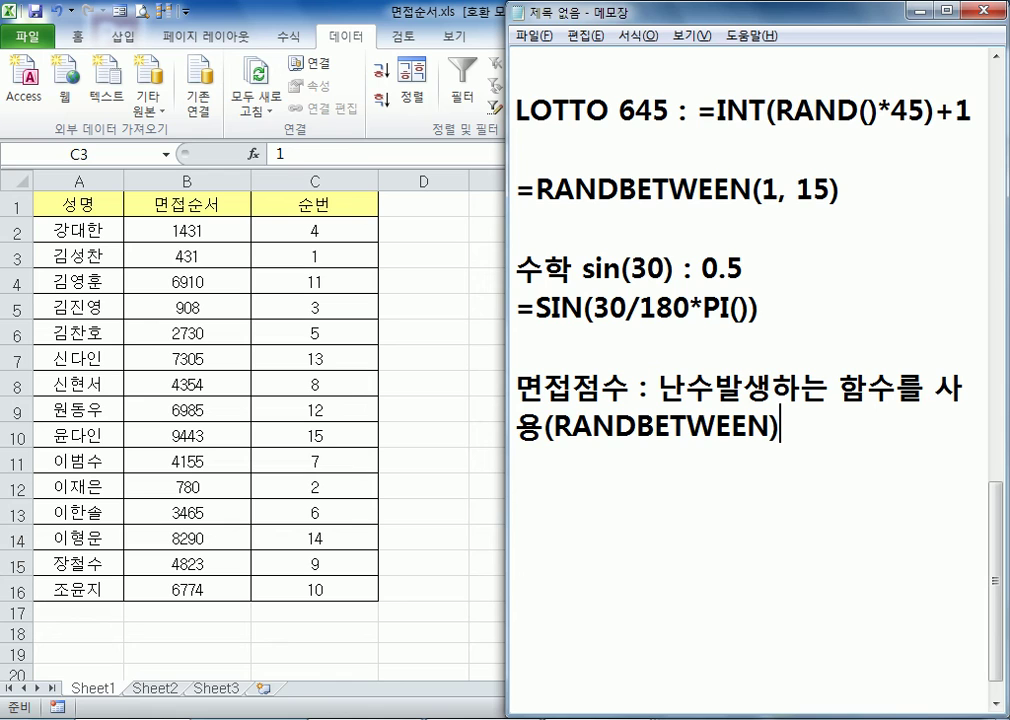
Add a new line reading "난수는 명령이나 기능에 의해서 다시 재조정되기 때문에 값을 고정시킨다"
key(Return)
text(난수ㄴ)
text(는 )
text(명령에)
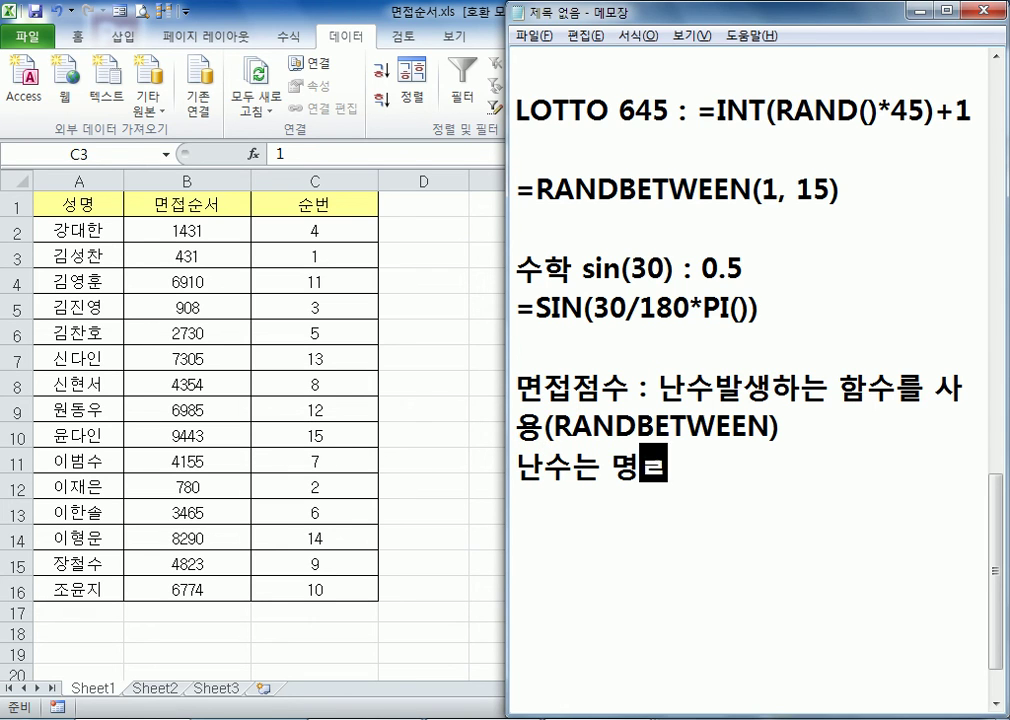
key(BackSpace)
text(이난)
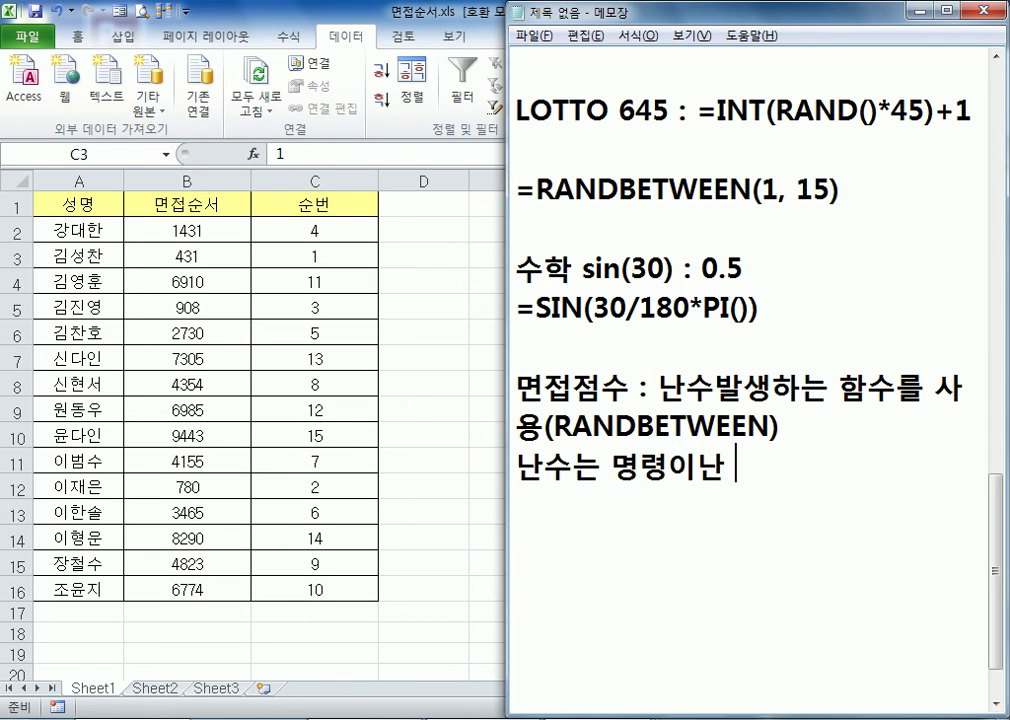
key(BackSpace)
key(BackSpace)
text(나 기능에)
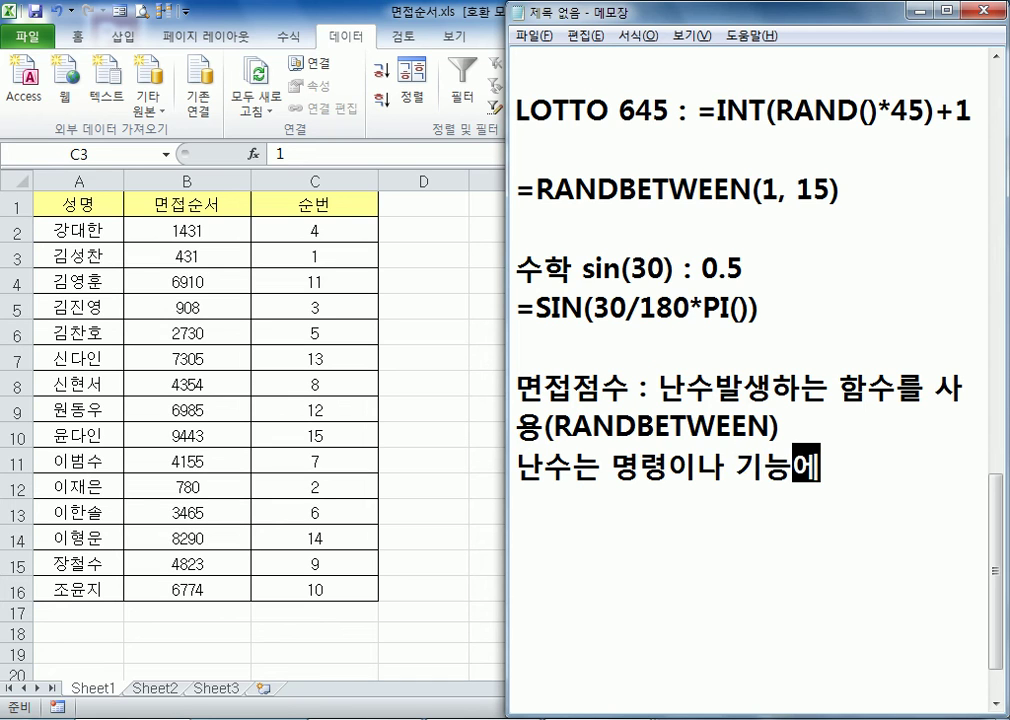
text( 이)
key(BackSpace)
text(의햇서 다 시 재조)
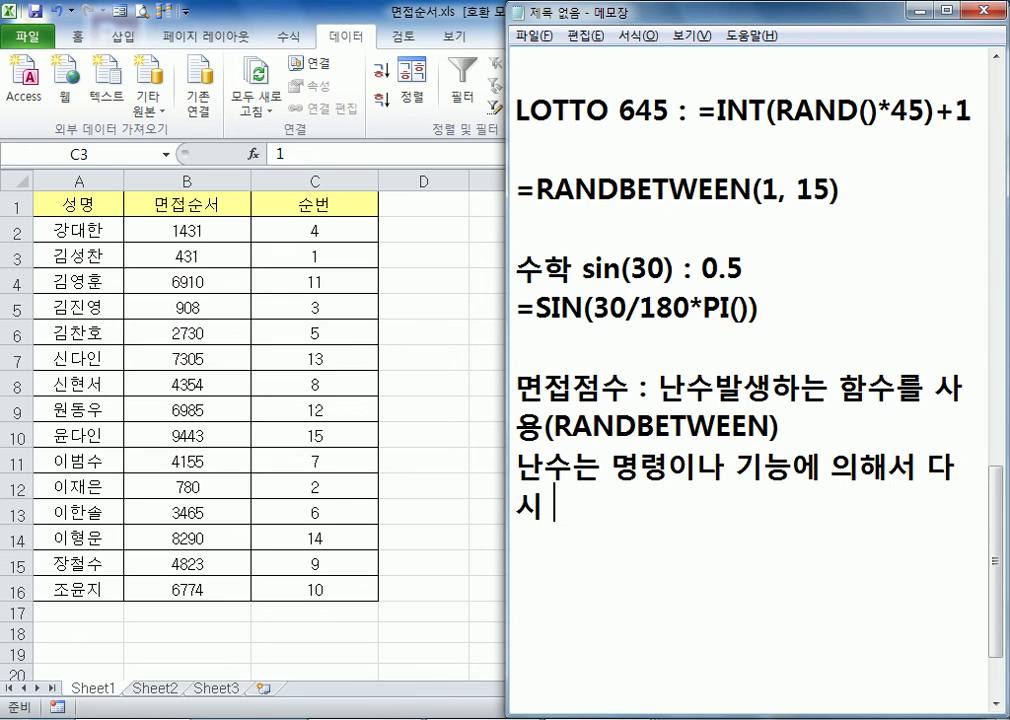
text(정되)
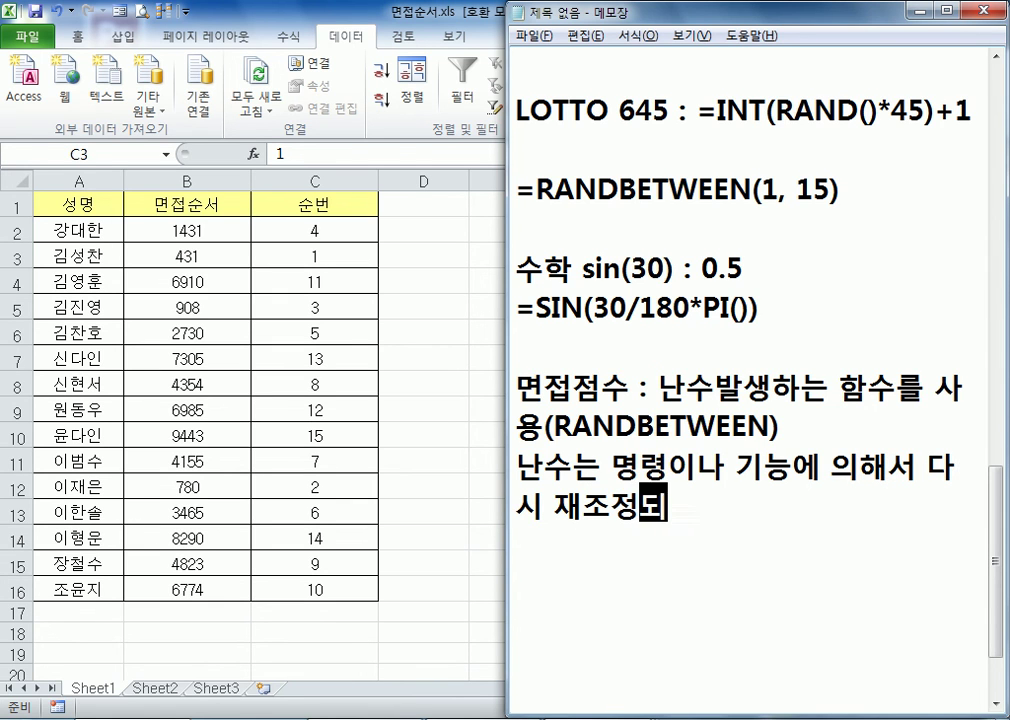
text(기 땜문에)
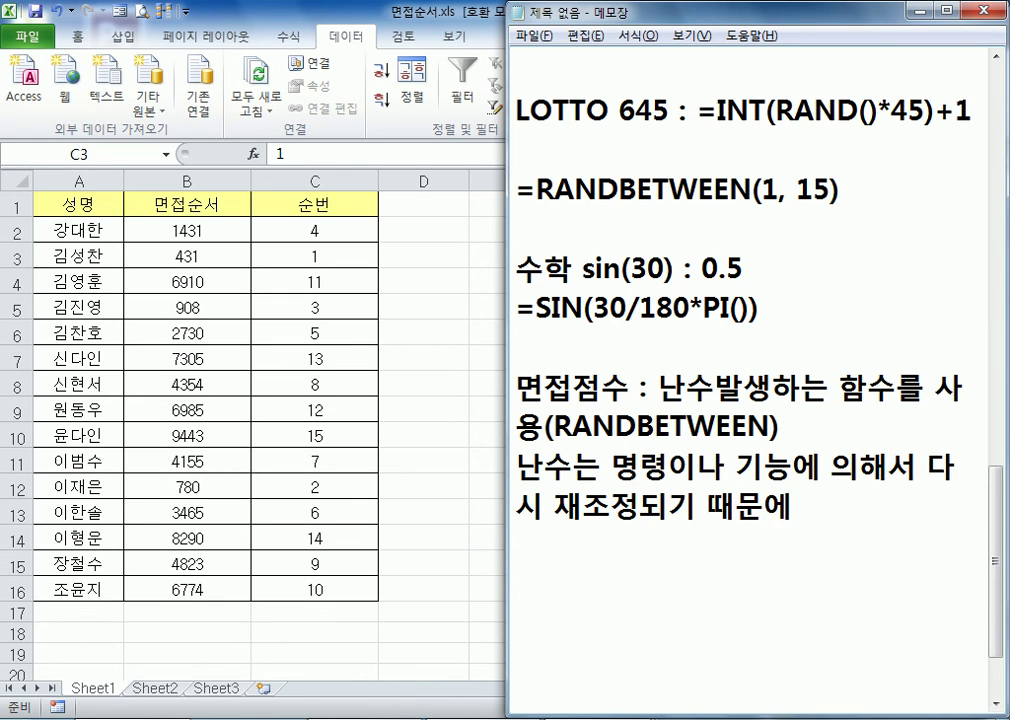
text( 갑을 고정시킨)
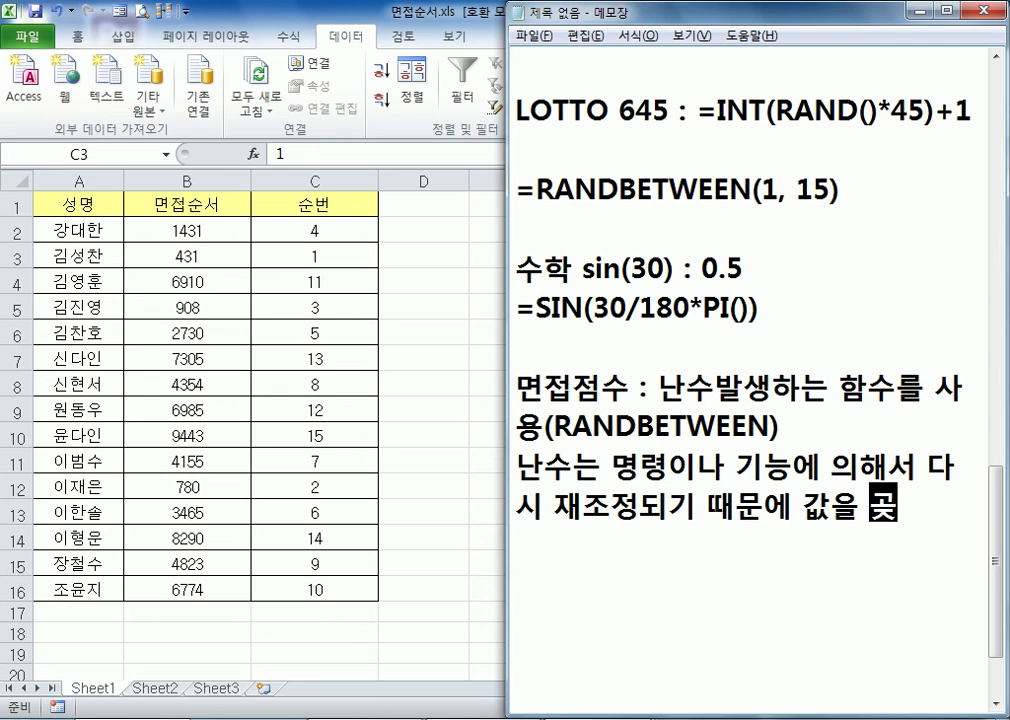
text(다)
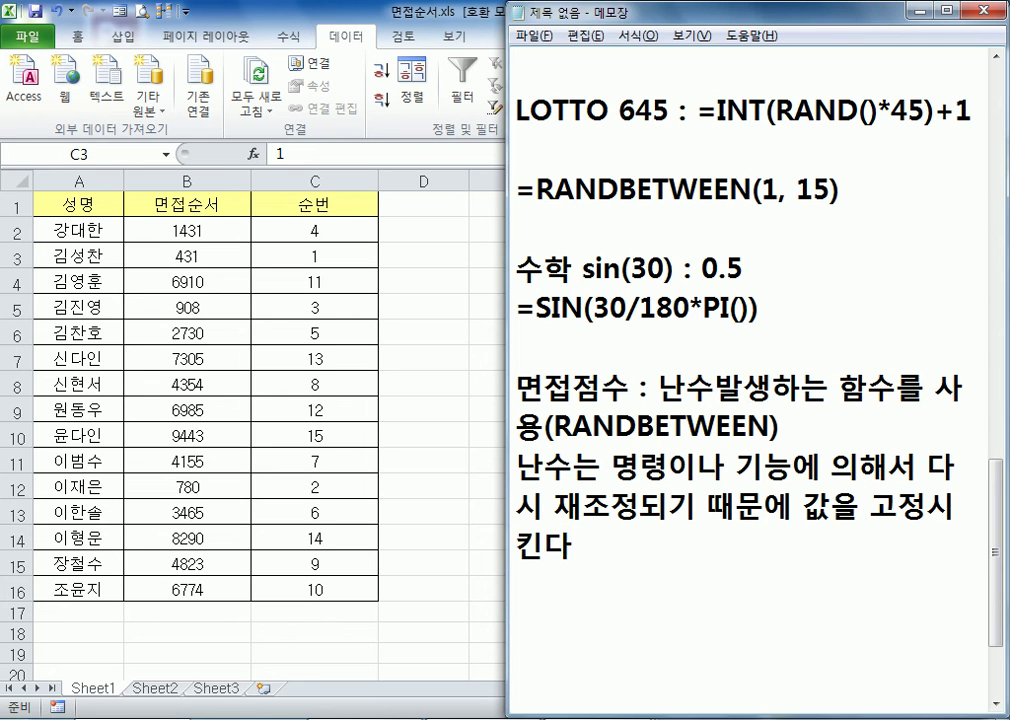
Append " > 난수값을 복사 -> 선택하여 붙여넣기 > 값" to the note about fixing the random values
text( >)
text(남수)
key(BackSpace)
key(BackSpace)
key(BackSpace)
text(난수값)
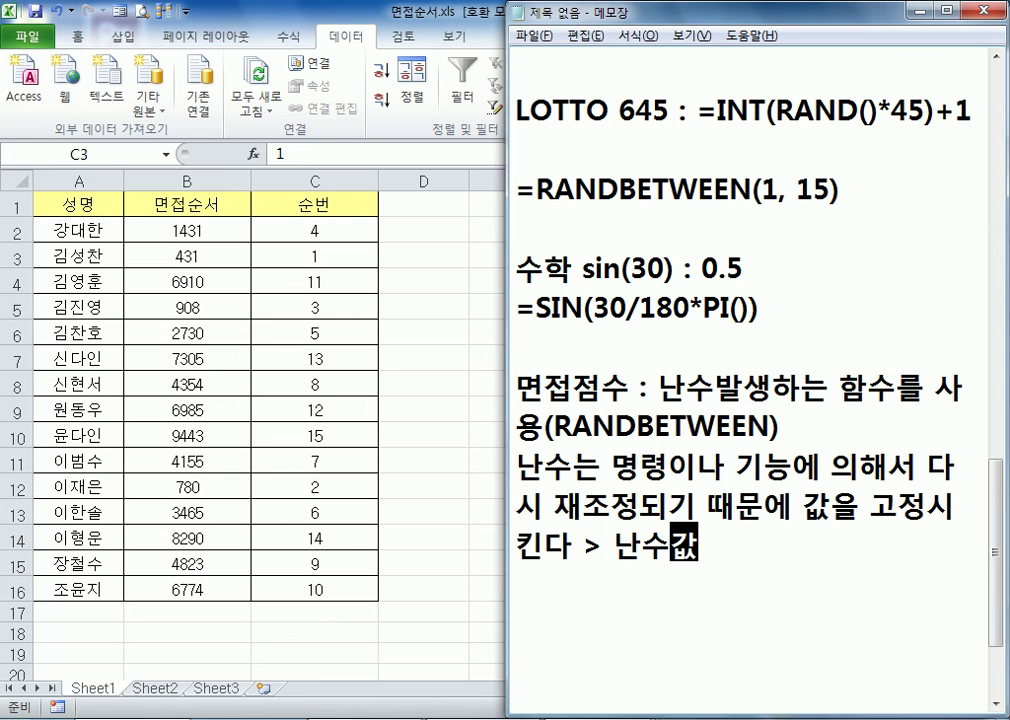
text(을 복사 )
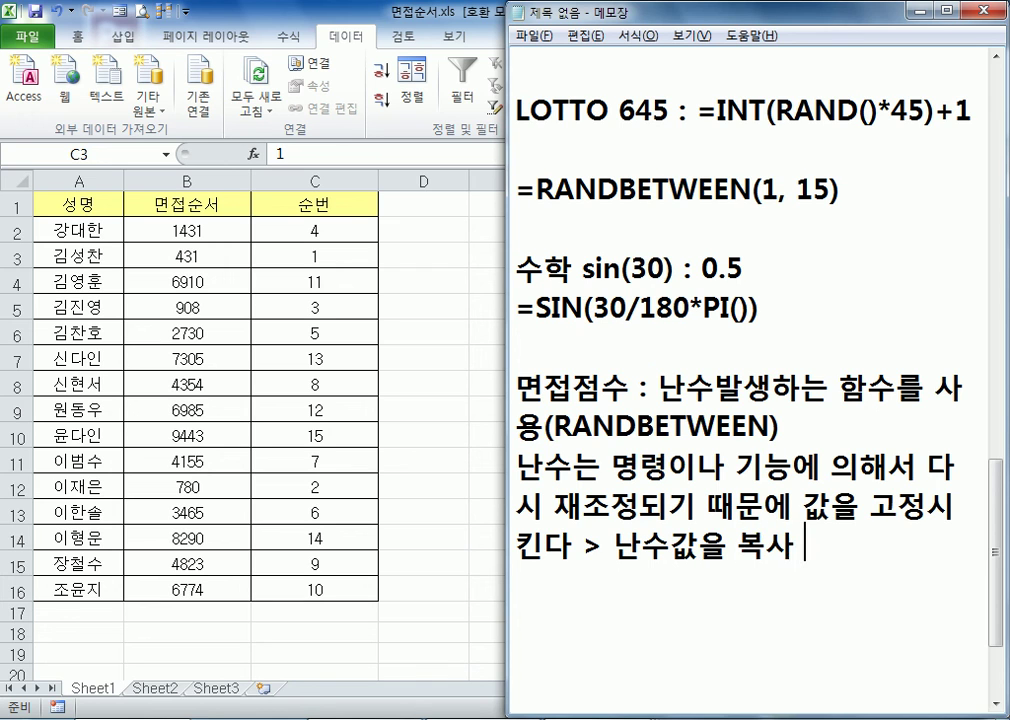
text(-> 선택하여 붙여넣기)
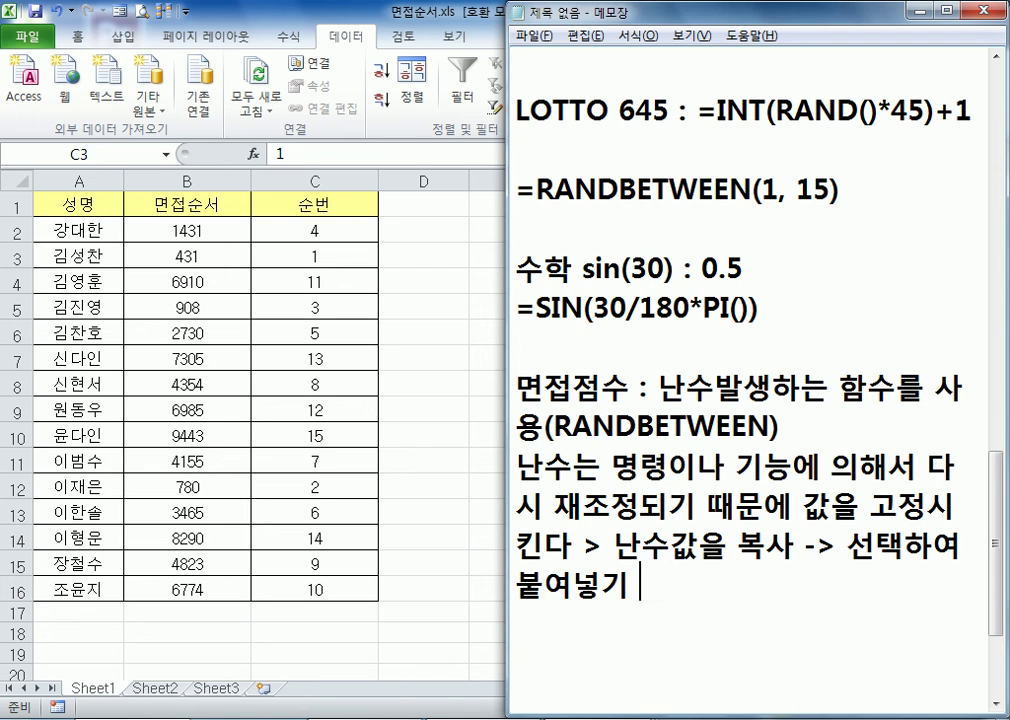
text( > 값)
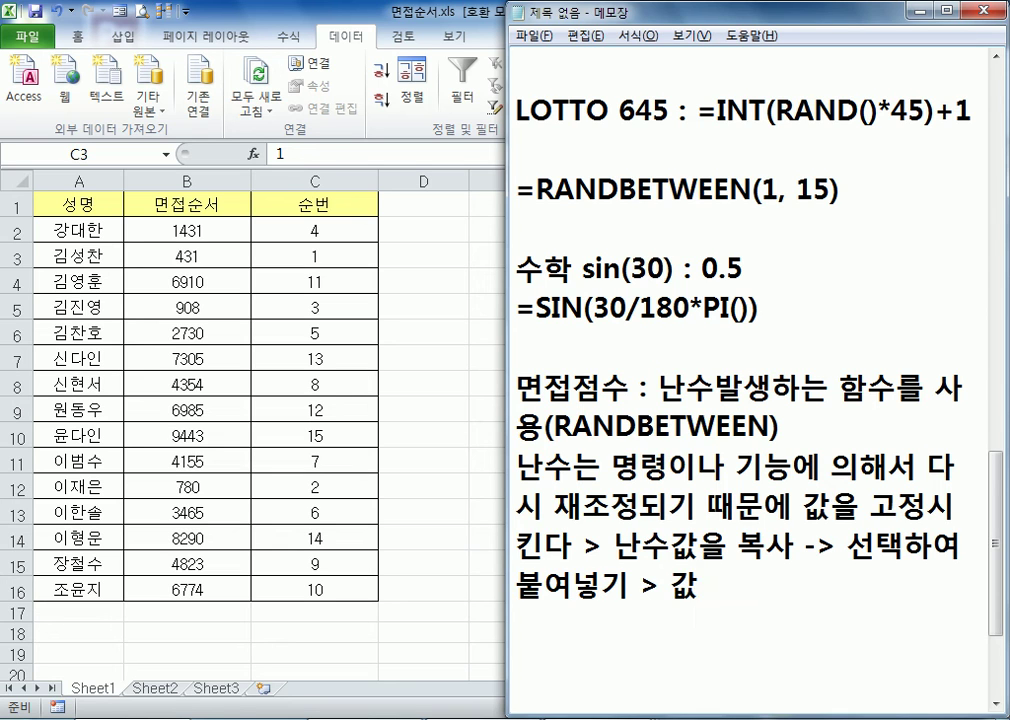
Leave a blank line and add the note "순번 : =ROW()-1"
key(Return)
key(Return)
text(수ㄴ번 )
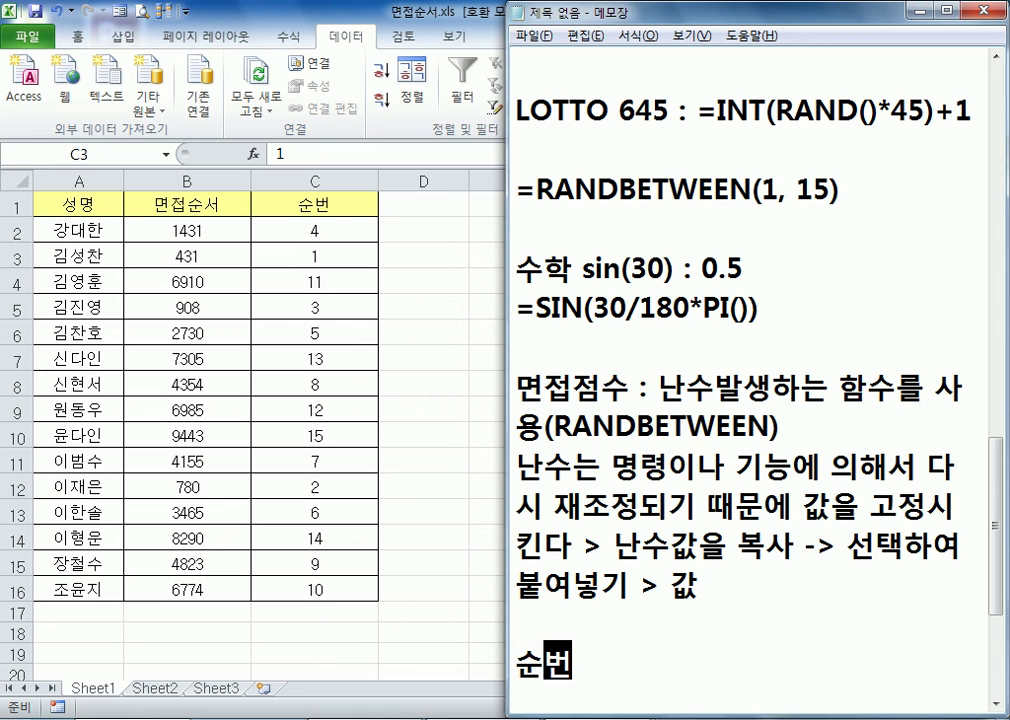
text(: )
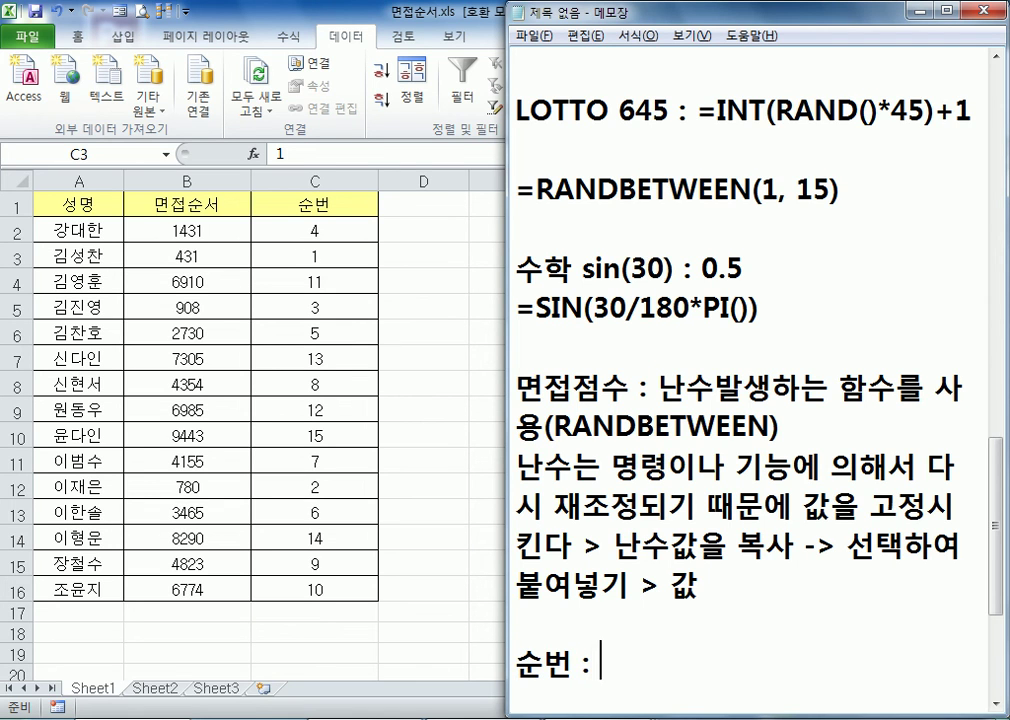
text(=ROW)
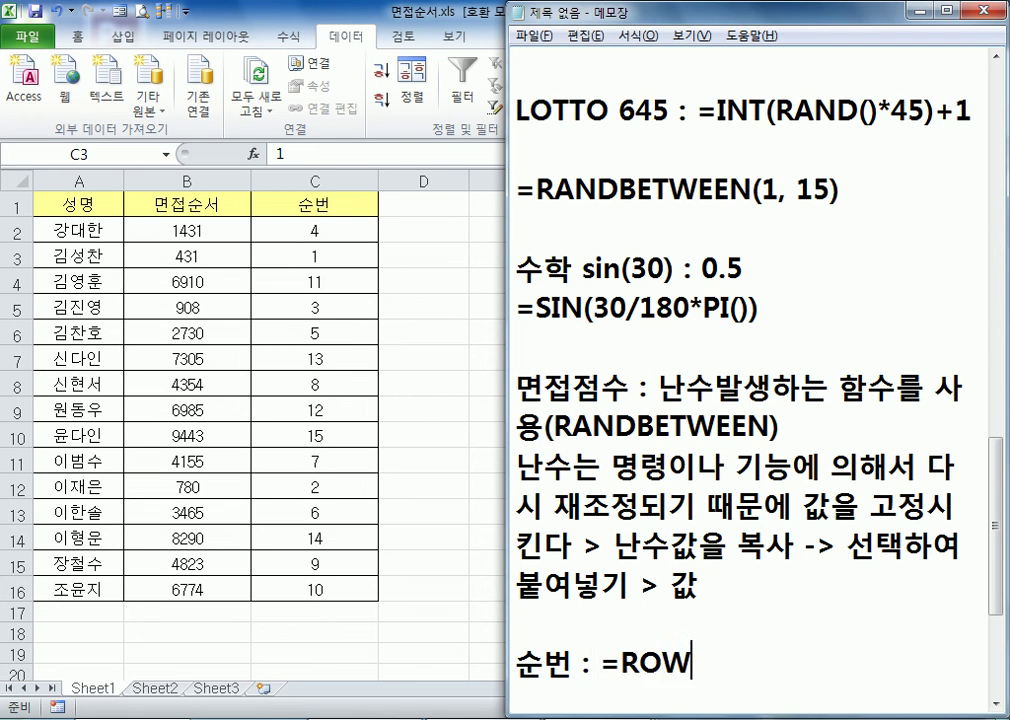
text(()-1)
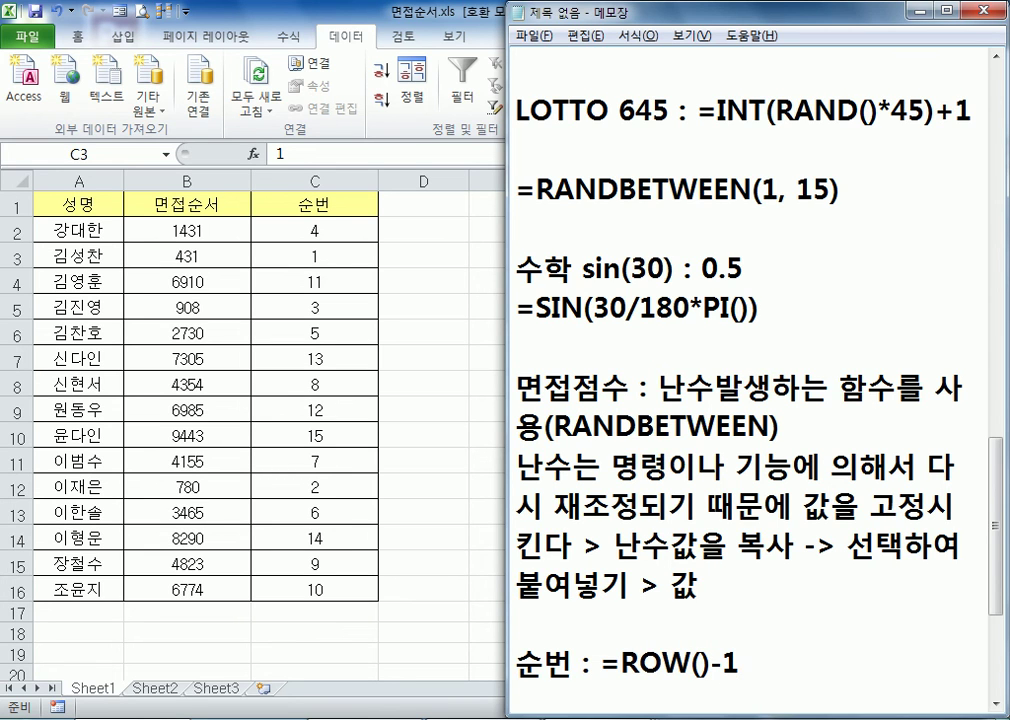
Add the line "2번째 사람이 1번" below the 순번 note and begin another line with "3번재 사람"
key(Return)
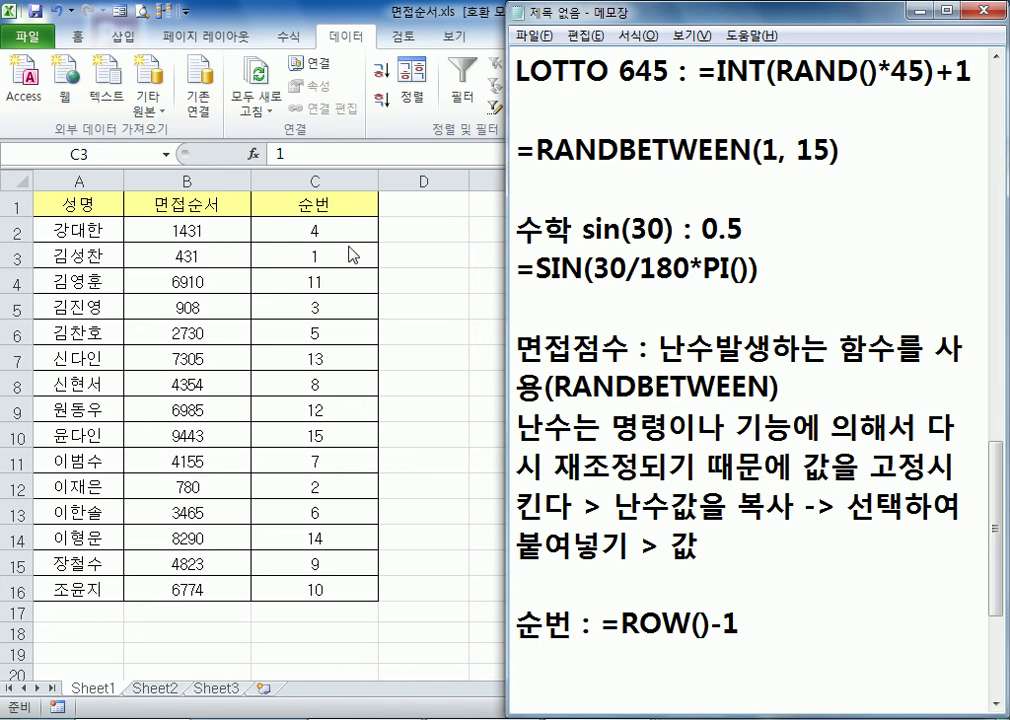
scroll(684, 434, down, 2)
text(2Q)
key(BackSpace)
text(번째 살)
text(람이 1)
text(번)
key(Return)
text(3번재 사람)
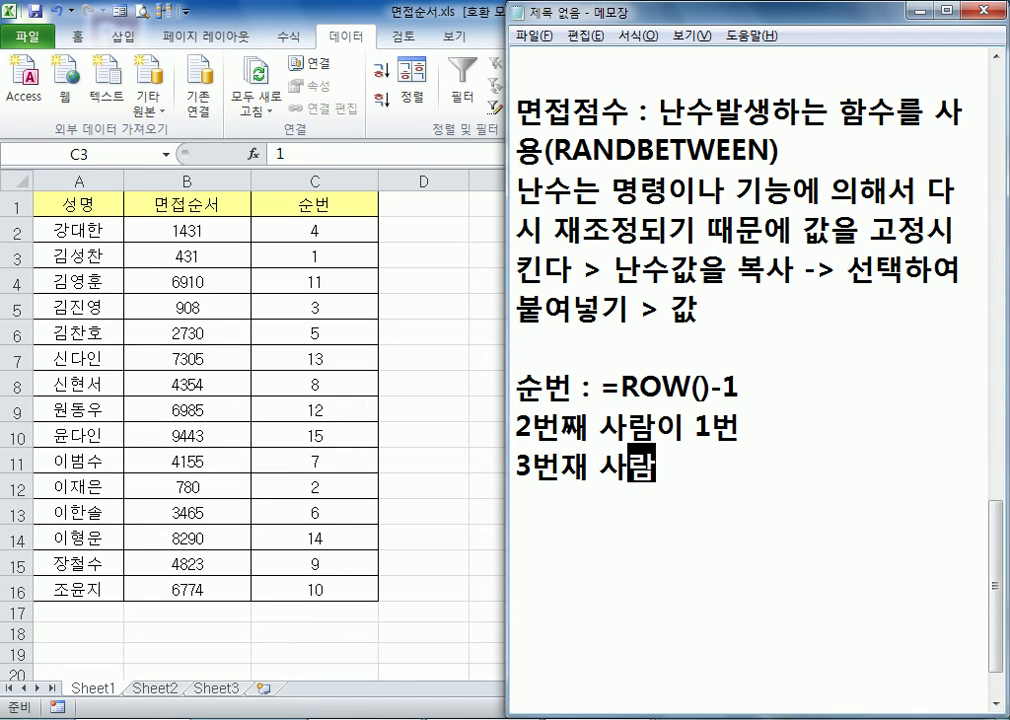
Insert "줄에 있는" before "사람이" in the line about the 2번째 person
click(626, 428)
key(Left)
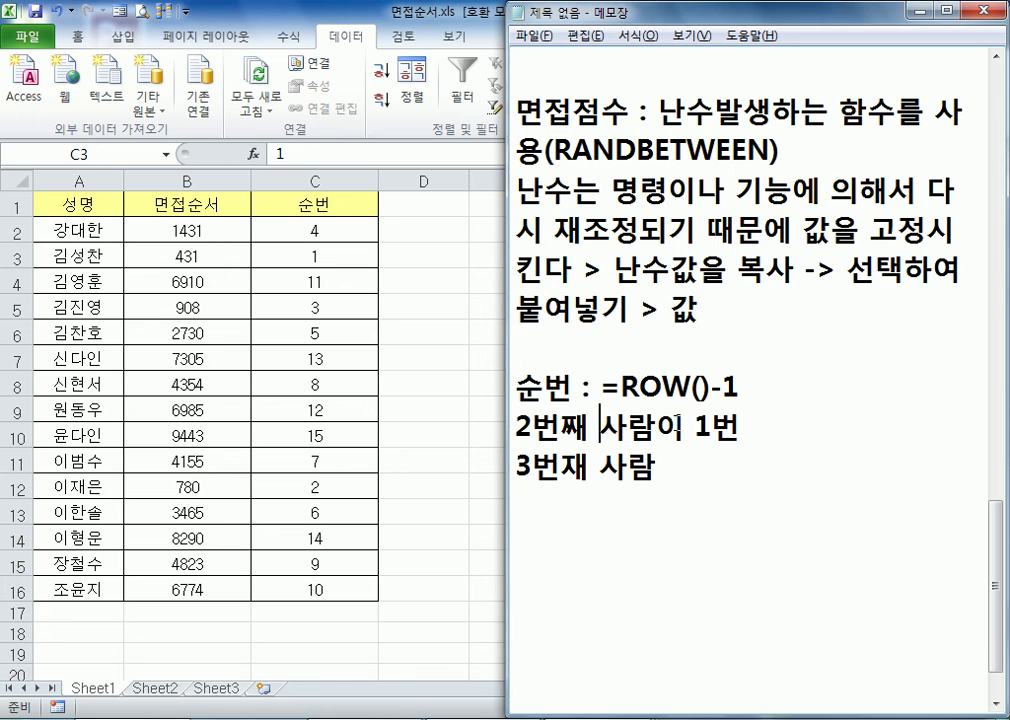
text(줄에 있)
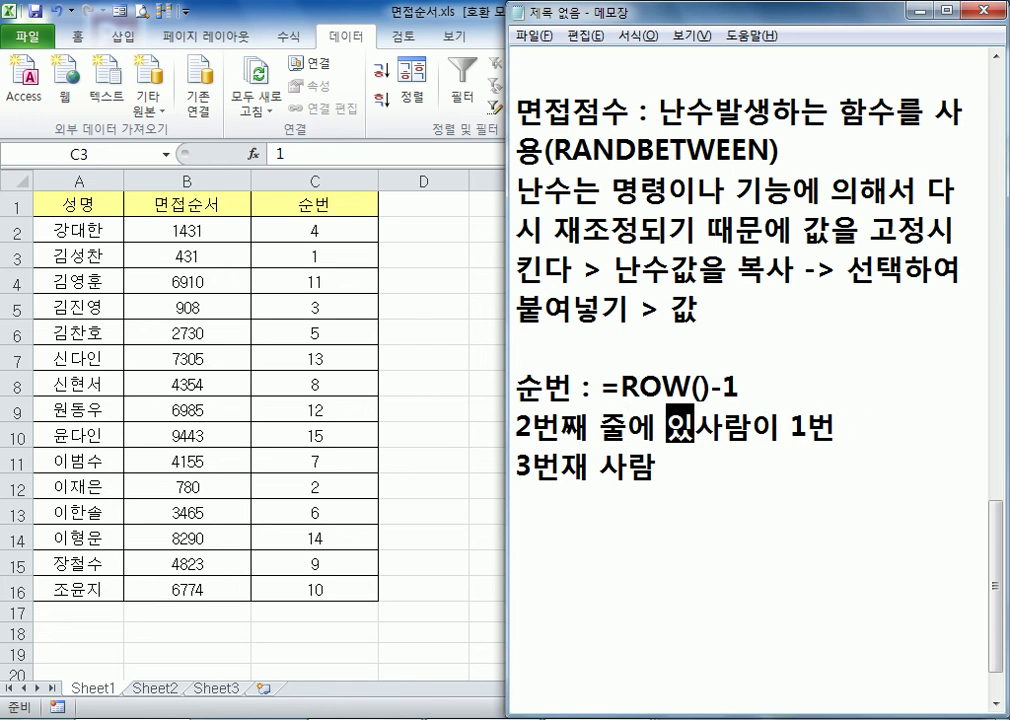
text(는)
Rewrite the last line as "3번째 줄에 있는 사람이 2번" and start a new line
click(656, 468)
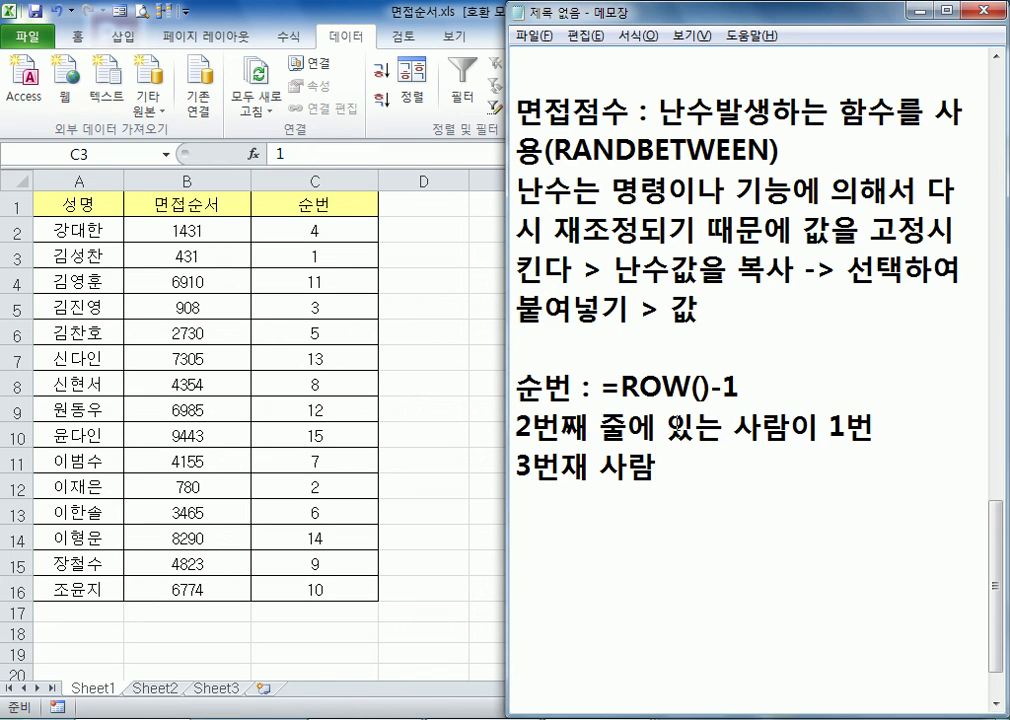
key(BackSpace)
key(BackSpace)
key(BackSpace)
key(BackSpace)
text(째 줄에 있는 삽)
text(람이 2번)
key(Return)
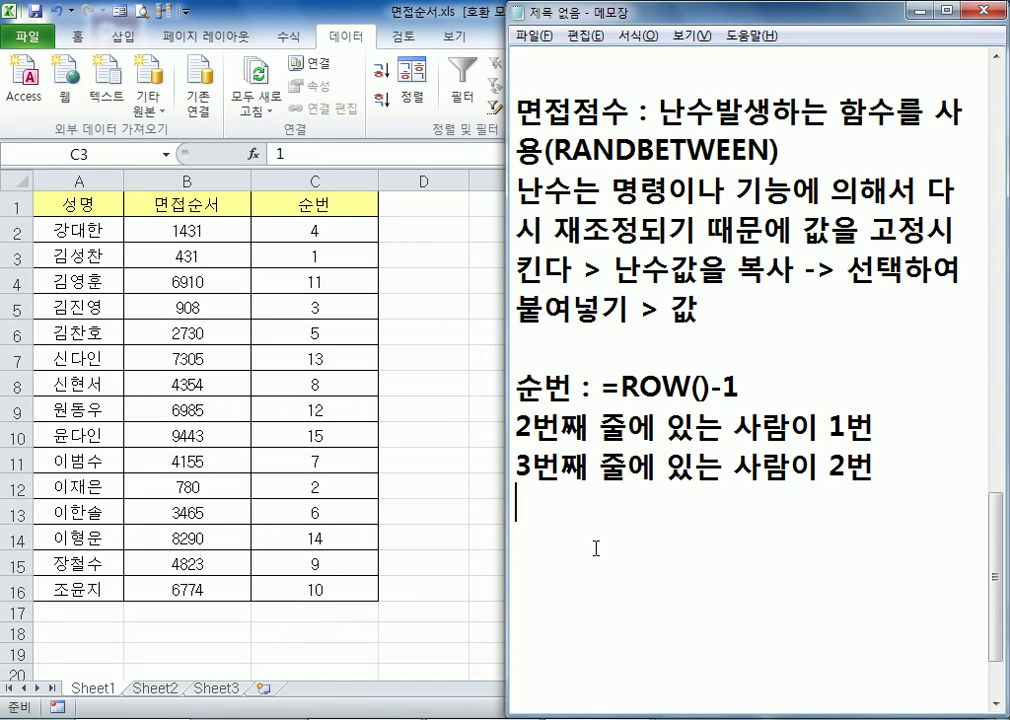
Leave a blank line and add the note "난수값을 기준으로 정렬하고, 순번을 고정하기 위해"
text(난)
key(Return)
text(숙값을 기준으로)
text( 정)
text(열)
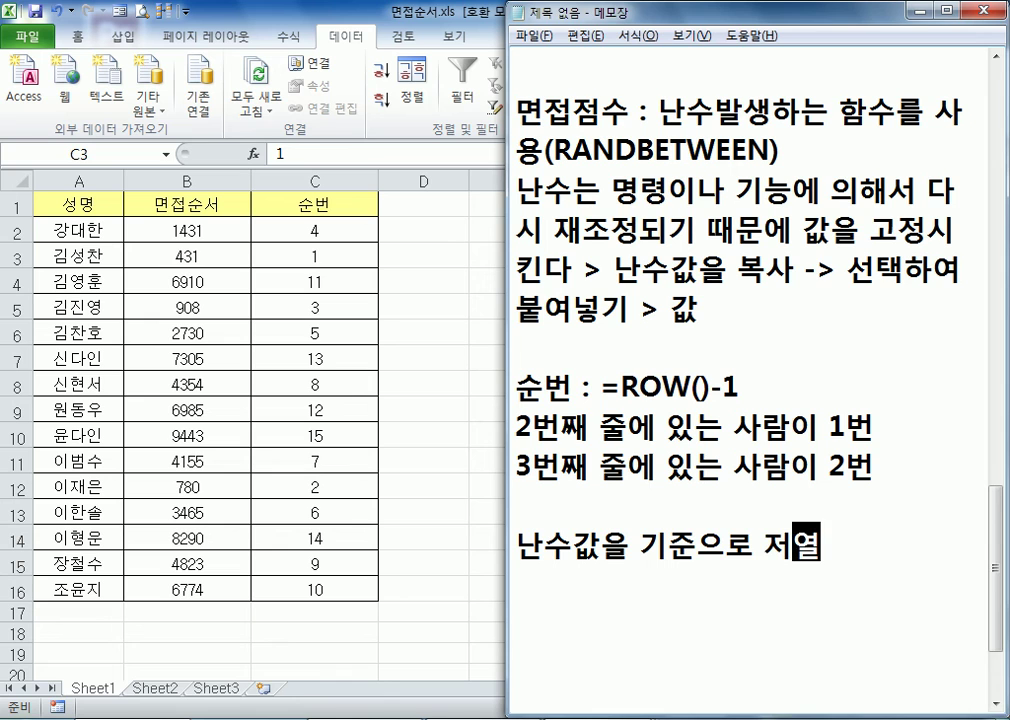
key(BackSpace)
text(ㅇ열하)
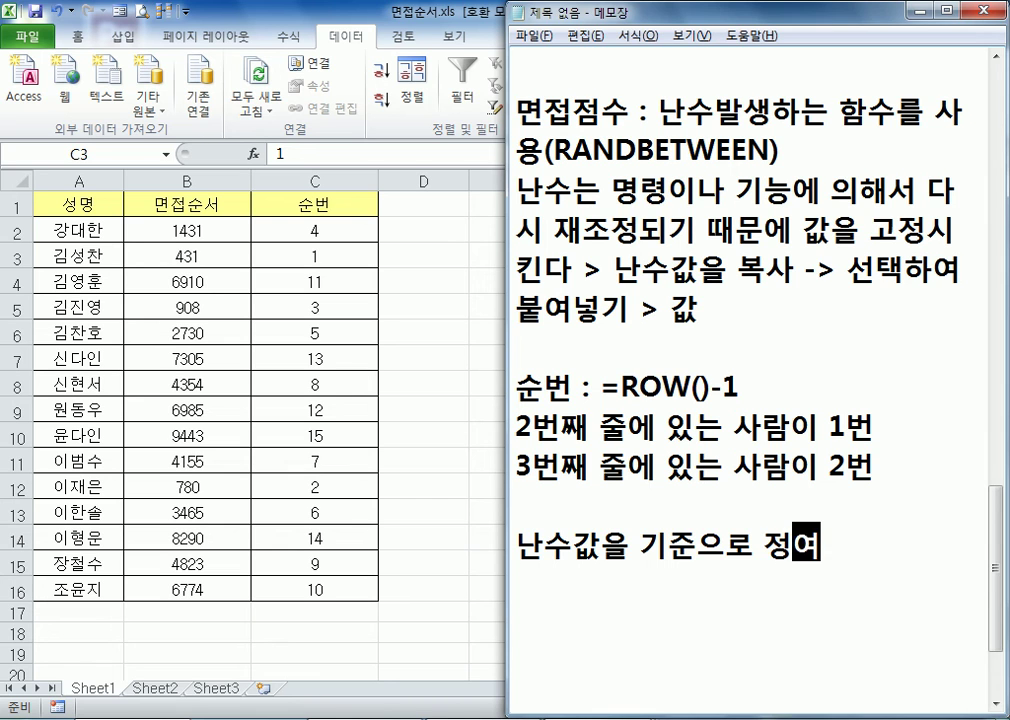
key(BackSpace)
key(BackSpace)
text(렬하고, 순)
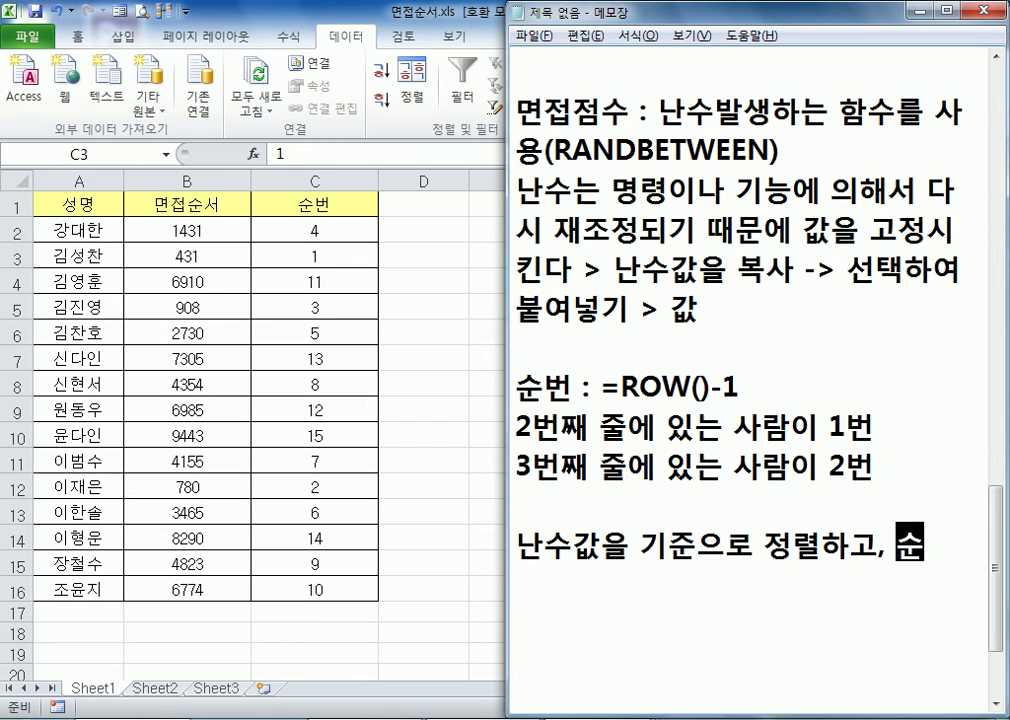
text(번으ㄹ 고정하기 )
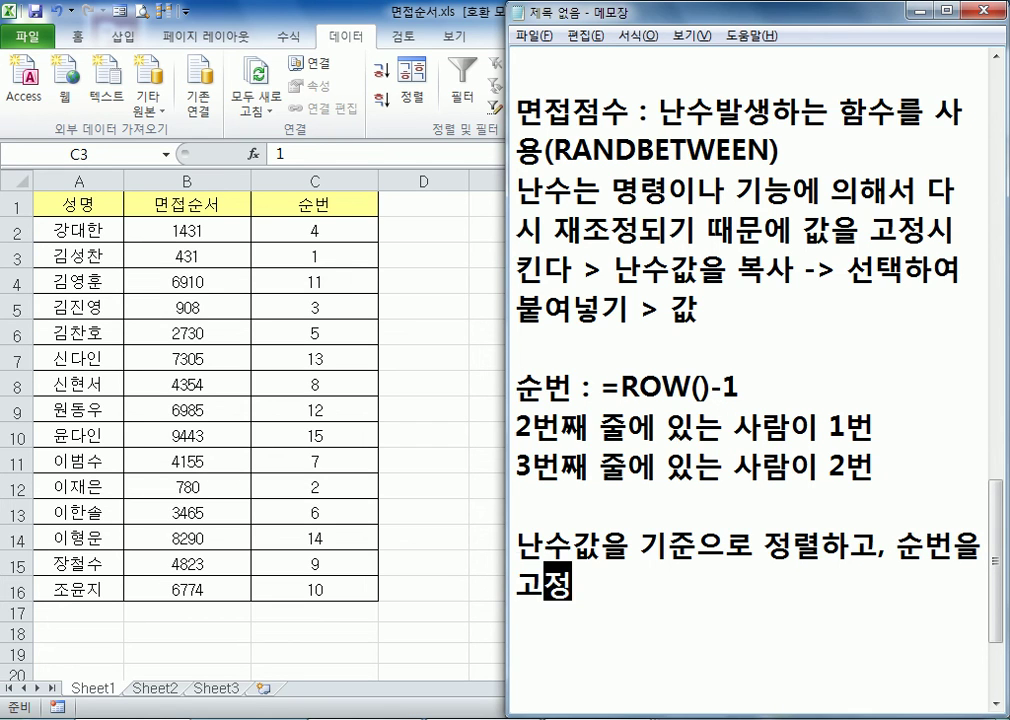
text(위해)
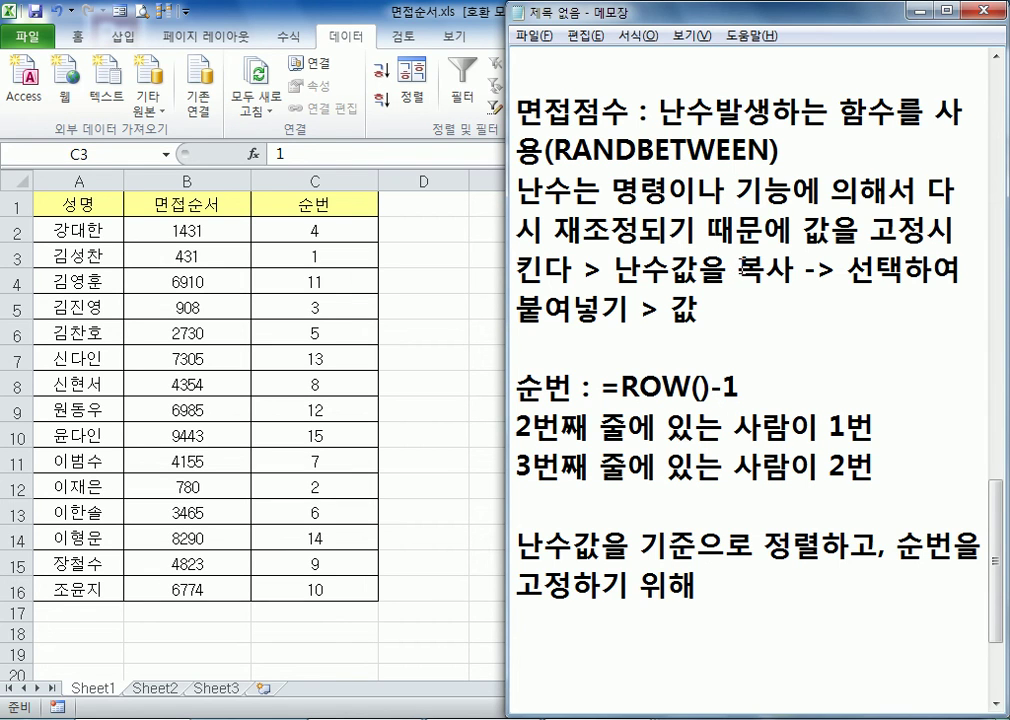
Append " > " to the last note, followed by a copy of "복사 -> 선택하여 붙여넣기 > 값" from the random-value note
drag(737, 268, 751, 311)
key(ctrl+c)
click(776, 585)
text(>)
key(ctrl+v)
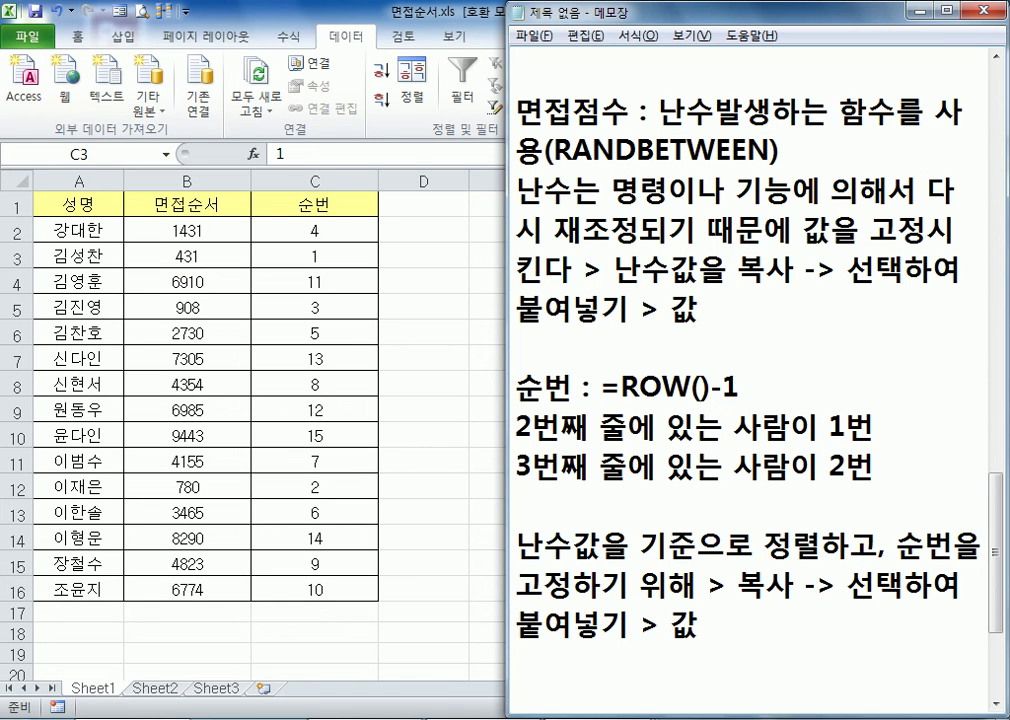
Add the line "최종적으로 이름순으로 정렬하면 끝." as a new paragraph at the end of the notes
key(Return)
key(Return)
text(최조종적으로 이름)
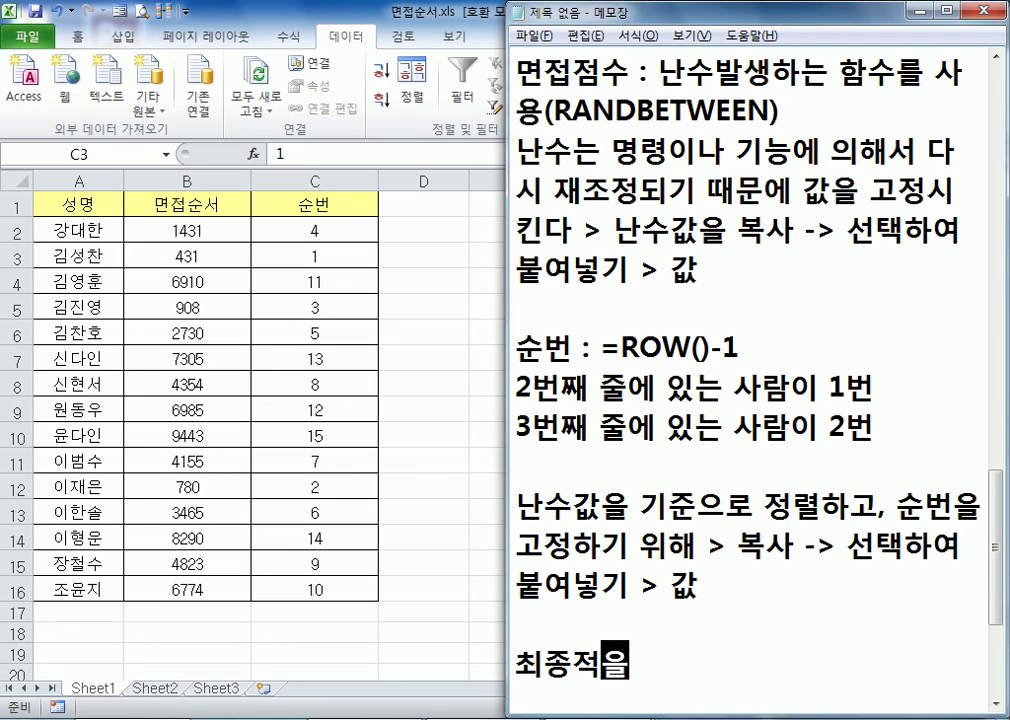
text(순으로 정)
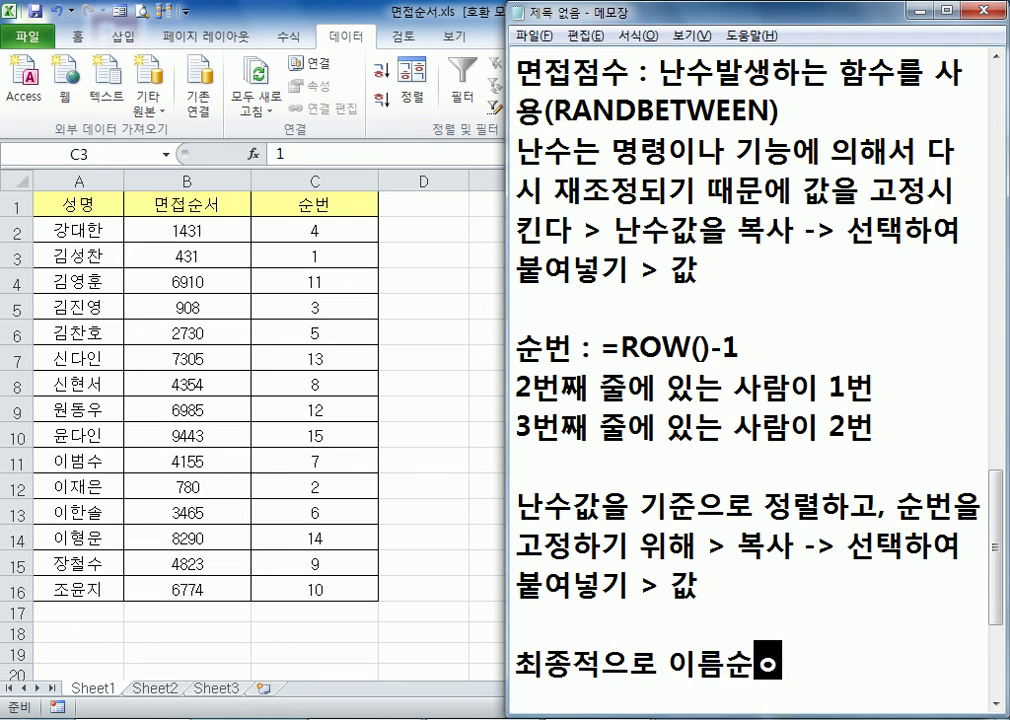
text(렬)
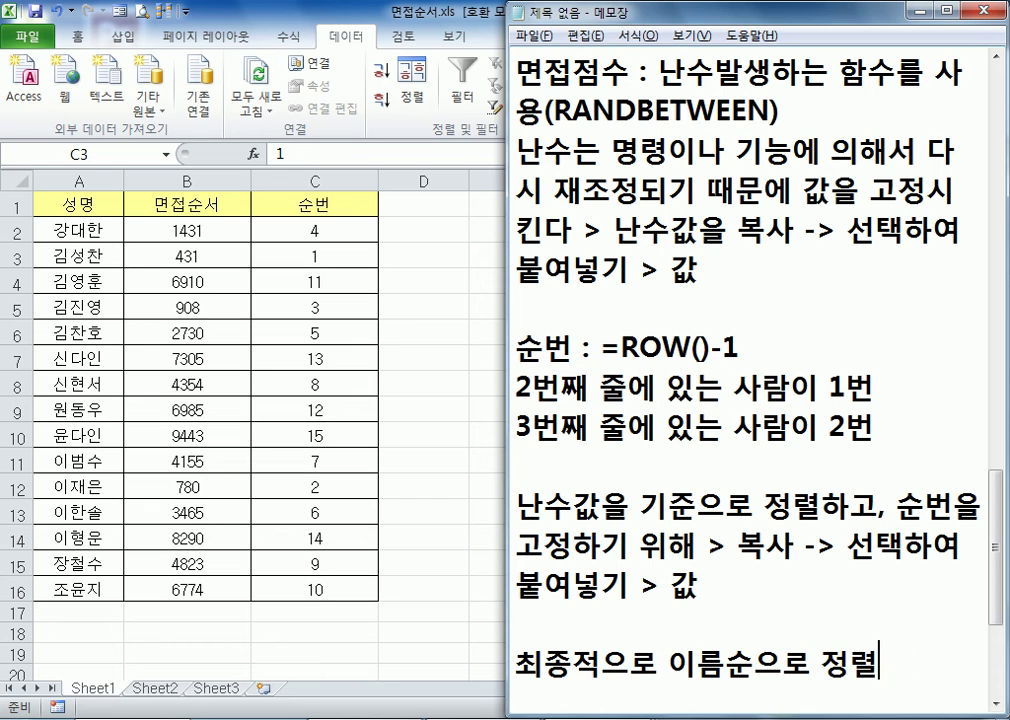
text(하면 끝.)
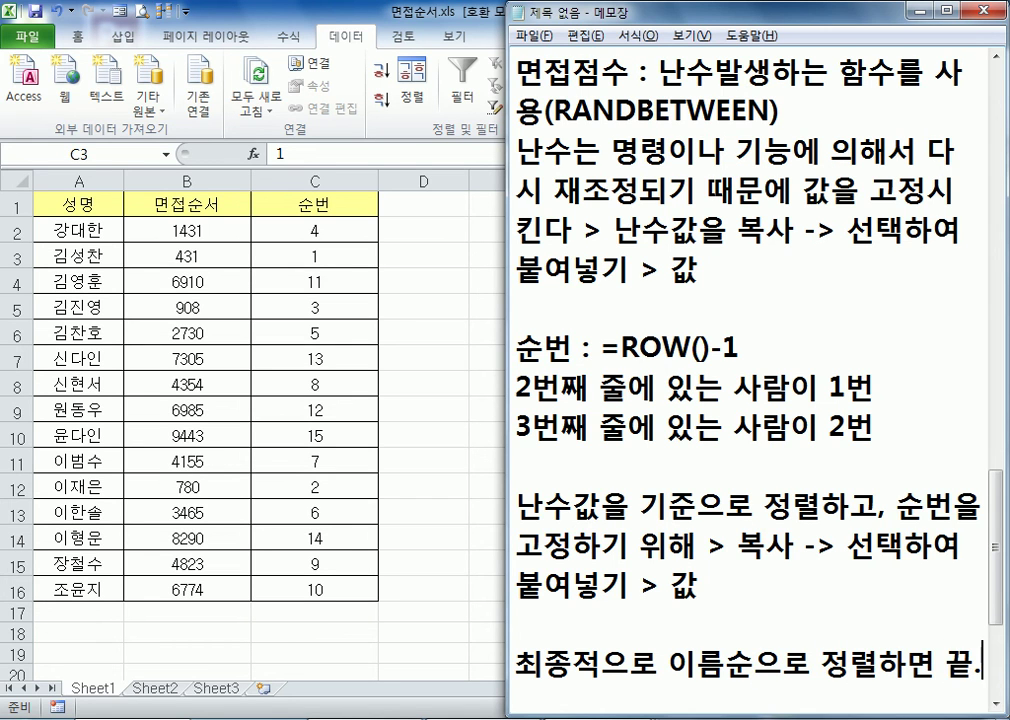
key(Return)
scroll(790, 608, down, 3)
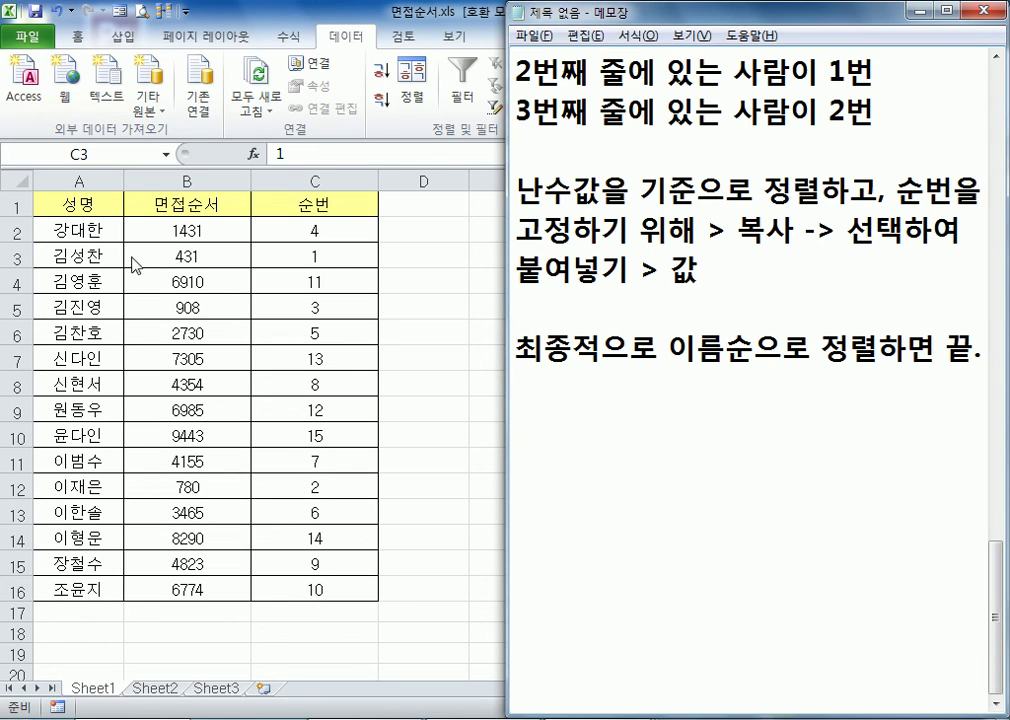
Switch to the Excel workbook 면접순서.xls and hide column B (면접순서)
click(188, 222)
click(200, 181)
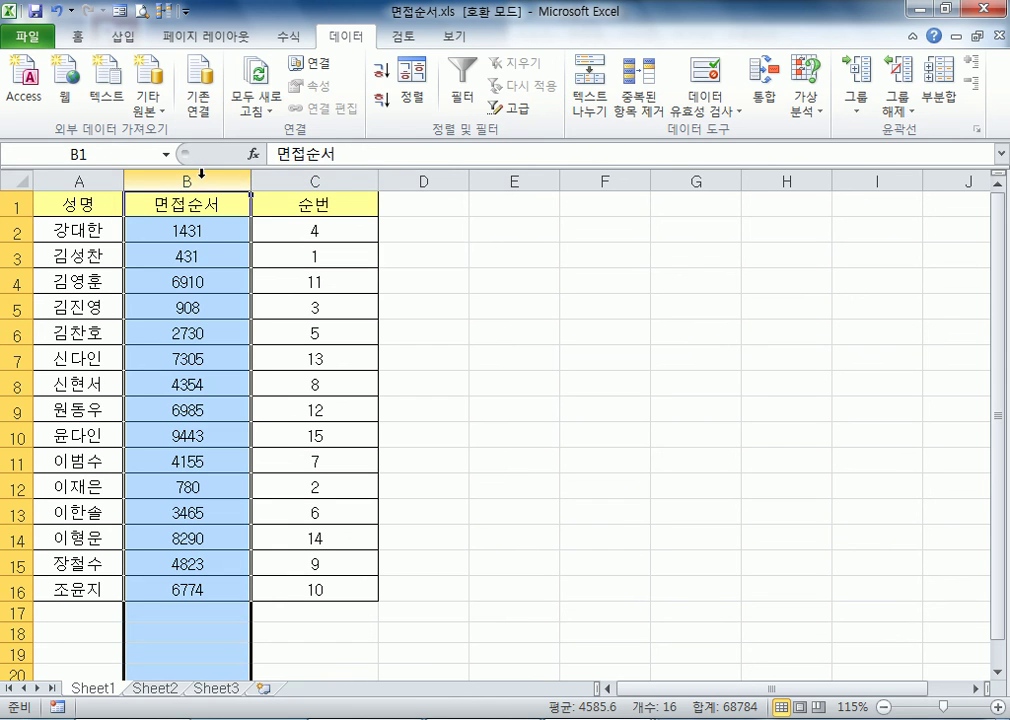
right_click(203, 181)
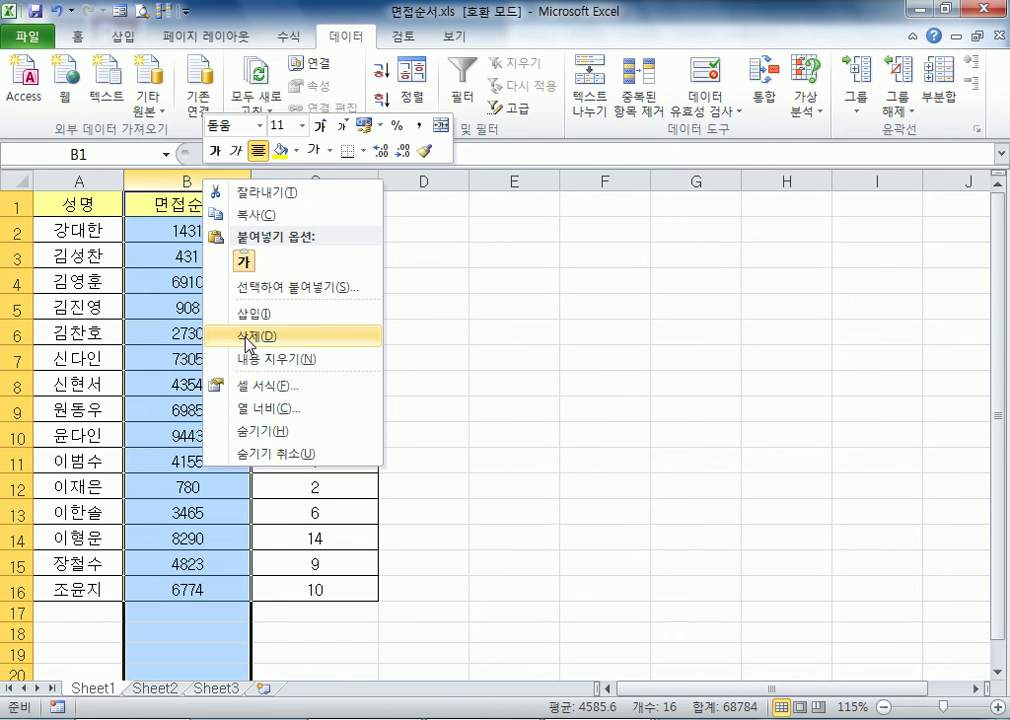
click(259, 431)
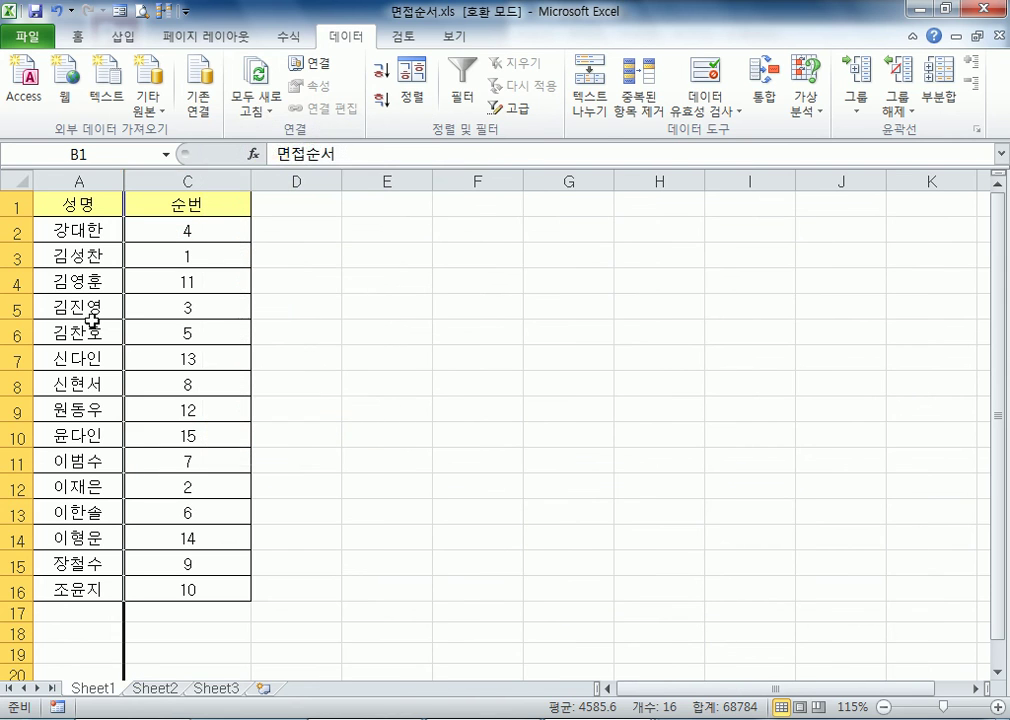
click(95, 282)
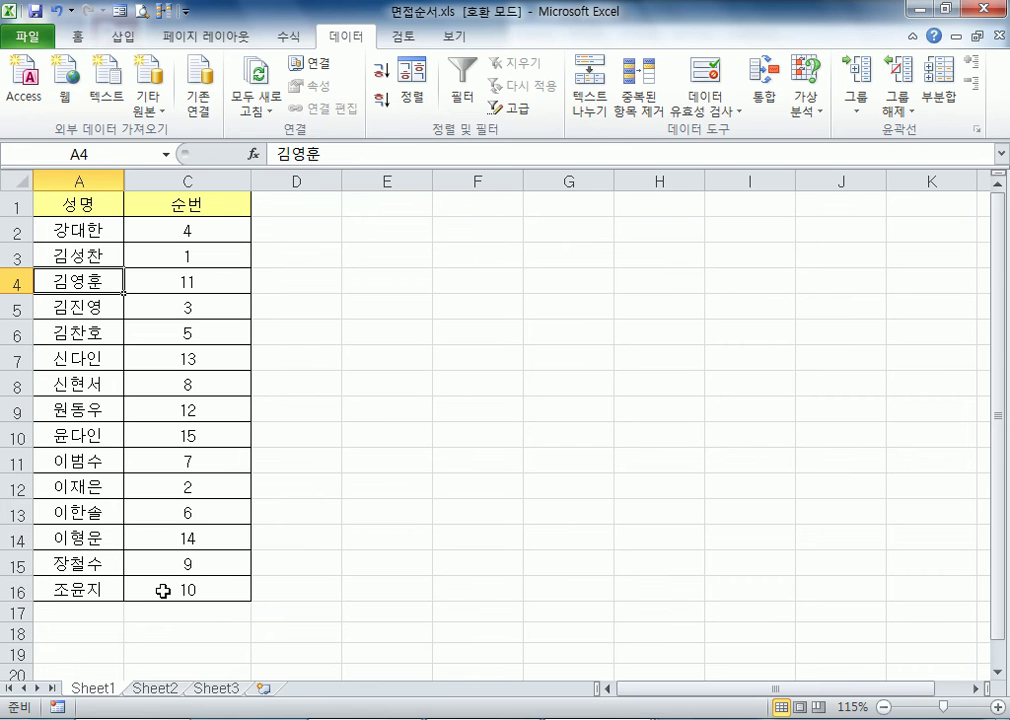
key(alt+Tab)
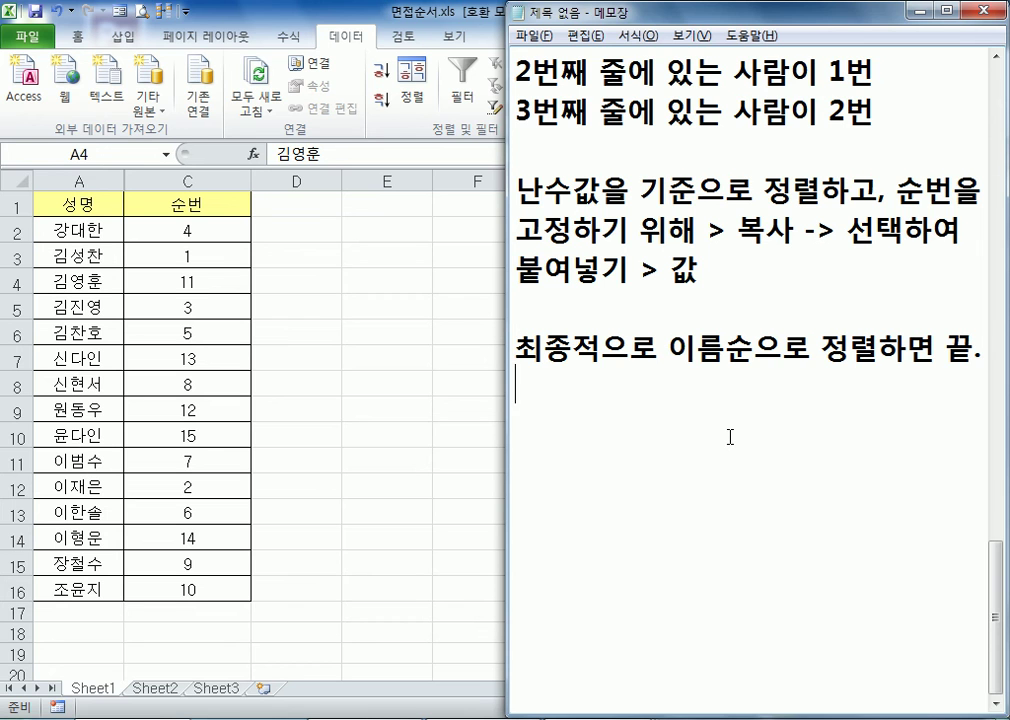
click(93, 50)
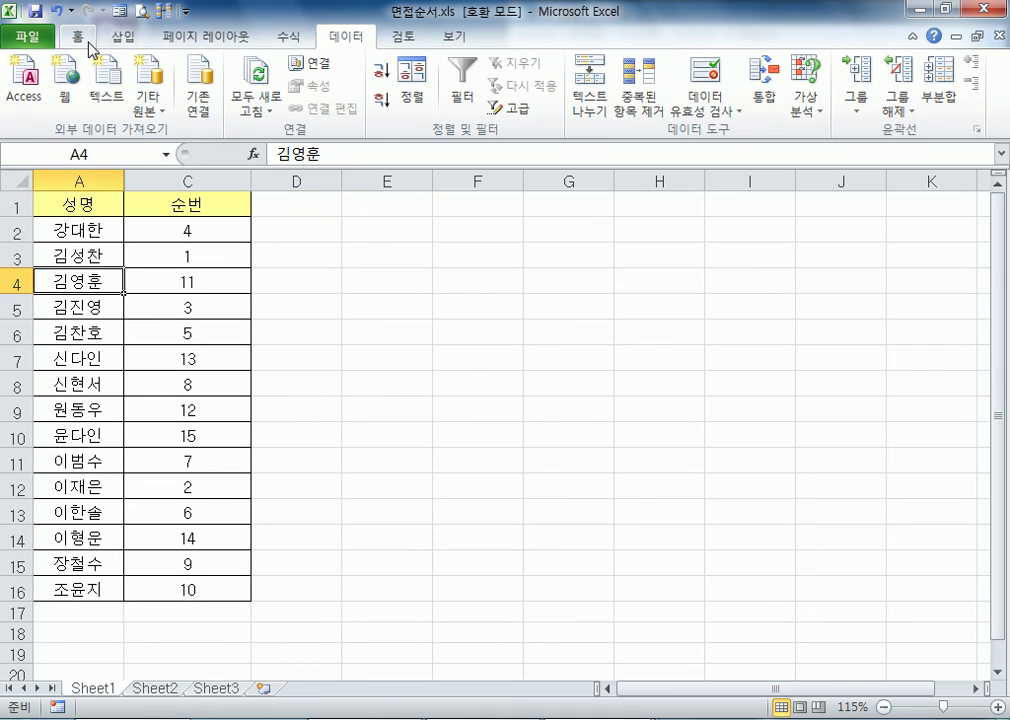
click(93, 50)
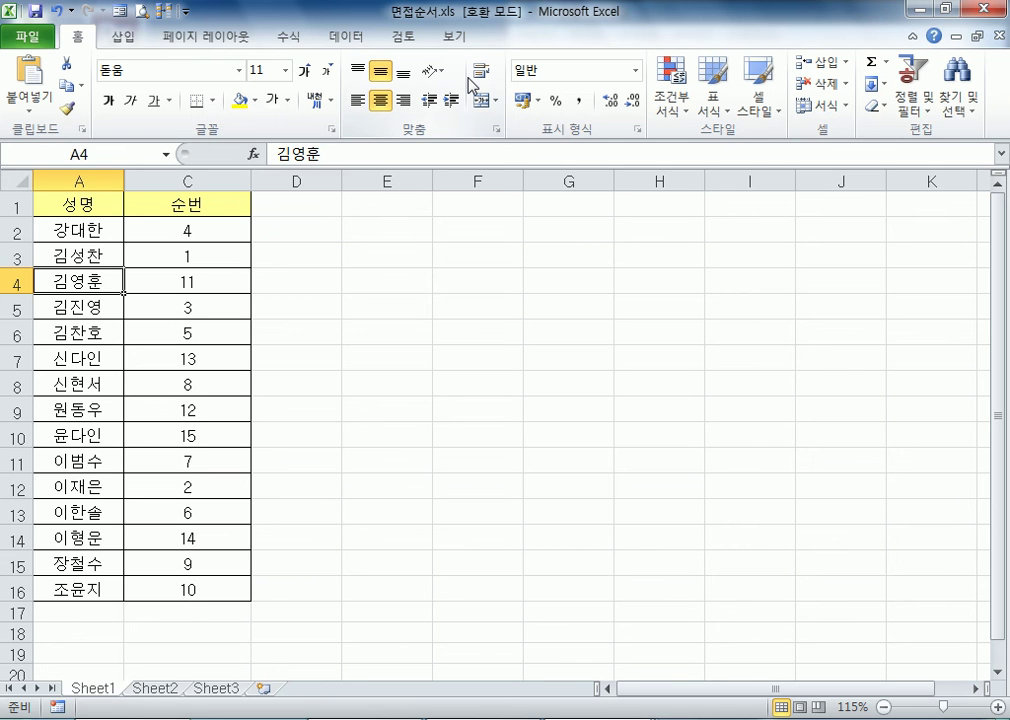
click(405, 42)
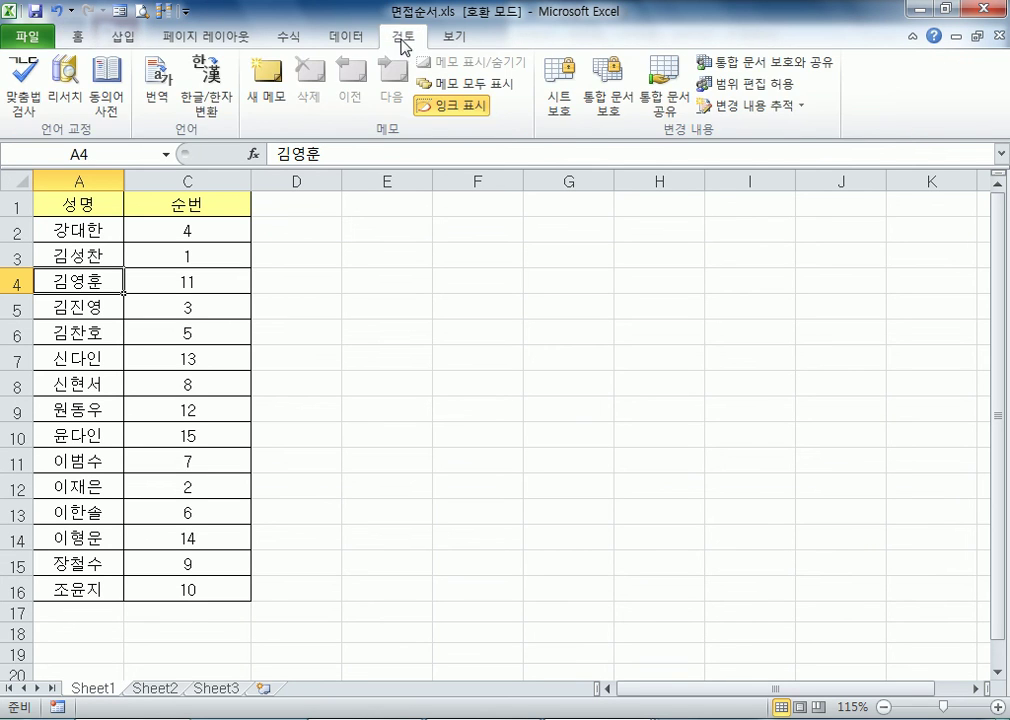
click(350, 42)
click(284, 38)
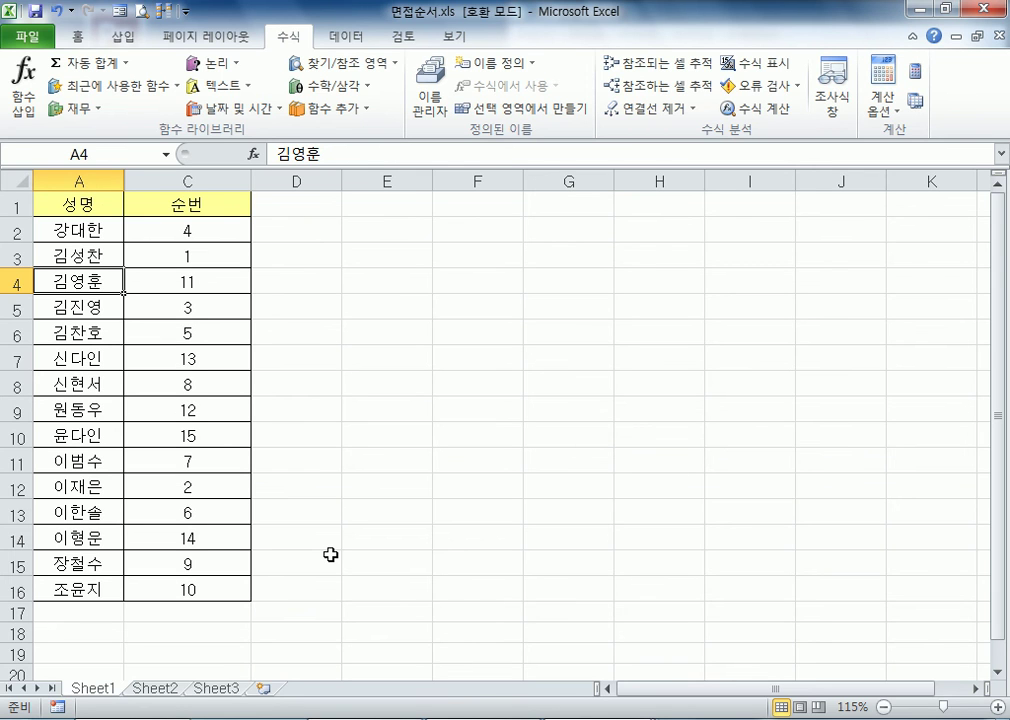
click(395, 289)
click(636, 307)
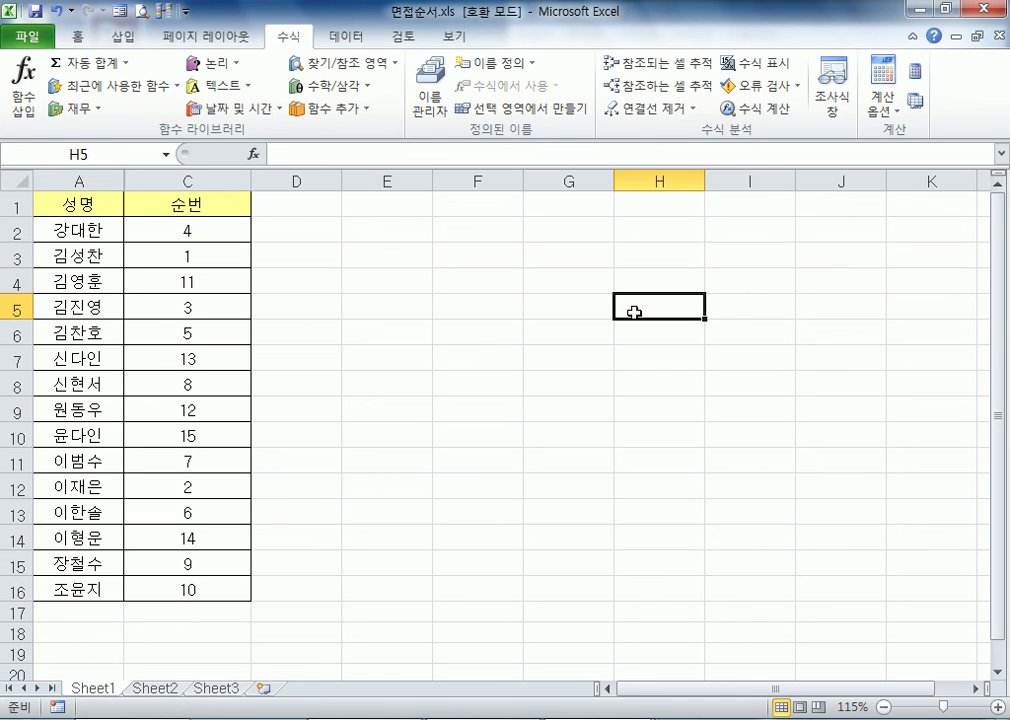
click(483, 364)
click(476, 412)
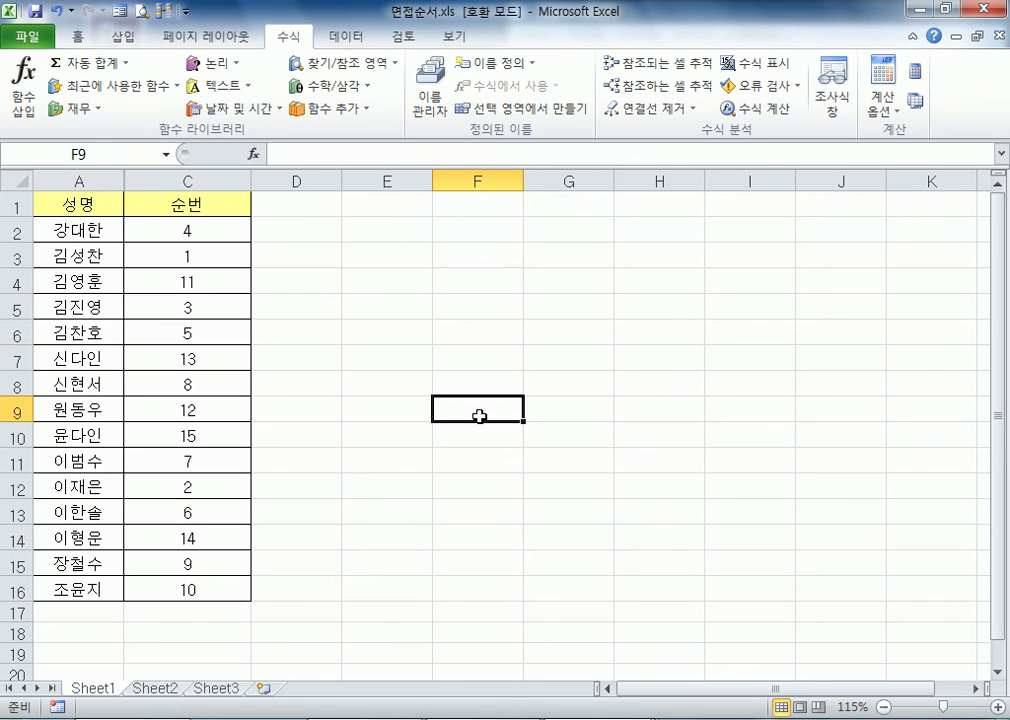
click(475, 318)
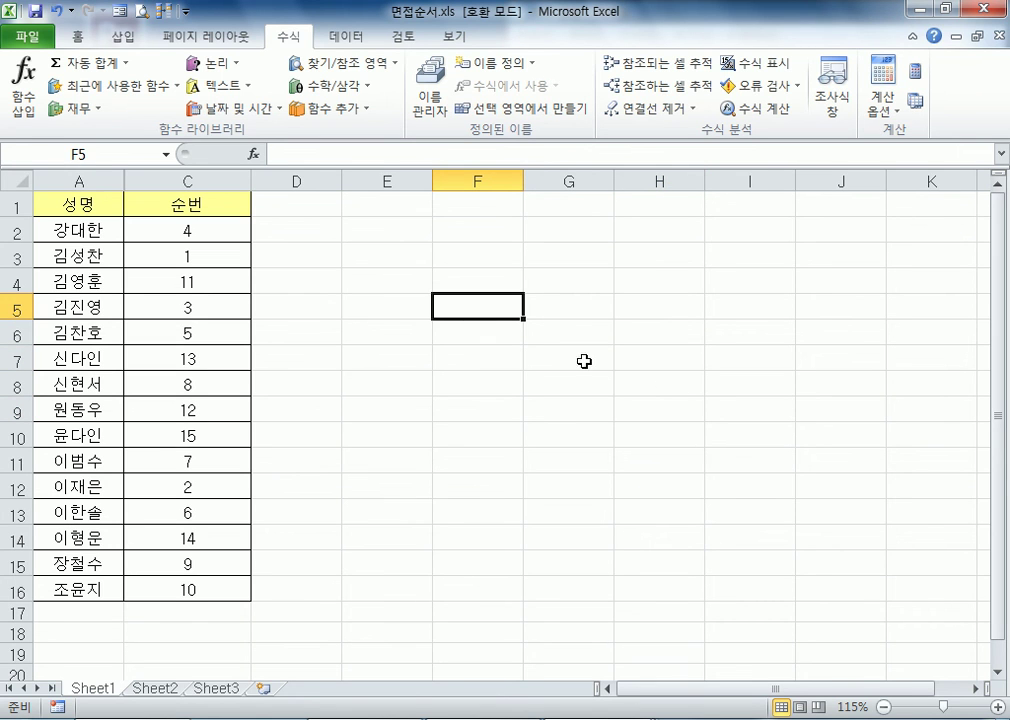
click(707, 393)
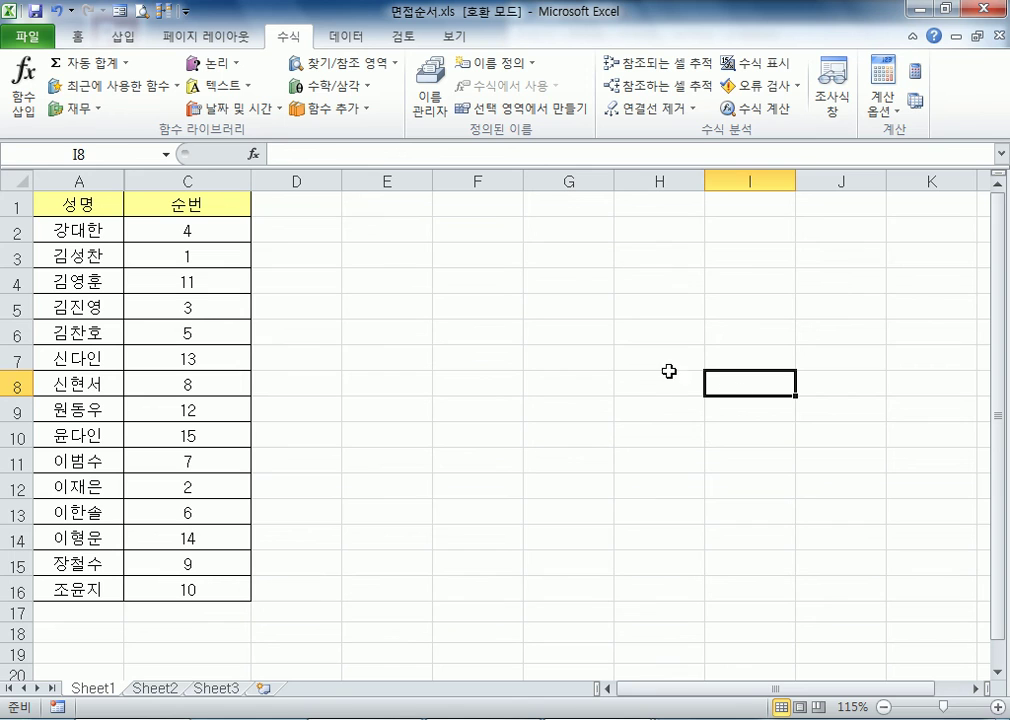
click(491, 313)
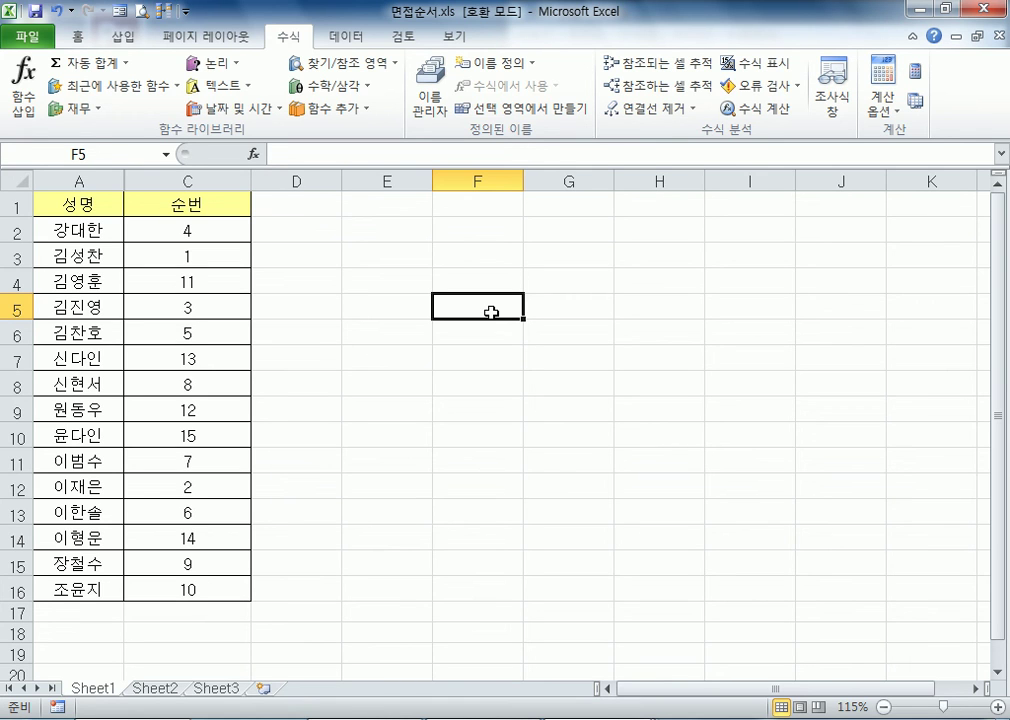
click(424, 431)
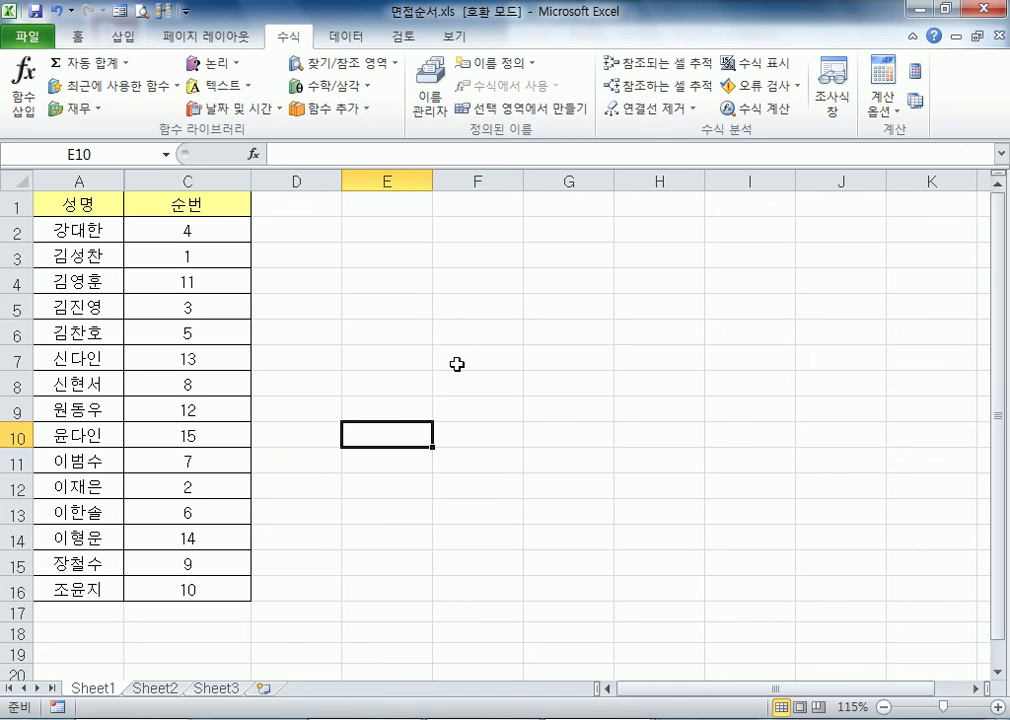
click(469, 334)
click(375, 428)
click(453, 332)
click(390, 452)
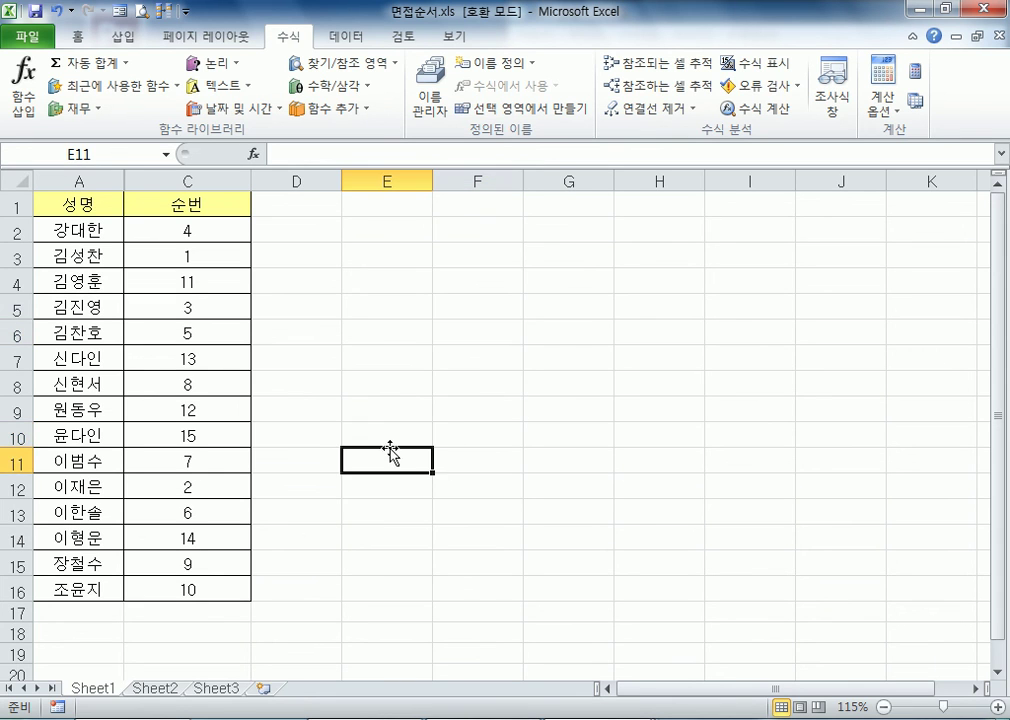
click(458, 352)
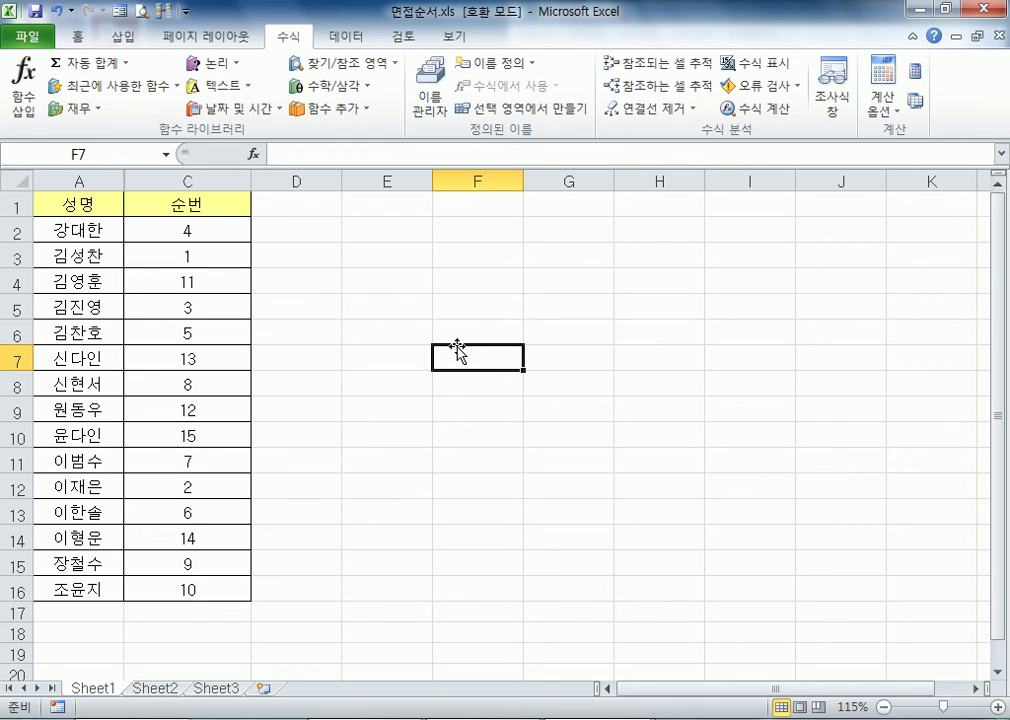
click(683, 309)
click(457, 264)
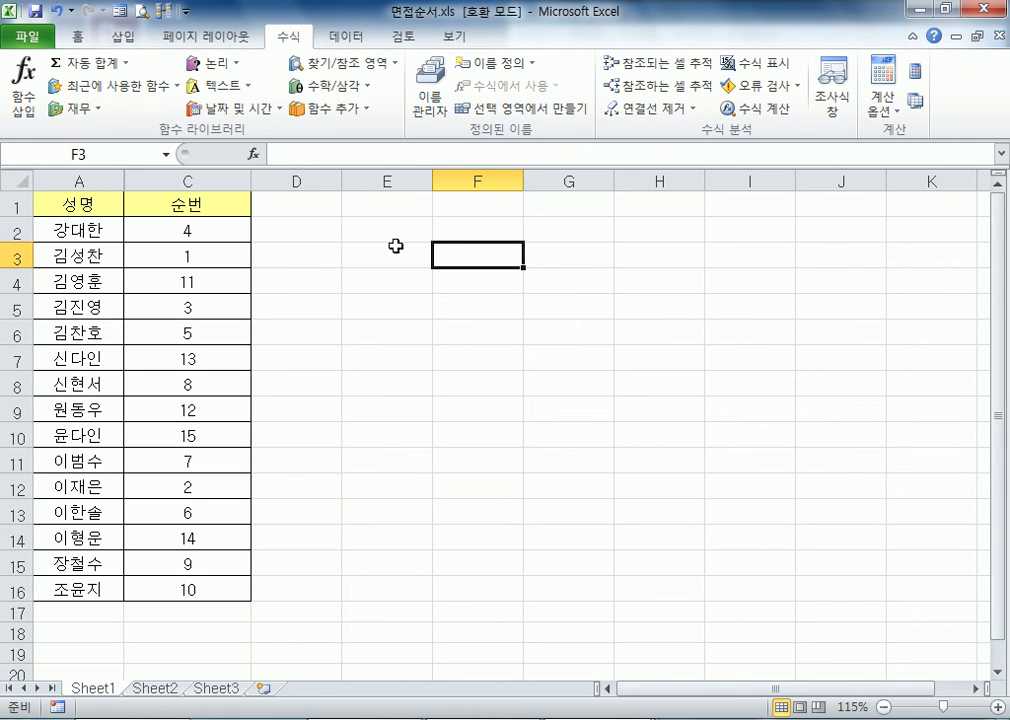
Open the workbook 매출실적표.xls from the Part04 folder
click(37, 40)
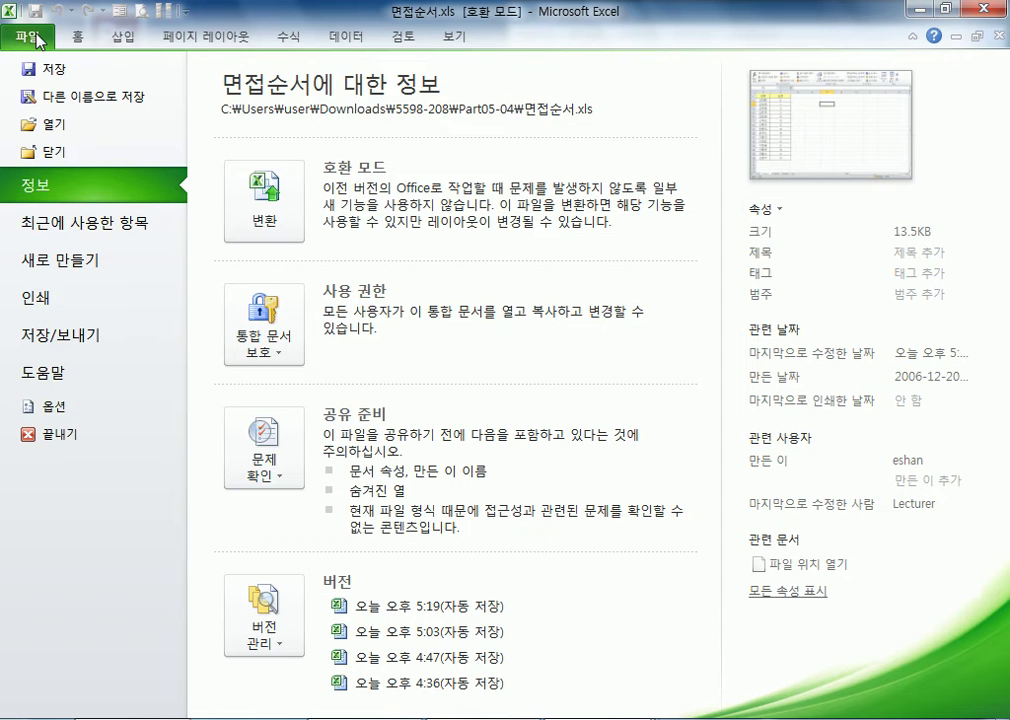
click(50, 127)
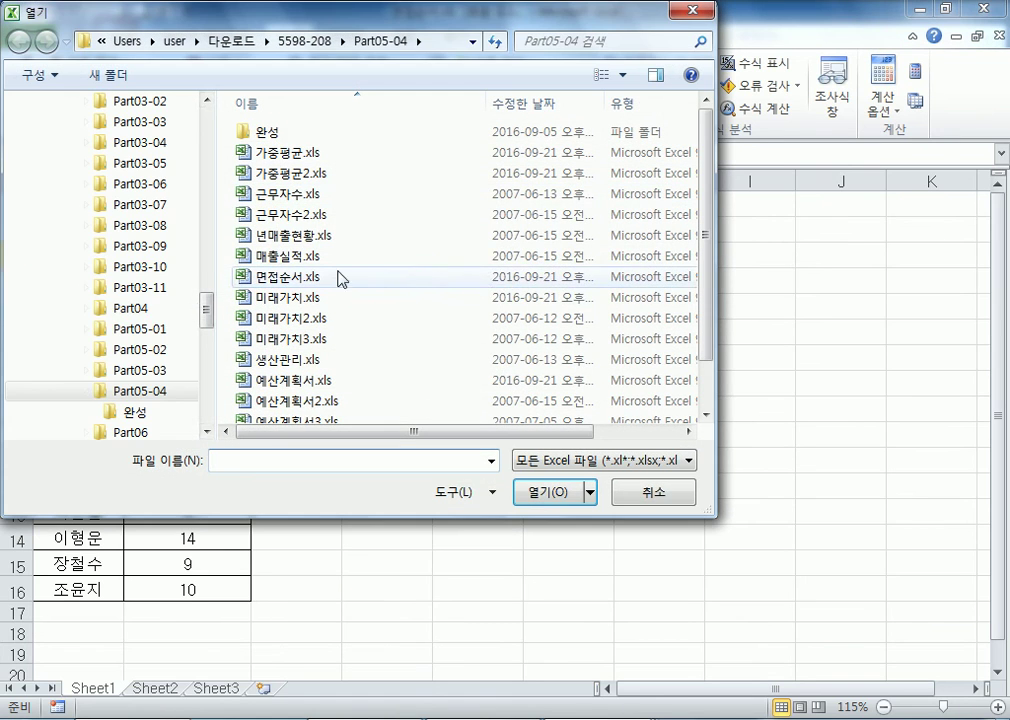
click(131, 309)
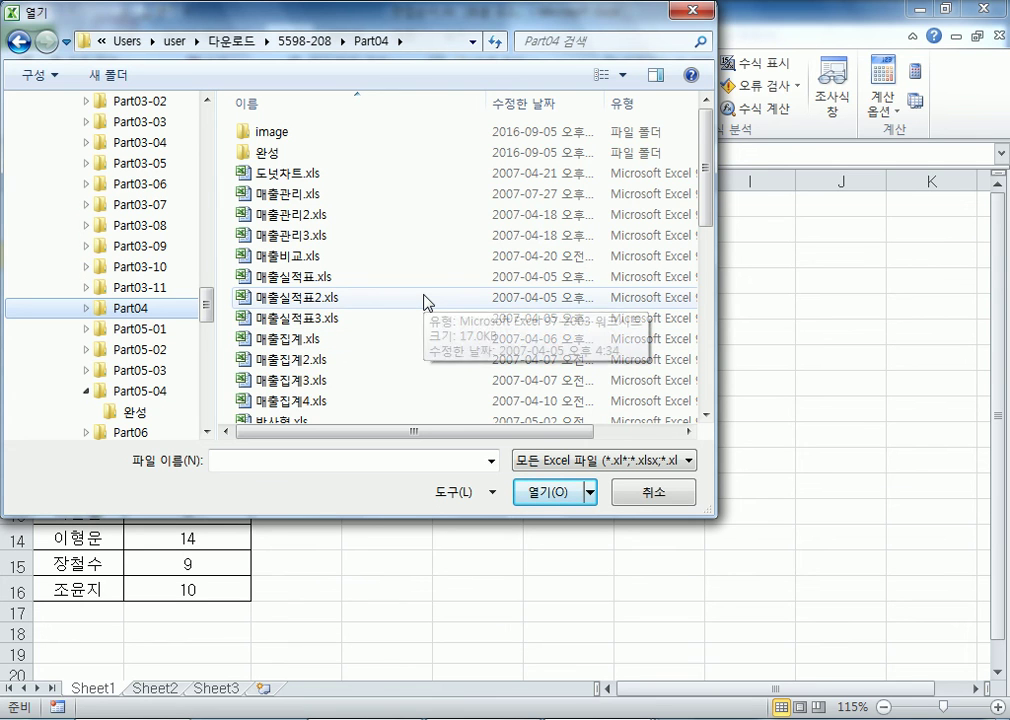
click(297, 285)
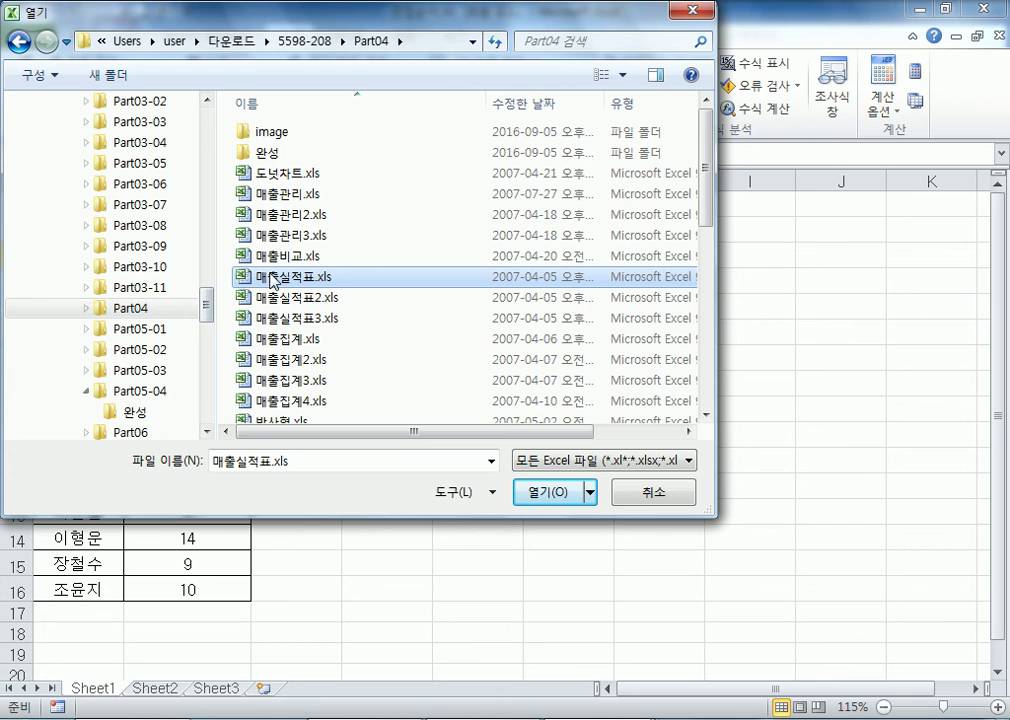
double_click(273, 280)
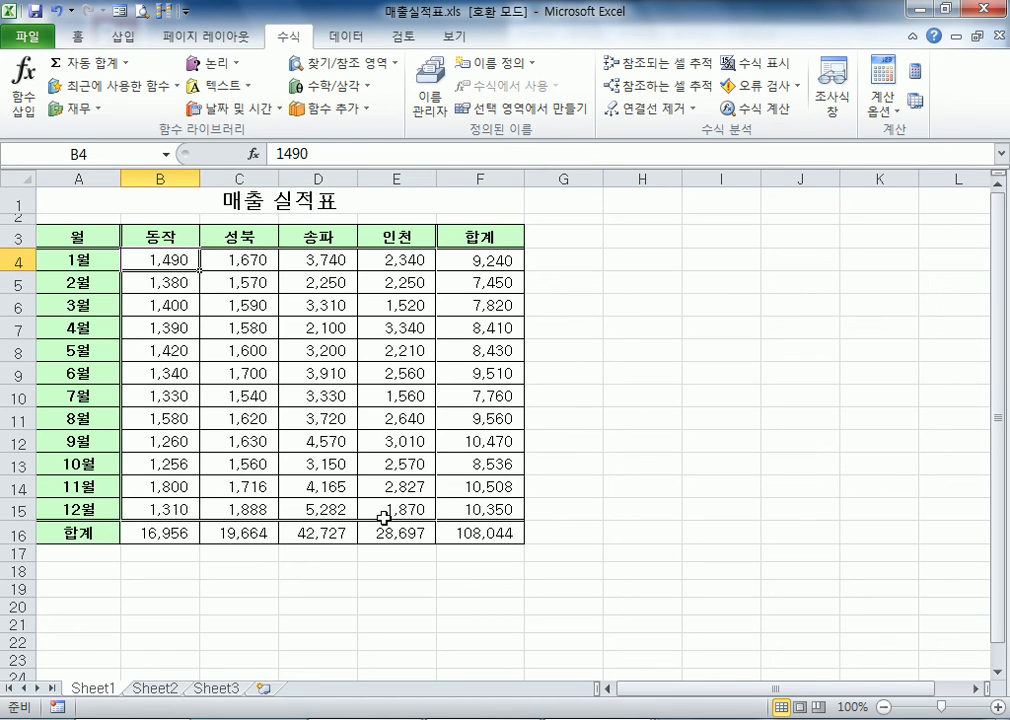
Insert a 2-D clustered column chart from the monthly branch sales in A3:E15, leaving out the 합계 row and column
click(86, 236)
drag(86, 236, 420, 504)
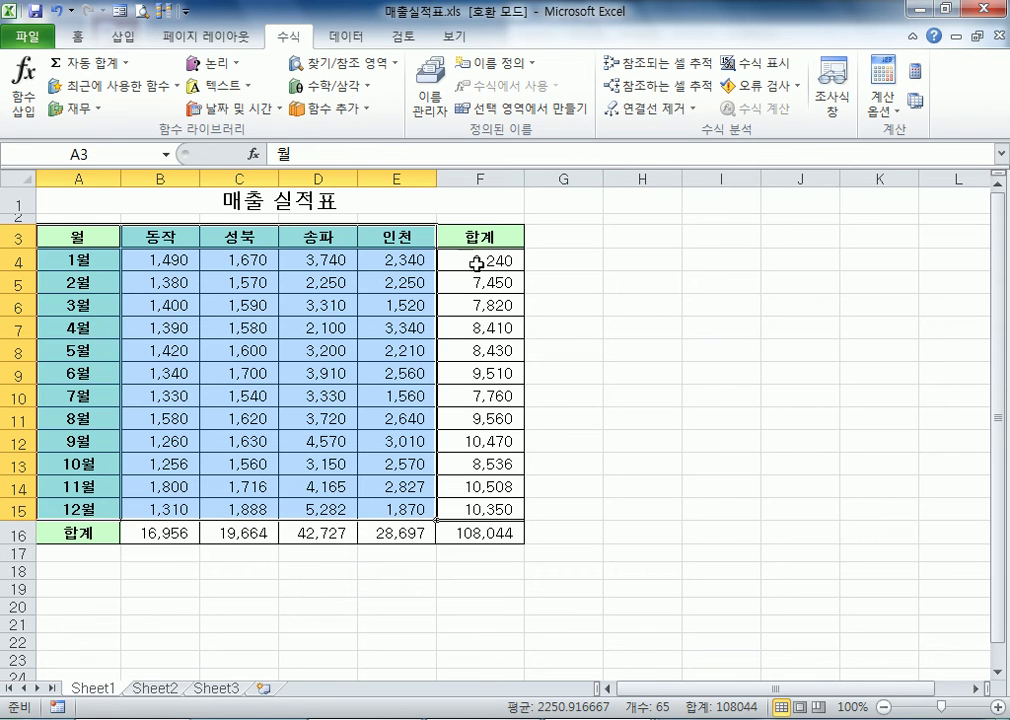
drag(78, 236, 412, 468)
drag(411, 505, 412, 506)
click(120, 40)
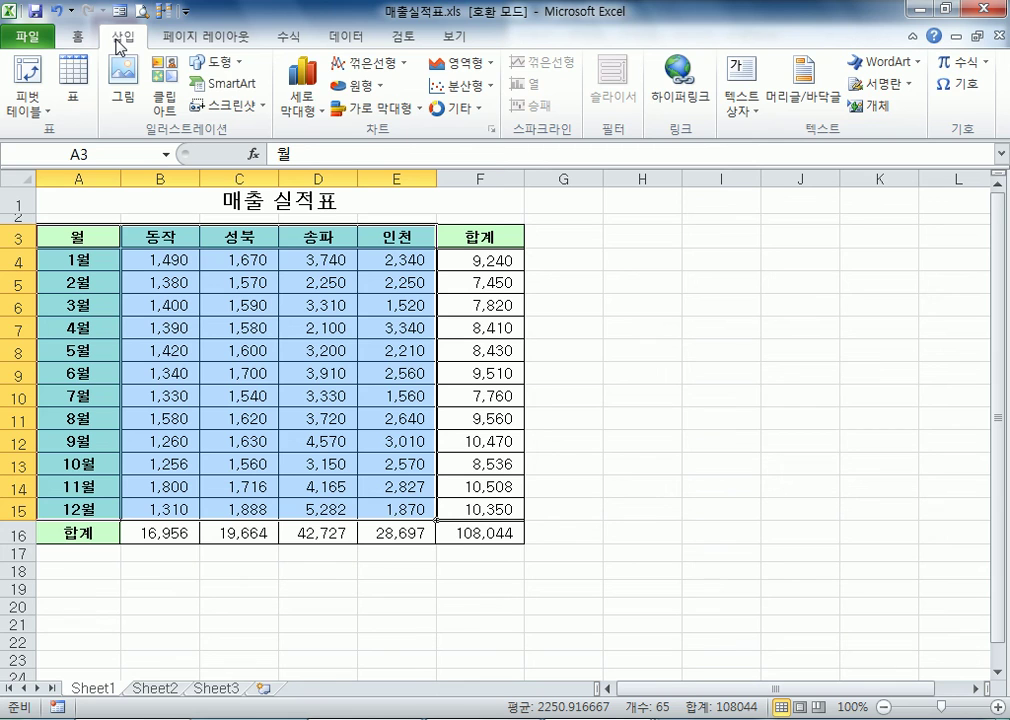
click(289, 106)
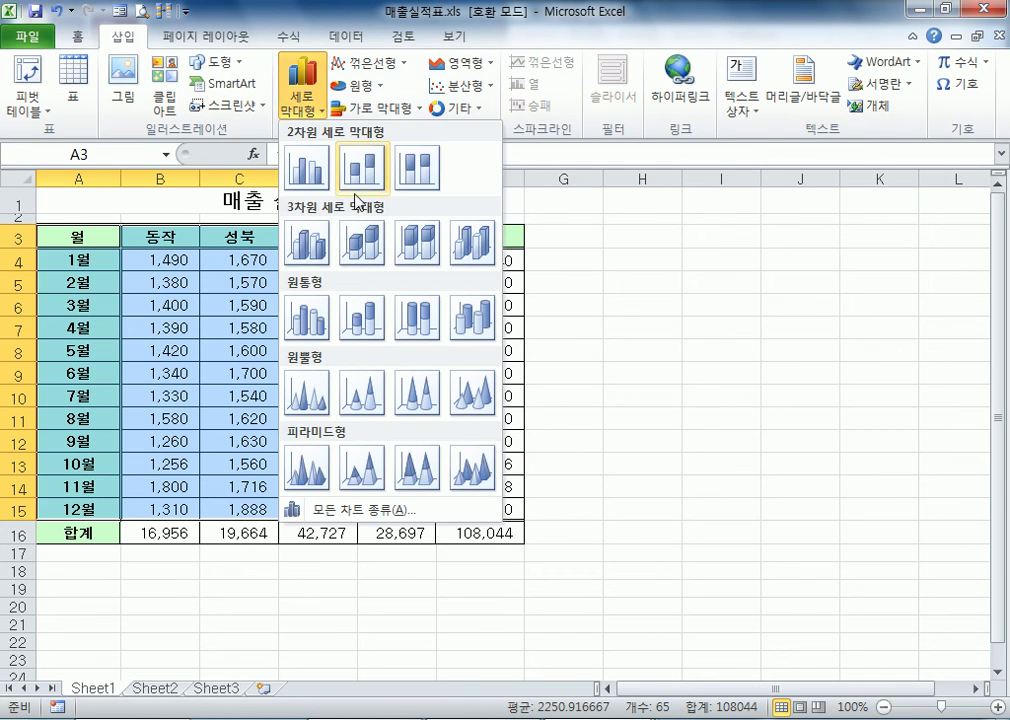
click(305, 170)
Move the column chart directly below the sales table so that its left edge lines up with column A
scroll(848, 495, down, 3)
scroll(848, 495, up, 2)
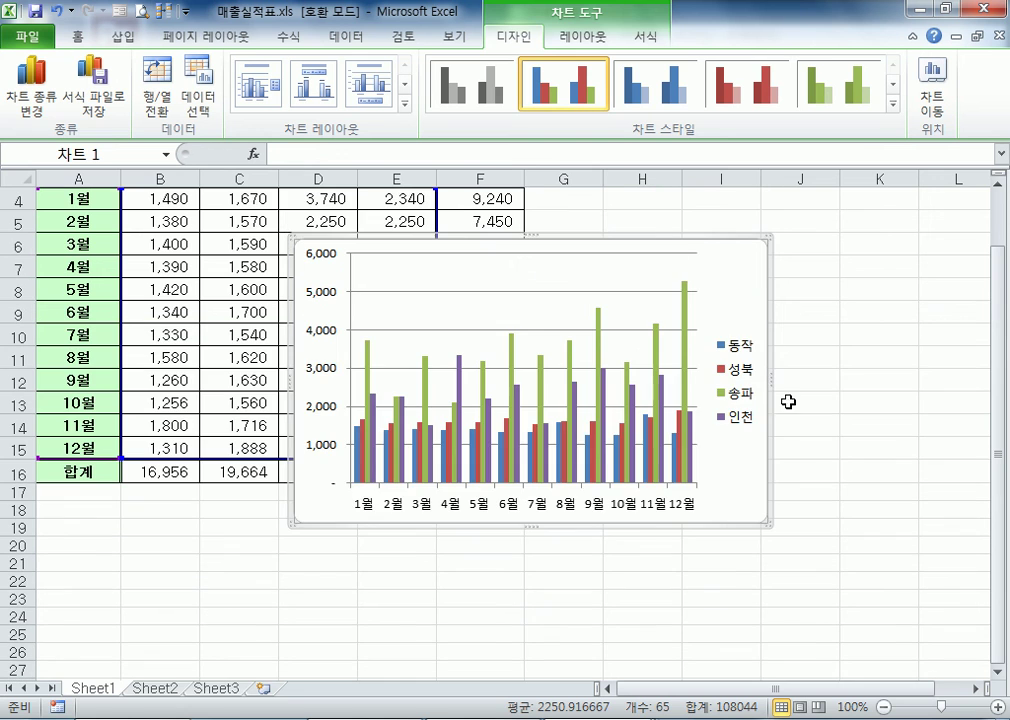
drag(737, 266, 626, 410)
scroll(626, 410, down, 3)
drag(582, 234, 548, 360)
scroll(541, 464, up, 2)
drag(541, 464, 514, 174)
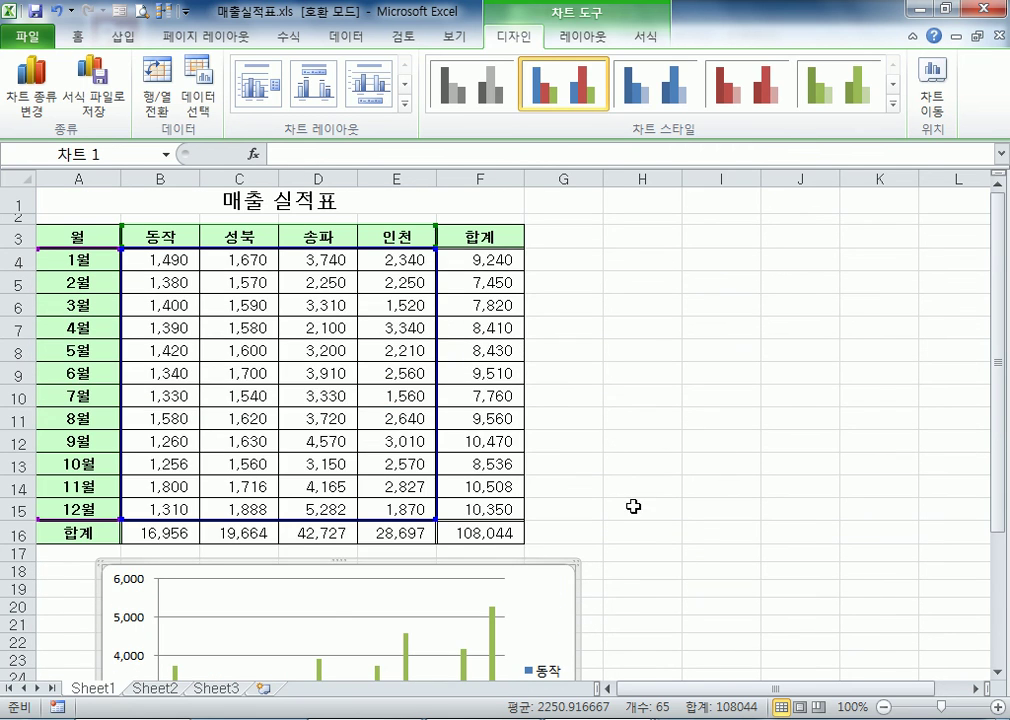
drag(539, 591, 510, 480)
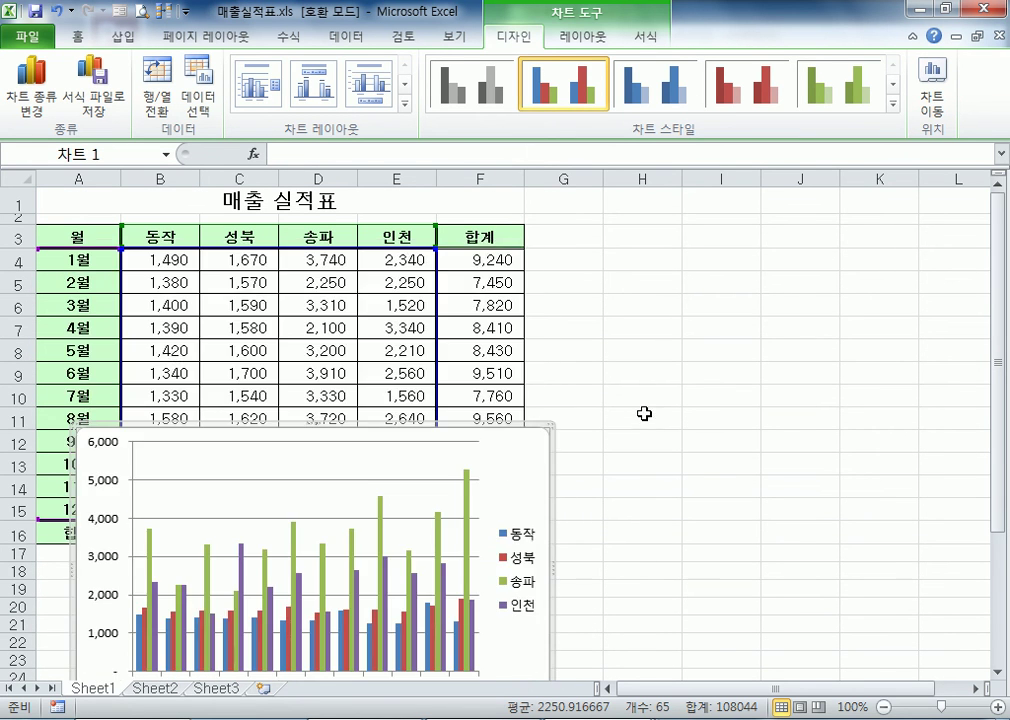
scroll(633, 417, down, 3)
drag(525, 263, 485, 391)
scroll(690, 511, down, 3)
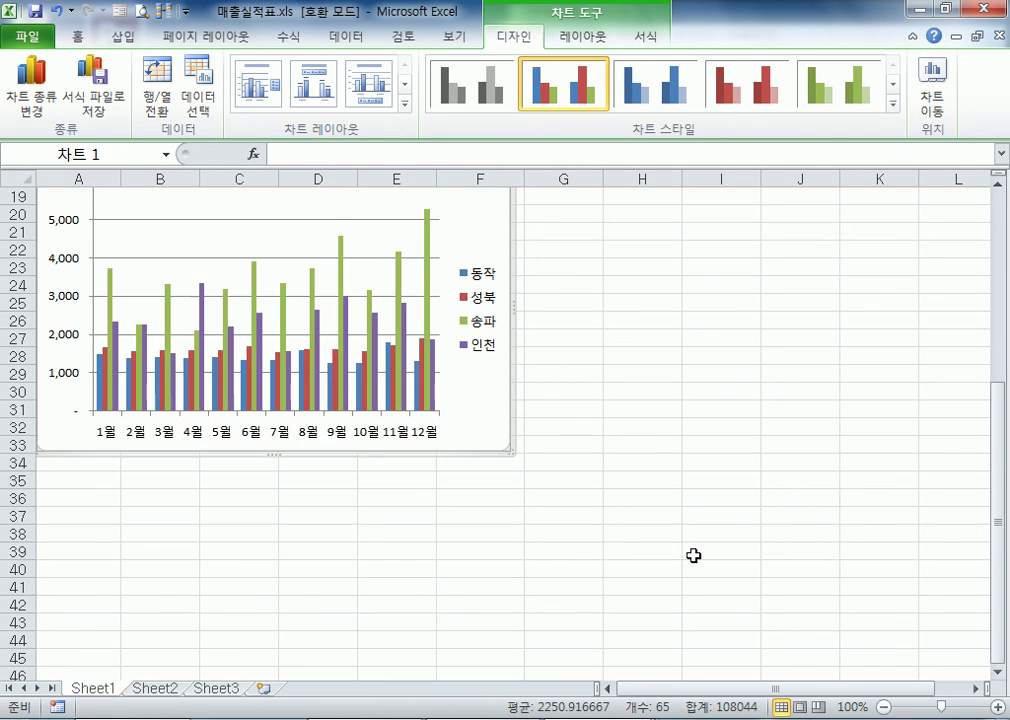
Enlarge the column chart so that it spans columns A to I and reaches down to about row 35
drag(509, 452, 791, 487)
scroll(650, 590, up, 3)
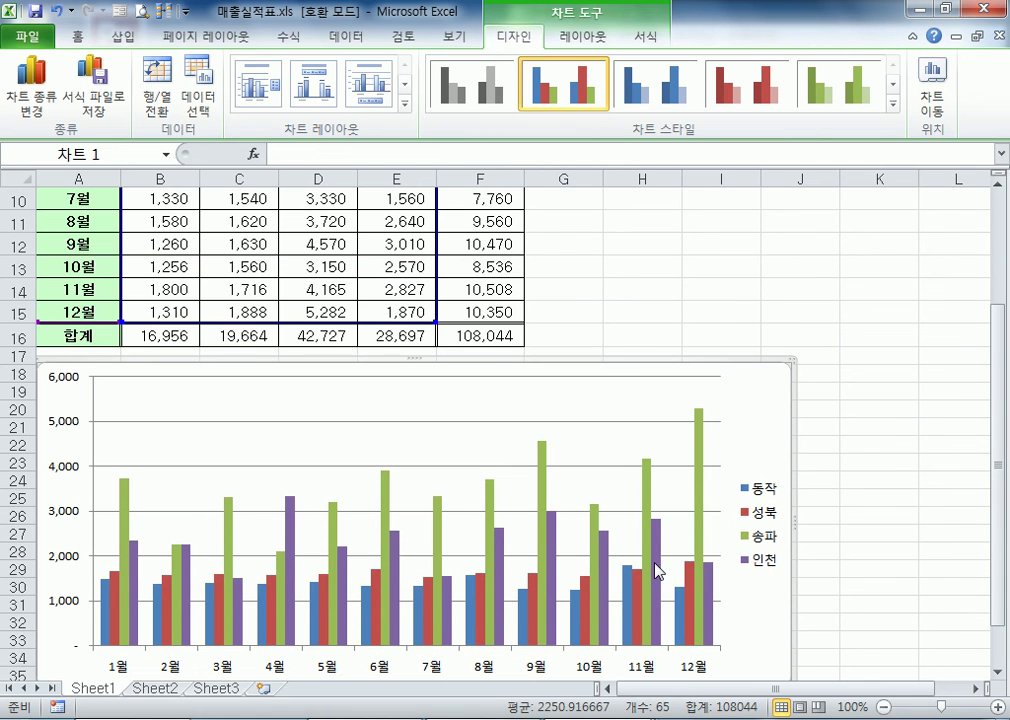
scroll(660, 565, down, 2)
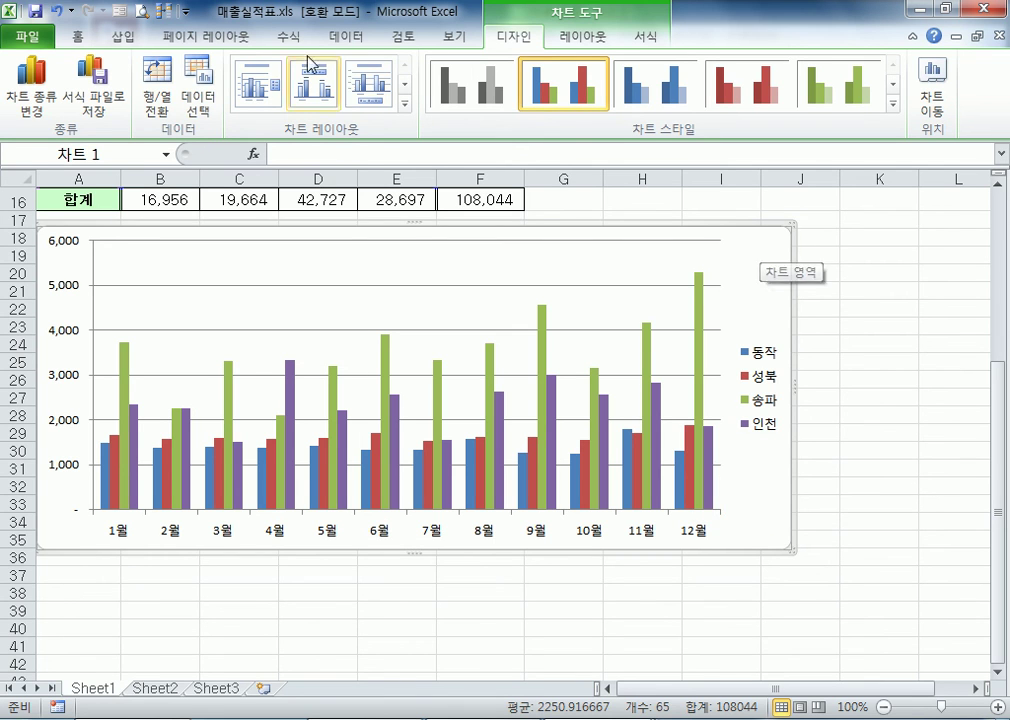
Switch the chart's rows and columns back and forth, ending with branches on the category axis and months as the series
click(164, 96)
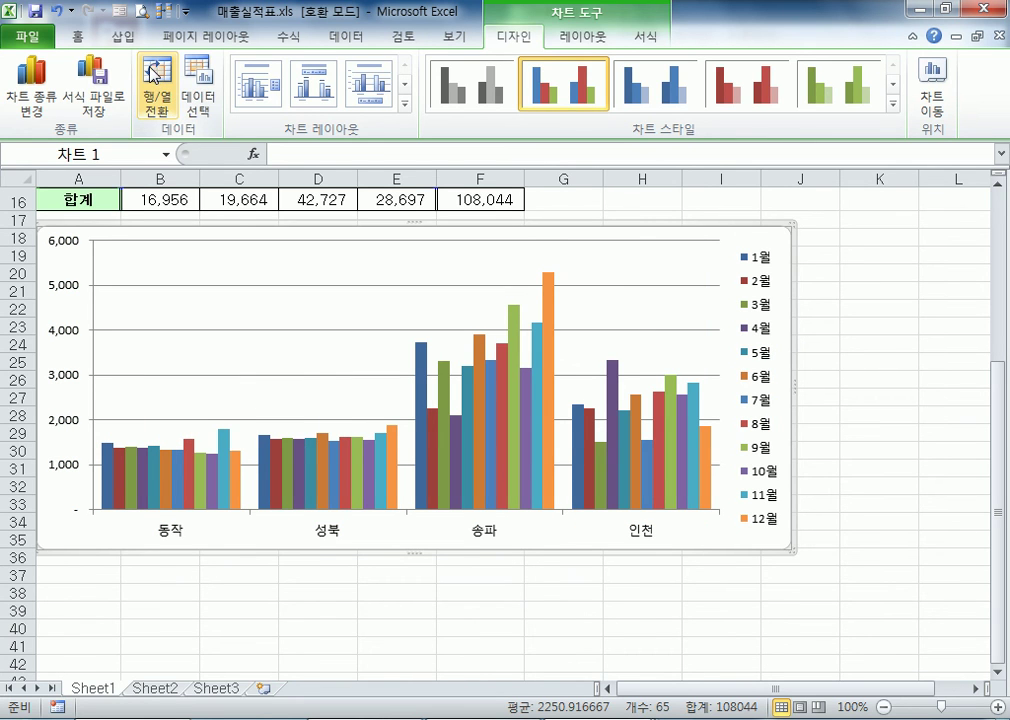
click(158, 86)
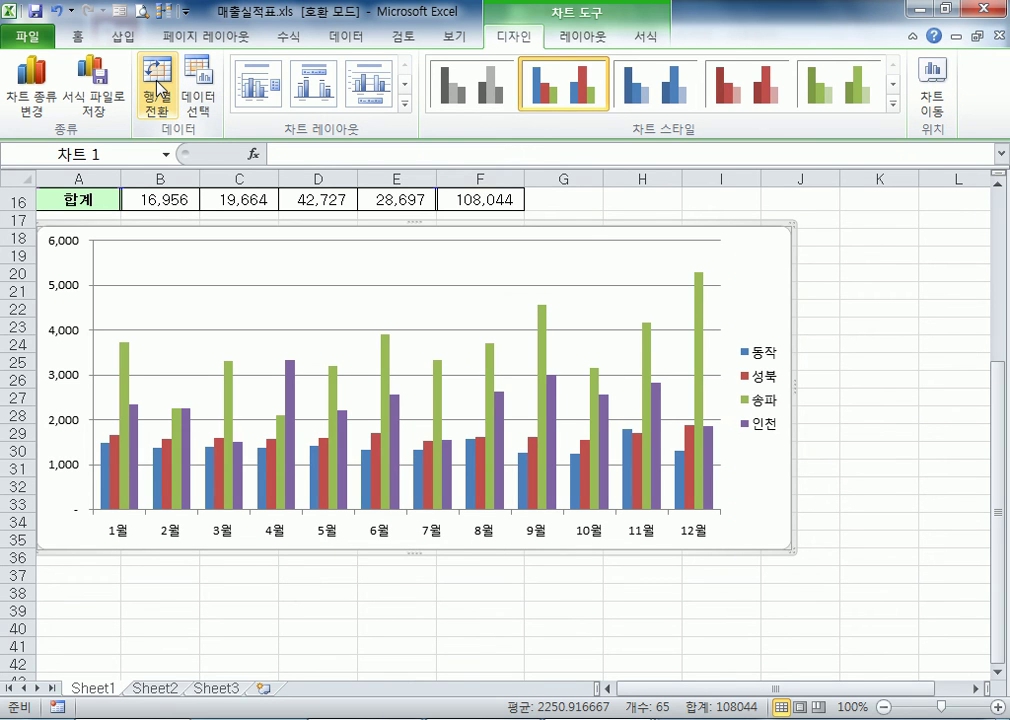
click(158, 86)
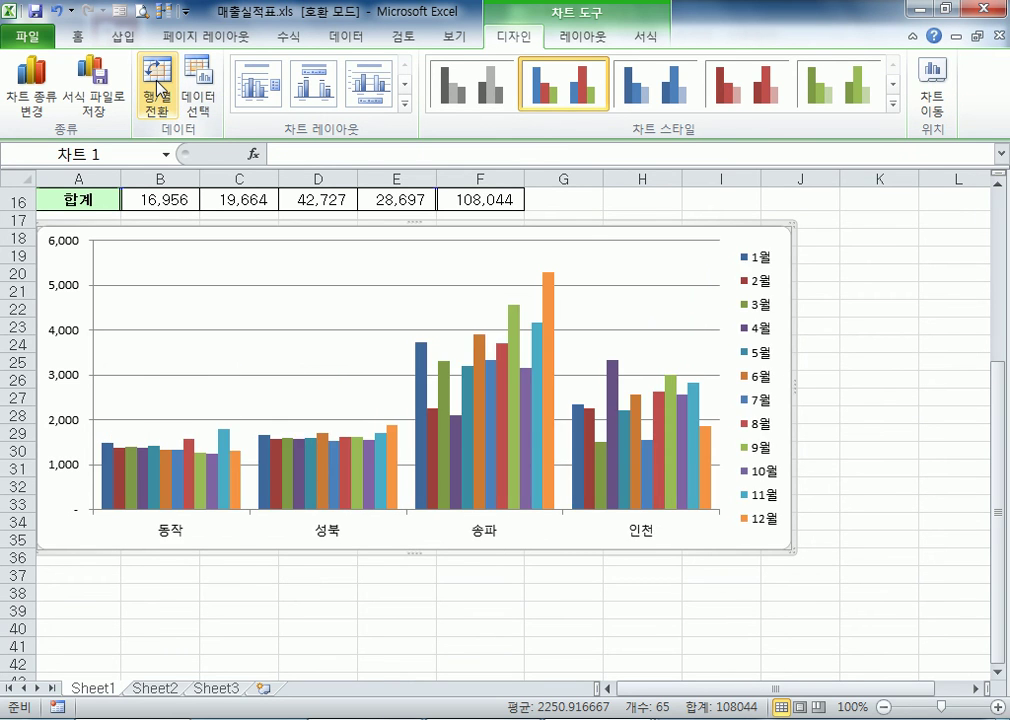
click(158, 86)
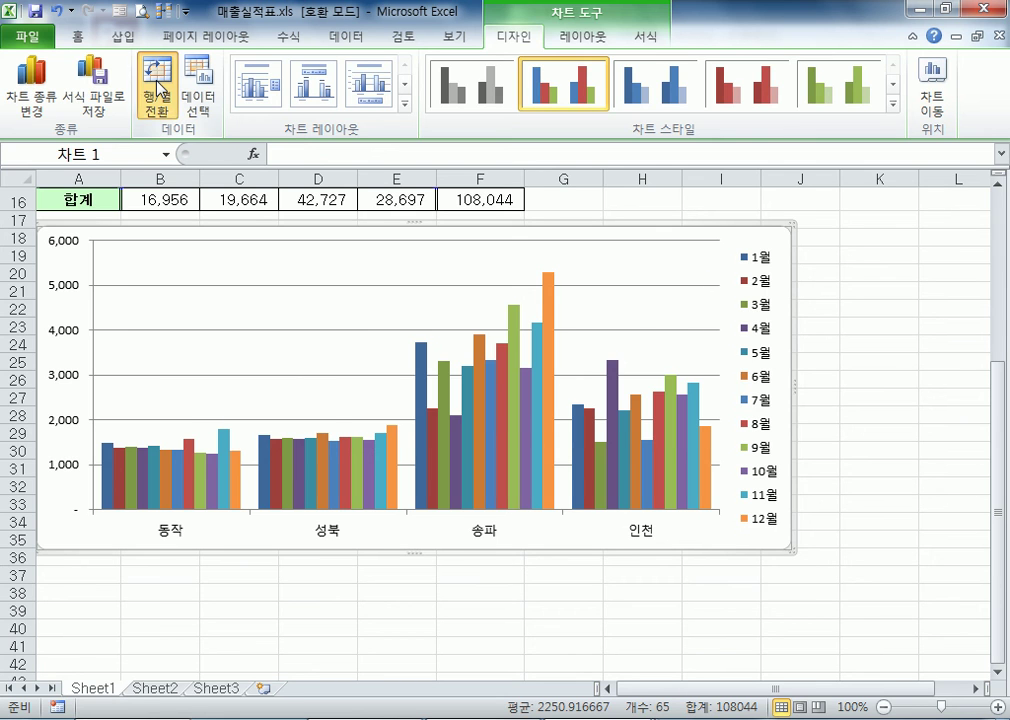
click(159, 84)
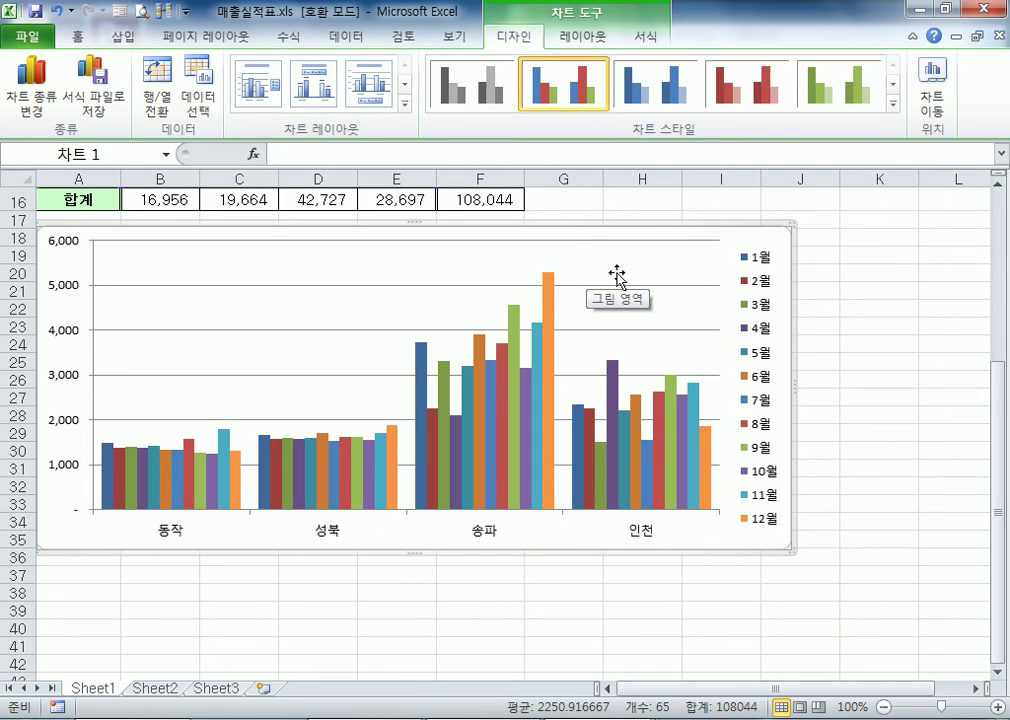
mouse_move(240, 465)
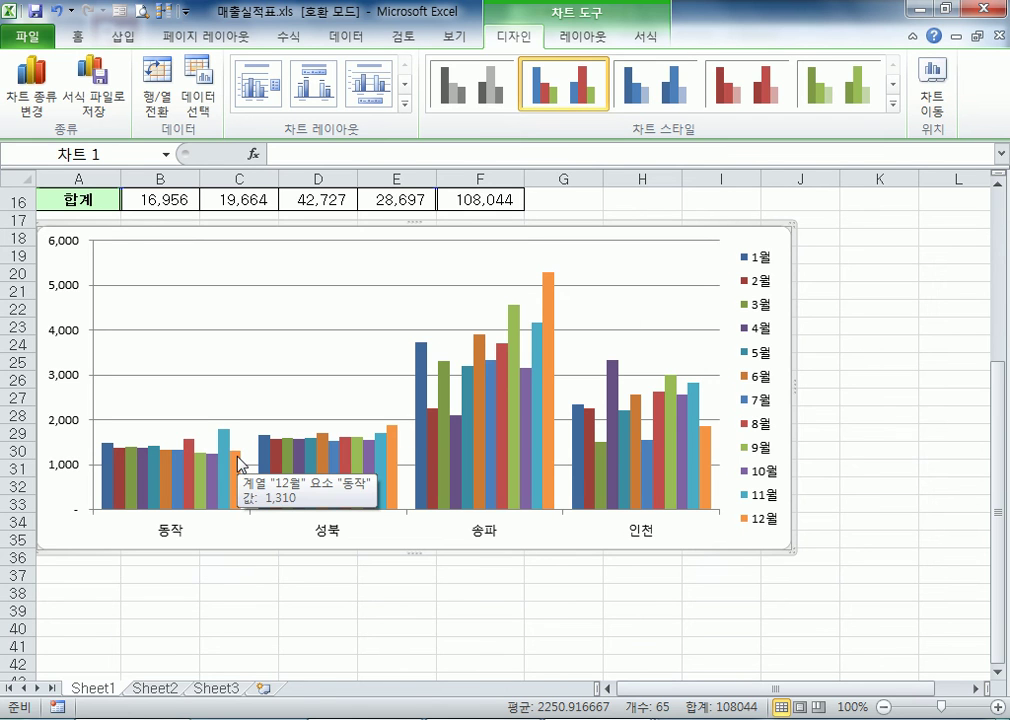
click(172, 100)
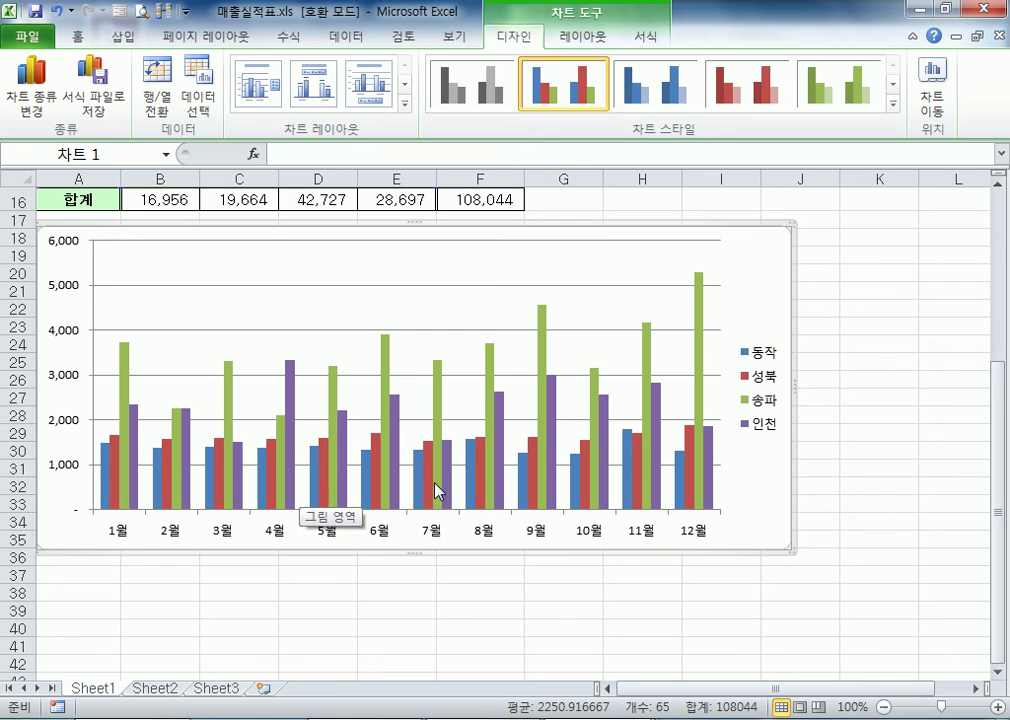
click(165, 100)
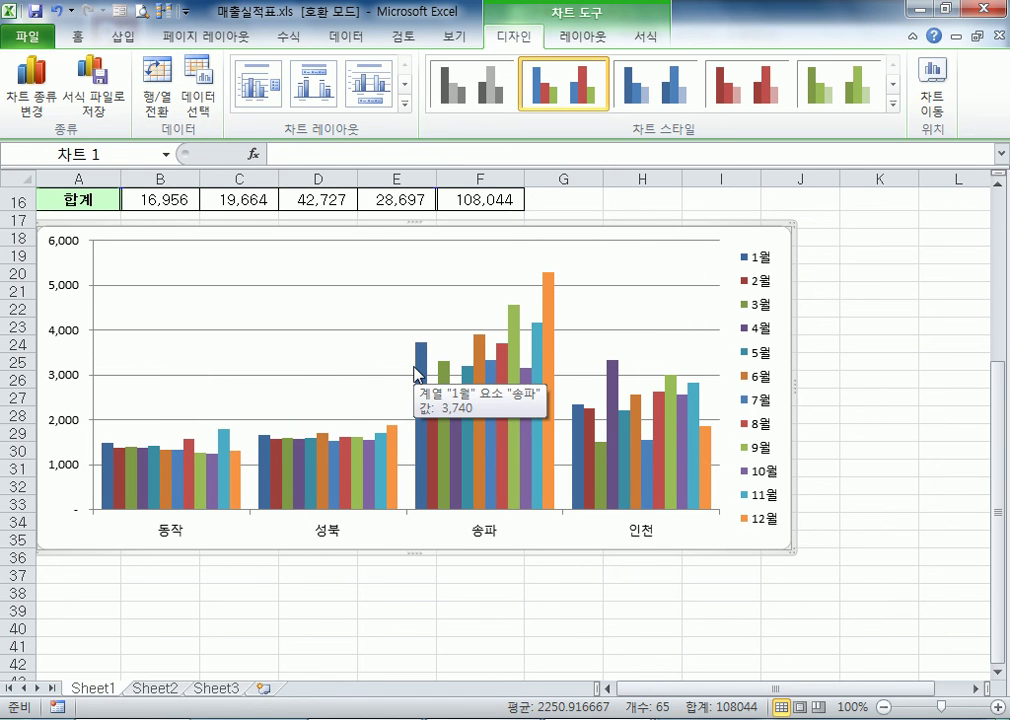
Deselect the chart and remove the 데이터 도구 command from the Quick Access Toolbar
scroll(405, 365, up, 2)
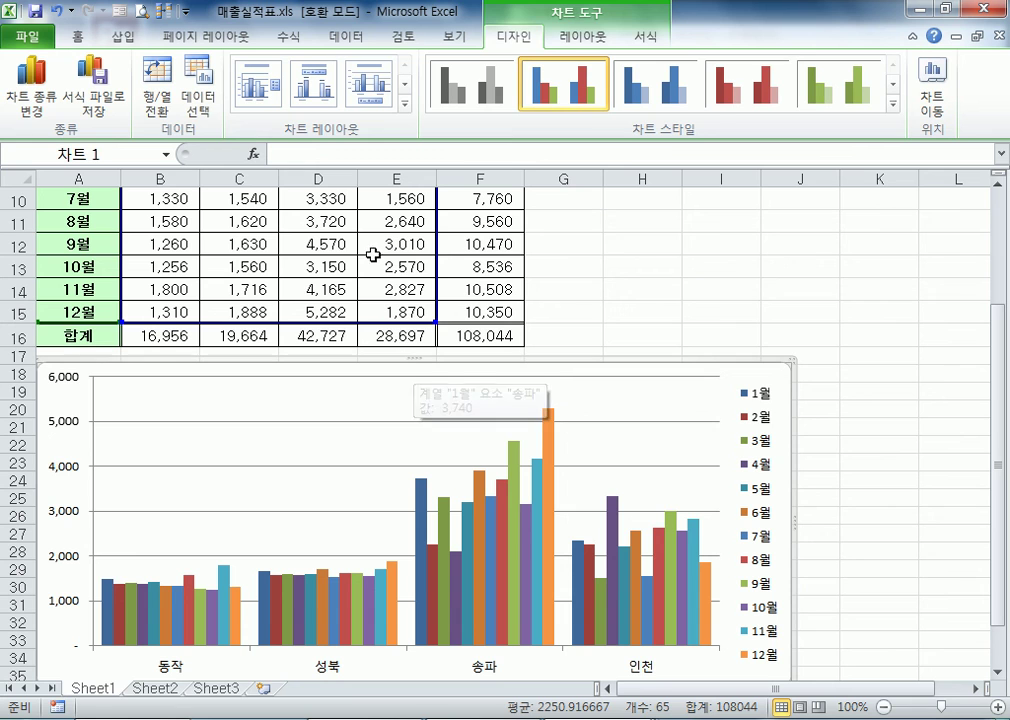
click(590, 252)
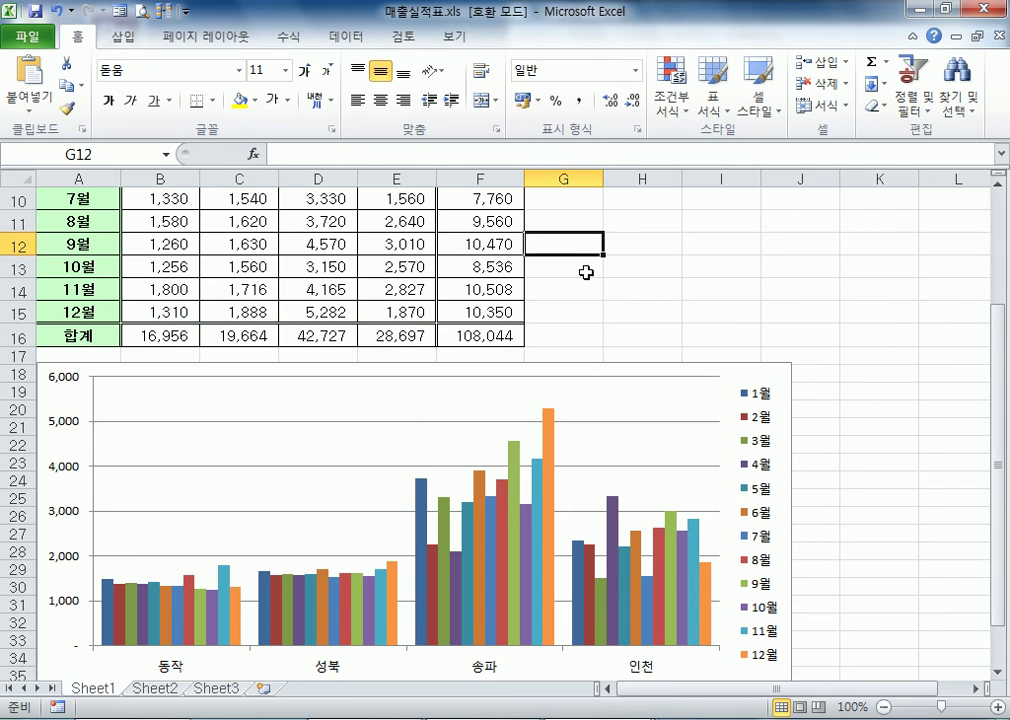
click(586, 272)
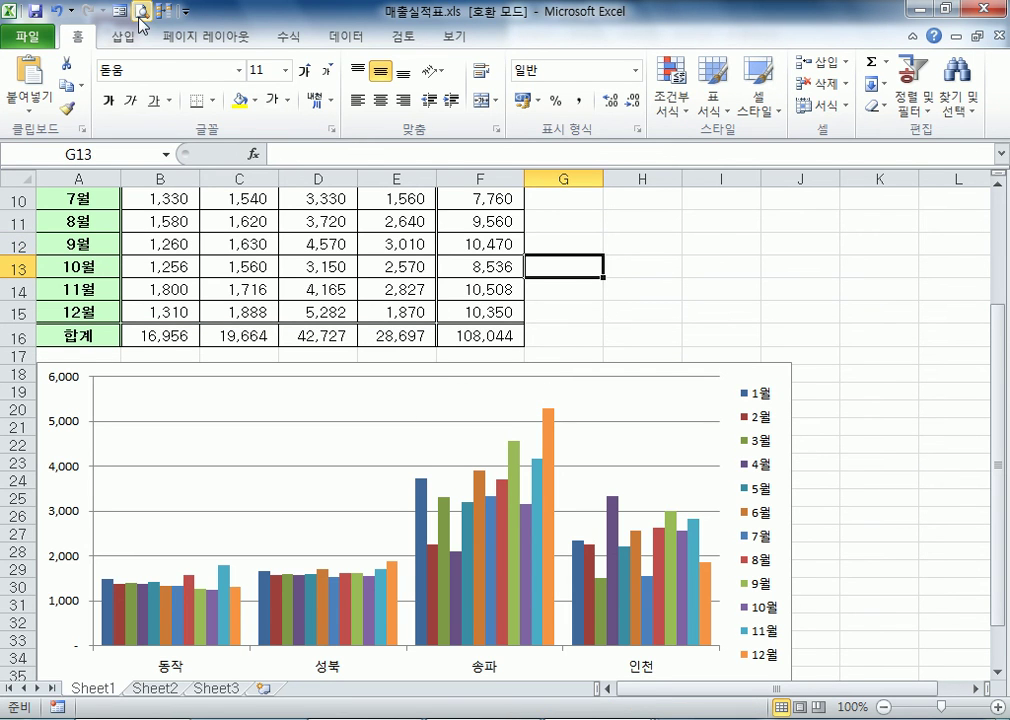
click(186, 11)
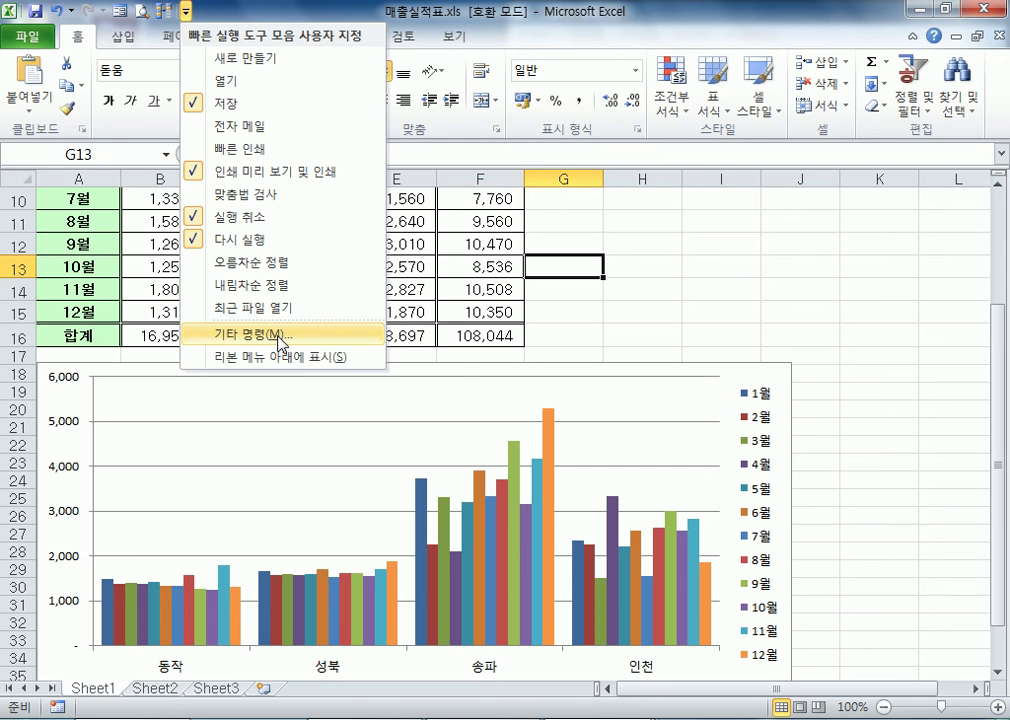
click(281, 342)
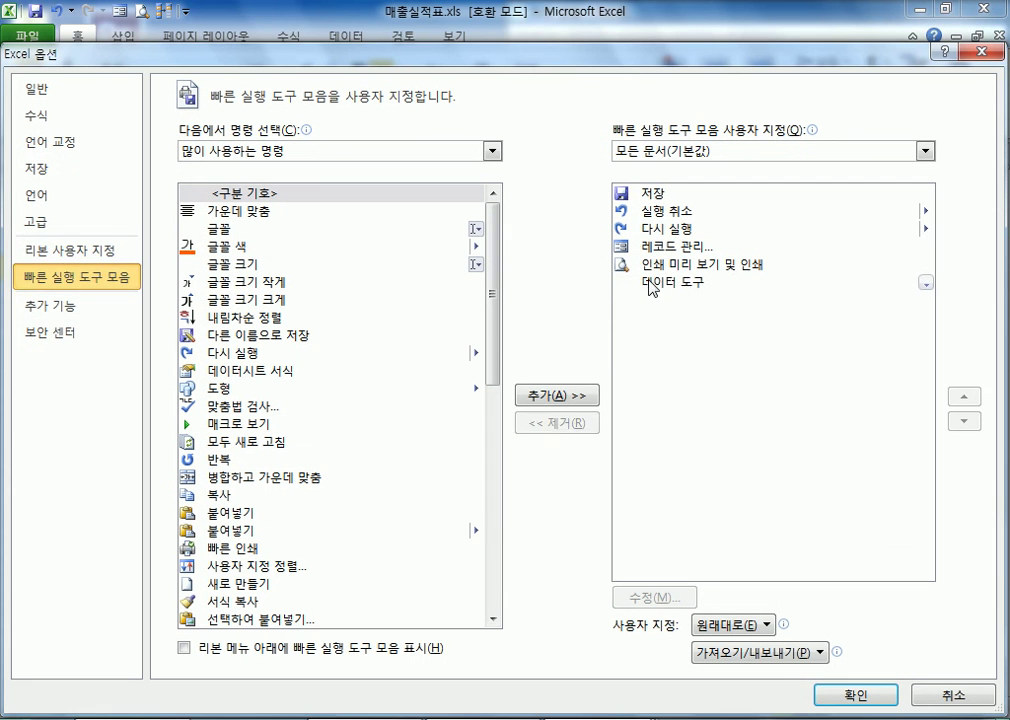
click(660, 282)
click(556, 423)
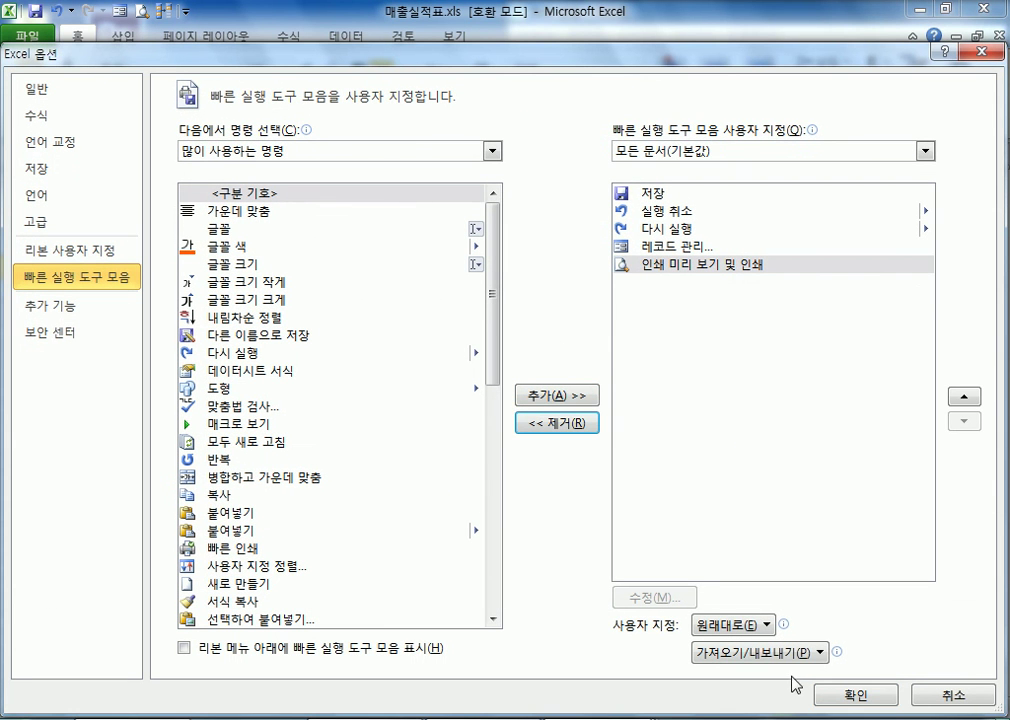
click(855, 695)
Open the print preview of the sheet with the table and chart twice, returning to the worksheet each time
click(118, 10)
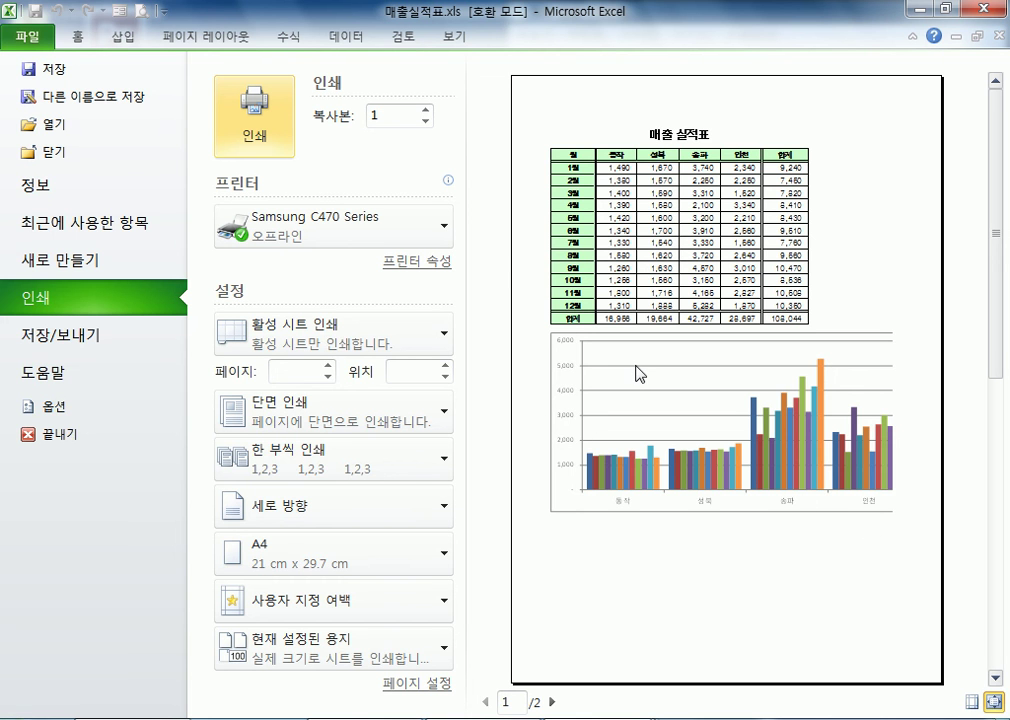
click(28, 36)
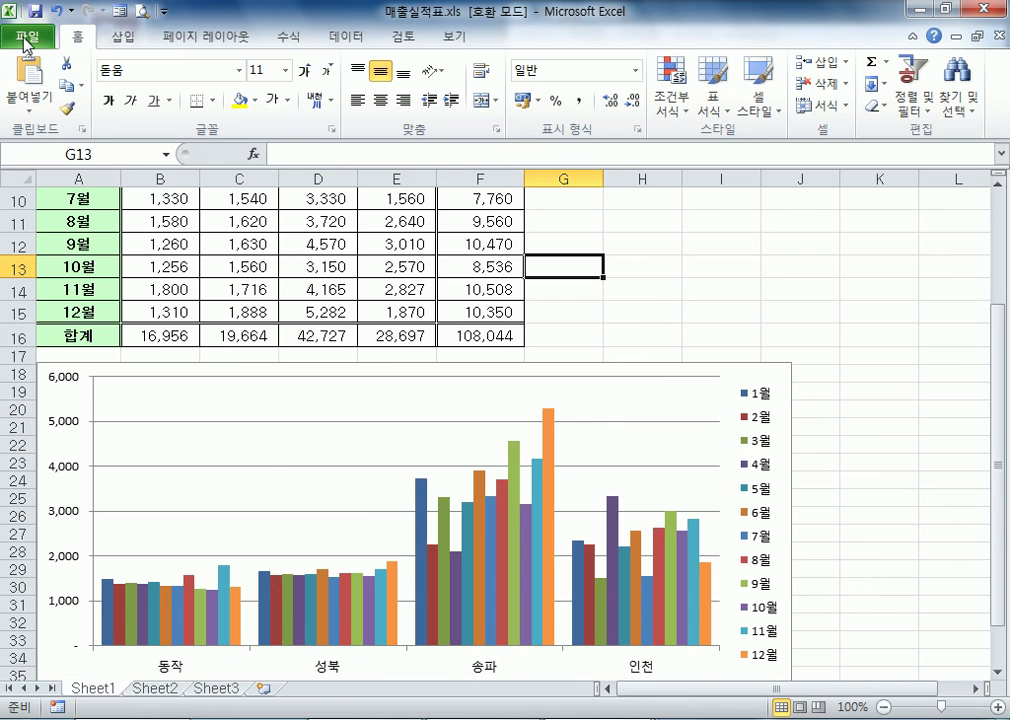
click(27, 34)
click(40, 297)
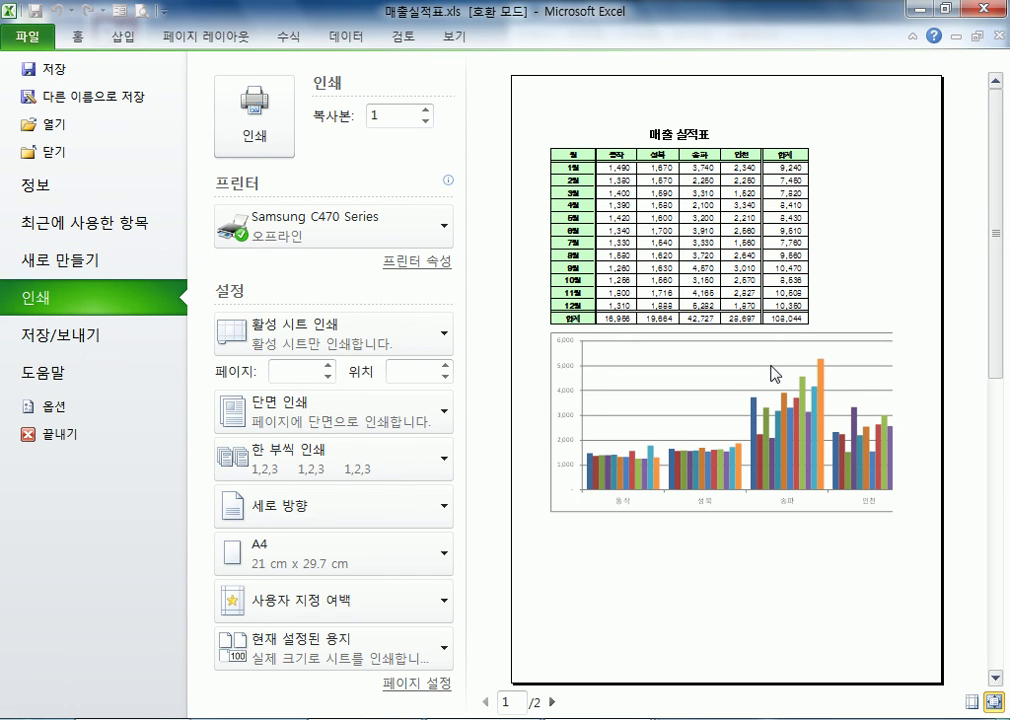
click(141, 12)
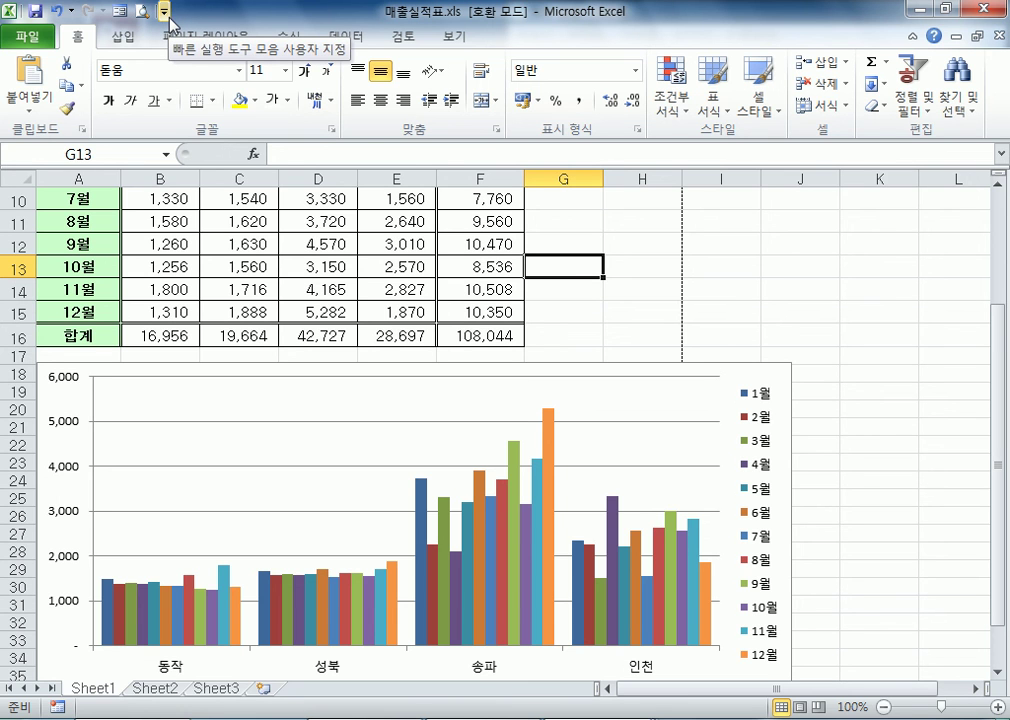
Remove the 인쇄 미리 보기 및 인쇄 command from the Quick Access Toolbar and add it back
click(164, 12)
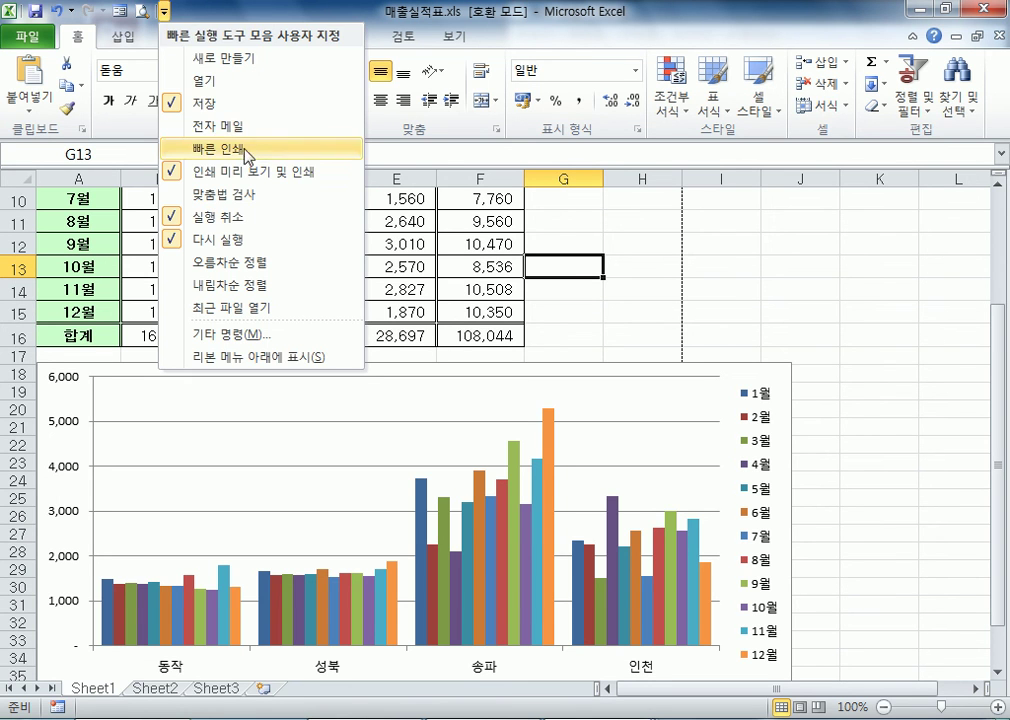
click(243, 172)
click(143, 12)
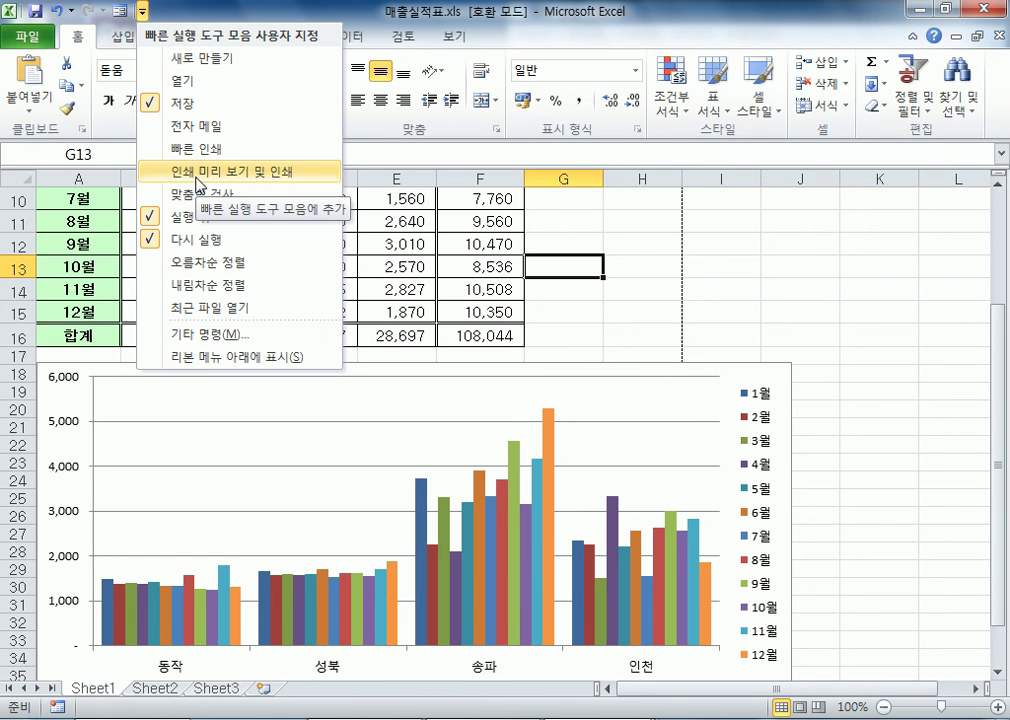
click(197, 179)
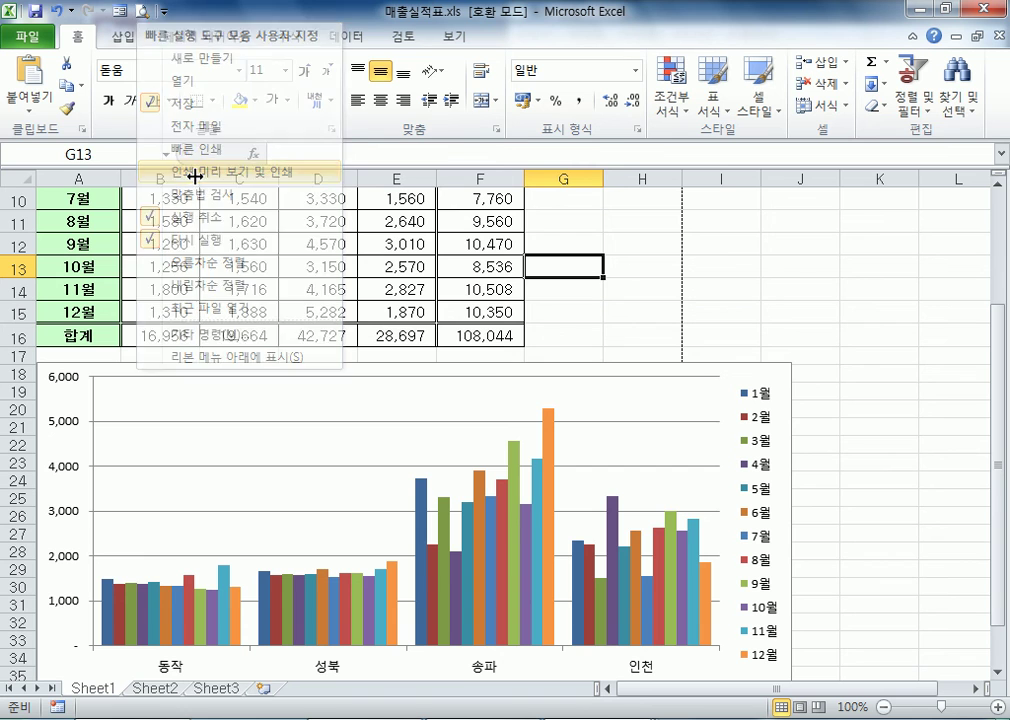
Preview the printout of the whole sheet, and with the chart selected preview the chart alone
click(141, 17)
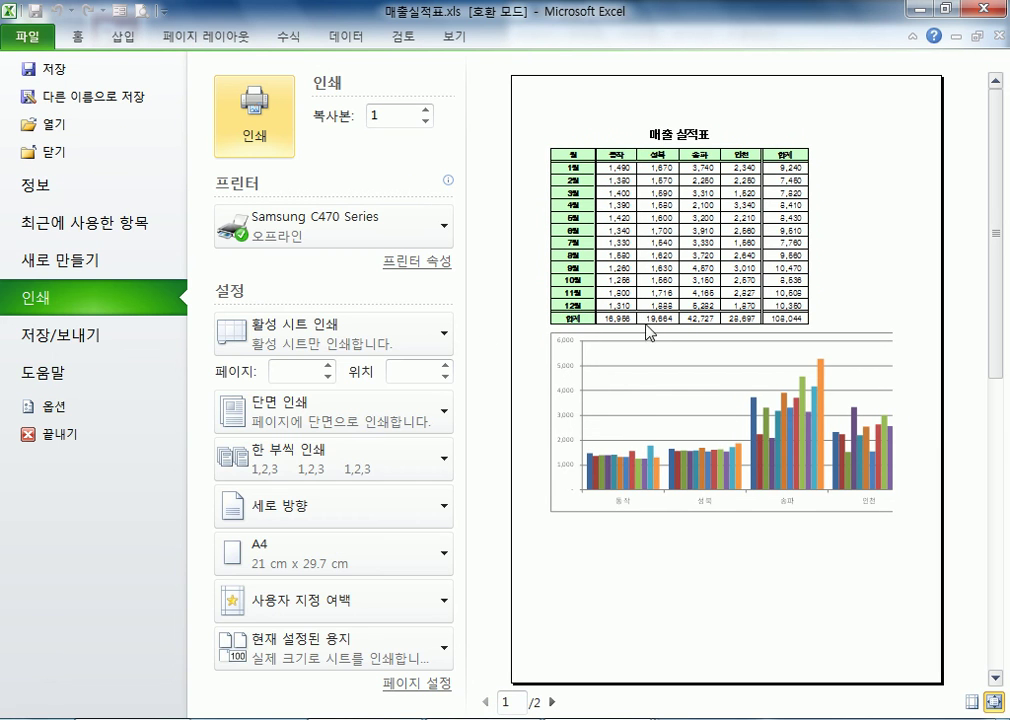
key(Escape)
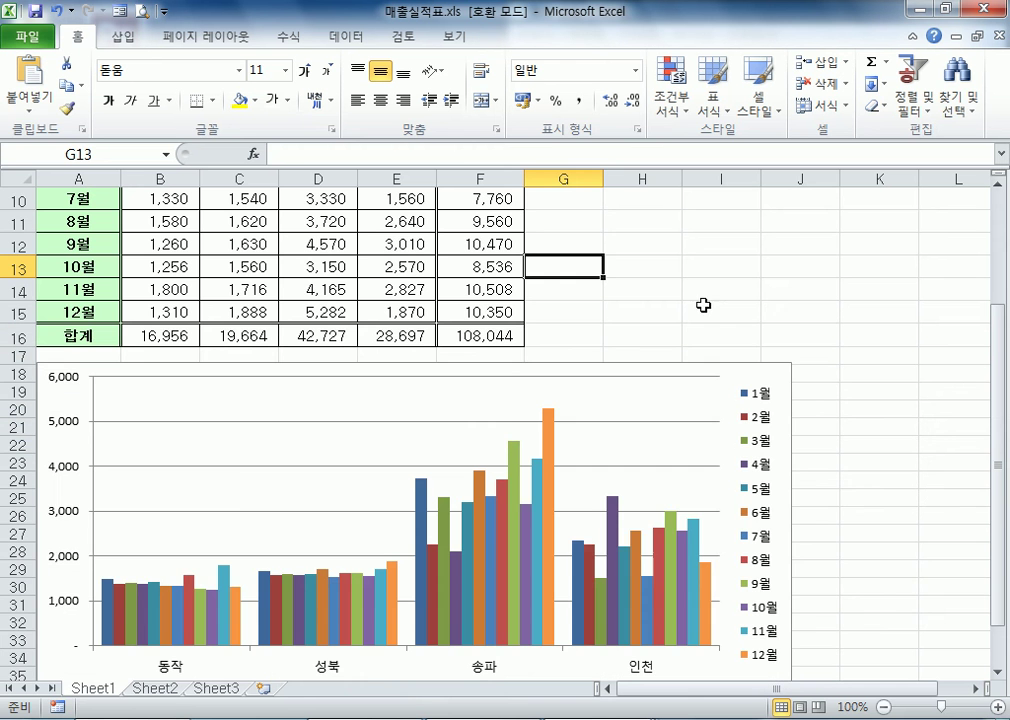
scroll(150, 280, down, 3)
click(187, 264)
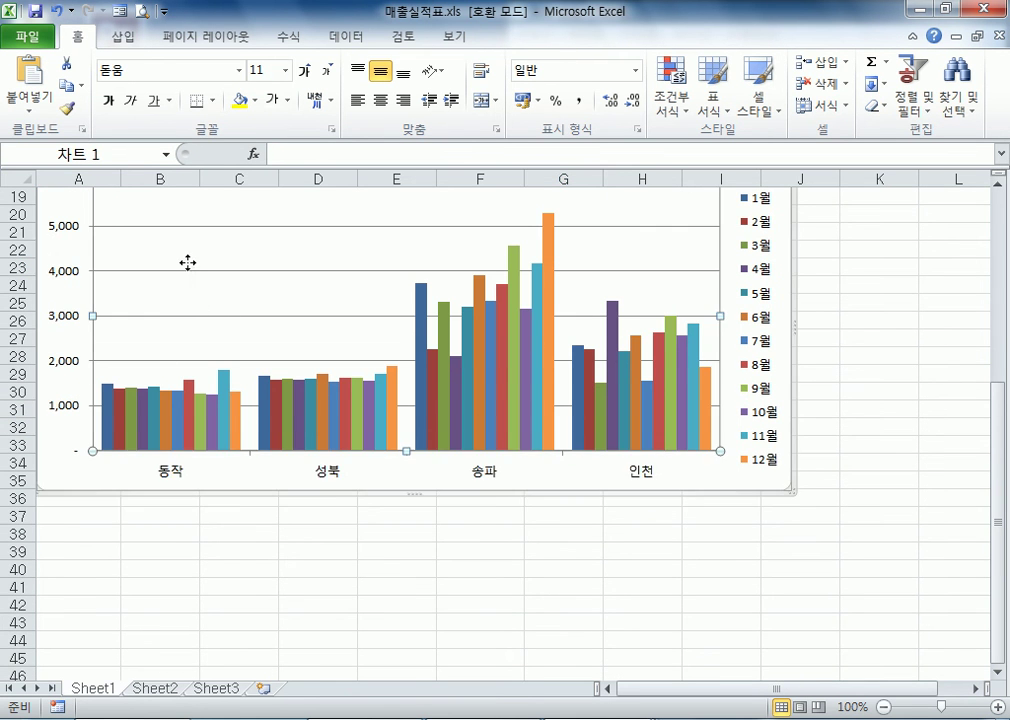
scroll(187, 400, up, 2)
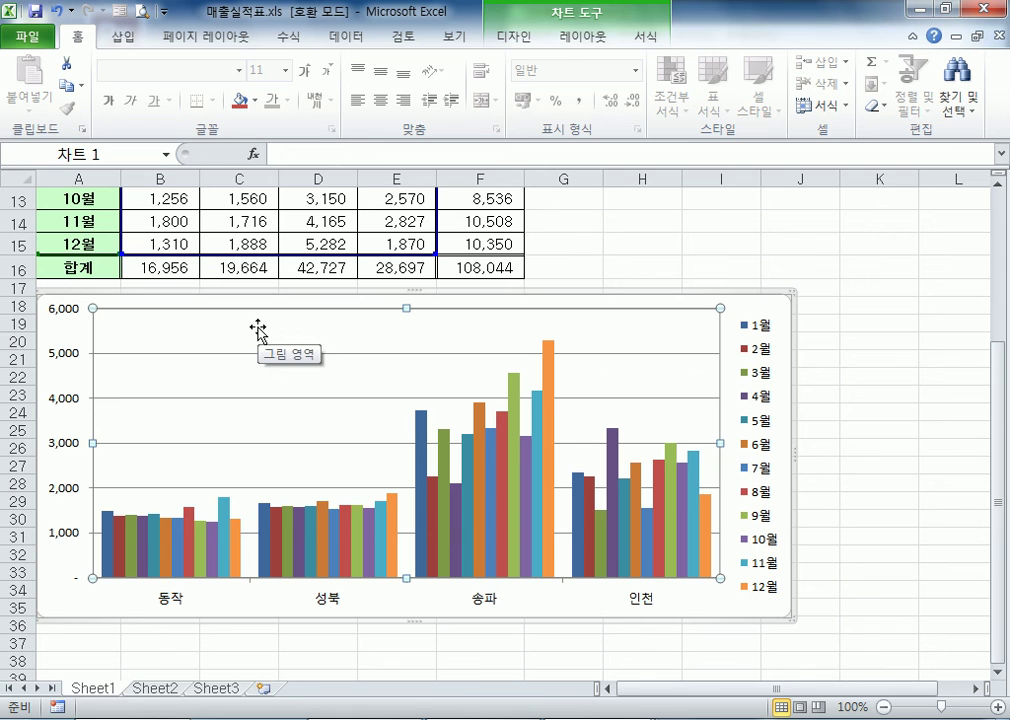
click(142, 12)
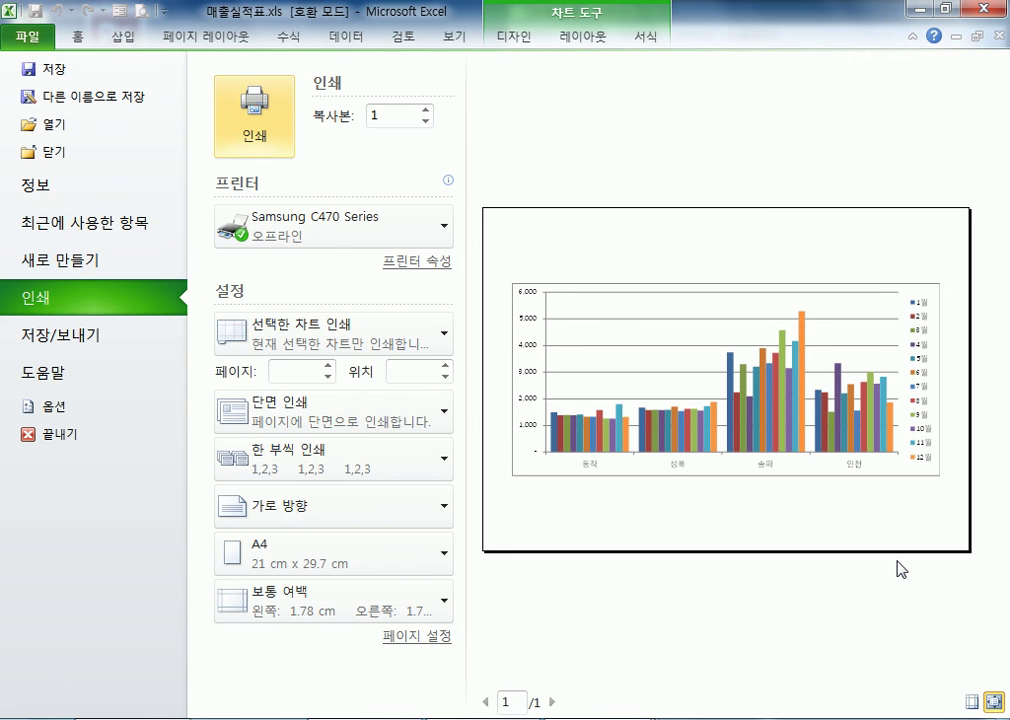
key(Escape)
Select a cell in the sales table and preview the printout of the active sheet
scroll(766, 541, up, 2)
click(514, 244)
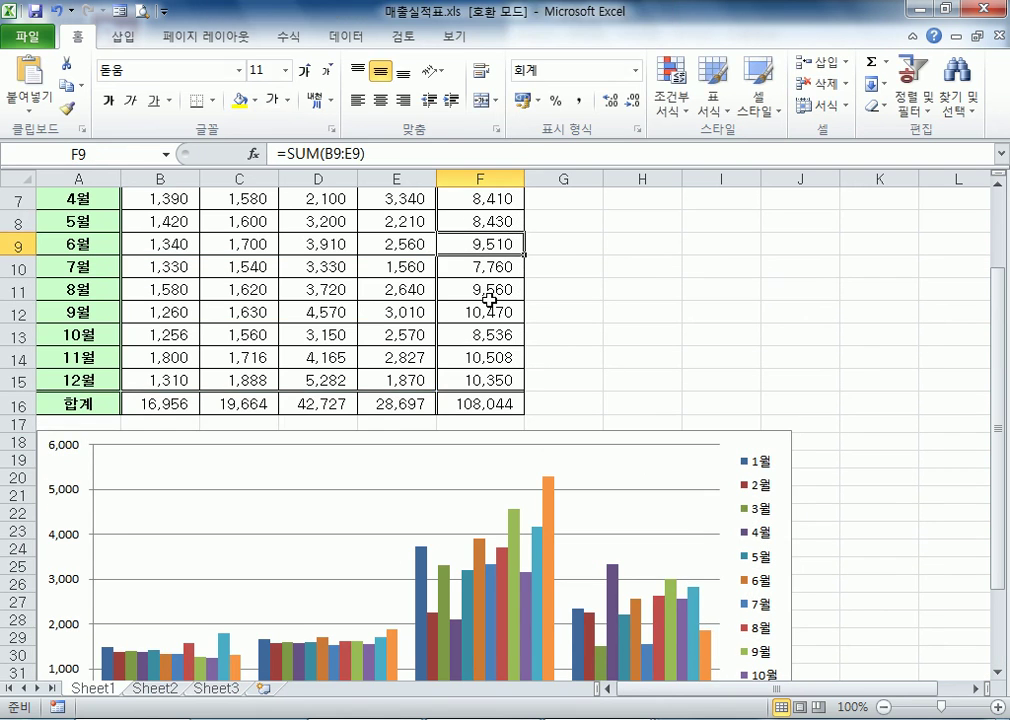
click(397, 289)
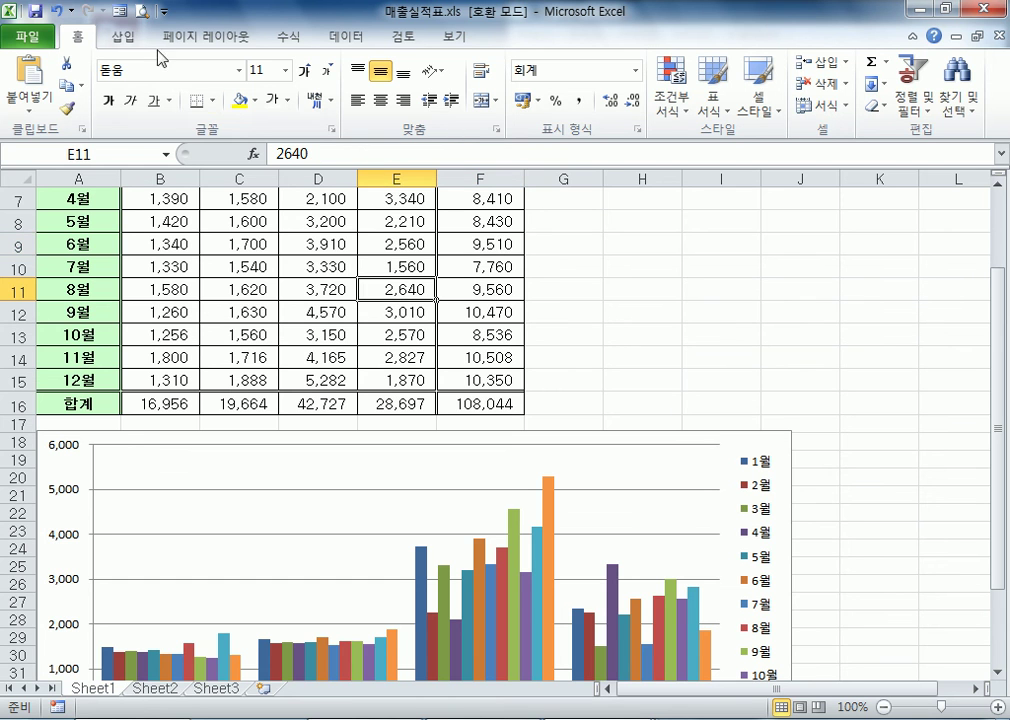
click(142, 12)
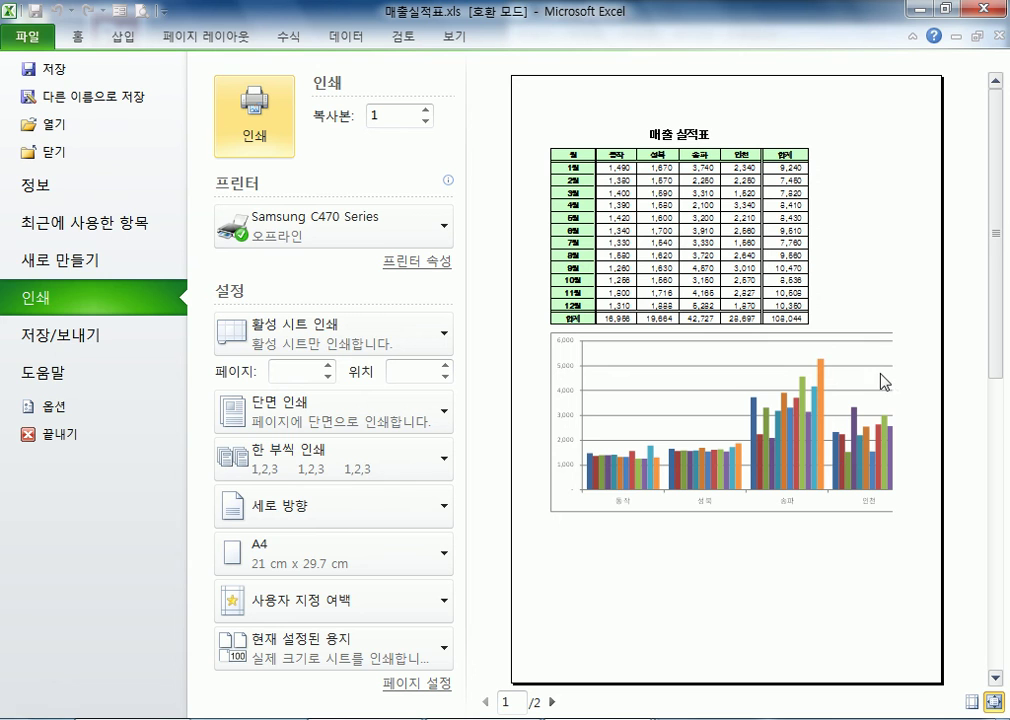
key(Escape)
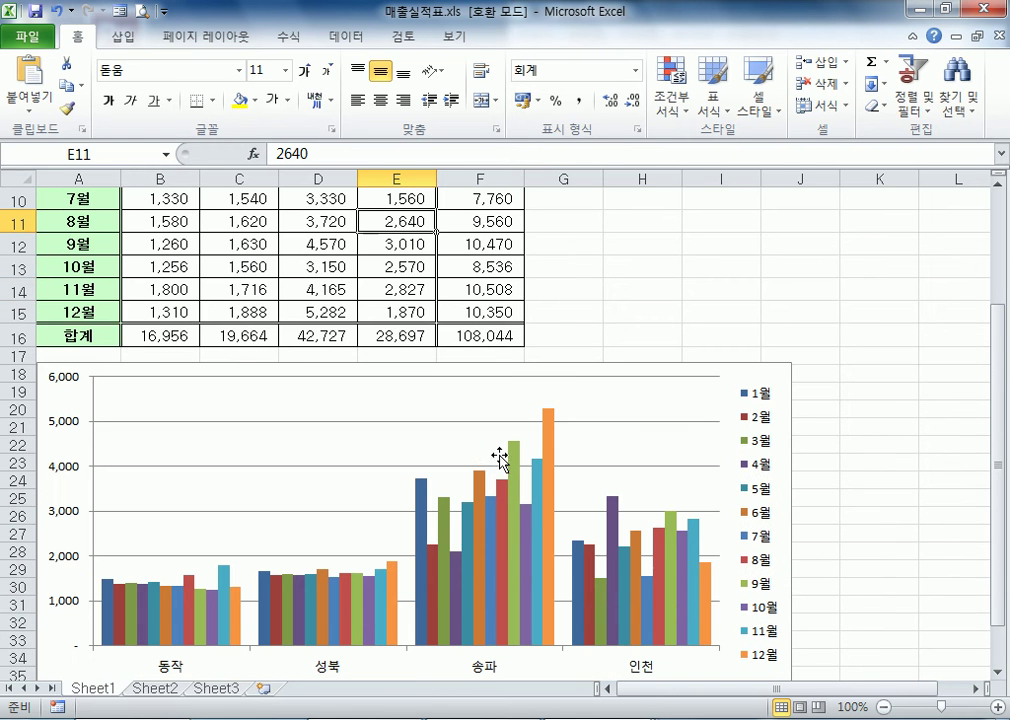
Select the chart and preview its separate printout, returning to the worksheet
click(396, 398)
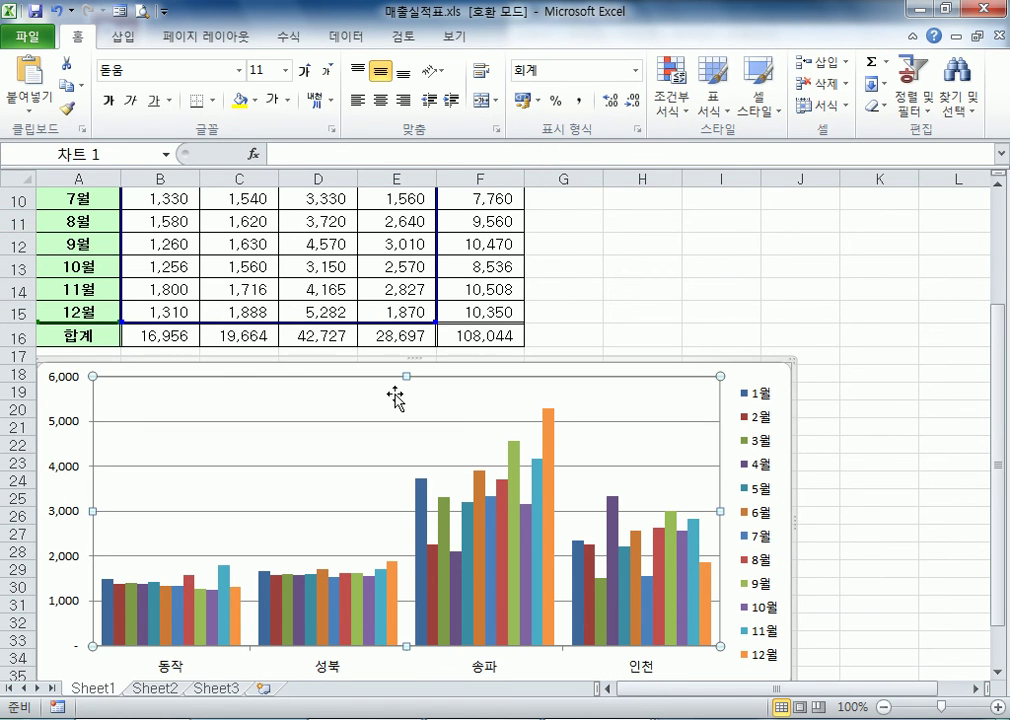
click(142, 12)
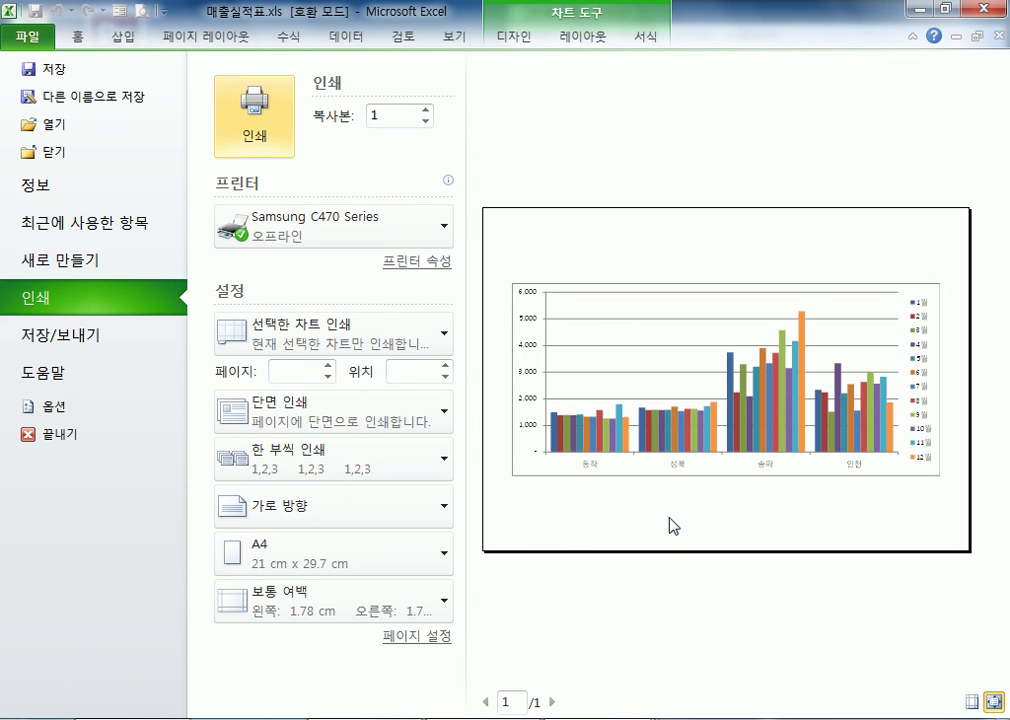
key(Escape)
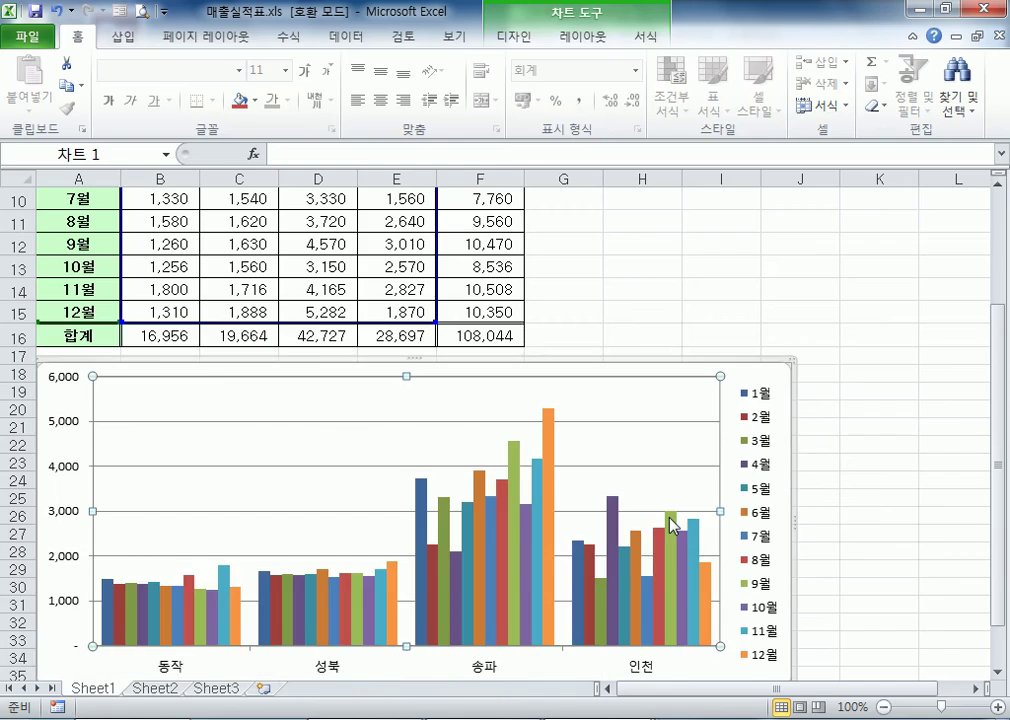
Select the chart and look through its Design, Layout and Format tools, then deselect it
scroll(692, 563, up, 3)
scroll(692, 560, down, 3)
click(744, 363)
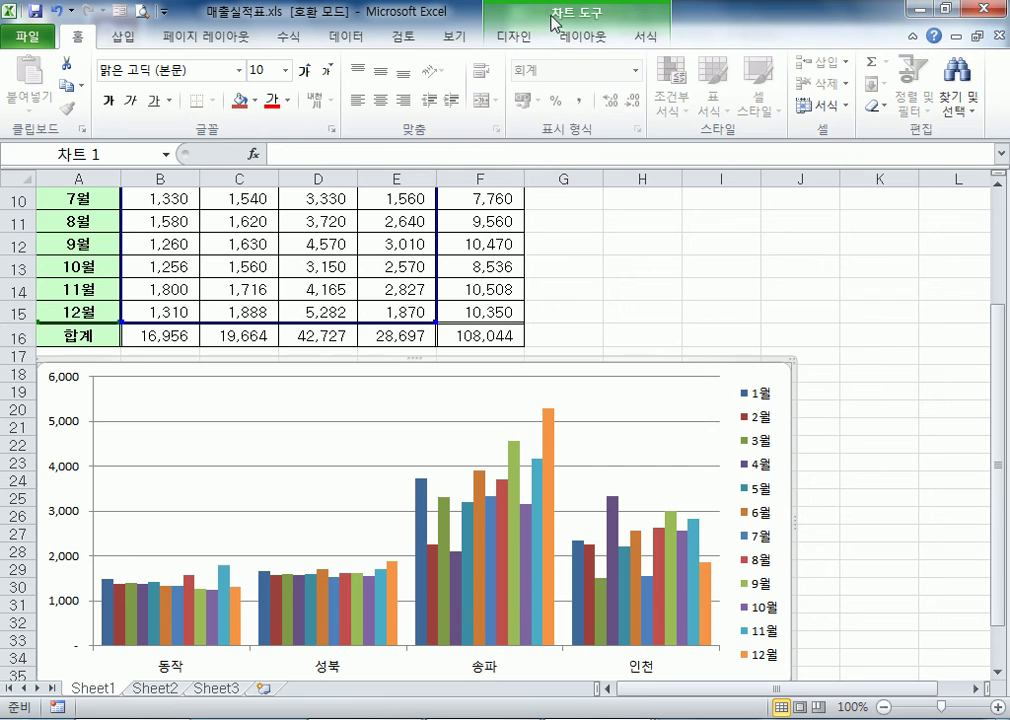
click(525, 40)
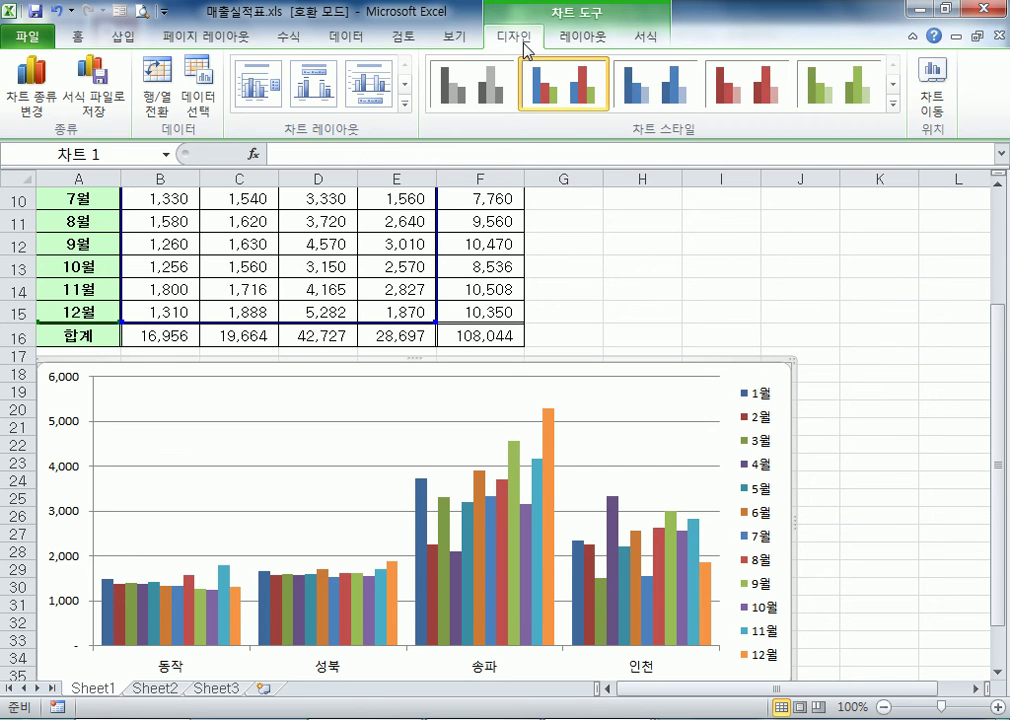
click(579, 38)
click(647, 40)
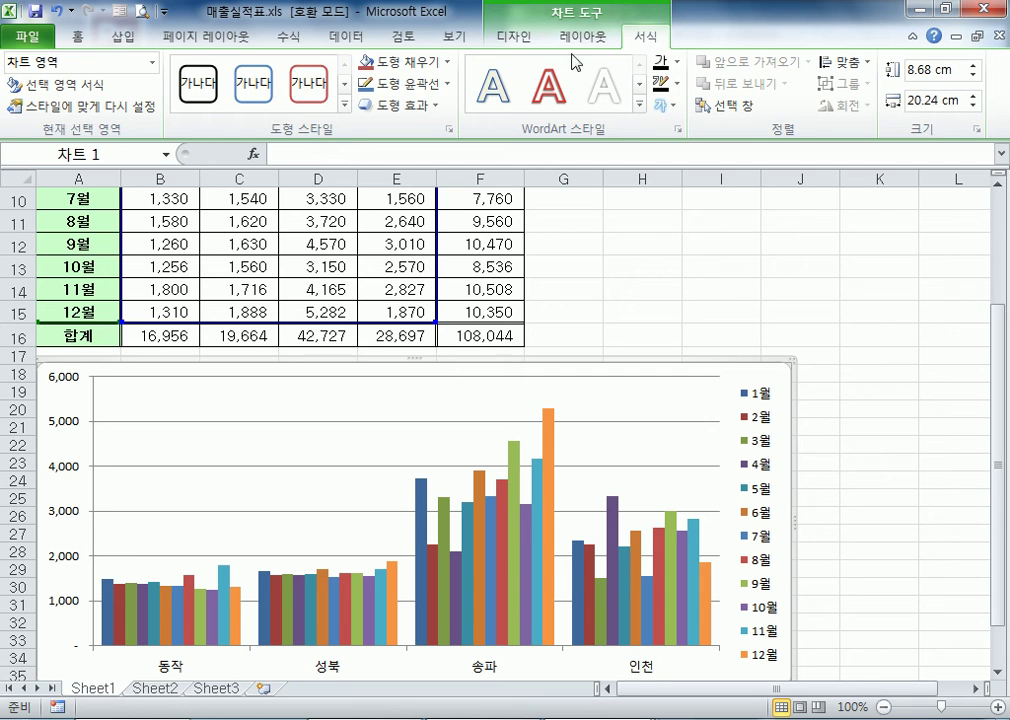
click(510, 38)
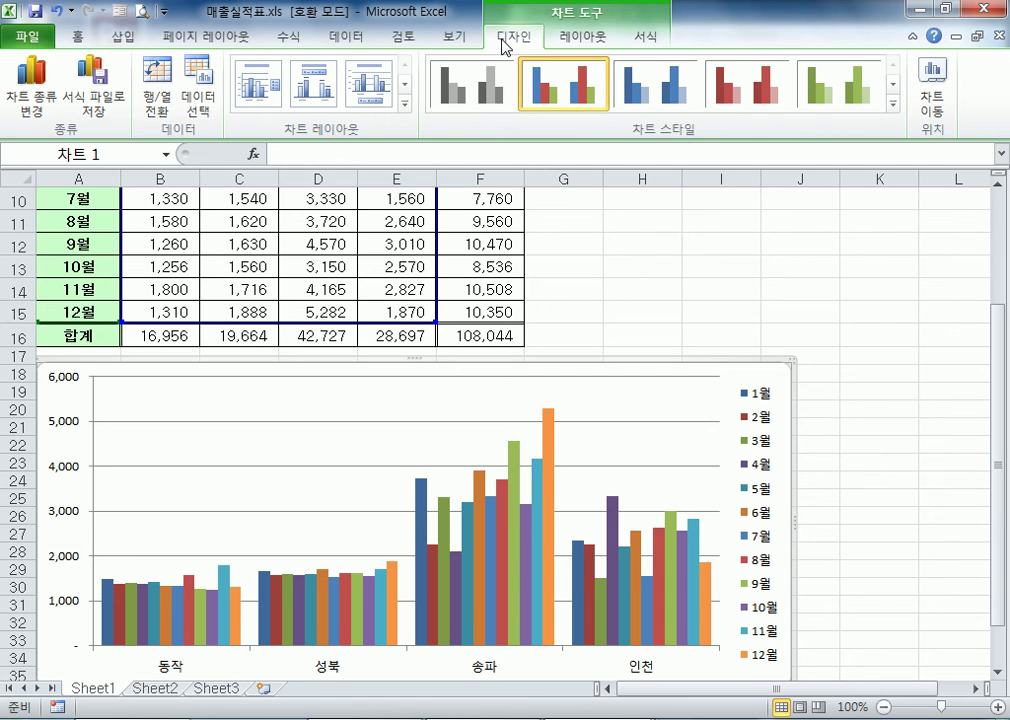
click(686, 266)
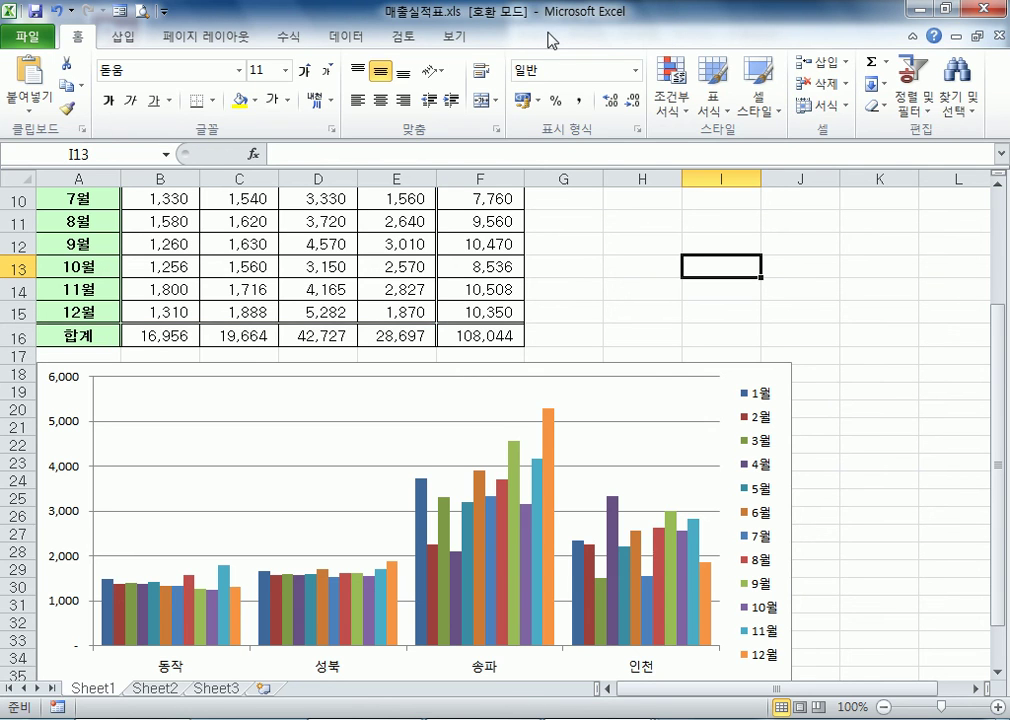
Select the chart, view the available chart types without changing any, and switch its rows and columns back and forth
click(679, 372)
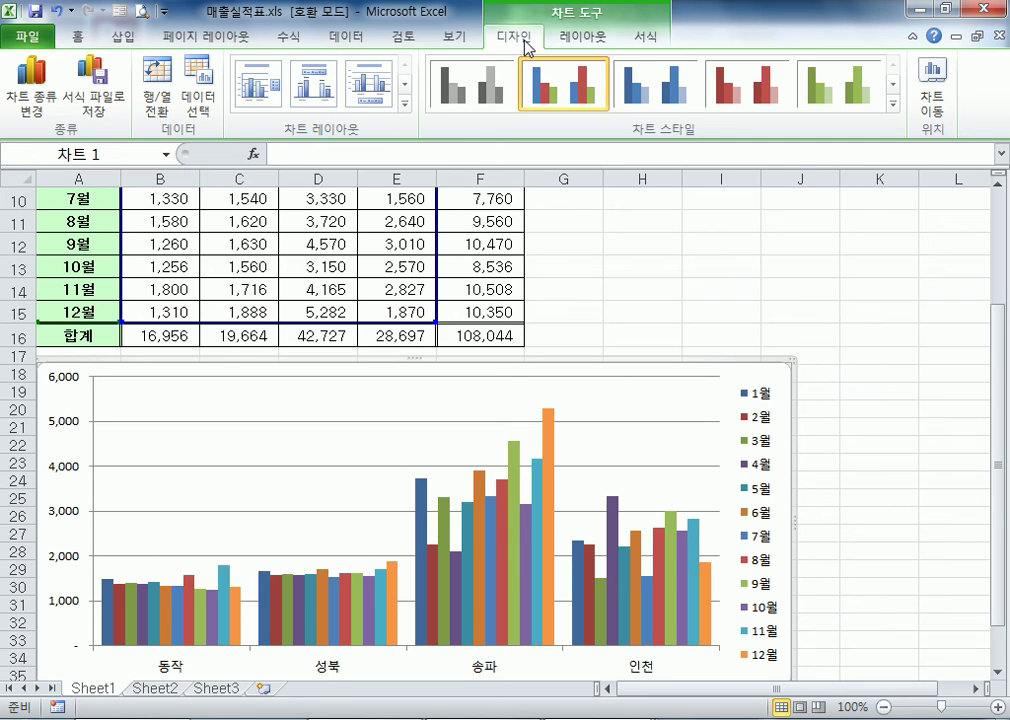
click(36, 86)
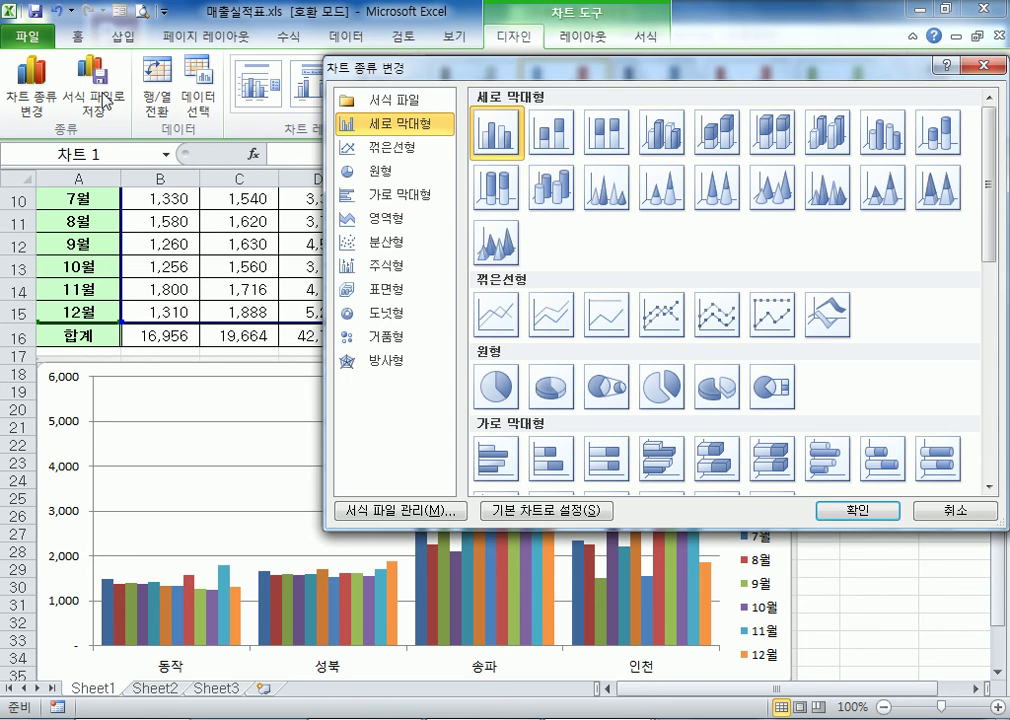
key(Escape)
click(155, 100)
click(155, 100)
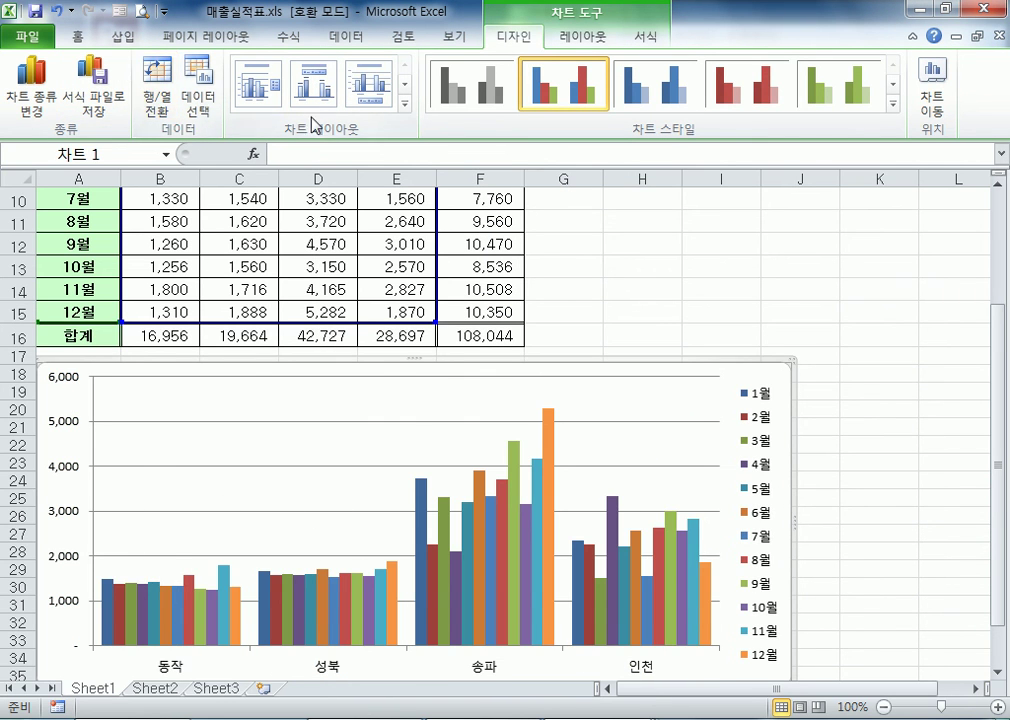
Try chart layouts 레이아웃 1, 2, 3 and 4 on the sales chart
click(405, 104)
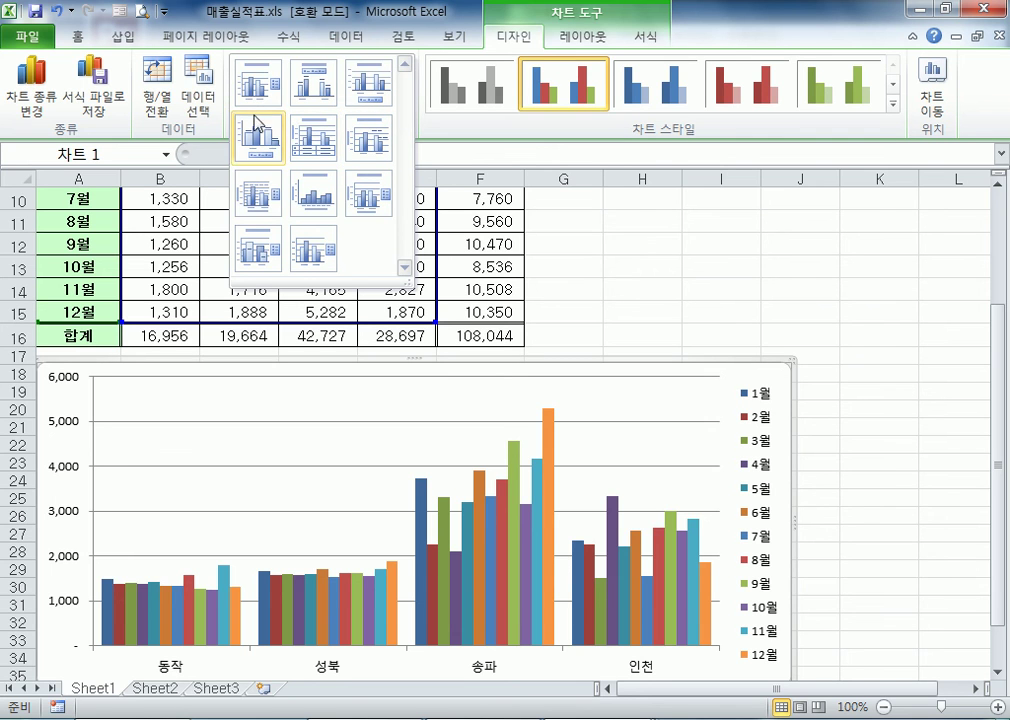
click(257, 85)
click(313, 85)
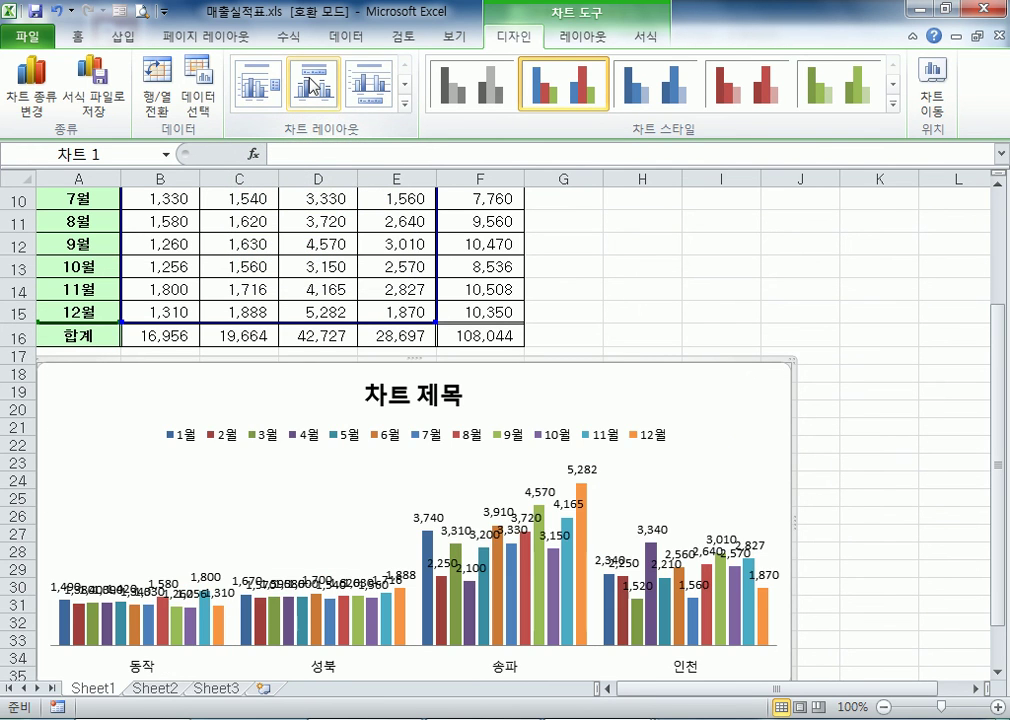
click(368, 84)
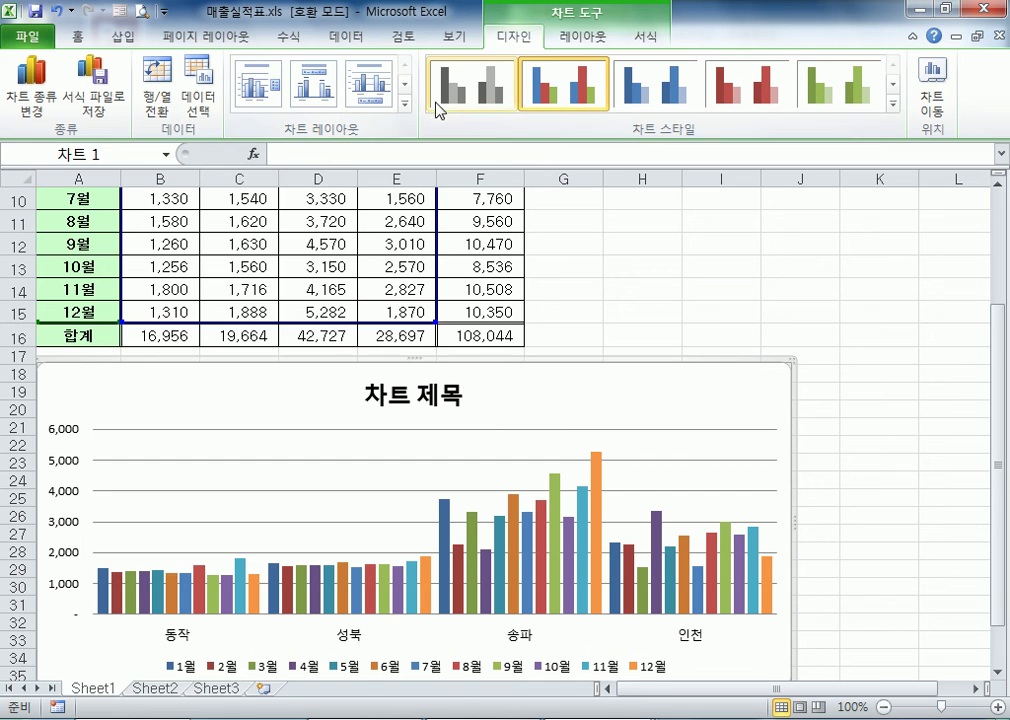
click(405, 104)
click(270, 148)
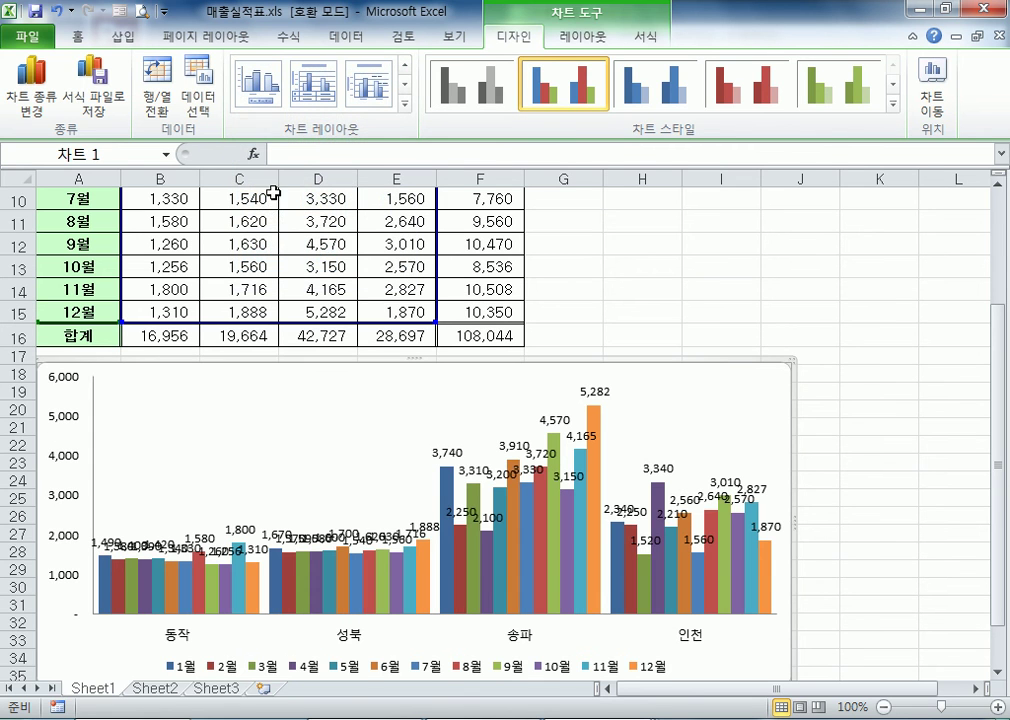
Try chart layout 레이아웃 9 with axis titles, layout 4 with data labels, and layout 3 on the sales chart
click(404, 106)
click(368, 196)
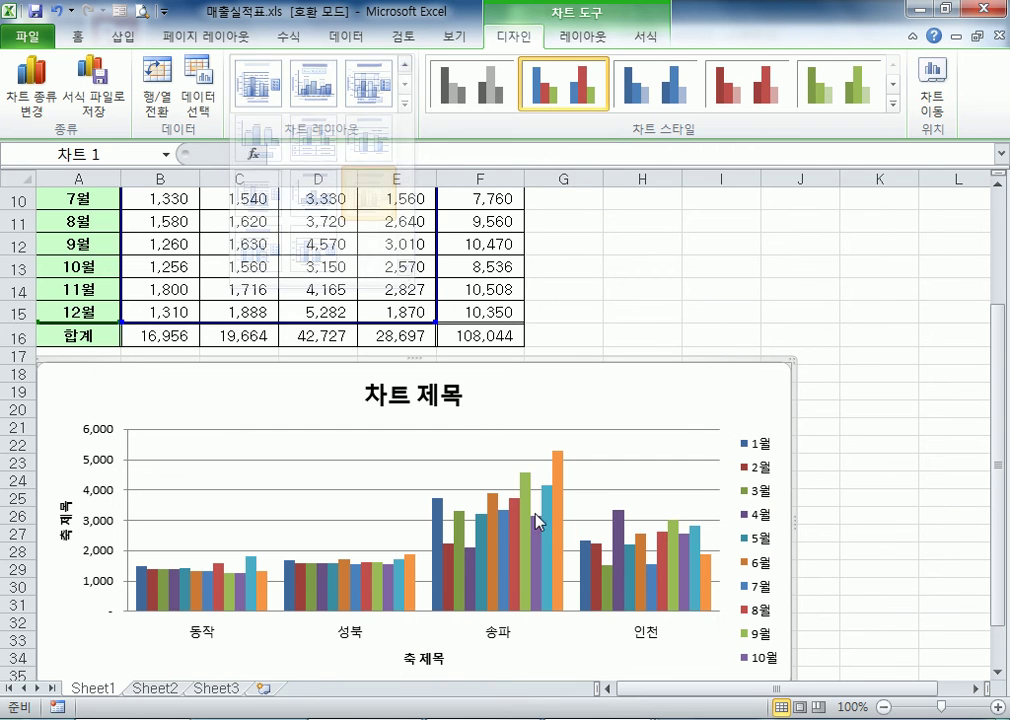
click(406, 106)
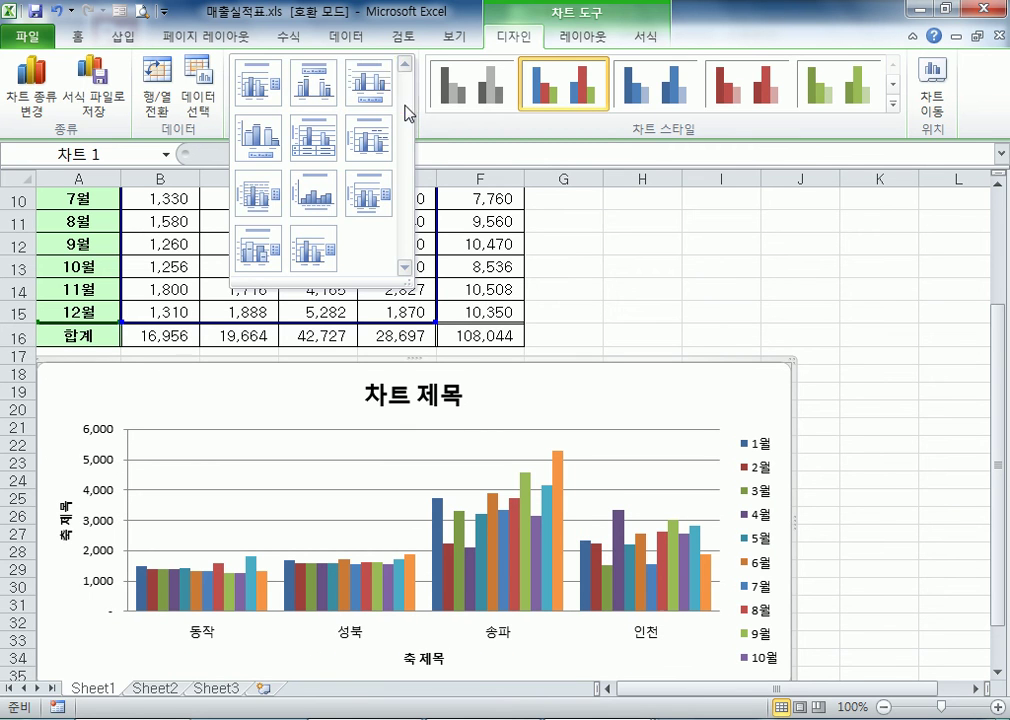
click(282, 178)
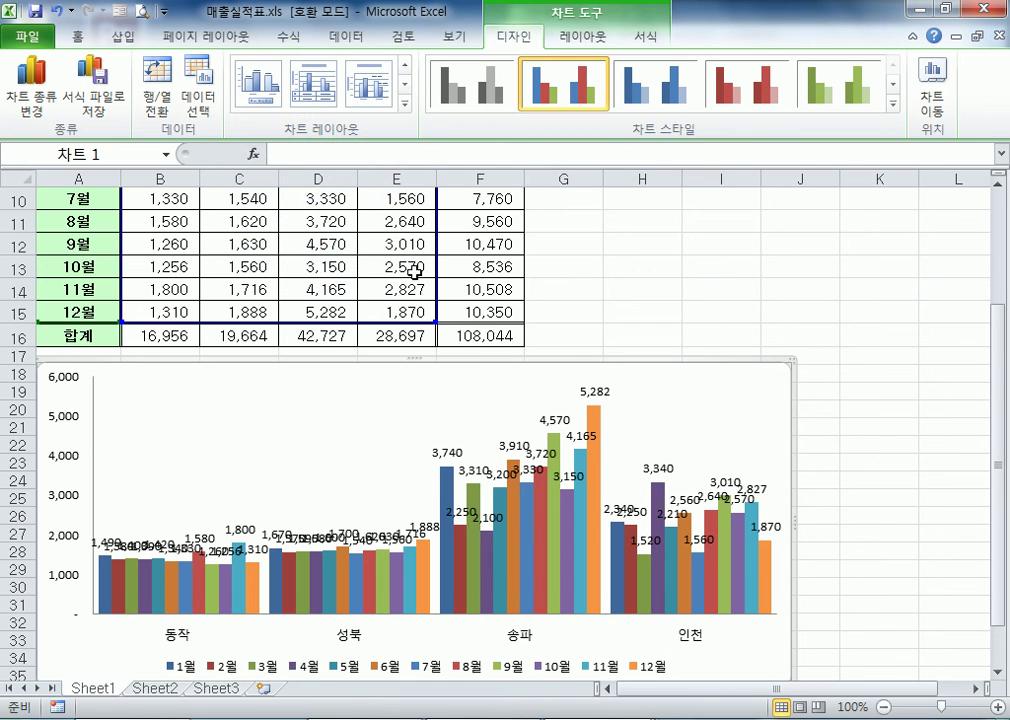
click(405, 105)
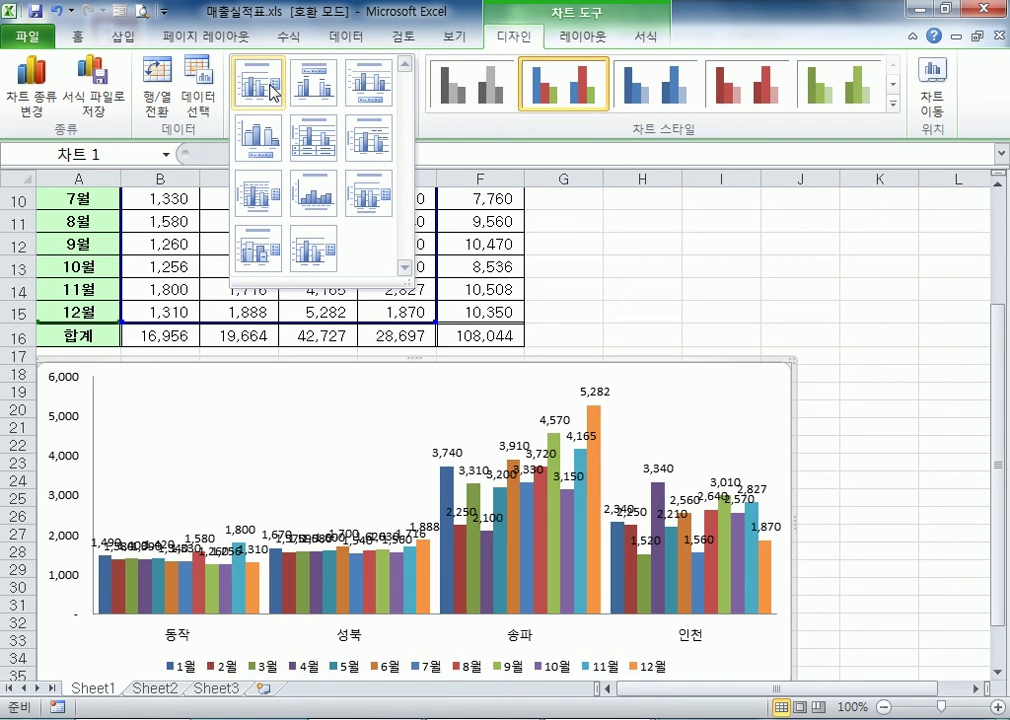
click(368, 85)
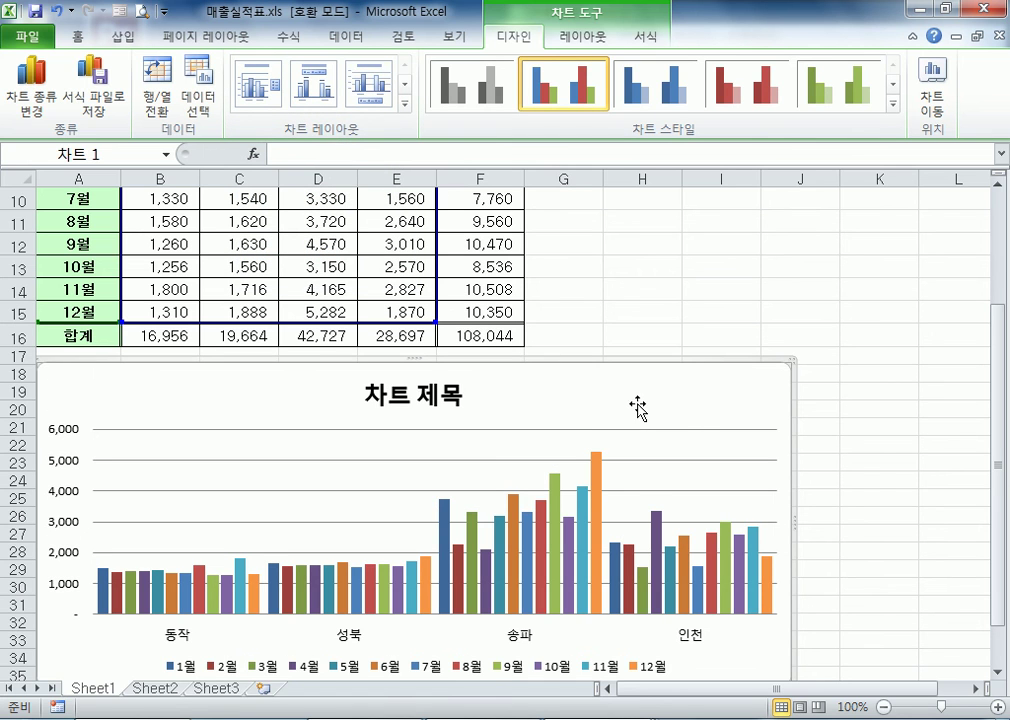
Apply chart layout 레이아웃 1, with a title above the plot and the legend at its right side
click(258, 84)
scroll(811, 412, down, 2)
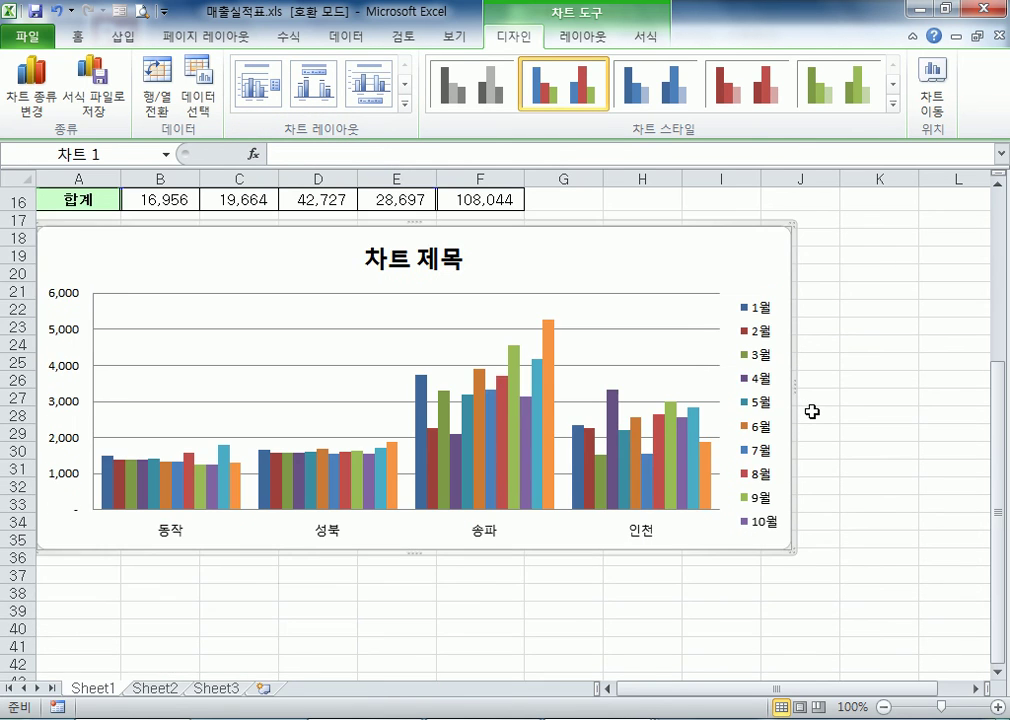
scroll(811, 412, up, 3)
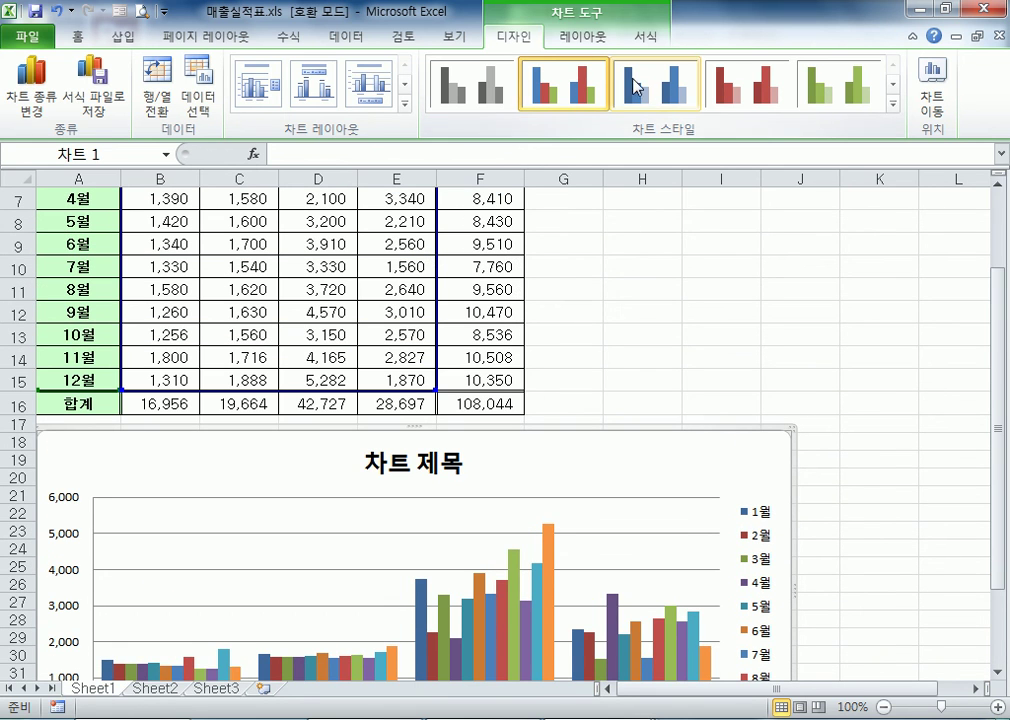
Try the flat grey, blue, red and green chart styles on the sales chart
click(892, 104)
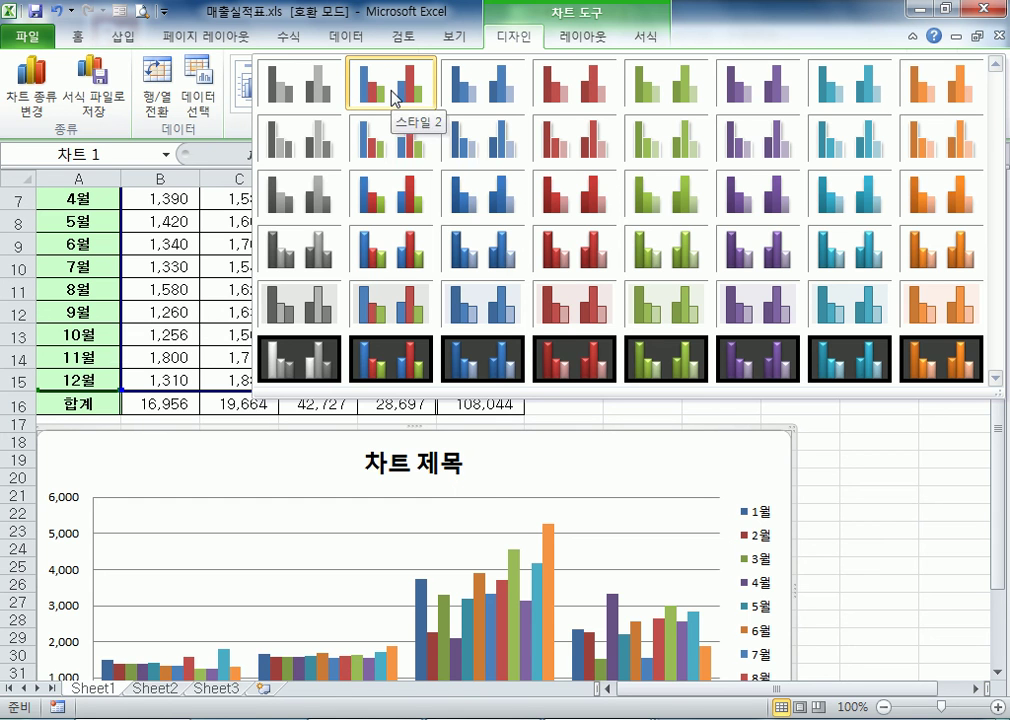
click(300, 95)
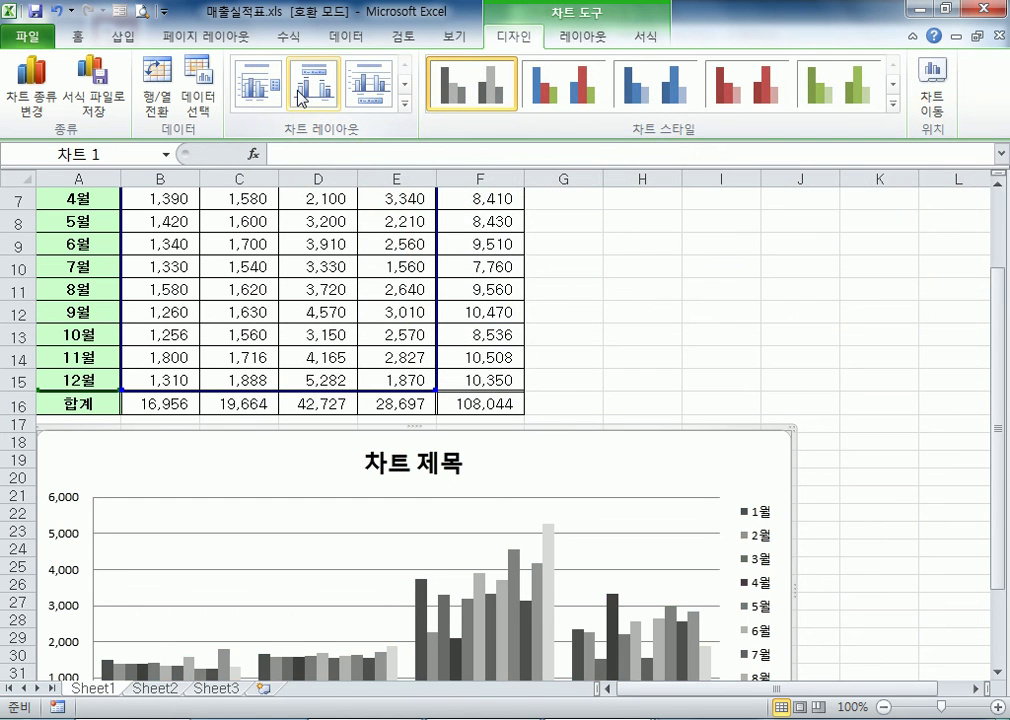
click(652, 88)
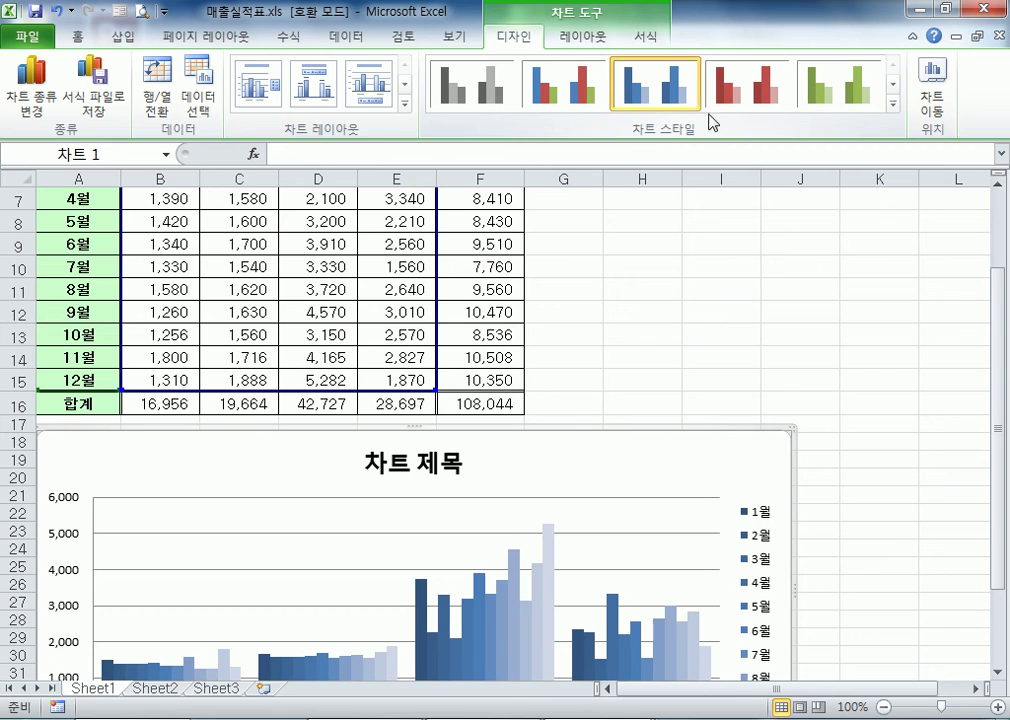
click(768, 110)
click(855, 106)
scroll(600, 400, down, 2)
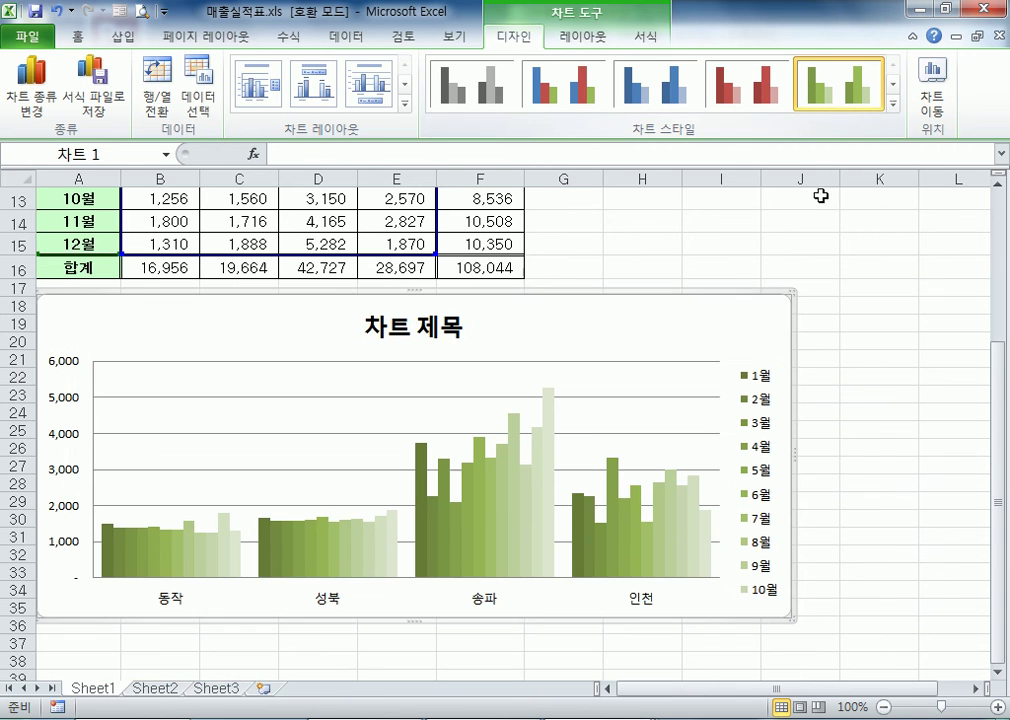
Compare the bevelled multicolour chart style with the flat 스타일 2, and keep the bevelled style on the chart
click(893, 103)
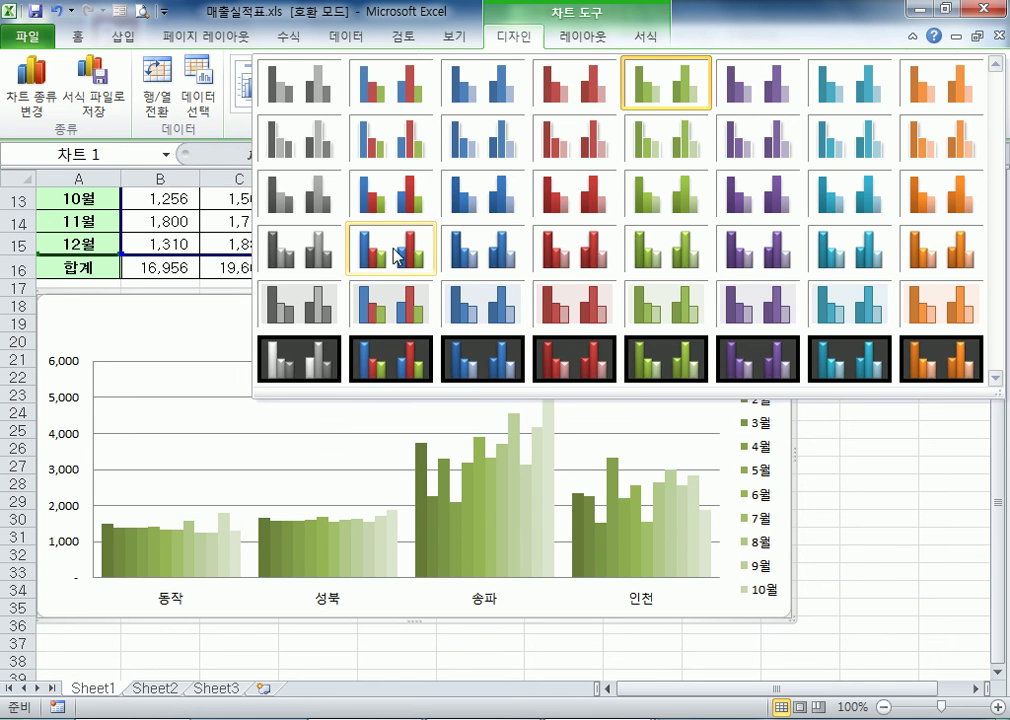
click(390, 256)
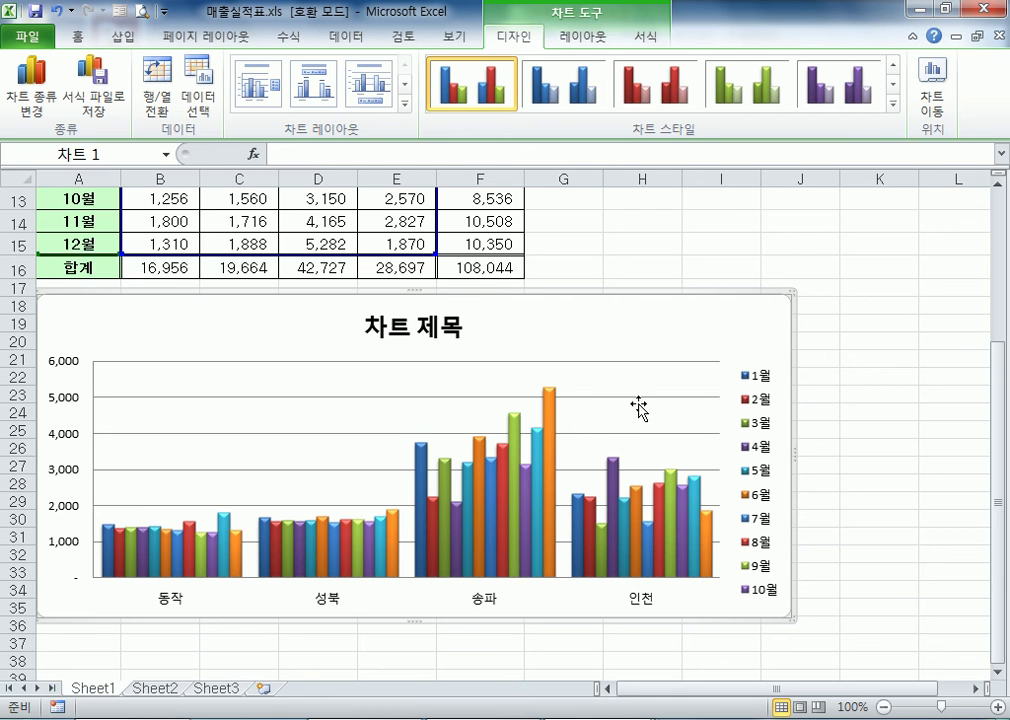
click(893, 103)
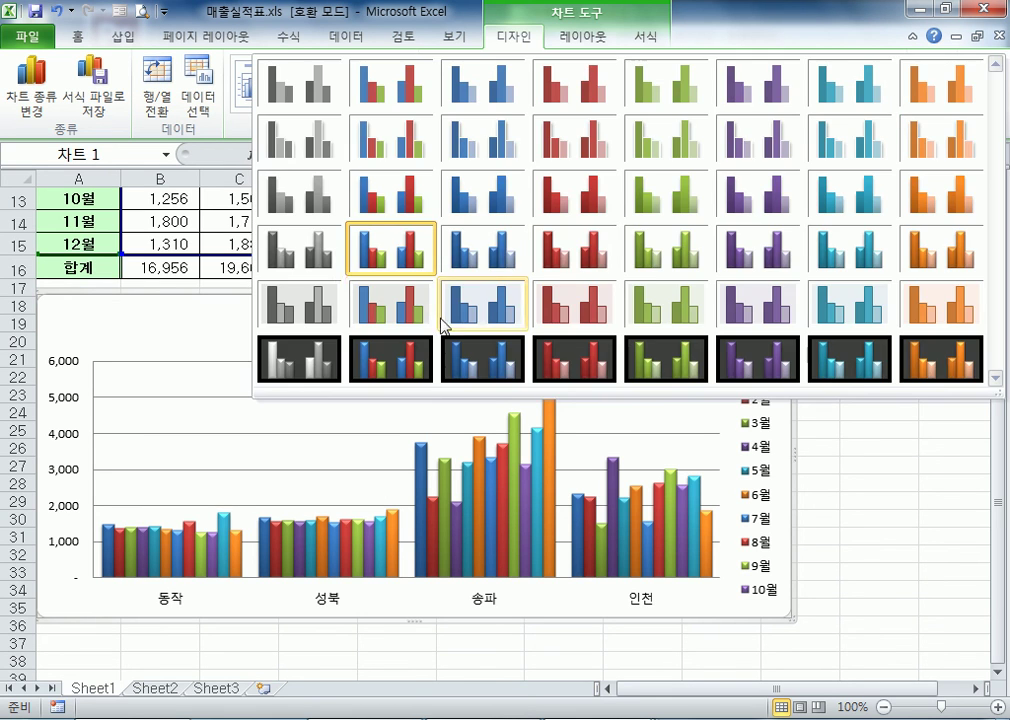
click(388, 100)
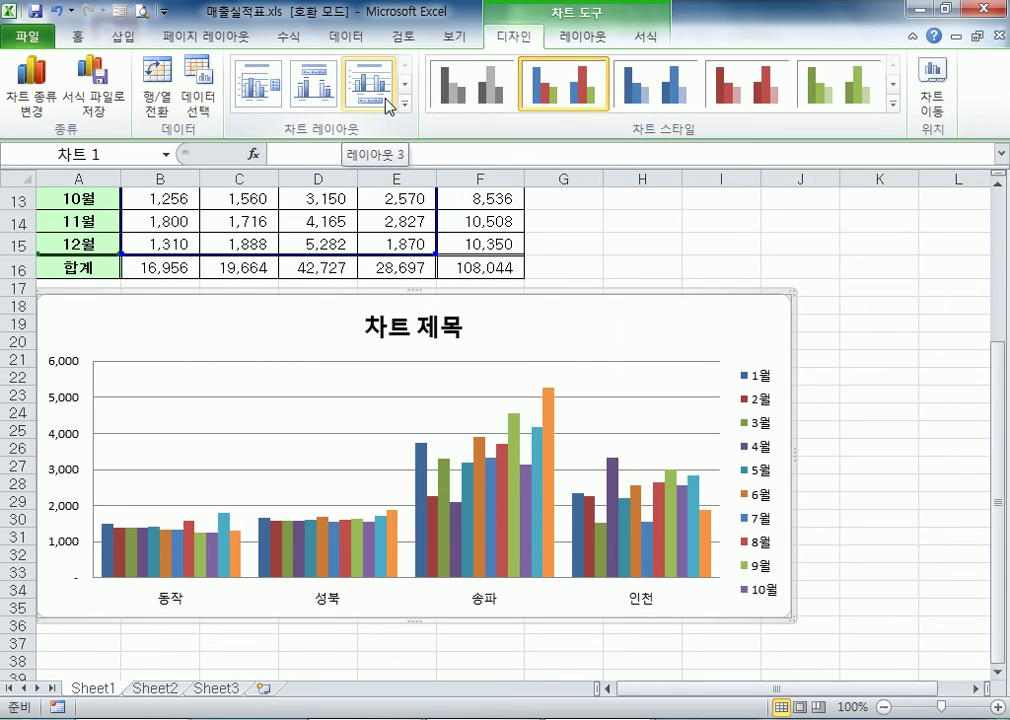
click(893, 103)
click(388, 250)
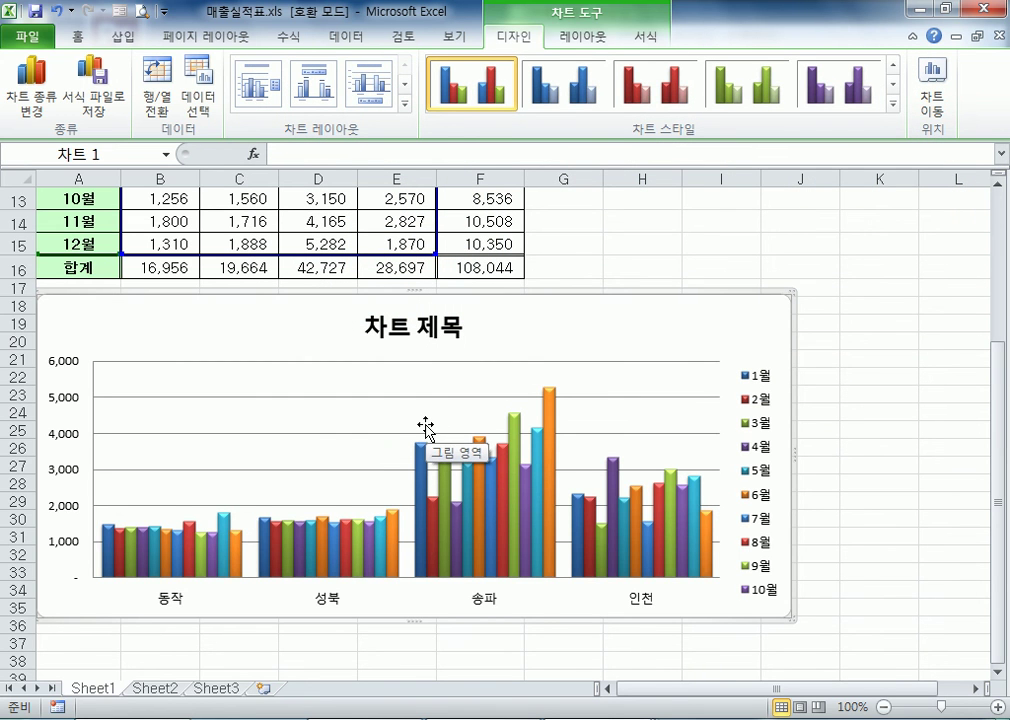
Move the chart up over the sales table so that its upper edge lies just below the 매출 실적표 heading
scroll(426, 430, up, 2)
click(426, 465)
scroll(512, 520, up, 2)
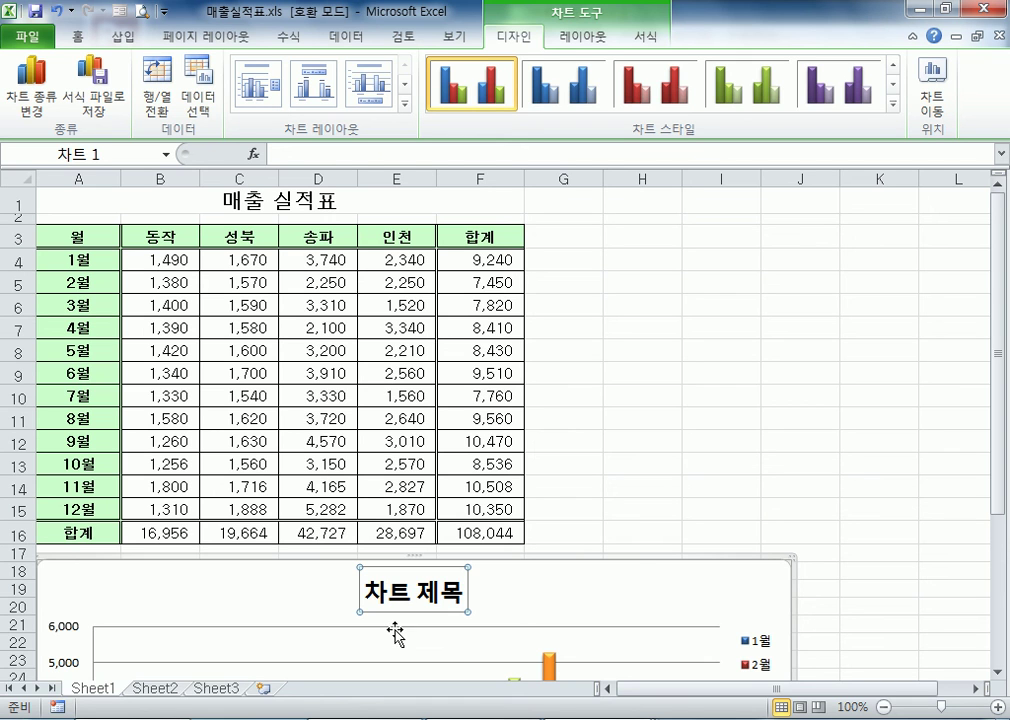
click(240, 208)
click(421, 584)
click(200, 201)
click(452, 590)
drag(624, 555, 624, 219)
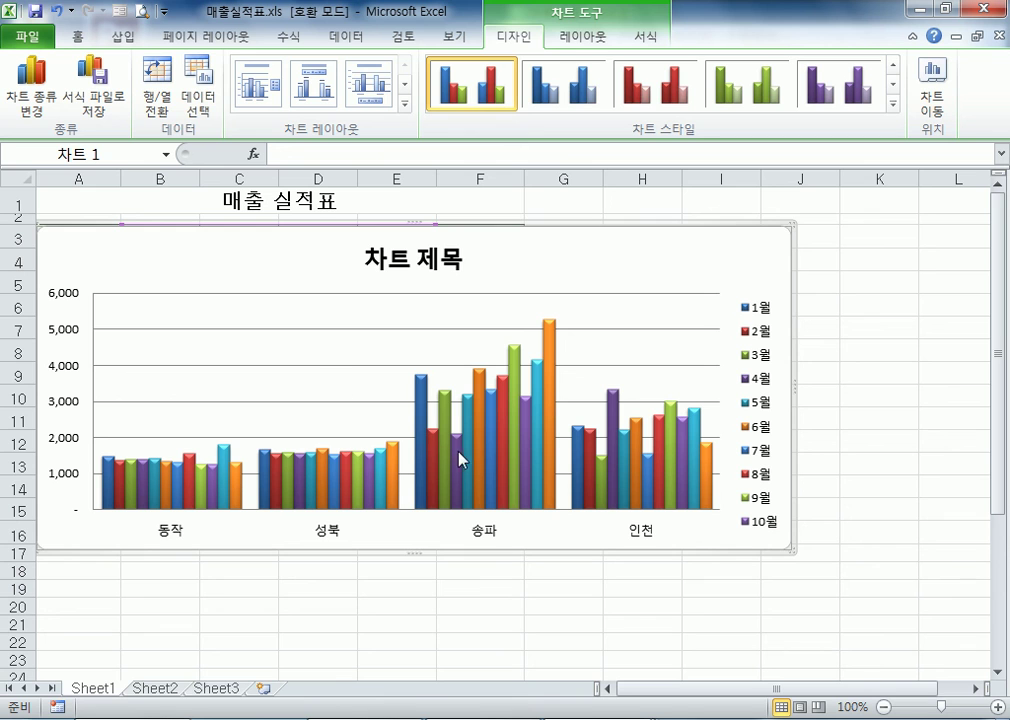
Link the chart title to the heading cell A1 with the formula =Sheet1!$A$1
click(455, 259)
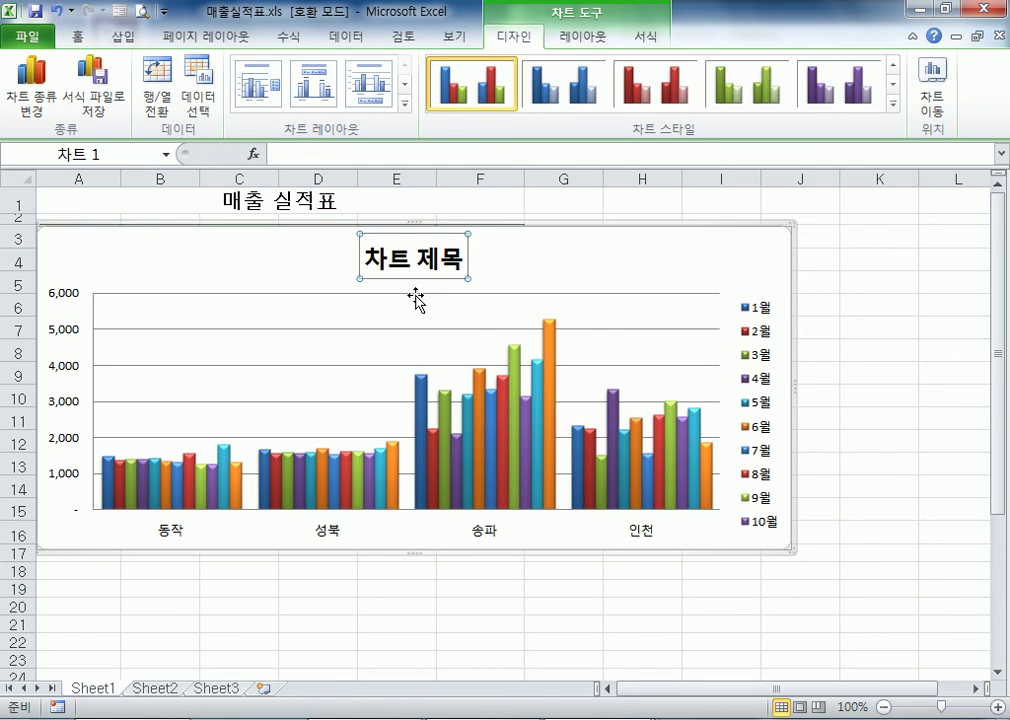
click(331, 151)
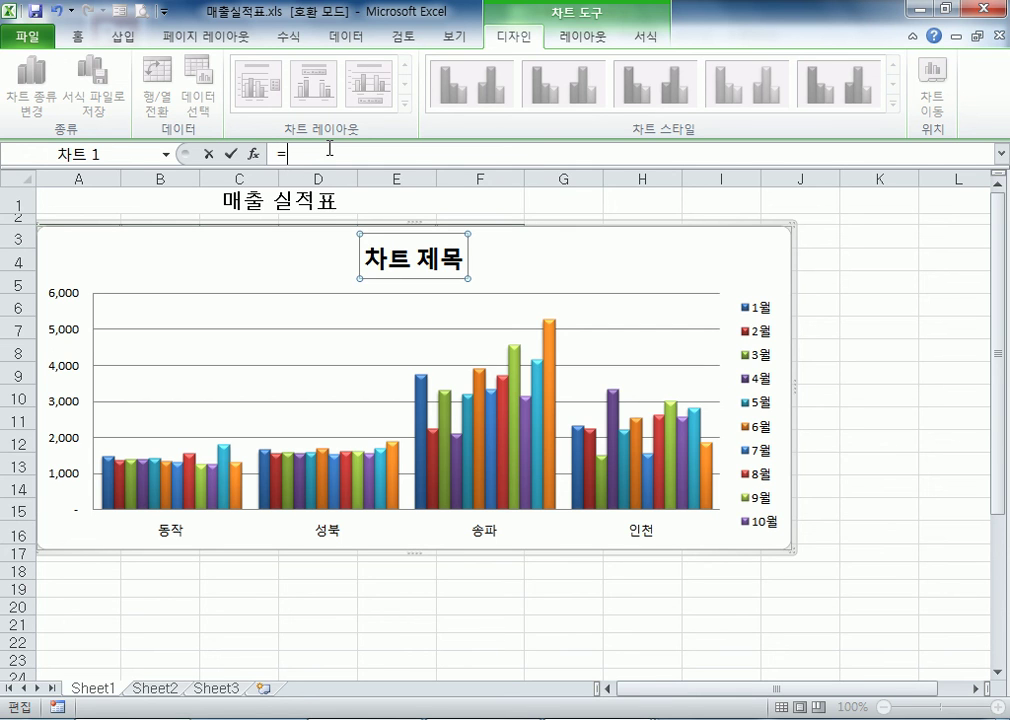
click(237, 202)
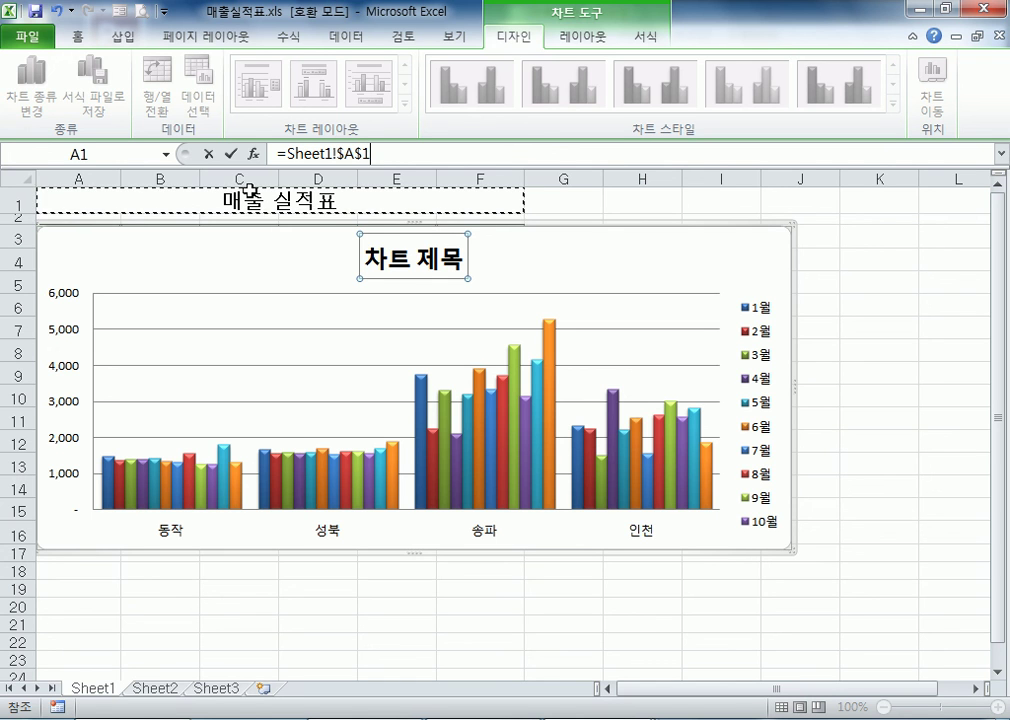
key(Return)
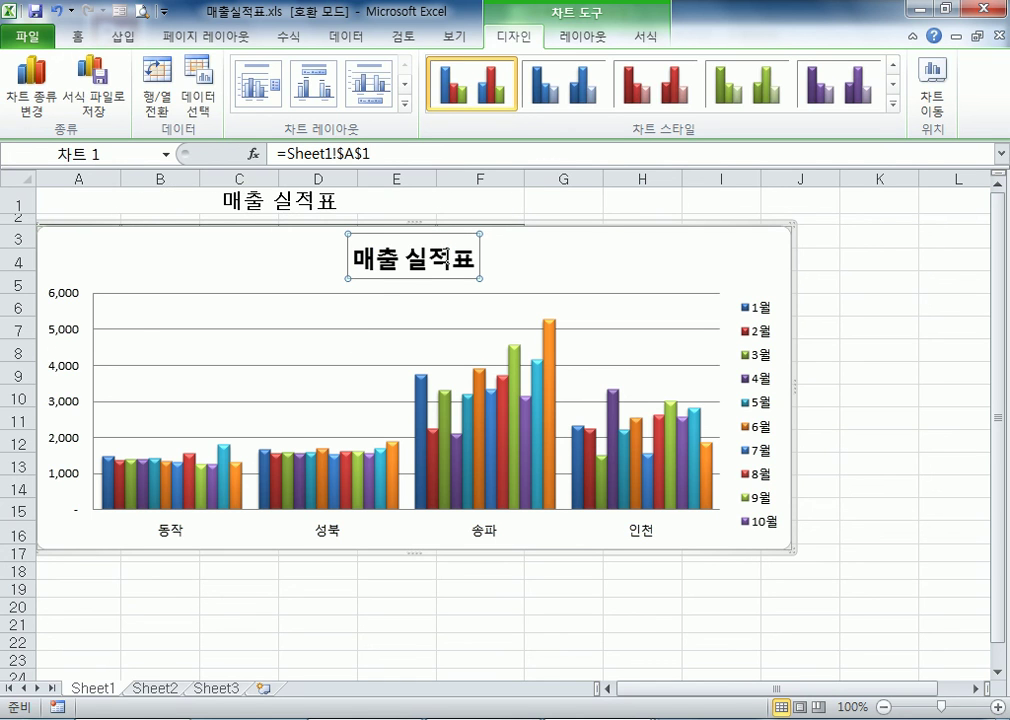
Move the chart down to uncover the table's header row, and change the heading in A1 to 매출 실적표(2016년)
drag(602, 244, 606, 278)
click(250, 200)
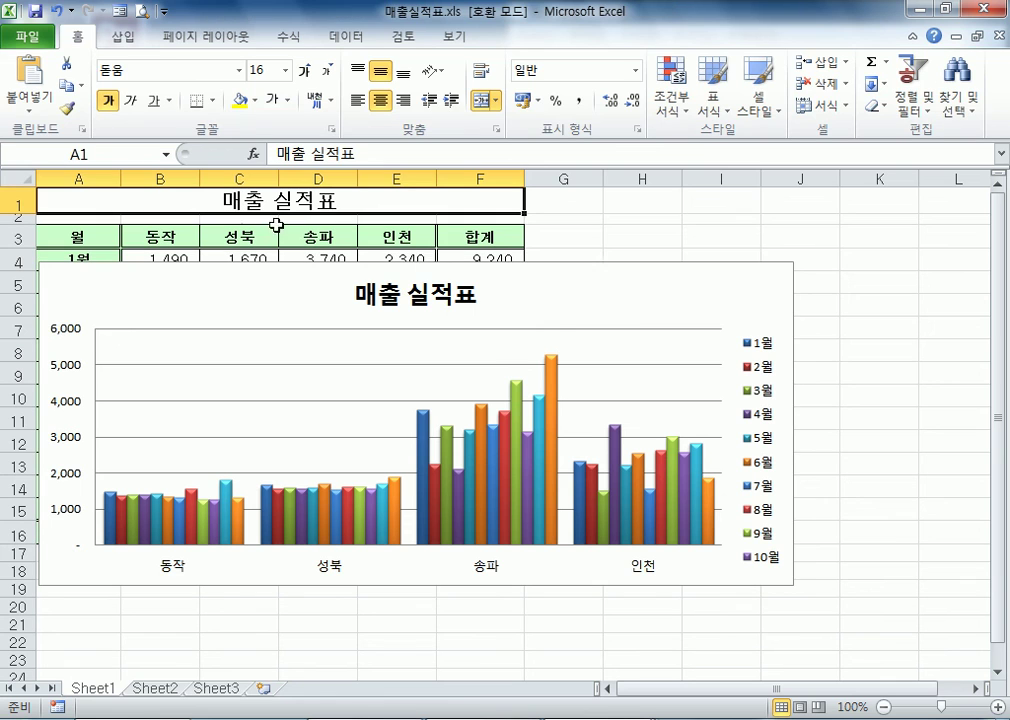
double_click(369, 204)
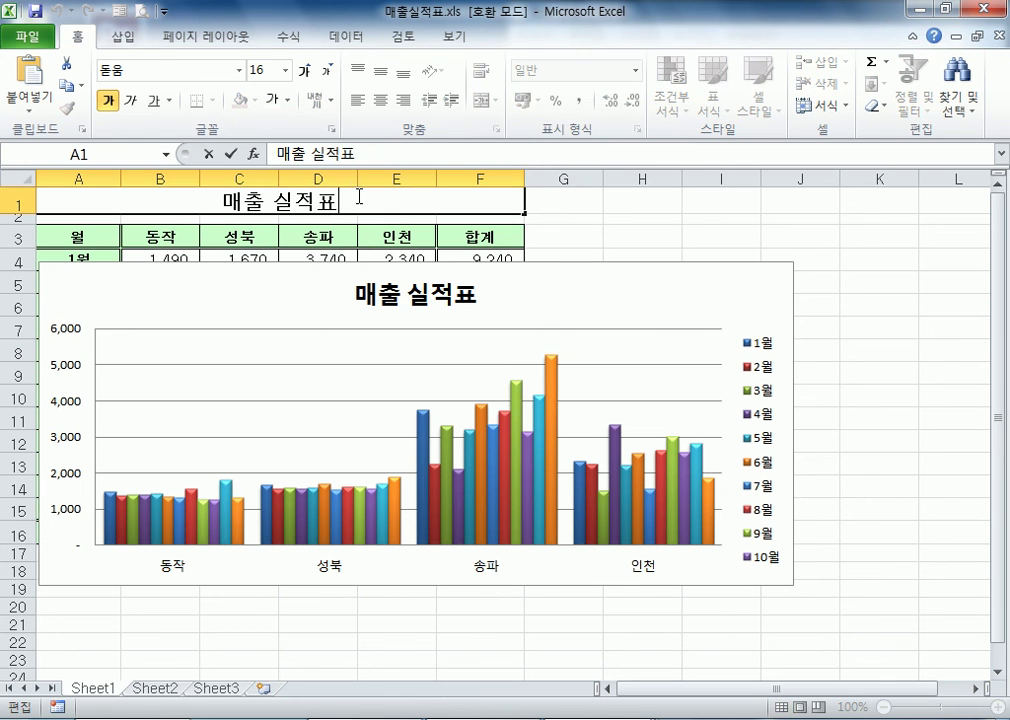
text(()
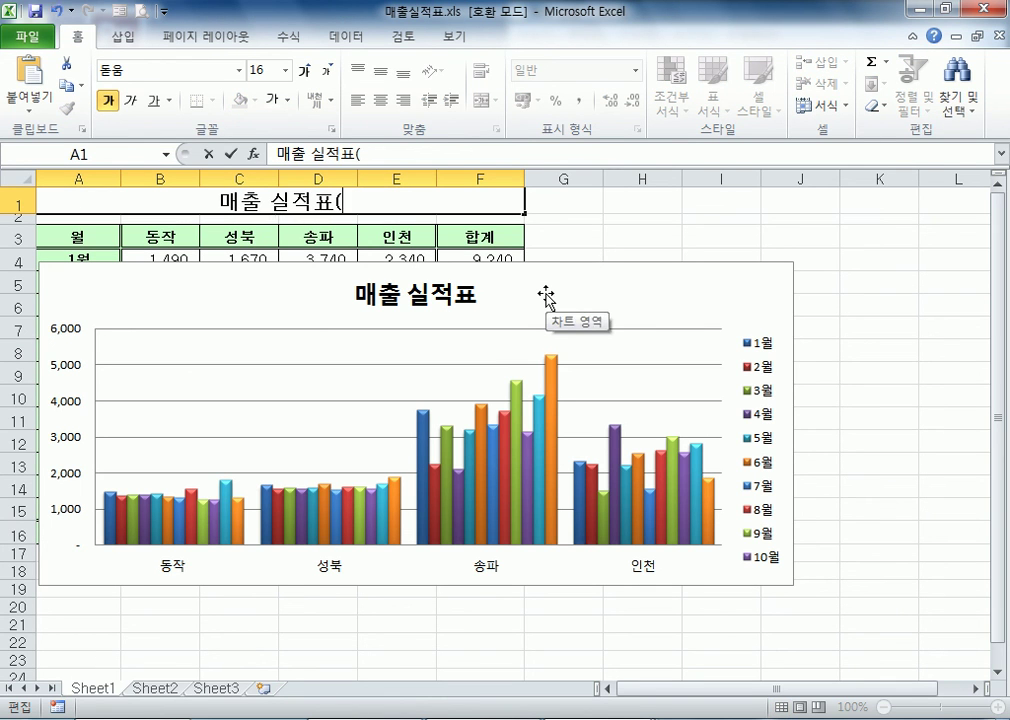
text(201)
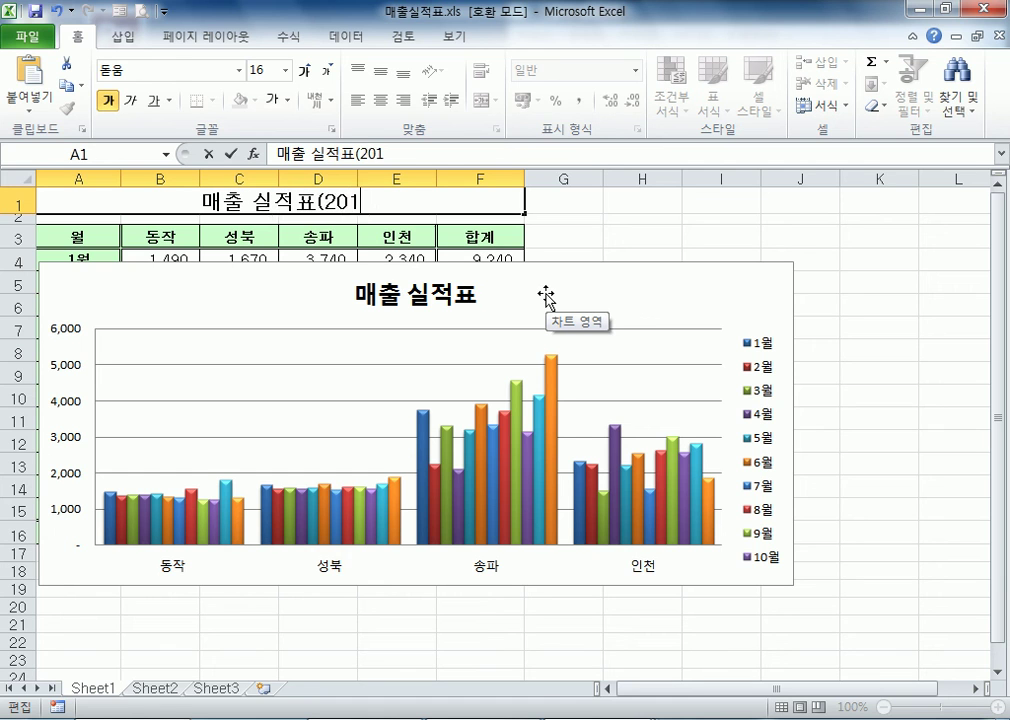
text(6SUS))
key(BackSpace)
key(BackSpace)
key(BackSpace)
key(BackSpace)
text(나ㄴ)
key(BackSpace)
key(BackSpace)
text(년))
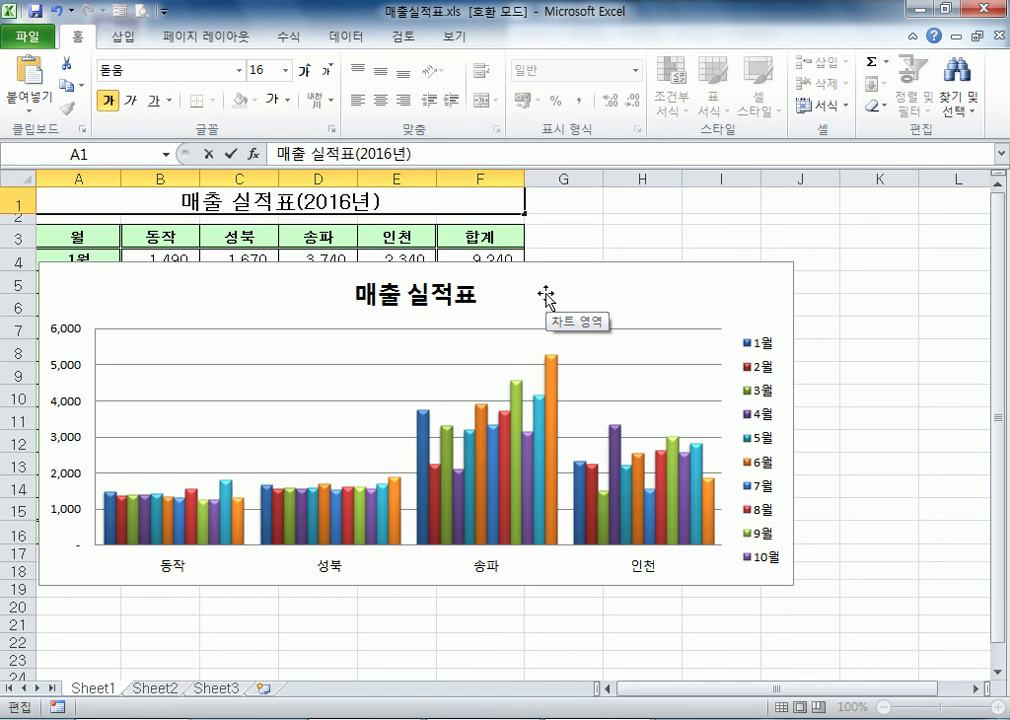
key(Return)
Re-enter the chart title's link to the heading cell as =Sheet1!$A$1, and compare the heading cell with the chart title
click(551, 318)
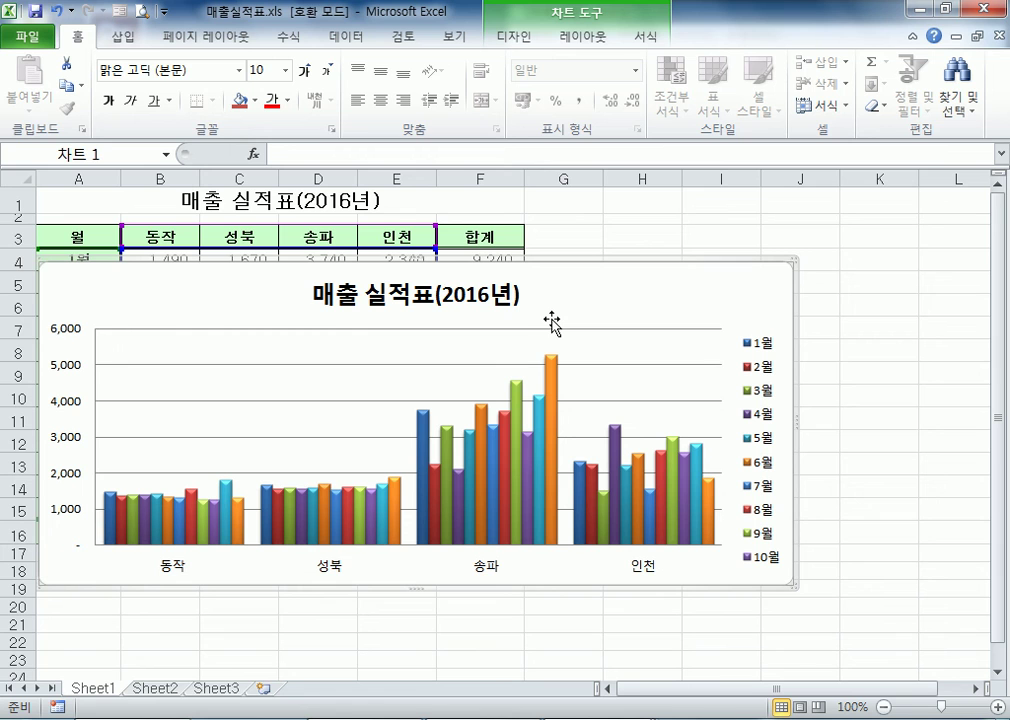
click(497, 306)
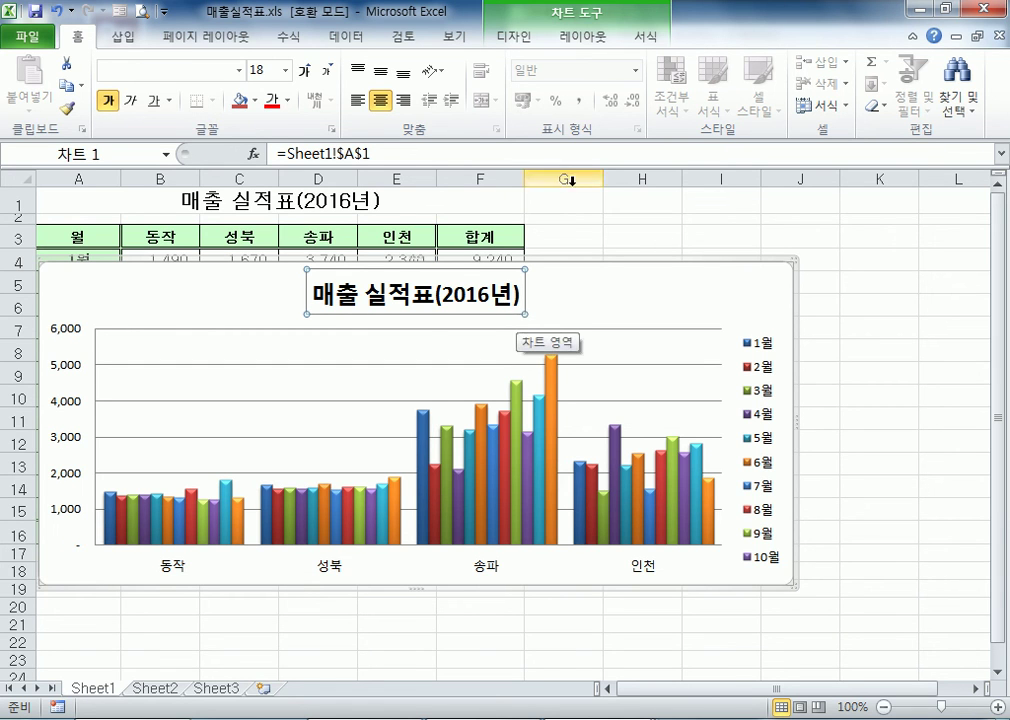
click(427, 156)
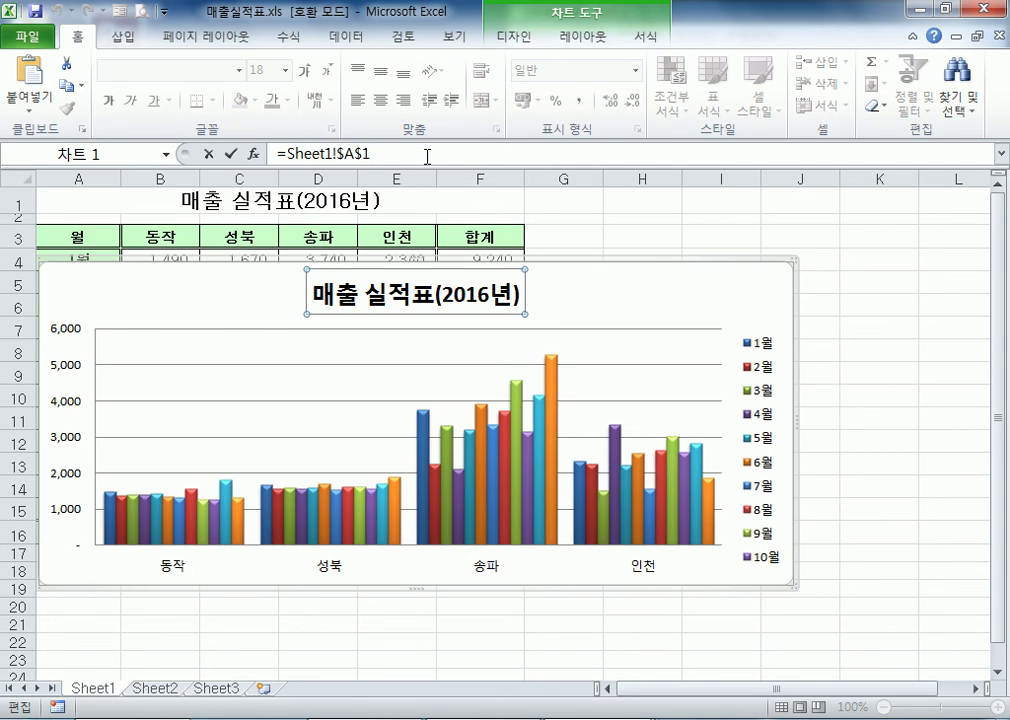
drag(427, 156, 2, 162)
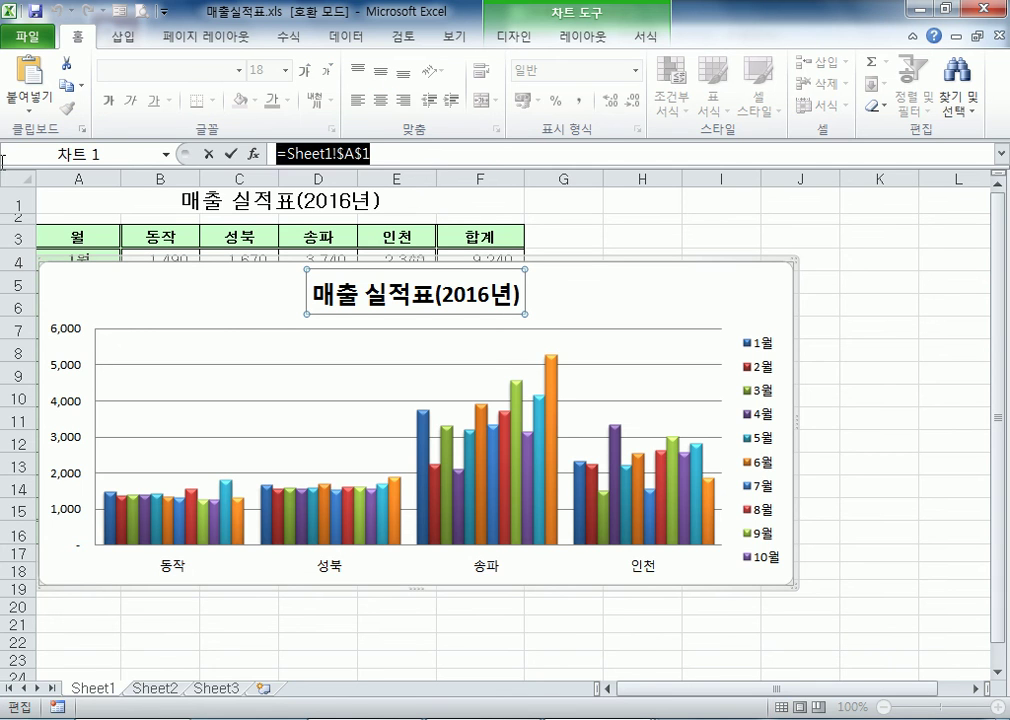
click(213, 200)
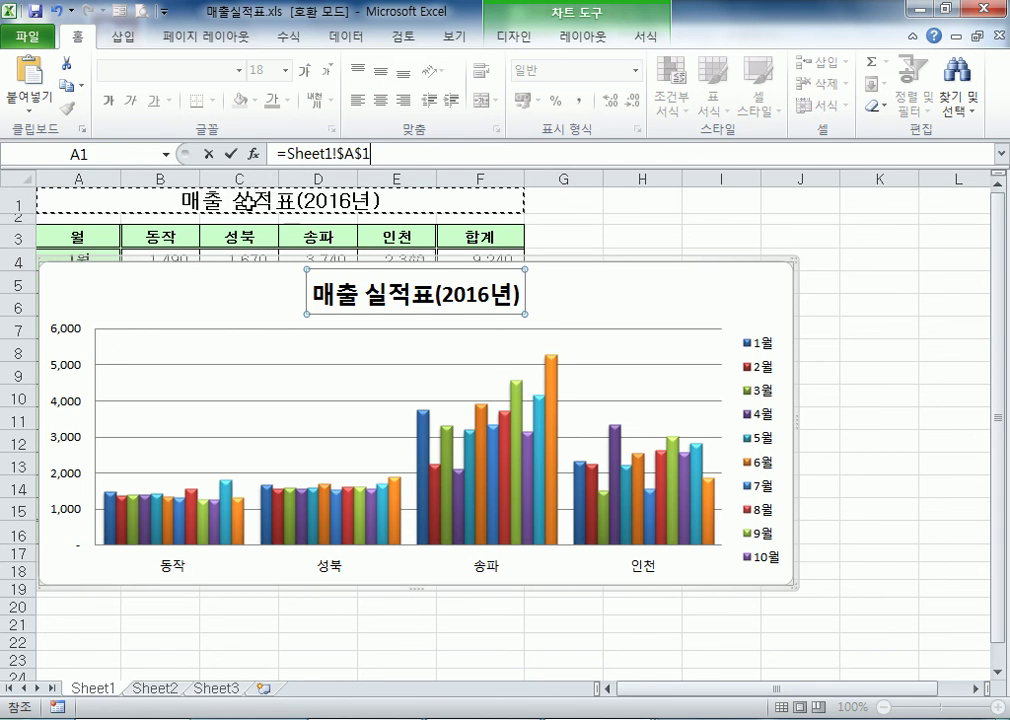
key(Return)
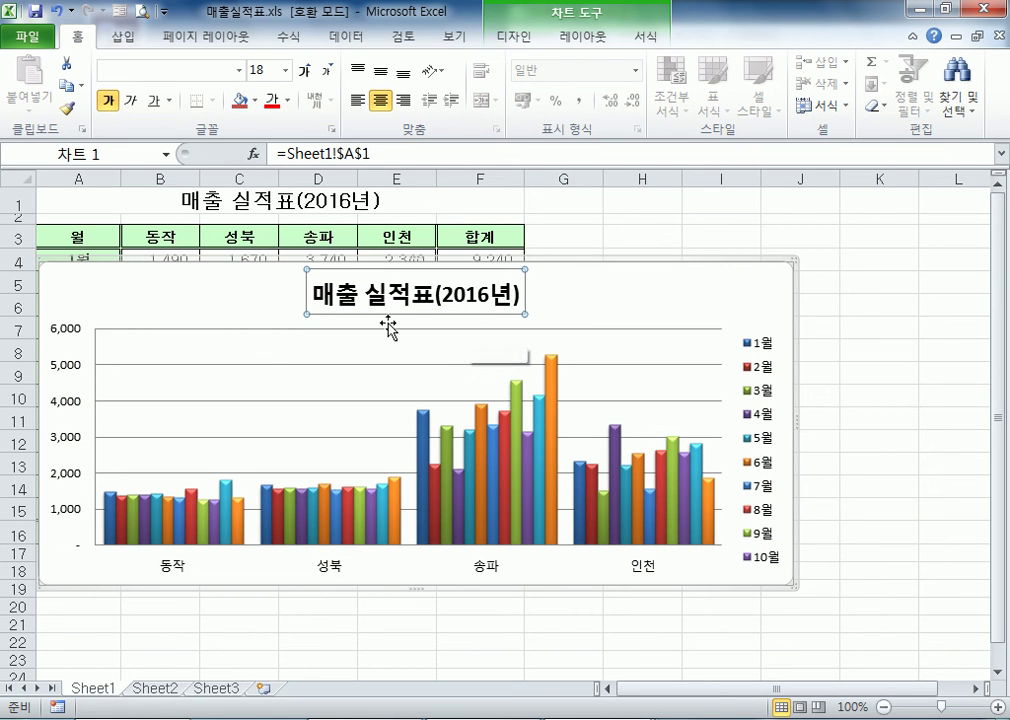
click(286, 200)
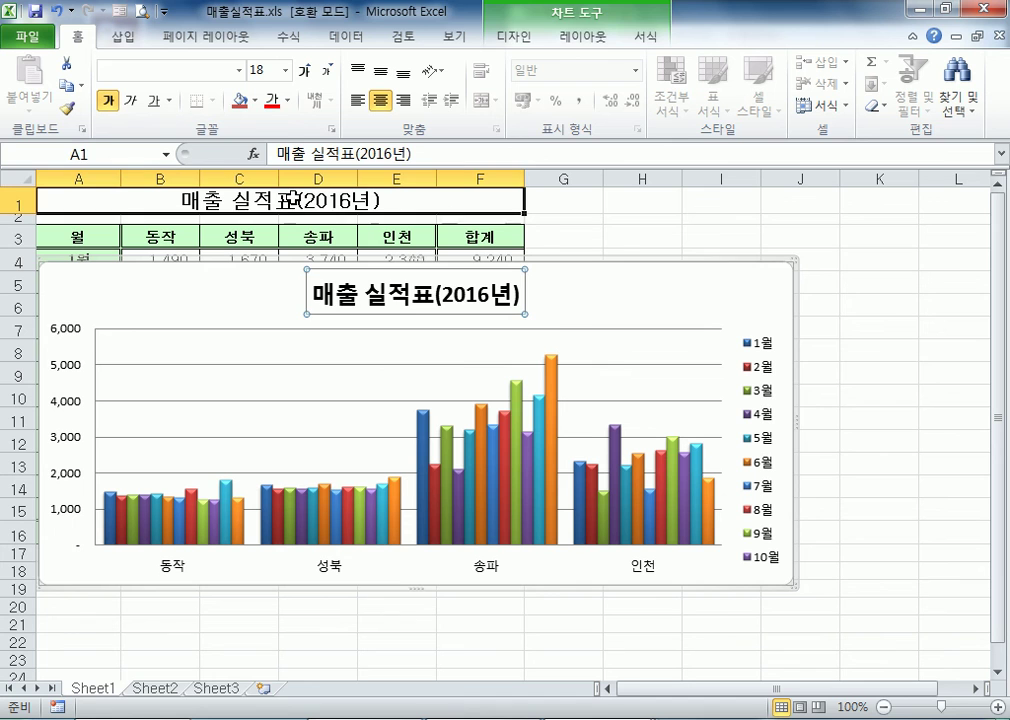
click(307, 292)
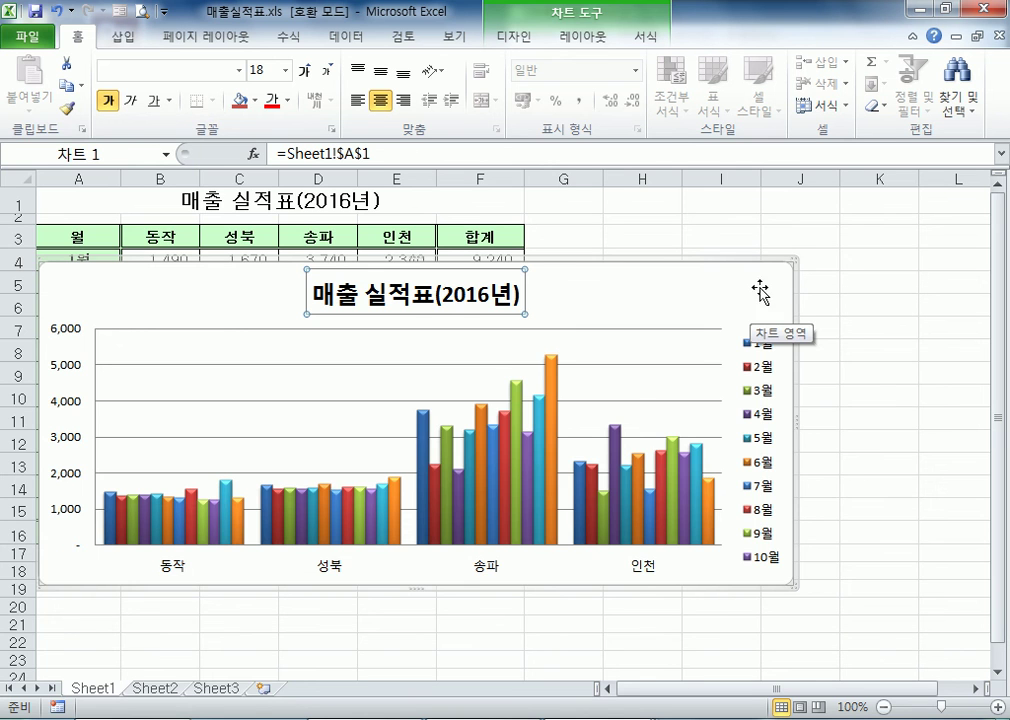
Move the chart below the sales table, with its upper edge at row 18 and its side aligned with the start of column A
drag(706, 268, 735, 425)
drag(714, 272, 708, 362)
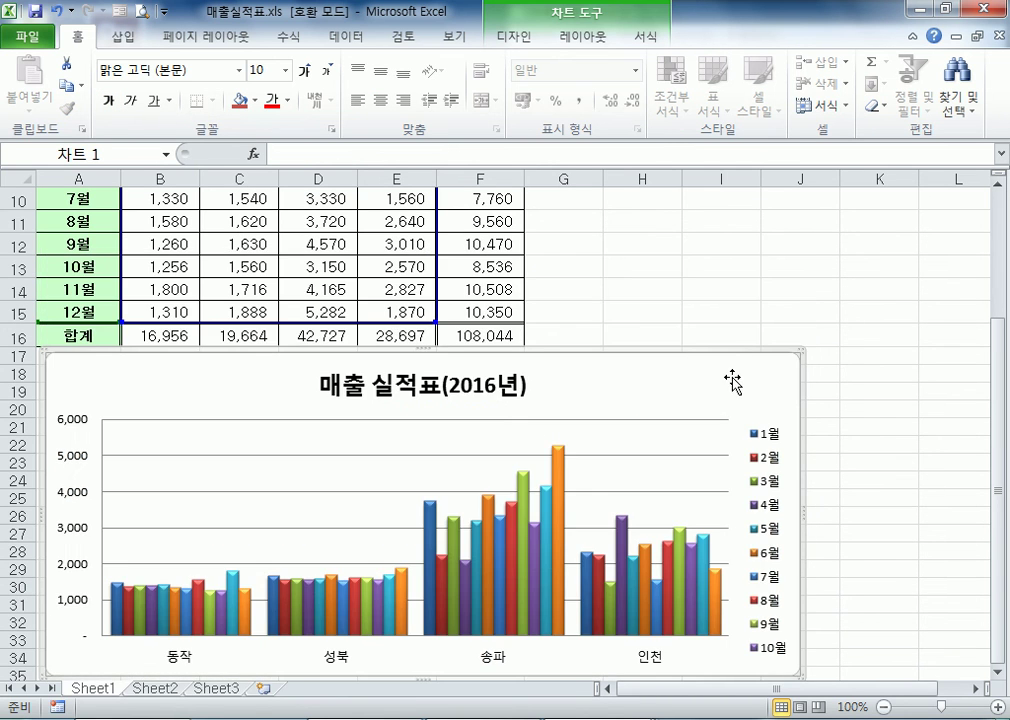
double_click(733, 381)
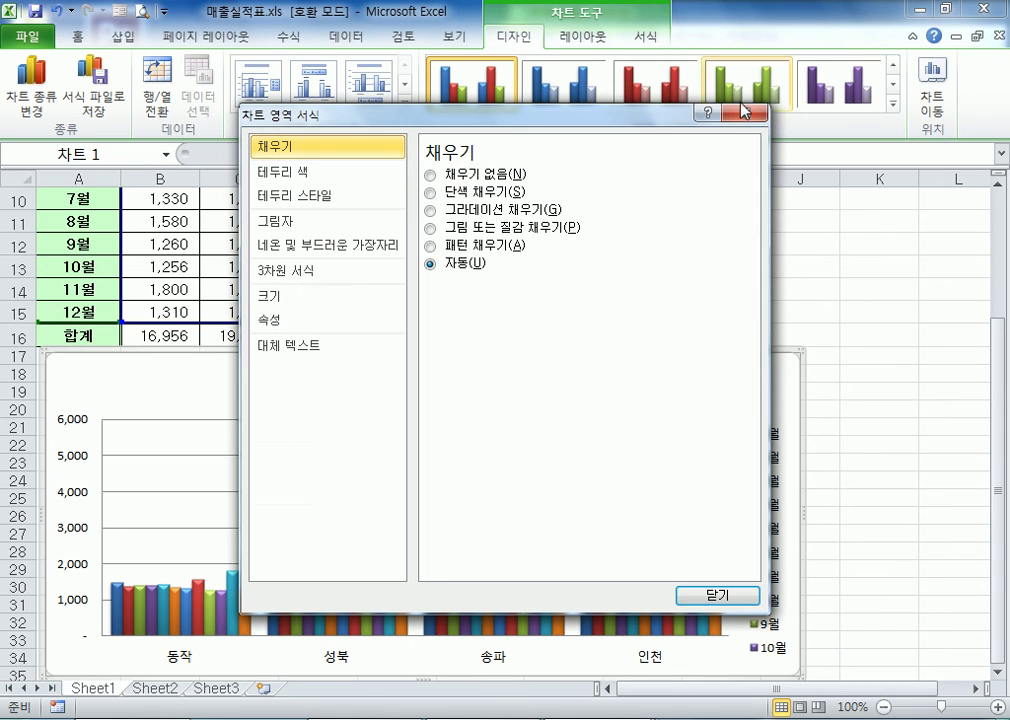
click(743, 112)
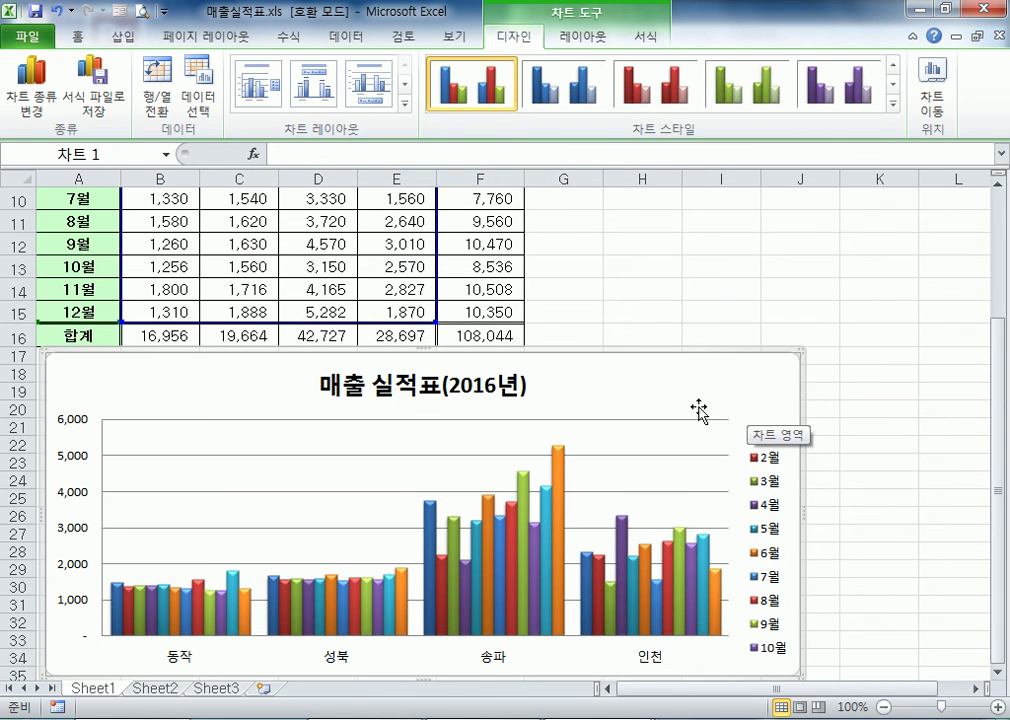
drag(712, 370, 706, 383)
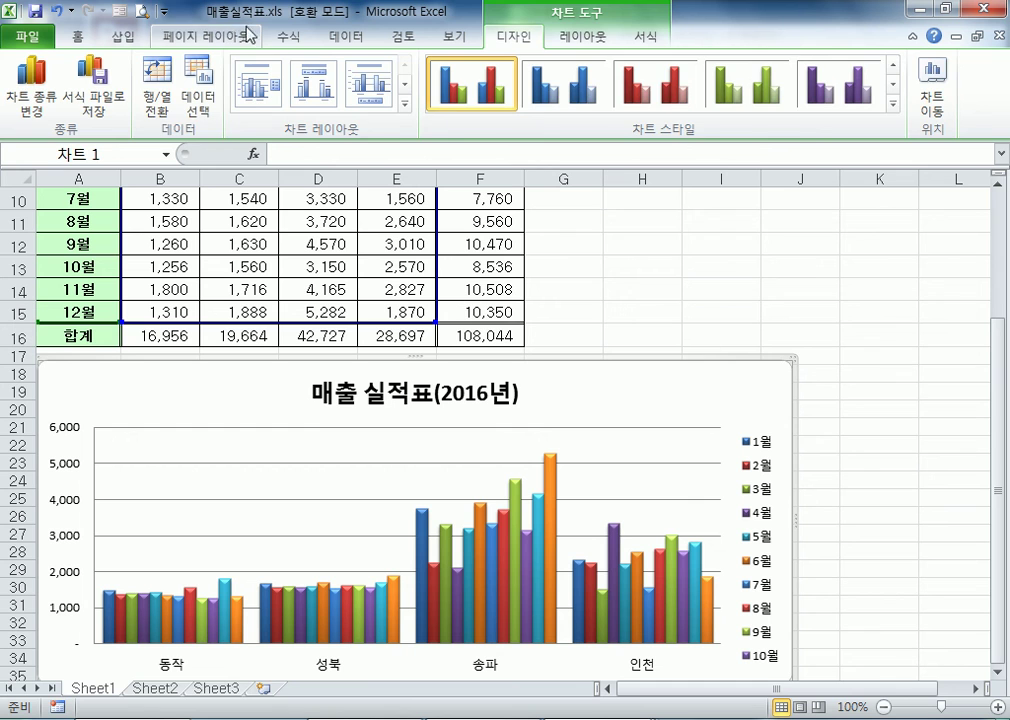
click(217, 35)
scroll(222, 38, down, 3)
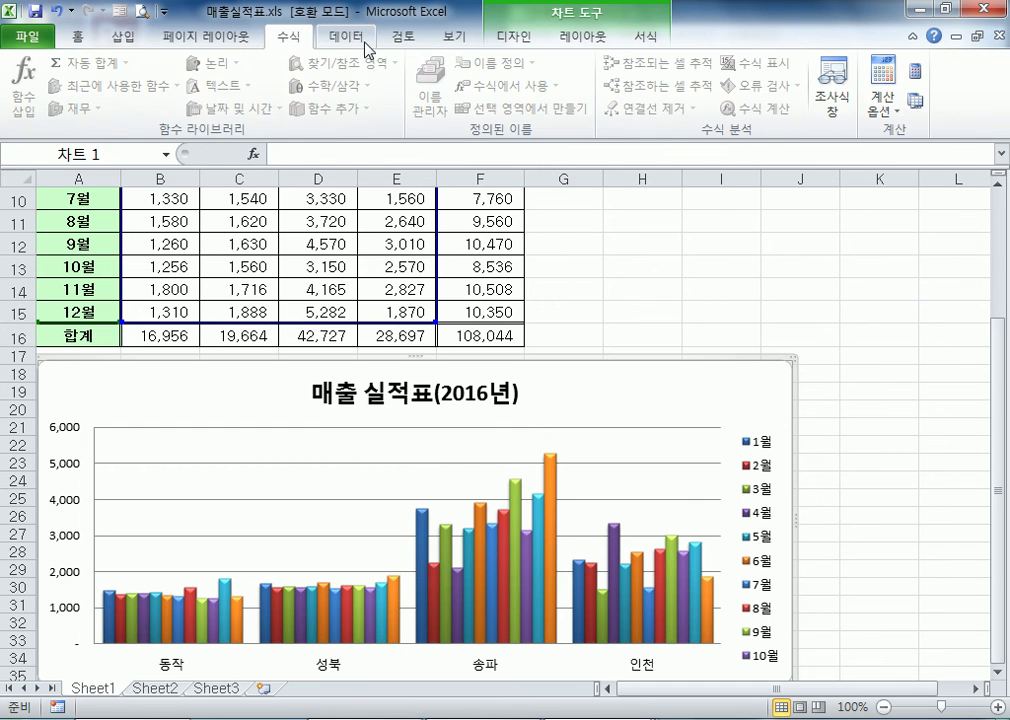
scroll(222, 49, up, 3)
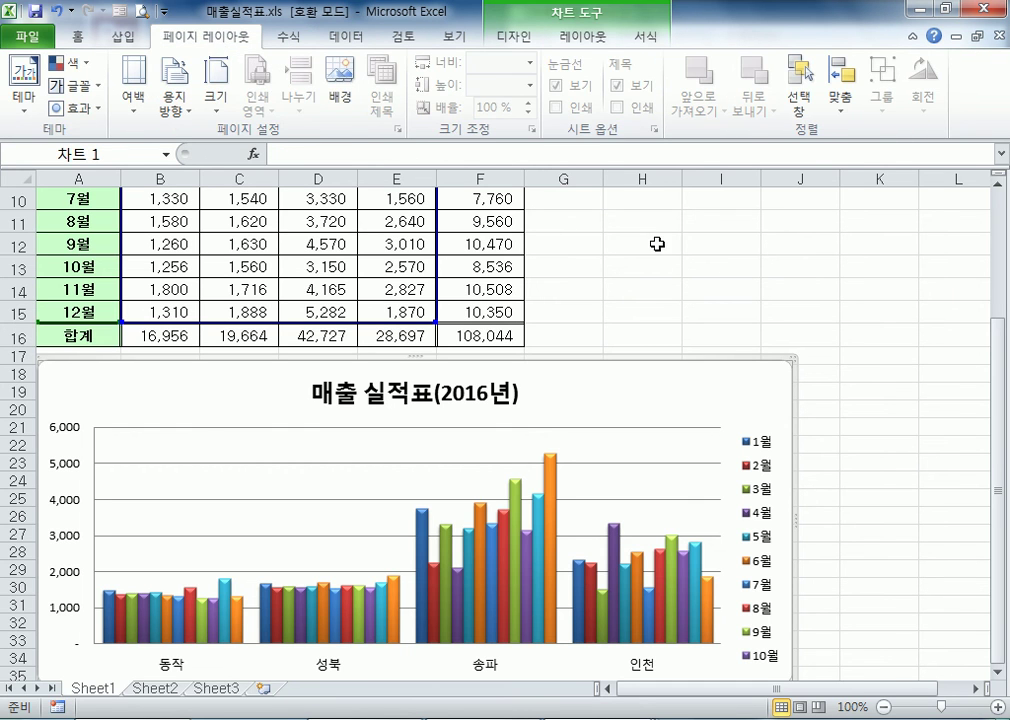
click(776, 333)
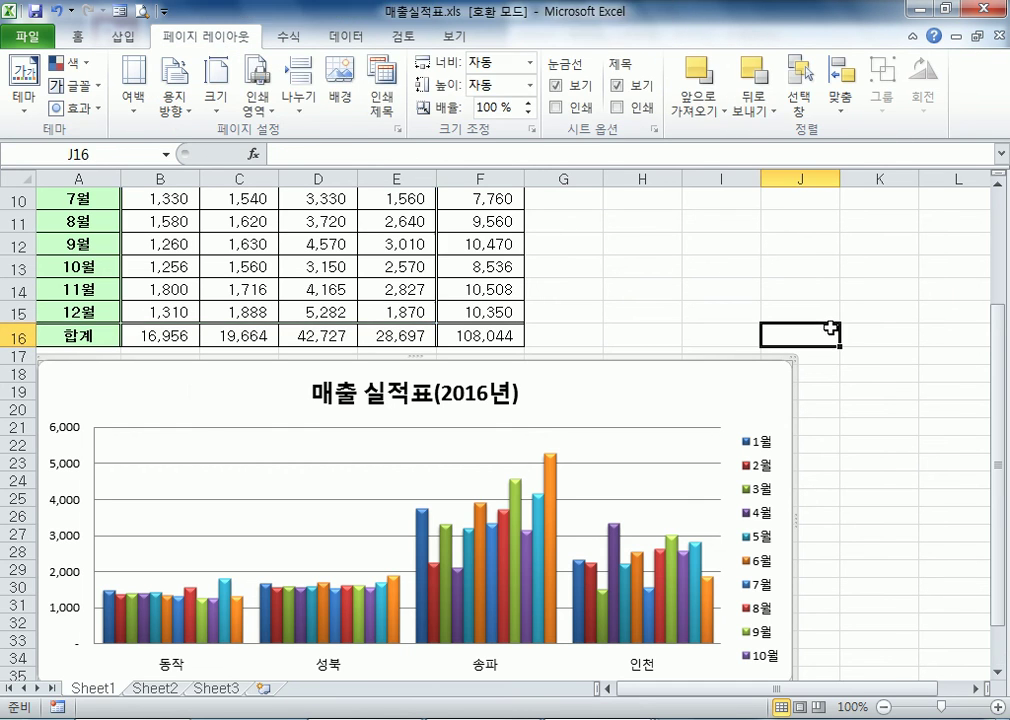
click(624, 378)
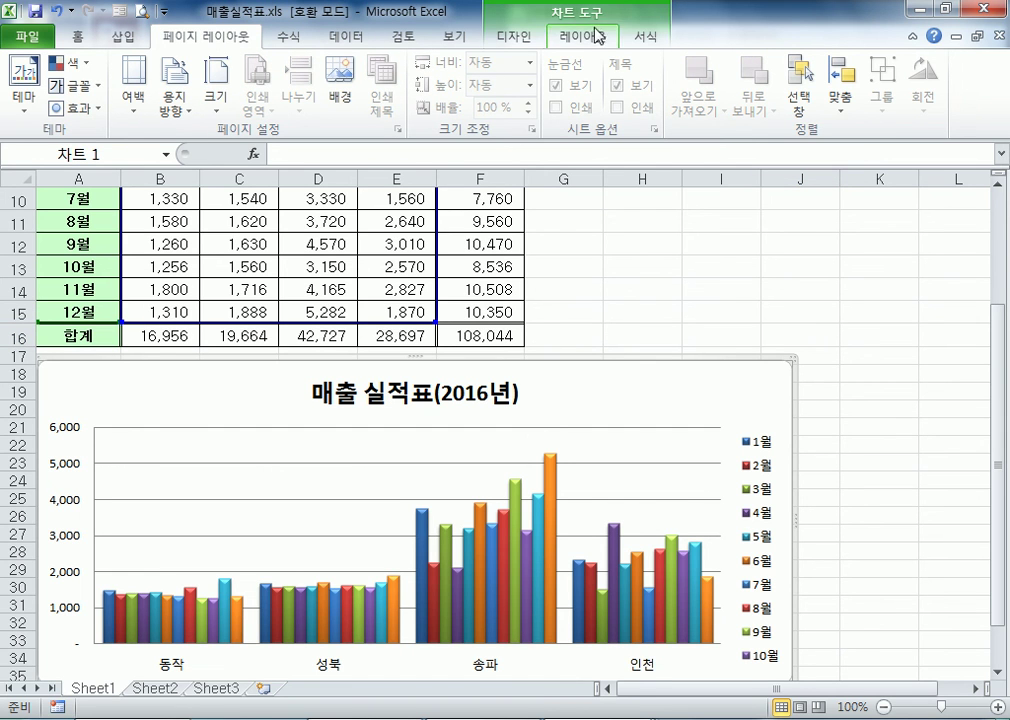
Examine the fill options in the 차트 영역 서식 dialog for the chart area, and close it without changes
double_click(719, 390)
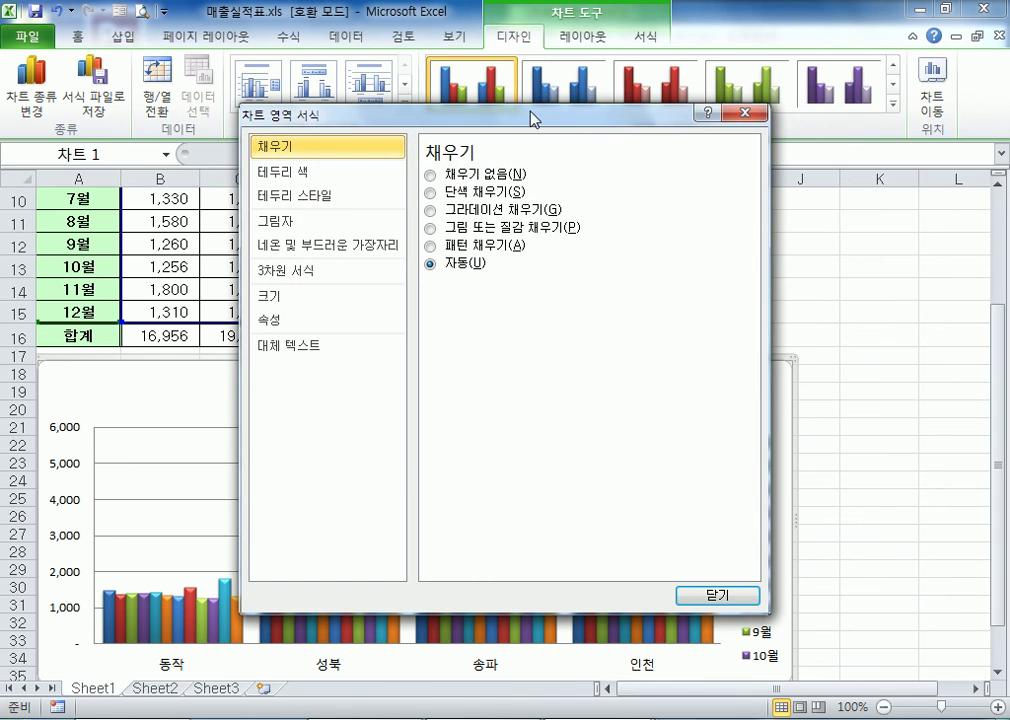
drag(533, 113, 651, 228)
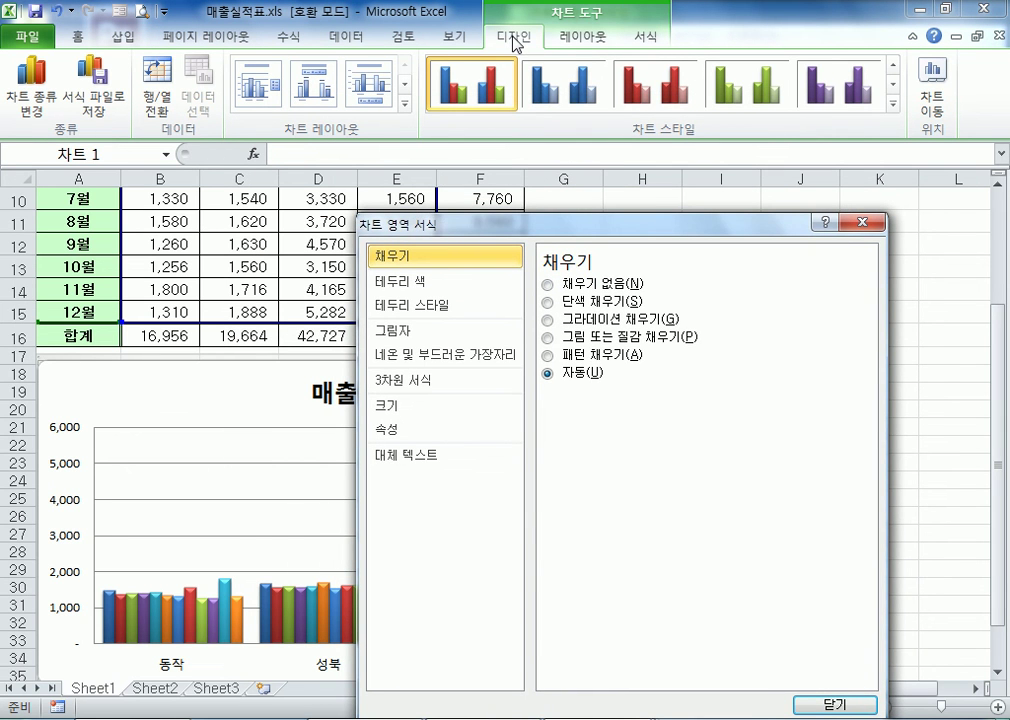
drag(561, 230, 628, 157)
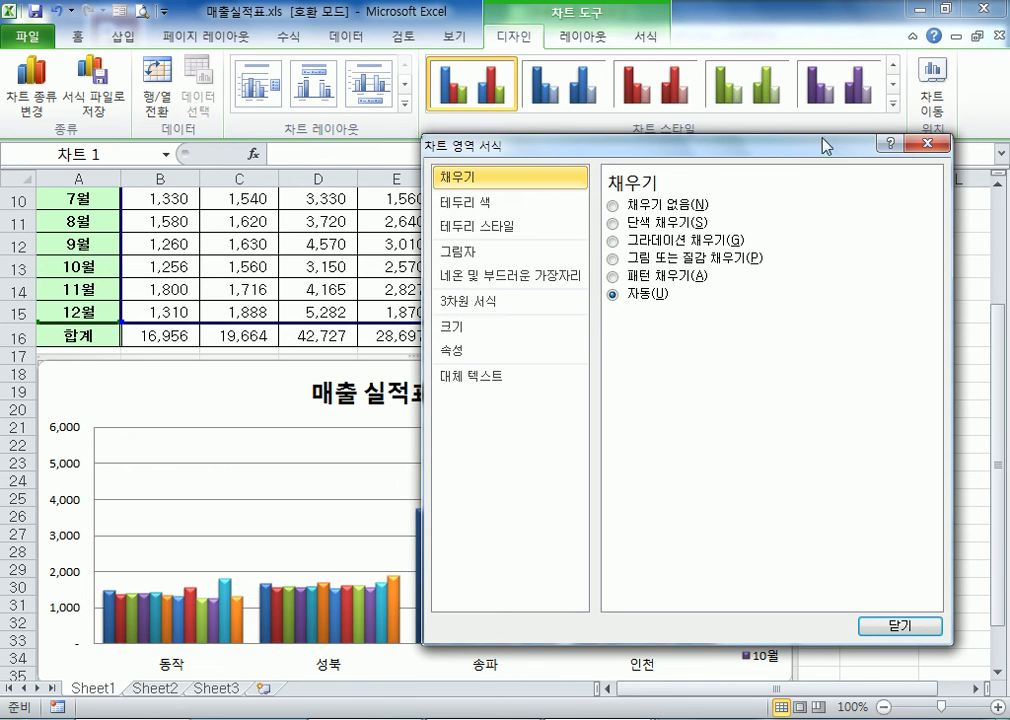
click(930, 146)
Select the chart's gridlines, value axis and category axis one after another to inspect them as separate elements
scroll(540, 440, down, 4)
scroll(540, 440, up, 1)
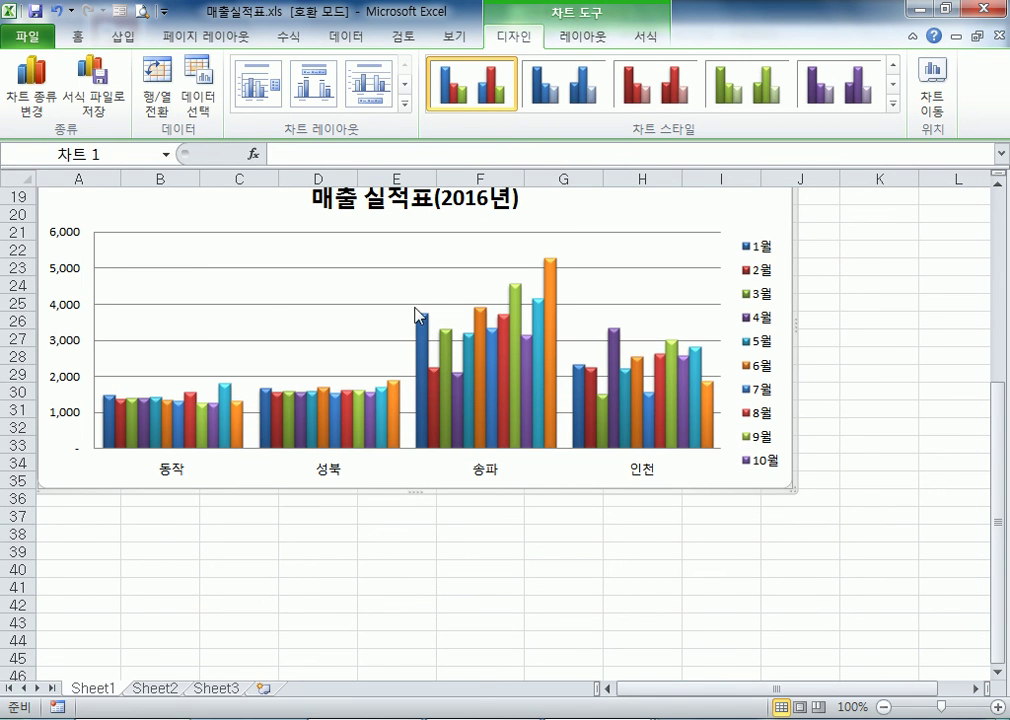
click(256, 322)
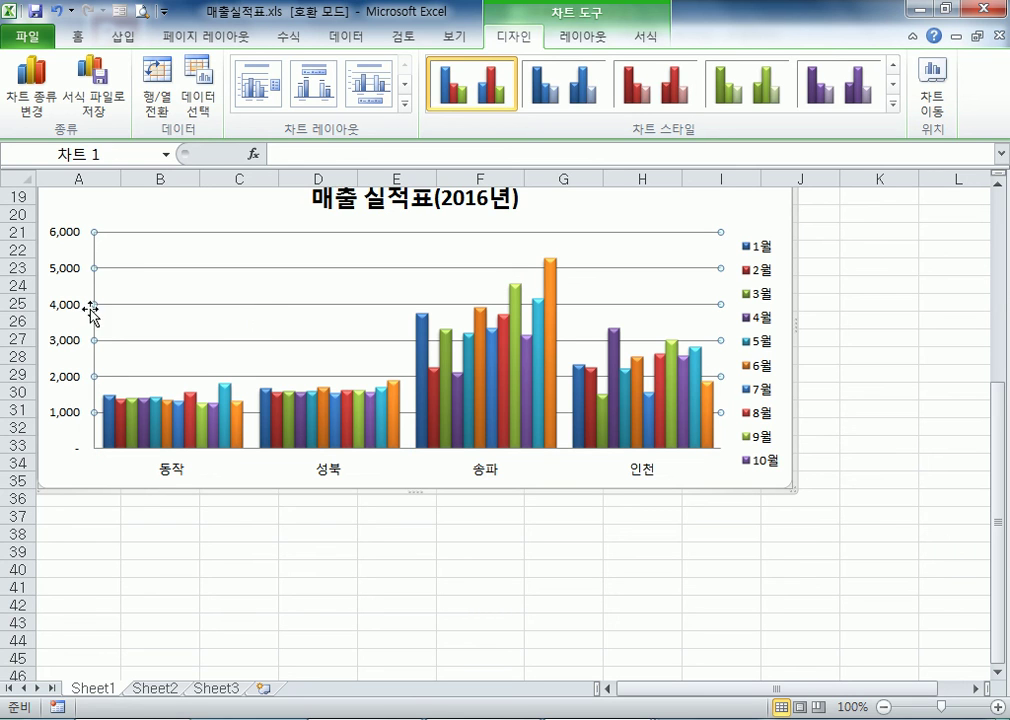
click(59, 317)
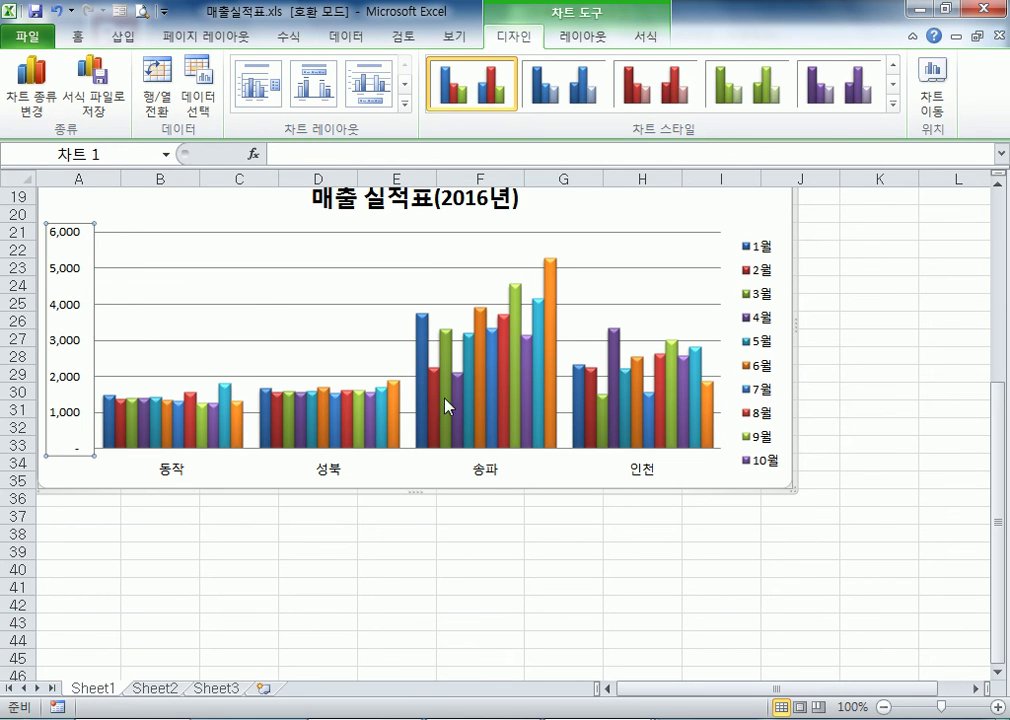
click(483, 477)
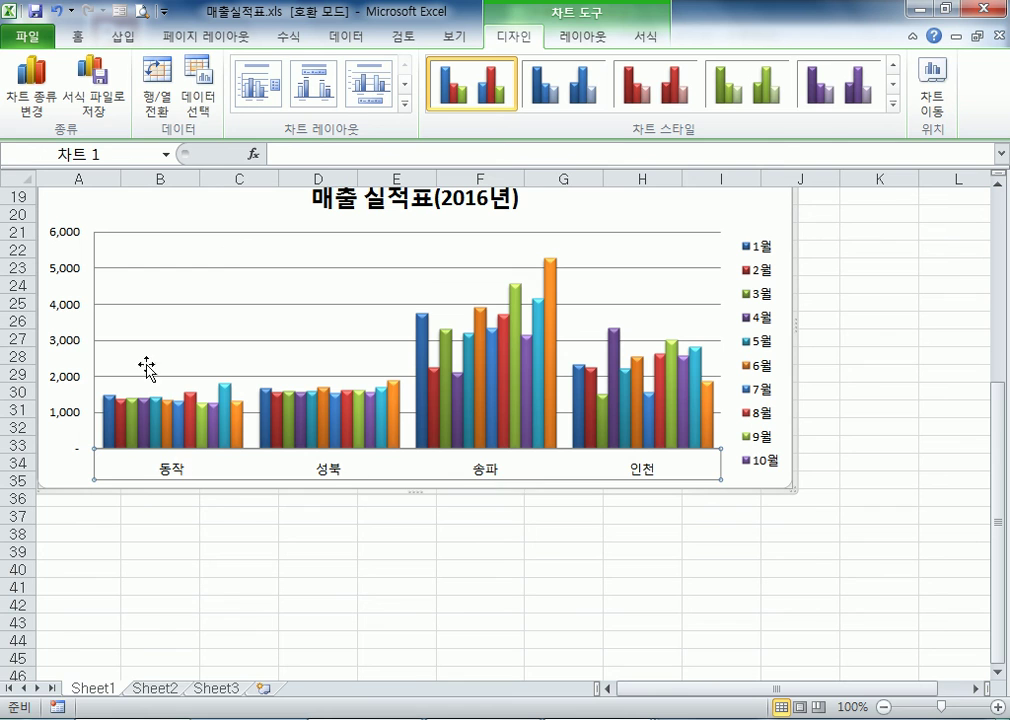
Select the legend, examine its position options in the 범례 서식 dialog, and leave them unchanged
click(768, 308)
scroll(639, 381, up, 1)
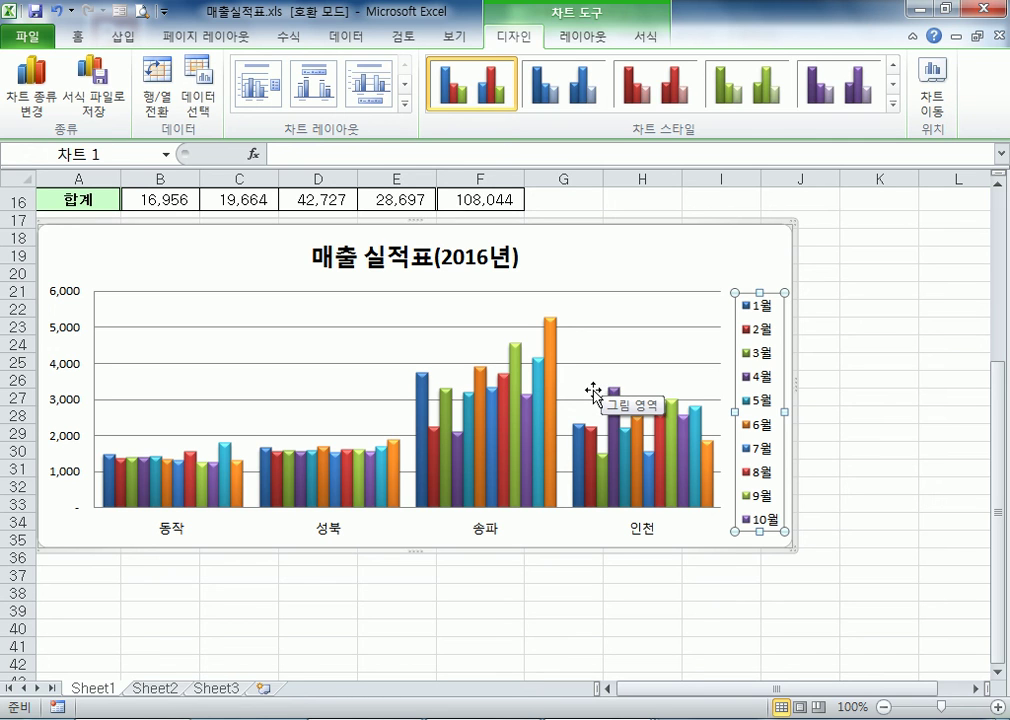
key(ctrl+1)
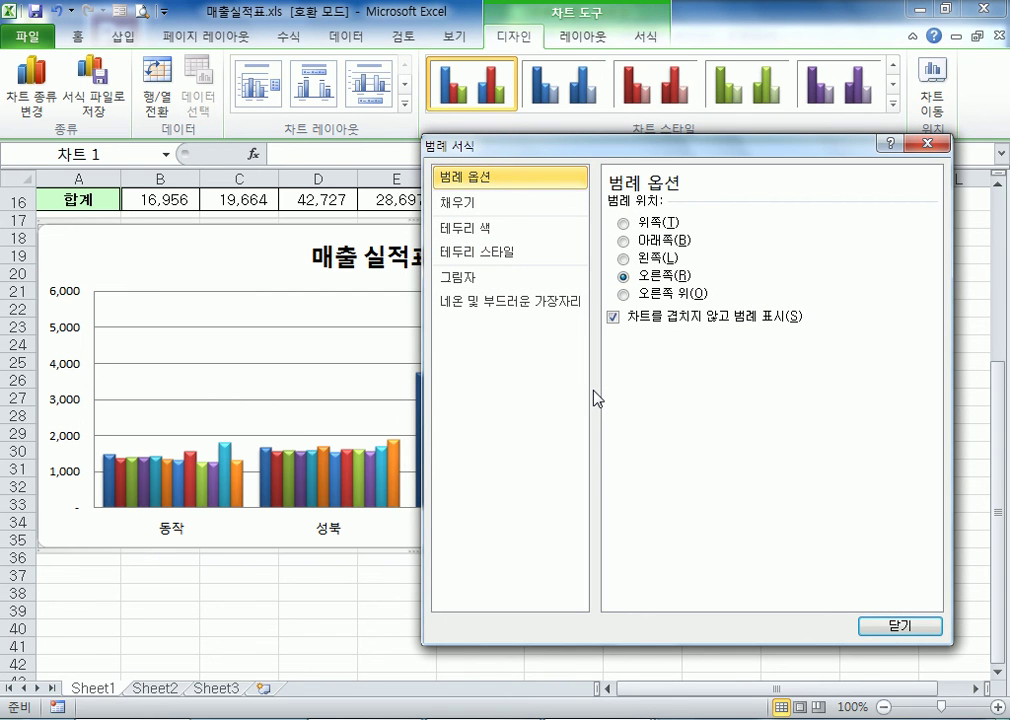
key(Escape)
Select the chart area and examine the different places that offer its formatting commands
click(721, 280)
right_click(721, 280)
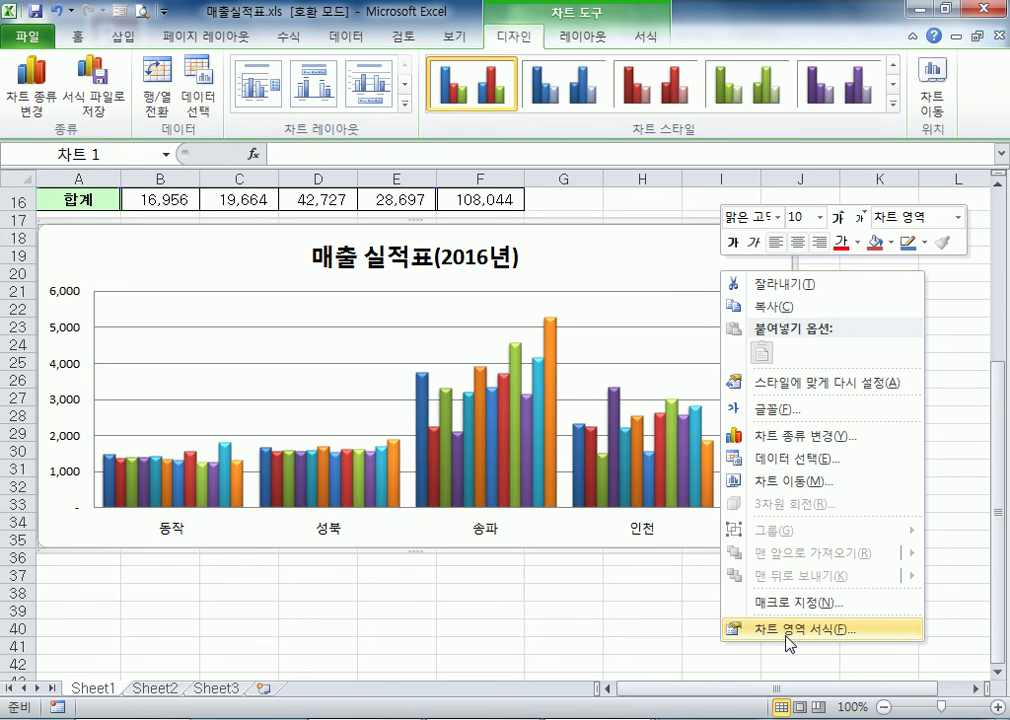
click(578, 45)
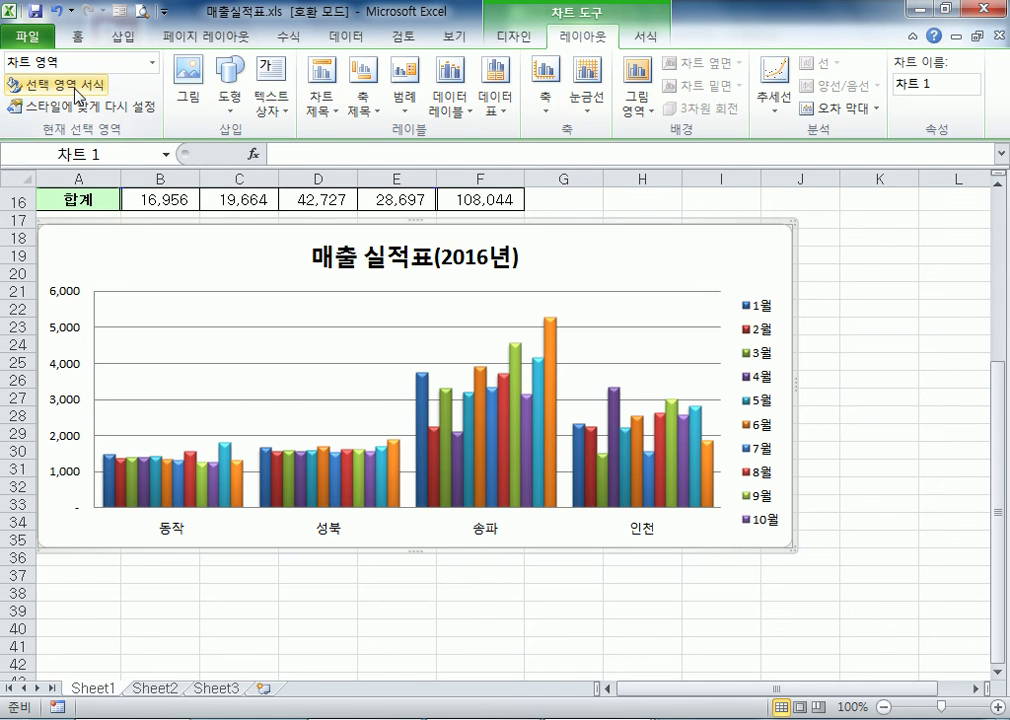
click(644, 37)
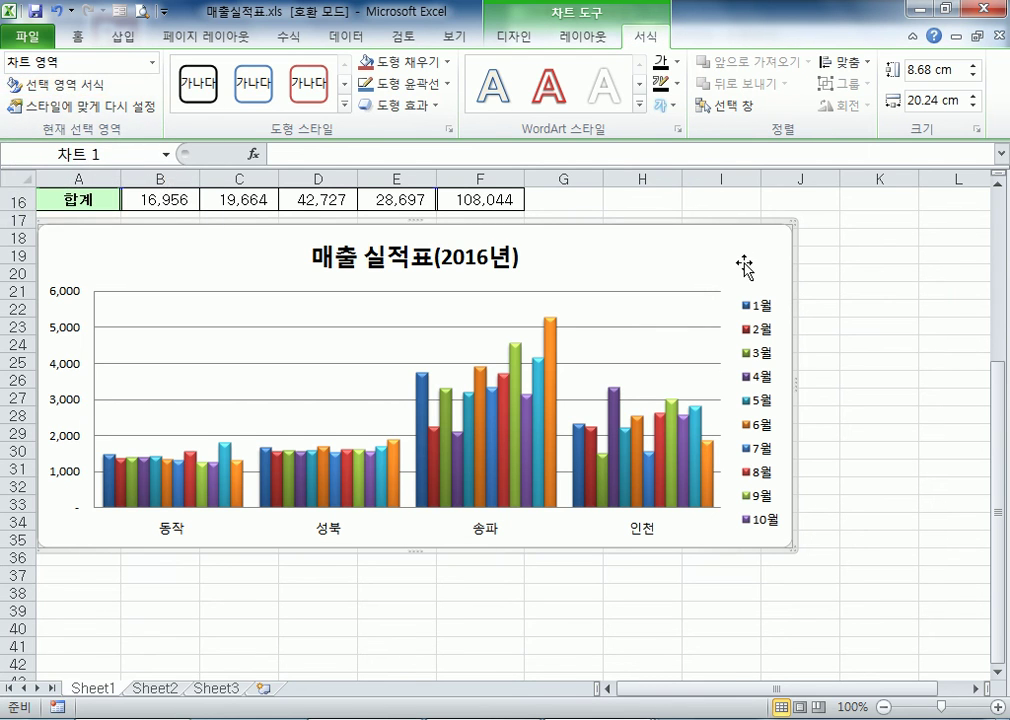
Examine the chart title's fill options in the 차트 제목 서식 dialog and the fonts and font sizes available for it
double_click(426, 262)
drag(588, 158, 726, 196)
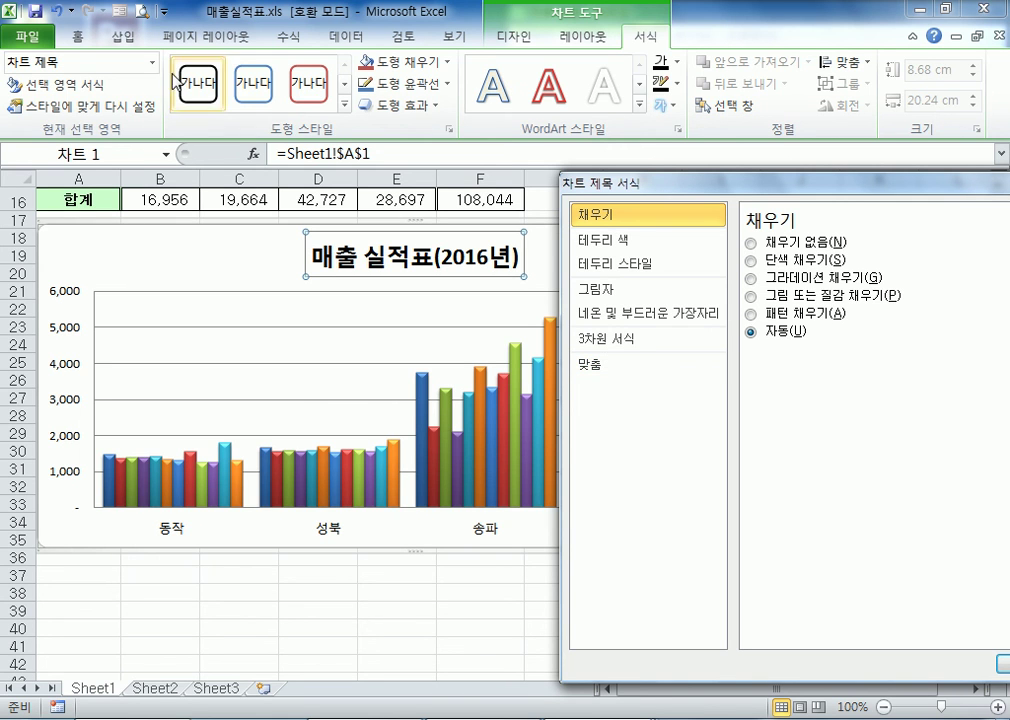
click(78, 36)
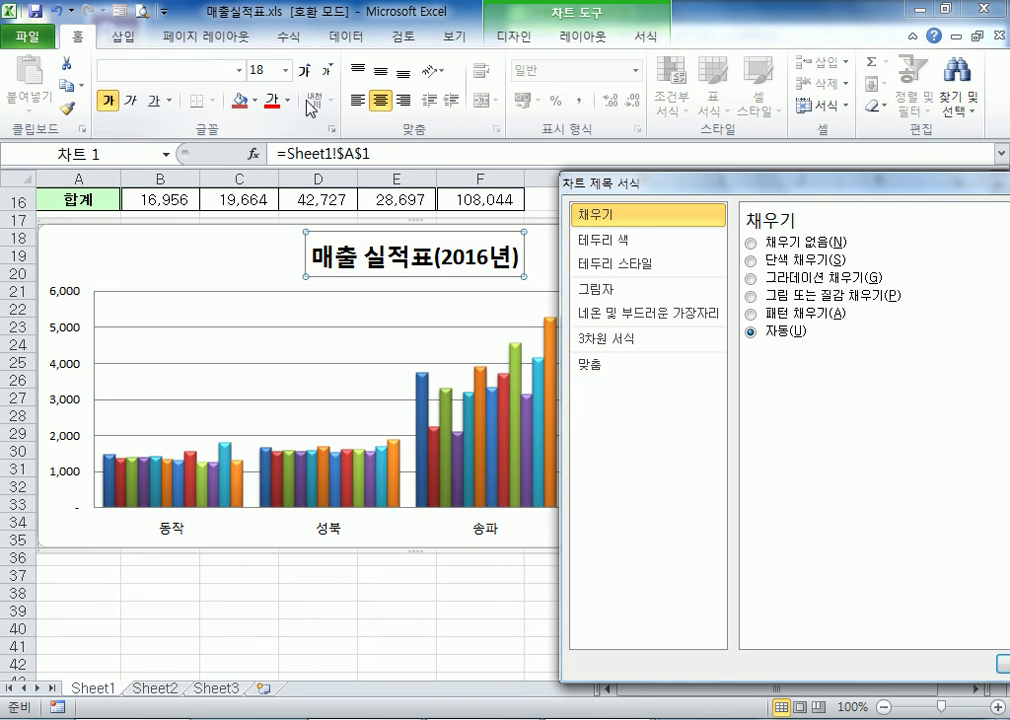
click(239, 70)
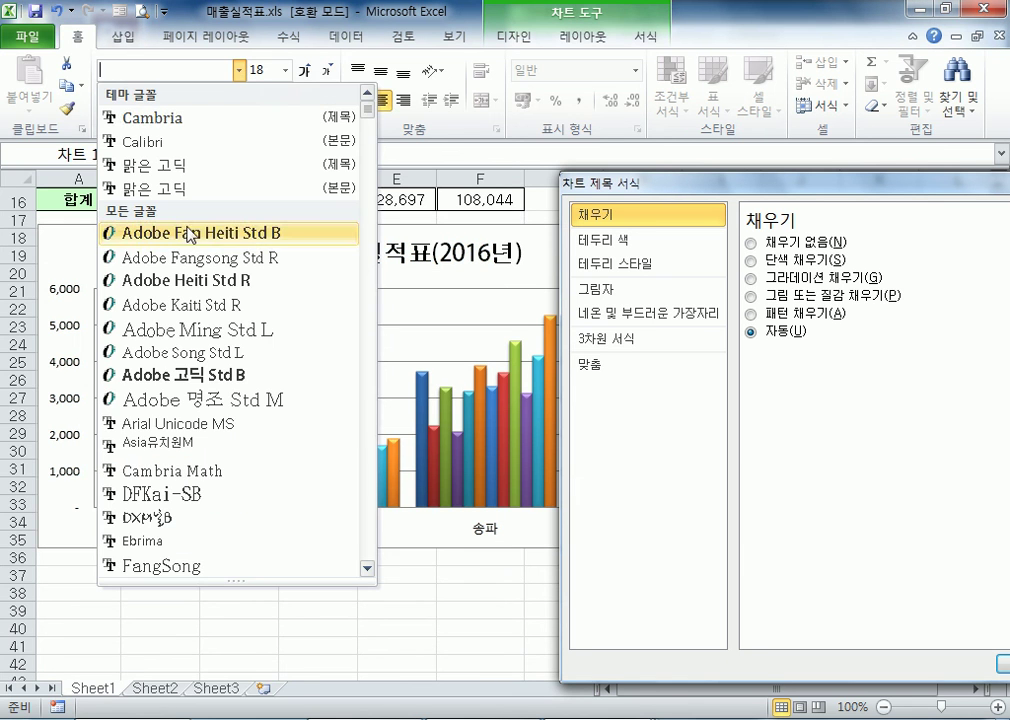
click(287, 71)
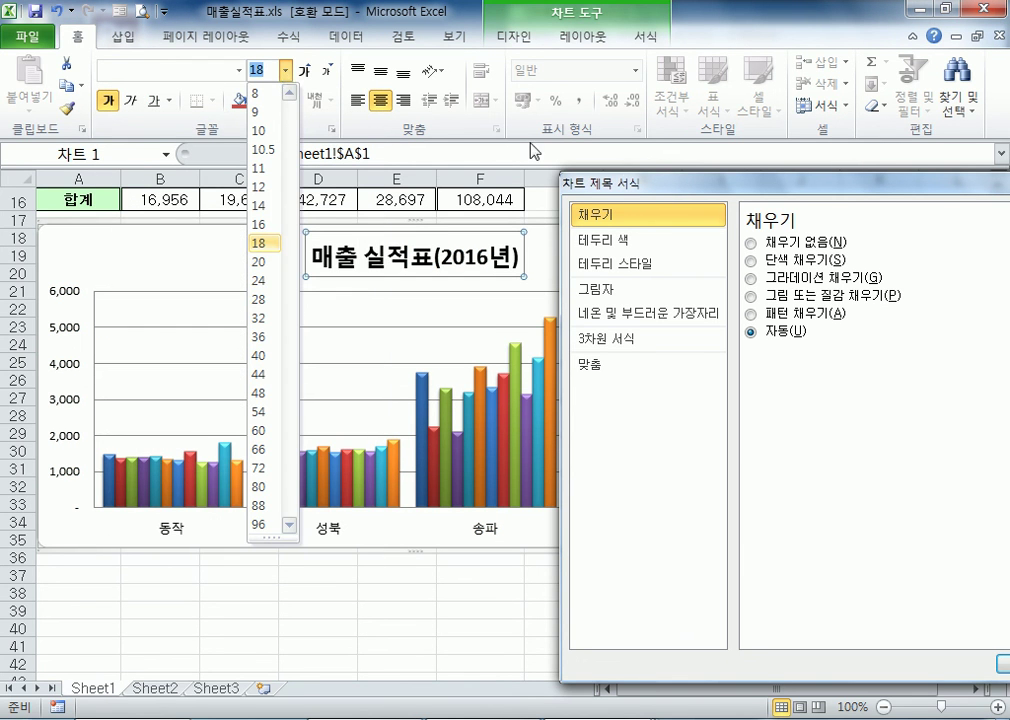
click(793, 194)
drag(793, 194, 857, 193)
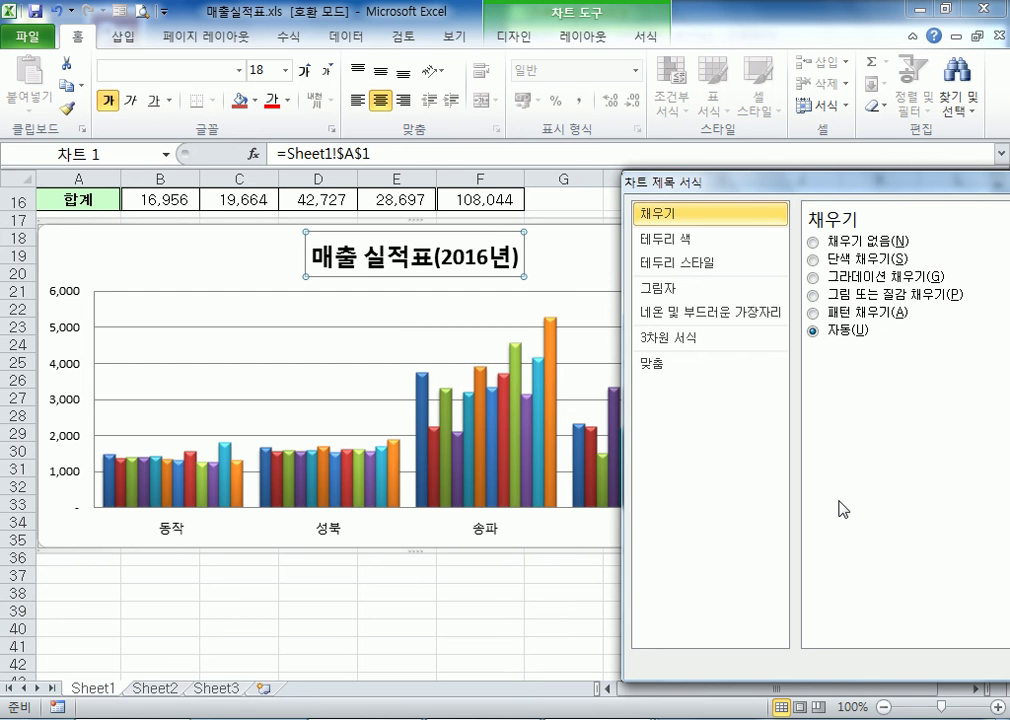
Examine the value axis's options in the 축 서식 dialog and close it without changes
click(70, 293)
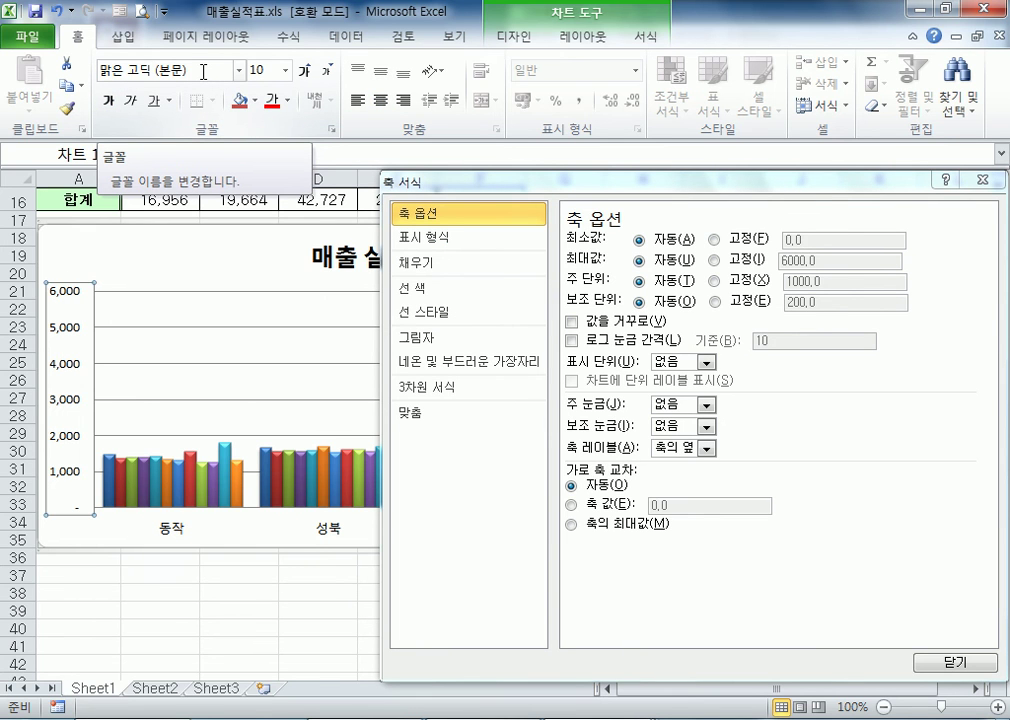
drag(812, 193, 642, 194)
click(817, 182)
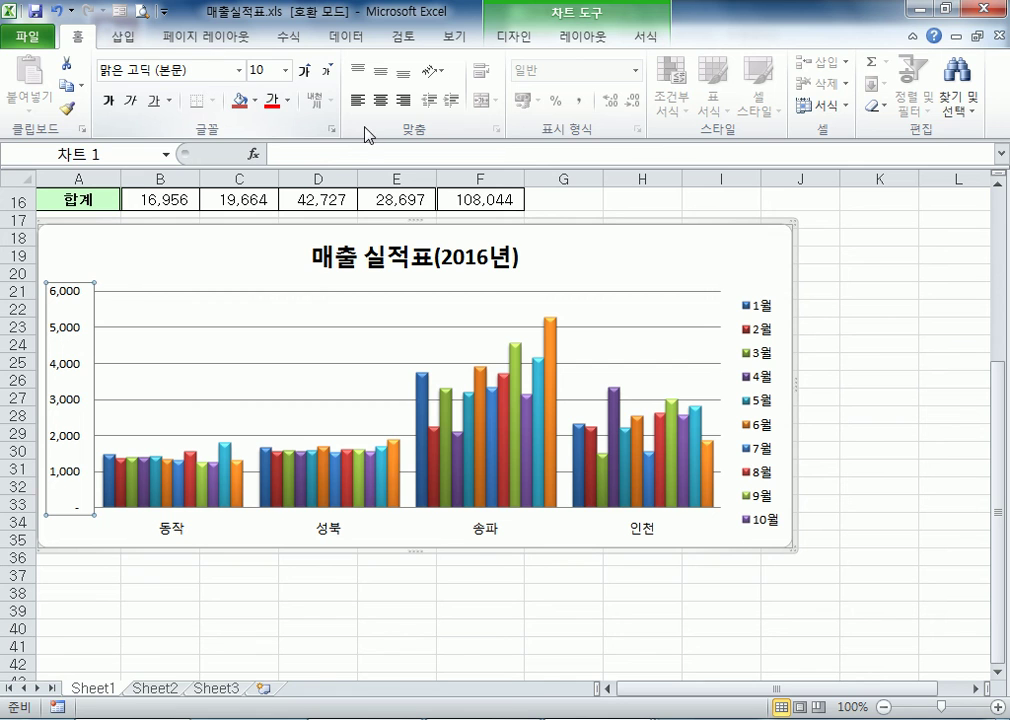
Give the chart title a solid-line (실선) border in the 차트 제목 서식 dialog
double_click(388, 260)
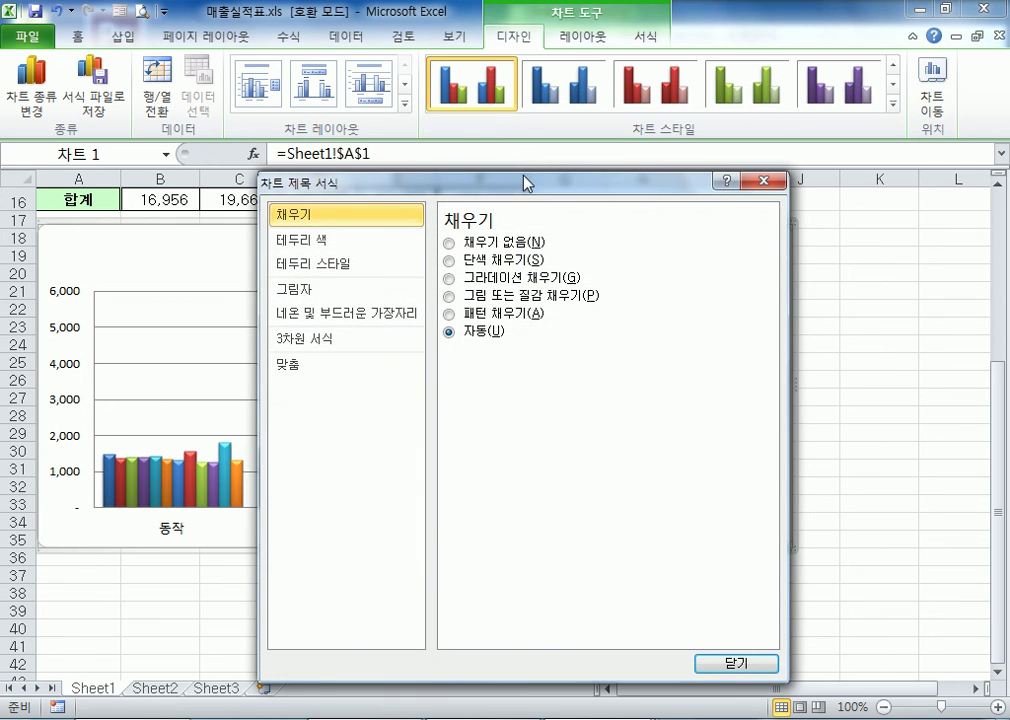
drag(531, 186, 934, 159)
drag(745, 170, 650, 155)
click(611, 200)
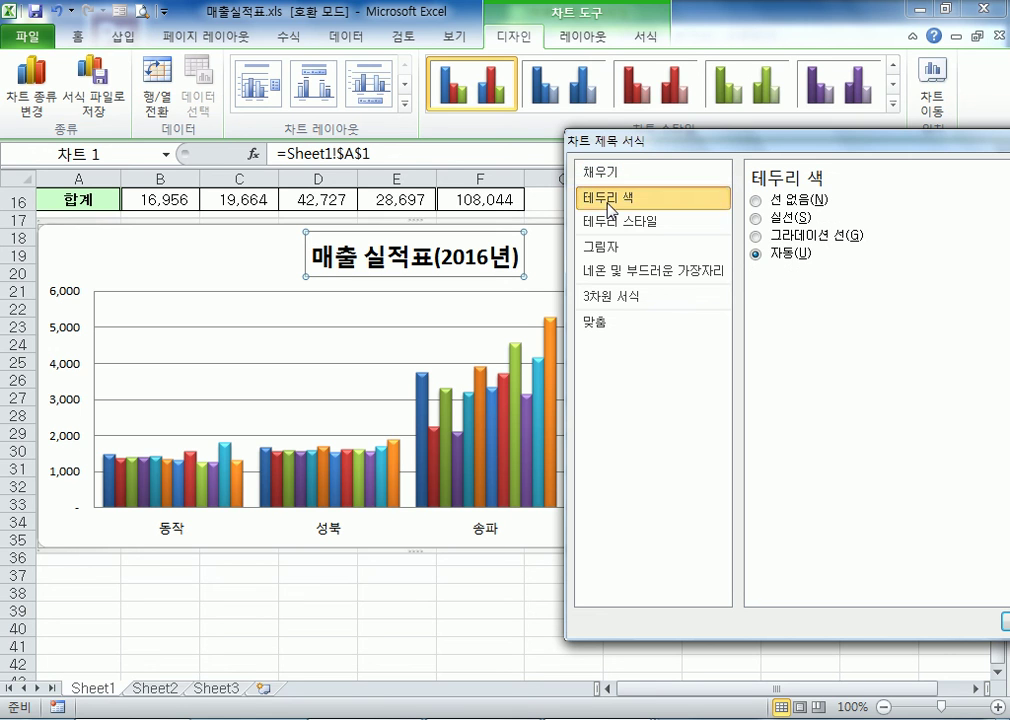
click(755, 217)
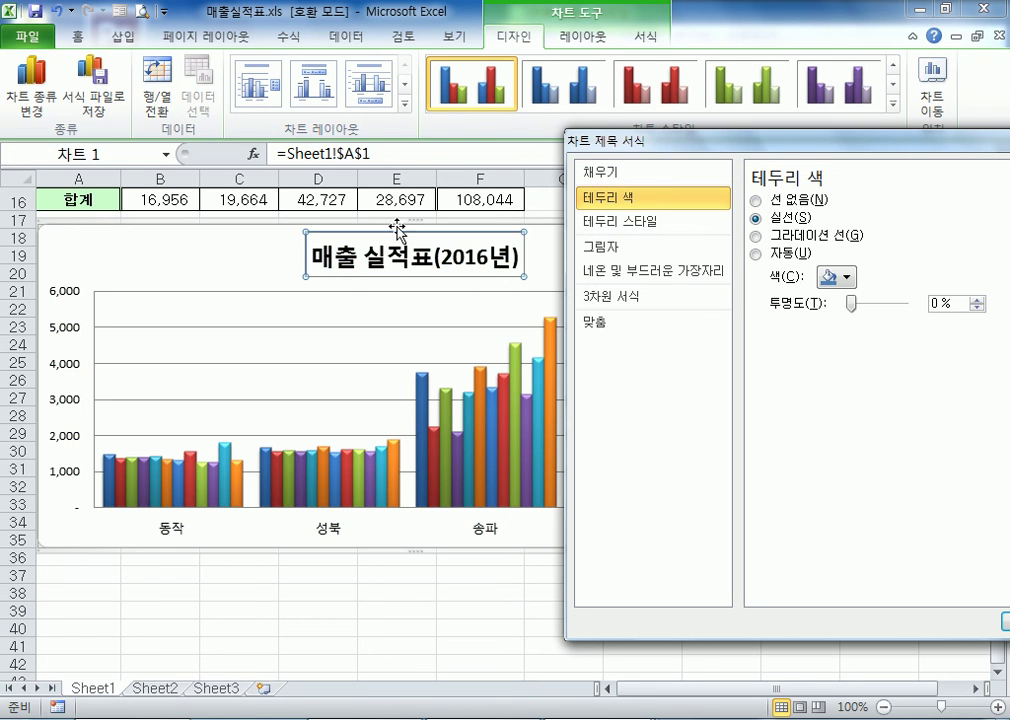
click(214, 275)
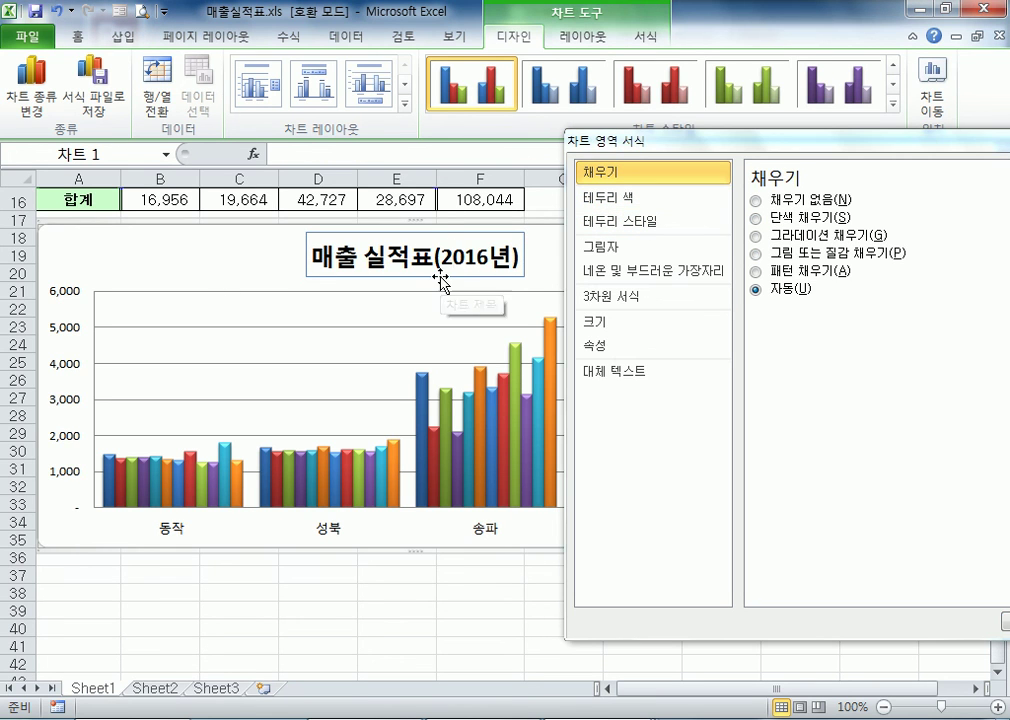
click(442, 274)
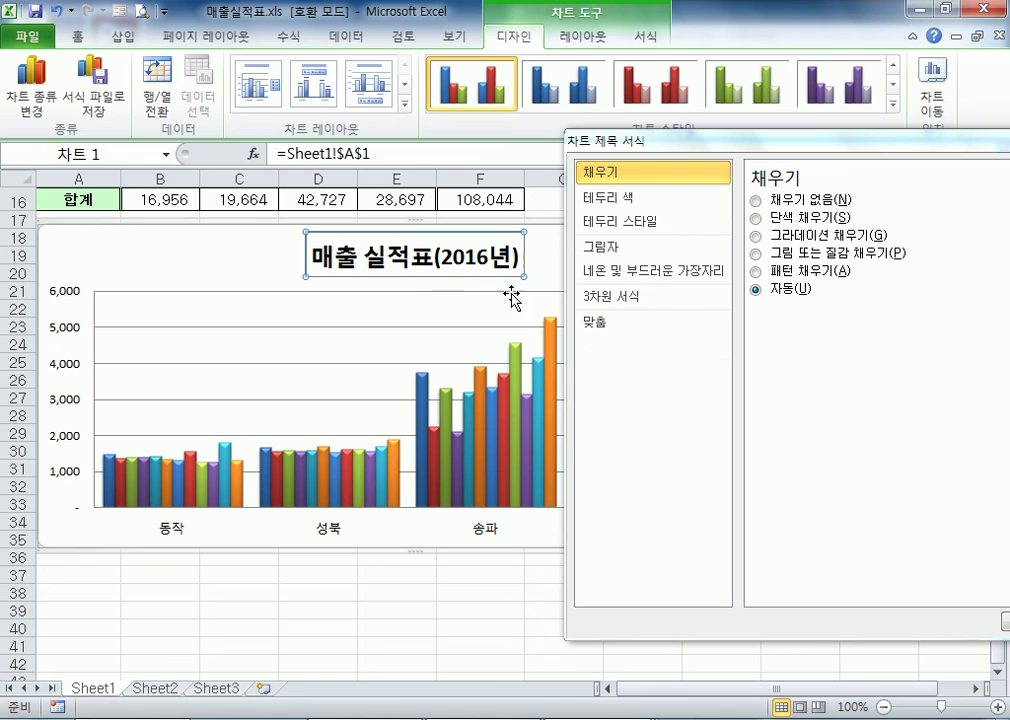
Color the chart title's solid border with the standard red
click(637, 200)
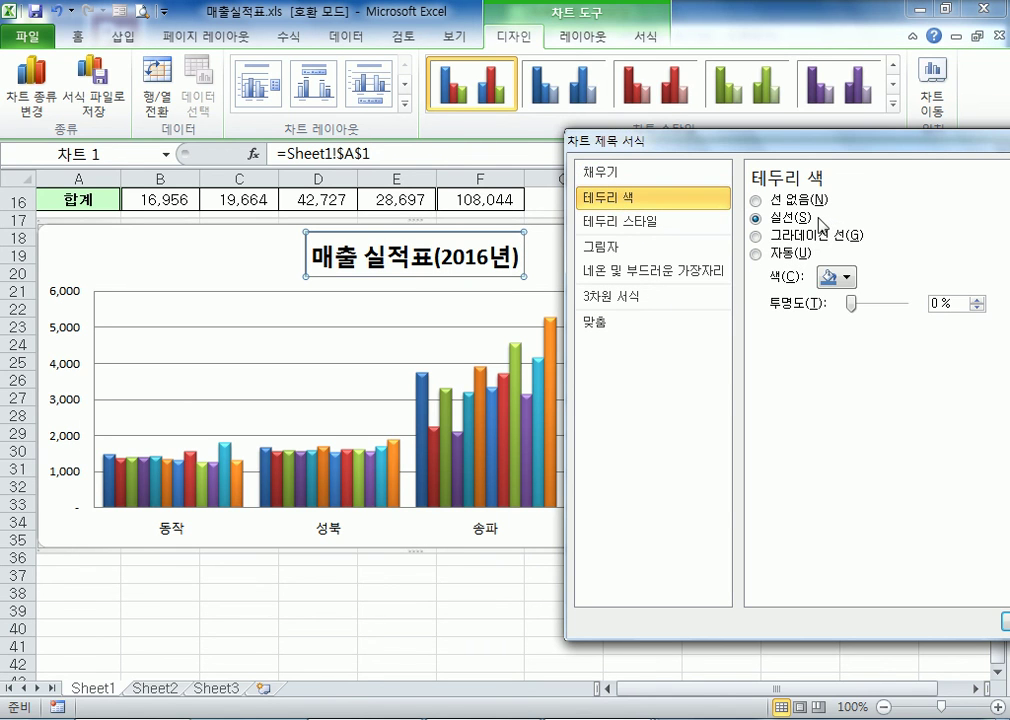
click(848, 277)
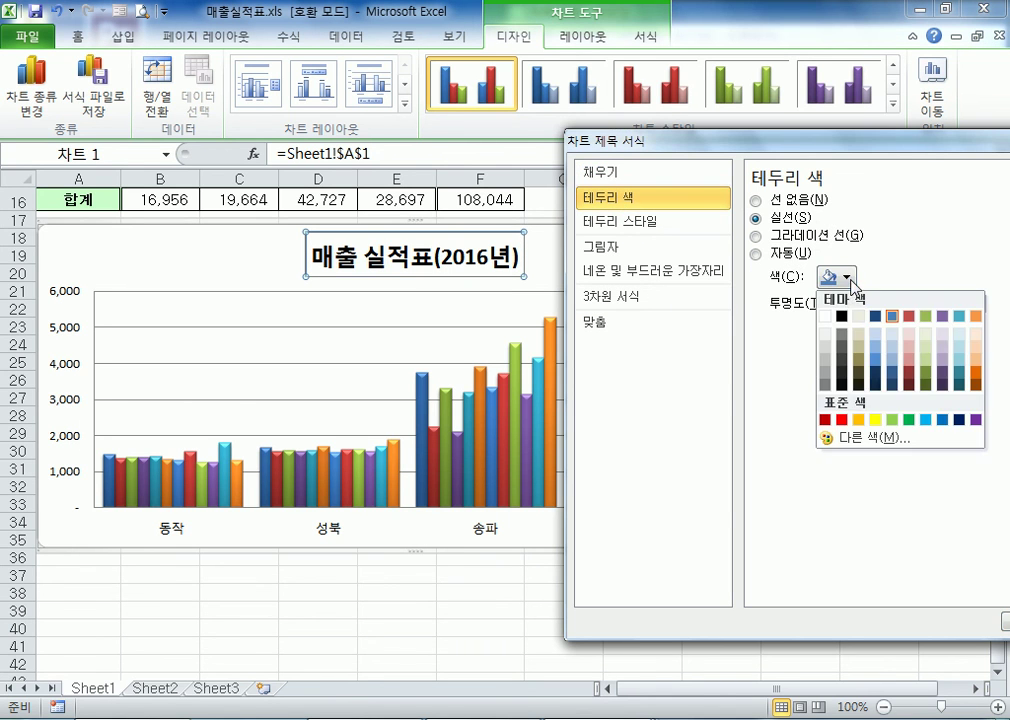
click(842, 419)
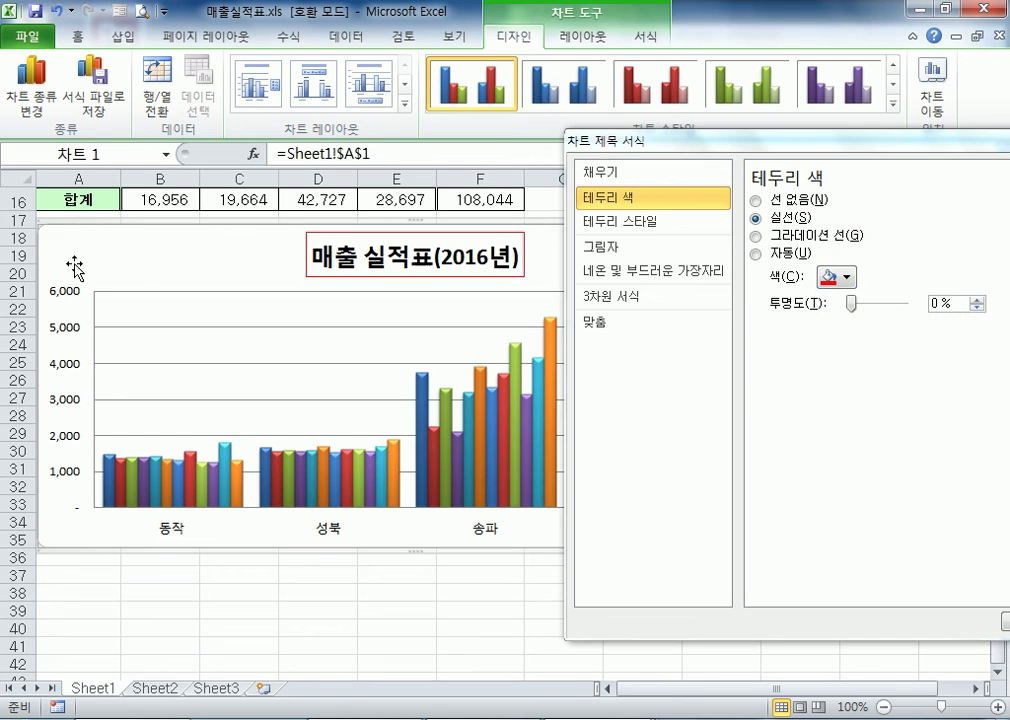
click(390, 283)
click(398, 272)
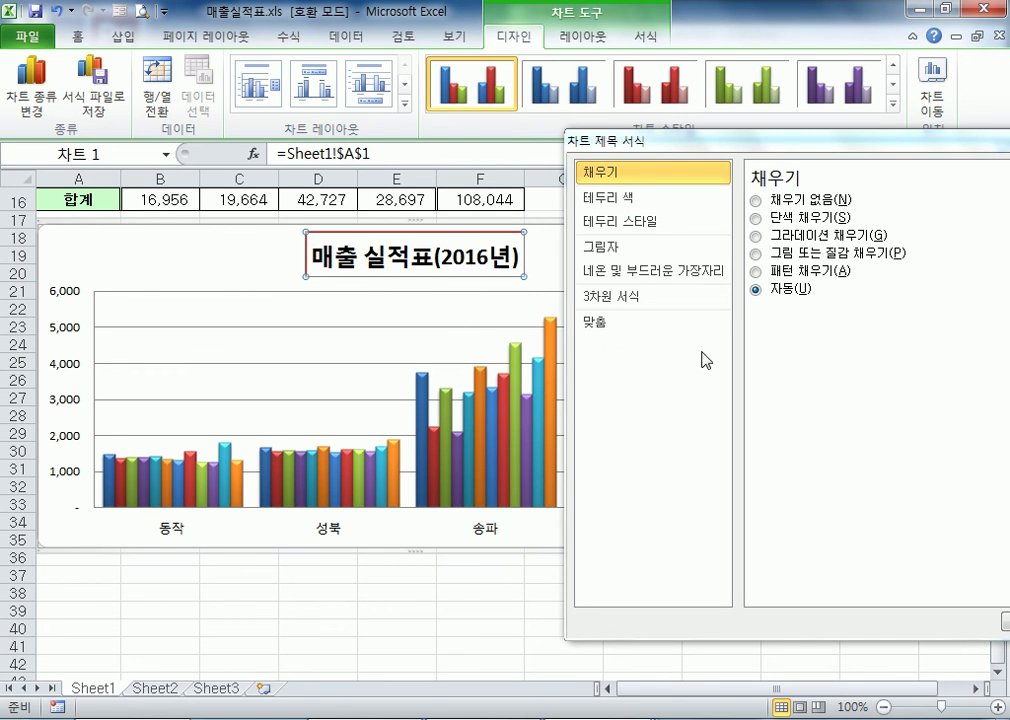
Set the width (너비) of the chart title's border to 2 pt
click(645, 198)
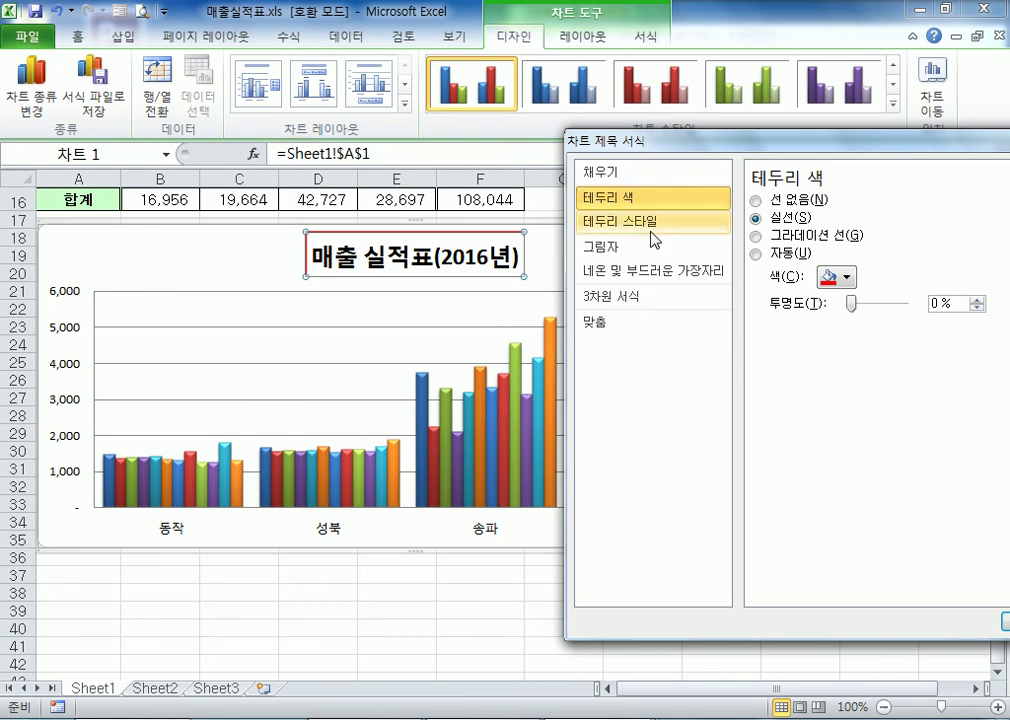
click(653, 229)
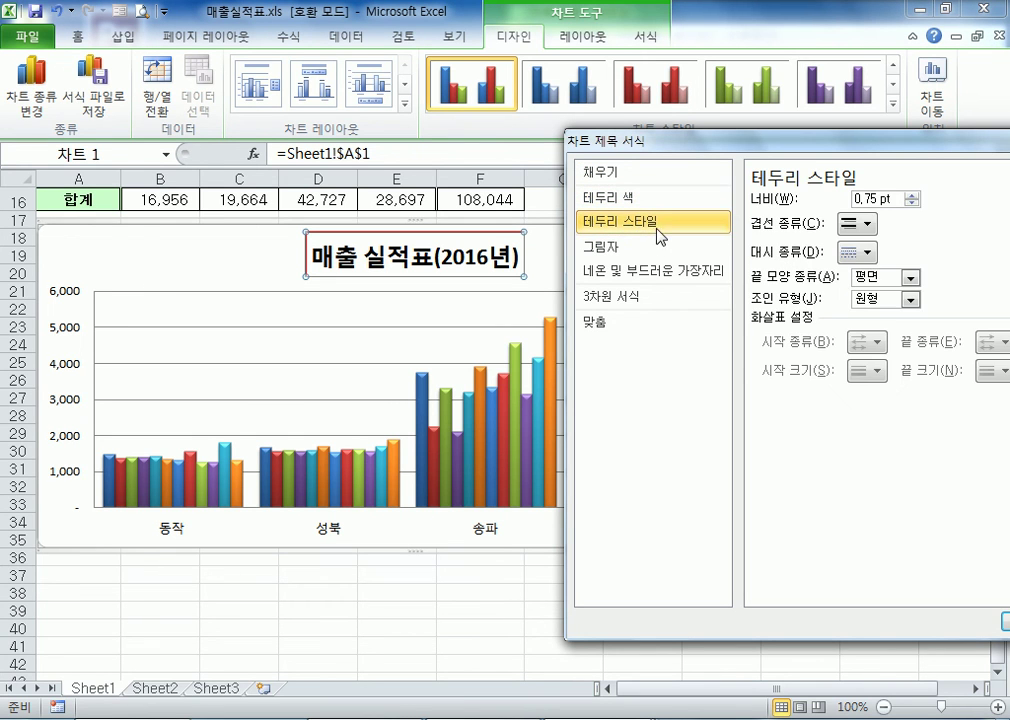
click(911, 196)
click(911, 196)
click(911, 196)
double_click(911, 196)
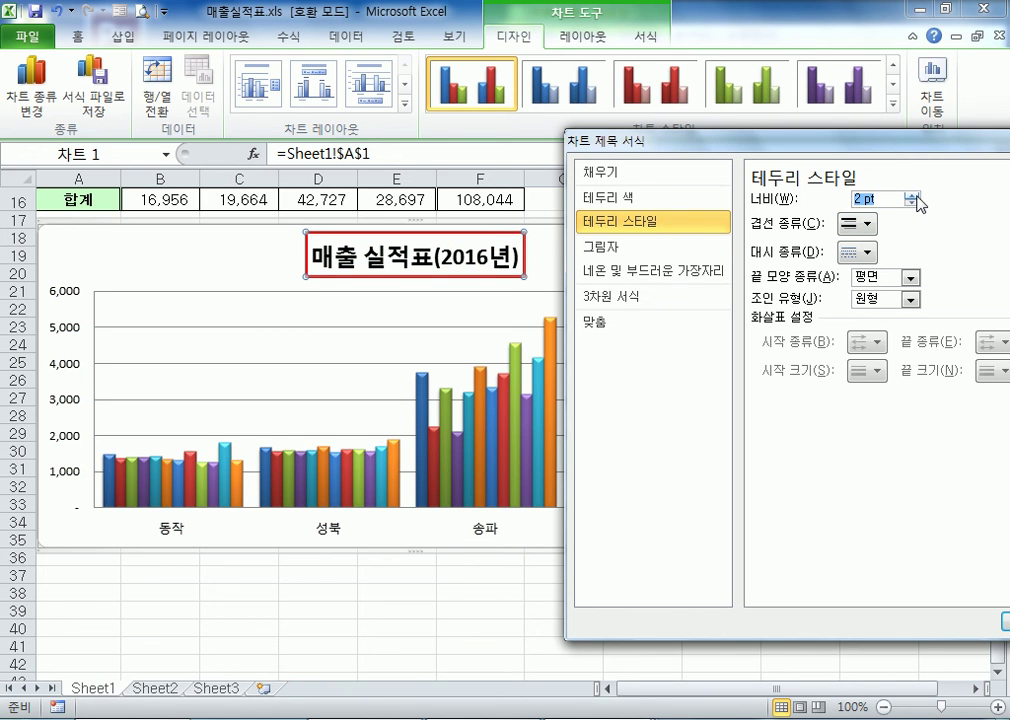
click(886, 197)
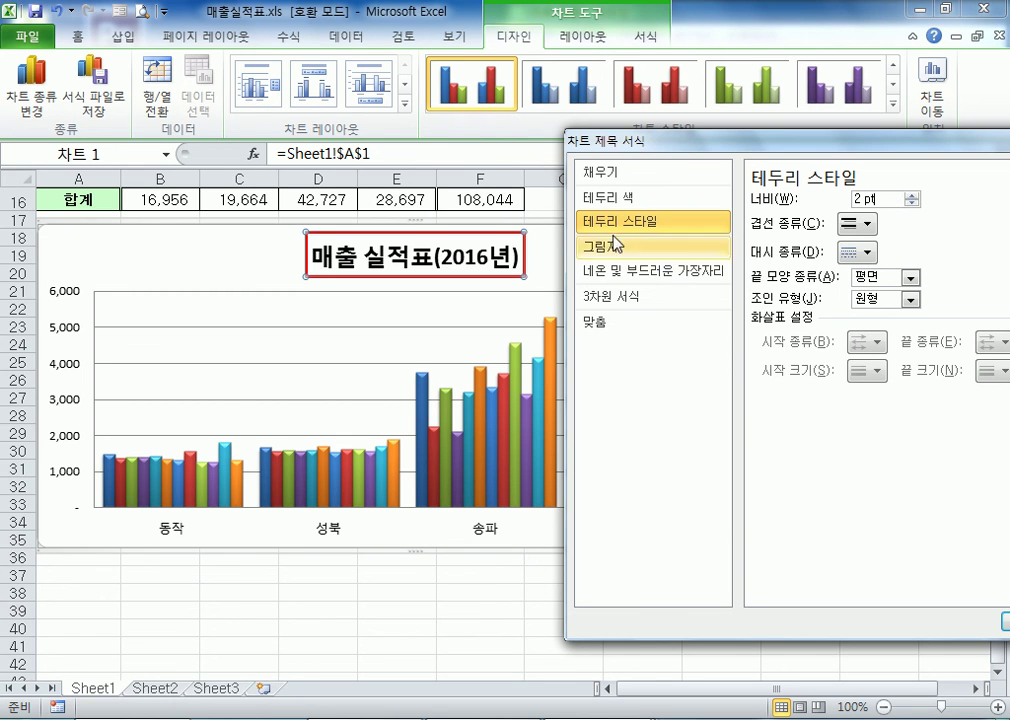
Fill the chart title with solid yellow (단색 채우기)
click(598, 176)
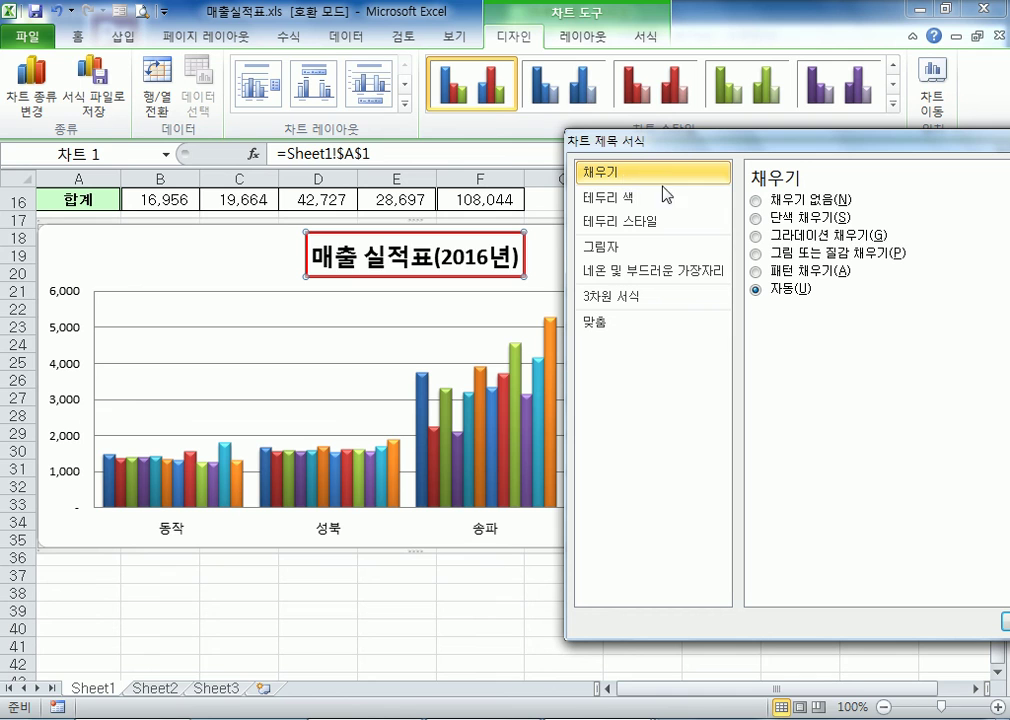
click(796, 222)
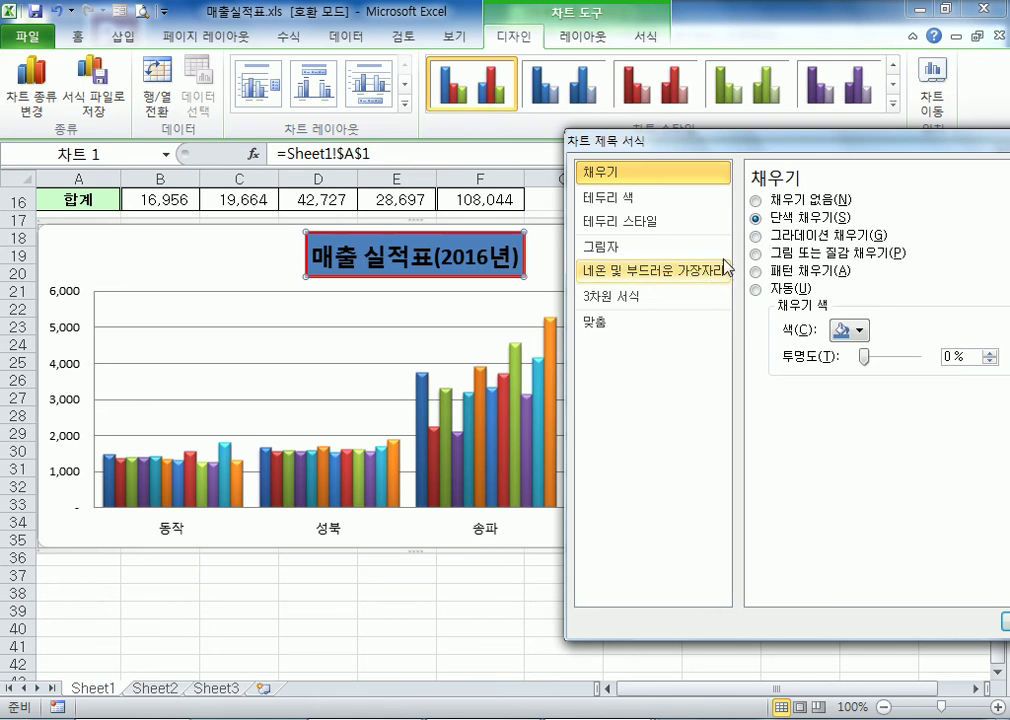
click(858, 331)
click(886, 473)
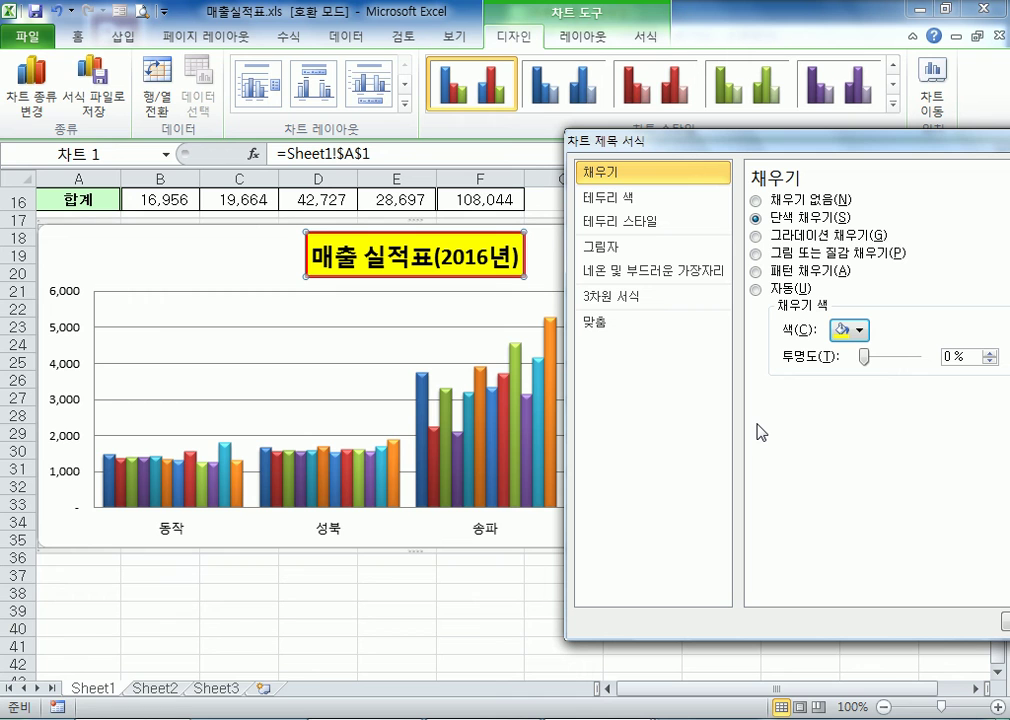
drag(701, 145, 731, 186)
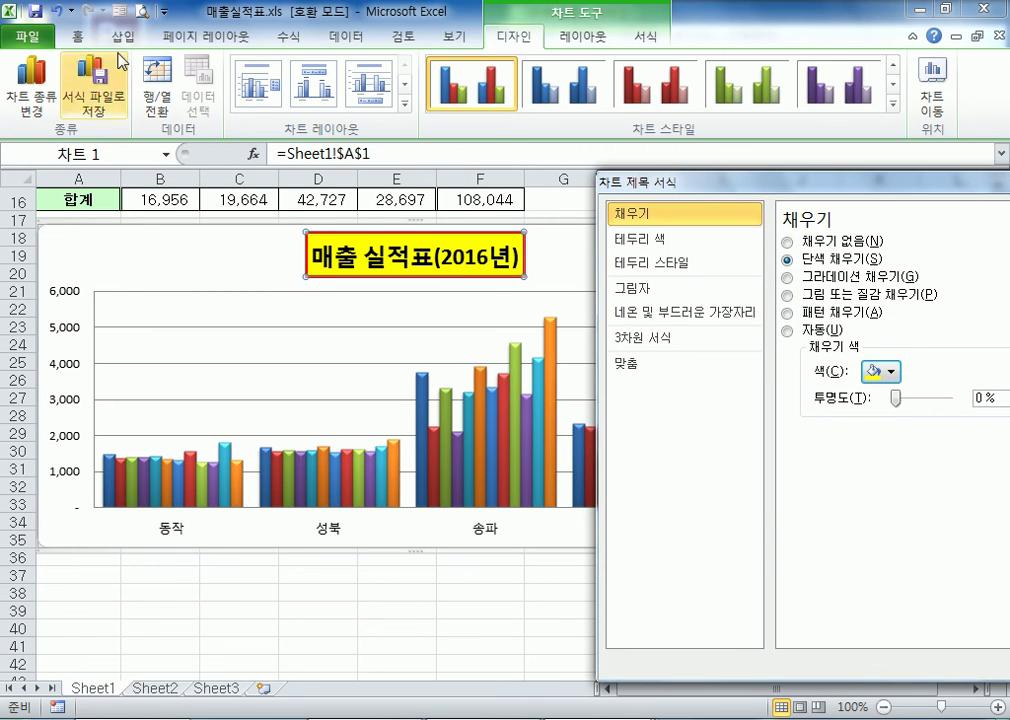
Examine the font settings of the chart title, the value axis and the category axis, with each axis's 축 서식 options
click(75, 38)
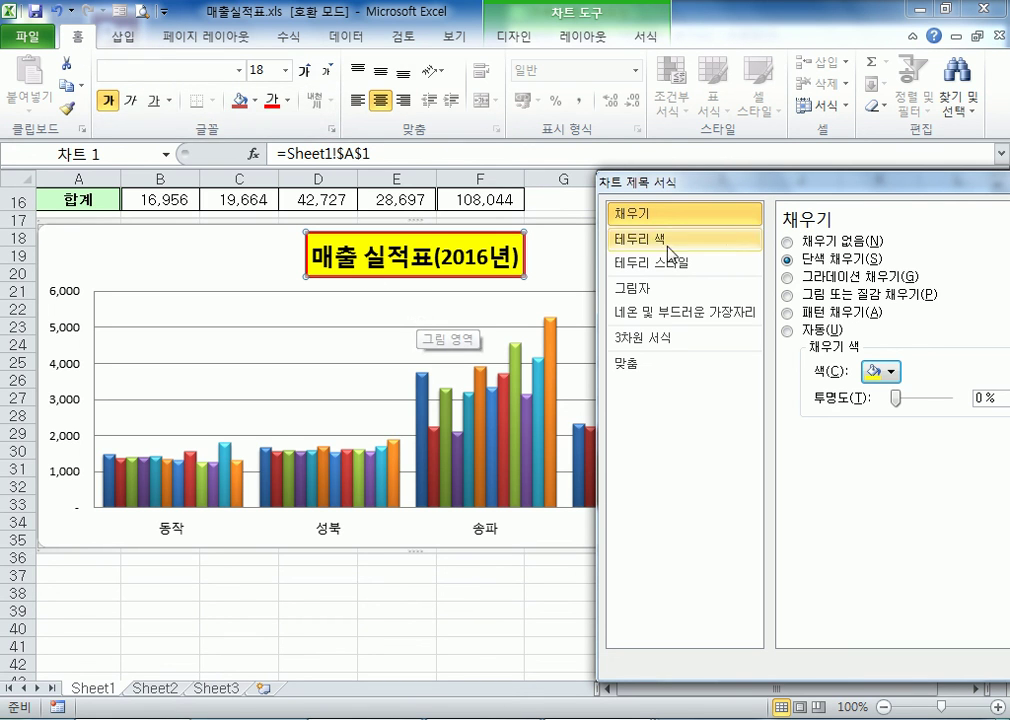
drag(743, 193, 813, 193)
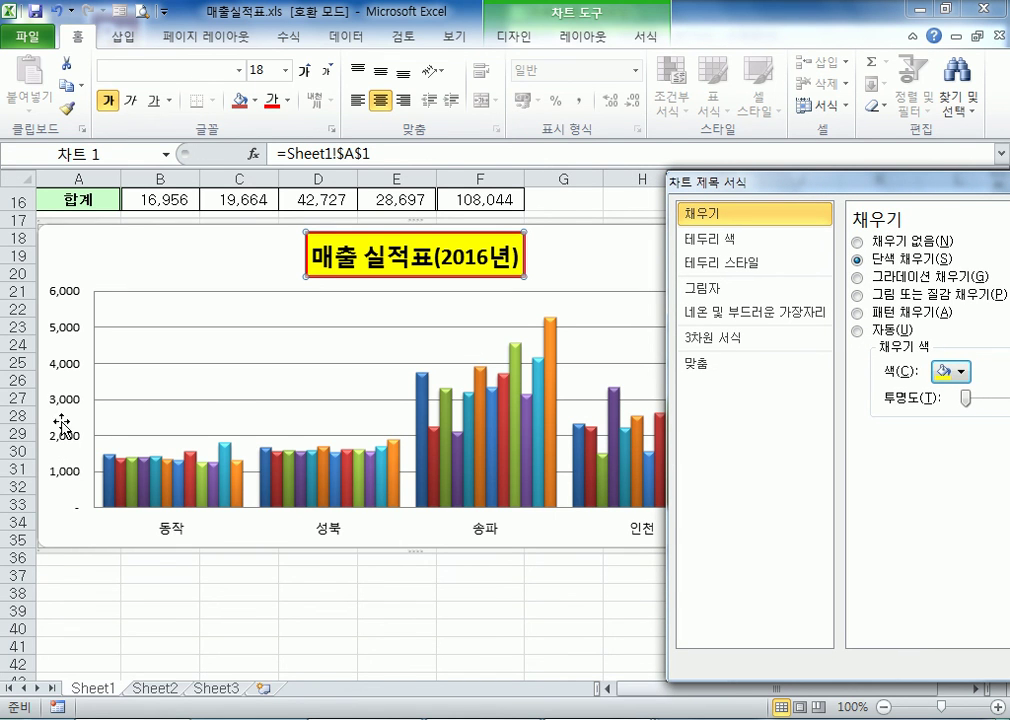
click(70, 335)
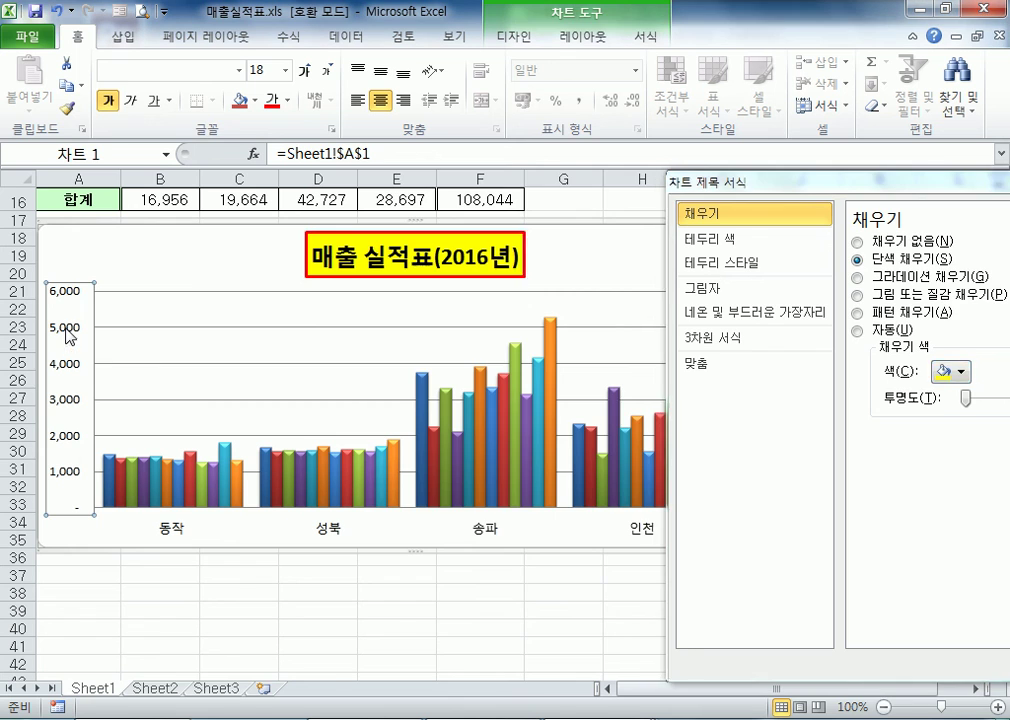
drag(604, 189, 998, 172)
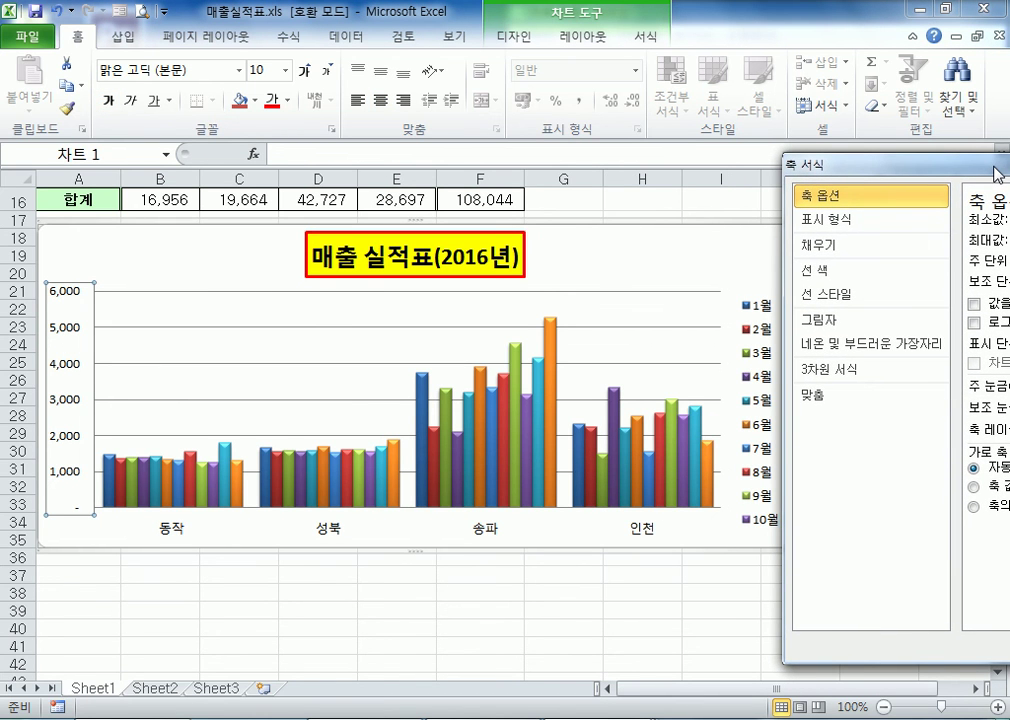
click(340, 532)
mouse_move(384, 503)
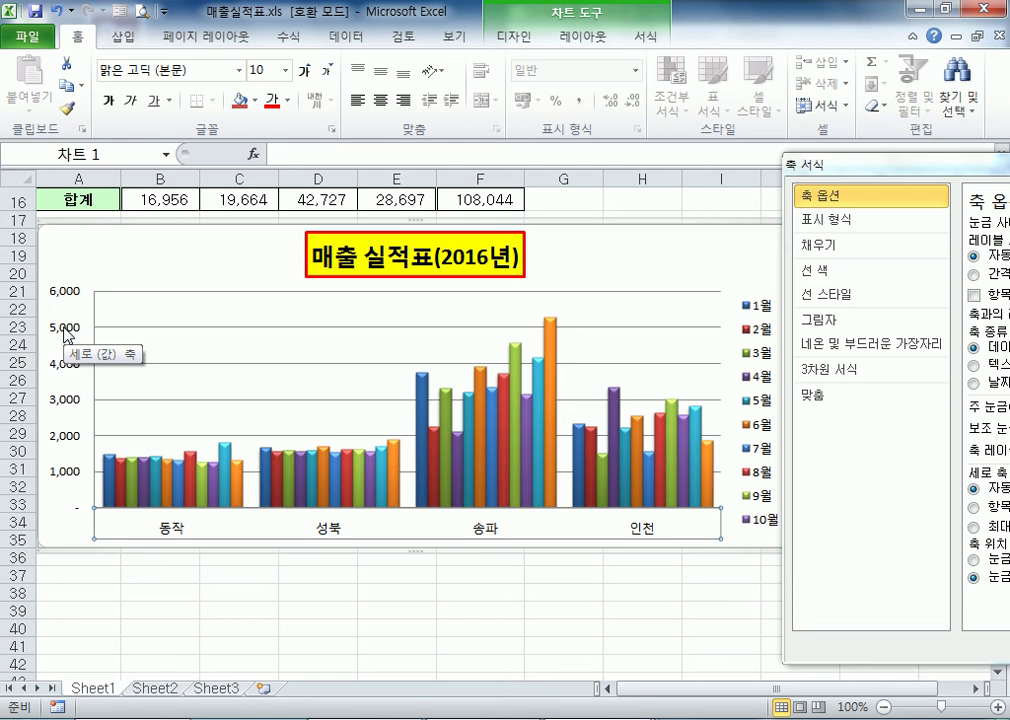
Change the whole chart's type to the clustered horizontal bar (가로 막대형) and compare it with the source table
click(180, 236)
click(530, 40)
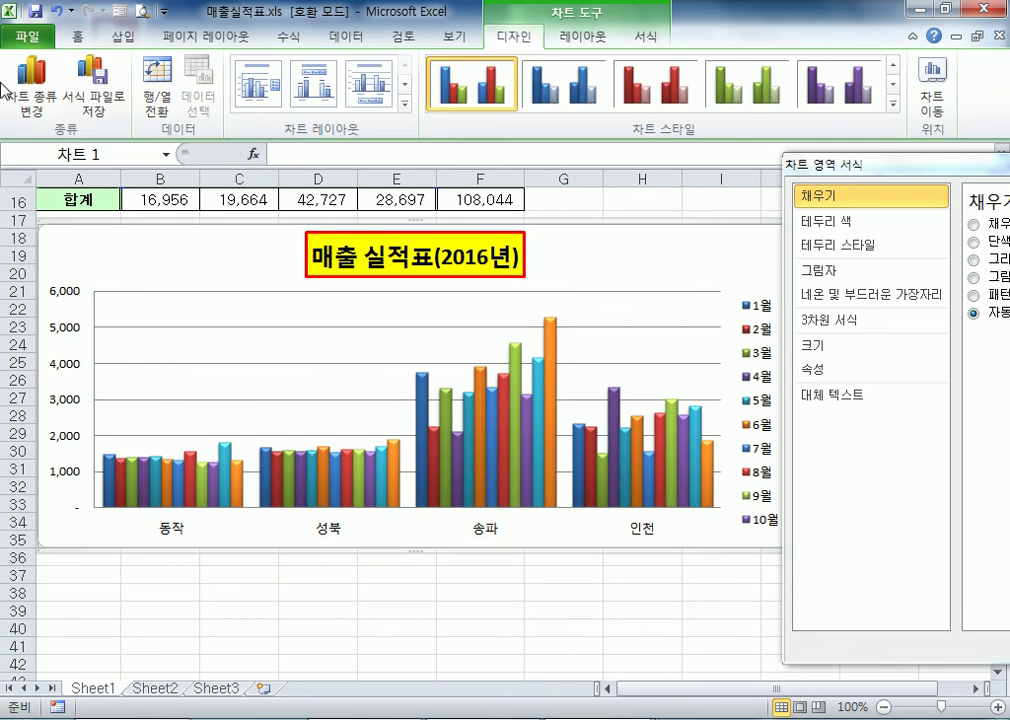
click(31, 85)
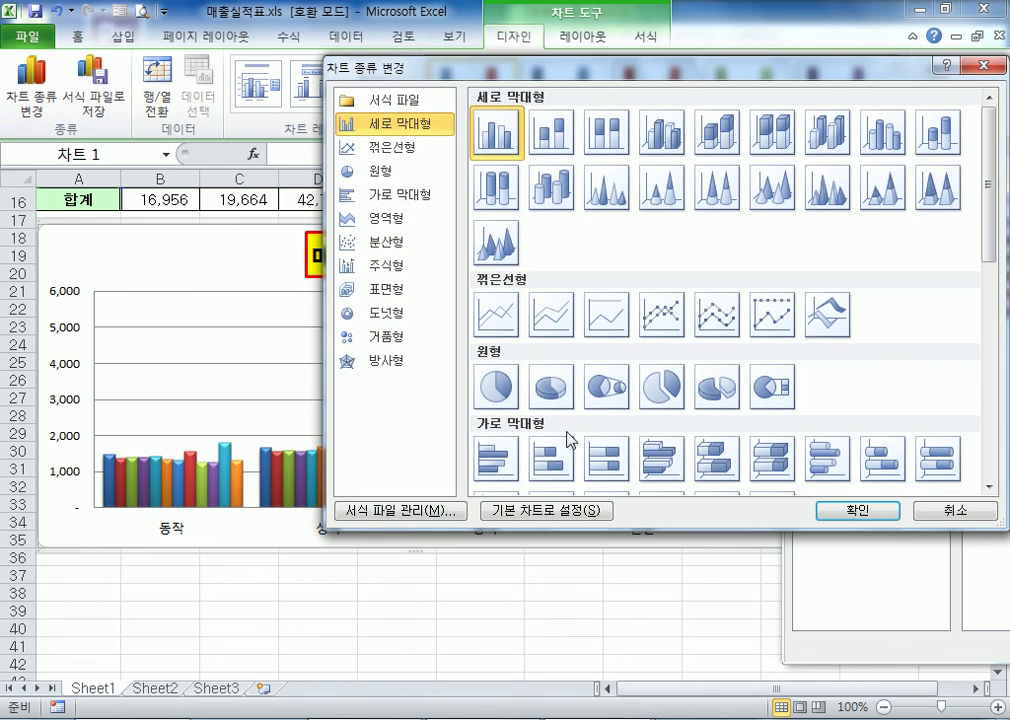
click(500, 455)
scroll(555, 420, down, 3)
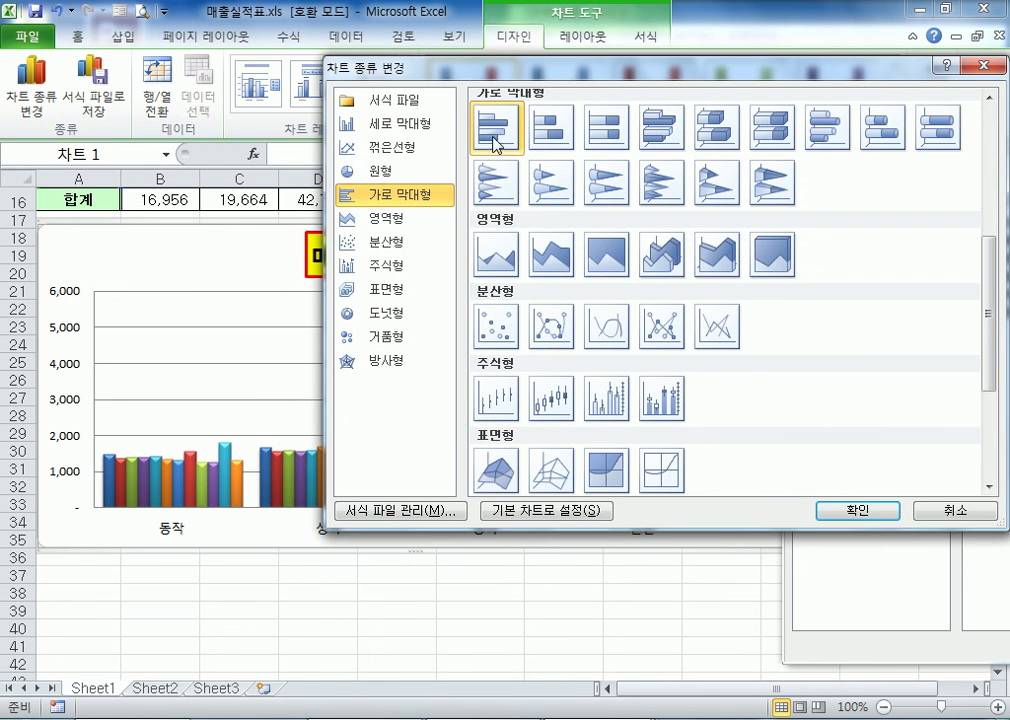
click(858, 511)
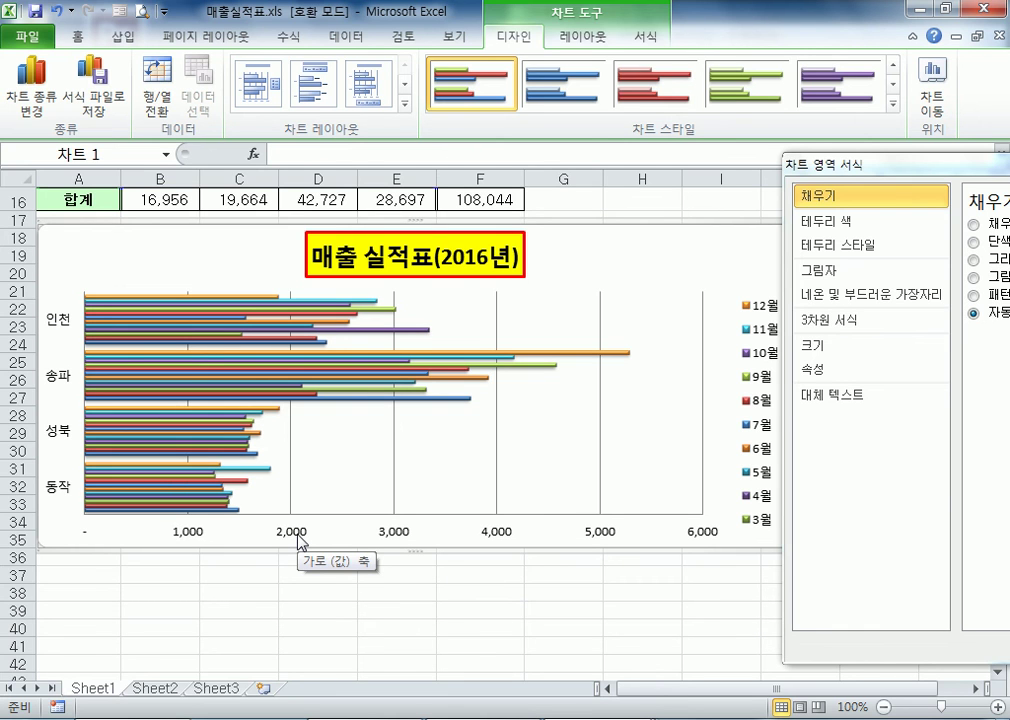
scroll(298, 541, up, 4)
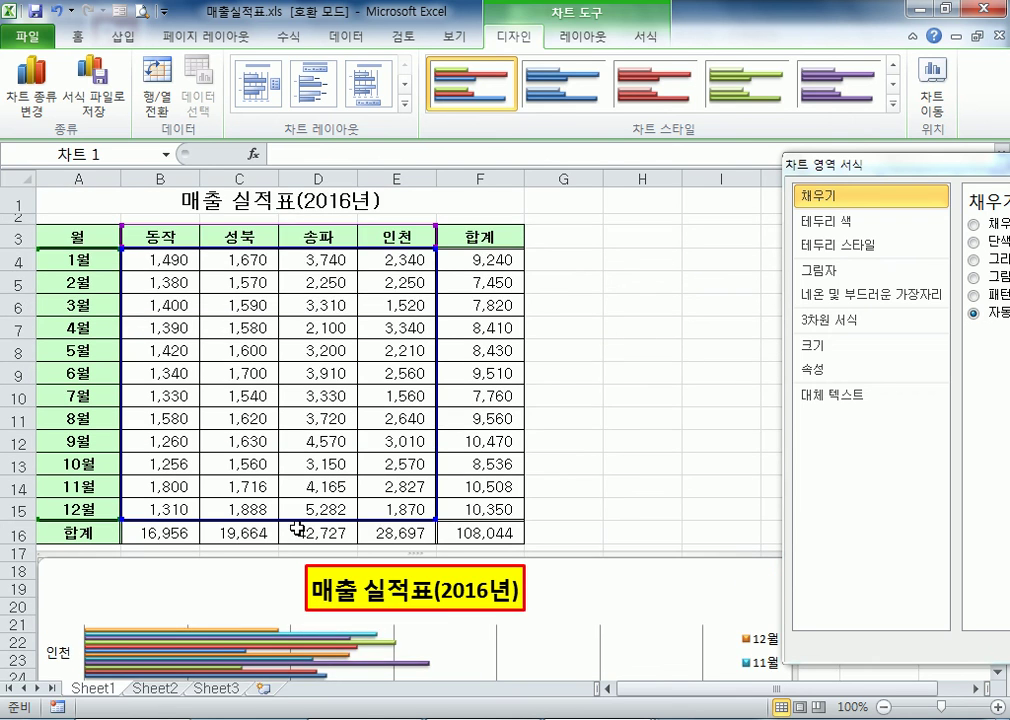
scroll(625, 488, down, 1)
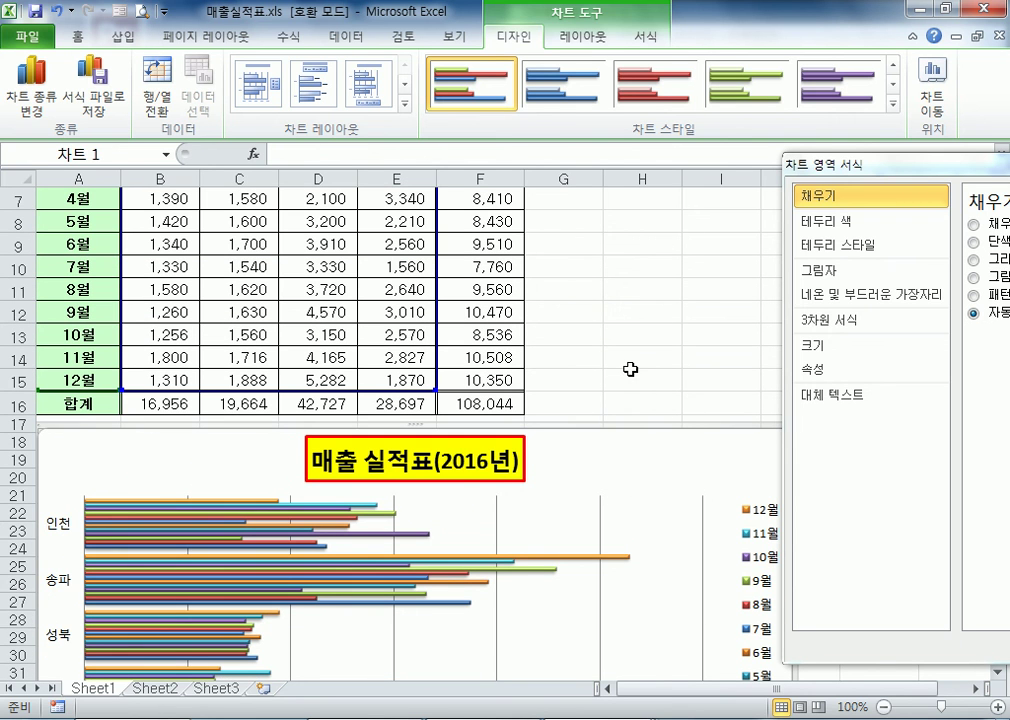
Delete the horizontal bar chart below the sales table
click(615, 308)
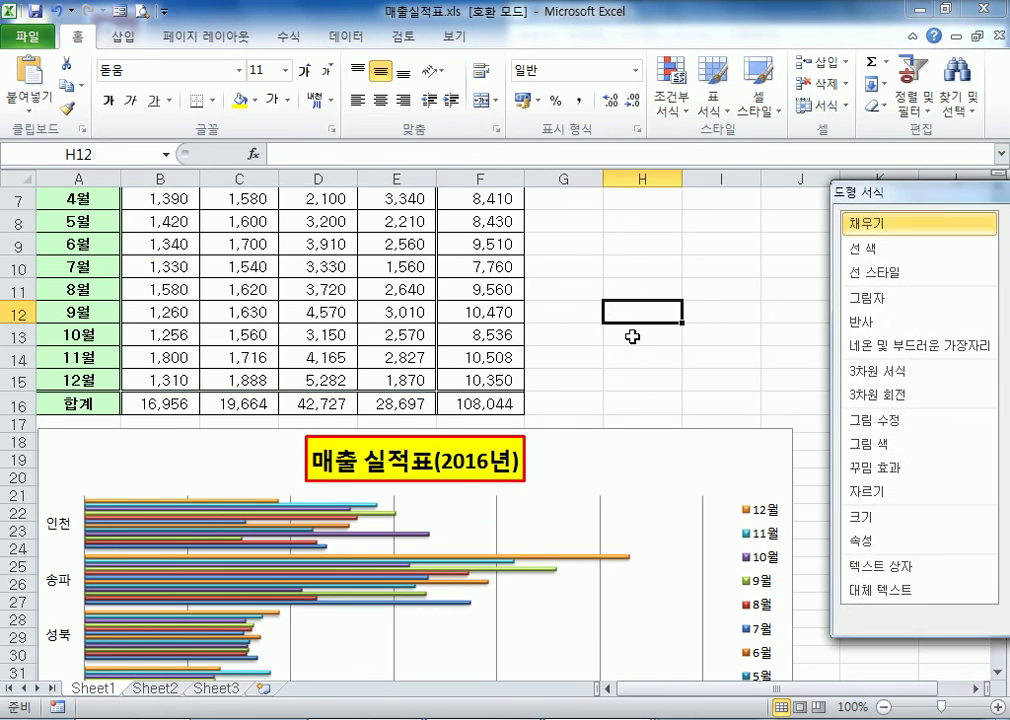
drag(905, 200, 525, 250)
key(Escape)
click(648, 447)
key(Delete)
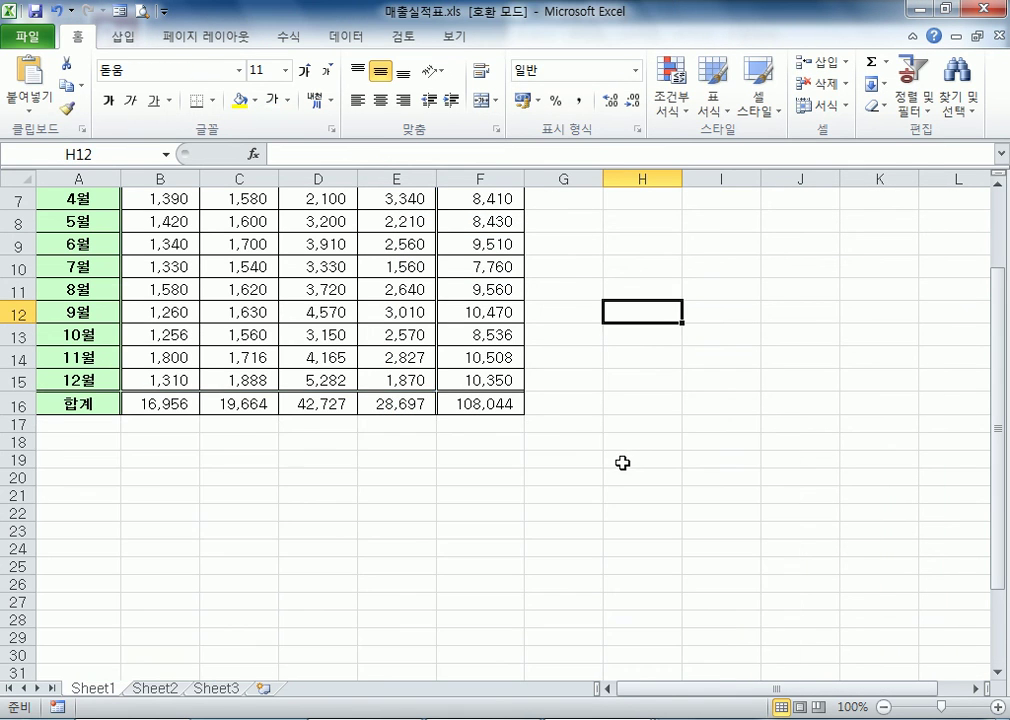
scroll(579, 425, up, 2)
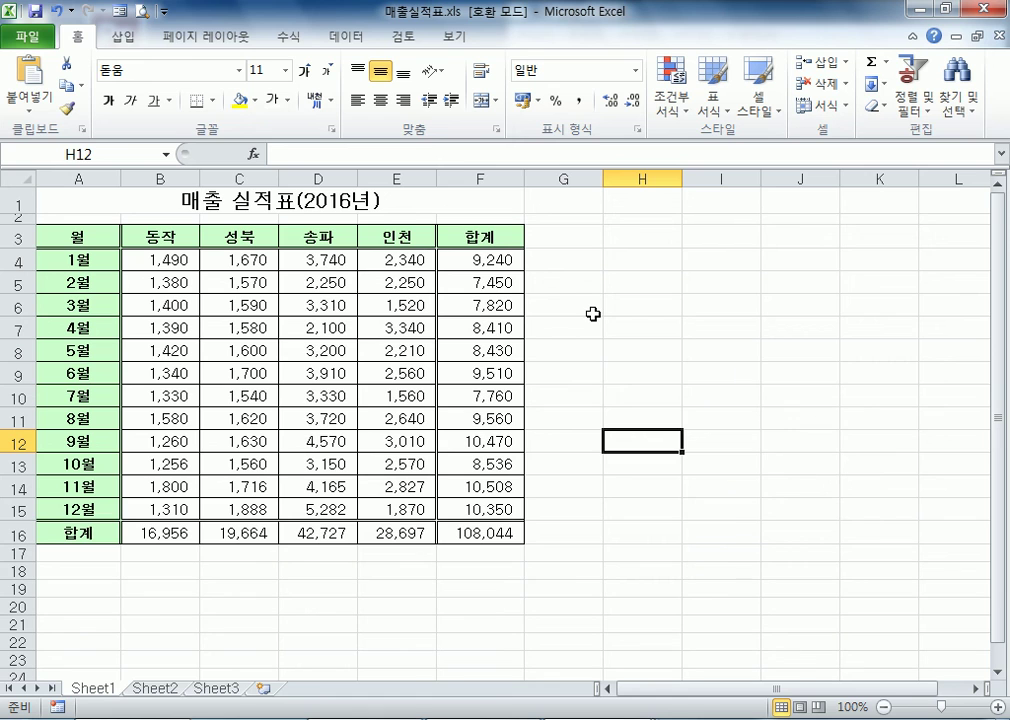
Insert a 2-D clustered column chart (세로 막대형) from A3:B15 and the 합계 column F3:F15
drag(78, 236, 158, 509)
ctrl+drag(480, 236, 471, 511)
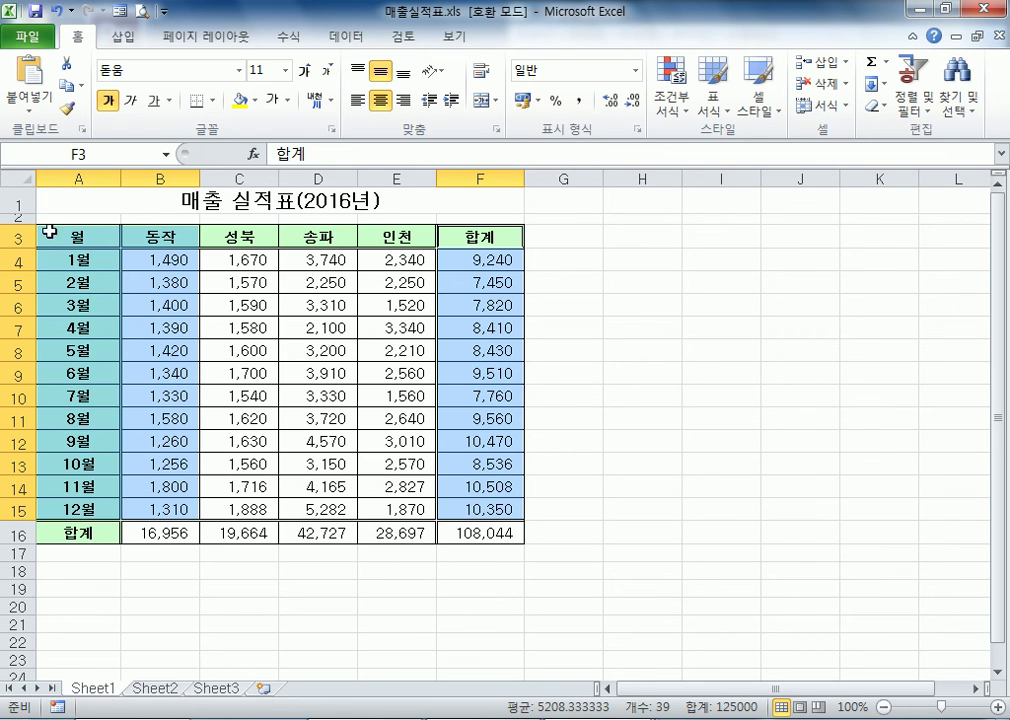
drag(74, 234, 178, 500)
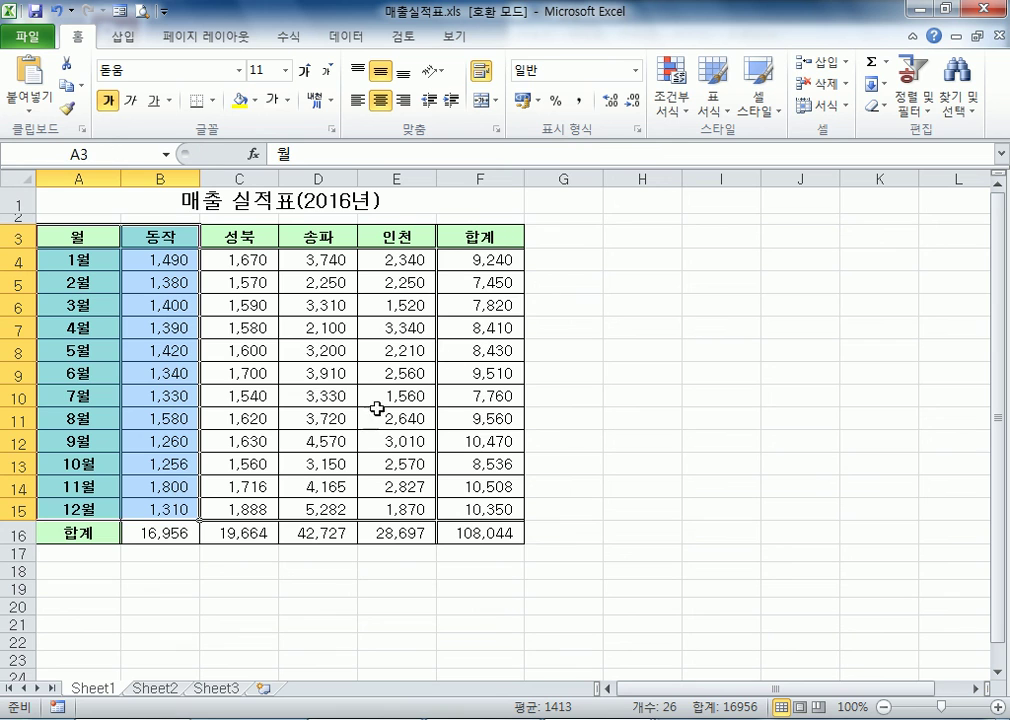
ctrl+drag(485, 235, 470, 502)
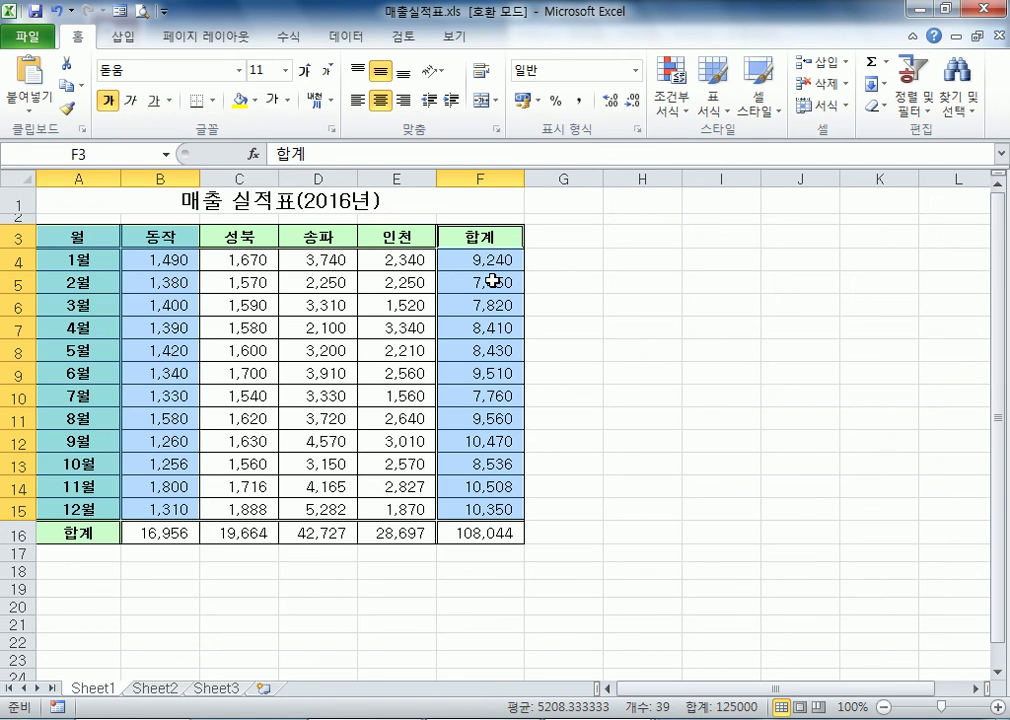
click(120, 37)
click(300, 88)
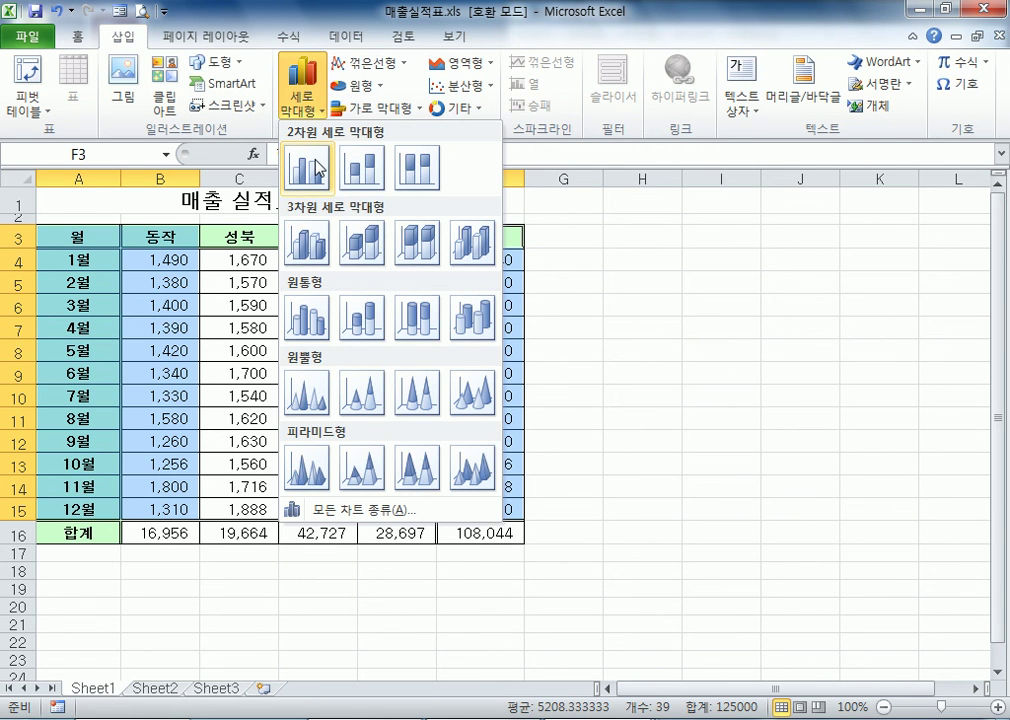
click(318, 168)
Move the new chart below the table and enlarge it to span about columns A to J and rows 18 to 38
scroll(845, 534, down, 3)
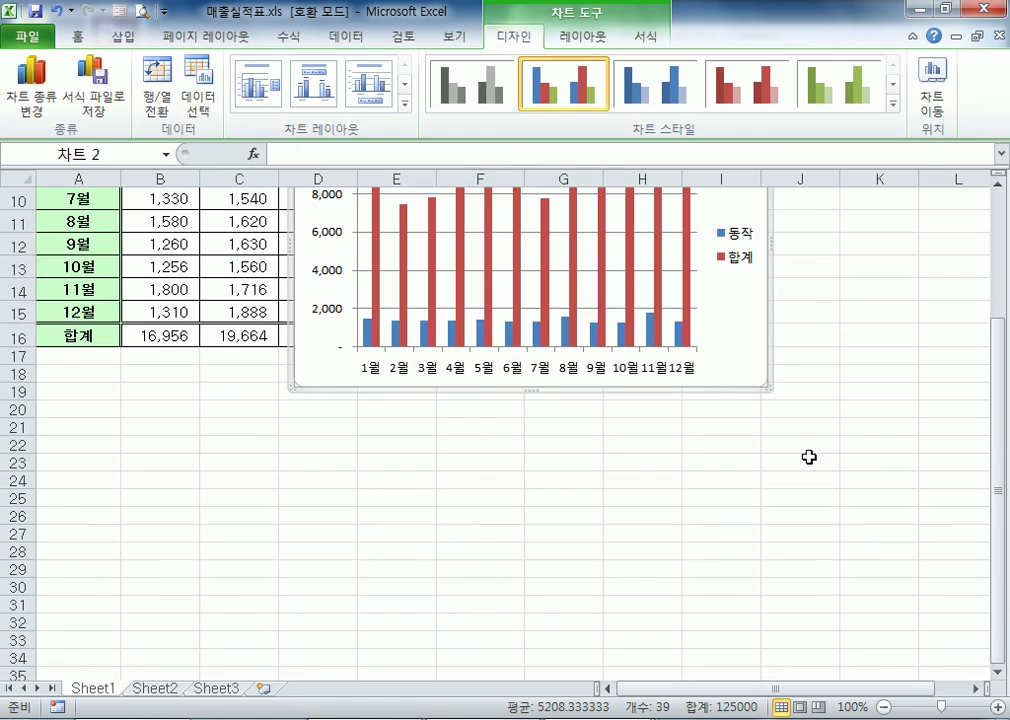
drag(755, 334, 580, 598)
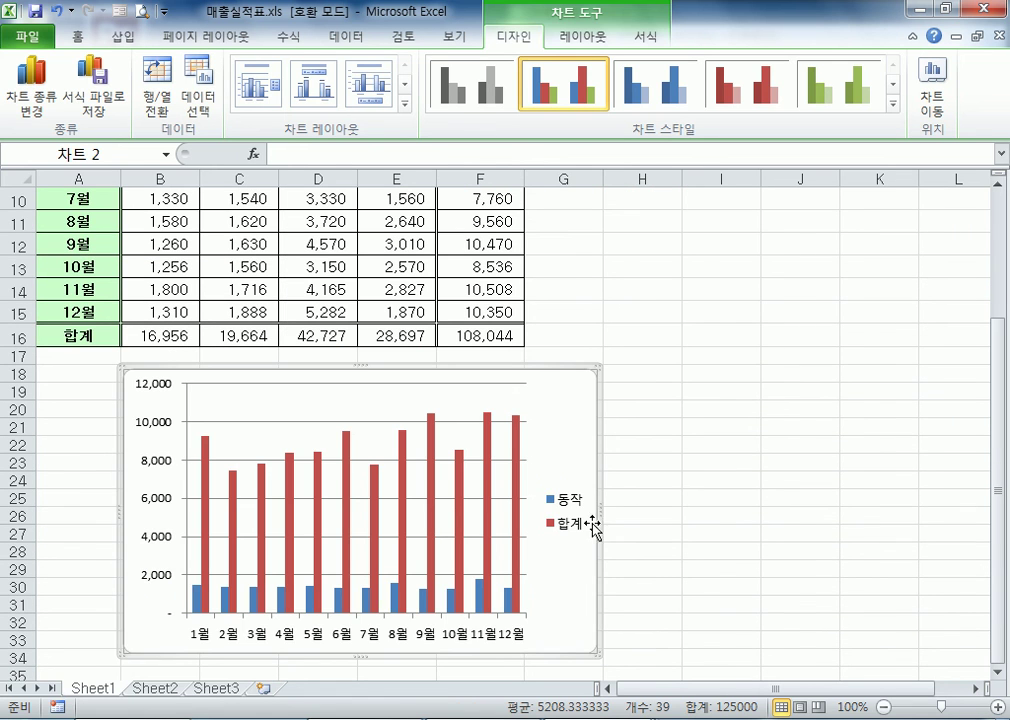
drag(599, 510, 832, 530)
scroll(733, 598, down, 2)
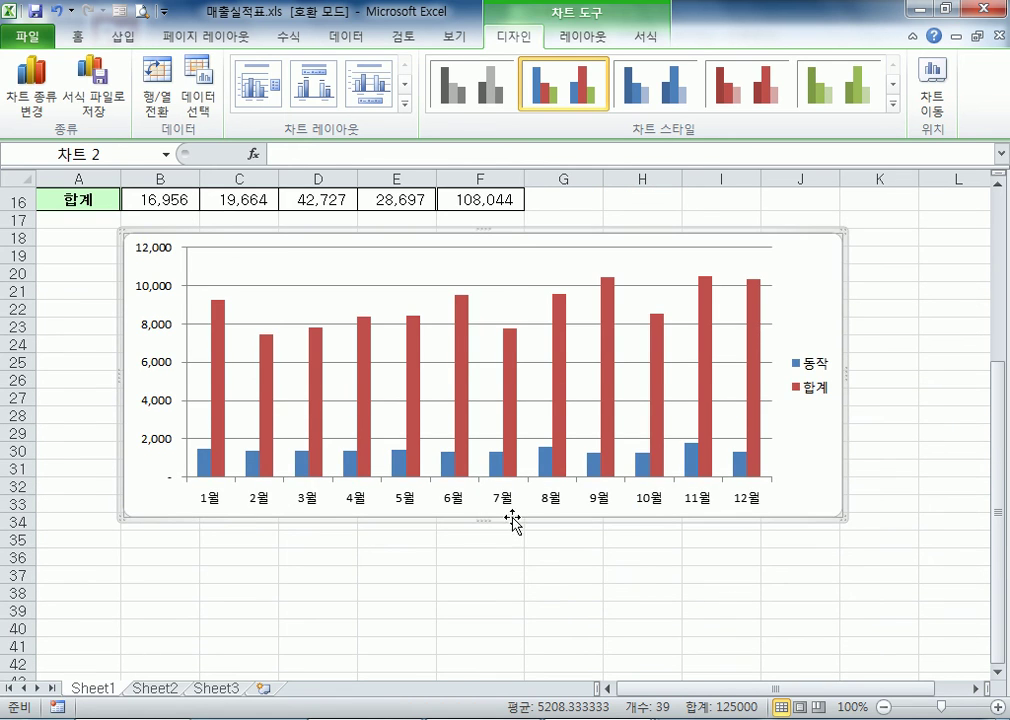
drag(480, 516, 478, 597)
drag(848, 293, 810, 299)
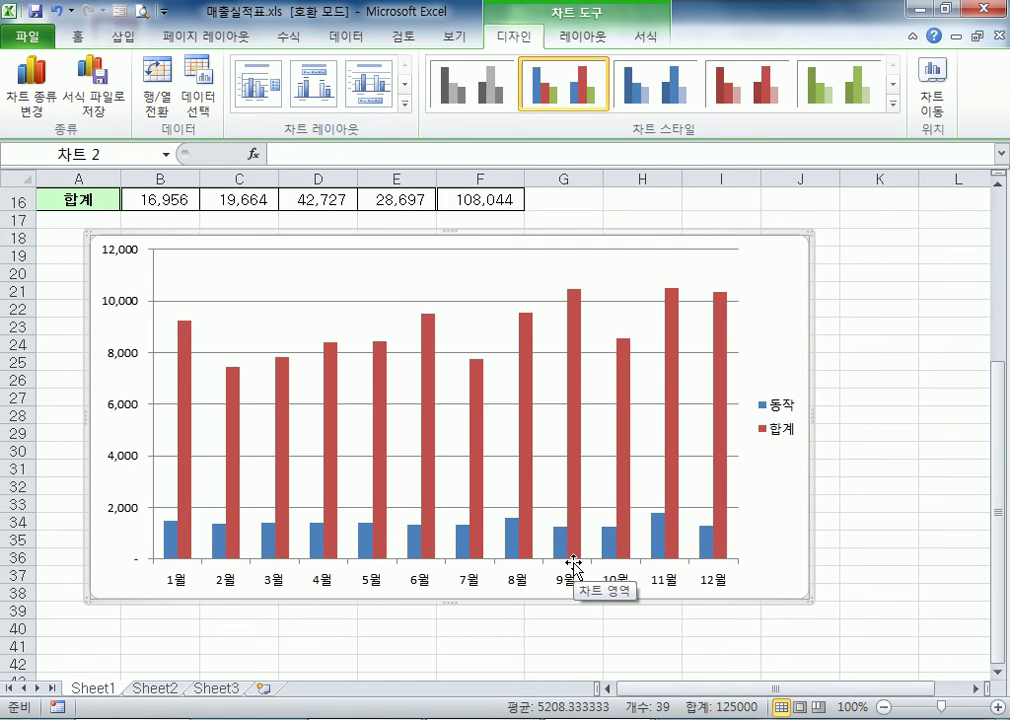
Plot the 합계 series on the secondary axis (보조 축) and shift the chart to start at about row 17
click(172, 547)
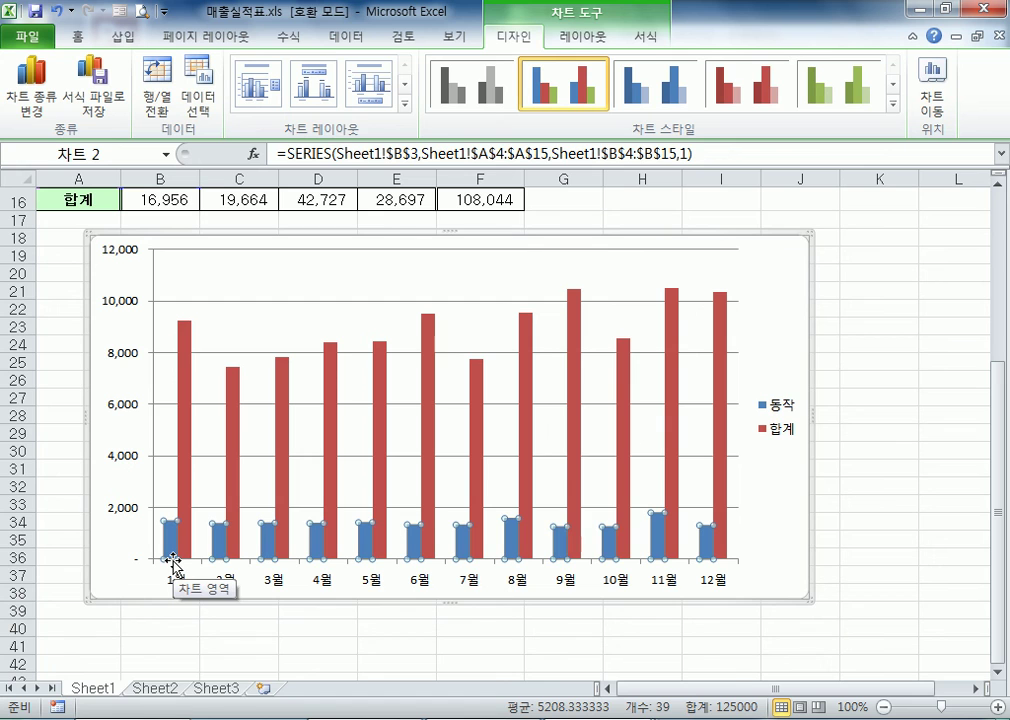
click(810, 312)
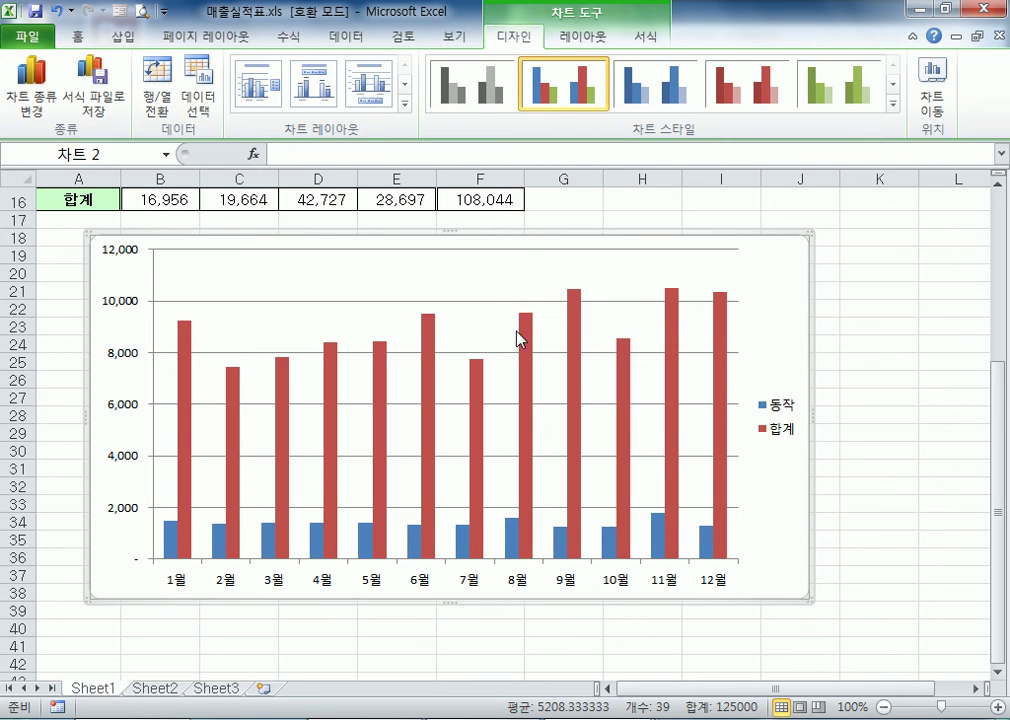
double_click(428, 363)
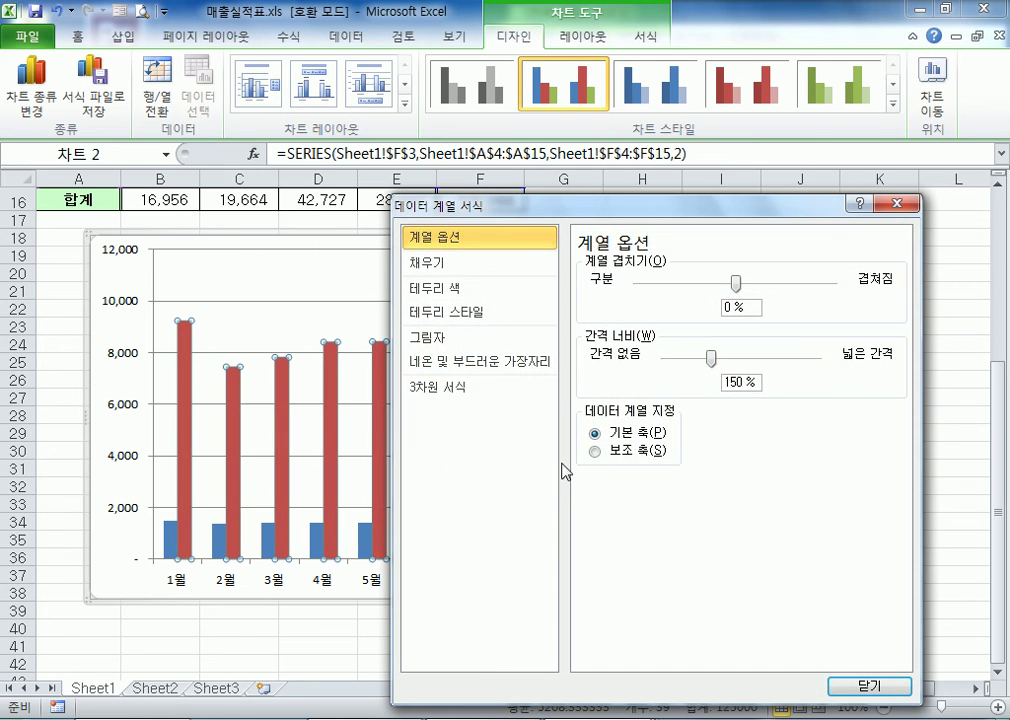
drag(515, 208, 565, 139)
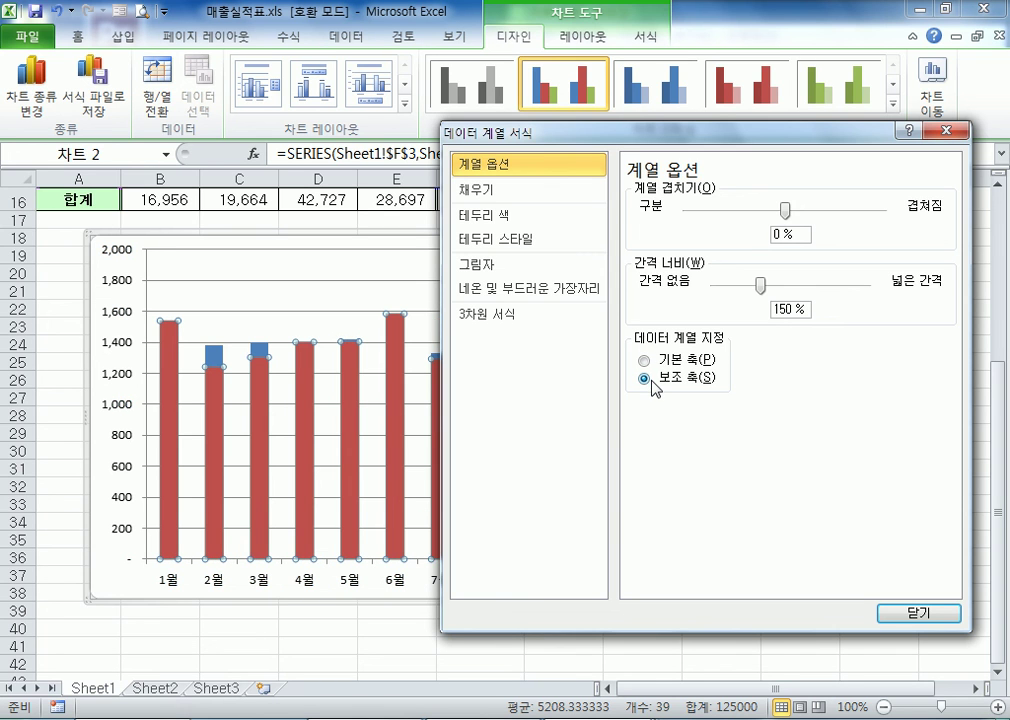
drag(555, 138, 927, 148)
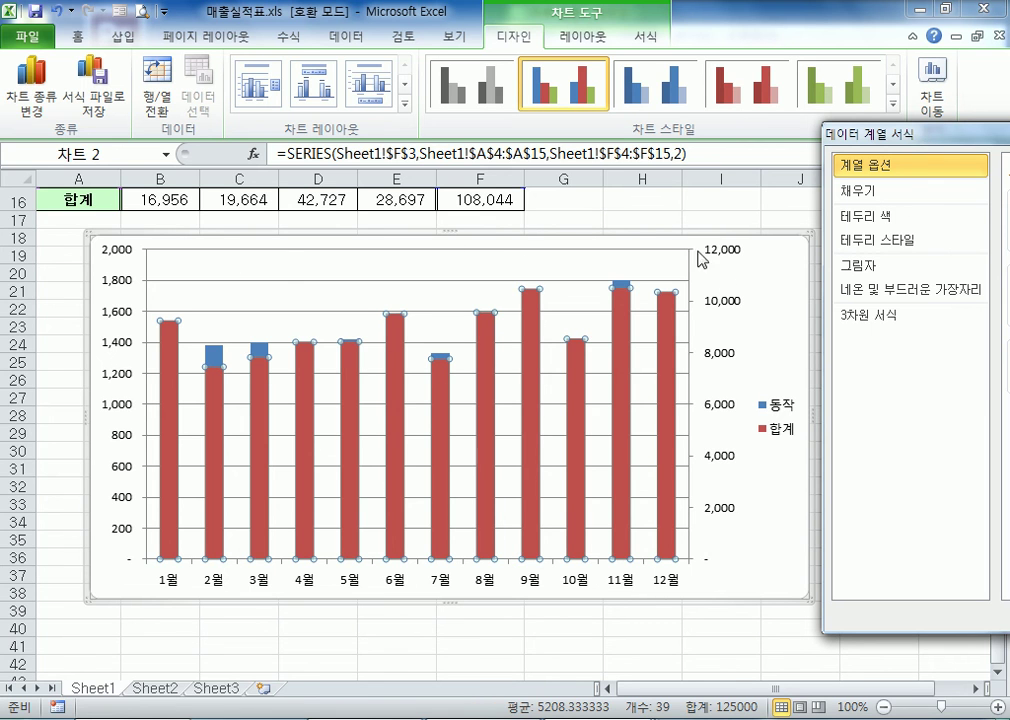
drag(776, 262, 730, 246)
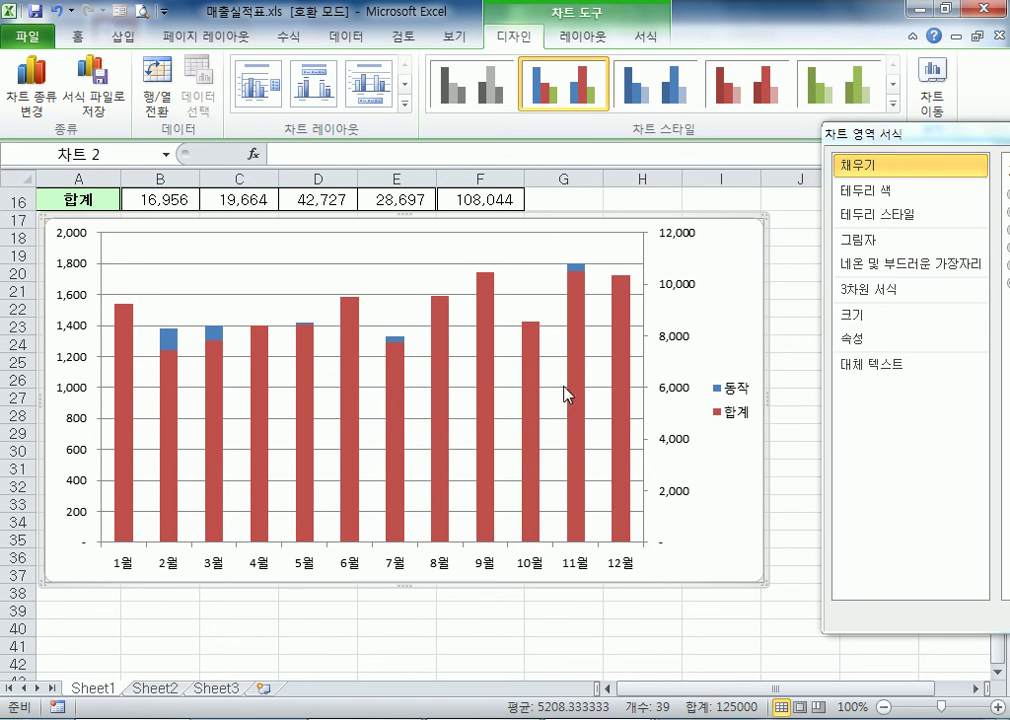
click(127, 389)
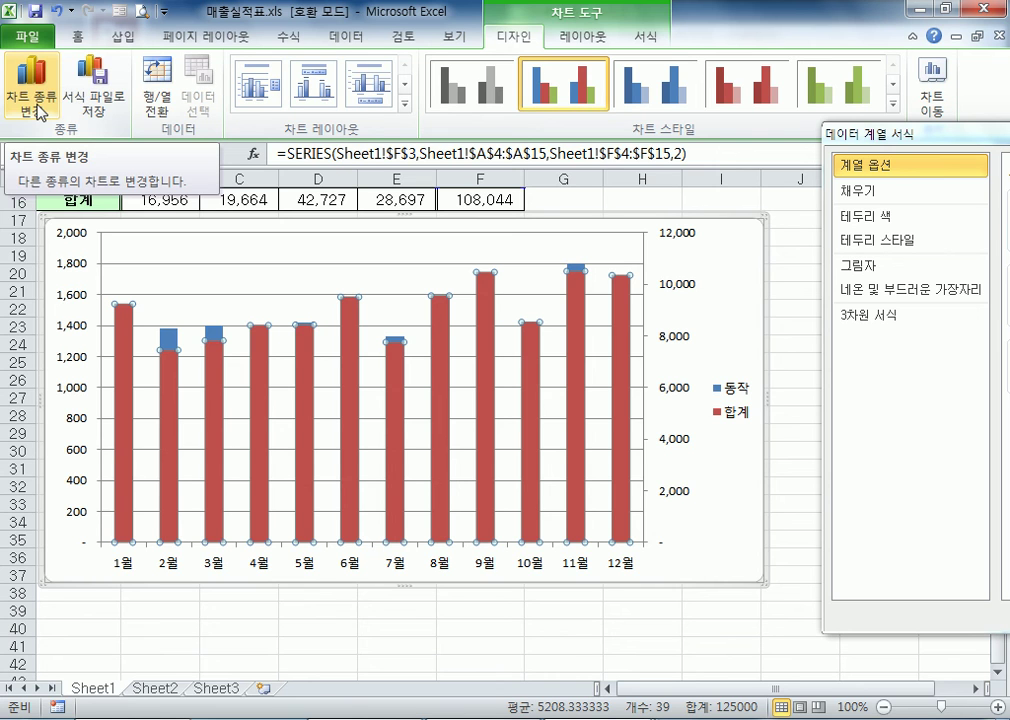
click(700, 350)
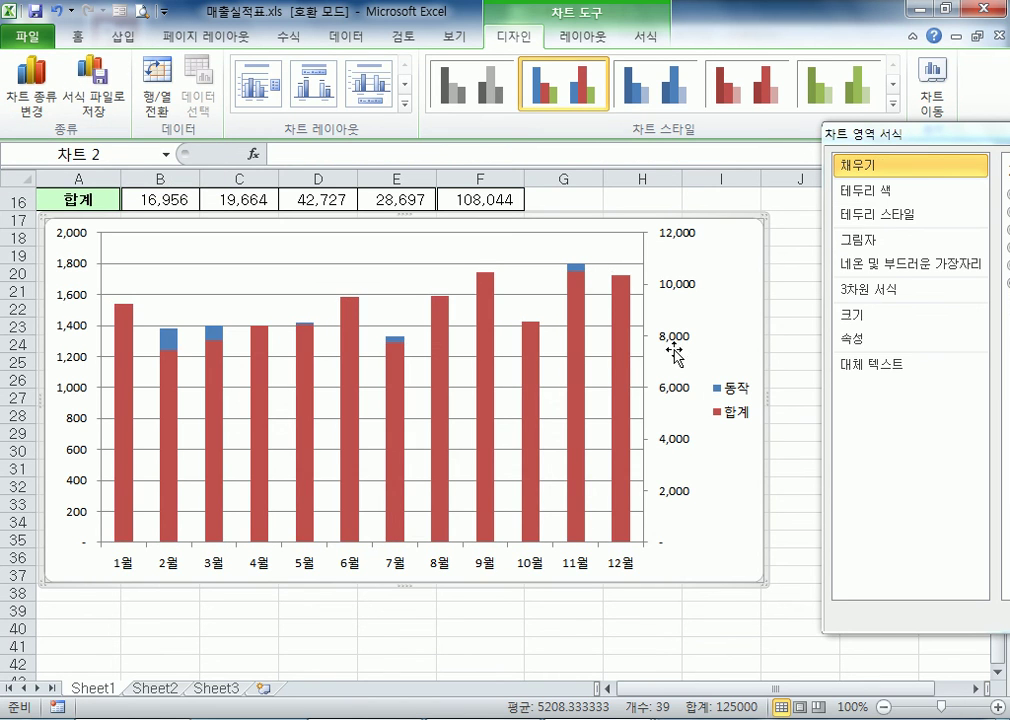
click(622, 366)
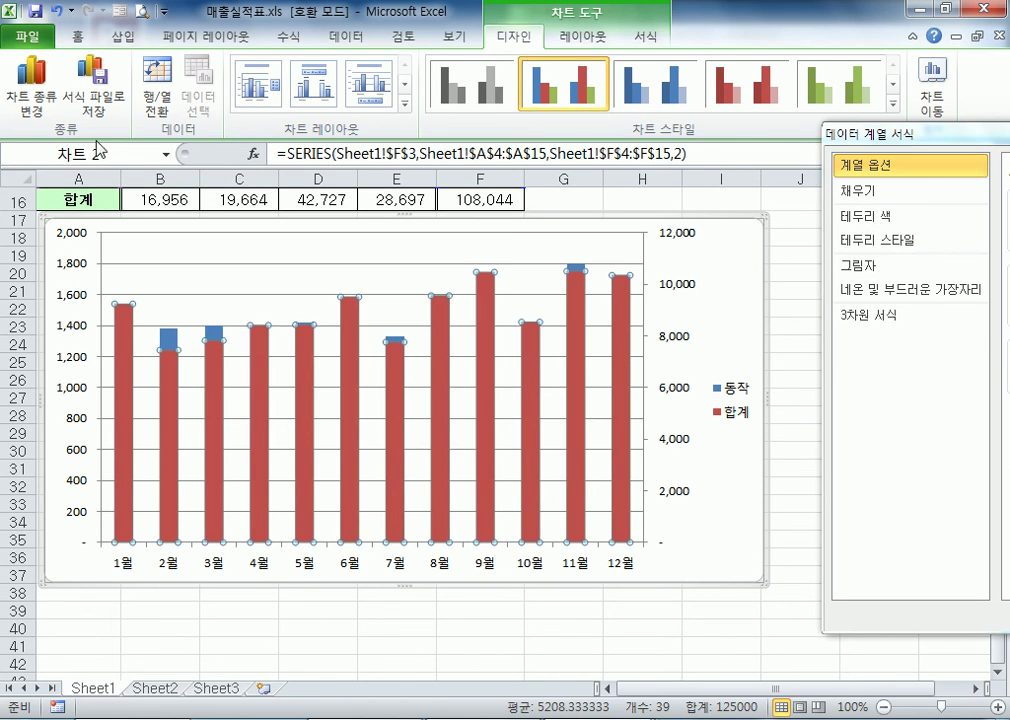
click(676, 251)
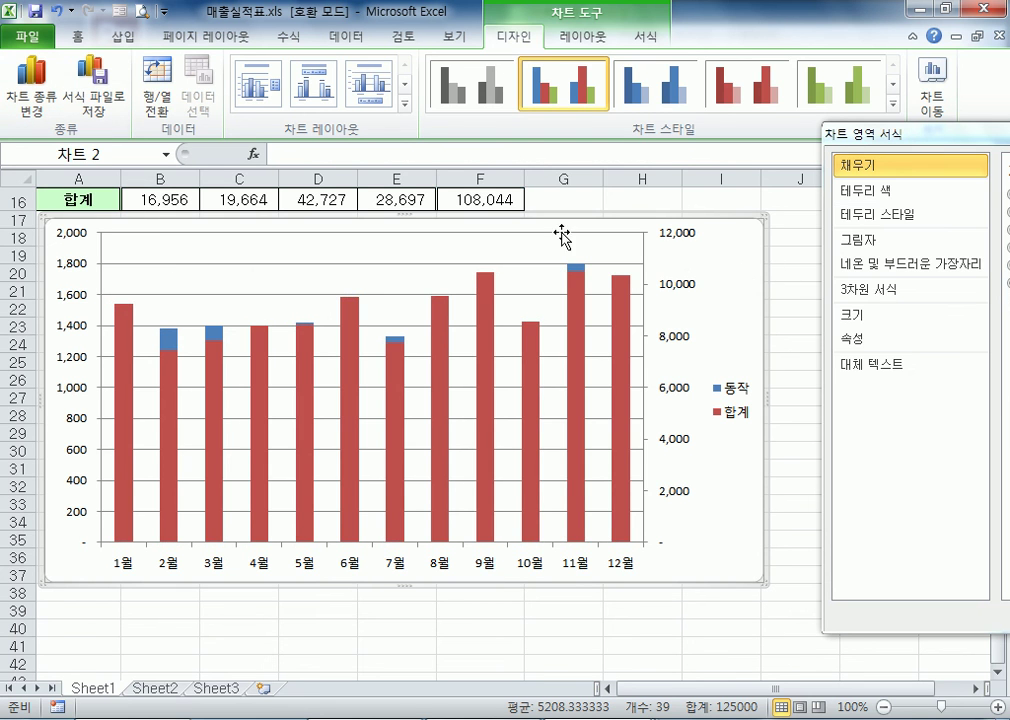
click(40, 105)
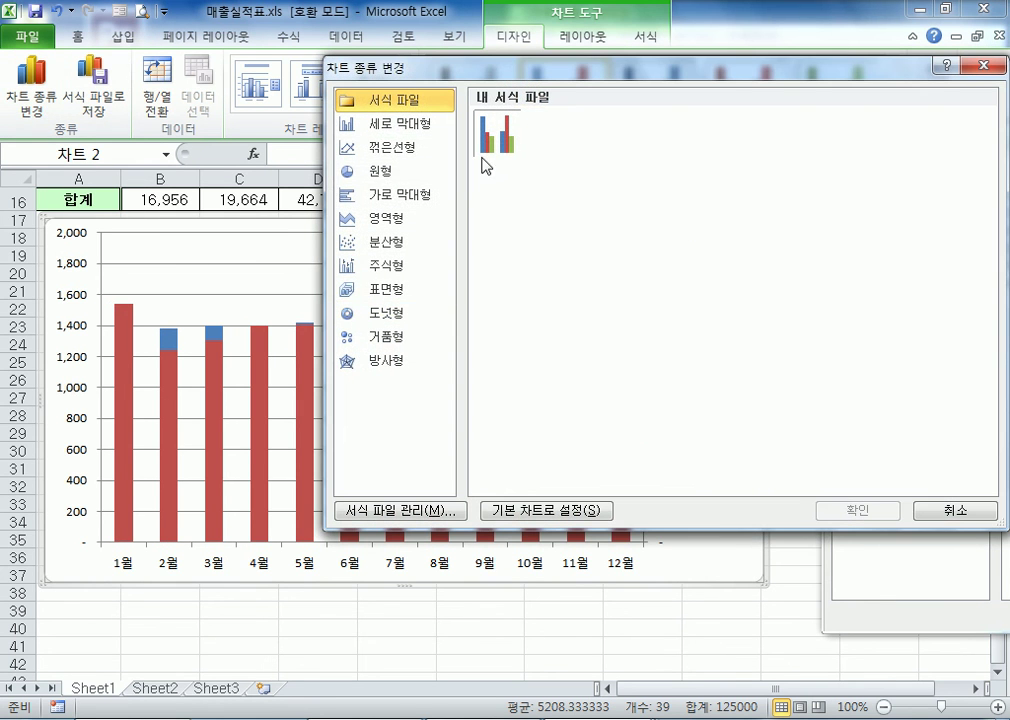
click(410, 125)
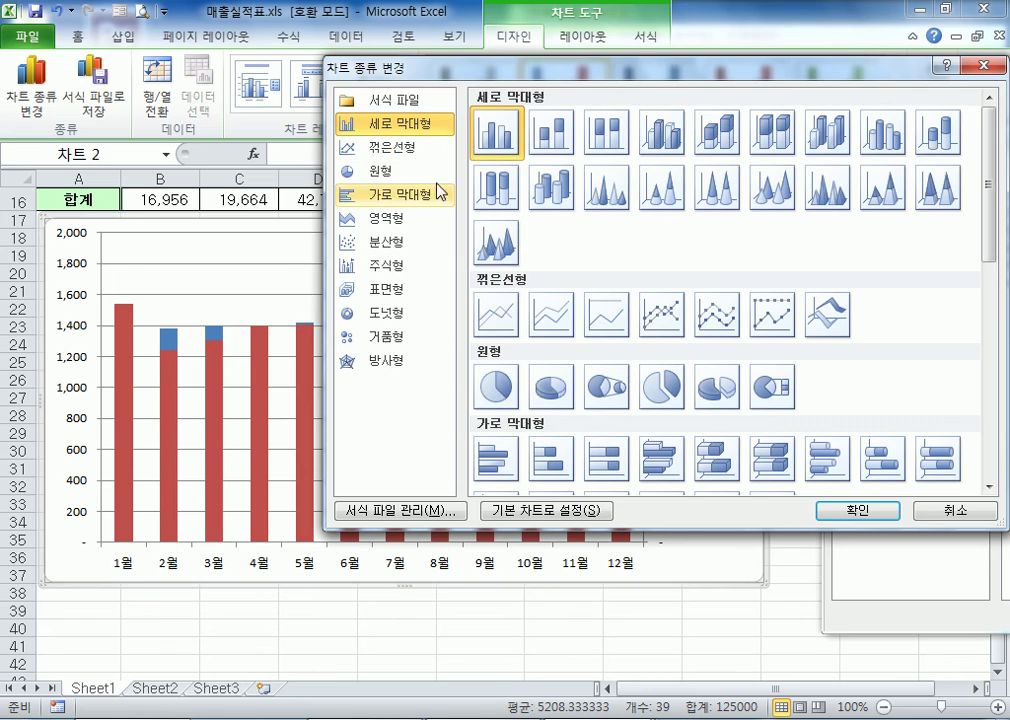
key(Return)
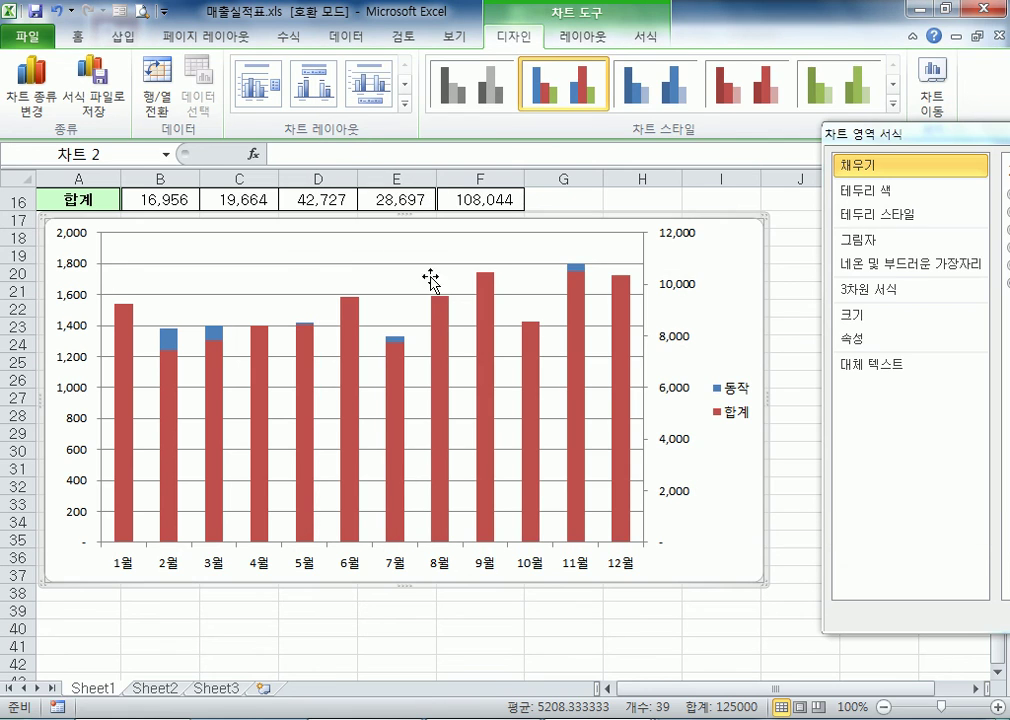
Change only the 합계 series to a line chart with markers (꺾은선형)
click(579, 355)
click(33, 100)
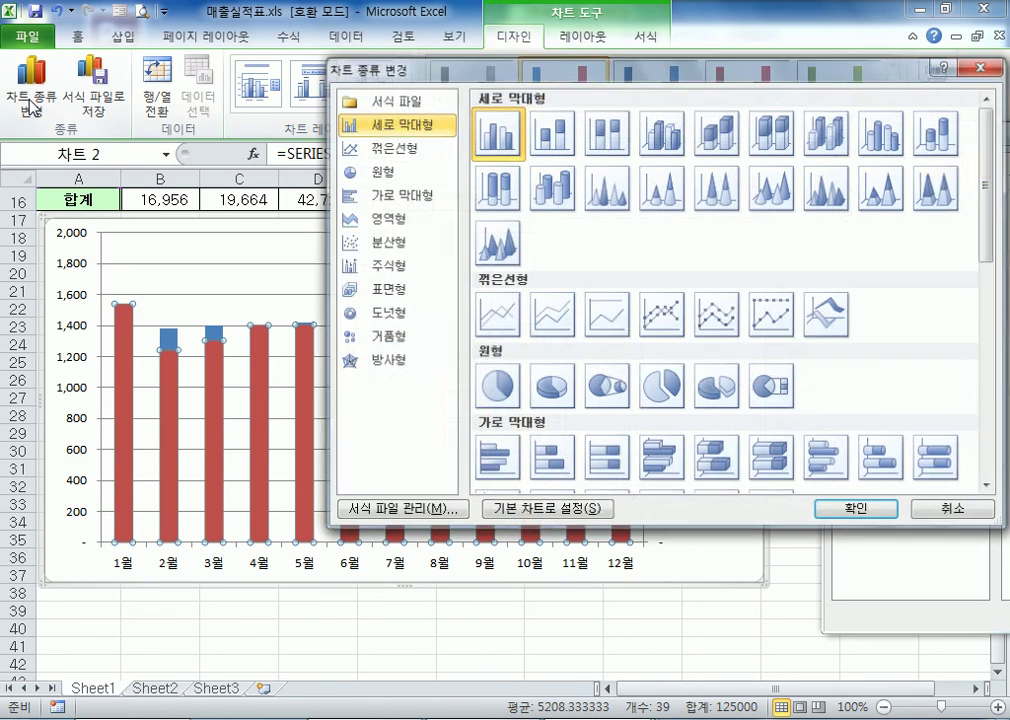
click(388, 153)
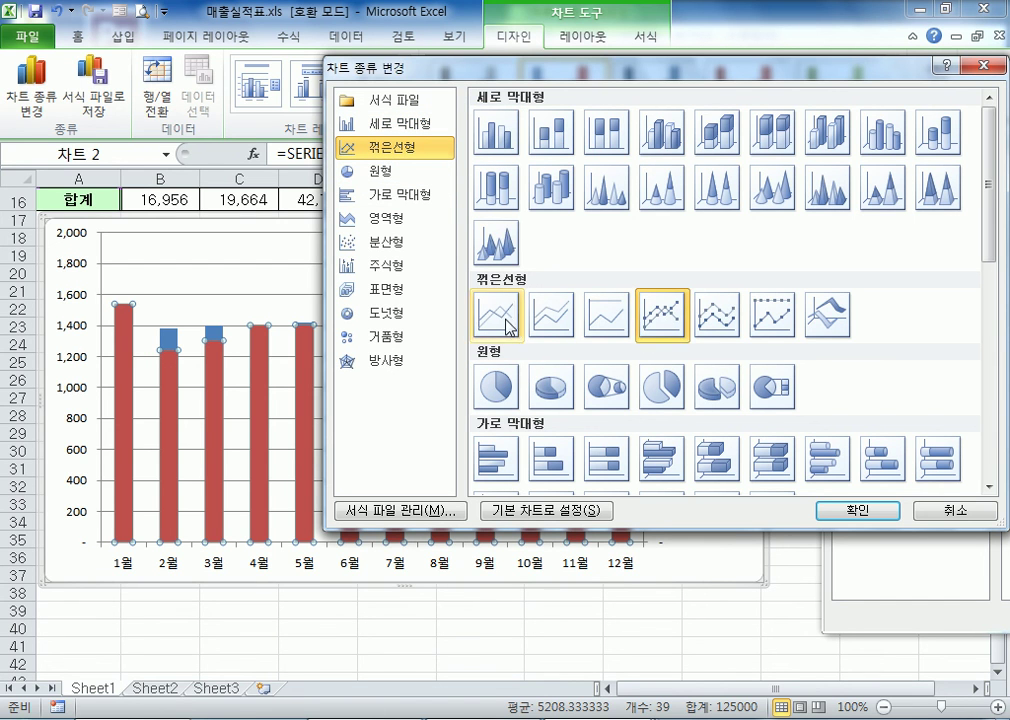
click(606, 318)
click(657, 322)
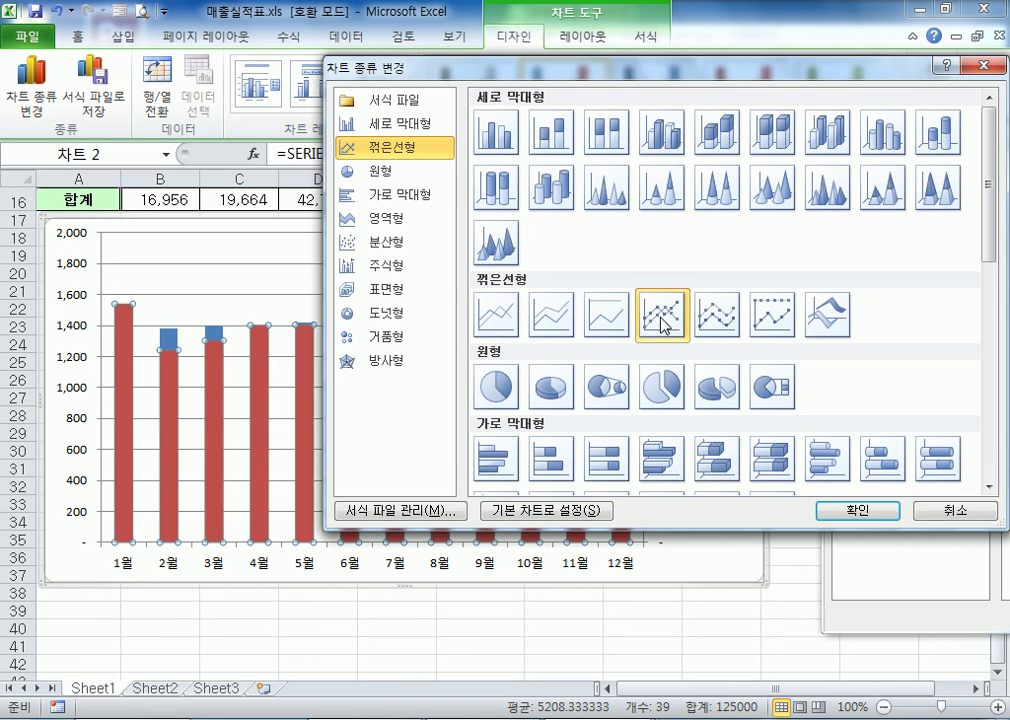
click(850, 511)
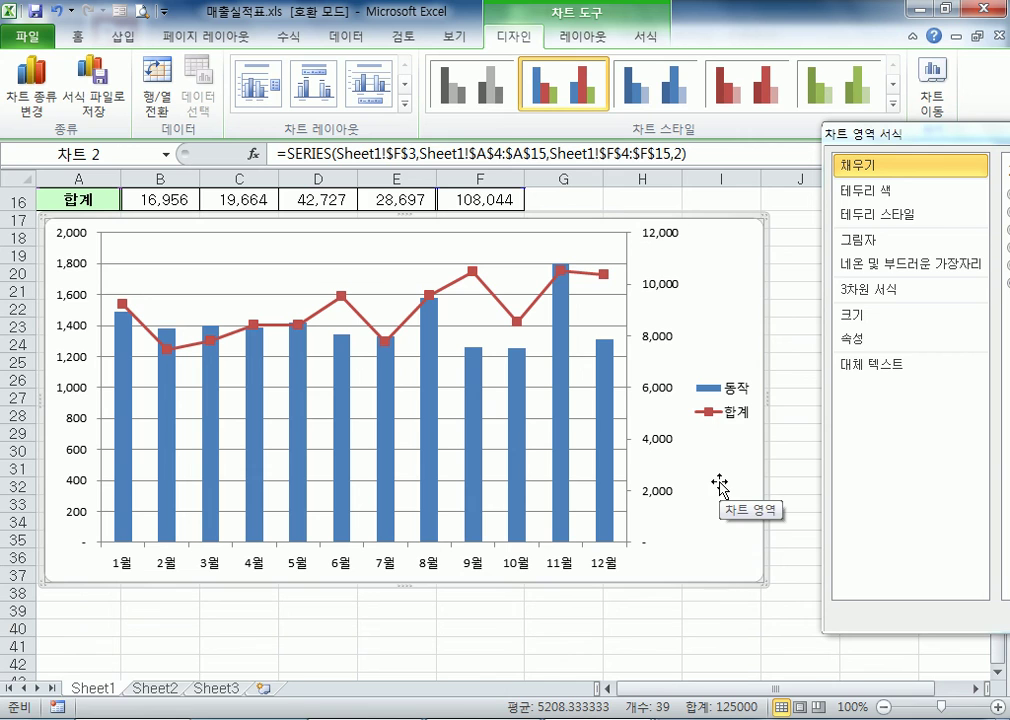
Examine the 동작 columns, the 합계 line and the primary value axis's 축 옵션 settings
click(120, 495)
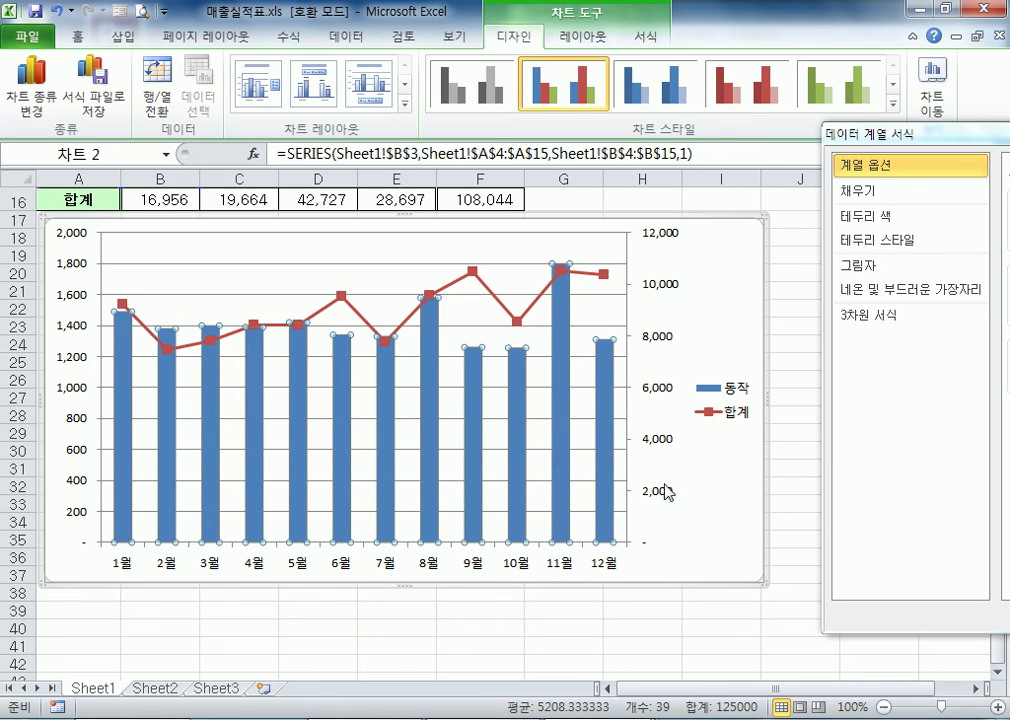
click(507, 309)
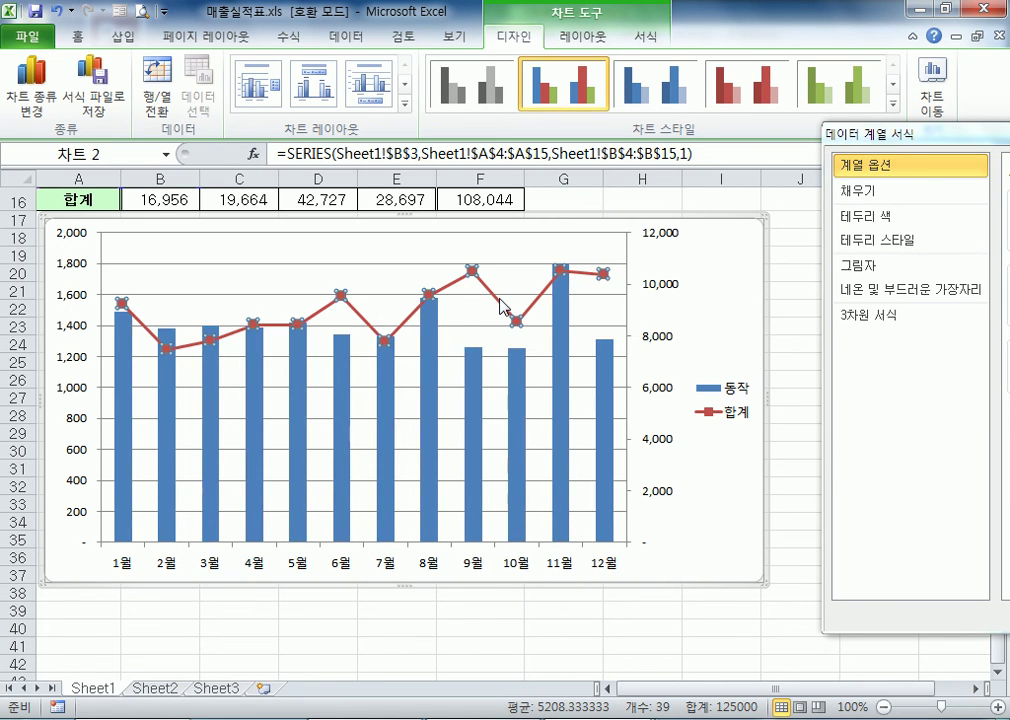
click(518, 456)
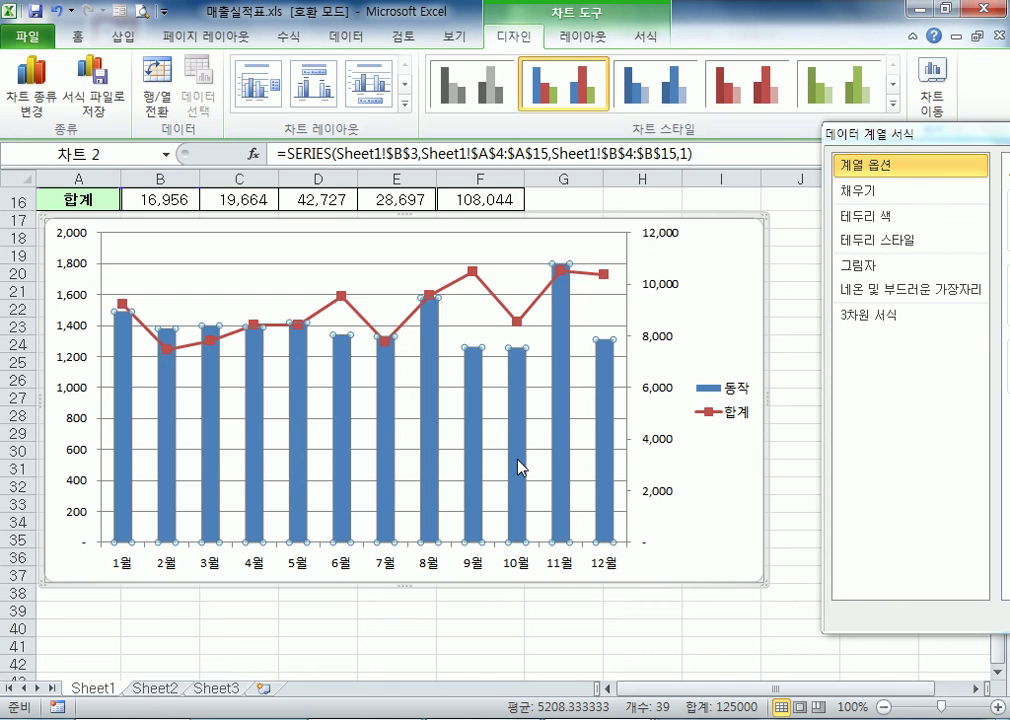
click(83, 482)
double_click(83, 482)
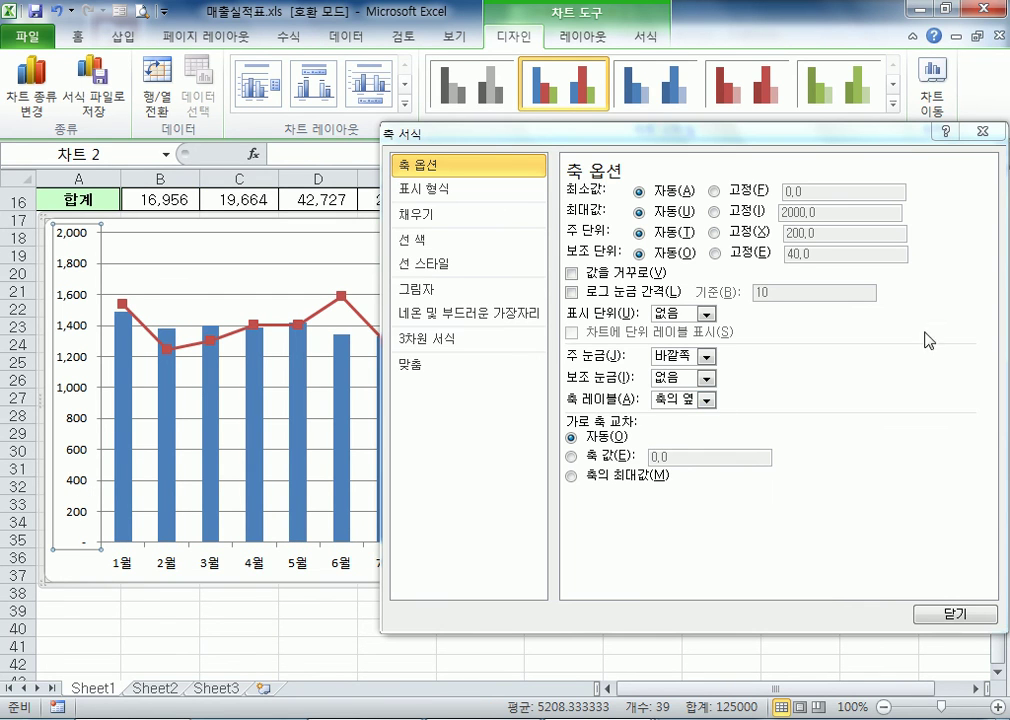
click(982, 131)
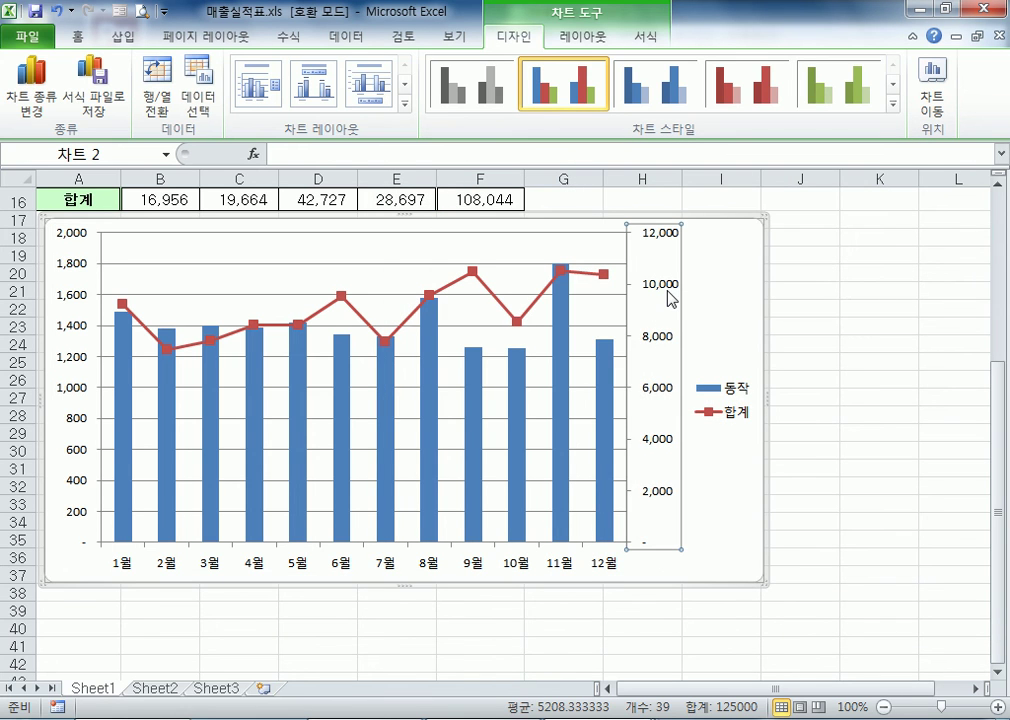
Try plotting the 합계 series on the primary axis (기본 축) and return it to the secondary axis (보조 축)
double_click(545, 302)
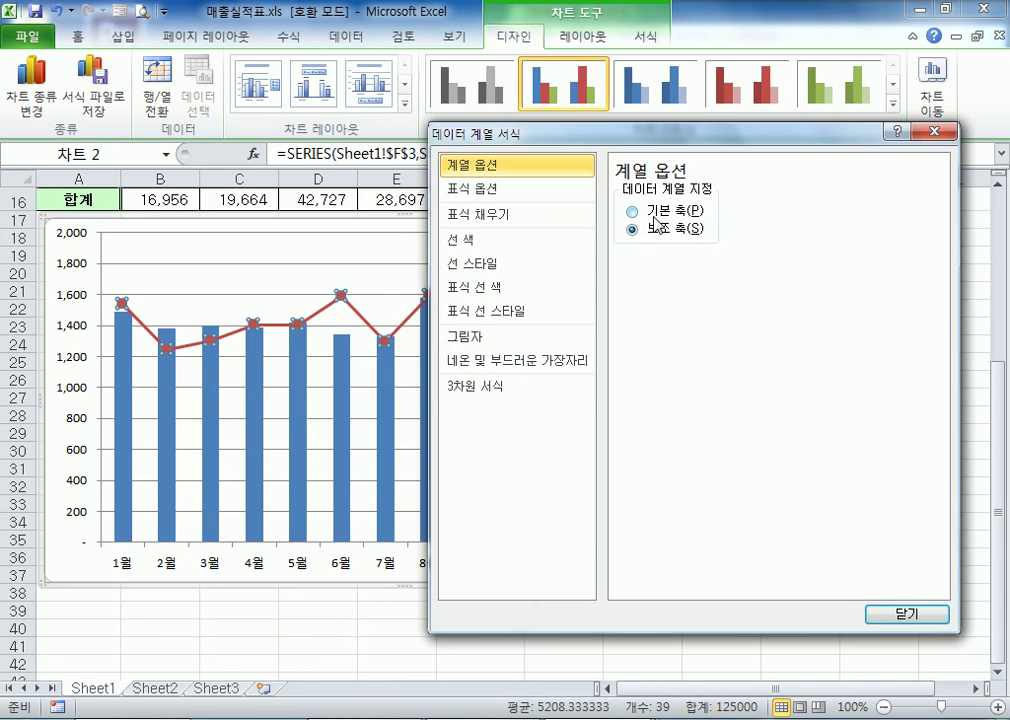
click(655, 214)
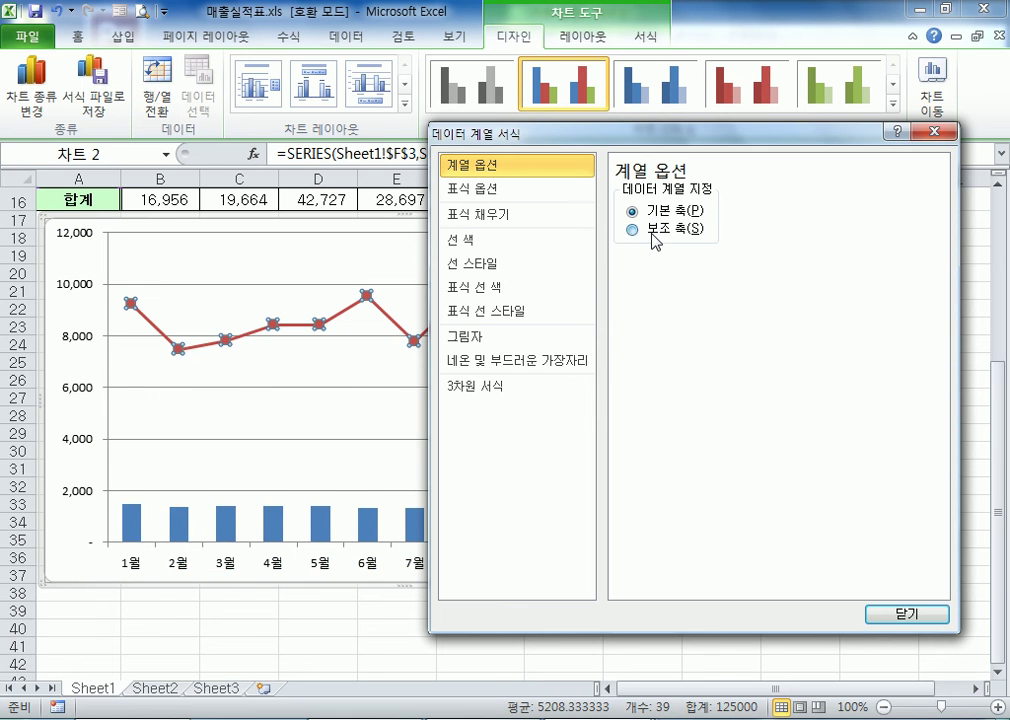
click(660, 229)
key(Escape)
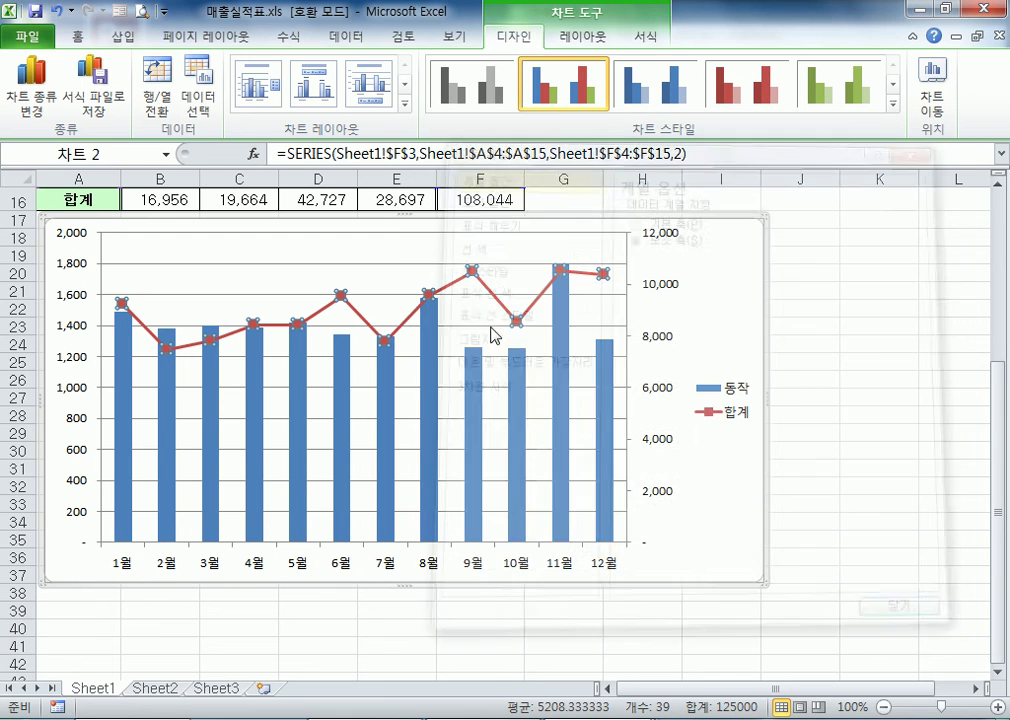
Examine the primary and secondary value axes, the month axis, the 동작 columns, the plot area and the source table
click(678, 296)
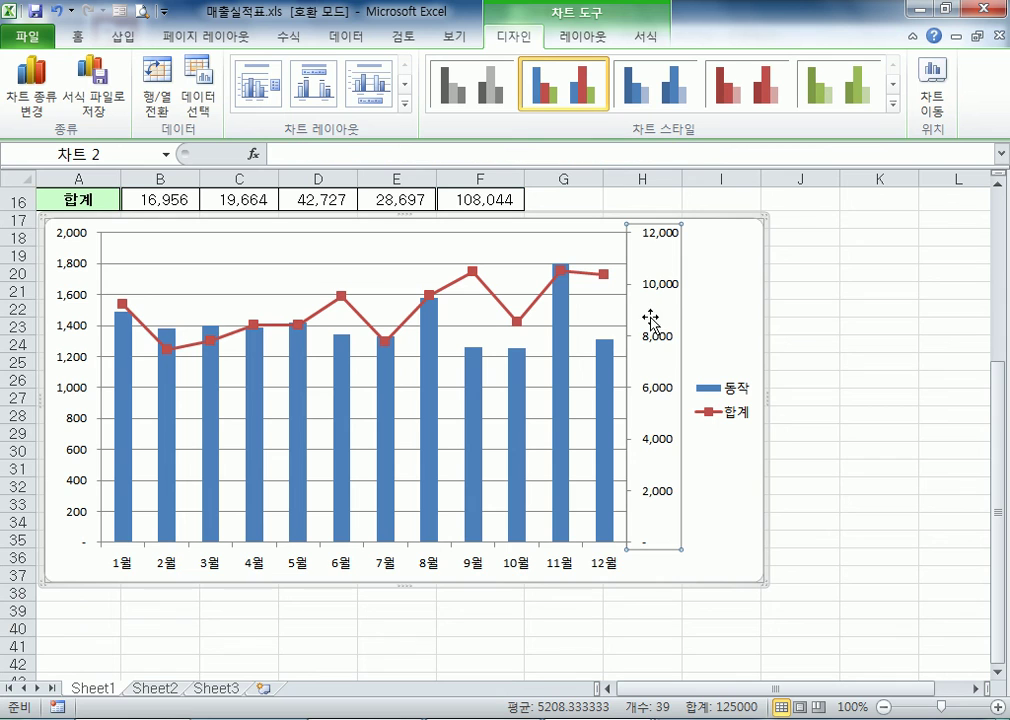
click(90, 330)
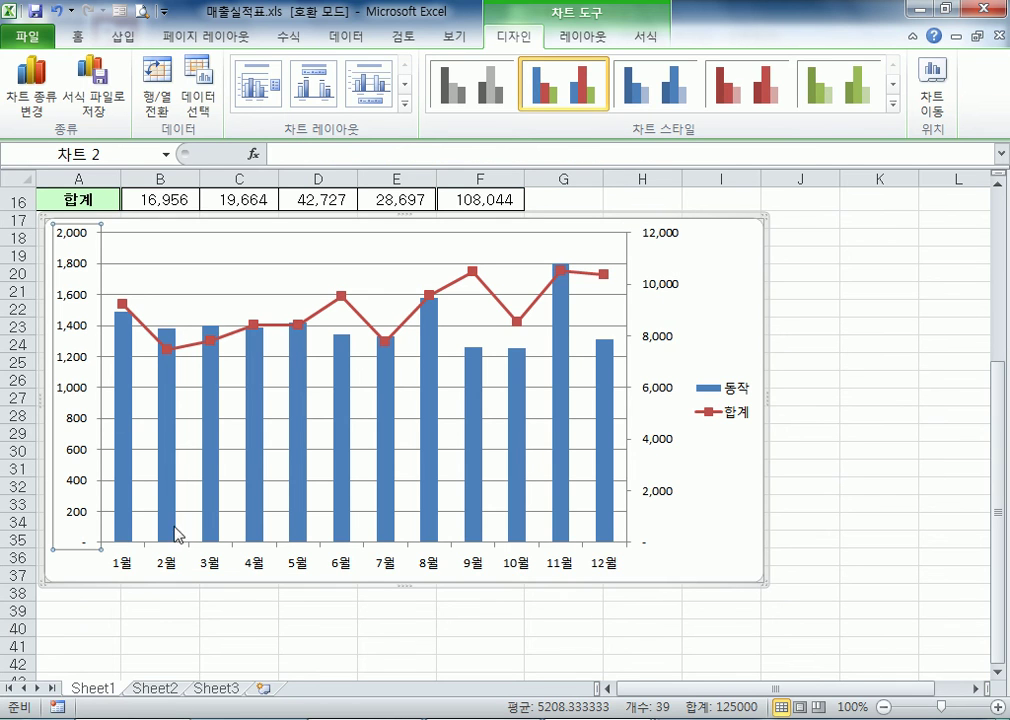
click(213, 567)
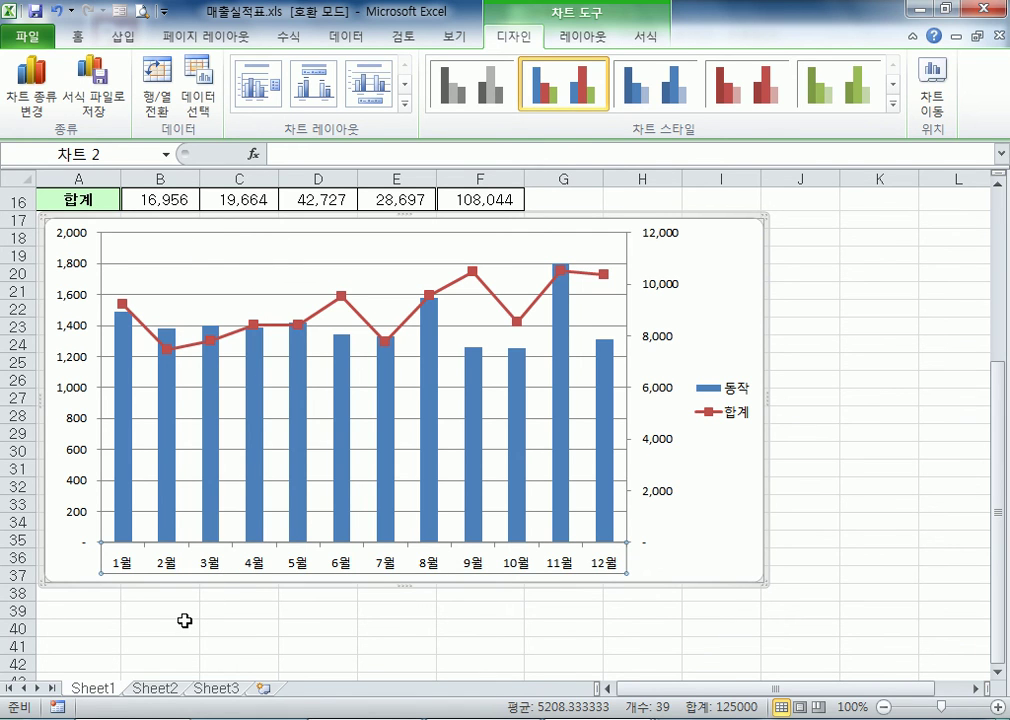
click(85, 330)
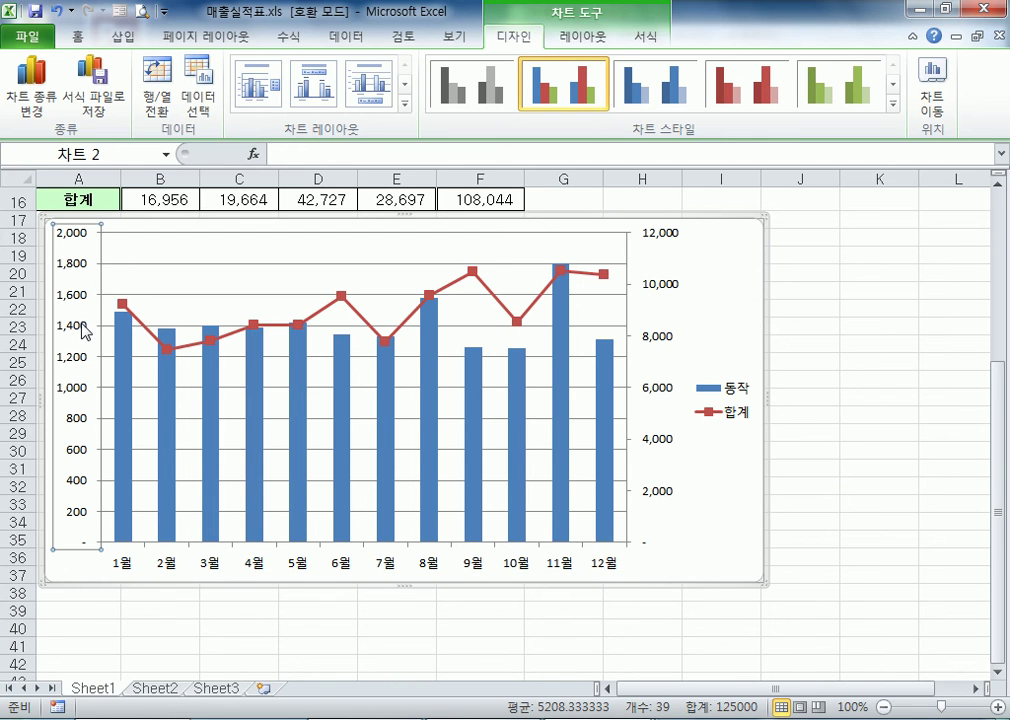
click(668, 285)
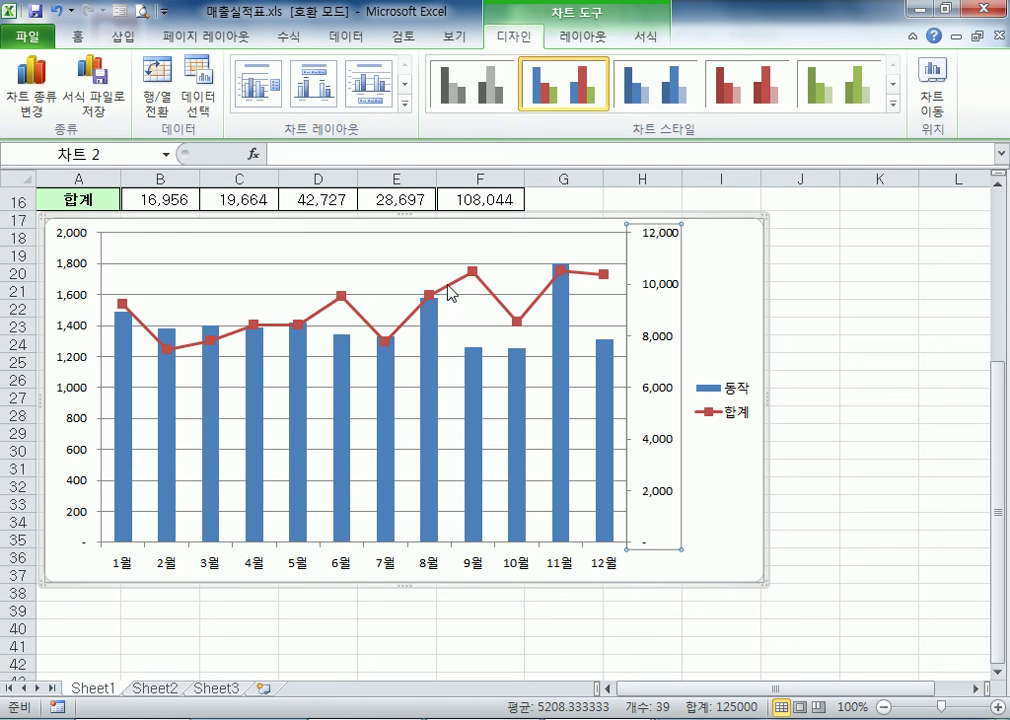
click(58, 262)
click(683, 340)
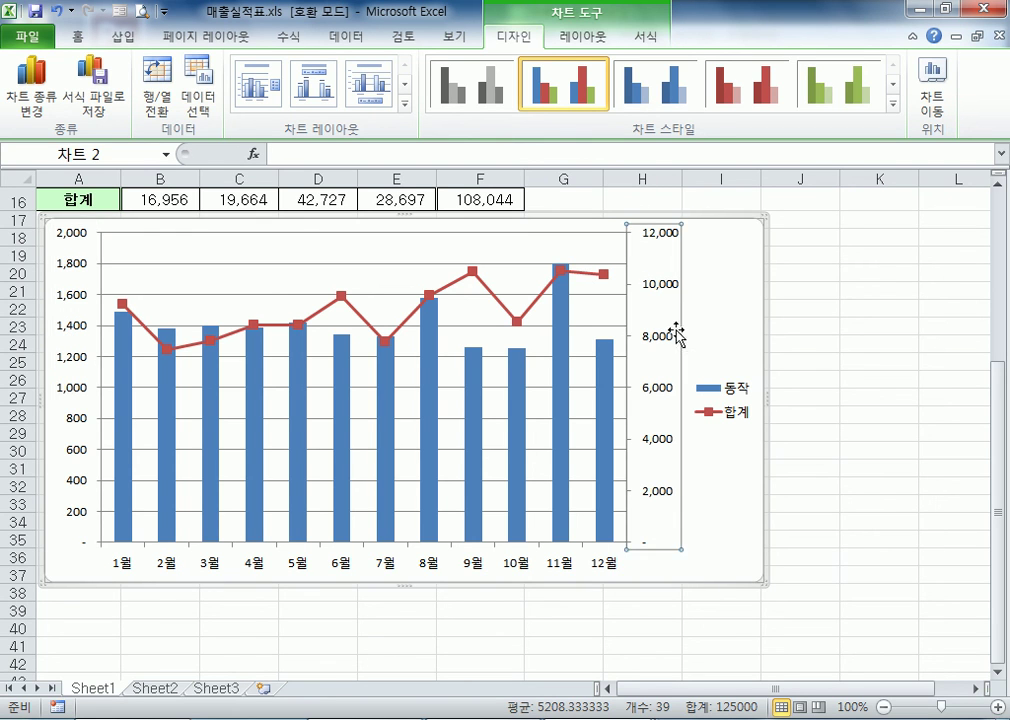
click(300, 425)
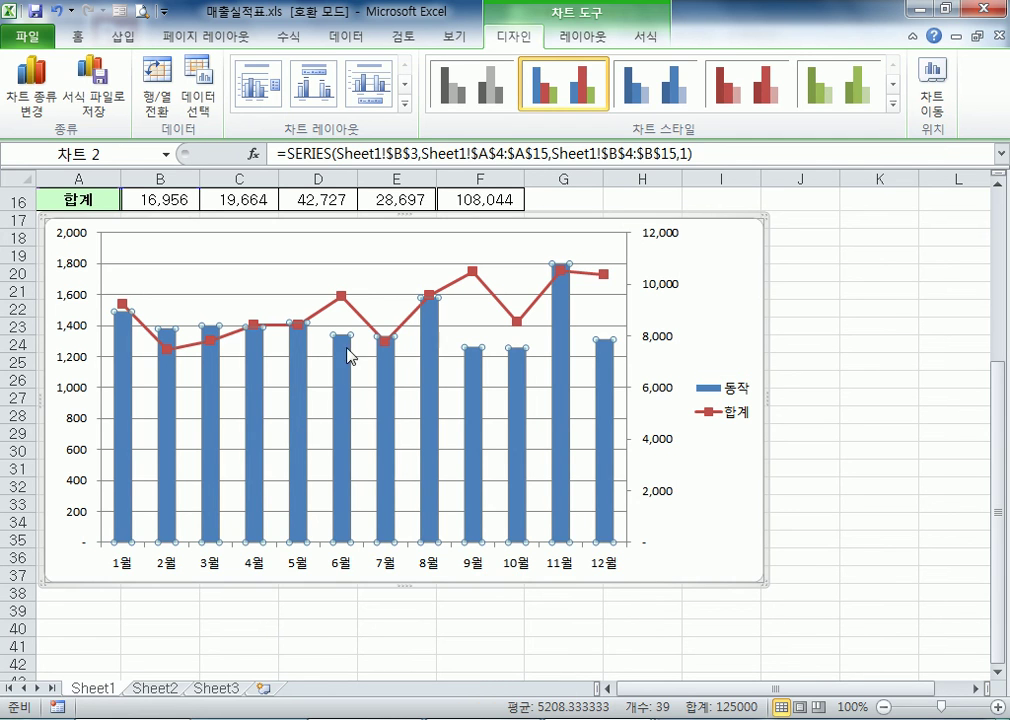
click(365, 286)
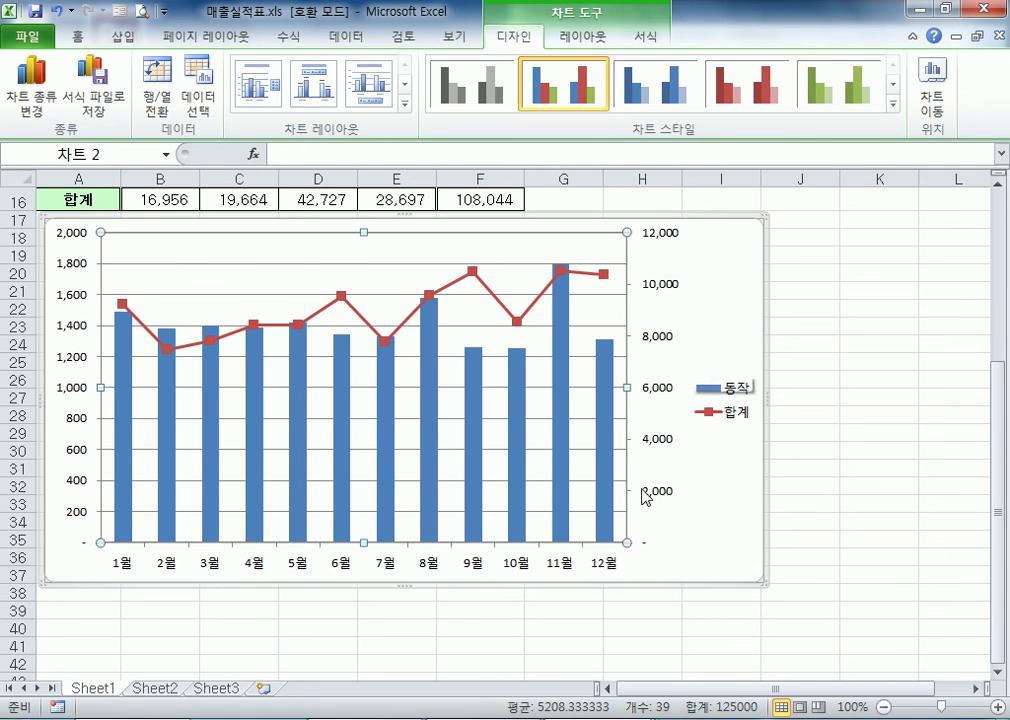
scroll(719, 545, up, 2)
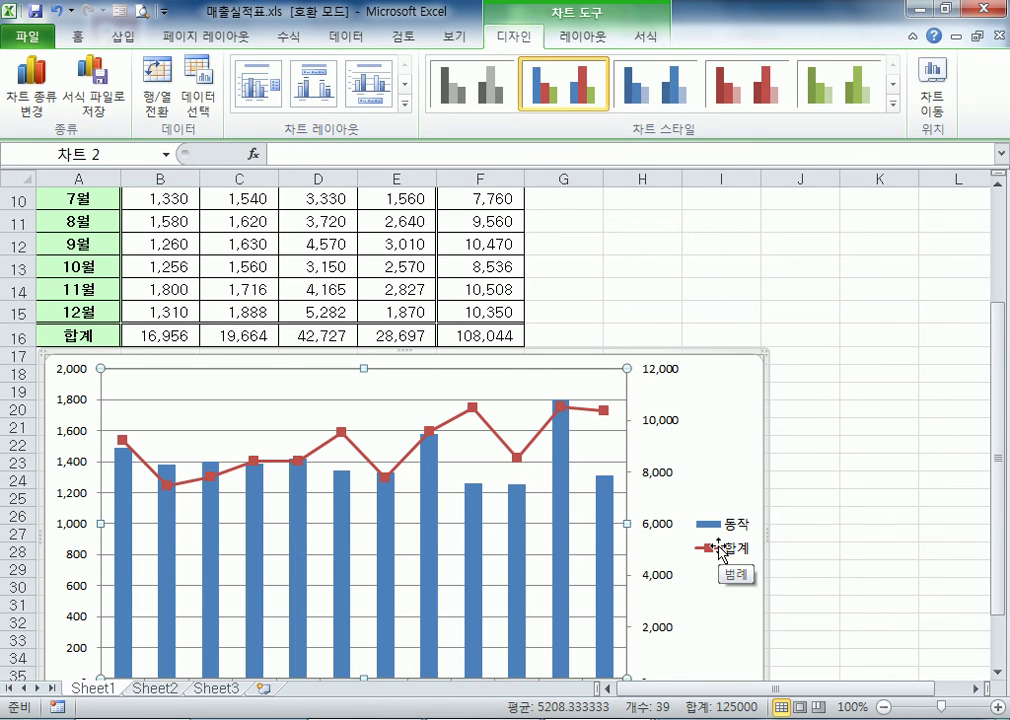
scroll(868, 527, down, 2)
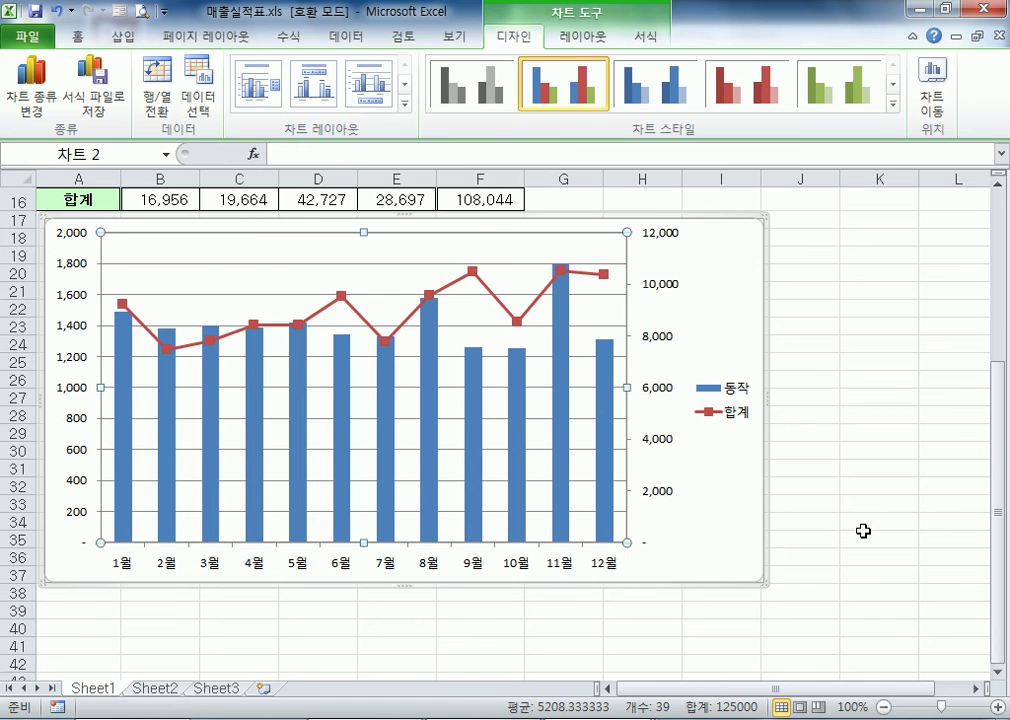
Try the legend above the chart (위쪽) and below it (아래쪽), and return it to the 오른쪽 position
scroll(863, 531, up, 1)
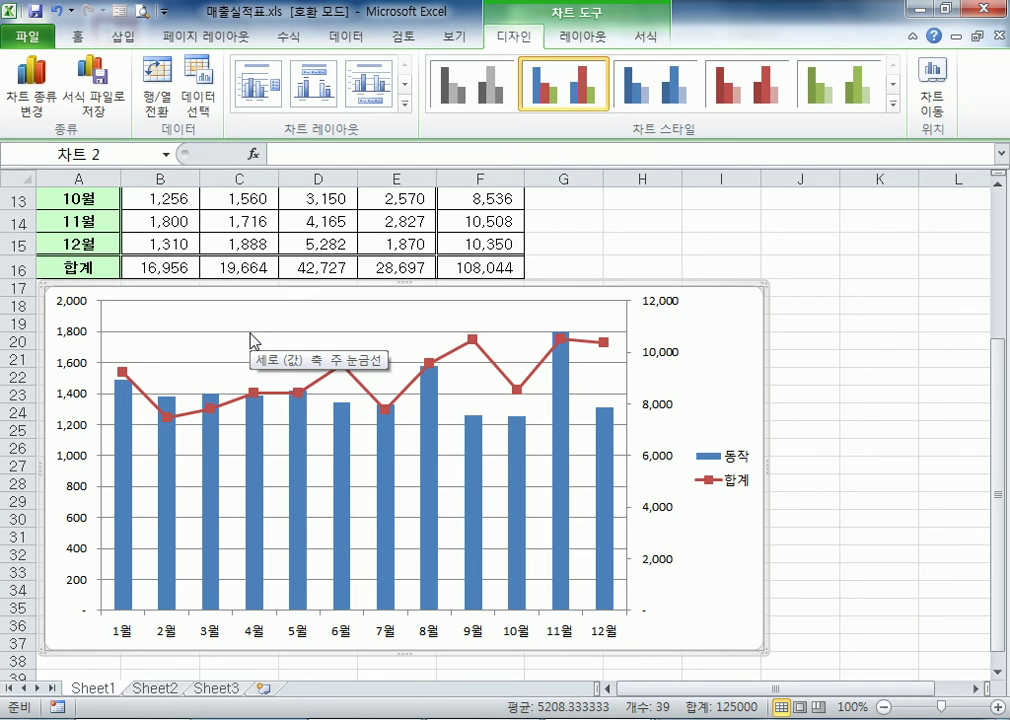
double_click(748, 467)
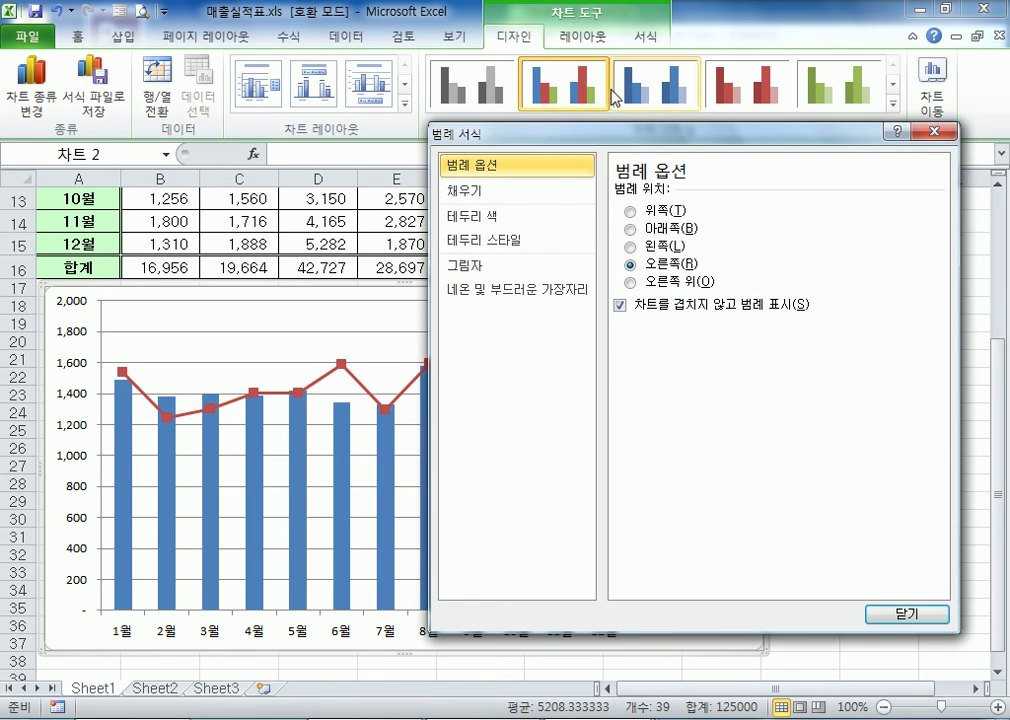
drag(621, 139, 720, 97)
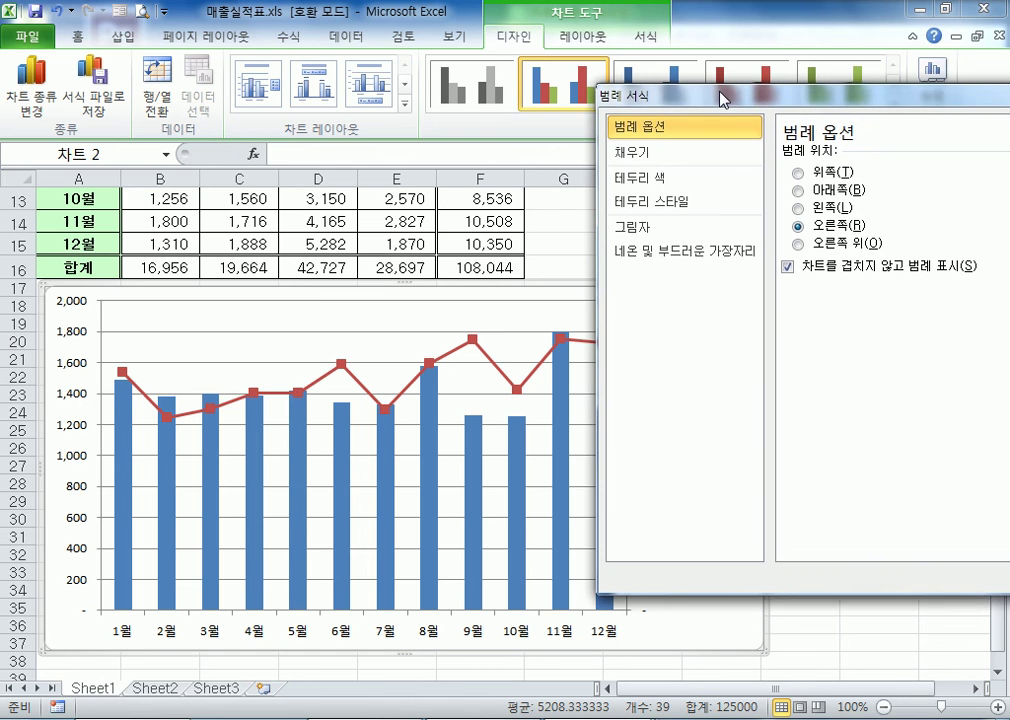
click(815, 173)
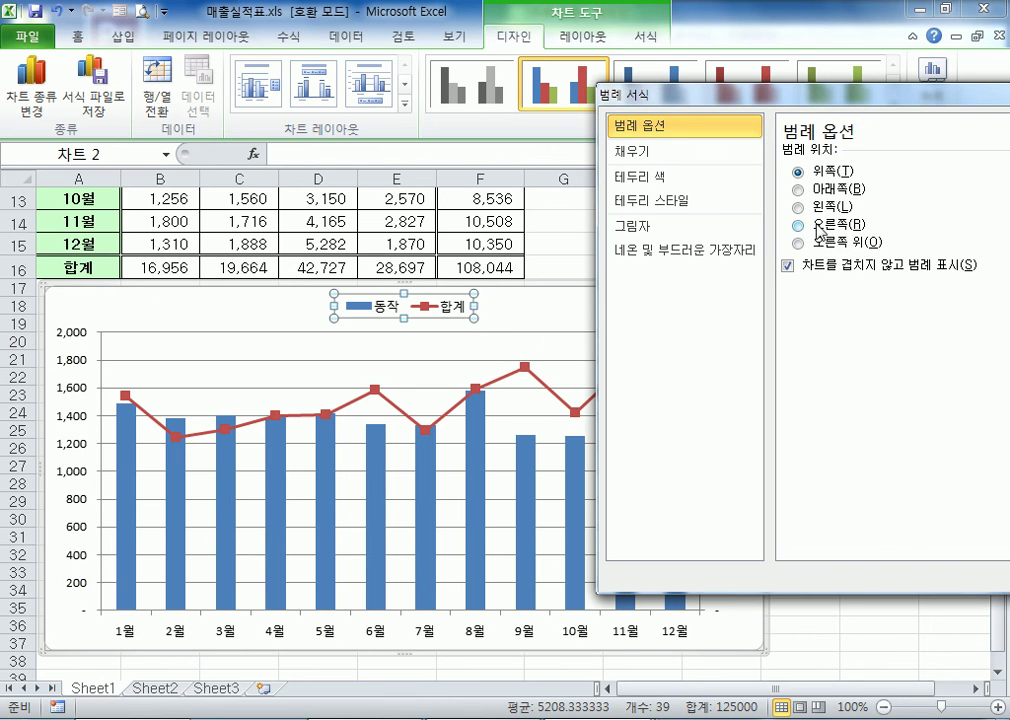
click(816, 189)
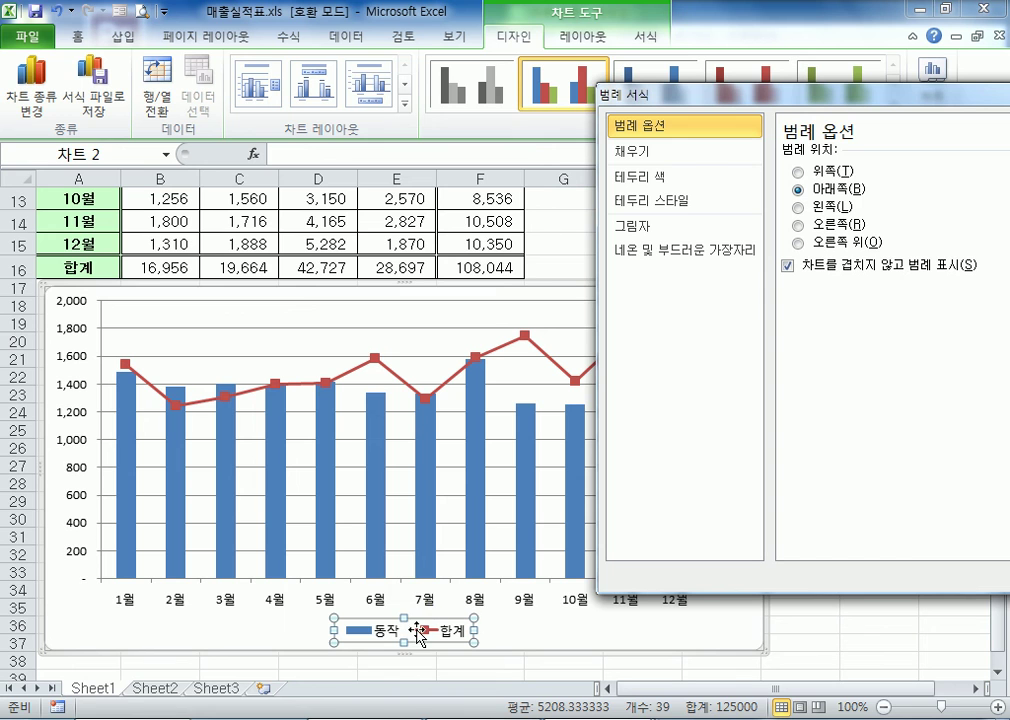
drag(737, 100, 953, 95)
click(614, 208)
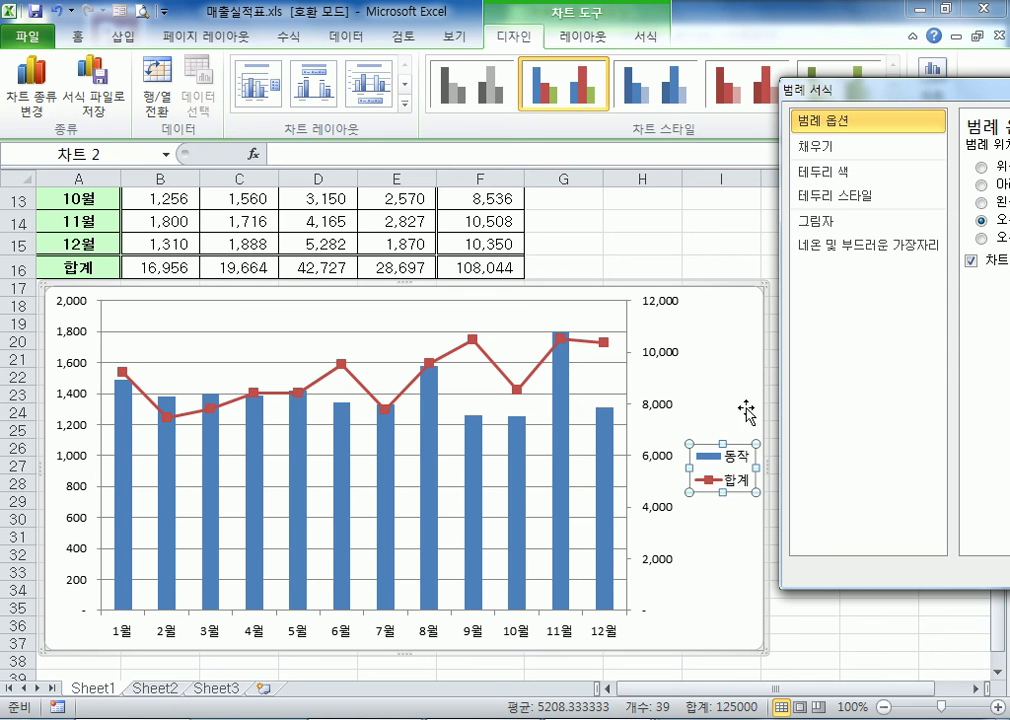
Set the legend position to 아래쪽 so it sits below the month axis
drag(897, 90, 562, 67)
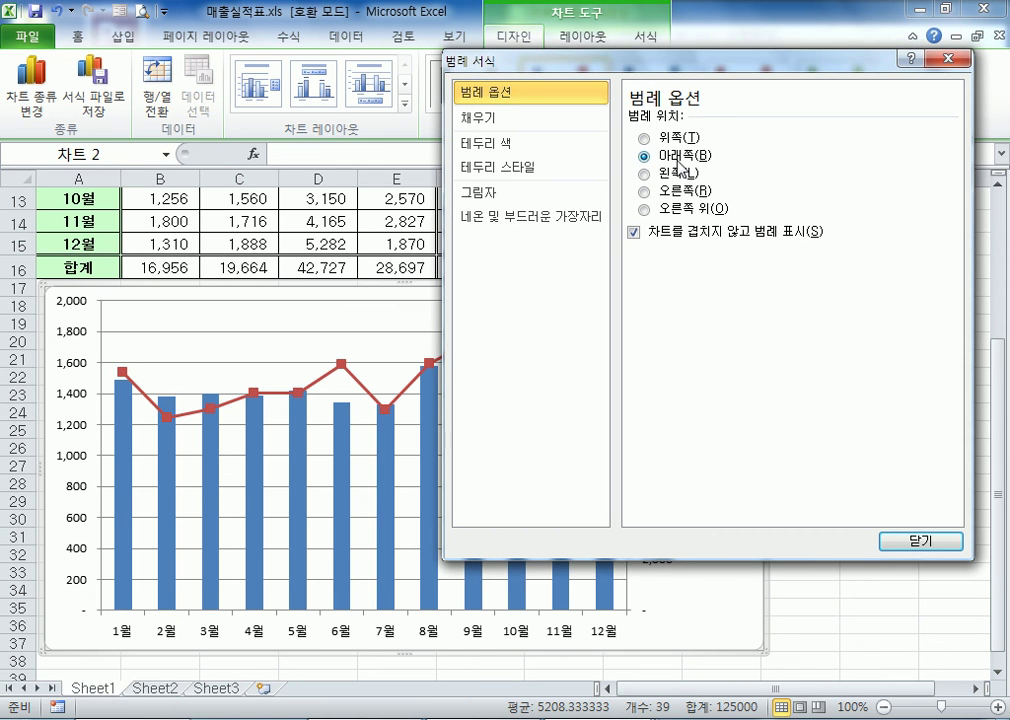
click(644, 155)
drag(567, 61, 904, 78)
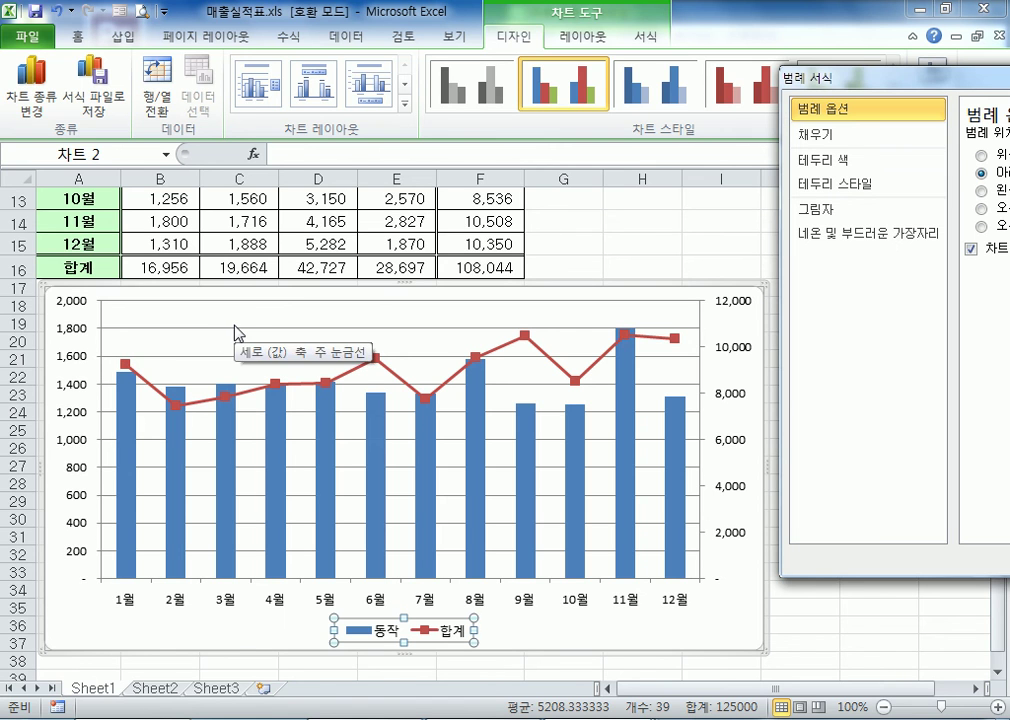
drag(895, 82, 500, 78)
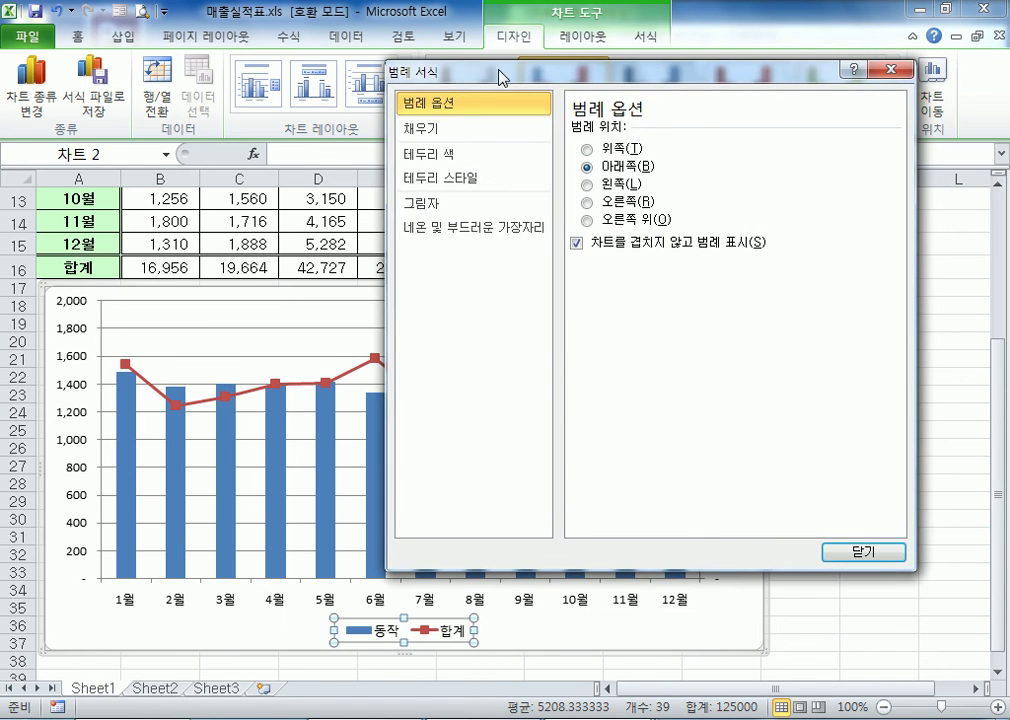
Give the chart area a picture or texture fill (그림 또는 질감 채우기) using the fish fossil texture
click(52, 580)
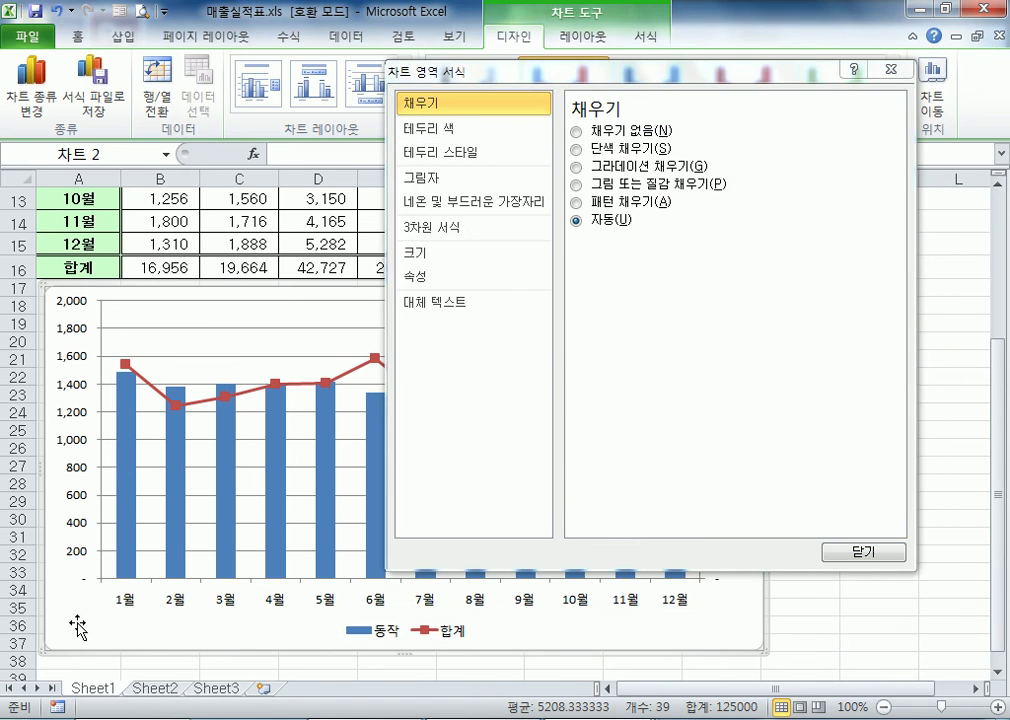
click(612, 190)
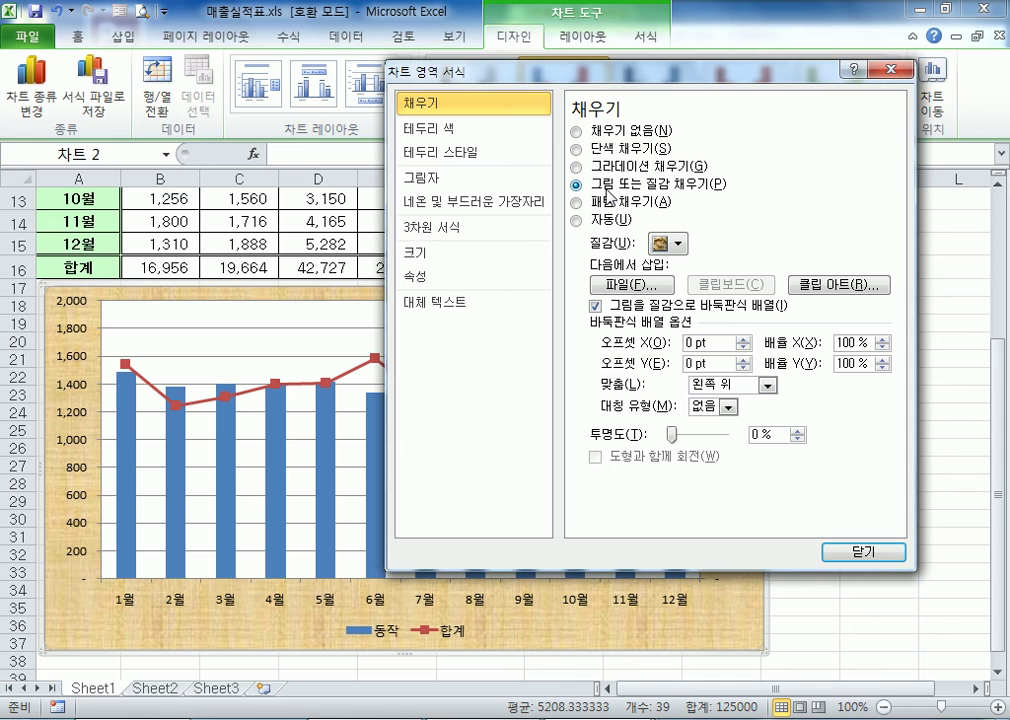
click(677, 243)
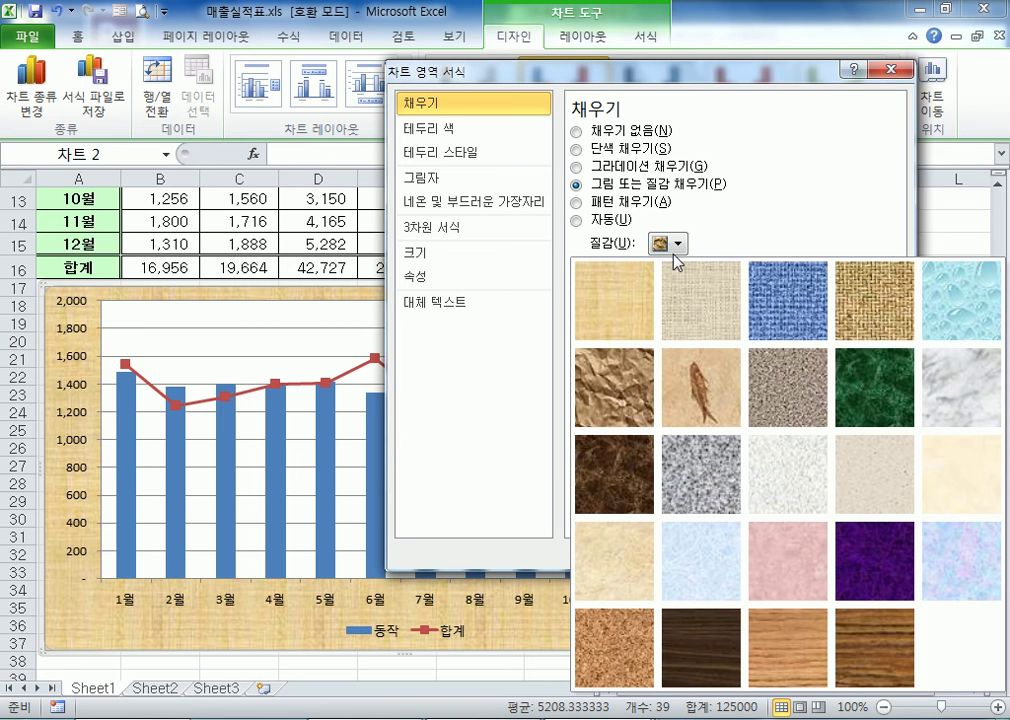
click(697, 393)
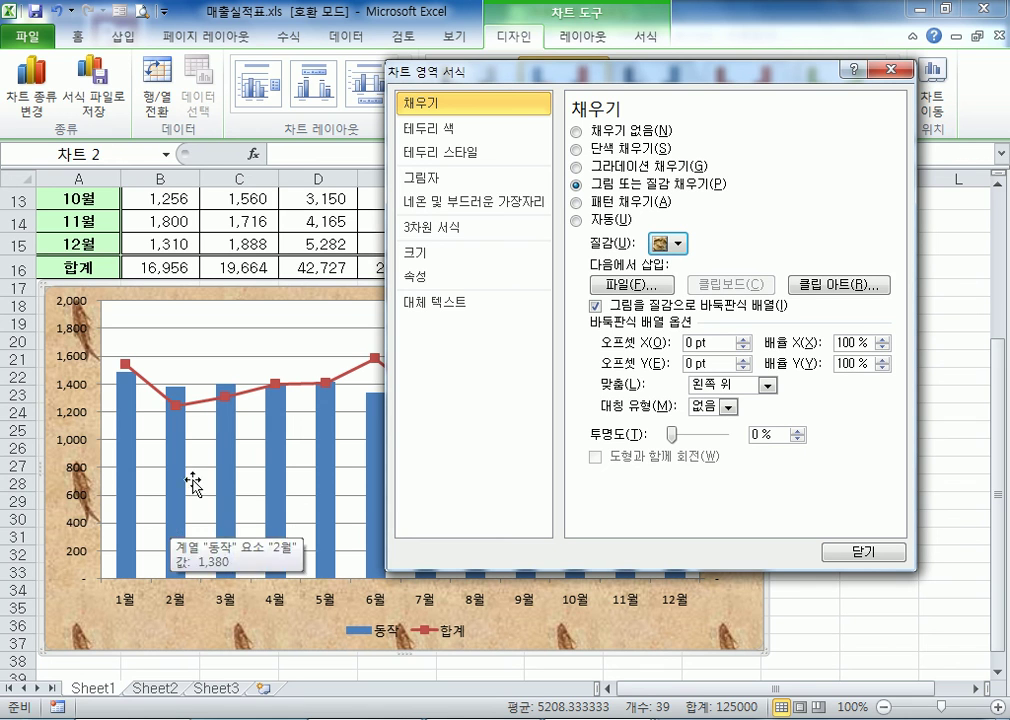
Fill the chart area with the penguin picture file from the 사진 샘플 folder
click(645, 288)
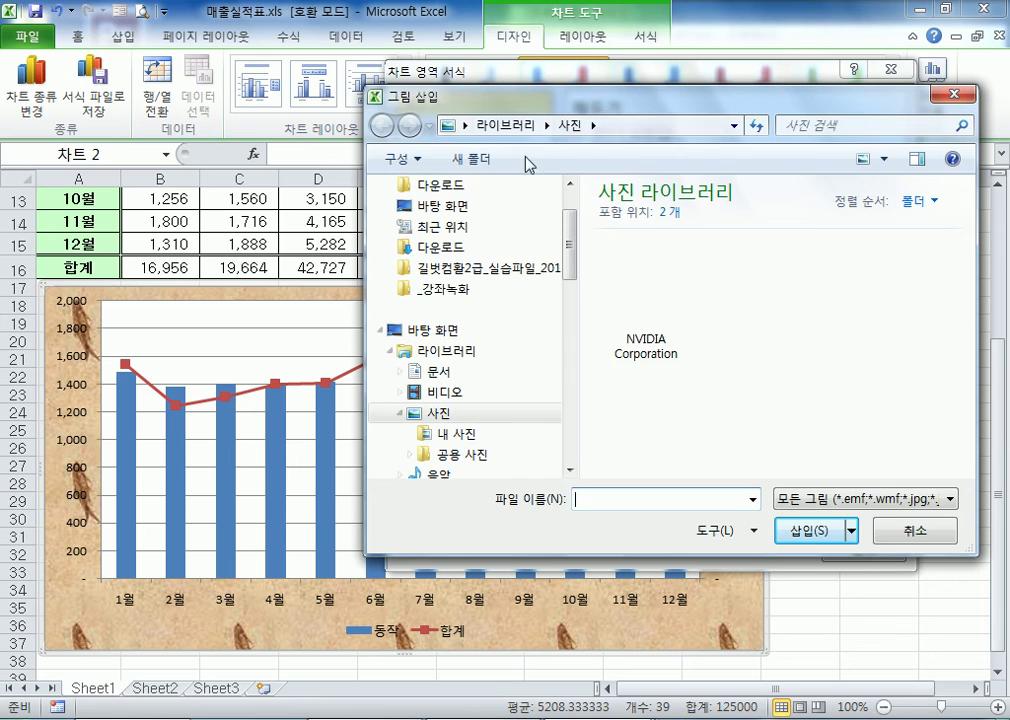
click(447, 460)
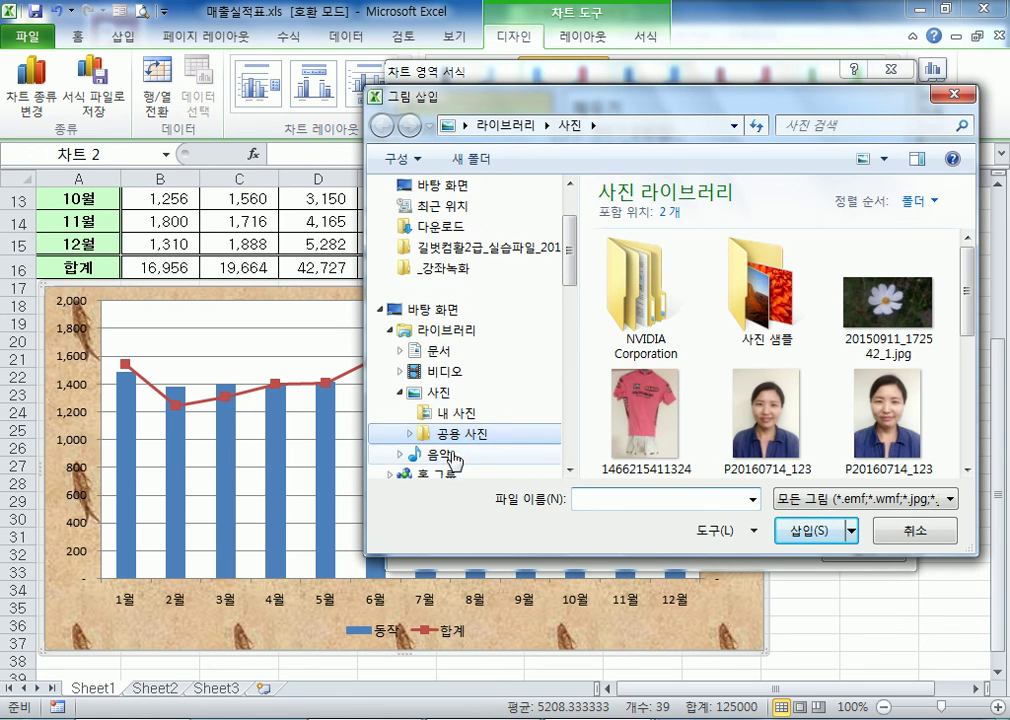
double_click(735, 293)
scroll(849, 331, down, 1)
click(680, 455)
click(793, 546)
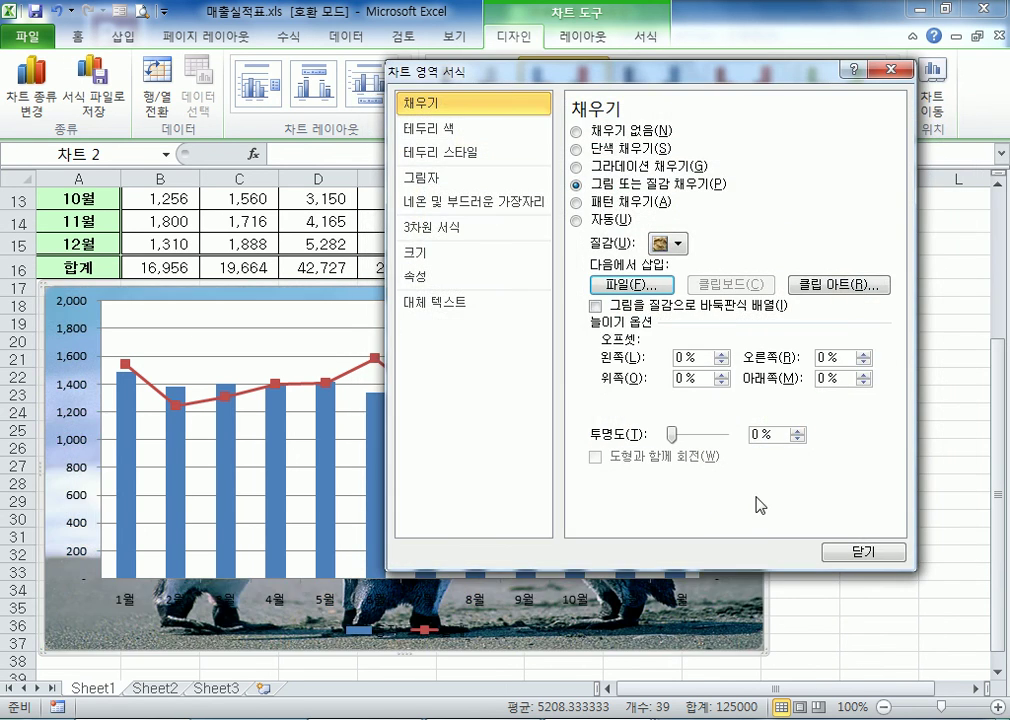
Set the plot area's fill to 채우기 없음, comparing it with 자동, so the penguin picture shows behind the columns
drag(588, 76, 823, 61)
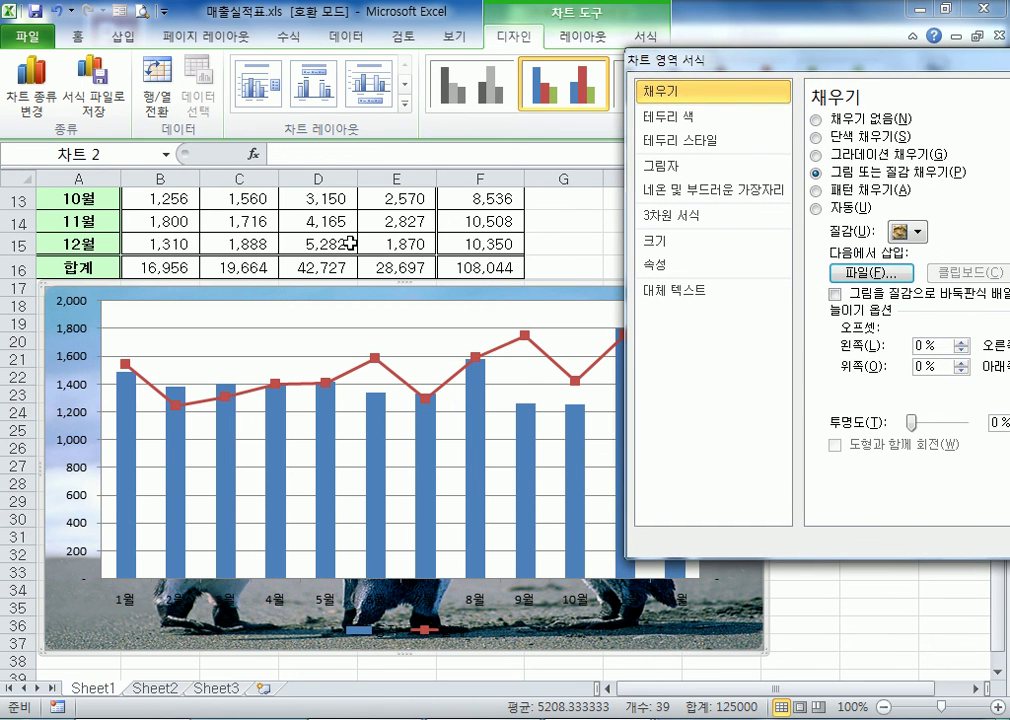
click(222, 322)
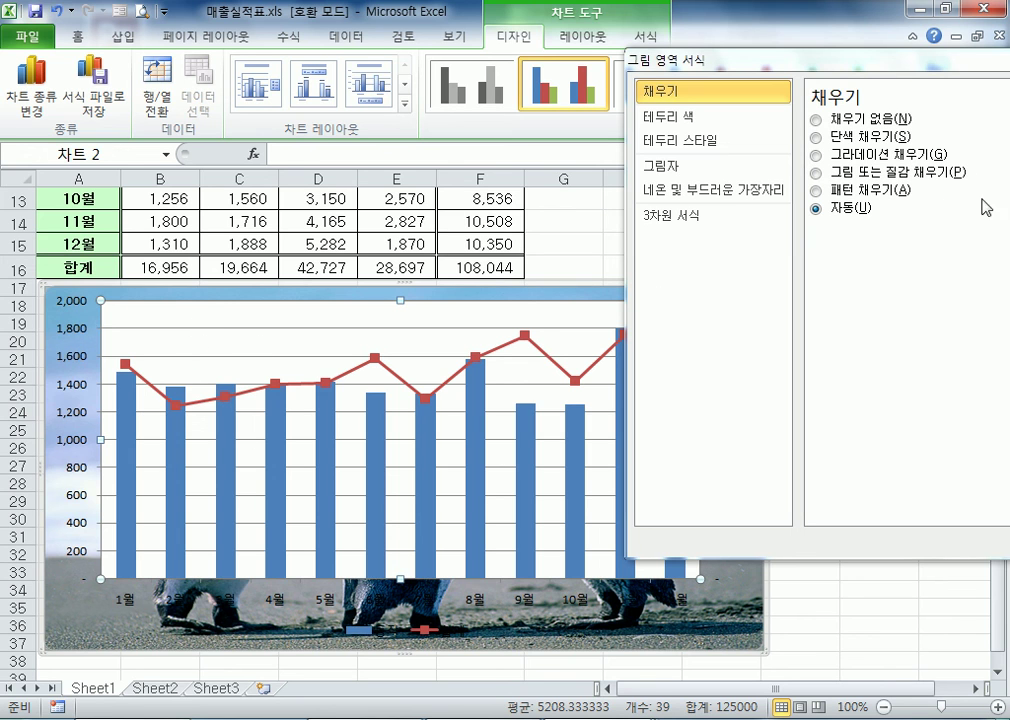
click(817, 120)
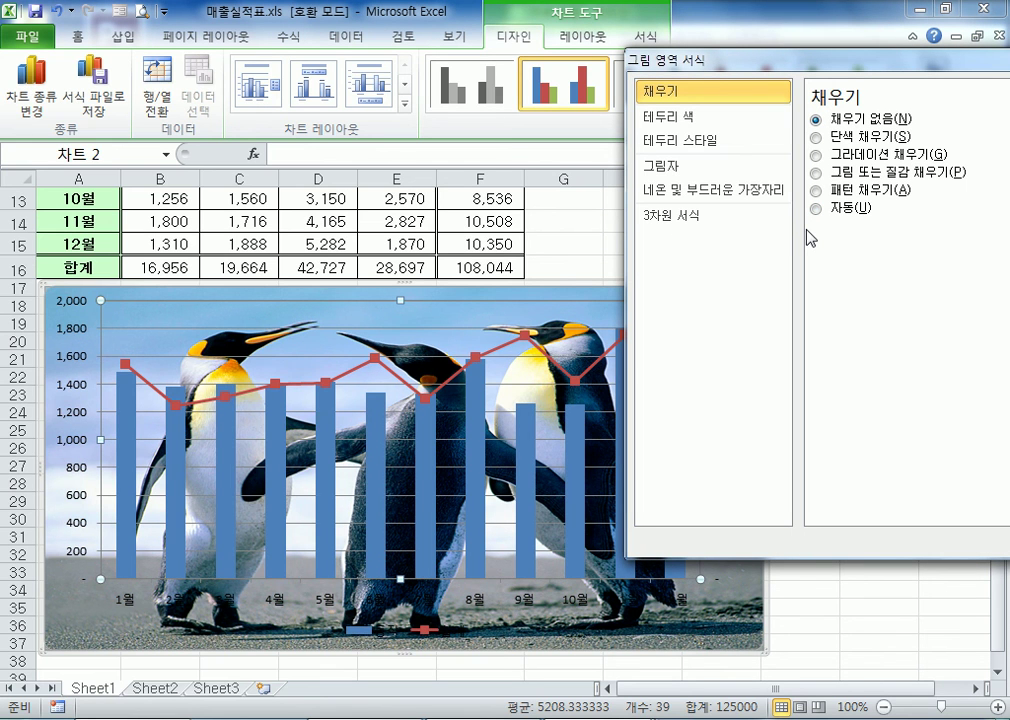
click(816, 208)
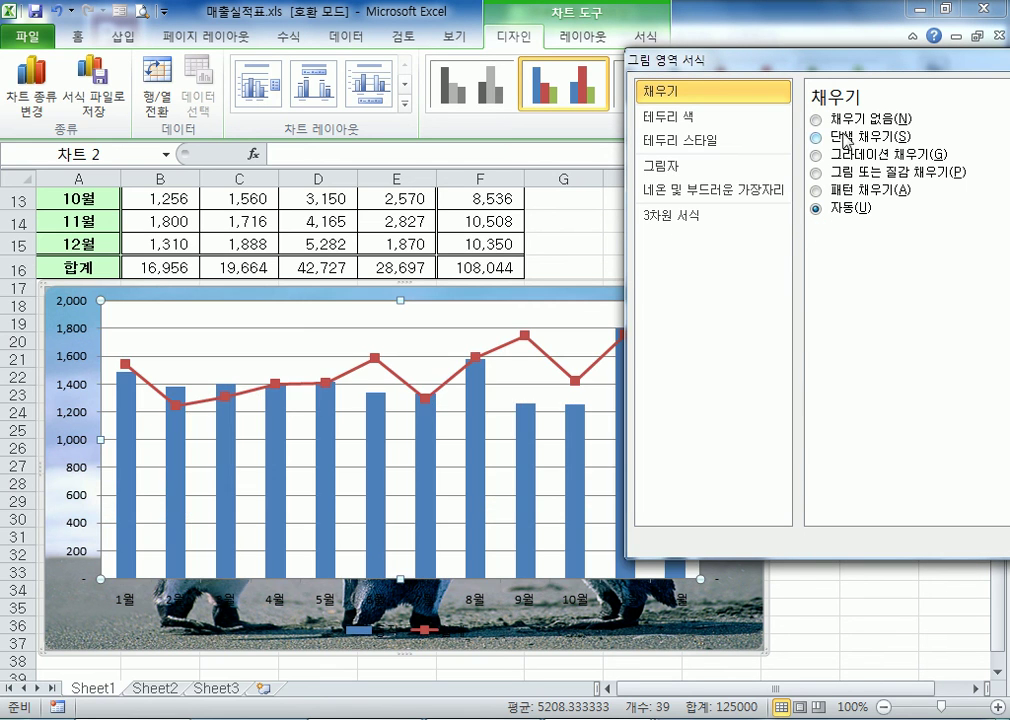
click(817, 120)
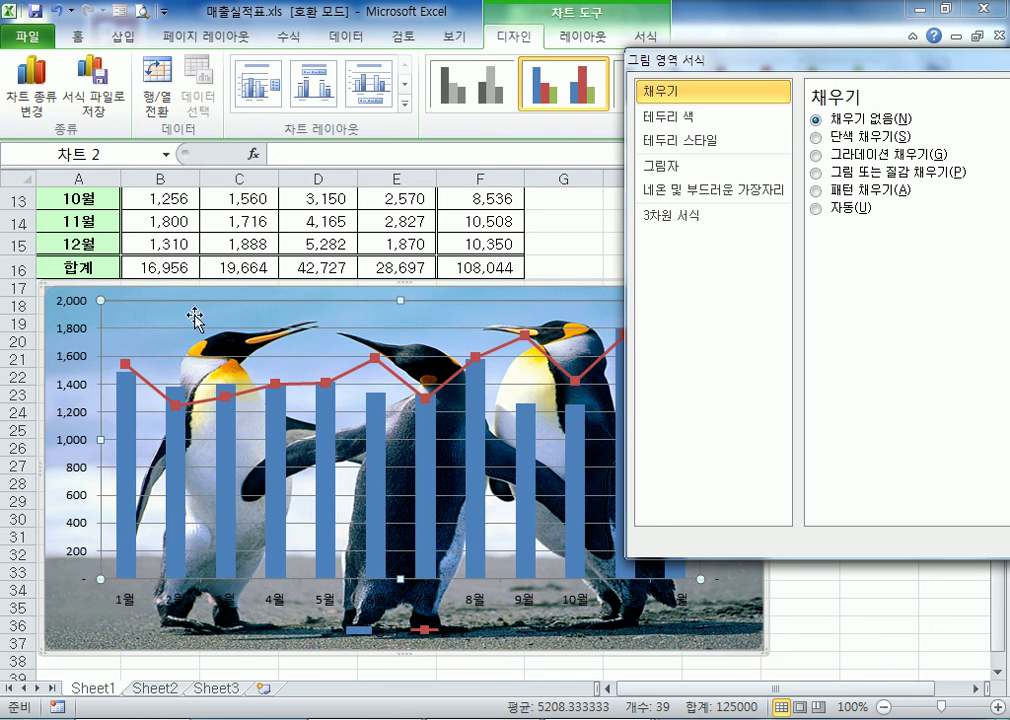
drag(690, 61, 857, 70)
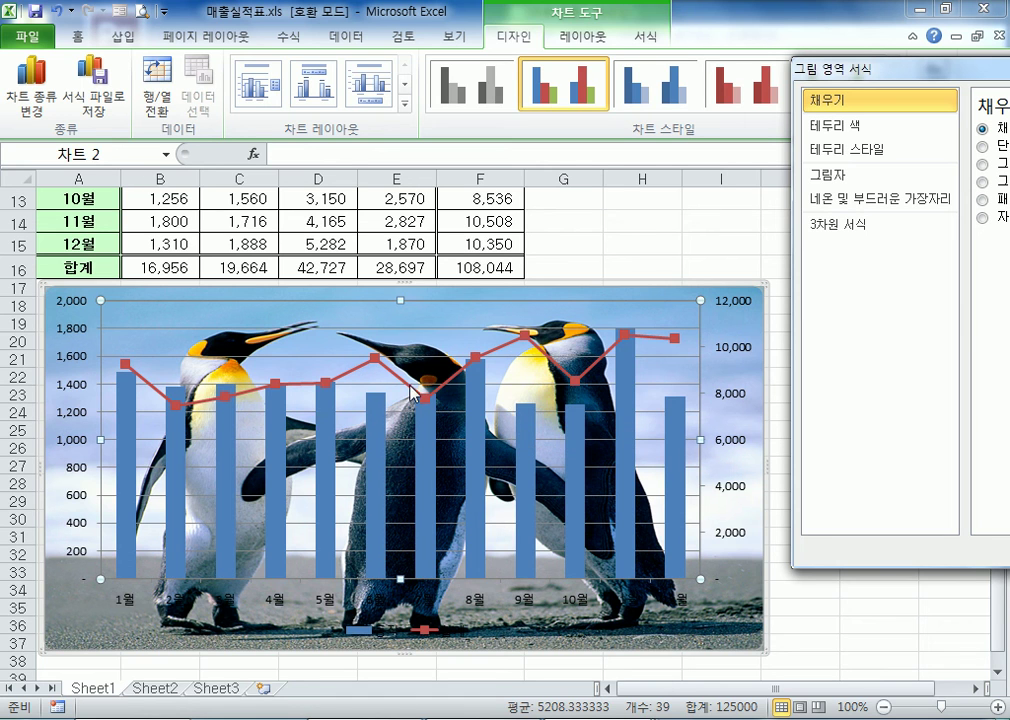
Reapply the penguin picture 펭귄.jpg from the 사진 샘플 folder as the chart area's picture fill, with 0% transparency
mouse_move(414, 390)
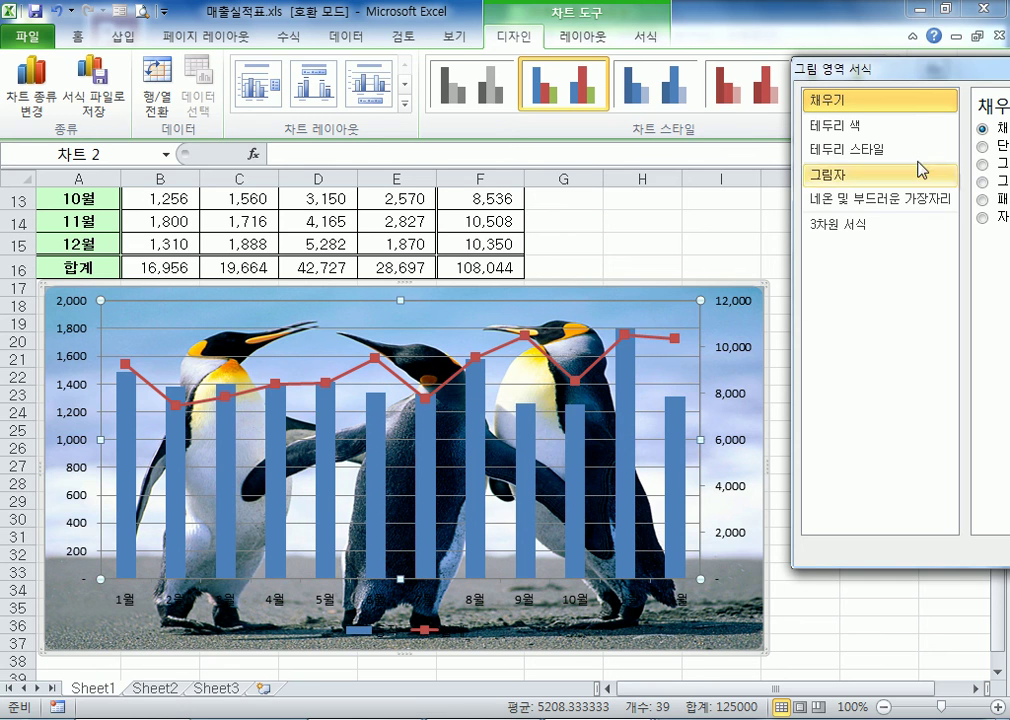
drag(918, 70, 593, 70)
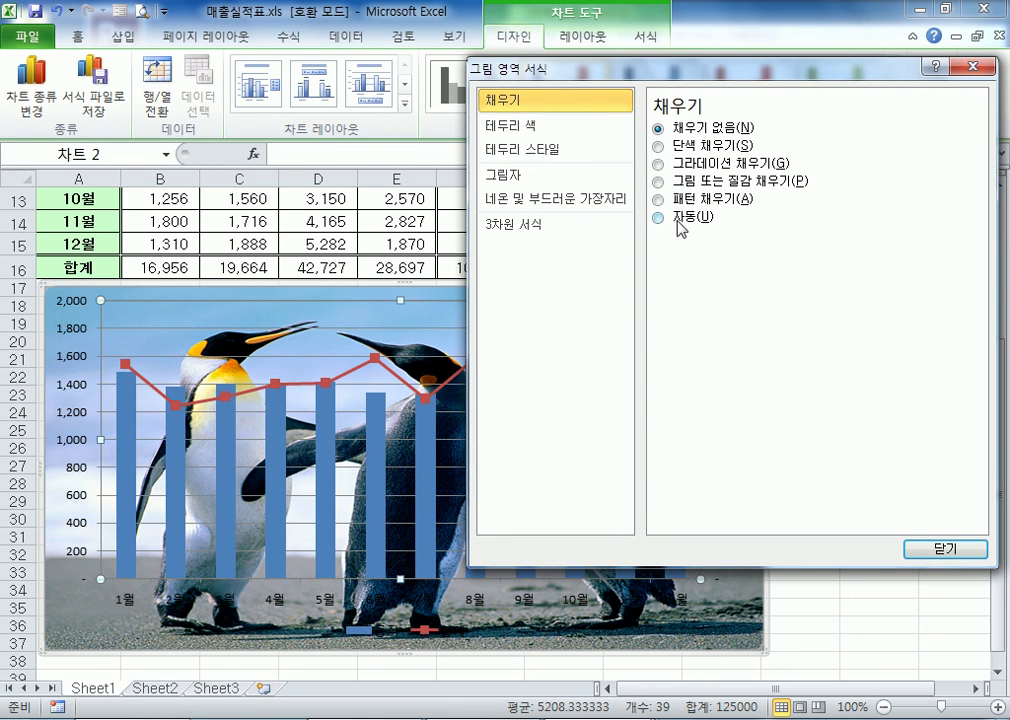
click(288, 292)
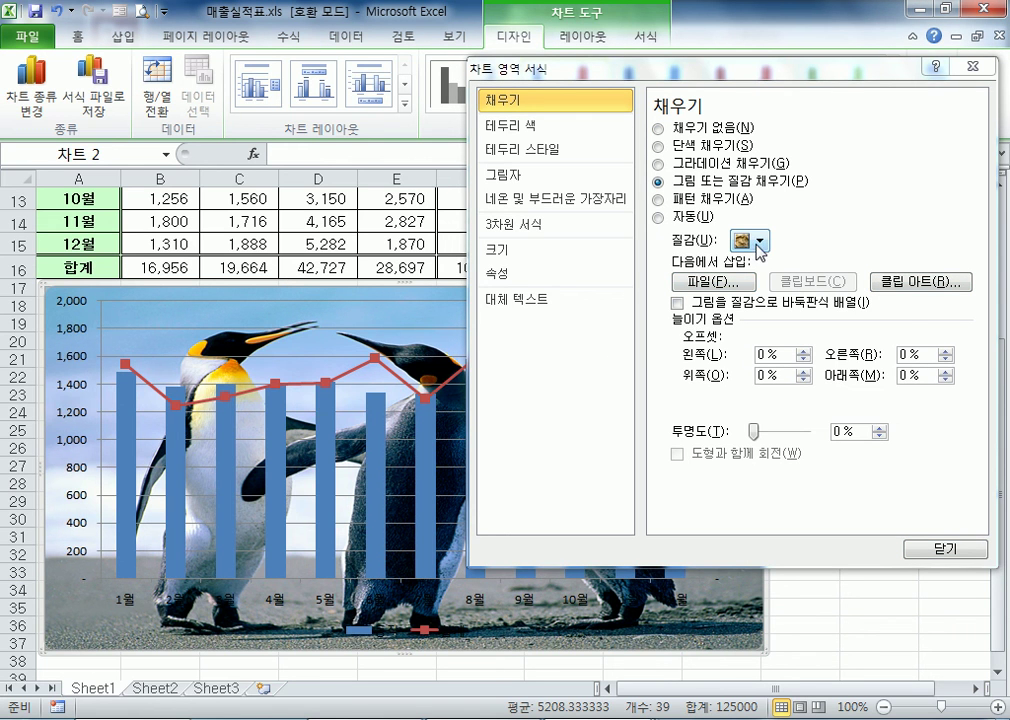
click(734, 286)
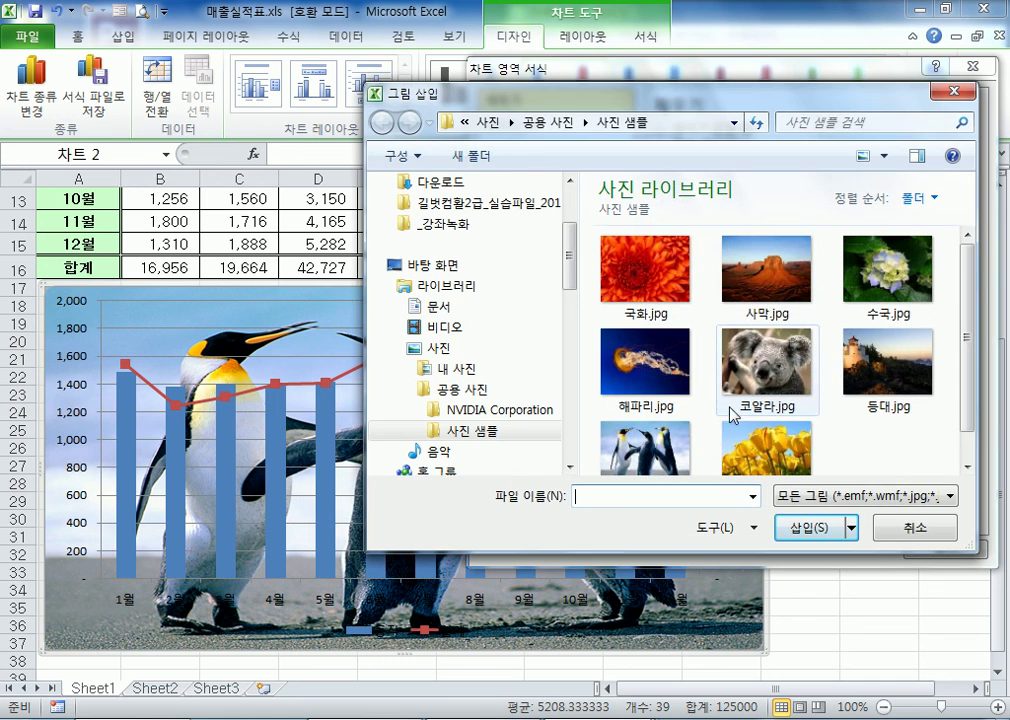
click(648, 452)
click(800, 527)
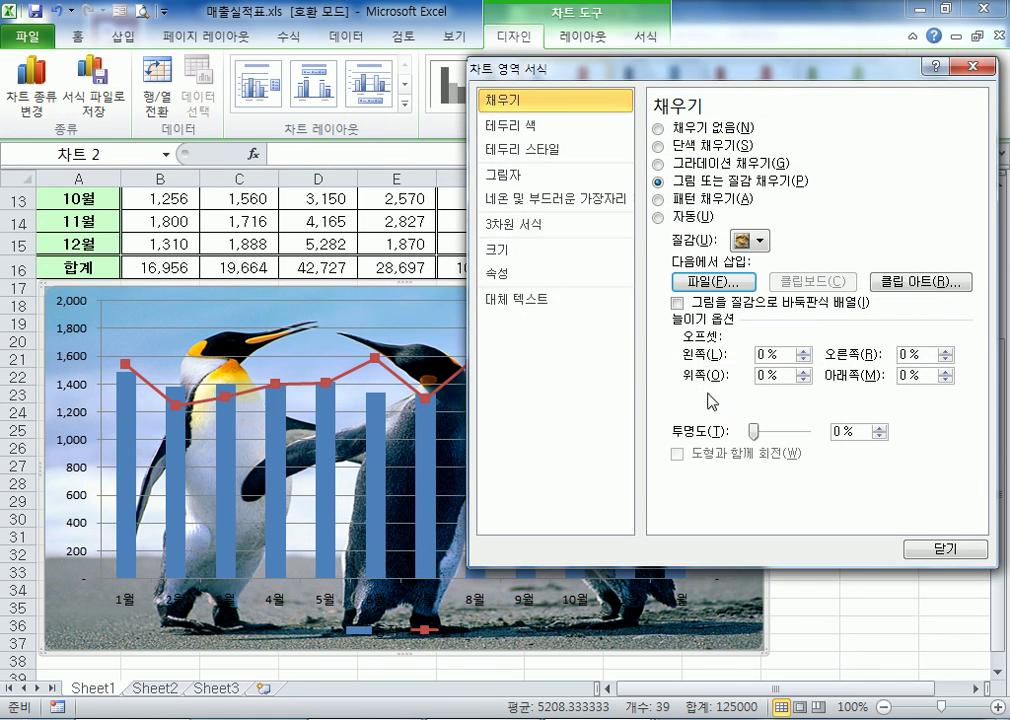
drag(755, 431, 735, 460)
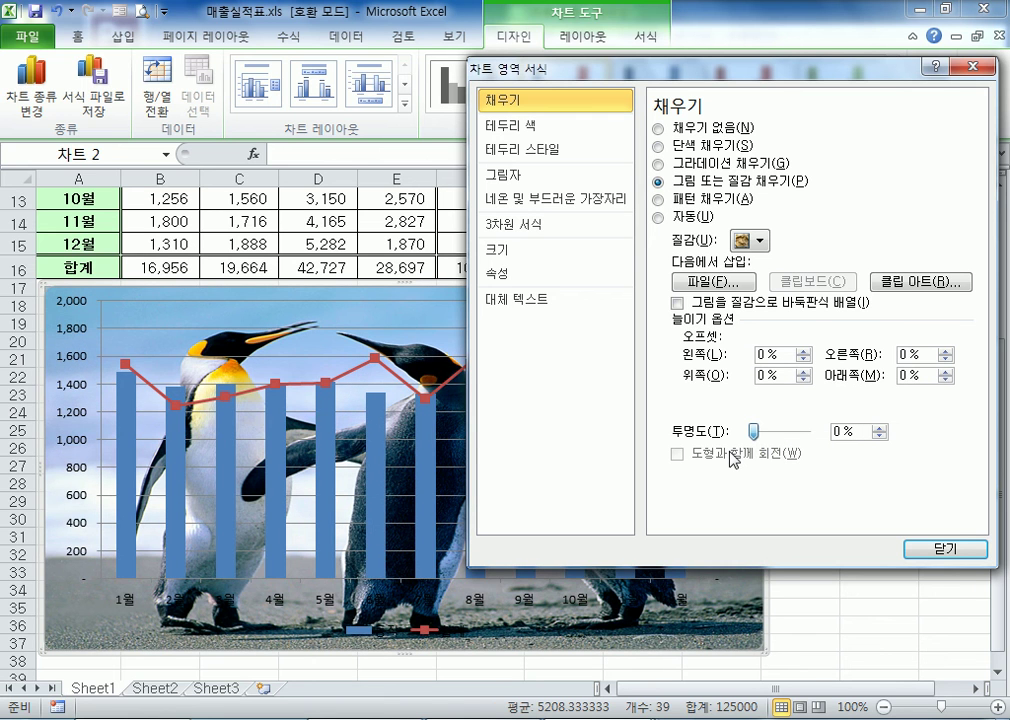
drag(753, 430, 722, 452)
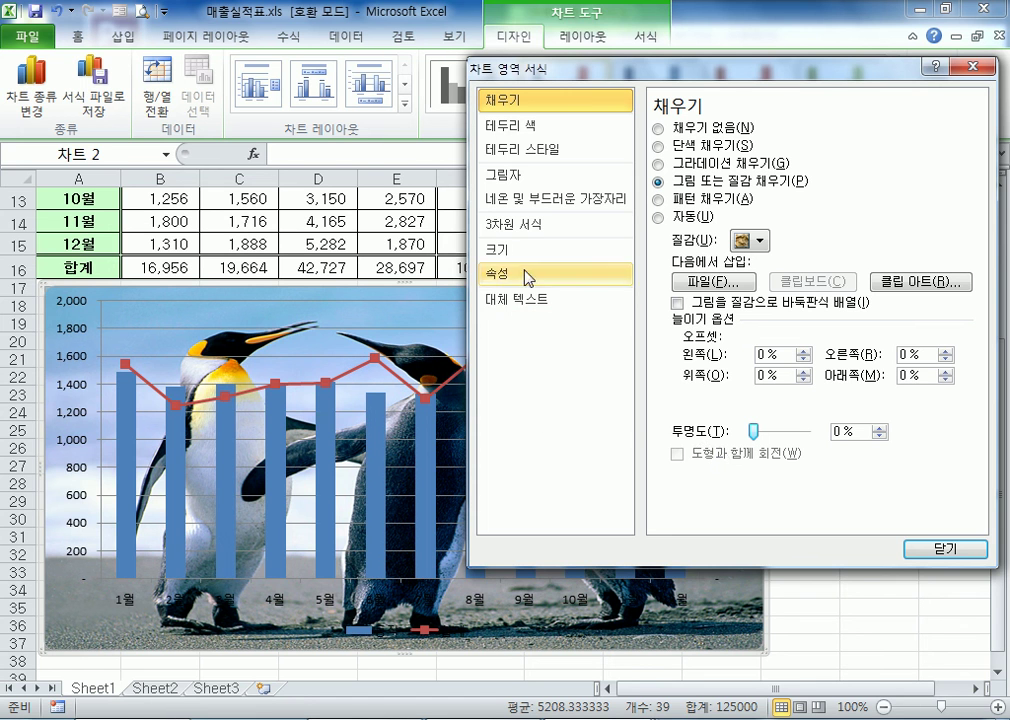
Switch to Windows Explorer to locate 펭귄.jpg in the picture library's 사진 샘플 folder, and return to close the chart area formatting
drag(676, 72, 783, 148)
key(super+e)
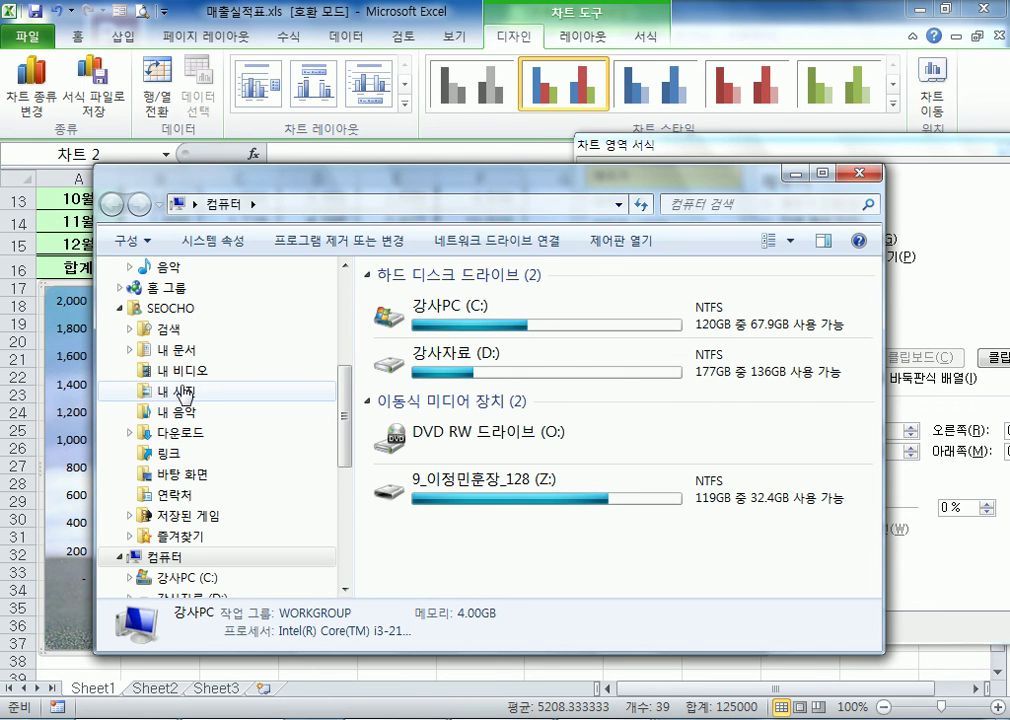
click(182, 390)
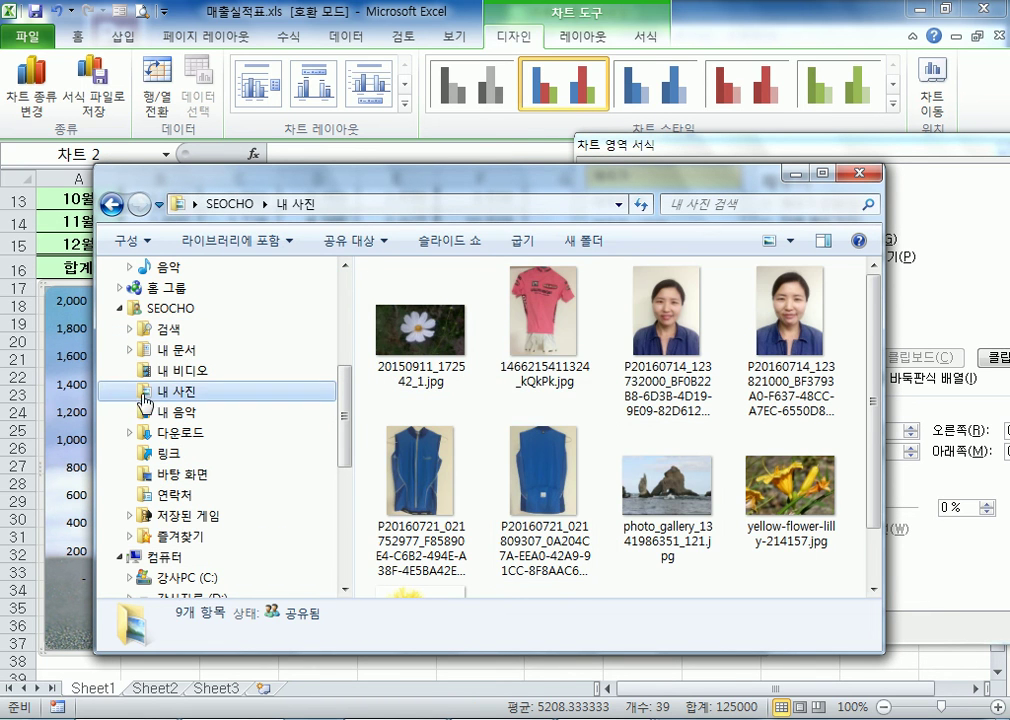
scroll(170, 400, up, 3)
click(162, 436)
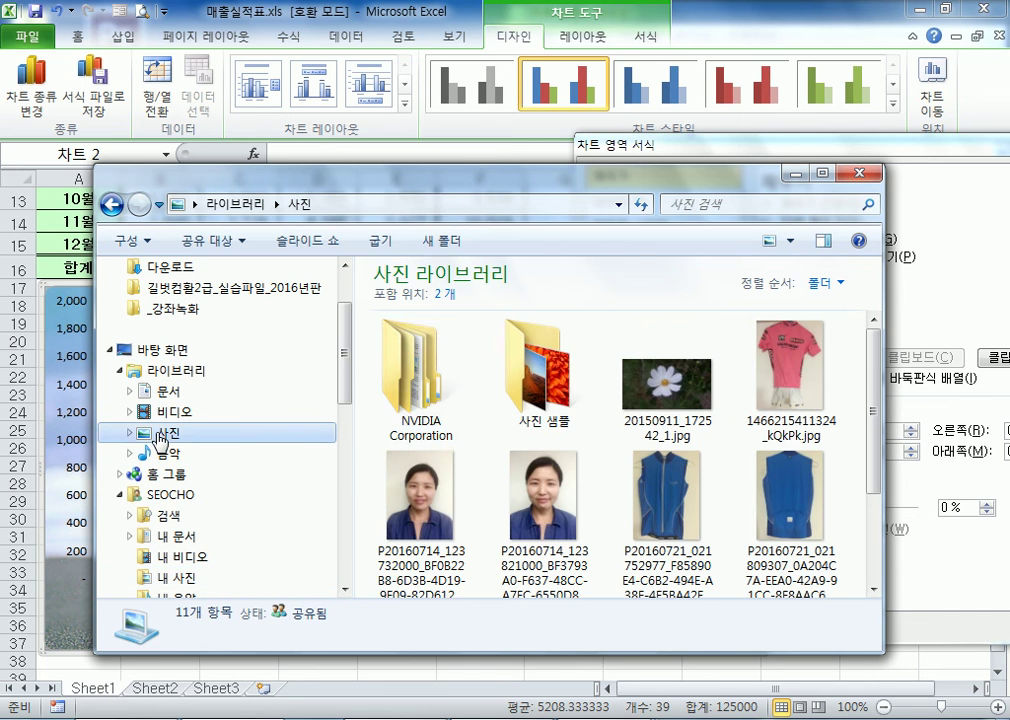
double_click(525, 405)
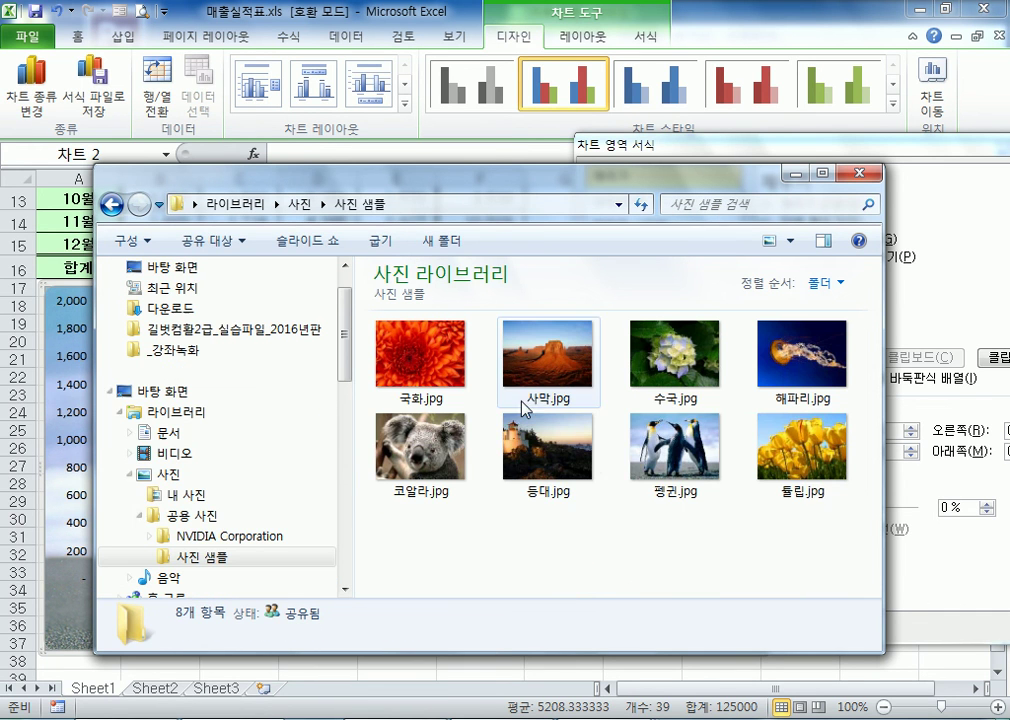
click(652, 440)
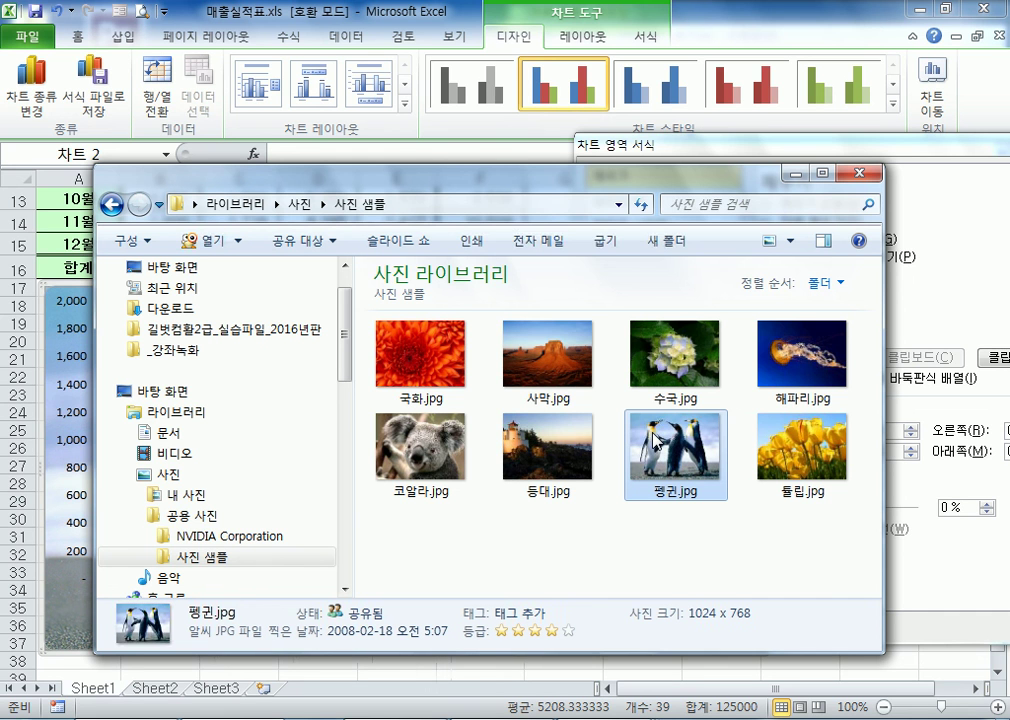
click(862, 174)
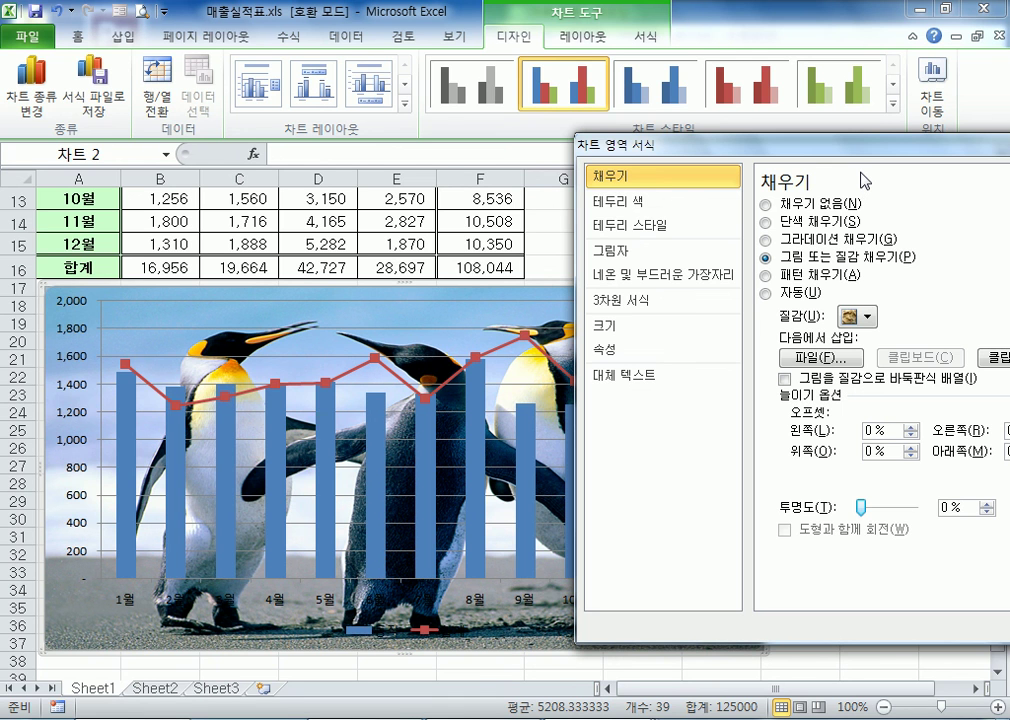
drag(853, 150, 738, 62)
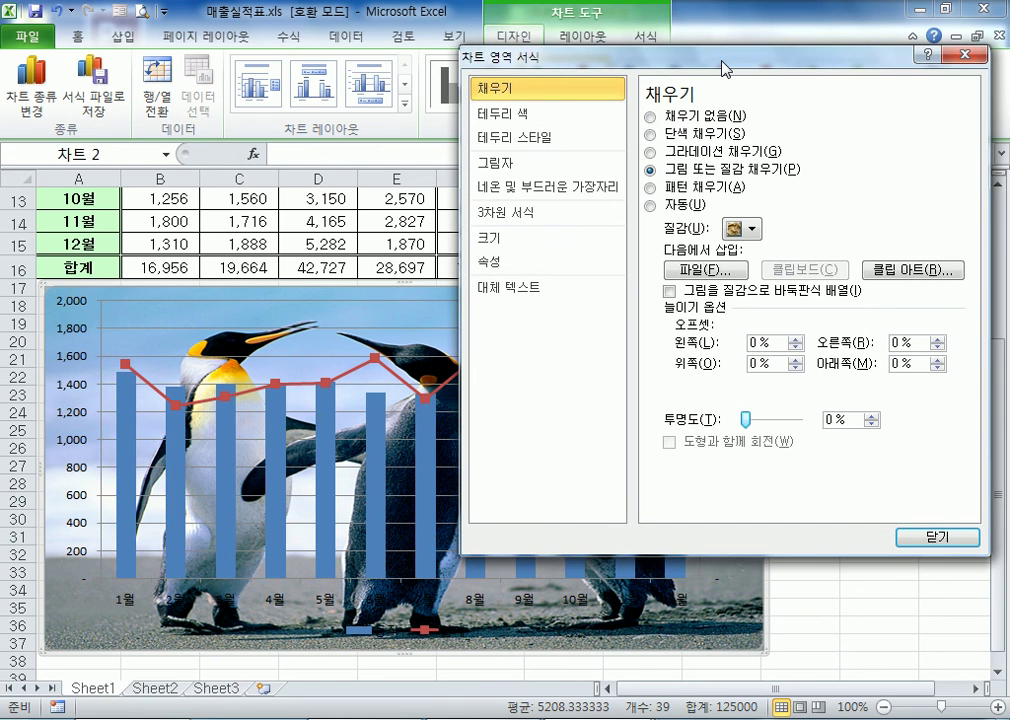
click(908, 538)
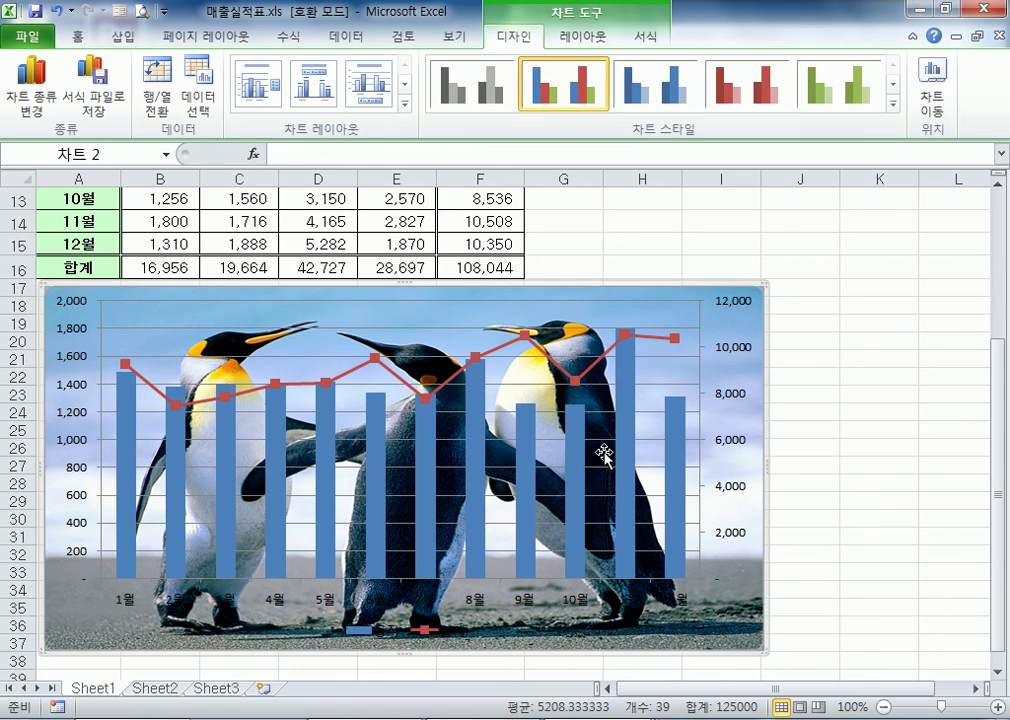
Compare the chart's 동작 column series and its 2월 data point with the source values in the sales table
click(576, 457)
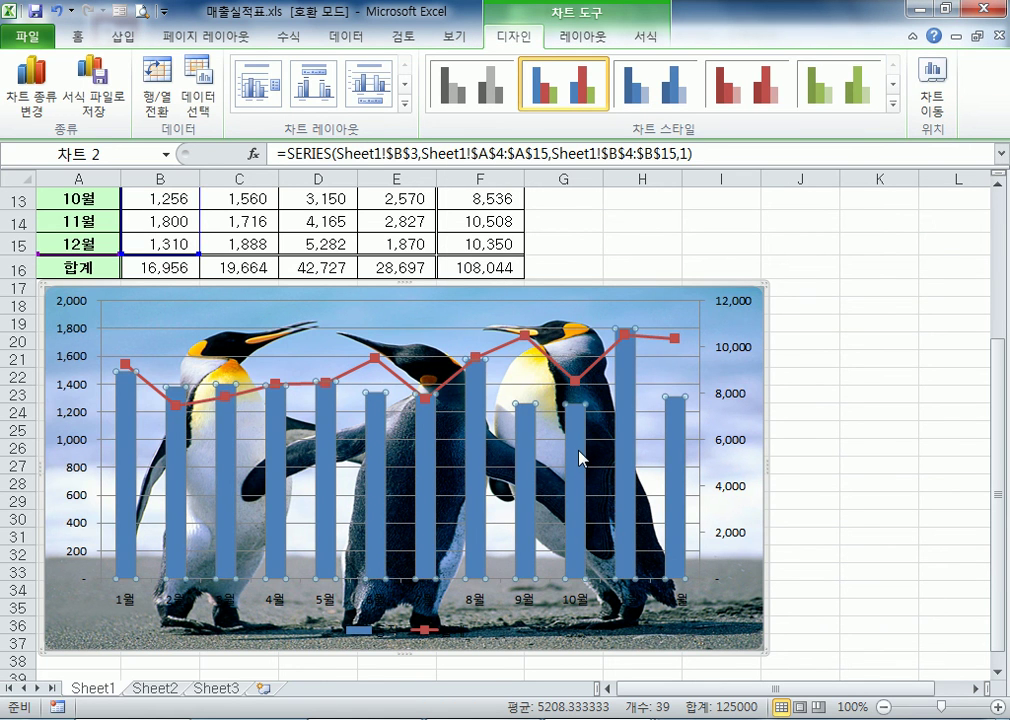
scroll(270, 316, up, 4)
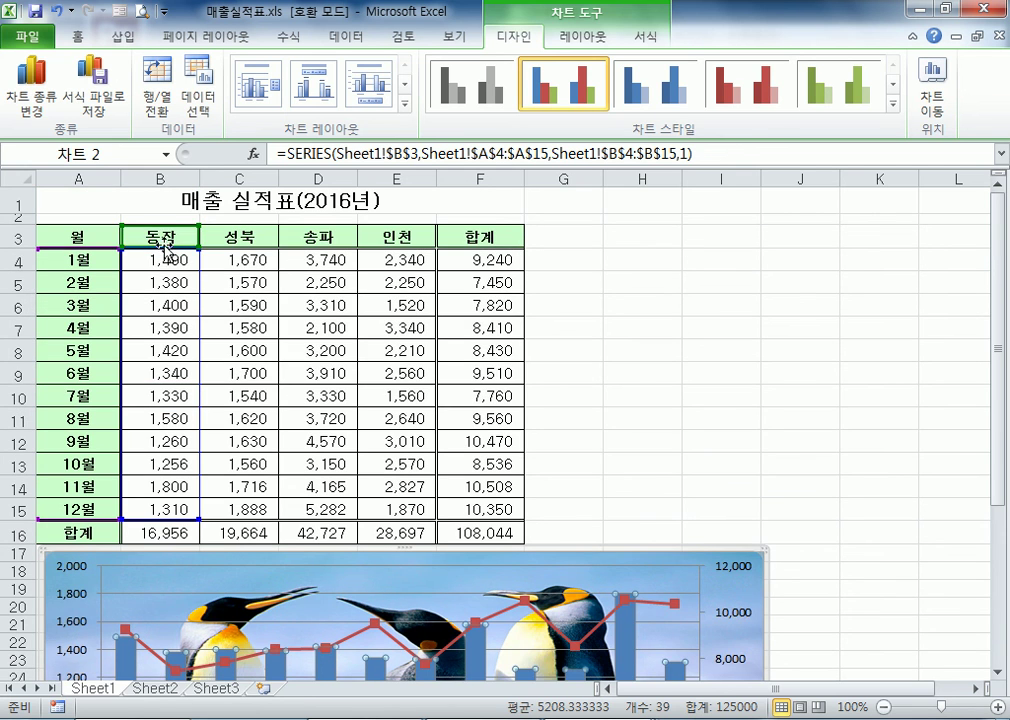
scroll(156, 311, down, 4)
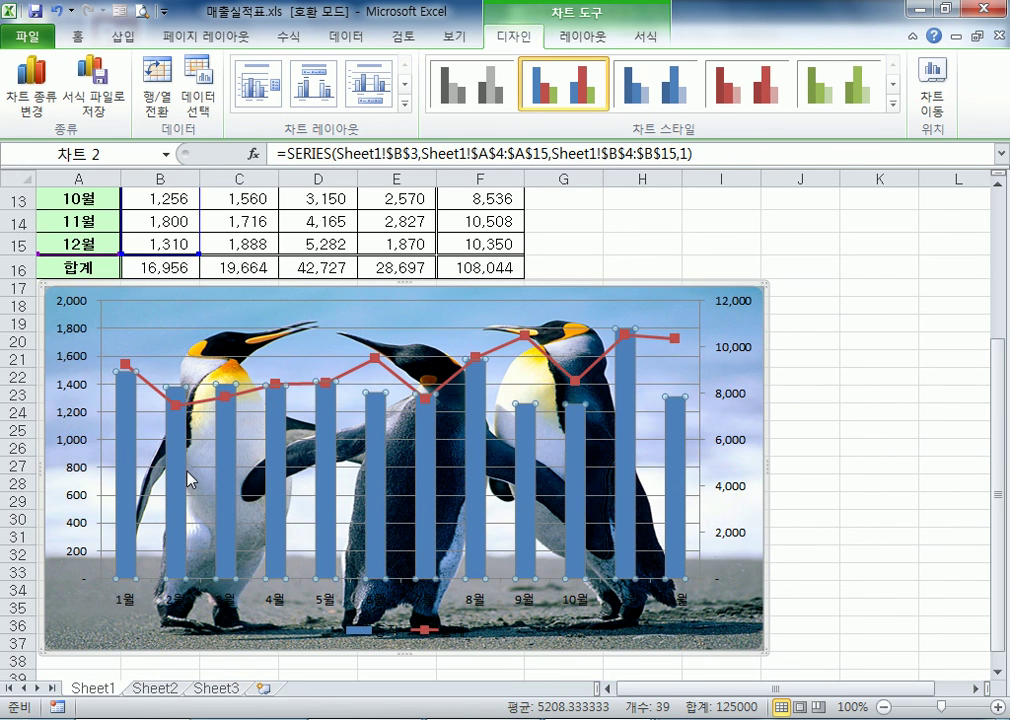
mouse_move(184, 464)
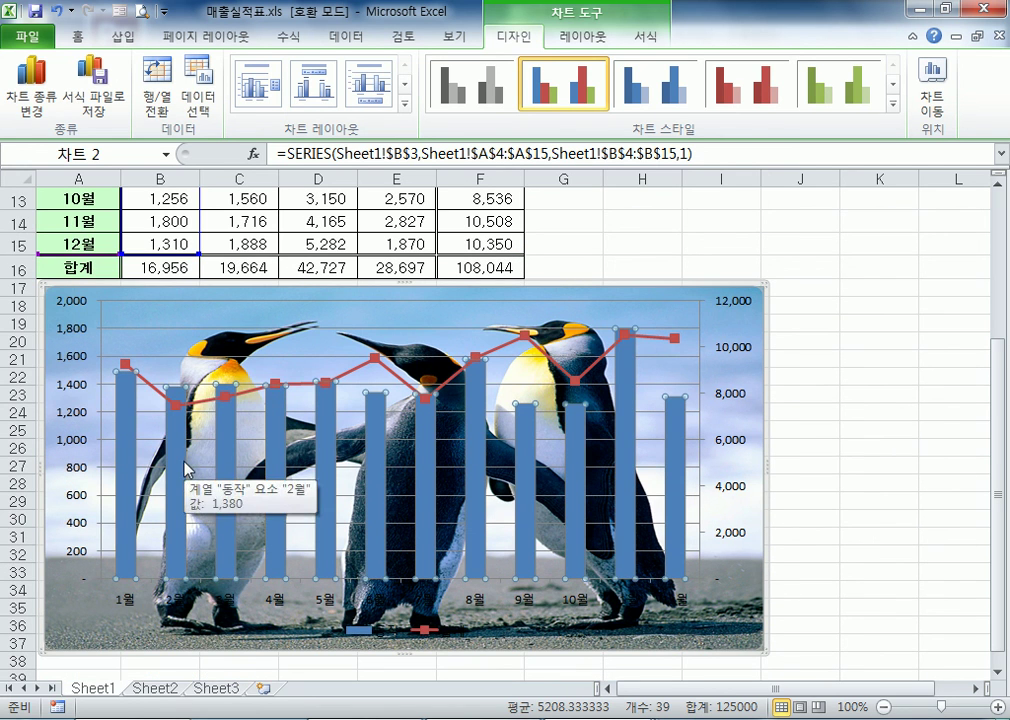
scroll(184, 464, up, 4)
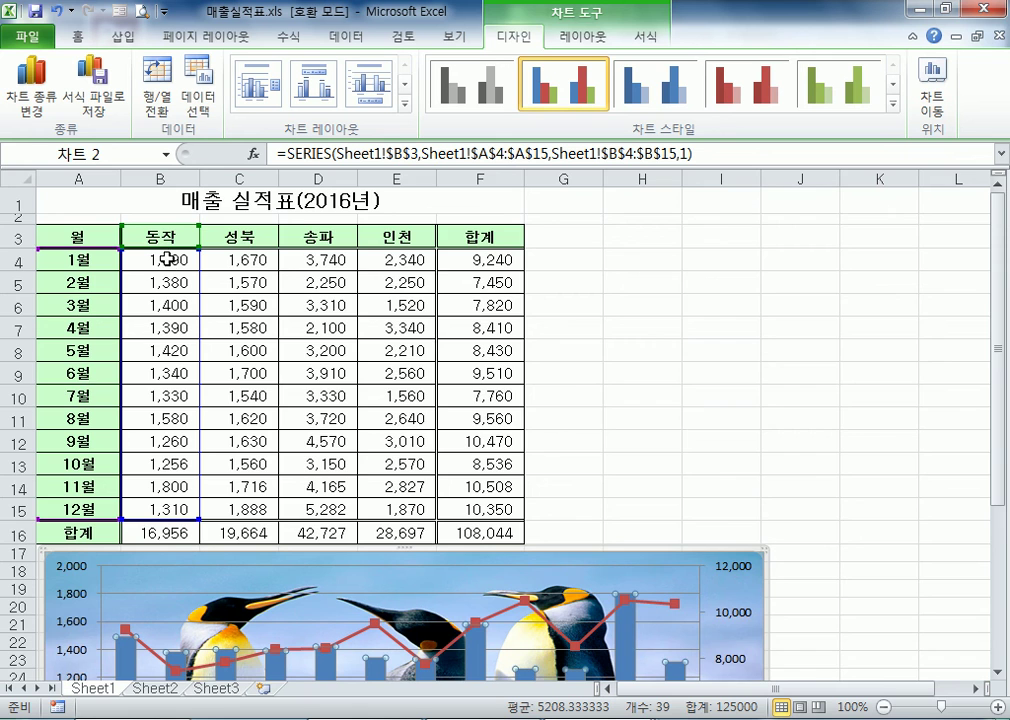
scroll(167, 257, down, 6)
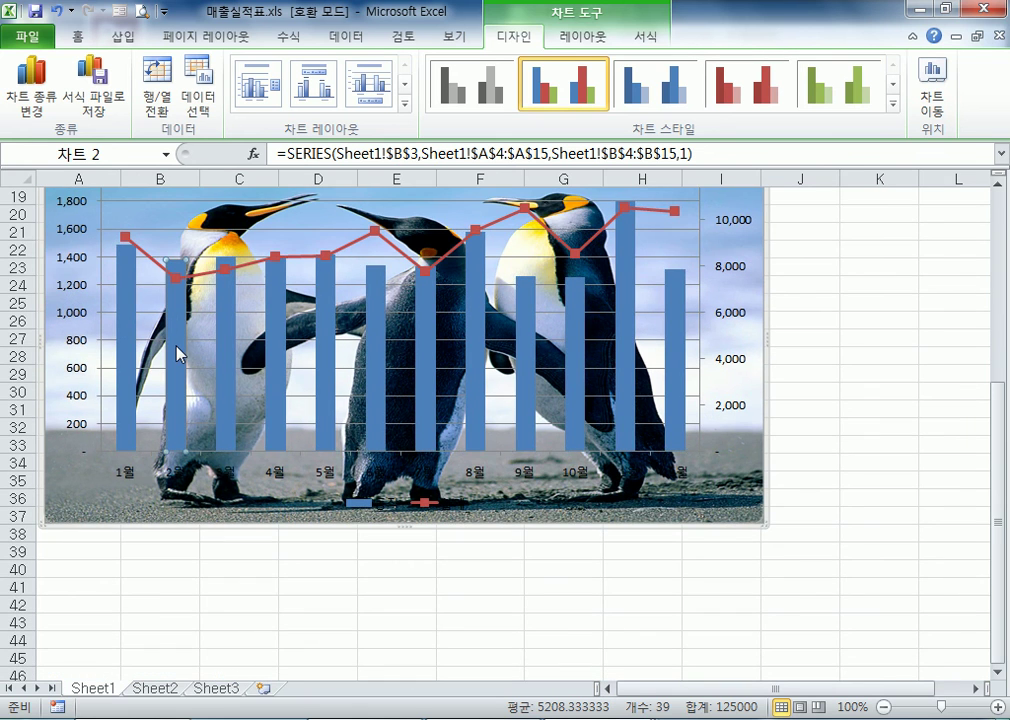
scroll(785, 494, up, 2)
Give the chart area a solid fill (단색 채우기) in white
double_click(743, 332)
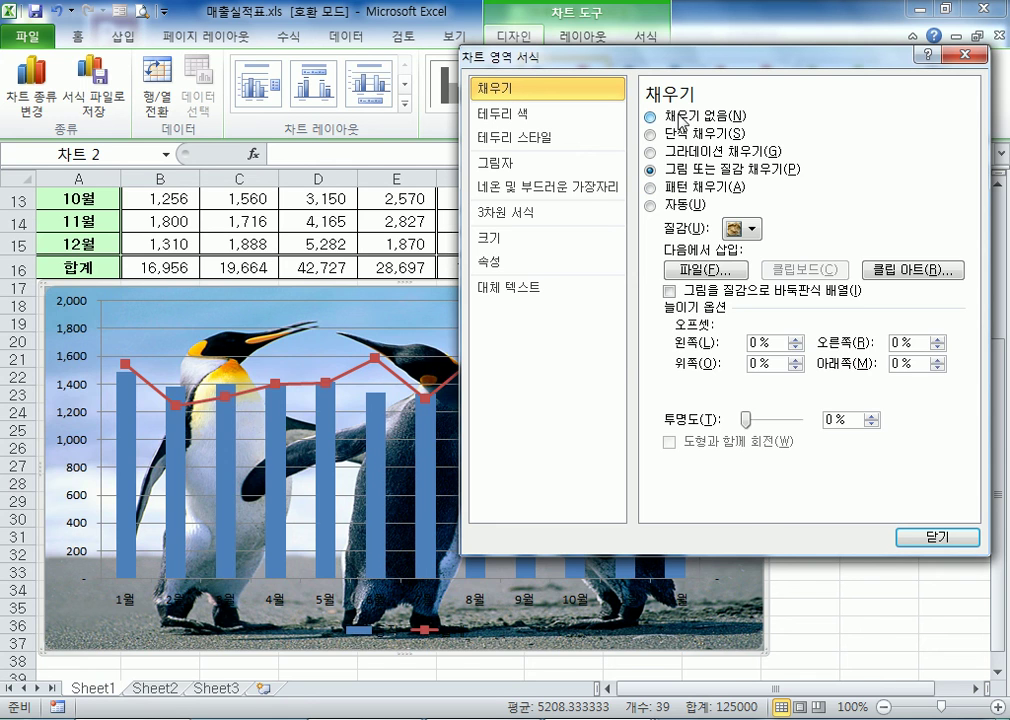
click(683, 118)
click(683, 133)
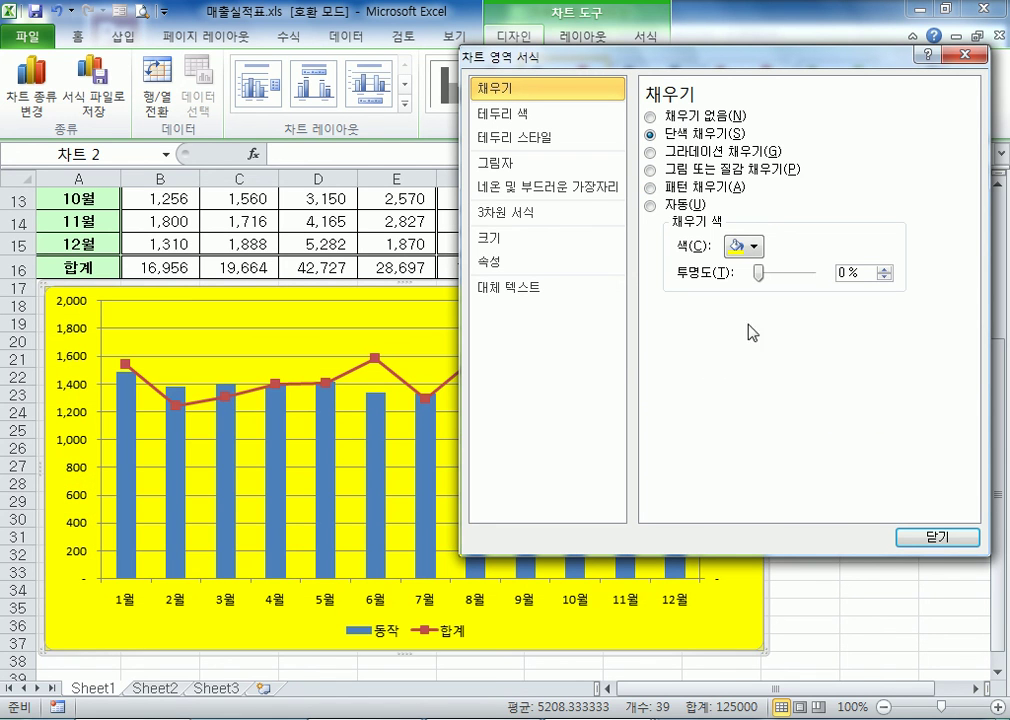
click(743, 245)
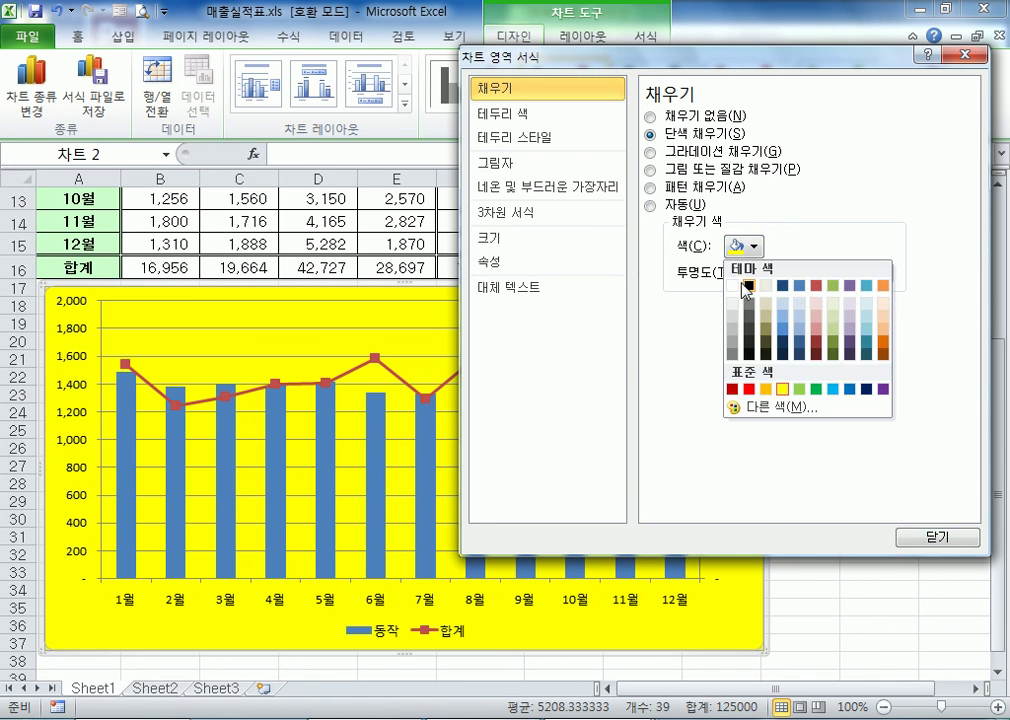
click(737, 285)
click(935, 540)
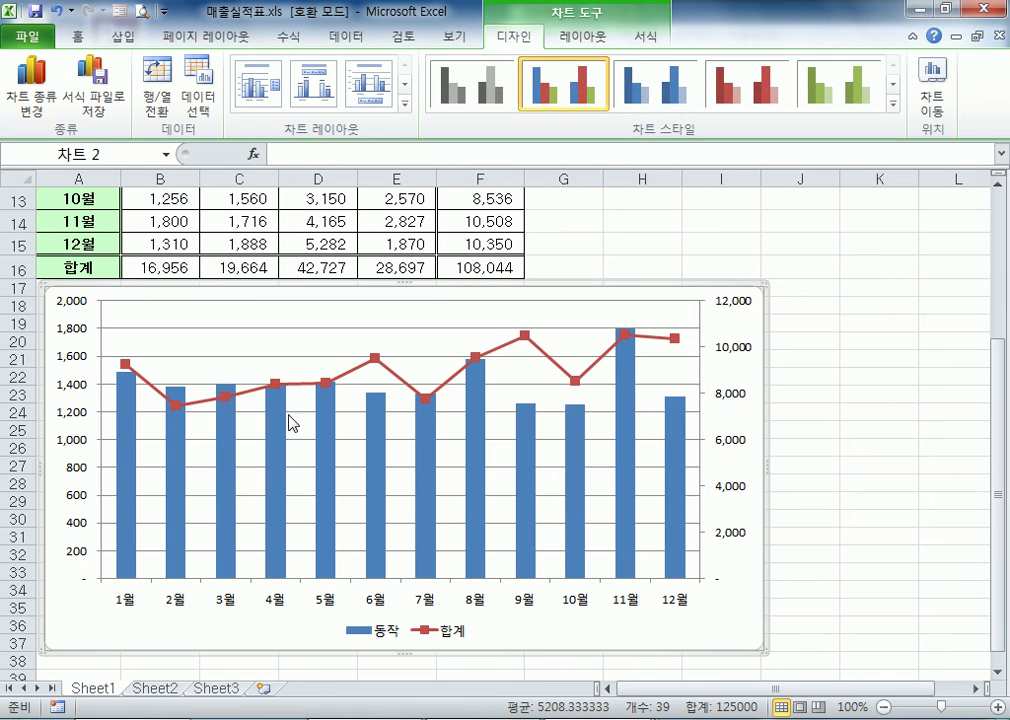
click(286, 472)
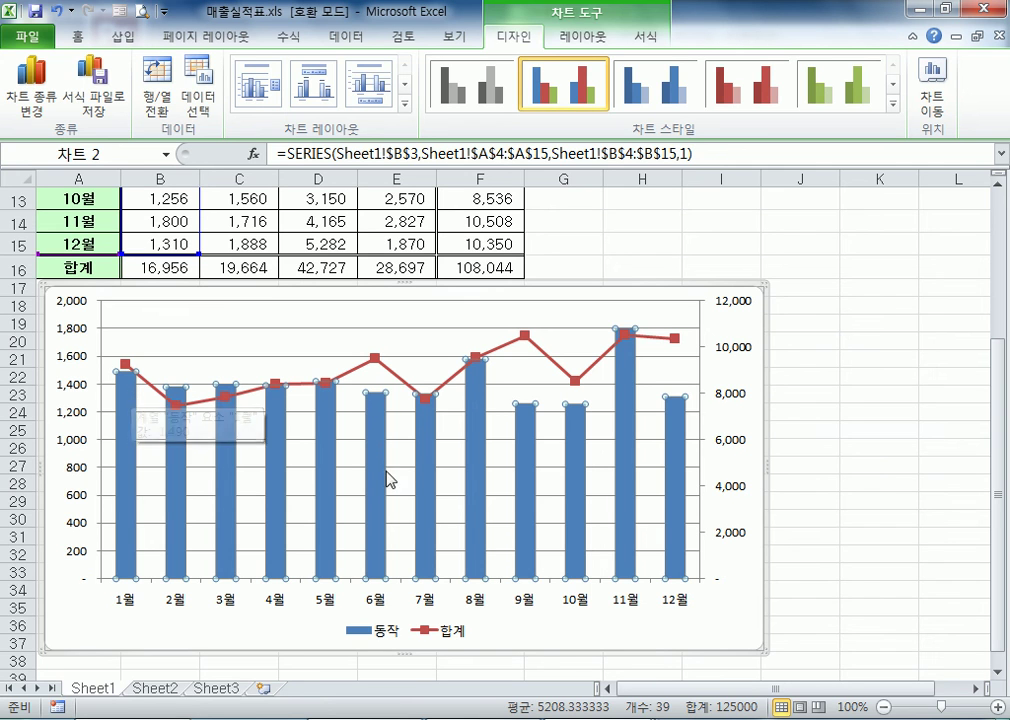
click(540, 435)
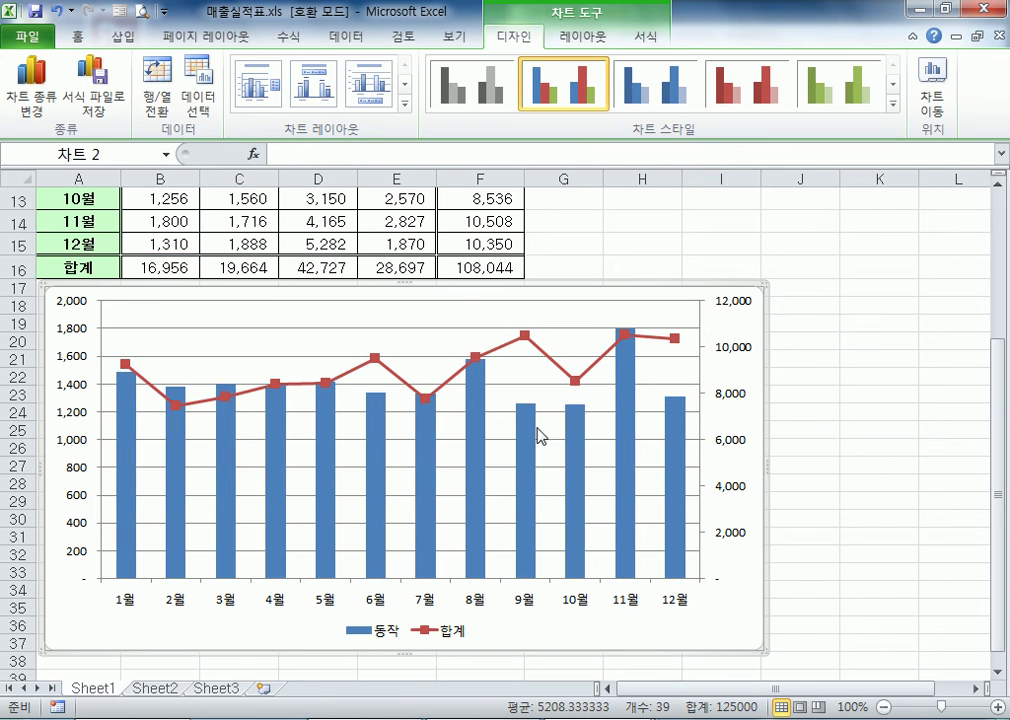
click(473, 436)
click(474, 436)
double_click(473, 436)
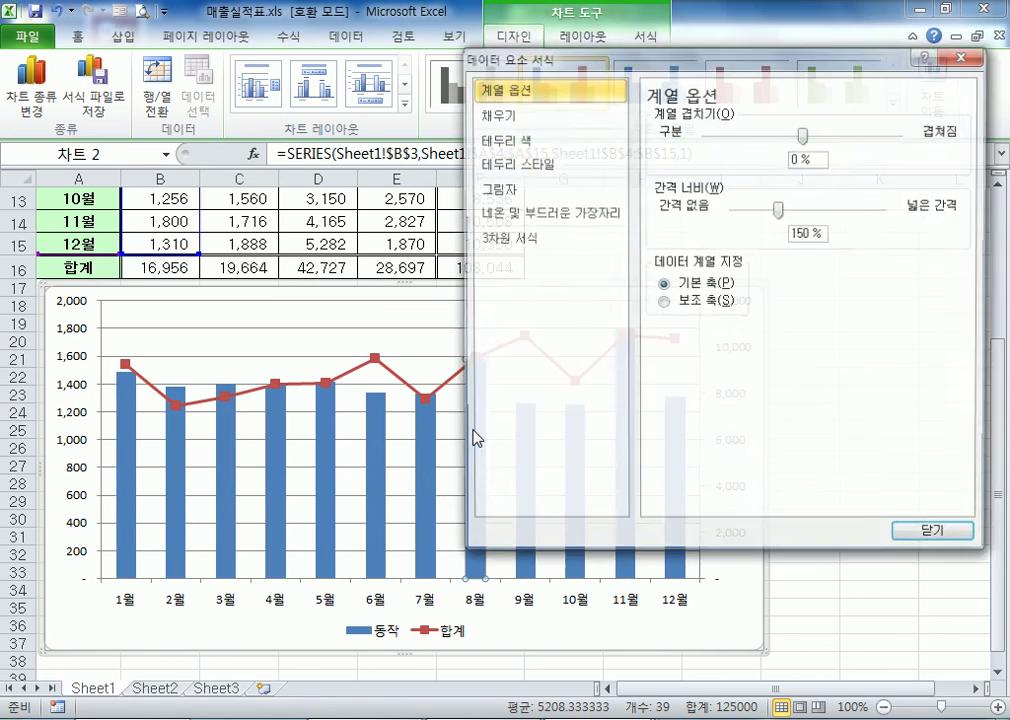
key(Escape)
double_click(476, 451)
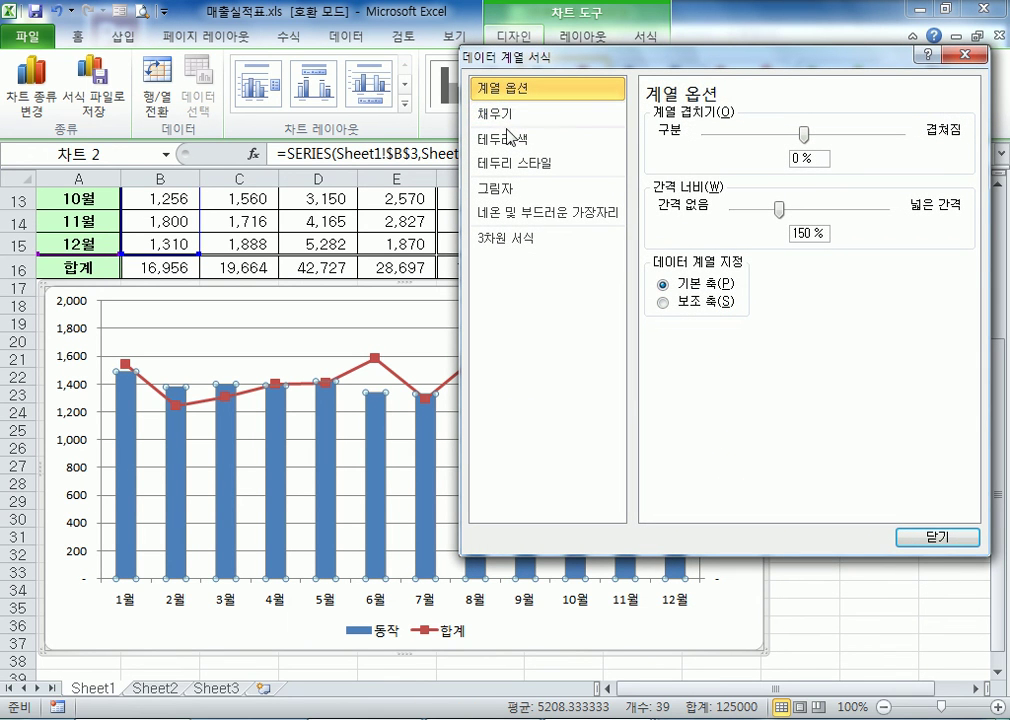
click(509, 120)
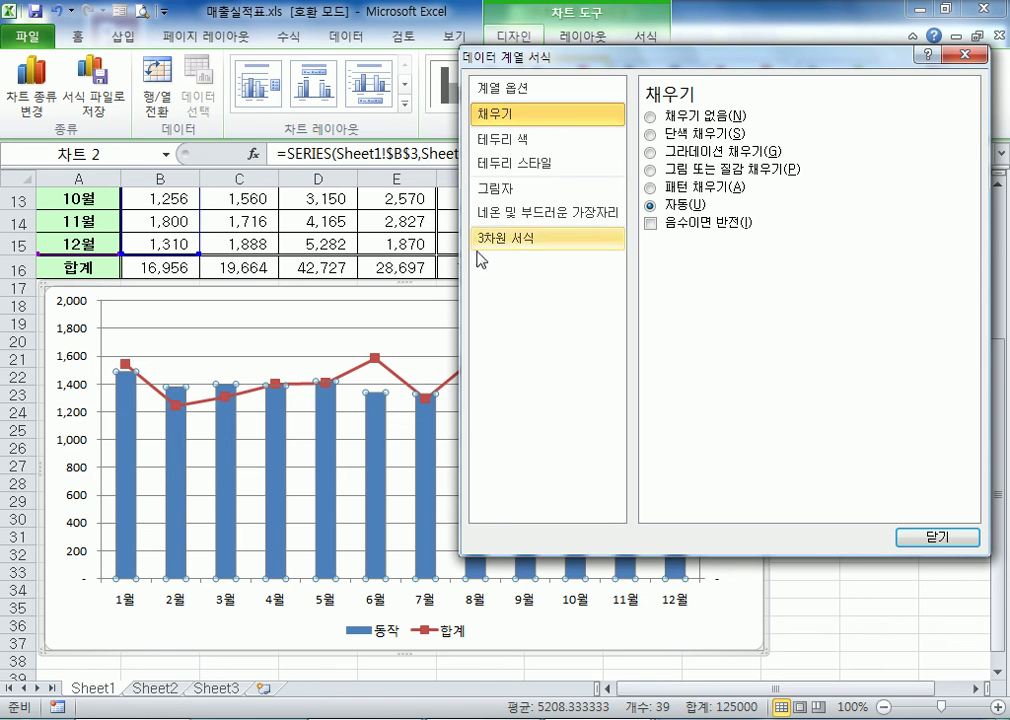
key(Escape)
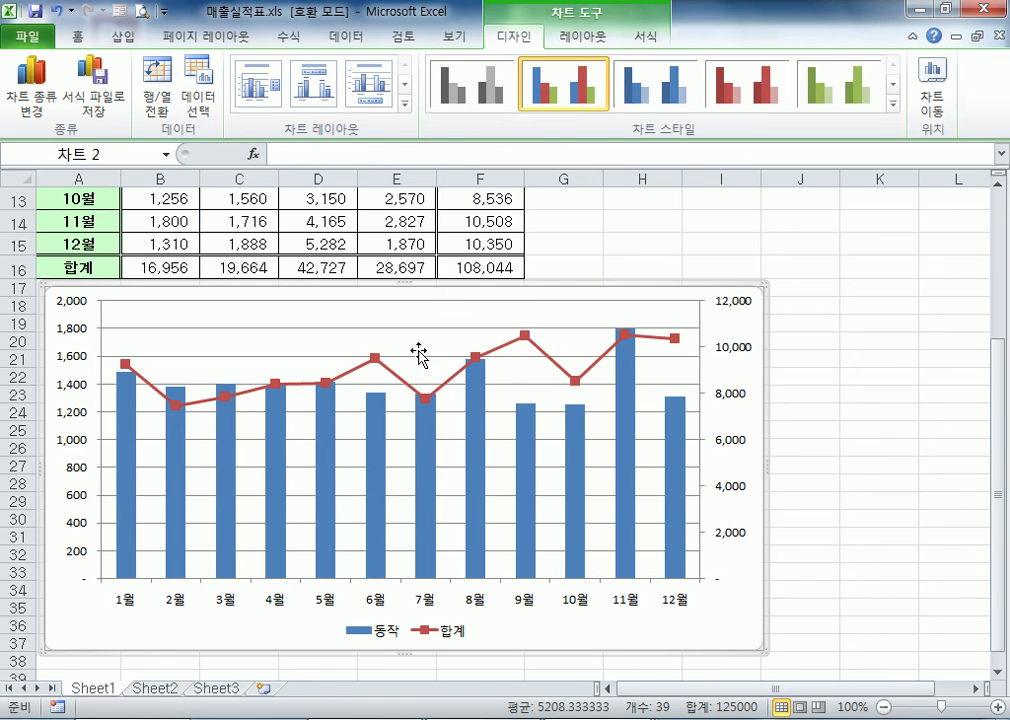
Fill the 동작 columns with the picture 코알라.jpg from the 사진 샘플 folder
double_click(376, 420)
click(497, 121)
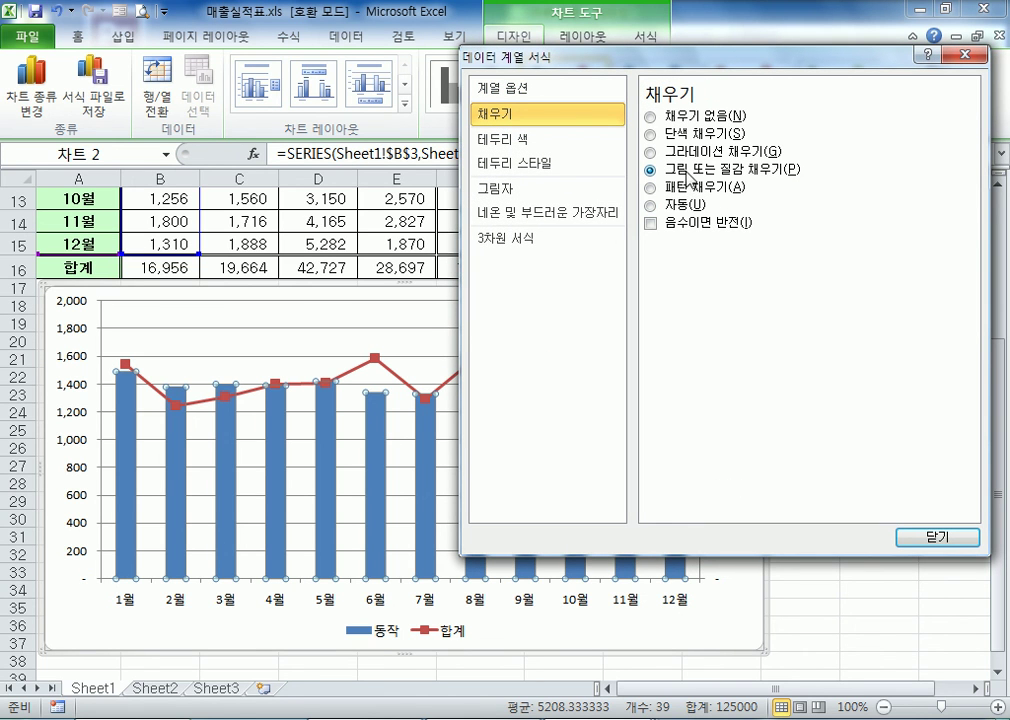
click(651, 169)
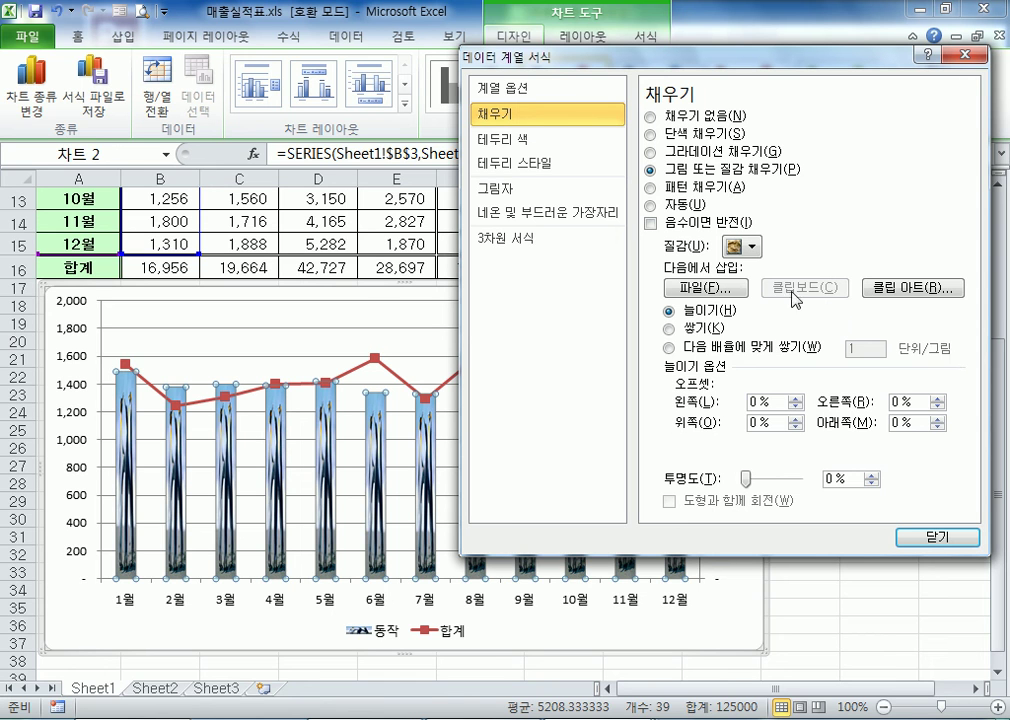
click(750, 246)
key(Escape)
click(705, 290)
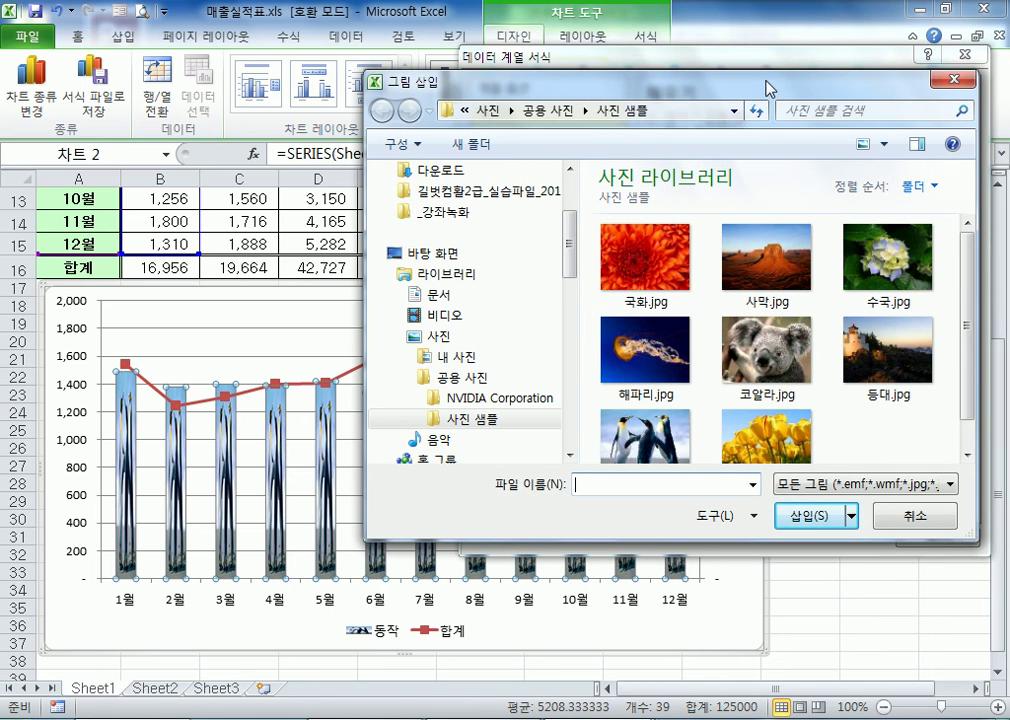
drag(769, 86, 708, 40)
click(709, 302)
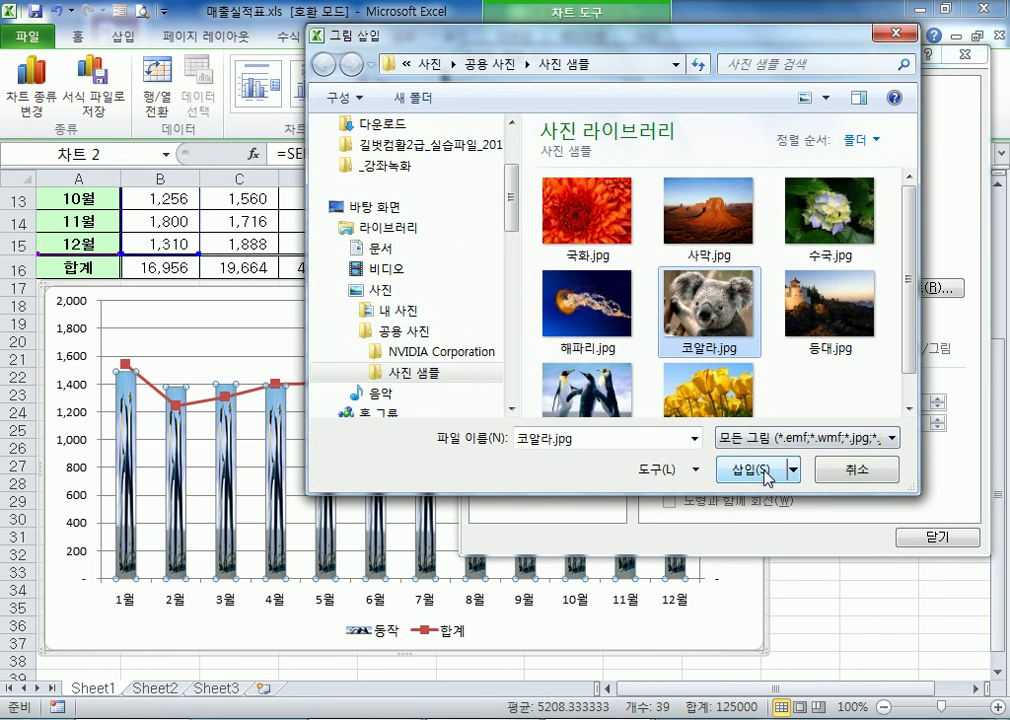
click(765, 470)
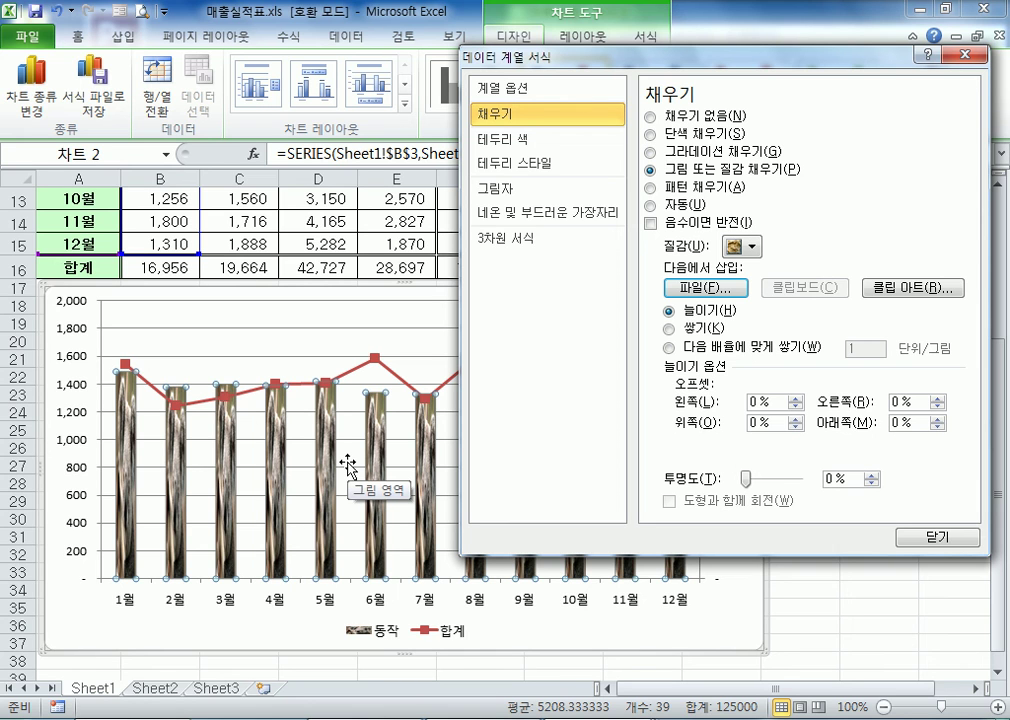
Stack the koala picture in the 동작 columns, using 다음 배율에 맞게 쌓기 at 500 units per picture
click(670, 329)
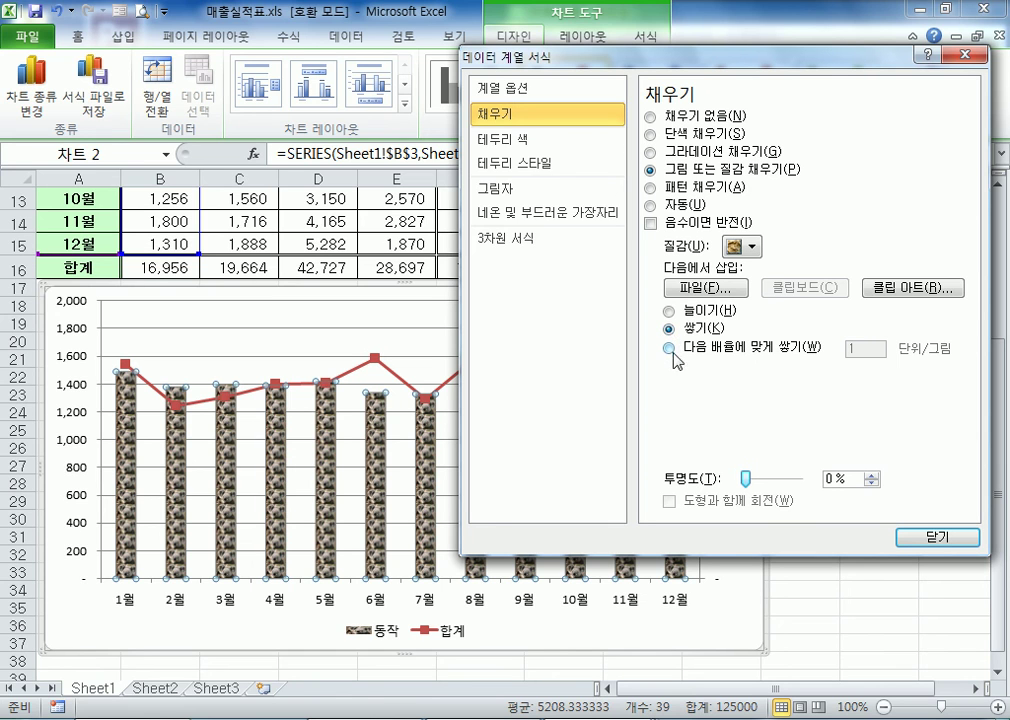
click(671, 349)
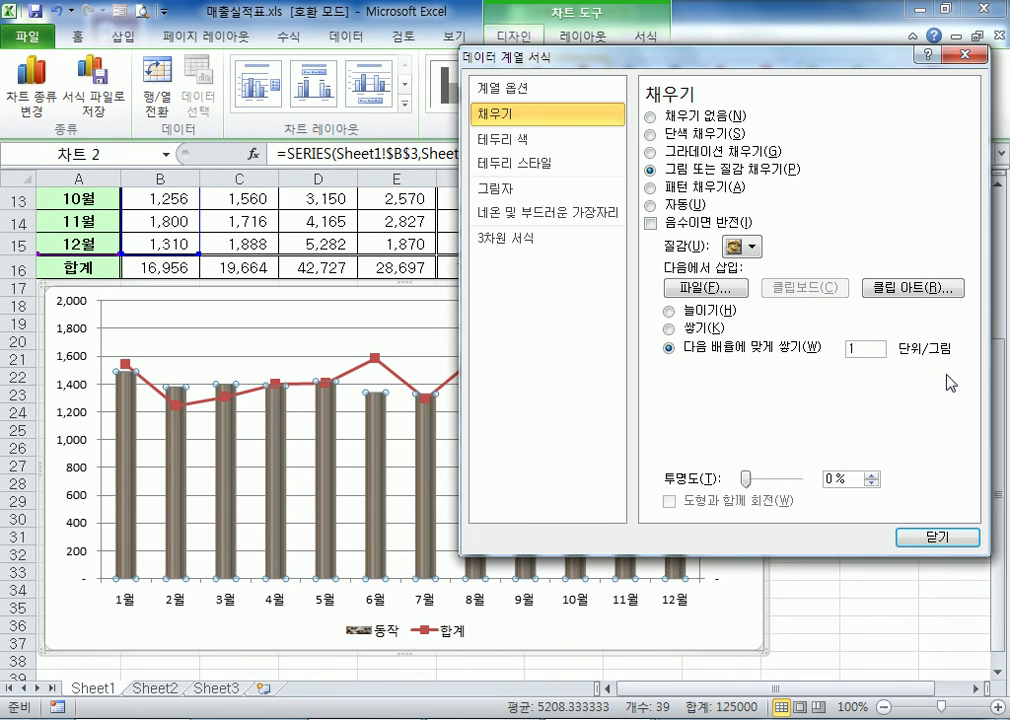
key(BackSpace)
text(500)
key(Tab)
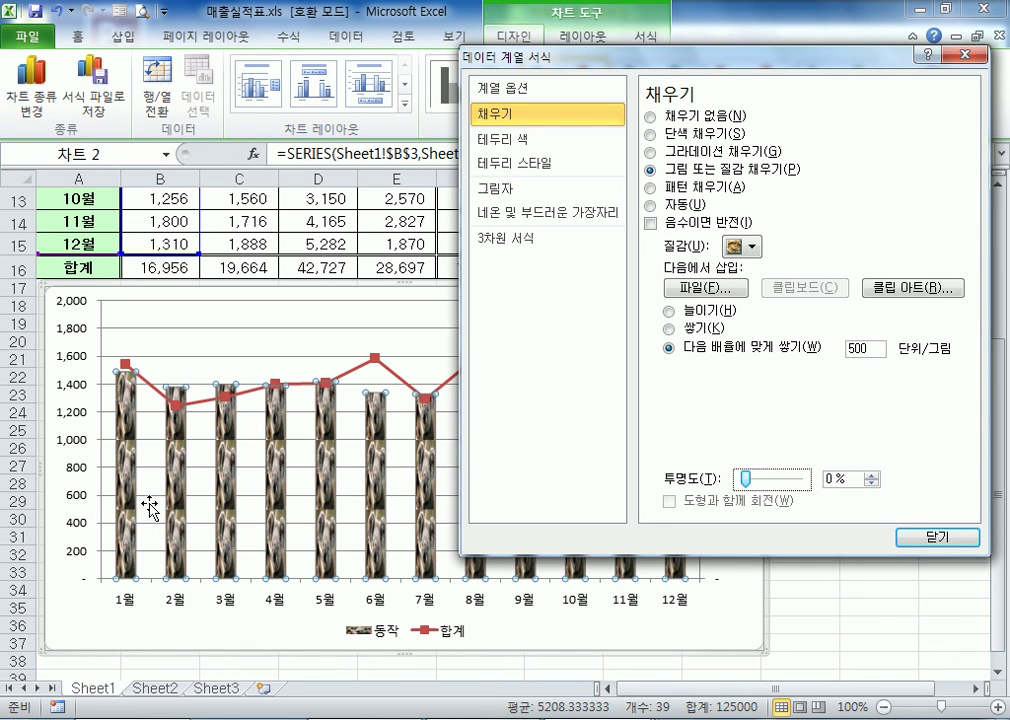
Set the koala picture's stacking scale to 200 units per picture
double_click(860, 349)
text(2)
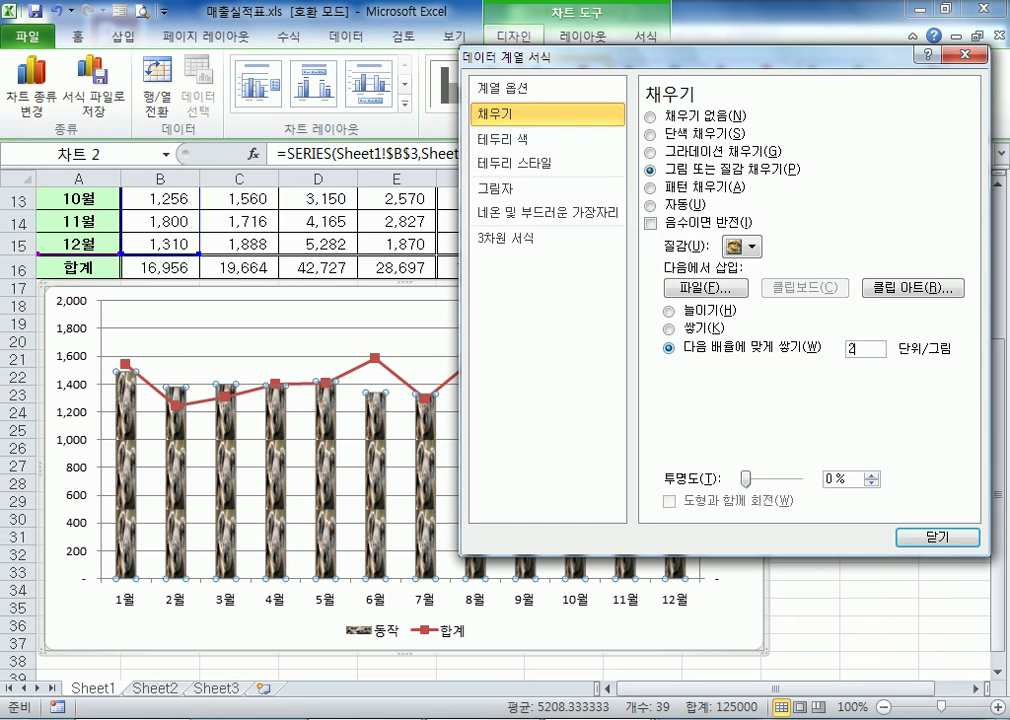
key(Tab)
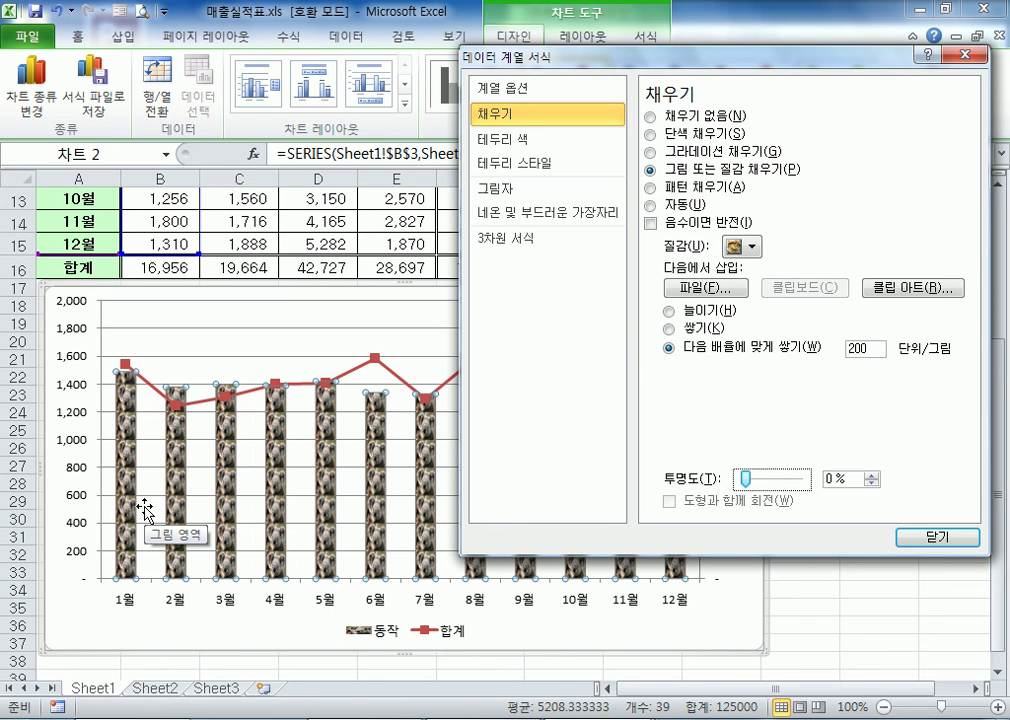
Compare the 늘이기, 쌓기 and 다음 배율에 맞게 쌓기 picture modes, finish on the scaled one, and close the series formatting
click(669, 311)
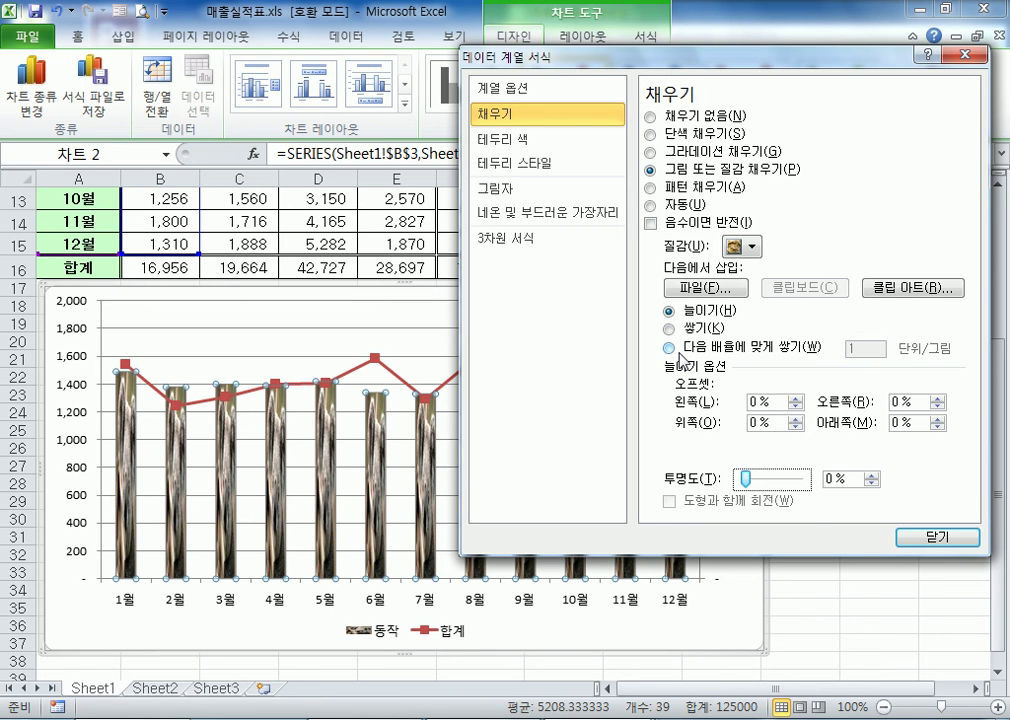
click(700, 330)
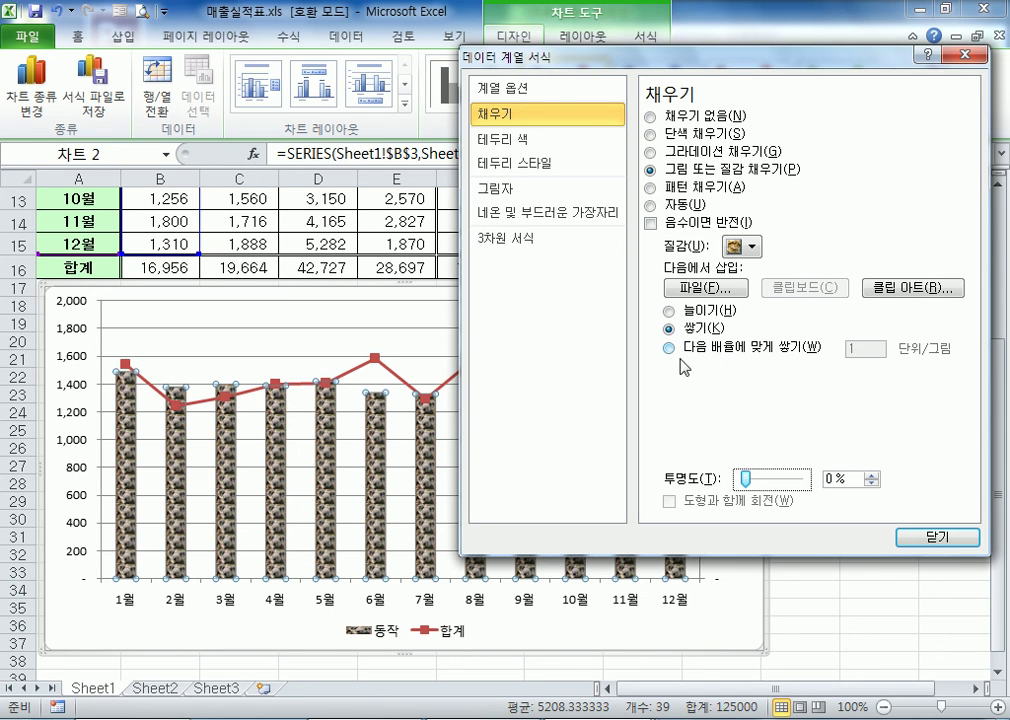
click(700, 354)
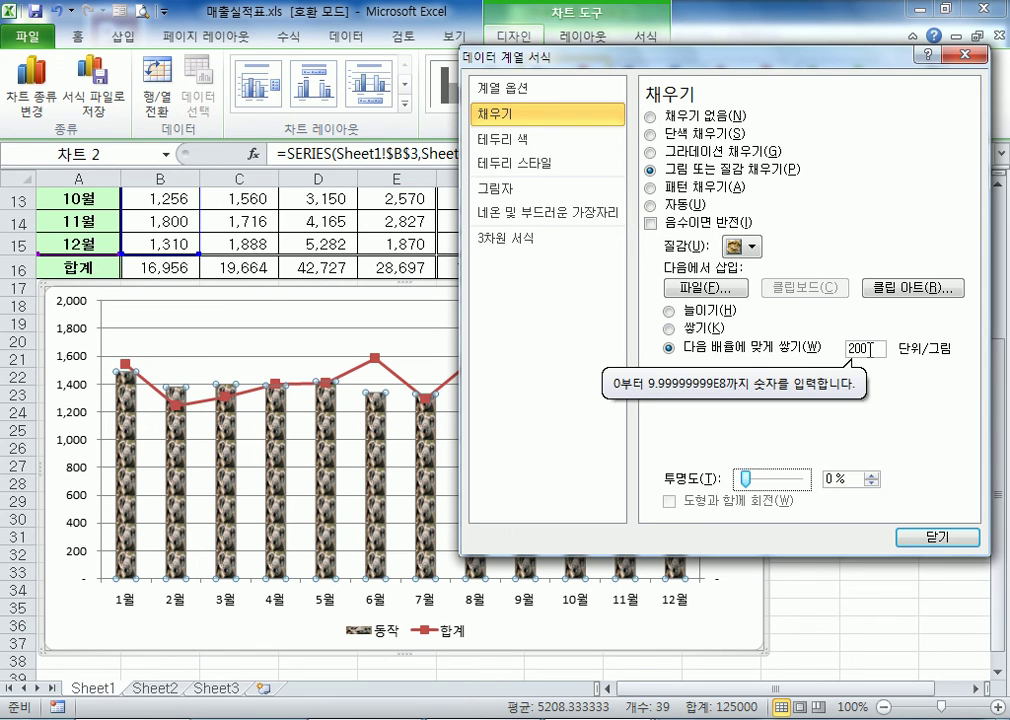
drag(640, 63, 824, 81)
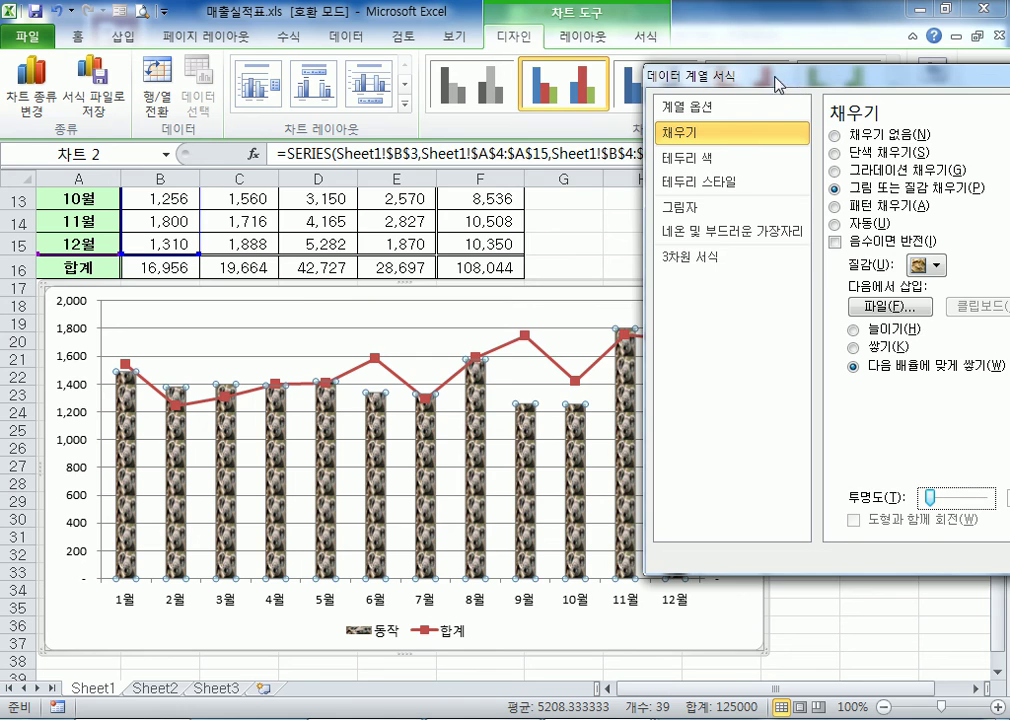
drag(789, 84, 465, 104)
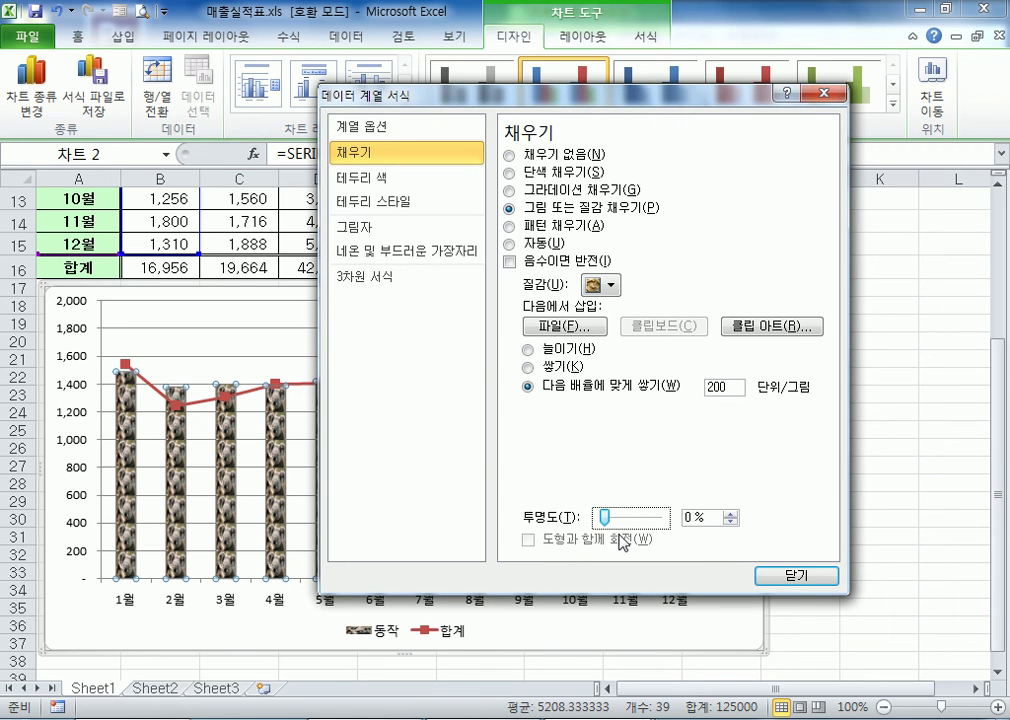
click(795, 577)
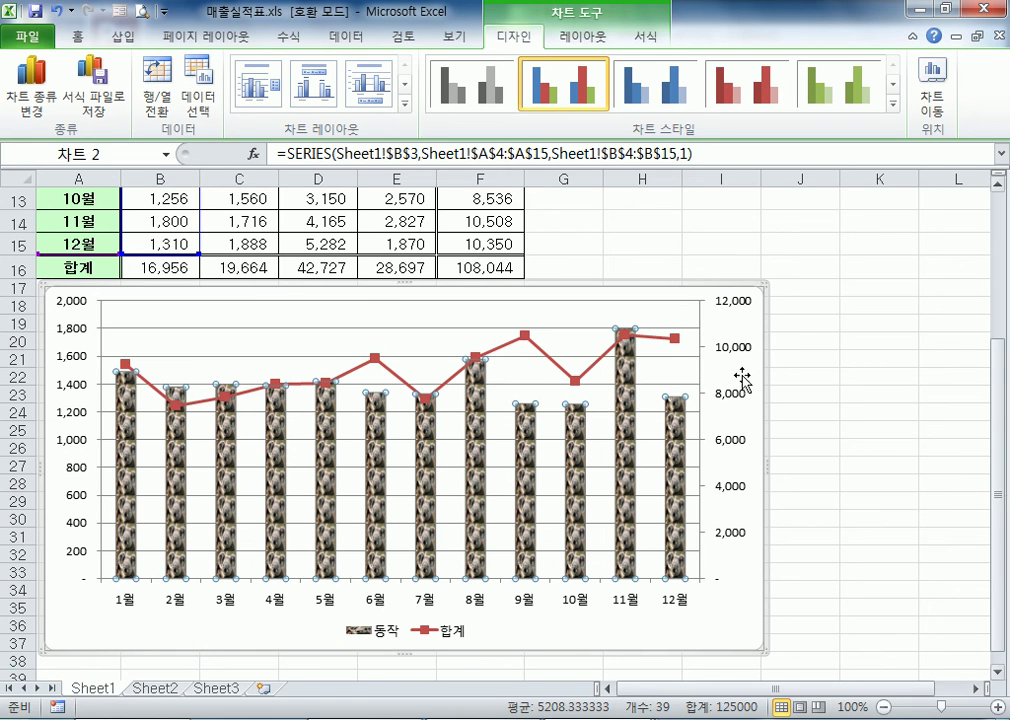
Delete the combination chart of 동작 and 합계 from the sheet
click(890, 412)
click(741, 326)
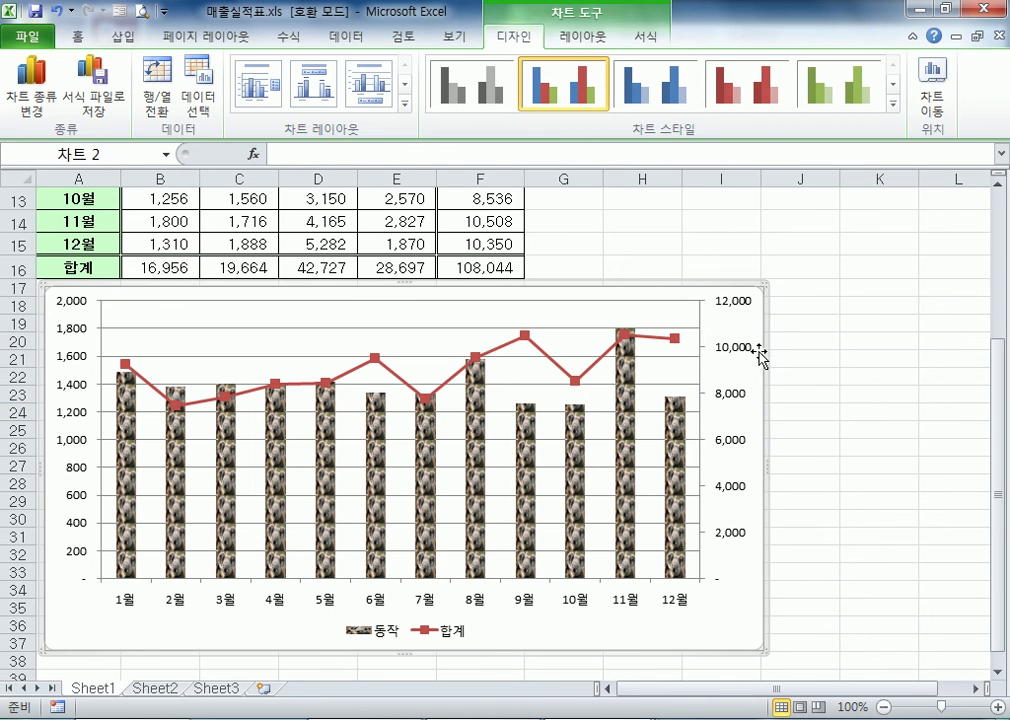
key(Delete)
scroll(760, 338, up, 3)
scroll(760, 338, up, 1)
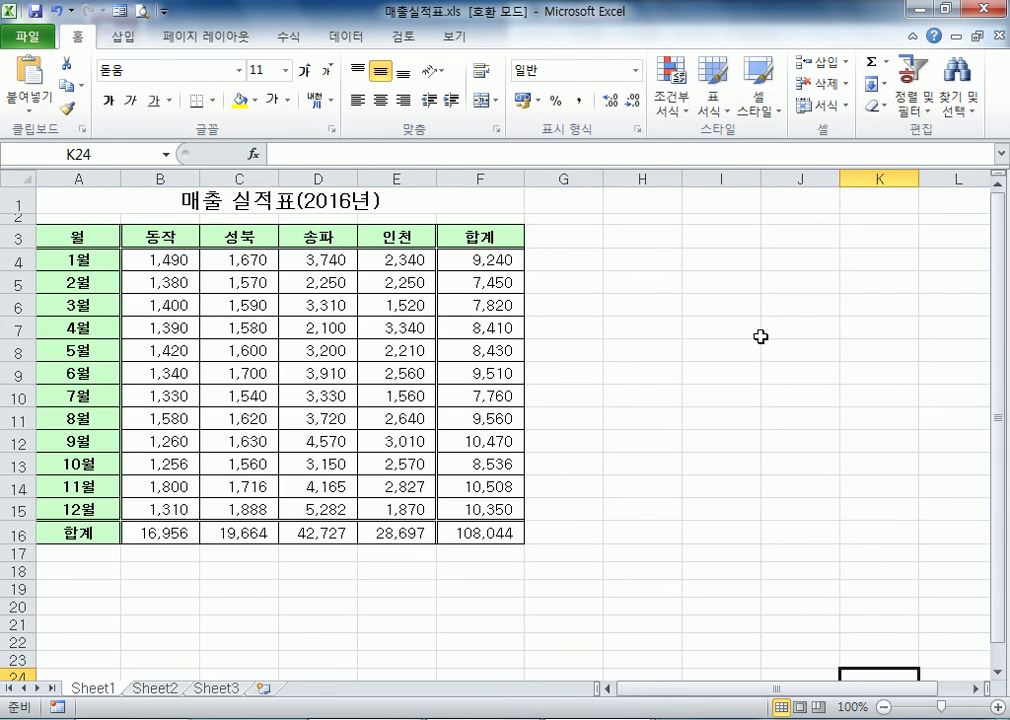
Insert a basic 2-D pie chart from the range A3:E15 and place it over the lower part of the table
drag(80, 236, 398, 510)
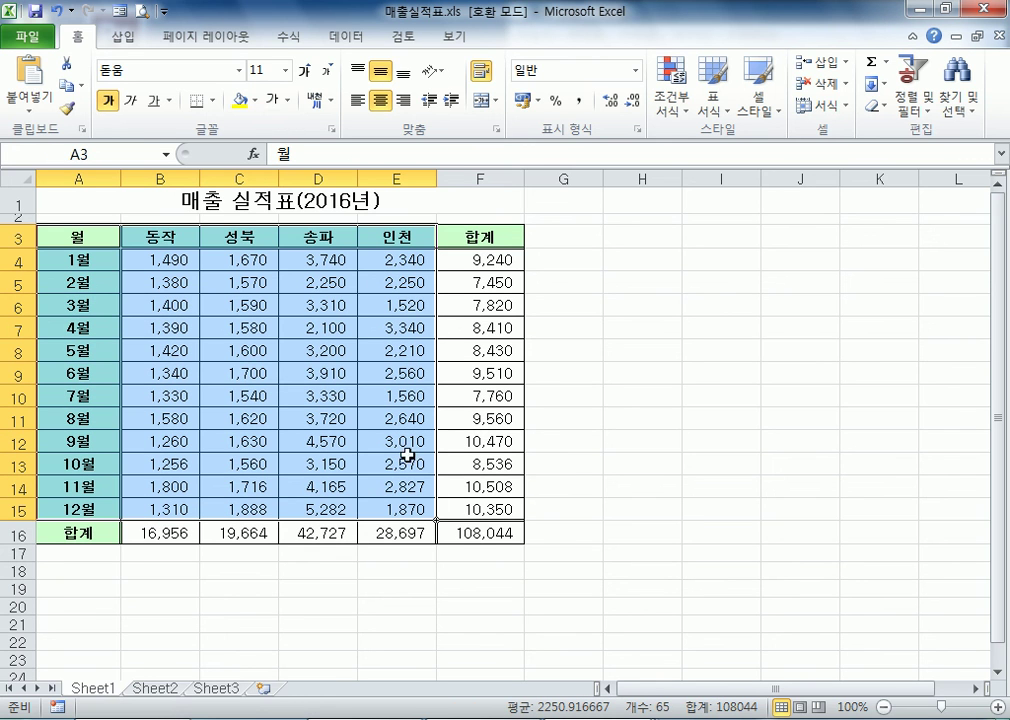
click(134, 45)
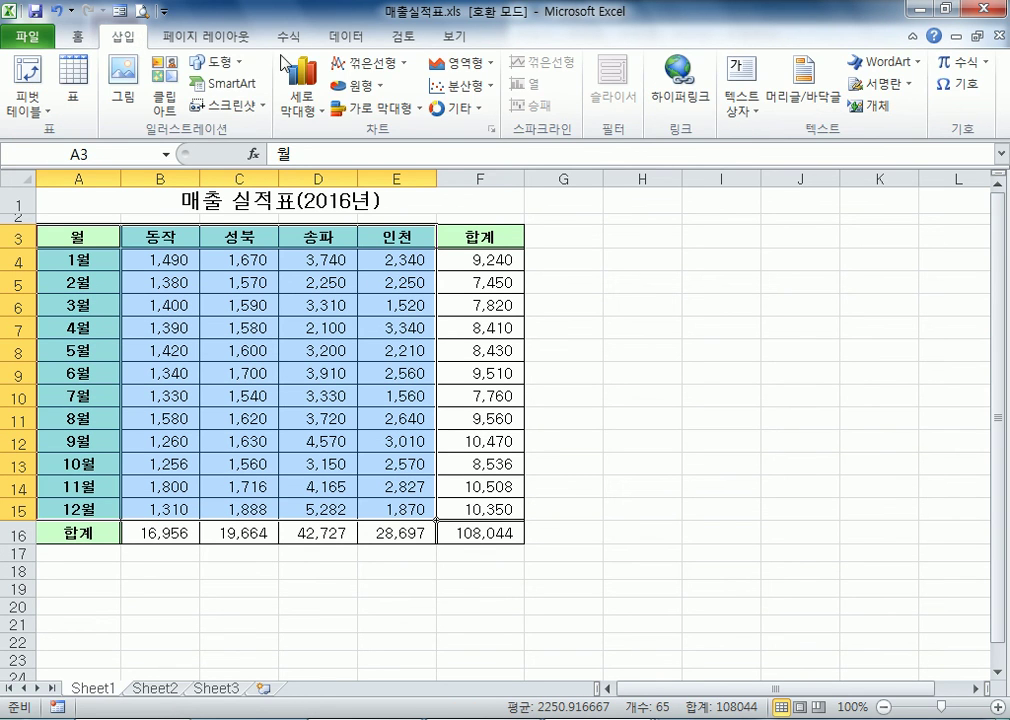
click(367, 92)
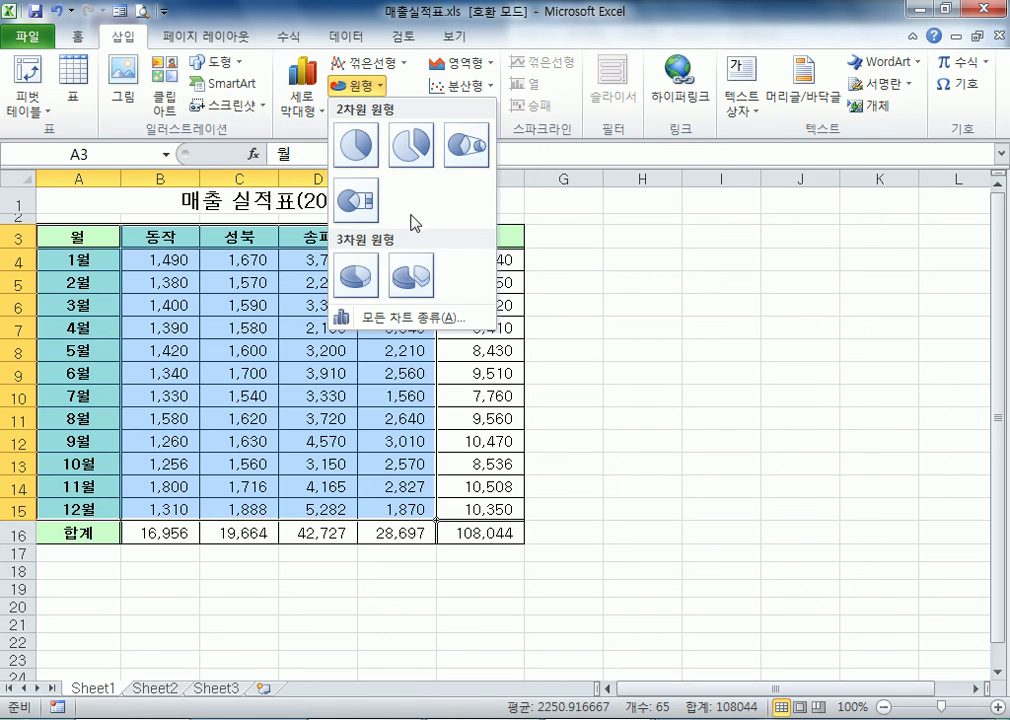
click(356, 145)
drag(681, 341, 717, 401)
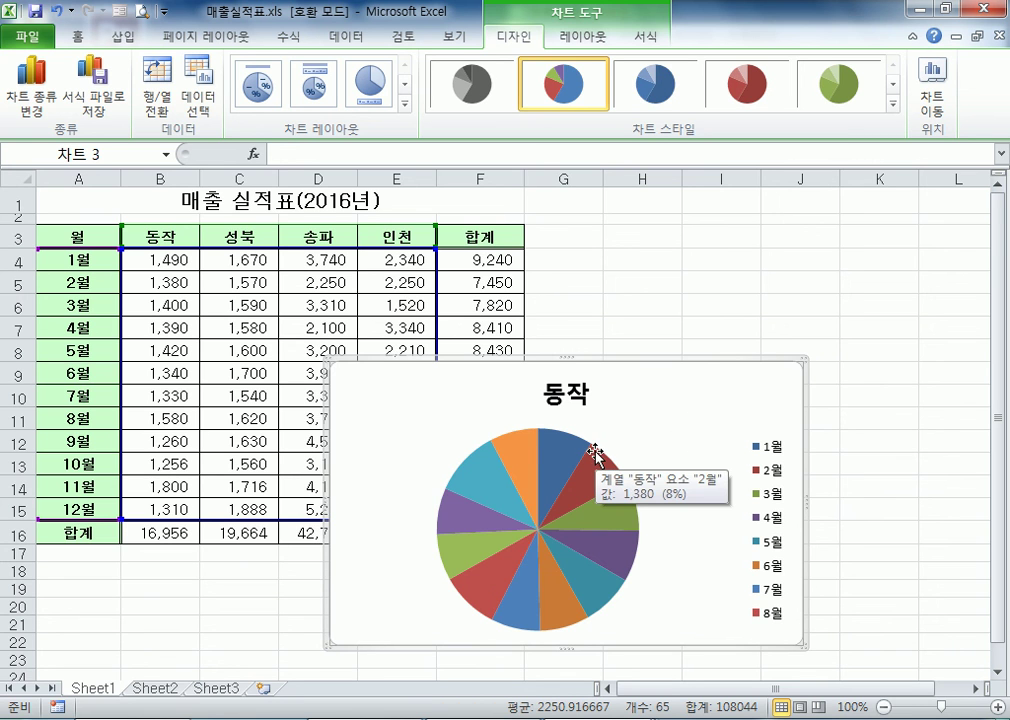
drag(699, 397, 640, 376)
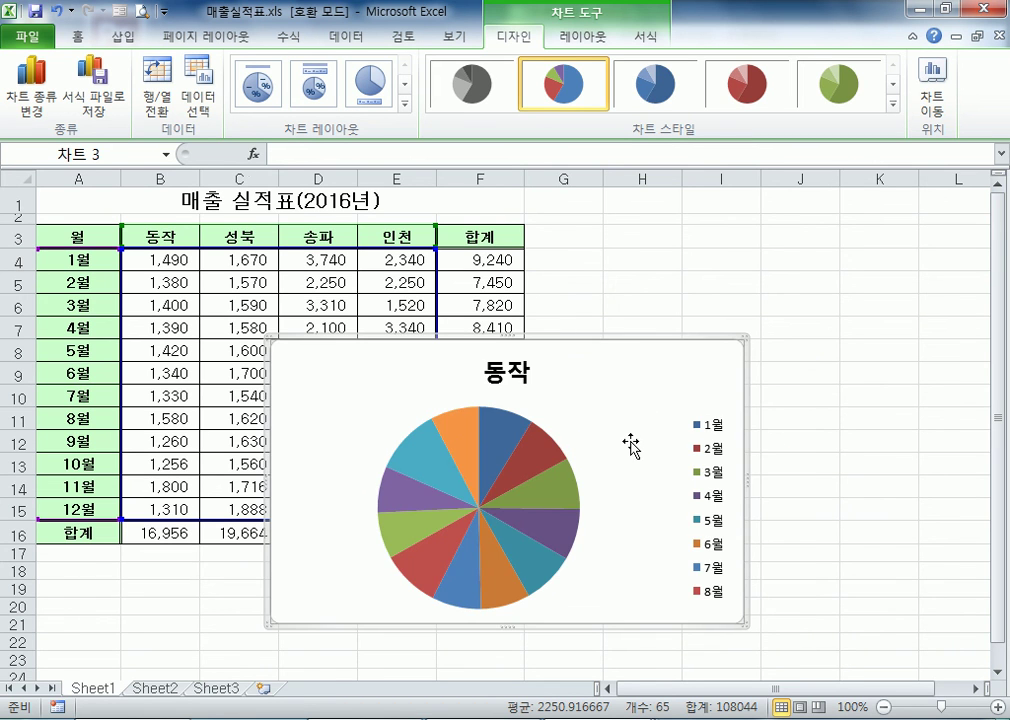
Swap the pie chart's rows and columns to plot 1월, and swap them back to 동작
click(162, 106)
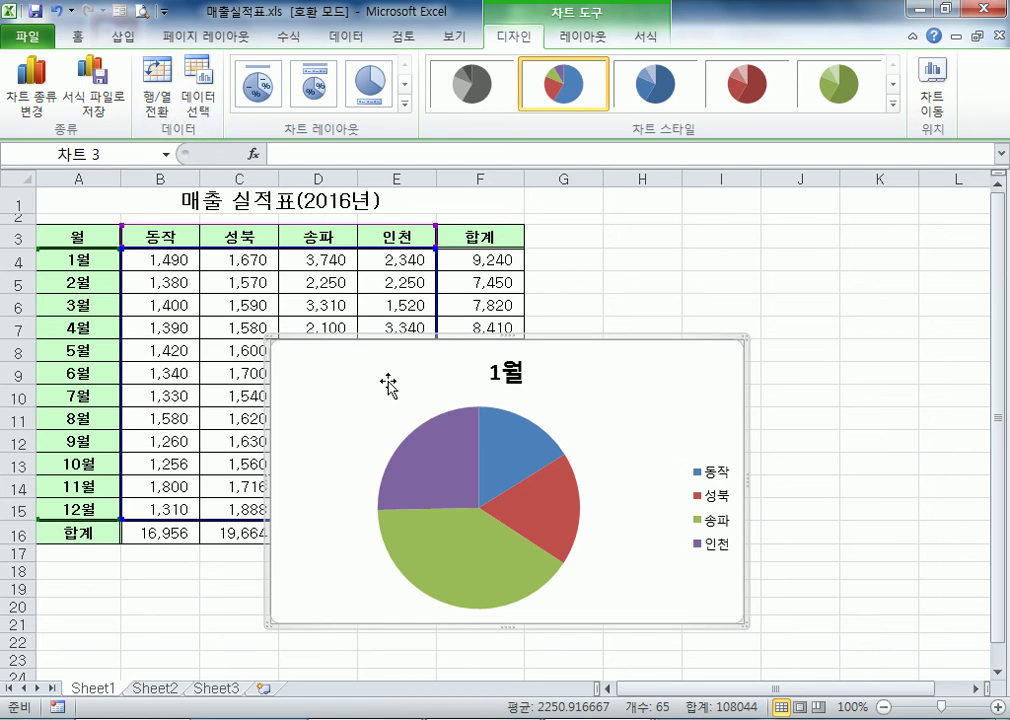
click(170, 88)
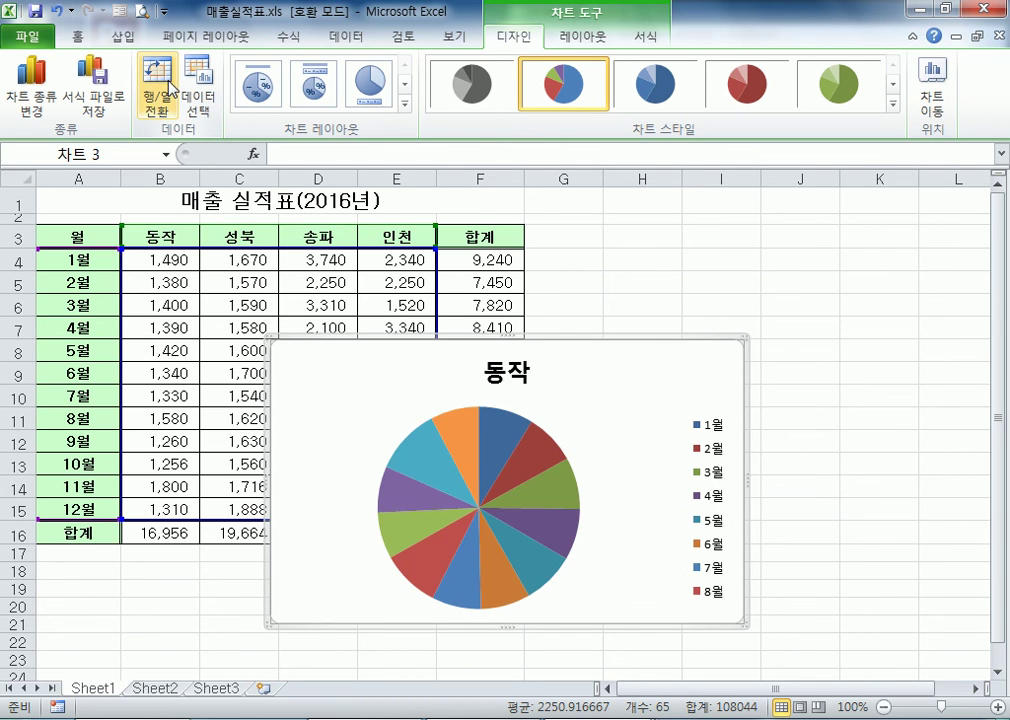
key(Escape)
Delete the pie chart and insert a new basic 2-D pie chart from the same range A3:E15
click(727, 378)
key(Delete)
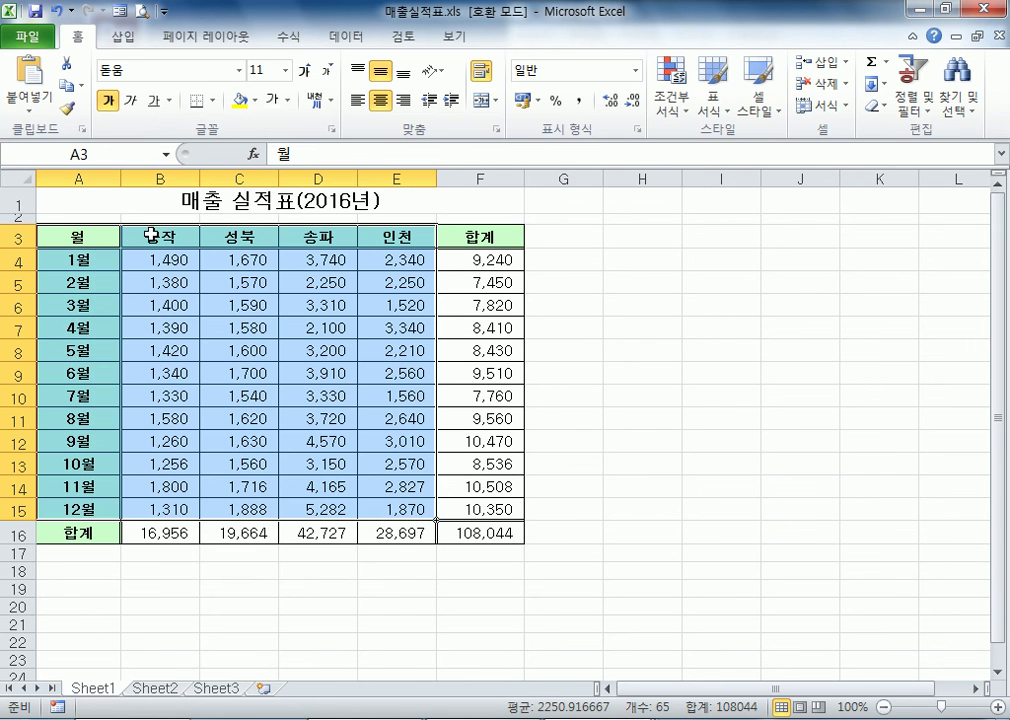
click(118, 37)
click(352, 86)
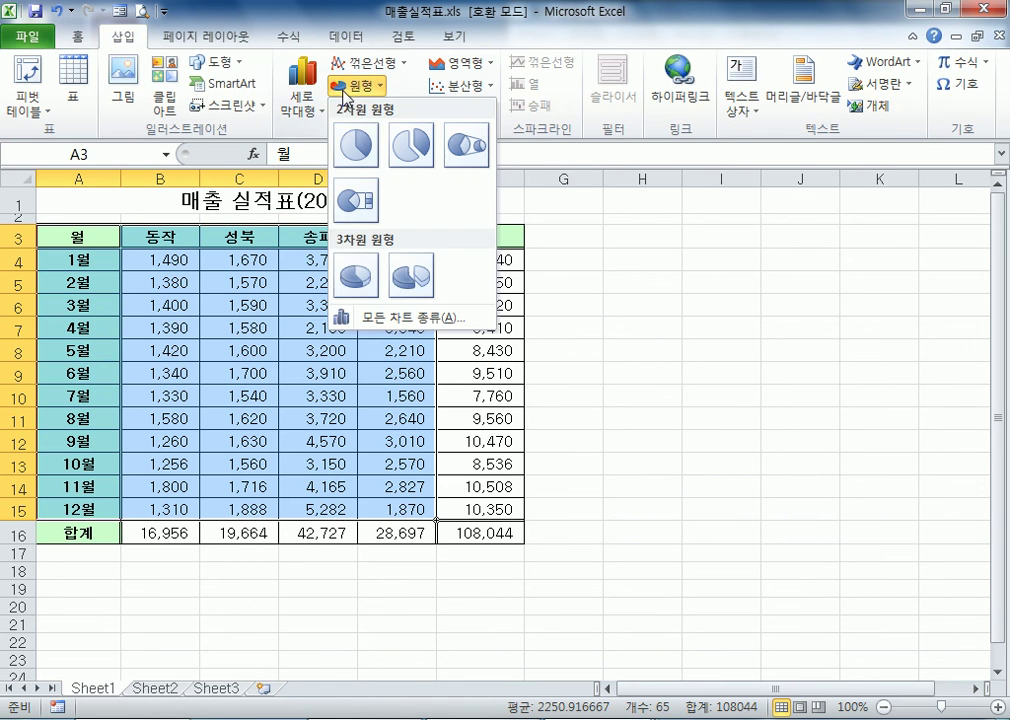
click(357, 146)
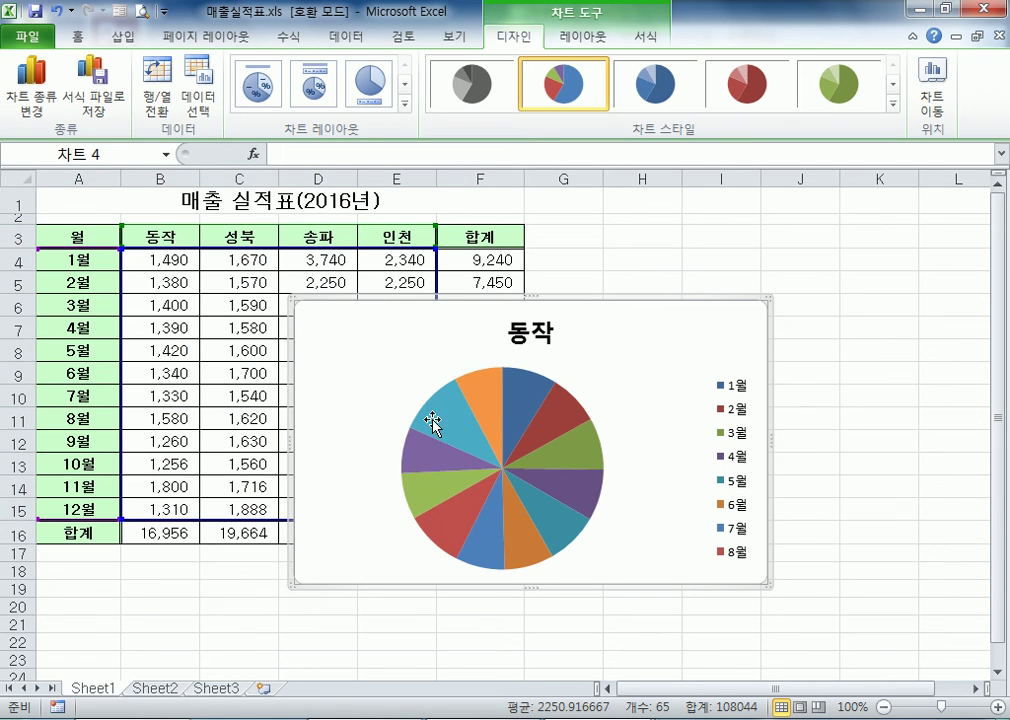
Mark the 동작 source cells by month, and the branch source cells for 1월 in A3:E4, to compare the pie's possible series
drag(79, 232, 154, 502)
drag(80, 236, 420, 263)
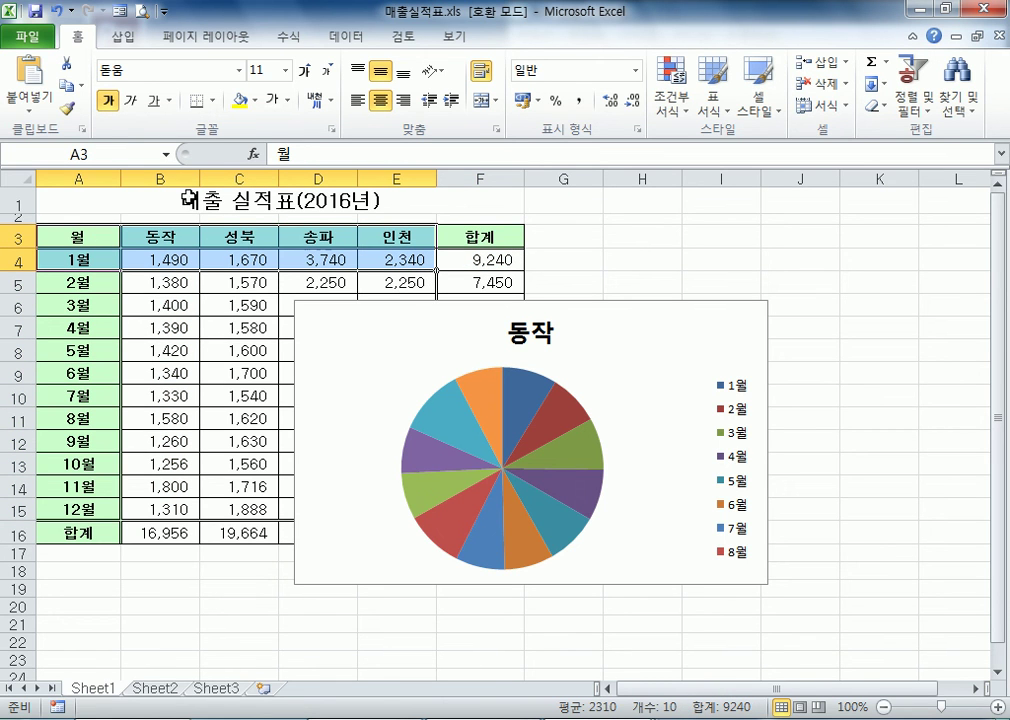
Swap the new pie chart's rows and columns and swap them back to the 동작 series
click(346, 352)
double_click(346, 352)
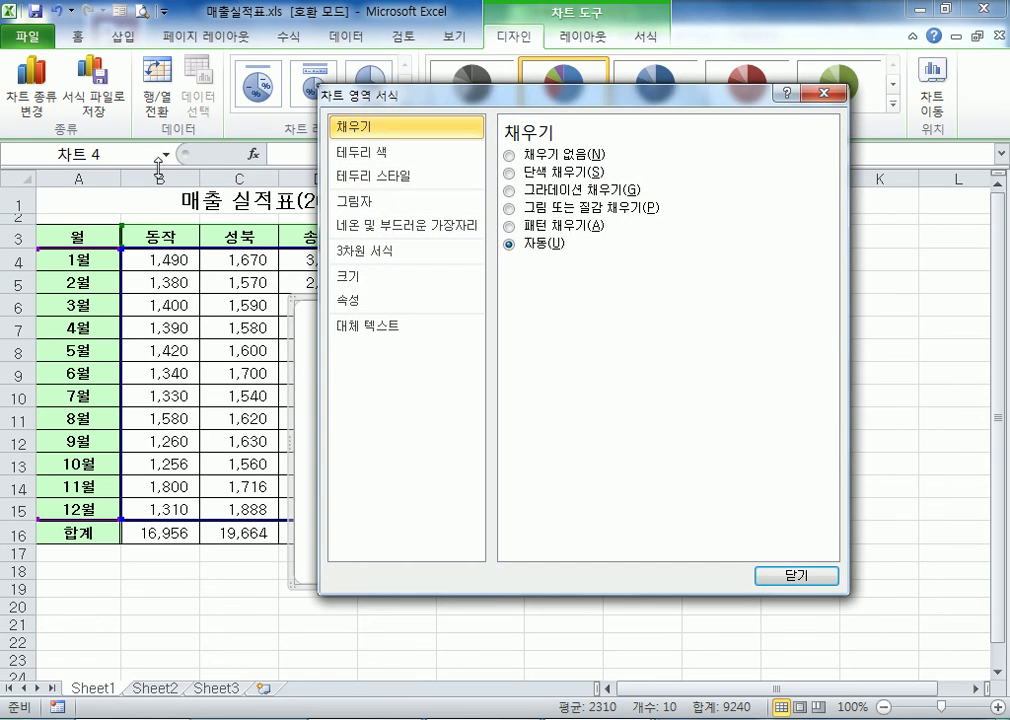
click(827, 97)
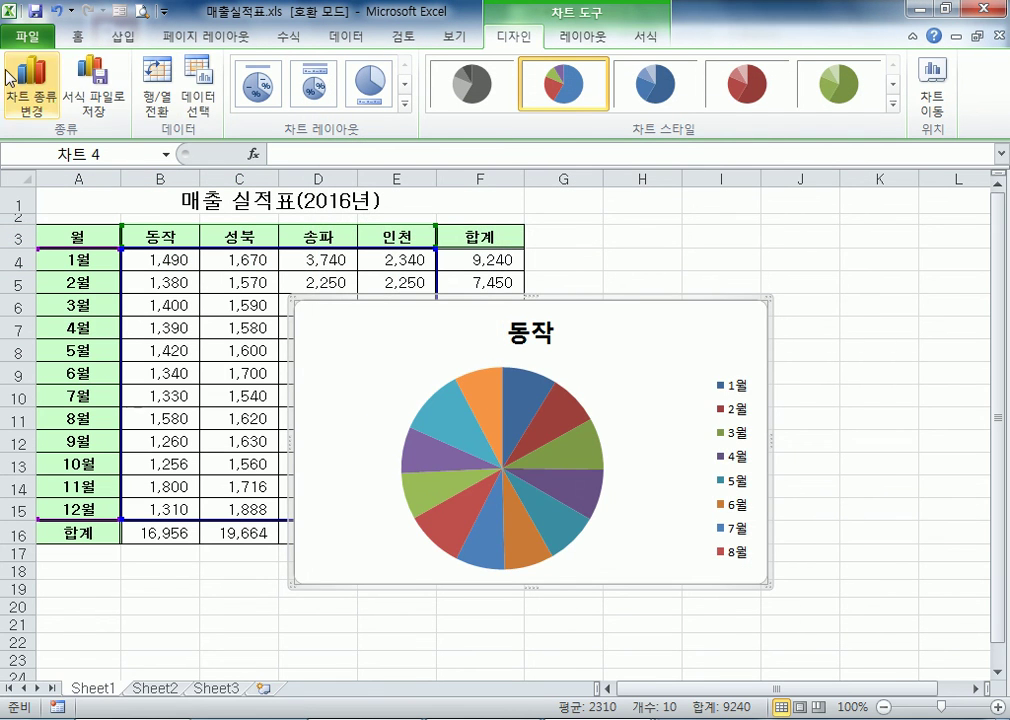
click(146, 82)
click(146, 82)
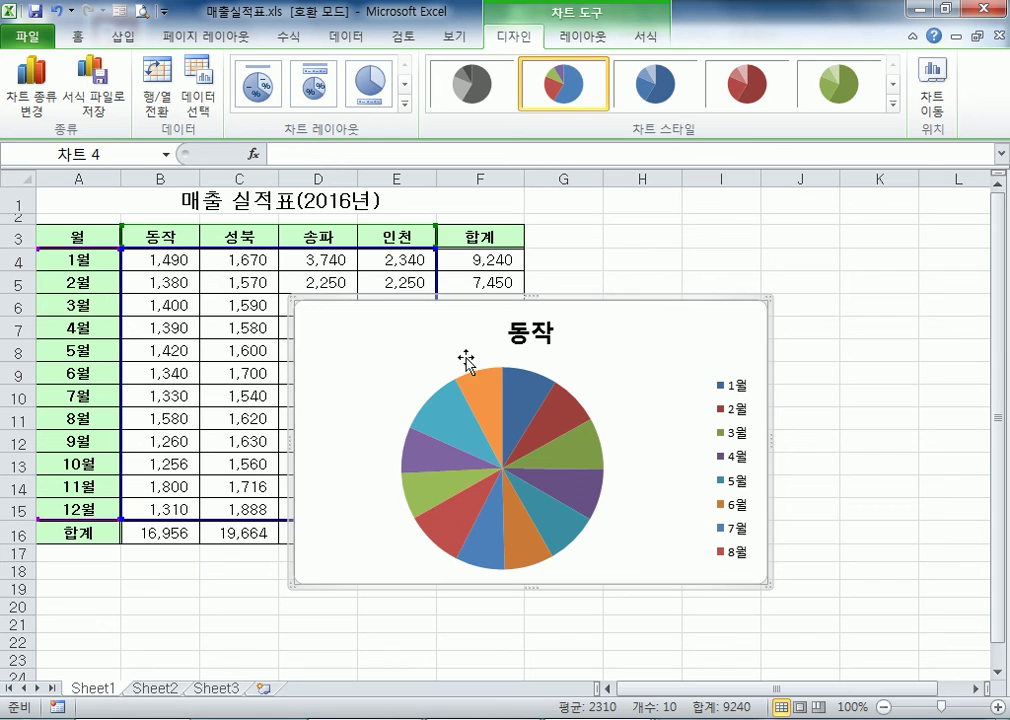
View the doughnut (도넛형) chart types offered for the pie chart and cancel the chart type change
click(24, 100)
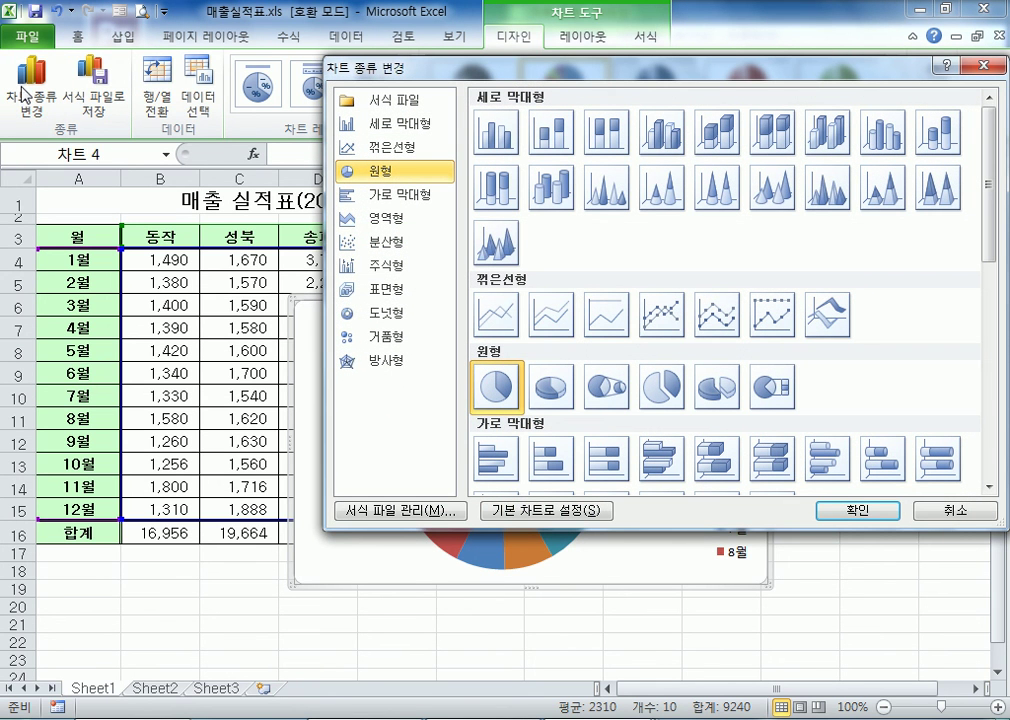
click(408, 315)
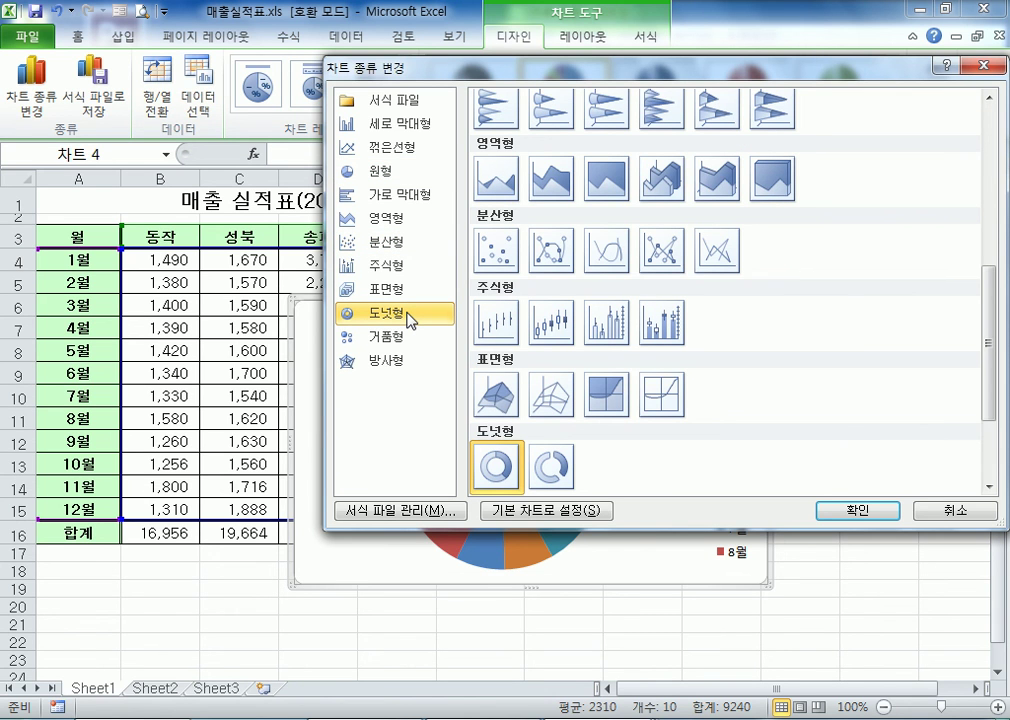
key(Escape)
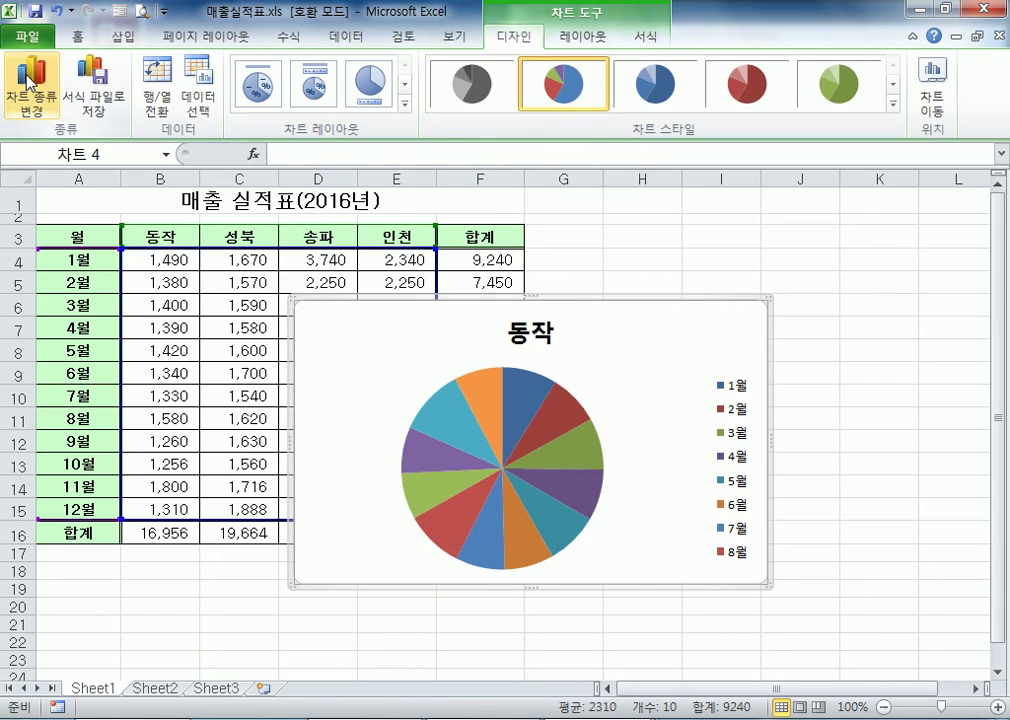
Change the pie chart to the basic doughnut (도넛형) type, and swap its rows and columns and back
click(28, 88)
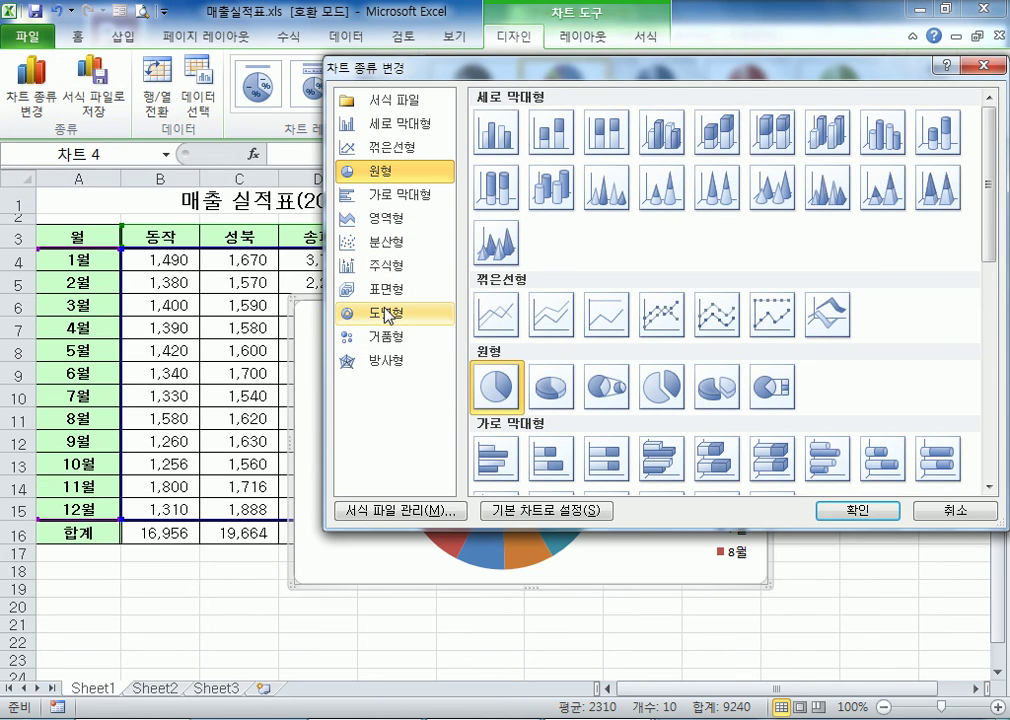
click(388, 315)
click(856, 510)
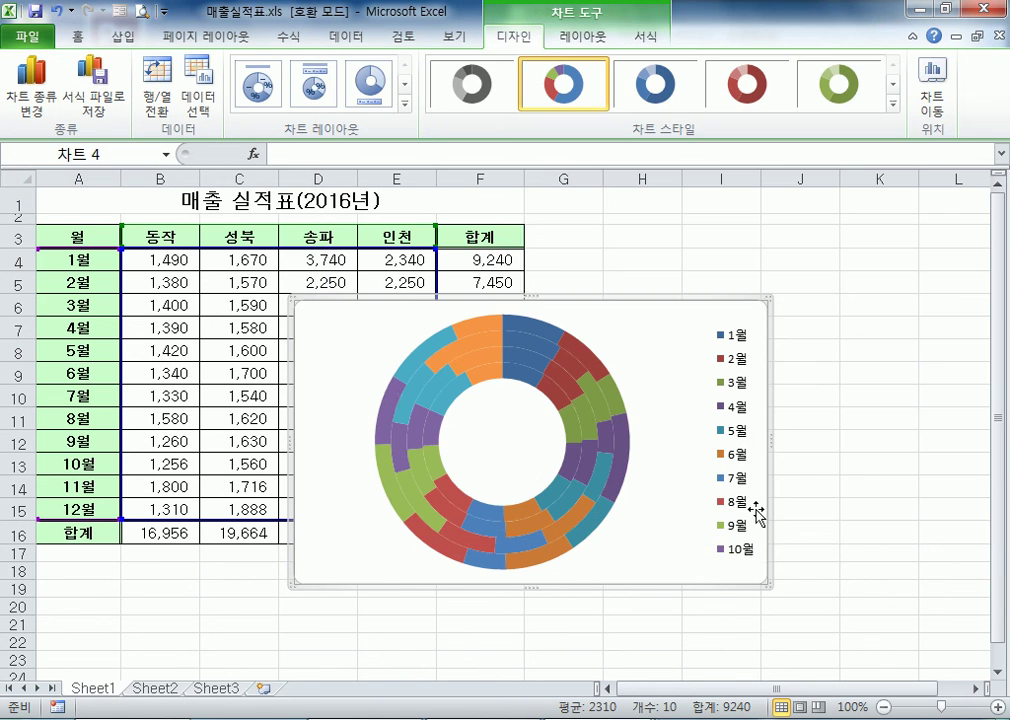
click(163, 96)
click(165, 100)
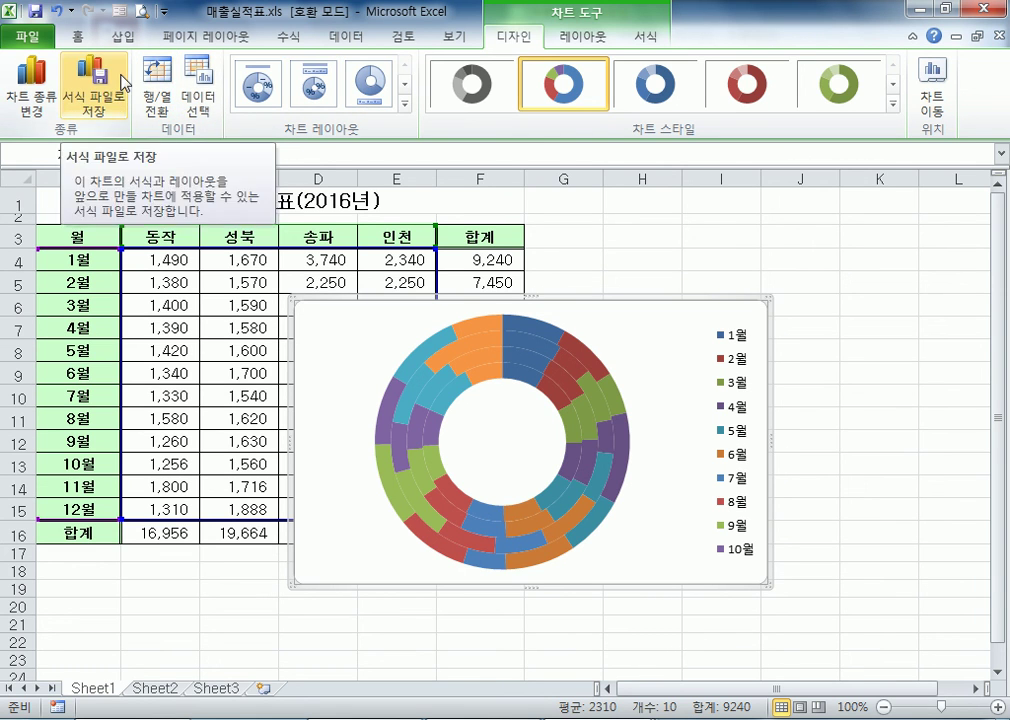
Try to change the doughnut chart to the high-low-close stock (주식형) type
click(47, 68)
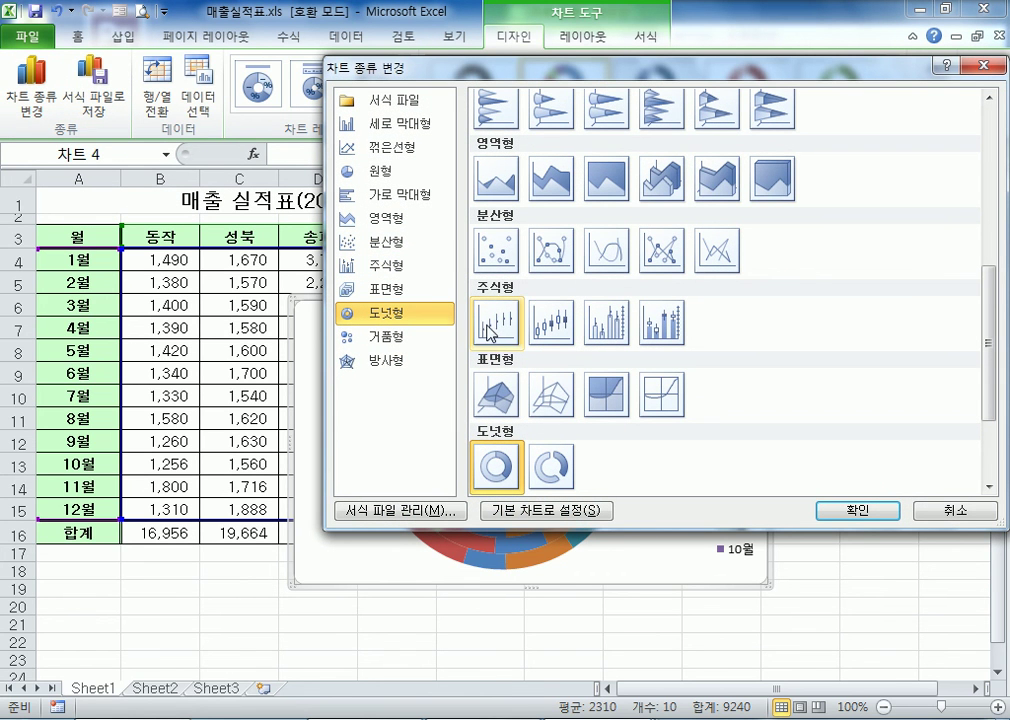
click(497, 255)
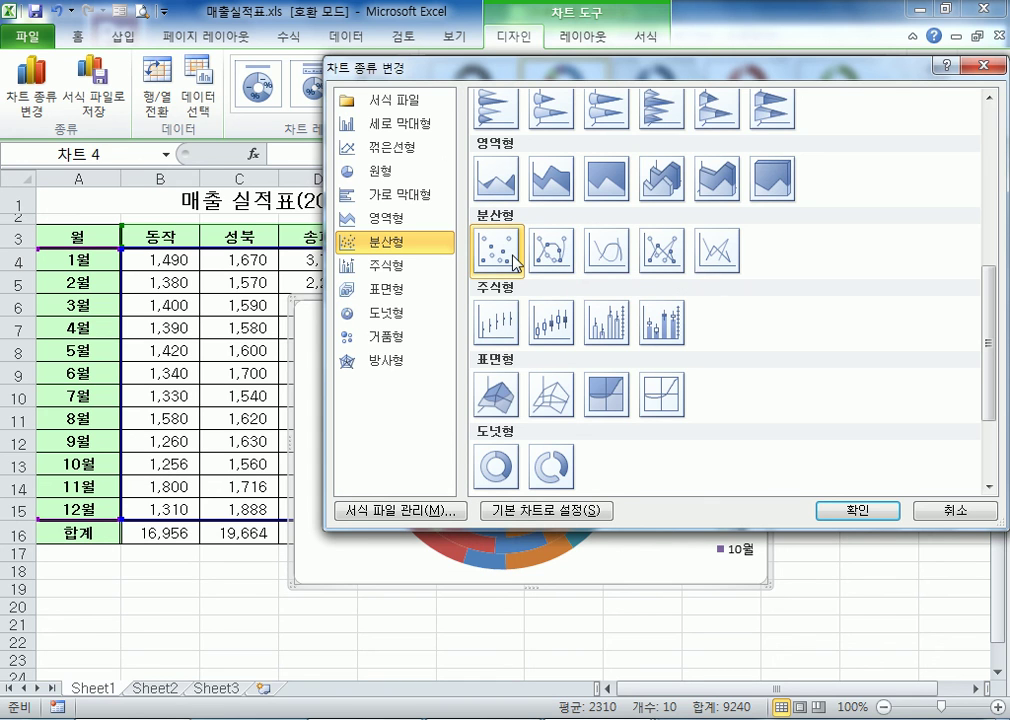
click(376, 265)
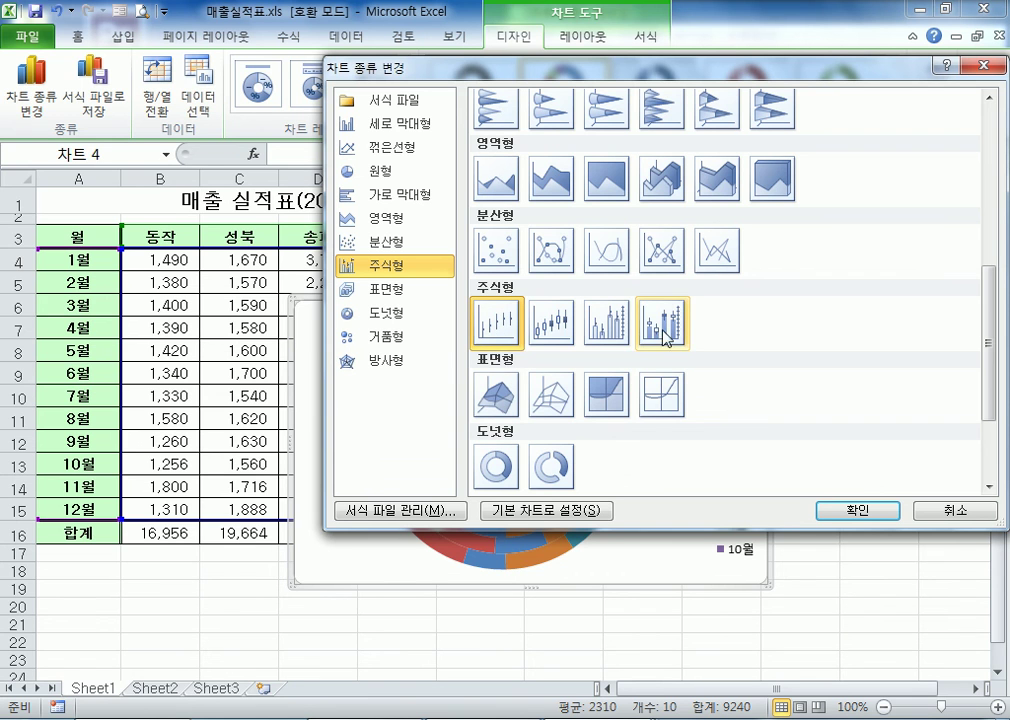
click(651, 338)
click(503, 340)
click(857, 510)
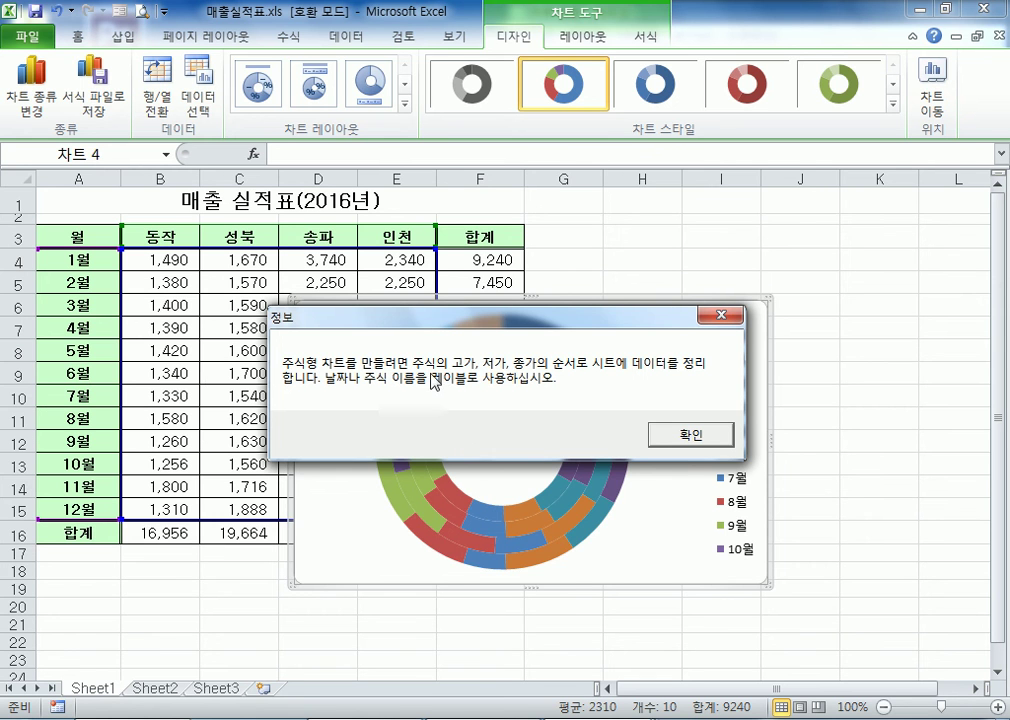
key(Return)
key(Escape)
Select the range A3:D15 and delete the doughnut chart covering the table
drag(86, 236, 314, 507)
click(663, 330)
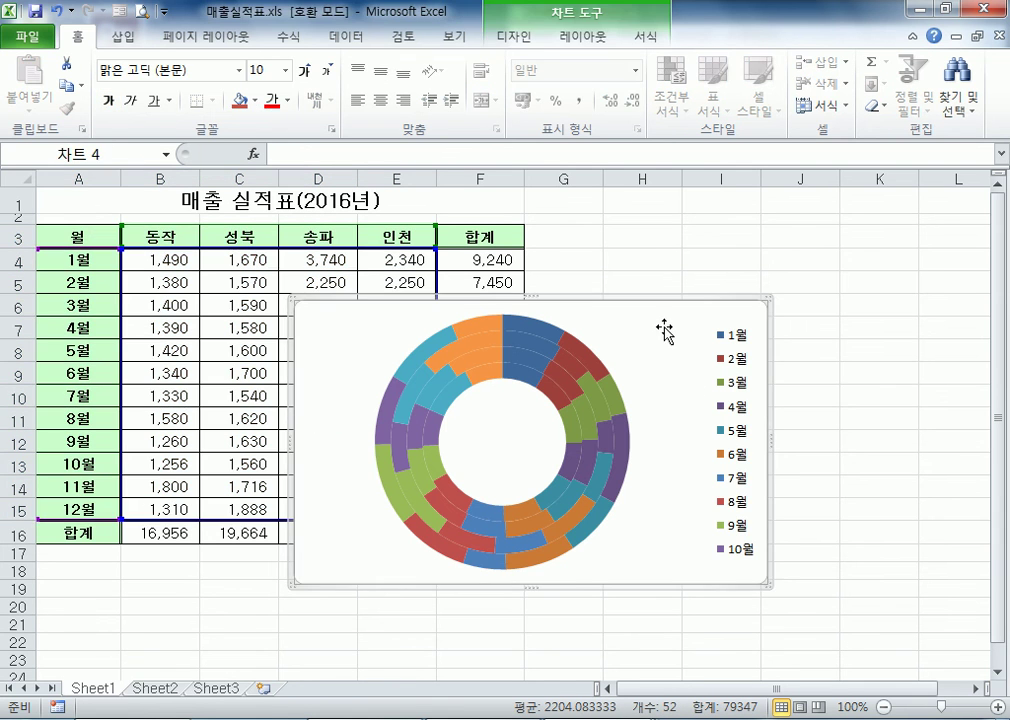
key(Delete)
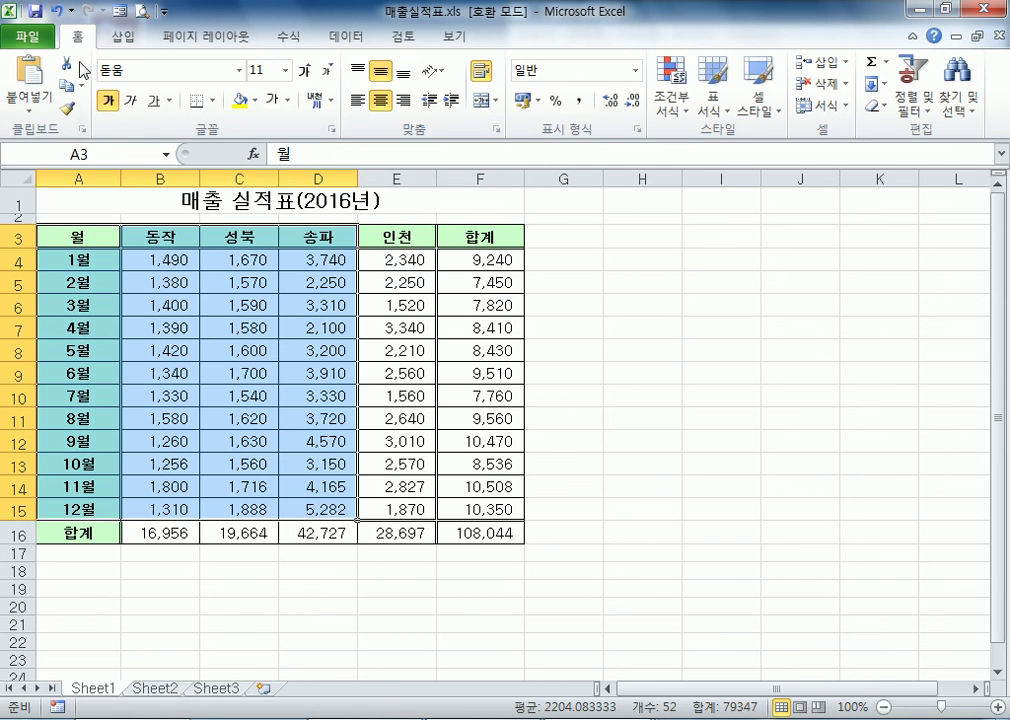
Insert a high-low-close stock (주식형) chart from the selected range A3:D15 and delete it again
click(117, 38)
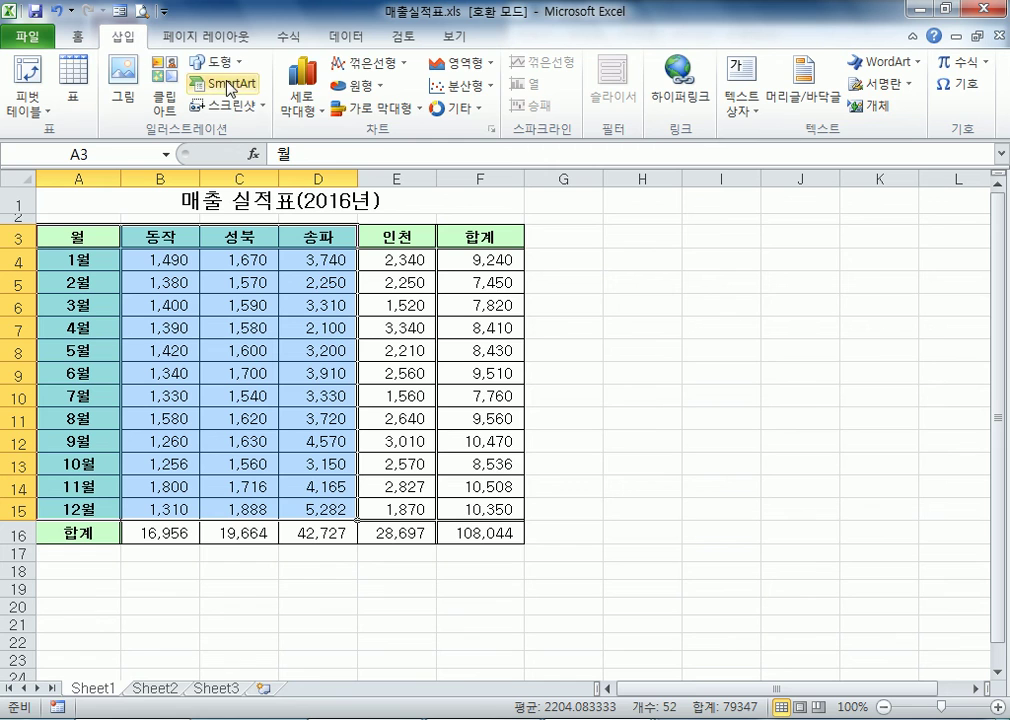
click(462, 108)
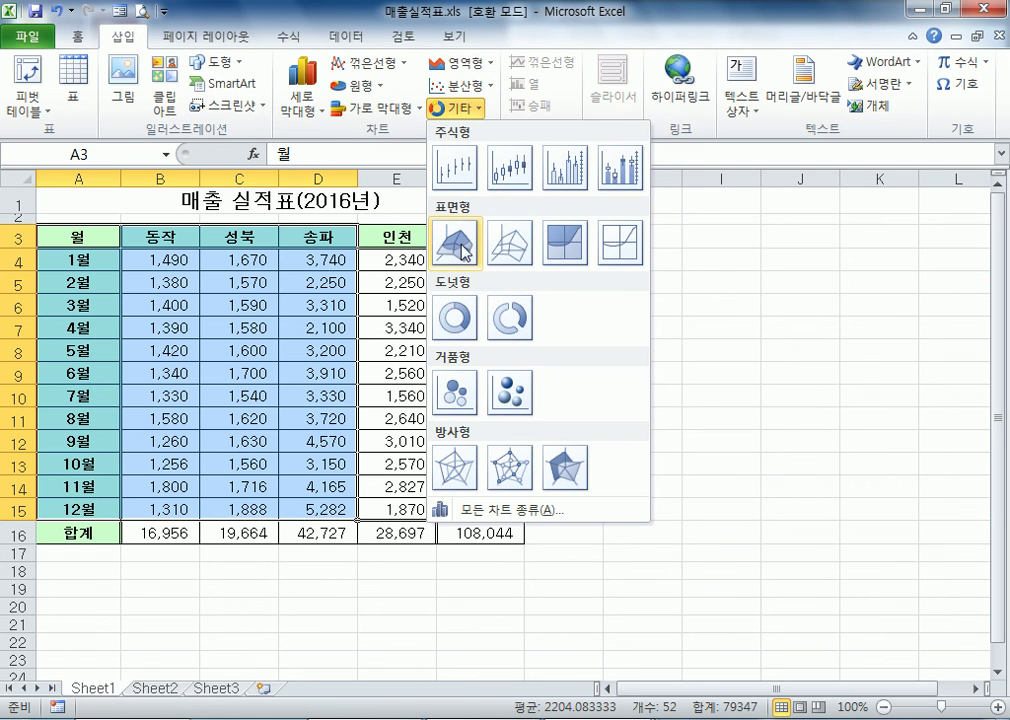
click(460, 167)
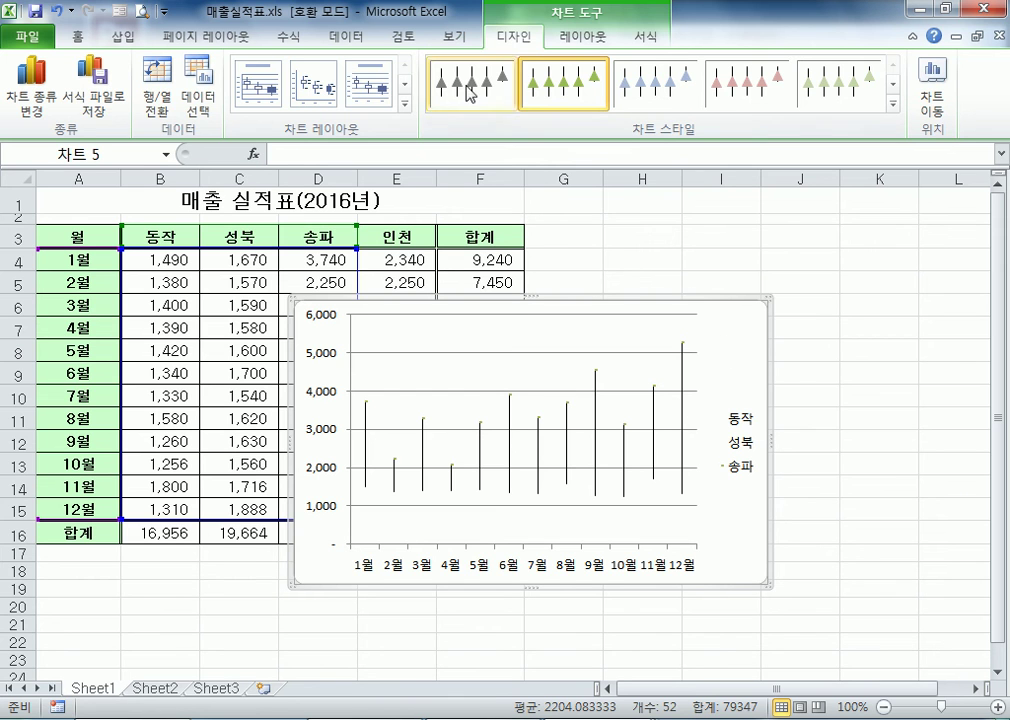
click(299, 80)
key(Delete)
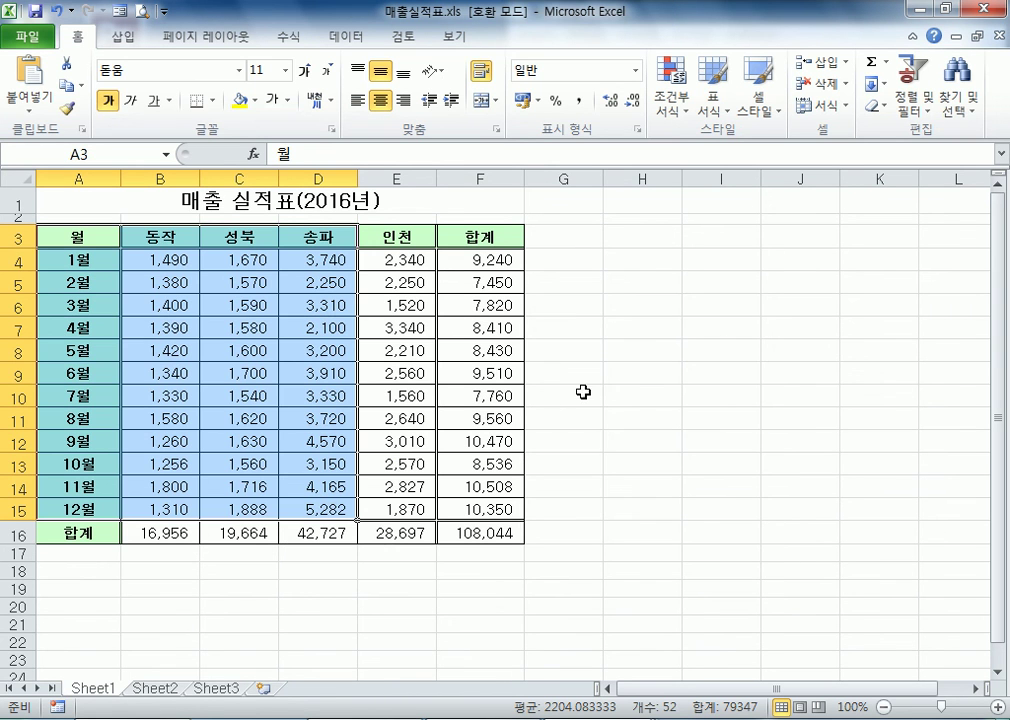
click(142, 277)
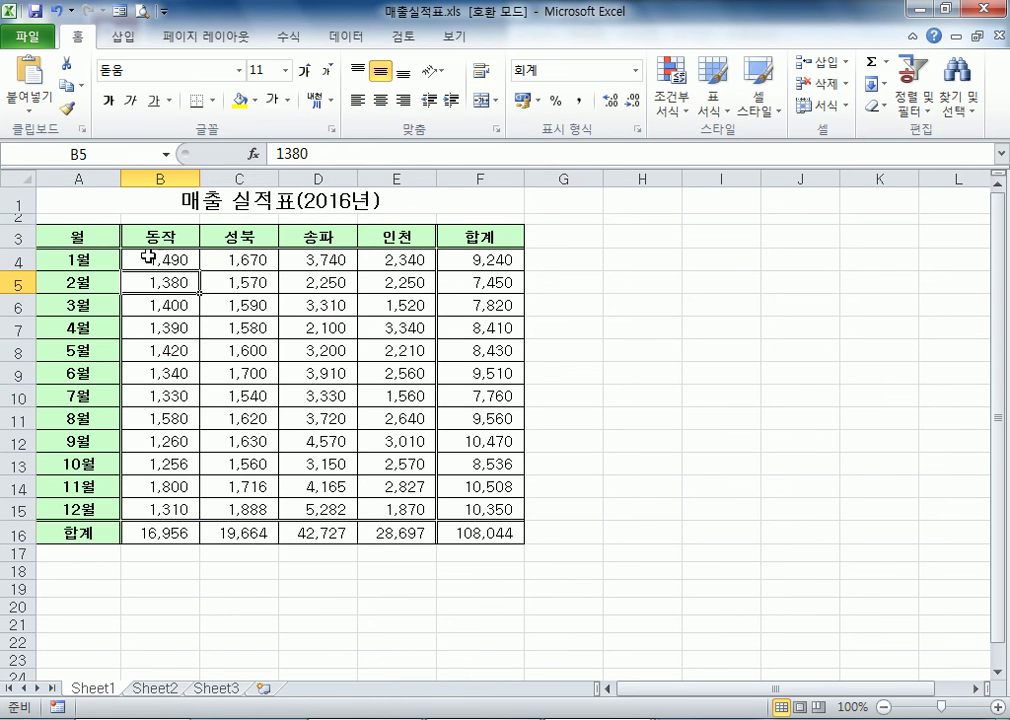
click(123, 37)
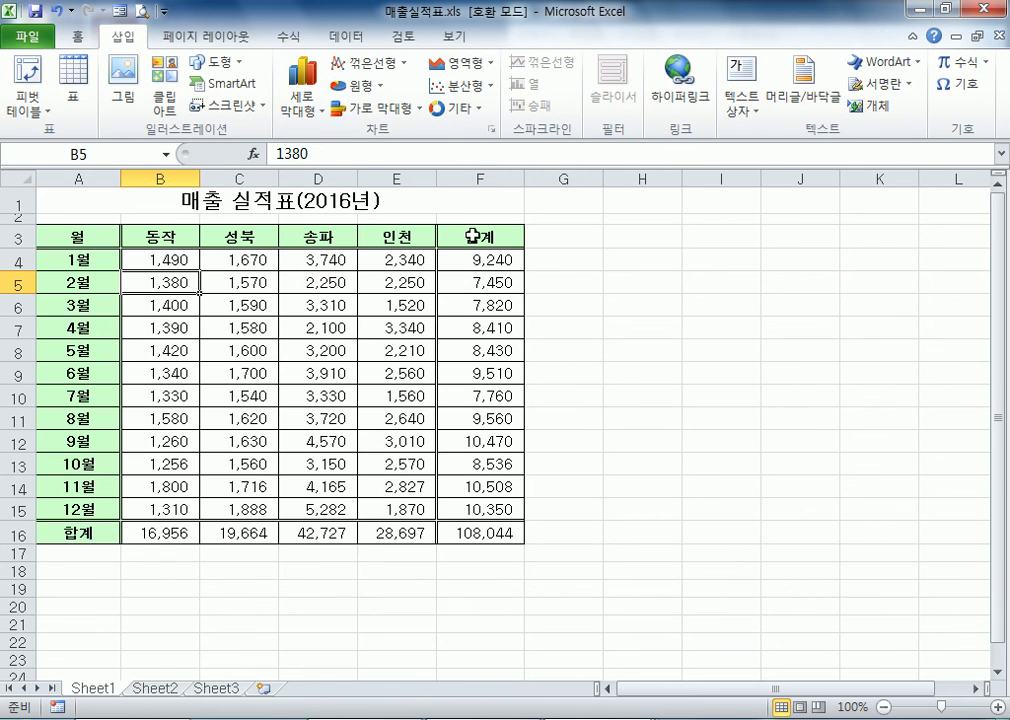
click(584, 374)
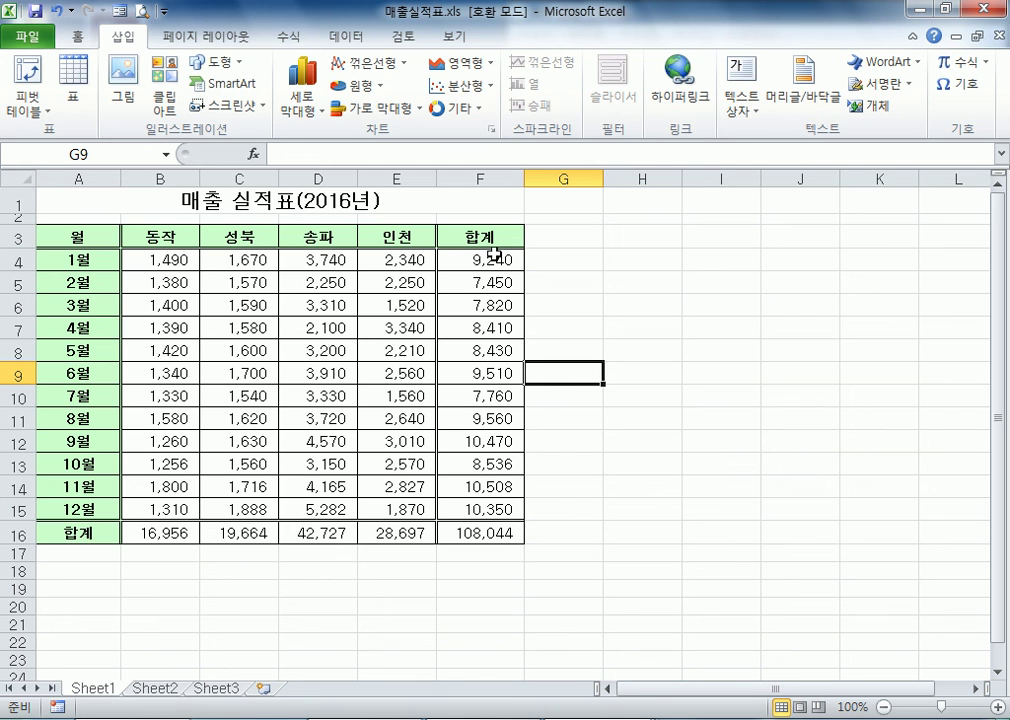
Mark the monthly 합계 values in F4:F15 and the data from A3 to row 15 to examine the chart source
drag(496, 258, 486, 500)
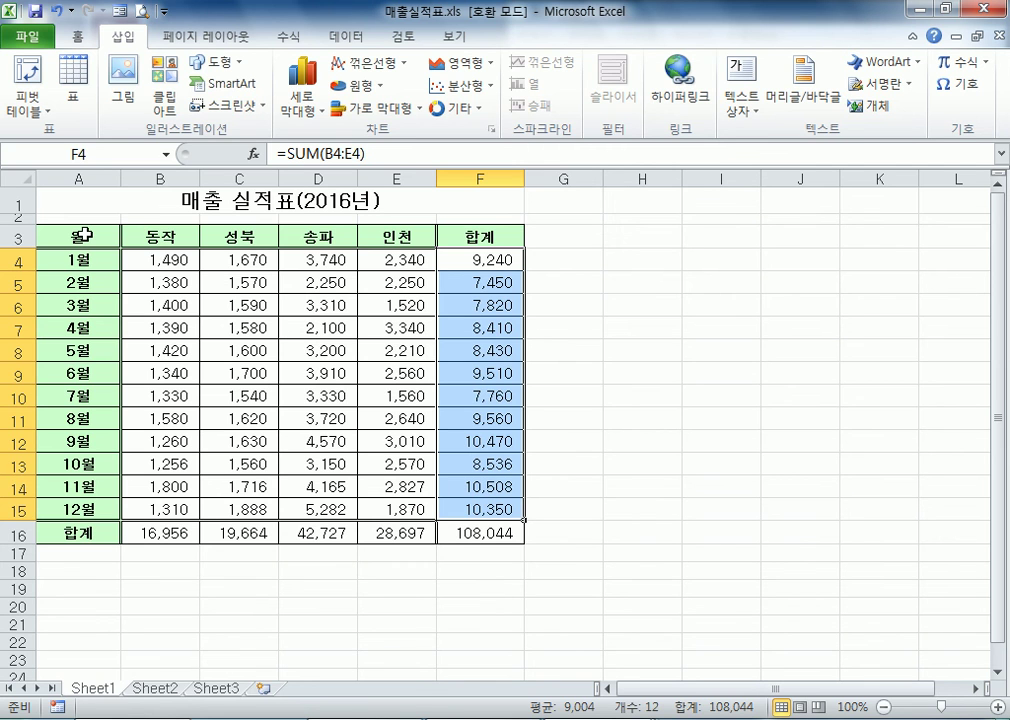
drag(83, 235, 537, 506)
click(563, 256)
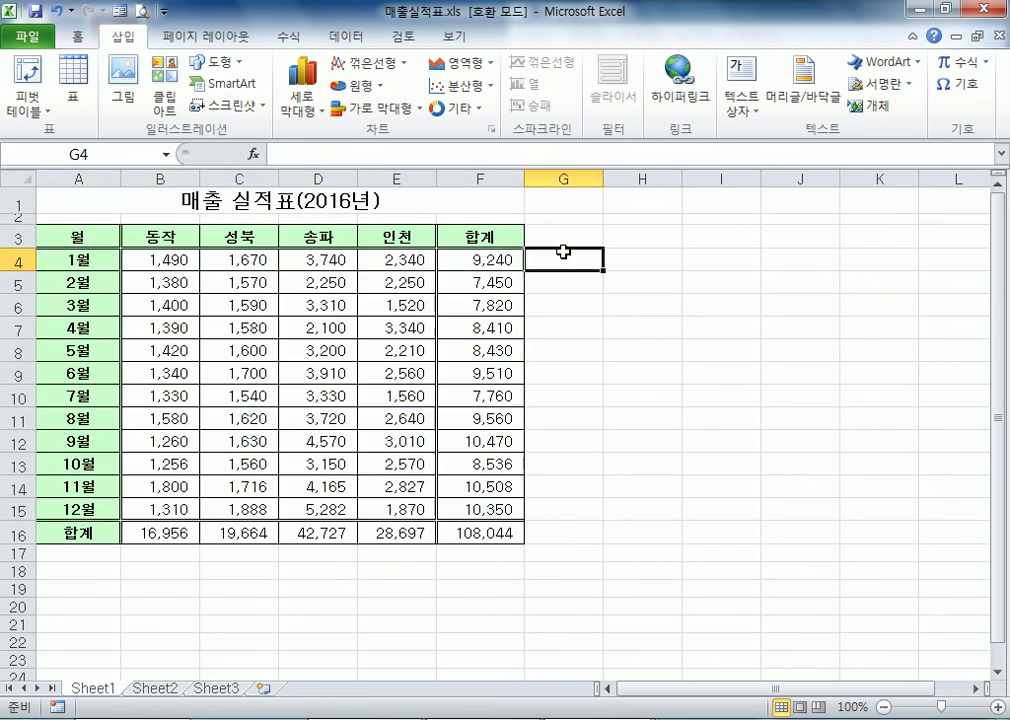
click(468, 261)
drag(468, 261, 543, 504)
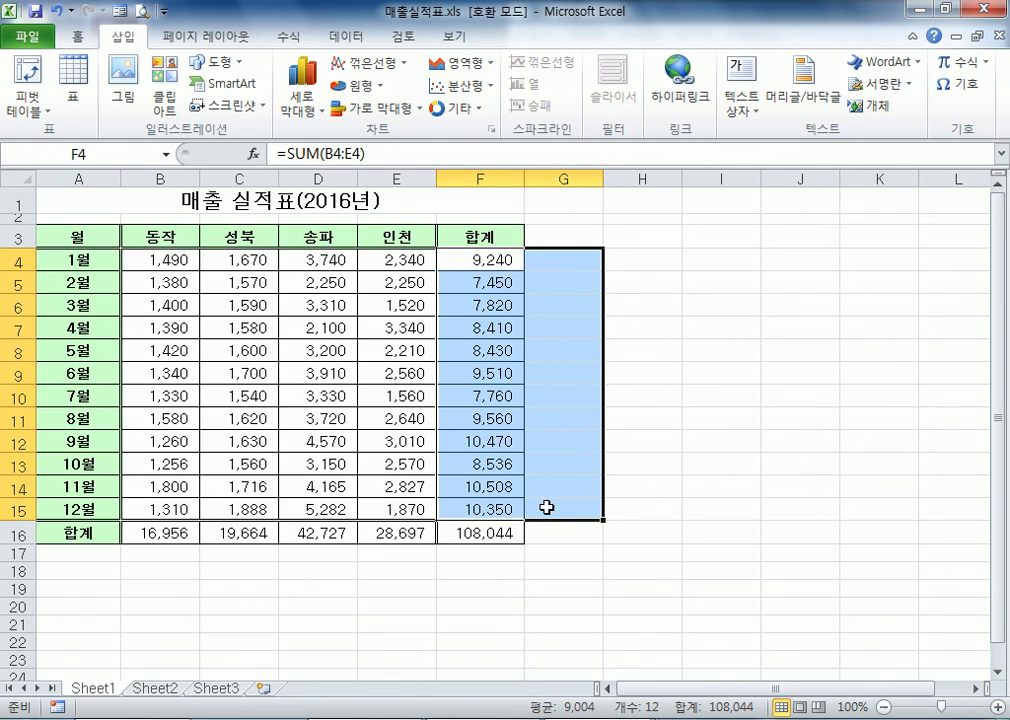
click(363, 444)
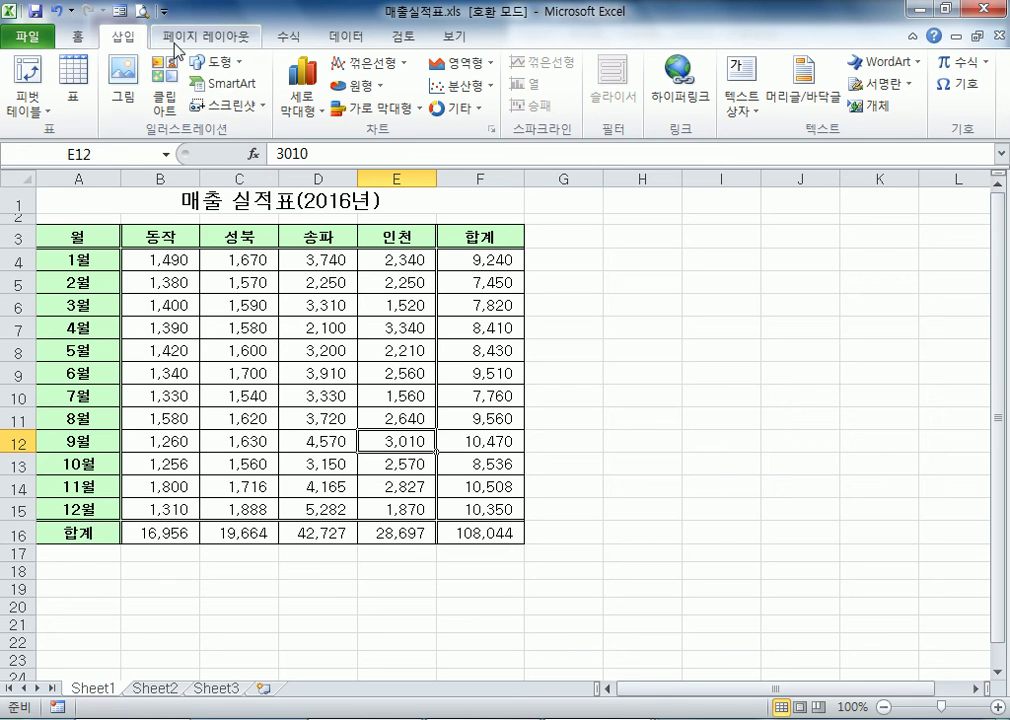
click(206, 36)
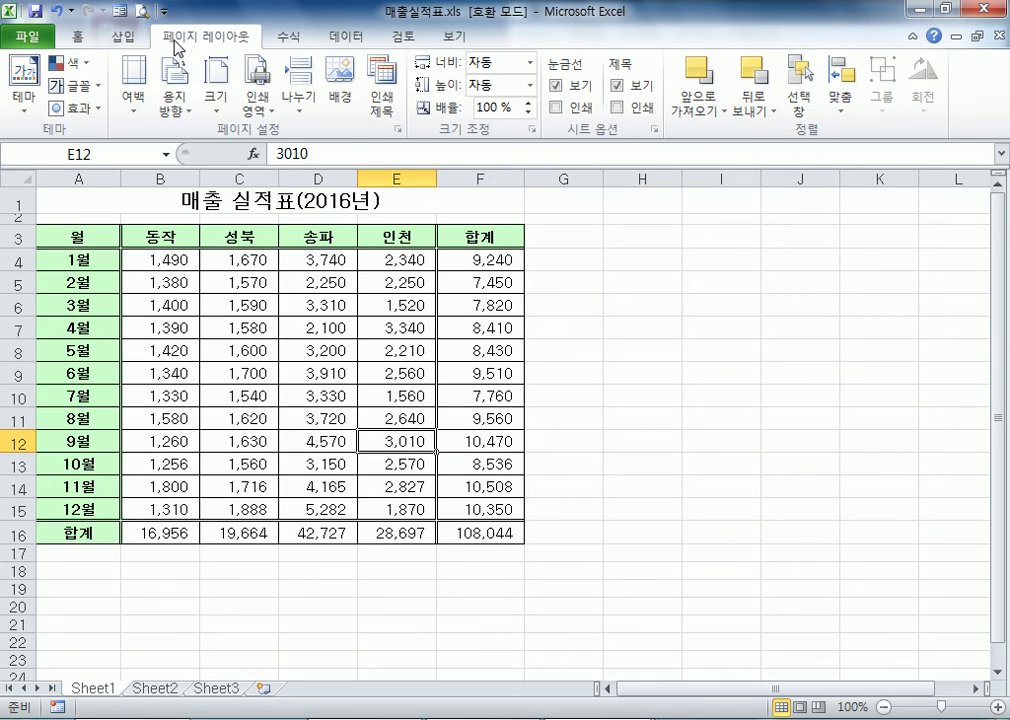
click(238, 356)
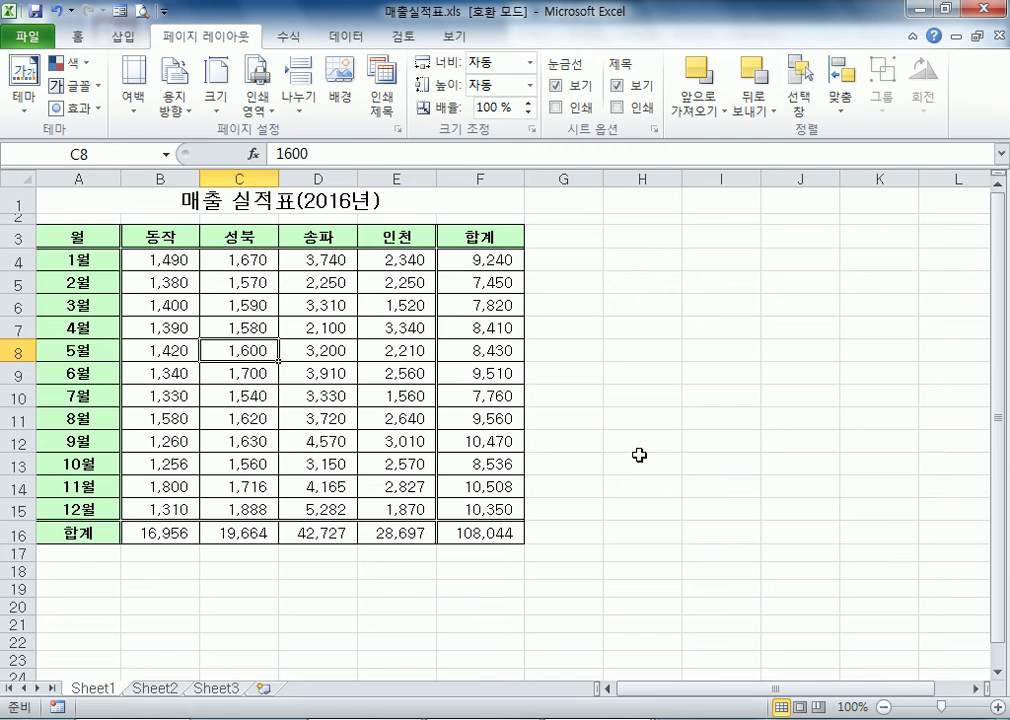
Copy A3:E15 and paste it below the table at A24 with rows and columns transposed (행/열 바꿈)
drag(86, 236, 432, 510)
key(ctrl+c)
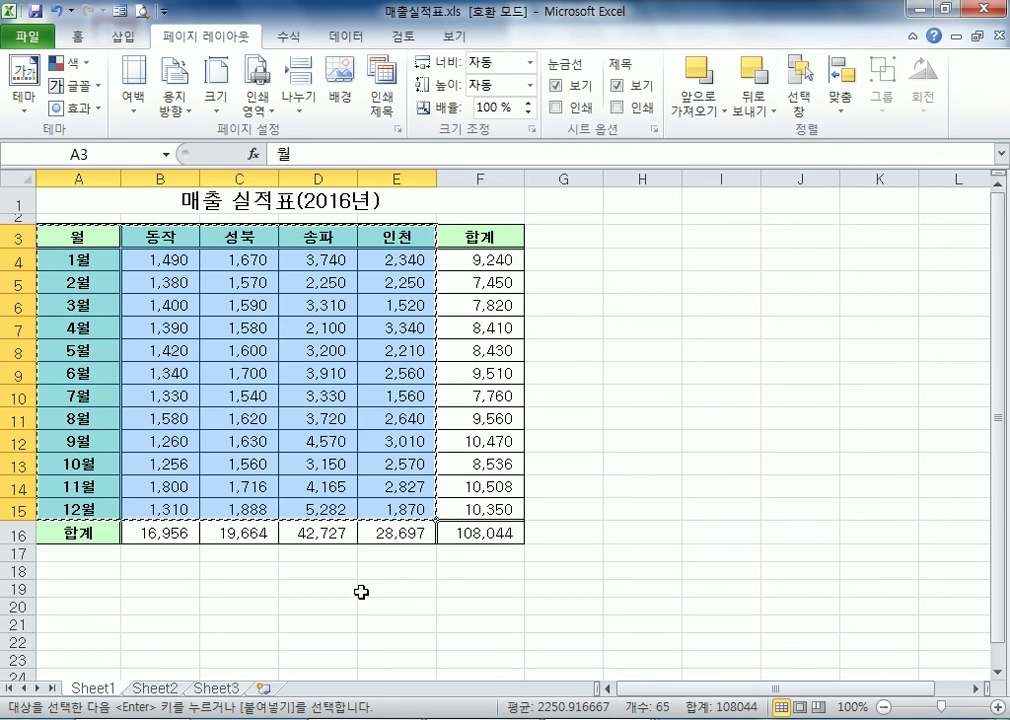
scroll(202, 458, down, 5)
right_click(78, 344)
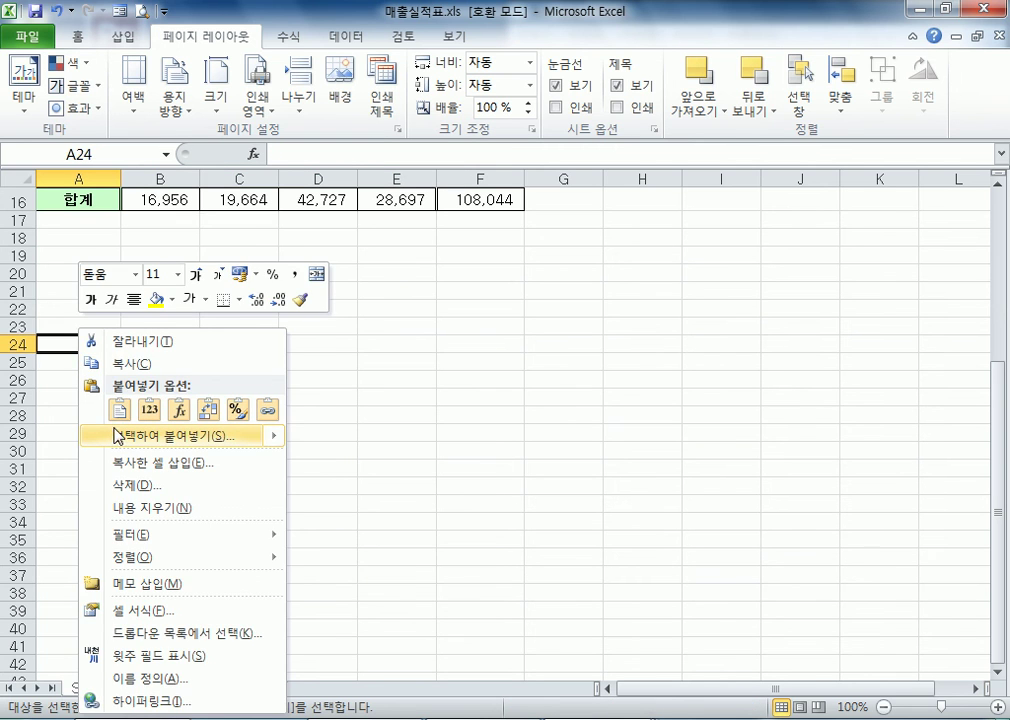
click(121, 447)
click(232, 528)
click(225, 558)
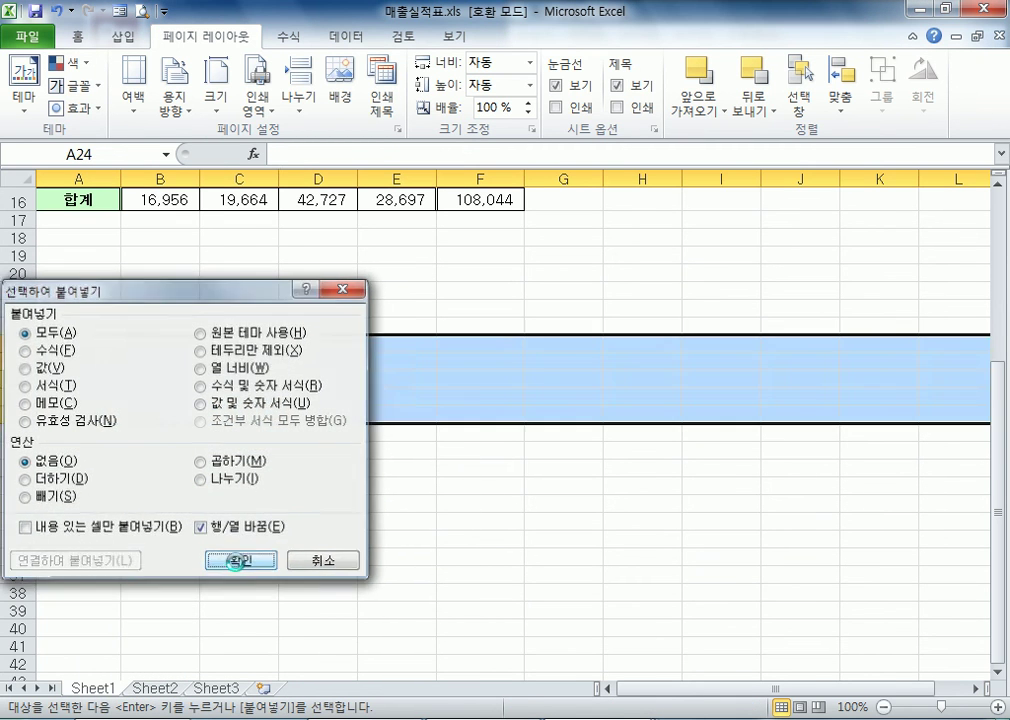
click(590, 532)
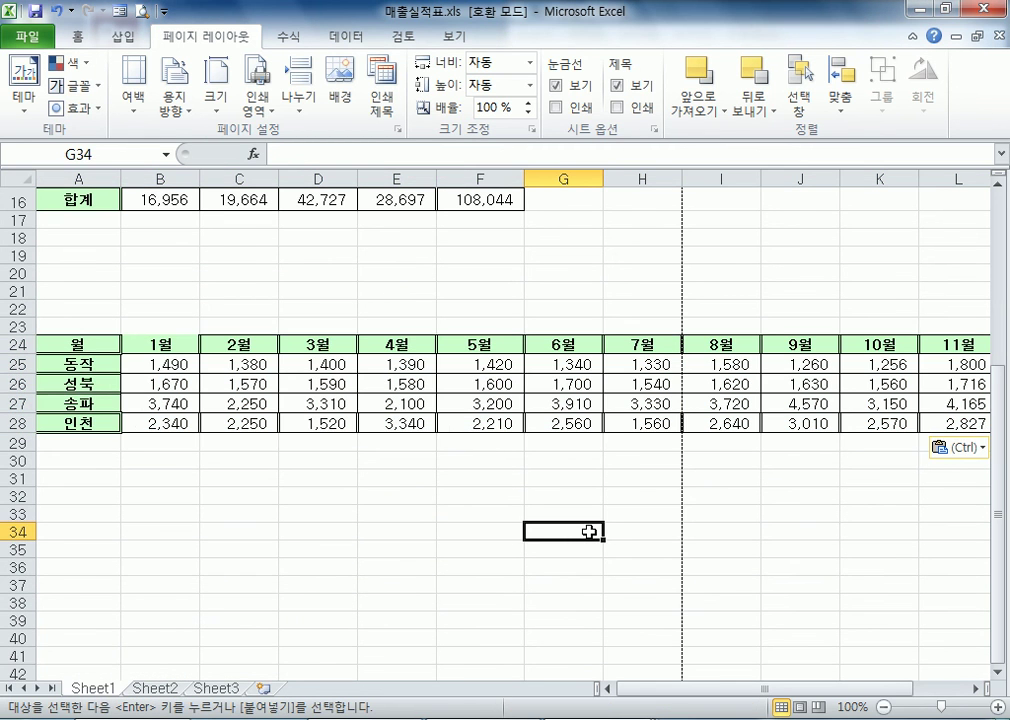
Apply thin solid outline and inside borders to the transposed table A24:M28
scroll(595, 522, up, 3)
scroll(595, 522, down, 3)
drag(96, 347, 812, 428)
key(ctrl+1)
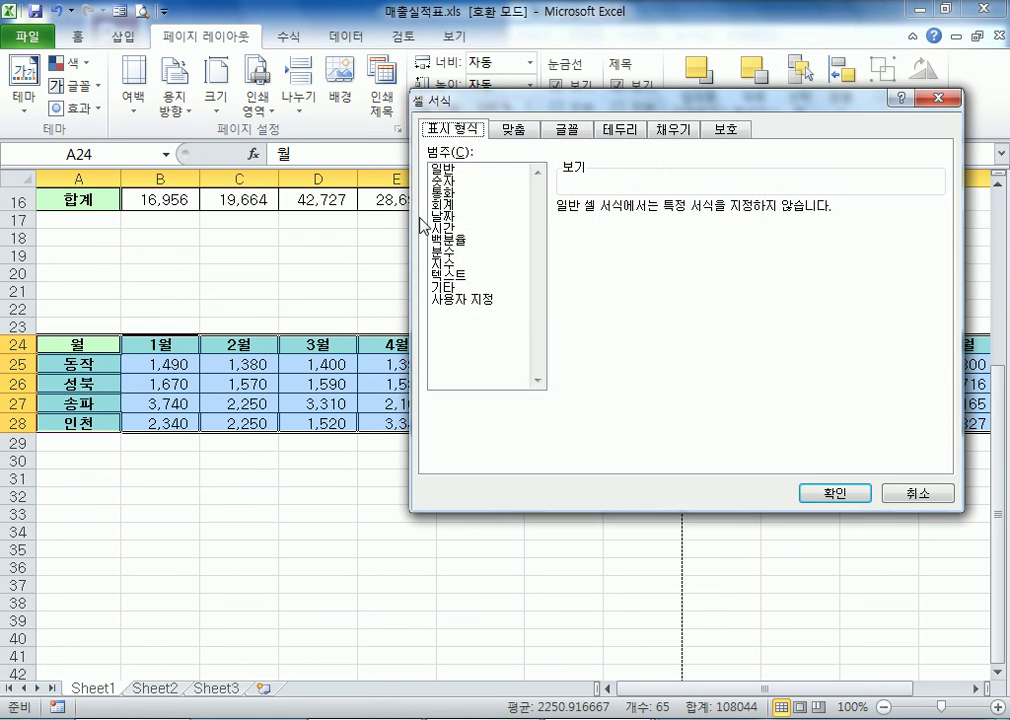
click(619, 130)
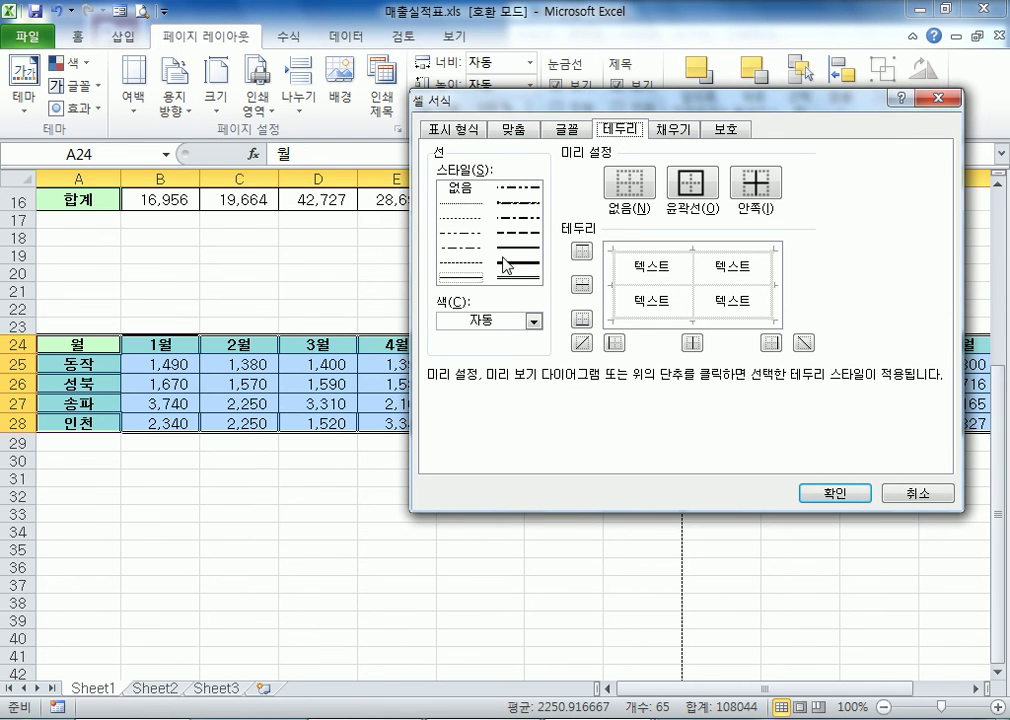
click(694, 185)
click(774, 190)
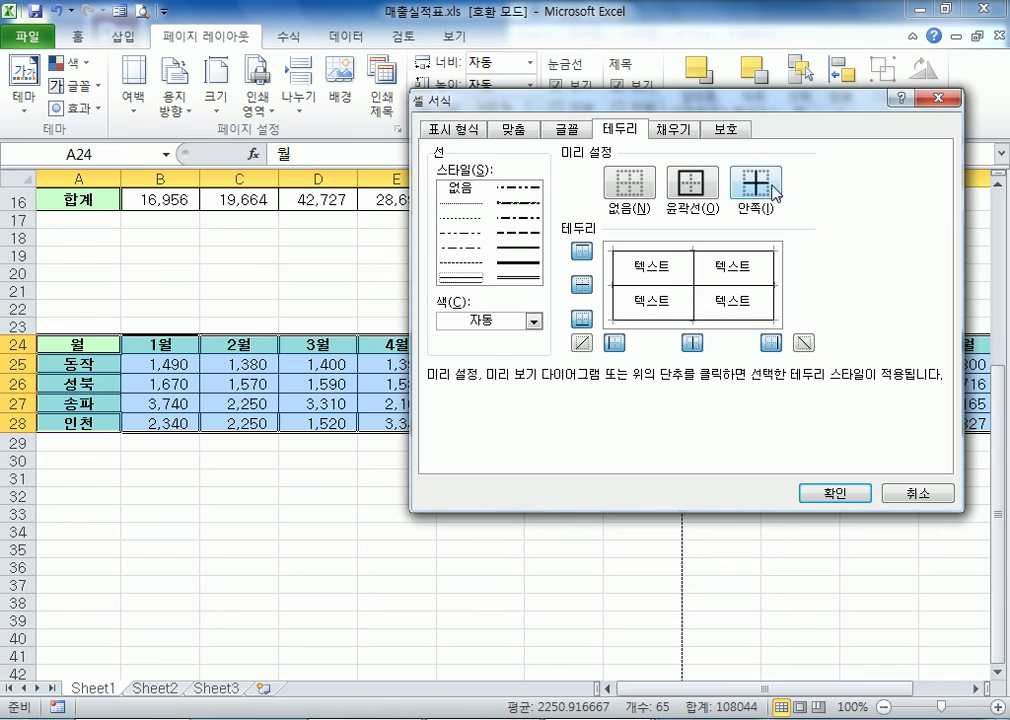
click(835, 493)
click(480, 521)
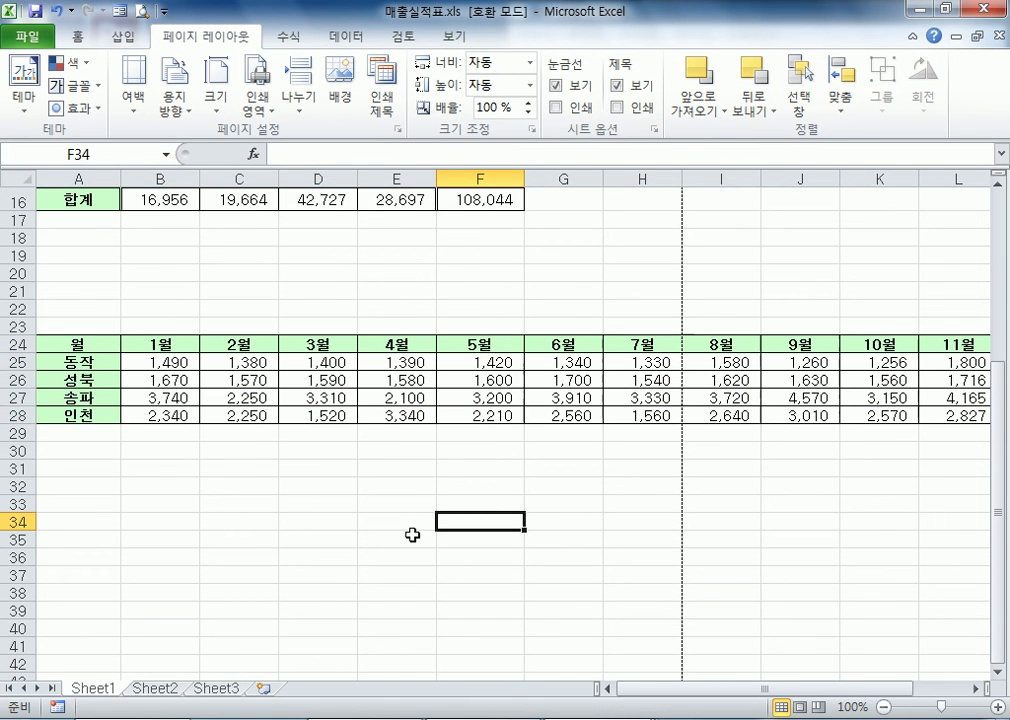
Compare the original table's month column and branch headings with the layout of the transposed table
scroll(412, 535, up, 5)
drag(45, 255, 45, 483)
scroll(166, 580, down, 1)
scroll(166, 580, down, 1)
scroll(476, 560, up, 3)
click(170, 238)
drag(170, 238, 800, 260)
drag(95, 257, 90, 587)
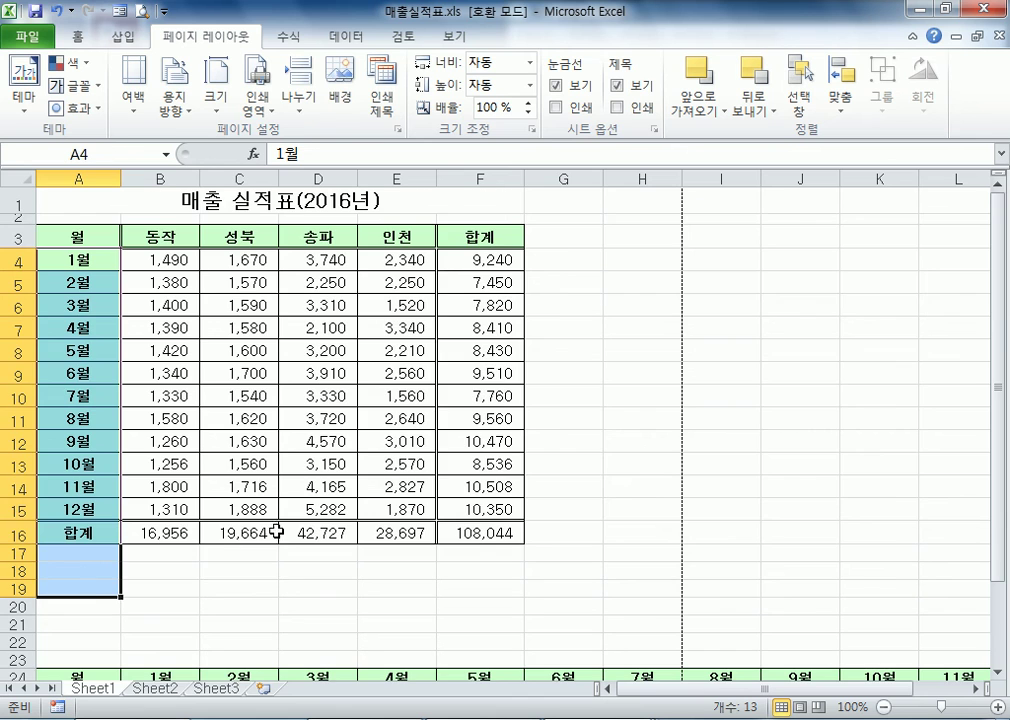
scroll(267, 535, down, 4)
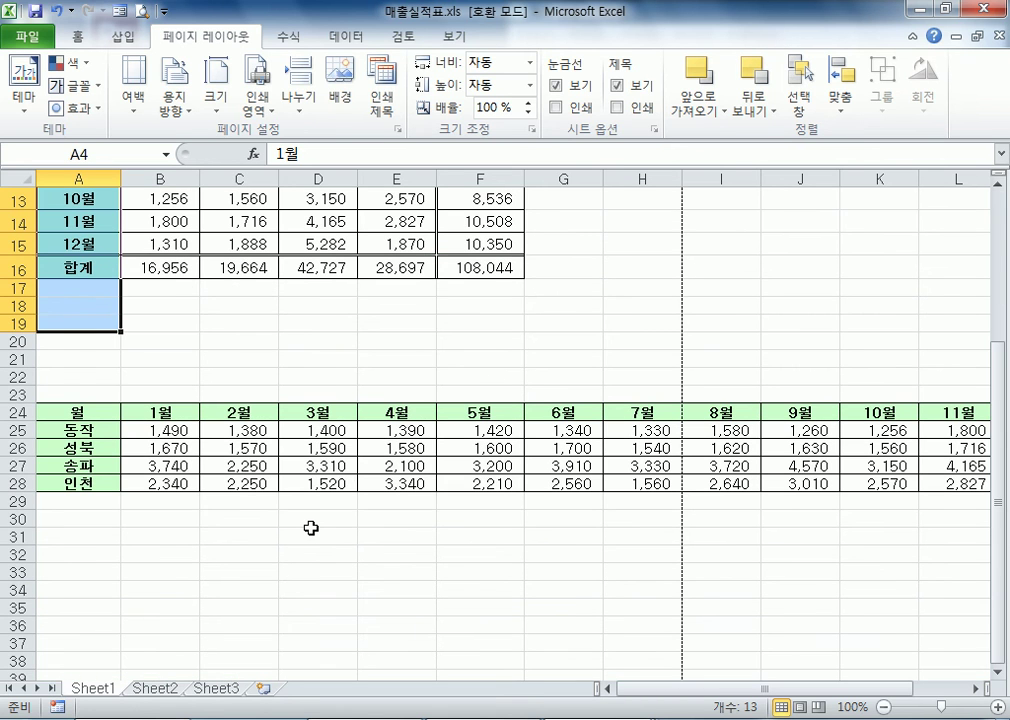
scroll(221, 503, up, 4)
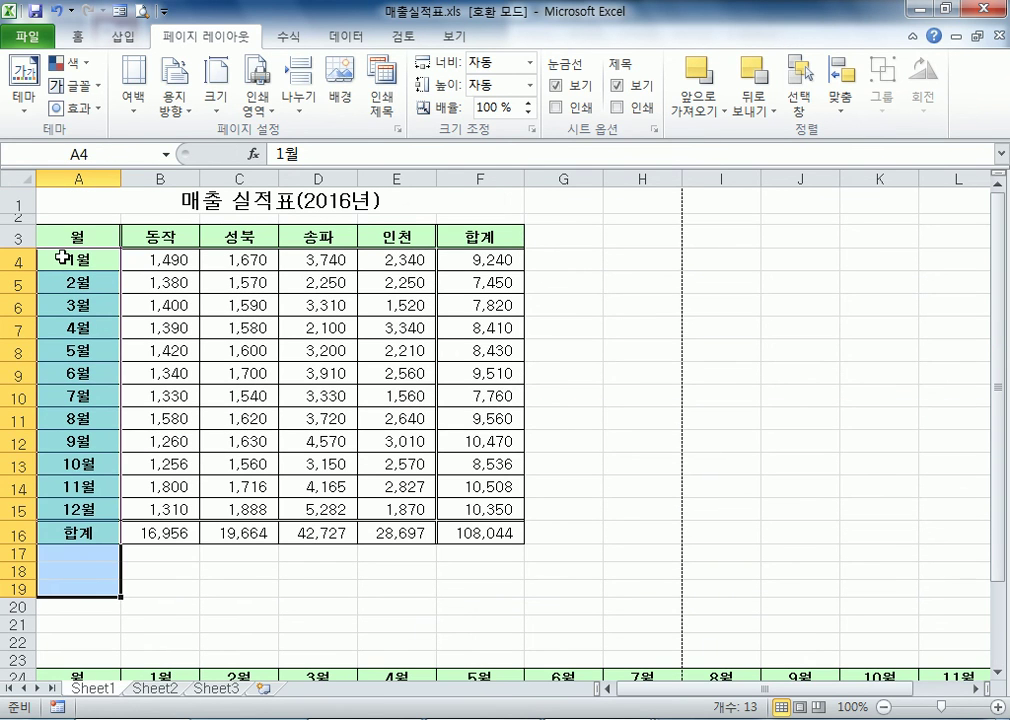
Mark where the month labels start and end in column A, and the branch headings in B3:E3
click(62, 258)
click(61, 508)
click(61, 554)
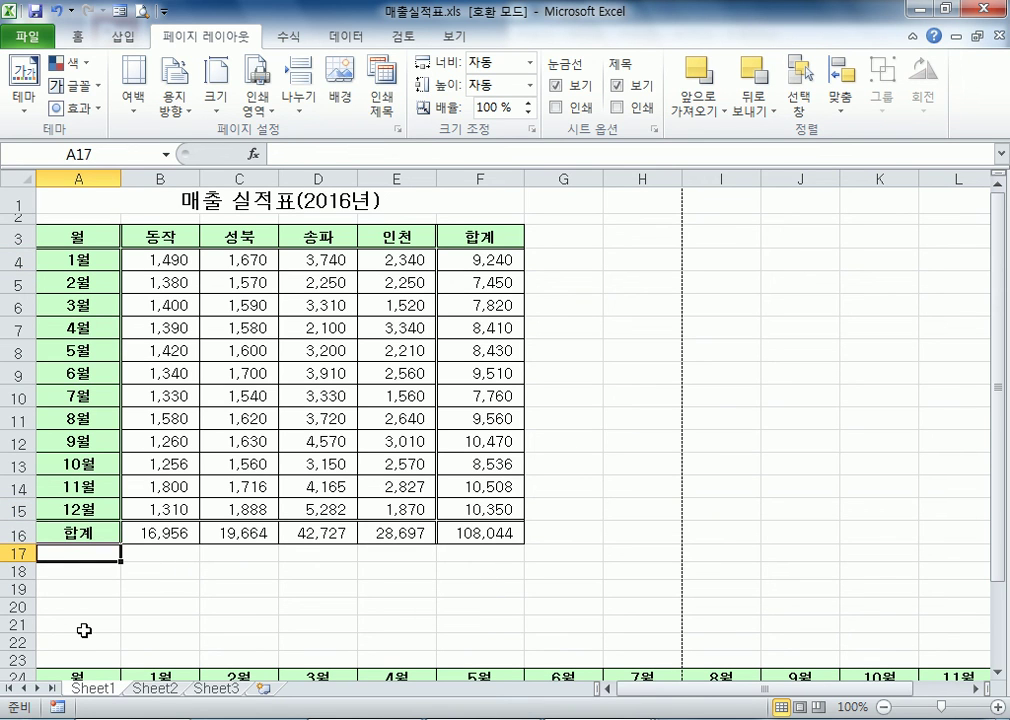
drag(157, 232, 395, 232)
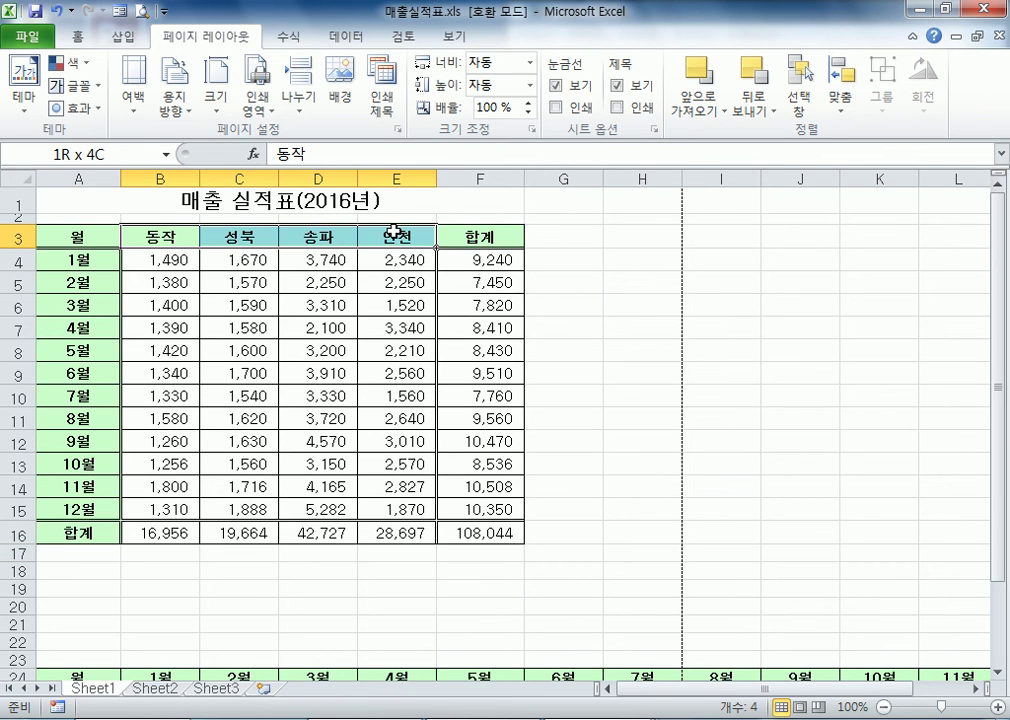
Compare the transposed table starting at A24 with the month and branch data of the original sales table starting at A3
click(338, 568)
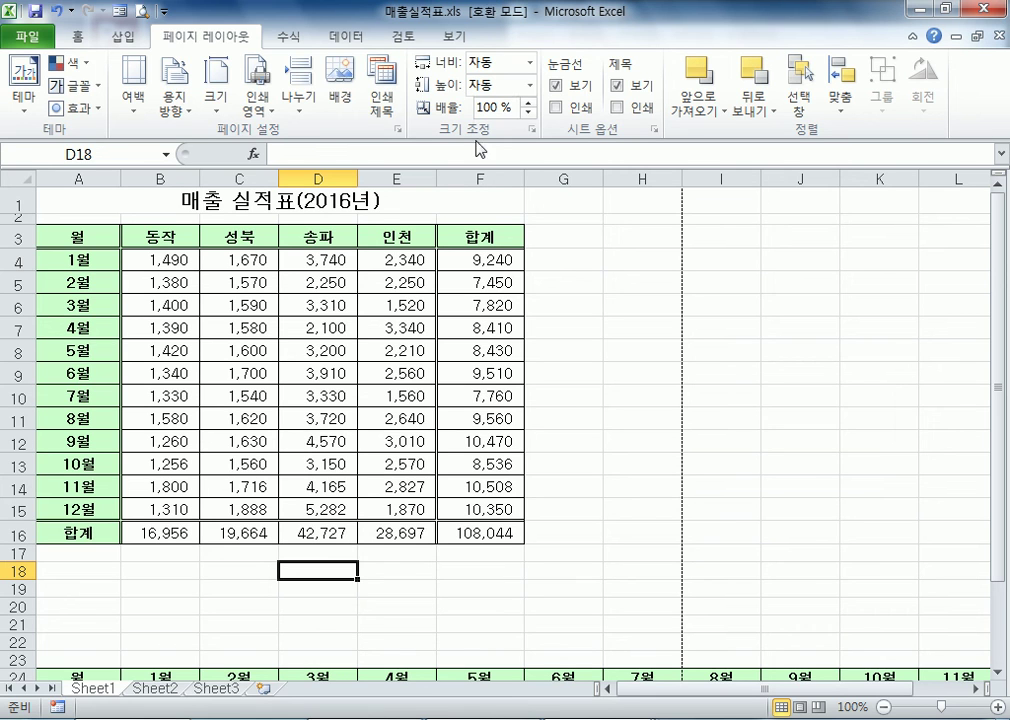
click(482, 584)
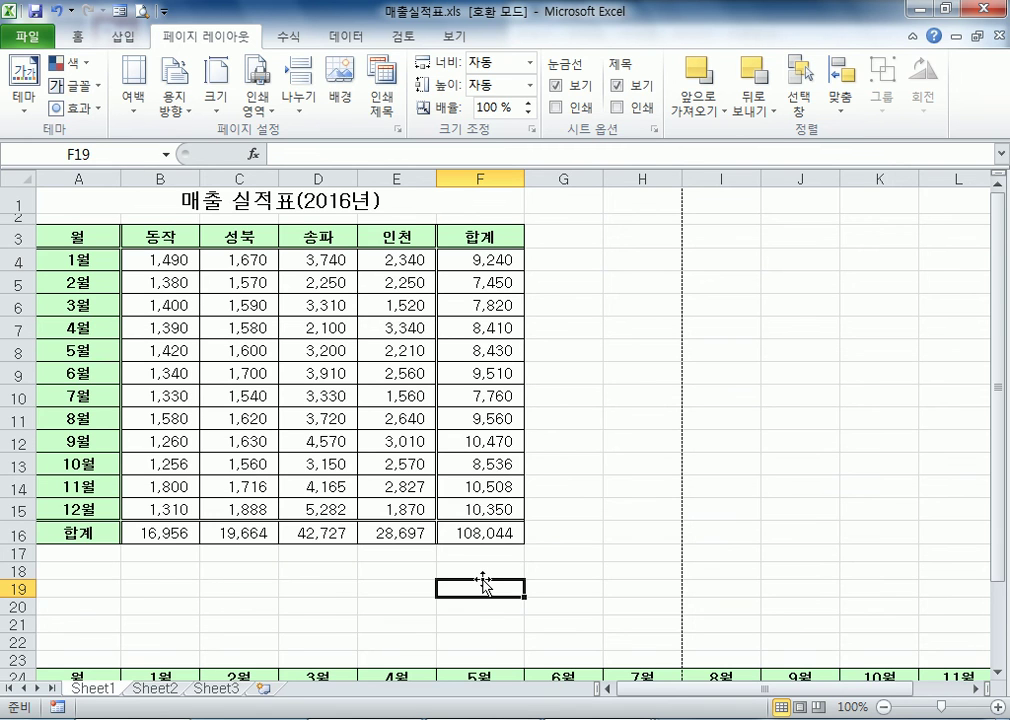
scroll(412, 532, down, 2)
drag(74, 550, 987, 620)
scroll(317, 327, up, 2)
drag(78, 237, 383, 488)
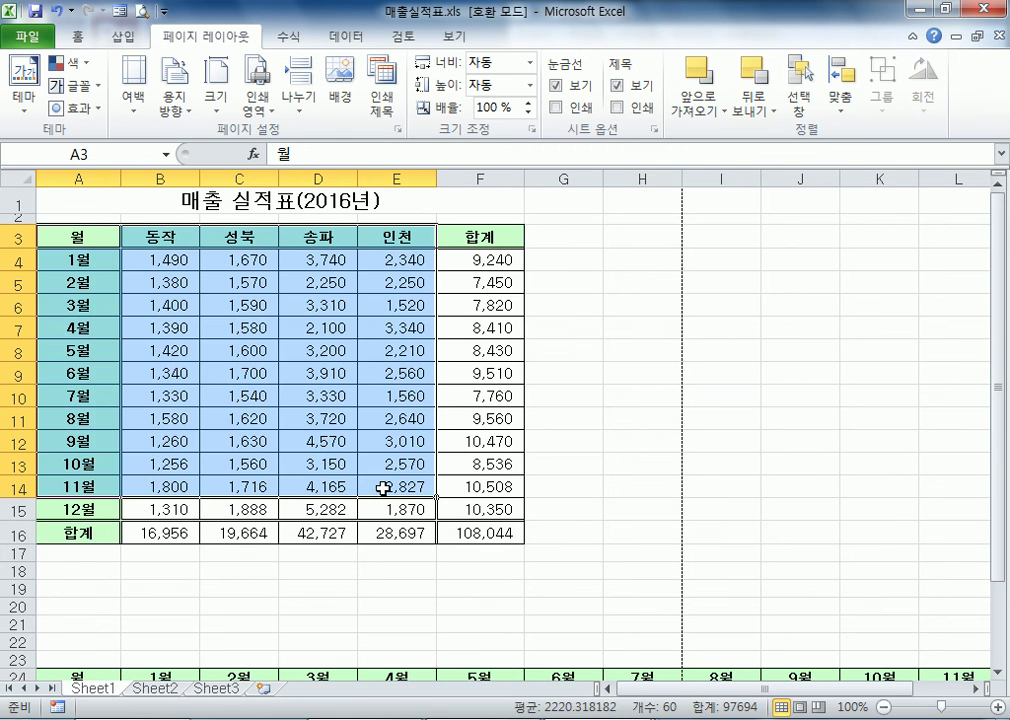
Copy the transposed table A24:M28 and paste it below at A31 with rows and columns transposed (행/열 바꿈)
scroll(383, 488, down, 4)
drag(77, 415, 778, 482)
right_click(778, 482)
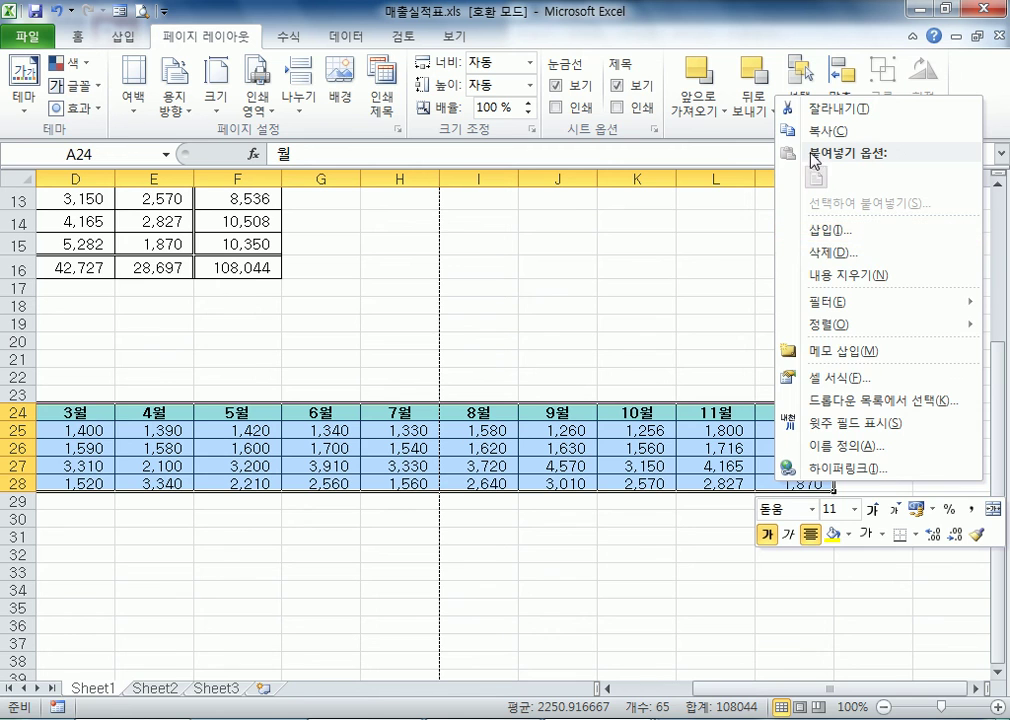
click(785, 130)
drag(613, 697, 613, 697)
right_click(75, 535)
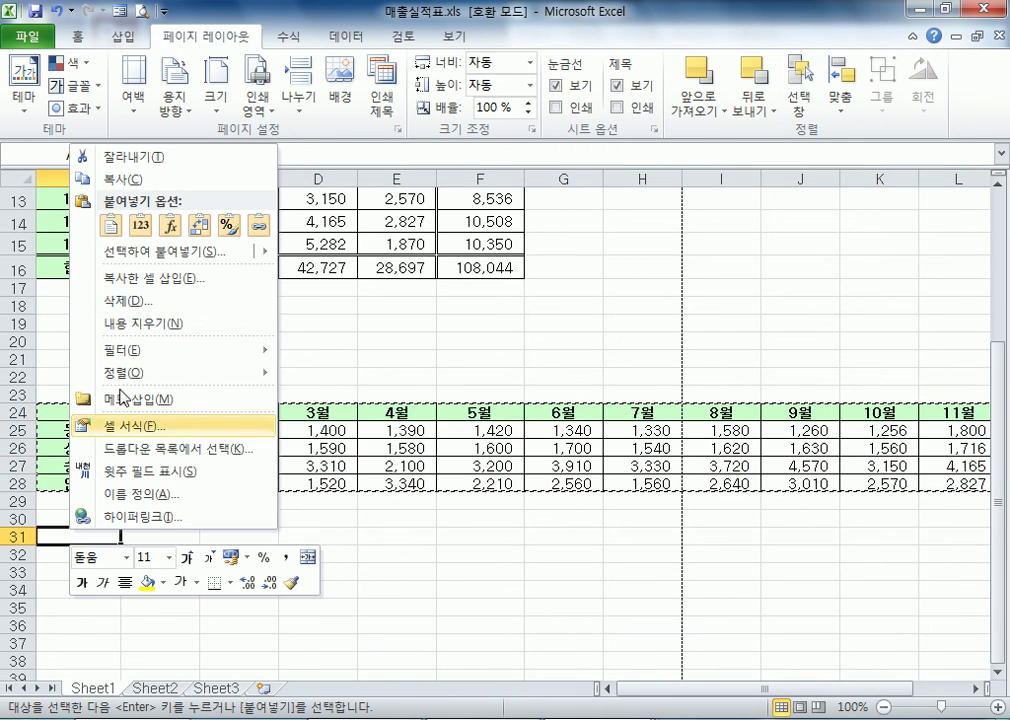
click(135, 253)
click(219, 343)
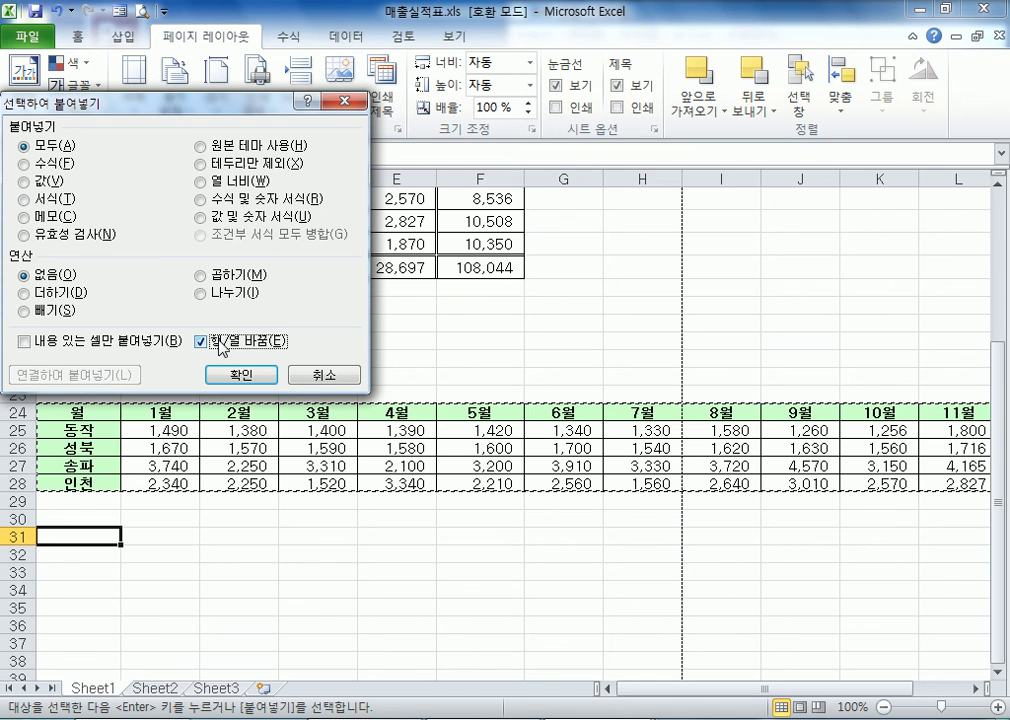
click(241, 375)
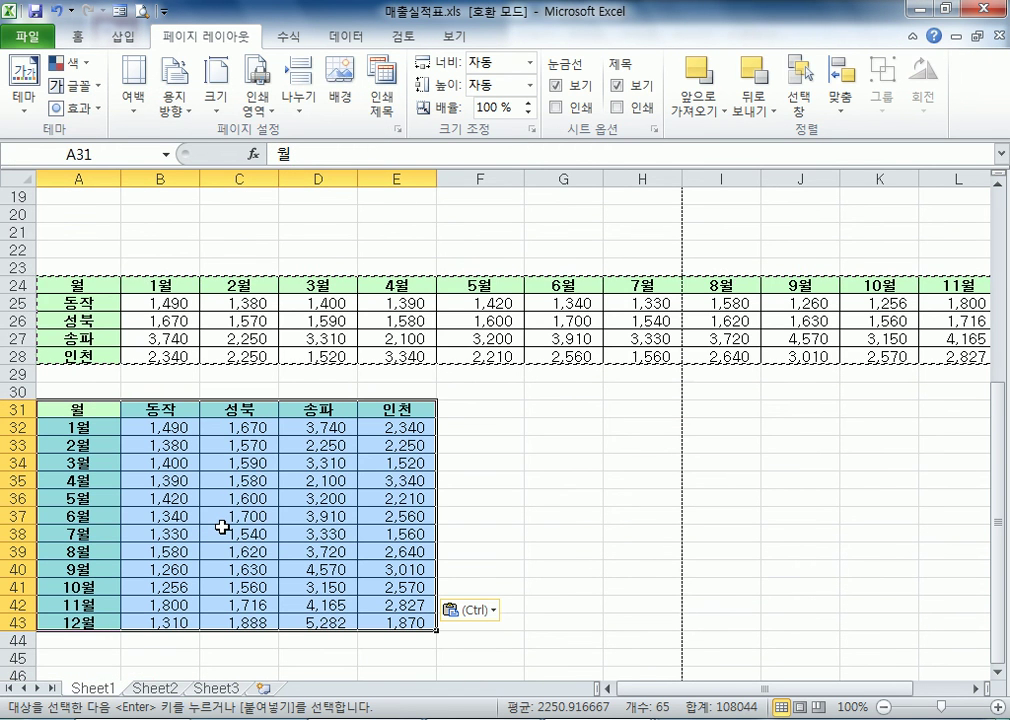
Check the branch headings of the table at A24, end the copy mode and return to the original sales table
drag(62, 285, 55, 343)
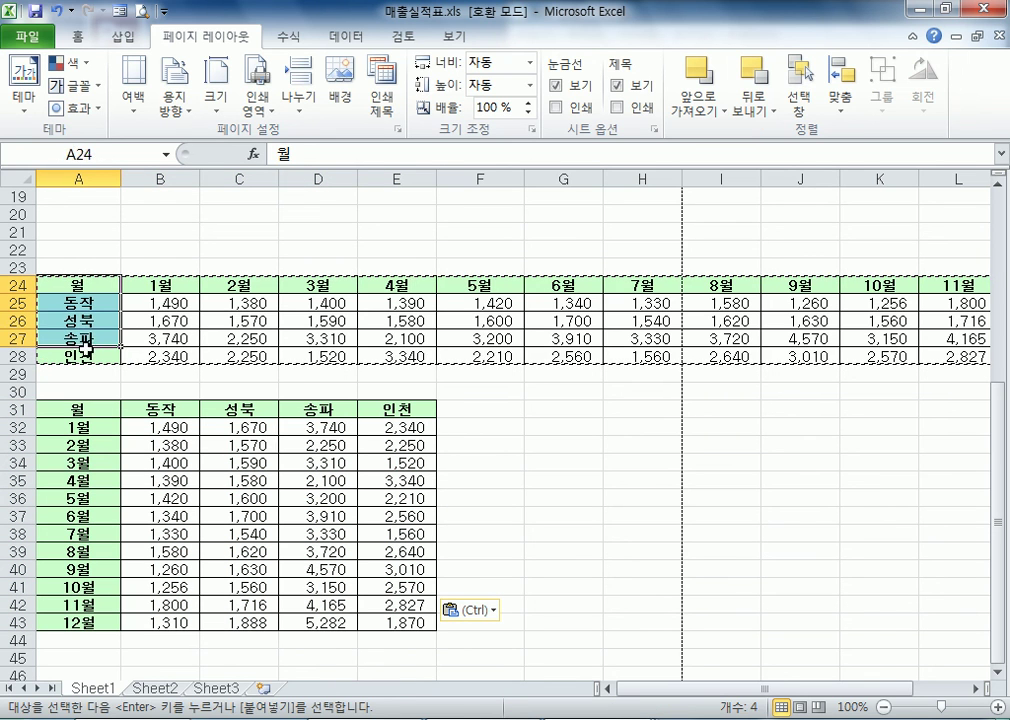
click(162, 358)
key(Escape)
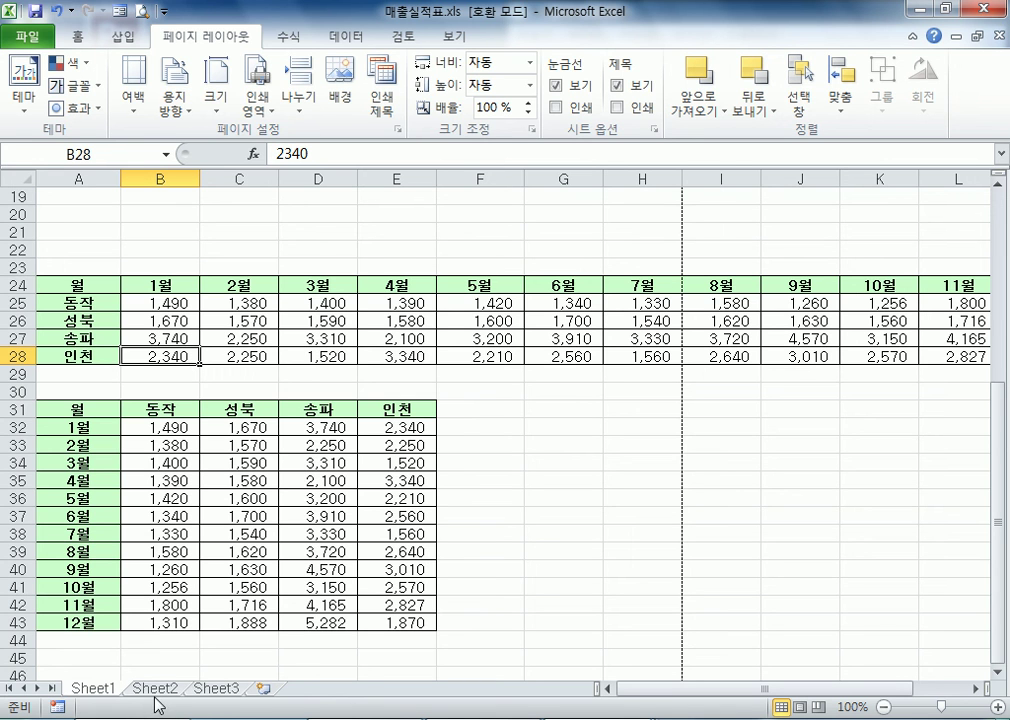
scroll(150, 660, up, 6)
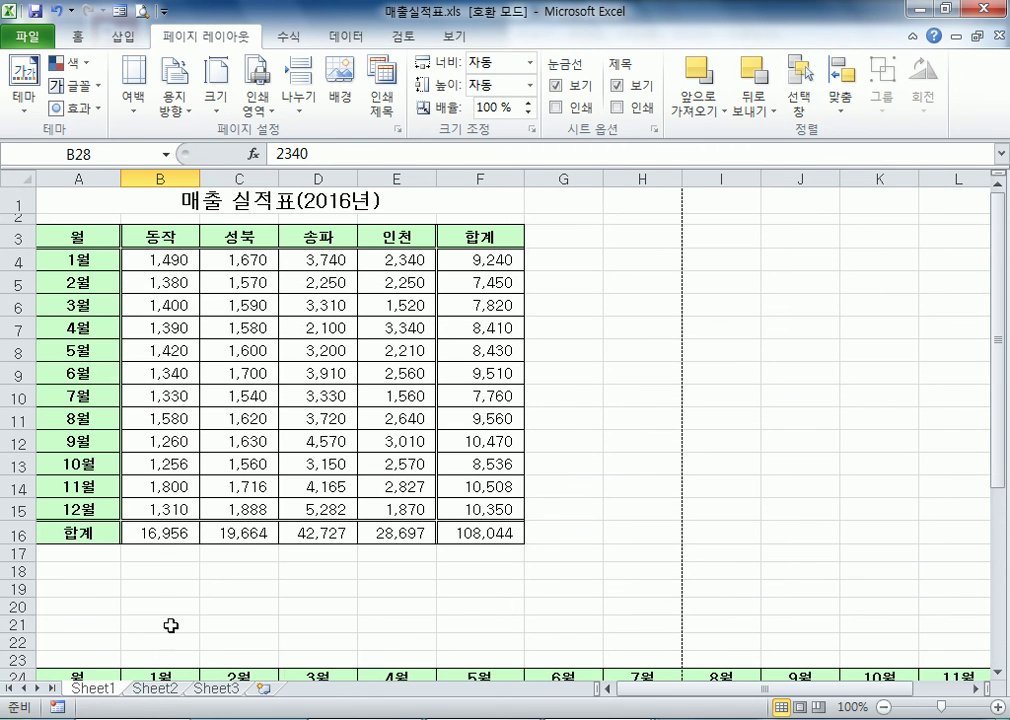
click(160, 572)
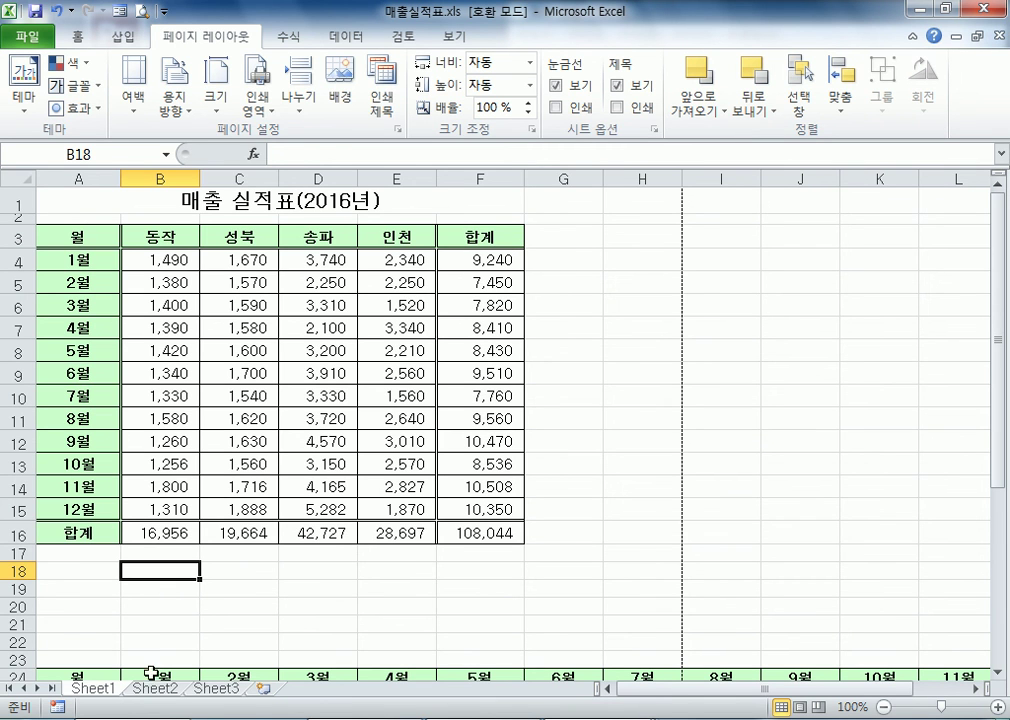
Try to delete rows 22 through 30, which contain the first transposed table
scroll(125, 545, down, 4)
drag(6, 377, 20, 404)
right_click(20, 404)
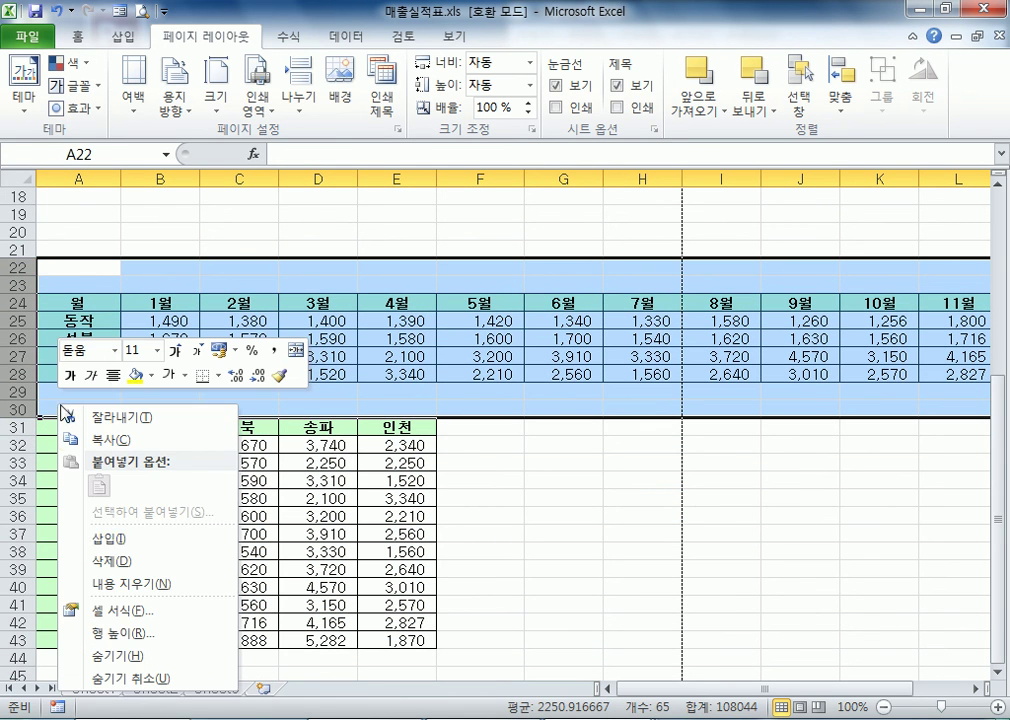
click(112, 561)
click(497, 452)
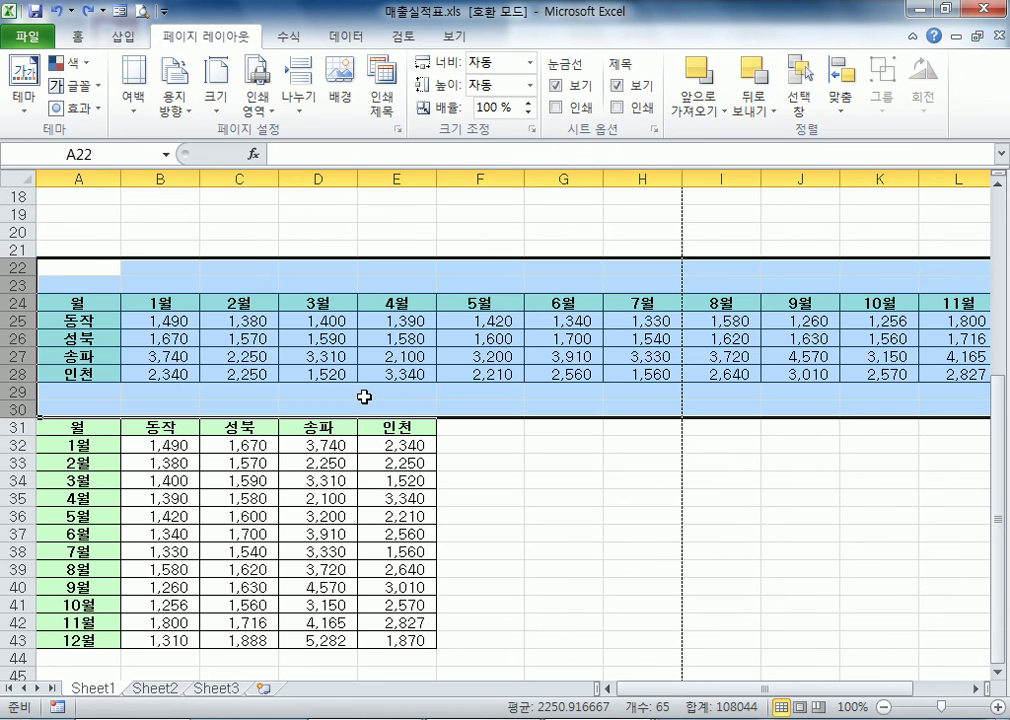
click(365, 392)
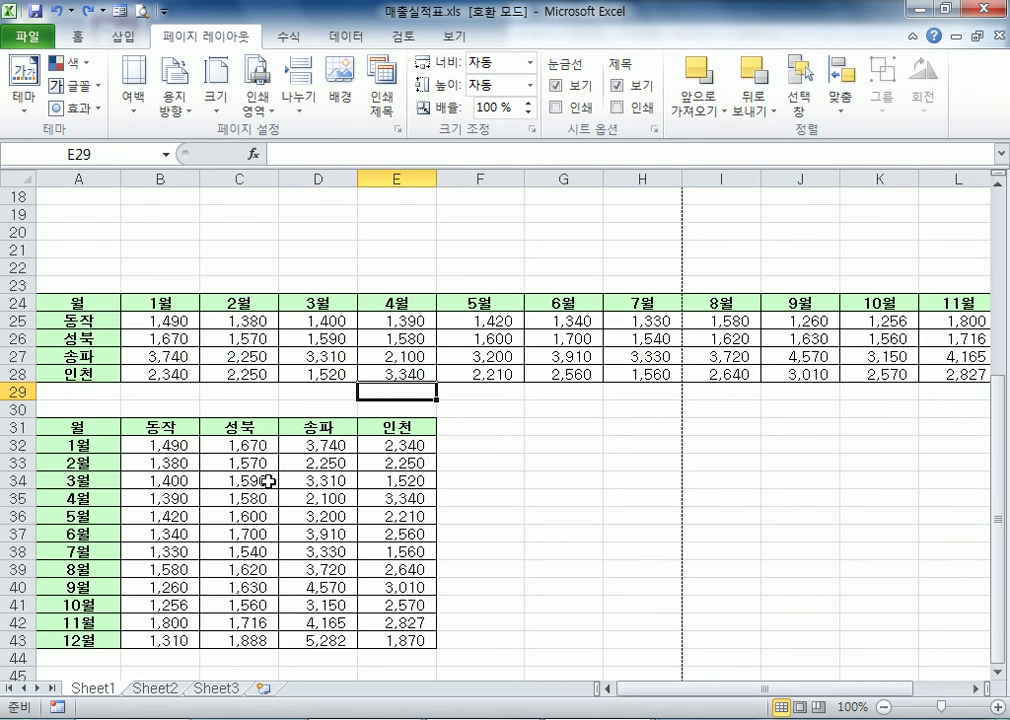
Review the tables on Sheet1 and switch to the Sheet2 worksheet
scroll(246, 575, up, 3)
scroll(230, 563, up, 1)
scroll(135, 579, down, 2)
scroll(140, 557, up, 3)
scroll(133, 574, down, 1)
scroll(110, 500, down, 3)
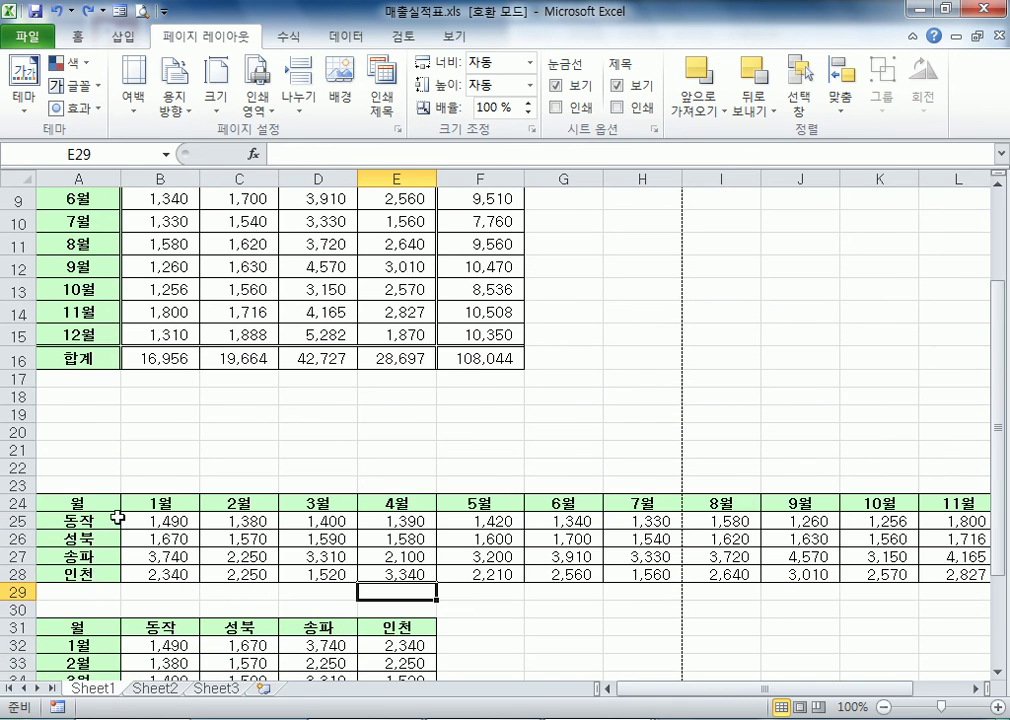
click(156, 688)
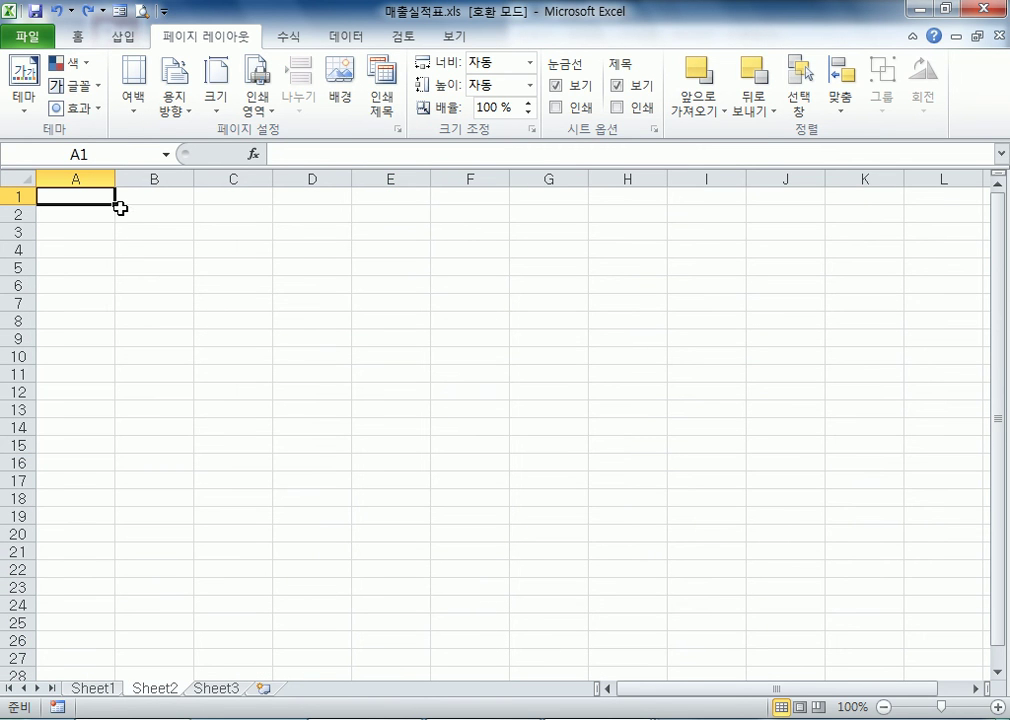